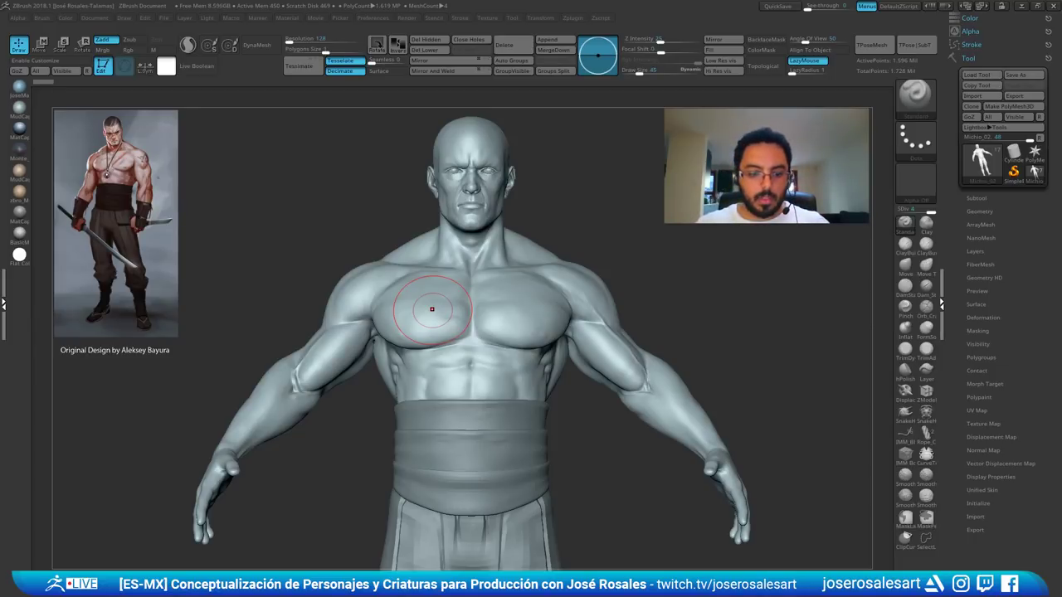
# - Examine the sculpted character's torso and arms from the front and three-quarter views
pyautogui.hotkey('alt', 'Tab')
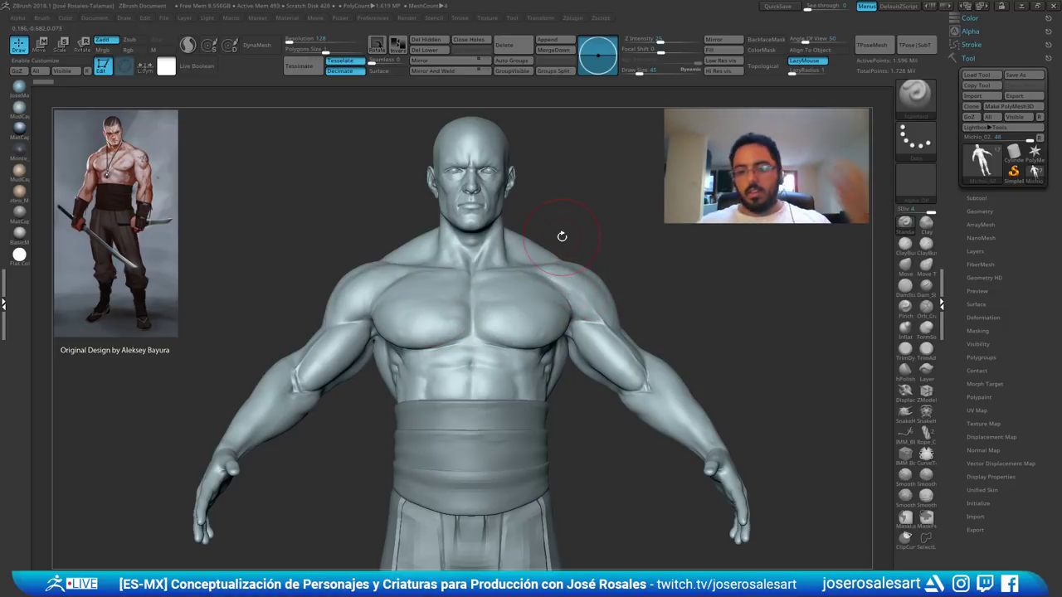
pyautogui.keyDown('ctrl'); pyautogui.moveTo(490, 281); pyautogui.dragTo(529, 280, button='right'); pyautogui.keyUp('ctrl')
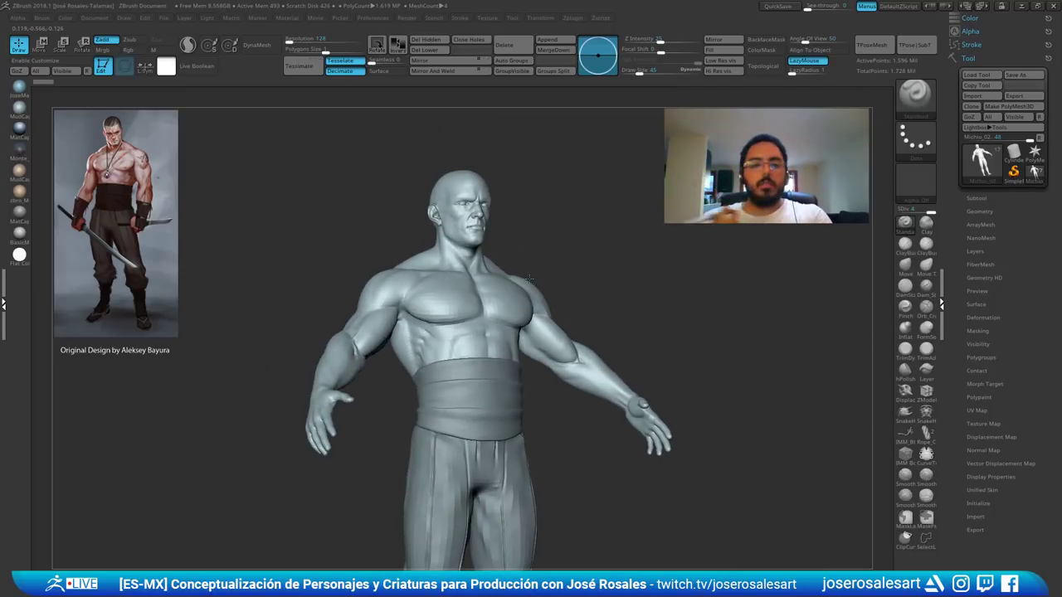
pyautogui.moveTo(529, 279); pyautogui.dragTo(454, 242, button='right')
pyautogui.keyDown('alt'); pyautogui.moveTo(454, 242); pyautogui.dragTo(400, 287, button='right'); pyautogui.keyUp('alt')
pyautogui.rightClick(365, 292)
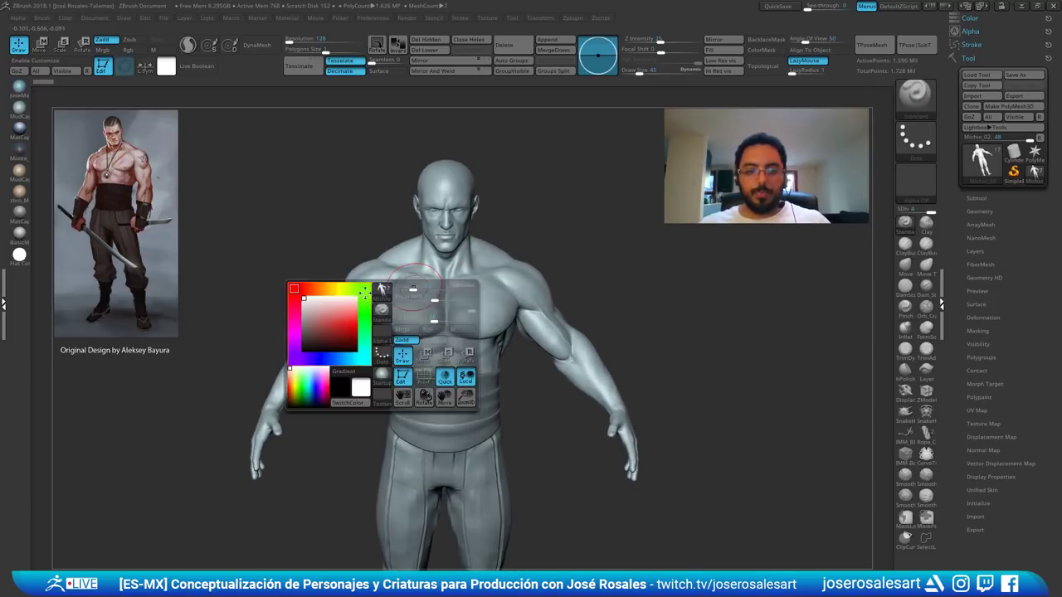
pyautogui.click(381, 290)
pyautogui.moveTo(572, 236); pyautogui.dragTo(609, 261, button='right')
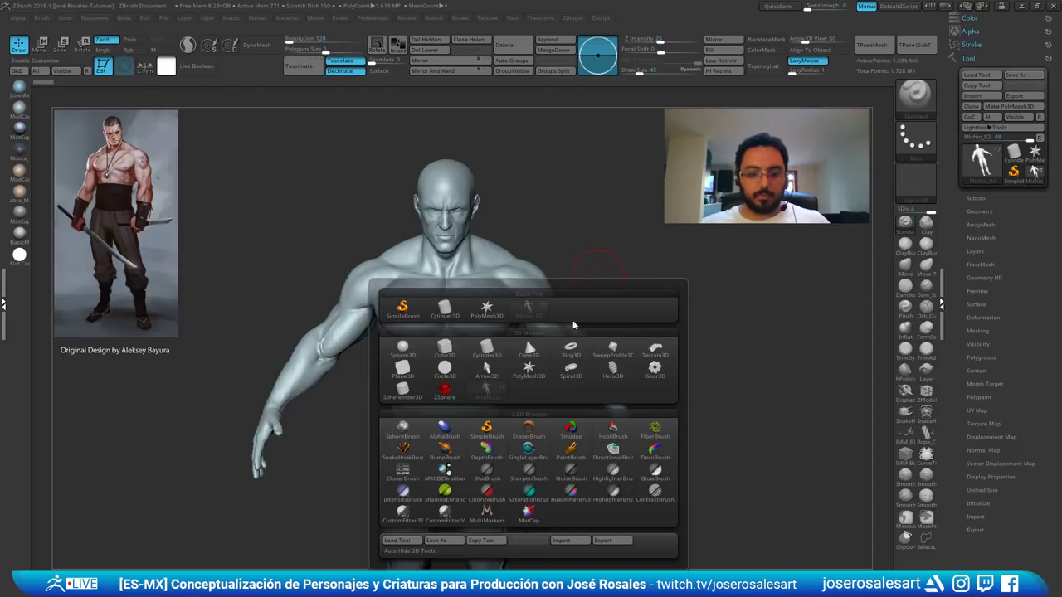
pyautogui.keyDown('ctrl'); pyautogui.moveTo(434, 271); pyautogui.dragTo(600, 251, button='right'); pyautogui.keyUp('ctrl')
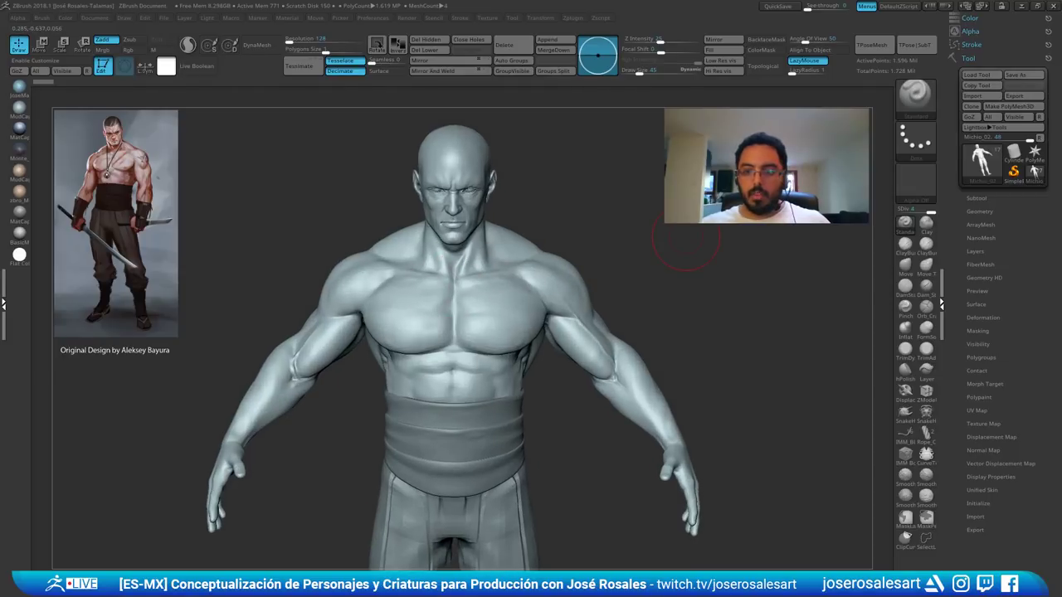
pyautogui.moveTo(395, 308); pyautogui.dragTo(296, 338, button='right')
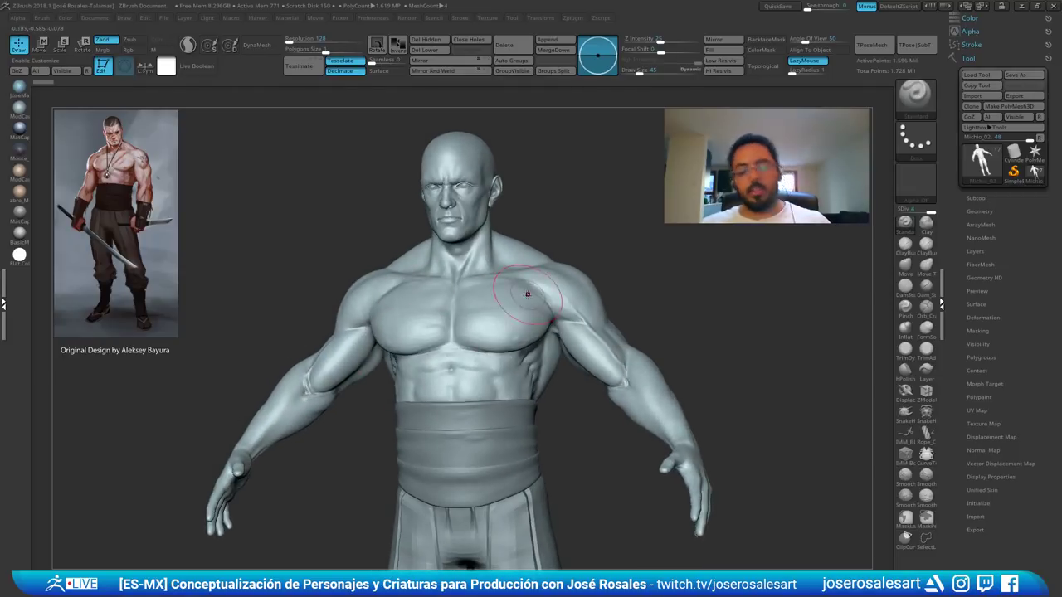
pyautogui.moveTo(365, 325)
pyautogui.mouseDown(button='right')
pyautogui.moveTo(473, 310)
pyautogui.moveTo(317, 268)
pyautogui.moveTo(363, 298)
pyautogui.moveTo(398, 290)
pyautogui.moveTo(411, 270)
pyautogui.moveTo(445, 304)
pyautogui.mouseUp(button='right')
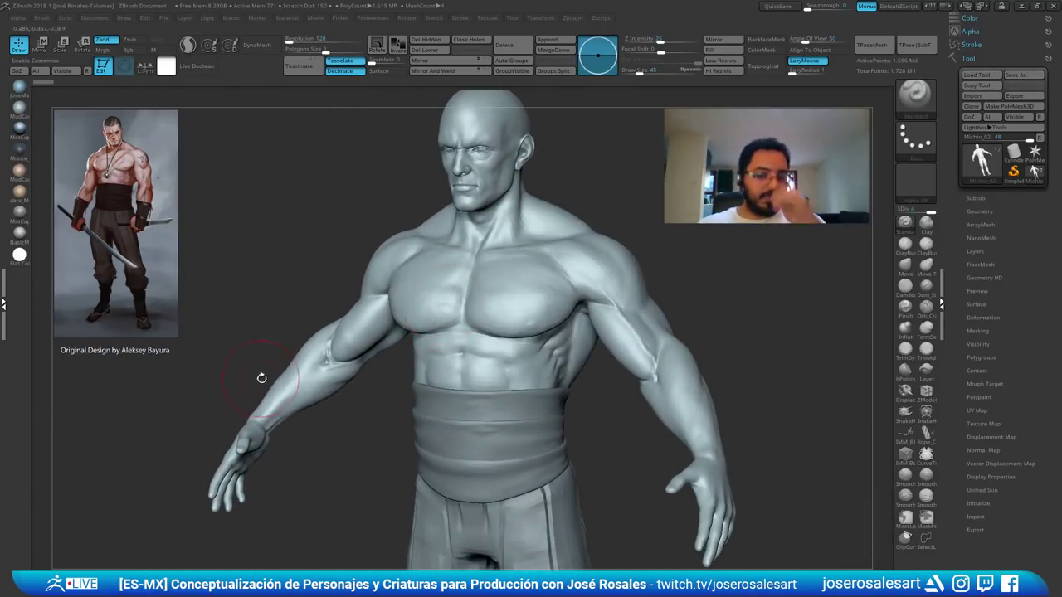
# - Examine the head and neck up close from the side and front, followed by the full torso, arms and hands
pyautogui.moveTo(261, 378)
pyautogui.mouseDown(button='right')
pyautogui.moveTo(331, 367)
pyautogui.moveTo(286, 398)
pyautogui.moveTo(336, 344)
pyautogui.moveTo(371, 385)
pyautogui.moveTo(460, 367)
pyautogui.mouseUp(button='right')
pyautogui.moveTo(573, 506)
pyautogui.keyDown('alt'); pyautogui.mouseDown(button='right')
pyautogui.moveTo(427, 310)
pyautogui.moveTo(398, 357)
pyautogui.moveTo(406, 413)
pyautogui.moveTo(398, 348)
pyautogui.moveTo(310, 363)
pyautogui.mouseUp(button='right'); pyautogui.keyUp('alt')
pyautogui.keyDown('alt'); pyautogui.moveTo(630, 216); pyautogui.dragTo(319, 428, button='right'); pyautogui.keyUp('alt')
pyautogui.moveTo(386, 245)
pyautogui.keyDown('ctrl'); pyautogui.mouseDown(button='right')
pyautogui.moveTo(405, 274)
pyautogui.moveTo(327, 282)
pyautogui.mouseUp(button='right'); pyautogui.keyUp('ctrl')
pyautogui.press('[')
pyautogui.moveTo(406, 277)
pyautogui.keyDown('alt'); pyautogui.mouseDown(button='right')
pyautogui.moveTo(428, 290)
pyautogui.moveTo(440, 348)
pyautogui.mouseUp(button='right'); pyautogui.keyUp('alt')
pyautogui.moveTo(440, 348)
pyautogui.mouseDown(button='right')
pyautogui.moveTo(390, 332)
pyautogui.moveTo(414, 323)
pyautogui.mouseUp(button='right')
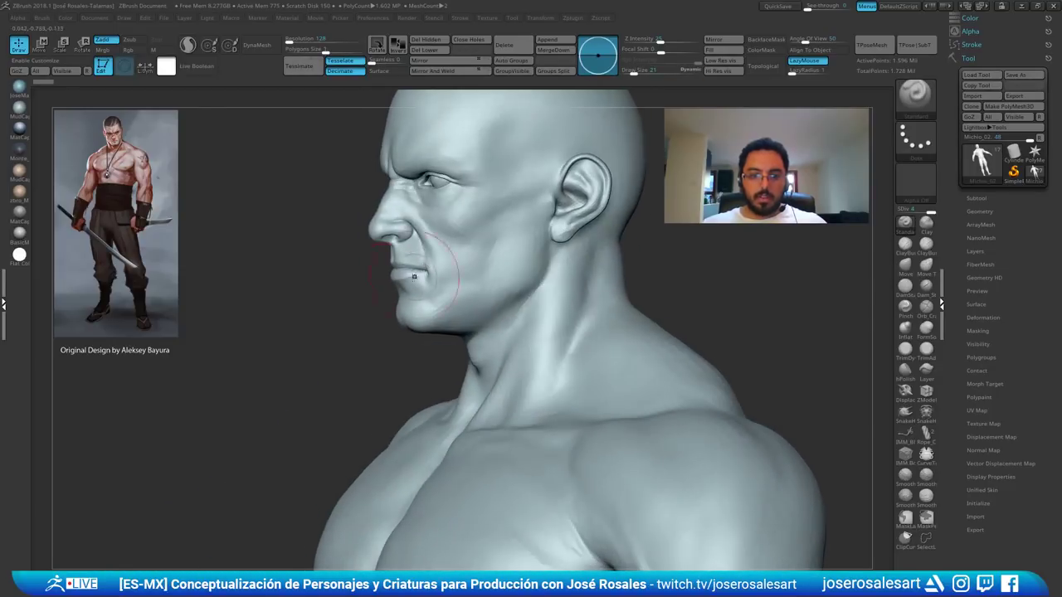
pyautogui.moveTo(414, 276); pyautogui.dragTo(478, 273, button='right')
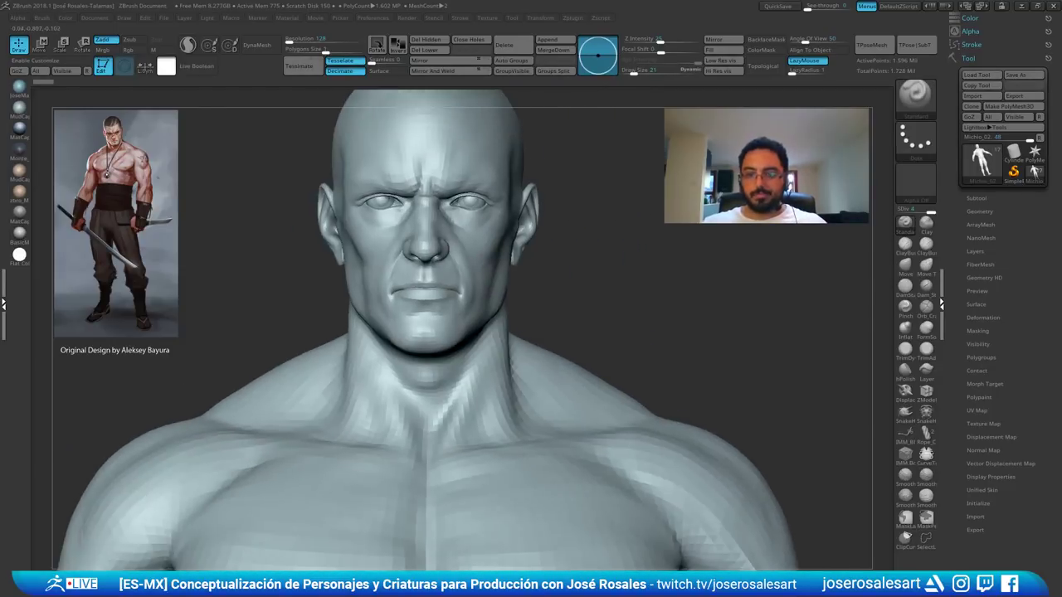
pyautogui.moveTo(452, 156)
pyautogui.keyDown('alt'); pyautogui.mouseDown(button='right')
pyautogui.moveTo(534, 230)
pyautogui.moveTo(513, 222)
pyautogui.moveTo(540, 204)
pyautogui.moveTo(448, 150)
pyautogui.mouseUp(button='right'); pyautogui.keyUp('alt')
pyautogui.moveTo(348, 448)
pyautogui.keyDown('alt'); pyautogui.mouseDown(button='right')
pyautogui.moveTo(364, 338)
pyautogui.moveTo(381, 423)
pyautogui.moveTo(374, 348)
pyautogui.mouseUp(button='right'); pyautogui.keyUp('alt')
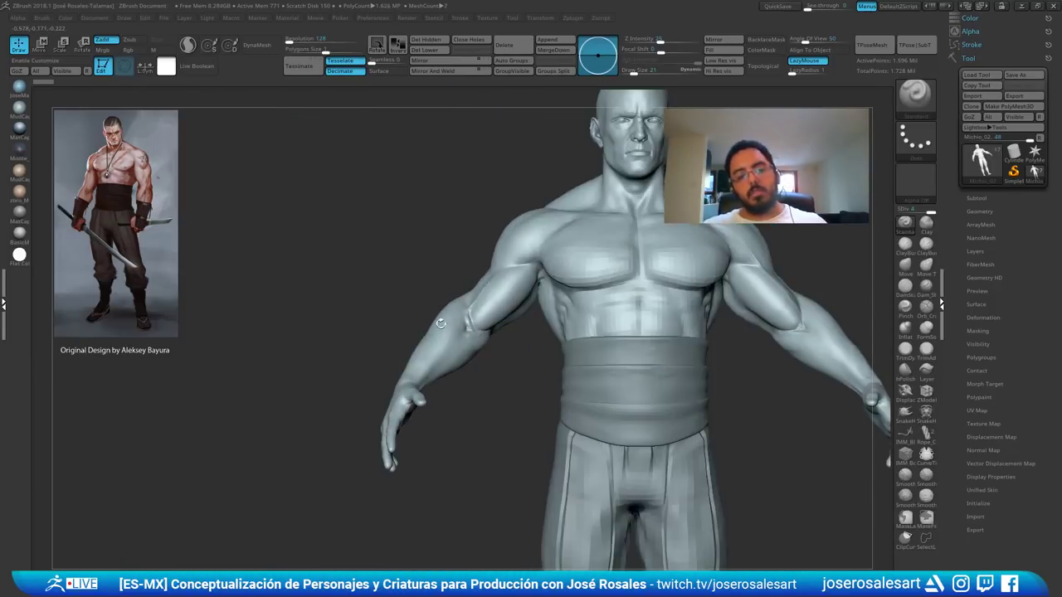
pyautogui.keyDown('alt'); pyautogui.moveTo(524, 315); pyautogui.dragTo(344, 324, button='right'); pyautogui.keyUp('alt')
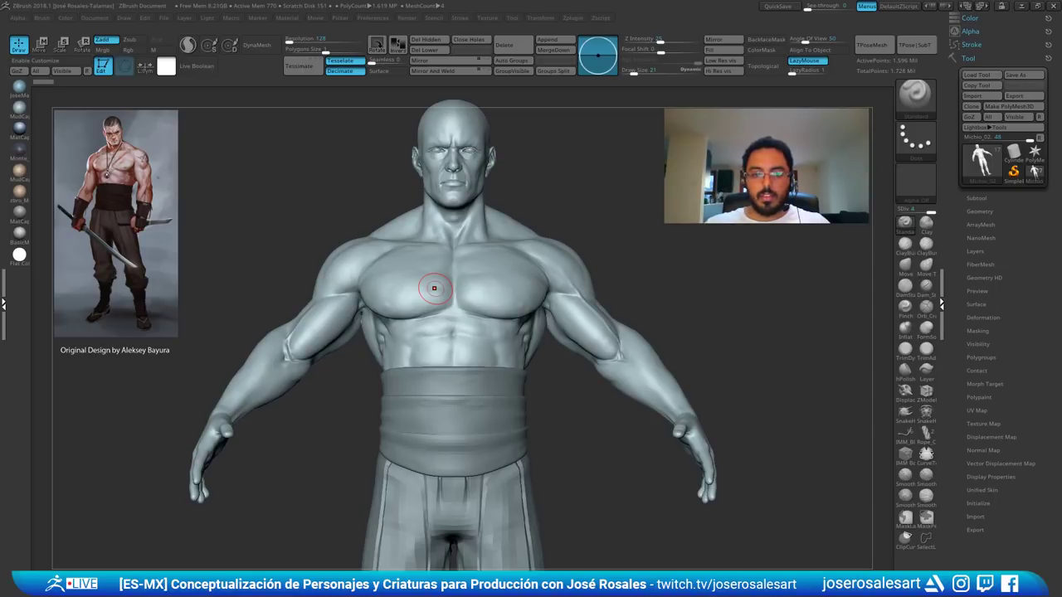
pyautogui.moveTo(713, 195); pyautogui.dragTo(730, 220)
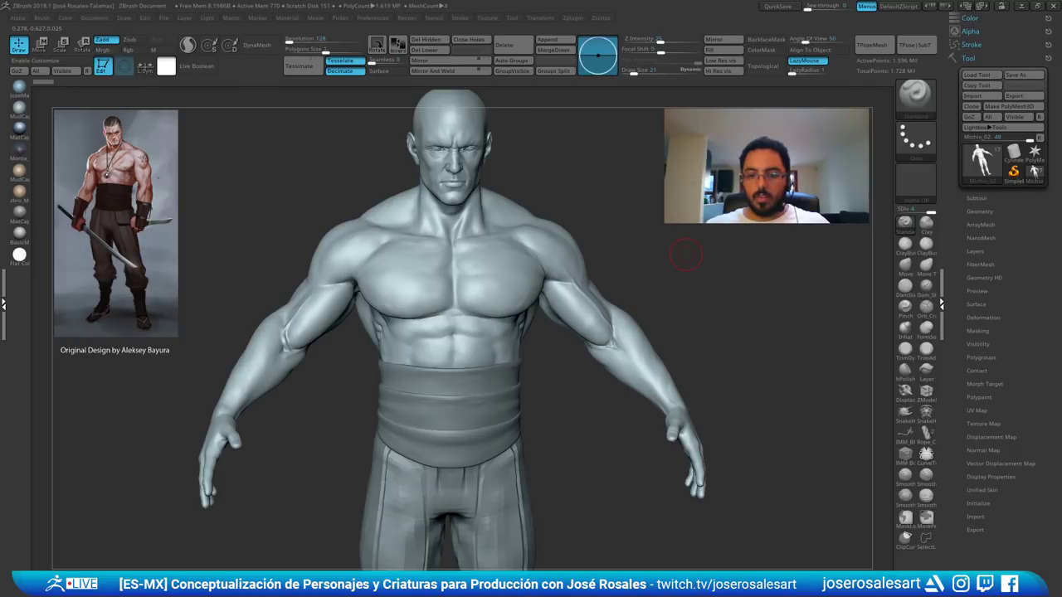
pyautogui.moveTo(686, 255)
pyautogui.mouseDown()
pyautogui.moveTo(562, 301)
pyautogui.moveTo(466, 249)
pyautogui.moveTo(509, 343)
pyautogui.moveTo(489, 315)
pyautogui.mouseUp()
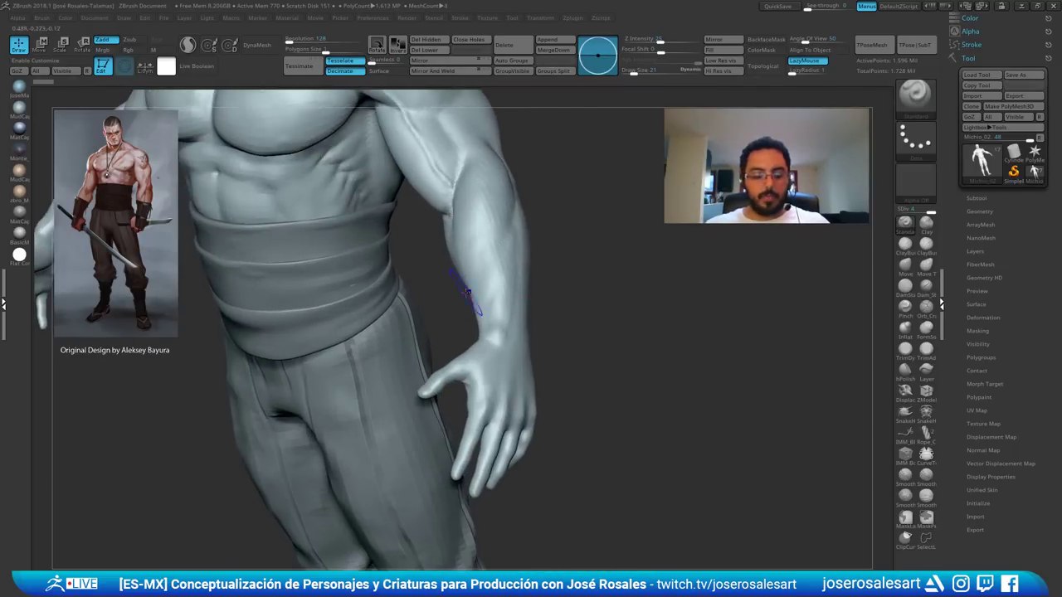
# - Drop the body mesh to its lowest subdivision level and display the polygroup wireframe in a front view
pyautogui.hotkey('shift', 'd')
pyautogui.hotkey('shift', 'd')
pyautogui.hotkey('shift', 'd')
pyautogui.moveTo(511, 251)
pyautogui.mouseDown(button='right')
pyautogui.moveTo(490, 289)
pyautogui.moveTo(540, 300)
pyautogui.moveTo(558, 275)
pyautogui.moveTo(609, 272)
pyautogui.moveTo(502, 287)
pyautogui.moveTo(547, 286)
pyautogui.mouseUp(button='right')
pyautogui.hotkey('shift', 'f')
pyautogui.moveTo(547, 286)
pyautogui.keyDown('ctrl'); pyautogui.mouseDown(button='right')
pyautogui.moveTo(550, 308)
pyautogui.moveTo(559, 305)
pyautogui.moveTo(501, 322)
pyautogui.moveTo(567, 311)
pyautogui.moveTo(564, 322)
pyautogui.moveTo(547, 312)
pyautogui.moveTo(543, 270)
pyautogui.mouseUp(button='right'); pyautogui.keyUp('ctrl')
pyautogui.keyDown('shift'); pyautogui.moveTo(544, 270); pyautogui.dragTo(541, 347, button='right'); pyautogui.keyUp('shift')
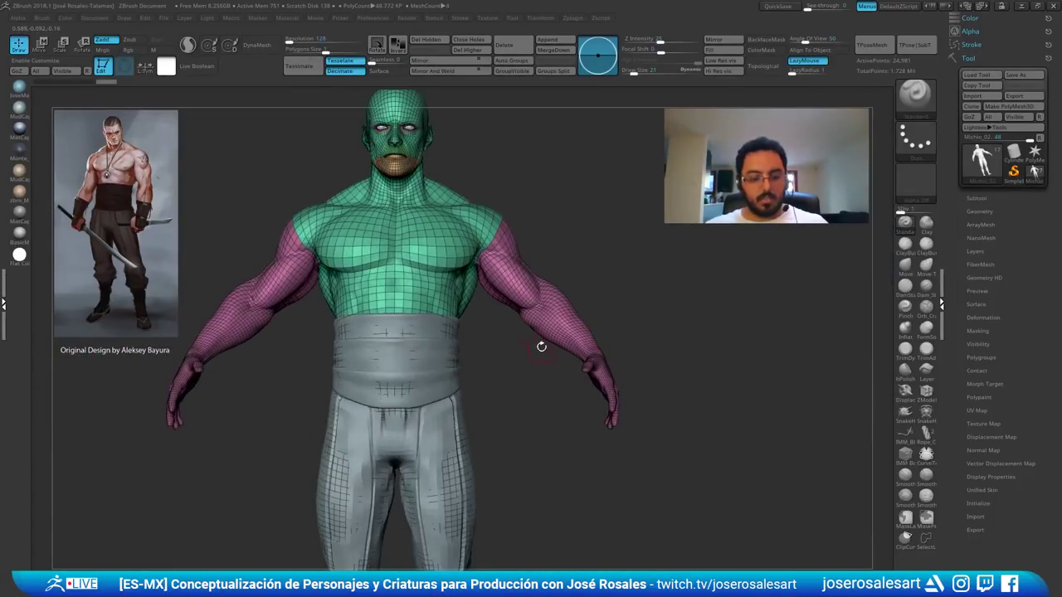
# - Isolate both forearms and hands, and invert the visibility so only the rest of the body mesh shows
pyautogui.keyDown('ctrl'); pyautogui.keyDown('shift'); pyautogui.moveTo(648, 468); pyautogui.dragTo(535, 313); pyautogui.keyUp('shift'); pyautogui.keyUp('ctrl')
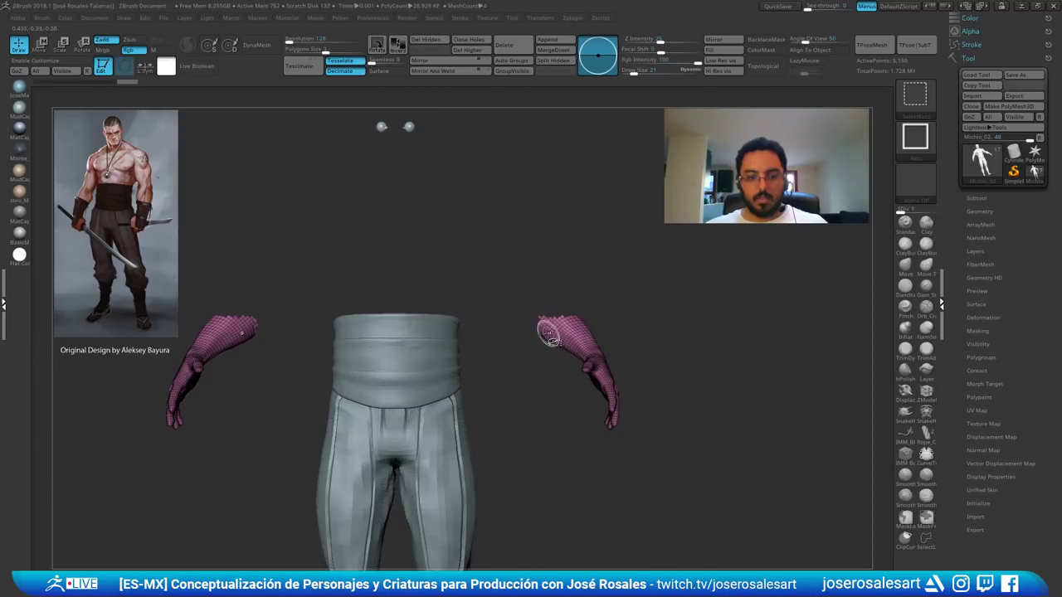
pyautogui.moveTo(550, 335); pyautogui.dragTo(580, 362, button='right')
pyautogui.keyDown('ctrl'); pyautogui.keyDown('shift'); pyautogui.moveTo(640, 332); pyautogui.dragTo(659, 348); pyautogui.keyUp('shift'); pyautogui.keyUp('ctrl')
pyautogui.moveTo(591, 307)
pyautogui.keyDown('ctrl'); pyautogui.mouseDown(button='right')
pyautogui.moveTo(592, 336)
pyautogui.moveTo(628, 320)
pyautogui.moveTo(570, 337)
pyautogui.mouseUp(button='right'); pyautogui.keyUp('ctrl')
# - Set the brush's draw size to 19
pyautogui.press('s')
pyautogui.moveTo(570, 333); pyautogui.dragTo(564, 333)
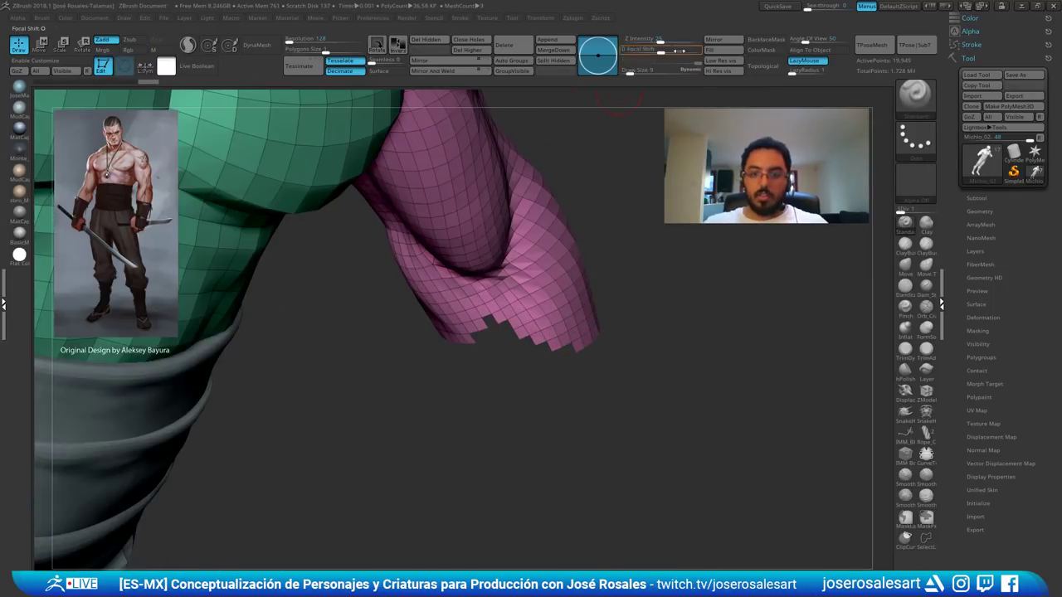
pyautogui.click(694, 73)
pyautogui.press('s')
pyautogui.moveTo(633, 235); pyautogui.dragTo(648, 228, button='right')
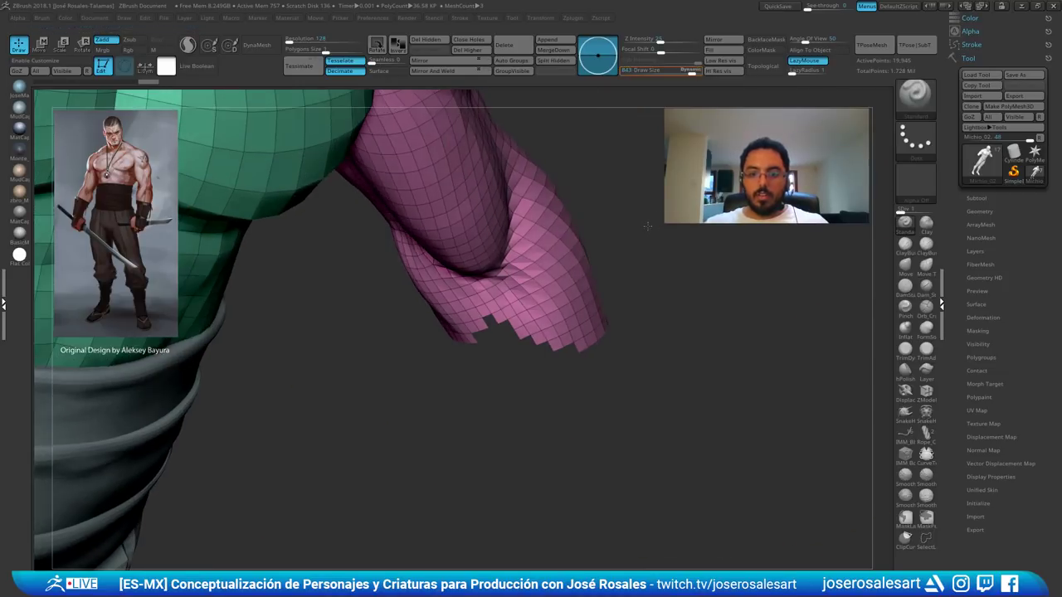
pyautogui.press('s')
pyautogui.moveTo(650, 231); pyautogui.dragTo(643, 232)
pyautogui.keyDown('ctrl'); pyautogui.moveTo(643, 232); pyautogui.dragTo(637, 233, button='right'); pyautogui.keyUp('ctrl')
pyautogui.press('s')
pyautogui.moveTo(637, 232); pyautogui.dragTo(587, 232)
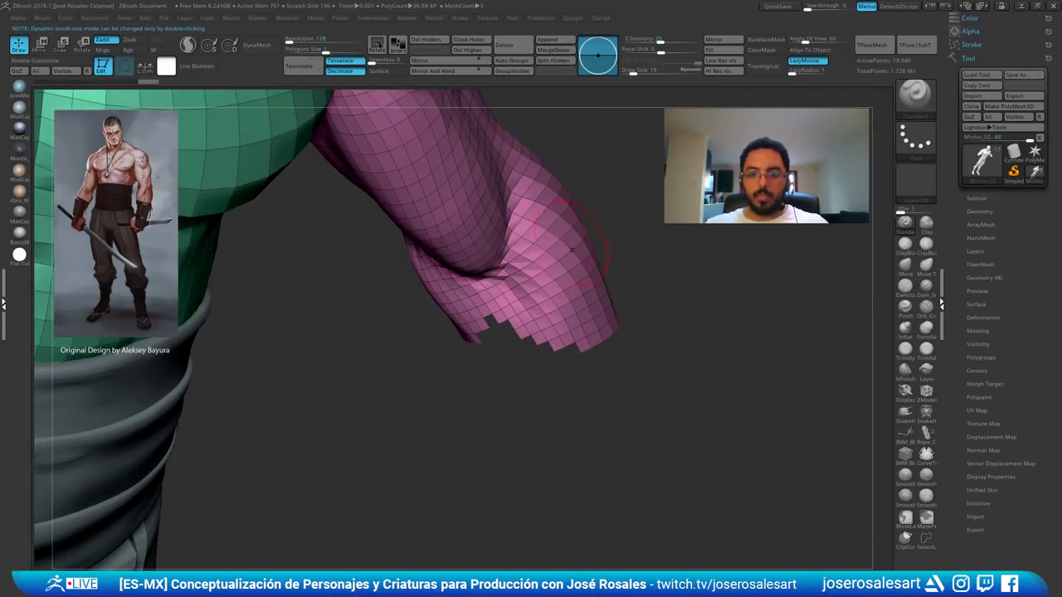
# - Make SelectLasso the active selection brush for the cut edge of the arm, dismissing the brush note
pyautogui.moveTo(572, 244)
pyautogui.keyDown('ctrl'); pyautogui.mouseDown(button='right')
pyautogui.moveTo(539, 282)
pyautogui.moveTo(543, 305)
pyautogui.moveTo(498, 282)
pyautogui.mouseUp(button='right'); pyautogui.keyUp('ctrl')
pyautogui.keyDown('alt'); pyautogui.moveTo(581, 274); pyautogui.dragTo(379, 333, button='right'); pyautogui.keyUp('alt')
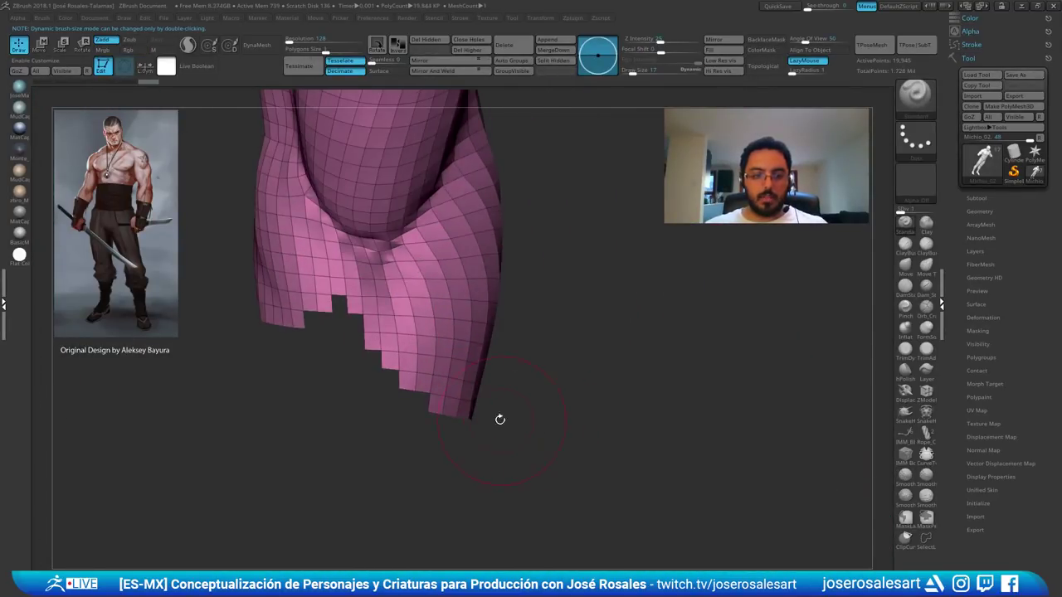
pyautogui.click(921, 539)
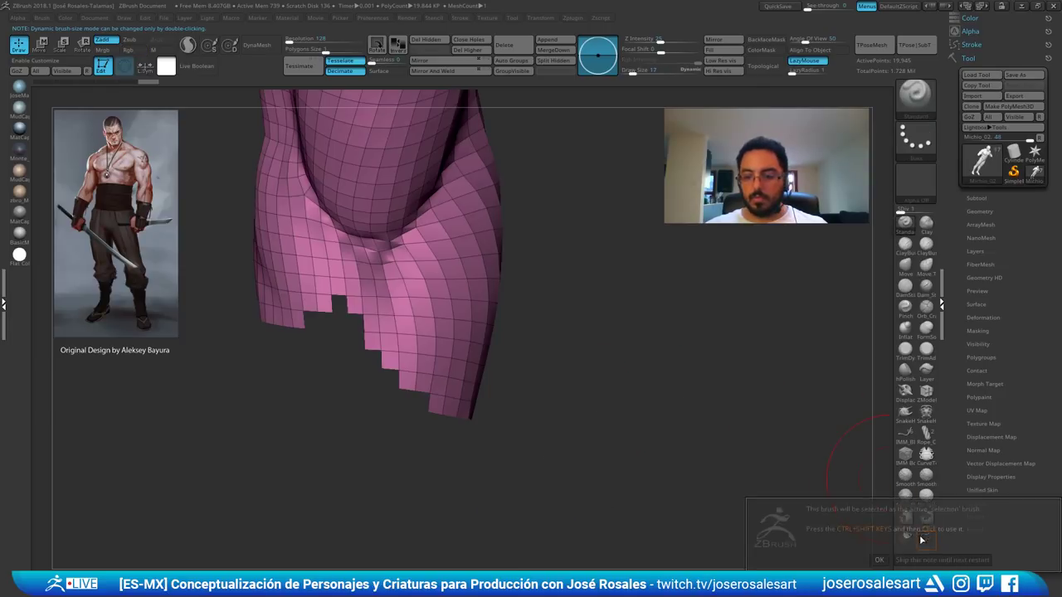
pyautogui.click(879, 561)
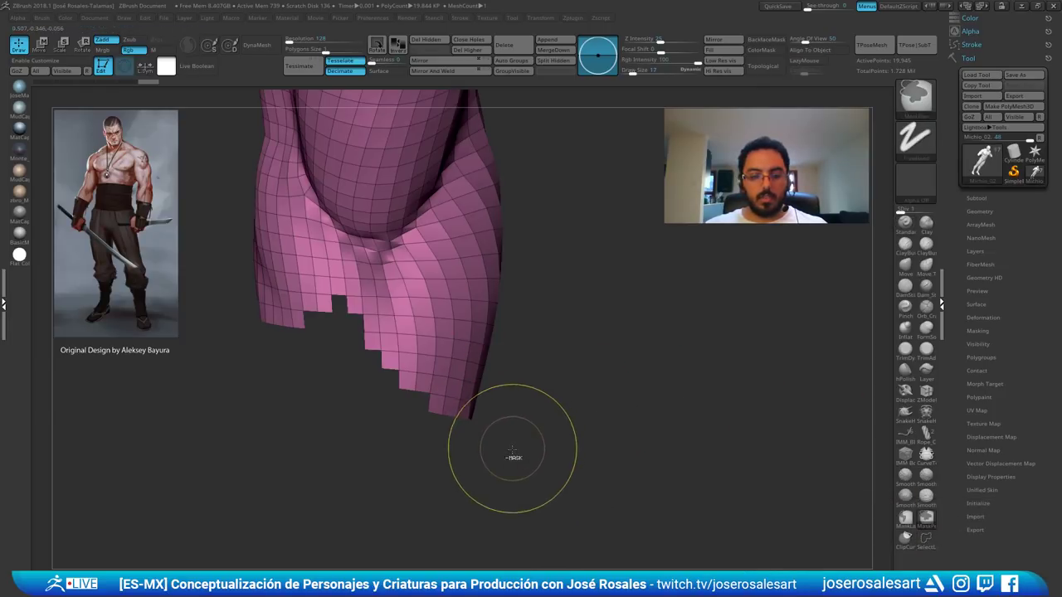
# - Lasso-hide the jagged polygons around the cut below the elbow until the arm ends on a clean edge loop
pyautogui.keyDown('ctrl'); pyautogui.moveTo(488, 462); pyautogui.dragTo(308, 347); pyautogui.keyUp('ctrl')
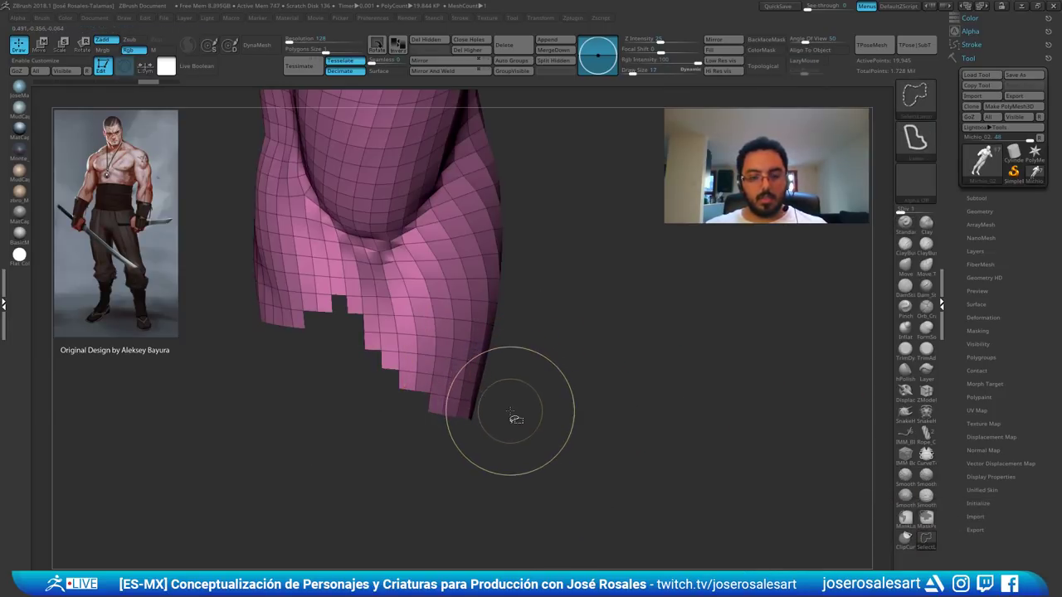
pyautogui.moveTo(474, 456)
pyautogui.keyDown('ctrl'); pyautogui.keyDown('alt'); pyautogui.keyDown('shift'); pyautogui.mouseDown()
pyautogui.moveTo(419, 452)
pyautogui.moveTo(332, 324)
pyautogui.moveTo(470, 332)
pyautogui.mouseUp(); pyautogui.keyUp('shift'); pyautogui.keyUp('alt'); pyautogui.keyUp('ctrl')
pyautogui.moveTo(561, 375); pyautogui.dragTo(504, 365)
pyautogui.moveTo(503, 402)
pyautogui.keyDown('ctrl'); pyautogui.keyDown('alt'); pyautogui.keyDown('shift'); pyautogui.mouseDown()
pyautogui.moveTo(597, 290)
pyautogui.moveTo(530, 328)
pyautogui.moveTo(490, 335)
pyautogui.moveTo(439, 420)
pyautogui.moveTo(611, 461)
pyautogui.moveTo(533, 424)
pyautogui.moveTo(573, 464)
pyautogui.moveTo(370, 352)
pyautogui.moveTo(583, 338)
pyautogui.mouseUp(); pyautogui.keyUp('shift'); pyautogui.keyUp('alt'); pyautogui.keyUp('ctrl')
pyautogui.moveTo(583, 369)
pyautogui.mouseDown()
pyautogui.moveTo(450, 348)
pyautogui.moveTo(405, 405)
pyautogui.moveTo(390, 357)
pyautogui.moveTo(355, 358)
pyautogui.moveTo(446, 377)
pyautogui.moveTo(456, 390)
pyautogui.mouseUp()
pyautogui.moveTo(501, 406)
pyautogui.keyDown('ctrl'); pyautogui.keyDown('alt'); pyautogui.keyDown('shift'); pyautogui.mouseDown()
pyautogui.moveTo(561, 383)
pyautogui.moveTo(438, 330)
pyautogui.mouseUp(); pyautogui.keyUp('shift'); pyautogui.keyUp('alt'); pyautogui.keyUp('ctrl')
pyautogui.moveTo(374, 373)
pyautogui.mouseDown()
pyautogui.moveTo(420, 344)
pyautogui.moveTo(406, 401)
pyautogui.moveTo(439, 309)
pyautogui.moveTo(367, 332)
pyautogui.moveTo(384, 363)
pyautogui.moveTo(386, 352)
pyautogui.moveTo(397, 400)
pyautogui.moveTo(440, 407)
pyautogui.mouseUp()
pyautogui.moveTo(453, 508)
pyautogui.keyDown('ctrl'); pyautogui.keyDown('alt'); pyautogui.keyDown('shift'); pyautogui.mouseDown()
pyautogui.moveTo(452, 403)
pyautogui.moveTo(566, 427)
pyautogui.moveTo(547, 464)
pyautogui.mouseUp(); pyautogui.keyUp('shift'); pyautogui.keyUp('alt'); pyautogui.keyUp('ctrl')
pyautogui.moveTo(647, 398)
pyautogui.mouseDown()
pyautogui.moveTo(532, 418)
pyautogui.moveTo(468, 411)
pyautogui.mouseUp()
pyautogui.moveTo(239, 418)
pyautogui.mouseDown()
pyautogui.moveTo(251, 446)
pyautogui.moveTo(276, 408)
pyautogui.mouseUp()
pyautogui.moveTo(384, 372); pyautogui.dragTo(431, 377)
# - Invert the visibility to show the forearms and hands, and assign them their own polygroup
pyautogui.keyDown('alt'); pyautogui.moveTo(431, 439); pyautogui.dragTo(527, 358); pyautogui.keyUp('alt')
pyautogui.keyDown('alt'); pyautogui.moveTo(334, 343); pyautogui.dragTo(360, 344); pyautogui.keyUp('alt')
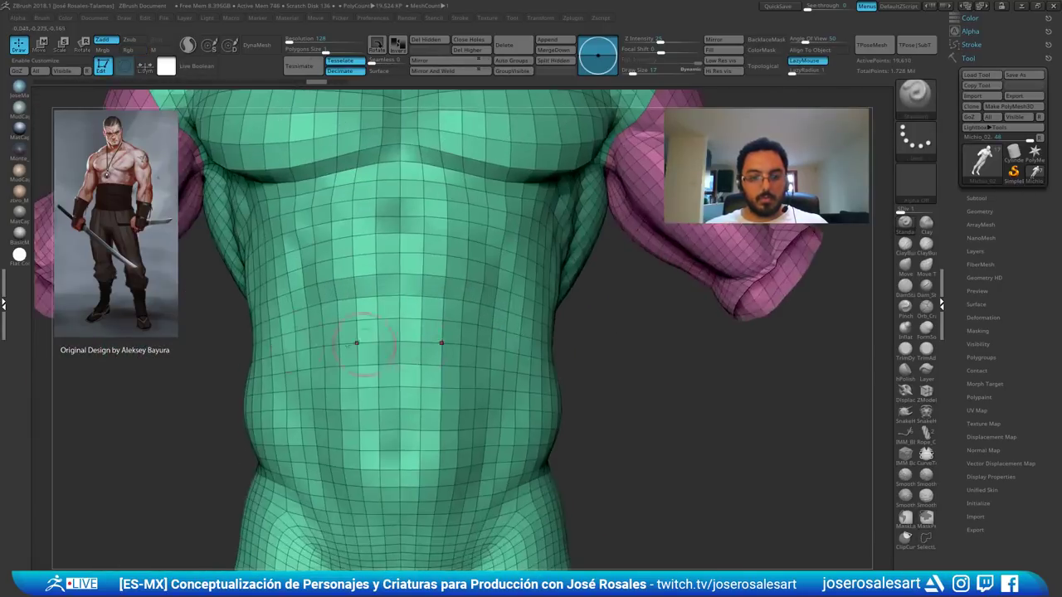
pyautogui.keyDown('alt'); pyautogui.moveTo(58, 237); pyautogui.dragTo(158, 368); pyautogui.keyUp('alt')
pyautogui.moveTo(169, 429)
pyautogui.keyDown('ctrl'); pyautogui.keyDown('shift'); pyautogui.mouseDown()
pyautogui.moveTo(185, 409)
pyautogui.moveTo(190, 332)
pyautogui.moveTo(159, 362)
pyautogui.mouseUp(); pyautogui.keyUp('shift'); pyautogui.keyUp('ctrl')
pyautogui.keyDown('alt'); pyautogui.moveTo(249, 364); pyautogui.dragTo(371, 287); pyautogui.keyUp('alt')
pyautogui.hotkey('ctrl', 'w')
# - Isolate the polygroup of the forearms and hands, and lasso-select at the wrist to separate the hand from the forearm
pyautogui.moveTo(428, 376)
pyautogui.keyDown('alt'); pyautogui.mouseDown()
pyautogui.moveTo(456, 348)
pyautogui.moveTo(464, 390)
pyautogui.mouseUp(); pyautogui.keyUp('alt')
pyautogui.moveTo(531, 332)
pyautogui.keyDown('alt'); pyautogui.mouseDown()
pyautogui.moveTo(572, 398)
pyautogui.moveTo(552, 360)
pyautogui.moveTo(543, 422)
pyautogui.moveTo(506, 440)
pyautogui.moveTo(522, 328)
pyautogui.mouseUp(); pyautogui.keyUp('alt')
pyautogui.moveTo(522, 328); pyautogui.dragTo(569, 327, button='right')
pyautogui.keyDown('ctrl'); pyautogui.keyDown('shift'); pyautogui.click(660, 355); pyautogui.keyUp('shift'); pyautogui.keyUp('ctrl')
pyautogui.moveTo(659, 354)
pyautogui.mouseDown(button='right')
pyautogui.moveTo(452, 319)
pyautogui.moveTo(498, 339)
pyautogui.moveTo(475, 440)
pyautogui.mouseUp(button='right')
pyautogui.moveTo(261, 135)
pyautogui.keyDown('ctrl'); pyautogui.keyDown('alt'); pyautogui.keyDown('shift'); pyautogui.mouseDown()
pyautogui.moveTo(234, 355)
pyautogui.moveTo(450, 379)
pyautogui.moveTo(614, 249)
pyautogui.moveTo(581, 233)
pyautogui.mouseUp(); pyautogui.keyUp('shift'); pyautogui.keyUp('alt'); pyautogui.keyUp('ctrl')
pyautogui.moveTo(440, 256)
pyautogui.keyDown('alt'); pyautogui.mouseDown(button='right')
pyautogui.moveTo(461, 292)
pyautogui.moveTo(498, 274)
pyautogui.mouseUp(button='right'); pyautogui.keyUp('alt')
pyautogui.keyDown('ctrl'); pyautogui.keyDown('shift'); pyautogui.moveTo(518, 282); pyautogui.dragTo(544, 303); pyautogui.keyUp('shift'); pyautogui.keyUp('ctrl')
# - Lasso-hide the leftover polygons around the wrist so the forearm ends on a clean edge loop
pyautogui.keyDown('alt'); pyautogui.moveTo(545, 303); pyautogui.dragTo(518, 381, button='right'); pyautogui.keyUp('alt')
pyautogui.moveTo(487, 406)
pyautogui.keyDown('ctrl'); pyautogui.keyDown('alt'); pyautogui.keyDown('shift'); pyautogui.mouseDown()
pyautogui.moveTo(432, 386)
pyautogui.moveTo(501, 361)
pyautogui.mouseUp(); pyautogui.keyUp('shift'); pyautogui.keyUp('alt'); pyautogui.keyUp('ctrl')
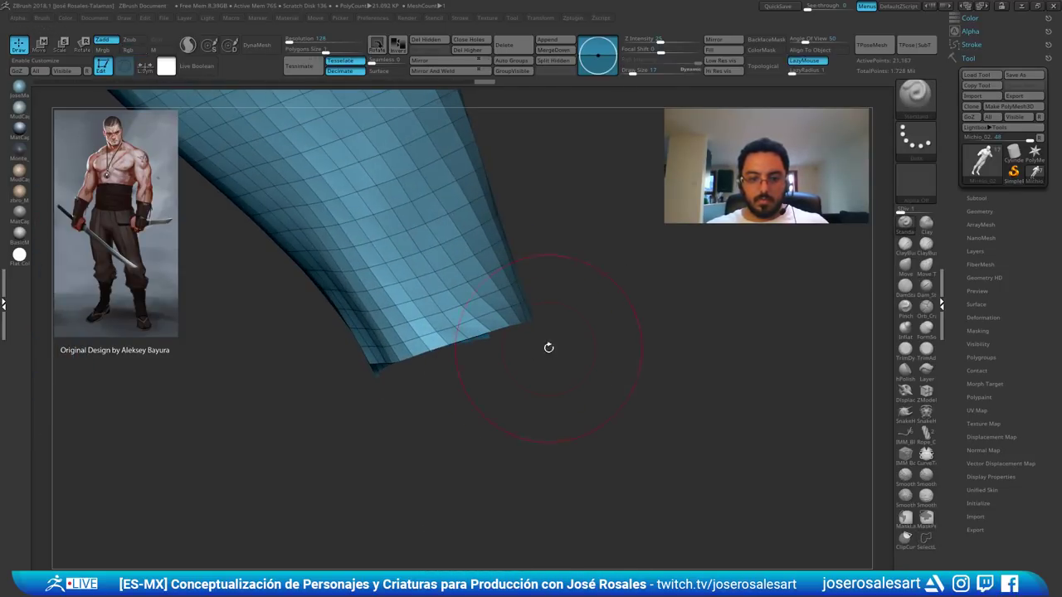
pyautogui.moveTo(547, 348)
pyautogui.mouseDown(button='right')
pyautogui.moveTo(464, 357)
pyautogui.moveTo(433, 407)
pyautogui.mouseUp(button='right')
pyautogui.keyDown('ctrl'); pyautogui.keyDown('alt'); pyautogui.keyDown('shift'); pyautogui.moveTo(426, 381); pyautogui.dragTo(406, 359); pyautogui.keyUp('shift'); pyautogui.keyUp('alt'); pyautogui.keyUp('ctrl')
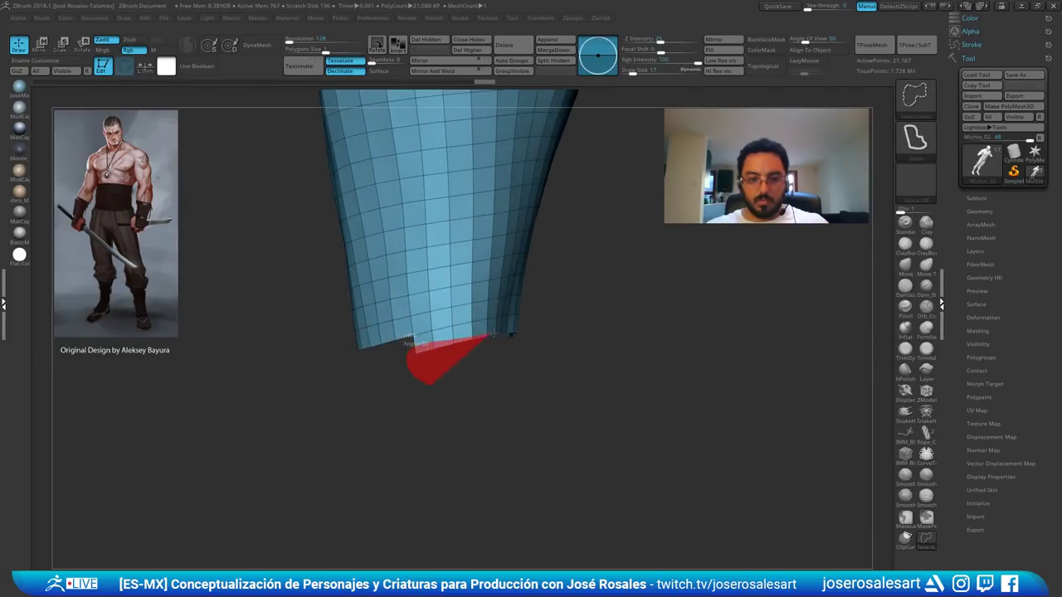
pyautogui.keyDown('ctrl'); pyautogui.keyDown('alt'); pyautogui.keyDown('shift'); pyautogui.moveTo(494, 334); pyautogui.dragTo(522, 350); pyautogui.keyUp('shift'); pyautogui.keyUp('alt'); pyautogui.keyUp('ctrl')
pyautogui.moveTo(539, 355)
pyautogui.mouseDown(button='right')
pyautogui.moveTo(388, 337)
pyautogui.moveTo(351, 395)
pyautogui.moveTo(277, 391)
pyautogui.moveTo(282, 498)
pyautogui.moveTo(510, 467)
pyautogui.moveTo(804, 490)
pyautogui.moveTo(879, 415)
pyautogui.mouseUp(button='right')
pyautogui.moveTo(348, 318); pyautogui.dragTo(273, 352, button='right')
# - Invert the visibility so only the hands of the body mesh show, and check their wrist edges
pyautogui.keyDown('ctrl'); pyautogui.keyDown('shift'); pyautogui.moveTo(268, 362); pyautogui.dragTo(286, 374); pyautogui.keyUp('shift'); pyautogui.keyUp('ctrl')
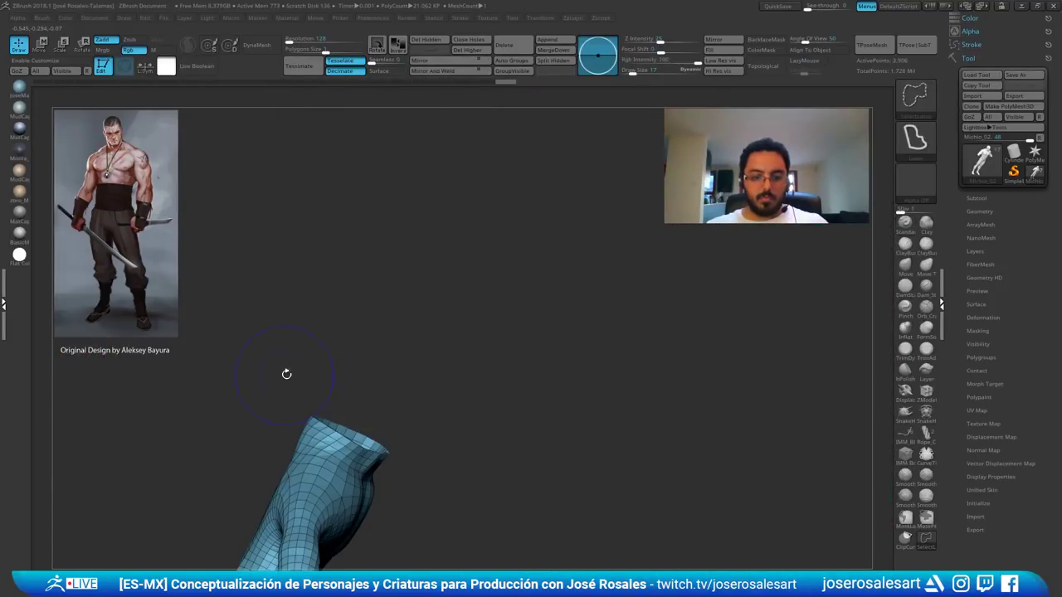
pyautogui.moveTo(286, 374); pyautogui.dragTo(317, 373, button='right')
pyautogui.keyDown('alt'); pyautogui.moveTo(387, 538); pyautogui.dragTo(449, 407, button='right'); pyautogui.keyUp('alt')
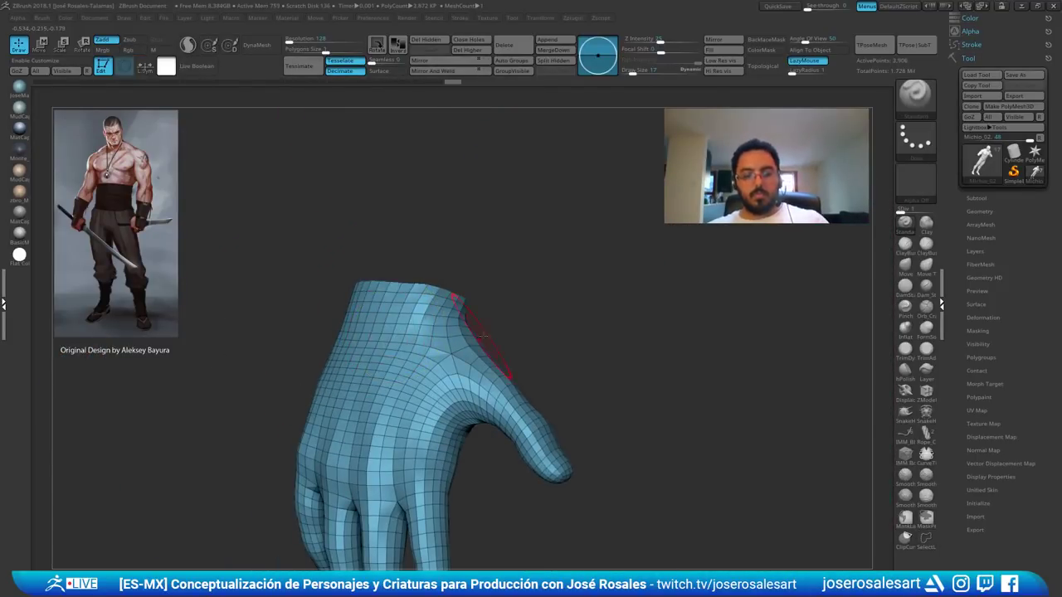
pyautogui.moveTo(566, 332)
pyautogui.keyDown('ctrl'); pyautogui.mouseDown(button='right')
pyautogui.moveTo(517, 324)
pyautogui.moveTo(536, 337)
pyautogui.moveTo(365, 345)
pyautogui.moveTo(476, 325)
pyautogui.moveTo(466, 281)
pyautogui.mouseUp(button='right'); pyautogui.keyUp('ctrl')
pyautogui.keyDown('ctrl'); pyautogui.keyDown('shift'); pyautogui.click(524, 336); pyautogui.keyUp('shift'); pyautogui.keyUp('ctrl')
pyautogui.keyDown('ctrl'); pyautogui.keyDown('shift'); pyautogui.click(355, 345); pyautogui.keyUp('shift'); pyautogui.keyUp('ctrl')
pyautogui.keyDown('ctrl'); pyautogui.keyDown('shift'); pyautogui.click(405, 328); pyautogui.keyUp('shift'); pyautogui.keyUp('ctrl')
pyautogui.keyDown('ctrl'); pyautogui.keyDown('shift'); pyautogui.click(348, 321); pyautogui.keyUp('shift'); pyautogui.keyUp('ctrl')
pyautogui.keyDown('ctrl'); pyautogui.keyDown('shift'); pyautogui.click(472, 305); pyautogui.keyUp('shift'); pyautogui.keyUp('ctrl')
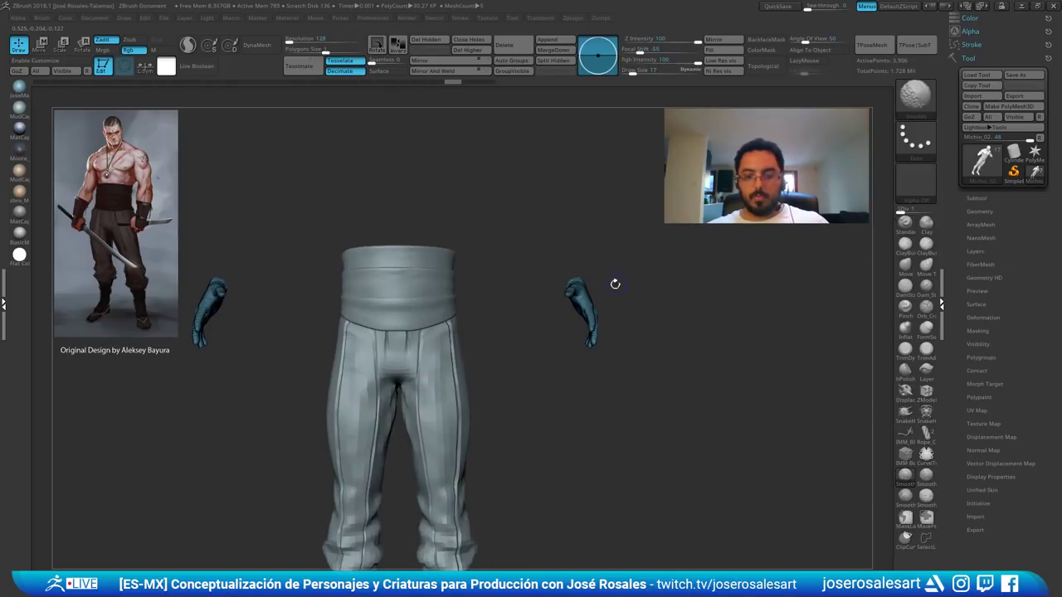
# - Try to make a separate PolyMesh3D from the visible hands, and return to the full character tool
pyautogui.click(1007, 106)
pyautogui.moveTo(383, 324)
pyautogui.keyDown('alt'); pyautogui.mouseDown(button='right')
pyautogui.moveTo(460, 334)
pyautogui.moveTo(337, 353)
pyautogui.moveTo(356, 377)
pyautogui.mouseUp(button='right'); pyautogui.keyUp('alt')
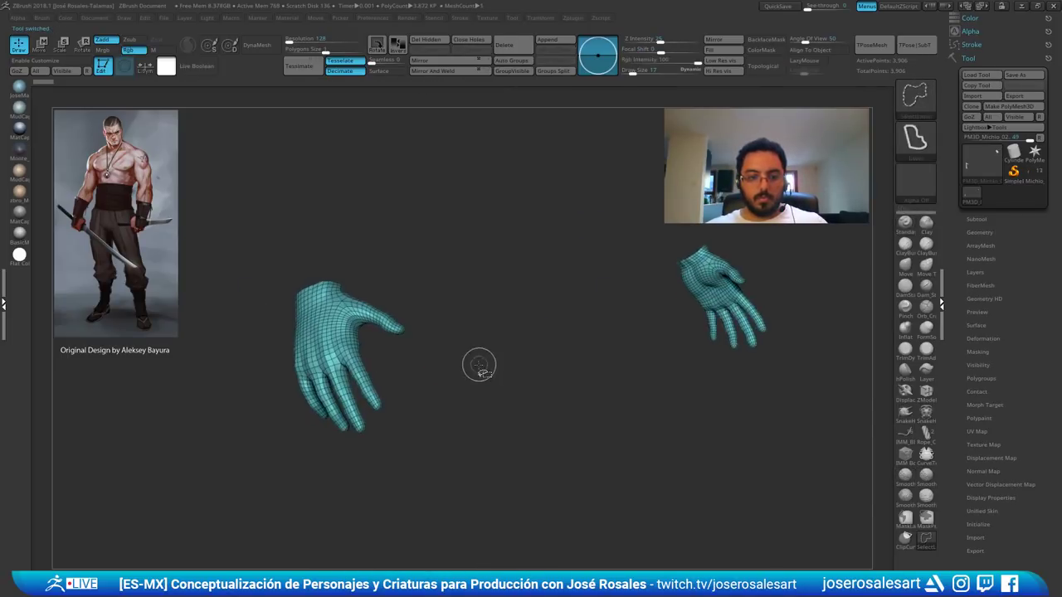
pyautogui.click(1034, 176)
pyautogui.moveTo(414, 315); pyautogui.dragTo(346, 320, button='right')
pyautogui.hotkey('ctrl', 'z')
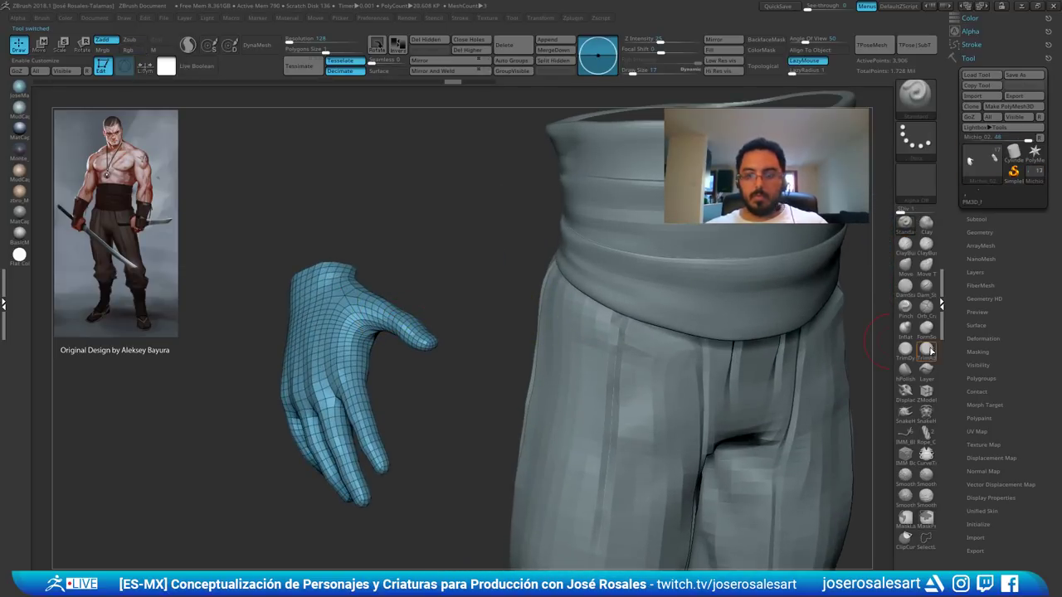
# - Regroup the visible hands with Auto Groups by topology continuity, and unhide the whole body mesh
pyautogui.click(512, 61)
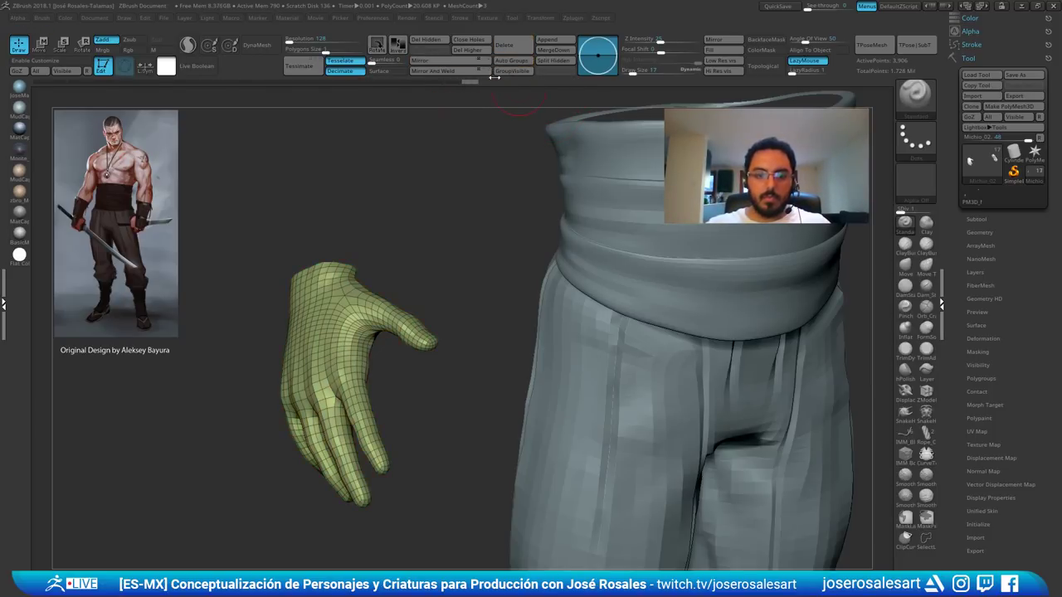
pyautogui.keyDown('ctrl'); pyautogui.moveTo(418, 212); pyautogui.dragTo(290, 204, button='right'); pyautogui.keyUp('ctrl')
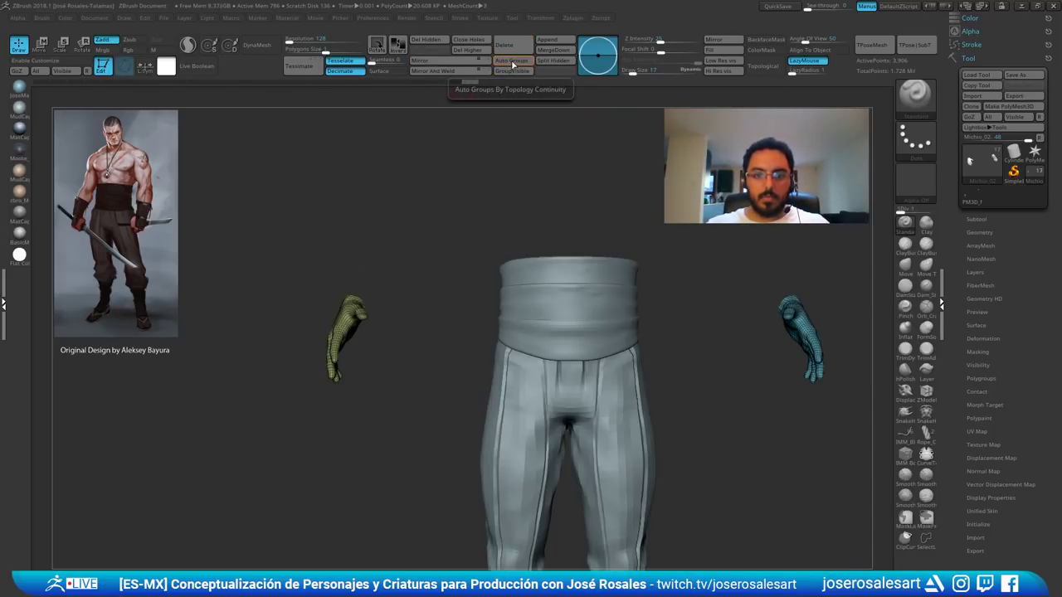
pyautogui.keyDown('alt'); pyautogui.moveTo(516, 203); pyautogui.dragTo(429, 230); pyautogui.keyUp('alt')
pyautogui.press('ctrl')
pyautogui.press('ctrl')
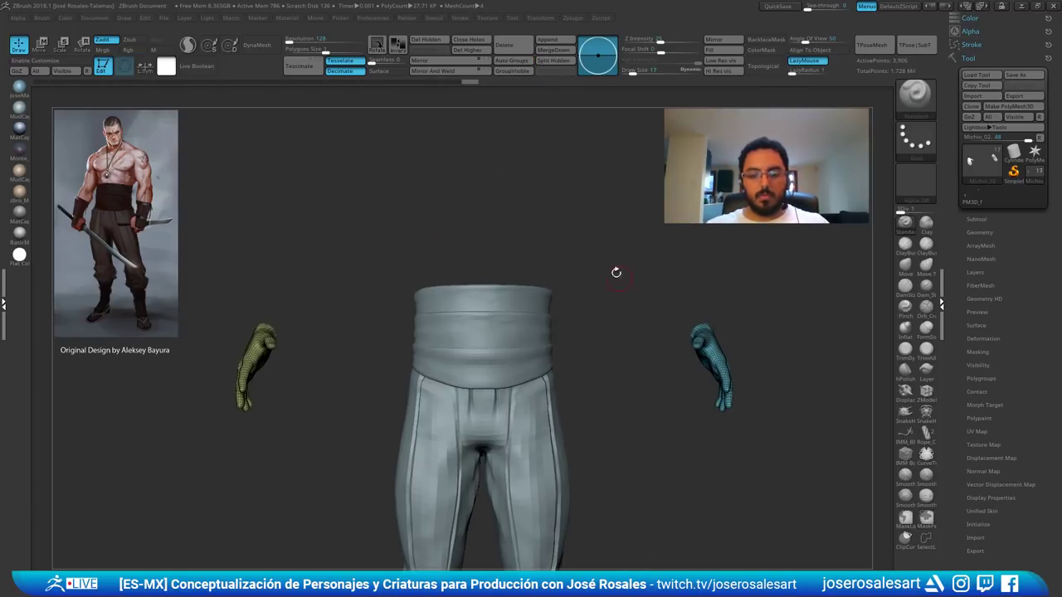
pyautogui.keyDown('ctrl'); pyautogui.moveTo(616, 273); pyautogui.dragTo(489, 262, button='right'); pyautogui.keyUp('ctrl')
pyautogui.keyDown('ctrl'); pyautogui.moveTo(490, 262); pyautogui.dragTo(546, 269, button='right'); pyautogui.keyUp('ctrl')
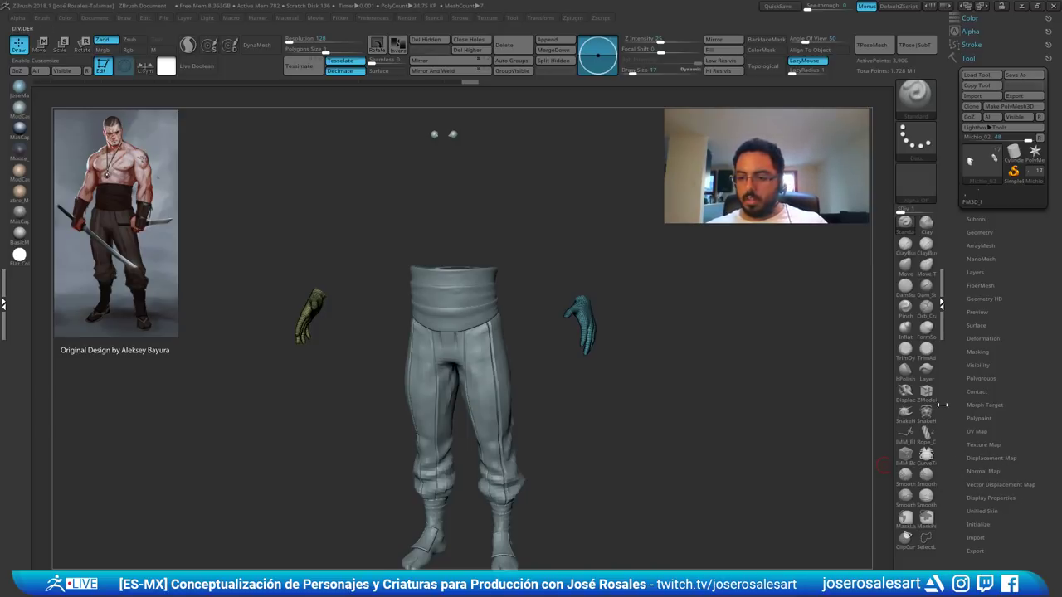
pyautogui.keyDown('ctrl'); pyautogui.keyDown('shift'); pyautogui.click(550, 306); pyautogui.keyUp('shift'); pyautogui.keyUp('ctrl')
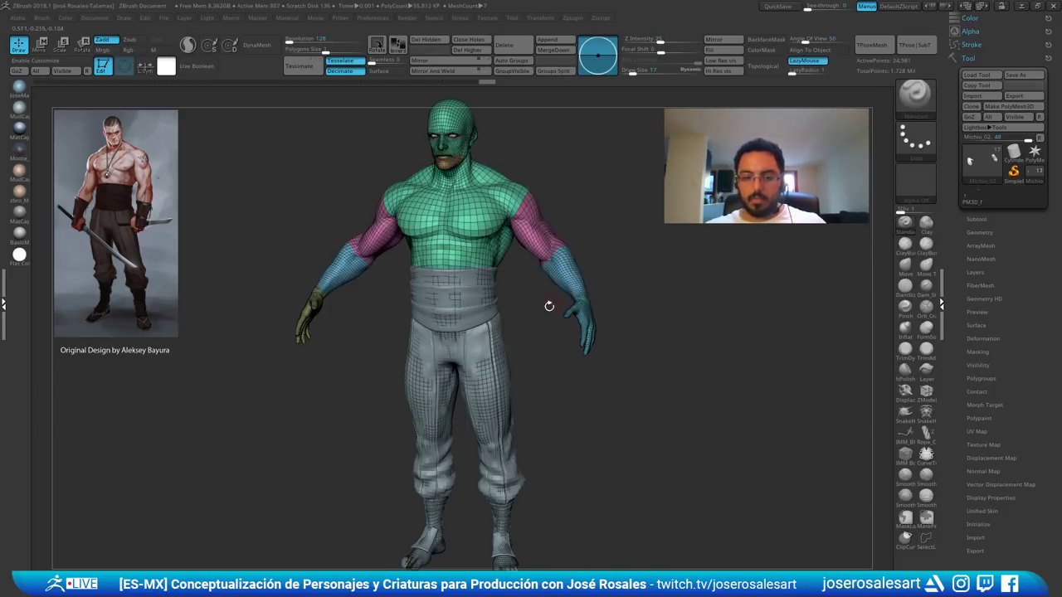
# - Select the waist sash mesh and assign it a single new polygroup
pyautogui.keyDown('ctrl'); pyautogui.keyDown('shift'); pyautogui.click(477, 320); pyautogui.keyUp('shift'); pyautogui.keyUp('ctrl')
pyautogui.keyDown('alt'); pyautogui.click(476, 322); pyautogui.keyUp('alt')
pyautogui.hotkey('ctrl', 'w')
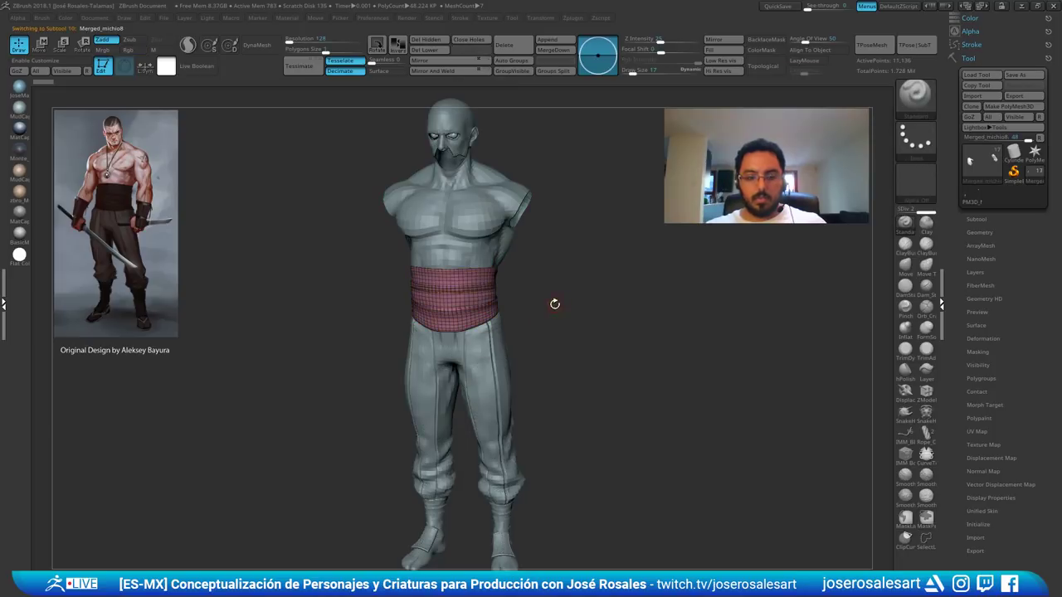
pyautogui.keyDown('ctrl'); pyautogui.moveTo(555, 304); pyautogui.dragTo(555, 315, button='right'); pyautogui.keyUp('ctrl')
pyautogui.hotkey('ctrl', 'w')
pyautogui.hotkey('ctrl', 'w')
pyautogui.hotkey('ctrl', 'w')
pyautogui.hotkey('ctrl', 'w')
pyautogui.hotkey('ctrl', 'w')
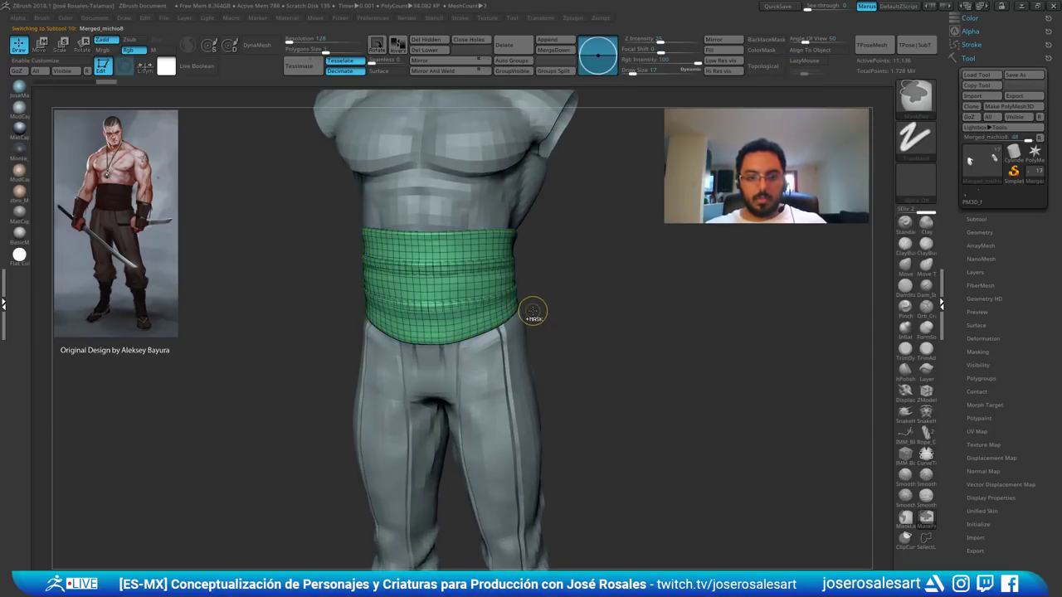
# - Return to the body mesh, isolate both hands and group them into one shared polygroup
pyautogui.press('f')
pyautogui.keyDown('shift'); pyautogui.moveTo(496, 300); pyautogui.dragTo(500, 247, button='right'); pyautogui.keyUp('shift')
pyautogui.keyDown('alt'); pyautogui.click(479, 240); pyautogui.keyUp('alt')
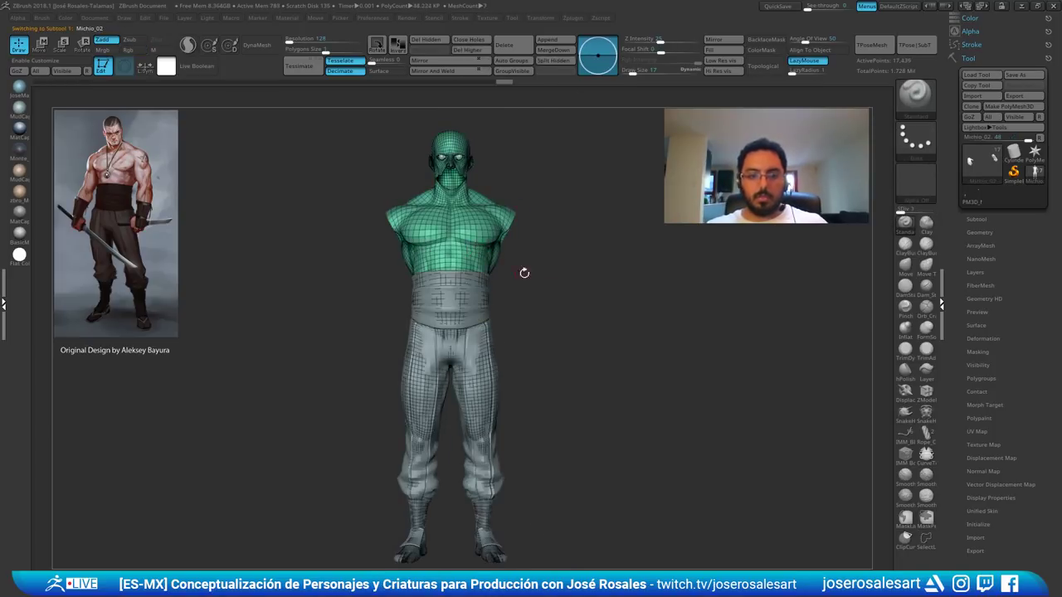
pyautogui.keyDown('ctrl'); pyautogui.keyDown('shift'); pyautogui.click(557, 311); pyautogui.keyUp('shift'); pyautogui.keyUp('ctrl')
pyautogui.keyDown('ctrl'); pyautogui.moveTo(557, 311); pyautogui.dragTo(576, 330, button='right'); pyautogui.keyUp('ctrl')
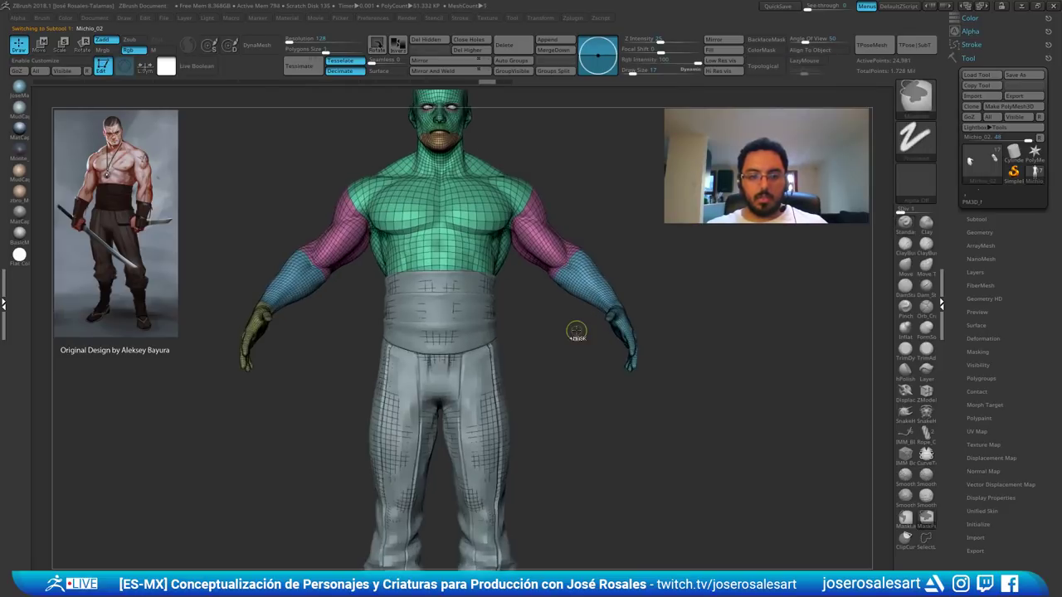
pyautogui.keyDown('ctrl'); pyautogui.keyDown('shift'); pyautogui.moveTo(572, 327); pyautogui.dragTo(576, 331); pyautogui.keyUp('shift'); pyautogui.keyUp('ctrl')
pyautogui.moveTo(576, 330); pyautogui.dragTo(561, 373, button='right')
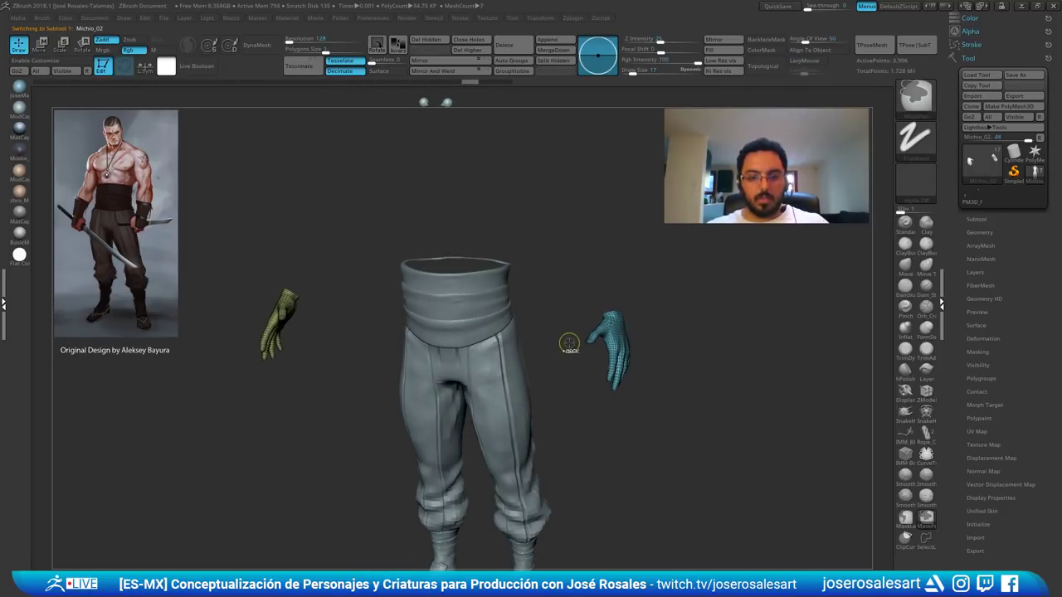
pyautogui.hotkey('ctrl', 'w')
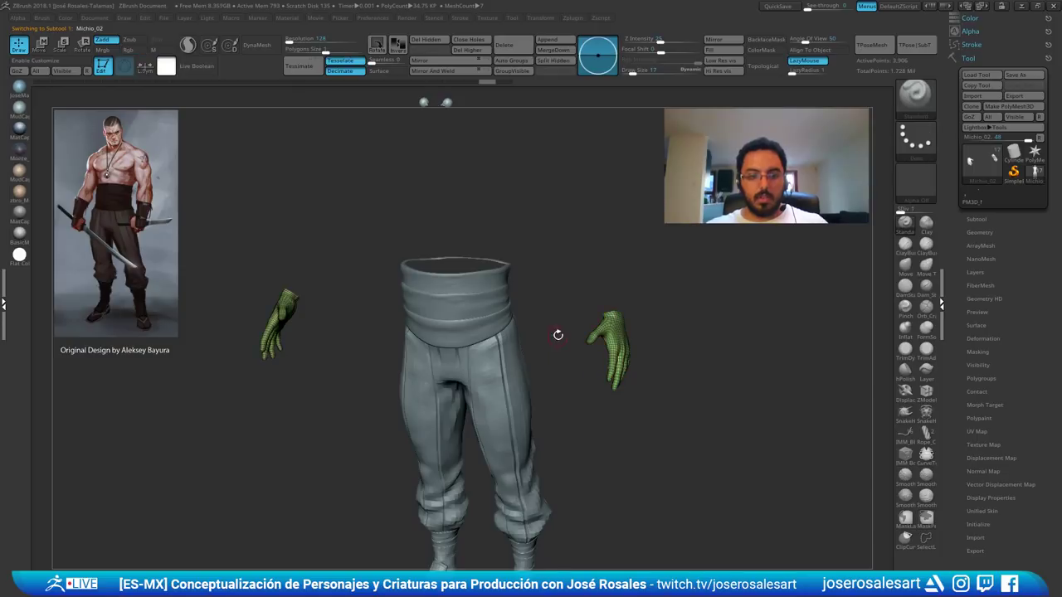
# - Unhide the whole body mesh and turn off the polyframe display
pyautogui.keyDown('shift'); pyautogui.moveTo(556, 334); pyautogui.dragTo(568, 325, button='right'); pyautogui.keyUp('shift')
pyautogui.keyDown('ctrl'); pyautogui.moveTo(567, 325); pyautogui.dragTo(755, 219, button='right'); pyautogui.keyUp('ctrl')
pyautogui.moveTo(248, 203); pyautogui.dragTo(306, 192, button='right')
pyautogui.keyDown('ctrl'); pyautogui.keyDown('shift'); pyautogui.click(370, 239); pyautogui.keyUp('shift'); pyautogui.keyUp('ctrl')
pyautogui.press('f')
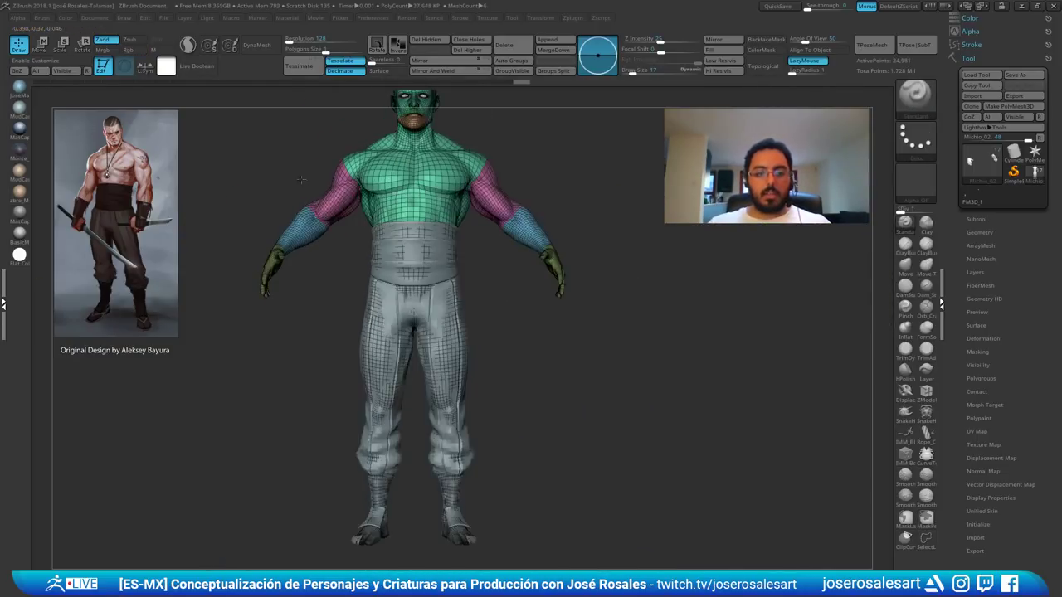
pyautogui.hotkey('shift', 'f')
pyautogui.keyDown('alt'); pyautogui.moveTo(339, 252); pyautogui.dragTo(371, 356, button='right'); pyautogui.keyUp('alt')
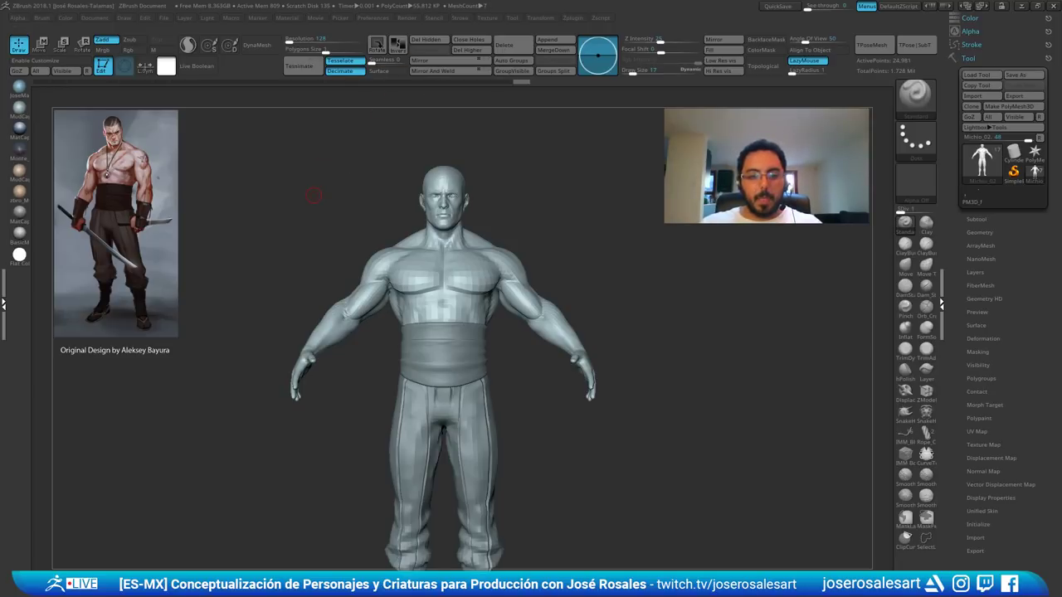
# - Hide everything on the body mesh except the forearms and hands, using their polygroups
pyautogui.moveTo(507, 207); pyautogui.dragTo(389, 222)
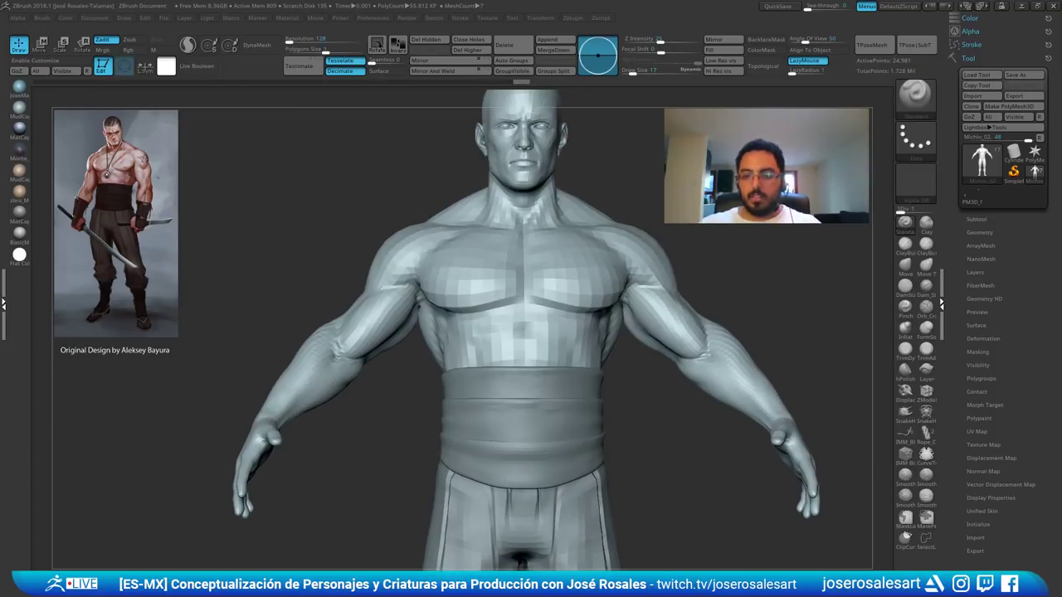
pyautogui.moveTo(331, 287)
pyautogui.mouseDown()
pyautogui.moveTo(333, 301)
pyautogui.moveTo(369, 307)
pyautogui.moveTo(350, 329)
pyautogui.mouseUp()
pyautogui.moveTo(350, 329); pyautogui.dragTo(317, 358, button='right')
pyautogui.hotkey('shift', 's')
pyautogui.hotkey('shift', 's')
pyautogui.keyDown('ctrl'); pyautogui.keyDown('shift'); pyautogui.click(317, 357); pyautogui.keyUp('shift'); pyautogui.keyUp('ctrl')
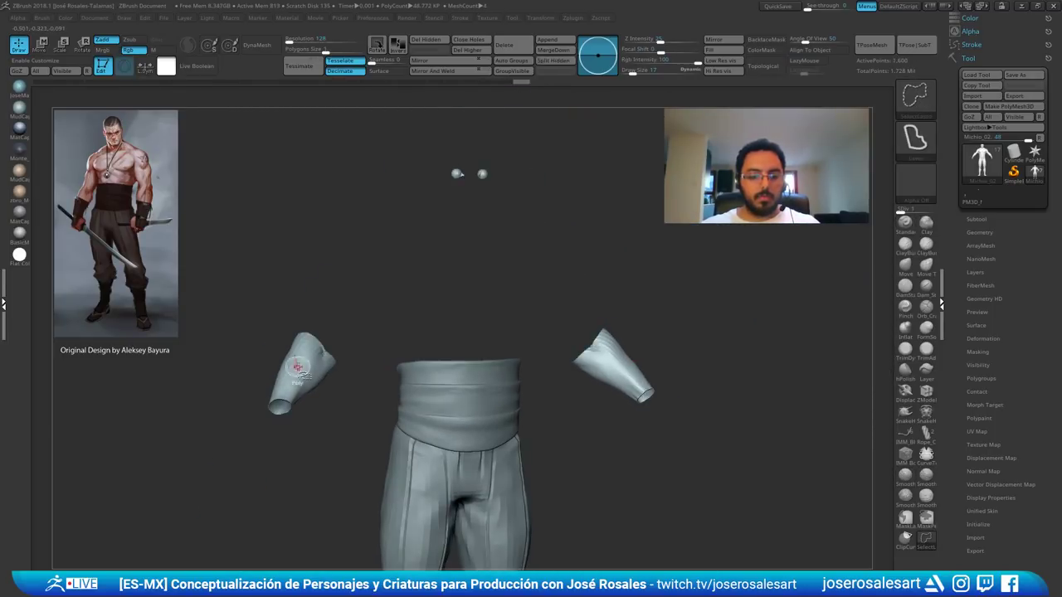
pyautogui.keyDown('ctrl'); pyautogui.keyDown('shift'); pyautogui.click(246, 450); pyautogui.keyUp('shift'); pyautogui.keyUp('ctrl')
pyautogui.keyDown('ctrl'); pyautogui.moveTo(271, 386); pyautogui.dragTo(304, 438, button='right'); pyautogui.keyUp('ctrl')
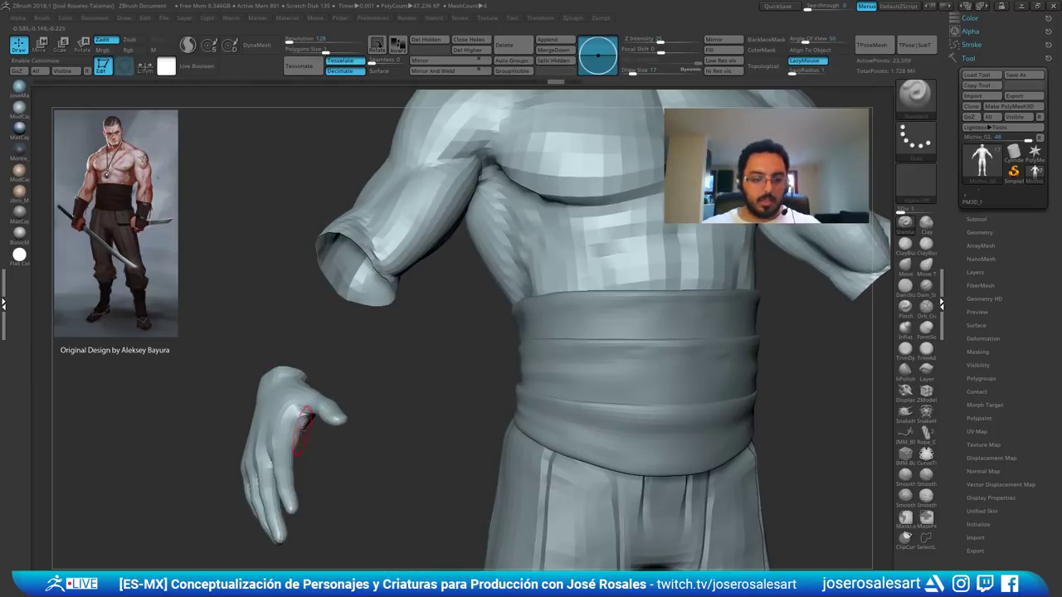
pyautogui.keyDown('ctrl'); pyautogui.keyDown('shift'); pyautogui.click(295, 420); pyautogui.keyUp('shift'); pyautogui.keyUp('ctrl')
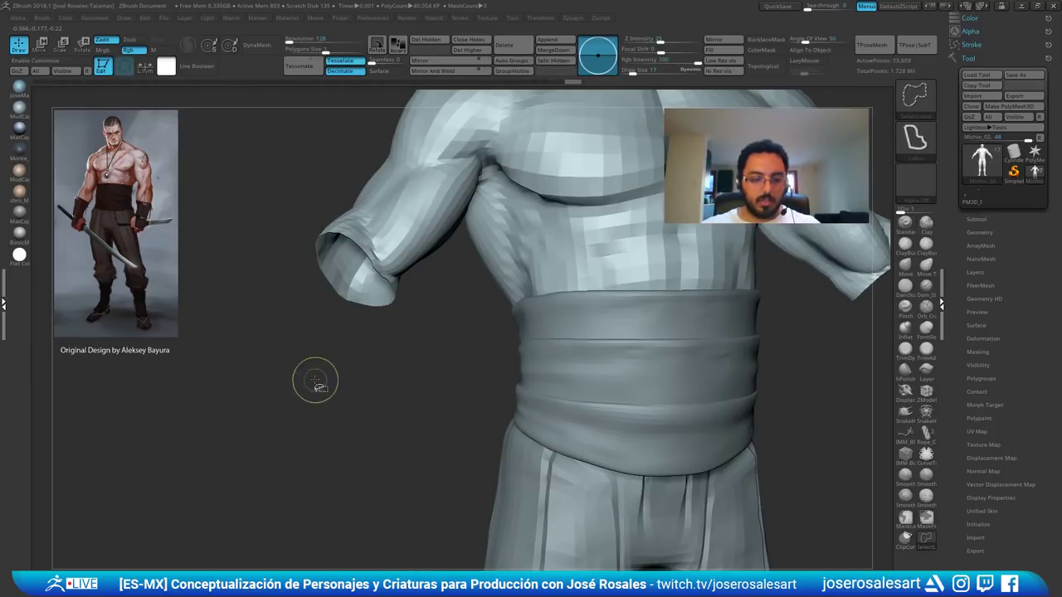
pyautogui.keyDown('ctrl'); pyautogui.keyDown('shift'); pyautogui.moveTo(315, 381); pyautogui.dragTo(328, 371); pyautogui.keyUp('shift'); pyautogui.keyUp('ctrl')
pyautogui.moveTo(386, 345); pyautogui.dragTo(401, 359, button='right')
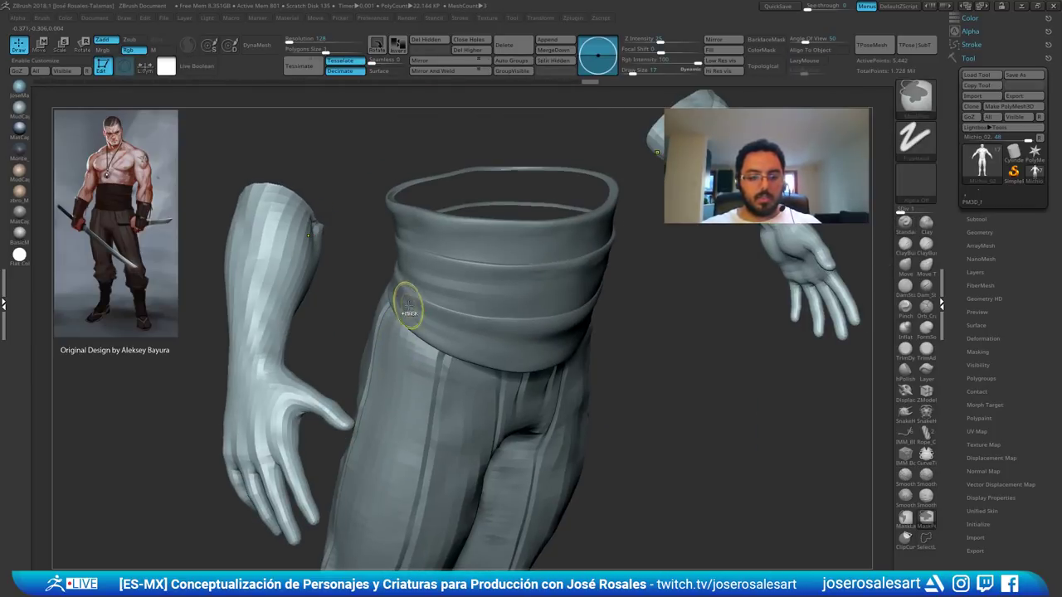
# - Raise the isolated forearms and hands to subdivision level 4, with the other subtools out of view
pyautogui.moveTo(409, 305)
pyautogui.keyDown('ctrl'); pyautogui.mouseDown(button='right')
pyautogui.moveTo(393, 259)
pyautogui.moveTo(355, 274)
pyautogui.mouseUp(button='right'); pyautogui.keyUp('ctrl')
pyautogui.hotkey('shift', 's')
pyautogui.keyDown('alt'); pyautogui.moveTo(285, 301); pyautogui.dragTo(444, 157, button='right'); pyautogui.keyUp('alt')
pyautogui.press('d')
pyautogui.press('d')
pyautogui.press('d')
pyautogui.moveTo(443, 158); pyautogui.dragTo(462, 224, button='right')
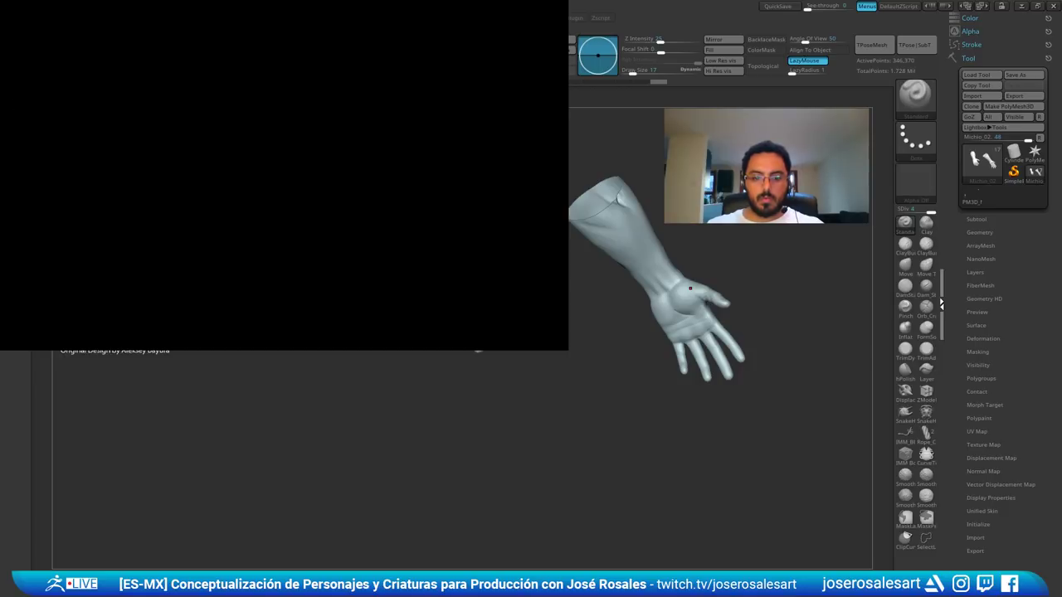
# - Examine the smoothed forearms and hands from several angles, comparing the back of the hand with the palm
pyautogui.moveTo(460, 225); pyautogui.dragTo(492, 284)
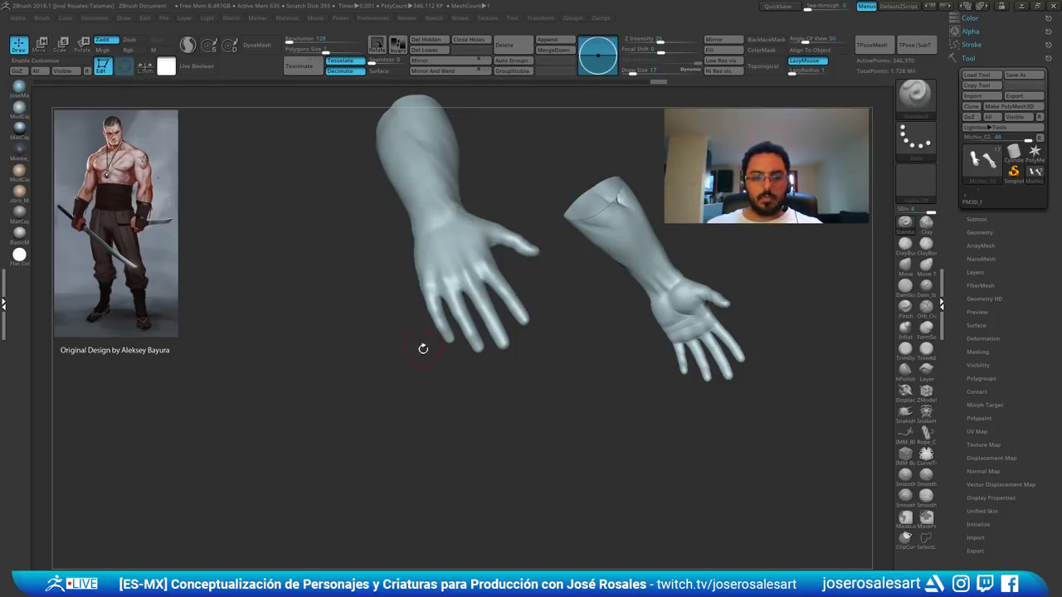
pyautogui.keyDown('alt'); pyautogui.moveTo(423, 348); pyautogui.dragTo(513, 251); pyautogui.keyUp('alt')
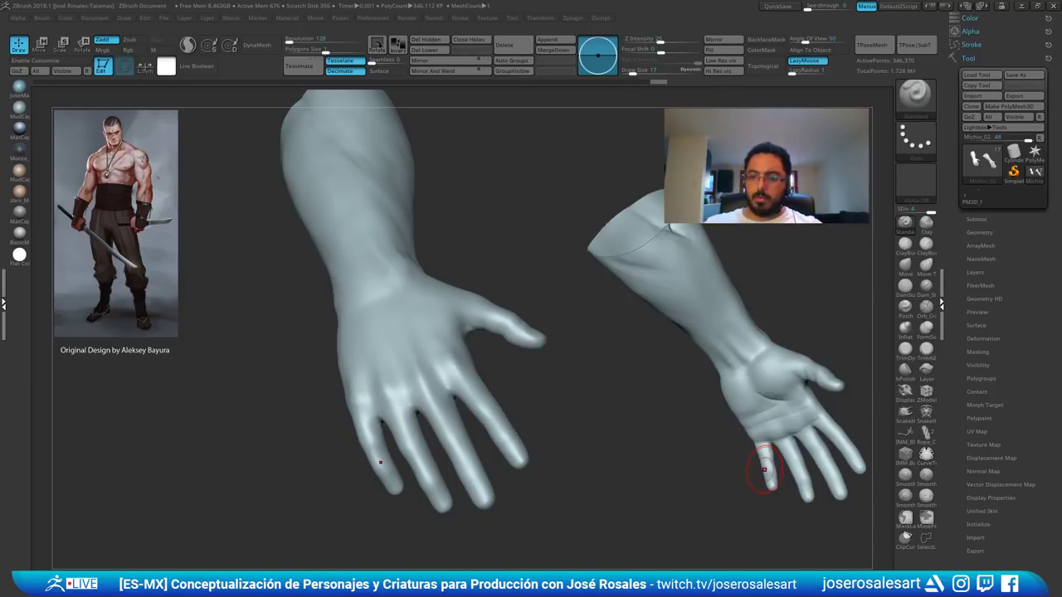
pyautogui.moveTo(444, 237); pyautogui.dragTo(398, 257)
pyautogui.keyDown('ctrl'); pyautogui.moveTo(295, 335); pyautogui.dragTo(299, 351, button='right'); pyautogui.keyUp('ctrl')
pyautogui.moveTo(319, 305); pyautogui.dragTo(365, 316, button='right')
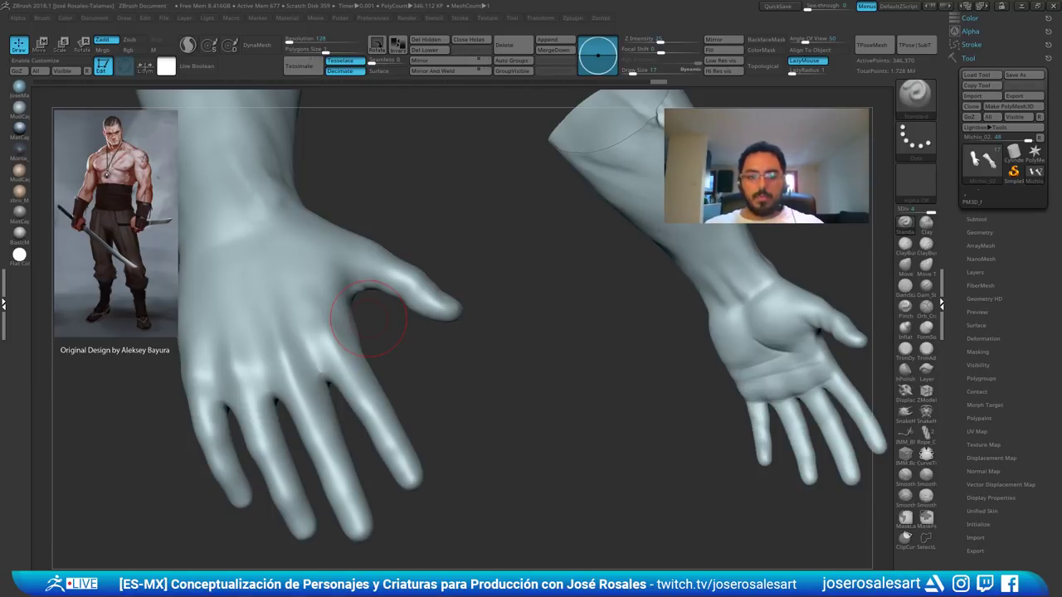
pyautogui.moveTo(548, 220); pyautogui.dragTo(607, 260)
# - Try very small and very large brush sizes over the hand, including Draw Size 5 and 884
pyautogui.press('space')
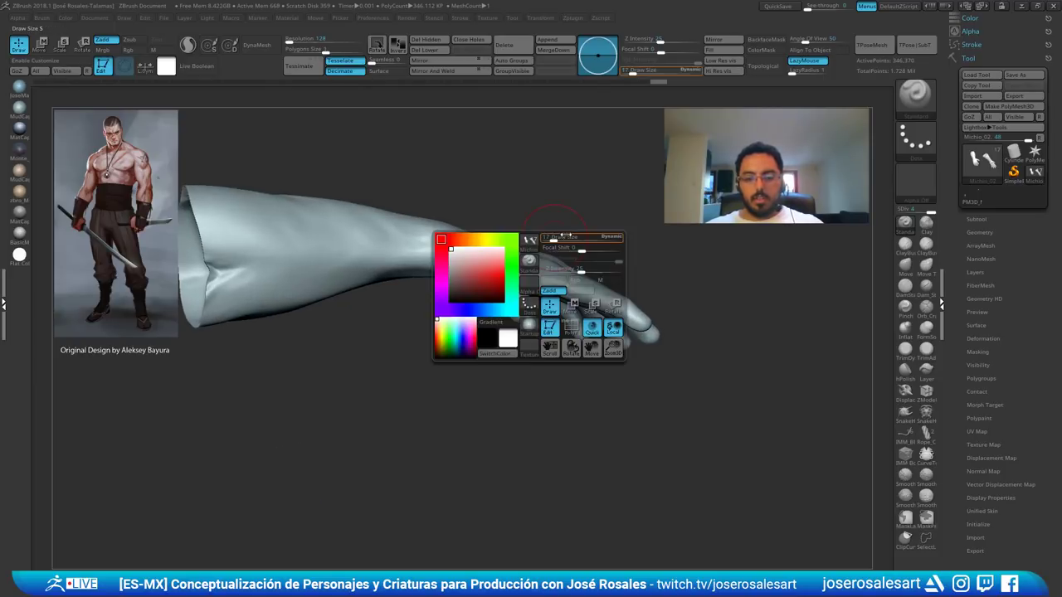
pyautogui.moveTo(584, 191); pyautogui.dragTo(658, 187)
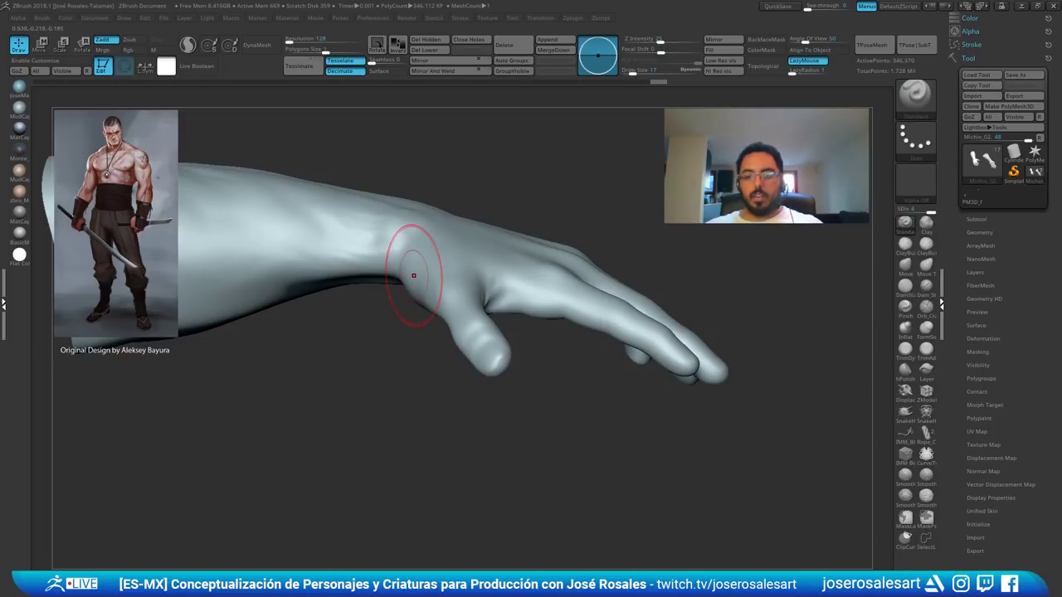
pyautogui.moveTo(527, 340); pyautogui.dragTo(547, 389)
pyautogui.press('s')
pyautogui.keyDown('alt'); pyautogui.moveTo(657, 224); pyautogui.dragTo(531, 209, button='right'); pyautogui.keyUp('alt')
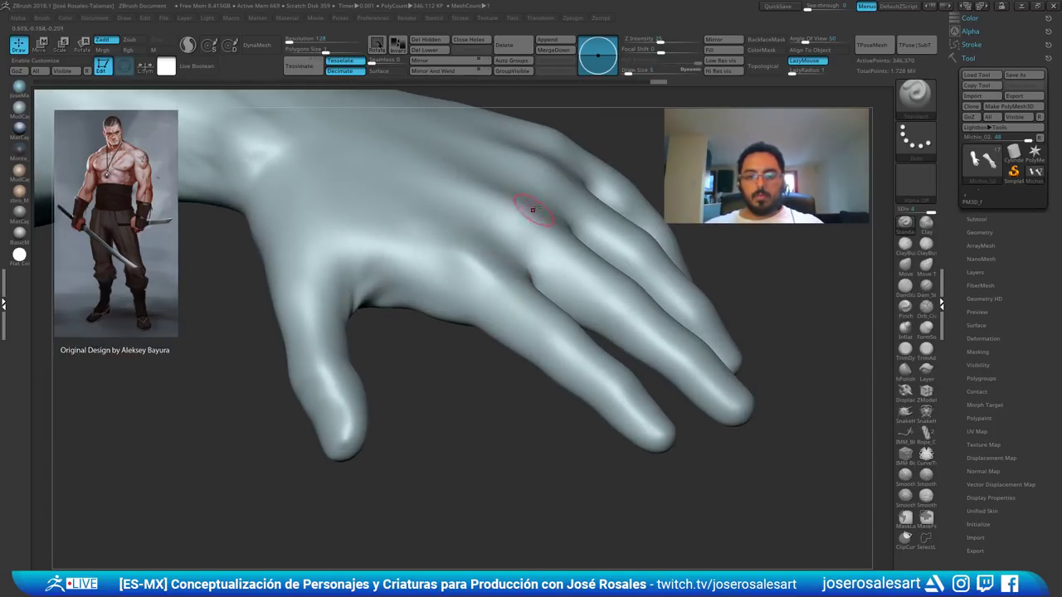
pyautogui.click(693, 71)
pyautogui.press('s')
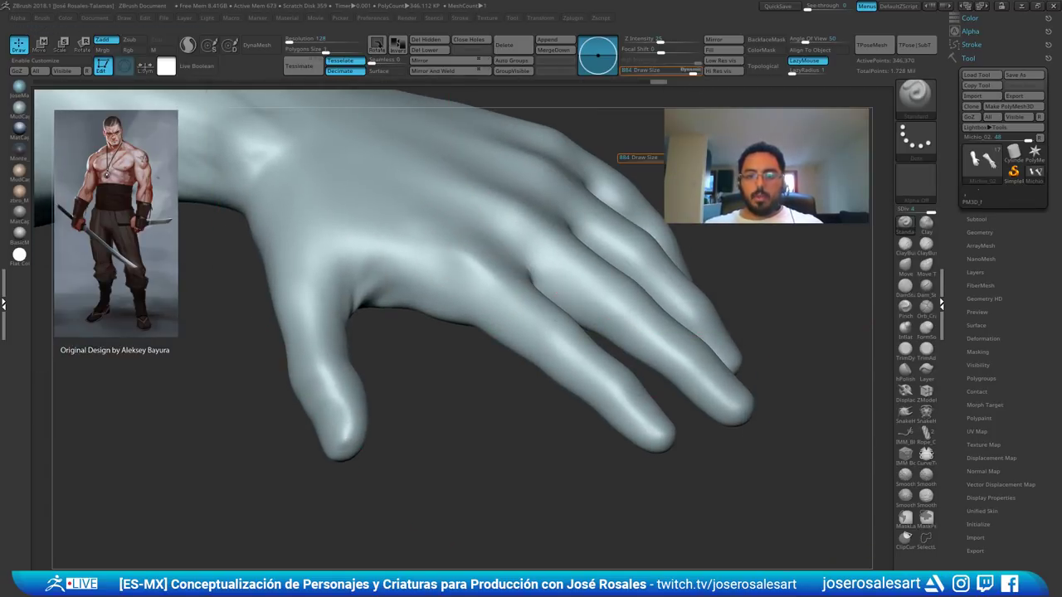
pyautogui.moveTo(730, 157); pyautogui.dragTo(694, 144)
pyautogui.moveTo(692, 73); pyautogui.dragTo(626, 73)
# - Test moderate and large brush sizes against the fingers at different zoom distances, including Draw Size 19
pyautogui.moveTo(521, 214); pyautogui.dragTo(407, 326, button='right')
pyautogui.press('s')
pyautogui.moveTo(402, 330); pyautogui.dragTo(409, 329)
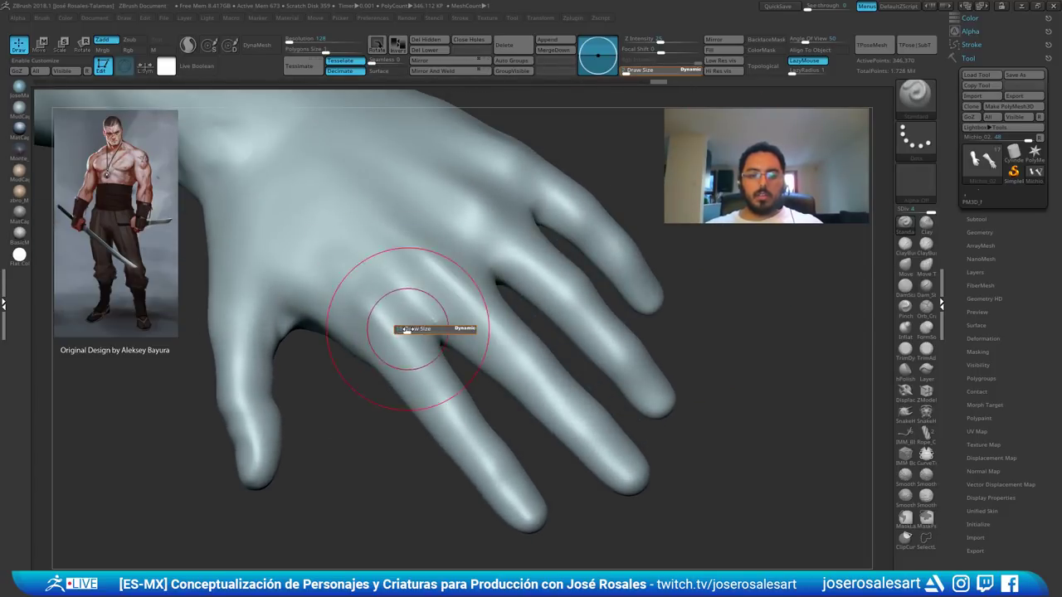
pyautogui.keyDown('ctrl'); pyautogui.moveTo(457, 285); pyautogui.dragTo(372, 272, button='right'); pyautogui.keyUp('ctrl')
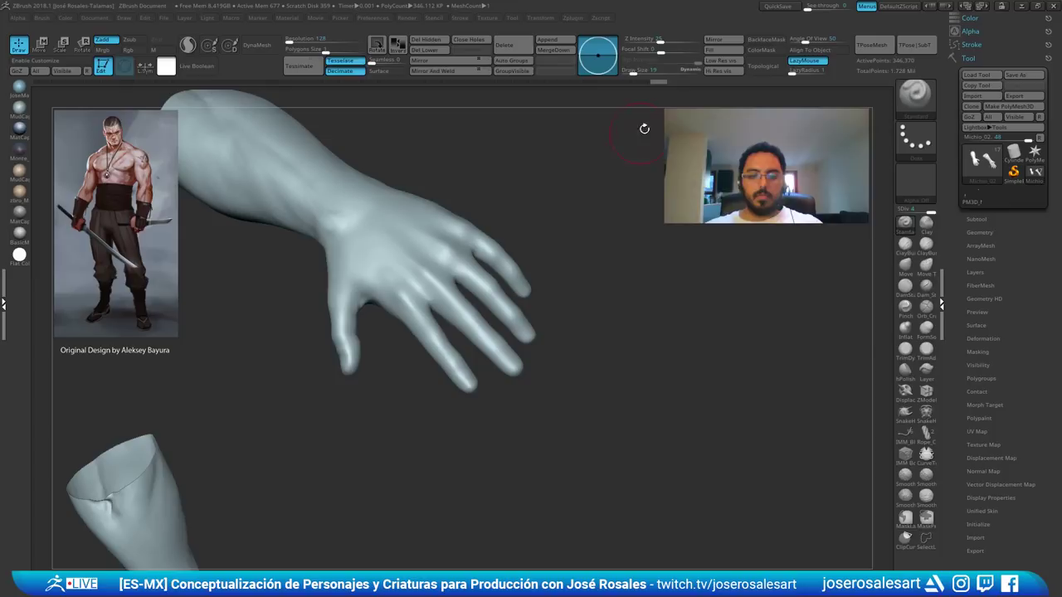
pyautogui.click(685, 72)
pyautogui.press('s')
pyautogui.click(635, 190)
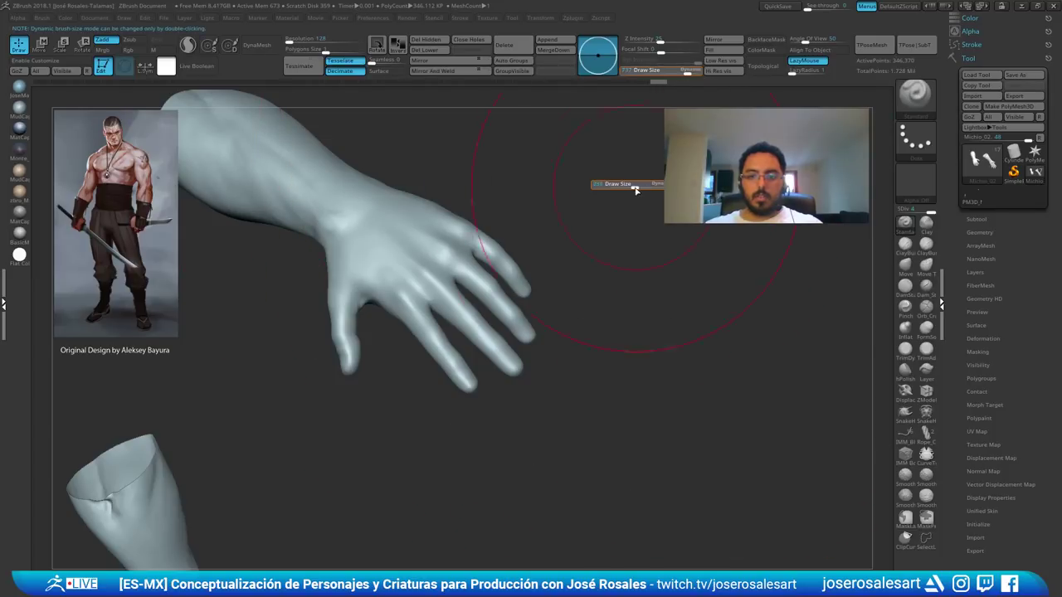
pyautogui.moveTo(635, 190); pyautogui.dragTo(621, 191)
# - Build up the index finger's knuckle on the back of the hand with the ClayBuildup brush at Draw Size 54
pyautogui.keyDown('ctrl'); pyautogui.moveTo(441, 232); pyautogui.dragTo(411, 308, button='right'); pyautogui.keyUp('ctrl')
pyautogui.press('1')
pyautogui.press('s')
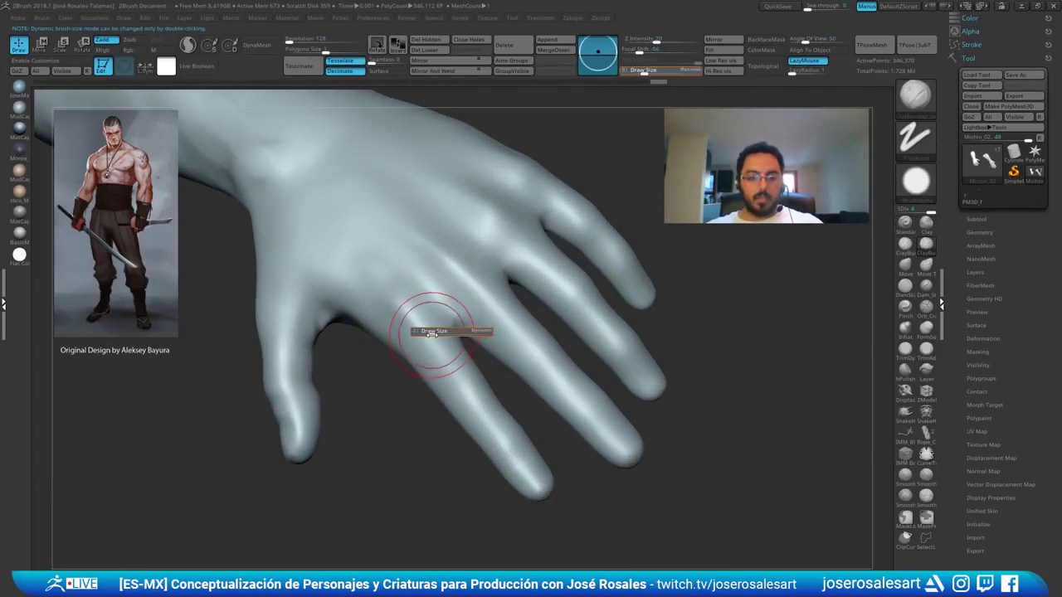
pyautogui.moveTo(431, 336); pyautogui.dragTo(427, 334)
pyautogui.moveTo(427, 334)
pyautogui.mouseDown(button='right')
pyautogui.moveTo(420, 324)
pyautogui.moveTo(410, 333)
pyautogui.mouseUp(button='right')
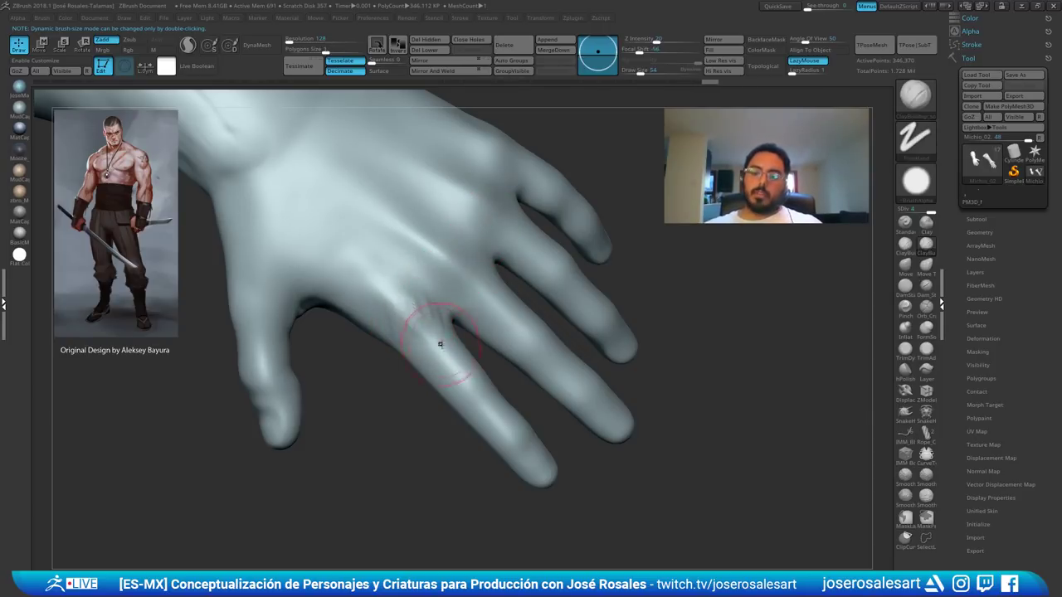
pyautogui.keyDown('ctrl'); pyautogui.moveTo(440, 343); pyautogui.dragTo(438, 367, button='right'); pyautogui.keyUp('ctrl')
pyautogui.moveTo(405, 283)
pyautogui.mouseDown()
pyautogui.moveTo(399, 304)
pyautogui.moveTo(414, 331)
pyautogui.mouseUp()
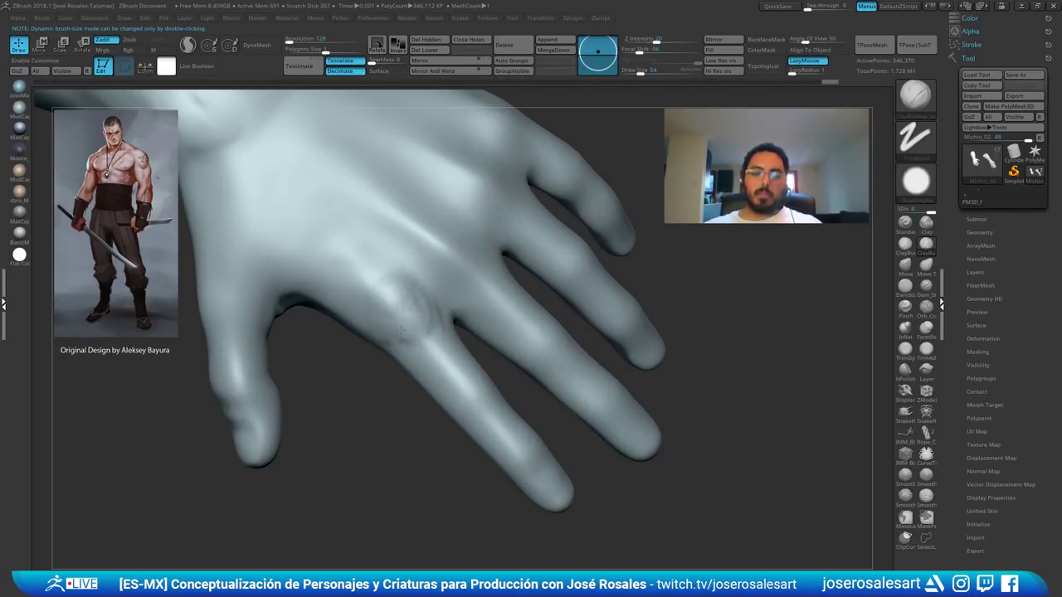
pyautogui.moveTo(407, 286); pyautogui.dragTo(406, 362, button='right')
pyautogui.moveTo(404, 329); pyautogui.dragTo(402, 341)
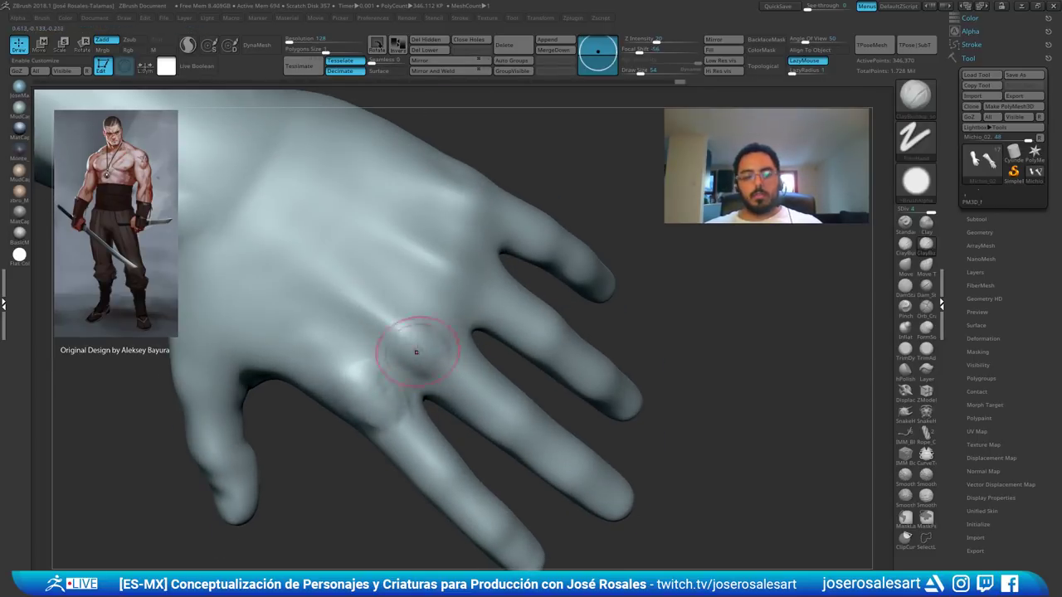
# - Sculpt the middle and ring finger knuckles on the back of the hand with ClayBuildup strokes
pyautogui.moveTo(416, 351)
pyautogui.mouseDown()
pyautogui.moveTo(390, 320)
pyautogui.moveTo(434, 372)
pyautogui.mouseUp()
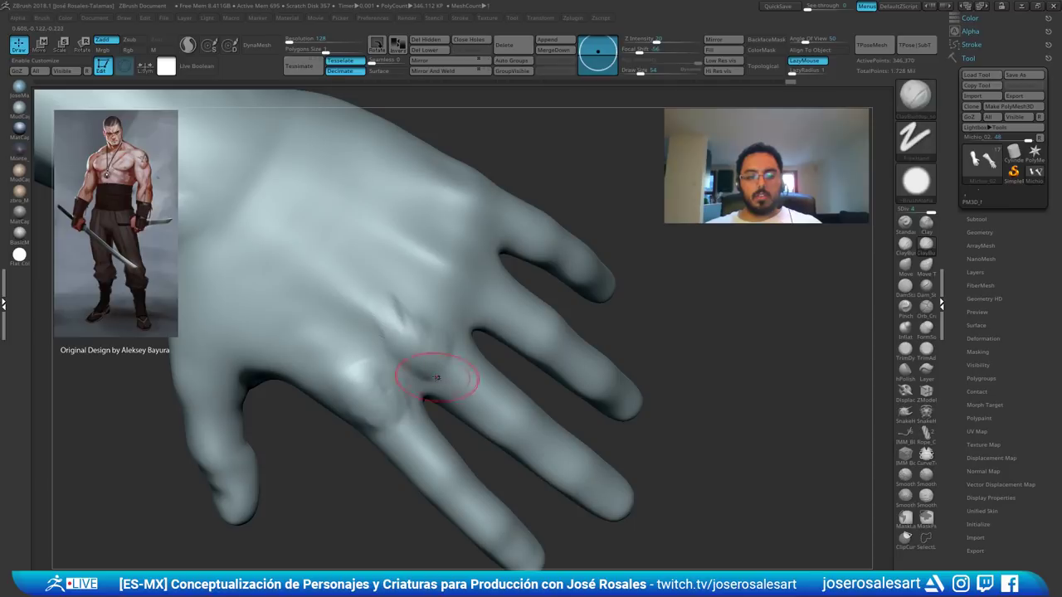
pyautogui.moveTo(434, 272); pyautogui.dragTo(425, 264)
pyautogui.moveTo(439, 264); pyautogui.dragTo(470, 267, button='right')
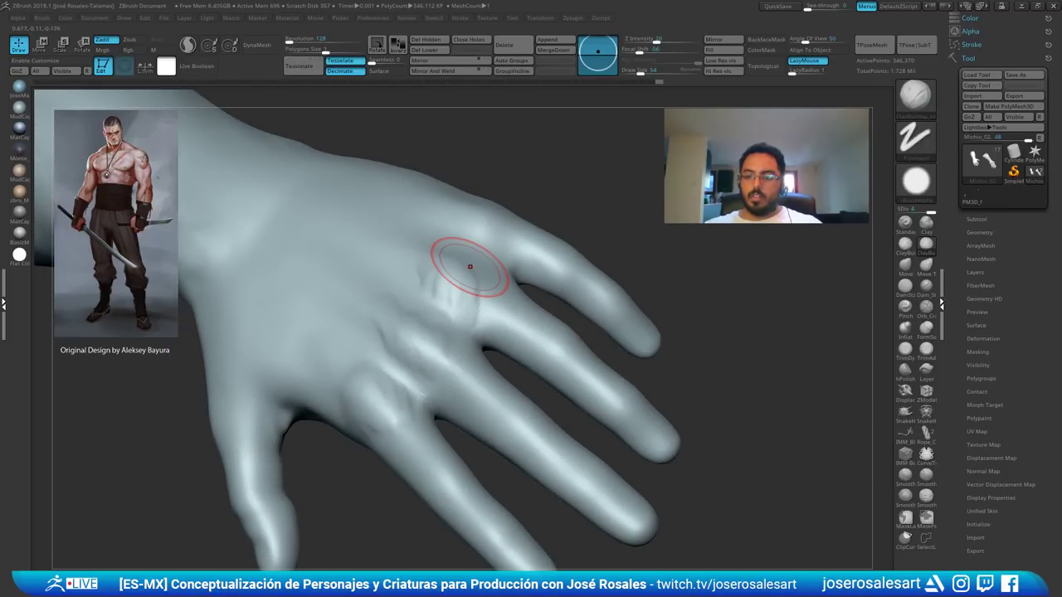
pyautogui.moveTo(452, 264); pyautogui.dragTo(462, 264, button='right')
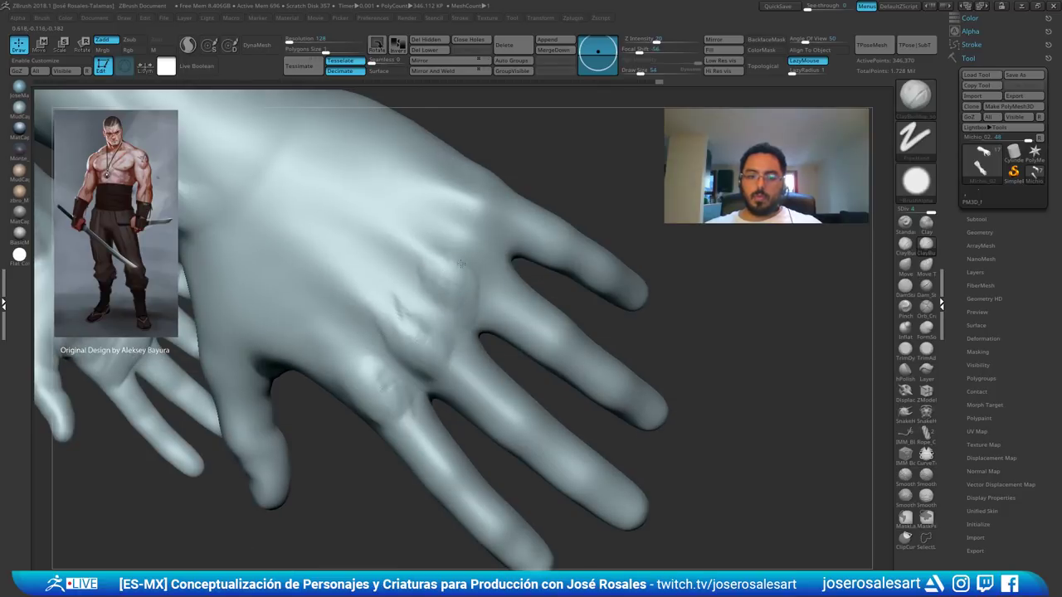
pyautogui.moveTo(469, 288); pyautogui.dragTo(474, 254)
# - Build up the little finger's knuckle and the tendon behind it, reducing the Draw Size to 39
pyautogui.moveTo(476, 248)
pyautogui.mouseDown(button='right')
pyautogui.moveTo(465, 232)
pyautogui.moveTo(432, 331)
pyautogui.moveTo(432, 306)
pyautogui.moveTo(416, 287)
pyautogui.mouseUp(button='right')
pyautogui.moveTo(416, 287); pyautogui.dragTo(431, 272)
pyautogui.keyDown('ctrl'); pyautogui.moveTo(419, 280); pyautogui.dragTo(417, 300, button='right'); pyautogui.keyUp('ctrl')
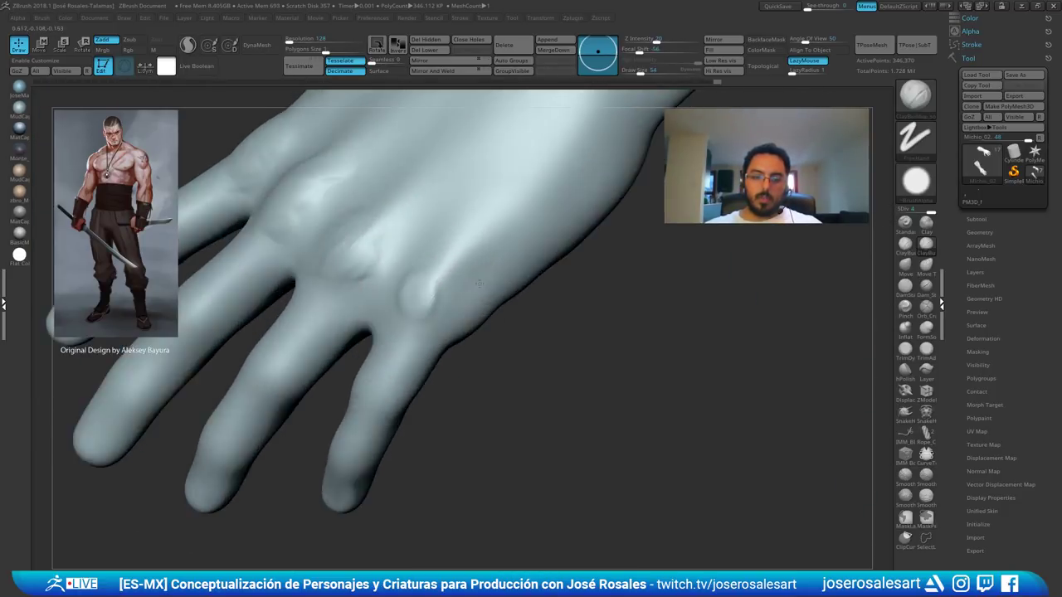
pyautogui.moveTo(436, 267)
pyautogui.mouseDown()
pyautogui.moveTo(419, 306)
pyautogui.moveTo(423, 292)
pyautogui.moveTo(440, 294)
pyautogui.mouseUp()
pyautogui.press('s')
pyautogui.moveTo(436, 284); pyautogui.dragTo(428, 308)
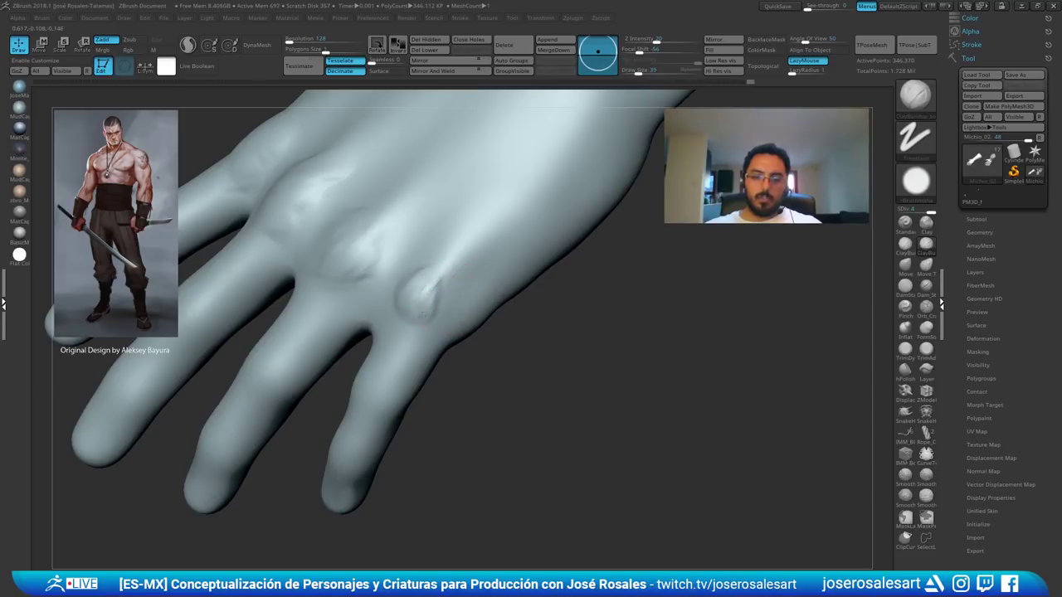
pyautogui.moveTo(430, 320); pyautogui.dragTo(431, 269, button='right')
pyautogui.moveTo(433, 264); pyautogui.dragTo(418, 292)
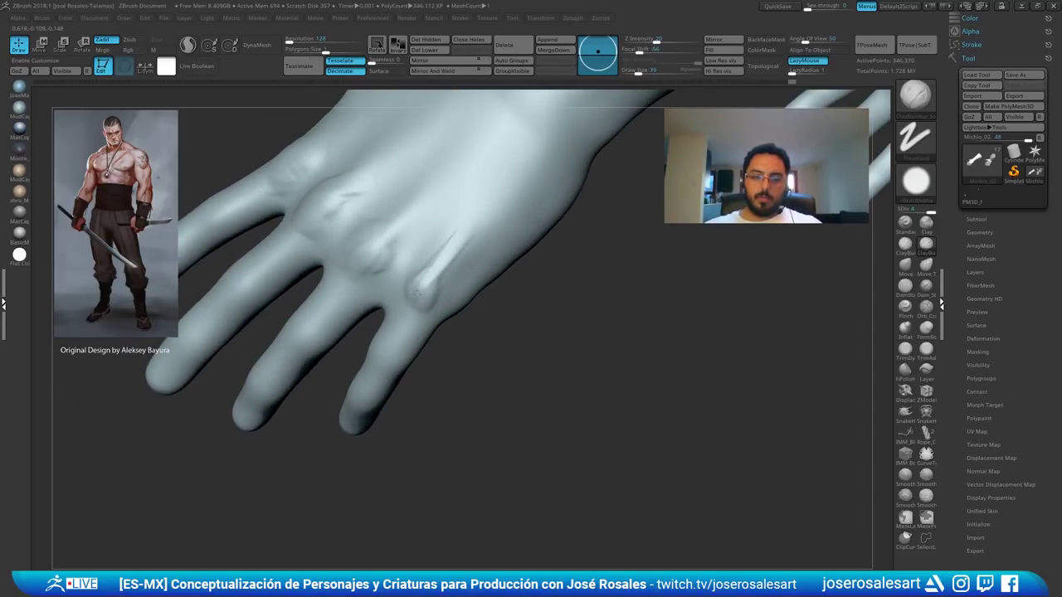
pyautogui.moveTo(412, 321); pyautogui.dragTo(427, 385, button='right')
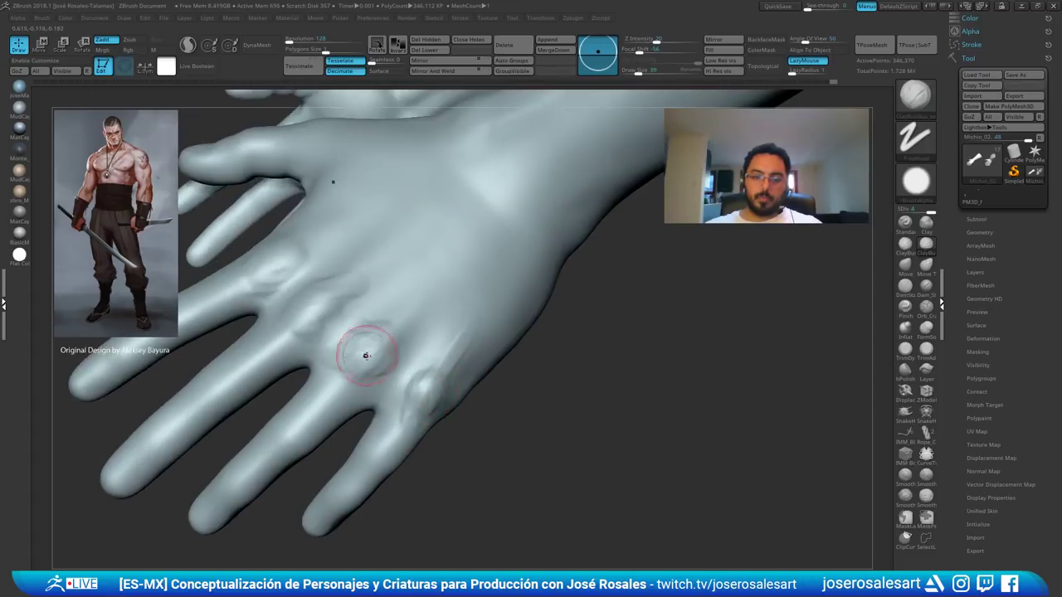
# - Build up the ring finger's knuckle on the back of the hand with short ClayBuildup strokes
pyautogui.moveTo(362, 353); pyautogui.dragTo(361, 372, button='right')
pyautogui.moveTo(396, 342); pyautogui.dragTo(400, 364)
pyautogui.moveTo(376, 307); pyautogui.dragTo(363, 323, button='right')
pyautogui.moveTo(365, 319); pyautogui.dragTo(357, 346)
pyautogui.moveTo(349, 298); pyautogui.dragTo(355, 319)
pyautogui.keyDown('ctrl'); pyautogui.moveTo(358, 284); pyautogui.dragTo(360, 304, button='right'); pyautogui.keyUp('ctrl')
pyautogui.moveTo(345, 298); pyautogui.dragTo(358, 287)
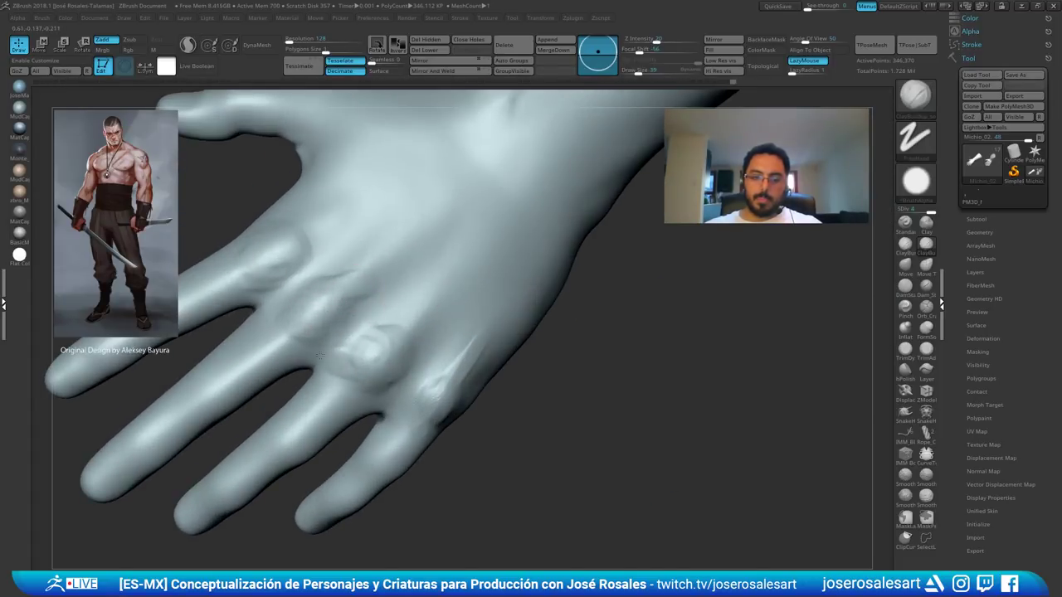
pyautogui.moveTo(372, 298)
pyautogui.keyDown('ctrl'); pyautogui.mouseDown(button='right')
pyautogui.moveTo(379, 269)
pyautogui.moveTo(391, 311)
pyautogui.mouseUp(button='right'); pyautogui.keyUp('ctrl')
# - Sculpt the ring finger's tendon across the back of the hand with the Standard brush at Draw Size 36 and smooth it
pyautogui.press('b')
pyautogui.press('s')
pyautogui.press('t')
pyautogui.press('s')
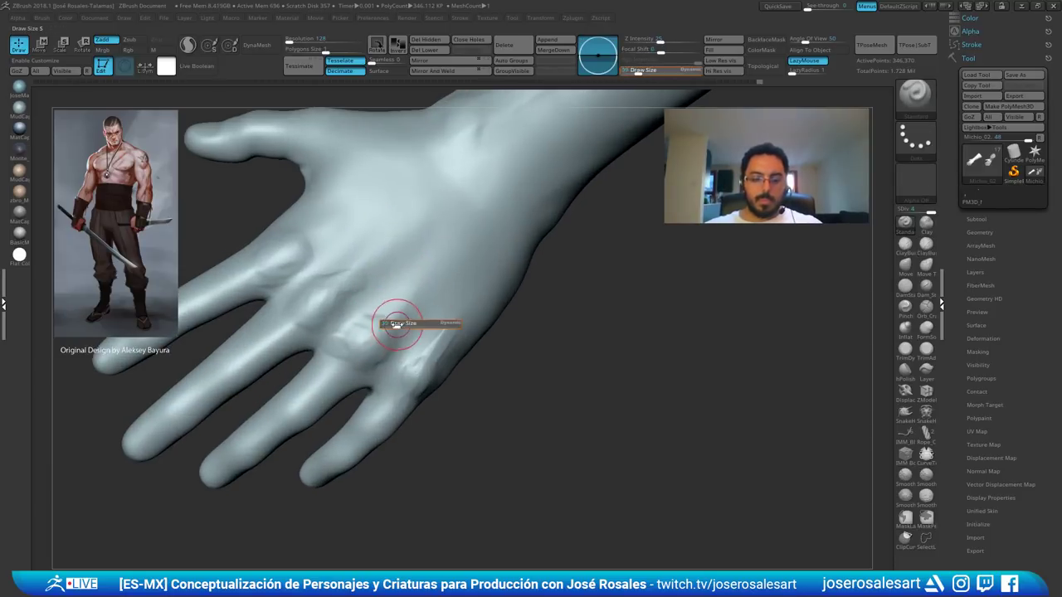
pyautogui.moveTo(396, 322); pyautogui.dragTo(393, 323)
pyautogui.moveTo(392, 310); pyautogui.dragTo(385, 321, button='right')
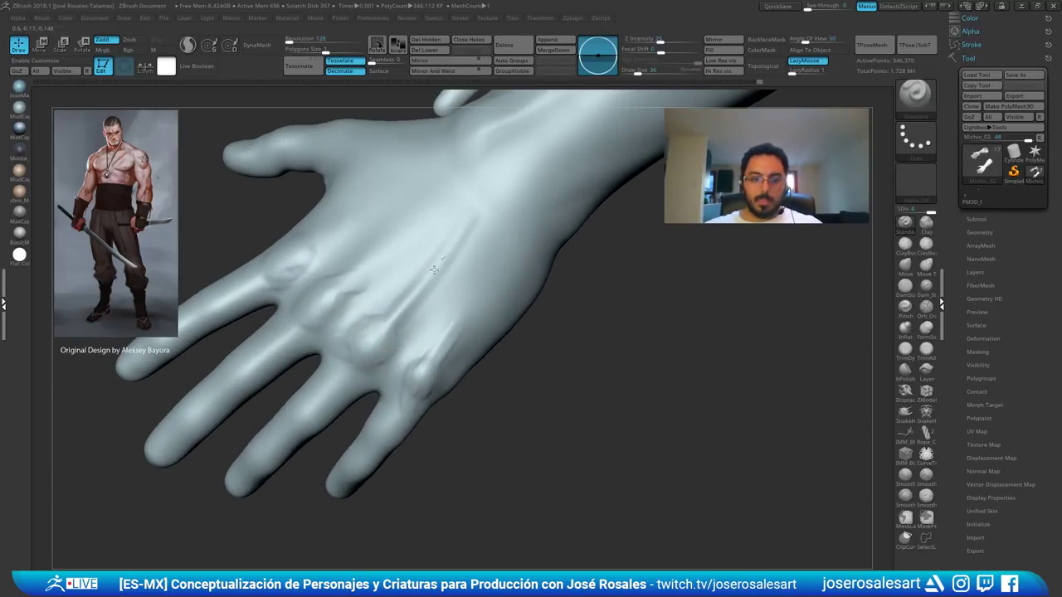
pyautogui.moveTo(434, 269); pyautogui.dragTo(414, 294)
pyautogui.moveTo(415, 293)
pyautogui.keyDown('ctrl'); pyautogui.mouseDown(button='right')
pyautogui.moveTo(417, 264)
pyautogui.moveTo(431, 253)
pyautogui.mouseUp(button='right'); pyautogui.keyUp('ctrl')
pyautogui.keyDown('shift'); pyautogui.moveTo(462, 226); pyautogui.dragTo(381, 315); pyautogui.keyUp('shift')
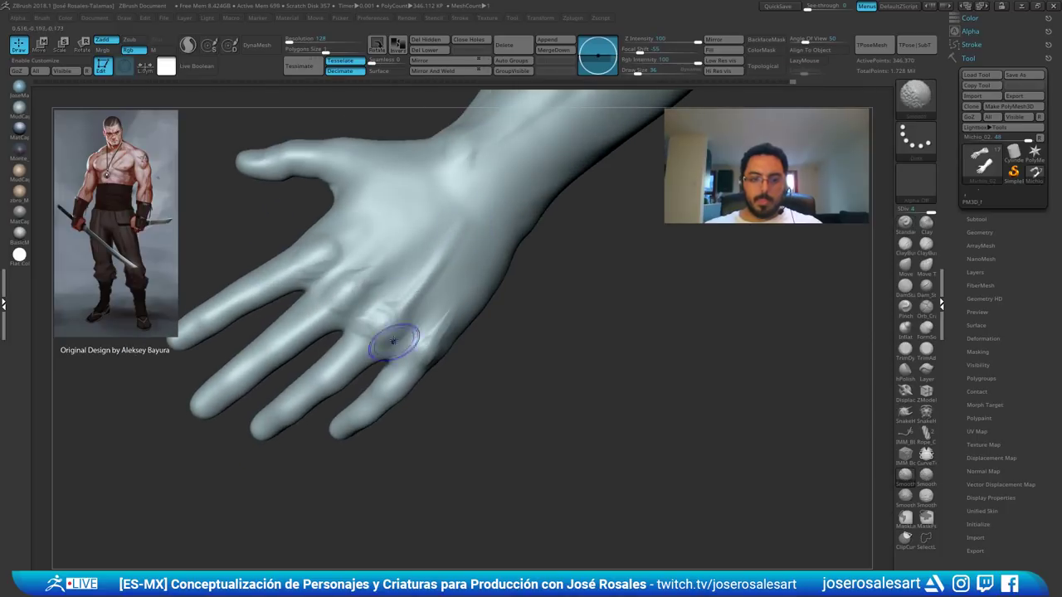
# - Build up the middle finger's tendon from its knuckle toward the wrist with the ClayBuildup brush
pyautogui.moveTo(393, 341)
pyautogui.mouseDown(button='right')
pyautogui.moveTo(384, 213)
pyautogui.moveTo(406, 264)
pyautogui.moveTo(393, 239)
pyautogui.mouseUp(button='right')
pyautogui.press('b')
pyautogui.press('c')
pyautogui.press('b')
pyautogui.moveTo(338, 286)
pyautogui.mouseDown()
pyautogui.moveTo(399, 230)
pyautogui.moveTo(427, 223)
pyautogui.mouseUp()
pyautogui.moveTo(433, 222)
pyautogui.mouseDown(button='right')
pyautogui.moveTo(357, 270)
pyautogui.moveTo(409, 306)
pyautogui.mouseUp(button='right')
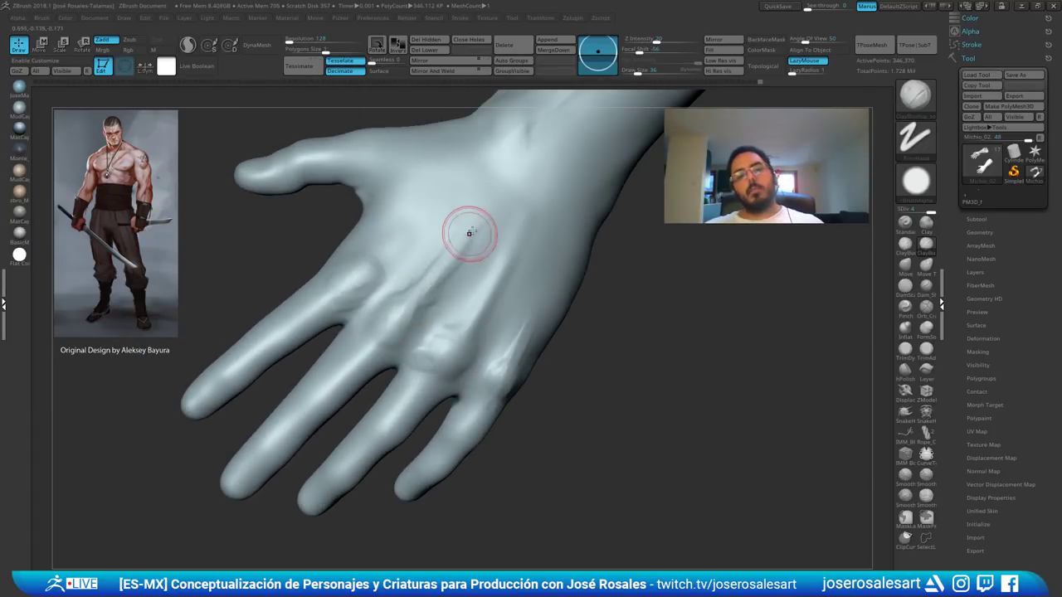
pyautogui.moveTo(467, 232)
pyautogui.mouseDown(button='right')
pyautogui.moveTo(420, 303)
pyautogui.moveTo(364, 310)
pyautogui.moveTo(386, 218)
pyautogui.moveTo(424, 310)
pyautogui.moveTo(367, 291)
pyautogui.moveTo(458, 247)
pyautogui.moveTo(398, 359)
pyautogui.mouseUp(button='right')
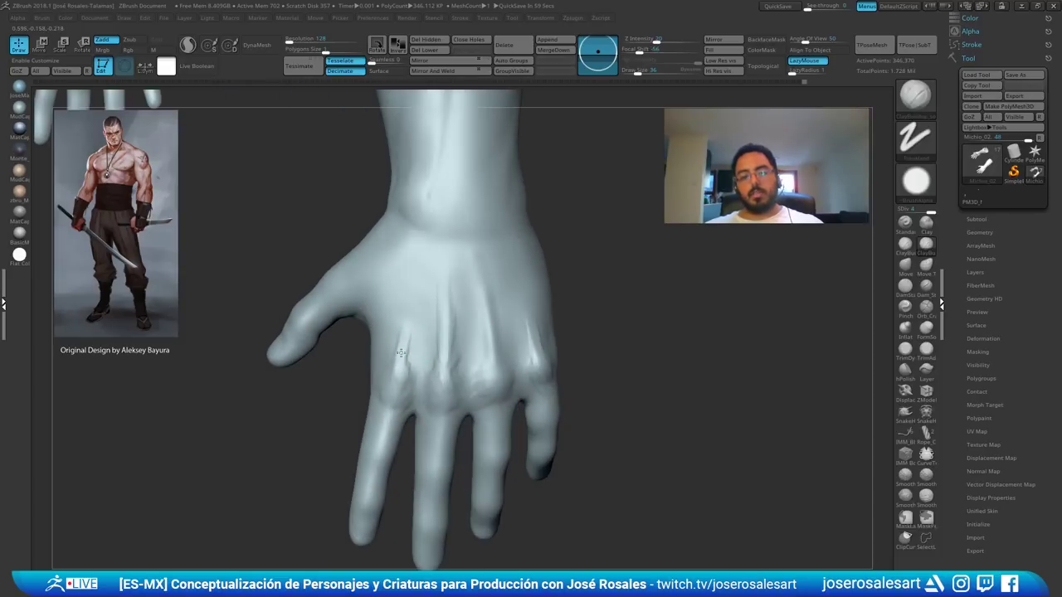
# - Build up the index finger's tendon and the area around its knuckle with ClayBuildup strokes
pyautogui.moveTo(399, 355); pyautogui.dragTo(403, 307)
pyautogui.moveTo(403, 307); pyautogui.dragTo(448, 315, button='right')
pyautogui.moveTo(388, 362)
pyautogui.mouseDown()
pyautogui.moveTo(398, 333)
pyautogui.moveTo(394, 362)
pyautogui.mouseUp()
pyautogui.moveTo(379, 381); pyautogui.dragTo(336, 375, button='right')
pyautogui.moveTo(398, 360)
pyautogui.mouseDown()
pyautogui.moveTo(408, 325)
pyautogui.moveTo(397, 365)
pyautogui.mouseUp()
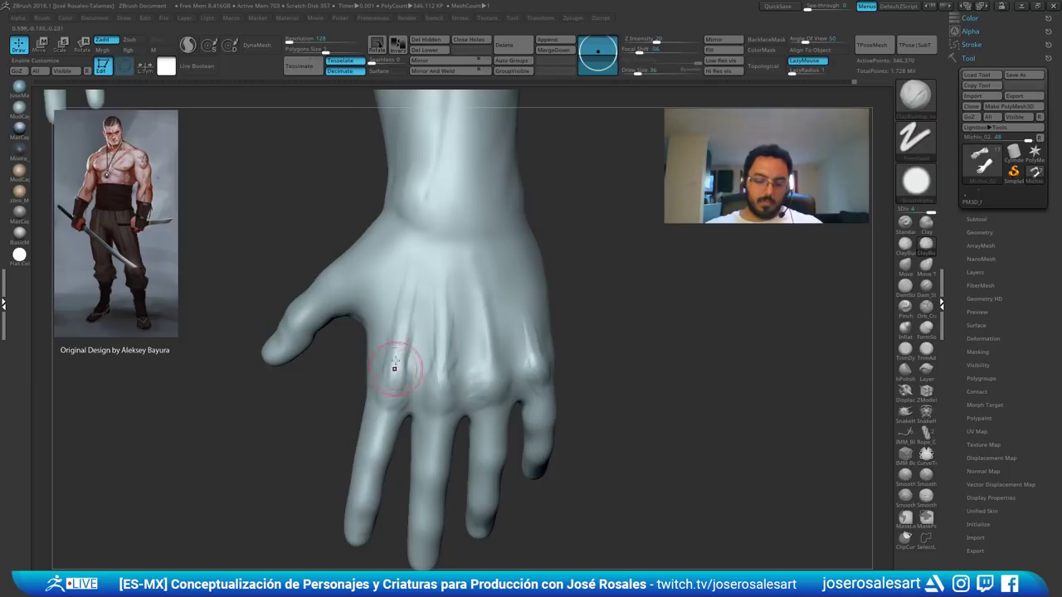
pyautogui.moveTo(396, 367)
pyautogui.mouseDown(button='right')
pyautogui.moveTo(346, 309)
pyautogui.moveTo(437, 315)
pyautogui.moveTo(389, 327)
pyautogui.mouseUp(button='right')
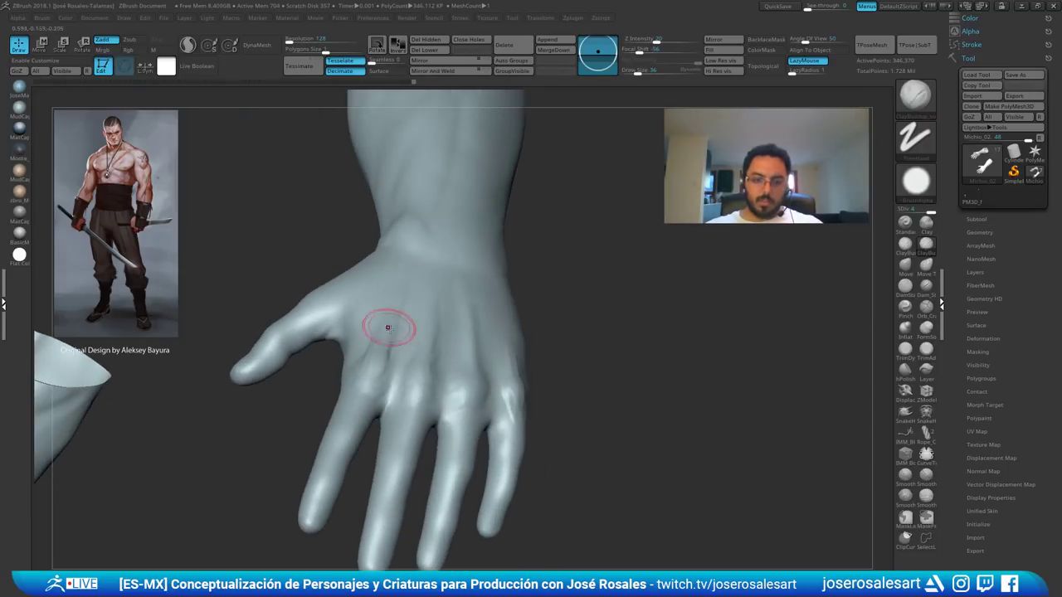
pyautogui.moveTo(388, 327); pyautogui.dragTo(402, 341)
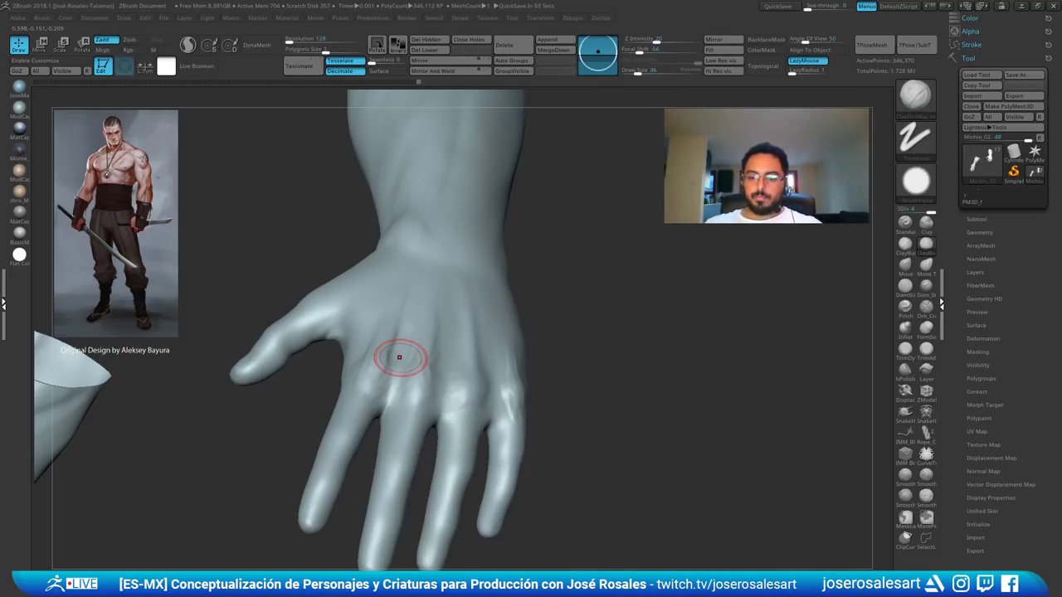
# - Build up the bony bump on the thumb side of the wrist and smooth it into the forearm
pyautogui.moveTo(451, 109)
pyautogui.mouseDown(button='right')
pyautogui.moveTo(398, 271)
pyautogui.moveTo(433, 198)
pyautogui.moveTo(427, 205)
pyautogui.mouseUp(button='right')
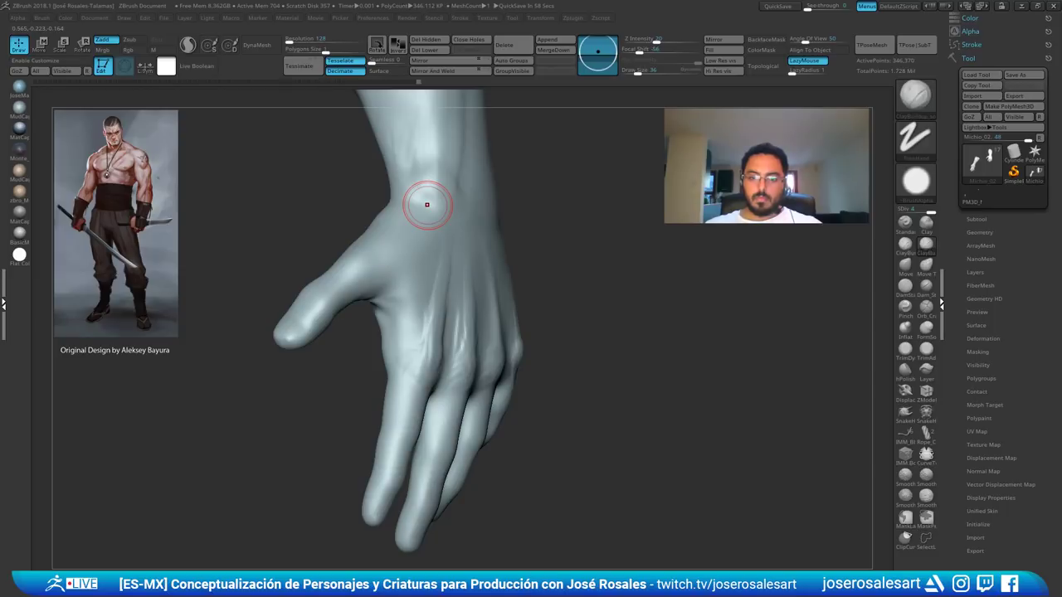
pyautogui.moveTo(427, 205); pyautogui.dragTo(394, 153, button='right')
pyautogui.moveTo(394, 153)
pyautogui.keyDown('alt'); pyautogui.mouseDown(button='right')
pyautogui.moveTo(422, 251)
pyautogui.moveTo(437, 260)
pyautogui.mouseUp(button='right'); pyautogui.keyUp('alt')
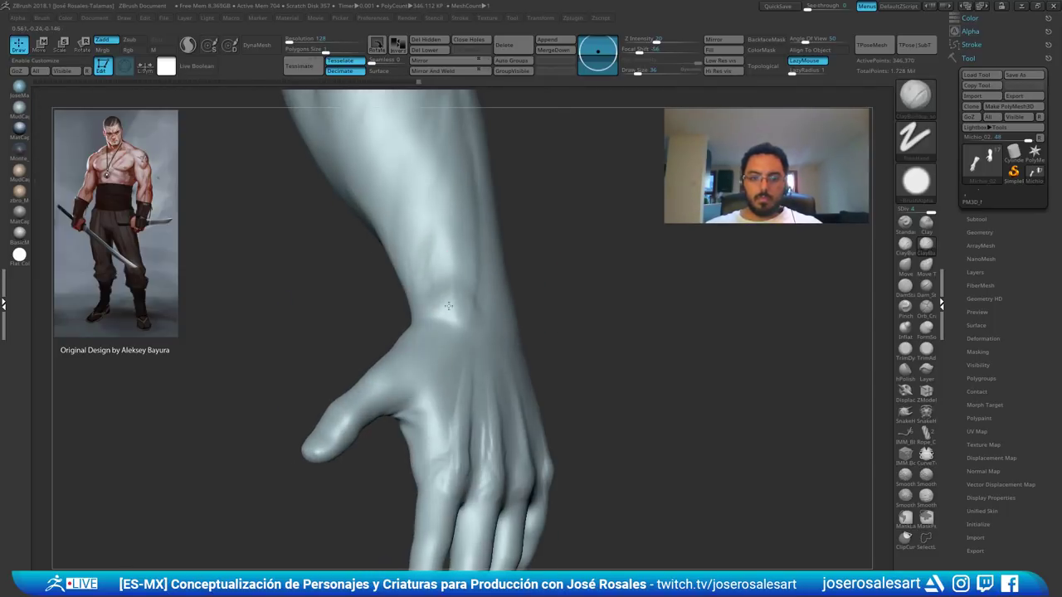
pyautogui.moveTo(449, 296); pyautogui.dragTo(464, 322)
pyautogui.moveTo(466, 325); pyautogui.dragTo(453, 267, button='right')
pyautogui.moveTo(455, 319); pyautogui.dragTo(452, 328)
pyautogui.keyDown('shift'); pyautogui.moveTo(452, 329); pyautogui.dragTo(461, 266); pyautogui.keyUp('shift')
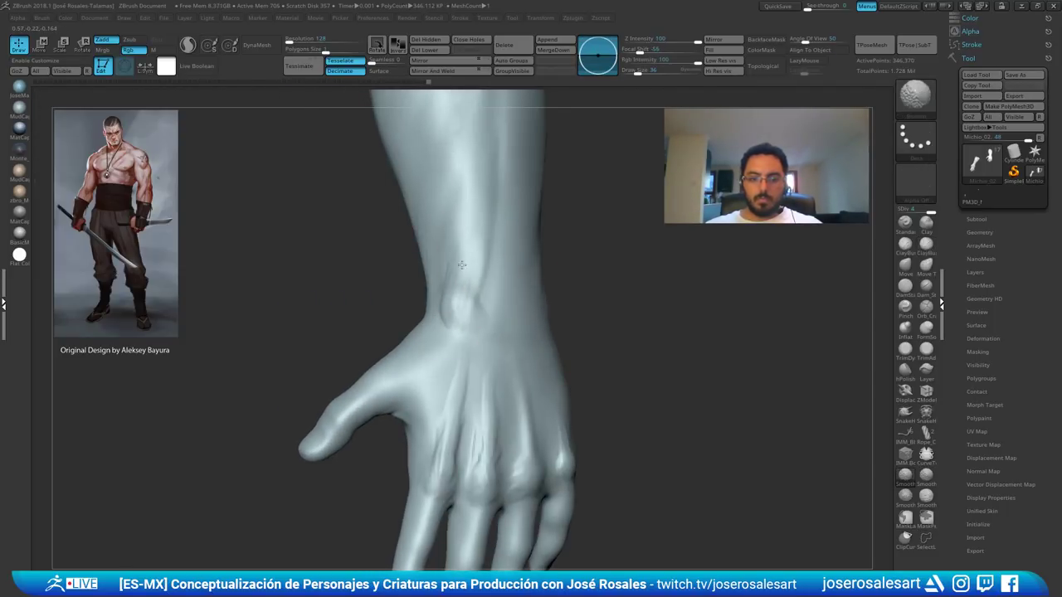
# - Sculpt the ridge running from the thumb-side wrist bone up the forearm and smooth its edges
pyautogui.moveTo(469, 287)
pyautogui.mouseDown(button='right')
pyautogui.moveTo(457, 246)
pyautogui.moveTo(429, 357)
pyautogui.mouseUp(button='right')
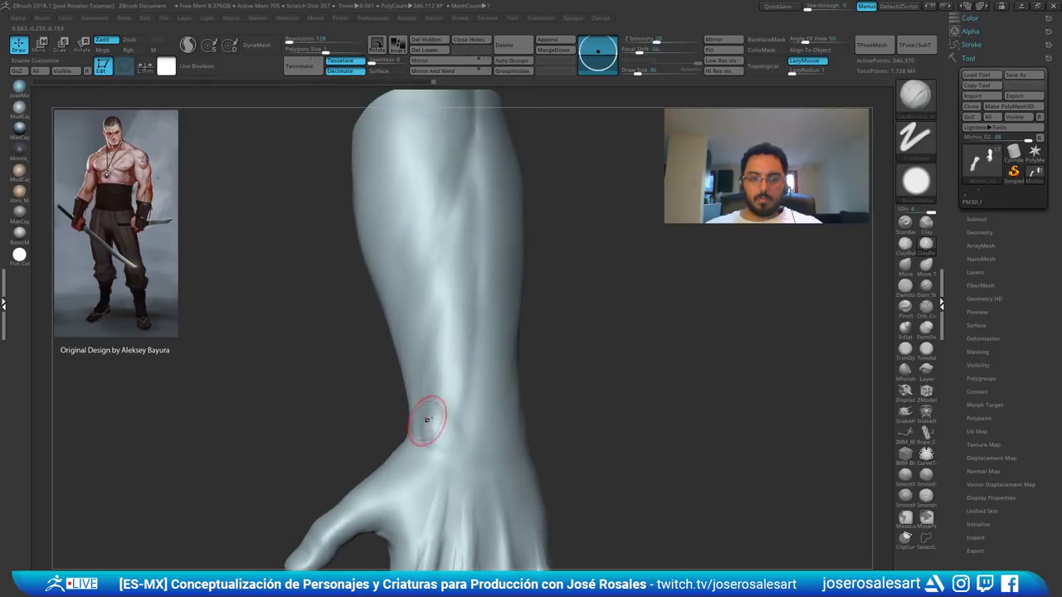
pyautogui.moveTo(431, 418); pyautogui.dragTo(433, 395)
pyautogui.moveTo(448, 335); pyautogui.dragTo(449, 331)
pyautogui.keyDown('shift'); pyautogui.moveTo(437, 429); pyautogui.dragTo(446, 330); pyautogui.keyUp('shift')
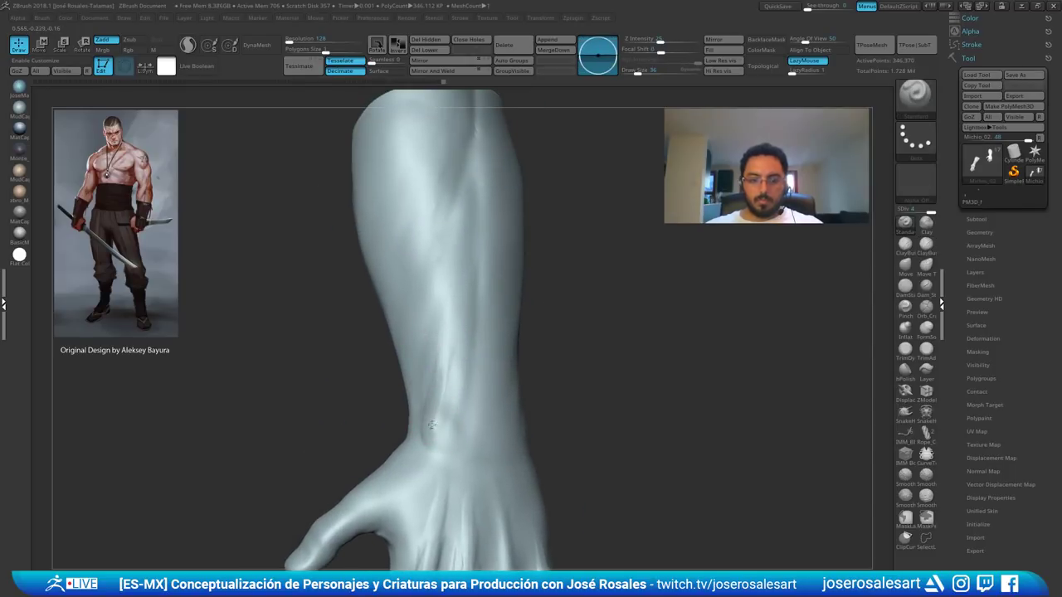
pyautogui.moveTo(438, 394)
pyautogui.keyDown('shift'); pyautogui.mouseDown()
pyautogui.moveTo(443, 320)
pyautogui.moveTo(438, 369)
pyautogui.mouseUp(); pyautogui.keyUp('shift')
pyautogui.keyDown('shift'); pyautogui.moveTo(457, 280); pyautogui.dragTo(448, 377); pyautogui.keyUp('shift')
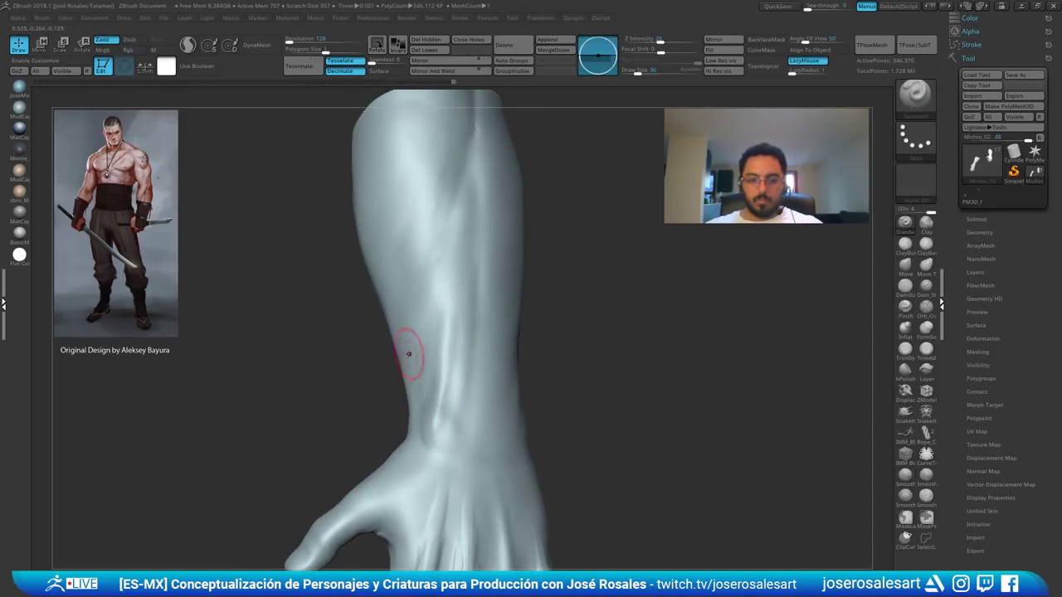
# - Build up the index finger's middle joint with the ClayBuildup brush, working around it from several angles
pyautogui.moveTo(407, 355); pyautogui.dragTo(438, 264, button='right')
pyautogui.moveTo(477, 334); pyautogui.dragTo(443, 338, button='right')
pyautogui.press('b')
pyautogui.press('c')
pyautogui.press('b')
pyautogui.moveTo(364, 348)
pyautogui.mouseDown(button='right')
pyautogui.moveTo(422, 365)
pyautogui.moveTo(457, 228)
pyautogui.mouseUp(button='right')
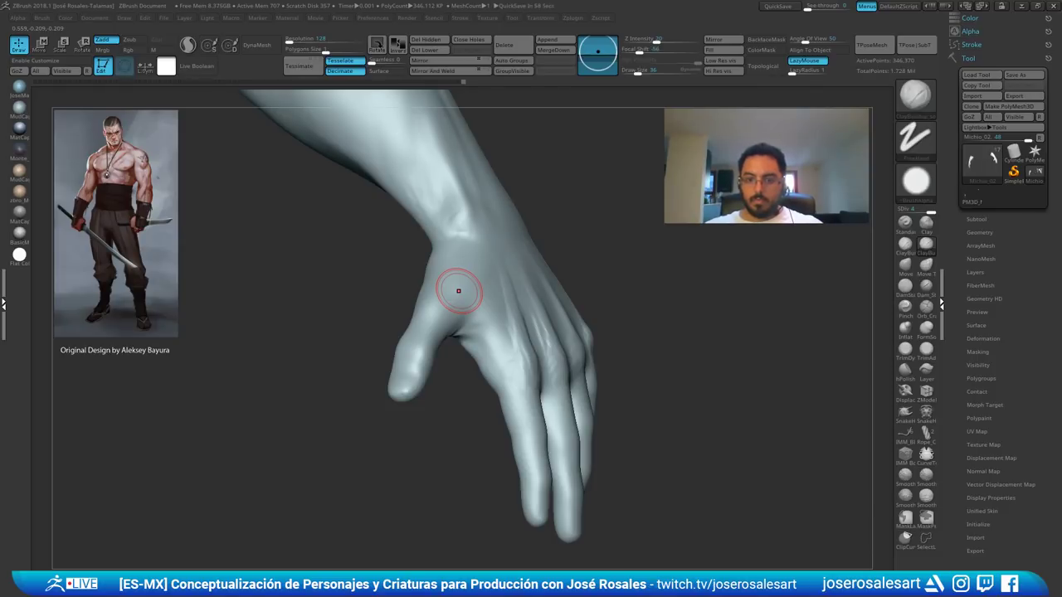
pyautogui.moveTo(357, 272); pyautogui.dragTo(310, 267)
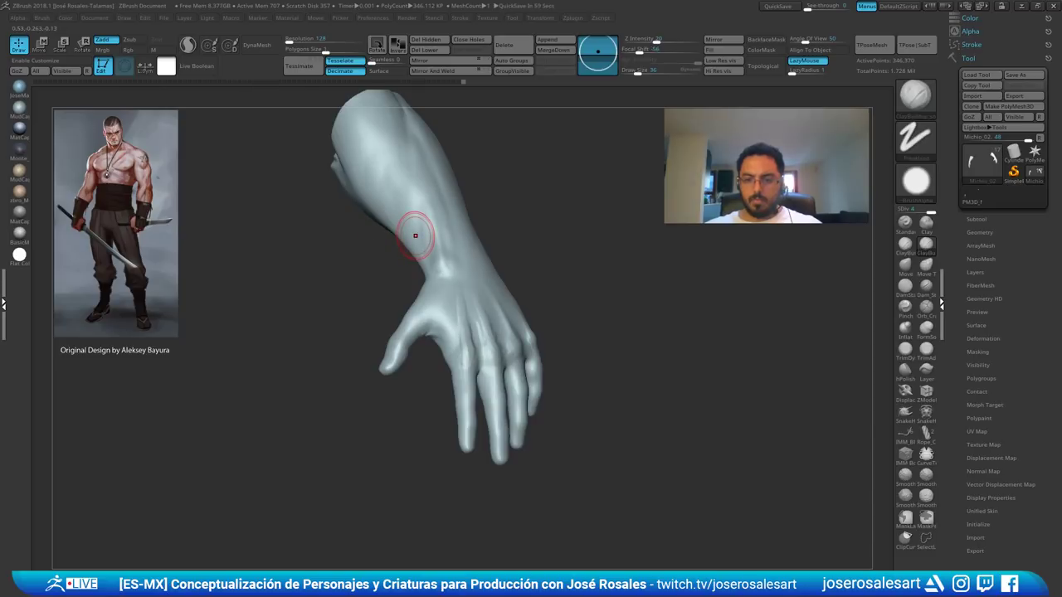
pyautogui.moveTo(445, 285)
pyautogui.keyDown('ctrl'); pyautogui.mouseDown(button='right')
pyautogui.moveTo(432, 367)
pyautogui.moveTo(462, 398)
pyautogui.moveTo(470, 351)
pyautogui.moveTo(448, 355)
pyautogui.moveTo(514, 367)
pyautogui.moveTo(452, 353)
pyautogui.moveTo(459, 365)
pyautogui.mouseUp(button='right'); pyautogui.keyUp('ctrl')
pyautogui.moveTo(459, 347); pyautogui.dragTo(471, 338)
pyautogui.keyDown('ctrl'); pyautogui.moveTo(473, 335); pyautogui.dragTo(485, 343, button='right'); pyautogui.keyUp('ctrl')
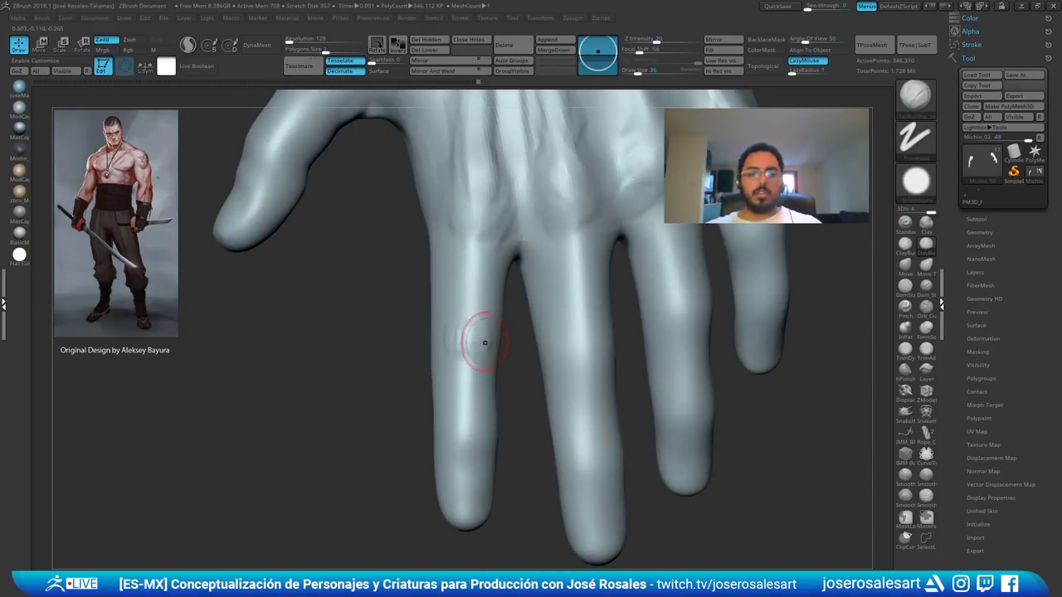
pyautogui.moveTo(466, 326); pyautogui.dragTo(460, 348)
pyautogui.moveTo(462, 353)
pyautogui.mouseDown(button='right')
pyautogui.moveTo(452, 345)
pyautogui.moveTo(469, 349)
pyautogui.mouseUp(button='right')
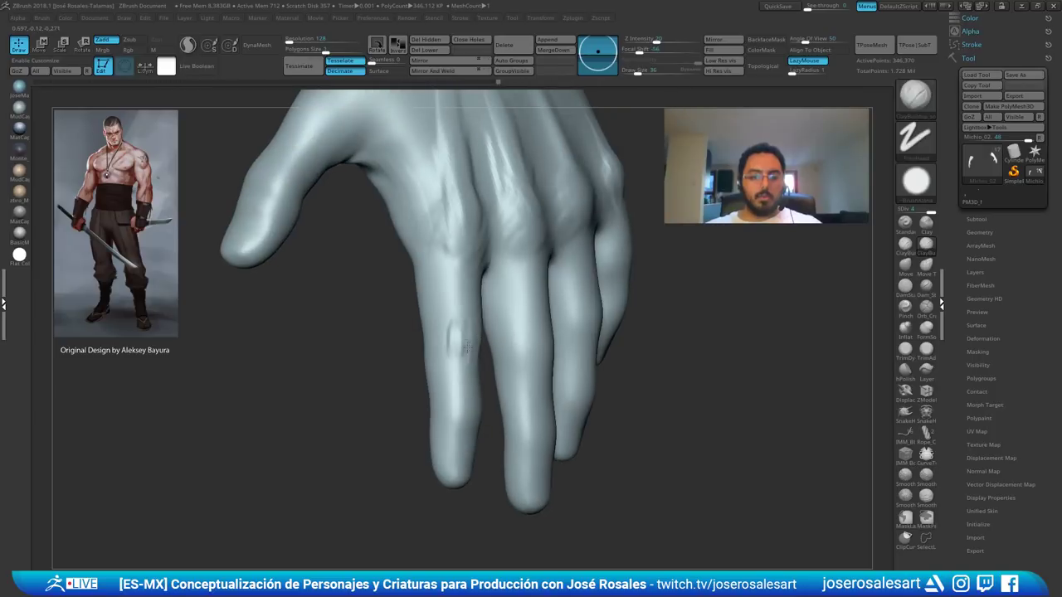
pyautogui.moveTo(458, 328); pyautogui.dragTo(455, 360)
pyautogui.moveTo(456, 356); pyautogui.dragTo(519, 357, button='right')
pyautogui.moveTo(486, 332); pyautogui.dragTo(485, 357)
pyautogui.moveTo(538, 390); pyautogui.dragTo(489, 400, button='right')
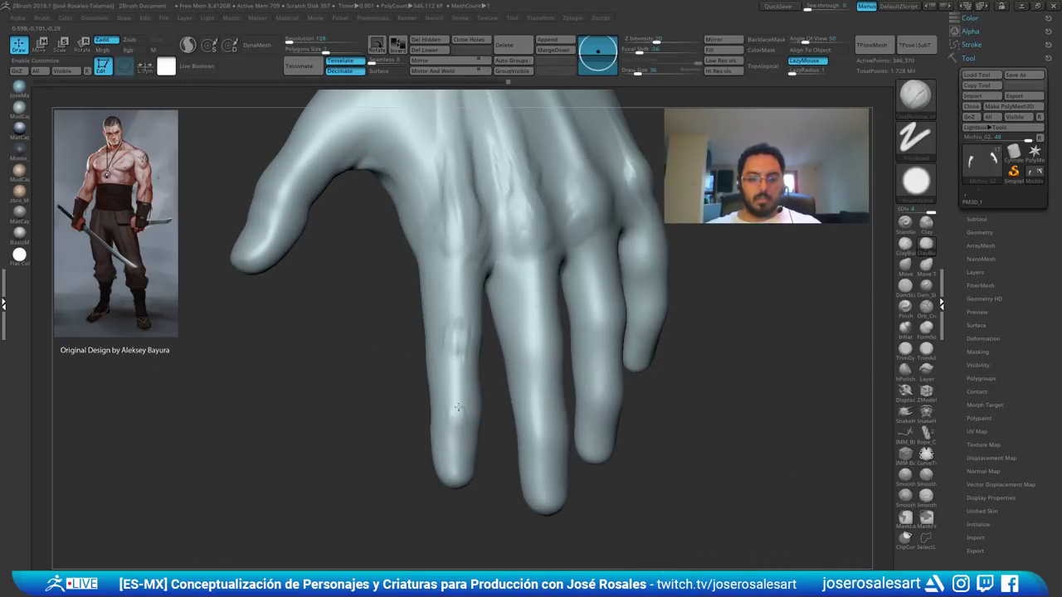
# - Build up the index finger's end joint with short ClayBuildup strokes on its back and side
pyautogui.moveTo(457, 407); pyautogui.dragTo(459, 417)
pyautogui.moveTo(460, 414)
pyautogui.mouseDown(button='right')
pyautogui.moveTo(398, 411)
pyautogui.moveTo(440, 403)
pyautogui.mouseUp(button='right')
pyautogui.moveTo(474, 387)
pyautogui.mouseDown()
pyautogui.moveTo(471, 408)
pyautogui.moveTo(478, 397)
pyautogui.mouseUp()
pyautogui.moveTo(476, 413); pyautogui.dragTo(514, 412, button='right')
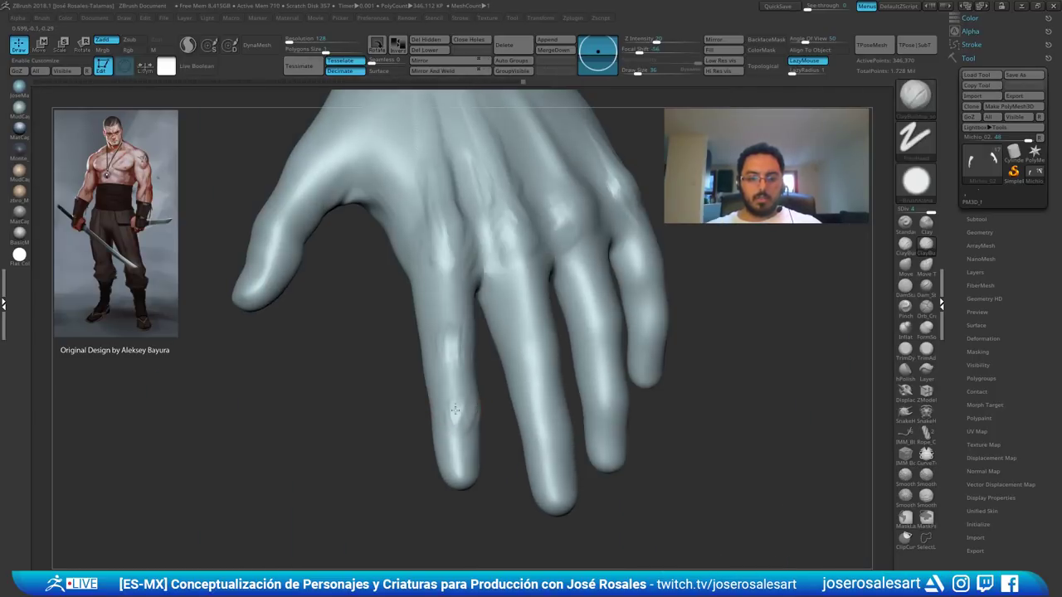
pyautogui.moveTo(456, 413); pyautogui.dragTo(458, 387)
pyautogui.moveTo(455, 415); pyautogui.dragTo(506, 417, button='right')
pyautogui.moveTo(458, 406); pyautogui.dragTo(452, 434)
pyautogui.moveTo(514, 419)
pyautogui.mouseDown(button='right')
pyautogui.moveTo(454, 415)
pyautogui.moveTo(491, 428)
pyautogui.mouseUp(button='right')
# - Smooth and refine the volume around the index finger's middle joint
pyautogui.keyDown('alt'); pyautogui.moveTo(491, 348); pyautogui.dragTo(382, 332, button='right'); pyautogui.keyUp('alt')
pyautogui.moveTo(382, 332); pyautogui.dragTo(395, 272, button='right')
pyautogui.moveTo(396, 270)
pyautogui.keyDown('shift'); pyautogui.mouseDown()
pyautogui.moveTo(381, 301)
pyautogui.moveTo(396, 251)
pyautogui.mouseUp(); pyautogui.keyUp('shift')
pyautogui.moveTo(372, 270); pyautogui.dragTo(384, 246, button='right')
pyautogui.moveTo(363, 298); pyautogui.dragTo(351, 304)
pyautogui.moveTo(351, 303); pyautogui.dragTo(366, 287, button='right')
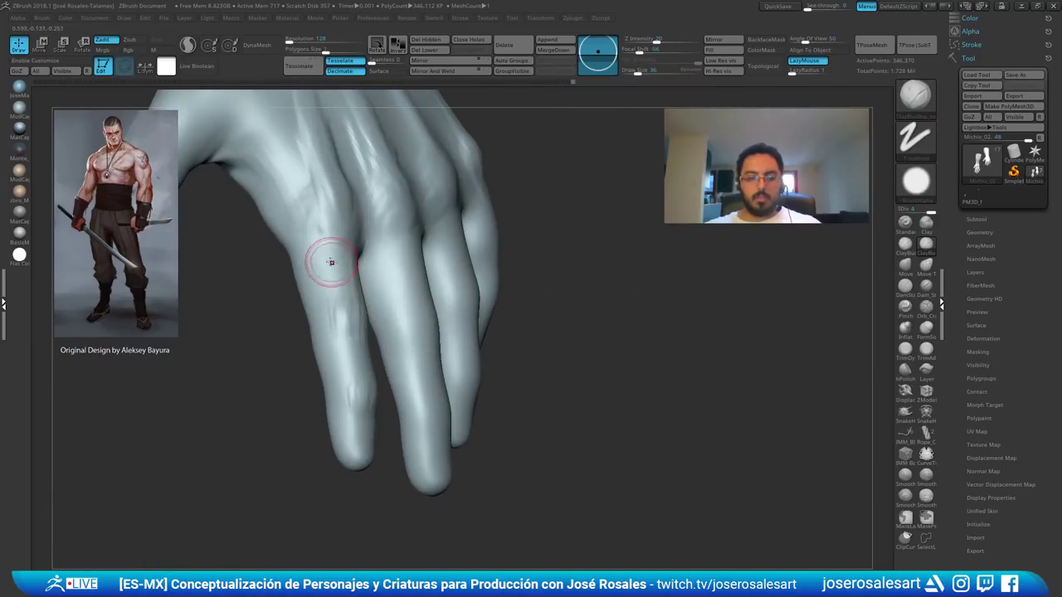
# - Build up the index finger's first segment between the knuckle and the middle joint, smoothing the transition
pyautogui.moveTo(331, 262); pyautogui.dragTo(324, 311)
pyautogui.moveTo(337, 263); pyautogui.dragTo(320, 252, button='right')
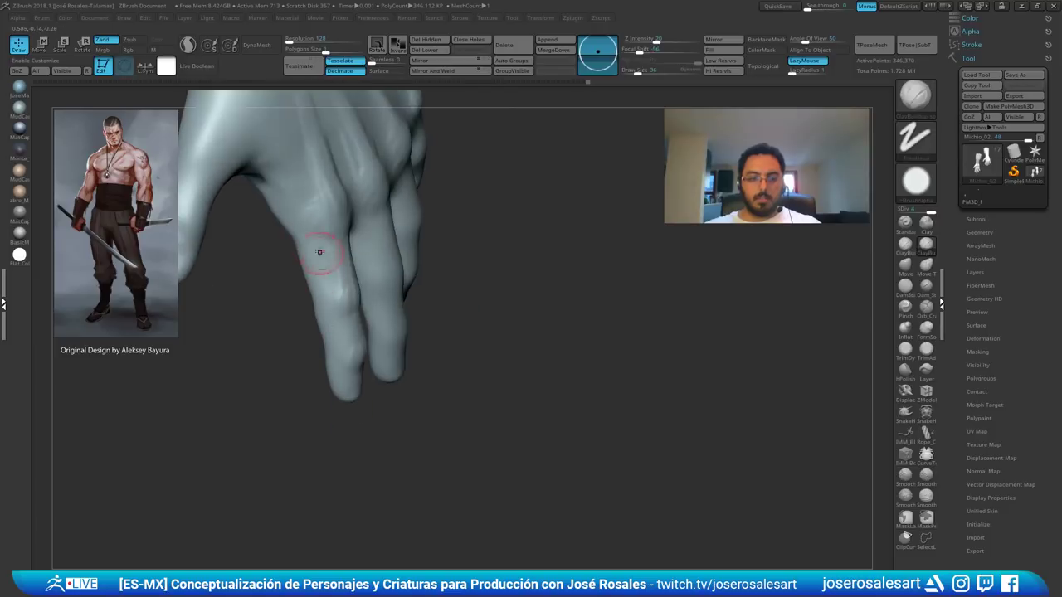
pyautogui.moveTo(321, 305); pyautogui.dragTo(302, 246, button='right')
pyautogui.moveTo(319, 270); pyautogui.dragTo(334, 329)
pyautogui.moveTo(334, 328); pyautogui.dragTo(355, 300, button='right')
pyautogui.keyDown('shift'); pyautogui.moveTo(343, 330); pyautogui.dragTo(348, 353); pyautogui.keyUp('shift')
# - Build up the back of the middle finger's middle joint with ClayBuildup strokes
pyautogui.moveTo(348, 340)
pyautogui.keyDown('ctrl'); pyautogui.mouseDown(button='right')
pyautogui.moveTo(340, 193)
pyautogui.moveTo(302, 179)
pyautogui.moveTo(303, 287)
pyautogui.moveTo(273, 271)
pyautogui.moveTo(393, 218)
pyautogui.moveTo(342, 230)
pyautogui.mouseUp(button='right'); pyautogui.keyUp('ctrl')
pyautogui.moveTo(337, 336); pyautogui.dragTo(407, 531)
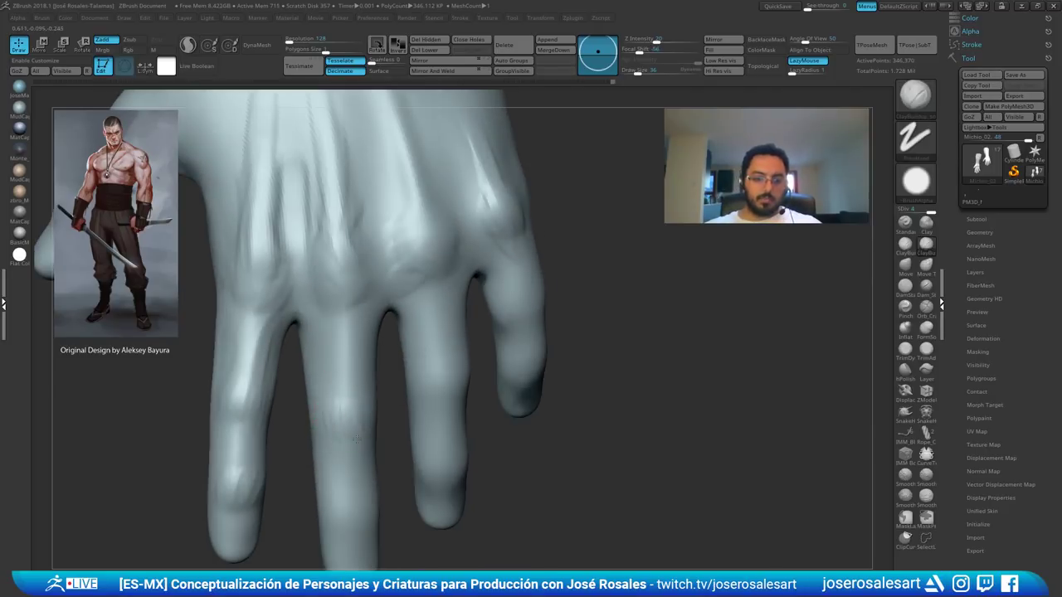
pyautogui.moveTo(311, 419); pyautogui.dragTo(349, 411)
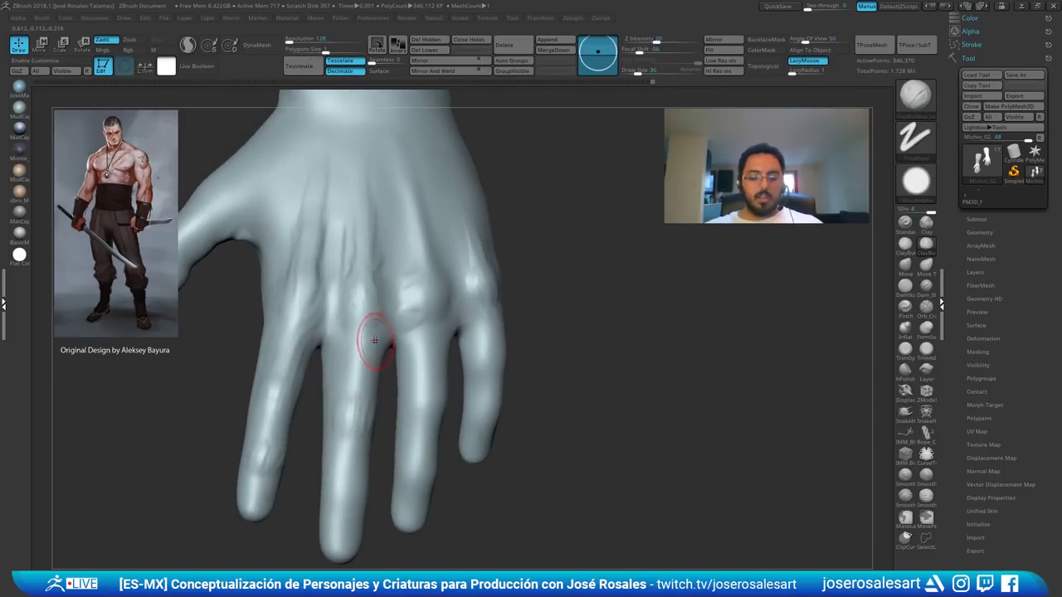
# - Display the wireframe with polygroups and drop the mesh to subdivision level 1, framing the thumb
pyautogui.keyDown('ctrl'); pyautogui.moveTo(371, 324); pyautogui.dragTo(349, 365, button='right'); pyautogui.keyUp('ctrl')
pyautogui.hotkey('shift', 'f')
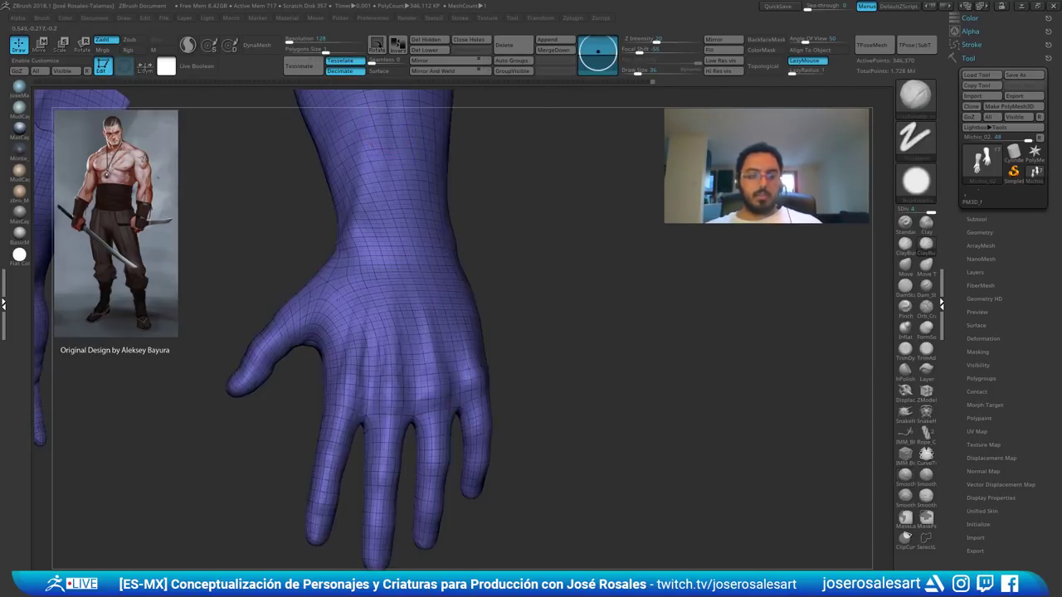
pyautogui.keyDown('ctrl'); pyautogui.moveTo(308, 264); pyautogui.dragTo(282, 296, button='right'); pyautogui.keyUp('ctrl')
pyautogui.keyDown('alt'); pyautogui.moveTo(282, 296); pyautogui.dragTo(322, 308, button='right'); pyautogui.keyUp('alt')
pyautogui.hotkey('shift', 'd')
pyautogui.hotkey('shift', 'd')
pyautogui.hotkey('shift', 'd')
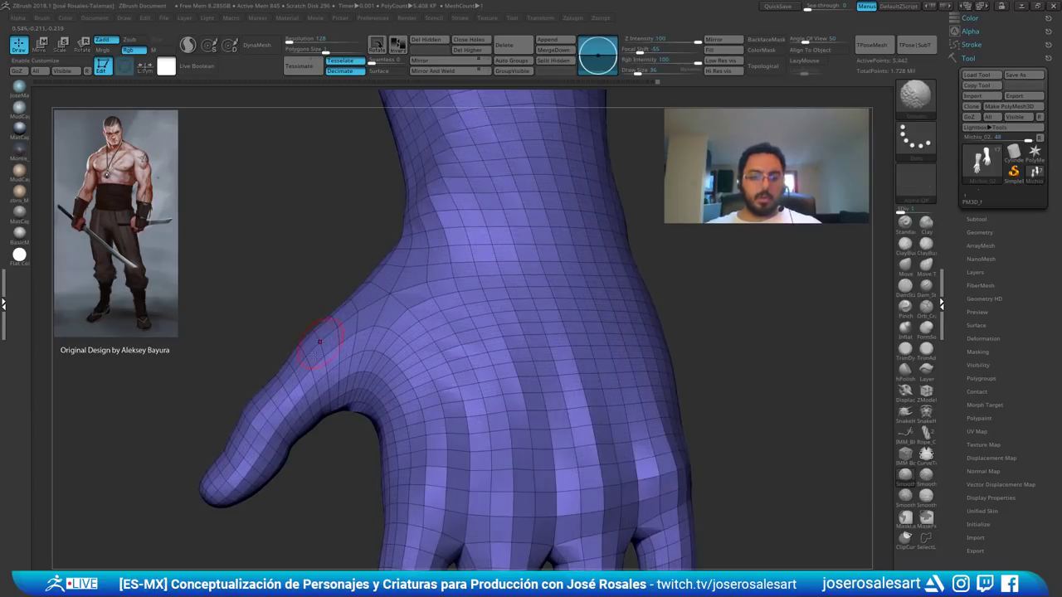
pyautogui.keyDown('alt'); pyautogui.moveTo(316, 357); pyautogui.dragTo(375, 283, button='right'); pyautogui.keyUp('alt')
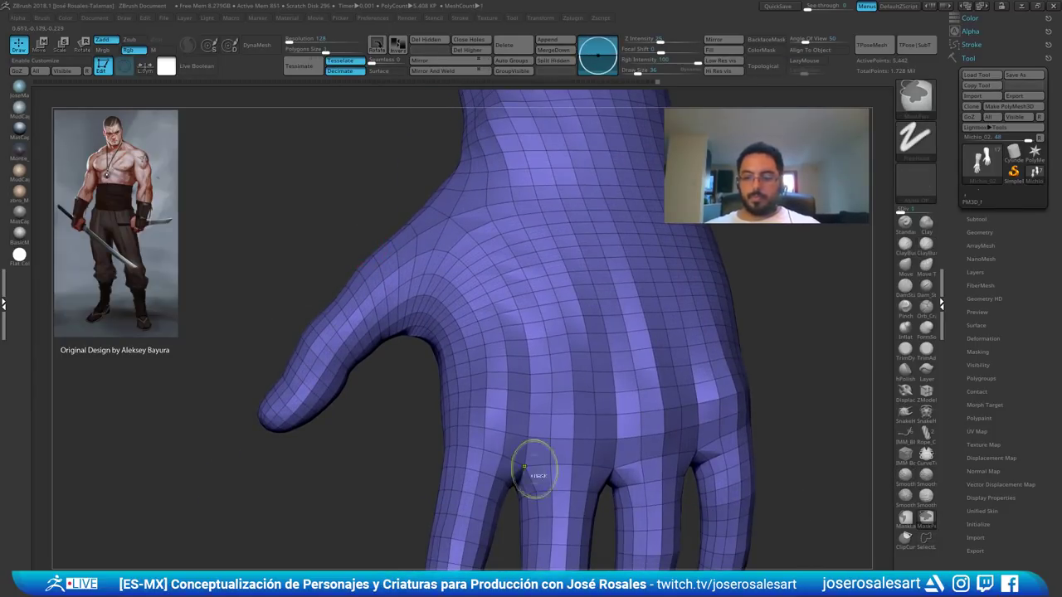
# - Mask the thumb with the MaskLasso brush and turn it into its own polygroup
pyautogui.click(905, 517)
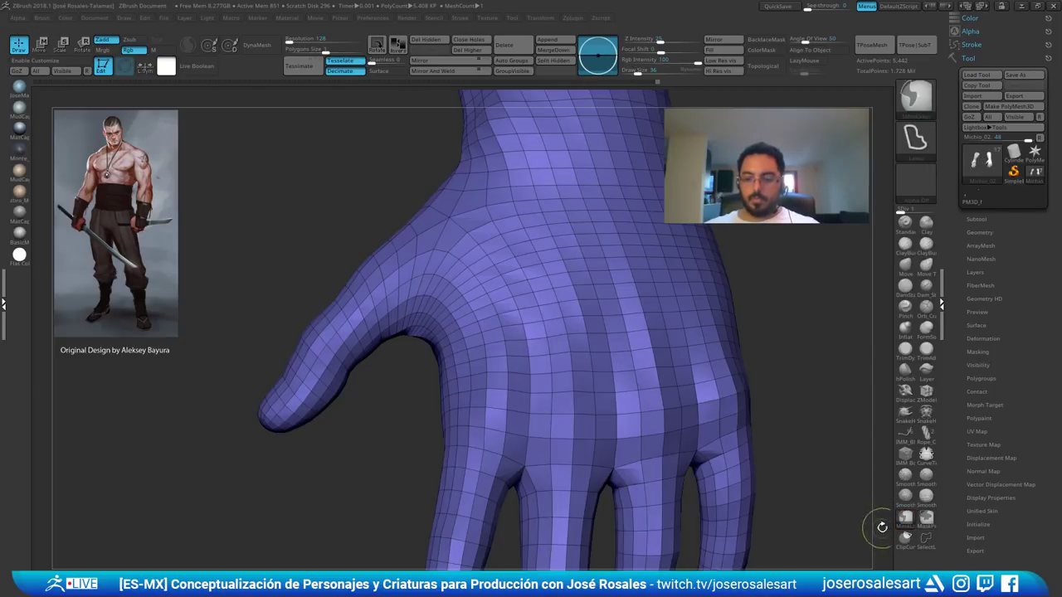
pyautogui.moveTo(232, 276)
pyautogui.keyDown('ctrl'); pyautogui.mouseDown()
pyautogui.moveTo(282, 491)
pyautogui.moveTo(415, 332)
pyautogui.moveTo(462, 198)
pyautogui.moveTo(452, 193)
pyautogui.mouseUp(); pyautogui.keyUp('ctrl')
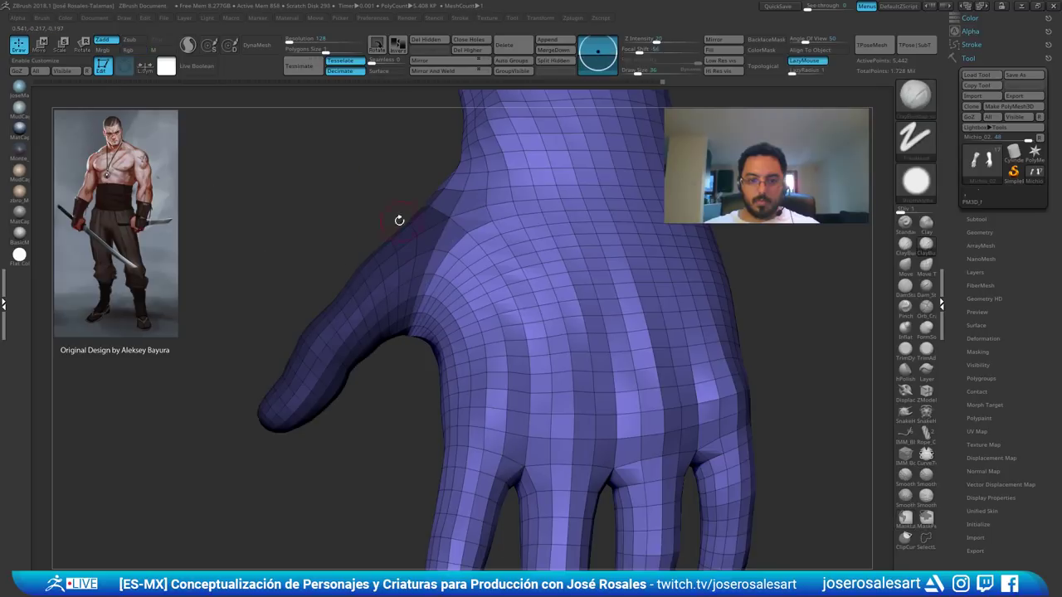
pyautogui.moveTo(390, 214)
pyautogui.mouseDown()
pyautogui.moveTo(516, 254)
pyautogui.moveTo(382, 357)
pyautogui.moveTo(383, 390)
pyautogui.moveTo(392, 291)
pyautogui.moveTo(420, 273)
pyautogui.moveTo(410, 256)
pyautogui.mouseUp()
pyautogui.hotkey('ctrl', 'w')
# - Lasso-mask the index finger and the middle finger in turn, making each a separate polygroup
pyautogui.moveTo(448, 474)
pyautogui.keyDown('ctrl'); pyautogui.mouseDown()
pyautogui.moveTo(498, 343)
pyautogui.moveTo(505, 257)
pyautogui.moveTo(448, 226)
pyautogui.moveTo(381, 447)
pyautogui.moveTo(405, 470)
pyautogui.mouseUp(); pyautogui.keyUp('ctrl')
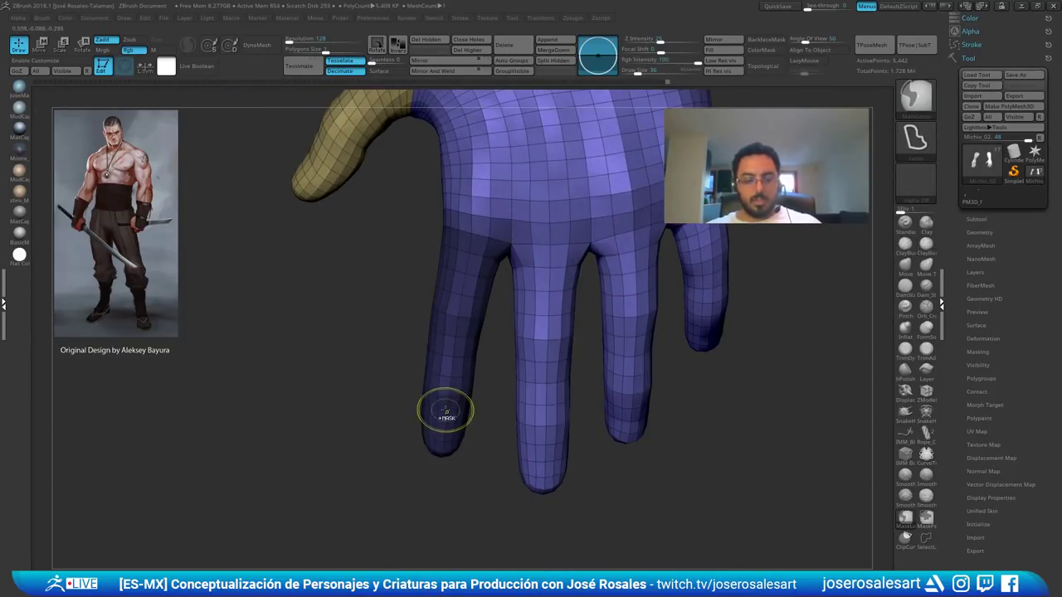
pyautogui.hotkey('ctrl', 'w')
pyautogui.moveTo(500, 390)
pyautogui.keyDown('alt'); pyautogui.mouseDown()
pyautogui.moveTo(535, 469)
pyautogui.moveTo(512, 477)
pyautogui.mouseUp(); pyautogui.keyUp('alt')
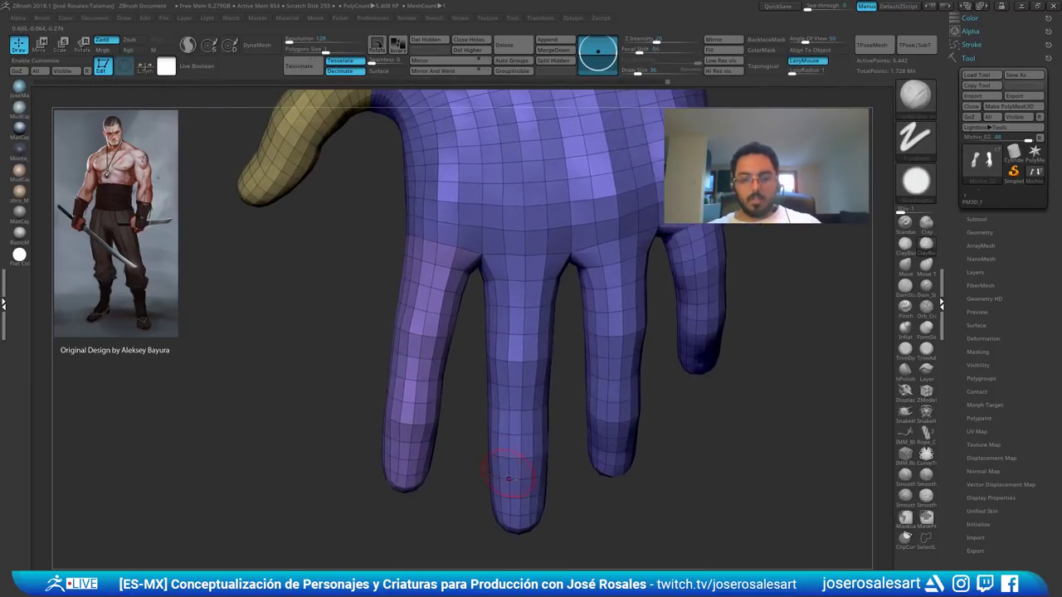
pyautogui.moveTo(545, 548)
pyautogui.keyDown('ctrl'); pyautogui.mouseDown()
pyautogui.moveTo(472, 382)
pyautogui.moveTo(482, 286)
pyautogui.moveTo(533, 244)
pyautogui.moveTo(578, 259)
pyautogui.moveTo(564, 388)
pyautogui.mouseUp(); pyautogui.keyUp('ctrl')
pyautogui.hotkey('ctrl', 'w')
# - Lasso-mask the ring finger and the little finger in turn, making each a separate polygroup
pyautogui.moveTo(579, 350)
pyautogui.keyDown('alt'); pyautogui.mouseDown()
pyautogui.moveTo(502, 373)
pyautogui.moveTo(537, 509)
pyautogui.moveTo(512, 418)
pyautogui.mouseUp(); pyautogui.keyUp('alt')
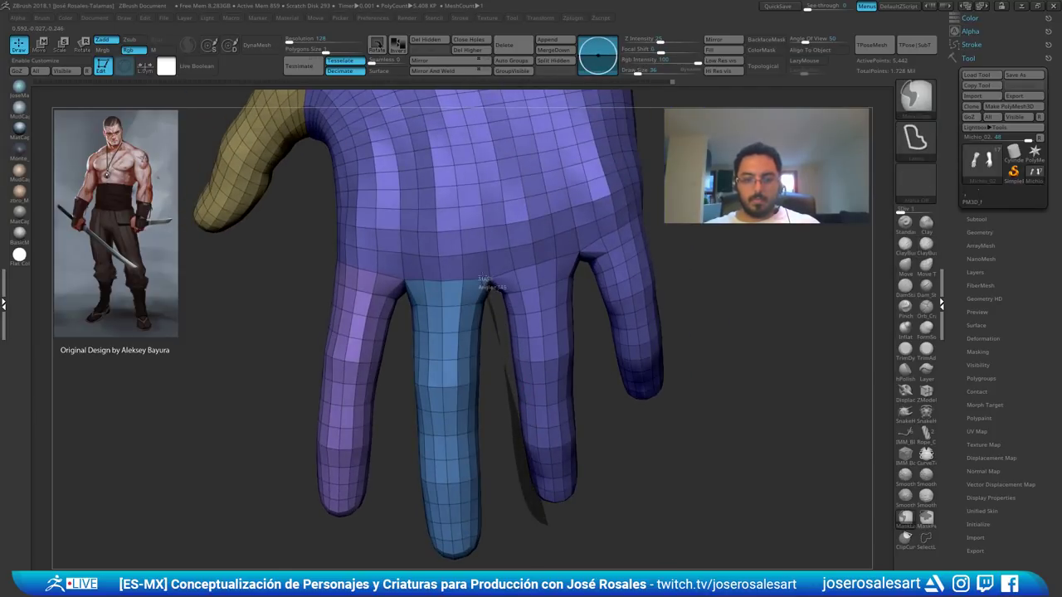
pyautogui.moveTo(483, 279)
pyautogui.keyDown('ctrl'); pyautogui.mouseDown()
pyautogui.moveTo(559, 246)
pyautogui.moveTo(595, 267)
pyautogui.moveTo(590, 519)
pyautogui.mouseUp(); pyautogui.keyUp('ctrl')
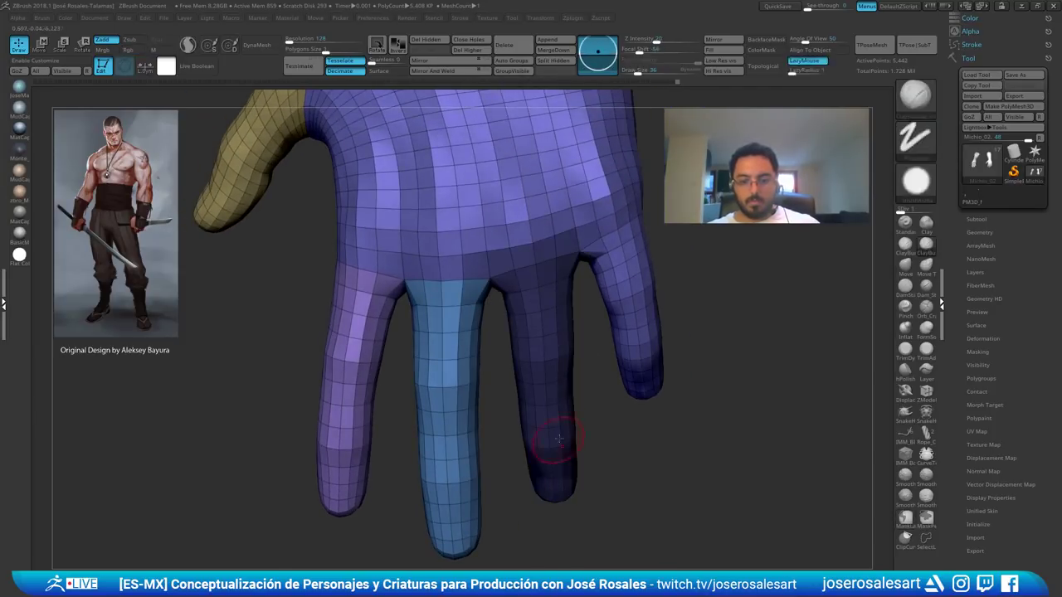
pyautogui.hotkey('ctrl', 'w')
pyautogui.moveTo(631, 333)
pyautogui.keyDown('alt'); pyautogui.mouseDown()
pyautogui.moveTo(522, 373)
pyautogui.moveTo(572, 332)
pyautogui.moveTo(535, 326)
pyautogui.moveTo(568, 348)
pyautogui.mouseUp(); pyautogui.keyUp('alt')
pyautogui.moveTo(546, 469)
pyautogui.keyDown('ctrl'); pyautogui.mouseDown()
pyautogui.moveTo(498, 406)
pyautogui.moveTo(475, 321)
pyautogui.moveTo(519, 252)
pyautogui.moveTo(593, 386)
pyautogui.moveTo(591, 413)
pyautogui.mouseUp(); pyautogui.keyUp('ctrl')
pyautogui.hotkey('ctrl', 'w')
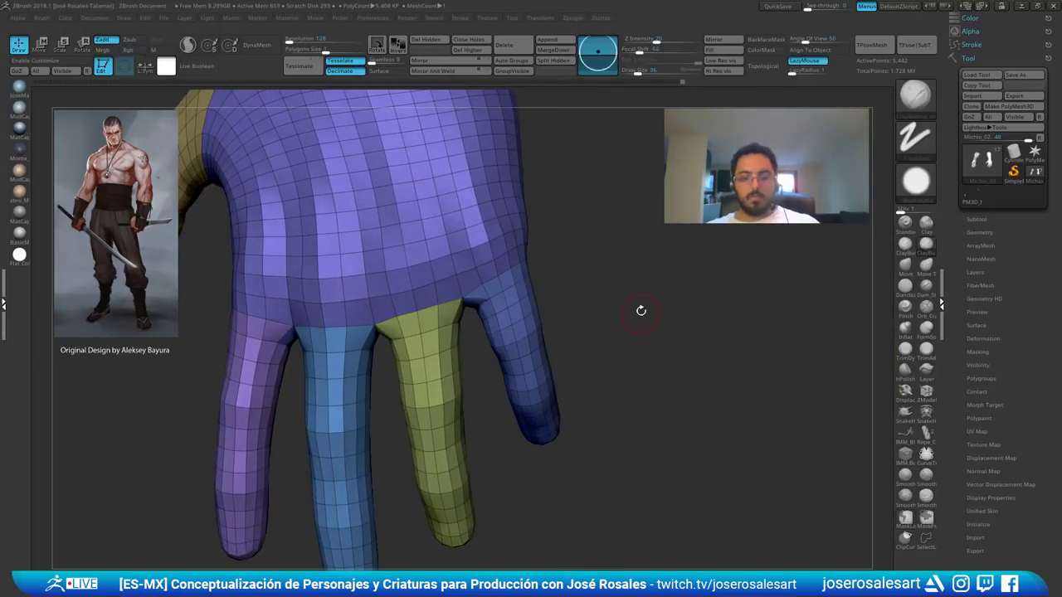
# - Inspect the finger polygroups from several sides, briefly isolating one group to check that each finger is separate
pyautogui.keyDown('alt'); pyautogui.moveTo(641, 311); pyautogui.dragTo(561, 281); pyautogui.keyUp('alt')
pyautogui.keyDown('alt'); pyautogui.moveTo(531, 352); pyautogui.dragTo(609, 311); pyautogui.keyUp('alt')
pyautogui.keyDown('alt'); pyautogui.moveTo(523, 332); pyautogui.dragTo(524, 369); pyautogui.keyUp('alt')
pyautogui.moveTo(473, 361); pyautogui.dragTo(535, 363)
pyautogui.keyDown('alt'); pyautogui.moveTo(535, 363); pyautogui.dragTo(540, 394); pyautogui.keyUp('alt')
pyautogui.moveTo(540, 393); pyautogui.dragTo(550, 306, button='right')
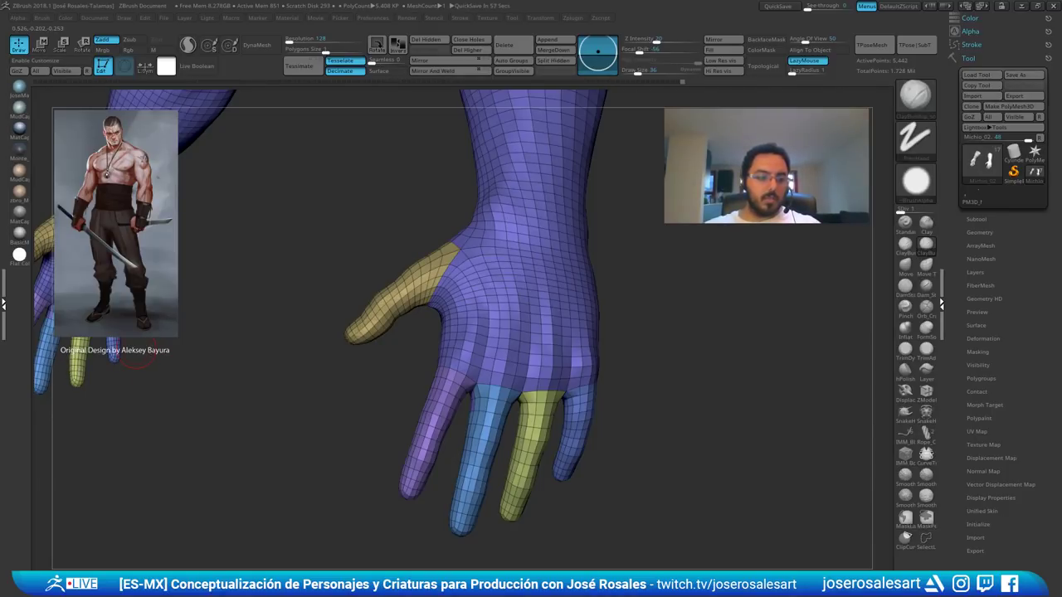
pyautogui.moveTo(140, 355); pyautogui.dragTo(156, 390, button='right')
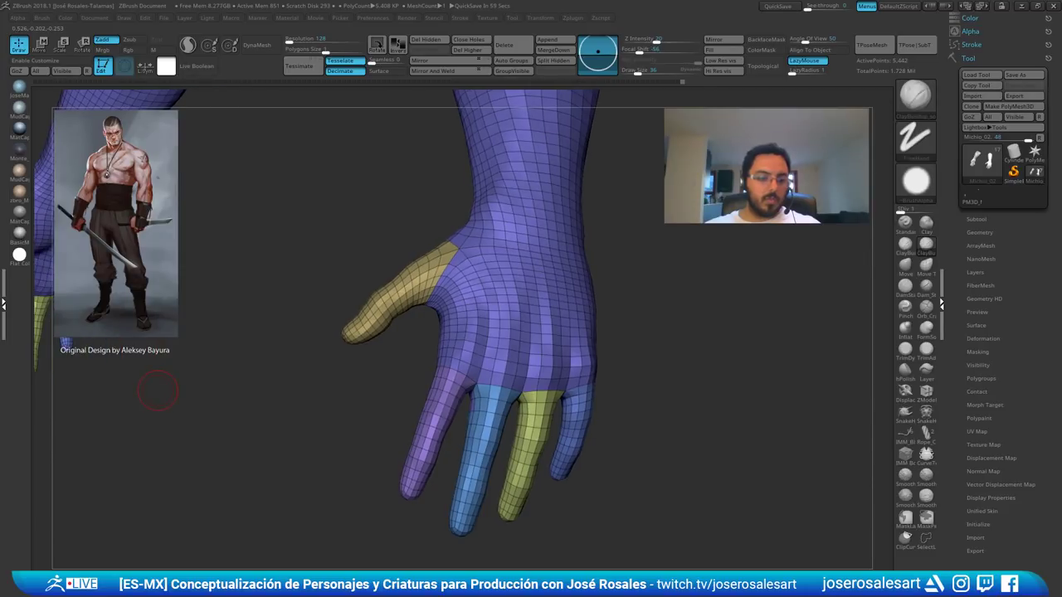
pyautogui.moveTo(157, 390); pyautogui.dragTo(240, 374)
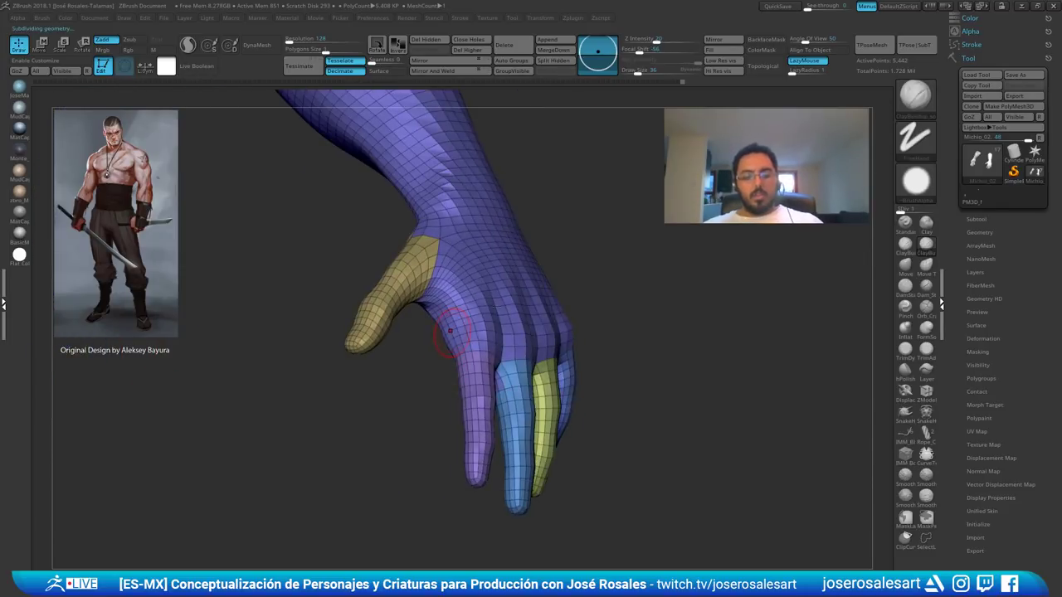
pyautogui.moveTo(594, 219); pyautogui.dragTo(395, 404, button='right')
pyautogui.keyDown('ctrl'); pyautogui.keyDown('shift'); pyautogui.click(465, 439); pyautogui.keyUp('shift'); pyautogui.keyUp('ctrl')
pyautogui.keyDown('ctrl'); pyautogui.keyDown('shift'); pyautogui.click(388, 403); pyautogui.keyUp('shift'); pyautogui.keyUp('ctrl')
# - Drop the mesh to its lowest subdivision level, lasso-mask the whole middle finger and turn it into its own polygroup
pyautogui.moveTo(507, 462)
pyautogui.keyDown('alt'); pyautogui.mouseDown(button='right')
pyautogui.moveTo(500, 378)
pyautogui.moveTo(512, 338)
pyautogui.moveTo(486, 365)
pyautogui.moveTo(540, 225)
pyautogui.moveTo(437, 361)
pyautogui.moveTo(349, 339)
pyautogui.moveTo(410, 286)
pyautogui.moveTo(422, 344)
pyautogui.moveTo(445, 315)
pyautogui.moveTo(478, 315)
pyautogui.moveTo(475, 342)
pyautogui.mouseUp(button='right'); pyautogui.keyUp('alt')
pyautogui.hotkey('shift', 'd')
pyautogui.hotkey('shift', 'd')
pyautogui.hotkey('shift', 'd')
pyautogui.moveTo(462, 481)
pyautogui.keyDown('ctrl'); pyautogui.mouseDown()
pyautogui.moveTo(411, 440)
pyautogui.moveTo(388, 293)
pyautogui.mouseUp(); pyautogui.keyUp('ctrl')
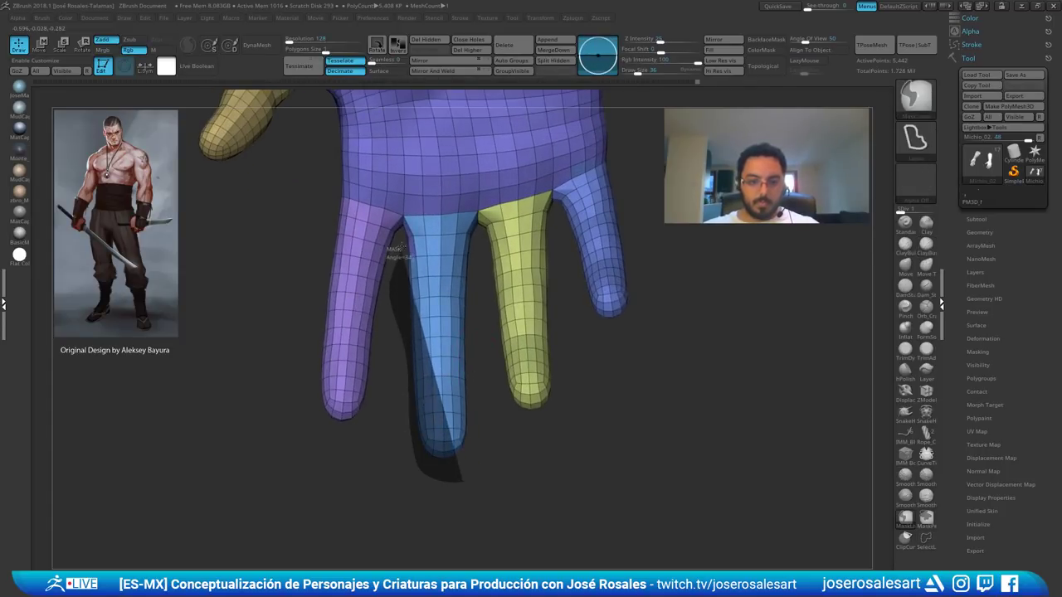
pyautogui.moveTo(390, 217)
pyautogui.keyDown('ctrl'); pyautogui.keyDown('shift'); pyautogui.mouseDown()
pyautogui.moveTo(428, 201)
pyautogui.moveTo(485, 204)
pyautogui.mouseUp(); pyautogui.keyUp('shift'); pyautogui.keyUp('ctrl')
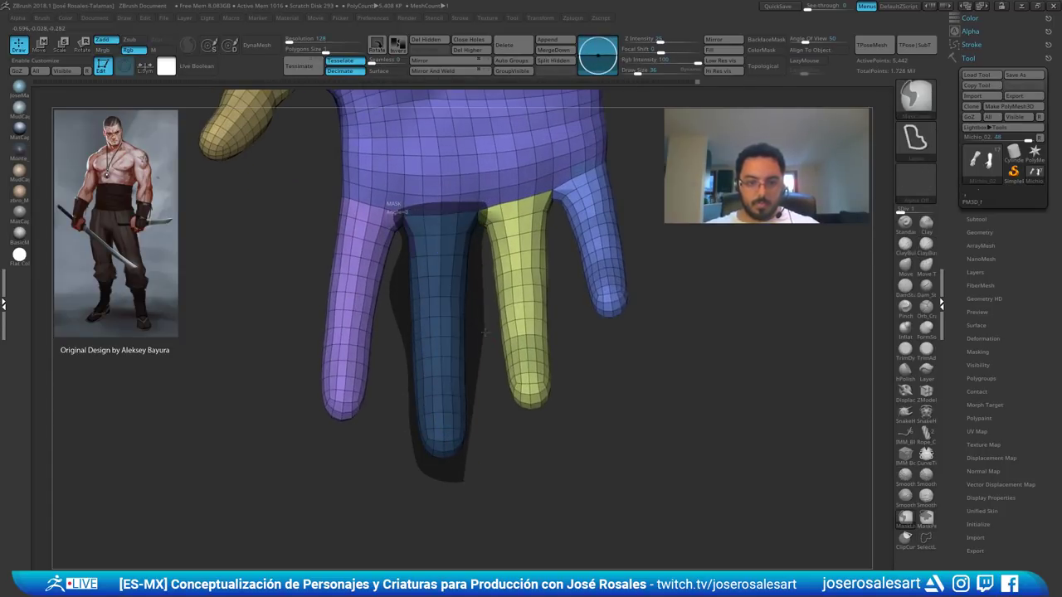
pyautogui.keyDown('ctrl'); pyautogui.moveTo(485, 332); pyautogui.dragTo(464, 476); pyautogui.keyUp('ctrl')
pyautogui.moveTo(413, 374)
pyautogui.mouseDown(button='right')
pyautogui.moveTo(490, 355)
pyautogui.moveTo(432, 331)
pyautogui.moveTo(507, 307)
pyautogui.mouseUp(button='right')
pyautogui.hotkey('ctrl', 'w')
# - Raise the mesh back to subdivision level 4 and hide the polygroup wireframe
pyautogui.keyDown('ctrl'); pyautogui.moveTo(508, 307); pyautogui.dragTo(450, 270, button='right'); pyautogui.keyUp('ctrl')
pyautogui.press('d')
pyautogui.press('d')
pyautogui.press('d')
pyautogui.hotkey('shift', 'f')
# - Sculpt the middle finger's knuckle on the back of the hand with the Standard brush at draw size 23
pyautogui.moveTo(450, 270); pyautogui.dragTo(379, 306, button='right')
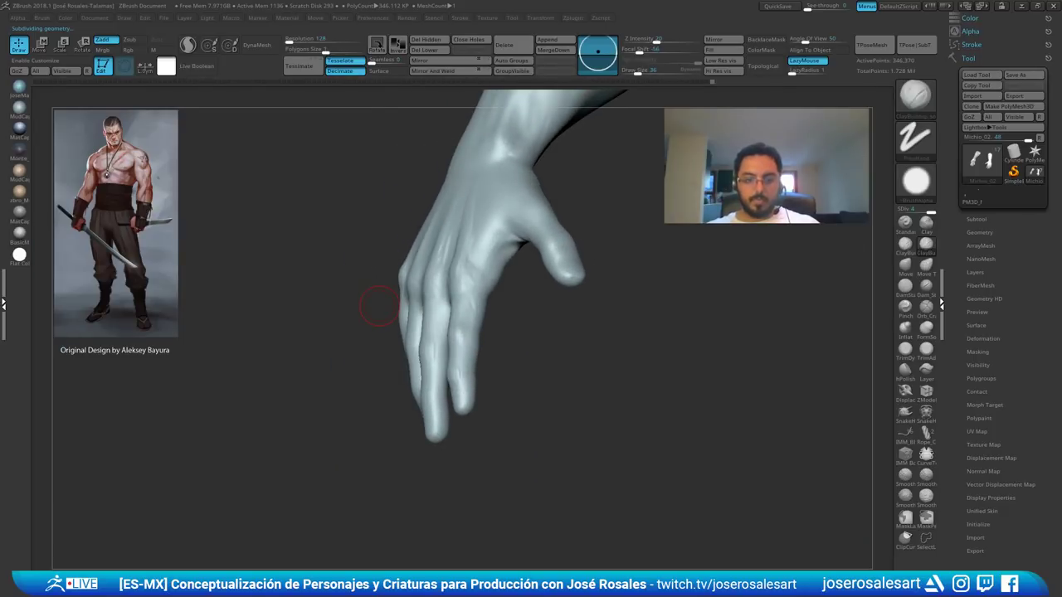
pyautogui.moveTo(379, 306); pyautogui.dragTo(419, 286, button='right')
pyautogui.keyDown('ctrl'); pyautogui.moveTo(419, 286); pyautogui.dragTo(420, 318, button='right'); pyautogui.keyUp('ctrl')
pyautogui.press('b')
pyautogui.press('s')
pyautogui.press('t')
pyautogui.press('s')
pyautogui.moveTo(421, 301); pyautogui.dragTo(420, 301)
pyautogui.moveTo(419, 301); pyautogui.dragTo(421, 277, button='right')
pyautogui.press('s')
pyautogui.moveTo(420, 278); pyautogui.dragTo(419, 280)
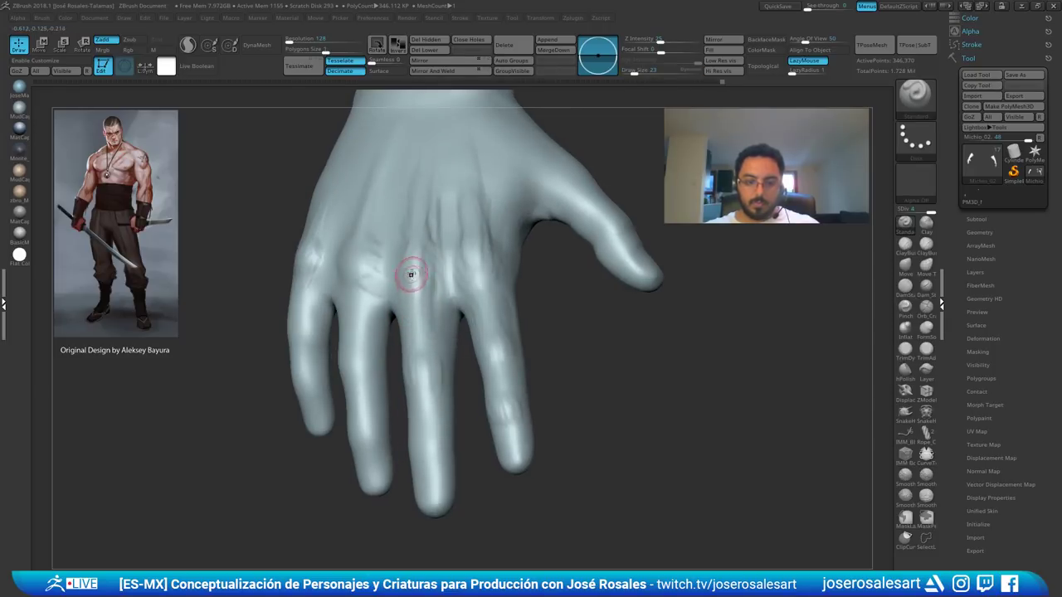
# - Refine the tendon running over the middle finger's knuckle and smooth its strokes
pyautogui.moveTo(410, 265); pyautogui.dragTo(417, 289, button='right')
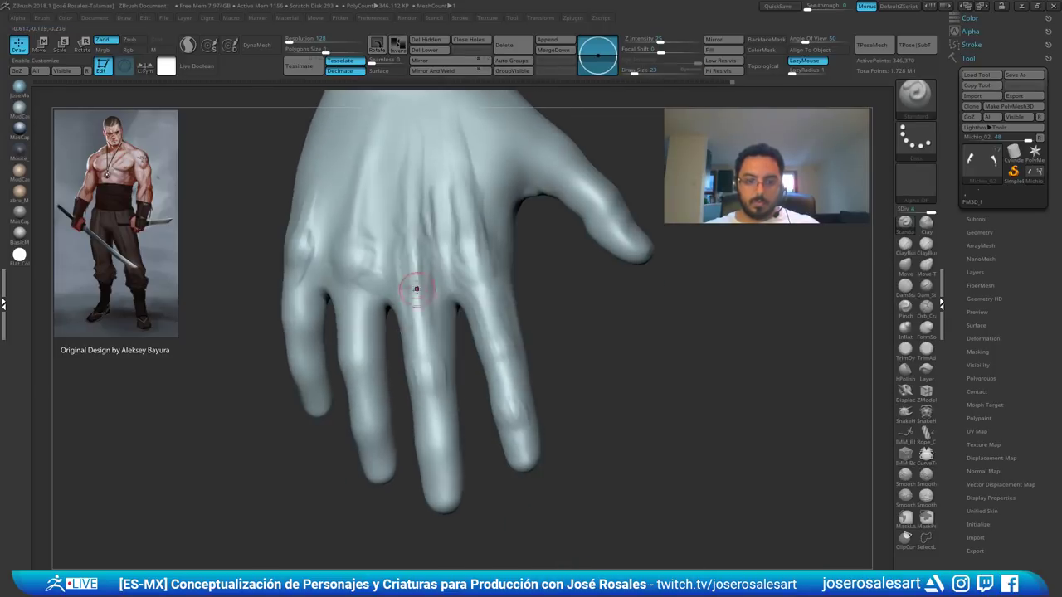
pyautogui.press('shift')
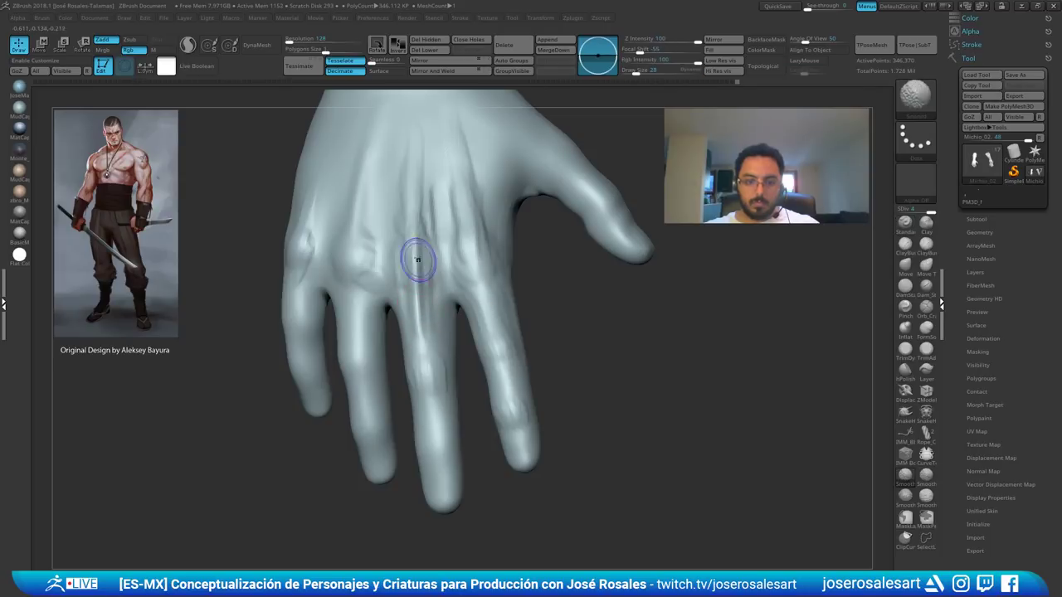
pyautogui.moveTo(418, 319)
pyautogui.mouseDown(button='right')
pyautogui.moveTo(353, 316)
pyautogui.moveTo(399, 290)
pyautogui.mouseUp(button='right')
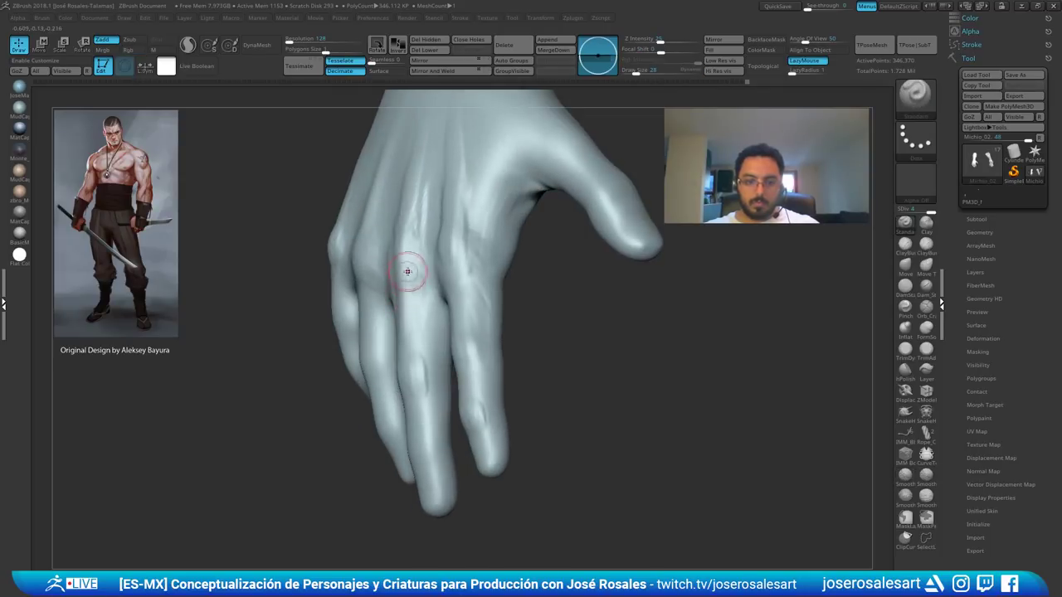
# - Build up the joints along the back of the middle finger, including the one near the fingertip, with the ClayBuildup brush
pyautogui.press('b')
pyautogui.press('c')
pyautogui.press('b')
pyautogui.moveTo(425, 328)
pyautogui.mouseDown(button='right')
pyautogui.moveTo(392, 387)
pyautogui.moveTo(373, 366)
pyautogui.mouseUp(button='right')
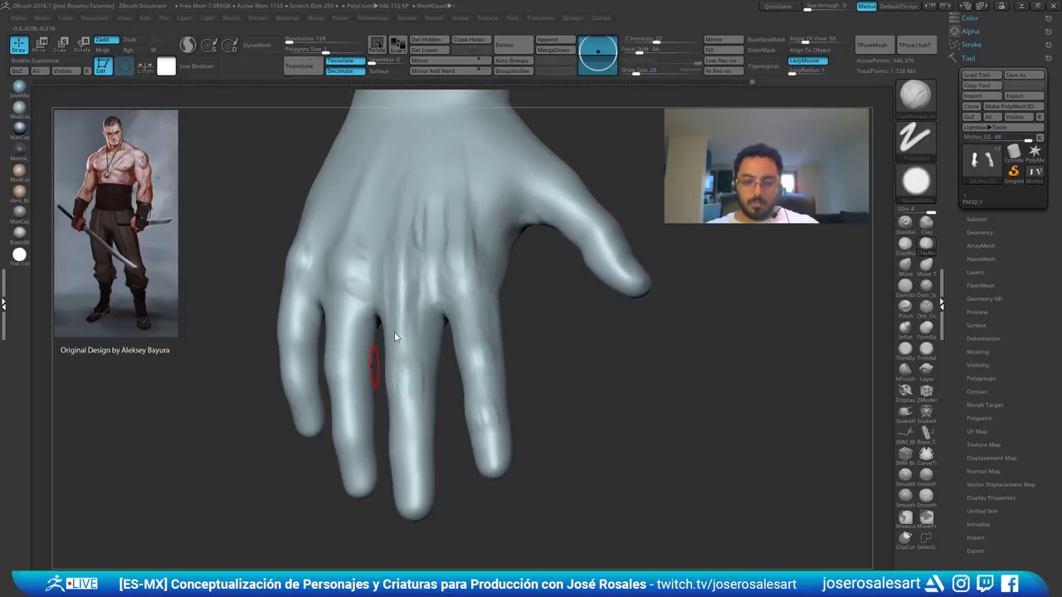
pyautogui.moveTo(389, 466)
pyautogui.keyDown('alt'); pyautogui.mouseDown(button='right')
pyautogui.moveTo(381, 372)
pyautogui.moveTo(388, 353)
pyautogui.moveTo(412, 364)
pyautogui.moveTo(391, 366)
pyautogui.moveTo(404, 354)
pyautogui.moveTo(395, 361)
pyautogui.mouseUp(button='right'); pyautogui.keyUp('alt')
pyautogui.moveTo(384, 363); pyautogui.dragTo(385, 355)
pyautogui.moveTo(386, 340)
pyautogui.mouseDown(button='right')
pyautogui.moveTo(393, 333)
pyautogui.moveTo(401, 351)
pyautogui.mouseUp(button='right')
pyautogui.moveTo(402, 351); pyautogui.dragTo(404, 347)
pyautogui.moveTo(404, 348)
pyautogui.mouseDown(button='right')
pyautogui.moveTo(419, 355)
pyautogui.moveTo(377, 365)
pyautogui.moveTo(388, 327)
pyautogui.mouseUp(button='right')
pyautogui.moveTo(394, 367)
pyautogui.mouseDown(button='right')
pyautogui.moveTo(410, 356)
pyautogui.moveTo(389, 359)
pyautogui.mouseUp(button='right')
pyautogui.moveTo(384, 373); pyautogui.dragTo(379, 344)
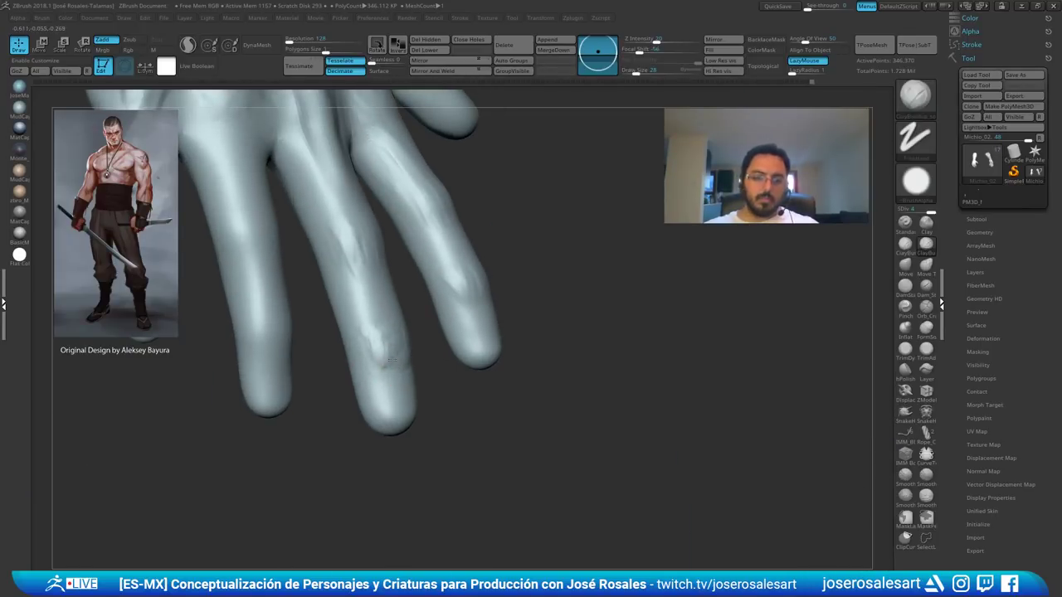
# - Add a tendon running over the ring finger's knuckle onto the finger and smooth it into the surface
pyautogui.moveTo(422, 376)
pyautogui.mouseDown(button='right')
pyautogui.moveTo(399, 377)
pyautogui.moveTo(370, 301)
pyautogui.moveTo(315, 308)
pyautogui.moveTo(365, 311)
pyautogui.moveTo(503, 405)
pyautogui.moveTo(521, 227)
pyautogui.moveTo(498, 332)
pyautogui.mouseUp(button='right')
pyautogui.moveTo(497, 332); pyautogui.dragTo(406, 374, button='right')
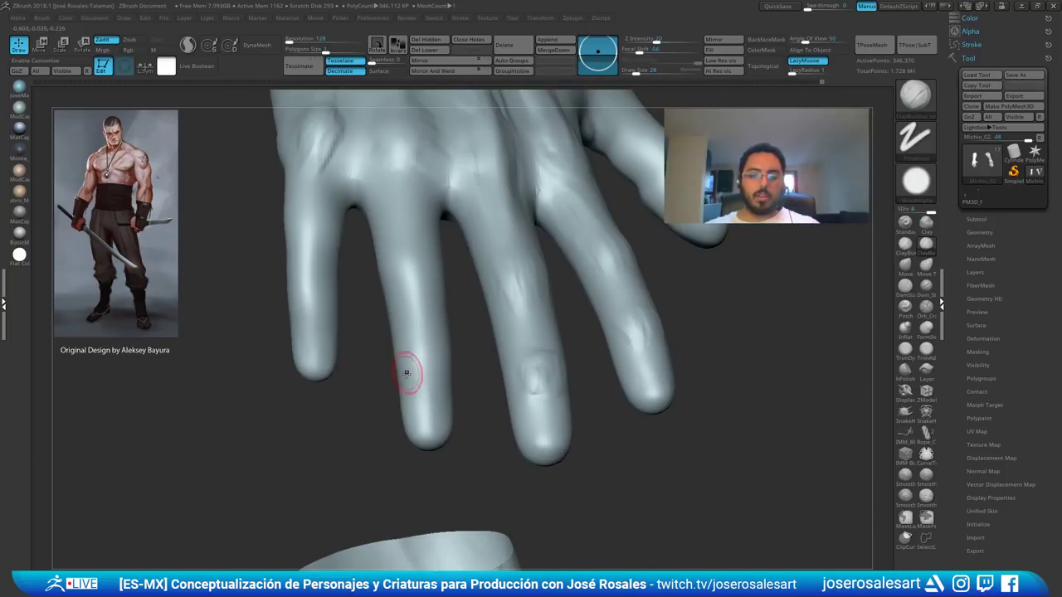
pyautogui.moveTo(423, 197); pyautogui.dragTo(398, 285, button='right')
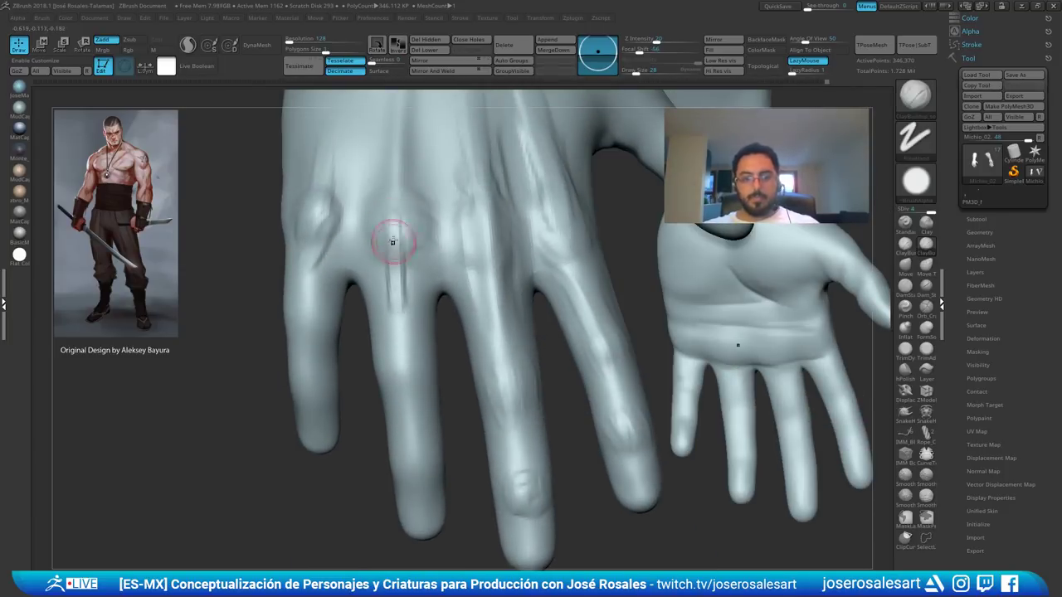
pyautogui.keyDown('shift'); pyautogui.moveTo(394, 324); pyautogui.dragTo(400, 275); pyautogui.keyUp('shift')
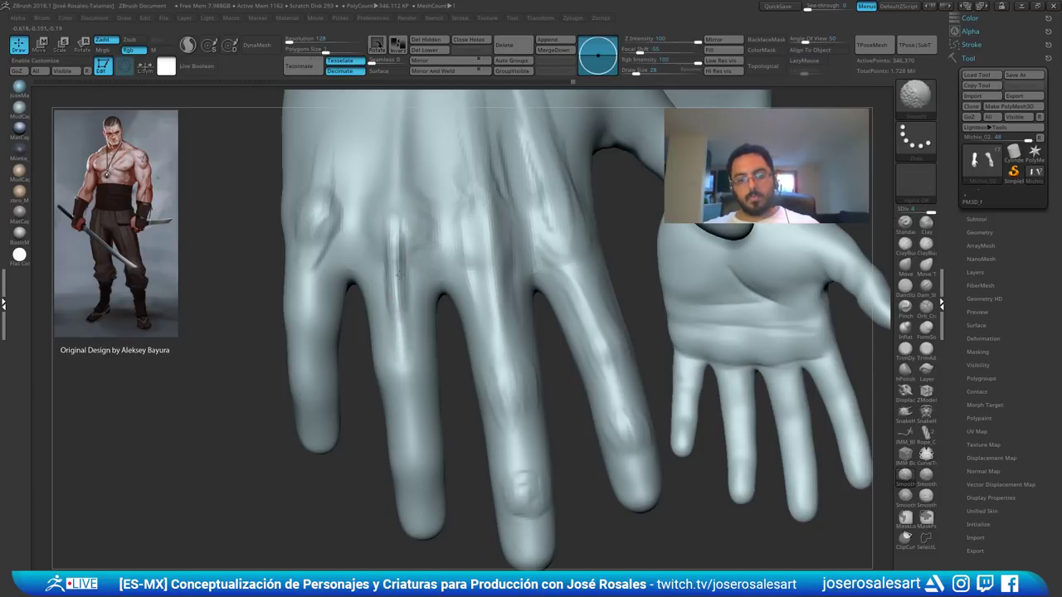
pyautogui.moveTo(403, 204); pyautogui.dragTo(365, 214, button='right')
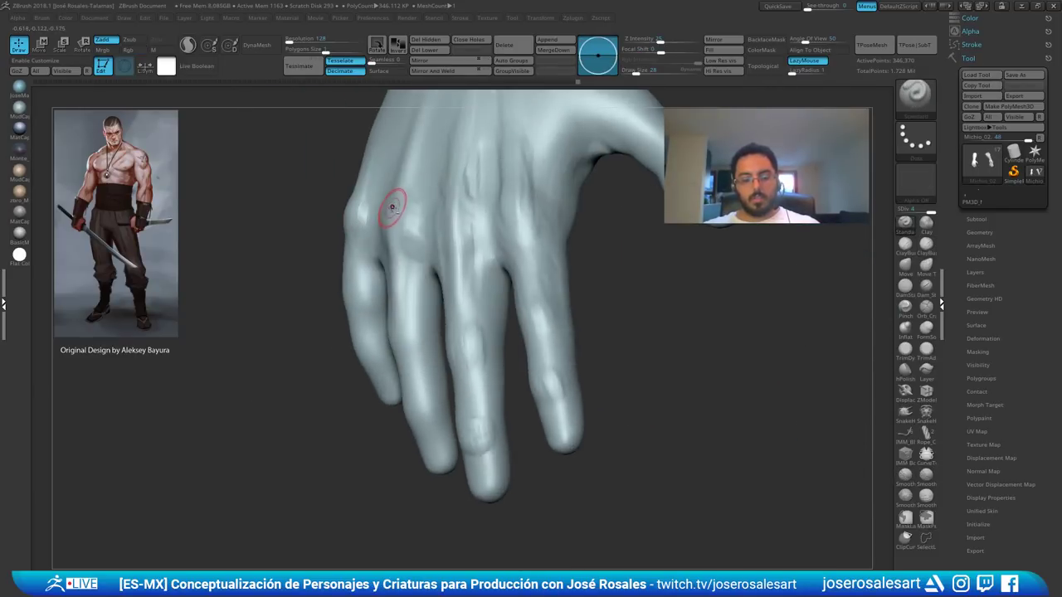
# - Build up the volume of the ring finger's knuckle with the ClayBuildup brush
pyautogui.press('2')
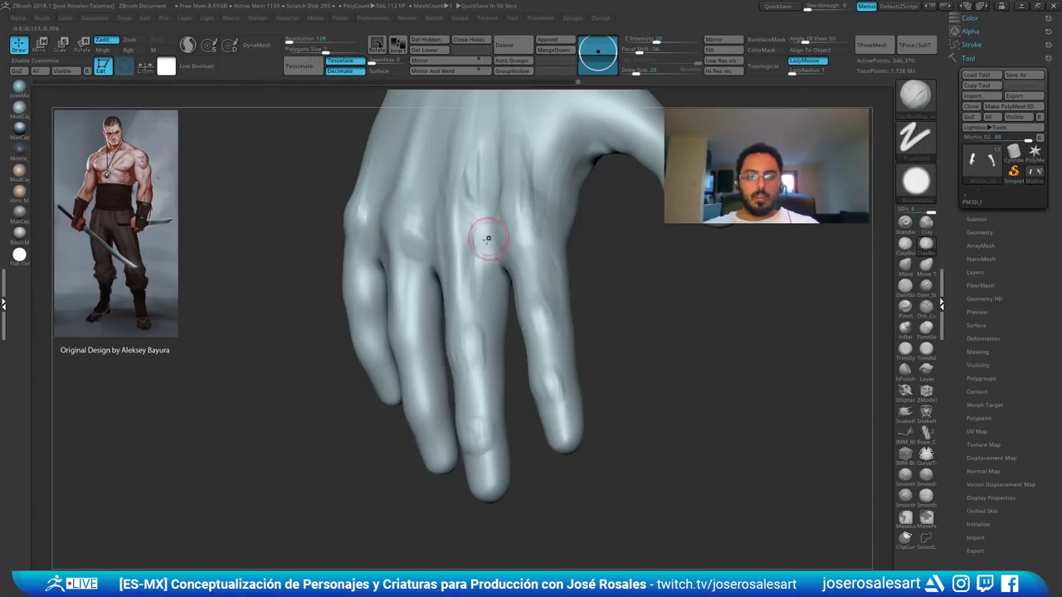
pyautogui.moveTo(487, 239); pyautogui.dragTo(390, 228, button='right')
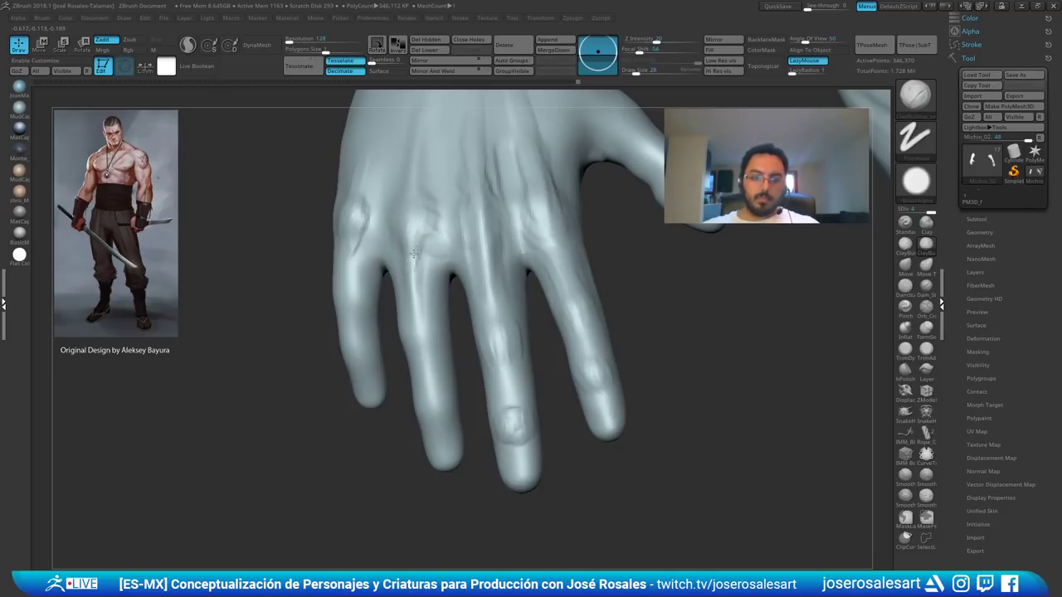
pyautogui.moveTo(342, 235); pyautogui.dragTo(394, 247, button='right')
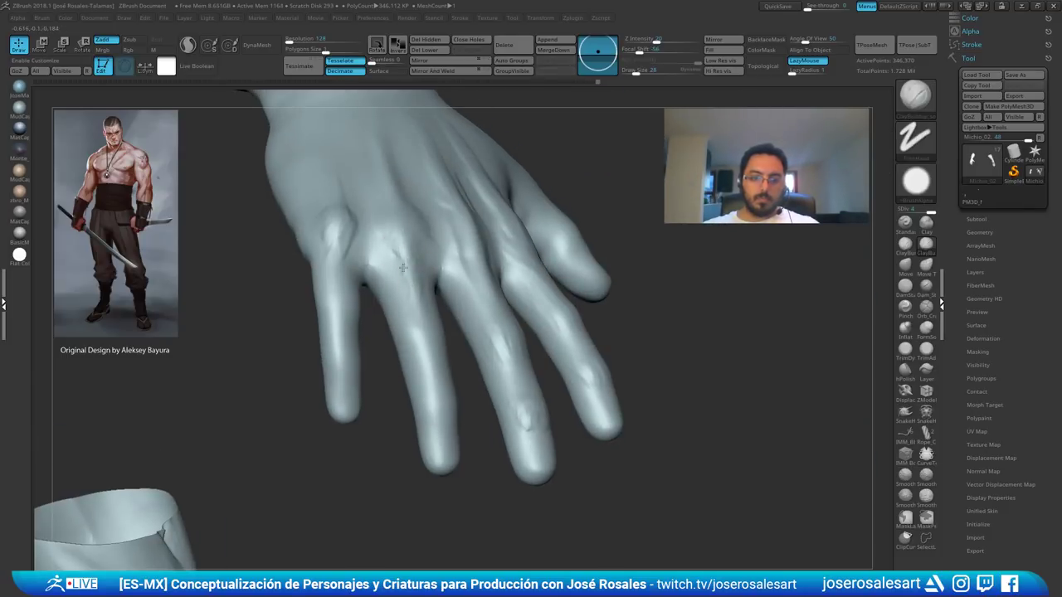
pyautogui.moveTo(419, 326)
pyautogui.keyDown('ctrl'); pyautogui.mouseDown(button='right')
pyautogui.moveTo(421, 278)
pyautogui.moveTo(386, 269)
pyautogui.mouseUp(button='right'); pyautogui.keyUp('ctrl')
# - Add ClayBuildup strokes from the middle finger's knuckle down the base of the finger
pyautogui.moveTo(448, 216)
pyautogui.keyDown('ctrl'); pyautogui.mouseDown(button='right')
pyautogui.moveTo(481, 249)
pyautogui.moveTo(415, 287)
pyautogui.moveTo(483, 251)
pyautogui.mouseUp(button='right'); pyautogui.keyUp('ctrl')
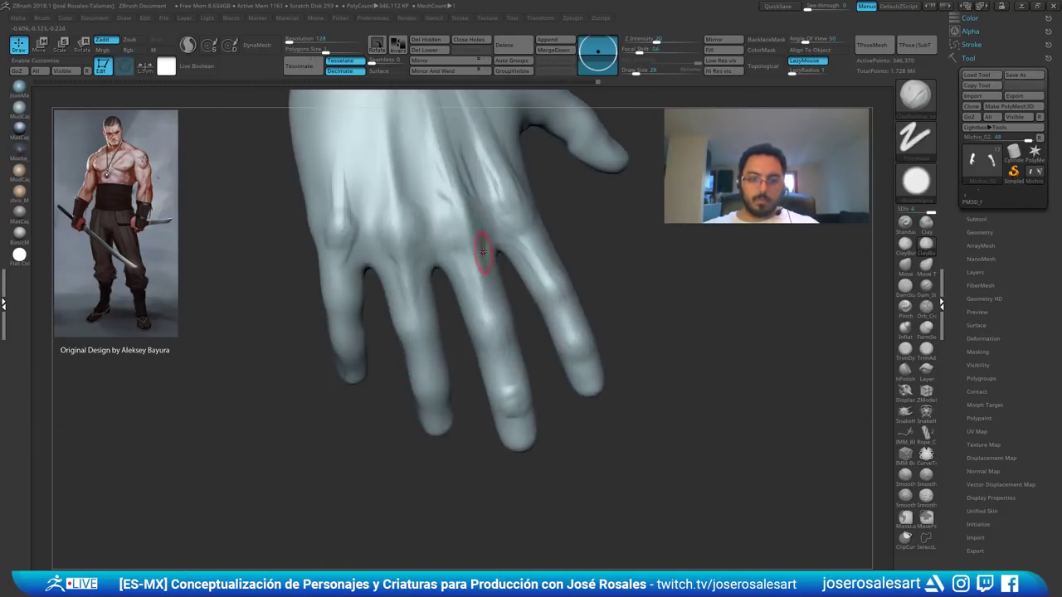
pyautogui.moveTo(470, 248); pyautogui.dragTo(483, 295)
pyautogui.moveTo(483, 292)
pyautogui.mouseDown(button='right')
pyautogui.moveTo(435, 269)
pyautogui.moveTo(469, 239)
pyautogui.mouseUp(button='right')
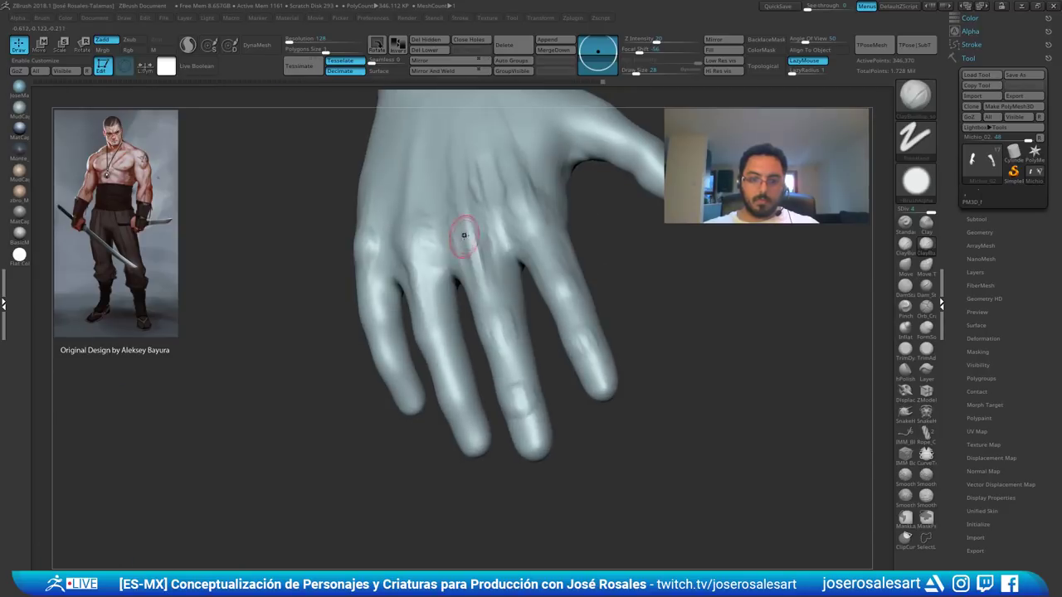
pyautogui.moveTo(455, 286); pyautogui.dragTo(481, 223, button='right')
pyautogui.moveTo(485, 259); pyautogui.dragTo(490, 280)
pyautogui.moveTo(489, 280)
pyautogui.mouseDown(button='right')
pyautogui.moveTo(457, 273)
pyautogui.moveTo(449, 191)
pyautogui.mouseUp(button='right')
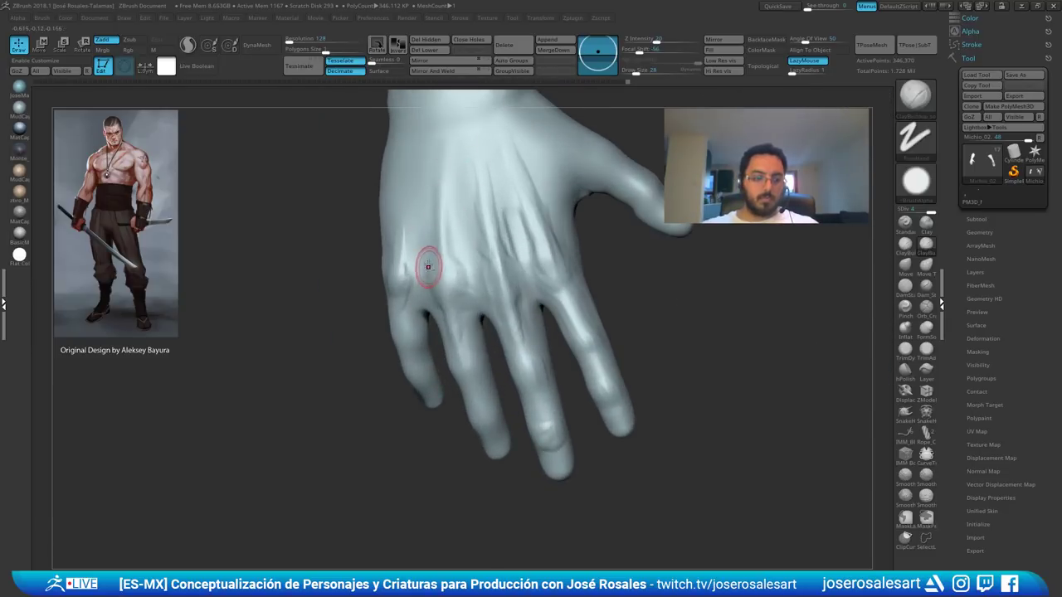
# - Build up the ring finger's extensor tendon along the back of the hand down to its knuckle
pyautogui.moveTo(429, 268)
pyautogui.mouseDown(button='right')
pyautogui.moveTo(408, 264)
pyautogui.moveTo(453, 287)
pyautogui.moveTo(416, 259)
pyautogui.moveTo(431, 199)
pyautogui.moveTo(459, 210)
pyautogui.mouseUp(button='right')
pyautogui.moveTo(460, 212); pyautogui.dragTo(449, 292)
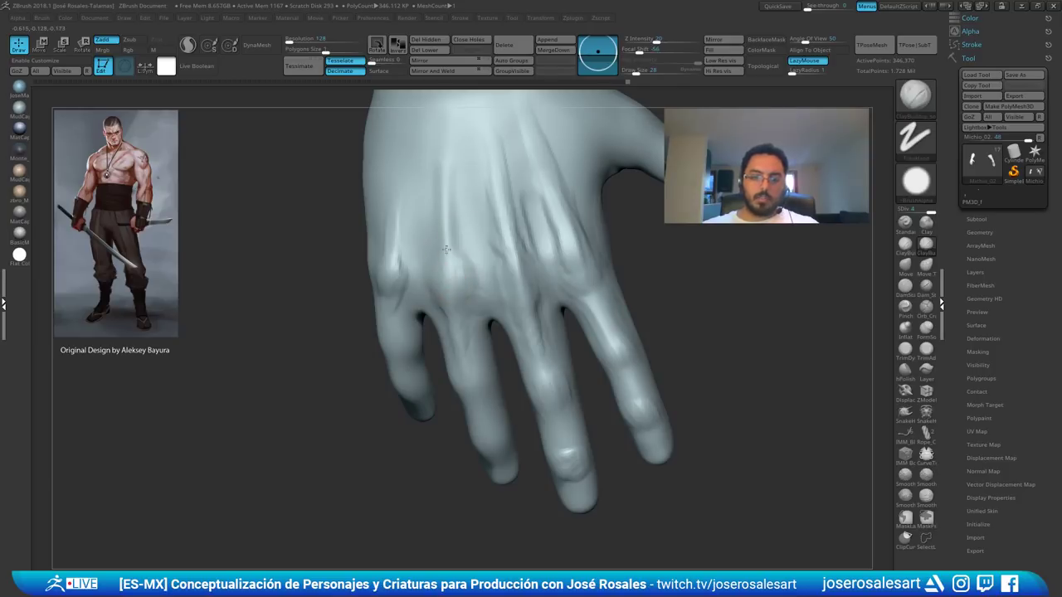
pyautogui.moveTo(446, 250); pyautogui.dragTo(448, 266)
pyautogui.keyDown('ctrl'); pyautogui.moveTo(449, 266); pyautogui.dragTo(431, 186, button='right'); pyautogui.keyUp('ctrl')
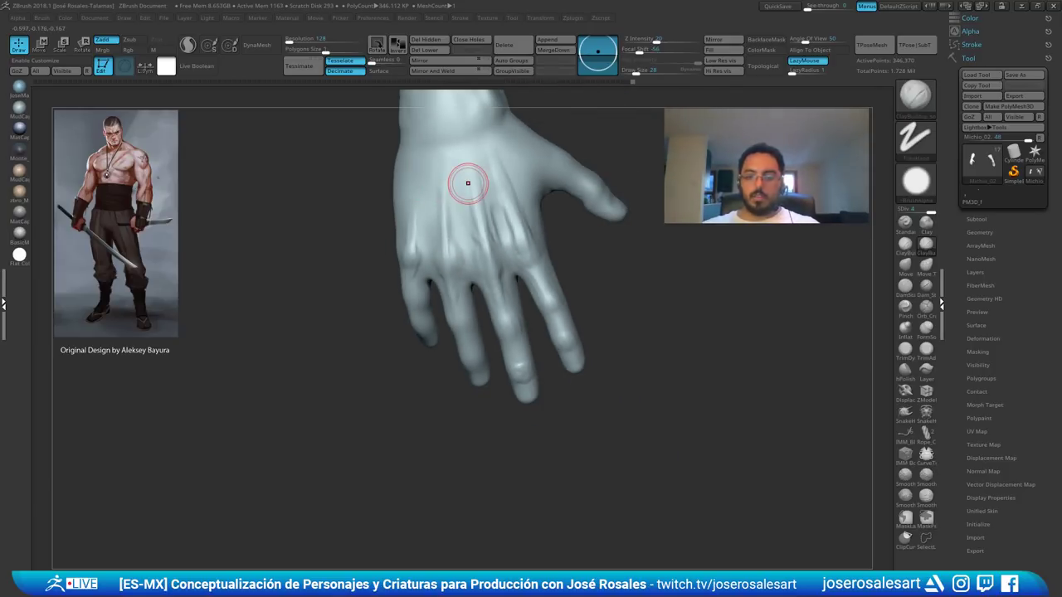
pyautogui.moveTo(468, 183)
pyautogui.mouseDown(button='right')
pyautogui.moveTo(455, 230)
pyautogui.moveTo(448, 153)
pyautogui.mouseUp(button='right')
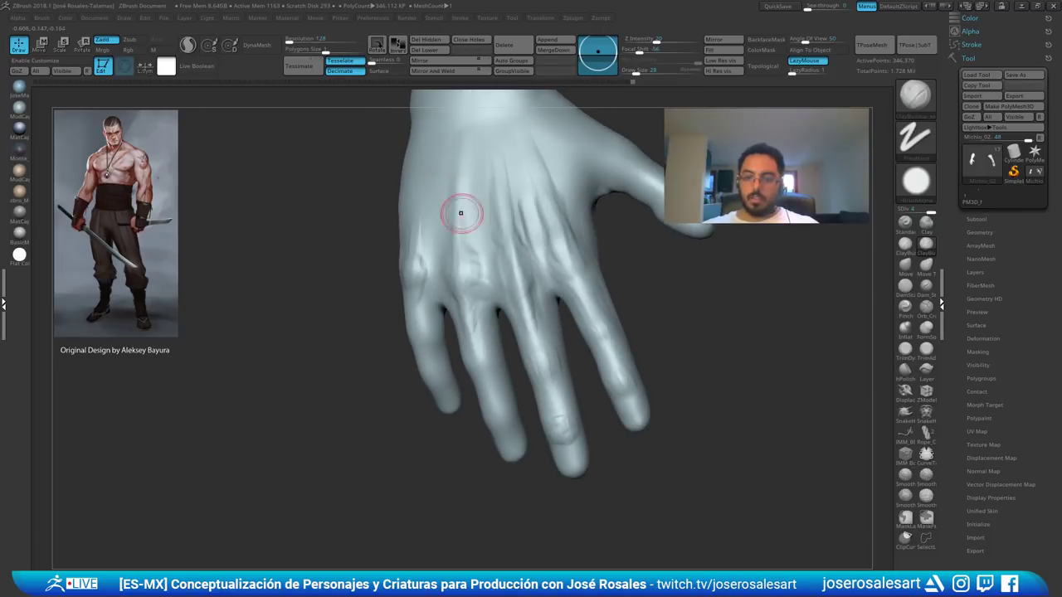
# - Sculpt the tendons on the back of the hand toward the wrist with the Standard brush at draw size 23
pyautogui.moveTo(459, 213)
pyautogui.mouseDown(button='right')
pyautogui.moveTo(493, 199)
pyautogui.moveTo(500, 393)
pyautogui.moveTo(477, 357)
pyautogui.mouseUp(button='right')
pyautogui.press('b')
pyautogui.press('s')
pyautogui.press('t')
pyautogui.press('[')
pyautogui.moveTo(498, 413); pyautogui.dragTo(471, 295)
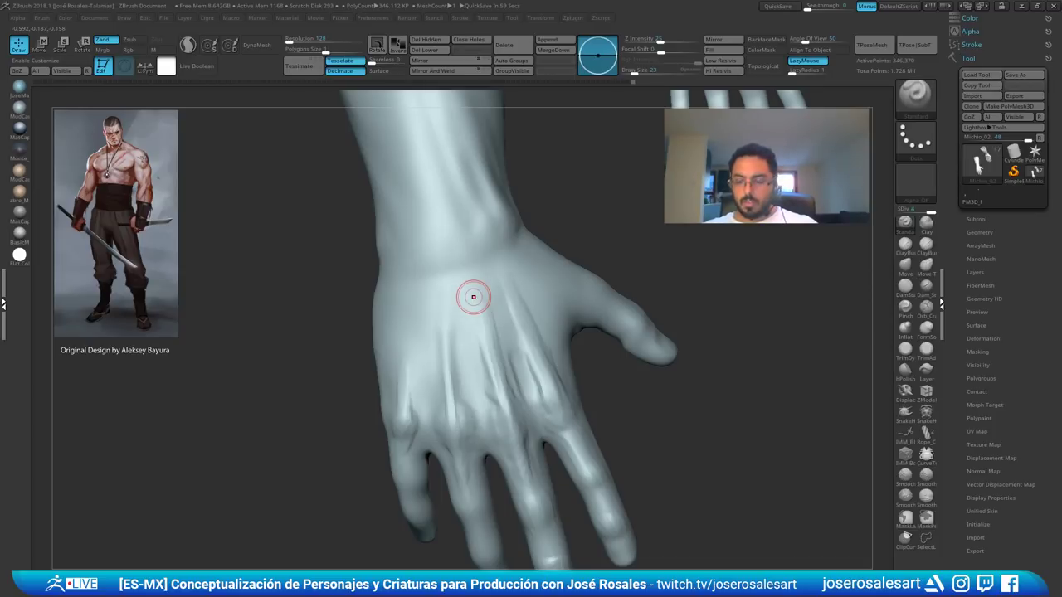
pyautogui.moveTo(474, 297); pyautogui.dragTo(458, 294, button='right')
# - Build up the thumb mound on the palm side with ClayBuildup strokes at a larger draw size
pyautogui.moveTo(360, 279); pyautogui.dragTo(288, 317, button='right')
pyautogui.press('b')
pyautogui.press('c')
pyautogui.press('b')
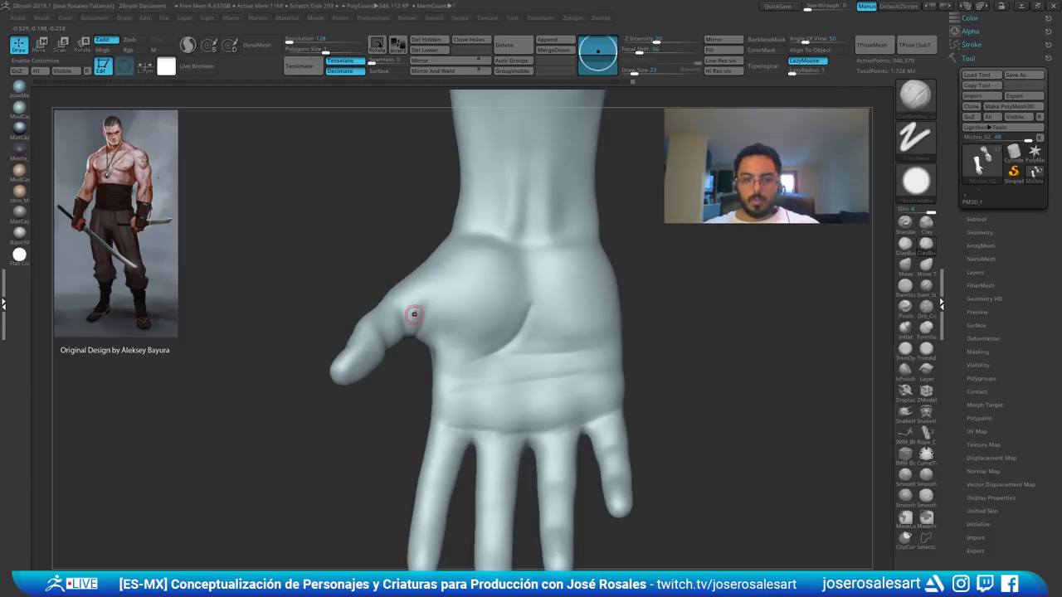
pyautogui.moveTo(438, 278); pyautogui.dragTo(441, 294)
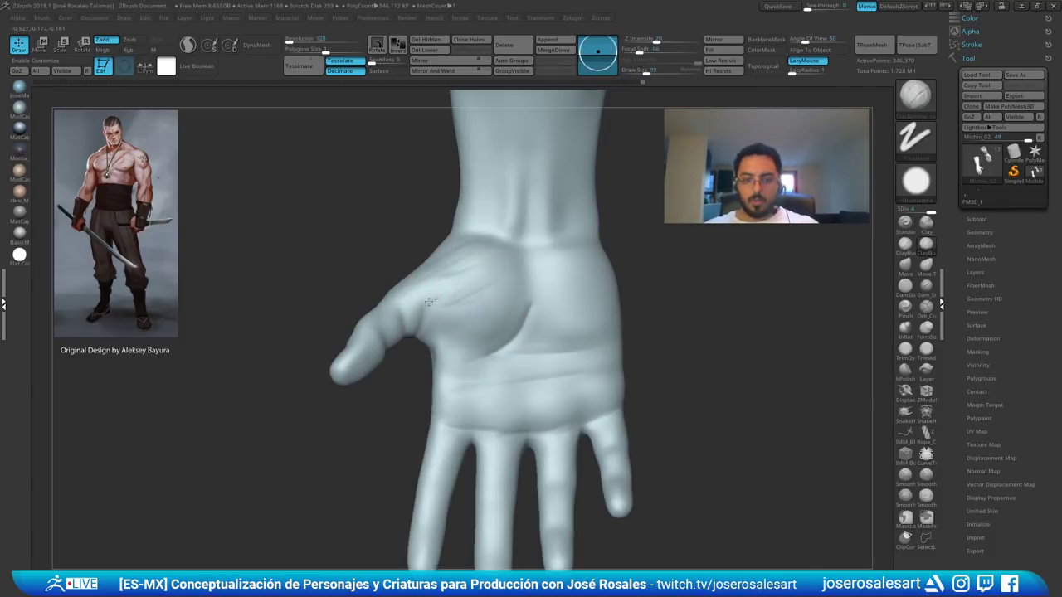
# - Check the palm's wireframe and polygroups, and add more ClayBuildup strokes to the upper thumb mound near the wrist
pyautogui.hotkey('shift', 'f')
pyautogui.hotkey('shift', 'f')
pyautogui.rightClick(412, 307)
pyautogui.hotkey('shift', 'f')
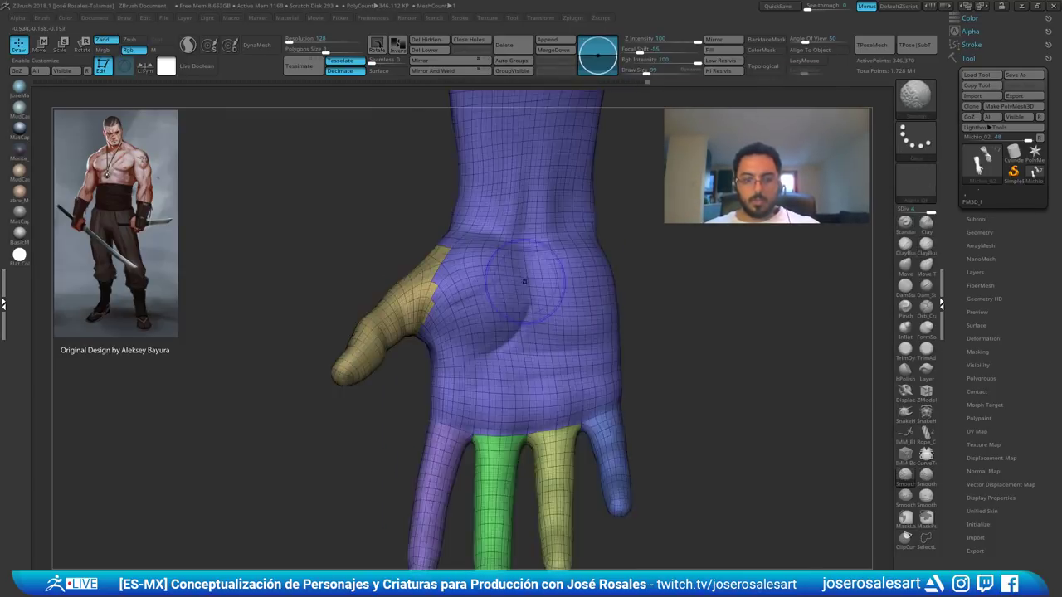
pyautogui.hotkey('shift', 'f')
pyautogui.moveTo(470, 284); pyautogui.dragTo(468, 292)
pyautogui.moveTo(433, 277); pyautogui.dragTo(455, 307, button='right')
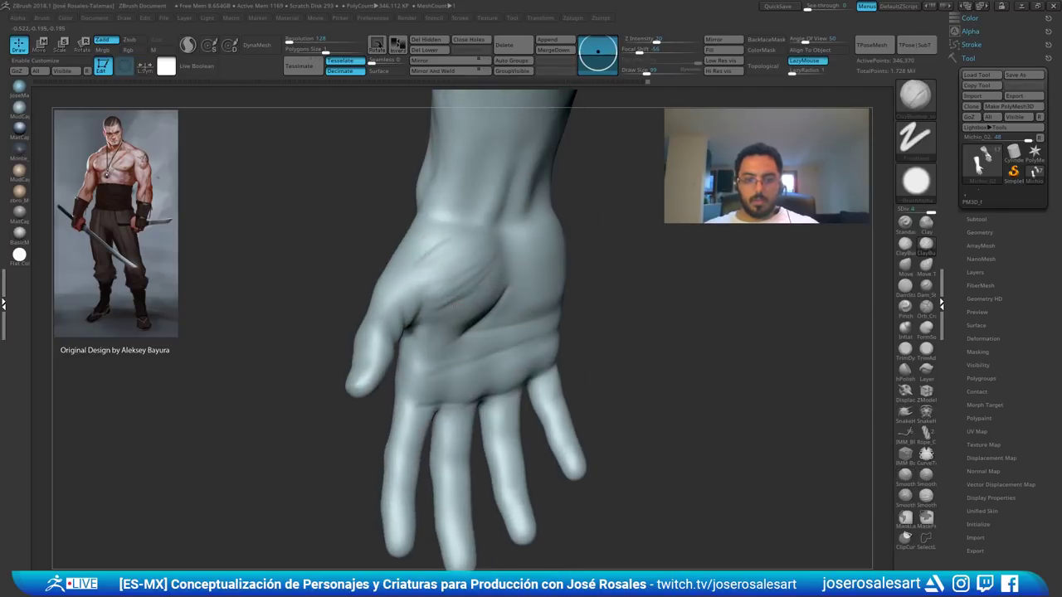
pyautogui.moveTo(444, 250); pyautogui.dragTo(462, 232)
pyautogui.moveTo(462, 232); pyautogui.dragTo(472, 232, button='right')
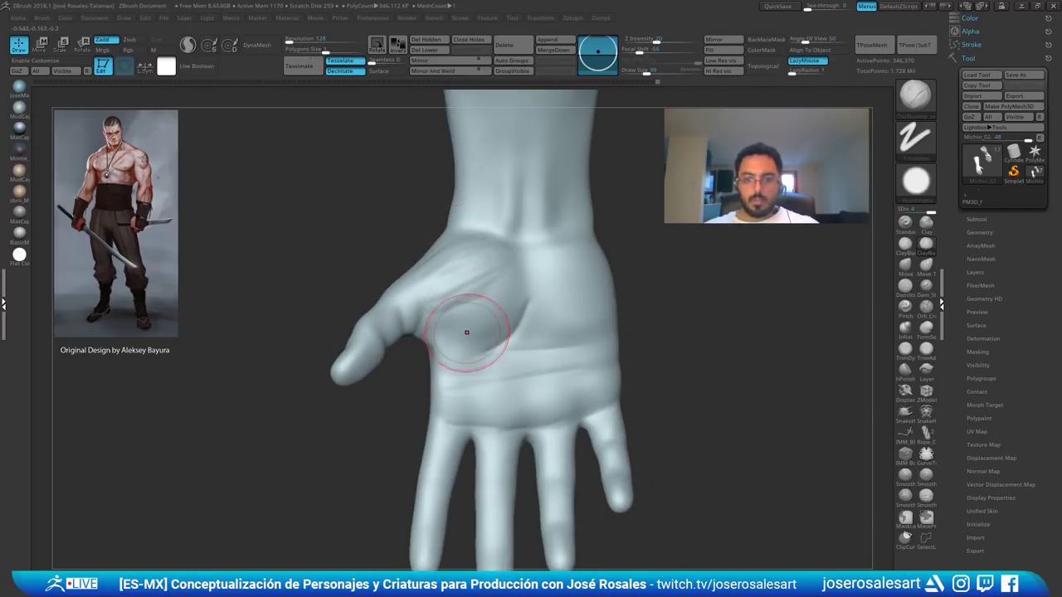
# - Sculpt the folds across the lower thumb mound and smooth them into the palm
pyautogui.moveTo(467, 333); pyautogui.dragTo(442, 314, button='right')
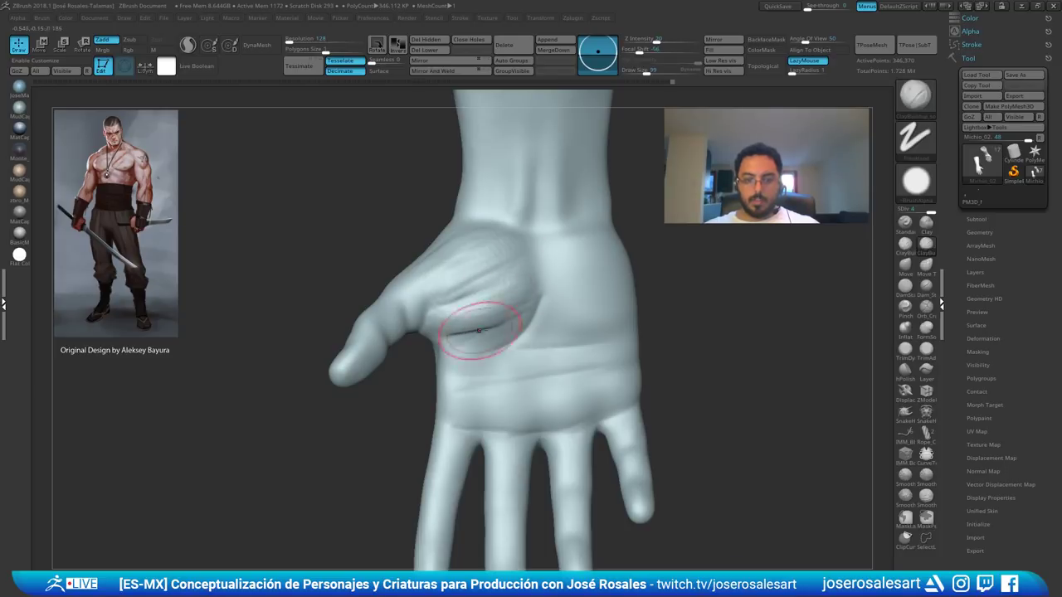
pyautogui.moveTo(500, 321); pyautogui.dragTo(474, 329, button='right')
pyautogui.keyDown('shift'); pyautogui.moveTo(473, 329); pyautogui.dragTo(500, 282); pyautogui.keyUp('shift')
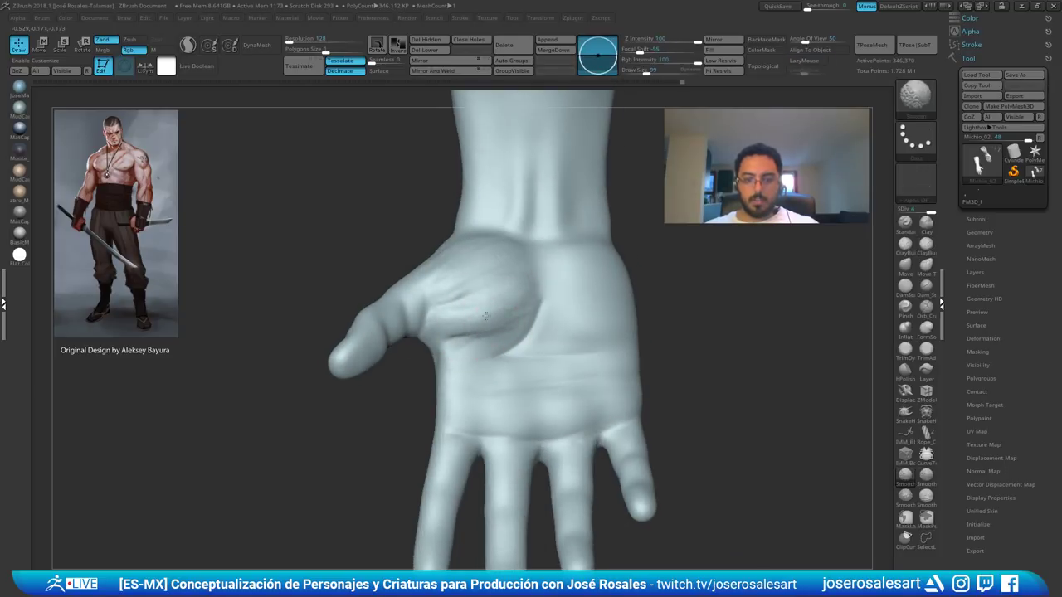
pyautogui.moveTo(497, 286)
pyautogui.mouseDown(button='right')
pyautogui.moveTo(535, 292)
pyautogui.moveTo(486, 282)
pyautogui.moveTo(513, 276)
pyautogui.mouseUp(button='right')
pyautogui.moveTo(493, 320)
pyautogui.mouseDown(button='right')
pyautogui.moveTo(541, 319)
pyautogui.moveTo(475, 316)
pyautogui.moveTo(511, 314)
pyautogui.moveTo(495, 313)
pyautogui.mouseUp(button='right')
pyautogui.keyDown('shift'); pyautogui.moveTo(495, 312); pyautogui.dragTo(489, 319); pyautogui.keyUp('shift')
# - Build up the little-finger-side palm heel with ClayBuildup at draw size 73 and smooth it into the wrist
pyautogui.moveTo(489, 320)
pyautogui.keyDown('ctrl'); pyautogui.mouseDown(button='right')
pyautogui.moveTo(491, 277)
pyautogui.moveTo(544, 274)
pyautogui.moveTo(551, 303)
pyautogui.mouseUp(button='right'); pyautogui.keyUp('ctrl')
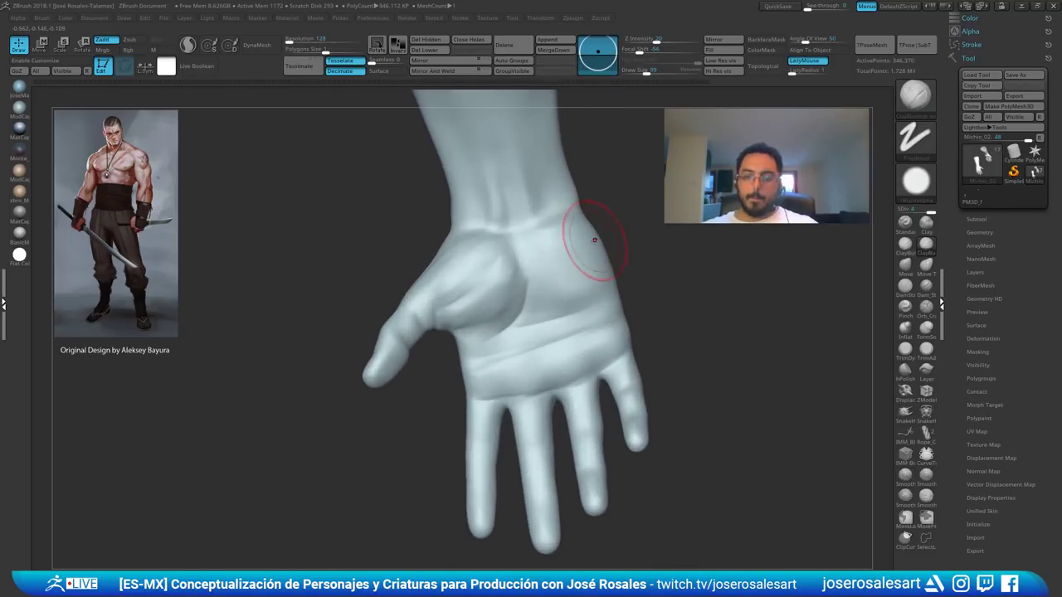
pyautogui.moveTo(647, 238); pyautogui.dragTo(590, 240, button='right')
pyautogui.press('[')
pyautogui.press('[')
pyautogui.press('[')
pyautogui.keyDown('ctrl'); pyautogui.moveTo(578, 246); pyautogui.dragTo(600, 178, button='right'); pyautogui.keyUp('ctrl')
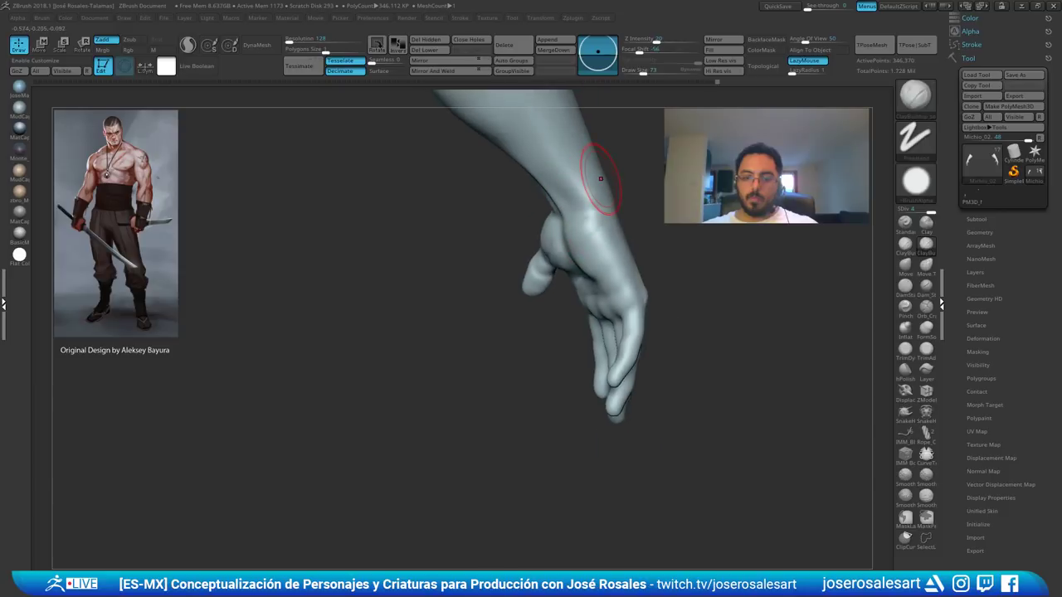
pyautogui.moveTo(534, 255)
pyautogui.mouseDown(button='right')
pyautogui.moveTo(576, 235)
pyautogui.moveTo(594, 206)
pyautogui.mouseUp(button='right')
pyautogui.moveTo(594, 206)
pyautogui.keyDown('ctrl'); pyautogui.mouseDown(button='right')
pyautogui.moveTo(602, 222)
pyautogui.moveTo(605, 210)
pyautogui.mouseUp(button='right'); pyautogui.keyUp('ctrl')
pyautogui.moveTo(594, 238); pyautogui.dragTo(592, 241)
pyautogui.moveTo(590, 240)
pyautogui.mouseDown(button='right')
pyautogui.moveTo(614, 243)
pyautogui.moveTo(601, 241)
pyautogui.mouseUp(button='right')
pyautogui.moveTo(592, 221); pyautogui.dragTo(586, 236)
pyautogui.moveTo(587, 236)
pyautogui.mouseDown(button='right')
pyautogui.moveTo(575, 246)
pyautogui.moveTo(551, 241)
pyautogui.mouseUp(button='right')
pyautogui.keyDown('shift'); pyautogui.moveTo(585, 236); pyautogui.dragTo(591, 246); pyautogui.keyUp('shift')
# - Carve the crease below the little-finger-side palm heel with the DamStandard brush
pyautogui.moveTo(612, 248)
pyautogui.mouseDown(button='right')
pyautogui.moveTo(579, 253)
pyautogui.moveTo(649, 246)
pyautogui.mouseUp(button='right')
pyautogui.press('b')
pyautogui.press('d')
pyautogui.press('s')
pyautogui.moveTo(649, 225); pyautogui.dragTo(584, 259)
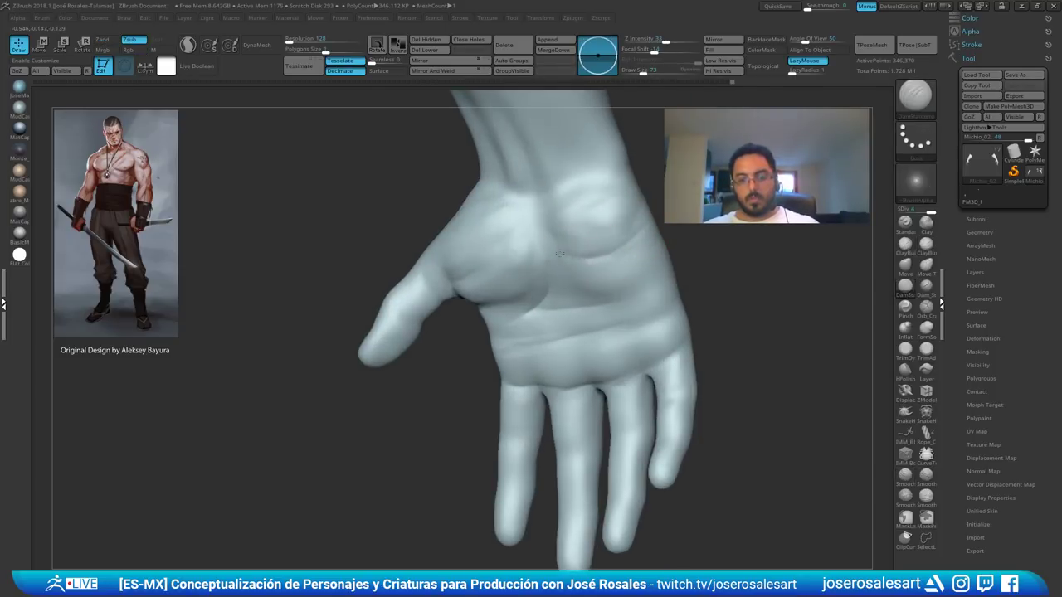
pyautogui.moveTo(558, 253); pyautogui.dragTo(580, 258, button='right')
pyautogui.moveTo(624, 252); pyautogui.dragTo(605, 259)
pyautogui.moveTo(564, 272); pyautogui.dragTo(519, 262, button='right')
pyautogui.moveTo(669, 225); pyautogui.dragTo(624, 247)
# - Build up the little finger's tendon on the back of the hand with ClayBuildup at draw size 30
pyautogui.moveTo(595, 265)
pyautogui.mouseDown(button='right')
pyautogui.moveTo(635, 237)
pyautogui.moveTo(559, 220)
pyautogui.moveTo(415, 273)
pyautogui.moveTo(492, 321)
pyautogui.moveTo(471, 247)
pyautogui.mouseUp(button='right')
pyautogui.press('s')
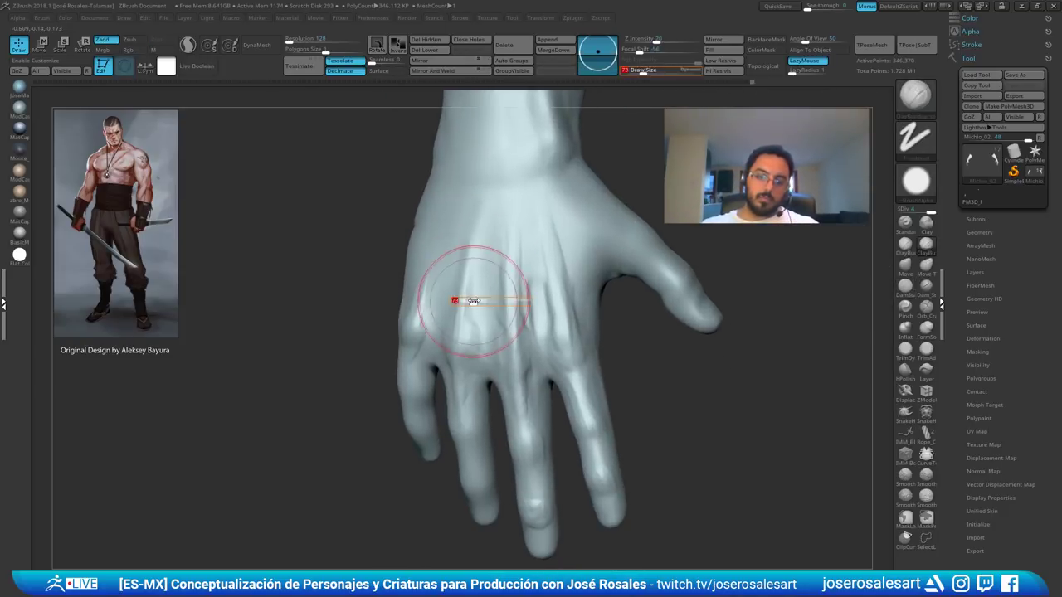
pyautogui.moveTo(474, 302); pyautogui.dragTo(461, 299)
pyautogui.moveTo(377, 187)
pyautogui.mouseDown(button='right')
pyautogui.moveTo(357, 191)
pyautogui.moveTo(408, 308)
pyautogui.mouseUp(button='right')
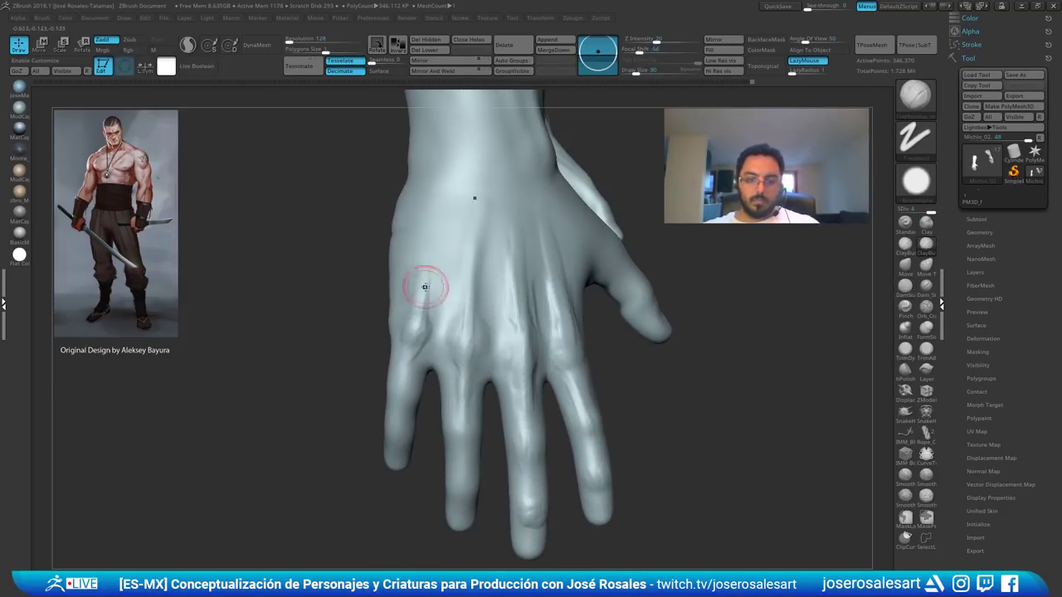
pyautogui.moveTo(431, 253); pyautogui.dragTo(422, 310)
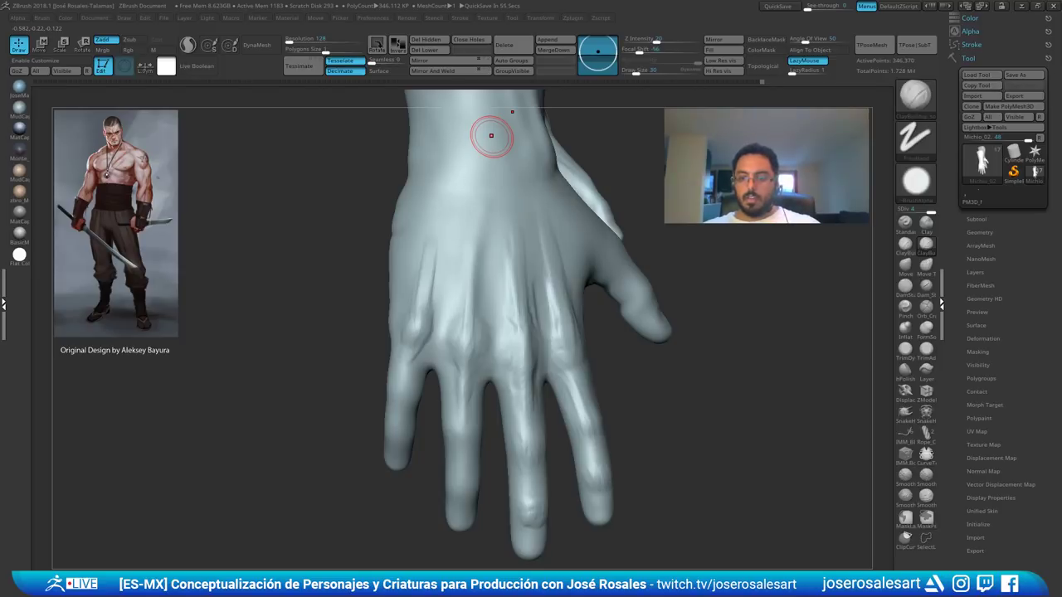
# - Build up the fold on the outer side of the thumb base with ClayBuildup at draw size 42
pyautogui.moveTo(491, 135); pyautogui.dragTo(612, 283, button='right')
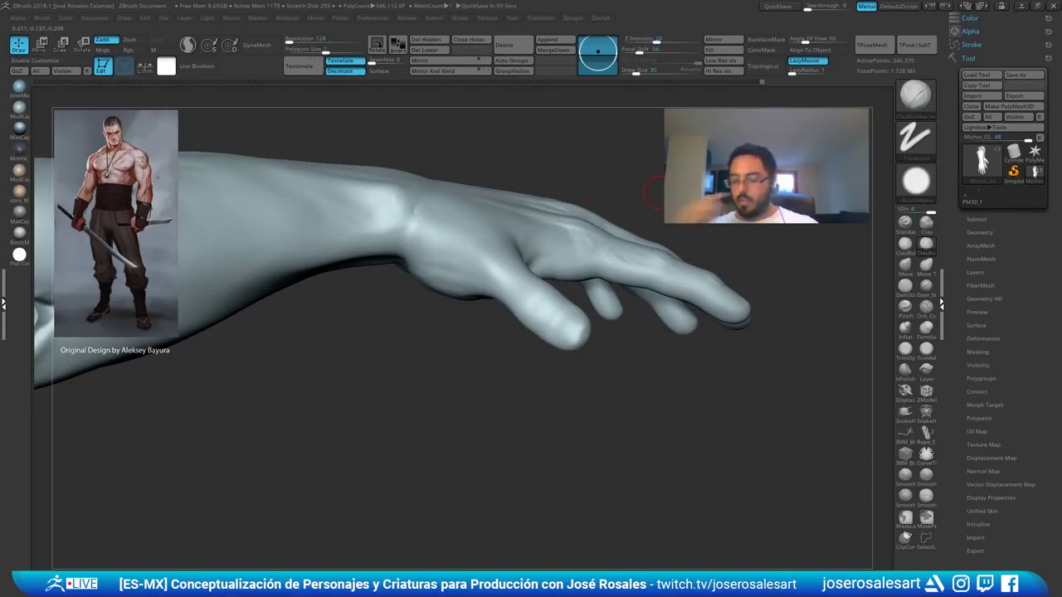
pyautogui.moveTo(357, 332); pyautogui.dragTo(465, 359, button='right')
pyautogui.moveTo(512, 289); pyautogui.dragTo(484, 310, button='right')
pyautogui.press('s')
pyautogui.moveTo(484, 313); pyautogui.dragTo(483, 306)
pyautogui.moveTo(495, 316)
pyautogui.mouseDown(button='right')
pyautogui.moveTo(475, 359)
pyautogui.moveTo(495, 333)
pyautogui.moveTo(531, 326)
pyautogui.moveTo(503, 307)
pyautogui.moveTo(532, 227)
pyautogui.mouseUp(button='right')
pyautogui.moveTo(420, 347); pyautogui.dragTo(413, 343, button='right')
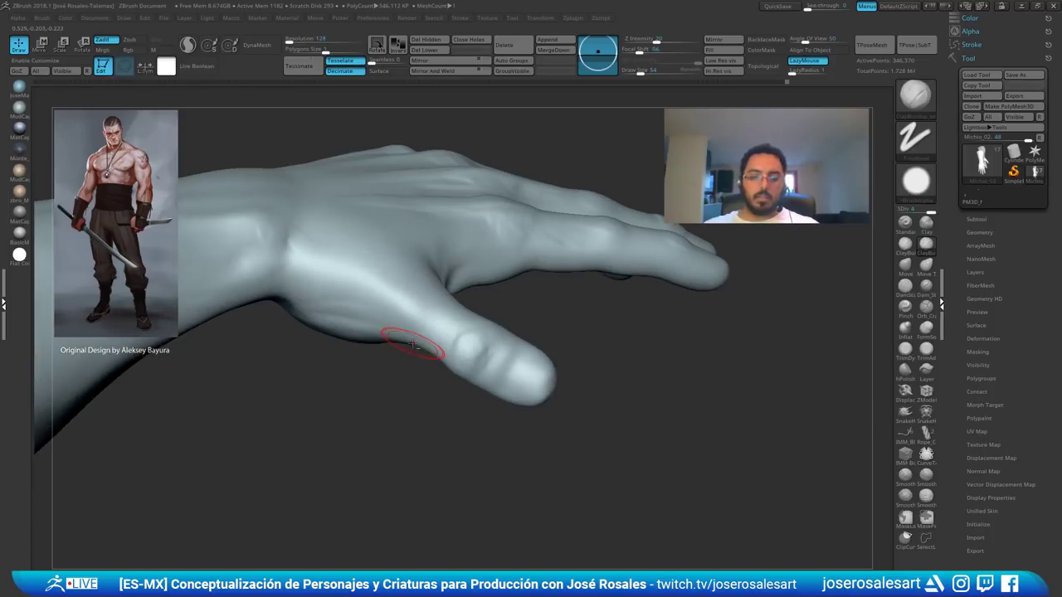
pyautogui.press('[')
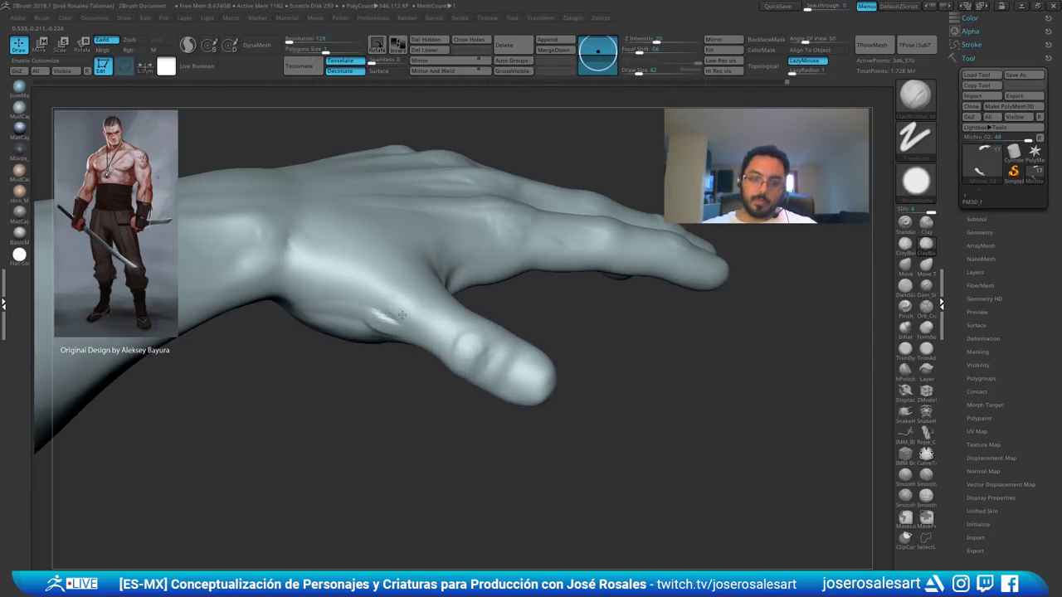
pyautogui.moveTo(405, 311)
pyautogui.mouseDown(button='right')
pyautogui.moveTo(357, 334)
pyautogui.moveTo(386, 281)
pyautogui.mouseUp(button='right')
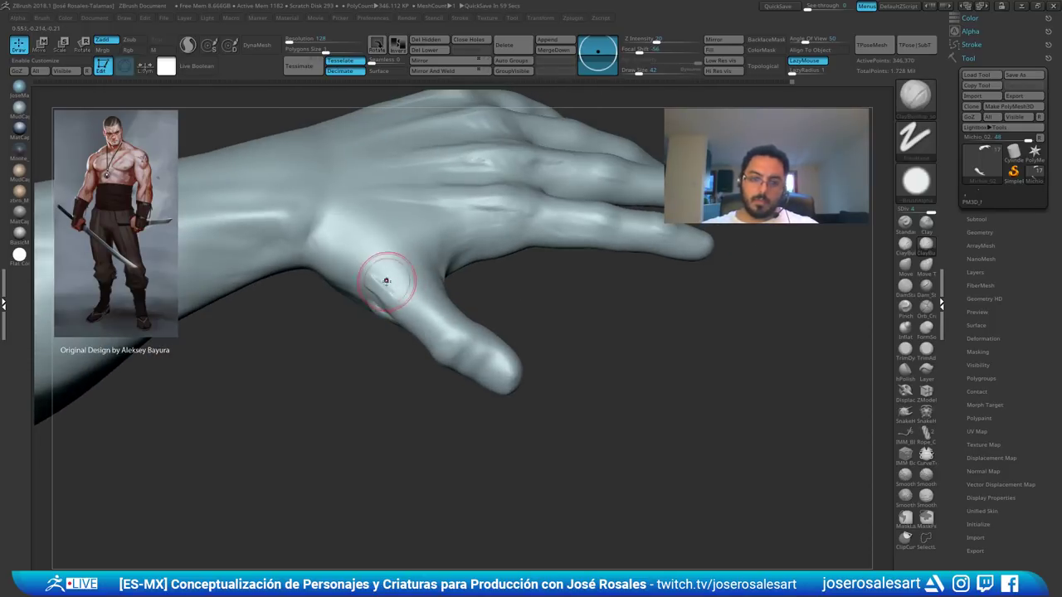
# - Sculpt a first tendon ridge from the wrist toward the thumb with the Standard brush
pyautogui.press('b')
pyautogui.press('s')
pyautogui.press('t')
pyautogui.press('[')
pyautogui.moveTo(335, 223)
pyautogui.mouseDown()
pyautogui.moveTo(384, 287)
pyautogui.moveTo(381, 304)
pyautogui.mouseUp()
pyautogui.moveTo(381, 303); pyautogui.dragTo(379, 267, button='right')
# - Strengthen the thumb tendons from the wrist to the thumb's base joint with the Standard brush at draw size 39
pyautogui.press('s')
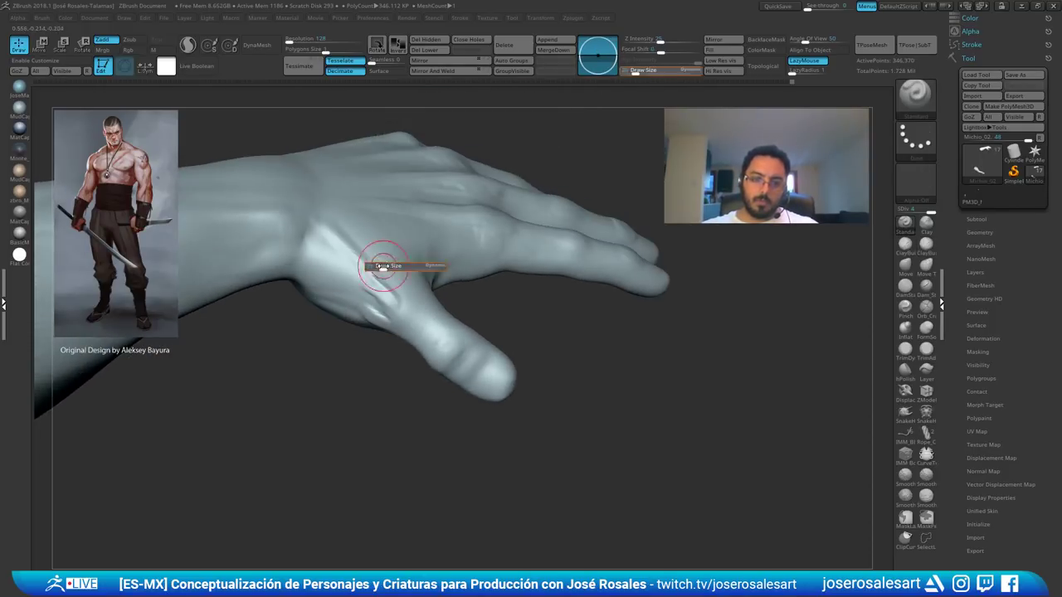
pyautogui.moveTo(379, 267); pyautogui.dragTo(386, 267)
pyautogui.moveTo(322, 225); pyautogui.dragTo(358, 281)
pyautogui.moveTo(356, 282)
pyautogui.mouseDown(button='right')
pyautogui.moveTo(334, 300)
pyautogui.moveTo(332, 278)
pyautogui.mouseUp(button='right')
pyautogui.moveTo(329, 211); pyautogui.dragTo(338, 252)
pyautogui.moveTo(337, 252); pyautogui.dragTo(333, 272, button='right')
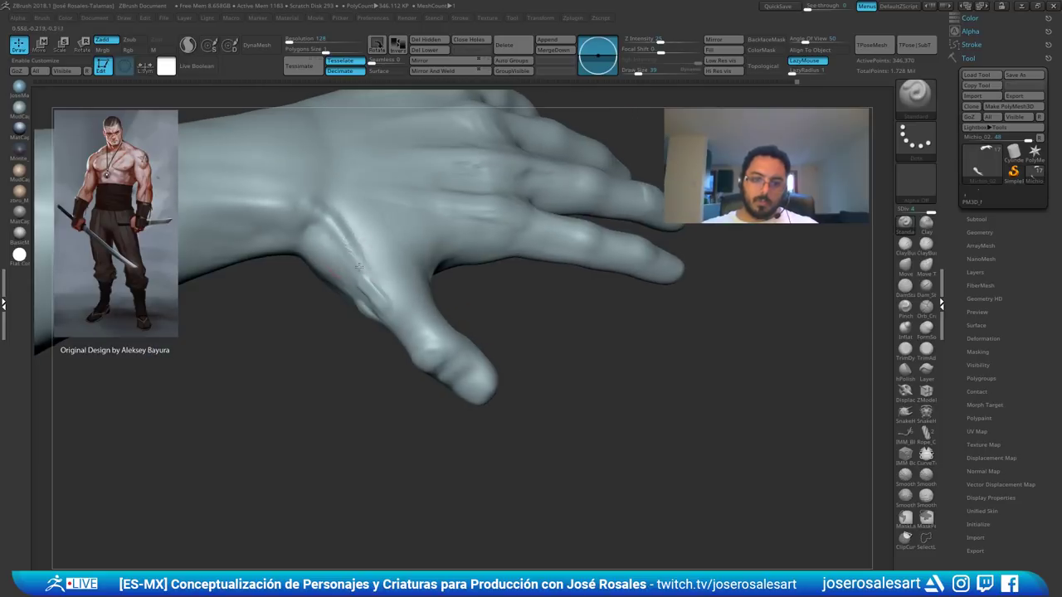
pyautogui.moveTo(337, 235); pyautogui.dragTo(373, 280)
pyautogui.moveTo(357, 274); pyautogui.dragTo(327, 245, button='right')
pyautogui.moveTo(363, 291); pyautogui.dragTo(394, 327)
# - Smooth the hollow between the thumb tendons and refine the ridge at the thumb's base joint
pyautogui.press('shift')
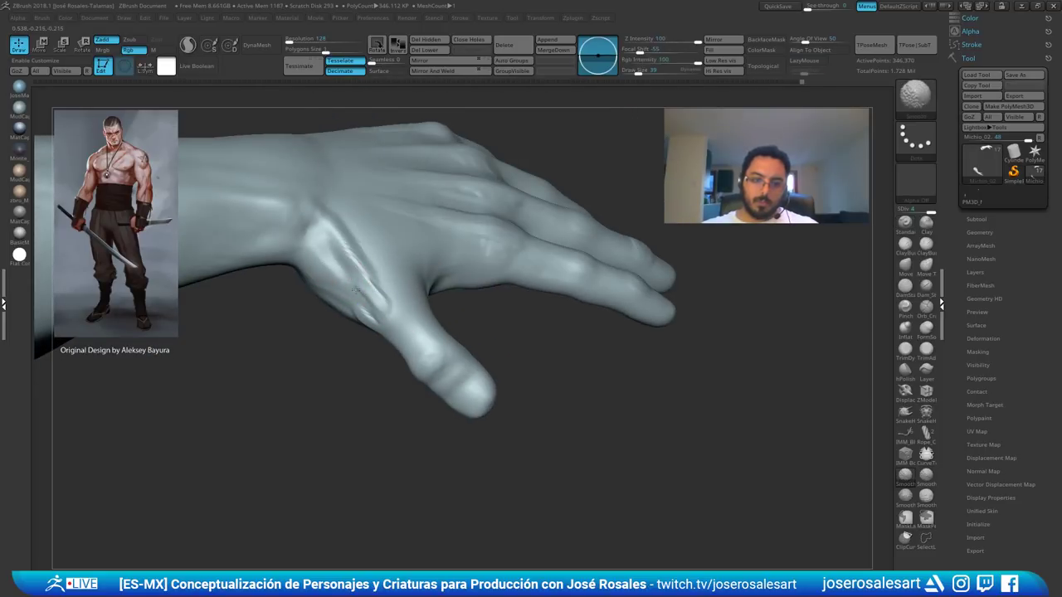
pyautogui.keyDown('shift'); pyautogui.moveTo(336, 243); pyautogui.dragTo(358, 267); pyautogui.keyUp('shift')
pyautogui.moveTo(364, 286); pyautogui.dragTo(345, 275, button='right')
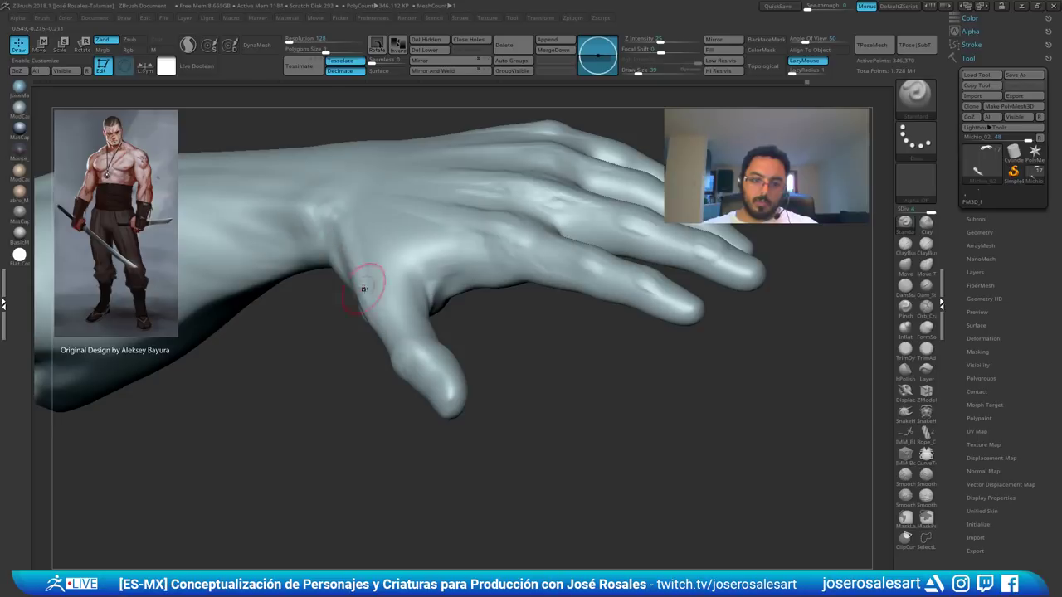
pyautogui.moveTo(372, 318)
pyautogui.mouseDown(button='right')
pyautogui.moveTo(351, 311)
pyautogui.moveTo(362, 317)
pyautogui.moveTo(360, 302)
pyautogui.mouseUp(button='right')
pyautogui.moveTo(375, 348); pyautogui.dragTo(340, 327, button='right')
pyautogui.keyDown('shift'); pyautogui.moveTo(340, 327); pyautogui.dragTo(345, 327); pyautogui.keyUp('shift')
pyautogui.moveTo(372, 342); pyautogui.dragTo(338, 307, button='right')
pyautogui.moveTo(380, 320); pyautogui.dragTo(340, 310)
# - Build up the back of the thumb between its base joint and upper knuckle with the ClayBuildup brush
pyautogui.press('b')
pyautogui.press('c')
pyautogui.press('b')
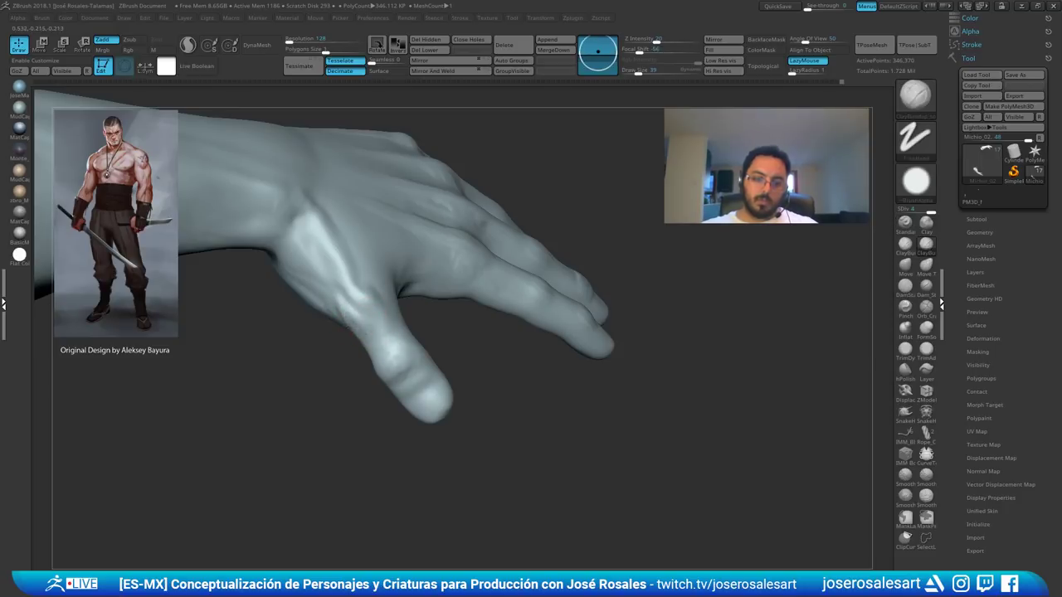
pyautogui.moveTo(365, 339)
pyautogui.mouseDown(button='right')
pyautogui.moveTo(347, 320)
pyautogui.moveTo(411, 365)
pyautogui.mouseUp(button='right')
pyautogui.moveTo(376, 317); pyautogui.dragTo(397, 338)
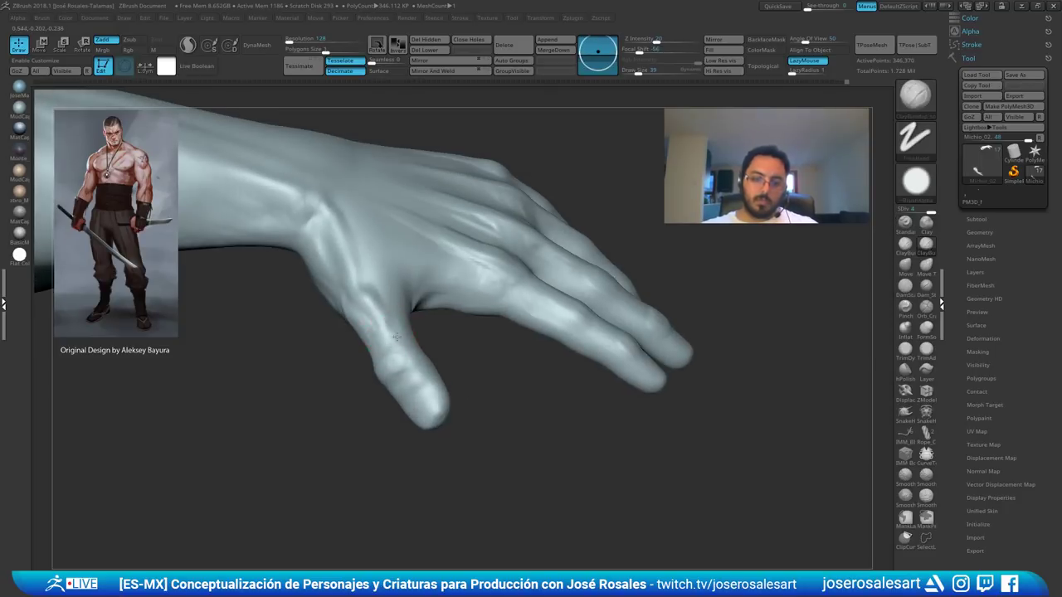
pyautogui.moveTo(398, 317); pyautogui.dragTo(392, 365, button='right')
pyautogui.moveTo(390, 373); pyautogui.dragTo(391, 360)
# - Sculpt the fold at the base of the thumbnail with short ClayBuildup strokes
pyautogui.moveTo(401, 370)
pyautogui.mouseDown(button='right')
pyautogui.moveTo(422, 398)
pyautogui.moveTo(395, 398)
pyautogui.mouseUp(button='right')
pyautogui.moveTo(406, 395); pyautogui.dragTo(418, 388)
pyautogui.moveTo(407, 395); pyautogui.dragTo(440, 365, button='right')
pyautogui.moveTo(419, 393); pyautogui.dragTo(395, 403)
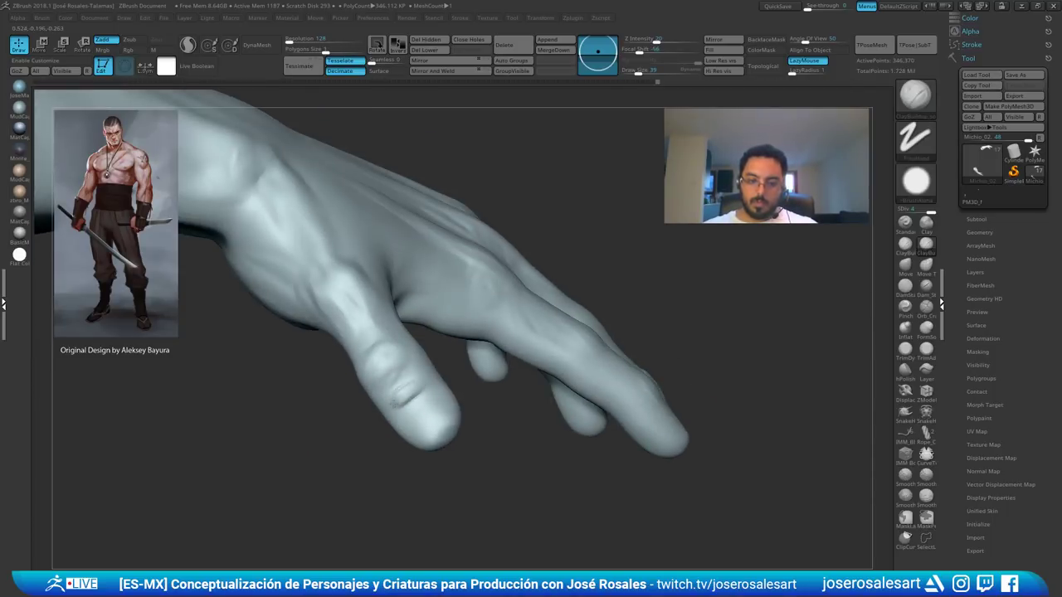
pyautogui.moveTo(400, 422); pyautogui.dragTo(388, 433, button='right')
pyautogui.moveTo(406, 429); pyautogui.dragTo(416, 439)
pyautogui.moveTo(414, 433); pyautogui.dragTo(444, 403, button='right')
pyautogui.moveTo(432, 407); pyautogui.dragTo(446, 402)
# - Shape the thumbnail surface and its side edges with ClayBuildup strokes
pyautogui.moveTo(437, 409); pyautogui.dragTo(448, 424, button='right')
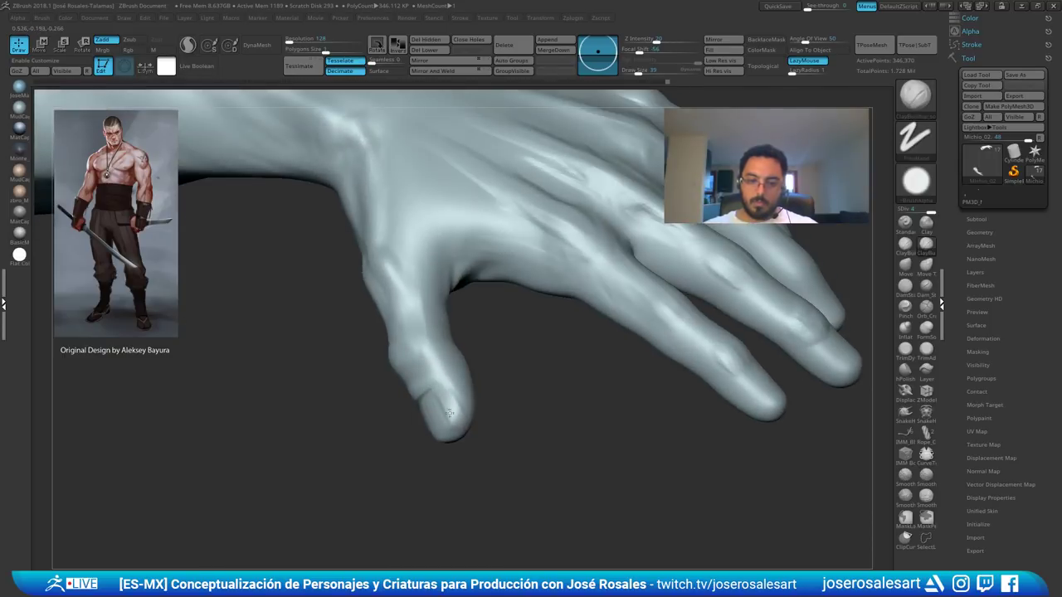
pyautogui.moveTo(442, 378); pyautogui.dragTo(452, 407)
pyautogui.moveTo(452, 406)
pyautogui.mouseDown(button='right')
pyautogui.moveTo(417, 370)
pyautogui.moveTo(453, 406)
pyautogui.mouseUp(button='right')
pyautogui.moveTo(460, 414); pyautogui.dragTo(455, 392)
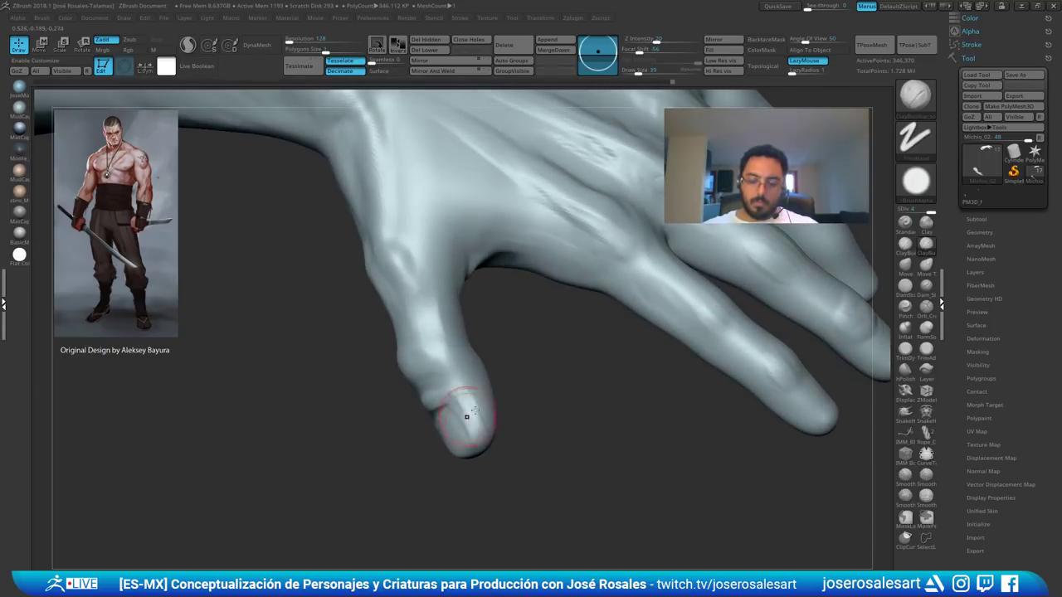
pyautogui.moveTo(467, 417); pyautogui.dragTo(459, 404, button='right')
pyautogui.moveTo(459, 403); pyautogui.dragTo(470, 428)
pyautogui.moveTo(464, 423)
pyautogui.mouseDown(button='right')
pyautogui.moveTo(436, 435)
pyautogui.moveTo(439, 407)
pyautogui.mouseUp(button='right')
pyautogui.moveTo(422, 417); pyautogui.dragTo(439, 401)
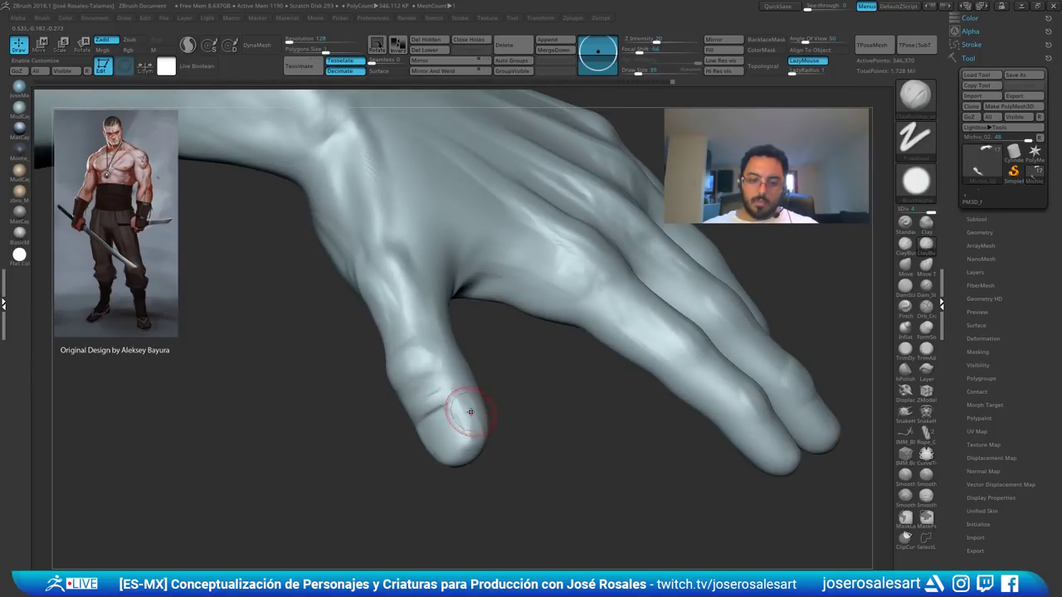
# - Set the draw size to 42 and refine the thumbnail area and thumb tip
pyautogui.moveTo(458, 401); pyautogui.dragTo(467, 424, button='right')
pyautogui.press('1')
pyautogui.press('s')
pyautogui.moveTo(467, 426); pyautogui.dragTo(450, 432)
pyautogui.press('2')
pyautogui.moveTo(450, 431)
pyautogui.mouseDown(button='right')
pyautogui.moveTo(423, 411)
pyautogui.moveTo(433, 411)
pyautogui.mouseUp(button='right')
pyautogui.moveTo(444, 419); pyautogui.dragTo(460, 442)
pyautogui.moveTo(439, 414)
pyautogui.mouseDown(button='right')
pyautogui.moveTo(372, 385)
pyautogui.moveTo(395, 422)
pyautogui.moveTo(448, 394)
pyautogui.moveTo(476, 415)
pyautogui.moveTo(507, 372)
pyautogui.moveTo(445, 398)
pyautogui.moveTo(437, 384)
pyautogui.mouseUp(button='right')
# - Add ClayBuildup strokes to the thumb's knuckle folds and the side of the thumb base
pyautogui.press('1')
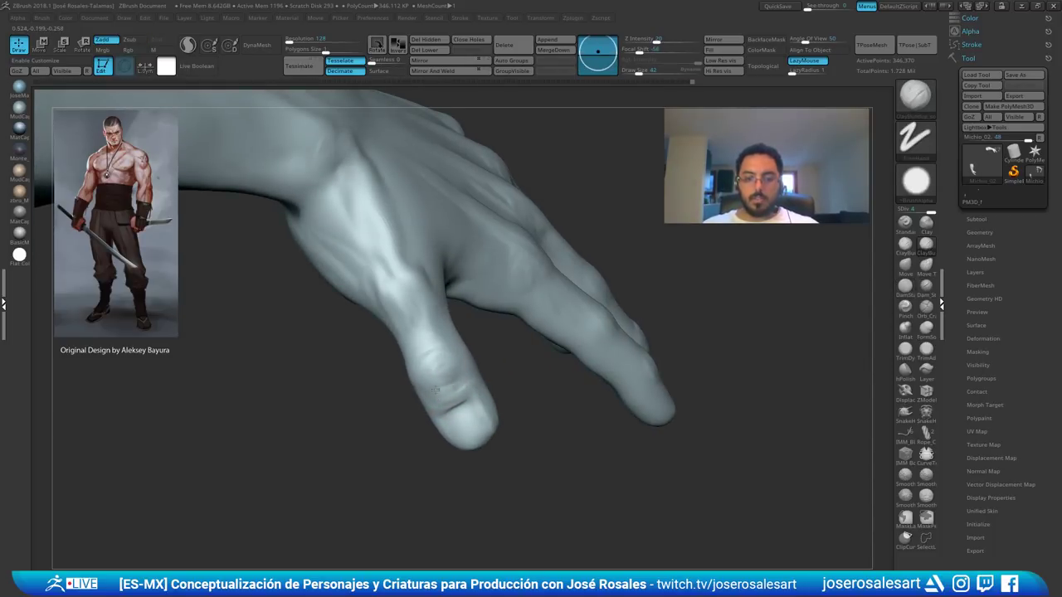
pyautogui.moveTo(435, 389); pyautogui.dragTo(447, 390)
pyautogui.moveTo(449, 390)
pyautogui.mouseDown(button='right')
pyautogui.moveTo(436, 367)
pyautogui.moveTo(501, 324)
pyautogui.mouseUp(button='right')
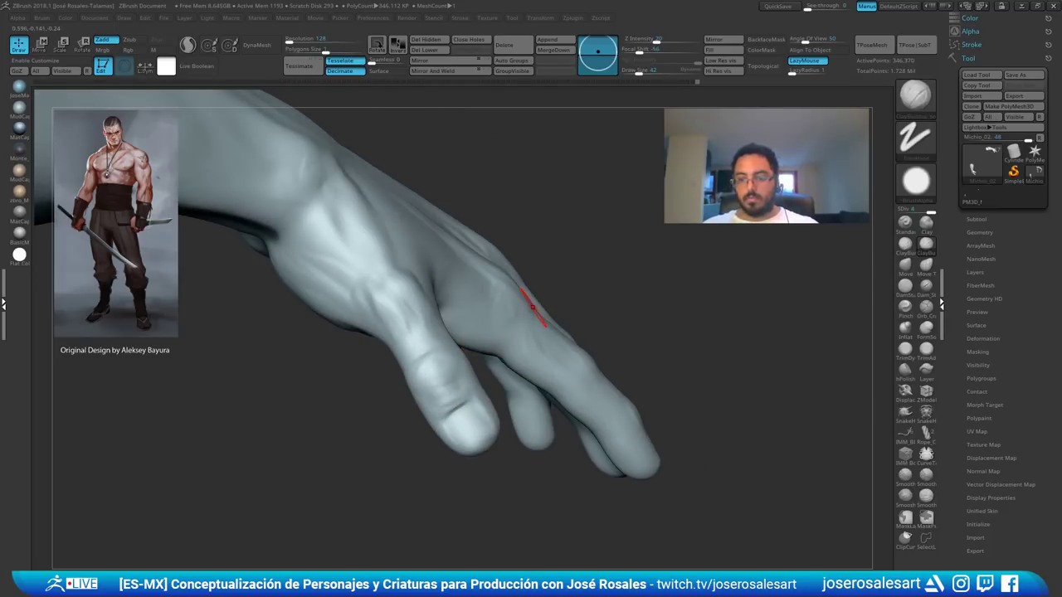
pyautogui.moveTo(353, 298)
pyautogui.mouseDown(button='right')
pyautogui.moveTo(384, 315)
pyautogui.moveTo(348, 301)
pyautogui.moveTo(366, 315)
pyautogui.mouseUp(button='right')
pyautogui.moveTo(367, 314)
pyautogui.mouseDown()
pyautogui.moveTo(375, 310)
pyautogui.moveTo(359, 312)
pyautogui.mouseUp()
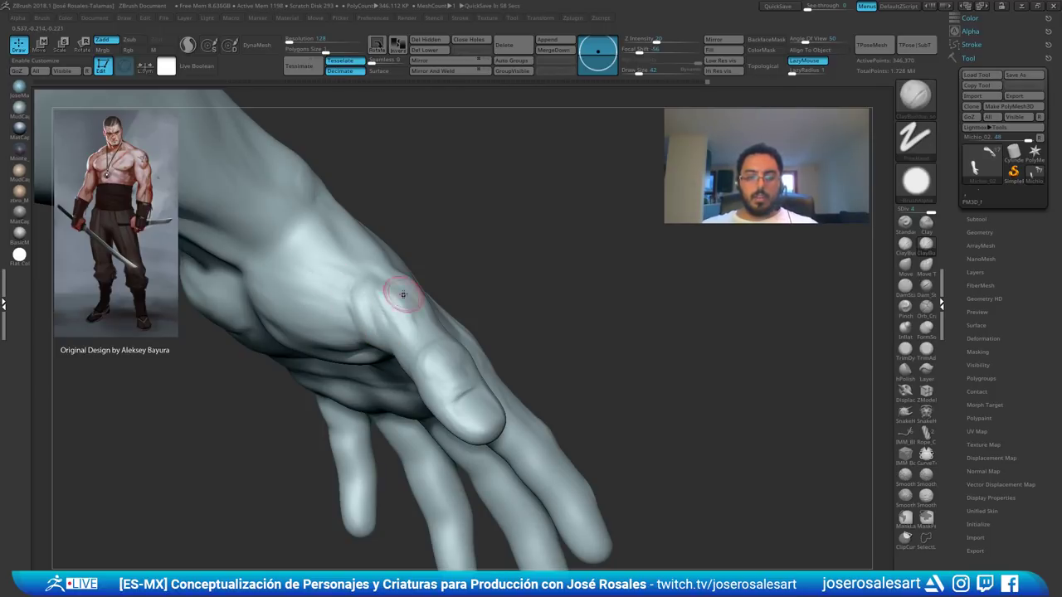
# - Adjust the ClayBuildup draw size and sculpt the folds where the thumb meets the palm and index finger
pyautogui.moveTo(403, 294); pyautogui.dragTo(368, 296, button='right')
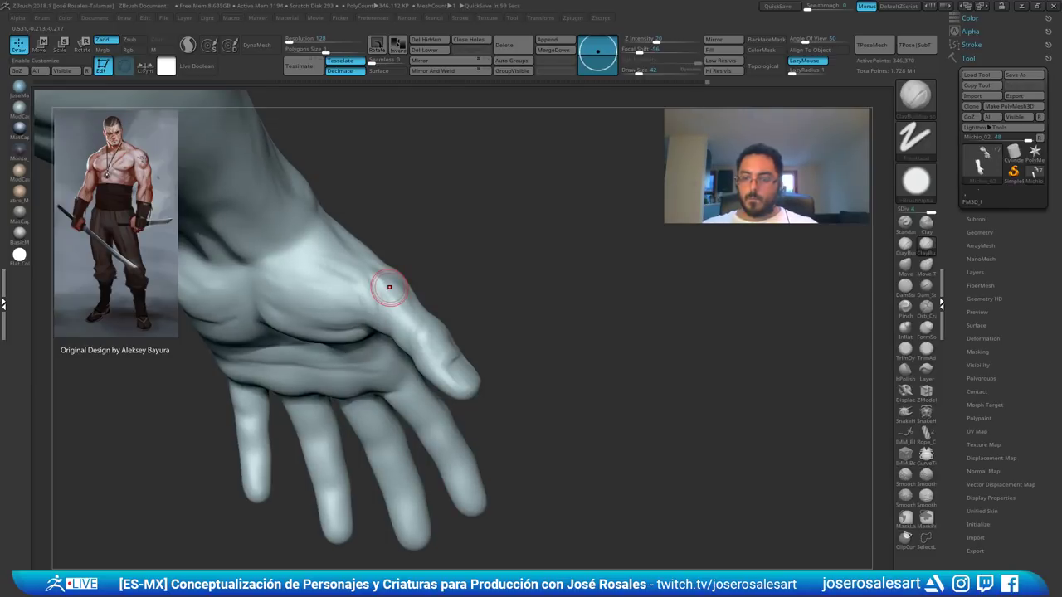
pyautogui.moveTo(389, 287)
pyautogui.mouseDown(button='right')
pyautogui.moveTo(332, 384)
pyautogui.moveTo(339, 287)
pyautogui.moveTo(301, 341)
pyautogui.moveTo(343, 301)
pyautogui.mouseUp(button='right')
pyautogui.press('s')
pyautogui.moveTo(325, 306); pyautogui.dragTo(335, 306)
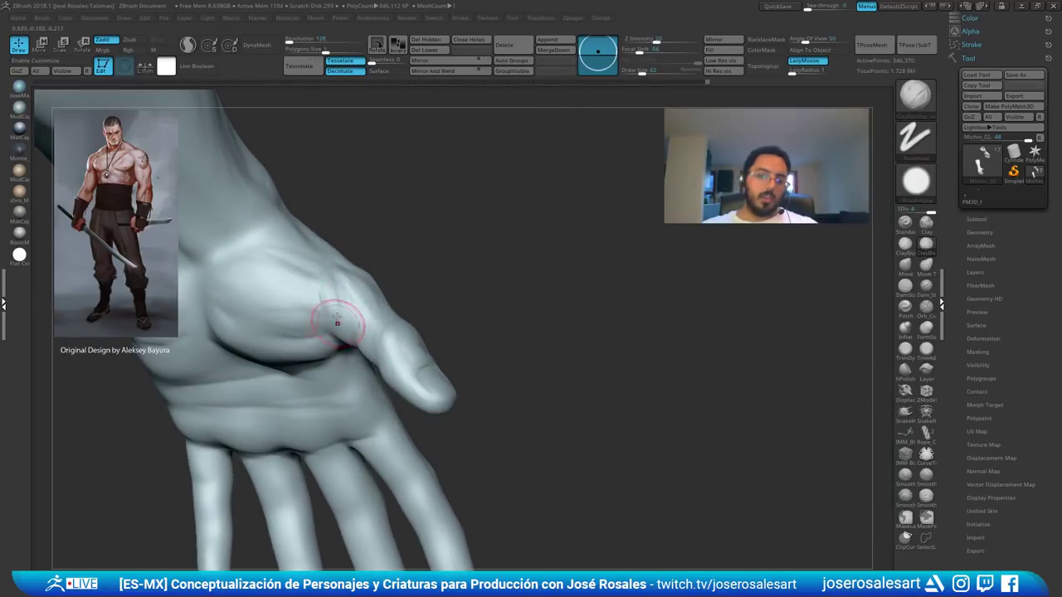
pyautogui.moveTo(333, 299)
pyautogui.mouseDown(button='right')
pyautogui.moveTo(330, 333)
pyautogui.moveTo(366, 326)
pyautogui.moveTo(324, 310)
pyautogui.mouseUp(button='right')
pyautogui.press('s')
pyautogui.moveTo(326, 276); pyautogui.dragTo(312, 275)
pyautogui.moveTo(337, 244)
pyautogui.mouseDown(button='right')
pyautogui.moveTo(288, 290)
pyautogui.moveTo(389, 272)
pyautogui.moveTo(402, 235)
pyautogui.moveTo(388, 202)
pyautogui.moveTo(387, 255)
pyautogui.moveTo(429, 241)
pyautogui.moveTo(426, 250)
pyautogui.moveTo(432, 221)
pyautogui.moveTo(431, 236)
pyautogui.mouseUp(button='right')
pyautogui.moveTo(430, 237); pyautogui.dragTo(430, 250)
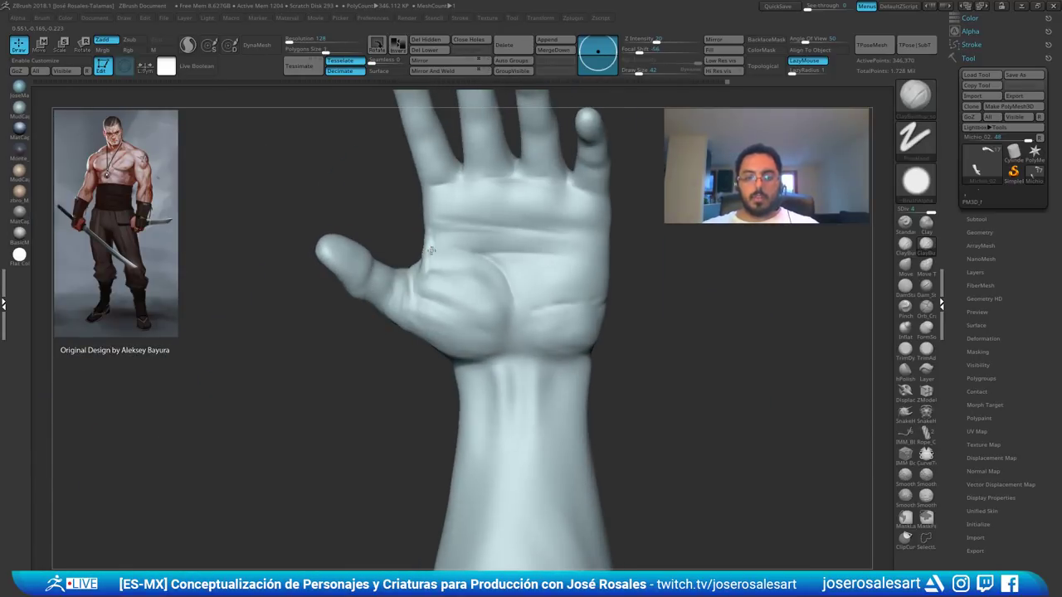
pyautogui.moveTo(439, 247)
pyautogui.mouseDown(button='right')
pyautogui.moveTo(447, 254)
pyautogui.moveTo(433, 247)
pyautogui.mouseUp(button='right')
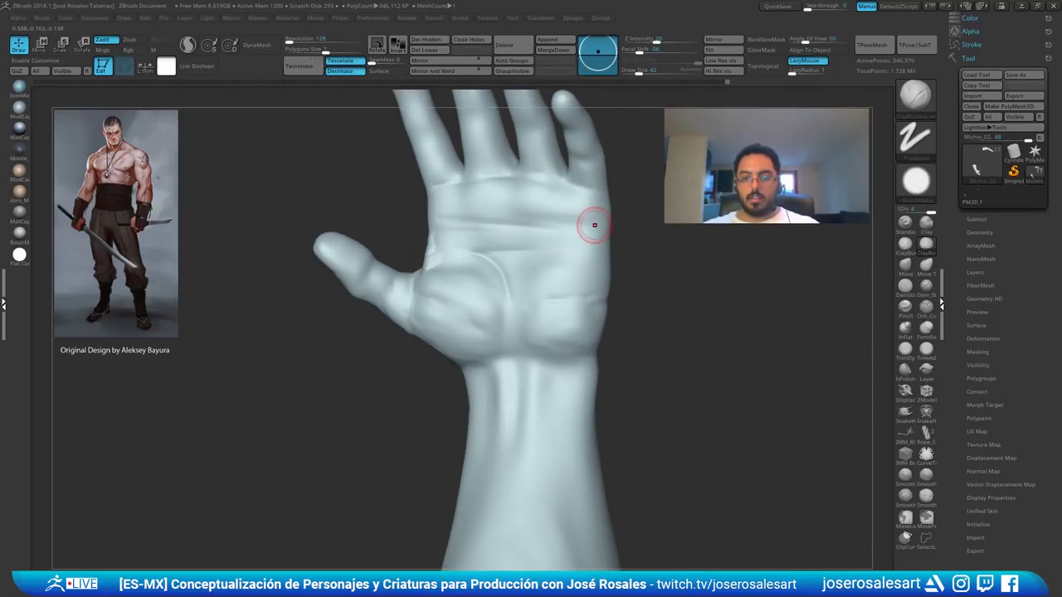
# - Add volume to the skin web between the thumb and index finger with ClayBuildup at draw size 58
pyautogui.moveTo(594, 225)
pyautogui.mouseDown(button='right')
pyautogui.moveTo(572, 170)
pyautogui.moveTo(386, 201)
pyautogui.moveTo(457, 280)
pyautogui.mouseUp(button='right')
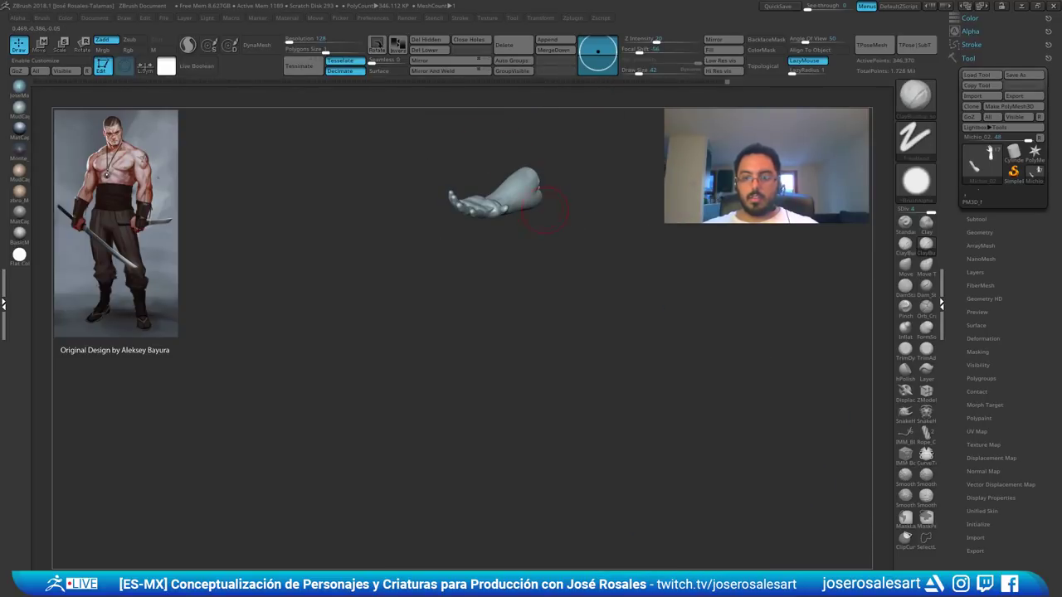
pyautogui.moveTo(545, 210)
pyautogui.keyDown('ctrl'); pyautogui.mouseDown(button='right')
pyautogui.moveTo(539, 249)
pyautogui.moveTo(440, 284)
pyautogui.moveTo(473, 309)
pyautogui.moveTo(465, 291)
pyautogui.moveTo(474, 311)
pyautogui.moveTo(500, 233)
pyautogui.moveTo(431, 218)
pyautogui.mouseUp(button='right'); pyautogui.keyUp('ctrl')
pyautogui.press(']')
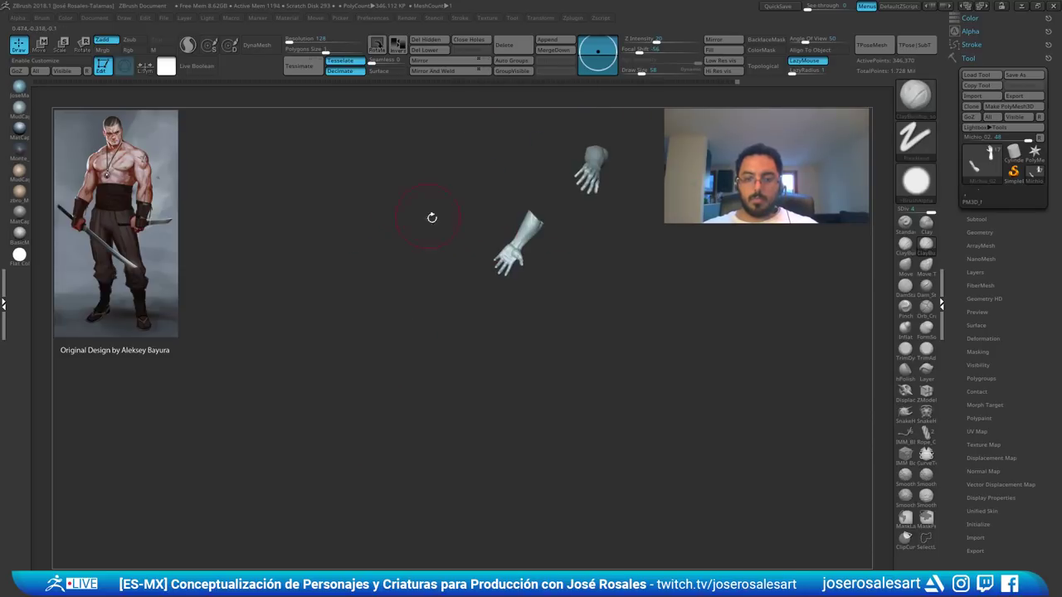
pyautogui.moveTo(554, 192); pyautogui.dragTo(578, 301, button='right')
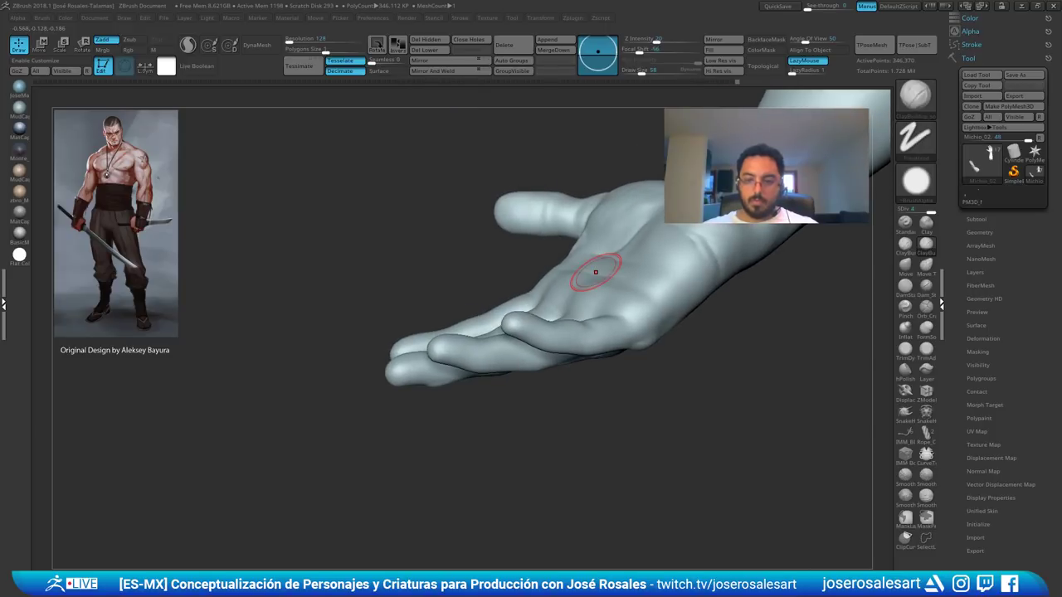
pyautogui.keyDown('ctrl'); pyautogui.moveTo(623, 204); pyautogui.dragTo(652, 280, button='right'); pyautogui.keyUp('ctrl')
pyautogui.moveTo(652, 279); pyautogui.dragTo(644, 264)
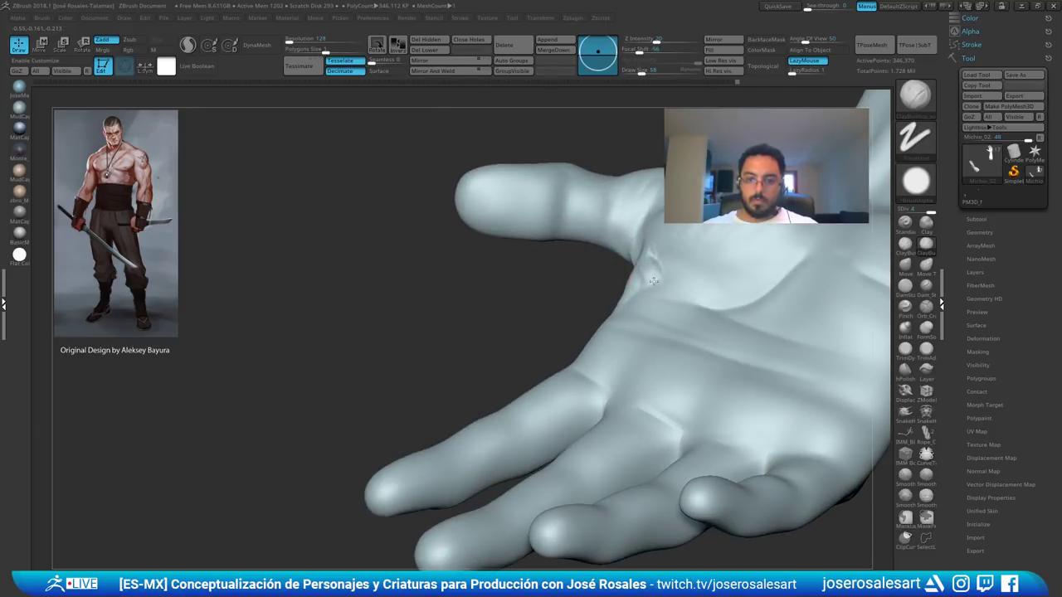
pyautogui.moveTo(635, 252)
pyautogui.mouseDown(button='right')
pyautogui.moveTo(642, 266)
pyautogui.moveTo(651, 261)
pyautogui.mouseUp(button='right')
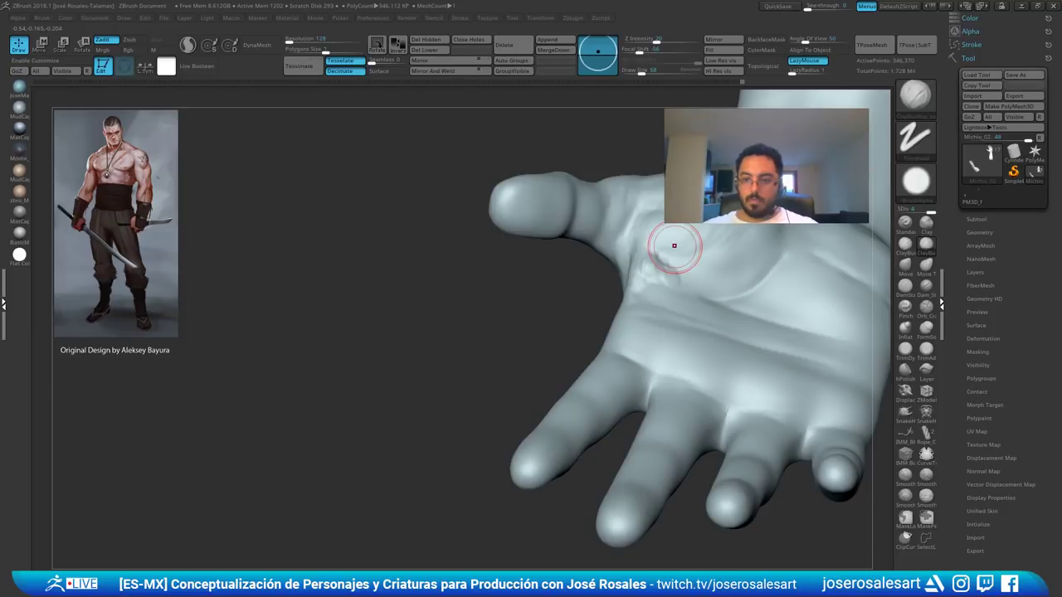
# - Build up the mound along the palm's little-finger side with ClayBuildup at draw size 151
pyautogui.moveTo(716, 246)
pyautogui.mouseDown(button='right')
pyautogui.moveTo(628, 274)
pyautogui.moveTo(552, 247)
pyautogui.moveTo(627, 248)
pyautogui.mouseUp(button='right')
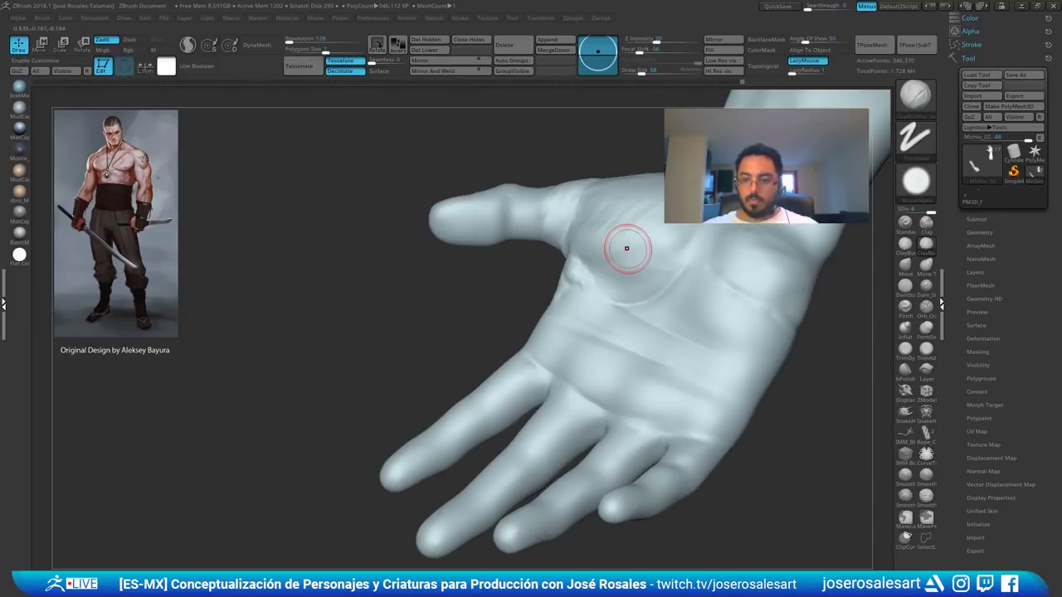
pyautogui.moveTo(672, 351)
pyautogui.mouseDown(button='right')
pyautogui.moveTo(640, 365)
pyautogui.moveTo(692, 356)
pyautogui.mouseUp(button='right')
pyautogui.press(']')
pyautogui.press('s')
pyautogui.moveTo(641, 332); pyautogui.dragTo(650, 334)
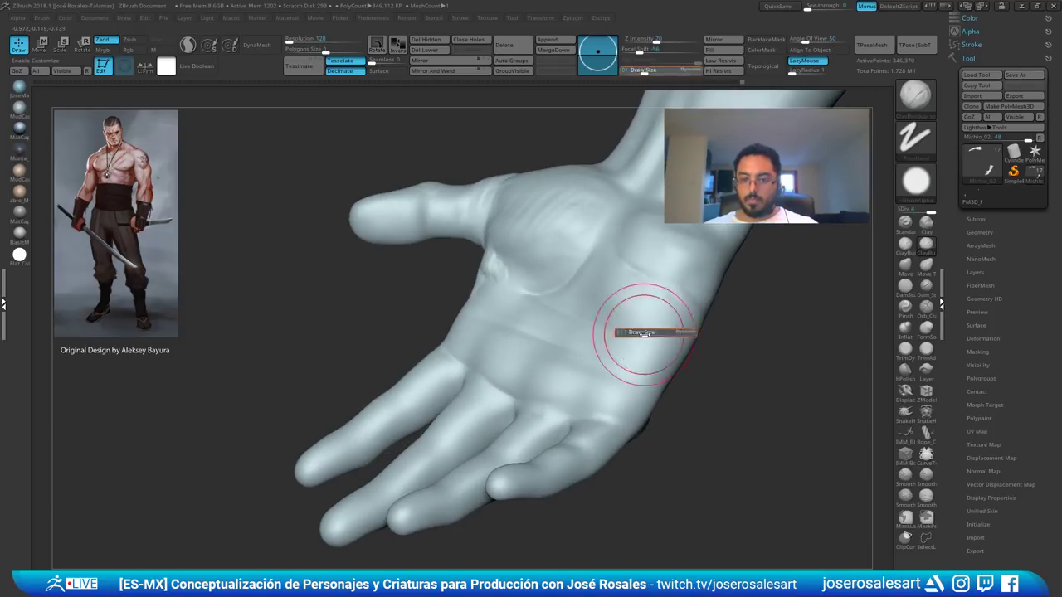
pyautogui.moveTo(643, 286)
pyautogui.mouseDown()
pyautogui.moveTo(602, 281)
pyautogui.moveTo(626, 295)
pyautogui.mouseUp()
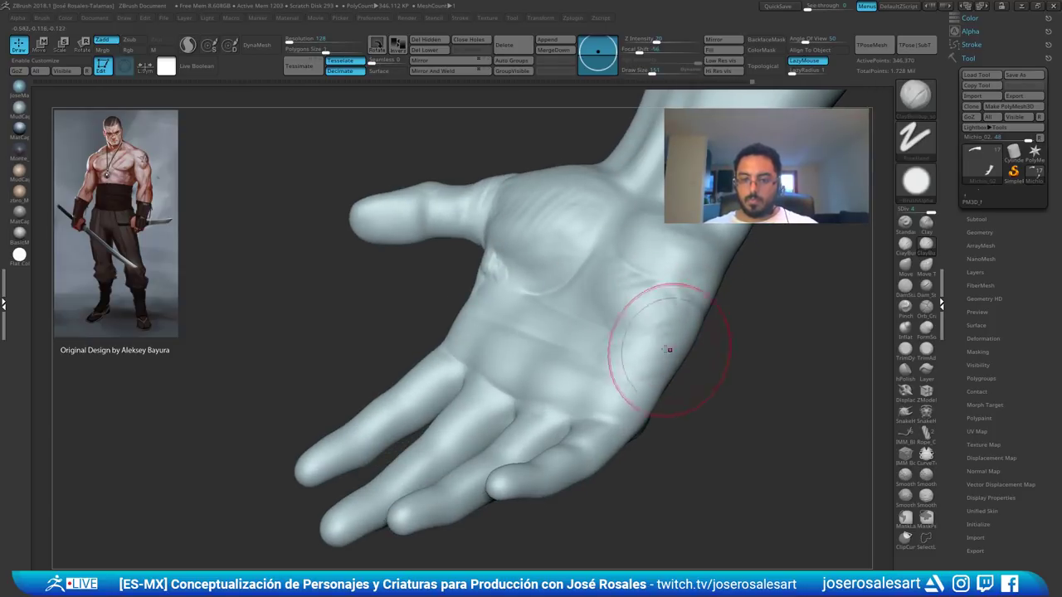
pyautogui.moveTo(669, 351); pyautogui.dragTo(680, 336, button='right')
pyautogui.moveTo(676, 343); pyautogui.dragTo(669, 347)
# - Refine the edge of the palm mound below the little finger with ClayBuildup at draw size 86
pyautogui.moveTo(696, 351)
pyautogui.mouseDown(button='right')
pyautogui.moveTo(673, 349)
pyautogui.moveTo(738, 346)
pyautogui.mouseUp(button='right')
pyautogui.press('[')
pyautogui.press('[')
pyautogui.moveTo(702, 332); pyautogui.dragTo(656, 330)
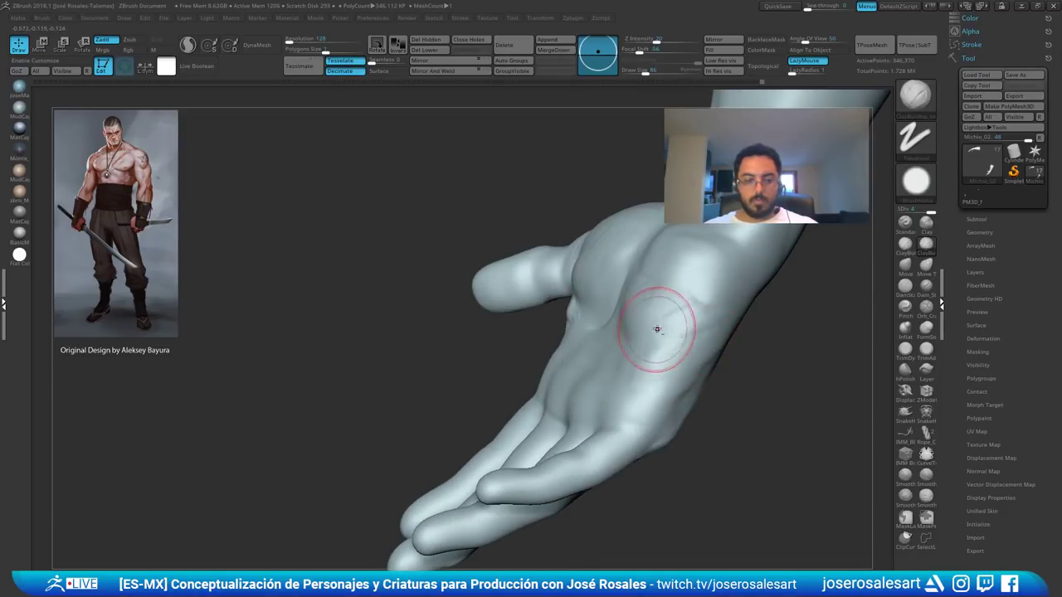
pyautogui.moveTo(656, 330)
pyautogui.mouseDown(button='right')
pyautogui.moveTo(638, 315)
pyautogui.moveTo(689, 332)
pyautogui.mouseUp(button='right')
pyautogui.moveTo(654, 296)
pyautogui.mouseDown(button='right')
pyautogui.moveTo(596, 312)
pyautogui.moveTo(677, 317)
pyautogui.mouseUp(button='right')
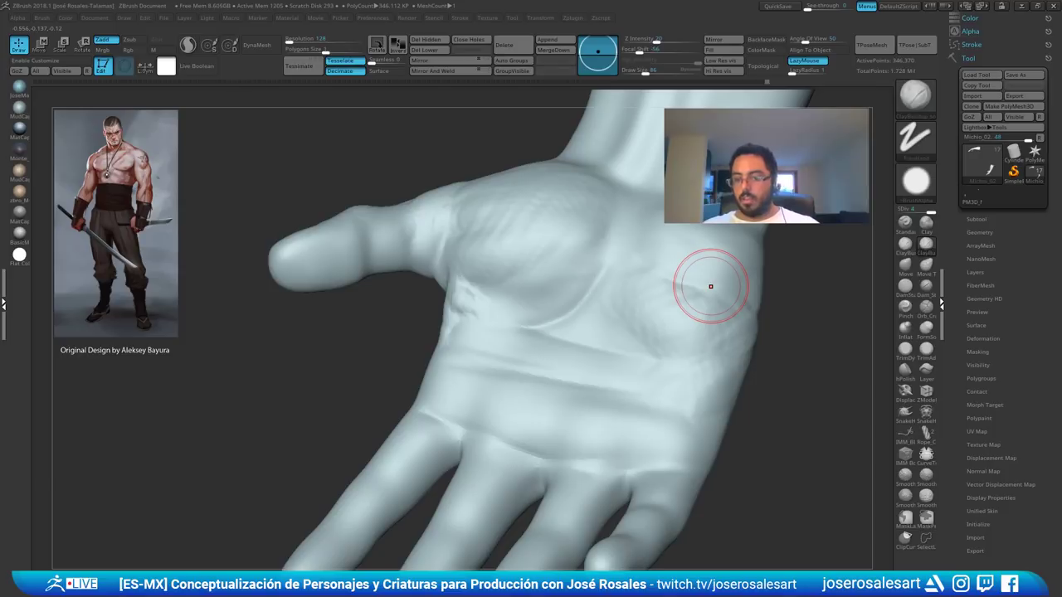
# - Add small fleshy pads at the palm-side bases of the index and middle fingers with ClayBuildup at draw size 73
pyautogui.moveTo(710, 286); pyautogui.dragTo(452, 360, button='right')
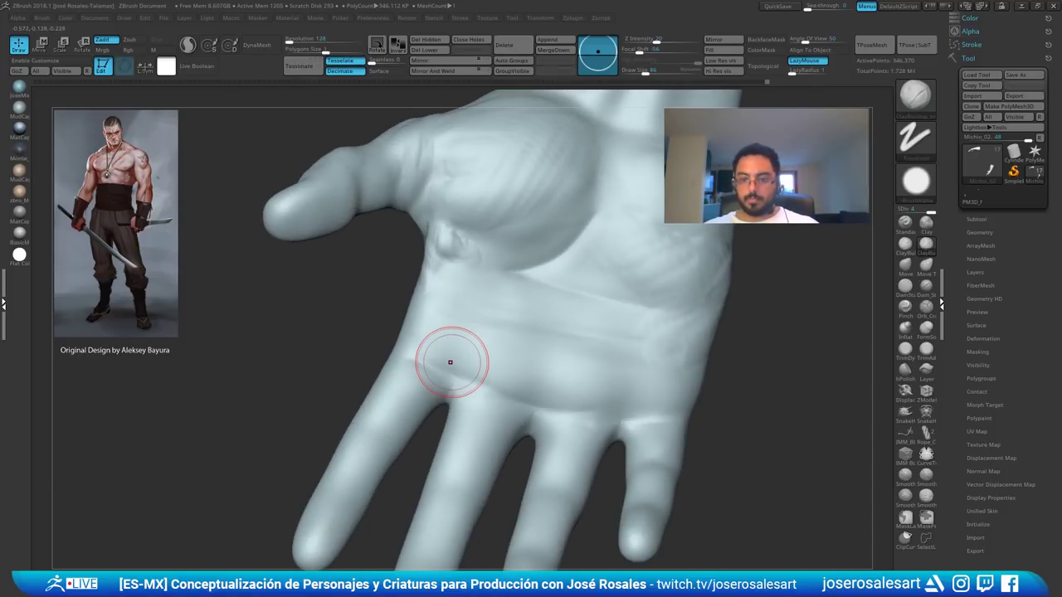
pyautogui.moveTo(420, 343)
pyautogui.mouseDown()
pyautogui.moveTo(438, 326)
pyautogui.moveTo(437, 342)
pyautogui.mouseUp()
pyautogui.press('[')
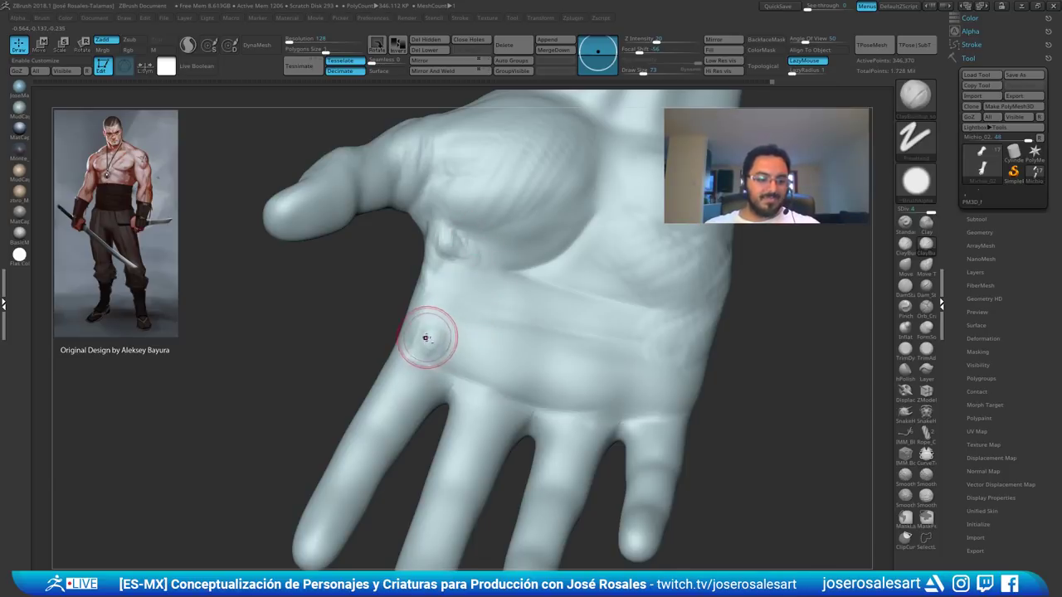
pyautogui.keyDown('ctrl'); pyautogui.moveTo(426, 337); pyautogui.dragTo(436, 344, button='right'); pyautogui.keyUp('ctrl')
pyautogui.moveTo(433, 355); pyautogui.dragTo(445, 332)
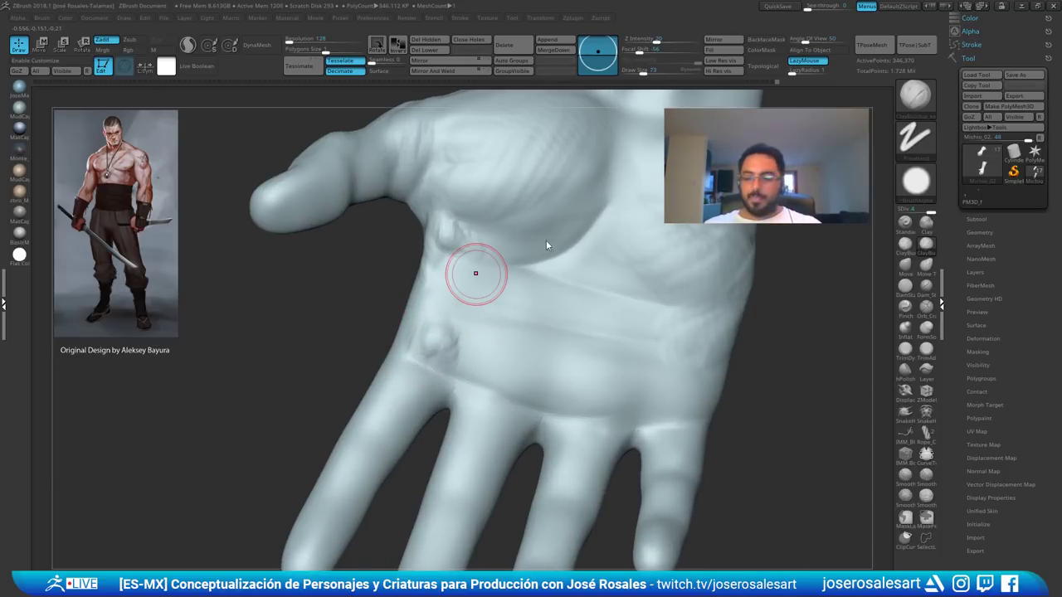
pyautogui.moveTo(509, 354); pyautogui.dragTo(484, 355, button='right')
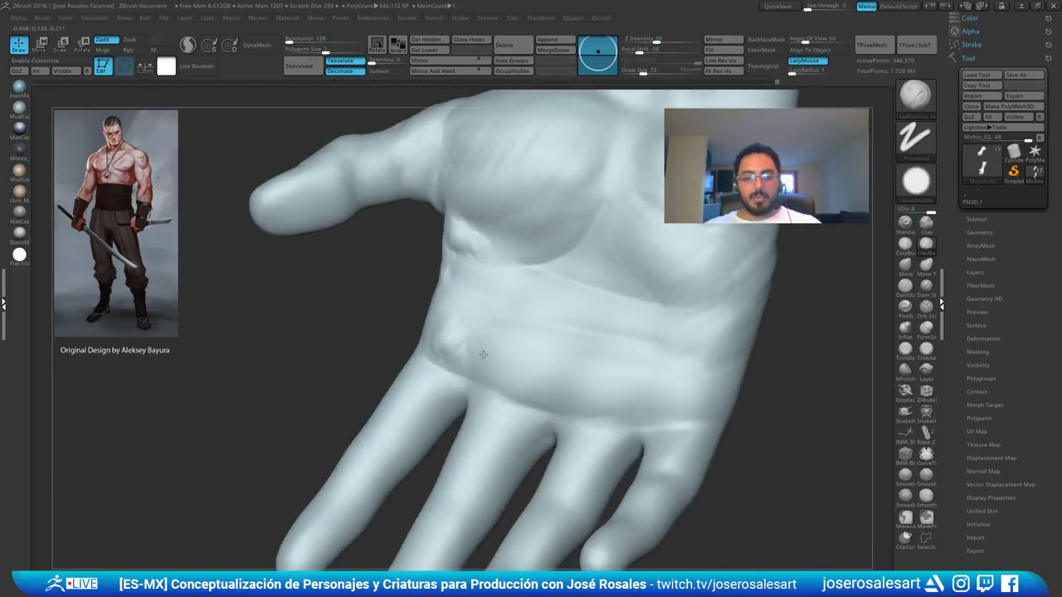
pyautogui.moveTo(512, 356)
pyautogui.mouseDown()
pyautogui.moveTo(529, 373)
pyautogui.moveTo(510, 361)
pyautogui.mouseUp()
pyautogui.moveTo(510, 360)
pyautogui.keyDown('ctrl'); pyautogui.mouseDown(button='right')
pyautogui.moveTo(508, 332)
pyautogui.moveTo(514, 353)
pyautogui.moveTo(521, 341)
pyautogui.moveTo(485, 355)
pyautogui.mouseUp(button='right'); pyautogui.keyUp('ctrl')
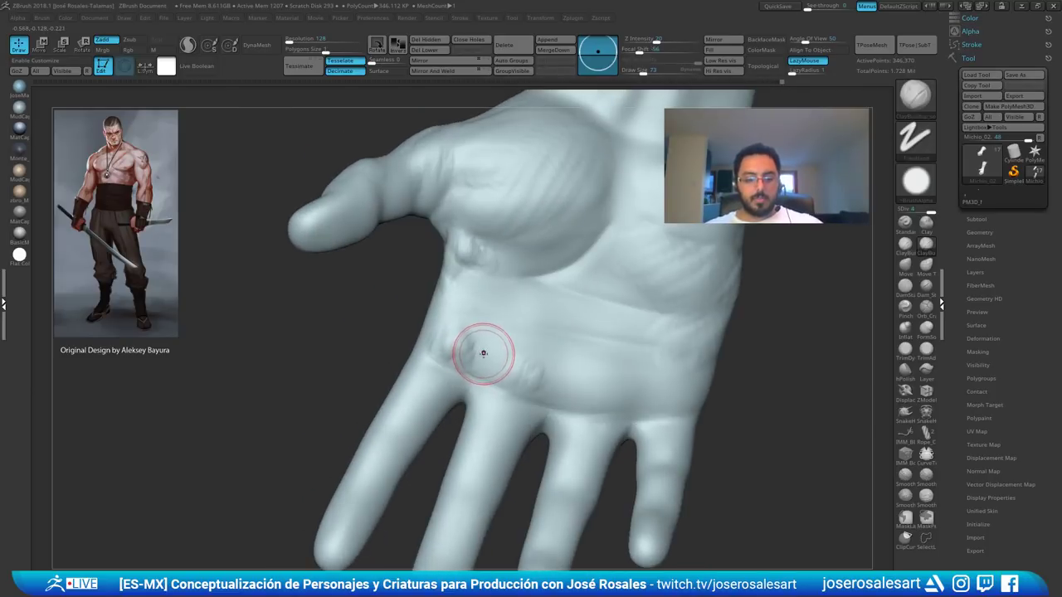
# - Separate the index and middle finger pads with DamStandard at draw size 58 and smooth the surrounding palm
pyautogui.press('b')
pyautogui.press('d')
pyautogui.press('s')
pyautogui.moveTo(481, 356); pyautogui.dragTo(474, 368)
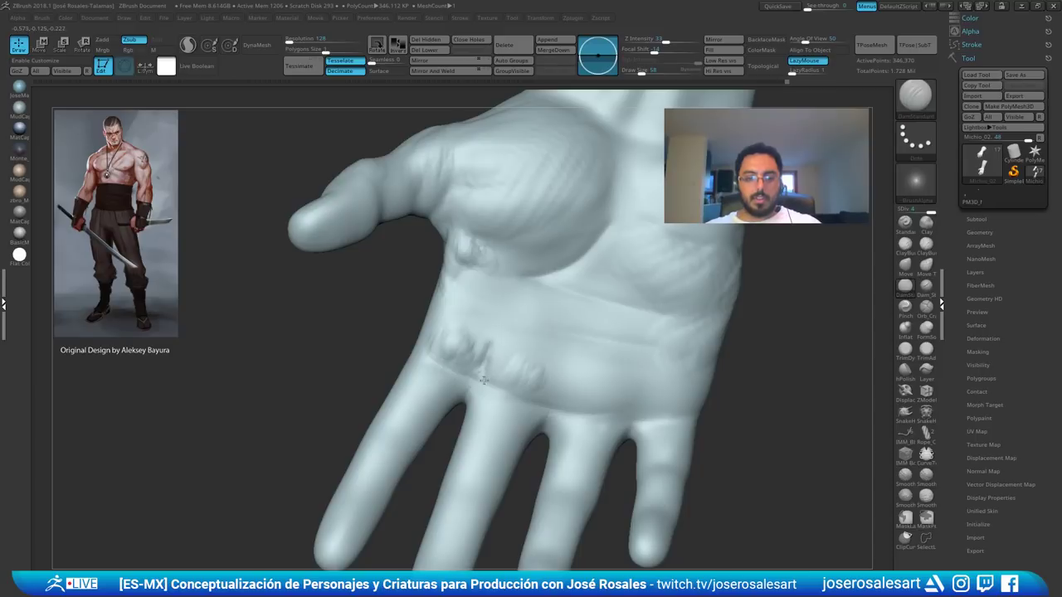
pyautogui.keyDown('ctrl'); pyautogui.moveTo(484, 381); pyautogui.dragTo(497, 348, button='right'); pyautogui.keyUp('ctrl')
pyautogui.keyDown('shift'); pyautogui.moveTo(500, 328); pyautogui.dragTo(489, 369); pyautogui.keyUp('shift')
pyautogui.moveTo(514, 348)
pyautogui.keyDown('ctrl'); pyautogui.mouseDown(button='right')
pyautogui.moveTo(548, 299)
pyautogui.moveTo(574, 323)
pyautogui.moveTo(572, 340)
pyautogui.mouseUp(button='right'); pyautogui.keyUp('ctrl')
pyautogui.keyDown('shift'); pyautogui.moveTo(539, 227); pyautogui.dragTo(528, 265); pyautogui.keyUp('shift')
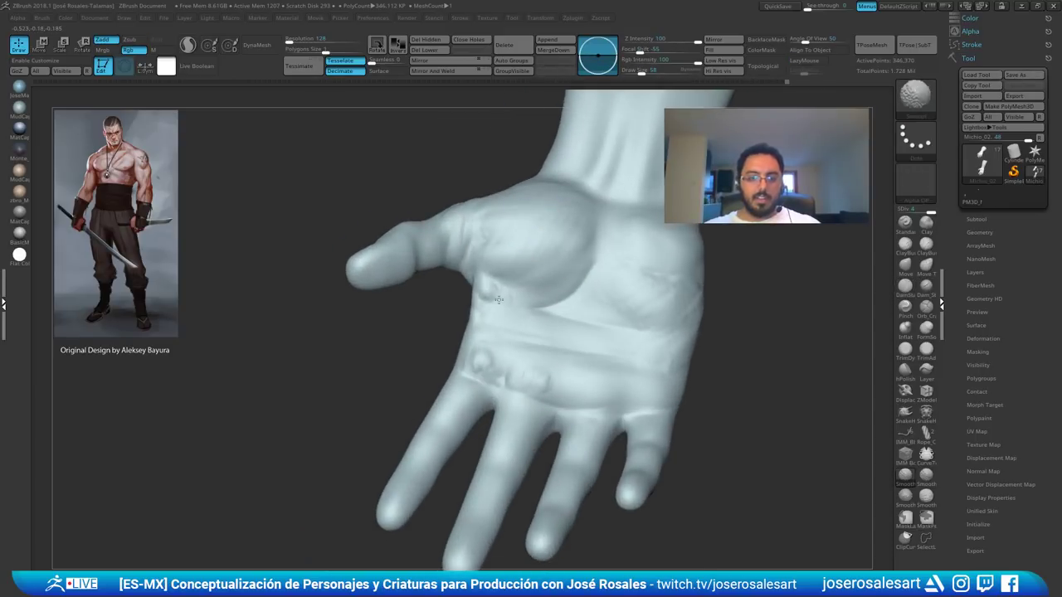
# - Smooth the thumb mound and the transition from the heel of the hand into the palm
pyautogui.moveTo(499, 299); pyautogui.dragTo(518, 274, button='right')
pyautogui.keyDown('shift'); pyautogui.moveTo(537, 230); pyautogui.dragTo(432, 248); pyautogui.keyUp('shift')
pyautogui.moveTo(613, 273)
pyautogui.keyDown('alt'); pyautogui.mouseDown(button='right')
pyautogui.moveTo(566, 279)
pyautogui.moveTo(434, 208)
pyautogui.mouseUp(button='right'); pyautogui.keyUp('alt')
pyautogui.keyDown('shift'); pyautogui.moveTo(434, 208); pyautogui.dragTo(496, 201); pyautogui.keyUp('shift')
pyautogui.moveTo(484, 232); pyautogui.dragTo(492, 252, button='right')
pyautogui.keyDown('shift'); pyautogui.moveTo(585, 297); pyautogui.dragTo(564, 278); pyautogui.keyUp('shift')
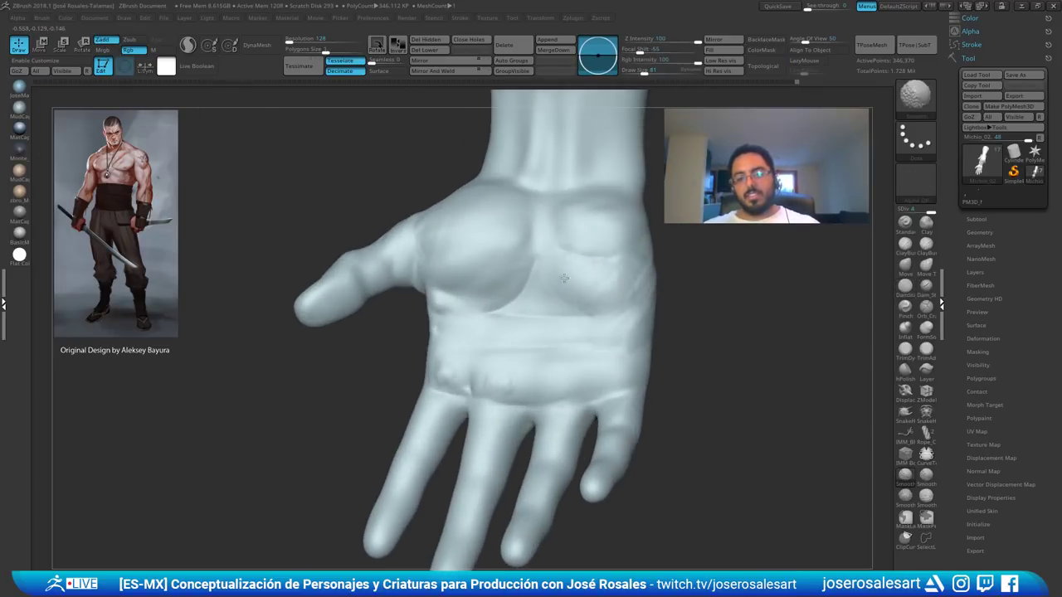
# - Smooth the palm's outer edge and the side of the hand toward the wrist
pyautogui.keyDown('shift'); pyautogui.moveTo(636, 318); pyautogui.dragTo(642, 306); pyautogui.keyUp('shift')
pyautogui.moveTo(656, 314)
pyautogui.mouseDown(button='right')
pyautogui.moveTo(581, 318)
pyautogui.moveTo(622, 320)
pyautogui.moveTo(623, 357)
pyautogui.mouseUp(button='right')
pyautogui.moveTo(685, 294); pyautogui.dragTo(614, 286, button='right')
pyautogui.keyDown('alt'); pyautogui.moveTo(697, 270); pyautogui.dragTo(583, 268, button='right'); pyautogui.keyUp('alt')
pyautogui.keyDown('shift'); pyautogui.moveTo(583, 268); pyautogui.dragTo(572, 253); pyautogui.keyUp('shift')
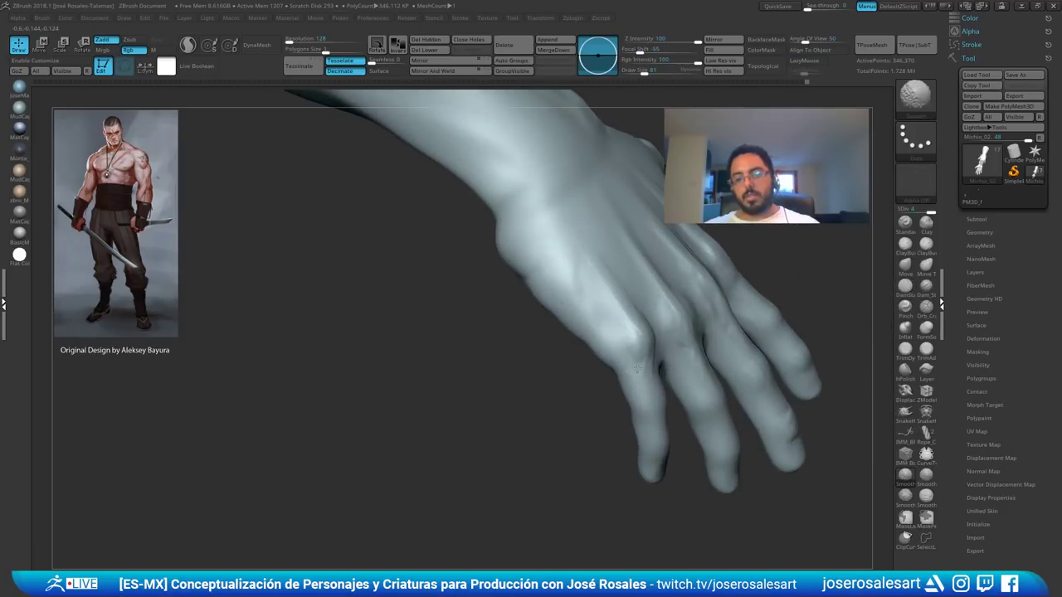
pyautogui.moveTo(663, 313); pyautogui.dragTo(624, 317, button='right')
pyautogui.moveTo(549, 307); pyautogui.dragTo(599, 293, button='right')
# - Set the DamStandard draw size to 36 and refine the palm creases
pyautogui.press('s')
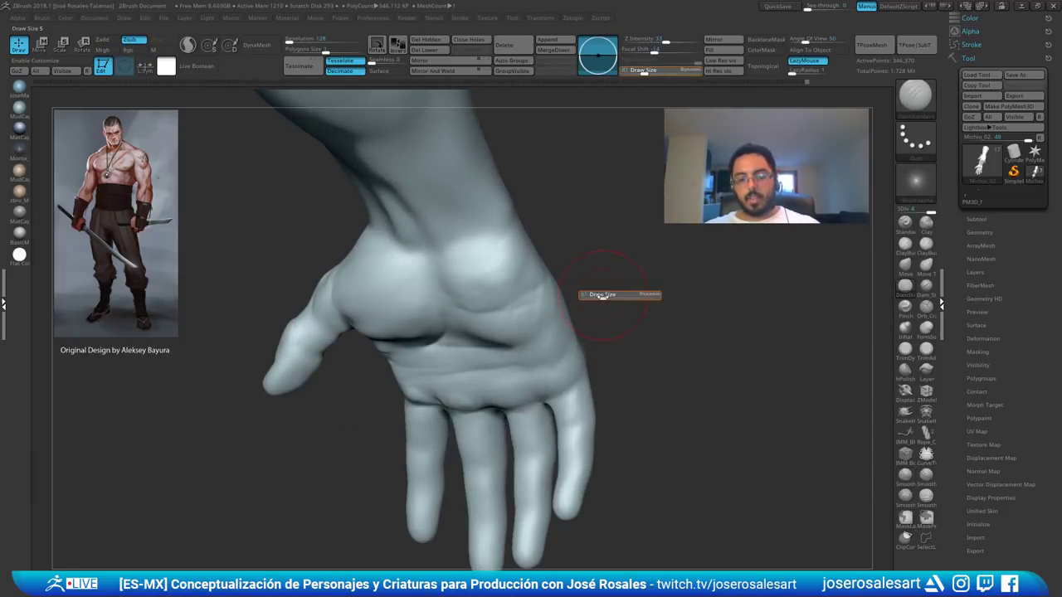
pyautogui.moveTo(603, 296); pyautogui.dragTo(596, 296)
pyautogui.moveTo(497, 336); pyautogui.dragTo(470, 348, button='right')
pyautogui.moveTo(467, 292); pyautogui.dragTo(477, 230, button='right')
pyautogui.moveTo(478, 230)
pyautogui.keyDown('ctrl'); pyautogui.mouseDown(button='right')
pyautogui.moveTo(517, 364)
pyautogui.moveTo(449, 392)
pyautogui.moveTo(457, 365)
pyautogui.mouseUp(button='right'); pyautogui.keyUp('ctrl')
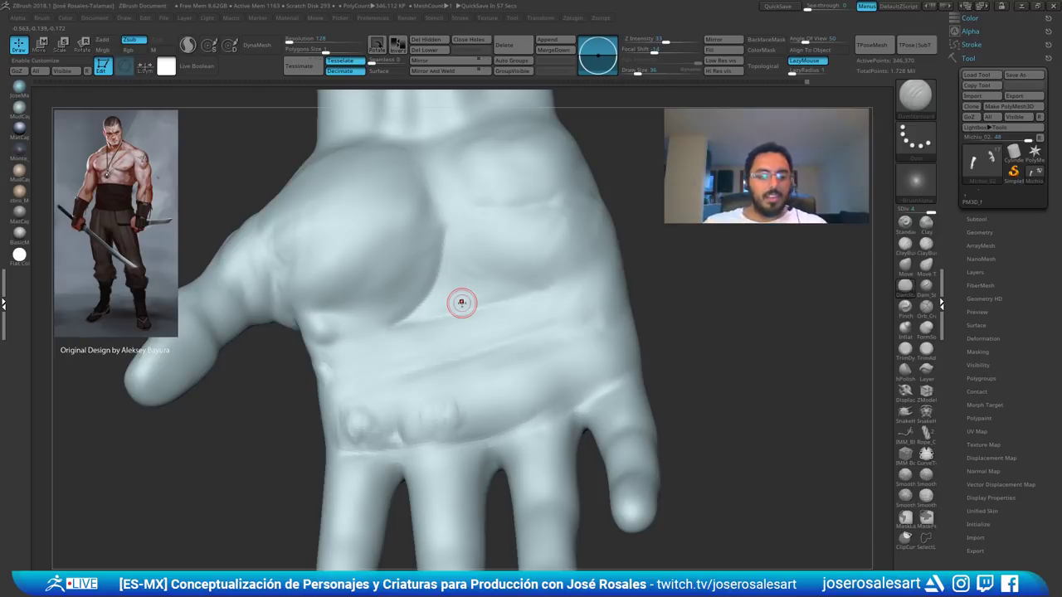
pyautogui.moveTo(530, 226)
pyautogui.keyDown('alt'); pyautogui.mouseDown(button='right')
pyautogui.moveTo(572, 128)
pyautogui.moveTo(514, 313)
pyautogui.moveTo(554, 328)
pyautogui.moveTo(501, 334)
pyautogui.moveTo(519, 347)
pyautogui.moveTo(636, 351)
pyautogui.moveTo(556, 353)
pyautogui.mouseUp(button='right'); pyautogui.keyUp('alt')
# - Build the pad at the base of the ring finger with ClayBuildup and smooth the neighbouring finger pads
pyautogui.press('b')
pyautogui.press('c')
pyautogui.press('b')
pyautogui.moveTo(572, 365)
pyautogui.mouseDown()
pyautogui.moveTo(568, 382)
pyautogui.moveTo(558, 357)
pyautogui.mouseUp()
pyautogui.moveTo(552, 402); pyautogui.dragTo(522, 378, button='right')
pyautogui.moveTo(564, 355)
pyautogui.keyDown('shift'); pyautogui.mouseDown()
pyautogui.moveTo(562, 382)
pyautogui.moveTo(590, 357)
pyautogui.mouseUp(); pyautogui.keyUp('shift')
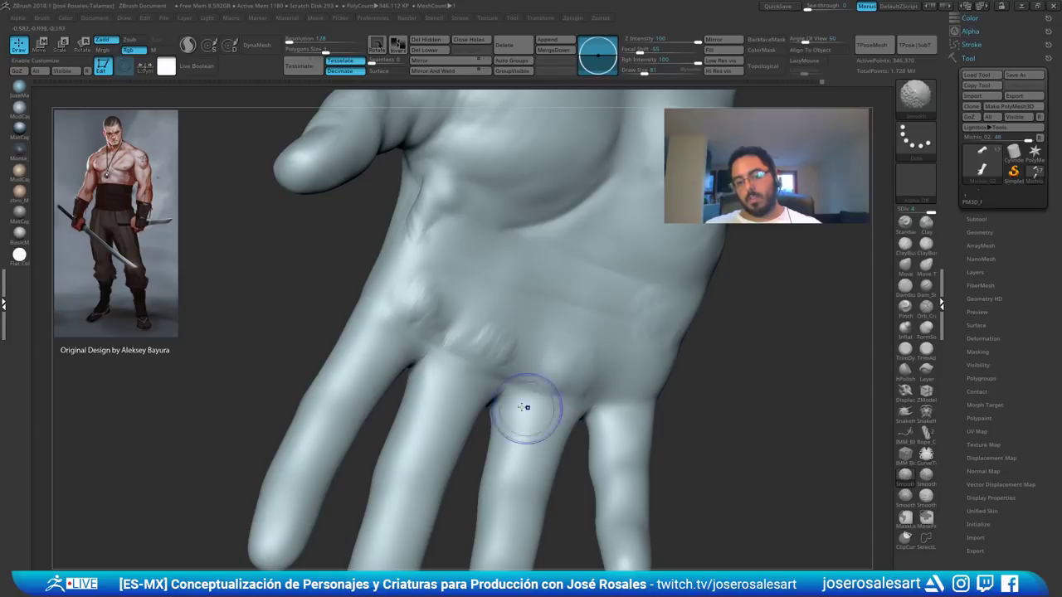
pyautogui.keyDown('shift'); pyautogui.moveTo(502, 364); pyautogui.dragTo(516, 353); pyautogui.keyUp('shift')
# - Add the little finger's pad with ClayBuildup at draw size 81 and separate it from the ring finger's pad with DamStandard
pyautogui.moveTo(520, 355)
pyautogui.mouseDown(button='right')
pyautogui.moveTo(476, 334)
pyautogui.moveTo(472, 280)
pyautogui.moveTo(447, 284)
pyautogui.mouseUp(button='right')
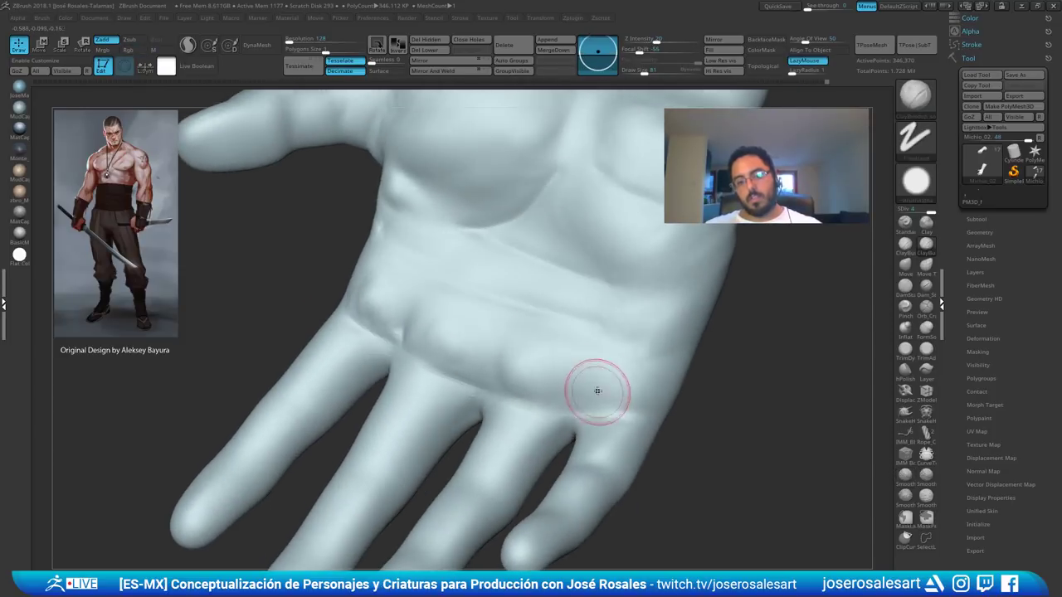
pyautogui.moveTo(613, 399); pyautogui.dragTo(638, 389)
pyautogui.moveTo(608, 310)
pyautogui.keyDown('ctrl'); pyautogui.mouseDown(button='right')
pyautogui.moveTo(612, 273)
pyautogui.moveTo(640, 332)
pyautogui.moveTo(583, 326)
pyautogui.moveTo(626, 323)
pyautogui.moveTo(617, 363)
pyautogui.moveTo(585, 392)
pyautogui.mouseUp(button='right'); pyautogui.keyUp('ctrl')
pyautogui.press('b')
pyautogui.press('d')
pyautogui.press('s')
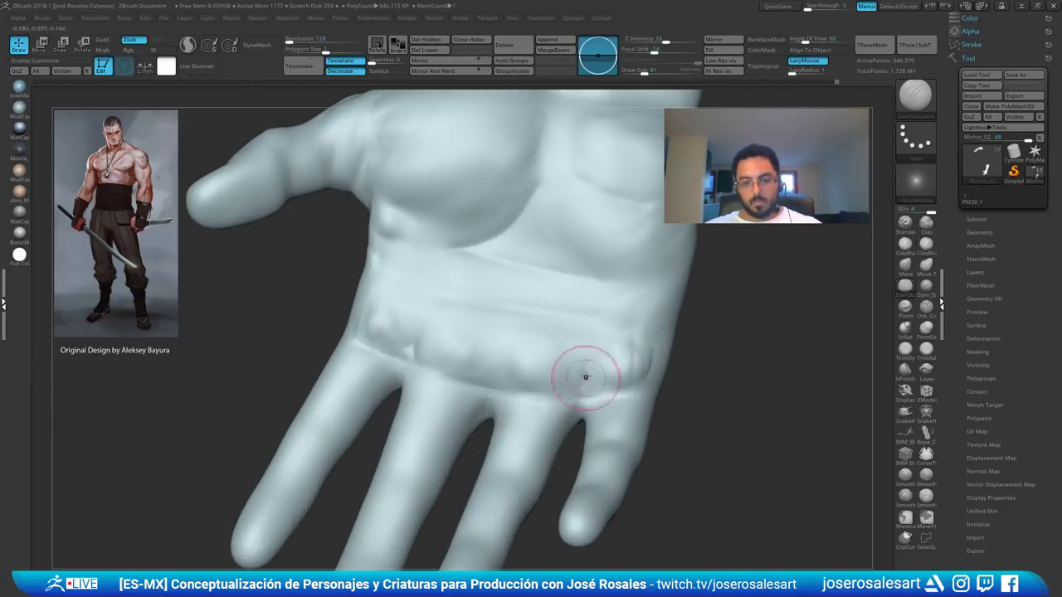
pyautogui.moveTo(564, 428)
pyautogui.mouseDown(button='right')
pyautogui.moveTo(495, 388)
pyautogui.moveTo(424, 308)
pyautogui.moveTo(489, 346)
pyautogui.mouseUp(button='right')
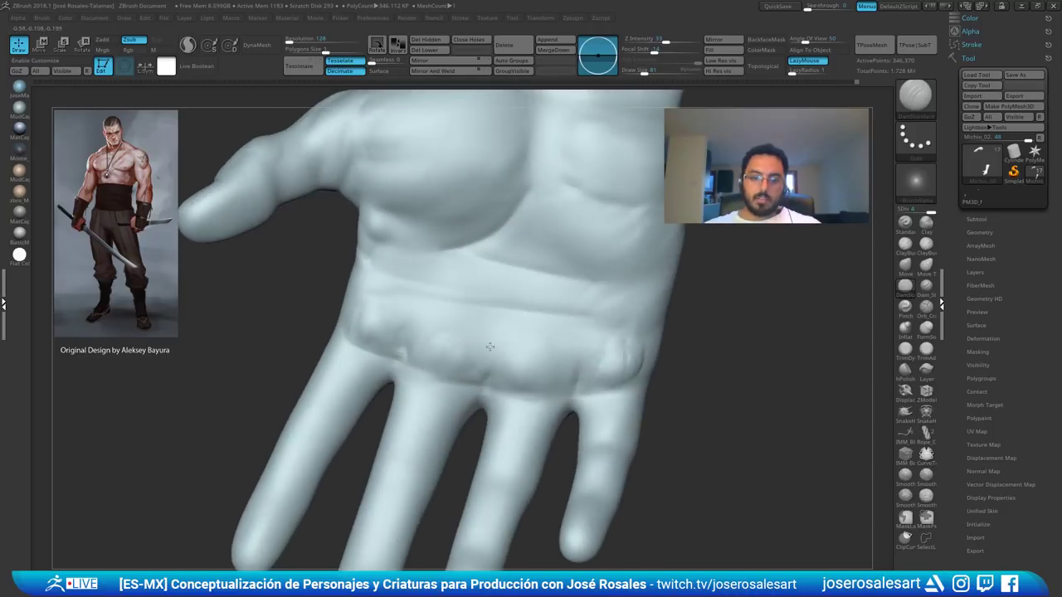
# - Add more ClayBuildup volume to the palm pads beneath the ring and little fingers
pyautogui.moveTo(574, 349)
pyautogui.mouseDown(button='right')
pyautogui.moveTo(614, 341)
pyautogui.moveTo(619, 291)
pyautogui.moveTo(624, 305)
pyautogui.moveTo(616, 301)
pyautogui.mouseUp(button='right')
pyautogui.press('b')
pyautogui.press('c')
pyautogui.press('b')
pyautogui.moveTo(615, 302)
pyautogui.mouseDown()
pyautogui.moveTo(632, 320)
pyautogui.moveTo(623, 324)
pyautogui.mouseUp()
pyautogui.moveTo(627, 328); pyautogui.dragTo(652, 319, button='right')
pyautogui.moveTo(635, 300)
pyautogui.mouseDown()
pyautogui.moveTo(648, 297)
pyautogui.moveTo(638, 320)
pyautogui.mouseUp()
pyautogui.moveTo(639, 330)
pyautogui.mouseDown(button='right')
pyautogui.moveTo(593, 321)
pyautogui.moveTo(639, 311)
pyautogui.mouseUp(button='right')
pyautogui.moveTo(594, 370); pyautogui.dragTo(587, 362, button='right')
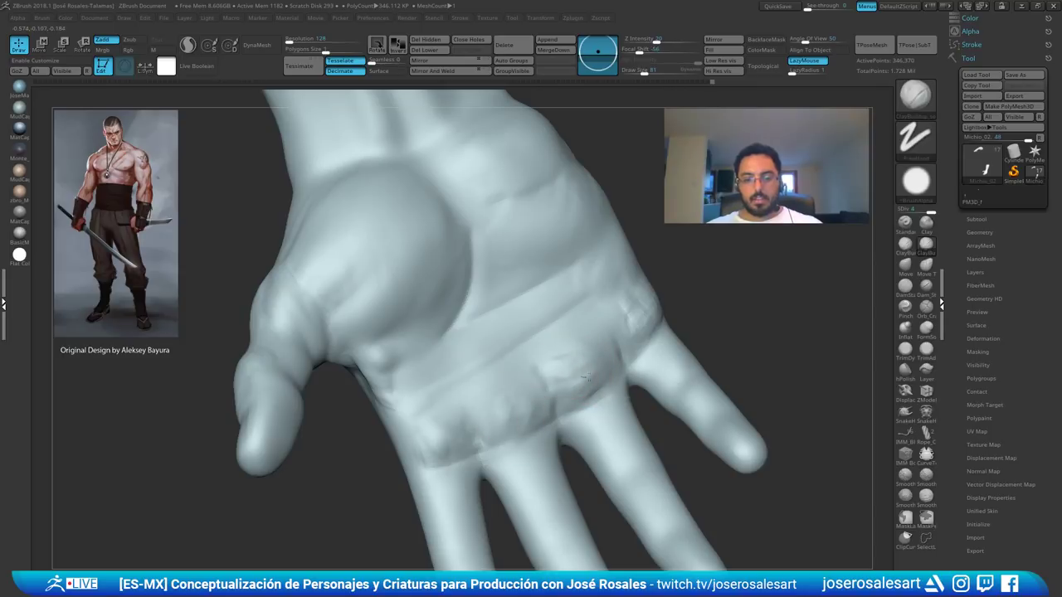
pyautogui.moveTo(668, 315); pyautogui.dragTo(697, 314, button='right')
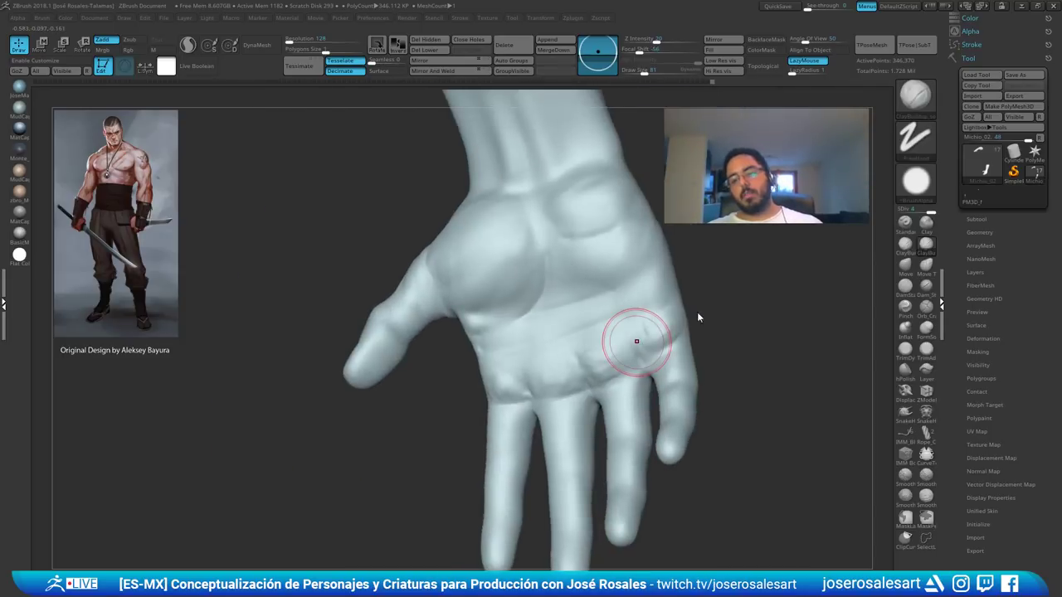
# - Reshape the hollow and side of the palm using the Move brush with its draw size raised to 260
pyautogui.moveTo(637, 341)
pyautogui.mouseDown(button='right')
pyautogui.moveTo(597, 311)
pyautogui.moveTo(592, 287)
pyautogui.mouseUp(button='right')
pyautogui.press('b')
pyautogui.press('m')
pyautogui.press('v')
pyautogui.press('s')
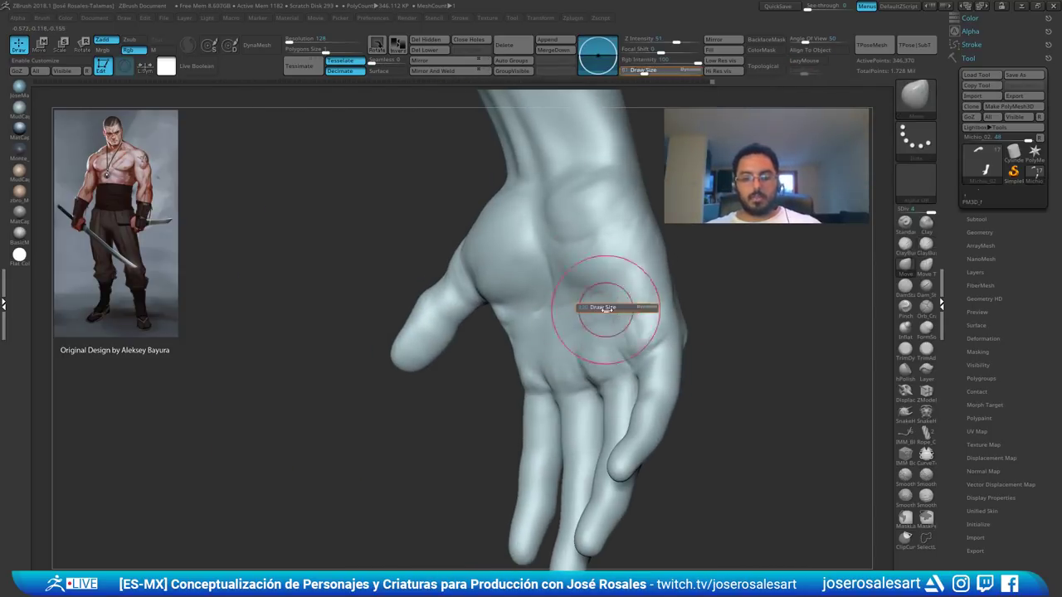
pyautogui.moveTo(609, 309); pyautogui.dragTo(617, 308)
pyautogui.press('s')
pyautogui.moveTo(557, 310)
pyautogui.keyDown('ctrl'); pyautogui.mouseDown(button='right')
pyautogui.moveTo(545, 308)
pyautogui.moveTo(557, 318)
pyautogui.mouseUp(button='right'); pyautogui.keyUp('ctrl')
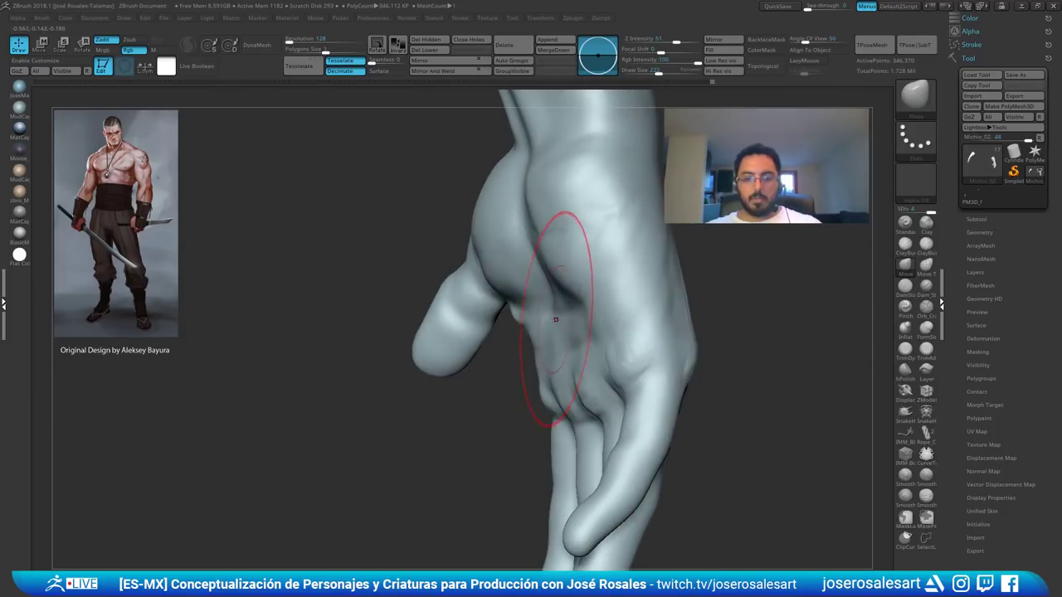
pyautogui.press('s')
pyautogui.moveTo(556, 318); pyautogui.dragTo(565, 317)
pyautogui.press('s')
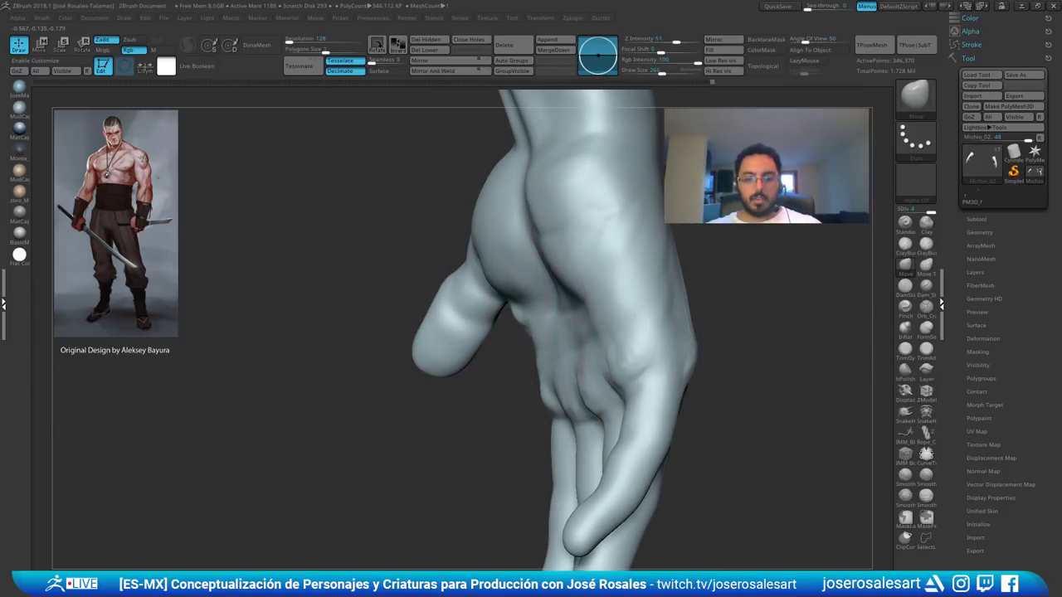
# - Adjust the palm's side profile near the thumb mound with the Move brush at draw size 191
pyautogui.moveTo(574, 322); pyautogui.dragTo(589, 328, button='right')
pyautogui.press('s')
pyautogui.moveTo(590, 328); pyautogui.dragTo(548, 304)
pyautogui.moveTo(549, 302); pyautogui.dragTo(566, 286, button='right')
pyautogui.moveTo(580, 287); pyautogui.dragTo(598, 296)
pyautogui.moveTo(598, 296)
pyautogui.mouseDown(button='right')
pyautogui.moveTo(535, 286)
pyautogui.moveTo(519, 241)
pyautogui.moveTo(467, 296)
pyautogui.moveTo(508, 170)
pyautogui.moveTo(457, 393)
pyautogui.moveTo(549, 287)
pyautogui.moveTo(612, 301)
pyautogui.mouseUp(button='right')
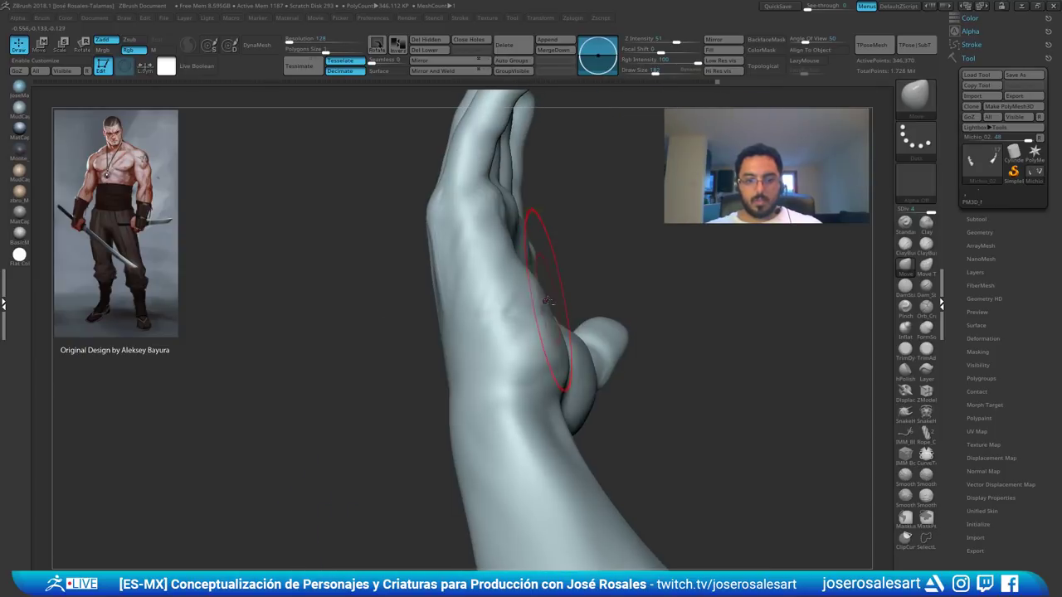
# - Fill out the little-finger-side heel mound with ClayBuildup at draw sizes 114 and 175, smoothing between strokes
pyautogui.press('1')
pyautogui.moveTo(524, 318)
pyautogui.mouseDown(button='right')
pyautogui.moveTo(538, 263)
pyautogui.moveTo(586, 249)
pyautogui.mouseUp(button='right')
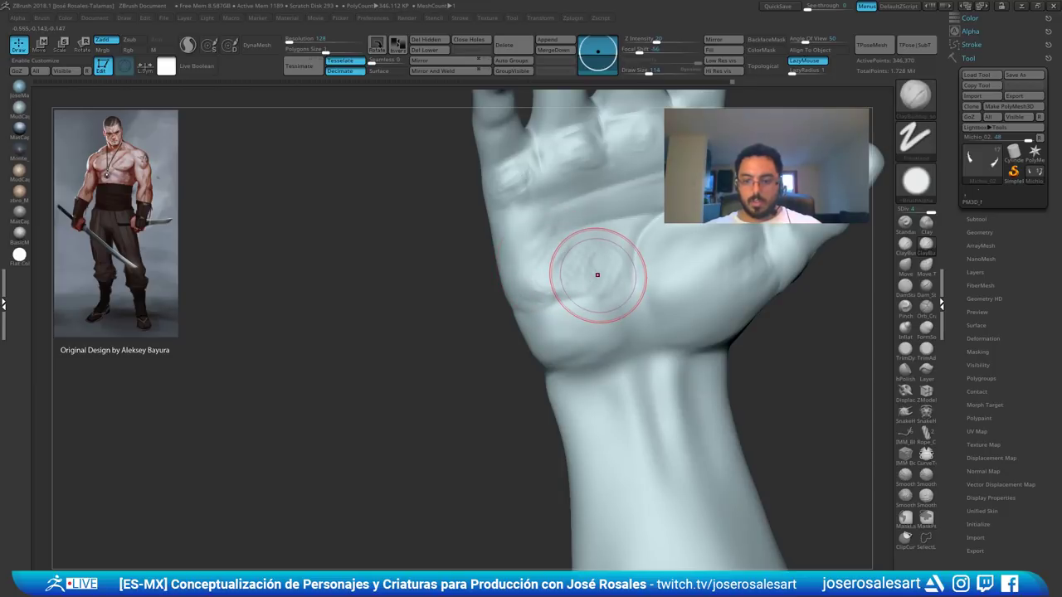
pyautogui.moveTo(492, 388)
pyautogui.mouseDown(button='right')
pyautogui.moveTo(478, 280)
pyautogui.moveTo(465, 287)
pyautogui.moveTo(531, 290)
pyautogui.moveTo(571, 255)
pyautogui.mouseUp(button='right')
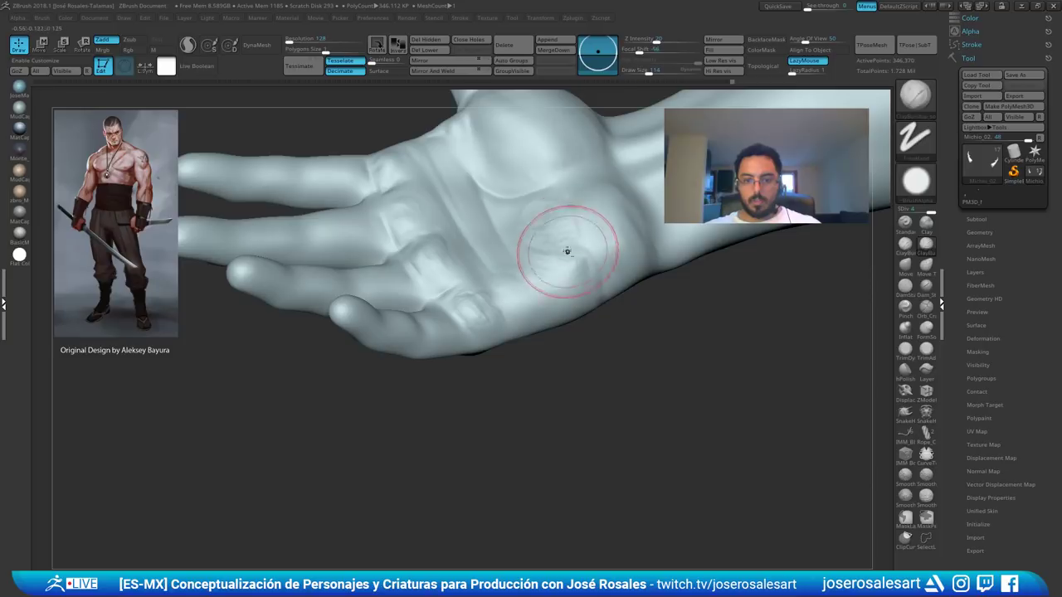
pyautogui.press(']')
pyautogui.press(']')
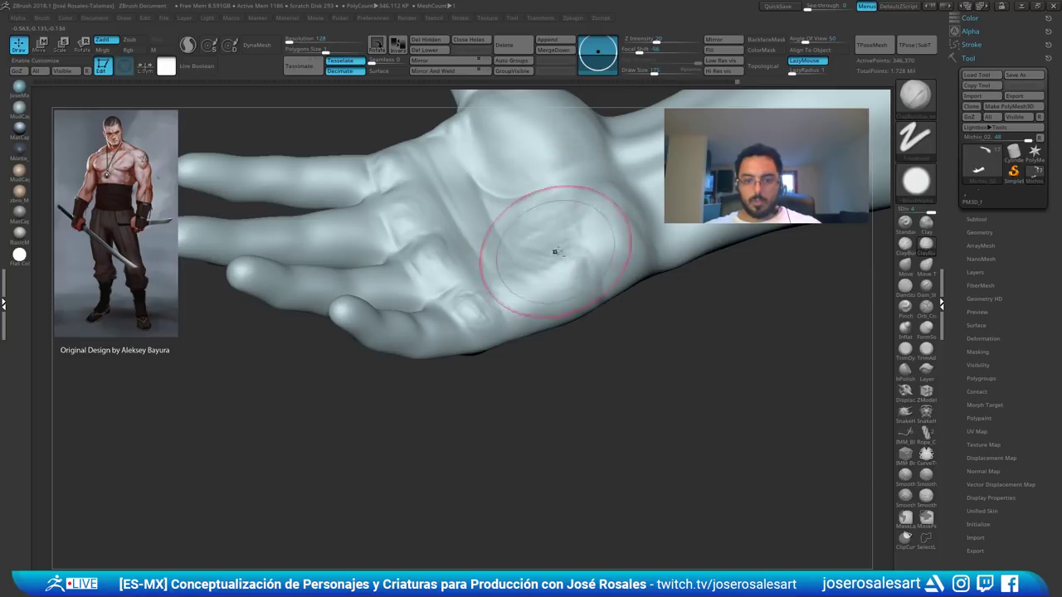
pyautogui.moveTo(566, 266); pyautogui.dragTo(564, 251, button='right')
pyautogui.keyDown('shift'); pyautogui.moveTo(547, 290); pyautogui.dragTo(568, 269); pyautogui.keyUp('shift')
pyautogui.moveTo(568, 270)
pyautogui.mouseDown(button='right')
pyautogui.moveTo(552, 228)
pyautogui.moveTo(565, 220)
pyautogui.moveTo(558, 251)
pyautogui.mouseUp(button='right')
pyautogui.moveTo(541, 279); pyautogui.dragTo(525, 292)
# - Reduce the ClayBuildup draw size to 86, extend the heel mound and smooth it into the palm
pyautogui.moveTo(531, 287)
pyautogui.mouseDown(button='right')
pyautogui.moveTo(540, 327)
pyautogui.moveTo(560, 278)
pyautogui.mouseUp(button='right')
pyautogui.moveTo(643, 241); pyautogui.dragTo(617, 315)
pyautogui.moveTo(618, 315); pyautogui.dragTo(570, 298, button='right')
pyautogui.moveTo(504, 288); pyautogui.dragTo(579, 311, button='right')
pyautogui.press('s')
pyautogui.moveTo(579, 312); pyautogui.dragTo(573, 312)
pyautogui.moveTo(576, 311)
pyautogui.mouseDown(button='right')
pyautogui.moveTo(598, 283)
pyautogui.moveTo(610, 292)
pyautogui.mouseUp(button='right')
pyautogui.keyDown('shift'); pyautogui.moveTo(610, 292); pyautogui.dragTo(614, 299); pyautogui.keyUp('shift')
pyautogui.moveTo(563, 288)
pyautogui.mouseDown(button='right')
pyautogui.moveTo(585, 273)
pyautogui.moveTo(538, 302)
pyautogui.moveTo(538, 338)
pyautogui.mouseUp(button='right')
pyautogui.keyDown('shift'); pyautogui.moveTo(531, 307); pyautogui.dragTo(536, 292); pyautogui.keyUp('shift')
pyautogui.moveTo(536, 311)
pyautogui.mouseDown(button='right')
pyautogui.moveTo(540, 290)
pyautogui.moveTo(526, 320)
pyautogui.moveTo(568, 248)
pyautogui.moveTo(588, 258)
pyautogui.moveTo(587, 289)
pyautogui.mouseUp(button='right')
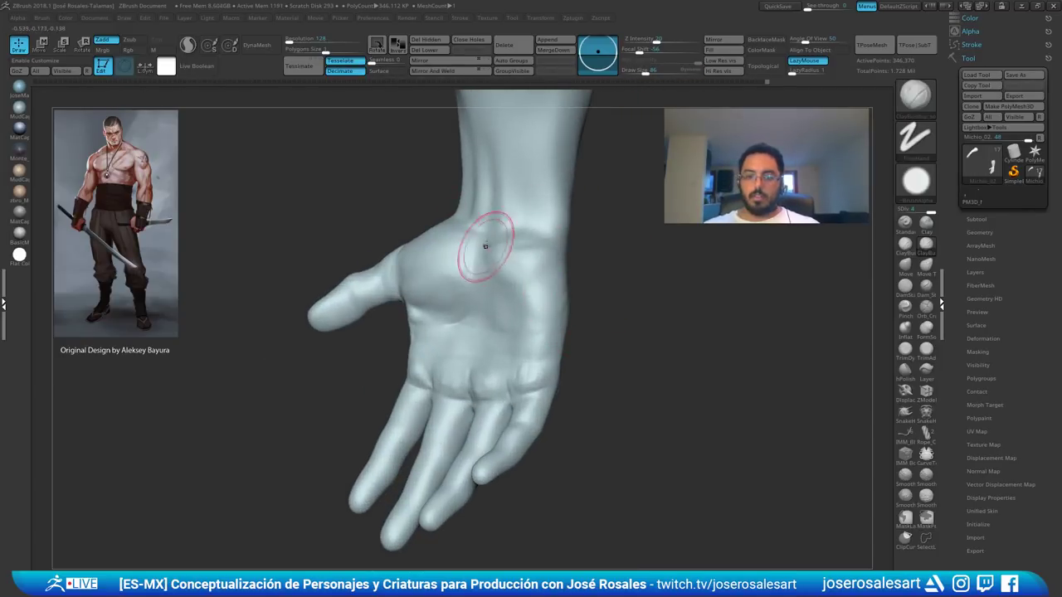
# - Carve the crease between the wrist and the heel of the palm with DamStandard at draw size 69
pyautogui.moveTo(486, 246)
pyautogui.mouseDown(button='right')
pyautogui.moveTo(467, 238)
pyautogui.moveTo(473, 266)
pyautogui.moveTo(496, 163)
pyautogui.mouseUp(button='right')
pyautogui.press('b')
pyautogui.press('d')
pyautogui.press('s')
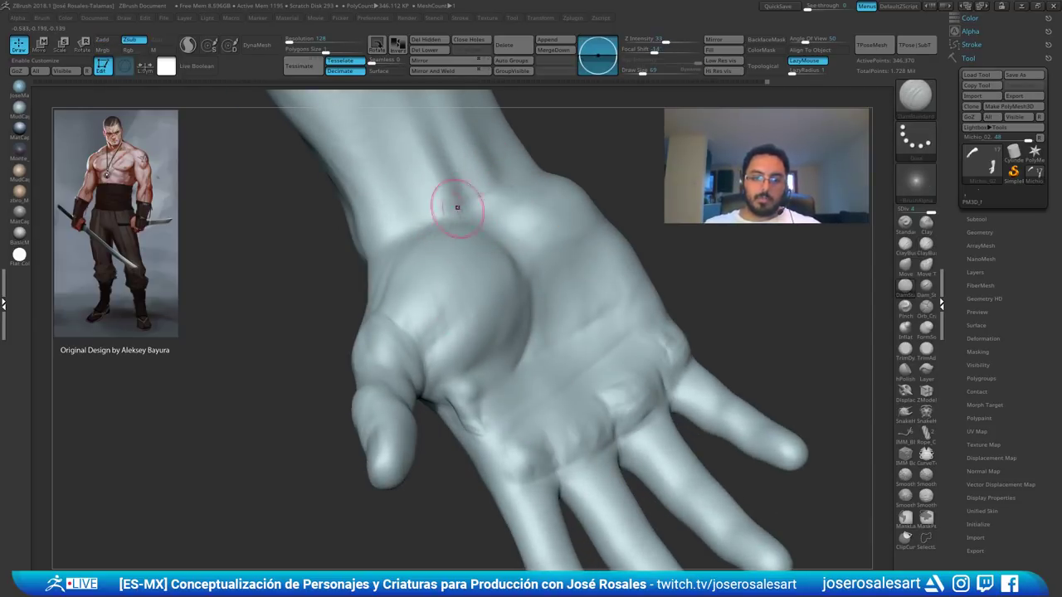
pyautogui.moveTo(457, 207); pyautogui.dragTo(456, 172, button='right')
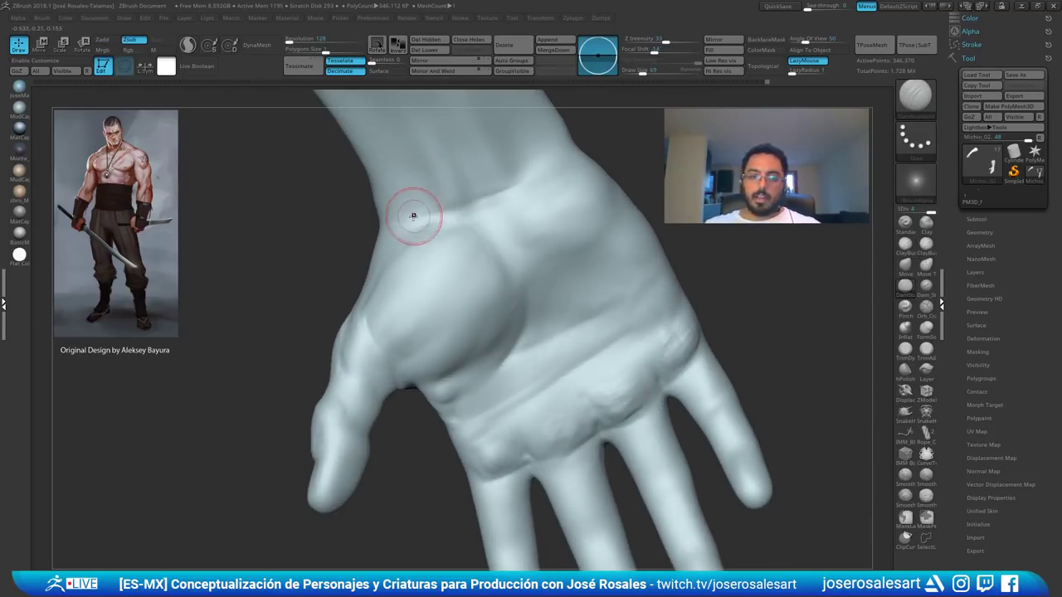
pyautogui.moveTo(421, 221)
pyautogui.mouseDown()
pyautogui.moveTo(546, 175)
pyautogui.moveTo(420, 219)
pyautogui.mouseUp()
pyautogui.moveTo(384, 225)
pyautogui.keyDown('ctrl'); pyautogui.mouseDown(button='right')
pyautogui.moveTo(514, 142)
pyautogui.moveTo(472, 211)
pyautogui.moveTo(510, 192)
pyautogui.moveTo(457, 225)
pyautogui.moveTo(407, 283)
pyautogui.mouseUp(button='right'); pyautogui.keyUp('ctrl')
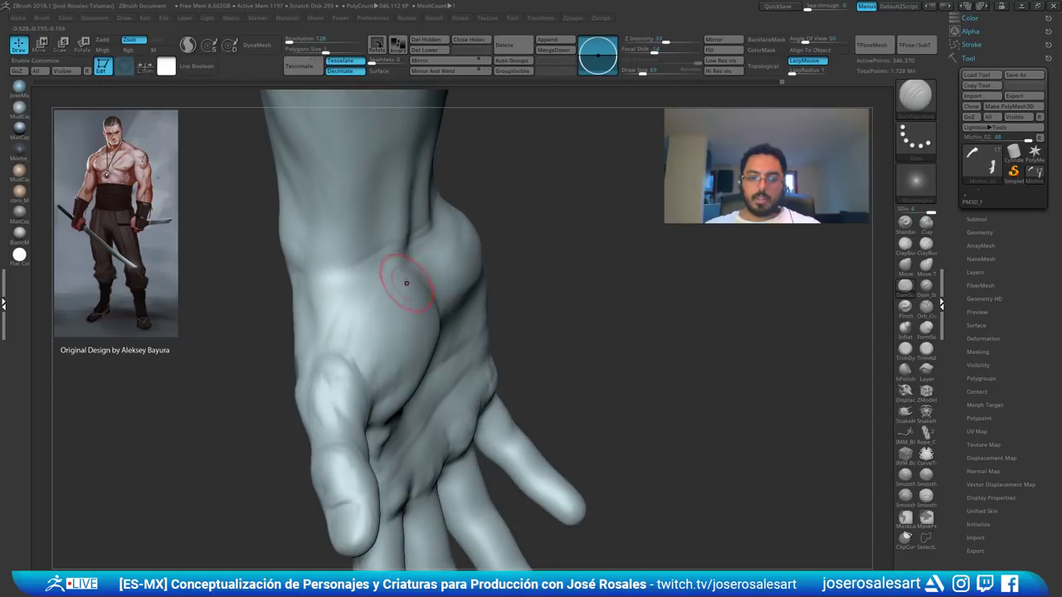
# - Smooth the thumb base area and refine its volume with ClayBuildup
pyautogui.moveTo(328, 296); pyautogui.dragTo(488, 234, button='right')
pyautogui.moveTo(614, 180)
pyautogui.mouseDown(button='right')
pyautogui.moveTo(537, 211)
pyautogui.moveTo(640, 195)
pyautogui.moveTo(565, 233)
pyautogui.moveTo(629, 193)
pyautogui.moveTo(615, 171)
pyautogui.moveTo(576, 194)
pyautogui.moveTo(616, 189)
pyautogui.moveTo(604, 206)
pyautogui.moveTo(550, 218)
pyautogui.moveTo(574, 214)
pyautogui.moveTo(604, 204)
pyautogui.moveTo(516, 201)
pyautogui.moveTo(448, 217)
pyautogui.mouseUp(button='right')
pyautogui.press('s')
pyautogui.moveTo(469, 237)
pyautogui.keyDown('shift'); pyautogui.mouseDown()
pyautogui.moveTo(510, 226)
pyautogui.moveTo(491, 240)
pyautogui.mouseUp(); pyautogui.keyUp('shift')
pyautogui.moveTo(491, 247)
pyautogui.mouseDown(button='right')
pyautogui.moveTo(534, 224)
pyautogui.moveTo(508, 214)
pyautogui.moveTo(557, 133)
pyautogui.moveTo(523, 168)
pyautogui.moveTo(539, 199)
pyautogui.moveTo(516, 201)
pyautogui.moveTo(537, 214)
pyautogui.moveTo(448, 247)
pyautogui.mouseUp(button='right')
pyautogui.press('b')
pyautogui.press('c')
pyautogui.press('b')
pyautogui.press('s')
# - Define the crease where the thumb meets its palm mound with DamStandard
pyautogui.press('b')
pyautogui.press('d')
pyautogui.press('s')
pyautogui.moveTo(588, 177)
pyautogui.mouseDown(button='right')
pyautogui.moveTo(477, 224)
pyautogui.moveTo(501, 249)
pyautogui.moveTo(558, 189)
pyautogui.moveTo(498, 233)
pyautogui.mouseUp(button='right')
pyautogui.press('s')
# - Adjust the shape of the thumb with the Move brush
pyautogui.press('b')
pyautogui.press('m')
pyautogui.press('v')
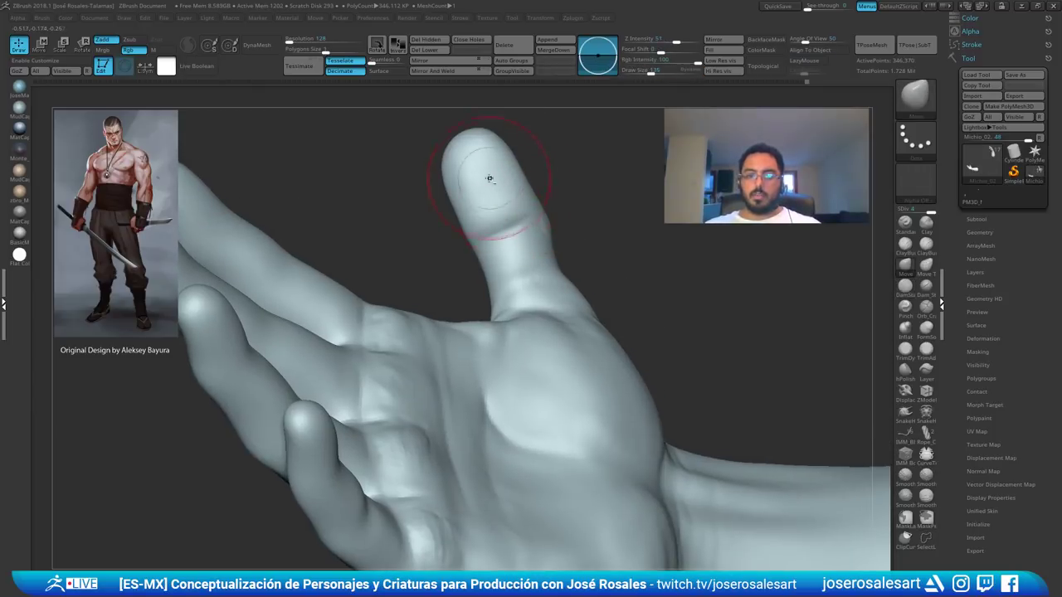
pyautogui.keyDown('alt'); pyautogui.moveTo(489, 178); pyautogui.dragTo(487, 239, button='right'); pyautogui.keyUp('alt')
pyautogui.moveTo(488, 239); pyautogui.dragTo(436, 224, button='right')
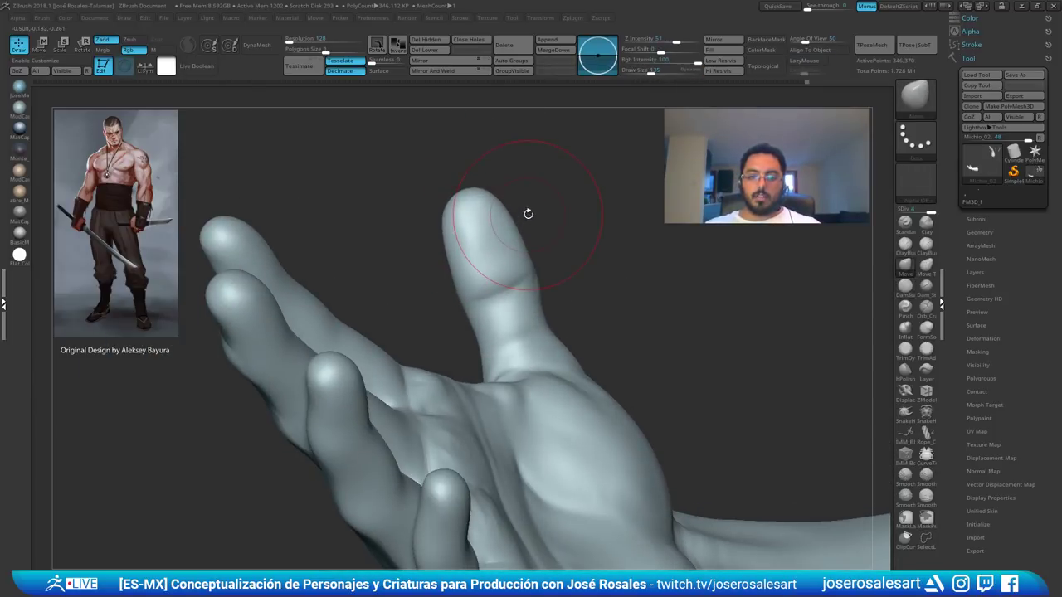
pyautogui.moveTo(512, 253)
pyautogui.mouseDown(button='right')
pyautogui.moveTo(459, 267)
pyautogui.moveTo(455, 256)
pyautogui.moveTo(503, 228)
pyautogui.moveTo(526, 244)
pyautogui.mouseUp(button='right')
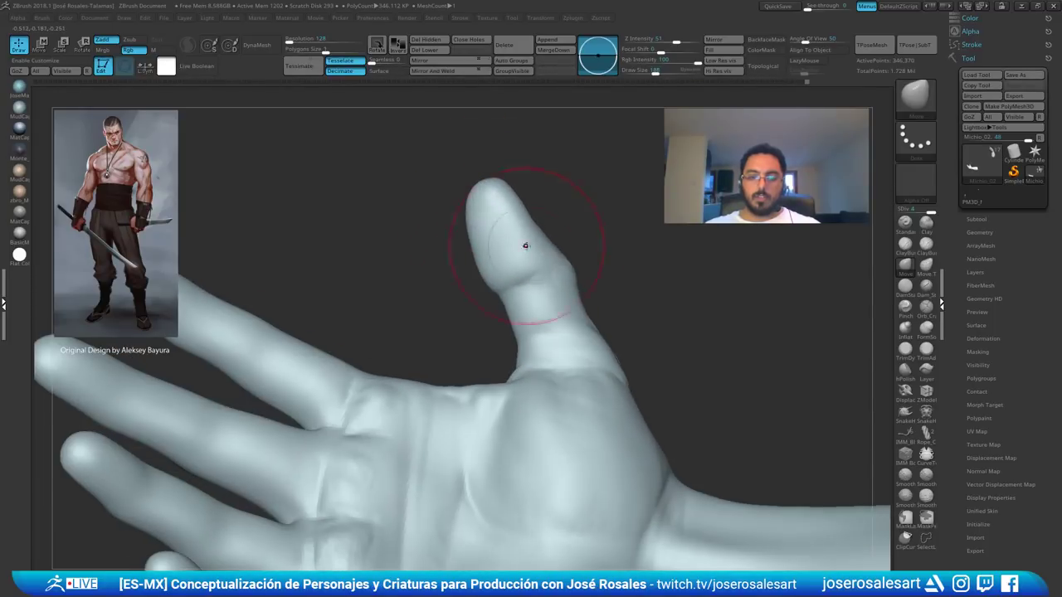
# - Switch to ClayBuildup at draw size 119 and try a stroke across the base of the thumb's finger pad
pyautogui.press('s')
pyautogui.moveTo(551, 260); pyautogui.dragTo(544, 260)
pyautogui.press('b')
pyautogui.press('c')
pyautogui.press('b')
pyautogui.moveTo(486, 234); pyautogui.dragTo(464, 211, button='right')
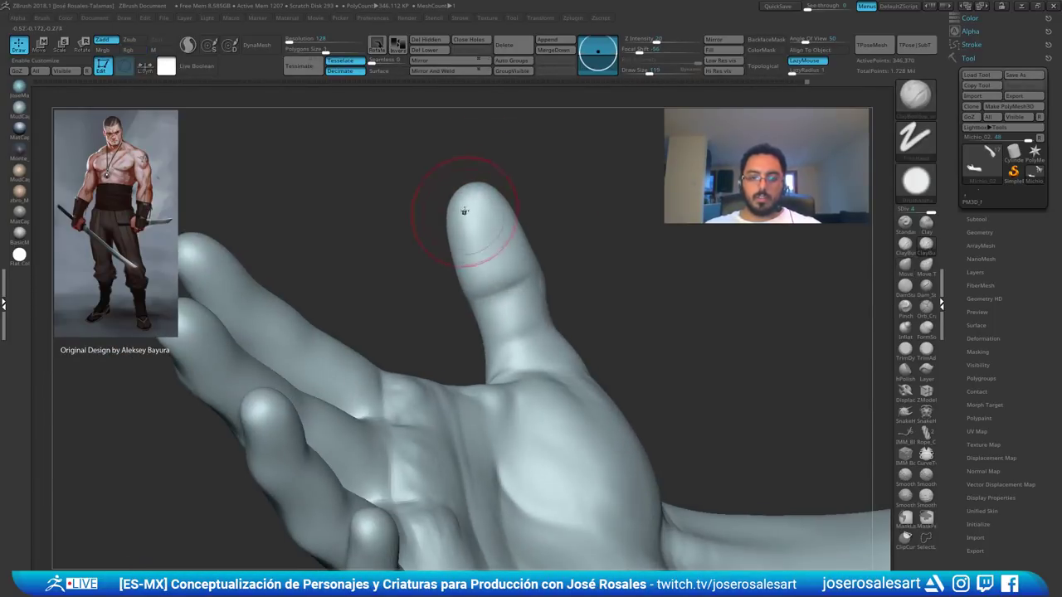
pyautogui.moveTo(477, 274); pyautogui.dragTo(504, 270)
pyautogui.moveTo(507, 274)
pyautogui.mouseDown(button='right')
pyautogui.moveTo(485, 267)
pyautogui.moveTo(503, 250)
pyautogui.moveTo(536, 260)
pyautogui.moveTo(569, 241)
pyautogui.mouseUp(button='right')
pyautogui.press('ctrl')
pyautogui.hotkey('ctrl', 'z')
# - Build up the thumb's finger pad with ClayBuildup strokes, reducing the draw size to 90 for the finer ones
pyautogui.press('s')
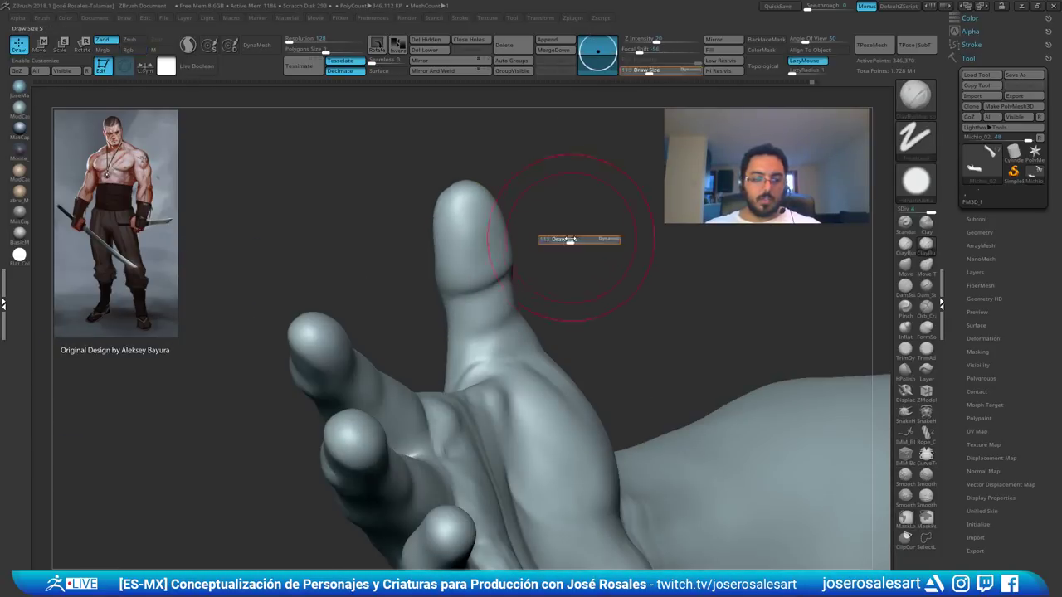
pyautogui.moveTo(569, 241); pyautogui.dragTo(573, 241)
pyautogui.moveTo(580, 232)
pyautogui.mouseDown(button='right')
pyautogui.moveTo(595, 213)
pyautogui.moveTo(554, 236)
pyautogui.mouseUp(button='right')
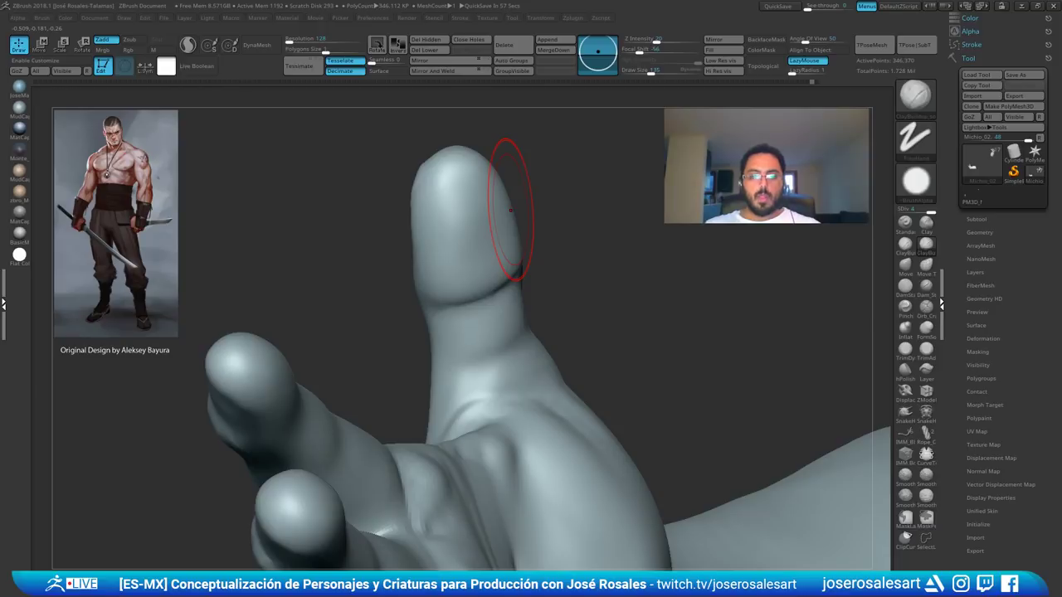
pyautogui.moveTo(539, 216); pyautogui.dragTo(470, 217, button='right')
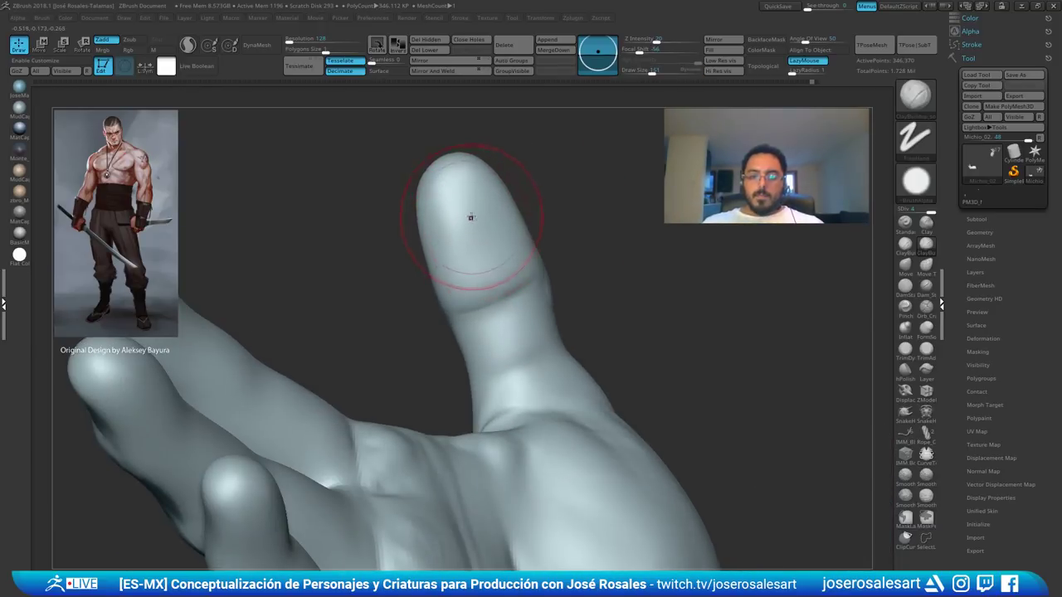
pyautogui.moveTo(495, 148); pyautogui.dragTo(480, 212, button='right')
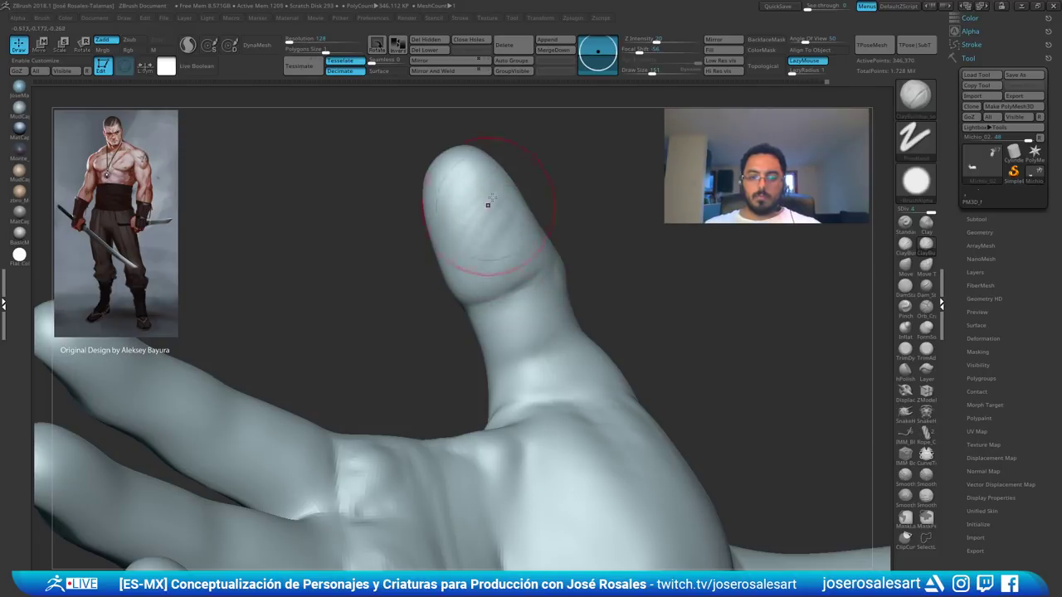
pyautogui.moveTo(494, 235); pyautogui.dragTo(483, 247)
pyautogui.moveTo(480, 249); pyautogui.dragTo(495, 255, button='right')
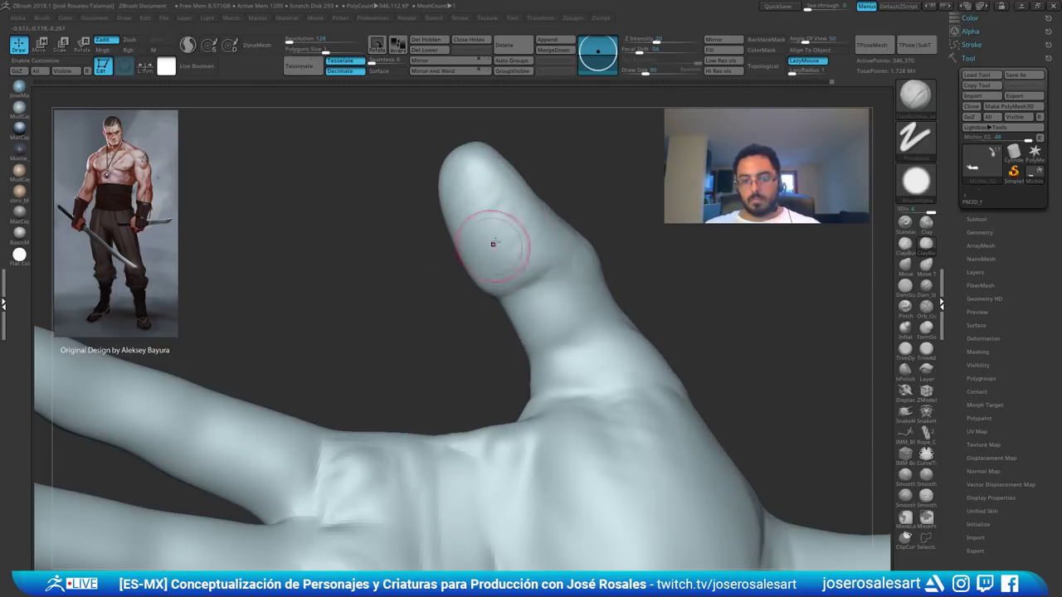
pyautogui.moveTo(483, 209); pyautogui.dragTo(481, 248)
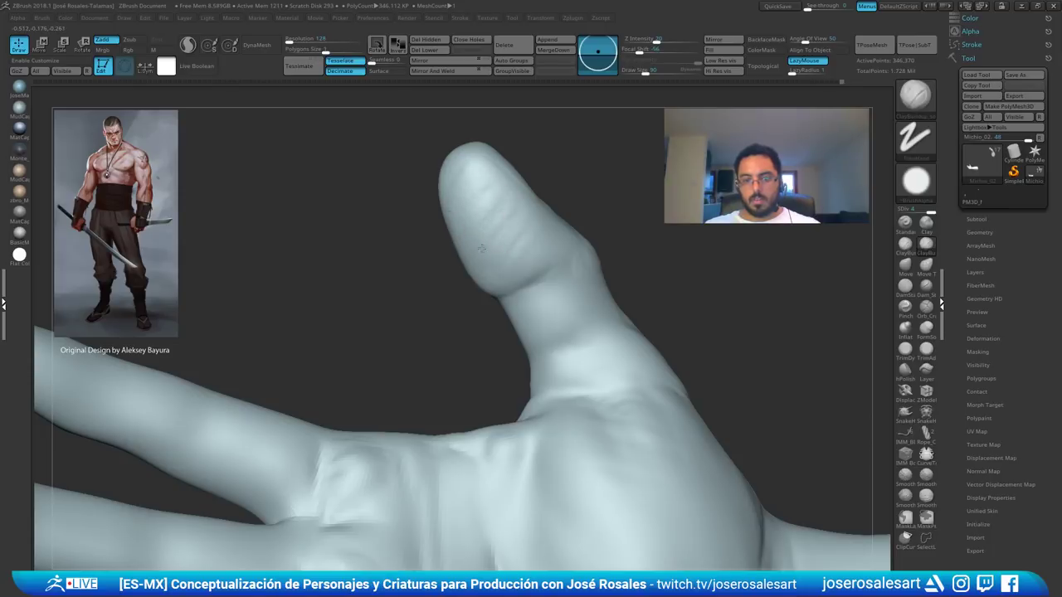
# - Smooth the inner side of the thumb tip and switch to the Move brush to check its outline
pyautogui.moveTo(512, 246); pyautogui.dragTo(501, 235, button='right')
pyautogui.moveTo(477, 285)
pyautogui.keyDown('ctrl'); pyautogui.mouseDown(button='right')
pyautogui.moveTo(487, 184)
pyautogui.moveTo(495, 222)
pyautogui.moveTo(481, 220)
pyautogui.mouseUp(button='right'); pyautogui.keyUp('ctrl')
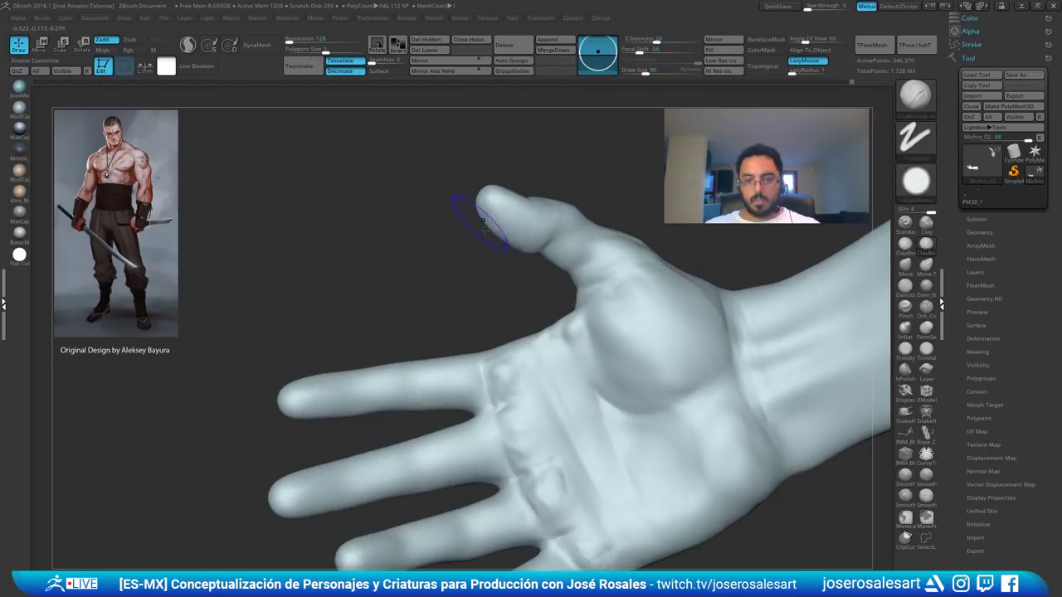
pyautogui.keyDown('shift'); pyautogui.moveTo(481, 220); pyautogui.dragTo(498, 243); pyautogui.keyUp('shift')
pyautogui.moveTo(497, 244)
pyautogui.mouseDown(button='right')
pyautogui.moveTo(467, 262)
pyautogui.moveTo(546, 272)
pyautogui.moveTo(489, 256)
pyautogui.moveTo(486, 239)
pyautogui.moveTo(530, 221)
pyautogui.moveTo(509, 254)
pyautogui.moveTo(473, 257)
pyautogui.moveTo(531, 233)
pyautogui.mouseUp(button='right')
pyautogui.press('b')
pyautogui.press('m')
pyautogui.press('v')
# - Refine the thumb's volume with ClayBuildup at draw size 48
pyautogui.press('b')
pyautogui.press('c')
pyautogui.press('b')
pyautogui.press('s')
pyautogui.keyDown('ctrl'); pyautogui.moveTo(531, 233); pyautogui.dragTo(597, 228, button='right'); pyautogui.keyUp('ctrl')
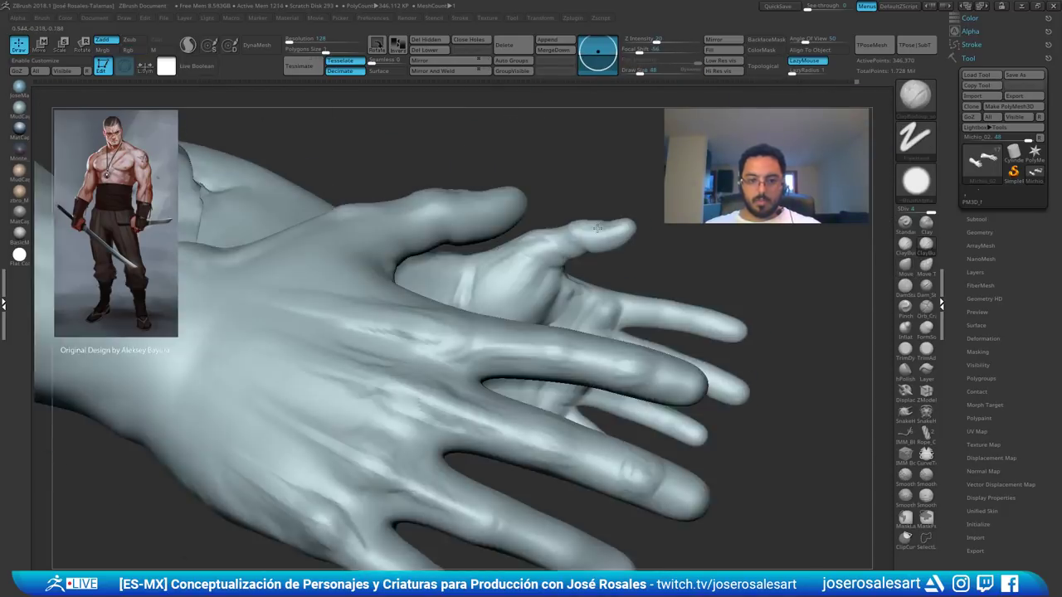
# - Carve the fold in the web between the thumb and index finger with DamStandard
pyautogui.press('b')
pyautogui.press('d')
pyautogui.press('s')
pyautogui.moveTo(491, 213); pyautogui.dragTo(431, 320, button='right')
pyautogui.moveTo(432, 321); pyautogui.dragTo(398, 341)
# - Refine the skin beside the thumb web fold with the ClayBuildup and Standard brushes at draw size 28
pyautogui.press('b')
pyautogui.press('c')
pyautogui.press('b')
pyautogui.moveTo(435, 332)
pyautogui.mouseDown(button='right')
pyautogui.moveTo(373, 325)
pyautogui.moveTo(415, 315)
pyautogui.mouseUp(button='right')
pyautogui.press('b')
pyautogui.press('s')
pyautogui.press('t')
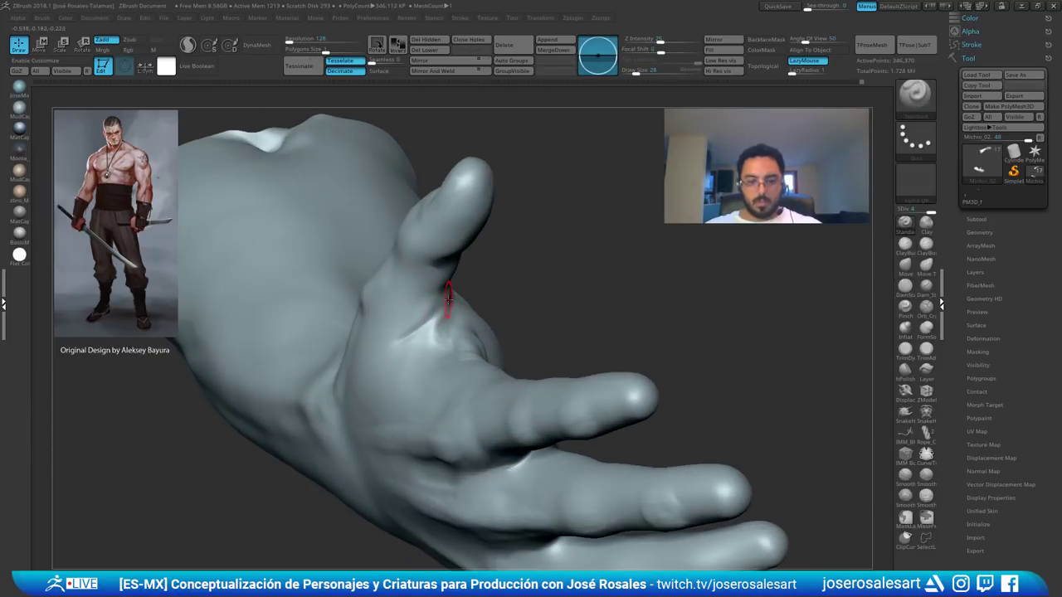
pyautogui.press('b')
pyautogui.press('c')
pyautogui.press('b')
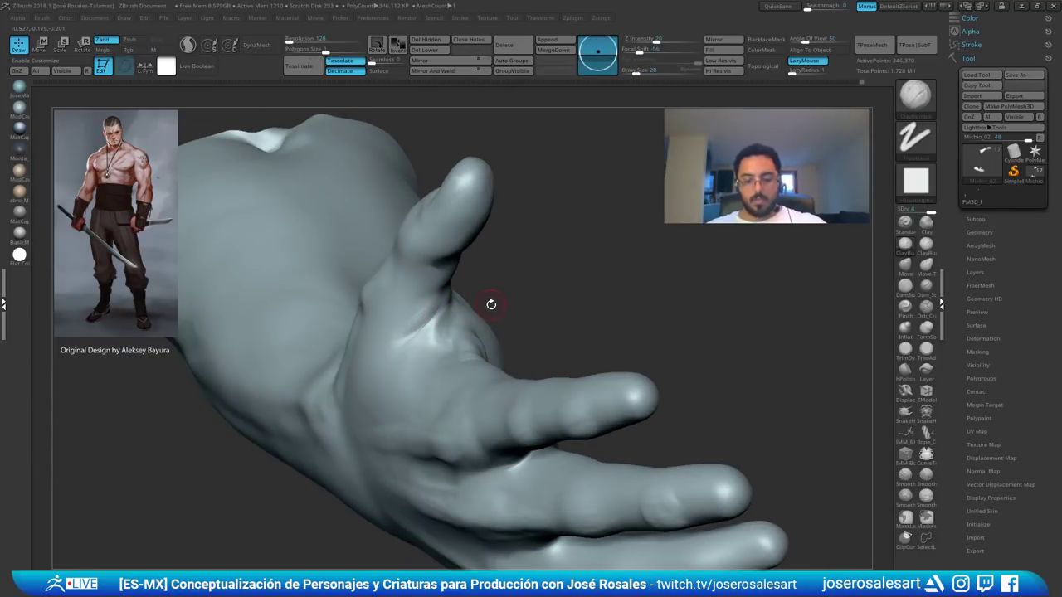
# - Swell the skin around the thumb web with the Inflate brush at draw size 48 and smooth the thumb base
pyautogui.press('b')
pyautogui.press('i')
pyautogui.press('n')
pyautogui.press('s')
pyautogui.click(464, 315)
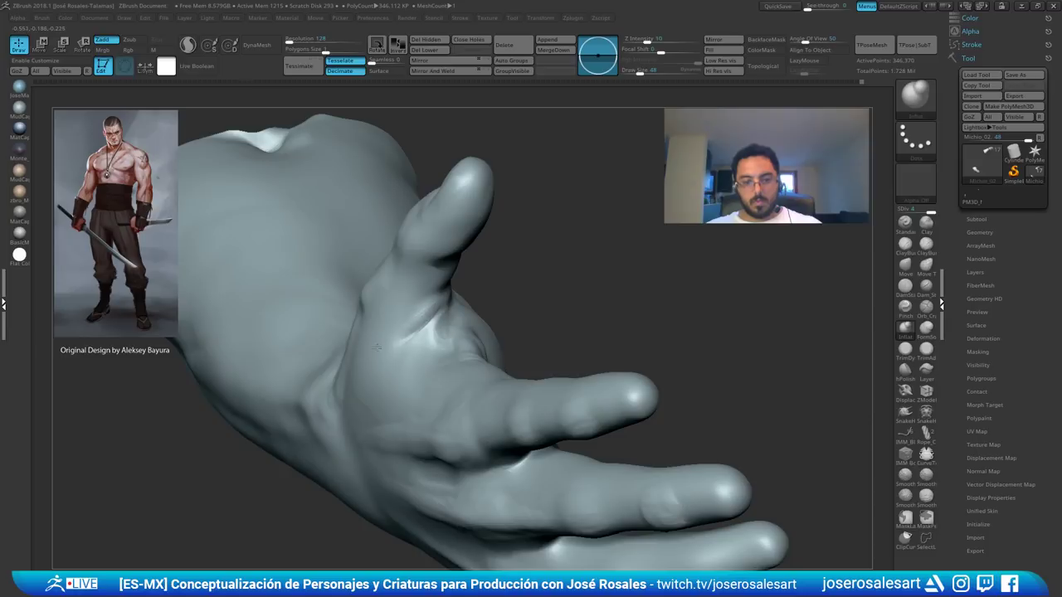
pyautogui.moveTo(376, 348); pyautogui.dragTo(432, 315, button='right')
pyautogui.keyDown('shift'); pyautogui.moveTo(417, 317); pyautogui.dragTo(400, 300); pyautogui.keyUp('shift')
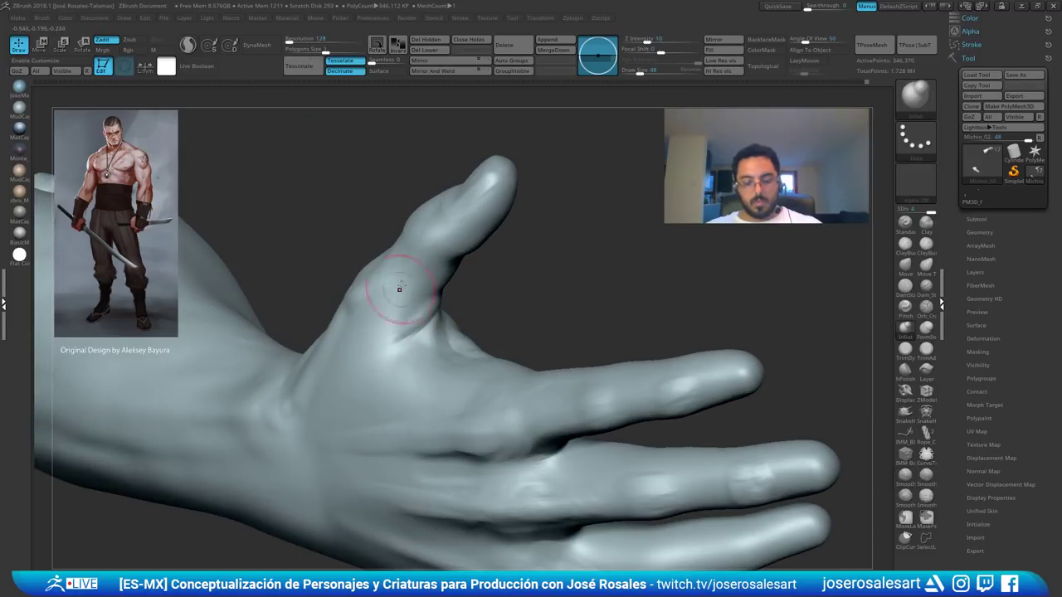
# - Define the folds at the thumb base and web with DamStandard at draw size 36
pyautogui.press('b')
pyautogui.press('d')
pyautogui.press('s')
pyautogui.press('s')
pyautogui.click(397, 314)
pyautogui.moveTo(399, 315)
pyautogui.mouseDown(button='right')
pyautogui.moveTo(425, 323)
pyautogui.moveTo(434, 311)
pyautogui.mouseUp(button='right')
pyautogui.moveTo(471, 272); pyautogui.dragTo(455, 315, button='right')
pyautogui.moveTo(426, 355)
pyautogui.mouseDown(button='right')
pyautogui.moveTo(451, 340)
pyautogui.moveTo(455, 388)
pyautogui.mouseUp(button='right')
# - Smooth the back of the hand between the thumb and the index finger
pyautogui.moveTo(455, 389)
pyautogui.keyDown('shift'); pyautogui.mouseDown()
pyautogui.moveTo(466, 373)
pyautogui.moveTo(457, 413)
pyautogui.mouseUp(); pyautogui.keyUp('shift')
pyautogui.moveTo(427, 398)
pyautogui.mouseDown(button='right')
pyautogui.moveTo(452, 387)
pyautogui.moveTo(451, 442)
pyautogui.moveTo(407, 334)
pyautogui.moveTo(378, 323)
pyautogui.mouseUp(button='right')
pyautogui.keyDown('ctrl'); pyautogui.moveTo(448, 311); pyautogui.dragTo(458, 363, button='right'); pyautogui.keyUp('ctrl')
pyautogui.keyDown('shift'); pyautogui.moveTo(388, 343); pyautogui.dragTo(453, 355); pyautogui.keyUp('shift')
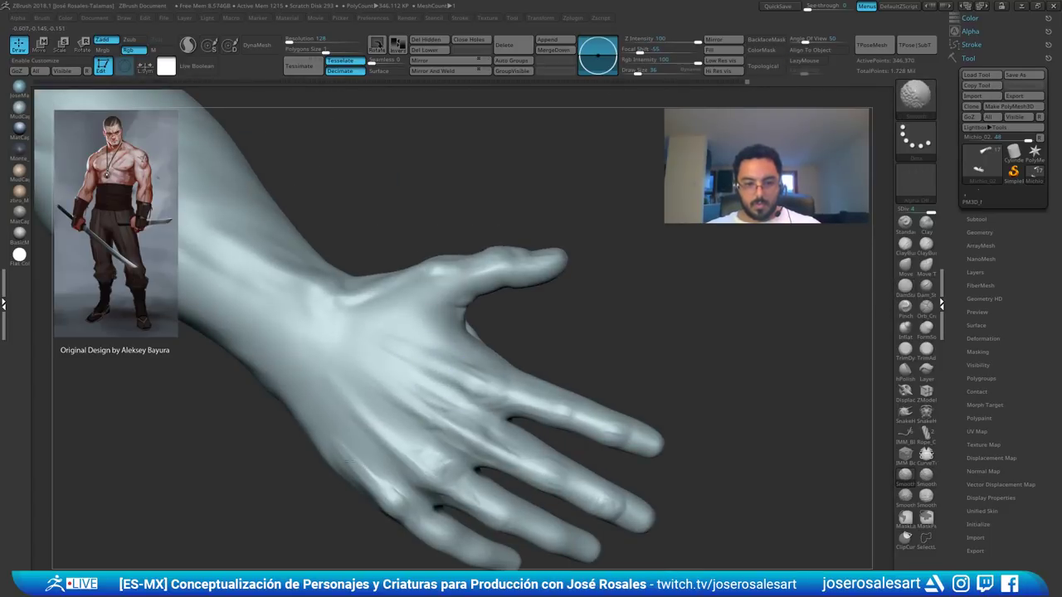
# - Switch to ClayBuildup for the forearm and set its draw size to 69
pyautogui.moveTo(447, 318); pyautogui.dragTo(426, 298, button='right')
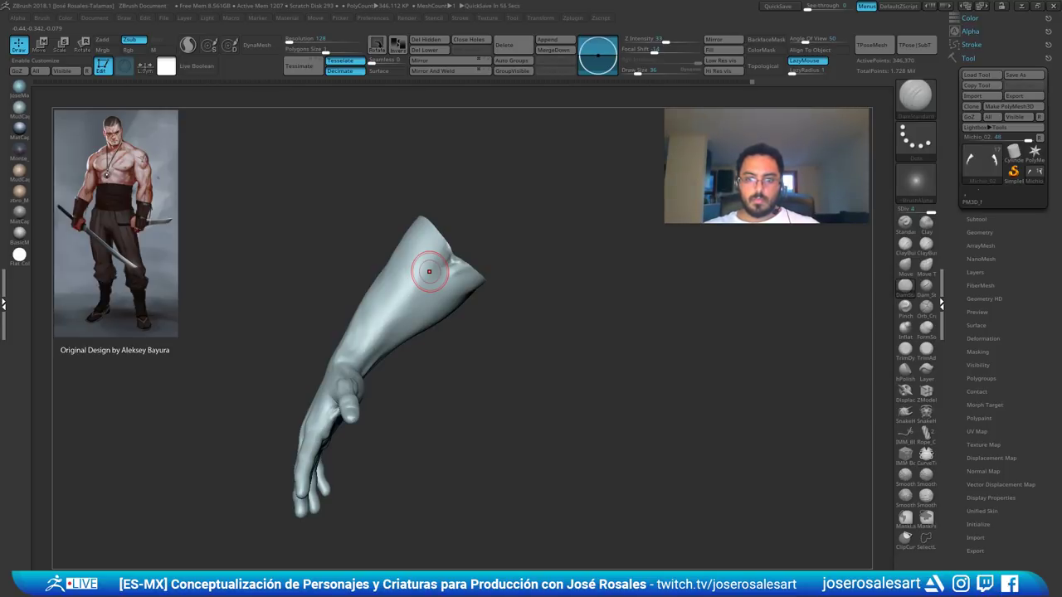
pyautogui.moveTo(521, 270)
pyautogui.mouseDown(button='right')
pyautogui.moveTo(455, 220)
pyautogui.moveTo(464, 266)
pyautogui.mouseUp(button='right')
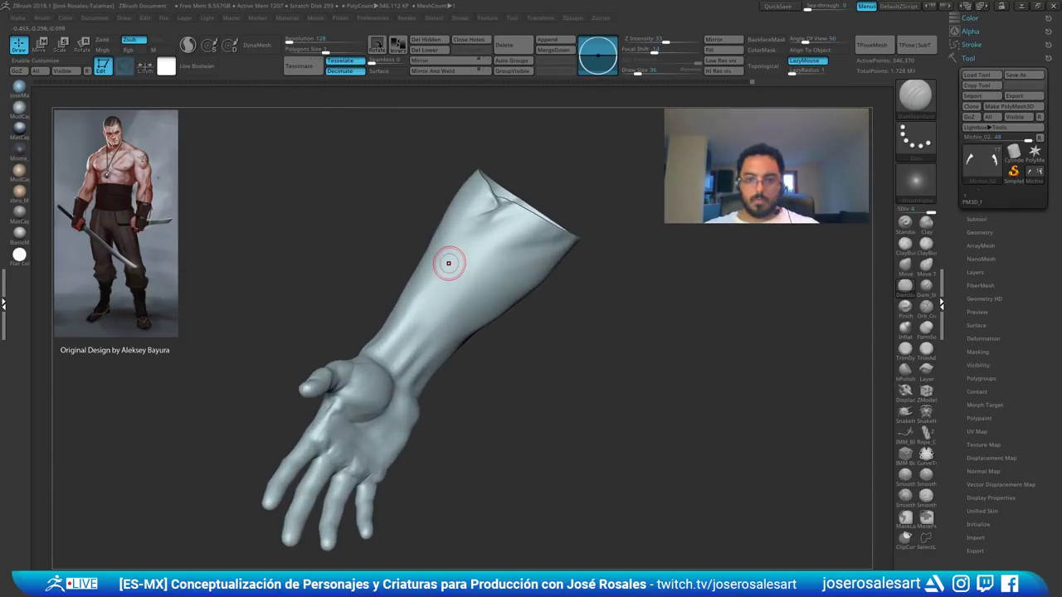
pyautogui.moveTo(453, 280)
pyautogui.mouseDown(button='right')
pyautogui.moveTo(476, 296)
pyautogui.moveTo(484, 218)
pyautogui.moveTo(421, 235)
pyautogui.moveTo(359, 224)
pyautogui.moveTo(394, 208)
pyautogui.moveTo(403, 294)
pyautogui.moveTo(398, 247)
pyautogui.moveTo(382, 235)
pyautogui.mouseUp(button='right')
pyautogui.press('b')
pyautogui.press('c')
pyautogui.press('b')
pyautogui.press('s')
pyautogui.click(437, 279)
pyautogui.press('s')
pyautogui.click(405, 273)
pyautogui.keyDown('shift'); pyautogui.moveTo(471, 294); pyautogui.dragTo(473, 293, button='right'); pyautogui.keyUp('shift')
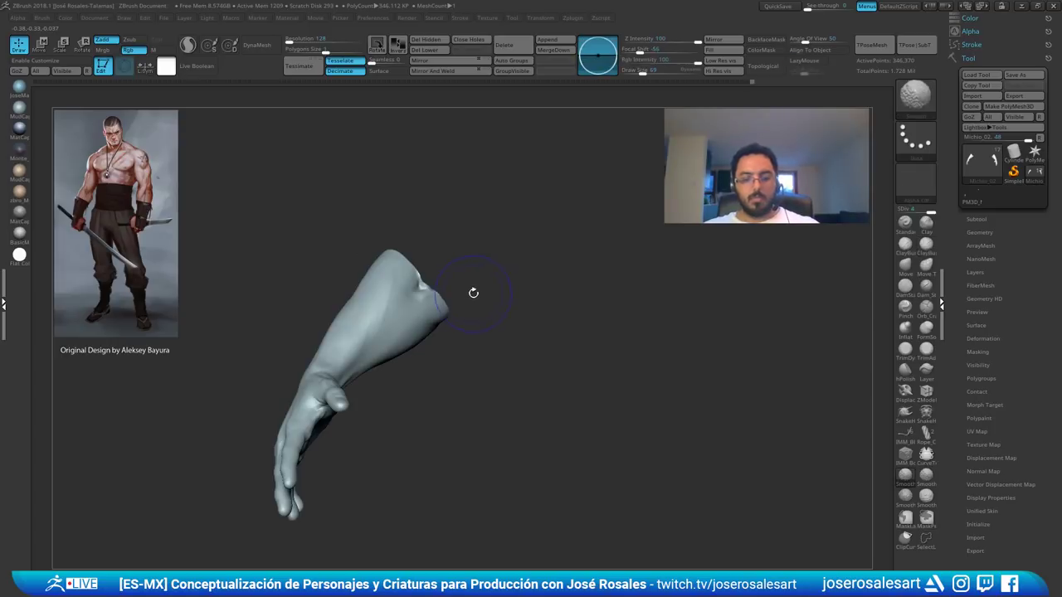
# - Show the polygroup wireframe and bring the hidden parts of the body back into view
pyautogui.hotkey('shift', 'f')
pyautogui.moveTo(388, 302); pyautogui.dragTo(427, 319, button='right')
pyautogui.keyDown('ctrl'); pyautogui.keyDown('shift'); pyautogui.click(371, 330); pyautogui.keyUp('shift'); pyautogui.keyUp('ctrl')
pyautogui.keyDown('ctrl'); pyautogui.keyDown('shift'); pyautogui.click(440, 301); pyautogui.keyUp('shift'); pyautogui.keyUp('ctrl')
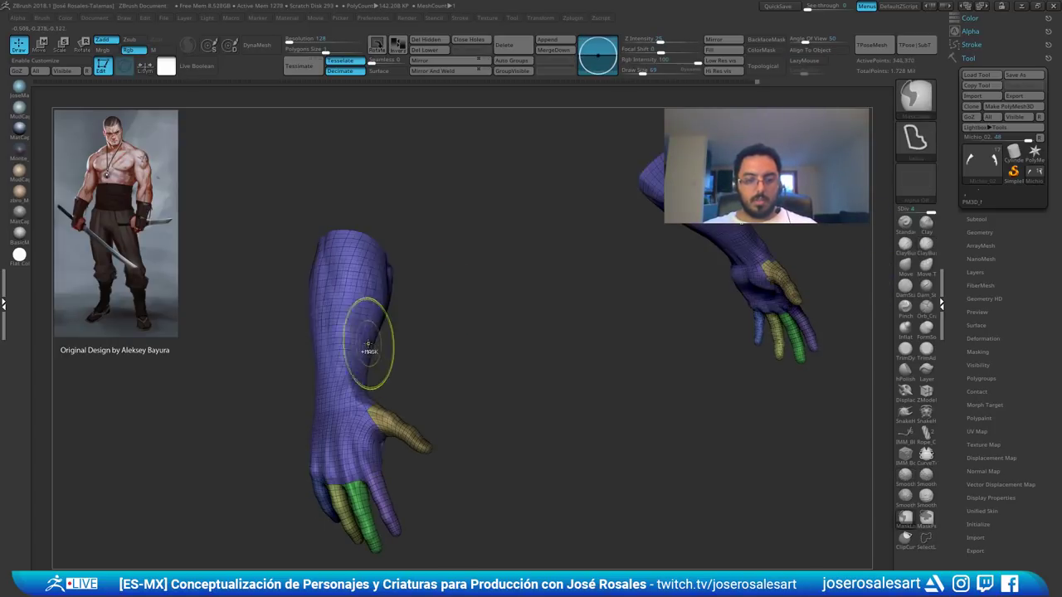
pyautogui.moveTo(360, 343)
pyautogui.keyDown('ctrl'); pyautogui.mouseDown(button='right')
pyautogui.moveTo(387, 230)
pyautogui.moveTo(359, 334)
pyautogui.moveTo(448, 195)
pyautogui.moveTo(467, 210)
pyautogui.moveTo(447, 273)
pyautogui.moveTo(426, 281)
pyautogui.moveTo(403, 253)
pyautogui.moveTo(417, 236)
pyautogui.moveTo(470, 241)
pyautogui.moveTo(390, 216)
pyautogui.moveTo(491, 212)
pyautogui.moveTo(489, 199)
pyautogui.moveTo(466, 195)
pyautogui.mouseUp(button='right'); pyautogui.keyUp('ctrl')
pyautogui.keyDown('ctrl'); pyautogui.keyDown('shift'); pyautogui.click(520, 262); pyautogui.keyUp('shift'); pyautogui.keyUp('ctrl')
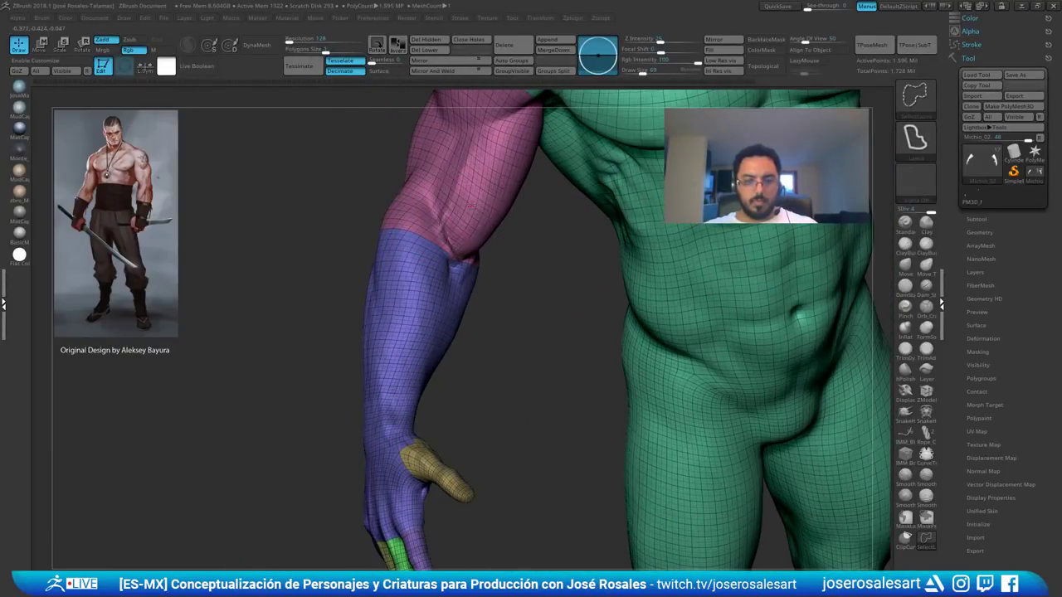
# - Isolate both complete arms, from upper arms to hands, and turn off the polygroup wireframe
pyautogui.keyDown('ctrl'); pyautogui.keyDown('shift'); pyautogui.click(469, 203); pyautogui.keyUp('shift'); pyautogui.keyUp('ctrl')
pyautogui.keyDown('ctrl'); pyautogui.keyDown('shift'); pyautogui.click(523, 244); pyautogui.keyUp('shift'); pyautogui.keyUp('ctrl')
pyautogui.keyDown('ctrl'); pyautogui.keyDown('shift'); pyautogui.click(441, 332); pyautogui.keyUp('shift'); pyautogui.keyUp('ctrl')
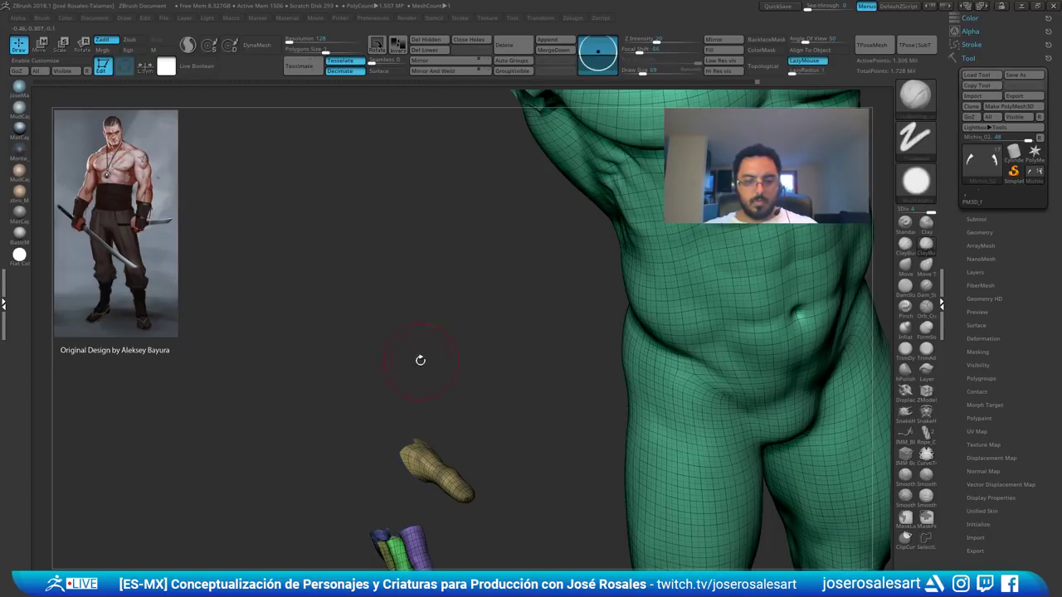
pyautogui.moveTo(420, 360); pyautogui.dragTo(433, 326, button='right')
pyautogui.moveTo(479, 267)
pyautogui.keyDown('ctrl'); pyautogui.keyDown('shift'); pyautogui.mouseDown()
pyautogui.moveTo(379, 555)
pyautogui.moveTo(378, 199)
pyautogui.moveTo(455, 516)
pyautogui.moveTo(464, 498)
pyautogui.mouseUp(); pyautogui.keyUp('shift'); pyautogui.keyUp('ctrl')
pyautogui.hotkey('ctrl', 'z')
pyautogui.moveTo(429, 248)
pyautogui.keyDown('ctrl'); pyautogui.keyDown('shift'); pyautogui.mouseDown()
pyautogui.moveTo(477, 508)
pyautogui.moveTo(507, 355)
pyautogui.mouseUp(); pyautogui.keyUp('shift'); pyautogui.keyUp('ctrl')
pyautogui.hotkey('ctrl', 'z')
pyautogui.moveTo(437, 264)
pyautogui.keyDown('ctrl'); pyautogui.keyDown('alt'); pyautogui.keyDown('shift'); pyautogui.mouseDown()
pyautogui.moveTo(360, 543)
pyautogui.moveTo(443, 267)
pyautogui.mouseUp(); pyautogui.keyUp('shift'); pyautogui.keyUp('alt'); pyautogui.keyUp('ctrl')
pyautogui.keyDown('ctrl'); pyautogui.keyDown('shift'); pyautogui.moveTo(468, 306); pyautogui.dragTo(501, 286); pyautogui.keyUp('shift'); pyautogui.keyUp('ctrl')
pyautogui.moveTo(538, 191)
pyautogui.keyDown('alt'); pyautogui.mouseDown()
pyautogui.moveTo(500, 282)
pyautogui.moveTo(469, 233)
pyautogui.moveTo(486, 260)
pyautogui.moveTo(463, 240)
pyautogui.moveTo(496, 237)
pyautogui.mouseUp(); pyautogui.keyUp('alt')
pyautogui.hotkey('shift', 'f')
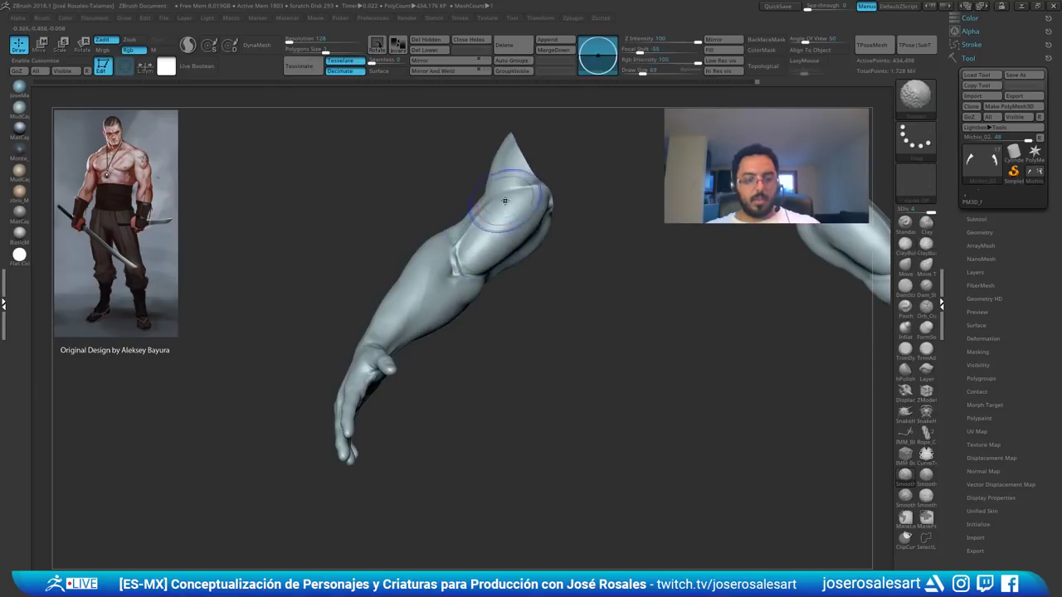
# - Hide the interface panels and build up the outer forearm muscle just below the elbow with ClayBuildup
pyautogui.keyDown('alt'); pyautogui.moveTo(369, 322); pyautogui.dragTo(408, 315); pyautogui.keyUp('alt')
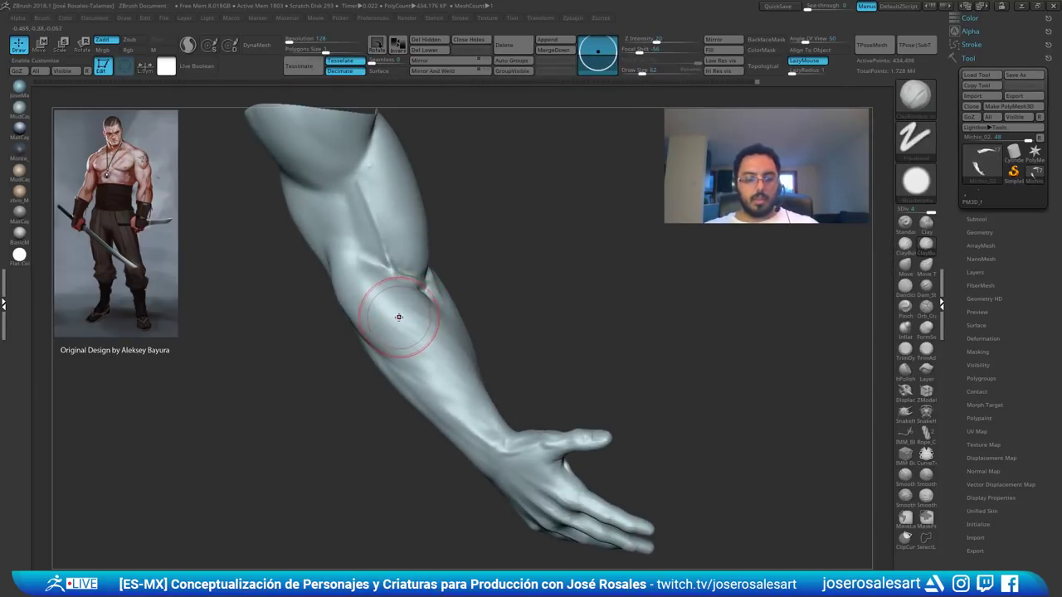
pyautogui.press('Tab')
pyautogui.keyDown('ctrl'); pyautogui.moveTo(359, 188); pyautogui.dragTo(416, 297, button='right'); pyautogui.keyUp('ctrl')
pyautogui.press('space')
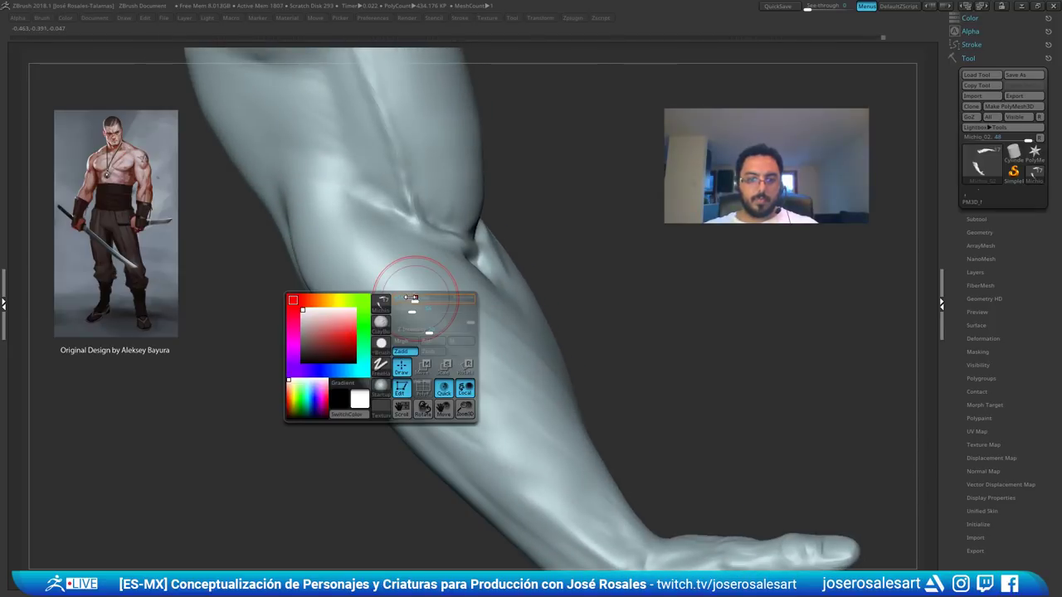
pyautogui.moveTo(412, 298); pyautogui.dragTo(422, 296)
pyautogui.moveTo(379, 246)
pyautogui.mouseDown(button='right')
pyautogui.moveTo(353, 244)
pyautogui.moveTo(320, 210)
pyautogui.mouseUp(button='right')
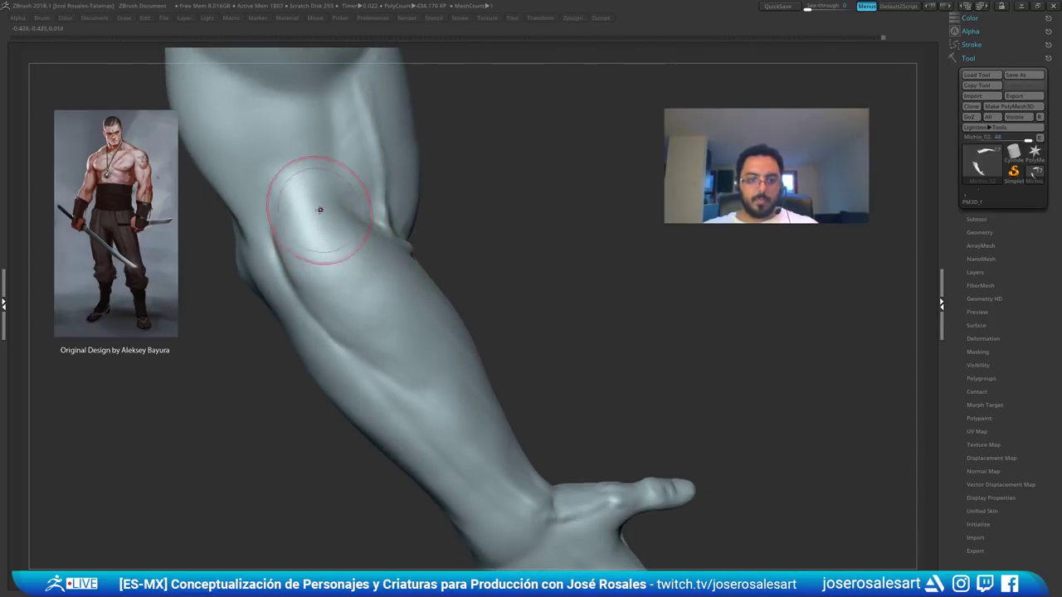
pyautogui.moveTo(321, 214)
pyautogui.mouseDown()
pyautogui.moveTo(323, 246)
pyautogui.moveTo(359, 278)
pyautogui.mouseUp()
# - Extend the muscle volume from the elbow crease down to the middle of the forearm with ClayBuildup
pyautogui.moveTo(368, 273); pyautogui.dragTo(421, 273, button='right')
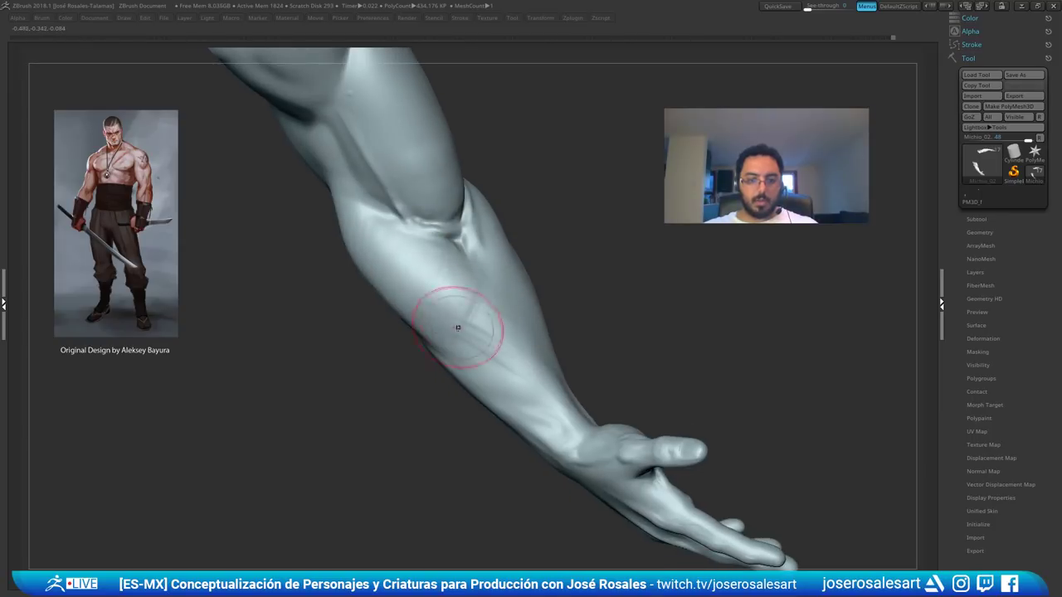
pyautogui.moveTo(458, 327)
pyautogui.mouseDown(button='right')
pyautogui.moveTo(462, 336)
pyautogui.moveTo(481, 279)
pyautogui.mouseUp(button='right')
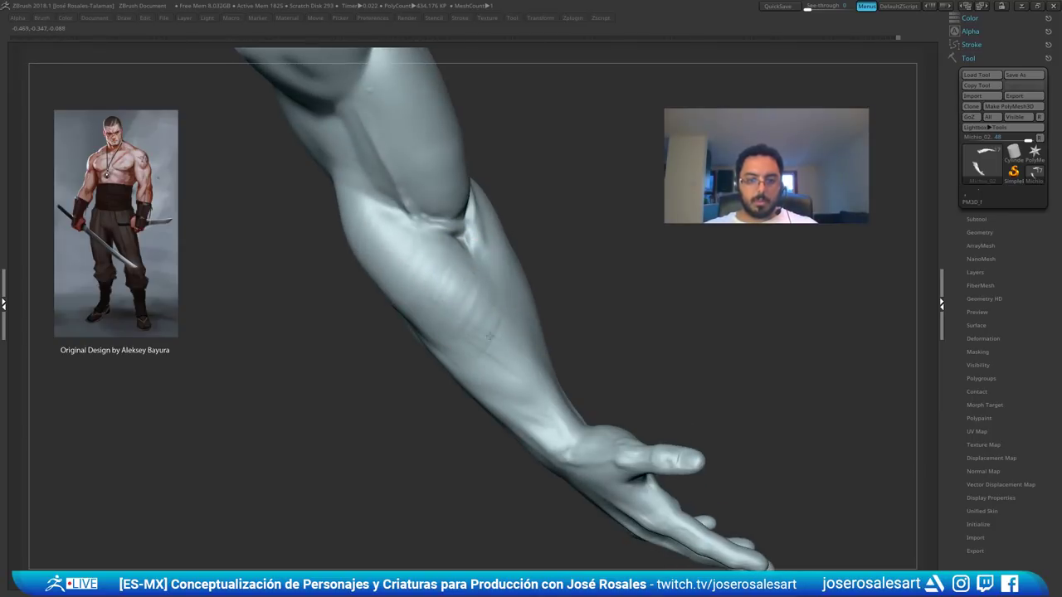
pyautogui.moveTo(359, 238); pyautogui.dragTo(364, 231, button='right')
pyautogui.moveTo(474, 344)
pyautogui.mouseDown(button='right')
pyautogui.moveTo(440, 293)
pyautogui.moveTo(435, 343)
pyautogui.moveTo(452, 309)
pyautogui.moveTo(438, 287)
pyautogui.mouseUp(button='right')
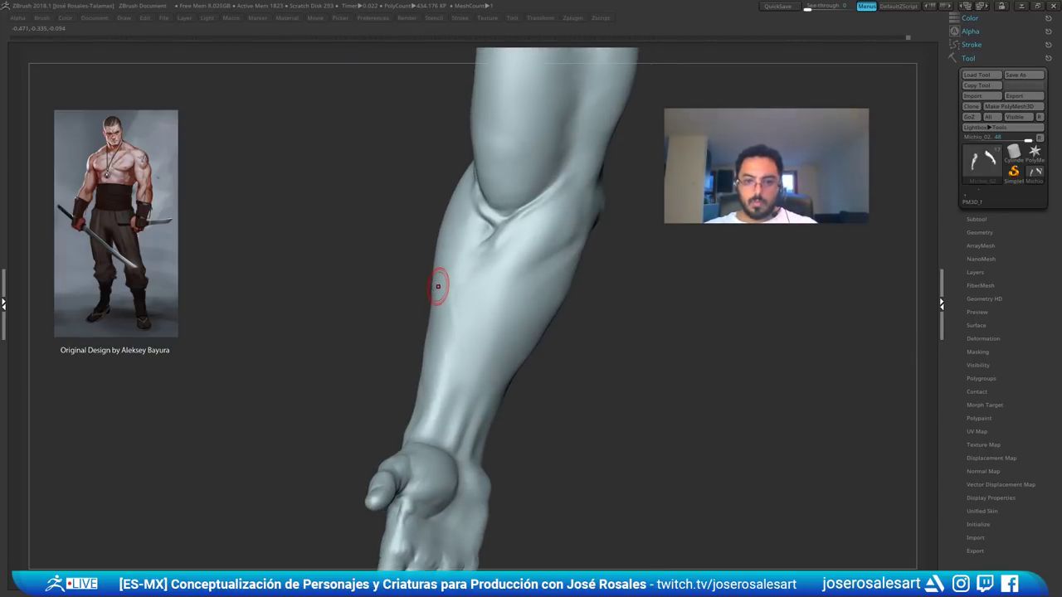
pyautogui.moveTo(465, 334)
pyautogui.mouseDown(button='right')
pyautogui.moveTo(440, 348)
pyautogui.moveTo(452, 264)
pyautogui.mouseUp(button='right')
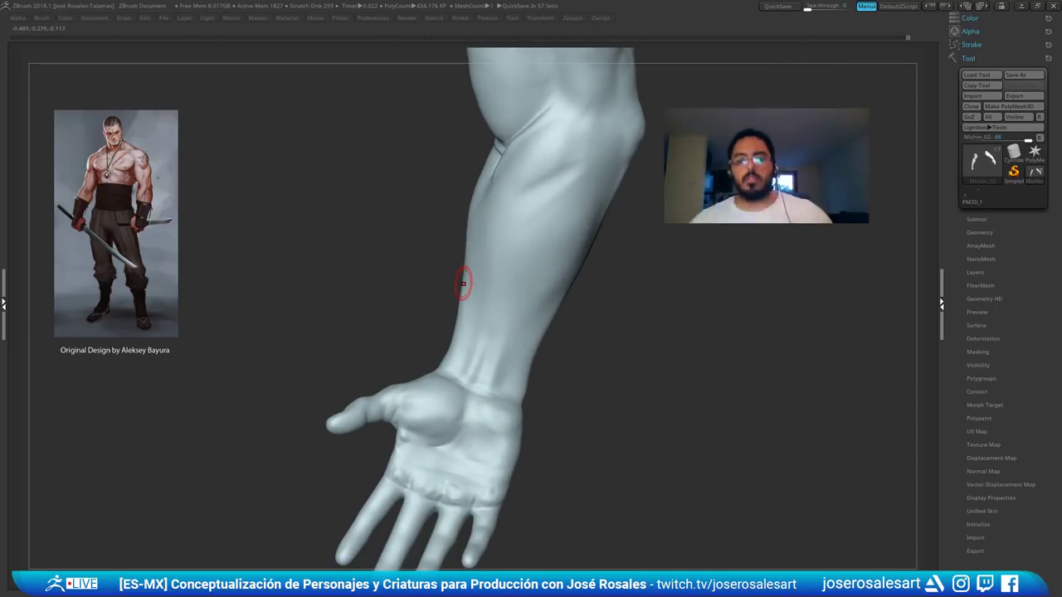
# - Sculpt the tendons on the inner wrist with a smaller ClayBuildup brush, running them up into the forearm
pyautogui.keyDown('alt'); pyautogui.moveTo(428, 290); pyautogui.dragTo(427, 265); pyautogui.keyUp('alt')
pyautogui.press('space')
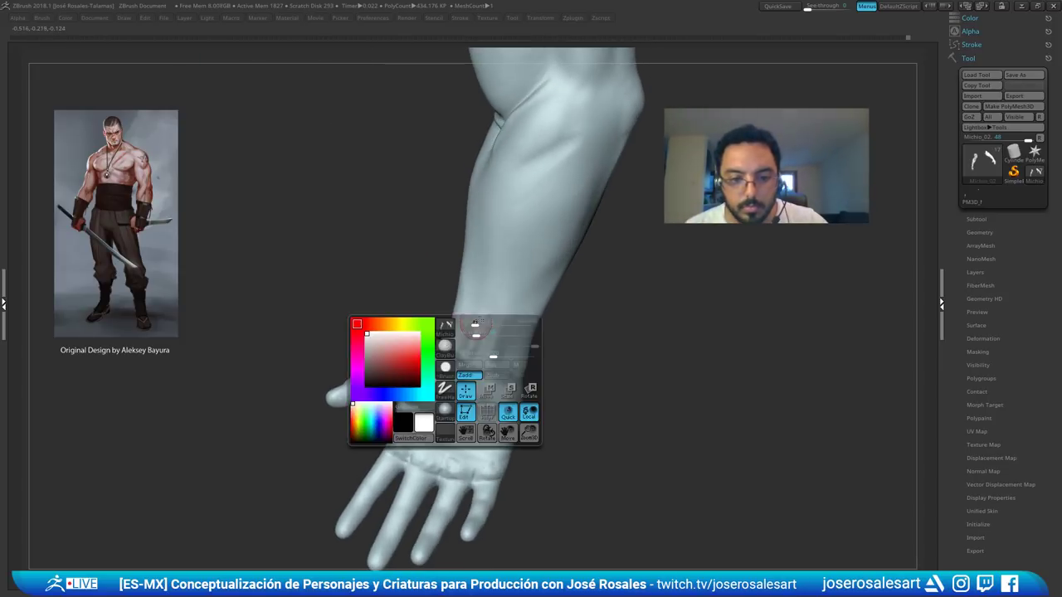
pyautogui.keyDown('alt'); pyautogui.moveTo(502, 278); pyautogui.dragTo(489, 247, button='right'); pyautogui.keyUp('alt')
pyautogui.moveTo(472, 274); pyautogui.dragTo(466, 326)
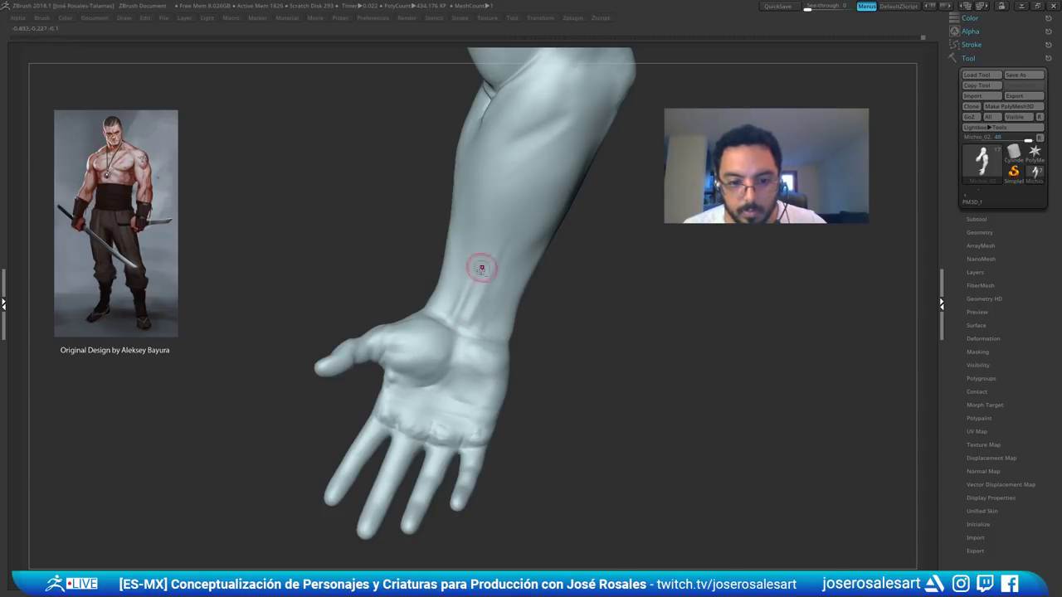
pyautogui.moveTo(466, 363)
pyautogui.mouseDown(button='right')
pyautogui.moveTo(496, 338)
pyautogui.moveTo(480, 325)
pyautogui.mouseUp(button='right')
pyautogui.moveTo(474, 320); pyautogui.dragTo(469, 340)
pyautogui.moveTo(468, 339)
pyautogui.keyDown('ctrl'); pyautogui.mouseDown(button='right')
pyautogui.moveTo(458, 297)
pyautogui.moveTo(466, 331)
pyautogui.moveTo(490, 324)
pyautogui.mouseUp(button='right'); pyautogui.keyUp('ctrl')
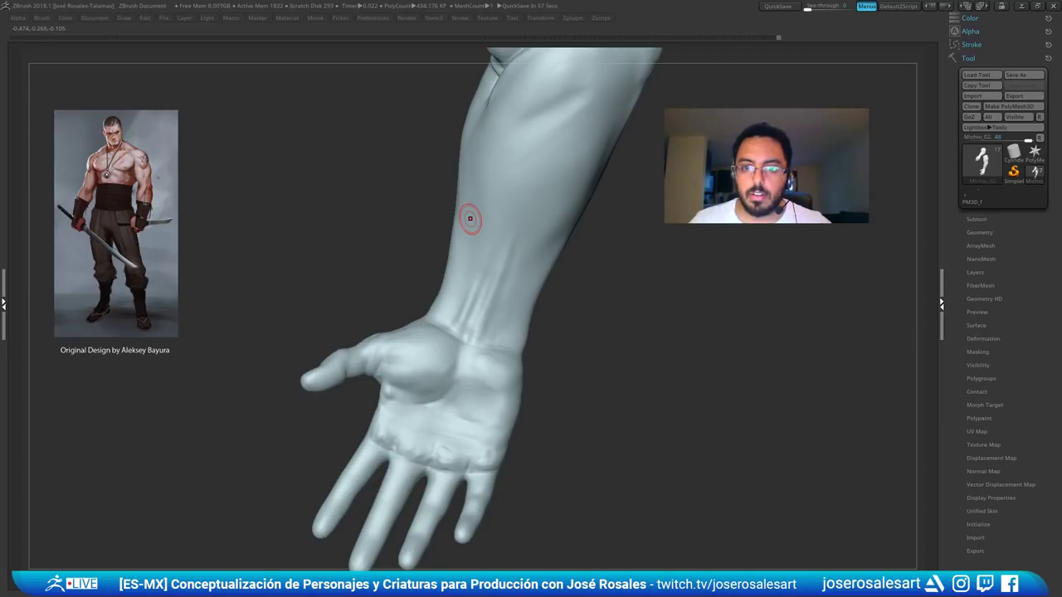
pyautogui.keyDown('ctrl'); pyautogui.moveTo(393, 322); pyautogui.dragTo(431, 189, button='right'); pyautogui.keyUp('ctrl')
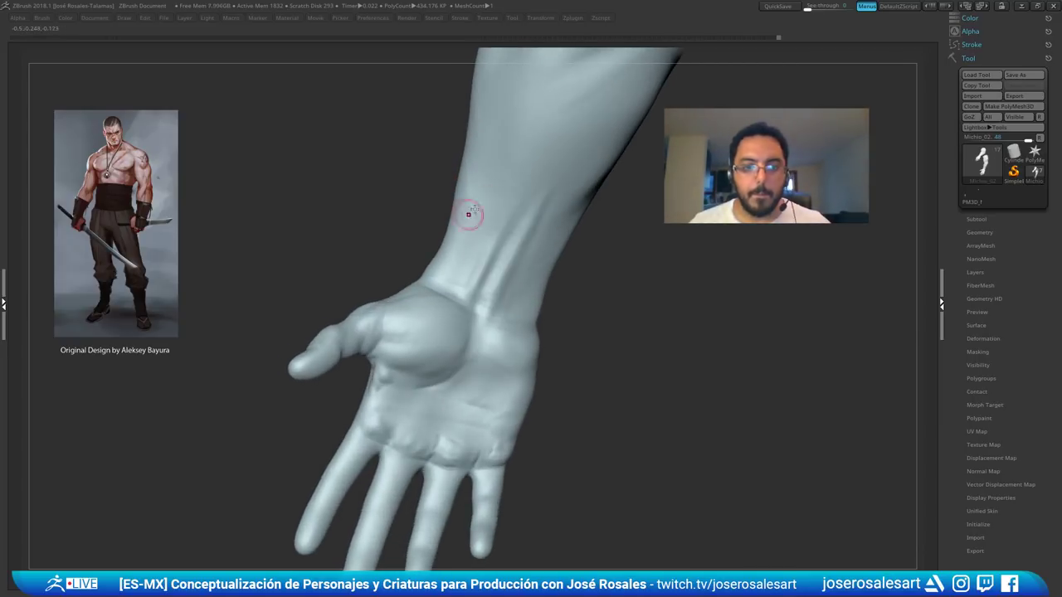
# - Show the interface panels again and soften the inner wrist tendons with the Smooth Stronger brush
pyautogui.moveTo(511, 252); pyautogui.dragTo(540, 187, button='right')
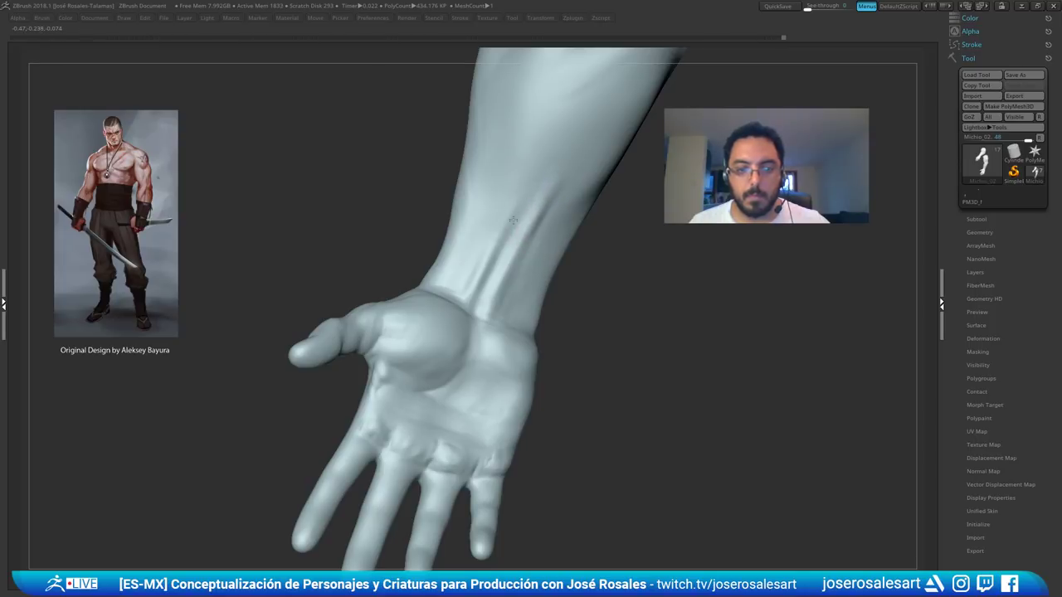
pyautogui.moveTo(512, 281)
pyautogui.keyDown('ctrl'); pyautogui.mouseDown(button='right')
pyautogui.moveTo(515, 236)
pyautogui.moveTo(531, 234)
pyautogui.mouseUp(button='right'); pyautogui.keyUp('ctrl')
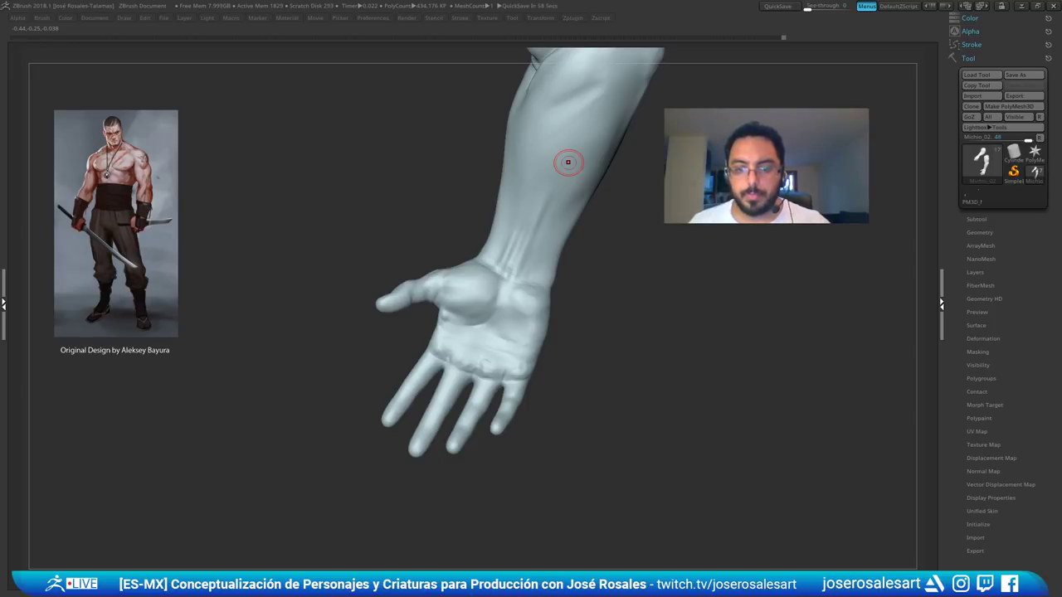
pyautogui.moveTo(477, 301)
pyautogui.mouseDown(button='right')
pyautogui.moveTo(503, 283)
pyautogui.moveTo(499, 271)
pyautogui.moveTo(488, 304)
pyautogui.mouseUp(button='right')
pyautogui.moveTo(534, 232)
pyautogui.mouseDown(button='right')
pyautogui.moveTo(561, 243)
pyautogui.moveTo(530, 240)
pyautogui.moveTo(507, 207)
pyautogui.moveTo(540, 208)
pyautogui.mouseUp(button='right')
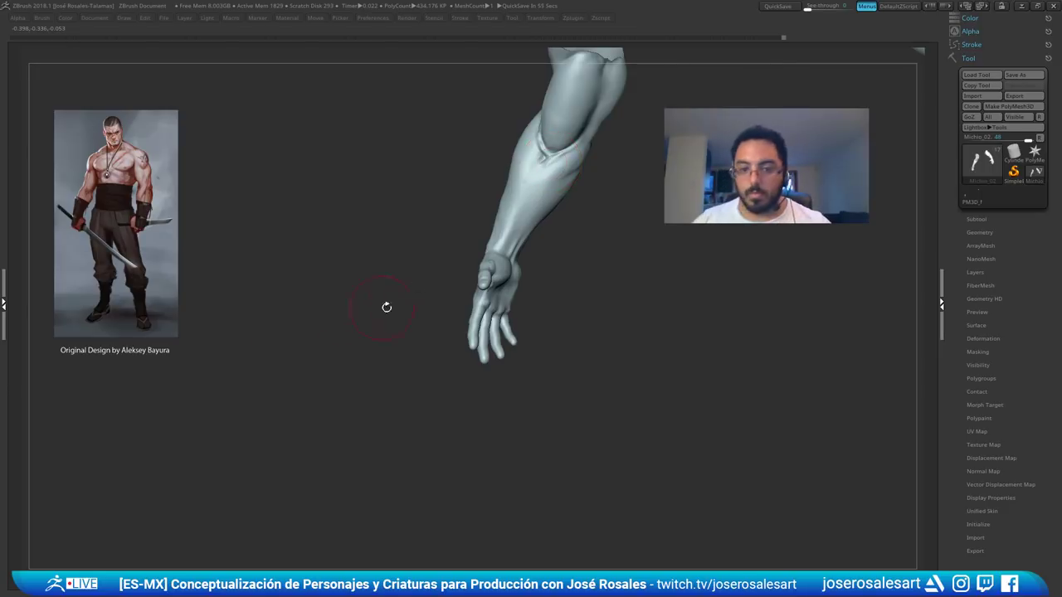
pyautogui.keyDown('ctrl'); pyautogui.moveTo(386, 308); pyautogui.dragTo(481, 320, button='right'); pyautogui.keyUp('ctrl')
pyautogui.moveTo(481, 319); pyautogui.dragTo(836, 350, button='right')
pyautogui.press('Tab')
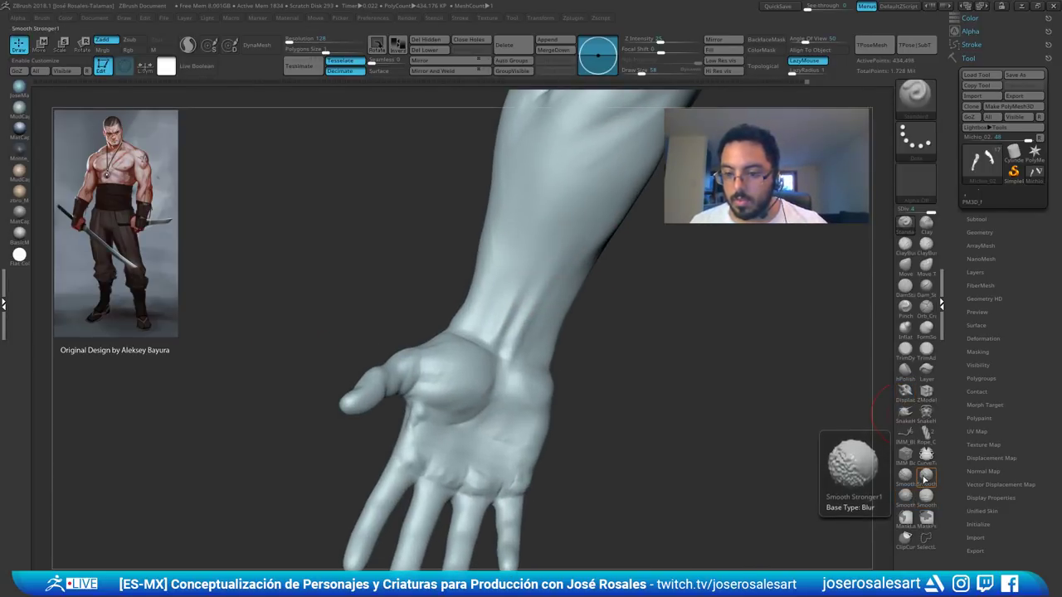
pyautogui.moveTo(545, 256); pyautogui.dragTo(544, 274, button='right')
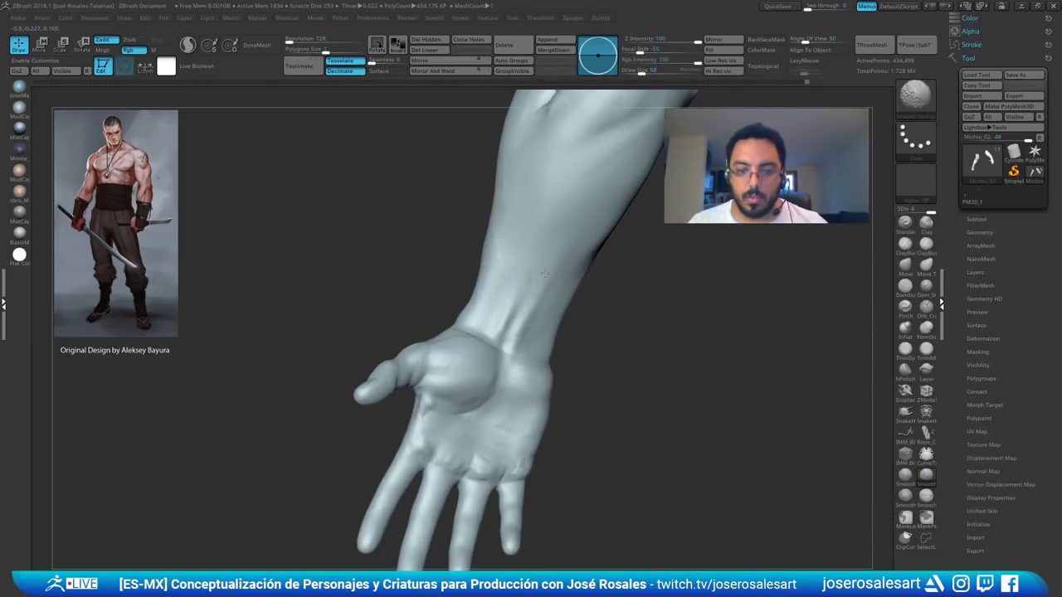
pyautogui.moveTo(528, 295)
pyautogui.keyDown('shift'); pyautogui.mouseDown()
pyautogui.moveTo(518, 336)
pyautogui.moveTo(507, 338)
pyautogui.mouseUp(); pyautogui.keyUp('shift')
# - Redefine the inner wrist tendons with a smaller Standard brush and smooth their upper ends into the forearm
pyautogui.press('s')
pyautogui.press('s')
pyautogui.moveTo(503, 341); pyautogui.dragTo(506, 300)
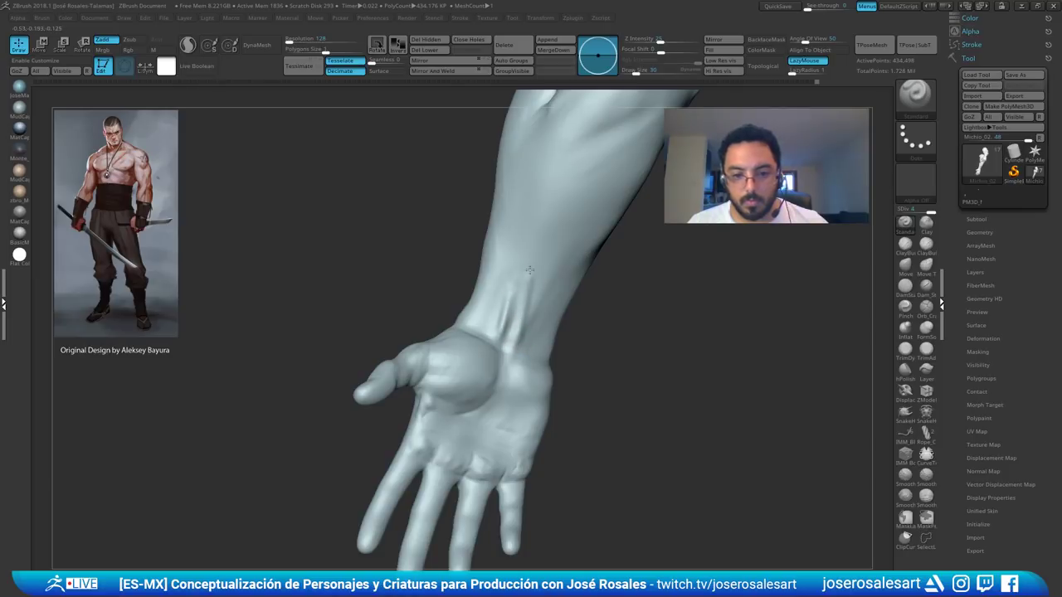
pyautogui.moveTo(484, 279); pyautogui.dragTo(512, 285, button='right')
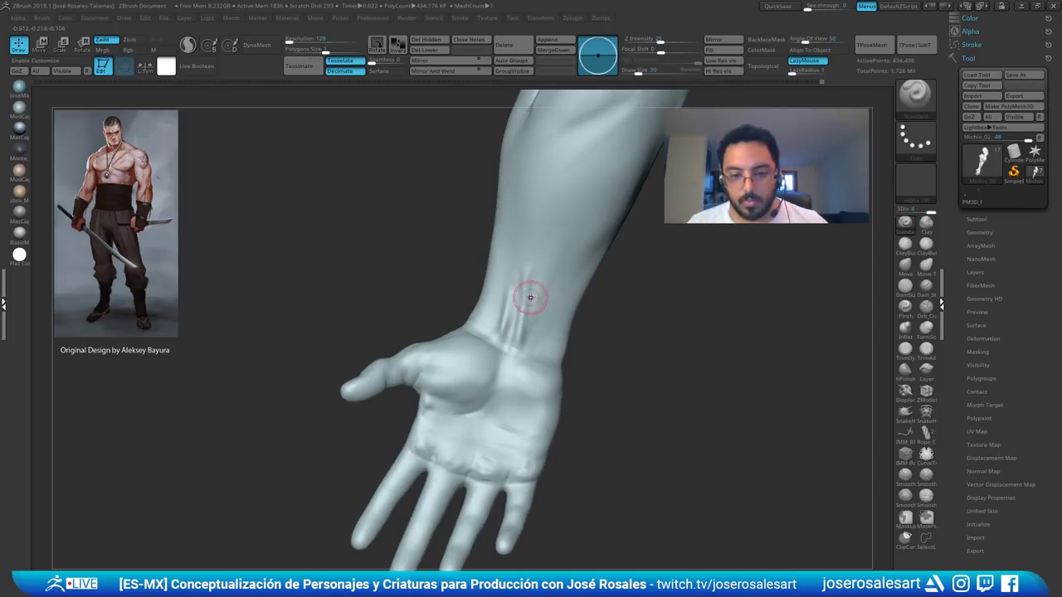
pyautogui.keyDown('shift'); pyautogui.moveTo(529, 286); pyautogui.dragTo(512, 285); pyautogui.keyUp('shift')
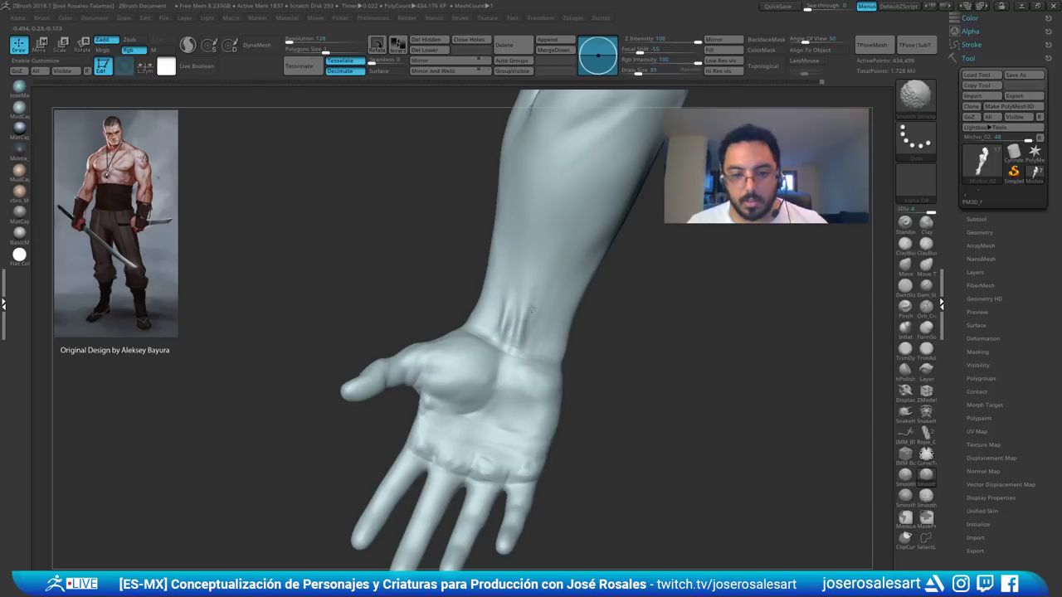
pyautogui.moveTo(520, 338); pyautogui.dragTo(525, 275)
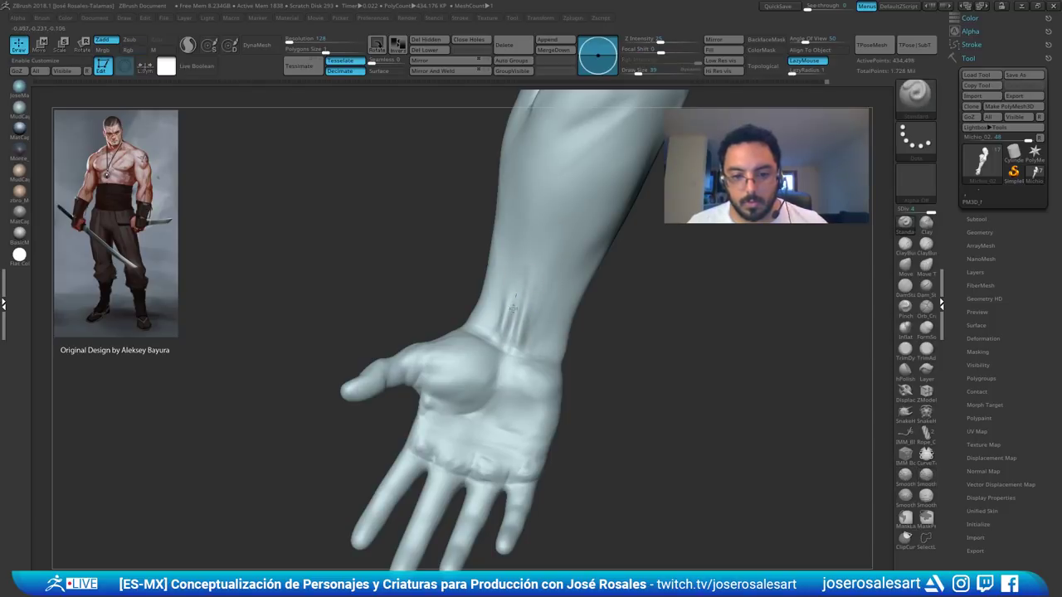
# - Sculpt the thumb-side edge of the back of the wrist with ClayBuildup and smooth it up into the forearm
pyautogui.keyDown('ctrl'); pyautogui.moveTo(533, 255); pyautogui.dragTo(524, 239, button='right'); pyautogui.keyUp('ctrl')
pyautogui.moveTo(524, 239); pyautogui.dragTo(529, 271, button='right')
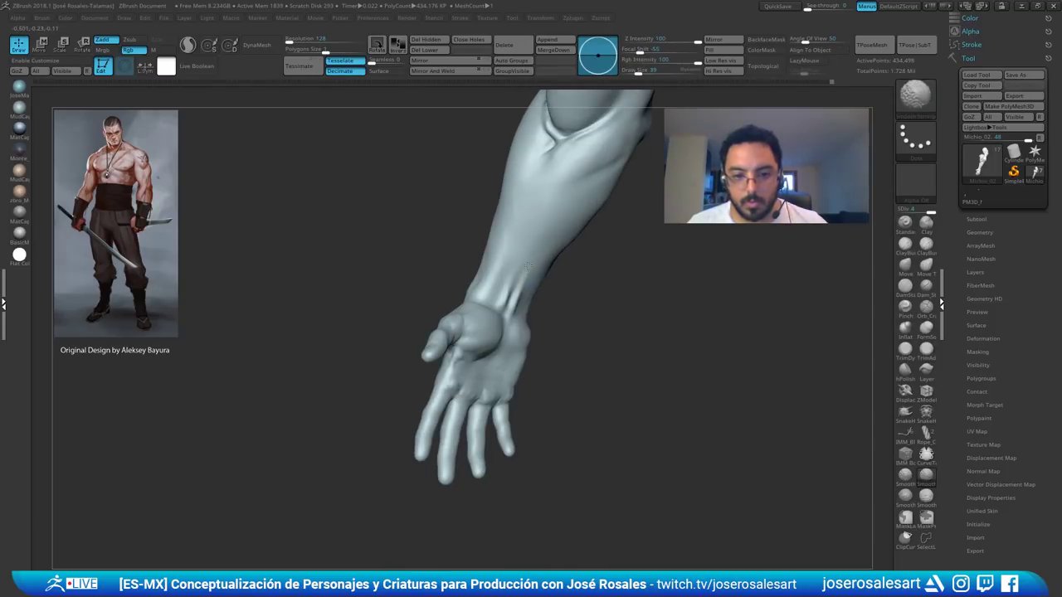
pyautogui.moveTo(519, 314)
pyautogui.keyDown('ctrl'); pyautogui.mouseDown(button='right')
pyautogui.moveTo(523, 257)
pyautogui.moveTo(452, 249)
pyautogui.moveTo(531, 251)
pyautogui.mouseUp(button='right'); pyautogui.keyUp('ctrl')
pyautogui.moveTo(531, 250)
pyautogui.keyDown('ctrl'); pyautogui.mouseDown(button='right')
pyautogui.moveTo(529, 267)
pyautogui.moveTo(511, 264)
pyautogui.moveTo(519, 282)
pyautogui.moveTo(539, 263)
pyautogui.moveTo(530, 286)
pyautogui.moveTo(421, 256)
pyautogui.moveTo(491, 302)
pyautogui.moveTo(470, 316)
pyautogui.moveTo(392, 317)
pyautogui.mouseUp(button='right'); pyautogui.keyUp('ctrl')
pyautogui.press('b')
pyautogui.press('c')
pyautogui.press('b')
pyautogui.press('s')
pyautogui.press('s')
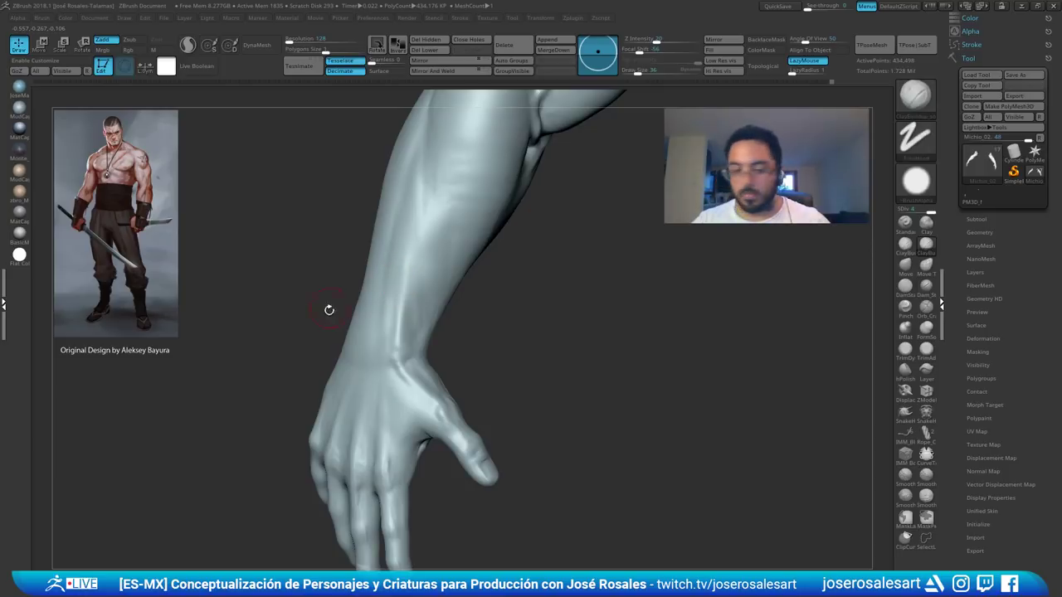
pyautogui.moveTo(330, 328)
pyautogui.mouseDown(button='right')
pyautogui.moveTo(372, 322)
pyautogui.moveTo(366, 329)
pyautogui.mouseUp(button='right')
pyautogui.press('s')
pyautogui.moveTo(403, 328)
pyautogui.mouseDown()
pyautogui.moveTo(418, 319)
pyautogui.moveTo(416, 337)
pyautogui.mouseUp()
pyautogui.press('s')
pyautogui.moveTo(414, 337)
pyautogui.mouseDown()
pyautogui.moveTo(401, 348)
pyautogui.moveTo(410, 338)
pyautogui.mouseUp()
pyautogui.moveTo(452, 317); pyautogui.dragTo(414, 309, button='right')
pyautogui.moveTo(417, 341); pyautogui.dragTo(402, 349)
pyautogui.moveTo(390, 303)
pyautogui.mouseDown(button='right')
pyautogui.moveTo(400, 277)
pyautogui.moveTo(394, 284)
pyautogui.mouseUp(button='right')
pyautogui.keyDown('shift'); pyautogui.moveTo(407, 308); pyautogui.dragTo(412, 281); pyautogui.keyUp('shift')
# - Smooth the outer forearm muscles just below the elbow from several angles
pyautogui.moveTo(467, 225)
pyautogui.mouseDown(button='right')
pyautogui.moveTo(455, 218)
pyautogui.moveTo(434, 277)
pyautogui.moveTo(374, 279)
pyautogui.mouseUp(button='right')
pyautogui.moveTo(299, 353)
pyautogui.mouseDown(button='right')
pyautogui.moveTo(260, 348)
pyautogui.moveTo(376, 289)
pyautogui.moveTo(404, 286)
pyautogui.mouseUp(button='right')
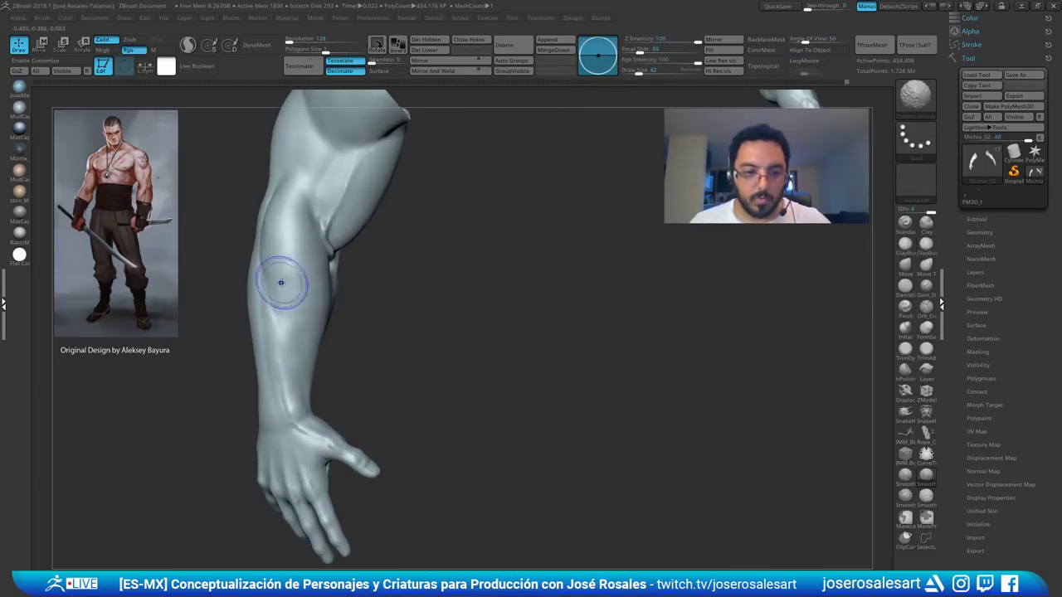
pyautogui.keyDown('shift'); pyautogui.moveTo(284, 283); pyautogui.dragTo(292, 291); pyautogui.keyUp('shift')
pyautogui.moveTo(301, 290); pyautogui.dragTo(340, 287, button='right')
pyautogui.keyDown('shift'); pyautogui.moveTo(273, 270); pyautogui.dragTo(273, 242); pyautogui.keyUp('shift')
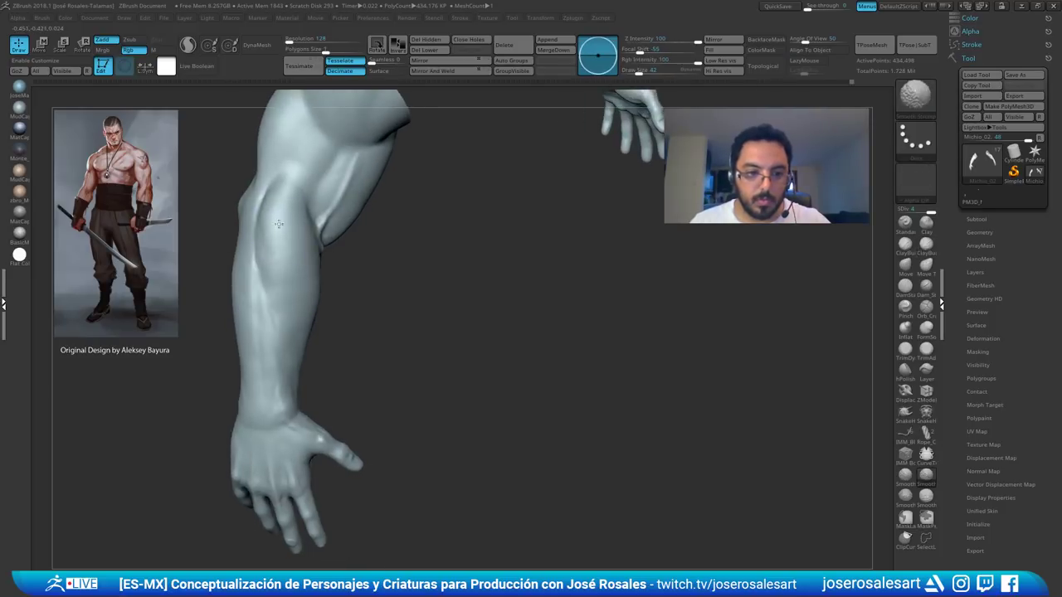
pyautogui.moveTo(332, 282); pyautogui.dragTo(277, 285, button='right')
pyautogui.keyDown('shift'); pyautogui.moveTo(277, 284); pyautogui.dragTo(286, 266); pyautogui.keyUp('shift')
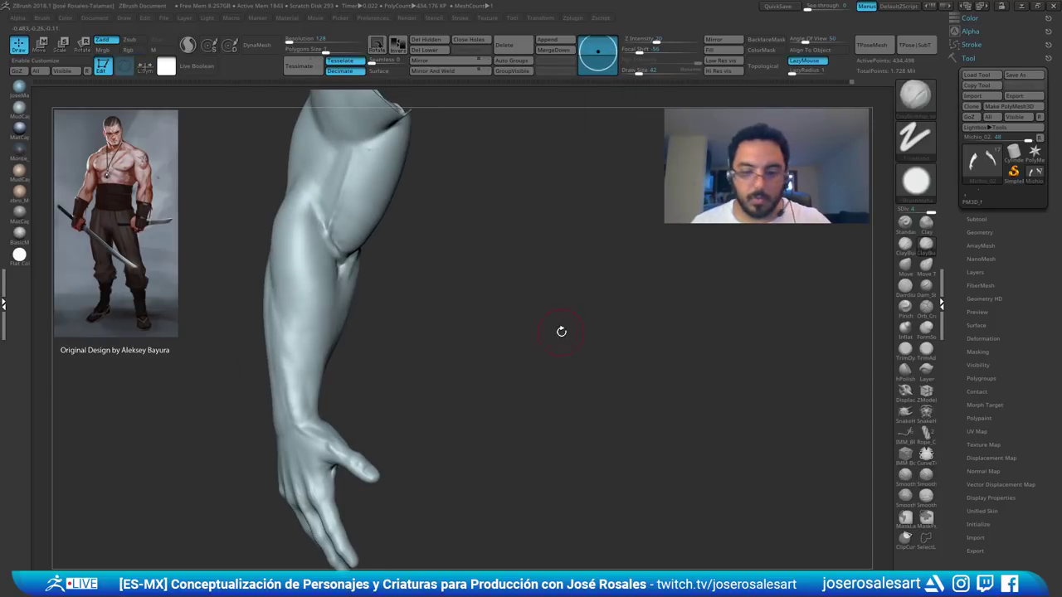
# - Change the smoothing brush and build up the outer forearm muscle toward mid-forearm with ClayBuildup at draw size 54
pyautogui.click(905, 477)
pyautogui.click(876, 504)
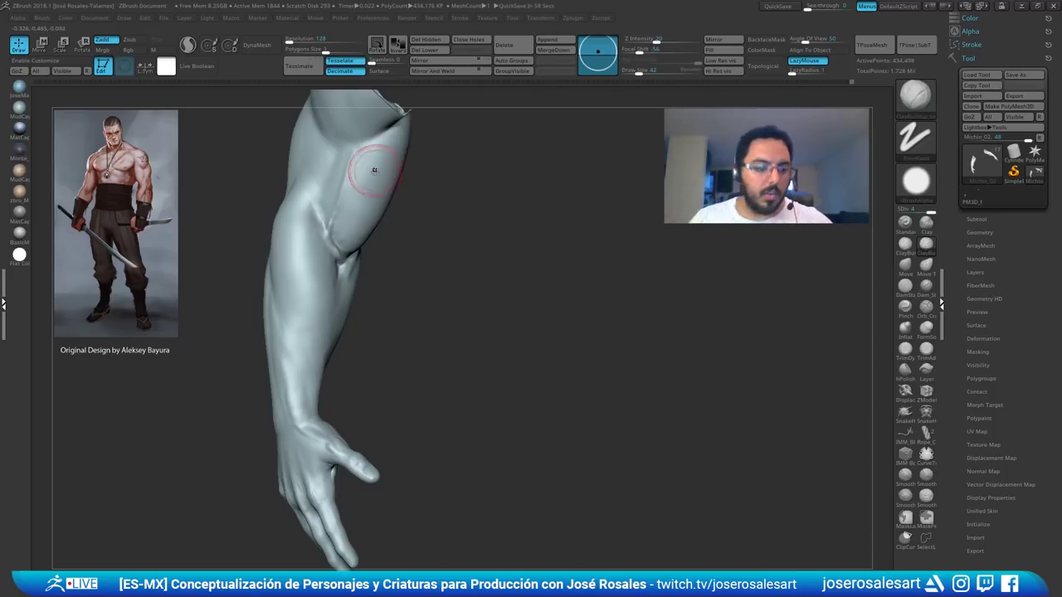
pyautogui.moveTo(291, 259)
pyautogui.mouseDown(button='right')
pyautogui.moveTo(273, 254)
pyautogui.moveTo(293, 240)
pyautogui.moveTo(386, 267)
pyautogui.moveTo(353, 238)
pyautogui.moveTo(353, 208)
pyautogui.moveTo(395, 209)
pyautogui.mouseUp(button='right')
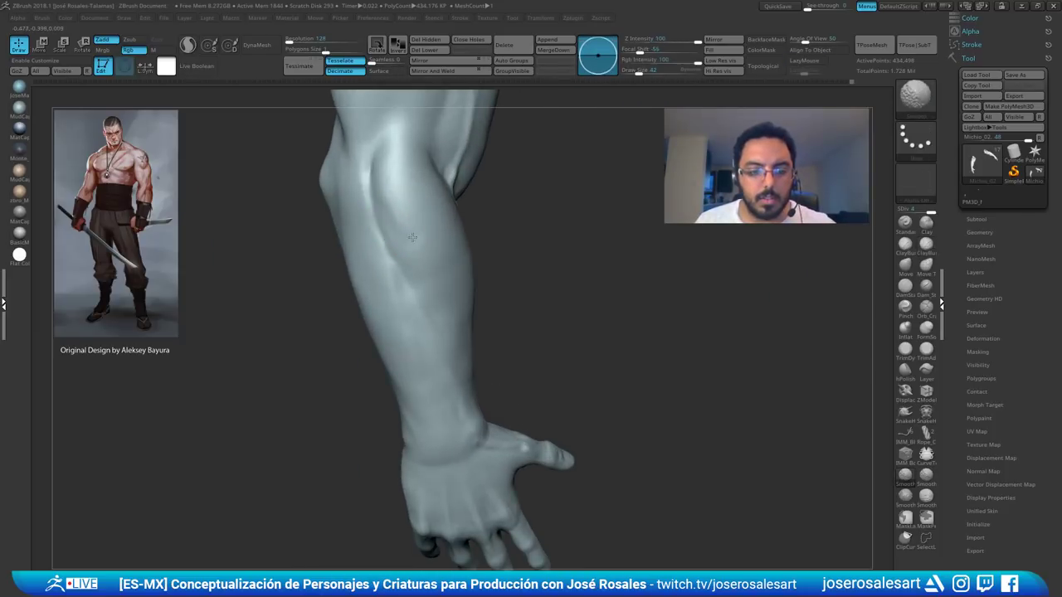
pyautogui.press(']')
pyautogui.press(']')
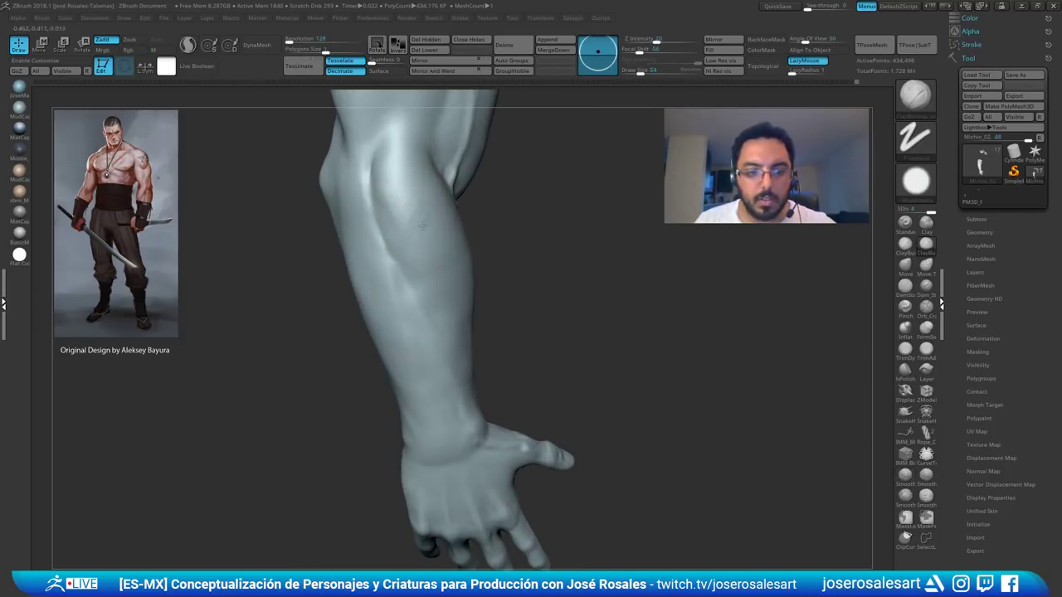
pyautogui.moveTo(422, 225); pyautogui.dragTo(433, 234)
pyautogui.moveTo(443, 237); pyautogui.dragTo(436, 258, button='right')
pyautogui.moveTo(436, 257); pyautogui.dragTo(454, 306)
pyautogui.moveTo(456, 312)
pyautogui.mouseDown(button='right')
pyautogui.moveTo(417, 222)
pyautogui.moveTo(462, 244)
pyautogui.moveTo(442, 259)
pyautogui.mouseUp(button='right')
pyautogui.moveTo(465, 261); pyautogui.dragTo(481, 298)
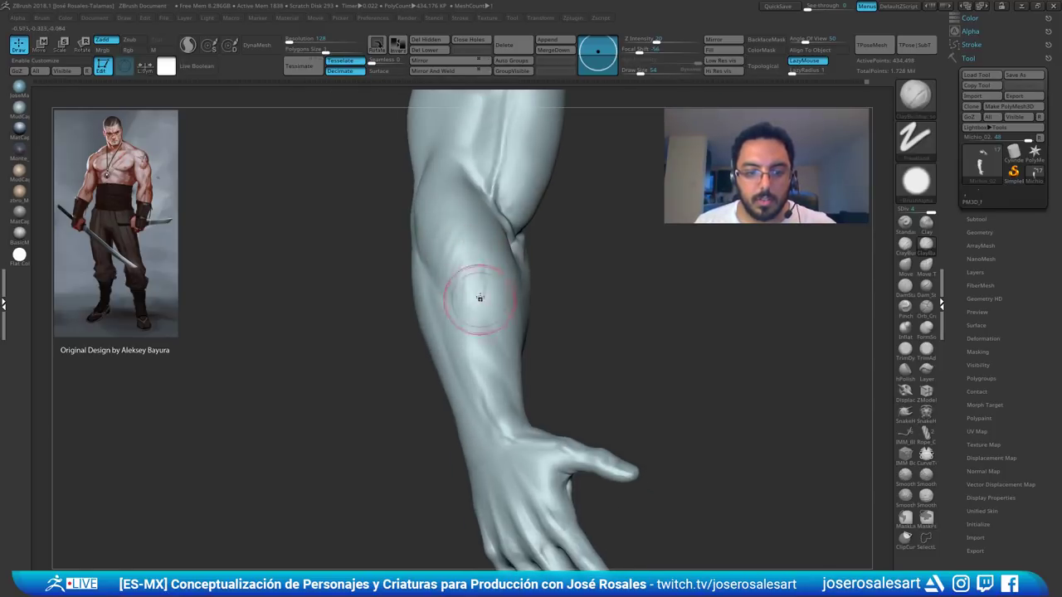
pyautogui.moveTo(481, 298)
pyautogui.mouseDown(button='right')
pyautogui.moveTo(481, 290)
pyautogui.moveTo(495, 299)
pyautogui.mouseUp(button='right')
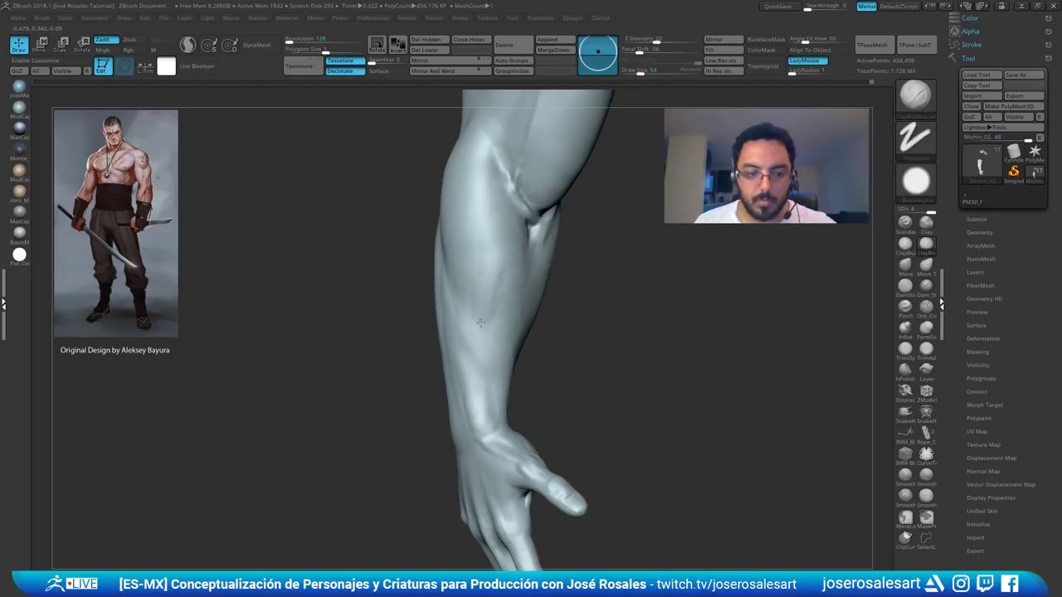
pyautogui.moveTo(506, 294); pyautogui.dragTo(494, 314)
pyautogui.moveTo(494, 314)
pyautogui.mouseDown(button='right')
pyautogui.moveTo(494, 293)
pyautogui.moveTo(533, 300)
pyautogui.moveTo(507, 286)
pyautogui.moveTo(491, 319)
pyautogui.moveTo(487, 277)
pyautogui.mouseUp(button='right')
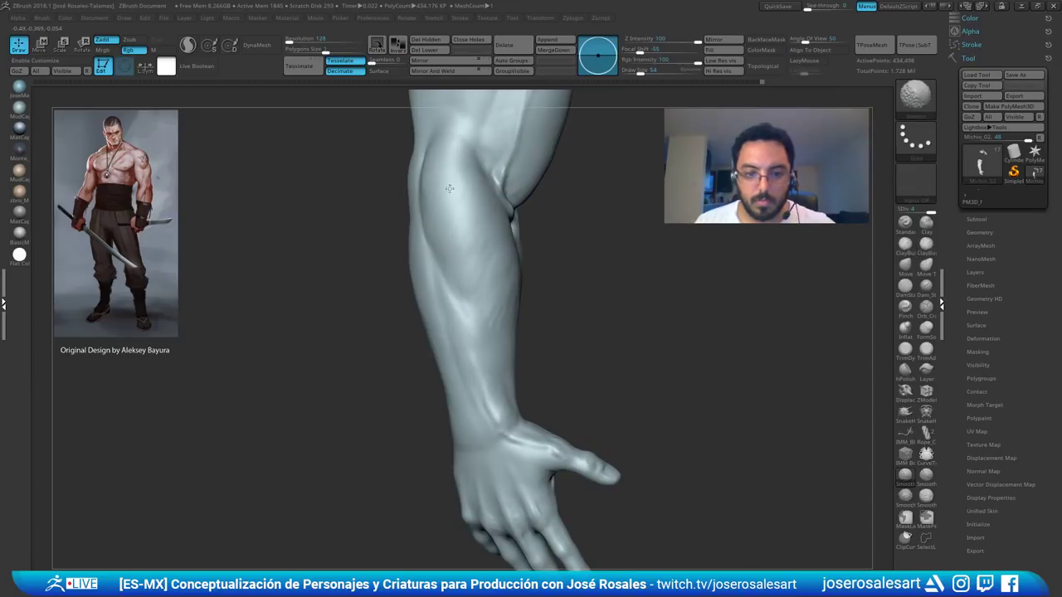
# - Smooth the top of the outer forearm muscle, then add and carve clay around its origin at the elbow
pyautogui.keyDown('shift'); pyautogui.moveTo(450, 188); pyautogui.dragTo(466, 222); pyautogui.keyUp('shift')
pyautogui.keyDown('ctrl'); pyautogui.moveTo(517, 243); pyautogui.dragTo(475, 208, button='right'); pyautogui.keyUp('ctrl')
pyautogui.moveTo(475, 207); pyautogui.dragTo(464, 210, button='right')
pyautogui.moveTo(414, 190); pyautogui.dragTo(431, 217)
pyautogui.keyDown('alt'); pyautogui.moveTo(432, 217); pyautogui.dragTo(465, 249); pyautogui.keyUp('alt')
pyautogui.keyDown('alt'); pyautogui.moveTo(447, 191); pyautogui.dragTo(489, 221); pyautogui.keyUp('alt')
pyautogui.moveTo(489, 221); pyautogui.dragTo(515, 222, button='right')
pyautogui.keyDown('ctrl'); pyautogui.moveTo(516, 223); pyautogui.dragTo(497, 248, button='right'); pyautogui.keyUp('ctrl')
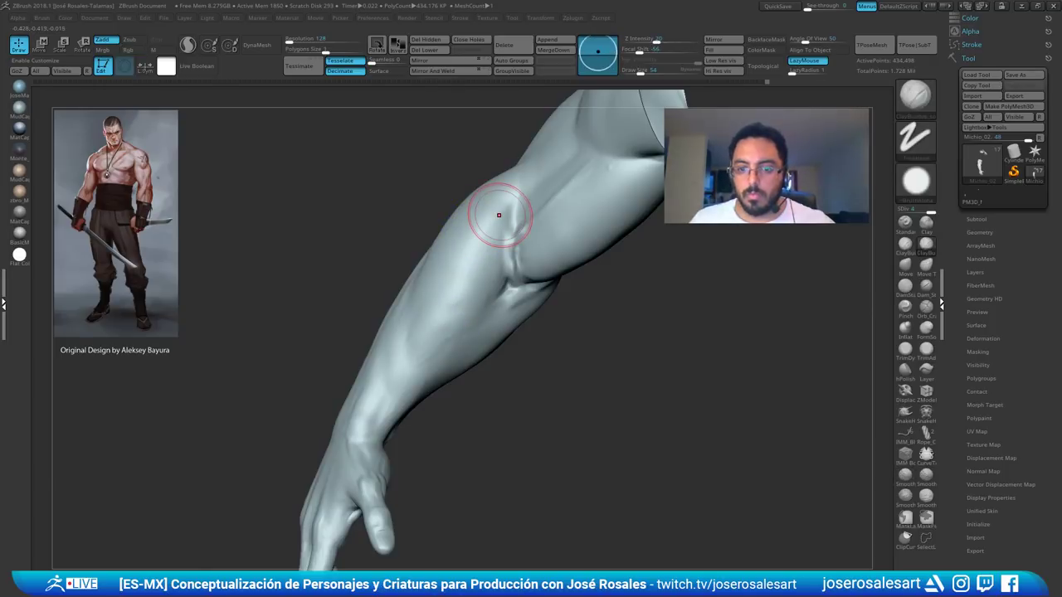
pyautogui.moveTo(501, 214)
pyautogui.mouseDown(button='right')
pyautogui.moveTo(465, 232)
pyautogui.moveTo(461, 248)
pyautogui.mouseUp(button='right')
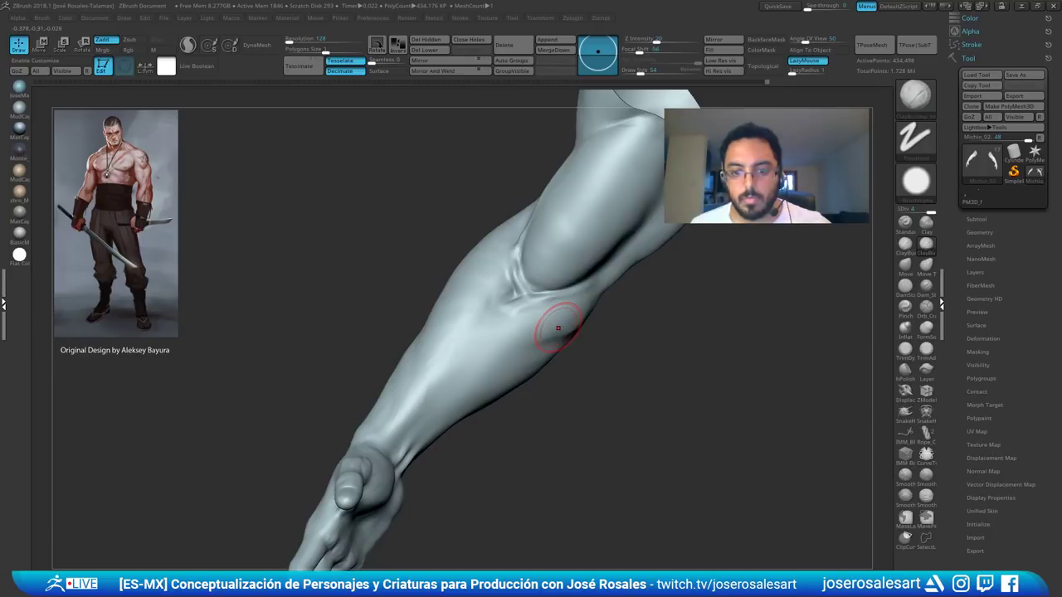
# - Build up the inner forearm muscle from the elbow to mid-forearm with an enlarged ClayBuildup brush
pyautogui.moveTo(544, 360)
pyautogui.mouseDown(button='right')
pyautogui.moveTo(505, 294)
pyautogui.moveTo(511, 304)
pyautogui.moveTo(474, 291)
pyautogui.moveTo(491, 374)
pyautogui.mouseUp(button='right')
pyautogui.press('[')
pyautogui.press('[')
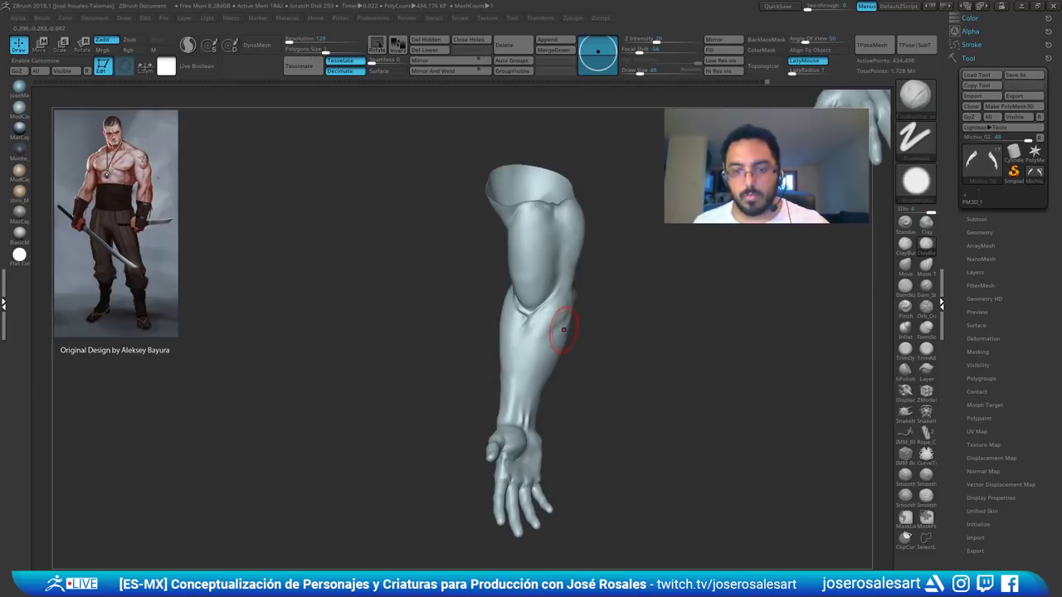
pyautogui.moveTo(544, 327); pyautogui.dragTo(537, 321, button='right')
pyautogui.moveTo(538, 322)
pyautogui.keyDown('ctrl'); pyautogui.mouseDown(button='right')
pyautogui.moveTo(541, 349)
pyautogui.moveTo(521, 282)
pyautogui.moveTo(559, 355)
pyautogui.moveTo(570, 315)
pyautogui.mouseUp(button='right'); pyautogui.keyUp('ctrl')
pyautogui.press(']')
pyautogui.press(']')
pyautogui.moveTo(570, 315); pyautogui.dragTo(560, 289)
pyautogui.moveTo(585, 333)
pyautogui.mouseDown()
pyautogui.moveTo(573, 360)
pyautogui.moveTo(588, 346)
pyautogui.mouseUp()
pyautogui.moveTo(589, 346)
pyautogui.mouseDown(button='right')
pyautogui.moveTo(612, 328)
pyautogui.moveTo(584, 332)
pyautogui.moveTo(581, 352)
pyautogui.mouseUp(button='right')
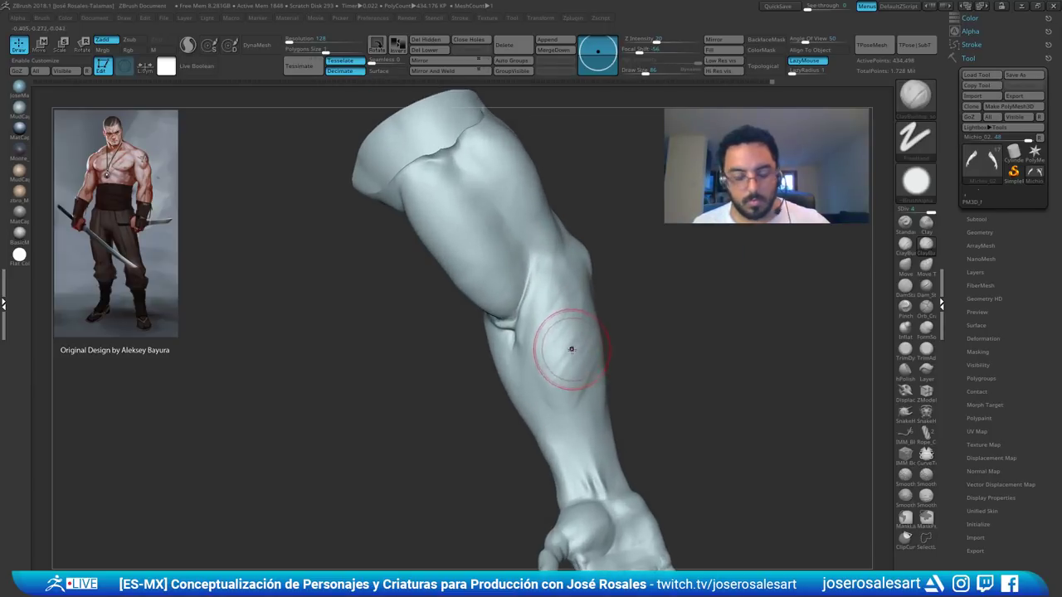
pyautogui.moveTo(570, 350)
pyautogui.mouseDown()
pyautogui.moveTo(585, 349)
pyautogui.moveTo(574, 380)
pyautogui.moveTo(599, 408)
pyautogui.mouseUp()
pyautogui.moveTo(578, 440); pyautogui.dragTo(551, 433, button='right')
pyautogui.moveTo(586, 419); pyautogui.dragTo(589, 408)
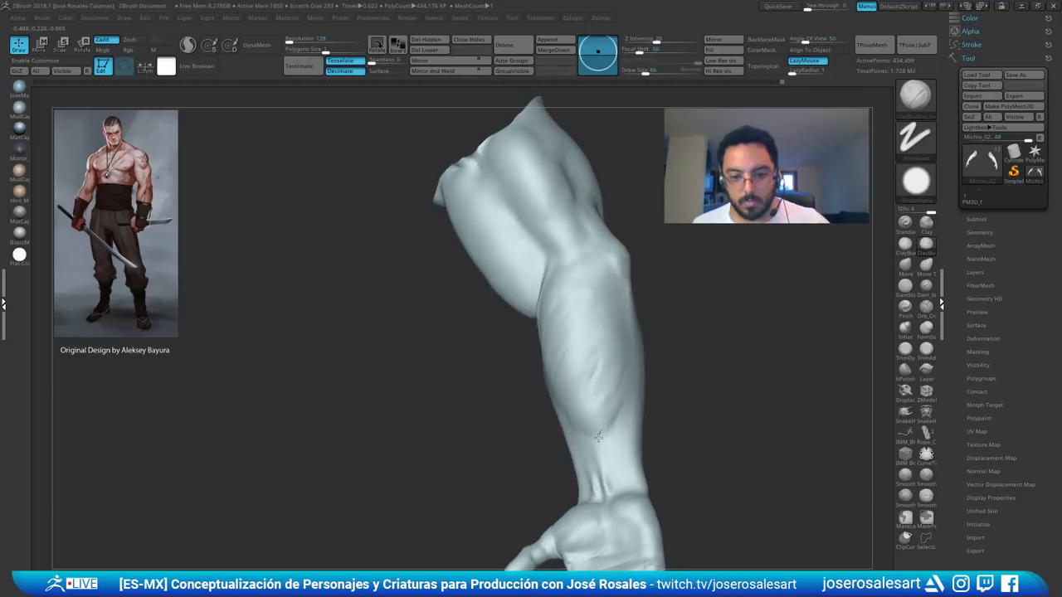
# - Sculpt a fine line up the little-finger side of the inner forearm with a small Standard brush, then return to ClayBuildup
pyautogui.press('[')
pyautogui.press('[')
pyautogui.press('[')
pyautogui.press('[')
pyautogui.moveTo(556, 370)
pyautogui.mouseDown(button='right')
pyautogui.moveTo(535, 357)
pyautogui.moveTo(588, 379)
pyautogui.mouseUp(button='right')
pyautogui.press('b')
pyautogui.press('s')
pyautogui.press('t')
pyautogui.press('s')
pyautogui.moveTo(589, 379)
pyautogui.mouseDown()
pyautogui.moveTo(576, 342)
pyautogui.moveTo(583, 322)
pyautogui.mouseUp()
pyautogui.press('b')
pyautogui.press('c')
pyautogui.press('b')
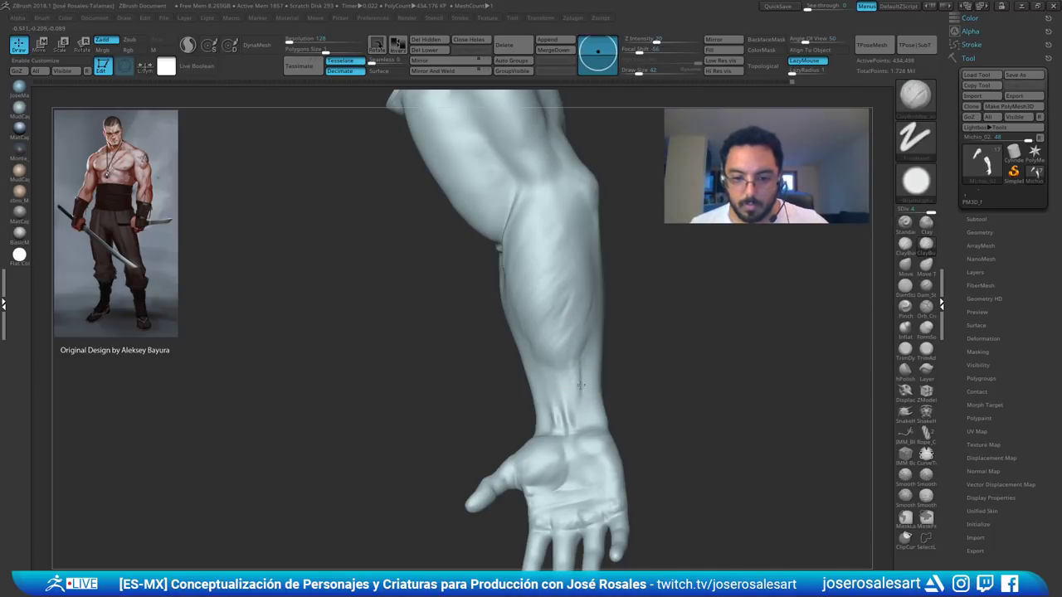
# - Drop to subdivision level 3 and smooth the stroke marks on the inner forearm muscle
pyautogui.moveTo(583, 324)
pyautogui.mouseDown(button='right')
pyautogui.moveTo(574, 341)
pyautogui.moveTo(573, 292)
pyautogui.moveTo(599, 299)
pyautogui.moveTo(569, 367)
pyautogui.mouseUp(button='right')
pyautogui.hotkey('shift', 'd')
pyautogui.keyDown('shift'); pyautogui.moveTo(569, 367); pyautogui.dragTo(576, 309); pyautogui.keyUp('shift')
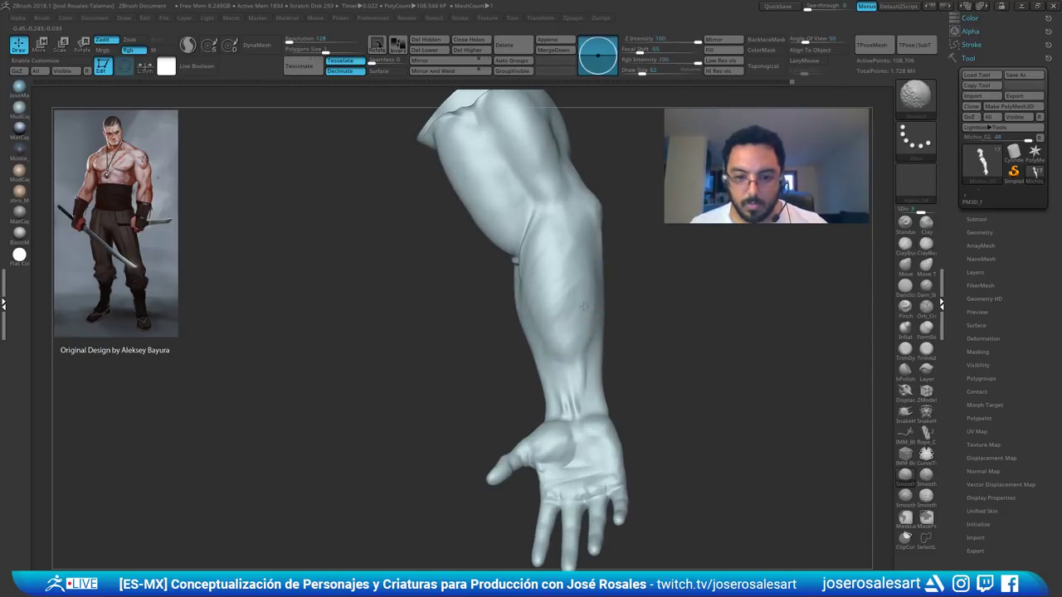
pyautogui.moveTo(547, 324); pyautogui.dragTo(587, 317, button='right')
pyautogui.keyDown('shift'); pyautogui.moveTo(546, 310); pyautogui.dragTo(569, 238); pyautogui.keyUp('shift')
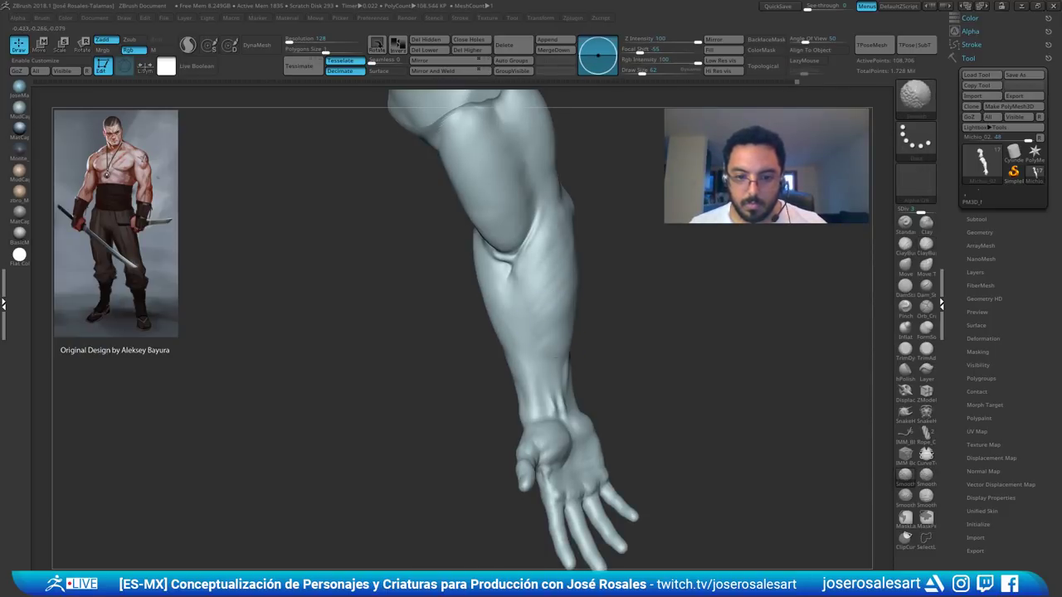
# - Enlarge the brush to draw size 81 and shape the little-finger edge of the inner forearm
pyautogui.moveTo(572, 307)
pyautogui.mouseDown(button='right')
pyautogui.moveTo(610, 321)
pyautogui.moveTo(573, 340)
pyautogui.moveTo(545, 336)
pyautogui.moveTo(590, 373)
pyautogui.moveTo(536, 320)
pyautogui.moveTo(661, 313)
pyautogui.moveTo(638, 316)
pyautogui.moveTo(652, 304)
pyautogui.mouseUp(button='right')
pyautogui.press('s')
pyautogui.moveTo(641, 313); pyautogui.dragTo(638, 313)
pyautogui.moveTo(637, 314); pyautogui.dragTo(611, 308, button='right')
pyautogui.moveTo(660, 189); pyautogui.dragTo(646, 305)
pyautogui.moveTo(647, 306)
pyautogui.mouseDown(button='right')
pyautogui.moveTo(664, 199)
pyautogui.moveTo(675, 261)
pyautogui.mouseUp(button='right')
pyautogui.press('s')
pyautogui.moveTo(630, 254); pyautogui.dragTo(628, 249)
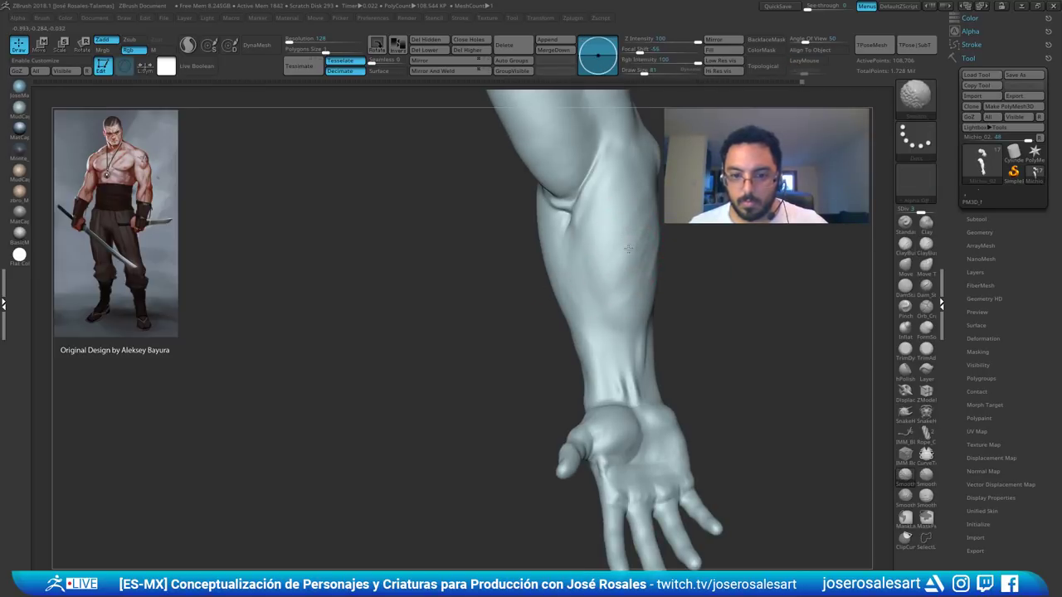
# - Smooth the inner forearm muscle from below the elbow down to its taper above the wrist
pyautogui.moveTo(645, 240)
pyautogui.mouseDown(button='right')
pyautogui.moveTo(633, 233)
pyautogui.moveTo(632, 280)
pyautogui.moveTo(675, 286)
pyautogui.mouseUp(button='right')
pyautogui.keyDown('shift'); pyautogui.moveTo(678, 286); pyautogui.dragTo(680, 311); pyautogui.keyUp('shift')
pyautogui.moveTo(680, 311)
pyautogui.mouseDown(button='right')
pyautogui.moveTo(647, 303)
pyautogui.moveTo(624, 240)
pyautogui.moveTo(659, 204)
pyautogui.mouseUp(button='right')
pyautogui.keyDown('shift'); pyautogui.moveTo(659, 204); pyautogui.dragTo(618, 289); pyautogui.keyUp('shift')
pyautogui.moveTo(618, 289); pyautogui.dragTo(638, 230, button='right')
pyautogui.keyDown('shift'); pyautogui.moveTo(637, 230); pyautogui.dragTo(628, 286); pyautogui.keyUp('shift')
pyautogui.moveTo(628, 286)
pyautogui.mouseDown(button='right')
pyautogui.moveTo(659, 305)
pyautogui.moveTo(618, 319)
pyautogui.mouseUp(button='right')
pyautogui.moveTo(642, 340)
pyautogui.keyDown('shift'); pyautogui.mouseDown()
pyautogui.moveTo(648, 356)
pyautogui.moveTo(664, 340)
pyautogui.moveTo(662, 324)
pyautogui.moveTo(643, 322)
pyautogui.mouseUp(); pyautogui.keyUp('shift')
pyautogui.press('s')
pyautogui.moveTo(634, 315); pyautogui.dragTo(653, 300, button='right')
pyautogui.keyDown('shift'); pyautogui.moveTo(641, 295); pyautogui.dragTo(625, 312); pyautogui.keyUp('shift')
# - Sculpt the ridge running from the bony point of the elbow down the forearm with the Standard brush at draw size 45
pyautogui.moveTo(631, 309)
pyautogui.mouseDown(button='right')
pyautogui.moveTo(678, 271)
pyautogui.moveTo(599, 289)
pyautogui.moveTo(575, 340)
pyautogui.moveTo(580, 365)
pyautogui.moveTo(604, 341)
pyautogui.moveTo(588, 350)
pyautogui.moveTo(569, 329)
pyautogui.moveTo(626, 265)
pyautogui.moveTo(572, 337)
pyautogui.moveTo(586, 307)
pyautogui.mouseUp(button='right')
pyautogui.press('b')
pyautogui.press('s')
pyautogui.press('t')
pyautogui.press('[')
pyautogui.moveTo(606, 233); pyautogui.dragTo(562, 290)
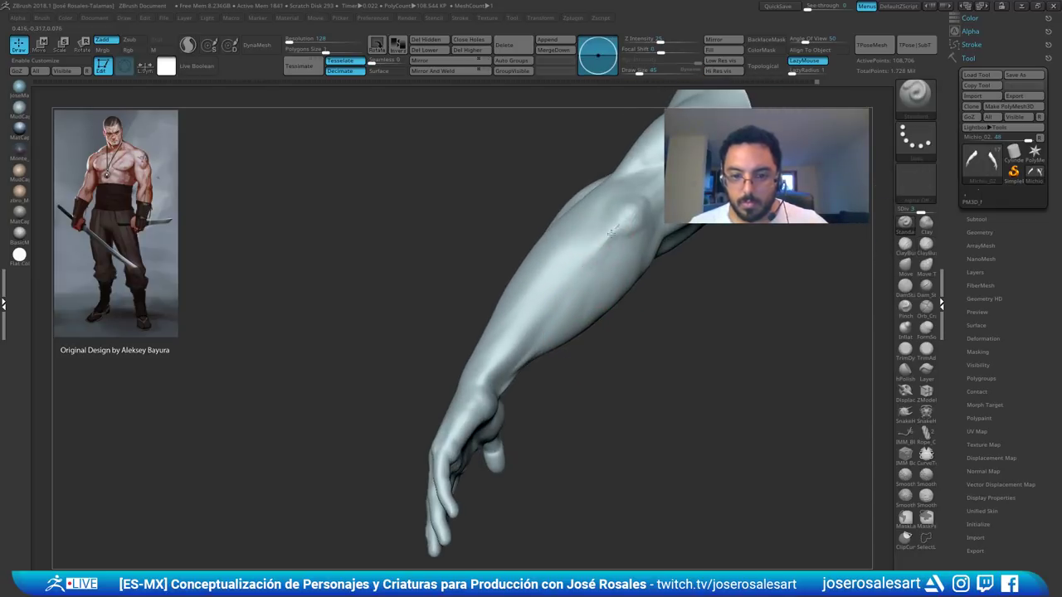
pyautogui.moveTo(547, 306); pyautogui.dragTo(531, 331, button='right')
pyautogui.moveTo(626, 219); pyautogui.dragTo(609, 242)
# - Return to subdivision level 4, then smooth and refine the middle of the inner forearm
pyautogui.press('d')
pyautogui.moveTo(486, 321); pyautogui.dragTo(535, 279, button='right')
pyautogui.keyDown('shift'); pyautogui.moveTo(579, 303); pyautogui.dragTo(597, 286); pyautogui.keyUp('shift')
pyautogui.moveTo(576, 290); pyautogui.dragTo(616, 298, button='right')
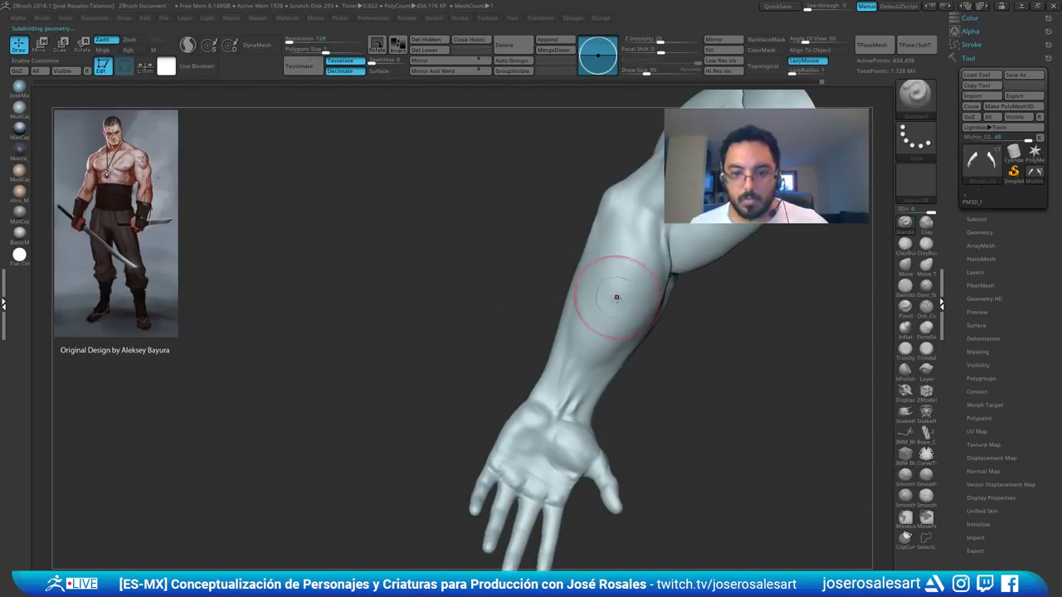
pyautogui.keyDown('shift'); pyautogui.moveTo(618, 299); pyautogui.dragTo(628, 306); pyautogui.keyUp('shift')
pyautogui.moveTo(628, 305); pyautogui.dragTo(621, 304, button='right')
pyautogui.moveTo(621, 303); pyautogui.dragTo(628, 299)
pyautogui.moveTo(628, 299)
pyautogui.keyDown('ctrl'); pyautogui.mouseDown(button='right')
pyautogui.moveTo(585, 258)
pyautogui.moveTo(523, 270)
pyautogui.moveTo(628, 283)
pyautogui.moveTo(554, 330)
pyautogui.mouseUp(button='right'); pyautogui.keyUp('ctrl')
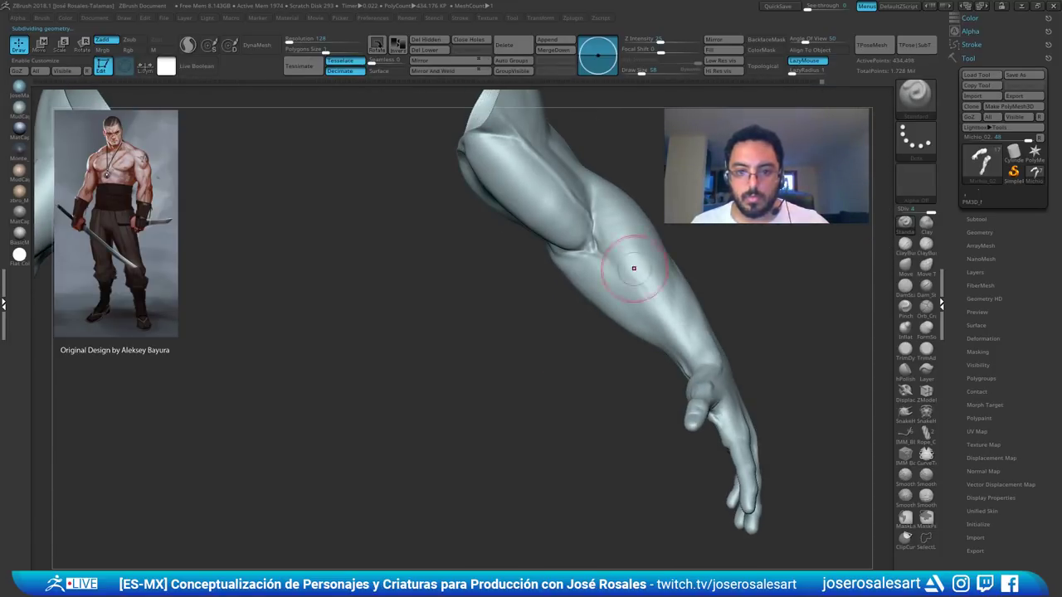
pyautogui.moveTo(633, 268)
pyautogui.mouseDown(button='right')
pyautogui.moveTo(649, 238)
pyautogui.moveTo(554, 338)
pyautogui.moveTo(503, 311)
pyautogui.moveTo(557, 307)
pyautogui.moveTo(548, 269)
pyautogui.moveTo(537, 282)
pyautogui.mouseUp(button='right')
# - Build up the little-finger side of the lower inner forearm with ClayBuildup at draw size 73
pyautogui.press('b')
pyautogui.press('c')
pyautogui.press('b')
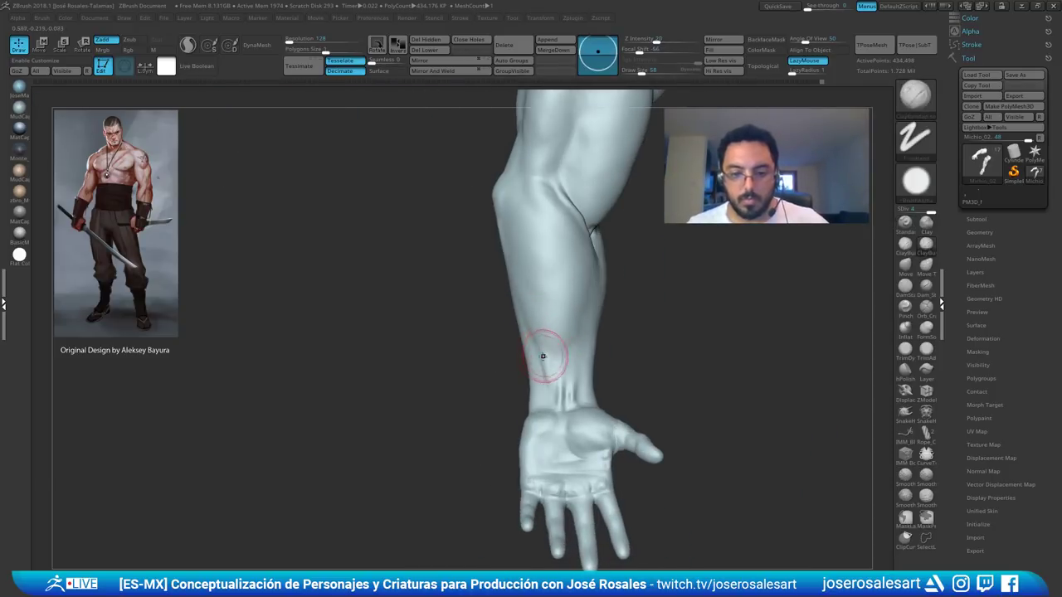
pyautogui.keyDown('ctrl'); pyautogui.moveTo(543, 356); pyautogui.dragTo(540, 332, button='right'); pyautogui.keyUp('ctrl')
pyautogui.press('s')
pyautogui.moveTo(540, 332); pyautogui.dragTo(549, 329)
pyautogui.moveTo(549, 330)
pyautogui.mouseDown(button='right')
pyautogui.moveTo(550, 297)
pyautogui.moveTo(529, 316)
pyautogui.mouseUp(button='right')
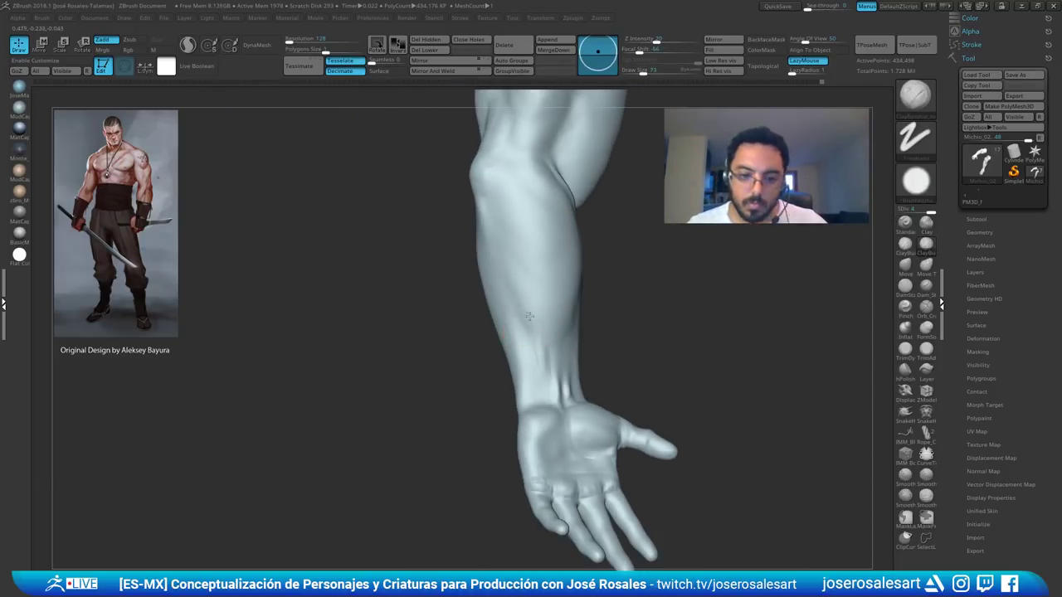
pyautogui.moveTo(529, 316); pyautogui.dragTo(539, 341)
pyautogui.moveTo(508, 280); pyautogui.dragTo(539, 323)
pyautogui.moveTo(538, 340); pyautogui.dragTo(551, 326, button='right')
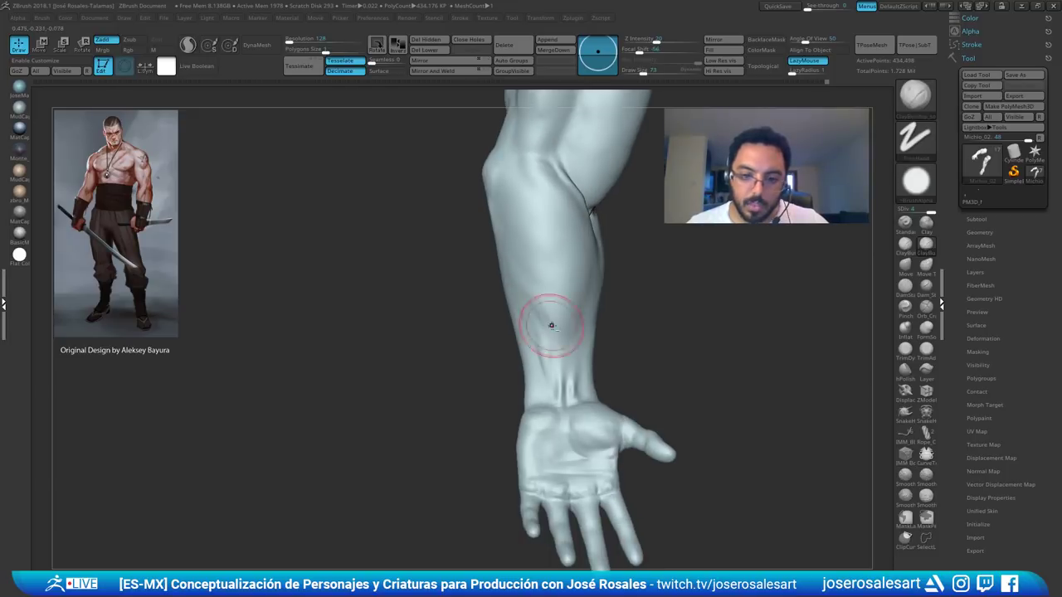
# - Build up the centre of the lower inner forearm toward the wrist tendons with ClayBuildup strokes
pyautogui.moveTo(551, 326); pyautogui.dragTo(560, 315)
pyautogui.moveTo(567, 355); pyautogui.dragTo(565, 330, button='right')
pyautogui.moveTo(563, 307); pyautogui.dragTo(552, 357)
pyautogui.moveTo(558, 352); pyautogui.dragTo(524, 336, button='right')
pyautogui.moveTo(560, 310); pyautogui.dragTo(535, 321)
pyautogui.moveTo(535, 328); pyautogui.dragTo(567, 330, button='right')
pyautogui.moveTo(551, 315); pyautogui.dragTo(539, 325)
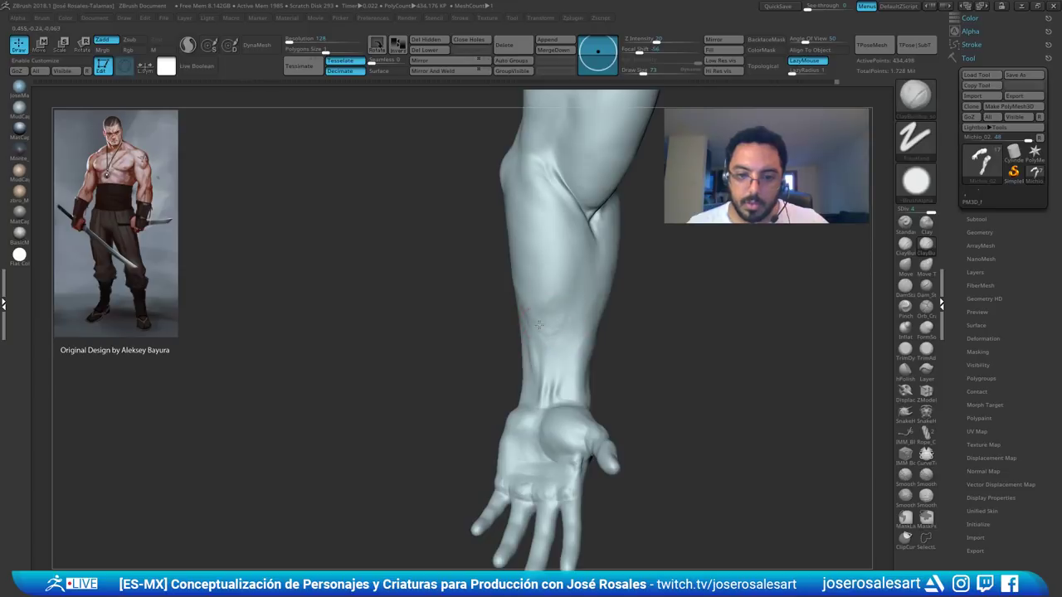
pyautogui.moveTo(539, 325); pyautogui.dragTo(560, 328, button='right')
pyautogui.moveTo(534, 294)
pyautogui.mouseDown()
pyautogui.moveTo(555, 292)
pyautogui.moveTo(532, 325)
pyautogui.mouseUp()
pyautogui.moveTo(518, 350)
pyautogui.mouseDown(button='right')
pyautogui.moveTo(535, 354)
pyautogui.moveTo(538, 340)
pyautogui.mouseUp(button='right')
pyautogui.moveTo(516, 325)
pyautogui.mouseDown()
pyautogui.moveTo(509, 287)
pyautogui.moveTo(523, 309)
pyautogui.mouseUp()
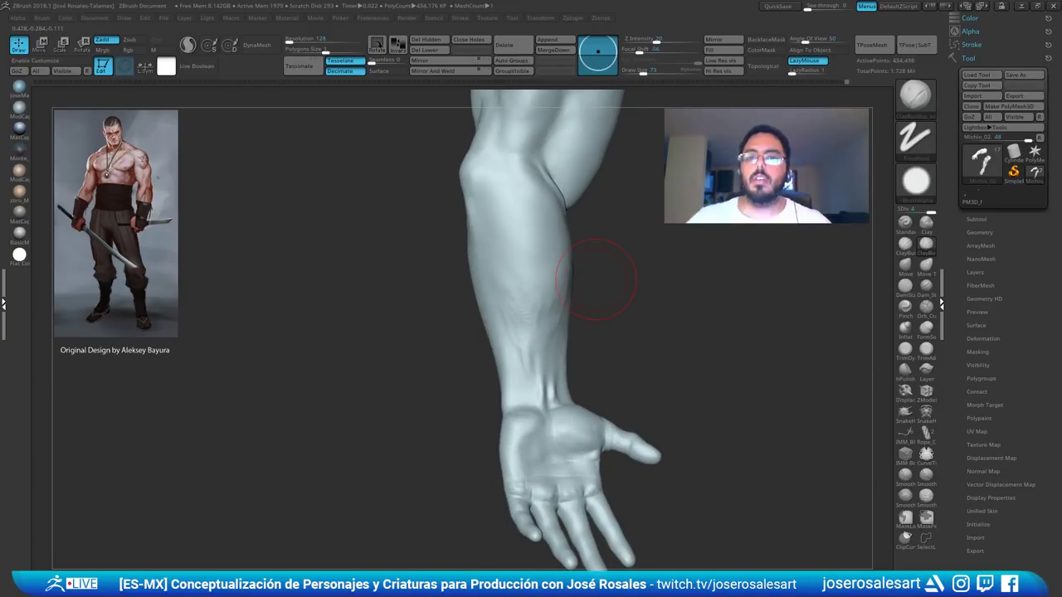
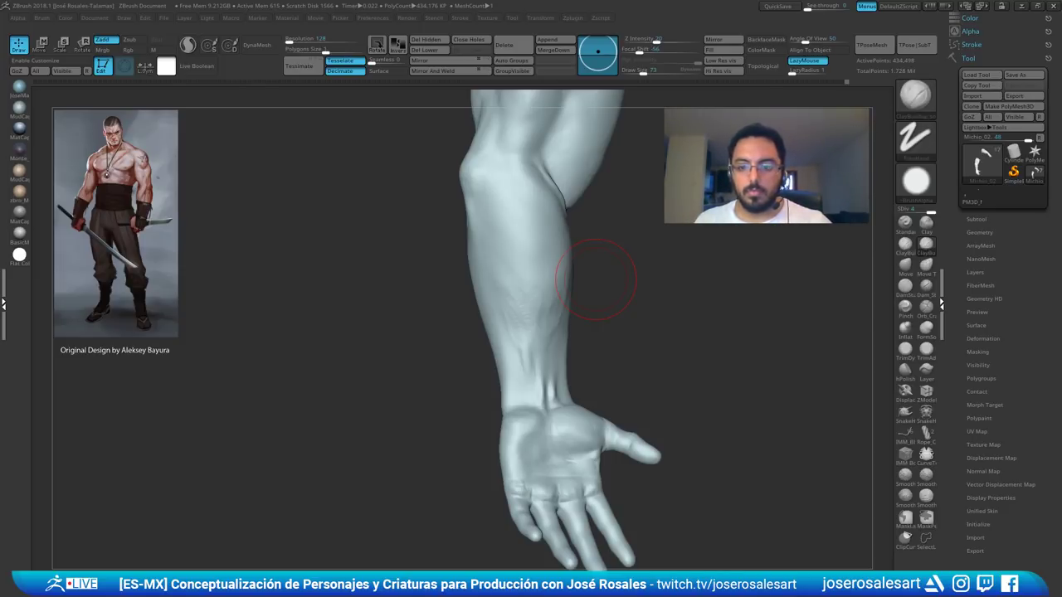
# - Fill in the middle of the inner forearm below the muscle belly with ClayBuildup at draw size 73
pyautogui.moveTo(454, 238); pyautogui.dragTo(430, 246)
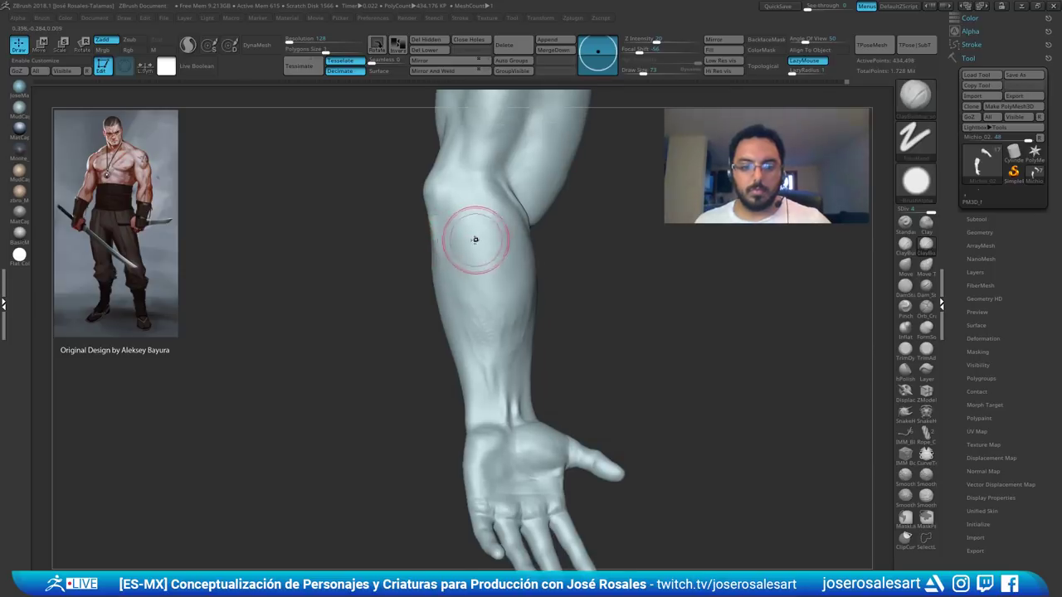
pyautogui.moveTo(476, 345); pyautogui.dragTo(456, 330)
pyautogui.moveTo(530, 310); pyautogui.dragTo(534, 340)
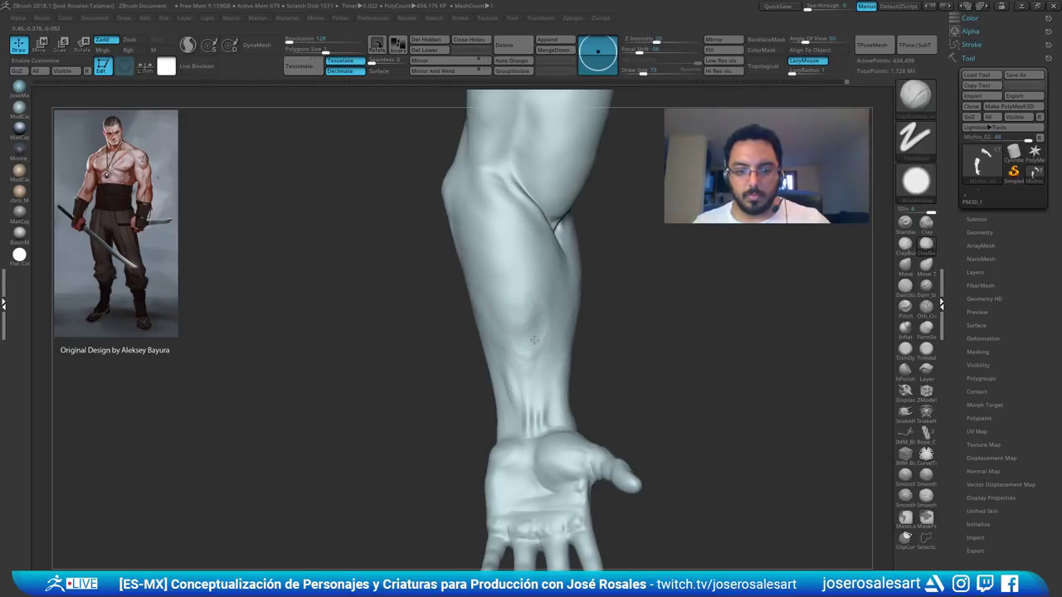
pyautogui.moveTo(517, 420)
pyautogui.mouseDown(button='right')
pyautogui.moveTo(488, 410)
pyautogui.moveTo(483, 317)
pyautogui.moveTo(533, 315)
pyautogui.mouseUp(button='right')
pyautogui.moveTo(508, 351); pyautogui.dragTo(536, 333)
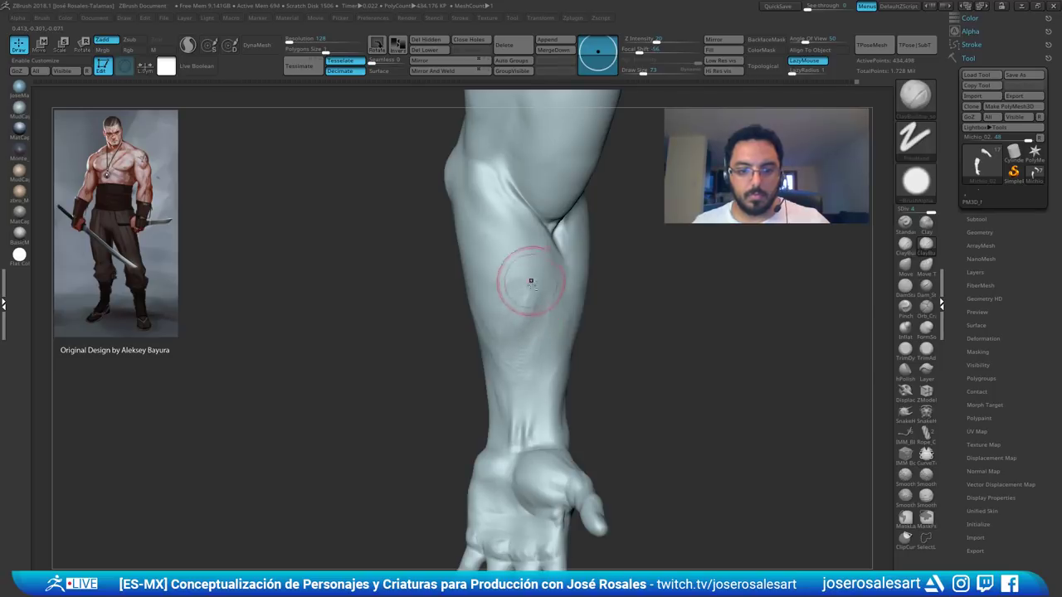
pyautogui.moveTo(544, 319); pyautogui.dragTo(534, 286, button='right')
pyautogui.moveTo(550, 372)
pyautogui.mouseDown(button='right')
pyautogui.moveTo(610, 369)
pyautogui.moveTo(564, 311)
pyautogui.mouseUp(button='right')
# - Enlarge the brush to draw size 104 and build up the muscle mass of the upper inner forearm
pyautogui.press(']')
pyautogui.press(']')
pyautogui.press(']')
pyautogui.moveTo(533, 261); pyautogui.dragTo(531, 320)
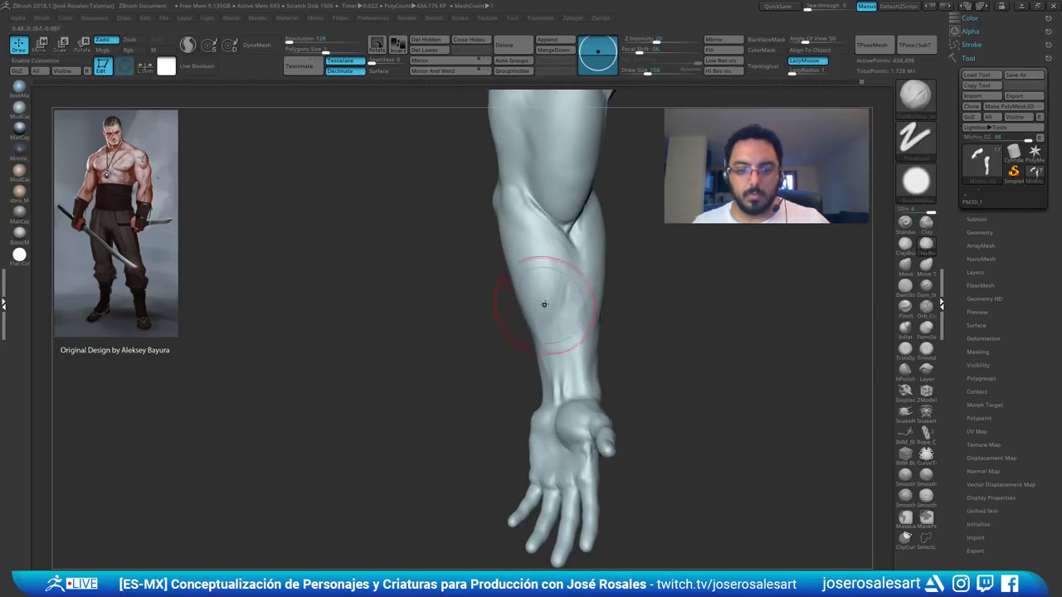
pyautogui.moveTo(540, 331)
pyautogui.mouseDown(button='right')
pyautogui.moveTo(505, 315)
pyautogui.moveTo(525, 294)
pyautogui.moveTo(541, 296)
pyautogui.moveTo(506, 291)
pyautogui.moveTo(489, 257)
pyautogui.moveTo(503, 232)
pyautogui.moveTo(500, 283)
pyautogui.moveTo(474, 262)
pyautogui.moveTo(444, 296)
pyautogui.moveTo(483, 276)
pyautogui.moveTo(411, 251)
pyautogui.moveTo(421, 282)
pyautogui.moveTo(388, 269)
pyautogui.mouseUp(button='right')
# - Swell the underside of the forearm just below the elbow with the Inflat brush at draw size 157
pyautogui.press('b')
pyautogui.press('m')
pyautogui.press('v')
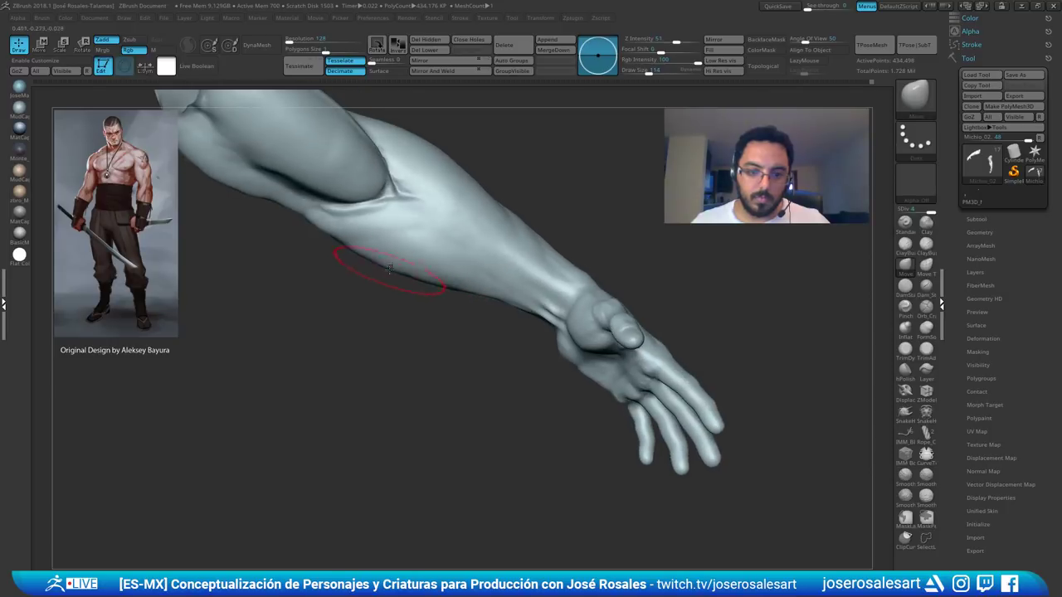
pyautogui.press('b')
pyautogui.press('i')
pyautogui.press('n')
pyautogui.press('s')
pyautogui.moveTo(371, 275); pyautogui.dragTo(375, 274)
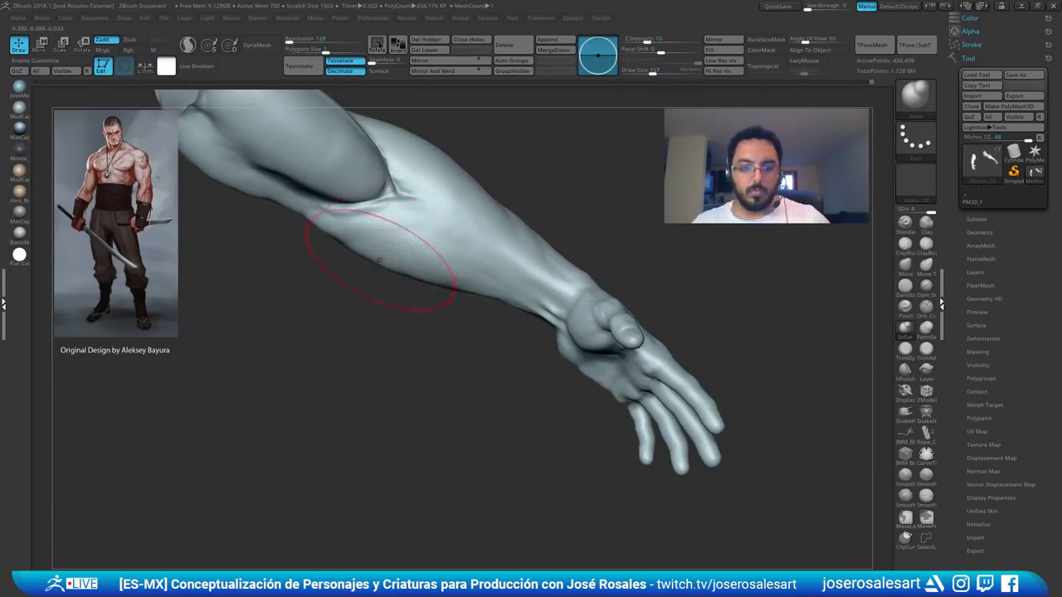
pyautogui.moveTo(380, 265); pyautogui.dragTo(366, 269, button='right')
# - Refine the little-finger side of the inner forearm at draw size 81 and smooth it down to the wrist
pyautogui.moveTo(450, 304); pyautogui.dragTo(531, 255, button='right')
pyautogui.keyDown('alt'); pyautogui.moveTo(462, 247); pyautogui.dragTo(613, 241, button='right'); pyautogui.keyUp('alt')
pyautogui.keyDown('alt'); pyautogui.moveTo(398, 191); pyautogui.dragTo(473, 253, button='right'); pyautogui.keyUp('alt')
pyautogui.moveTo(473, 253)
pyautogui.keyDown('ctrl'); pyautogui.mouseDown(button='right')
pyautogui.moveTo(464, 225)
pyautogui.moveTo(496, 241)
pyautogui.moveTo(466, 274)
pyautogui.mouseUp(button='right'); pyautogui.keyUp('ctrl')
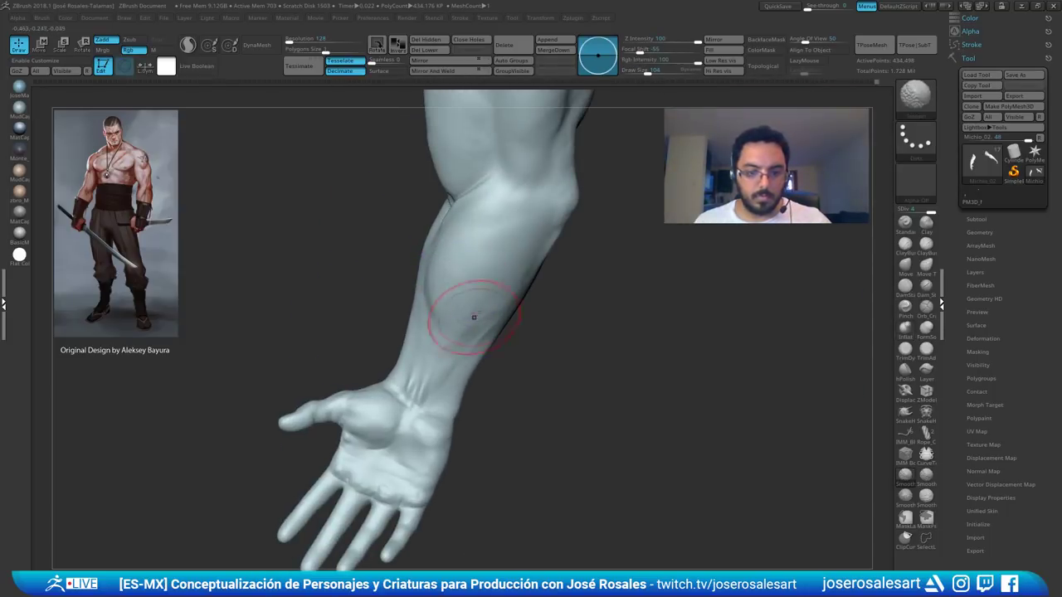
pyautogui.press('s')
pyautogui.moveTo(489, 332); pyautogui.dragTo(483, 332)
pyautogui.moveTo(483, 331); pyautogui.dragTo(498, 335, button='right')
pyautogui.moveTo(479, 392)
pyautogui.mouseDown(button='right')
pyautogui.moveTo(493, 310)
pyautogui.moveTo(452, 278)
pyautogui.moveTo(488, 286)
pyautogui.mouseUp(button='right')
pyautogui.keyDown('shift'); pyautogui.moveTo(487, 286); pyautogui.dragTo(486, 349); pyautogui.keyUp('shift')
pyautogui.moveTo(486, 348)
pyautogui.mouseDown(button='right')
pyautogui.moveTo(472, 325)
pyautogui.moveTo(496, 310)
pyautogui.mouseUp(button='right')
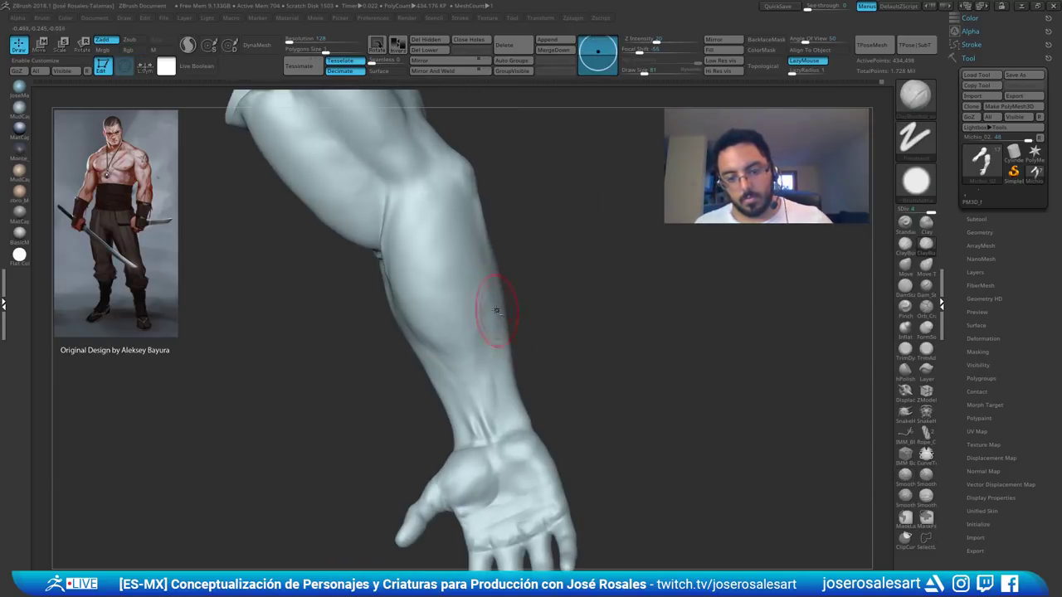
pyautogui.keyDown('shift'); pyautogui.moveTo(478, 318); pyautogui.dragTo(474, 391); pyautogui.keyUp('shift')
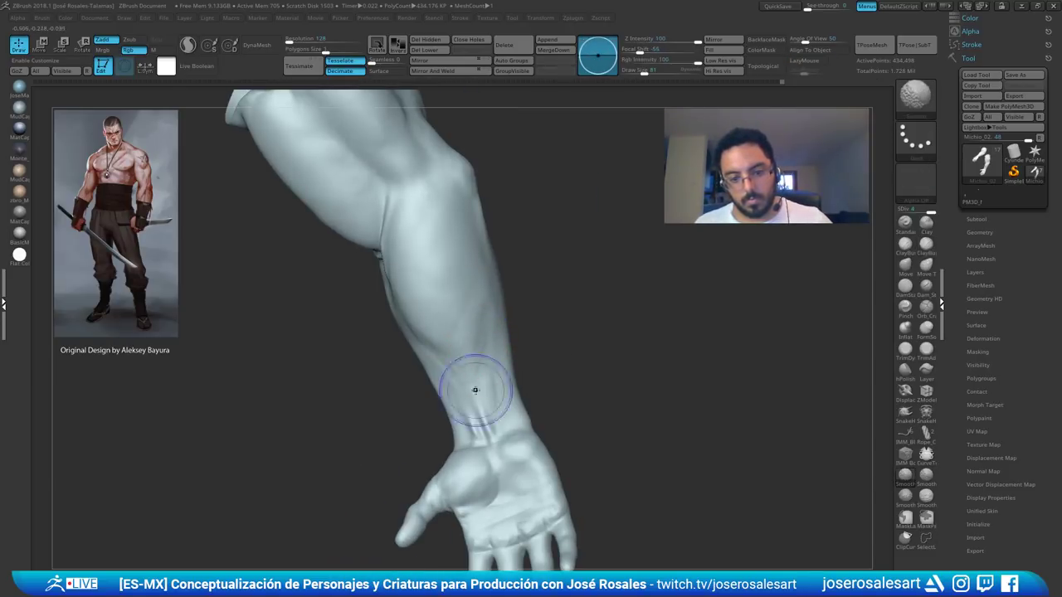
# - Define the tendons of the lower inner forearm above the wrist with the Standard brush at draw size 42
pyautogui.moveTo(474, 390)
pyautogui.mouseDown(button='right')
pyautogui.moveTo(506, 352)
pyautogui.moveTo(516, 307)
pyautogui.moveTo(315, 348)
pyautogui.mouseUp(button='right')
pyautogui.keyDown('alt'); pyautogui.moveTo(763, 333); pyautogui.dragTo(481, 311, button='right'); pyautogui.keyUp('alt')
pyautogui.moveTo(496, 357)
pyautogui.mouseDown(button='right')
pyautogui.moveTo(483, 348)
pyautogui.moveTo(462, 361)
pyautogui.moveTo(486, 395)
pyautogui.mouseUp(button='right')
pyautogui.press('b')
pyautogui.press('s')
pyautogui.press('t')
pyautogui.press('s')
pyautogui.moveTo(516, 421); pyautogui.dragTo(511, 423)
pyautogui.moveTo(511, 406)
pyautogui.keyDown('alt'); pyautogui.mouseDown(button='right')
pyautogui.moveTo(522, 327)
pyautogui.moveTo(485, 329)
pyautogui.moveTo(525, 326)
pyautogui.moveTo(541, 309)
pyautogui.moveTo(496, 335)
pyautogui.moveTo(516, 357)
pyautogui.mouseUp(button='right'); pyautogui.keyUp('alt')
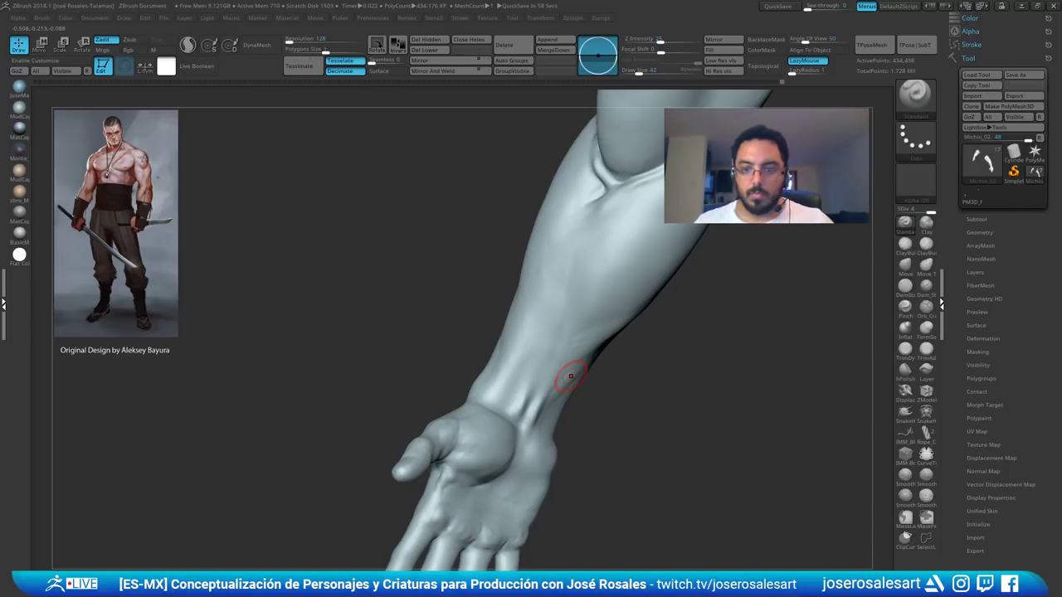
pyautogui.moveTo(447, 263)
pyautogui.mouseDown(button='right')
pyautogui.moveTo(438, 204)
pyautogui.moveTo(450, 210)
pyautogui.mouseUp(button='right')
pyautogui.moveTo(397, 305); pyautogui.dragTo(412, 324)
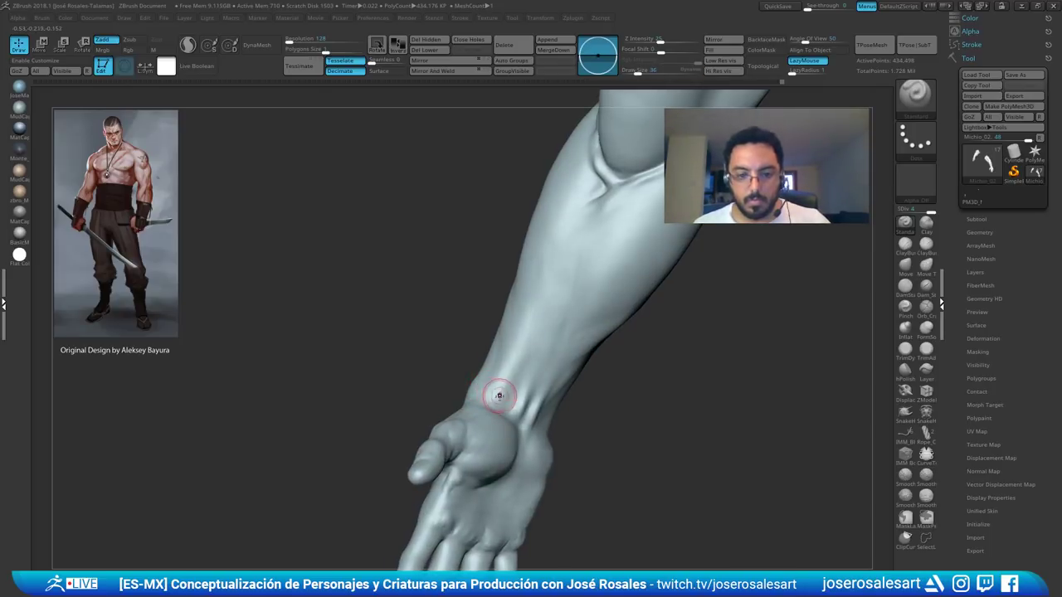
# - Build up the thumb side of the wrist with ClayBuildup, enlarge the brush to draw size 62 and smooth the forearm above it
pyautogui.moveTo(498, 396); pyautogui.dragTo(490, 405, button='right')
pyautogui.press('2')
pyautogui.press('s')
pyautogui.moveTo(486, 399); pyautogui.dragTo(487, 400)
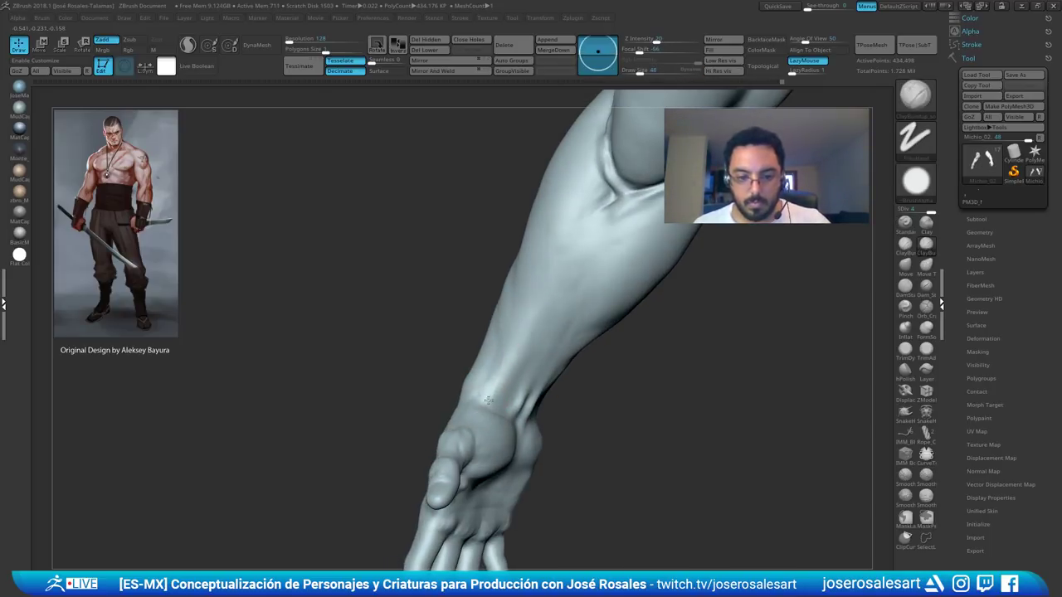
pyautogui.moveTo(496, 383); pyautogui.dragTo(508, 363, button='right')
pyautogui.moveTo(495, 391); pyautogui.dragTo(490, 401)
pyautogui.moveTo(466, 361); pyautogui.dragTo(481, 341, button='right')
pyautogui.moveTo(489, 355); pyautogui.dragTo(492, 395)
pyautogui.moveTo(498, 363); pyautogui.dragTo(528, 373, button='right')
pyautogui.press(']')
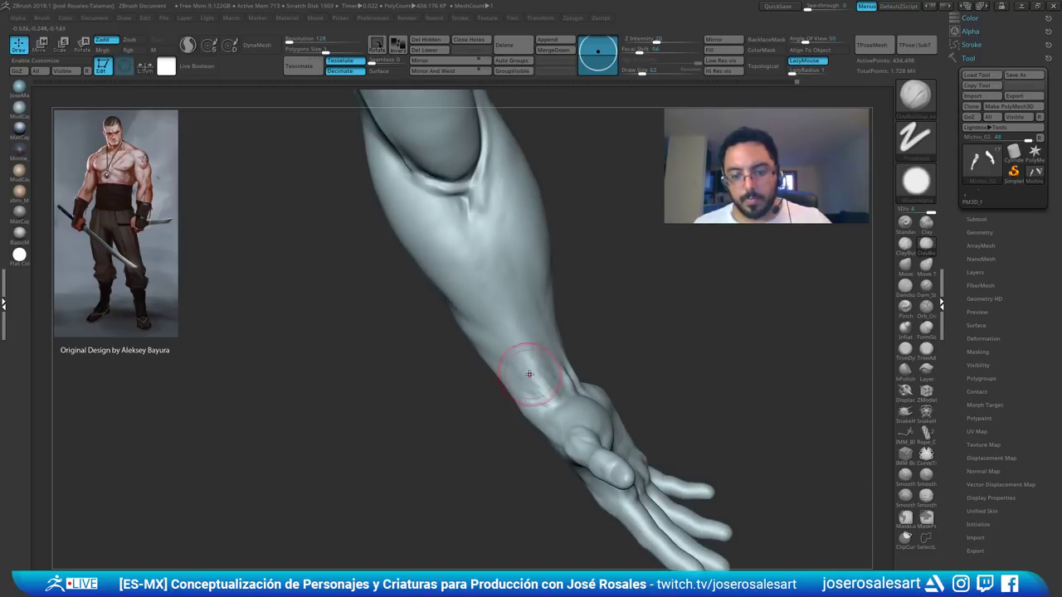
pyautogui.moveTo(530, 373)
pyautogui.keyDown('shift'); pyautogui.mouseDown()
pyautogui.moveTo(535, 384)
pyautogui.moveTo(526, 331)
pyautogui.mouseUp(); pyautogui.keyUp('shift')
# - Adjust the profile of the wrist tendons above the base of the palm with the Move brush at draw size 95
pyautogui.moveTo(514, 347)
pyautogui.mouseDown(button='right')
pyautogui.moveTo(524, 356)
pyautogui.moveTo(567, 321)
pyautogui.moveTo(562, 276)
pyautogui.moveTo(608, 310)
pyautogui.moveTo(594, 316)
pyautogui.moveTo(572, 299)
pyautogui.moveTo(610, 286)
pyautogui.moveTo(599, 312)
pyautogui.mouseUp(button='right')
pyautogui.press('b')
pyautogui.press('m')
pyautogui.press('v')
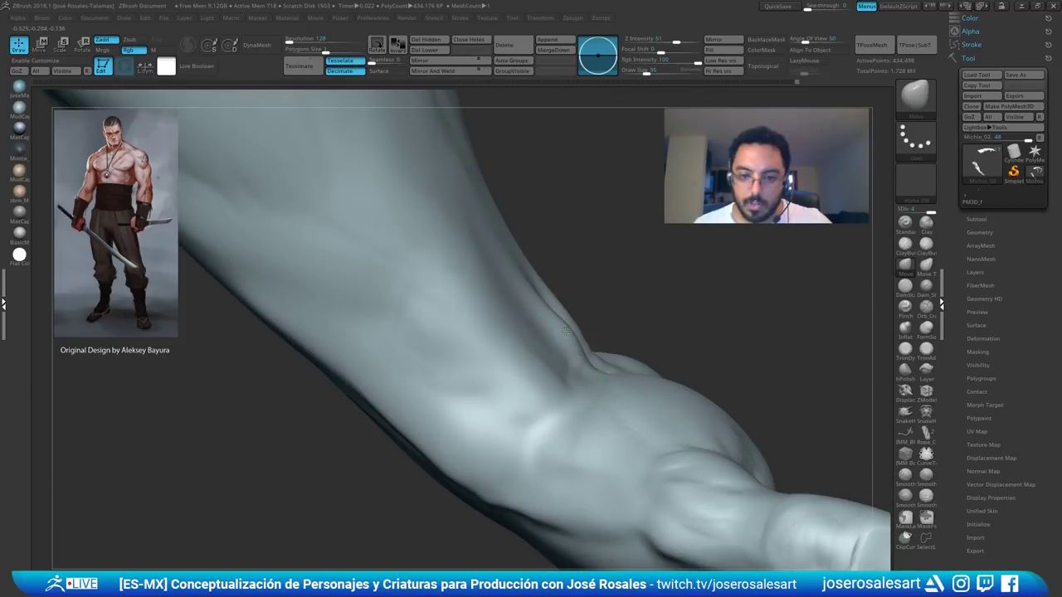
pyautogui.moveTo(564, 335); pyautogui.dragTo(570, 330)
pyautogui.moveTo(571, 330); pyautogui.dragTo(537, 323, button='right')
pyautogui.moveTo(574, 320); pyautogui.dragTo(578, 315)
pyautogui.moveTo(579, 315)
pyautogui.mouseDown(button='right')
pyautogui.moveTo(556, 332)
pyautogui.moveTo(572, 335)
pyautogui.mouseUp(button='right')
# - Build up the palm-side wrist tendons with ClayBuildup at draw size 54 and smooth where they fade into the forearm
pyautogui.press('b')
pyautogui.press('c')
pyautogui.press('l')
pyautogui.press('b')
pyautogui.press('c')
pyautogui.press('b')
pyautogui.moveTo(581, 329)
pyautogui.mouseDown()
pyautogui.moveTo(566, 308)
pyautogui.moveTo(579, 346)
pyautogui.mouseUp()
pyautogui.moveTo(579, 347); pyautogui.dragTo(564, 329, button='right')
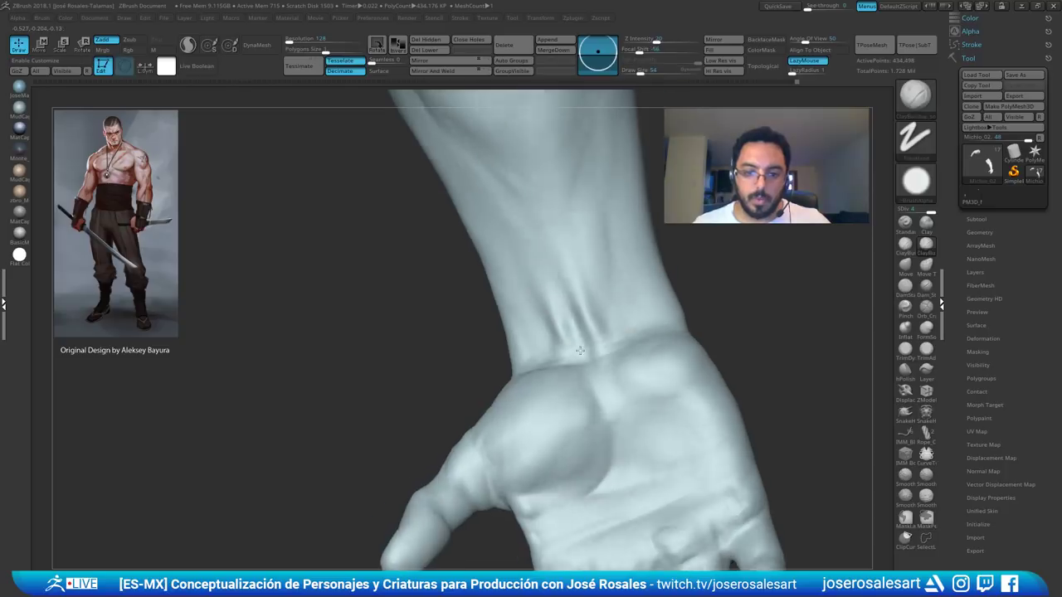
pyautogui.moveTo(540, 289); pyautogui.dragTo(564, 353)
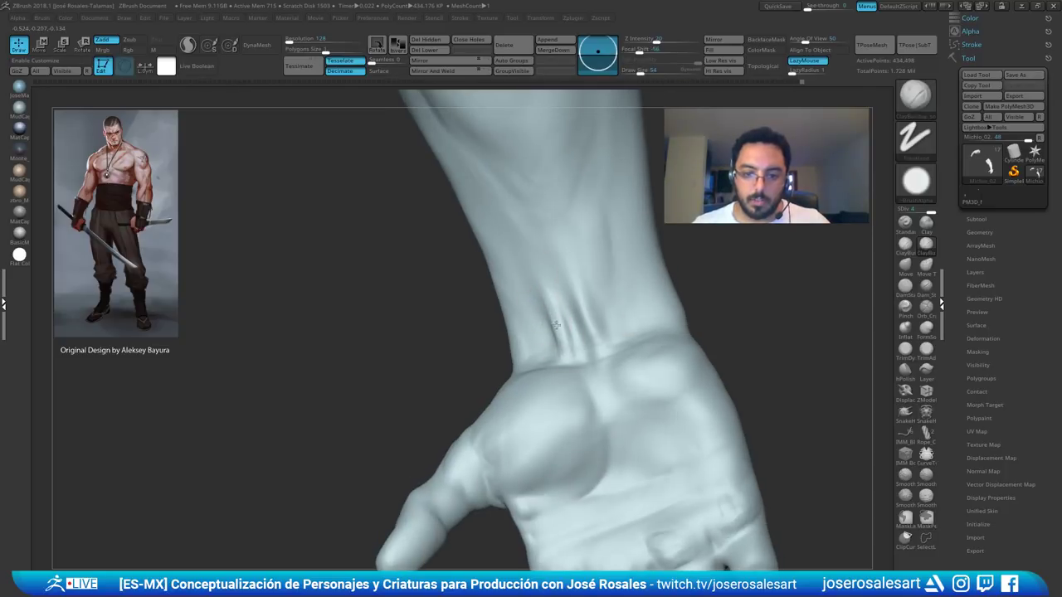
pyautogui.moveTo(588, 312)
pyautogui.mouseDown(button='right')
pyautogui.moveTo(572, 292)
pyautogui.moveTo(592, 317)
pyautogui.mouseUp(button='right')
pyautogui.keyDown('shift'); pyautogui.moveTo(592, 317); pyautogui.dragTo(563, 288); pyautogui.keyUp('shift')
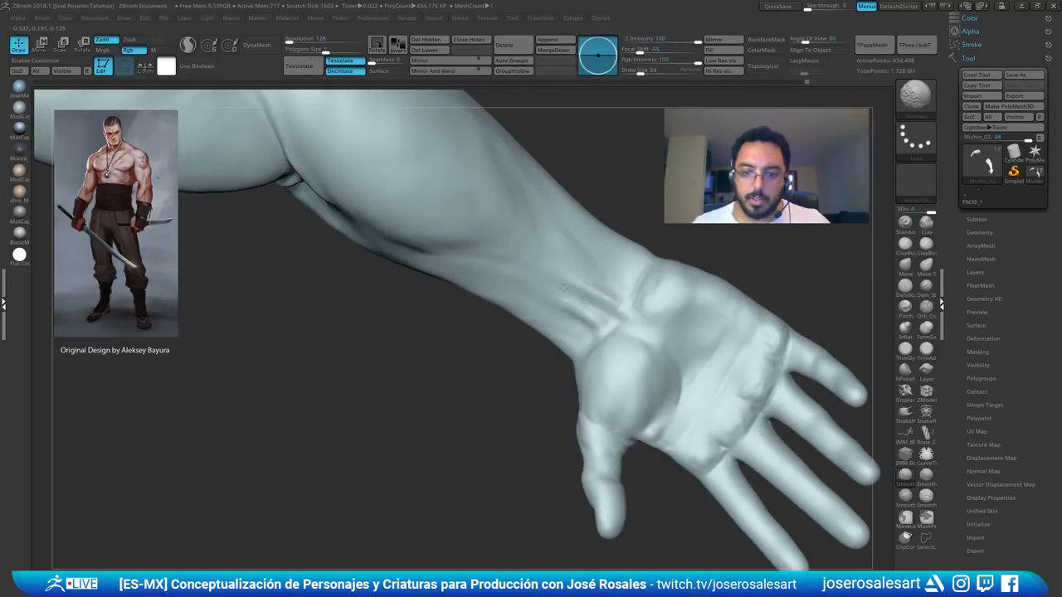
# - Reshape the inner wrist contour, seen from the little-finger side, with the Move brush
pyautogui.keyDown('ctrl'); pyautogui.moveTo(594, 335); pyautogui.dragTo(603, 303, button='right'); pyautogui.keyUp('ctrl')
pyautogui.press('b')
pyautogui.press('m')
pyautogui.press('v')
pyautogui.press('s')
pyautogui.moveTo(592, 296); pyautogui.dragTo(598, 296)
pyautogui.keyDown('ctrl'); pyautogui.moveTo(598, 296); pyautogui.dragTo(604, 319, button='right'); pyautogui.keyUp('ctrl')
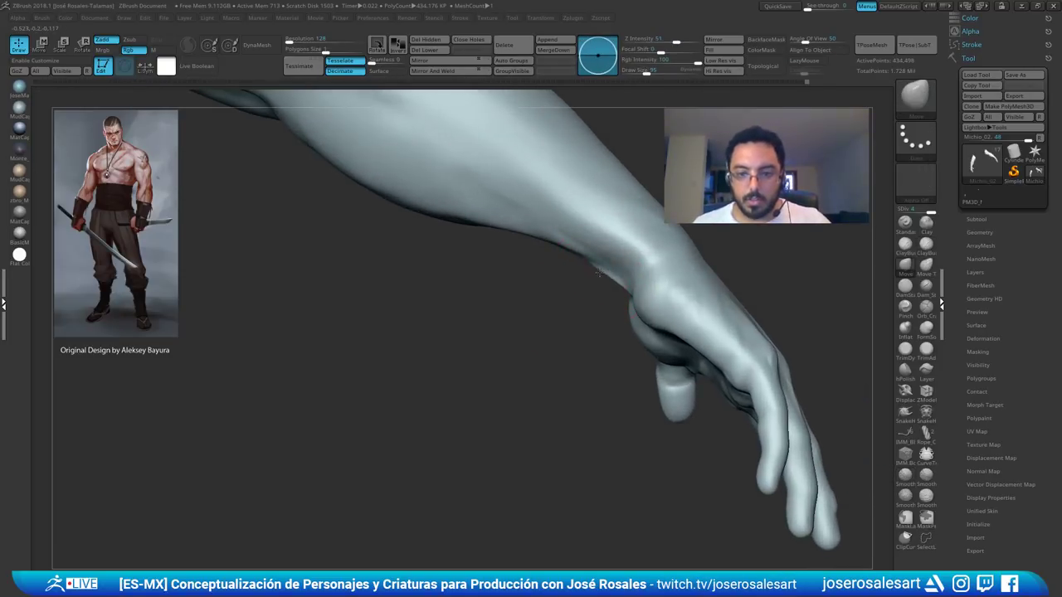
# - Build up the little-finger side of the wrist with ClayBuildup at draw size 73 and switch the material to BasicMaterial
pyautogui.moveTo(604, 269); pyautogui.dragTo(626, 260, button='right')
pyautogui.press('b')
pyautogui.press('c')
pyautogui.press('b')
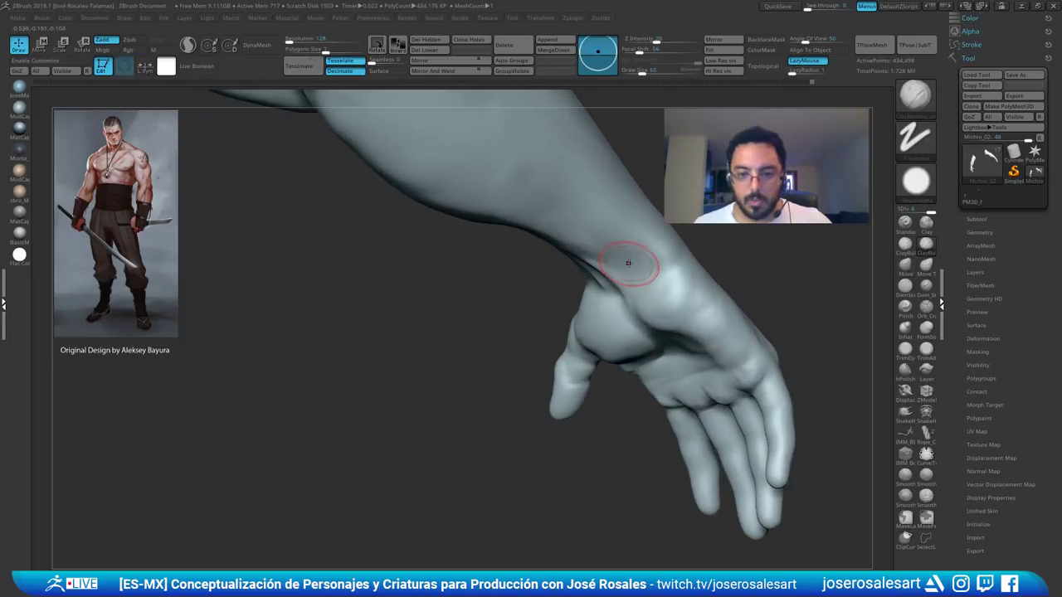
pyautogui.press('s')
pyautogui.moveTo(628, 261); pyautogui.dragTo(636, 260)
pyautogui.moveTo(636, 260)
pyautogui.mouseDown(button='right')
pyautogui.moveTo(630, 251)
pyautogui.moveTo(645, 258)
pyautogui.moveTo(637, 287)
pyautogui.mouseUp(button='right')
pyautogui.click(20, 235)
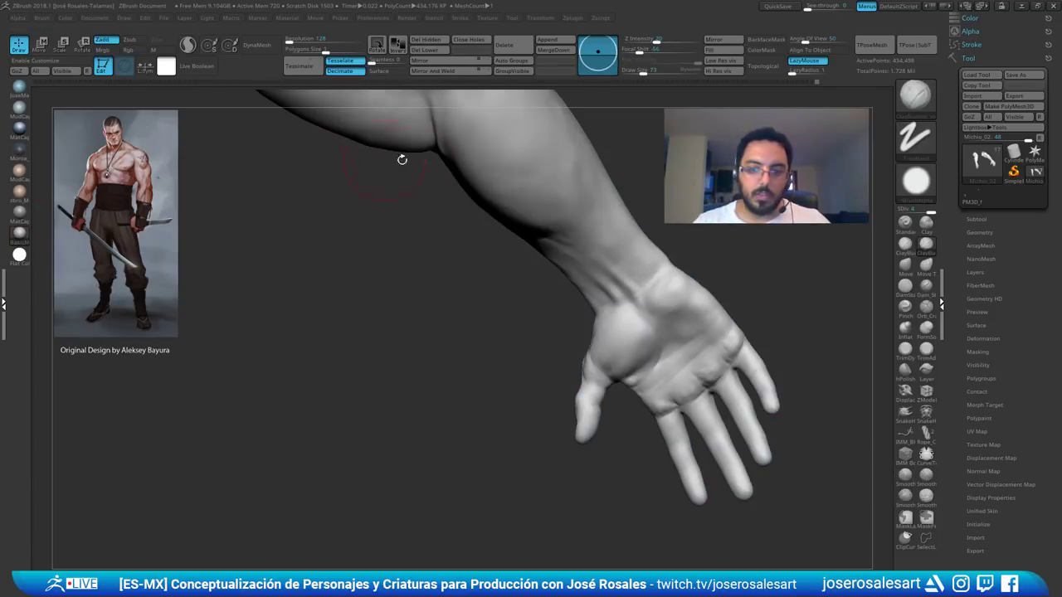
# - Smooth the back of the thumb base and define its tendon with the Standard brush at draw size 26
pyautogui.moveTo(403, 158)
pyautogui.mouseDown(button='right')
pyautogui.moveTo(412, 156)
pyautogui.moveTo(331, 251)
pyautogui.moveTo(372, 254)
pyautogui.moveTo(400, 230)
pyautogui.moveTo(330, 282)
pyautogui.moveTo(357, 238)
pyautogui.moveTo(301, 251)
pyautogui.moveTo(310, 230)
pyautogui.moveTo(286, 249)
pyautogui.moveTo(329, 259)
pyautogui.moveTo(347, 325)
pyautogui.moveTo(389, 218)
pyautogui.moveTo(318, 261)
pyautogui.moveTo(330, 315)
pyautogui.moveTo(307, 255)
pyautogui.moveTo(406, 270)
pyautogui.moveTo(325, 286)
pyautogui.moveTo(342, 301)
pyautogui.mouseUp(button='right')
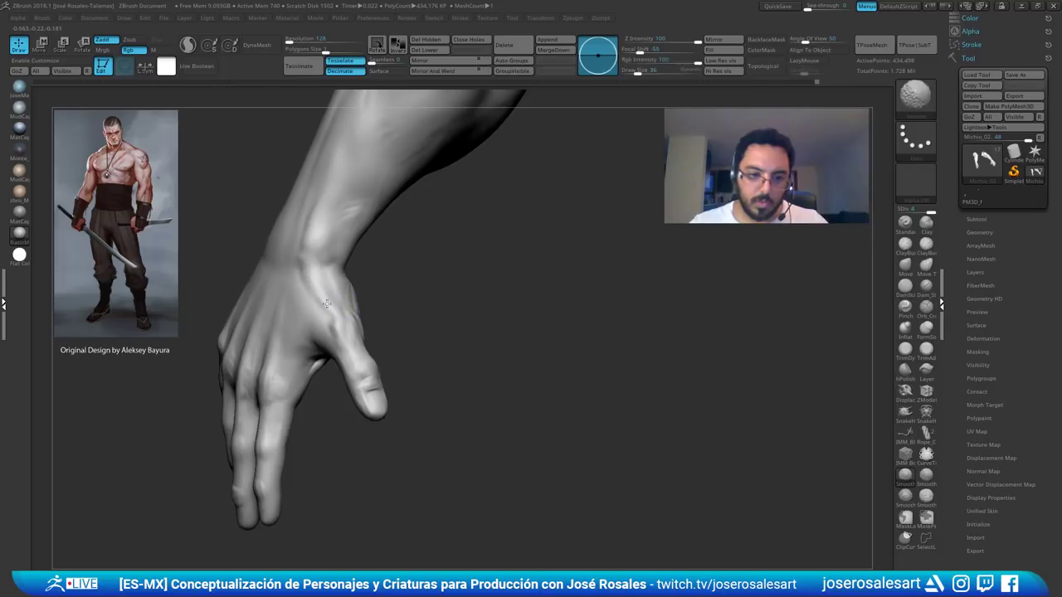
pyautogui.keyDown('shift'); pyautogui.moveTo(327, 304); pyautogui.dragTo(335, 311); pyautogui.keyUp('shift')
pyautogui.moveTo(333, 293); pyautogui.dragTo(340, 320, button='right')
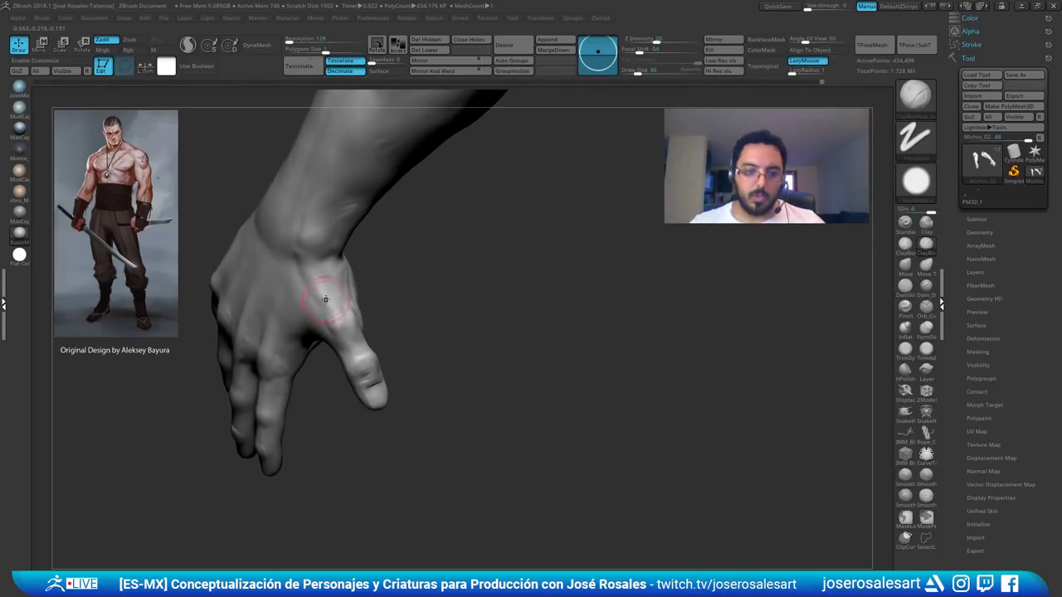
pyautogui.press('b')
pyautogui.press('s')
pyautogui.press('t')
pyautogui.press('s')
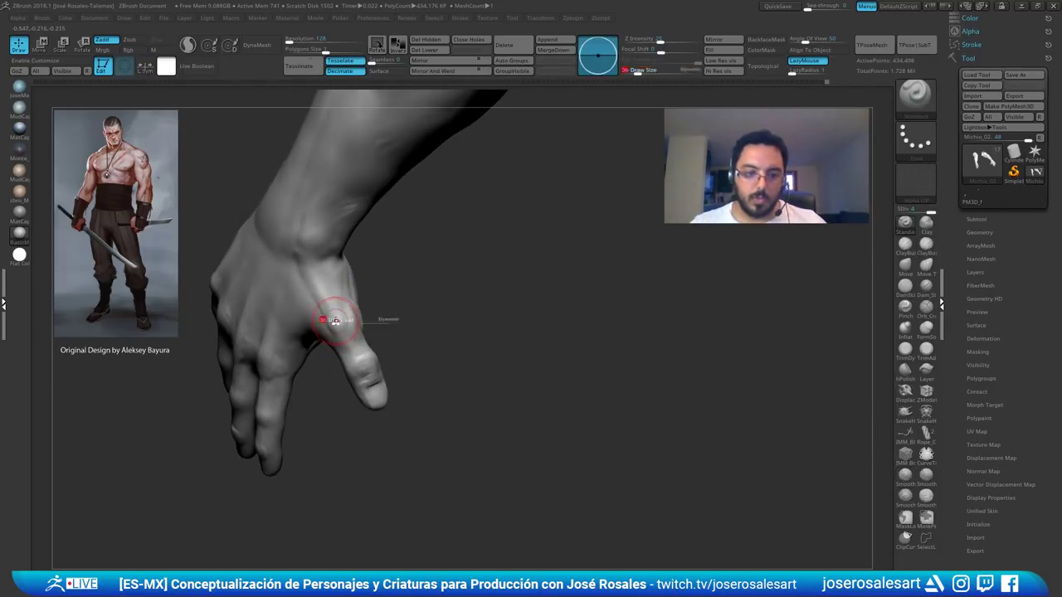
pyautogui.moveTo(335, 318); pyautogui.dragTo(332, 318)
pyautogui.moveTo(332, 339); pyautogui.dragTo(355, 319, button='right')
pyautogui.keyDown('shift'); pyautogui.moveTo(329, 305); pyautogui.dragTo(335, 324); pyautogui.keyUp('shift')
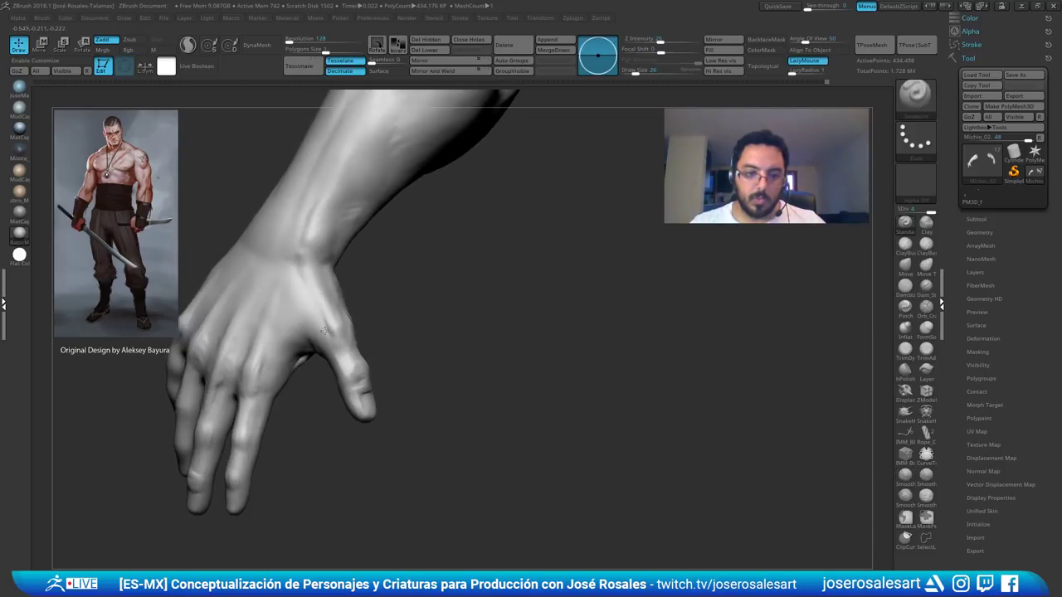
# - Smooth and refine the inner forearm from its muscle belly to above the wrist, with ClayBuildup at draw size 65
pyautogui.moveTo(355, 320)
pyautogui.mouseDown(button='right')
pyautogui.moveTo(332, 322)
pyautogui.moveTo(333, 297)
pyautogui.moveTo(319, 293)
pyautogui.moveTo(350, 285)
pyautogui.moveTo(368, 208)
pyautogui.moveTo(381, 232)
pyautogui.moveTo(427, 185)
pyautogui.moveTo(437, 221)
pyautogui.mouseUp(button='right')
pyautogui.press('b')
pyautogui.press('c')
pyautogui.press('b')
pyautogui.moveTo(437, 222); pyautogui.dragTo(450, 257, button='right')
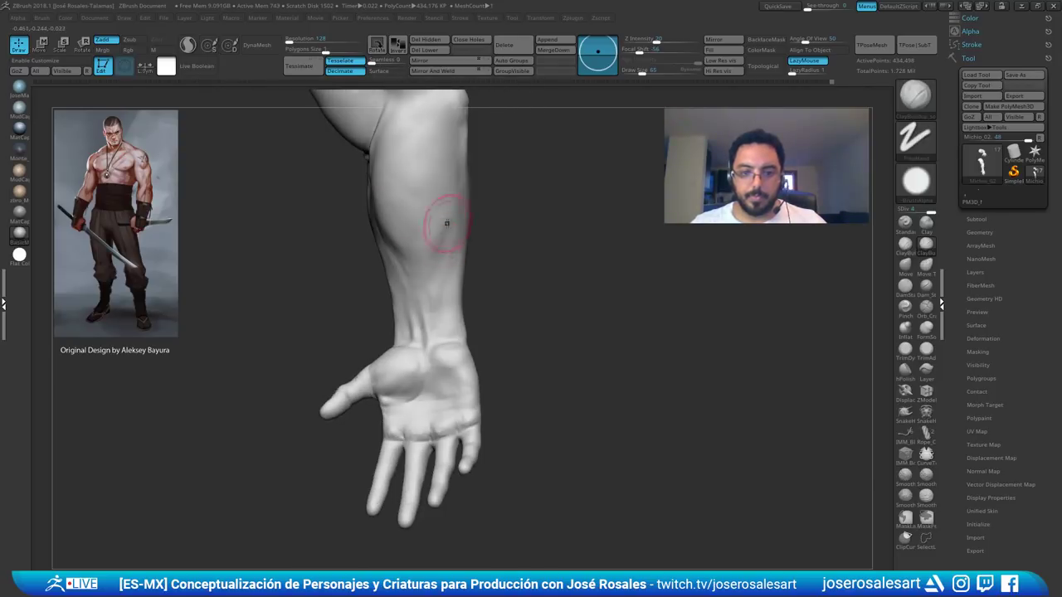
pyautogui.keyDown('shift'); pyautogui.moveTo(439, 247); pyautogui.dragTo(425, 281); pyautogui.keyUp('shift')
pyautogui.moveTo(426, 282)
pyautogui.mouseDown(button='right')
pyautogui.moveTo(439, 241)
pyautogui.moveTo(422, 229)
pyautogui.mouseUp(button='right')
pyautogui.moveTo(422, 229)
pyautogui.mouseDown()
pyautogui.moveTo(423, 193)
pyautogui.moveTo(388, 183)
pyautogui.mouseUp()
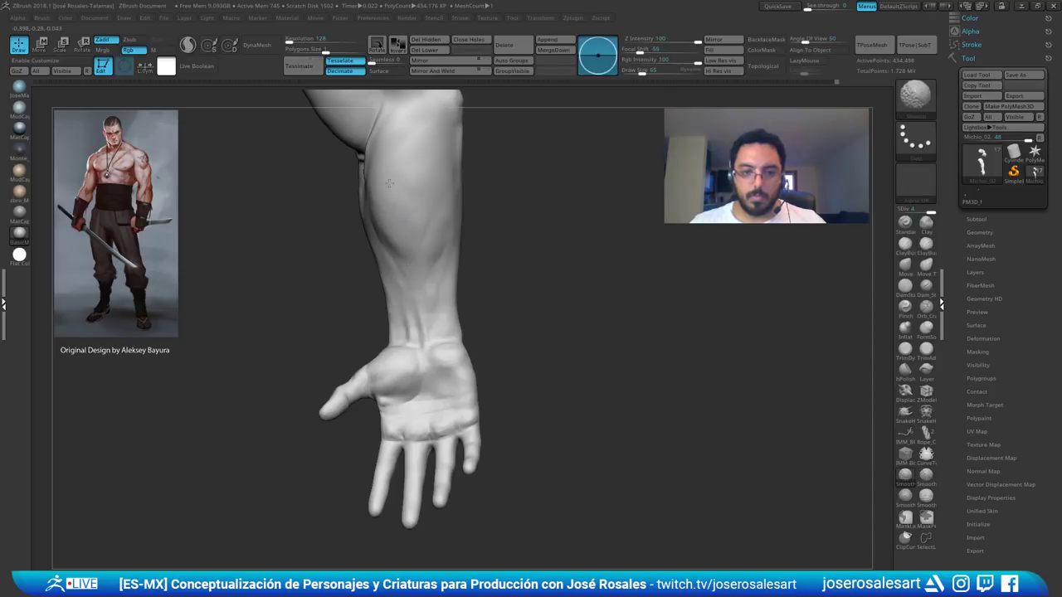
pyautogui.moveTo(416, 260)
pyautogui.mouseDown(button='right')
pyautogui.moveTo(440, 252)
pyautogui.moveTo(441, 277)
pyautogui.moveTo(414, 264)
pyautogui.mouseUp(button='right')
# - Inspect the overall arm and forearm shape from the side, back and outer side, with the brush at draw size 54
pyautogui.moveTo(415, 264)
pyautogui.keyDown('ctrl'); pyautogui.mouseDown(button='right')
pyautogui.moveTo(391, 225)
pyautogui.moveTo(384, 248)
pyautogui.moveTo(441, 257)
pyautogui.moveTo(462, 235)
pyautogui.moveTo(473, 307)
pyautogui.mouseUp(button='right'); pyautogui.keyUp('ctrl')
pyautogui.moveTo(473, 307)
pyautogui.mouseDown(button='right')
pyautogui.moveTo(447, 291)
pyautogui.moveTo(486, 307)
pyautogui.moveTo(474, 251)
pyautogui.moveTo(451, 262)
pyautogui.moveTo(501, 243)
pyautogui.mouseUp(button='right')
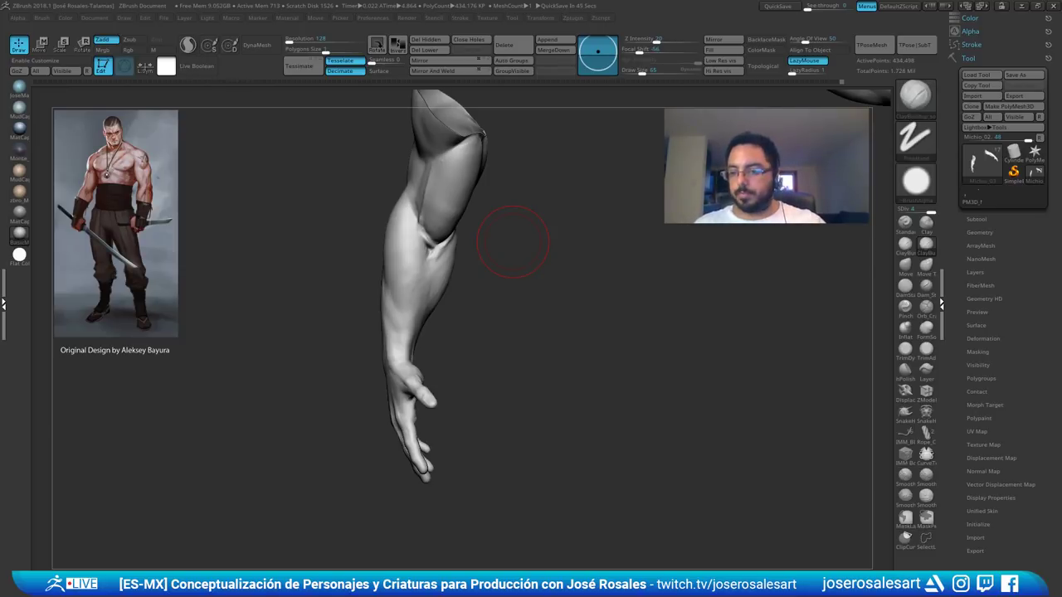
pyautogui.moveTo(509, 230); pyautogui.dragTo(461, 301)
pyautogui.press('s')
pyautogui.click(466, 292)
pyautogui.moveTo(464, 290)
pyautogui.mouseDown(button='right')
pyautogui.moveTo(431, 229)
pyautogui.moveTo(432, 254)
pyautogui.moveTo(448, 255)
pyautogui.moveTo(502, 220)
pyautogui.moveTo(454, 204)
pyautogui.mouseUp(button='right')
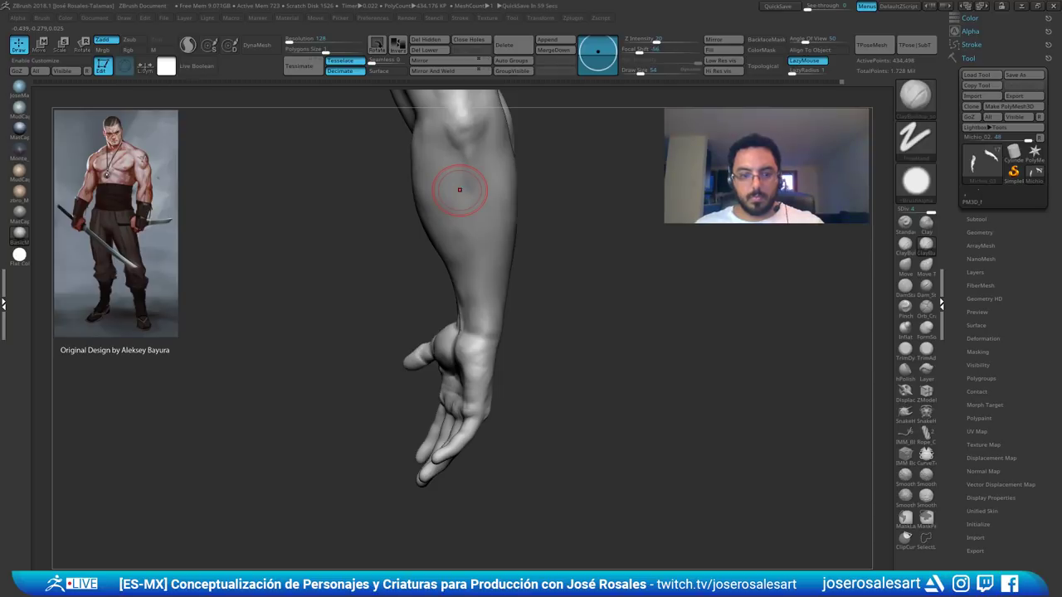
pyautogui.moveTo(487, 230)
pyautogui.mouseDown(button='right')
pyautogui.moveTo(591, 224)
pyautogui.moveTo(626, 199)
pyautogui.moveTo(619, 170)
pyautogui.moveTo(523, 204)
pyautogui.moveTo(502, 273)
pyautogui.moveTo(466, 277)
pyautogui.moveTo(462, 303)
pyautogui.moveTo(507, 325)
pyautogui.moveTo(500, 367)
pyautogui.moveTo(489, 353)
pyautogui.moveTo(500, 308)
pyautogui.mouseUp(button='right')
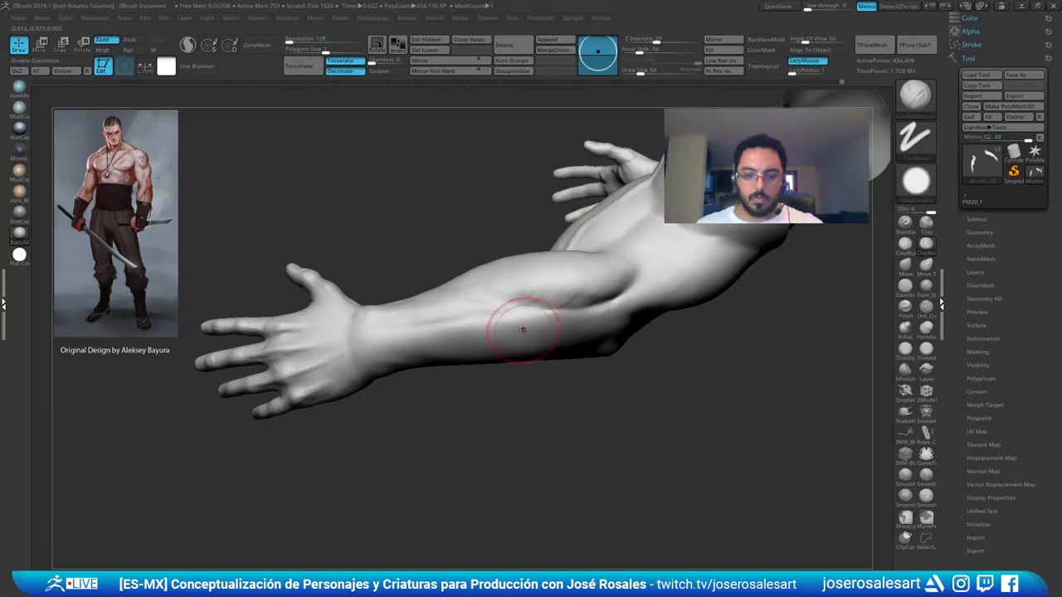
# - Sharpen the division between the outer forearm muscles below the elbow with ClayBuildup, reducing the draw size to 30
pyautogui.moveTo(534, 320)
pyautogui.keyDown('shift'); pyautogui.mouseDown(button='right')
pyautogui.moveTo(502, 318)
pyautogui.moveTo(522, 339)
pyautogui.moveTo(505, 407)
pyautogui.moveTo(451, 409)
pyautogui.moveTo(483, 389)
pyautogui.mouseUp(button='right'); pyautogui.keyUp('shift')
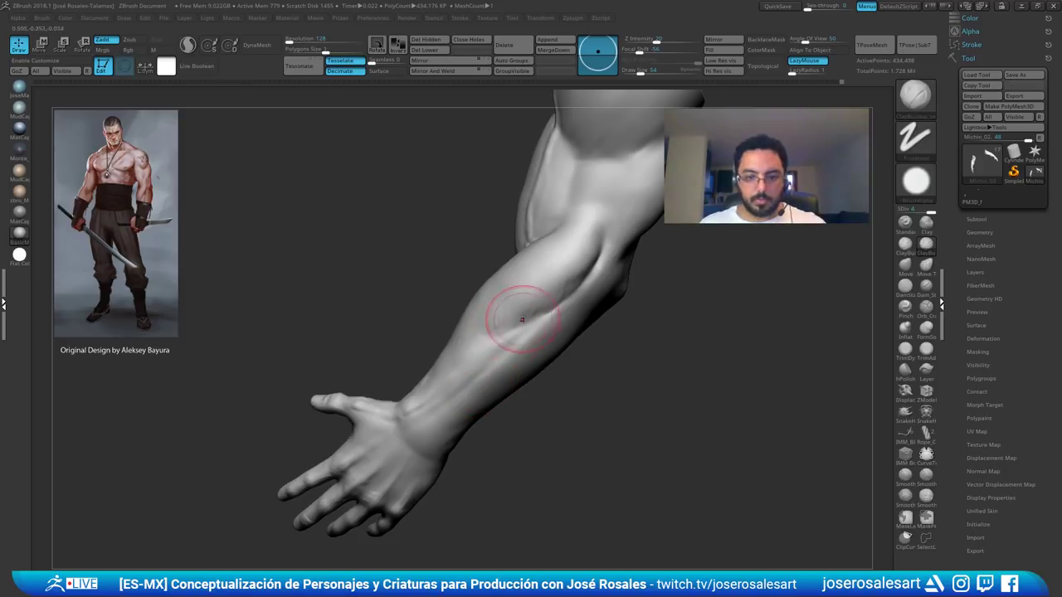
pyautogui.moveTo(567, 299); pyautogui.dragTo(583, 252, button='right')
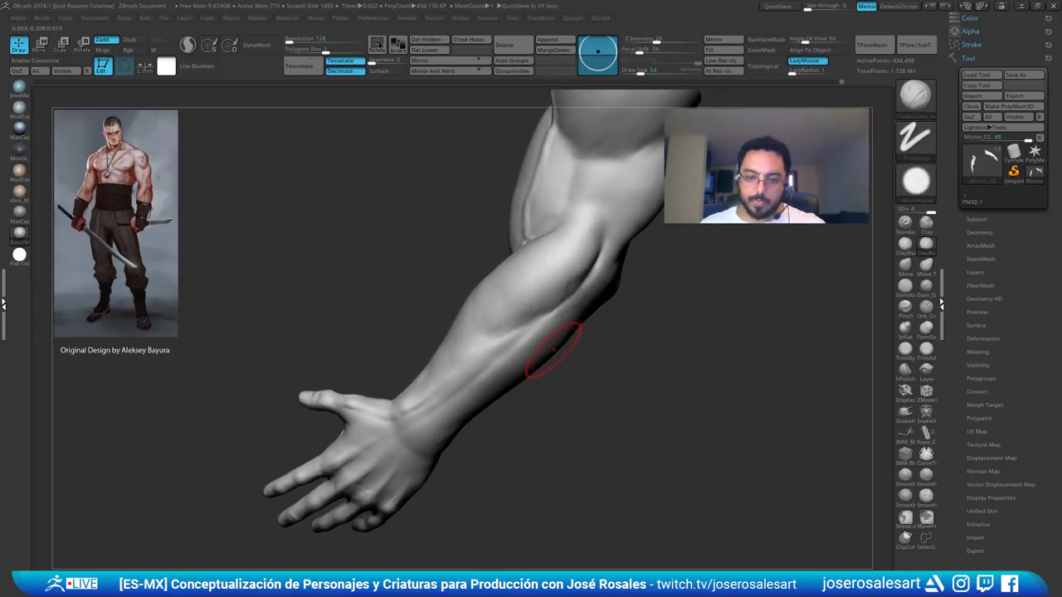
pyautogui.press('s')
pyautogui.keyDown('ctrl'); pyautogui.moveTo(517, 350); pyautogui.dragTo(543, 331, button='right'); pyautogui.keyUp('ctrl')
pyautogui.press('s')
pyautogui.moveTo(543, 330); pyautogui.dragTo(533, 332)
pyautogui.press('s')
pyautogui.moveTo(462, 398); pyautogui.dragTo(495, 310, button='right')
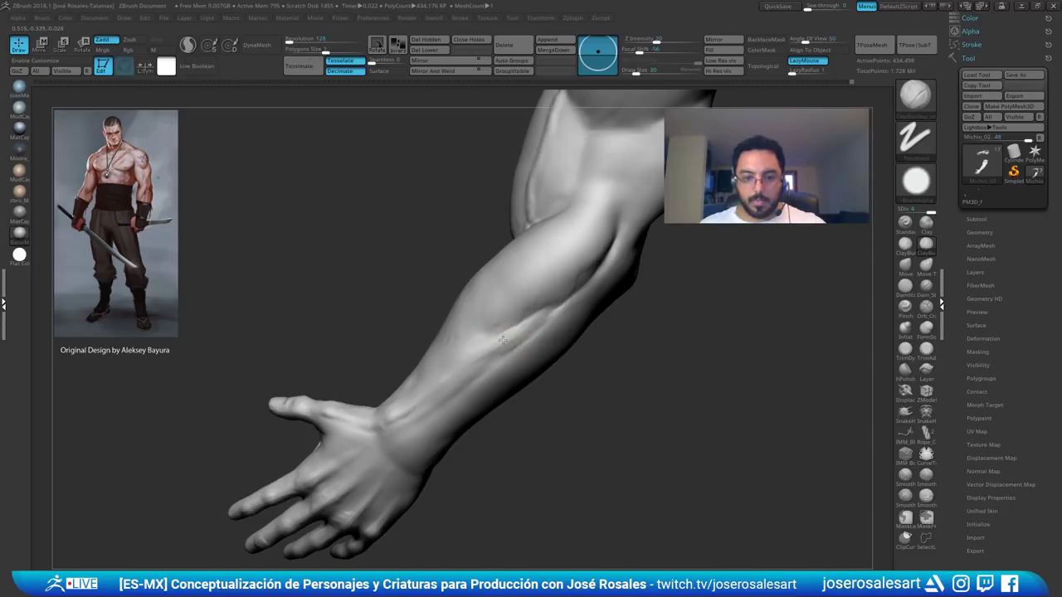
# - Build up the outer mid-forearm below the muscle division with ClayBuildup at draw sizes 45 and 42, and smooth it
pyautogui.moveTo(408, 407); pyautogui.dragTo(500, 374, button='right')
pyautogui.press('s')
pyautogui.moveTo(481, 352)
pyautogui.mouseDown()
pyautogui.moveTo(462, 360)
pyautogui.moveTo(464, 376)
pyautogui.moveTo(466, 357)
pyautogui.moveTo(508, 354)
pyautogui.mouseUp()
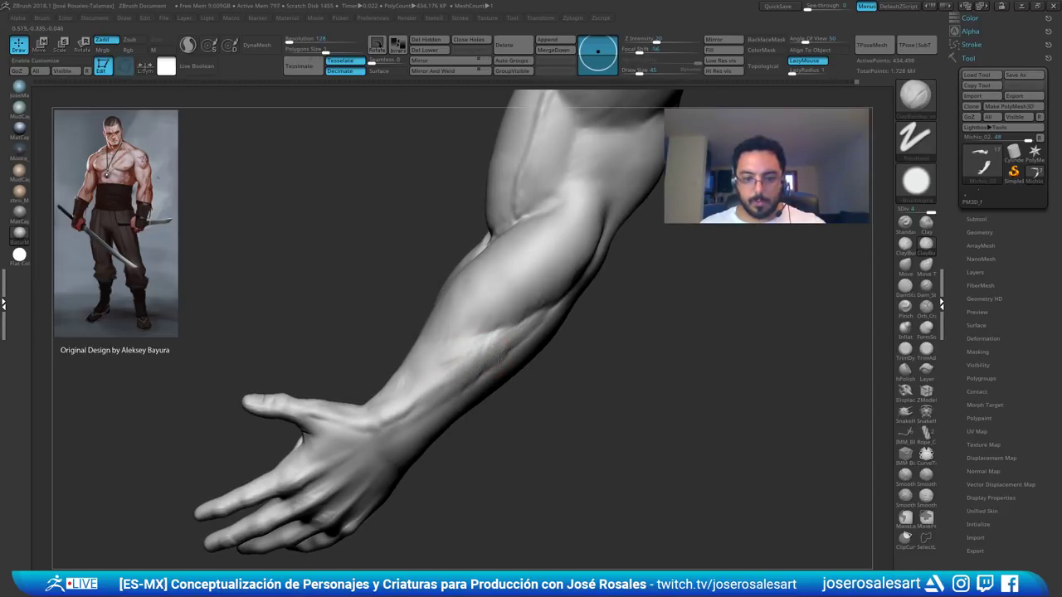
pyautogui.moveTo(510, 351); pyautogui.dragTo(501, 297, button='right')
pyautogui.moveTo(496, 328); pyautogui.dragTo(505, 355)
pyautogui.moveTo(504, 355)
pyautogui.mouseDown(button='right')
pyautogui.moveTo(493, 313)
pyautogui.moveTo(524, 327)
pyautogui.moveTo(513, 340)
pyautogui.moveTo(523, 332)
pyautogui.mouseUp(button='right')
pyautogui.moveTo(523, 324)
pyautogui.mouseDown()
pyautogui.moveTo(517, 358)
pyautogui.moveTo(513, 350)
pyautogui.mouseUp()
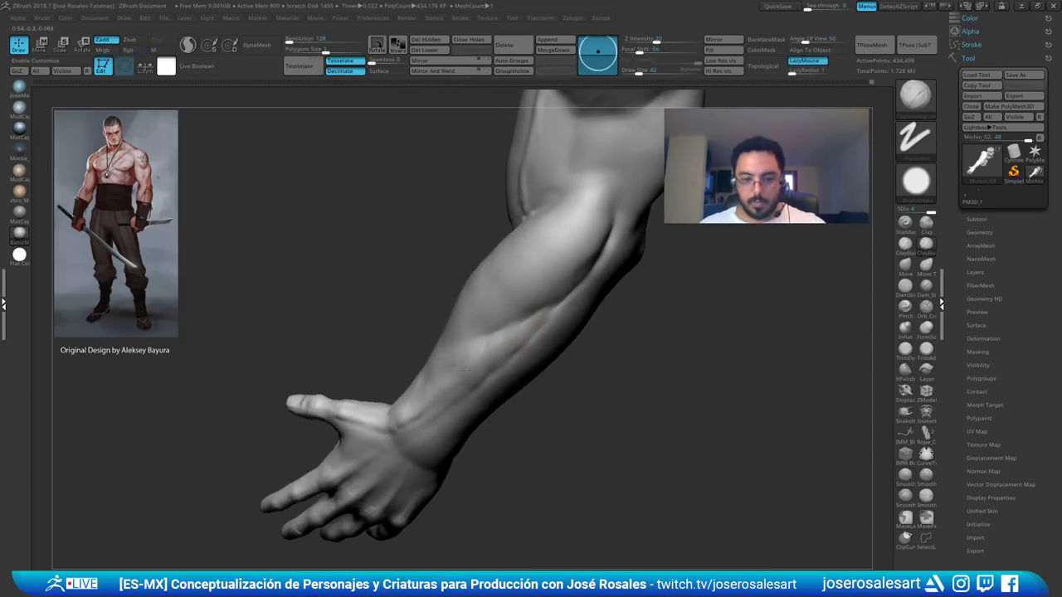
pyautogui.moveTo(513, 350); pyautogui.dragTo(483, 355, button='right')
pyautogui.moveTo(482, 355)
pyautogui.keyDown('shift'); pyautogui.mouseDown()
pyautogui.moveTo(472, 372)
pyautogui.moveTo(504, 353)
pyautogui.moveTo(492, 311)
pyautogui.mouseUp(); pyautogui.keyUp('shift')
pyautogui.moveTo(481, 348); pyautogui.dragTo(516, 331, button='right')
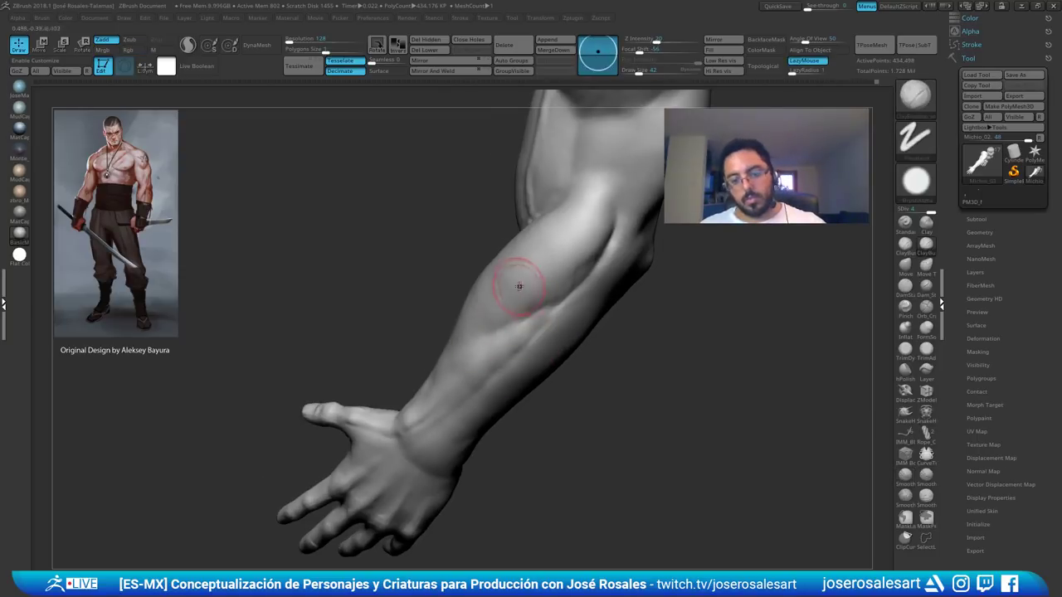
# - Shape the outer forearm muscles from the elbow toward the wrist with ClayBuildup at draw size 81
pyautogui.moveTo(519, 287); pyautogui.dragTo(478, 302, button='right')
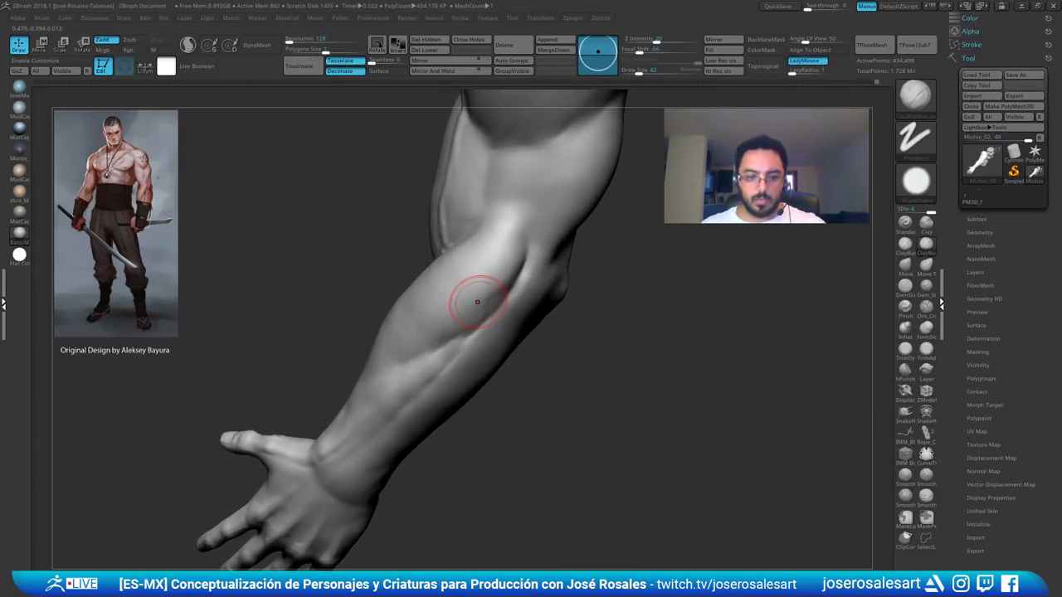
pyautogui.moveTo(526, 390); pyautogui.dragTo(521, 325, button='right')
pyautogui.press('s')
pyautogui.moveTo(476, 386)
pyautogui.mouseDown()
pyautogui.moveTo(505, 346)
pyautogui.moveTo(474, 387)
pyautogui.mouseUp()
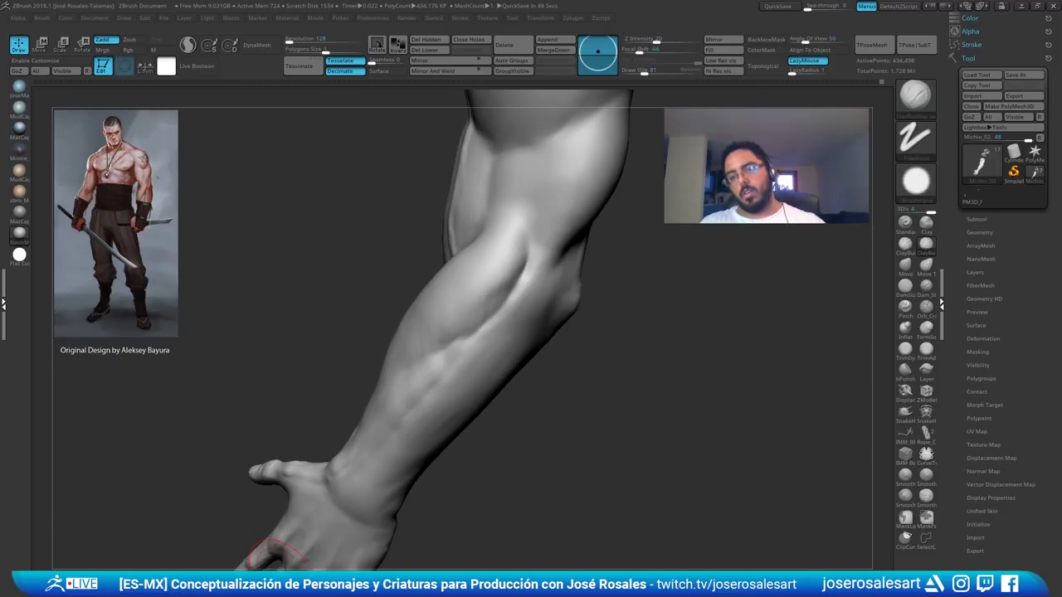
pyautogui.moveTo(220, 332); pyautogui.dragTo(202, 320)
pyautogui.keyDown('alt'); pyautogui.moveTo(319, 365); pyautogui.dragTo(282, 300); pyautogui.keyUp('alt')
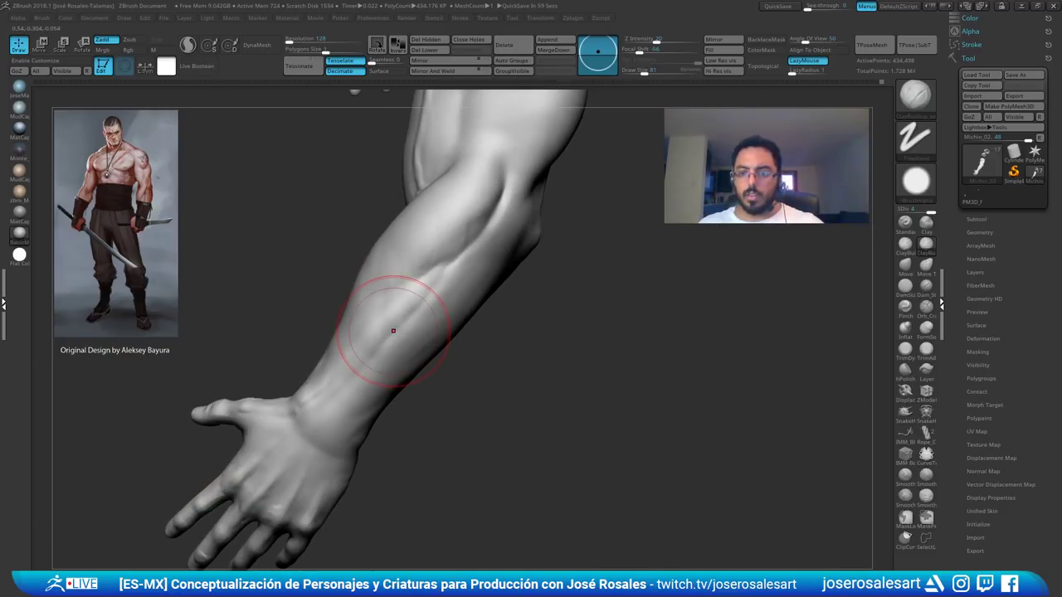
pyautogui.moveTo(397, 348)
pyautogui.mouseDown(button='right')
pyautogui.moveTo(455, 344)
pyautogui.moveTo(413, 353)
pyautogui.mouseUp(button='right')
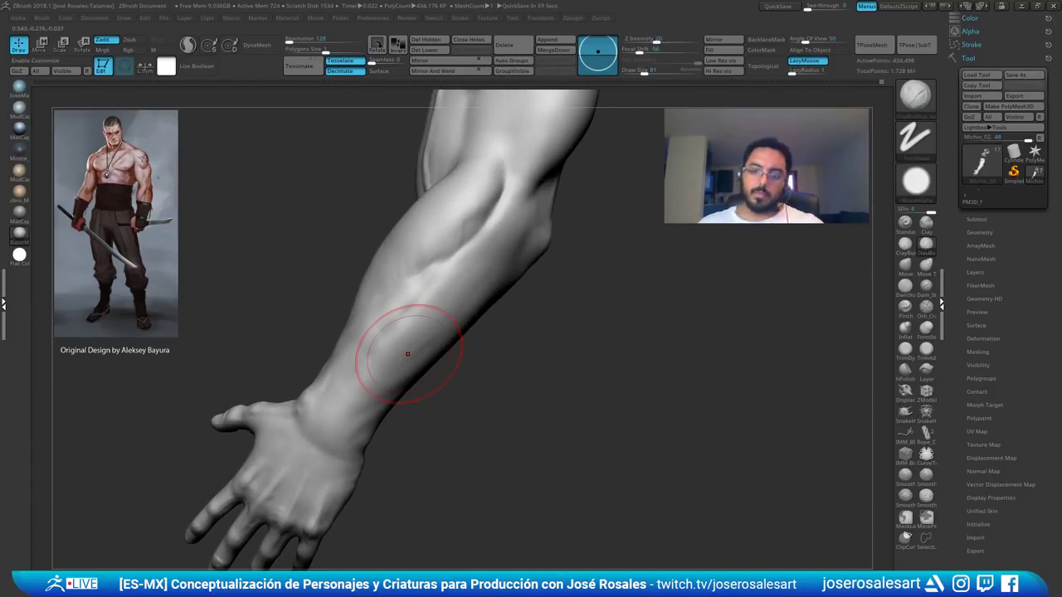
pyautogui.moveTo(408, 354)
pyautogui.mouseDown(button='right')
pyautogui.moveTo(396, 310)
pyautogui.moveTo(356, 345)
pyautogui.moveTo(393, 348)
pyautogui.moveTo(375, 347)
pyautogui.mouseUp(button='right')
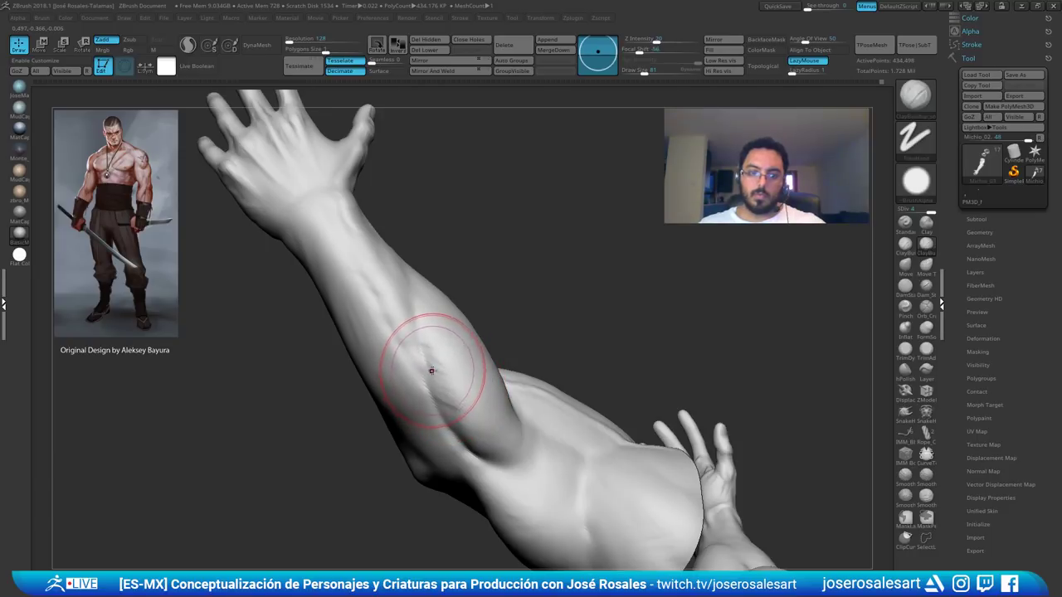
# - Reinforce the edge of the outer forearm muscle near the elbow with ClayBuildup, reducing the draw size to 62
pyautogui.press('[')
pyautogui.press('[')
pyautogui.moveTo(429, 367); pyautogui.dragTo(405, 337)
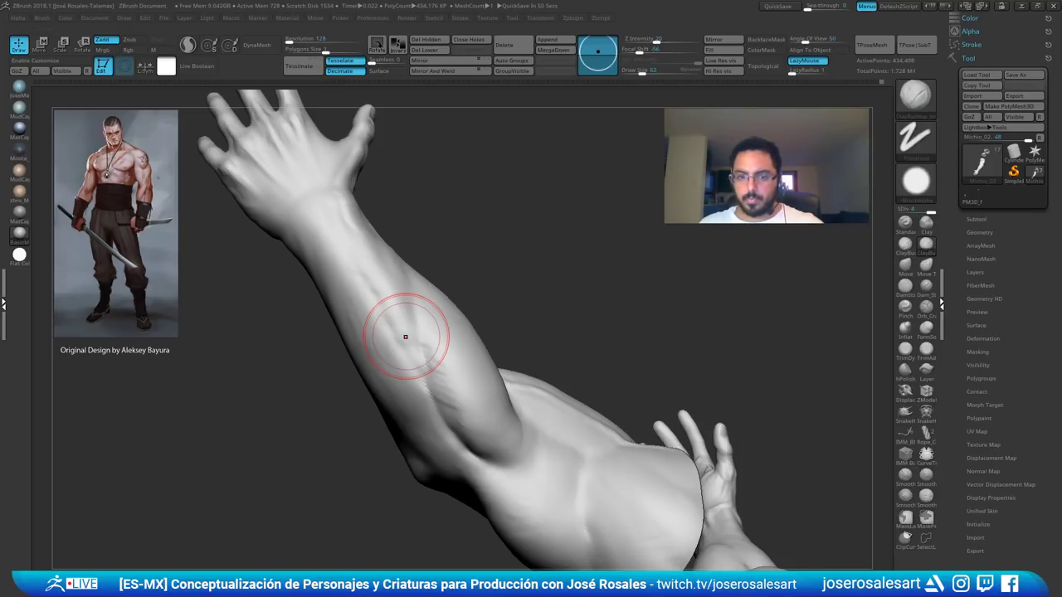
# - Carve creases between the forearm muscles from above the wrist to mid-forearm with the DamStandard brush at draw size 58
pyautogui.moveTo(405, 337); pyautogui.dragTo(371, 233, button='right')
pyautogui.moveTo(308, 224)
pyautogui.mouseDown(button='right')
pyautogui.moveTo(336, 277)
pyautogui.moveTo(386, 306)
pyautogui.moveTo(318, 180)
pyautogui.mouseUp(button='right')
pyautogui.press('b')
pyautogui.press('d')
pyautogui.press('s')
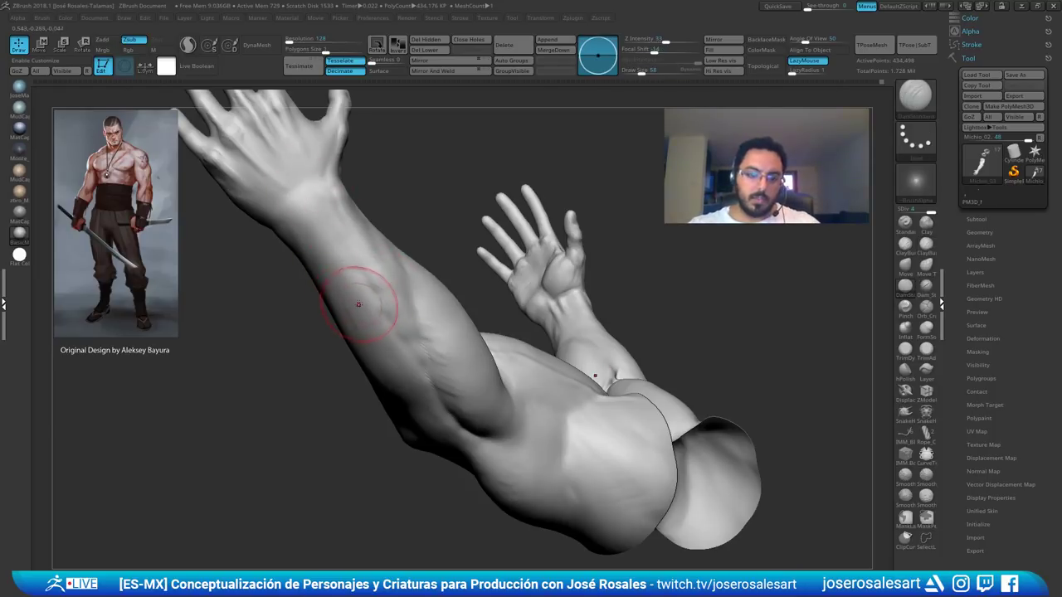
pyautogui.moveTo(311, 231); pyautogui.dragTo(373, 305)
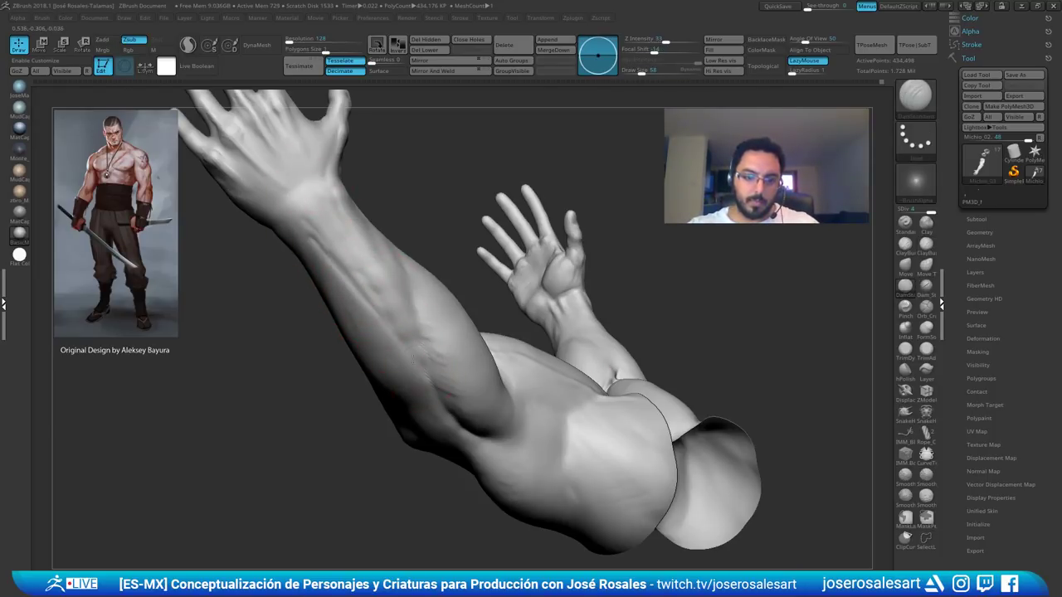
pyautogui.moveTo(322, 248); pyautogui.dragTo(374, 319)
# - Fill out the muscle strands beside the forearm creases, from the wrist to mid-forearm, with ClayBuildup at draw size 58
pyautogui.press('b')
pyautogui.press('c')
pyautogui.press('b')
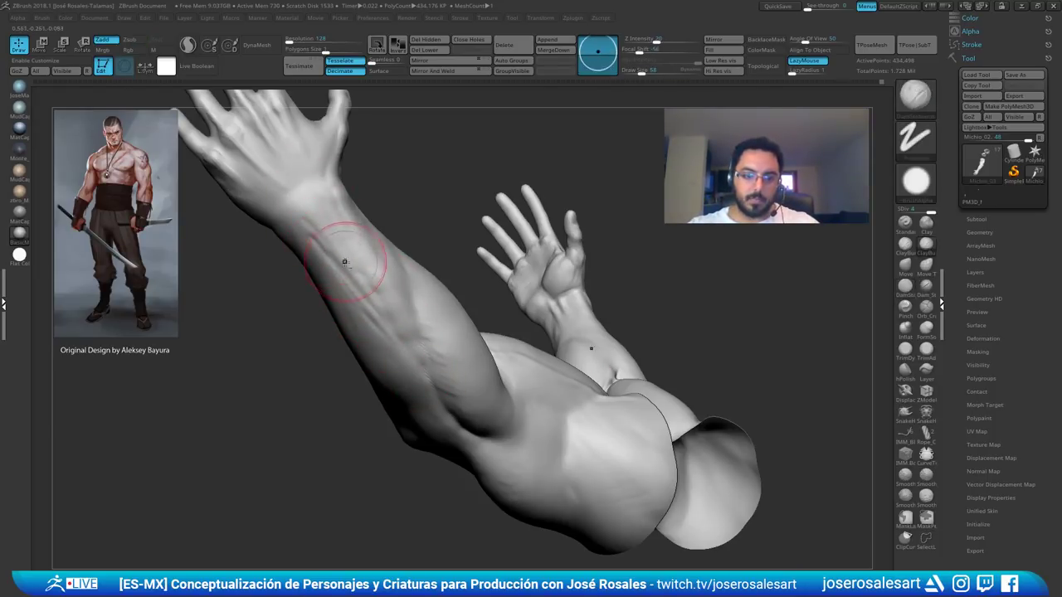
pyautogui.press('s')
pyautogui.moveTo(318, 222); pyautogui.dragTo(350, 280)
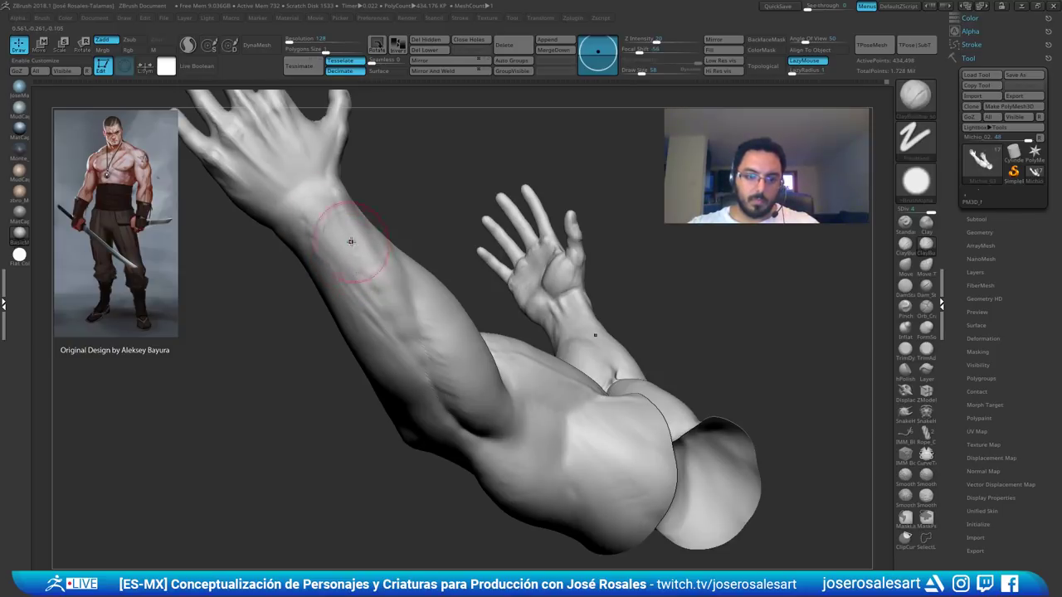
pyautogui.moveTo(353, 241); pyautogui.dragTo(401, 344)
pyautogui.moveTo(400, 344); pyautogui.dragTo(339, 263, button='right')
pyautogui.moveTo(338, 263); pyautogui.dragTo(386, 308)
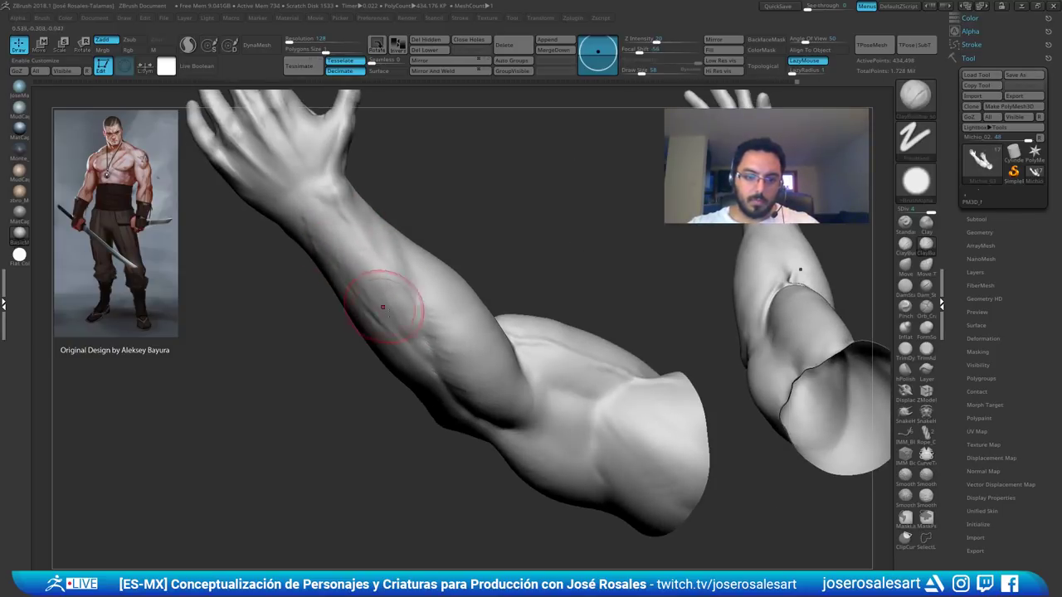
pyautogui.moveTo(376, 296)
pyautogui.mouseDown(button='right')
pyautogui.moveTo(310, 208)
pyautogui.moveTo(328, 274)
pyautogui.moveTo(374, 278)
pyautogui.moveTo(302, 283)
pyautogui.moveTo(324, 263)
pyautogui.mouseUp(button='right')
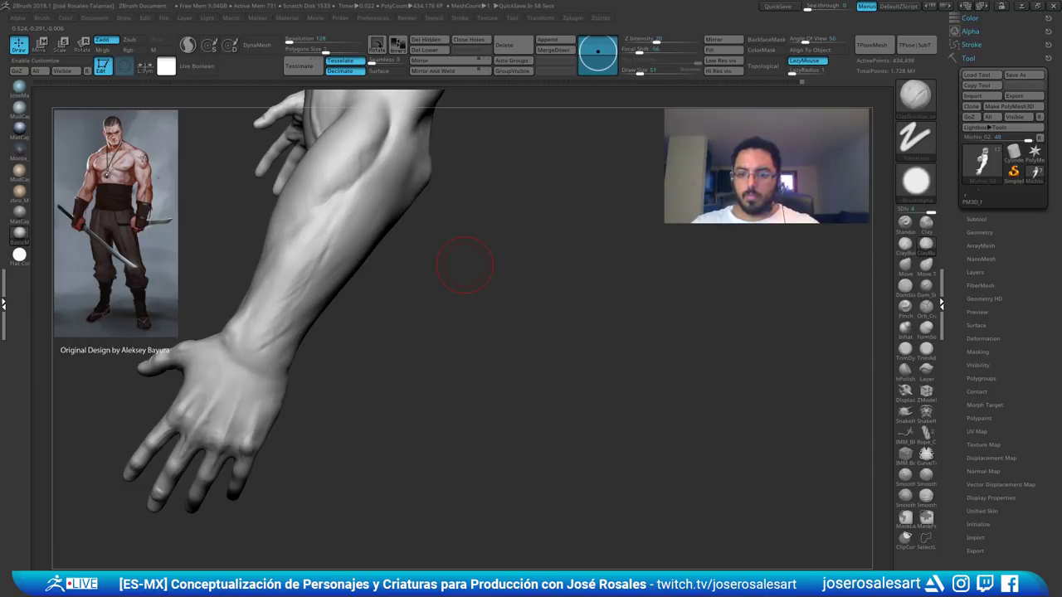
pyautogui.moveTo(464, 264)
pyautogui.mouseDown()
pyautogui.moveTo(349, 308)
pyautogui.moveTo(324, 284)
pyautogui.mouseUp()
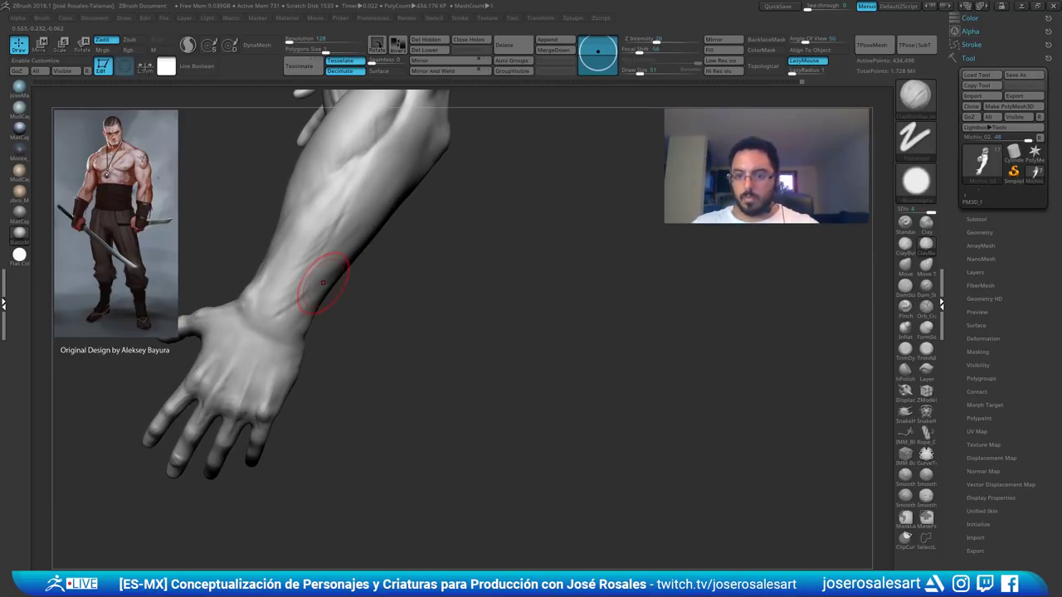
pyautogui.moveTo(390, 319); pyautogui.dragTo(334, 290)
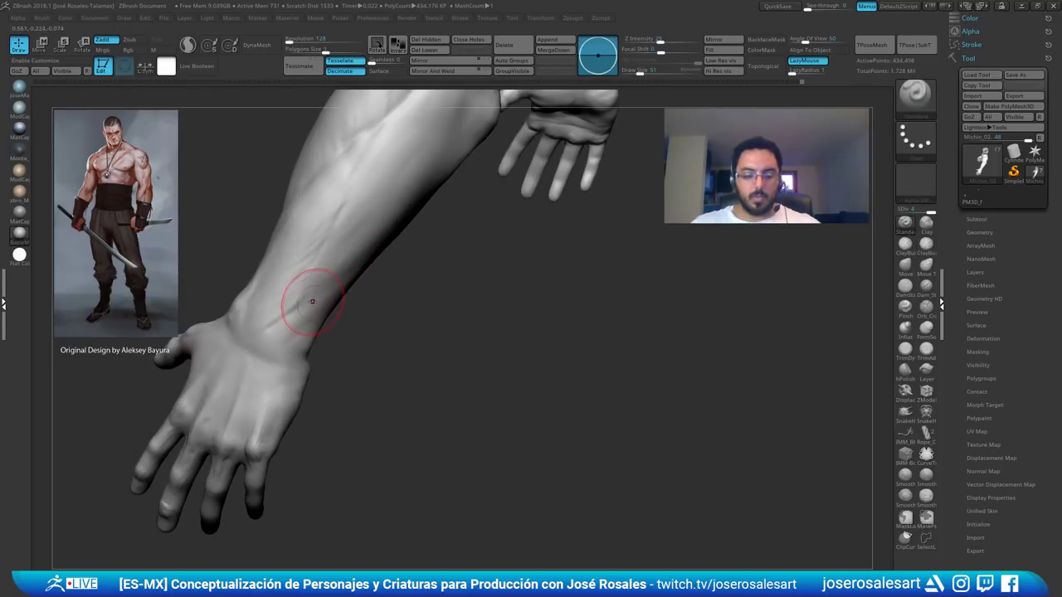
pyautogui.press('b')
pyautogui.press('m')
pyautogui.press('v')
pyautogui.moveTo(318, 294); pyautogui.dragTo(290, 314, button='right')
pyautogui.moveTo(270, 329); pyautogui.dragTo(279, 320)
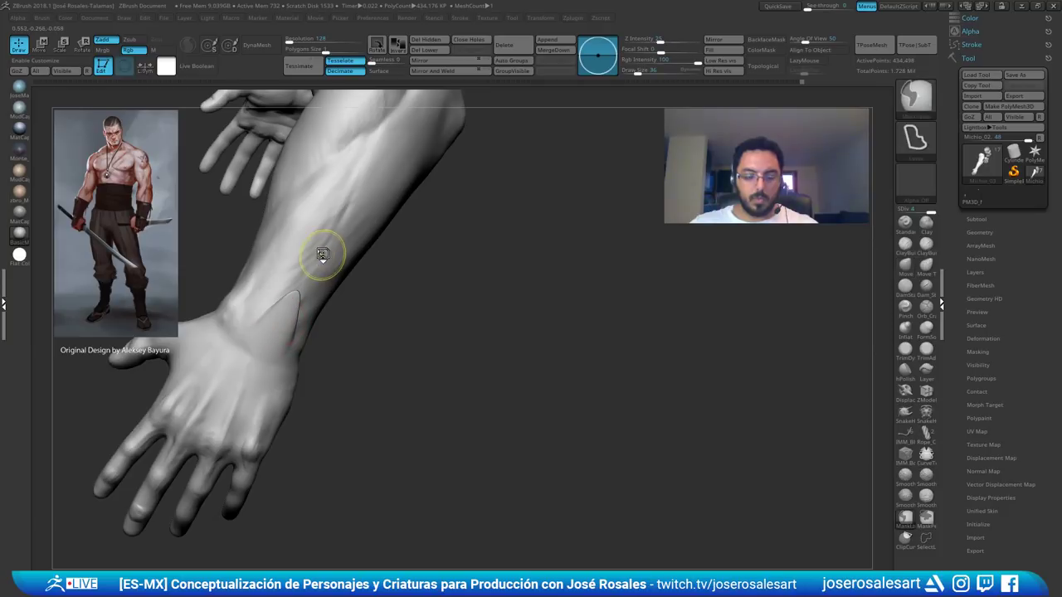
pyautogui.hotkey('ctrl', 'z')
# - Carve tendon grooves running up the back of the forearm from the wrist with the DamStandard brush at draw size 36
pyautogui.press('b')
pyautogui.press('d')
pyautogui.press('s')
pyautogui.moveTo(308, 313); pyautogui.dragTo(301, 328, button='right')
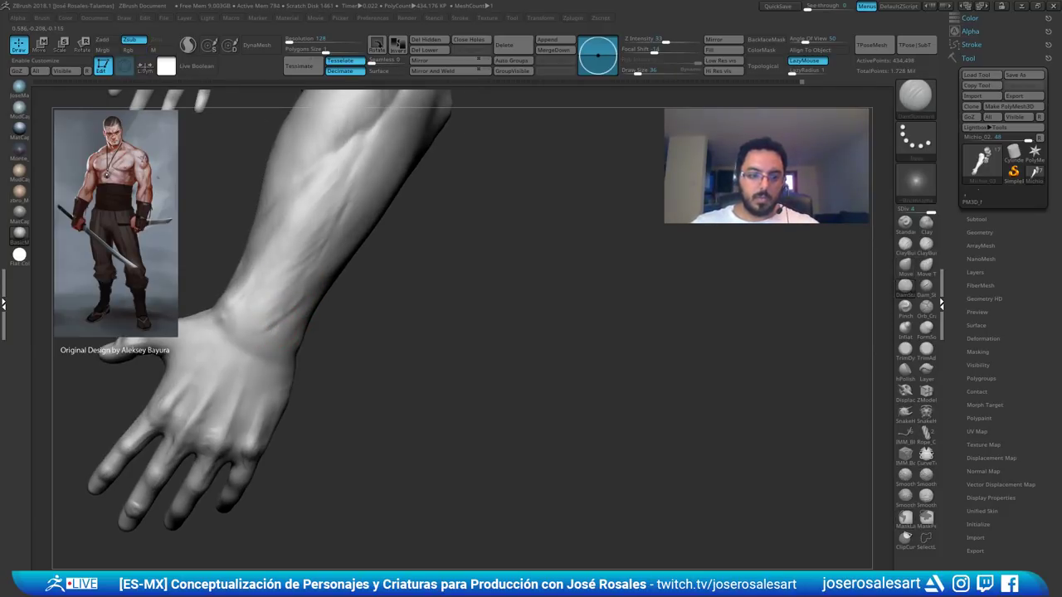
pyautogui.moveTo(275, 324); pyautogui.dragTo(330, 226)
pyautogui.moveTo(281, 328); pyautogui.dragTo(302, 330, button='right')
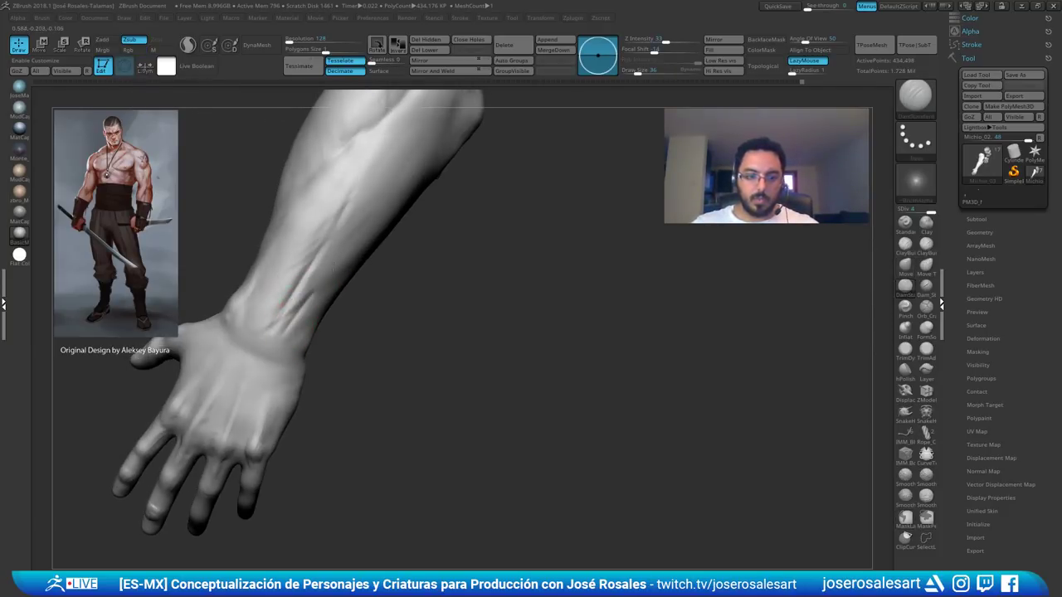
pyautogui.moveTo(287, 326); pyautogui.dragTo(324, 267)
# - Build up the tendon beside the grooves above the wrist with ClayBuildup at draw size 36, and smooth the transition into the wrist
pyautogui.press('b')
pyautogui.press('c')
pyautogui.press('b')
pyautogui.moveTo(308, 304)
pyautogui.mouseDown()
pyautogui.moveTo(324, 265)
pyautogui.moveTo(296, 322)
pyautogui.moveTo(328, 258)
pyautogui.mouseUp()
pyautogui.moveTo(314, 222)
pyautogui.mouseDown(button='right')
pyautogui.moveTo(315, 213)
pyautogui.moveTo(316, 232)
pyautogui.mouseUp(button='right')
pyautogui.moveTo(317, 232)
pyautogui.keyDown('alt'); pyautogui.mouseDown(button='right')
pyautogui.moveTo(304, 274)
pyautogui.moveTo(277, 278)
pyautogui.mouseUp(button='right'); pyautogui.keyUp('alt')
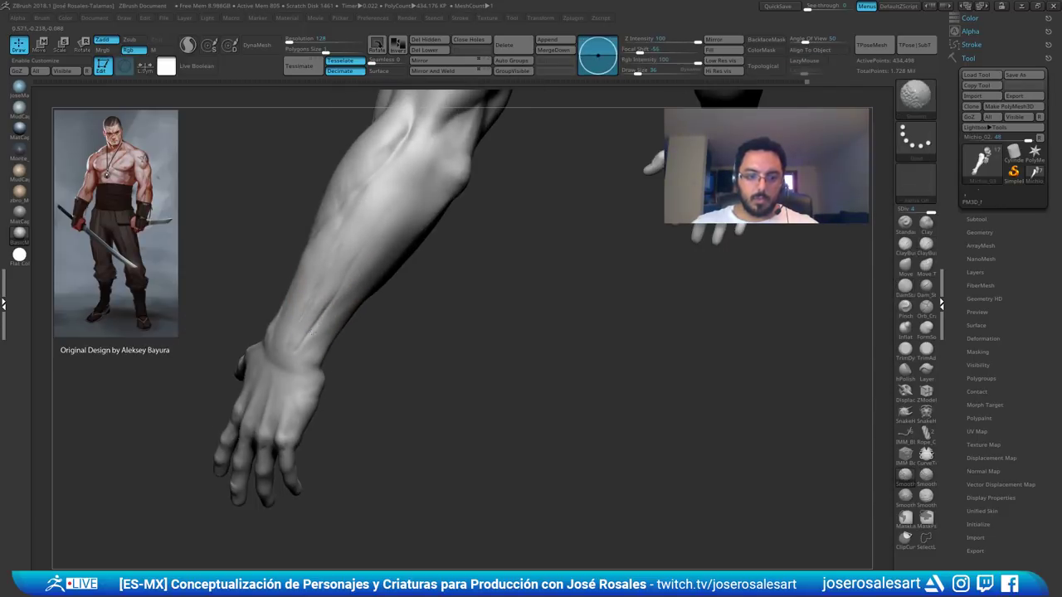
pyautogui.moveTo(320, 290)
pyautogui.keyDown('shift'); pyautogui.mouseDown()
pyautogui.moveTo(296, 339)
pyautogui.moveTo(327, 285)
pyautogui.moveTo(296, 378)
pyautogui.mouseUp(); pyautogui.keyUp('shift')
pyautogui.moveTo(290, 345)
pyautogui.mouseDown(button='right')
pyautogui.moveTo(321, 341)
pyautogui.moveTo(287, 341)
pyautogui.mouseUp(button='right')
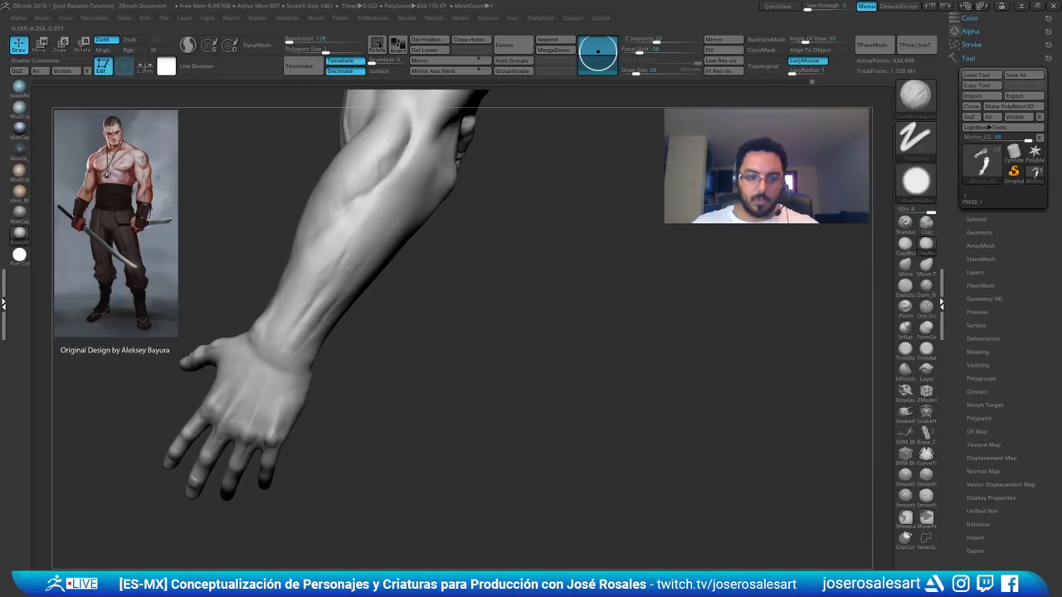
# - Thicken the outer edge of the lower forearm with ClayBuildup, and smooth it down over the wrist and thumb side
pyautogui.press(']')
pyautogui.moveTo(349, 290); pyautogui.dragTo(315, 331)
pyautogui.moveTo(315, 332); pyautogui.dragTo(324, 290, button='right')
pyautogui.keyDown('shift'); pyautogui.moveTo(324, 289); pyautogui.dragTo(289, 382); pyautogui.keyUp('shift')
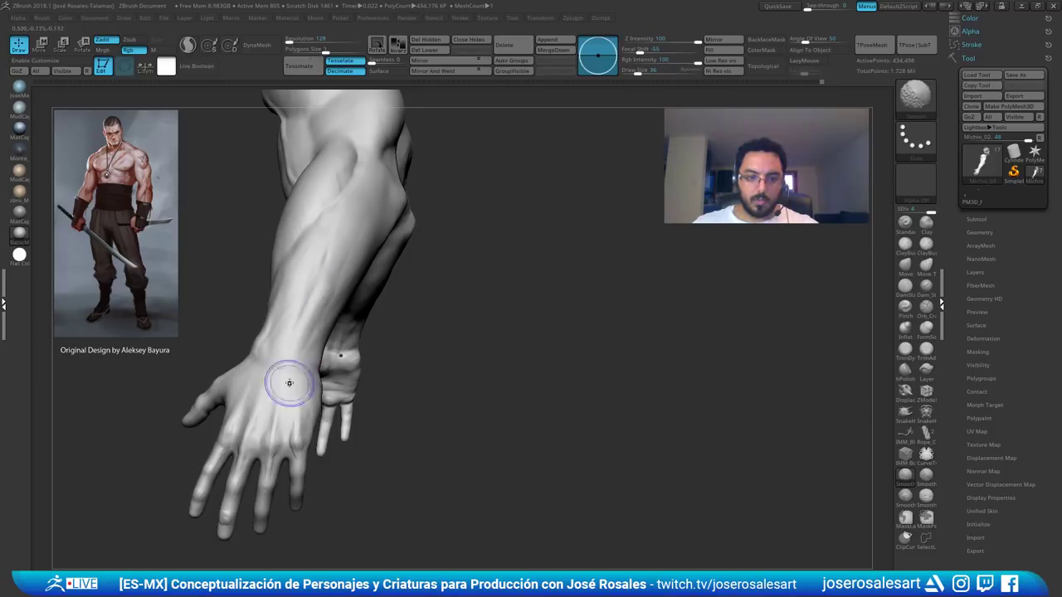
pyautogui.moveTo(292, 373); pyautogui.dragTo(329, 345, button='right')
pyautogui.moveTo(287, 273)
pyautogui.keyDown('shift'); pyautogui.mouseDown()
pyautogui.moveTo(293, 307)
pyautogui.moveTo(266, 327)
pyautogui.mouseUp(); pyautogui.keyUp('shift')
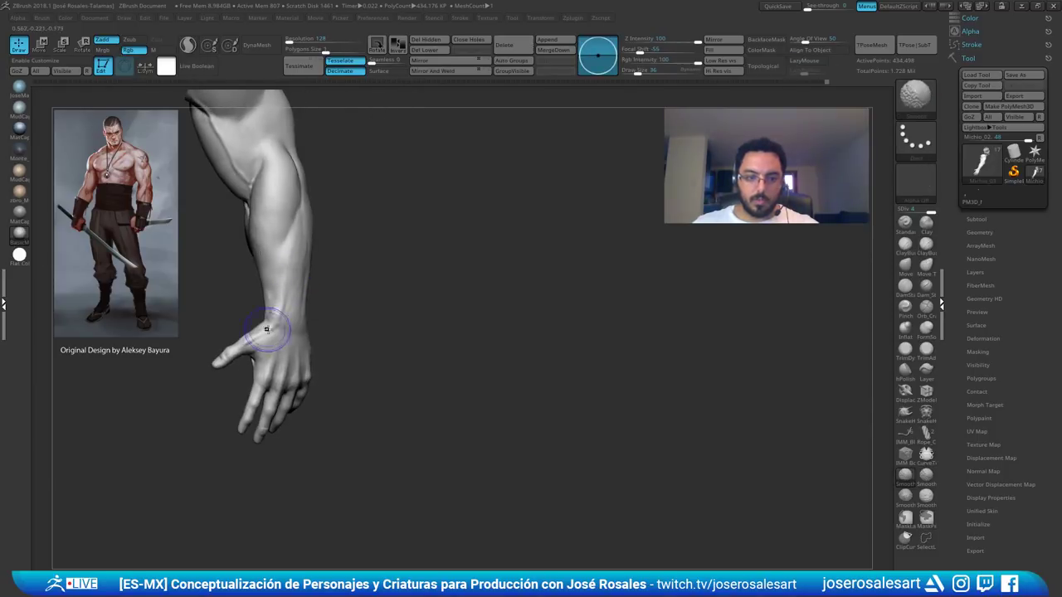
# - Refine the muscle volumes along the back of the forearm with ClayBuildup, raising the draw size to 54
pyautogui.moveTo(266, 327)
pyautogui.mouseDown(button='right')
pyautogui.moveTo(260, 253)
pyautogui.moveTo(335, 237)
pyautogui.mouseUp(button='right')
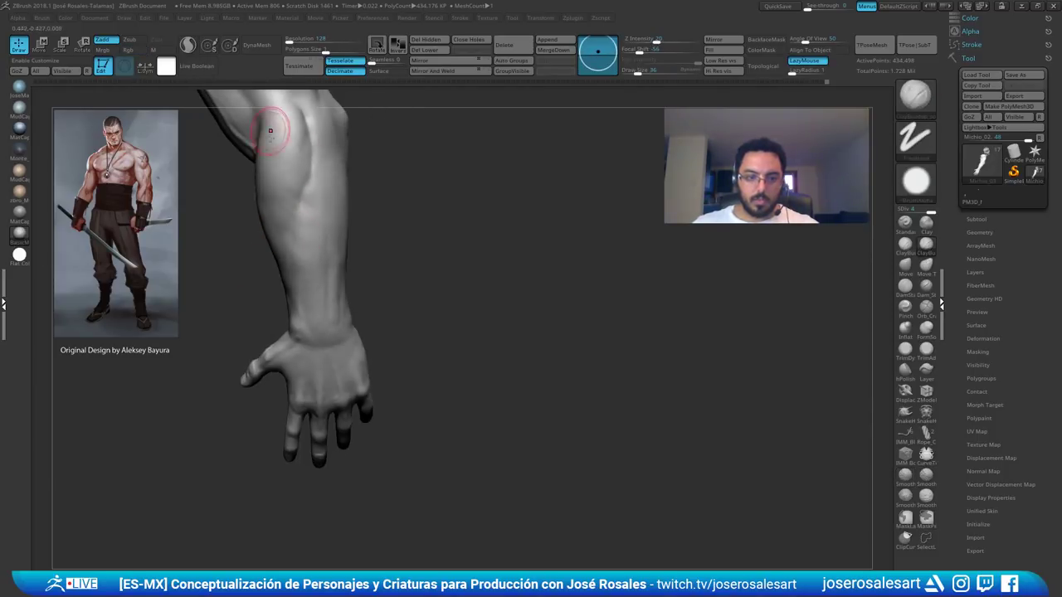
pyautogui.keyDown('ctrl'); pyautogui.moveTo(272, 128); pyautogui.dragTo(317, 186, button='right'); pyautogui.keyUp('ctrl')
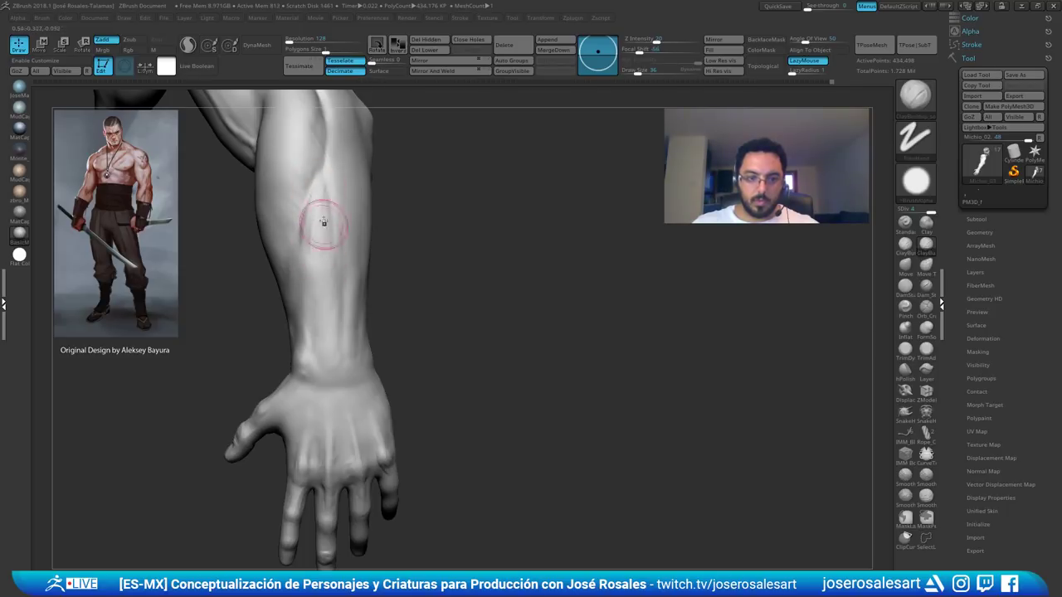
pyautogui.moveTo(317, 201); pyautogui.dragTo(317, 234, button='right')
pyautogui.moveTo(315, 211); pyautogui.dragTo(323, 270)
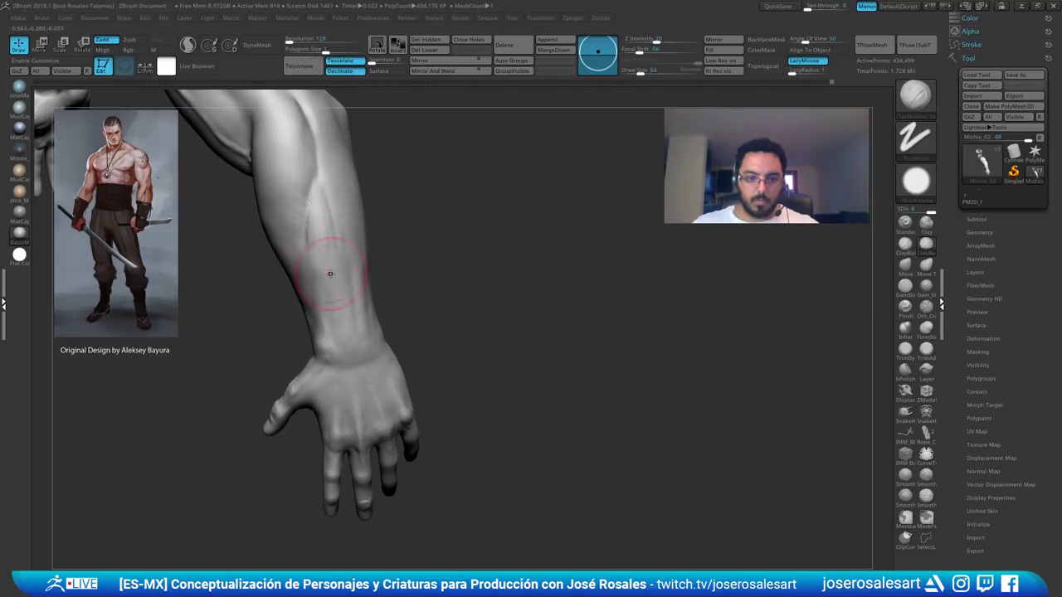
pyautogui.moveTo(331, 274); pyautogui.dragTo(318, 219, button='right')
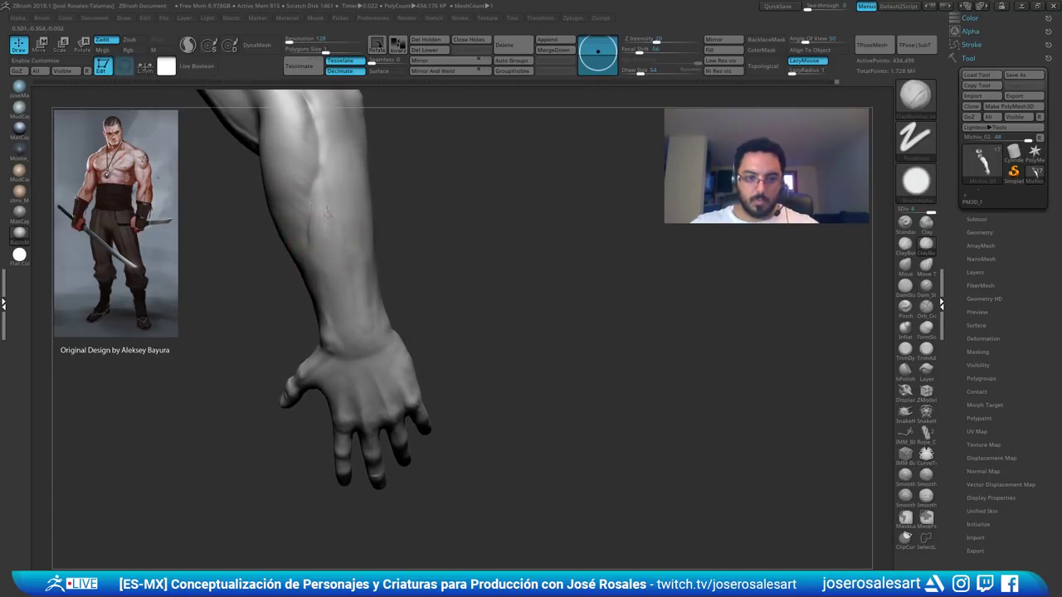
pyautogui.moveTo(347, 315); pyautogui.dragTo(329, 204, button='right')
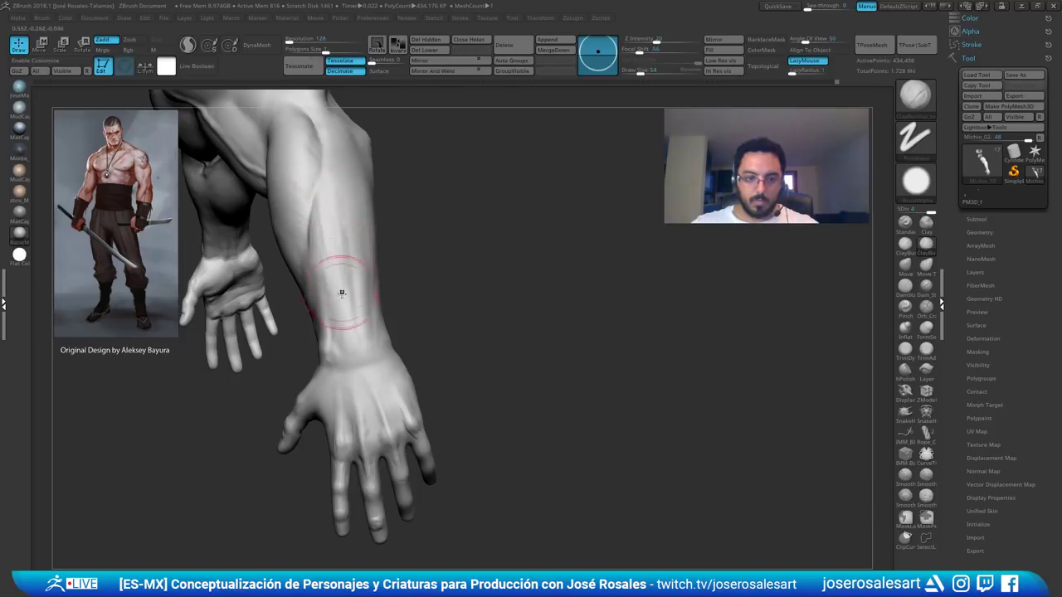
pyautogui.moveTo(341, 336); pyautogui.dragTo(322, 211, button='right')
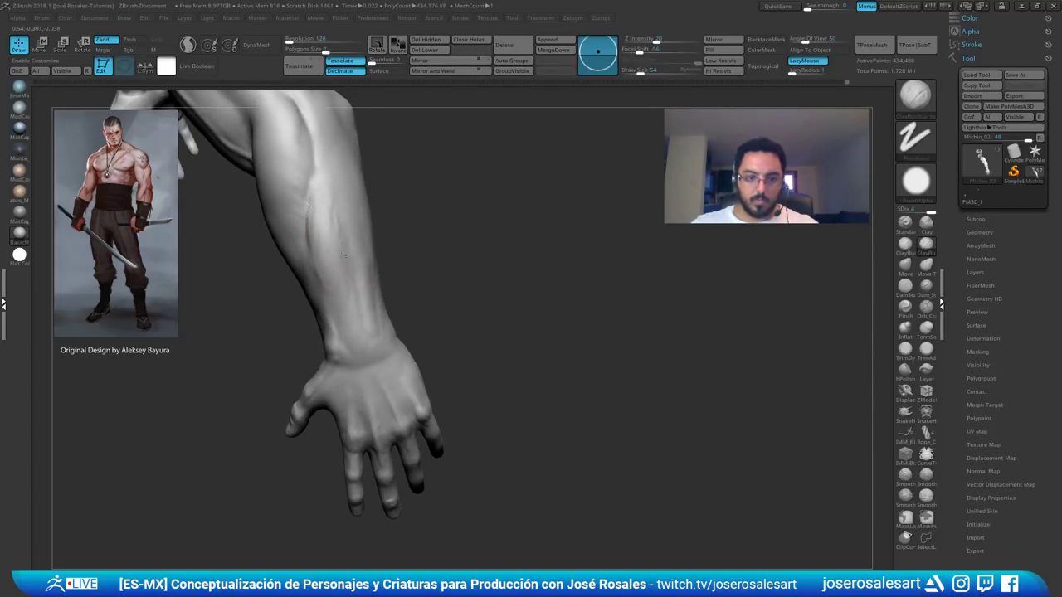
pyautogui.moveTo(343, 255)
pyautogui.mouseDown(button='right')
pyautogui.moveTo(370, 249)
pyautogui.moveTo(346, 230)
pyautogui.moveTo(341, 239)
pyautogui.mouseUp(button='right')
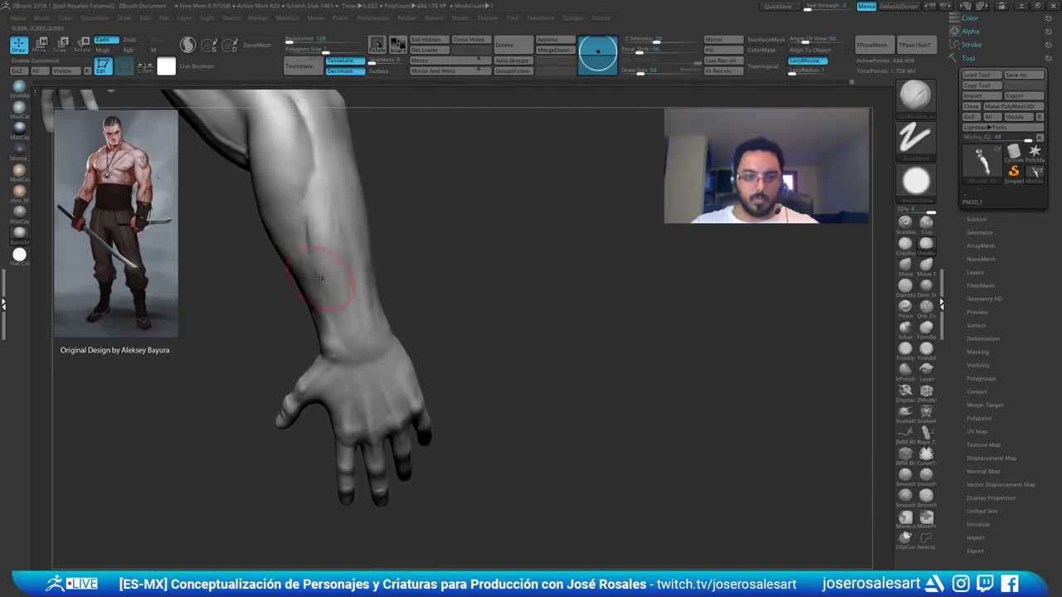
pyautogui.moveTo(329, 274); pyautogui.dragTo(319, 208, button='right')
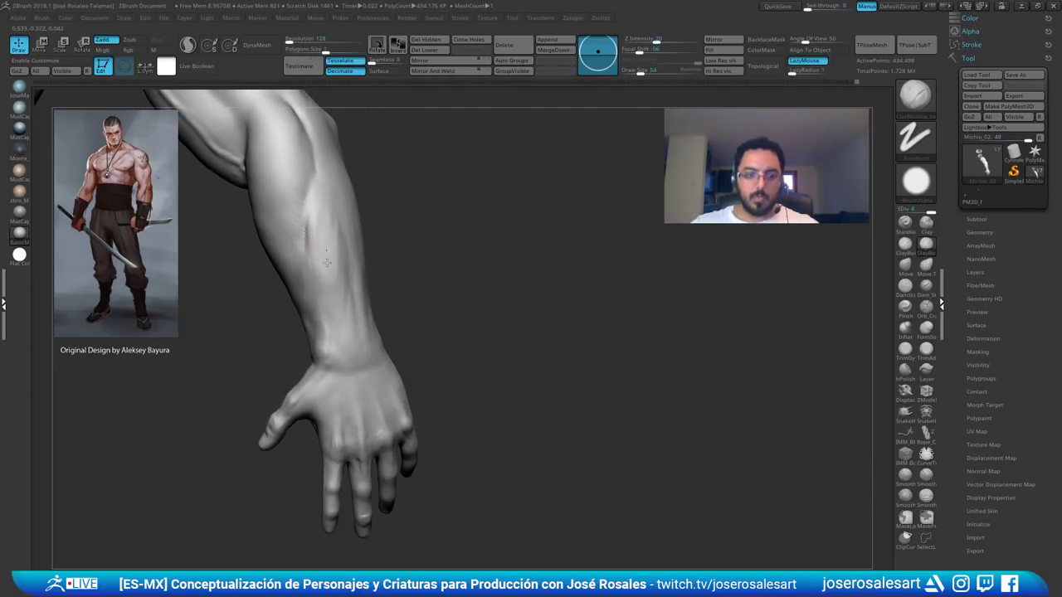
pyautogui.moveTo(324, 275); pyautogui.dragTo(332, 271, button='right')
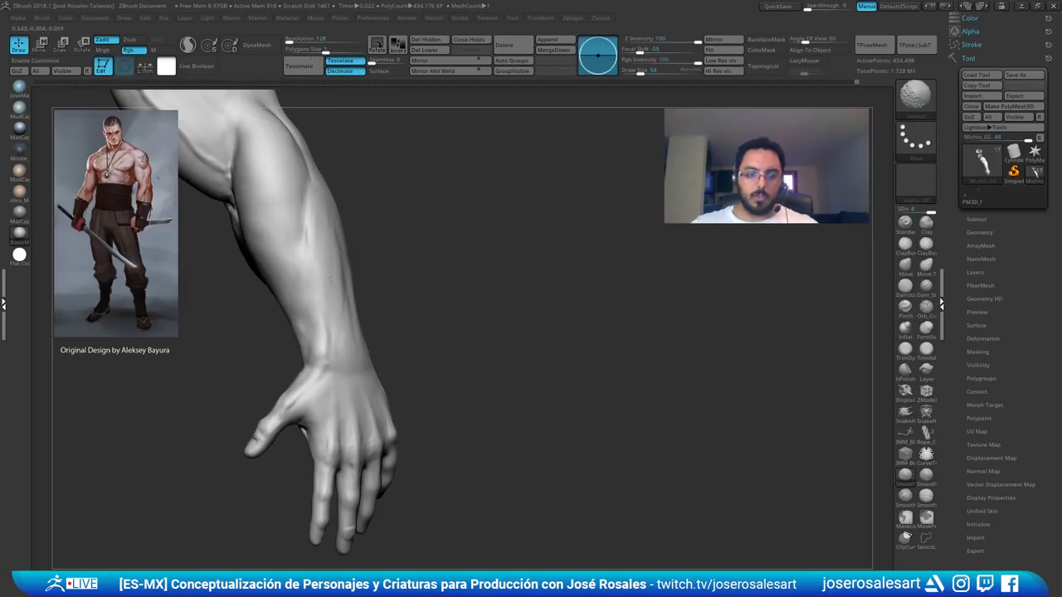
# - Sharpen the creases between the muscles on the back of the forearm with DamStandard at draw size 39, and soften them
pyautogui.press('b')
pyautogui.press('d')
pyautogui.press('s')
pyautogui.press('s')
pyautogui.moveTo(326, 279); pyautogui.dragTo(324, 279)
pyautogui.moveTo(324, 274)
pyautogui.mouseDown(button='right')
pyautogui.moveTo(322, 219)
pyautogui.moveTo(305, 235)
pyautogui.mouseUp(button='right')
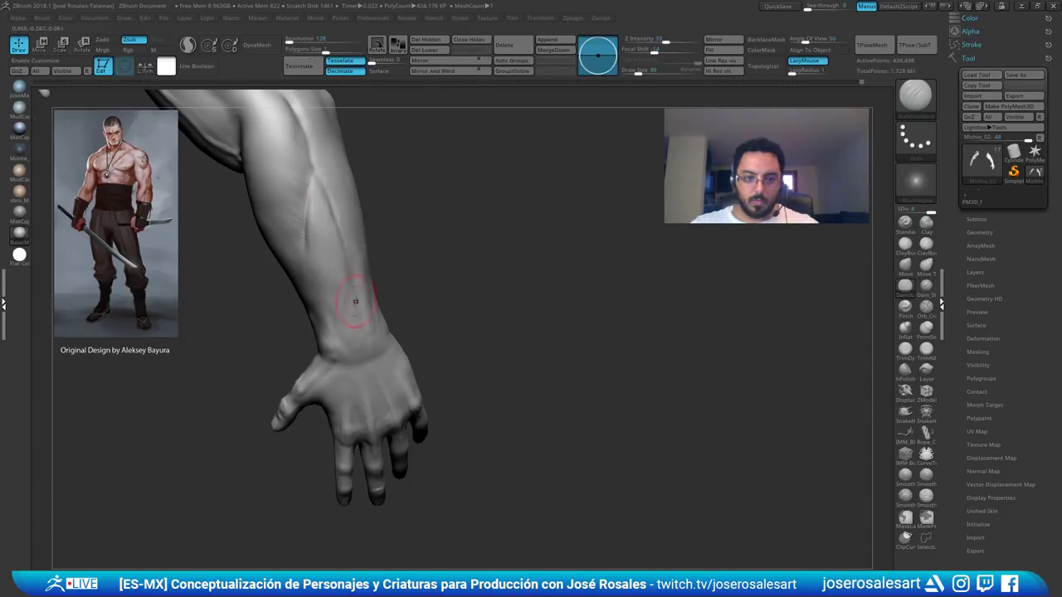
pyautogui.moveTo(355, 302); pyautogui.dragTo(331, 204, button='right')
pyautogui.keyDown('shift'); pyautogui.moveTo(343, 245); pyautogui.dragTo(320, 279); pyautogui.keyUp('shift')
# - Build up the muscle volumes on the upper forearm below the elbow with ClayBuildup, and smooth the groove between them
pyautogui.press('b')
pyautogui.press('c')
pyautogui.press('b')
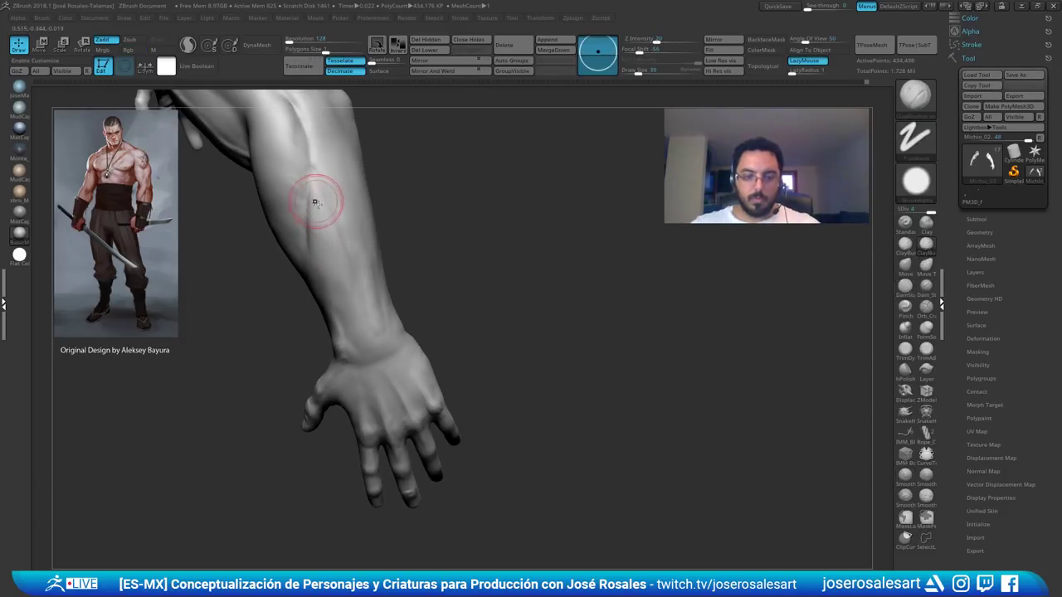
pyautogui.moveTo(313, 201)
pyautogui.mouseDown(button='right')
pyautogui.moveTo(350, 209)
pyautogui.moveTo(348, 187)
pyautogui.moveTo(321, 209)
pyautogui.moveTo(268, 204)
pyautogui.moveTo(287, 280)
pyautogui.moveTo(315, 161)
pyautogui.moveTo(292, 192)
pyautogui.mouseUp(button='right')
pyautogui.moveTo(292, 193)
pyautogui.keyDown('ctrl'); pyautogui.mouseDown(button='right')
pyautogui.moveTo(303, 218)
pyautogui.moveTo(334, 197)
pyautogui.moveTo(320, 217)
pyautogui.moveTo(336, 213)
pyautogui.moveTo(296, 270)
pyautogui.mouseUp(button='right'); pyautogui.keyUp('ctrl')
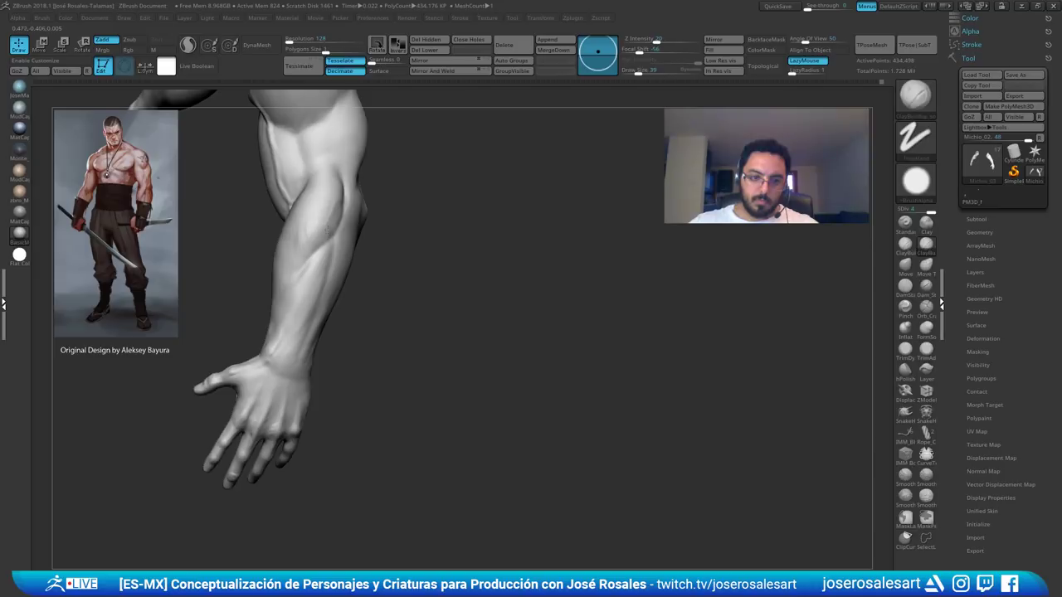
pyautogui.moveTo(343, 209); pyautogui.dragTo(324, 205, button='right')
pyautogui.moveTo(280, 279)
pyautogui.mouseDown(button='right')
pyautogui.moveTo(294, 249)
pyautogui.moveTo(256, 195)
pyautogui.moveTo(262, 287)
pyautogui.moveTo(328, 245)
pyautogui.mouseUp(button='right')
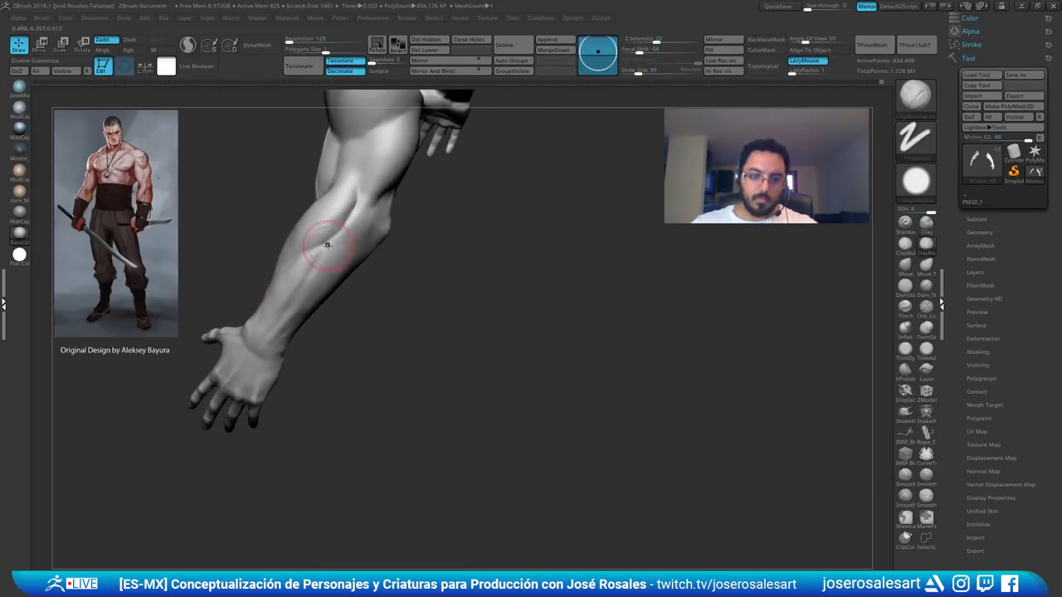
pyautogui.keyDown('shift'); pyautogui.moveTo(346, 212); pyautogui.dragTo(354, 199); pyautogui.keyUp('shift')
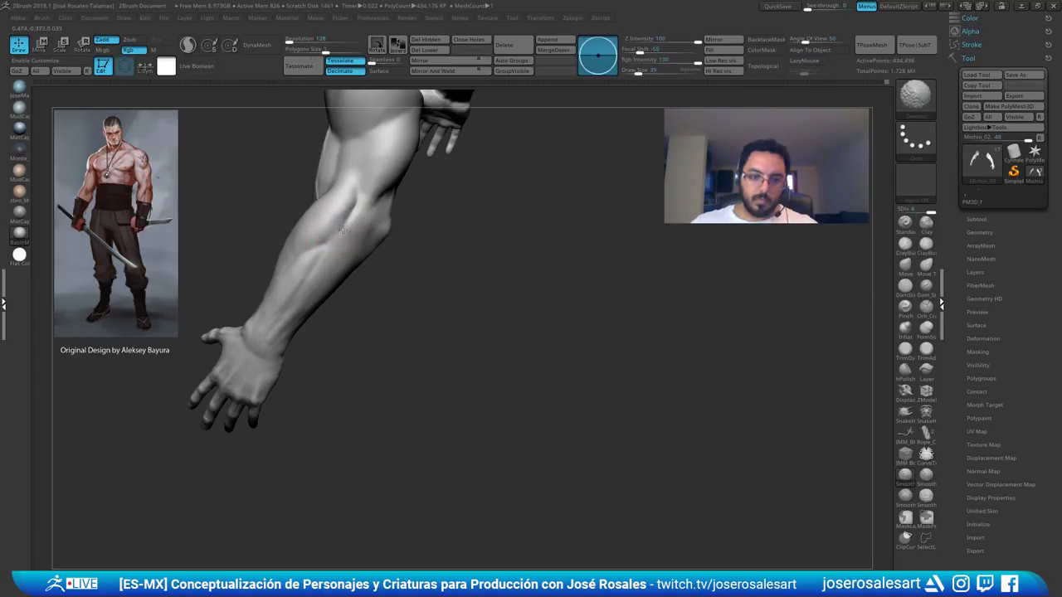
pyautogui.moveTo(353, 201)
pyautogui.keyDown('ctrl'); pyautogui.mouseDown(button='right')
pyautogui.moveTo(334, 248)
pyautogui.moveTo(336, 136)
pyautogui.mouseUp(button='right'); pyautogui.keyUp('ctrl')
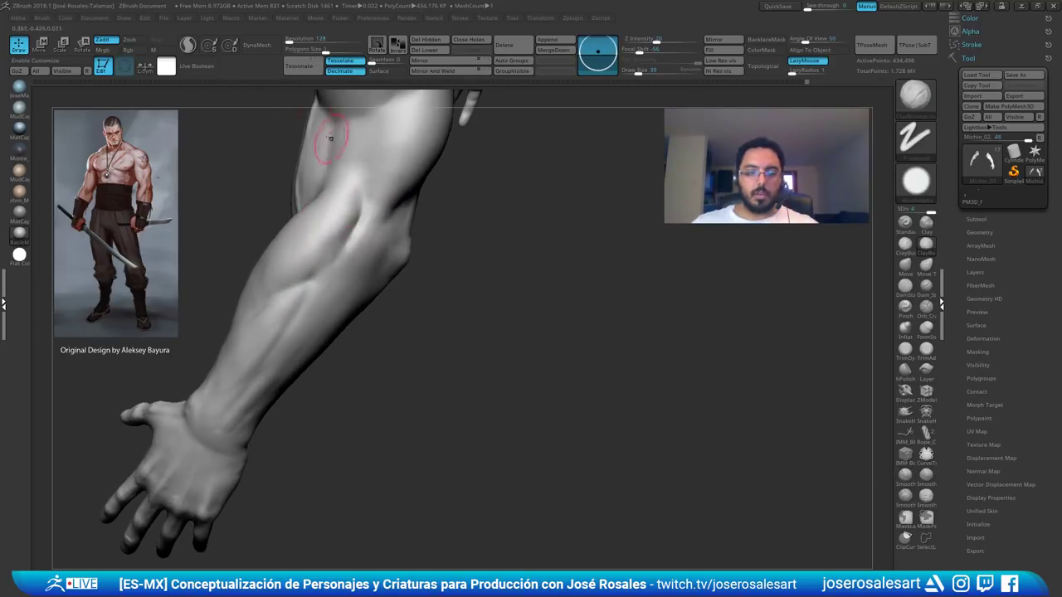
# - Deepen the crease running down from the elbow between the upper forearm muscles with DamStandard at draw size 45
pyautogui.press('b')
pyautogui.press('d')
pyautogui.press('s')
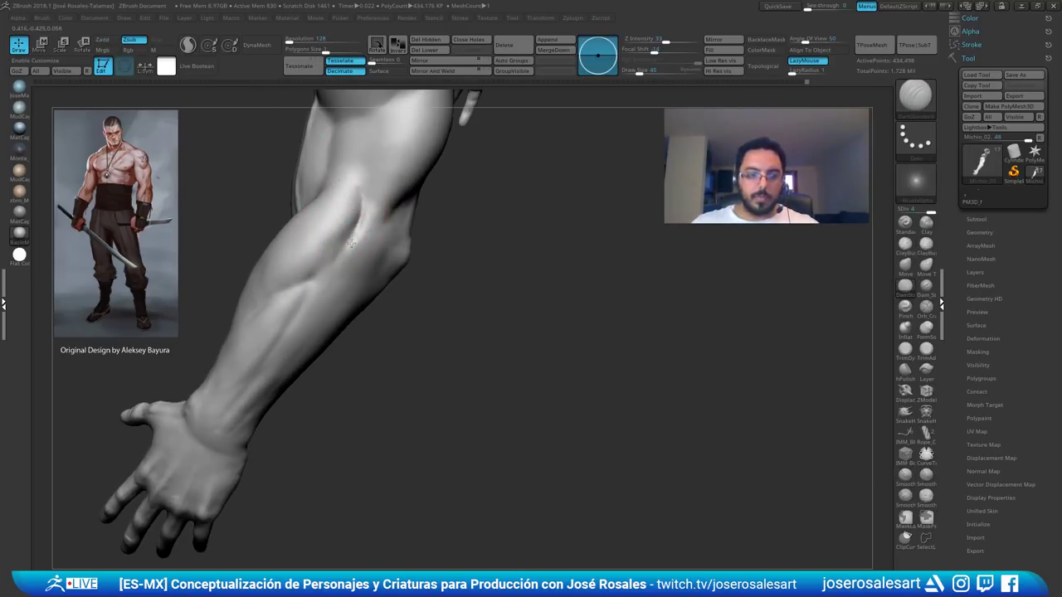
pyautogui.moveTo(342, 257)
pyautogui.keyDown('ctrl'); pyautogui.mouseDown(button='right')
pyautogui.moveTo(336, 173)
pyautogui.moveTo(336, 241)
pyautogui.moveTo(360, 288)
pyautogui.moveTo(391, 239)
pyautogui.mouseUp(button='right'); pyautogui.keyUp('ctrl')
# - Fill out the forearm muscles on both sides of the elbow crease with ClayBuildup at draw size 45, and smooth their lower ends
pyautogui.press('b')
pyautogui.press('c')
pyautogui.press('b')
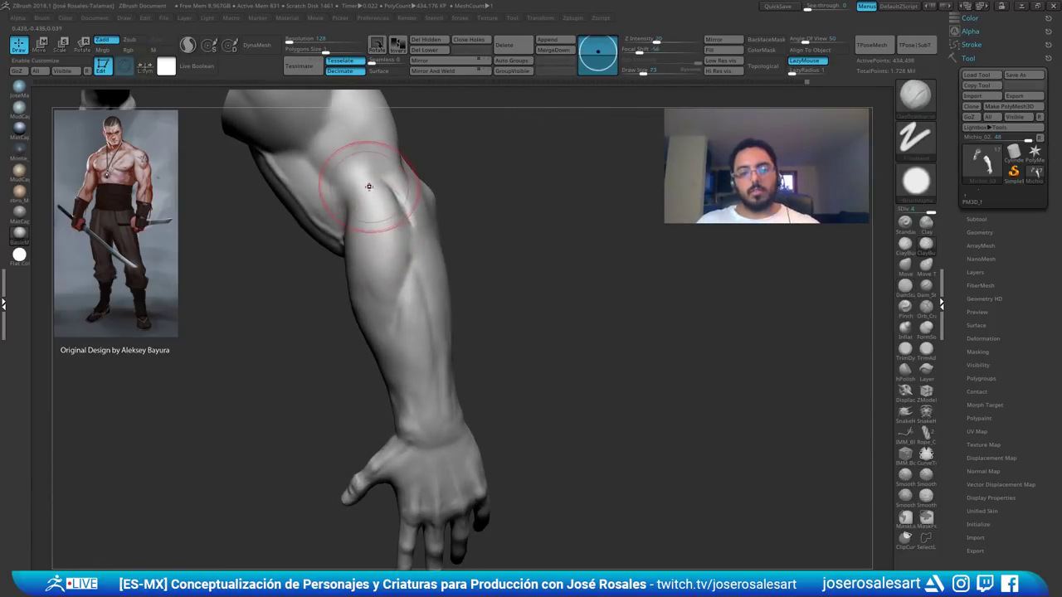
pyautogui.moveTo(361, 192); pyautogui.dragTo(344, 230, button='right')
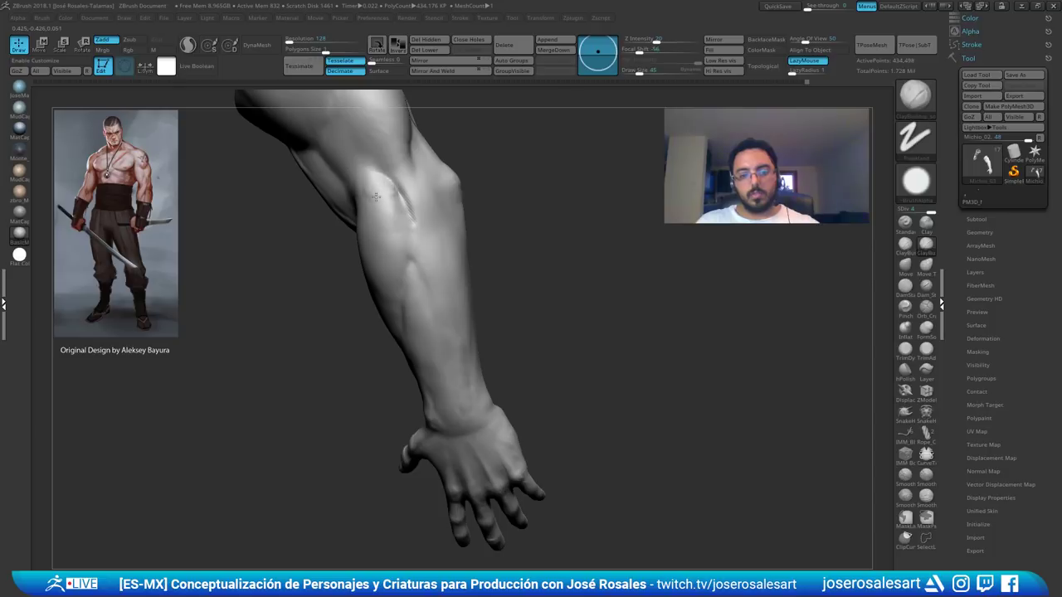
pyautogui.moveTo(375, 197)
pyautogui.mouseDown(button='right')
pyautogui.moveTo(381, 216)
pyautogui.moveTo(397, 214)
pyautogui.moveTo(394, 228)
pyautogui.moveTo(388, 216)
pyautogui.moveTo(422, 183)
pyautogui.moveTo(386, 171)
pyautogui.moveTo(408, 217)
pyautogui.mouseUp(button='right')
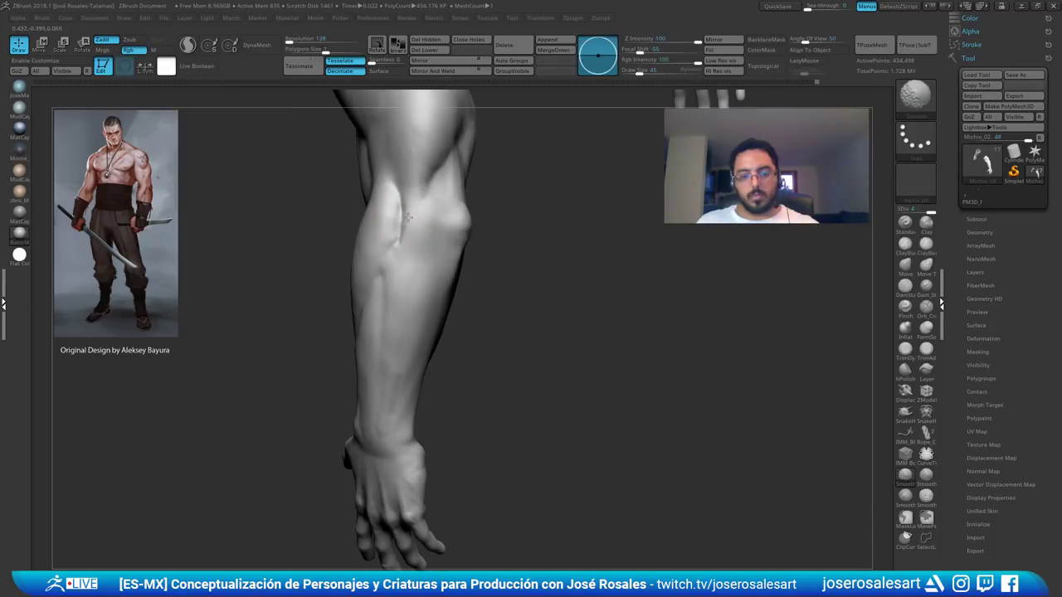
pyautogui.moveTo(393, 255); pyautogui.dragTo(377, 239, button='right')
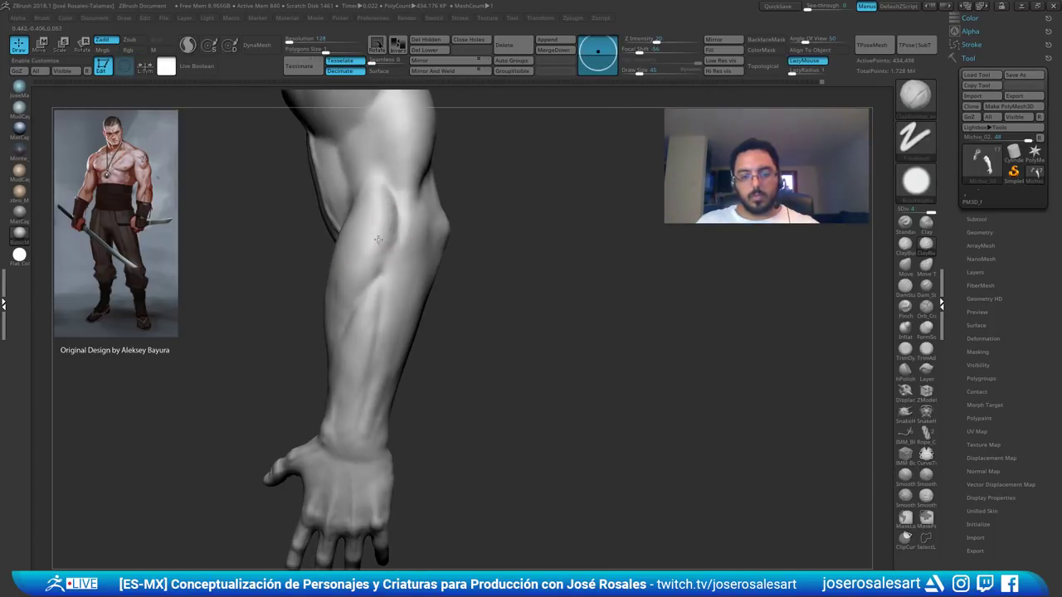
pyautogui.moveTo(391, 246); pyautogui.dragTo(375, 278)
pyautogui.moveTo(348, 287)
pyautogui.mouseDown(button='right')
pyautogui.moveTo(333, 316)
pyautogui.moveTo(327, 261)
pyautogui.moveTo(301, 235)
pyautogui.moveTo(321, 253)
pyautogui.moveTo(329, 311)
pyautogui.mouseUp(button='right')
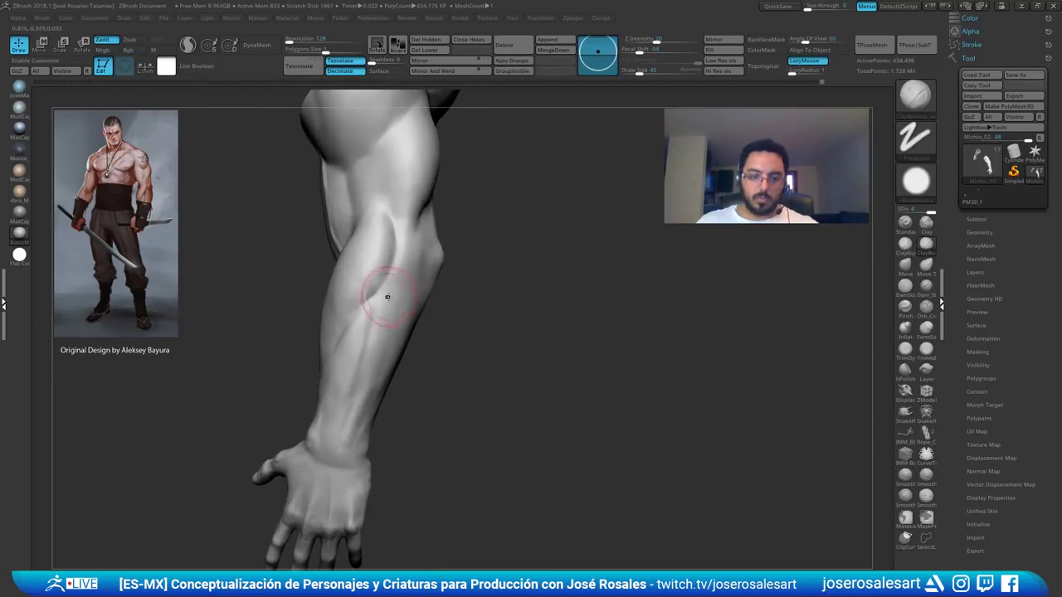
pyautogui.keyDown('shift'); pyautogui.moveTo(374, 305); pyautogui.dragTo(339, 348); pyautogui.keyUp('shift')
# - Refine the extensor tendons and muscle edges along the back of the forearm toward the wrist with ClayBuildup at draw size 36
pyautogui.keyDown('ctrl'); pyautogui.moveTo(334, 356); pyautogui.dragTo(323, 270, button='right'); pyautogui.keyUp('ctrl')
pyautogui.moveTo(323, 270); pyautogui.dragTo(389, 274, button='right')
pyautogui.moveTo(412, 275); pyautogui.dragTo(418, 214)
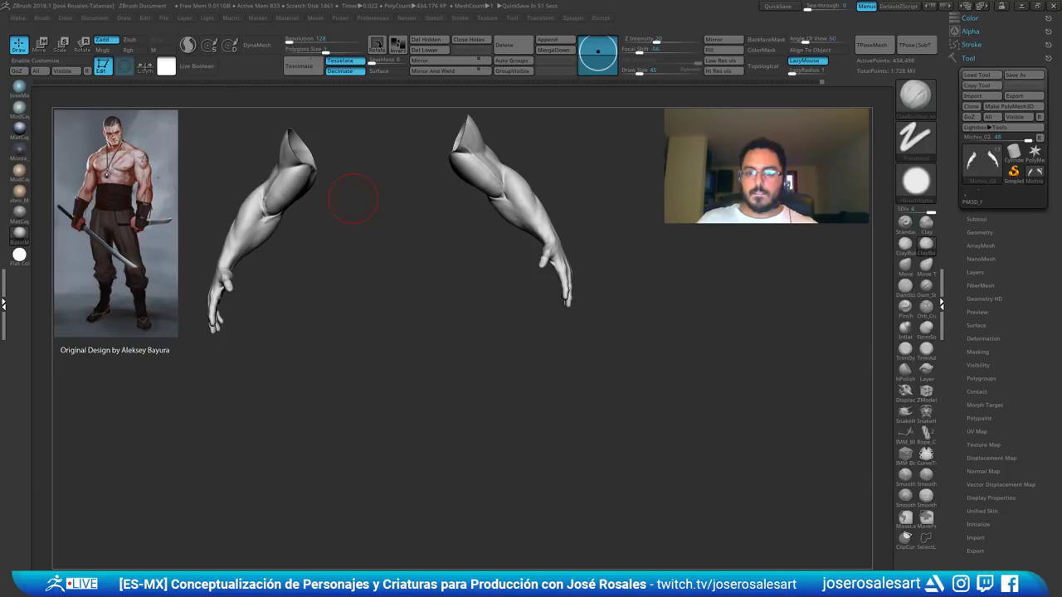
pyautogui.moveTo(564, 215)
pyautogui.mouseDown(button='right')
pyautogui.moveTo(539, 237)
pyautogui.moveTo(474, 177)
pyautogui.moveTo(506, 232)
pyautogui.moveTo(508, 261)
pyautogui.moveTo(536, 219)
pyautogui.moveTo(483, 238)
pyautogui.moveTo(470, 205)
pyautogui.moveTo(420, 310)
pyautogui.moveTo(387, 329)
pyautogui.mouseUp(button='right')
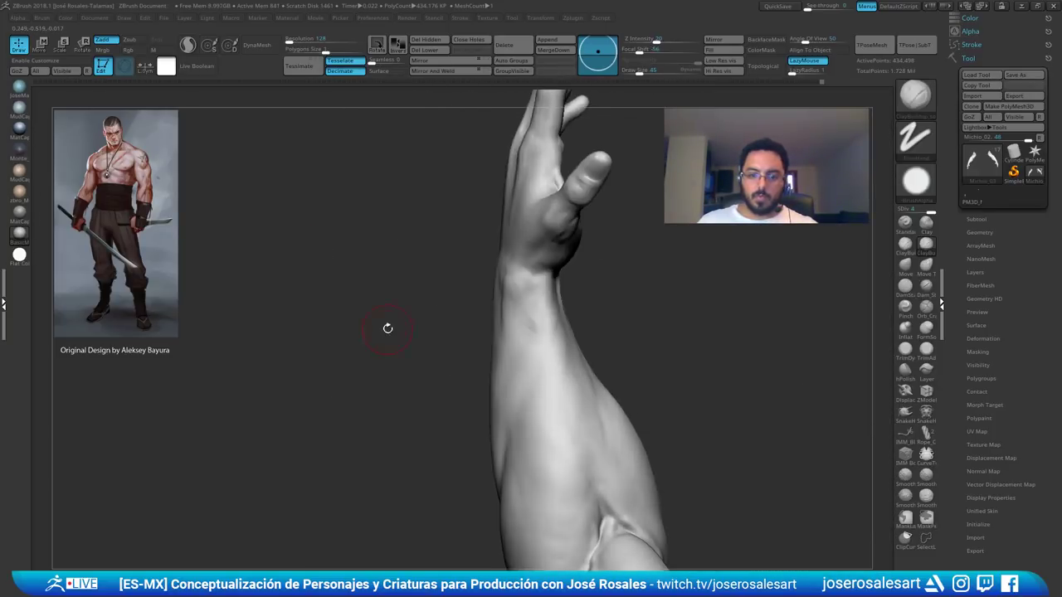
pyautogui.moveTo(388, 329); pyautogui.dragTo(445, 303)
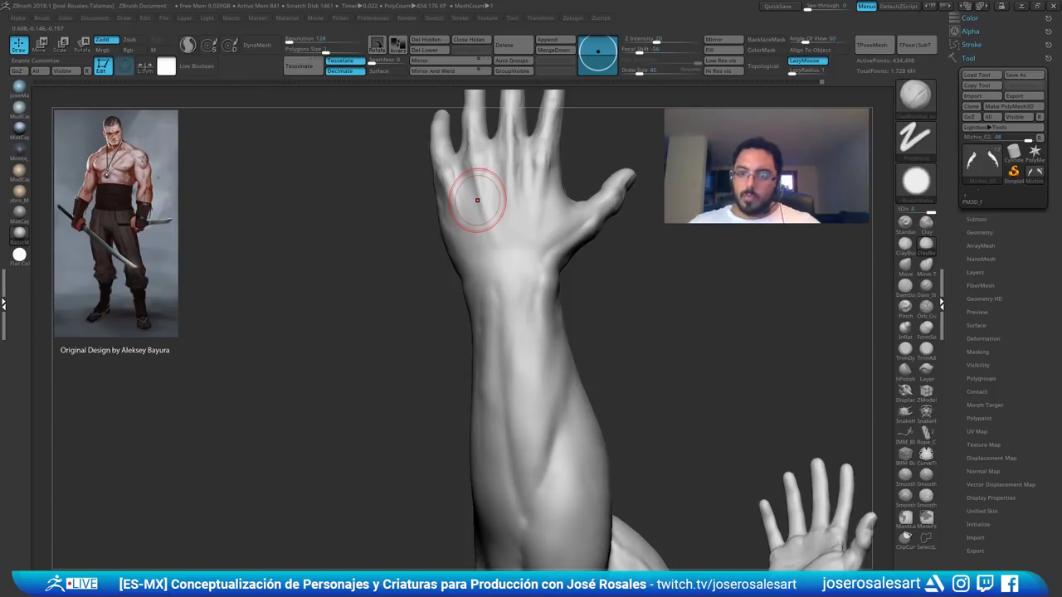
pyautogui.keyDown('alt'); pyautogui.moveTo(513, 282); pyautogui.dragTo(502, 248, button='right'); pyautogui.keyUp('alt')
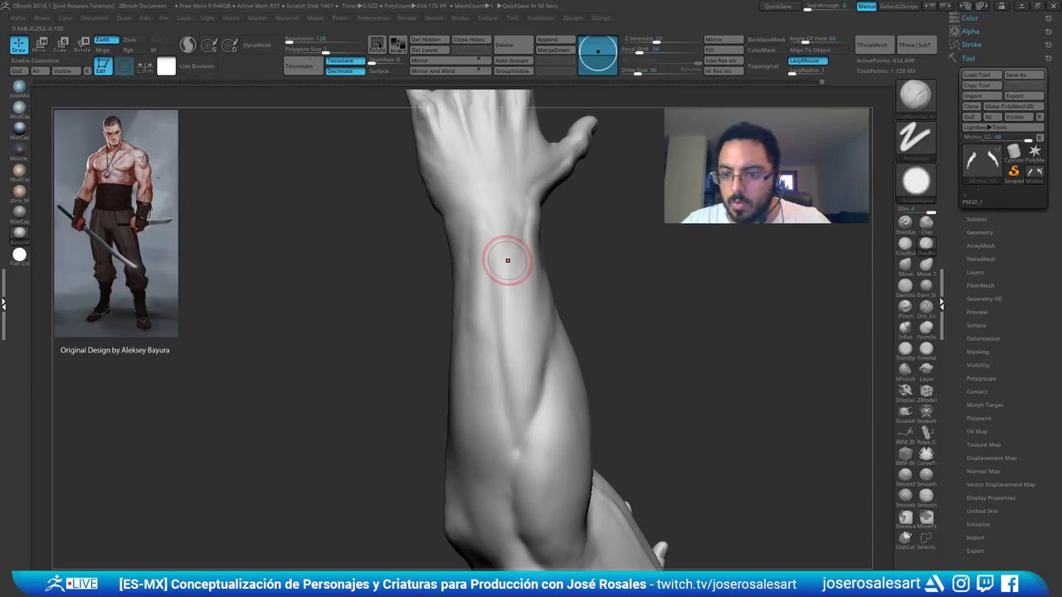
pyautogui.keyDown('alt'); pyautogui.moveTo(468, 265); pyautogui.dragTo(462, 230, button='right'); pyautogui.keyUp('alt')
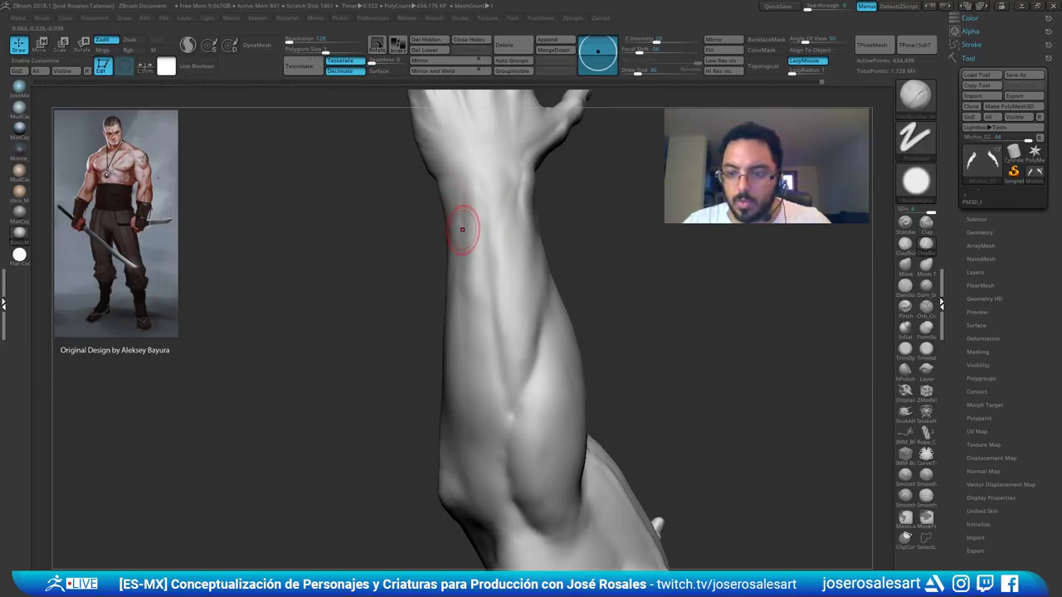
pyautogui.moveTo(463, 392)
pyautogui.keyDown('alt'); pyautogui.mouseDown(button='right')
pyautogui.moveTo(461, 345)
pyautogui.moveTo(481, 344)
pyautogui.moveTo(494, 358)
pyautogui.moveTo(486, 338)
pyautogui.moveTo(447, 342)
pyautogui.moveTo(423, 366)
pyautogui.moveTo(448, 279)
pyautogui.moveTo(412, 372)
pyautogui.moveTo(393, 377)
pyautogui.mouseUp(button='right'); pyautogui.keyUp('alt')
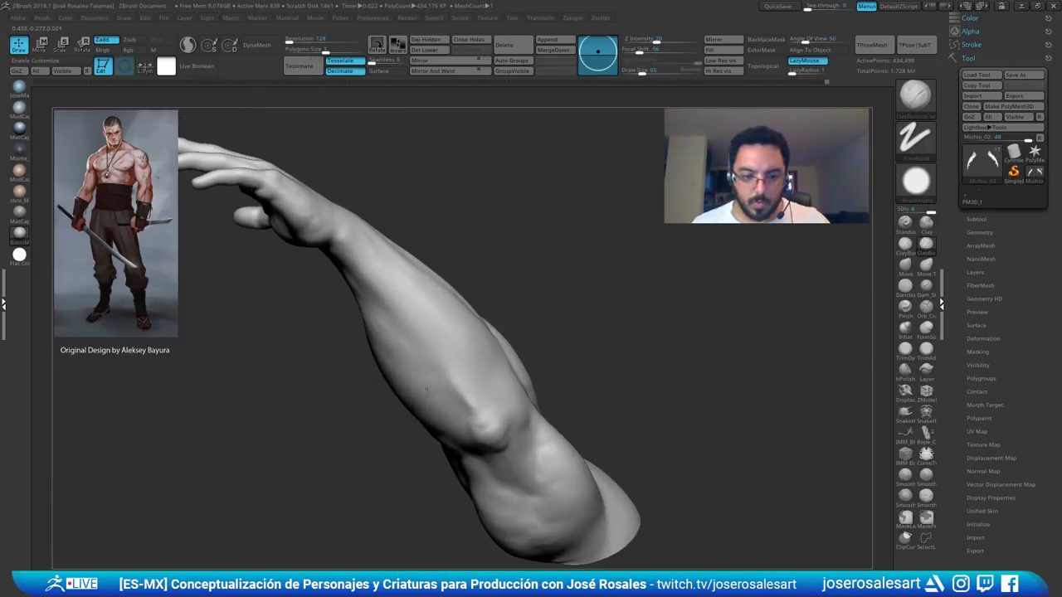
# - Shape the outer and underside forearm mass below the elbow with ClayBuildup at draw size 65, and smooth the surface
pyautogui.moveTo(446, 410)
pyautogui.mouseDown(button='right')
pyautogui.moveTo(426, 360)
pyautogui.moveTo(454, 415)
pyautogui.moveTo(407, 415)
pyautogui.mouseUp(button='right')
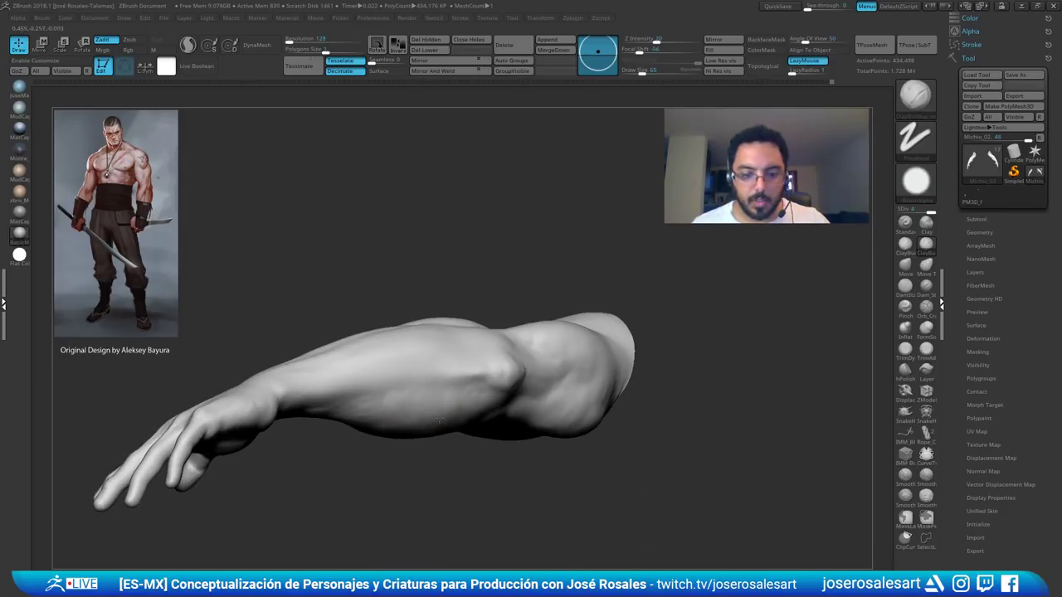
pyautogui.moveTo(487, 378); pyautogui.dragTo(464, 406, button='right')
pyautogui.keyDown('shift'); pyautogui.moveTo(465, 404); pyautogui.dragTo(453, 400); pyautogui.keyUp('shift')
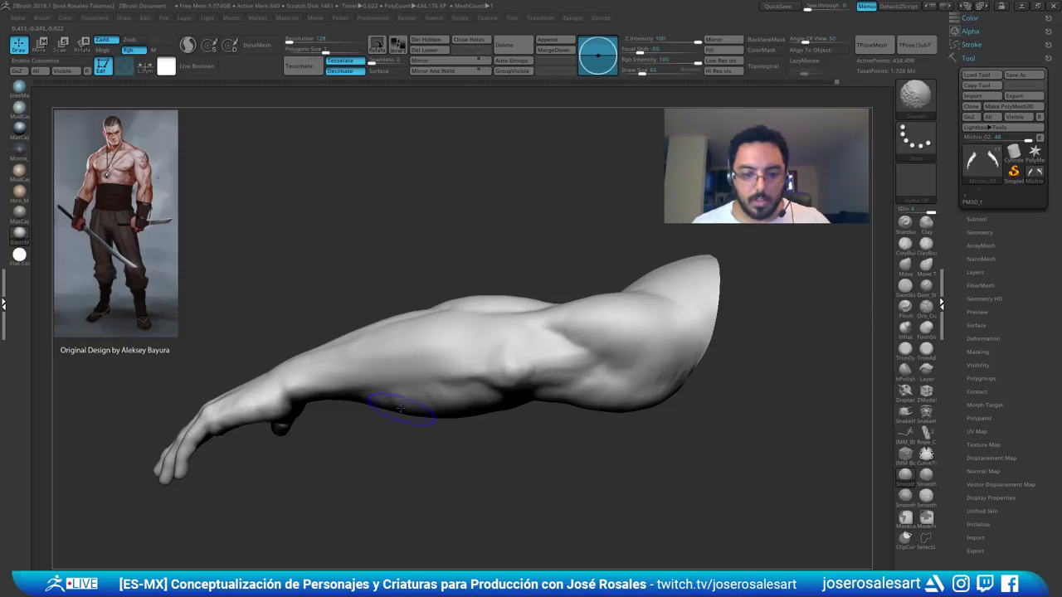
pyautogui.moveTo(400, 407)
pyautogui.mouseDown(button='right')
pyautogui.moveTo(398, 316)
pyautogui.moveTo(417, 338)
pyautogui.moveTo(400, 358)
pyautogui.mouseUp(button='right')
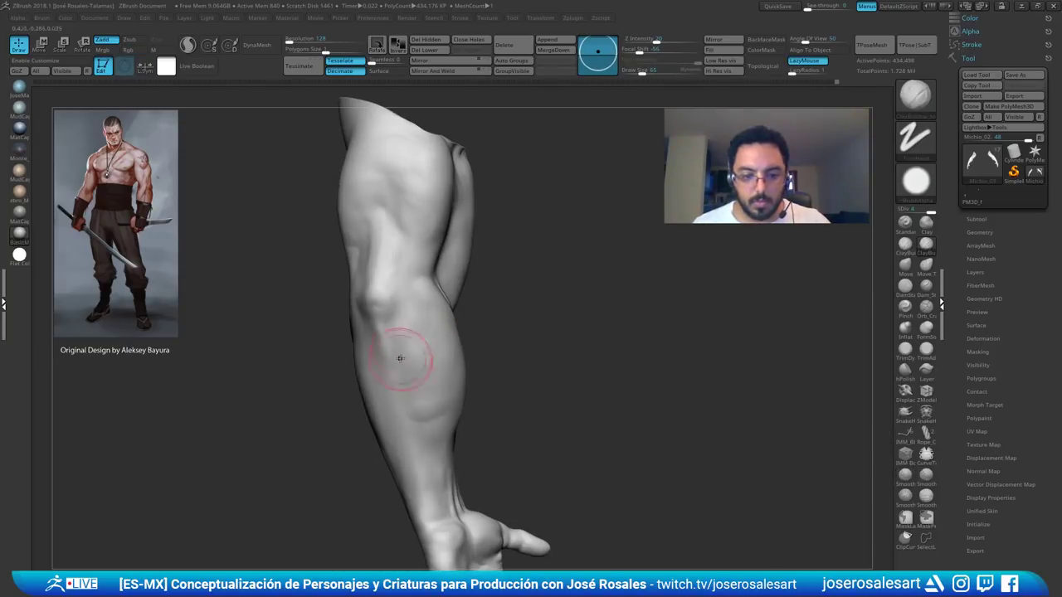
pyautogui.moveTo(438, 419); pyautogui.dragTo(442, 389)
pyautogui.moveTo(442, 389); pyautogui.dragTo(419, 401, button='right')
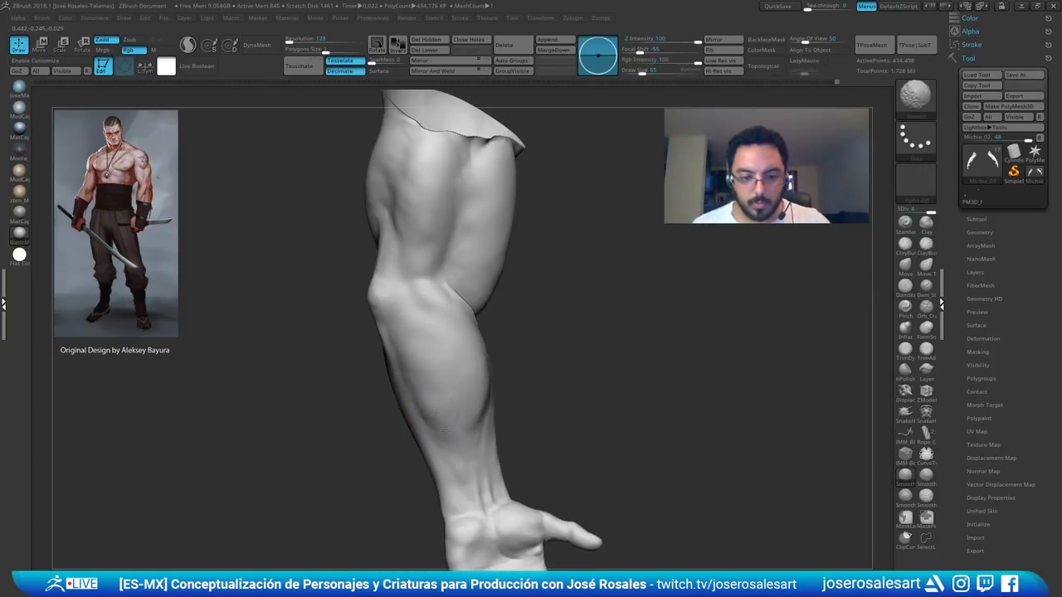
pyautogui.keyDown('shift'); pyautogui.moveTo(419, 401); pyautogui.dragTo(422, 407); pyautogui.keyUp('shift')
pyautogui.moveTo(422, 407); pyautogui.dragTo(425, 406, button='right')
pyautogui.press('shift')
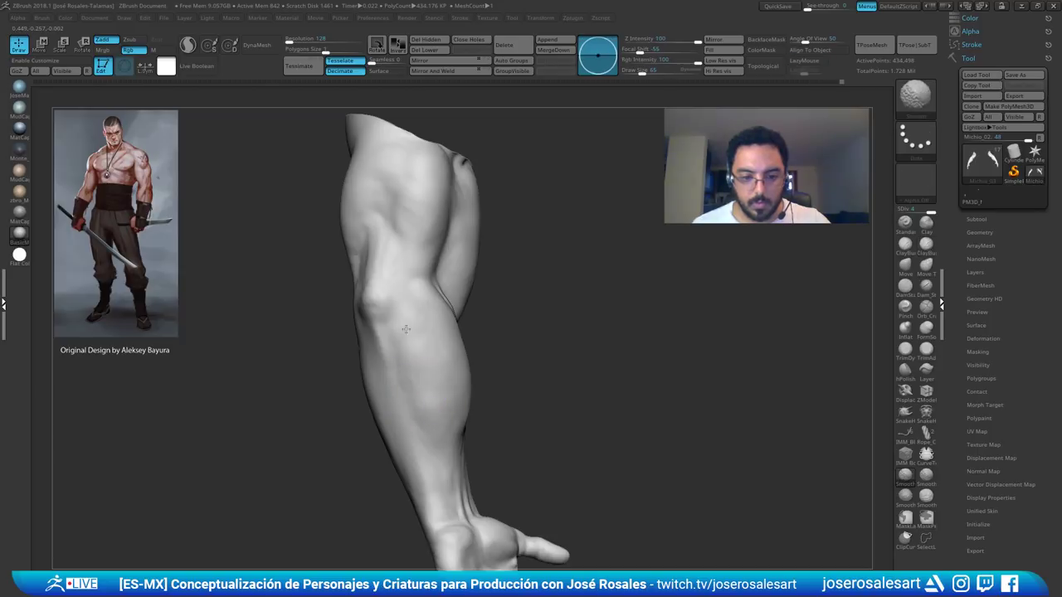
pyautogui.keyDown('shift'); pyautogui.moveTo(405, 329); pyautogui.dragTo(411, 333); pyautogui.keyUp('shift')
# - Define the bony point of the elbow and the hollow below it, switching from the Standard brush to ClayBuildup at draw size 45
pyautogui.moveTo(412, 333)
pyautogui.mouseDown(button='right')
pyautogui.moveTo(368, 356)
pyautogui.moveTo(362, 382)
pyautogui.moveTo(473, 363)
pyautogui.mouseUp(button='right')
pyautogui.press('b')
pyautogui.press('s')
pyautogui.press('t')
pyautogui.moveTo(421, 280)
pyautogui.mouseDown(button='right')
pyautogui.moveTo(388, 318)
pyautogui.moveTo(410, 308)
pyautogui.mouseUp(button='right')
pyautogui.press('s')
pyautogui.moveTo(410, 307); pyautogui.dragTo(405, 308)
pyautogui.moveTo(404, 307)
pyautogui.mouseDown(button='right')
pyautogui.moveTo(417, 289)
pyautogui.moveTo(401, 334)
pyautogui.mouseUp(button='right')
pyautogui.press('b')
pyautogui.press('c')
pyautogui.press('b')
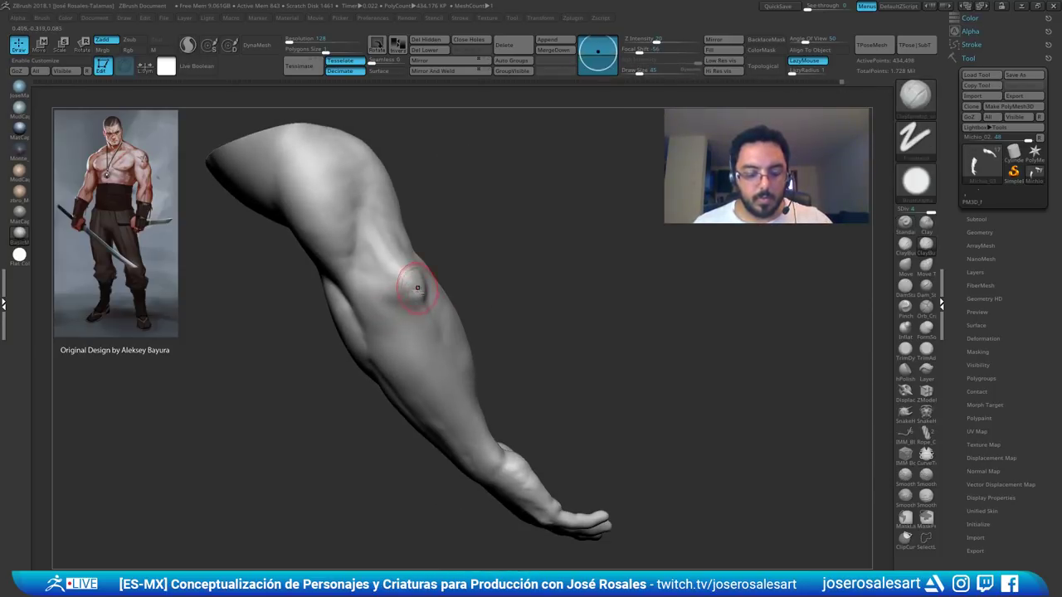
pyautogui.moveTo(417, 288)
pyautogui.keyDown('ctrl'); pyautogui.mouseDown(button='right')
pyautogui.moveTo(426, 316)
pyautogui.moveTo(405, 370)
pyautogui.moveTo(424, 338)
pyautogui.moveTo(436, 362)
pyautogui.moveTo(438, 326)
pyautogui.mouseUp(button='right'); pyautogui.keyUp('ctrl')
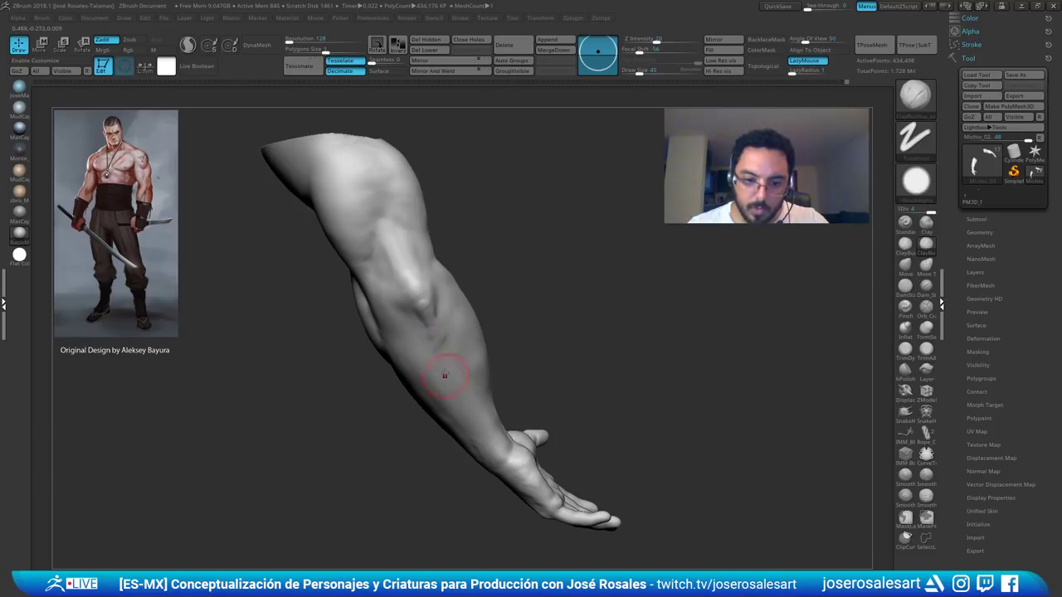
pyautogui.moveTo(445, 375); pyautogui.dragTo(439, 336, button='right')
# - Smooth the long ridge and groove of the ulna running from the elbow down the forearm
pyautogui.keyDown('alt'); pyautogui.moveTo(477, 413); pyautogui.dragTo(460, 329, button='right'); pyautogui.keyUp('alt')
pyautogui.keyDown('shift'); pyautogui.moveTo(456, 332); pyautogui.dragTo(464, 378); pyautogui.keyUp('shift')
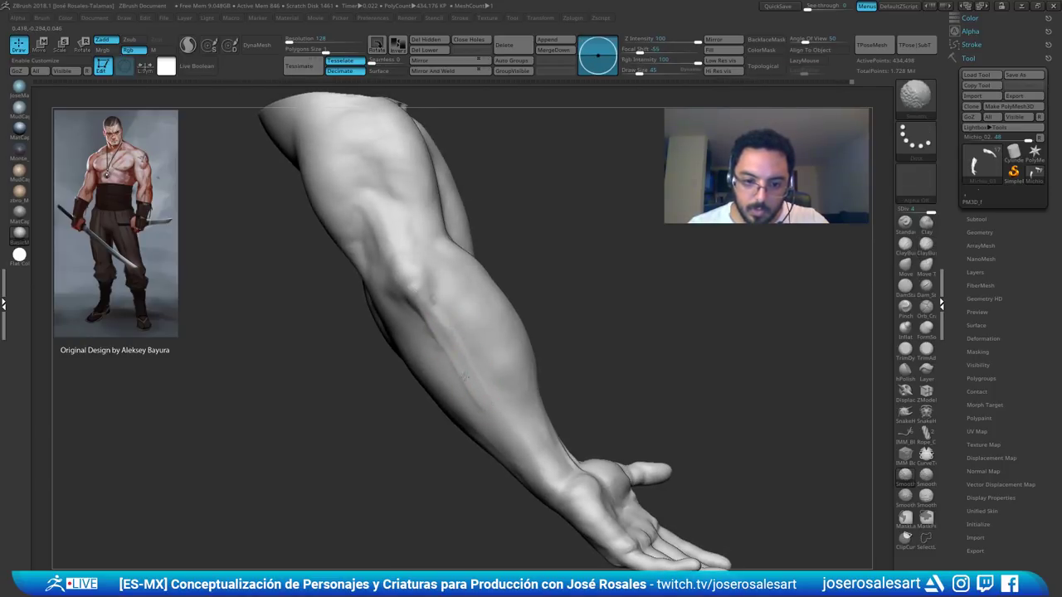
pyautogui.moveTo(469, 396); pyautogui.dragTo(457, 318, button='right')
pyautogui.keyDown('shift'); pyautogui.moveTo(474, 385); pyautogui.dragTo(480, 391); pyautogui.keyUp('shift')
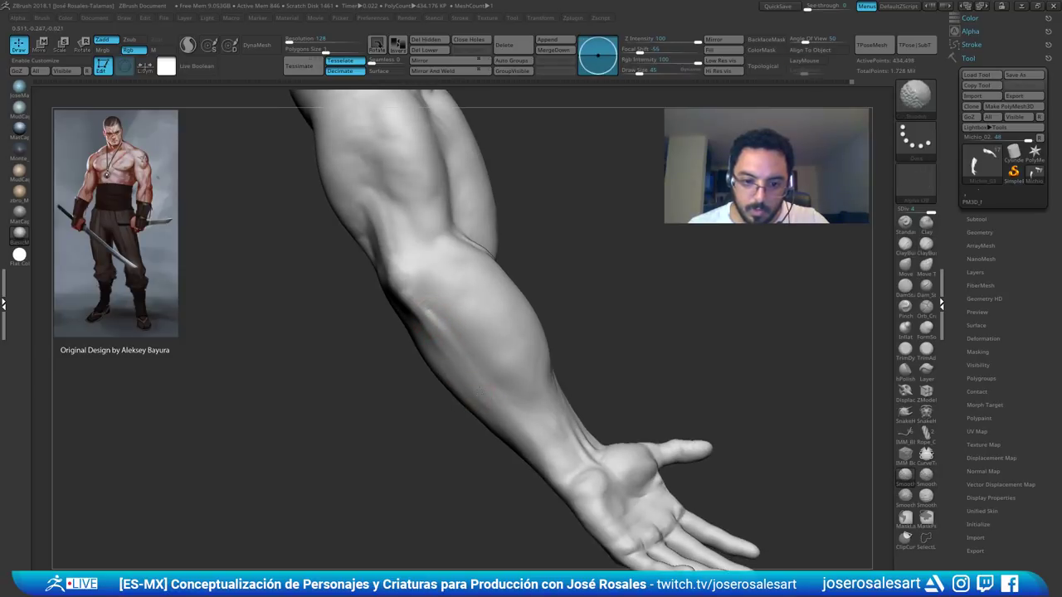
pyautogui.moveTo(439, 339)
pyautogui.mouseDown(button='right')
pyautogui.moveTo(435, 287)
pyautogui.moveTo(393, 310)
pyautogui.moveTo(407, 316)
pyautogui.mouseUp(button='right')
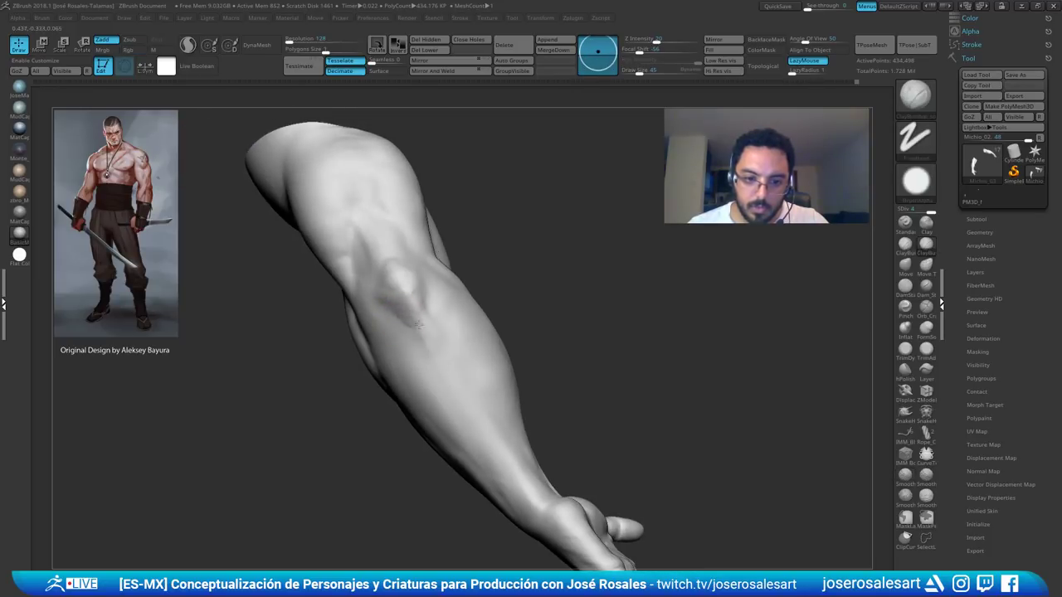
# - Strengthen the muscle divisions on the back of the forearm from elbow to wrist with ClayBuildup at draw size 45, and soften them
pyautogui.moveTo(431, 359)
pyautogui.mouseDown(button='right')
pyautogui.moveTo(384, 379)
pyautogui.moveTo(420, 308)
pyautogui.moveTo(456, 284)
pyautogui.moveTo(441, 304)
pyautogui.moveTo(415, 270)
pyautogui.moveTo(452, 259)
pyautogui.moveTo(440, 264)
pyautogui.moveTo(446, 277)
pyautogui.moveTo(476, 270)
pyautogui.moveTo(438, 335)
pyautogui.moveTo(461, 390)
pyautogui.moveTo(487, 279)
pyautogui.moveTo(472, 268)
pyautogui.moveTo(439, 300)
pyautogui.moveTo(482, 254)
pyautogui.moveTo(433, 308)
pyautogui.moveTo(378, 238)
pyautogui.moveTo(434, 272)
pyautogui.moveTo(434, 304)
pyautogui.mouseUp(button='right')
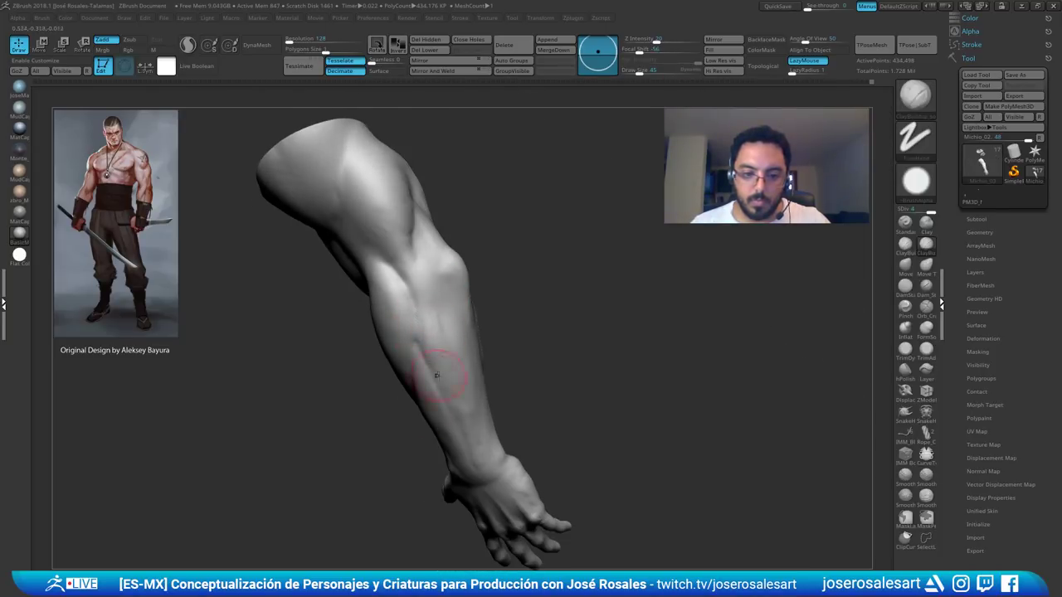
pyautogui.moveTo(437, 375)
pyautogui.mouseDown(button='right')
pyautogui.moveTo(448, 390)
pyautogui.moveTo(450, 344)
pyautogui.moveTo(406, 269)
pyautogui.mouseUp(button='right')
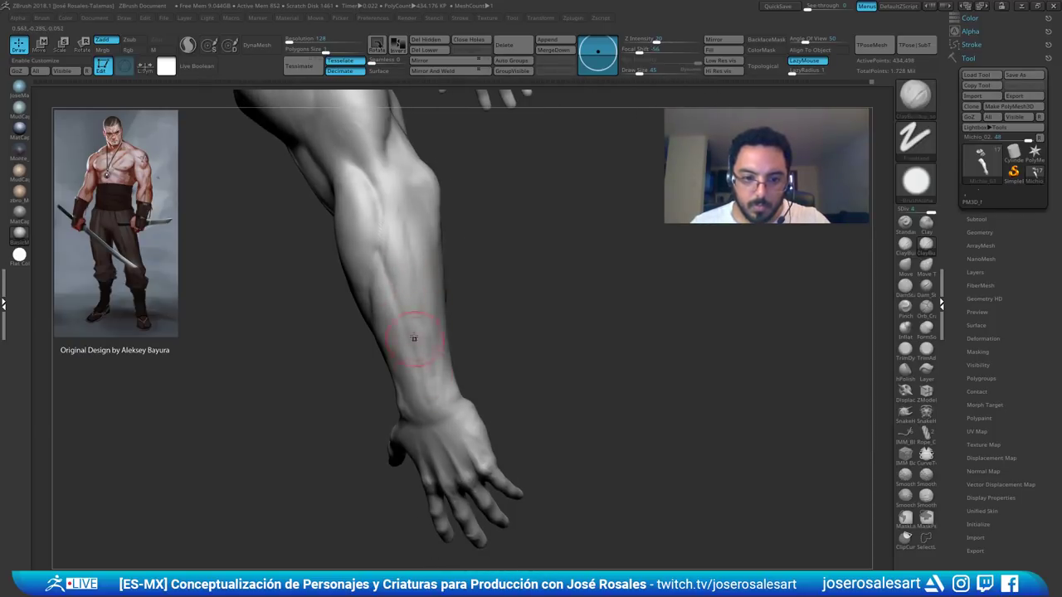
pyautogui.moveTo(418, 319); pyautogui.dragTo(394, 274, button='right')
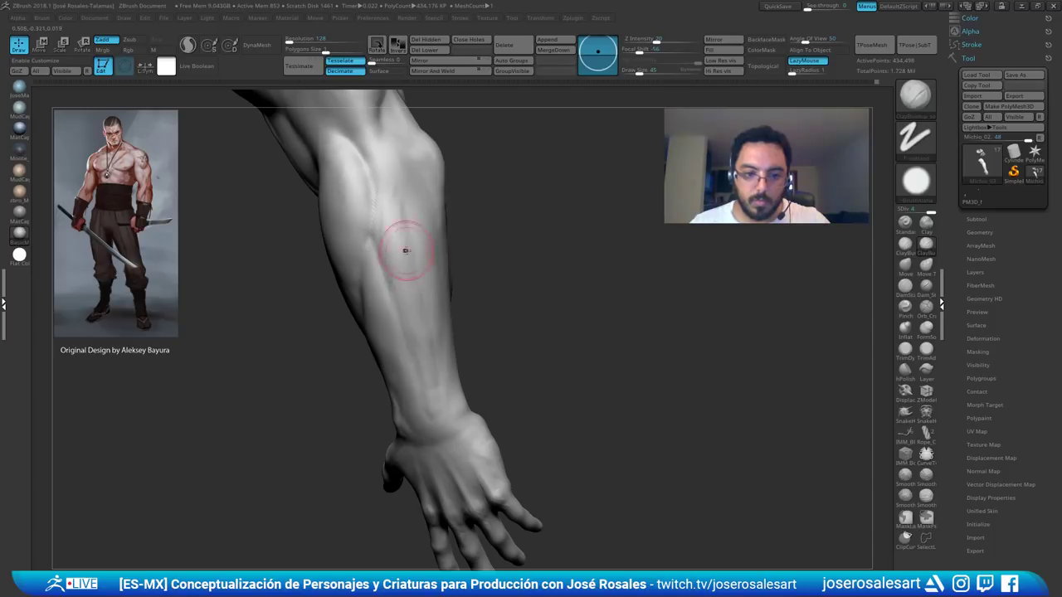
pyautogui.moveTo(420, 320)
pyautogui.keyDown('ctrl'); pyautogui.mouseDown(button='right')
pyautogui.moveTo(421, 297)
pyautogui.moveTo(408, 307)
pyautogui.mouseUp(button='right'); pyautogui.keyUp('ctrl')
pyautogui.moveTo(417, 361)
pyautogui.mouseDown(button='right')
pyautogui.moveTo(429, 332)
pyautogui.moveTo(421, 258)
pyautogui.moveTo(438, 244)
pyautogui.moveTo(412, 243)
pyautogui.mouseUp(button='right')
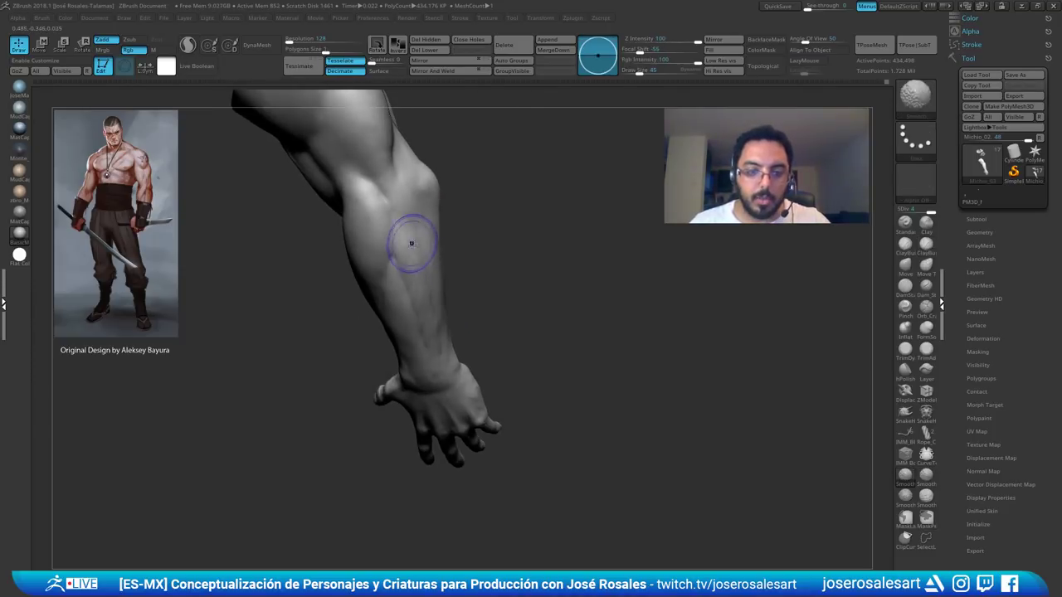
pyautogui.moveTo(435, 346)
pyautogui.mouseDown(button='right')
pyautogui.moveTo(411, 263)
pyautogui.moveTo(363, 243)
pyautogui.moveTo(429, 210)
pyautogui.mouseUp(button='right')
# - Add the tendon forms on the opposite forearm above the wrist with ClayBuildup, starting at draw size 28, and smooth them into the wrist
pyautogui.moveTo(369, 310)
pyautogui.mouseDown(button='right')
pyautogui.moveTo(348, 273)
pyautogui.moveTo(374, 266)
pyautogui.moveTo(365, 311)
pyautogui.moveTo(404, 265)
pyautogui.moveTo(389, 211)
pyautogui.moveTo(459, 277)
pyautogui.moveTo(445, 339)
pyautogui.moveTo(451, 372)
pyautogui.mouseUp(button='right')
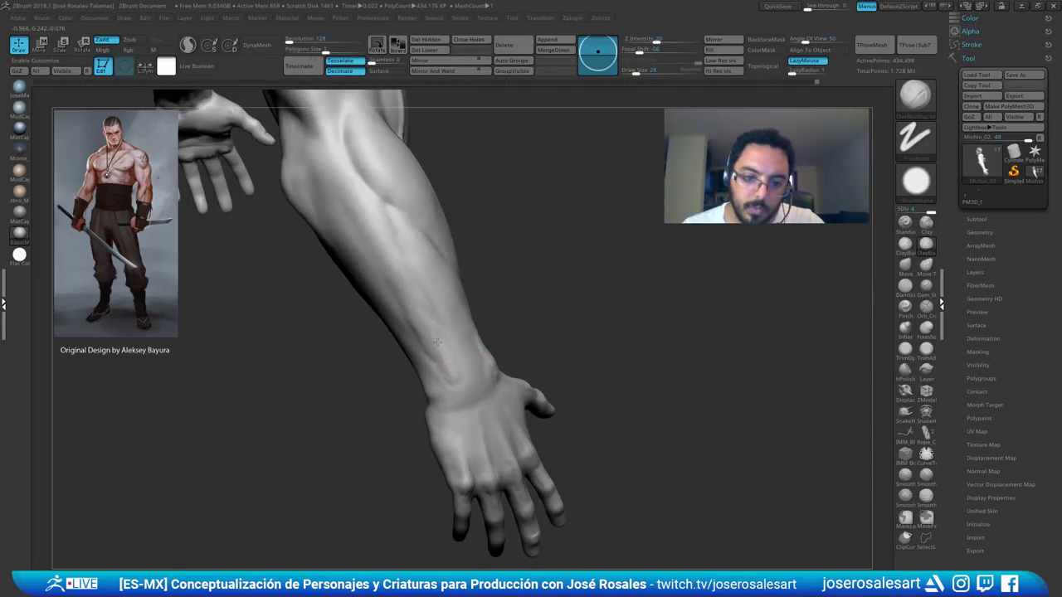
pyautogui.moveTo(438, 317)
pyautogui.mouseDown(button='right')
pyautogui.moveTo(398, 272)
pyautogui.moveTo(429, 343)
pyautogui.moveTo(415, 265)
pyautogui.moveTo(440, 343)
pyautogui.moveTo(431, 301)
pyautogui.mouseUp(button='right')
pyautogui.press(']')
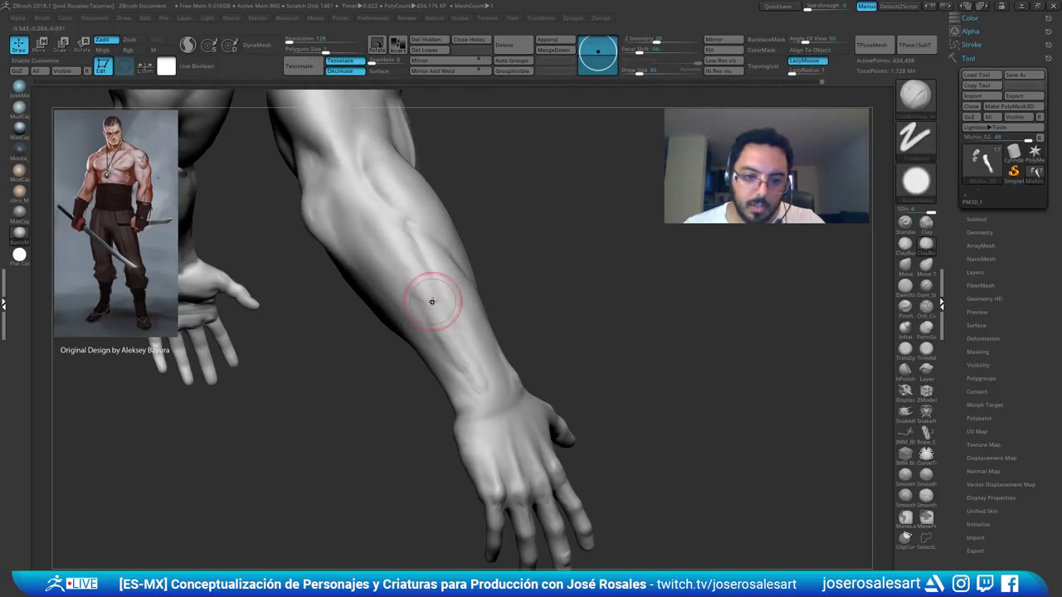
pyautogui.moveTo(452, 381)
pyautogui.keyDown('shift'); pyautogui.mouseDown()
pyautogui.moveTo(459, 363)
pyautogui.moveTo(467, 401)
pyautogui.mouseUp(); pyautogui.keyUp('shift')
pyautogui.moveTo(467, 400); pyautogui.dragTo(450, 348, button='right')
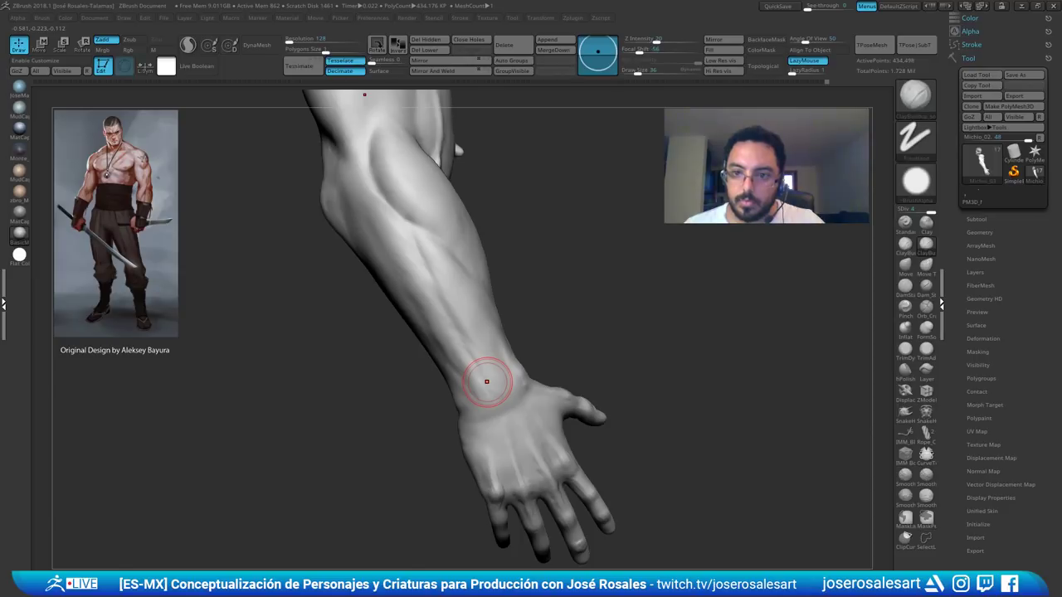
# - Build up the transition from the wrist into the back of the hand with ClayBuildup at draw size 69
pyautogui.moveTo(485, 378)
pyautogui.keyDown('ctrl'); pyautogui.mouseDown(button='right')
pyautogui.moveTo(493, 416)
pyautogui.moveTo(476, 355)
pyautogui.moveTo(508, 368)
pyautogui.moveTo(479, 370)
pyautogui.mouseUp(button='right'); pyautogui.keyUp('ctrl')
pyautogui.press('s')
pyautogui.moveTo(471, 370); pyautogui.dragTo(482, 371)
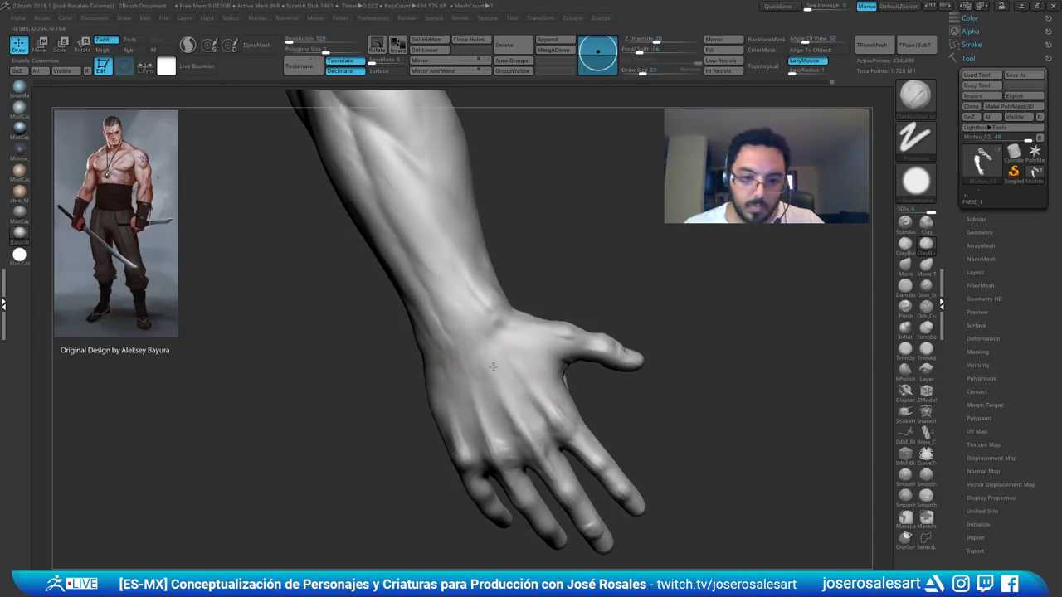
pyautogui.moveTo(480, 338); pyautogui.dragTo(500, 359)
pyautogui.moveTo(517, 367)
pyautogui.mouseDown(button='right')
pyautogui.moveTo(429, 383)
pyautogui.moveTo(520, 355)
pyautogui.moveTo(509, 353)
pyautogui.mouseUp(button='right')
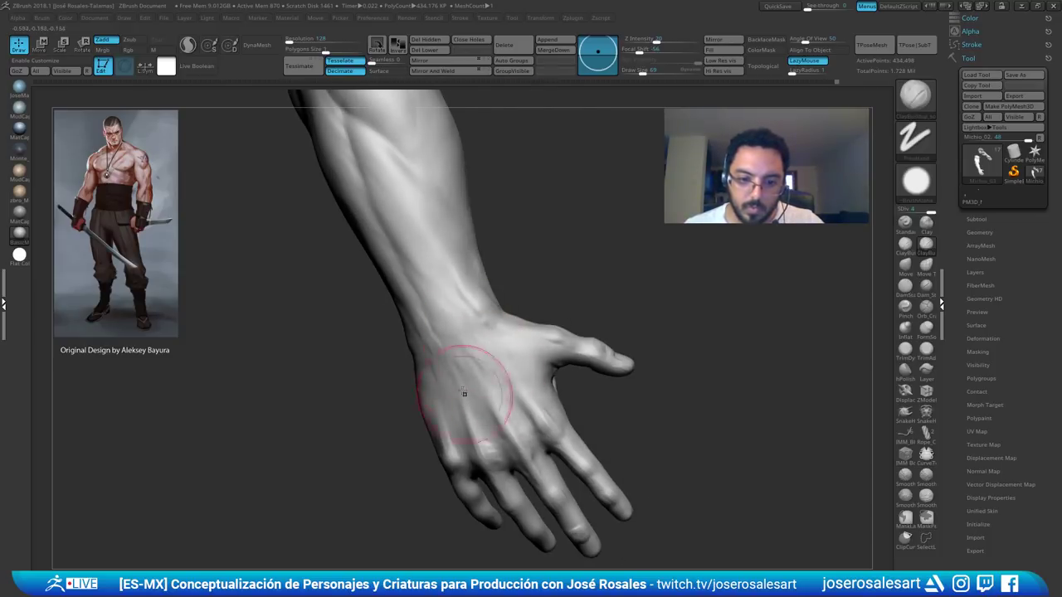
pyautogui.moveTo(452, 398)
pyautogui.mouseDown(button='right')
pyautogui.moveTo(427, 395)
pyautogui.moveTo(507, 384)
pyautogui.moveTo(526, 362)
pyautogui.mouseUp(button='right')
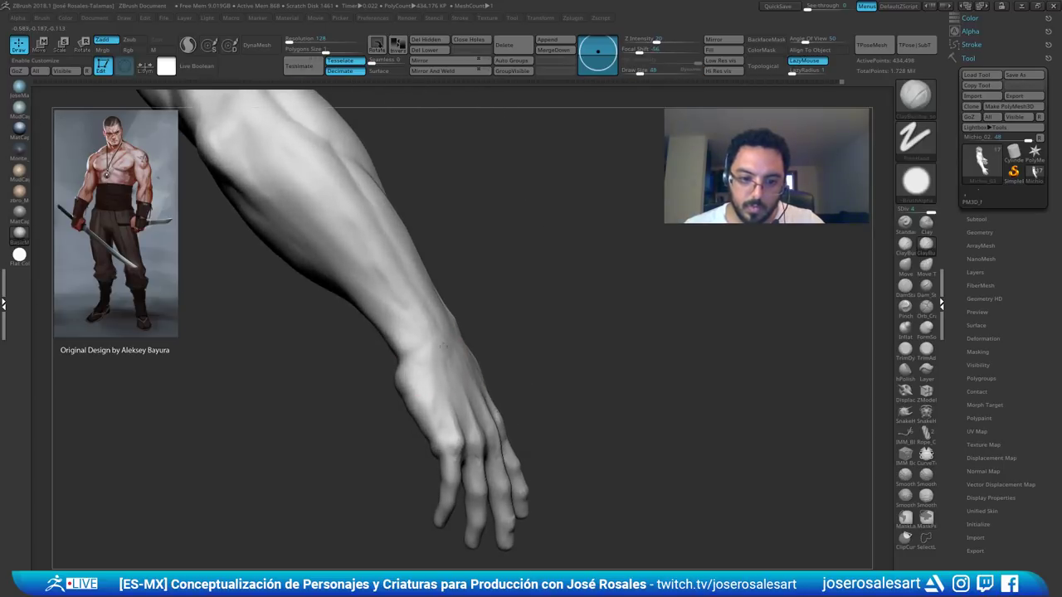
# - Shape the bony end of the ulna on the little-finger side of the wrist at draw size 48, and smooth it into the hand
pyautogui.press('[')
pyautogui.press('[')
pyautogui.moveTo(401, 342); pyautogui.dragTo(401, 336)
pyautogui.moveTo(403, 343); pyautogui.dragTo(446, 352, button='right')
pyautogui.moveTo(403, 339); pyautogui.dragTo(391, 344)
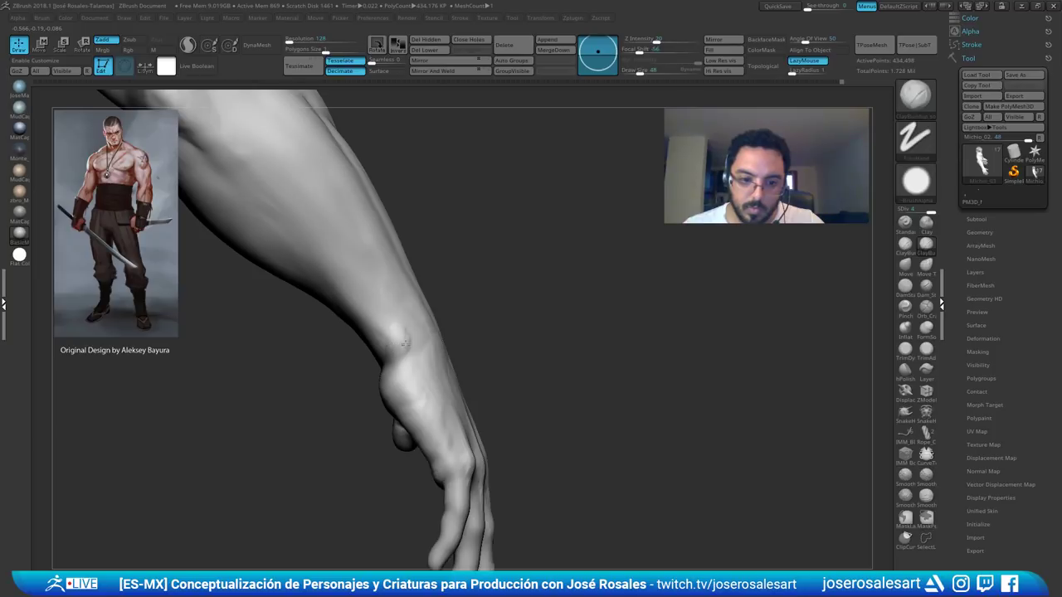
pyautogui.moveTo(405, 340); pyautogui.dragTo(385, 353, button='right')
pyautogui.moveTo(408, 330); pyautogui.dragTo(414, 351)
pyautogui.moveTo(415, 326); pyautogui.dragTo(375, 335, button='right')
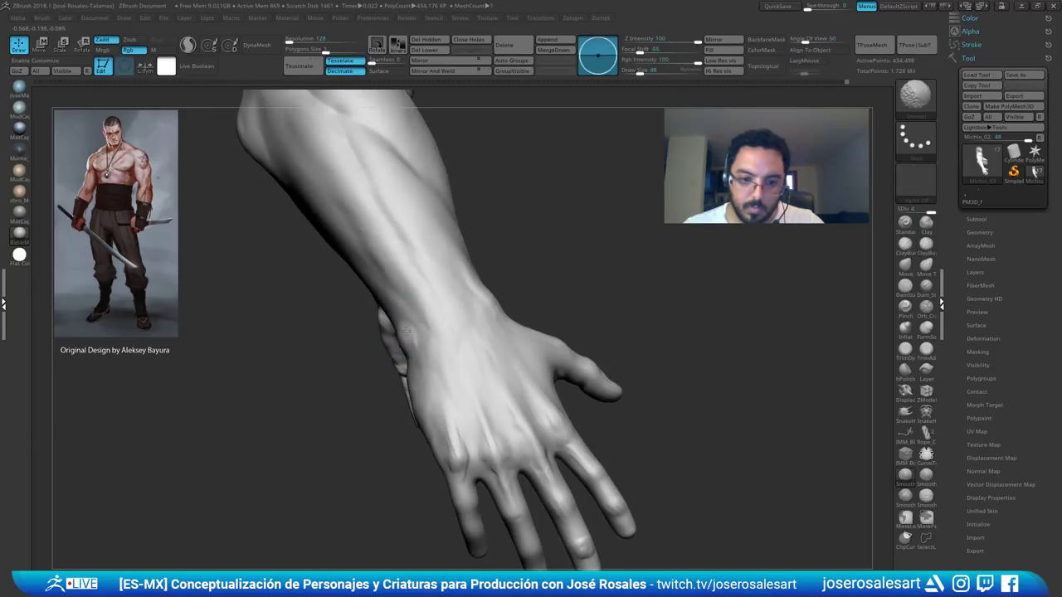
pyautogui.keyDown('shift'); pyautogui.moveTo(422, 335); pyautogui.dragTo(429, 379); pyautogui.keyUp('shift')
pyautogui.moveTo(426, 356); pyautogui.dragTo(453, 335, button='right')
# - Add volume to the upper forearm below the elbow with ClayBuildup at draw size 58, and smooth it
pyautogui.press('[')
pyautogui.moveTo(410, 301)
pyautogui.keyDown('ctrl'); pyautogui.mouseDown(button='right')
pyautogui.moveTo(362, 282)
pyautogui.moveTo(335, 249)
pyautogui.moveTo(311, 249)
pyautogui.moveTo(322, 226)
pyautogui.moveTo(300, 222)
pyautogui.moveTo(304, 196)
pyautogui.mouseUp(button='right'); pyautogui.keyUp('ctrl')
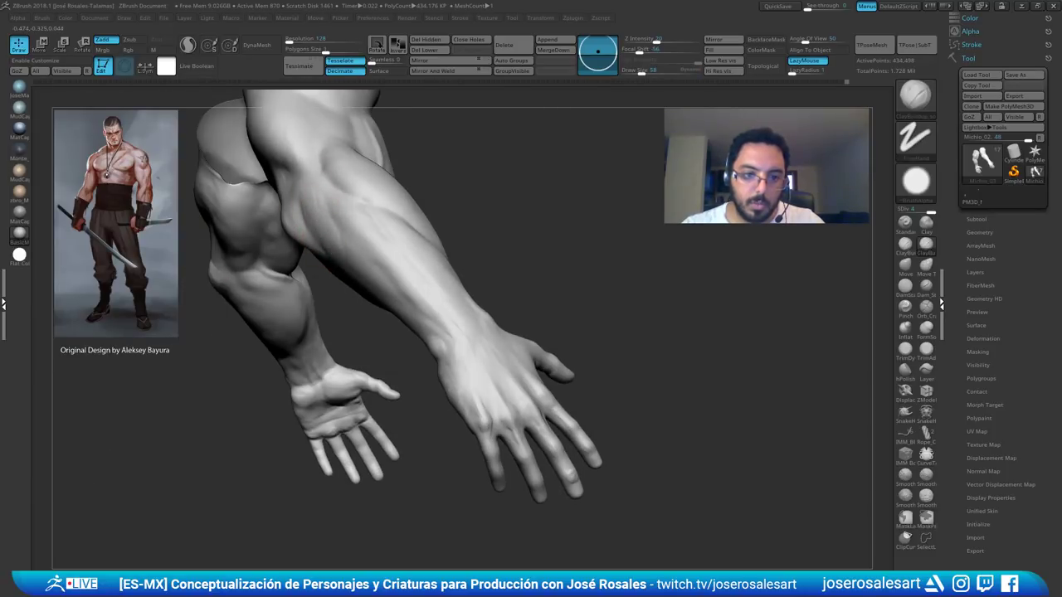
pyautogui.moveTo(347, 256); pyautogui.dragTo(370, 260)
pyautogui.moveTo(397, 297)
pyautogui.mouseDown(button='right')
pyautogui.moveTo(360, 334)
pyautogui.moveTo(344, 311)
pyautogui.moveTo(340, 328)
pyautogui.mouseUp(button='right')
pyautogui.keyDown('shift'); pyautogui.moveTo(332, 218); pyautogui.dragTo(332, 255); pyautogui.keyUp('shift')
pyautogui.moveTo(315, 307); pyautogui.dragTo(357, 298, button='right')
pyautogui.keyDown('shift'); pyautogui.moveTo(377, 282); pyautogui.dragTo(388, 291); pyautogui.keyUp('shift')
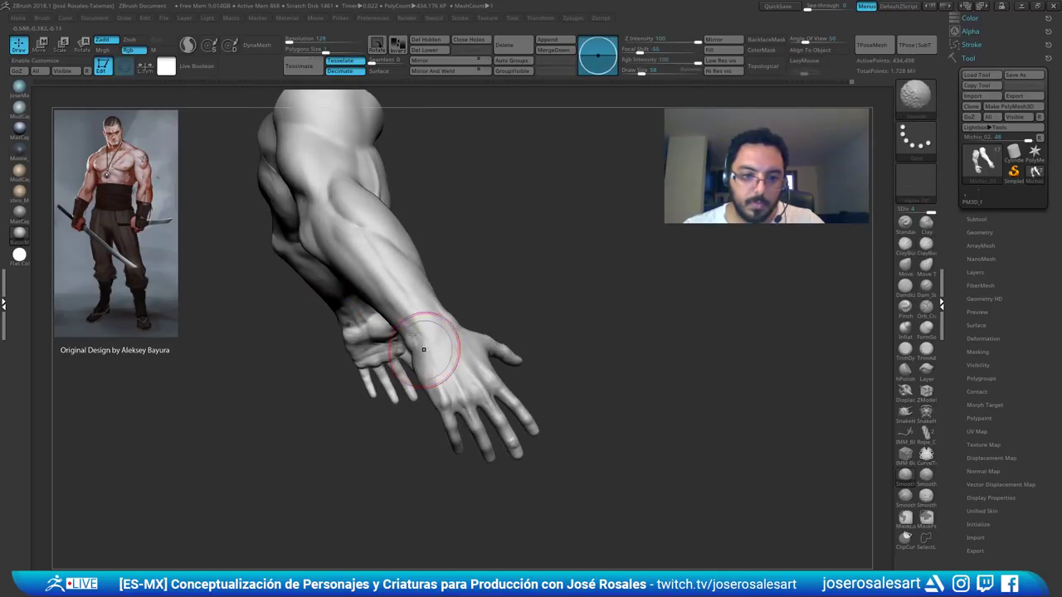
# - Smooth the underside of the forearm between the elbow and the wrist at draw size 36
pyautogui.keyDown('ctrl'); pyautogui.moveTo(365, 373); pyautogui.dragTo(352, 348, button='right'); pyautogui.keyUp('ctrl')
pyautogui.moveTo(353, 348)
pyautogui.mouseDown(button='right')
pyautogui.moveTo(331, 340)
pyautogui.moveTo(426, 363)
pyautogui.moveTo(350, 329)
pyautogui.moveTo(395, 237)
pyautogui.moveTo(426, 223)
pyautogui.moveTo(412, 208)
pyautogui.moveTo(488, 239)
pyautogui.moveTo(489, 265)
pyautogui.moveTo(462, 275)
pyautogui.moveTo(477, 311)
pyautogui.mouseUp(button='right')
pyautogui.moveTo(547, 256)
pyautogui.mouseDown(button='right')
pyautogui.moveTo(572, 279)
pyautogui.moveTo(545, 289)
pyautogui.moveTo(540, 324)
pyautogui.mouseUp(button='right')
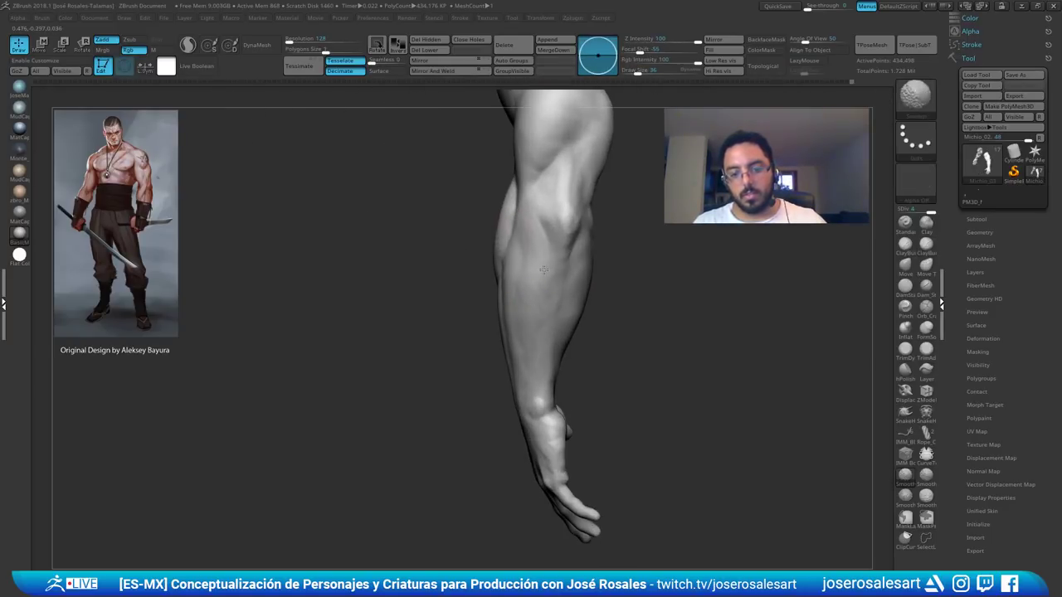
pyautogui.moveTo(550, 262); pyautogui.dragTo(564, 293, button='right')
pyautogui.keyDown('shift'); pyautogui.moveTo(564, 294); pyautogui.dragTo(557, 322); pyautogui.keyUp('shift')
pyautogui.moveTo(558, 322); pyautogui.dragTo(589, 318, button='right')
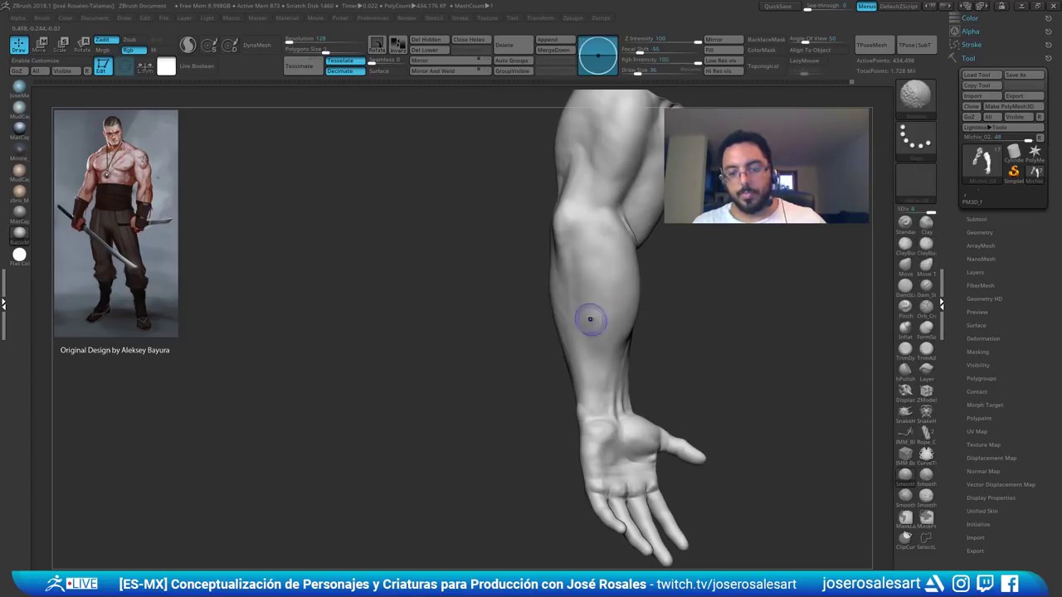
pyautogui.keyDown('shift'); pyautogui.moveTo(590, 318); pyautogui.dragTo(607, 338); pyautogui.keyUp('shift')
pyautogui.moveTo(575, 306)
pyautogui.mouseDown(button='right')
pyautogui.moveTo(624, 275)
pyautogui.moveTo(585, 287)
pyautogui.mouseUp(button='right')
# - Soften the muscle surface on the outer forearm just below the elbow, adjusting the brush's draw size
pyautogui.press(']')
pyautogui.press(']')
pyautogui.press(']')
pyautogui.moveTo(586, 287)
pyautogui.keyDown('ctrl'); pyautogui.mouseDown(button='right')
pyautogui.moveTo(574, 269)
pyautogui.moveTo(559, 308)
pyautogui.moveTo(531, 315)
pyautogui.mouseUp(button='right'); pyautogui.keyUp('ctrl')
pyautogui.moveTo(540, 370)
pyautogui.mouseDown(button='right')
pyautogui.moveTo(549, 357)
pyautogui.moveTo(526, 341)
pyautogui.moveTo(504, 388)
pyautogui.moveTo(507, 370)
pyautogui.moveTo(485, 344)
pyautogui.mouseUp(button='right')
pyautogui.press('[')
pyautogui.press('[')
pyautogui.keyDown('ctrl'); pyautogui.moveTo(504, 388); pyautogui.dragTo(489, 316, button='right'); pyautogui.keyUp('ctrl')
pyautogui.press('s')
pyautogui.moveTo(489, 316); pyautogui.dragTo(493, 315)
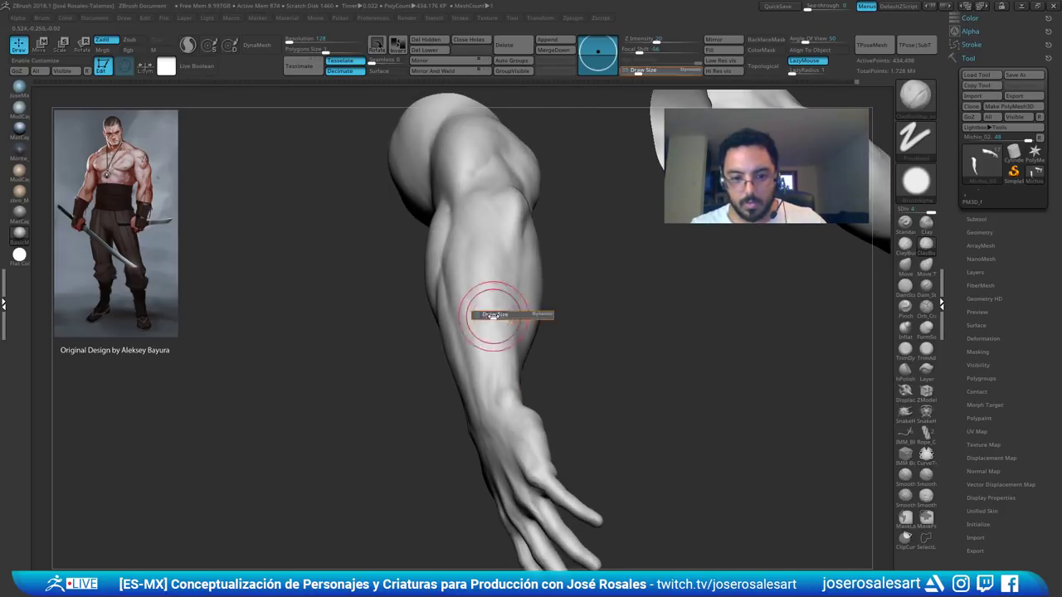
pyautogui.moveTo(467, 241)
pyautogui.mouseDown(button='right')
pyautogui.moveTo(531, 247)
pyautogui.moveTo(486, 360)
pyautogui.moveTo(491, 262)
pyautogui.moveTo(516, 232)
pyautogui.mouseUp(button='right')
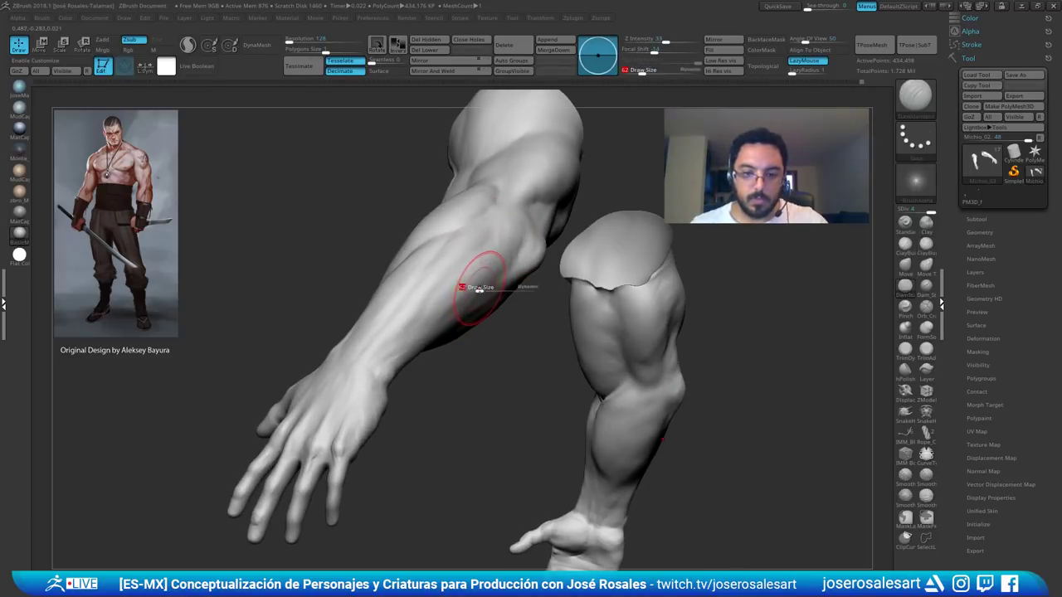
pyautogui.moveTo(462, 284)
pyautogui.keyDown('shift'); pyautogui.mouseDown()
pyautogui.moveTo(479, 249)
pyautogui.moveTo(422, 301)
pyautogui.moveTo(436, 292)
pyautogui.mouseUp(); pyautogui.keyUp('shift')
# - Define the groove along the ulna with the DamStandard brush at draw size 39, and soften it toward the wrist
pyautogui.press('b')
pyautogui.press('d')
pyautogui.press('s')
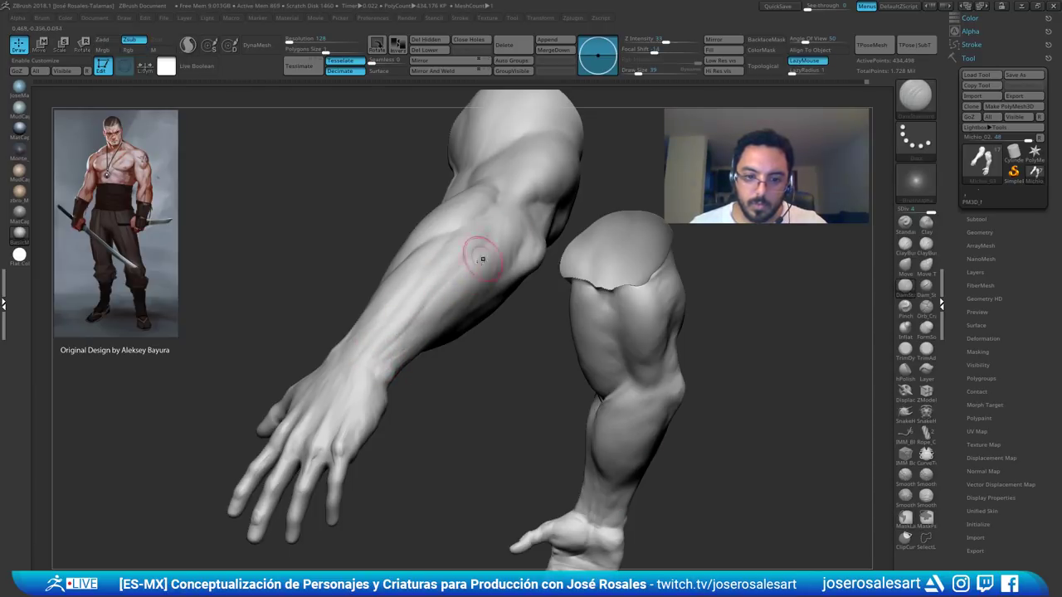
pyautogui.moveTo(481, 256); pyautogui.dragTo(425, 338, button='right')
pyautogui.moveTo(524, 274); pyautogui.dragTo(572, 264, button='right')
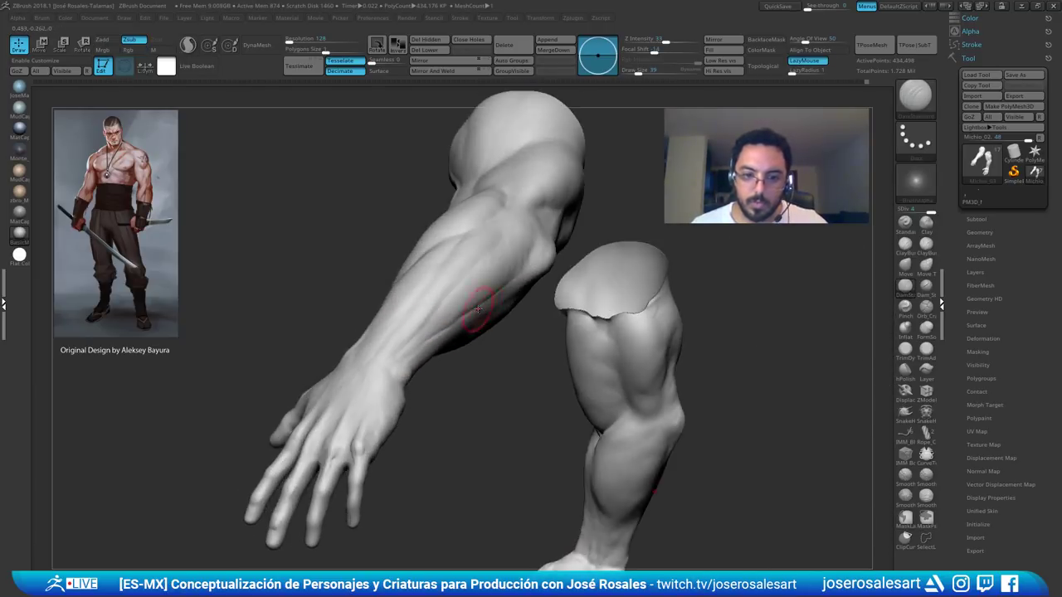
pyautogui.keyDown('shift'); pyautogui.moveTo(479, 308); pyautogui.dragTo(376, 391); pyautogui.keyUp('shift')
# - Fill out the ulnar side of the forearm above the wrist with ClayBuildup, reducing the draw size to 51, and smooth it
pyautogui.press('b')
pyautogui.press('c')
pyautogui.press('b')
pyautogui.moveTo(523, 298)
pyautogui.mouseDown(button='right')
pyautogui.moveTo(486, 301)
pyautogui.moveTo(495, 299)
pyautogui.mouseUp(button='right')
pyautogui.press('s')
pyautogui.moveTo(495, 300); pyautogui.dragTo(493, 282)
pyautogui.press('s')
pyautogui.moveTo(493, 282)
pyautogui.mouseDown(button='right')
pyautogui.moveTo(491, 310)
pyautogui.moveTo(464, 337)
pyautogui.moveTo(407, 356)
pyautogui.mouseUp(button='right')
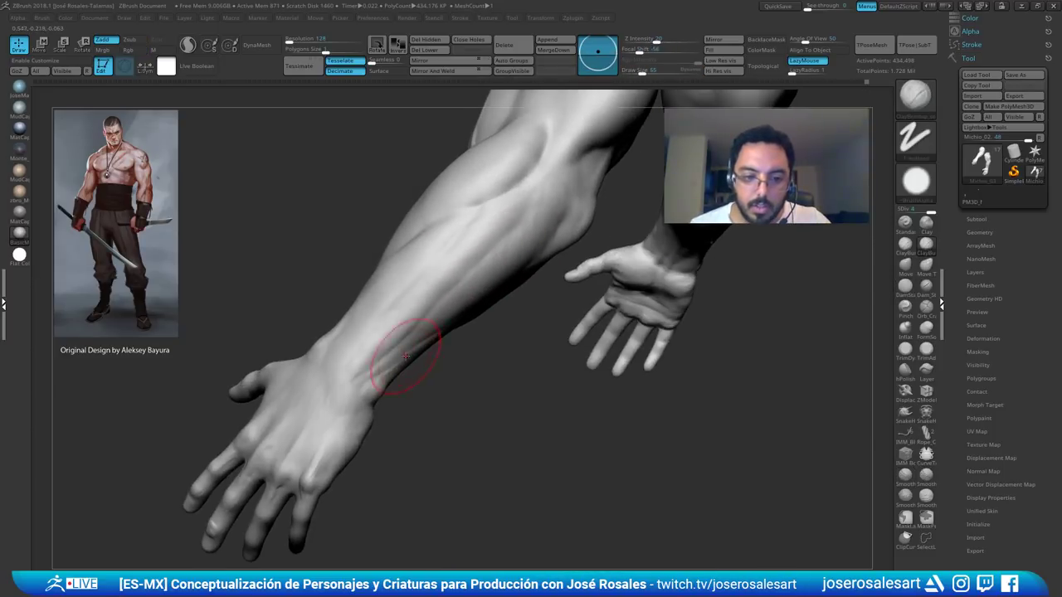
pyautogui.press('s')
pyautogui.moveTo(387, 369); pyautogui.dragTo(384, 368)
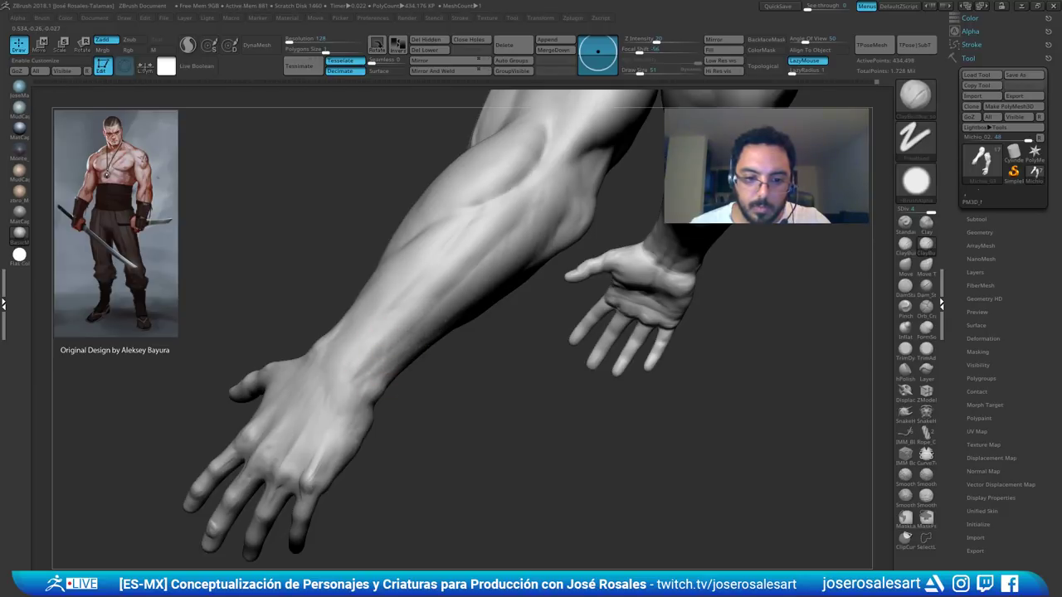
pyautogui.moveTo(469, 299)
pyautogui.keyDown('ctrl'); pyautogui.mouseDown(button='right')
pyautogui.moveTo(419, 339)
pyautogui.moveTo(456, 337)
pyautogui.mouseUp(button='right'); pyautogui.keyUp('ctrl')
pyautogui.keyDown('shift'); pyautogui.moveTo(423, 345); pyautogui.dragTo(456, 292); pyautogui.keyUp('shift')
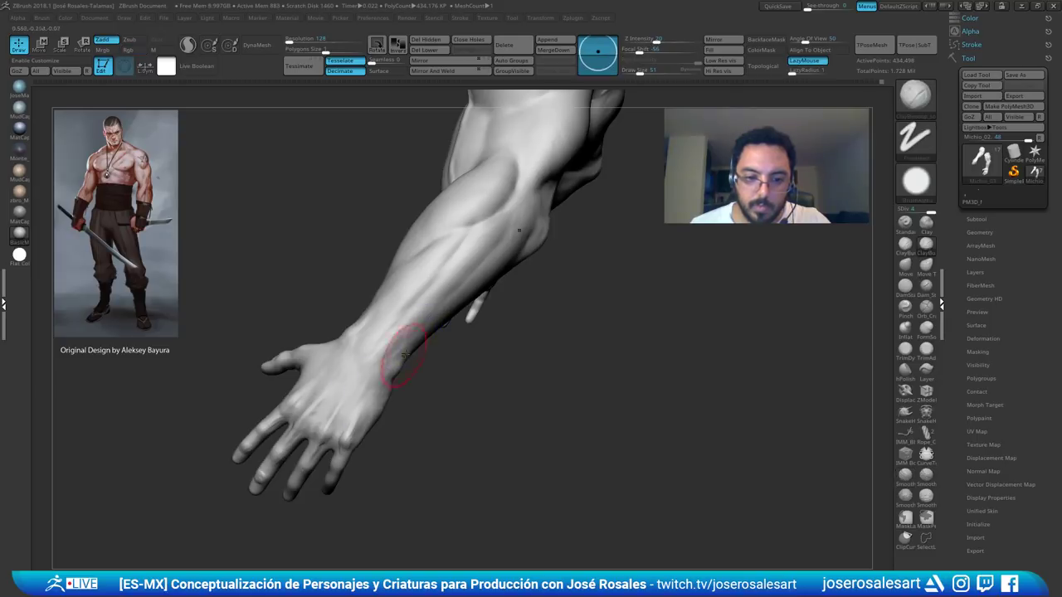
# - Build up the muscle mass on the back of the forearm just below the elbow with ClayBuildup at draw size 58
pyautogui.moveTo(407, 355); pyautogui.dragTo(481, 331, button='right')
pyautogui.moveTo(481, 332)
pyautogui.keyDown('ctrl'); pyautogui.mouseDown(button='right')
pyautogui.moveTo(490, 353)
pyautogui.moveTo(454, 334)
pyautogui.moveTo(467, 315)
pyautogui.moveTo(477, 323)
pyautogui.mouseUp(button='right'); pyautogui.keyUp('ctrl')
pyautogui.moveTo(490, 261)
pyautogui.mouseDown(button='right')
pyautogui.moveTo(489, 288)
pyautogui.moveTo(374, 304)
pyautogui.moveTo(441, 330)
pyautogui.moveTo(390, 339)
pyautogui.moveTo(382, 298)
pyautogui.mouseUp(button='right')
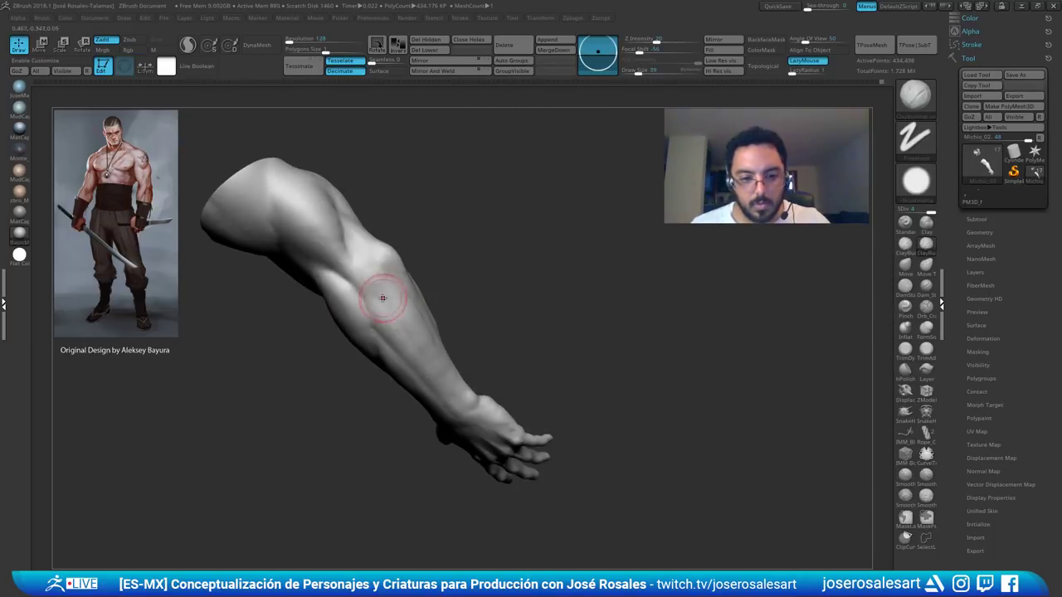
pyautogui.moveTo(388, 281); pyautogui.dragTo(376, 285)
pyautogui.moveTo(377, 284)
pyautogui.mouseDown(button='right')
pyautogui.moveTo(352, 317)
pyautogui.moveTo(389, 283)
pyautogui.moveTo(378, 274)
pyautogui.mouseUp(button='right')
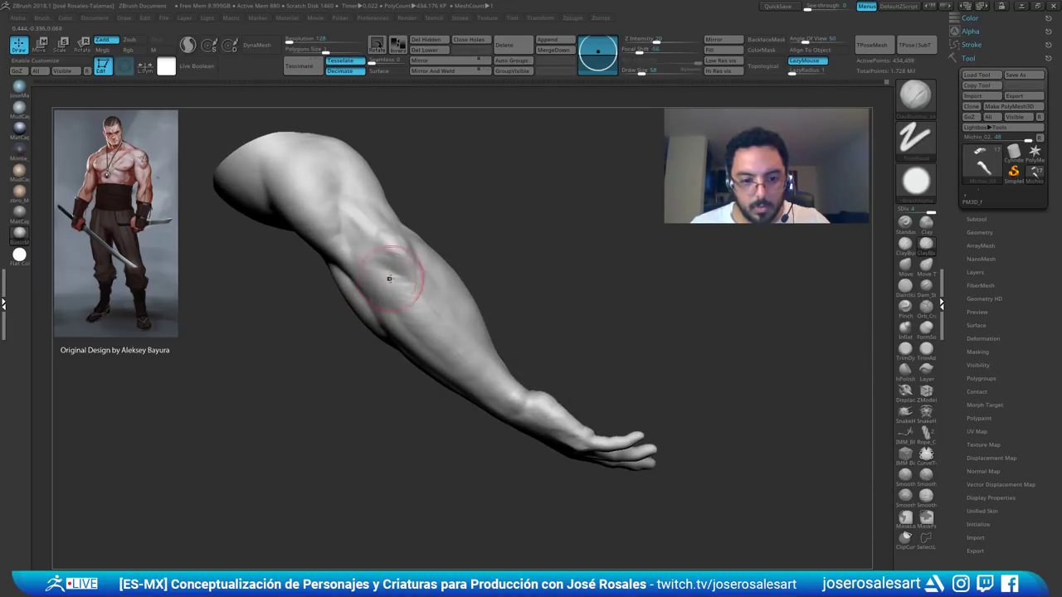
pyautogui.moveTo(400, 319); pyautogui.dragTo(407, 314)
pyautogui.moveTo(407, 314)
pyautogui.mouseDown(button='right')
pyautogui.moveTo(396, 312)
pyautogui.moveTo(411, 312)
pyautogui.moveTo(412, 299)
pyautogui.moveTo(420, 327)
pyautogui.moveTo(392, 276)
pyautogui.mouseUp(button='right')
pyautogui.moveTo(393, 276); pyautogui.dragTo(408, 284)
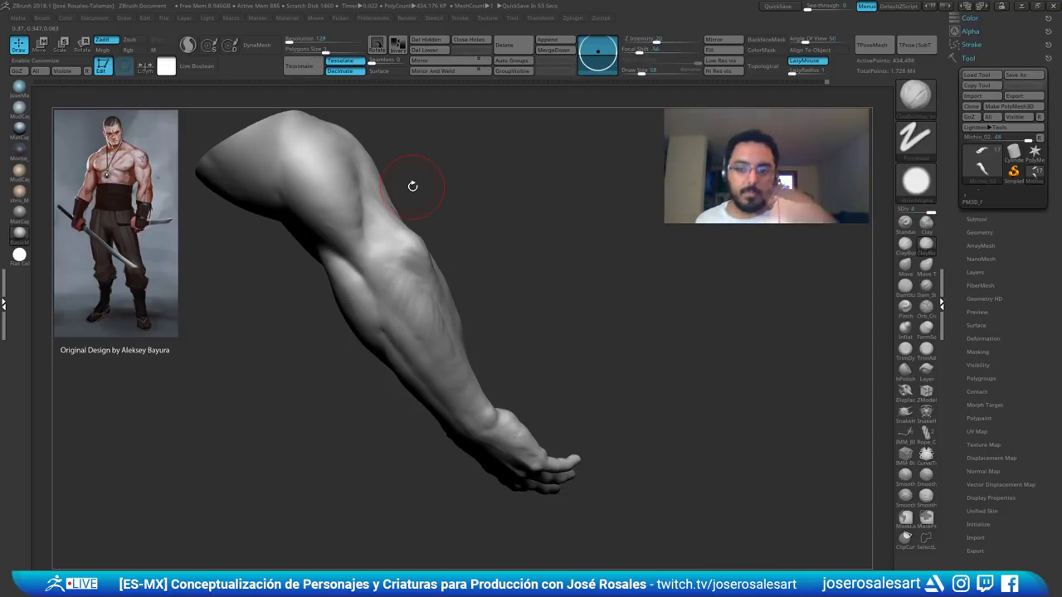
# - Refine the muscle beside the elbow with ClayBuildup at draw size 51, and smooth the strokes down the forearm
pyautogui.moveTo(316, 227)
pyautogui.mouseDown(button='right')
pyautogui.moveTo(497, 274)
pyautogui.moveTo(260, 273)
pyautogui.moveTo(353, 254)
pyautogui.moveTo(331, 280)
pyautogui.moveTo(337, 290)
pyautogui.mouseUp(button='right')
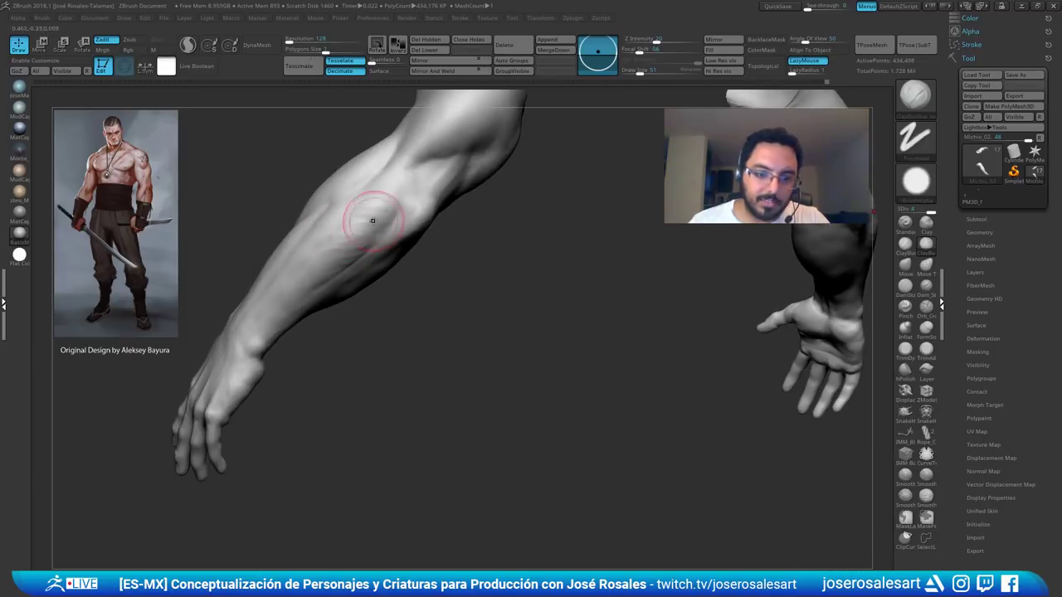
pyautogui.moveTo(372, 221)
pyautogui.mouseDown()
pyautogui.moveTo(387, 209)
pyautogui.moveTo(352, 220)
pyautogui.moveTo(386, 209)
pyautogui.mouseUp()
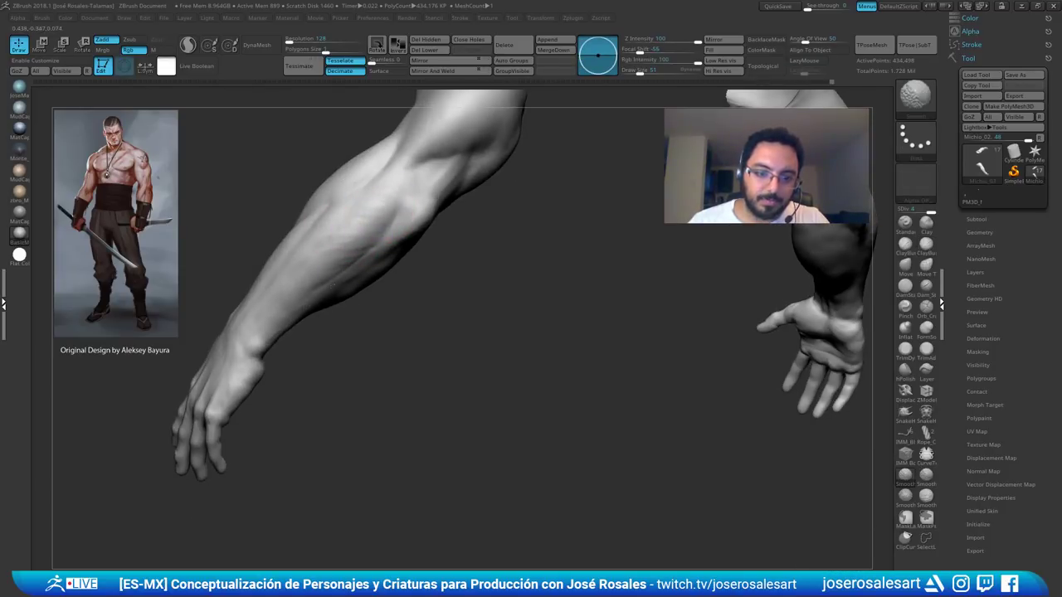
pyautogui.keyDown('shift'); pyautogui.moveTo(333, 284); pyautogui.dragTo(309, 279); pyautogui.keyUp('shift')
pyautogui.moveTo(294, 274); pyautogui.dragTo(339, 228, button='right')
pyautogui.keyDown('shift'); pyautogui.moveTo(339, 225); pyautogui.dragTo(362, 234); pyautogui.keyUp('shift')
pyautogui.moveTo(367, 238)
pyautogui.mouseDown(button='right')
pyautogui.moveTo(387, 201)
pyautogui.moveTo(330, 230)
pyautogui.moveTo(296, 157)
pyautogui.moveTo(374, 236)
pyautogui.moveTo(413, 214)
pyautogui.mouseUp(button='right')
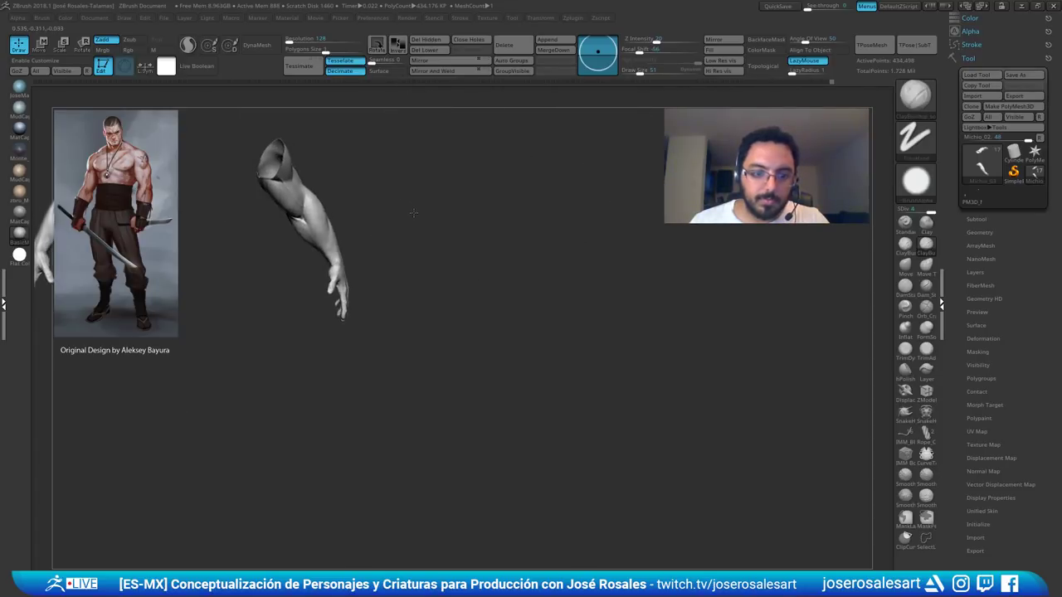
# - Set the model color to black and look over both arms
pyautogui.moveTo(413, 214); pyautogui.dragTo(444, 253)
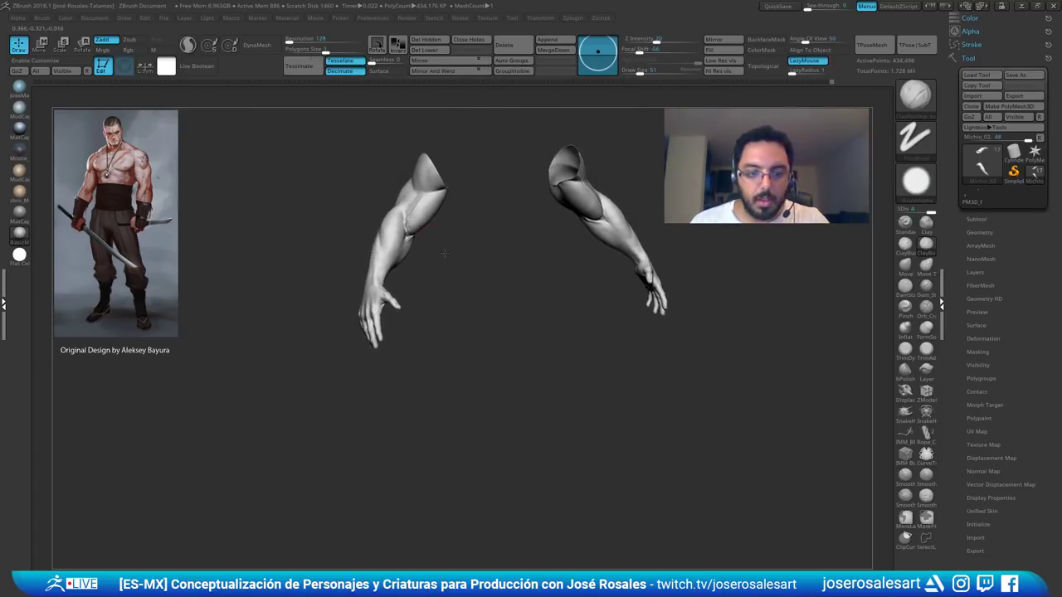
pyautogui.keyDown('alt'); pyautogui.moveTo(445, 253); pyautogui.dragTo(511, 263, button='right'); pyautogui.keyUp('alt')
pyautogui.keyDown('ctrl'); pyautogui.moveTo(511, 263); pyautogui.dragTo(415, 228, button='right'); pyautogui.keyUp('ctrl')
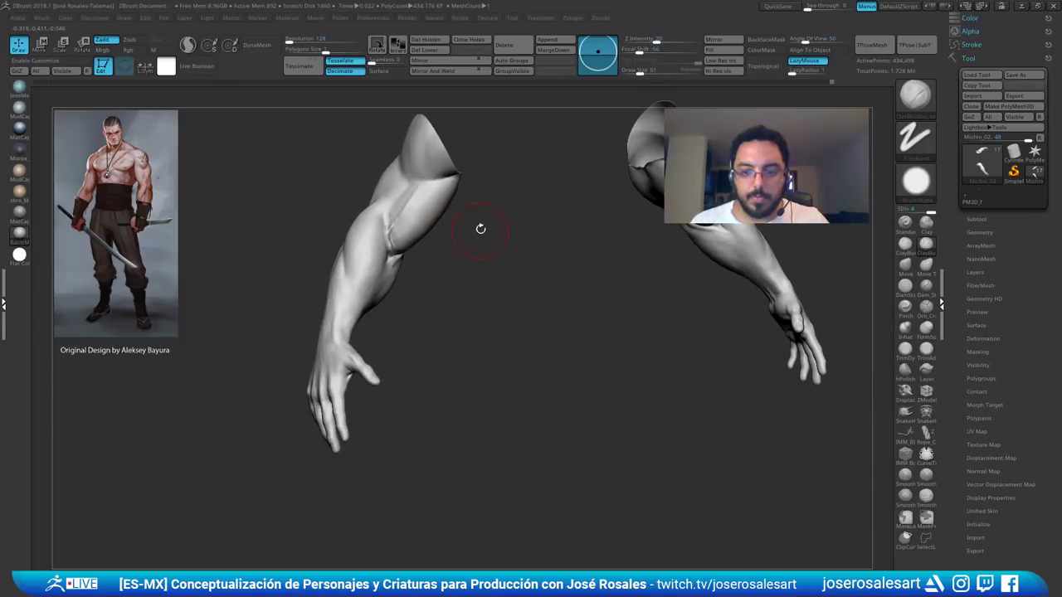
pyautogui.moveTo(480, 228); pyautogui.dragTo(443, 237, button='right')
pyautogui.press('space')
pyautogui.click(398, 286)
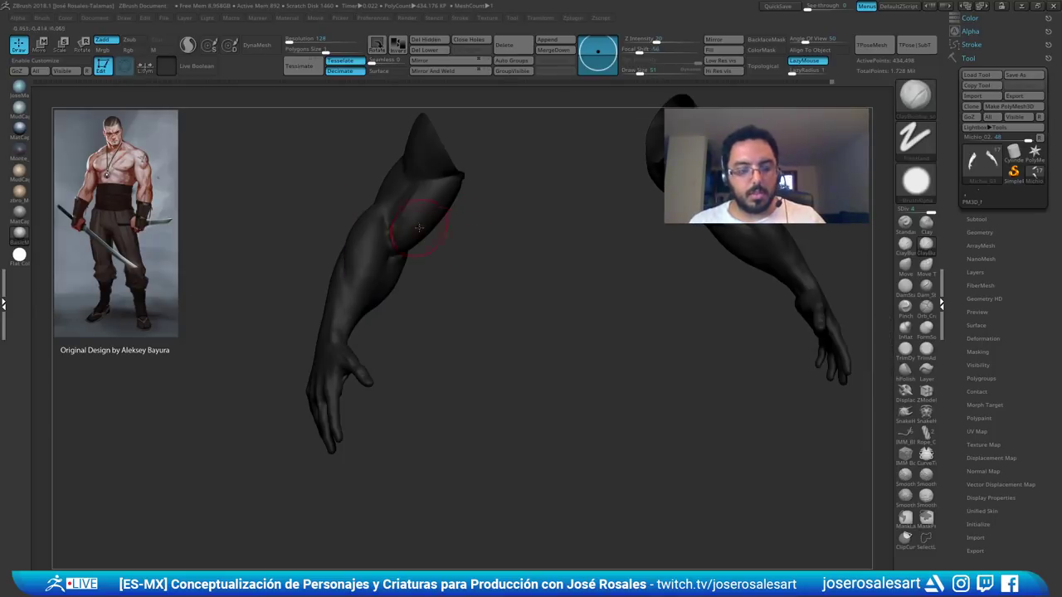
pyautogui.moveTo(437, 154); pyautogui.dragTo(541, 219, button='right')
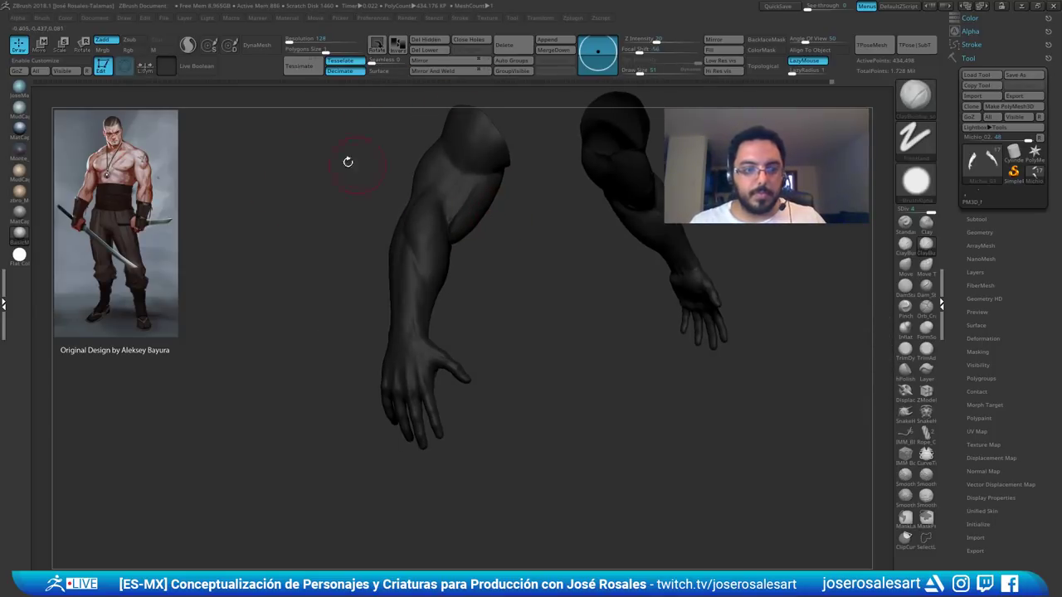
# - Change the arms' color to a muted red
pyautogui.click(168, 75)
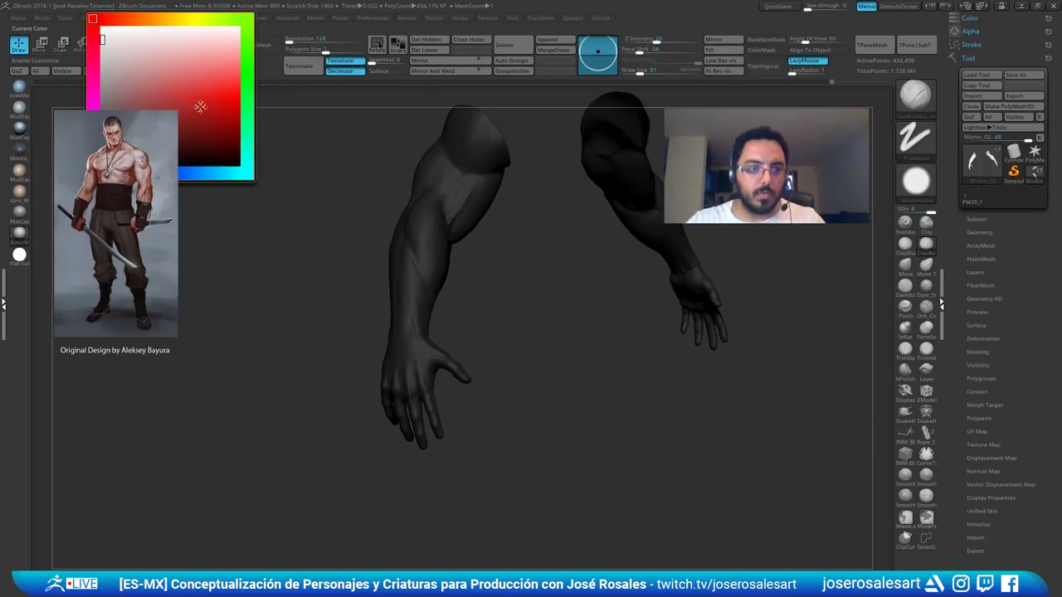
pyautogui.click(175, 99)
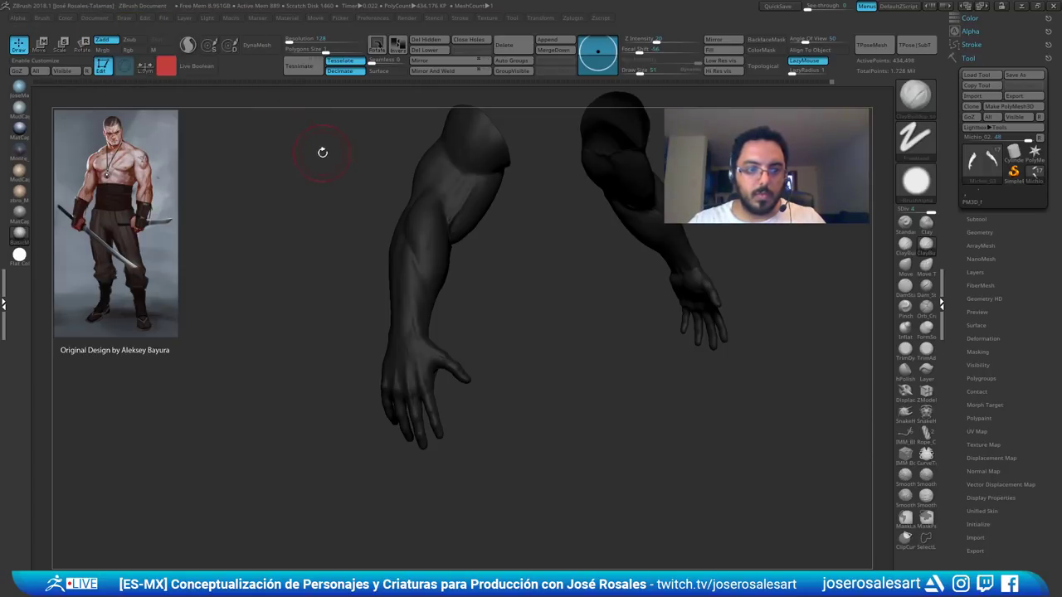
pyautogui.moveTo(323, 153); pyautogui.dragTo(212, 174)
# - Recolor the arms a dark teal blue
pyautogui.click(166, 66)
pyautogui.click(169, 68)
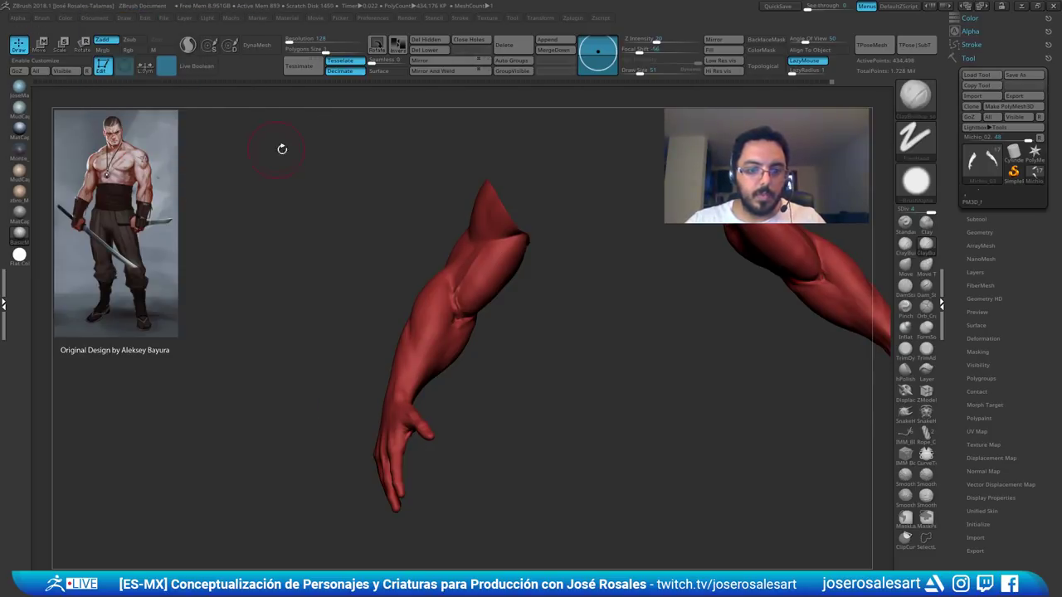
pyautogui.moveTo(283, 151); pyautogui.dragTo(413, 183)
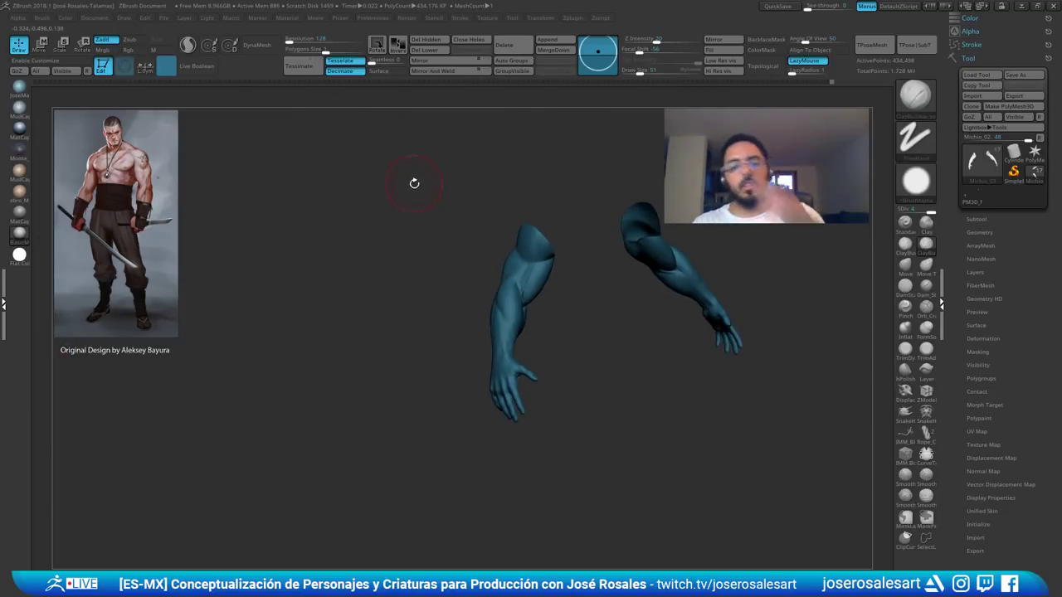
# - Stamp snapshots of the forearm and hand on the canvas from two angles, with the live arm beside them
pyautogui.keyDown('alt'); pyautogui.moveTo(479, 109); pyautogui.dragTo(570, 241); pyautogui.keyUp('alt')
pyautogui.hotkey('shift', 's')
pyautogui.moveTo(569, 241); pyautogui.dragTo(559, 218, button='right')
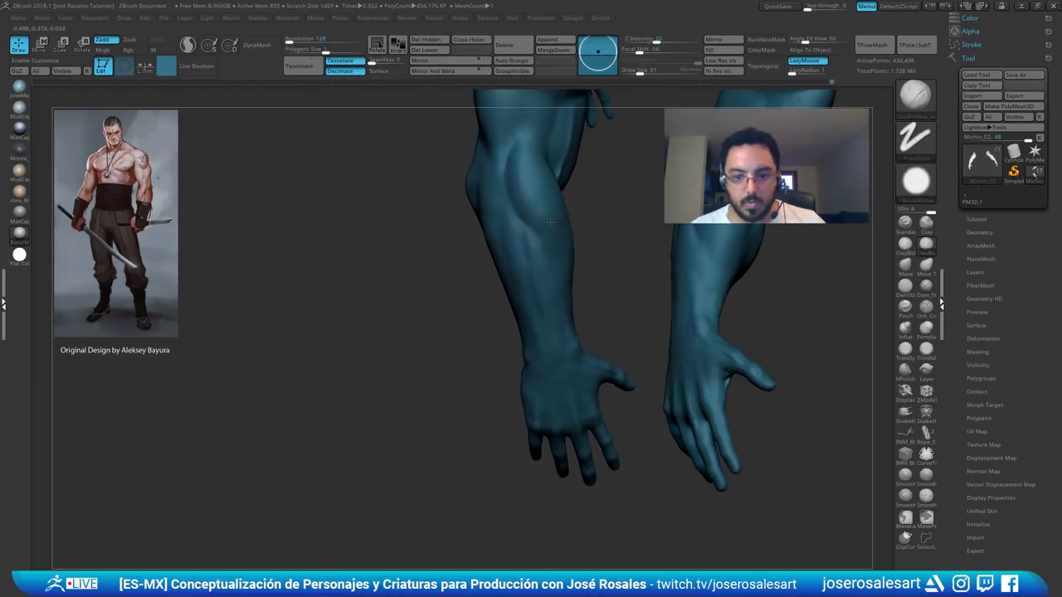
pyautogui.press('shift')
pyautogui.hotkey('shift', 's')
pyautogui.keyDown('alt'); pyautogui.moveTo(605, 207); pyautogui.dragTo(332, 219); pyautogui.keyUp('alt')
pyautogui.moveTo(332, 219)
pyautogui.mouseDown(button='right')
pyautogui.moveTo(295, 220)
pyautogui.moveTo(321, 252)
pyautogui.moveTo(329, 228)
pyautogui.moveTo(342, 251)
pyautogui.moveTo(321, 251)
pyautogui.moveTo(335, 269)
pyautogui.moveTo(384, 275)
pyautogui.mouseUp(button='right')
pyautogui.moveTo(249, 290)
pyautogui.keyDown('shift'); pyautogui.mouseDown(button='right')
pyautogui.moveTo(332, 383)
pyautogui.moveTo(369, 401)
pyautogui.moveTo(331, 292)
pyautogui.moveTo(374, 219)
pyautogui.moveTo(362, 199)
pyautogui.mouseUp(button='right'); pyautogui.keyUp('shift')
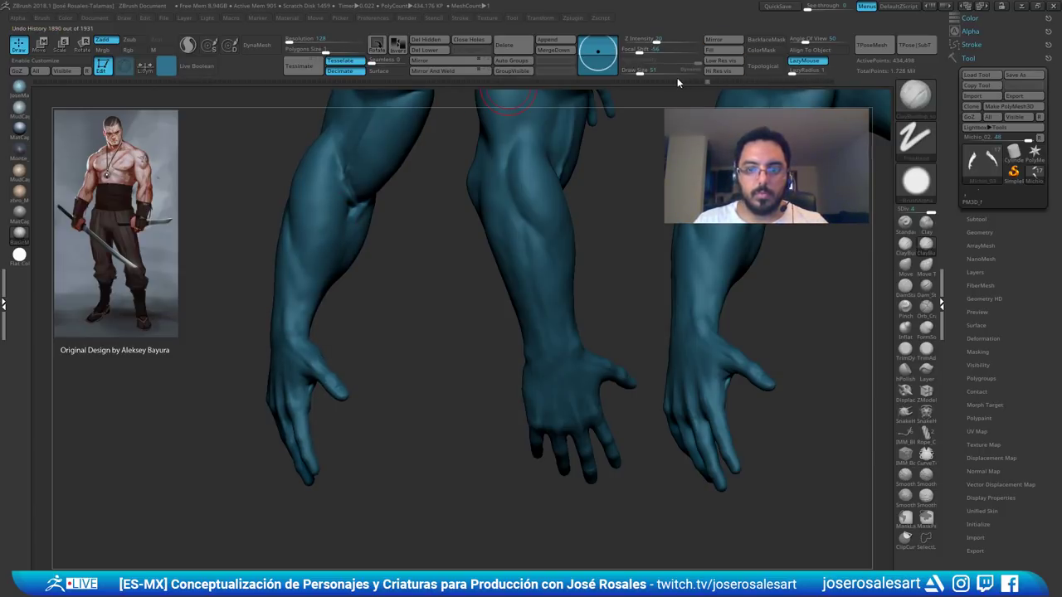
# - Review earlier states of the arms in the undo history and return to the latest state
pyautogui.click(400, 81)
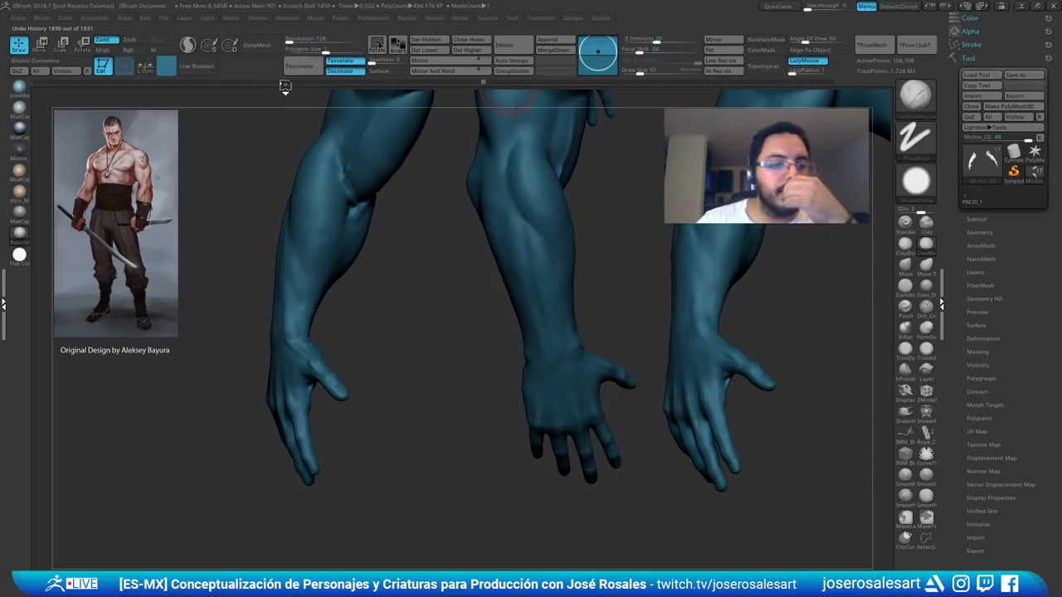
pyautogui.click(274, 82)
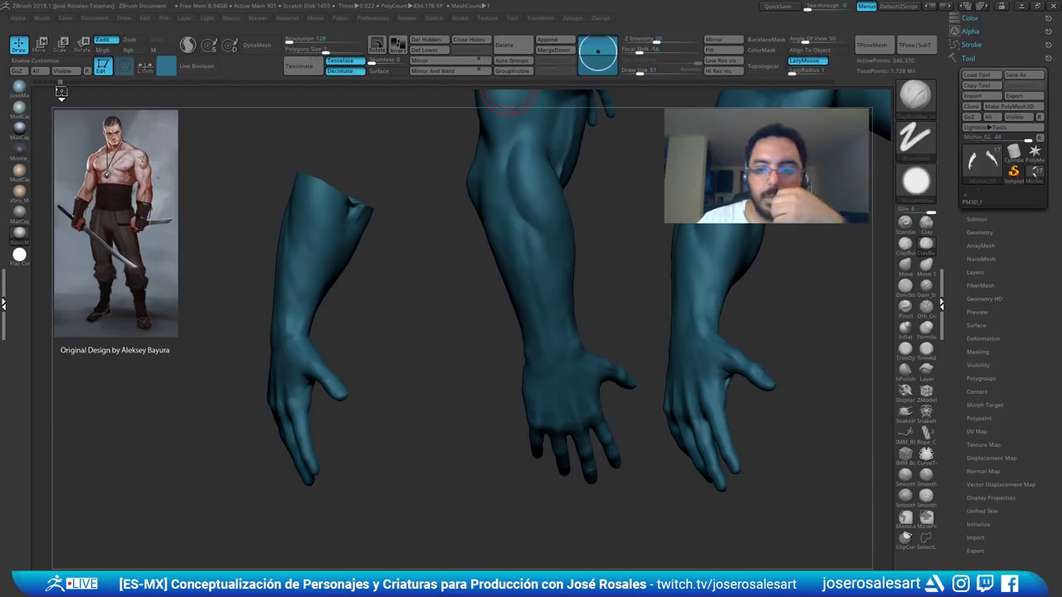
pyautogui.click(35, 83)
pyautogui.hotkey('ctrl', 'z')
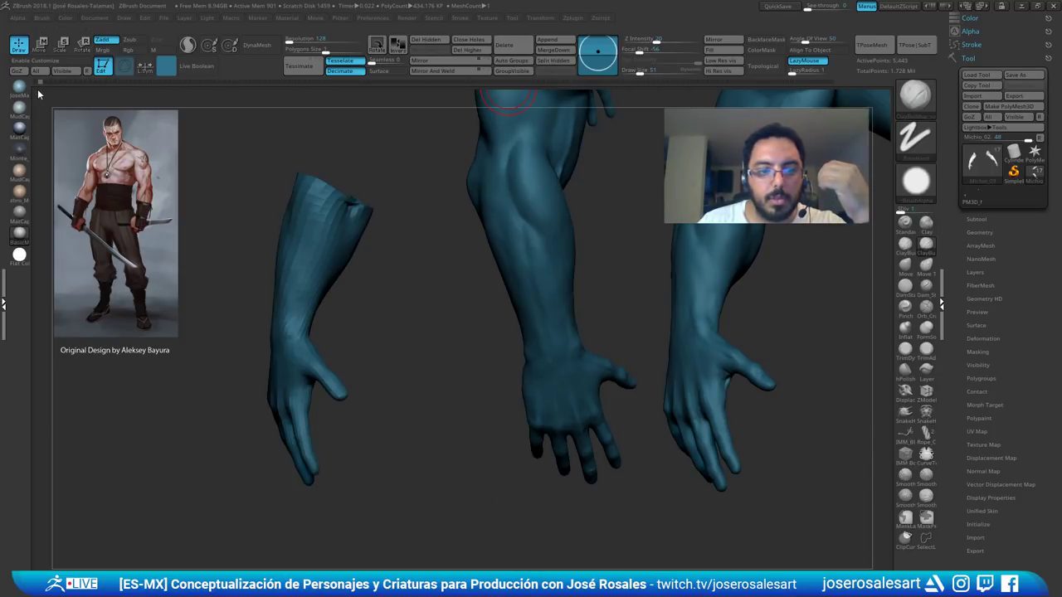
pyautogui.hotkey('ctrl', 'z')
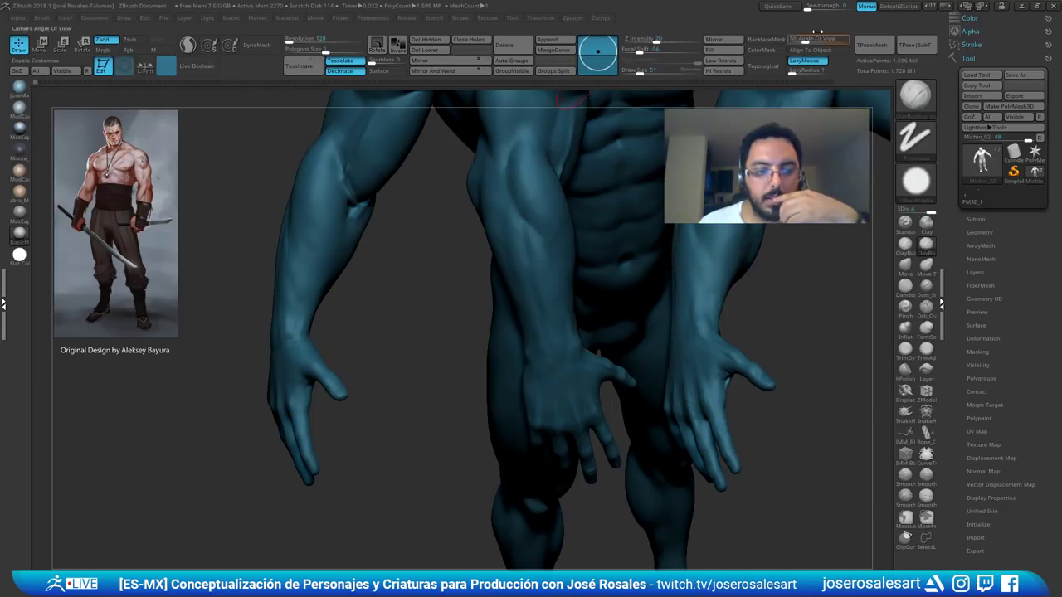
pyautogui.moveTo(837, 78); pyautogui.dragTo(922, 25)
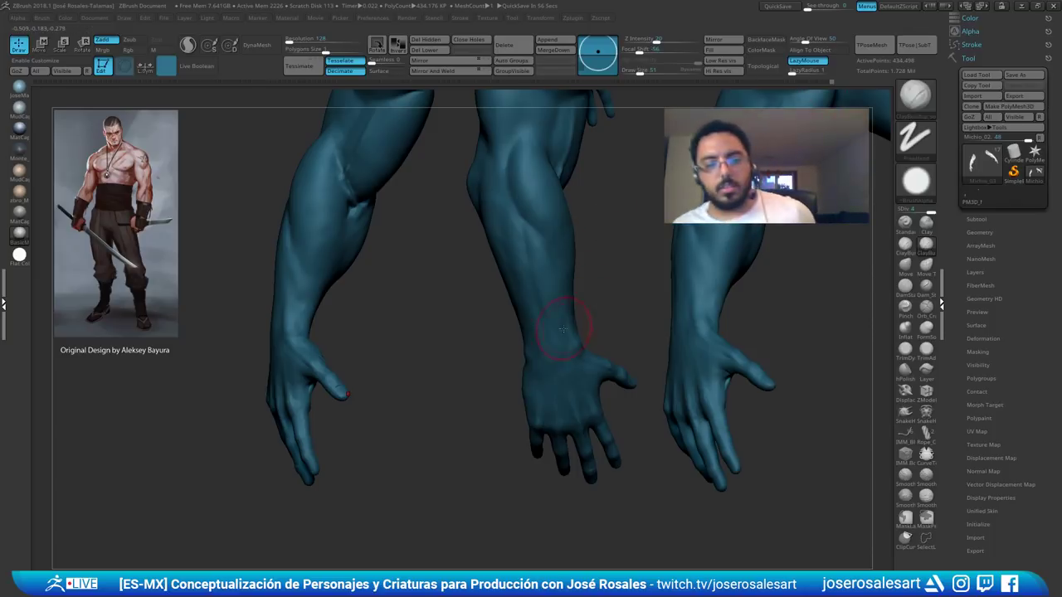
# - Give the live arms a different MatCap material and set their color to white
pyautogui.click(25, 113)
pyautogui.moveTo(279, 199); pyautogui.dragTo(301, 180)
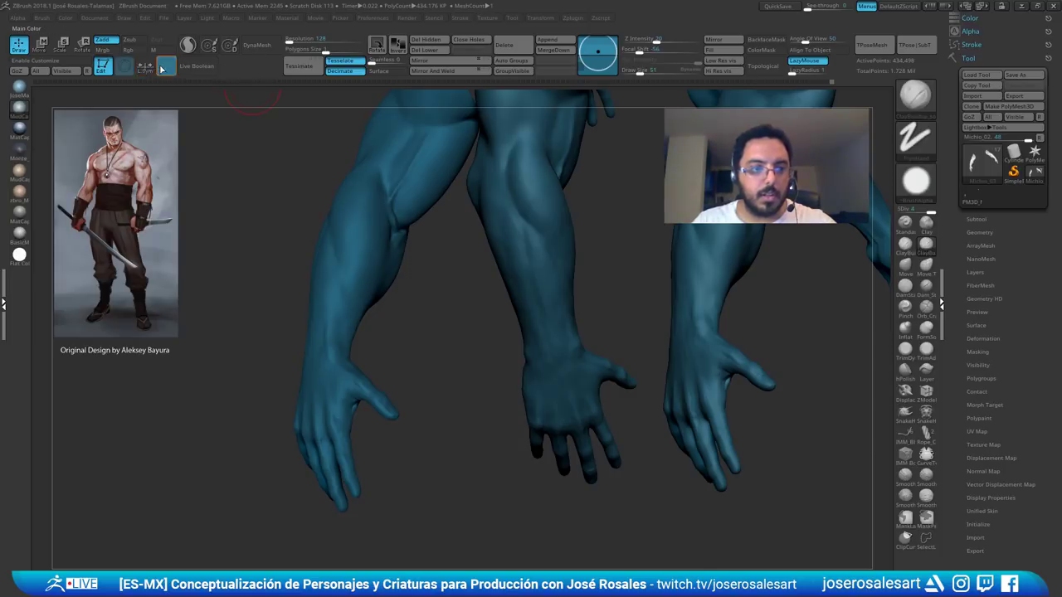
pyautogui.click(162, 69)
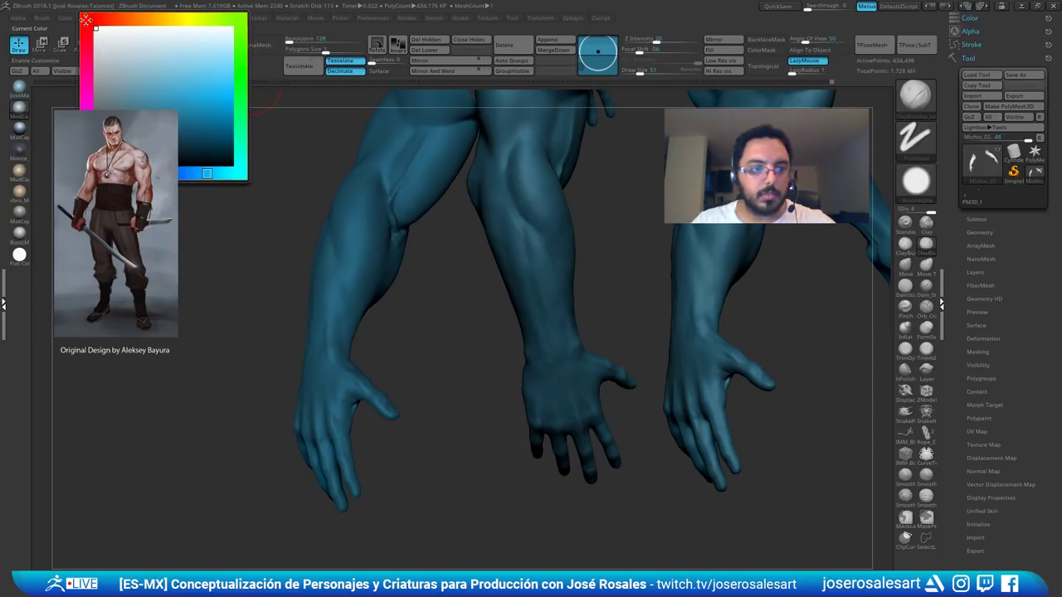
pyautogui.click(96, 33)
# - Examine the white arms' muscle forms from several angles against the blue snapshots
pyautogui.moveTo(356, 161)
pyautogui.mouseDown(button='right')
pyautogui.moveTo(329, 233)
pyautogui.moveTo(319, 226)
pyautogui.moveTo(330, 207)
pyautogui.mouseUp(button='right')
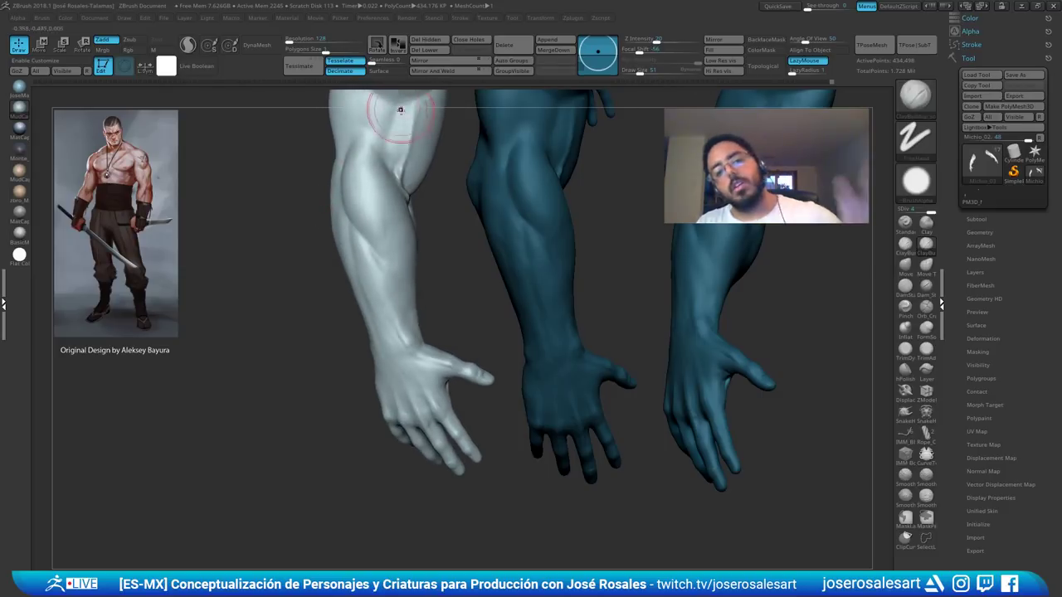
pyautogui.moveTo(377, 170); pyautogui.dragTo(370, 247, button='right')
pyautogui.keyDown('alt'); pyautogui.moveTo(370, 247); pyautogui.dragTo(422, 193, button='right'); pyautogui.keyUp('alt')
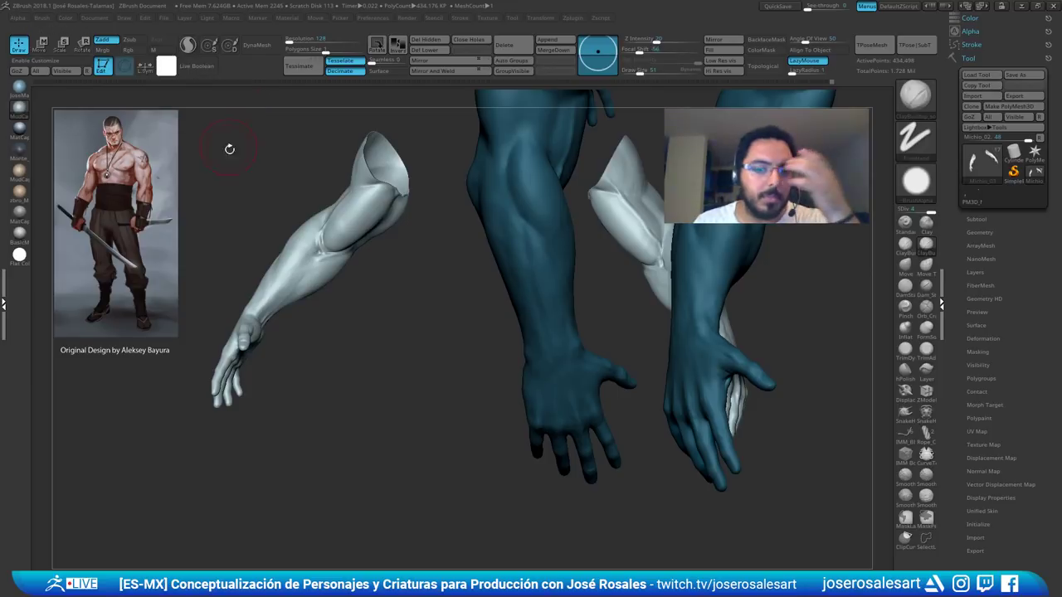
pyautogui.moveTo(270, 187)
pyautogui.mouseDown(button='right')
pyautogui.moveTo(290, 194)
pyautogui.moveTo(285, 175)
pyautogui.mouseUp(button='right')
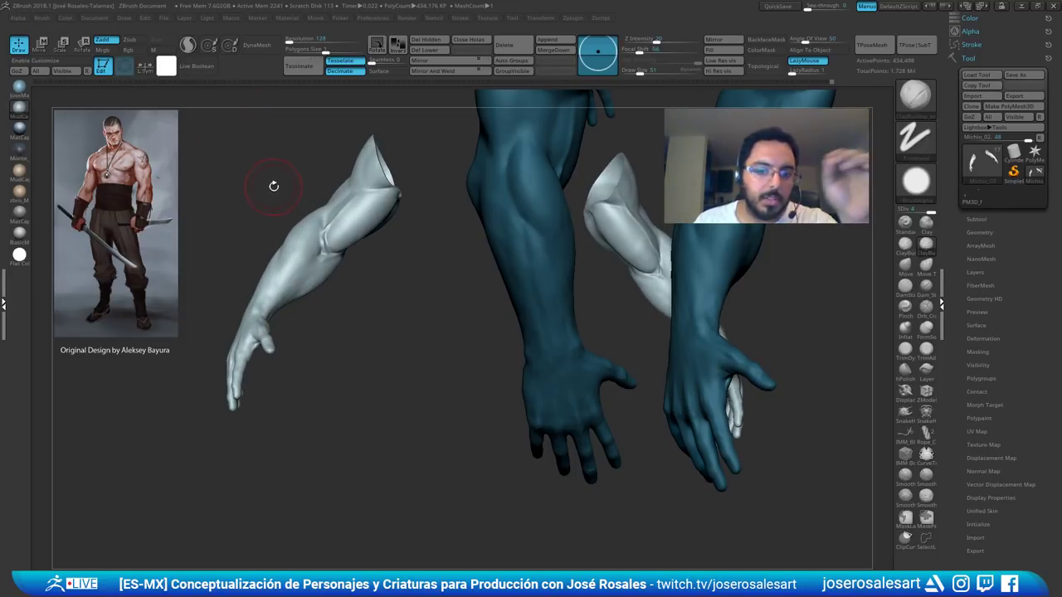
pyautogui.moveTo(276, 187); pyautogui.dragTo(350, 191)
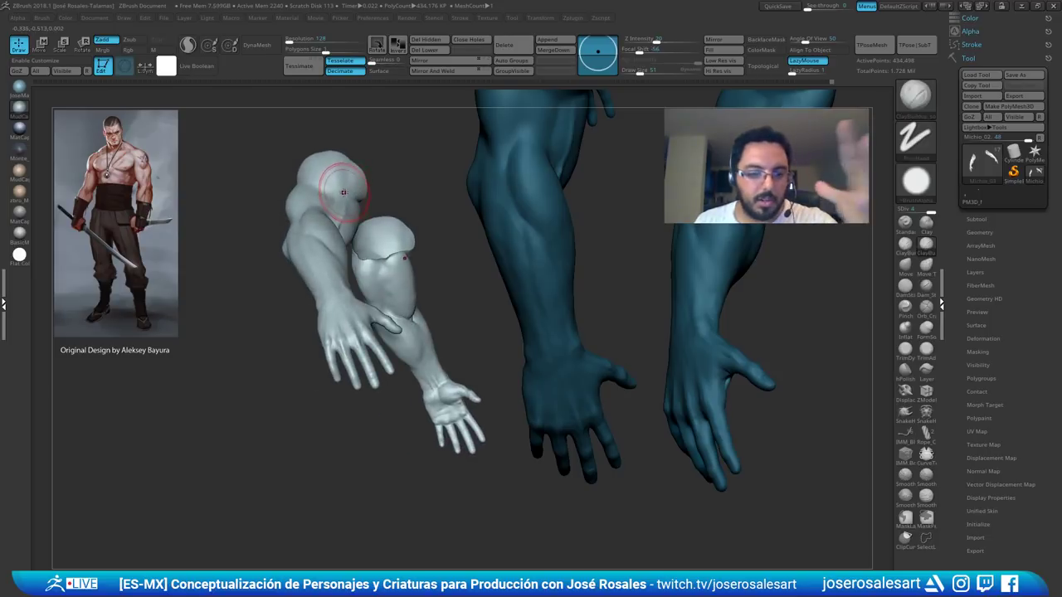
pyautogui.hotkey('ctrl', 'z')
pyautogui.hotkey('ctrl', 'z')
pyautogui.hotkey('ctrl', 'z')
pyautogui.moveTo(360, 261); pyautogui.dragTo(284, 252)
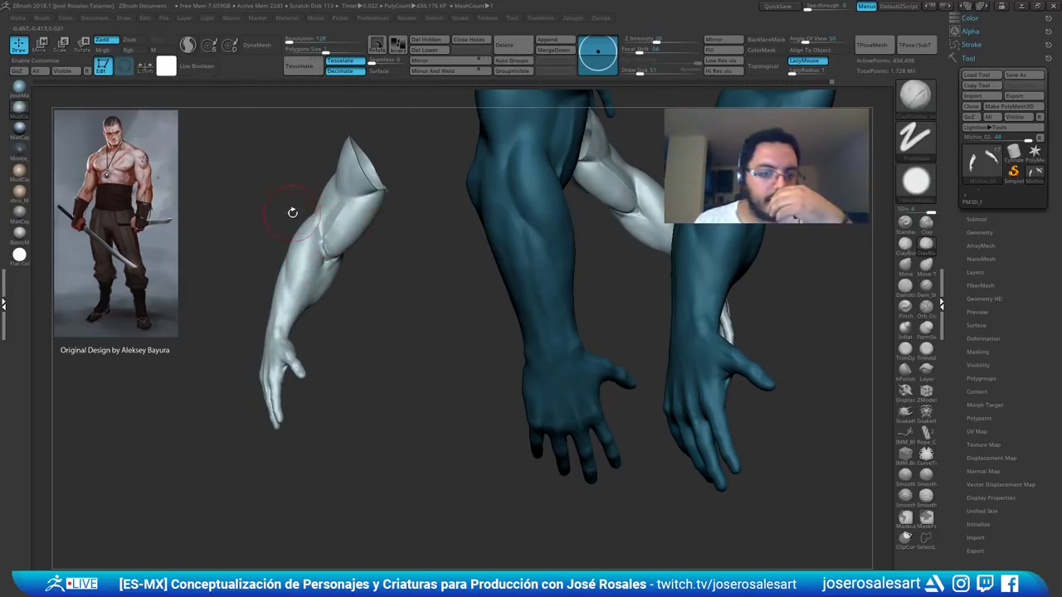
# - Apply the basic material to the arms and clear the snapshots from the canvas
pyautogui.click(24, 241)
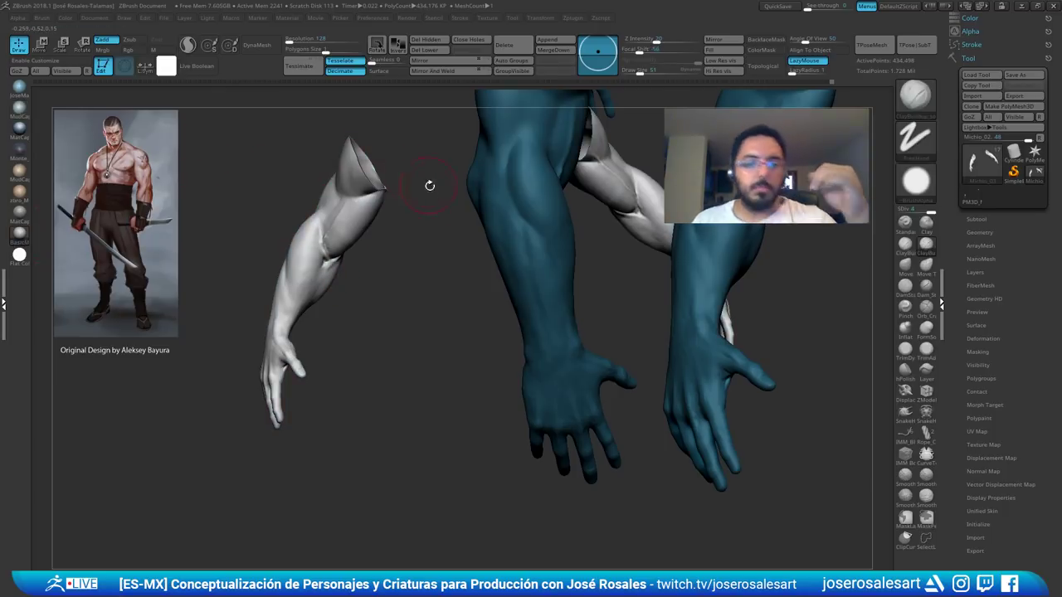
pyautogui.hotkey('ctrl', 'shift', 's')
pyautogui.moveTo(270, 247); pyautogui.dragTo(254, 170)
# - Recolor the arms a medium blue, adjusting both hue and brightness
pyautogui.click(170, 66)
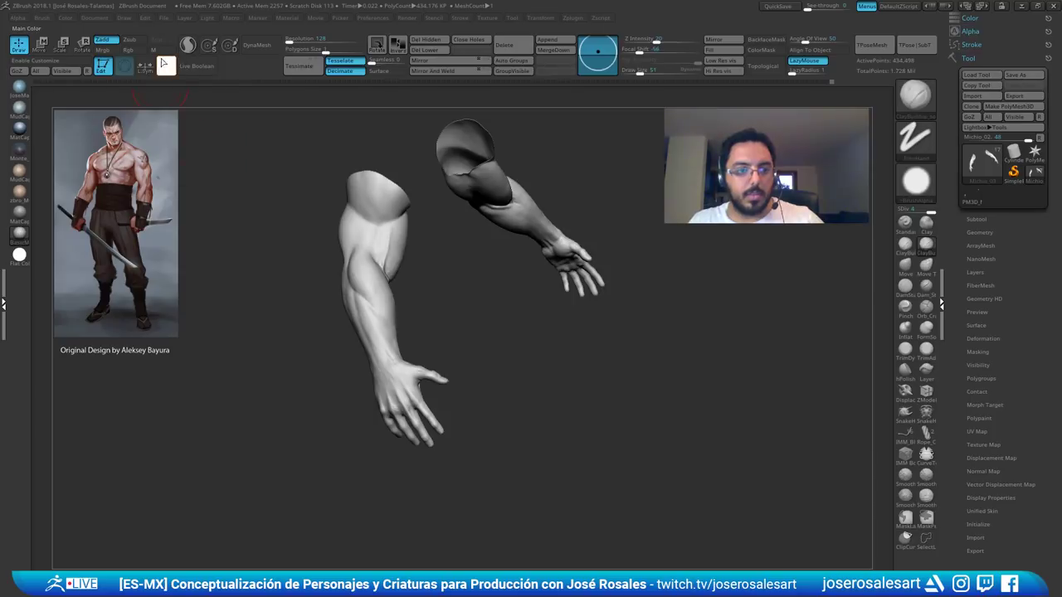
pyautogui.click(163, 63)
pyautogui.click(187, 173)
pyautogui.moveTo(287, 143)
pyautogui.mouseDown()
pyautogui.moveTo(256, 162)
pyautogui.moveTo(289, 161)
pyautogui.mouseUp()
pyautogui.click(164, 64)
pyautogui.click(198, 173)
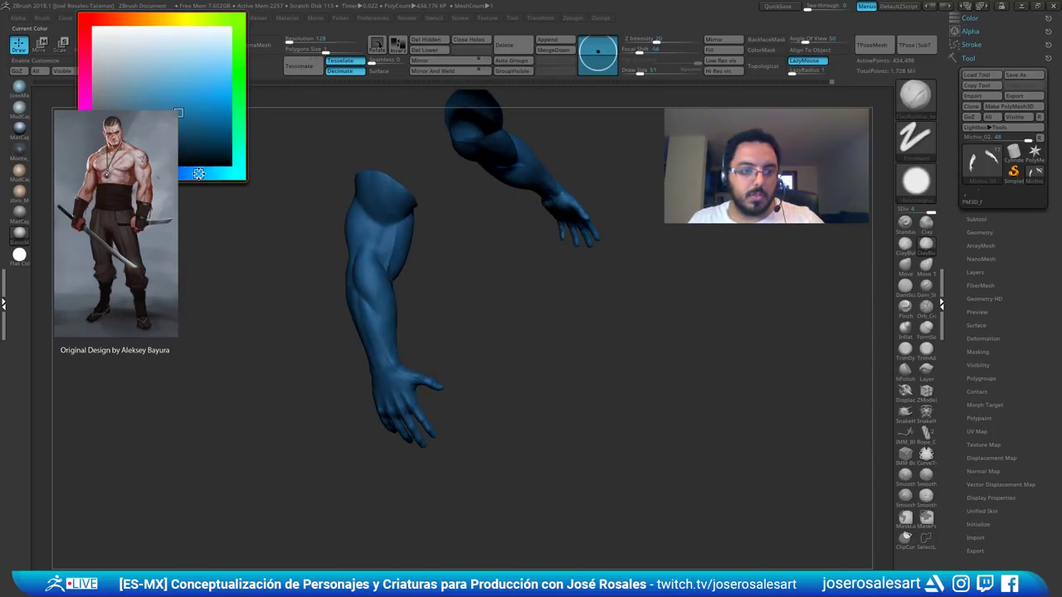
pyautogui.moveTo(278, 124); pyautogui.dragTo(210, 119)
pyautogui.click(168, 65)
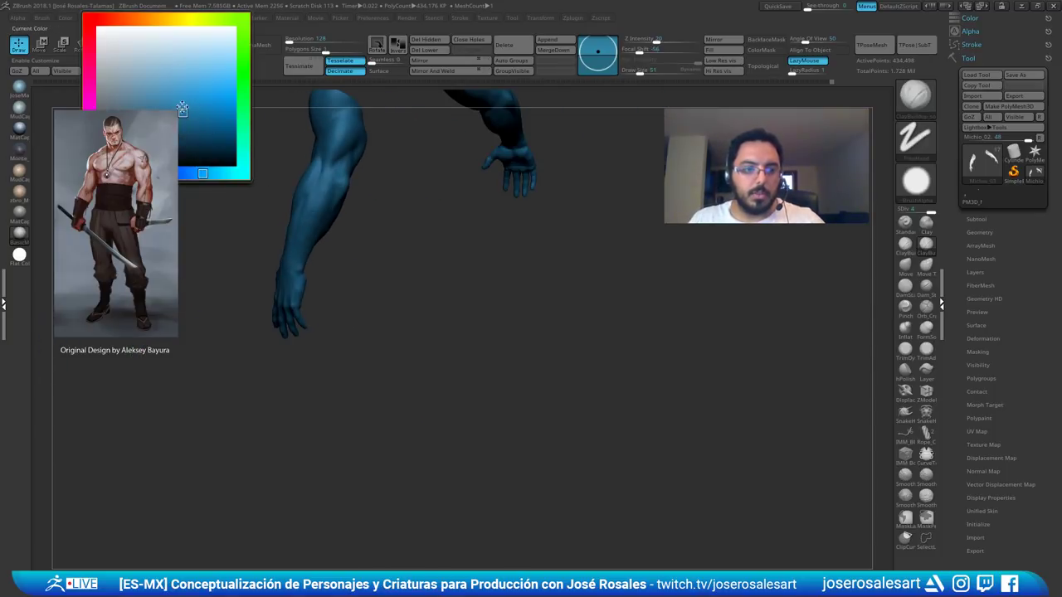
pyautogui.moveTo(206, 195); pyautogui.dragTo(365, 147)
# - Sculpt the inner side of the elbow where the upper arm meets the forearm, using a square-tipped brush
pyautogui.moveTo(375, 192)
pyautogui.mouseDown()
pyautogui.moveTo(427, 300)
pyautogui.moveTo(426, 274)
pyautogui.moveTo(414, 301)
pyautogui.moveTo(404, 233)
pyautogui.moveTo(338, 246)
pyautogui.mouseUp()
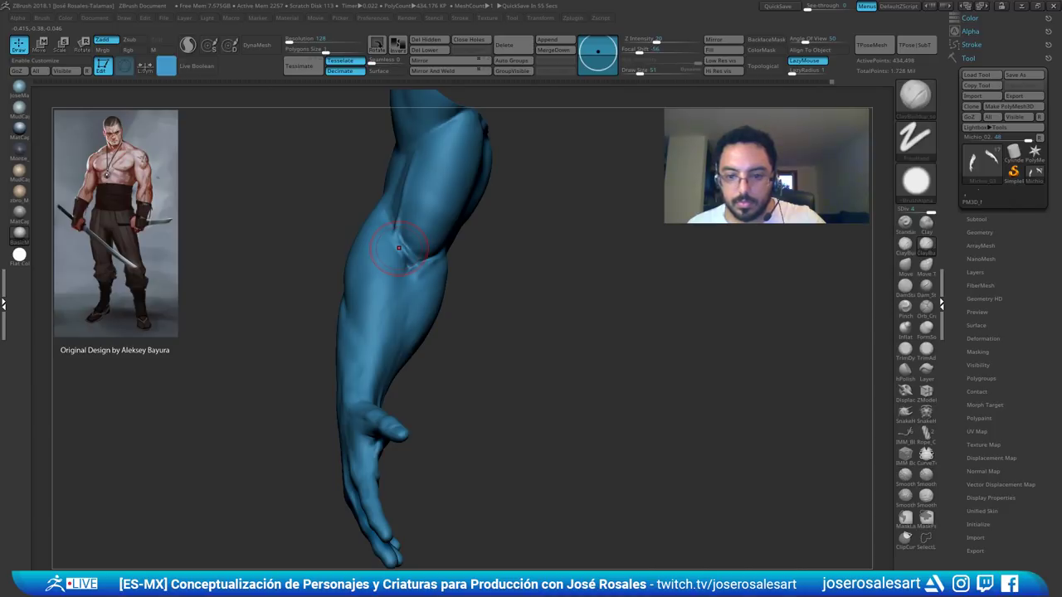
pyautogui.moveTo(399, 248)
pyautogui.mouseDown(button='right')
pyautogui.moveTo(348, 293)
pyautogui.moveTo(370, 250)
pyautogui.moveTo(362, 276)
pyautogui.moveTo(407, 239)
pyautogui.moveTo(400, 214)
pyautogui.mouseUp(button='right')
pyautogui.press('1')
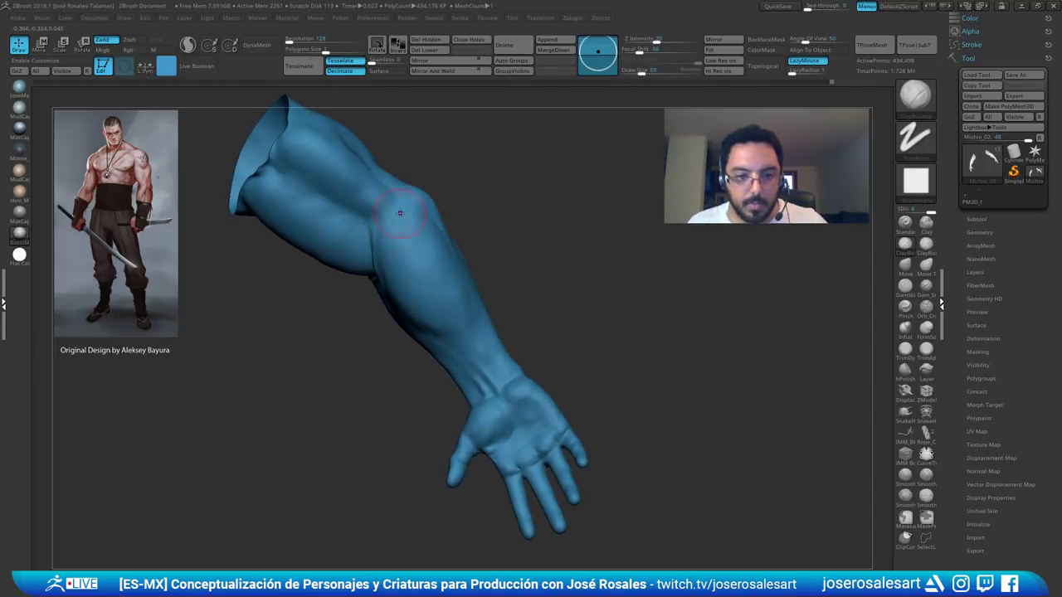
pyautogui.hotkey('ctrl', 'z')
pyautogui.hotkey('ctrl', 'z')
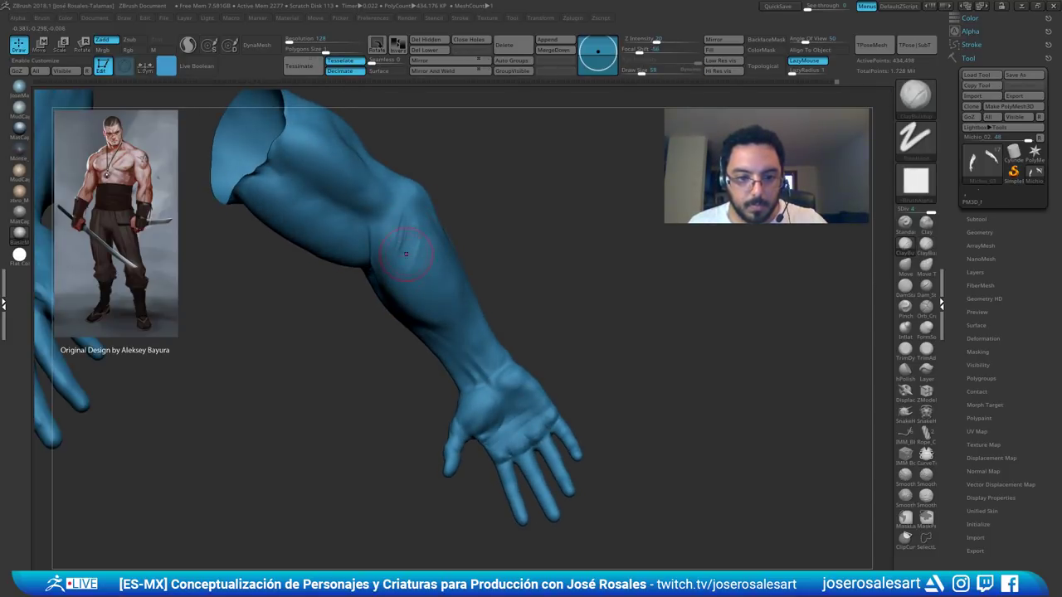
pyautogui.hotkey('ctrl', 'z')
pyautogui.moveTo(399, 262)
pyautogui.mouseDown(button='right')
pyautogui.moveTo(365, 259)
pyautogui.moveTo(406, 249)
pyautogui.mouseUp(button='right')
pyautogui.moveTo(410, 243)
pyautogui.mouseDown()
pyautogui.moveTo(404, 272)
pyautogui.moveTo(389, 255)
pyautogui.mouseUp()
pyautogui.moveTo(392, 278); pyautogui.dragTo(416, 271, button='right')
# - Switch to the round-tipped brush and smooth the elbow strokes into the upper forearm
pyautogui.press('2')
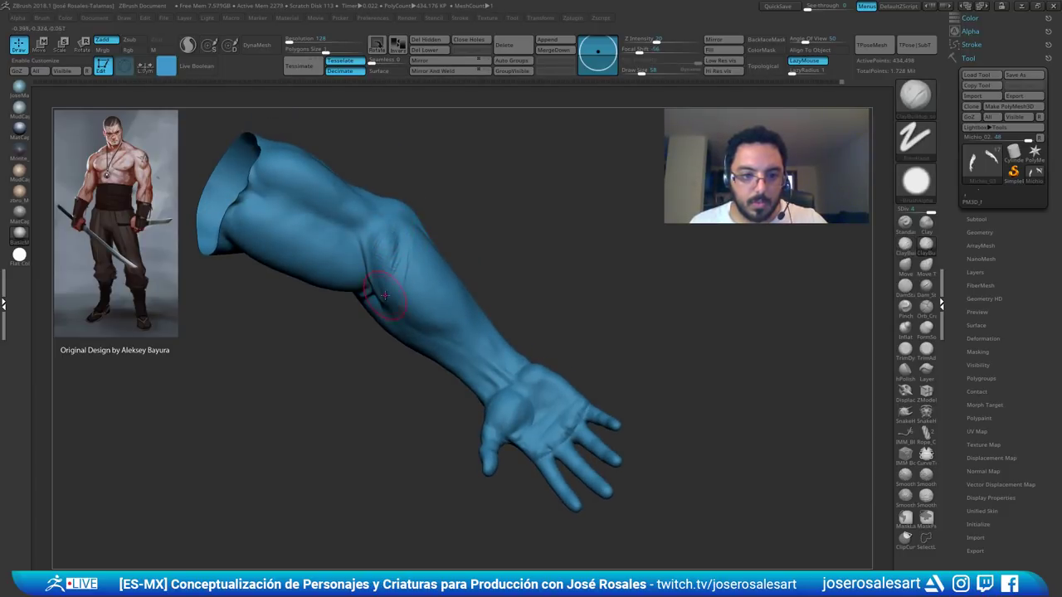
pyautogui.keyDown('shift'); pyautogui.moveTo(393, 248); pyautogui.dragTo(387, 257); pyautogui.keyUp('shift')
pyautogui.moveTo(379, 247); pyautogui.dragTo(409, 245, button='right')
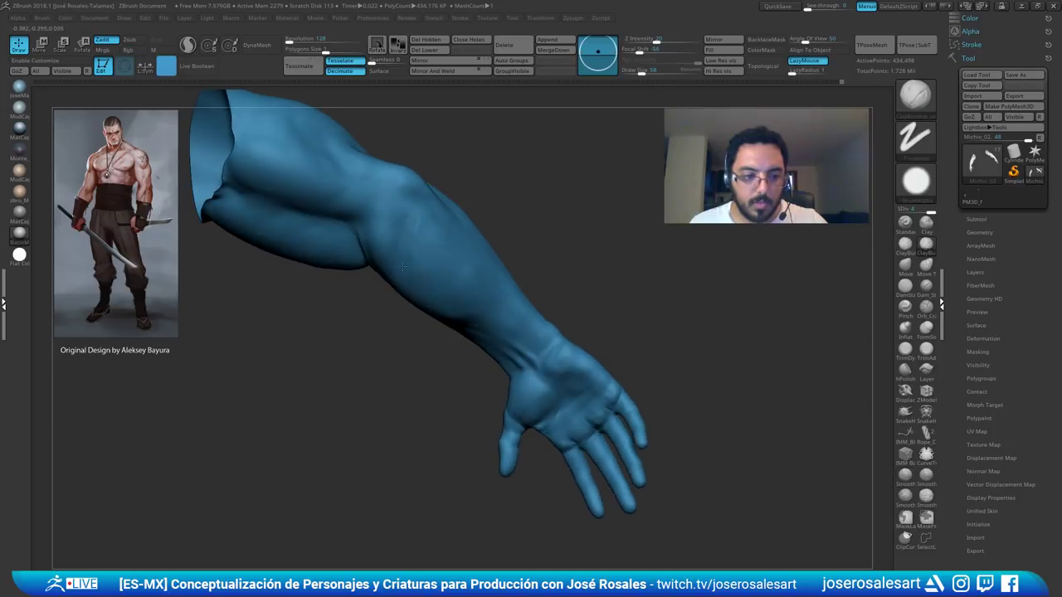
pyautogui.keyDown('shift'); pyautogui.moveTo(408, 243); pyautogui.dragTo(408, 247); pyautogui.keyUp('shift')
pyautogui.moveTo(409, 245); pyautogui.dragTo(401, 289, button='right')
pyautogui.keyDown('shift'); pyautogui.moveTo(402, 288); pyautogui.dragTo(403, 296); pyautogui.keyUp('shift')
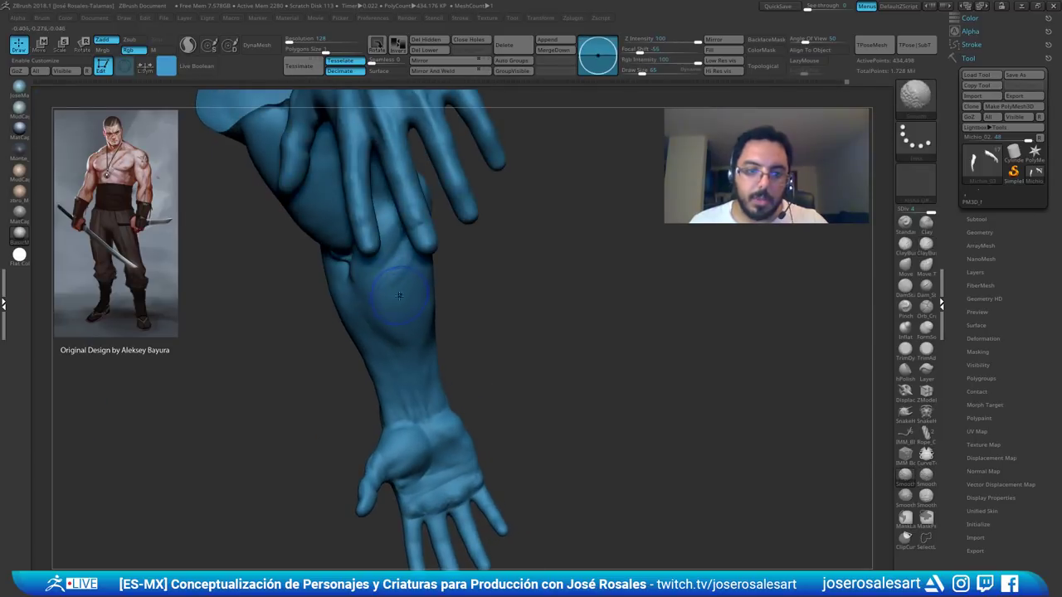
# - Smooth the inner forearm just below the elbow fold, blending its muscle transitions
pyautogui.moveTo(403, 296); pyautogui.dragTo(400, 253, button='right')
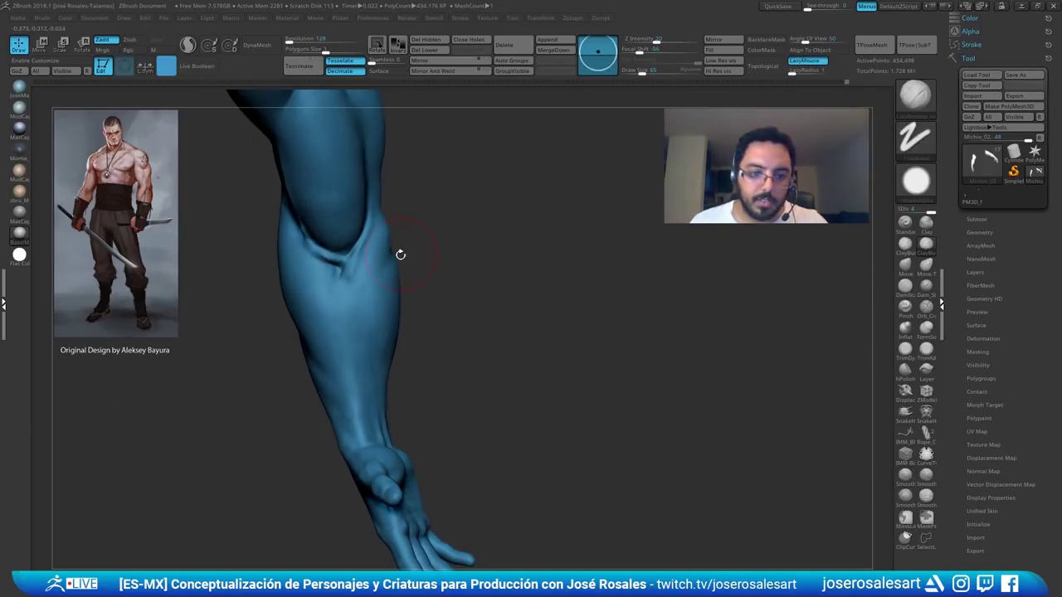
pyautogui.keyDown('shift'); pyautogui.moveTo(400, 254); pyautogui.dragTo(403, 259); pyautogui.keyUp('shift')
pyautogui.moveTo(403, 258)
pyautogui.mouseDown(button='right')
pyautogui.moveTo(386, 244)
pyautogui.moveTo(387, 269)
pyautogui.mouseUp(button='right')
pyautogui.keyDown('shift'); pyautogui.moveTo(386, 270); pyautogui.dragTo(379, 282); pyautogui.keyUp('shift')
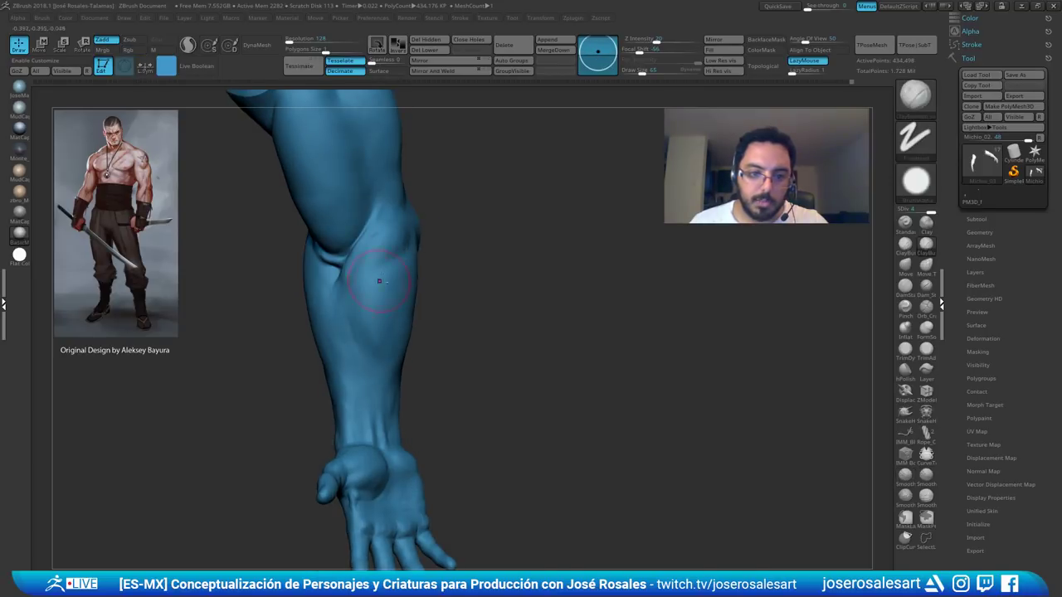
pyautogui.moveTo(379, 282)
pyautogui.mouseDown(button='right')
pyautogui.moveTo(409, 237)
pyautogui.moveTo(408, 292)
pyautogui.moveTo(368, 315)
pyautogui.moveTo(407, 272)
pyautogui.moveTo(382, 274)
pyautogui.moveTo(425, 278)
pyautogui.moveTo(394, 319)
pyautogui.moveTo(456, 243)
pyautogui.moveTo(370, 239)
pyautogui.moveTo(387, 287)
pyautogui.moveTo(406, 289)
pyautogui.moveTo(398, 262)
pyautogui.moveTo(422, 292)
pyautogui.moveTo(395, 255)
pyautogui.moveTo(453, 244)
pyautogui.moveTo(416, 245)
pyautogui.moveTo(449, 220)
pyautogui.moveTo(486, 218)
pyautogui.moveTo(464, 249)
pyautogui.moveTo(453, 237)
pyautogui.moveTo(429, 287)
pyautogui.mouseUp(button='right')
pyautogui.press('shift')
pyautogui.press('shift')
pyautogui.press('shift')
pyautogui.press('shift')
pyautogui.moveTo(441, 249); pyautogui.dragTo(471, 253, button='right')
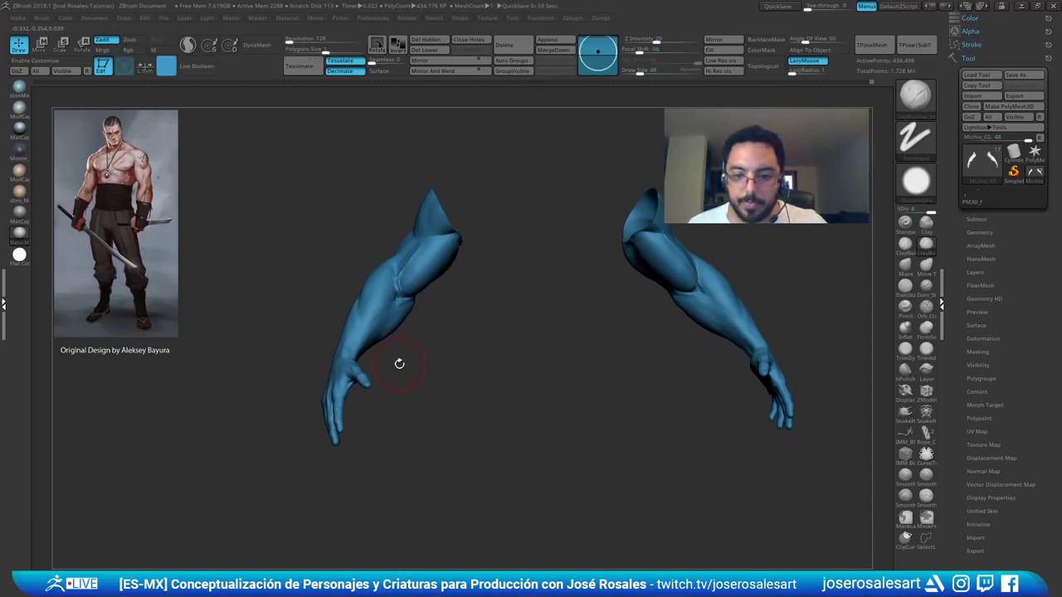
# - Reduce the brush size to 28, then sculpt and smooth the back of the wrist on the thumb side
pyautogui.keyDown('alt'); pyautogui.moveTo(330, 345); pyautogui.dragTo(378, 280, button='right'); pyautogui.keyUp('alt')
pyautogui.press('s')
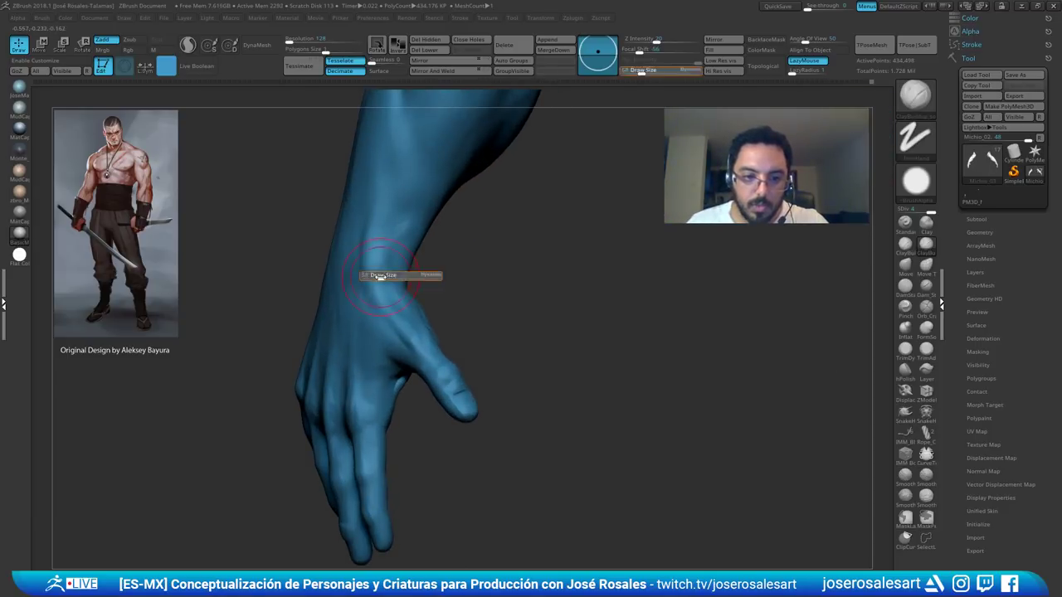
pyautogui.moveTo(379, 278); pyautogui.dragTo(375, 276)
pyautogui.moveTo(362, 272)
pyautogui.mouseDown(button='right')
pyautogui.moveTo(374, 270)
pyautogui.moveTo(349, 287)
pyautogui.moveTo(375, 328)
pyautogui.moveTo(380, 295)
pyautogui.moveTo(346, 285)
pyautogui.moveTo(339, 330)
pyautogui.moveTo(310, 230)
pyautogui.moveTo(385, 328)
pyautogui.mouseUp(button='right')
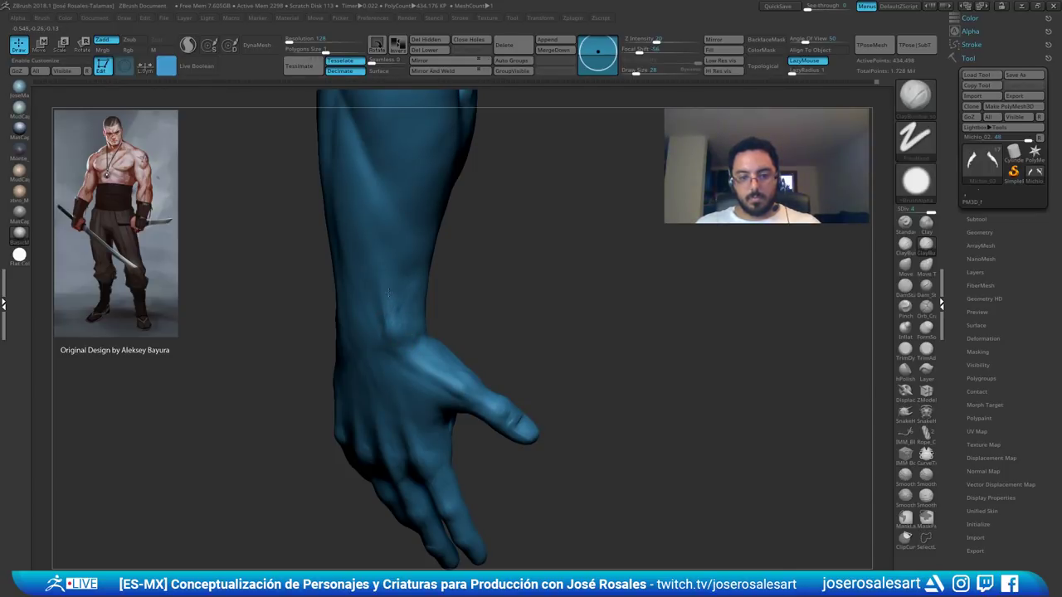
pyautogui.moveTo(389, 290)
pyautogui.mouseDown(button='right')
pyautogui.moveTo(412, 322)
pyautogui.moveTo(389, 284)
pyautogui.mouseUp(button='right')
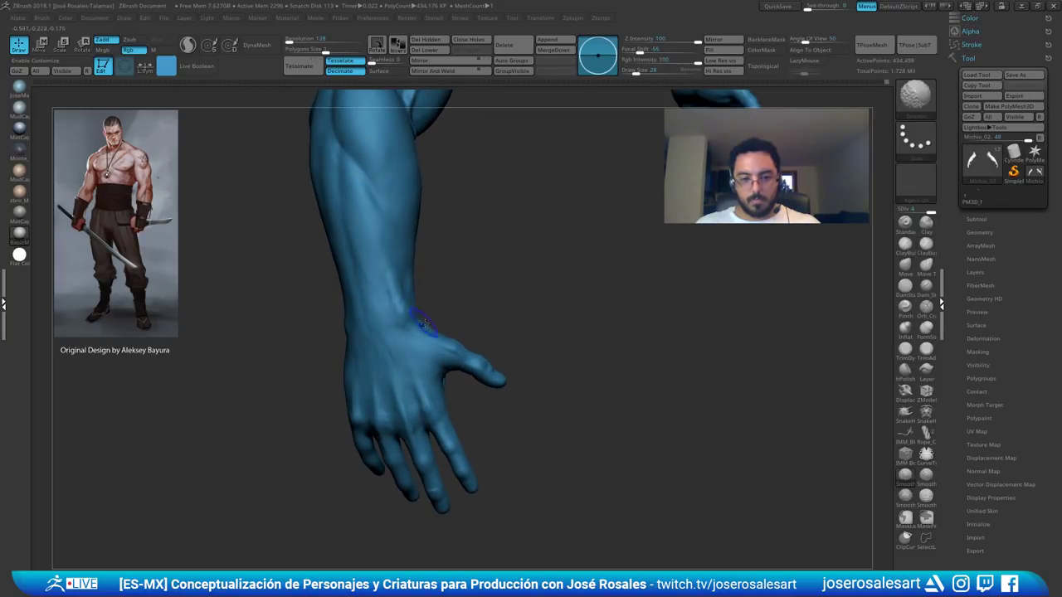
pyautogui.moveTo(423, 323); pyautogui.dragTo(544, 122, button='right')
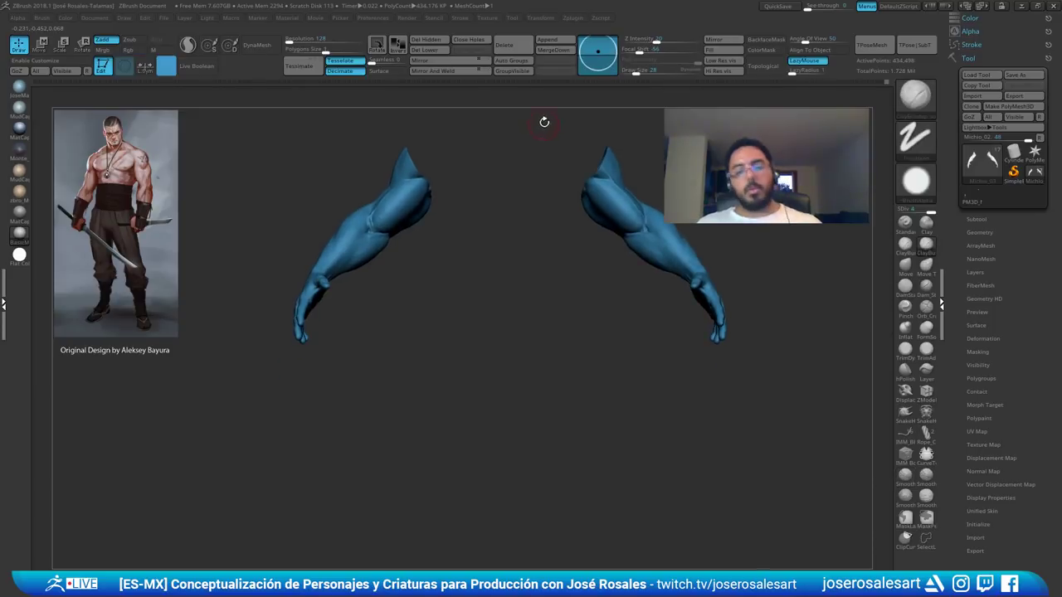
# - Append a Sphere3D as a new subtool and make it the active one
pyautogui.moveTo(453, 263)
pyautogui.keyDown('alt'); pyautogui.mouseDown(button='right')
pyautogui.moveTo(460, 306)
pyautogui.moveTo(485, 270)
pyautogui.moveTo(446, 267)
pyautogui.mouseUp(button='right'); pyautogui.keyUp('alt')
pyautogui.hotkey('alt', 'a')
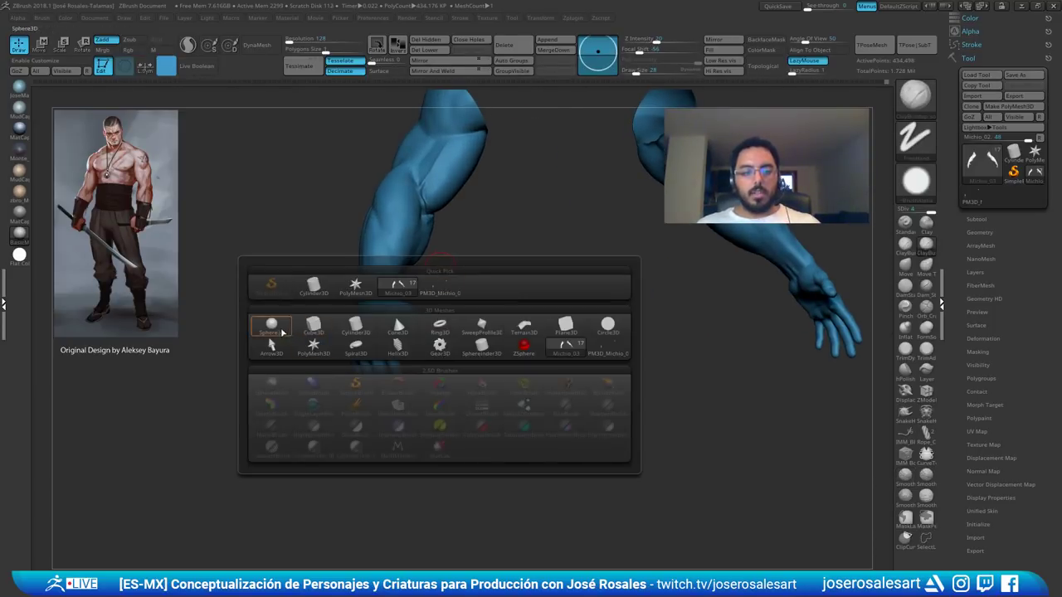
pyautogui.click(280, 332)
pyautogui.moveTo(500, 232)
pyautogui.keyDown('shift'); pyautogui.mouseDown(button='right')
pyautogui.moveTo(490, 202)
pyautogui.moveTo(522, 232)
pyautogui.mouseUp(button='right'); pyautogui.keyUp('shift')
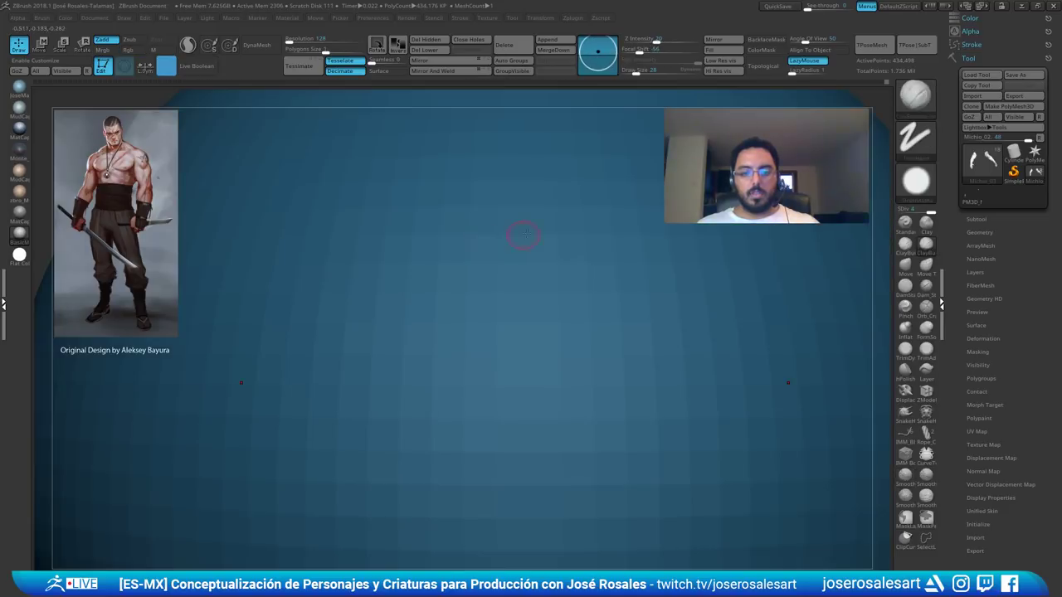
pyautogui.keyDown('ctrl'); pyautogui.moveTo(402, 230); pyautogui.dragTo(492, 277, button='right'); pyautogui.keyUp('ctrl')
pyautogui.keyDown('alt'); pyautogui.click(636, 306); pyautogui.keyUp('alt')
pyautogui.keyDown('alt'); pyautogui.moveTo(635, 306); pyautogui.dragTo(481, 275, button='right'); pyautogui.keyUp('alt')
# - Scale the sphere down to roughly hand size and move it beside one of the character's hands
pyautogui.press('e')
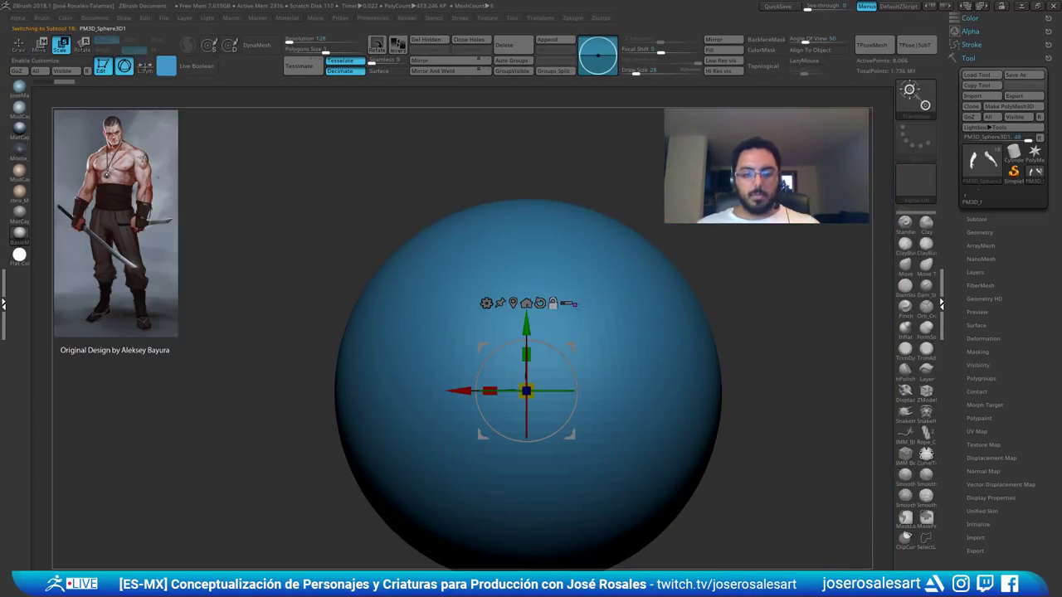
pyautogui.keyDown('alt'); pyautogui.moveTo(527, 383); pyautogui.dragTo(495, 295, button='right'); pyautogui.keyUp('alt')
pyautogui.moveTo(497, 297); pyautogui.dragTo(322, 352)
pyautogui.keyDown('ctrl'); pyautogui.moveTo(331, 348); pyautogui.dragTo(489, 290, button='right'); pyautogui.keyUp('ctrl')
pyautogui.moveTo(540, 253); pyautogui.dragTo(242, 218)
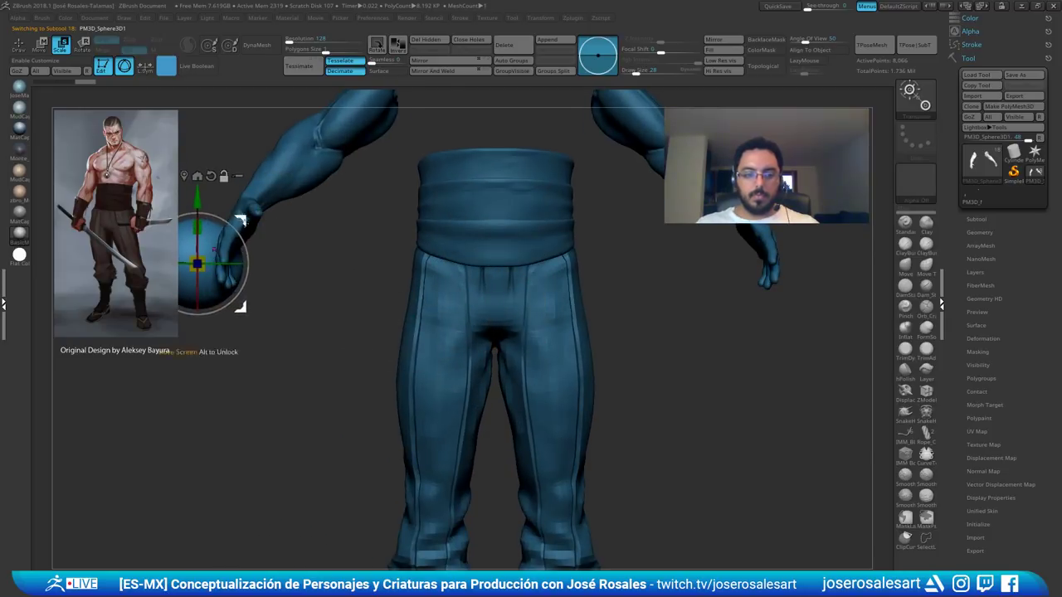
pyautogui.keyDown('ctrl'); pyautogui.moveTo(266, 316); pyautogui.dragTo(303, 352, button='right'); pyautogui.keyUp('ctrl')
pyautogui.moveTo(302, 352); pyautogui.dragTo(423, 357, button='right')
# - Hide the waistband, pants, lower-leg and foot subtools to leave the space around the arms and sphere clear
pyautogui.click(972, 219)
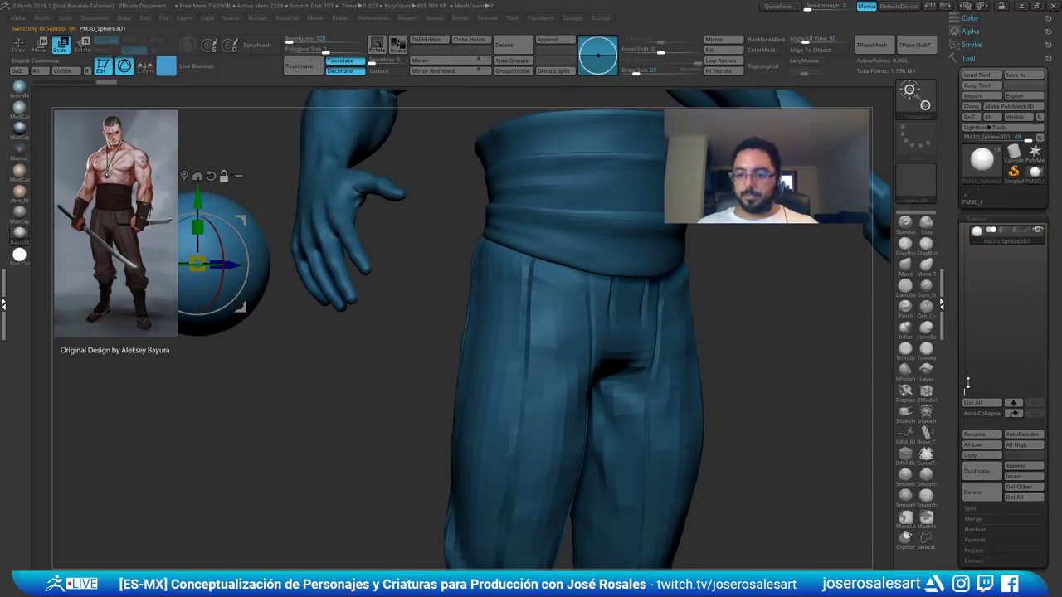
pyautogui.moveTo(964, 389); pyautogui.dragTo(964, 325)
pyautogui.click(1039, 274)
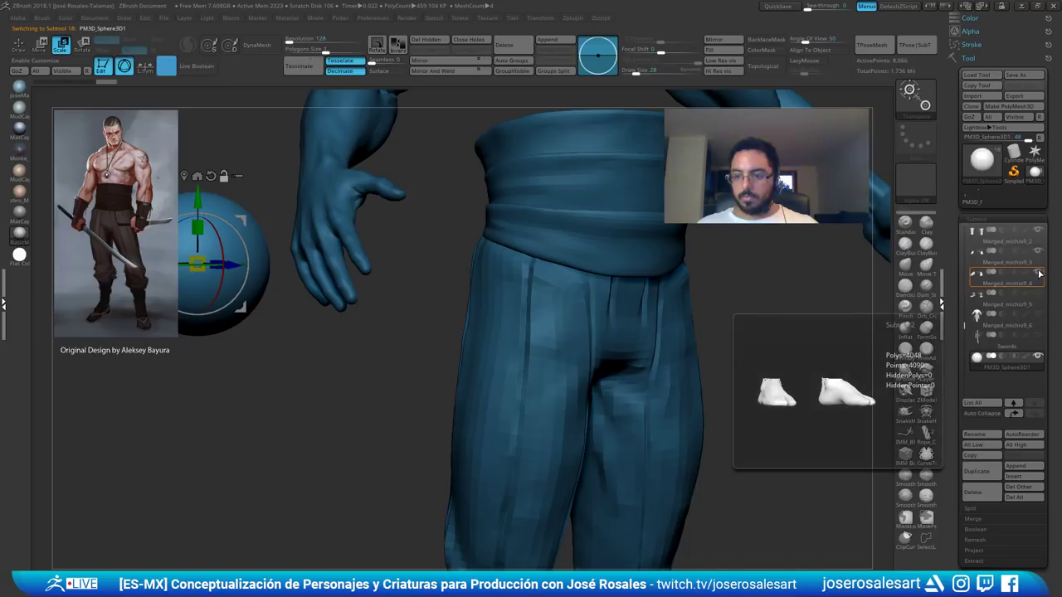
pyautogui.keyDown('ctrl'); pyautogui.moveTo(727, 317); pyautogui.dragTo(675, 284, button='right'); pyautogui.keyUp('ctrl')
pyautogui.moveTo(531, 278); pyautogui.dragTo(478, 236, button='right')
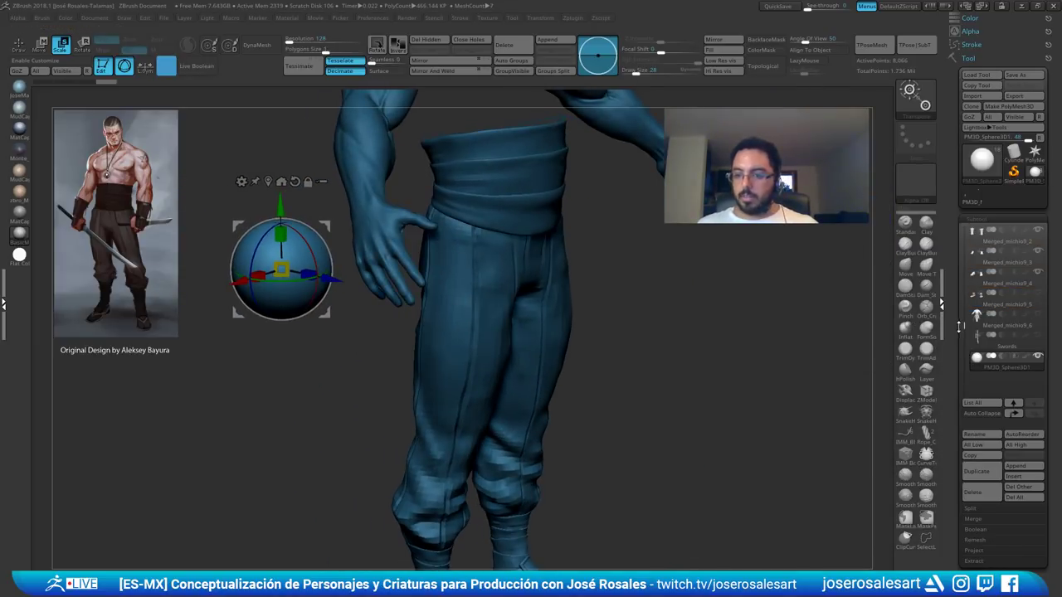
pyautogui.moveTo(960, 327); pyautogui.dragTo(959, 296)
pyautogui.click(1038, 275)
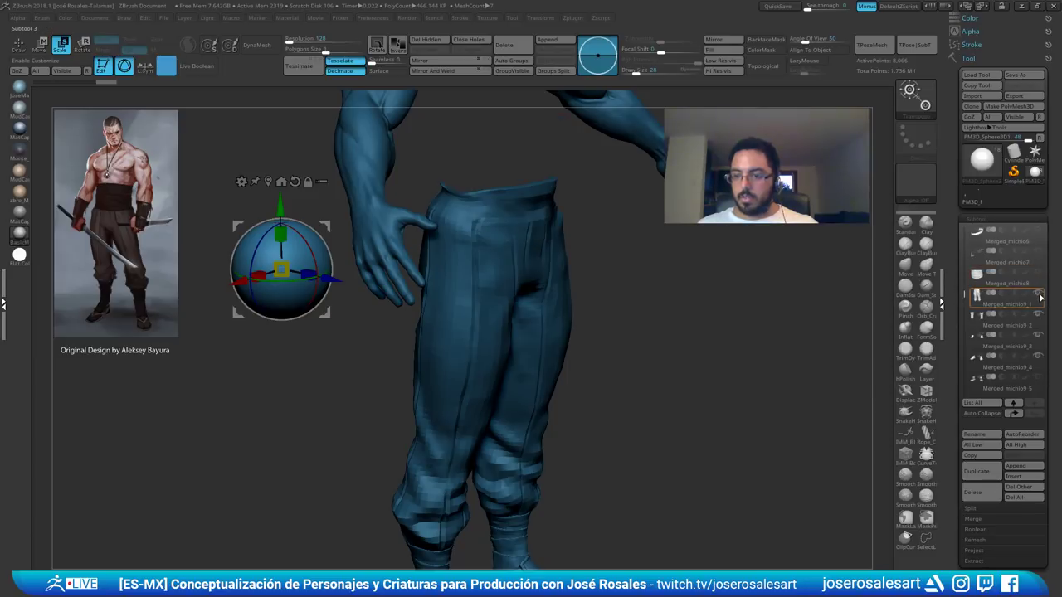
pyautogui.click(1039, 296)
pyautogui.click(1038, 317)
pyautogui.click(1038, 339)
pyautogui.click(1037, 359)
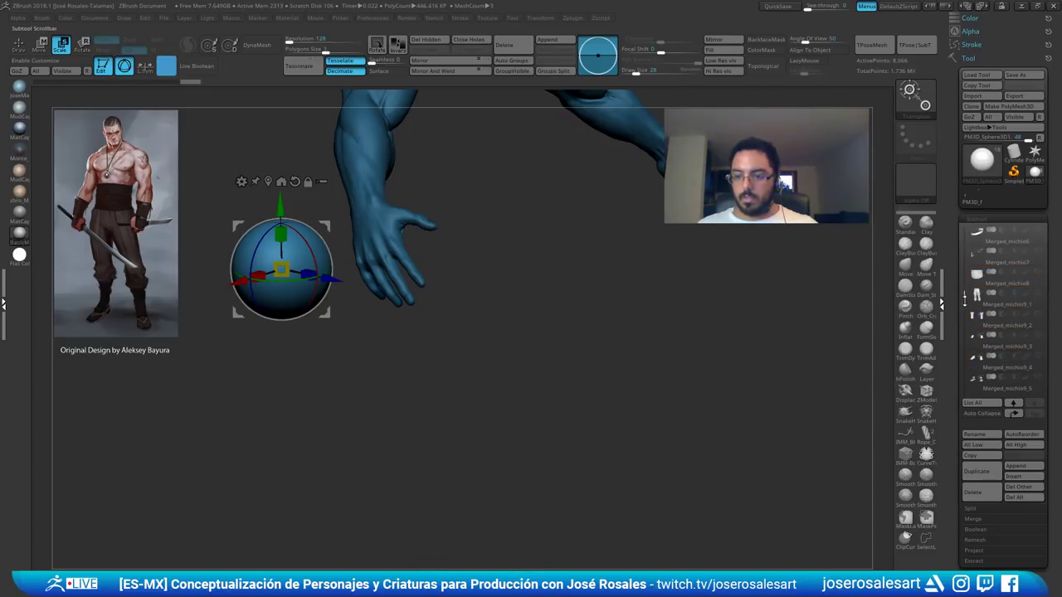
pyautogui.moveTo(964, 298); pyautogui.dragTo(953, 232)
pyautogui.moveTo(450, 294); pyautogui.dragTo(516, 285, button='right')
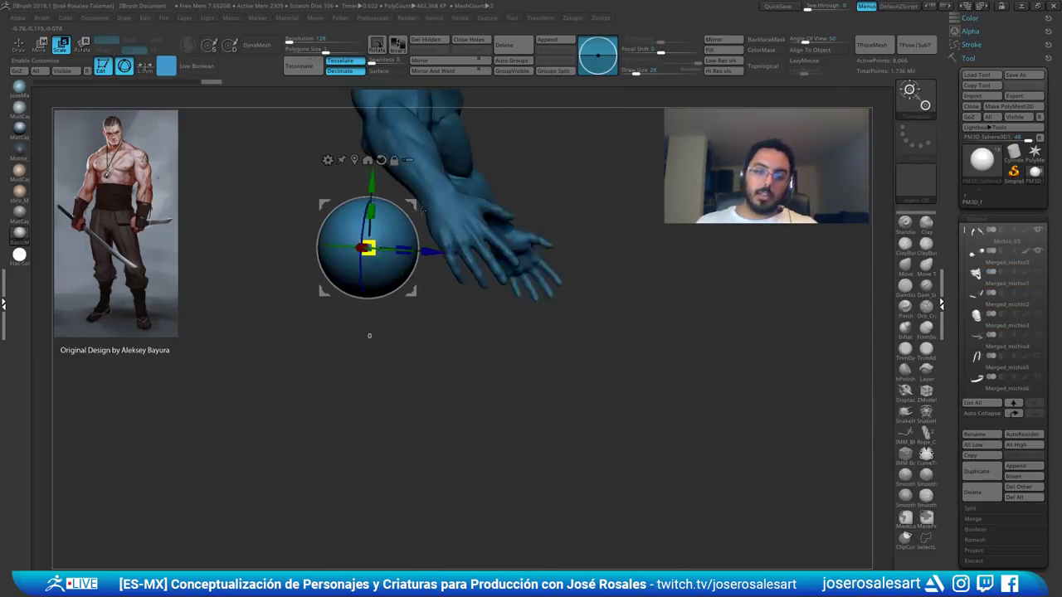
pyautogui.moveTo(421, 210); pyautogui.dragTo(375, 176, button='right')
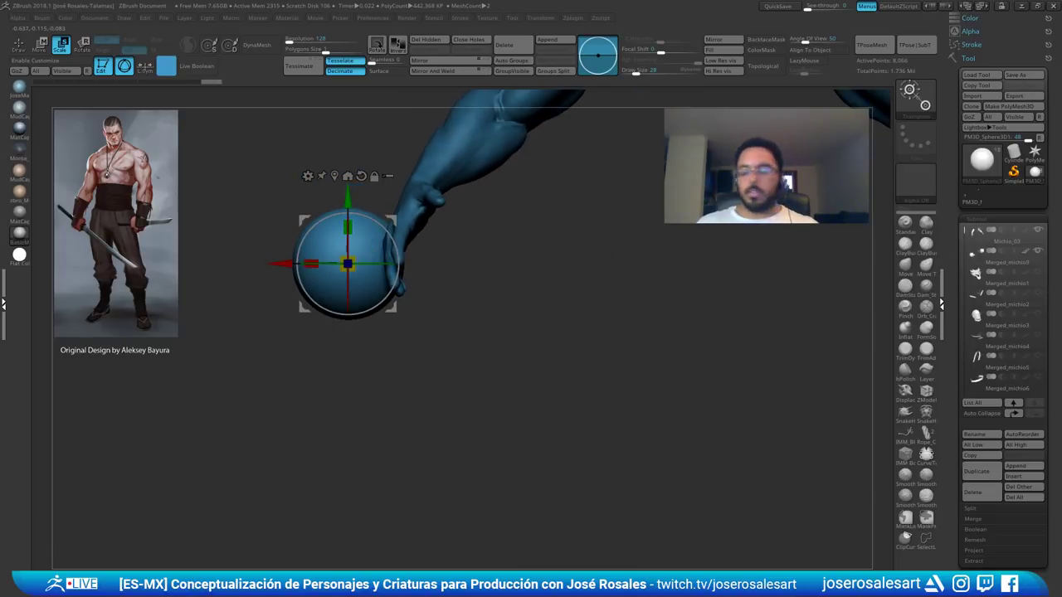
# - Initialize the sphere subtool as a QCube with resolution 2 on every axis, and display its polyframe
pyautogui.moveTo(954, 444); pyautogui.dragTo(949, 377)
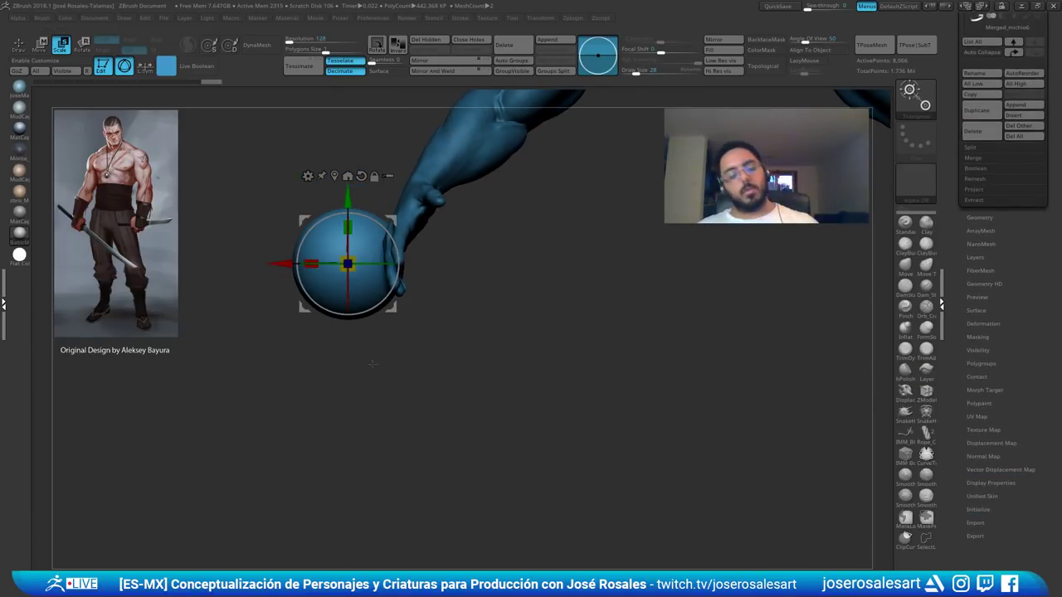
pyautogui.hotkey('shift', 'f')
pyautogui.hotkey('shift', 'f')
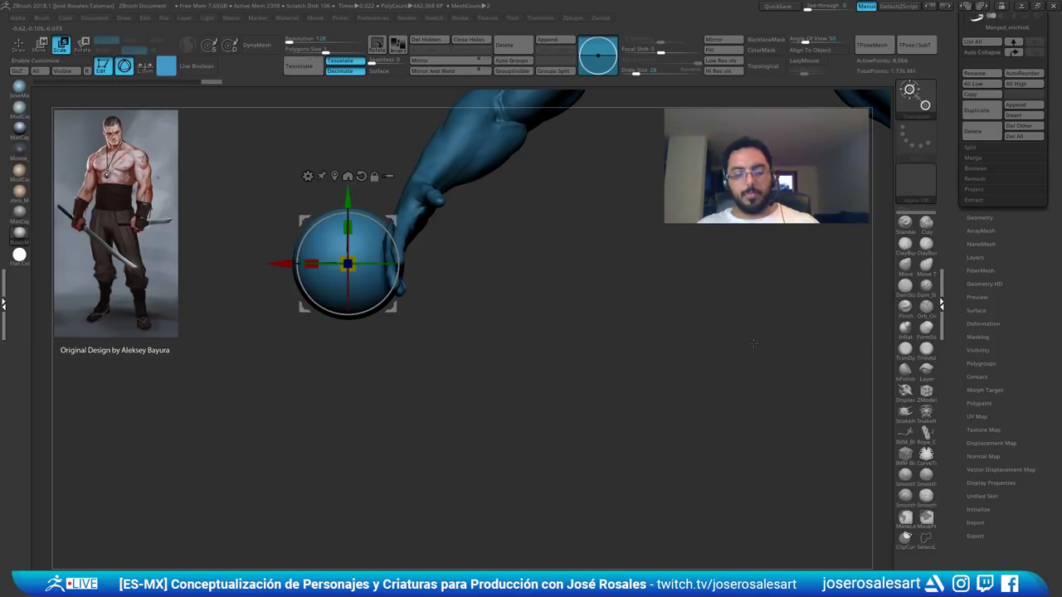
pyautogui.click(978, 511)
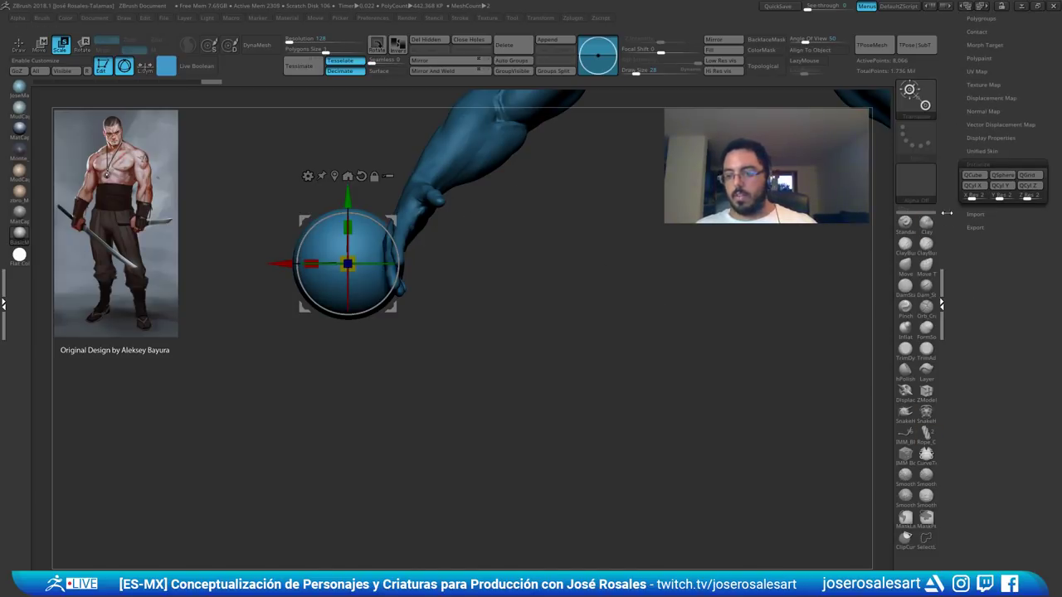
pyautogui.click(974, 177)
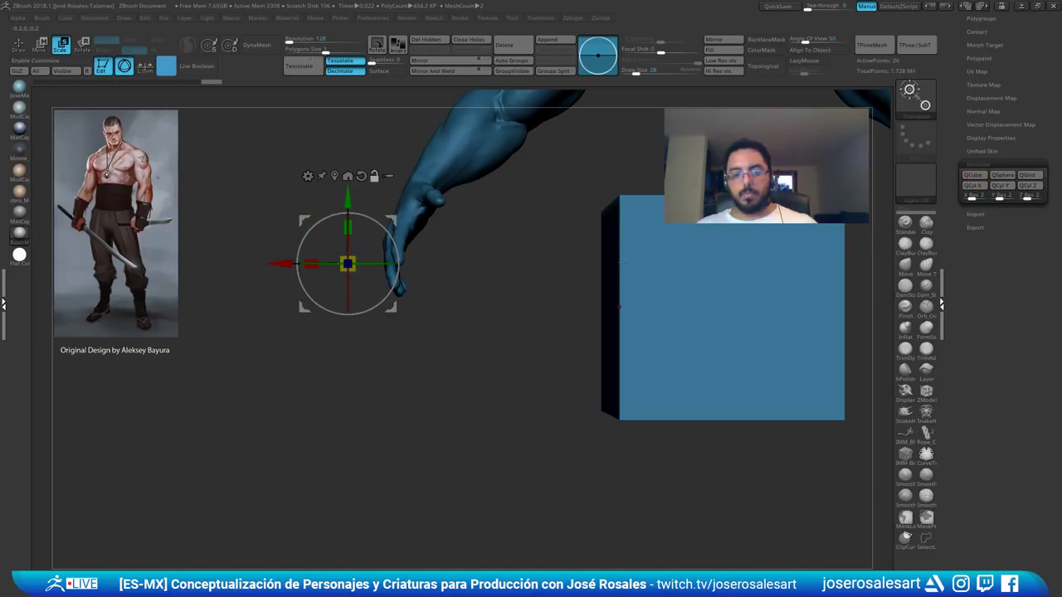
pyautogui.keyDown('alt'); pyautogui.moveTo(854, 331); pyautogui.dragTo(566, 350); pyautogui.keyUp('alt')
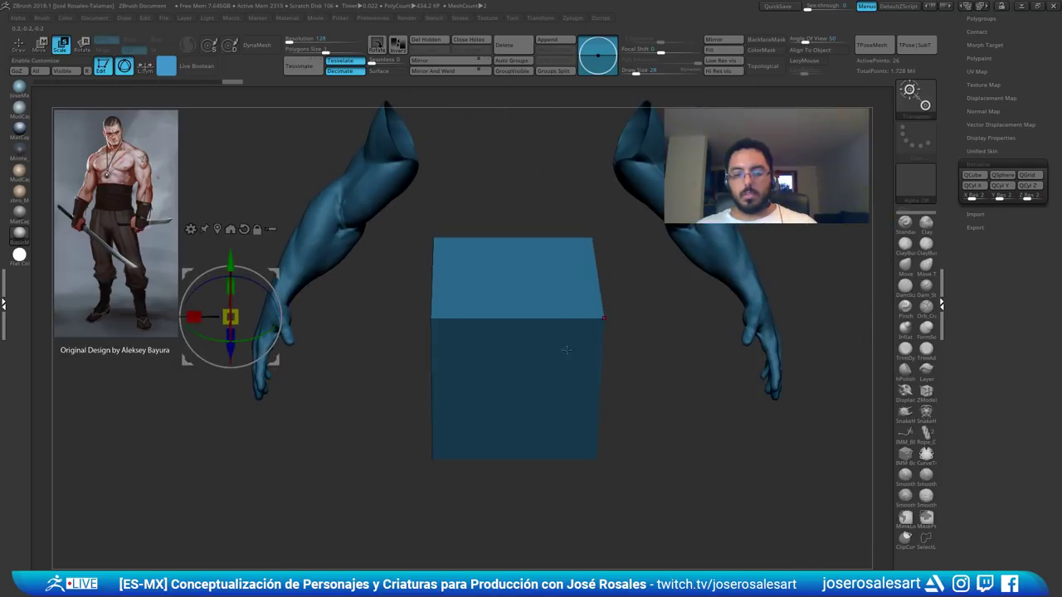
pyautogui.keyDown('ctrl'); pyautogui.moveTo(499, 296); pyautogui.dragTo(530, 319, button='right'); pyautogui.keyUp('ctrl')
pyautogui.hotkey('shift', 'f')
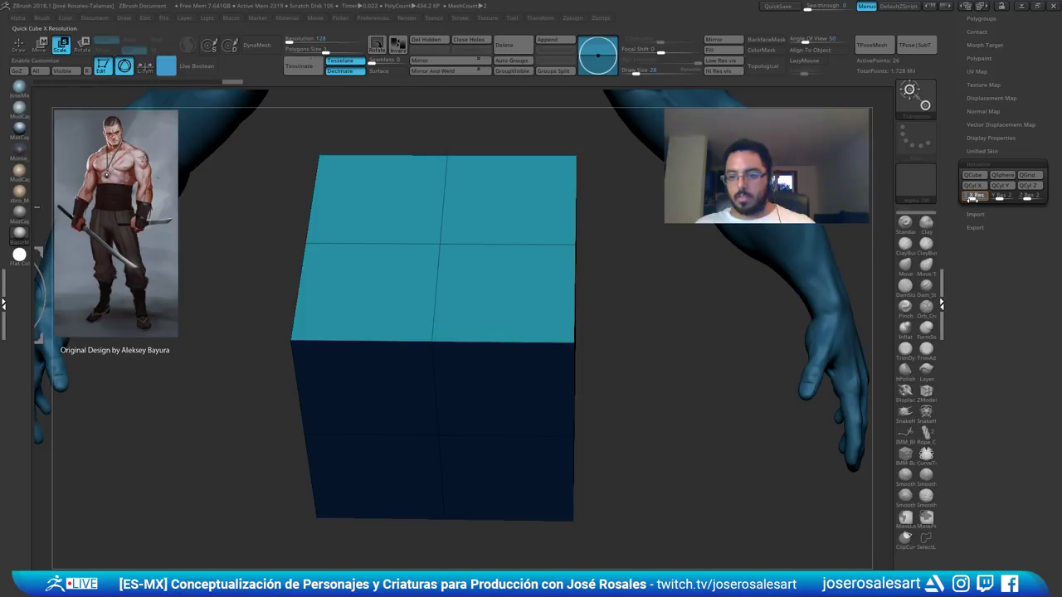
# - Regenerate the QCube with its X and Z resolutions set to 4
pyautogui.click(974, 180)
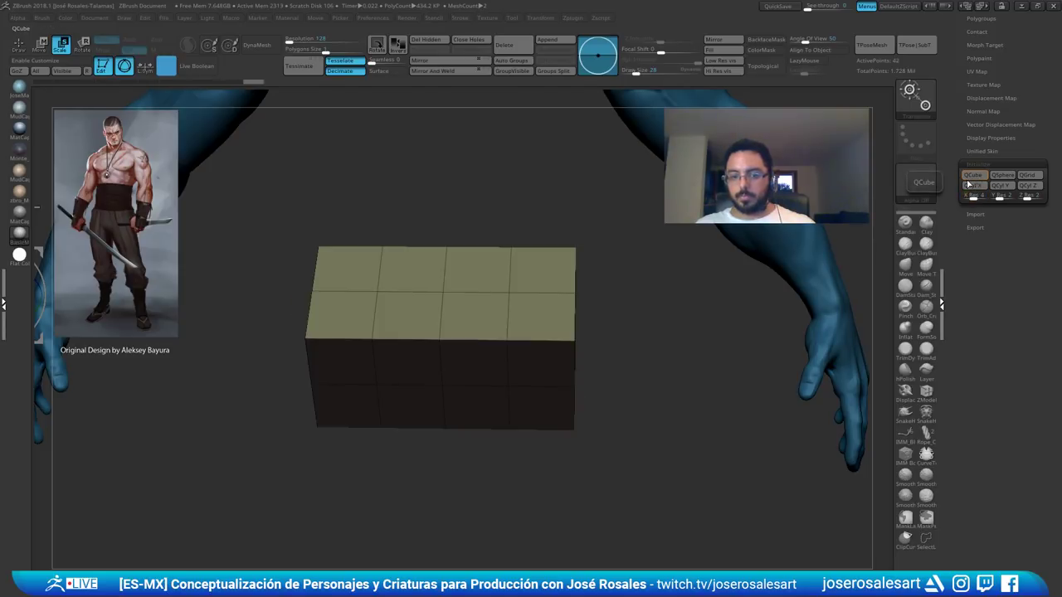
pyautogui.moveTo(615, 279); pyautogui.dragTo(587, 319)
pyautogui.moveTo(587, 319); pyautogui.dragTo(559, 329, button='right')
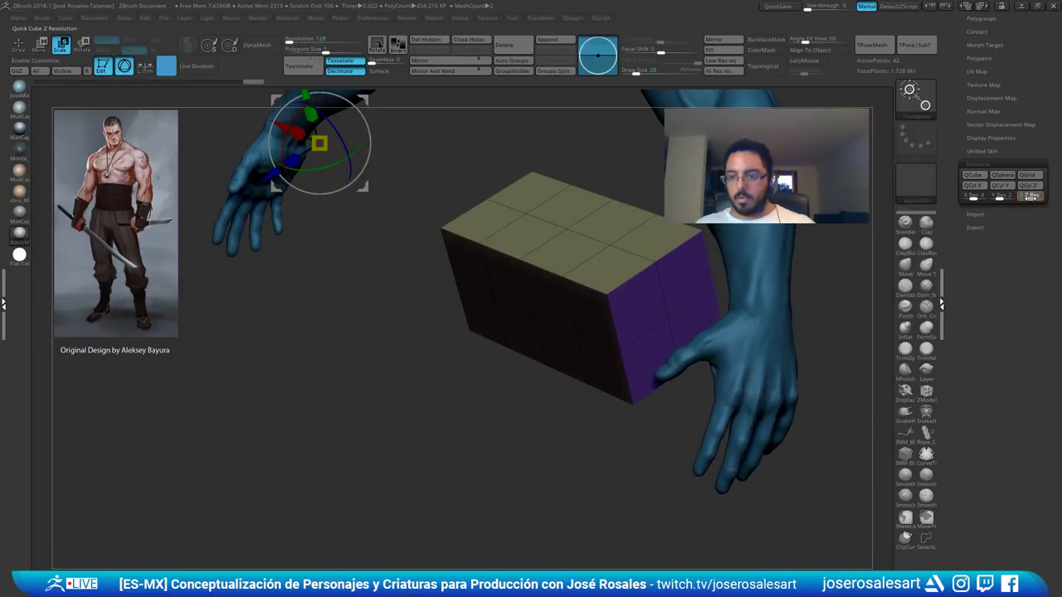
pyautogui.press('Return')
pyautogui.click(1028, 199)
pyautogui.click(975, 179)
pyautogui.moveTo(580, 448); pyautogui.dragTo(493, 310)
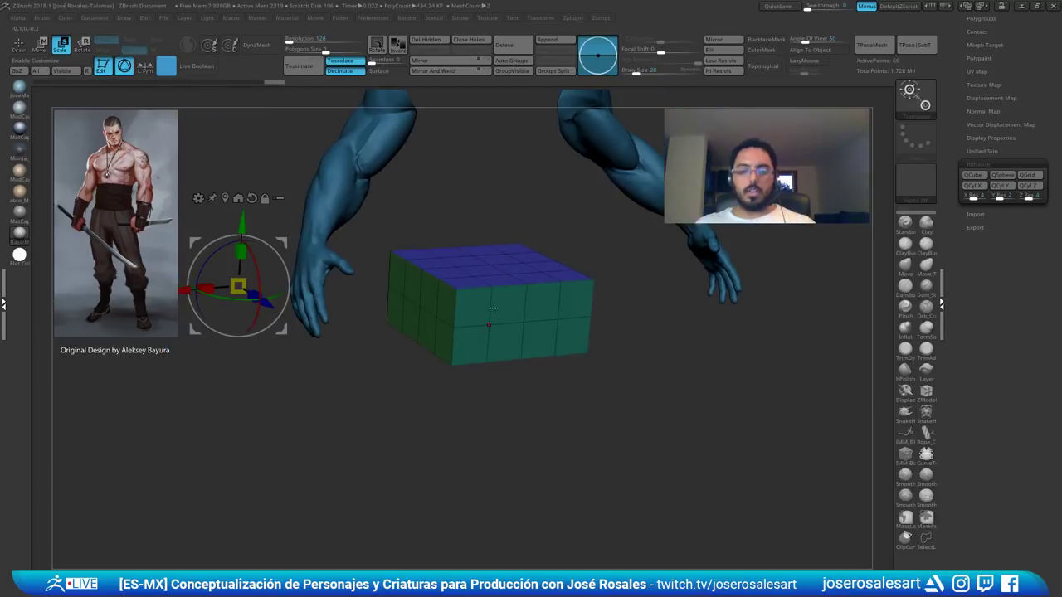
# - Center the transform gizmo on the box and scale the box down uniformly
pyautogui.keyDown('shift'); pyautogui.moveTo(554, 281); pyautogui.dragTo(512, 270); pyautogui.keyUp('shift')
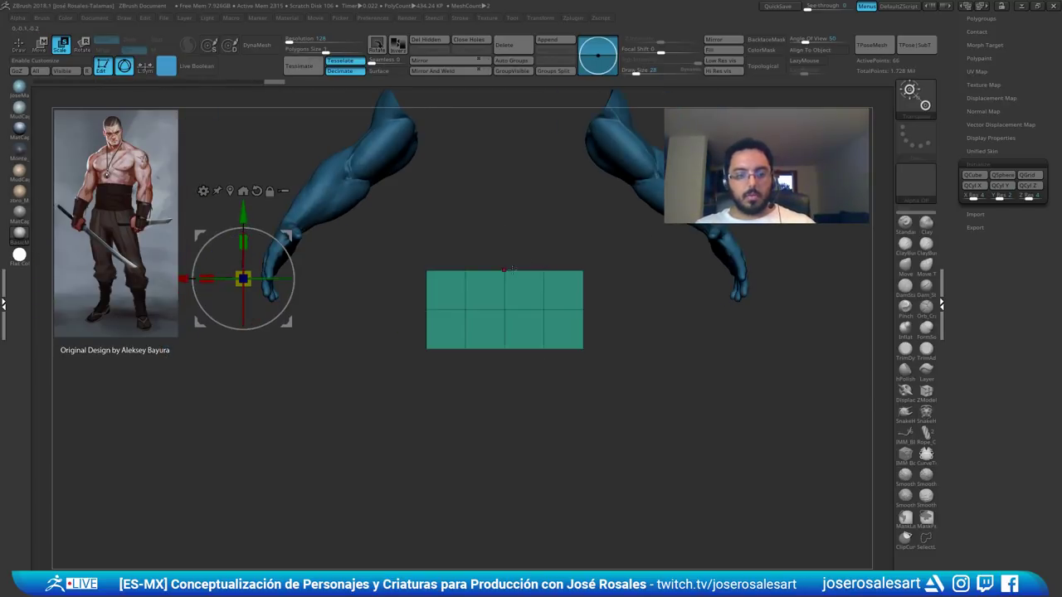
pyautogui.keyDown('alt'); pyautogui.click(230, 191); pyautogui.keyUp('alt')
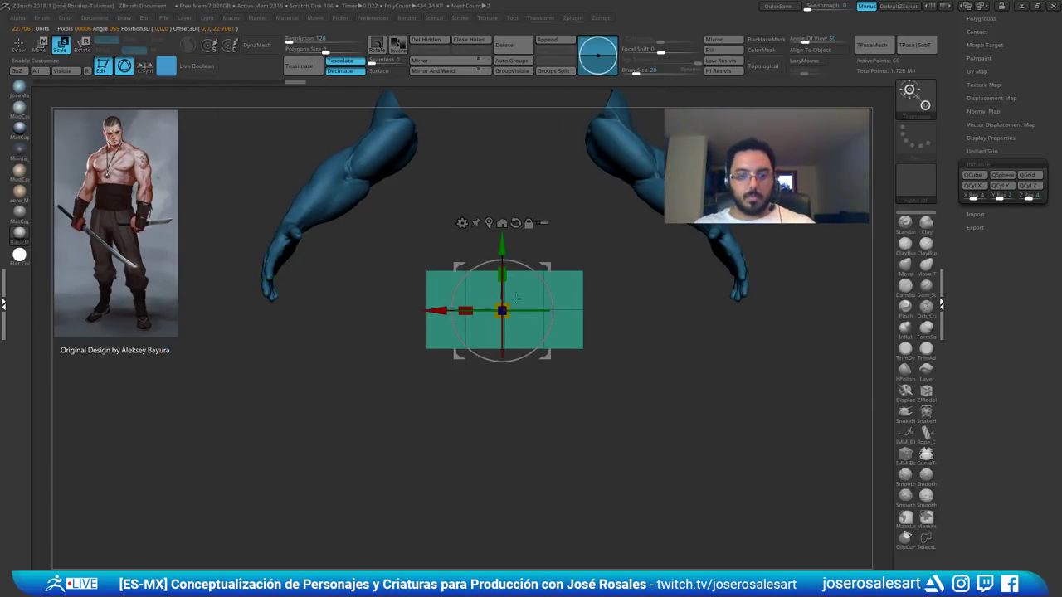
pyautogui.moveTo(502, 310); pyautogui.dragTo(476, 324)
pyautogui.hotkey('ctrl', 'z')
pyautogui.moveTo(618, 269)
pyautogui.mouseDown()
pyautogui.moveTo(669, 300)
pyautogui.moveTo(587, 274)
pyautogui.moveTo(609, 281)
pyautogui.moveTo(499, 303)
pyautogui.mouseUp()
# - Pull one end of the box outward with the Move brush to form a rounded curve
pyautogui.press('q')
pyautogui.press('s')
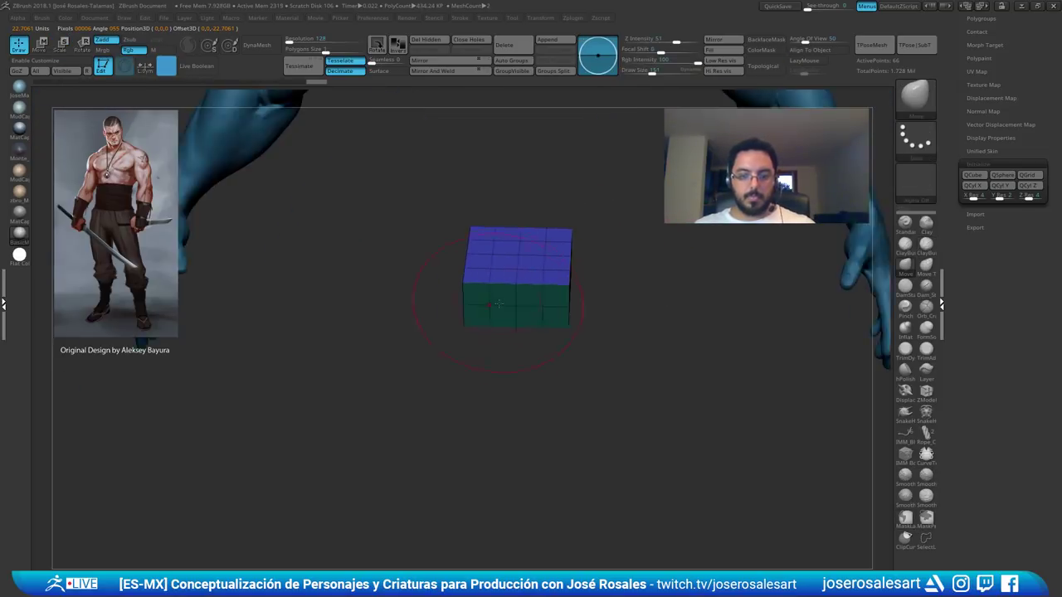
pyautogui.moveTo(498, 304)
pyautogui.mouseDown(button='right')
pyautogui.moveTo(514, 318)
pyautogui.moveTo(481, 326)
pyautogui.moveTo(535, 301)
pyautogui.moveTo(552, 306)
pyautogui.mouseUp(button='right')
pyautogui.moveTo(520, 310); pyautogui.dragTo(531, 326)
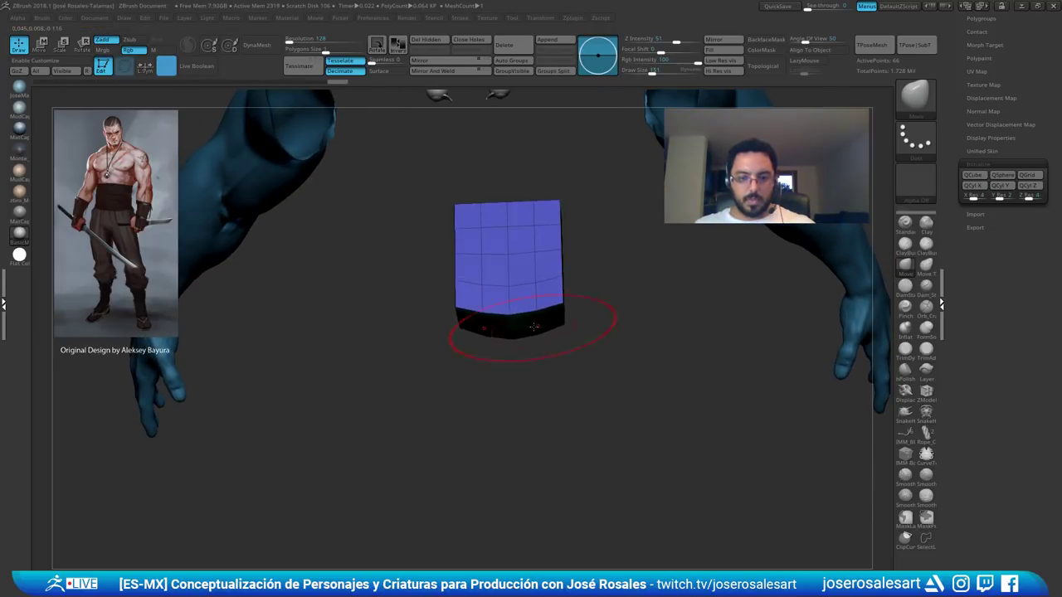
pyautogui.moveTo(535, 319); pyautogui.dragTo(549, 214, button='right')
pyautogui.moveTo(549, 214); pyautogui.dragTo(484, 326)
pyautogui.moveTo(475, 322); pyautogui.dragTo(426, 324, button='right')
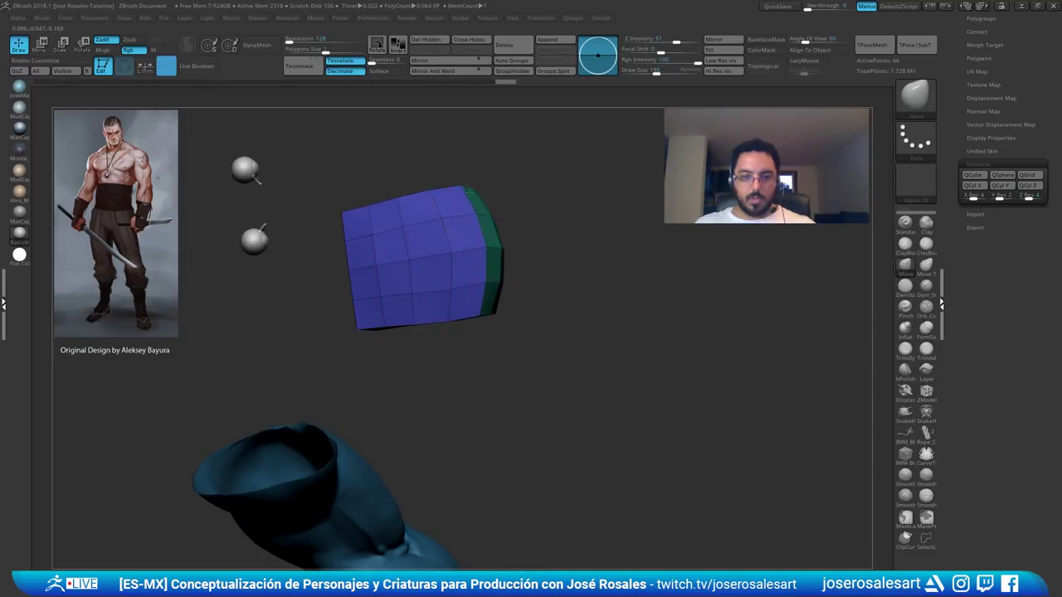
pyautogui.moveTo(469, 192); pyautogui.dragTo(511, 255)
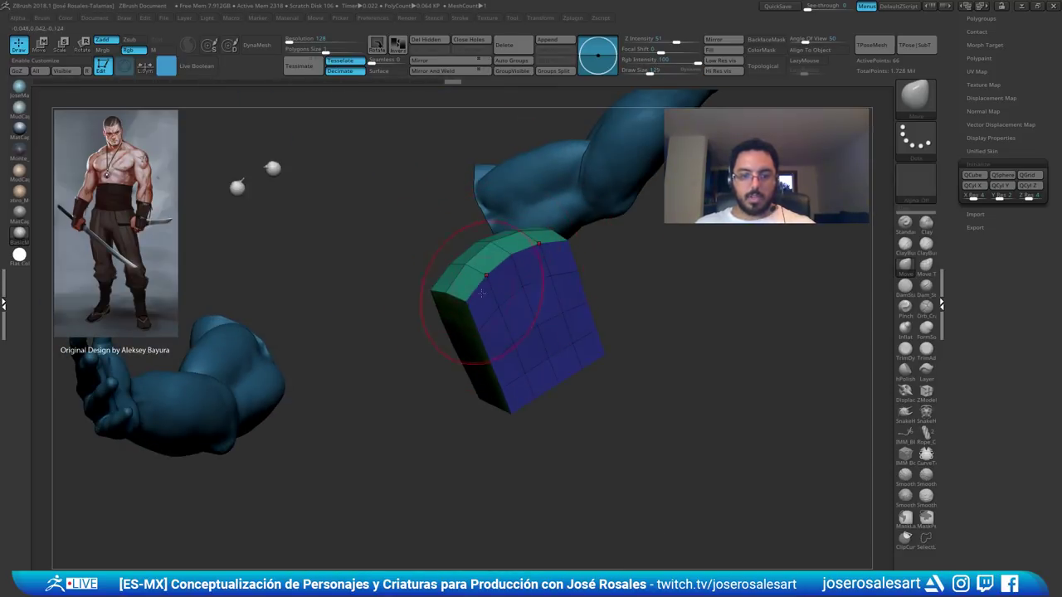
pyautogui.moveTo(481, 292); pyautogui.dragTo(464, 296, button='right')
pyautogui.keyDown('shift'); pyautogui.moveTo(464, 297); pyautogui.dragTo(507, 274); pyautogui.keyUp('shift')
pyautogui.hotkey('ctrl', 'z')
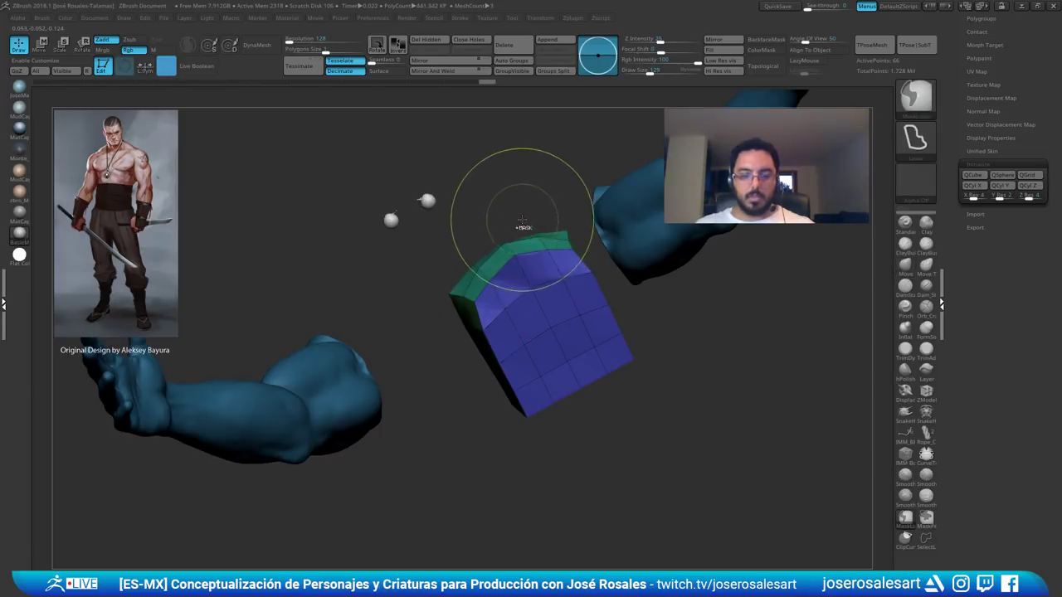
pyautogui.hotkey('ctrl', 'z')
pyautogui.hotkey('ctrl', 'z')
# - Flatten the rounded box along its thickness to a thin slab, scaling it by about 0.37
pyautogui.moveTo(485, 286)
pyautogui.mouseDown(button='right')
pyautogui.moveTo(549, 311)
pyautogui.moveTo(534, 318)
pyautogui.mouseUp(button='right')
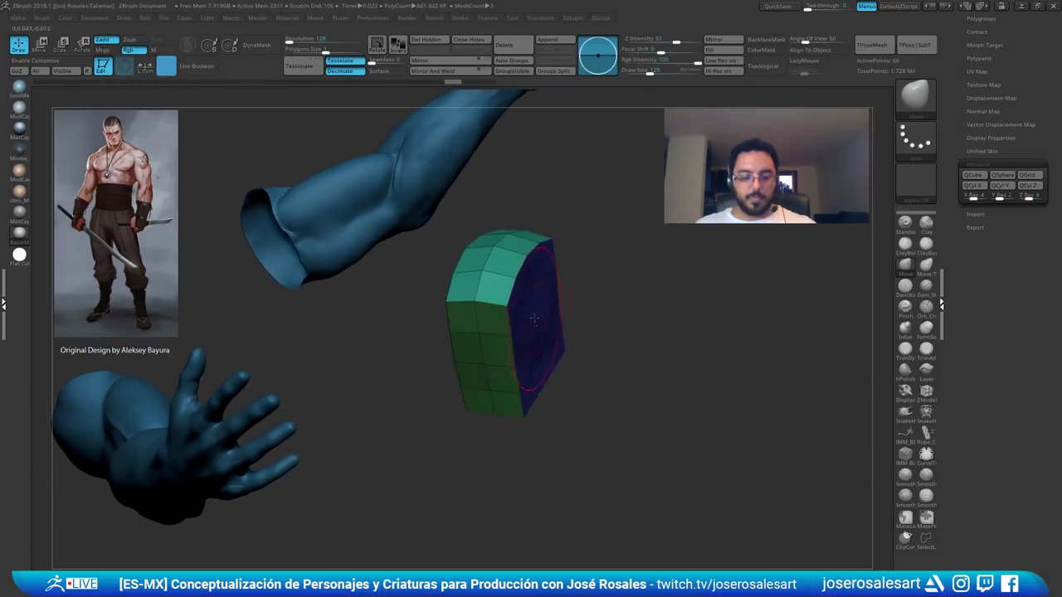
pyautogui.press('r')
pyautogui.moveTo(476, 326); pyautogui.dragTo(525, 335)
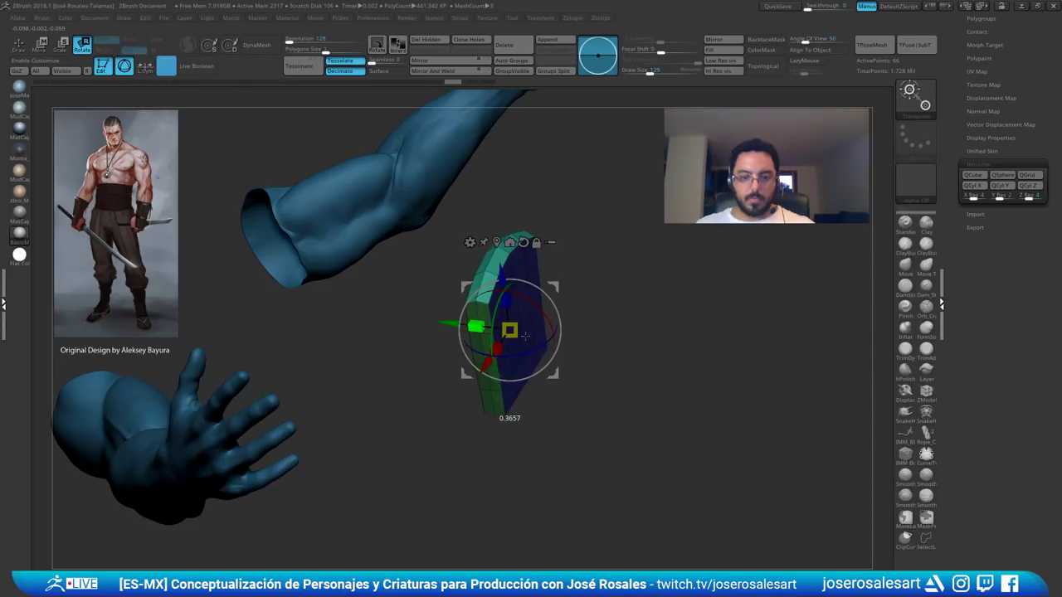
pyautogui.press('q')
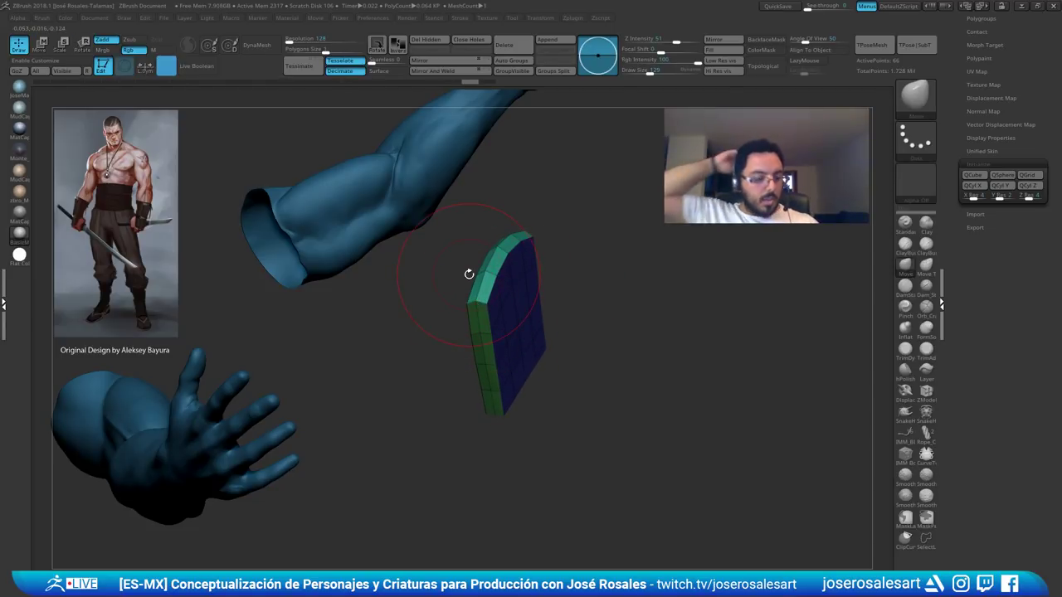
# - Enlarge the Move brush and bend the flat slab into a shallow arch across its width
pyautogui.moveTo(504, 206)
pyautogui.mouseDown()
pyautogui.moveTo(504, 348)
pyautogui.moveTo(461, 395)
pyautogui.moveTo(515, 318)
pyautogui.moveTo(500, 351)
pyautogui.mouseUp()
pyautogui.press('s')
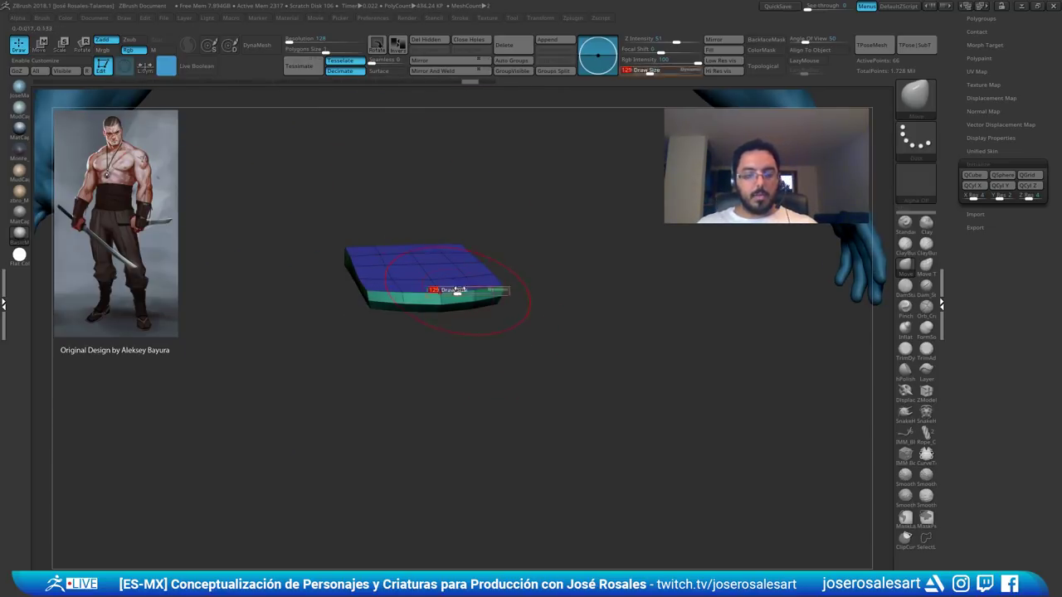
pyautogui.moveTo(454, 292); pyautogui.dragTo(457, 291)
pyautogui.moveTo(457, 291)
pyautogui.mouseDown(button='right')
pyautogui.moveTo(404, 265)
pyautogui.moveTo(376, 230)
pyautogui.mouseUp(button='right')
pyautogui.press('b')
pyautogui.press('c')
pyautogui.press('b')
pyautogui.press('b')
pyautogui.press('m')
pyautogui.press('v')
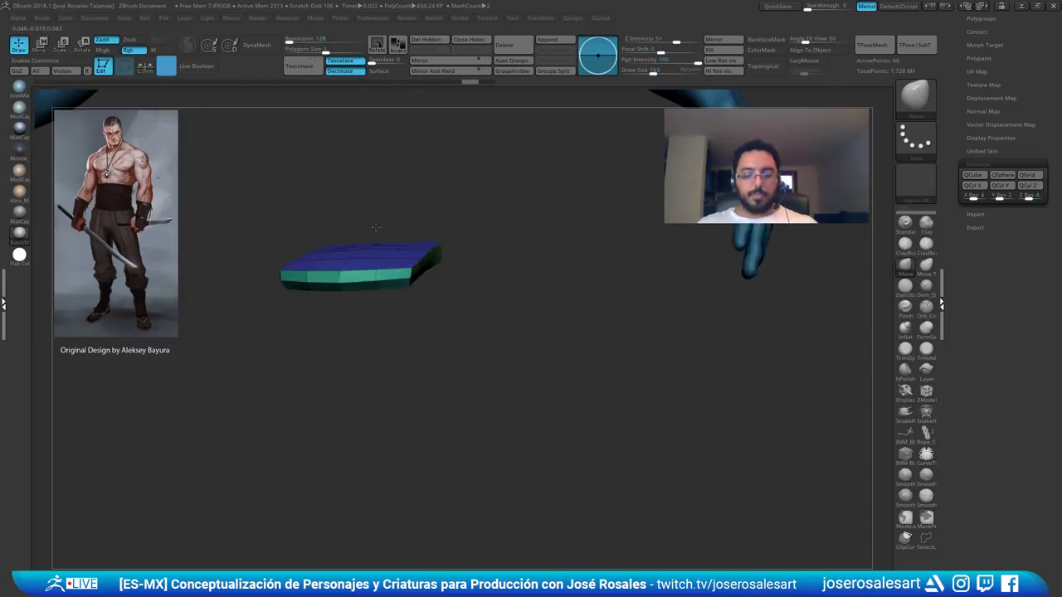
pyautogui.moveTo(407, 250); pyautogui.dragTo(415, 240)
pyautogui.moveTo(414, 241)
pyautogui.mouseDown(button='right')
pyautogui.moveTo(373, 285)
pyautogui.moveTo(446, 261)
pyautogui.moveTo(469, 230)
pyautogui.moveTo(448, 250)
pyautogui.mouseUp(button='right')
# - Refine the arch along the slab's side edges with a smaller Move brush
pyautogui.press('[')
pyautogui.moveTo(458, 248); pyautogui.dragTo(460, 242)
pyautogui.moveTo(456, 252); pyautogui.dragTo(462, 246)
pyautogui.moveTo(461, 246); pyautogui.dragTo(485, 273, button='right')
pyautogui.moveTo(486, 261); pyautogui.dragTo(476, 276)
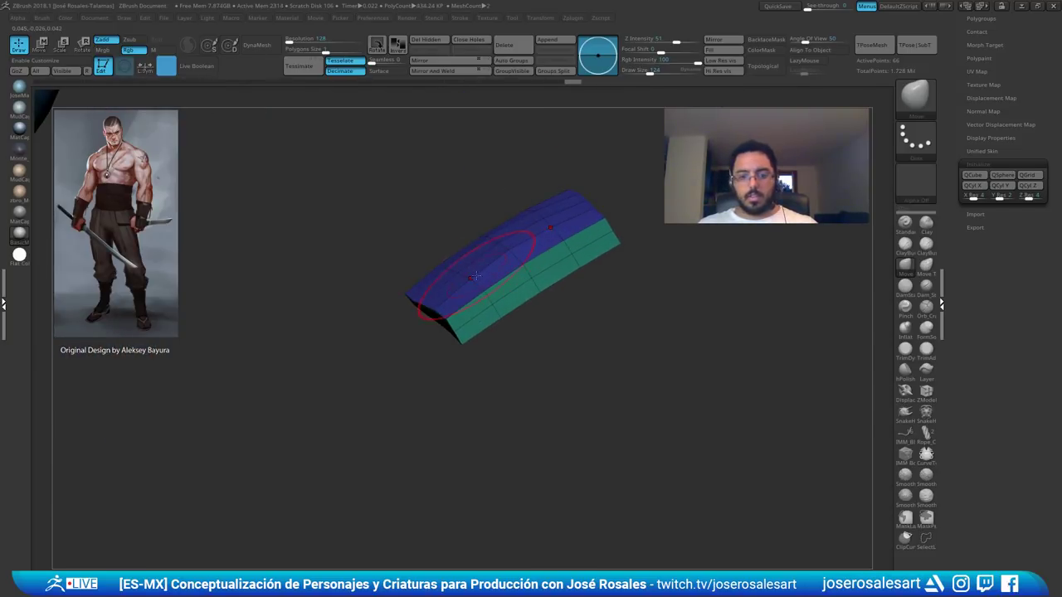
pyautogui.moveTo(481, 260); pyautogui.dragTo(451, 326, button='right')
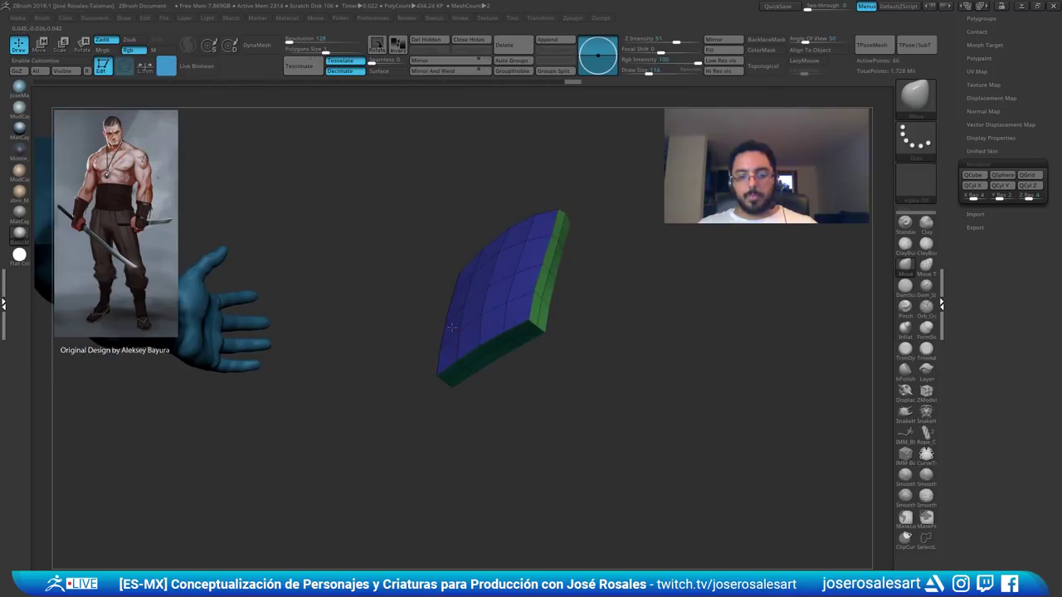
# - Curve the slab gently along its length with the Move brush, working on its side profile
pyautogui.moveTo(480, 284); pyautogui.dragTo(489, 314, button='right')
pyautogui.moveTo(518, 250); pyautogui.dragTo(485, 261, button='right')
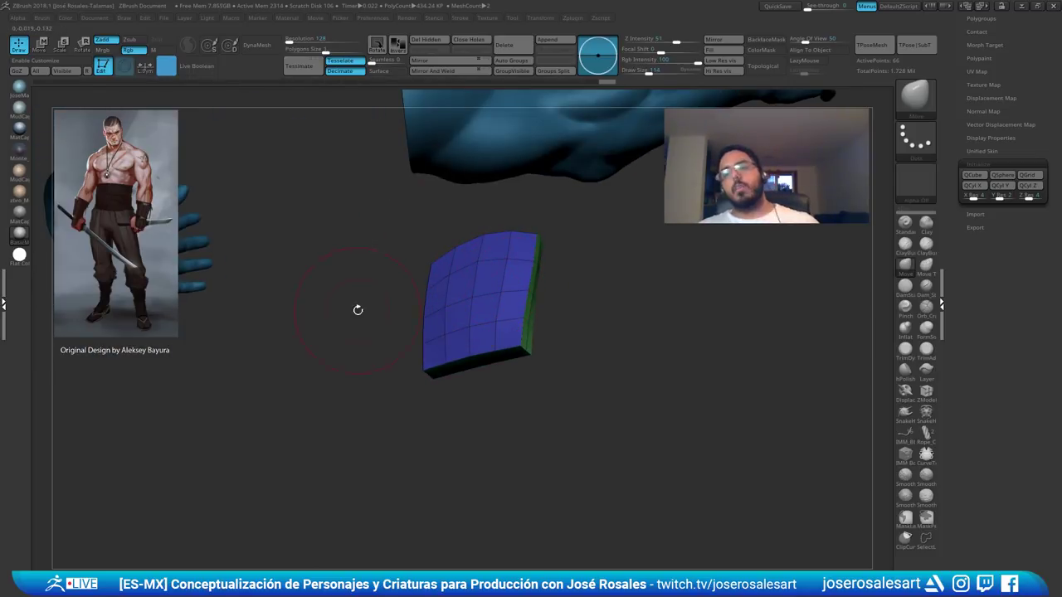
pyautogui.moveTo(358, 310); pyautogui.dragTo(450, 296)
pyautogui.moveTo(428, 266); pyautogui.dragTo(490, 297, button='right')
pyautogui.press('s')
pyautogui.moveTo(452, 305); pyautogui.dragTo(449, 314)
pyautogui.moveTo(399, 287); pyautogui.dragTo(411, 281)
pyautogui.moveTo(465, 363); pyautogui.dragTo(473, 357)
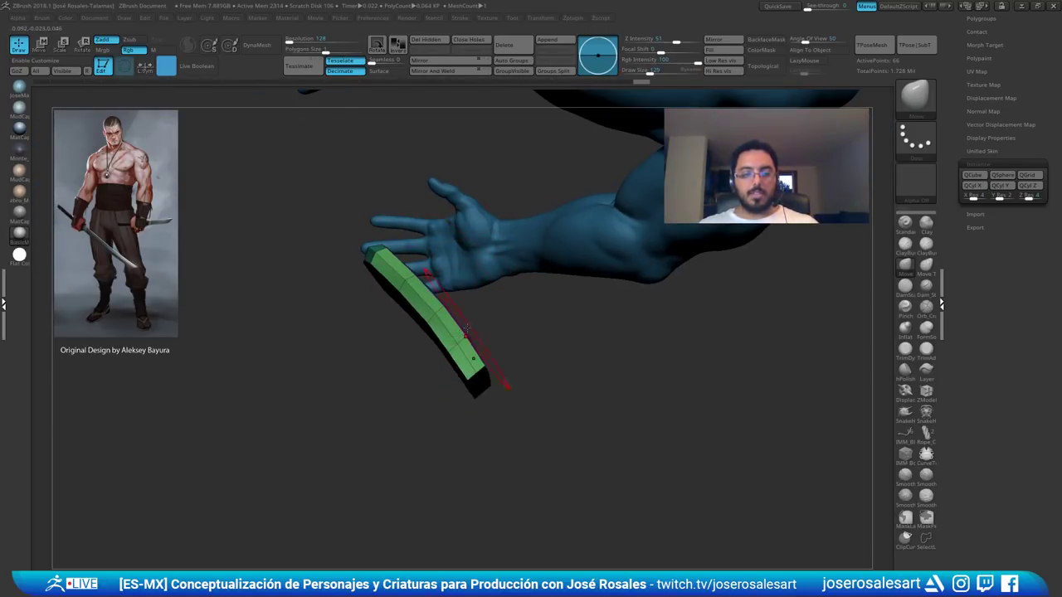
pyautogui.moveTo(504, 381)
pyautogui.mouseDown(button='right')
pyautogui.moveTo(450, 373)
pyautogui.moveTo(436, 387)
pyautogui.moveTo(441, 405)
pyautogui.mouseUp(button='right')
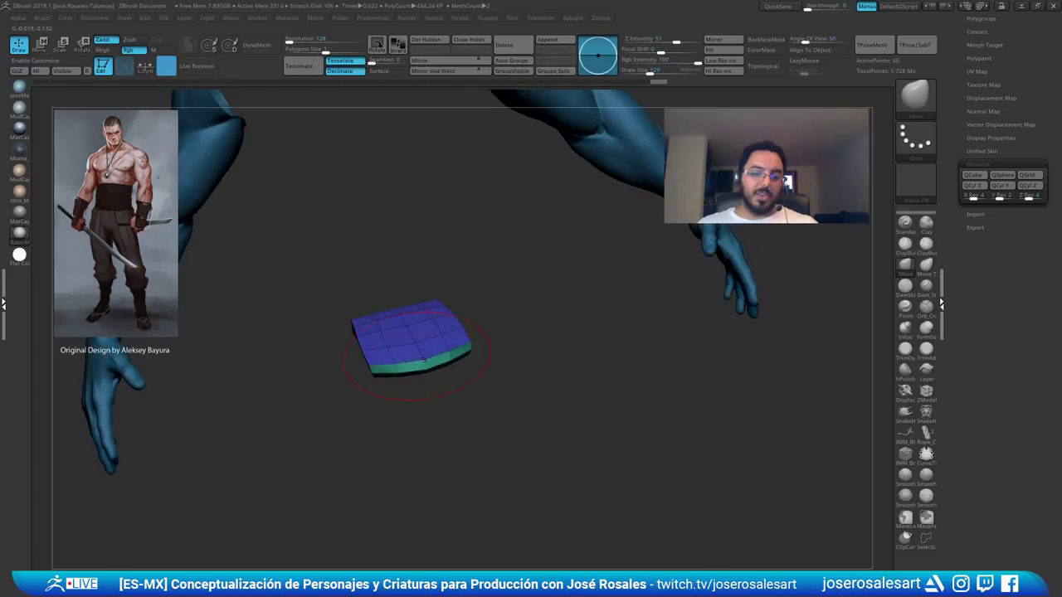
# - Turn on BackfaceMask for the Clay Buildup brush and shape the slab's broad faces without affecting the opposite side
pyautogui.keyDown('ctrl'); pyautogui.moveTo(427, 364); pyautogui.dragTo(397, 314, button='right'); pyautogui.keyUp('ctrl')
pyautogui.press('1')
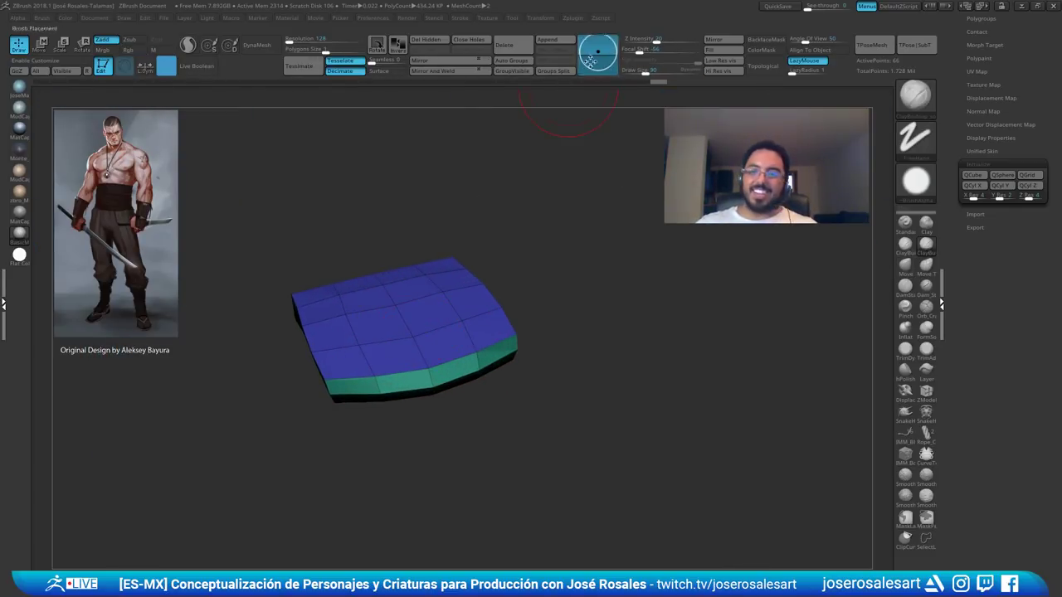
pyautogui.click(764, 40)
pyautogui.moveTo(443, 221); pyautogui.dragTo(423, 365, button='right')
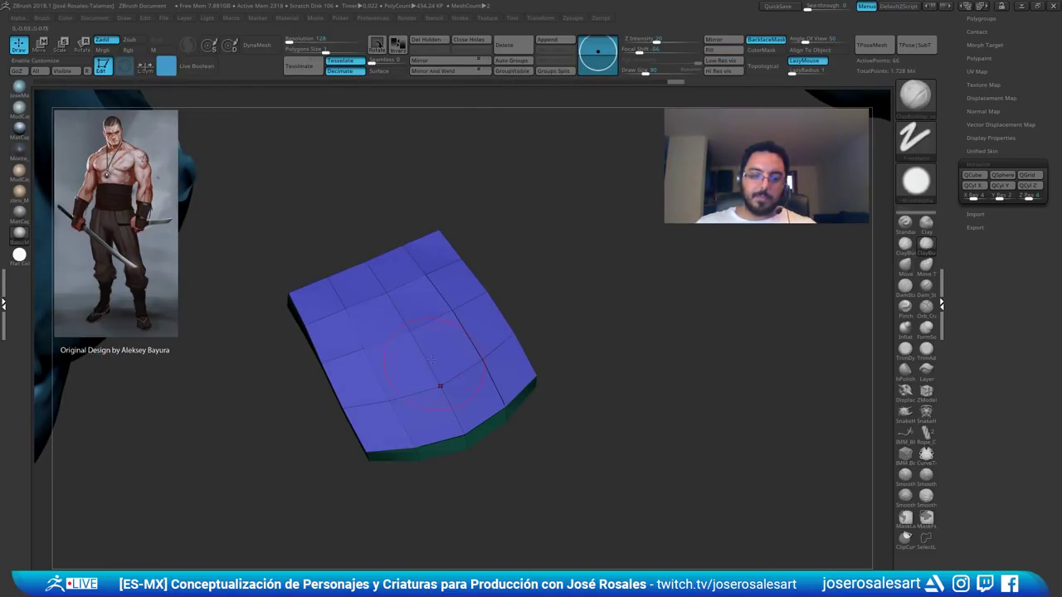
pyautogui.keyDown('ctrl'); pyautogui.moveTo(366, 333); pyautogui.dragTo(421, 273, button='right'); pyautogui.keyUp('ctrl')
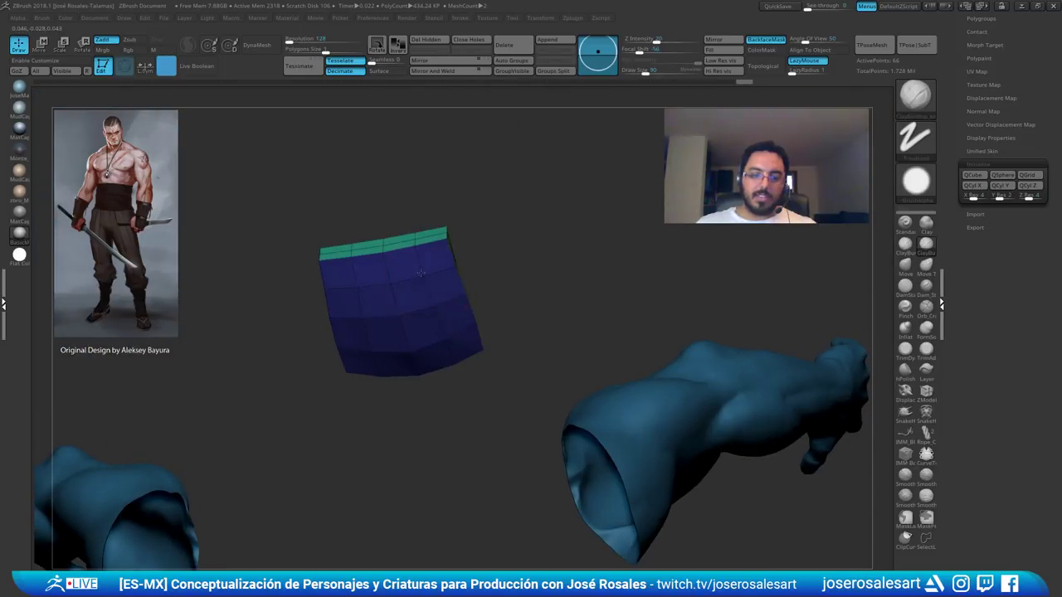
pyautogui.moveTo(380, 364); pyautogui.dragTo(401, 270, button='right')
pyautogui.moveTo(407, 423); pyautogui.dragTo(447, 332, button='right')
pyautogui.moveTo(448, 331); pyautogui.dragTo(722, 248, button='right')
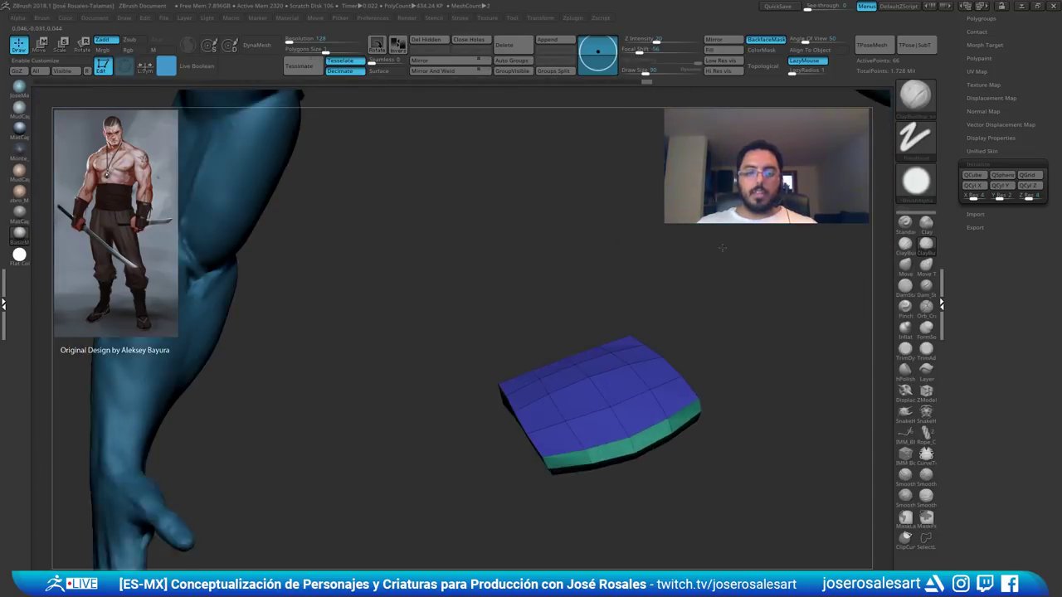
pyautogui.moveTo(721, 247); pyautogui.dragTo(523, 253)
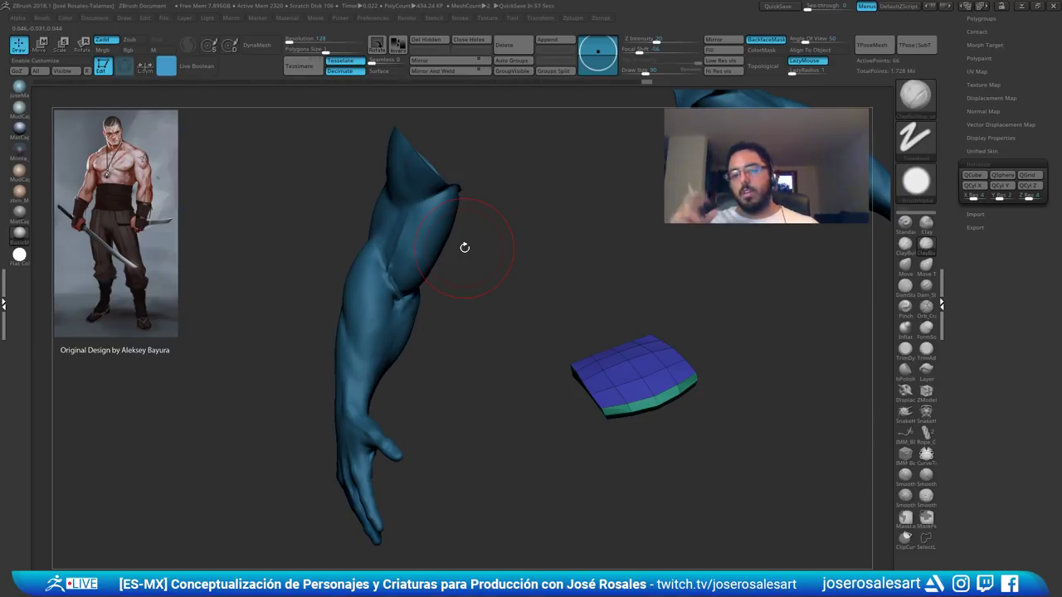
pyautogui.keyDown('alt'); pyautogui.moveTo(527, 310); pyautogui.dragTo(474, 322, button='right'); pyautogui.keyUp('alt')
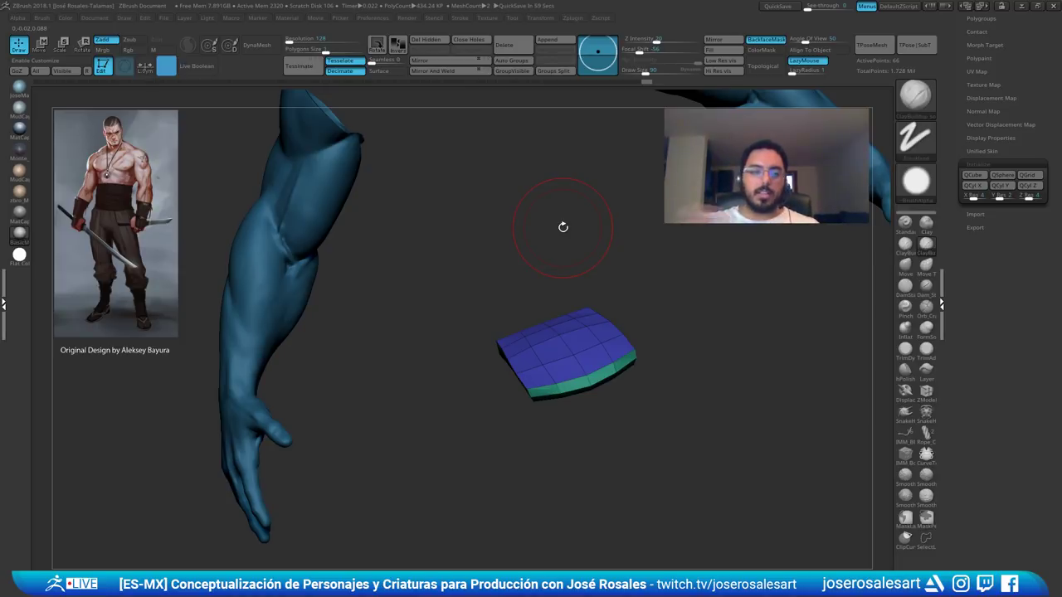
pyautogui.keyDown('alt'); pyautogui.moveTo(340, 306); pyautogui.dragTo(450, 190); pyautogui.keyUp('alt')
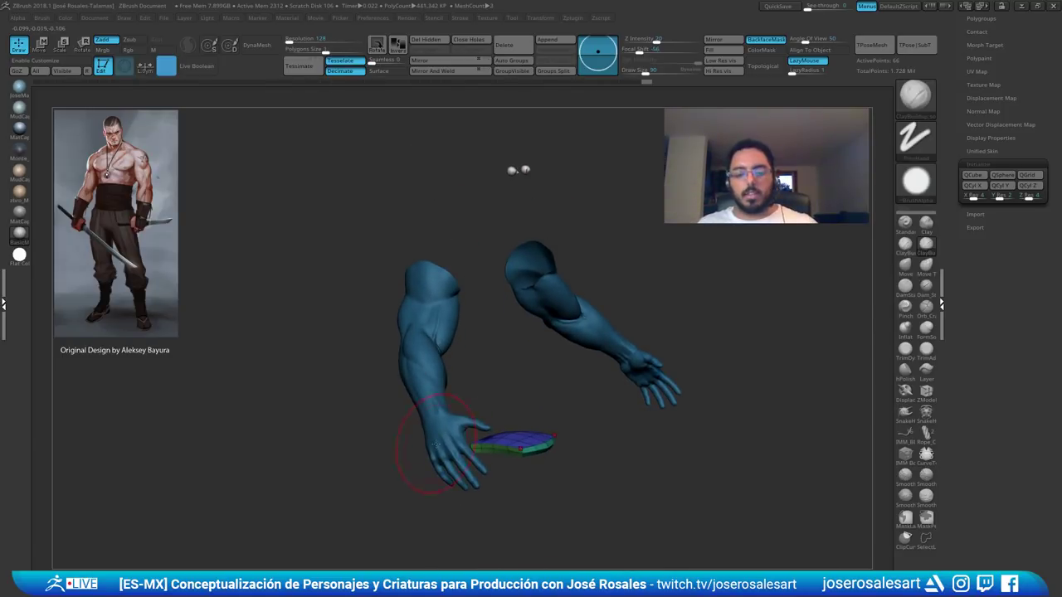
pyautogui.moveTo(435, 444); pyautogui.dragTo(487, 323)
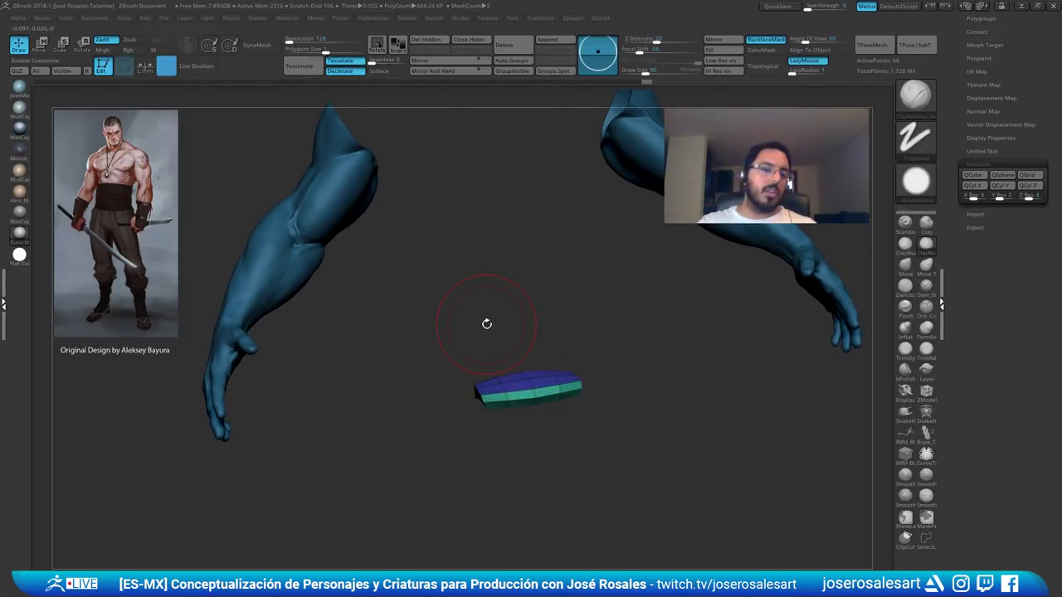
pyautogui.moveTo(487, 323); pyautogui.dragTo(482, 214)
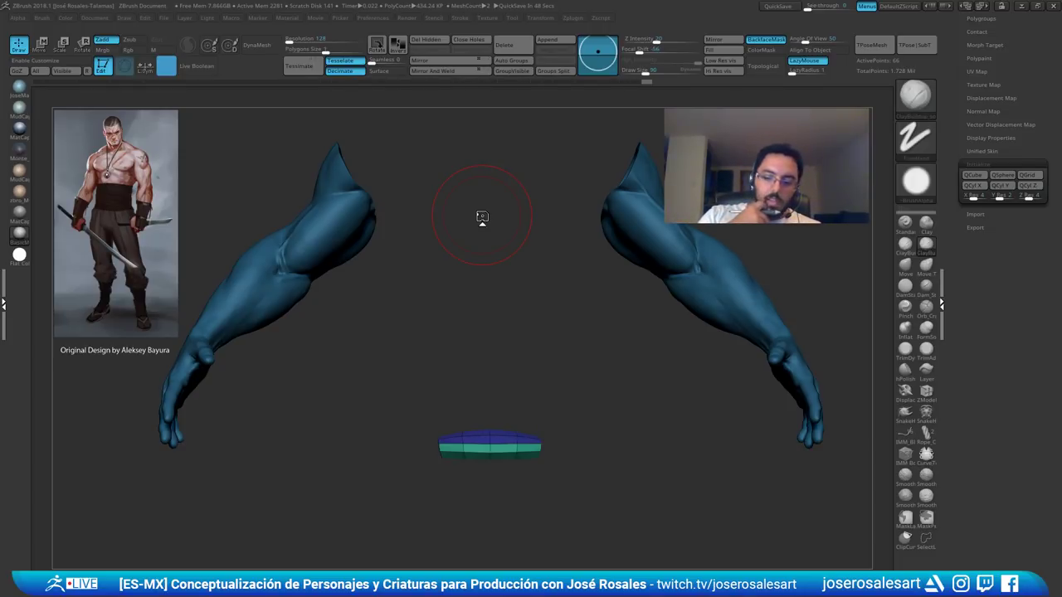
pyautogui.moveTo(348, 282); pyautogui.dragTo(402, 311)
# - Build up and smooth the slab's upper face near its rounded end, and subdivide the mesh once
pyautogui.moveTo(524, 284)
pyautogui.mouseDown(button='right')
pyautogui.moveTo(514, 304)
pyautogui.moveTo(487, 310)
pyautogui.moveTo(499, 330)
pyautogui.mouseUp(button='right')
pyautogui.moveTo(502, 304); pyautogui.dragTo(489, 319)
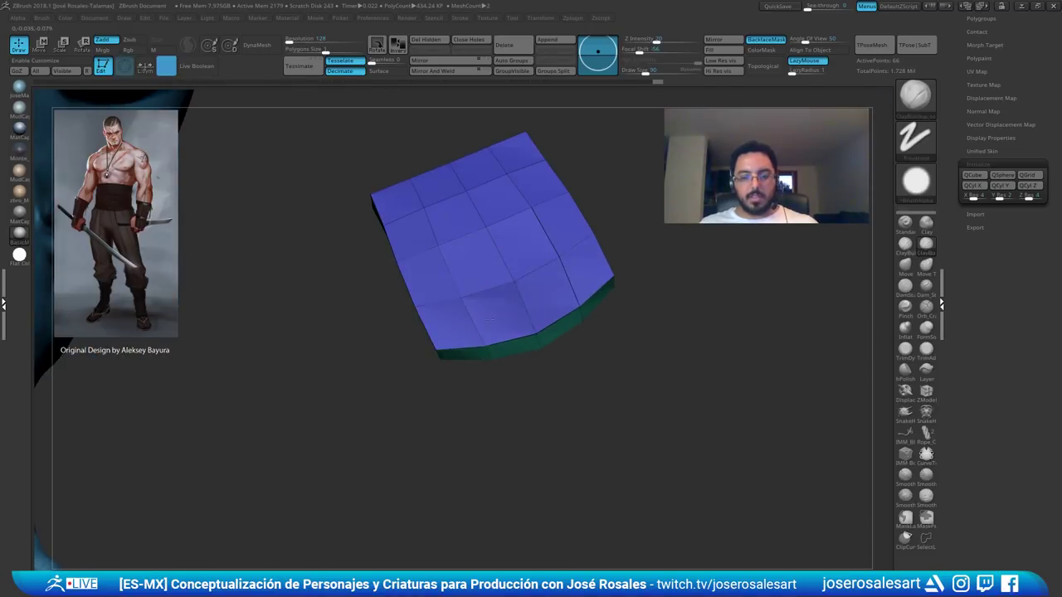
pyautogui.moveTo(491, 318); pyautogui.dragTo(547, 267, button='right')
pyautogui.keyDown('shift'); pyautogui.moveTo(562, 277); pyautogui.dragTo(552, 287); pyautogui.keyUp('shift')
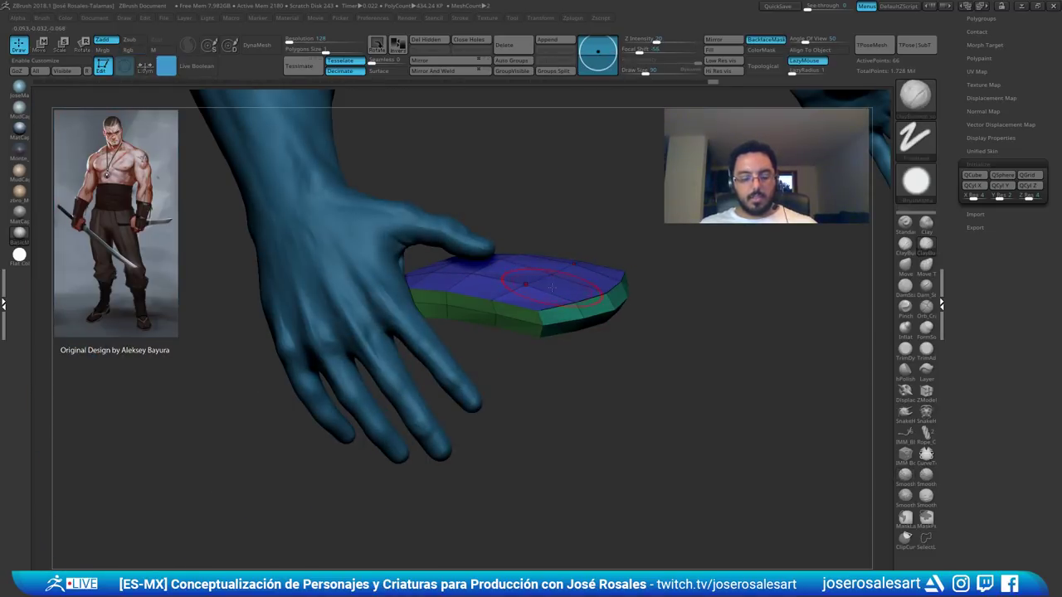
pyautogui.hotkey('ctrl', 'd')
pyautogui.moveTo(605, 263); pyautogui.dragTo(559, 251, button='right')
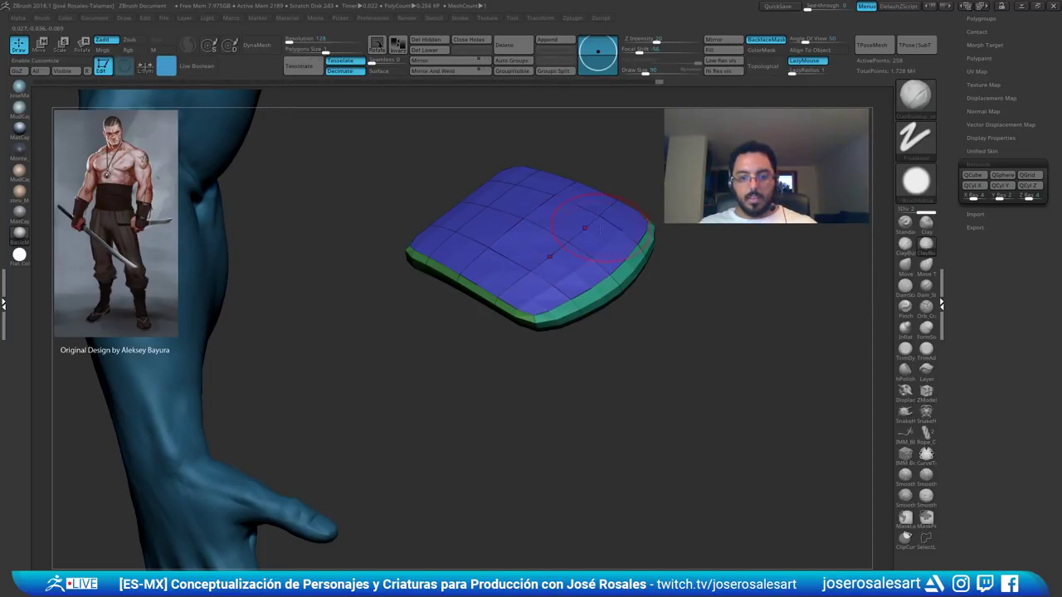
# - Pull the slab's curved end further outward with the Move brush to make it more rounded
pyautogui.moveTo(598, 230)
pyautogui.keyDown('ctrl'); pyautogui.mouseDown(button='right')
pyautogui.moveTo(560, 290)
pyautogui.moveTo(623, 287)
pyautogui.moveTo(608, 277)
pyautogui.moveTo(610, 218)
pyautogui.moveTo(580, 240)
pyautogui.moveTo(539, 171)
pyautogui.mouseUp(button='right'); pyautogui.keyUp('ctrl')
pyautogui.press('b')
pyautogui.press('m')
pyautogui.press('v')
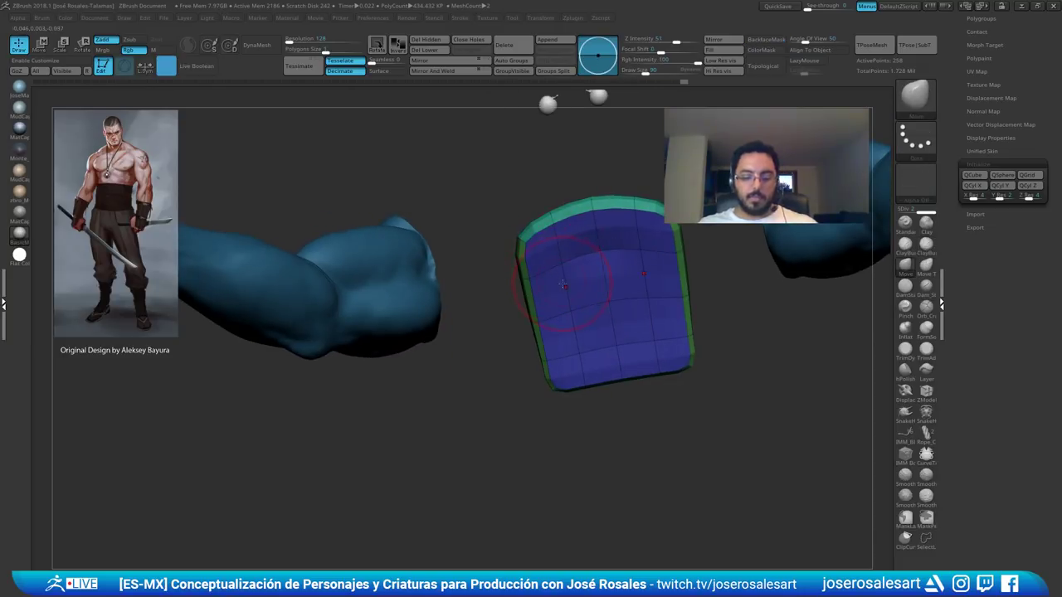
pyautogui.press(']')
pyautogui.press(']')
pyautogui.press(']')
pyautogui.moveTo(572, 218); pyautogui.dragTo(570, 199)
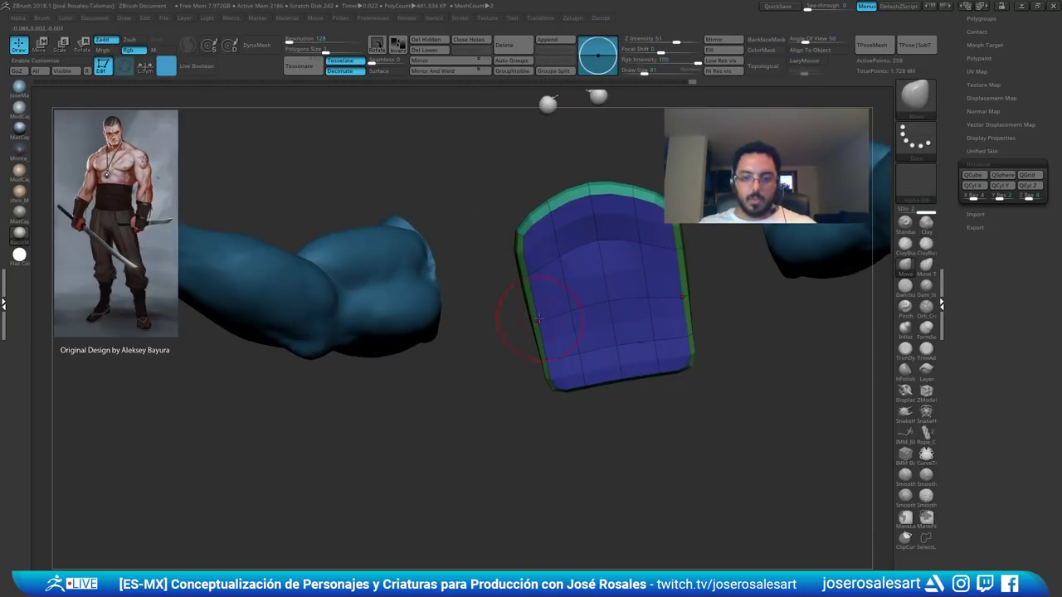
# - Bulge both long sides of the slab outward symmetrically with the Move brush
pyautogui.moveTo(539, 319); pyautogui.dragTo(532, 320)
pyautogui.press(']')
pyautogui.press(']')
pyautogui.moveTo(527, 278); pyautogui.dragTo(520, 277)
pyautogui.moveTo(519, 236); pyautogui.dragTo(524, 233)
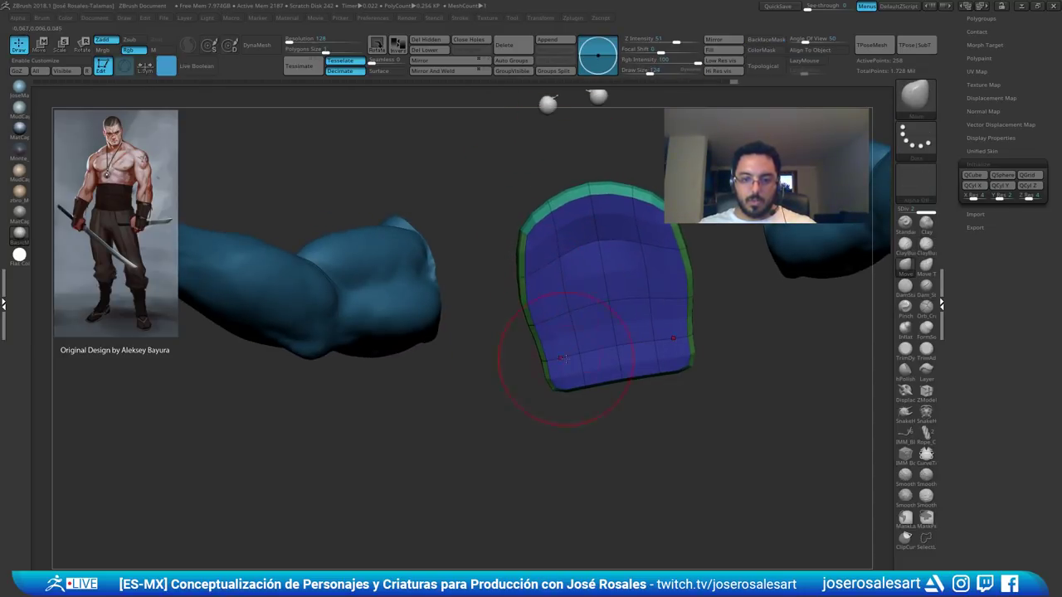
pyautogui.moveTo(544, 355); pyautogui.dragTo(535, 356)
pyautogui.moveTo(547, 357)
pyautogui.mouseDown(button='right')
pyautogui.moveTo(635, 324)
pyautogui.moveTo(529, 340)
pyautogui.mouseUp(button='right')
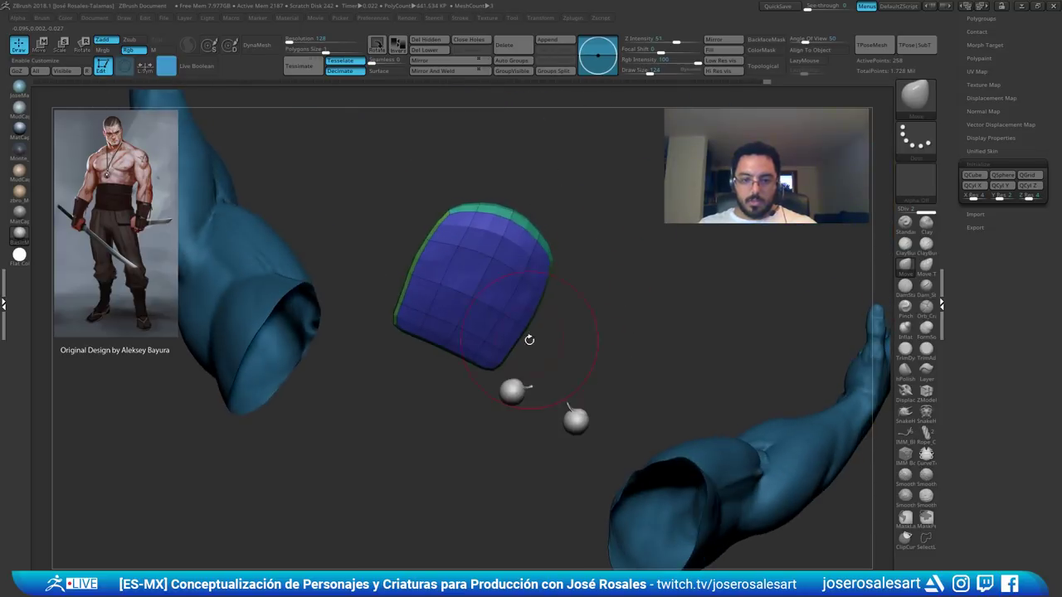
pyautogui.moveTo(522, 339); pyautogui.dragTo(529, 333)
# - Smooth the slab's broad face and round out its straighter end with the Move brush
pyautogui.moveTo(531, 334); pyautogui.dragTo(504, 309, button='right')
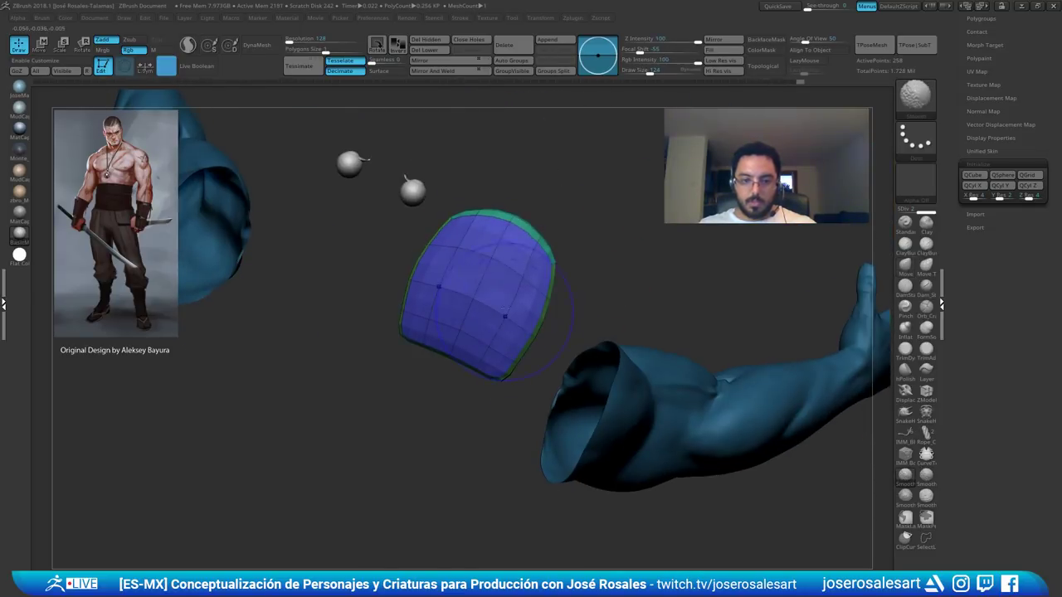
pyautogui.press('b')
pyautogui.press('m')
pyautogui.press('v')
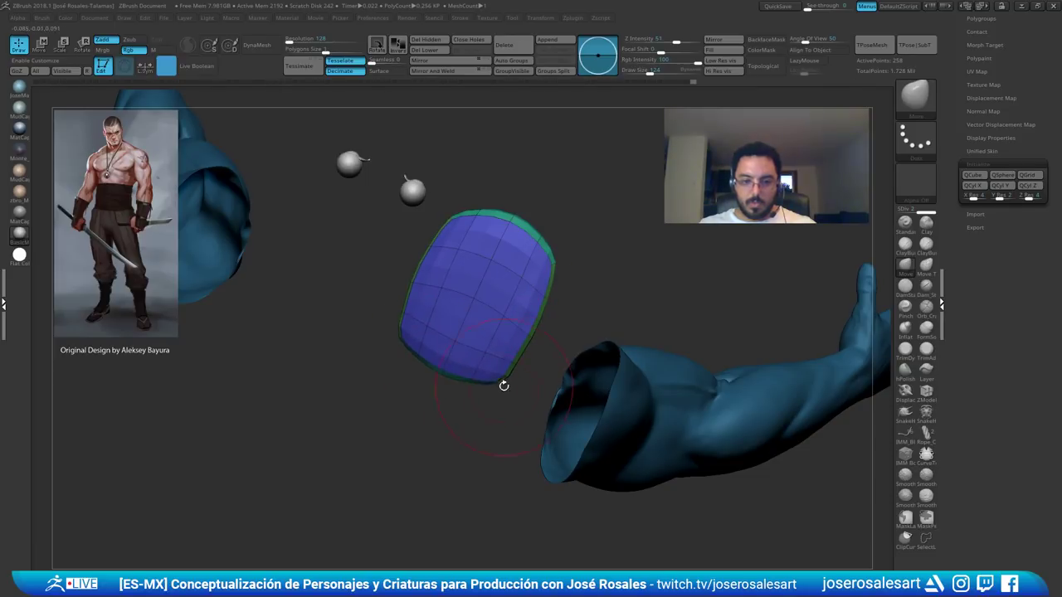
pyautogui.moveTo(503, 384)
pyautogui.mouseDown()
pyautogui.moveTo(477, 277)
pyautogui.moveTo(436, 305)
pyautogui.moveTo(407, 362)
pyautogui.moveTo(502, 415)
pyautogui.moveTo(503, 439)
pyautogui.moveTo(464, 331)
pyautogui.mouseUp()
# - Even out the slab's broad face with the Clay Buildup brush and smoothing
pyautogui.press('b')
pyautogui.press('c')
pyautogui.press('b')
pyautogui.press('shift')
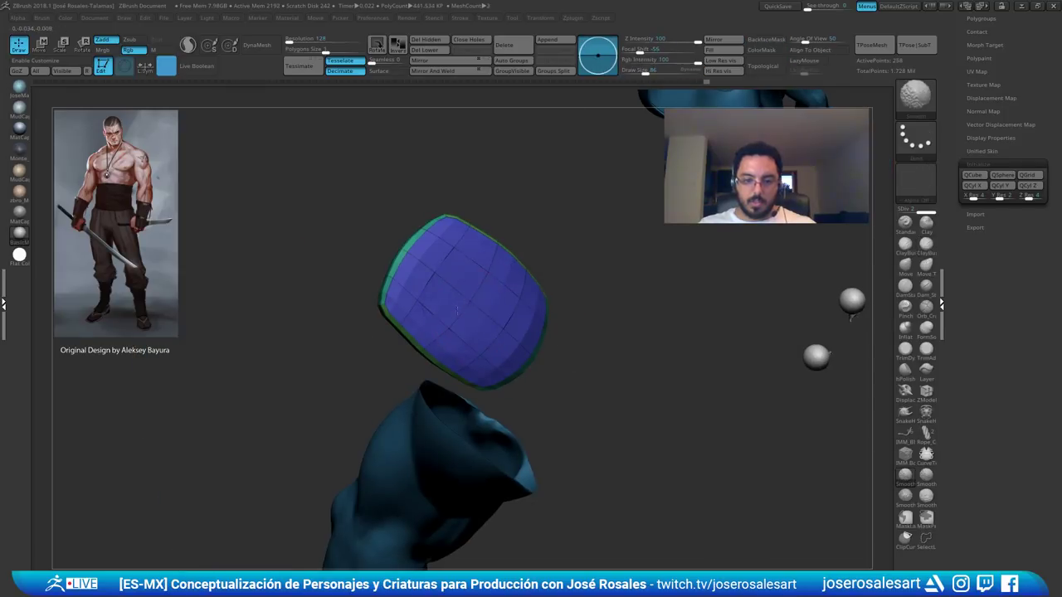
pyautogui.moveTo(476, 286); pyautogui.dragTo(456, 354, button='right')
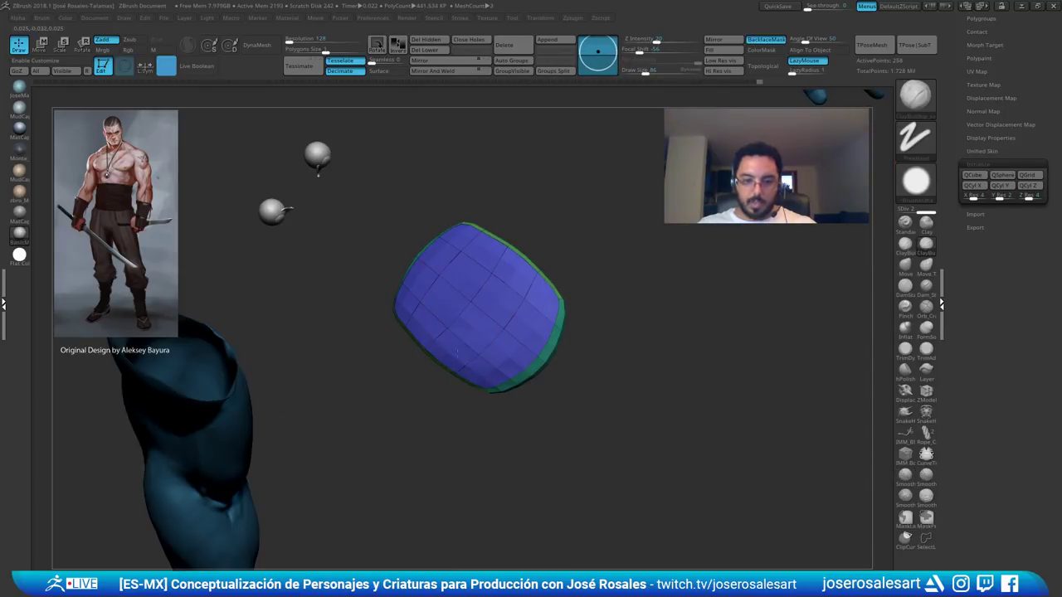
# - Subdivide the slab to level 3 and turn off its polyframe display
pyautogui.hotkey('ctrl', 'd')
pyautogui.moveTo(535, 178); pyautogui.dragTo(525, 367)
pyautogui.hotkey('shift', 'f')
# - Adjust the side outline and corners of the smooth slab with progressively smaller Move brush sizes
pyautogui.moveTo(525, 367)
pyautogui.mouseDown(button='right')
pyautogui.moveTo(450, 348)
pyautogui.moveTo(482, 274)
pyautogui.moveTo(442, 283)
pyautogui.moveTo(462, 275)
pyautogui.mouseUp(button='right')
pyautogui.press('b')
pyautogui.press('m')
pyautogui.press('v')
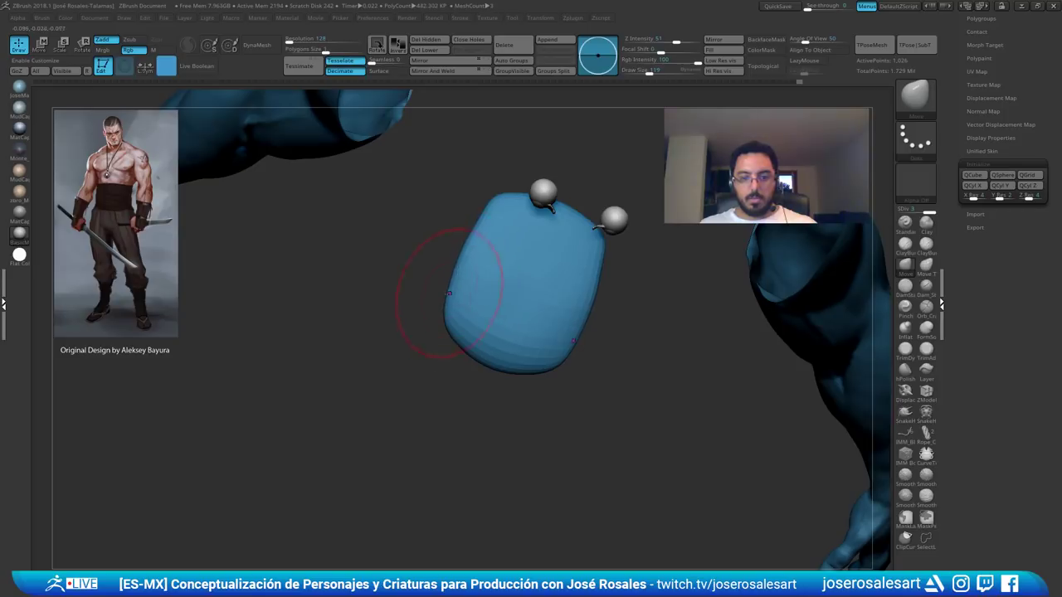
pyautogui.moveTo(448, 293); pyautogui.dragTo(448, 274)
pyautogui.press('[')
pyautogui.keyDown('ctrl'); pyautogui.moveTo(448, 275); pyautogui.dragTo(503, 284, button='right'); pyautogui.keyUp('ctrl')
pyautogui.moveTo(502, 284); pyautogui.dragTo(517, 336, button='right')
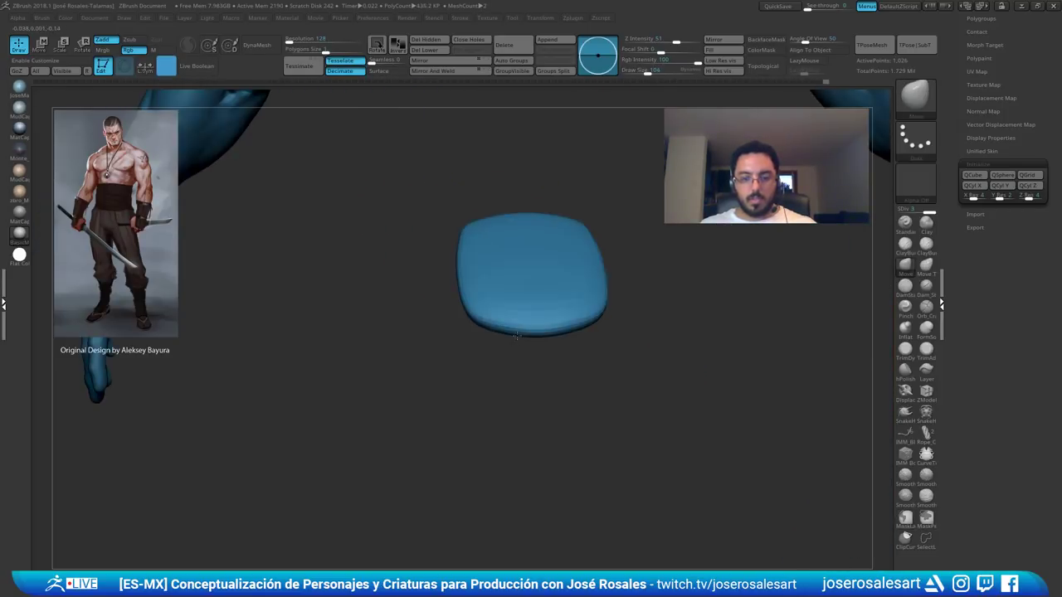
pyautogui.press('[')
pyautogui.moveTo(484, 283); pyautogui.dragTo(486, 323, button='right')
pyautogui.moveTo(481, 228); pyautogui.dragTo(475, 230)
pyautogui.keyDown('shift'); pyautogui.moveTo(475, 230); pyautogui.dragTo(575, 284, button='right'); pyautogui.keyUp('shift')
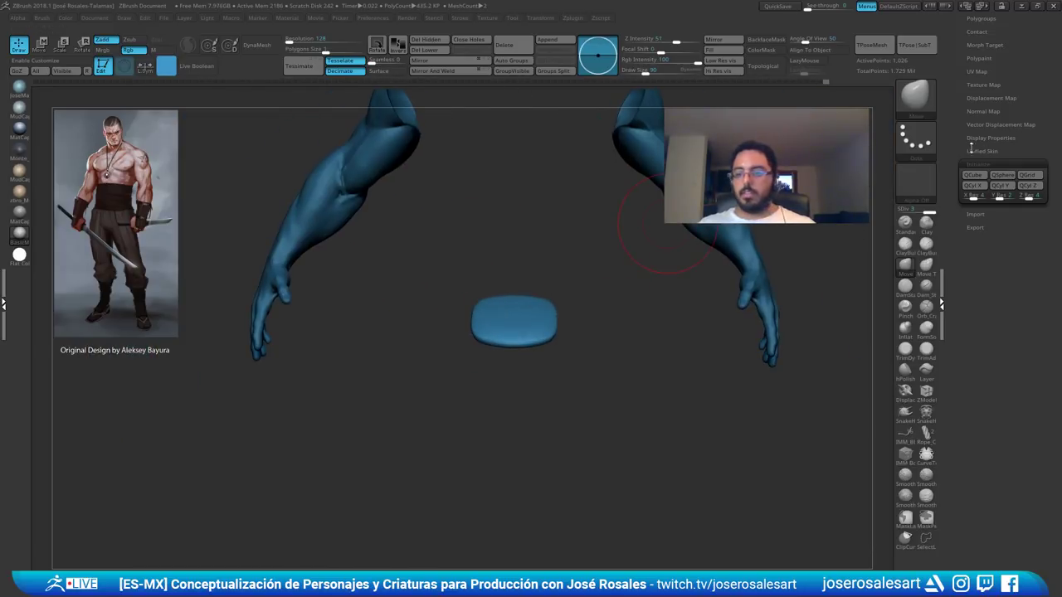
# - Rename the slab's subtool as Nail
pyautogui.moveTo(959, 93); pyautogui.dragTo(966, 182)
pyautogui.click(975, 144)
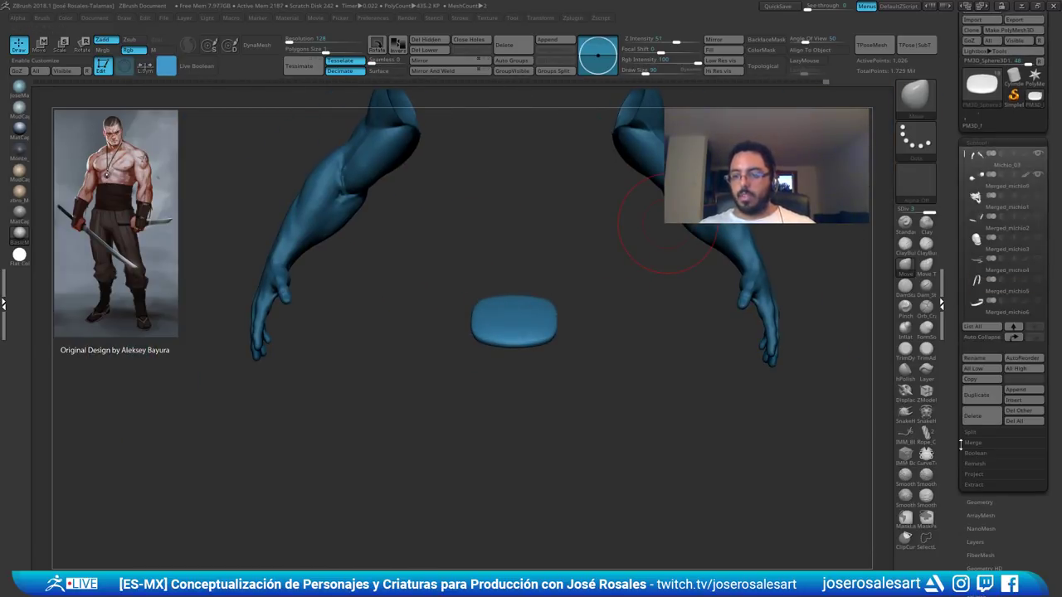
pyautogui.moveTo(957, 163); pyautogui.dragTo(955, 268)
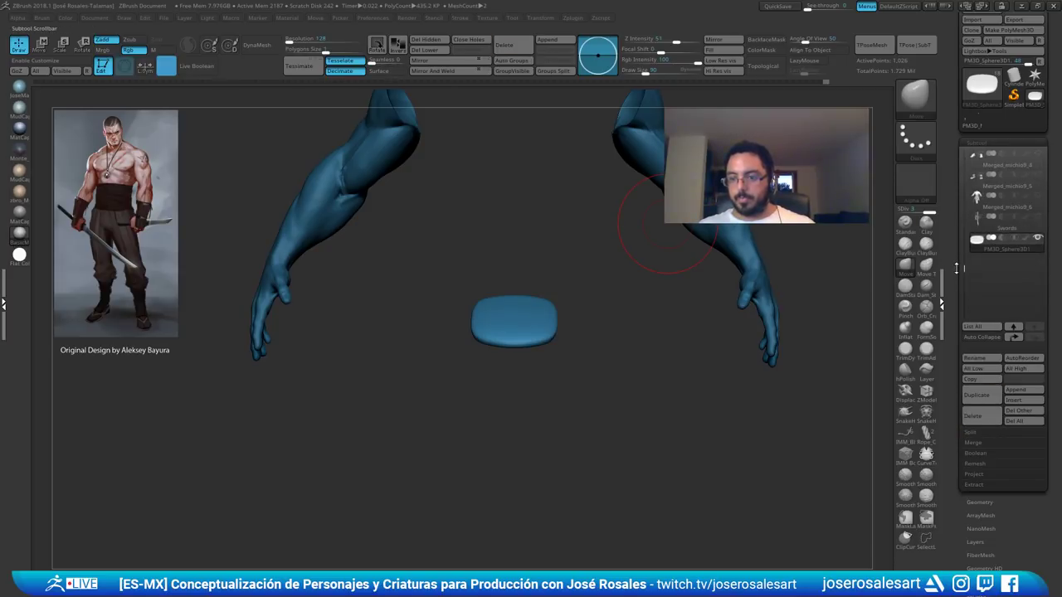
pyautogui.click(976, 357)
pyautogui.write('Na')
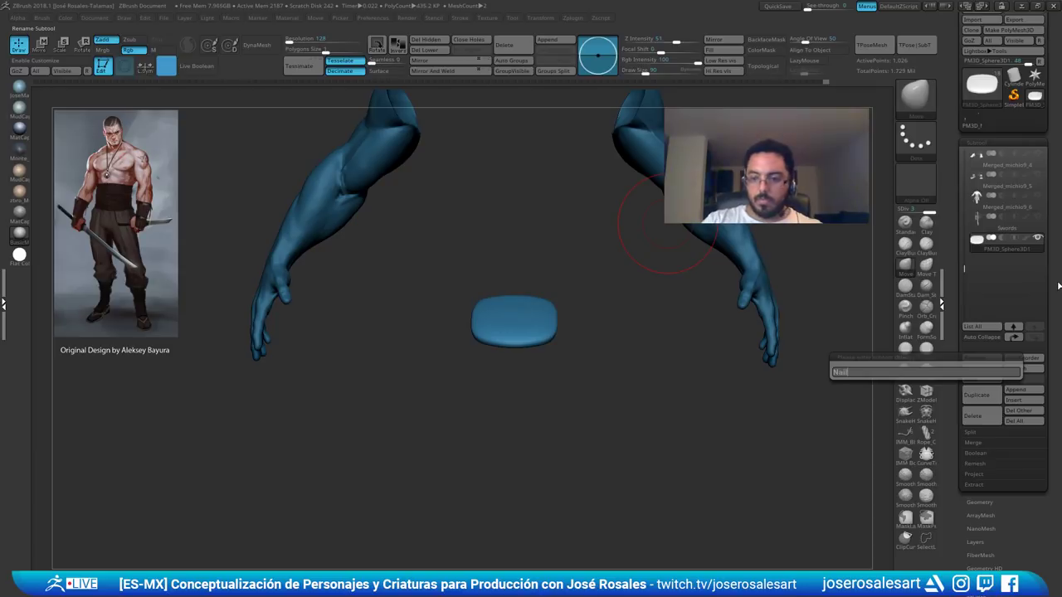
pyautogui.write('il')
pyautogui.press('Return')
# - Duplicate the Nail subtool and scale the copy down uniformly
pyautogui.keyDown('alt'); pyautogui.moveTo(629, 348); pyautogui.dragTo(551, 322); pyautogui.keyUp('alt')
pyautogui.hotkey('ctrl', 'shift', 'd')
pyautogui.press('w')
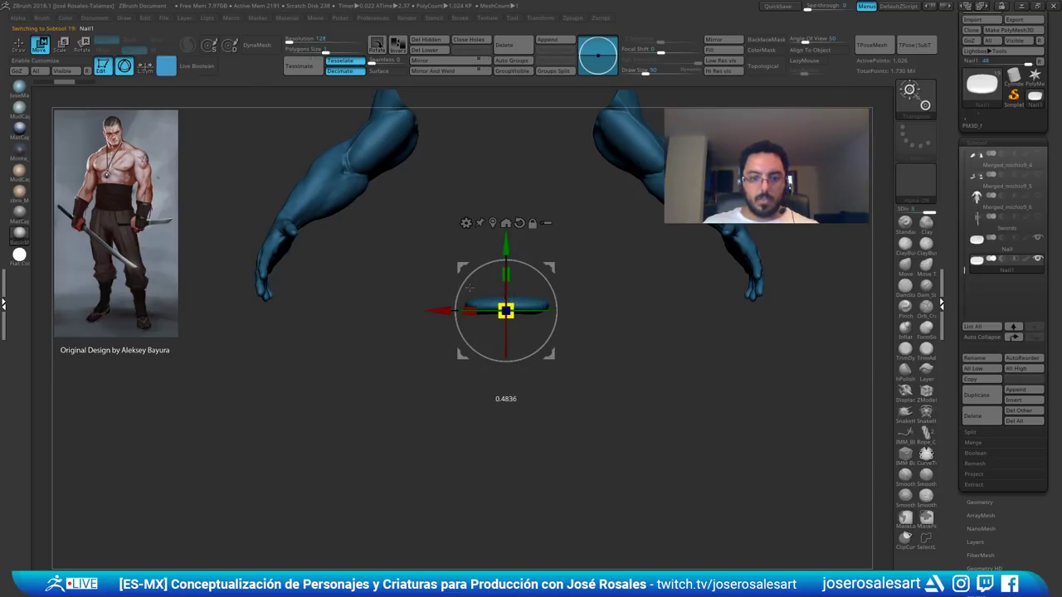
pyautogui.moveTo(551, 267); pyautogui.dragTo(422, 292)
# - Scale the nail copy down and move it from between the arms onto the tip of the thumb
pyautogui.moveTo(344, 297); pyautogui.dragTo(473, 296)
pyautogui.keyDown('alt'); pyautogui.moveTo(479, 219); pyautogui.dragTo(478, 247); pyautogui.keyUp('alt')
pyautogui.moveTo(369, 214); pyautogui.dragTo(330, 306)
pyautogui.moveTo(440, 265); pyautogui.dragTo(530, 82)
pyautogui.keyDown('alt'); pyautogui.moveTo(555, 125); pyautogui.dragTo(516, 318); pyautogui.keyUp('alt')
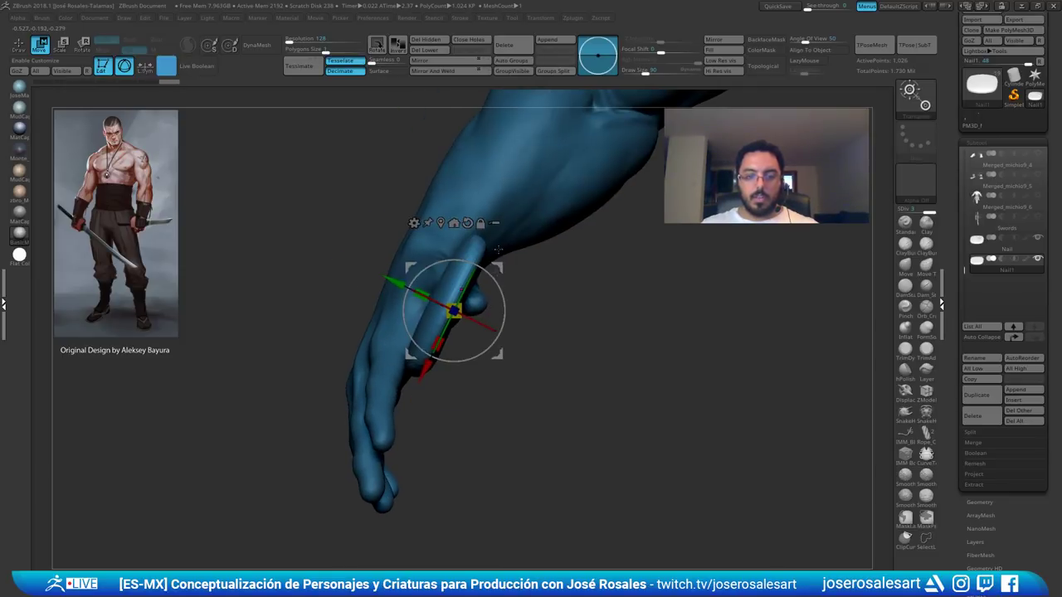
pyautogui.moveTo(489, 273); pyautogui.dragTo(502, 322)
pyautogui.keyDown('alt'); pyautogui.moveTo(586, 264); pyautogui.dragTo(588, 299); pyautogui.keyUp('alt')
pyautogui.moveTo(459, 267); pyautogui.dragTo(477, 249)
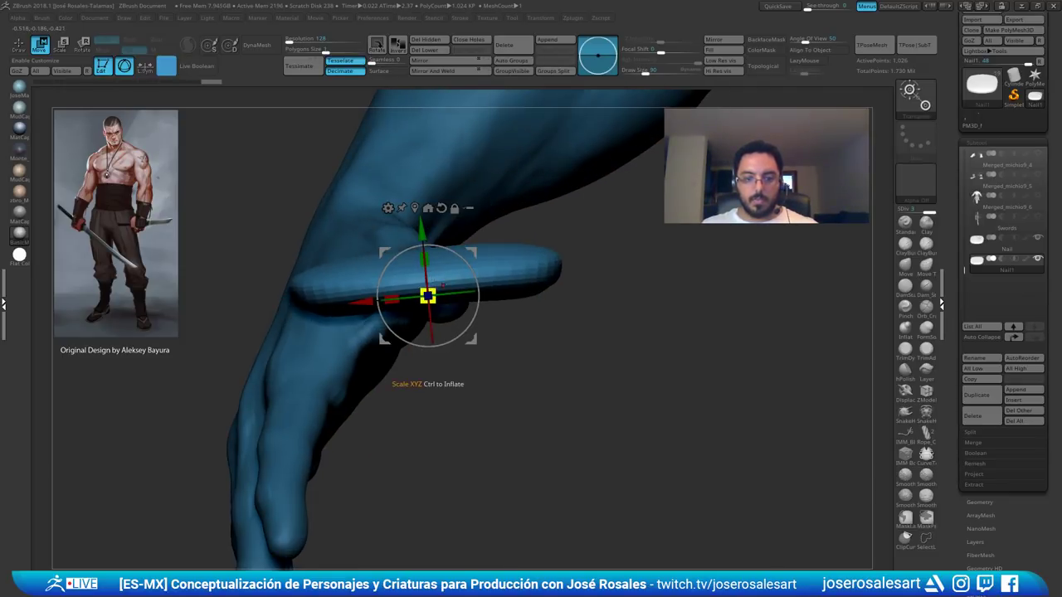
pyautogui.moveTo(427, 296); pyautogui.dragTo(403, 314)
pyautogui.moveTo(447, 249); pyautogui.dragTo(437, 332, button='right')
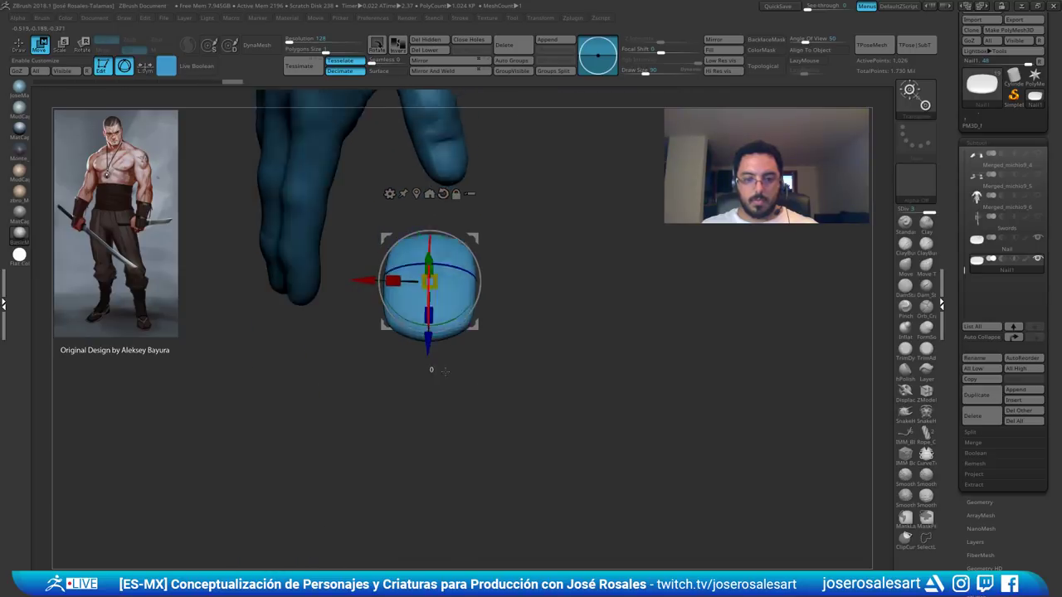
pyautogui.moveTo(427, 345); pyautogui.dragTo(432, 219)
pyautogui.moveTo(457, 249); pyautogui.dragTo(467, 309, button='right')
# - Rotate the nail copy to follow the direction and tilt of the thumb's back surface
pyautogui.moveTo(577, 311); pyautogui.dragTo(582, 324)
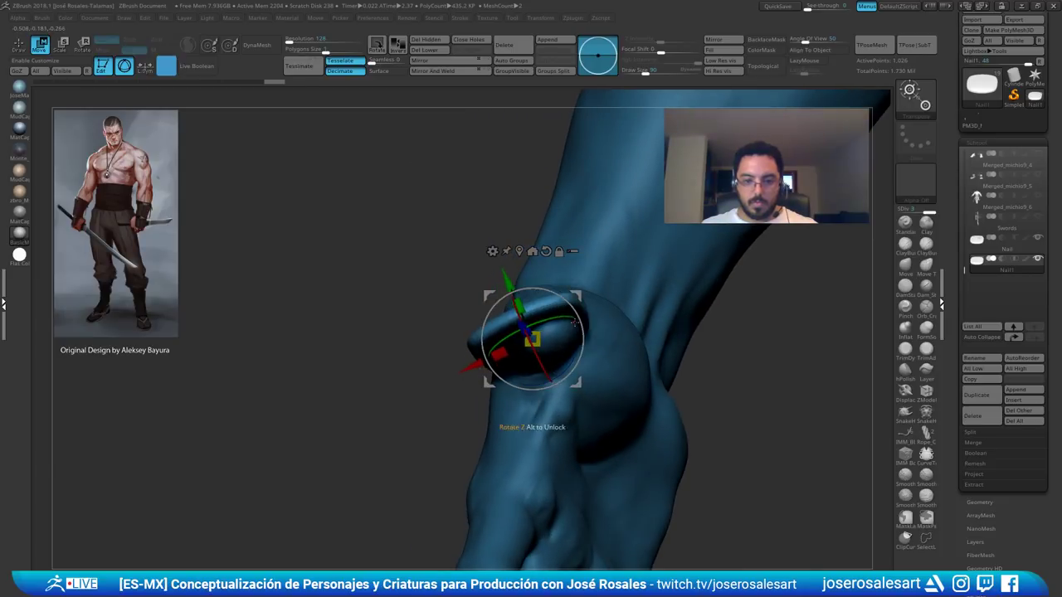
pyautogui.moveTo(477, 361); pyautogui.dragTo(473, 363)
pyautogui.moveTo(479, 353); pyautogui.dragTo(549, 311, button='right')
pyautogui.moveTo(549, 311); pyautogui.dragTo(557, 322)
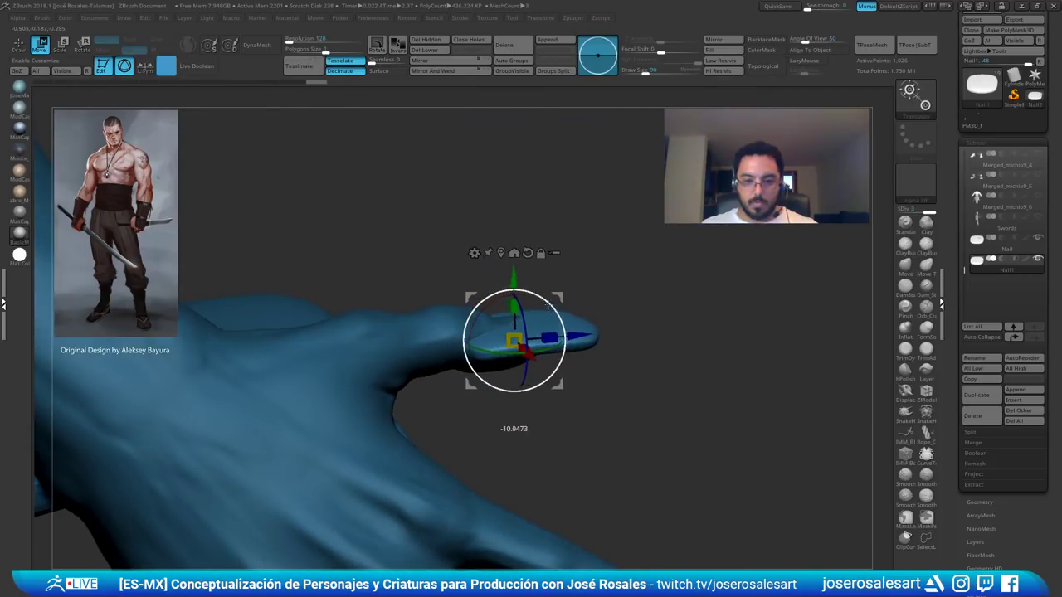
pyautogui.moveTo(499, 350); pyautogui.dragTo(526, 393, button='right')
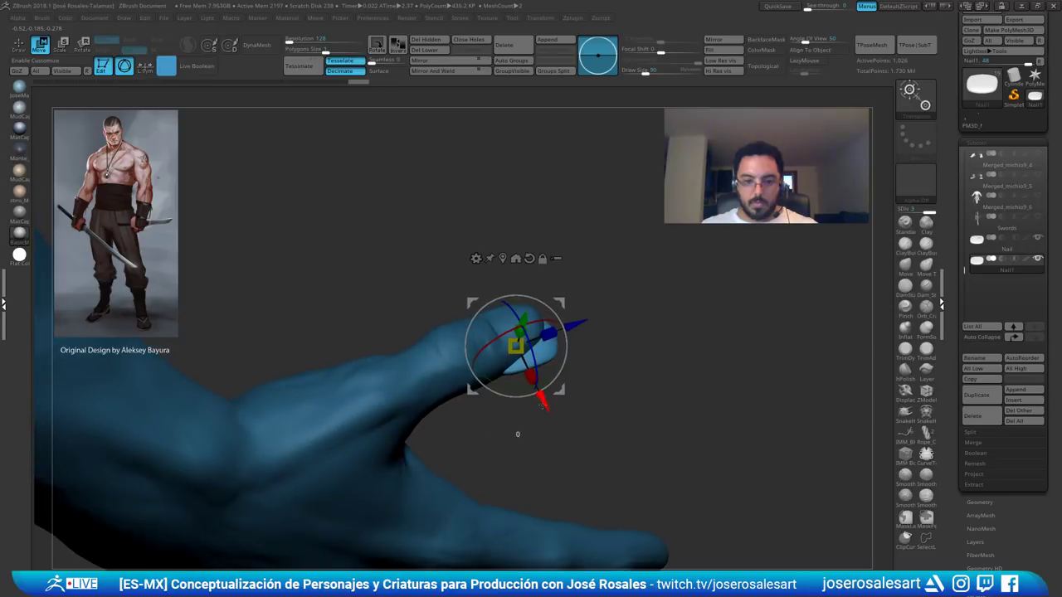
# - Shift the nail along its axes to centre it over the end of the thumb
pyautogui.moveTo(516, 283); pyautogui.dragTo(516, 293)
pyautogui.moveTo(516, 293); pyautogui.dragTo(547, 384, button='right')
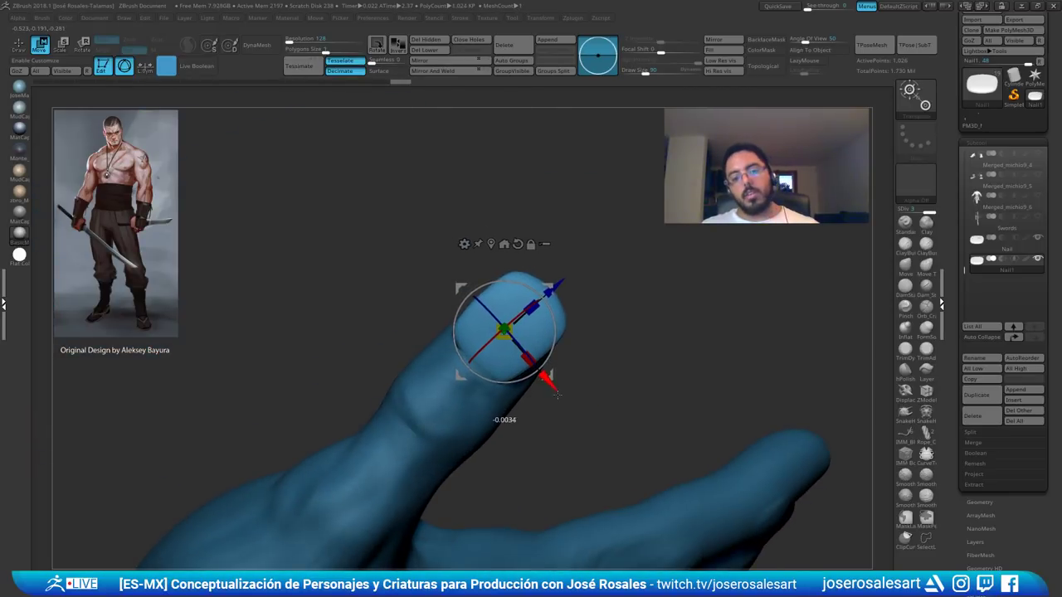
pyautogui.moveTo(557, 395); pyautogui.dragTo(558, 396)
pyautogui.moveTo(558, 396); pyautogui.dragTo(514, 421, button='right')
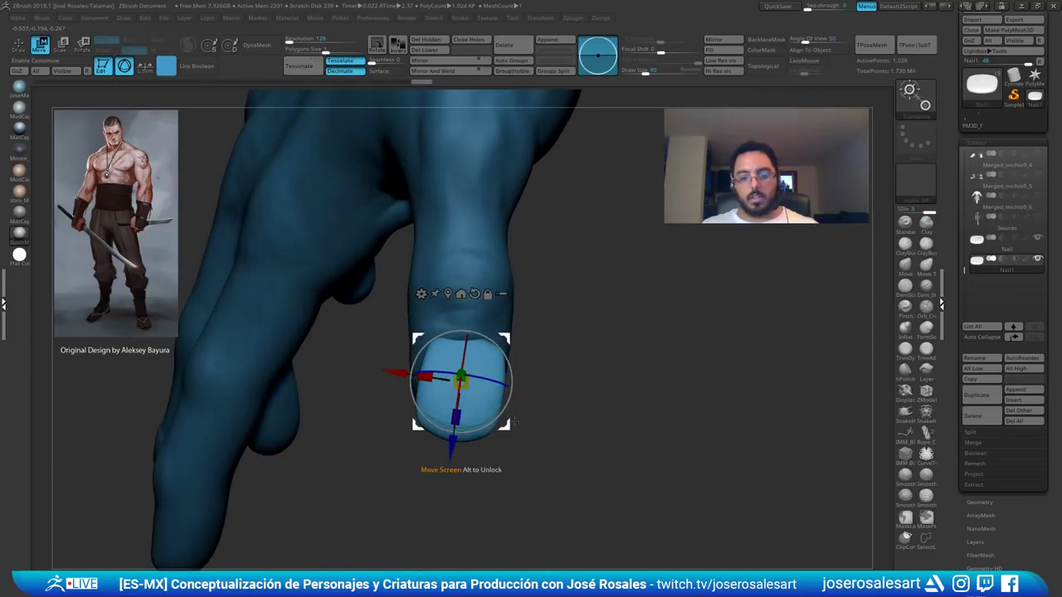
pyautogui.moveTo(503, 414); pyautogui.dragTo(503, 417)
# - Scale the nail down slightly and fine-tune its placement so it sits into the thumb tip
pyautogui.moveTo(503, 418); pyautogui.dragTo(529, 359, button='right')
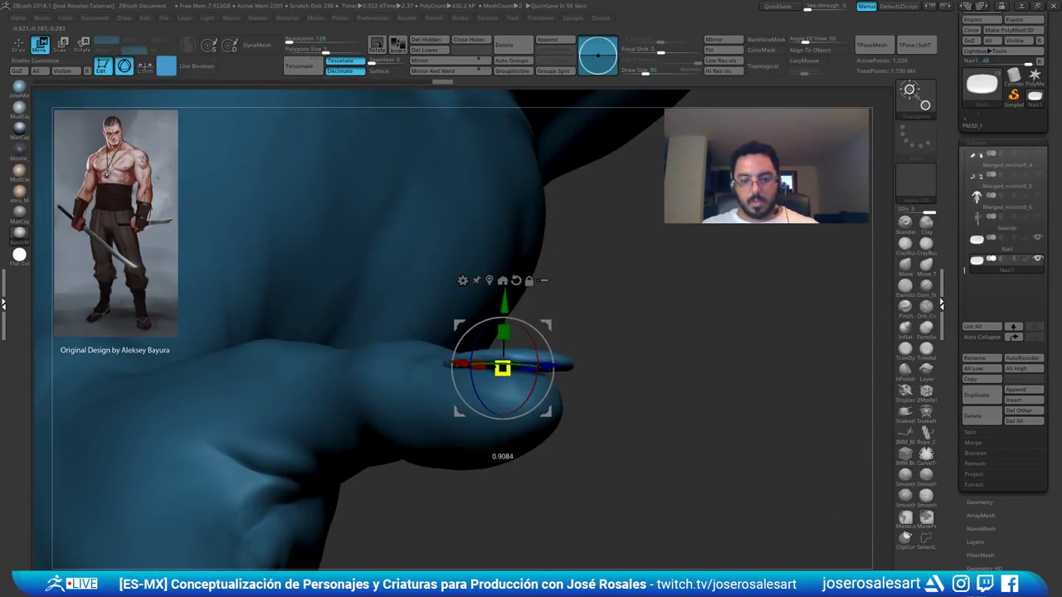
pyautogui.moveTo(543, 345); pyautogui.dragTo(542, 347)
pyautogui.moveTo(542, 346); pyautogui.dragTo(518, 335, button='right')
pyautogui.moveTo(519, 330); pyautogui.dragTo(515, 335)
pyautogui.moveTo(515, 357); pyautogui.dragTo(460, 453, button='right')
pyautogui.moveTo(427, 272); pyautogui.dragTo(516, 273)
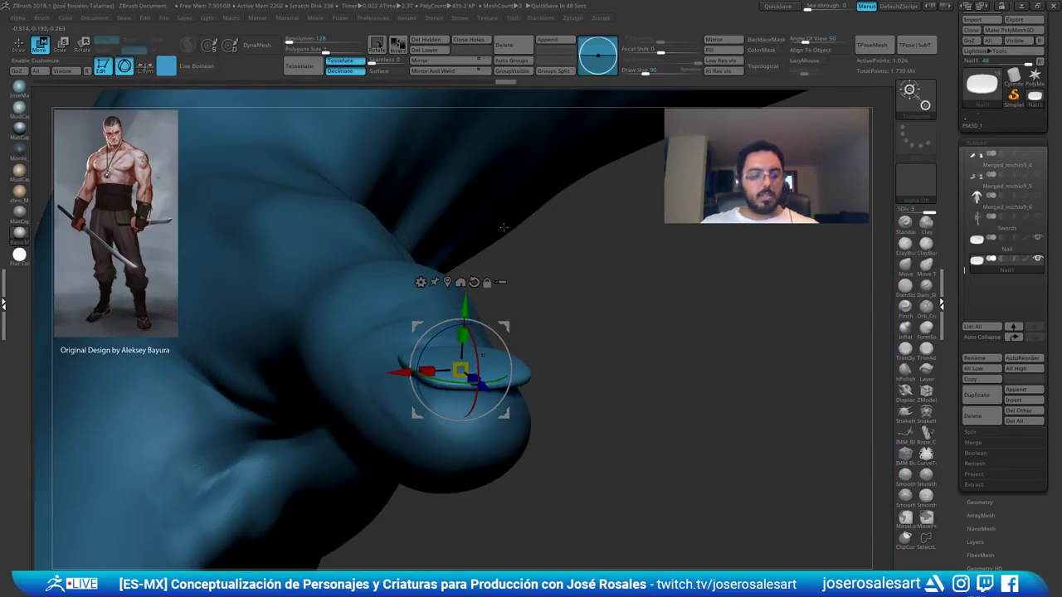
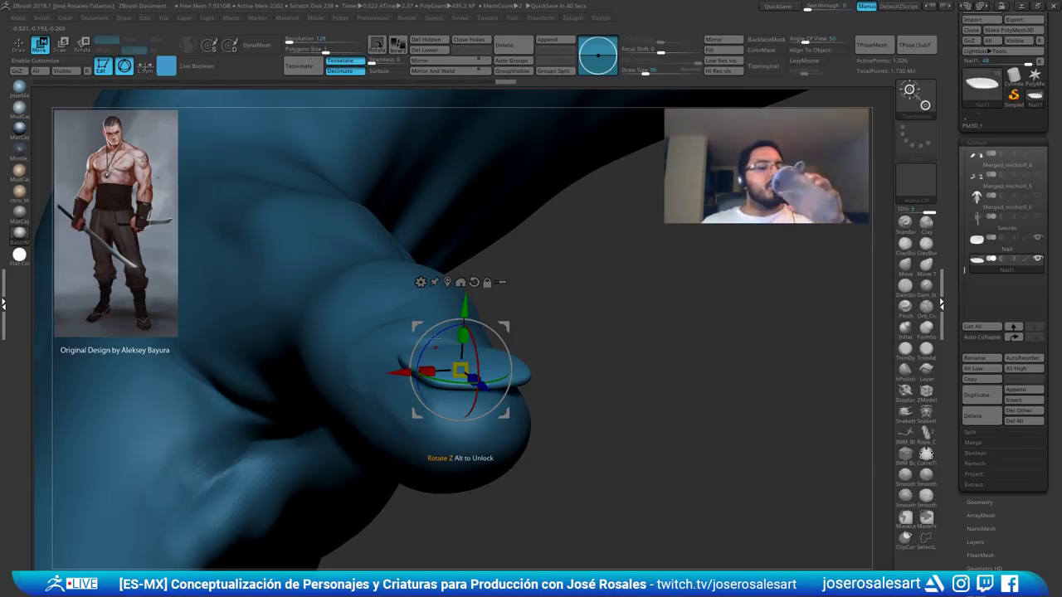
pyautogui.moveTo(620, 301); pyautogui.dragTo(545, 304)
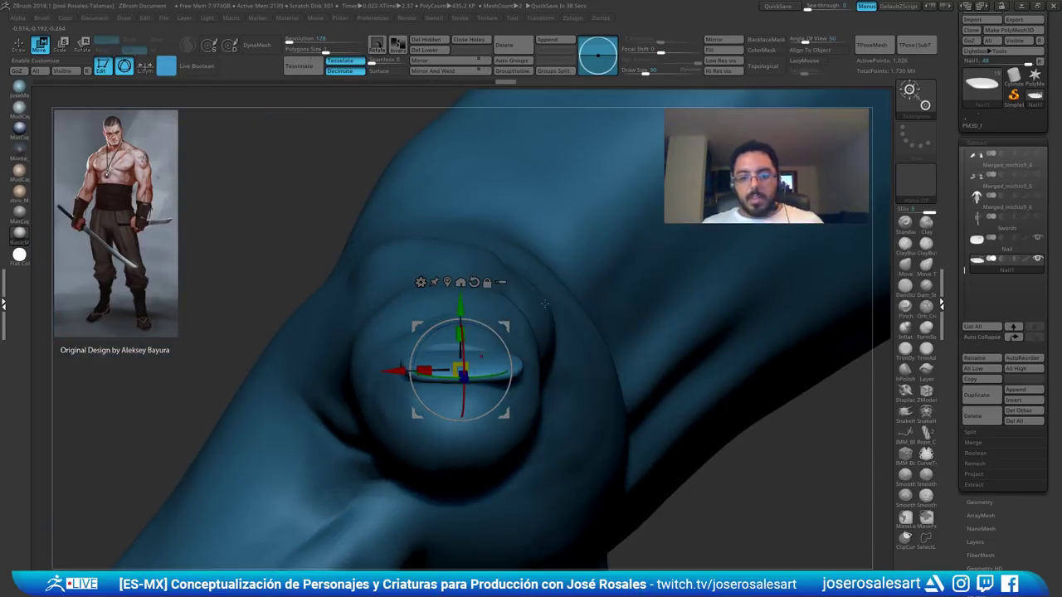
pyautogui.moveTo(465, 367); pyautogui.dragTo(531, 410, button='right')
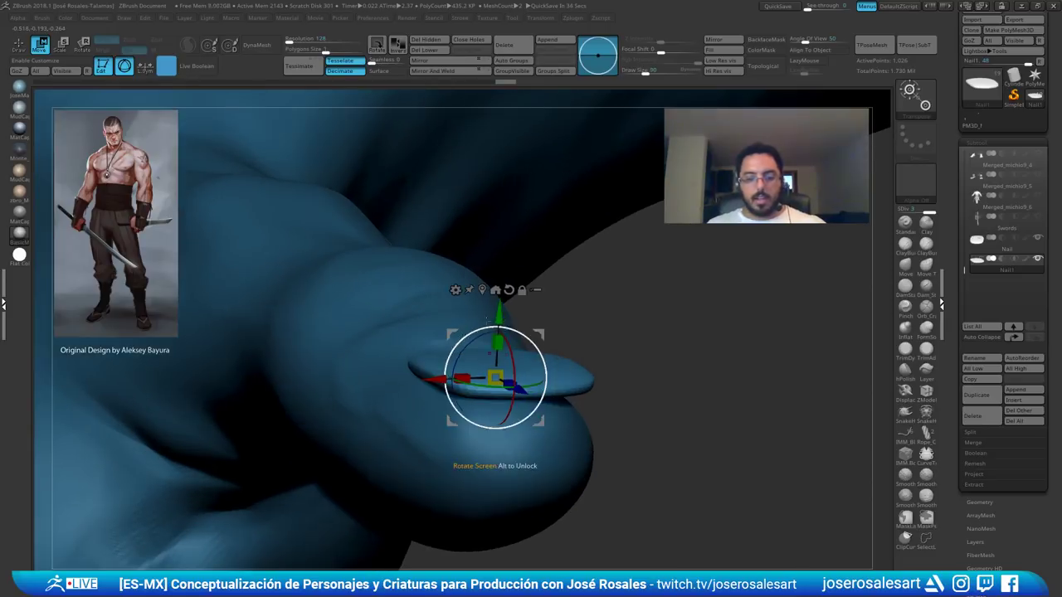
pyautogui.click(456, 289)
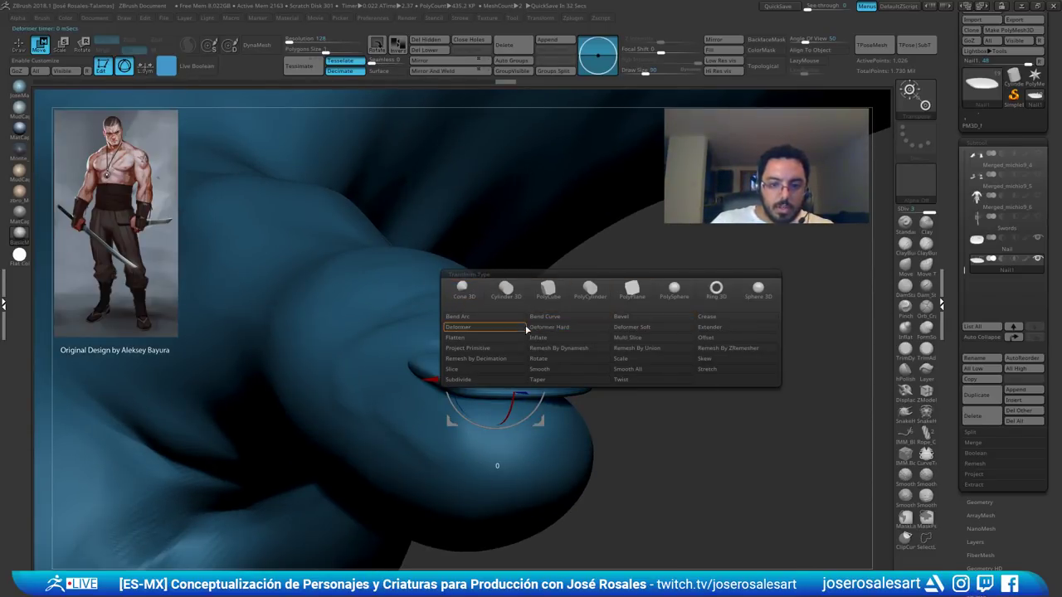
pyautogui.click(492, 320)
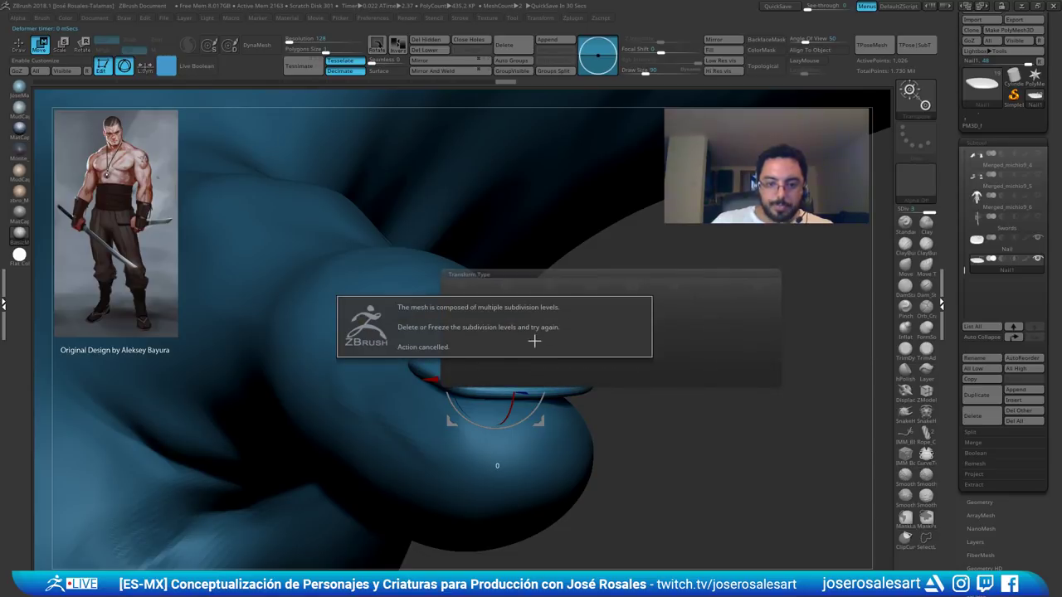
pyautogui.click(728, 356)
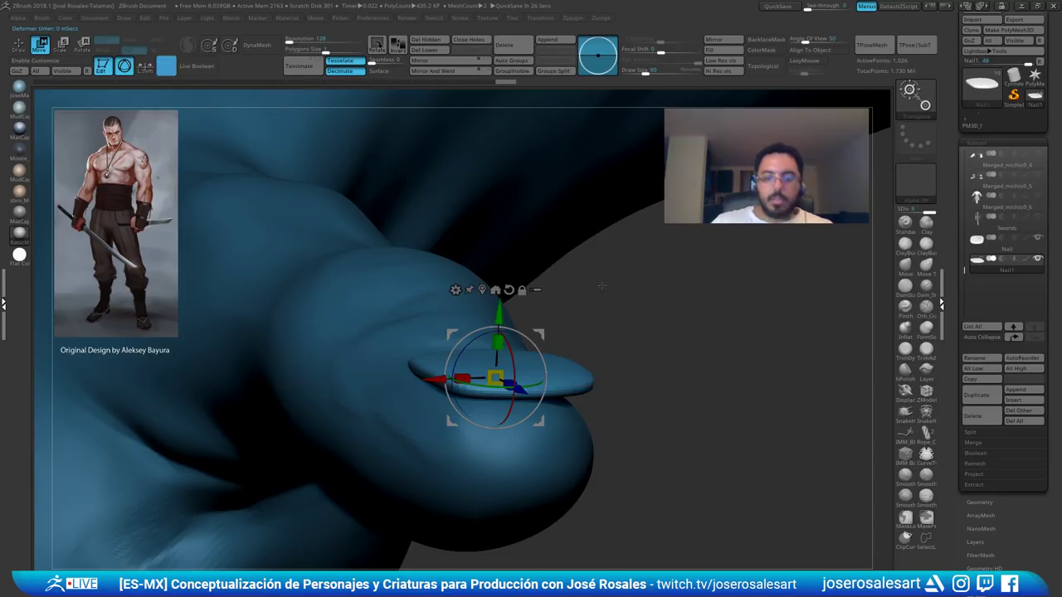
# - Delete the nail's lower subdivision levels
pyautogui.moveTo(602, 287); pyautogui.dragTo(607, 370)
pyautogui.moveTo(684, 247); pyautogui.dragTo(703, 290)
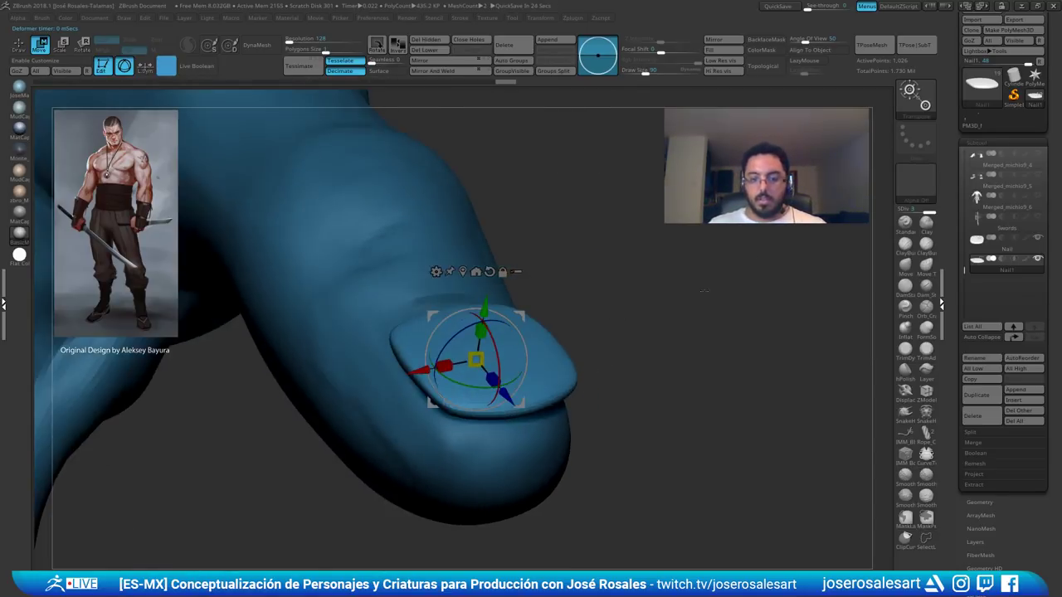
pyautogui.click(982, 143)
pyautogui.click(980, 156)
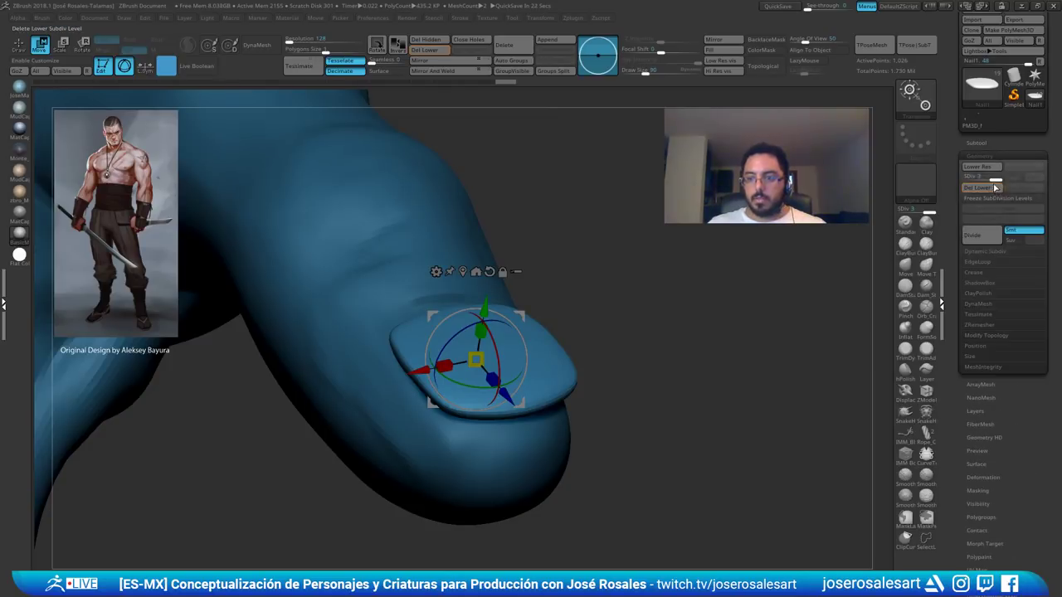
pyautogui.click(984, 188)
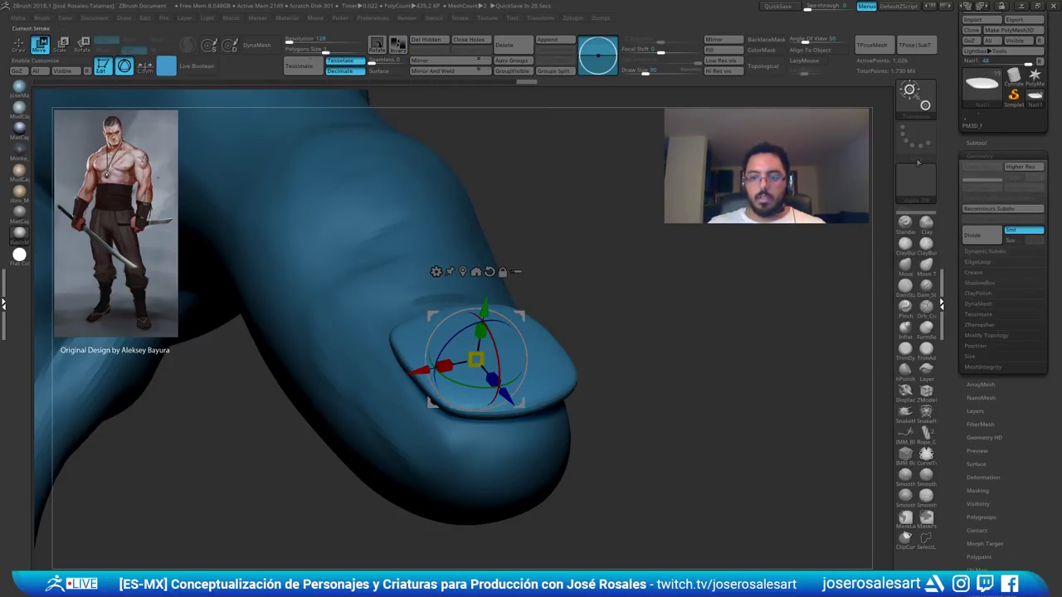
pyautogui.click(972, 156)
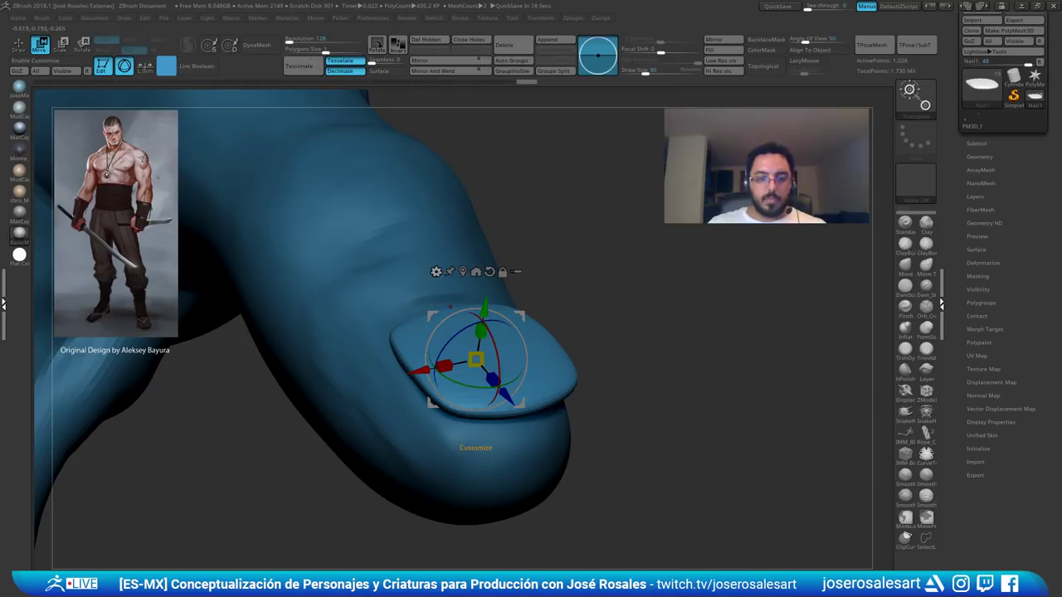
# - Curve the nail across its width with the Bend Arc deformer to match the thumb tip, and accept the deformation
pyautogui.click(435, 272)
pyautogui.click(466, 299)
pyautogui.moveTo(639, 348); pyautogui.dragTo(548, 352)
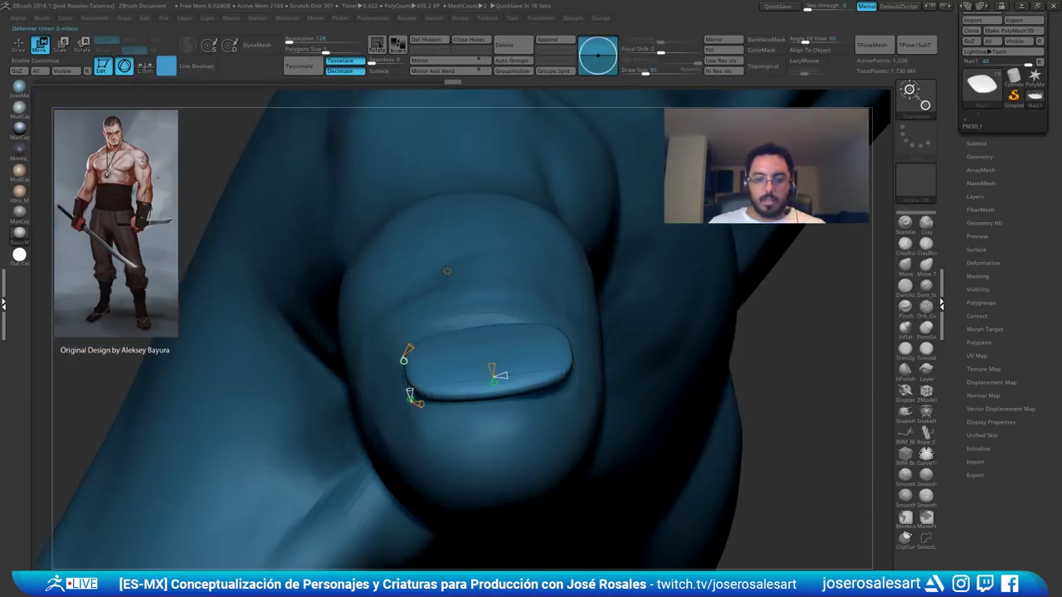
pyautogui.moveTo(465, 314); pyautogui.dragTo(530, 325, button='right')
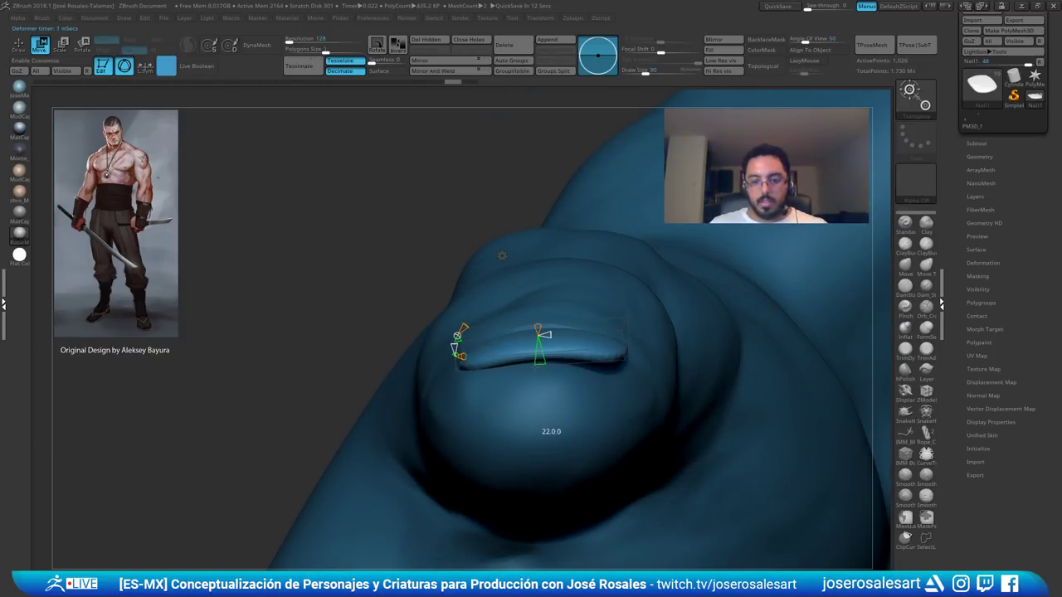
pyautogui.moveTo(523, 366)
pyautogui.mouseDown(button='right')
pyautogui.moveTo(581, 362)
pyautogui.moveTo(524, 398)
pyautogui.moveTo(535, 365)
pyautogui.moveTo(518, 415)
pyautogui.moveTo(485, 397)
pyautogui.moveTo(545, 444)
pyautogui.moveTo(541, 360)
pyautogui.mouseUp(button='right')
pyautogui.press('q')
pyautogui.press('w')
pyautogui.press('q')
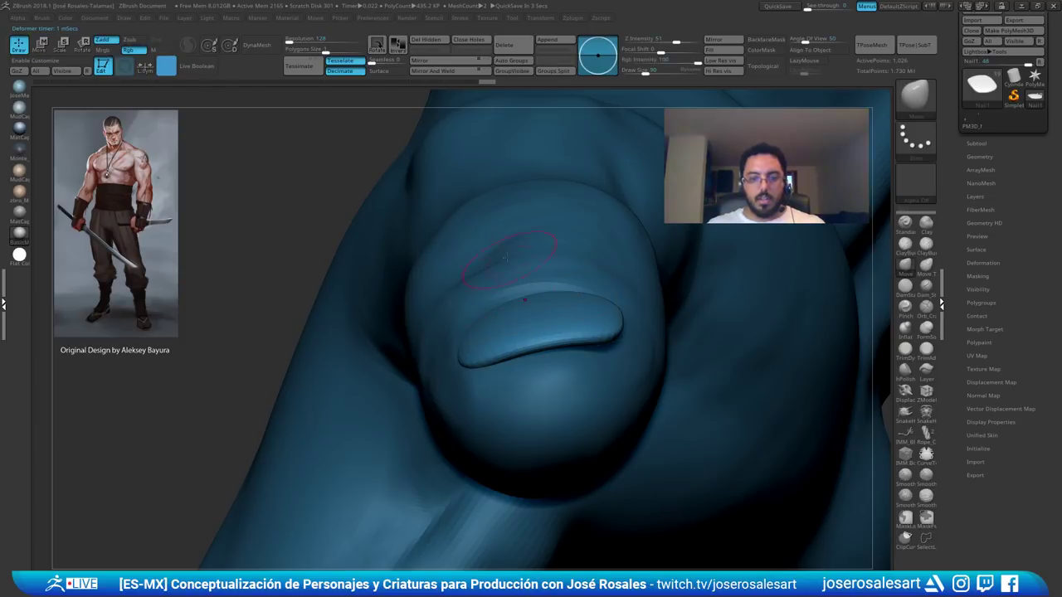
pyautogui.press('w')
pyautogui.click(496, 233)
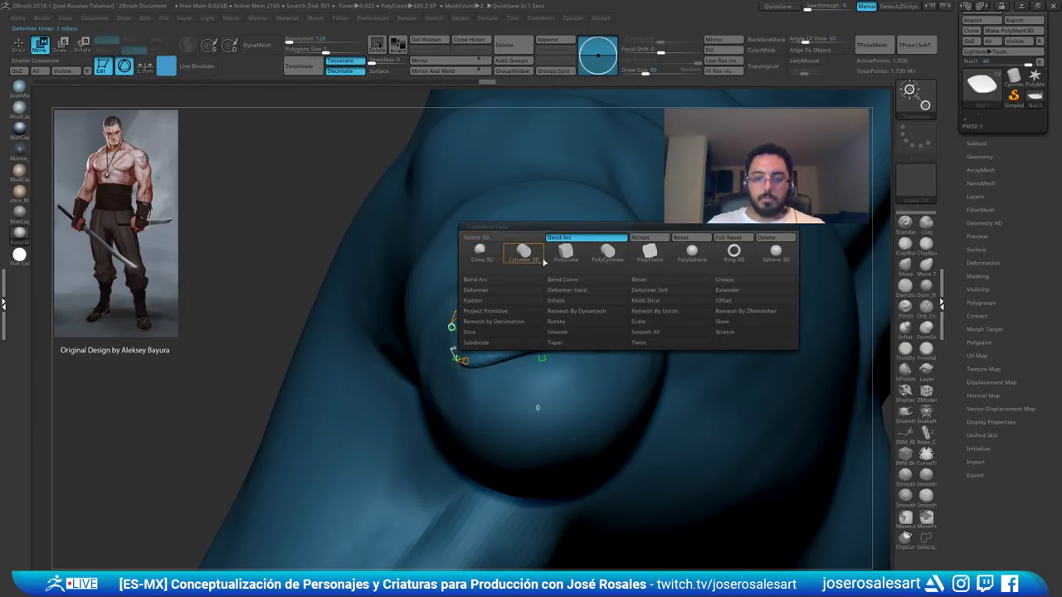
pyautogui.click(646, 240)
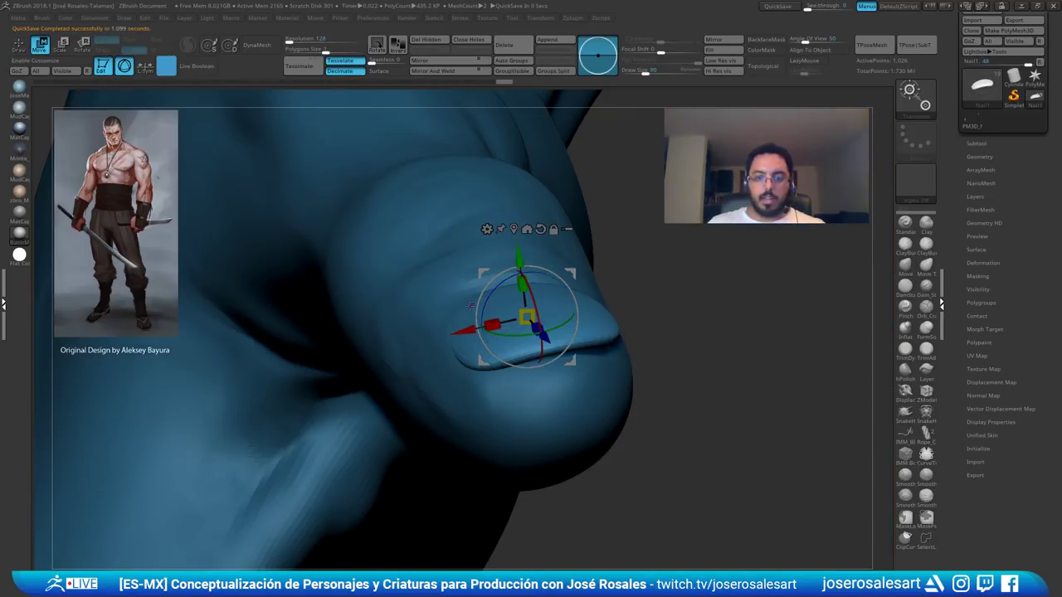
# - Readjust the curved nail's position and rotation so it lies snugly on the thumb
pyautogui.moveTo(539, 332); pyautogui.dragTo(489, 415, button='right')
pyautogui.moveTo(447, 358); pyautogui.dragTo(442, 358)
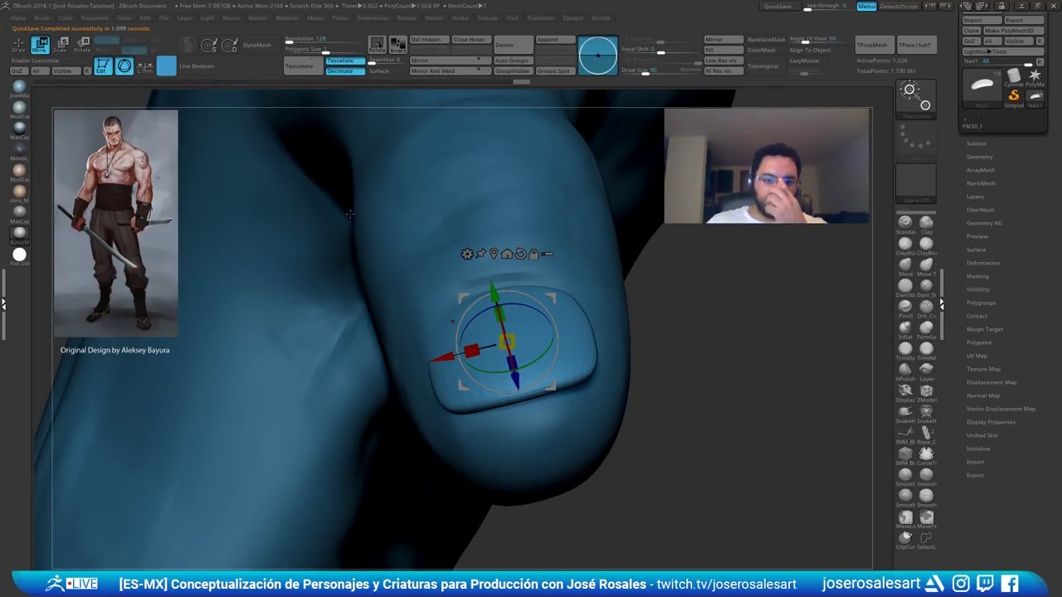
pyautogui.moveTo(557, 269); pyautogui.dragTo(589, 314, button='right')
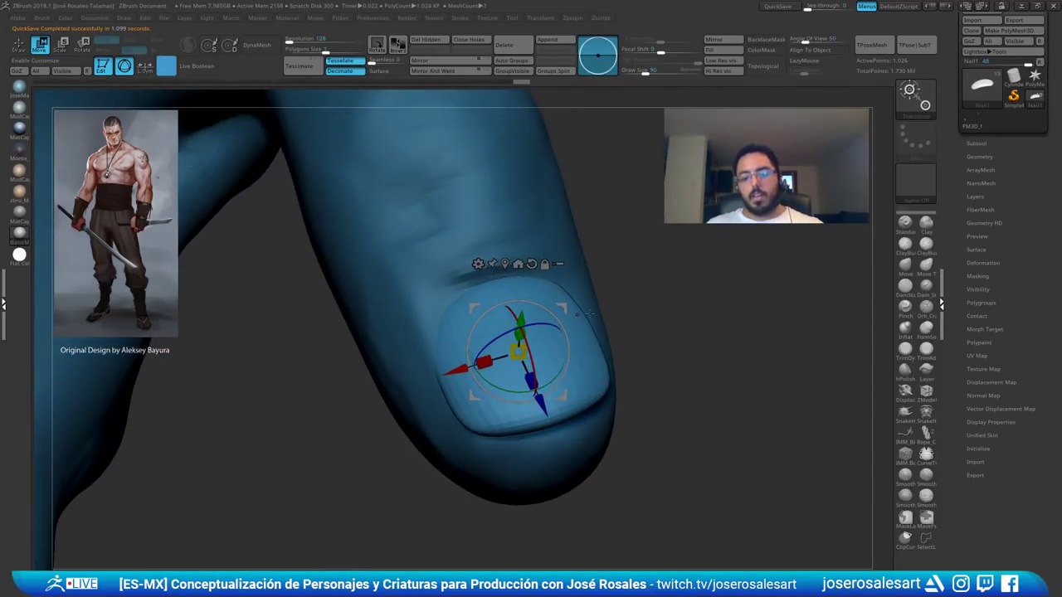
pyautogui.moveTo(567, 335); pyautogui.dragTo(569, 344)
pyautogui.moveTo(664, 290); pyautogui.dragTo(943, 174, button='right')
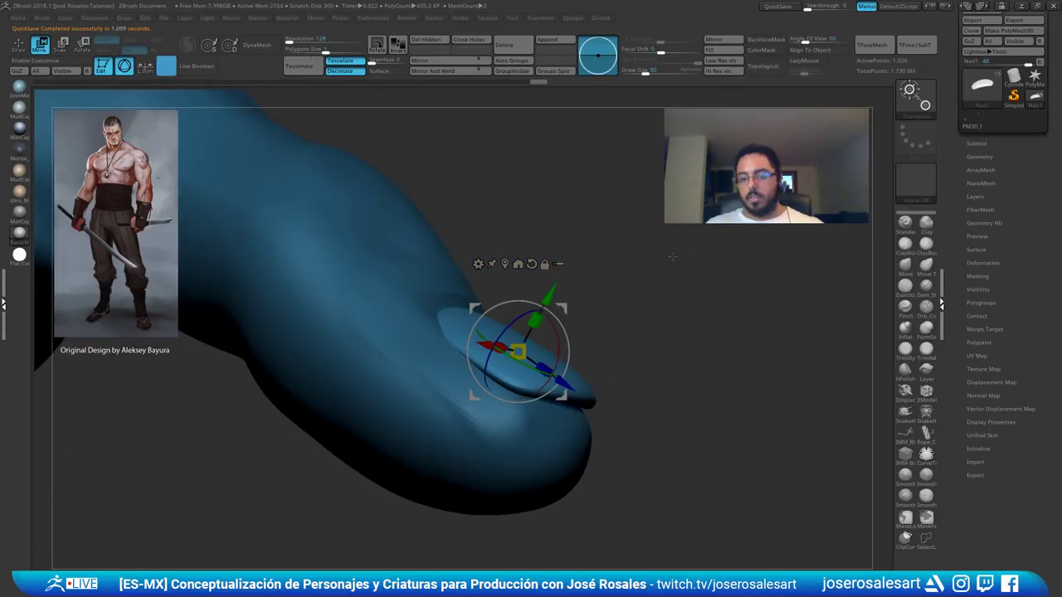
# - Reconstruct two lower subdivision levels for the curved nail
pyautogui.moveTo(672, 256); pyautogui.dragTo(651, 235, button='right')
pyautogui.click(974, 158)
pyautogui.click(987, 213)
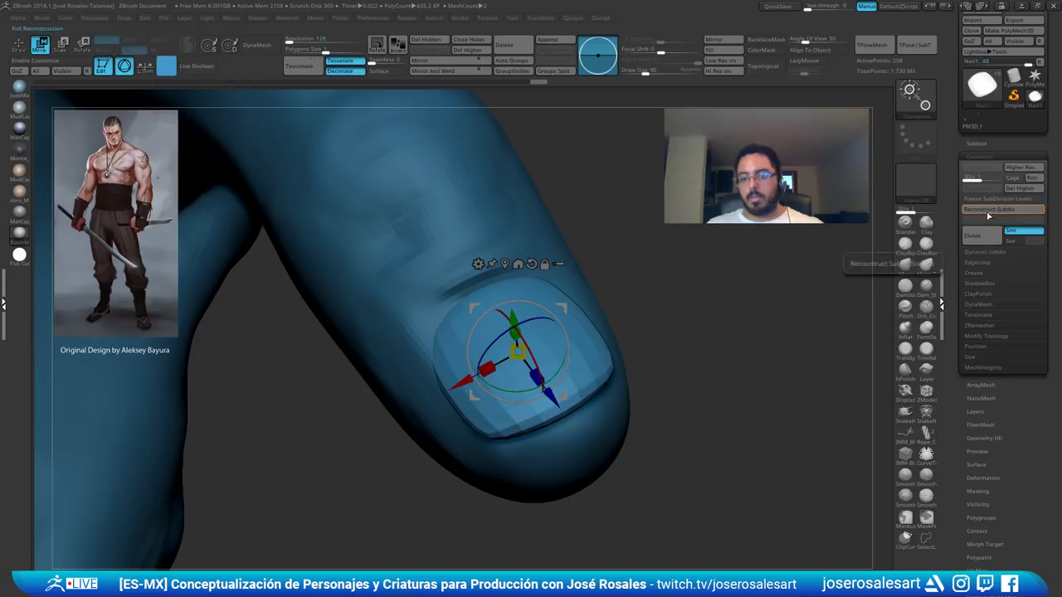
pyautogui.click(987, 214)
# - Return the nail to subdivision level 3 with the polyframe shown for checking, and hide the polyframe again
pyautogui.moveTo(772, 254); pyautogui.dragTo(675, 258, button='right')
pyautogui.hotkey('shift', 'f')
pyautogui.press('d')
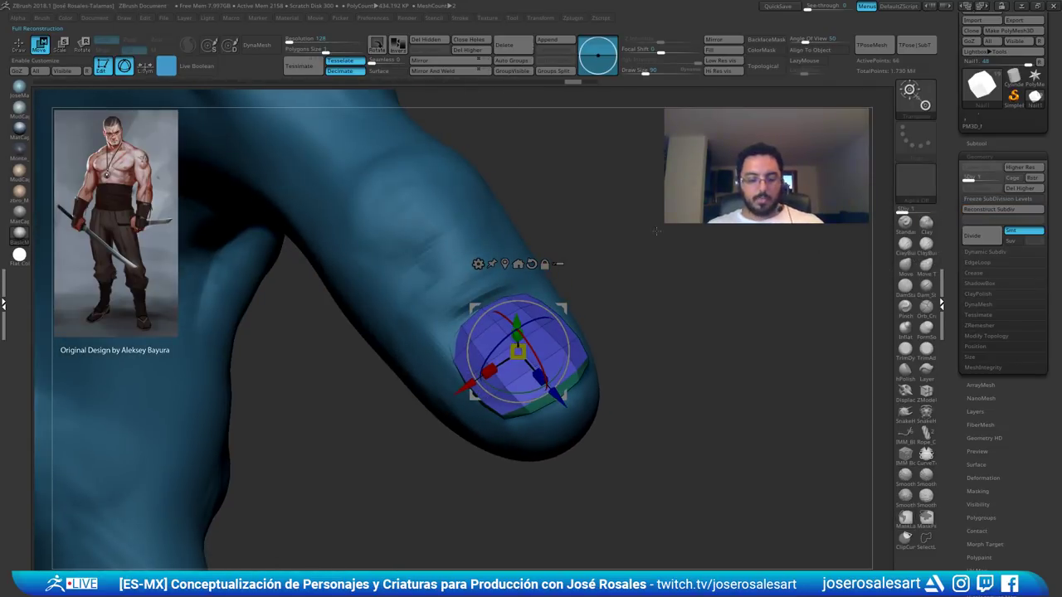
pyautogui.press('d')
pyautogui.press('d')
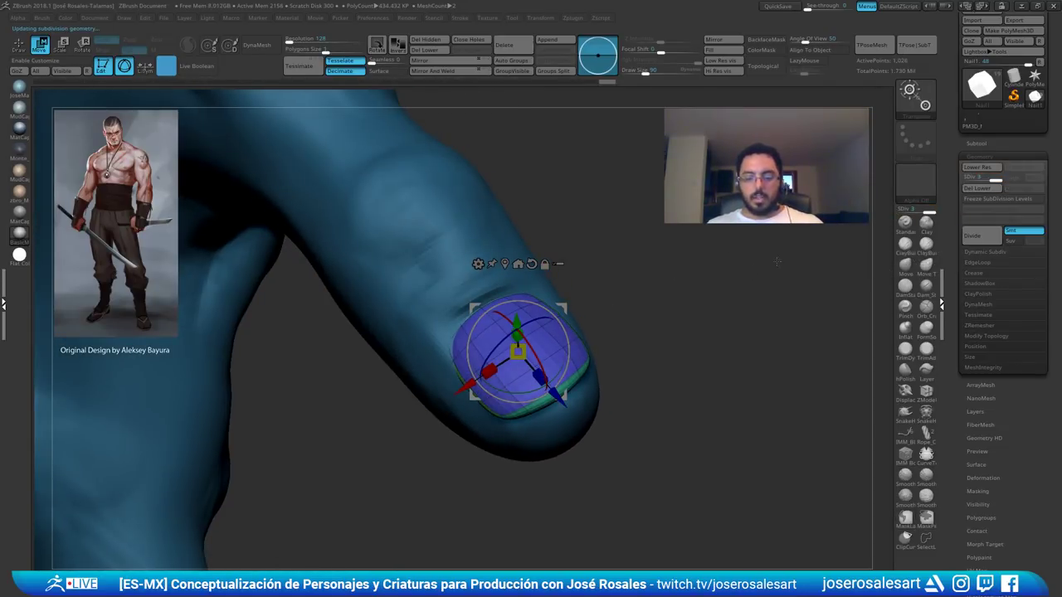
pyautogui.click(998, 157)
pyautogui.moveTo(645, 278); pyautogui.dragTo(660, 248)
pyautogui.click(978, 144)
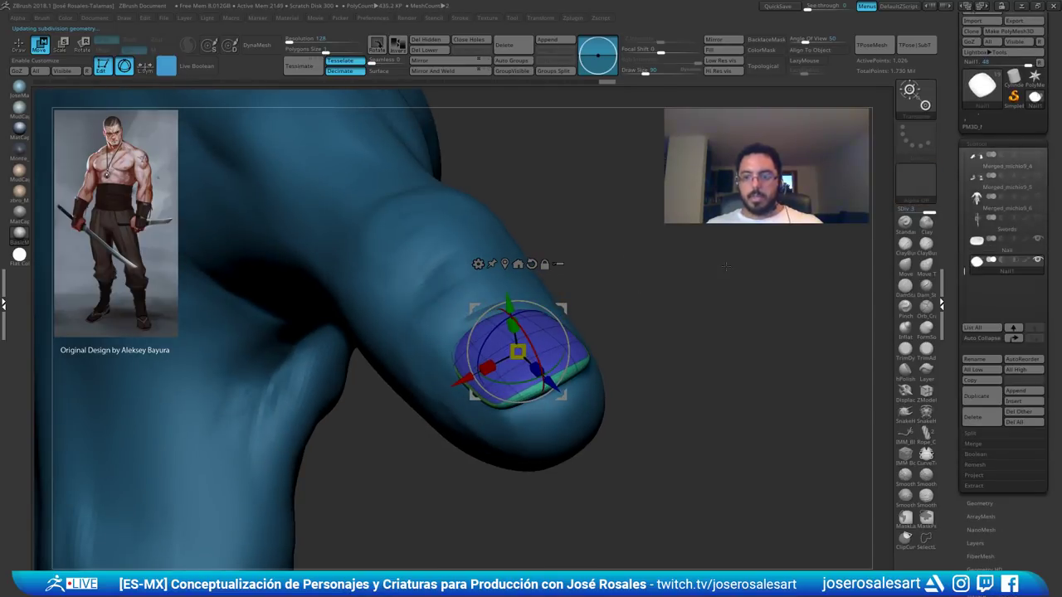
pyautogui.hotkey('shift', 'f')
pyautogui.moveTo(633, 308)
pyautogui.mouseDown()
pyautogui.moveTo(639, 294)
pyautogui.moveTo(651, 303)
pyautogui.moveTo(537, 373)
pyautogui.moveTo(491, 384)
pyautogui.moveTo(531, 365)
pyautogui.moveTo(597, 358)
pyautogui.moveTo(580, 336)
pyautogui.moveTo(543, 404)
pyautogui.moveTo(575, 291)
pyautogui.mouseUp()
pyautogui.press('q')
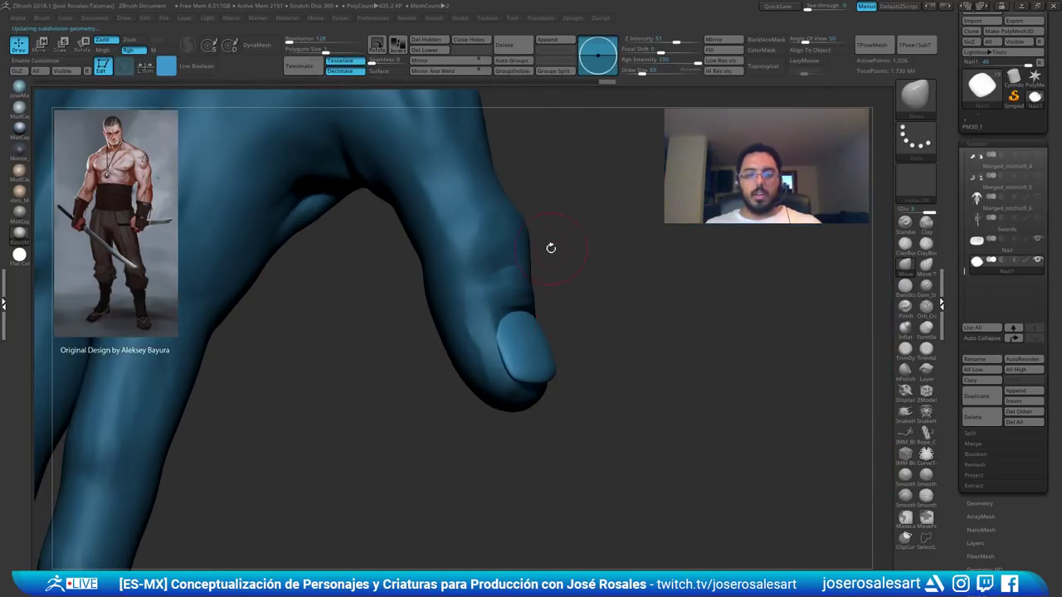
# - Select the Michio_03 body subtool, reveal its hidden parts and subdivide it once more
pyautogui.keyDown('alt'); pyautogui.moveTo(550, 248); pyautogui.dragTo(420, 286); pyautogui.keyUp('alt')
pyautogui.keyDown('alt'); pyautogui.click(606, 270); pyautogui.keyUp('alt')
pyautogui.keyDown('ctrl'); pyautogui.keyDown('shift'); pyautogui.click(476, 258); pyautogui.keyUp('shift'); pyautogui.keyUp('ctrl')
pyautogui.moveTo(624, 232)
pyautogui.mouseDown()
pyautogui.moveTo(714, 208)
pyautogui.moveTo(729, 229)
pyautogui.mouseUp()
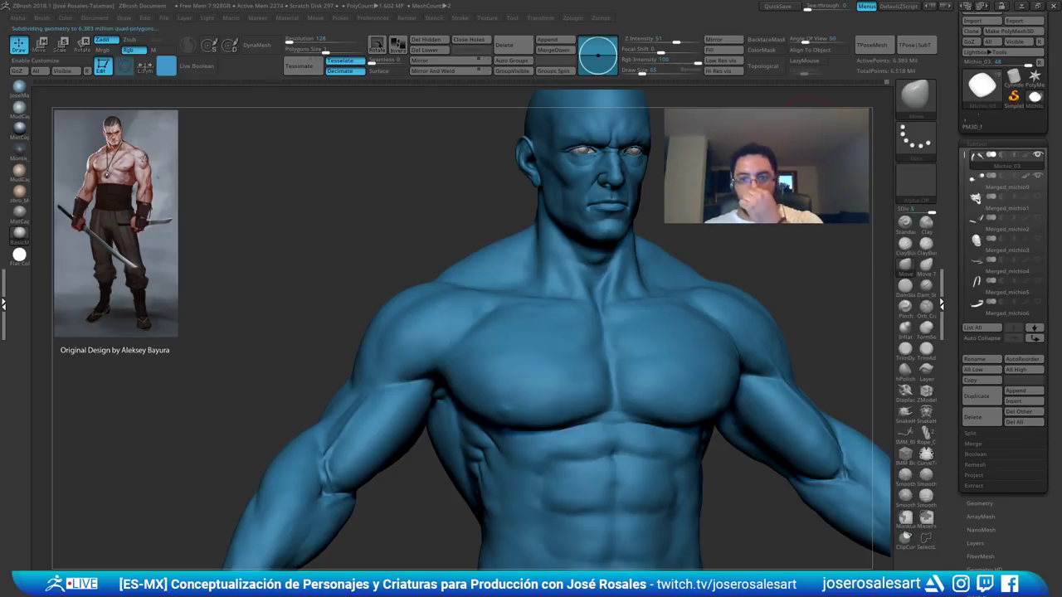
pyautogui.moveTo(593, 235); pyautogui.dragTo(628, 236, button='right')
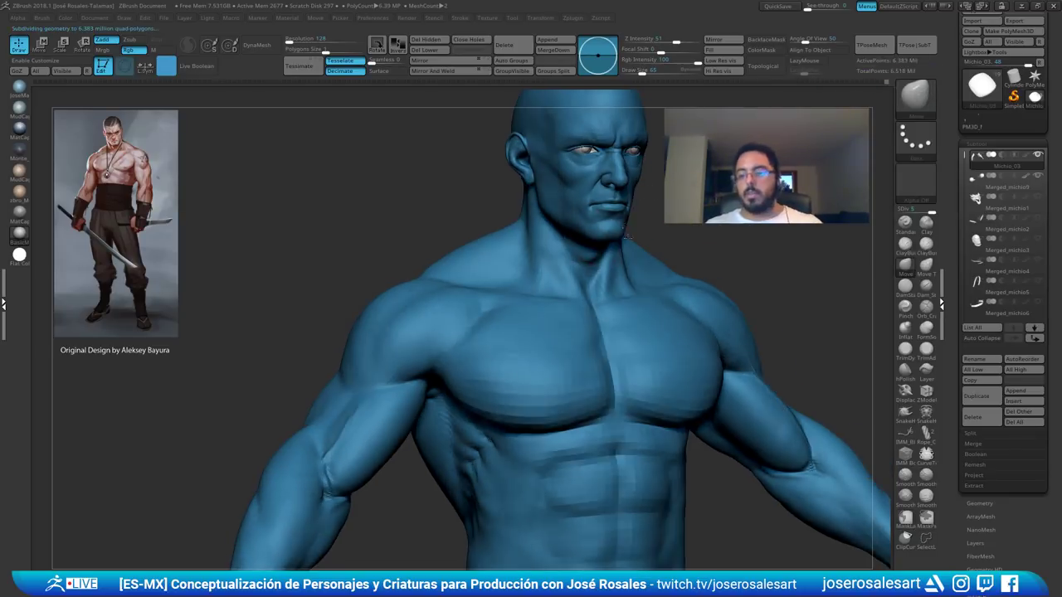
# - Examine the newly subdivided body's chest, shoulders and neck from close up and from several angles
pyautogui.moveTo(555, 269); pyautogui.dragTo(582, 218, button='right')
pyautogui.moveTo(581, 218); pyautogui.dragTo(514, 296)
pyautogui.click(642, 71)
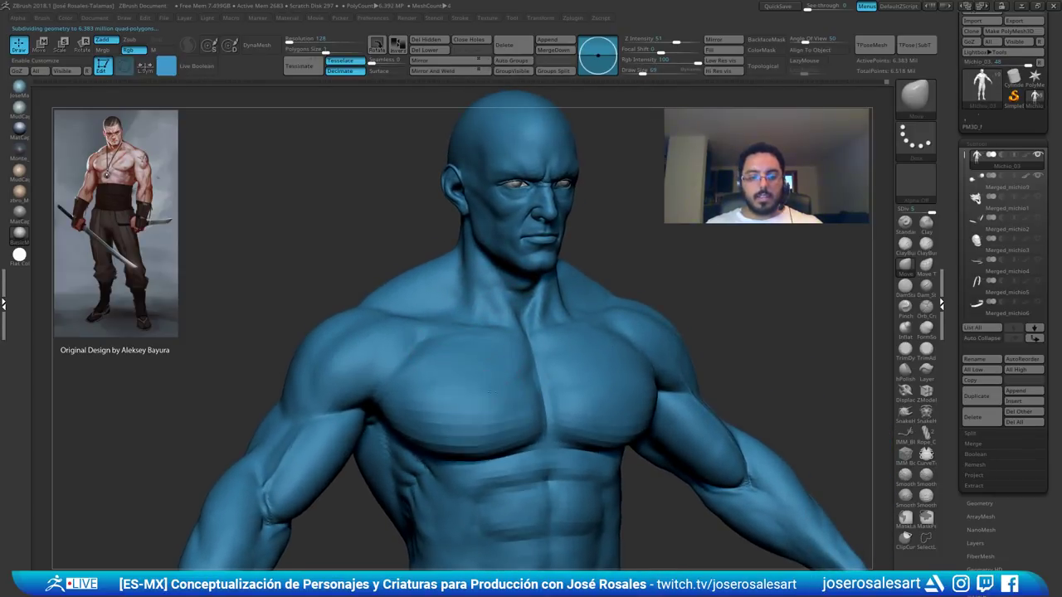
pyautogui.moveTo(455, 378)
pyautogui.keyDown('ctrl'); pyautogui.mouseDown(button='right')
pyautogui.moveTo(389, 372)
pyautogui.moveTo(460, 356)
pyautogui.moveTo(419, 336)
pyautogui.moveTo(448, 331)
pyautogui.moveTo(432, 313)
pyautogui.moveTo(452, 365)
pyautogui.moveTo(558, 334)
pyautogui.mouseUp(button='right'); pyautogui.keyUp('ctrl')
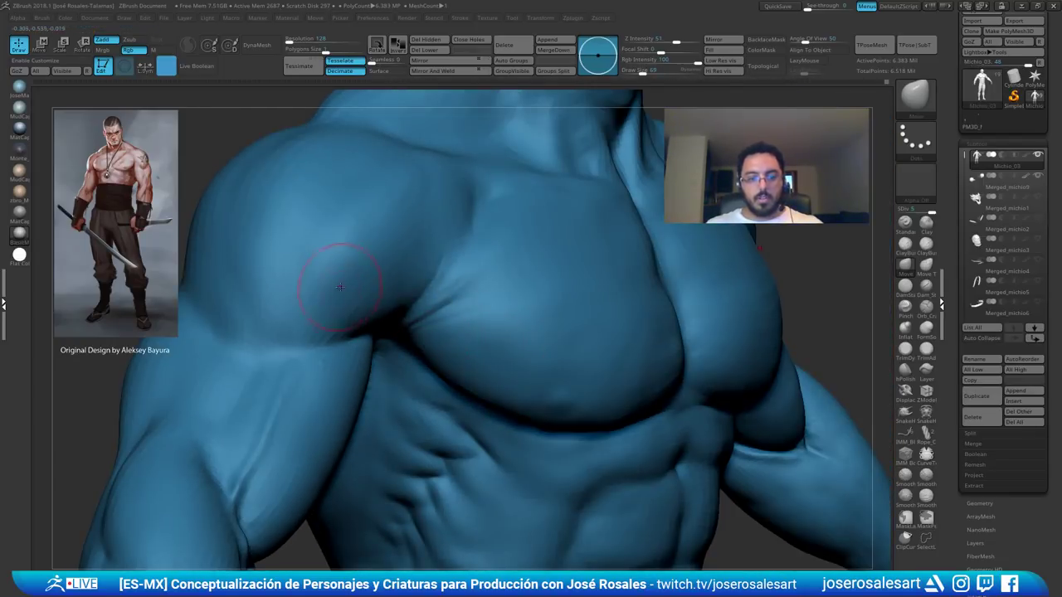
pyautogui.moveTo(344, 283); pyautogui.dragTo(339, 269)
pyautogui.hotkey('ctrl', 'z')
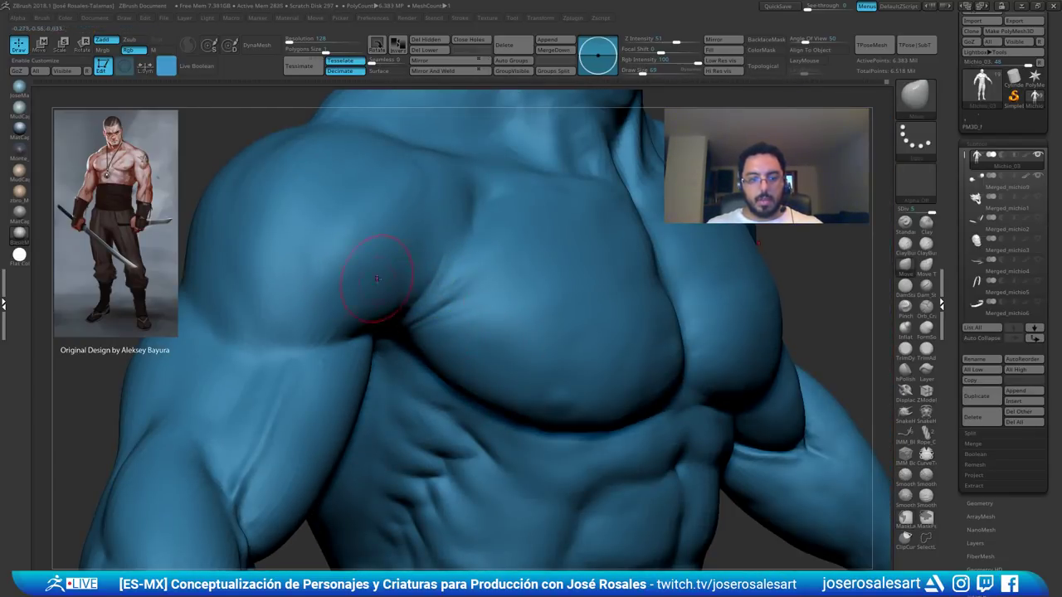
pyautogui.moveTo(393, 280)
pyautogui.mouseDown(button='right')
pyautogui.moveTo(433, 264)
pyautogui.moveTo(421, 234)
pyautogui.moveTo(490, 323)
pyautogui.moveTo(467, 336)
pyautogui.moveTo(574, 314)
pyautogui.moveTo(512, 317)
pyautogui.moveTo(464, 353)
pyautogui.moveTo(434, 334)
pyautogui.mouseUp(button='right')
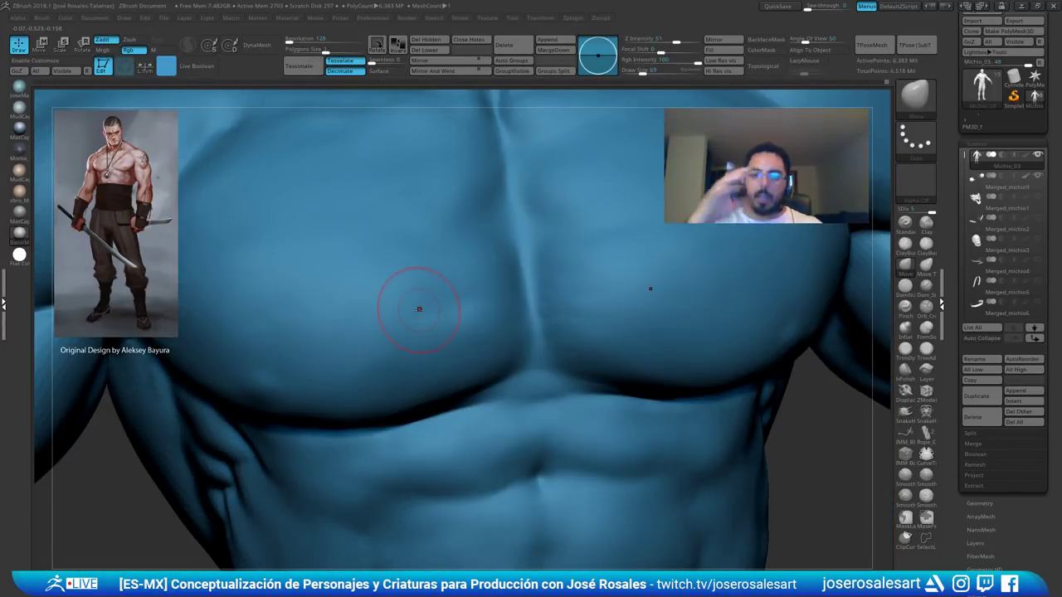
pyautogui.moveTo(419, 309); pyautogui.dragTo(348, 332, button='right')
pyautogui.moveTo(592, 152); pyautogui.dragTo(567, 254, button='right')
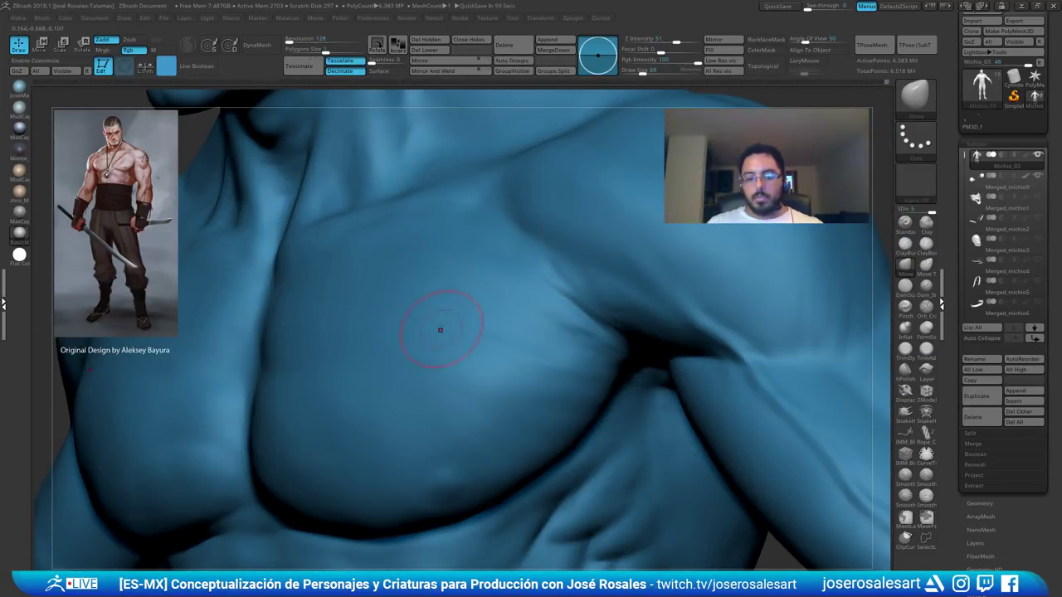
pyautogui.moveTo(466, 289); pyautogui.dragTo(526, 335, button='right')
pyautogui.keyDown('ctrl'); pyautogui.moveTo(526, 335); pyautogui.dragTo(572, 338, button='right'); pyautogui.keyUp('ctrl')
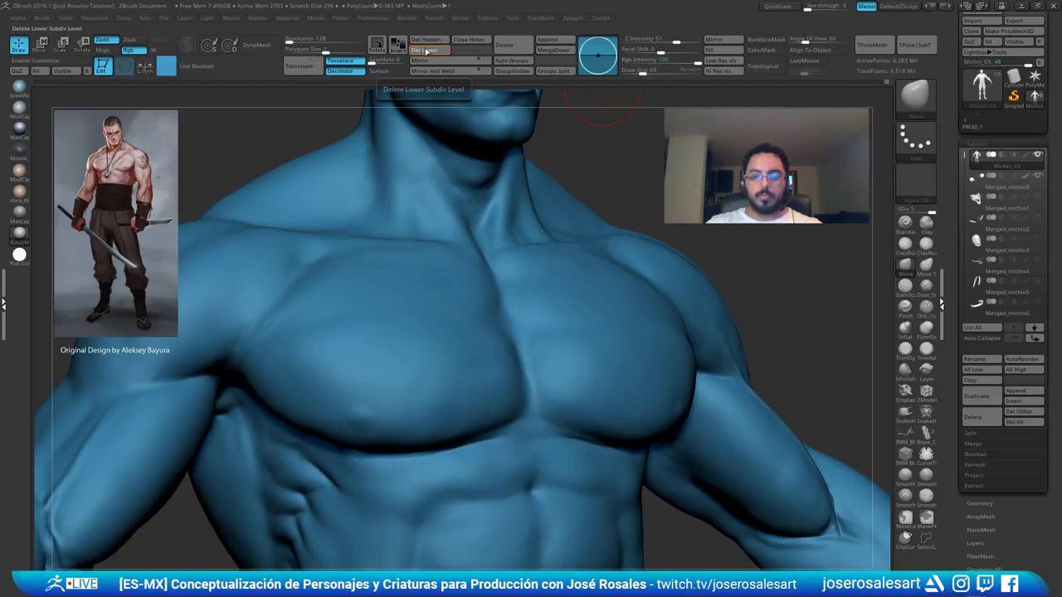
# - Try subdividing the body once more to level 6, check the torso surface, and undo that subdivision
pyautogui.click(422, 51)
pyautogui.moveTo(369, 259); pyautogui.dragTo(578, 220, button='right')
pyautogui.hotkey('ctrl', 'z')
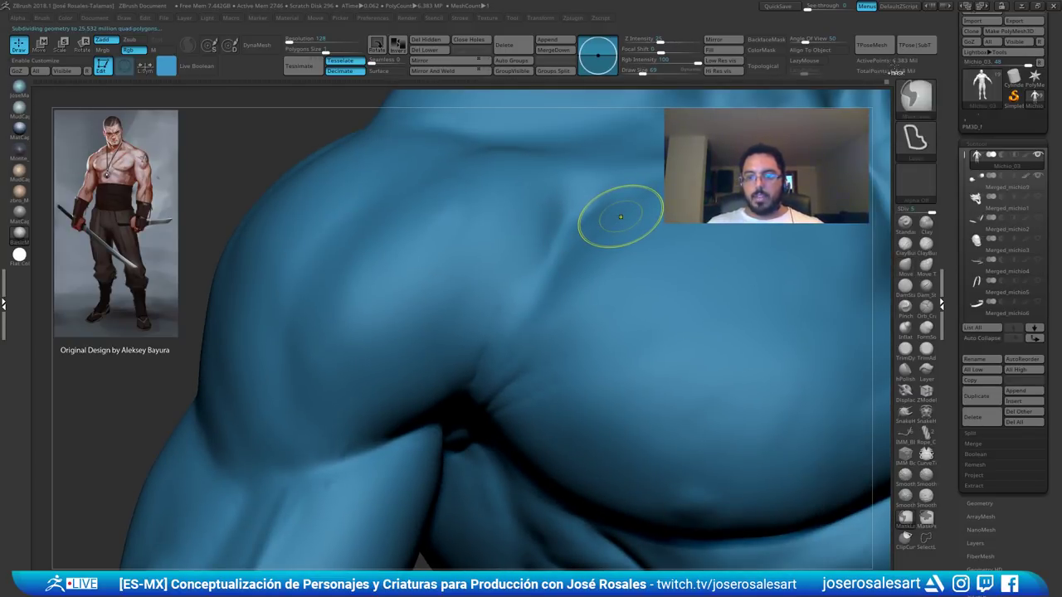
pyautogui.keyDown('alt'); pyautogui.moveTo(634, 163); pyautogui.dragTo(332, 300, button='right'); pyautogui.keyUp('alt')
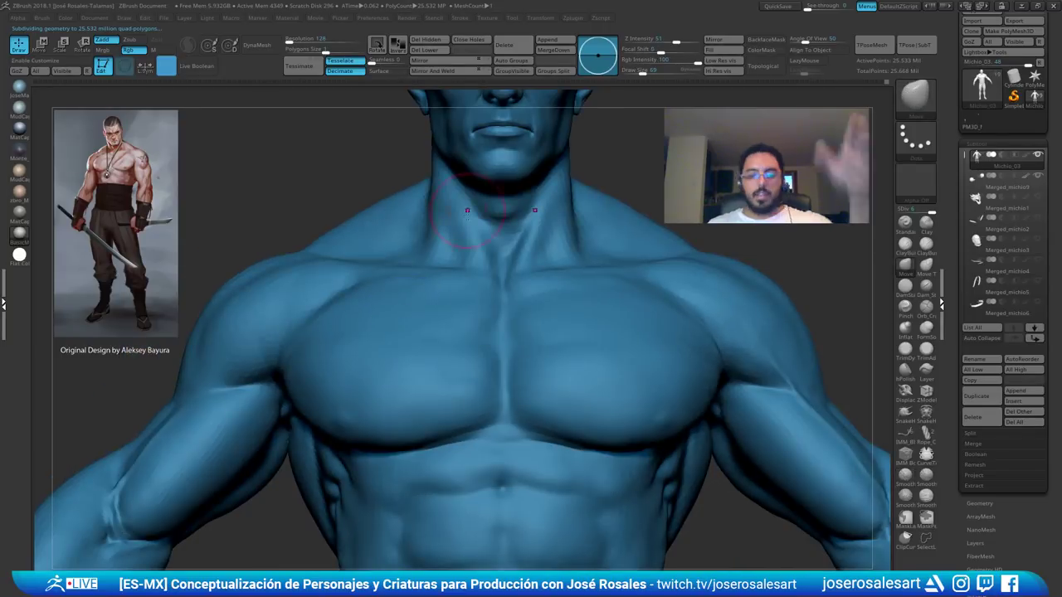
pyautogui.moveTo(605, 257)
pyautogui.mouseDown(button='right')
pyautogui.moveTo(428, 282)
pyautogui.moveTo(535, 290)
pyautogui.moveTo(613, 88)
pyautogui.mouseUp(button='right')
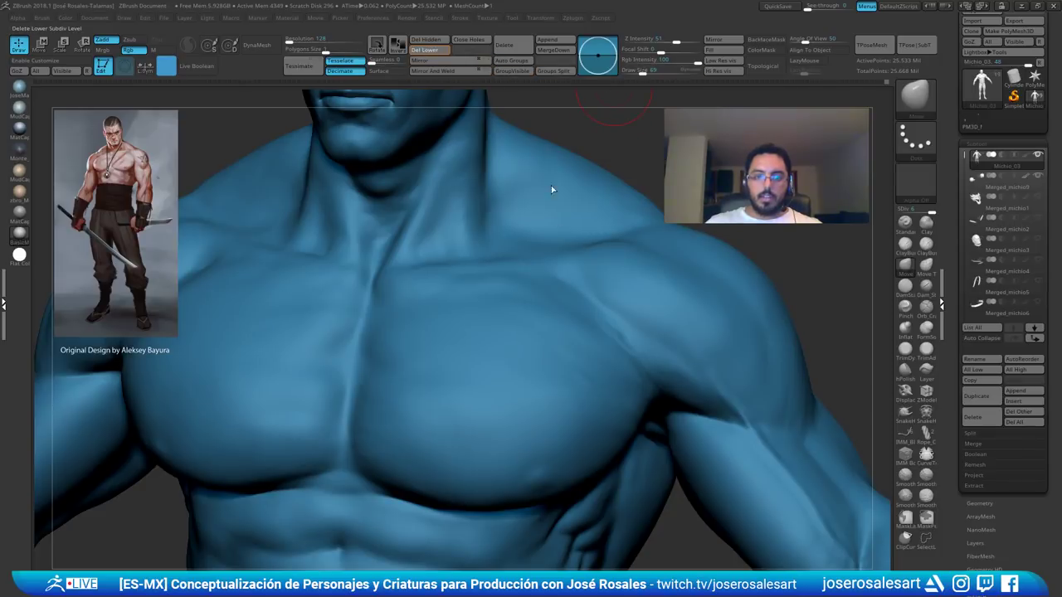
pyautogui.moveTo(529, 250); pyautogui.dragTo(433, 271, button='right')
pyautogui.moveTo(552, 273); pyautogui.dragTo(569, 272, button='right')
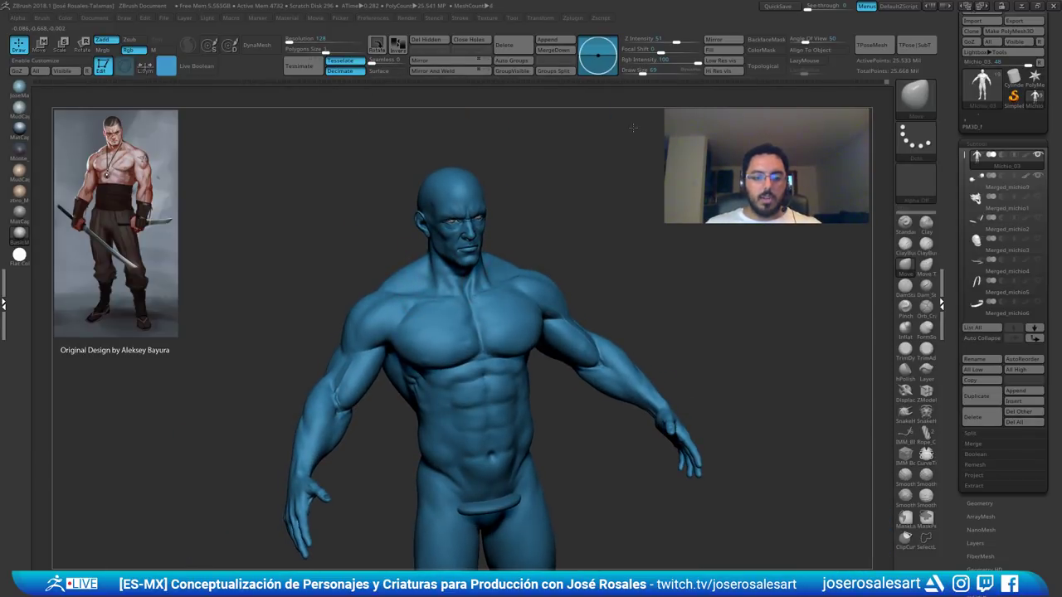
pyautogui.keyDown('ctrl'); pyautogui.moveTo(632, 96); pyautogui.dragTo(633, 127, button='right'); pyautogui.keyUp('ctrl')
pyautogui.press('ctrl')
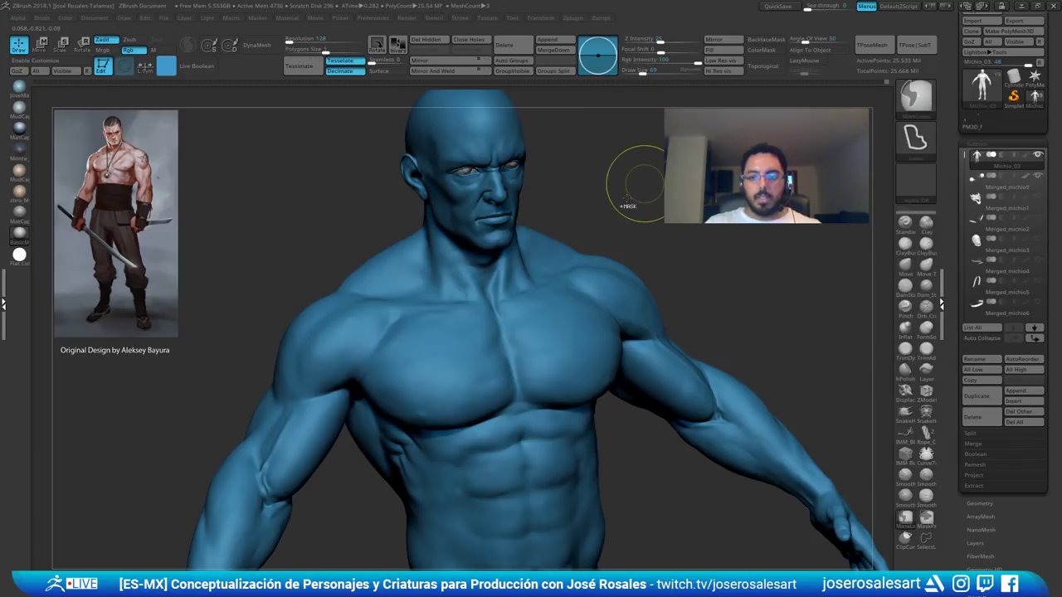
pyautogui.hotkey('ctrl', 'z')
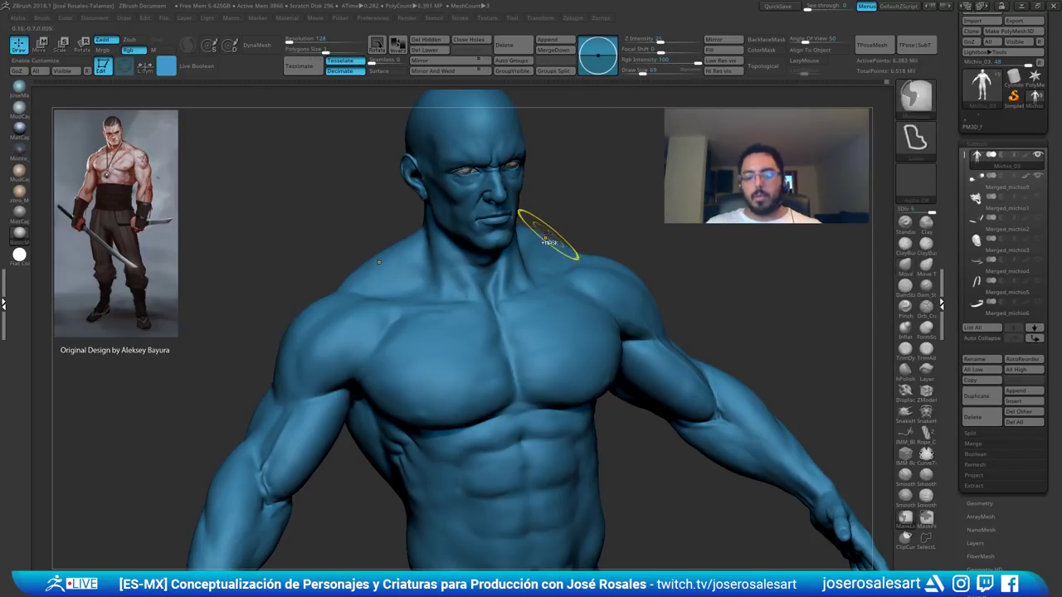
# - Change the visibility selection brush from SelectLasso to SelectRect
pyautogui.moveTo(545, 238)
pyautogui.keyDown('ctrl'); pyautogui.mouseDown(button='right')
pyautogui.moveTo(544, 270)
pyautogui.moveTo(549, 178)
pyautogui.mouseUp(button='right'); pyautogui.keyUp('ctrl')
pyautogui.keyDown('alt'); pyautogui.moveTo(372, 305); pyautogui.dragTo(448, 208, button='right'); pyautogui.keyUp('alt')
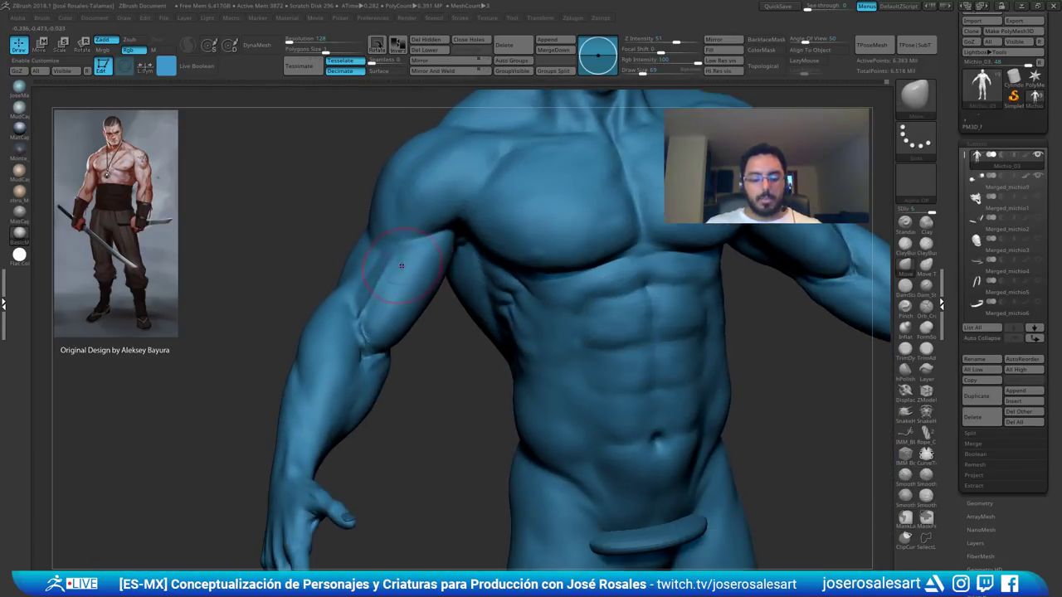
pyautogui.hotkey('ctrl', 'shift')
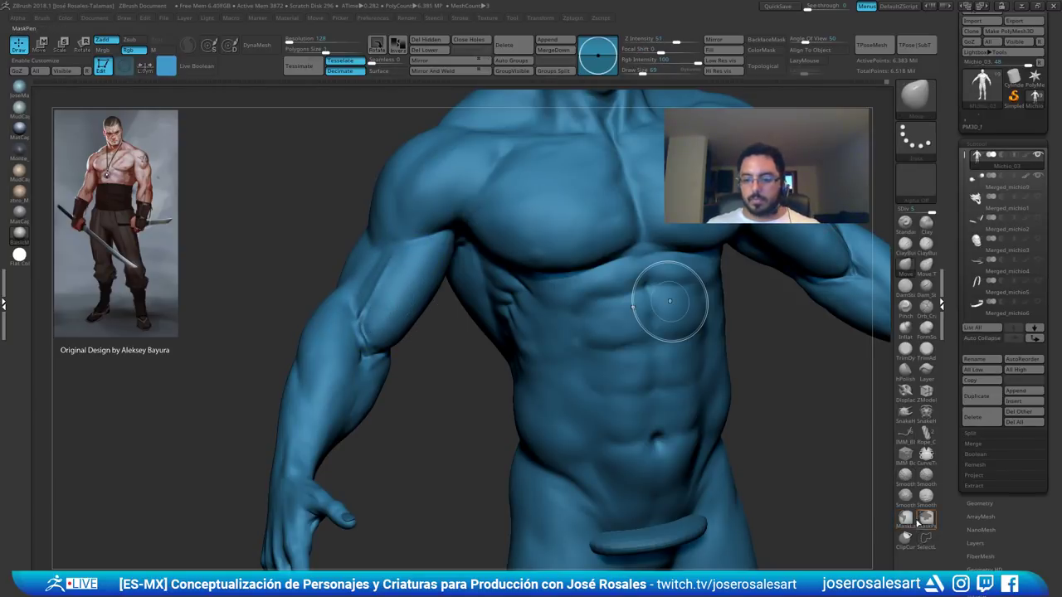
pyautogui.click(926, 523)
pyautogui.click(888, 547)
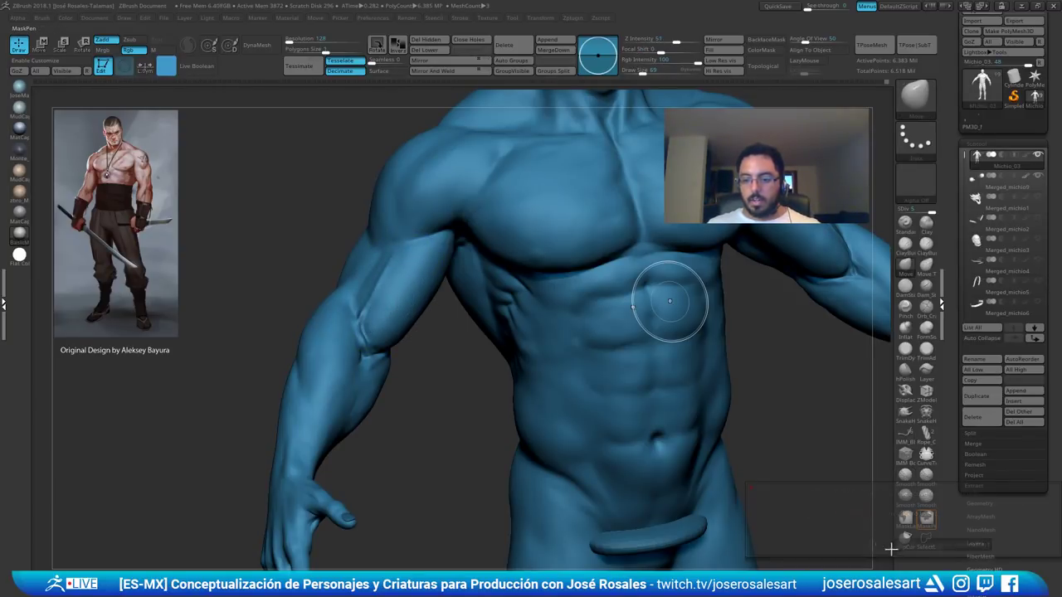
pyautogui.hotkey('ctrl', 'shift')
pyautogui.click(924, 539)
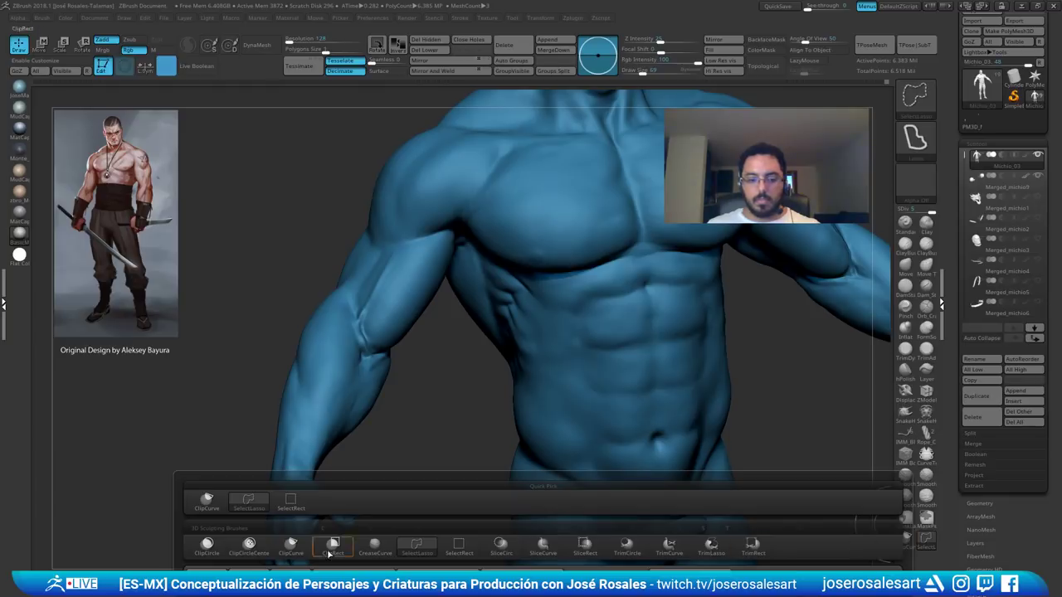
pyautogui.click(291, 502)
# - Isolate the body's forearms and hands by hiding the upper arms, torso, legs and head
pyautogui.keyDown('ctrl'); pyautogui.keyDown('shift'); pyautogui.click(363, 327); pyautogui.keyUp('shift'); pyautogui.keyUp('ctrl')
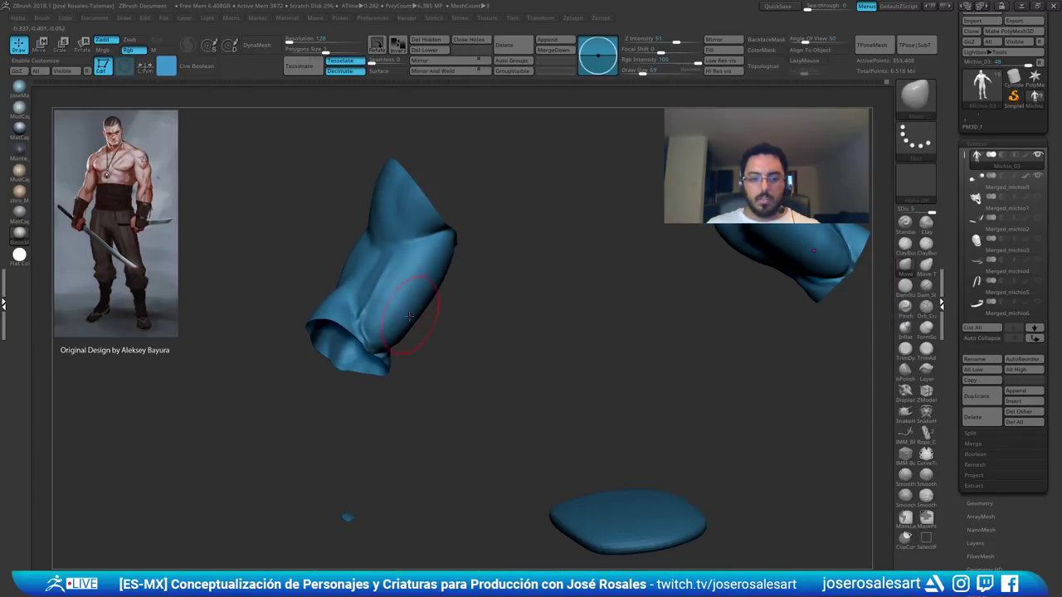
pyautogui.moveTo(423, 320); pyautogui.dragTo(441, 368)
pyautogui.keyDown('ctrl'); pyautogui.keyDown('shift'); pyautogui.click(360, 401); pyautogui.keyUp('shift'); pyautogui.keyUp('ctrl')
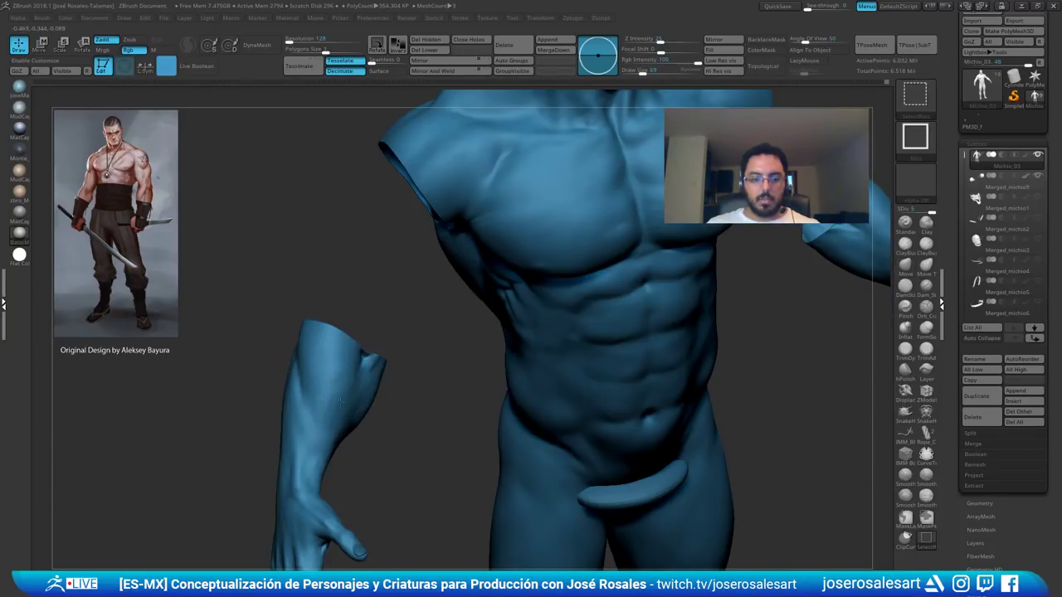
pyautogui.keyDown('ctrl'); pyautogui.keyDown('shift'); pyautogui.click(345, 443); pyautogui.keyUp('shift'); pyautogui.keyUp('ctrl')
pyautogui.keyDown('alt'); pyautogui.moveTo(325, 453); pyautogui.dragTo(339, 390); pyautogui.keyUp('alt')
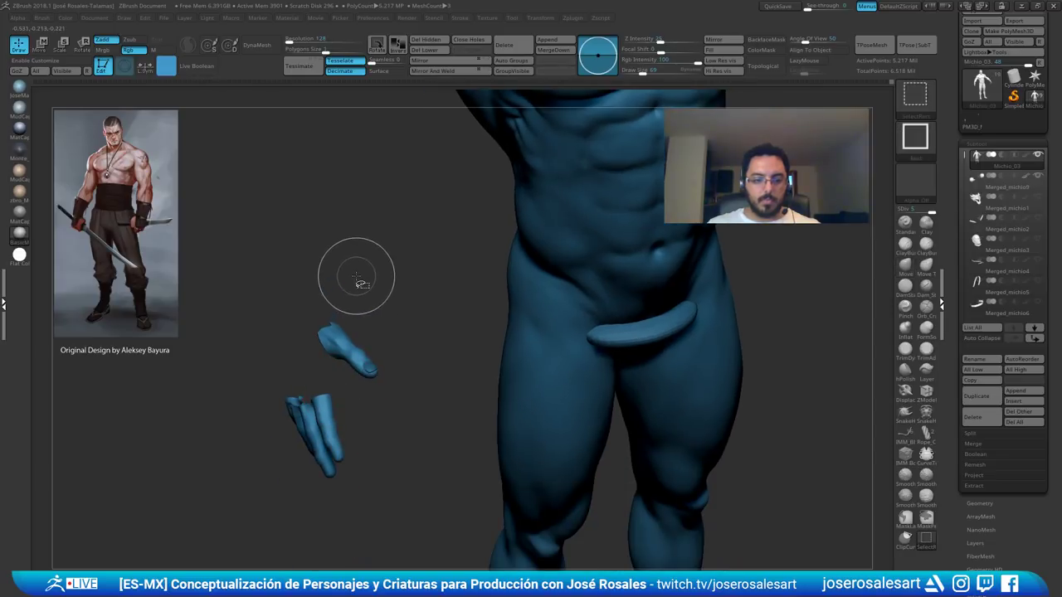
pyautogui.keyDown('ctrl'); pyautogui.keyDown('alt'); pyautogui.keyDown('shift'); pyautogui.moveTo(376, 266); pyautogui.dragTo(250, 536); pyautogui.keyUp('shift'); pyautogui.keyUp('alt'); pyautogui.keyUp('ctrl')
pyautogui.keyDown('ctrl'); pyautogui.keyDown('shift'); pyautogui.moveTo(446, 337); pyautogui.dragTo(283, 460); pyautogui.keyUp('shift'); pyautogui.keyUp('ctrl')
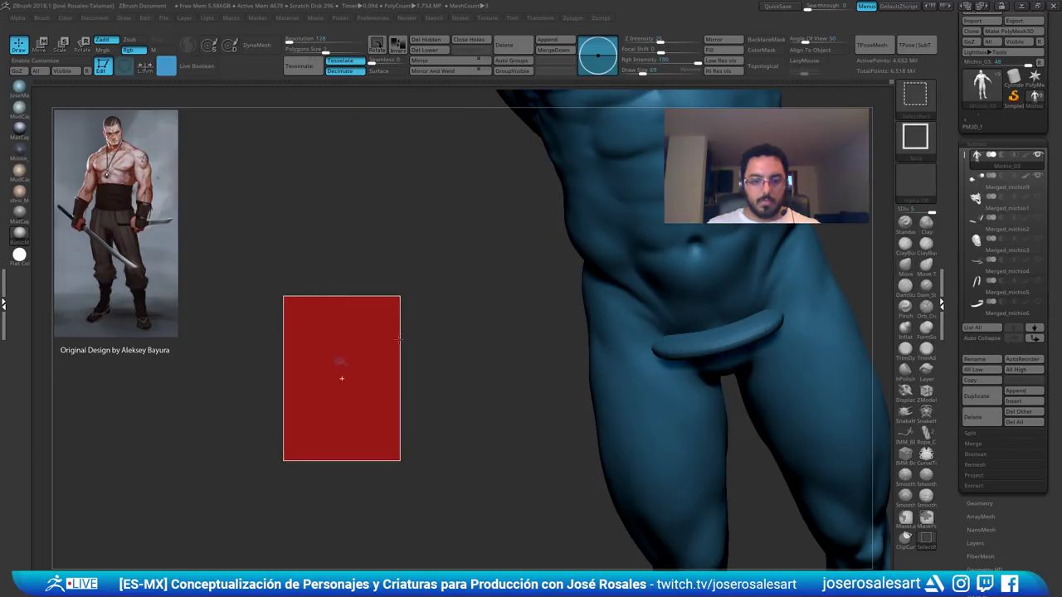
pyautogui.keyDown('ctrl'); pyautogui.keyDown('shift'); pyautogui.moveTo(395, 309); pyautogui.dragTo(416, 335); pyautogui.keyUp('shift'); pyautogui.keyUp('ctrl')
pyautogui.moveTo(353, 374)
pyautogui.mouseDown()
pyautogui.moveTo(370, 327)
pyautogui.moveTo(382, 356)
pyautogui.moveTo(361, 374)
pyautogui.mouseUp()
# - Select the Nail1 subtool on the thumb and choose the ClayBuildup brush with a small draw size for its edge
pyautogui.keyDown('alt'); pyautogui.click(430, 347); pyautogui.keyUp('alt')
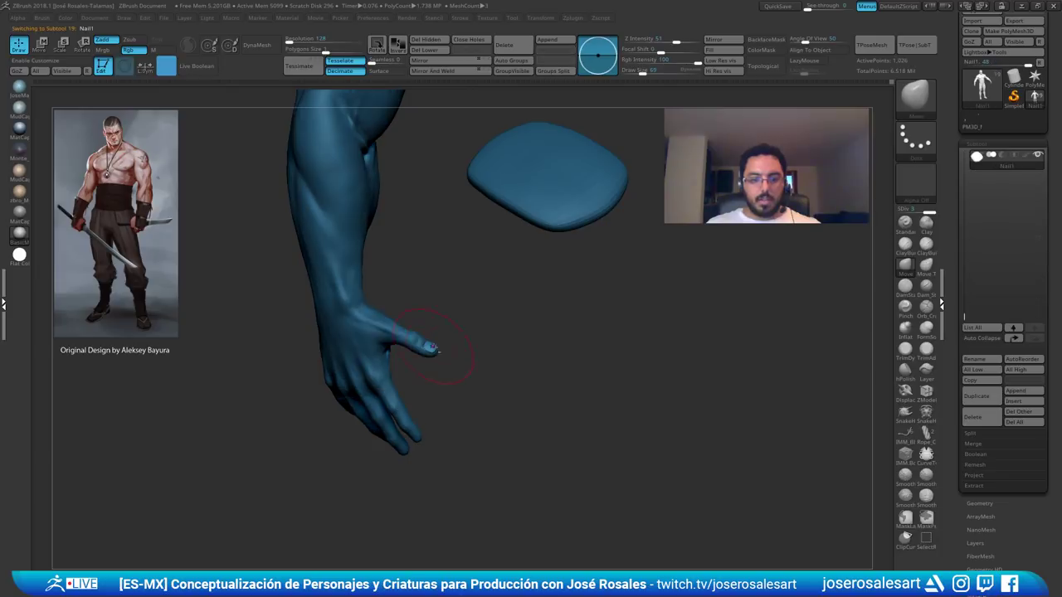
pyautogui.moveTo(465, 346)
pyautogui.keyDown('alt'); pyautogui.mouseDown()
pyautogui.moveTo(623, 346)
pyautogui.moveTo(443, 314)
pyautogui.moveTo(485, 311)
pyautogui.moveTo(477, 378)
pyautogui.mouseUp(); pyautogui.keyUp('alt')
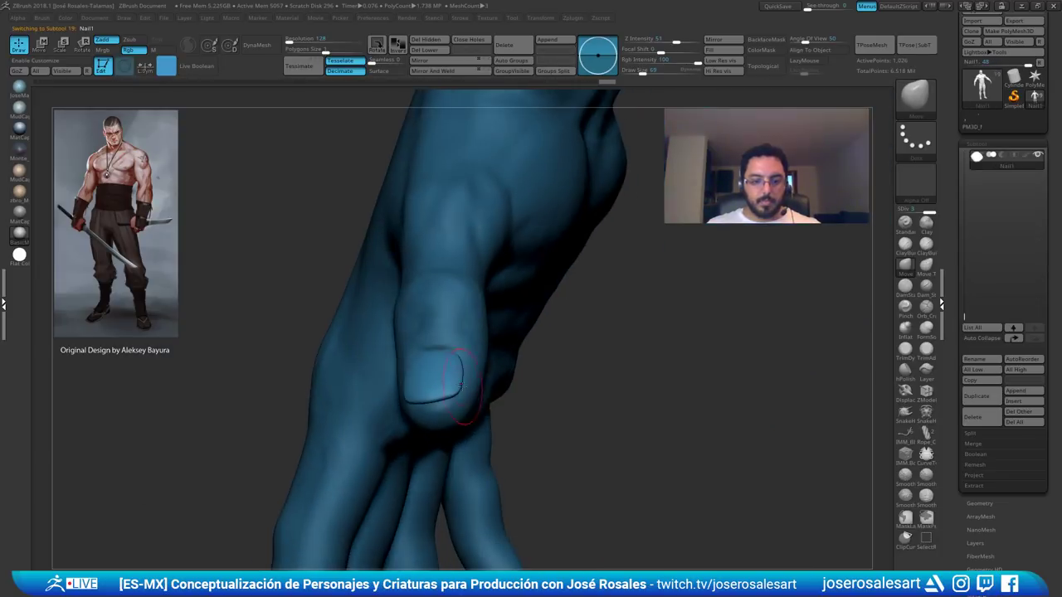
pyautogui.press('b')
pyautogui.press('c')
pyautogui.press('b')
pyautogui.moveTo(450, 384)
pyautogui.mouseDown(button='right')
pyautogui.moveTo(461, 383)
pyautogui.moveTo(455, 402)
pyautogui.mouseUp(button='right')
pyautogui.press('s')
pyautogui.moveTo(456, 403); pyautogui.dragTo(450, 403)
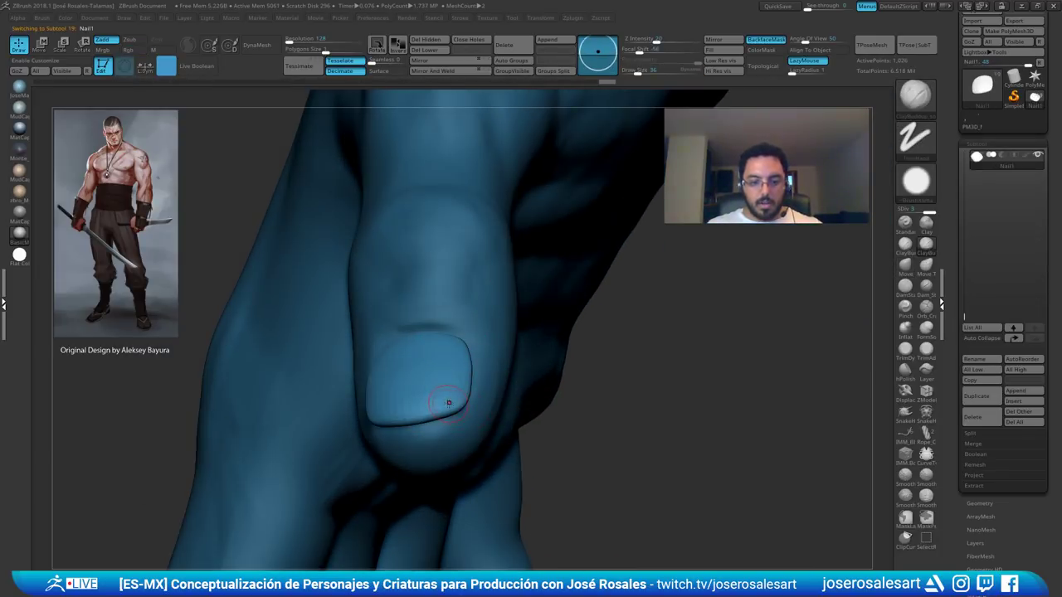
# - Build up and smooth the thumb nail's surface and edges with ClayBuildup at draw size 42
pyautogui.moveTo(450, 404)
pyautogui.mouseDown(button='right')
pyautogui.moveTo(467, 452)
pyautogui.moveTo(434, 420)
pyautogui.mouseUp(button='right')
pyautogui.press('s')
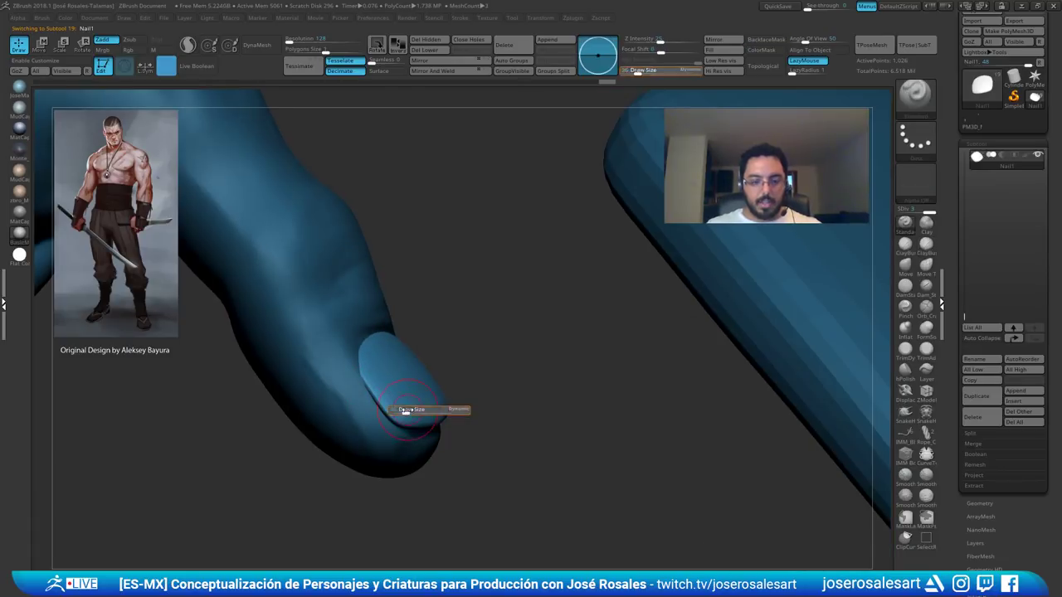
pyautogui.moveTo(404, 411); pyautogui.dragTo(406, 411)
pyautogui.moveTo(403, 393); pyautogui.dragTo(380, 392, button='right')
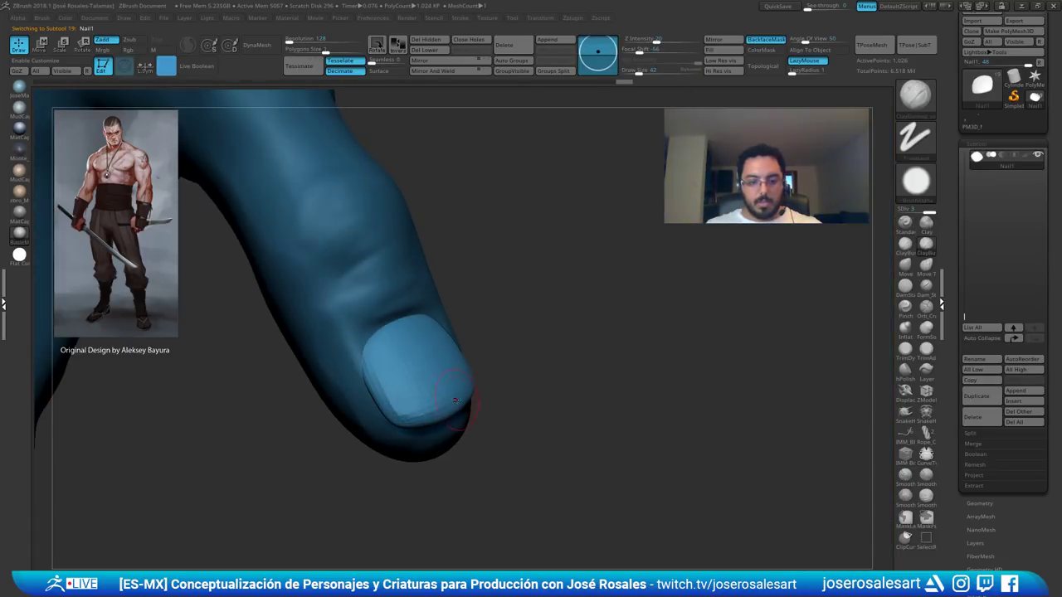
pyautogui.moveTo(455, 400); pyautogui.dragTo(452, 431, button='right')
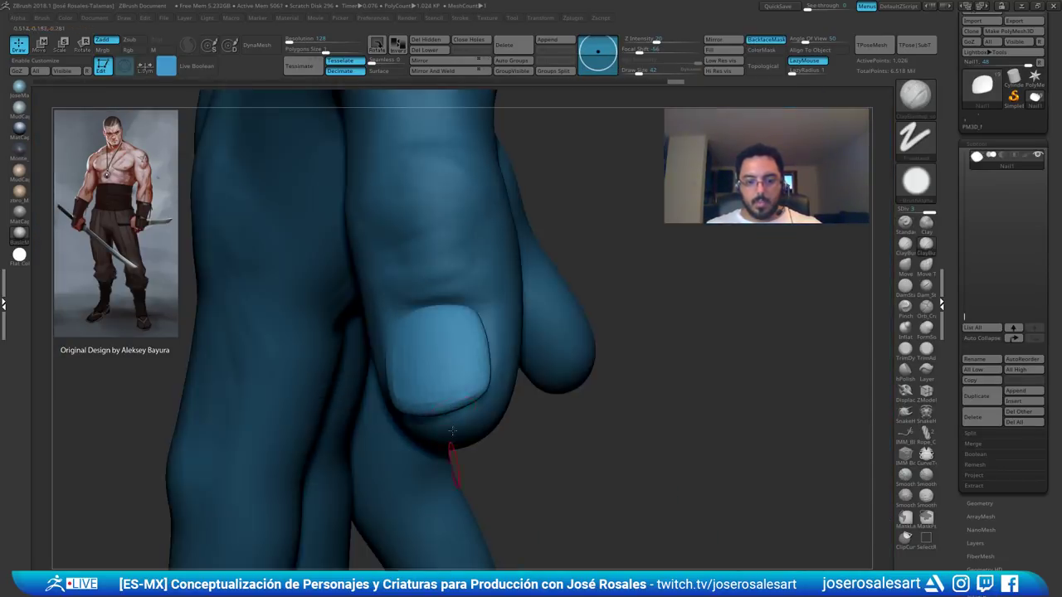
pyautogui.moveTo(482, 354); pyautogui.dragTo(465, 369, button='right')
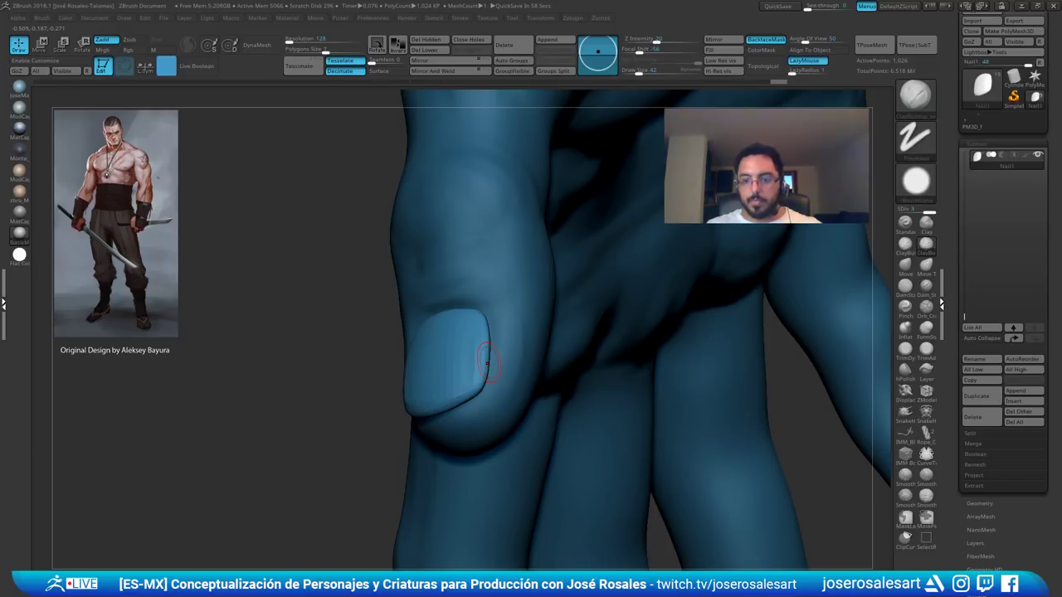
pyautogui.moveTo(325, 365)
pyautogui.mouseDown()
pyautogui.moveTo(341, 370)
pyautogui.moveTo(317, 374)
pyautogui.moveTo(317, 387)
pyautogui.moveTo(465, 387)
pyautogui.moveTo(437, 366)
pyautogui.mouseUp()
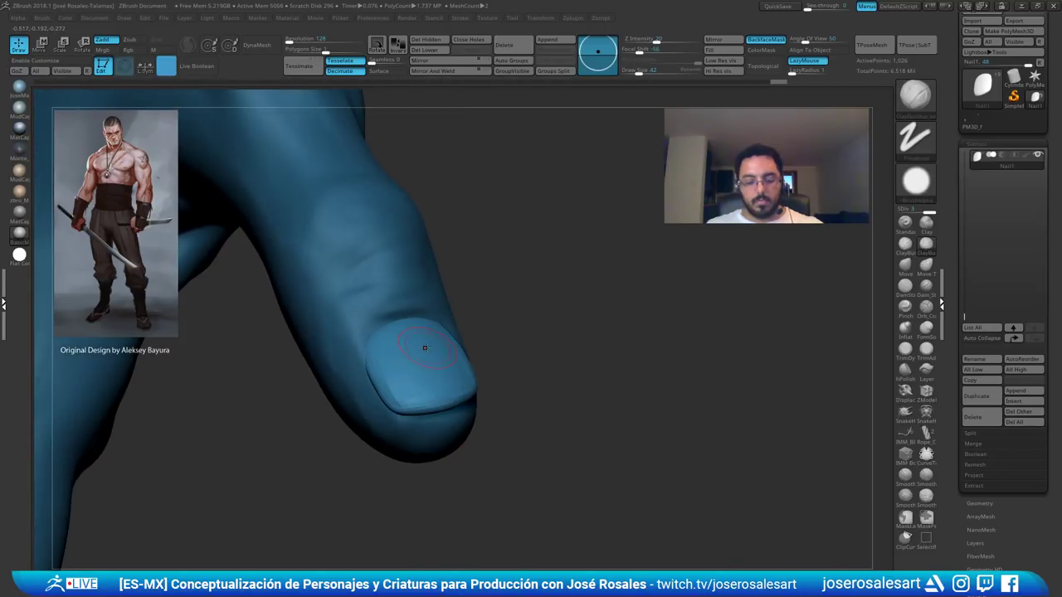
# - Set the clay brush's draw size to 62 with the round alpha and select the Michio_03 body subtool
pyautogui.press('1')
pyautogui.moveTo(473, 328); pyautogui.dragTo(487, 311)
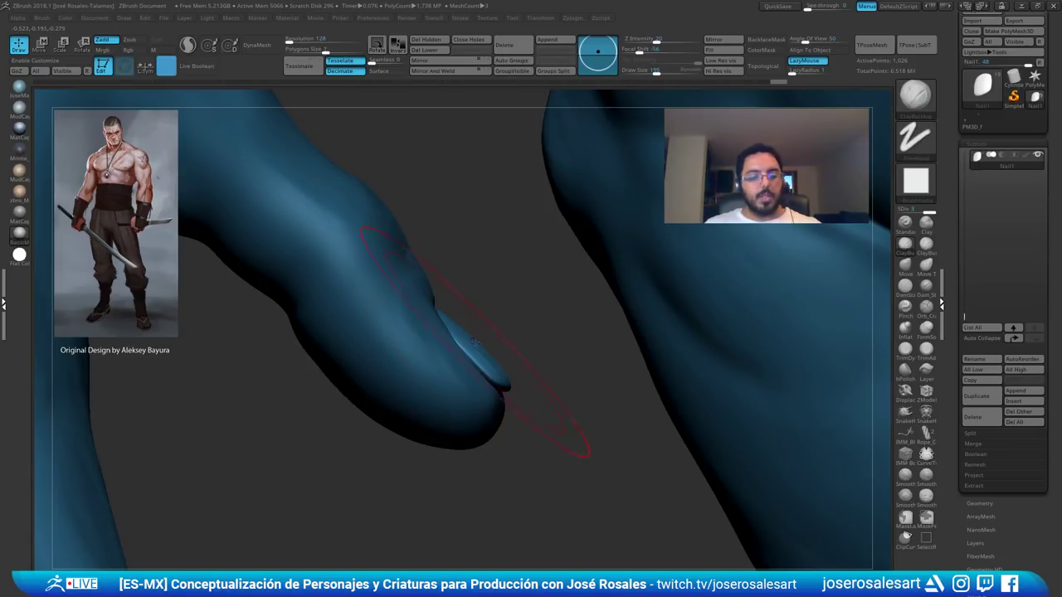
pyautogui.moveTo(474, 341); pyautogui.dragTo(482, 355, button='right')
pyautogui.press('s')
pyautogui.moveTo(482, 357); pyautogui.dragTo(487, 353)
pyautogui.press('s')
pyautogui.press('2')
pyautogui.moveTo(453, 360)
pyautogui.mouseDown(button='right')
pyautogui.moveTo(425, 370)
pyautogui.moveTo(407, 349)
pyautogui.moveTo(399, 359)
pyautogui.mouseUp(button='right')
pyautogui.keyDown('alt'); pyautogui.click(423, 371); pyautogui.keyUp('alt')
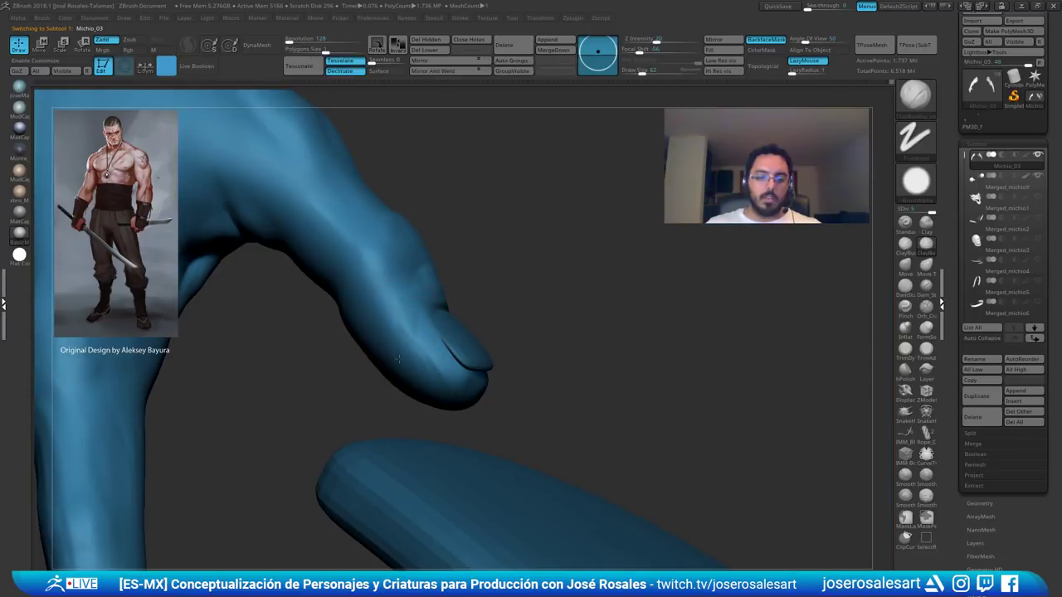
# - Smooth the thumb's skin around the nail with the body one subdivision level lower
pyautogui.press('shift')
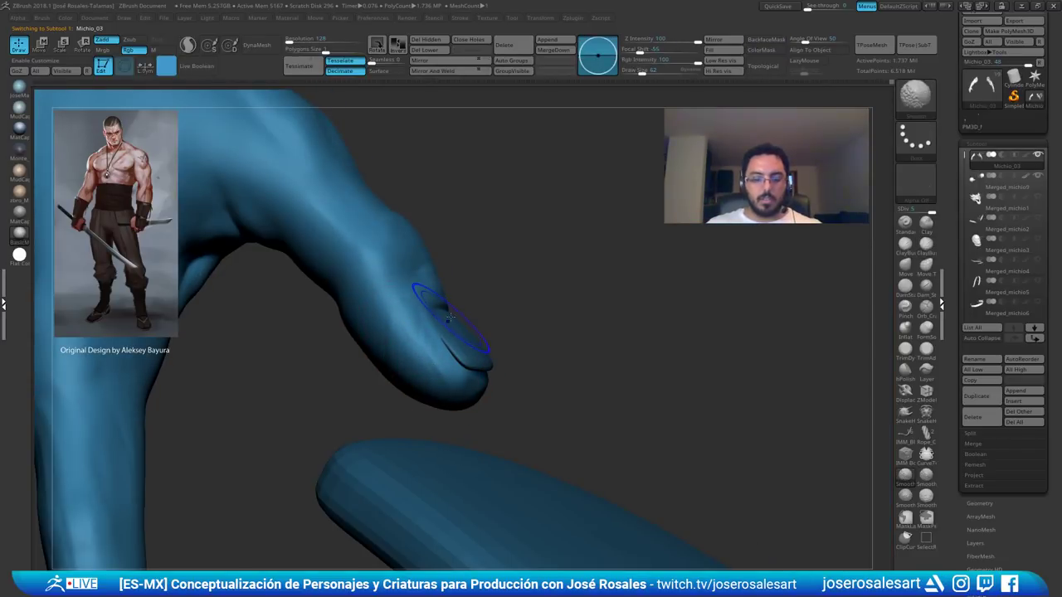
pyautogui.moveTo(447, 321); pyautogui.dragTo(403, 353, button='right')
pyautogui.hotkey('shift', 'd')
pyautogui.hotkey('shift', 'd')
pyautogui.press('d')
pyautogui.moveTo(442, 390)
pyautogui.keyDown('shift'); pyautogui.mouseDown()
pyautogui.moveTo(438, 359)
pyautogui.moveTo(452, 373)
pyautogui.mouseUp(); pyautogui.keyUp('shift')
pyautogui.moveTo(452, 369)
pyautogui.mouseDown(button='right')
pyautogui.moveTo(406, 335)
pyautogui.moveTo(436, 330)
pyautogui.mouseUp(button='right')
pyautogui.moveTo(434, 306)
pyautogui.mouseDown(button='right')
pyautogui.moveTo(486, 357)
pyautogui.moveTo(492, 382)
pyautogui.moveTo(516, 363)
pyautogui.moveTo(505, 266)
pyautogui.mouseUp(button='right')
# - Select the thumb nail and scale it down uniformly to about 0.89
pyautogui.keyDown('alt'); pyautogui.click(511, 352); pyautogui.keyUp('alt')
pyautogui.press('e')
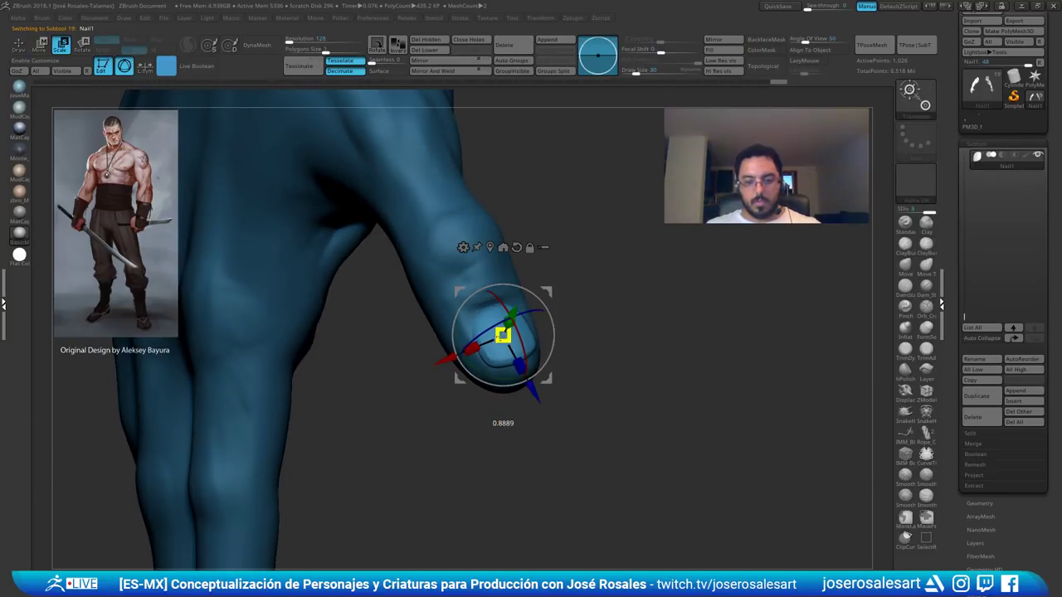
pyautogui.moveTo(502, 333)
pyautogui.mouseDown(button='right')
pyautogui.moveTo(507, 420)
pyautogui.moveTo(531, 365)
pyautogui.moveTo(563, 334)
pyautogui.moveTo(486, 373)
pyautogui.mouseUp(button='right')
# - Reshape the thumb nail's outline with an enlarged Move brush so it follows the fingertip
pyautogui.press('q')
pyautogui.press('b')
pyautogui.press('m')
pyautogui.press('v')
pyautogui.press(']')
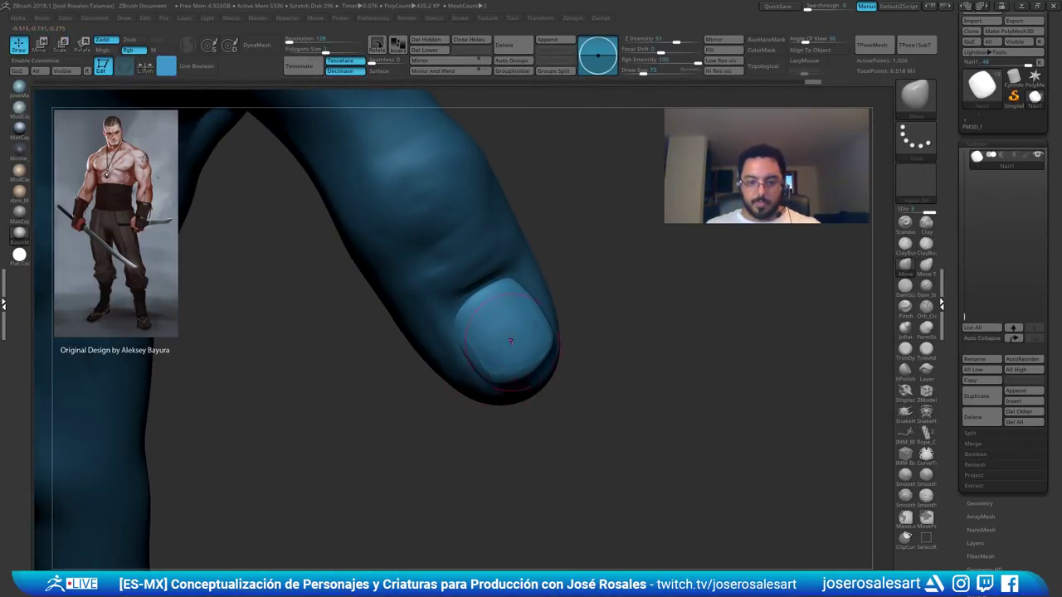
pyautogui.moveTo(504, 339)
pyautogui.mouseDown(button='right')
pyautogui.moveTo(498, 285)
pyautogui.moveTo(481, 292)
pyautogui.mouseUp(button='right')
pyautogui.moveTo(547, 336); pyautogui.dragTo(541, 342)
# - Scale the thumb nail along its Y axis to adjust how it sits on the thumb
pyautogui.moveTo(535, 332)
pyautogui.mouseDown(button='right')
pyautogui.moveTo(531, 370)
pyautogui.moveTo(561, 322)
pyautogui.moveTo(631, 324)
pyautogui.mouseUp(button='right')
pyautogui.press('r')
pyautogui.moveTo(531, 307); pyautogui.dragTo(605, 291, button='right')
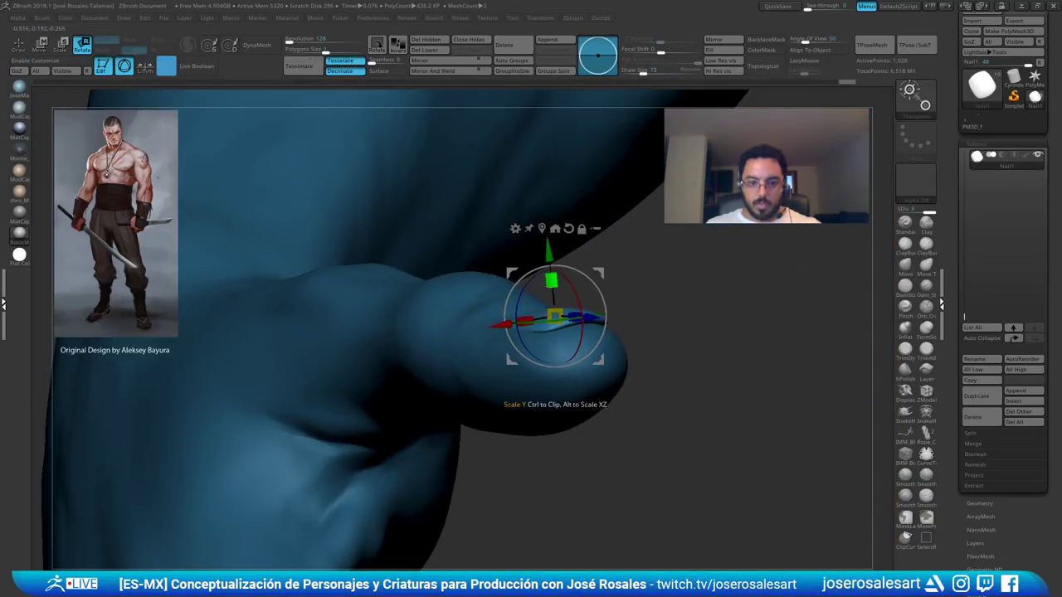
pyautogui.moveTo(552, 280); pyautogui.dragTo(553, 293)
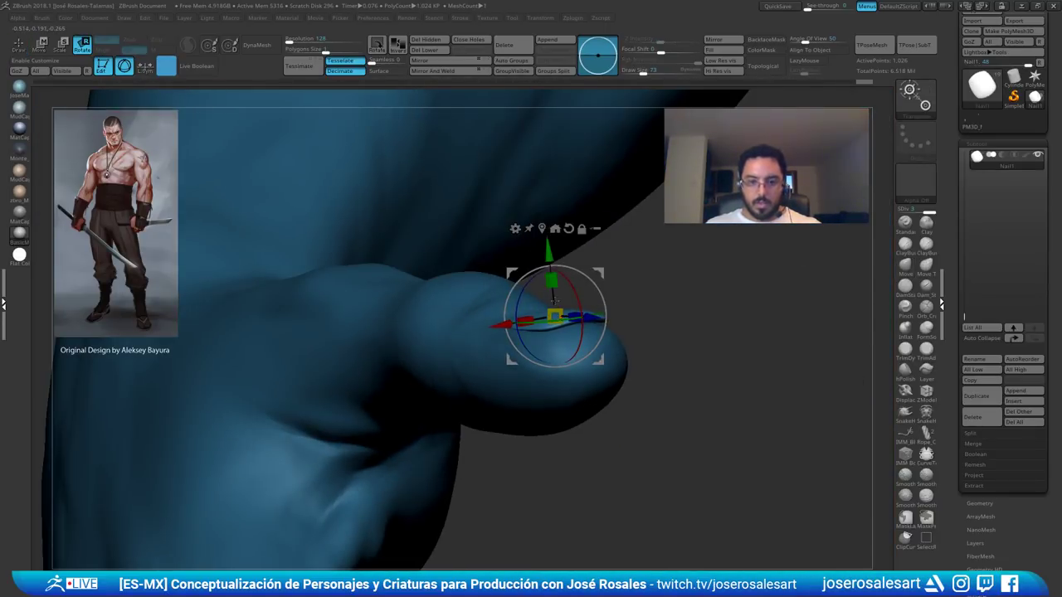
# - Scale the thumb nail once more along its Y axis while checking its edge against the fingertip from the side
pyautogui.keyDown('ctrl'); pyautogui.moveTo(643, 228); pyautogui.dragTo(627, 267, button='right'); pyautogui.keyUp('ctrl')
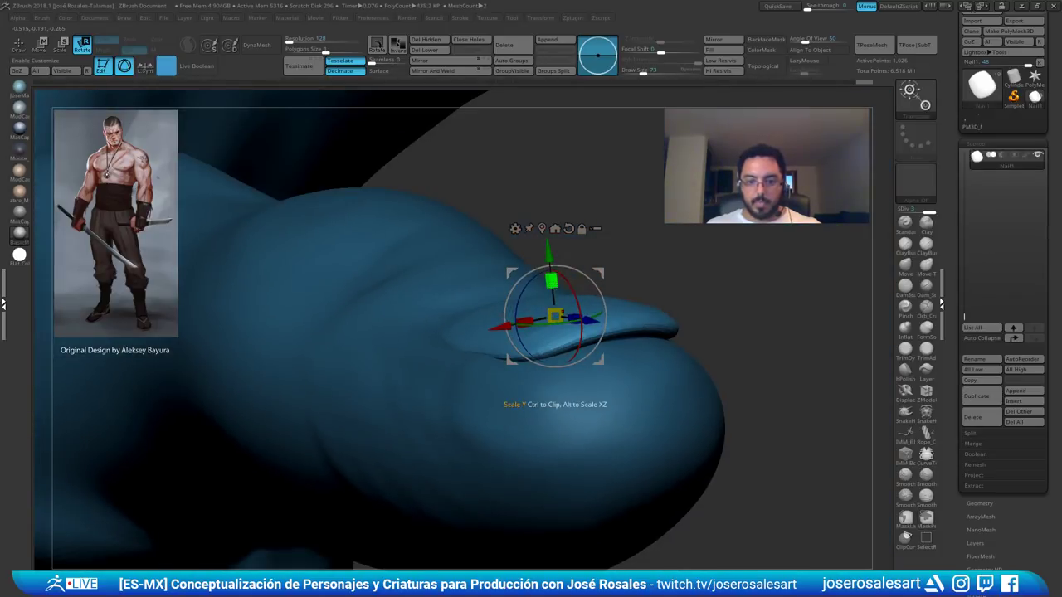
pyautogui.moveTo(552, 285); pyautogui.dragTo(554, 299)
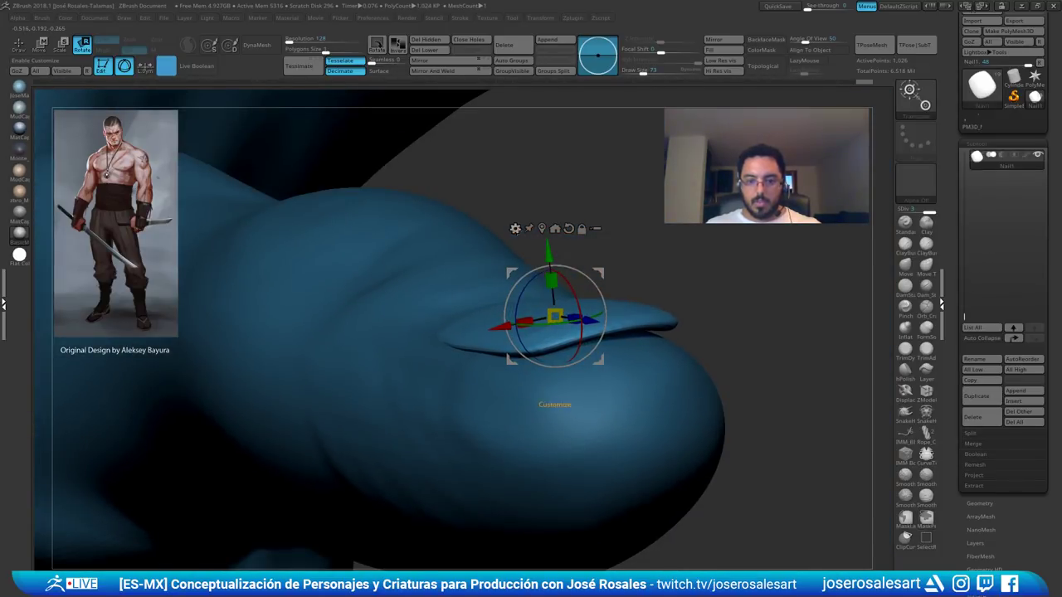
# - Try to apply the Bend Arc deformer to the thumb nail
pyautogui.click(515, 229)
pyautogui.click(540, 263)
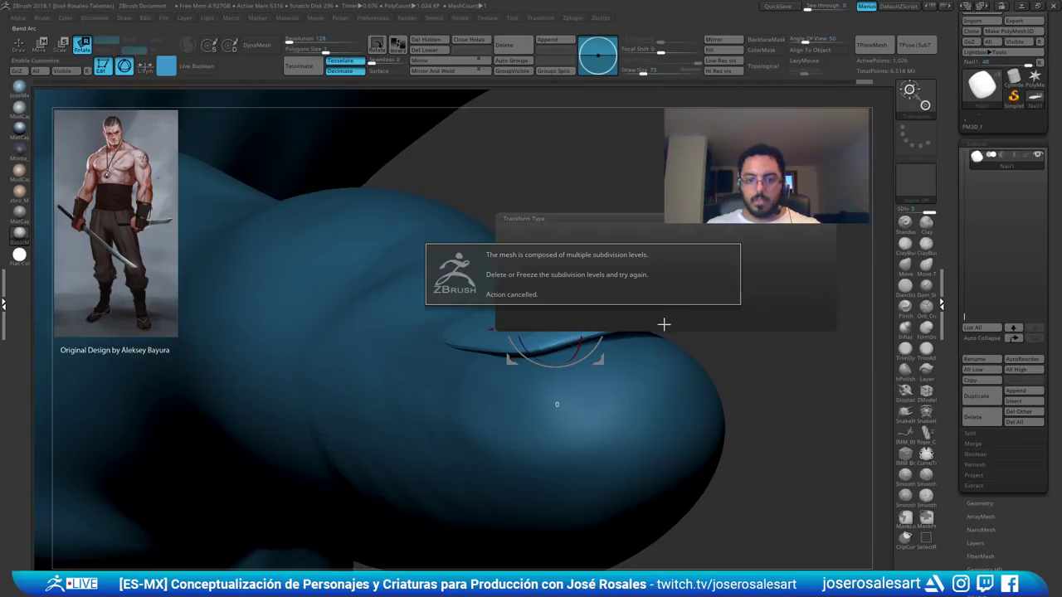
pyautogui.click(663, 323)
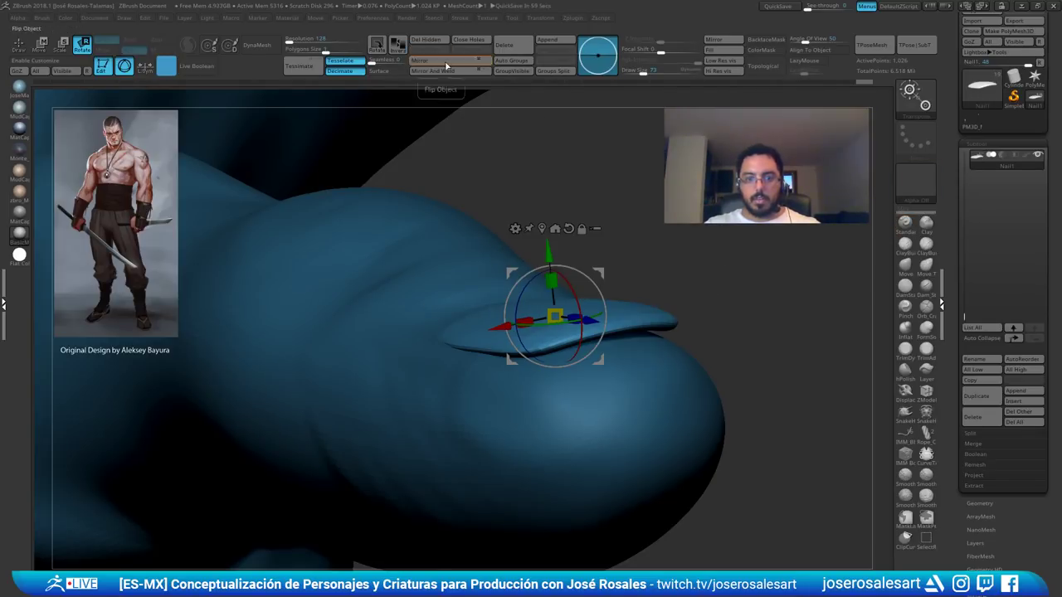
# - Bend the thumb nail with the Bend Arc deformer so it curves around the fingertip, and accept the deformation
pyautogui.click(515, 228)
pyautogui.click(520, 263)
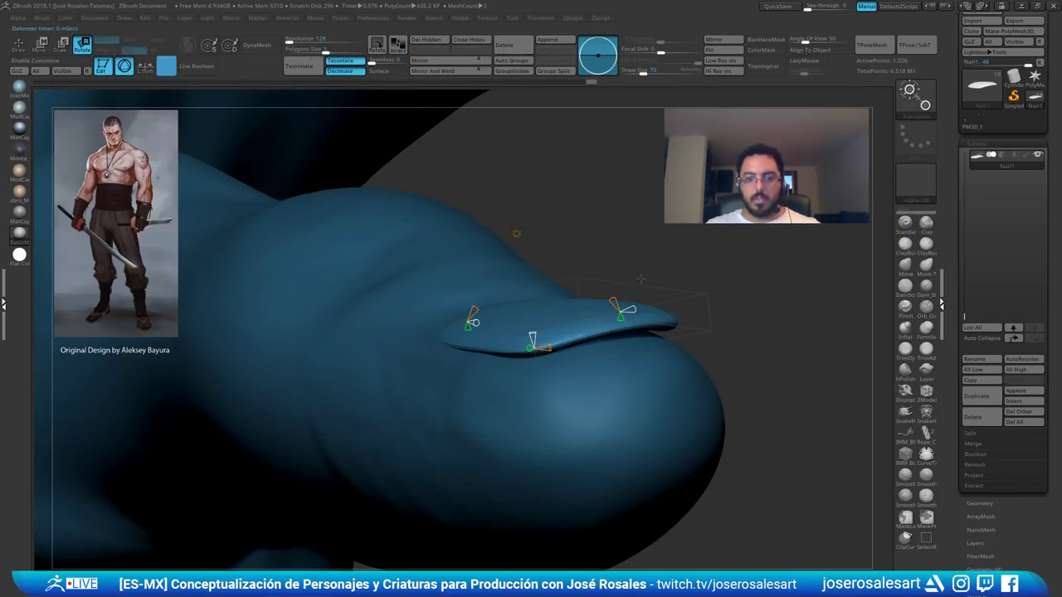
pyautogui.moveTo(620, 318); pyautogui.dragTo(620, 335)
pyautogui.moveTo(643, 319); pyautogui.dragTo(575, 334, button='right')
pyautogui.moveTo(569, 335); pyautogui.dragTo(569, 338)
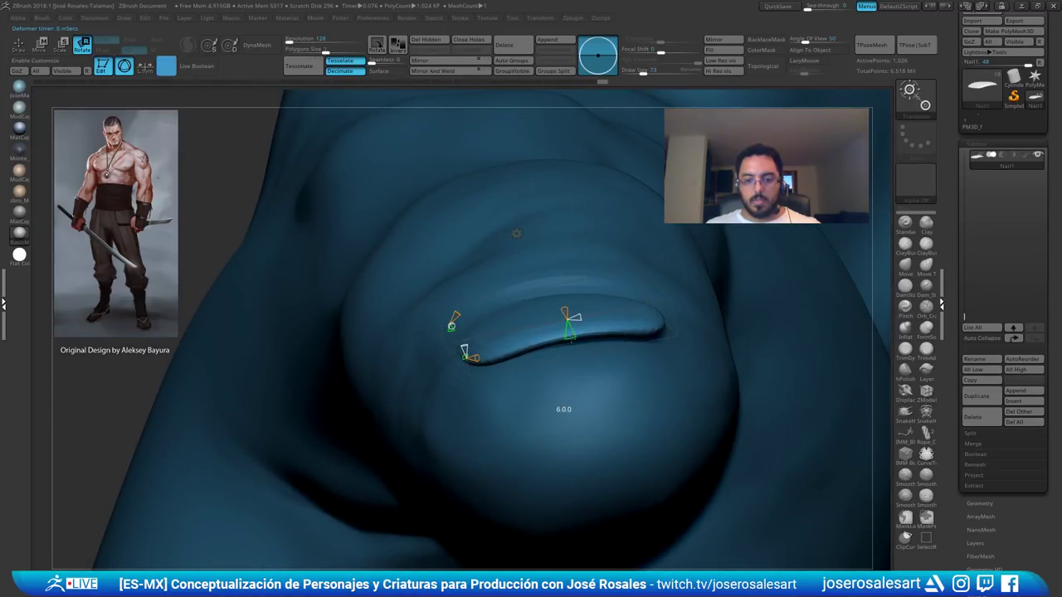
pyautogui.moveTo(568, 328); pyautogui.dragTo(563, 333, button='right')
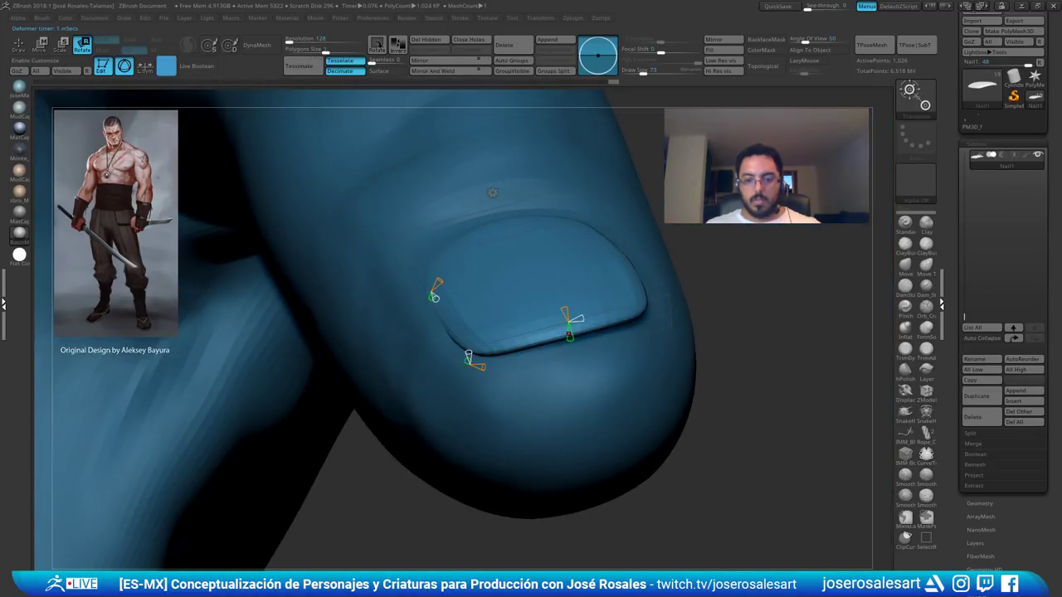
pyautogui.click(495, 194)
pyautogui.click(652, 192)
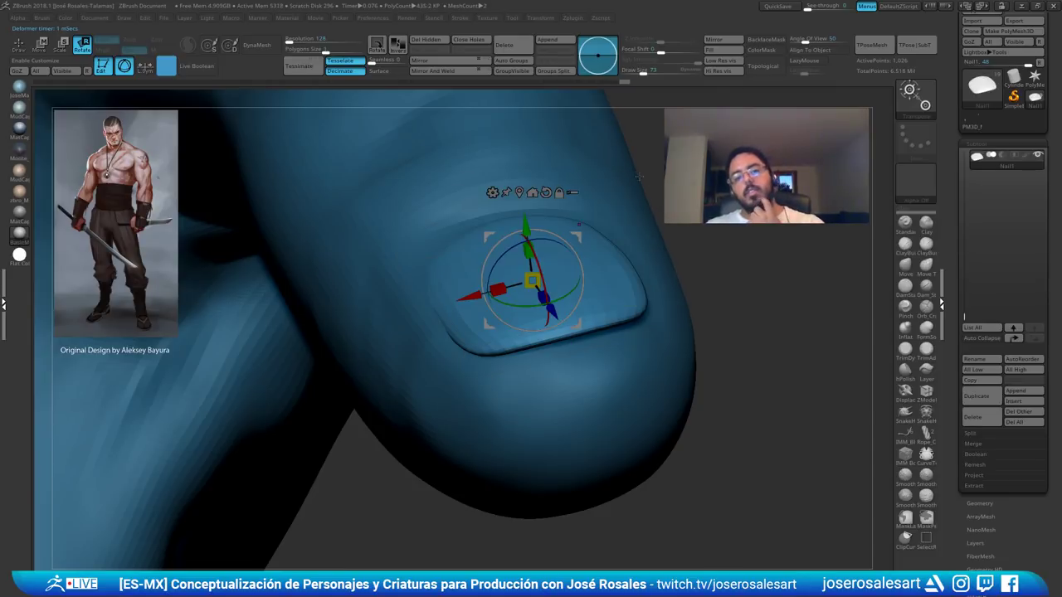
# - Reconstruct the thumb nail's lower subdivision levels and return the nail to level 3
pyautogui.click(977, 144)
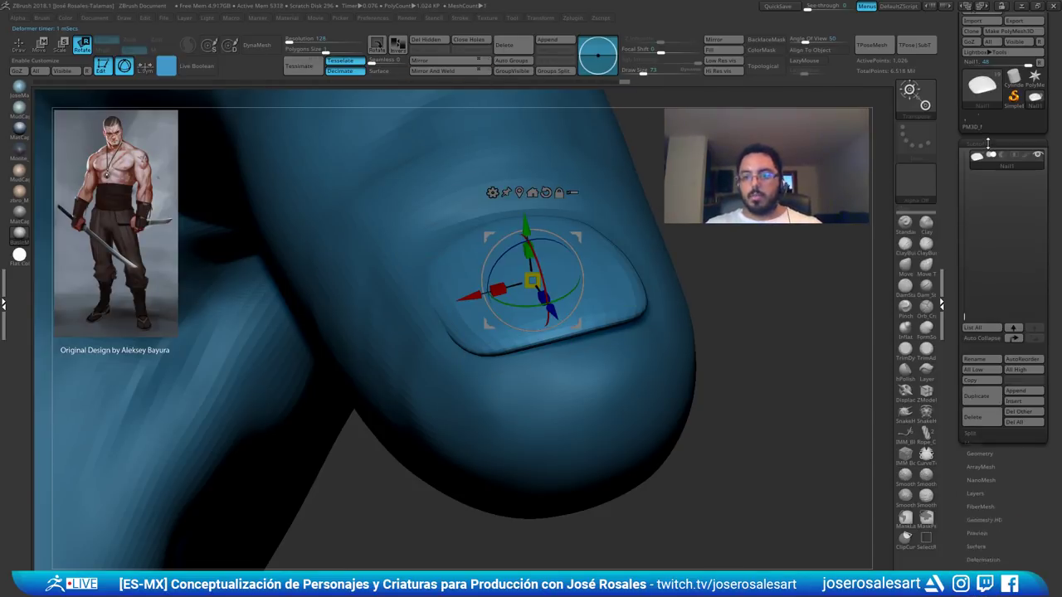
pyautogui.click(980, 157)
pyautogui.click(994, 213)
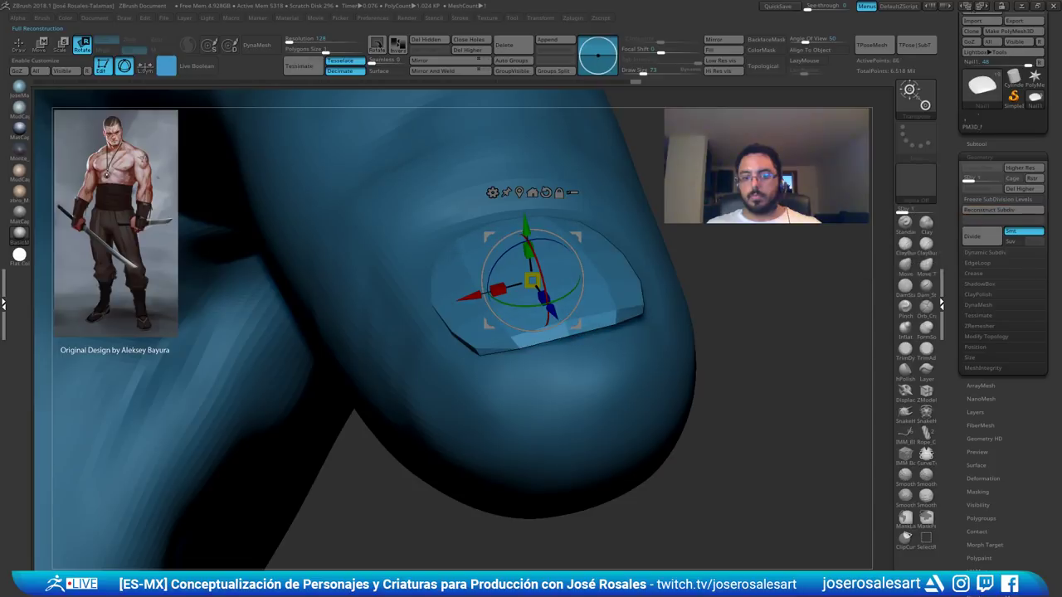
pyautogui.press('d')
pyautogui.press('d')
# - Adjust the thumb nail's placement and rotate it slightly with the gizmo so it sits evenly on the fingertip
pyautogui.press('q')
pyautogui.moveTo(564, 332)
pyautogui.mouseDown(button='right')
pyautogui.moveTo(531, 282)
pyautogui.moveTo(556, 297)
pyautogui.moveTo(557, 240)
pyautogui.moveTo(568, 253)
pyautogui.moveTo(555, 271)
pyautogui.mouseUp(button='right')
pyautogui.press('w')
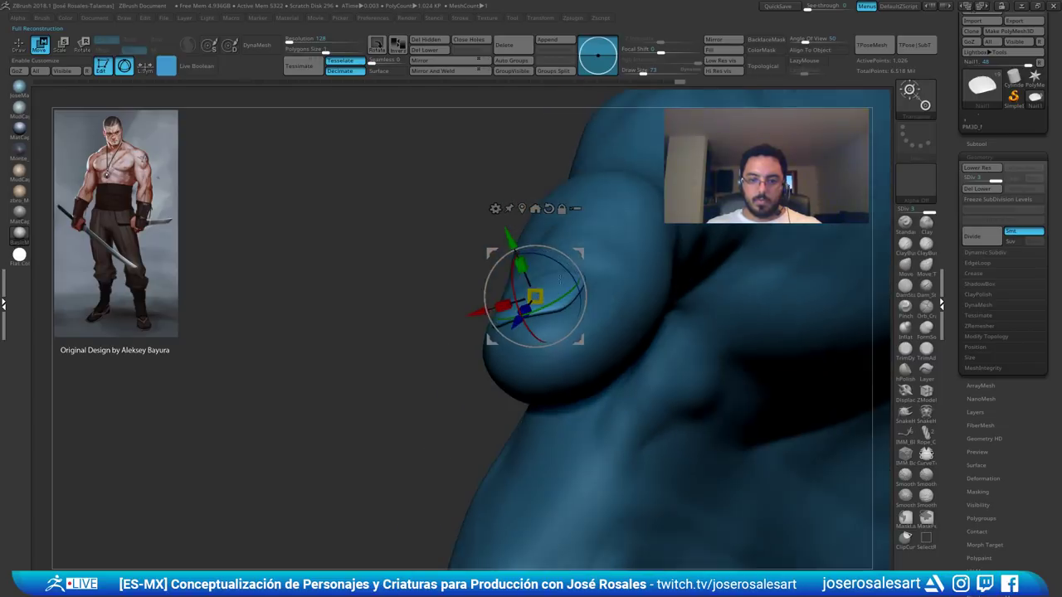
pyautogui.moveTo(556, 262); pyautogui.dragTo(559, 266)
pyautogui.moveTo(561, 266); pyautogui.dragTo(587, 258, button='right')
pyautogui.moveTo(515, 252); pyautogui.dragTo(498, 310, button='right')
pyautogui.moveTo(523, 265); pyautogui.dragTo(520, 269)
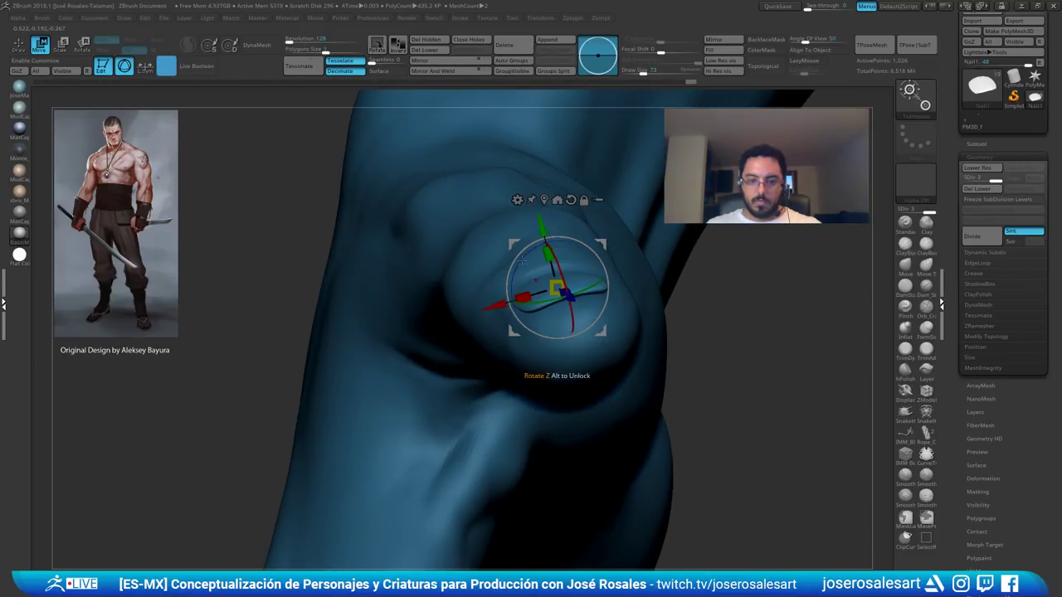
pyautogui.press('q')
pyautogui.moveTo(521, 271)
pyautogui.mouseDown(button='right')
pyautogui.moveTo(556, 300)
pyautogui.moveTo(532, 282)
pyautogui.moveTo(537, 301)
pyautogui.mouseUp(button='right')
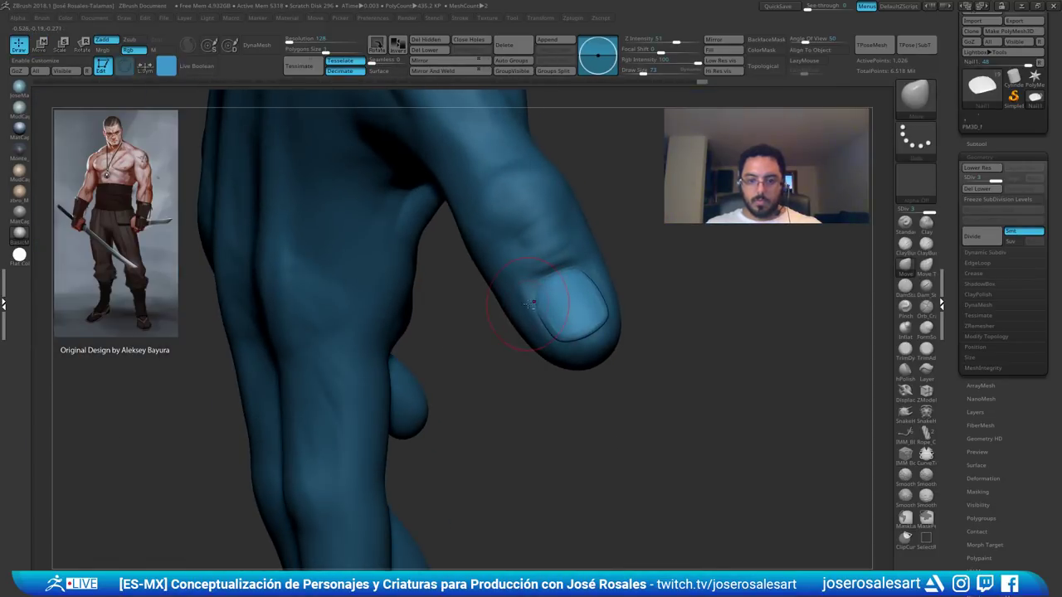
# - Select the body and build up the skin beside the thumb nail with a resized ClayBuildup brush
pyautogui.keyDown('alt'); pyautogui.click(531, 308); pyautogui.keyUp('alt')
pyautogui.press('b')
pyautogui.press('c')
pyautogui.press('b')
pyautogui.press('s')
pyautogui.moveTo(554, 316); pyautogui.dragTo(547, 315)
pyautogui.moveTo(527, 309); pyautogui.dragTo(534, 303, button='right')
pyautogui.press('s')
pyautogui.moveTo(529, 303); pyautogui.dragTo(523, 302)
# - Build up the skin fold around the base and sides of the thumb nail, adjusting the brush size
pyautogui.moveTo(521, 289)
pyautogui.mouseDown(button='right')
pyautogui.moveTo(548, 253)
pyautogui.moveTo(536, 280)
pyautogui.moveTo(567, 306)
pyautogui.moveTo(552, 287)
pyautogui.moveTo(600, 264)
pyautogui.moveTo(594, 244)
pyautogui.moveTo(595, 258)
pyautogui.mouseUp(button='right')
pyautogui.press('s')
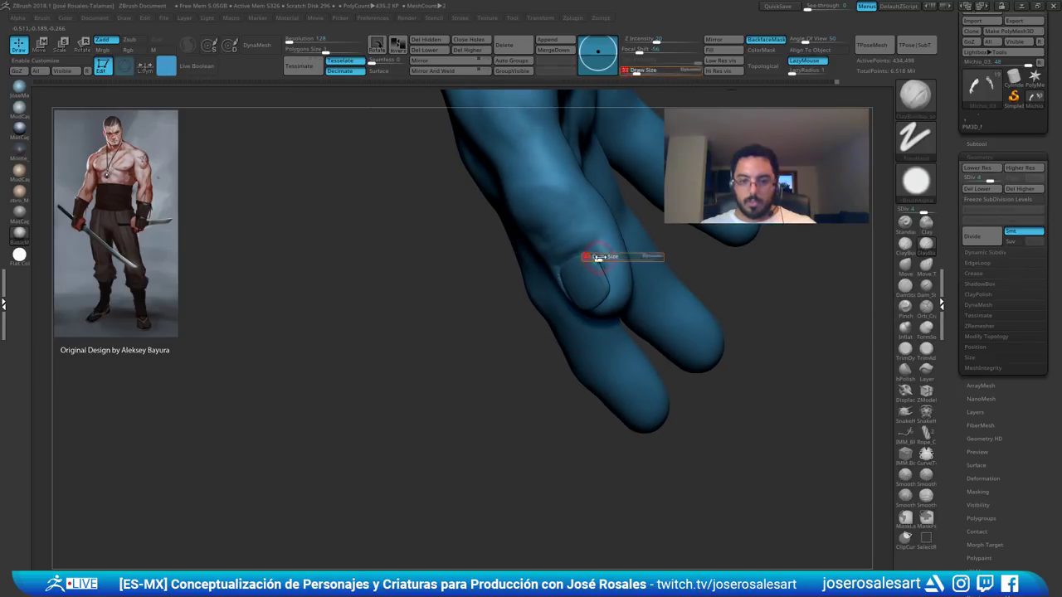
pyautogui.moveTo(595, 258); pyautogui.dragTo(610, 272)
pyautogui.moveTo(626, 255)
pyautogui.mouseDown(button='right')
pyautogui.moveTo(604, 240)
pyautogui.moveTo(656, 239)
pyautogui.mouseUp(button='right')
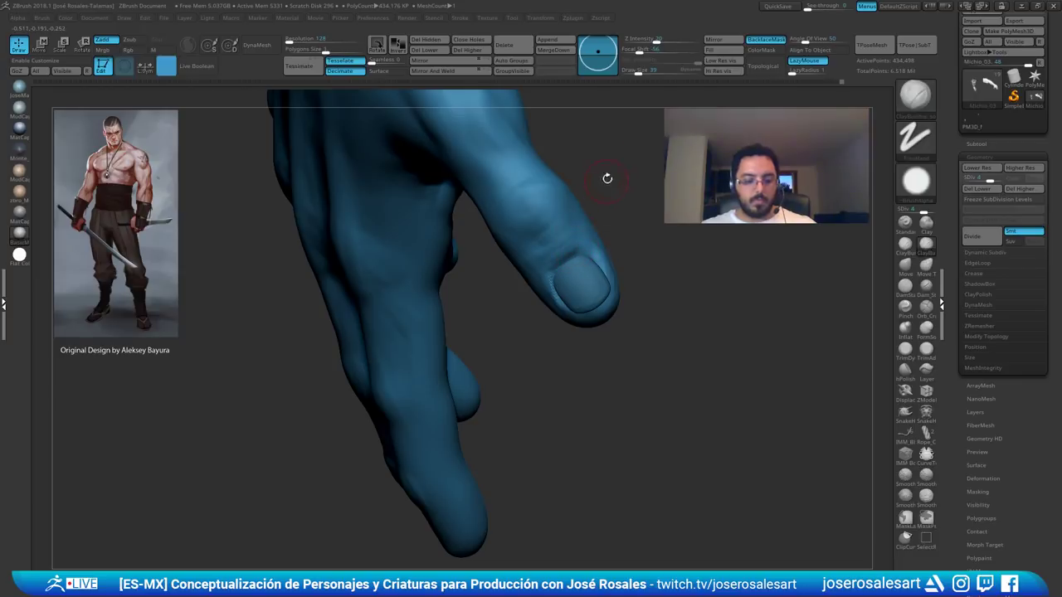
pyautogui.moveTo(552, 248)
pyautogui.mouseDown(button='right')
pyautogui.moveTo(574, 285)
pyautogui.moveTo(591, 254)
pyautogui.mouseUp(button='right')
pyautogui.moveTo(591, 254); pyautogui.dragTo(557, 246)
pyautogui.moveTo(548, 257)
pyautogui.mouseDown(button='right')
pyautogui.moveTo(529, 261)
pyautogui.moveTo(582, 279)
pyautogui.mouseUp(button='right')
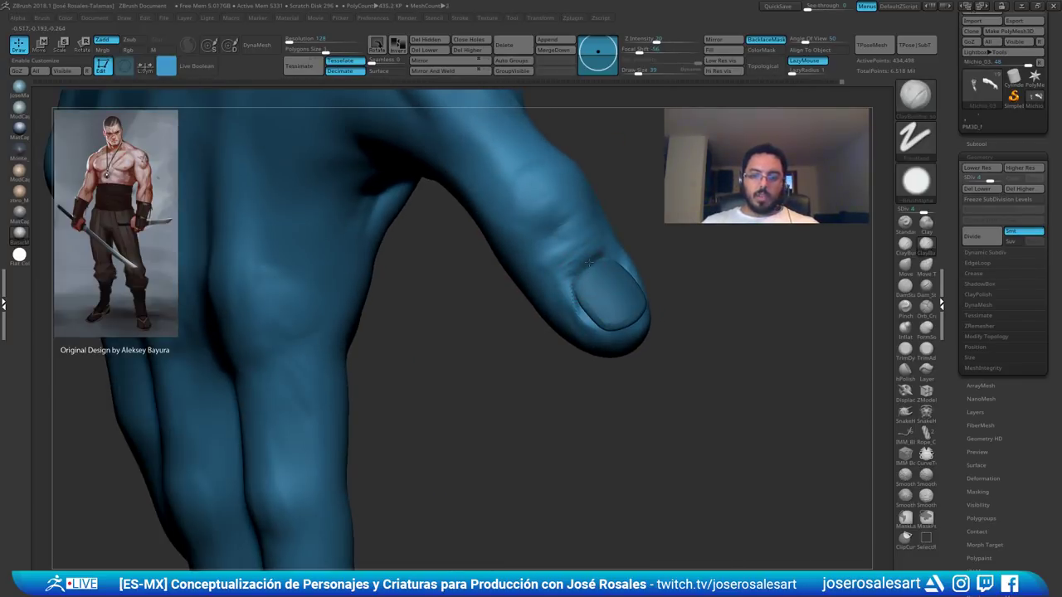
pyautogui.moveTo(635, 185); pyautogui.dragTo(565, 278, button='right')
pyautogui.moveTo(627, 254); pyautogui.dragTo(600, 203, button='right')
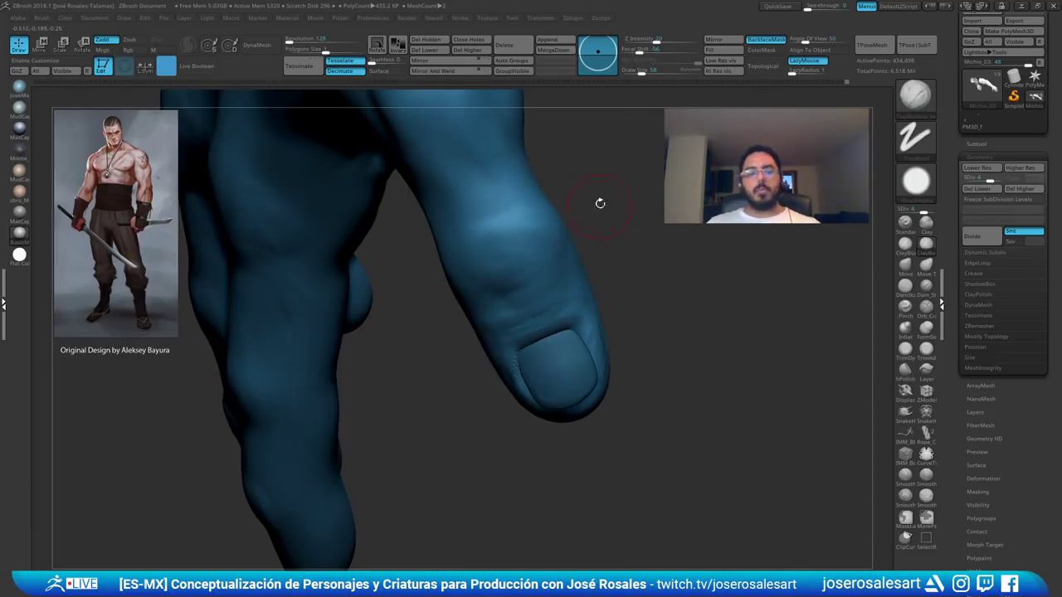
pyautogui.moveTo(496, 392)
pyautogui.mouseDown(button='right')
pyautogui.moveTo(574, 309)
pyautogui.moveTo(545, 309)
pyautogui.mouseUp(button='right')
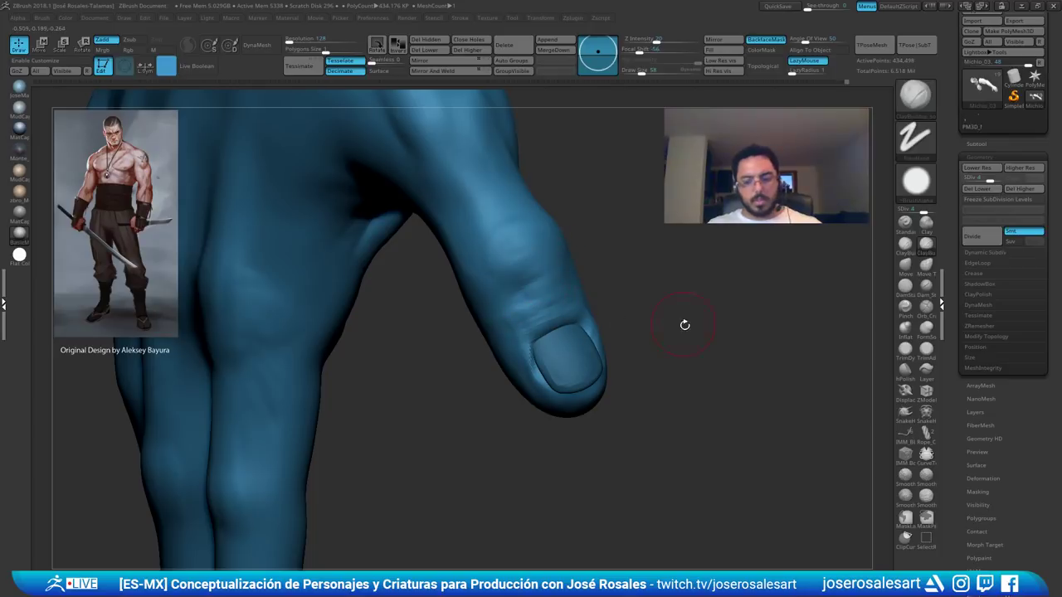
# - Flatten the built-up skin around the thumb nail with the TrimDynamic brush
pyautogui.press('b')
pyautogui.press('t')
pyautogui.press('d')
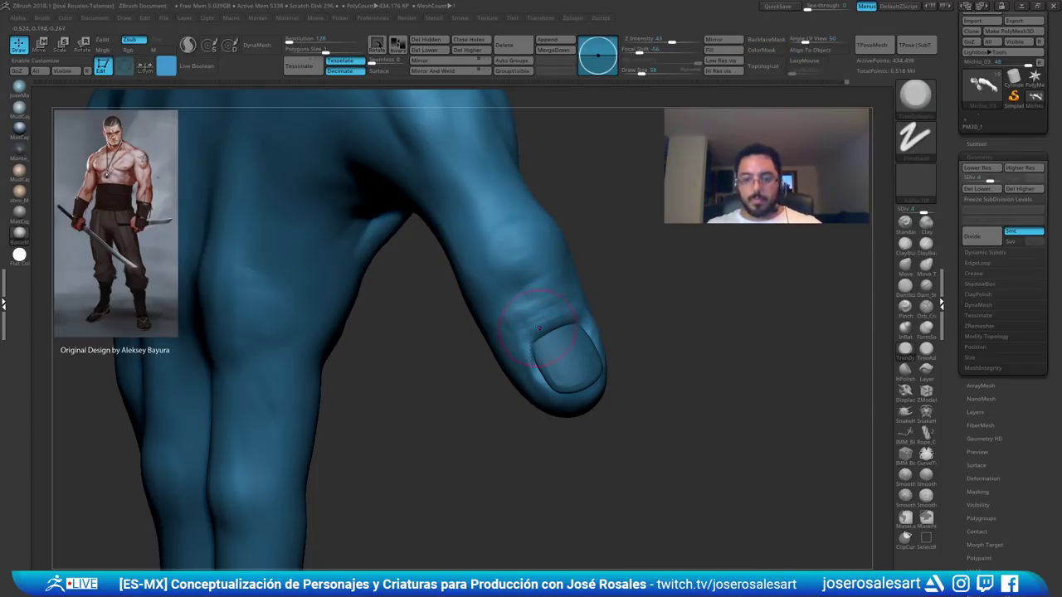
pyautogui.moveTo(538, 329); pyautogui.dragTo(610, 299, button='right')
# - Flatten the muscle planes of the forearm and upper arm with the TrimDynamic brush enlarged to 104
pyautogui.keyDown('alt'); pyautogui.moveTo(456, 116); pyautogui.dragTo(461, 264, button='right'); pyautogui.keyUp('alt')
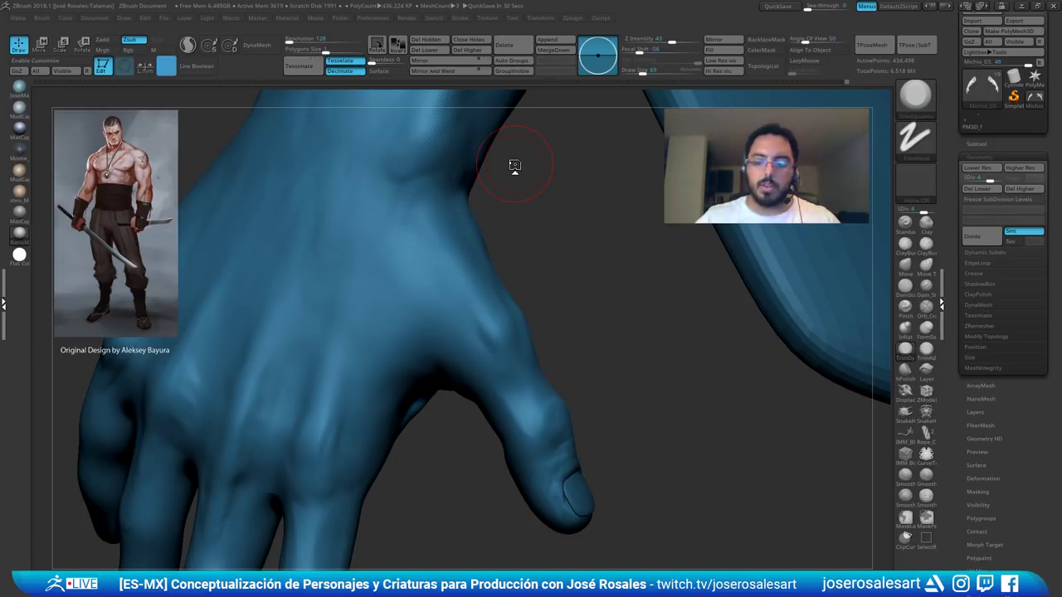
pyautogui.moveTo(337, 287); pyautogui.dragTo(398, 199, button='right')
pyautogui.keyDown('alt'); pyautogui.moveTo(432, 124); pyautogui.dragTo(417, 251, button='right'); pyautogui.keyUp('alt')
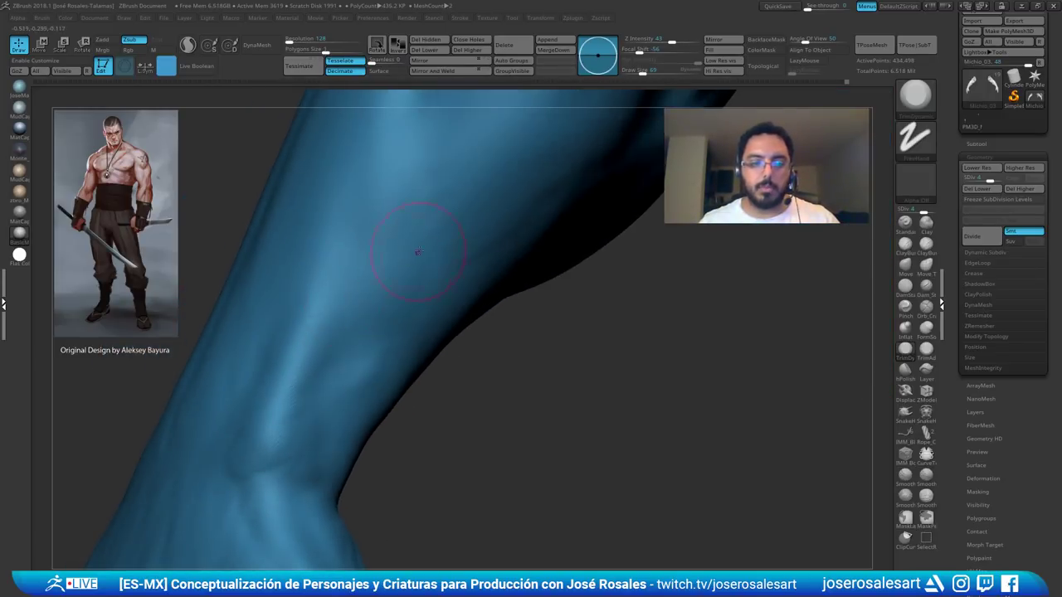
pyautogui.moveTo(465, 158)
pyautogui.keyDown('alt'); pyautogui.mouseDown(button='right')
pyautogui.moveTo(435, 261)
pyautogui.moveTo(429, 208)
pyautogui.moveTo(388, 196)
pyautogui.moveTo(329, 283)
pyautogui.mouseUp(button='right'); pyautogui.keyUp('alt')
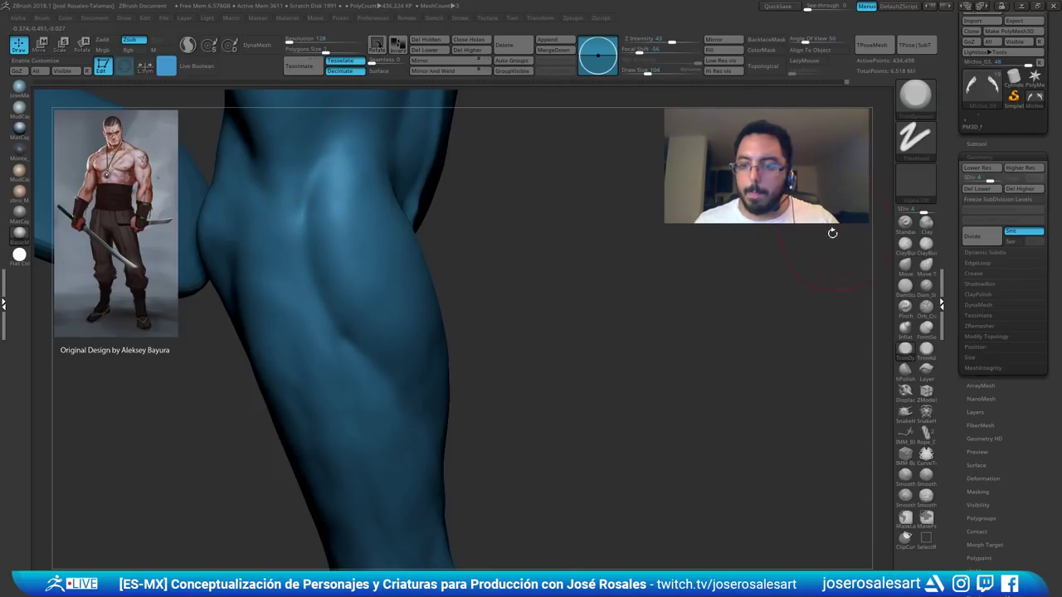
pyautogui.moveTo(532, 265)
pyautogui.mouseDown(button='right')
pyautogui.moveTo(331, 249)
pyautogui.moveTo(332, 214)
pyautogui.mouseUp(button='right')
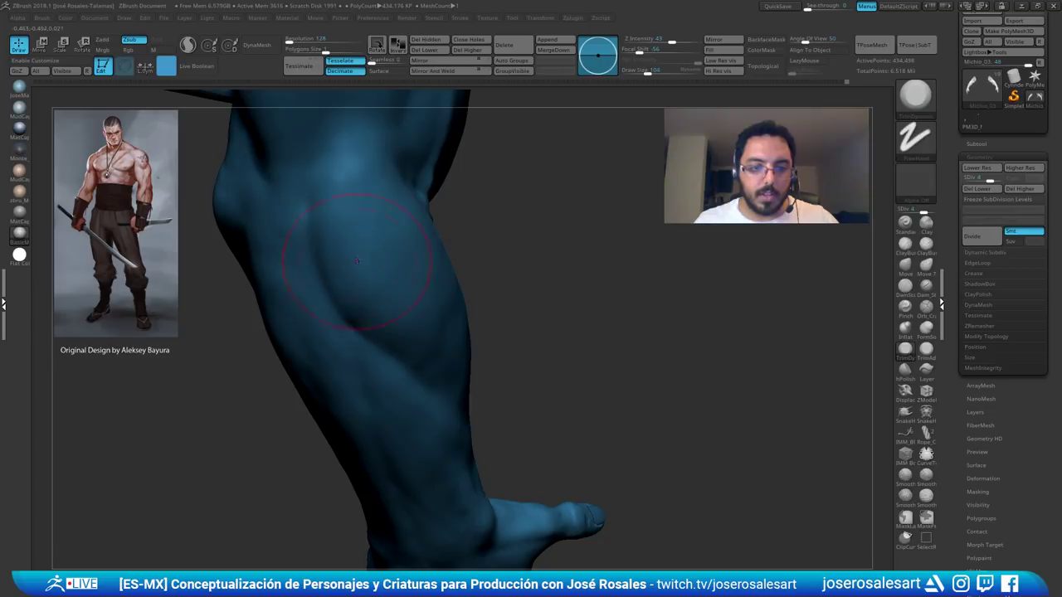
pyautogui.moveTo(356, 261)
pyautogui.mouseDown(button='right')
pyautogui.moveTo(353, 188)
pyautogui.moveTo(373, 213)
pyautogui.moveTo(351, 381)
pyautogui.moveTo(340, 319)
pyautogui.moveTo(245, 303)
pyautogui.mouseUp(button='right')
pyautogui.moveTo(239, 308)
pyautogui.mouseDown()
pyautogui.moveTo(256, 282)
pyautogui.moveTo(236, 342)
pyautogui.mouseUp()
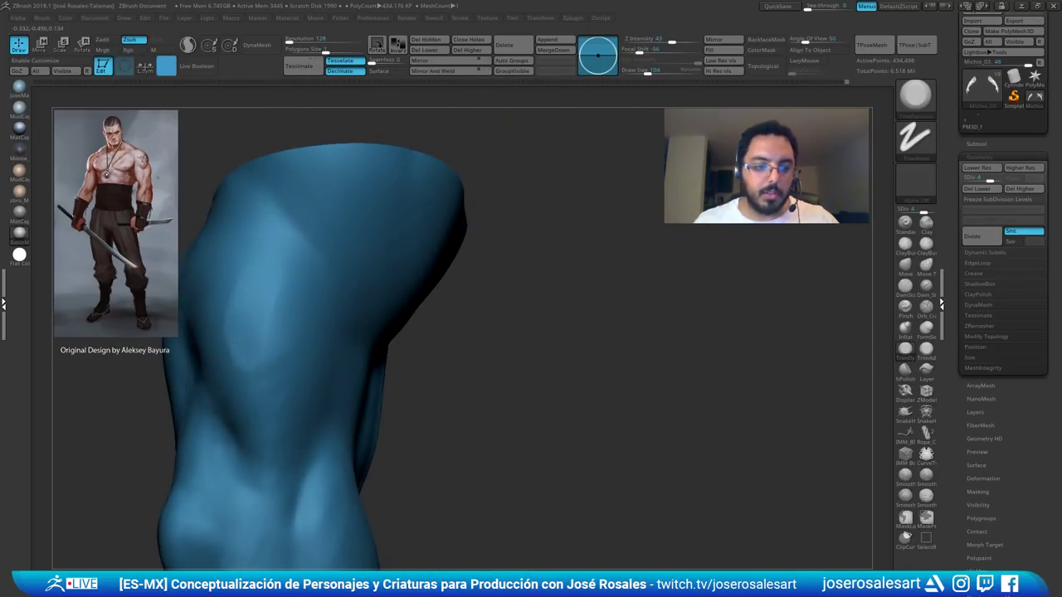
# - Try to flatten the muscle planes on the upper arm above the elbow with TrimDynamic strokes
pyautogui.moveTo(246, 265); pyautogui.dragTo(229, 301)
pyautogui.moveTo(230, 301)
pyautogui.mouseDown(button='right')
pyautogui.moveTo(256, 320)
pyautogui.moveTo(264, 257)
pyautogui.mouseUp(button='right')
pyautogui.moveTo(259, 309); pyautogui.dragTo(315, 311, button='right')
pyautogui.moveTo(315, 312)
pyautogui.mouseDown()
pyautogui.moveTo(301, 331)
pyautogui.moveTo(314, 320)
pyautogui.mouseUp()
pyautogui.moveTo(330, 229); pyautogui.dragTo(295, 226, button='right')
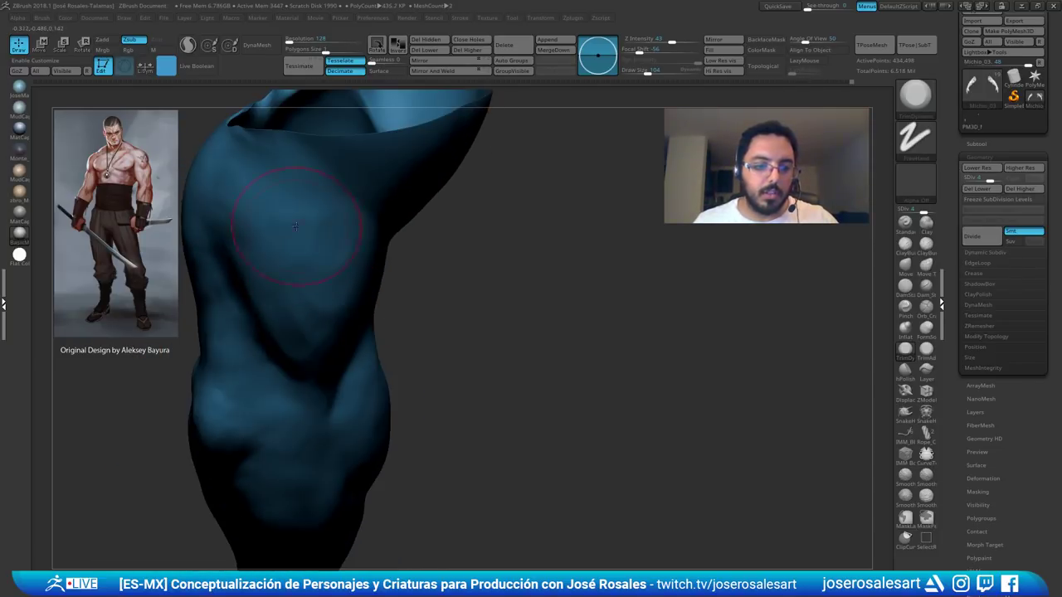
pyautogui.moveTo(303, 315); pyautogui.dragTo(427, 202, button='right')
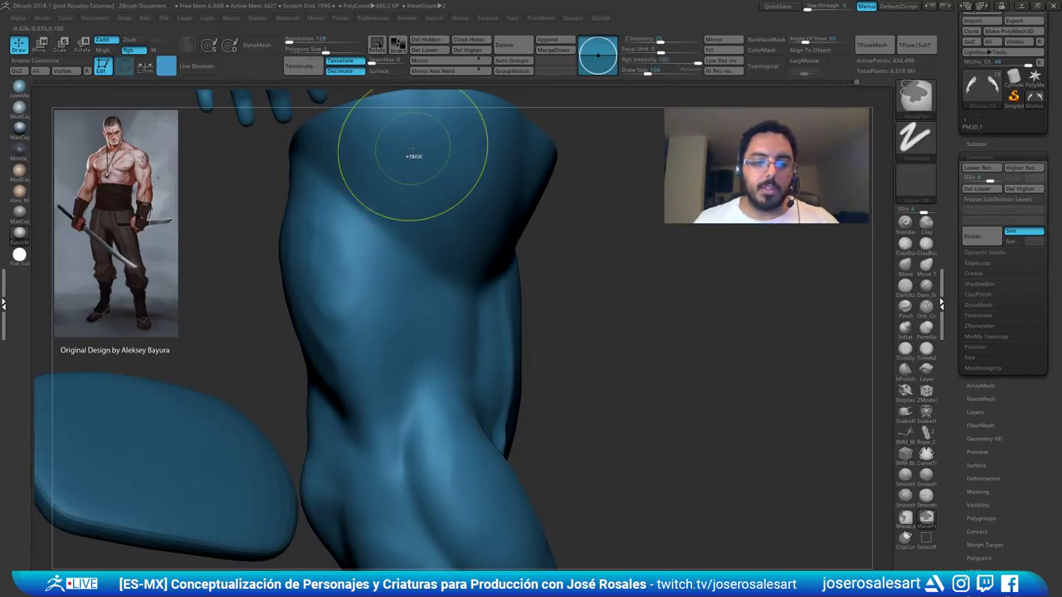
# - Undo the last four changes to the upper arm
pyautogui.hotkey('ctrl', 'z')
pyautogui.hotkey('ctrl', 'z')
pyautogui.hotkey('ctrl', 'z')
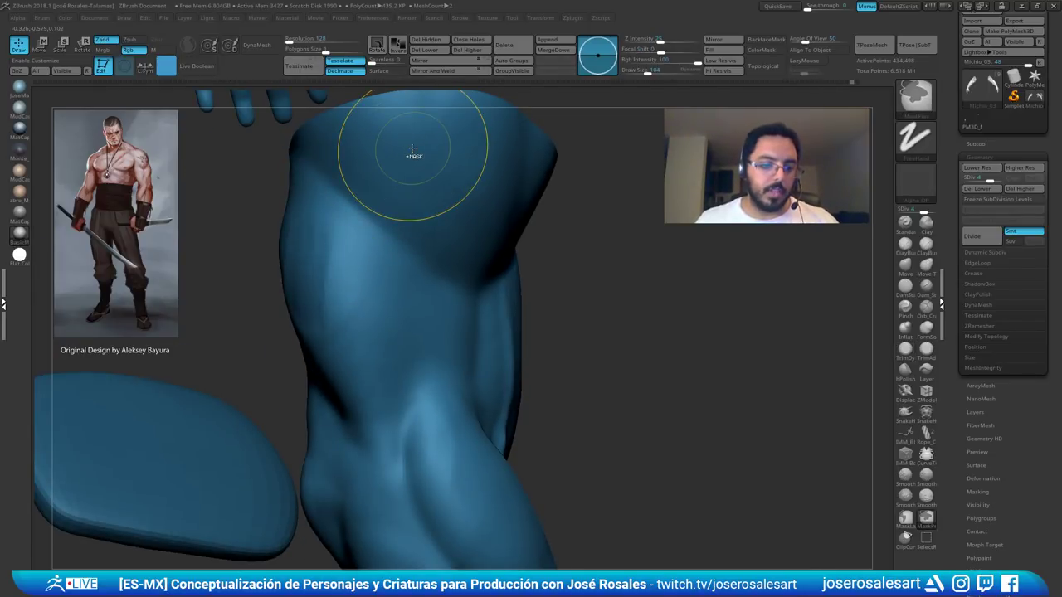
pyautogui.hotkey('ctrl', 'z')
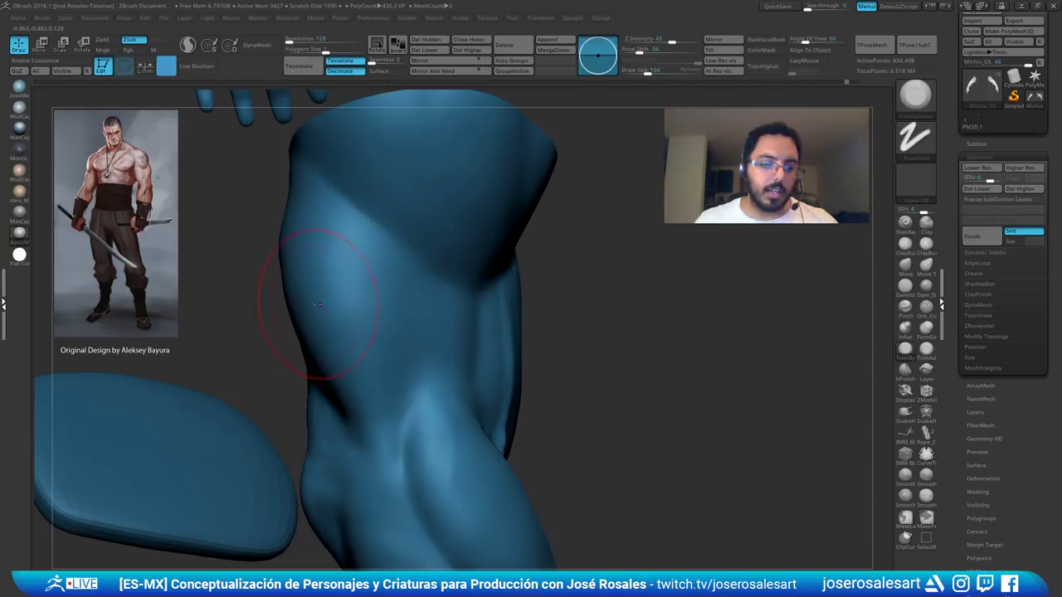
# - Try trimming strokes along the outer side of the upper arm and undo them
pyautogui.moveTo(322, 301); pyautogui.dragTo(337, 280, button='right')
pyautogui.moveTo(309, 262); pyautogui.dragTo(313, 298)
pyautogui.moveTo(313, 299); pyautogui.dragTo(330, 256, button='right')
pyautogui.hotkey('ctrl', 'z')
pyautogui.moveTo(313, 299); pyautogui.dragTo(304, 285, button='right')
pyautogui.moveTo(304, 284)
pyautogui.mouseDown()
pyautogui.moveTo(316, 288)
pyautogui.moveTo(301, 301)
pyautogui.mouseUp()
pyautogui.moveTo(302, 300)
pyautogui.mouseDown(button='right')
pyautogui.moveTo(298, 233)
pyautogui.moveTo(275, 350)
pyautogui.mouseUp(button='right')
pyautogui.hotkey('ctrl', 'z')
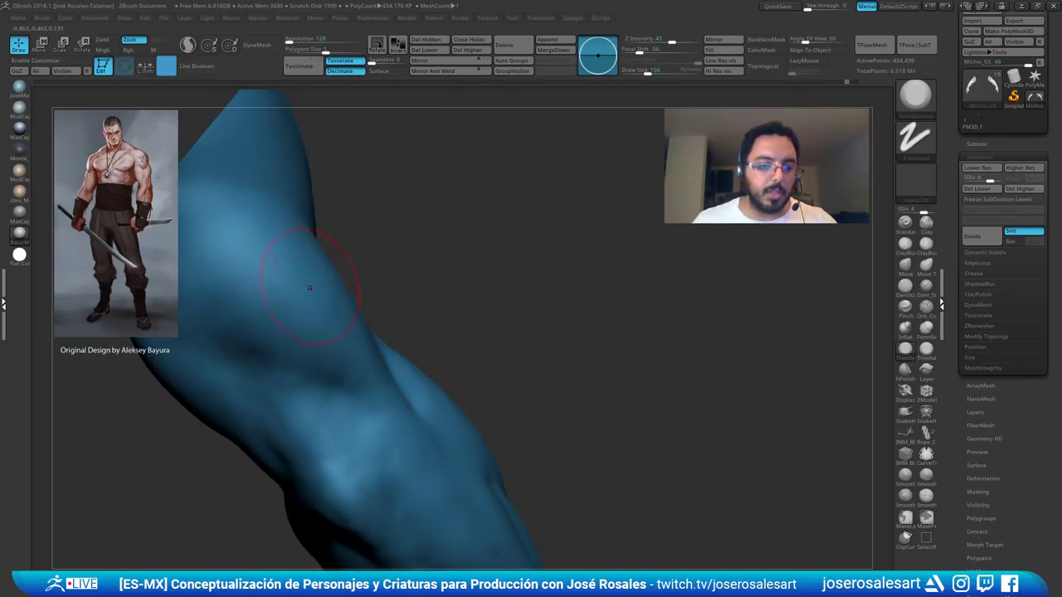
# - Flatten the upper arm's muscle planes just above the elbow, working around the arm with TrimDynamic
pyautogui.moveTo(311, 288); pyautogui.dragTo(323, 215, button='right')
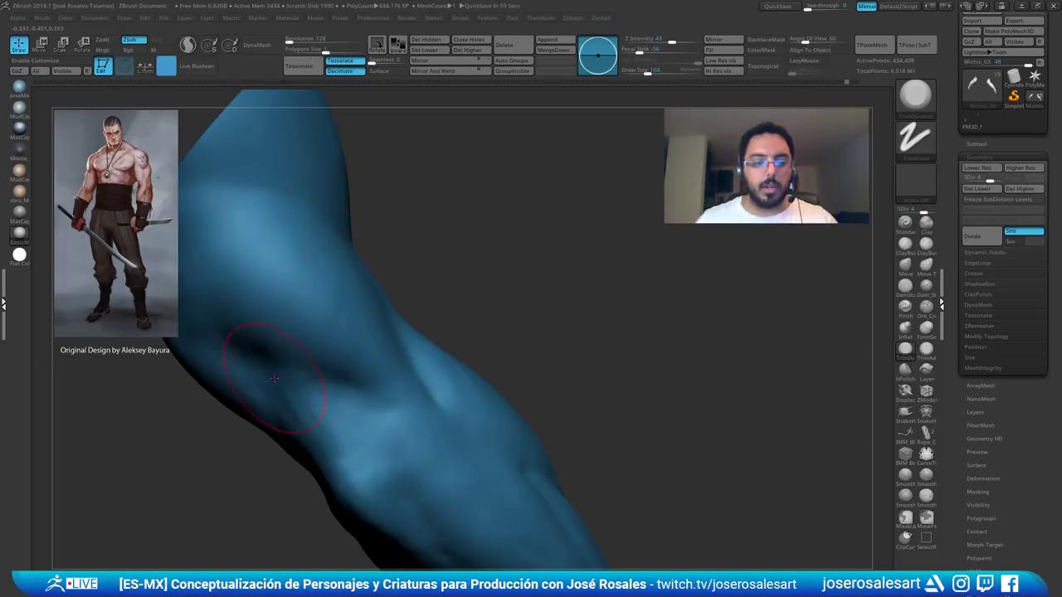
pyautogui.moveTo(274, 378); pyautogui.dragTo(261, 376, button='right')
pyautogui.moveTo(334, 351)
pyautogui.mouseDown()
pyautogui.moveTo(360, 398)
pyautogui.moveTo(332, 375)
pyautogui.mouseUp()
pyautogui.moveTo(365, 373)
pyautogui.mouseDown(button='right')
pyautogui.moveTo(337, 370)
pyautogui.moveTo(361, 351)
pyautogui.mouseUp(button='right')
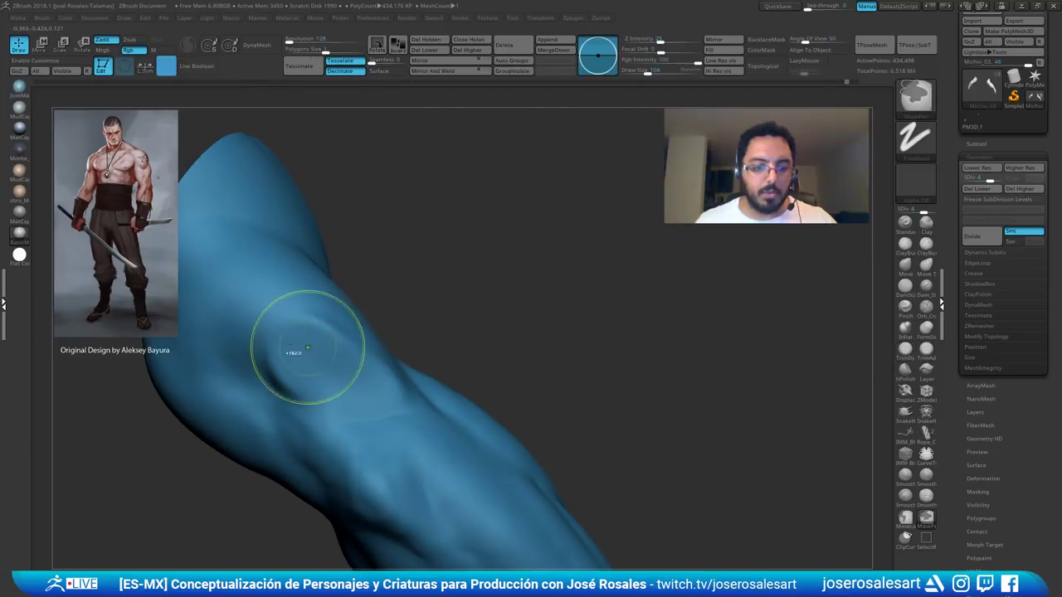
pyautogui.moveTo(305, 329)
pyautogui.mouseDown(button='right')
pyautogui.moveTo(386, 313)
pyautogui.moveTo(347, 322)
pyautogui.mouseUp(button='right')
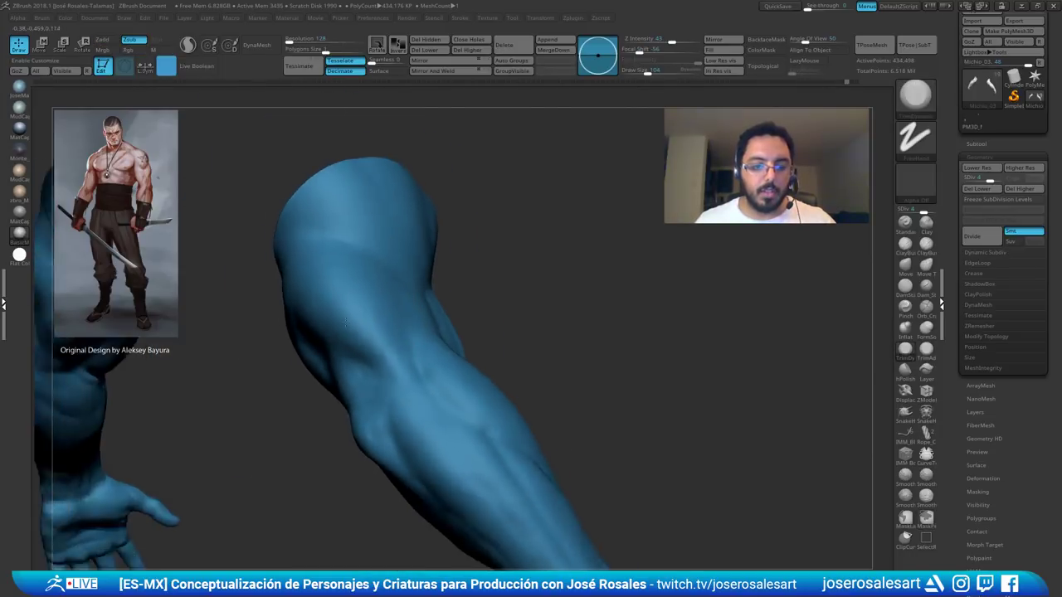
pyautogui.moveTo(347, 321); pyautogui.dragTo(449, 290)
# - Trim the outer surface of the upper arm with the TrimAdaptive brush
pyautogui.click(926, 352)
pyautogui.moveTo(534, 316); pyautogui.dragTo(364, 279, button='right')
pyautogui.moveTo(354, 273); pyautogui.dragTo(355, 292)
pyautogui.moveTo(356, 291); pyautogui.dragTo(406, 249, button='right')
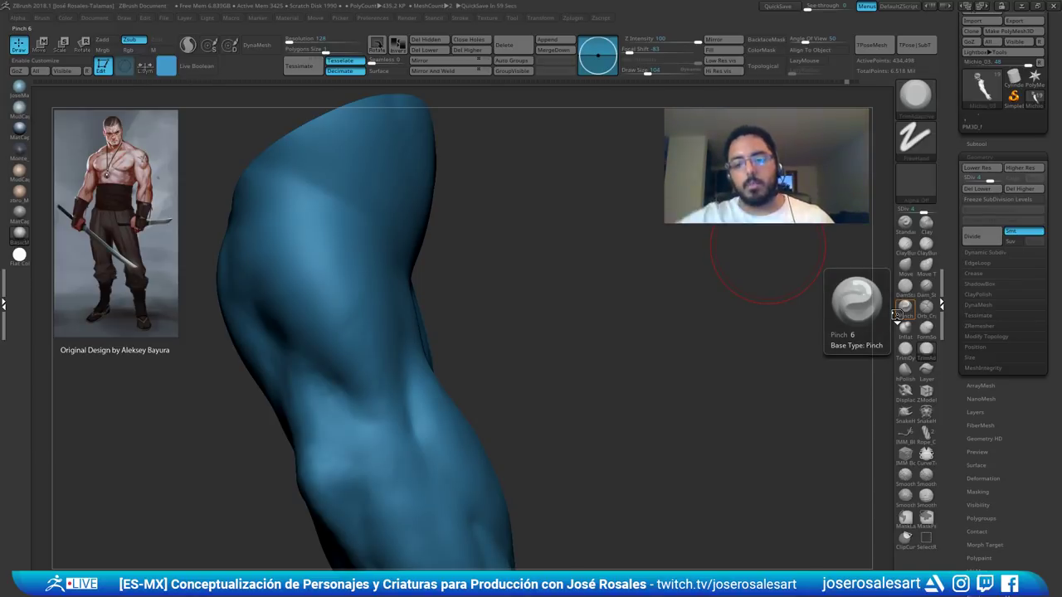
# - Switch back to TrimDynamic and flatten the side of the upper arm toward the elbow
pyautogui.click(897, 314)
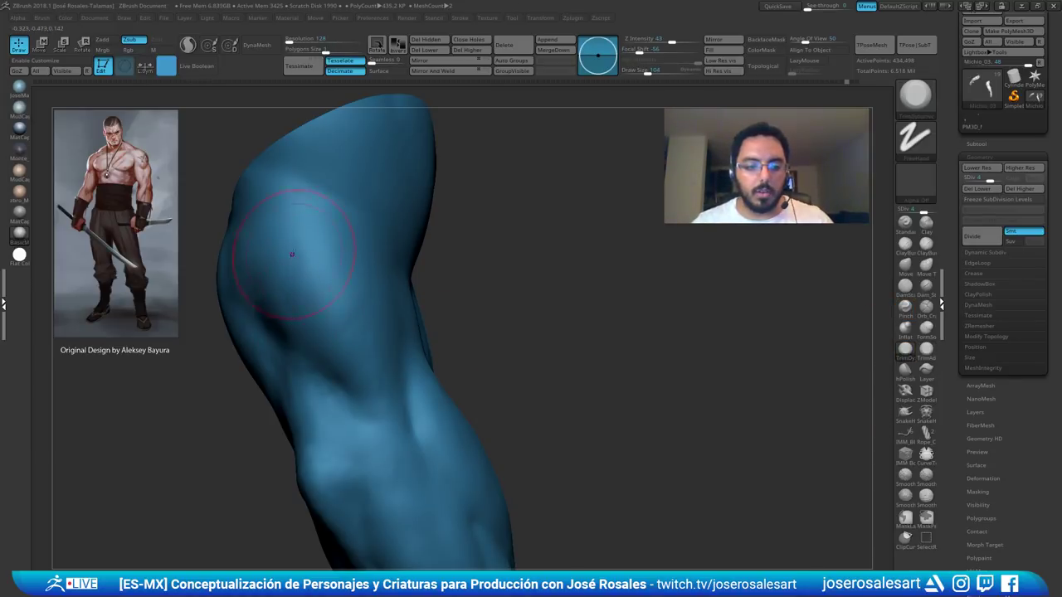
pyautogui.keyDown('ctrl'); pyautogui.moveTo(320, 293); pyautogui.dragTo(315, 277, button='right'); pyautogui.keyUp('ctrl')
pyautogui.moveTo(305, 249)
pyautogui.mouseDown()
pyautogui.moveTo(341, 281)
pyautogui.moveTo(356, 313)
pyautogui.mouseUp()
pyautogui.moveTo(356, 313)
pyautogui.mouseDown(button='right')
pyautogui.moveTo(323, 287)
pyautogui.moveTo(310, 290)
pyautogui.moveTo(385, 301)
pyautogui.mouseUp(button='right')
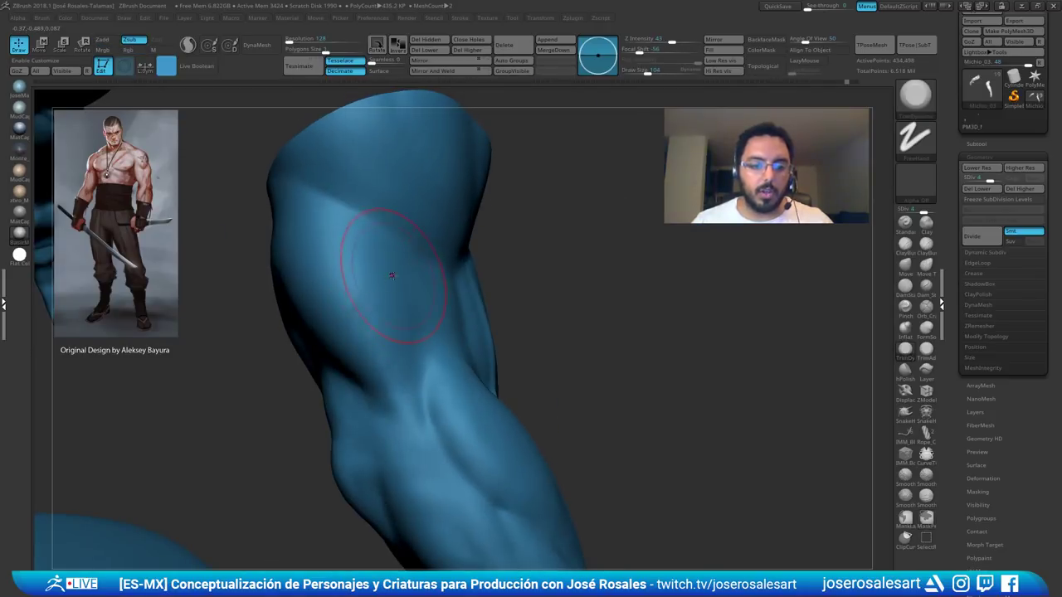
# - Try flattening the side of the upper arm with TrimDynamic and TrimAdaptive, undoing the TrimAdaptive strokes
pyautogui.moveTo(384, 277)
pyautogui.mouseDown()
pyautogui.moveTo(324, 314)
pyautogui.moveTo(383, 297)
pyautogui.mouseUp()
pyautogui.moveTo(396, 292)
pyautogui.mouseDown(button='right')
pyautogui.moveTo(357, 280)
pyautogui.moveTo(412, 284)
pyautogui.mouseUp(button='right')
pyautogui.click(926, 350)
pyautogui.moveTo(348, 278)
pyautogui.mouseDown()
pyautogui.moveTo(344, 332)
pyautogui.moveTo(365, 328)
pyautogui.moveTo(350, 272)
pyautogui.mouseUp()
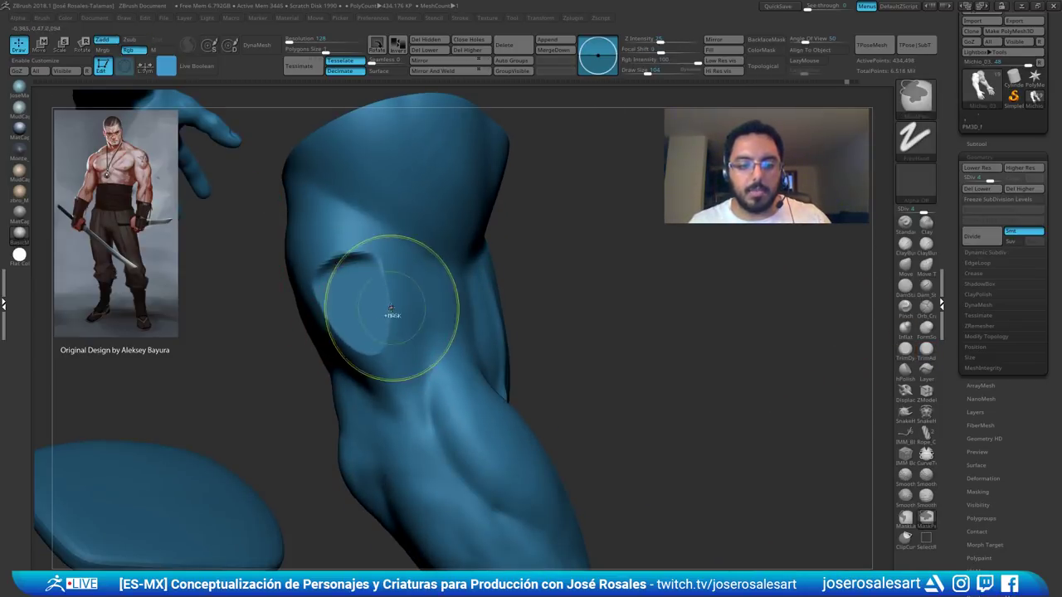
pyautogui.hotkey('ctrl', 'z')
pyautogui.moveTo(391, 311); pyautogui.dragTo(349, 270, button='right')
pyautogui.moveTo(344, 254)
pyautogui.mouseDown()
pyautogui.moveTo(354, 311)
pyautogui.moveTo(344, 323)
pyautogui.mouseUp()
pyautogui.moveTo(352, 319)
pyautogui.mouseDown(button='right')
pyautogui.moveTo(385, 319)
pyautogui.moveTo(353, 294)
pyautogui.mouseUp(button='right')
pyautogui.hotkey('ctrl', 'z')
# - Try trimming along the outer bulge of the upper arm with TrimAdaptive and undo the strokes
pyautogui.moveTo(323, 264); pyautogui.dragTo(348, 315)
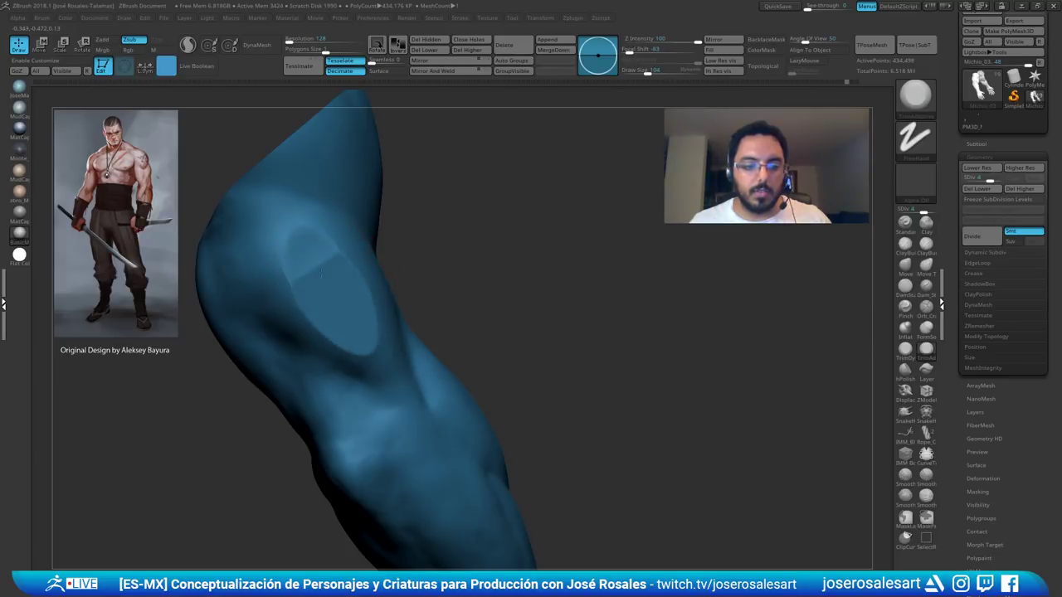
pyautogui.moveTo(307, 256); pyautogui.dragTo(286, 184)
pyautogui.moveTo(333, 264)
pyautogui.mouseDown(button='right')
pyautogui.moveTo(277, 301)
pyautogui.moveTo(340, 273)
pyautogui.mouseUp(button='right')
pyautogui.hotkey('ctrl', 'z')
pyautogui.hotkey('ctrl', 'z')
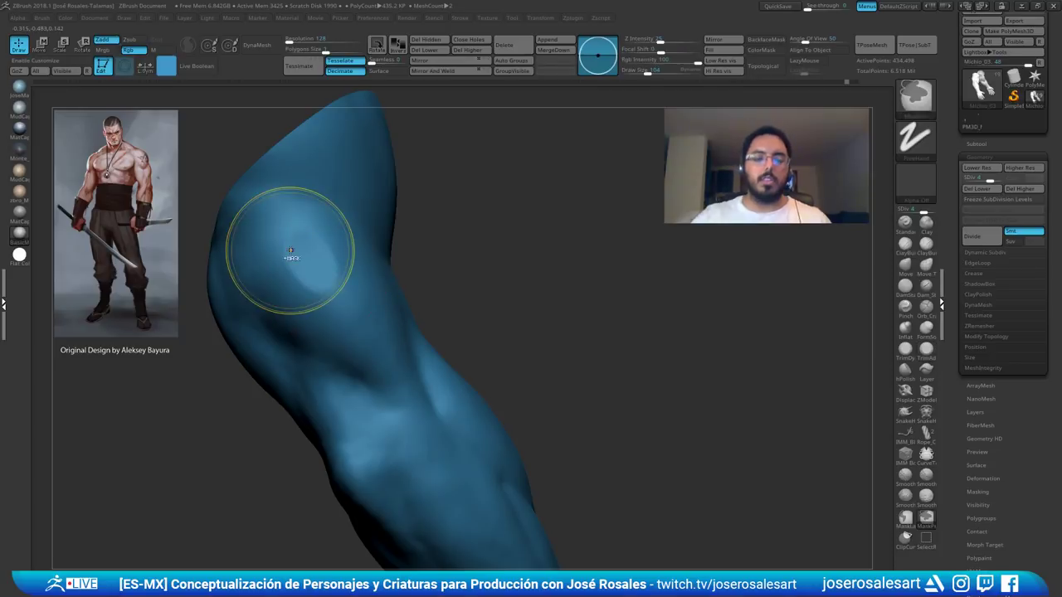
pyautogui.hotkey('ctrl', 'z')
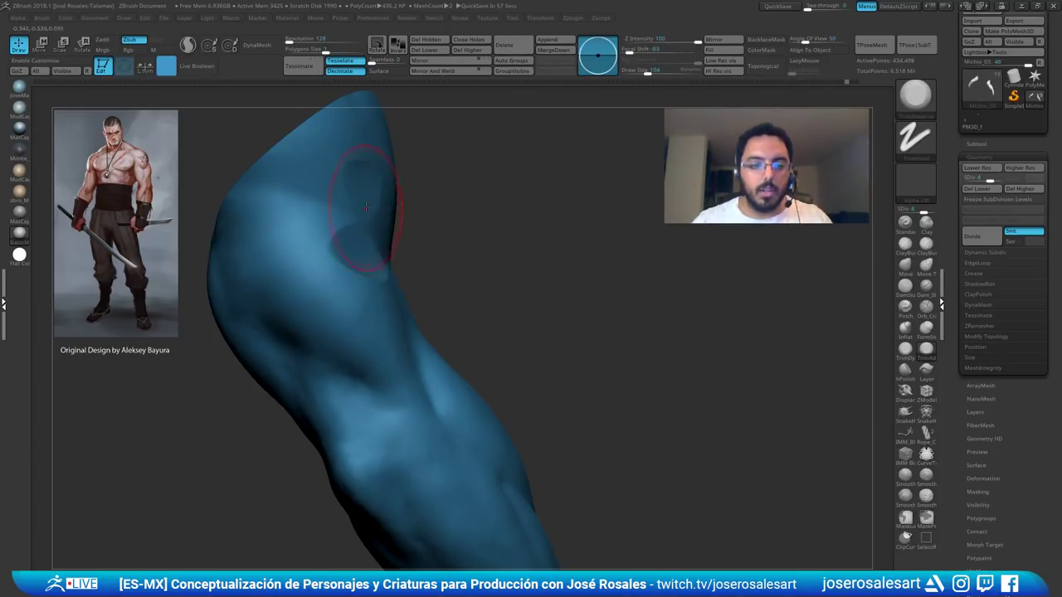
# - Trim the upper arm's surface below the shoulder cut with TrimAdaptive and unhide the whole body
pyautogui.moveTo(363, 204); pyautogui.dragTo(360, 225, button='right')
pyautogui.moveTo(360, 225); pyautogui.dragTo(359, 272)
pyautogui.moveTo(360, 279)
pyautogui.mouseDown(button='right')
pyautogui.moveTo(307, 289)
pyautogui.moveTo(358, 325)
pyautogui.moveTo(287, 289)
pyautogui.mouseUp(button='right')
pyautogui.moveTo(427, 421)
pyautogui.keyDown('alt'); pyautogui.mouseDown(button='right')
pyautogui.moveTo(412, 213)
pyautogui.moveTo(415, 279)
pyautogui.moveTo(270, 293)
pyautogui.mouseUp(button='right'); pyautogui.keyUp('alt')
pyautogui.press('s')
pyautogui.keyDown('alt'); pyautogui.moveTo(400, 212); pyautogui.dragTo(355, 404, button='right'); pyautogui.keyUp('alt')
pyautogui.keyDown('ctrl'); pyautogui.keyDown('shift'); pyautogui.click(576, 279); pyautogui.keyUp('shift'); pyautogui.keyUp('ctrl')
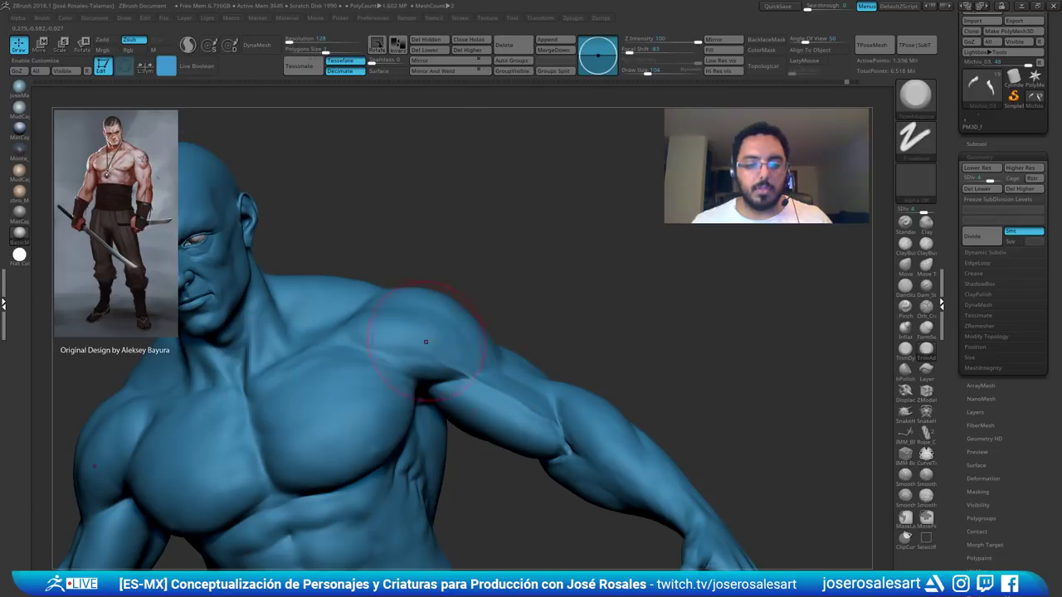
# - Try flattening the underside of the heel with a large TrimAdaptive brush and undo the stroke
pyautogui.keyDown('alt'); pyautogui.moveTo(426, 341); pyautogui.dragTo(348, 125, button='right'); pyautogui.keyUp('alt')
pyautogui.keyDown('alt'); pyautogui.moveTo(464, 465); pyautogui.dragTo(348, 274, button='right'); pyautogui.keyUp('alt')
pyautogui.moveTo(440, 332); pyautogui.dragTo(415, 373, button='right')
pyautogui.keyDown('alt'); pyautogui.moveTo(415, 465); pyautogui.dragTo(398, 249, button='right'); pyautogui.keyUp('alt')
pyautogui.moveTo(356, 332); pyautogui.dragTo(580, 290, button='right')
pyautogui.moveTo(648, 288); pyautogui.dragTo(654, 263)
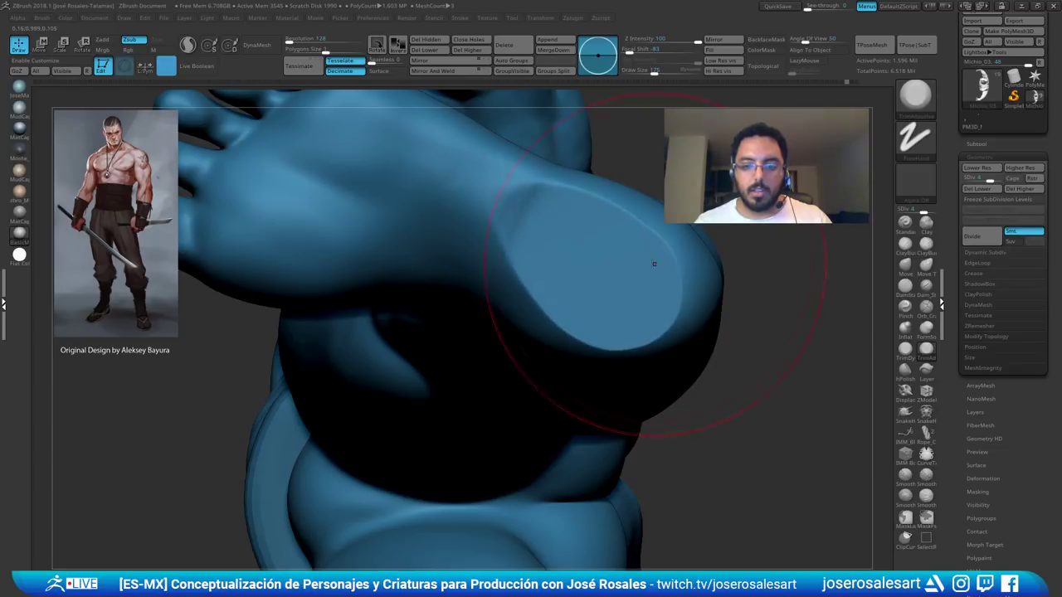
pyautogui.moveTo(653, 263)
pyautogui.mouseDown(button='right')
pyautogui.moveTo(626, 298)
pyautogui.moveTo(622, 272)
pyautogui.moveTo(604, 290)
pyautogui.mouseUp(button='right')
pyautogui.hotkey('ctrl', 'z')
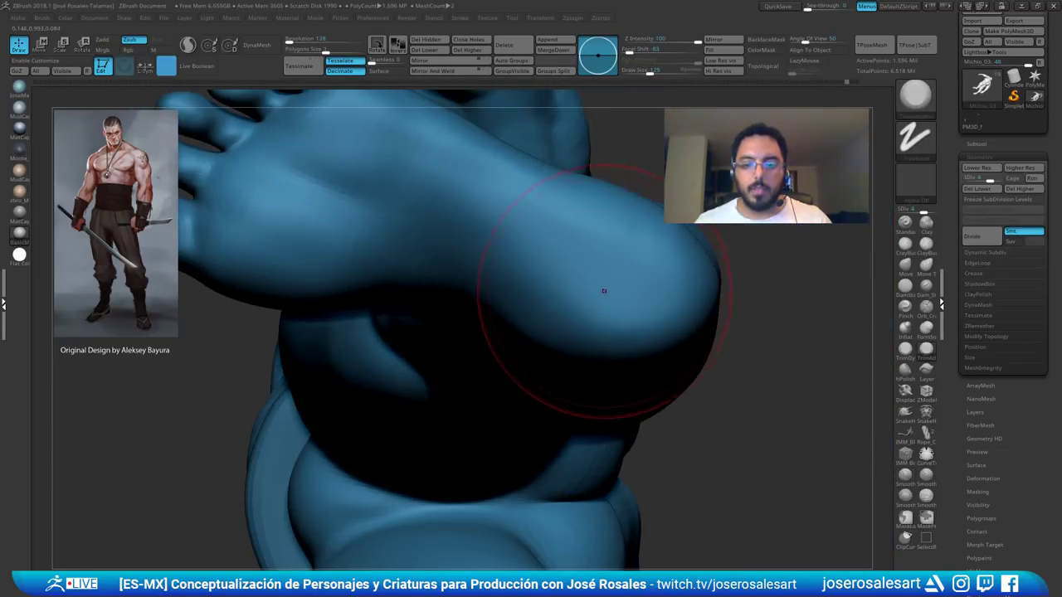
# - Flatten the underside of the heel with a smaller TrimAdaptive brush, trying the ball of the foot and undoing that stroke
pyautogui.moveTo(632, 289); pyautogui.dragTo(665, 273)
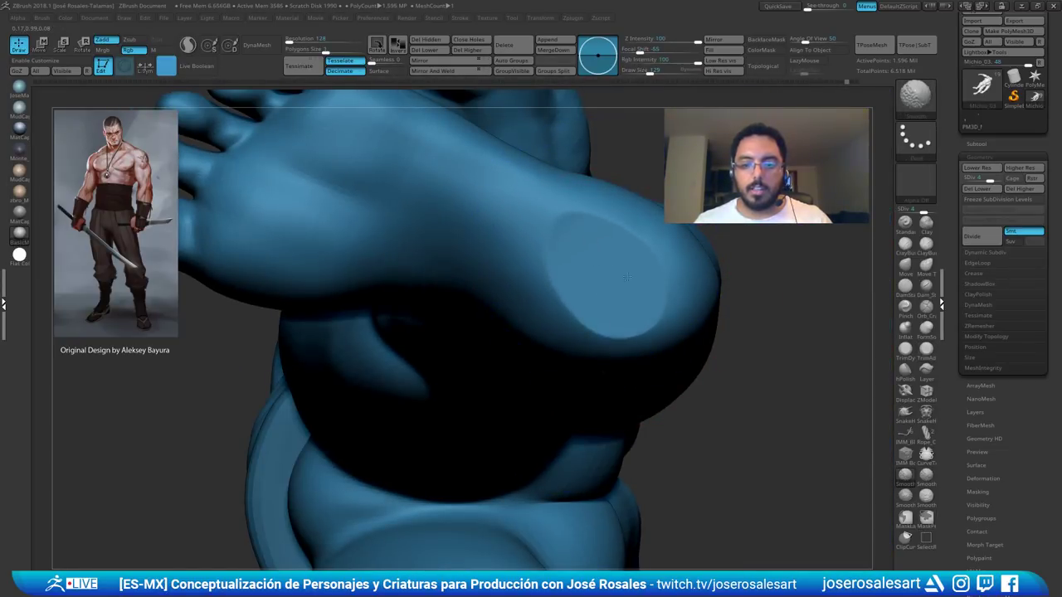
pyautogui.moveTo(627, 277)
pyautogui.mouseDown(button='right')
pyautogui.moveTo(573, 349)
pyautogui.moveTo(531, 373)
pyautogui.moveTo(444, 324)
pyautogui.moveTo(318, 323)
pyautogui.mouseUp(button='right')
pyautogui.moveTo(322, 418); pyautogui.dragTo(346, 404)
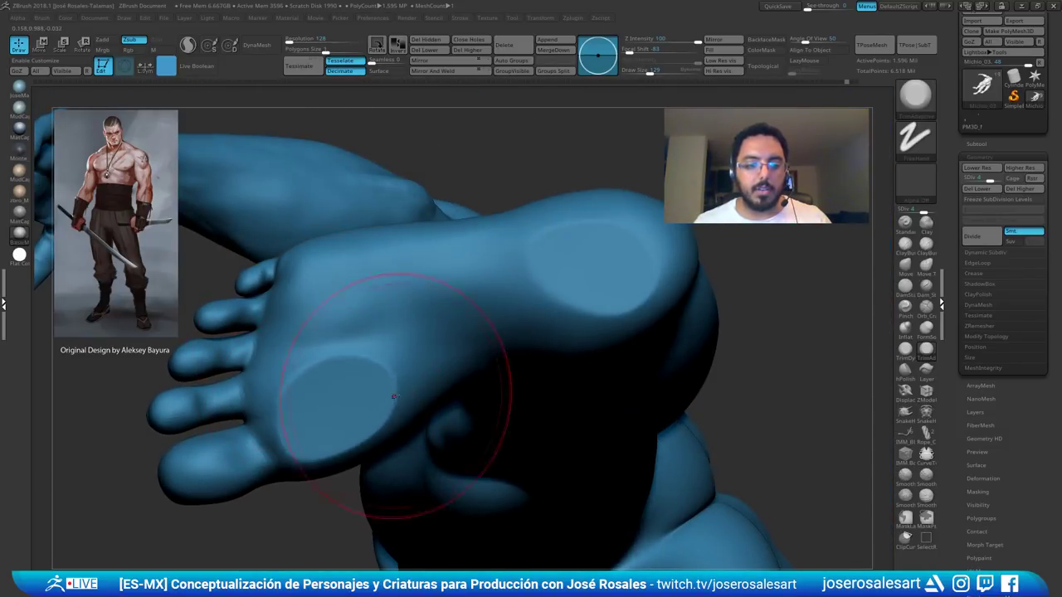
pyautogui.moveTo(387, 395); pyautogui.dragTo(335, 365, button='right')
pyautogui.keyDown('ctrl'); pyautogui.moveTo(376, 394); pyautogui.dragTo(432, 255, button='right'); pyautogui.keyUp('ctrl')
pyautogui.hotkey('ctrl', 'z')
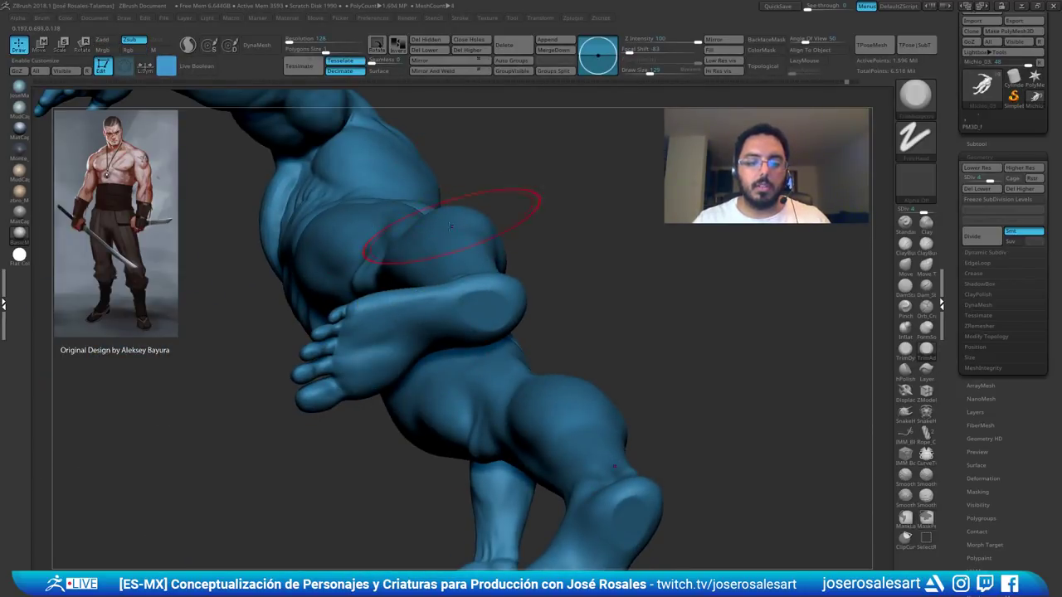
# - Try isolating the arms by hiding regions of the body and undo the visibility changes
pyautogui.keyDown('alt'); pyautogui.moveTo(488, 219); pyautogui.dragTo(519, 438, button='right'); pyautogui.keyUp('alt')
pyautogui.moveTo(256, 304); pyautogui.dragTo(597, 245, button='right')
pyautogui.keyDown('ctrl'); pyautogui.keyDown('shift'); pyautogui.click(599, 192); pyautogui.keyUp('shift'); pyautogui.keyUp('ctrl')
pyautogui.keyDown('ctrl'); pyautogui.keyDown('shift'); pyautogui.moveTo(744, 225); pyautogui.dragTo(649, 485); pyautogui.keyUp('shift'); pyautogui.keyUp('ctrl')
pyautogui.keyDown('ctrl'); pyautogui.keyDown('shift'); pyautogui.click(725, 288); pyautogui.keyUp('shift'); pyautogui.keyUp('ctrl')
pyautogui.keyDown('ctrl'); pyautogui.keyDown('shift'); pyautogui.moveTo(672, 283); pyautogui.dragTo(708, 301); pyautogui.keyUp('shift'); pyautogui.keyUp('ctrl')
pyautogui.hotkey('ctrl', 'z')
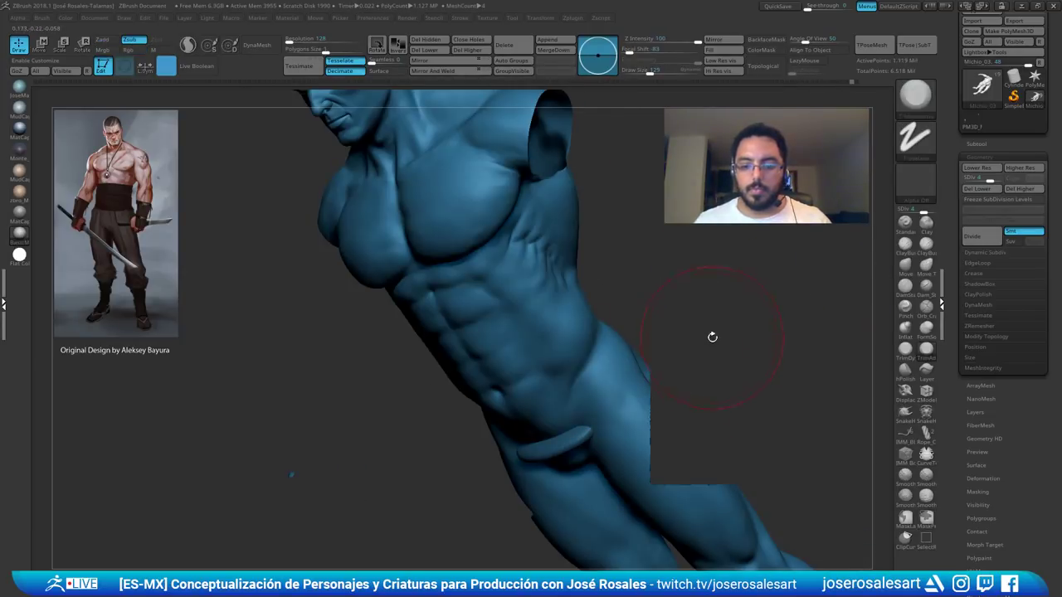
pyautogui.hotkey('ctrl', 'z')
# - Isolate the arms by hiding the head, torso and legs
pyautogui.moveTo(779, 283); pyautogui.dragTo(662, 483)
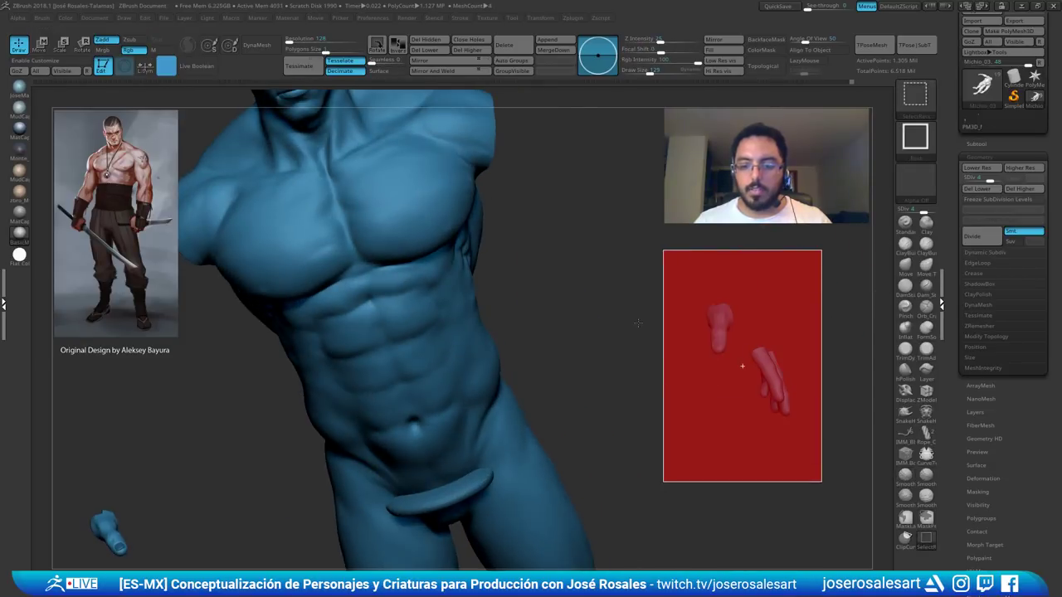
pyautogui.keyDown('ctrl'); pyautogui.keyDown('shift'); pyautogui.click(649, 328); pyautogui.keyUp('shift'); pyautogui.keyUp('ctrl')
pyautogui.hotkey('ctrl', 'z')
pyautogui.keyDown('ctrl'); pyautogui.keyDown('shift'); pyautogui.moveTo(763, 257); pyautogui.dragTo(786, 292); pyautogui.keyUp('shift'); pyautogui.keyUp('ctrl')
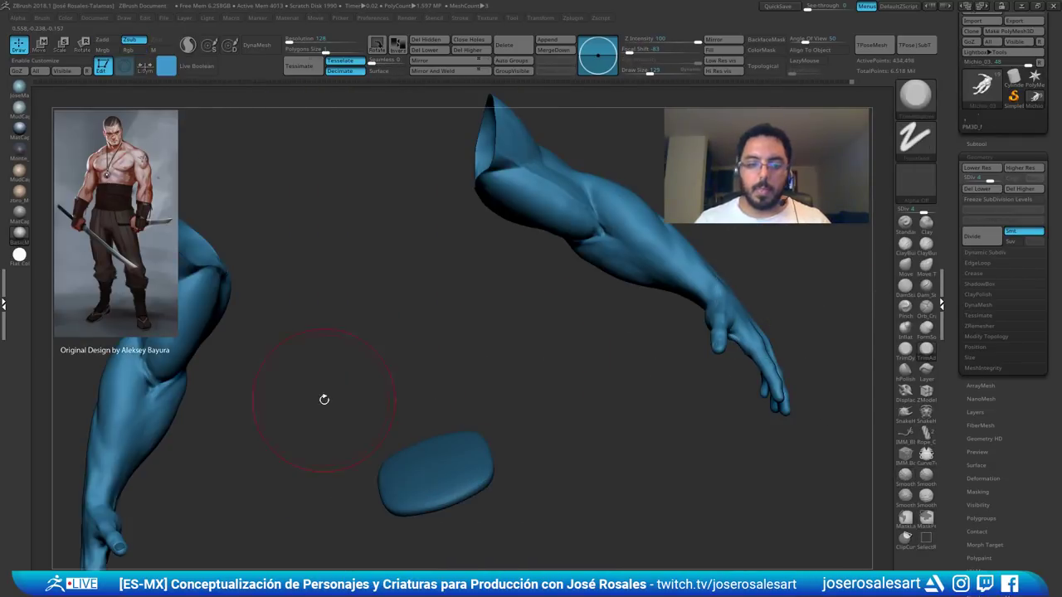
pyautogui.moveTo(324, 398)
pyautogui.mouseDown()
pyautogui.moveTo(376, 254)
pyautogui.moveTo(514, 257)
pyautogui.mouseUp()
# - Switch to TrimDynamic and reduce the brush size for the upper arm
pyautogui.click(925, 348)
pyautogui.click(904, 357)
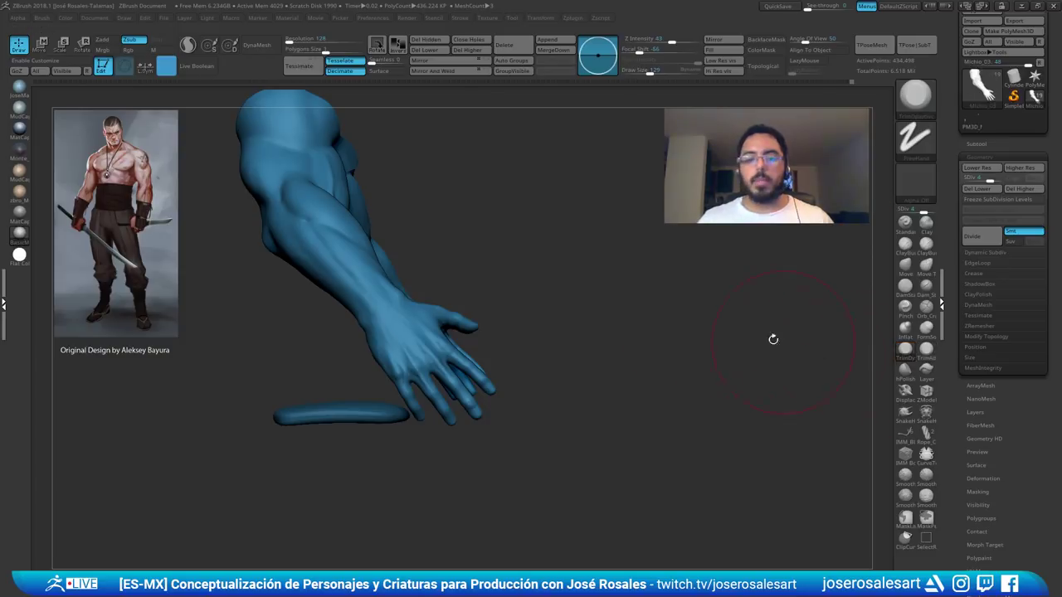
pyautogui.moveTo(320, 307)
pyautogui.mouseDown()
pyautogui.moveTo(308, 348)
pyautogui.moveTo(296, 342)
pyautogui.moveTo(332, 247)
pyautogui.moveTo(353, 243)
pyautogui.mouseUp()
pyautogui.press('[')
pyautogui.keyDown('alt'); pyautogui.moveTo(353, 243); pyautogui.dragTo(357, 336, button='right'); pyautogui.keyUp('alt')
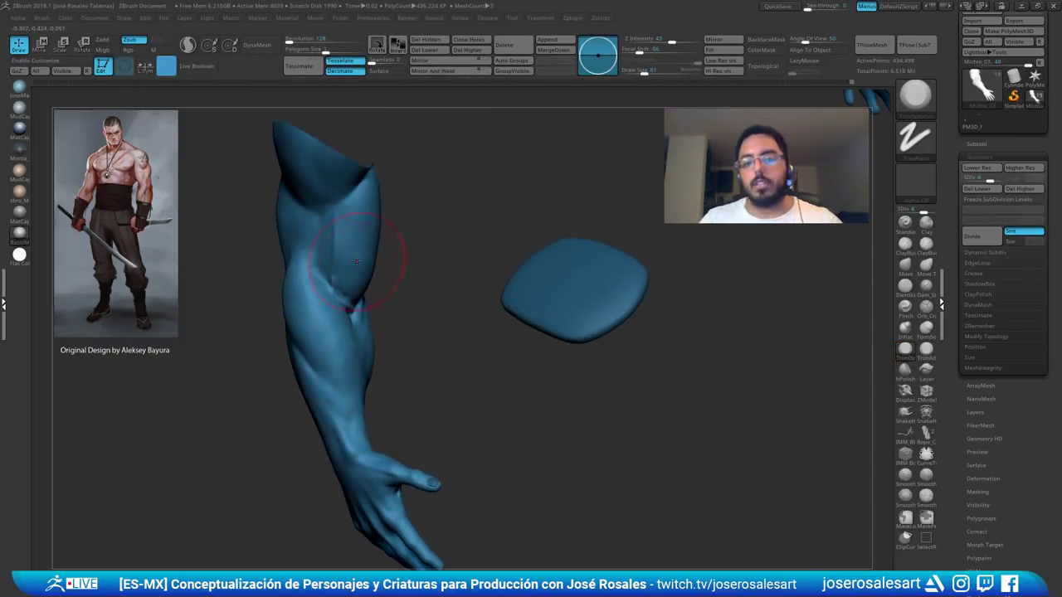
pyautogui.moveTo(358, 265); pyautogui.dragTo(376, 243, button='right')
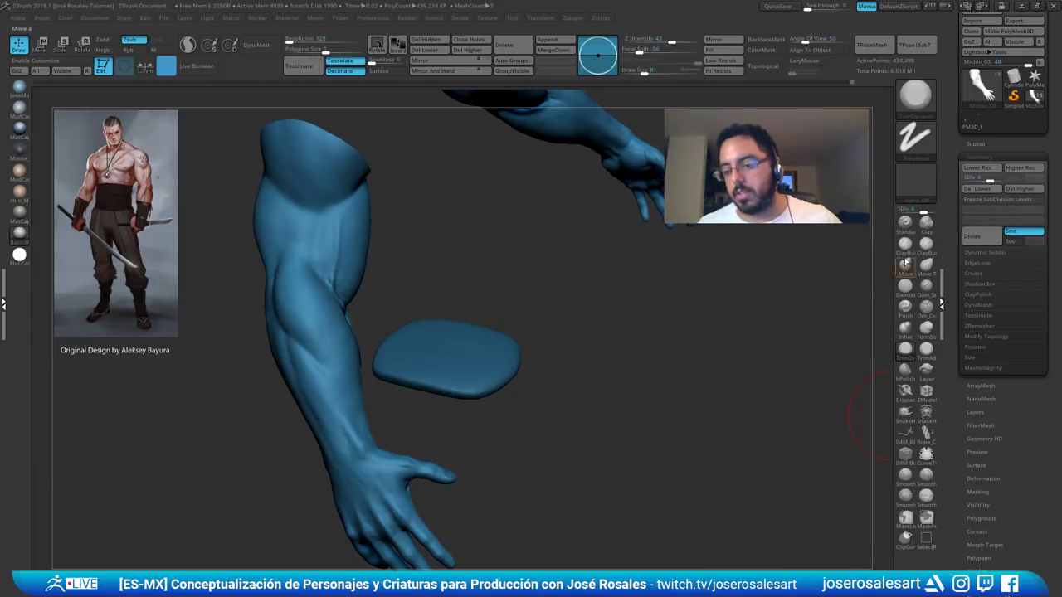
# - Look through the available sculpting brushes, including the LightBox brush library
pyautogui.press('b')
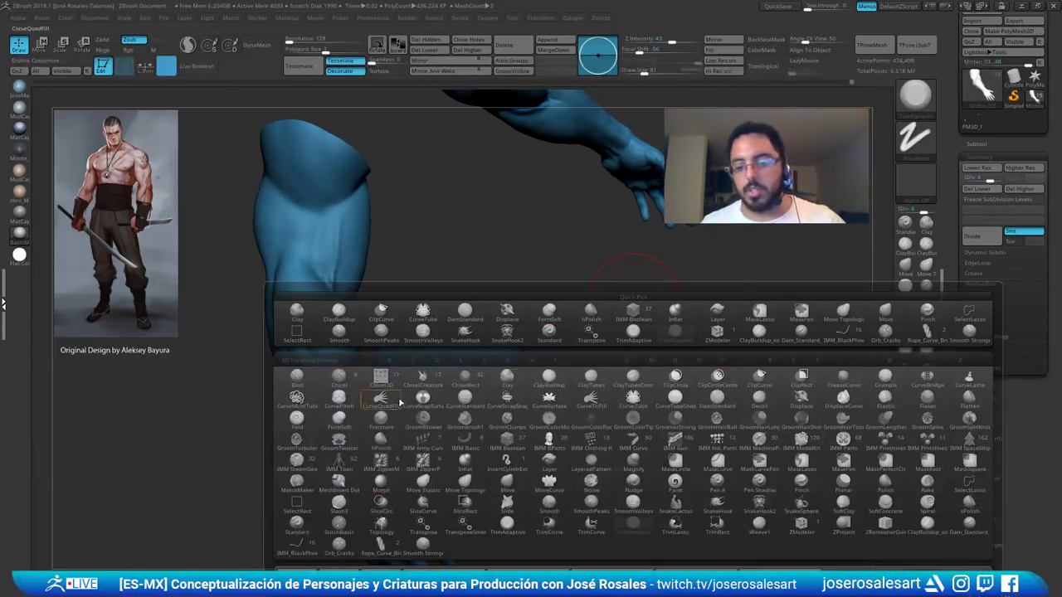
pyautogui.click(543, 377)
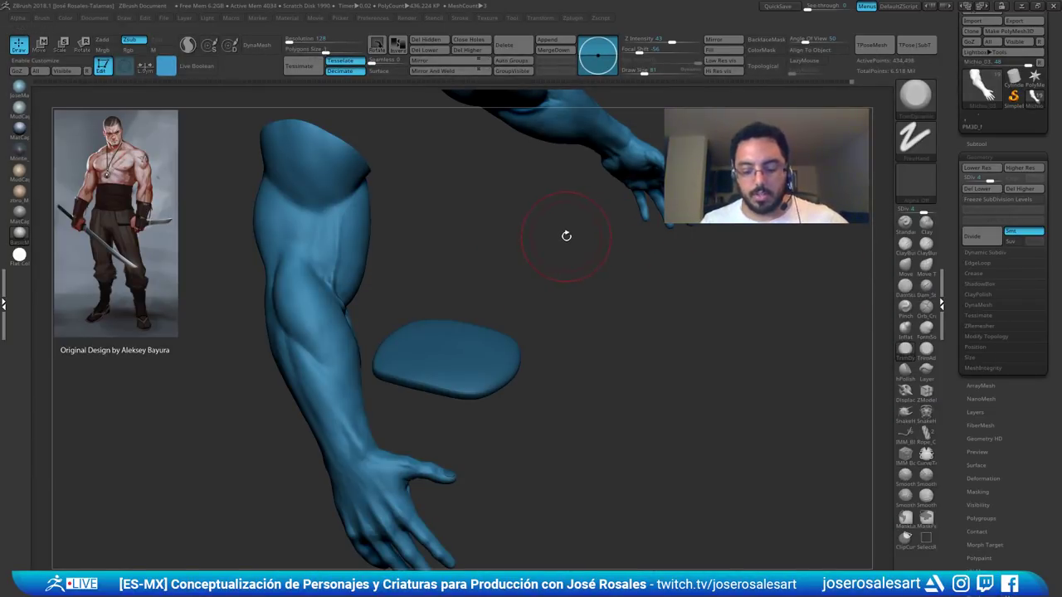
pyautogui.press(',')
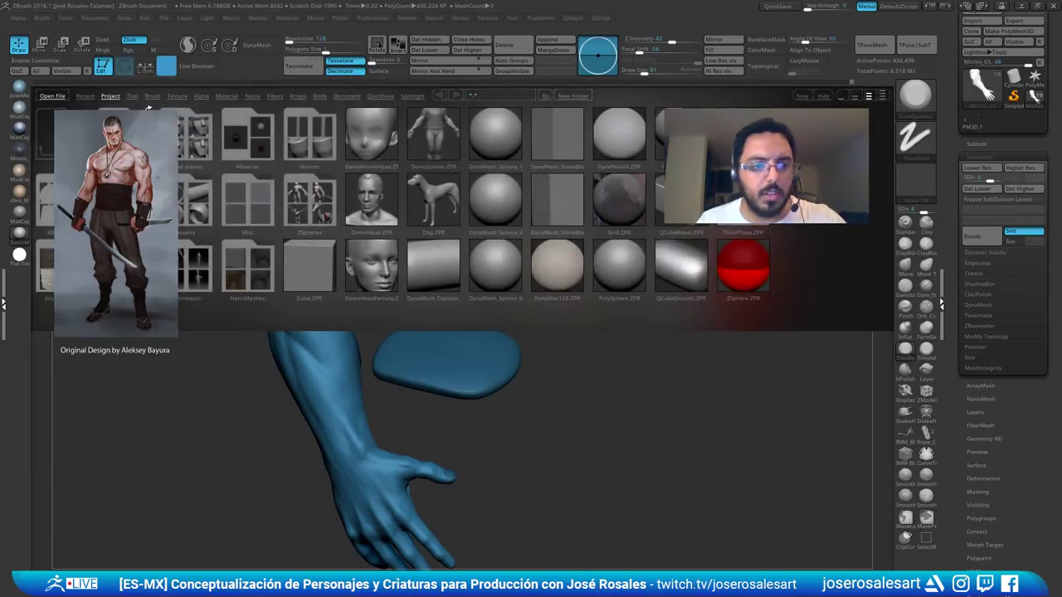
pyautogui.click(152, 96)
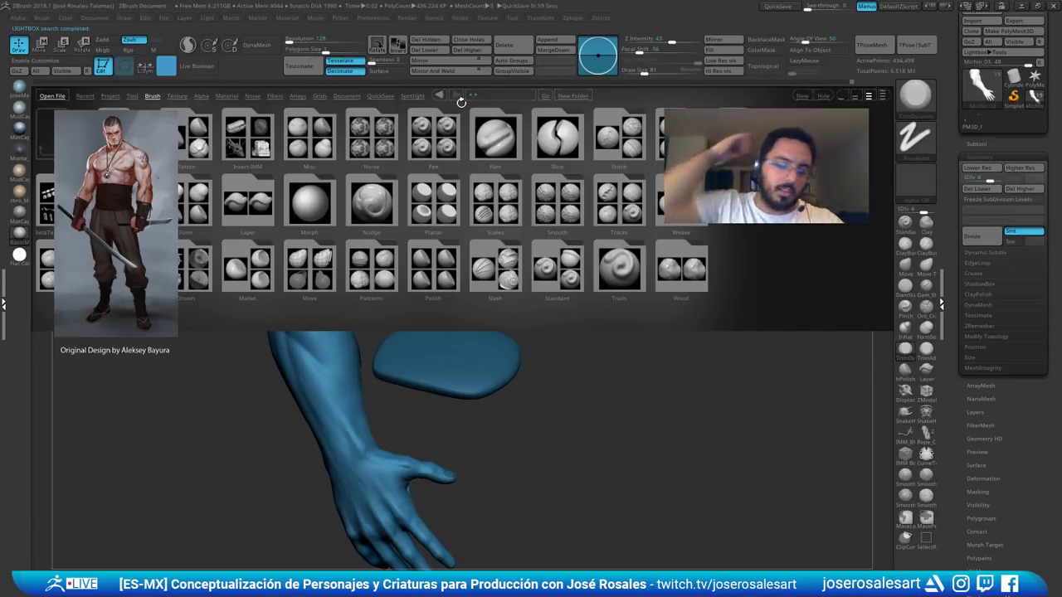
pyautogui.click(824, 96)
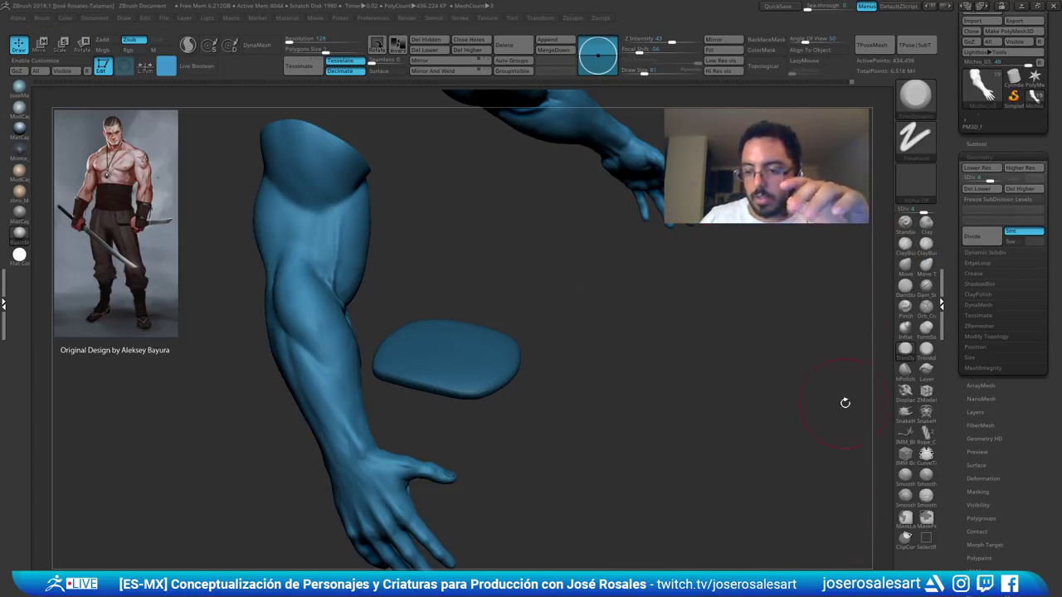
pyautogui.moveTo(478, 250)
pyautogui.mouseDown()
pyautogui.moveTo(462, 257)
pyautogui.moveTo(496, 250)
pyautogui.mouseUp()
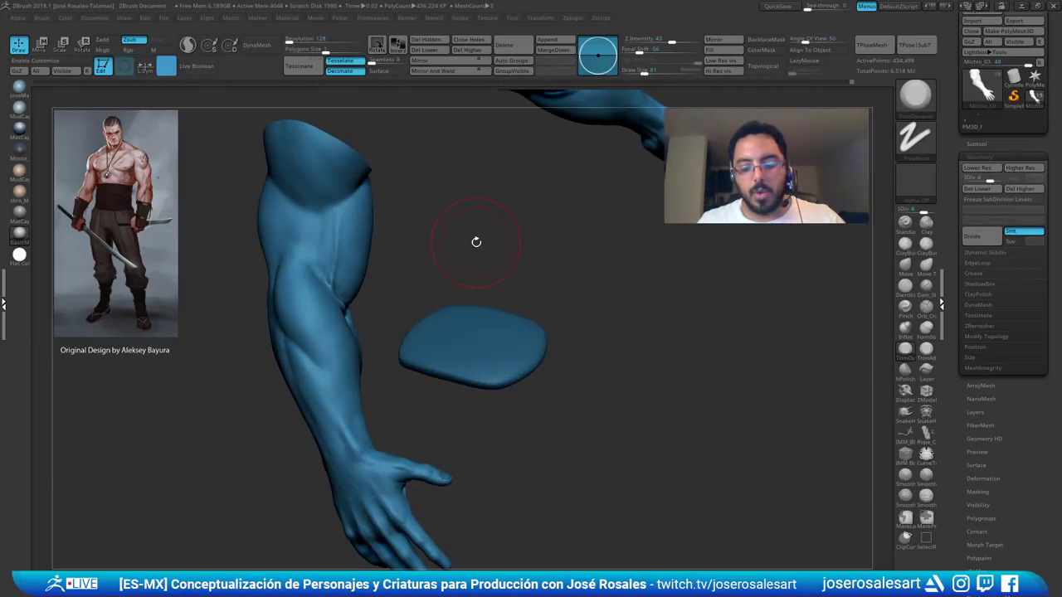
pyautogui.moveTo(474, 268); pyautogui.dragTo(481, 264, button='right')
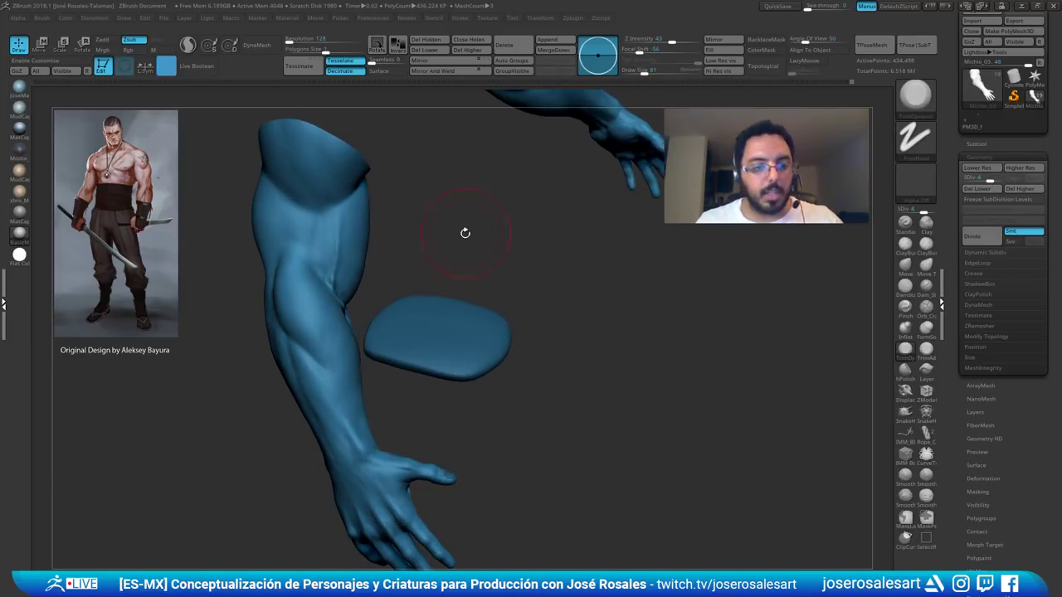
pyautogui.press('shift')
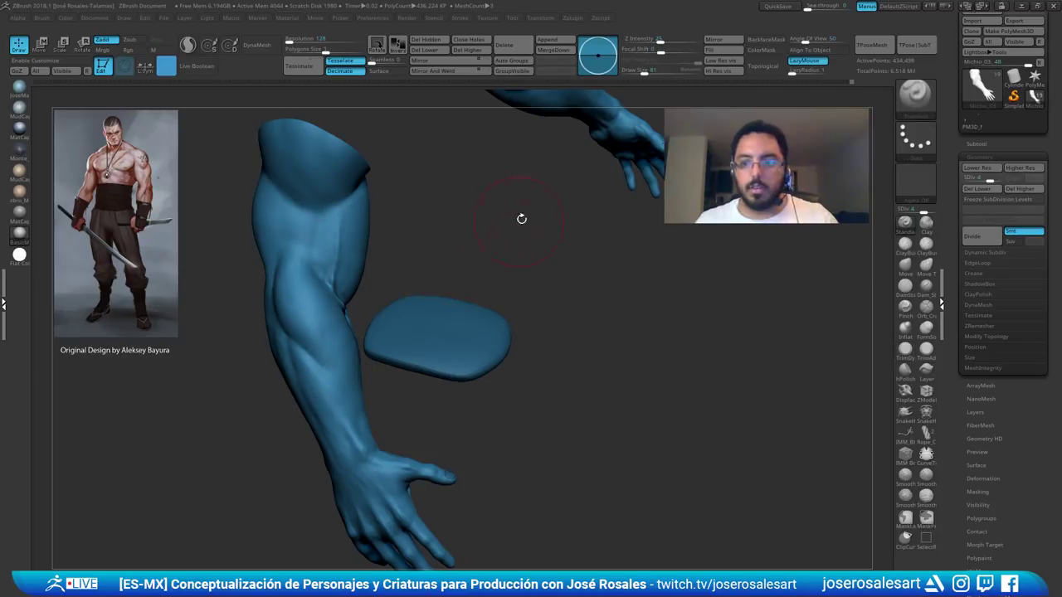
# - Select the ClayBuildup brush with a square alpha for sculpting the upper arm
pyautogui.press('b')
pyautogui.press('c')
pyautogui.press('b')
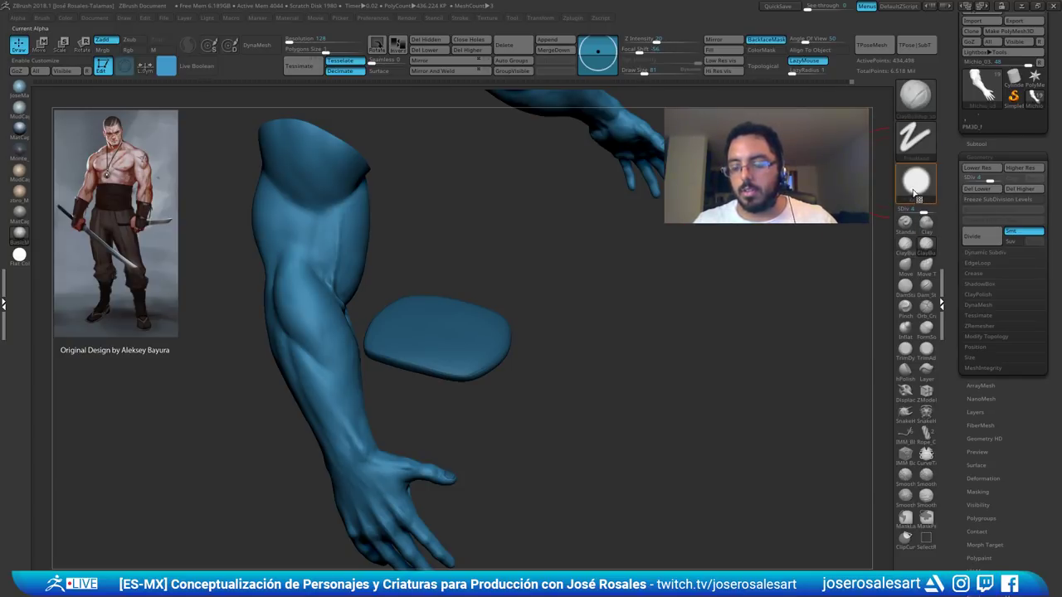
pyautogui.moveTo(360, 237)
pyautogui.keyDown('ctrl'); pyautogui.mouseDown(button='right')
pyautogui.moveTo(364, 270)
pyautogui.moveTo(394, 238)
pyautogui.mouseUp(button='right'); pyautogui.keyUp('ctrl')
pyautogui.moveTo(290, 223); pyautogui.dragTo(332, 219, button='right')
pyautogui.press('b')
pyautogui.press('c')
pyautogui.press('b')
# - Try building up long muscle strands down the outer side of the upper arm with ClayBuildup
pyautogui.moveTo(314, 159); pyautogui.dragTo(306, 236)
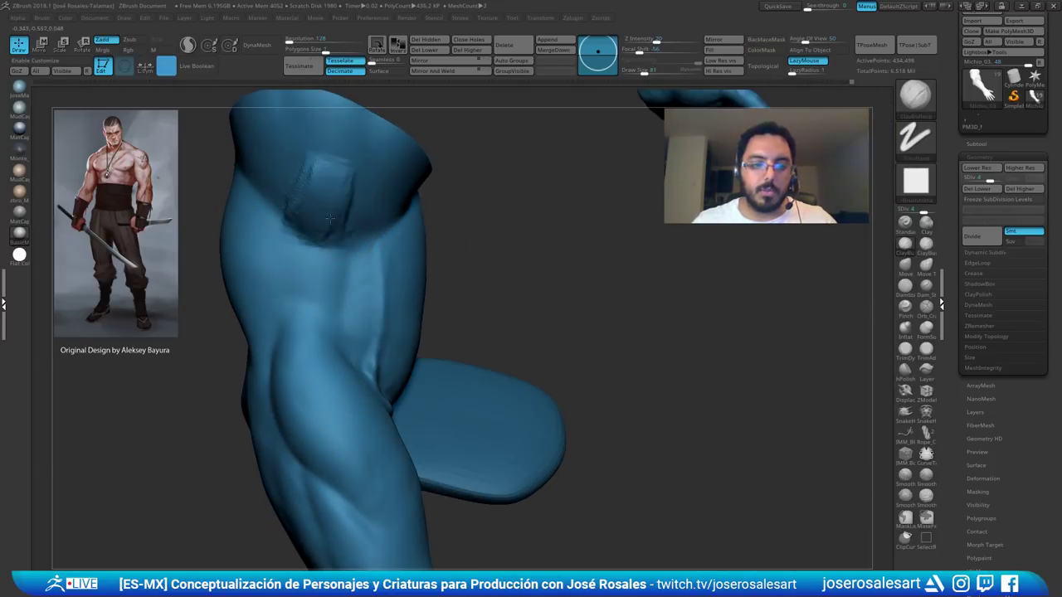
pyautogui.moveTo(334, 178); pyautogui.dragTo(311, 290)
pyautogui.moveTo(207, 251); pyautogui.dragTo(272, 241, button='right')
pyautogui.moveTo(274, 249); pyautogui.dragTo(289, 226)
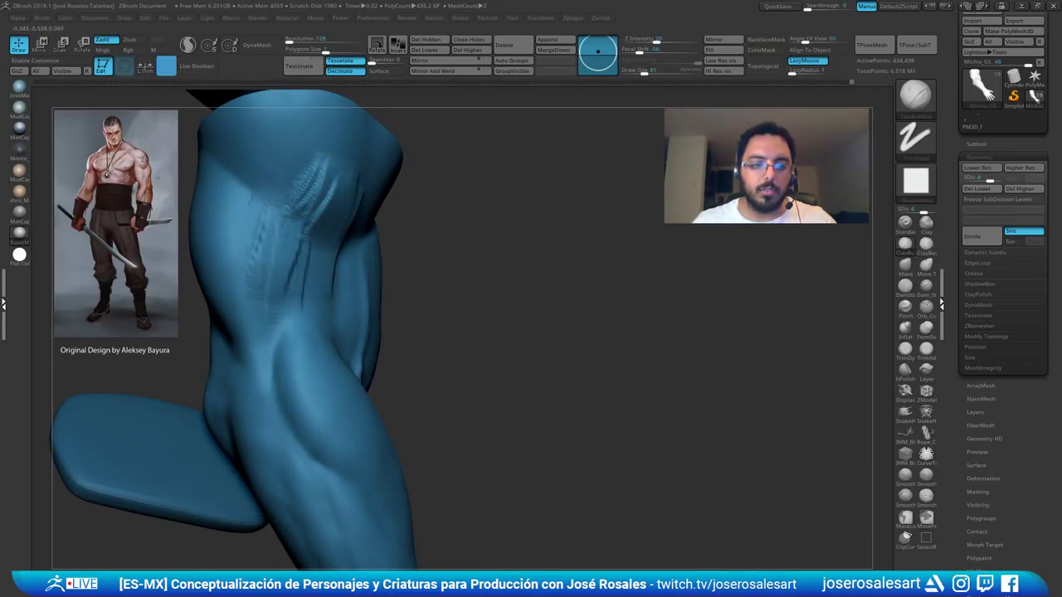
pyautogui.moveTo(286, 174); pyautogui.dragTo(275, 270)
pyautogui.moveTo(278, 240)
pyautogui.keyDown('alt'); pyautogui.mouseDown(button='right')
pyautogui.moveTo(334, 269)
pyautogui.moveTo(410, 224)
pyautogui.mouseUp(button='right'); pyautogui.keyUp('alt')
pyautogui.press('2')
pyautogui.moveTo(377, 191); pyautogui.dragTo(373, 240)
pyautogui.moveTo(448, 245); pyautogui.dragTo(415, 241, button='right')
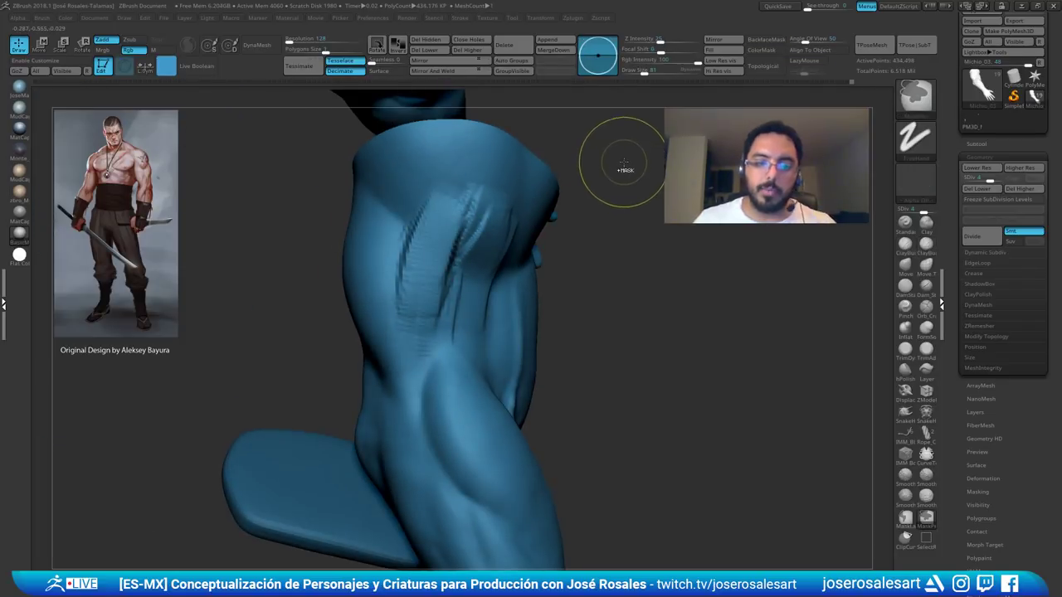
# - Undo the ClayBuildup strokes on the upper arm and isolate the arms again
pyautogui.hotkey('ctrl', 'z')
pyautogui.hotkey('ctrl', 'z')
pyautogui.hotkey('ctrl', 'z')
pyautogui.hotkey('ctrl', 'z')
pyautogui.hotkey('ctrl', 'z')
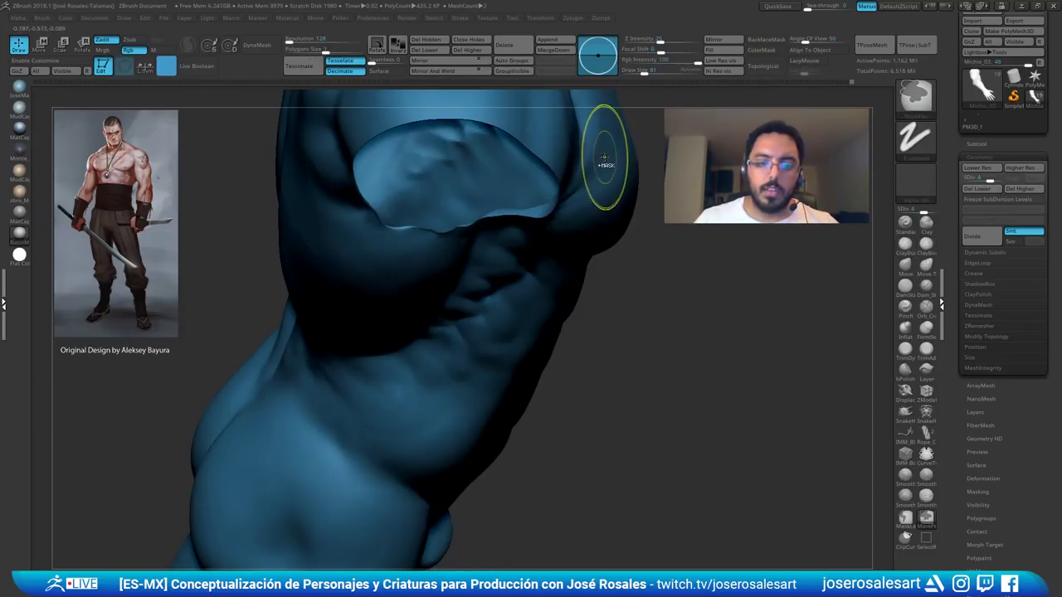
pyautogui.keyDown('ctrl'); pyautogui.moveTo(562, 186); pyautogui.dragTo(573, 241, button='right'); pyautogui.keyUp('ctrl')
pyautogui.keyDown('ctrl'); pyautogui.keyDown('shift'); pyautogui.moveTo(721, 227); pyautogui.dragTo(722, 272); pyautogui.keyUp('shift'); pyautogui.keyUp('ctrl')
pyautogui.moveTo(518, 224)
pyautogui.keyDown('ctrl'); pyautogui.mouseDown(button='right')
pyautogui.moveTo(503, 267)
pyautogui.moveTo(623, 291)
pyautogui.mouseUp(button='right'); pyautogui.keyUp('ctrl')
# - Try out the Move Topological and Dam_Standard brushes as choices for working on the arm
pyautogui.press('b')
pyautogui.press('m')
pyautogui.press('t')
pyautogui.moveTo(403, 182)
pyautogui.mouseDown(button='right')
pyautogui.moveTo(473, 174)
pyautogui.moveTo(361, 191)
pyautogui.mouseUp(button='right')
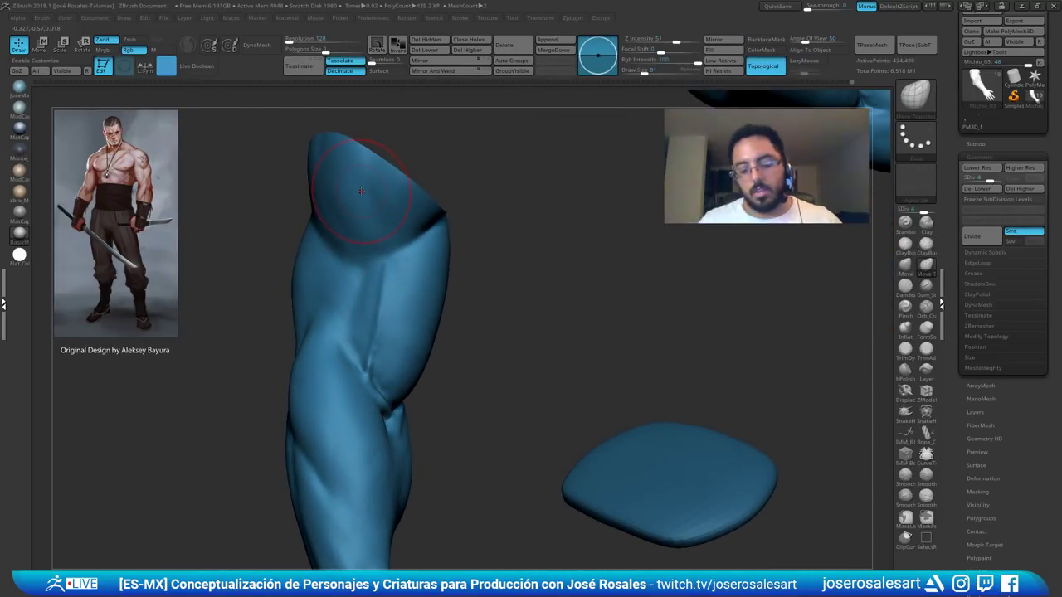
pyautogui.press('b')
pyautogui.press('d')
pyautogui.press('s')
pyautogui.press('b')
pyautogui.press('d')
pyautogui.press('s')
pyautogui.moveTo(405, 249)
pyautogui.mouseDown(button='right')
pyautogui.moveTo(443, 269)
pyautogui.moveTo(401, 259)
pyautogui.moveTo(403, 307)
pyautogui.mouseUp(button='right')
pyautogui.keyDown('ctrl'); pyautogui.moveTo(485, 248); pyautogui.dragTo(344, 137, button='right'); pyautogui.keyUp('ctrl')
pyautogui.moveTo(573, 157); pyautogui.dragTo(503, 219, button='right')
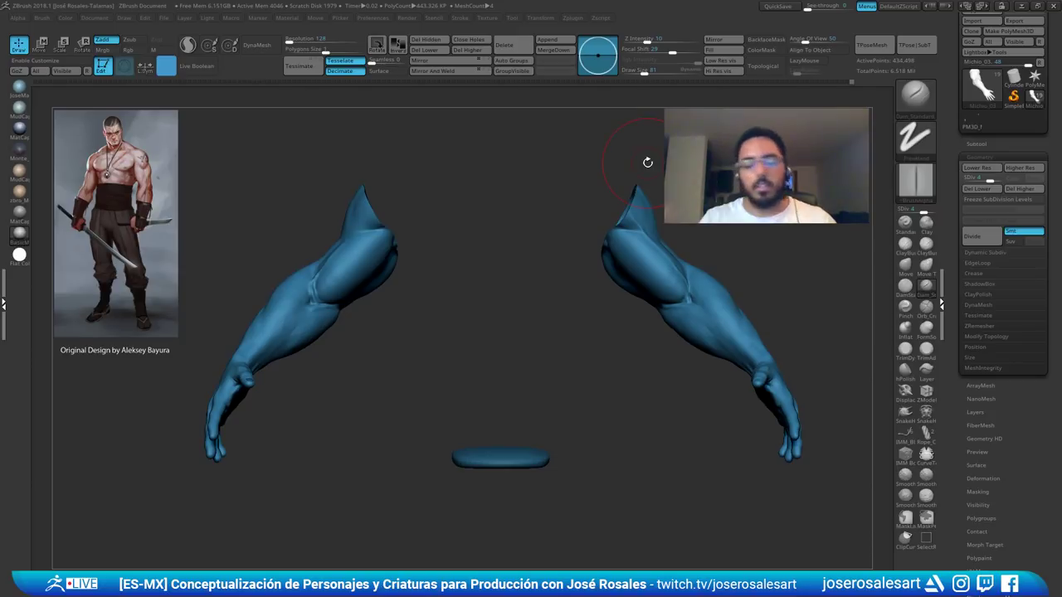
# - Frame the back of the hand, select the ClayBuildup brush and reduce its Draw Size to 42
pyautogui.moveTo(241, 303); pyautogui.dragTo(274, 348, button='right')
pyautogui.moveTo(273, 348)
pyautogui.keyDown('alt'); pyautogui.mouseDown(button='right')
pyautogui.moveTo(277, 222)
pyautogui.moveTo(279, 265)
pyautogui.moveTo(415, 196)
pyautogui.moveTo(438, 226)
pyautogui.moveTo(459, 181)
pyautogui.moveTo(465, 232)
pyautogui.moveTo(489, 273)
pyautogui.mouseUp(button='right'); pyautogui.keyUp('alt')
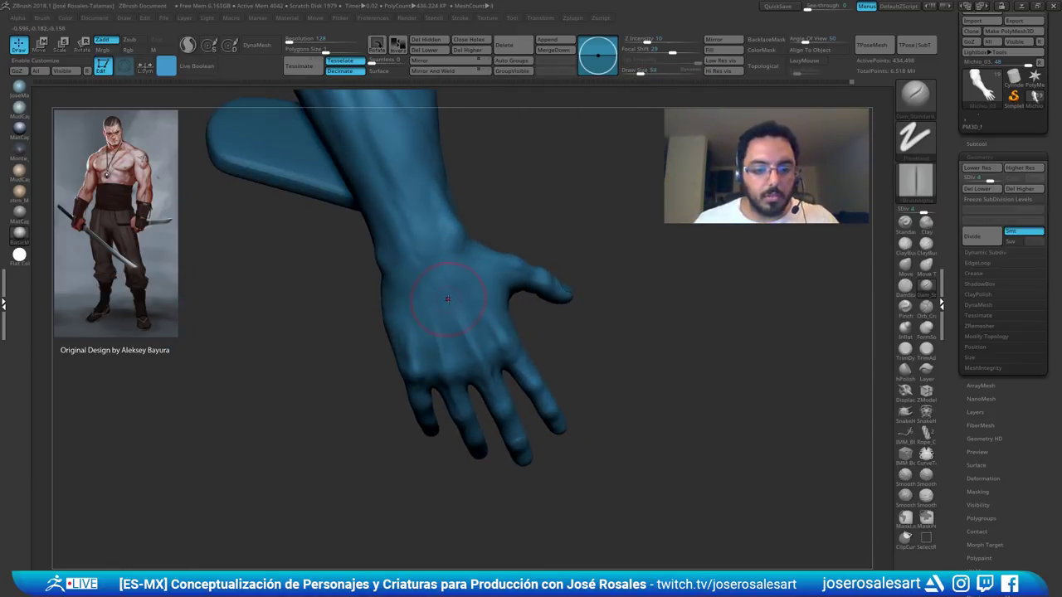
pyautogui.press('b')
pyautogui.press('c')
pyautogui.press('b')
pyautogui.moveTo(422, 321); pyautogui.dragTo(469, 232, button='right')
pyautogui.keyDown('ctrl'); pyautogui.moveTo(469, 232); pyautogui.dragTo(469, 252, button='right'); pyautogui.keyUp('ctrl')
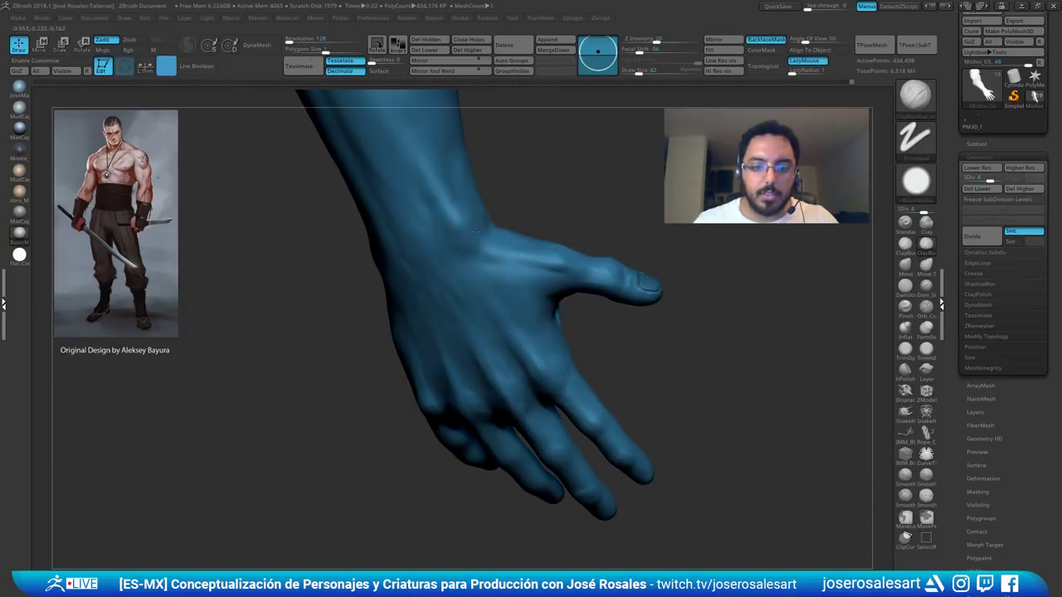
# - Change the sculpting brush to DamStandard and finally to SnakeHook for the hand
pyautogui.press('b')
pyautogui.press('d')
pyautogui.press('s')
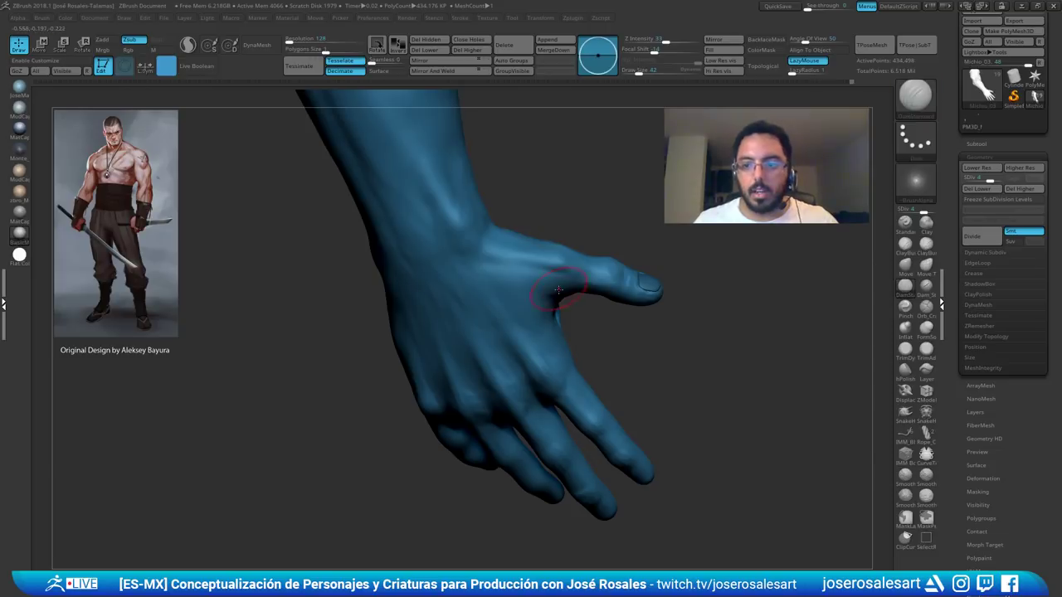
pyautogui.press('b')
pyautogui.press('s')
pyautogui.press('h')
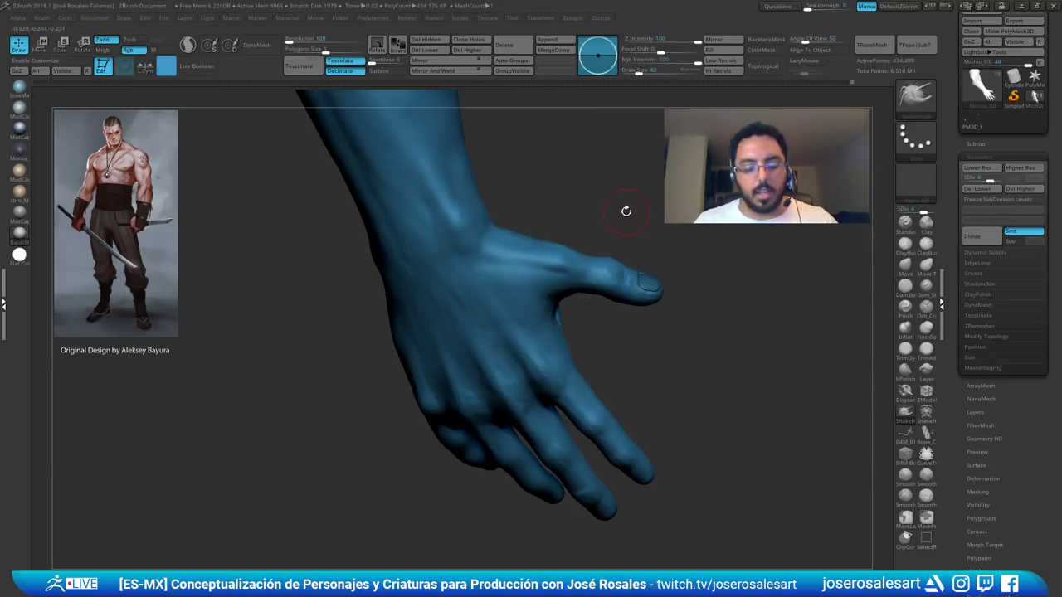
# - Try pulling the outer forearm contour with the SnakeHook brush at a larger Draw Size and smoothing it
pyautogui.moveTo(626, 211)
pyautogui.keyDown('alt'); pyautogui.mouseDown(button='right')
pyautogui.moveTo(539, 232)
pyautogui.moveTo(531, 166)
pyautogui.moveTo(451, 239)
pyautogui.moveTo(460, 209)
pyautogui.moveTo(485, 217)
pyautogui.moveTo(494, 284)
pyautogui.mouseUp(button='right'); pyautogui.keyUp('alt')
pyautogui.press('s')
pyautogui.moveTo(499, 284); pyautogui.dragTo(514, 283)
pyautogui.keyDown('alt'); pyautogui.moveTo(514, 165); pyautogui.dragTo(469, 272, button='right'); pyautogui.keyUp('alt')
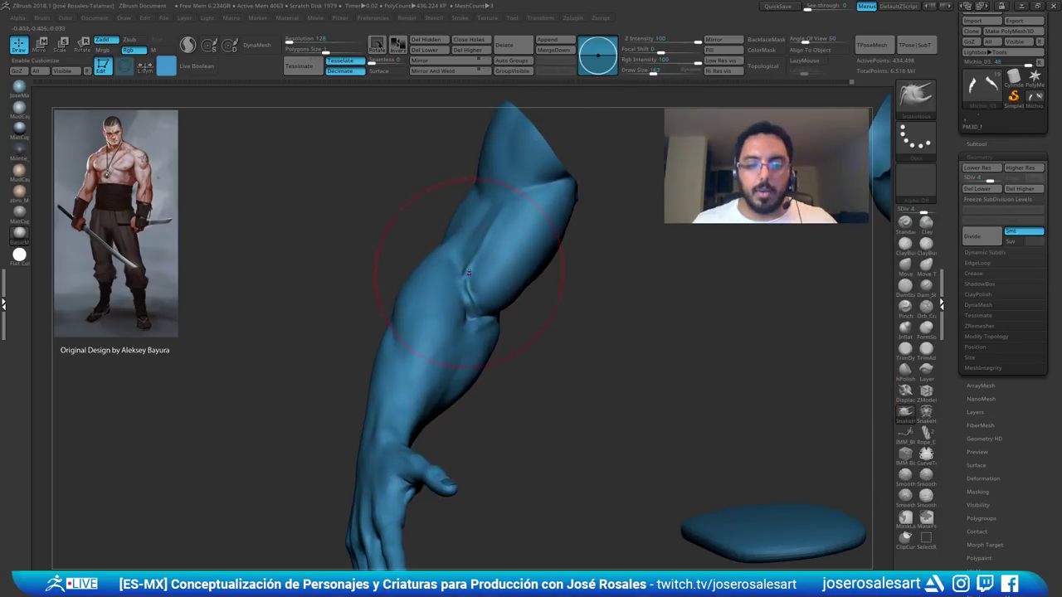
pyautogui.press('s')
pyautogui.moveTo(395, 304); pyautogui.dragTo(404, 304)
pyautogui.moveTo(403, 303); pyautogui.dragTo(396, 330, button='right')
pyautogui.moveTo(397, 286); pyautogui.dragTo(356, 272)
pyautogui.moveTo(356, 272); pyautogui.dragTo(384, 294, button='right')
pyautogui.moveTo(384, 295)
pyautogui.keyDown('shift'); pyautogui.mouseDown()
pyautogui.moveTo(396, 294)
pyautogui.moveTo(388, 283)
pyautogui.mouseUp(); pyautogui.keyUp('shift')
# - Try reshaping the inner elbow and upper arm with SnakeHook, then undo the trial strokes
pyautogui.moveTo(483, 357); pyautogui.dragTo(455, 332)
pyautogui.moveTo(447, 315); pyautogui.dragTo(425, 313, button='right')
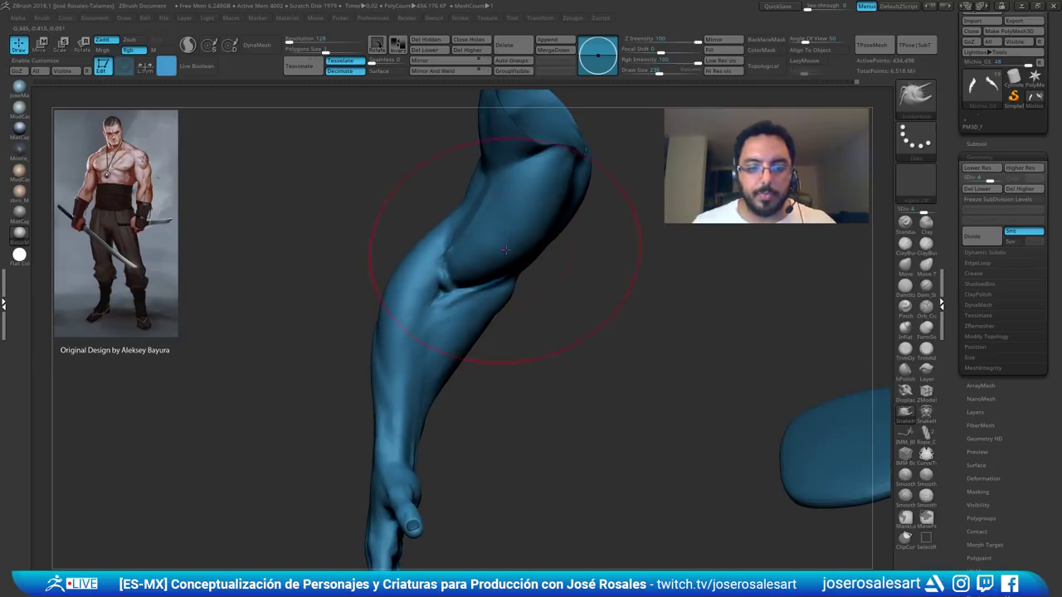
pyautogui.moveTo(506, 251); pyautogui.dragTo(537, 266)
pyautogui.moveTo(539, 266)
pyautogui.keyDown('ctrl'); pyautogui.mouseDown(button='right')
pyautogui.moveTo(510, 246)
pyautogui.moveTo(650, 239)
pyautogui.moveTo(534, 268)
pyautogui.moveTo(477, 358)
pyautogui.moveTo(505, 259)
pyautogui.mouseUp(button='right'); pyautogui.keyUp('ctrl')
pyautogui.hotkey('ctrl', 'z')
pyautogui.hotkey('ctrl', 'z')
pyautogui.hotkey('ctrl', 'z')
pyautogui.hotkey('ctrl', 'z')
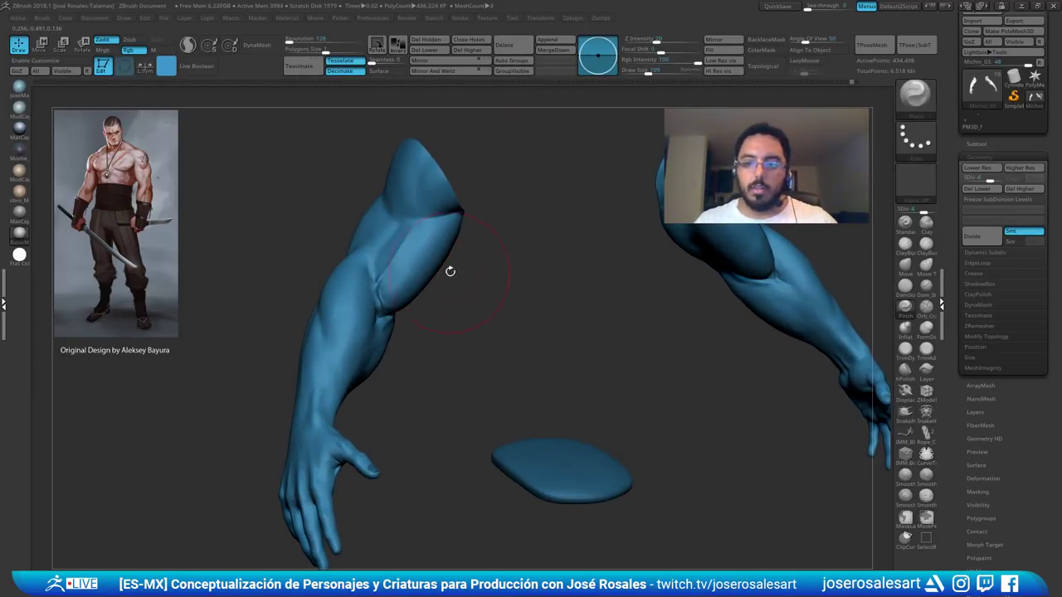
# - Try out the Inflat brush as a choice for the arm
pyautogui.keyDown('alt'); pyautogui.moveTo(460, 260); pyautogui.dragTo(483, 288, button='right'); pyautogui.keyUp('alt')
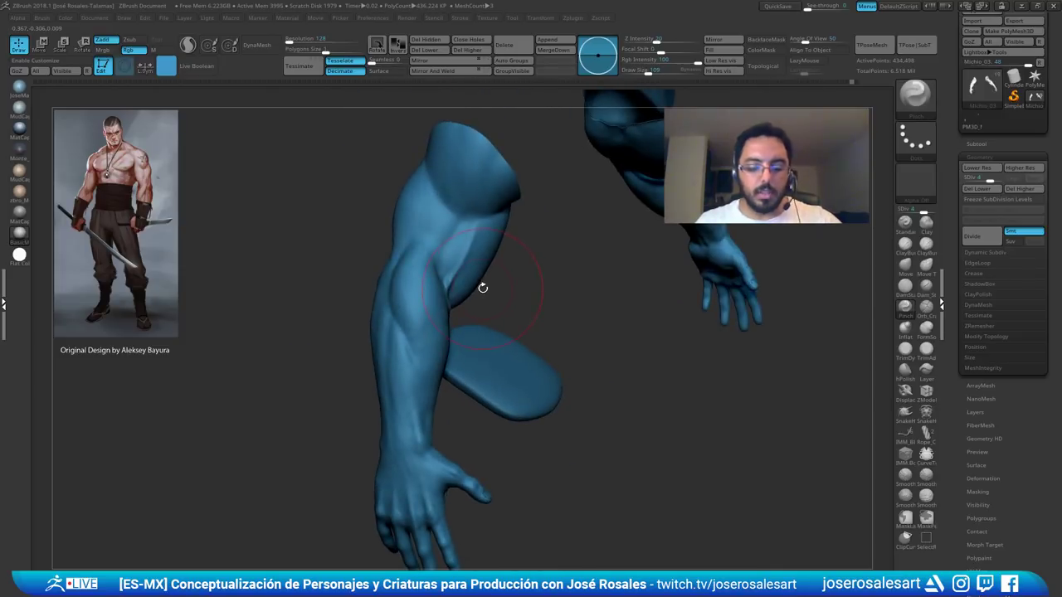
pyautogui.press('b')
pyautogui.press('i')
pyautogui.press('n')
pyautogui.moveTo(452, 245)
pyautogui.keyDown('alt'); pyautogui.mouseDown(button='right')
pyautogui.moveTo(448, 230)
pyautogui.moveTo(502, 212)
pyautogui.moveTo(509, 190)
pyautogui.mouseUp(button='right'); pyautogui.keyUp('alt')
# - Change to the TrimDynamic brush for the arm's planes and set its Draw Size to 39
pyautogui.press('b')
pyautogui.press('t')
pyautogui.press('d')
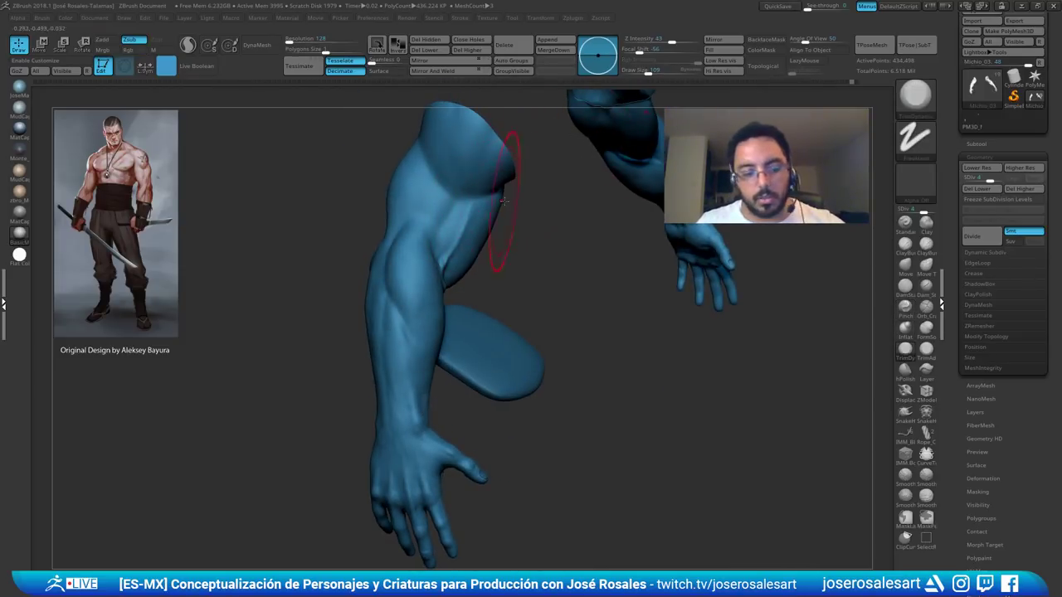
pyautogui.moveTo(489, 267); pyautogui.dragTo(534, 267, button='right')
pyautogui.press('s')
pyautogui.moveTo(535, 267); pyautogui.dragTo(530, 263)
pyautogui.press('s')
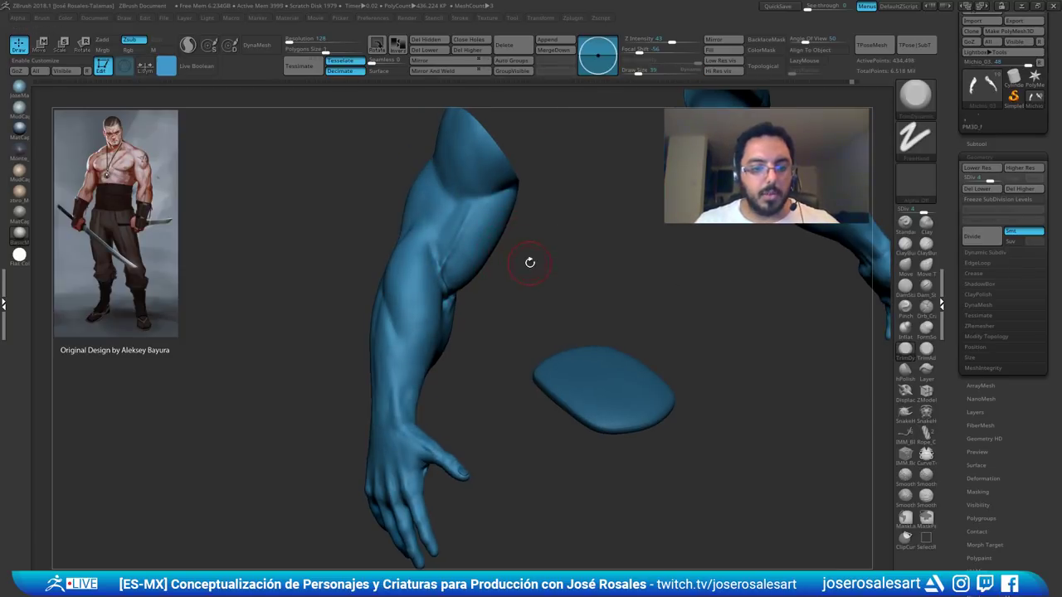
pyautogui.moveTo(548, 216); pyautogui.dragTo(534, 124, button='right')
pyautogui.moveTo(267, 195); pyautogui.dragTo(254, 243, button='right')
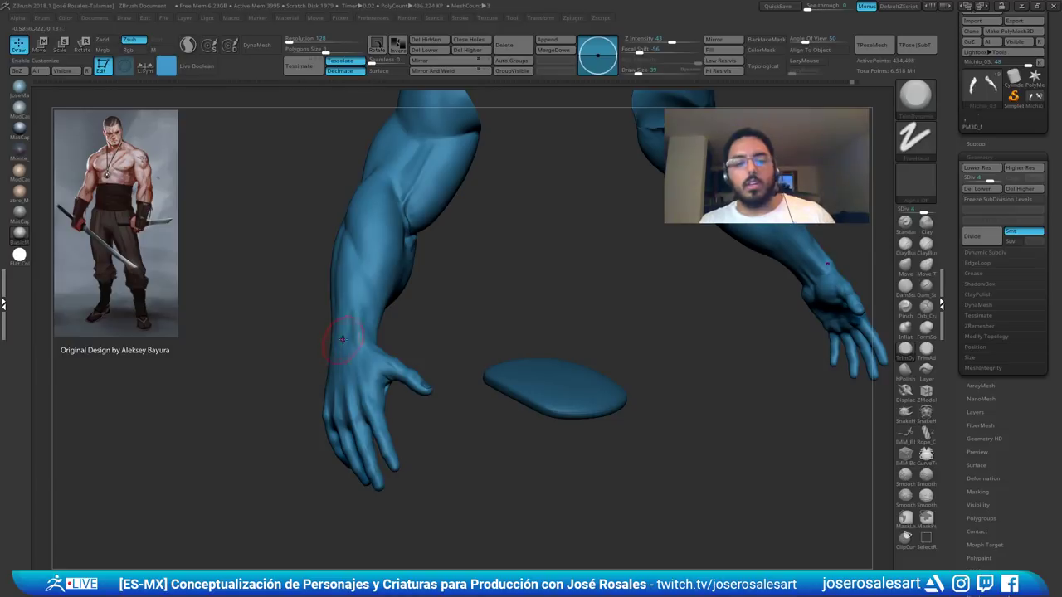
# - Select ClayBuildup, frame the thumbnail and make the arm subtool active with a Draw Size of 54
pyautogui.moveTo(342, 338)
pyautogui.mouseDown(button='right')
pyautogui.moveTo(368, 325)
pyautogui.moveTo(344, 395)
pyautogui.moveTo(422, 332)
pyautogui.mouseUp(button='right')
pyautogui.press('b')
pyautogui.press('c')
pyautogui.press('b')
pyautogui.keyDown('alt'); pyautogui.click(533, 351); pyautogui.keyUp('alt')
pyautogui.keyDown('ctrl'); pyautogui.moveTo(550, 340); pyautogui.dragTo(516, 378, button='right'); pyautogui.keyUp('ctrl')
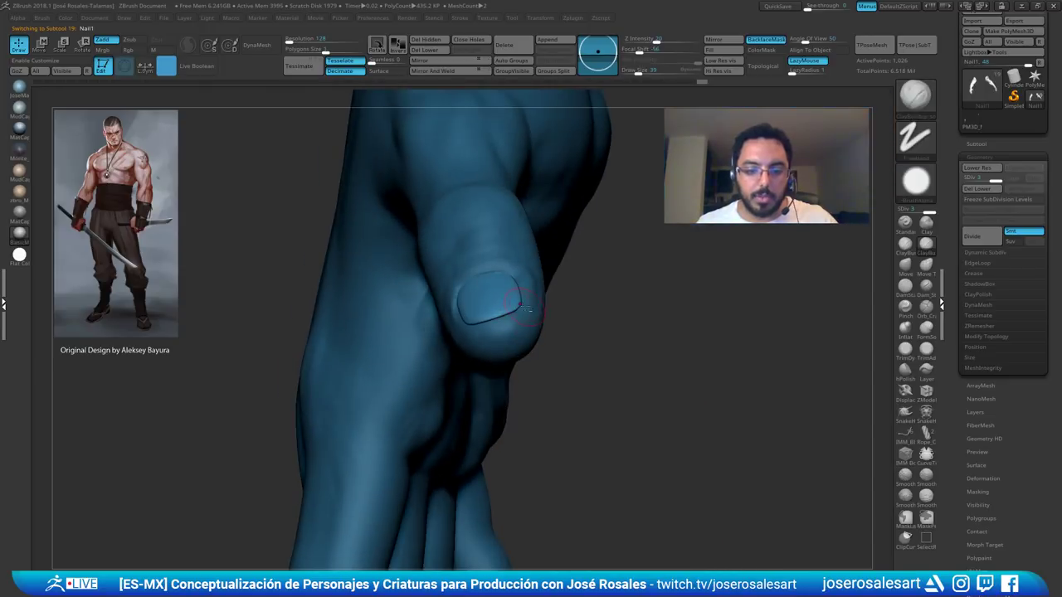
pyautogui.moveTo(521, 306)
pyautogui.mouseDown(button='right')
pyautogui.moveTo(473, 291)
pyautogui.moveTo(546, 292)
pyautogui.moveTo(543, 306)
pyautogui.moveTo(545, 266)
pyautogui.mouseUp(button='right')
pyautogui.keyDown('alt'); pyautogui.click(540, 299); pyautogui.keyUp('alt')
pyautogui.press('s')
pyautogui.click(545, 261)
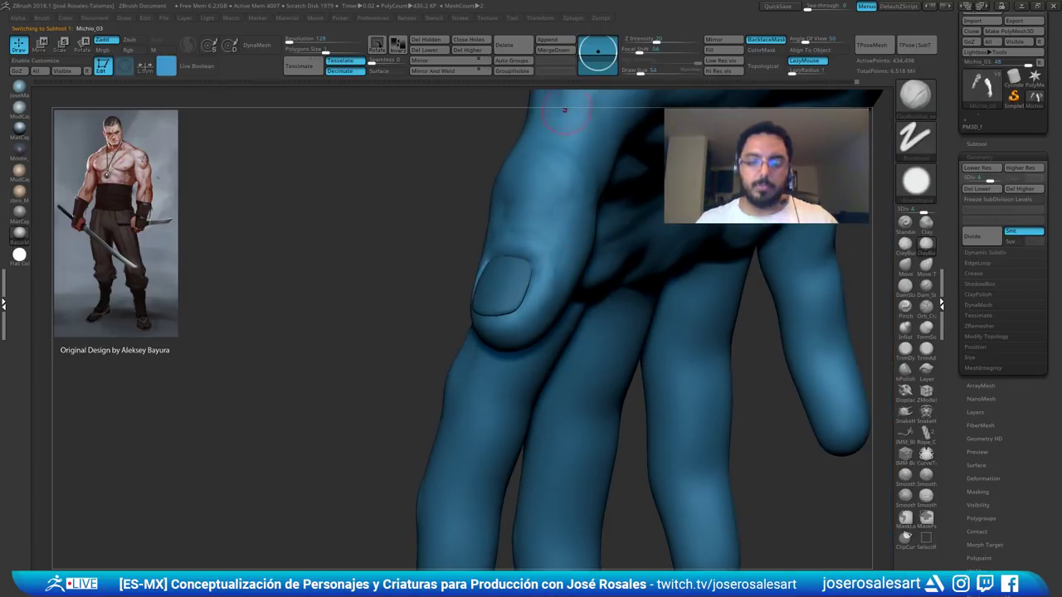
# - Build up the skin around the base of the thumbnail with ClayBuildup
pyautogui.moveTo(405, 272)
pyautogui.mouseDown(button='right')
pyautogui.moveTo(496, 277)
pyautogui.moveTo(505, 296)
pyautogui.moveTo(522, 284)
pyautogui.moveTo(503, 289)
pyautogui.mouseUp(button='right')
pyautogui.moveTo(502, 290); pyautogui.dragTo(498, 293)
pyautogui.moveTo(499, 291); pyautogui.dragTo(479, 287, button='right')
pyautogui.moveTo(478, 288); pyautogui.dragTo(464, 288)
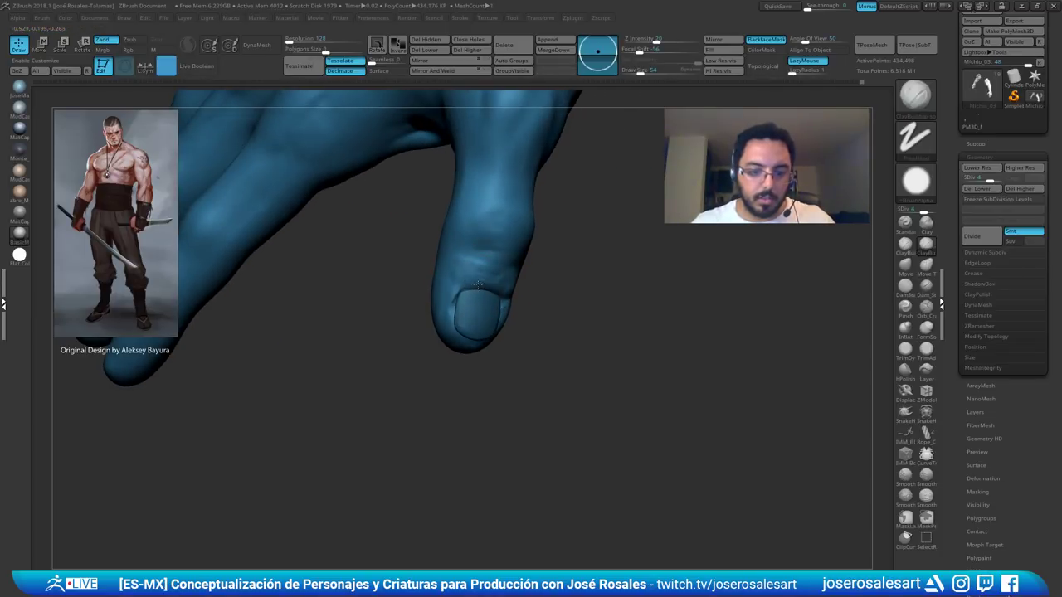
# - Enlarge the ClayBuildup brush, add volume to the skin above the thumbnail and smooth it
pyautogui.press('s')
pyautogui.click(465, 298)
pyautogui.moveTo(453, 297)
pyautogui.mouseDown(button='right')
pyautogui.moveTo(463, 298)
pyautogui.moveTo(447, 300)
pyautogui.mouseUp(button='right')
pyautogui.keyDown('ctrl'); pyautogui.moveTo(451, 370); pyautogui.dragTo(453, 362, button='right'); pyautogui.keyUp('ctrl')
pyautogui.moveTo(530, 284)
pyautogui.mouseDown(button='right')
pyautogui.moveTo(504, 275)
pyautogui.moveTo(525, 275)
pyautogui.moveTo(516, 247)
pyautogui.moveTo(491, 246)
pyautogui.moveTo(508, 249)
pyautogui.mouseUp(button='right')
pyautogui.keyDown('shift'); pyautogui.moveTo(525, 234); pyautogui.dragTo(524, 254); pyautogui.keyUp('shift')
pyautogui.moveTo(507, 250); pyautogui.dragTo(512, 257, button='right')
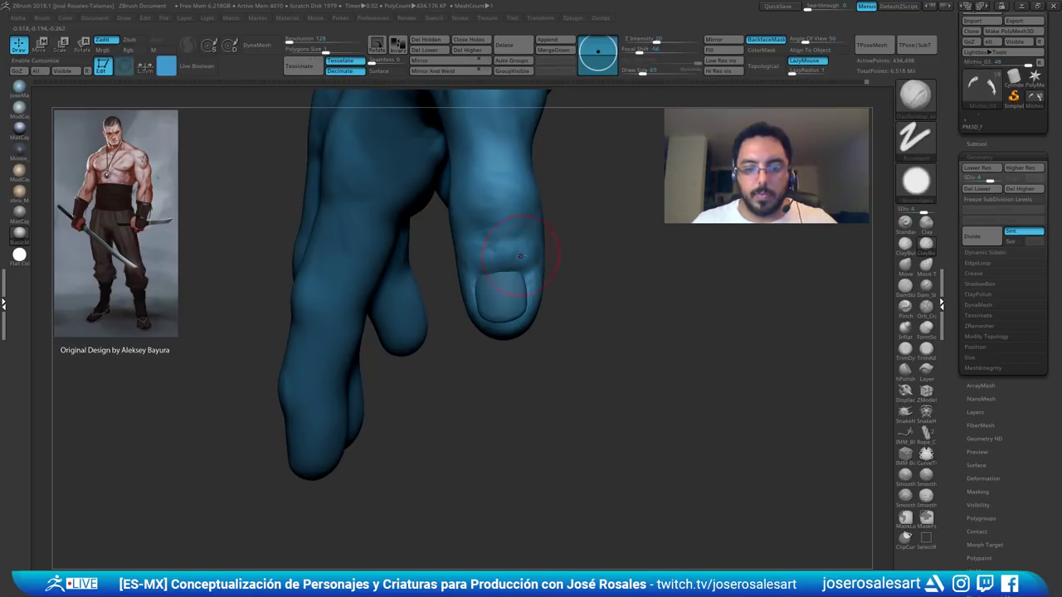
# - Define the skin edge at the base of the thumbnail with DamStandard at Draw Size 33
pyautogui.press('b')
pyautogui.press('d')
pyautogui.press('s')
pyautogui.keyDown('ctrl'); pyautogui.moveTo(490, 350); pyautogui.dragTo(489, 377, button='right'); pyautogui.keyUp('ctrl')
pyautogui.press('s')
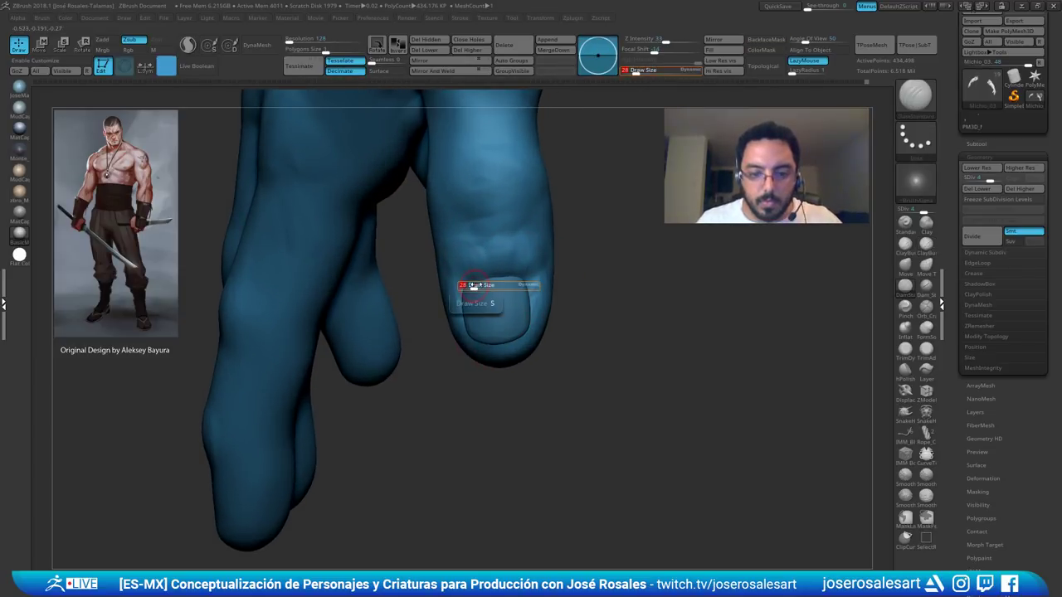
pyautogui.moveTo(474, 286); pyautogui.dragTo(490, 284)
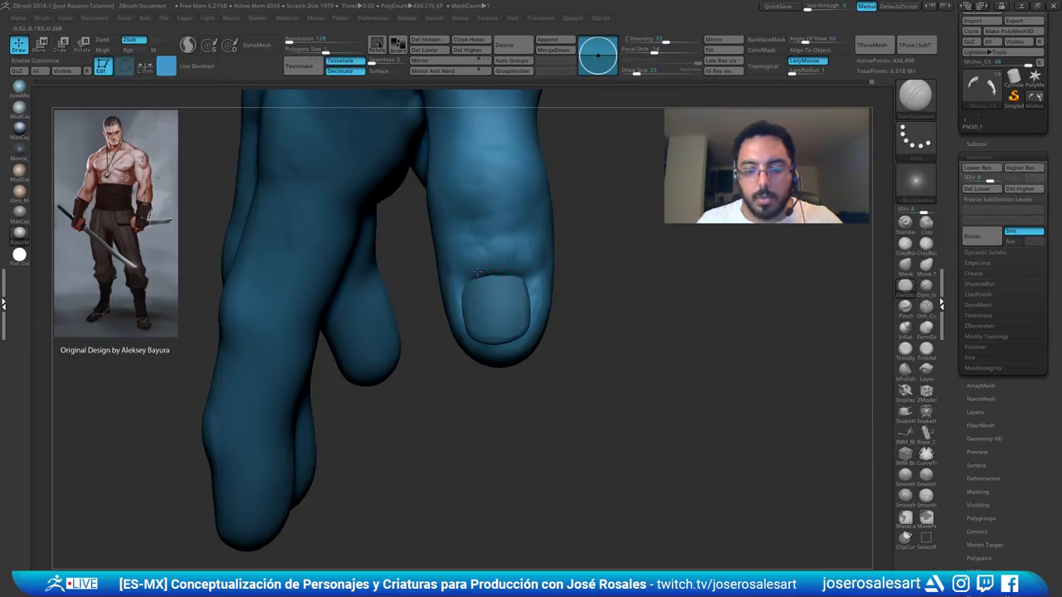
pyautogui.keyDown('ctrl'); pyautogui.moveTo(476, 271); pyautogui.dragTo(469, 253, button='right'); pyautogui.keyUp('ctrl')
# - Return to a smaller ClayBuildup brush and refine and smooth the skin along the side of the thumb
pyautogui.moveTo(468, 253)
pyautogui.mouseDown(button='right')
pyautogui.moveTo(432, 267)
pyautogui.moveTo(476, 258)
pyautogui.moveTo(471, 268)
pyautogui.moveTo(492, 286)
pyautogui.moveTo(407, 265)
pyautogui.moveTo(580, 278)
pyautogui.moveTo(547, 274)
pyautogui.mouseUp(button='right')
pyautogui.press('s')
pyautogui.moveTo(550, 265); pyautogui.dragTo(545, 265)
pyautogui.moveTo(564, 253)
pyautogui.mouseDown(button='right')
pyautogui.moveTo(548, 264)
pyautogui.moveTo(566, 277)
pyautogui.moveTo(464, 290)
pyautogui.moveTo(489, 295)
pyautogui.mouseUp(button='right')
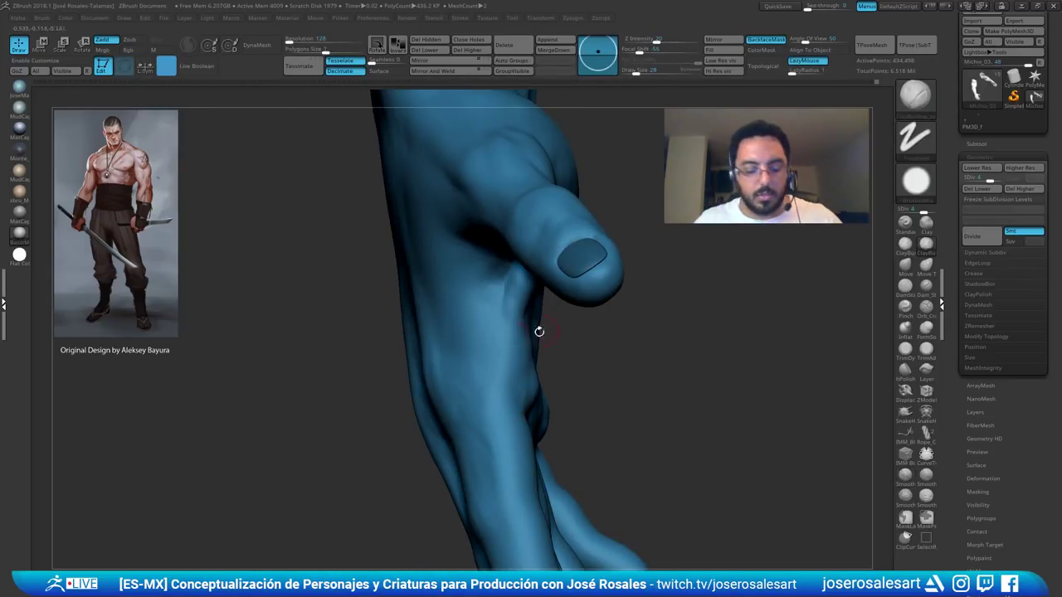
pyautogui.moveTo(558, 321)
pyautogui.mouseDown(button='right')
pyautogui.moveTo(516, 318)
pyautogui.moveTo(504, 304)
pyautogui.moveTo(473, 319)
pyautogui.mouseUp(button='right')
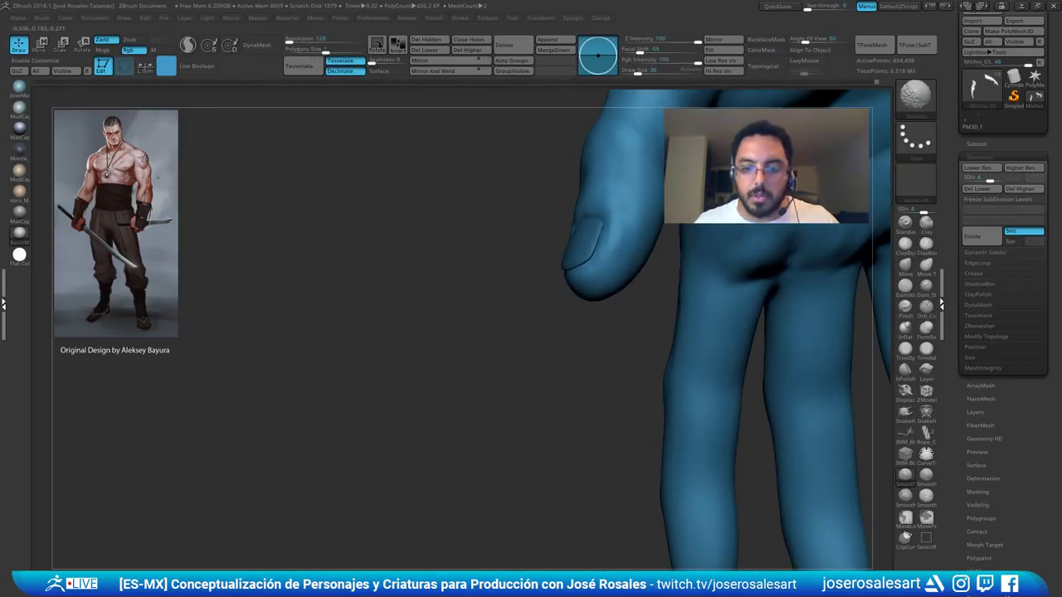
pyautogui.moveTo(610, 248)
pyautogui.mouseDown(button='right')
pyautogui.moveTo(647, 166)
pyautogui.moveTo(626, 217)
pyautogui.moveTo(632, 201)
pyautogui.mouseUp(button='right')
pyautogui.press('s')
pyautogui.keyDown('shift'); pyautogui.moveTo(626, 201); pyautogui.dragTo(617, 213); pyautogui.keyUp('shift')
pyautogui.moveTo(617, 213)
pyautogui.mouseDown(button='right')
pyautogui.moveTo(652, 203)
pyautogui.moveTo(651, 255)
pyautogui.mouseUp(button='right')
pyautogui.press('s')
pyautogui.moveTo(627, 258); pyautogui.dragTo(624, 258)
pyautogui.keyDown('ctrl'); pyautogui.moveTo(647, 215); pyautogui.dragTo(637, 232, button='right'); pyautogui.keyUp('ctrl')
# - Carve the skin folds above the thumbnail with DamStandard at Draw Size 45
pyautogui.moveTo(507, 195)
pyautogui.mouseDown(button='right')
pyautogui.moveTo(546, 217)
pyautogui.moveTo(561, 256)
pyautogui.moveTo(580, 222)
pyautogui.mouseUp(button='right')
pyautogui.press('b')
pyautogui.press('d')
pyautogui.press('s')
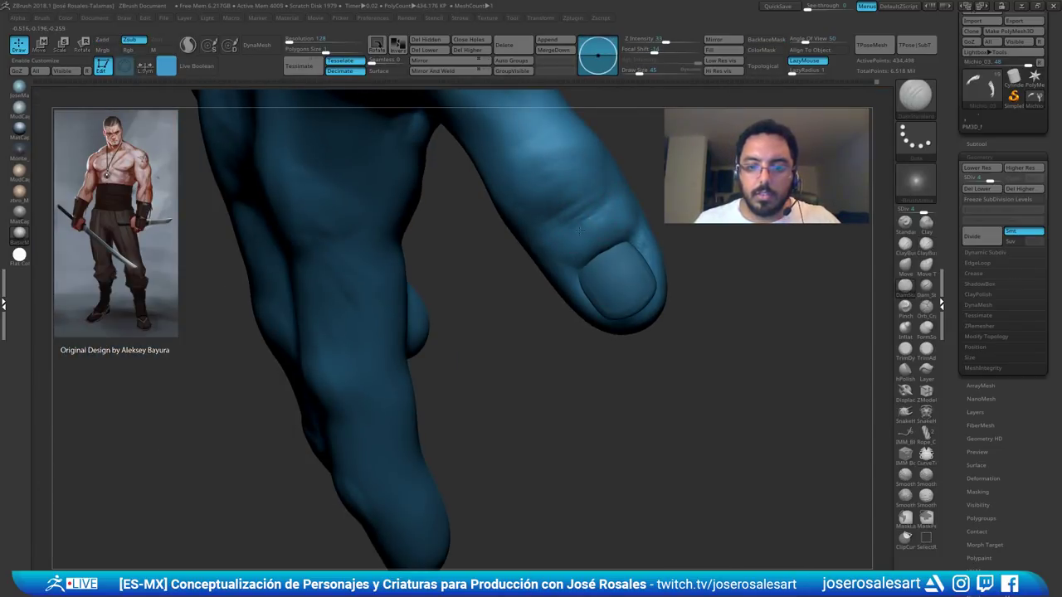
pyautogui.moveTo(600, 213)
pyautogui.mouseDown(button='right')
pyautogui.moveTo(624, 231)
pyautogui.moveTo(646, 204)
pyautogui.moveTo(623, 224)
pyautogui.mouseUp(button='right')
# - Refine the skin bordering the thumbnail with ClayBuildup at Draw Size 14
pyautogui.press('b')
pyautogui.press('c')
pyautogui.press('b')
pyautogui.press('s')
pyautogui.keyDown('ctrl'); pyautogui.moveTo(611, 267); pyautogui.dragTo(603, 284, button='right'); pyautogui.keyUp('ctrl')
pyautogui.press('s')
pyautogui.moveTo(601, 268); pyautogui.dragTo(597, 269)
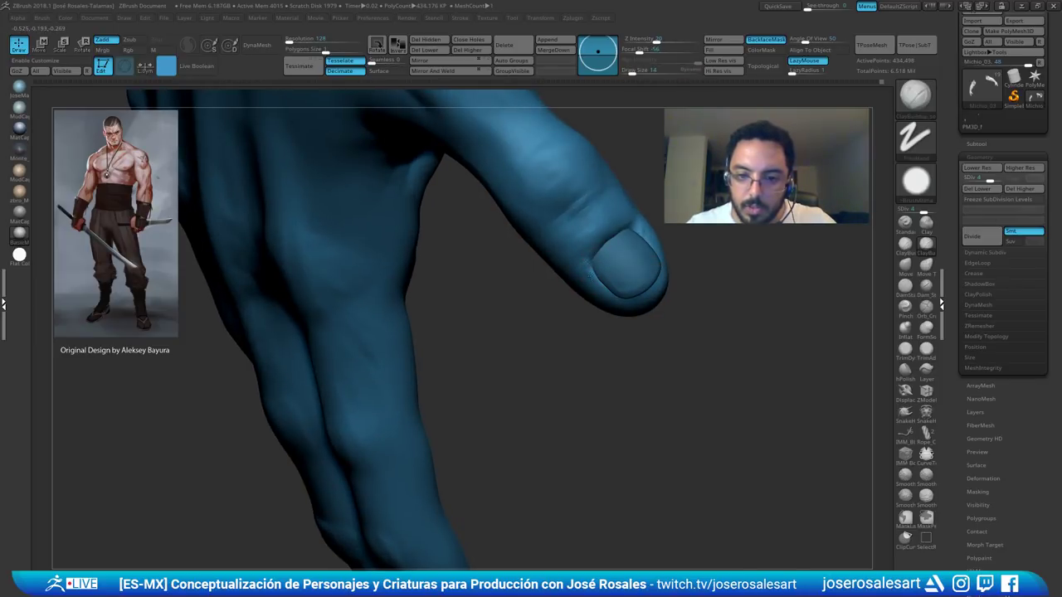
pyautogui.moveTo(628, 249)
pyautogui.mouseDown(button='right')
pyautogui.moveTo(634, 222)
pyautogui.moveTo(599, 276)
pyautogui.moveTo(591, 269)
pyautogui.moveTo(651, 275)
pyautogui.moveTo(654, 164)
pyautogui.mouseUp(button='right')
# - Adjust the contour of the thumb tip beside the nail with the Move brush
pyautogui.press('b')
pyautogui.press('m')
pyautogui.press('v')
pyautogui.moveTo(669, 265); pyautogui.dragTo(651, 259, button='right')
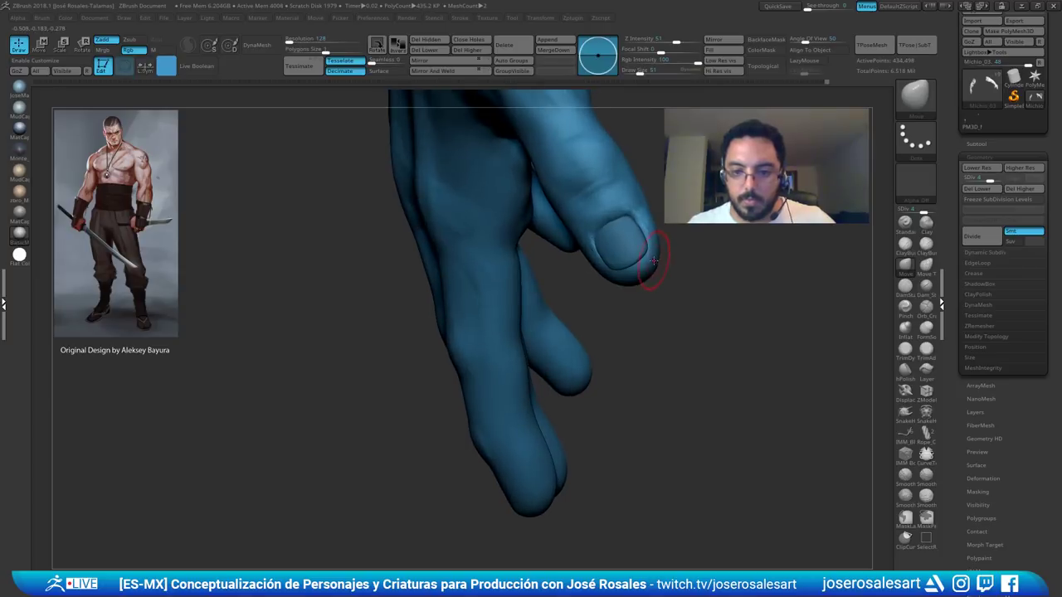
pyautogui.press('s')
pyautogui.press('s')
pyautogui.moveTo(655, 250); pyautogui.dragTo(657, 251)
# - Build up the pad of the thumb tip at subdivision level 2 with ClayBuildup at Draw Size 62
pyautogui.moveTo(645, 233)
pyautogui.mouseDown(button='right')
pyautogui.moveTo(658, 238)
pyautogui.moveTo(646, 258)
pyautogui.moveTo(546, 310)
pyautogui.moveTo(578, 292)
pyautogui.moveTo(575, 237)
pyautogui.moveTo(697, 300)
pyautogui.mouseUp(button='right')
pyautogui.moveTo(597, 312)
pyautogui.mouseDown(button='right')
pyautogui.moveTo(594, 299)
pyautogui.moveTo(612, 294)
pyautogui.moveTo(597, 290)
pyautogui.mouseUp(button='right')
pyautogui.press('s')
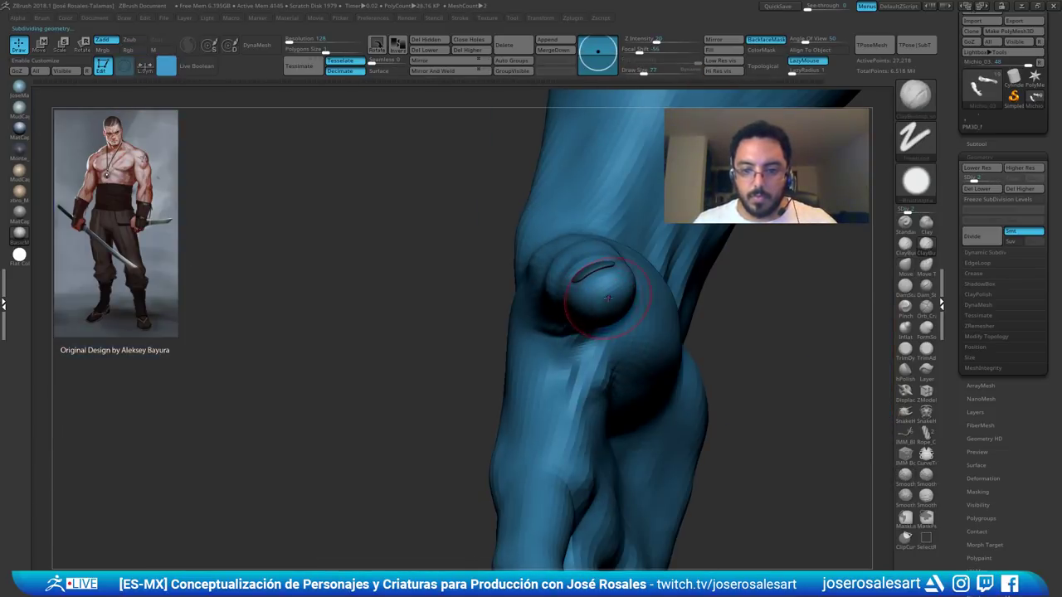
pyautogui.press('s')
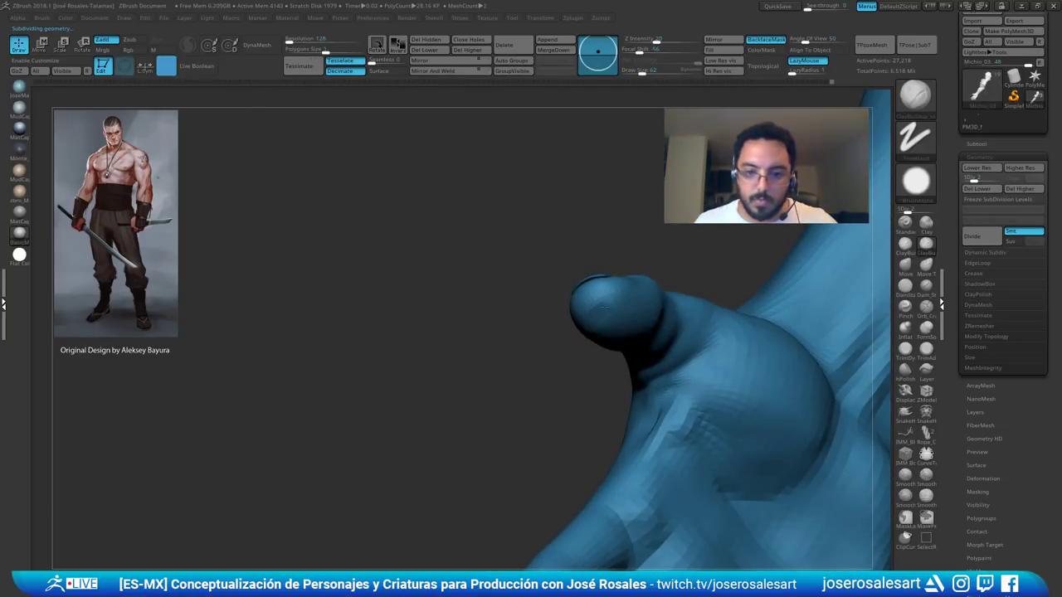
pyautogui.moveTo(531, 313); pyautogui.dragTo(628, 293)
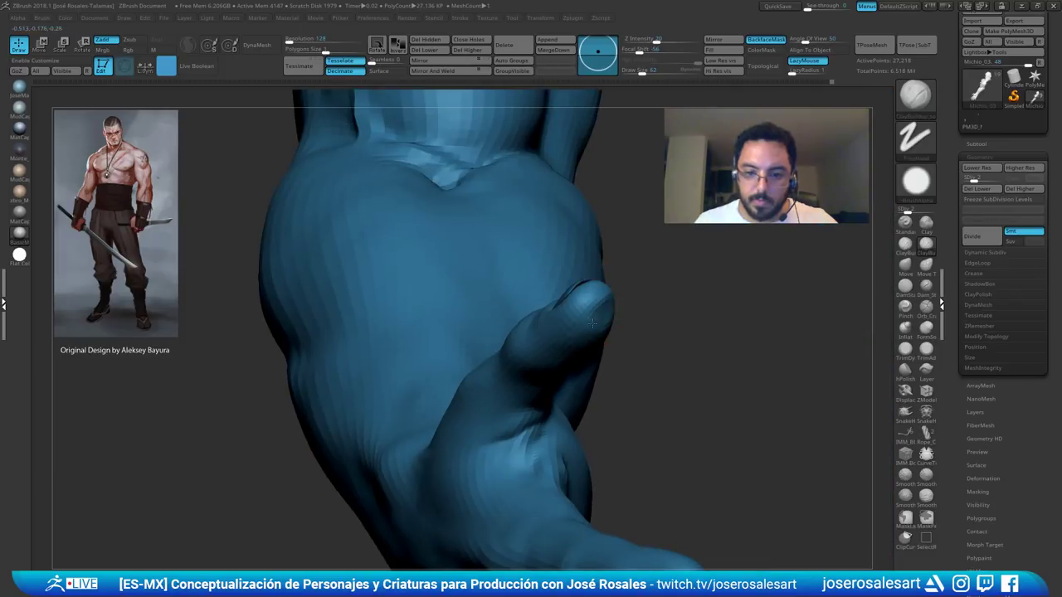
pyautogui.moveTo(676, 319); pyautogui.dragTo(580, 311)
pyautogui.moveTo(567, 385); pyautogui.dragTo(600, 320)
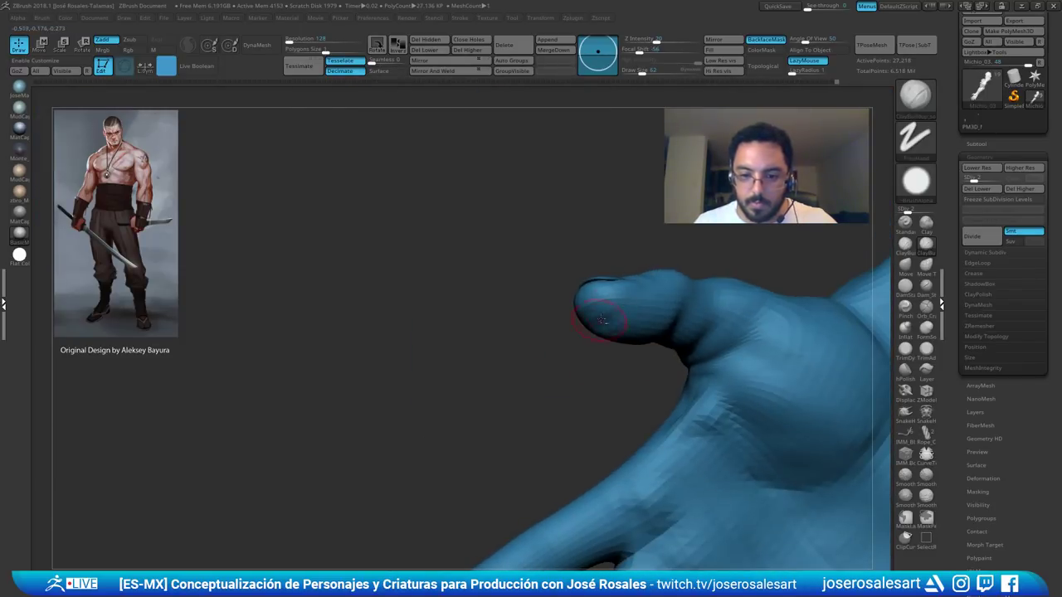
pyautogui.moveTo(572, 352); pyautogui.dragTo(585, 334)
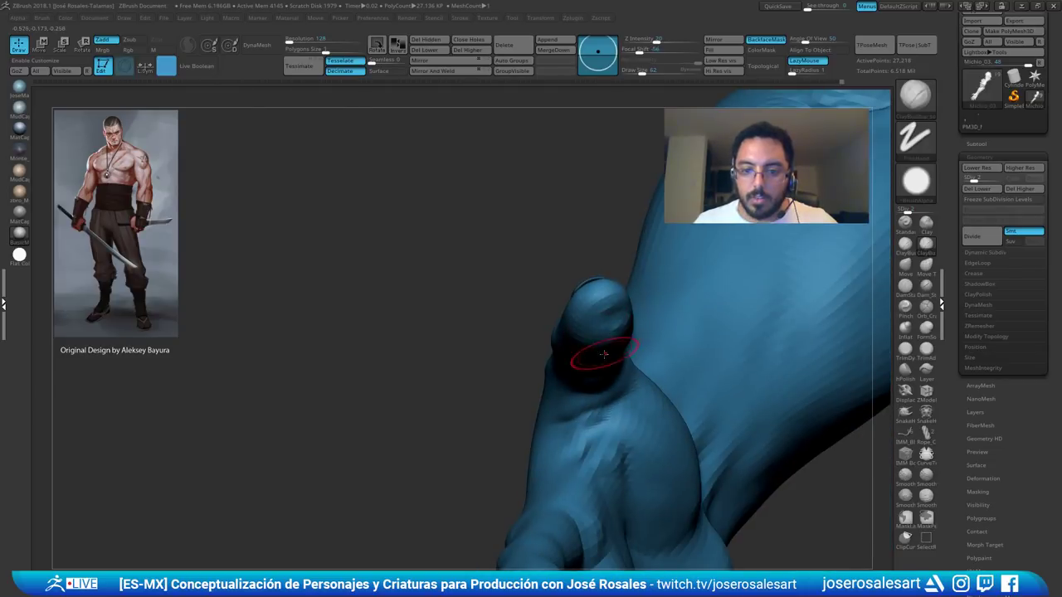
# - Add volume to the underside of the thumb tip and reduce the ClayBuildup Draw Size
pyautogui.moveTo(603, 354); pyautogui.dragTo(565, 325, button='right')
pyautogui.moveTo(583, 340); pyautogui.dragTo(586, 347)
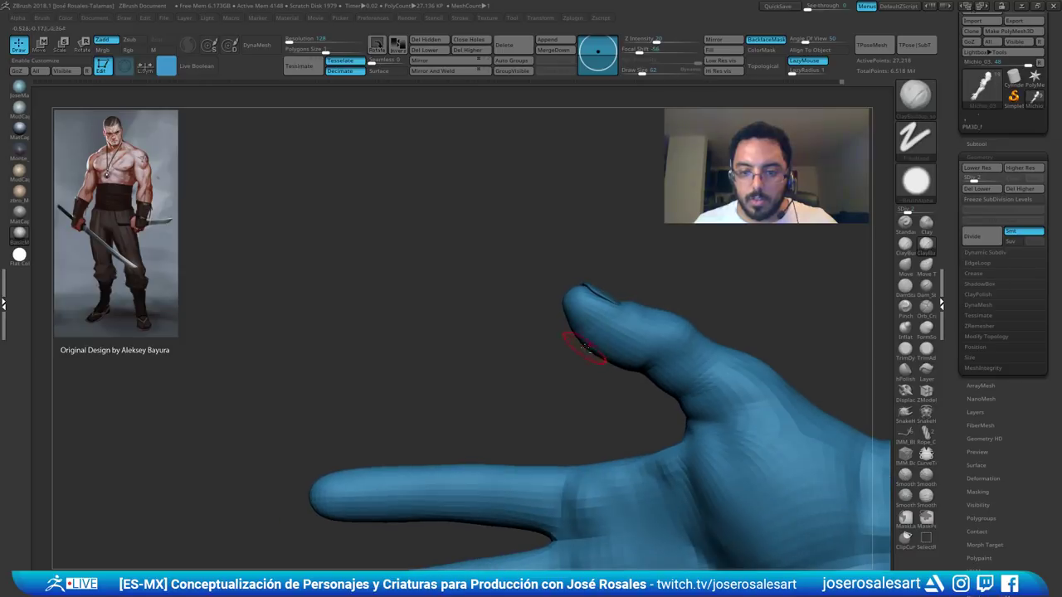
pyautogui.moveTo(586, 313); pyautogui.dragTo(593, 324, button='right')
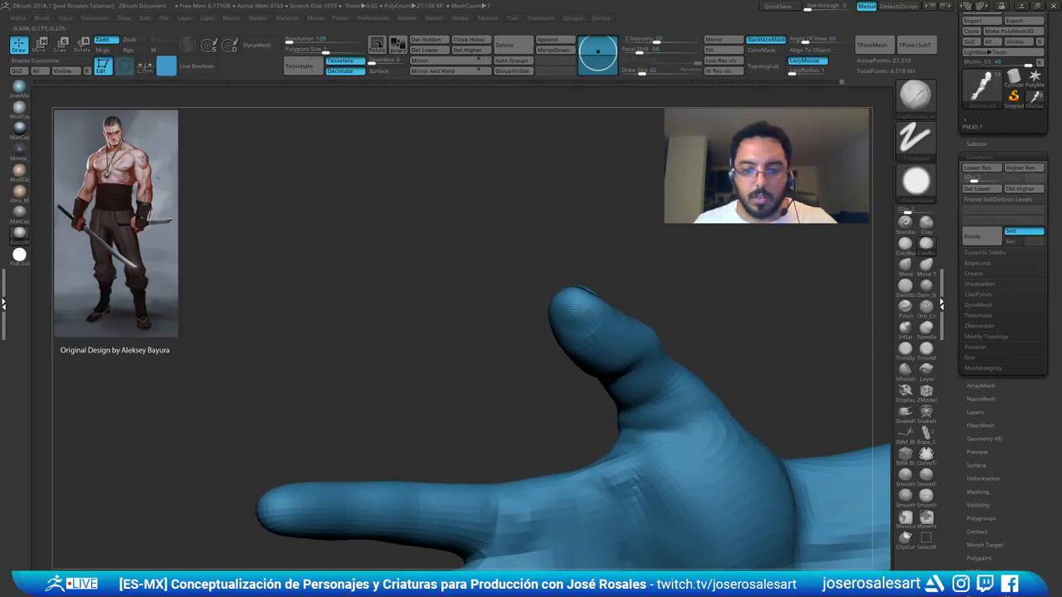
pyautogui.moveTo(572, 310); pyautogui.dragTo(569, 327)
pyautogui.moveTo(562, 347)
pyautogui.mouseDown(button='right')
pyautogui.moveTo(621, 353)
pyautogui.moveTo(570, 300)
pyautogui.moveTo(602, 310)
pyautogui.mouseUp(button='right')
pyautogui.press('s')
pyautogui.moveTo(602, 312); pyautogui.dragTo(599, 313)
pyautogui.moveTo(600, 313)
pyautogui.mouseDown(button='right')
pyautogui.moveTo(565, 297)
pyautogui.moveTo(580, 324)
pyautogui.moveTo(622, 286)
pyautogui.moveTo(610, 324)
pyautogui.moveTo(595, 318)
pyautogui.mouseUp(button='right')
# - Change to the Move brush and check the thumb tip's profile from the side
pyautogui.press('b')
pyautogui.press('m')
pyautogui.press('v')
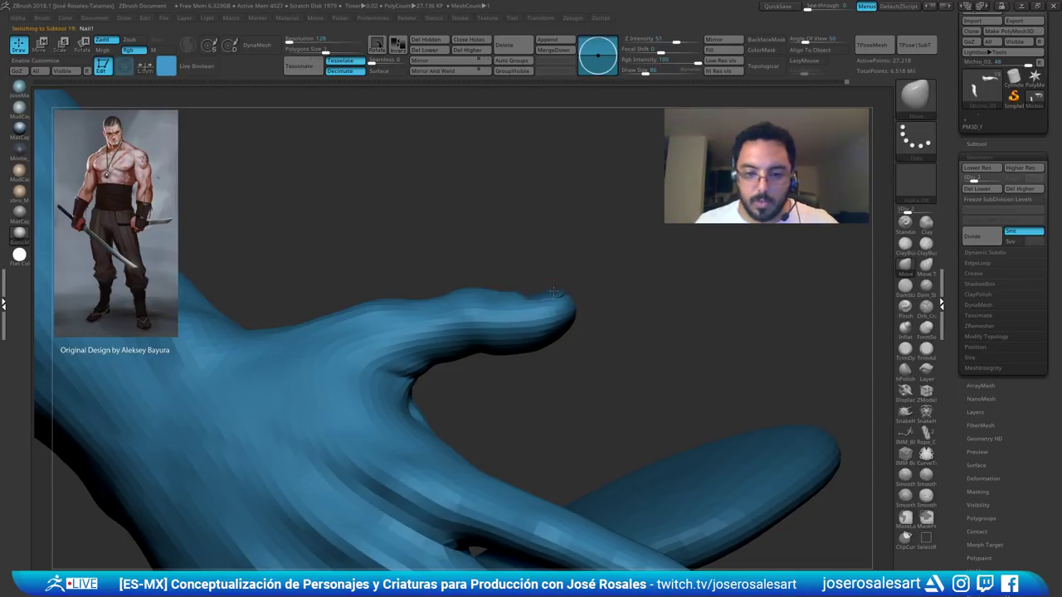
pyautogui.moveTo(572, 290)
pyautogui.mouseDown(button='right')
pyautogui.moveTo(581, 368)
pyautogui.moveTo(566, 319)
pyautogui.moveTo(539, 309)
pyautogui.mouseUp(button='right')
# - Switch back to ClayBuildup and set its Draw Size to 23 for the edge of the thumbnail
pyautogui.press('b')
pyautogui.press('c')
pyautogui.press('b')
pyautogui.press('s')
pyautogui.moveTo(594, 301); pyautogui.dragTo(582, 300)
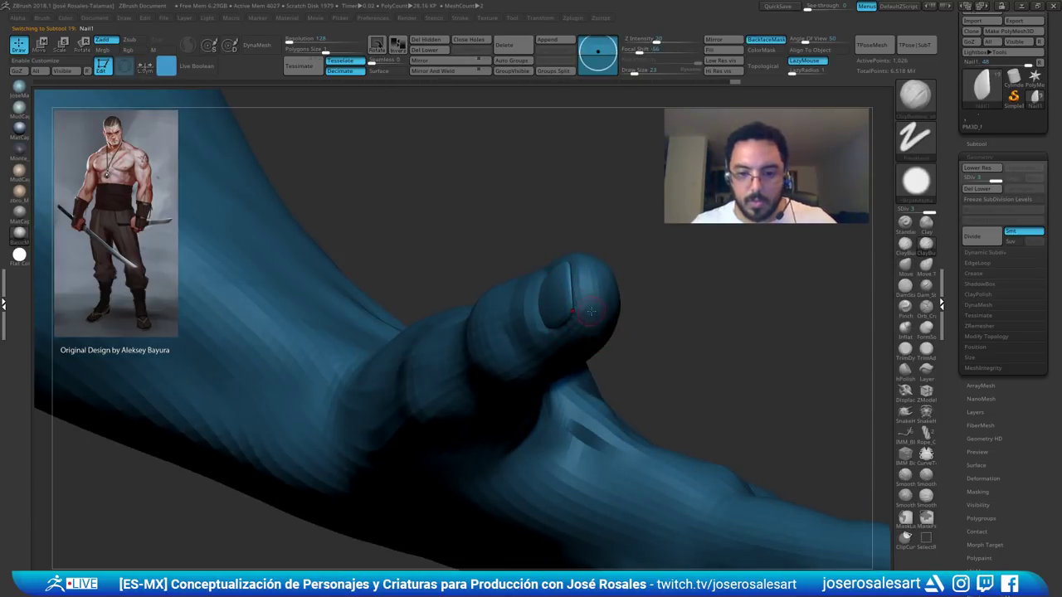
# - Make the arm the active subtool again, raise it to subdivision level 5 and slightly enlarge the brush
pyautogui.keyDown('alt'); pyautogui.click(594, 315); pyautogui.keyUp('alt')
pyautogui.hotkey('ctrl', 'd')
pyautogui.moveTo(597, 312); pyautogui.dragTo(590, 297, button='right')
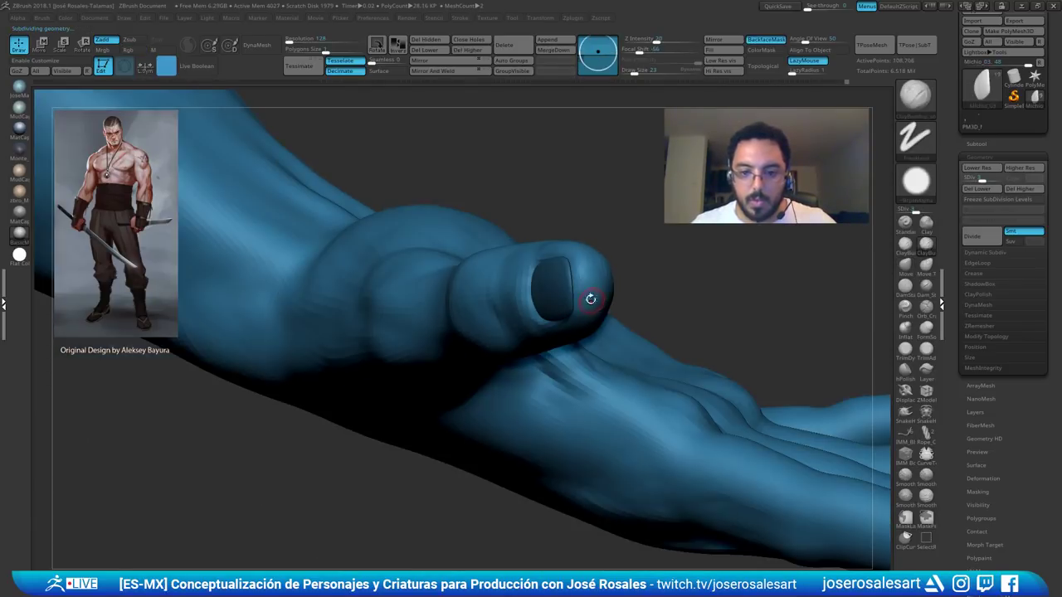
pyautogui.hotkey('ctrl', 'd')
pyautogui.press('s')
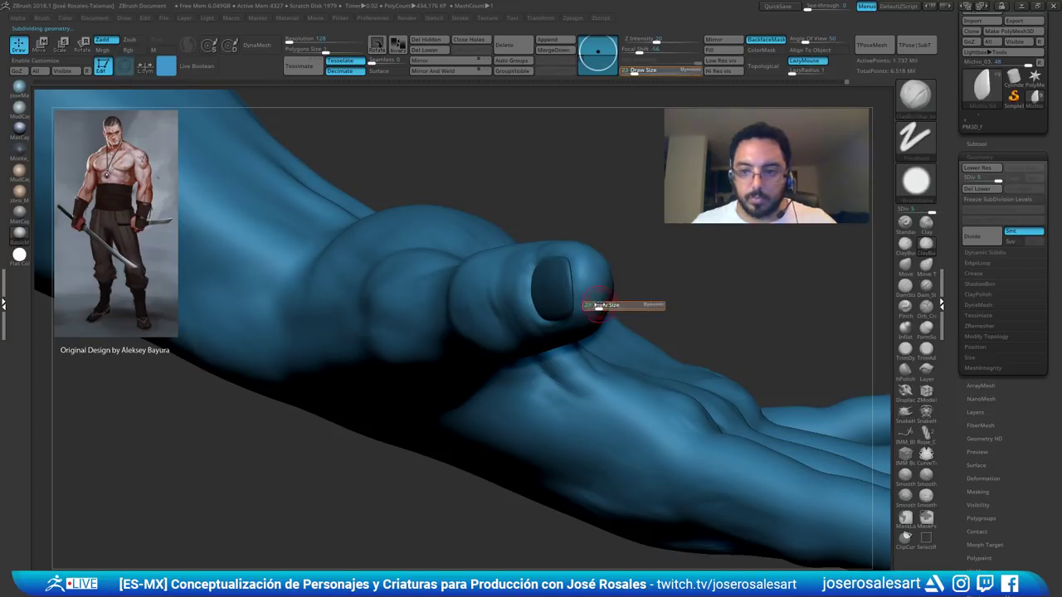
pyautogui.moveTo(598, 307); pyautogui.dragTo(600, 308)
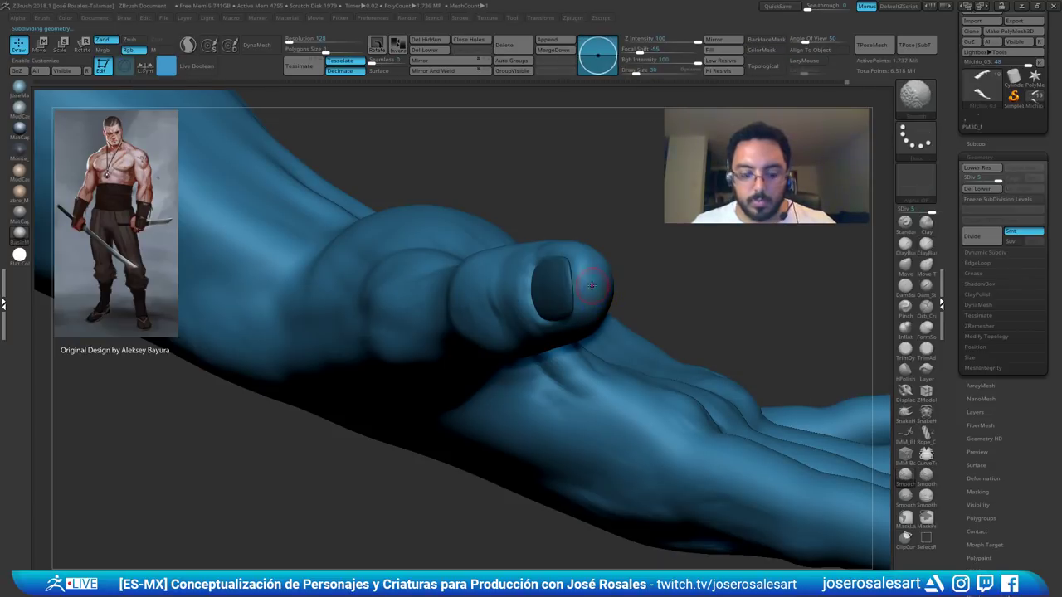
# - Lower the arm to subdivision level 3 and smooth the skin beside the thumbnail
pyautogui.moveTo(592, 285)
pyautogui.mouseDown(button='right')
pyautogui.moveTo(609, 266)
pyautogui.moveTo(605, 314)
pyautogui.moveTo(582, 297)
pyautogui.moveTo(571, 311)
pyautogui.moveTo(580, 291)
pyautogui.mouseUp(button='right')
pyautogui.hotkey('shift', 'd')
pyautogui.hotkey('shift', 'd')
pyautogui.keyDown('shift'); pyautogui.moveTo(594, 289); pyautogui.dragTo(607, 279); pyautogui.keyUp('shift')
# - Build up the skin around the thumbnail at subdivision level 3 with ClayBuildup at Draw Size 42
pyautogui.moveTo(603, 279)
pyautogui.mouseDown(button='right')
pyautogui.moveTo(590, 260)
pyautogui.moveTo(592, 347)
pyautogui.moveTo(527, 372)
pyautogui.moveTo(611, 302)
pyautogui.moveTo(581, 311)
pyautogui.moveTo(590, 327)
pyautogui.moveTo(557, 319)
pyautogui.mouseUp(button='right')
pyautogui.press('s')
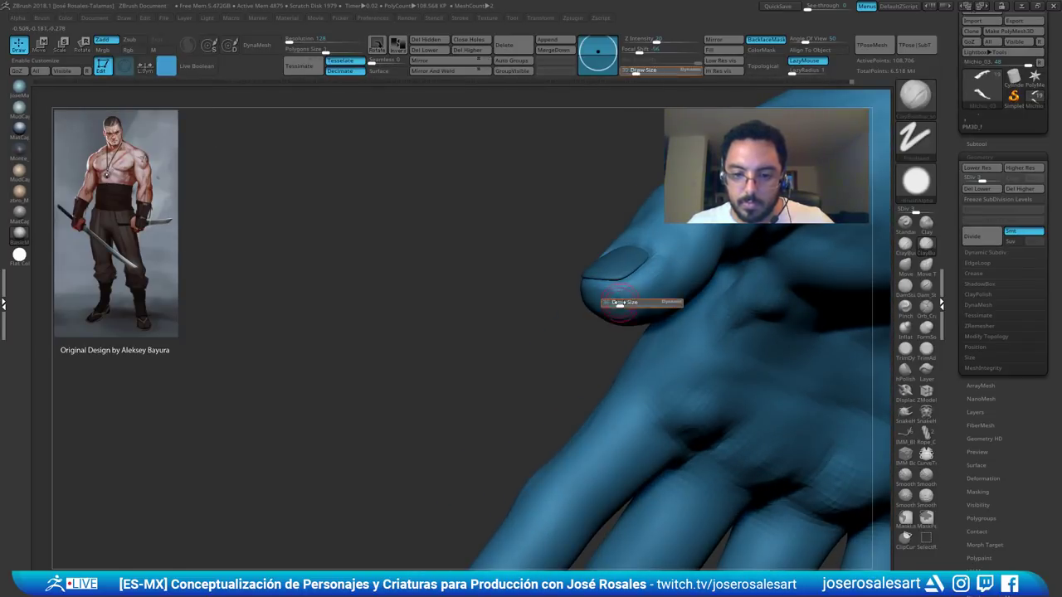
pyautogui.click(620, 303)
pyautogui.moveTo(617, 304)
pyautogui.mouseDown(button='right')
pyautogui.moveTo(604, 309)
pyautogui.moveTo(610, 315)
pyautogui.moveTo(602, 283)
pyautogui.moveTo(656, 280)
pyautogui.moveTo(647, 257)
pyautogui.moveTo(668, 274)
pyautogui.moveTo(643, 297)
pyautogui.mouseUp(button='right')
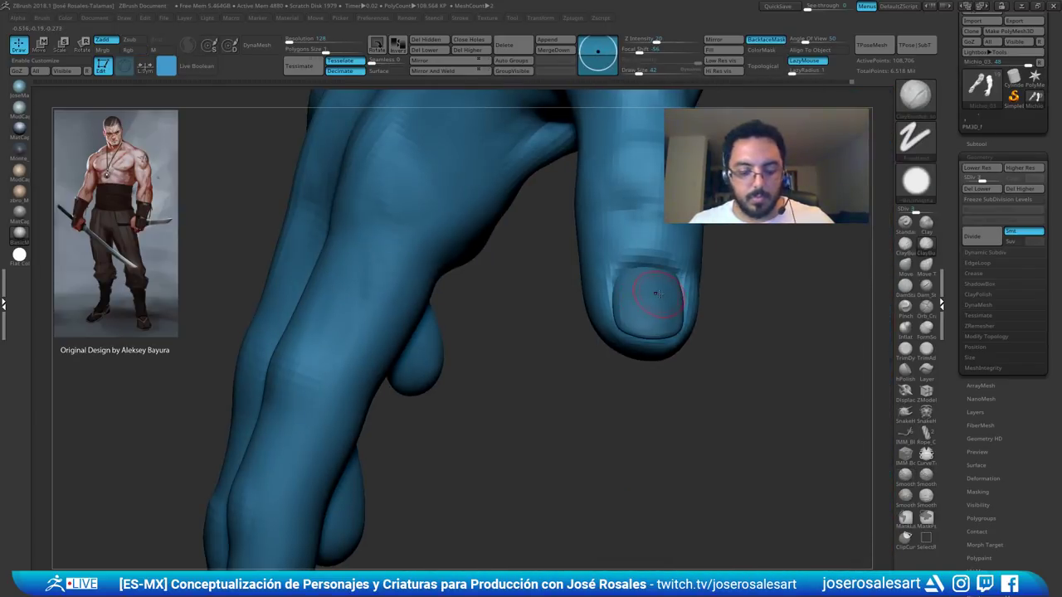
pyautogui.keyDown('ctrl'); pyautogui.moveTo(742, 238); pyautogui.dragTo(622, 247, button='right'); pyautogui.keyUp('ctrl')
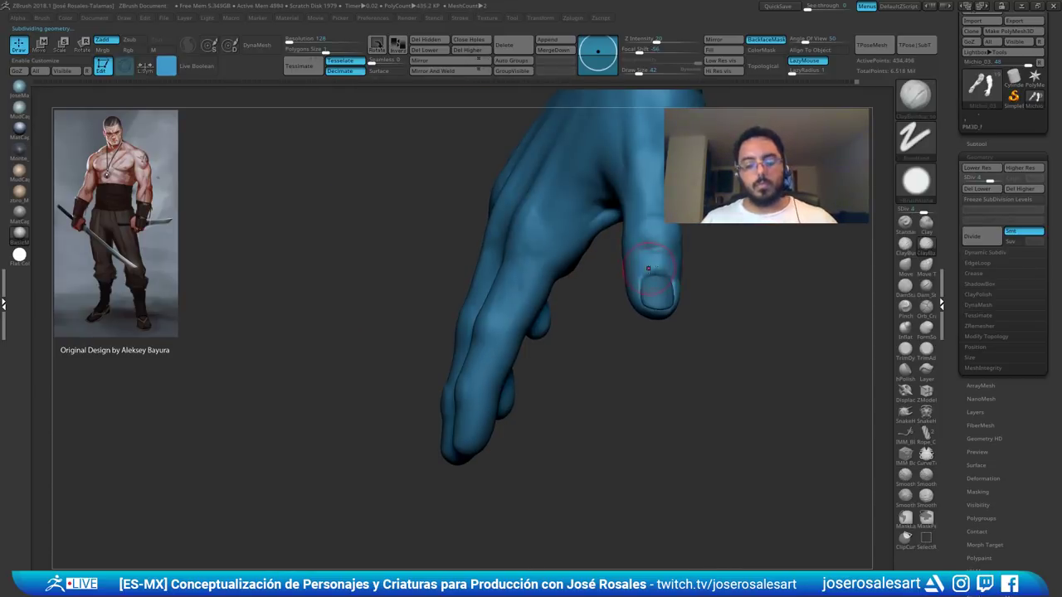
# - Carve the cuticle line above the thumbnail at subdivision level 4 with DamStandard at Draw Size 21
pyautogui.press('b')
pyautogui.press('d')
pyautogui.press('s')
pyautogui.press('s')
pyautogui.moveTo(670, 295); pyautogui.dragTo(661, 294)
pyautogui.keyDown('ctrl'); pyautogui.moveTo(660, 291); pyautogui.dragTo(635, 257, button='right'); pyautogui.keyUp('ctrl')
pyautogui.press('s')
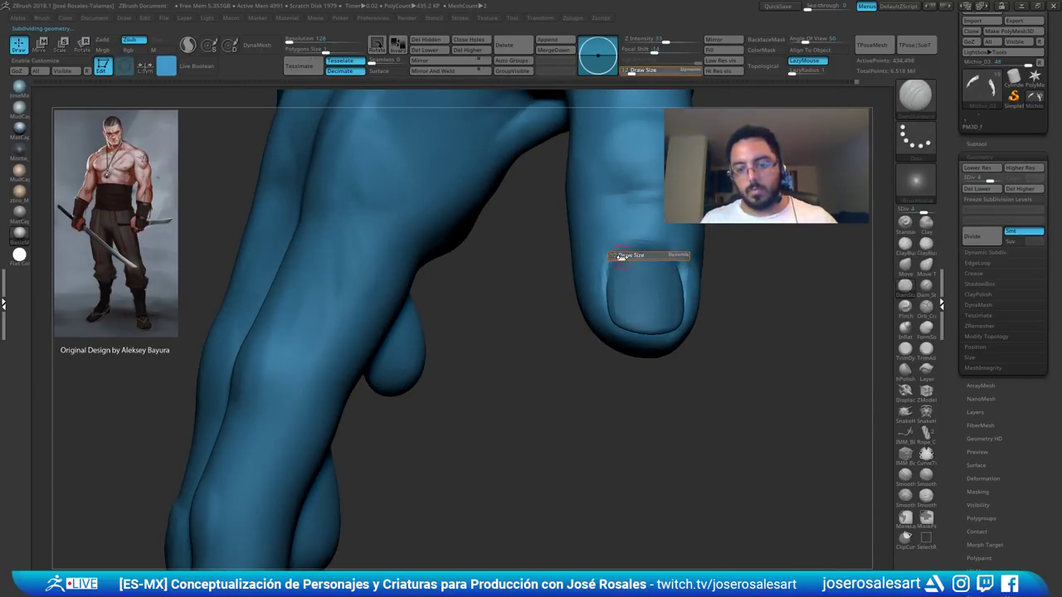
pyautogui.moveTo(621, 256); pyautogui.dragTo(623, 256)
pyautogui.moveTo(622, 255); pyautogui.dragTo(635, 253)
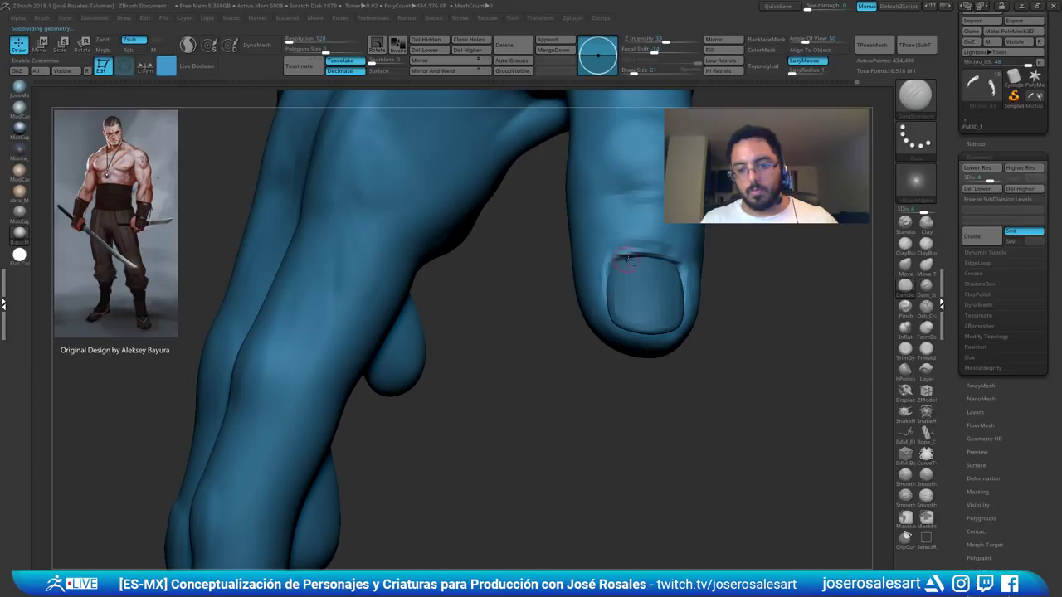
# - Duplicate the thumbnail subtool and make the copy Nail2 the active subtool
pyautogui.keyDown('ctrl'); pyautogui.moveTo(601, 263); pyautogui.dragTo(626, 342, button='right'); pyautogui.keyUp('ctrl')
pyautogui.keyDown('alt'); pyautogui.click(616, 344); pyautogui.keyUp('alt')
pyautogui.hotkey('ctrl', 'shift', 'd')
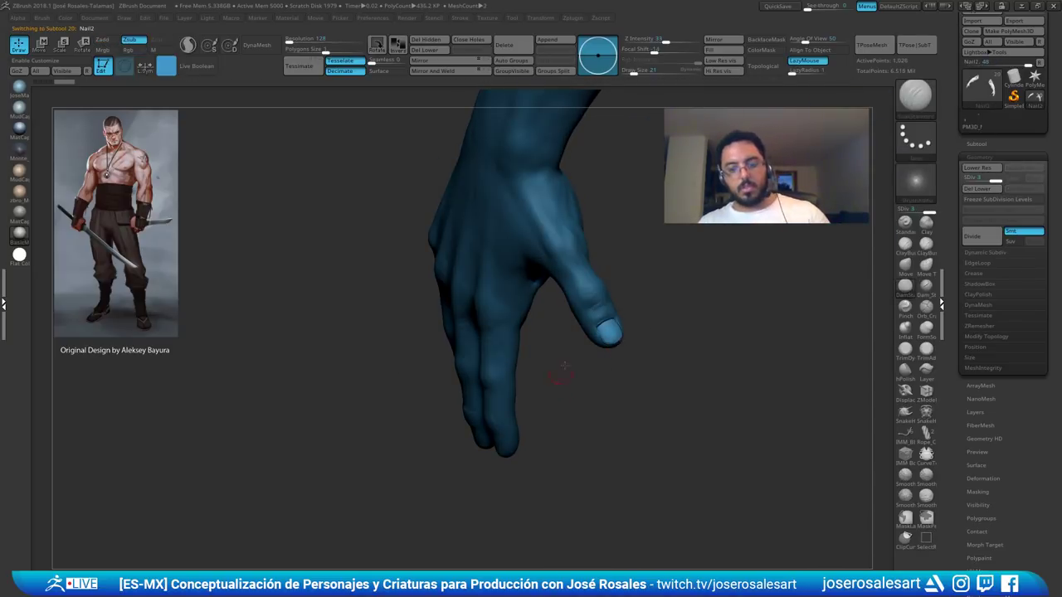
pyautogui.moveTo(561, 368); pyautogui.dragTo(566, 262, button='right')
pyautogui.click(976, 144)
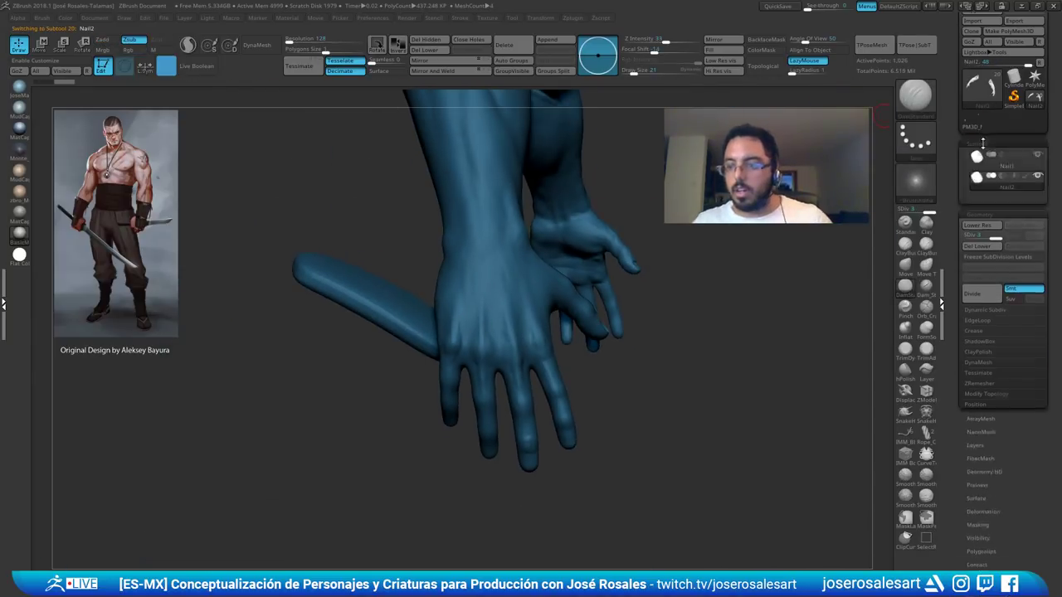
pyautogui.moveTo(963, 214); pyautogui.dragTo(963, 220)
pyautogui.click(1037, 240)
pyautogui.moveTo(729, 247); pyautogui.dragTo(679, 307, button='right')
pyautogui.keyDown('alt'); pyautogui.moveTo(658, 353); pyautogui.dragTo(675, 270, button='right'); pyautogui.keyUp('alt')
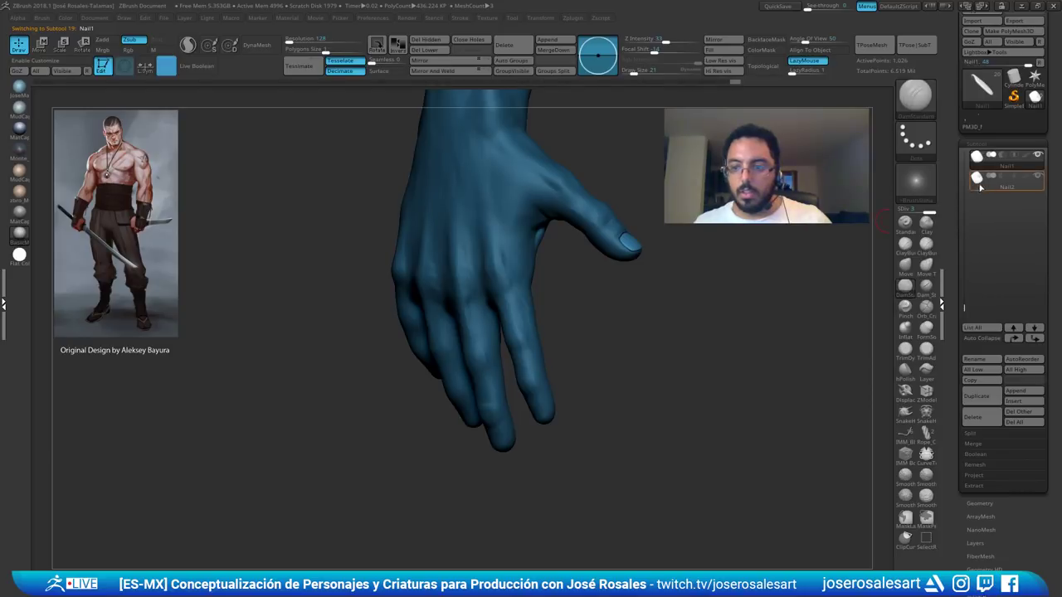
pyautogui.click(979, 185)
# - Move the duplicated nail from the thumb over to the middle finger and reset the gizmo's orientation
pyautogui.press('w')
pyautogui.moveTo(582, 299); pyautogui.dragTo(610, 243, button='right')
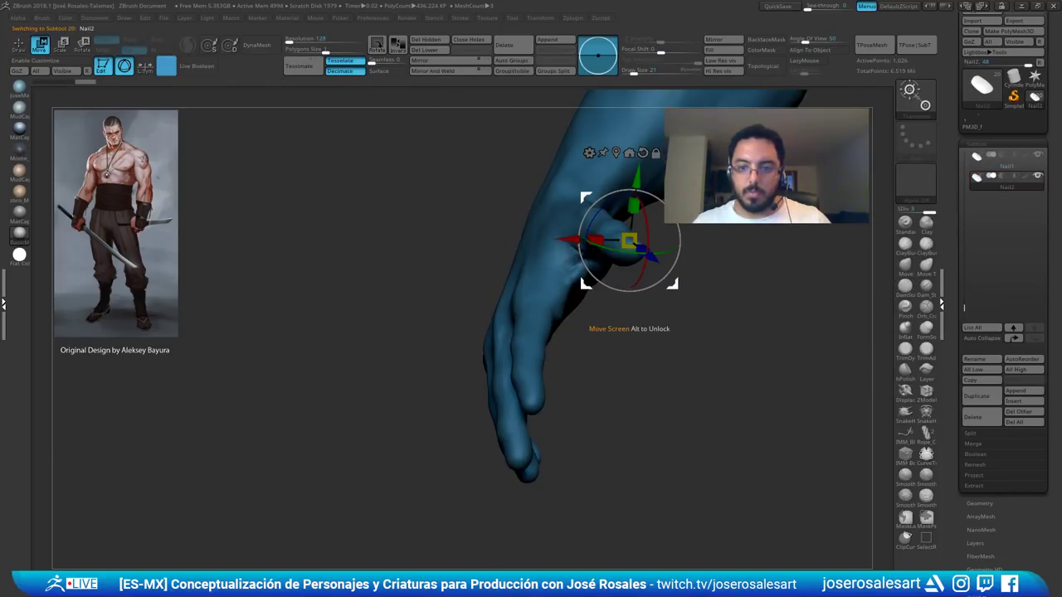
pyautogui.moveTo(629, 241); pyautogui.dragTo(526, 420)
pyautogui.moveTo(602, 369); pyautogui.dragTo(612, 348, button='right')
pyautogui.keyDown('alt'); pyautogui.moveTo(612, 348); pyautogui.dragTo(530, 256, button='right'); pyautogui.keyUp('alt')
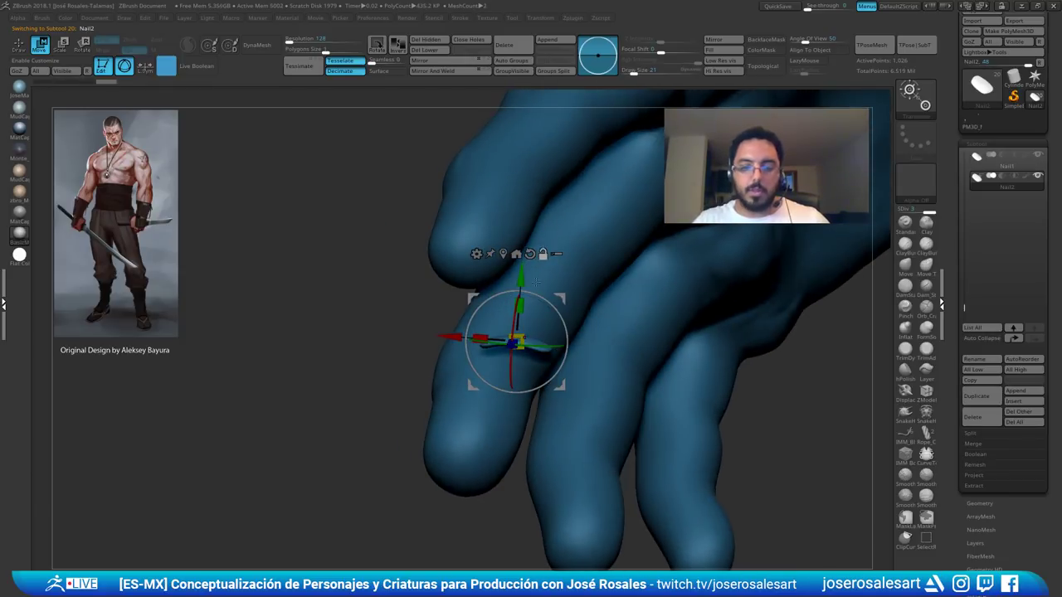
pyautogui.keyDown('alt'); pyautogui.click(530, 254); pyautogui.keyUp('alt')
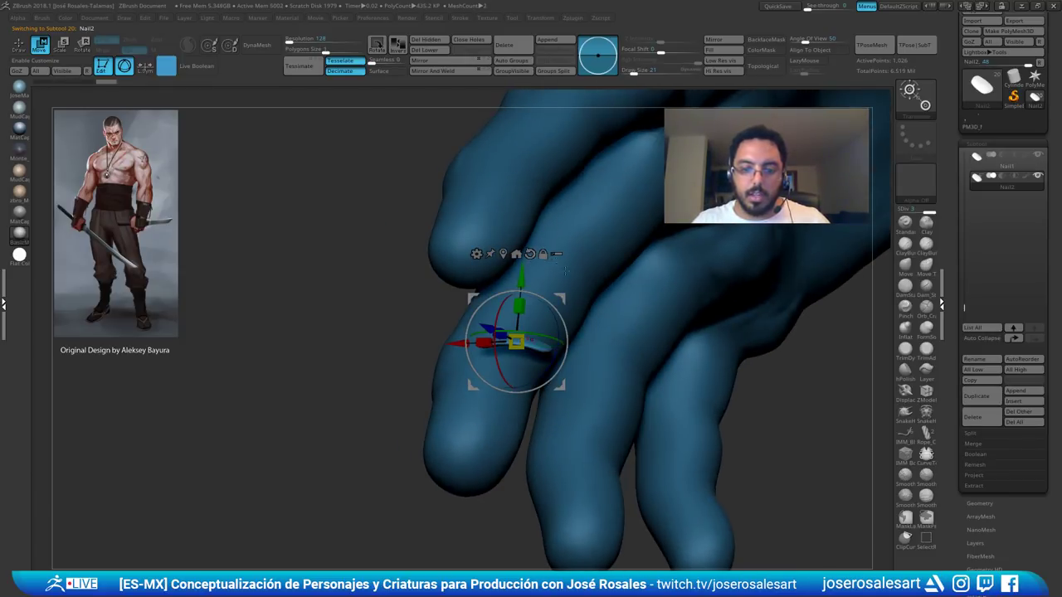
pyautogui.keyDown('shift'); pyautogui.moveTo(535, 274); pyautogui.dragTo(578, 358, button='right'); pyautogui.keyUp('shift')
pyautogui.moveTo(466, 345); pyautogui.dragTo(618, 346)
pyautogui.moveTo(622, 365)
pyautogui.mouseDown(button='right')
pyautogui.moveTo(672, 365)
pyautogui.moveTo(635, 365)
pyautogui.mouseUp(button='right')
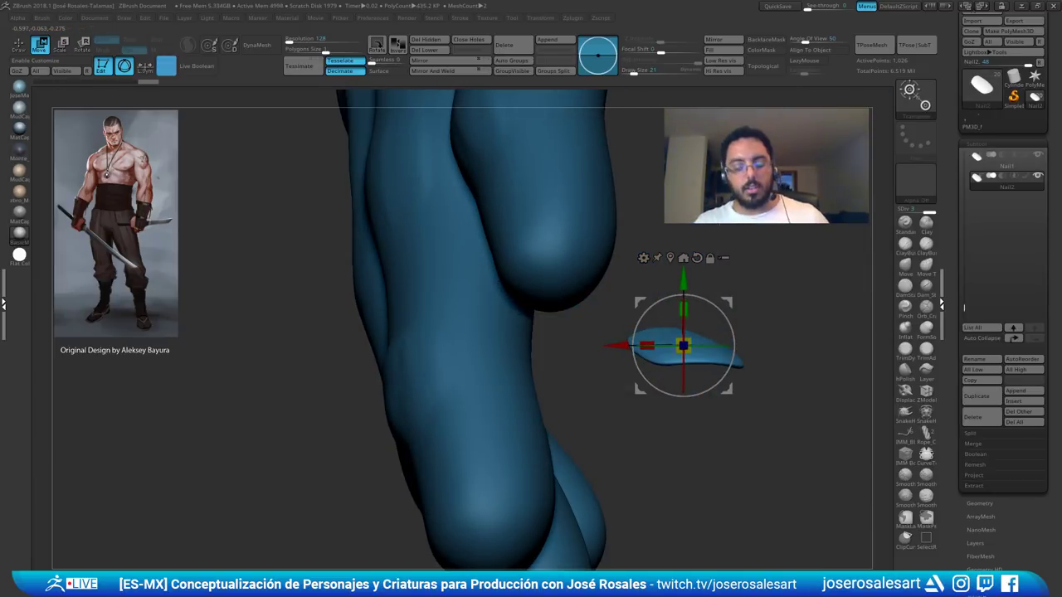
pyautogui.hotkey('ctrl', 'z')
pyautogui.hotkey('ctrl', 'z')
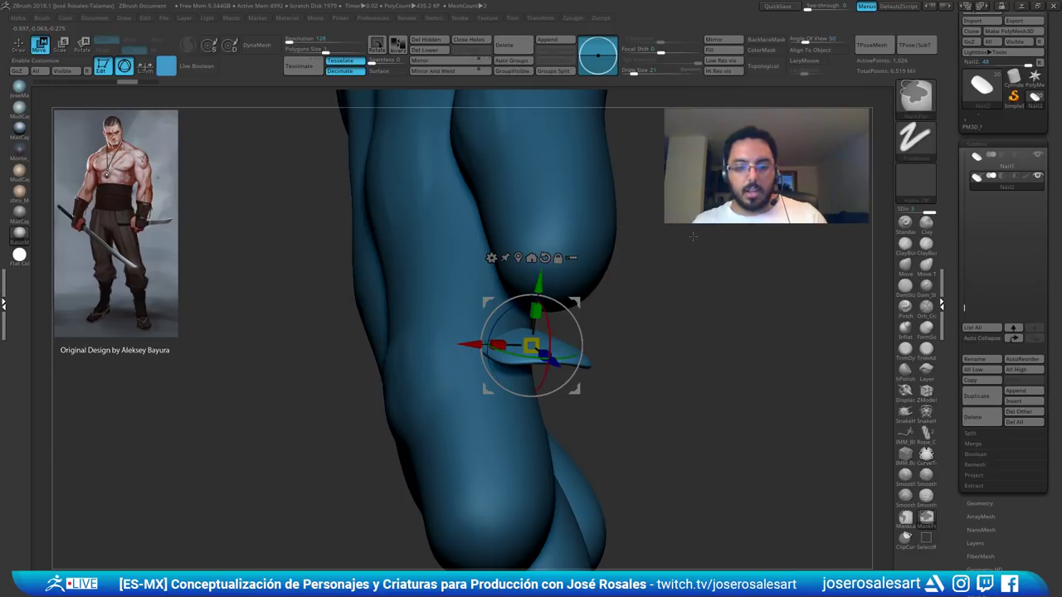
# - Pull the duplicated nail out of the middle finger and rotate it toward the fingertip's direction
pyautogui.moveTo(690, 238); pyautogui.dragTo(564, 318, button='right')
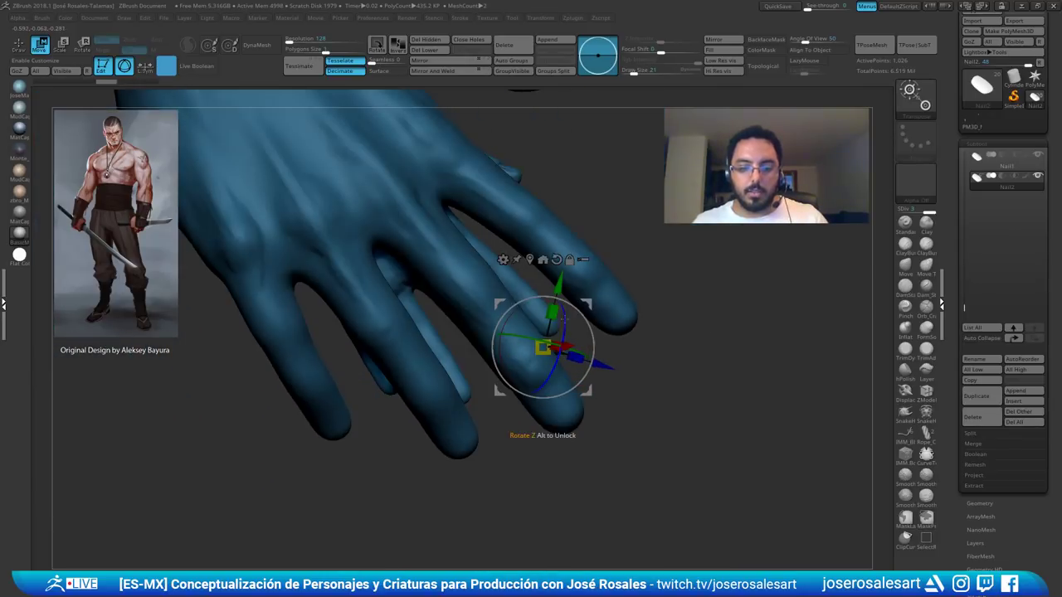
pyautogui.moveTo(599, 364); pyautogui.dragTo(641, 378)
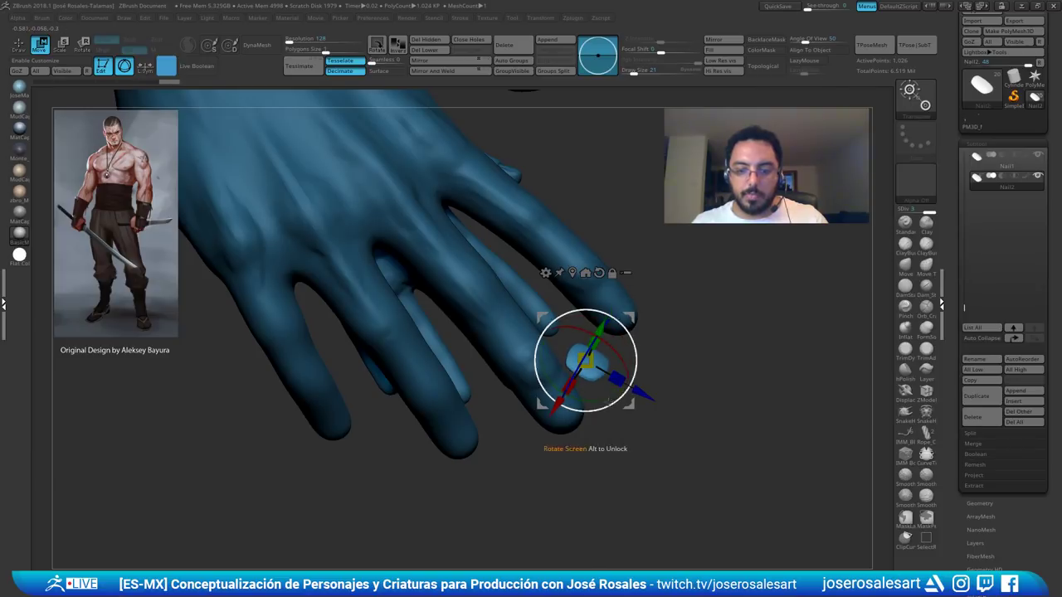
pyautogui.moveTo(607, 401); pyautogui.dragTo(503, 446)
pyautogui.hotkey('ctrl', 'z')
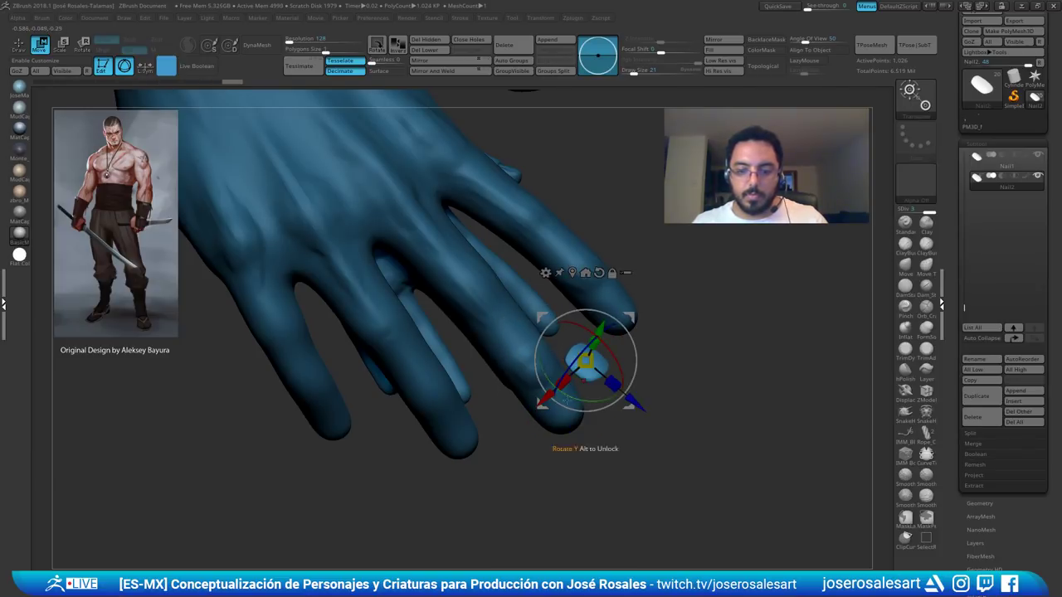
pyautogui.moveTo(541, 404); pyautogui.dragTo(504, 451)
pyautogui.moveTo(503, 451); pyautogui.dragTo(523, 349, button='right')
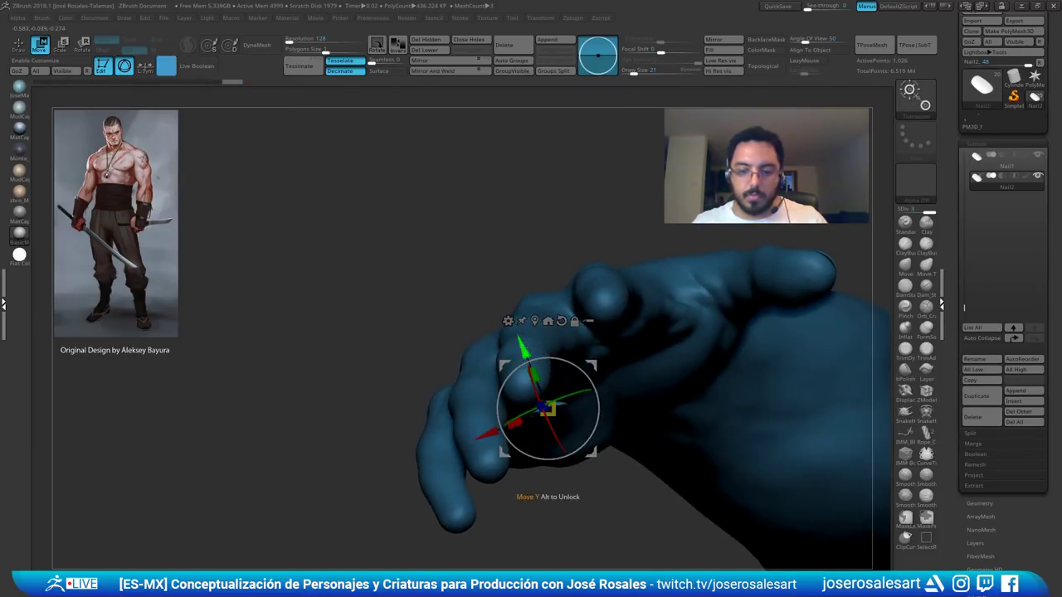
# - Shift the nail onto the back of the middle fingertip and tilt it toward the finger's slope
pyautogui.moveTo(523, 348); pyautogui.dragTo(481, 300)
pyautogui.moveTo(539, 317); pyautogui.dragTo(545, 383, button='right')
pyautogui.moveTo(544, 325); pyautogui.dragTo(532, 319)
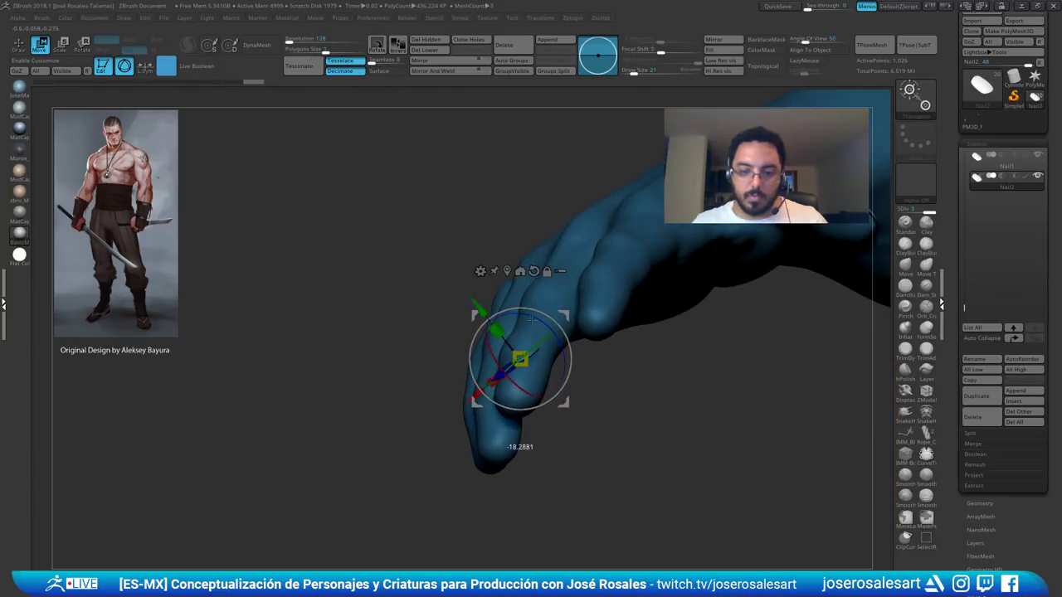
pyautogui.moveTo(504, 394); pyautogui.dragTo(500, 455, button='right')
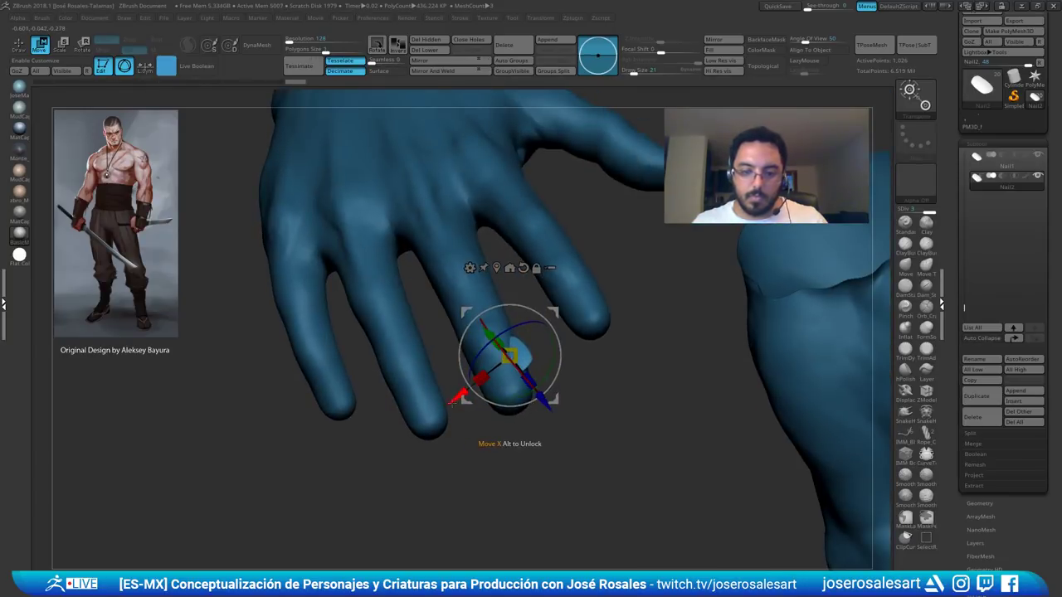
pyautogui.moveTo(458, 397); pyautogui.dragTo(439, 411)
pyautogui.moveTo(525, 417)
pyautogui.mouseDown()
pyautogui.moveTo(539, 436)
pyautogui.moveTo(520, 413)
pyautogui.mouseUp()
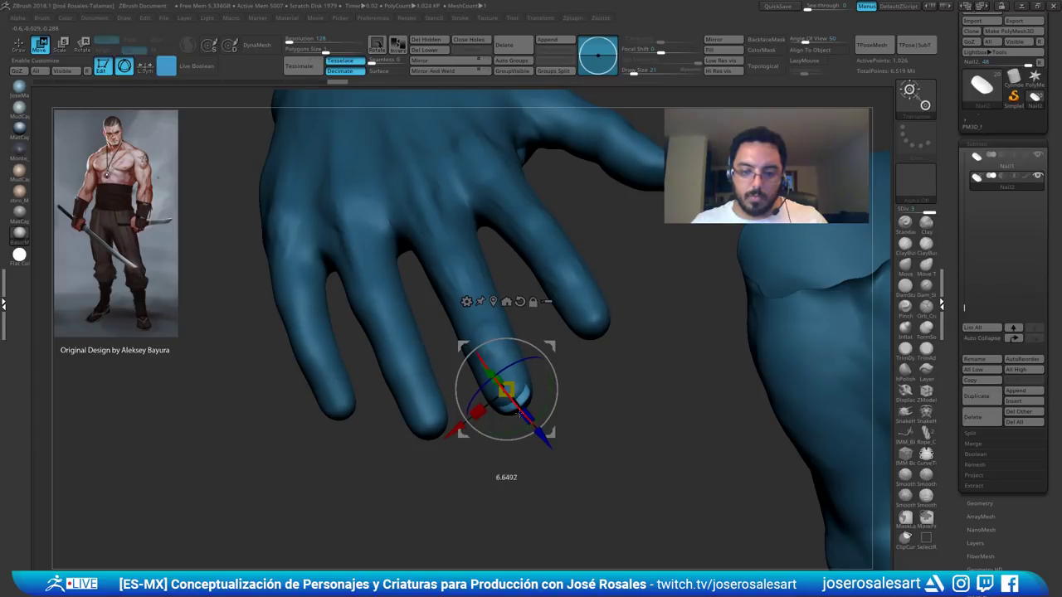
# - Fine-tune the nail's rotation and its position along the finger to match the middle fingertip's surface
pyautogui.moveTo(550, 394); pyautogui.dragTo(471, 384, button='right')
pyautogui.moveTo(442, 380)
pyautogui.mouseDown()
pyautogui.moveTo(431, 378)
pyautogui.moveTo(438, 380)
pyautogui.mouseUp()
pyautogui.moveTo(448, 382); pyautogui.dragTo(546, 364, button='right')
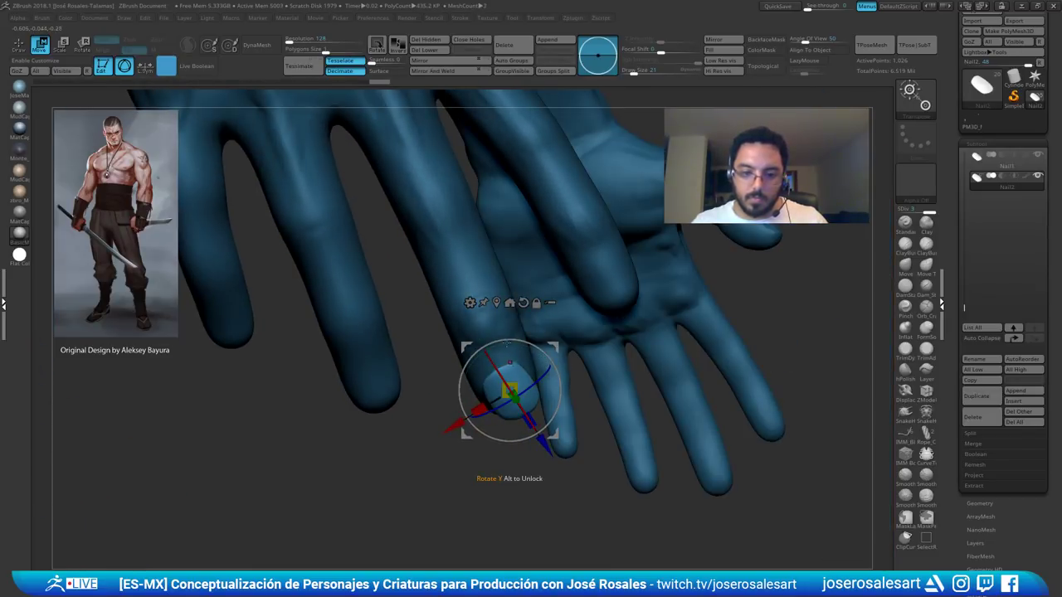
pyautogui.moveTo(514, 340); pyautogui.dragTo(525, 341)
pyautogui.moveTo(535, 454); pyautogui.dragTo(527, 438)
pyautogui.moveTo(527, 438); pyautogui.dragTo(531, 331, button='right')
pyautogui.moveTo(531, 331); pyautogui.dragTo(527, 338)
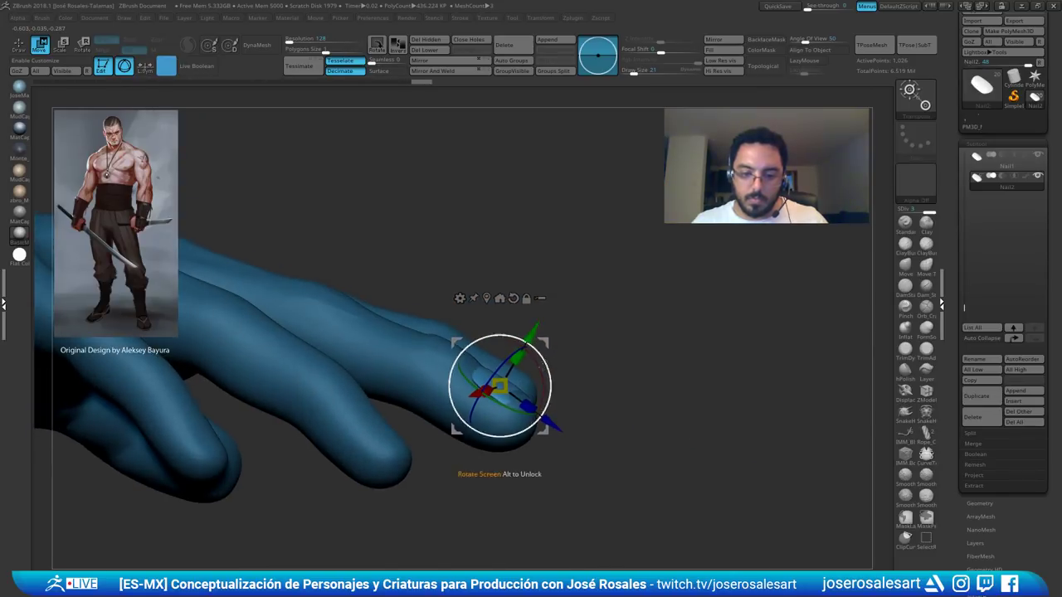
# - Seat the nail into the middle fingertip with small moves and rotations checked from several sides, and return to drawing mode
pyautogui.moveTo(530, 345); pyautogui.dragTo(508, 454, button='right')
pyautogui.moveTo(498, 431); pyautogui.dragTo(501, 414)
pyautogui.moveTo(540, 175); pyautogui.dragTo(444, 224, button='right')
pyautogui.moveTo(427, 379); pyautogui.dragTo(425, 368)
pyautogui.moveTo(473, 481); pyautogui.dragTo(452, 444, button='right')
pyautogui.moveTo(461, 401); pyautogui.dragTo(448, 408)
pyautogui.moveTo(450, 401); pyautogui.dragTo(431, 423, button='right')
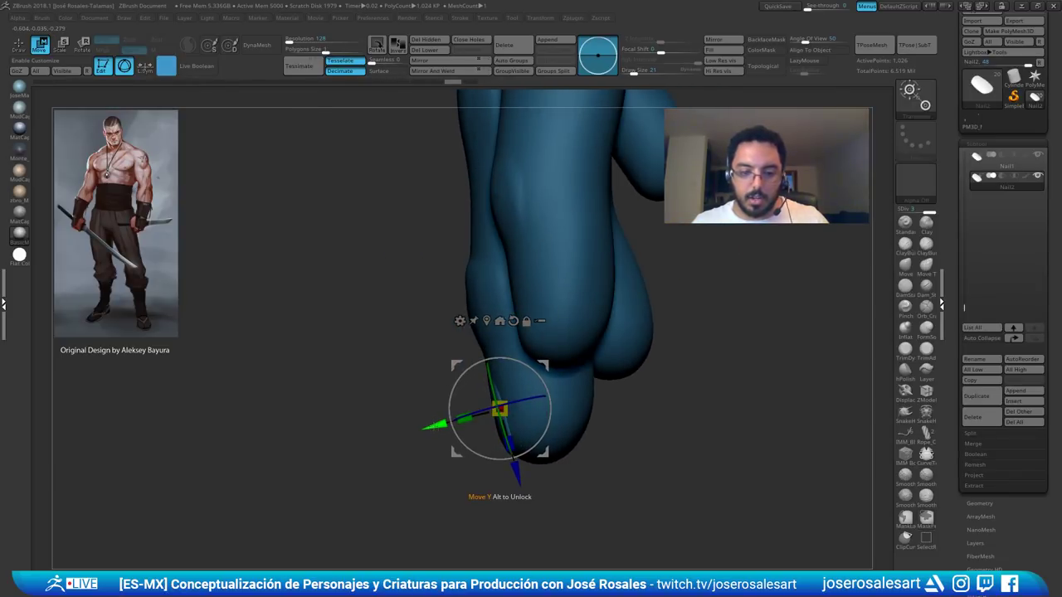
pyautogui.moveTo(513, 462); pyautogui.dragTo(477, 473, button='right')
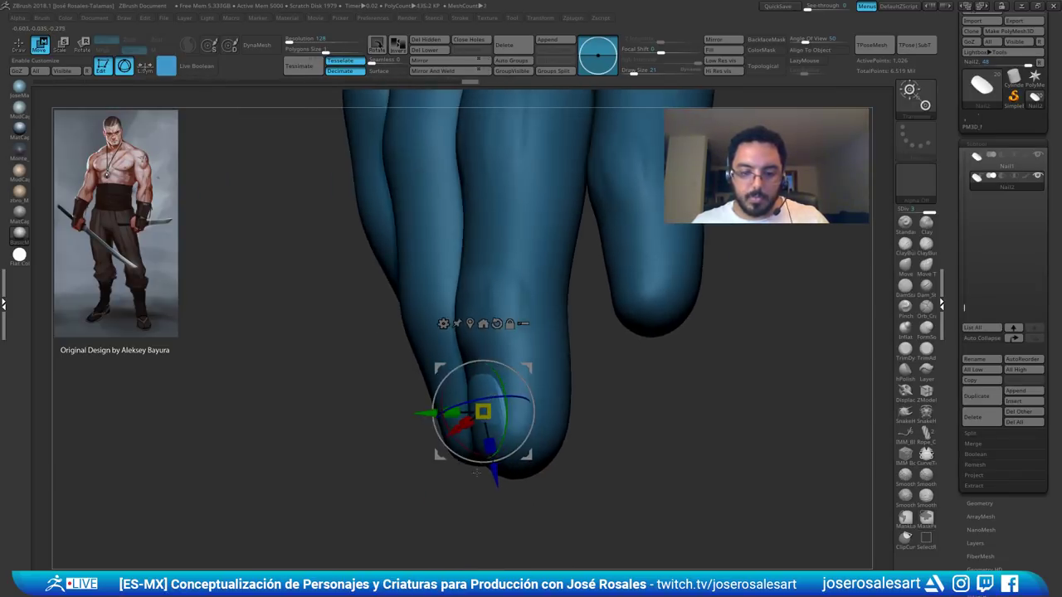
pyautogui.press('q')
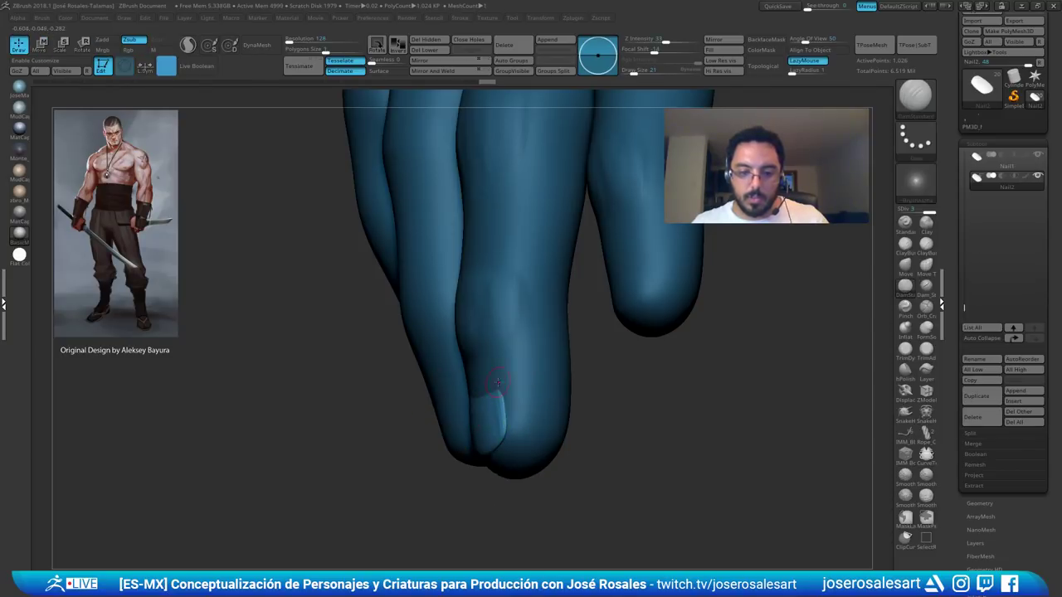
# - Build up the skin around the base and sides of the middle fingernail on the arm with ClayBuildup at Draw Size 21
pyautogui.moveTo(658, 307)
pyautogui.mouseDown(button='right')
pyautogui.moveTo(597, 306)
pyautogui.moveTo(538, 340)
pyautogui.moveTo(512, 251)
pyautogui.moveTo(498, 393)
pyautogui.mouseUp(button='right')
pyautogui.keyDown('alt'); pyautogui.click(501, 357); pyautogui.keyUp('alt')
pyautogui.press('b')
pyautogui.press('c')
pyautogui.press('b')
pyautogui.moveTo(469, 388)
pyautogui.mouseDown(button='right')
pyautogui.moveTo(489, 395)
pyautogui.moveTo(472, 397)
pyautogui.mouseUp(button='right')
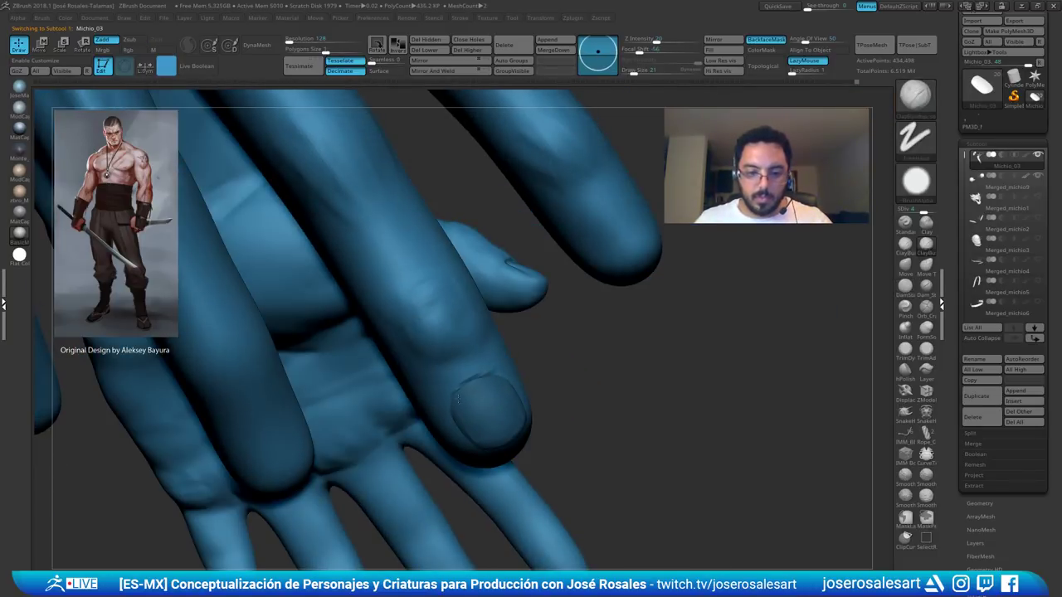
pyautogui.moveTo(453, 403); pyautogui.dragTo(478, 372)
pyautogui.moveTo(478, 373); pyautogui.dragTo(472, 379, button='right')
pyautogui.moveTo(453, 390); pyautogui.dragTo(472, 373)
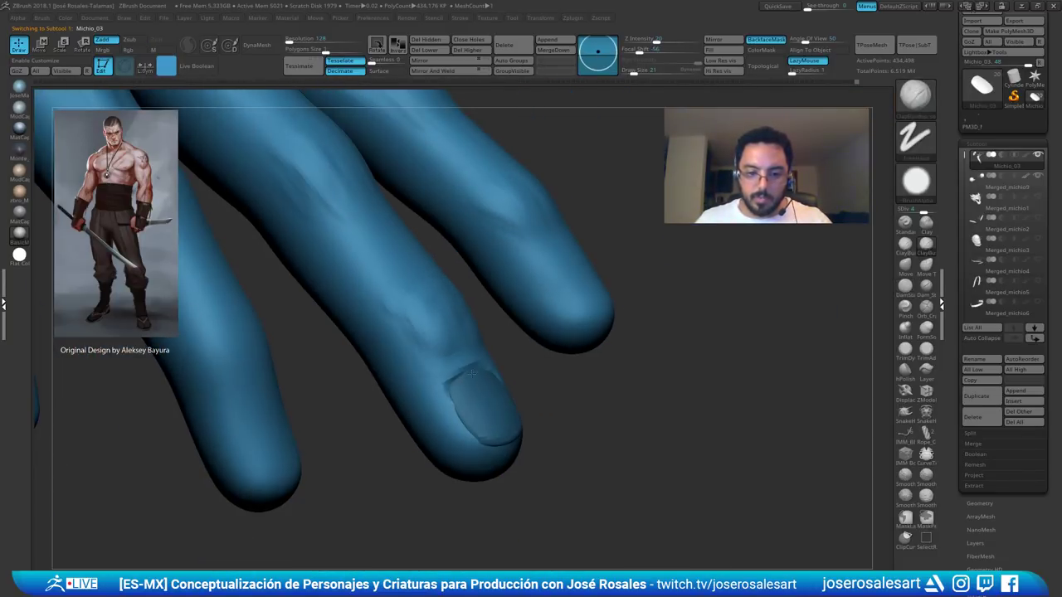
pyautogui.moveTo(481, 383); pyautogui.dragTo(499, 373, button='right')
pyautogui.moveTo(501, 363); pyautogui.dragTo(517, 396)
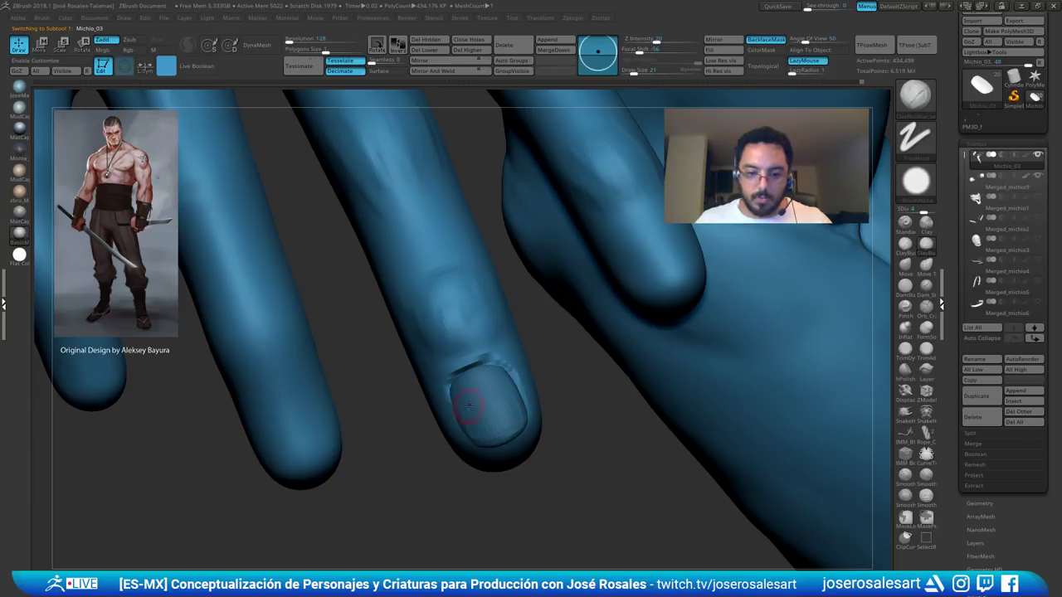
# - Make the middle fingernail the active subtool and reshape its free edge with the Move brush
pyautogui.moveTo(469, 405); pyautogui.dragTo(373, 403, button='right')
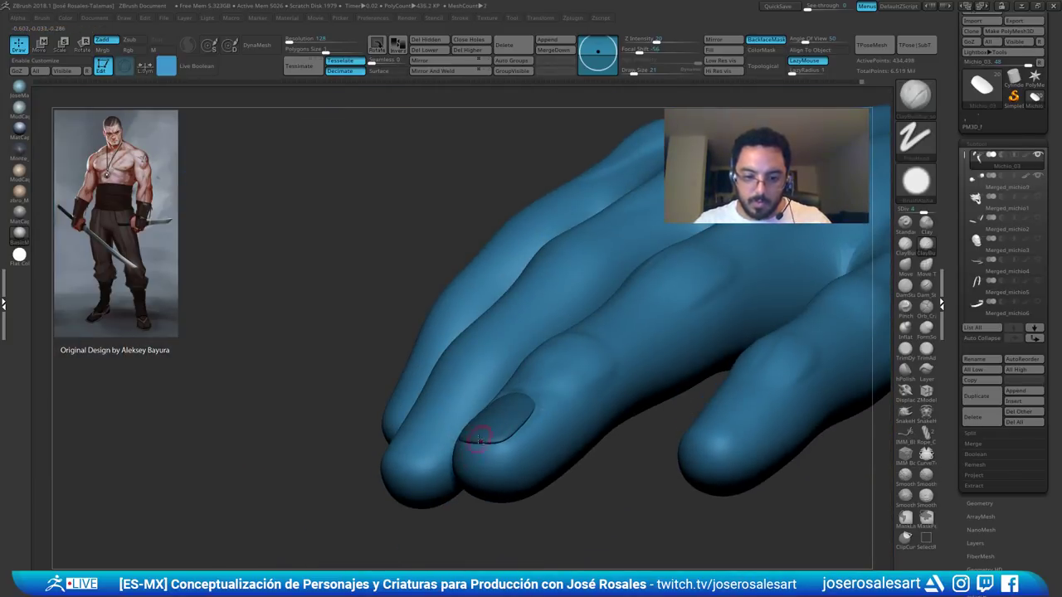
pyautogui.moveTo(508, 430)
pyautogui.mouseDown(button='right')
pyautogui.moveTo(572, 373)
pyautogui.moveTo(651, 358)
pyautogui.moveTo(656, 369)
pyautogui.moveTo(667, 360)
pyautogui.moveTo(672, 375)
pyautogui.moveTo(636, 382)
pyautogui.moveTo(649, 335)
pyautogui.moveTo(621, 403)
pyautogui.moveTo(621, 438)
pyautogui.moveTo(625, 413)
pyautogui.mouseUp(button='right')
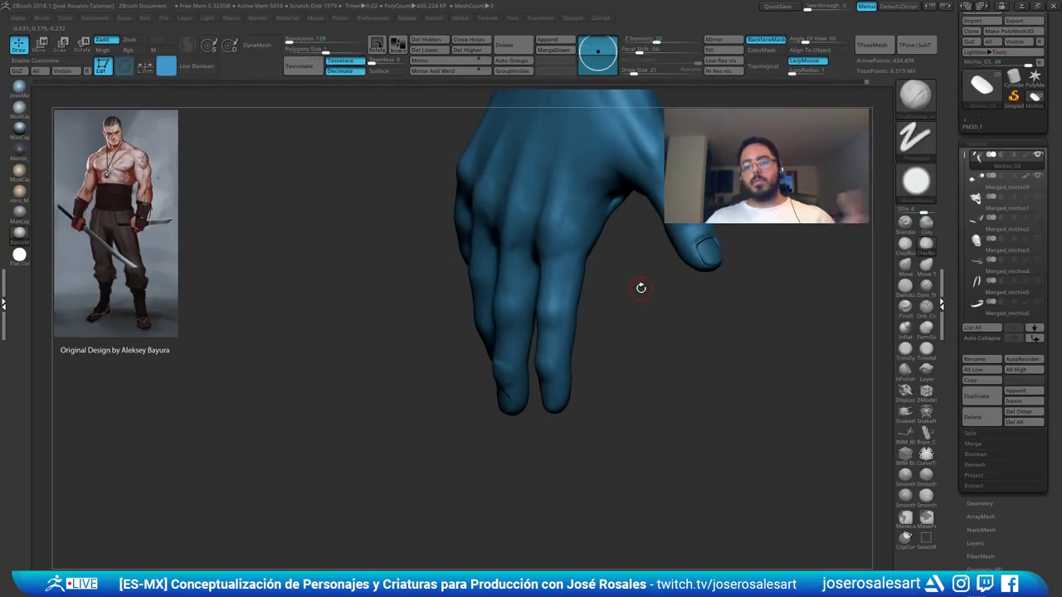
pyautogui.moveTo(632, 321)
pyautogui.mouseDown(button='right')
pyautogui.moveTo(628, 305)
pyautogui.moveTo(545, 330)
pyautogui.moveTo(502, 325)
pyautogui.moveTo(519, 357)
pyautogui.moveTo(515, 348)
pyautogui.moveTo(489, 413)
pyautogui.moveTo(513, 348)
pyautogui.mouseUp(button='right')
pyautogui.keyDown('alt'); pyautogui.click(503, 295); pyautogui.keyUp('alt')
pyautogui.keyDown('alt'); pyautogui.moveTo(502, 295); pyautogui.dragTo(476, 370, button='right'); pyautogui.keyUp('alt')
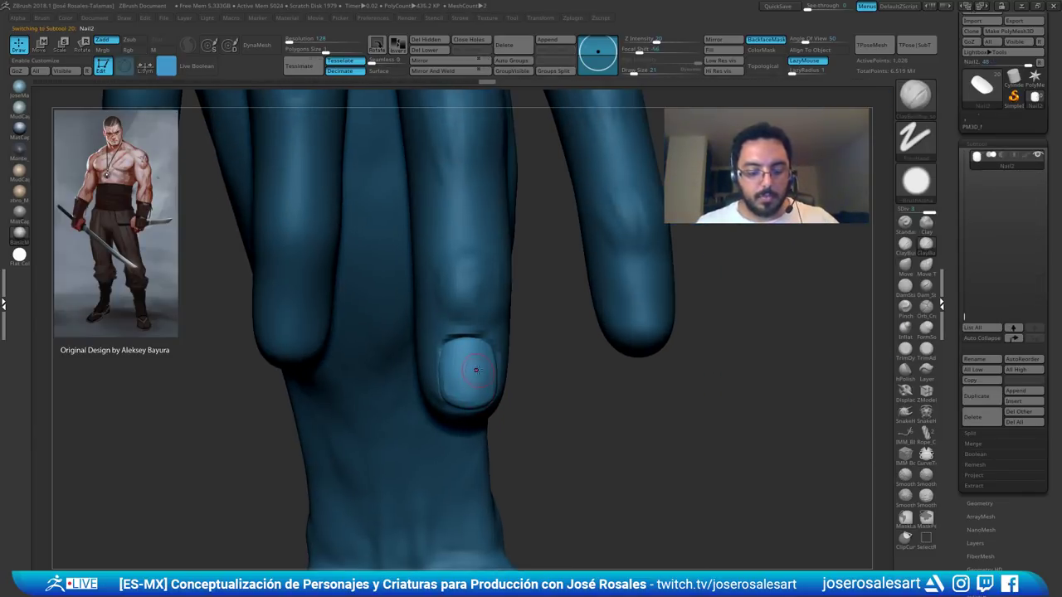
pyautogui.press('b')
pyautogui.press('m')
pyautogui.press('v')
pyautogui.moveTo(452, 396)
pyautogui.mouseDown()
pyautogui.moveTo(445, 401)
pyautogui.moveTo(491, 403)
pyautogui.mouseUp()
pyautogui.moveTo(544, 296)
pyautogui.keyDown('alt'); pyautogui.mouseDown(button='right')
pyautogui.moveTo(639, 221)
pyautogui.moveTo(549, 303)
pyautogui.mouseUp(button='right'); pyautogui.keyUp('alt')
# - Make the thumbnail the active subtool, adjust its free edge with the Move brush and undo the last change
pyautogui.keyDown('alt'); pyautogui.click(486, 358); pyautogui.keyUp('alt')
pyautogui.moveTo(486, 362); pyautogui.dragTo(472, 379, button='right')
pyautogui.press(']')
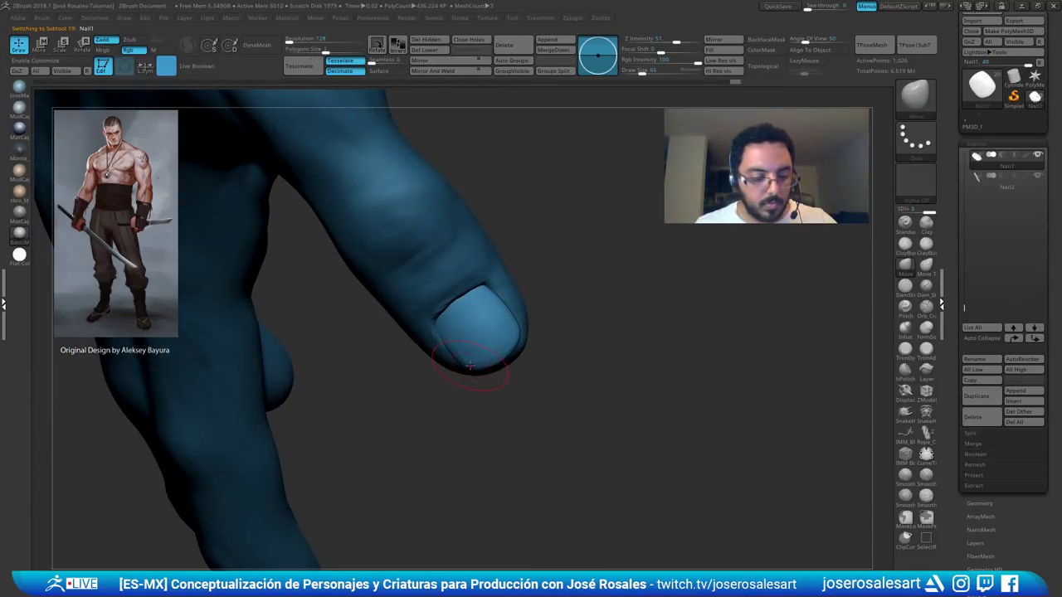
pyautogui.moveTo(496, 364)
pyautogui.mouseDown()
pyautogui.moveTo(508, 357)
pyautogui.moveTo(573, 383)
pyautogui.mouseUp()
pyautogui.press('s')
pyautogui.moveTo(503, 353)
pyautogui.mouseDown()
pyautogui.moveTo(510, 377)
pyautogui.moveTo(488, 368)
pyautogui.mouseUp()
pyautogui.moveTo(535, 394)
pyautogui.mouseDown()
pyautogui.moveTo(443, 398)
pyautogui.moveTo(516, 390)
pyautogui.moveTo(526, 352)
pyautogui.moveTo(477, 357)
pyautogui.mouseUp()
pyautogui.hotkey('ctrl', 'z')
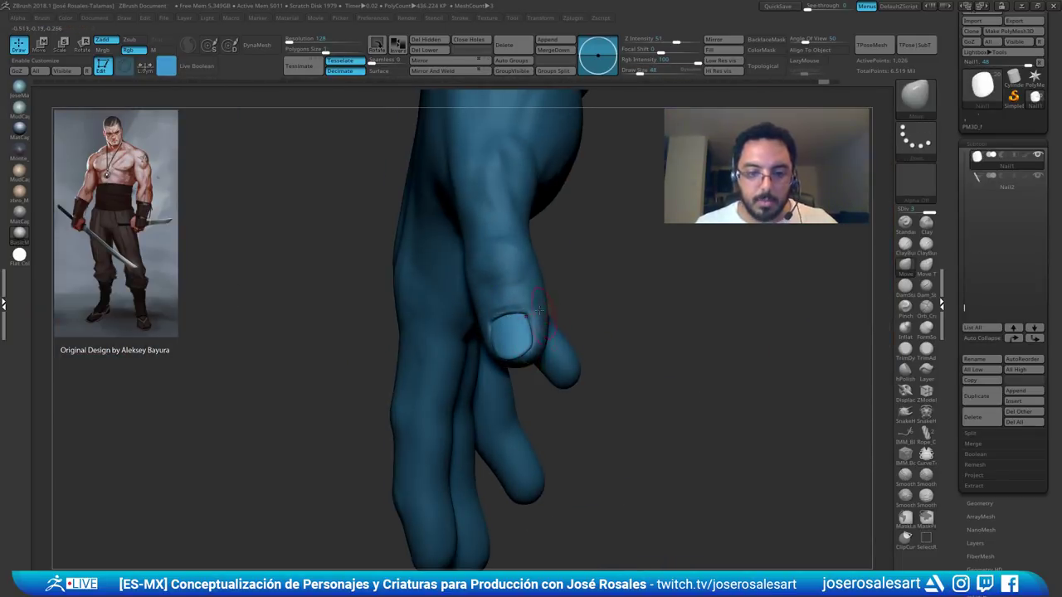
# - Reactivate the middle fingernail and refine its free edge and side with the Move brush at Draw Size 54
pyautogui.moveTo(407, 390)
pyautogui.mouseDown()
pyautogui.moveTo(470, 391)
pyautogui.moveTo(503, 325)
pyautogui.mouseUp()
pyautogui.keyDown('alt'); pyautogui.moveTo(344, 355); pyautogui.dragTo(492, 292); pyautogui.keyUp('alt')
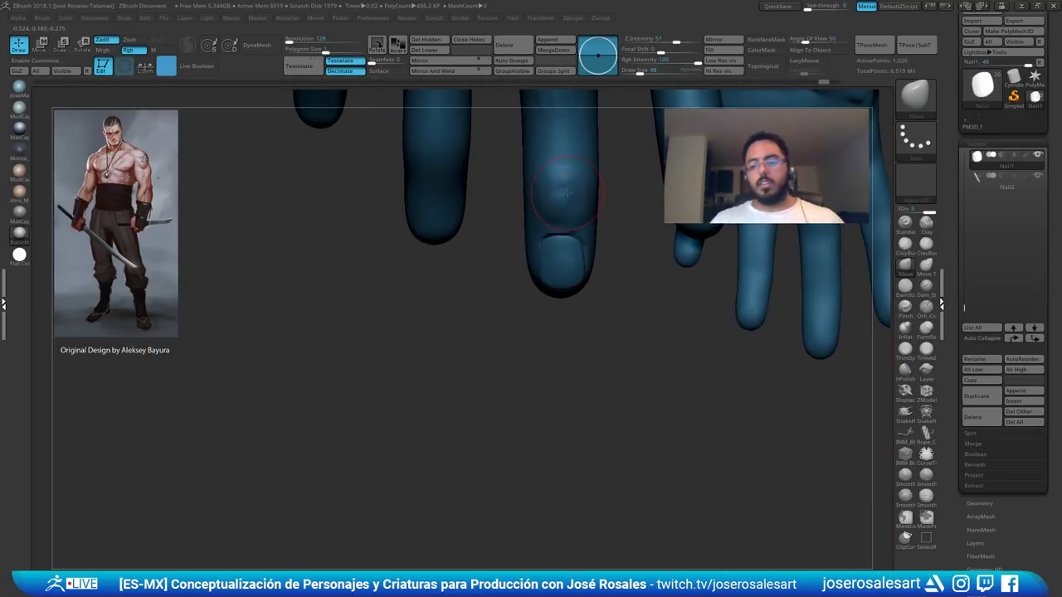
pyautogui.moveTo(562, 301); pyautogui.dragTo(531, 325)
pyautogui.keyDown('alt'); pyautogui.moveTo(448, 382); pyautogui.dragTo(441, 320); pyautogui.keyUp('alt')
pyautogui.moveTo(344, 329); pyautogui.dragTo(391, 314)
pyautogui.keyDown('alt'); pyautogui.click(432, 301); pyautogui.keyUp('alt')
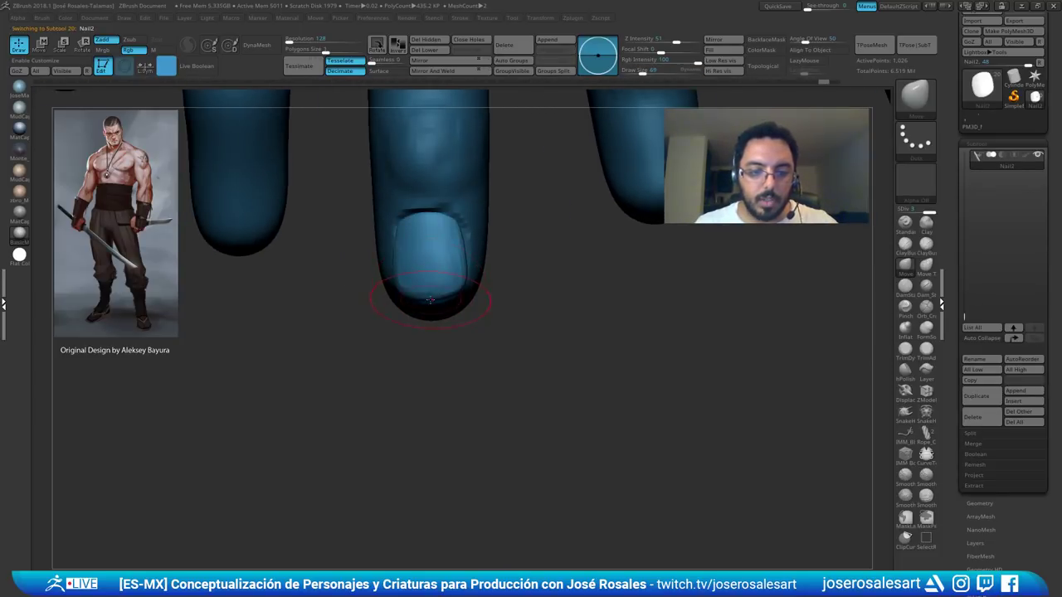
pyautogui.press('[')
pyautogui.moveTo(455, 288); pyautogui.dragTo(448, 292)
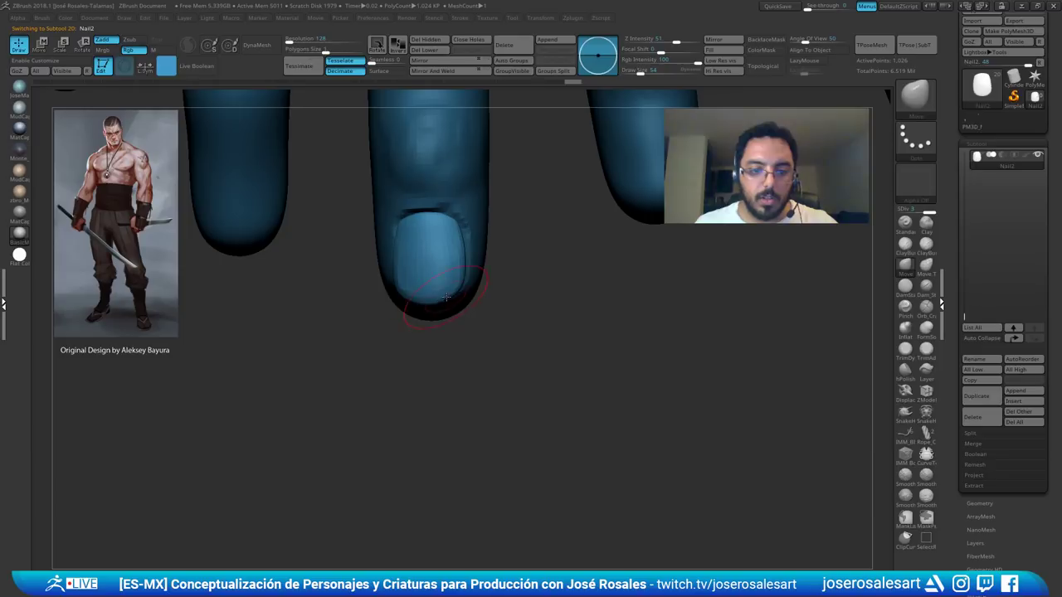
pyautogui.moveTo(507, 348)
pyautogui.mouseDown()
pyautogui.moveTo(444, 336)
pyautogui.moveTo(464, 338)
pyautogui.mouseUp()
pyautogui.moveTo(356, 332)
pyautogui.mouseDown()
pyautogui.moveTo(422, 270)
pyautogui.moveTo(394, 262)
pyautogui.mouseUp()
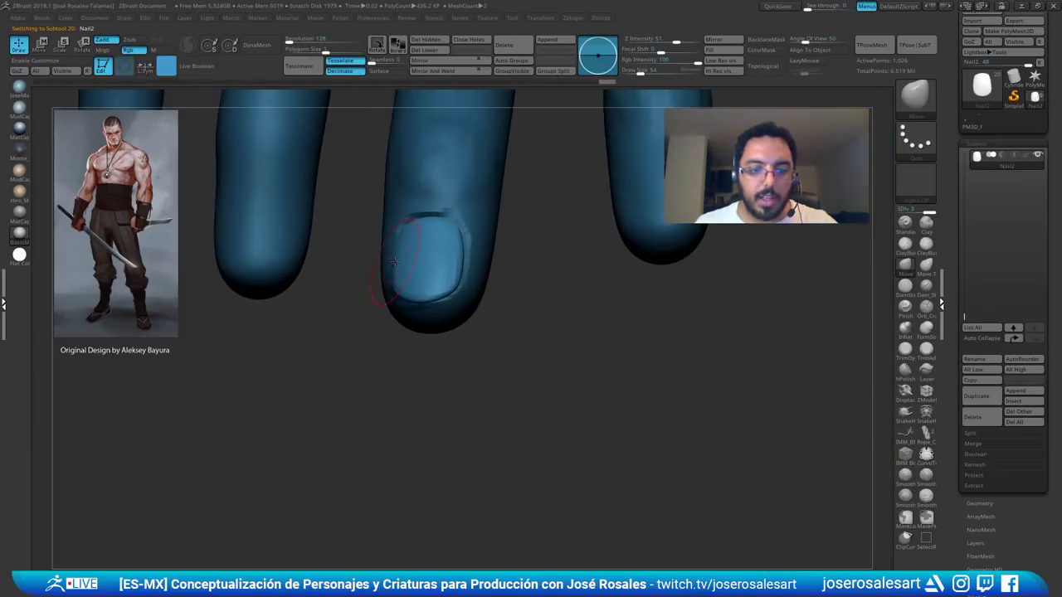
# - Make the arm the active subtool and build up the fingertip skin beneath the middle fingernail with ClayBuildup
pyautogui.keyDown('alt'); pyautogui.click(437, 318); pyautogui.keyUp('alt')
pyautogui.press('b')
pyautogui.press('c')
pyautogui.press('b')
pyautogui.press('s')
pyautogui.moveTo(434, 316); pyautogui.dragTo(430, 316)
pyautogui.moveTo(328, 332)
pyautogui.mouseDown()
pyautogui.moveTo(383, 297)
pyautogui.moveTo(436, 322)
pyautogui.moveTo(398, 311)
pyautogui.mouseUp()
pyautogui.moveTo(348, 348)
pyautogui.keyDown('alt'); pyautogui.mouseDown()
pyautogui.moveTo(352, 369)
pyautogui.moveTo(344, 365)
pyautogui.mouseUp(); pyautogui.keyUp('alt')
# - Shape the skin along both sides of the middle fingernail with ClayBuildup at Draw Size 36
pyautogui.press('s')
pyautogui.moveTo(389, 258); pyautogui.dragTo(371, 196)
pyautogui.keyDown('alt'); pyautogui.click(394, 228); pyautogui.keyUp('alt')
pyautogui.keyDown('alt'); pyautogui.click(369, 237); pyautogui.keyUp('alt')
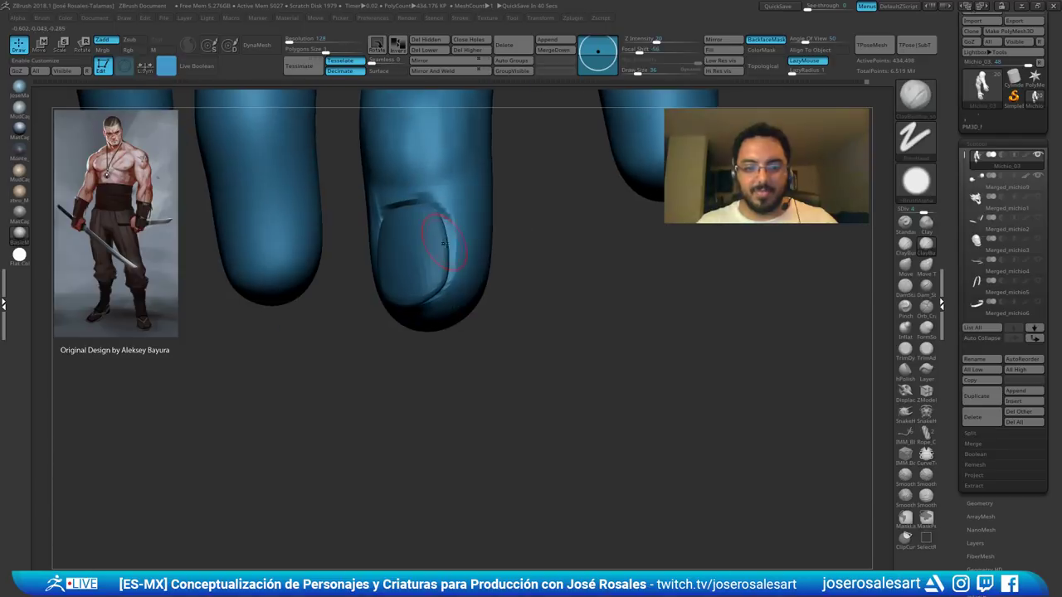
pyautogui.keyDown('alt'); pyautogui.click(442, 243); pyautogui.keyUp('alt')
pyautogui.keyDown('alt'); pyautogui.click(467, 233); pyautogui.keyUp('alt')
# - Refine the skin fold around the base of the middle fingernail with ClayBuildup at Draw Size 33
pyautogui.moveTo(421, 147)
pyautogui.keyDown('alt'); pyautogui.mouseDown(button='right')
pyautogui.moveTo(453, 257)
pyautogui.moveTo(498, 253)
pyautogui.moveTo(429, 269)
pyautogui.mouseUp(button='right'); pyautogui.keyUp('alt')
pyautogui.press('s')
pyautogui.click(454, 260)
pyautogui.moveTo(430, 282); pyautogui.dragTo(449, 274)
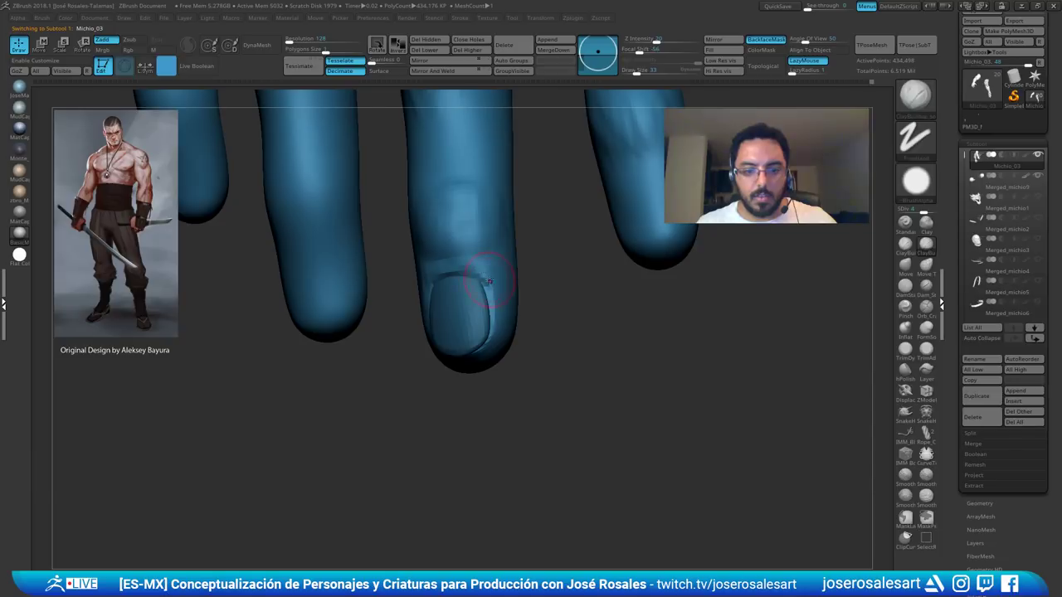
# - Touch up the skin at the upper corners of the middle fingernail, enlarging ClayBuildup to Draw Size 54
pyautogui.press('s')
pyautogui.click(478, 277)
pyautogui.moveTo(488, 282)
pyautogui.mouseDown(button='right')
pyautogui.moveTo(464, 279)
pyautogui.moveTo(478, 291)
pyautogui.moveTo(432, 289)
pyautogui.mouseUp(button='right')
pyautogui.press('s')
pyautogui.click(426, 289)
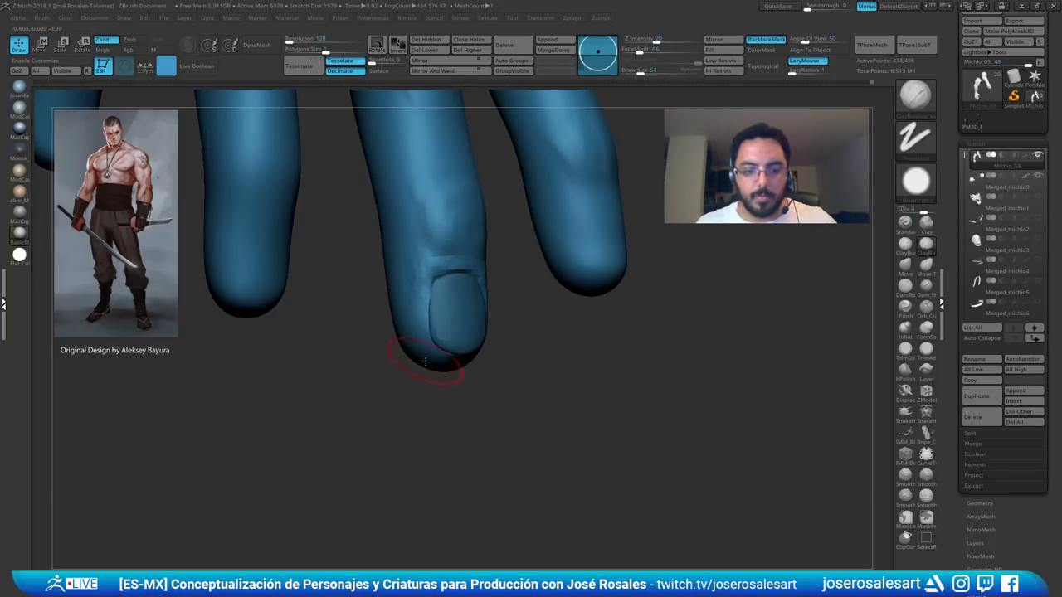
# - Smooth the skin at the base of the middle fingernail and refine its side fold with ClayBuildup at Draw Size 19
pyautogui.moveTo(425, 361); pyautogui.dragTo(448, 274, button='right')
pyautogui.moveTo(444, 237)
pyautogui.keyDown('shift'); pyautogui.mouseDown()
pyautogui.moveTo(444, 199)
pyautogui.moveTo(441, 262)
pyautogui.moveTo(473, 272)
pyautogui.mouseUp(); pyautogui.keyUp('shift')
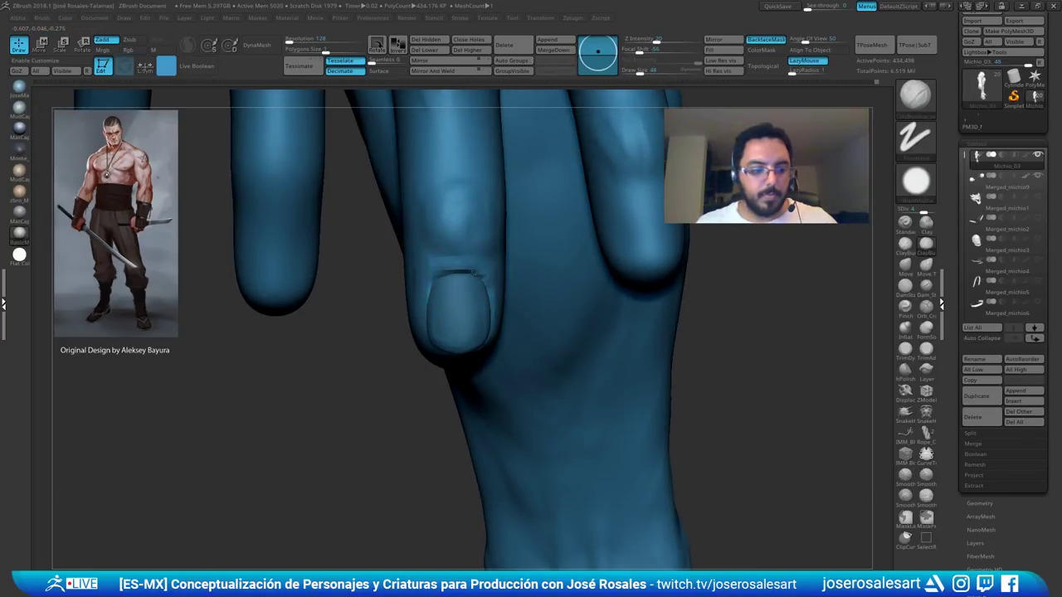
pyautogui.moveTo(473, 272); pyautogui.dragTo(479, 272, button='right')
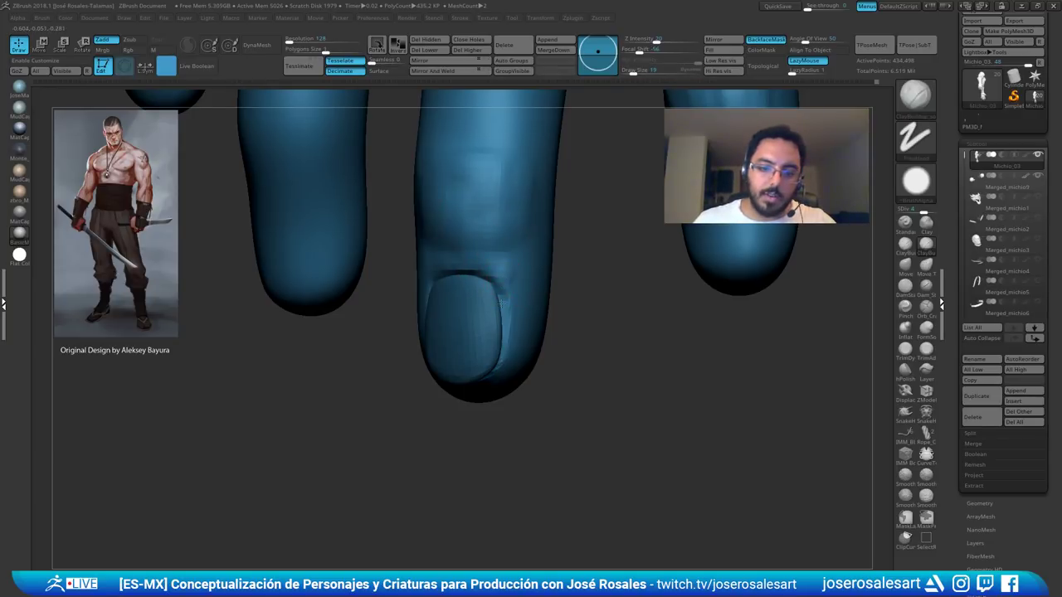
pyautogui.keyDown('ctrl'); pyautogui.moveTo(540, 226); pyautogui.dragTo(536, 209, button='right'); pyautogui.keyUp('ctrl')
pyautogui.moveTo(504, 278); pyautogui.dragTo(543, 217, button='right')
# - Examine the hand and the middle fingernail from a distance and from both the back and palm sides
pyautogui.moveTo(543, 217)
pyautogui.keyDown('ctrl'); pyautogui.mouseDown(button='right')
pyautogui.moveTo(548, 268)
pyautogui.moveTo(468, 253)
pyautogui.moveTo(442, 259)
pyautogui.moveTo(382, 313)
pyautogui.moveTo(540, 251)
pyautogui.moveTo(562, 281)
pyautogui.moveTo(531, 286)
pyautogui.mouseUp(button='right'); pyautogui.keyUp('ctrl')
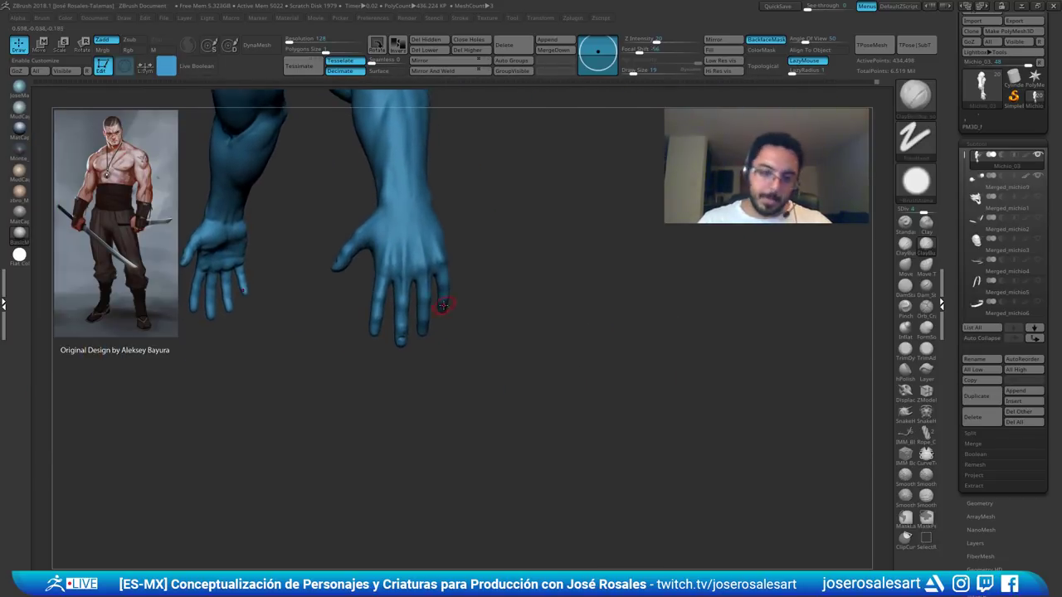
pyautogui.moveTo(502, 320); pyautogui.dragTo(461, 382, button='right')
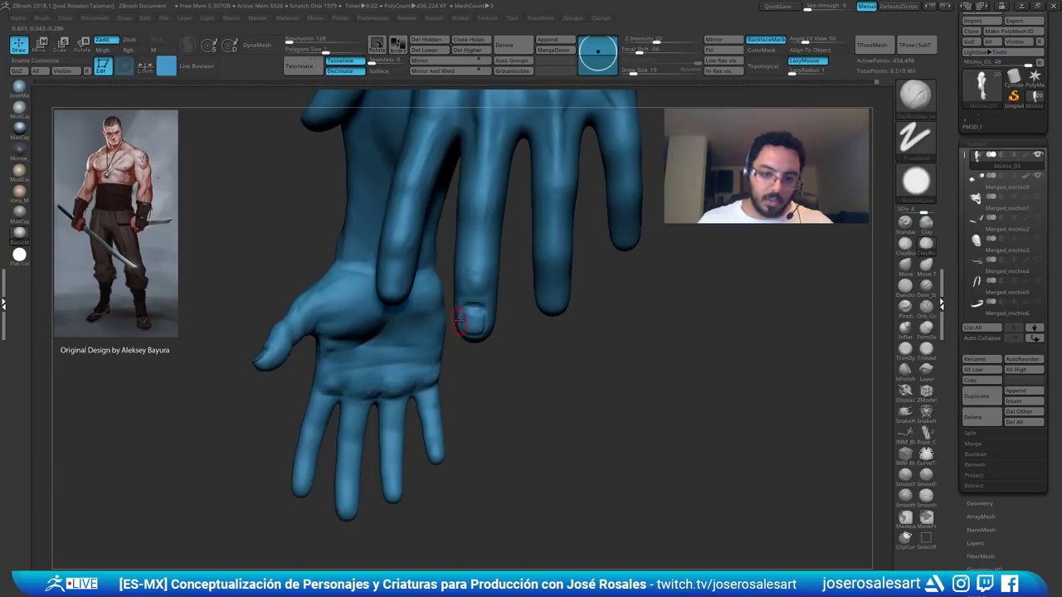
pyautogui.moveTo(459, 321); pyautogui.dragTo(566, 473, button='right')
pyautogui.moveTo(331, 282); pyautogui.dragTo(332, 166, button='right')
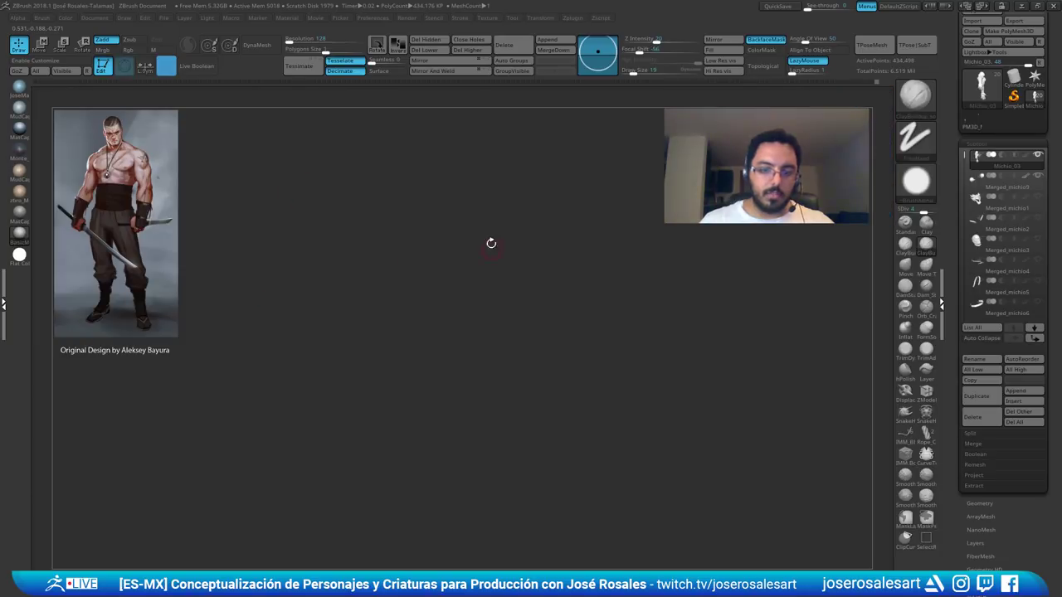
pyautogui.moveTo(491, 243); pyautogui.dragTo(357, 243, button='right')
pyautogui.keyDown('ctrl'); pyautogui.moveTo(576, 360); pyautogui.dragTo(540, 266, button='right'); pyautogui.keyUp('ctrl')
pyautogui.moveTo(540, 267)
pyautogui.keyDown('ctrl'); pyautogui.mouseDown(button='right')
pyautogui.moveTo(598, 343)
pyautogui.moveTo(512, 301)
pyautogui.moveTo(471, 326)
pyautogui.moveTo(535, 342)
pyautogui.moveTo(531, 331)
pyautogui.mouseUp(button='right'); pyautogui.keyUp('ctrl')
# - Make the middle fingernail the active subtool, sculpt its surface with ClayBuildup at Draw Size 26 and smooth it
pyautogui.keyDown('alt'); pyautogui.click(461, 317); pyautogui.keyUp('alt')
pyautogui.press(']')
pyautogui.moveTo(455, 349); pyautogui.dragTo(462, 276)
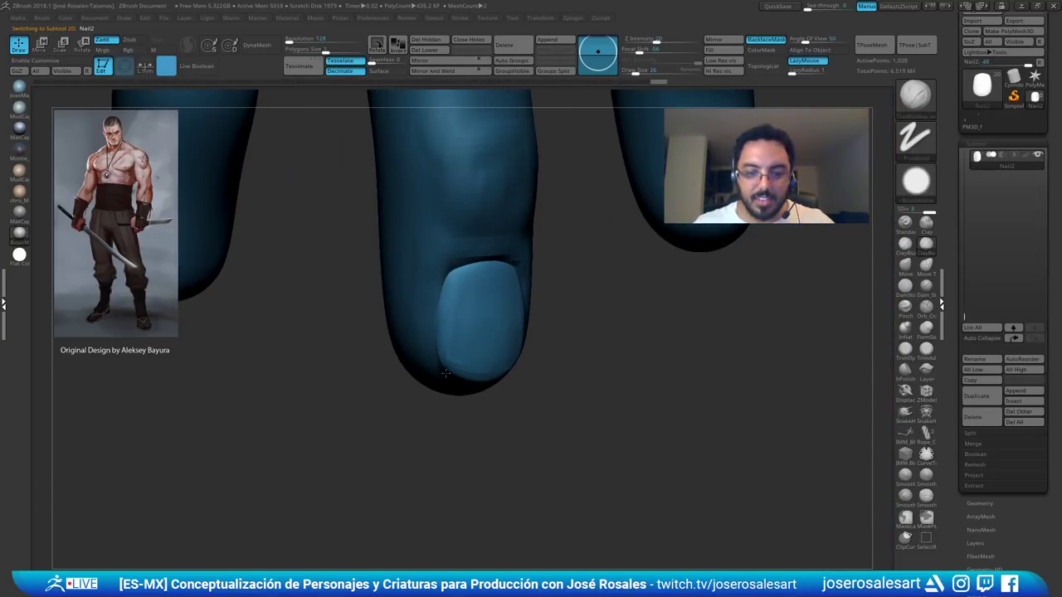
pyautogui.moveTo(483, 416)
pyautogui.mouseDown(button='right')
pyautogui.moveTo(452, 402)
pyautogui.moveTo(471, 406)
pyautogui.mouseUp(button='right')
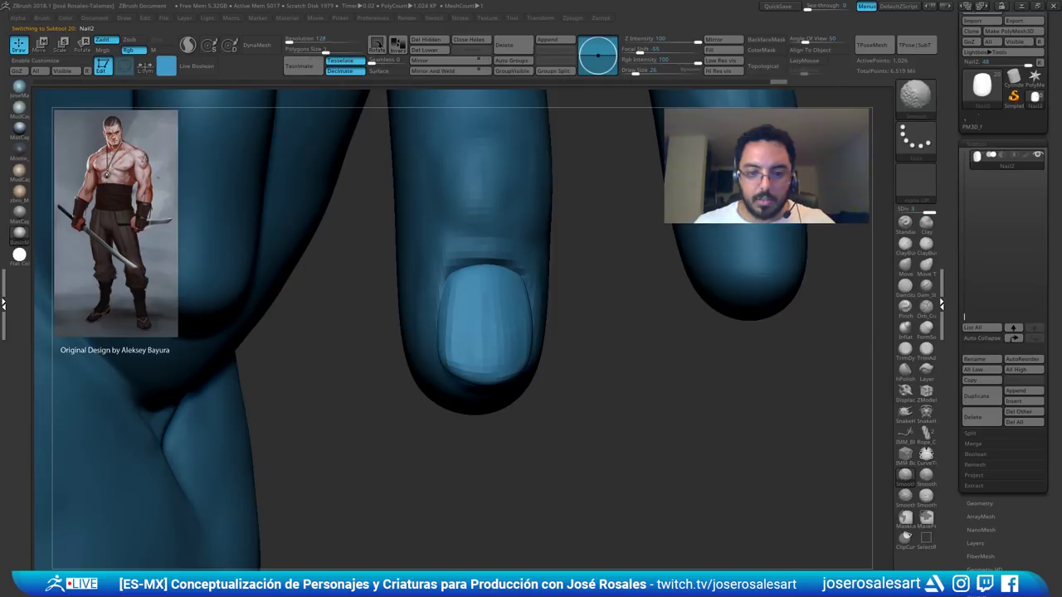
pyautogui.moveTo(470, 295); pyautogui.dragTo(473, 352)
pyautogui.moveTo(501, 389); pyautogui.dragTo(461, 383, button='right')
# - Make the arm the active subtool and refine the skin around the sides and base of the middle fingernail with ClayBuildup
pyautogui.keyDown('alt'); pyautogui.click(512, 254); pyautogui.keyUp('alt')
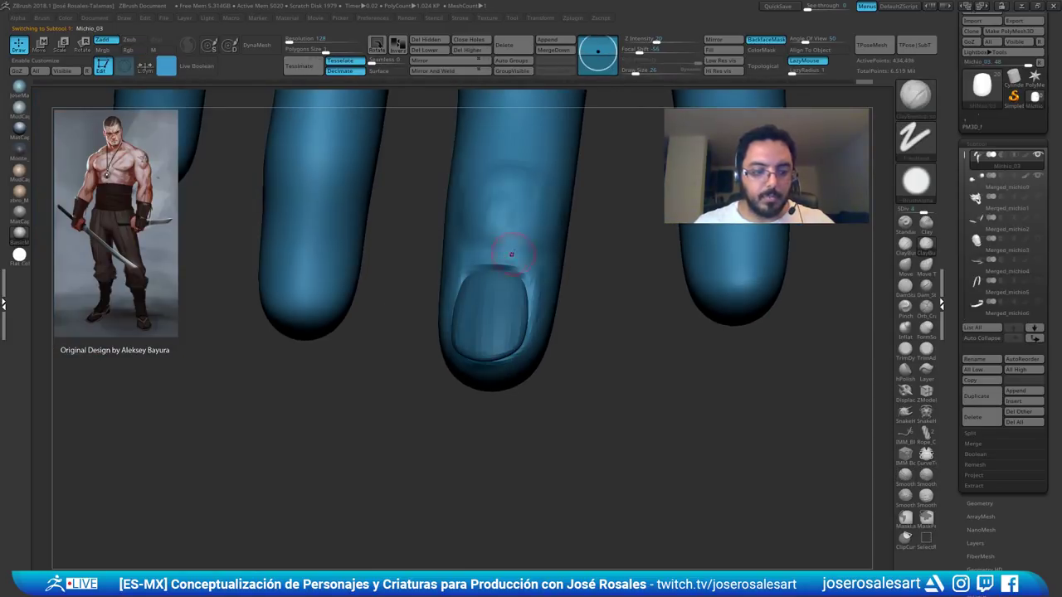
pyautogui.moveTo(440, 349)
pyautogui.mouseDown(button='right')
pyautogui.moveTo(483, 352)
pyautogui.moveTo(452, 356)
pyautogui.mouseUp(button='right')
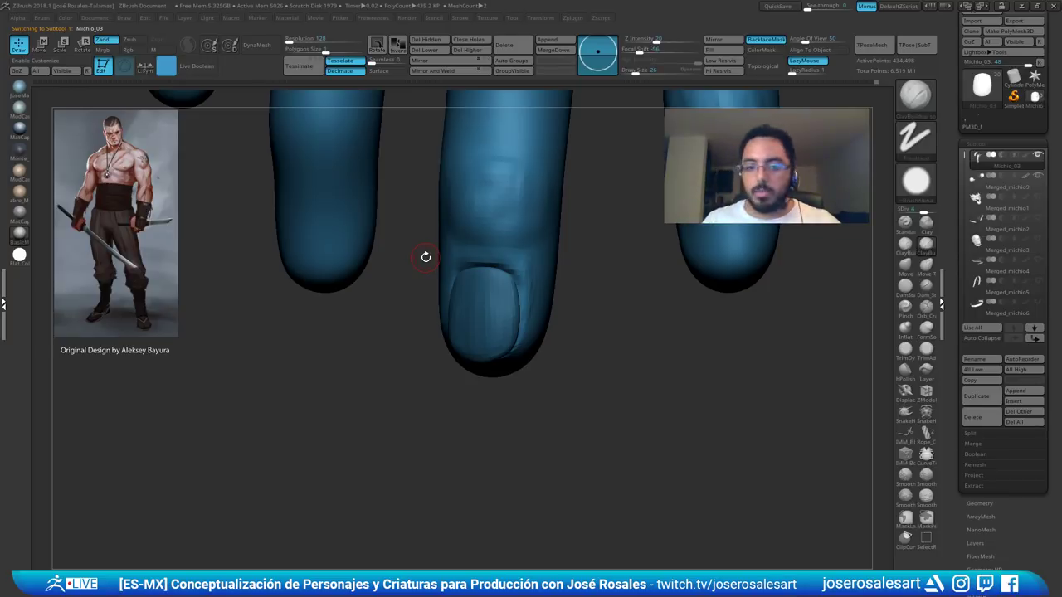
pyautogui.moveTo(586, 163); pyautogui.dragTo(525, 273, button='right')
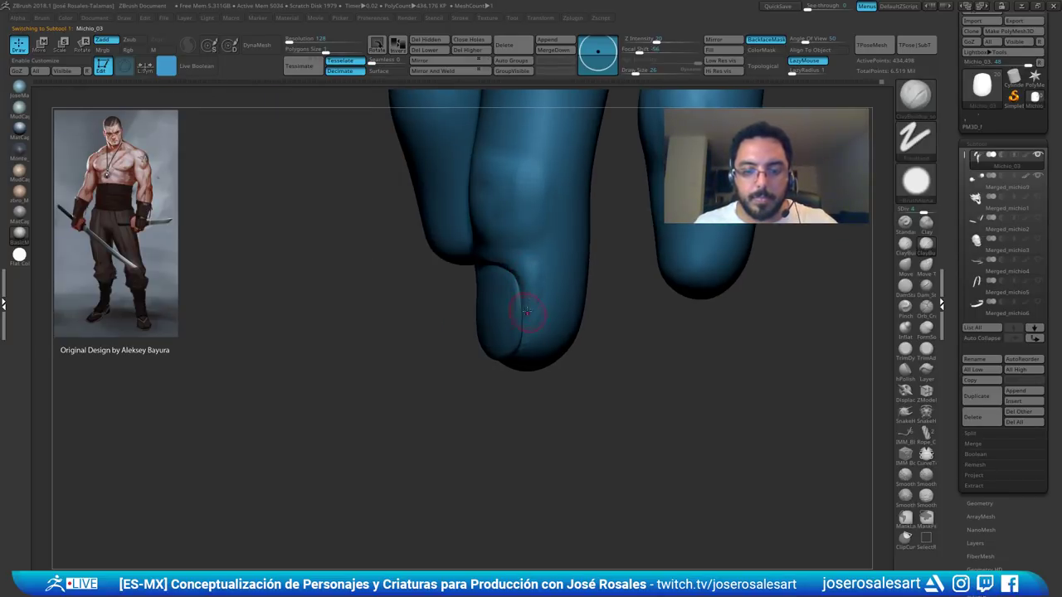
pyautogui.moveTo(525, 336); pyautogui.dragTo(561, 322, button='right')
pyautogui.moveTo(508, 367); pyautogui.dragTo(516, 349, button='right')
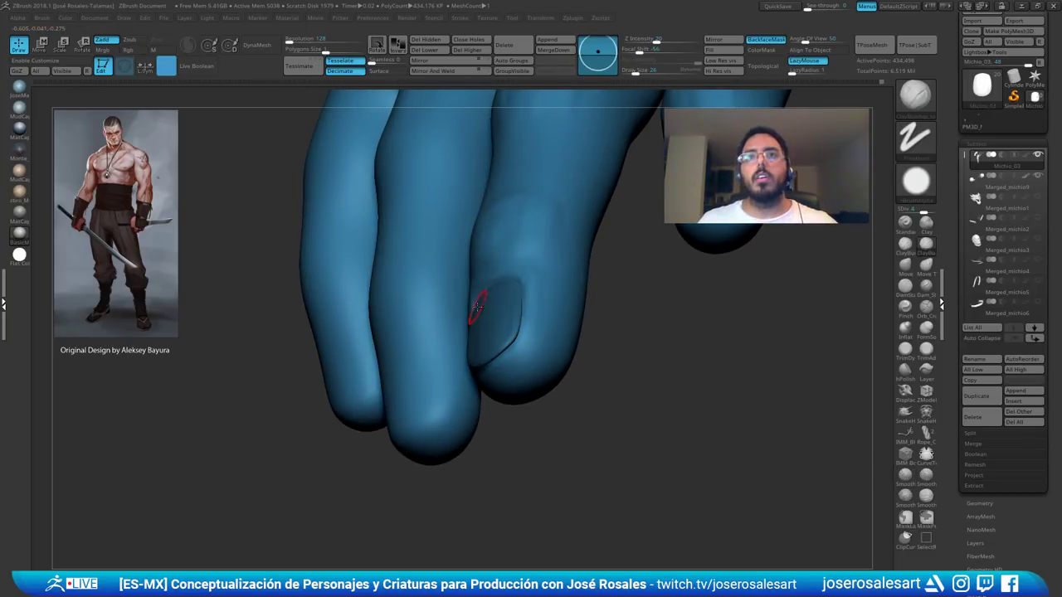
pyautogui.moveTo(478, 283); pyautogui.dragTo(522, 277, button='right')
pyautogui.moveTo(512, 280)
pyautogui.mouseDown()
pyautogui.moveTo(483, 287)
pyautogui.moveTo(511, 280)
pyautogui.mouseUp()
# - Carve the crease between the skin and the base of the middle fingernail with DamStandard at Draw Size 26
pyautogui.press('b')
pyautogui.press('d')
pyautogui.press('s')
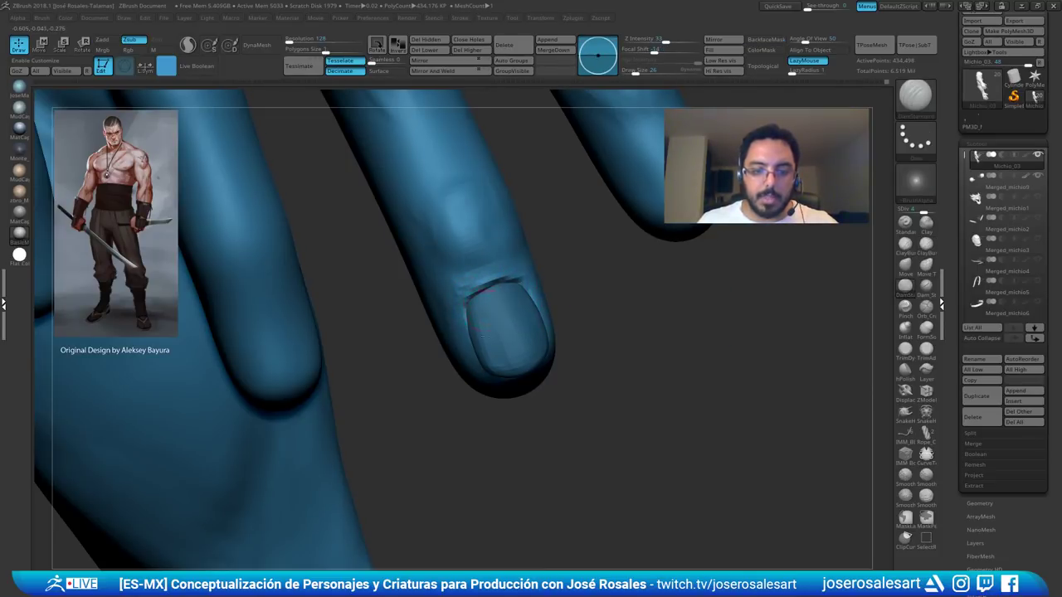
pyautogui.moveTo(481, 335); pyautogui.dragTo(493, 300, button='right')
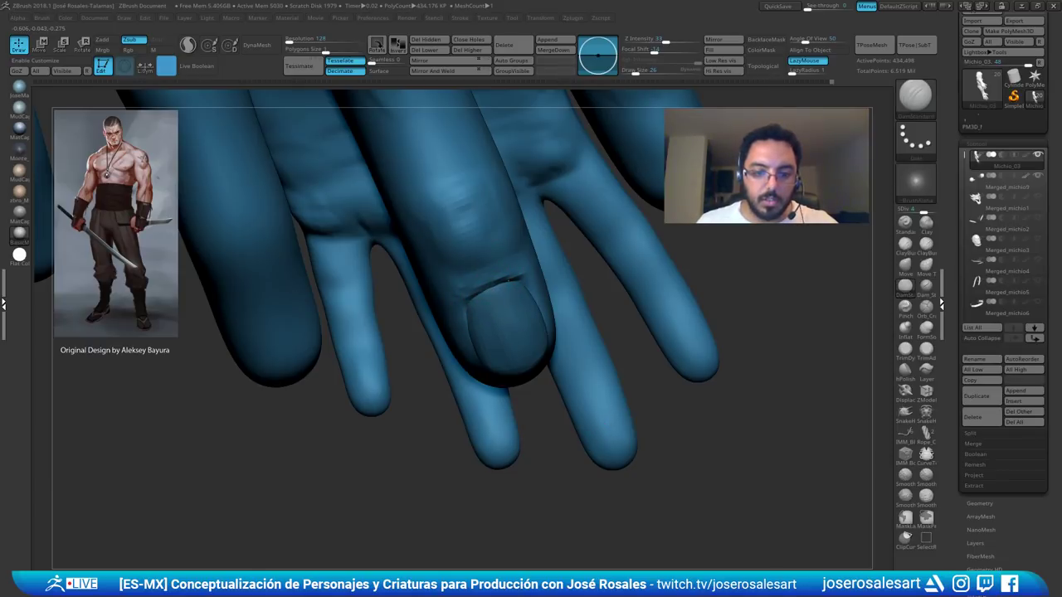
pyautogui.moveTo(510, 281)
pyautogui.mouseDown(button='right')
pyautogui.moveTo(475, 296)
pyautogui.moveTo(467, 273)
pyautogui.moveTo(499, 259)
pyautogui.moveTo(446, 267)
pyautogui.mouseUp(button='right')
# - Build up the skin between the middle fingernail and the last knuckle with ClayBuildup at Draw Size 45
pyautogui.press('s')
pyautogui.moveTo(465, 256); pyautogui.dragTo(469, 250)
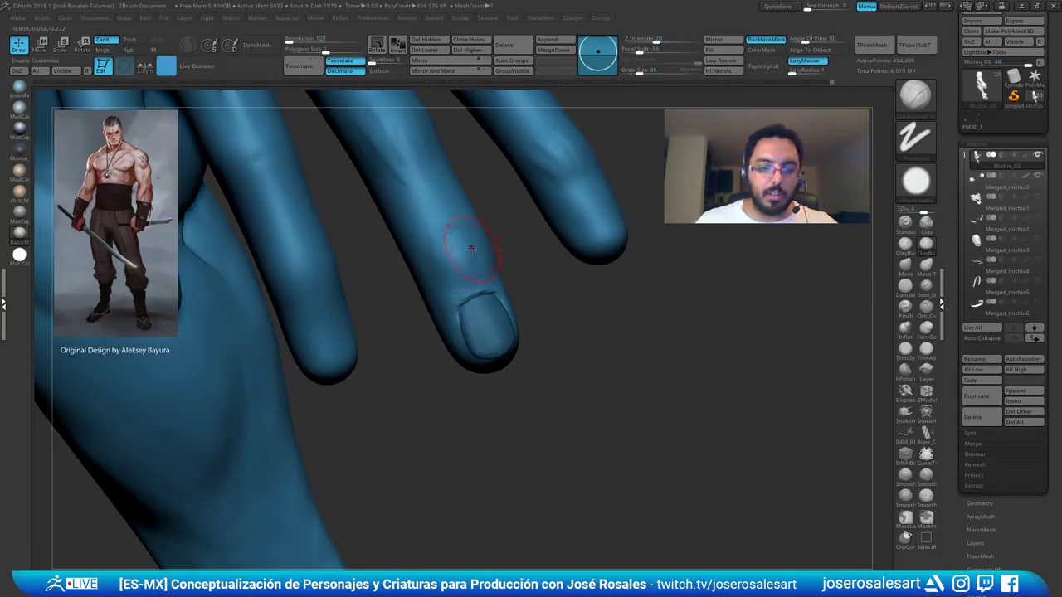
pyautogui.moveTo(469, 247)
pyautogui.mouseDown(button='right')
pyautogui.moveTo(461, 234)
pyautogui.moveTo(495, 290)
pyautogui.moveTo(431, 299)
pyautogui.moveTo(456, 311)
pyautogui.mouseUp(button='right')
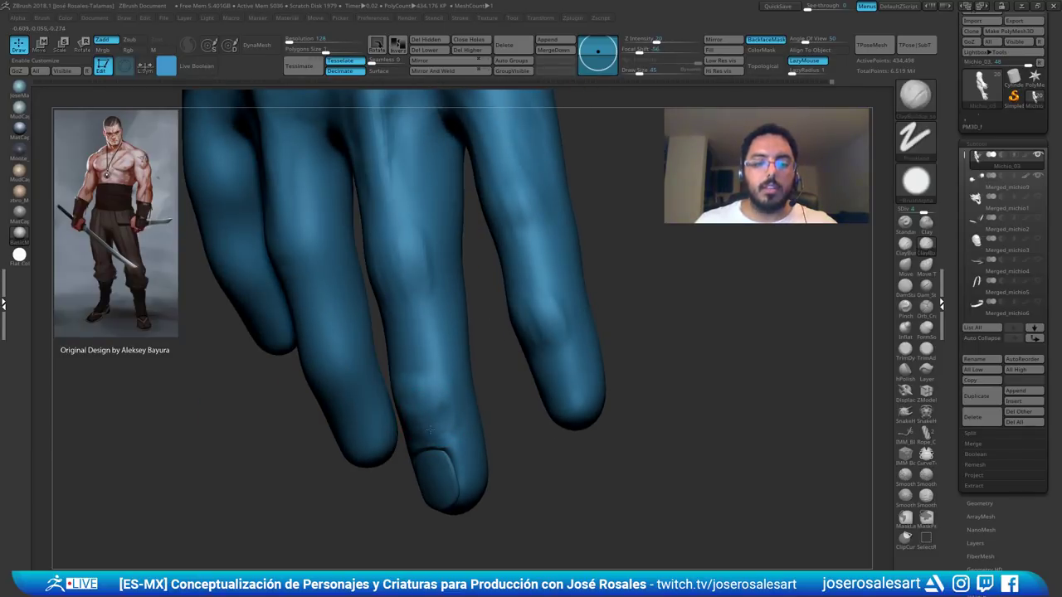
pyautogui.moveTo(454, 427)
pyautogui.mouseDown(button='right')
pyautogui.moveTo(445, 287)
pyautogui.moveTo(362, 293)
pyautogui.mouseUp(button='right')
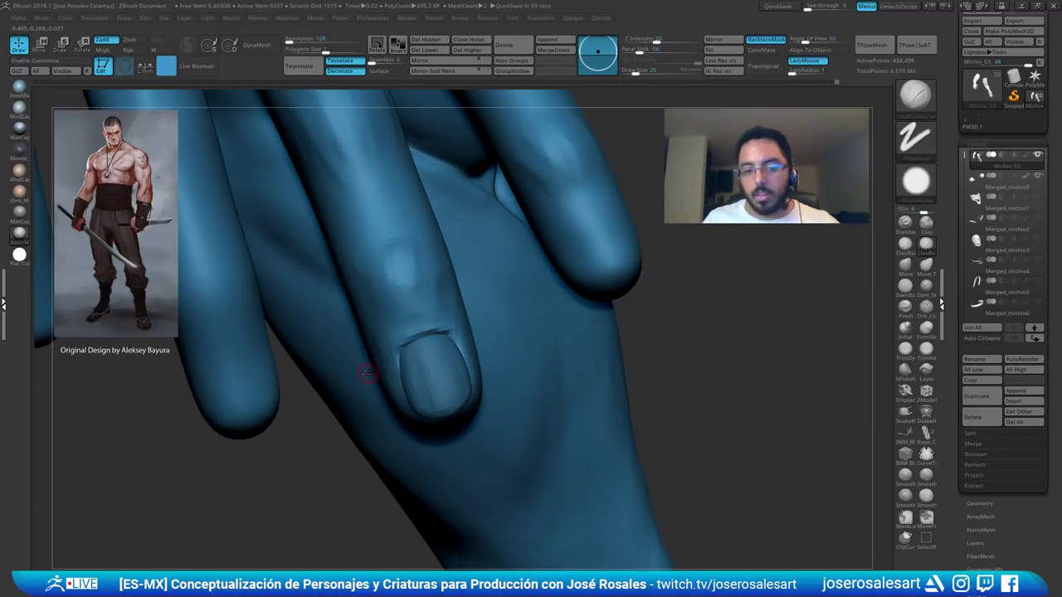
# - Define the groove along the side of the middle fingernail with DamStandard at Draw Size 26 and smooth the surrounding skin
pyautogui.moveTo(365, 374); pyautogui.dragTo(478, 247, button='right')
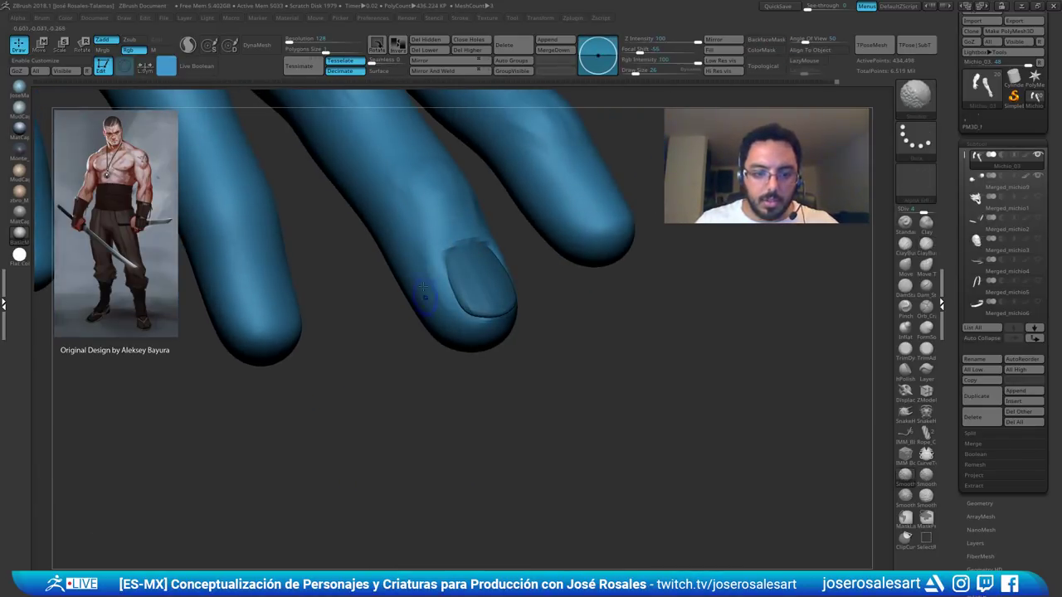
pyautogui.moveTo(442, 280); pyautogui.dragTo(434, 300, button='right')
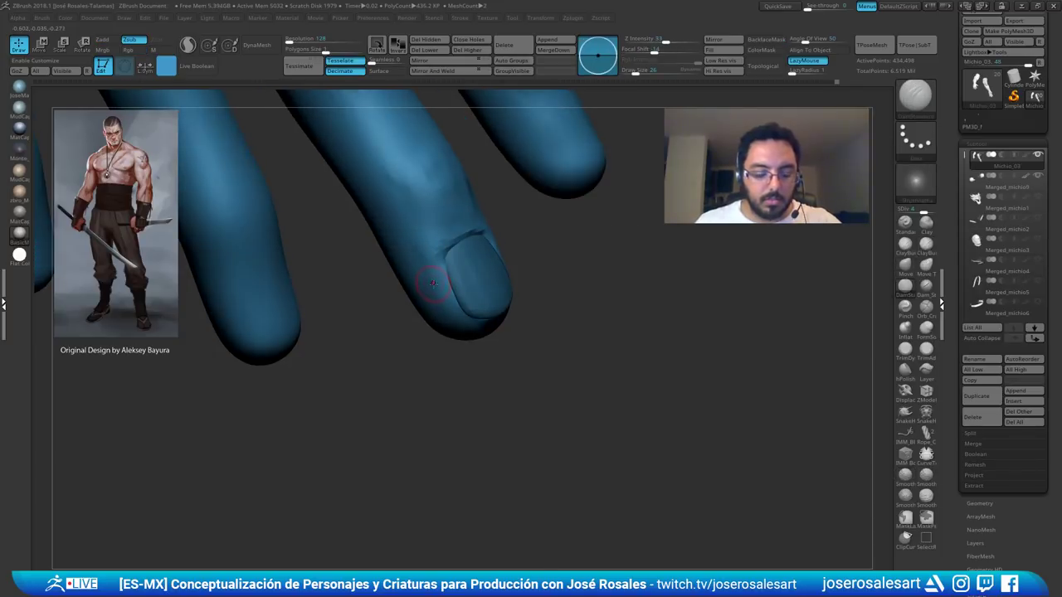
pyautogui.moveTo(438, 263); pyautogui.dragTo(471, 326)
pyautogui.moveTo(472, 326); pyautogui.dragTo(452, 301, button='right')
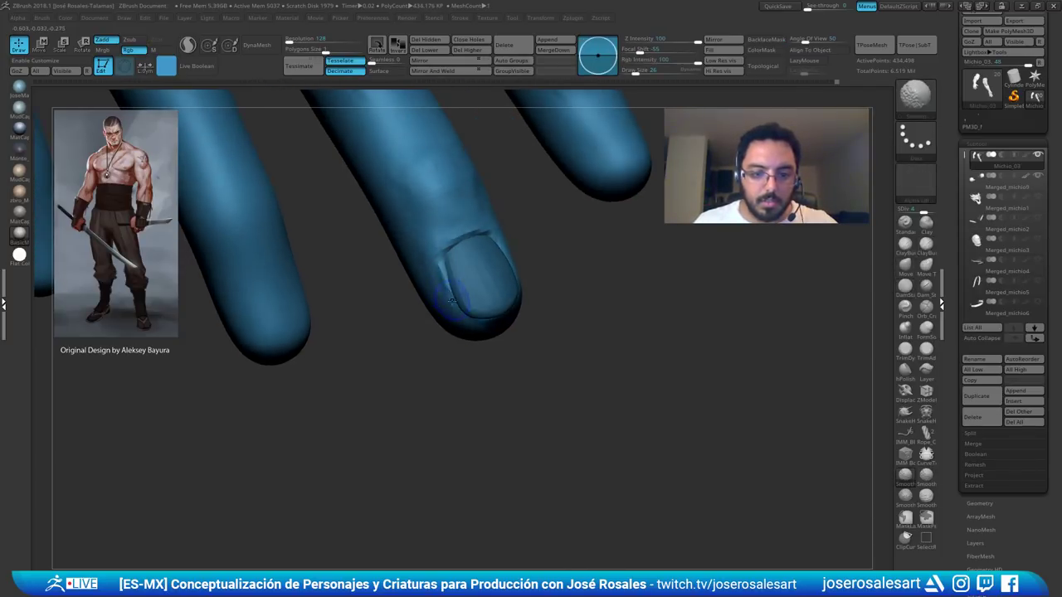
# - Switch back to ClayBuildup and shape the skin along both sides of the middle fingernail at Draw Size 26, smoothing the transitions
pyautogui.press('b')
pyautogui.press('m')
pyautogui.press('t')
pyautogui.press('b')
pyautogui.press('c')
pyautogui.press('b')
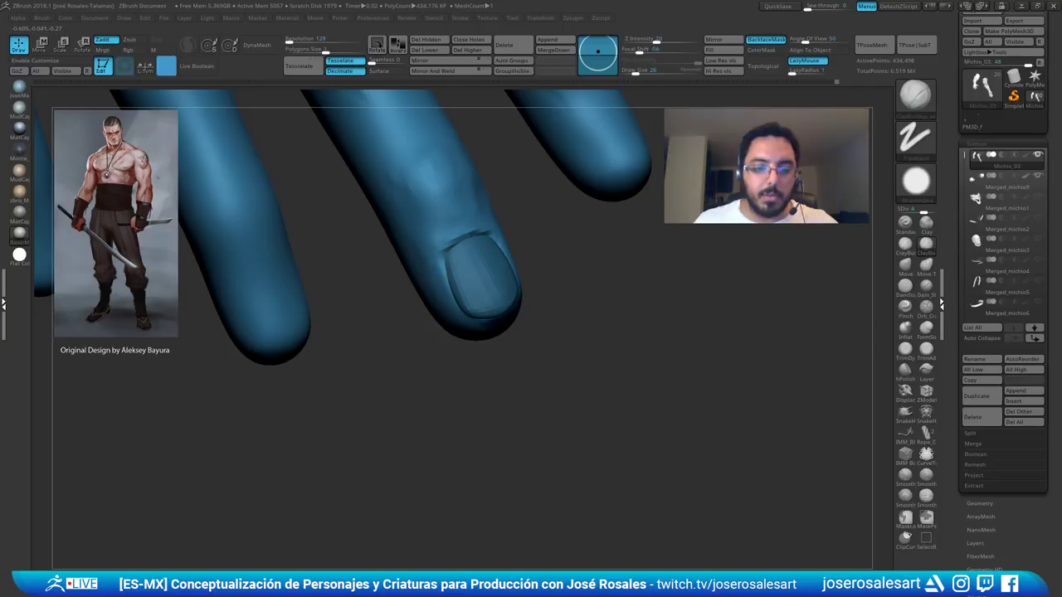
pyautogui.moveTo(456, 301); pyautogui.dragTo(431, 280, button='right')
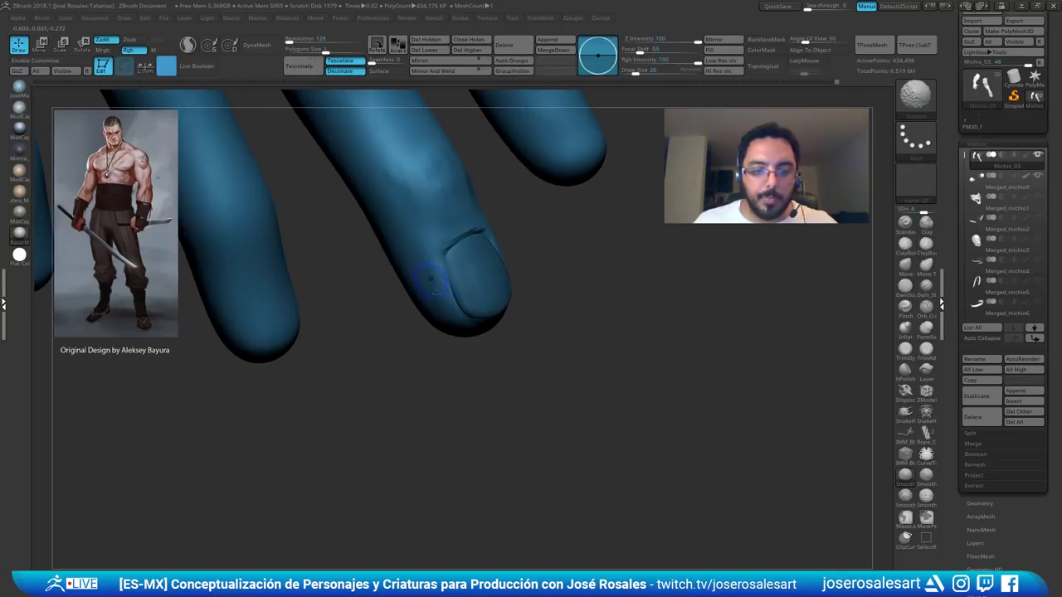
pyautogui.moveTo(455, 319); pyautogui.dragTo(495, 294, button='right')
pyautogui.moveTo(464, 236); pyautogui.dragTo(497, 226, button='right')
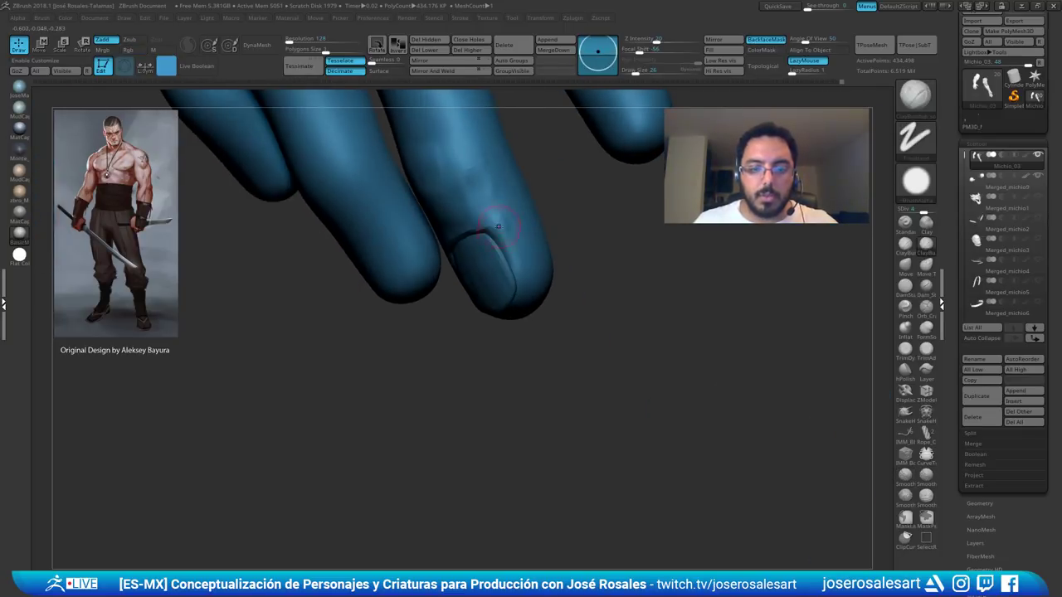
pyautogui.moveTo(516, 292); pyautogui.dragTo(432, 274, button='right')
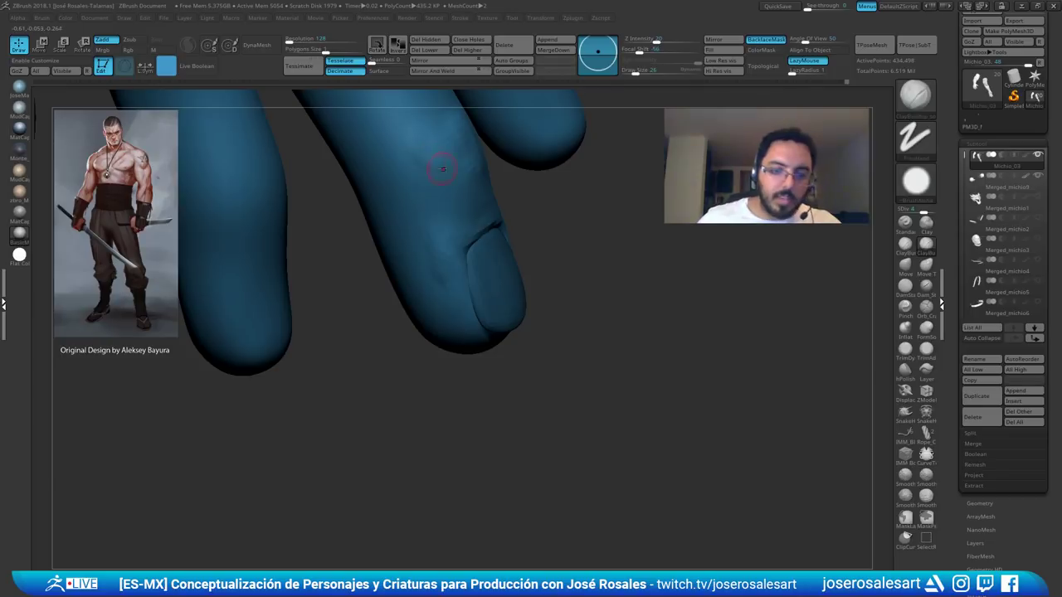
pyautogui.moveTo(442, 169)
pyautogui.mouseDown(button='right')
pyautogui.moveTo(422, 258)
pyautogui.moveTo(432, 244)
pyautogui.mouseUp(button='right')
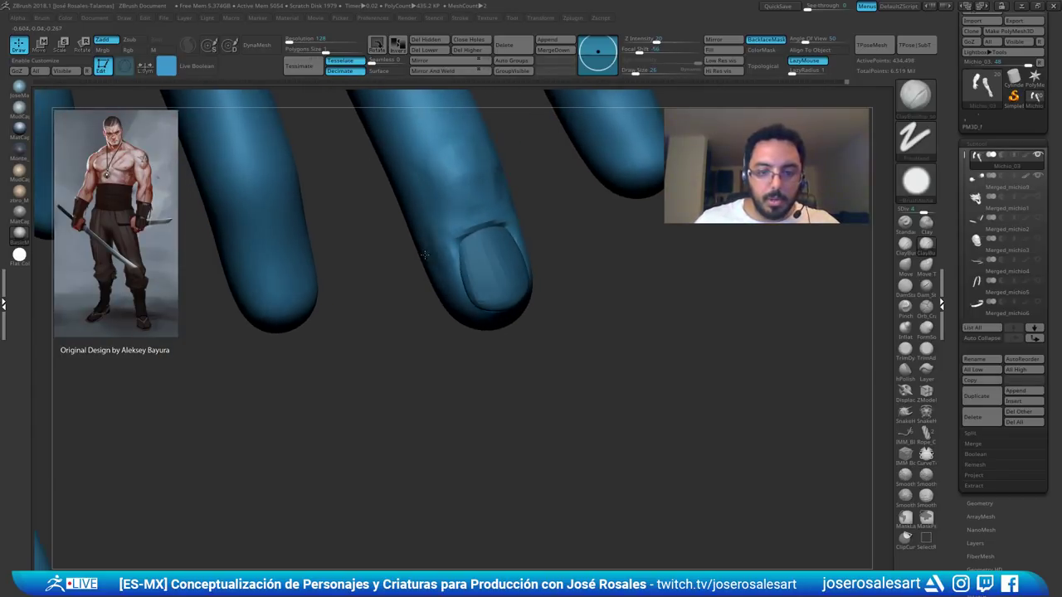
# - Thicken the skin fold at the upper corner and across the base of the middle fingernail with ClayBuildup
pyautogui.press('s')
pyautogui.moveTo(443, 241); pyautogui.dragTo(447, 241)
pyautogui.moveTo(447, 239); pyautogui.dragTo(452, 235, button='right')
pyautogui.press('s')
pyautogui.moveTo(453, 235); pyautogui.dragTo(449, 235)
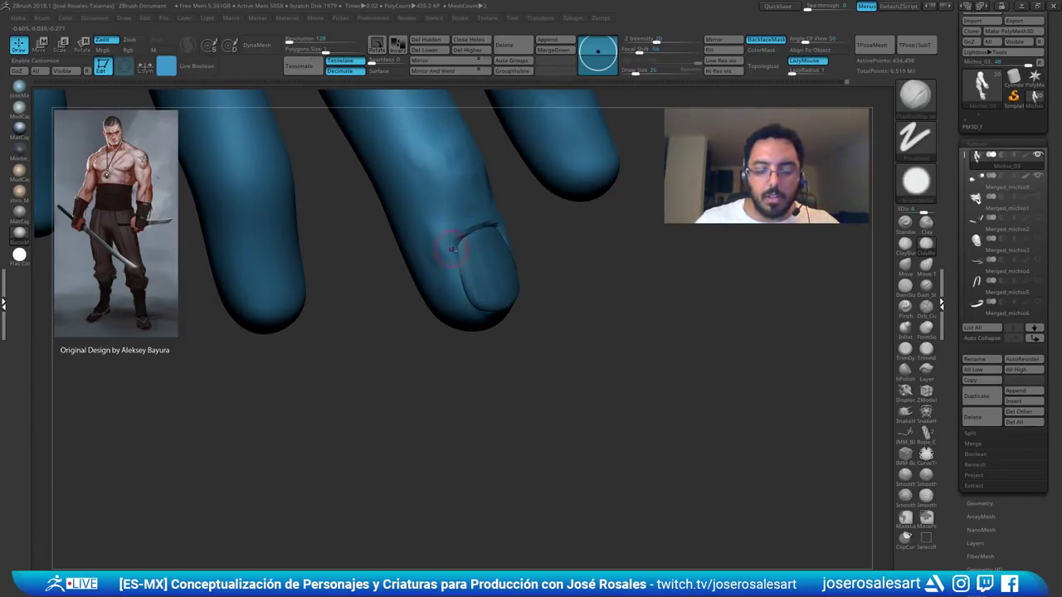
pyautogui.moveTo(452, 249)
pyautogui.mouseDown()
pyautogui.moveTo(443, 241)
pyautogui.moveTo(452, 307)
pyautogui.mouseUp()
pyautogui.moveTo(390, 282)
pyautogui.mouseDown()
pyautogui.moveTo(365, 249)
pyautogui.moveTo(434, 199)
pyautogui.moveTo(507, 174)
pyautogui.moveTo(509, 245)
pyautogui.moveTo(497, 202)
pyautogui.mouseUp()
pyautogui.moveTo(373, 266); pyautogui.dragTo(447, 234)
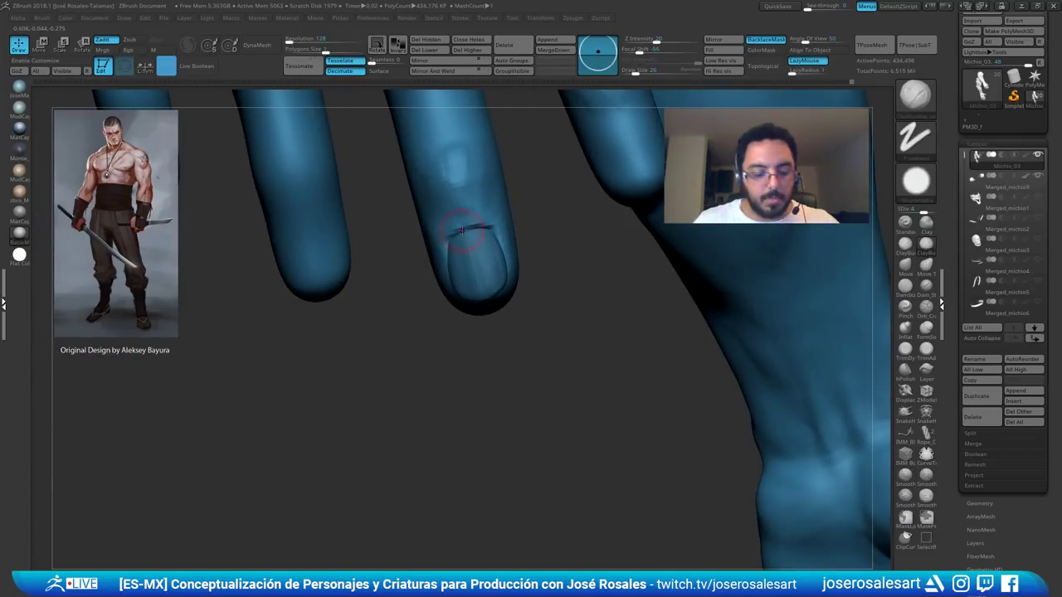
pyautogui.moveTo(439, 233)
pyautogui.mouseDown(button='right')
pyautogui.moveTo(453, 217)
pyautogui.moveTo(496, 217)
pyautogui.moveTo(471, 229)
pyautogui.moveTo(464, 210)
pyautogui.moveTo(503, 209)
pyautogui.mouseUp(button='right')
pyautogui.moveTo(442, 171); pyautogui.dragTo(490, 207, button='right')
# - Sharpen the crease above the middle fingernail with DamStandard at Draw Size 26 and smooth the skin beside it
pyautogui.press('b')
pyautogui.press('d')
pyautogui.press('s')
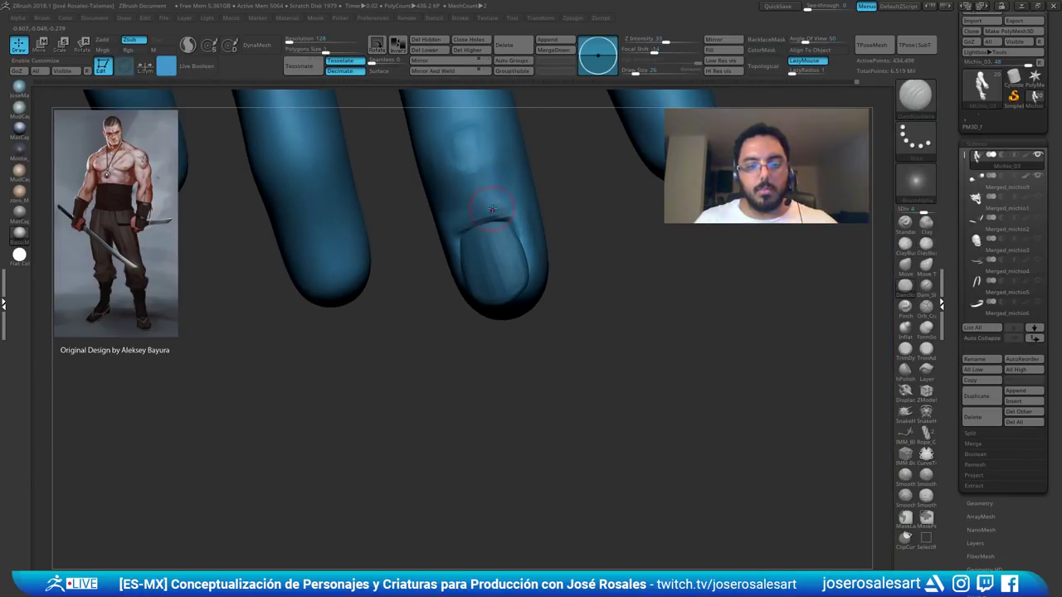
pyautogui.moveTo(490, 199); pyautogui.dragTo(481, 203)
pyautogui.moveTo(480, 202)
pyautogui.keyDown('ctrl'); pyautogui.mouseDown(button='right')
pyautogui.moveTo(483, 172)
pyautogui.moveTo(468, 184)
pyautogui.moveTo(489, 200)
pyautogui.mouseUp(button='right'); pyautogui.keyUp('ctrl')
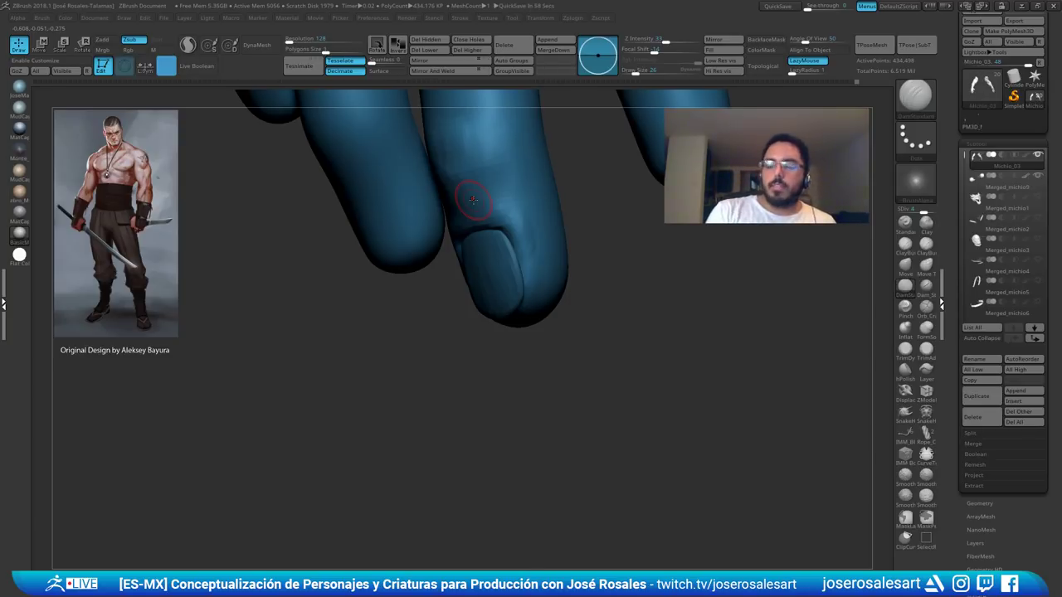
pyautogui.moveTo(458, 262); pyautogui.dragTo(516, 189, button='right')
pyautogui.keyDown('shift'); pyautogui.moveTo(446, 203); pyautogui.dragTo(461, 234); pyautogui.keyUp('shift')
# - Reinforce the skin around the base of the middle fingernail using ClayBuildup with a square alpha at Draw Size 33
pyautogui.press('b')
pyautogui.press('c')
pyautogui.press('b')
pyautogui.moveTo(461, 233); pyautogui.dragTo(436, 223, button='right')
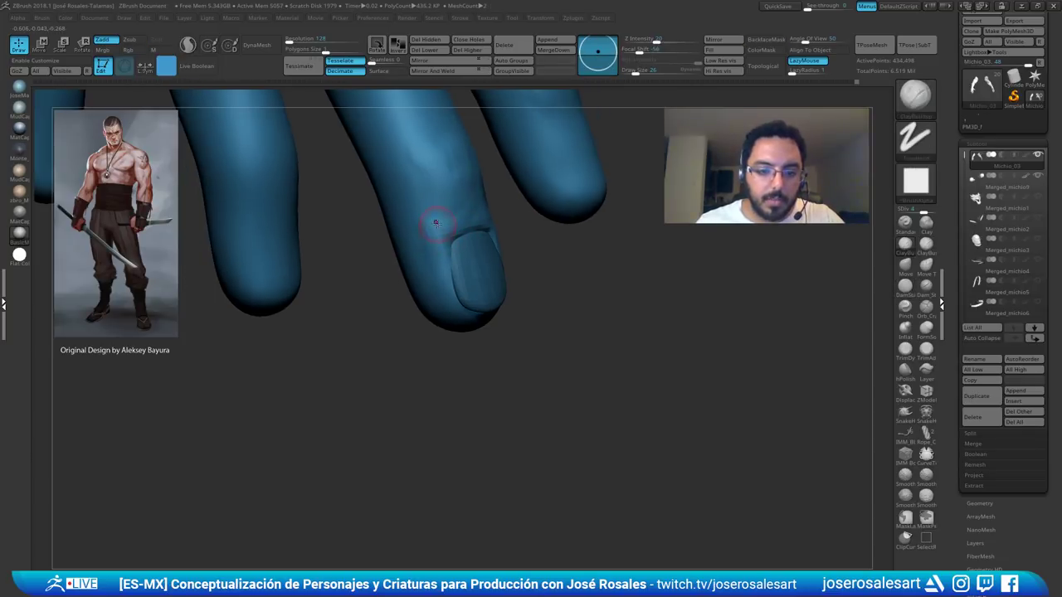
pyautogui.press('s')
pyautogui.moveTo(432, 232); pyautogui.dragTo(435, 233)
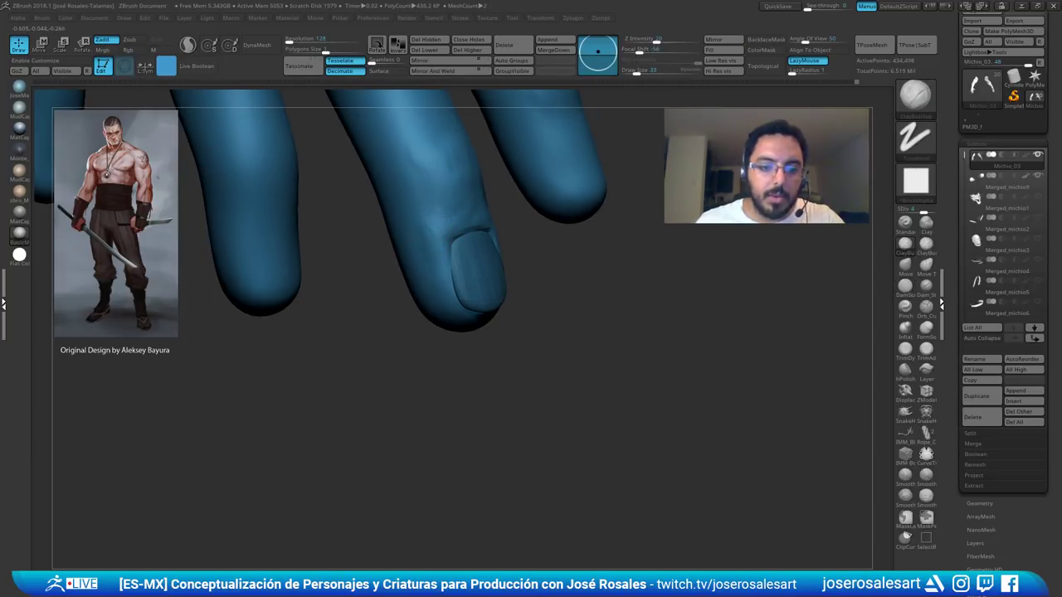
pyautogui.moveTo(446, 217)
pyautogui.mouseDown(button='right')
pyautogui.moveTo(444, 224)
pyautogui.moveTo(481, 196)
pyautogui.moveTo(462, 215)
pyautogui.moveTo(470, 210)
pyautogui.moveTo(483, 238)
pyautogui.moveTo(455, 250)
pyautogui.moveTo(478, 225)
pyautogui.moveTo(448, 223)
pyautogui.moveTo(476, 239)
pyautogui.mouseUp(button='right')
pyautogui.moveTo(477, 239)
pyautogui.mouseDown()
pyautogui.moveTo(487, 200)
pyautogui.moveTo(480, 211)
pyautogui.mouseUp()
# - Carve a crease across the palm side of the middle finger's last joint with DamStandard at Draw Size 48
pyautogui.moveTo(503, 233)
pyautogui.mouseDown(button='right')
pyautogui.moveTo(467, 233)
pyautogui.moveTo(524, 218)
pyautogui.moveTo(497, 223)
pyautogui.moveTo(549, 225)
pyautogui.mouseUp(button='right')
pyautogui.press(']')
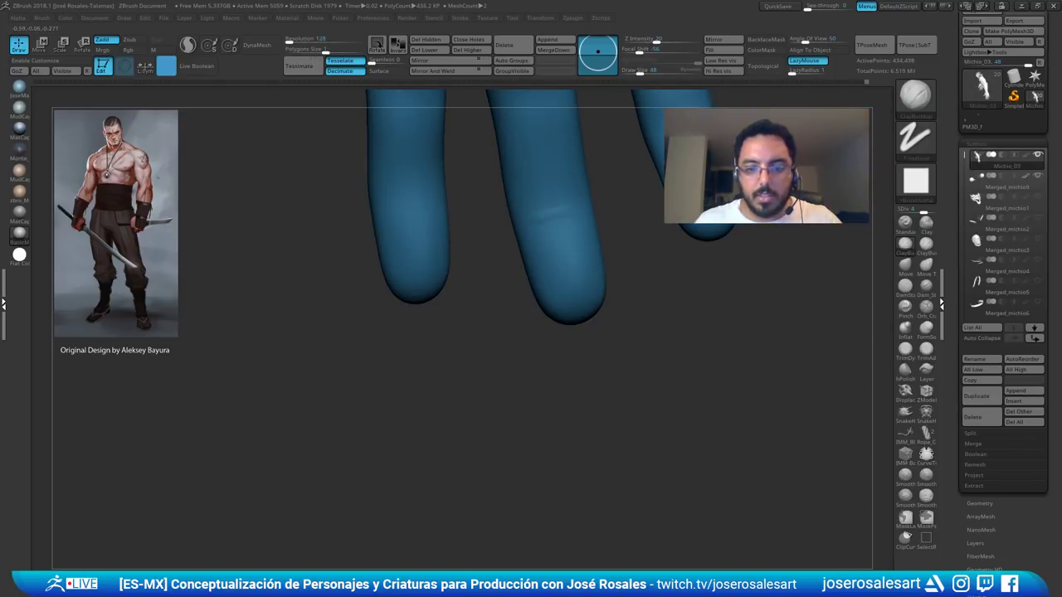
pyautogui.press('b')
pyautogui.press('d')
pyautogui.press('s')
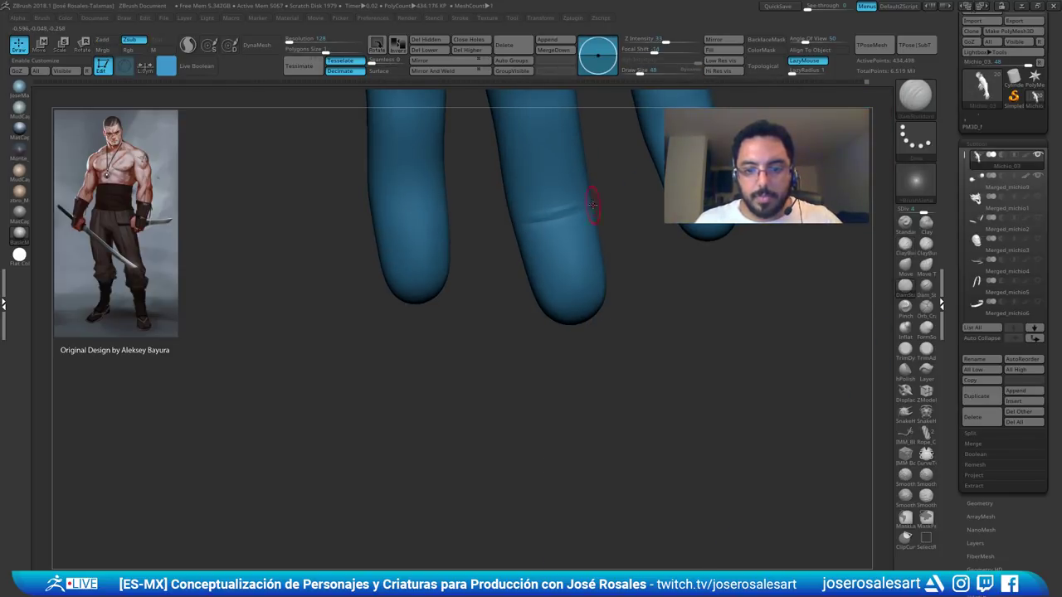
pyautogui.moveTo(592, 205)
pyautogui.mouseDown(button='right')
pyautogui.moveTo(549, 209)
pyautogui.moveTo(578, 204)
pyautogui.moveTo(535, 220)
pyautogui.moveTo(535, 233)
pyautogui.moveTo(508, 235)
pyautogui.moveTo(564, 232)
pyautogui.mouseUp(button='right')
pyautogui.moveTo(564, 233); pyautogui.dragTo(554, 235)
pyautogui.moveTo(564, 234); pyautogui.dragTo(510, 256, button='right')
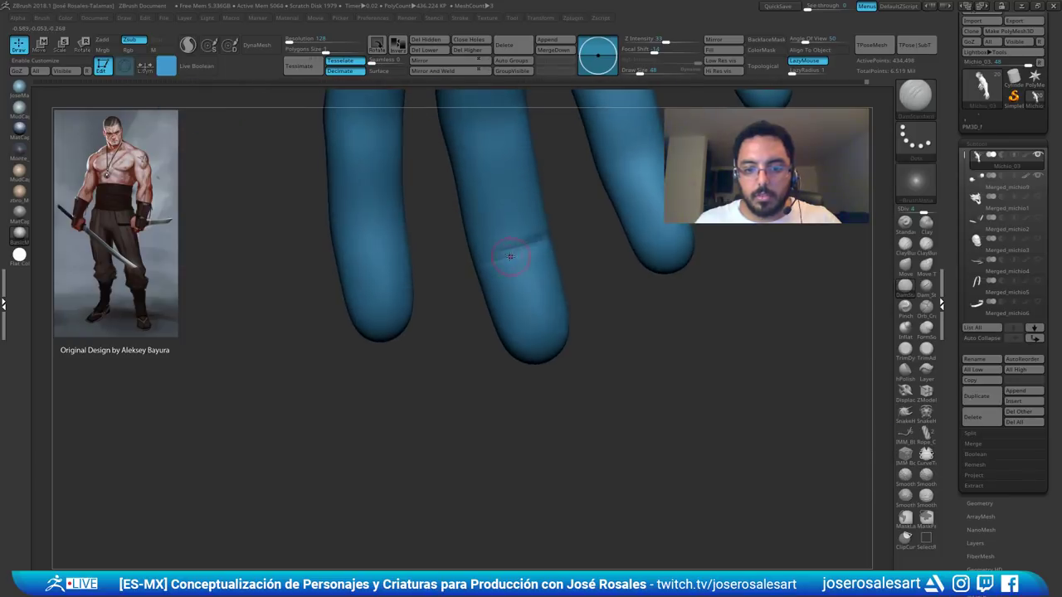
pyautogui.moveTo(560, 238); pyautogui.dragTo(497, 255)
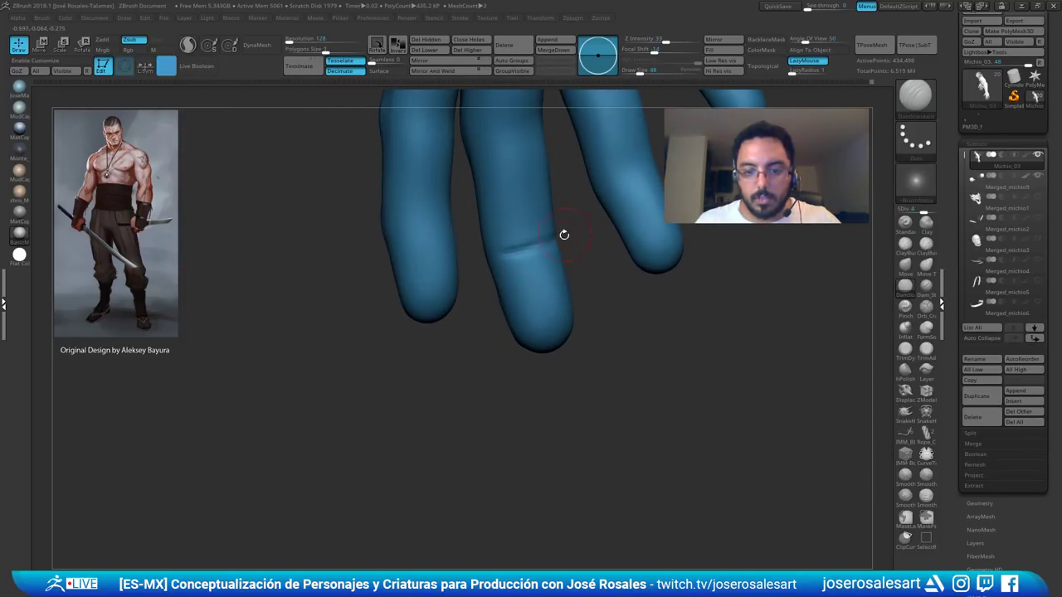
pyautogui.moveTo(564, 234); pyautogui.dragTo(524, 249)
# - Fill out the flesh just above the palm-side crease of the middle finger using ClayBuildup at Draw Size 48
pyautogui.press('b')
pyautogui.press('c')
pyautogui.press('b')
pyautogui.moveTo(542, 263); pyautogui.dragTo(500, 272, button='right')
pyautogui.keyDown('alt'); pyautogui.moveTo(215, 454); pyautogui.dragTo(223, 408); pyautogui.keyUp('alt')
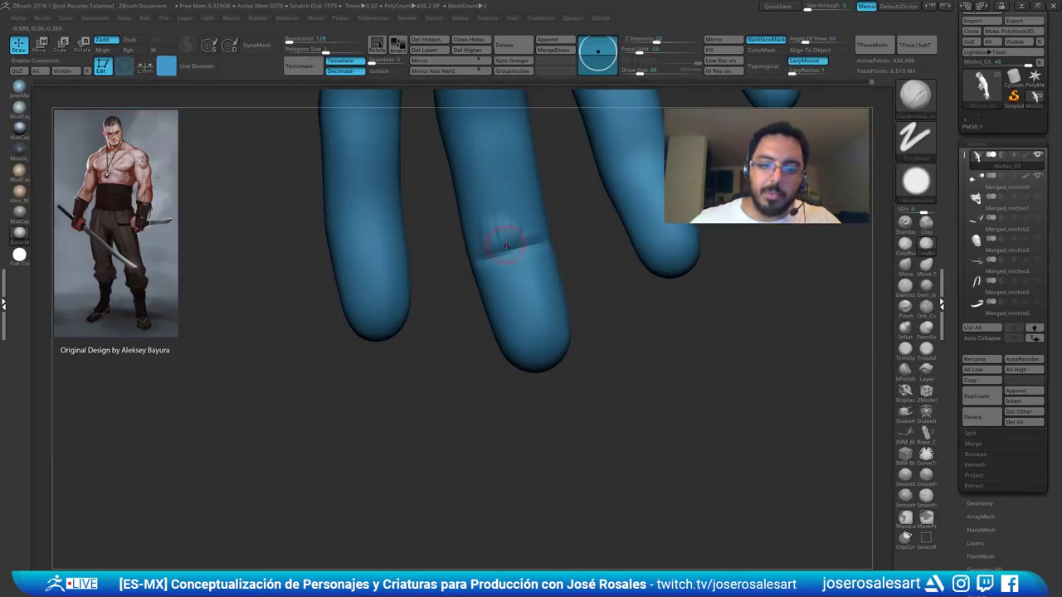
pyautogui.keyDown('shift'); pyautogui.moveTo(509, 247); pyautogui.dragTo(503, 228); pyautogui.keyUp('shift')
# - Smooth the flesh around the palm-side crease of the middle finger's last joint
pyautogui.moveTo(522, 228)
pyautogui.mouseDown(button='right')
pyautogui.moveTo(543, 214)
pyautogui.moveTo(489, 238)
pyautogui.moveTo(513, 214)
pyautogui.mouseUp(button='right')
pyautogui.keyDown('shift'); pyautogui.moveTo(513, 217); pyautogui.dragTo(502, 207); pyautogui.keyUp('shift')
pyautogui.moveTo(503, 214)
pyautogui.mouseDown(button='right')
pyautogui.moveTo(536, 233)
pyautogui.moveTo(526, 209)
pyautogui.moveTo(556, 238)
pyautogui.moveTo(528, 232)
pyautogui.mouseUp(button='right')
pyautogui.keyDown('shift'); pyautogui.moveTo(528, 233); pyautogui.dragTo(521, 236); pyautogui.keyUp('shift')
pyautogui.moveTo(521, 235); pyautogui.dragTo(511, 234, button='right')
pyautogui.keyDown('shift'); pyautogui.moveTo(511, 233); pyautogui.dragTo(512, 239); pyautogui.keyUp('shift')
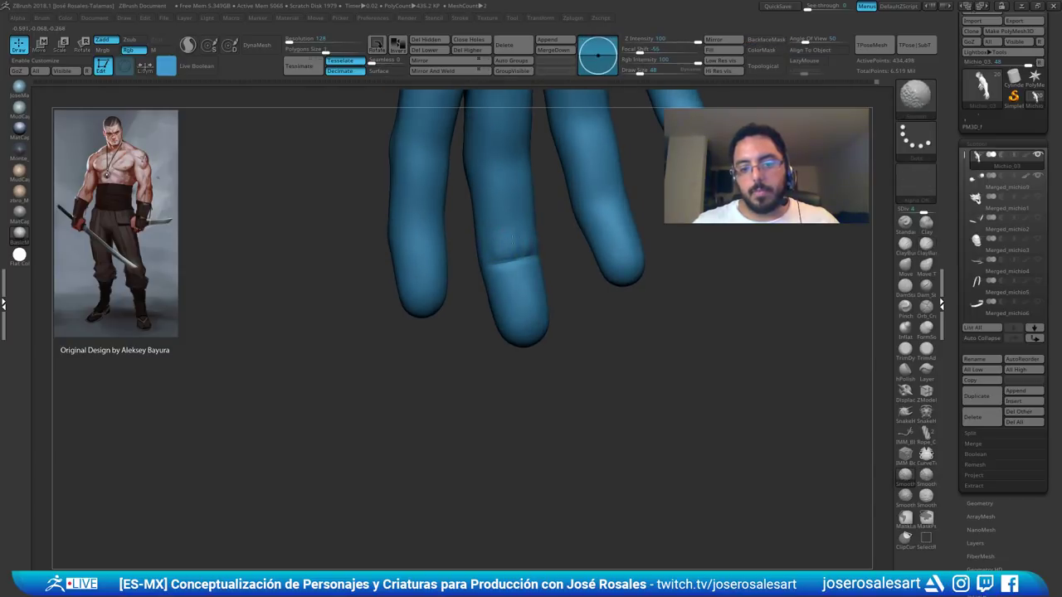
pyautogui.moveTo(512, 238)
pyautogui.keyDown('ctrl'); pyautogui.mouseDown(button='right')
pyautogui.moveTo(516, 197)
pyautogui.moveTo(546, 195)
pyautogui.moveTo(548, 257)
pyautogui.moveTo(519, 243)
pyautogui.moveTo(585, 314)
pyautogui.moveTo(569, 332)
pyautogui.moveTo(529, 249)
pyautogui.mouseUp(button='right'); pyautogui.keyUp('ctrl')
pyautogui.moveTo(494, 296); pyautogui.dragTo(516, 284, button='right')
# - Add short ClayBuildup strokes to the flesh around the middle finger's last joint with a resized brush
pyautogui.moveTo(483, 193)
pyautogui.keyDown('ctrl'); pyautogui.mouseDown(button='right')
pyautogui.moveTo(532, 204)
pyautogui.moveTo(505, 240)
pyautogui.moveTo(475, 212)
pyautogui.moveTo(476, 233)
pyautogui.moveTo(488, 220)
pyautogui.moveTo(460, 227)
pyautogui.moveTo(475, 219)
pyautogui.mouseUp(button='right'); pyautogui.keyUp('ctrl')
pyautogui.press('s')
pyautogui.click(495, 241)
pyautogui.press('s')
pyautogui.click(484, 233)
pyautogui.moveTo(475, 219); pyautogui.dragTo(481, 235)
pyautogui.moveTo(503, 257); pyautogui.dragTo(486, 236, button='right')
pyautogui.moveTo(491, 250); pyautogui.dragTo(485, 232)
pyautogui.moveTo(486, 233)
pyautogui.mouseDown(button='right')
pyautogui.moveTo(469, 249)
pyautogui.moveTo(487, 222)
pyautogui.moveTo(526, 300)
pyautogui.moveTo(506, 299)
pyautogui.moveTo(515, 327)
pyautogui.moveTo(516, 301)
pyautogui.moveTo(477, 257)
pyautogui.mouseUp(button='right')
# - Refine the skin near the middle finger's last joint with DamStandard and ClayBuildup at Draw Size 28, smoothing the strokes
pyautogui.press('s')
pyautogui.click(493, 269)
pyautogui.press('b')
pyautogui.press('d')
pyautogui.press('s')
pyautogui.press('b')
pyautogui.press('c')
pyautogui.press('b')
pyautogui.moveTo(469, 248)
pyautogui.keyDown('shift'); pyautogui.mouseDown()
pyautogui.moveTo(514, 272)
pyautogui.moveTo(503, 258)
pyautogui.mouseUp(); pyautogui.keyUp('shift')
pyautogui.moveTo(504, 257)
pyautogui.mouseDown(button='right')
pyautogui.moveTo(481, 244)
pyautogui.moveTo(526, 205)
pyautogui.moveTo(528, 239)
pyautogui.moveTo(521, 247)
pyautogui.moveTo(531, 231)
pyautogui.moveTo(526, 156)
pyautogui.moveTo(489, 264)
pyautogui.mouseUp(button='right')
pyautogui.moveTo(486, 265); pyautogui.dragTo(516, 261)
pyautogui.moveTo(516, 261)
pyautogui.mouseDown(button='right')
pyautogui.moveTo(523, 228)
pyautogui.moveTo(516, 256)
pyautogui.mouseUp(button='right')
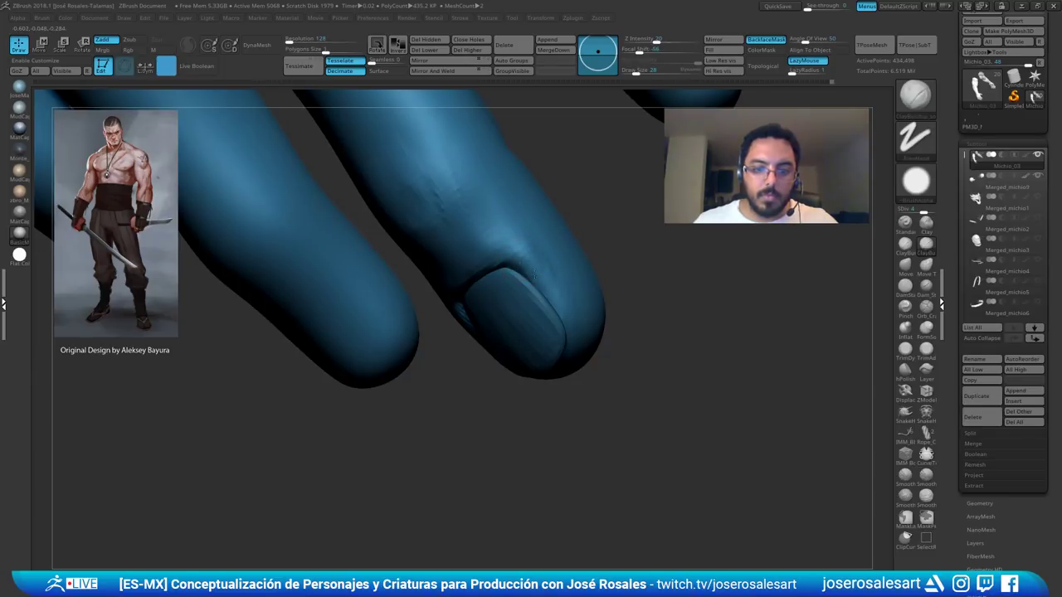
# - Carve the groove along the side of the middle fingernail with DamStandard at Draw Size 33
pyautogui.moveTo(551, 291)
pyautogui.mouseDown(button='right')
pyautogui.moveTo(473, 262)
pyautogui.moveTo(509, 251)
pyautogui.mouseUp(button='right')
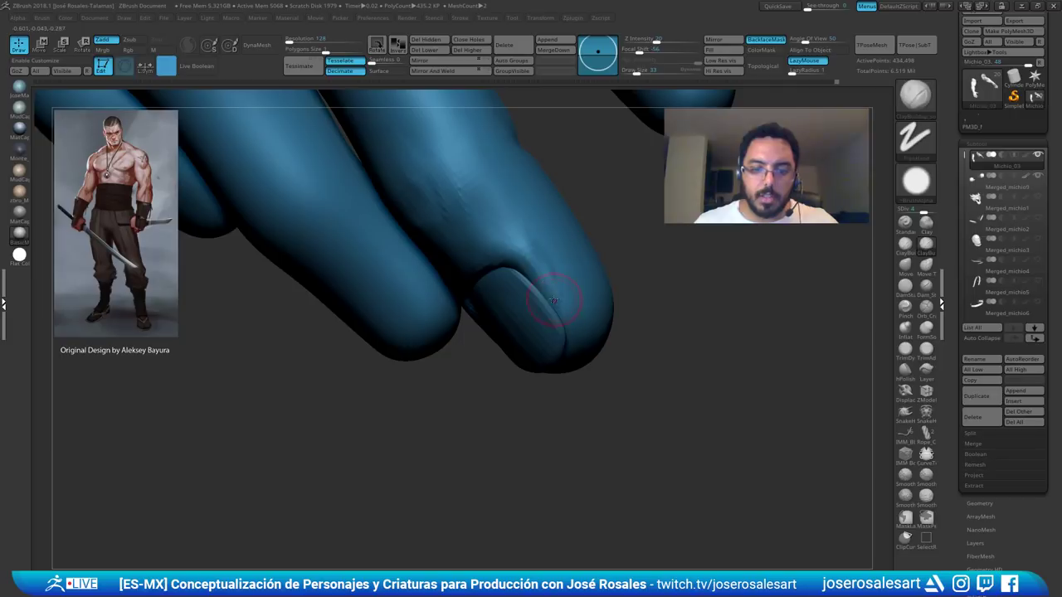
pyautogui.moveTo(554, 300)
pyautogui.mouseDown(button='right')
pyautogui.moveTo(537, 176)
pyautogui.moveTo(506, 191)
pyautogui.moveTo(464, 241)
pyautogui.moveTo(537, 262)
pyautogui.mouseUp(button='right')
pyautogui.press('b')
pyautogui.press('d')
pyautogui.press('s')
pyautogui.moveTo(553, 251); pyautogui.dragTo(503, 296)
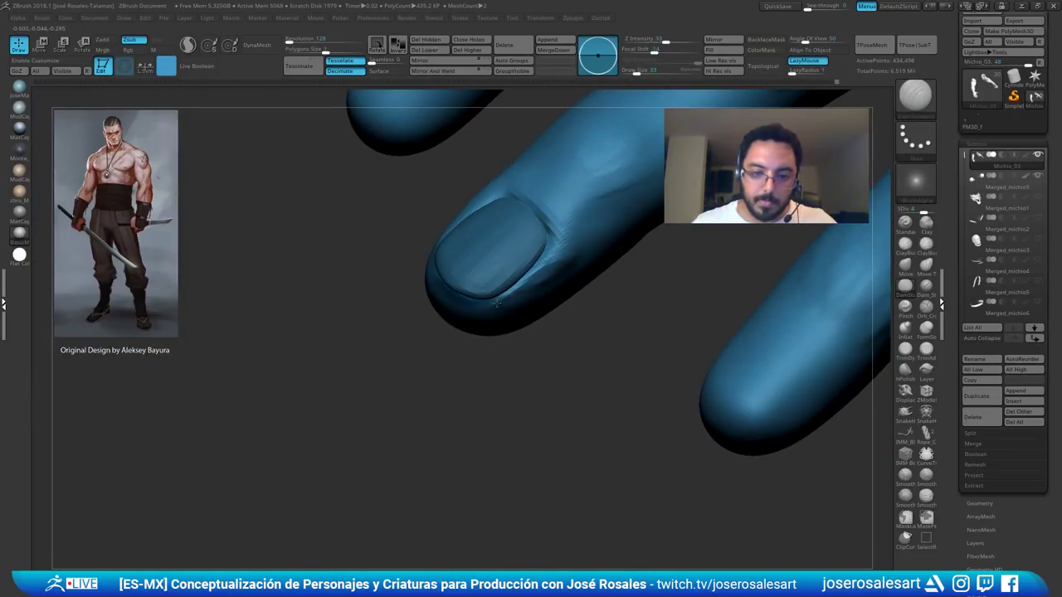
# - Build up the skin along the side of the middle fingernail with ClayBuildup at Draw Size 23 and smooth it
pyautogui.press('b')
pyautogui.press('c')
pyautogui.press('b')
pyautogui.press(']')
pyautogui.moveTo(522, 297)
pyautogui.mouseDown(button='right')
pyautogui.moveTo(512, 293)
pyautogui.moveTo(541, 282)
pyautogui.mouseUp(button='right')
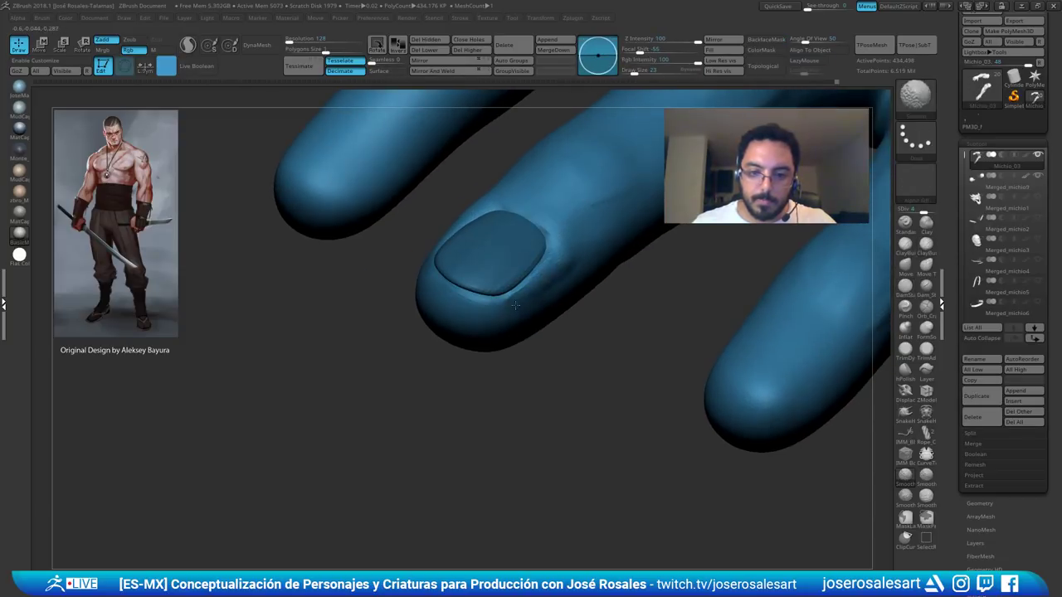
pyautogui.keyDown('shift'); pyautogui.moveTo(541, 282); pyautogui.dragTo(526, 295); pyautogui.keyUp('shift')
pyautogui.moveTo(526, 293)
pyautogui.keyDown('ctrl'); pyautogui.mouseDown(button='right')
pyautogui.moveTo(494, 280)
pyautogui.moveTo(500, 290)
pyautogui.mouseUp(button='right'); pyautogui.keyUp('ctrl')
pyautogui.moveTo(499, 305); pyautogui.dragTo(539, 273)
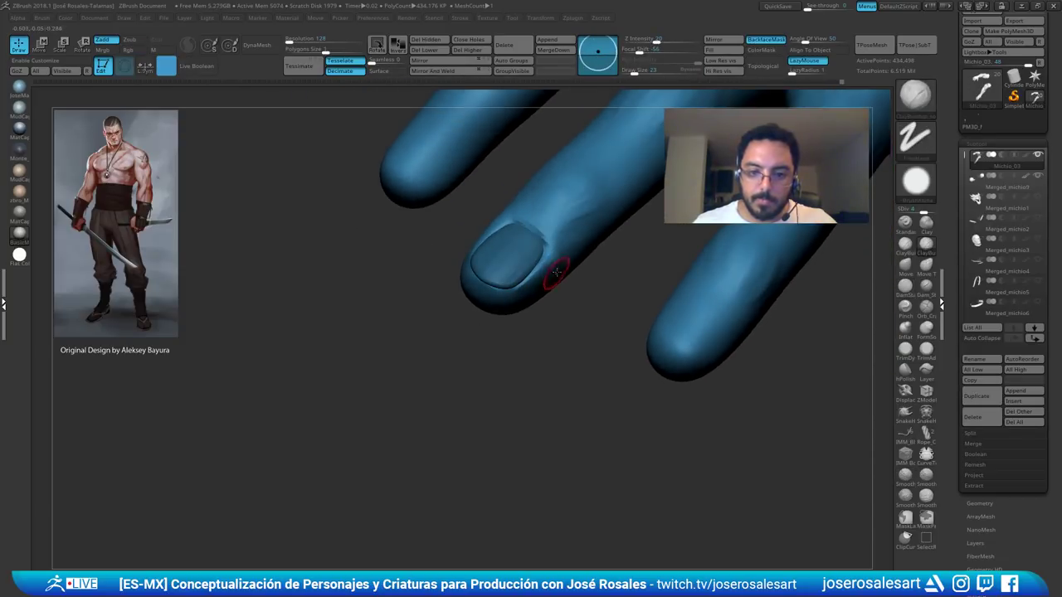
pyautogui.moveTo(555, 273)
pyautogui.mouseDown(button='right')
pyautogui.moveTo(551, 265)
pyautogui.moveTo(554, 287)
pyautogui.mouseUp(button='right')
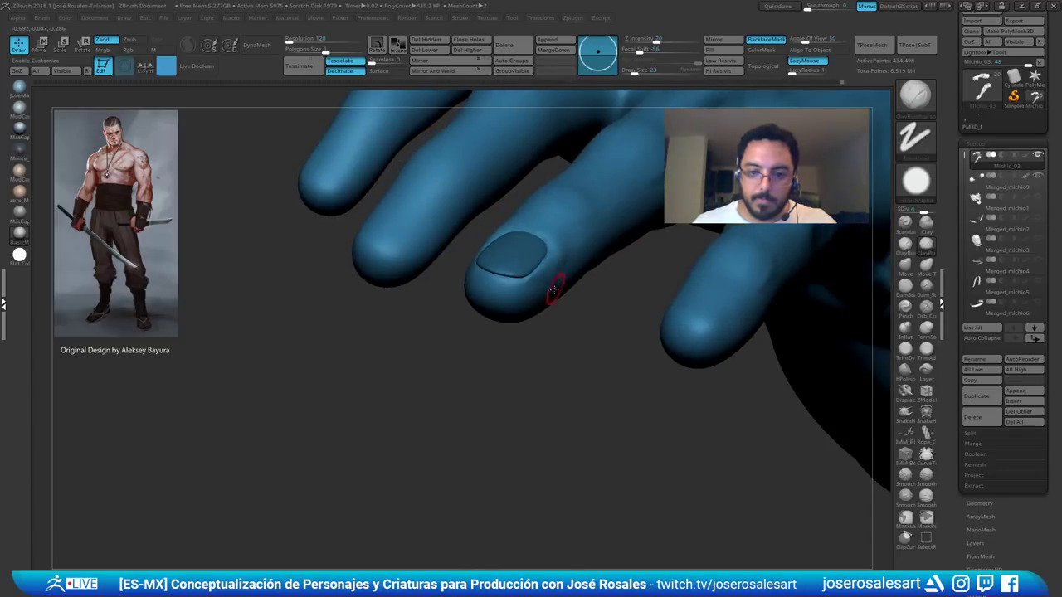
pyautogui.keyDown('shift'); pyautogui.moveTo(554, 289); pyautogui.dragTo(529, 304); pyautogui.keyUp('shift')
pyautogui.moveTo(527, 303)
pyautogui.mouseDown(button='right')
pyautogui.moveTo(415, 462)
pyautogui.moveTo(549, 238)
pyautogui.mouseUp(button='right')
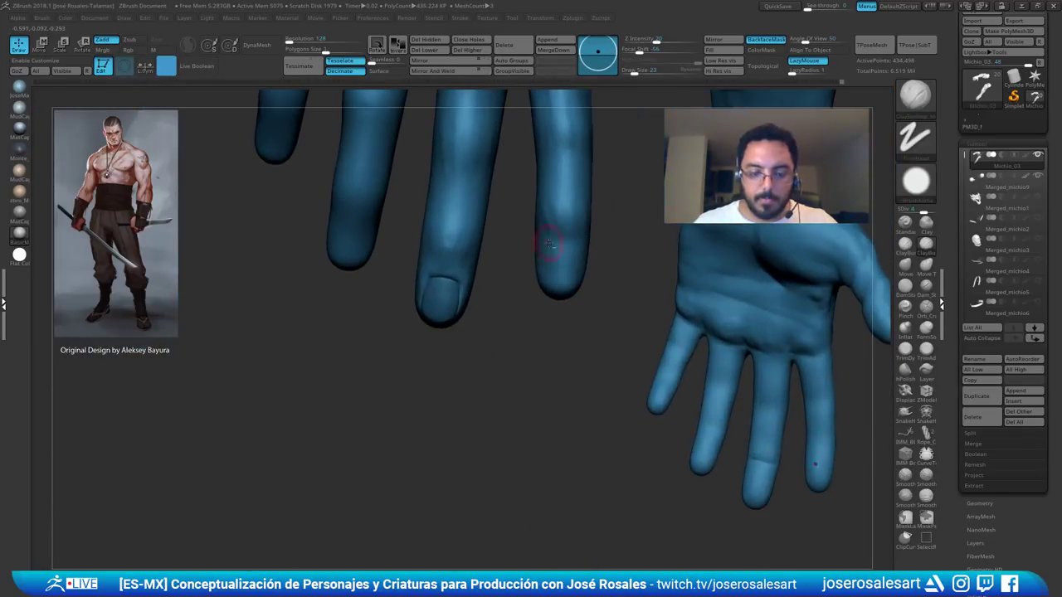
# - Define the skin fold along the base and sides of the middle fingernail with the Standard brush at Draw Size 26, smoothing its edges
pyautogui.moveTo(472, 363)
pyautogui.mouseDown(button='right')
pyautogui.moveTo(469, 387)
pyautogui.moveTo(403, 230)
pyautogui.mouseUp(button='right')
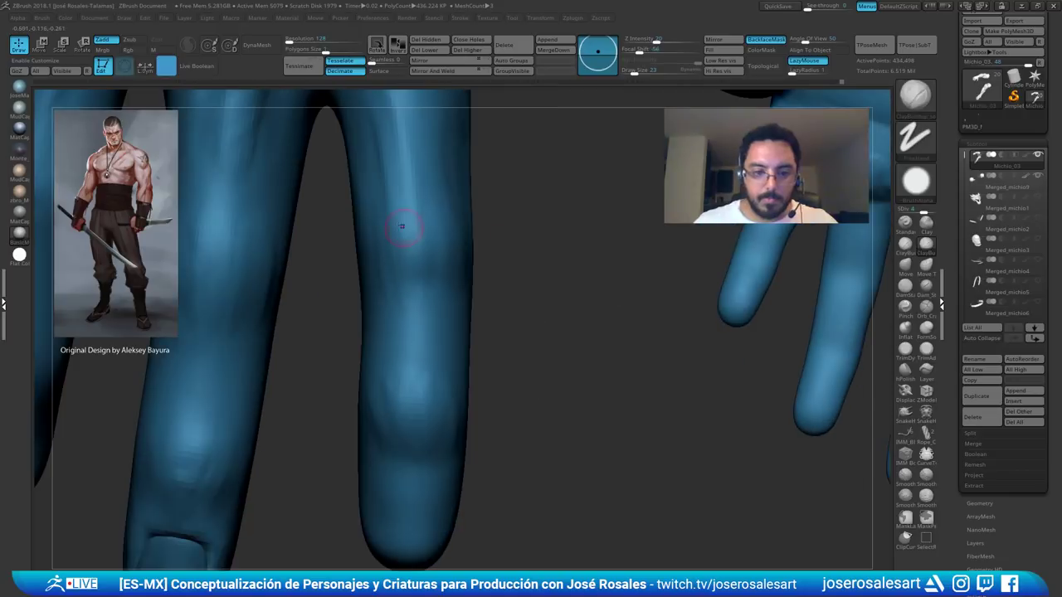
pyautogui.keyDown('alt'); pyautogui.moveTo(249, 465); pyautogui.dragTo(415, 282, button='right'); pyautogui.keyUp('alt')
pyautogui.press('1')
pyautogui.press('s')
pyautogui.moveTo(368, 321); pyautogui.dragTo(365, 321)
pyautogui.moveTo(355, 301)
pyautogui.mouseDown(button='right')
pyautogui.moveTo(411, 235)
pyautogui.moveTo(408, 248)
pyautogui.mouseUp(button='right')
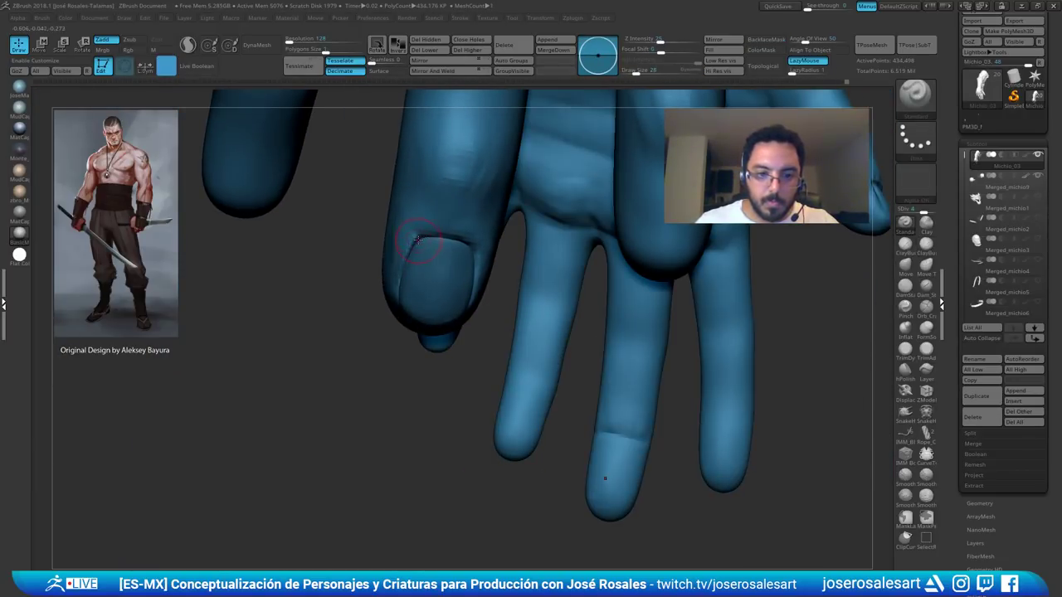
pyautogui.moveTo(416, 238); pyautogui.dragTo(475, 246)
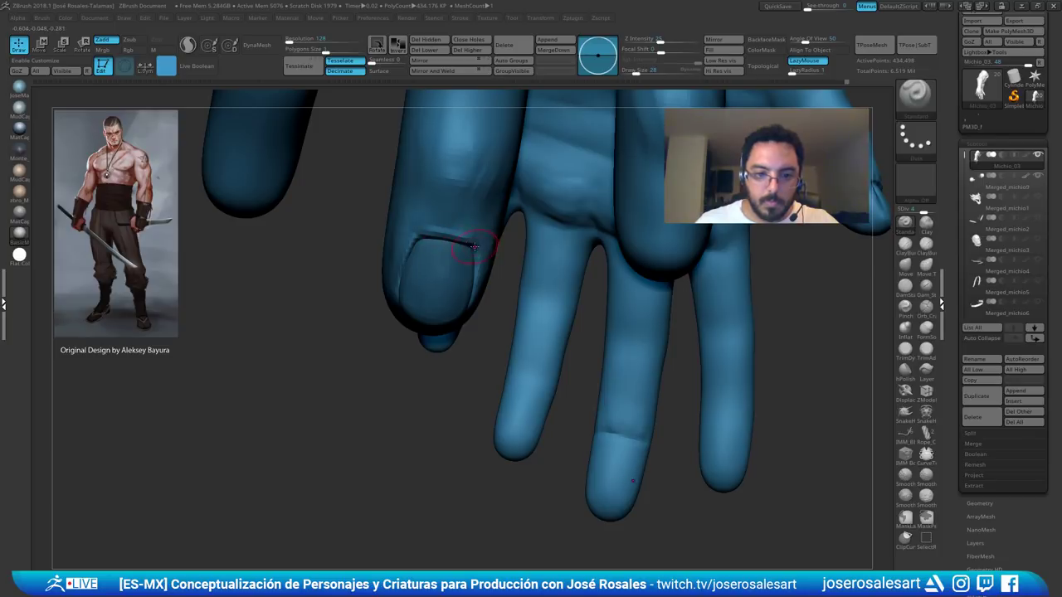
pyautogui.moveTo(472, 292); pyautogui.dragTo(474, 352, button='right')
pyautogui.moveTo(452, 241)
pyautogui.keyDown('shift'); pyautogui.mouseDown()
pyautogui.moveTo(464, 244)
pyautogui.moveTo(451, 238)
pyautogui.mouseUp(); pyautogui.keyUp('shift')
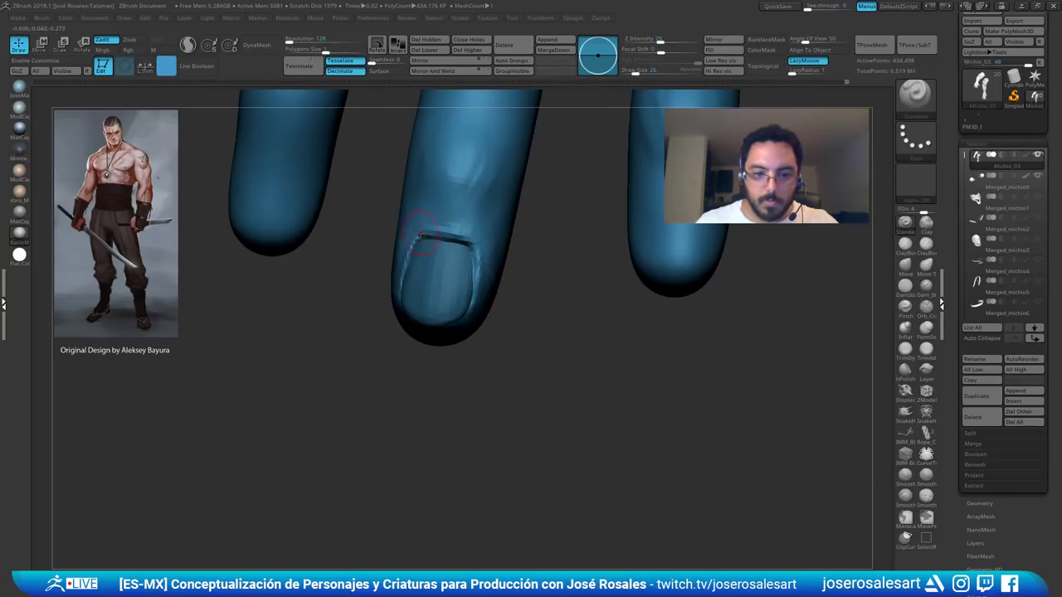
pyautogui.moveTo(468, 240)
pyautogui.mouseDown(button='right')
pyautogui.moveTo(462, 225)
pyautogui.moveTo(446, 233)
pyautogui.moveTo(498, 228)
pyautogui.moveTo(469, 242)
pyautogui.mouseUp(button='right')
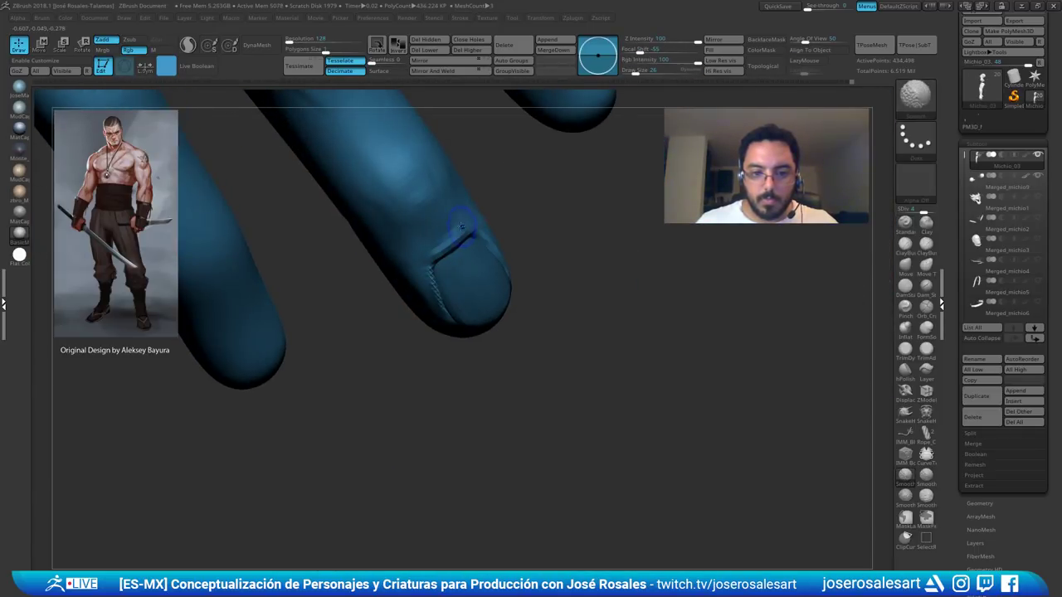
pyautogui.keyDown('shift'); pyautogui.moveTo(455, 241); pyautogui.dragTo(420, 288); pyautogui.keyUp('shift')
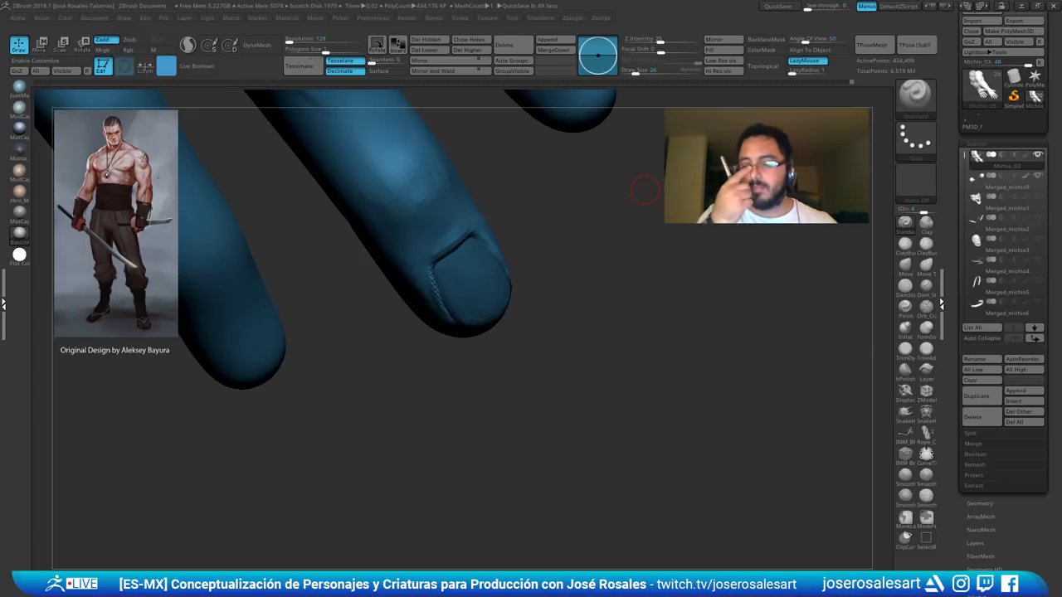
# - Thicken the skin beside the base corner of the middle fingernail with ClayBuildup at Draw Size 48
pyautogui.moveTo(484, 203)
pyautogui.mouseDown()
pyautogui.moveTo(450, 218)
pyautogui.moveTo(384, 343)
pyautogui.moveTo(421, 307)
pyautogui.mouseUp()
pyautogui.press('b')
pyautogui.press('c')
pyautogui.press('b')
pyautogui.press('s')
pyautogui.moveTo(421, 308)
pyautogui.mouseDown(button='right')
pyautogui.moveTo(433, 242)
pyautogui.moveTo(456, 239)
pyautogui.moveTo(466, 215)
pyautogui.mouseUp(button='right')
pyautogui.moveTo(457, 257); pyautogui.dragTo(481, 279, button='right')
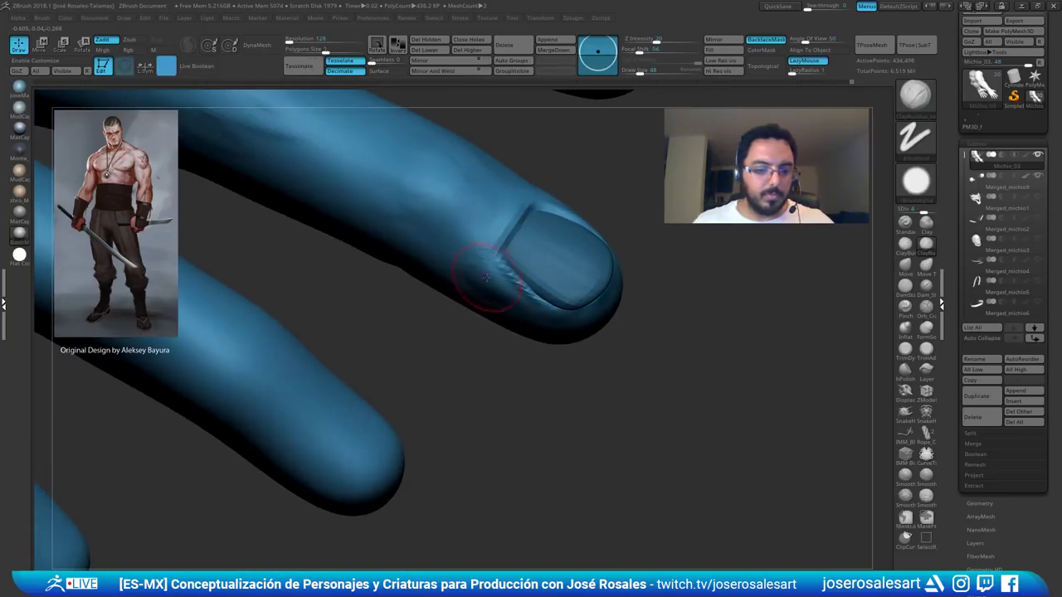
pyautogui.moveTo(477, 247); pyautogui.dragTo(485, 277)
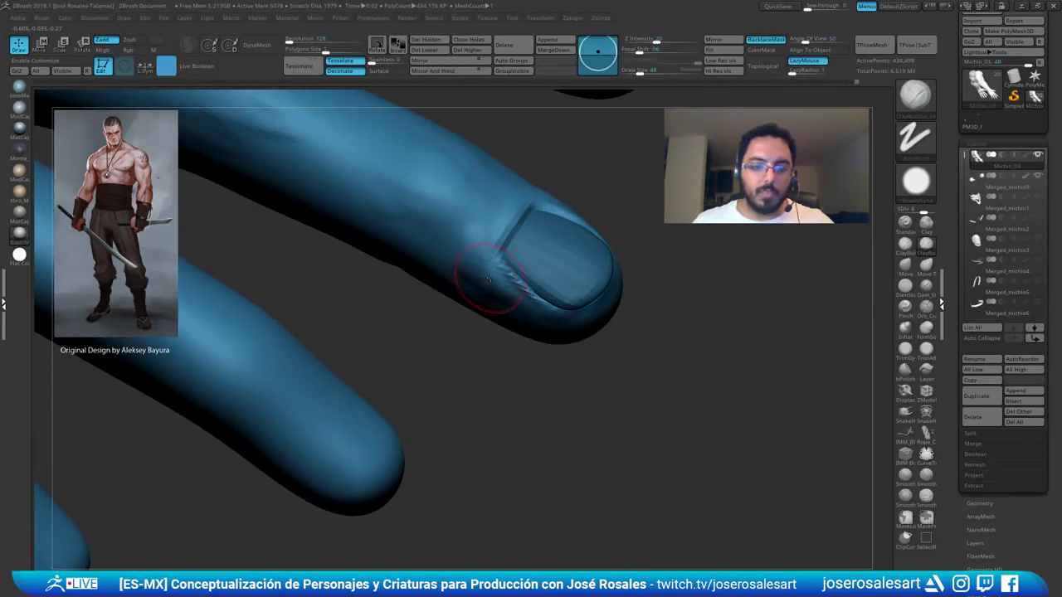
pyautogui.press('[')
pyautogui.press('[')
pyautogui.moveTo(460, 265)
pyautogui.mouseDown(button='right')
pyautogui.moveTo(458, 244)
pyautogui.moveTo(491, 304)
pyautogui.moveTo(488, 294)
pyautogui.mouseUp(button='right')
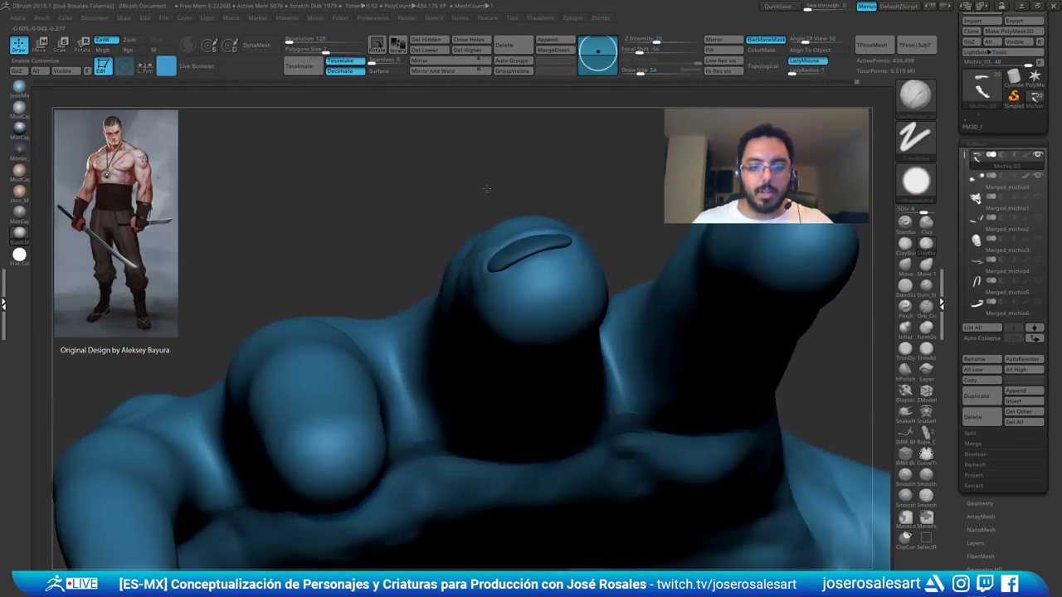
# - Rework the skin at the middle fingernail's base corner using DamStandard, followed by ClayBuildup at Draw Size 39
pyautogui.moveTo(486, 188); pyautogui.dragTo(521, 170, button='right')
pyautogui.moveTo(502, 237)
pyautogui.keyDown('ctrl'); pyautogui.mouseDown(button='right')
pyautogui.moveTo(545, 258)
pyautogui.moveTo(532, 230)
pyautogui.moveTo(541, 286)
pyautogui.moveTo(571, 264)
pyautogui.moveTo(564, 287)
pyautogui.moveTo(582, 256)
pyautogui.moveTo(564, 277)
pyautogui.moveTo(568, 268)
pyautogui.mouseUp(button='right'); pyautogui.keyUp('ctrl')
pyautogui.press('b')
pyautogui.press('d')
pyautogui.press('s')
pyautogui.press('s')
pyautogui.click(560, 293)
pyautogui.press('b')
pyautogui.press('c')
pyautogui.press('b')
pyautogui.moveTo(527, 299); pyautogui.dragTo(531, 288)
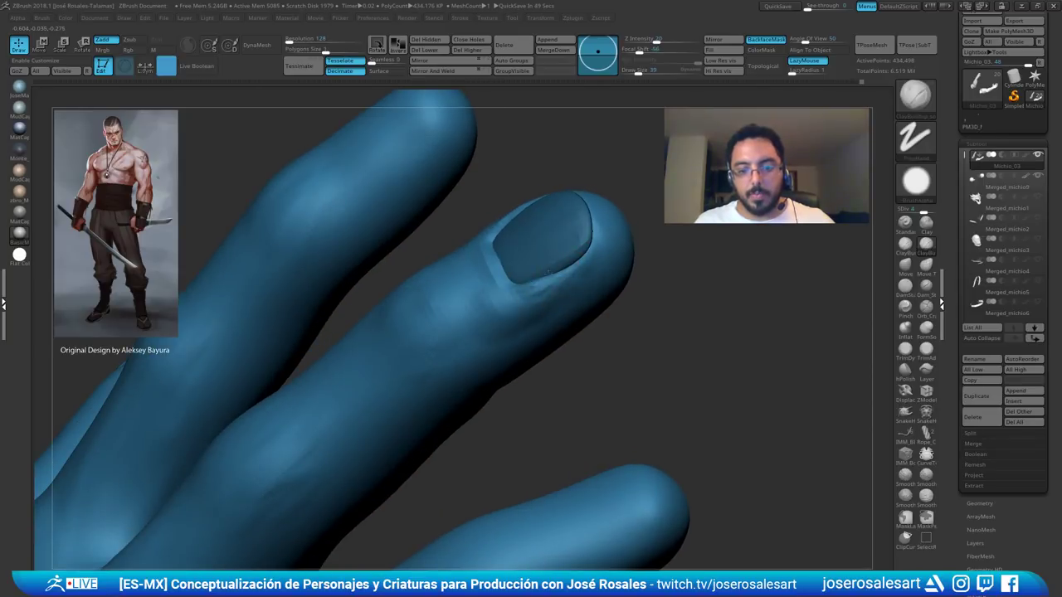
# - Extend the raised skin fold along the side of the middle fingernail toward the fingertip with ClayBuildup and smooth it
pyautogui.moveTo(561, 261); pyautogui.dragTo(579, 190, button='right')
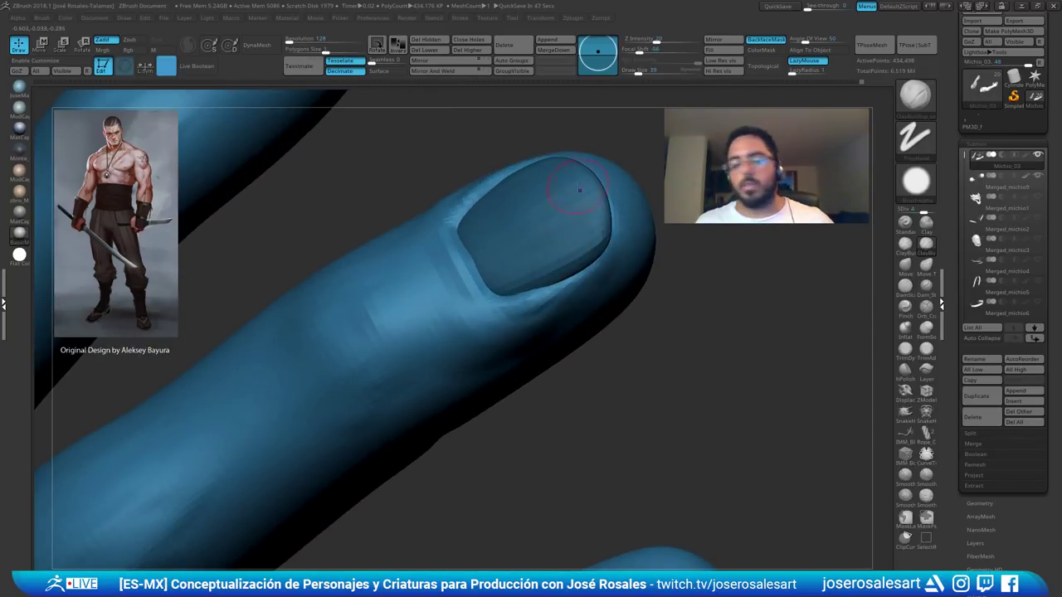
pyautogui.moveTo(516, 292); pyautogui.dragTo(604, 253)
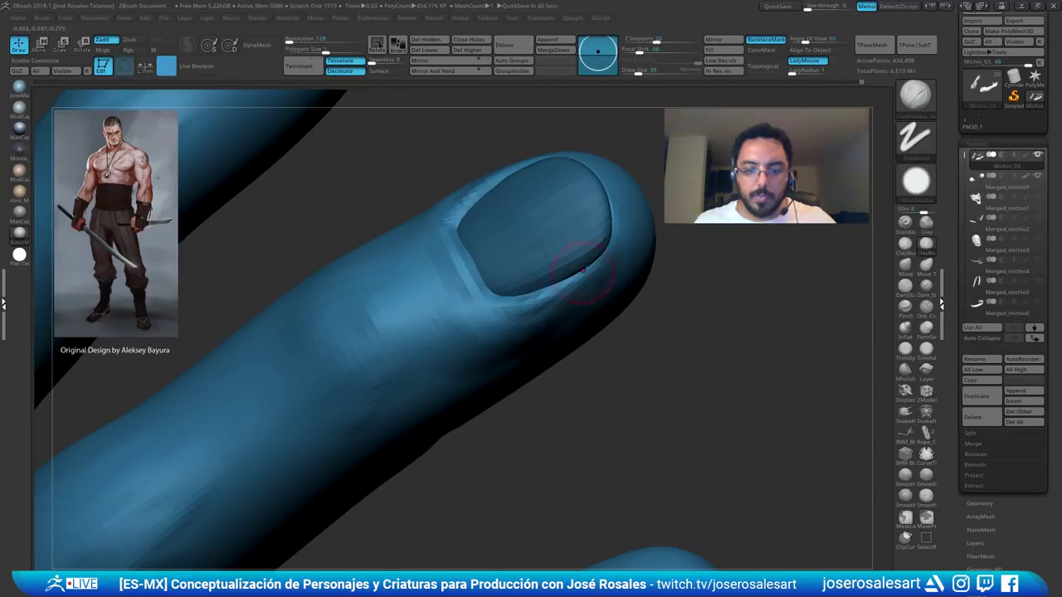
pyautogui.moveTo(571, 282)
pyautogui.keyDown('ctrl'); pyautogui.mouseDown(button='right')
pyautogui.moveTo(556, 322)
pyautogui.moveTo(535, 284)
pyautogui.mouseUp(button='right'); pyautogui.keyUp('ctrl')
pyautogui.keyDown('shift'); pyautogui.moveTo(535, 284); pyautogui.dragTo(574, 272); pyautogui.keyUp('shift')
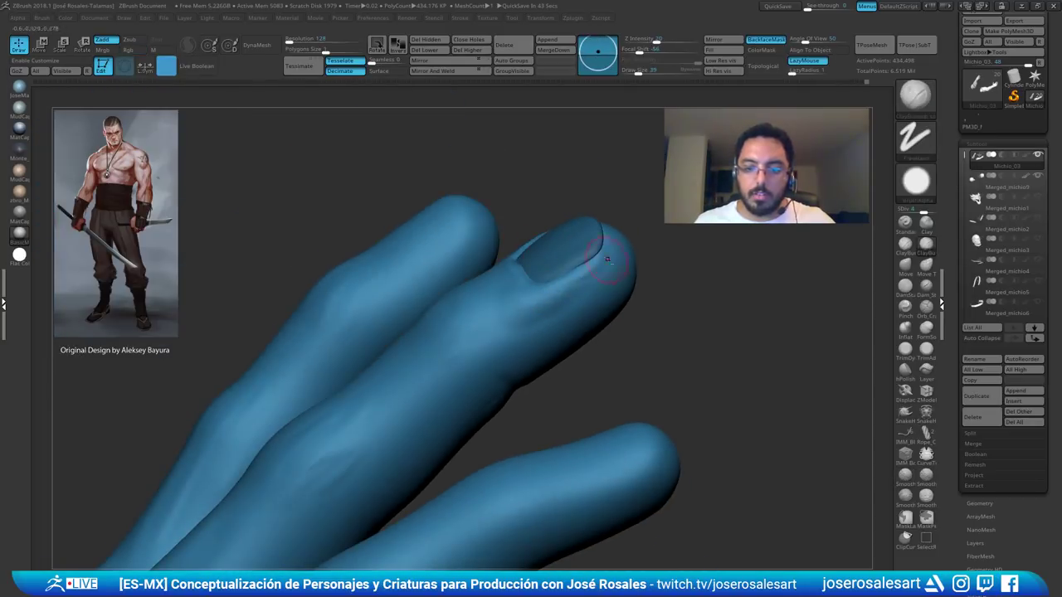
pyautogui.keyDown('ctrl'); pyautogui.moveTo(557, 264); pyautogui.dragTo(543, 300, button='right'); pyautogui.keyUp('ctrl')
pyautogui.moveTo(544, 301)
pyautogui.mouseDown(button='right')
pyautogui.moveTo(510, 273)
pyautogui.moveTo(357, 309)
pyautogui.moveTo(539, 301)
pyautogui.moveTo(522, 247)
pyautogui.moveTo(507, 352)
pyautogui.moveTo(488, 307)
pyautogui.mouseUp(button='right')
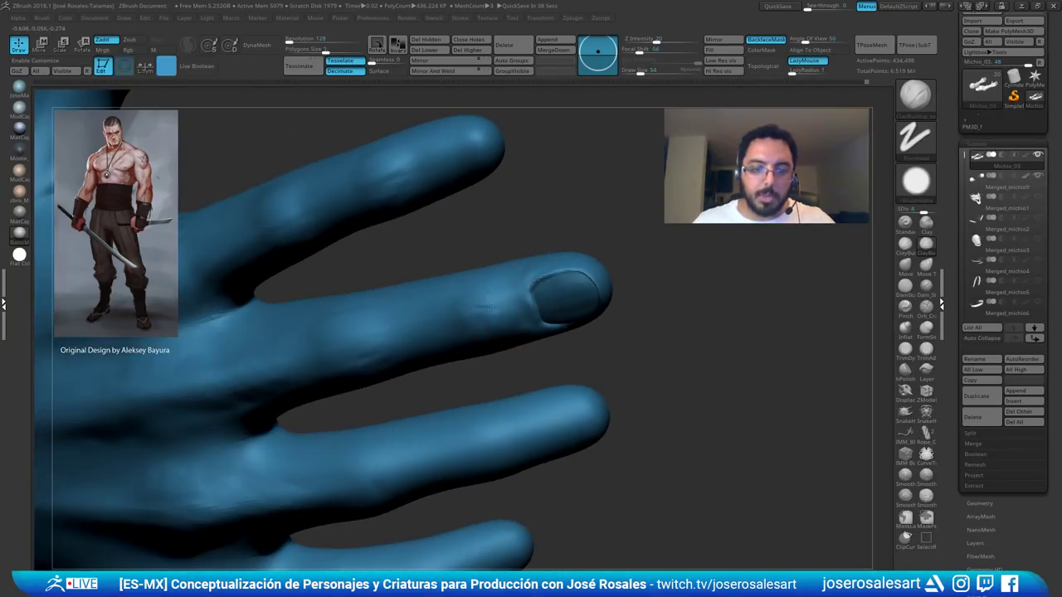
# - Adjust the skin around the middle fingernail's base with the Move brush at Draw Size 48 and reinforce it with ClayBuildup at Draw Size 39
pyautogui.moveTo(499, 358)
pyautogui.mouseDown(button='right')
pyautogui.moveTo(510, 312)
pyautogui.moveTo(543, 303)
pyautogui.moveTo(569, 143)
pyautogui.mouseUp(button='right')
pyautogui.press('b')
pyautogui.press('m')
pyautogui.press('v')
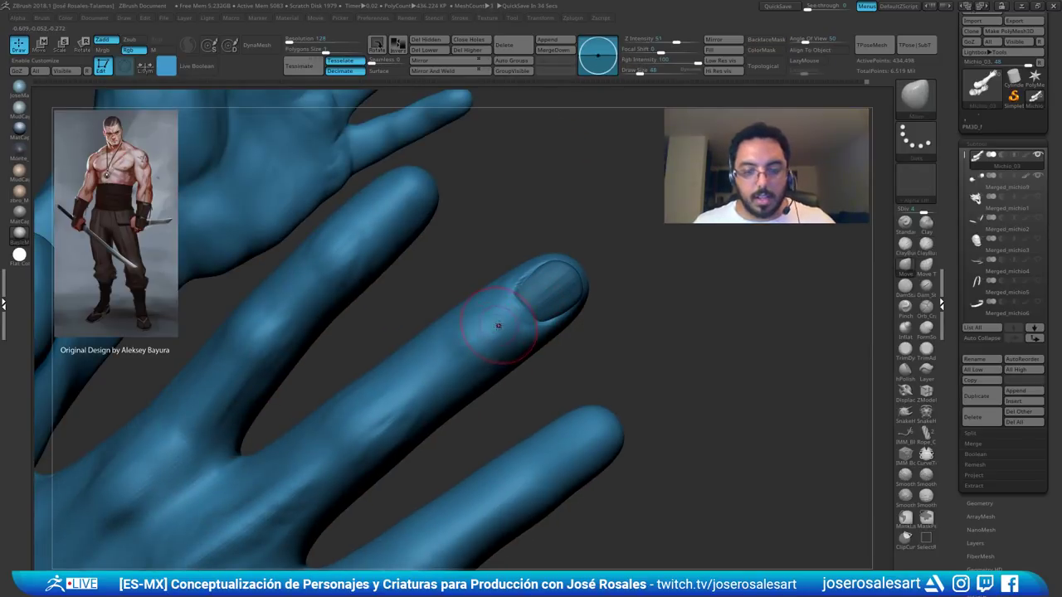
pyautogui.moveTo(500, 326)
pyautogui.mouseDown(button='right')
pyautogui.moveTo(542, 308)
pyautogui.moveTo(533, 309)
pyautogui.moveTo(661, 204)
pyautogui.moveTo(705, 190)
pyautogui.moveTo(554, 309)
pyautogui.mouseUp(button='right')
pyautogui.press('[')
pyautogui.press('b')
pyautogui.press('c')
pyautogui.press('b')
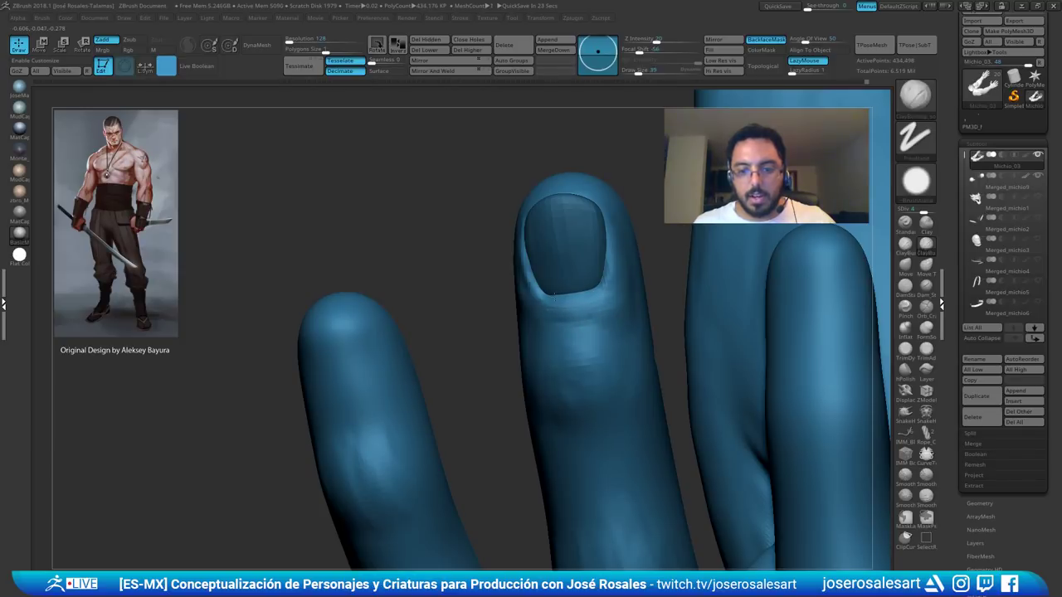
# - Select the middle fingernail's Nail2 subtool and reshape its front edge with the Move brush at Draw Size 58
pyautogui.moveTo(554, 296)
pyautogui.mouseDown(button='right')
pyautogui.moveTo(593, 290)
pyautogui.moveTo(551, 318)
pyautogui.moveTo(538, 247)
pyautogui.moveTo(500, 261)
pyautogui.moveTo(554, 250)
pyautogui.moveTo(541, 237)
pyautogui.moveTo(561, 233)
pyautogui.mouseUp(button='right')
pyautogui.keyDown('alt'); pyautogui.click(552, 241); pyautogui.keyUp('alt')
pyautogui.press('b')
pyautogui.press('m')
pyautogui.press('v')
pyautogui.press('s')
pyautogui.moveTo(560, 232); pyautogui.dragTo(562, 209)
pyautogui.press('s')
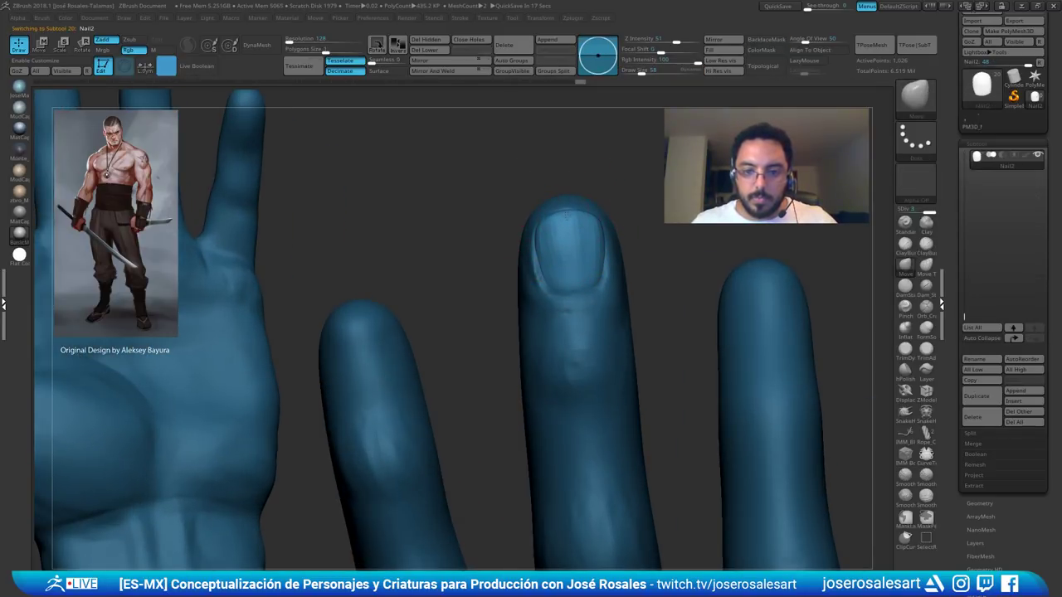
# - Switch to the Michio_03 body subtool and smooth the middle finger's nail bed and the surrounding fingertip skin
pyautogui.moveTo(591, 219)
pyautogui.mouseDown(button='right')
pyautogui.moveTo(553, 235)
pyautogui.moveTo(558, 244)
pyautogui.moveTo(642, 230)
pyautogui.mouseUp(button='right')
pyautogui.press('b')
pyautogui.press('c')
pyautogui.press('b')
pyautogui.keyDown('alt'); pyautogui.click(626, 229); pyautogui.keyUp('alt')
pyautogui.keyDown('shift'); pyautogui.moveTo(607, 235); pyautogui.dragTo(572, 270); pyautogui.keyUp('shift')
pyautogui.moveTo(574, 230)
pyautogui.mouseDown()
pyautogui.moveTo(589, 256)
pyautogui.moveTo(559, 258)
pyautogui.moveTo(597, 246)
pyautogui.moveTo(624, 218)
pyautogui.mouseUp()
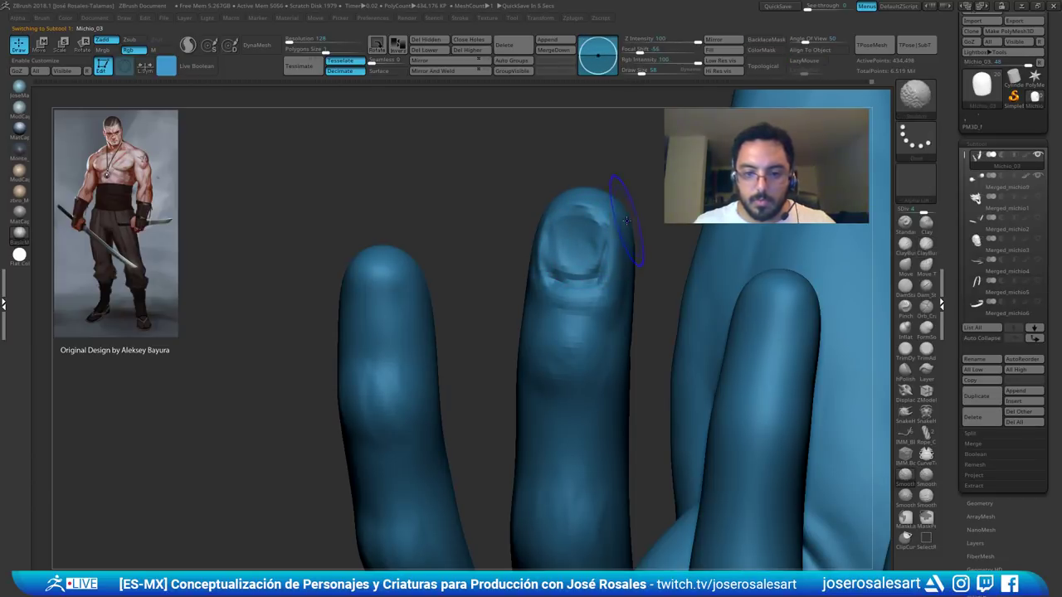
# - Build a skin ridge along the fingertip edge of the nail bed with ClayBuildup at Draw Size 23 and smooth it
pyautogui.moveTo(606, 246); pyautogui.dragTo(583, 223, button='right')
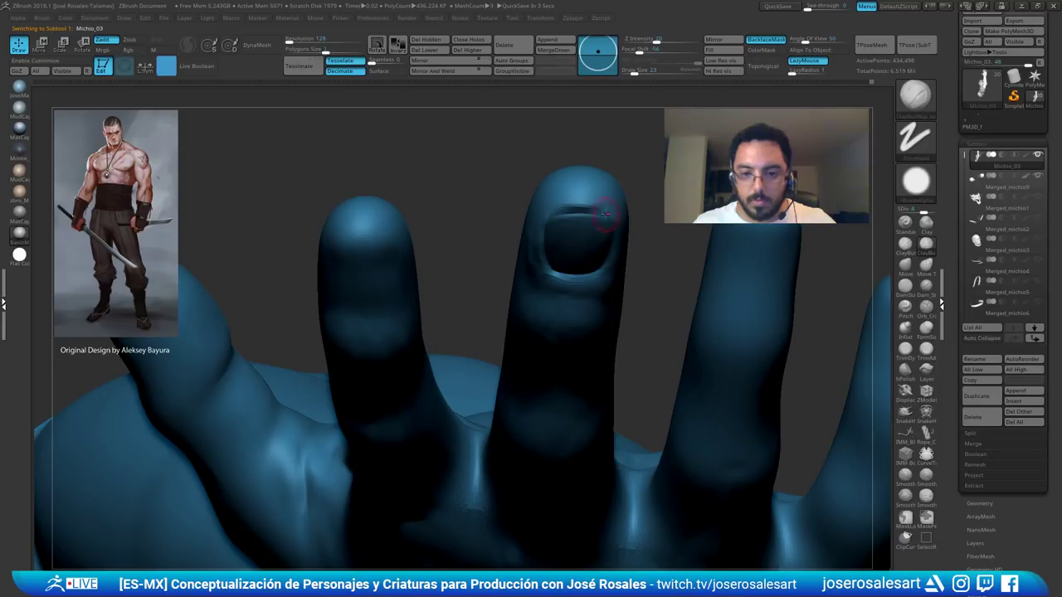
pyautogui.moveTo(549, 213); pyautogui.dragTo(615, 224)
pyautogui.keyDown('shift'); pyautogui.moveTo(608, 214); pyautogui.dragTo(579, 204); pyautogui.keyUp('shift')
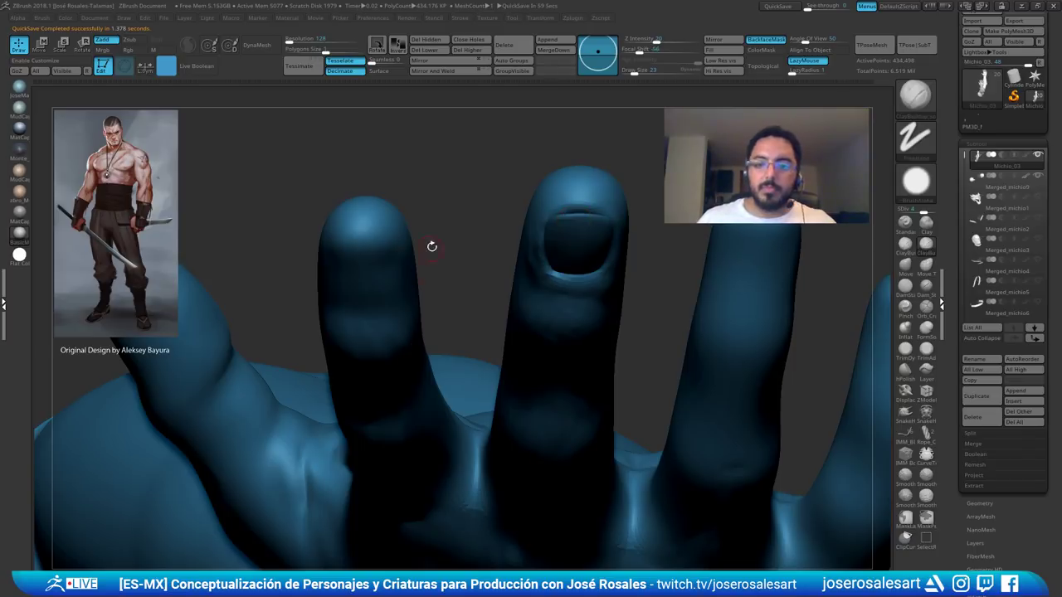
pyautogui.moveTo(432, 244)
pyautogui.mouseDown()
pyautogui.moveTo(426, 194)
pyautogui.moveTo(432, 270)
pyautogui.moveTo(553, 241)
pyautogui.moveTo(519, 274)
pyautogui.moveTo(542, 248)
pyautogui.moveTo(492, 262)
pyautogui.mouseUp()
pyautogui.press(']')
pyautogui.moveTo(492, 263)
pyautogui.mouseDown(button='right')
pyautogui.moveTo(524, 259)
pyautogui.moveTo(452, 259)
pyautogui.mouseUp(button='right')
pyautogui.keyDown('ctrl'); pyautogui.moveTo(530, 240); pyautogui.dragTo(535, 262, button='right'); pyautogui.keyUp('ctrl')
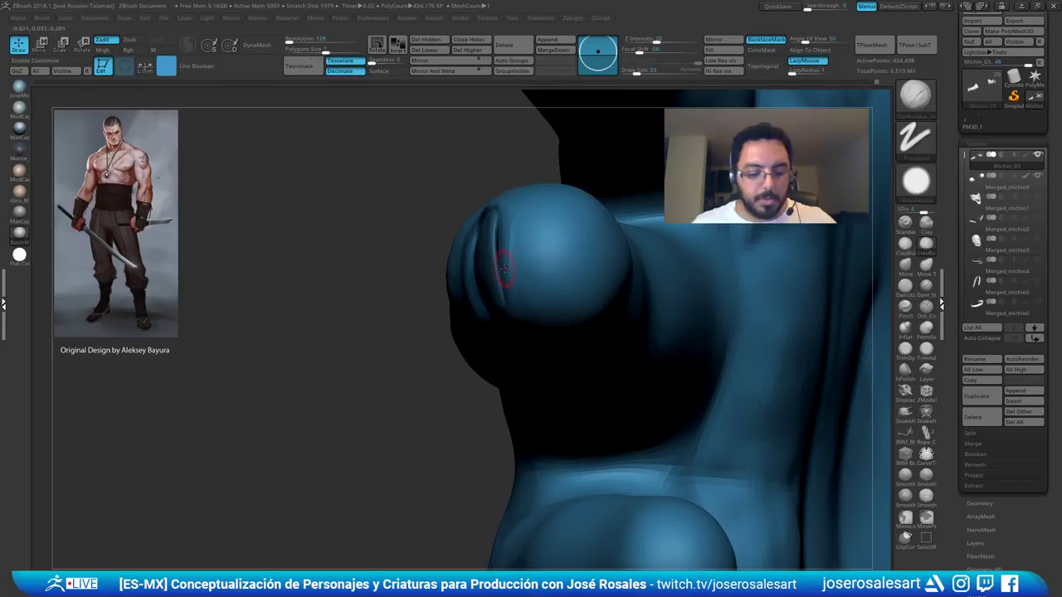
# - Select the Nail2 subtool and refit the nail in its bed using the Scale gizmo and the Move brush at Draw Size 62
pyautogui.press('b')
pyautogui.press('m')
pyautogui.press('v')
pyautogui.keyDown('alt'); pyautogui.click(496, 249); pyautogui.keyUp('alt')
pyautogui.press('e')
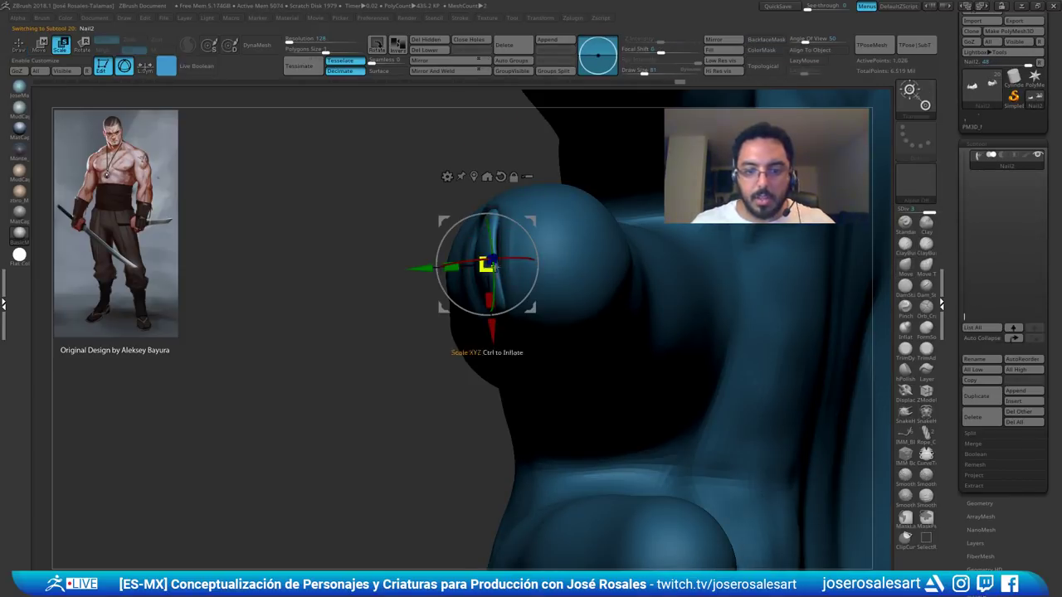
pyautogui.moveTo(448, 291)
pyautogui.mouseDown(button='right')
pyautogui.moveTo(470, 295)
pyautogui.moveTo(490, 272)
pyautogui.moveTo(451, 238)
pyautogui.mouseUp(button='right')
pyautogui.press('q')
pyautogui.moveTo(451, 238); pyautogui.dragTo(539, 300)
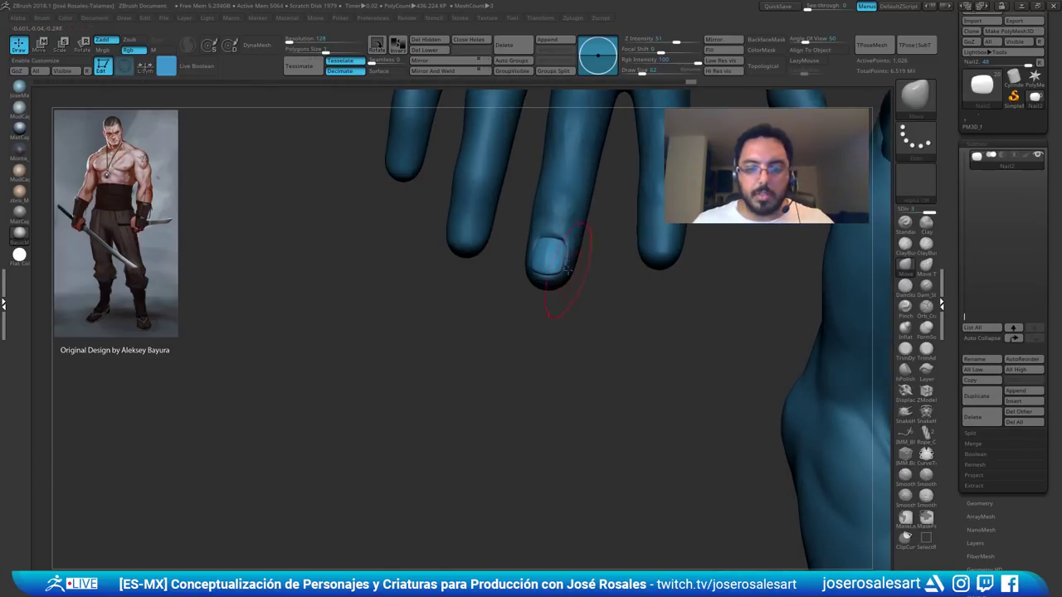
pyautogui.keyDown('alt'); pyautogui.moveTo(585, 269); pyautogui.dragTo(587, 301); pyautogui.keyUp('alt')
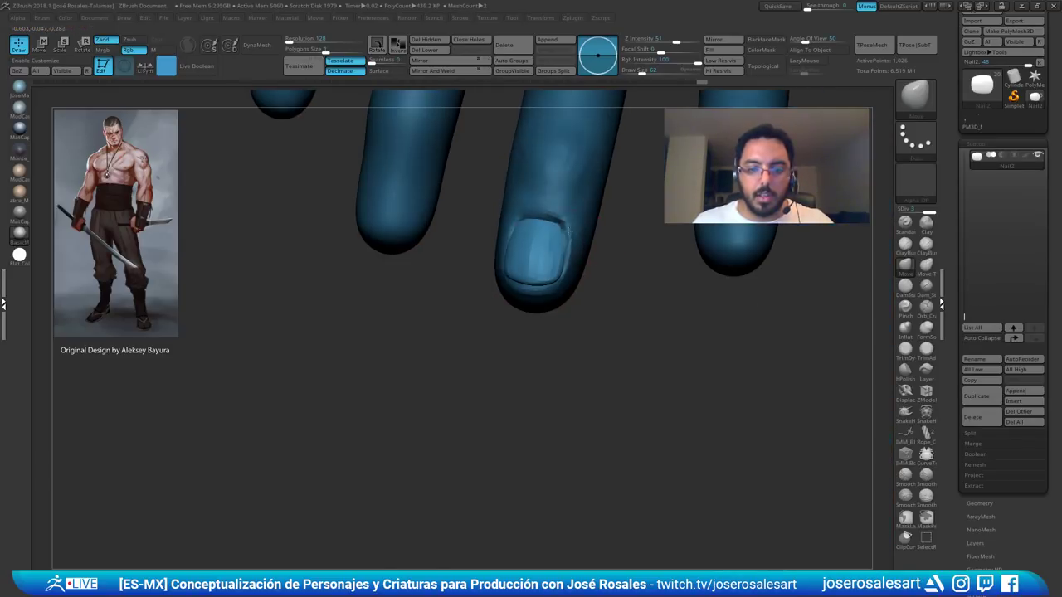
# - Switch to the Michio_03 body subtool, build up the skin around the middle fingernail with ClayBuildup at Draw Size 42, and smooth the fingertip
pyautogui.keyDown('alt'); pyautogui.click(581, 232); pyautogui.keyUp('alt')
pyautogui.moveTo(624, 239)
pyautogui.mouseDown()
pyautogui.moveTo(552, 231)
pyautogui.moveTo(612, 247)
pyautogui.mouseUp()
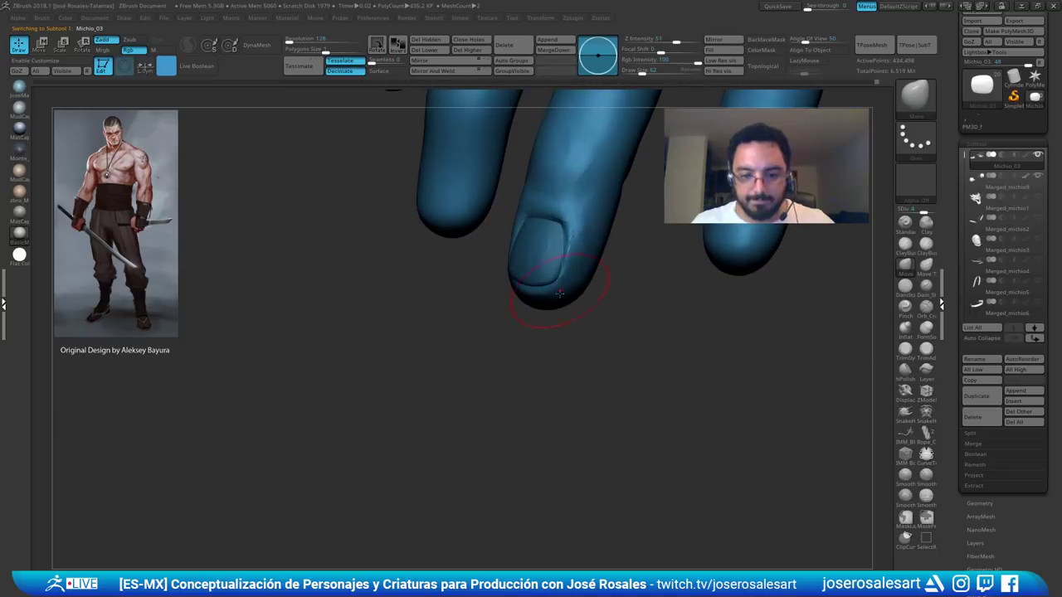
pyautogui.press('b')
pyautogui.press('c')
pyautogui.press('b')
pyautogui.moveTo(609, 286)
pyautogui.mouseDown()
pyautogui.moveTo(543, 262)
pyautogui.moveTo(524, 240)
pyautogui.mouseUp()
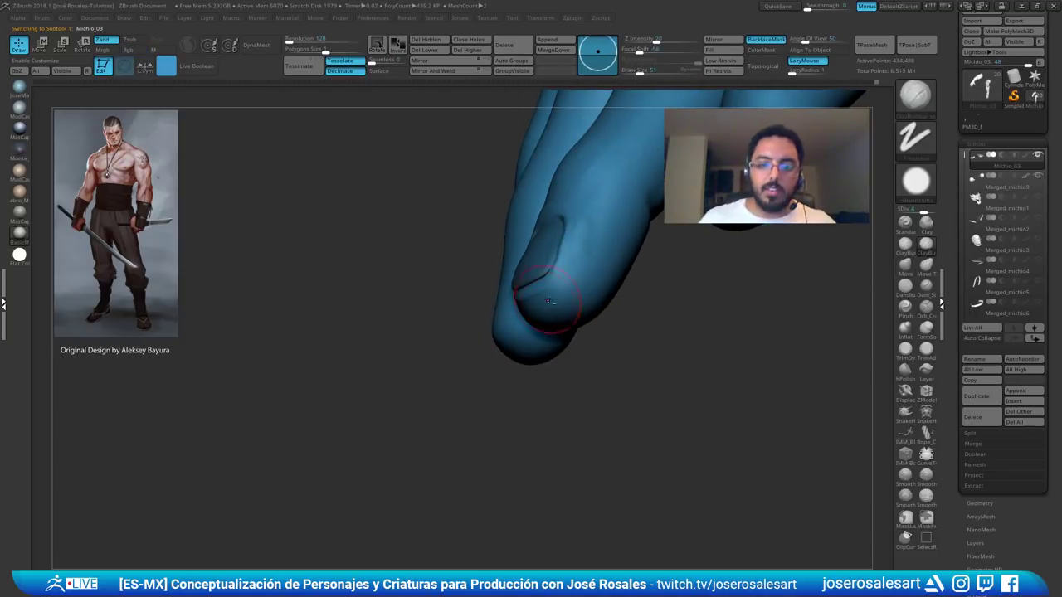
pyautogui.keyDown('ctrl'); pyautogui.moveTo(548, 301); pyautogui.dragTo(594, 287, button='right'); pyautogui.keyUp('ctrl')
pyautogui.press('s')
pyautogui.moveTo(594, 287); pyautogui.dragTo(589, 287)
pyautogui.moveTo(586, 282); pyautogui.dragTo(652, 291, button='right')
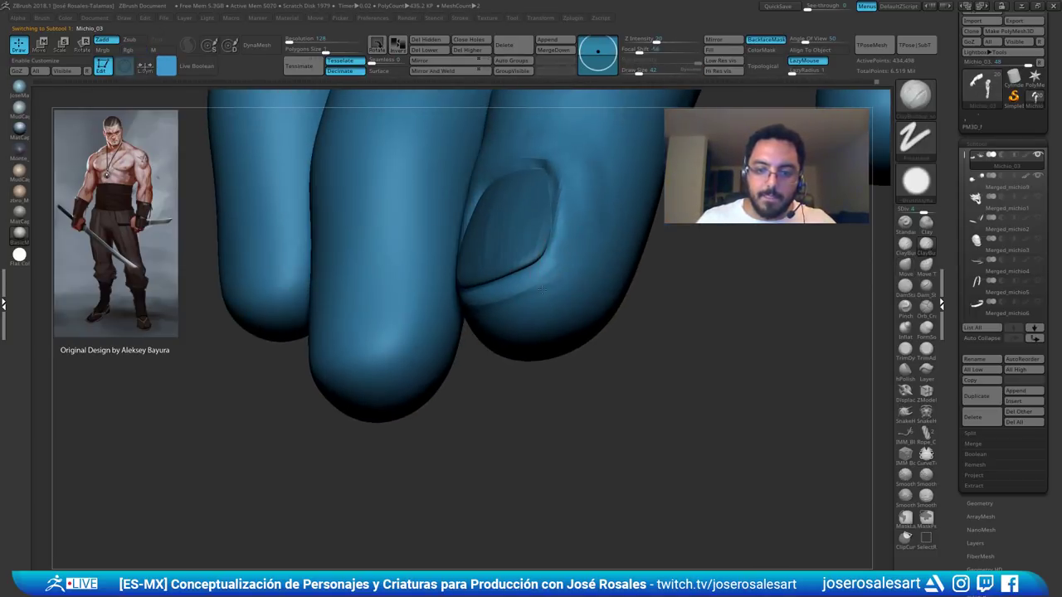
pyautogui.moveTo(544, 278)
pyautogui.mouseDown(button='right')
pyautogui.moveTo(500, 254)
pyautogui.moveTo(537, 254)
pyautogui.moveTo(514, 273)
pyautogui.moveTo(504, 320)
pyautogui.moveTo(531, 286)
pyautogui.moveTo(514, 316)
pyautogui.moveTo(498, 295)
pyautogui.moveTo(463, 335)
pyautogui.moveTo(496, 313)
pyautogui.mouseUp(button='right')
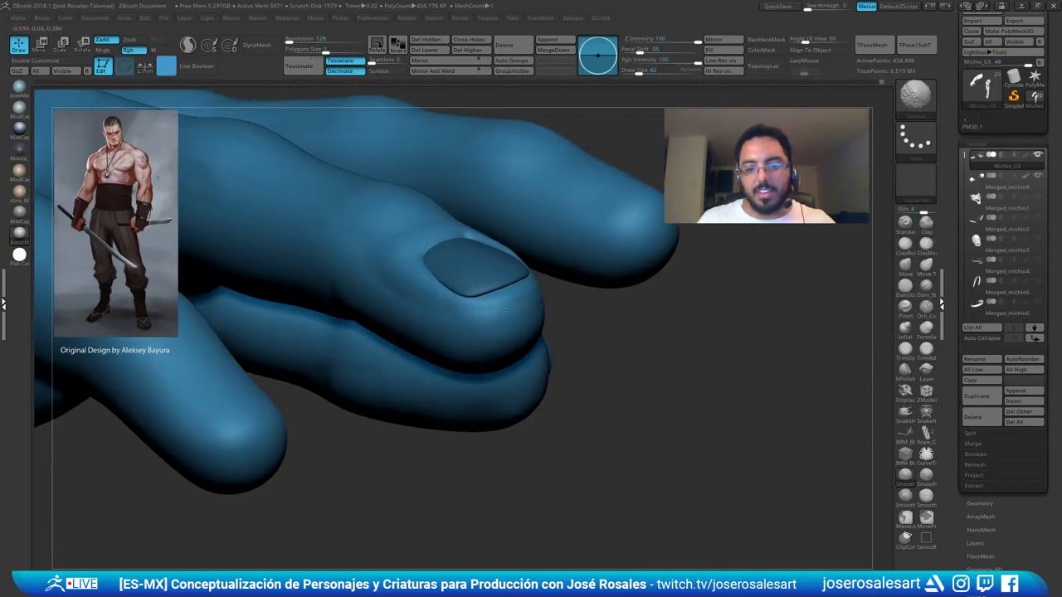
pyautogui.moveTo(490, 344); pyautogui.dragTo(546, 296)
pyautogui.moveTo(575, 269)
pyautogui.mouseDown(button='right')
pyautogui.moveTo(599, 267)
pyautogui.moveTo(600, 240)
pyautogui.mouseUp(button='right')
# - Carve the crease between the middle fingernail and its surrounding skin with the DamStandard brush at Draw Size 21 and soften it
pyautogui.press('s')
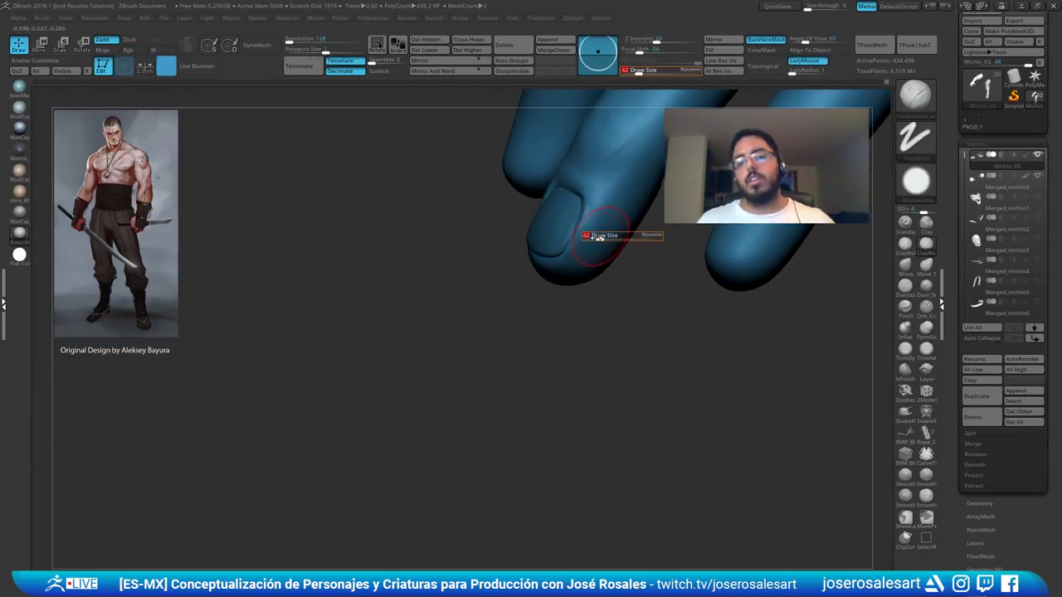
pyautogui.moveTo(599, 239); pyautogui.dragTo(594, 239)
pyautogui.press('b')
pyautogui.press('d')
pyautogui.press('s')
pyautogui.keyDown('ctrl'); pyautogui.moveTo(566, 185); pyautogui.dragTo(585, 220, button='right'); pyautogui.keyUp('ctrl')
pyautogui.moveTo(581, 218); pyautogui.dragTo(565, 276)
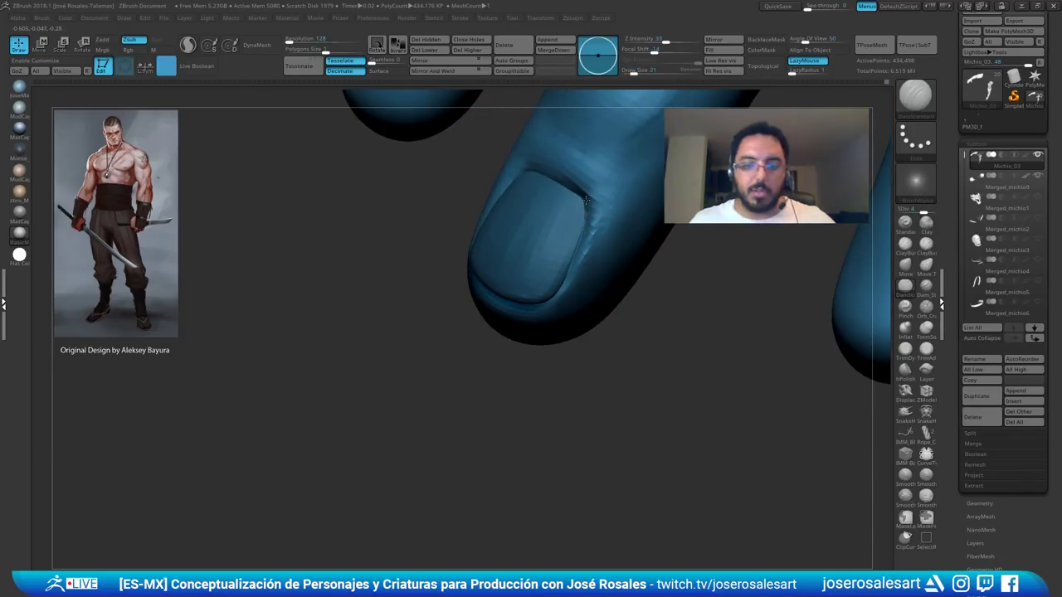
pyautogui.moveTo(564, 234); pyautogui.dragTo(483, 200, button='right')
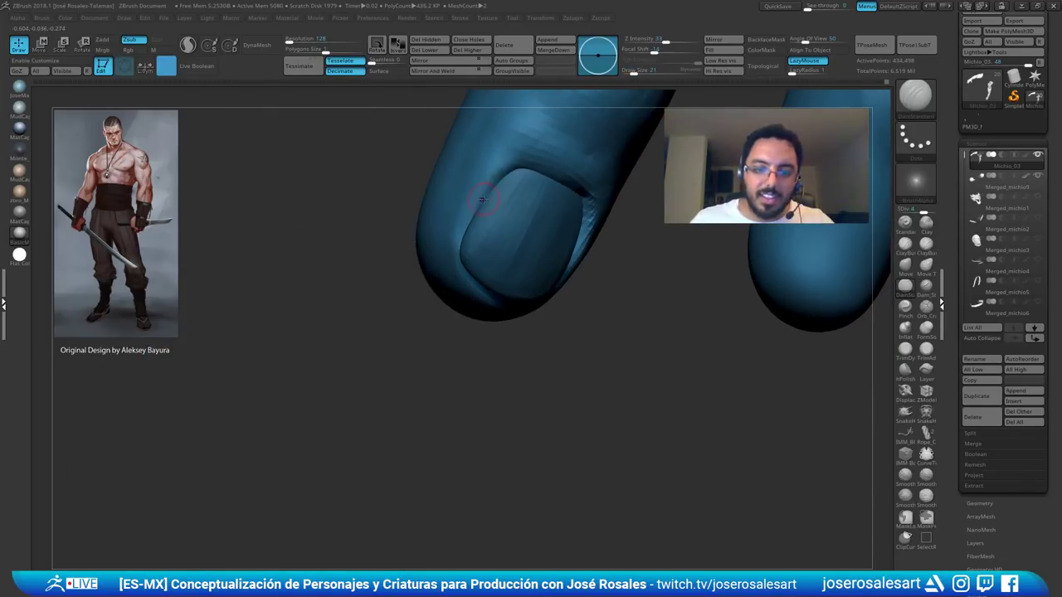
pyautogui.moveTo(490, 184); pyautogui.dragTo(505, 162)
pyautogui.press('shift')
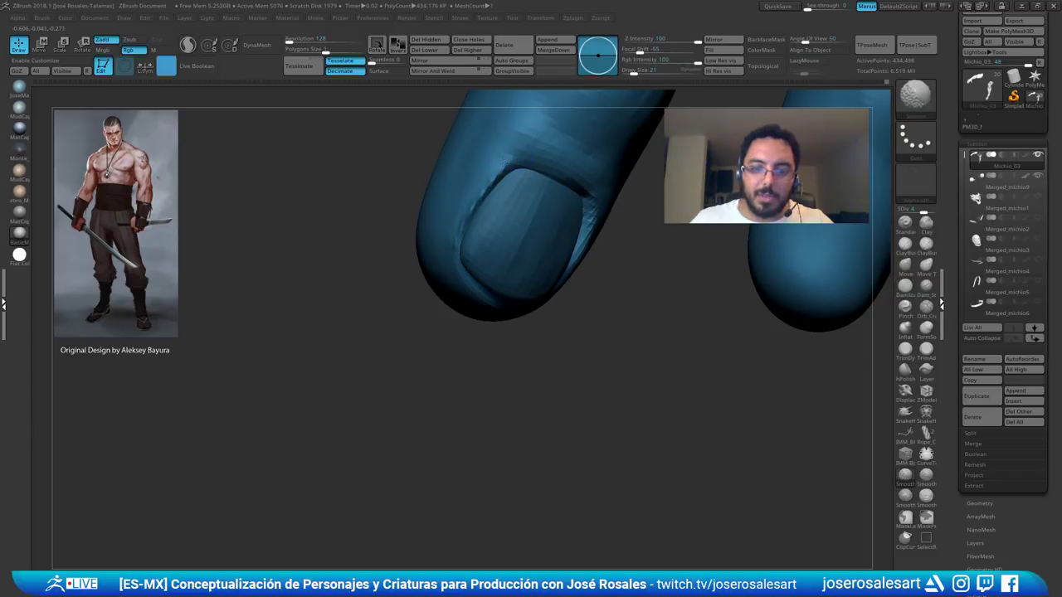
# - Build up and smooth the forearm surface just above the wrist using ClayBuildup at Draw Size 95
pyautogui.moveTo(449, 269)
pyautogui.mouseDown(button='right')
pyautogui.moveTo(473, 199)
pyautogui.moveTo(459, 248)
pyautogui.moveTo(458, 221)
pyautogui.moveTo(490, 204)
pyautogui.moveTo(530, 233)
pyautogui.moveTo(548, 221)
pyautogui.moveTo(549, 201)
pyautogui.moveTo(534, 197)
pyautogui.mouseUp(button='right')
pyautogui.press('b')
pyautogui.press('c')
pyautogui.press('b')
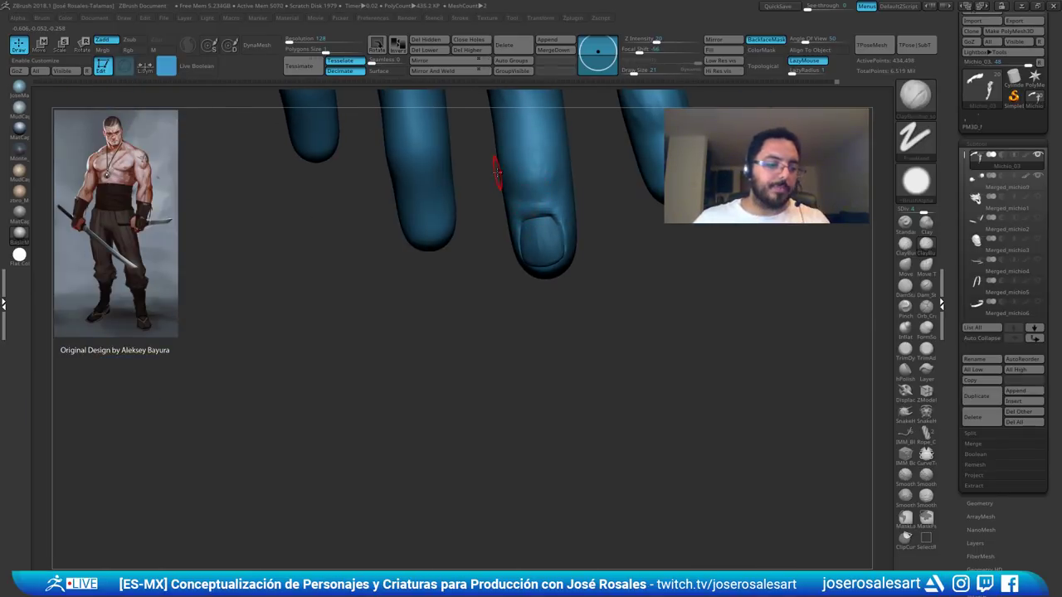
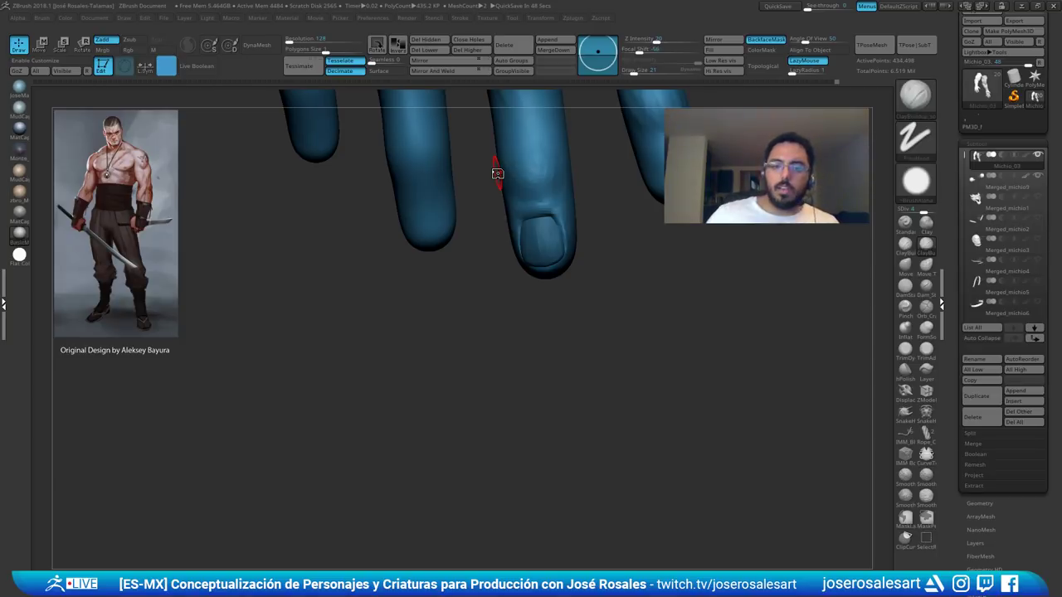
pyautogui.press('s')
pyautogui.click(598, 265)
pyautogui.moveTo(600, 240)
pyautogui.keyDown('alt'); pyautogui.mouseDown()
pyautogui.moveTo(581, 191)
pyautogui.moveTo(566, 272)
pyautogui.moveTo(482, 393)
pyautogui.mouseUp(); pyautogui.keyUp('alt')
pyautogui.keyDown('alt'); pyautogui.moveTo(572, 116); pyautogui.dragTo(461, 210); pyautogui.keyUp('alt')
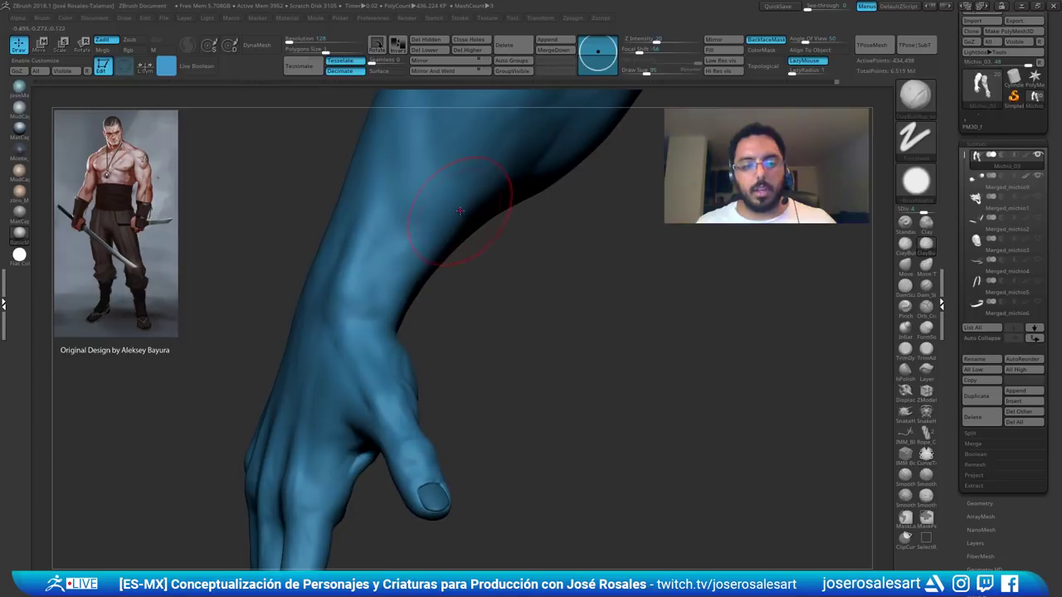
pyautogui.keyDown('shift'); pyautogui.moveTo(365, 192); pyautogui.dragTo(407, 254); pyautogui.keyUp('shift')
pyautogui.moveTo(298, 264); pyautogui.dragTo(427, 271)
# - Mask a patch on the back of the wrist at Draw Size 77, convert it to its own polygroup, and show the polyframe
pyautogui.press('s')
pyautogui.moveTo(373, 237); pyautogui.dragTo(370, 237)
pyautogui.moveTo(246, 264)
pyautogui.mouseDown()
pyautogui.moveTo(307, 273)
pyautogui.moveTo(372, 254)
pyautogui.moveTo(340, 280)
pyautogui.moveTo(349, 302)
pyautogui.mouseUp()
pyautogui.moveTo(462, 314)
pyautogui.mouseDown()
pyautogui.moveTo(322, 317)
pyautogui.moveTo(370, 313)
pyautogui.mouseUp()
pyautogui.hotkey('ctrl', 'w')
pyautogui.hotkey('shift', 'f')
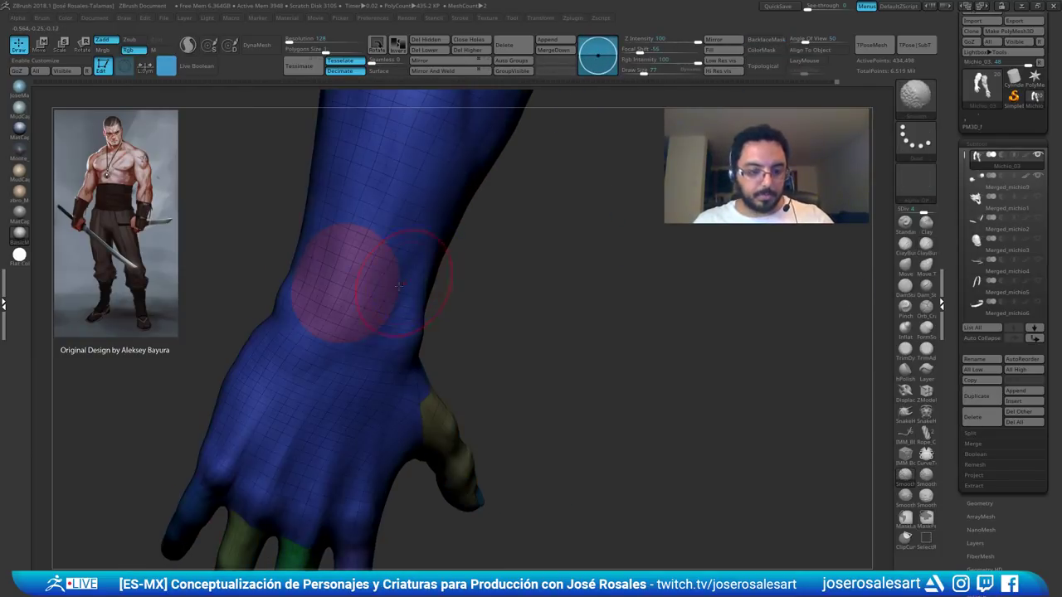
# - Hide the polyframe and smooth the thumb side of the wrist at Draw Size 26
pyautogui.moveTo(452, 287)
pyautogui.keyDown('alt'); pyautogui.mouseDown()
pyautogui.moveTo(463, 356)
pyautogui.moveTo(453, 354)
pyautogui.moveTo(433, 224)
pyautogui.moveTo(436, 244)
pyautogui.mouseUp(); pyautogui.keyUp('alt')
pyautogui.press('s')
pyautogui.moveTo(440, 249)
pyautogui.keyDown('ctrl'); pyautogui.mouseDown(button='right')
pyautogui.moveTo(462, 232)
pyautogui.moveTo(534, 252)
pyautogui.moveTo(456, 247)
pyautogui.mouseUp(button='right'); pyautogui.keyUp('ctrl')
pyautogui.moveTo(389, 316)
pyautogui.mouseDown(button='right')
pyautogui.moveTo(461, 252)
pyautogui.moveTo(398, 249)
pyautogui.moveTo(348, 224)
pyautogui.mouseUp(button='right')
pyautogui.hotkey('shift', 'f')
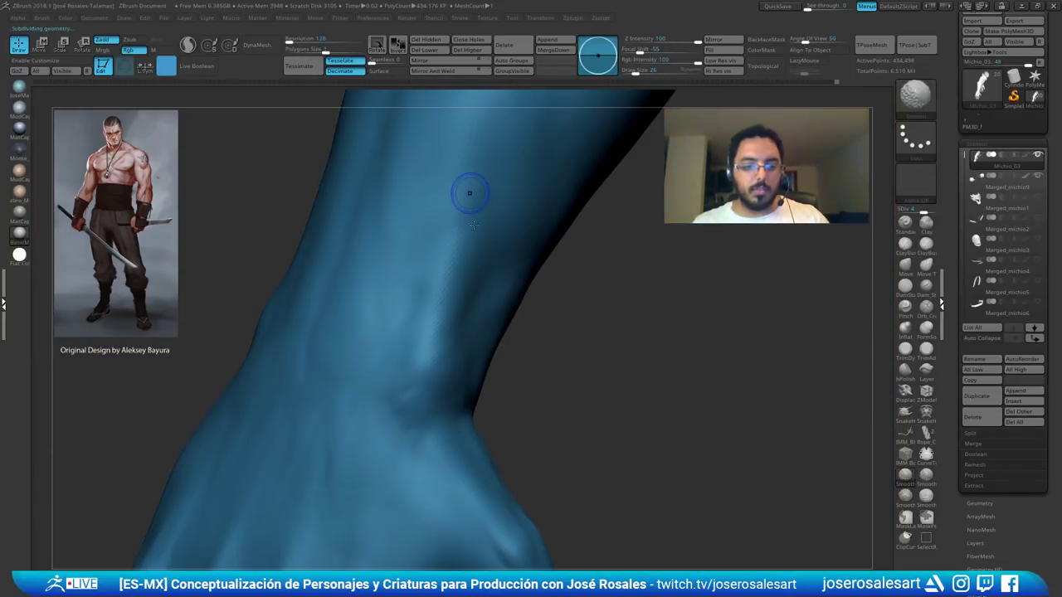
# - Lower the body to subdivision level 1, make a masked forearm patch its own polygroup, and show the polyframe at level 2
pyautogui.hotkey('shift', 'd')
pyautogui.hotkey('shift', 'd')
pyautogui.hotkey('shift', 'd')
pyautogui.moveTo(423, 273); pyautogui.dragTo(438, 292, button='right')
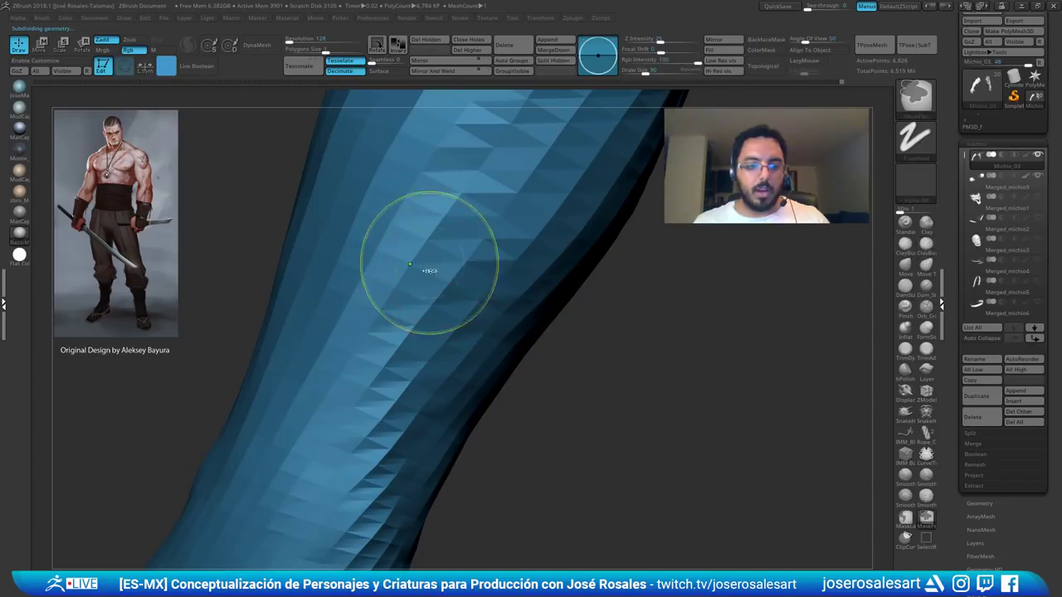
pyautogui.moveTo(428, 271)
pyautogui.keyDown('ctrl'); pyautogui.mouseDown()
pyautogui.moveTo(421, 236)
pyautogui.moveTo(437, 288)
pyautogui.mouseUp(); pyautogui.keyUp('ctrl')
pyautogui.hotkey('ctrl', 'z')
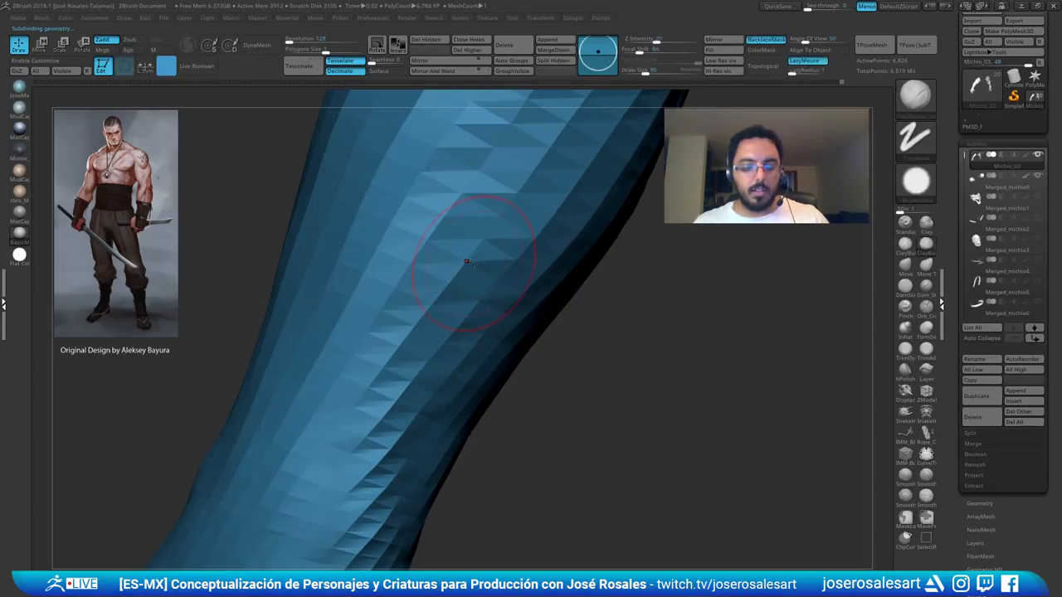
pyautogui.hotkey('shift', 'f')
pyautogui.press('d')
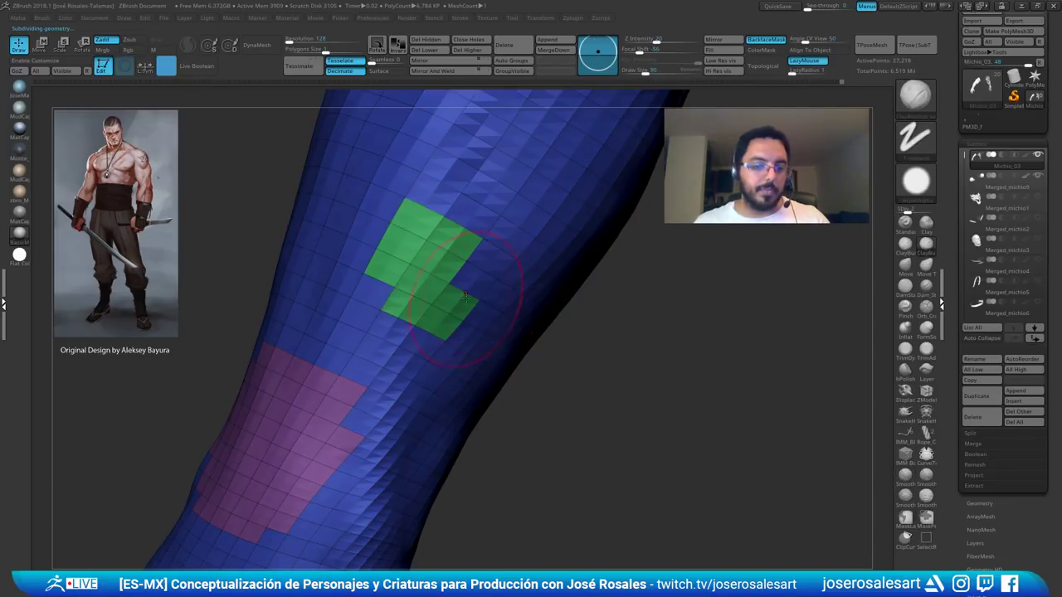
# - Check the wrist and forearm polygroup patches, hide the polyframe, and return the body to subdivision level 1
pyautogui.hotkey('shift', 'd')
pyautogui.keyDown('ctrl'); pyautogui.moveTo(498, 267); pyautogui.dragTo(465, 249, button='right'); pyautogui.keyUp('ctrl')
pyautogui.moveTo(465, 249); pyautogui.dragTo(462, 309, button='right')
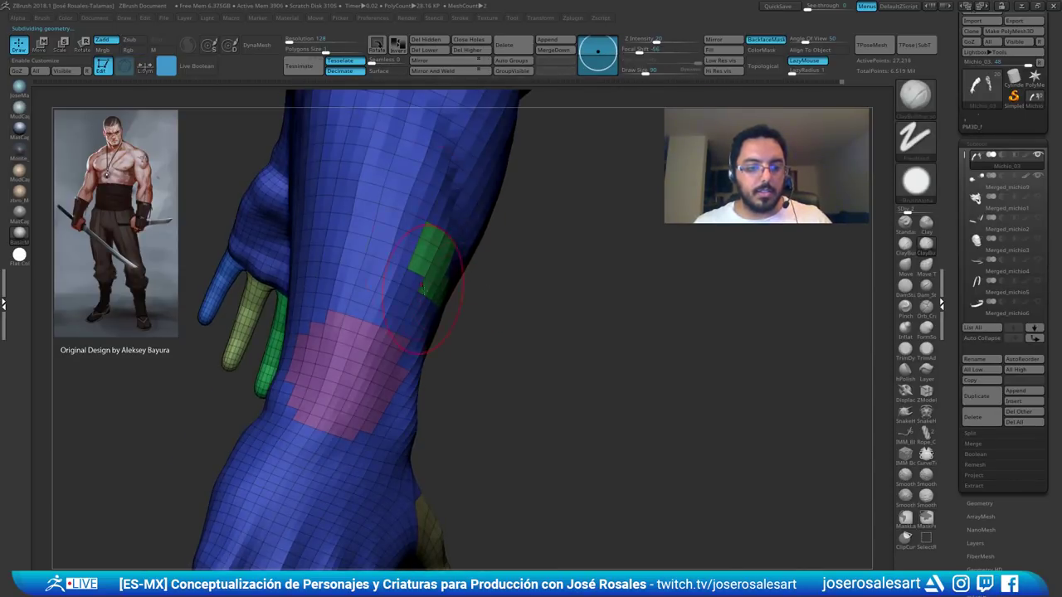
pyautogui.moveTo(424, 312)
pyautogui.mouseDown(button='right')
pyautogui.moveTo(436, 317)
pyautogui.moveTo(424, 305)
pyautogui.mouseUp(button='right')
pyautogui.hotkey('shift', 'f')
pyautogui.hotkey('shift', 'd')
pyautogui.hotkey('shift', 'd')
pyautogui.hotkey('shift', 'd')
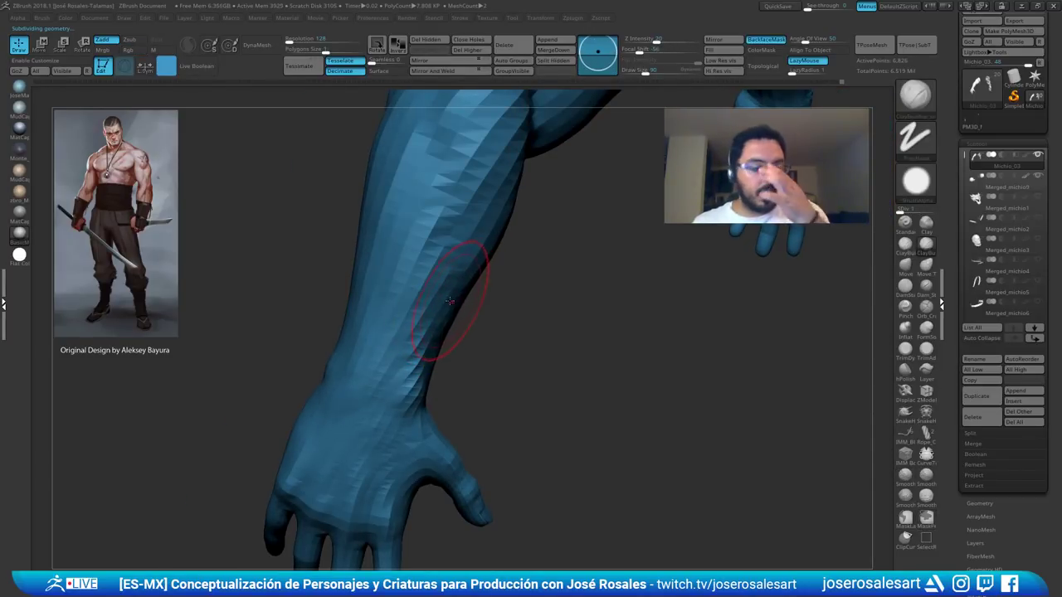
# - Raise the arm mesh's subdivision level until the forearm surface is smooth
pyautogui.keyDown('alt'); pyautogui.moveTo(455, 217); pyautogui.dragTo(450, 233, button='right'); pyautogui.keyUp('alt')
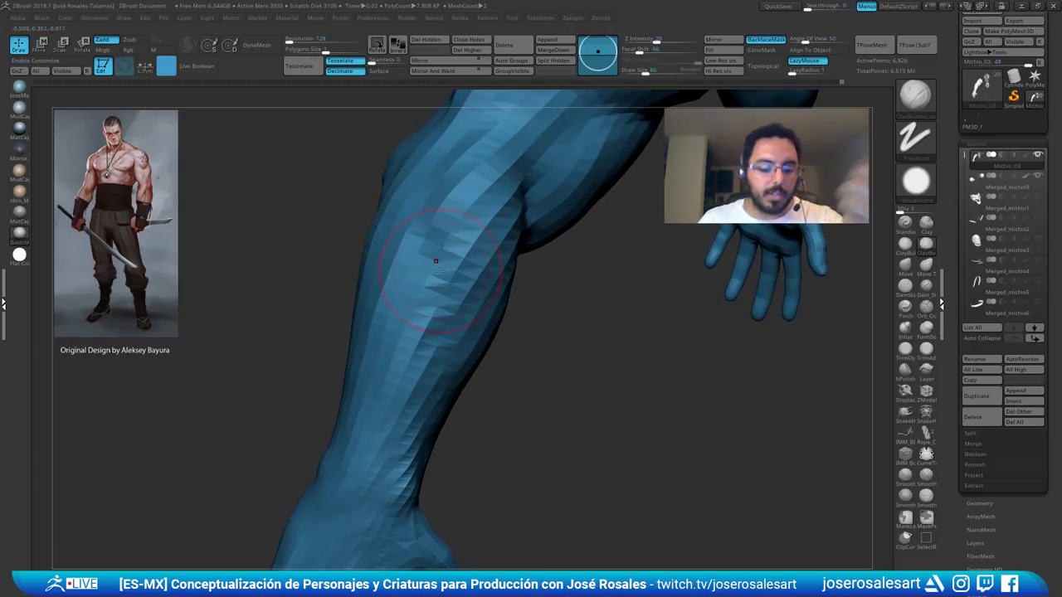
pyautogui.press('d')
pyautogui.press('d')
pyautogui.press('d')
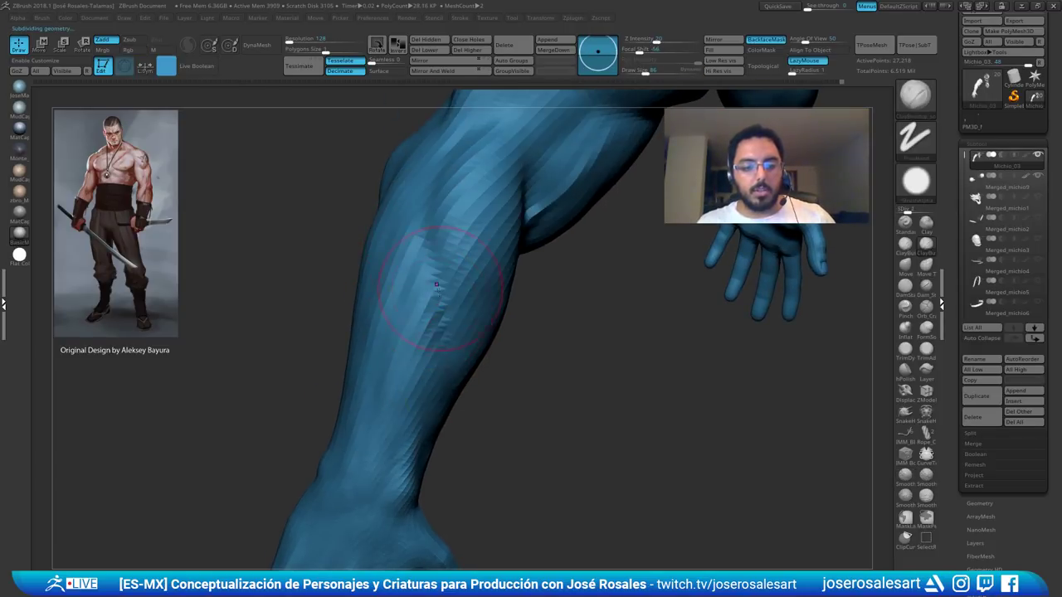
# - Try masking a patch of the upper forearm and softening the mask's edges
pyautogui.moveTo(441, 312)
pyautogui.keyDown('ctrl'); pyautogui.mouseDown()
pyautogui.moveTo(419, 287)
pyautogui.moveTo(433, 277)
pyautogui.mouseUp(); pyautogui.keyUp('ctrl')
pyautogui.keyDown('alt'); pyautogui.moveTo(464, 216); pyautogui.dragTo(490, 147, button='right'); pyautogui.keyUp('alt')
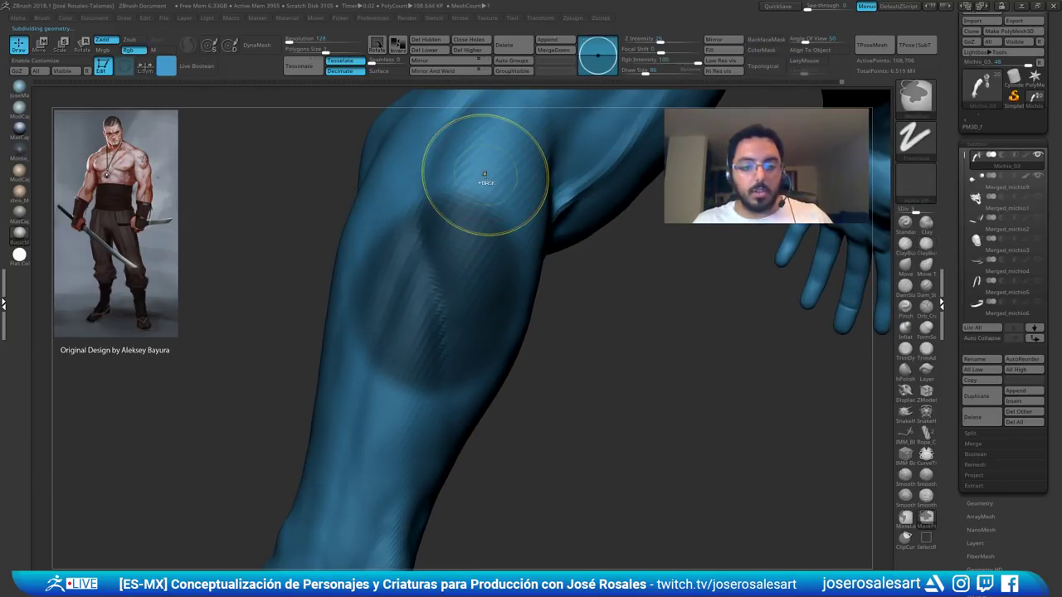
pyautogui.keyDown('ctrl'); pyautogui.click(486, 180); pyautogui.keyUp('ctrl')
pyautogui.keyDown('ctrl'); pyautogui.click(487, 181); pyautogui.keyUp('ctrl')
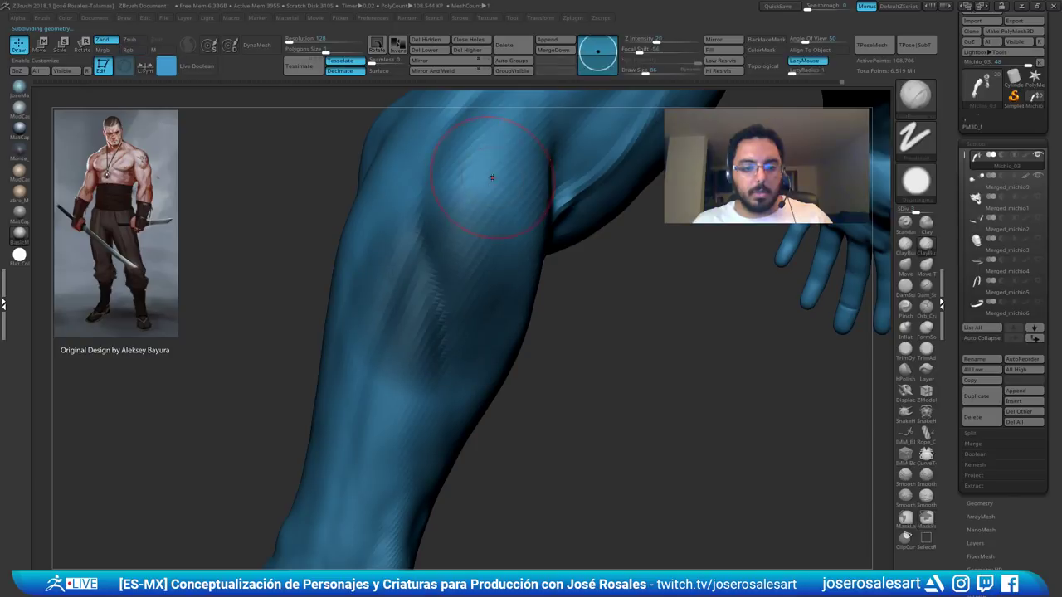
pyautogui.hotkey('shift', 'f')
pyautogui.hotkey('shift', 'f')
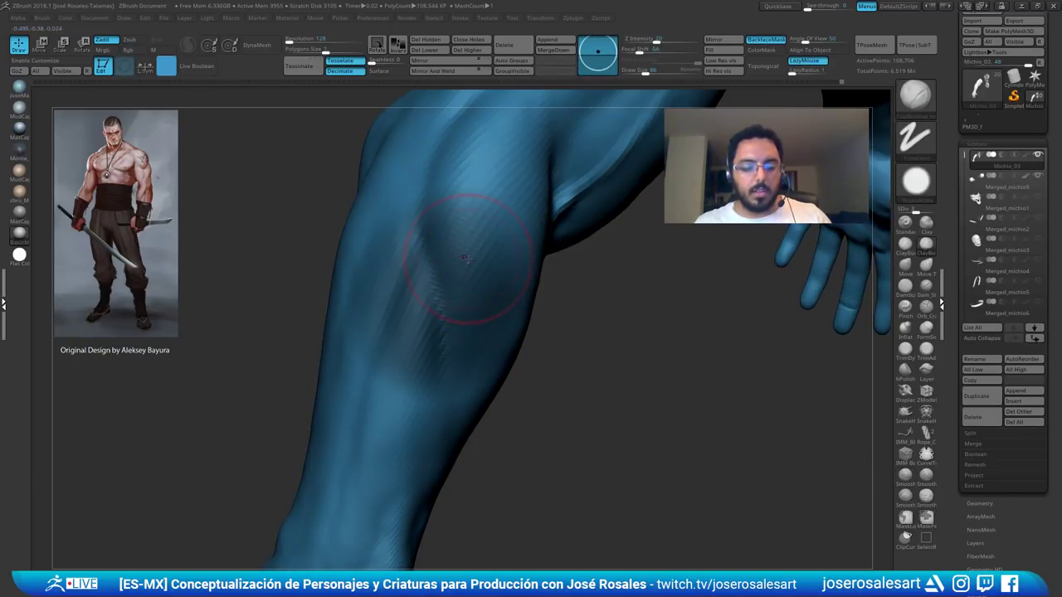
pyautogui.hotkey('ctrl', 'z')
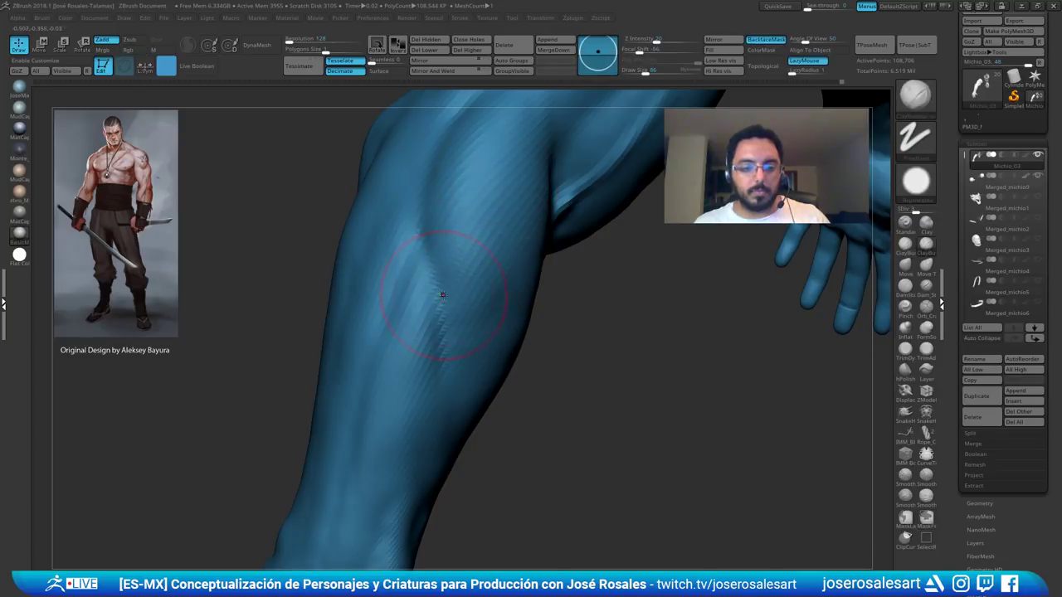
# - Try a clay stroke down the forearm across a freshly masked patch
pyautogui.keyDown('ctrl'); pyautogui.moveTo(448, 274); pyautogui.dragTo(433, 309); pyautogui.keyUp('ctrl')
pyautogui.keyDown('ctrl'); pyautogui.moveTo(494, 262); pyautogui.dragTo(469, 270, button='right'); pyautogui.keyUp('ctrl')
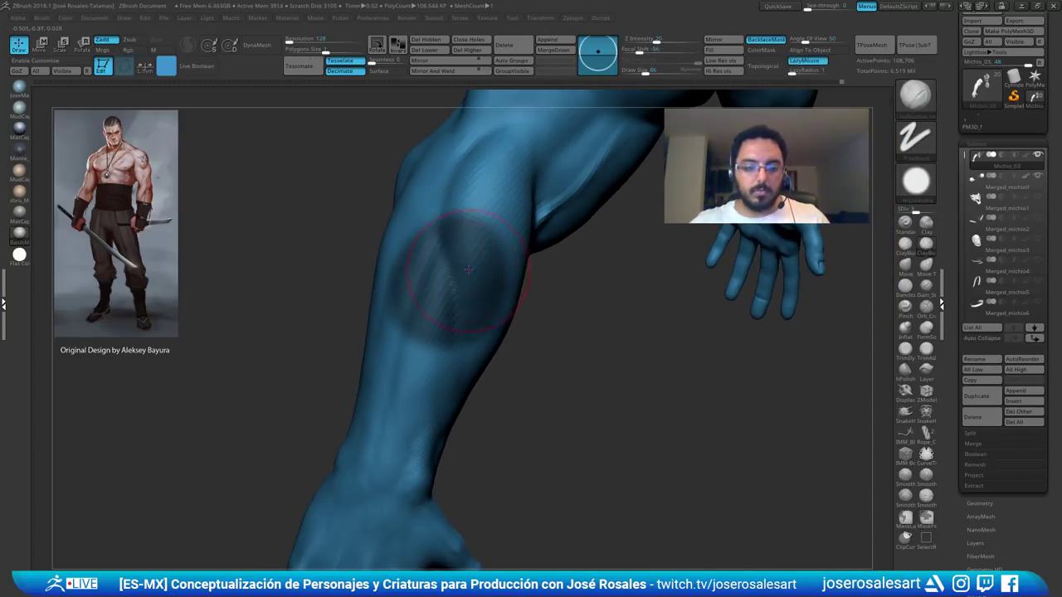
pyautogui.moveTo(487, 207)
pyautogui.mouseDown()
pyautogui.moveTo(422, 356)
pyautogui.moveTo(495, 199)
pyautogui.moveTo(447, 361)
pyautogui.mouseUp()
pyautogui.moveTo(506, 236)
pyautogui.mouseDown(button='right')
pyautogui.moveTo(430, 233)
pyautogui.moveTo(527, 240)
pyautogui.mouseUp(button='right')
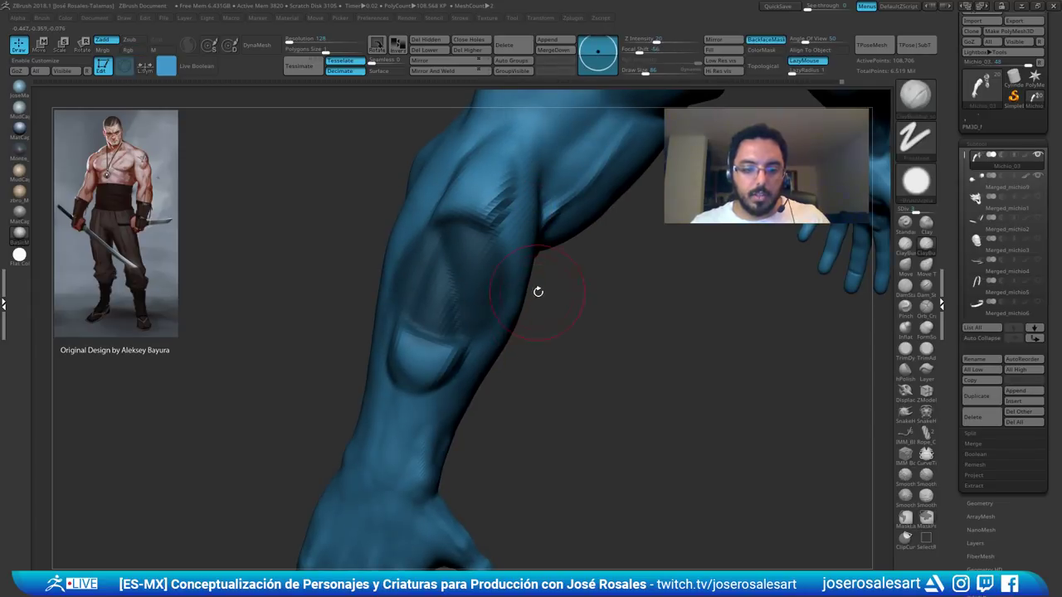
pyautogui.hotkey('ctrl', 'z')
# - Try another forearm stroke over the mask after blurring its edges twice
pyautogui.keyDown('ctrl'); pyautogui.click(490, 299); pyautogui.keyUp('ctrl')
pyautogui.keyDown('ctrl'); pyautogui.click(490, 299); pyautogui.keyUp('ctrl')
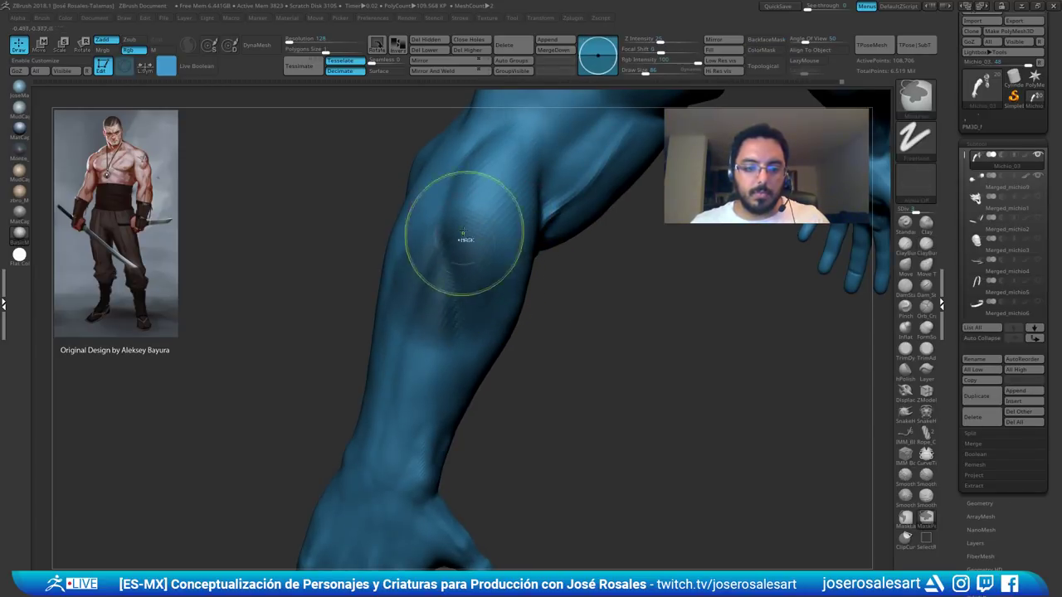
pyautogui.moveTo(486, 217)
pyautogui.mouseDown()
pyautogui.moveTo(419, 346)
pyautogui.moveTo(499, 196)
pyautogui.moveTo(438, 353)
pyautogui.mouseUp()
pyautogui.moveTo(516, 224); pyautogui.dragTo(448, 209, button='right')
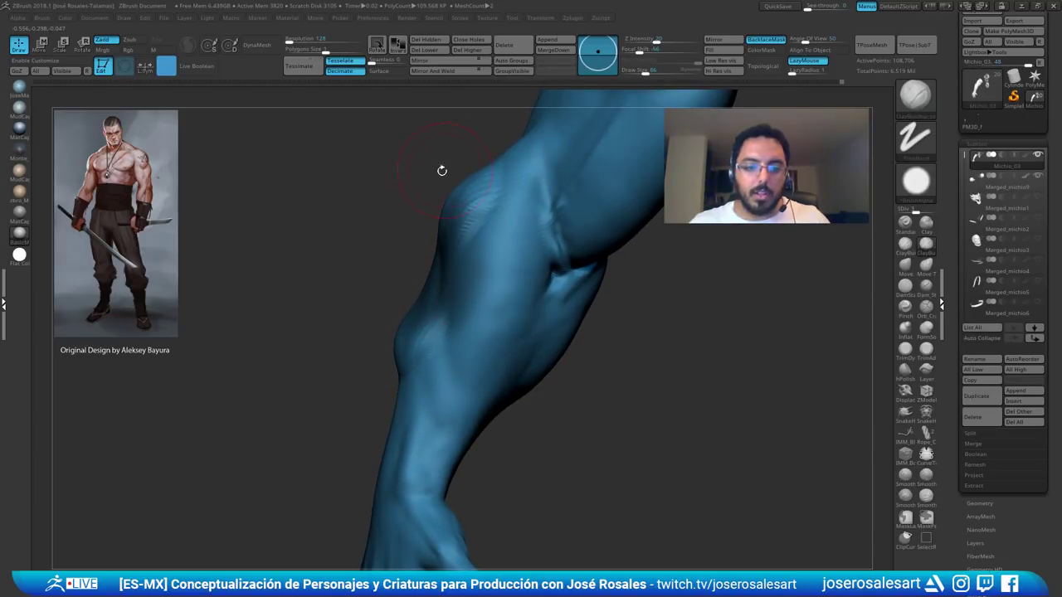
pyautogui.hotkey('ctrl', 'z')
# - Try a third forearm stroke with the mask blurred further, and undo back to the unmasked forearm
pyautogui.moveTo(471, 262); pyautogui.dragTo(538, 269, button='right')
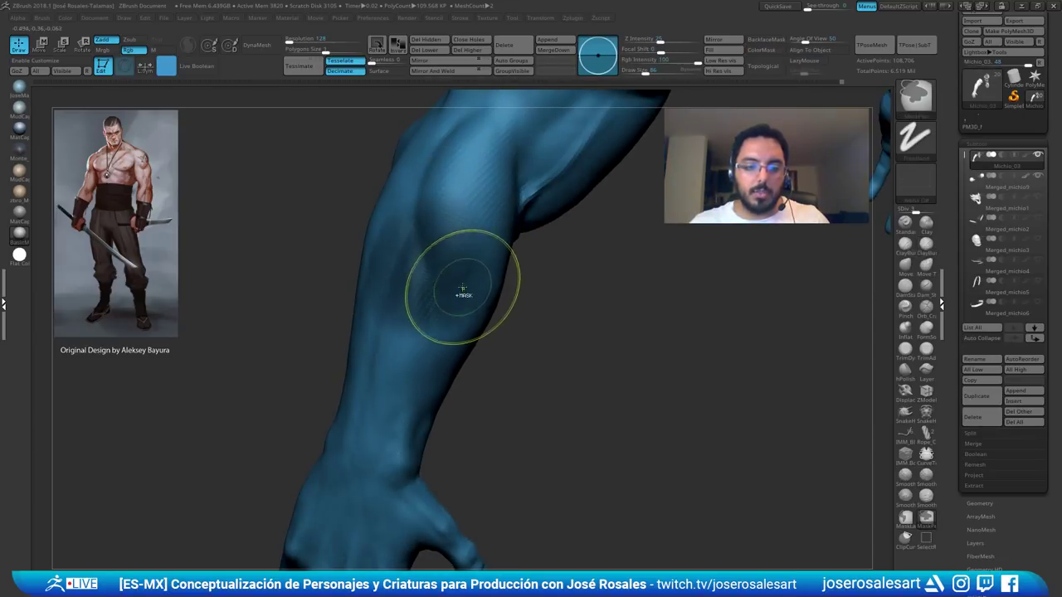
pyautogui.keyDown('ctrl'); pyautogui.click(456, 265); pyautogui.keyUp('ctrl')
pyautogui.moveTo(476, 185)
pyautogui.mouseDown()
pyautogui.moveTo(410, 344)
pyautogui.moveTo(413, 283)
pyautogui.mouseUp()
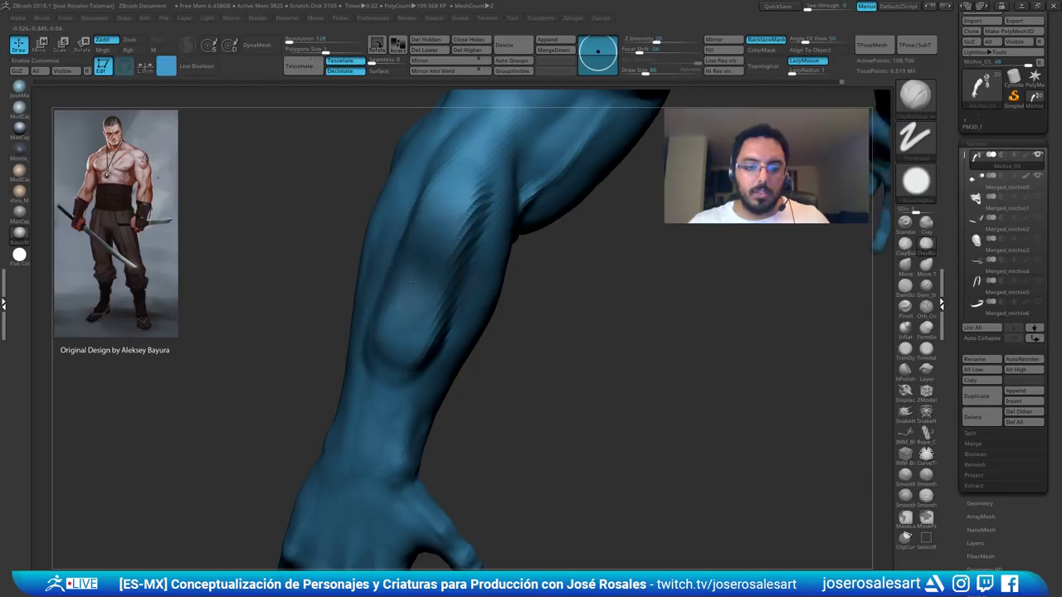
pyautogui.moveTo(413, 283); pyautogui.dragTo(519, 301, button='right')
pyautogui.hotkey('ctrl', 'z')
pyautogui.hotkey('ctrl', 'z')
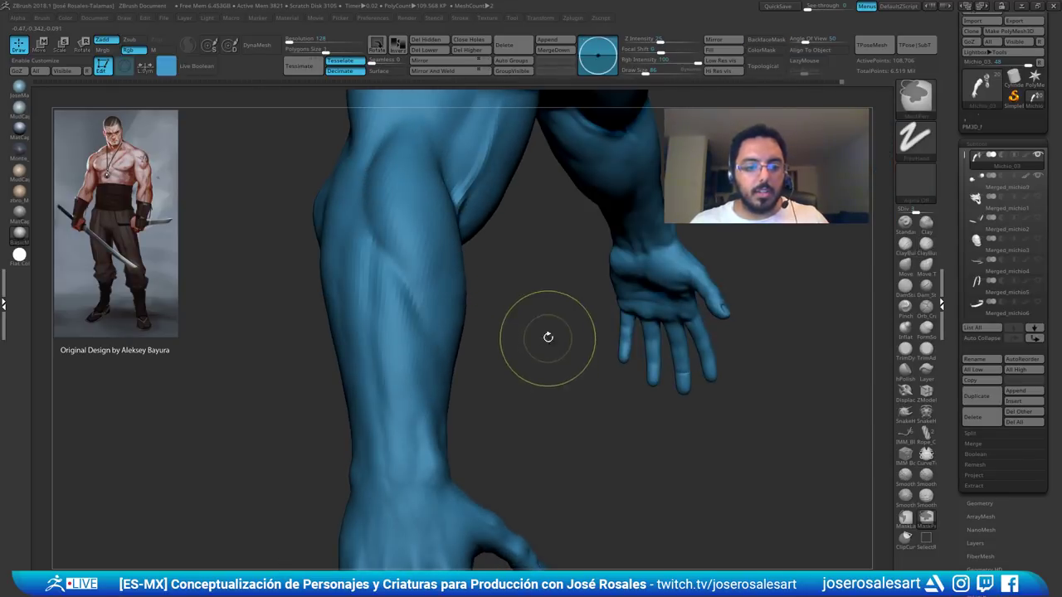
# - Choose the Standard brush with a draw size of 26 for detailing the back of the hand
pyautogui.moveTo(548, 337)
pyautogui.mouseDown(button='right')
pyautogui.moveTo(523, 280)
pyautogui.moveTo(476, 300)
pyautogui.moveTo(525, 270)
pyautogui.mouseUp(button='right')
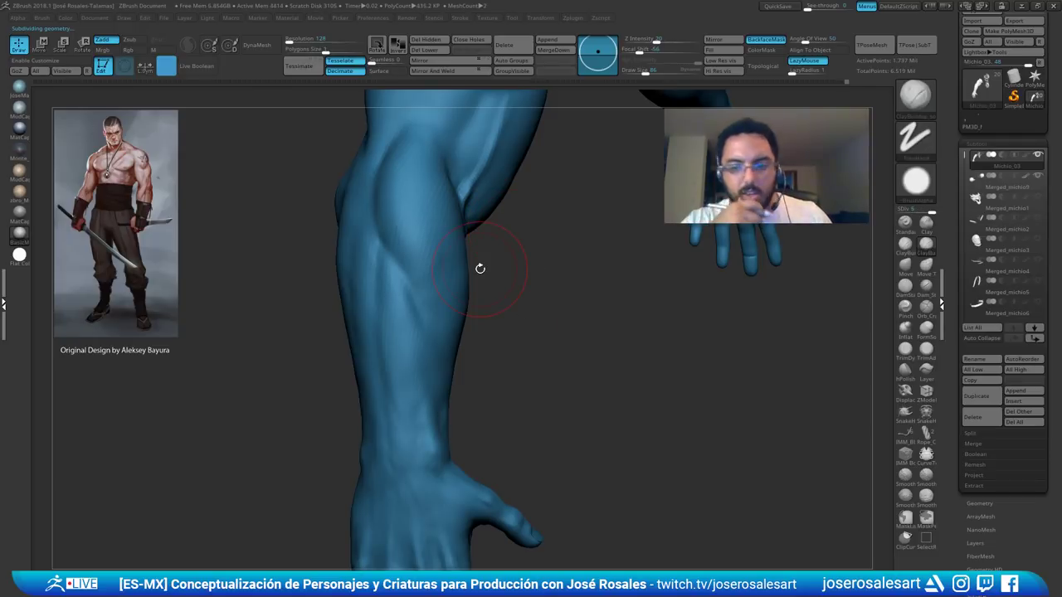
pyautogui.keyDown('alt'); pyautogui.moveTo(452, 418); pyautogui.dragTo(433, 246, button='right'); pyautogui.keyUp('alt')
pyautogui.press('s')
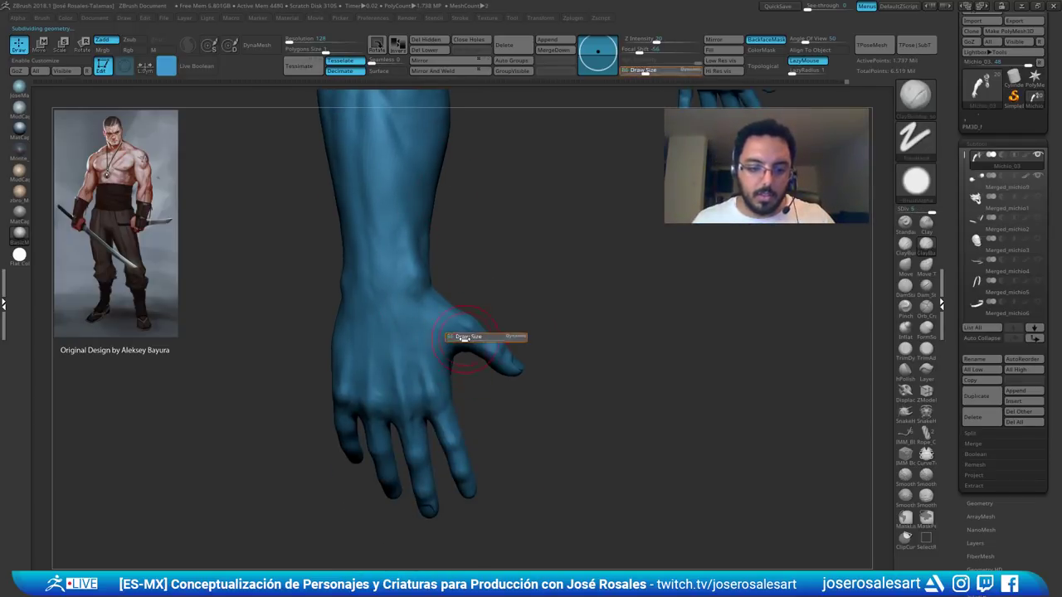
pyautogui.moveTo(469, 339); pyautogui.dragTo(462, 338)
pyautogui.moveTo(463, 327); pyautogui.dragTo(470, 303, button='right')
pyautogui.moveTo(416, 421)
pyautogui.keyDown('alt'); pyautogui.mouseDown(button='right')
pyautogui.moveTo(387, 303)
pyautogui.moveTo(400, 267)
pyautogui.moveTo(339, 299)
pyautogui.moveTo(412, 303)
pyautogui.mouseUp(button='right'); pyautogui.keyUp('alt')
pyautogui.press('s')
pyautogui.moveTo(412, 304); pyautogui.dragTo(409, 304)
pyautogui.keyDown('alt'); pyautogui.moveTo(409, 304); pyautogui.dragTo(395, 290, button='right'); pyautogui.keyUp('alt')
pyautogui.press('b')
pyautogui.press('s')
pyautogui.press('t')
pyautogui.press('s')
pyautogui.moveTo(396, 298); pyautogui.dragTo(392, 298)
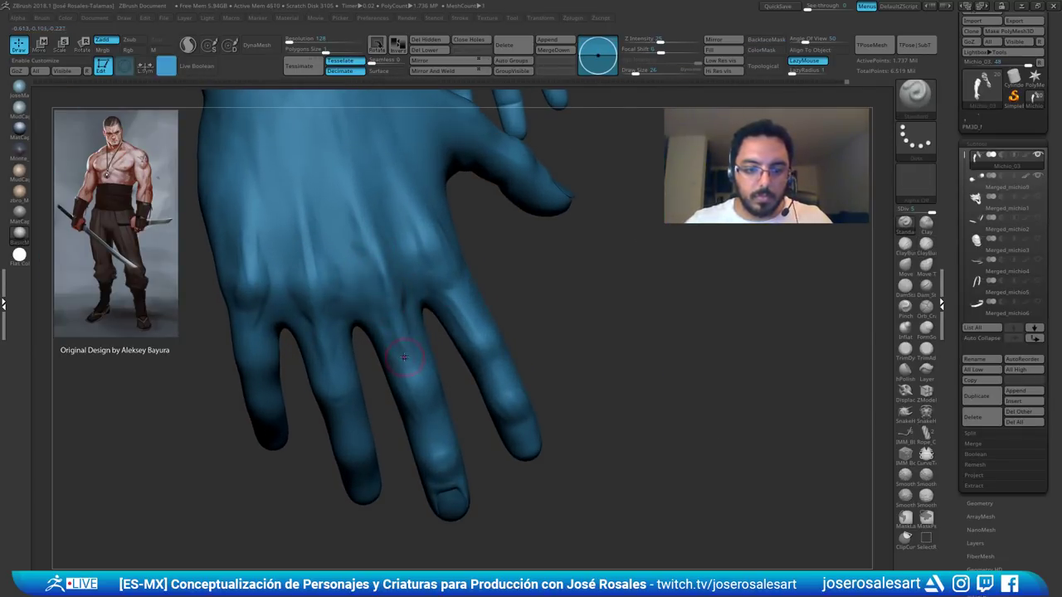
# - Build up a ridge on each side of the middle finger's knuckle tendon with ClayBuildup at draw size 45
pyautogui.press('b')
pyautogui.press('c')
pyautogui.press('b')
pyautogui.moveTo(373, 294)
pyautogui.mouseDown(button='right')
pyautogui.moveTo(393, 292)
pyautogui.moveTo(396, 278)
pyautogui.moveTo(385, 215)
pyautogui.mouseUp(button='right')
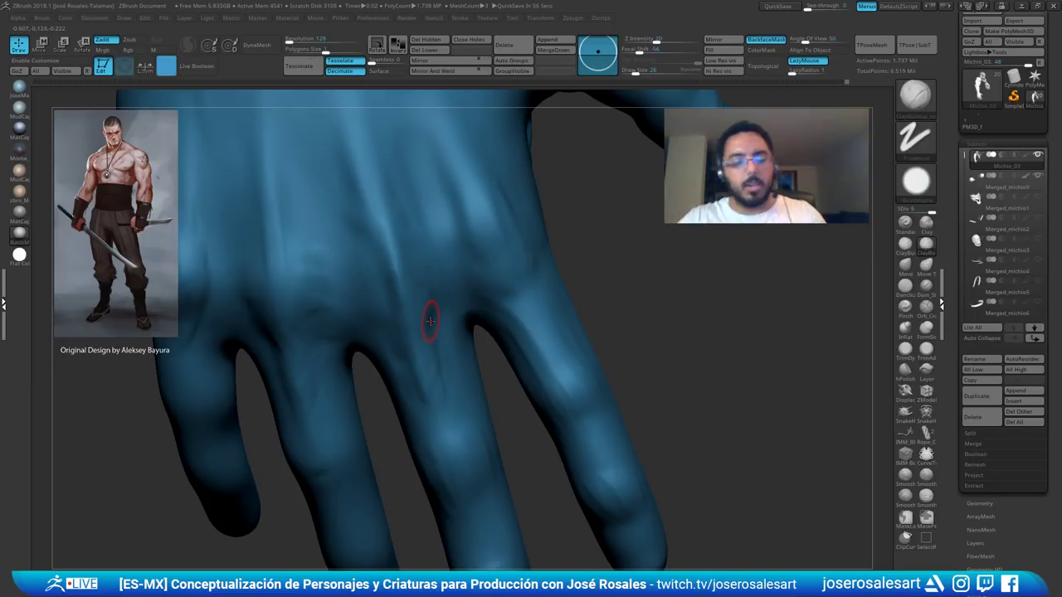
pyautogui.press('s')
pyautogui.moveTo(477, 365); pyautogui.dragTo(481, 366)
pyautogui.moveTo(385, 312); pyautogui.dragTo(368, 247)
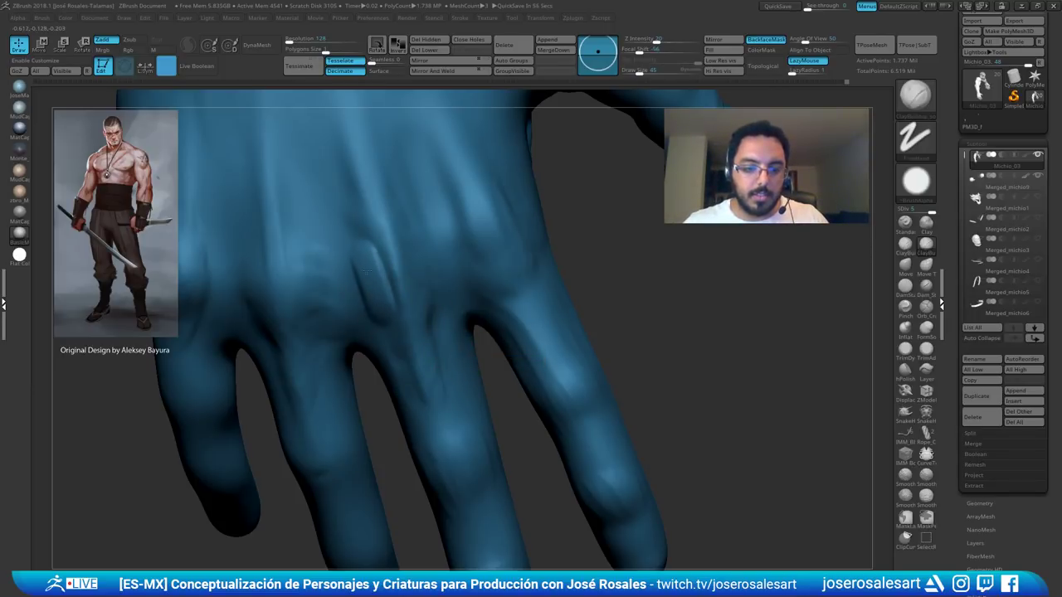
pyautogui.moveTo(418, 302); pyautogui.dragTo(410, 242)
# - Try a Standard brush stroke on the tendon above the middle finger's knuckle with draw size 23
pyautogui.press('s')
pyautogui.moveTo(418, 304); pyautogui.dragTo(412, 304)
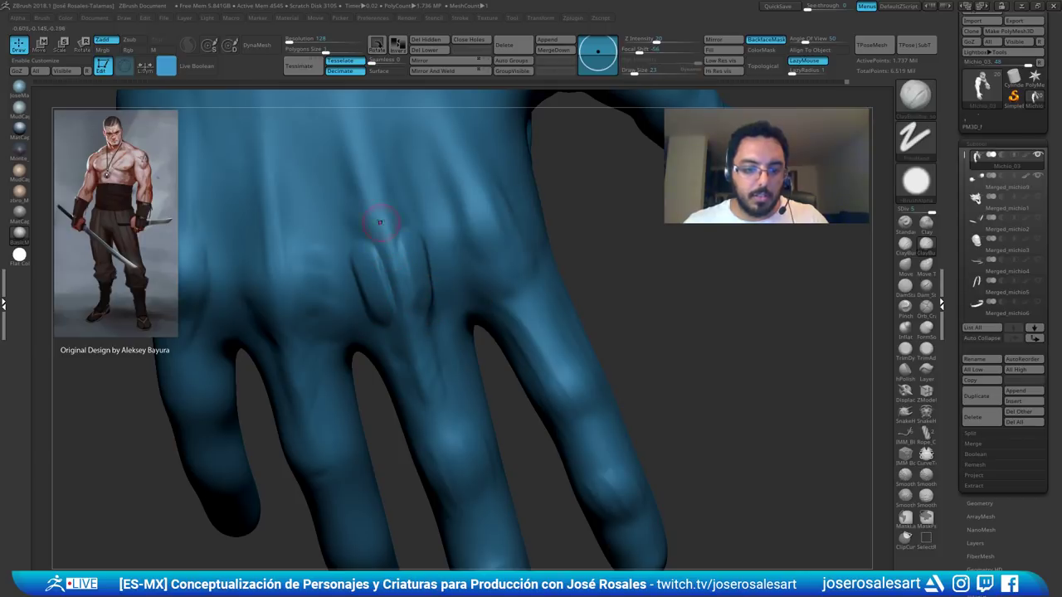
pyautogui.press('b')
pyautogui.press('s')
pyautogui.press('t')
pyautogui.keyDown('ctrl'); pyautogui.moveTo(402, 234); pyautogui.dragTo(377, 202, button='right'); pyautogui.keyUp('ctrl')
pyautogui.moveTo(378, 202)
pyautogui.mouseDown()
pyautogui.moveTo(424, 363)
pyautogui.moveTo(381, 214)
pyautogui.mouseUp()
pyautogui.moveTo(397, 264)
pyautogui.mouseDown(button='right')
pyautogui.moveTo(400, 237)
pyautogui.moveTo(415, 229)
pyautogui.moveTo(384, 258)
pyautogui.moveTo(365, 244)
pyautogui.moveTo(388, 301)
pyautogui.moveTo(407, 277)
pyautogui.moveTo(372, 284)
pyautogui.moveTo(399, 312)
pyautogui.moveTo(358, 278)
pyautogui.mouseUp(button='right')
pyautogui.hotkey('ctrl', 'z')
pyautogui.hotkey('ctrl', 'z')
pyautogui.hotkey('ctrl', 'z')
# - Switch back to ClayBuildup and smooth the surface around the middle finger's knuckle
pyautogui.press('b')
pyautogui.press('c')
pyautogui.press('b')
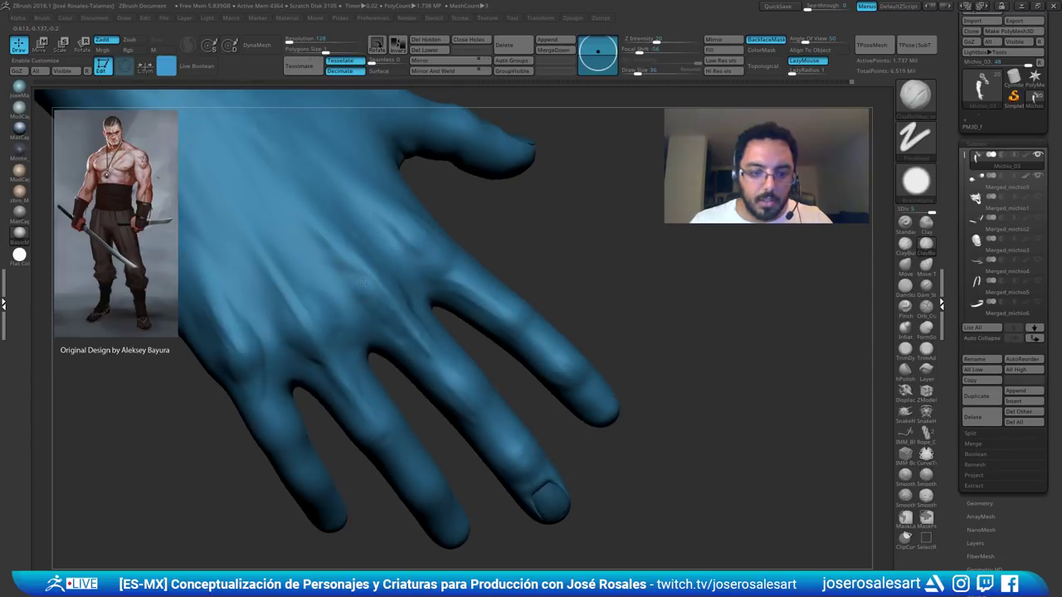
pyautogui.moveTo(407, 332); pyautogui.dragTo(396, 300, button='right')
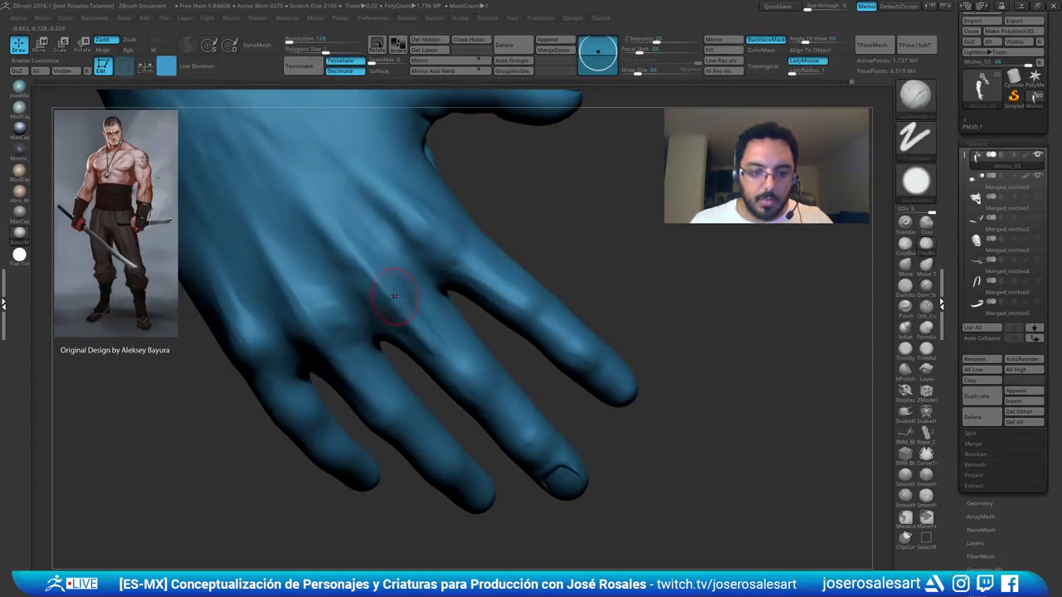
pyautogui.moveTo(388, 284)
pyautogui.keyDown('shift'); pyautogui.mouseDown()
pyautogui.moveTo(401, 290)
pyautogui.moveTo(382, 273)
pyautogui.moveTo(379, 292)
pyautogui.mouseUp(); pyautogui.keyUp('shift')
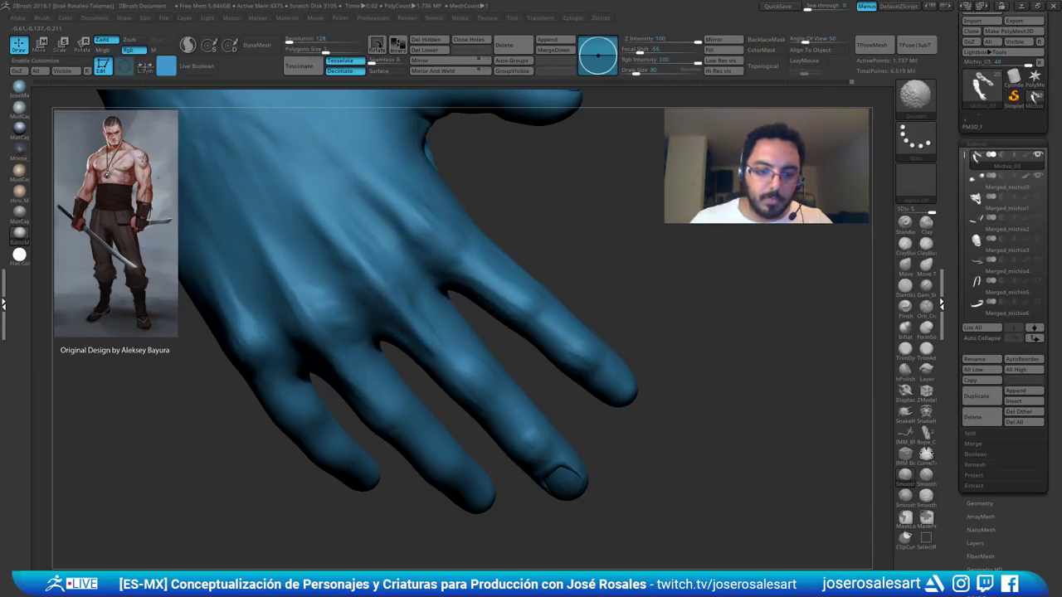
pyautogui.moveTo(443, 284)
pyautogui.keyDown('ctrl'); pyautogui.mouseDown(button='right')
pyautogui.moveTo(454, 248)
pyautogui.moveTo(536, 252)
pyautogui.mouseUp(button='right'); pyautogui.keyUp('ctrl')
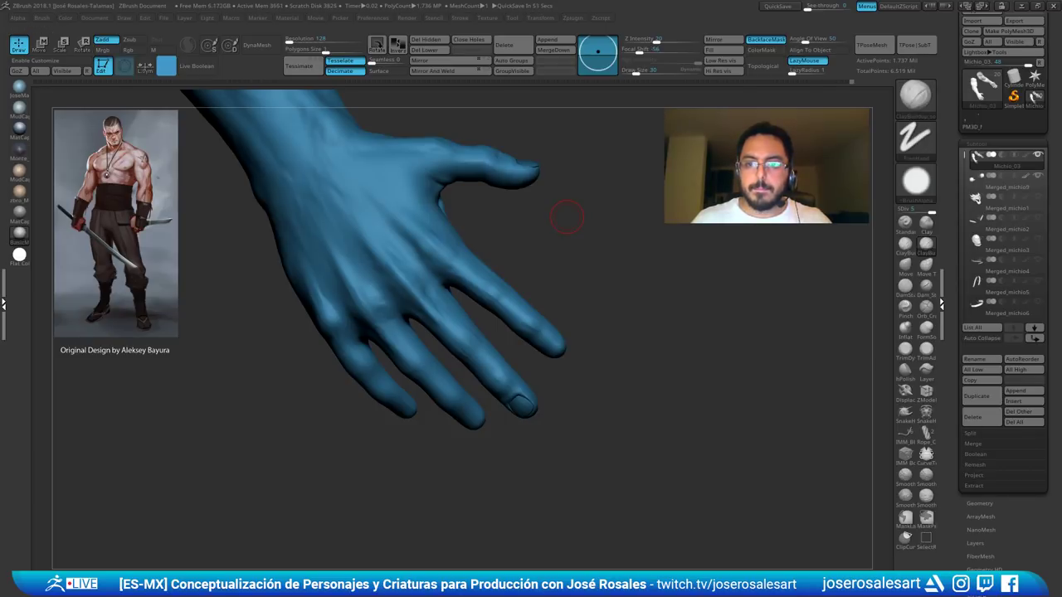
# - Build up the thumb pad and its border with the palm using ClayBuildup
pyautogui.moveTo(498, 226)
pyautogui.mouseDown()
pyautogui.moveTo(373, 249)
pyautogui.moveTo(477, 197)
pyautogui.moveTo(490, 199)
pyautogui.moveTo(486, 237)
pyautogui.moveTo(519, 249)
pyautogui.moveTo(494, 122)
pyautogui.mouseUp()
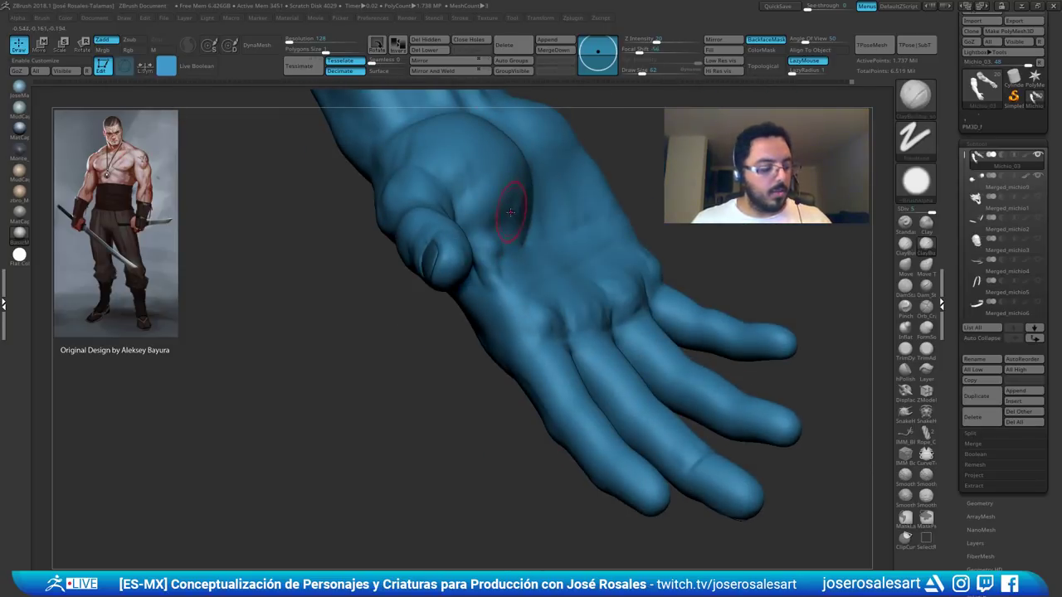
pyautogui.moveTo(510, 212); pyautogui.dragTo(468, 276, button='right')
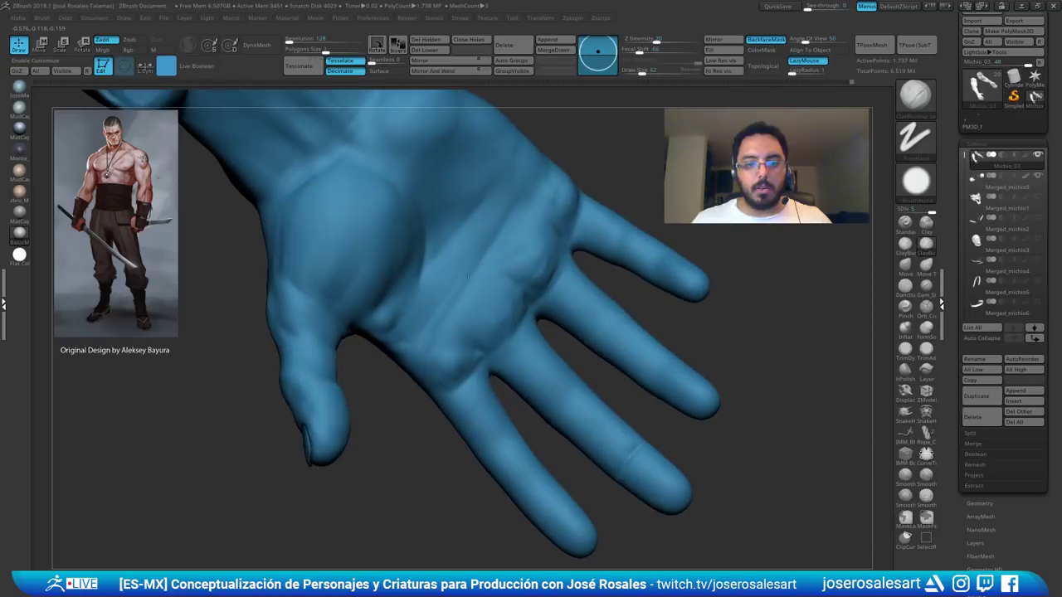
pyautogui.moveTo(466, 277)
pyautogui.mouseDown()
pyautogui.moveTo(398, 266)
pyautogui.moveTo(407, 263)
pyautogui.moveTo(379, 272)
pyautogui.moveTo(370, 309)
pyautogui.mouseUp()
pyautogui.press('s')
pyautogui.keyDown('ctrl'); pyautogui.moveTo(369, 308); pyautogui.dragTo(362, 267, button='right'); pyautogui.keyUp('ctrl')
pyautogui.moveTo(361, 267)
pyautogui.mouseDown()
pyautogui.moveTo(394, 242)
pyautogui.moveTo(392, 272)
pyautogui.mouseUp()
pyautogui.moveTo(403, 257)
pyautogui.mouseDown(button='right')
pyautogui.moveTo(389, 241)
pyautogui.moveTo(404, 244)
pyautogui.moveTo(403, 300)
pyautogui.moveTo(390, 242)
pyautogui.moveTo(389, 276)
pyautogui.mouseUp(button='right')
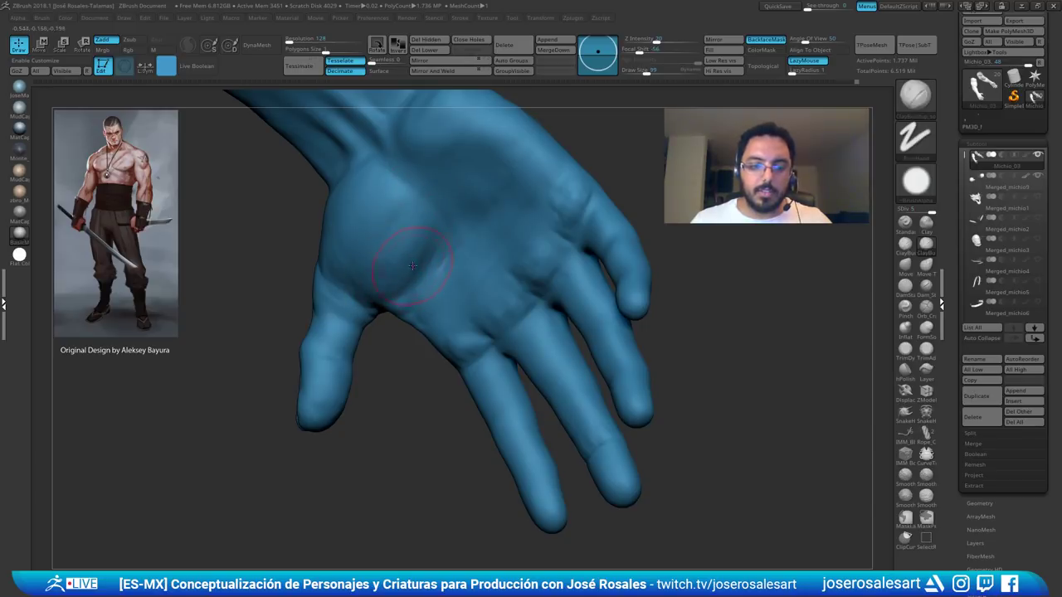
# - Smooth the clay built up along the thumb pad in the palm
pyautogui.moveTo(423, 256)
pyautogui.keyDown('ctrl'); pyautogui.mouseDown(button='right')
pyautogui.moveTo(421, 226)
pyautogui.moveTo(406, 241)
pyautogui.mouseUp(button='right'); pyautogui.keyUp('ctrl')
pyautogui.keyDown('shift'); pyautogui.moveTo(406, 241); pyautogui.dragTo(401, 265); pyautogui.keyUp('shift')
pyautogui.moveTo(401, 265)
pyautogui.keyDown('alt'); pyautogui.mouseDown(button='right')
pyautogui.moveTo(373, 256)
pyautogui.moveTo(274, 286)
pyautogui.moveTo(372, 249)
pyautogui.moveTo(390, 273)
pyautogui.mouseUp(button='right'); pyautogui.keyUp('alt')
pyautogui.moveTo(390, 274); pyautogui.dragTo(549, 214, button='right')
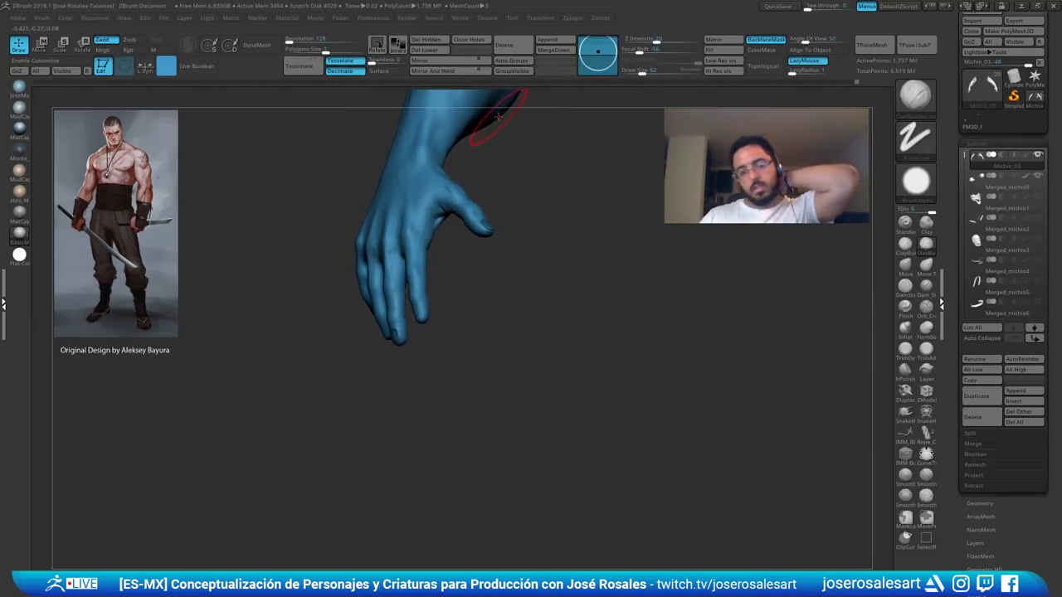
# - Undo the last two edits and sculpt along the back of the middle finger with a smaller brush
pyautogui.moveTo(365, 265); pyautogui.dragTo(410, 278, button='right')
pyautogui.moveTo(349, 290)
pyautogui.mouseDown(button='right')
pyautogui.moveTo(383, 296)
pyautogui.moveTo(412, 362)
pyautogui.moveTo(374, 290)
pyautogui.moveTo(374, 251)
pyautogui.mouseUp(button='right')
pyautogui.press('[')
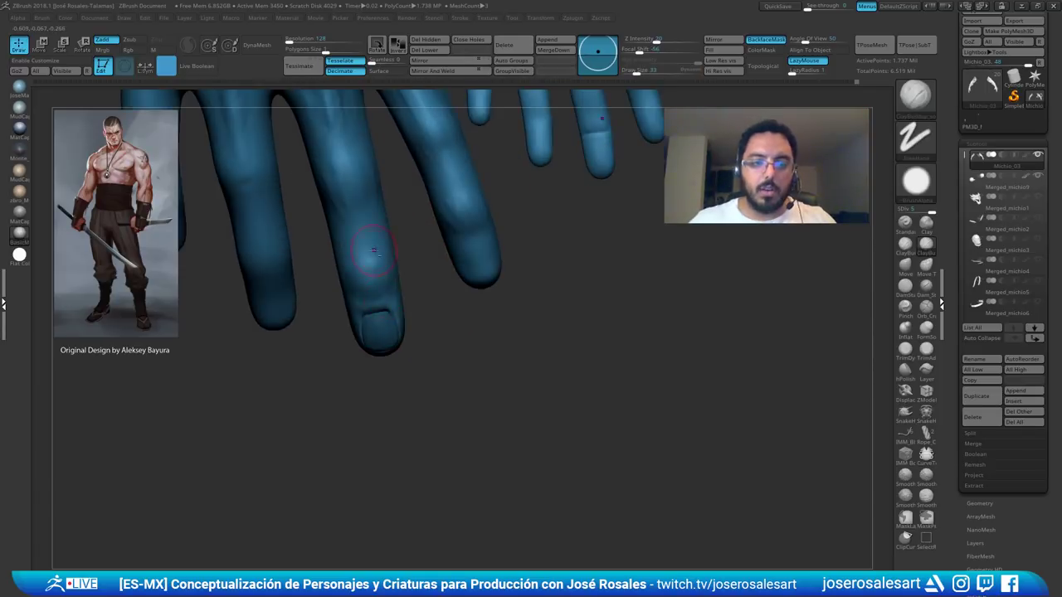
pyautogui.hotkey('ctrl', 'z')
pyautogui.hotkey('ctrl', 'z')
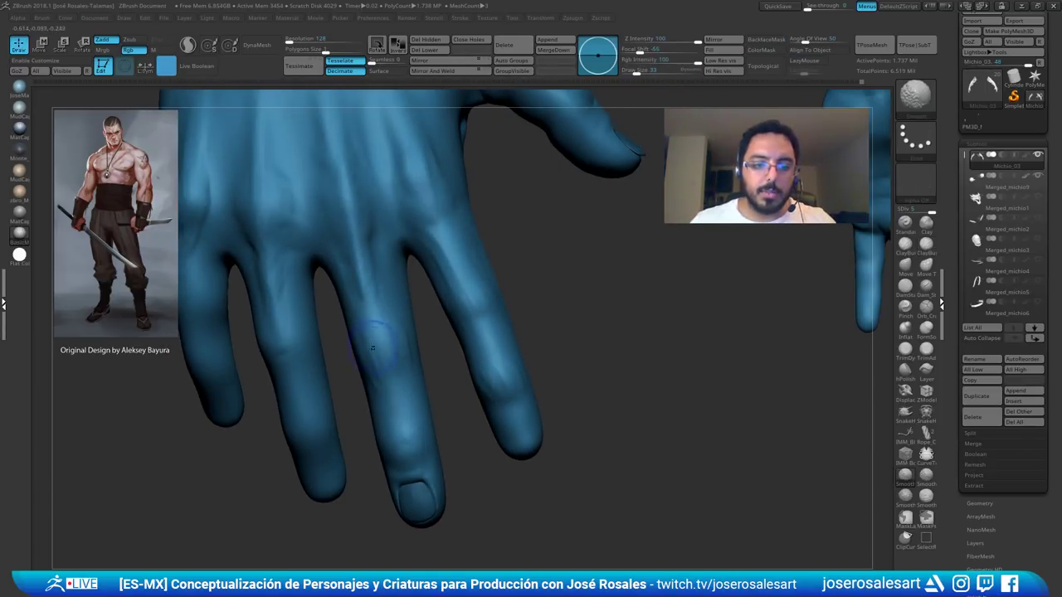
pyautogui.keyDown('alt'); pyautogui.moveTo(407, 311); pyautogui.dragTo(378, 245, button='right'); pyautogui.keyUp('alt')
pyautogui.moveTo(385, 235); pyautogui.dragTo(398, 306)
# - Select the middle finger's nail, scale it, and nudge it along the X axis to fit the fingertip
pyautogui.moveTo(392, 469)
pyautogui.keyDown('alt'); pyautogui.mouseDown(button='right')
pyautogui.moveTo(403, 353)
pyautogui.moveTo(389, 156)
pyautogui.moveTo(455, 261)
pyautogui.moveTo(457, 324)
pyautogui.mouseUp(button='right'); pyautogui.keyUp('alt')
pyautogui.keyDown('alt'); pyautogui.click(400, 322); pyautogui.keyUp('alt')
pyautogui.moveTo(395, 133); pyautogui.dragTo(398, 182, button='right')
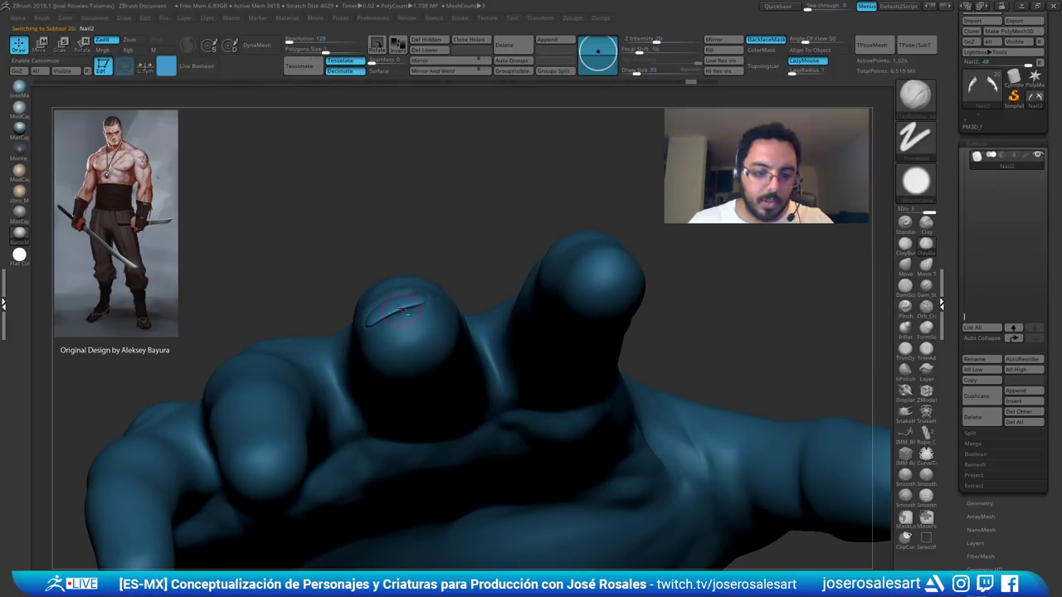
pyautogui.press('e')
pyautogui.moveTo(393, 317); pyautogui.dragTo(394, 419, button='right')
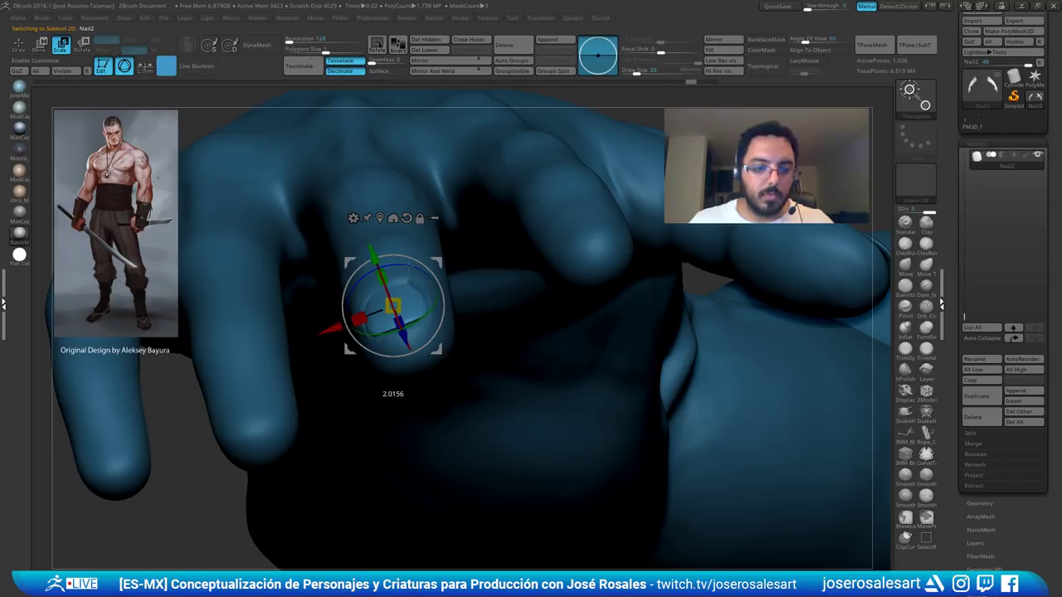
pyautogui.moveTo(408, 258); pyautogui.dragTo(411, 365, button='right')
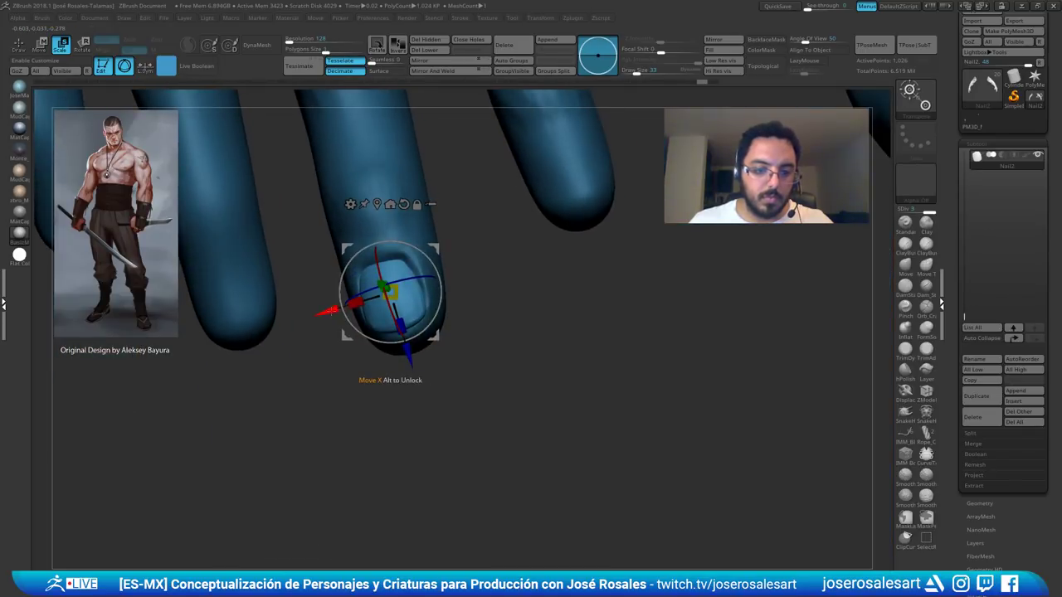
pyautogui.moveTo(326, 312); pyautogui.dragTo(330, 311)
pyautogui.press('q')
# - Select the hand mesh again and adjust the middle fingertip around the nail with the Move brush
pyautogui.keyDown('alt'); pyautogui.click(418, 283); pyautogui.keyUp('alt')
pyautogui.moveTo(418, 283)
pyautogui.mouseDown(button='right')
pyautogui.moveTo(431, 179)
pyautogui.moveTo(398, 199)
pyautogui.mouseUp(button='right')
pyautogui.press('b')
pyautogui.press('m')
pyautogui.press('v')
pyautogui.press('s')
pyautogui.click(426, 290)
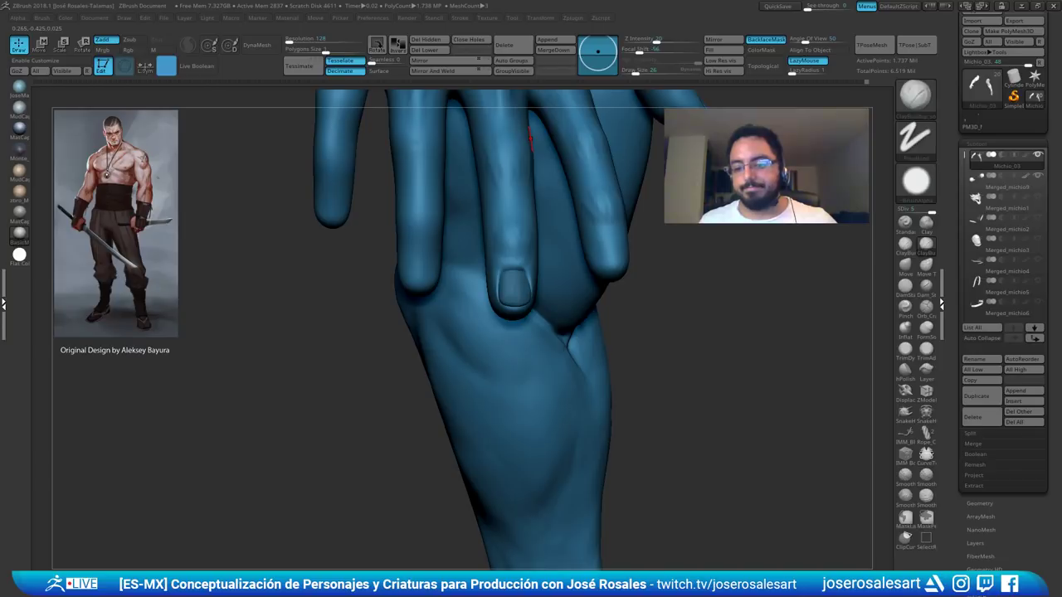
# - Smooth the skin just above the nail at the middle finger's last joint
pyautogui.moveTo(360, 205); pyautogui.dragTo(552, 310)
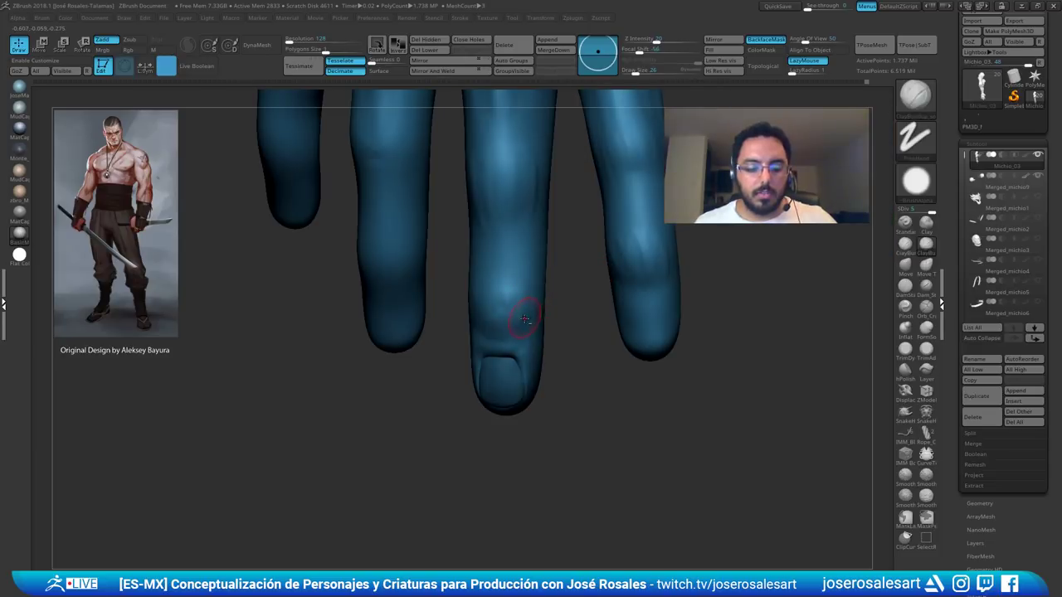
pyautogui.moveTo(521, 321)
pyautogui.mouseDown(button='right')
pyautogui.moveTo(518, 330)
pyautogui.moveTo(548, 314)
pyautogui.mouseUp(button='right')
pyautogui.keyDown('shift'); pyautogui.moveTo(510, 320); pyautogui.dragTo(501, 324); pyautogui.keyUp('shift')
pyautogui.moveTo(444, 302); pyautogui.dragTo(466, 296, button='right')
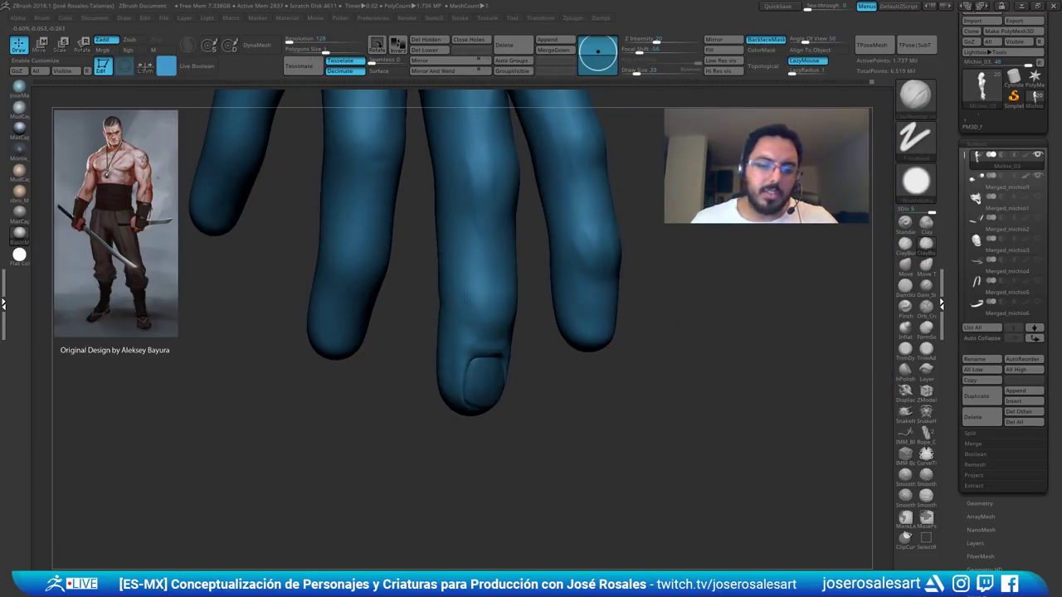
# - Smooth the skin above the middle finger's nail and undo the last three edits
pyautogui.keyDown('shift'); pyautogui.moveTo(483, 317); pyautogui.dragTo(493, 221); pyautogui.keyUp('shift')
pyautogui.moveTo(569, 170)
pyautogui.keyDown('alt'); pyautogui.mouseDown(button='right')
pyautogui.moveTo(521, 249)
pyautogui.moveTo(454, 279)
pyautogui.mouseUp(button='right'); pyautogui.keyUp('alt')
pyautogui.hotkey('ctrl', 'z')
pyautogui.hotkey('ctrl', 'z')
pyautogui.hotkey('ctrl', 'z')
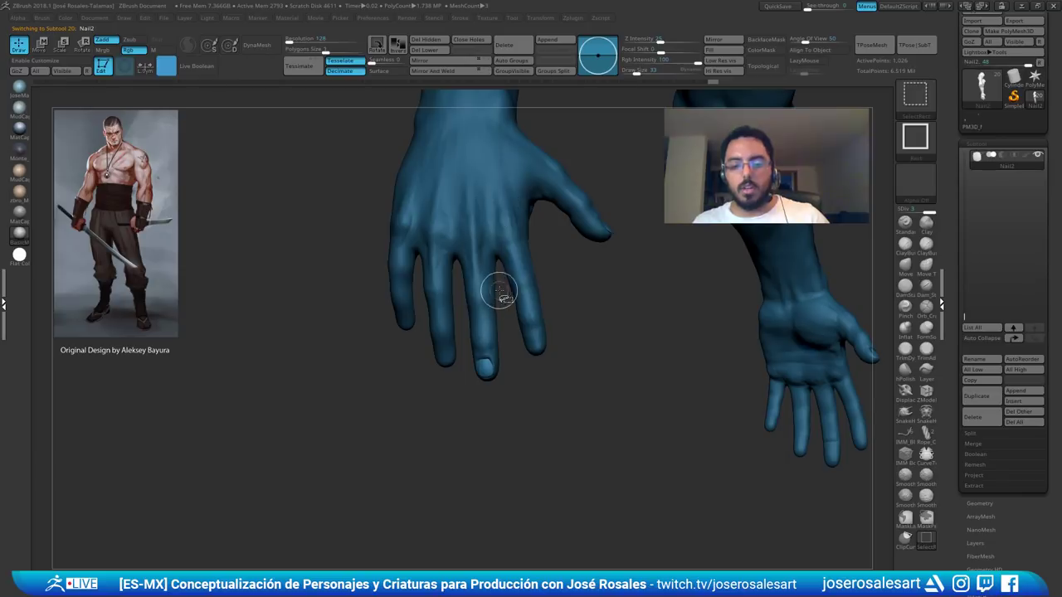
# - Duplicate the middle finger's nail and move the copy onto the tip of the index finger
pyautogui.hotkey('ctrl', 'shift', 'd')
pyautogui.moveTo(500, 341)
pyautogui.keyDown('alt'); pyautogui.mouseDown(button='right')
pyautogui.moveTo(457, 298)
pyautogui.moveTo(484, 304)
pyautogui.moveTo(462, 221)
pyautogui.mouseUp(button='right'); pyautogui.keyUp('alt')
pyautogui.press('w')
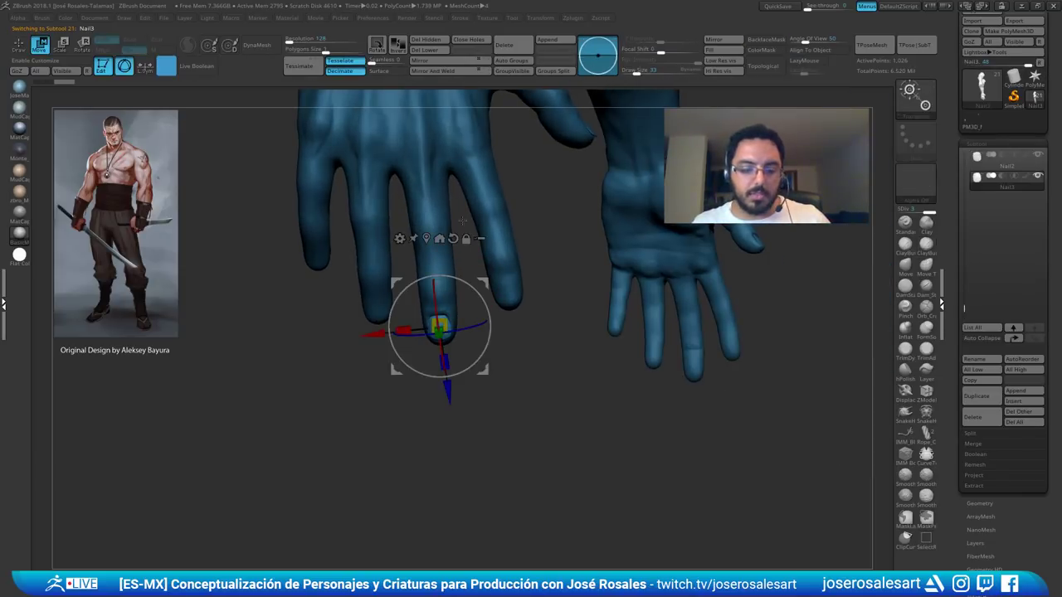
pyautogui.moveTo(375, 334); pyautogui.dragTo(450, 322)
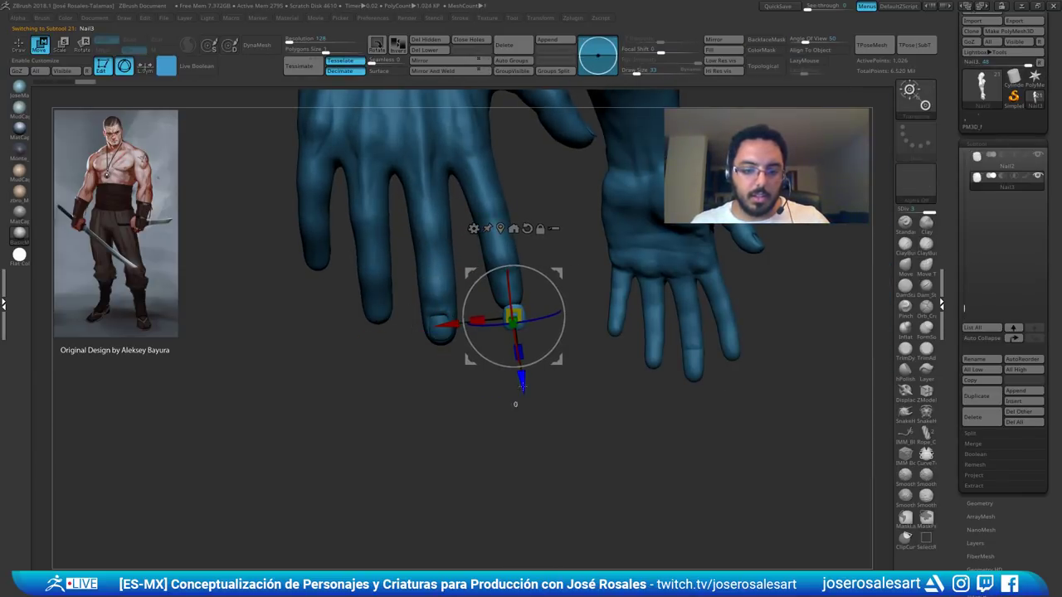
pyautogui.moveTo(522, 382); pyautogui.dragTo(518, 360)
pyautogui.moveTo(530, 255); pyautogui.dragTo(525, 275, button='right')
pyautogui.moveTo(521, 358); pyautogui.dragTo(524, 365)
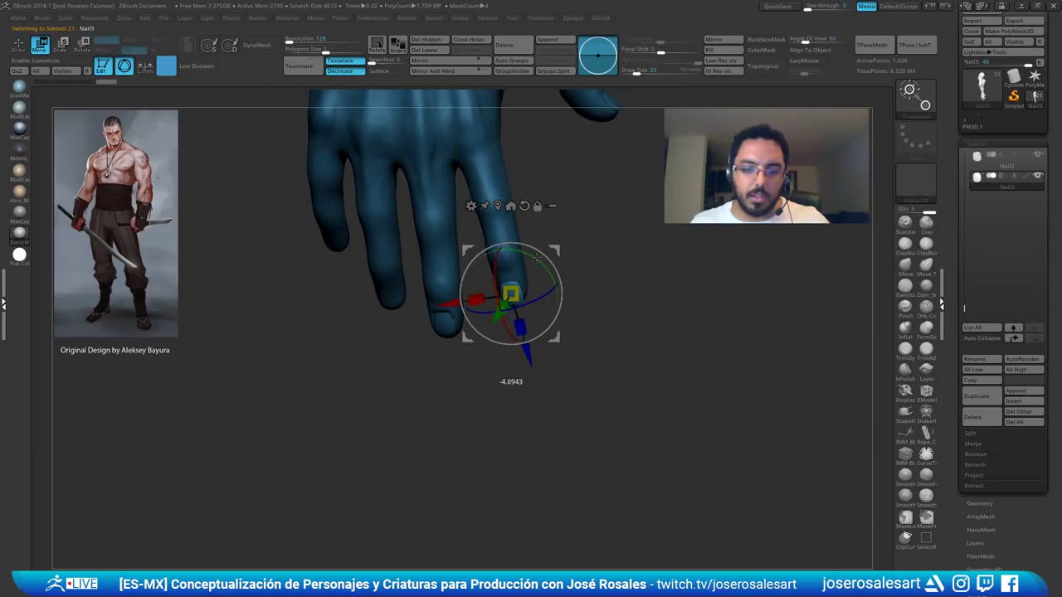
# - Nudge the copied nail along its Y and X axes so it sits on the index fingertip's surface
pyautogui.moveTo(516, 398); pyautogui.dragTo(516, 164, button='right')
pyautogui.moveTo(487, 229); pyautogui.dragTo(491, 236)
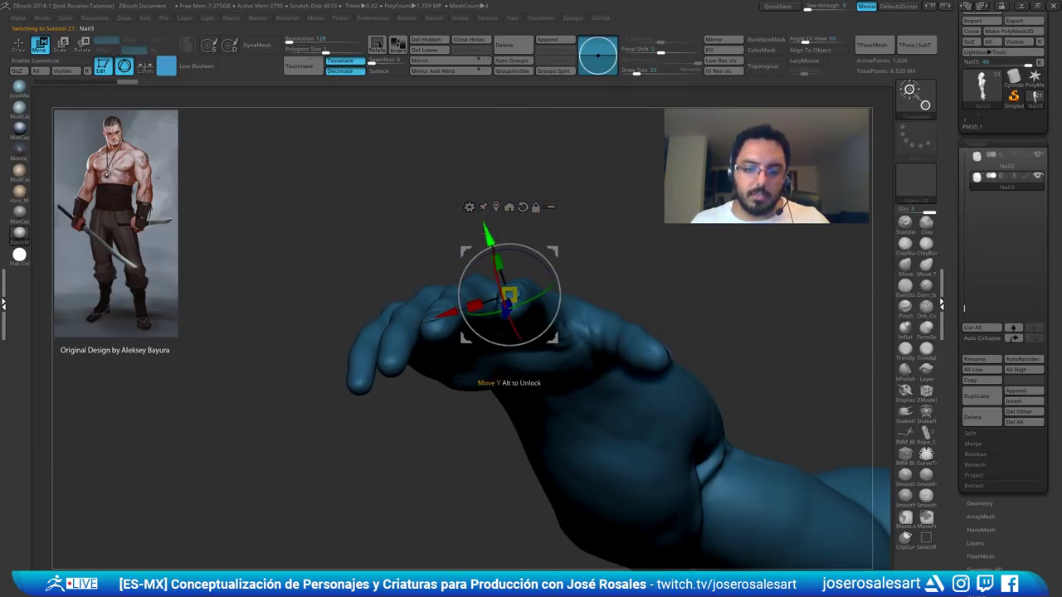
pyautogui.moveTo(491, 235); pyautogui.dragTo(440, 358, button='right')
pyautogui.moveTo(454, 327); pyautogui.dragTo(451, 328)
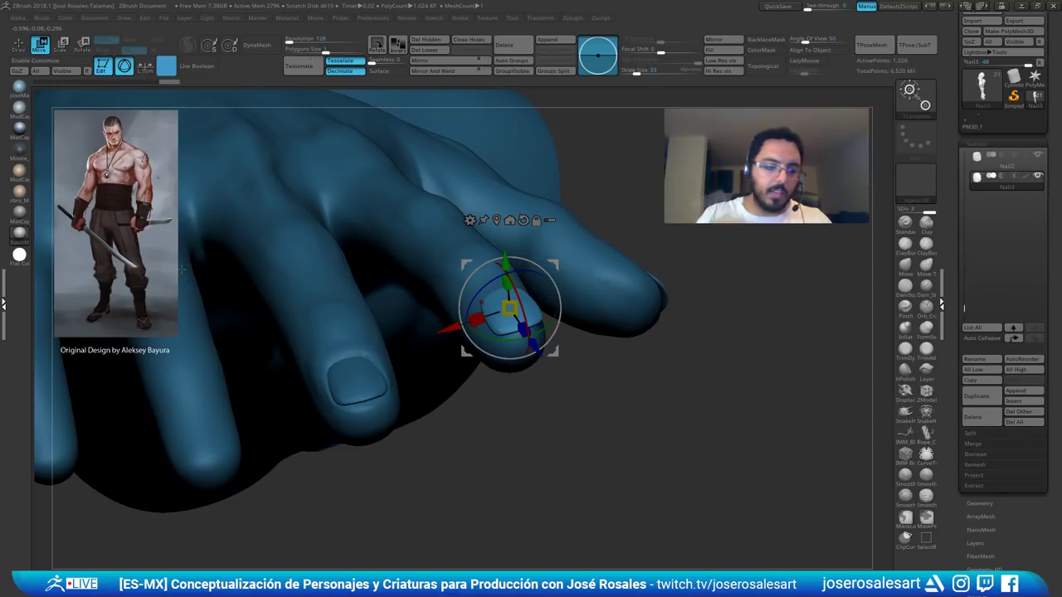
pyautogui.moveTo(473, 304); pyautogui.dragTo(481, 220, button='right')
pyautogui.moveTo(506, 242); pyautogui.dragTo(507, 247)
pyautogui.moveTo(507, 247); pyautogui.dragTo(461, 328, button='right')
pyautogui.moveTo(462, 329); pyautogui.dragTo(457, 330)
# - Narrow the index finger's nail along its X axis, scaling by about 0.88 and again by about 0.90
pyautogui.moveTo(457, 330); pyautogui.dragTo(531, 355, button='right')
pyautogui.moveTo(509, 308); pyautogui.dragTo(490, 318)
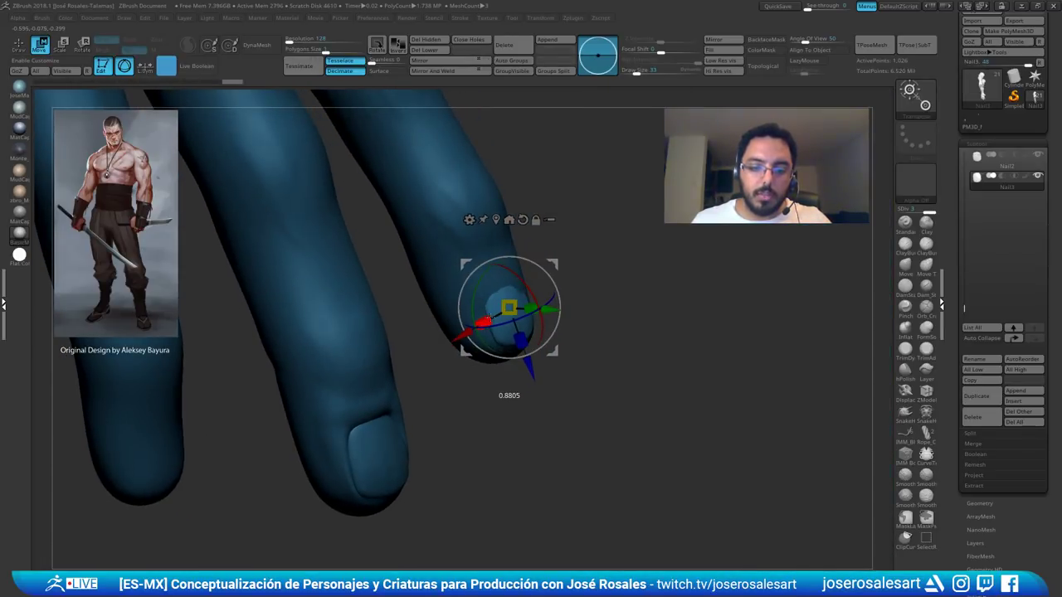
pyautogui.moveTo(509, 308); pyautogui.dragTo(466, 307, button='right')
pyautogui.moveTo(515, 307); pyautogui.dragTo(484, 319)
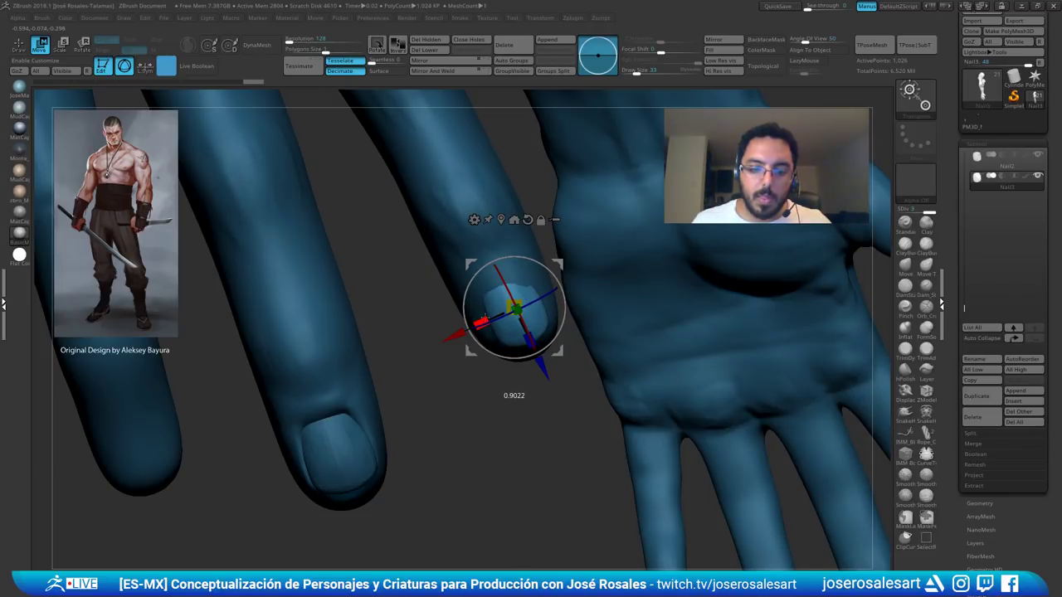
# - Select the hand mesh and build up the skin around the index finger's nail with ClayBuildup at draw size 28
pyautogui.press('q')
pyautogui.moveTo(483, 309)
pyautogui.mouseDown(button='right')
pyautogui.moveTo(503, 267)
pyautogui.moveTo(495, 338)
pyautogui.moveTo(508, 342)
pyautogui.moveTo(504, 332)
pyautogui.mouseUp(button='right')
pyautogui.keyDown('alt'); pyautogui.click(506, 314); pyautogui.keyUp('alt')
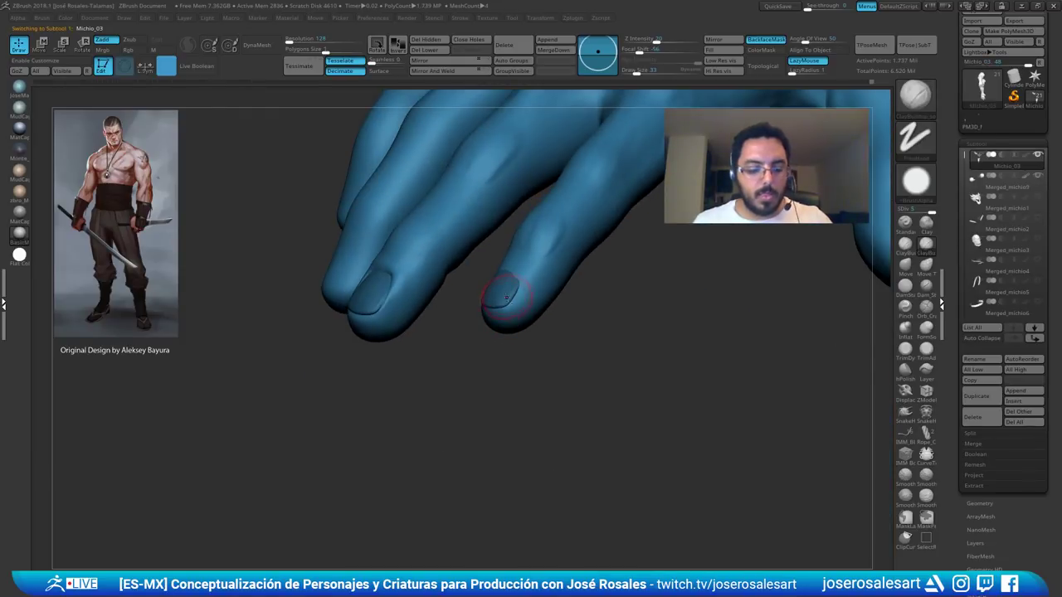
pyautogui.press('s')
pyautogui.moveTo(513, 297); pyautogui.dragTo(510, 297)
pyautogui.moveTo(510, 297); pyautogui.dragTo(510, 280, button='right')
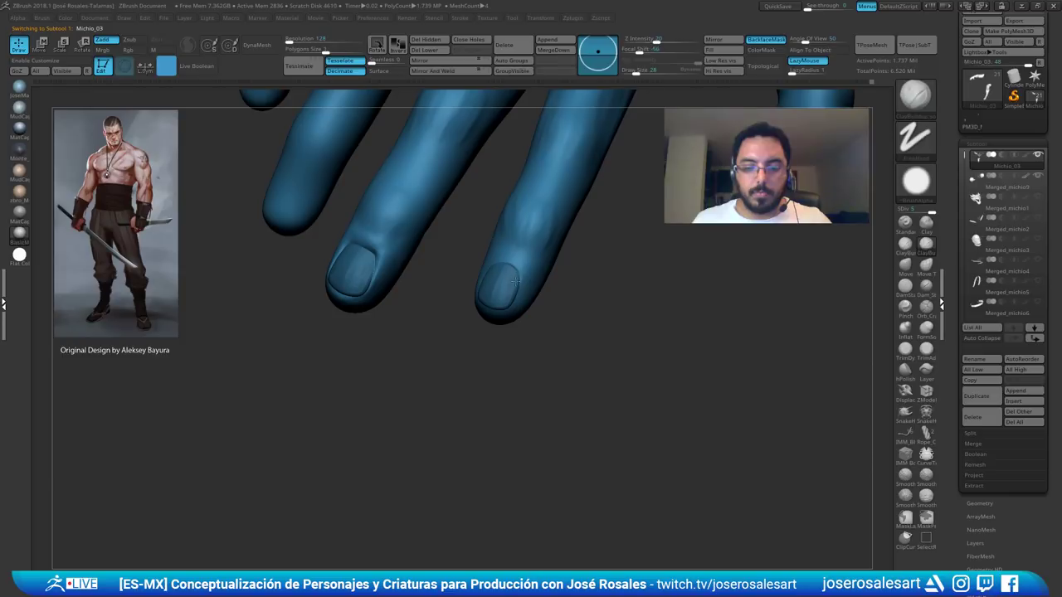
pyautogui.moveTo(504, 288); pyautogui.dragTo(496, 276)
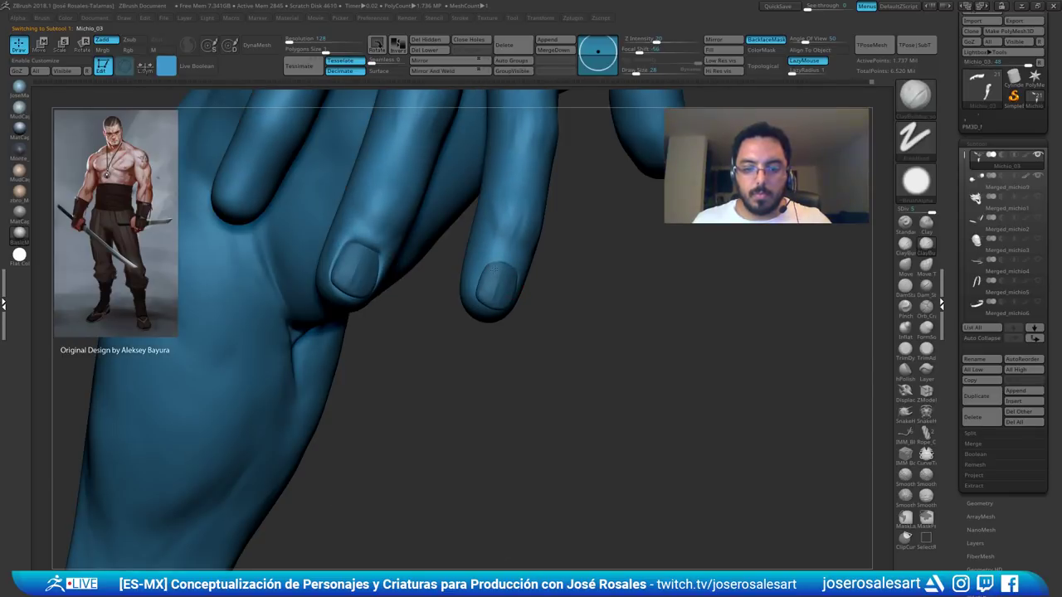
pyautogui.moveTo(482, 280)
pyautogui.mouseDown(button='right')
pyautogui.moveTo(514, 311)
pyautogui.moveTo(539, 265)
pyautogui.moveTo(521, 309)
pyautogui.mouseUp(button='right')
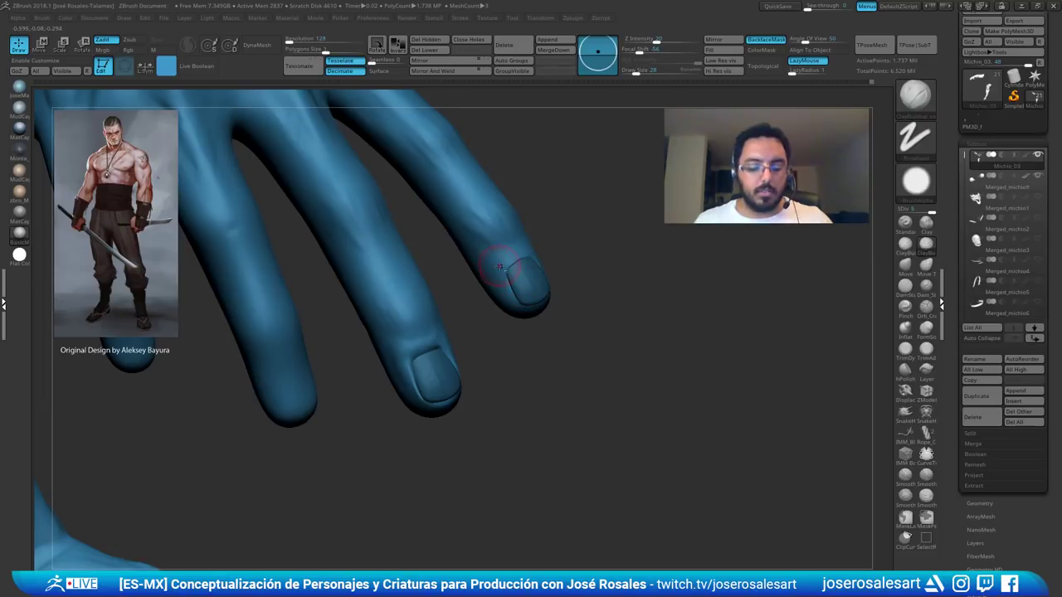
pyautogui.moveTo(499, 267); pyautogui.dragTo(518, 263)
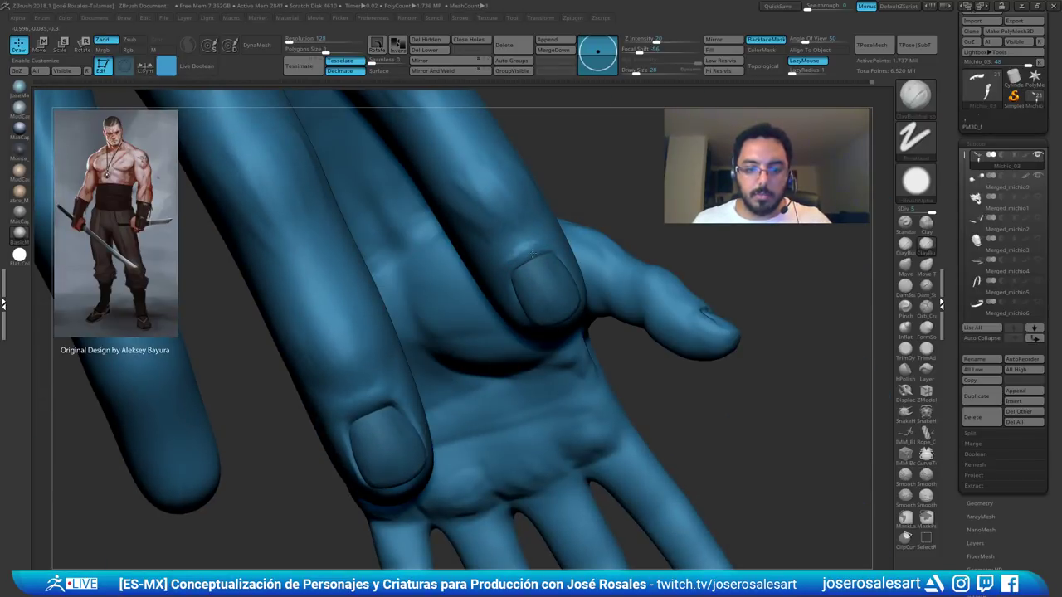
# - Refine the fold beside the index finger's nail with the DamStandard brush and smooth the skin at the nail's base
pyautogui.moveTo(548, 252)
pyautogui.mouseDown(button='right')
pyautogui.moveTo(509, 252)
pyautogui.moveTo(531, 249)
pyautogui.moveTo(494, 278)
pyautogui.moveTo(549, 237)
pyautogui.moveTo(518, 277)
pyautogui.moveTo(472, 274)
pyautogui.mouseUp(button='right')
pyautogui.press('b')
pyautogui.press('d')
pyautogui.press('s')
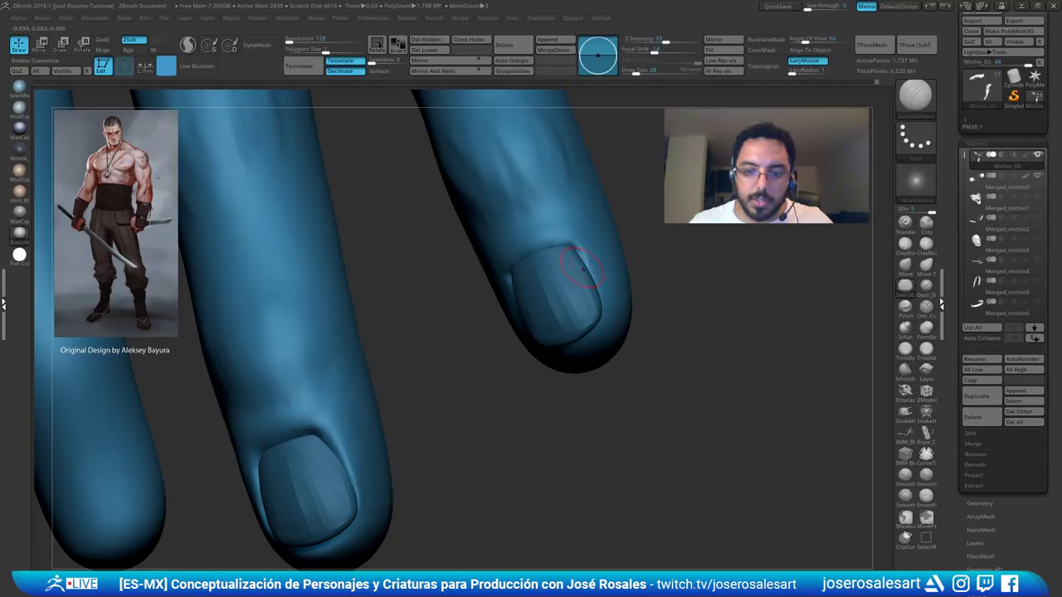
pyautogui.moveTo(582, 268)
pyautogui.keyDown('ctrl'); pyautogui.mouseDown(button='right')
pyautogui.moveTo(555, 284)
pyautogui.moveTo(547, 305)
pyautogui.moveTo(531, 257)
pyautogui.moveTo(516, 259)
pyautogui.mouseUp(button='right'); pyautogui.keyUp('ctrl')
pyautogui.press('b')
pyautogui.press('c')
pyautogui.press('b')
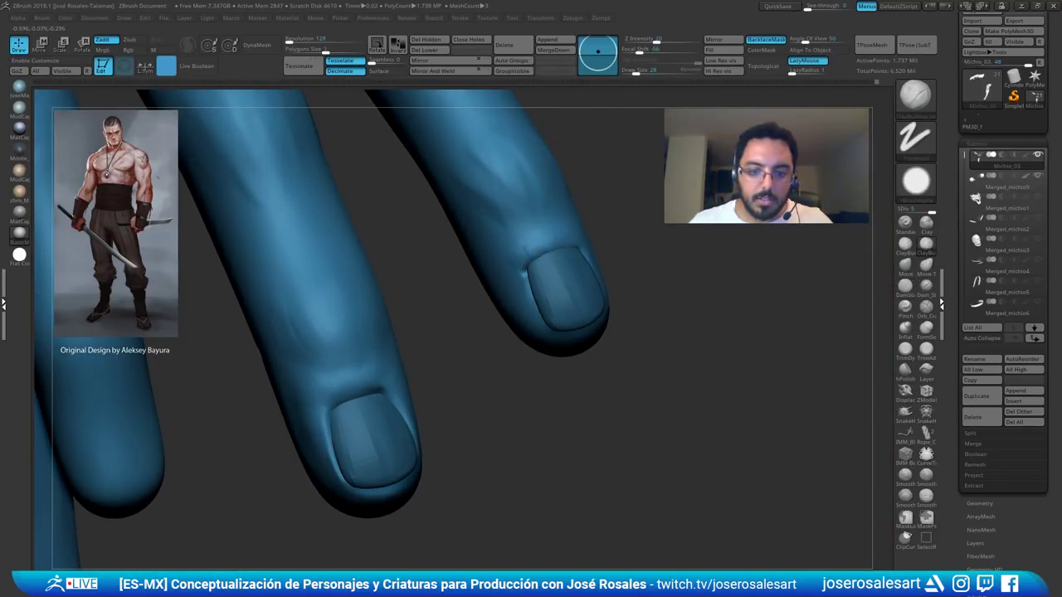
pyautogui.keyDown('shift'); pyautogui.moveTo(526, 250); pyautogui.dragTo(520, 251); pyautogui.keyUp('shift')
pyautogui.moveTo(487, 214)
pyautogui.mouseDown(button='right')
pyautogui.moveTo(539, 236)
pyautogui.moveTo(535, 249)
pyautogui.mouseUp(button='right')
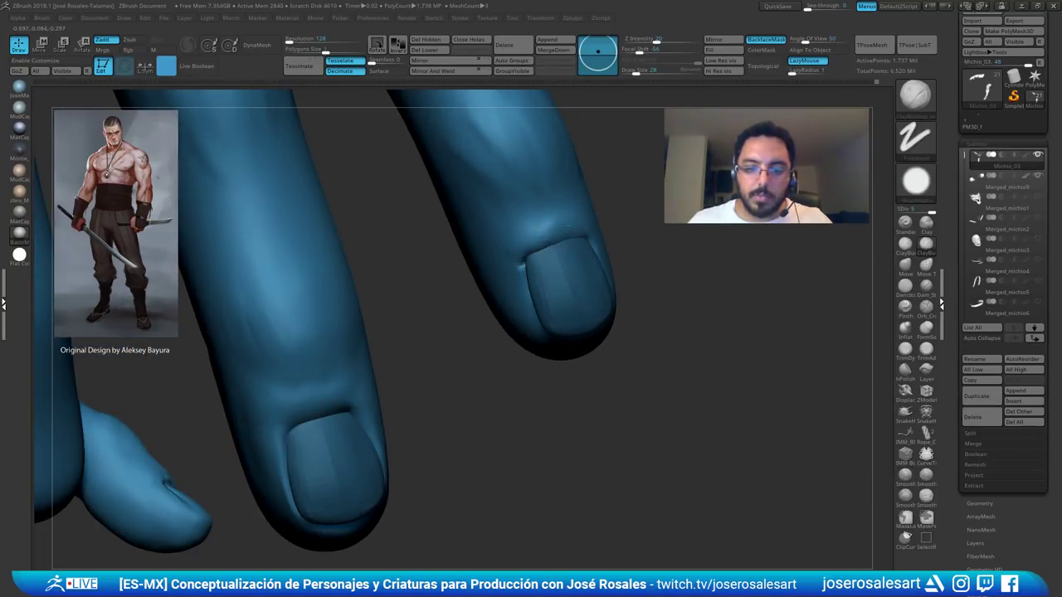
# - Reduce the draw size to 21 and smooth the skin along the side and base of the index finger's nail
pyautogui.press('b')
pyautogui.press('s')
pyautogui.press('t')
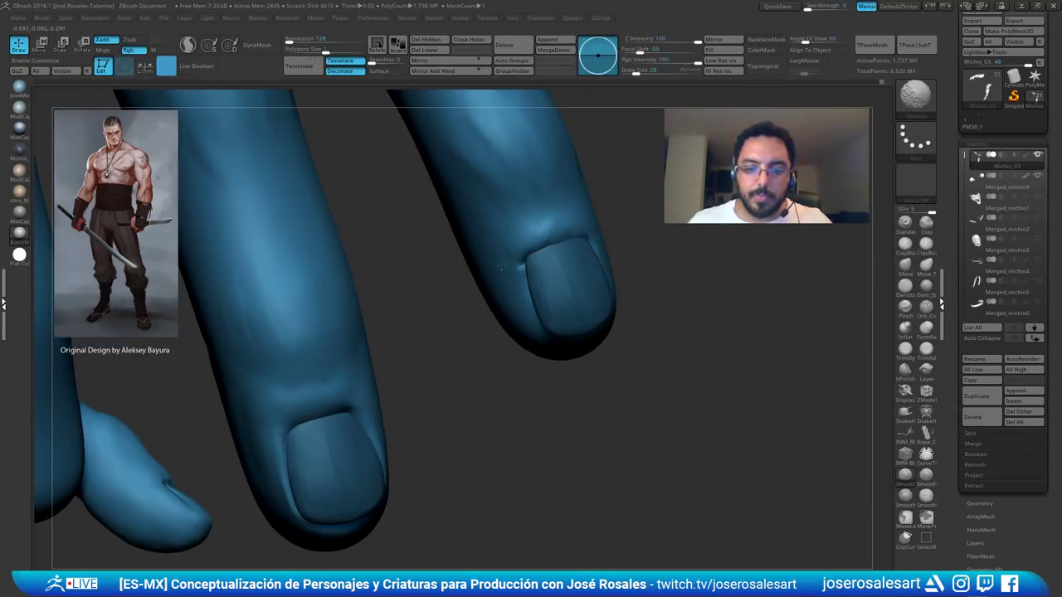
pyautogui.moveTo(515, 269)
pyautogui.mouseDown(button='right')
pyautogui.moveTo(535, 262)
pyautogui.moveTo(518, 290)
pyautogui.mouseUp(button='right')
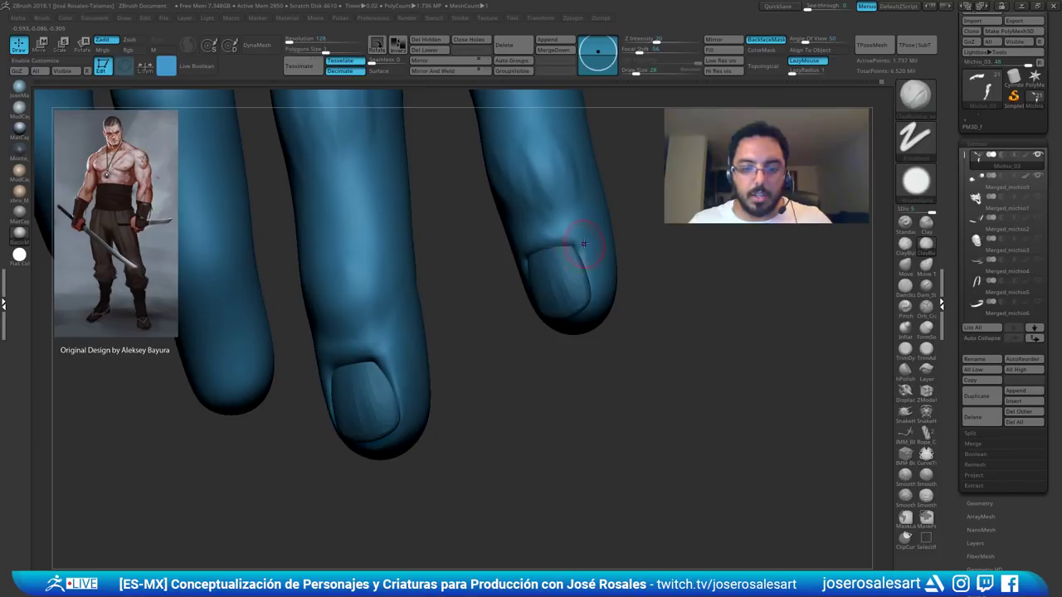
pyautogui.moveTo(584, 243)
pyautogui.mouseDown(button='right')
pyautogui.moveTo(591, 261)
pyautogui.moveTo(562, 255)
pyautogui.mouseUp(button='right')
pyautogui.press('[')
pyautogui.keyDown('shift'); pyautogui.moveTo(582, 250); pyautogui.dragTo(593, 267); pyautogui.keyUp('shift')
pyautogui.moveTo(593, 267); pyautogui.dragTo(635, 257, button='right')
pyautogui.moveTo(543, 227)
pyautogui.keyDown('shift'); pyautogui.mouseDown()
pyautogui.moveTo(536, 239)
pyautogui.moveTo(554, 234)
pyautogui.mouseUp(); pyautogui.keyUp('shift')
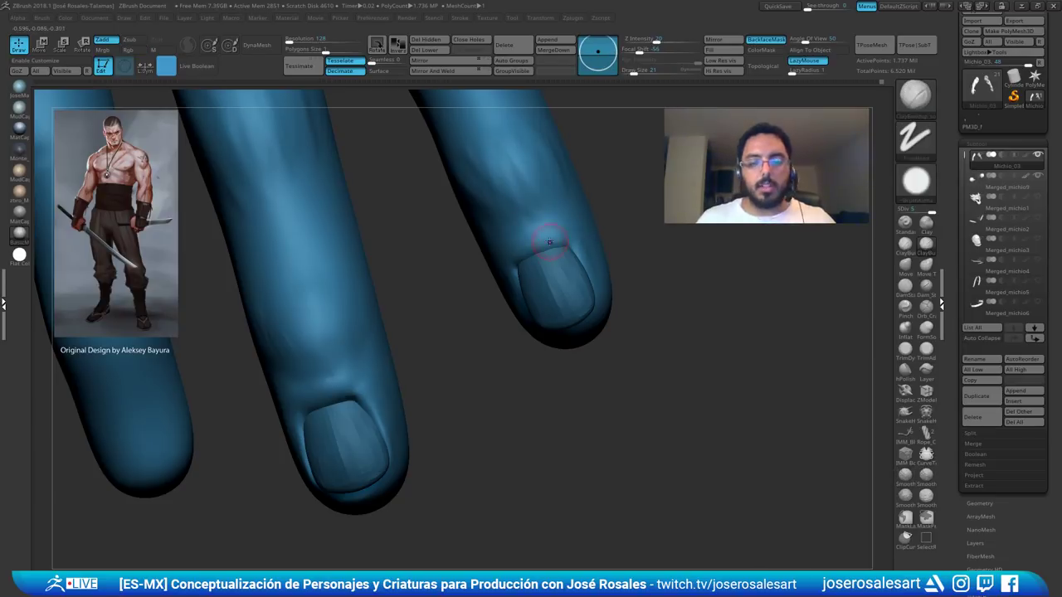
# - Soften the cuticle fold above the index finger's nail and the skin down the nail's outer side
pyautogui.moveTo(506, 266); pyautogui.dragTo(541, 260, button='right')
pyautogui.keyDown('shift'); pyautogui.moveTo(557, 246); pyautogui.dragTo(541, 255); pyautogui.keyUp('shift')
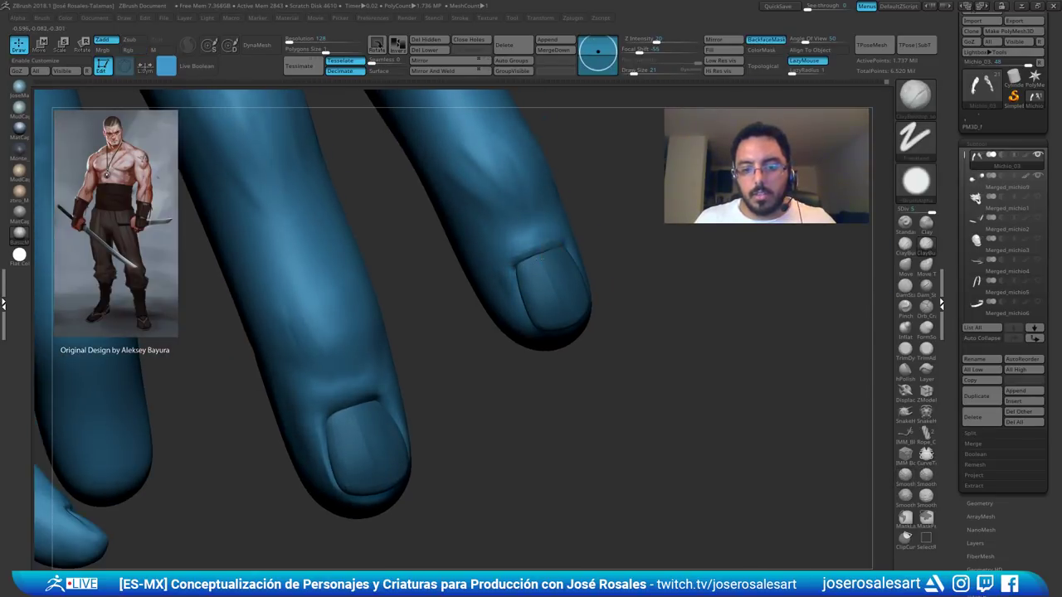
pyautogui.moveTo(516, 267); pyautogui.dragTo(537, 259, button='right')
pyautogui.keyDown('shift'); pyautogui.moveTo(552, 226); pyautogui.dragTo(543, 239); pyautogui.keyUp('shift')
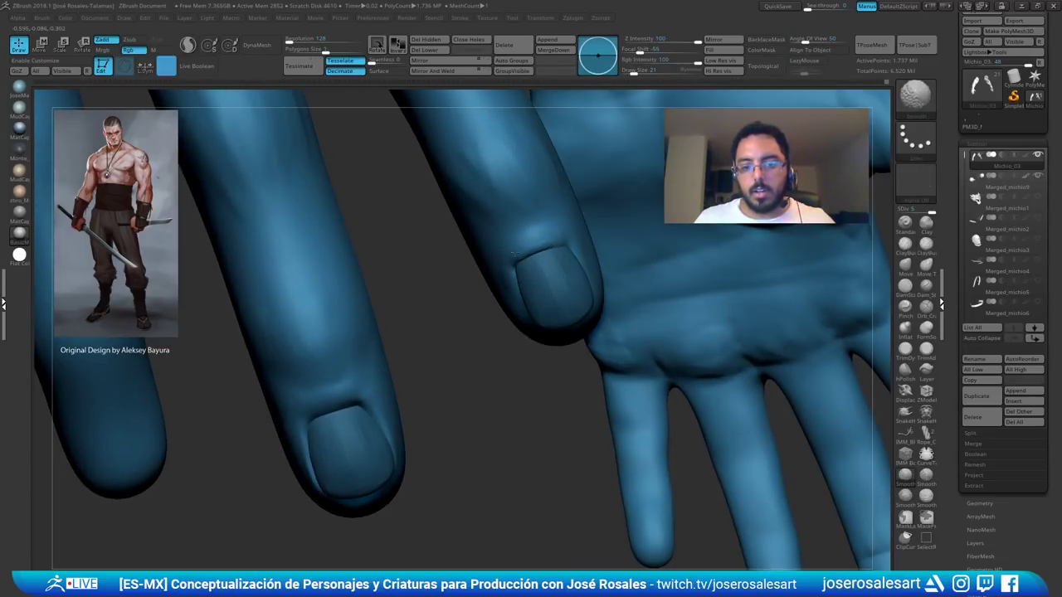
pyautogui.moveTo(530, 252)
pyautogui.mouseDown(button='right')
pyautogui.moveTo(560, 248)
pyautogui.moveTo(508, 259)
pyautogui.moveTo(515, 282)
pyautogui.mouseUp(button='right')
pyautogui.moveTo(592, 251); pyautogui.dragTo(590, 225, button='right')
pyautogui.keyDown('shift'); pyautogui.moveTo(584, 229); pyautogui.dragTo(607, 290); pyautogui.keyUp('shift')
pyautogui.moveTo(607, 290); pyautogui.dragTo(590, 253, button='right')
pyautogui.moveTo(590, 253)
pyautogui.mouseDown(button='right')
pyautogui.moveTo(624, 247)
pyautogui.moveTo(597, 238)
pyautogui.moveTo(603, 223)
pyautogui.mouseUp(button='right')
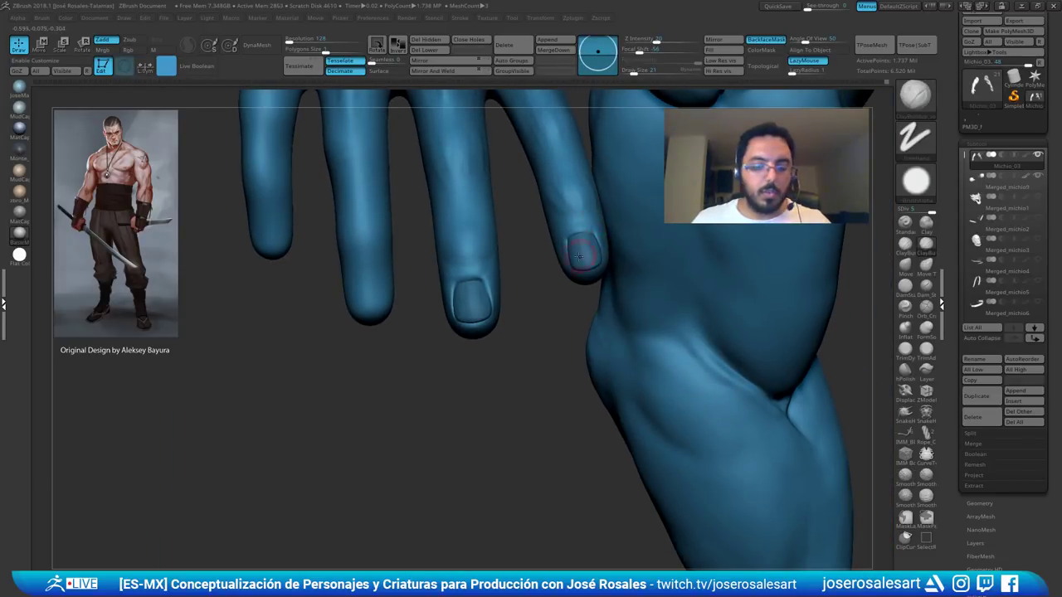
# - Reshape the index fingertip below its nail using the Move brush at draw size 104
pyautogui.moveTo(615, 273)
pyautogui.mouseDown(button='right')
pyautogui.moveTo(592, 288)
pyautogui.moveTo(601, 290)
pyautogui.mouseUp(button='right')
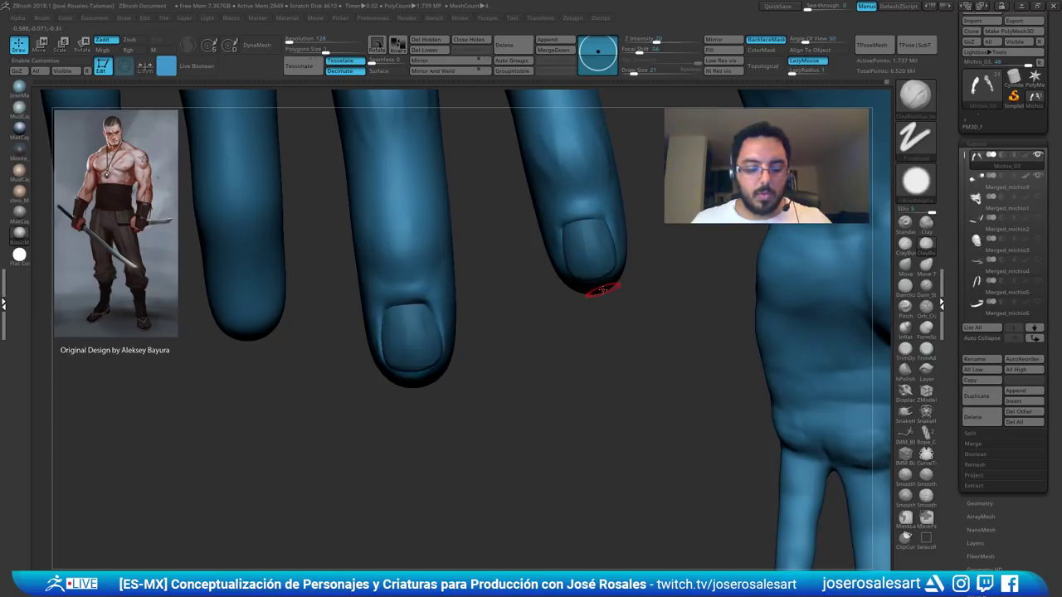
pyautogui.press('b')
pyautogui.press('m')
pyautogui.press('v')
pyautogui.press('s')
pyautogui.moveTo(600, 289); pyautogui.dragTo(612, 289)
pyautogui.moveTo(611, 289); pyautogui.dragTo(538, 280, button='right')
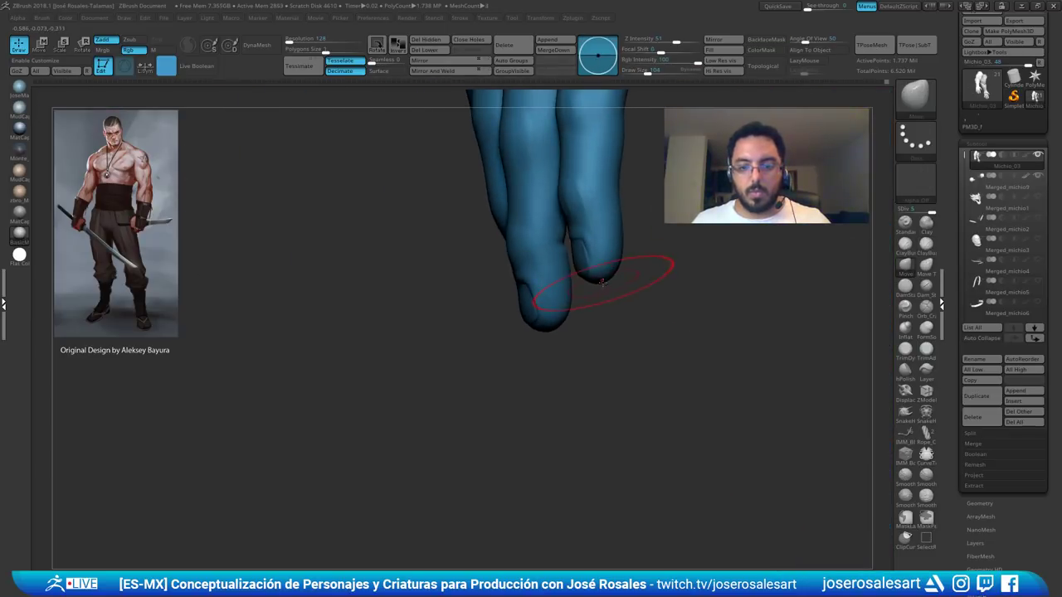
pyautogui.moveTo(601, 271); pyautogui.dragTo(600, 272)
pyautogui.moveTo(590, 274); pyautogui.dragTo(637, 280, button='right')
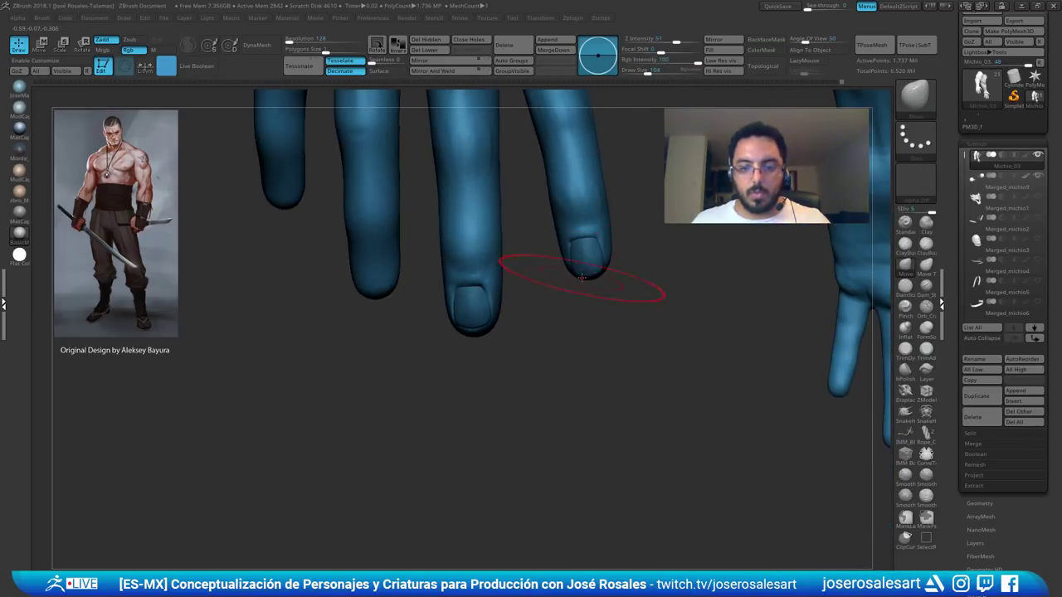
# - Select the index finger's nail and adjust its free edge to the fingertip with the Move brush
pyautogui.keyDown('alt'); pyautogui.click(587, 268); pyautogui.keyUp('alt')
pyautogui.moveTo(595, 283); pyautogui.dragTo(587, 272)
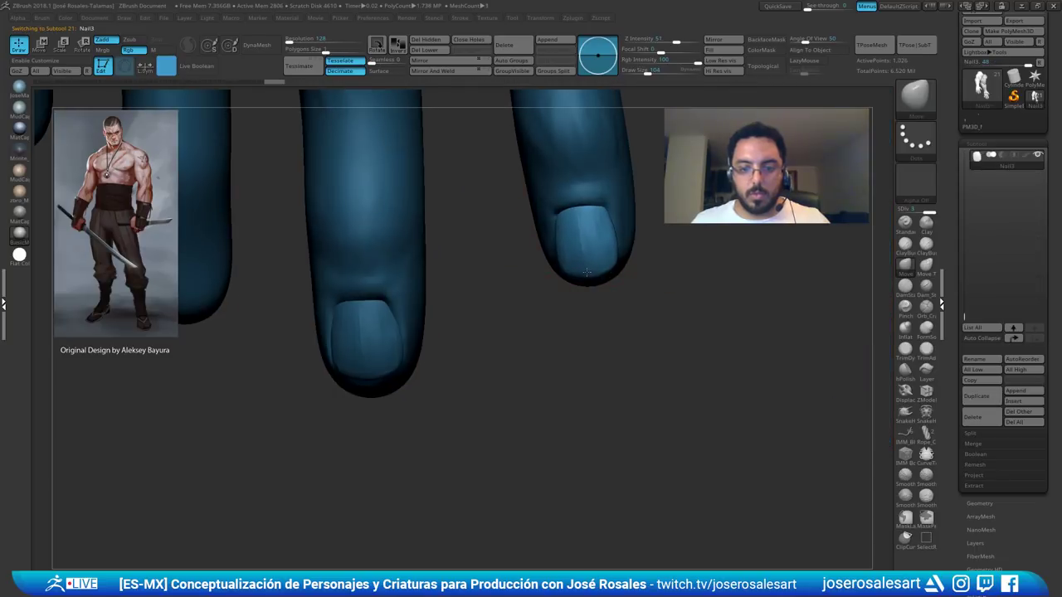
pyautogui.moveTo(602, 309)
pyautogui.mouseDown()
pyautogui.moveTo(585, 244)
pyautogui.moveTo(540, 240)
pyautogui.moveTo(545, 302)
pyautogui.moveTo(560, 290)
pyautogui.mouseUp()
# - Try building up the surface of the index finger's nail with a clay brush
pyautogui.moveTo(613, 276)
pyautogui.mouseDown(button='right')
pyautogui.moveTo(611, 262)
pyautogui.moveTo(682, 272)
pyautogui.mouseUp(button='right')
pyautogui.press('1')
pyautogui.press('s')
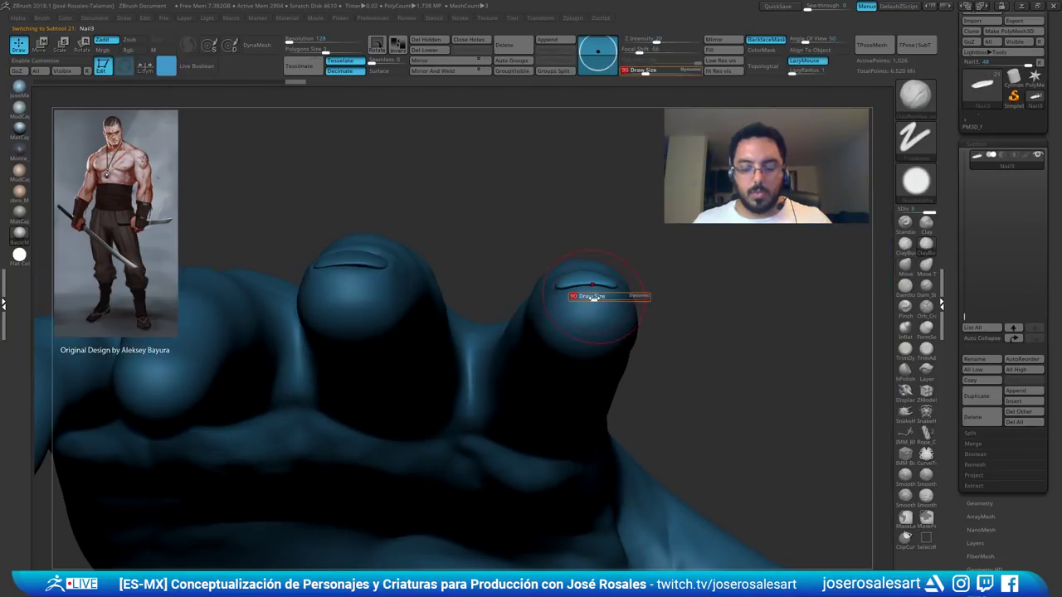
pyautogui.press('2')
pyautogui.moveTo(614, 286); pyautogui.dragTo(581, 276, button='right')
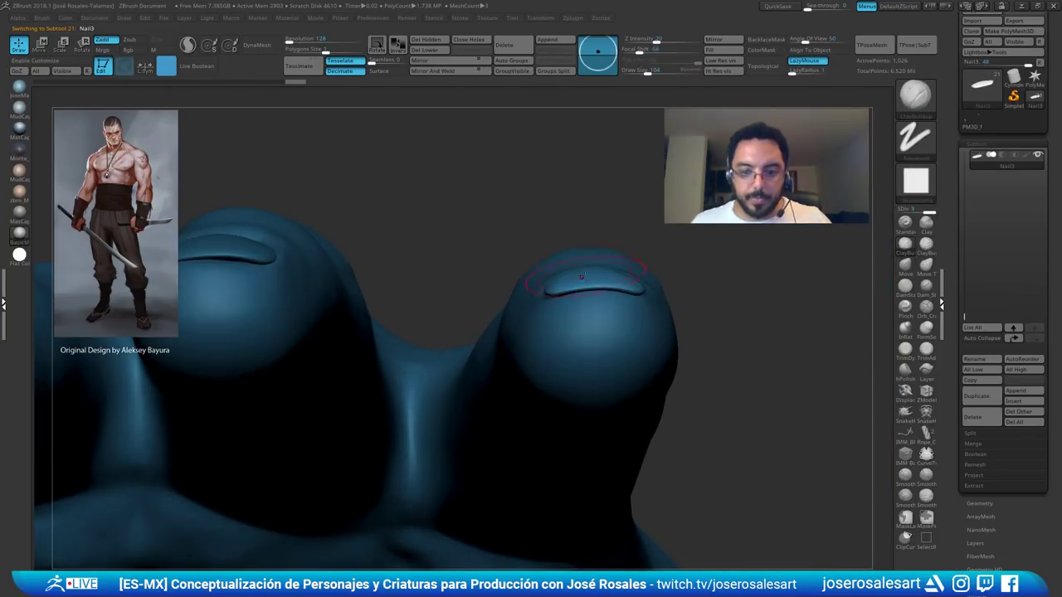
pyautogui.moveTo(593, 278); pyautogui.dragTo(599, 275)
pyautogui.hotkey('ctrl', 'z')
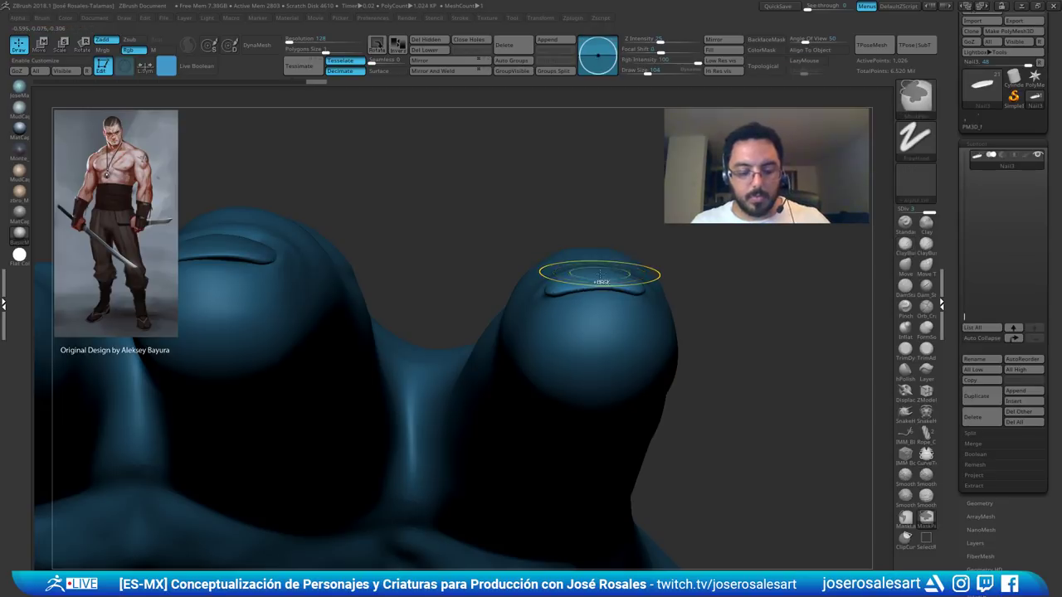
# - Curve the top and front edge of the index finger's nail around the fingertip with the Move brush
pyautogui.press('1')
pyautogui.moveTo(572, 255); pyautogui.dragTo(585, 265, button='right')
pyautogui.moveTo(584, 266); pyautogui.dragTo(580, 270)
pyautogui.moveTo(564, 268); pyautogui.dragTo(595, 275, button='right')
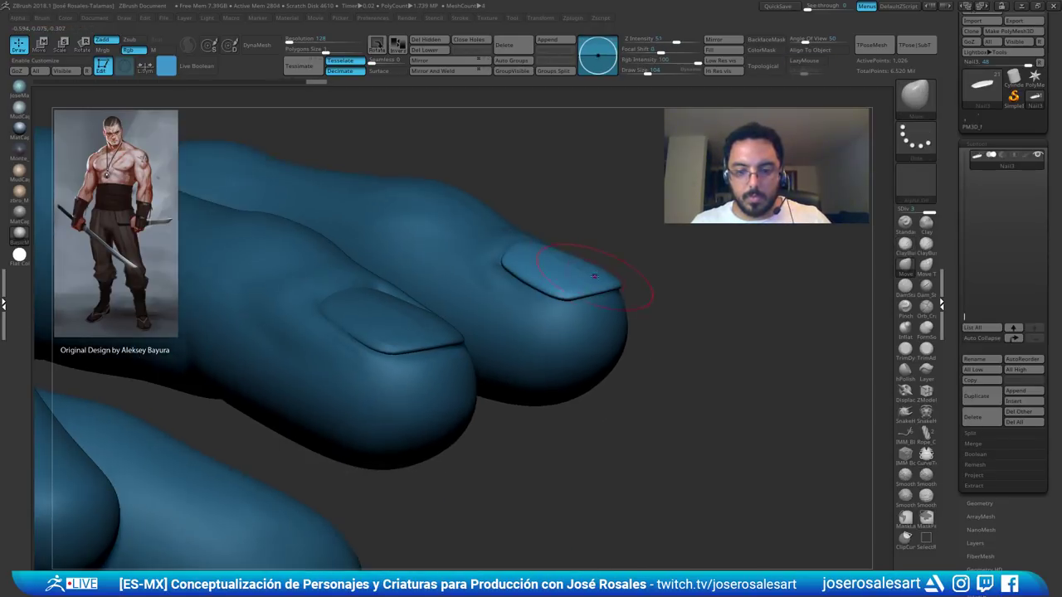
pyautogui.moveTo(604, 274); pyautogui.dragTo(606, 277)
pyautogui.moveTo(597, 270); pyautogui.dragTo(550, 247, button='right')
pyautogui.moveTo(550, 246); pyautogui.dragTo(569, 242)
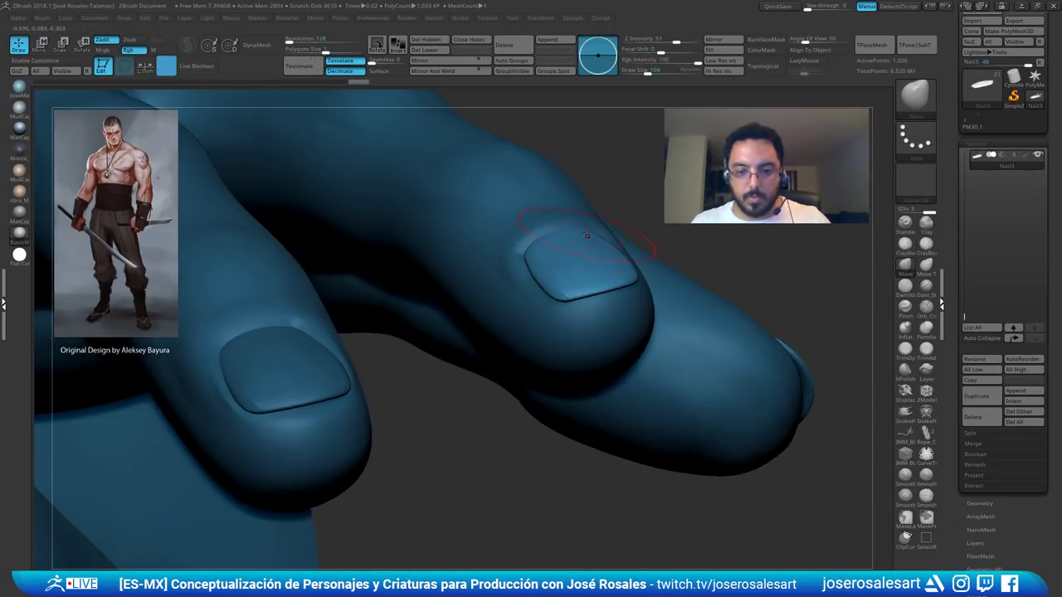
# - Shift the cuticle end and sides of the index finger's nail so they settle into the skin
pyautogui.moveTo(589, 235); pyautogui.dragTo(590, 233, button='right')
pyautogui.moveTo(594, 230); pyautogui.dragTo(595, 233)
pyautogui.moveTo(593, 231); pyautogui.dragTo(576, 241, button='right')
pyautogui.moveTo(582, 232); pyautogui.dragTo(580, 228)
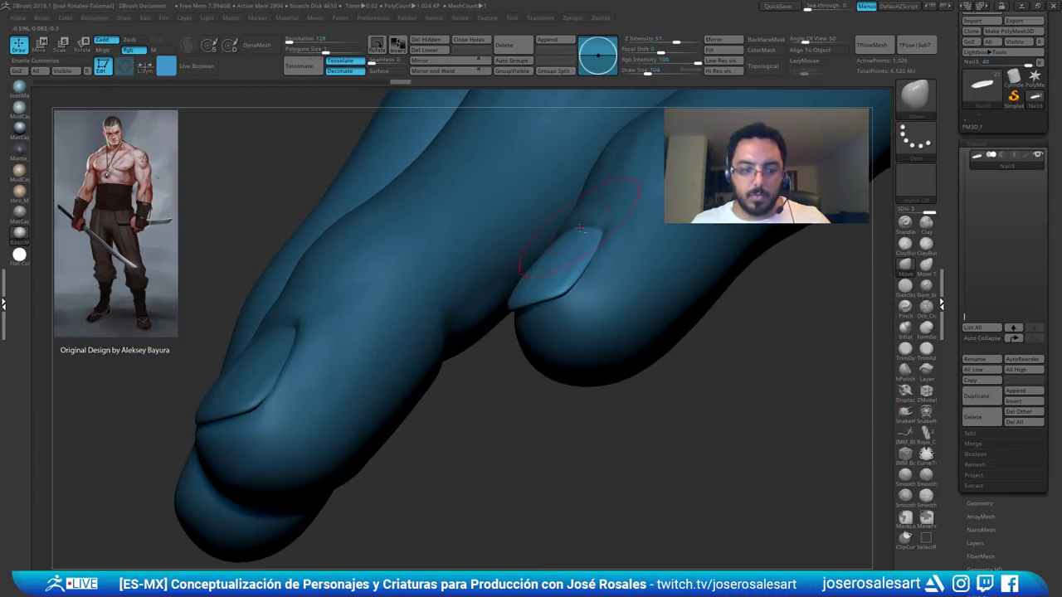
pyautogui.moveTo(579, 228)
pyautogui.mouseDown(button='right')
pyautogui.moveTo(576, 213)
pyautogui.moveTo(566, 222)
pyautogui.moveTo(591, 249)
pyautogui.mouseUp(button='right')
pyautogui.moveTo(590, 253); pyautogui.dragTo(592, 257)
# - Select the hand mesh, set ClayBuildup to draw size 28, and smooth the skin along the index nail's cuticle corner
pyautogui.moveTo(592, 256)
pyautogui.keyDown('ctrl'); pyautogui.mouseDown(button='right')
pyautogui.moveTo(563, 280)
pyautogui.moveTo(588, 241)
pyautogui.mouseUp(button='right'); pyautogui.keyUp('ctrl')
pyautogui.press('b')
pyautogui.press('c')
pyautogui.press('b')
pyautogui.keyDown('alt'); pyautogui.click(563, 280); pyautogui.keyUp('alt')
pyautogui.press('s')
pyautogui.click(592, 274)
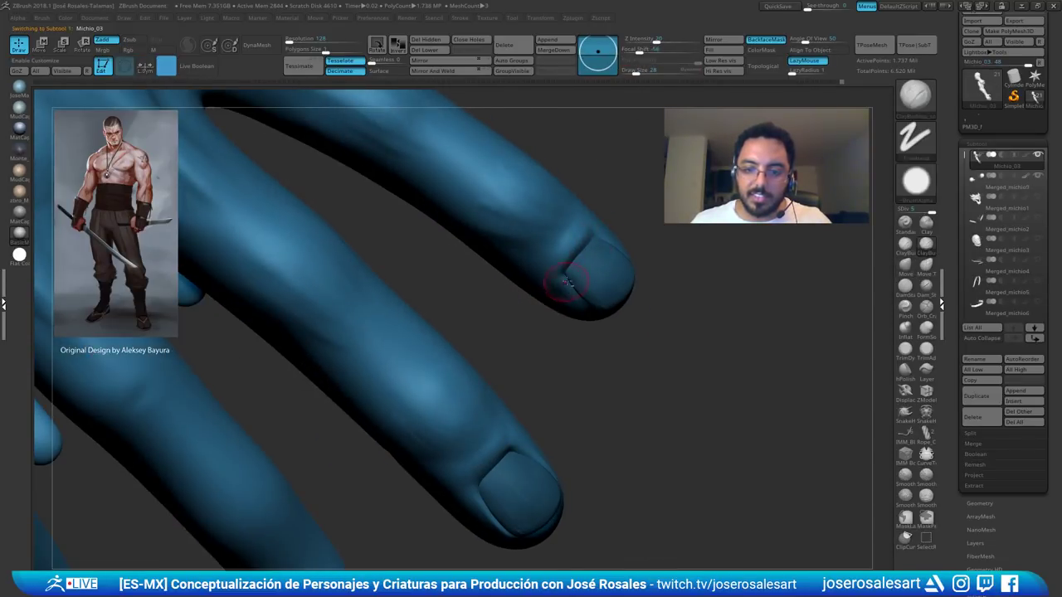
pyautogui.moveTo(567, 282); pyautogui.dragTo(566, 271, button='right')
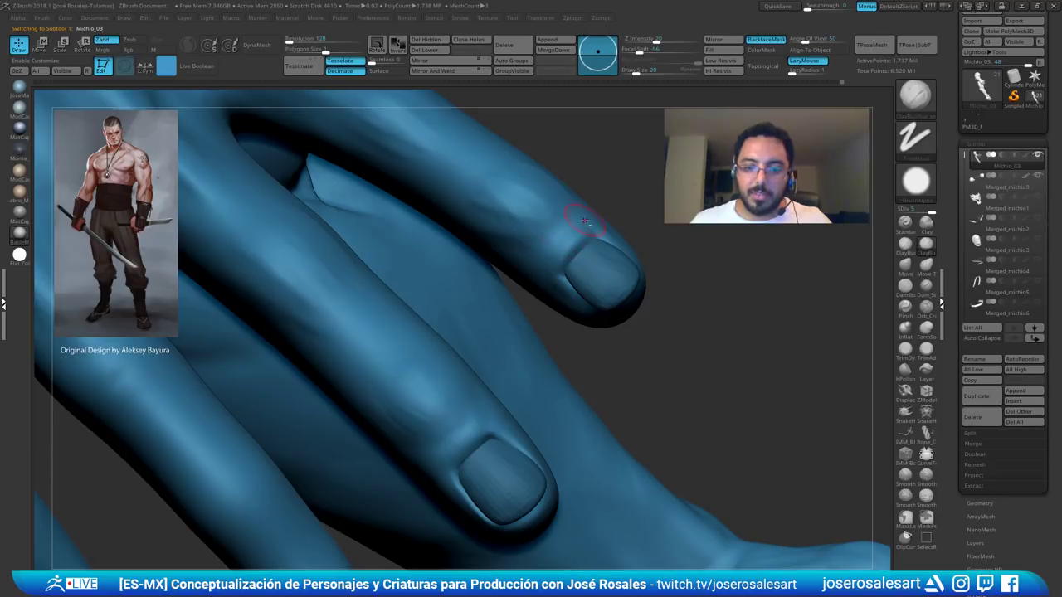
pyautogui.moveTo(584, 221); pyautogui.dragTo(580, 240, button='right')
pyautogui.keyDown('shift'); pyautogui.moveTo(571, 258); pyautogui.dragTo(567, 277); pyautogui.keyUp('shift')
pyautogui.moveTo(553, 278)
pyautogui.mouseDown(button='right')
pyautogui.moveTo(552, 255)
pyautogui.moveTo(554, 264)
pyautogui.mouseUp(button='right')
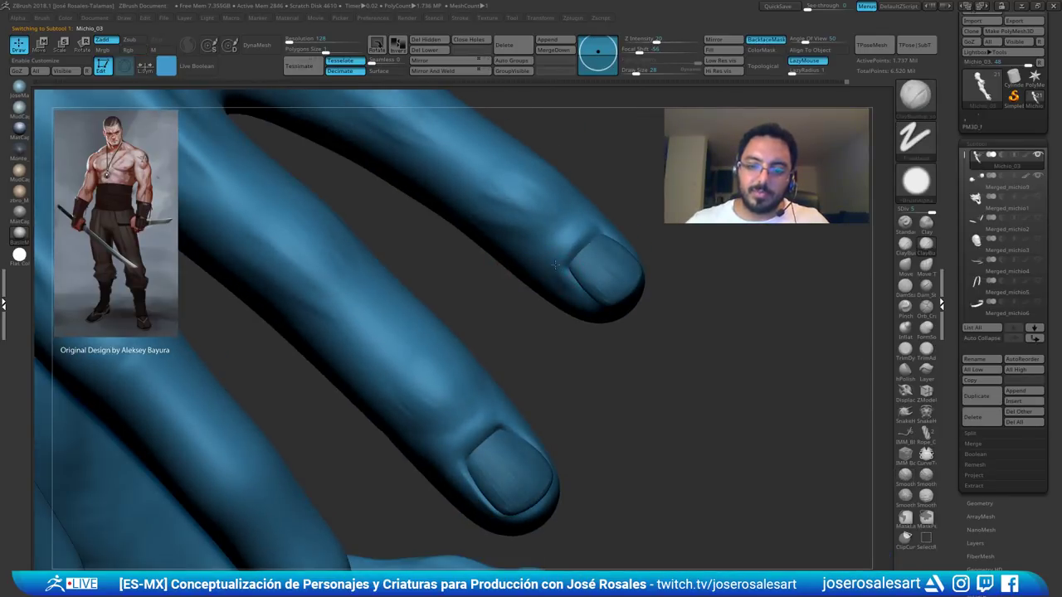
# - Refine and smooth the skin fold around the cuticle and side of the index finger's nail
pyautogui.moveTo(590, 230); pyautogui.dragTo(585, 245, button='right')
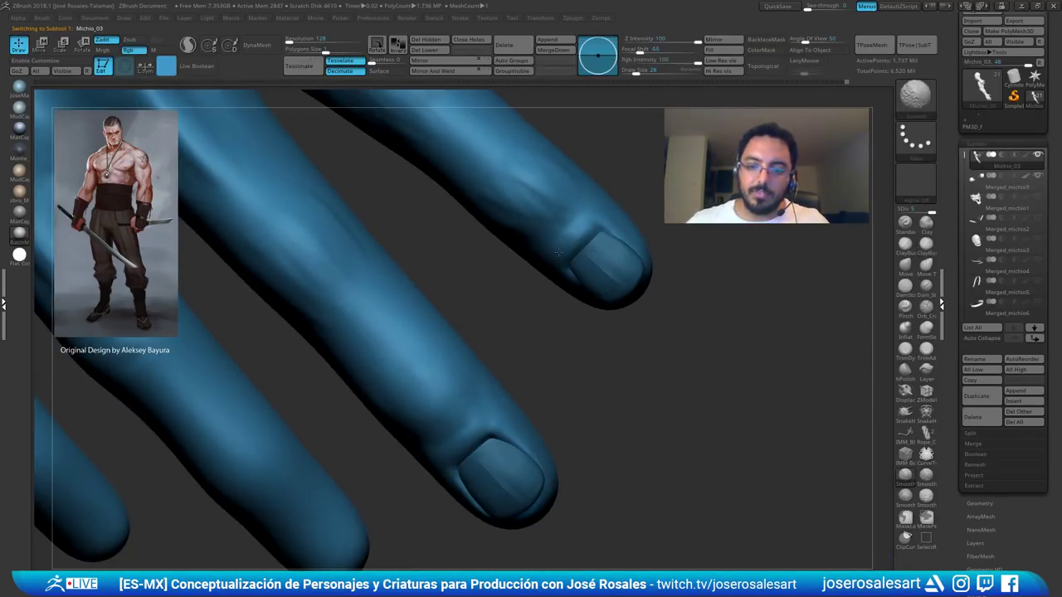
pyautogui.keyDown('shift'); pyautogui.moveTo(586, 242); pyautogui.dragTo(582, 234); pyautogui.keyUp('shift')
pyautogui.moveTo(601, 204)
pyautogui.mouseDown(button='right')
pyautogui.moveTo(585, 252)
pyautogui.moveTo(596, 244)
pyautogui.moveTo(611, 290)
pyautogui.moveTo(519, 282)
pyautogui.moveTo(564, 292)
pyautogui.moveTo(547, 387)
pyautogui.moveTo(488, 390)
pyautogui.moveTo(475, 408)
pyautogui.moveTo(451, 163)
pyautogui.moveTo(459, 354)
pyautogui.moveTo(448, 340)
pyautogui.moveTo(464, 362)
pyautogui.moveTo(500, 255)
pyautogui.moveTo(495, 178)
pyautogui.moveTo(531, 278)
pyautogui.moveTo(560, 292)
pyautogui.moveTo(569, 322)
pyautogui.moveTo(579, 312)
pyautogui.mouseUp(button='right')
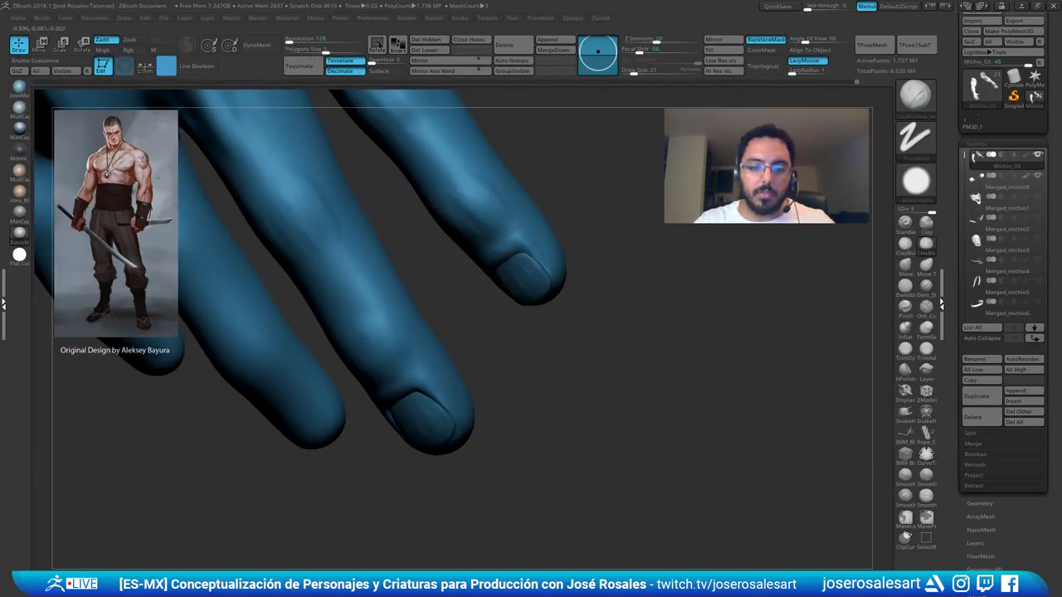
pyautogui.moveTo(516, 280)
pyautogui.mouseDown(button='right')
pyautogui.moveTo(493, 241)
pyautogui.moveTo(512, 145)
pyautogui.mouseUp(button='right')
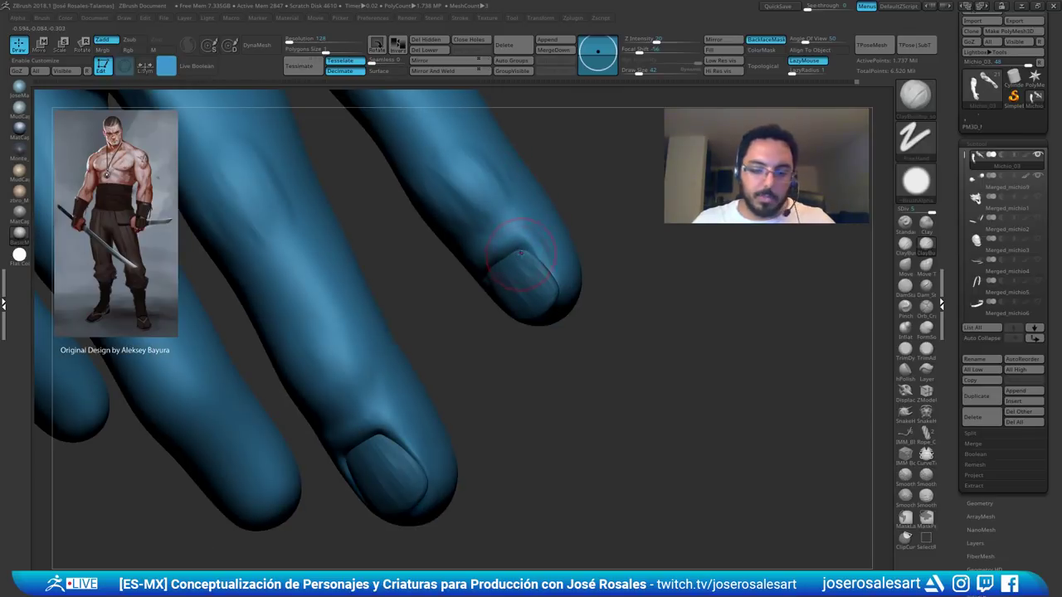
pyautogui.moveTo(546, 270)
pyautogui.mouseDown(button='right')
pyautogui.moveTo(593, 267)
pyautogui.moveTo(524, 256)
pyautogui.moveTo(464, 290)
pyautogui.moveTo(495, 264)
pyautogui.mouseUp(button='right')
pyautogui.keyDown('shift'); pyautogui.moveTo(496, 264); pyautogui.dragTo(503, 234); pyautogui.keyUp('shift')
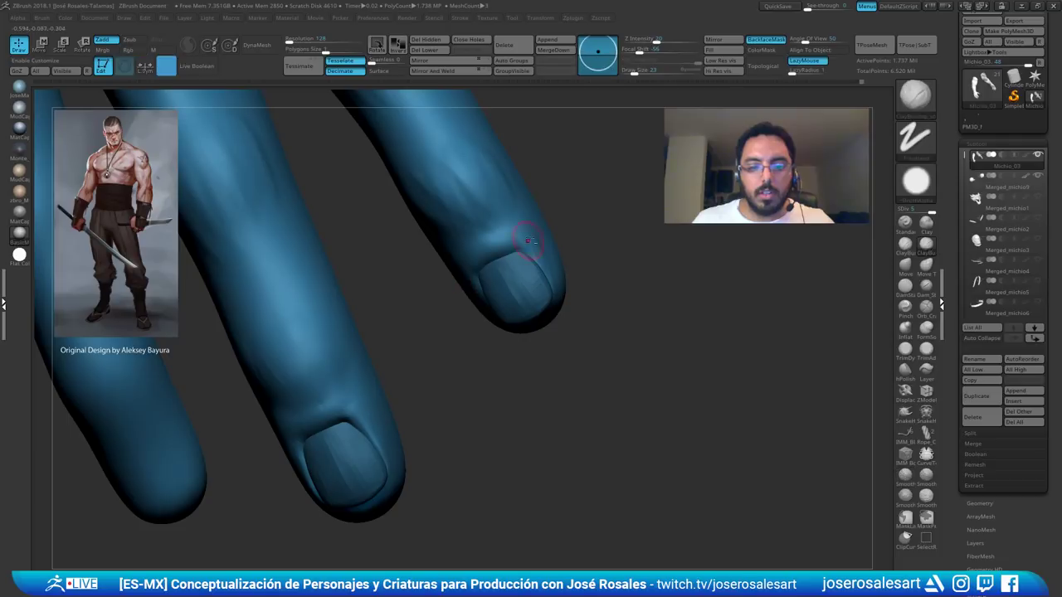
pyautogui.keyDown('ctrl'); pyautogui.moveTo(531, 242); pyautogui.dragTo(487, 157, button='right'); pyautogui.keyUp('ctrl')
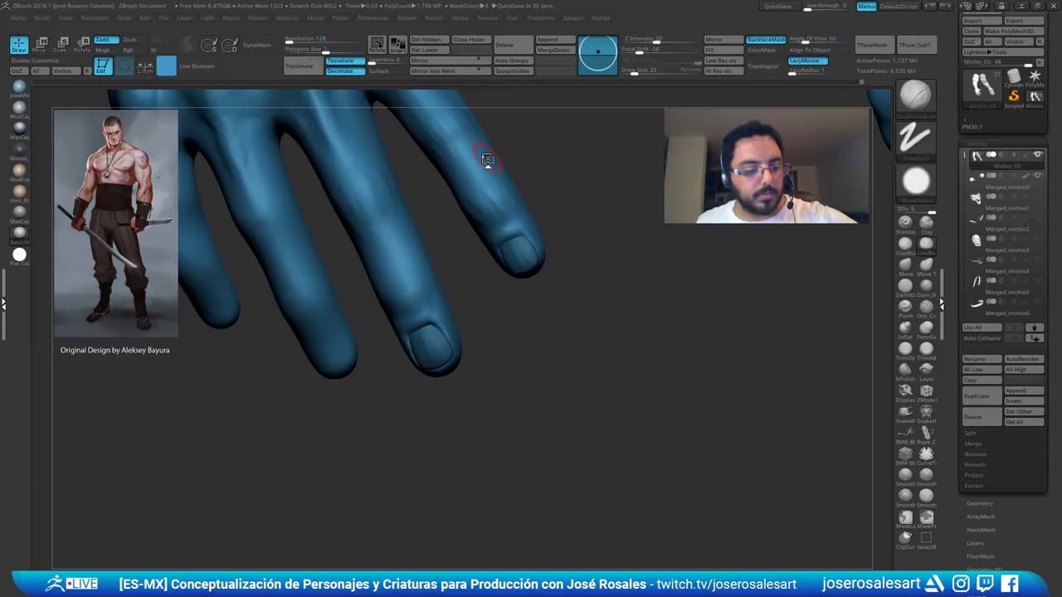
# - Set the draw size to 30 and smooth the skin just above the index finger's nail
pyautogui.moveTo(487, 158)
pyautogui.keyDown('alt'); pyautogui.mouseDown(button='right')
pyautogui.moveTo(446, 146)
pyautogui.moveTo(448, 269)
pyautogui.moveTo(446, 203)
pyautogui.moveTo(433, 203)
pyautogui.moveTo(407, 249)
pyautogui.moveTo(425, 292)
pyautogui.moveTo(412, 297)
pyautogui.mouseUp(button='right'); pyautogui.keyUp('alt')
pyautogui.press('s')
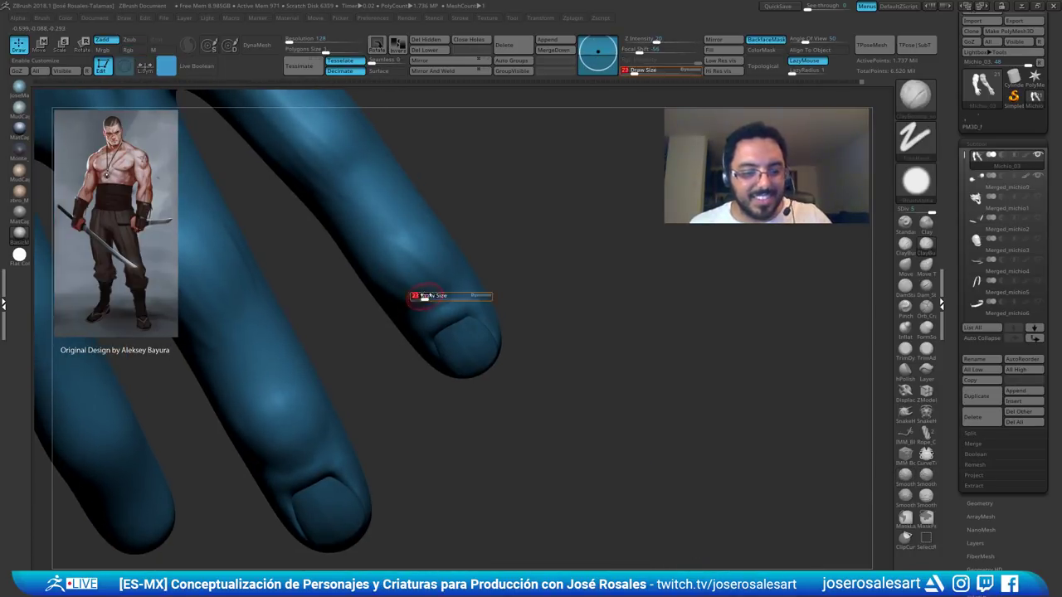
pyautogui.moveTo(413, 296); pyautogui.dragTo(420, 298)
pyautogui.moveTo(417, 315)
pyautogui.keyDown('alt'); pyautogui.mouseDown(button='right')
pyautogui.moveTo(416, 257)
pyautogui.moveTo(433, 236)
pyautogui.moveTo(398, 279)
pyautogui.moveTo(414, 248)
pyautogui.mouseUp(button='right'); pyautogui.keyUp('alt')
pyautogui.moveTo(423, 196)
pyautogui.keyDown('ctrl'); pyautogui.mouseDown(button='right')
pyautogui.moveTo(427, 239)
pyautogui.moveTo(407, 219)
pyautogui.moveTo(464, 215)
pyautogui.moveTo(498, 253)
pyautogui.moveTo(511, 246)
pyautogui.moveTo(502, 249)
pyautogui.mouseUp(button='right'); pyautogui.keyUp('ctrl')
pyautogui.press('[')
pyautogui.moveTo(503, 248); pyautogui.dragTo(453, 214, button='right')
pyautogui.press('shift')
pyautogui.keyDown('shift'); pyautogui.moveTo(453, 189); pyautogui.dragTo(463, 228); pyautogui.keyUp('shift')
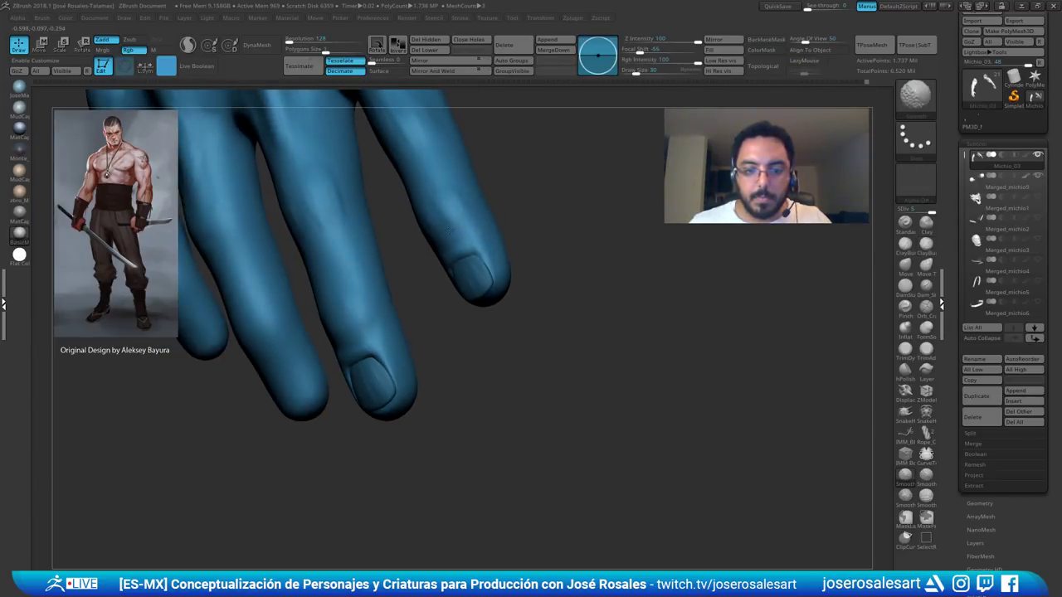
pyautogui.moveTo(464, 228); pyautogui.dragTo(458, 205, button='right')
pyautogui.keyDown('ctrl'); pyautogui.moveTo(458, 206); pyautogui.dragTo(472, 265, button='right'); pyautogui.keyUp('ctrl')
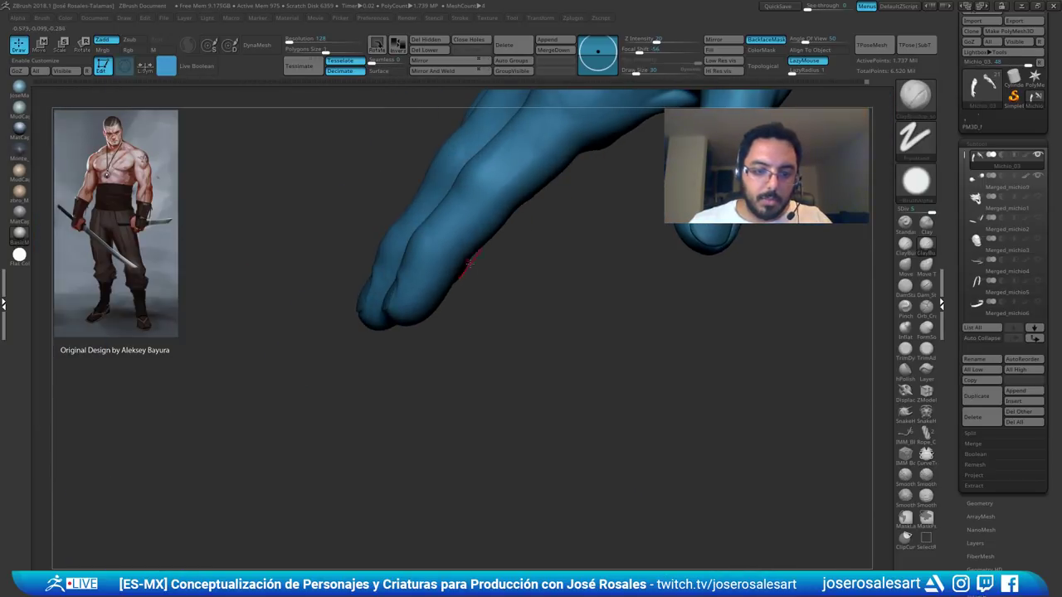
# - Select the index finger's nail and nudge it slightly deeper into the fingertip
pyautogui.moveTo(401, 282); pyautogui.dragTo(414, 303, button='right')
pyautogui.keyDown('alt'); pyautogui.click(388, 307); pyautogui.keyUp('alt')
pyautogui.press('w')
pyautogui.moveTo(336, 267); pyautogui.dragTo(341, 271)
pyautogui.moveTo(350, 286); pyautogui.dragTo(441, 240, button='right')
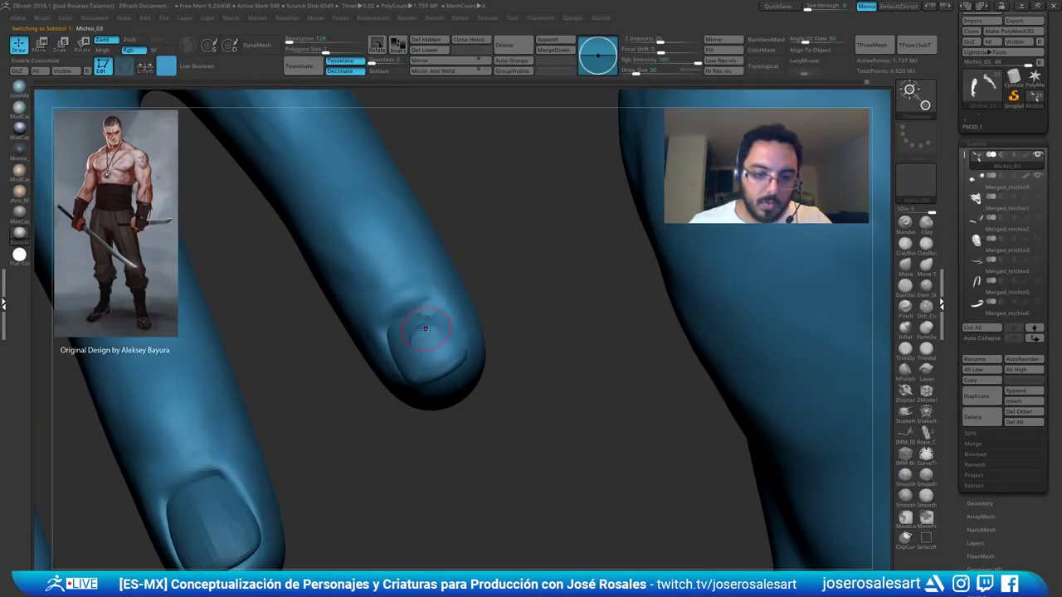
# - Rework the skin overlapping the index nail and smooth along its side with ClayBuildup active at draw size 21
pyautogui.moveTo(418, 348); pyautogui.dragTo(448, 335)
pyautogui.moveTo(441, 334)
pyautogui.mouseDown(button='right')
pyautogui.moveTo(462, 333)
pyautogui.moveTo(421, 315)
pyautogui.moveTo(415, 328)
pyautogui.moveTo(440, 322)
pyautogui.moveTo(486, 343)
pyautogui.mouseUp(button='right')
pyautogui.press('b')
pyautogui.press('c')
pyautogui.press('b')
pyautogui.press('[')
pyautogui.keyDown('shift'); pyautogui.moveTo(465, 338); pyautogui.dragTo(466, 355); pyautogui.keyUp('shift')
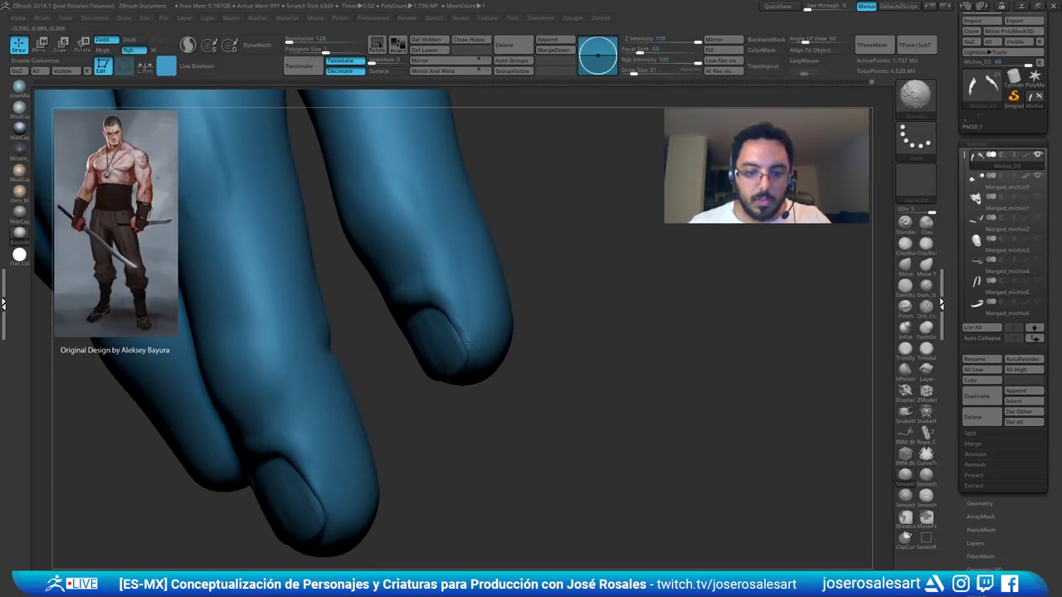
# - Select the thumb's nail and lower it slightly into the thumb tip
pyautogui.keyDown('ctrl'); pyautogui.moveTo(467, 355); pyautogui.dragTo(465, 315, button='right'); pyautogui.keyUp('ctrl')
pyautogui.moveTo(465, 315)
pyautogui.mouseDown(button='right')
pyautogui.moveTo(448, 232)
pyautogui.moveTo(407, 270)
pyautogui.moveTo(431, 295)
pyautogui.moveTo(410, 316)
pyautogui.moveTo(438, 297)
pyautogui.moveTo(421, 241)
pyautogui.moveTo(409, 249)
pyautogui.mouseUp(button='right')
pyautogui.keyDown('alt'); pyautogui.click(399, 346); pyautogui.keyUp('alt')
pyautogui.moveTo(399, 346); pyautogui.dragTo(411, 251, button='right')
pyautogui.keyDown('alt'); pyautogui.click(418, 130); pyautogui.keyUp('alt')
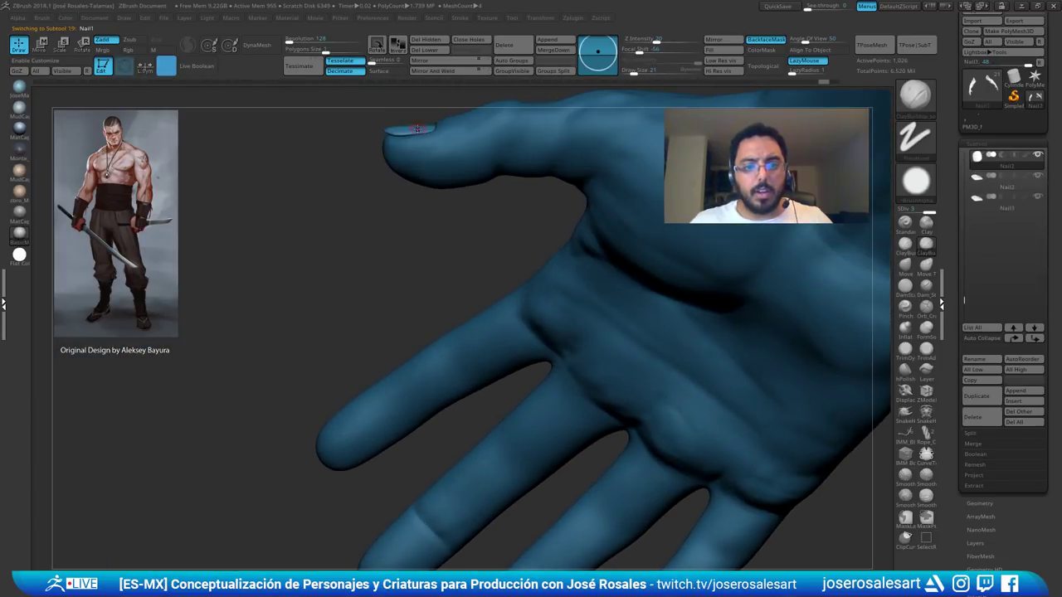
pyautogui.keyDown('alt'); pyautogui.moveTo(418, 130); pyautogui.dragTo(401, 180, button='right'); pyautogui.keyUp('alt')
pyautogui.press('w')
pyautogui.moveTo(397, 117); pyautogui.dragTo(396, 122)
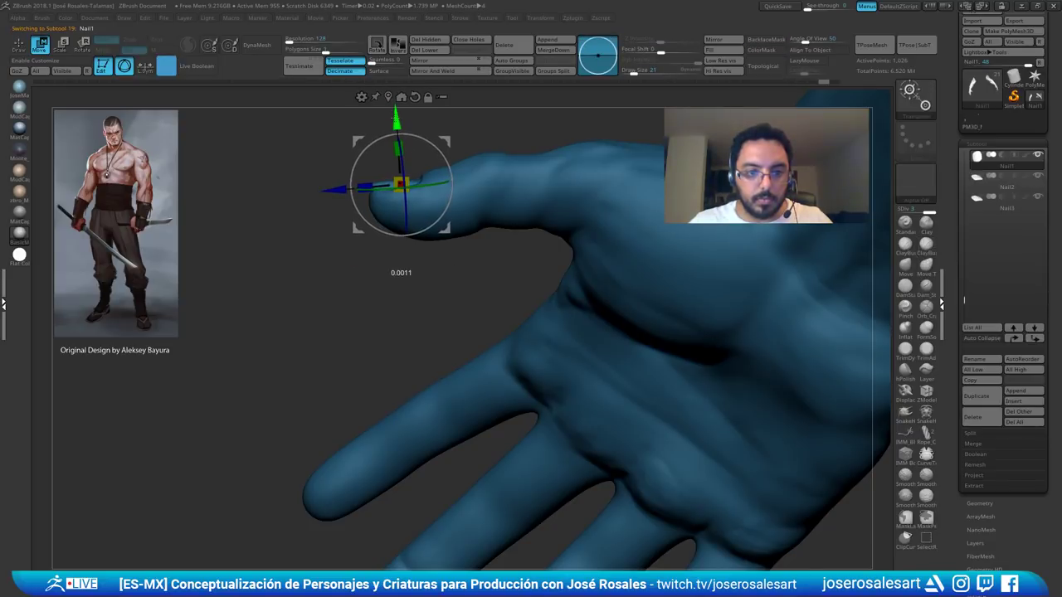
pyautogui.press('q')
# - Select the hand mesh and build up the skin fold along the thumbnail's side and cuticle corner at draw size 26
pyautogui.keyDown('alt'); pyautogui.click(458, 192); pyautogui.keyUp('alt')
pyautogui.moveTo(458, 193); pyautogui.dragTo(452, 257, button='right')
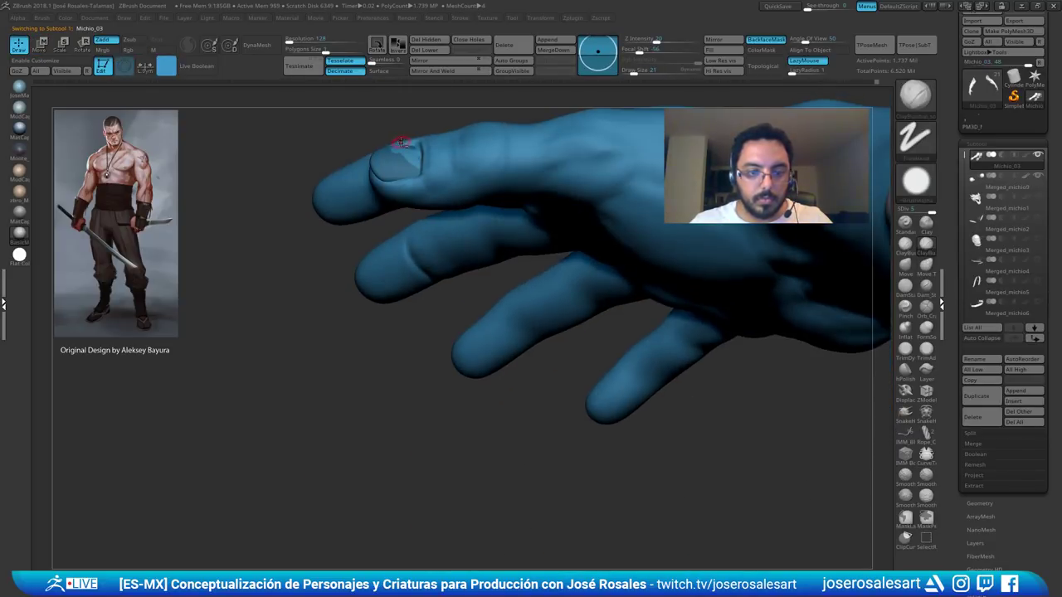
pyautogui.moveTo(405, 146); pyautogui.dragTo(395, 156, button='right')
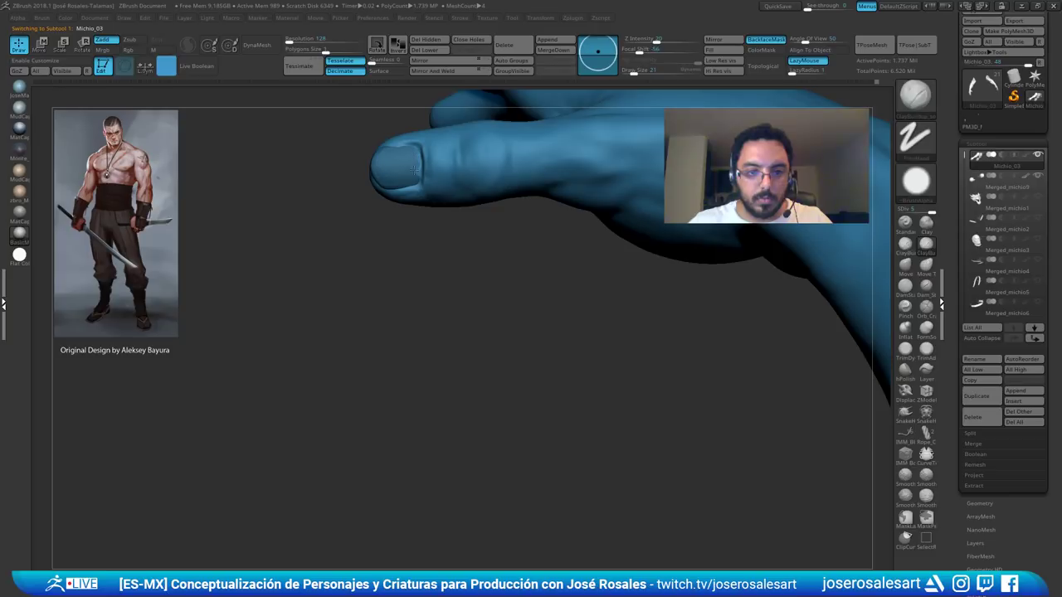
pyautogui.moveTo(420, 158)
pyautogui.mouseDown(button='right')
pyautogui.moveTo(430, 158)
pyautogui.moveTo(393, 152)
pyautogui.moveTo(439, 207)
pyautogui.moveTo(470, 195)
pyautogui.mouseUp(button='right')
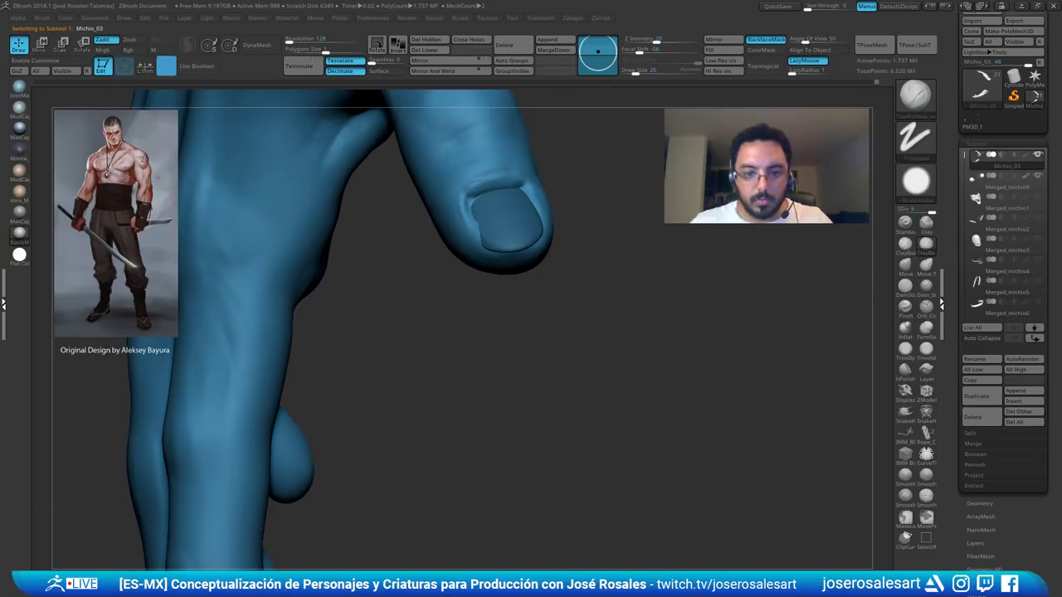
pyautogui.moveTo(473, 211); pyautogui.dragTo(481, 244)
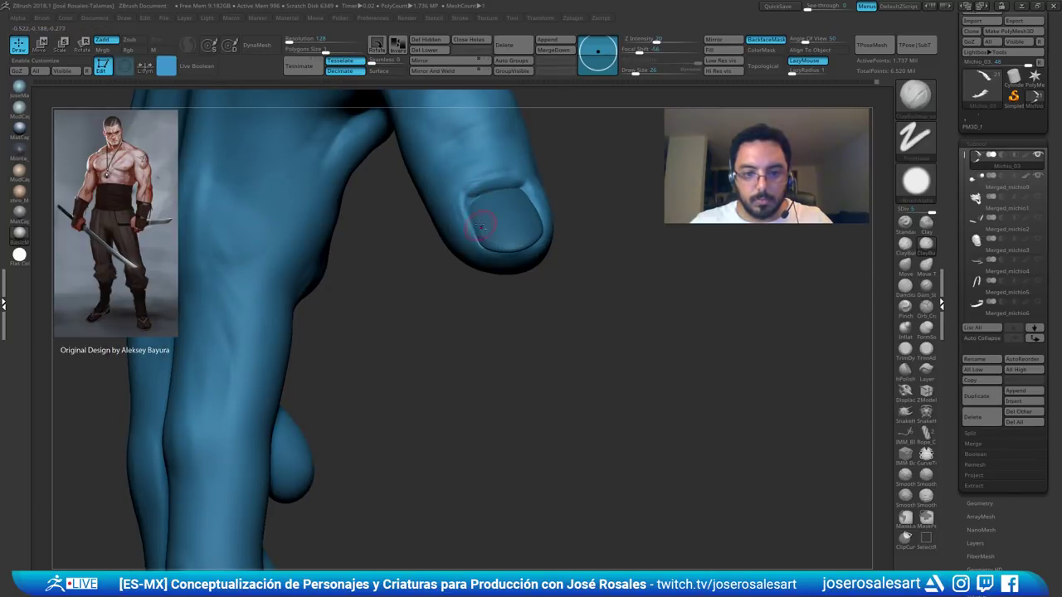
pyautogui.moveTo(486, 218); pyautogui.dragTo(465, 211, button='right')
pyautogui.moveTo(471, 204); pyautogui.dragTo(479, 190)
pyautogui.moveTo(480, 190)
pyautogui.mouseDown(button='right')
pyautogui.moveTo(528, 179)
pyautogui.moveTo(492, 177)
pyautogui.moveTo(380, 253)
pyautogui.moveTo(526, 165)
pyautogui.mouseUp(button='right')
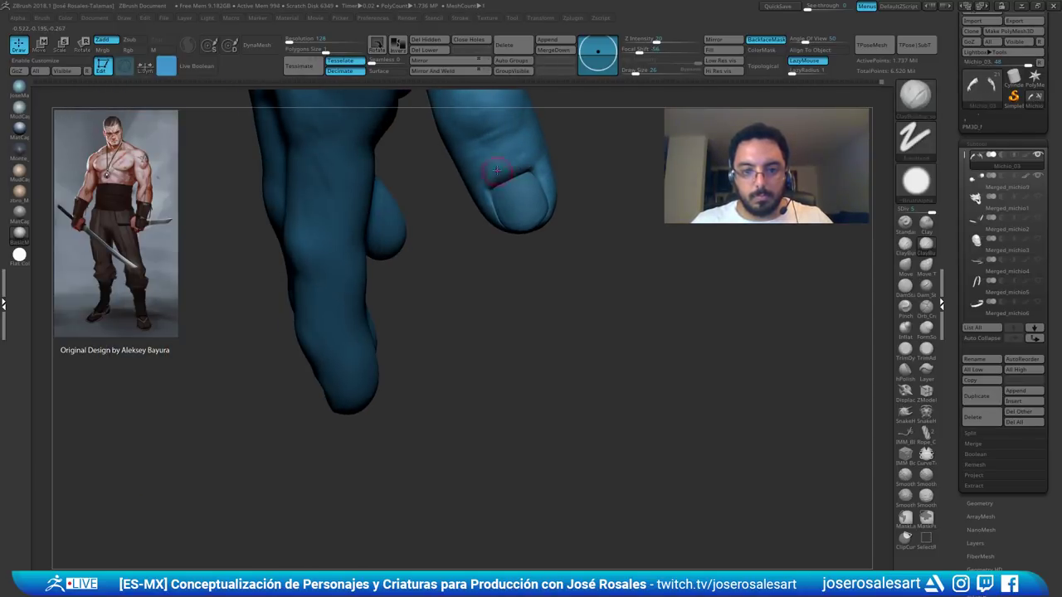
# - Sculpt and smooth the skin between the thumbnail's cuticle and the thumb's knuckle
pyautogui.press('shift')
pyautogui.moveTo(467, 190); pyautogui.dragTo(448, 173, button='right')
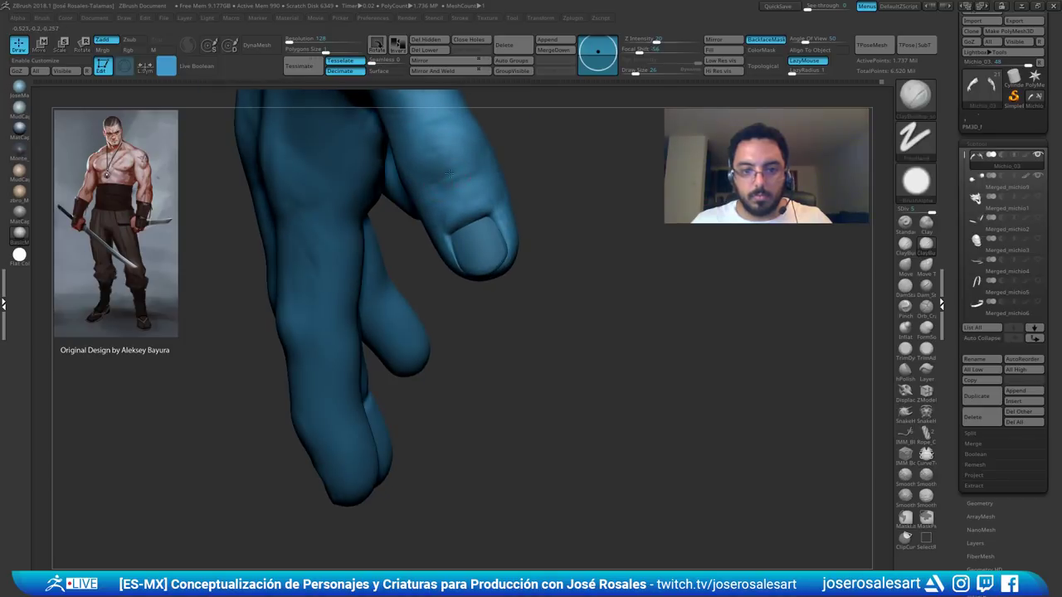
pyautogui.moveTo(435, 187); pyautogui.dragTo(461, 166)
pyautogui.press('shift')
pyautogui.moveTo(467, 152)
pyautogui.mouseDown(button='right')
pyautogui.moveTo(476, 158)
pyautogui.moveTo(420, 223)
pyautogui.mouseUp(button='right')
pyautogui.moveTo(423, 218)
pyautogui.mouseDown()
pyautogui.moveTo(397, 232)
pyautogui.moveTo(429, 229)
pyautogui.mouseUp()
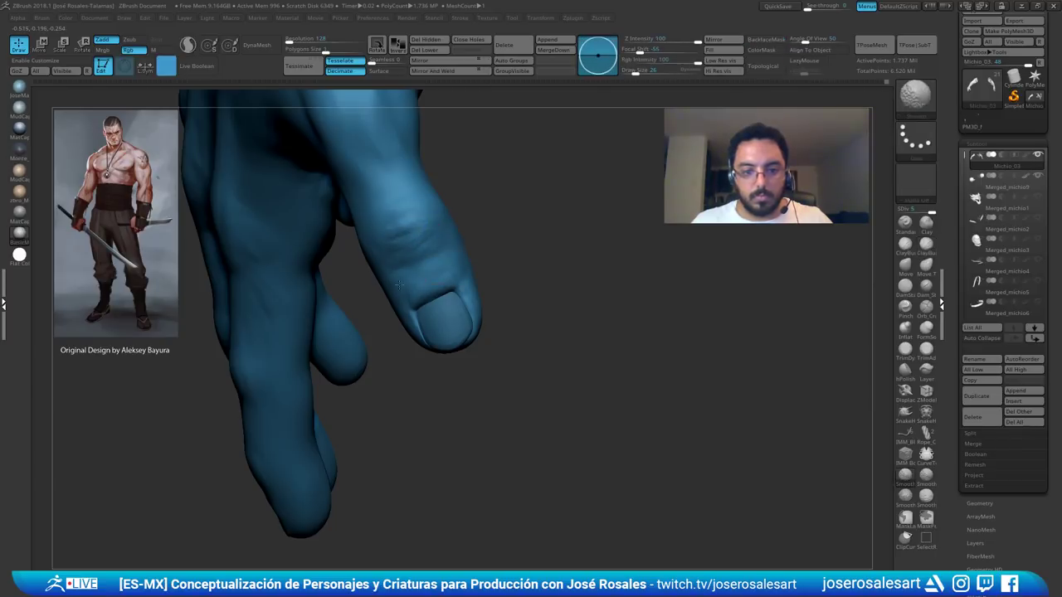
pyautogui.moveTo(415, 266)
pyautogui.mouseDown(button='right')
pyautogui.moveTo(457, 227)
pyautogui.moveTo(416, 234)
pyautogui.moveTo(413, 244)
pyautogui.moveTo(452, 245)
pyautogui.mouseUp(button='right')
pyautogui.keyDown('shift'); pyautogui.moveTo(398, 236); pyautogui.dragTo(408, 231); pyautogui.keyUp('shift')
pyautogui.moveTo(393, 227); pyautogui.dragTo(406, 283, button='right')
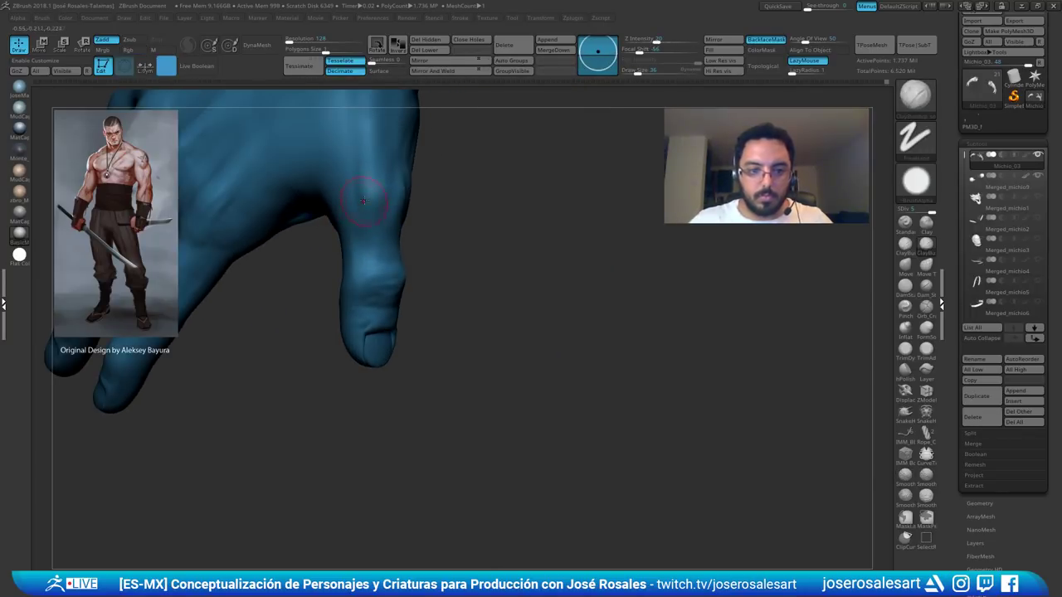
# - Build up and smooth skin folds over the thumb's knuckle with ClayBuildup at draw size 36
pyautogui.keyDown('alt'); pyautogui.moveTo(364, 190); pyautogui.dragTo(375, 268, button='right'); pyautogui.keyUp('alt')
pyautogui.moveTo(375, 268); pyautogui.dragTo(394, 277, button='right')
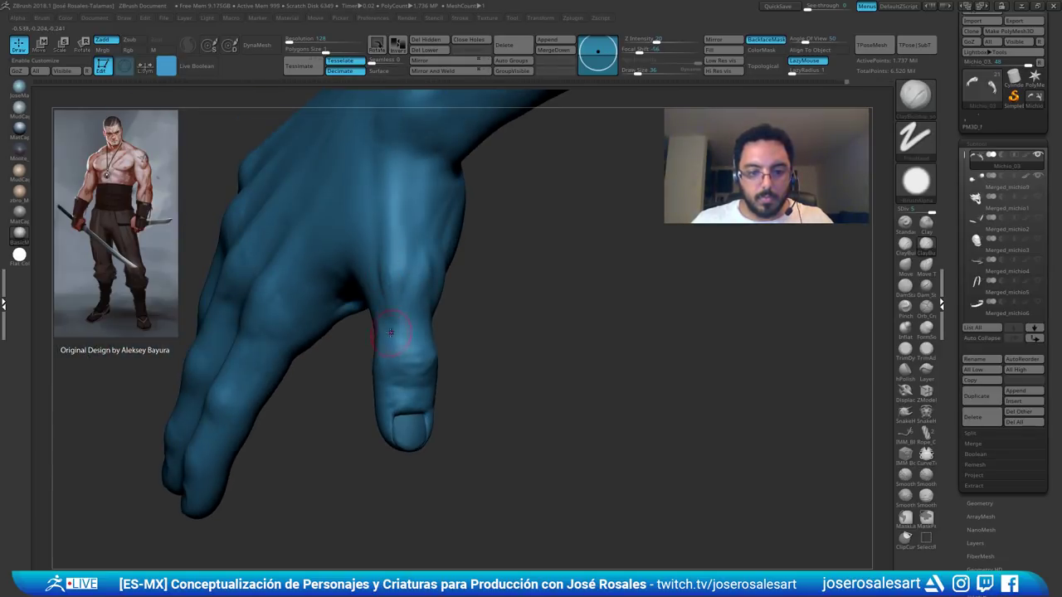
pyautogui.moveTo(390, 332)
pyautogui.mouseDown(button='right')
pyautogui.moveTo(409, 305)
pyautogui.moveTo(436, 322)
pyautogui.moveTo(423, 289)
pyautogui.mouseUp(button='right')
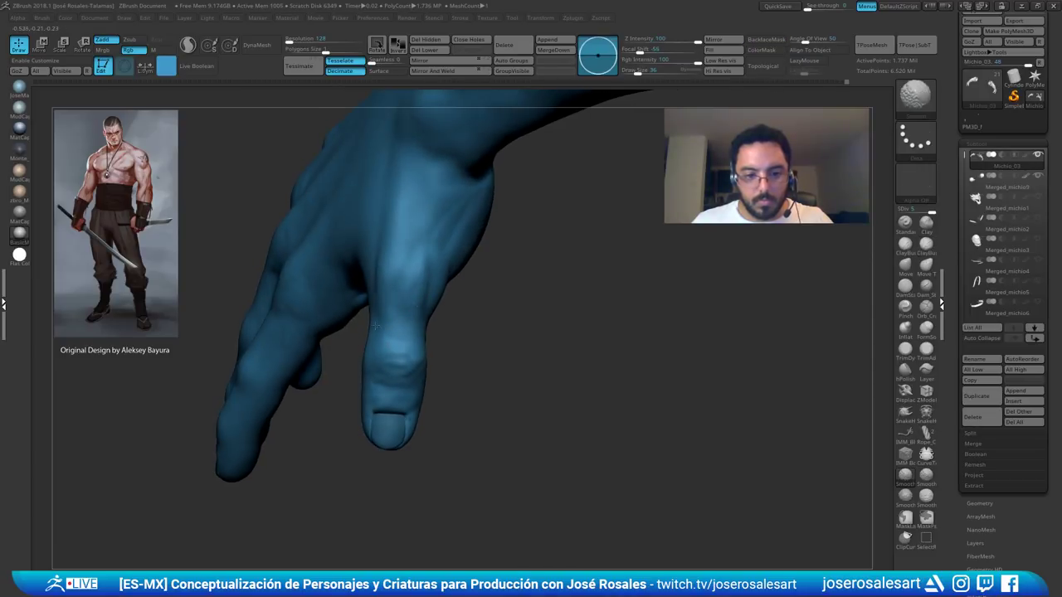
pyautogui.moveTo(375, 326)
pyautogui.keyDown('ctrl'); pyautogui.mouseDown(button='right')
pyautogui.moveTo(353, 296)
pyautogui.moveTo(373, 311)
pyautogui.moveTo(366, 320)
pyautogui.moveTo(415, 332)
pyautogui.moveTo(446, 370)
pyautogui.moveTo(431, 361)
pyautogui.mouseUp(button='right'); pyautogui.keyUp('ctrl')
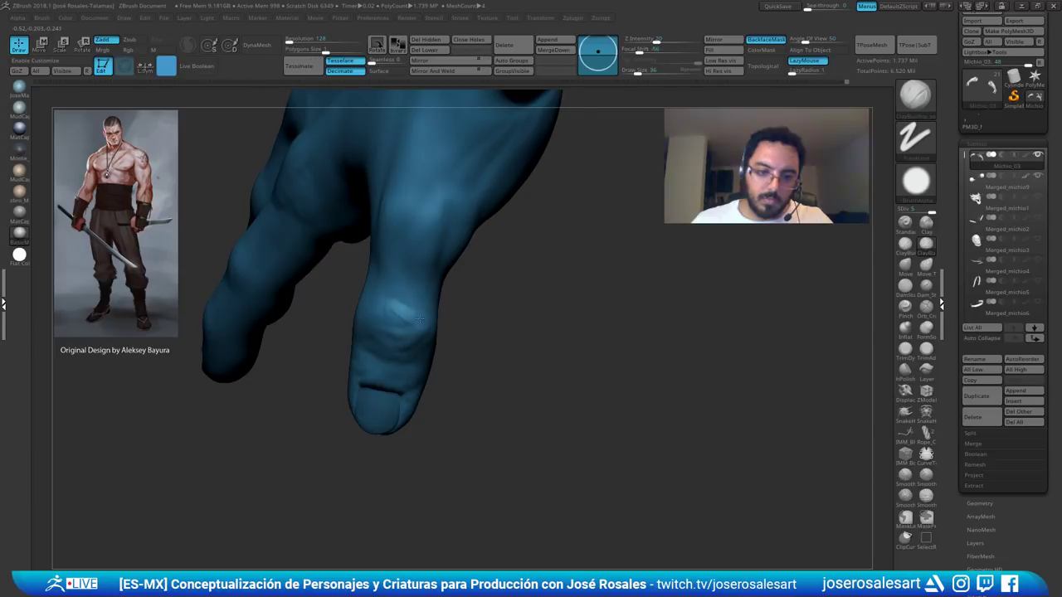
pyautogui.moveTo(419, 318); pyautogui.dragTo(423, 347)
pyautogui.moveTo(423, 347)
pyautogui.mouseDown(button='right')
pyautogui.moveTo(373, 328)
pyautogui.moveTo(431, 330)
pyautogui.moveTo(410, 319)
pyautogui.mouseUp(button='right')
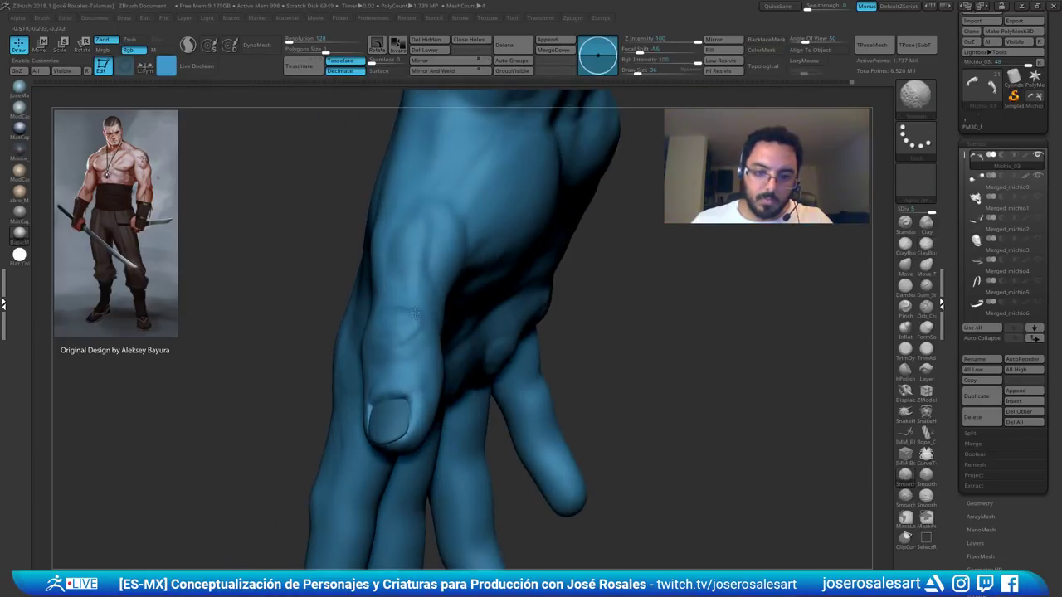
pyautogui.keyDown('shift'); pyautogui.moveTo(416, 314); pyautogui.dragTo(398, 340); pyautogui.keyUp('shift')
pyautogui.moveTo(398, 340)
pyautogui.mouseDown(button='right')
pyautogui.moveTo(431, 304)
pyautogui.moveTo(400, 316)
pyautogui.mouseUp(button='right')
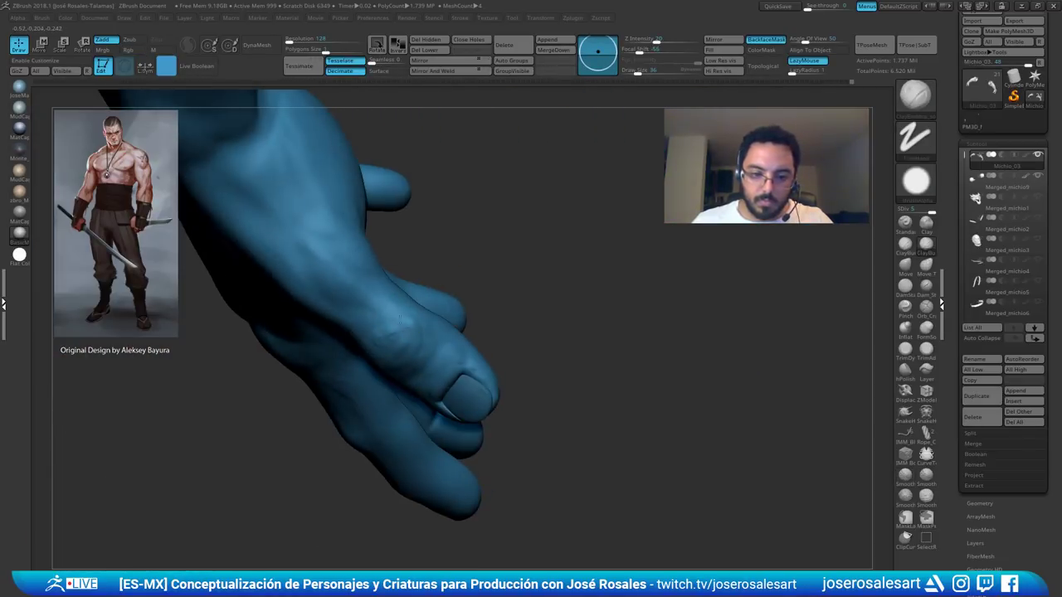
pyautogui.moveTo(403, 318); pyautogui.dragTo(417, 327)
pyautogui.moveTo(417, 328)
pyautogui.mouseDown(button='right')
pyautogui.moveTo(362, 300)
pyautogui.moveTo(389, 303)
pyautogui.moveTo(362, 307)
pyautogui.moveTo(400, 308)
pyautogui.moveTo(423, 261)
pyautogui.mouseUp(button='right')
pyautogui.keyDown('ctrl'); pyautogui.moveTo(423, 261); pyautogui.dragTo(396, 336, button='right'); pyautogui.keyUp('ctrl')
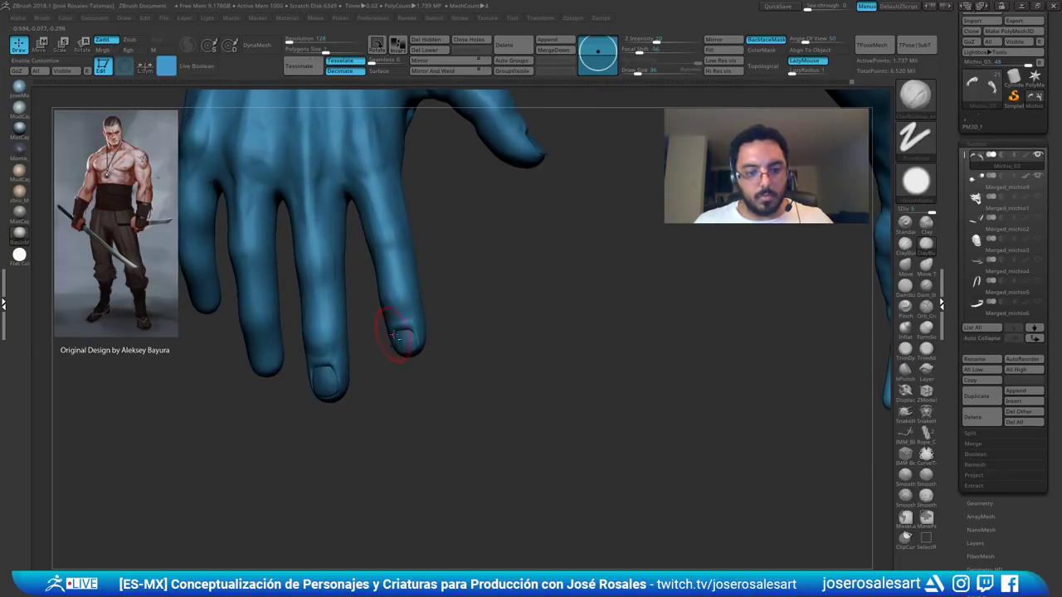
# - Save the tool as a new version named Michio_04
pyautogui.moveTo(956, 53); pyautogui.dragTo(957, 129)
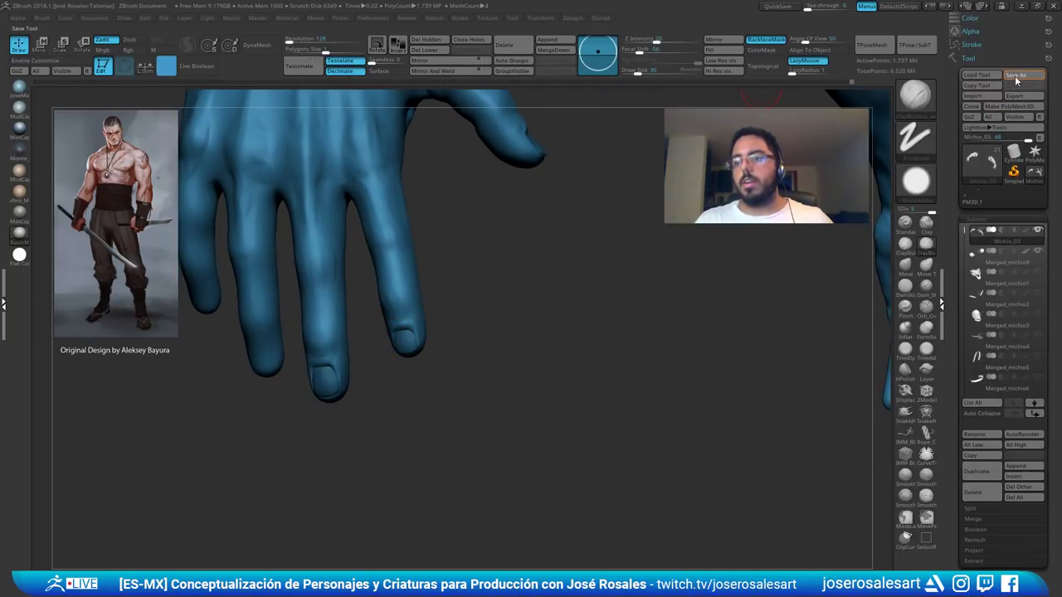
pyautogui.click(1014, 77)
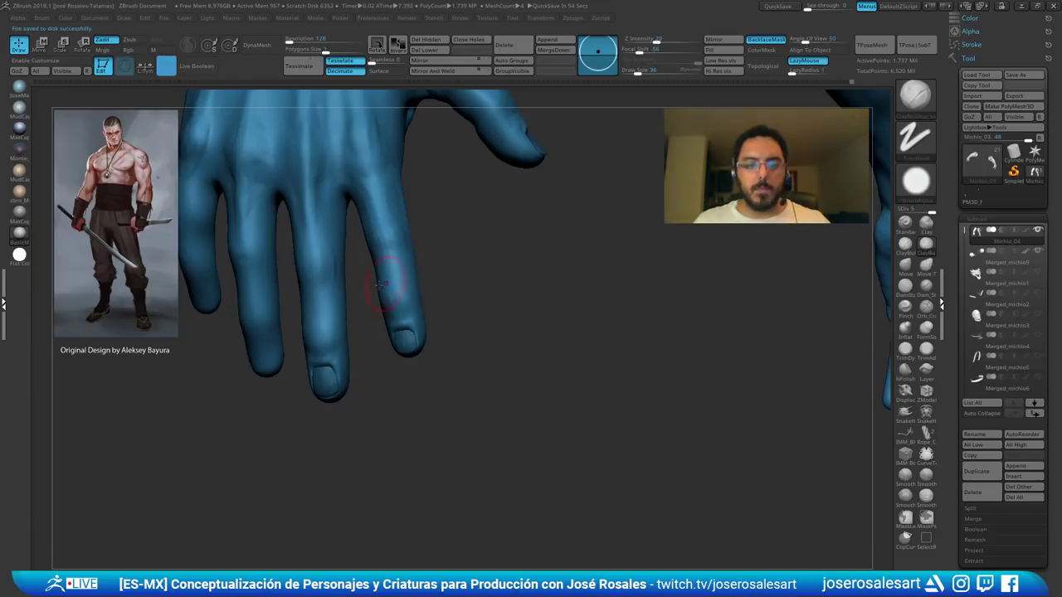
# - Build up a skin fold across the index finger's middle knuckle with ClayBuildup at draw size 28
pyautogui.moveTo(392, 290); pyautogui.dragTo(439, 330, button='right')
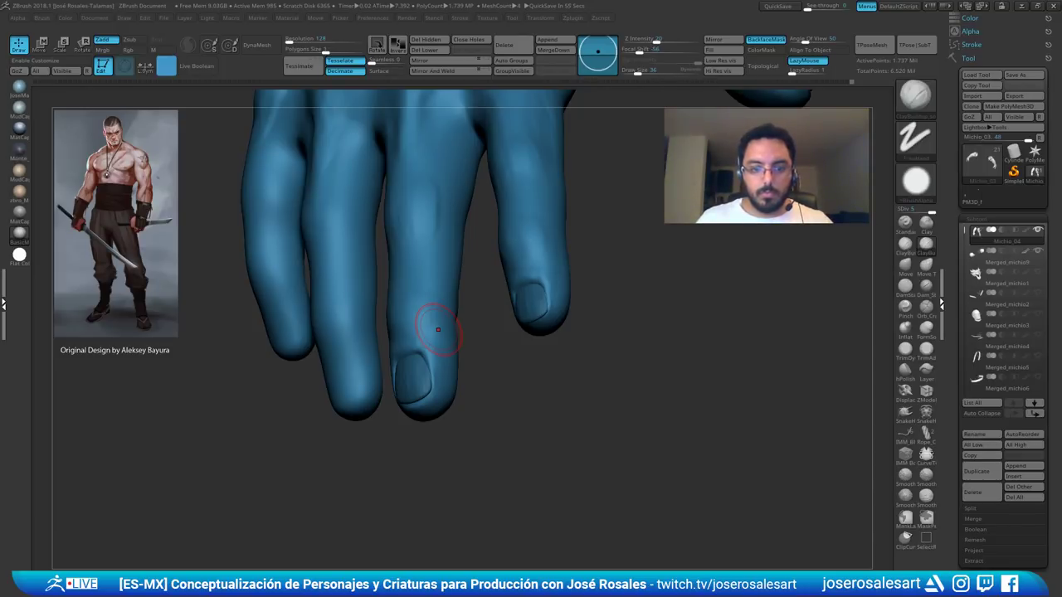
pyautogui.moveTo(477, 209); pyautogui.dragTo(561, 224, button='right')
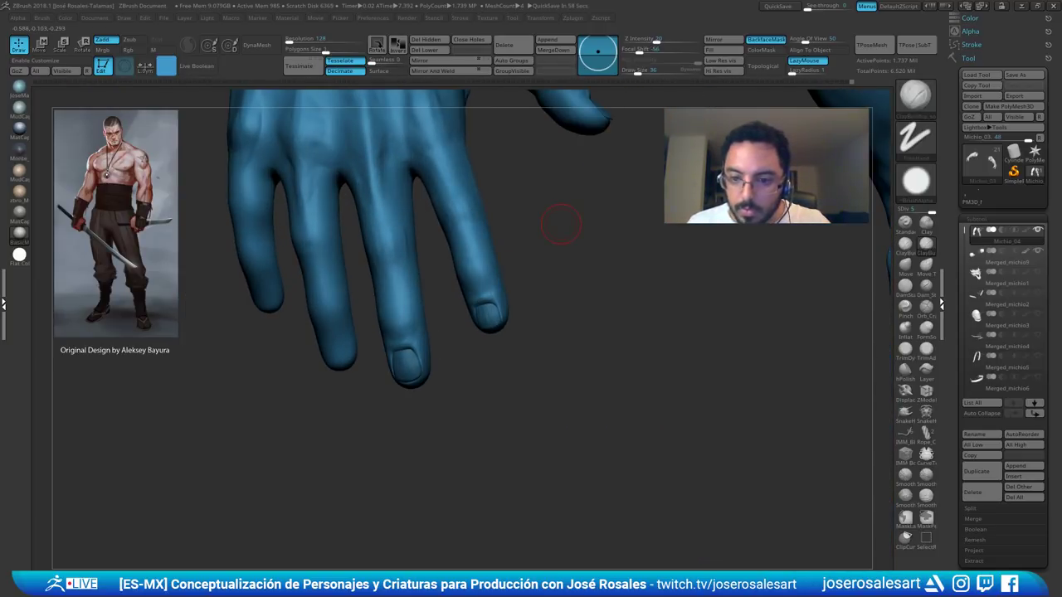
pyautogui.moveTo(560, 224)
pyautogui.mouseDown(button='right')
pyautogui.moveTo(549, 257)
pyautogui.moveTo(580, 236)
pyautogui.moveTo(572, 282)
pyautogui.mouseUp(button='right')
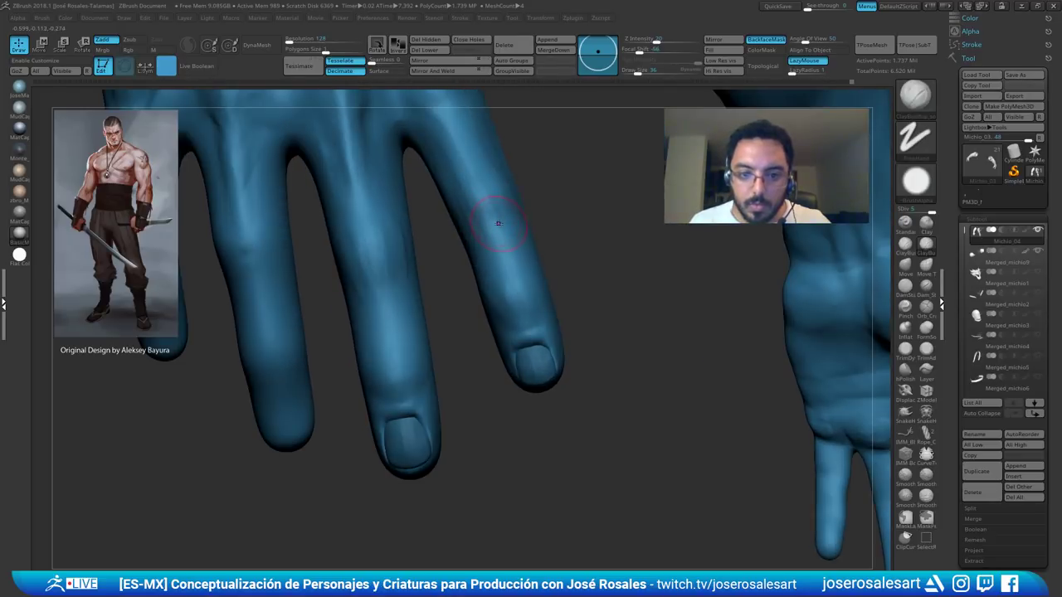
pyautogui.press('s')
pyautogui.moveTo(498, 222); pyautogui.dragTo(471, 225)
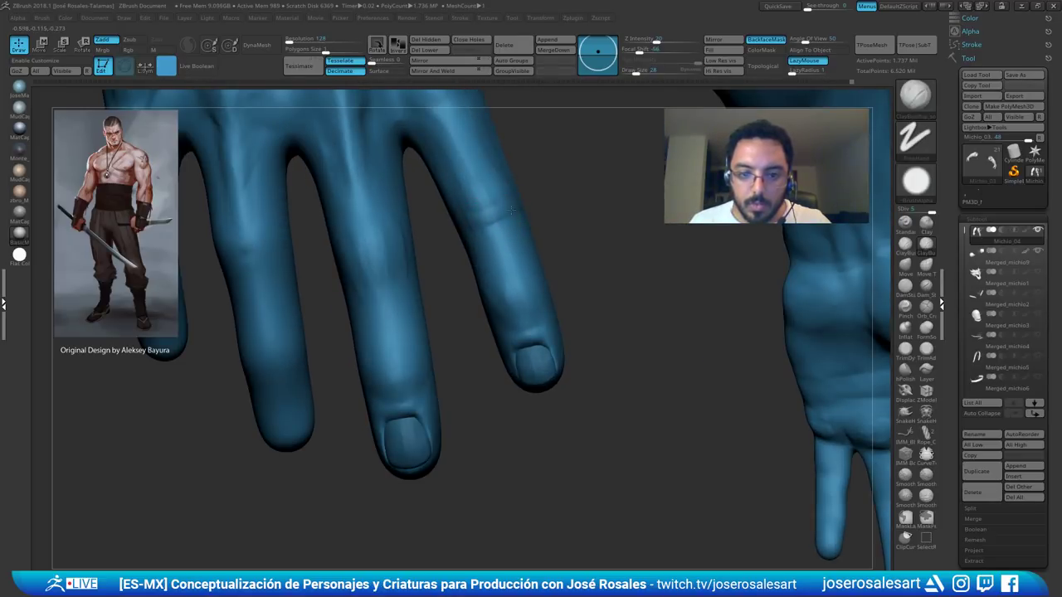
pyautogui.moveTo(501, 196); pyautogui.dragTo(490, 250, button='right')
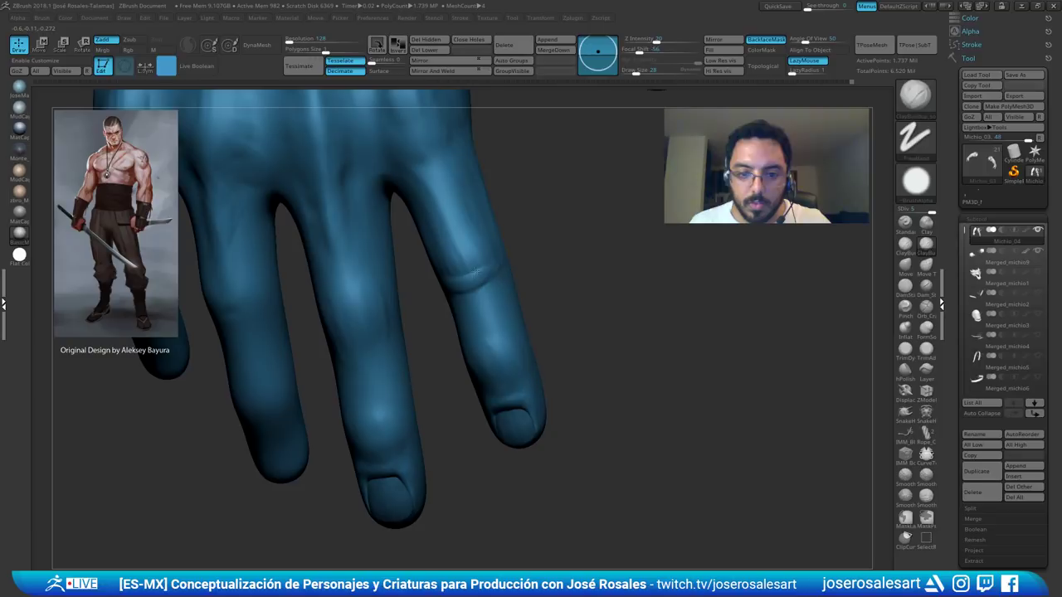
pyautogui.moveTo(472, 269); pyautogui.dragTo(483, 244)
pyautogui.moveTo(490, 267); pyautogui.dragTo(468, 285, button='right')
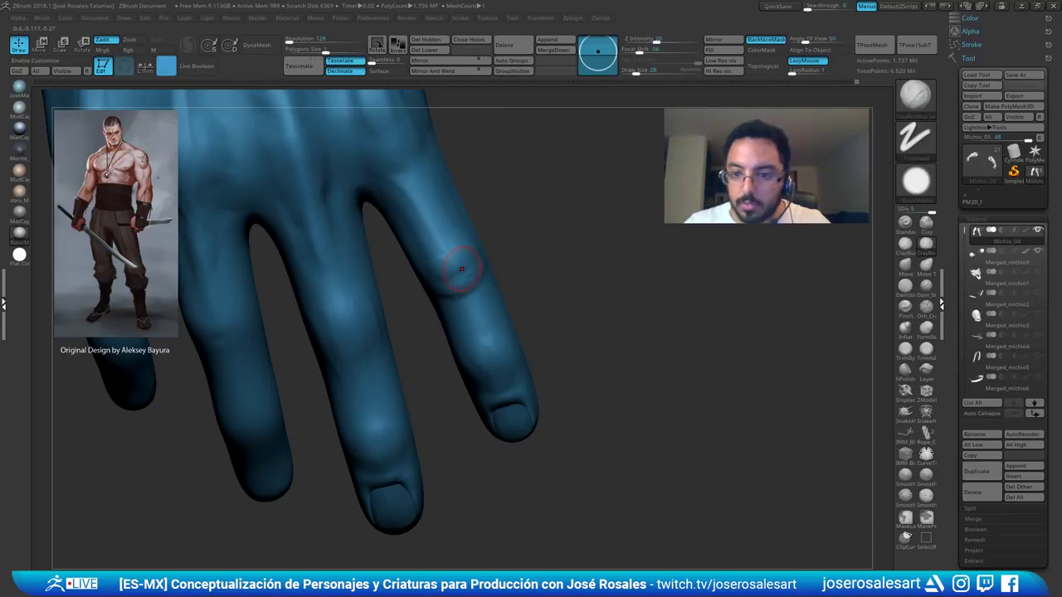
# - Add volume to the index finger between its base and middle knuckles at draw size 31
pyautogui.press('s')
pyautogui.moveTo(451, 211); pyautogui.dragTo(454, 209)
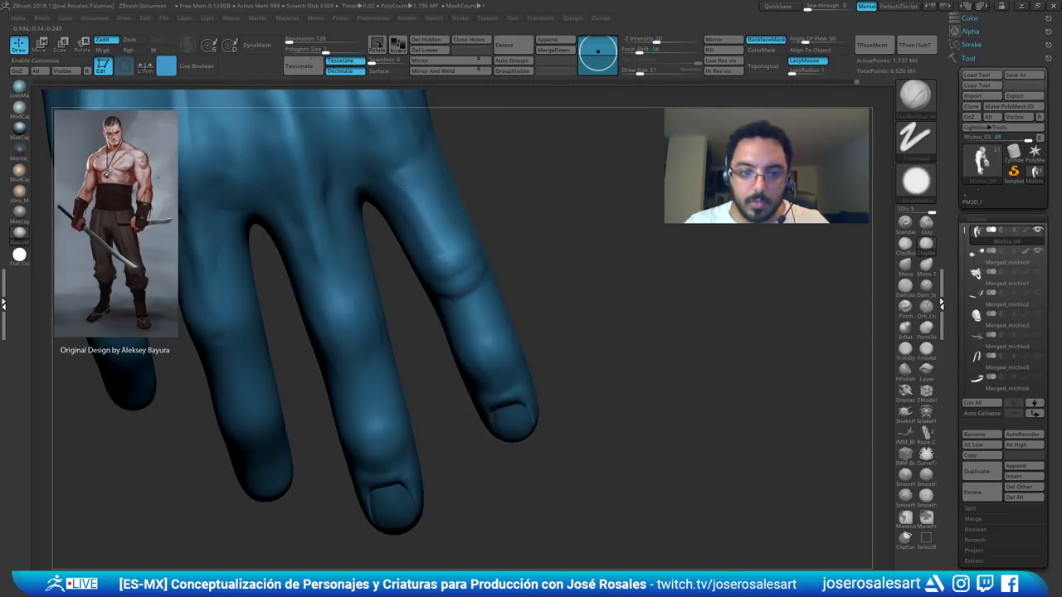
pyautogui.moveTo(424, 225)
pyautogui.mouseDown(button='right')
pyautogui.moveTo(439, 251)
pyautogui.moveTo(416, 219)
pyautogui.mouseUp(button='right')
pyautogui.moveTo(431, 257)
pyautogui.mouseDown(button='right')
pyautogui.moveTo(394, 251)
pyautogui.moveTo(448, 240)
pyautogui.mouseUp(button='right')
# - Shape the index finger's base knuckle with the Standard brush
pyautogui.keyDown('alt'); pyautogui.moveTo(423, 148); pyautogui.dragTo(445, 242, button='right'); pyautogui.keyUp('alt')
pyautogui.press('b')
pyautogui.press('s')
pyautogui.press('t')
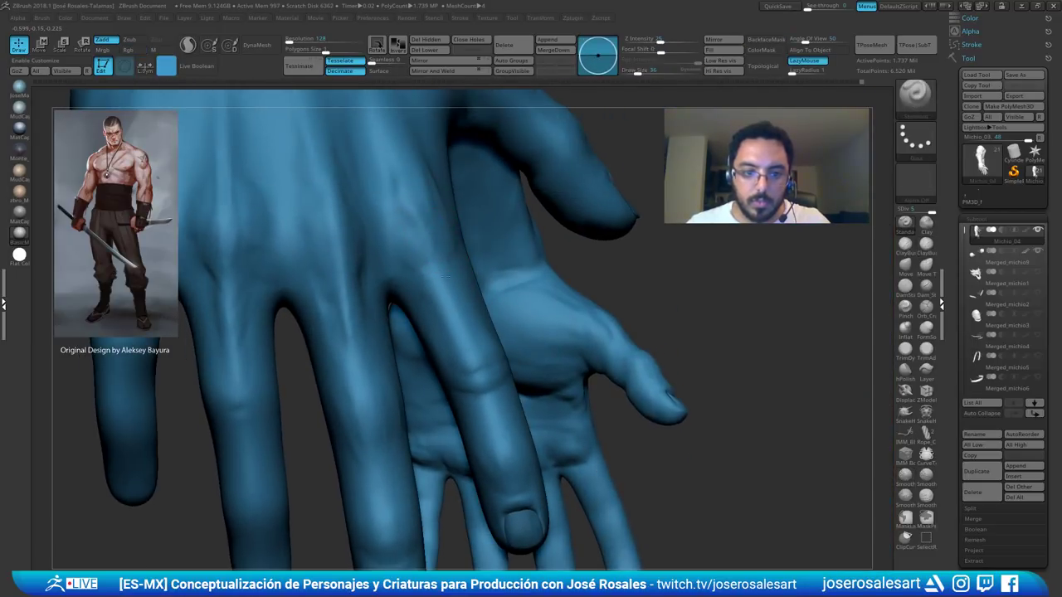
pyautogui.moveTo(419, 196); pyautogui.dragTo(425, 245)
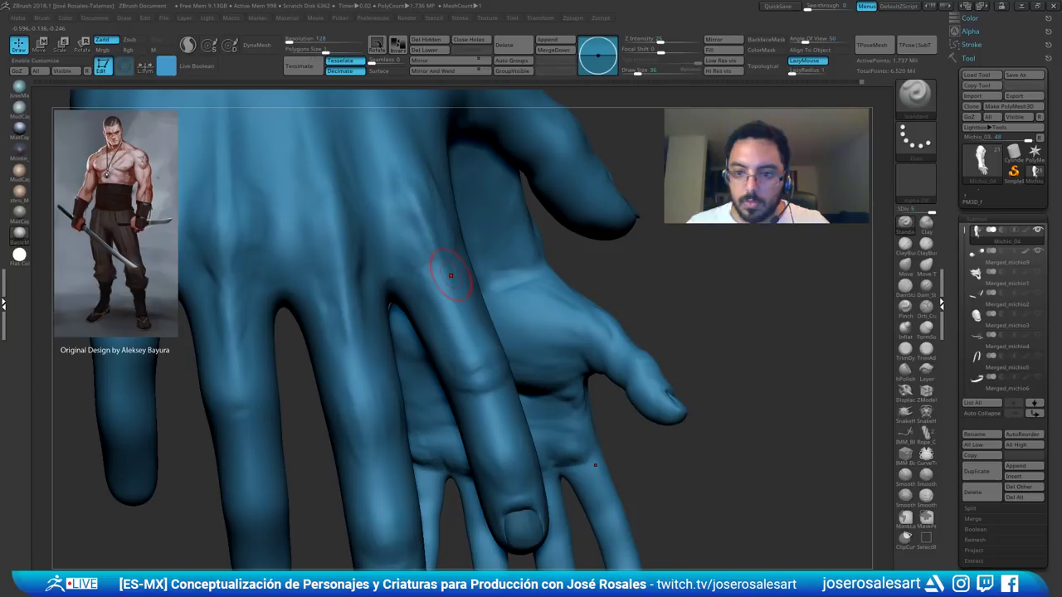
# - Build up the index finger's base knuckle with ClayBuildup and smooth it into the back of the hand
pyautogui.press('b')
pyautogui.press('c')
pyautogui.press('b')
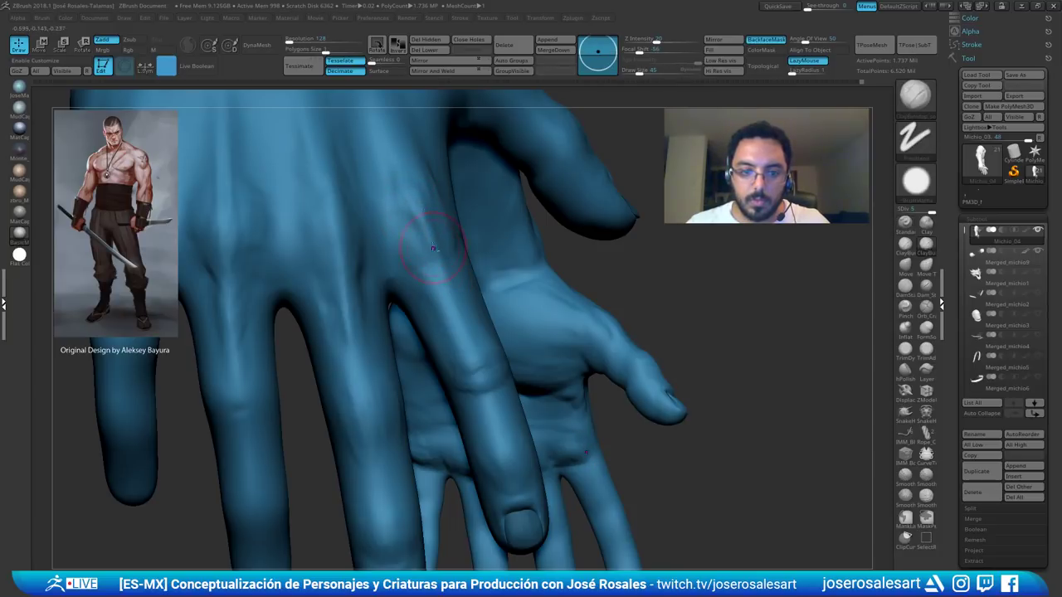
pyautogui.moveTo(426, 237); pyautogui.dragTo(419, 213, button='right')
pyautogui.keyDown('shift'); pyautogui.moveTo(426, 228); pyautogui.dragTo(448, 278); pyautogui.keyUp('shift')
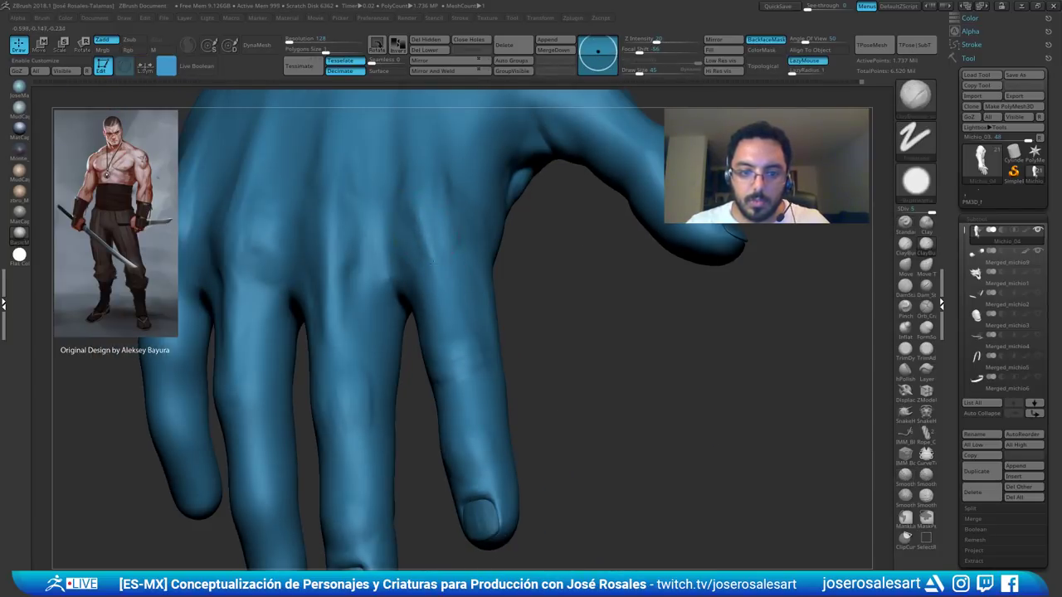
# - Build up the index finger's tendon along the back of the hand at draw size 30
pyautogui.moveTo(401, 196)
pyautogui.mouseDown(button='right')
pyautogui.moveTo(431, 208)
pyautogui.moveTo(445, 285)
pyautogui.mouseUp(button='right')
pyautogui.press('s')
pyautogui.click(428, 208)
pyautogui.press('Tab')
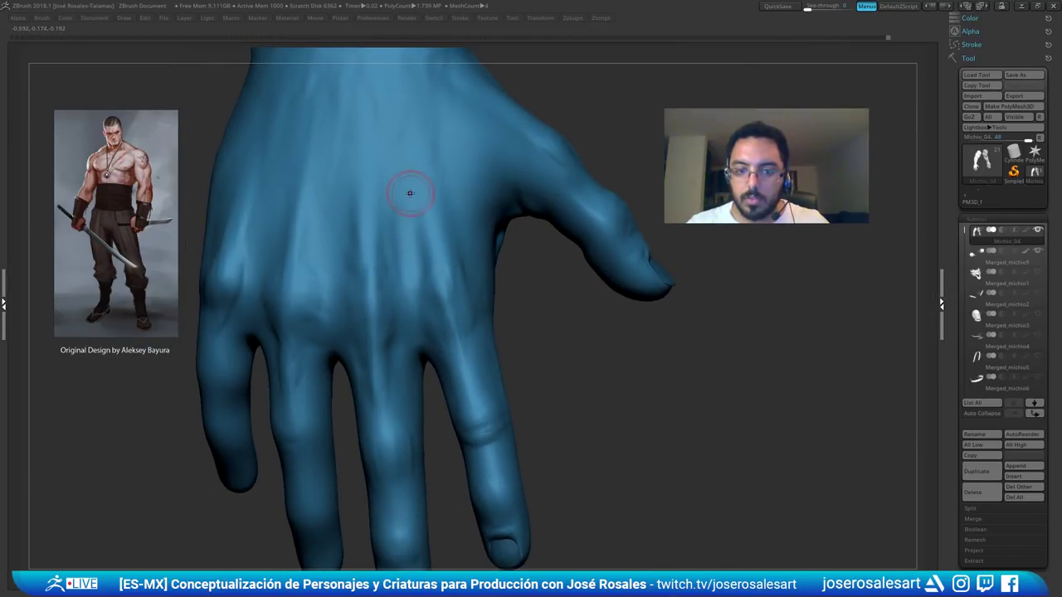
pyautogui.press('Tab')
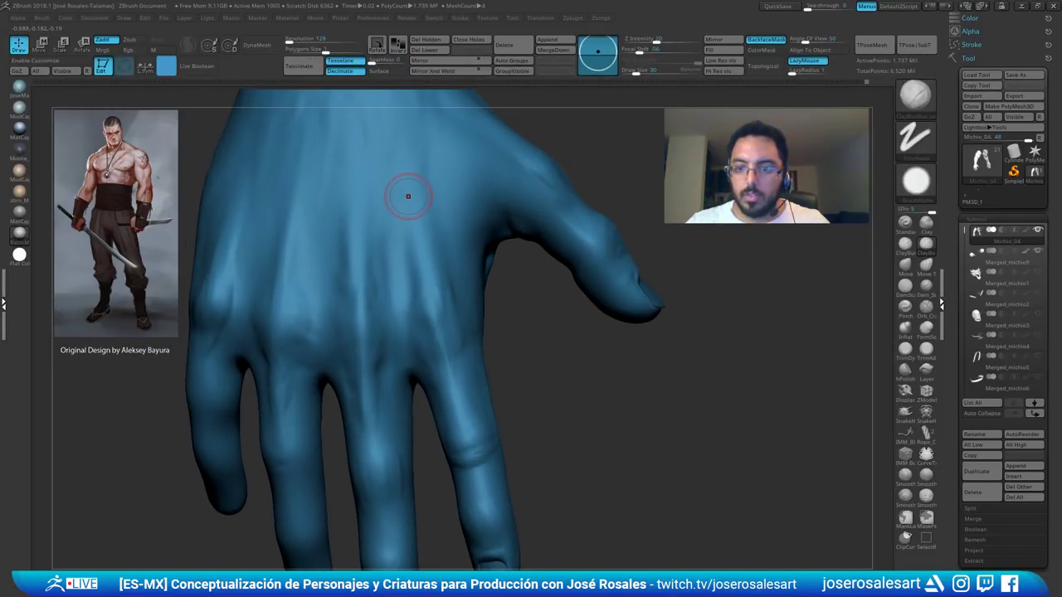
pyautogui.moveTo(401, 220); pyautogui.dragTo(419, 286, button='right')
pyautogui.moveTo(437, 340); pyautogui.dragTo(422, 312)
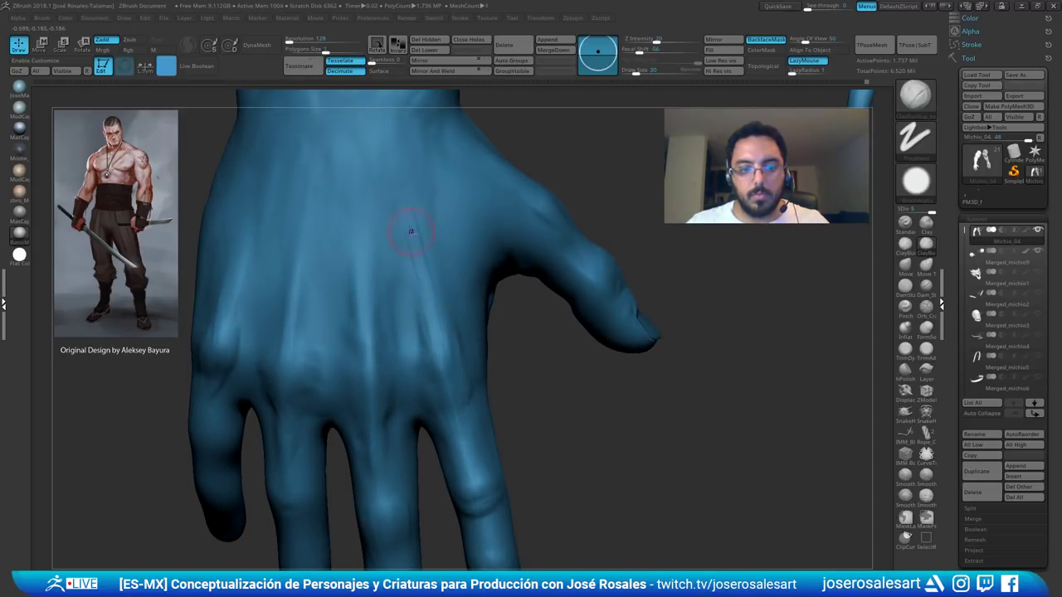
# - Extend the index finger's tendon toward the wrist and smooth it down to the knuckle
pyautogui.moveTo(411, 231)
pyautogui.mouseDown(button='right')
pyautogui.moveTo(401, 253)
pyautogui.moveTo(419, 233)
pyautogui.mouseUp(button='right')
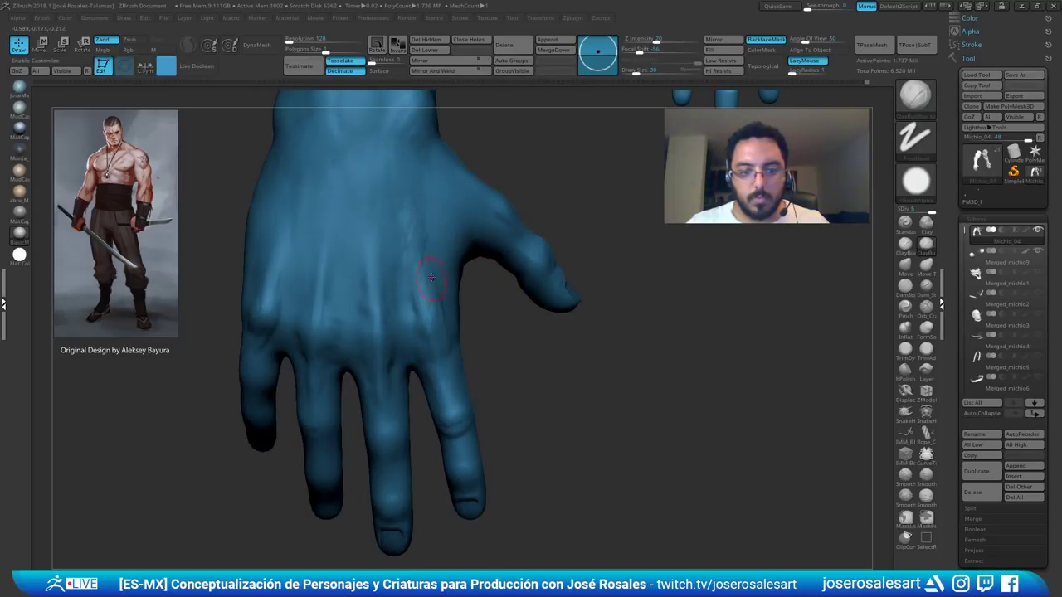
pyautogui.keyDown('shift'); pyautogui.moveTo(431, 285); pyautogui.dragTo(426, 330); pyautogui.keyUp('shift')
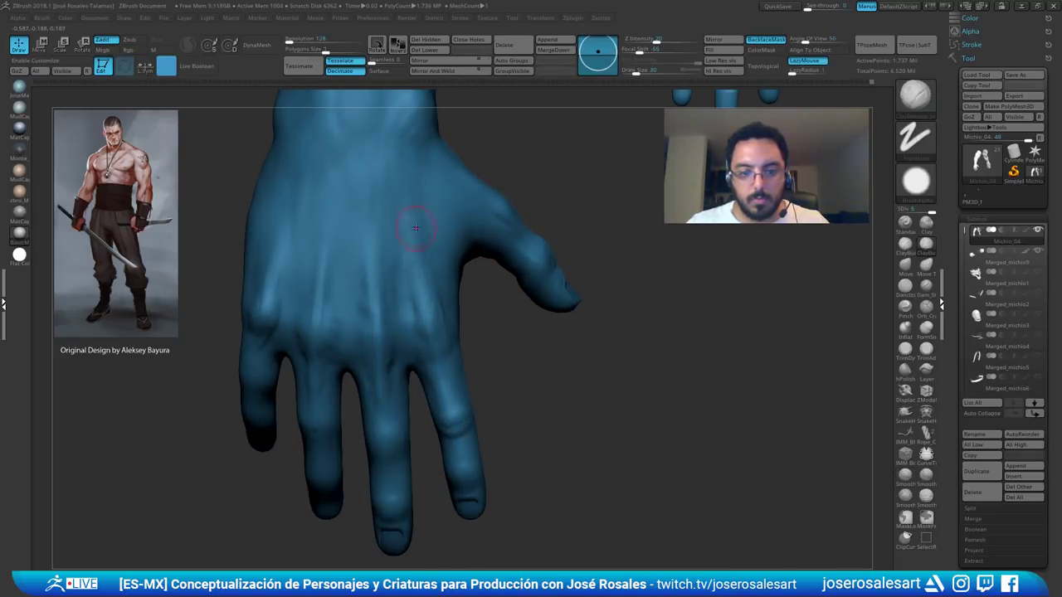
pyautogui.moveTo(408, 261); pyautogui.dragTo(439, 311, button='right')
pyautogui.moveTo(408, 266)
pyautogui.keyDown('ctrl'); pyautogui.mouseDown(button='right')
pyautogui.moveTo(406, 249)
pyautogui.moveTo(356, 288)
pyautogui.moveTo(417, 276)
pyautogui.mouseUp(button='right'); pyautogui.keyUp('ctrl')
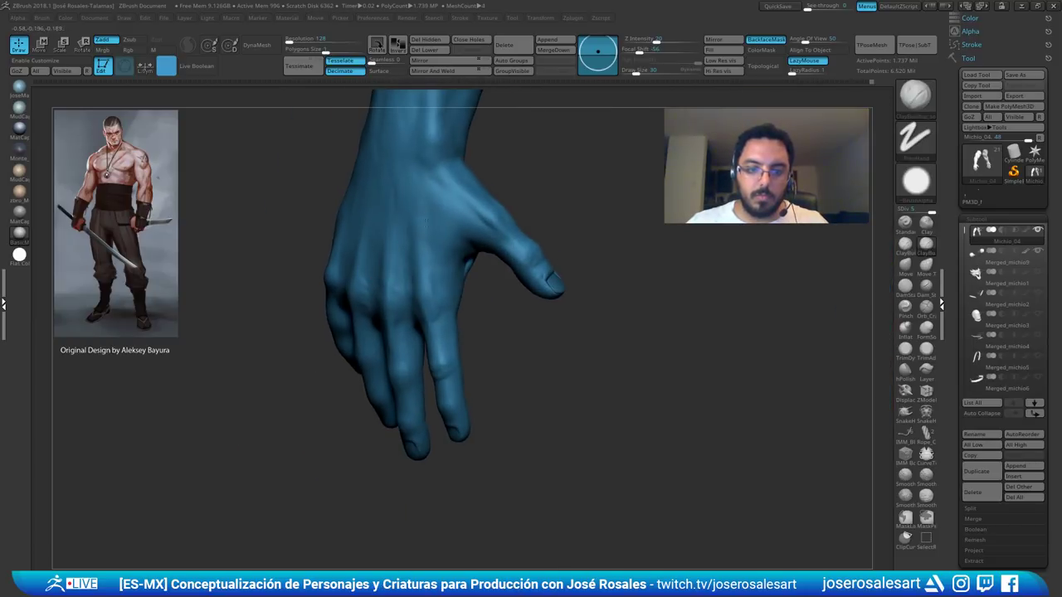
# - Sculpt the skin around the index fingernail's cuticle and over the last knuckle with a smaller ClayBuildup brush
pyautogui.moveTo(423, 189)
pyautogui.mouseDown(button='right')
pyautogui.moveTo(426, 210)
pyautogui.moveTo(423, 187)
pyautogui.moveTo(456, 216)
pyautogui.moveTo(398, 205)
pyautogui.moveTo(407, 265)
pyautogui.moveTo(389, 221)
pyautogui.moveTo(500, 232)
pyautogui.moveTo(387, 213)
pyautogui.moveTo(436, 230)
pyautogui.moveTo(457, 222)
pyautogui.moveTo(408, 268)
pyautogui.moveTo(403, 379)
pyautogui.moveTo(435, 334)
pyautogui.moveTo(441, 361)
pyautogui.moveTo(458, 279)
pyautogui.moveTo(443, 289)
pyautogui.moveTo(482, 185)
pyautogui.moveTo(431, 398)
pyautogui.moveTo(469, 442)
pyautogui.mouseUp(button='right')
pyautogui.keyDown('alt'); pyautogui.moveTo(495, 233); pyautogui.dragTo(524, 234, button='right'); pyautogui.keyUp('alt')
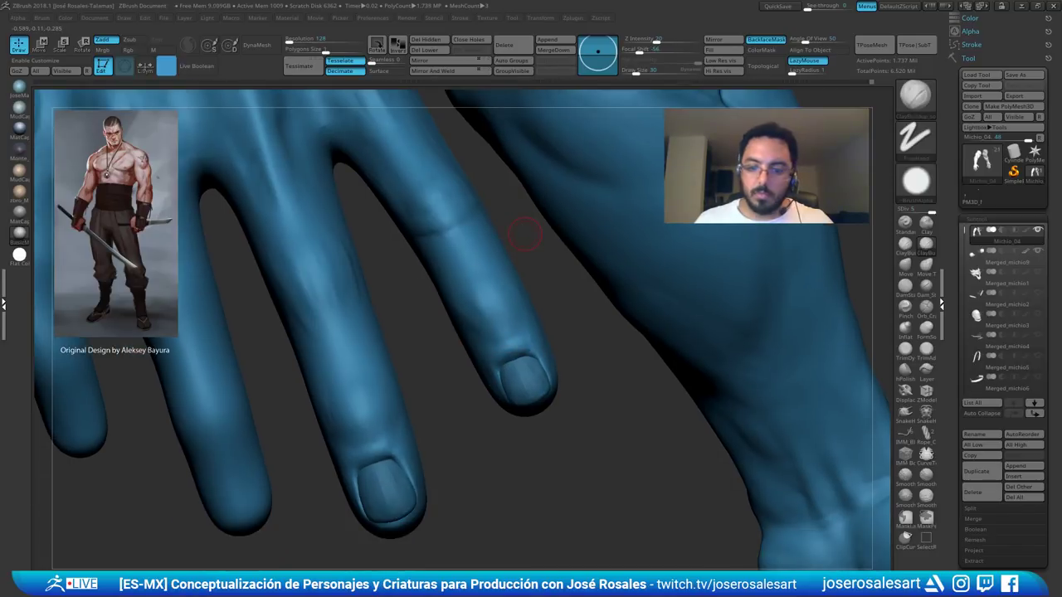
pyautogui.keyDown('ctrl'); pyautogui.moveTo(580, 354); pyautogui.dragTo(588, 369, button='right'); pyautogui.keyUp('ctrl')
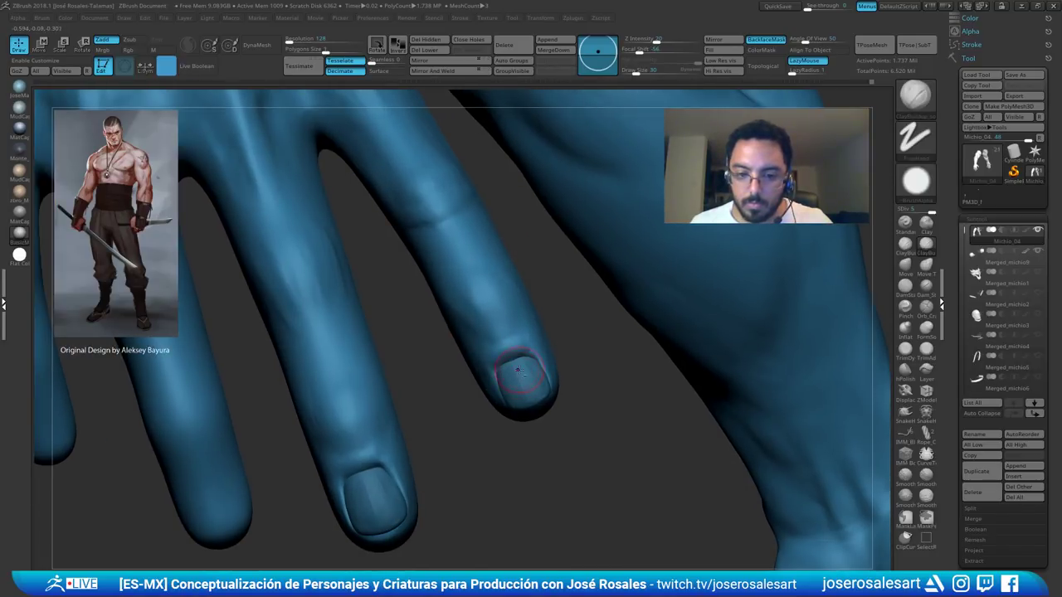
pyautogui.press('[')
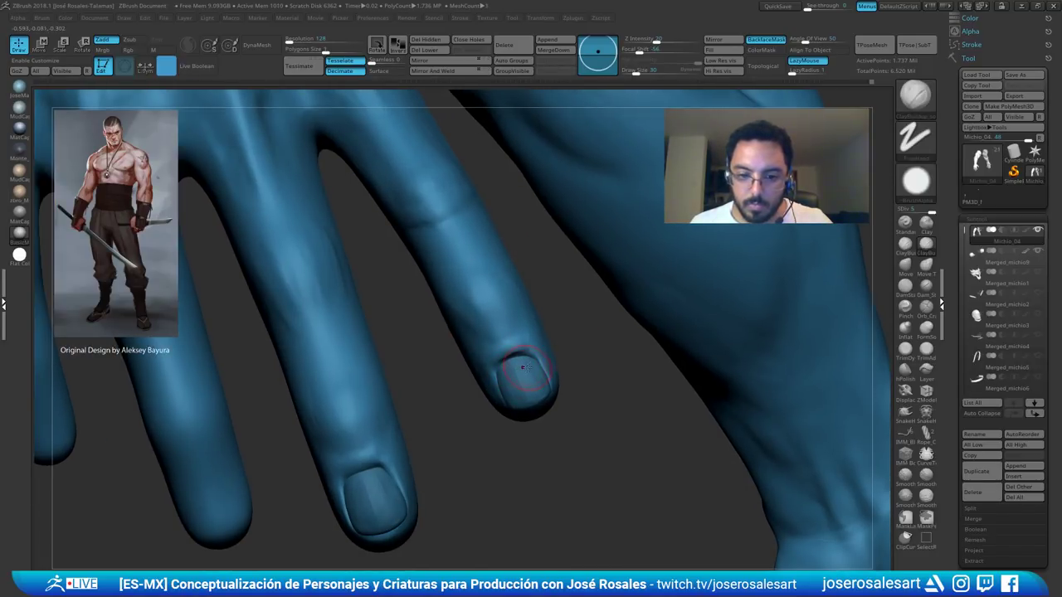
pyautogui.moveTo(519, 359); pyautogui.dragTo(529, 357)
pyautogui.moveTo(508, 369)
pyautogui.mouseDown(button='right')
pyautogui.moveTo(549, 336)
pyautogui.moveTo(551, 369)
pyautogui.moveTo(589, 373)
pyautogui.moveTo(490, 361)
pyautogui.mouseUp(button='right')
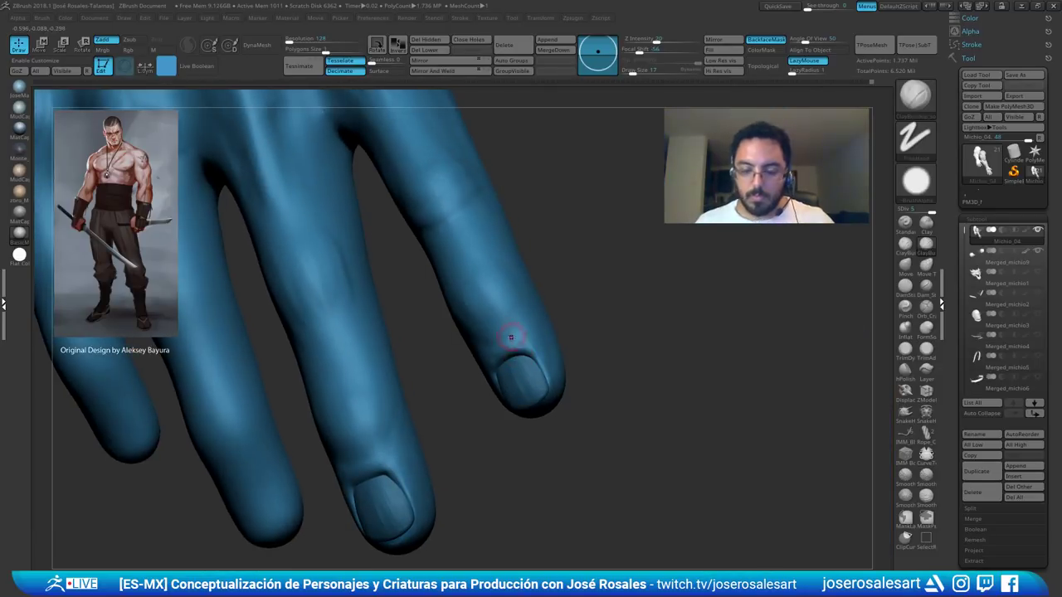
pyautogui.press(']')
pyautogui.moveTo(507, 321)
pyautogui.mouseDown(button='right')
pyautogui.moveTo(472, 325)
pyautogui.moveTo(498, 318)
pyautogui.moveTo(481, 305)
pyautogui.moveTo(468, 315)
pyautogui.moveTo(485, 325)
pyautogui.moveTo(471, 370)
pyautogui.moveTo(469, 332)
pyautogui.mouseUp(button='right')
# - Carve a crease across the index finger's middle knuckle with the Dam_Standard brush
pyautogui.moveTo(496, 297)
pyautogui.mouseDown(button='right')
pyautogui.moveTo(485, 295)
pyautogui.moveTo(495, 315)
pyautogui.moveTo(481, 270)
pyautogui.moveTo(481, 283)
pyautogui.moveTo(502, 248)
pyautogui.moveTo(486, 317)
pyautogui.moveTo(498, 323)
pyautogui.moveTo(487, 313)
pyautogui.moveTo(486, 330)
pyautogui.moveTo(499, 324)
pyautogui.moveTo(498, 309)
pyautogui.moveTo(443, 255)
pyautogui.moveTo(432, 279)
pyautogui.moveTo(448, 250)
pyautogui.mouseUp(button='right')
pyautogui.press('b')
pyautogui.press('d')
pyautogui.press('s')
pyautogui.moveTo(427, 236)
pyautogui.mouseDown()
pyautogui.moveTo(417, 253)
pyautogui.moveTo(429, 279)
pyautogui.moveTo(448, 264)
pyautogui.mouseUp()
# - Build up the folds beside the middle knuckle's crease with ClayBuildup at draw size 15 and smooth them
pyautogui.press('b')
pyautogui.press('c')
pyautogui.press('b')
pyautogui.press(']')
pyautogui.press('s')
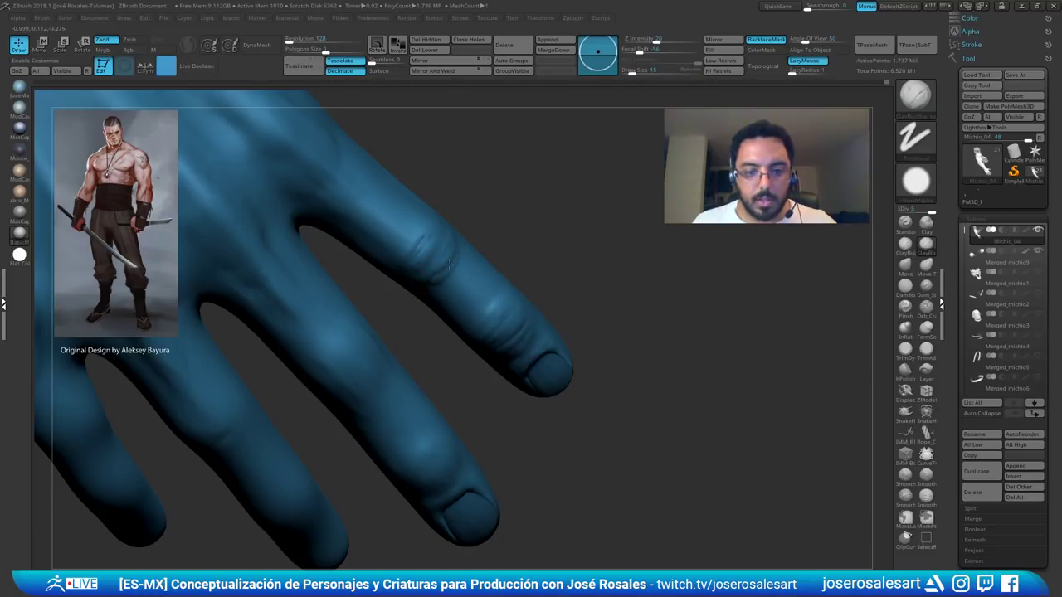
pyautogui.moveTo(449, 264); pyautogui.dragTo(430, 285, button='right')
pyautogui.keyDown('shift'); pyautogui.moveTo(429, 286); pyautogui.dragTo(448, 265); pyautogui.keyUp('shift')
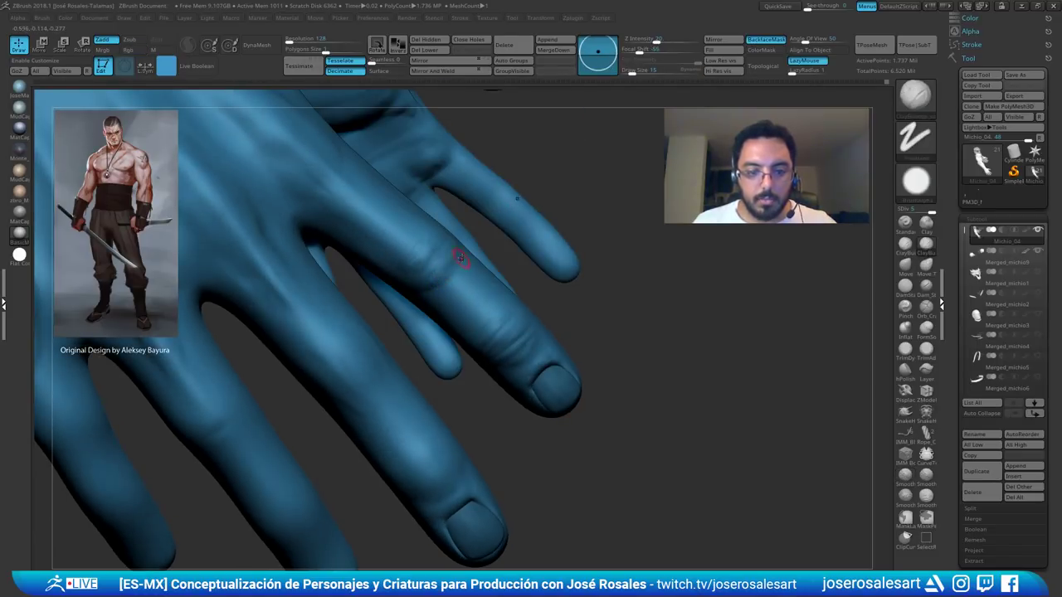
# - Build up and smooth the side of the index finger's base toward the thumb web at draw size 33
pyautogui.moveTo(460, 258)
pyautogui.mouseDown(button='right')
pyautogui.moveTo(493, 201)
pyautogui.moveTo(441, 238)
pyautogui.moveTo(457, 199)
pyautogui.moveTo(506, 225)
pyautogui.moveTo(476, 231)
pyautogui.moveTo(439, 152)
pyautogui.moveTo(473, 213)
pyautogui.mouseUp(button='right')
pyautogui.press('s')
pyautogui.moveTo(527, 224); pyautogui.dragTo(531, 224)
pyautogui.moveTo(531, 224)
pyautogui.mouseDown(button='right')
pyautogui.moveTo(493, 207)
pyautogui.moveTo(490, 182)
pyautogui.moveTo(483, 207)
pyautogui.mouseUp(button='right')
pyautogui.moveTo(483, 189)
pyautogui.mouseDown()
pyautogui.moveTo(489, 212)
pyautogui.moveTo(509, 183)
pyautogui.mouseUp()
pyautogui.moveTo(509, 183)
pyautogui.mouseDown(button='right')
pyautogui.moveTo(498, 175)
pyautogui.moveTo(511, 170)
pyautogui.mouseUp(button='right')
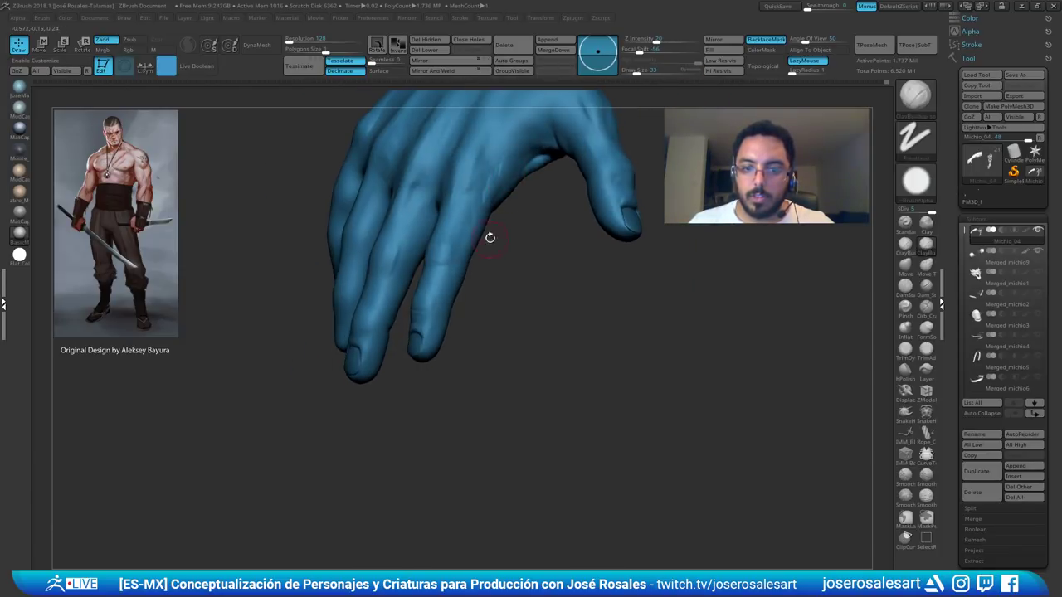
pyautogui.moveTo(491, 238); pyautogui.dragTo(518, 222)
pyautogui.moveTo(495, 199); pyautogui.dragTo(484, 208, button='right')
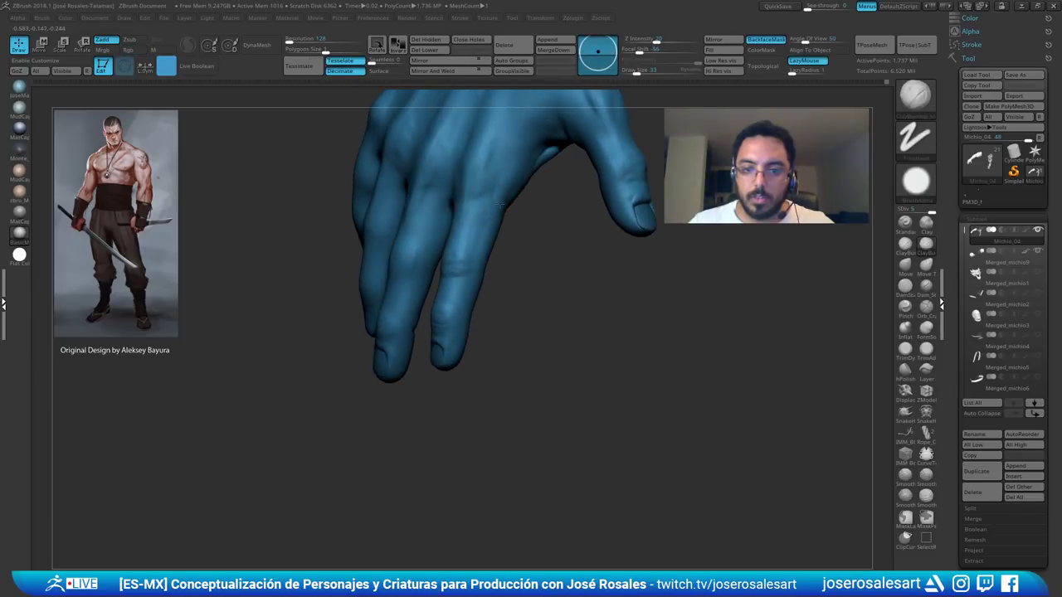
pyautogui.moveTo(500, 204); pyautogui.dragTo(508, 186)
pyautogui.moveTo(507, 186)
pyautogui.mouseDown(button='right')
pyautogui.moveTo(486, 187)
pyautogui.moveTo(505, 184)
pyautogui.moveTo(496, 199)
pyautogui.mouseUp(button='right')
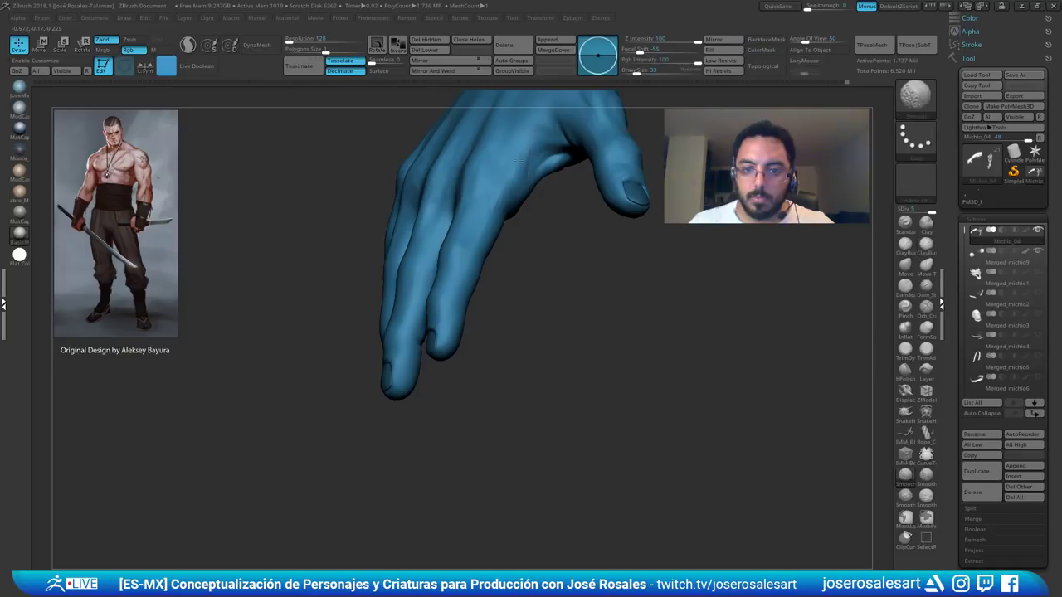
pyautogui.keyDown('shift'); pyautogui.moveTo(496, 199); pyautogui.dragTo(511, 208); pyautogui.keyUp('shift')
# - Smooth the web between the thumb and index finger and add volume along its fold
pyautogui.moveTo(497, 203)
pyautogui.keyDown('ctrl'); pyautogui.mouseDown(button='right')
pyautogui.moveTo(463, 189)
pyautogui.moveTo(479, 193)
pyautogui.mouseUp(button='right'); pyautogui.keyUp('ctrl')
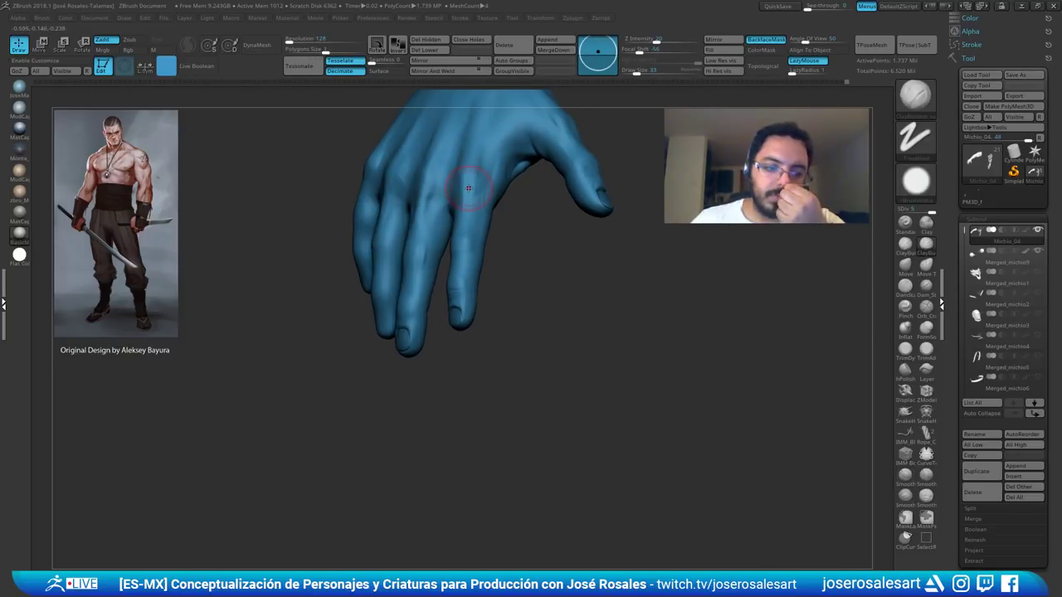
pyautogui.moveTo(510, 156)
pyautogui.mouseDown(button='right')
pyautogui.moveTo(528, 214)
pyautogui.moveTo(514, 207)
pyautogui.mouseUp(button='right')
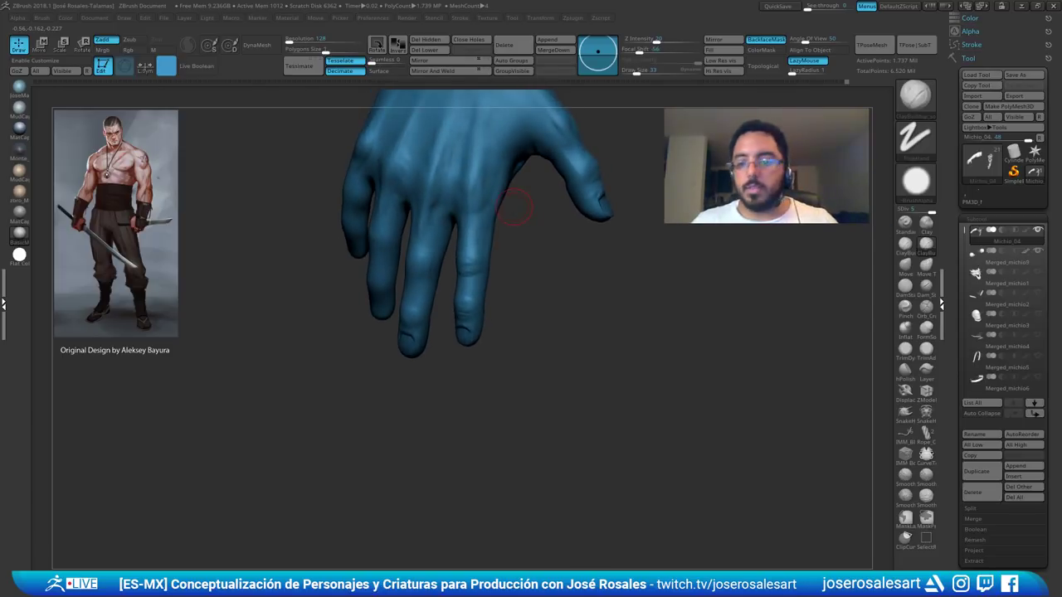
pyautogui.keyDown('ctrl'); pyautogui.moveTo(529, 161); pyautogui.dragTo(495, 207, button='right'); pyautogui.keyUp('ctrl')
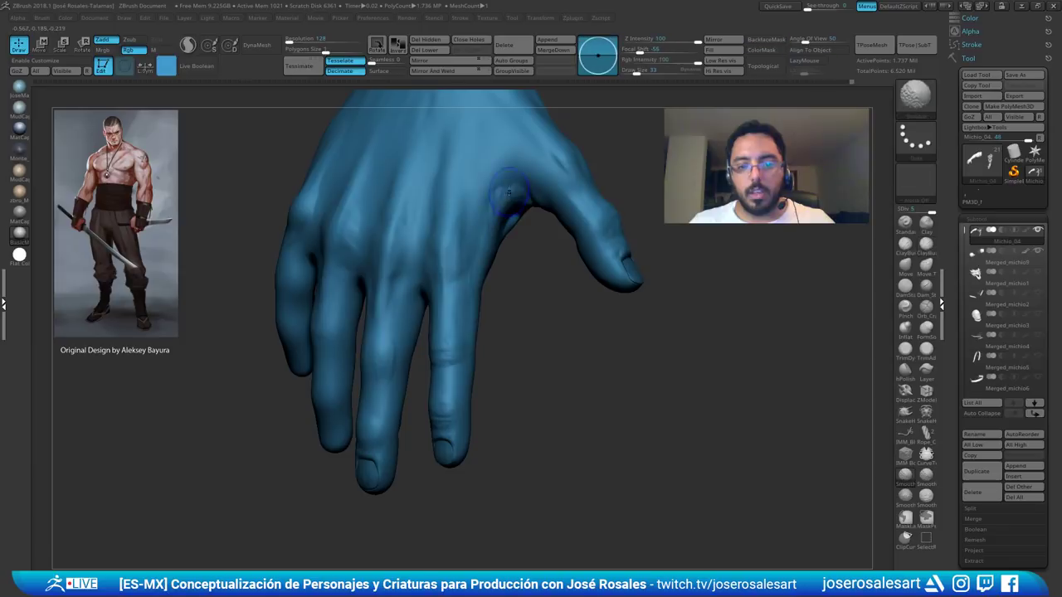
pyautogui.keyDown('shift'); pyautogui.moveTo(508, 193); pyautogui.dragTo(512, 197); pyautogui.keyUp('shift')
pyautogui.moveTo(513, 197)
pyautogui.mouseDown(button='right')
pyautogui.moveTo(493, 158)
pyautogui.moveTo(463, 147)
pyautogui.moveTo(493, 222)
pyautogui.moveTo(476, 214)
pyautogui.mouseUp(button='right')
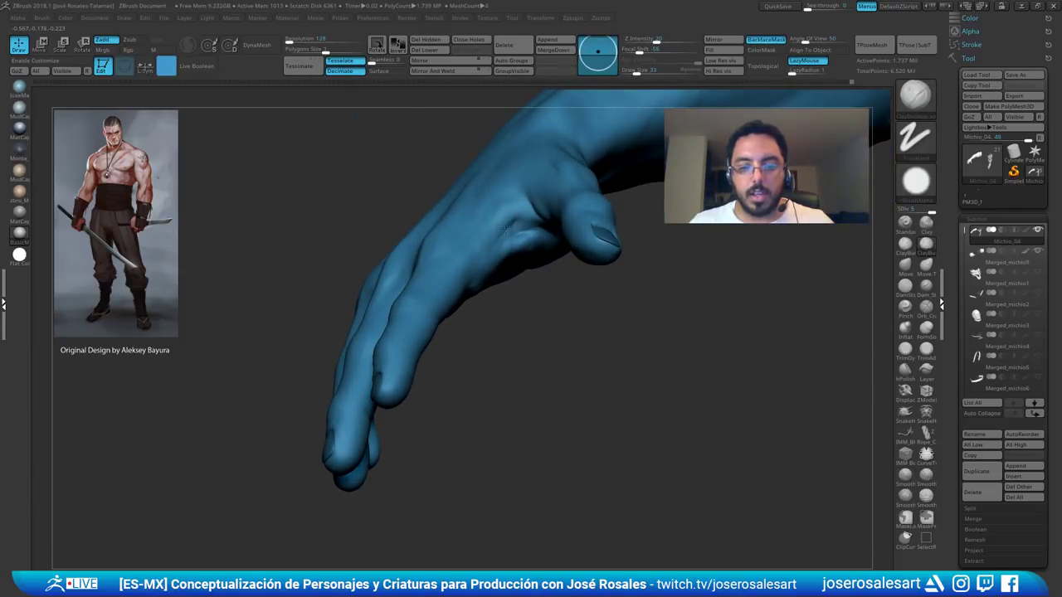
pyautogui.moveTo(509, 227); pyautogui.dragTo(501, 239)
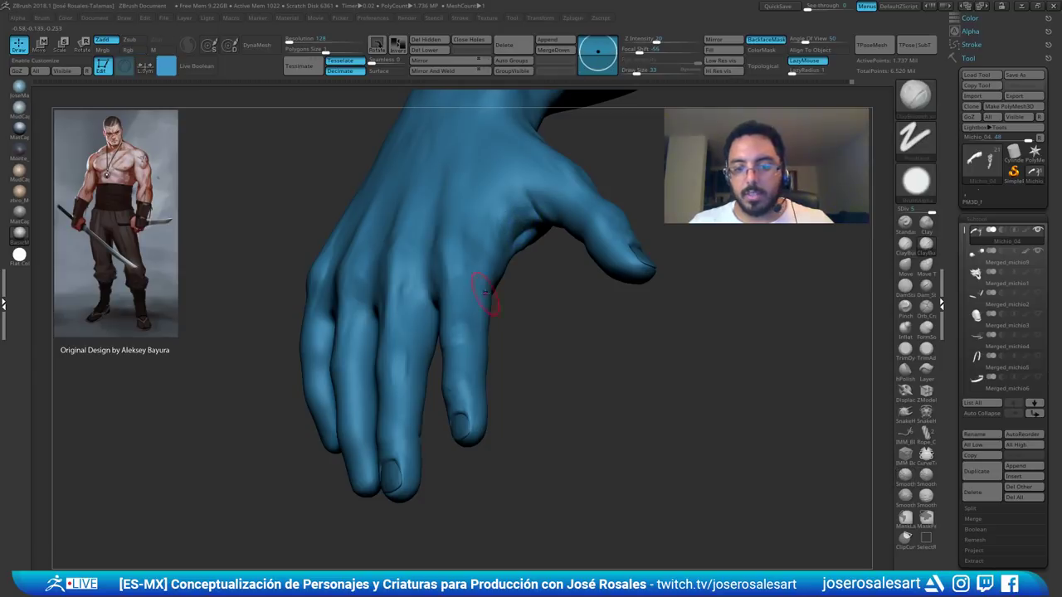
# - Carve a crease in the thumb web with Dam_Standard and undo the last stroke
pyautogui.moveTo(490, 308)
pyautogui.mouseDown(button='right')
pyautogui.moveTo(516, 299)
pyautogui.moveTo(490, 213)
pyautogui.mouseUp(button='right')
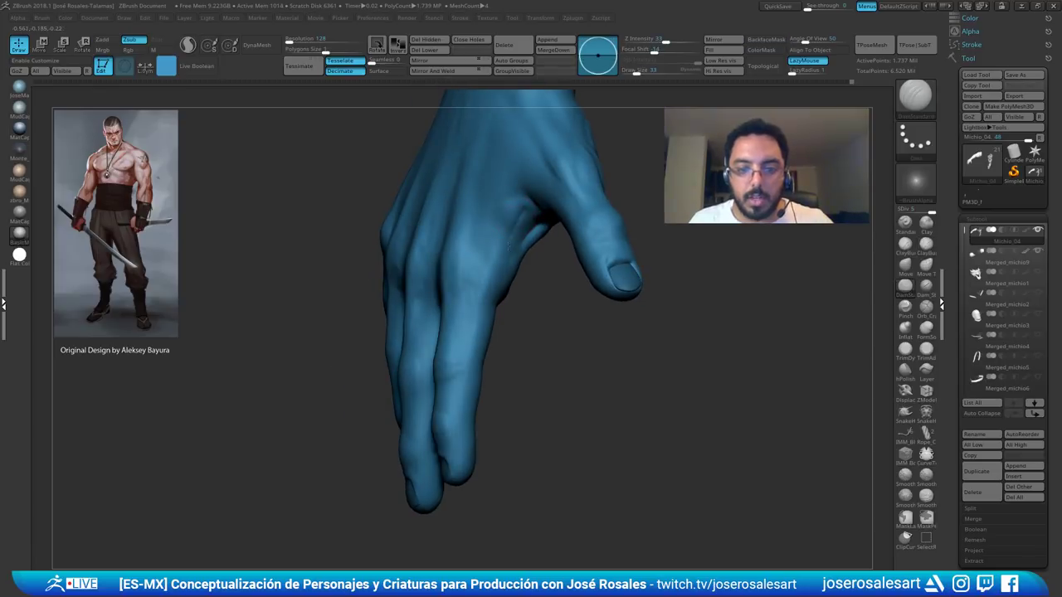
pyautogui.moveTo(523, 208); pyautogui.dragTo(528, 208, button='right')
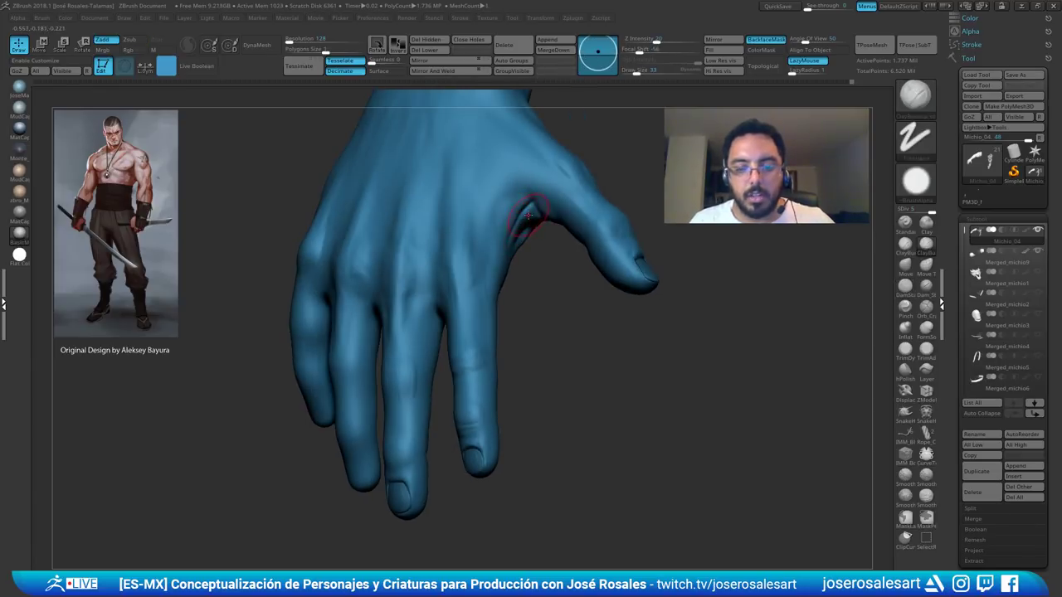
pyautogui.hotkey('ctrl', 'z')
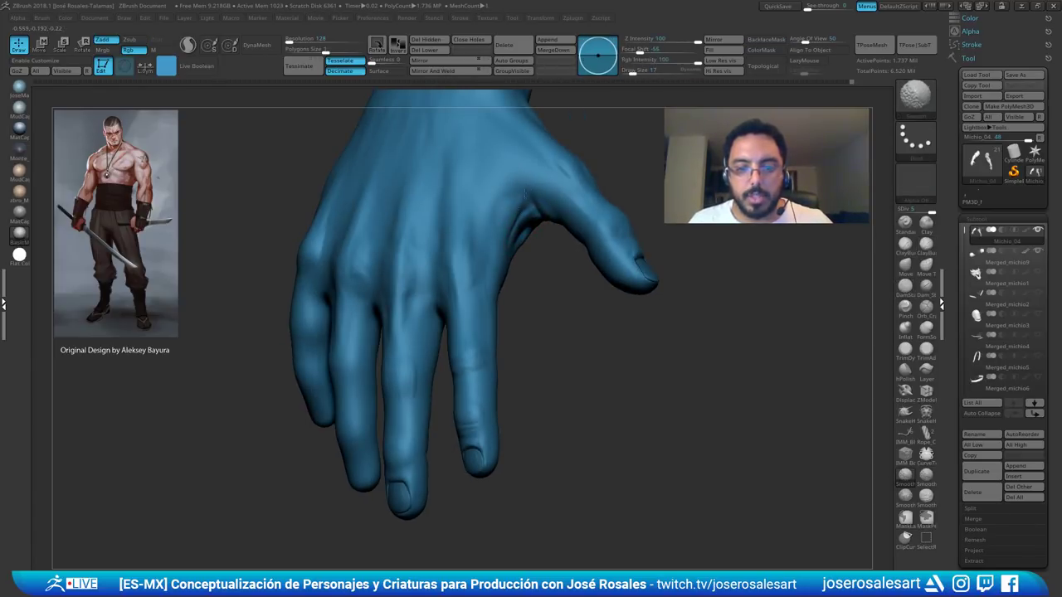
# - Shape the side of the index finger's base near the thumb web with the Standard brush
pyautogui.moveTo(544, 204); pyautogui.dragTo(514, 235, button='right')
pyautogui.press('b')
pyautogui.press('s')
pyautogui.press('t')
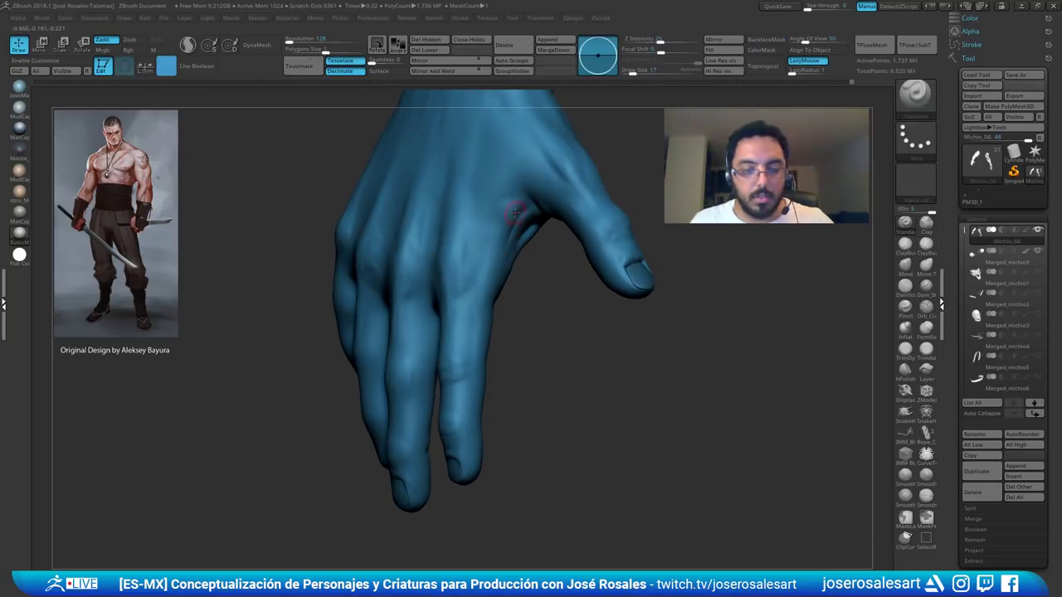
pyautogui.press('s')
pyautogui.moveTo(512, 231); pyautogui.dragTo(494, 276)
pyautogui.moveTo(531, 309)
pyautogui.mouseDown()
pyautogui.moveTo(543, 269)
pyautogui.moveTo(558, 263)
pyautogui.moveTo(491, 270)
pyautogui.moveTo(478, 292)
pyautogui.moveTo(503, 292)
pyautogui.moveTo(495, 247)
pyautogui.mouseUp()
# - Build up the area between the index knuckle and thumb web with ClayBuildup at draw size 36 and smooth it
pyautogui.press('b')
pyautogui.press('m')
pyautogui.press('v')
pyautogui.press('s')
pyautogui.keyDown('ctrl'); pyautogui.moveTo(496, 246); pyautogui.dragTo(491, 254, button='right'); pyautogui.keyUp('ctrl')
pyautogui.moveTo(491, 254)
pyautogui.mouseDown(button='right')
pyautogui.moveTo(527, 262)
pyautogui.moveTo(489, 268)
pyautogui.mouseUp(button='right')
pyautogui.press('b')
pyautogui.press('c')
pyautogui.press('b')
pyautogui.press('s')
pyautogui.moveTo(529, 289); pyautogui.dragTo(522, 291)
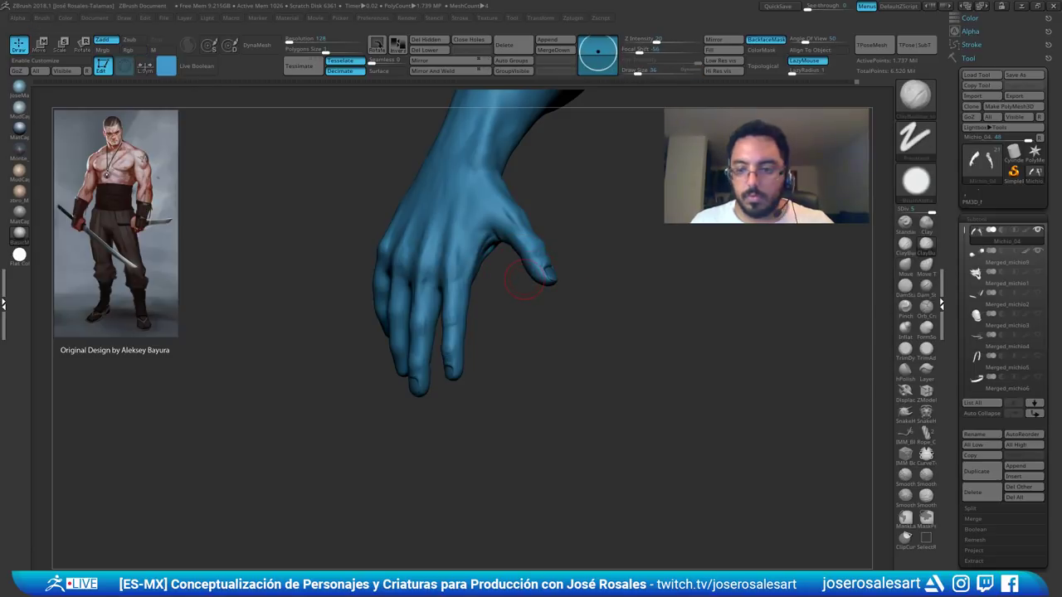
pyautogui.moveTo(494, 247)
pyautogui.keyDown('ctrl'); pyautogui.mouseDown(button='right')
pyautogui.moveTo(488, 231)
pyautogui.moveTo(549, 282)
pyautogui.moveTo(549, 248)
pyautogui.moveTo(539, 280)
pyautogui.mouseUp(button='right'); pyautogui.keyUp('ctrl')
pyautogui.keyDown('shift'); pyautogui.moveTo(539, 286); pyautogui.dragTo(537, 315); pyautogui.keyUp('shift')
pyautogui.moveTo(541, 325)
pyautogui.mouseDown(button='right')
pyautogui.moveTo(512, 281)
pyautogui.moveTo(529, 288)
pyautogui.moveTo(560, 263)
pyautogui.moveTo(498, 236)
pyautogui.mouseUp(button='right')
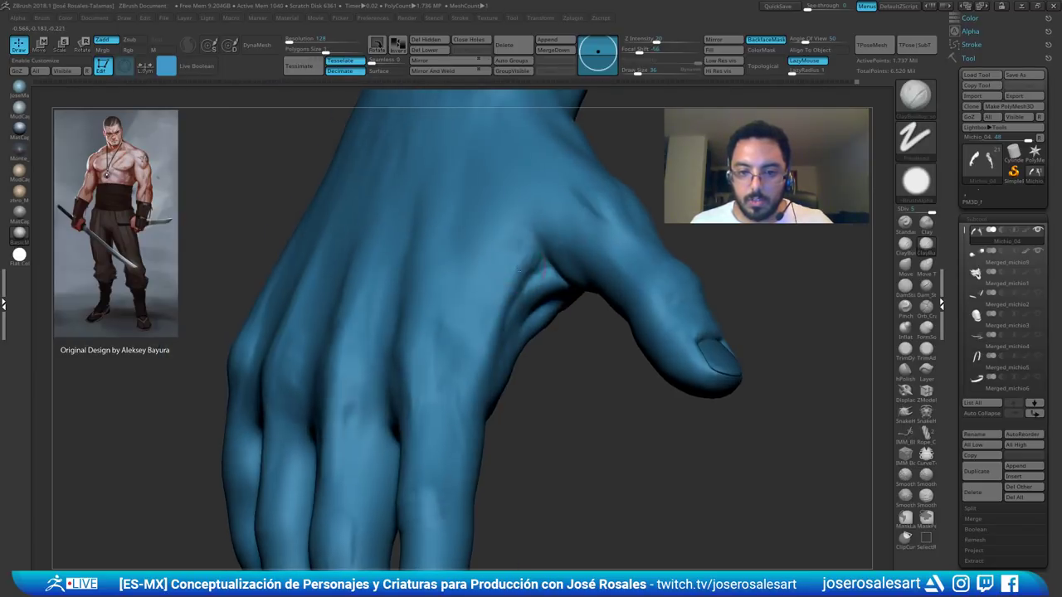
# - Add volume below the thumb web along the index finger's side with a smaller ClayBuildup brush and blend it
pyautogui.keyDown('ctrl'); pyautogui.moveTo(531, 274); pyautogui.dragTo(513, 250, button='right'); pyautogui.keyUp('ctrl')
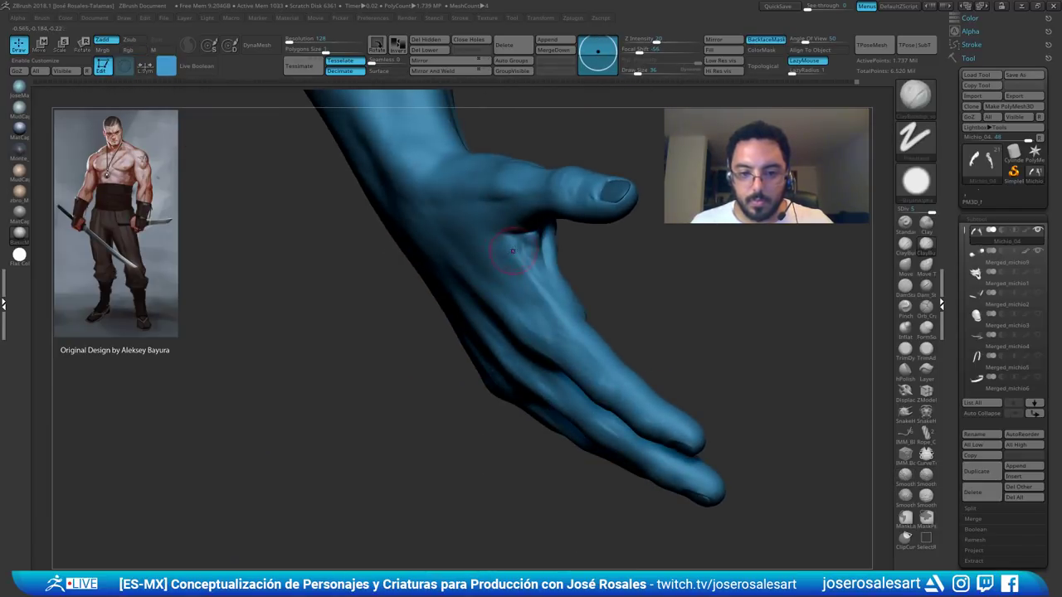
pyautogui.press('s')
pyautogui.moveTo(532, 271); pyautogui.dragTo(529, 270)
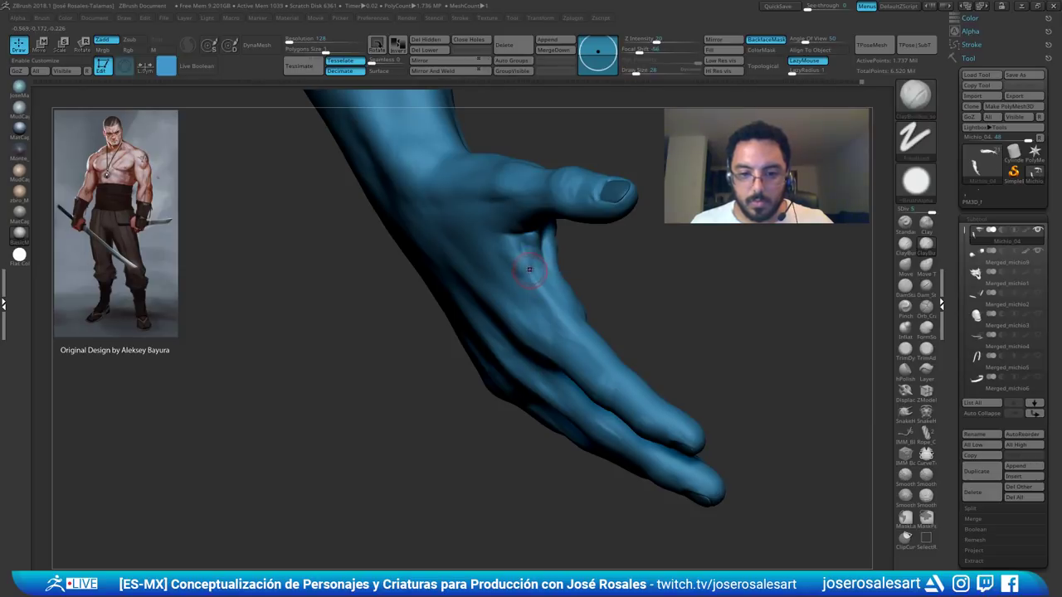
pyautogui.moveTo(525, 297)
pyautogui.mouseDown(button='right')
pyautogui.moveTo(537, 297)
pyautogui.moveTo(518, 286)
pyautogui.moveTo(543, 309)
pyautogui.moveTo(506, 301)
pyautogui.moveTo(521, 253)
pyautogui.mouseUp(button='right')
pyautogui.moveTo(520, 252)
pyautogui.keyDown('shift'); pyautogui.mouseDown()
pyautogui.moveTo(515, 233)
pyautogui.moveTo(501, 322)
pyautogui.mouseUp(); pyautogui.keyUp('shift')
pyautogui.keyDown('ctrl'); pyautogui.moveTo(502, 322); pyautogui.dragTo(538, 173, button='right'); pyautogui.keyUp('ctrl')
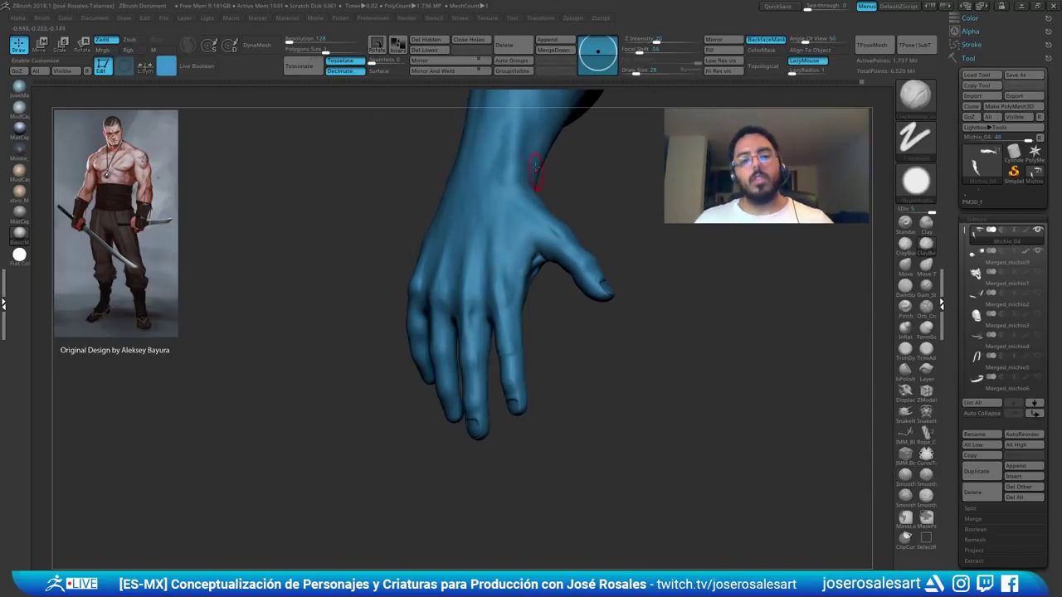
# - Smooth the back of the hand beside the thumb web and the inner base of the thumb
pyautogui.moveTo(505, 229)
pyautogui.mouseDown(button='right')
pyautogui.moveTo(521, 272)
pyautogui.moveTo(482, 259)
pyautogui.moveTo(531, 186)
pyautogui.mouseUp(button='right')
pyautogui.moveTo(531, 186)
pyautogui.keyDown('ctrl'); pyautogui.mouseDown(button='right')
pyautogui.moveTo(543, 219)
pyautogui.moveTo(539, 207)
pyautogui.moveTo(515, 243)
pyautogui.moveTo(524, 340)
pyautogui.mouseUp(button='right'); pyautogui.keyUp('ctrl')
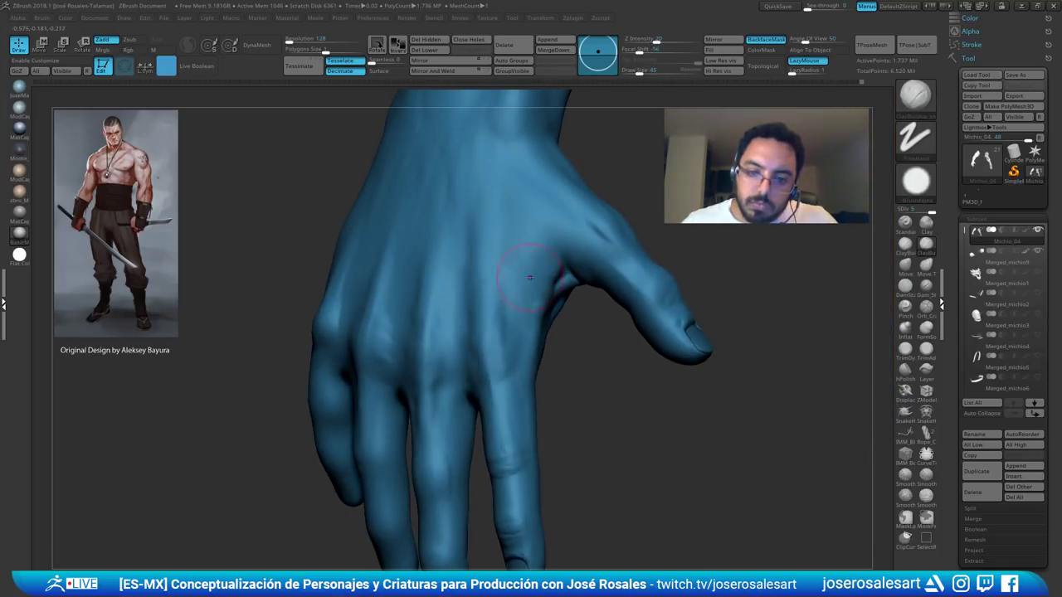
pyautogui.keyDown('shift'); pyautogui.moveTo(544, 296); pyautogui.dragTo(530, 252); pyautogui.keyUp('shift')
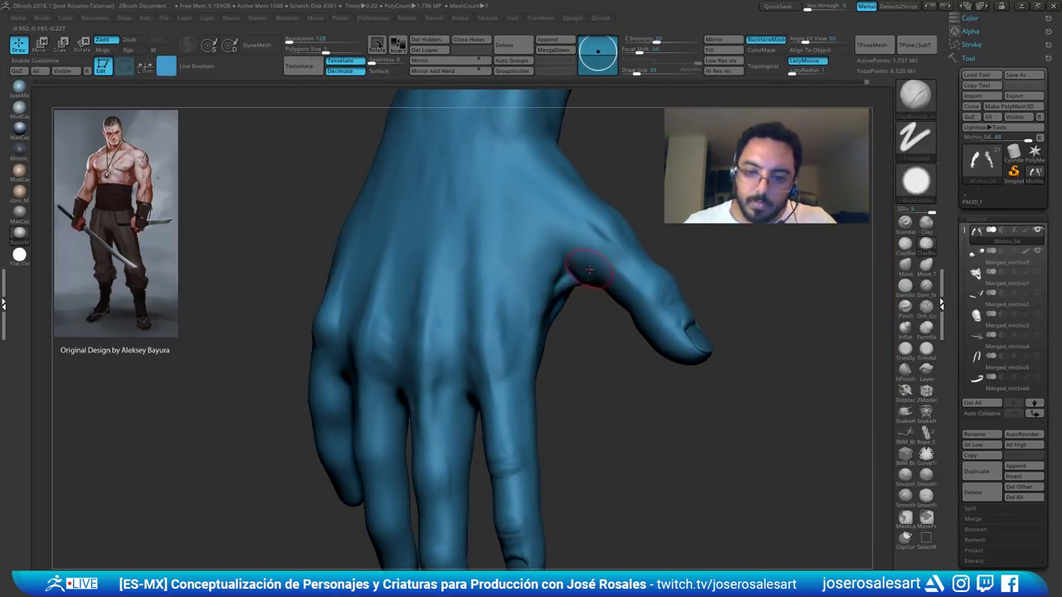
pyautogui.moveTo(585, 262); pyautogui.dragTo(580, 254, button='right')
pyautogui.keyDown('shift'); pyautogui.moveTo(605, 300); pyautogui.dragTo(601, 273); pyautogui.keyUp('shift')
# - Examine the knuckles, tendons and finger bases on the back of the hand from several angles
pyautogui.moveTo(611, 296)
pyautogui.keyDown('ctrl'); pyautogui.mouseDown(button='right')
pyautogui.moveTo(543, 267)
pyautogui.moveTo(561, 292)
pyautogui.moveTo(598, 241)
pyautogui.moveTo(593, 257)
pyautogui.moveTo(491, 259)
pyautogui.moveTo(503, 252)
pyautogui.moveTo(508, 286)
pyautogui.moveTo(519, 288)
pyautogui.mouseUp(button='right'); pyautogui.keyUp('ctrl')
pyautogui.moveTo(489, 256); pyautogui.dragTo(497, 221, button='right')
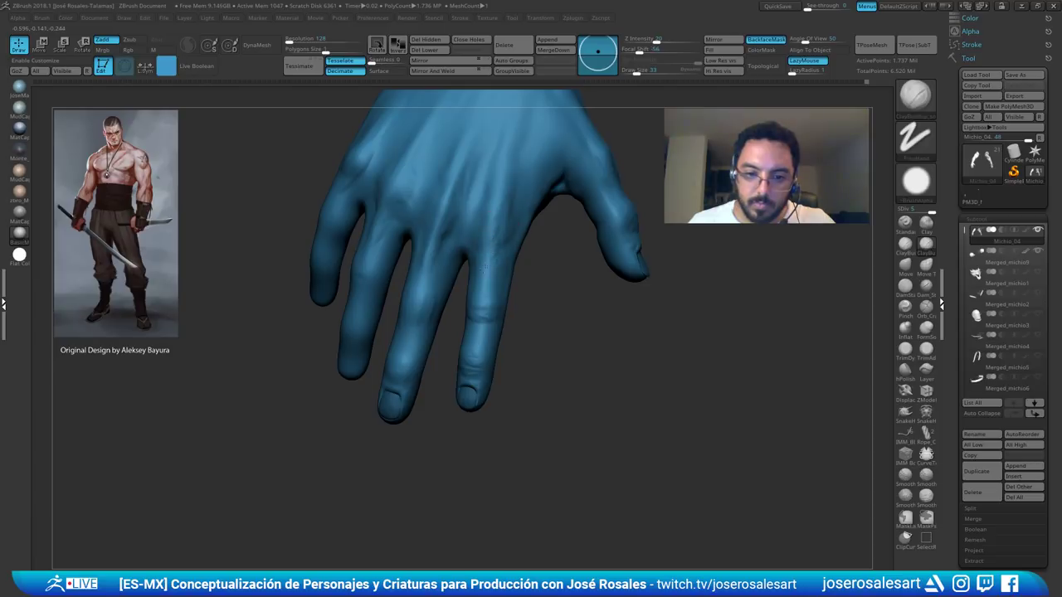
pyautogui.moveTo(485, 267)
pyautogui.mouseDown(button='right')
pyautogui.moveTo(456, 264)
pyautogui.moveTo(499, 243)
pyautogui.mouseUp(button='right')
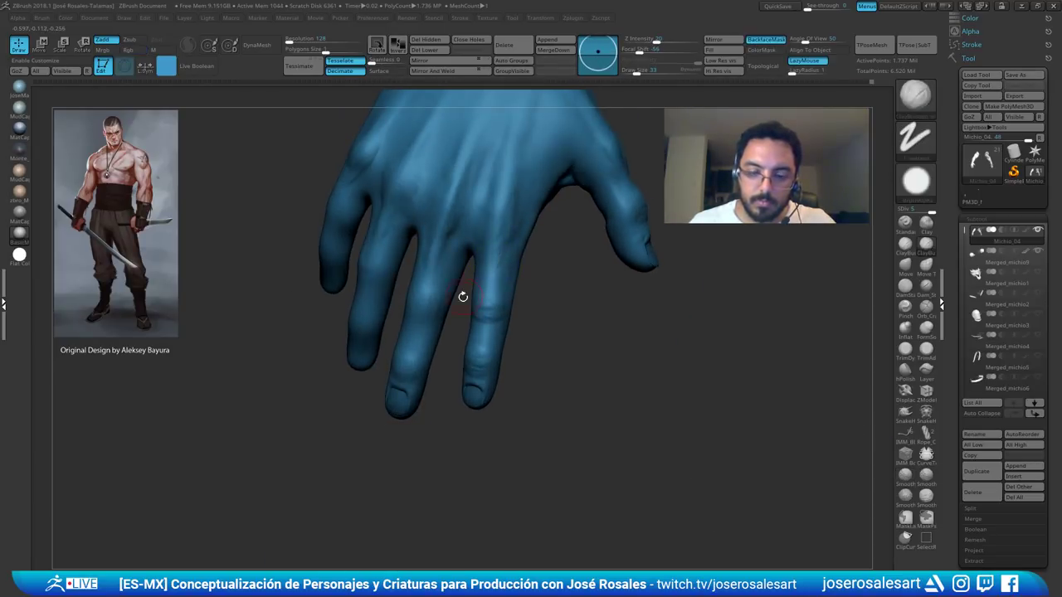
pyautogui.moveTo(462, 296); pyautogui.dragTo(479, 274, button='right')
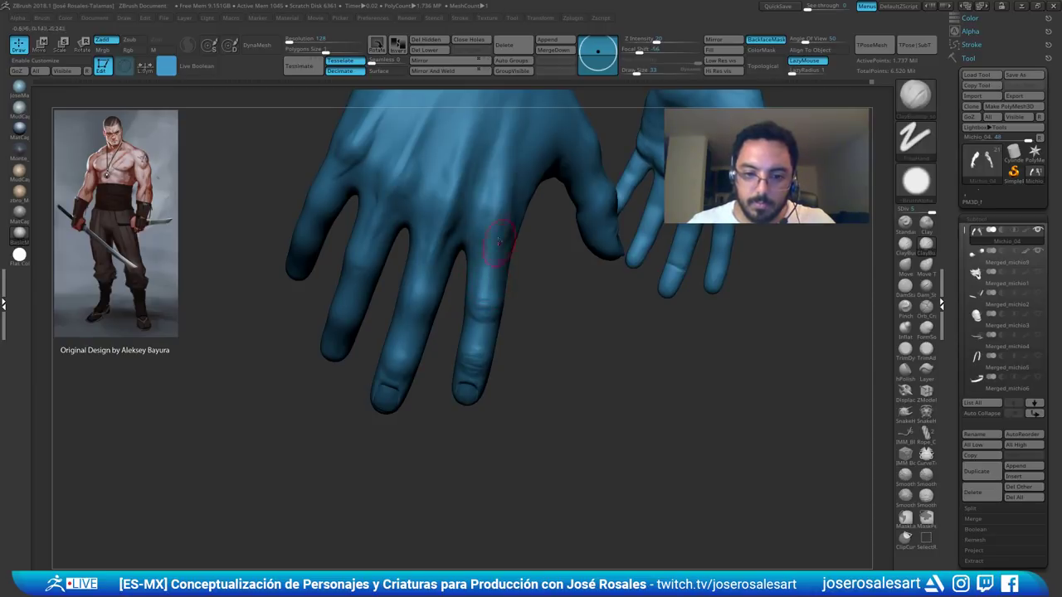
pyautogui.moveTo(489, 283)
pyautogui.mouseDown(button='right')
pyautogui.moveTo(499, 280)
pyautogui.moveTo(497, 302)
pyautogui.moveTo(502, 274)
pyautogui.mouseUp(button='right')
pyautogui.moveTo(503, 274)
pyautogui.keyDown('ctrl'); pyautogui.mouseDown(button='right')
pyautogui.moveTo(493, 198)
pyautogui.moveTo(520, 241)
pyautogui.moveTo(562, 181)
pyautogui.mouseUp(button='right'); pyautogui.keyUp('ctrl')
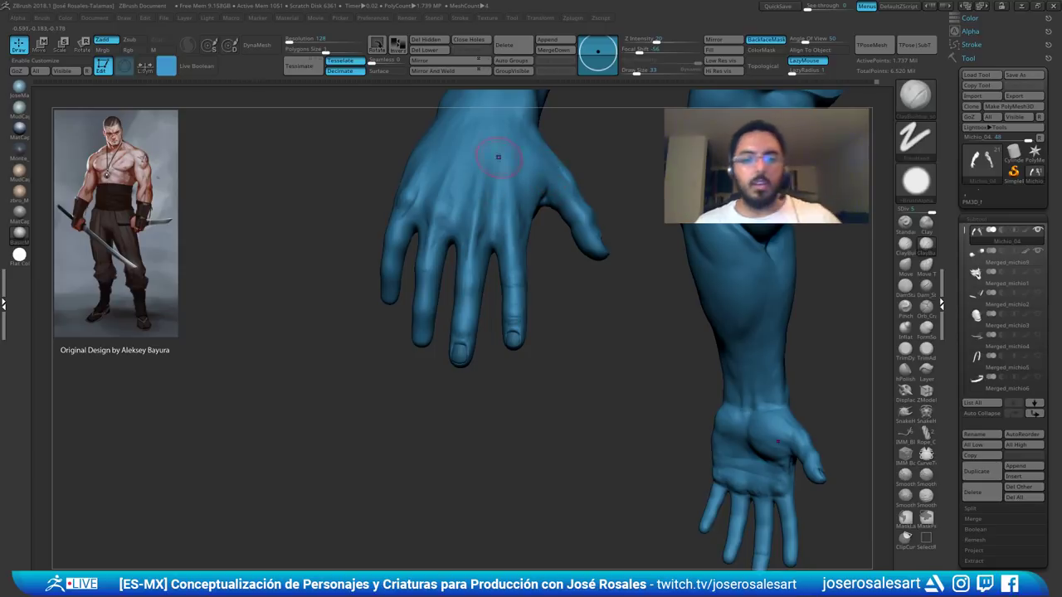
pyautogui.press('Down')
pyautogui.moveTo(507, 244); pyautogui.dragTo(535, 263, button='right')
pyautogui.keyDown('alt'); pyautogui.click(523, 256); pyautogui.keyUp('alt')
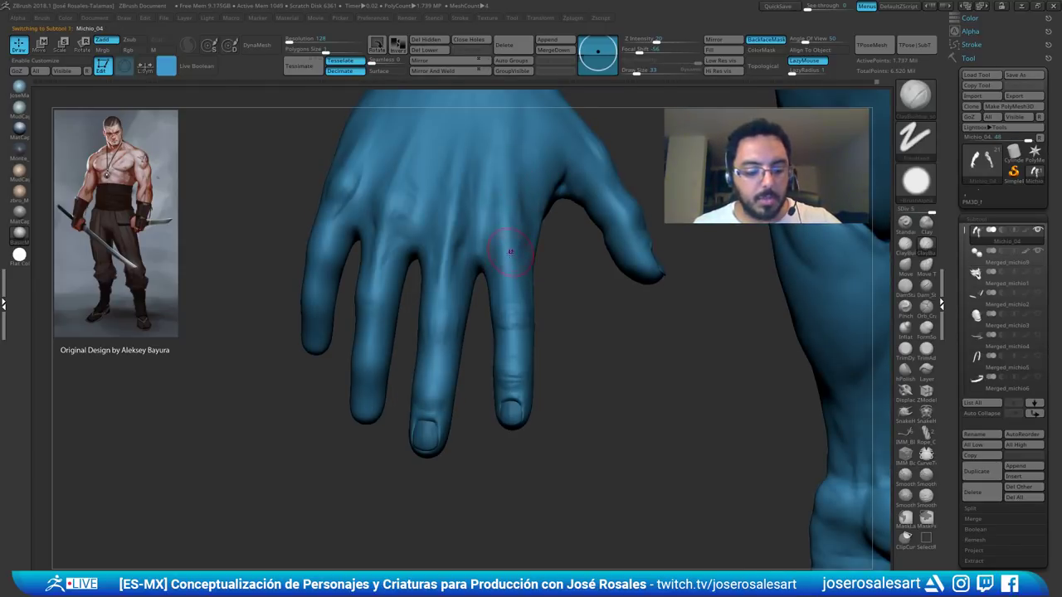
pyautogui.keyDown('ctrl'); pyautogui.moveTo(532, 278); pyautogui.dragTo(548, 303, button='right'); pyautogui.keyUp('ctrl')
pyautogui.moveTo(483, 240)
pyautogui.mouseDown(button='right')
pyautogui.moveTo(493, 228)
pyautogui.moveTo(509, 237)
pyautogui.moveTo(523, 213)
pyautogui.moveTo(514, 202)
pyautogui.moveTo(543, 216)
pyautogui.moveTo(533, 211)
pyautogui.mouseUp(button='right')
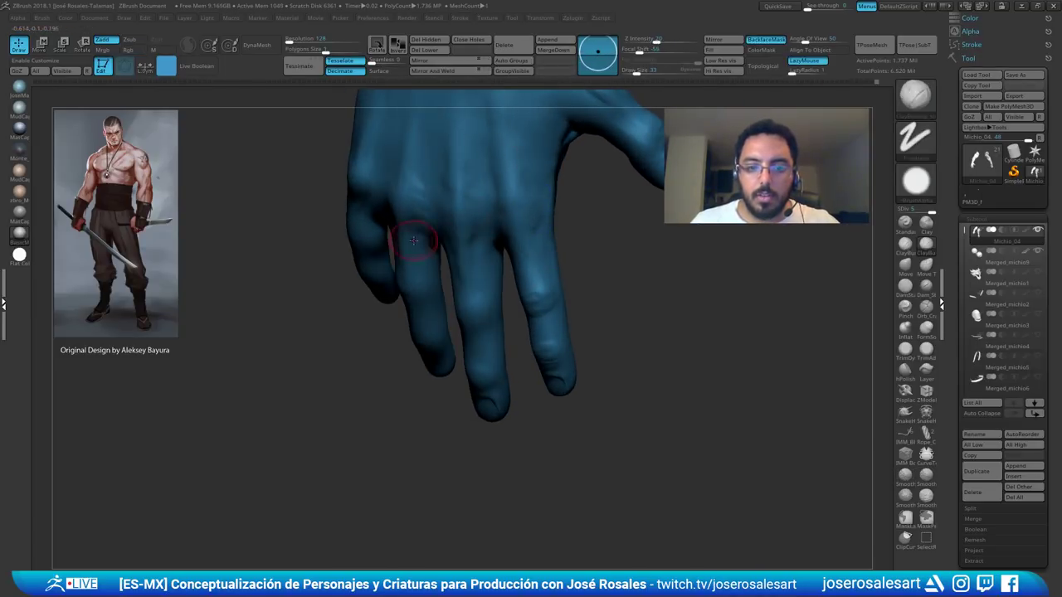
pyautogui.moveTo(416, 237)
pyautogui.mouseDown(button='right')
pyautogui.moveTo(432, 227)
pyautogui.moveTo(519, 229)
pyautogui.mouseUp(button='right')
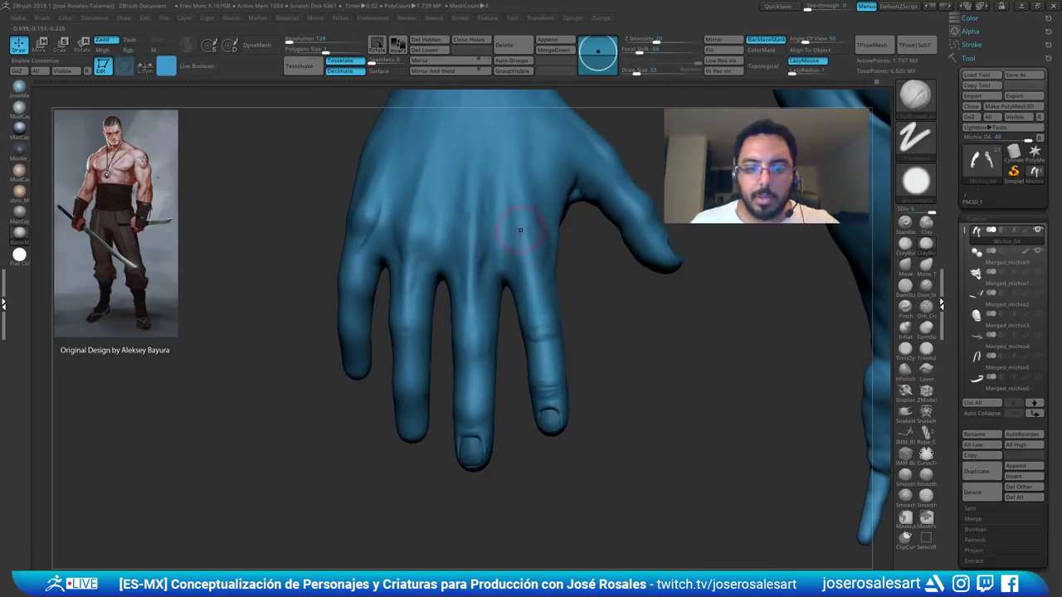
# - Refine the index finger's tendon and knuckle with the Standard brush at draw size 30 and smooth the transition
pyautogui.press('s')
pyautogui.click(543, 285)
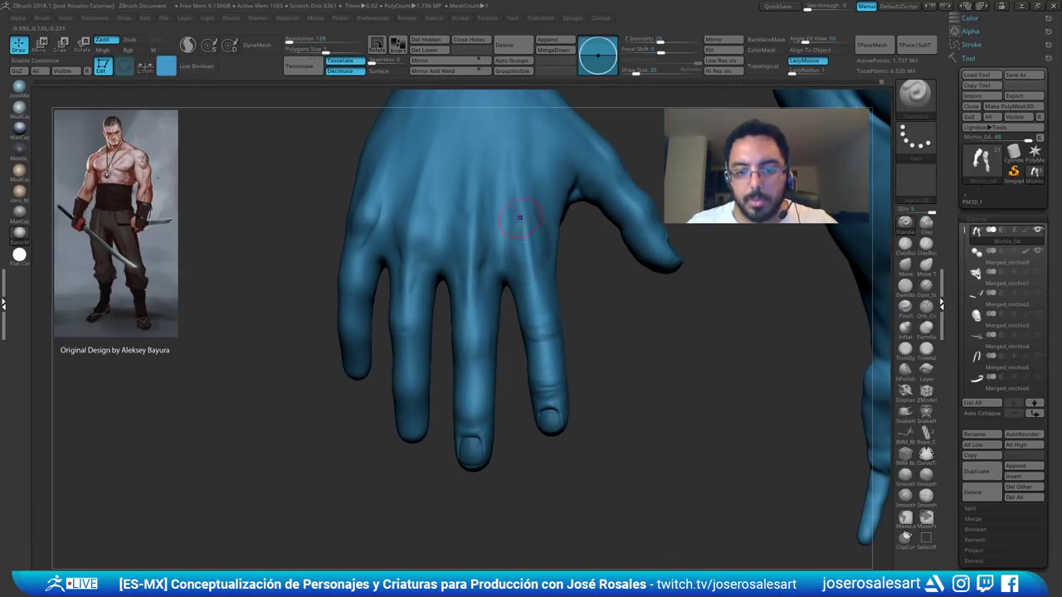
pyautogui.moveTo(519, 217)
pyautogui.mouseDown(button='right')
pyautogui.moveTo(516, 247)
pyautogui.moveTo(532, 272)
pyautogui.moveTo(526, 308)
pyautogui.moveTo(498, 297)
pyautogui.mouseUp(button='right')
pyautogui.keyDown('shift'); pyautogui.moveTo(519, 322); pyautogui.dragTo(529, 352); pyautogui.keyUp('shift')
pyautogui.moveTo(522, 331)
pyautogui.mouseDown(button='right')
pyautogui.moveTo(465, 304)
pyautogui.moveTo(513, 326)
pyautogui.moveTo(516, 315)
pyautogui.mouseUp(button='right')
# - Build up the index finger's tendon above the knuckle with ClayBuildup at draw size 26 and smooth it
pyautogui.press('b')
pyautogui.press('c')
pyautogui.press('b')
pyautogui.press('s')
pyautogui.click(544, 279)
pyautogui.moveTo(539, 273); pyautogui.dragTo(531, 310, button='right')
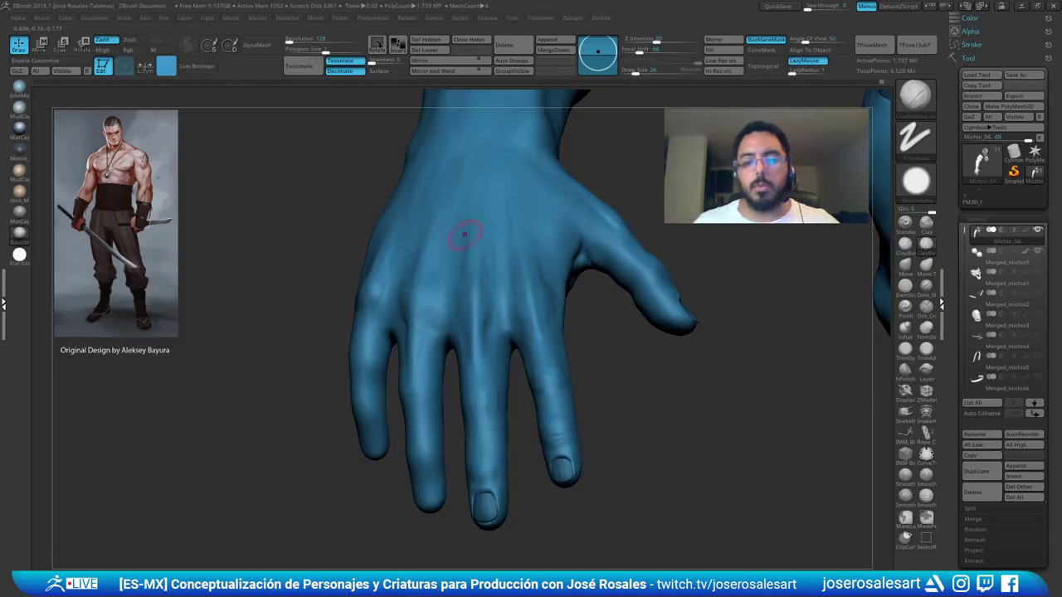
pyautogui.moveTo(464, 236); pyautogui.dragTo(519, 229, button='right')
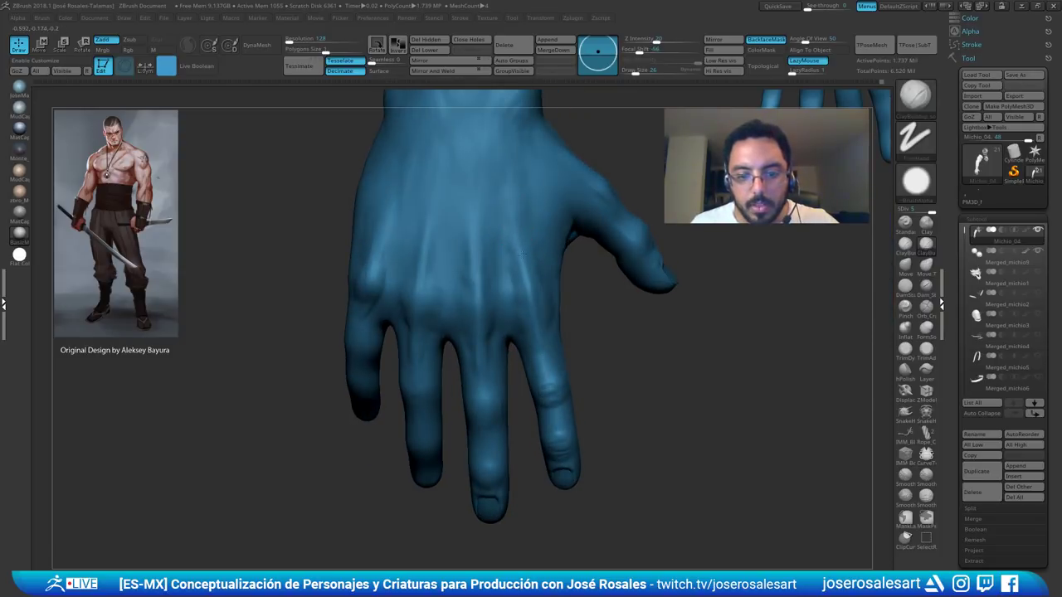
pyautogui.keyDown('shift'); pyautogui.moveTo(528, 282); pyautogui.dragTo(507, 238); pyautogui.keyUp('shift')
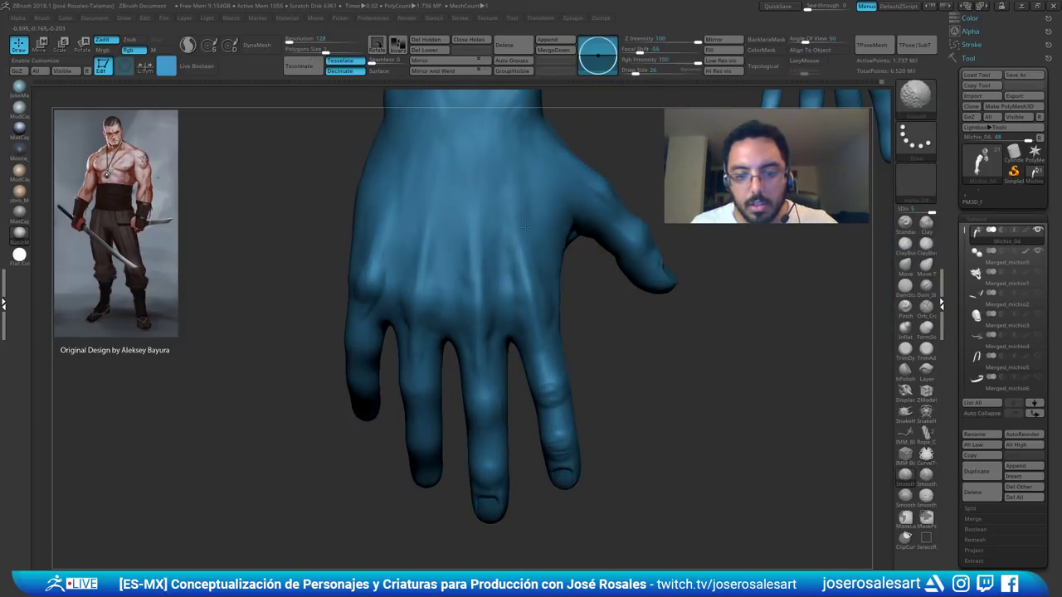
# - Soften the back of the hand around the index and middle tendons at draw size 48
pyautogui.keyDown('ctrl'); pyautogui.moveTo(525, 227); pyautogui.dragTo(531, 187, button='right'); pyautogui.keyUp('ctrl')
pyautogui.moveTo(530, 188); pyautogui.dragTo(505, 207, button='right')
pyautogui.moveTo(571, 213); pyautogui.dragTo(515, 208, button='right')
pyautogui.keyDown('ctrl'); pyautogui.moveTo(515, 207); pyautogui.dragTo(550, 246, button='right'); pyautogui.keyUp('ctrl')
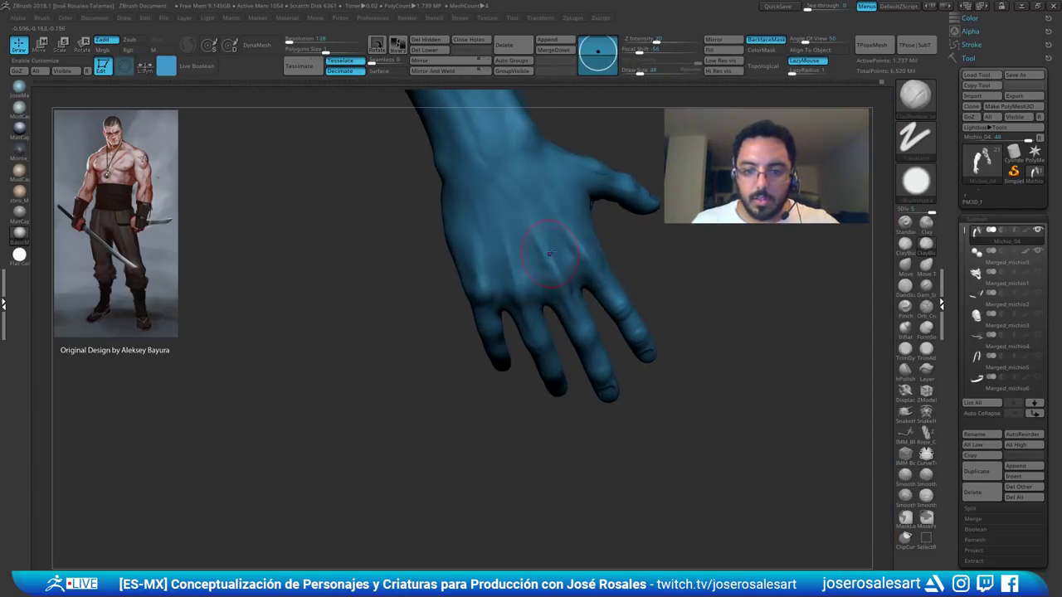
pyautogui.press('shift')
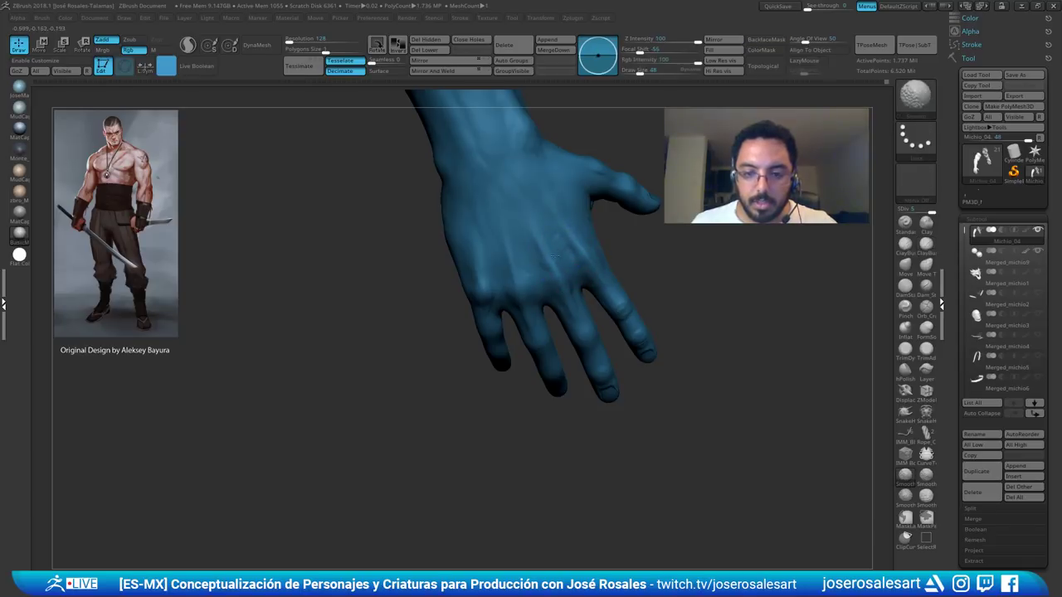
pyautogui.keyDown('shift'); pyautogui.moveTo(558, 247); pyautogui.dragTo(568, 225); pyautogui.keyUp('shift')
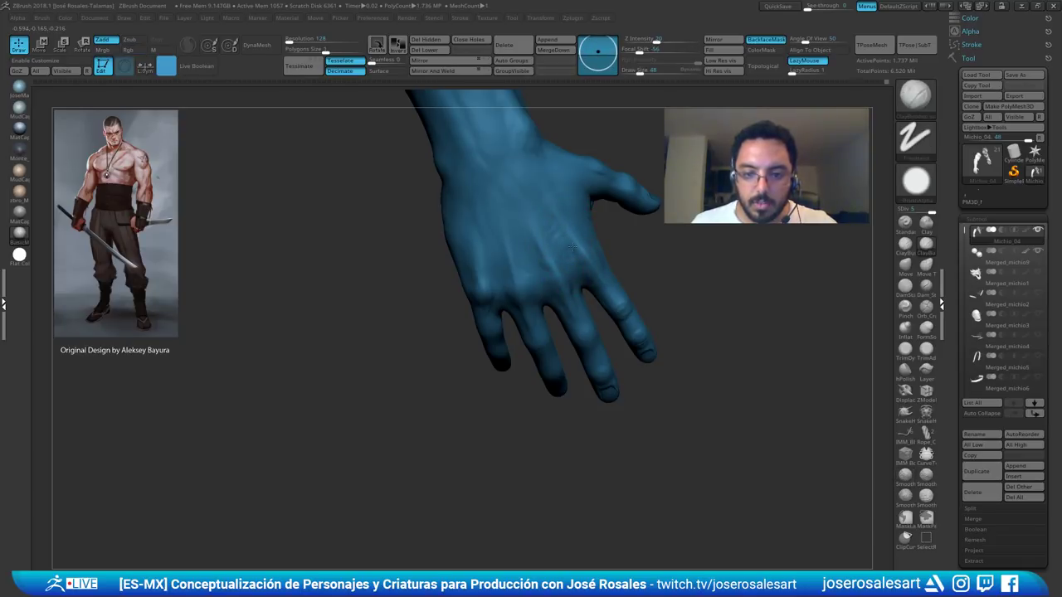
pyautogui.press('shift')
pyautogui.moveTo(549, 229); pyautogui.dragTo(581, 209, button='right')
pyautogui.press('shift')
pyautogui.moveTo(631, 257)
pyautogui.mouseDown(button='right')
pyautogui.moveTo(559, 282)
pyautogui.moveTo(598, 247)
pyautogui.moveTo(581, 228)
pyautogui.moveTo(576, 261)
pyautogui.moveTo(572, 217)
pyautogui.mouseUp(button='right')
pyautogui.press('s')
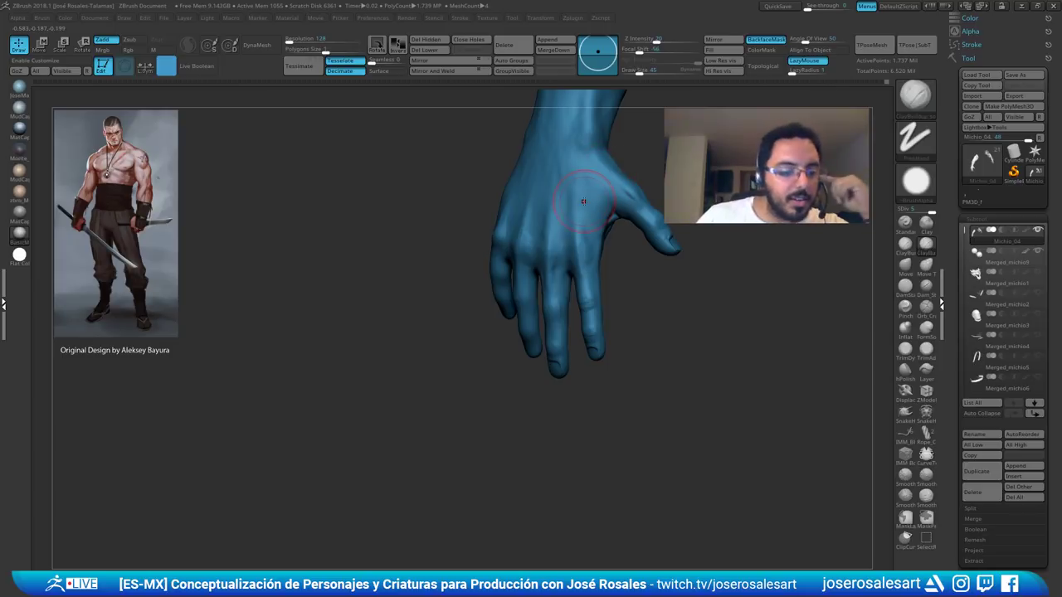
# - Build up the skin around the index finger's middle knuckle with ClayBuildup at draw size 26 and smooth it
pyautogui.moveTo(528, 258)
pyautogui.mouseDown(button='right')
pyautogui.moveTo(614, 286)
pyautogui.moveTo(571, 294)
pyautogui.moveTo(617, 283)
pyautogui.moveTo(682, 293)
pyautogui.mouseUp(button='right')
pyautogui.press('[')
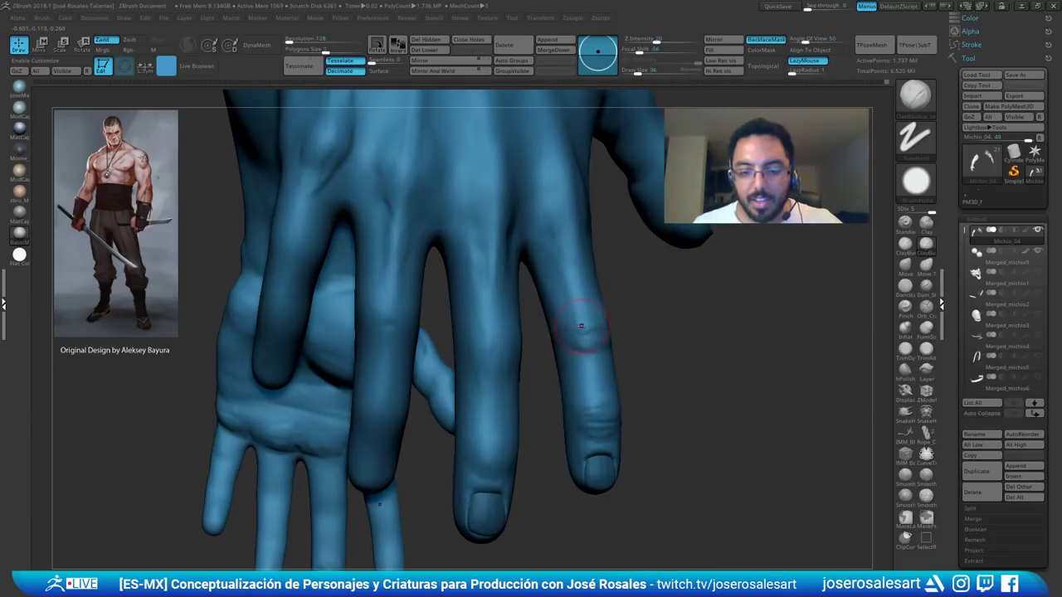
pyautogui.moveTo(573, 343)
pyautogui.mouseDown(button='right')
pyautogui.moveTo(537, 350)
pyautogui.moveTo(582, 355)
pyautogui.moveTo(574, 350)
pyautogui.moveTo(660, 338)
pyautogui.moveTo(626, 351)
pyautogui.moveTo(608, 315)
pyautogui.moveTo(607, 372)
pyautogui.moveTo(628, 313)
pyautogui.mouseUp(button='right')
pyautogui.press('s')
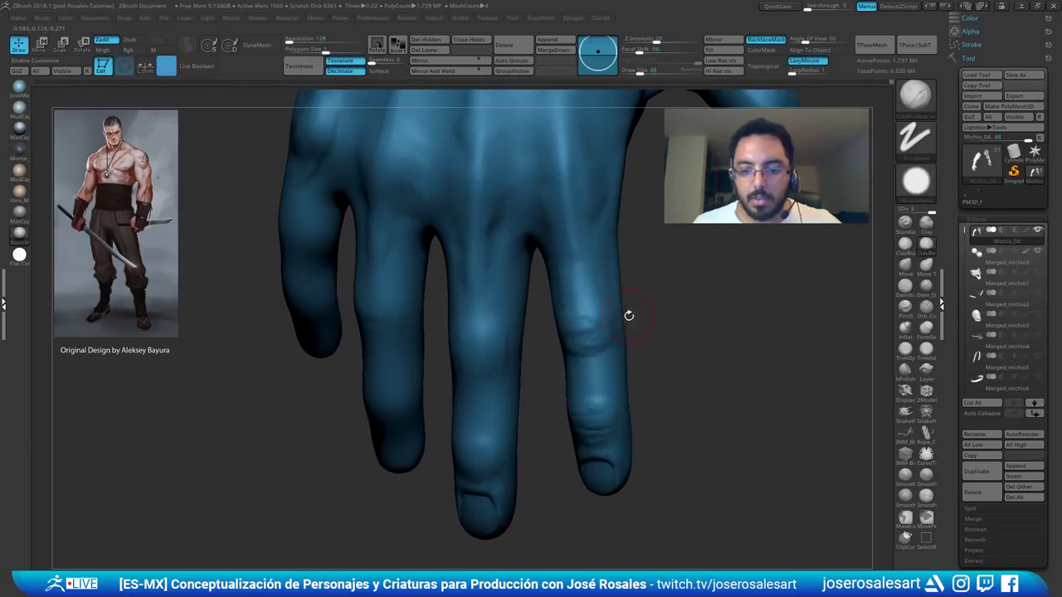
pyautogui.press('s')
pyautogui.moveTo(612, 336); pyautogui.dragTo(610, 337)
pyautogui.moveTo(556, 358); pyautogui.dragTo(573, 355)
pyautogui.moveTo(577, 356)
pyautogui.mouseDown(button='right')
pyautogui.moveTo(588, 365)
pyautogui.moveTo(540, 387)
pyautogui.moveTo(609, 342)
pyautogui.moveTo(607, 353)
pyautogui.mouseUp(button='right')
pyautogui.keyDown('shift'); pyautogui.moveTo(594, 348); pyautogui.dragTo(597, 358); pyautogui.keyUp('shift')
pyautogui.moveTo(597, 356)
pyautogui.keyDown('ctrl'); pyautogui.mouseDown(button='right')
pyautogui.moveTo(587, 372)
pyautogui.moveTo(540, 335)
pyautogui.moveTo(561, 358)
pyautogui.moveTo(549, 373)
pyautogui.mouseUp(button='right'); pyautogui.keyUp('ctrl')
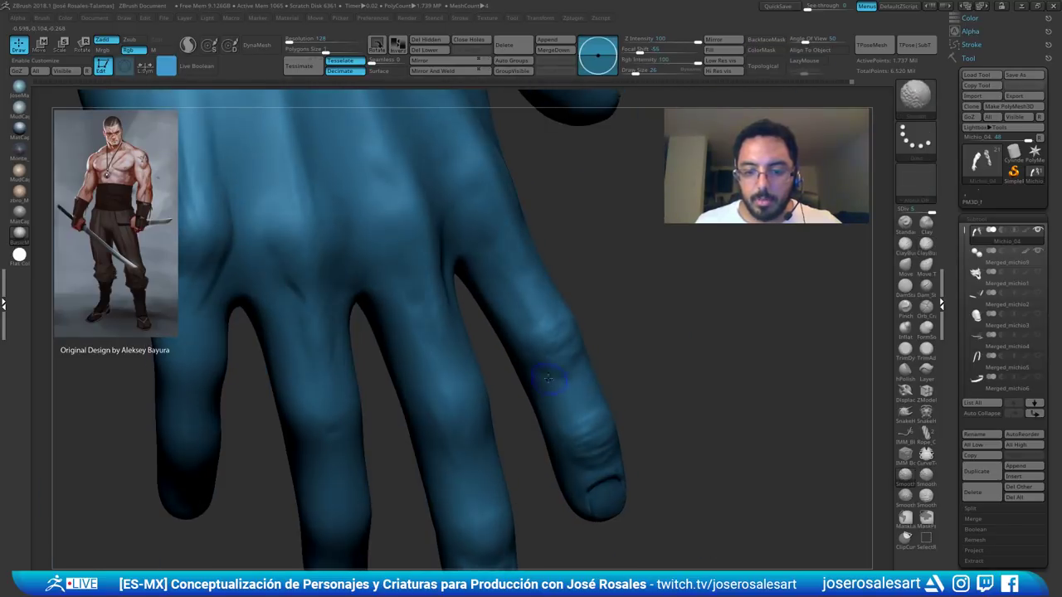
# - Smooth the side of the index finger just below its middle knuckle
pyautogui.keyDown('shift'); pyautogui.moveTo(549, 373); pyautogui.dragTo(560, 367); pyautogui.keyUp('shift')
pyautogui.moveTo(560, 368); pyautogui.dragTo(576, 362, button='right')
pyautogui.keyDown('shift'); pyautogui.moveTo(570, 386); pyautogui.dragTo(565, 371); pyautogui.keyUp('shift')
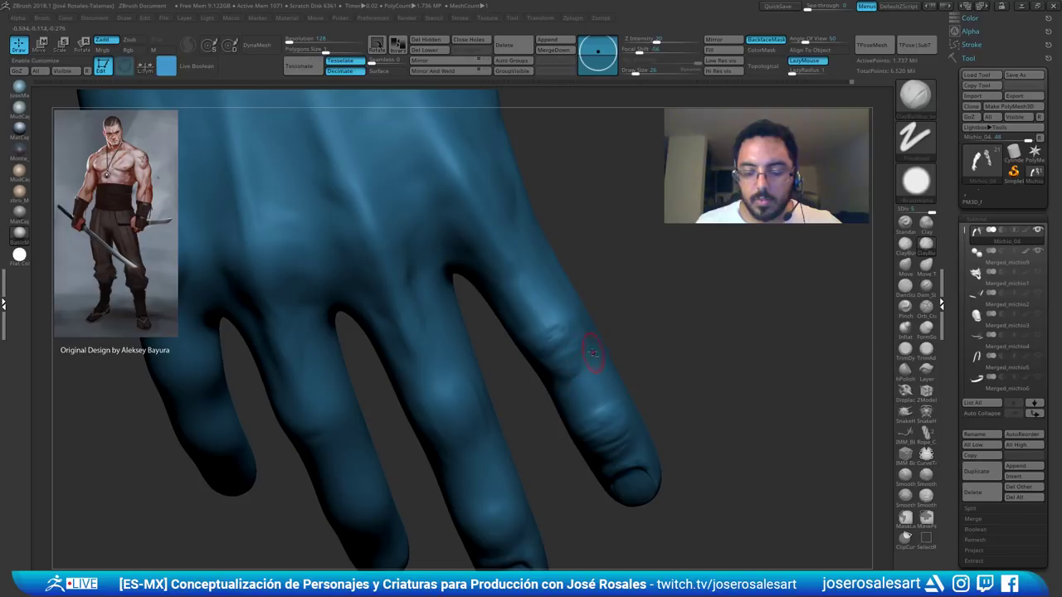
pyautogui.moveTo(576, 352); pyautogui.dragTo(566, 367, button='right')
pyautogui.keyDown('shift'); pyautogui.moveTo(565, 368); pyautogui.dragTo(563, 370); pyautogui.keyUp('shift')
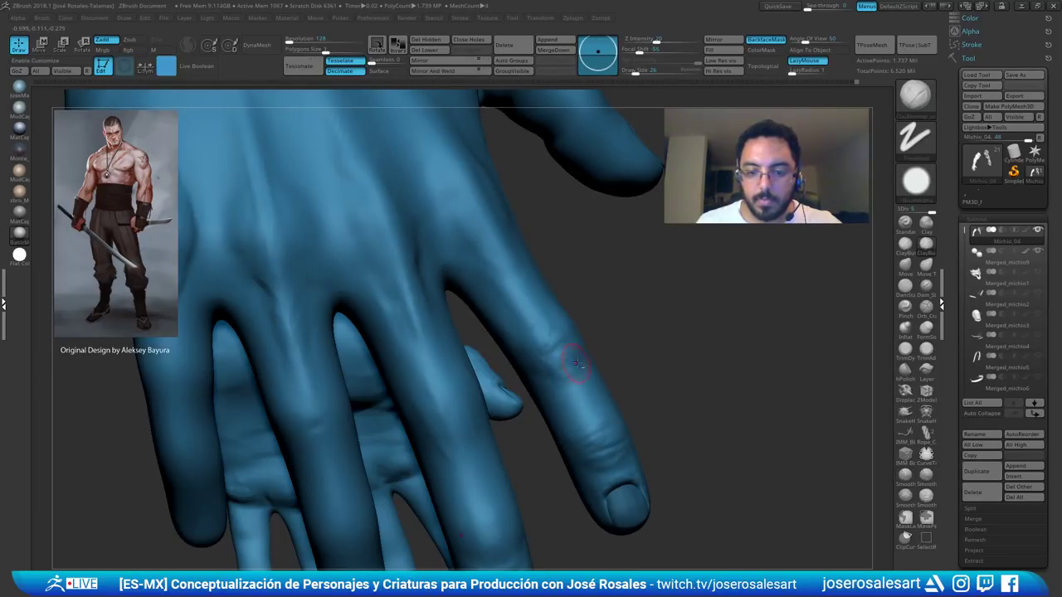
# - Carve a crease across the index finger's middle knuckle with Dam_Standard at draw size 26
pyautogui.press('b')
pyautogui.press('d')
pyautogui.press('s')
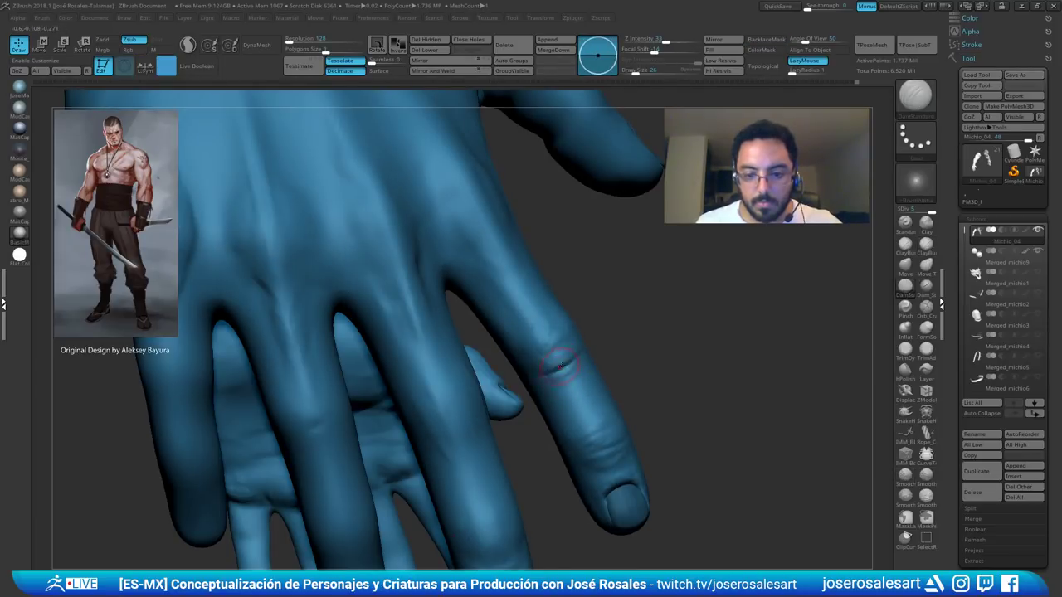
pyautogui.moveTo(575, 350); pyautogui.dragTo(571, 356, button='right')
pyautogui.moveTo(571, 357); pyautogui.dragTo(558, 367)
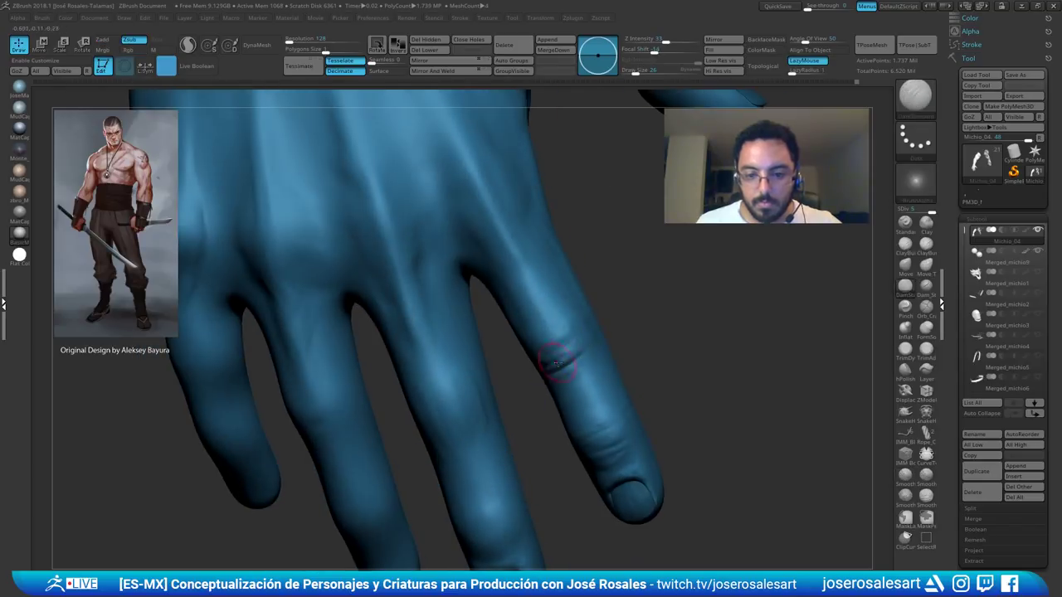
pyautogui.moveTo(558, 367)
pyautogui.mouseDown(button='right')
pyautogui.moveTo(572, 365)
pyautogui.moveTo(512, 332)
pyautogui.moveTo(549, 366)
pyautogui.mouseUp(button='right')
pyautogui.moveTo(549, 367)
pyautogui.mouseDown()
pyautogui.moveTo(536, 377)
pyautogui.moveTo(547, 365)
pyautogui.mouseUp()
# - Smooth the index finger's base and add further Dam_Standard wrinkles around its middle knuckle
pyautogui.moveTo(527, 407)
pyautogui.keyDown('ctrl'); pyautogui.mouseDown(button='right')
pyautogui.moveTo(530, 307)
pyautogui.moveTo(581, 349)
pyautogui.moveTo(573, 364)
pyautogui.mouseUp(button='right'); pyautogui.keyUp('ctrl')
pyautogui.keyDown('shift'); pyautogui.moveTo(526, 332); pyautogui.dragTo(537, 304); pyautogui.keyUp('shift')
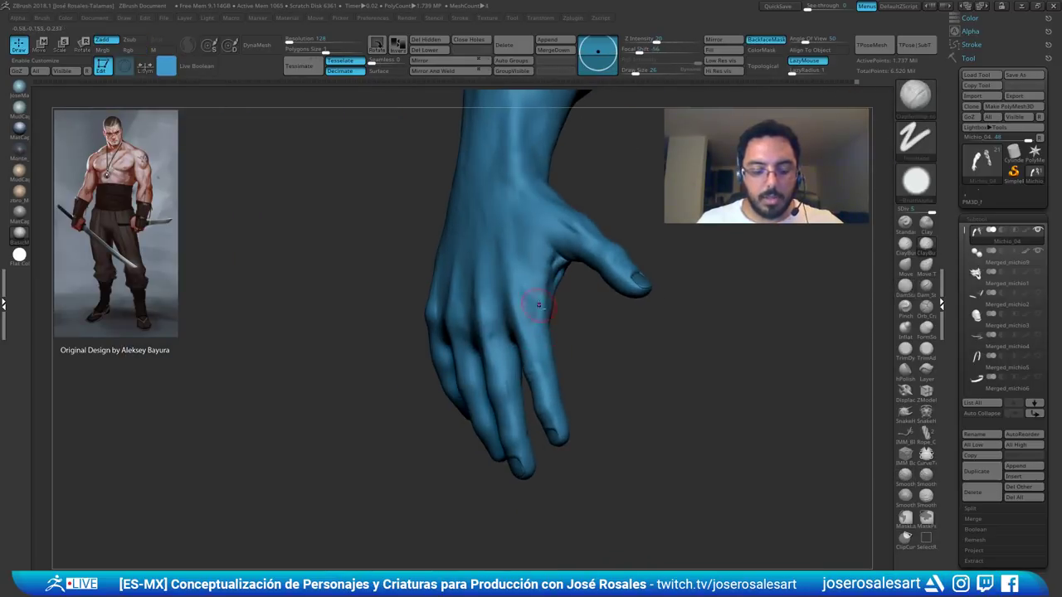
pyautogui.moveTo(593, 367); pyautogui.dragTo(596, 408, button='right')
pyautogui.moveTo(506, 348)
pyautogui.keyDown('alt'); pyautogui.mouseDown(button='right')
pyautogui.moveTo(557, 404)
pyautogui.moveTo(547, 388)
pyautogui.mouseUp(button='right'); pyautogui.keyUp('alt')
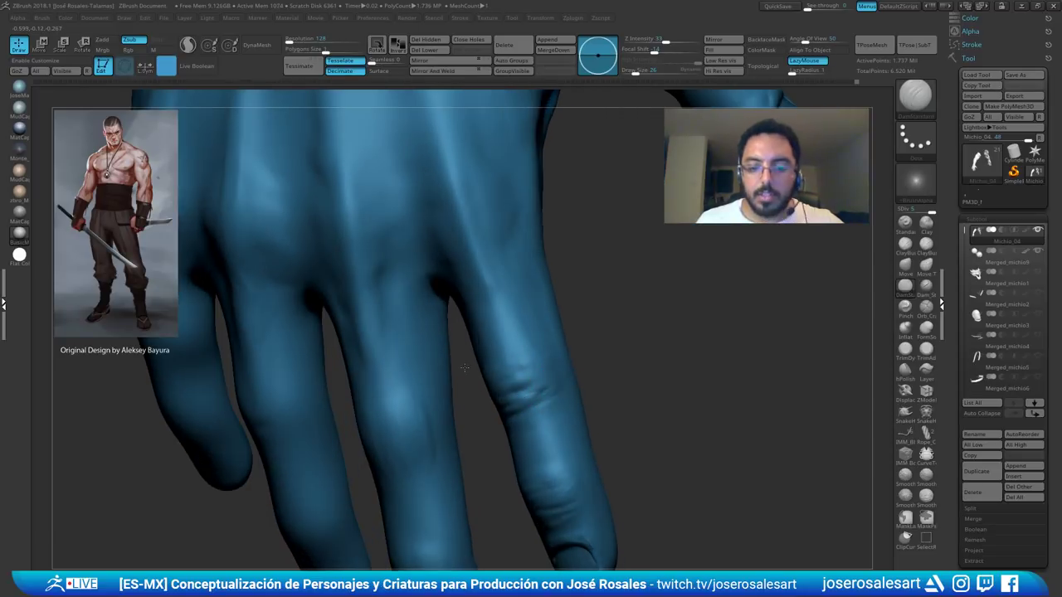
pyautogui.moveTo(465, 367); pyautogui.dragTo(524, 375)
pyautogui.moveTo(505, 396)
pyautogui.mouseDown(button='right')
pyautogui.moveTo(486, 384)
pyautogui.moveTo(521, 372)
pyautogui.moveTo(507, 367)
pyautogui.moveTo(498, 380)
pyautogui.moveTo(526, 368)
pyautogui.moveTo(523, 348)
pyautogui.moveTo(537, 352)
pyautogui.mouseUp(button='right')
pyautogui.moveTo(484, 392); pyautogui.dragTo(526, 396)
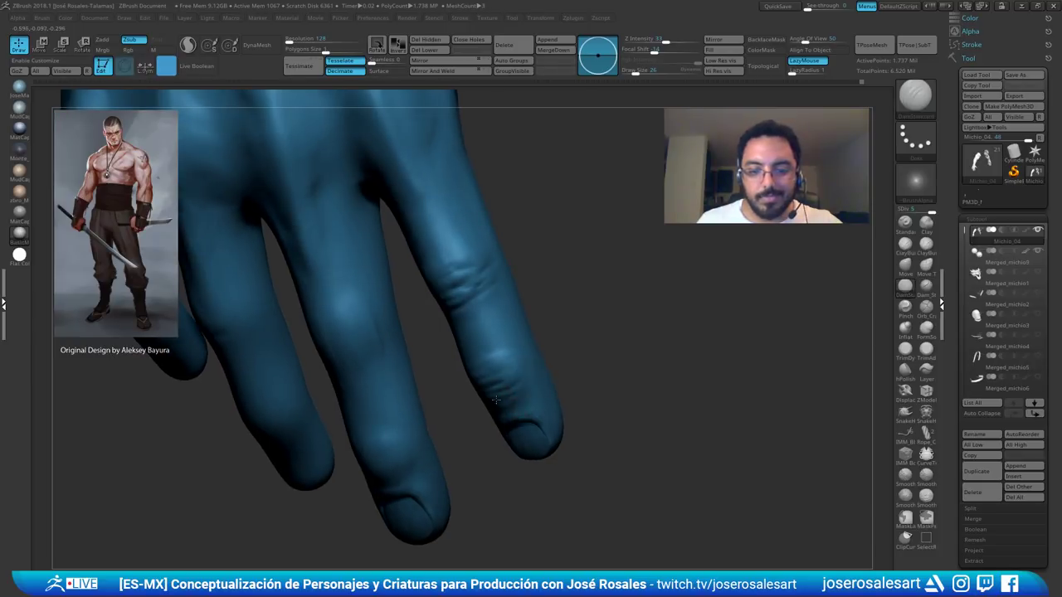
# - Carve fine creases across the index finger's last knuckle above the nail with Dam_Standard and soften them
pyautogui.moveTo(526, 395); pyautogui.dragTo(504, 399, button='right')
pyautogui.keyDown('shift'); pyautogui.moveTo(504, 400); pyautogui.dragTo(510, 389); pyautogui.keyUp('shift')
pyautogui.moveTo(502, 384); pyautogui.dragTo(523, 377, button='right')
pyautogui.moveTo(521, 380); pyautogui.dragTo(486, 396)
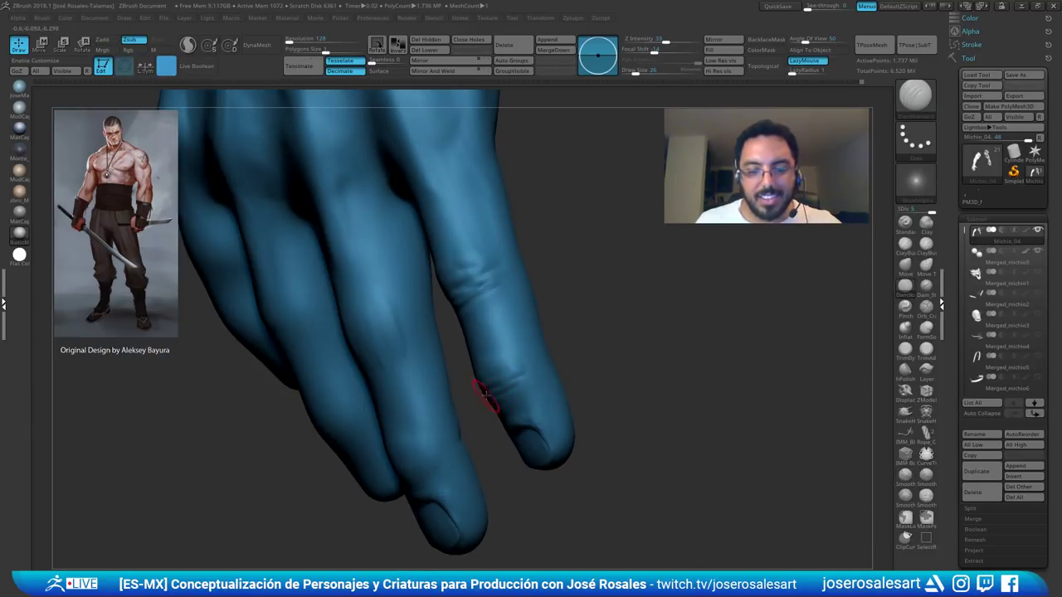
pyautogui.moveTo(489, 394); pyautogui.dragTo(465, 391, button='right')
pyautogui.keyDown('shift'); pyautogui.moveTo(522, 367); pyautogui.dragTo(518, 376); pyautogui.keyUp('shift')
pyautogui.moveTo(516, 377)
pyautogui.mouseDown(button='right')
pyautogui.moveTo(474, 383)
pyautogui.moveTo(511, 367)
pyautogui.mouseUp(button='right')
pyautogui.moveTo(455, 414); pyautogui.dragTo(419, 411, button='right')
pyautogui.moveTo(485, 362); pyautogui.dragTo(442, 390)
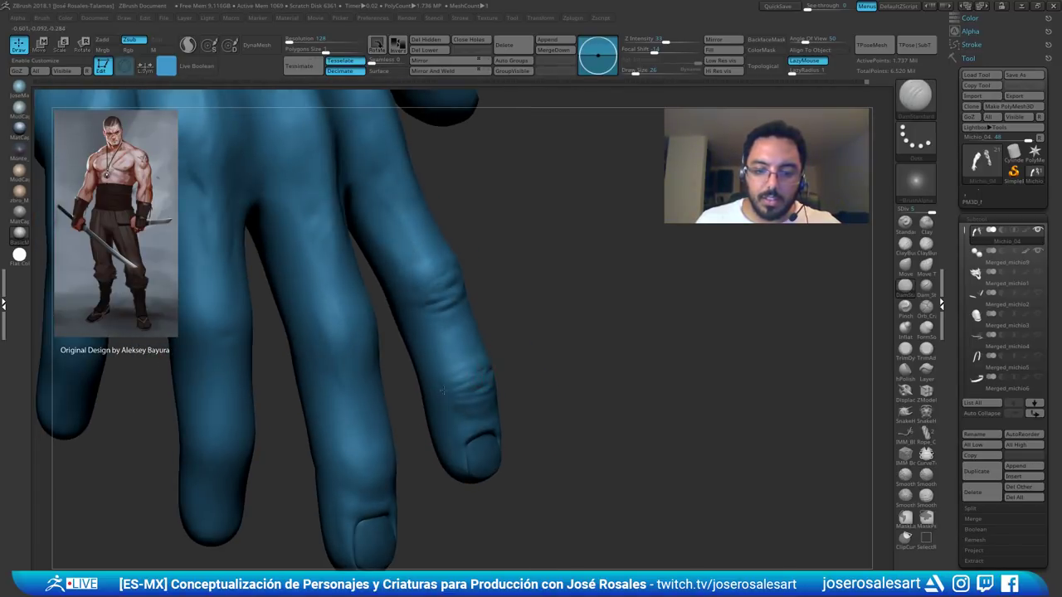
# - Soften the fine creases across the index finger's last knuckle above the nail
pyautogui.moveTo(493, 361)
pyautogui.mouseDown(button='right')
pyautogui.moveTo(479, 371)
pyautogui.moveTo(492, 375)
pyautogui.mouseUp(button='right')
pyautogui.keyDown('shift'); pyautogui.moveTo(493, 374); pyautogui.dragTo(488, 386); pyautogui.keyUp('shift')
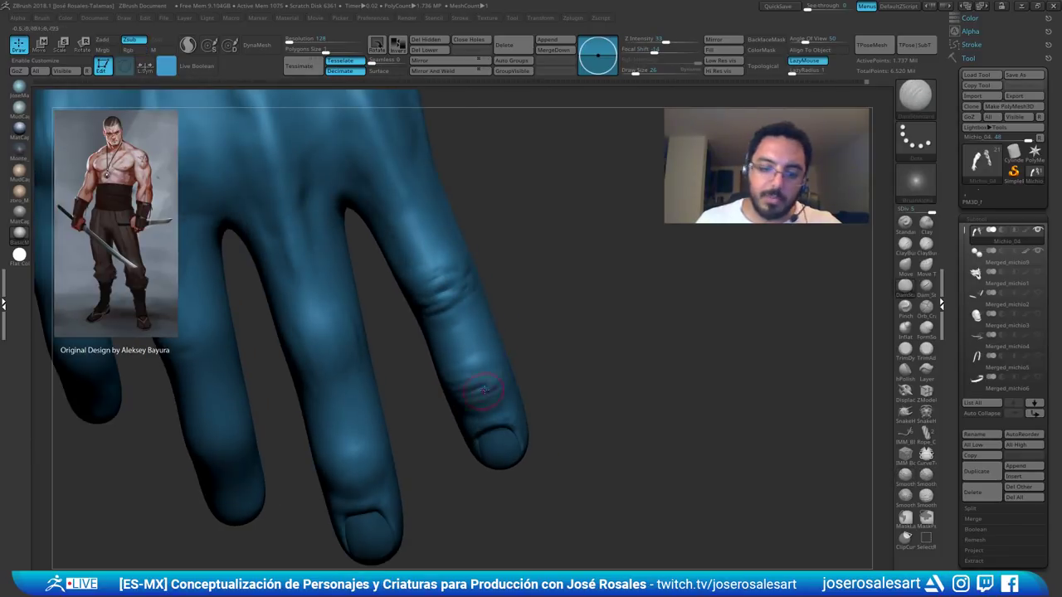
pyautogui.moveTo(505, 371)
pyautogui.keyDown('ctrl'); pyautogui.mouseDown(button='right')
pyautogui.moveTo(500, 336)
pyautogui.moveTo(497, 375)
pyautogui.moveTo(509, 387)
pyautogui.mouseUp(button='right'); pyautogui.keyUp('ctrl')
# - Build up small skin folds around the index finger's last knuckle with ClayBuildup at draw size 15 and smooth them
pyautogui.press('b')
pyautogui.press('c')
pyautogui.press('b')
pyautogui.press('[')
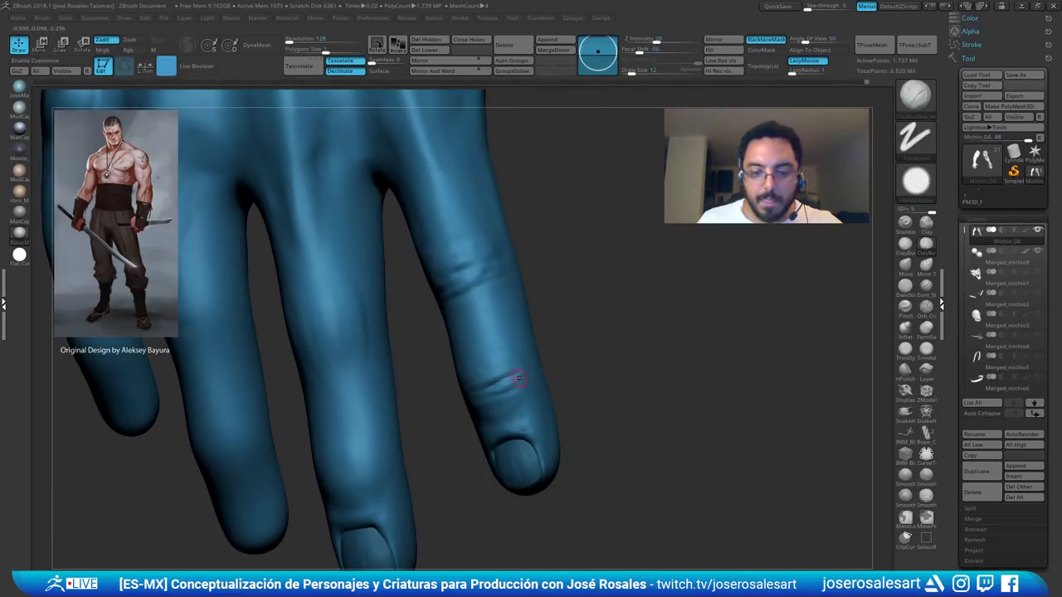
pyautogui.moveTo(448, 406); pyautogui.dragTo(507, 378, button='right')
pyautogui.moveTo(453, 399); pyautogui.dragTo(498, 377, button='right')
pyautogui.press('s')
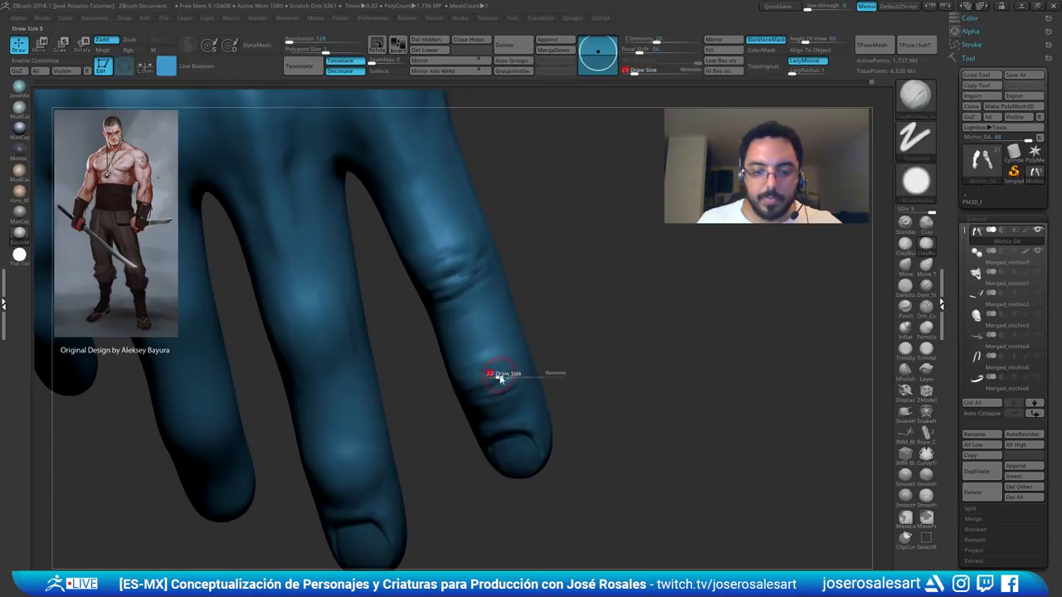
pyautogui.moveTo(499, 377); pyautogui.dragTo(503, 379)
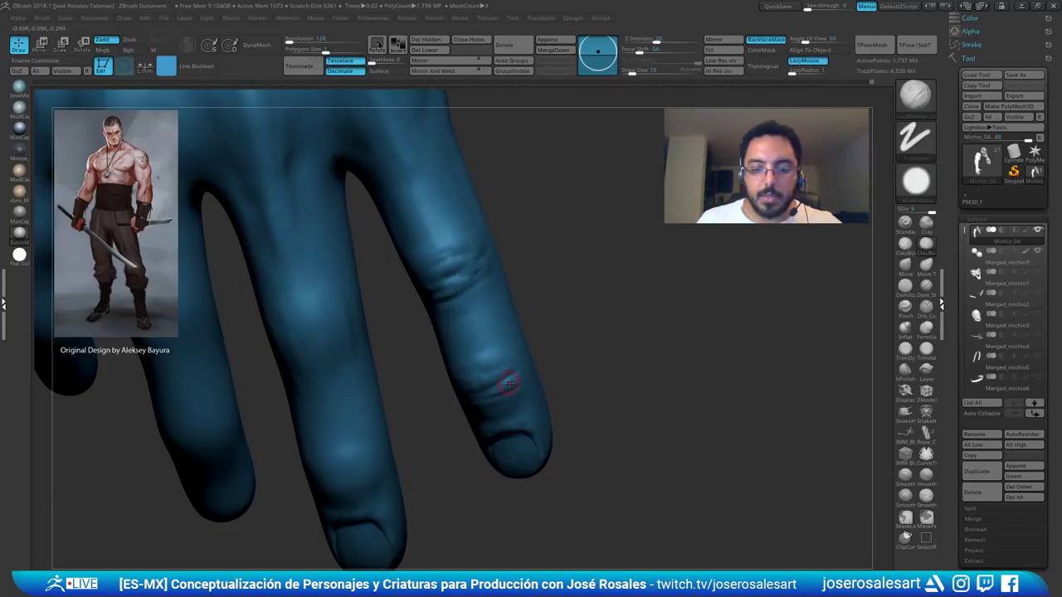
pyautogui.moveTo(465, 393); pyautogui.dragTo(490, 383, button='right')
pyautogui.moveTo(526, 383)
pyautogui.mouseDown()
pyautogui.moveTo(554, 381)
pyautogui.moveTo(548, 431)
pyautogui.moveTo(476, 387)
pyautogui.moveTo(499, 376)
pyautogui.mouseUp()
pyautogui.moveTo(503, 376)
pyautogui.mouseDown(button='right')
pyautogui.moveTo(523, 377)
pyautogui.moveTo(516, 407)
pyautogui.mouseUp(button='right')
pyautogui.keyDown('shift'); pyautogui.moveTo(503, 382); pyautogui.dragTo(522, 375); pyautogui.keyUp('shift')
pyautogui.keyDown('ctrl'); pyautogui.moveTo(513, 378); pyautogui.dragTo(488, 420, button='right'); pyautogui.keyUp('ctrl')
pyautogui.moveTo(487, 421); pyautogui.dragTo(612, 301)
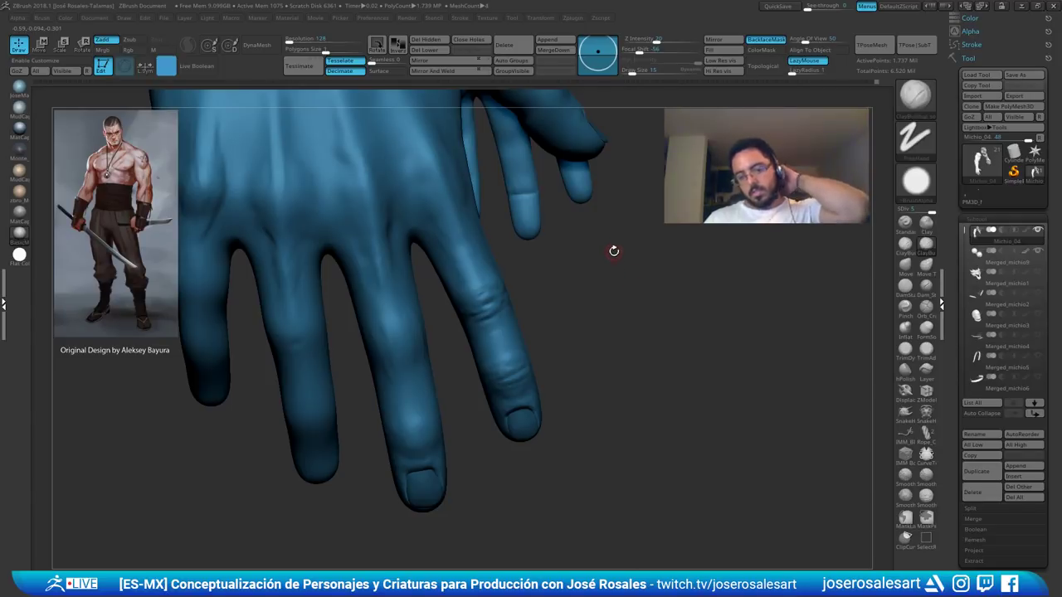
# - Carve a fine crease across the middle finger's last knuckle above the nail with Dam_Standard
pyautogui.keyDown('ctrl'); pyautogui.moveTo(635, 209); pyautogui.dragTo(605, 270, button='right'); pyautogui.keyUp('ctrl')
pyautogui.moveTo(605, 269)
pyautogui.mouseDown(button='right')
pyautogui.moveTo(257, 270)
pyautogui.moveTo(605, 259)
pyautogui.mouseUp(button='right')
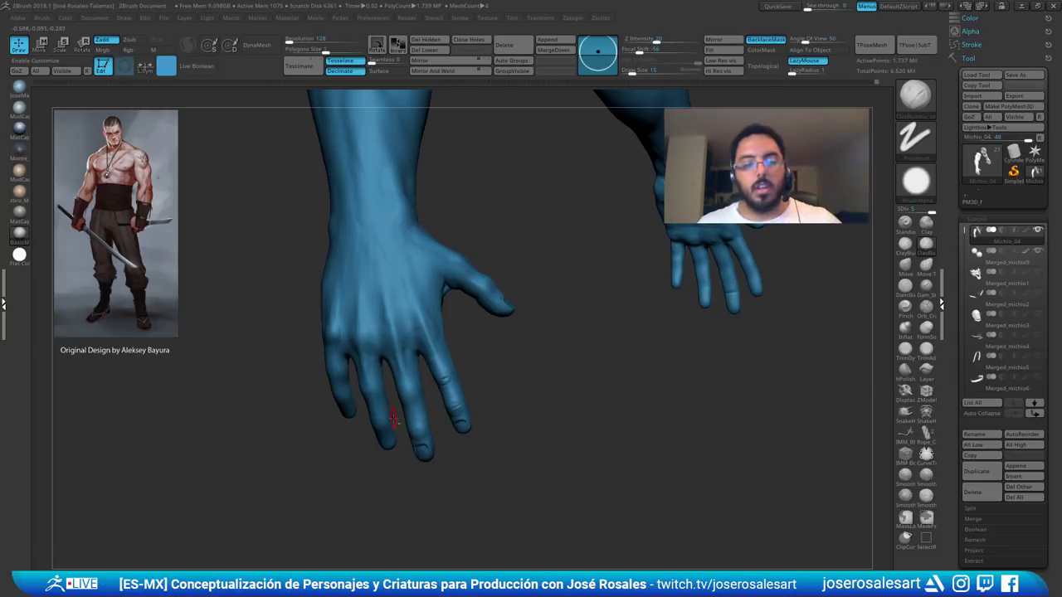
pyautogui.keyDown('alt'); pyautogui.moveTo(390, 415); pyautogui.dragTo(497, 368, button='right'); pyautogui.keyUp('alt')
pyautogui.moveTo(457, 332)
pyautogui.keyDown('ctrl'); pyautogui.mouseDown(button='right')
pyautogui.moveTo(515, 309)
pyautogui.moveTo(503, 318)
pyautogui.mouseUp(button='right'); pyautogui.keyUp('ctrl')
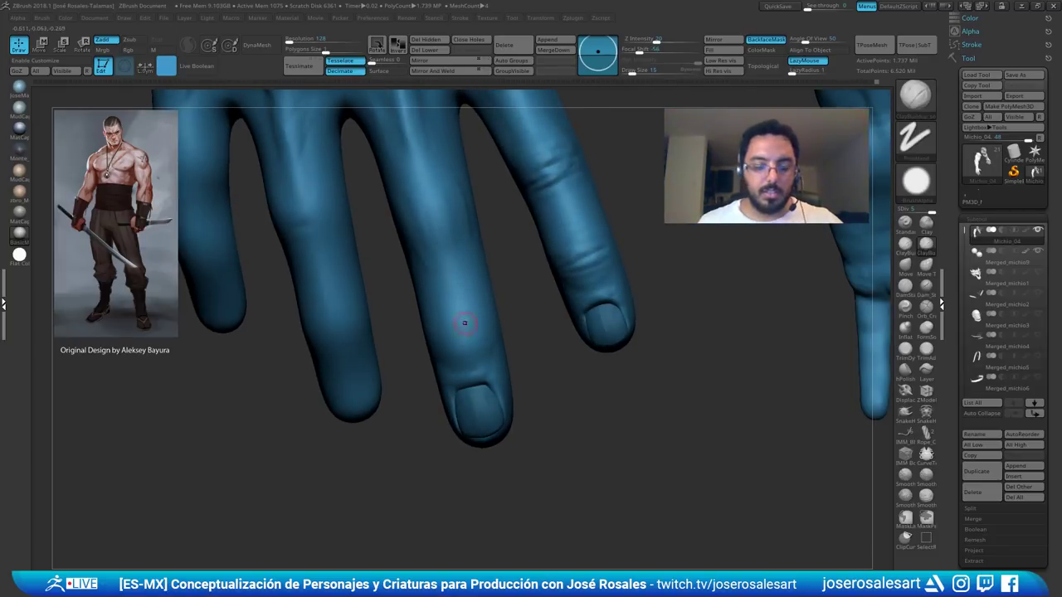
pyautogui.press('b')
pyautogui.press('d')
pyautogui.press('s')
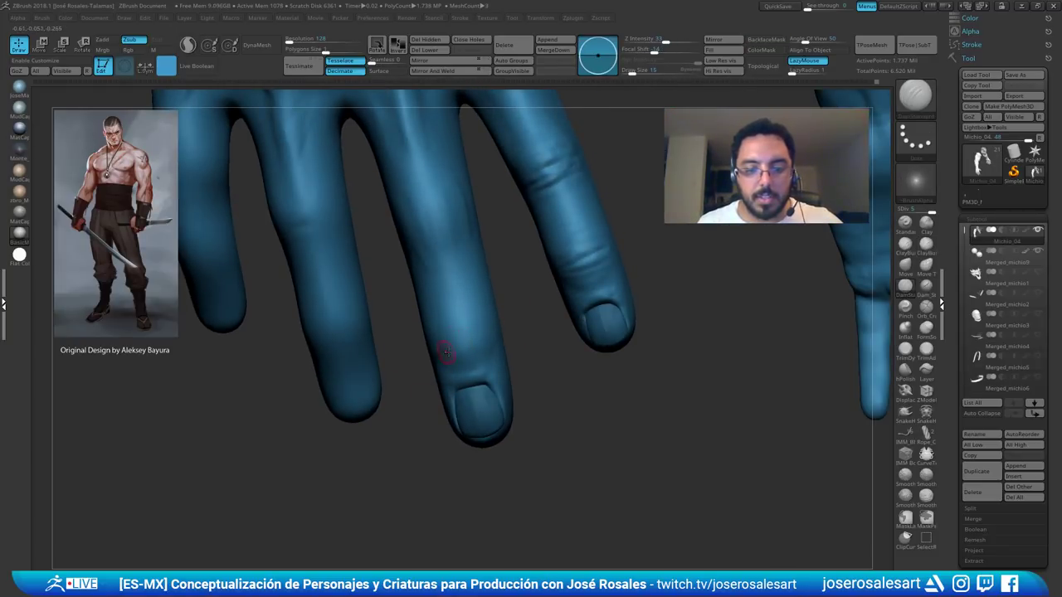
pyautogui.press('s')
pyautogui.moveTo(485, 345); pyautogui.dragTo(513, 343, button='right')
pyautogui.press('s')
pyautogui.moveTo(494, 348); pyautogui.dragTo(488, 349)
# - Build up the skin beside the middle finger's last-knuckle crease with ClayBuildup
pyautogui.press('b')
pyautogui.press('c')
pyautogui.press('b')
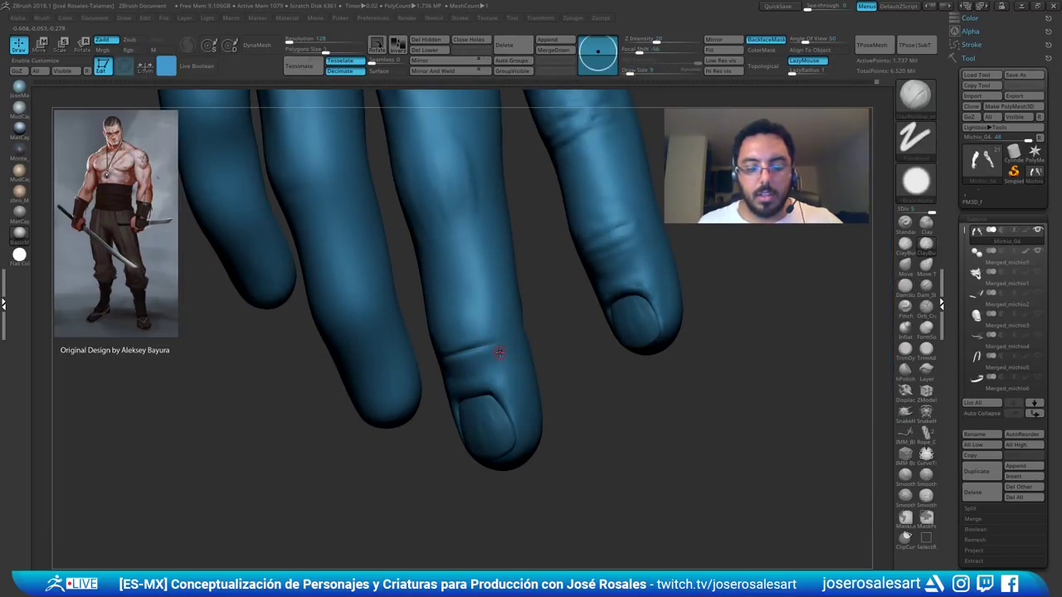
pyautogui.moveTo(519, 345)
pyautogui.keyDown('ctrl'); pyautogui.mouseDown(button='right')
pyautogui.moveTo(478, 358)
pyautogui.moveTo(513, 352)
pyautogui.moveTo(474, 377)
pyautogui.moveTo(375, 373)
pyautogui.mouseUp(button='right'); pyautogui.keyUp('ctrl')
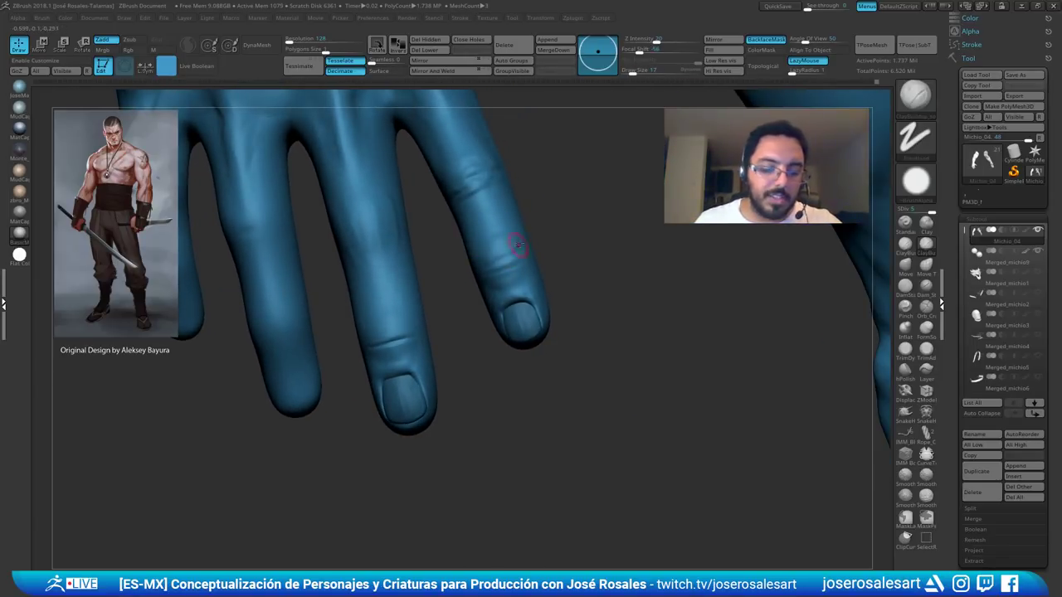
# - Add volume to the index finger between its middle and last knuckles with ClayBuildup at draw size 42 and blend it
pyautogui.keyDown('ctrl'); pyautogui.moveTo(521, 223); pyautogui.dragTo(525, 268, button='right'); pyautogui.keyUp('ctrl')
pyautogui.press('s')
pyautogui.click(498, 267)
pyautogui.moveTo(520, 208); pyautogui.dragTo(498, 208, button='right')
pyautogui.moveTo(497, 208)
pyautogui.keyDown('ctrl'); pyautogui.mouseDown(button='right')
pyautogui.moveTo(499, 163)
pyautogui.moveTo(507, 269)
pyautogui.mouseUp(button='right'); pyautogui.keyUp('ctrl')
pyautogui.moveTo(519, 312); pyautogui.dragTo(538, 303, button='right')
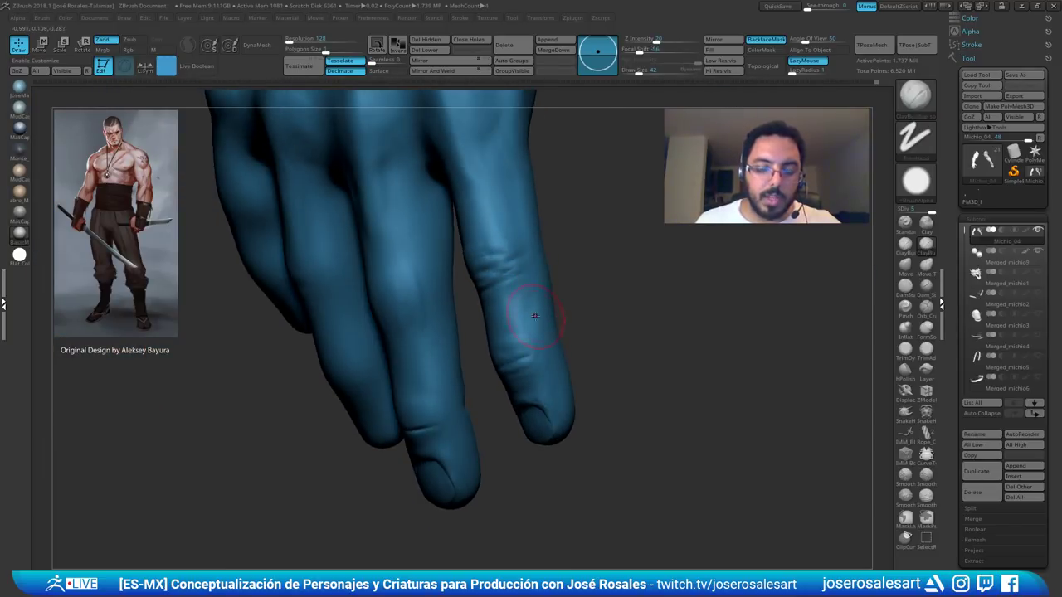
pyautogui.keyDown('shift'); pyautogui.moveTo(537, 315); pyautogui.dragTo(530, 319); pyautogui.keyUp('shift')
pyautogui.moveTo(524, 317); pyautogui.dragTo(506, 318, button='right')
pyautogui.moveTo(504, 302); pyautogui.dragTo(502, 322)
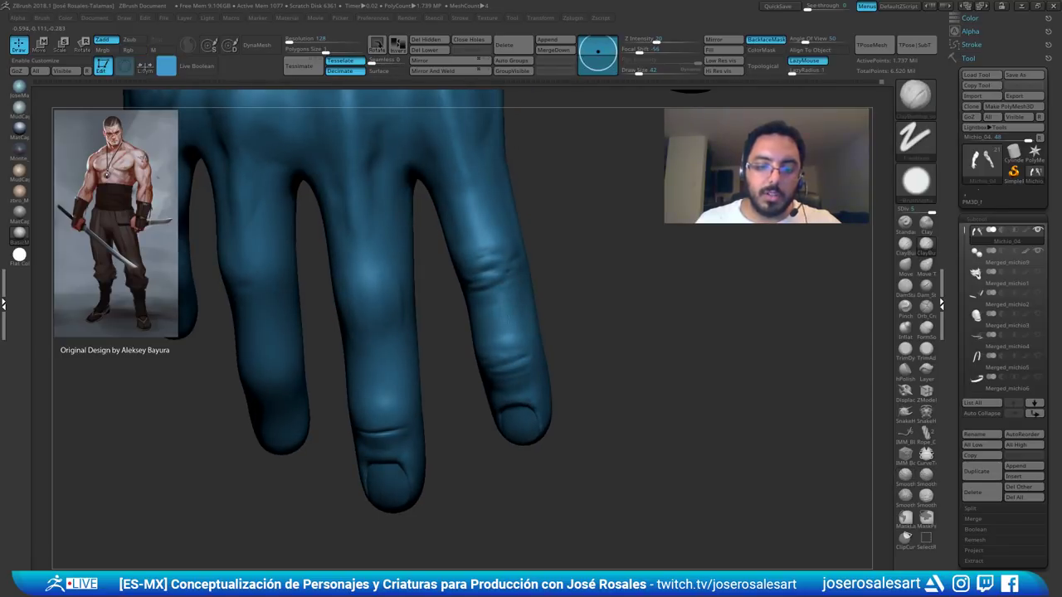
# - Smooth the top and side of the index finger's middle segment up to the middle knuckle
pyautogui.moveTo(503, 322); pyautogui.dragTo(487, 315, button='right')
pyautogui.keyDown('shift'); pyautogui.moveTo(490, 304); pyautogui.dragTo(491, 322); pyautogui.keyUp('shift')
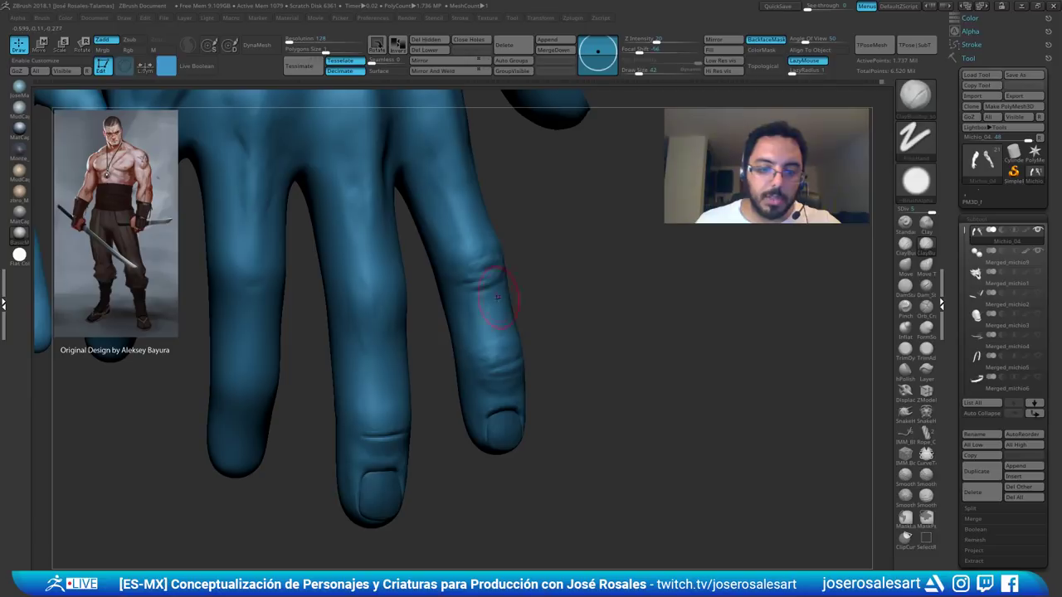
pyautogui.moveTo(468, 336); pyautogui.dragTo(486, 325, button='right')
pyautogui.keyDown('shift'); pyautogui.moveTo(486, 324); pyautogui.dragTo(489, 314); pyautogui.keyUp('shift')
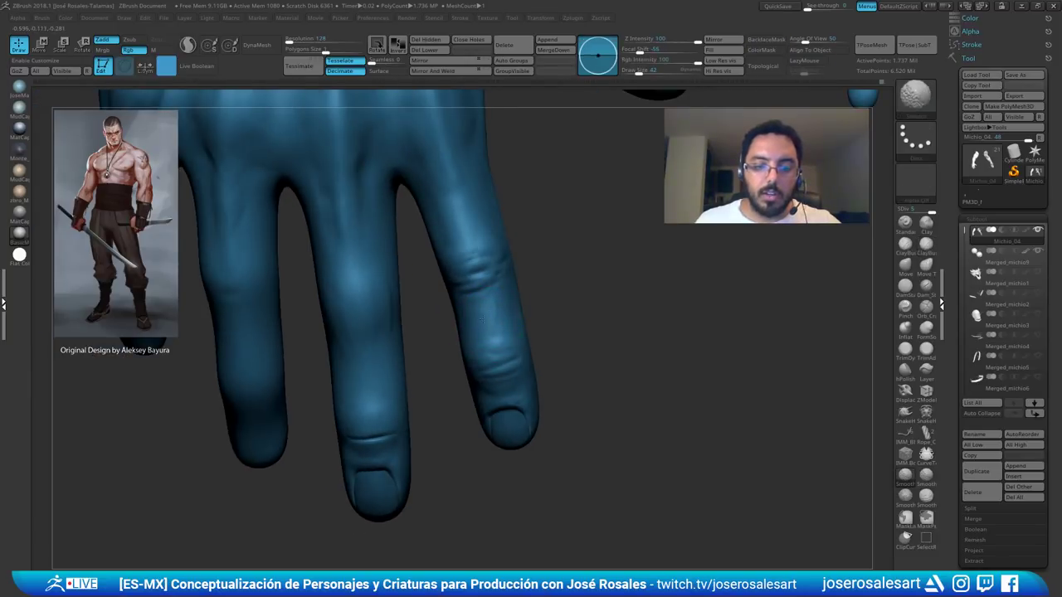
pyautogui.moveTo(490, 314)
pyautogui.keyDown('ctrl'); pyautogui.mouseDown(button='right')
pyautogui.moveTo(467, 247)
pyautogui.moveTo(422, 289)
pyautogui.moveTo(414, 273)
pyautogui.moveTo(535, 292)
pyautogui.mouseUp(button='right'); pyautogui.keyUp('ctrl')
pyautogui.moveTo(521, 306); pyautogui.dragTo(520, 309)
pyautogui.moveTo(507, 292)
pyautogui.mouseDown(button='right')
pyautogui.moveTo(489, 282)
pyautogui.moveTo(423, 286)
pyautogui.mouseUp(button='right')
pyautogui.keyDown('shift'); pyautogui.moveTo(524, 288); pyautogui.dragTo(522, 269); pyautogui.keyUp('shift')
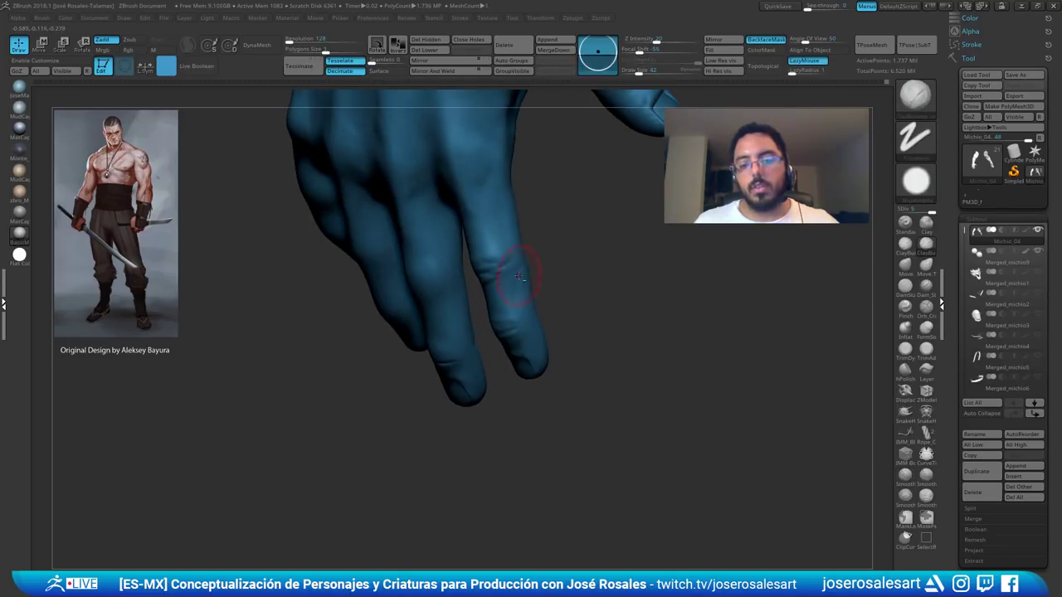
# - Carve the fold along the side of the index finger's middle joint with Dam_Standard at draw size 42 and soften its end
pyautogui.moveTo(521, 259)
pyautogui.mouseDown(button='right')
pyautogui.moveTo(448, 255)
pyautogui.moveTo(423, 241)
pyautogui.mouseUp(button='right')
pyautogui.press('b')
pyautogui.press('d')
pyautogui.press('s')
pyautogui.moveTo(522, 230); pyautogui.dragTo(448, 237, button='right')
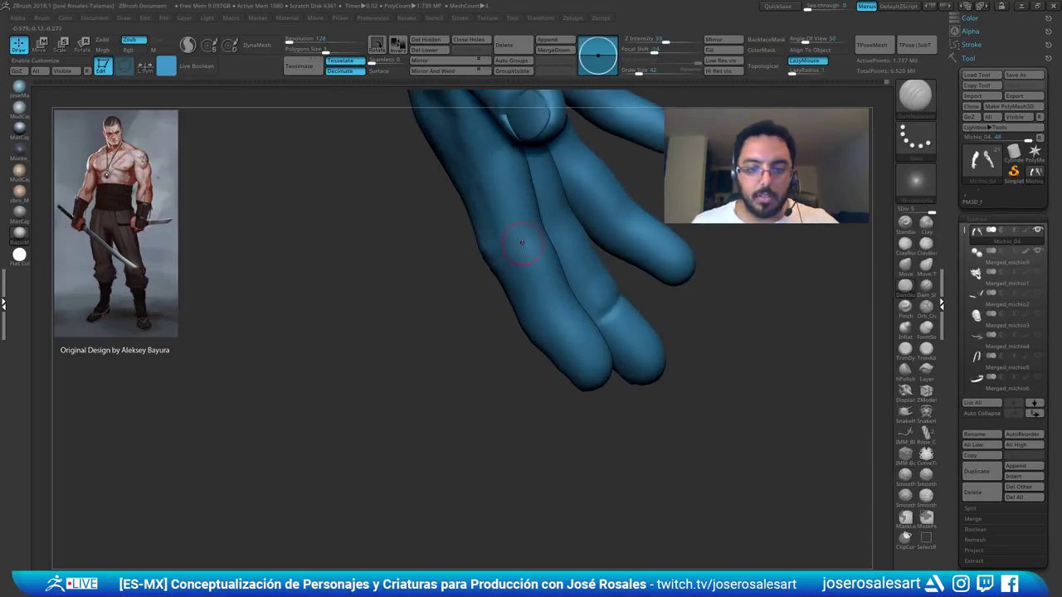
pyautogui.moveTo(501, 248); pyautogui.dragTo(535, 237)
pyautogui.moveTo(543, 227); pyautogui.dragTo(481, 233, button='right')
pyautogui.moveTo(572, 217); pyautogui.dragTo(509, 229, button='right')
pyautogui.moveTo(534, 236); pyautogui.dragTo(556, 228)
pyautogui.moveTo(503, 240); pyautogui.dragTo(554, 240, button='right')
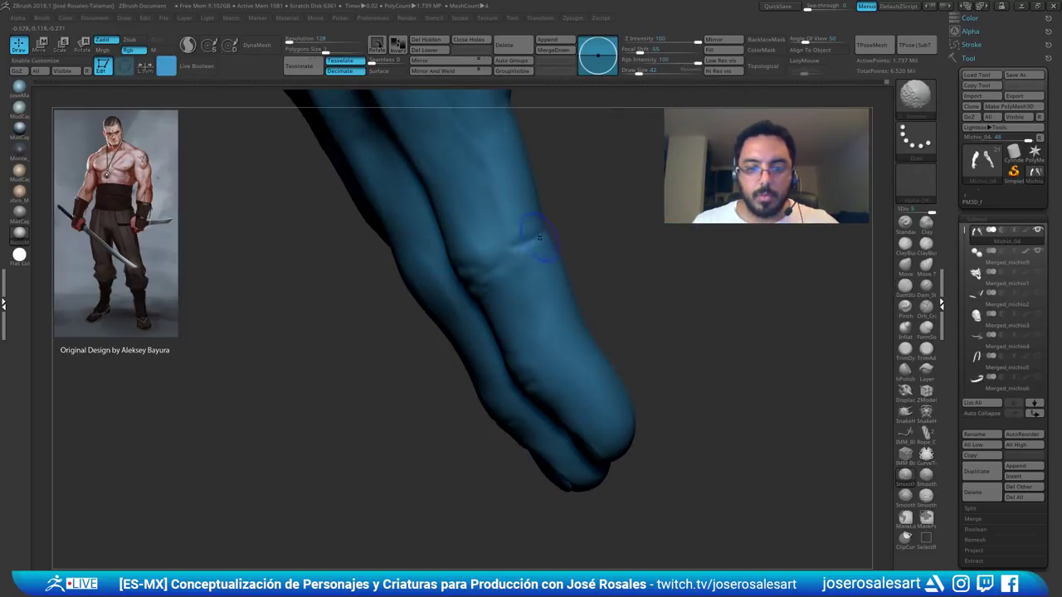
pyautogui.moveTo(535, 241)
pyautogui.keyDown('shift'); pyautogui.mouseDown()
pyautogui.moveTo(513, 262)
pyautogui.moveTo(540, 237)
pyautogui.mouseUp(); pyautogui.keyUp('shift')
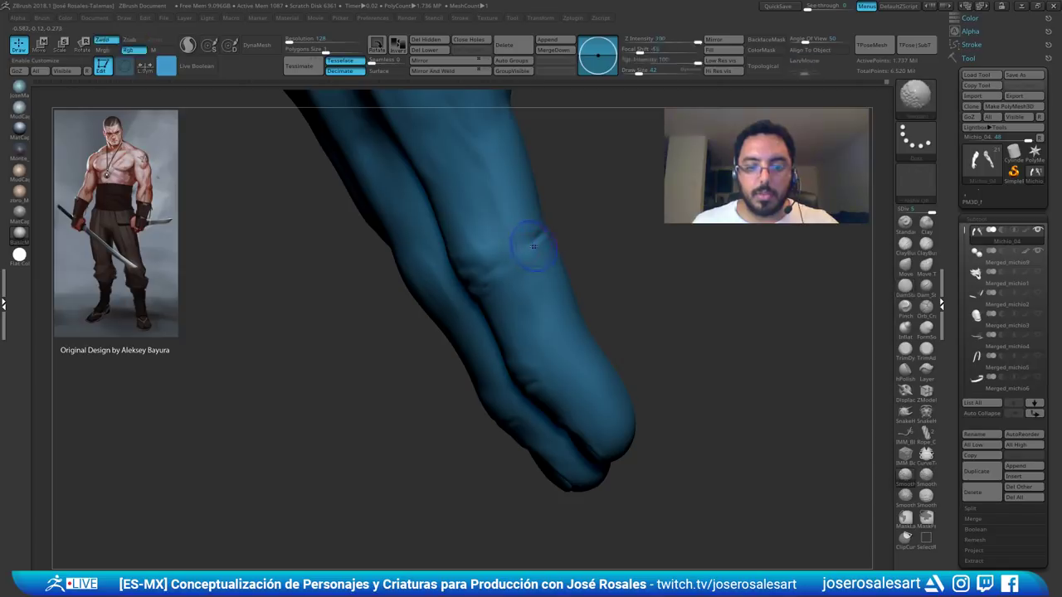
# - Build up the side of the index finger's middle knuckle around the fold with ClayBuildup and smooth it
pyautogui.press('b')
pyautogui.press('c')
pyautogui.press('b')
pyautogui.moveTo(524, 264)
pyautogui.mouseDown(button='right')
pyautogui.moveTo(474, 251)
pyautogui.moveTo(564, 247)
pyautogui.mouseUp(button='right')
pyautogui.moveTo(505, 249); pyautogui.dragTo(454, 287)
pyautogui.moveTo(476, 270)
pyautogui.mouseDown(button='right')
pyautogui.moveTo(551, 262)
pyautogui.moveTo(510, 258)
pyautogui.mouseUp(button='right')
pyautogui.keyDown('shift'); pyautogui.moveTo(502, 251); pyautogui.dragTo(474, 268); pyautogui.keyUp('shift')
pyautogui.moveTo(476, 267)
pyautogui.keyDown('ctrl'); pyautogui.mouseDown(button='right')
pyautogui.moveTo(502, 254)
pyautogui.moveTo(459, 270)
pyautogui.mouseUp(button='right'); pyautogui.keyUp('ctrl')
pyautogui.moveTo(459, 270)
pyautogui.keyDown('ctrl'); pyautogui.mouseDown(button='right')
pyautogui.moveTo(466, 284)
pyautogui.moveTo(470, 243)
pyautogui.mouseUp(button='right'); pyautogui.keyUp('ctrl')
pyautogui.keyDown('shift'); pyautogui.moveTo(461, 249); pyautogui.dragTo(471, 245); pyautogui.keyUp('shift')
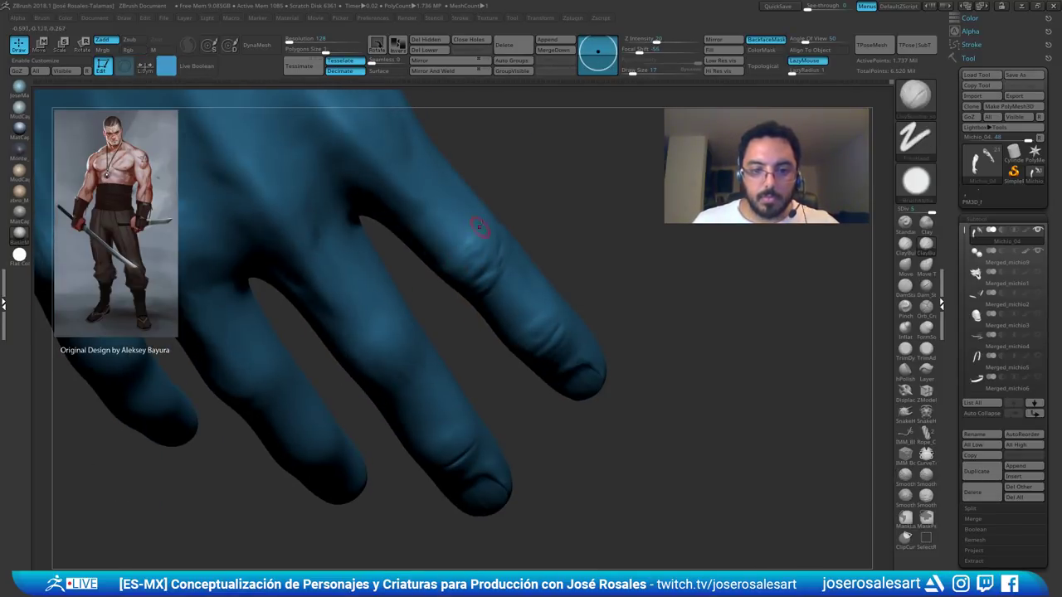
# - Fill out the index finger around its middle knuckle with a larger ClayBuildup brush and smooth the transitions
pyautogui.press(']')
pyautogui.press(']')
pyautogui.moveTo(476, 253)
pyautogui.mouseDown(button='right')
pyautogui.moveTo(440, 229)
pyautogui.moveTo(452, 236)
pyautogui.mouseUp(button='right')
pyautogui.press('s')
pyautogui.moveTo(462, 242); pyautogui.dragTo(460, 242)
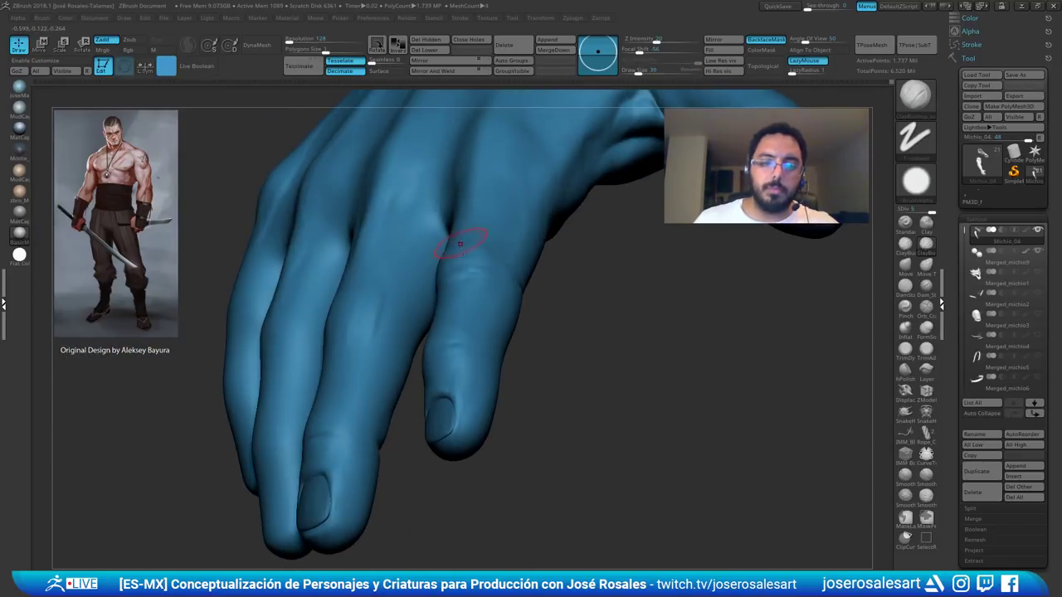
pyautogui.moveTo(470, 240); pyautogui.dragTo(422, 230, button='right')
pyautogui.moveTo(455, 244); pyautogui.dragTo(456, 241)
pyautogui.moveTo(450, 222)
pyautogui.keyDown('ctrl'); pyautogui.mouseDown(button='right')
pyautogui.moveTo(447, 189)
pyautogui.moveTo(429, 221)
pyautogui.mouseUp(button='right'); pyautogui.keyUp('ctrl')
pyautogui.keyDown('shift'); pyautogui.moveTo(448, 239); pyautogui.dragTo(445, 257); pyautogui.keyUp('shift')
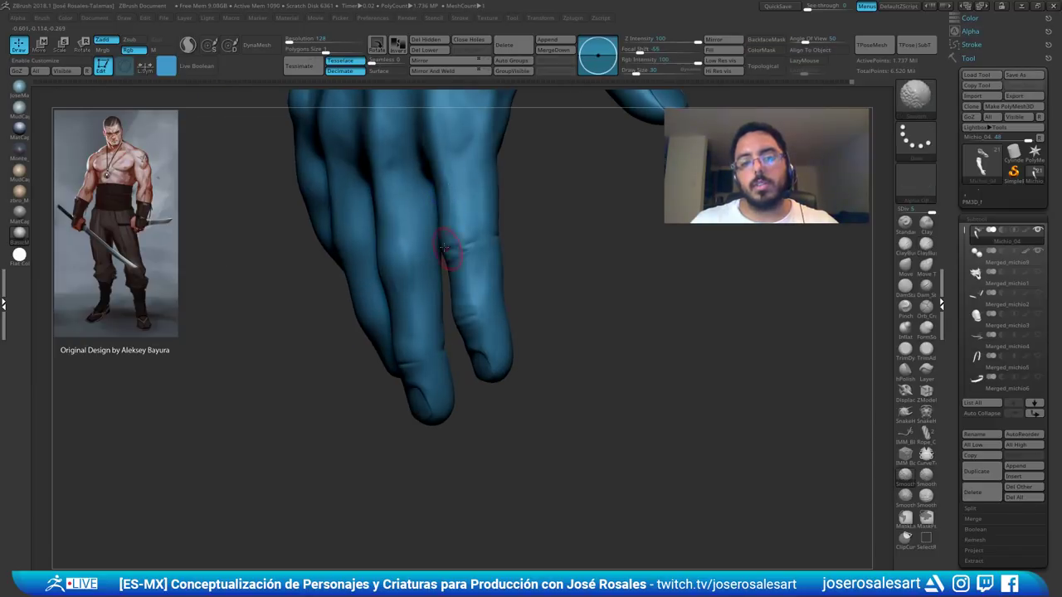
# - Adjust the index finger's profile with the Move brush, checking it from the side and the back of the hand
pyautogui.moveTo(447, 241)
pyautogui.mouseDown(button='right')
pyautogui.moveTo(420, 214)
pyautogui.moveTo(421, 267)
pyautogui.mouseUp(button='right')
pyautogui.press('b')
pyautogui.press('m')
pyautogui.press('v')
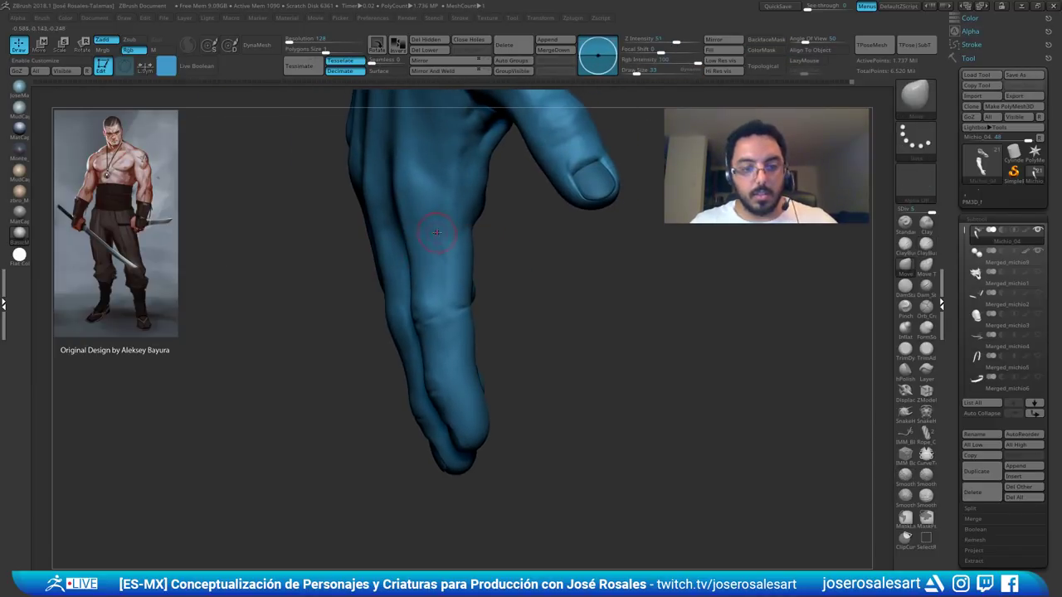
pyautogui.moveTo(435, 224); pyautogui.dragTo(422, 256, button='right')
pyautogui.moveTo(422, 256)
pyautogui.mouseDown()
pyautogui.moveTo(395, 233)
pyautogui.moveTo(394, 213)
pyautogui.mouseUp()
pyautogui.moveTo(393, 211)
pyautogui.mouseDown(button='right')
pyautogui.moveTo(454, 189)
pyautogui.moveTo(481, 232)
pyautogui.mouseUp(button='right')
pyautogui.moveTo(470, 195)
pyautogui.keyDown('ctrl'); pyautogui.mouseDown(button='right')
pyautogui.moveTo(497, 215)
pyautogui.moveTo(492, 305)
pyautogui.mouseUp(button='right'); pyautogui.keyUp('ctrl')
pyautogui.press('s')
pyautogui.moveTo(507, 281); pyautogui.dragTo(504, 281)
pyautogui.moveTo(505, 279)
pyautogui.keyDown('ctrl'); pyautogui.mouseDown(button='right')
pyautogui.moveTo(478, 231)
pyautogui.moveTo(477, 242)
pyautogui.moveTo(520, 240)
pyautogui.moveTo(505, 267)
pyautogui.moveTo(477, 249)
pyautogui.mouseUp(button='right'); pyautogui.keyUp('ctrl')
pyautogui.moveTo(476, 249)
pyautogui.keyDown('alt'); pyautogui.mouseDown(button='right')
pyautogui.moveTo(524, 108)
pyautogui.moveTo(505, 97)
pyautogui.moveTo(377, 217)
pyautogui.mouseUp(button='right'); pyautogui.keyUp('alt')
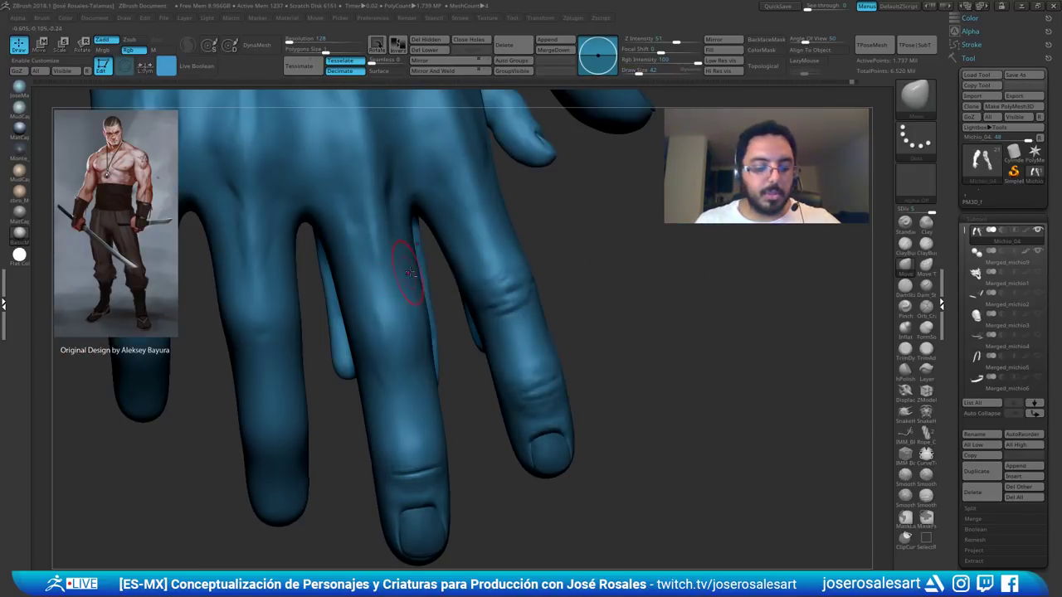
# - Define the web between the index and middle fingers with Dam_Standard at draw size 36
pyautogui.press('b')
pyautogui.press('d')
pyautogui.press('s')
pyautogui.keyDown('alt'); pyautogui.moveTo(437, 203); pyautogui.dragTo(439, 253, button='right'); pyautogui.keyUp('alt')
pyautogui.press('s')
pyautogui.moveTo(434, 267); pyautogui.dragTo(431, 267)
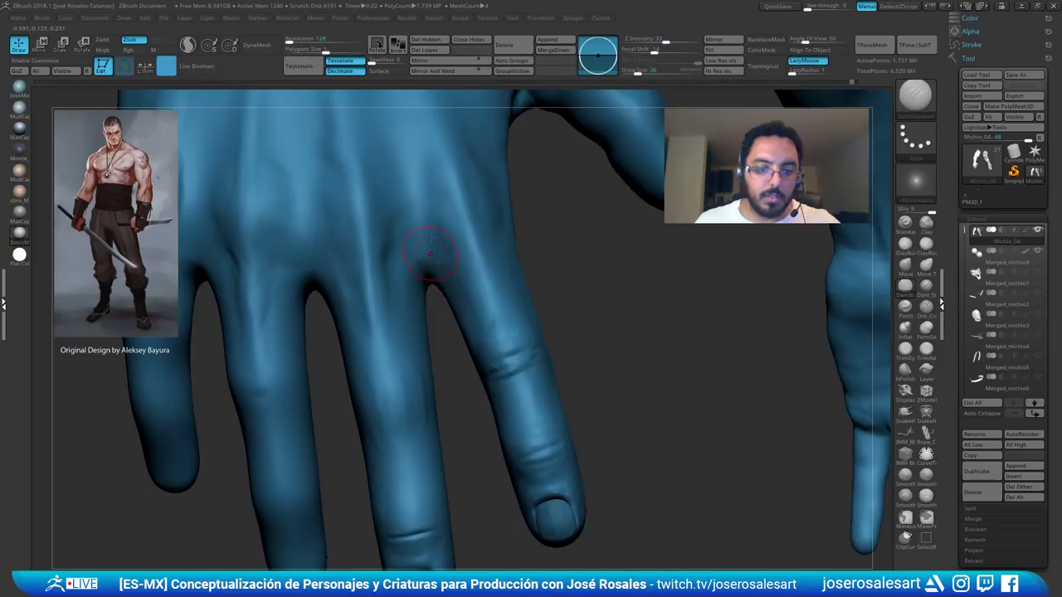
pyautogui.moveTo(431, 238); pyautogui.dragTo(422, 265, button='right')
pyautogui.moveTo(432, 249); pyautogui.dragTo(424, 259)
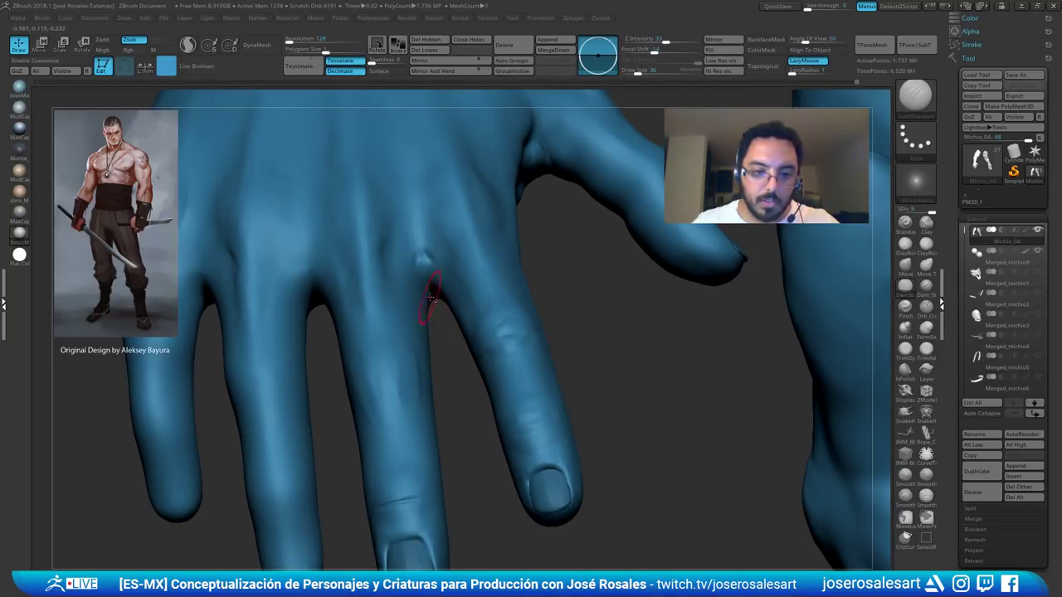
# - Build up the web between the index and middle fingers with ClayBuildup at draw size 26 and smooth it
pyautogui.press('b')
pyautogui.press('c')
pyautogui.press('b')
pyautogui.moveTo(427, 260); pyautogui.dragTo(423, 257, button='right')
pyautogui.moveTo(431, 255); pyautogui.dragTo(407, 273)
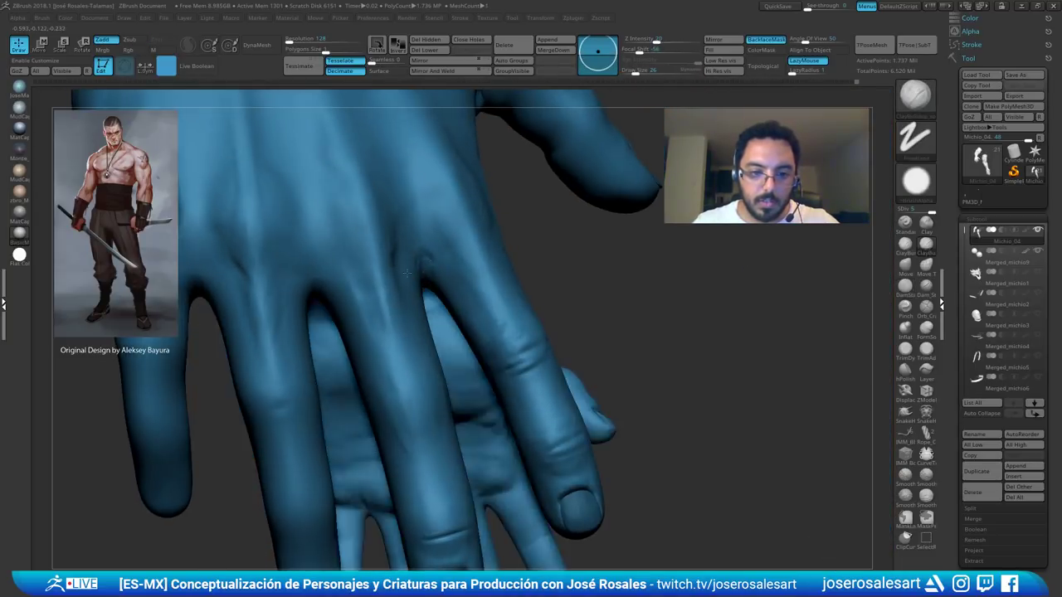
pyautogui.moveTo(406, 273); pyautogui.dragTo(425, 264, button='right')
pyautogui.moveTo(443, 307); pyautogui.dragTo(429, 267, button='right')
pyautogui.moveTo(428, 267); pyautogui.dragTo(462, 329)
pyautogui.keyDown('shift'); pyautogui.moveTo(452, 292); pyautogui.dragTo(445, 271); pyautogui.keyUp('shift')
pyautogui.moveTo(466, 335); pyautogui.dragTo(432, 291, button='right')
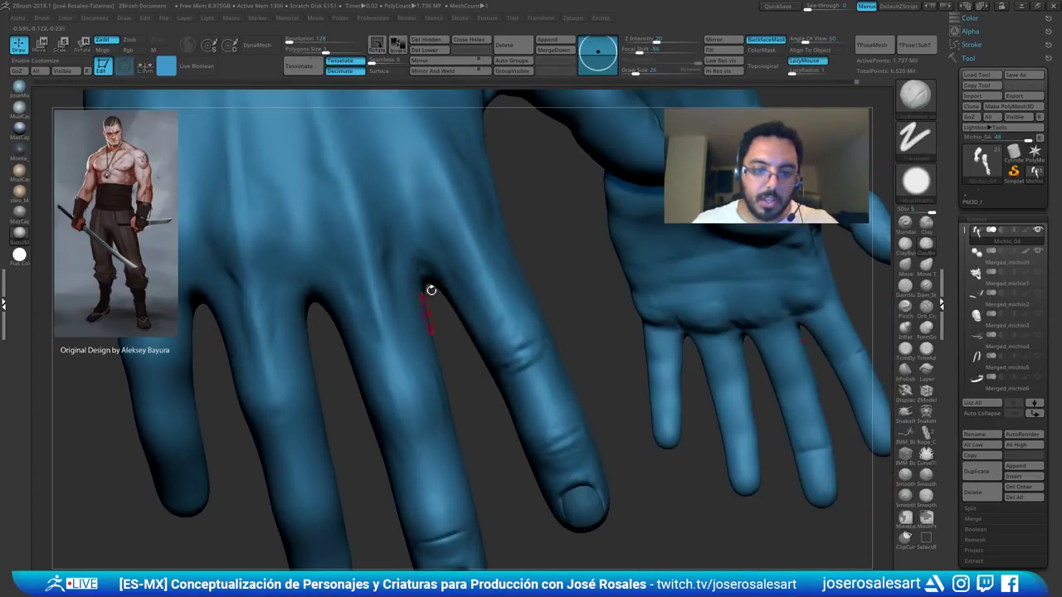
pyautogui.moveTo(431, 291)
pyautogui.keyDown('shift'); pyautogui.mouseDown()
pyautogui.moveTo(459, 313)
pyautogui.moveTo(422, 255)
pyautogui.moveTo(425, 269)
pyautogui.mouseUp(); pyautogui.keyUp('shift')
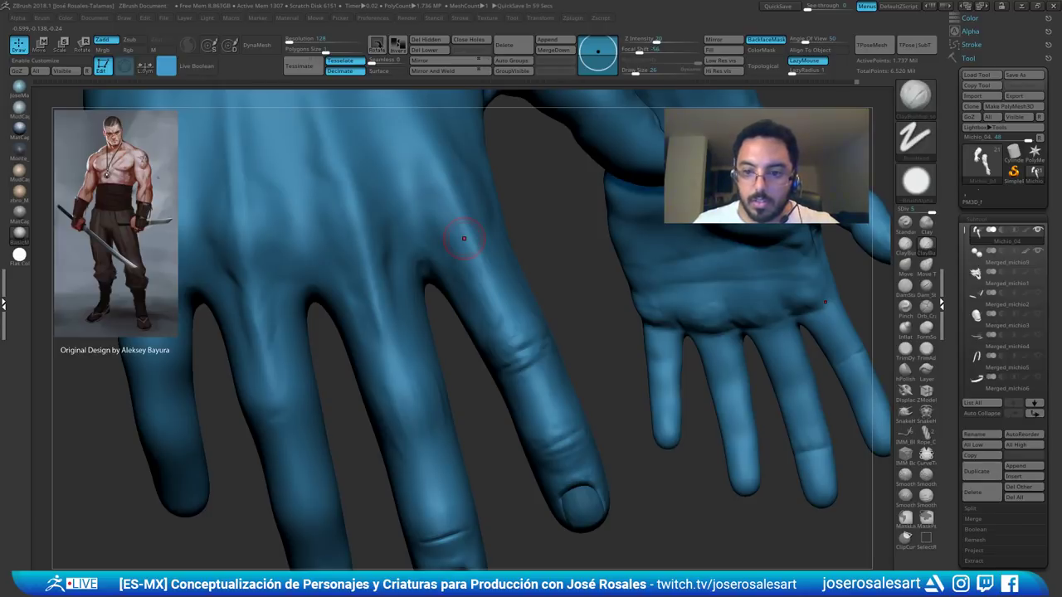
# - Carve a short crease above the web between the index and middle fingers with Dam_Standard at draw size 26
pyautogui.moveTo(422, 274); pyautogui.dragTo(422, 298, button='right')
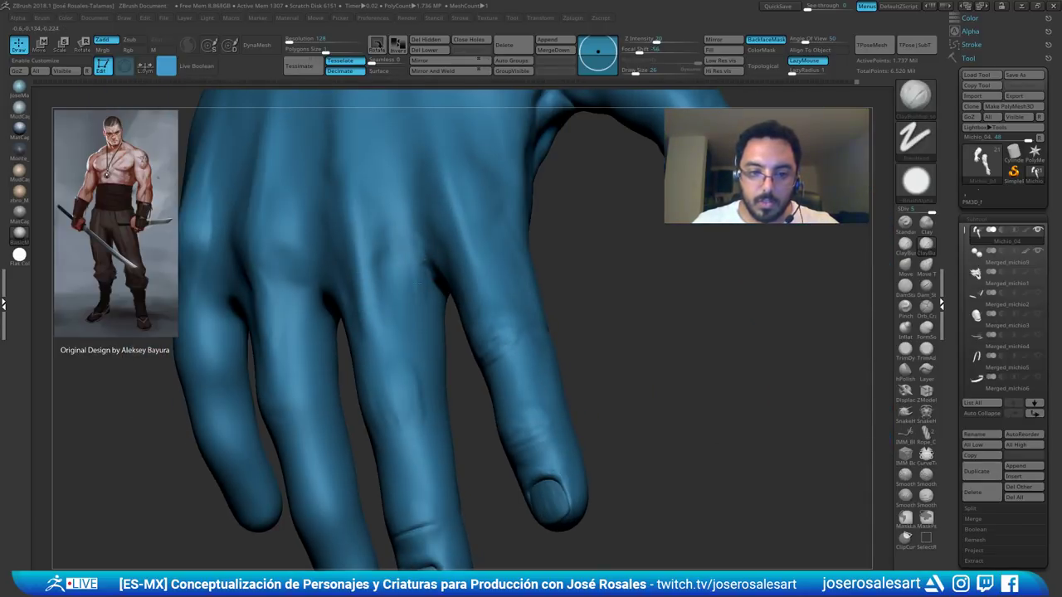
pyautogui.press('b')
pyautogui.press('d')
pyautogui.press('s')
pyautogui.moveTo(410, 251); pyautogui.dragTo(423, 264, button='right')
pyautogui.moveTo(421, 247); pyautogui.dragTo(427, 258)
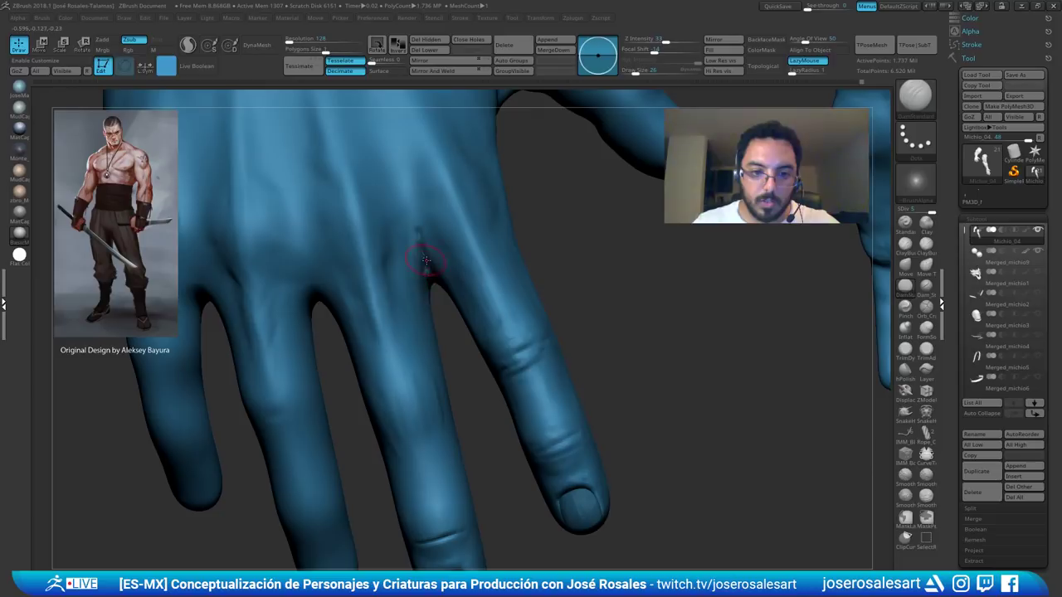
pyautogui.moveTo(426, 258)
pyautogui.mouseDown(button='right')
pyautogui.moveTo(443, 261)
pyautogui.moveTo(430, 270)
pyautogui.mouseUp(button='right')
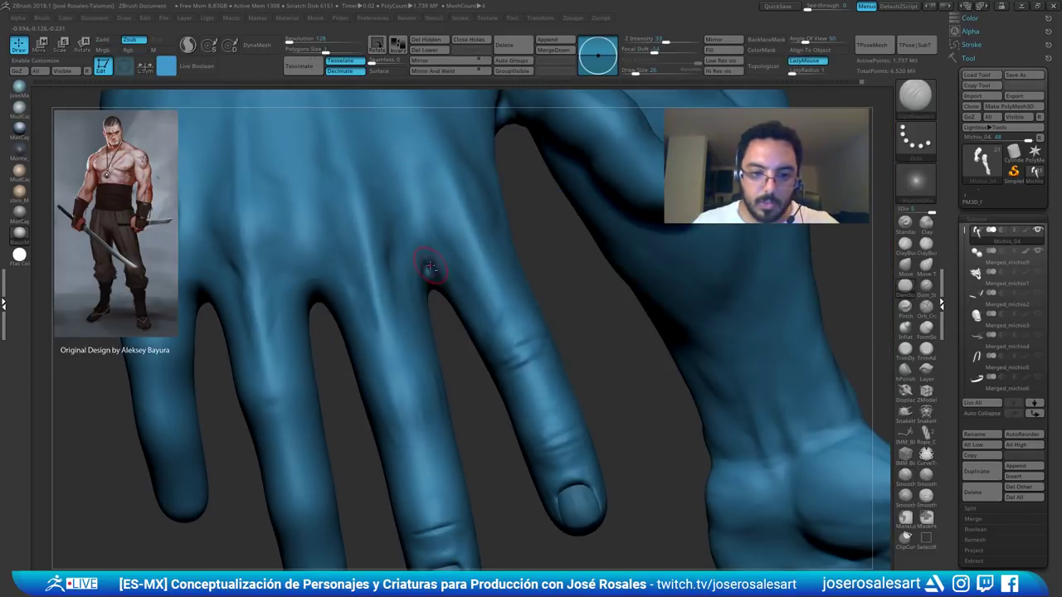
# - Add a small ClayBuildup volume in the gap between the index and middle fingers and blend it into the web
pyautogui.press('b')
pyautogui.press('c')
pyautogui.press('b')
pyautogui.moveTo(429, 266); pyautogui.dragTo(427, 273)
pyautogui.press('b')
pyautogui.press('s')
pyautogui.press('t')
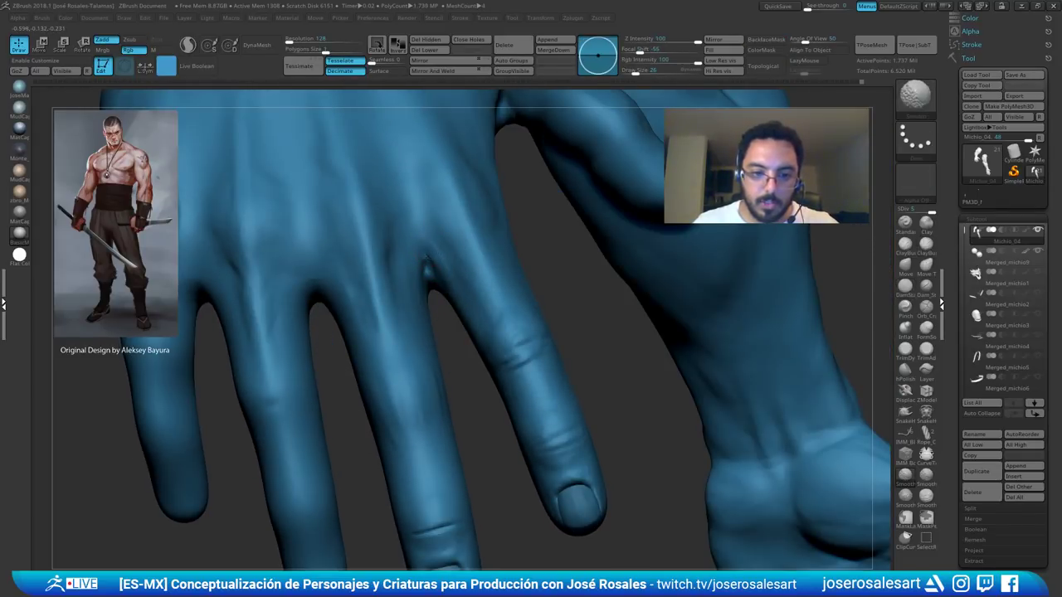
pyautogui.moveTo(450, 295); pyautogui.dragTo(431, 282, button='right')
pyautogui.keyDown('shift'); pyautogui.moveTo(431, 272); pyautogui.dragTo(436, 283); pyautogui.keyUp('shift')
pyautogui.moveTo(436, 284)
pyautogui.mouseDown(button='right')
pyautogui.moveTo(419, 286)
pyautogui.moveTo(422, 319)
pyautogui.moveTo(424, 268)
pyautogui.moveTo(409, 299)
pyautogui.moveTo(409, 270)
pyautogui.moveTo(429, 322)
pyautogui.moveTo(465, 286)
pyautogui.moveTo(428, 276)
pyautogui.moveTo(454, 260)
pyautogui.mouseUp(button='right')
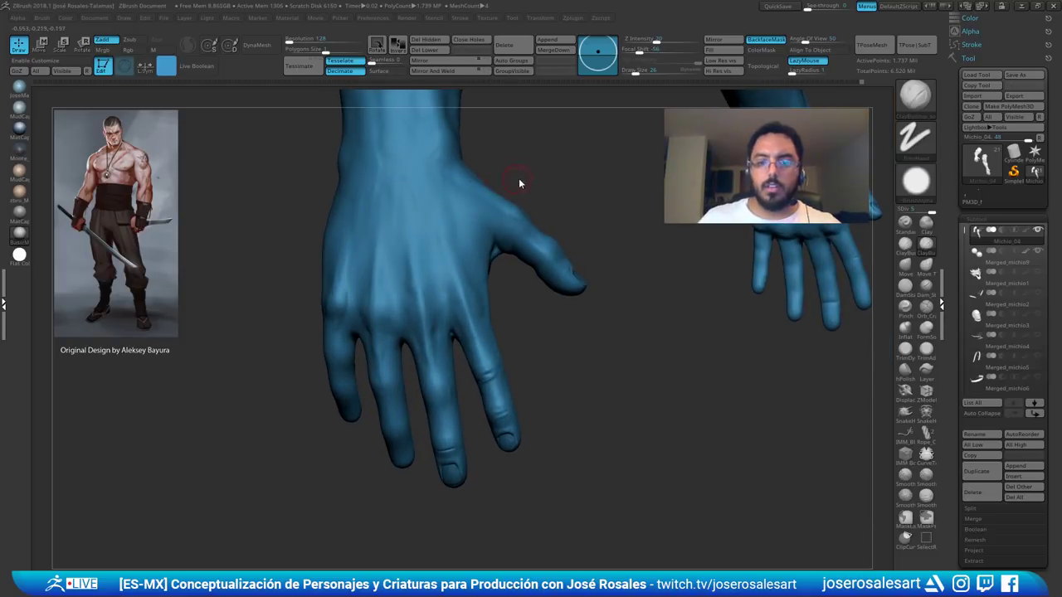
pyautogui.moveTo(464, 217)
pyautogui.mouseDown(button='right')
pyautogui.moveTo(468, 195)
pyautogui.moveTo(431, 178)
pyautogui.moveTo(415, 203)
pyautogui.mouseUp(button='right')
pyautogui.moveTo(415, 203)
pyautogui.keyDown('ctrl'); pyautogui.mouseDown(button='right')
pyautogui.moveTo(400, 170)
pyautogui.moveTo(430, 280)
pyautogui.moveTo(428, 249)
pyautogui.mouseUp(button='right'); pyautogui.keyUp('ctrl')
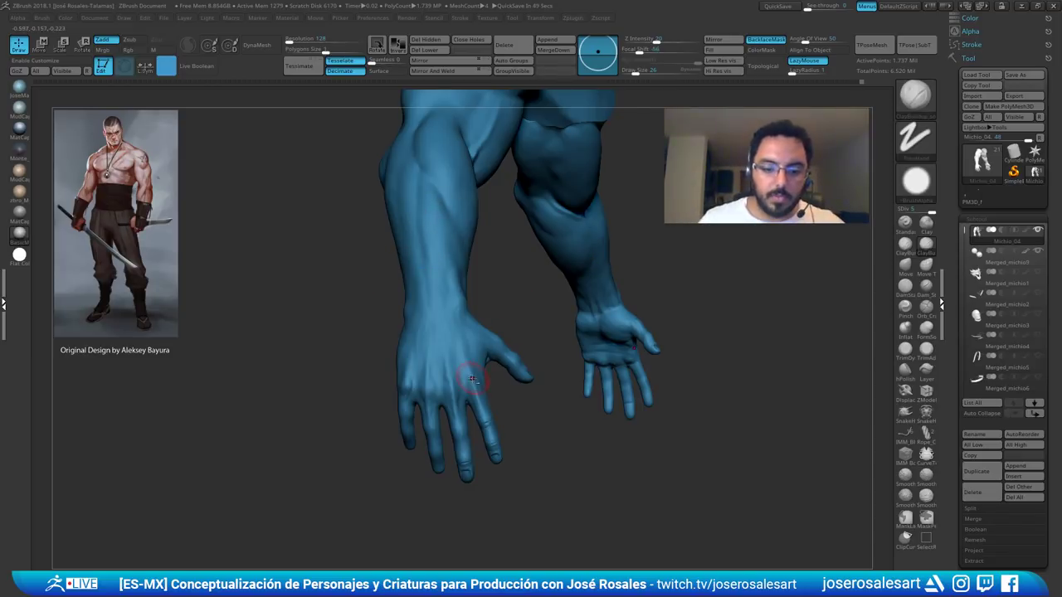
pyautogui.keyDown('alt'); pyautogui.moveTo(448, 304); pyautogui.dragTo(421, 208, button='right'); pyautogui.keyUp('alt')
pyautogui.moveTo(456, 257); pyautogui.dragTo(382, 315, button='right')
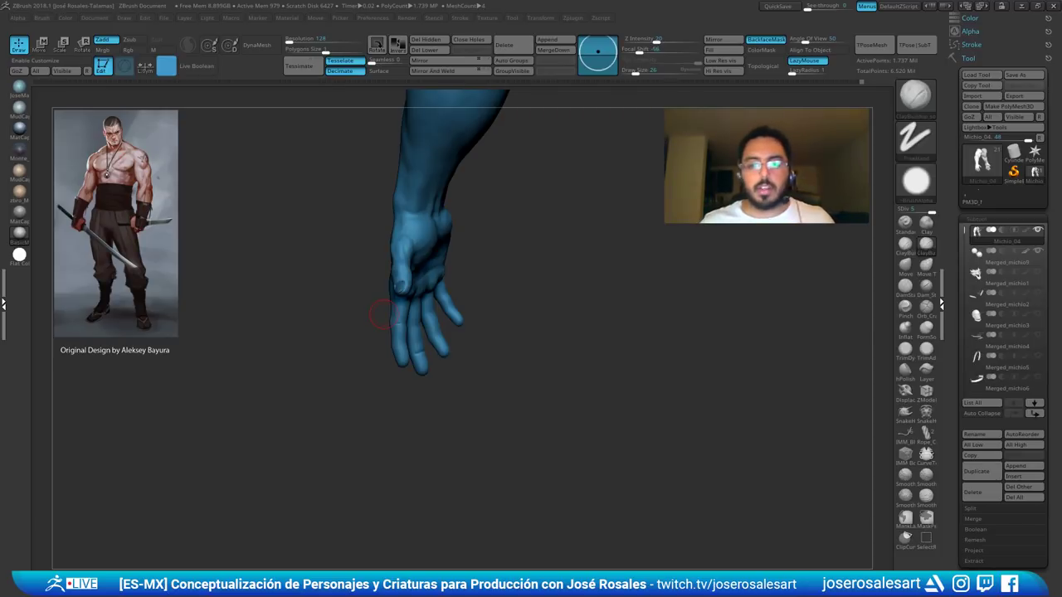
# - Try smoothing the skin above the thumbnail and deepening its nail fold with Dam_Standard at draw size 48
pyautogui.moveTo(531, 238); pyautogui.dragTo(465, 241)
pyautogui.keyDown('alt'); pyautogui.moveTo(388, 264); pyautogui.dragTo(398, 290); pyautogui.keyUp('alt')
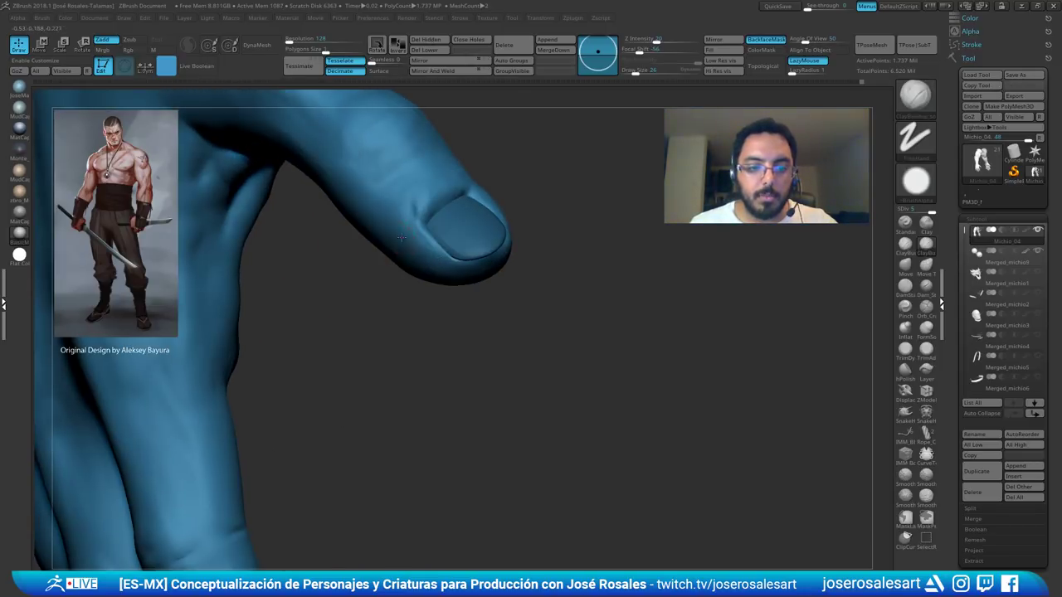
pyautogui.moveTo(410, 241); pyautogui.dragTo(416, 218, button='right')
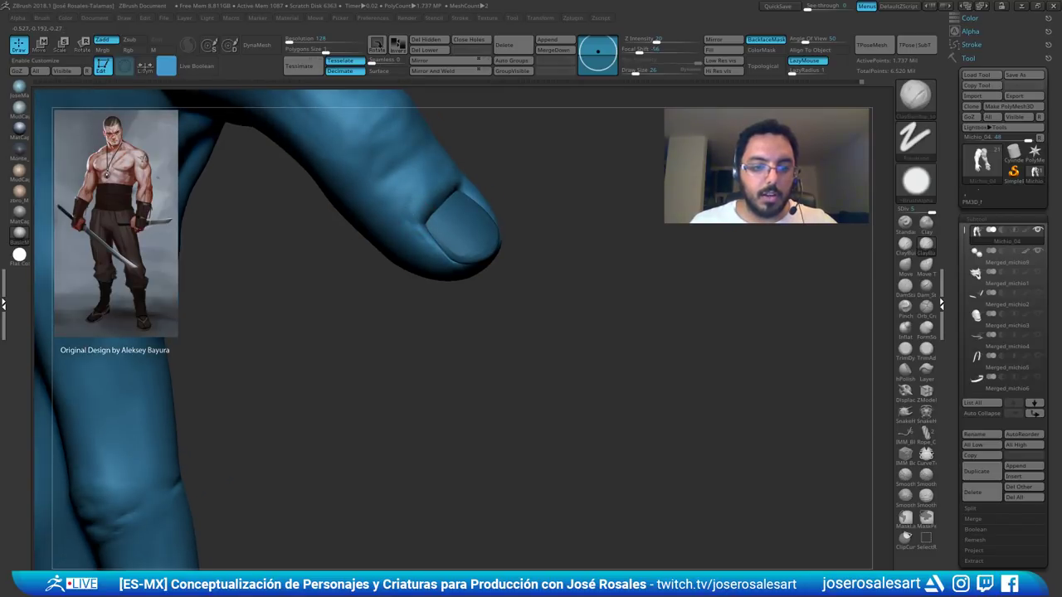
pyautogui.keyDown('shift'); pyautogui.moveTo(410, 218); pyautogui.dragTo(452, 190); pyautogui.keyUp('shift')
pyautogui.moveTo(462, 185)
pyautogui.mouseDown(button='right')
pyautogui.moveTo(430, 227)
pyautogui.moveTo(433, 214)
pyautogui.moveTo(439, 224)
pyautogui.moveTo(412, 118)
pyautogui.mouseUp(button='right')
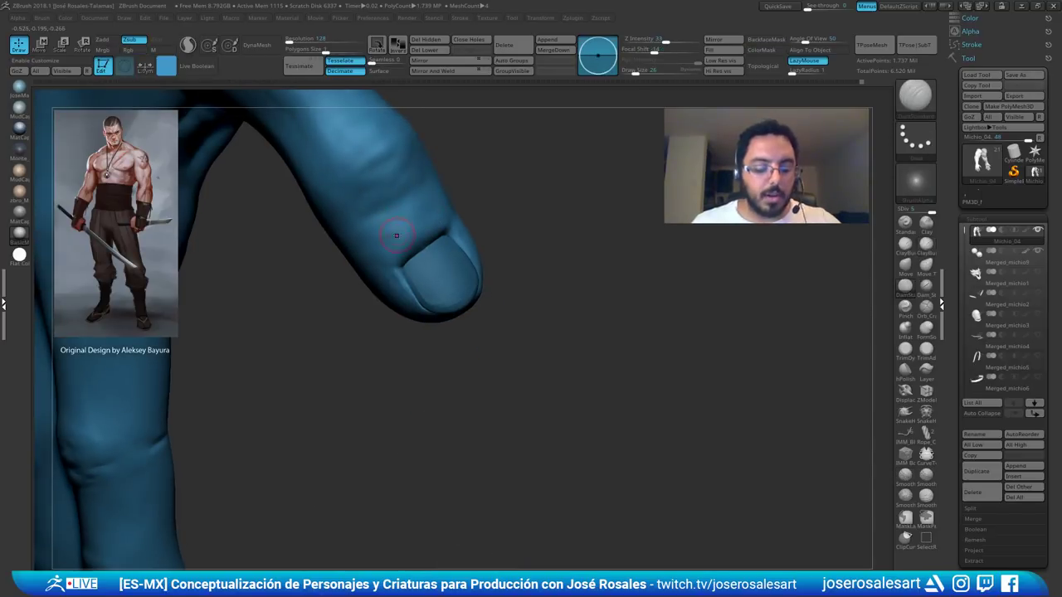
pyautogui.press('s')
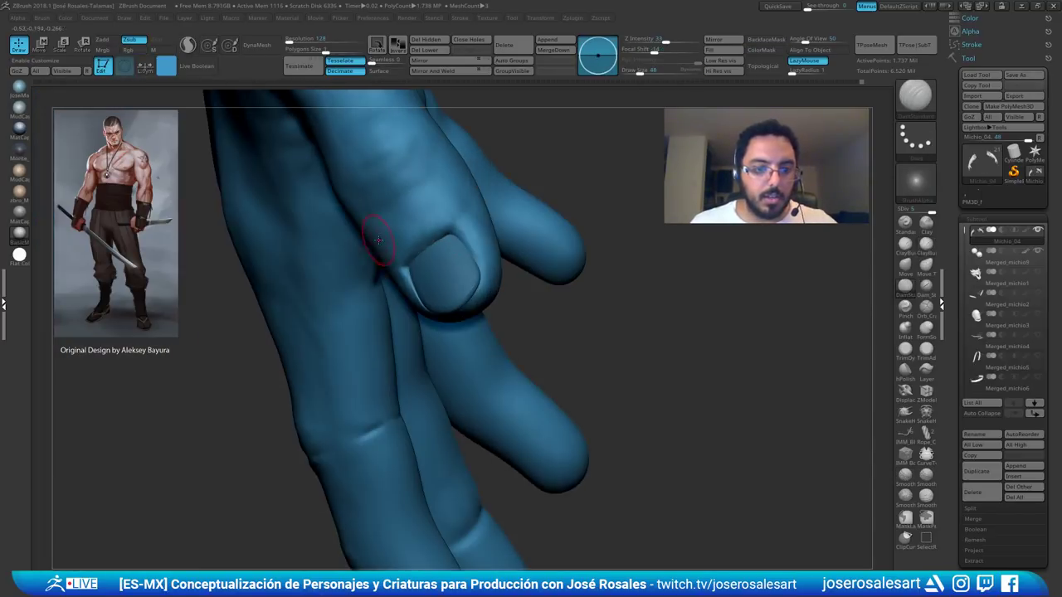
pyautogui.moveTo(379, 252)
pyautogui.mouseDown(button='right')
pyautogui.moveTo(410, 225)
pyautogui.moveTo(357, 215)
pyautogui.moveTo(426, 205)
pyautogui.mouseUp(button='right')
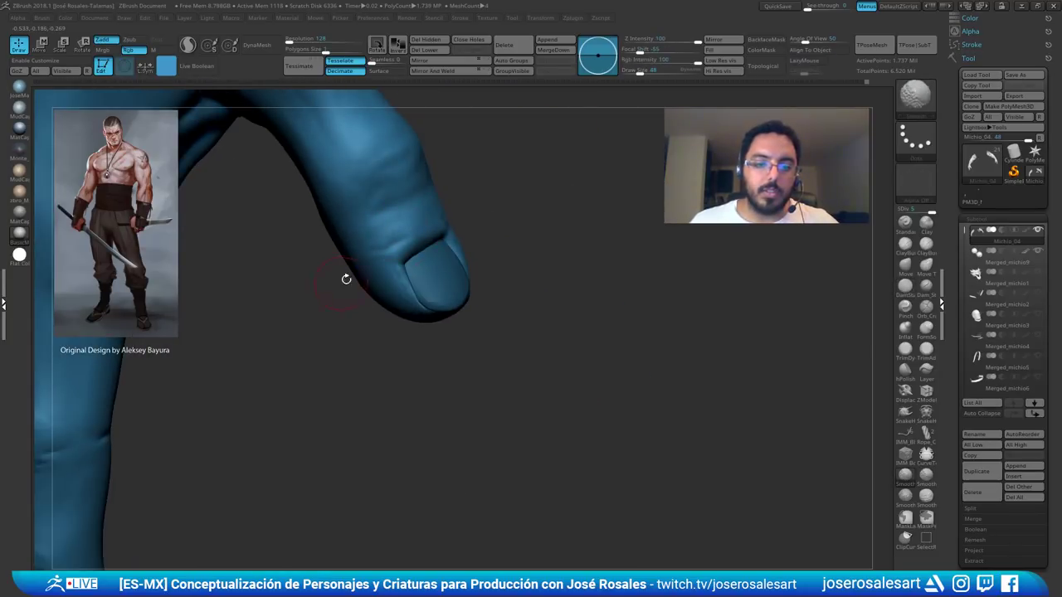
pyautogui.moveTo(345, 278); pyautogui.dragTo(304, 270, button='right')
pyautogui.moveTo(360, 237); pyautogui.dragTo(291, 232, button='right')
pyautogui.moveTo(470, 214); pyautogui.dragTo(357, 242, button='right')
pyautogui.moveTo(332, 282)
pyautogui.mouseDown(button='right')
pyautogui.moveTo(358, 289)
pyautogui.moveTo(365, 329)
pyautogui.mouseUp(button='right')
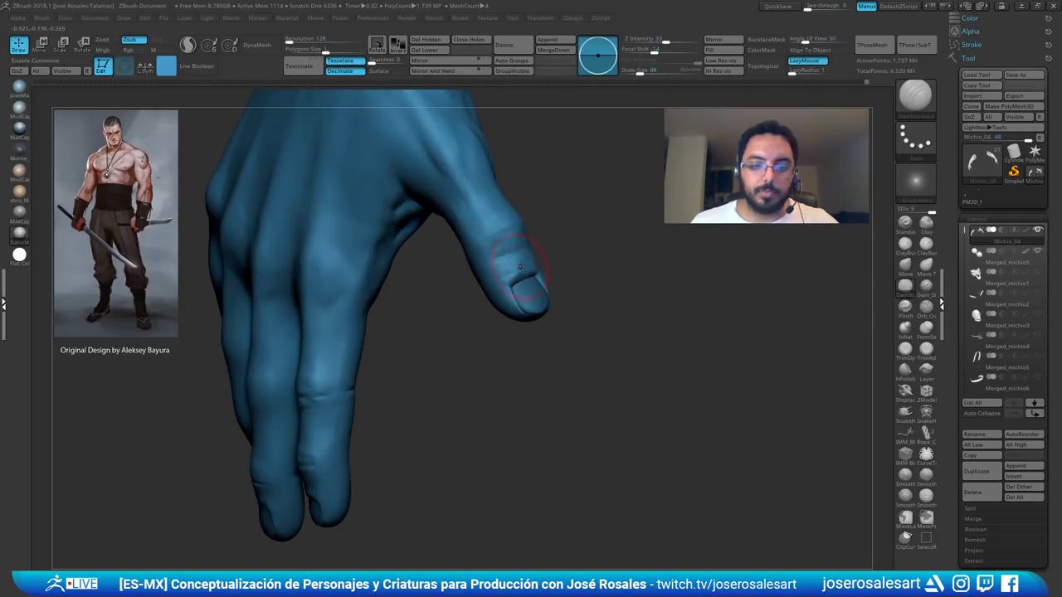
# - Try building up the cuticle ridge along the base of the thumbnail with ClayBuildup at draw size 17 and smoothing it
pyautogui.press('b')
pyautogui.press('c')
pyautogui.press('b')
pyautogui.keyDown('ctrl'); pyautogui.moveTo(498, 253); pyautogui.dragTo(511, 292, button='right'); pyautogui.keyUp('ctrl')
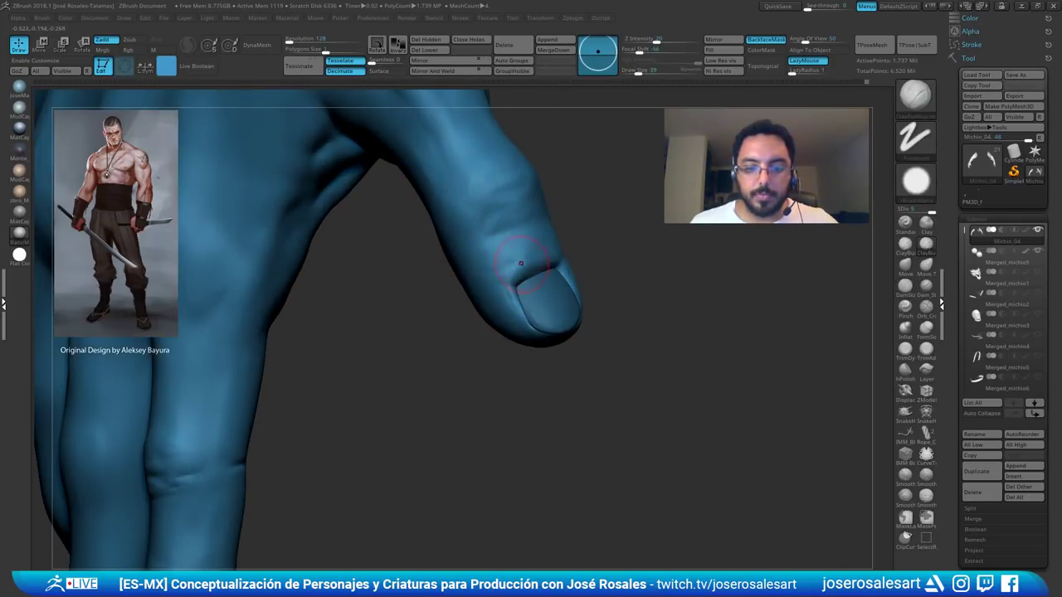
pyautogui.moveTo(540, 272)
pyautogui.mouseDown(button='right')
pyautogui.moveTo(495, 275)
pyautogui.moveTo(466, 296)
pyautogui.mouseUp(button='right')
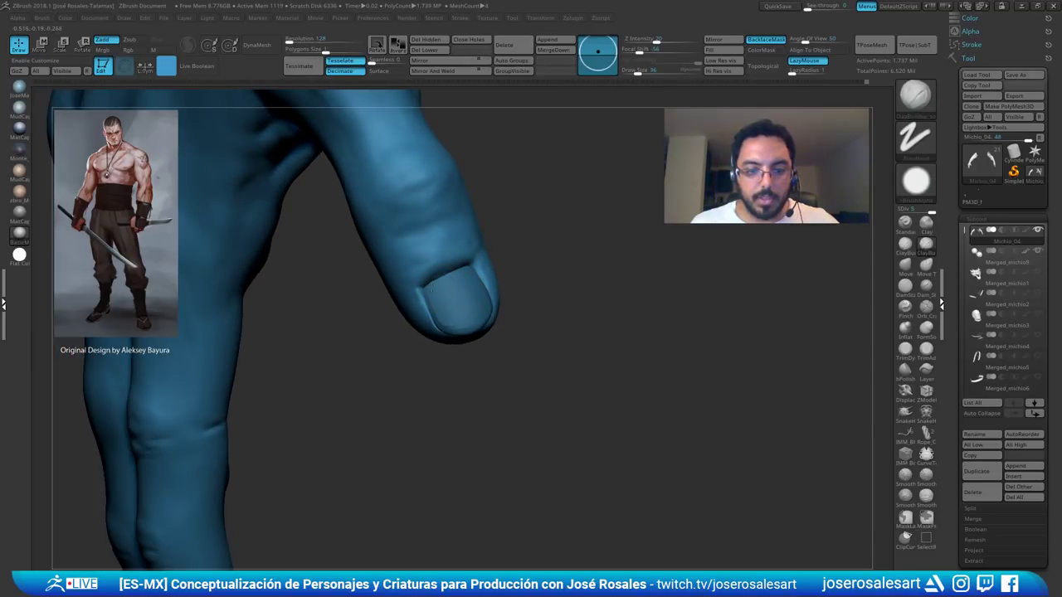
pyautogui.press('s')
pyautogui.moveTo(458, 273); pyautogui.dragTo(443, 285)
pyautogui.moveTo(442, 285); pyautogui.dragTo(403, 282, button='right')
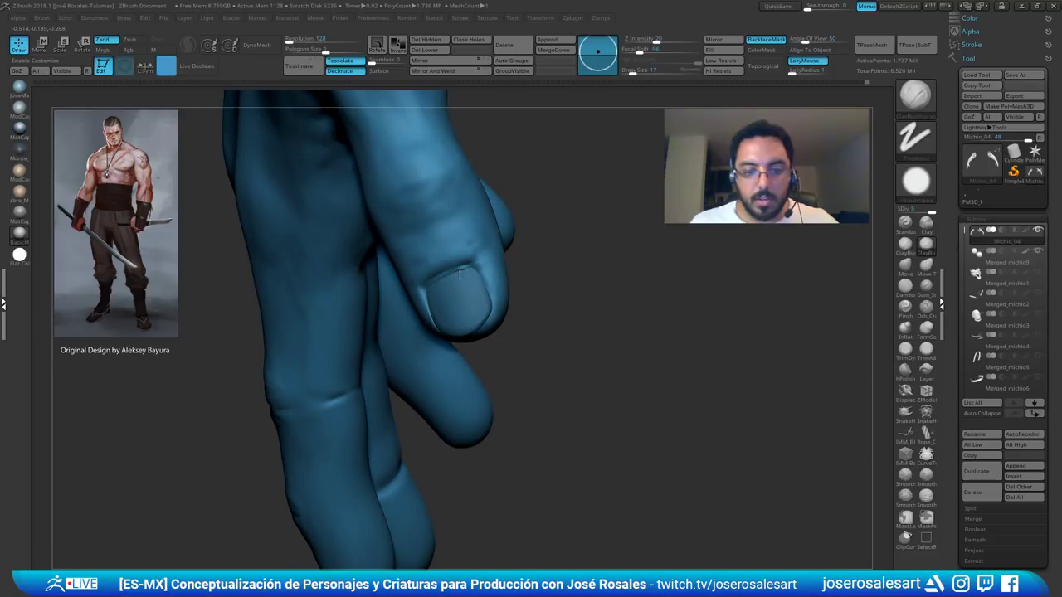
pyautogui.moveTo(461, 273); pyautogui.dragTo(502, 274, button='right')
pyautogui.keyDown('shift'); pyautogui.moveTo(459, 274); pyautogui.dragTo(467, 275); pyautogui.keyUp('shift')
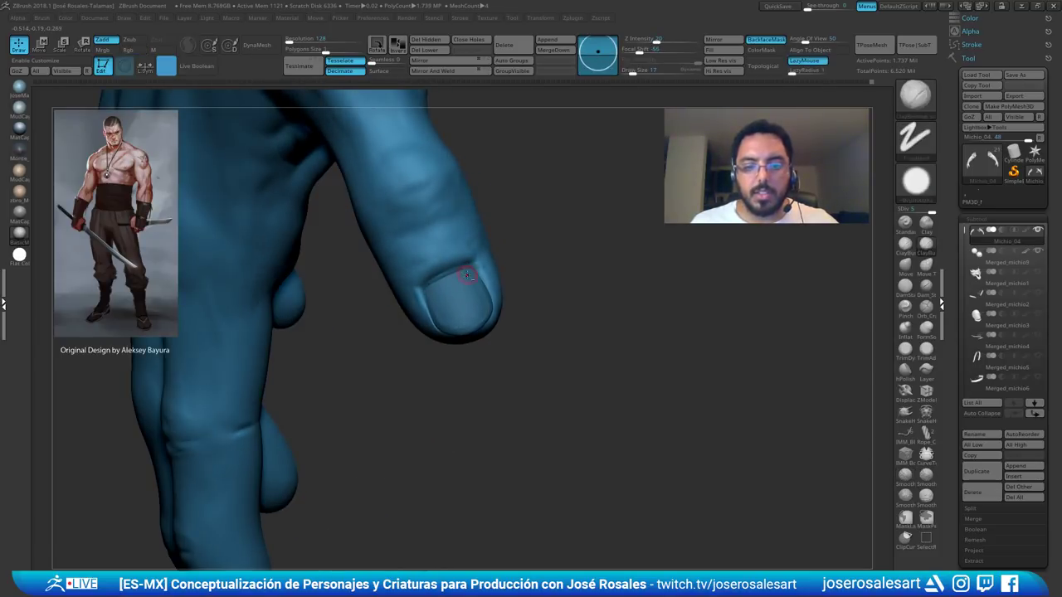
pyautogui.moveTo(448, 276)
pyautogui.mouseDown(button='right')
pyautogui.moveTo(523, 267)
pyautogui.moveTo(473, 266)
pyautogui.moveTo(463, 277)
pyautogui.mouseUp(button='right')
pyautogui.moveTo(459, 271); pyautogui.dragTo(439, 278)
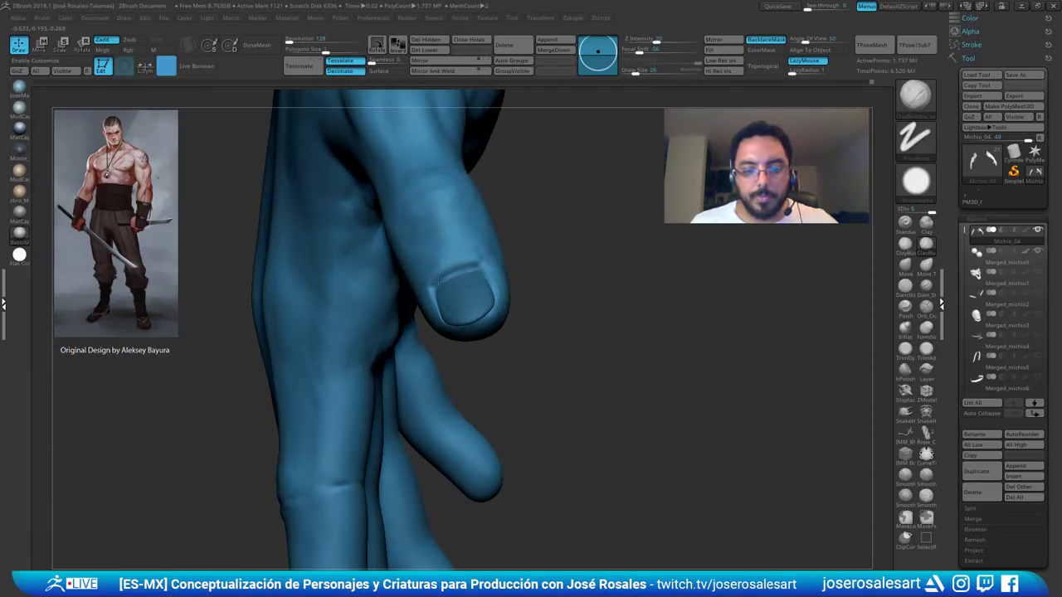
# - Roll the thumbnail strokes back through the undo history, accept dropping the newer states, and undo the fresh stroke beside the nail
pyautogui.moveTo(483, 263); pyautogui.dragTo(533, 225, button='right')
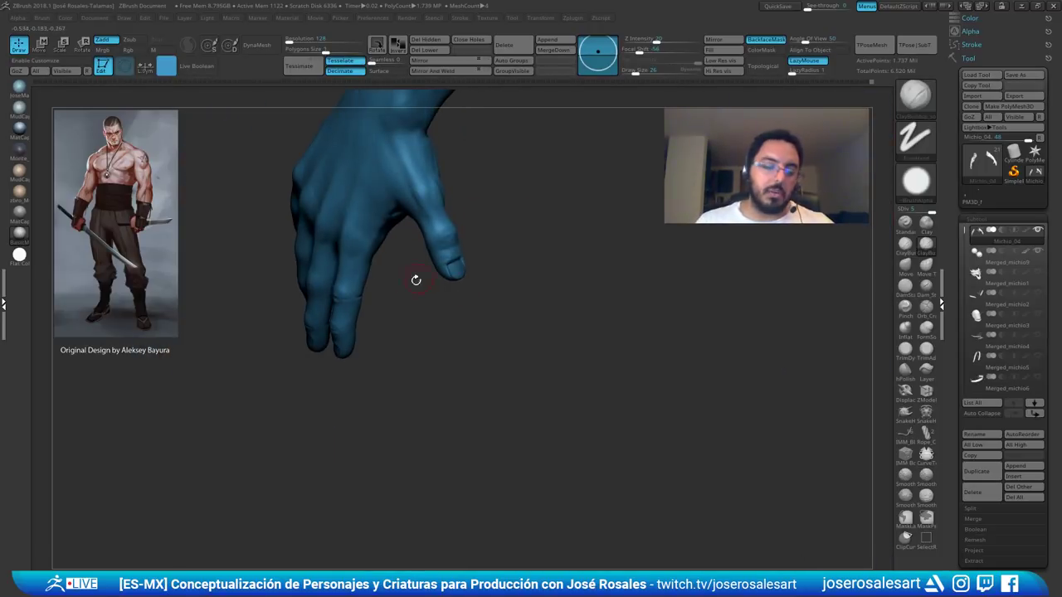
pyautogui.keyDown('ctrl'); pyautogui.moveTo(417, 279); pyautogui.dragTo(502, 289, button='right'); pyautogui.keyUp('ctrl')
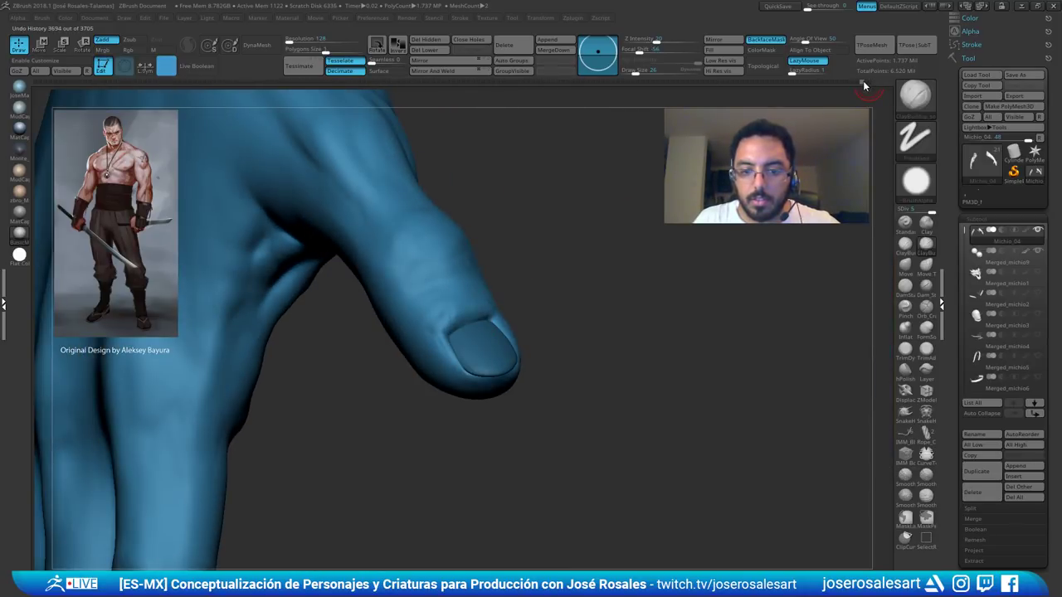
pyautogui.moveTo(520, 245); pyautogui.dragTo(486, 264, button='right')
pyautogui.click(448, 333)
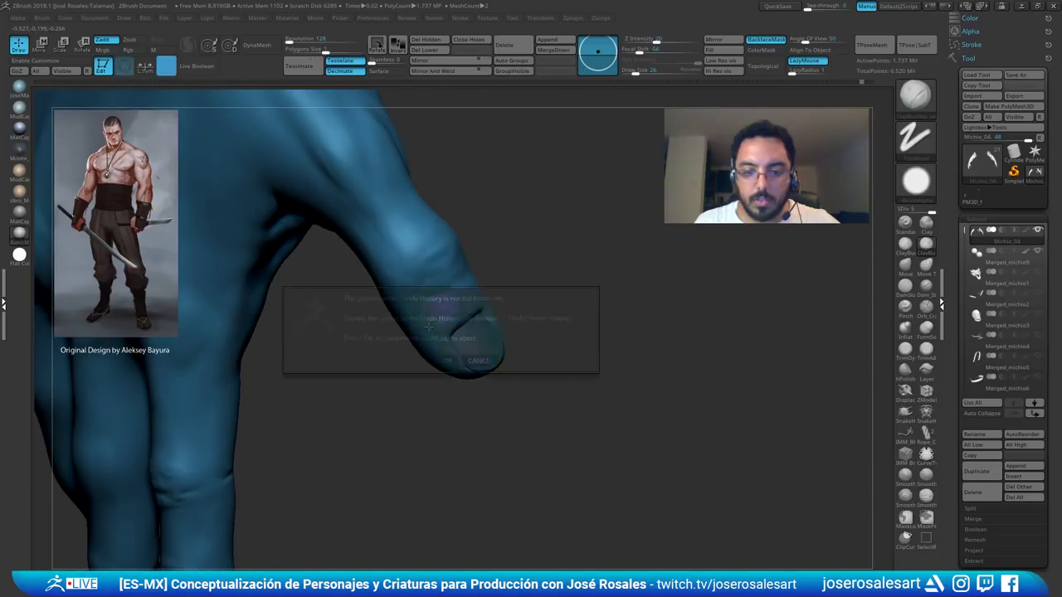
pyautogui.click(442, 361)
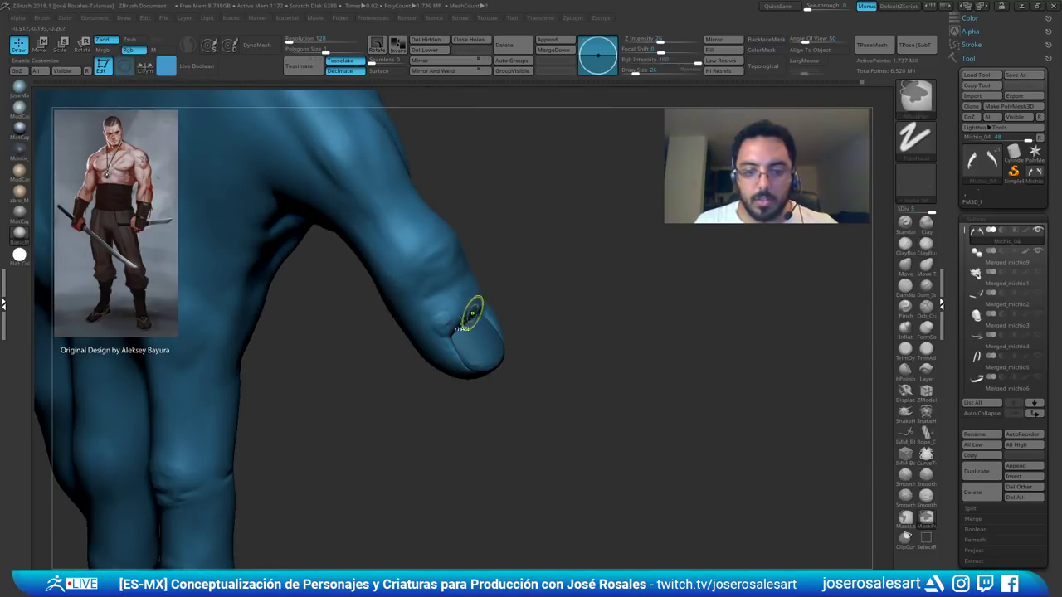
pyautogui.hotkey('ctrl', 'z')
# - Add ClayBuildup volume to the index fingernail at draw size 26 and smooth the index and middle fingernails
pyautogui.moveTo(519, 248)
pyautogui.keyDown('ctrl'); pyautogui.mouseDown(button='right')
pyautogui.moveTo(378, 349)
pyautogui.moveTo(415, 352)
pyautogui.moveTo(573, 199)
pyautogui.moveTo(445, 259)
pyautogui.moveTo(446, 305)
pyautogui.moveTo(407, 240)
pyautogui.moveTo(410, 303)
pyautogui.moveTo(415, 240)
pyautogui.moveTo(431, 281)
pyautogui.moveTo(423, 332)
pyautogui.moveTo(393, 287)
pyautogui.moveTo(461, 322)
pyautogui.mouseUp(button='right'); pyautogui.keyUp('ctrl')
pyautogui.moveTo(462, 322); pyautogui.dragTo(465, 277)
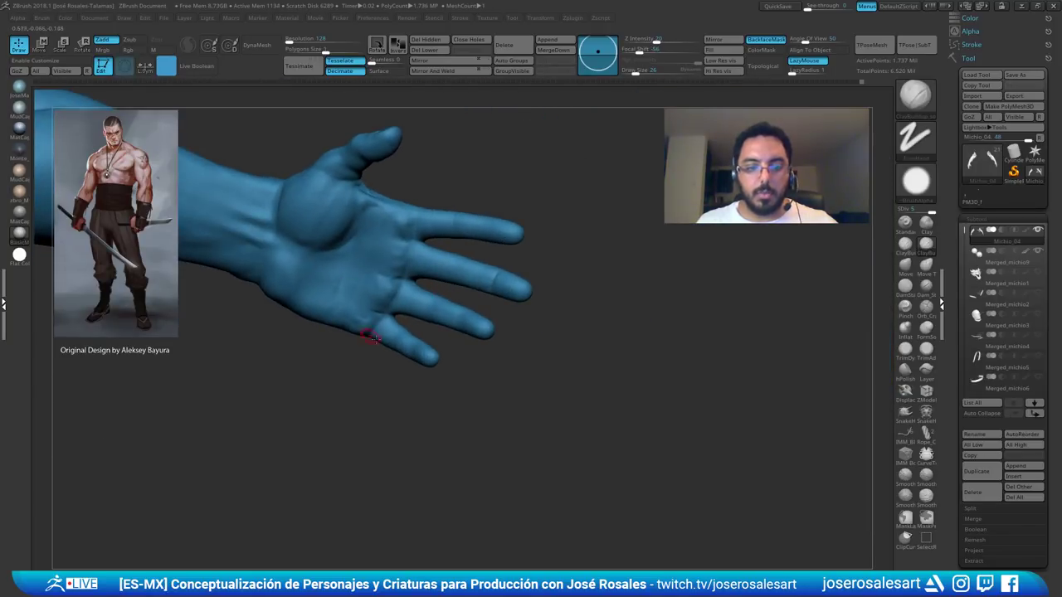
pyautogui.moveTo(491, 268); pyautogui.dragTo(452, 175, button='right')
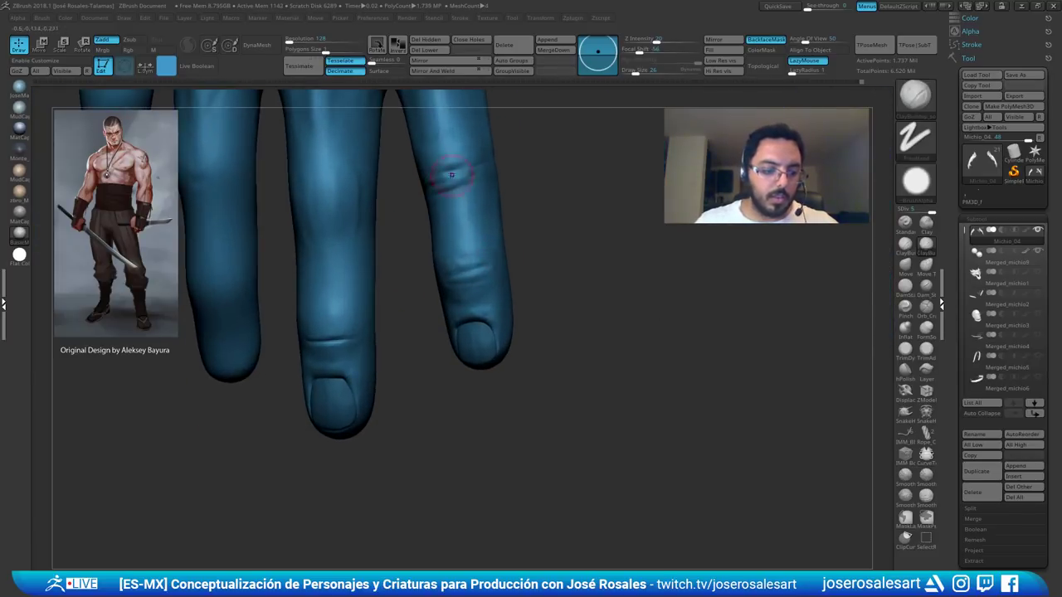
pyautogui.moveTo(478, 324); pyautogui.dragTo(481, 349)
pyautogui.keyDown('shift'); pyautogui.moveTo(332, 390); pyautogui.dragTo(335, 414); pyautogui.keyUp('shift')
pyautogui.moveTo(490, 303)
pyautogui.mouseDown(button='right')
pyautogui.moveTo(462, 326)
pyautogui.moveTo(476, 329)
pyautogui.moveTo(432, 346)
pyautogui.mouseUp(button='right')
pyautogui.keyDown('shift'); pyautogui.moveTo(473, 344); pyautogui.dragTo(486, 368); pyautogui.keyUp('shift')
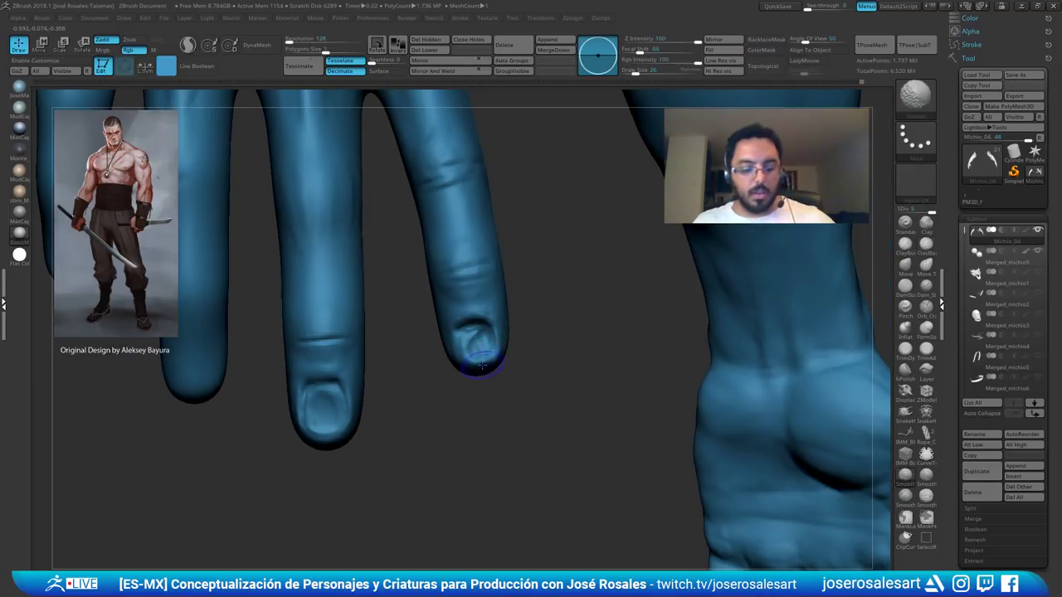
# - Even out the index fingernail's surface with a ClayBuildup stroke and smooth it at draw size 45
pyautogui.hotkey('shift', 'f')
pyautogui.moveTo(465, 363)
pyautogui.mouseDown(button='right')
pyautogui.moveTo(461, 285)
pyautogui.moveTo(489, 319)
pyautogui.moveTo(491, 352)
pyautogui.moveTo(489, 332)
pyautogui.mouseUp(button='right')
pyautogui.keyDown('shift'); pyautogui.moveTo(481, 349); pyautogui.dragTo(496, 357); pyautogui.keyUp('shift')
pyautogui.hotkey('shift', 'f')
pyautogui.moveTo(495, 359)
pyautogui.mouseDown(button='right')
pyautogui.moveTo(479, 350)
pyautogui.moveTo(486, 362)
pyautogui.mouseUp(button='right')
pyautogui.press('s')
pyautogui.moveTo(471, 344)
pyautogui.mouseDown()
pyautogui.moveTo(488, 348)
pyautogui.moveTo(490, 336)
pyautogui.mouseUp()
pyautogui.press('s')
pyautogui.moveTo(478, 341); pyautogui.dragTo(485, 342, button='right')
pyautogui.keyDown('shift'); pyautogui.moveTo(485, 343); pyautogui.dragTo(483, 348); pyautogui.keyUp('shift')
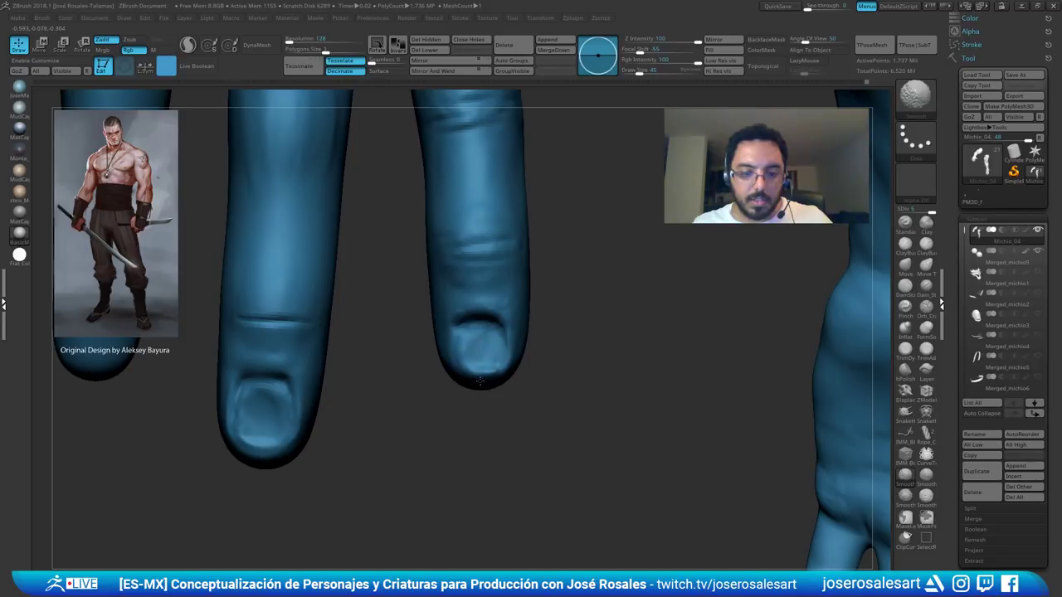
# - Build up the middle fingernail near its tip with ClayBuildup at draw size 45 and smooth the surface
pyautogui.moveTo(254, 432)
pyautogui.mouseDown()
pyautogui.moveTo(276, 406)
pyautogui.moveTo(274, 420)
pyautogui.mouseUp()
pyautogui.moveTo(391, 373)
pyautogui.keyDown('ctrl'); pyautogui.mouseDown(button='right')
pyautogui.moveTo(375, 313)
pyautogui.moveTo(342, 301)
pyautogui.mouseUp(button='right'); pyautogui.keyUp('ctrl')
pyautogui.keyDown('shift'); pyautogui.moveTo(361, 305); pyautogui.dragTo(376, 312); pyautogui.keyUp('shift')
pyautogui.moveTo(379, 312)
pyautogui.mouseDown(button='right')
pyautogui.moveTo(355, 303)
pyautogui.moveTo(391, 289)
pyautogui.moveTo(371, 334)
pyautogui.moveTo(401, 292)
pyautogui.moveTo(403, 344)
pyautogui.moveTo(488, 340)
pyautogui.mouseUp(button='right')
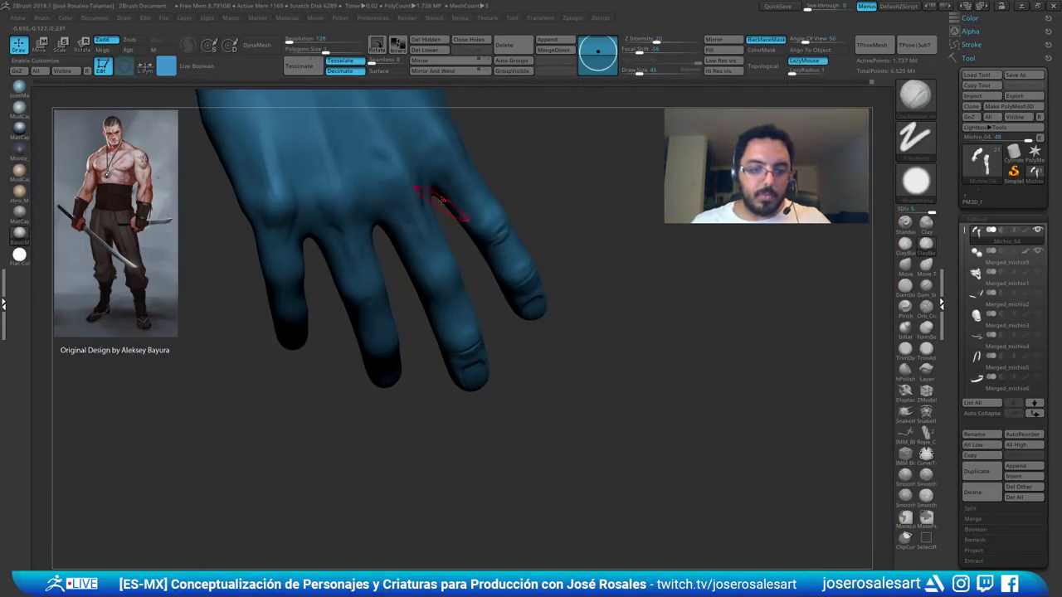
# - Smooth the thumb-side ends of the creases on the index finger's middle knuckle
pyautogui.moveTo(452, 209)
pyautogui.mouseDown(button='right')
pyautogui.moveTo(484, 288)
pyautogui.moveTo(482, 334)
pyautogui.moveTo(357, 423)
pyautogui.mouseUp(button='right')
pyautogui.moveTo(357, 422)
pyautogui.mouseDown(button='right')
pyautogui.moveTo(386, 340)
pyautogui.moveTo(436, 296)
pyautogui.mouseUp(button='right')
pyautogui.press('s')
pyautogui.moveTo(414, 336)
pyautogui.mouseDown(button='right')
pyautogui.moveTo(390, 340)
pyautogui.moveTo(399, 323)
pyautogui.moveTo(409, 340)
pyautogui.moveTo(412, 318)
pyautogui.moveTo(403, 313)
pyautogui.moveTo(406, 328)
pyautogui.mouseUp(button='right')
pyautogui.moveTo(389, 365); pyautogui.dragTo(414, 400, button='right')
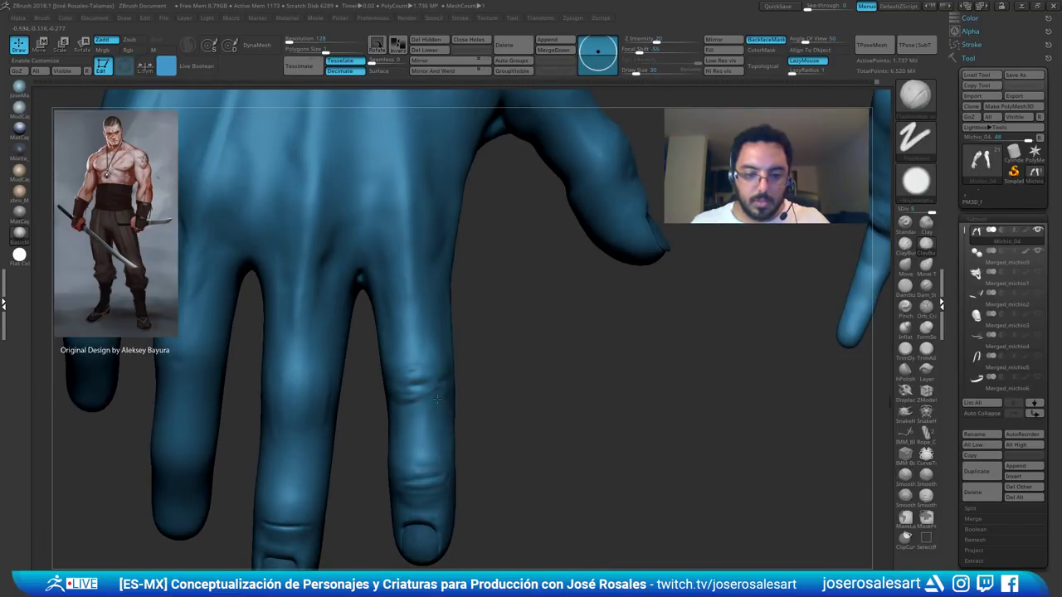
pyautogui.keyDown('shift'); pyautogui.moveTo(444, 390); pyautogui.dragTo(446, 403); pyautogui.keyUp('shift')
pyautogui.moveTo(444, 402)
pyautogui.mouseDown(button='right')
pyautogui.moveTo(421, 352)
pyautogui.moveTo(426, 336)
pyautogui.mouseUp(button='right')
pyautogui.keyDown('shift'); pyautogui.moveTo(427, 334); pyautogui.dragTo(436, 335); pyautogui.keyUp('shift')
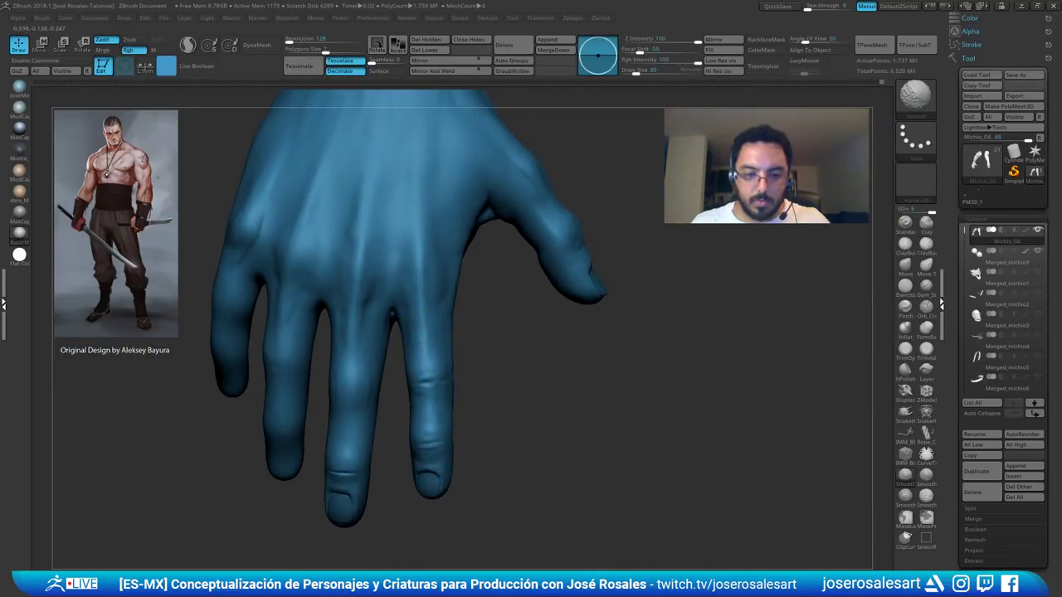
# - Carve several creases across the back of the index finger's middle knuckle with Dam_Standard at draw size 30
pyautogui.moveTo(425, 347)
pyautogui.mouseDown(button='right')
pyautogui.moveTo(443, 375)
pyautogui.moveTo(472, 278)
pyautogui.moveTo(491, 332)
pyautogui.moveTo(550, 237)
pyautogui.moveTo(508, 286)
pyautogui.moveTo(489, 287)
pyautogui.mouseUp(button='right')
pyautogui.press('b')
pyautogui.press('d')
pyautogui.press('s')
pyautogui.moveTo(488, 288); pyautogui.dragTo(458, 302)
pyautogui.moveTo(464, 308); pyautogui.dragTo(503, 284, button='right')
pyautogui.moveTo(502, 284); pyautogui.dragTo(482, 303)
pyautogui.moveTo(482, 304); pyautogui.dragTo(504, 295, button='right')
pyautogui.moveTo(504, 294); pyautogui.dragTo(485, 307)
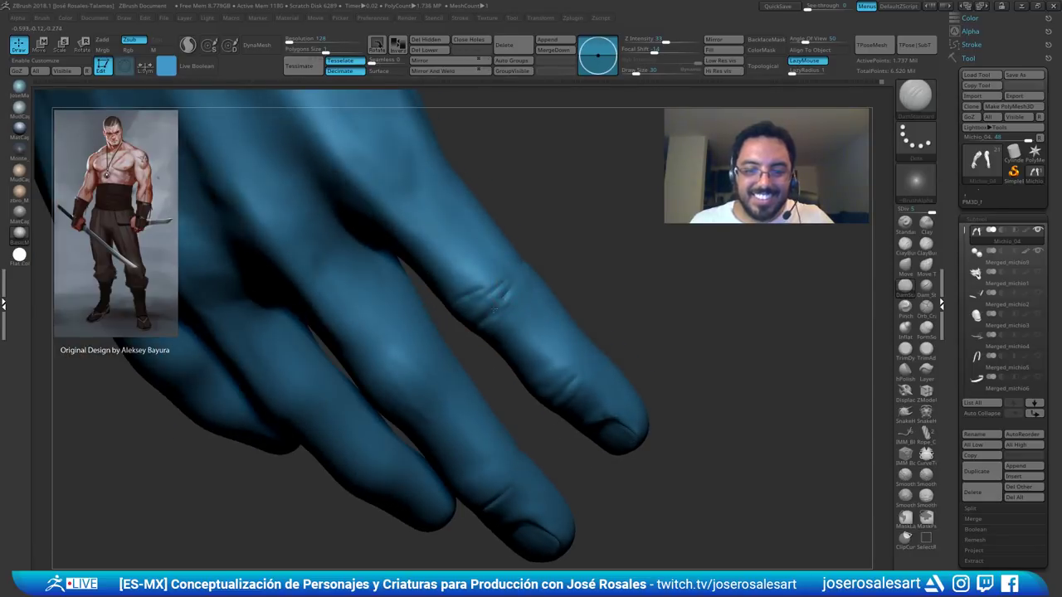
pyautogui.moveTo(484, 307)
pyautogui.mouseDown(button='right')
pyautogui.moveTo(480, 283)
pyautogui.moveTo(450, 320)
pyautogui.mouseUp(button='right')
pyautogui.moveTo(449, 316); pyautogui.dragTo(434, 336)
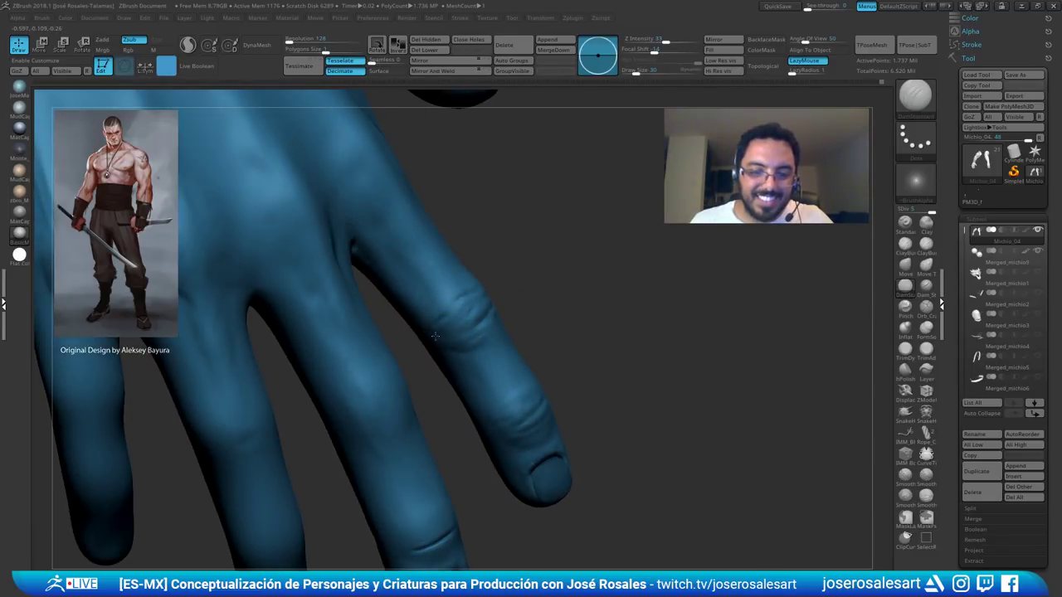
# - Build up the skin folds between the index knuckle creases with ClayBuildup, reducing the draw size to 17, and smooth them
pyautogui.moveTo(452, 319); pyautogui.dragTo(437, 315, button='right')
pyautogui.press('b')
pyautogui.press('c')
pyautogui.press('b')
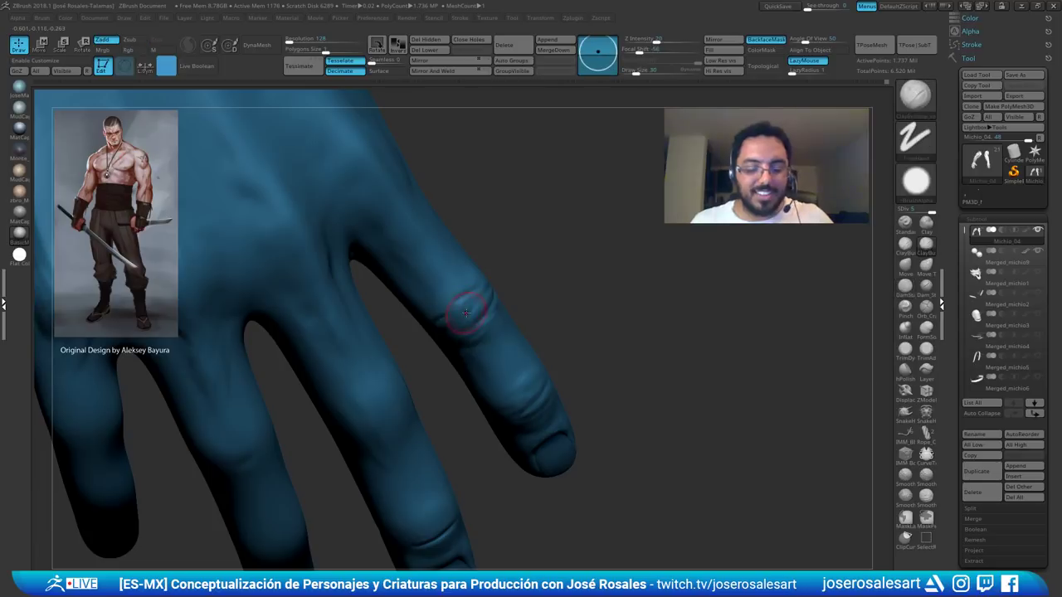
pyautogui.moveTo(469, 311); pyautogui.dragTo(459, 319)
pyautogui.moveTo(458, 318)
pyautogui.mouseDown(button='right')
pyautogui.moveTo(450, 322)
pyautogui.moveTo(496, 297)
pyautogui.moveTo(442, 311)
pyautogui.moveTo(478, 297)
pyautogui.mouseUp(button='right')
pyautogui.moveTo(433, 326); pyautogui.dragTo(457, 308, button='right')
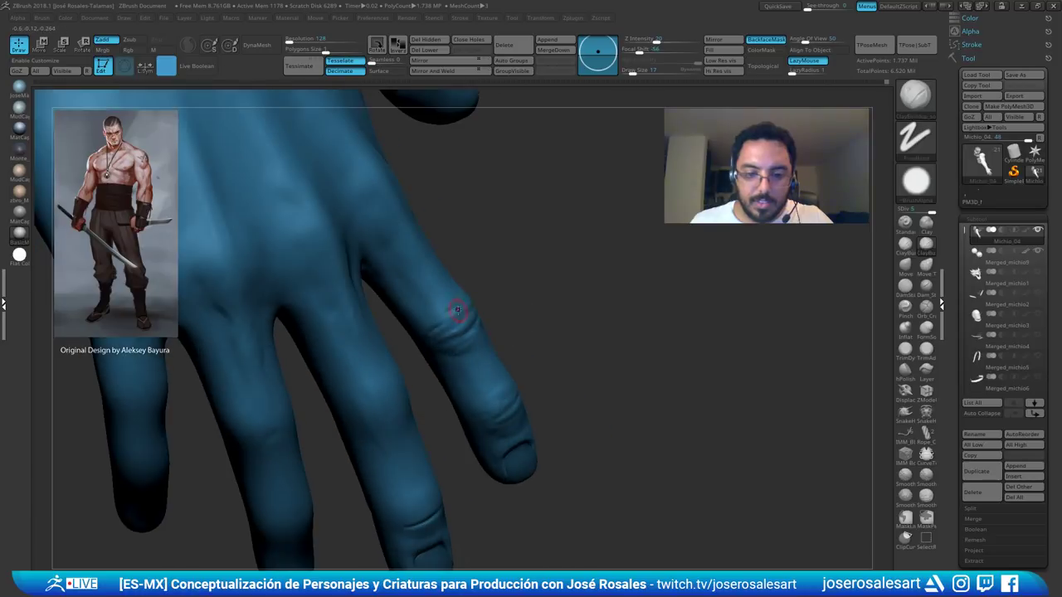
pyautogui.keyDown('shift'); pyautogui.moveTo(457, 307); pyautogui.dragTo(426, 339); pyautogui.keyUp('shift')
pyautogui.moveTo(427, 339); pyautogui.dragTo(452, 329, button='right')
# - Carve creases across the back of the thumb's knuckle with Dam_Standard at draw size 17
pyautogui.moveTo(452, 328)
pyautogui.keyDown('ctrl'); pyautogui.mouseDown(button='right')
pyautogui.moveTo(468, 316)
pyautogui.moveTo(332, 230)
pyautogui.moveTo(406, 266)
pyautogui.moveTo(468, 344)
pyautogui.moveTo(394, 362)
pyautogui.moveTo(543, 273)
pyautogui.moveTo(493, 385)
pyautogui.moveTo(531, 356)
pyautogui.mouseUp(button='right'); pyautogui.keyUp('ctrl')
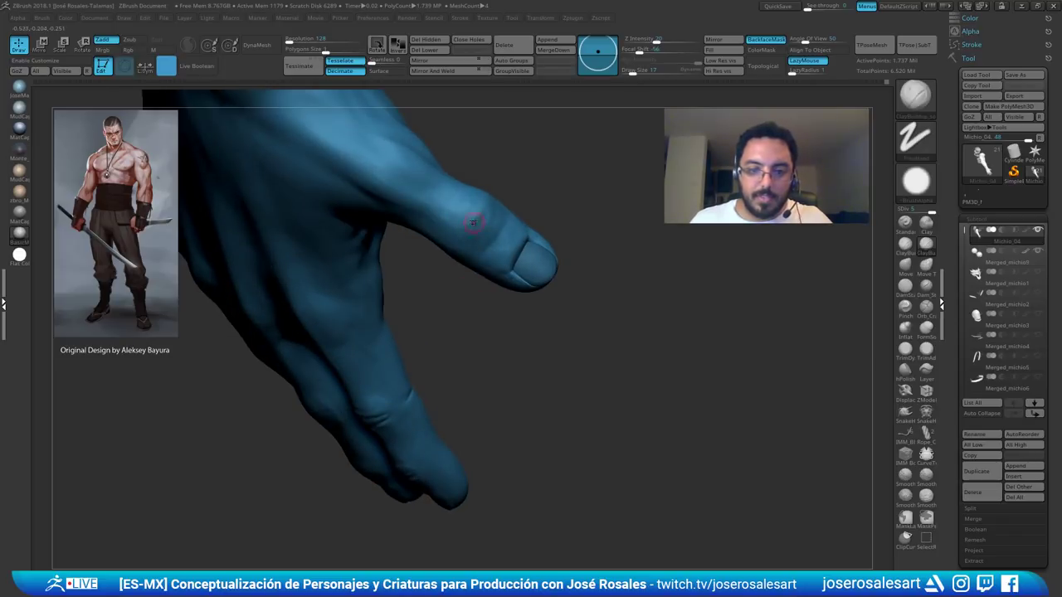
pyautogui.press('b')
pyautogui.press('d')
pyautogui.press('s')
pyautogui.moveTo(488, 211); pyautogui.dragTo(481, 236)
pyautogui.keyDown('alt'); pyautogui.moveTo(481, 237); pyautogui.dragTo(469, 269, button='right'); pyautogui.keyUp('alt')
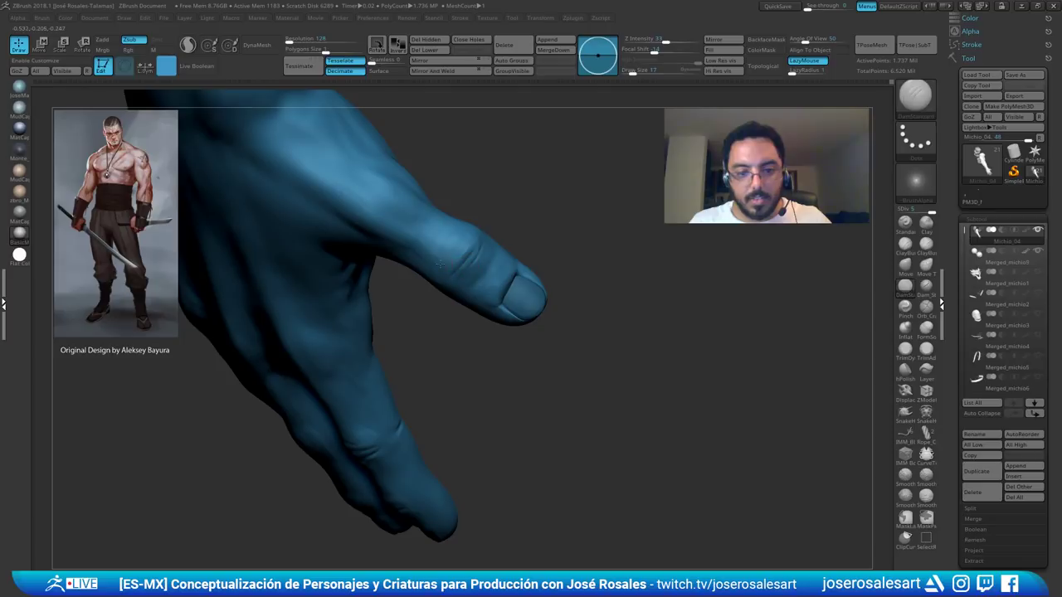
# - Switch to ClayBuildup at draw size 17 for the thumb's knuckle folds and smooth them into the surrounding skin
pyautogui.moveTo(445, 272)
pyautogui.mouseDown(button='right')
pyautogui.moveTo(475, 236)
pyautogui.moveTo(478, 291)
pyautogui.moveTo(462, 263)
pyautogui.mouseUp(button='right')
pyautogui.press('b')
pyautogui.press('c')
pyautogui.press('b')
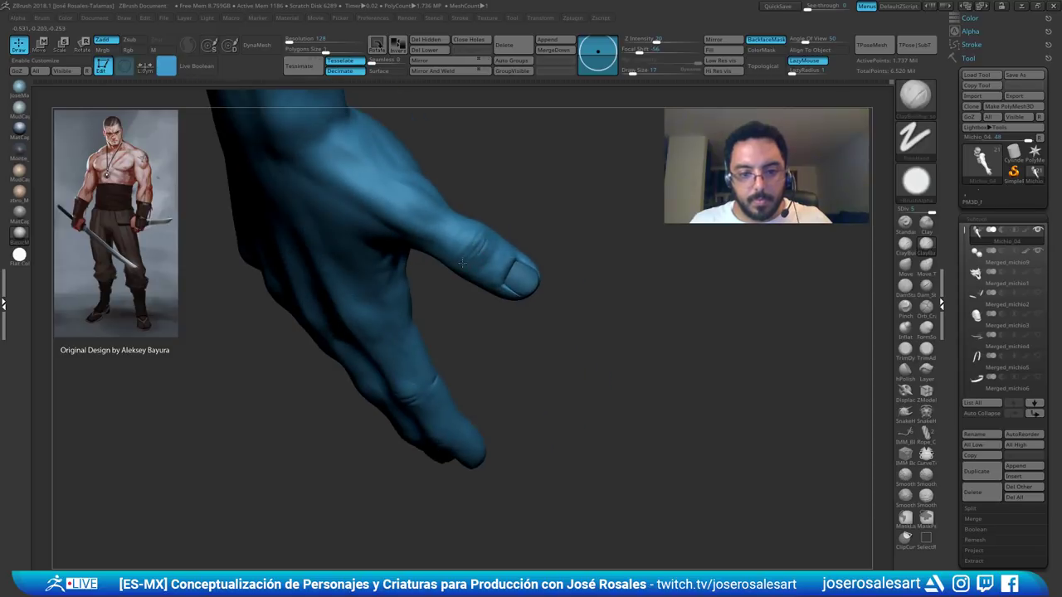
pyautogui.keyDown('shift'); pyautogui.moveTo(468, 260); pyautogui.dragTo(455, 268); pyautogui.keyUp('shift')
pyautogui.moveTo(497, 197)
pyautogui.mouseDown(button='right')
pyautogui.moveTo(483, 218)
pyautogui.moveTo(473, 190)
pyautogui.moveTo(476, 236)
pyautogui.moveTo(491, 232)
pyautogui.mouseUp(button='right')
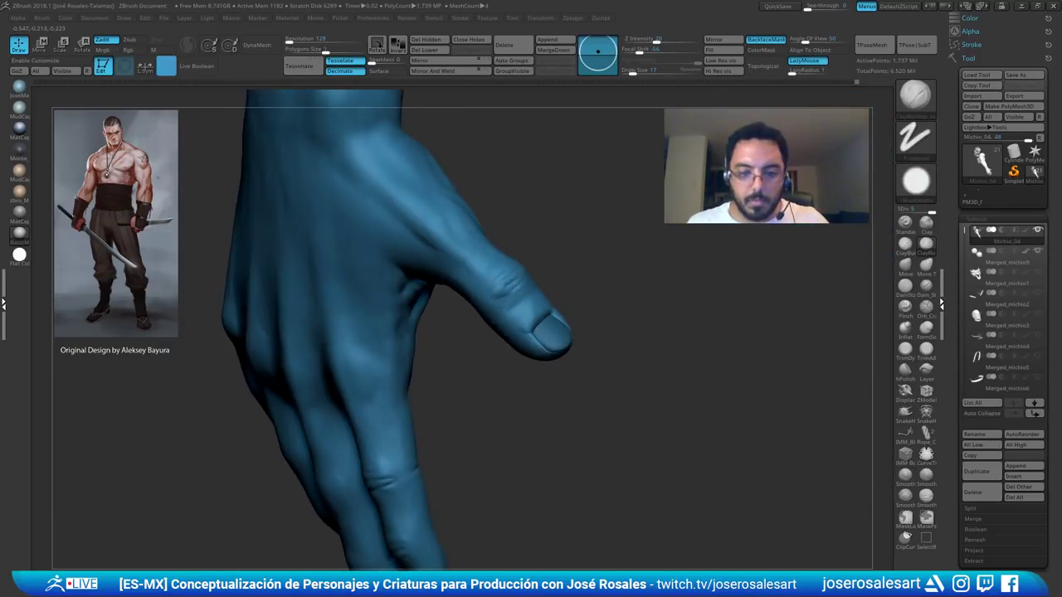
pyautogui.keyDown('shift'); pyautogui.moveTo(511, 292); pyautogui.dragTo(504, 292); pyautogui.keyUp('shift')
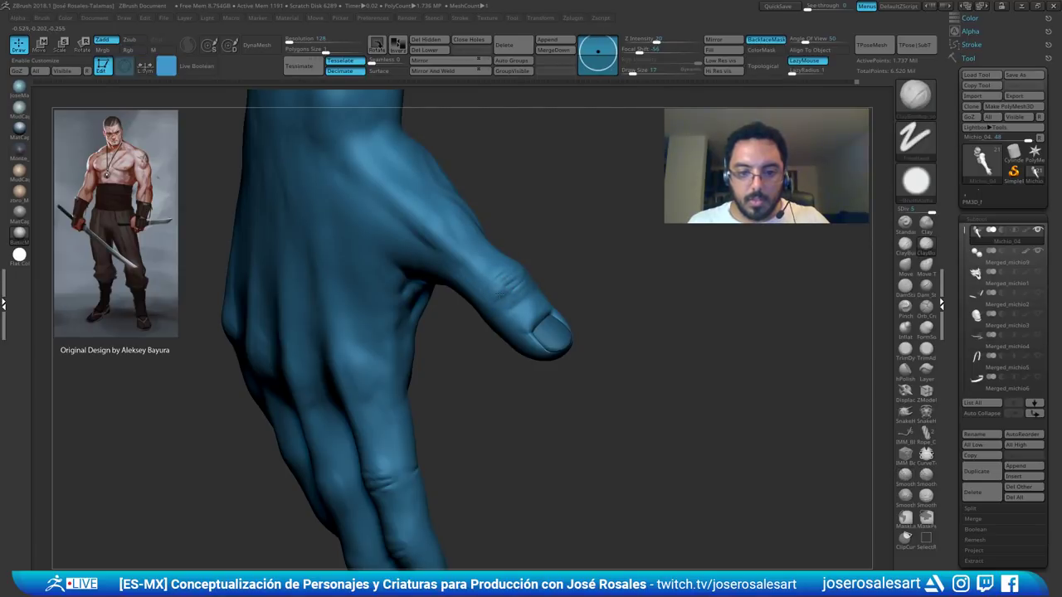
pyautogui.keyDown('shift'); pyautogui.moveTo(509, 277); pyautogui.dragTo(518, 286); pyautogui.keyUp('shift')
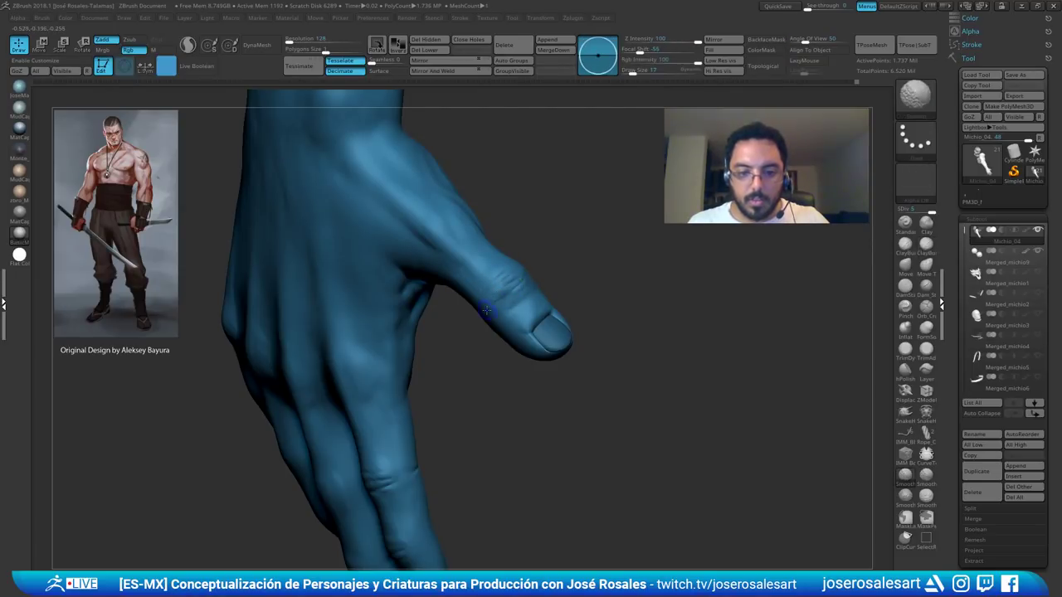
pyautogui.moveTo(496, 286)
pyautogui.keyDown('ctrl'); pyautogui.mouseDown(button='right')
pyautogui.moveTo(483, 218)
pyautogui.moveTo(455, 233)
pyautogui.moveTo(478, 221)
pyautogui.moveTo(491, 229)
pyautogui.moveTo(470, 251)
pyautogui.moveTo(483, 303)
pyautogui.mouseUp(button='right'); pyautogui.keyUp('ctrl')
# - Nudge the thumb's shape near the knuckle with the Move brush
pyautogui.moveTo(582, 252); pyautogui.dragTo(576, 253)
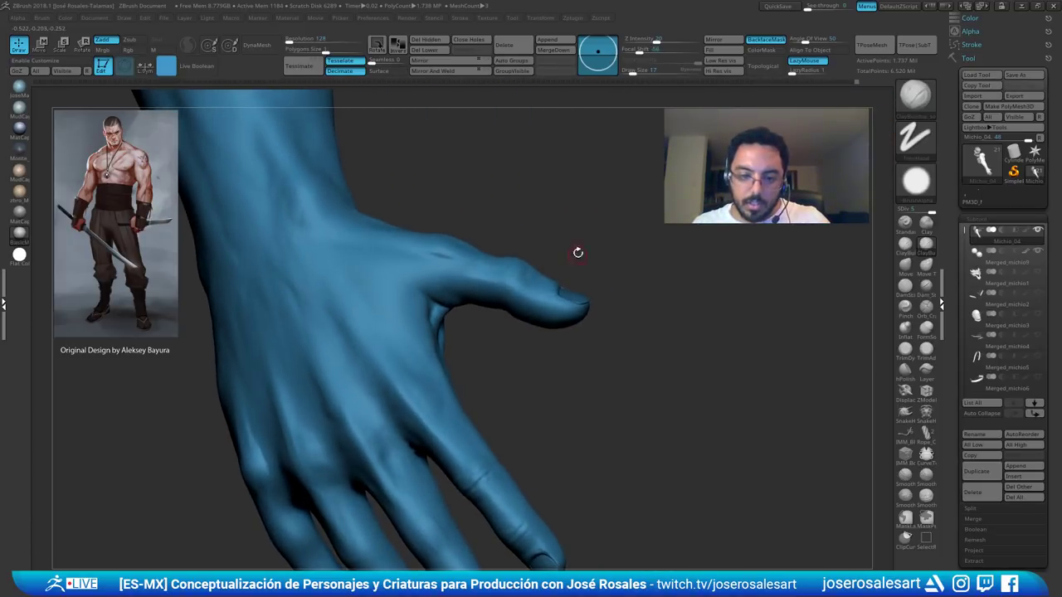
pyautogui.press('b')
pyautogui.press('m')
pyautogui.press('v')
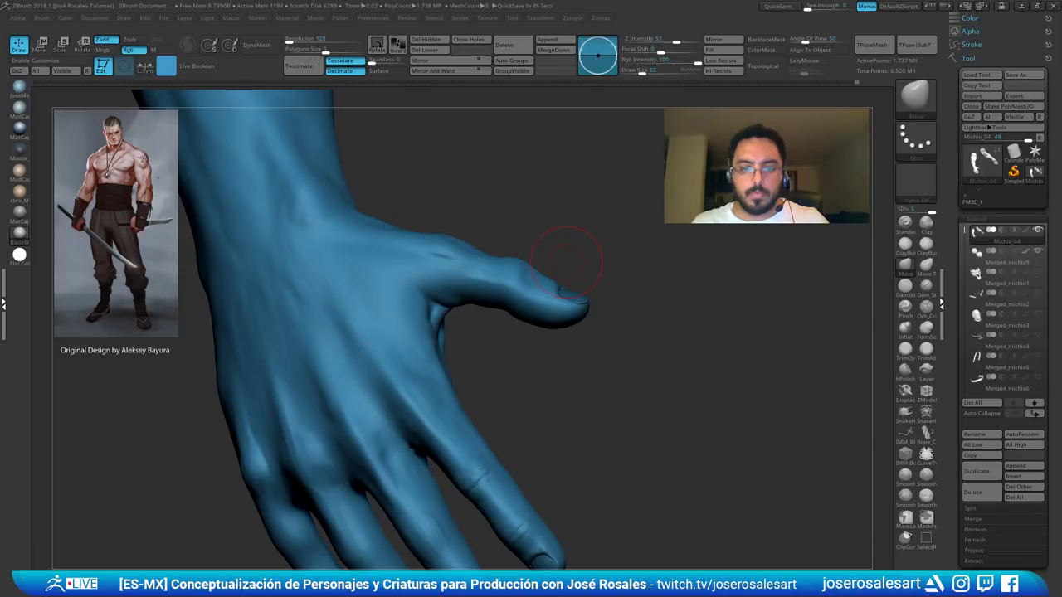
pyautogui.moveTo(597, 233)
pyautogui.mouseDown()
pyautogui.moveTo(561, 232)
pyautogui.moveTo(509, 276)
pyautogui.moveTo(486, 247)
pyautogui.moveTo(498, 282)
pyautogui.moveTo(488, 231)
pyautogui.mouseUp()
pyautogui.press('s')
pyautogui.click(494, 283)
pyautogui.press('b')
pyautogui.press('c')
pyautogui.press('b')
pyautogui.moveTo(568, 239)
pyautogui.mouseDown()
pyautogui.moveTo(492, 239)
pyautogui.moveTo(487, 268)
pyautogui.moveTo(605, 269)
pyautogui.moveTo(451, 222)
pyautogui.mouseUp()
pyautogui.moveTo(331, 249)
pyautogui.keyDown('alt'); pyautogui.mouseDown()
pyautogui.moveTo(207, 374)
pyautogui.moveTo(234, 452)
pyautogui.mouseUp(); pyautogui.keyUp('alt')
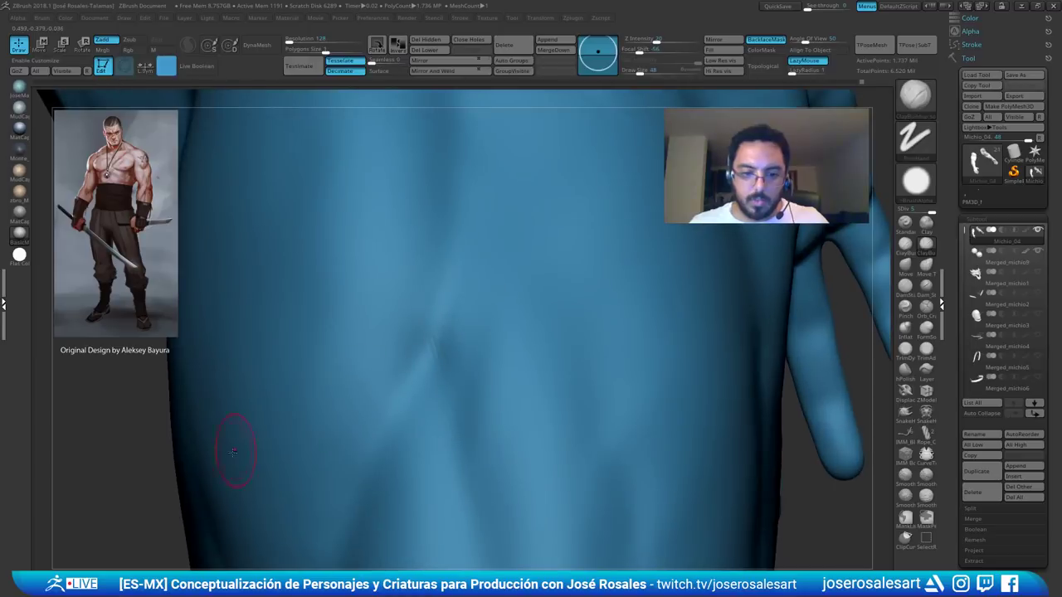
# - Adjust the thumb's shape around the knuckle with the Move brush at draw size 65
pyautogui.moveTo(133, 473)
pyautogui.mouseDown()
pyautogui.moveTo(274, 439)
pyautogui.moveTo(311, 365)
pyautogui.moveTo(324, 192)
pyautogui.moveTo(462, 207)
pyautogui.moveTo(530, 275)
pyautogui.moveTo(505, 289)
pyautogui.moveTo(609, 315)
pyautogui.moveTo(547, 365)
pyautogui.moveTo(583, 293)
pyautogui.moveTo(497, 332)
pyautogui.moveTo(493, 302)
pyautogui.mouseUp()
pyautogui.press('b')
pyautogui.press('m')
pyautogui.press('v')
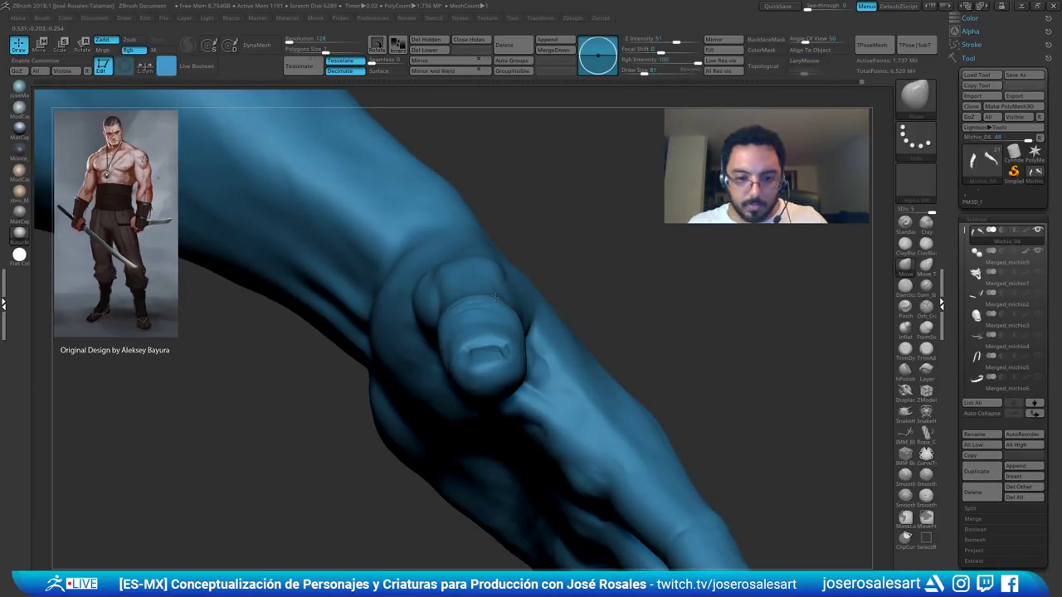
pyautogui.moveTo(506, 305); pyautogui.dragTo(424, 308, button='right')
pyautogui.keyDown('ctrl'); pyautogui.keyDown('shift'); pyautogui.click(372, 382); pyautogui.keyUp('shift'); pyautogui.keyUp('ctrl')
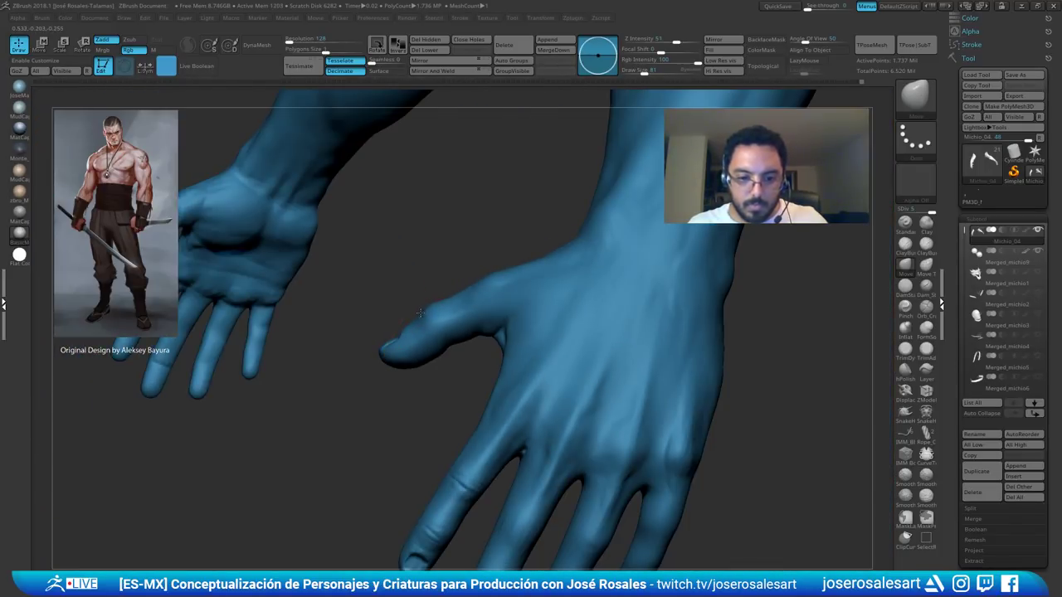
pyautogui.moveTo(424, 266)
pyautogui.keyDown('ctrl'); pyautogui.mouseDown(button='right')
pyautogui.moveTo(429, 305)
pyautogui.moveTo(409, 310)
pyautogui.moveTo(422, 295)
pyautogui.moveTo(443, 301)
pyautogui.mouseUp(button='right'); pyautogui.keyUp('ctrl')
pyautogui.press('s')
pyautogui.moveTo(438, 302); pyautogui.dragTo(434, 302)
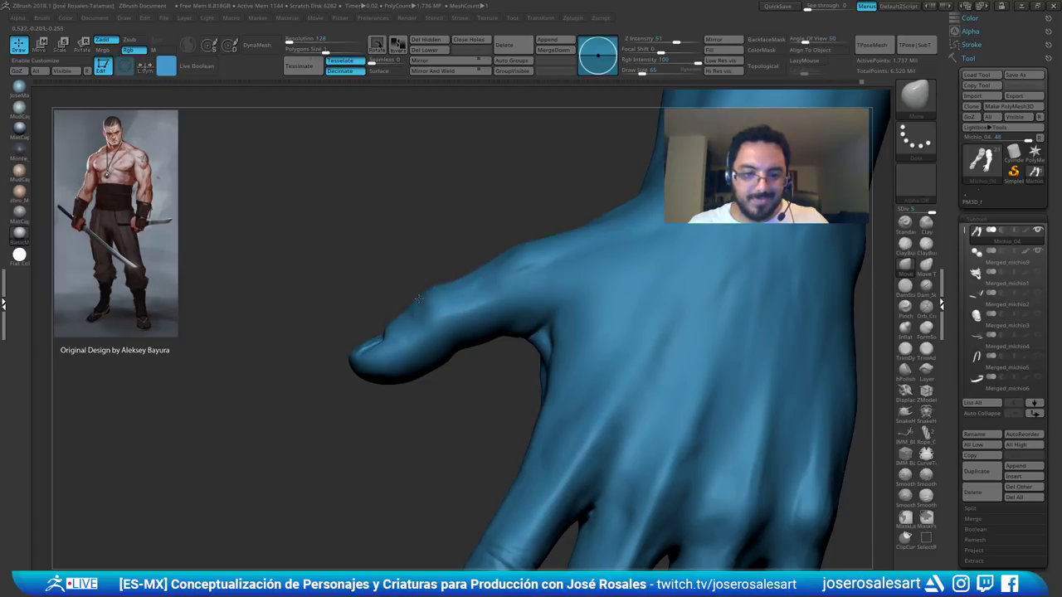
pyautogui.keyDown('ctrl'); pyautogui.moveTo(431, 278); pyautogui.dragTo(452, 286, button='right'); pyautogui.keyUp('ctrl')
pyautogui.moveTo(452, 286); pyautogui.dragTo(422, 296, button='right')
pyautogui.moveTo(446, 283); pyautogui.dragTo(443, 297)
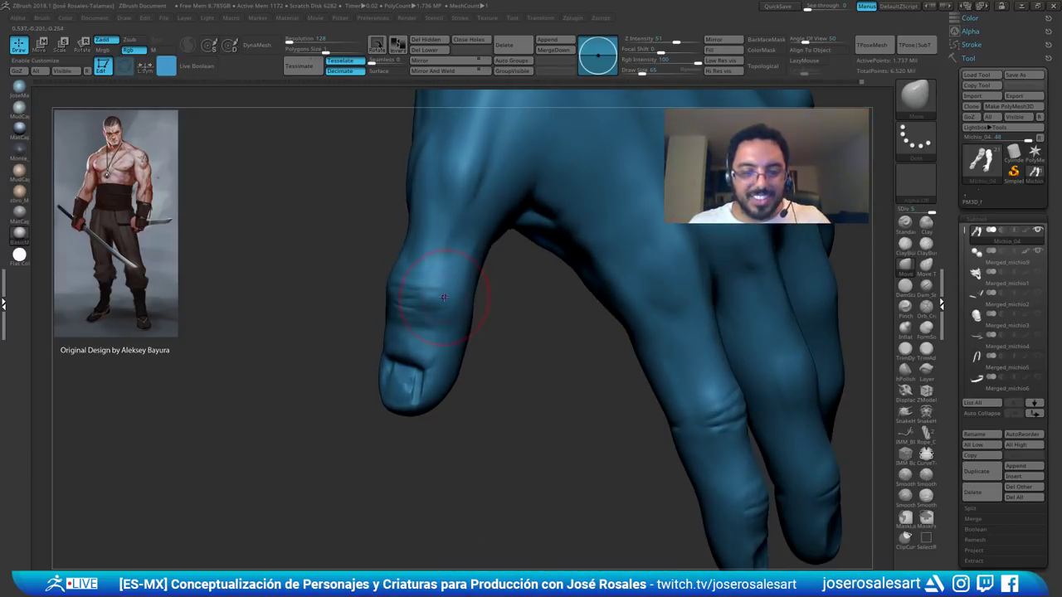
# - Switch to ClayBuildup at draw size 36 and smooth the side and tip of the thumb
pyautogui.moveTo(449, 296); pyautogui.dragTo(381, 299, button='right')
pyautogui.press('b')
pyautogui.press('c')
pyautogui.press('b')
pyautogui.moveTo(455, 284)
pyautogui.mouseDown(button='right')
pyautogui.moveTo(487, 274)
pyautogui.moveTo(476, 289)
pyautogui.moveTo(453, 268)
pyautogui.moveTo(488, 274)
pyautogui.mouseUp(button='right')
pyautogui.keyDown('ctrl'); pyautogui.moveTo(488, 274); pyautogui.dragTo(461, 280, button='right'); pyautogui.keyUp('ctrl')
pyautogui.moveTo(461, 280)
pyautogui.keyDown('ctrl'); pyautogui.mouseDown(button='right')
pyautogui.moveTo(448, 299)
pyautogui.moveTo(438, 290)
pyautogui.mouseUp(button='right'); pyautogui.keyUp('ctrl')
pyautogui.keyDown('ctrl'); pyautogui.moveTo(438, 290); pyautogui.dragTo(427, 273, button='right'); pyautogui.keyUp('ctrl')
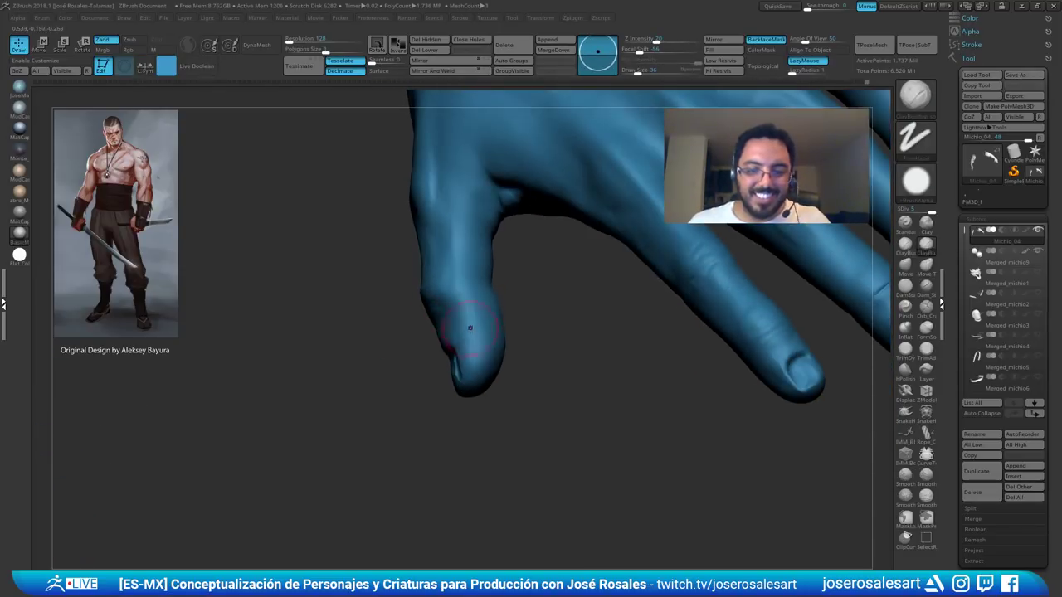
pyautogui.keyDown('shift'); pyautogui.moveTo(467, 329); pyautogui.dragTo(486, 384); pyautogui.keyUp('shift')
pyautogui.moveTo(486, 385); pyautogui.dragTo(414, 317, button='right')
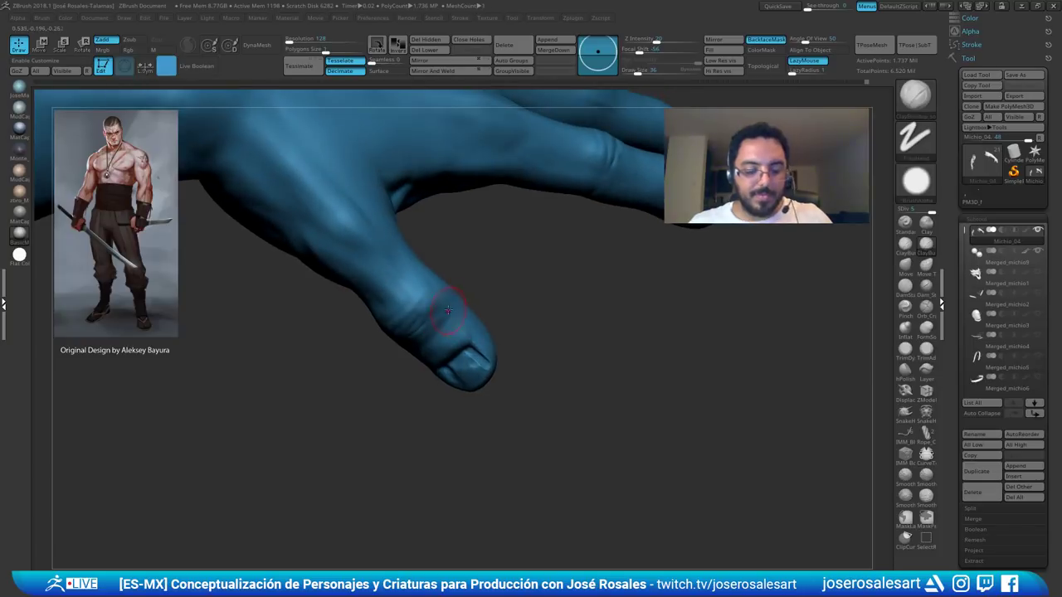
# - Deepen the creases on the thumb's knuckle with Dam_Standard and build up the folds between them with ClayBuildup
pyautogui.press('b')
pyautogui.press('d')
pyautogui.press('s')
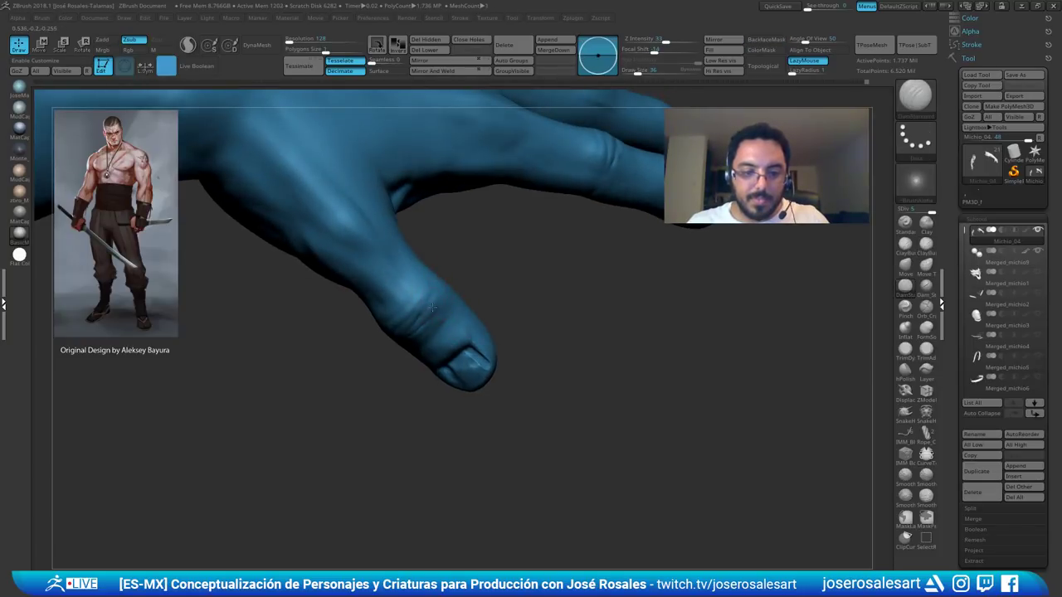
pyautogui.press('b')
pyautogui.press('c')
pyautogui.press('b')
pyautogui.moveTo(414, 342); pyautogui.dragTo(518, 250, button='right')
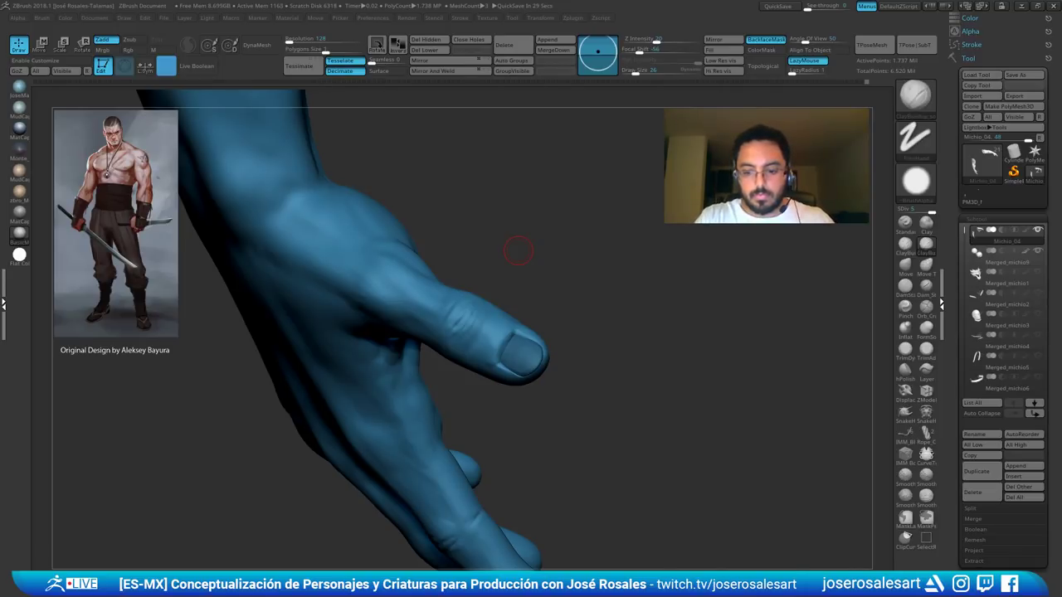
# - Examine the back of the hand and both arms from several angles and distances
pyautogui.moveTo(719, 502); pyautogui.dragTo(796, 452)
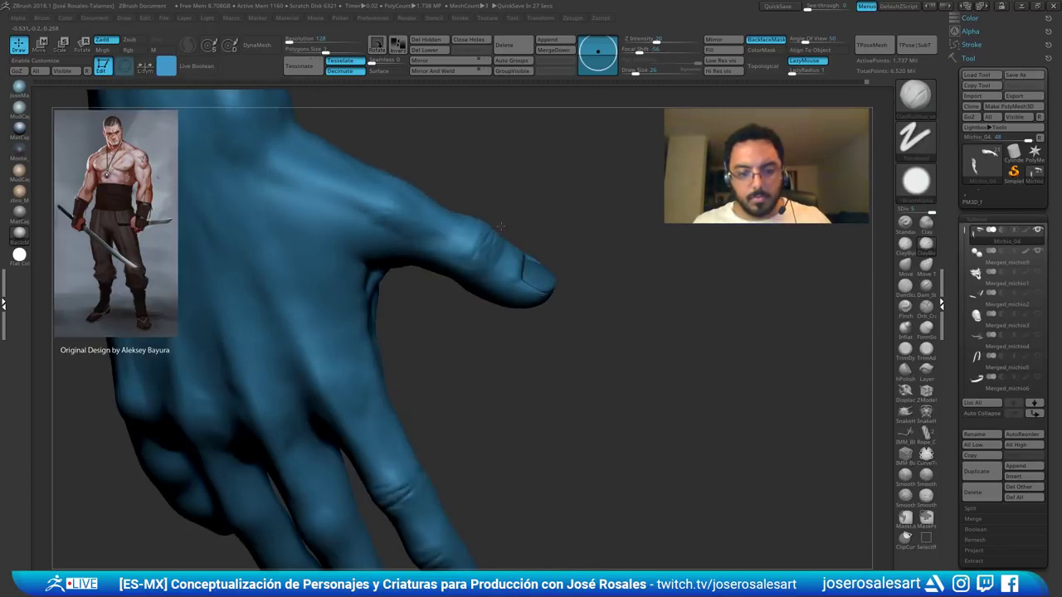
pyautogui.keyDown('alt'); pyautogui.moveTo(664, 398); pyautogui.dragTo(713, 332); pyautogui.keyUp('alt')
pyautogui.keyDown('ctrl'); pyautogui.moveTo(467, 237); pyautogui.dragTo(471, 259, button='right'); pyautogui.keyUp('ctrl')
pyautogui.press('[')
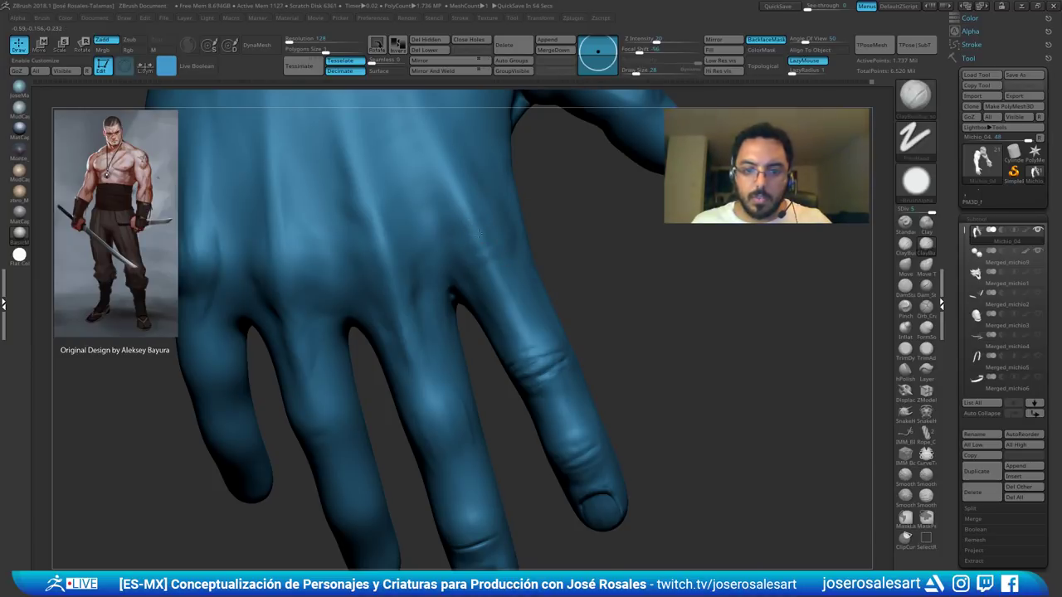
pyautogui.moveTo(478, 232)
pyautogui.mouseDown(button='right')
pyautogui.moveTo(491, 231)
pyautogui.moveTo(504, 199)
pyautogui.moveTo(445, 300)
pyautogui.moveTo(486, 244)
pyautogui.moveTo(485, 215)
pyautogui.moveTo(564, 195)
pyautogui.mouseUp(button='right')
pyautogui.moveTo(564, 195)
pyautogui.keyDown('alt'); pyautogui.mouseDown(button='right')
pyautogui.moveTo(531, 232)
pyautogui.moveTo(417, 299)
pyautogui.mouseUp(button='right'); pyautogui.keyUp('alt')
pyautogui.moveTo(540, 273); pyautogui.dragTo(488, 293, button='right')
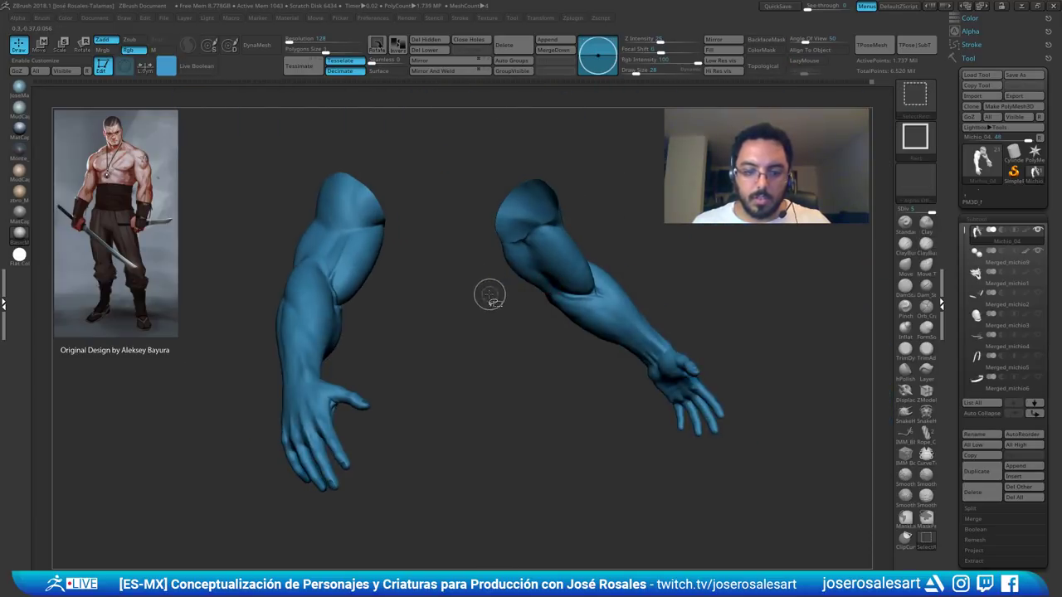
pyautogui.keyDown('ctrl'); pyautogui.keyDown('shift'); pyautogui.click(490, 295); pyautogui.keyUp('shift'); pyautogui.keyUp('ctrl')
pyautogui.moveTo(394, 278); pyautogui.dragTo(352, 292, button='right')
pyautogui.keyDown('alt'); pyautogui.moveTo(352, 292); pyautogui.dragTo(351, 342, button='right'); pyautogui.keyUp('alt')
pyautogui.moveTo(352, 342)
pyautogui.mouseDown(button='right')
pyautogui.moveTo(379, 352)
pyautogui.moveTo(359, 356)
pyautogui.moveTo(333, 342)
pyautogui.moveTo(365, 336)
pyautogui.moveTo(335, 349)
pyautogui.mouseUp(button='right')
pyautogui.moveTo(524, 158)
pyautogui.keyDown('ctrl'); pyautogui.mouseDown(button='right')
pyautogui.moveTo(476, 277)
pyautogui.moveTo(573, 266)
pyautogui.moveTo(545, 272)
pyautogui.moveTo(547, 255)
pyautogui.moveTo(571, 268)
pyautogui.mouseUp(button='right'); pyautogui.keyUp('ctrl')
pyautogui.keyDown('ctrl'); pyautogui.moveTo(390, 365); pyautogui.dragTo(365, 323, button='right'); pyautogui.keyUp('ctrl')
pyautogui.moveTo(453, 305)
pyautogui.mouseDown(button='right')
pyautogui.moveTo(495, 343)
pyautogui.moveTo(539, 342)
pyautogui.moveTo(540, 367)
pyautogui.moveTo(522, 351)
pyautogui.moveTo(462, 349)
pyautogui.moveTo(498, 407)
pyautogui.mouseUp(button='right')
pyautogui.keyDown('ctrl'); pyautogui.keyDown('shift'); pyautogui.click(508, 280); pyautogui.keyUp('shift'); pyautogui.keyUp('ctrl')
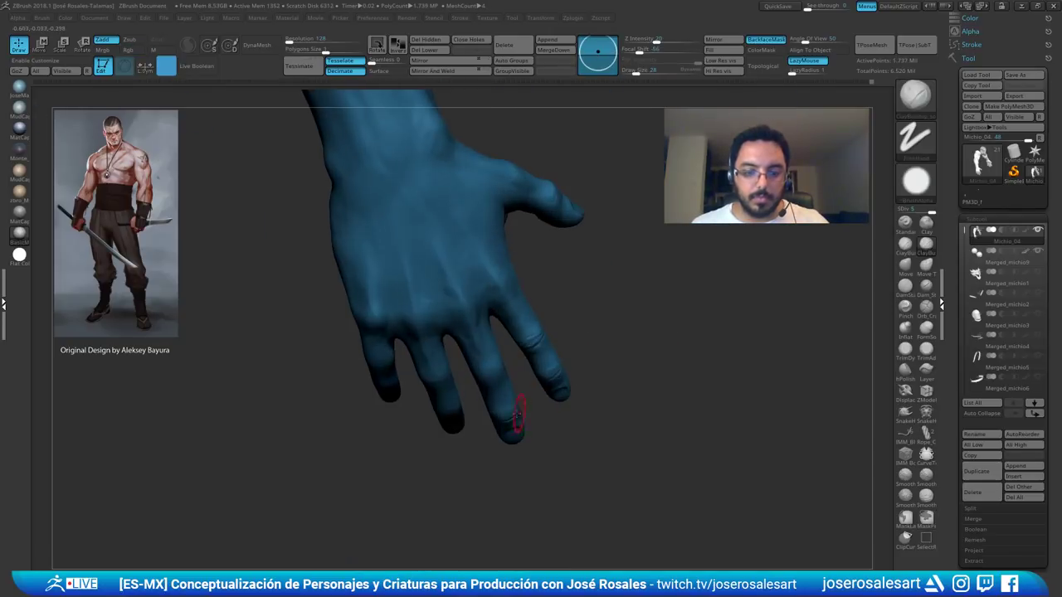
# - Build up the skin around the crease at the middle finger's last knuckle with ClayBuildup at draw size 28
pyautogui.moveTo(508, 420); pyautogui.dragTo(522, 425)
pyautogui.moveTo(564, 414)
pyautogui.mouseDown(button='right')
pyautogui.moveTo(576, 411)
pyautogui.moveTo(556, 398)
pyautogui.mouseUp(button='right')
pyautogui.moveTo(543, 362); pyautogui.dragTo(555, 357)
pyautogui.moveTo(464, 390)
pyautogui.mouseDown(button='right')
pyautogui.moveTo(442, 381)
pyautogui.moveTo(425, 340)
pyautogui.moveTo(440, 398)
pyautogui.mouseUp(button='right')
pyautogui.keyDown('alt'); pyautogui.moveTo(444, 281); pyautogui.dragTo(423, 348, button='right'); pyautogui.keyUp('alt')
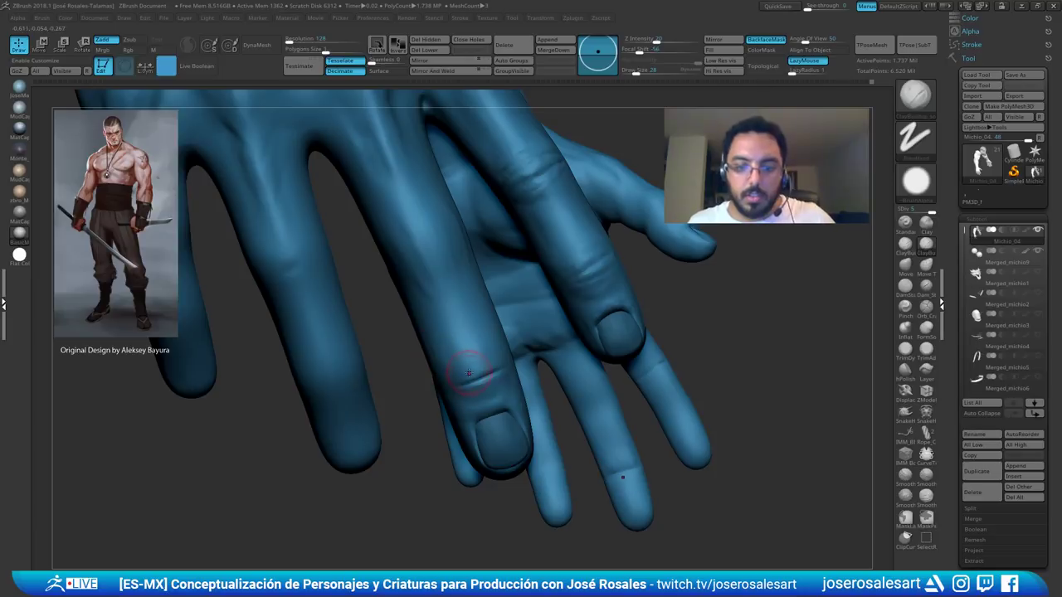
pyautogui.moveTo(470, 365); pyautogui.dragTo(479, 365)
pyautogui.moveTo(476, 365)
pyautogui.keyDown('ctrl'); pyautogui.mouseDown(button='right')
pyautogui.moveTo(443, 307)
pyautogui.moveTo(470, 343)
pyautogui.mouseUp(button='right'); pyautogui.keyUp('ctrl')
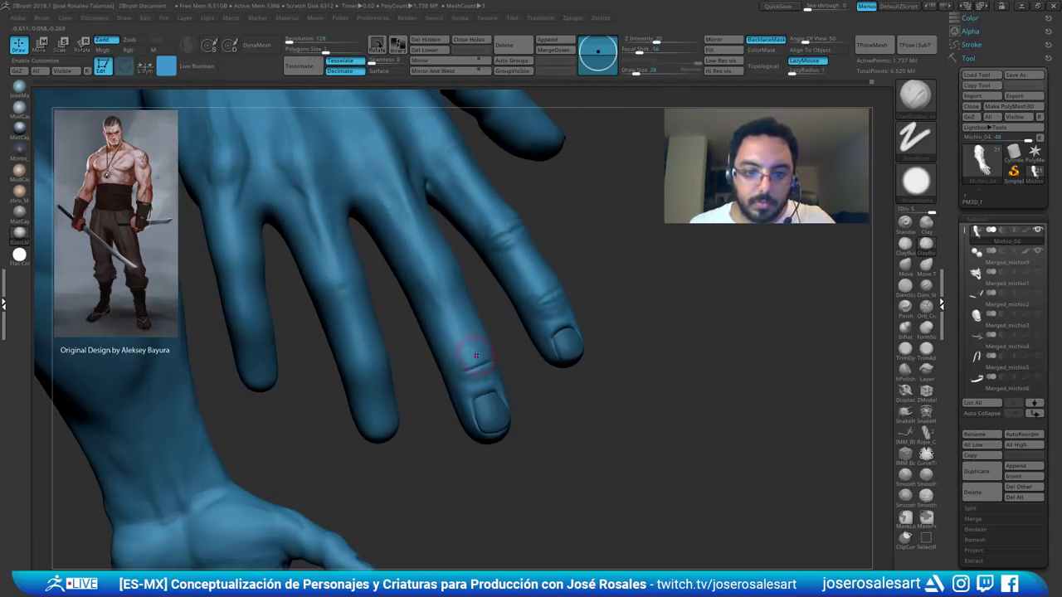
pyautogui.moveTo(235, 411); pyautogui.dragTo(256, 421, button='right')
pyautogui.keyDown('ctrl'); pyautogui.moveTo(471, 339); pyautogui.dragTo(529, 300, button='right'); pyautogui.keyUp('ctrl')
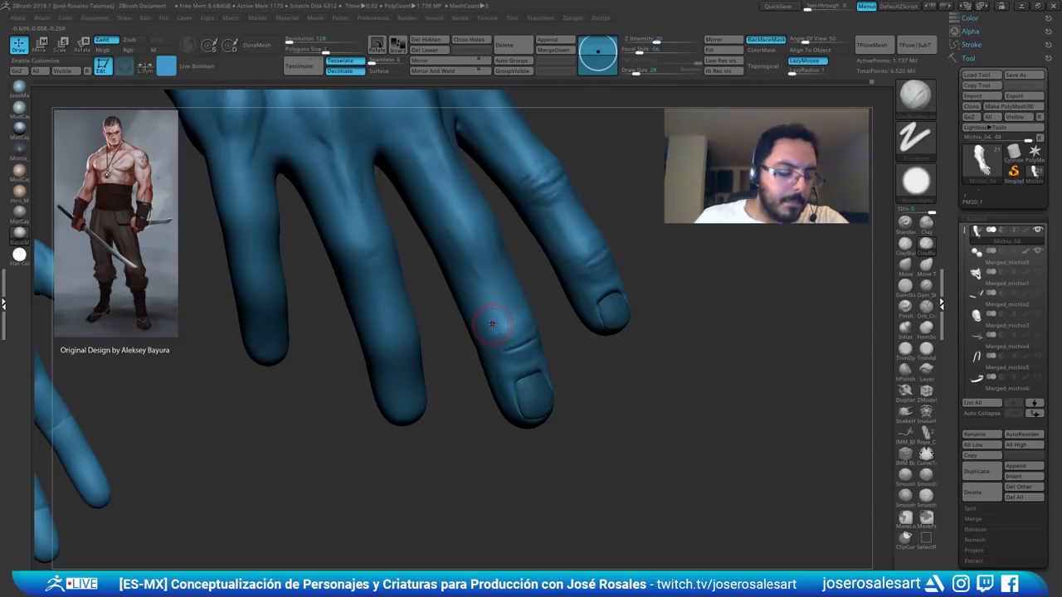
# - Carve creases at the middle finger's last knuckle with Dam_Standard, undo the last stroke, and switch to ClayBuildup at draw size 26 for the folds
pyautogui.moveTo(519, 334)
pyautogui.mouseDown(button='right')
pyautogui.moveTo(520, 314)
pyautogui.moveTo(544, 337)
pyautogui.moveTo(516, 339)
pyautogui.moveTo(555, 324)
pyautogui.moveTo(555, 352)
pyautogui.mouseUp(button='right')
pyautogui.press('b')
pyautogui.press('d')
pyautogui.press('s')
pyautogui.moveTo(523, 340)
pyautogui.mouseDown()
pyautogui.moveTo(546, 330)
pyautogui.moveTo(543, 347)
pyautogui.mouseUp()
pyautogui.hotkey('ctrl', 'z')
pyautogui.press('b')
pyautogui.press('c')
pyautogui.press('b')
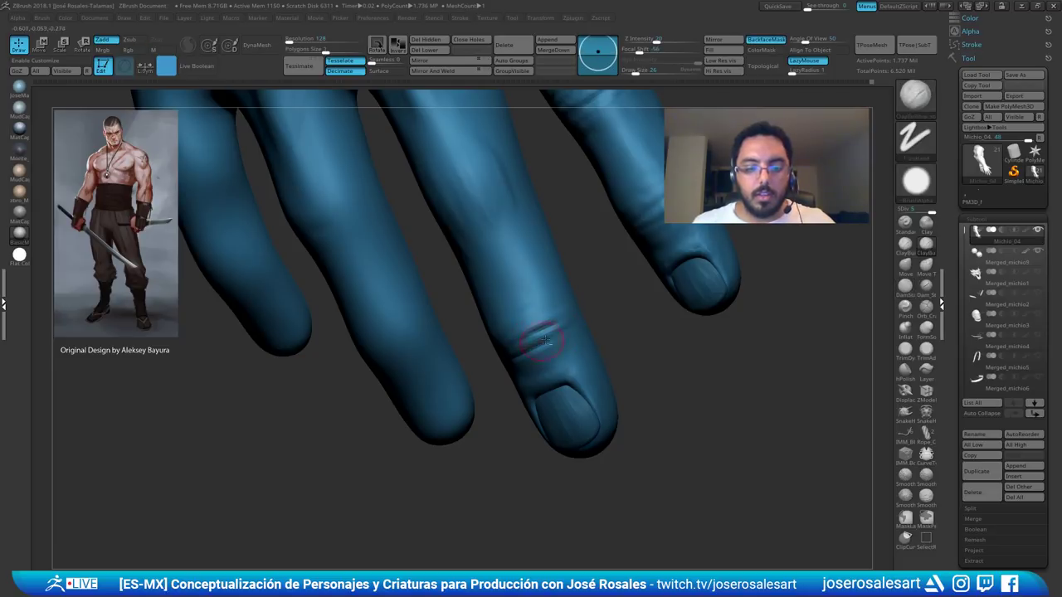
pyautogui.moveTo(543, 347); pyautogui.dragTo(597, 341, button='right')
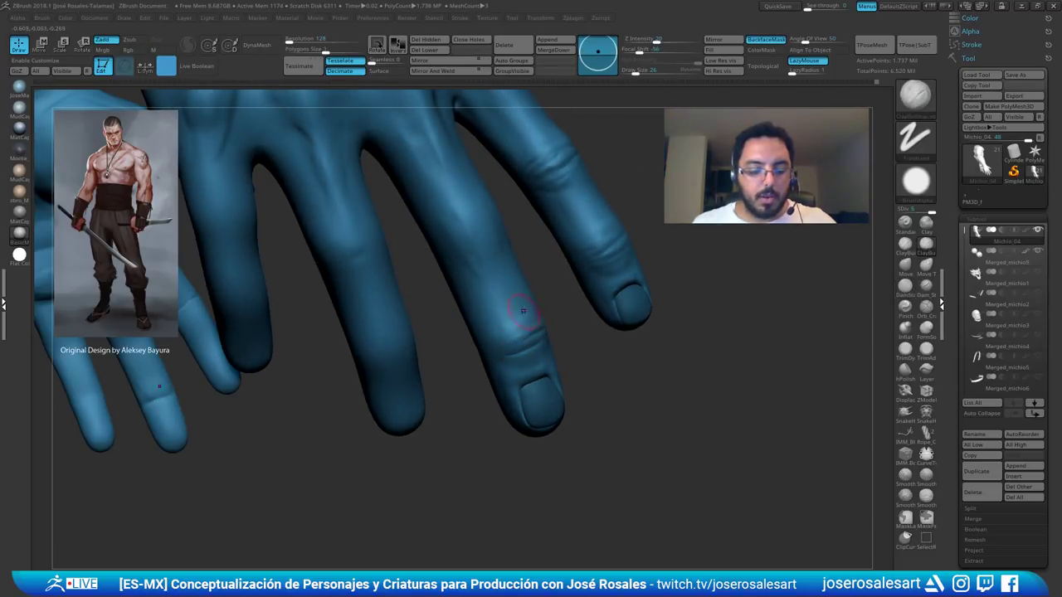
# - Refine the creases above the middle fingernail with Dam_Standard at draw size 26 and blend the surrounding folds with ClayBuildup
pyautogui.press('b')
pyautogui.press('d')
pyautogui.press('s')
pyautogui.keyDown('alt'); pyautogui.moveTo(524, 311); pyautogui.dragTo(527, 349, button='right'); pyautogui.keyUp('alt')
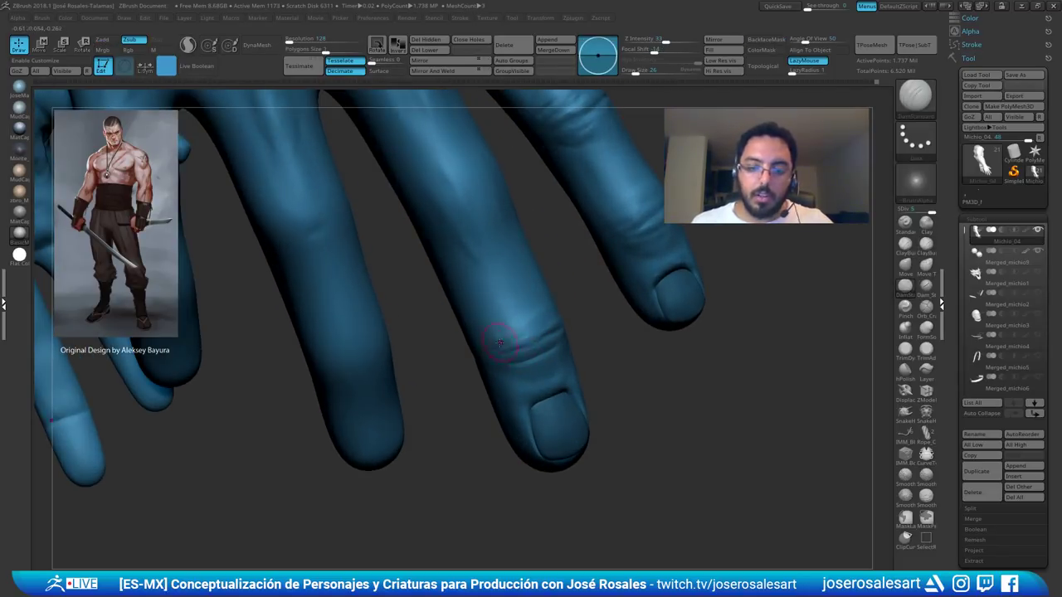
pyautogui.press('b')
pyautogui.press('c')
pyautogui.press('b')
pyautogui.moveTo(559, 308)
pyautogui.mouseDown(button='right')
pyautogui.moveTo(498, 348)
pyautogui.moveTo(518, 319)
pyautogui.moveTo(516, 397)
pyautogui.mouseUp(button='right')
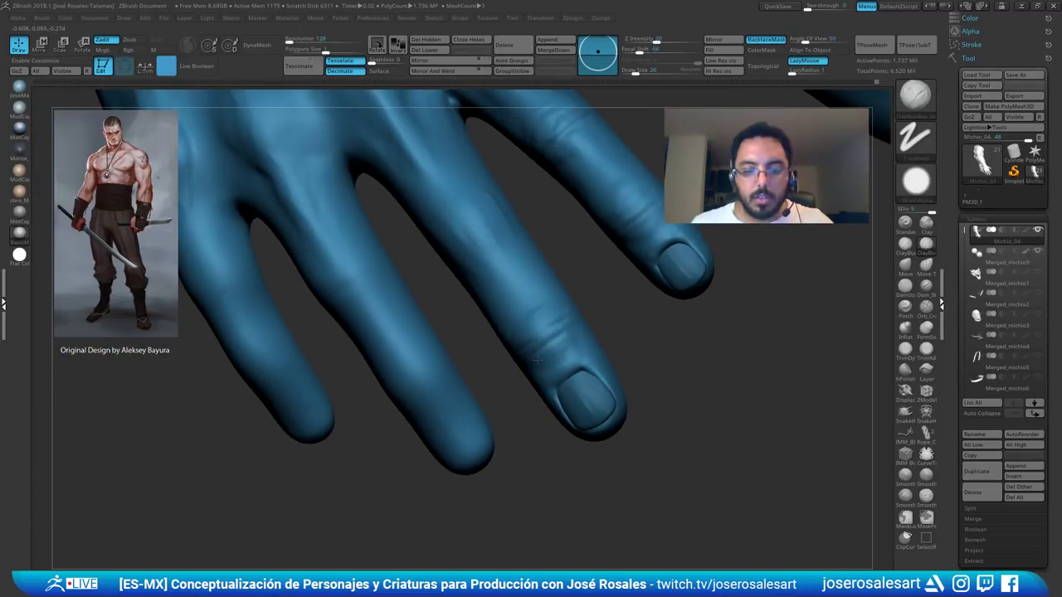
pyautogui.moveTo(538, 359); pyautogui.dragTo(552, 343, button='right')
pyautogui.moveTo(562, 299); pyautogui.dragTo(547, 340, button='right')
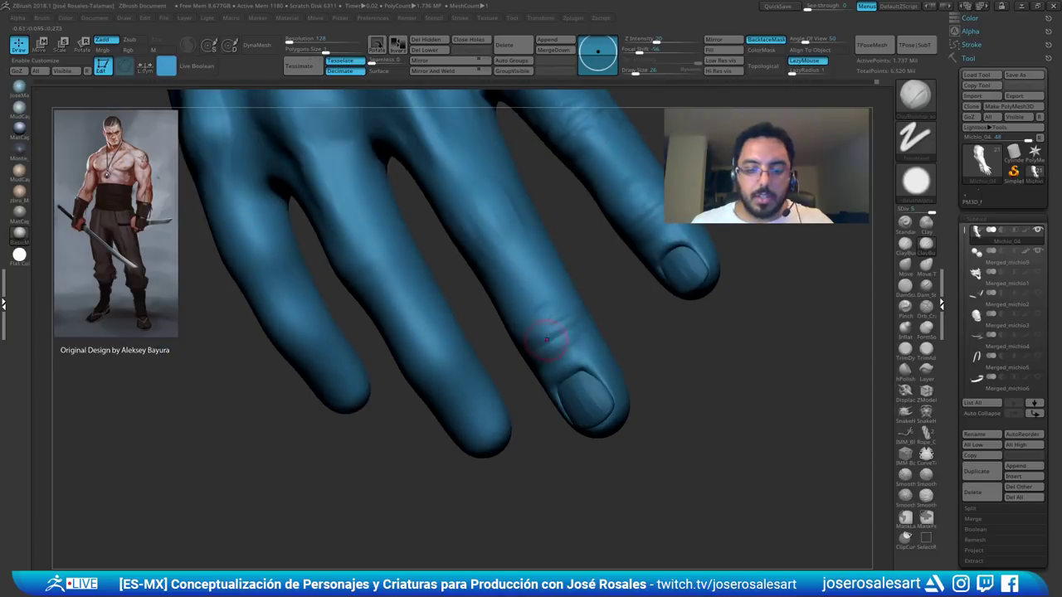
# - Carve a crease across the middle finger's central knuckle with Dam_Standard at draw size 26 and build up its edges with ClayBuildup
pyautogui.moveTo(426, 223)
pyautogui.mouseDown(button='right')
pyautogui.moveTo(518, 270)
pyautogui.moveTo(539, 264)
pyautogui.mouseUp(button='right')
pyautogui.moveTo(486, 284); pyautogui.dragTo(505, 244, button='right')
pyautogui.press('b')
pyautogui.press('d')
pyautogui.press('s')
pyautogui.moveTo(491, 274); pyautogui.dragTo(548, 240)
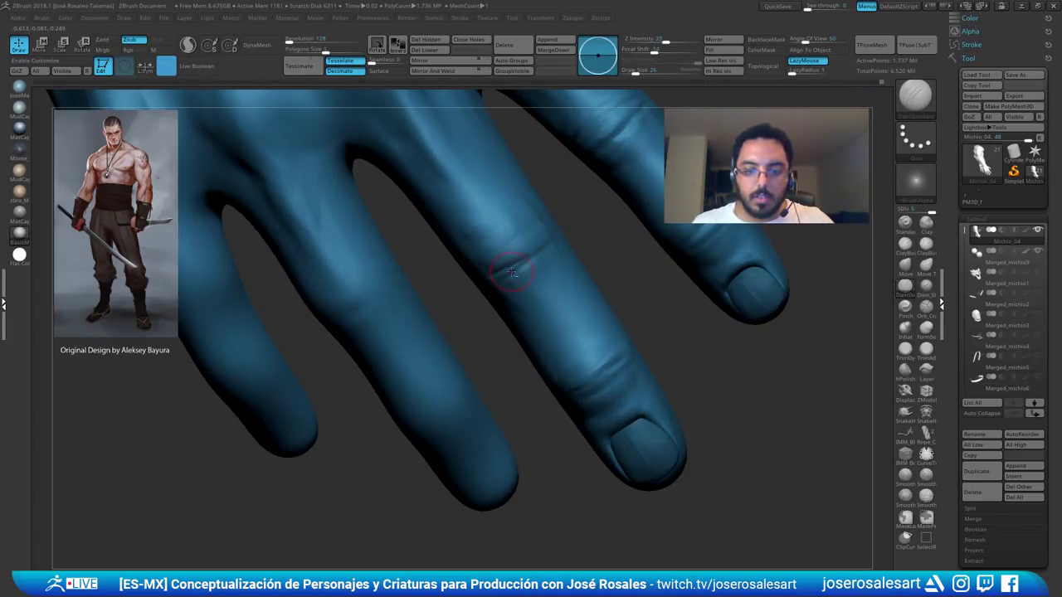
pyautogui.press('b')
pyautogui.press('c')
pyautogui.press('b')
pyautogui.moveTo(533, 261)
pyautogui.keyDown('ctrl'); pyautogui.mouseDown(button='right')
pyautogui.moveTo(528, 280)
pyautogui.moveTo(537, 224)
pyautogui.moveTo(510, 247)
pyautogui.mouseUp(button='right'); pyautogui.keyUp('ctrl')
# - Cut another crease into the middle finger's central knuckle with Dam_Standard and smooth the skin beside it
pyautogui.press('b')
pyautogui.press('d')
pyautogui.press('s')
pyautogui.moveTo(546, 223); pyautogui.dragTo(511, 261)
pyautogui.moveTo(530, 237)
pyautogui.mouseDown(button='right')
pyautogui.moveTo(543, 259)
pyautogui.moveTo(526, 254)
pyautogui.mouseUp(button='right')
pyautogui.keyDown('shift'); pyautogui.moveTo(498, 250); pyautogui.dragTo(496, 272); pyautogui.keyUp('shift')
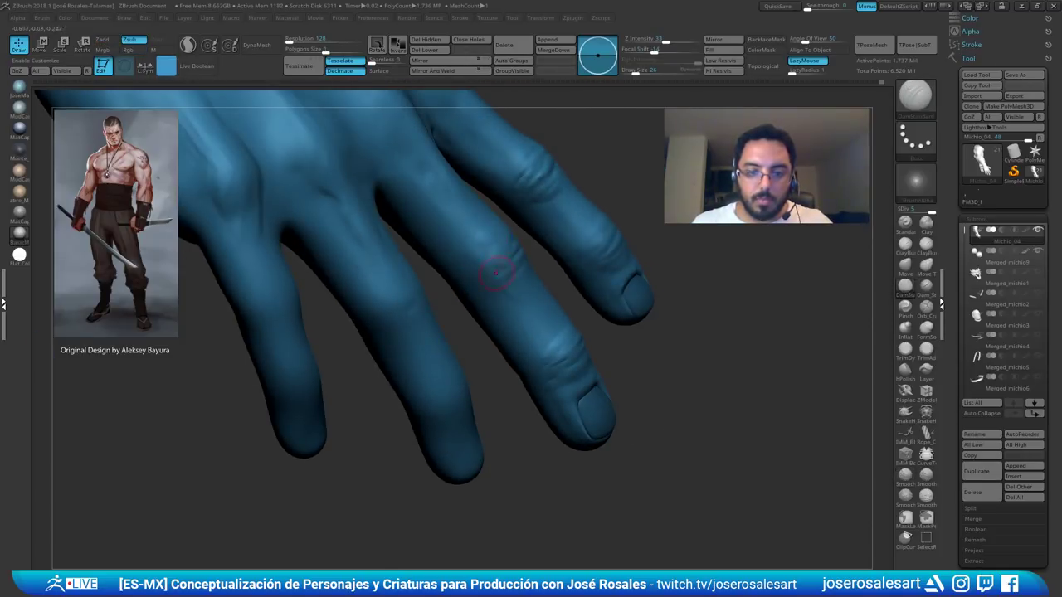
# - Build up the folds around the middle finger's central knuckle with ClayBuildup at draw size 26 and smooth them into the finger
pyautogui.press('b')
pyautogui.press('c')
pyautogui.press('b')
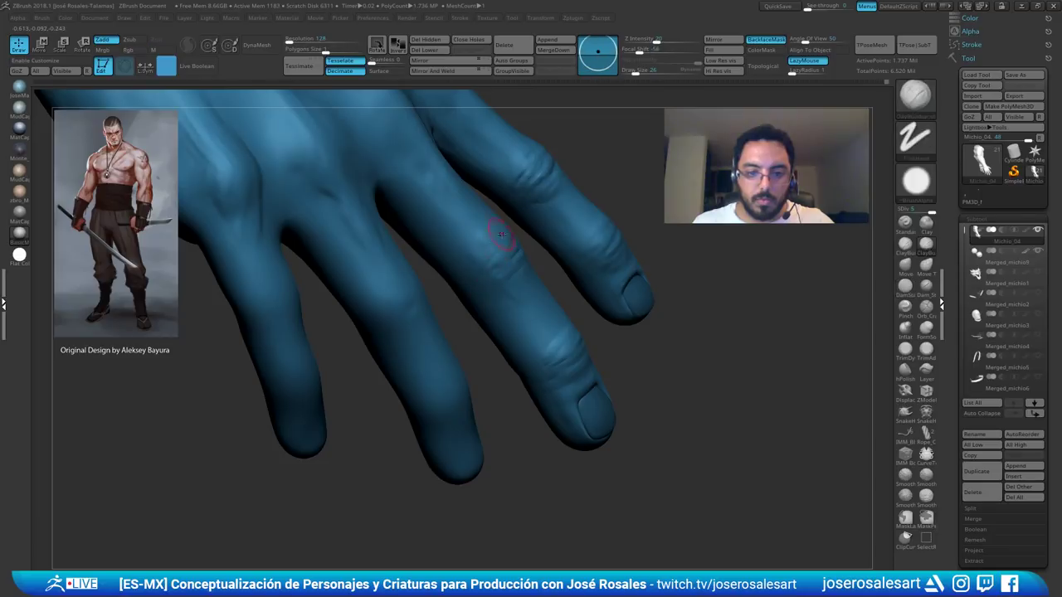
pyautogui.moveTo(541, 254); pyautogui.dragTo(503, 267, button='right')
pyautogui.moveTo(490, 272); pyautogui.dragTo(499, 287)
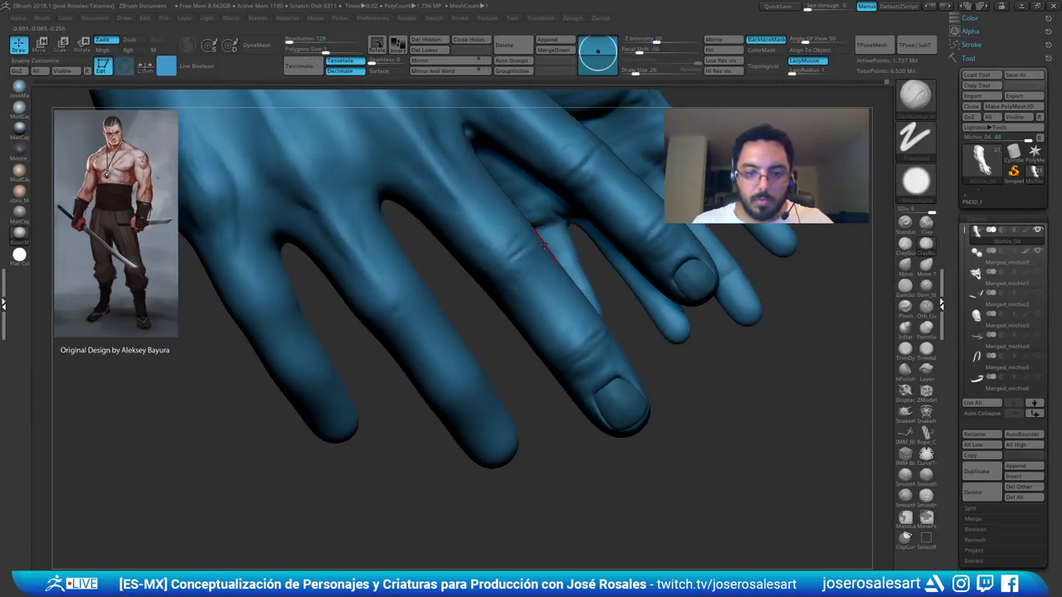
pyautogui.moveTo(503, 282); pyautogui.dragTo(521, 293, button='right')
pyautogui.keyDown('shift'); pyautogui.moveTo(522, 294); pyautogui.dragTo(518, 297); pyautogui.keyUp('shift')
pyautogui.moveTo(519, 297); pyautogui.dragTo(515, 302, button='right')
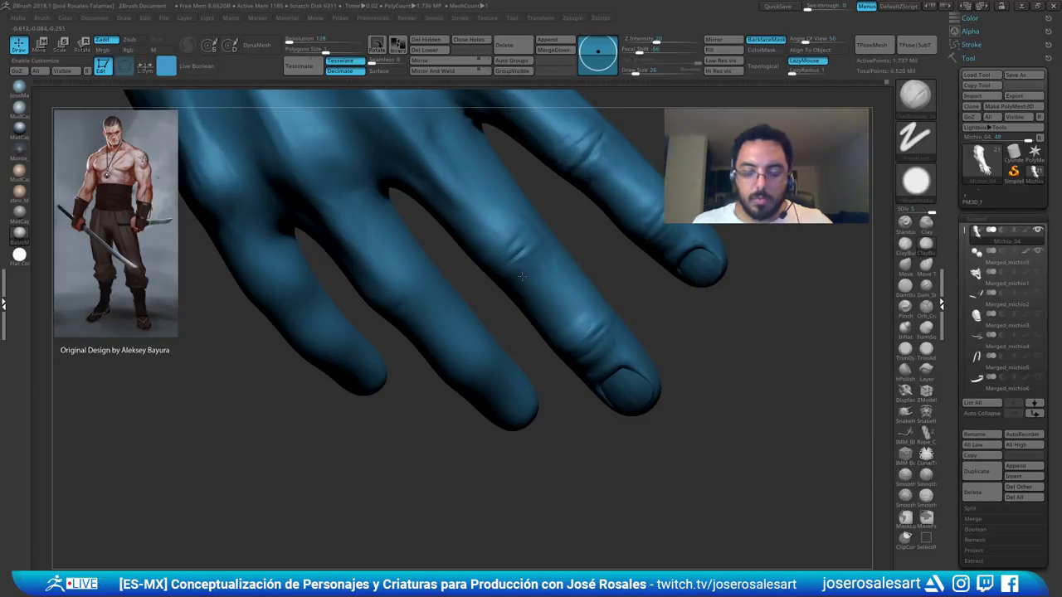
pyautogui.moveTo(578, 292); pyautogui.dragTo(529, 237, button='right')
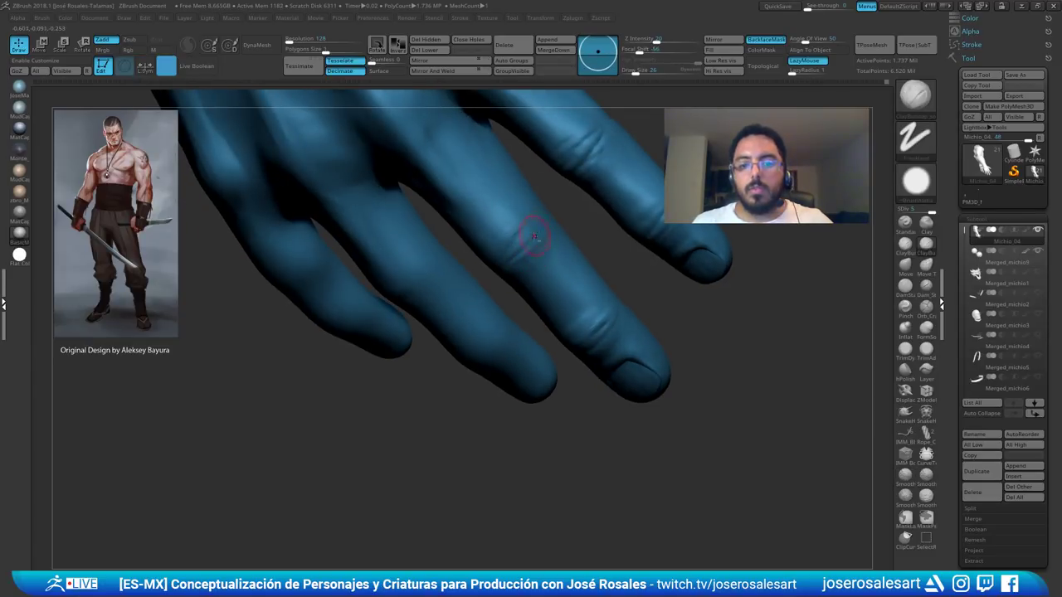
pyautogui.keyDown('shift'); pyautogui.moveTo(532, 246); pyautogui.dragTo(526, 223); pyautogui.keyUp('shift')
pyautogui.keyDown('ctrl'); pyautogui.moveTo(526, 222); pyautogui.dragTo(486, 280, button='right'); pyautogui.keyUp('ctrl')
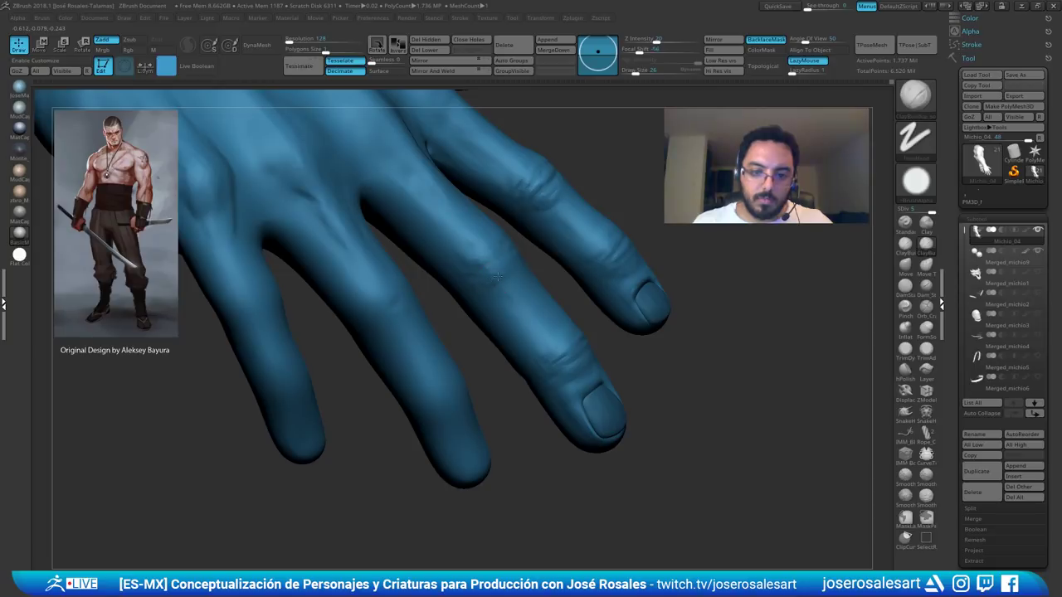
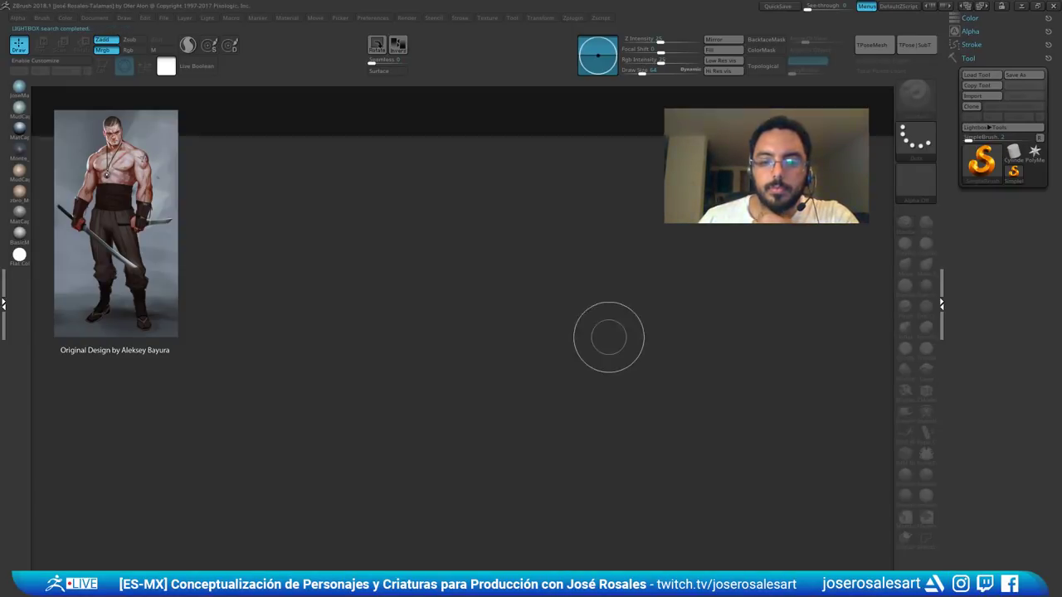
# - Load the QuickSave project QS_3136.ZPR from LightBox
pyautogui.press(',')
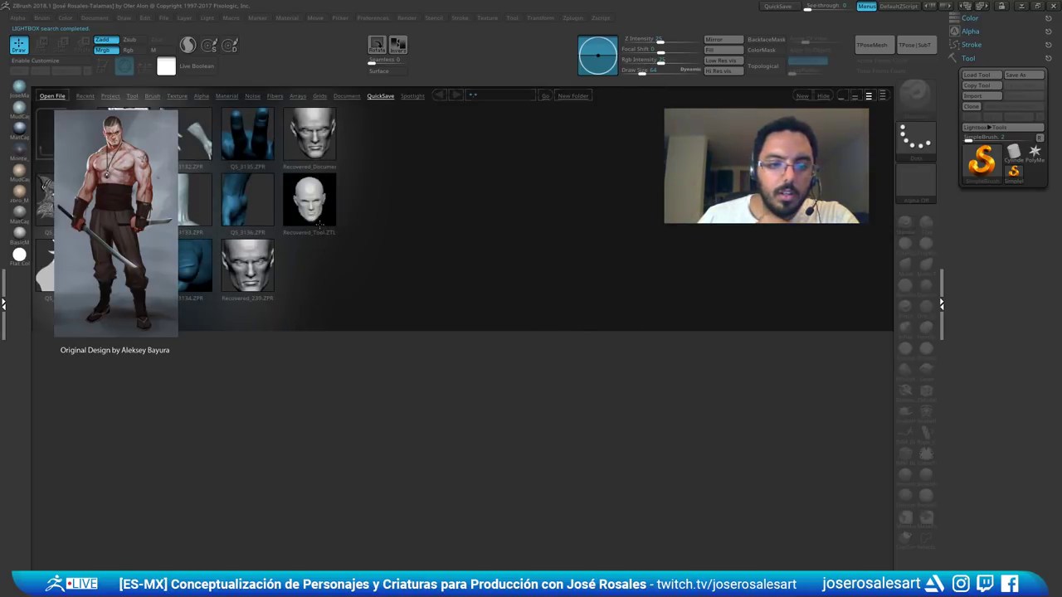
pyautogui.doubleClick(268, 225)
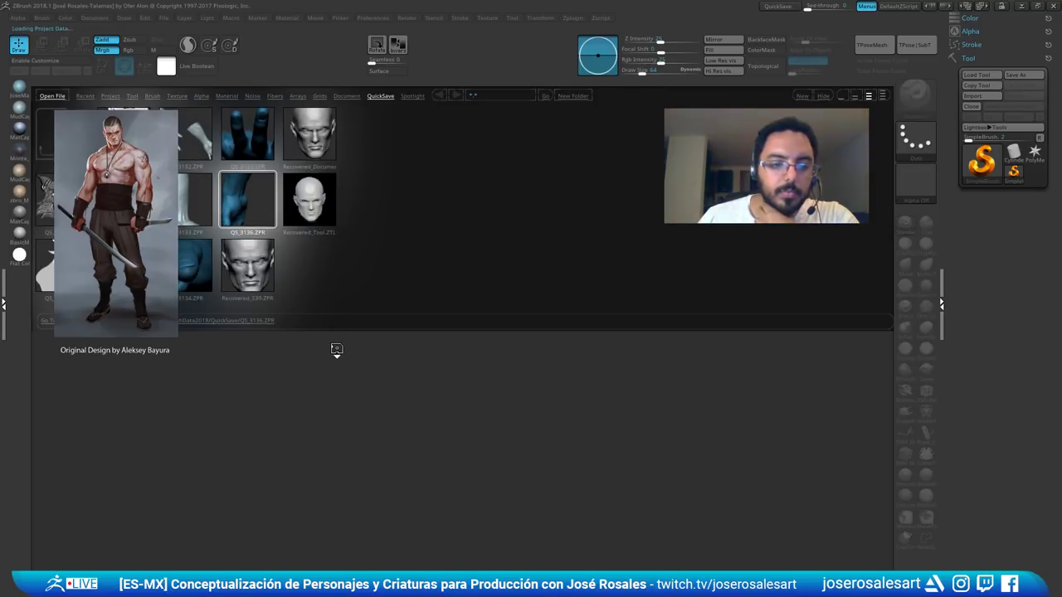
pyautogui.moveTo(398, 329)
pyautogui.mouseDown()
pyautogui.moveTo(515, 297)
pyautogui.moveTo(599, 338)
pyautogui.mouseUp()
# - Reduce the brush draw size and lower the arms to subdivision level 4 for work on the restored hand
pyautogui.press('s')
pyautogui.moveTo(601, 338)
pyautogui.mouseDown()
pyautogui.moveTo(590, 338)
pyautogui.moveTo(599, 365)
pyautogui.moveTo(622, 348)
pyautogui.moveTo(633, 385)
pyautogui.mouseUp()
pyautogui.moveTo(487, 324); pyautogui.dragTo(530, 312, button='right')
pyautogui.press('s')
pyautogui.moveTo(509, 313); pyautogui.dragTo(499, 311)
pyautogui.moveTo(499, 310); pyautogui.dragTo(505, 304, button='right')
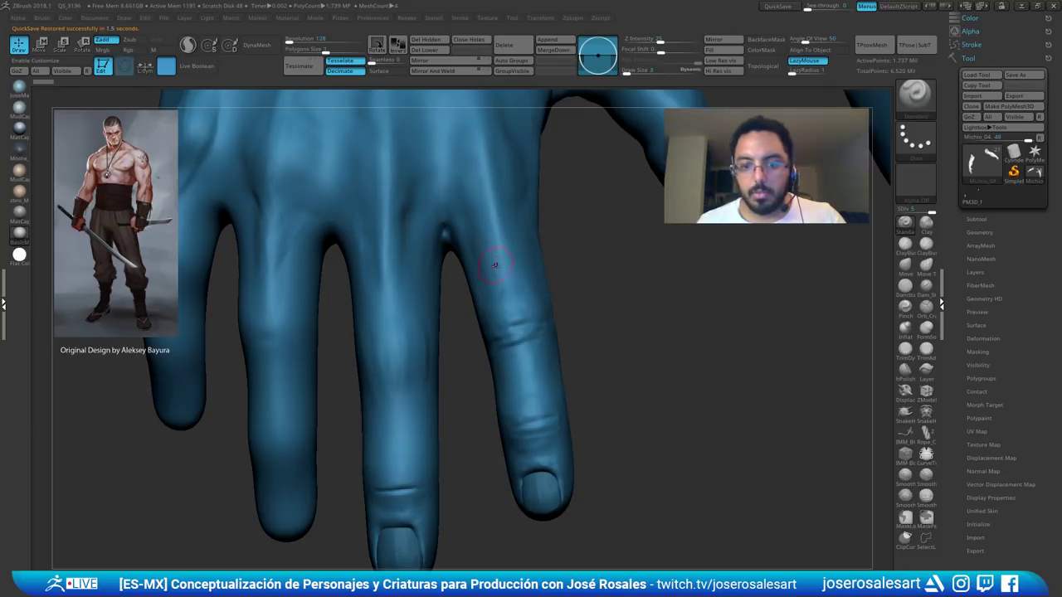
pyautogui.moveTo(463, 315); pyautogui.dragTo(504, 305)
pyautogui.moveTo(474, 340); pyautogui.dragTo(434, 367)
pyautogui.hotkey('shift', 'd')
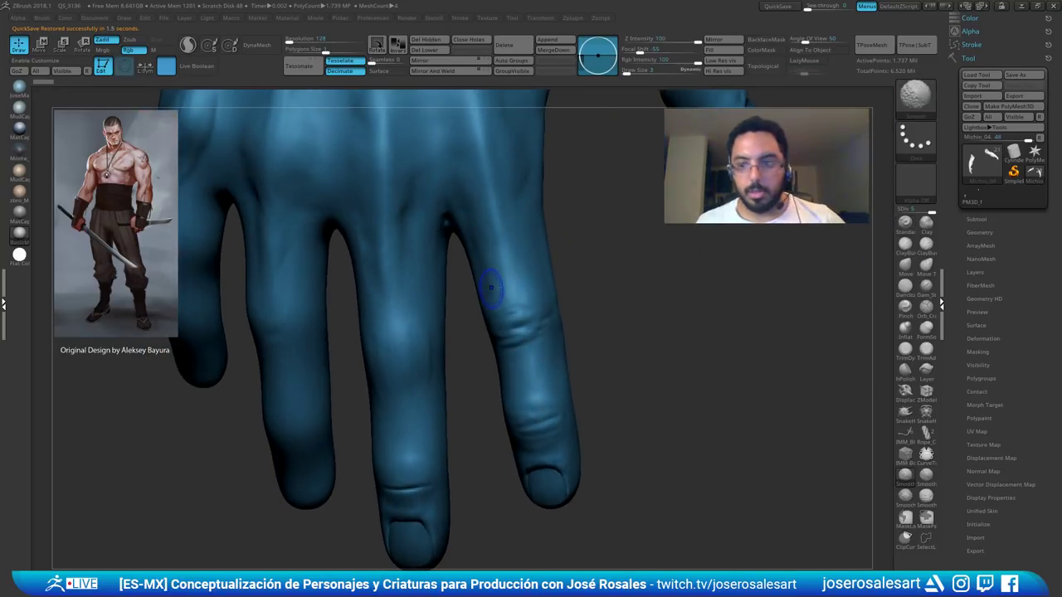
pyautogui.keyDown('ctrl'); pyautogui.moveTo(525, 151); pyautogui.dragTo(449, 83, button='right'); pyautogui.keyUp('ctrl')
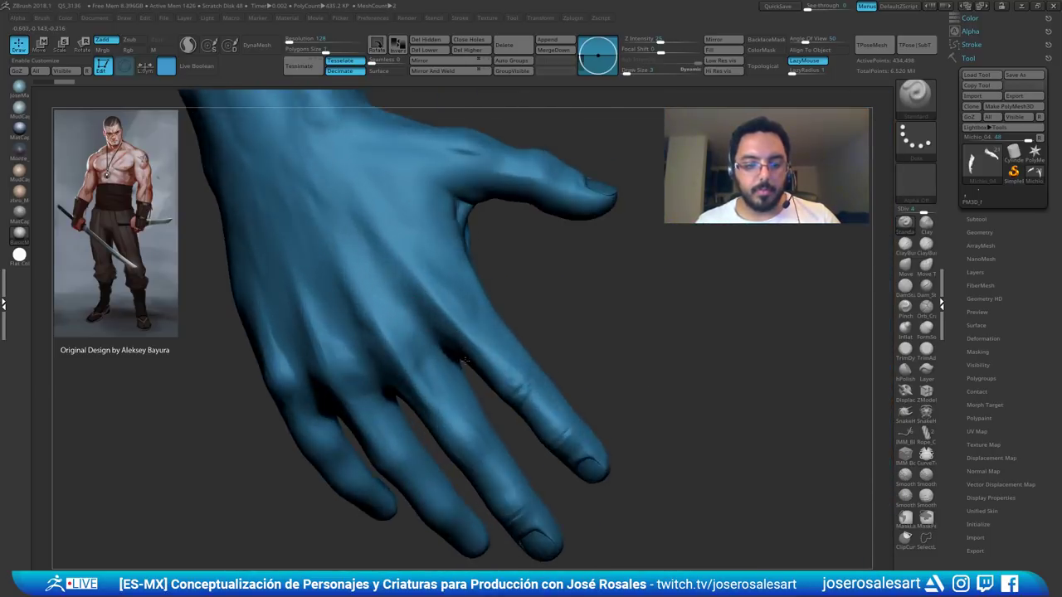
pyautogui.moveTo(394, 427)
pyautogui.keyDown('alt'); pyautogui.mouseDown(button='right')
pyautogui.moveTo(403, 321)
pyautogui.moveTo(440, 306)
pyautogui.moveTo(402, 298)
pyautogui.moveTo(395, 248)
pyautogui.mouseUp(button='right'); pyautogui.keyUp('alt')
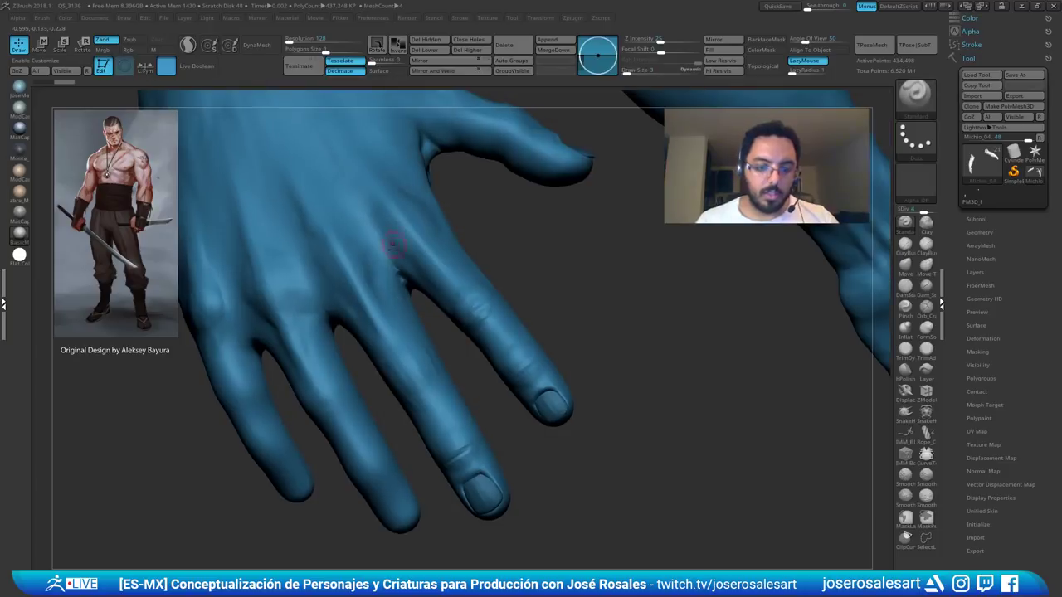
# - Start building up the folds on the middle finger's end joint with ClayBuildup at a small draw size
pyautogui.press('b')
pyautogui.press('c')
pyautogui.press('b')
pyautogui.keyDown('alt'); pyautogui.moveTo(403, 374); pyautogui.dragTo(387, 270, button='right'); pyautogui.keyUp('alt')
pyautogui.press('s')
pyautogui.moveTo(437, 342); pyautogui.dragTo(435, 342)
pyautogui.moveTo(434, 342)
pyautogui.mouseDown(button='right')
pyautogui.moveTo(457, 339)
pyautogui.moveTo(438, 347)
pyautogui.mouseUp(button='right')
pyautogui.moveTo(436, 348); pyautogui.dragTo(441, 339)
pyautogui.keyDown('ctrl'); pyautogui.moveTo(431, 350); pyautogui.dragTo(430, 369, button='right'); pyautogui.keyUp('ctrl')
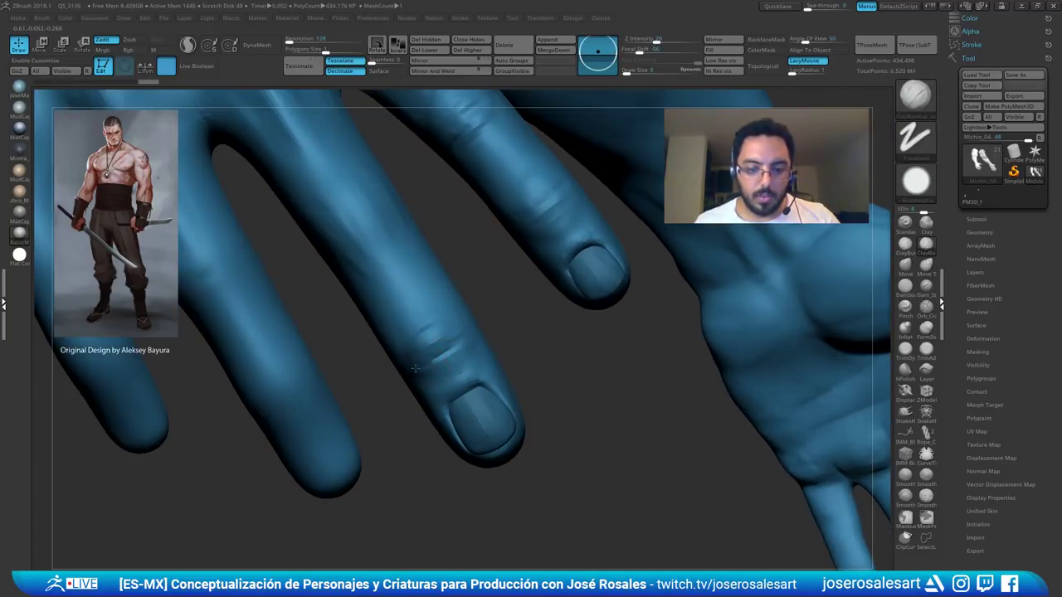
# - Undo the last clay strokes on the middle finger's end joint and rework its folds with fresh strokes and smoothing
pyautogui.moveTo(425, 359)
pyautogui.mouseDown()
pyautogui.moveTo(448, 351)
pyautogui.moveTo(433, 327)
pyautogui.mouseUp()
pyautogui.hotkey('ctrl', 'z')
pyautogui.hotkey('ctrl', 'z')
pyautogui.hotkey('ctrl', 'z')
pyautogui.moveTo(434, 329); pyautogui.dragTo(426, 342, button='right')
pyautogui.moveTo(431, 344)
pyautogui.mouseDown()
pyautogui.moveTo(402, 356)
pyautogui.moveTo(432, 336)
pyautogui.moveTo(446, 343)
pyautogui.moveTo(438, 379)
pyautogui.moveTo(456, 358)
pyautogui.moveTo(458, 378)
pyautogui.mouseUp()
pyautogui.keyDown('shift'); pyautogui.moveTo(442, 373); pyautogui.dragTo(464, 363); pyautogui.keyUp('shift')
pyautogui.moveTo(462, 362); pyautogui.dragTo(439, 355, button='right')
pyautogui.hotkey('ctrl', 'z')
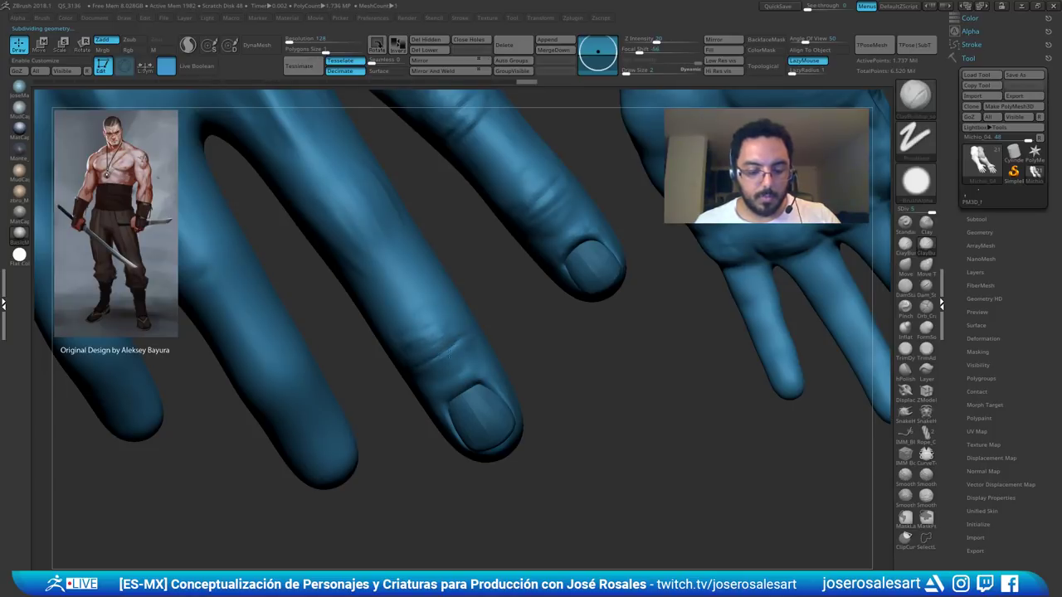
# - Cut creases across the middle finger's end joint with Dam_Standard and soften their outer ends
pyautogui.press('b')
pyautogui.press('d')
pyautogui.press('s')
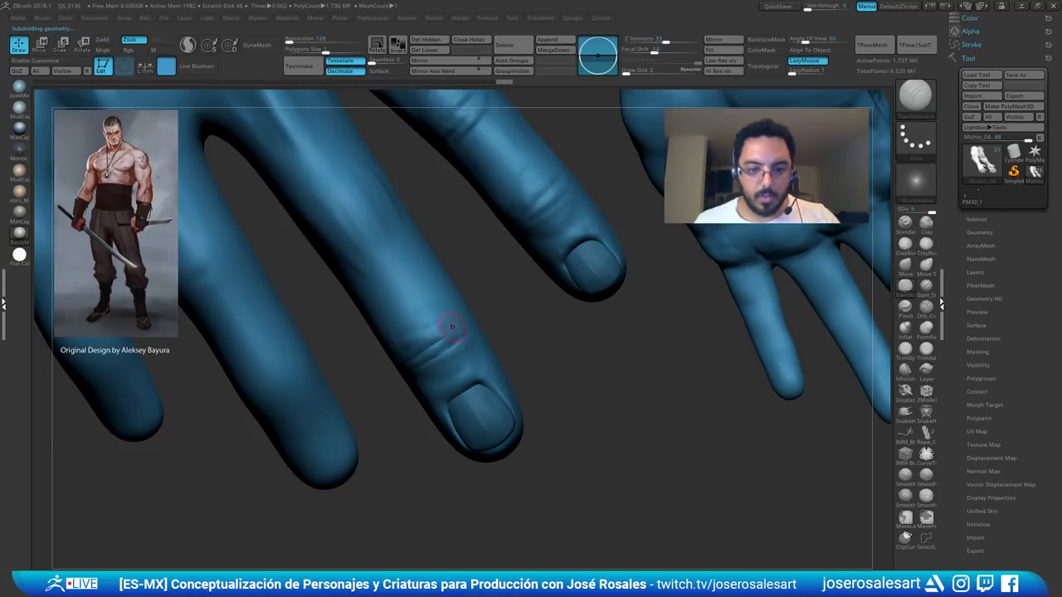
pyautogui.moveTo(452, 327); pyautogui.dragTo(469, 315, button='right')
pyautogui.moveTo(434, 347); pyautogui.dragTo(454, 328)
pyautogui.moveTo(455, 328); pyautogui.dragTo(459, 314, button='right')
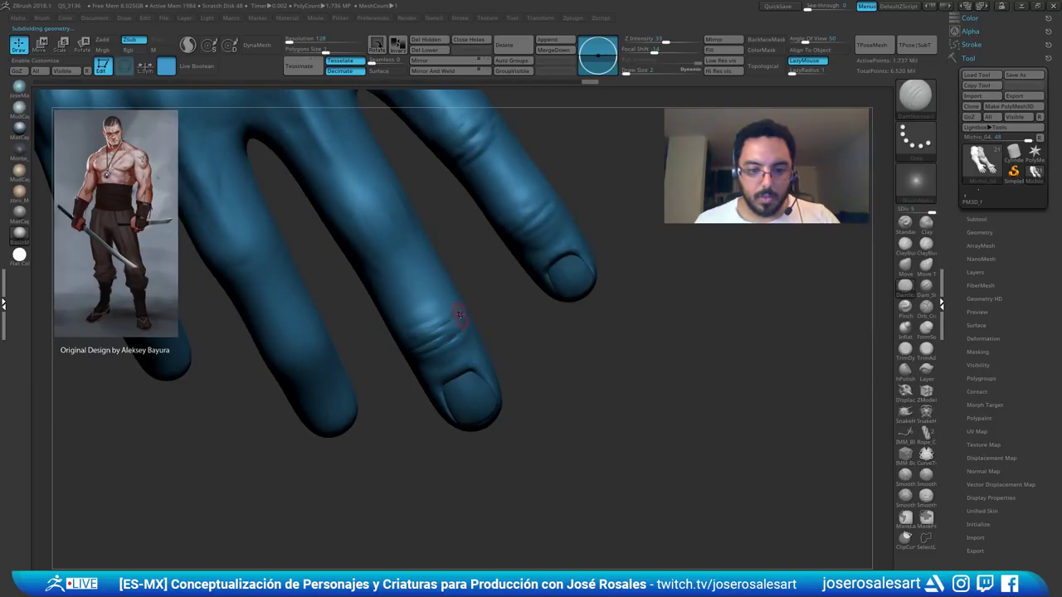
pyautogui.keyDown('shift'); pyautogui.moveTo(415, 338); pyautogui.dragTo(403, 355); pyautogui.keyUp('shift')
pyautogui.moveTo(403, 355); pyautogui.dragTo(426, 346, button='right')
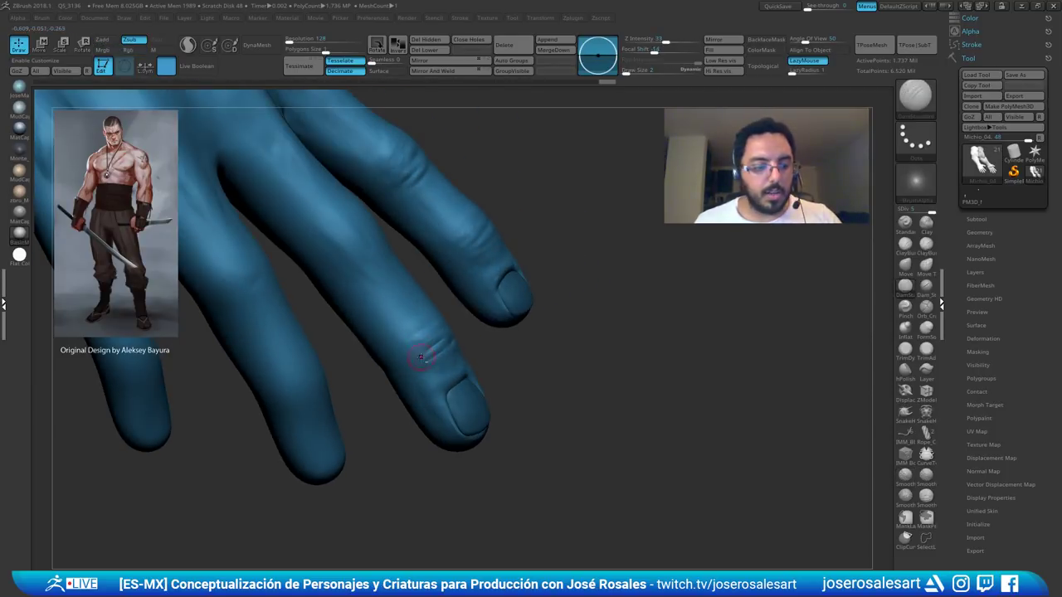
pyautogui.keyDown('shift'); pyautogui.moveTo(419, 355); pyautogui.dragTo(403, 360); pyautogui.keyUp('shift')
pyautogui.moveTo(403, 360)
pyautogui.keyDown('ctrl'); pyautogui.mouseDown(button='right')
pyautogui.moveTo(422, 363)
pyautogui.moveTo(411, 362)
pyautogui.mouseUp(button='right'); pyautogui.keyUp('ctrl')
pyautogui.moveTo(413, 362)
pyautogui.mouseDown()
pyautogui.moveTo(463, 342)
pyautogui.moveTo(443, 341)
pyautogui.mouseUp()
# - Switch to ClayBuildup and smooth the skin around the creases on the middle finger's end joint
pyautogui.press('b')
pyautogui.press('c')
pyautogui.press('b')
pyautogui.moveTo(443, 342); pyautogui.dragTo(425, 351, button='right')
pyautogui.keyDown('shift'); pyautogui.moveTo(439, 352); pyautogui.dragTo(417, 349); pyautogui.keyUp('shift')
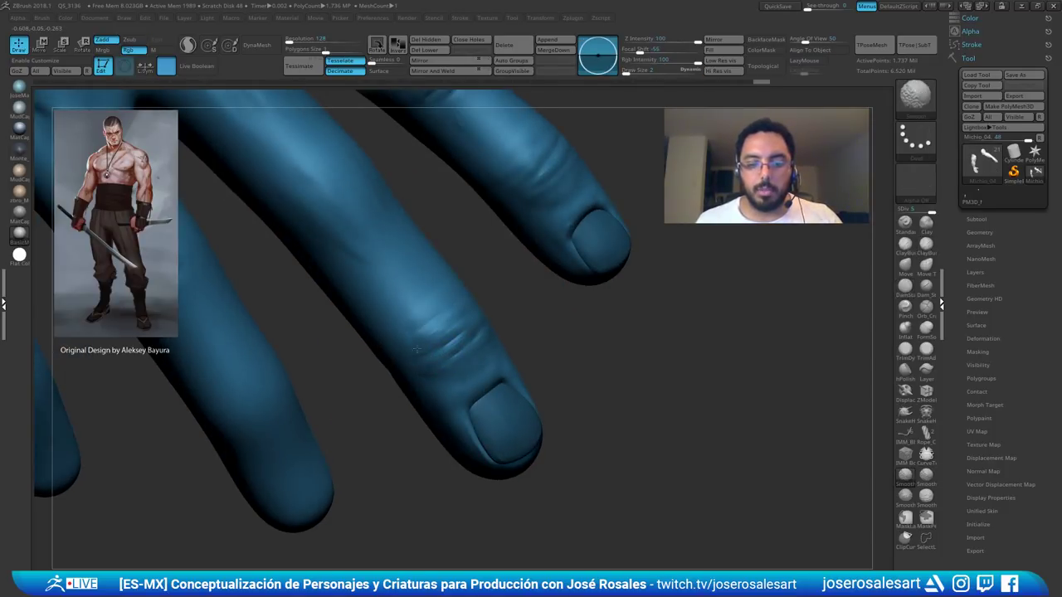
# - Cut an additional crease above the middle fingernail with Dam_Standard
pyautogui.press('b')
pyautogui.press('d')
pyautogui.press('s')
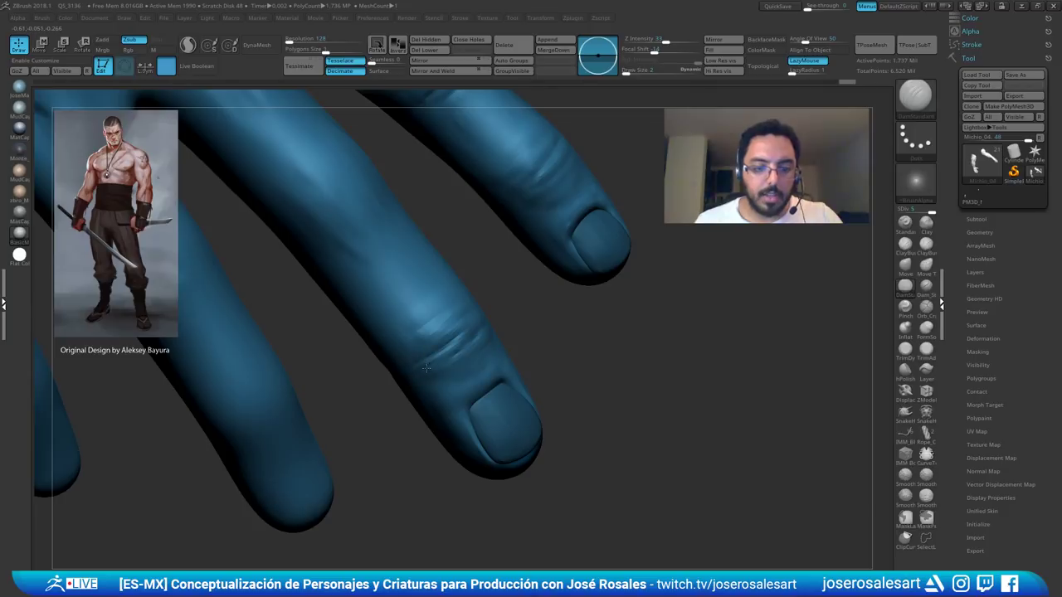
pyautogui.moveTo(467, 302); pyautogui.dragTo(479, 282, button='right')
pyautogui.moveTo(439, 335)
pyautogui.mouseDown()
pyautogui.moveTo(466, 317)
pyautogui.moveTo(475, 325)
pyautogui.mouseUp()
# - Raise the folds between the end-joint creases of the middle finger with ClayBuildup and smooth them
pyautogui.press('b')
pyautogui.press('c')
pyautogui.press('b')
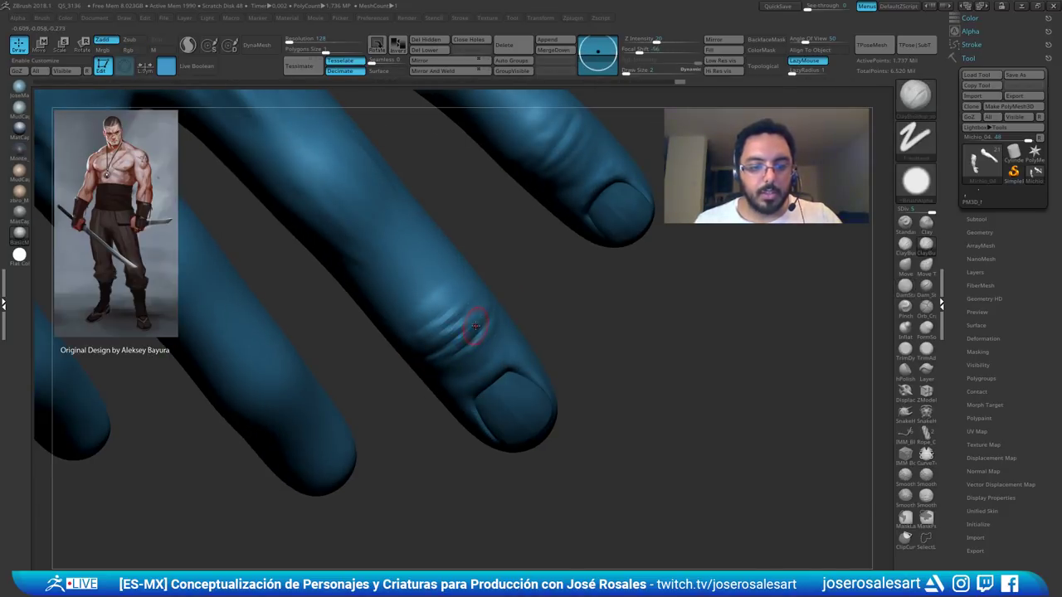
pyautogui.moveTo(471, 324); pyautogui.dragTo(487, 323, button='right')
pyautogui.moveTo(474, 321); pyautogui.dragTo(454, 347)
pyautogui.moveTo(450, 351); pyautogui.dragTo(438, 347, button='right')
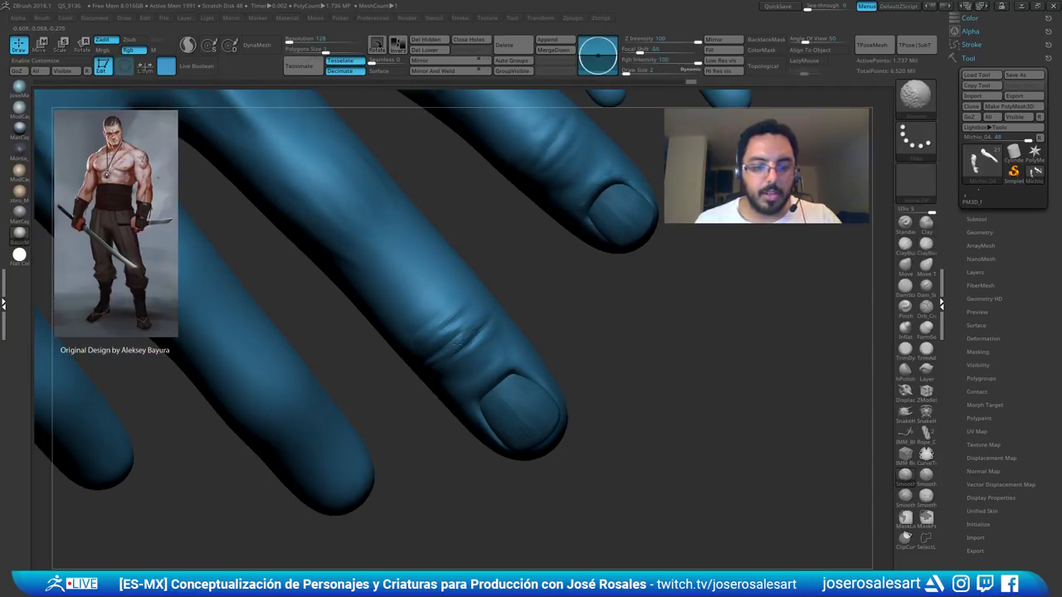
pyautogui.keyDown('shift'); pyautogui.moveTo(452, 342); pyautogui.dragTo(475, 328); pyautogui.keyUp('shift')
pyautogui.moveTo(457, 249); pyautogui.dragTo(443, 257, button='right')
pyautogui.moveTo(462, 339)
pyautogui.mouseDown()
pyautogui.moveTo(441, 357)
pyautogui.moveTo(434, 345)
pyautogui.mouseUp()
pyautogui.moveTo(442, 336)
pyautogui.keyDown('ctrl'); pyautogui.mouseDown(button='right')
pyautogui.moveTo(448, 303)
pyautogui.moveTo(467, 290)
pyautogui.mouseUp(button='right'); pyautogui.keyUp('ctrl')
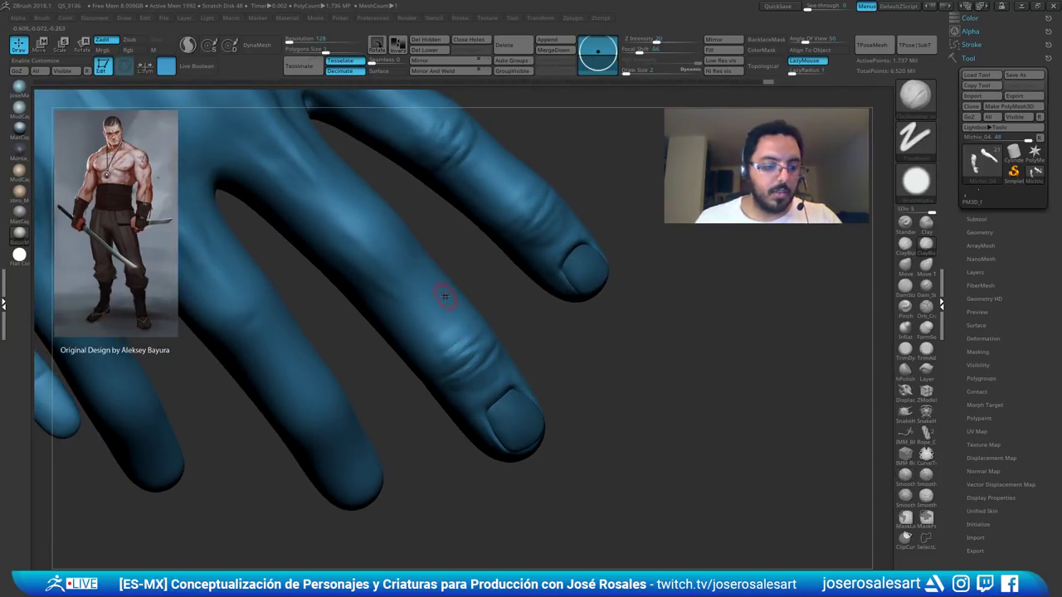
# - Extend the end-joint folds around the sides of the middle finger and blend them into the skin
pyautogui.moveTo(416, 316)
pyautogui.keyDown('ctrl'); pyautogui.mouseDown(button='right')
pyautogui.moveTo(443, 351)
pyautogui.moveTo(458, 338)
pyautogui.mouseUp(button='right'); pyautogui.keyUp('ctrl')
pyautogui.moveTo(466, 349)
pyautogui.mouseDown()
pyautogui.moveTo(489, 341)
pyautogui.moveTo(470, 365)
pyautogui.mouseUp()
pyautogui.moveTo(473, 360); pyautogui.dragTo(458, 362, button='right')
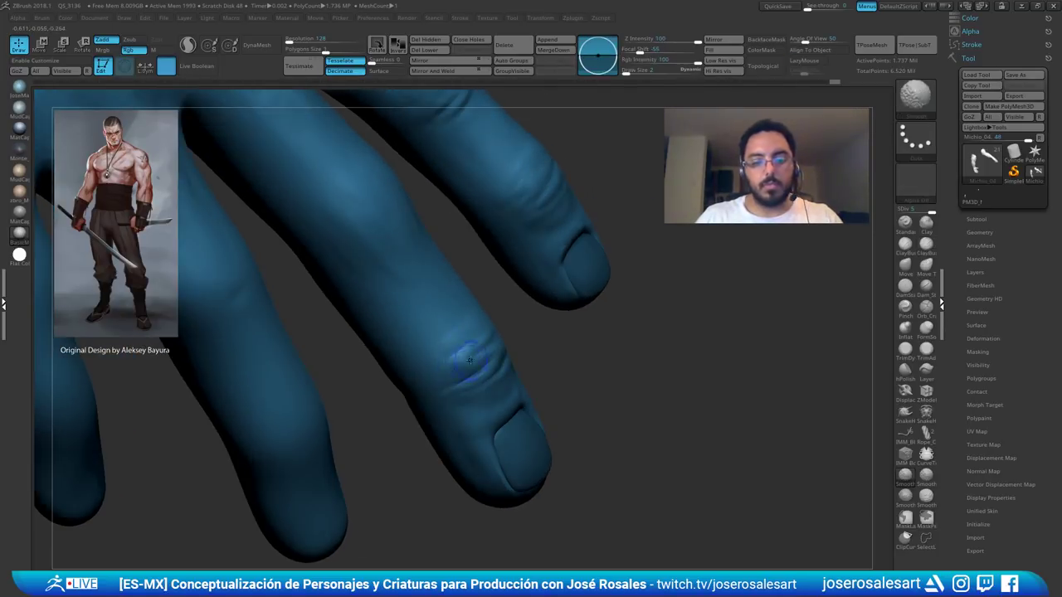
pyautogui.moveTo(464, 358); pyautogui.dragTo(451, 363)
pyautogui.moveTo(437, 373); pyautogui.dragTo(454, 370, button='right')
pyautogui.moveTo(482, 343); pyautogui.dragTo(491, 337)
# - Build up the skin fold at the base of the middle fingernail and smooth it
pyautogui.moveTo(521, 356)
pyautogui.keyDown('ctrl'); pyautogui.mouseDown(button='right')
pyautogui.moveTo(504, 224)
pyautogui.moveTo(501, 290)
pyautogui.mouseUp(button='right'); pyautogui.keyUp('ctrl')
pyautogui.keyDown('alt'); pyautogui.moveTo(481, 336); pyautogui.dragTo(466, 381, button='right'); pyautogui.keyUp('alt')
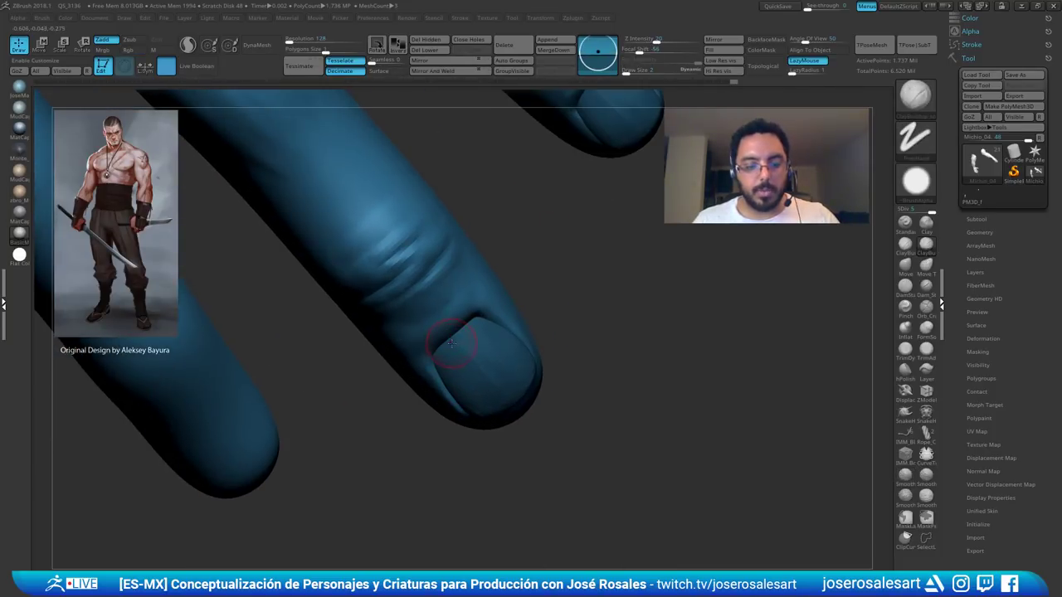
pyautogui.moveTo(460, 330)
pyautogui.mouseDown()
pyautogui.moveTo(433, 351)
pyautogui.moveTo(444, 340)
pyautogui.mouseUp()
pyautogui.moveTo(499, 345)
pyautogui.keyDown('alt'); pyautogui.mouseDown(button='right')
pyautogui.moveTo(470, 329)
pyautogui.moveTo(471, 296)
pyautogui.mouseUp(button='right'); pyautogui.keyUp('alt')
pyautogui.press(']')
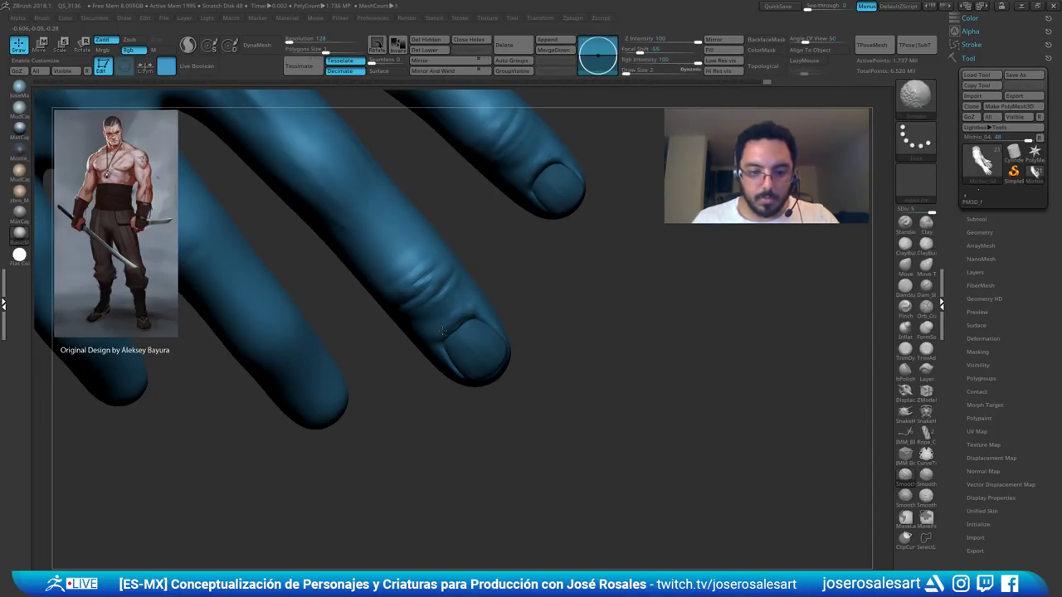
pyautogui.moveTo(446, 340)
pyautogui.keyDown('shift'); pyautogui.mouseDown()
pyautogui.moveTo(402, 348)
pyautogui.moveTo(413, 313)
pyautogui.moveTo(478, 314)
pyautogui.mouseUp(); pyautogui.keyUp('shift')
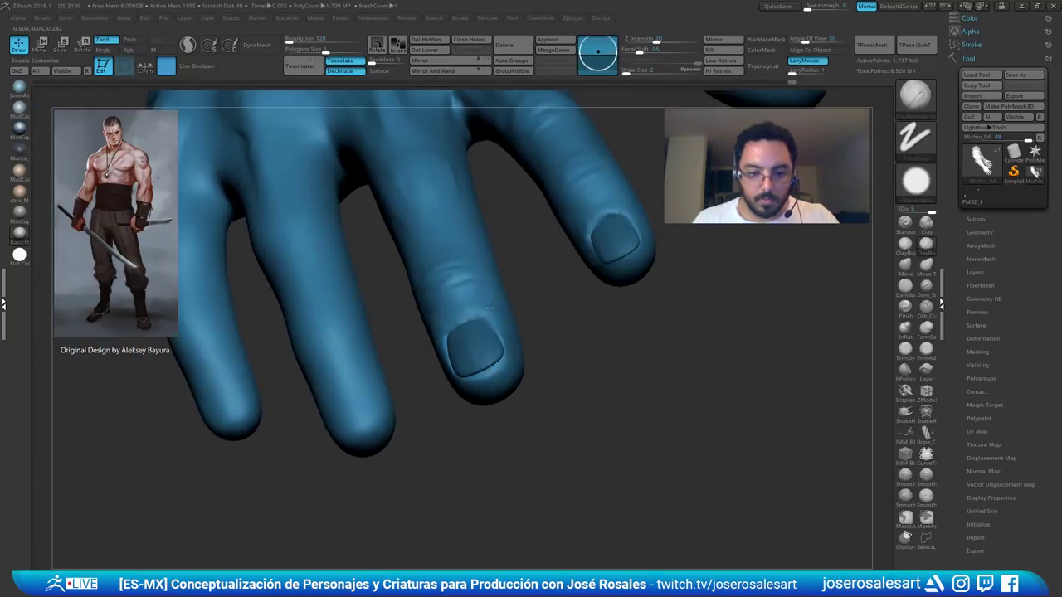
# - Turn off dynamic brush sizing and set the draw size to 30
pyautogui.moveTo(548, 332); pyautogui.dragTo(486, 320)
pyautogui.moveTo(548, 332)
pyautogui.keyDown('alt'); pyautogui.mouseDown()
pyautogui.moveTo(516, 332)
pyautogui.moveTo(491, 315)
pyautogui.mouseUp(); pyautogui.keyUp('alt')
pyautogui.moveTo(572, 340)
pyautogui.mouseDown()
pyautogui.moveTo(536, 291)
pyautogui.moveTo(486, 277)
pyautogui.moveTo(531, 253)
pyautogui.moveTo(496, 237)
pyautogui.moveTo(517, 261)
pyautogui.moveTo(471, 255)
pyautogui.moveTo(487, 257)
pyautogui.moveTo(517, 221)
pyautogui.mouseUp()
pyautogui.press('space')
pyautogui.press('s')
pyautogui.click(687, 72)
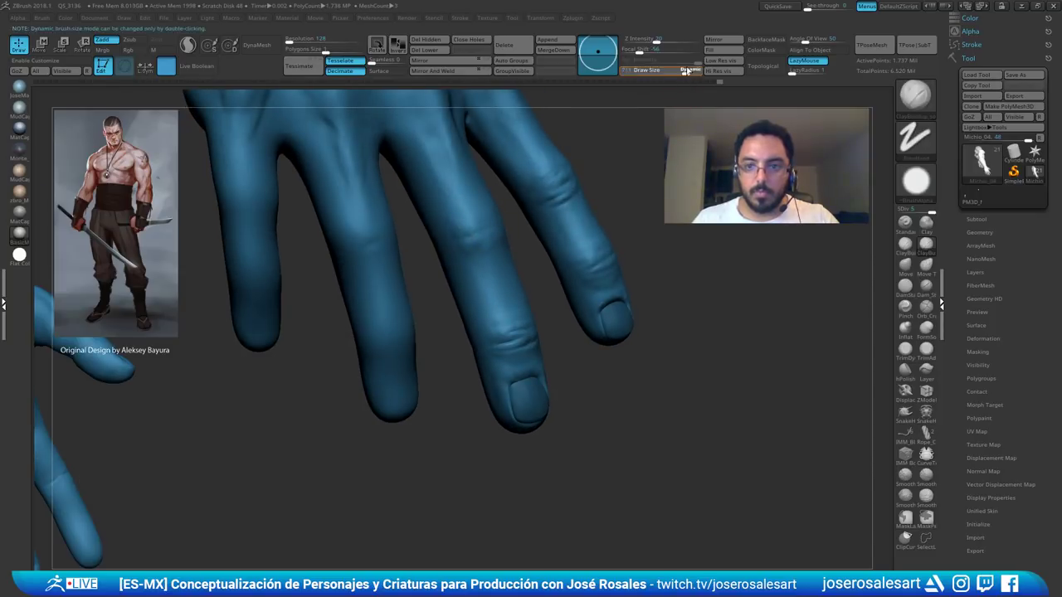
pyautogui.press('s')
pyautogui.moveTo(640, 198); pyautogui.dragTo(603, 206)
pyautogui.keyDown('ctrl'); pyautogui.moveTo(491, 249); pyautogui.dragTo(501, 256, button='right'); pyautogui.keyUp('ctrl')
pyautogui.press('s')
pyautogui.moveTo(508, 258); pyautogui.dragTo(497, 259)
pyautogui.moveTo(460, 223)
pyautogui.keyDown('ctrl'); pyautogui.mouseDown(button='right')
pyautogui.moveTo(491, 238)
pyautogui.moveTo(477, 254)
pyautogui.moveTo(499, 231)
pyautogui.moveTo(524, 248)
pyautogui.mouseUp(button='right'); pyautogui.keyUp('ctrl')
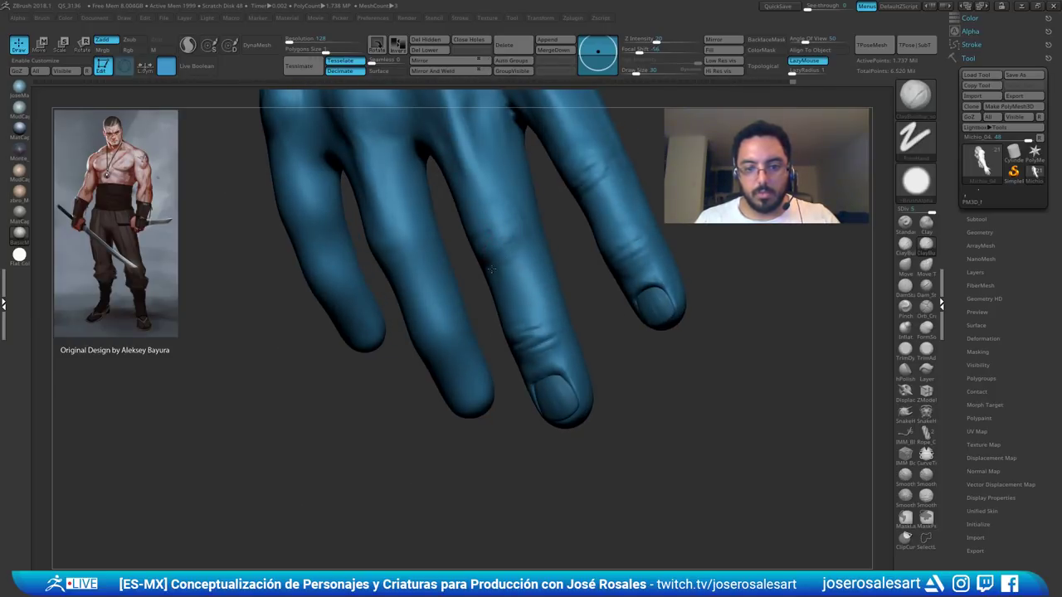
# - Cut creases across the middle finger's central knuckle with Dam_Standard and smooth their edges
pyautogui.moveTo(483, 283)
pyautogui.mouseDown(button='right')
pyautogui.moveTo(509, 281)
pyautogui.moveTo(496, 284)
pyautogui.moveTo(556, 243)
pyautogui.moveTo(517, 232)
pyautogui.moveTo(479, 256)
pyautogui.moveTo(538, 237)
pyautogui.mouseUp(button='right')
pyautogui.press('b')
pyautogui.press('d')
pyautogui.press('s')
pyautogui.moveTo(539, 240); pyautogui.dragTo(475, 278)
pyautogui.moveTo(562, 258); pyautogui.dragTo(533, 265, button='right')
pyautogui.moveTo(533, 265)
pyautogui.keyDown('shift'); pyautogui.mouseDown()
pyautogui.moveTo(533, 288)
pyautogui.moveTo(477, 273)
pyautogui.mouseUp(); pyautogui.keyUp('shift')
pyautogui.moveTo(517, 253); pyautogui.dragTo(536, 235, button='right')
pyautogui.moveTo(519, 219)
pyautogui.mouseDown()
pyautogui.moveTo(483, 239)
pyautogui.moveTo(484, 219)
pyautogui.mouseUp()
pyautogui.moveTo(554, 227)
pyautogui.mouseDown(button='right')
pyautogui.moveTo(536, 231)
pyautogui.moveTo(554, 214)
pyautogui.moveTo(516, 221)
pyautogui.mouseUp(button='right')
pyautogui.keyDown('shift'); pyautogui.moveTo(528, 209); pyautogui.dragTo(506, 218); pyautogui.keyUp('shift')
# - Build up the folds of the middle finger's central knuckle with ClayBuildup at draw size 19
pyautogui.press('b')
pyautogui.press('c')
pyautogui.press('b')
pyautogui.moveTo(544, 222); pyautogui.dragTo(507, 218, button='right')
pyautogui.press('s')
pyautogui.click(530, 221)
pyautogui.moveTo(507, 219); pyautogui.dragTo(479, 235)
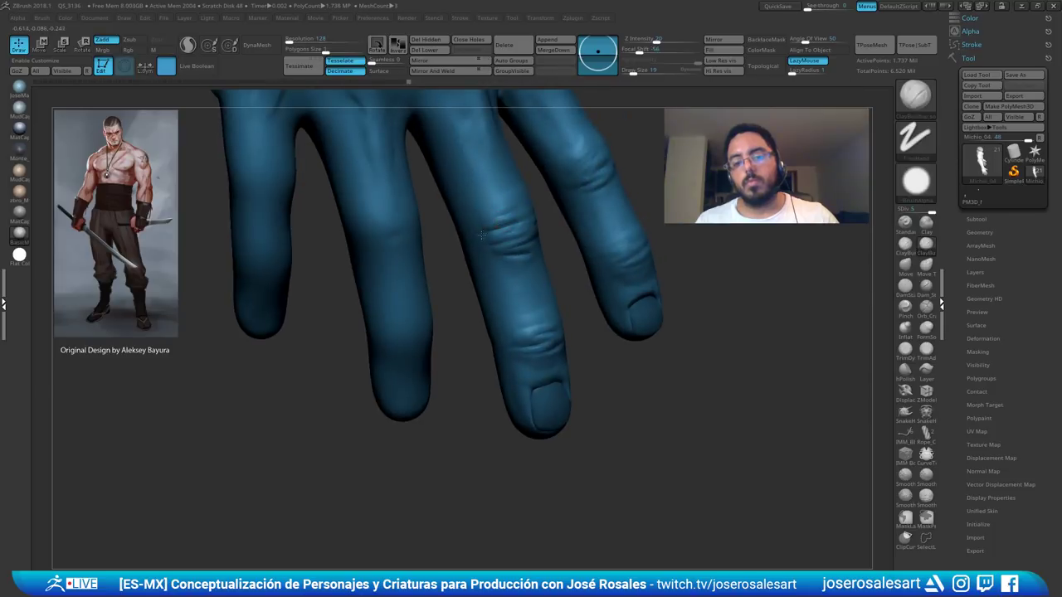
pyautogui.moveTo(478, 236)
pyautogui.keyDown('alt'); pyautogui.mouseDown(button='right')
pyautogui.moveTo(440, 300)
pyautogui.moveTo(450, 274)
pyautogui.mouseUp(button='right'); pyautogui.keyUp('alt')
pyautogui.moveTo(490, 263); pyautogui.dragTo(483, 267)
# - Set the draw size to 33 and smooth the middle finger's base segment into the central knuckle
pyautogui.moveTo(480, 267)
pyautogui.keyDown('ctrl'); pyautogui.mouseDown(button='right')
pyautogui.moveTo(454, 231)
pyautogui.moveTo(433, 258)
pyautogui.mouseUp(button='right'); pyautogui.keyUp('ctrl')
pyautogui.press('s')
pyautogui.click(459, 237)
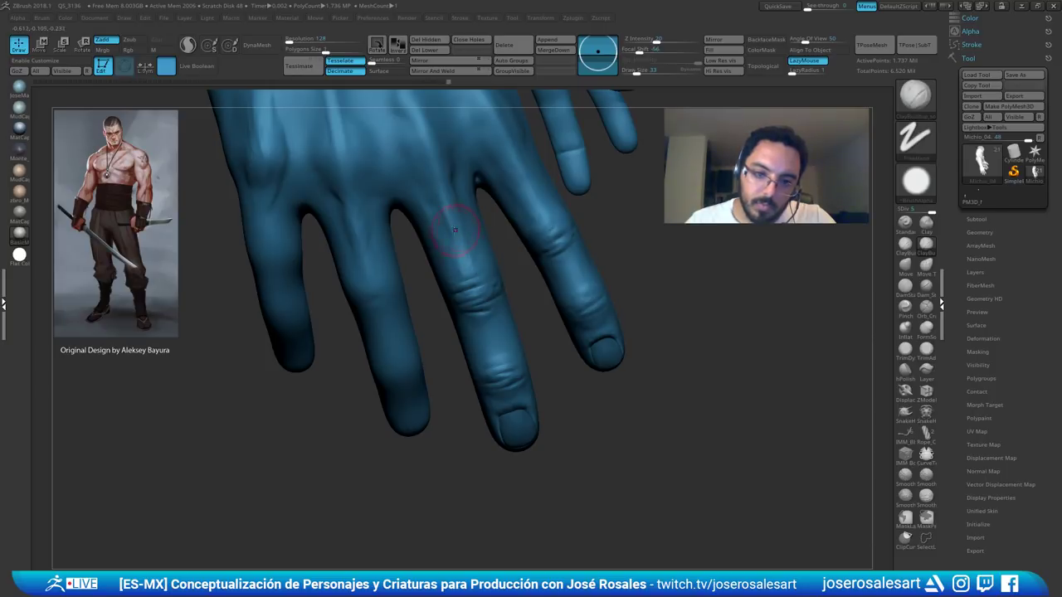
pyautogui.moveTo(455, 204)
pyautogui.mouseDown(button='right')
pyautogui.moveTo(456, 173)
pyautogui.moveTo(430, 202)
pyautogui.mouseUp(button='right')
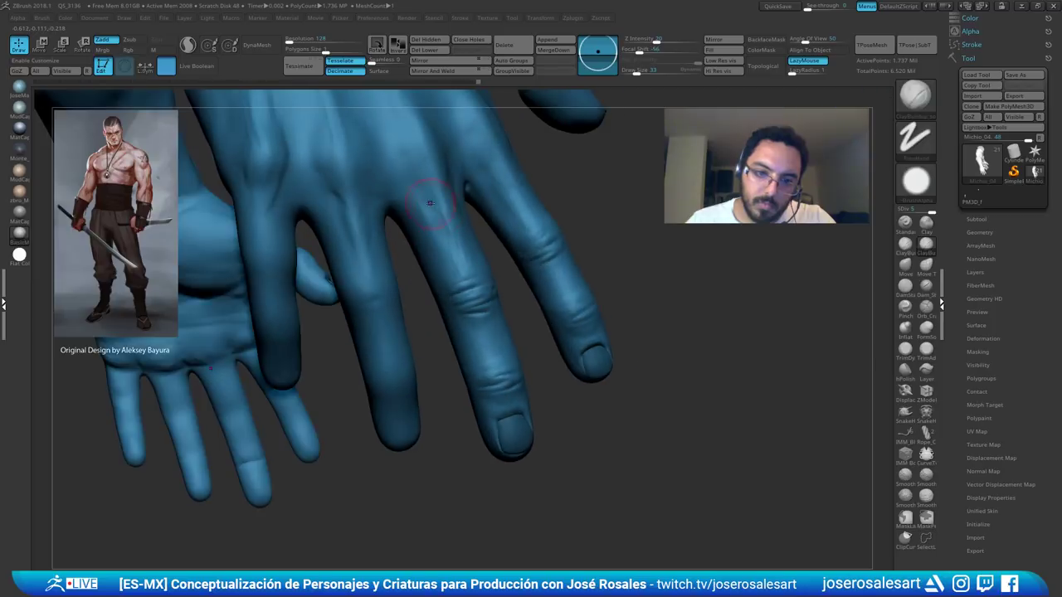
pyautogui.moveTo(458, 272)
pyautogui.mouseDown(button='right')
pyautogui.moveTo(443, 232)
pyautogui.moveTo(466, 231)
pyautogui.mouseUp(button='right')
pyautogui.keyDown('shift'); pyautogui.moveTo(466, 231); pyautogui.dragTo(476, 229); pyautogui.keyUp('shift')
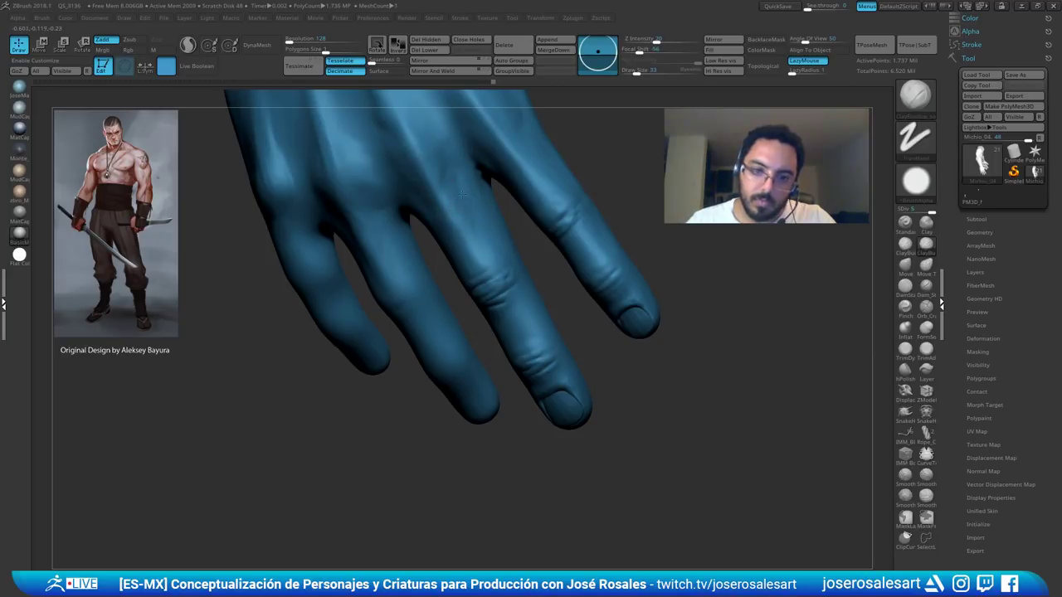
pyautogui.press('shift')
pyautogui.keyDown('shift'); pyautogui.moveTo(486, 267); pyautogui.dragTo(479, 274); pyautogui.keyUp('shift')
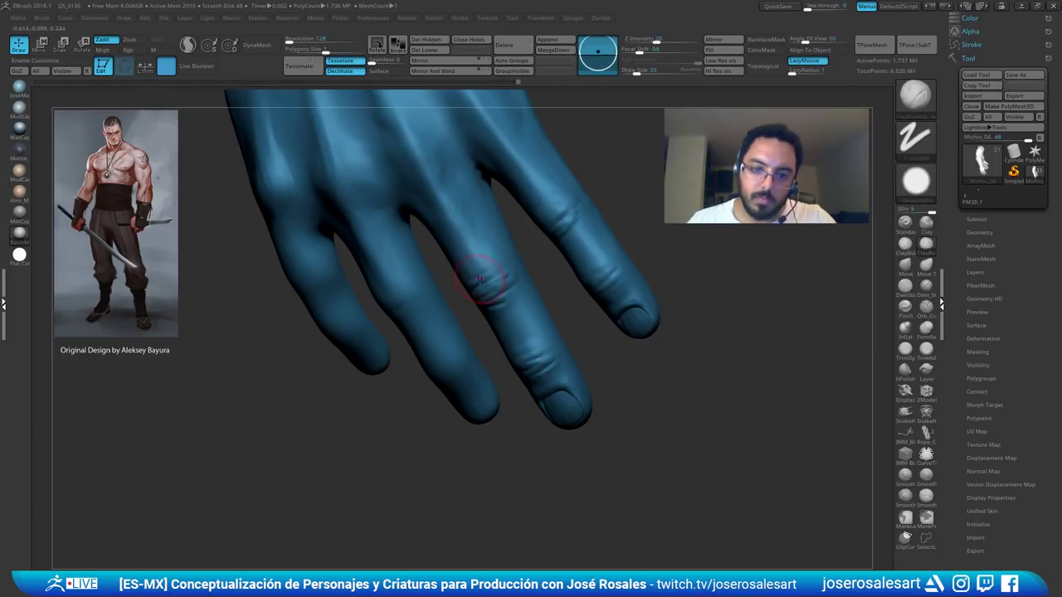
# - Set the draw size to 19 and save the arms tool with Save As
pyautogui.moveTo(495, 255)
pyautogui.keyDown('alt'); pyautogui.mouseDown(button='right')
pyautogui.moveTo(429, 254)
pyautogui.moveTo(489, 240)
pyautogui.moveTo(473, 223)
pyautogui.moveTo(486, 201)
pyautogui.moveTo(559, 216)
pyautogui.moveTo(407, 301)
pyautogui.moveTo(440, 275)
pyautogui.mouseUp(button='right'); pyautogui.keyUp('alt')
pyautogui.press('s')
pyautogui.click(507, 255)
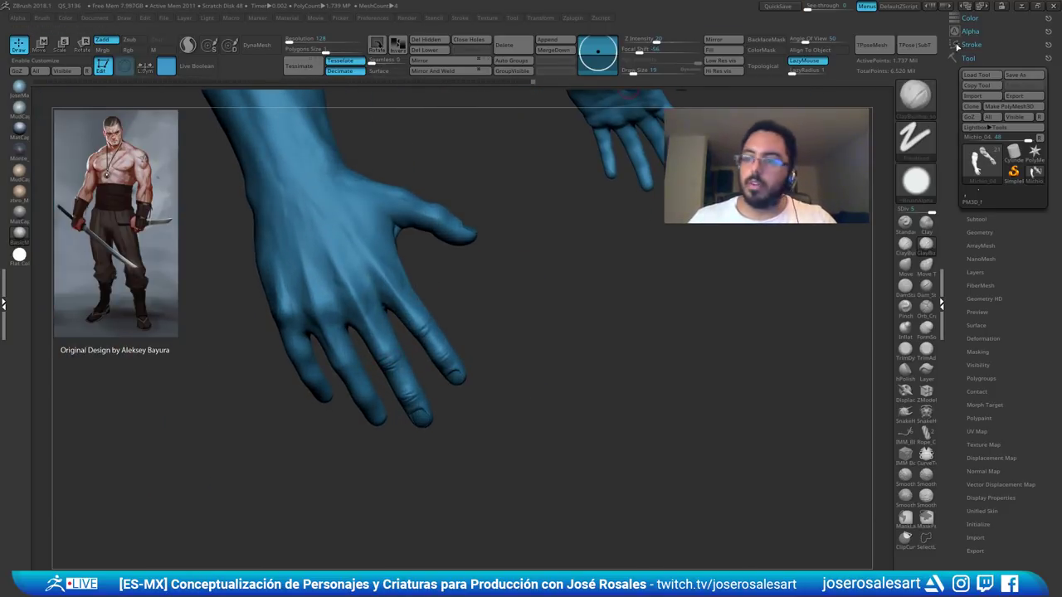
pyautogui.click(1028, 78)
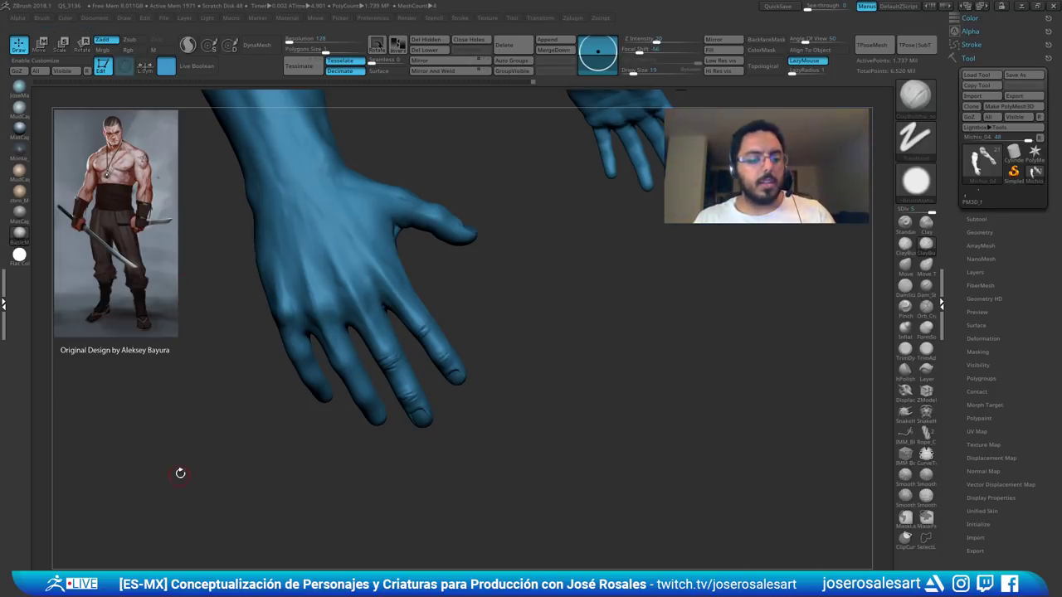
# - Smooth the upper edge of the middle finger's central knuckle and add a small ClayBuildup stroke to its folds
pyautogui.keyDown('alt'); pyautogui.moveTo(498, 242); pyautogui.dragTo(523, 257); pyautogui.keyUp('alt')
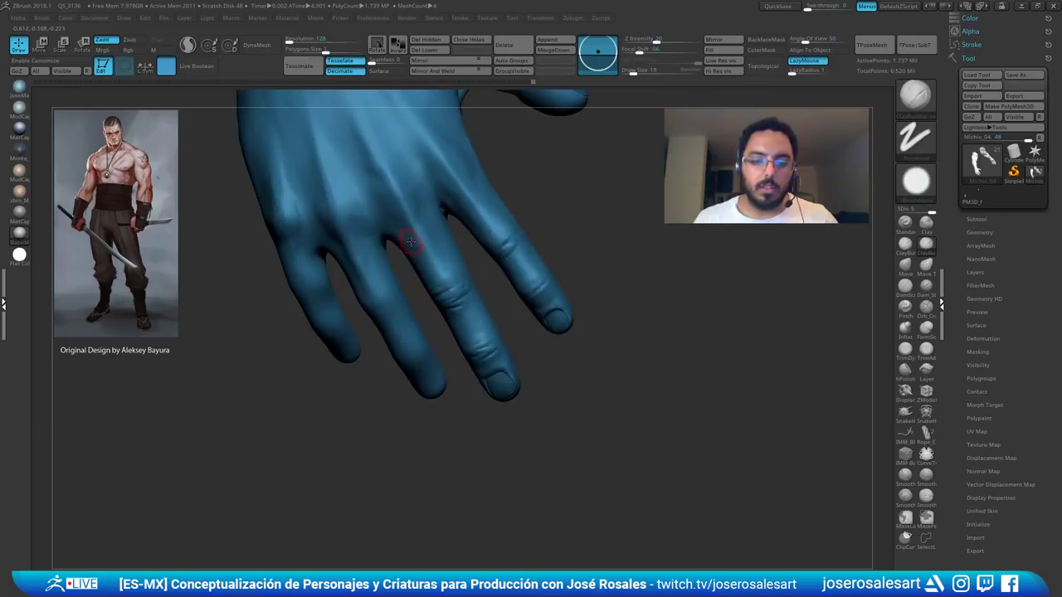
pyautogui.keyDown('alt'); pyautogui.moveTo(405, 264); pyautogui.dragTo(493, 315); pyautogui.keyUp('alt')
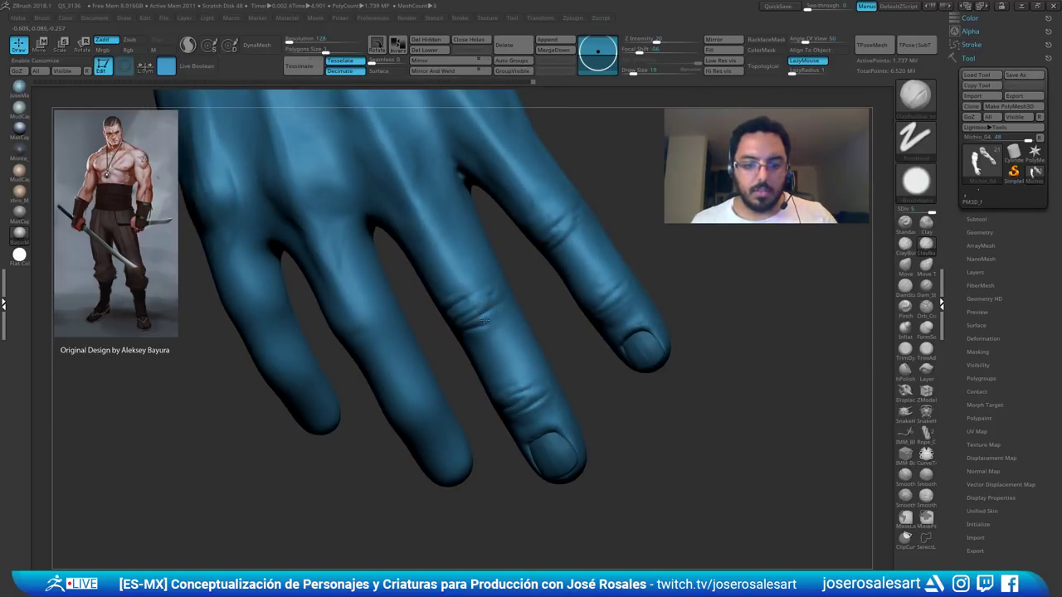
pyautogui.moveTo(463, 337); pyautogui.dragTo(479, 312, button='right')
pyautogui.keyDown('shift'); pyautogui.moveTo(488, 281); pyautogui.dragTo(490, 290); pyautogui.keyUp('shift')
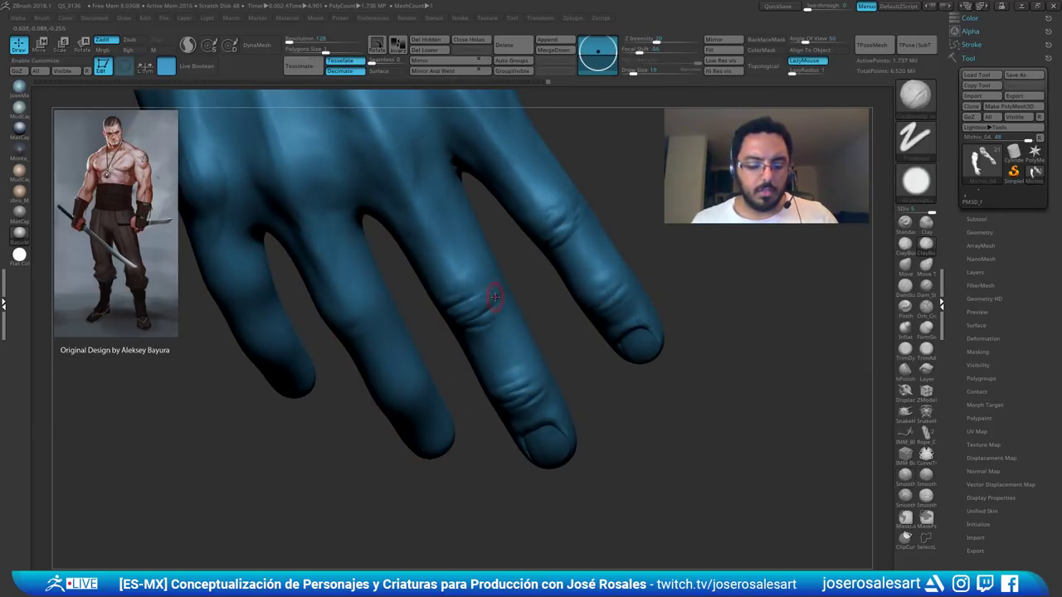
pyautogui.moveTo(494, 300)
pyautogui.mouseDown(button='right')
pyautogui.moveTo(470, 315)
pyautogui.moveTo(491, 300)
pyautogui.moveTo(481, 295)
pyautogui.mouseUp(button='right')
pyautogui.moveTo(480, 292)
pyautogui.mouseDown()
pyautogui.moveTo(463, 306)
pyautogui.moveTo(473, 288)
pyautogui.mouseUp()
pyautogui.press('b')
pyautogui.press('c')
pyautogui.press('b')
pyautogui.keyDown('ctrl'); pyautogui.moveTo(473, 287); pyautogui.dragTo(414, 310, button='right'); pyautogui.keyUp('ctrl')
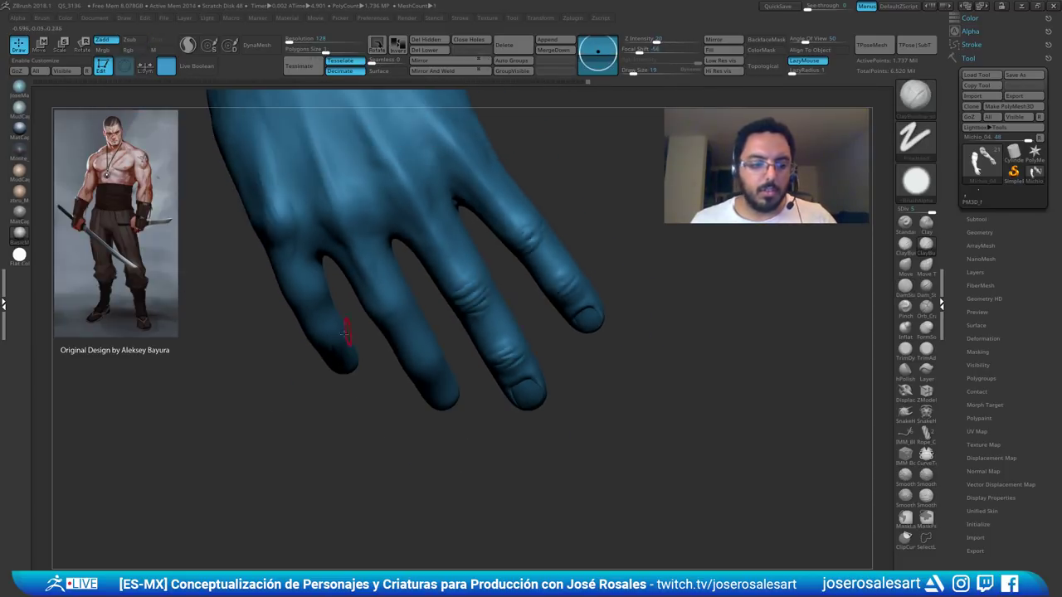
# - Smooth the folds on the top and outer side of the middle finger's central knuckle
pyautogui.keyDown('alt'); pyautogui.moveTo(189, 424); pyautogui.dragTo(198, 452, button='right'); pyautogui.keyUp('alt')
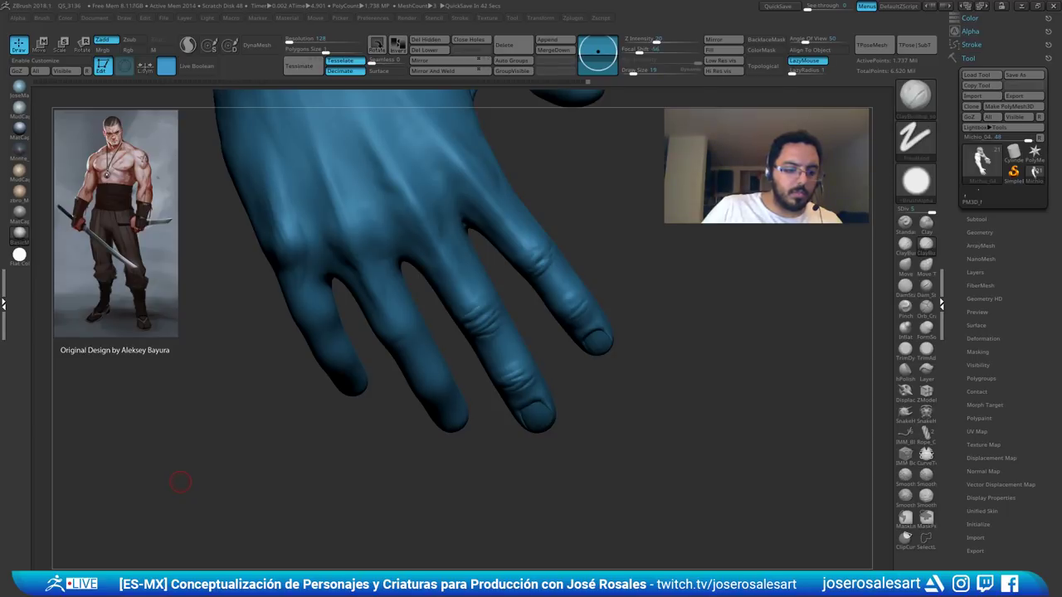
pyautogui.moveTo(180, 482)
pyautogui.mouseDown()
pyautogui.moveTo(151, 438)
pyautogui.moveTo(182, 490)
pyautogui.mouseUp()
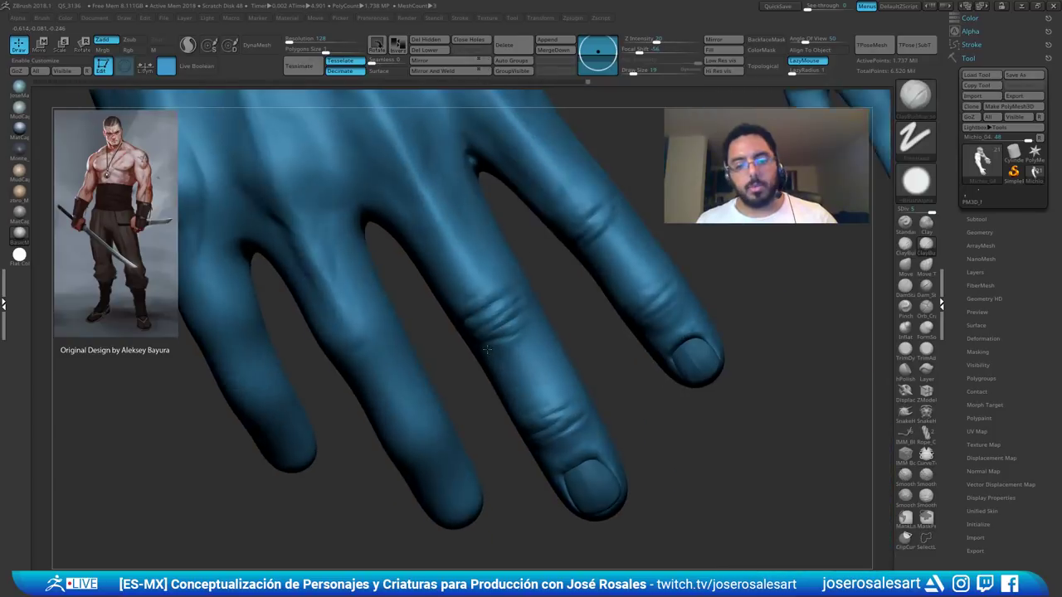
pyautogui.moveTo(488, 319)
pyautogui.mouseDown(button='right')
pyautogui.moveTo(476, 298)
pyautogui.moveTo(509, 277)
pyautogui.moveTo(496, 281)
pyautogui.mouseUp(button='right')
pyautogui.keyDown('shift'); pyautogui.moveTo(496, 282); pyautogui.dragTo(497, 277); pyautogui.keyUp('shift')
pyautogui.moveTo(496, 277); pyautogui.dragTo(486, 305, button='right')
pyautogui.keyDown('shift'); pyautogui.moveTo(486, 305); pyautogui.dragTo(477, 308); pyautogui.keyUp('shift')
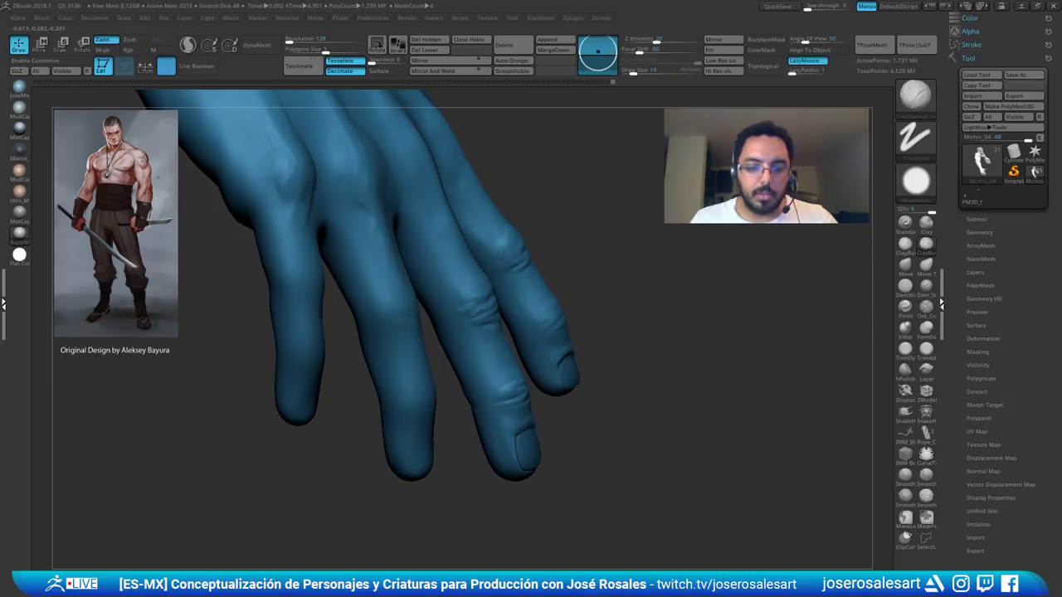
pyautogui.moveTo(473, 313); pyautogui.dragTo(464, 315, button='right')
pyautogui.keyDown('shift'); pyautogui.moveTo(464, 315); pyautogui.dragTo(470, 325); pyautogui.keyUp('shift')
pyautogui.moveTo(470, 326); pyautogui.dragTo(481, 305, button='right')
pyautogui.moveTo(481, 305)
pyautogui.keyDown('shift'); pyautogui.mouseDown()
pyautogui.moveTo(466, 324)
pyautogui.moveTo(476, 322)
pyautogui.mouseUp(); pyautogui.keyUp('shift')
# - Add clay to the index-facing side of the middle finger's central knuckle and smooth it into the finger
pyautogui.moveTo(479, 327)
pyautogui.mouseDown(button='right')
pyautogui.moveTo(527, 291)
pyautogui.moveTo(516, 281)
pyautogui.mouseUp(button='right')
pyautogui.moveTo(516, 280); pyautogui.dragTo(533, 278)
pyautogui.moveTo(489, 296)
pyautogui.mouseDown(button='right')
pyautogui.moveTo(462, 297)
pyautogui.moveTo(507, 287)
pyautogui.mouseUp(button='right')
pyautogui.keyDown('shift'); pyautogui.moveTo(507, 287); pyautogui.dragTo(530, 283); pyautogui.keyUp('shift')
pyautogui.moveTo(518, 282)
pyautogui.mouseDown(button='right')
pyautogui.moveTo(505, 284)
pyautogui.moveTo(507, 257)
pyautogui.moveTo(539, 257)
pyautogui.mouseUp(button='right')
pyautogui.moveTo(539, 257)
pyautogui.keyDown('ctrl'); pyautogui.mouseDown(button='right')
pyautogui.moveTo(528, 279)
pyautogui.moveTo(559, 274)
pyautogui.moveTo(504, 277)
pyautogui.moveTo(477, 296)
pyautogui.moveTo(484, 283)
pyautogui.mouseUp(button='right'); pyautogui.keyUp('ctrl')
# - Select Dam_Standard and soften the creases across the middle finger's central knuckle
pyautogui.press('b')
pyautogui.press('d')
pyautogui.press('s')
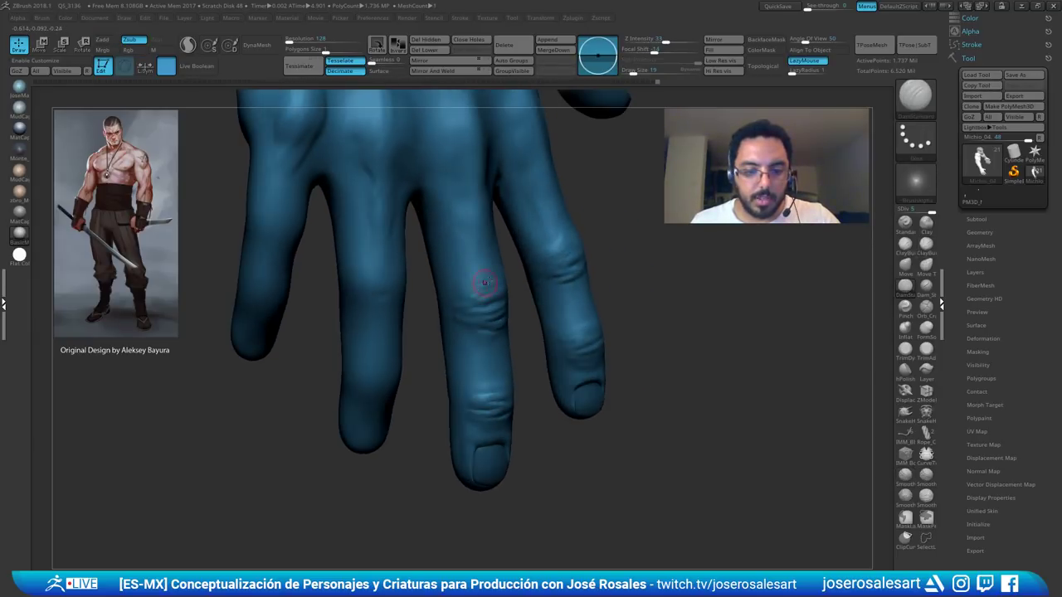
pyautogui.keyDown('shift'); pyautogui.moveTo(464, 317); pyautogui.dragTo(492, 312); pyautogui.keyUp('shift')
# - Build up the middle finger's base segment above the central knuckle with ClayBuildup at draw size 36
pyautogui.press('b')
pyautogui.press('c')
pyautogui.press('b')
pyautogui.moveTo(493, 307)
pyautogui.mouseDown(button='right')
pyautogui.moveTo(481, 270)
pyautogui.moveTo(481, 288)
pyautogui.moveTo(453, 303)
pyautogui.moveTo(503, 290)
pyautogui.moveTo(512, 250)
pyautogui.moveTo(523, 273)
pyautogui.moveTo(506, 260)
pyautogui.mouseUp(button='right')
pyautogui.press('s')
pyautogui.moveTo(507, 261); pyautogui.dragTo(511, 260)
pyautogui.moveTo(486, 242); pyautogui.dragTo(504, 244, button='right')
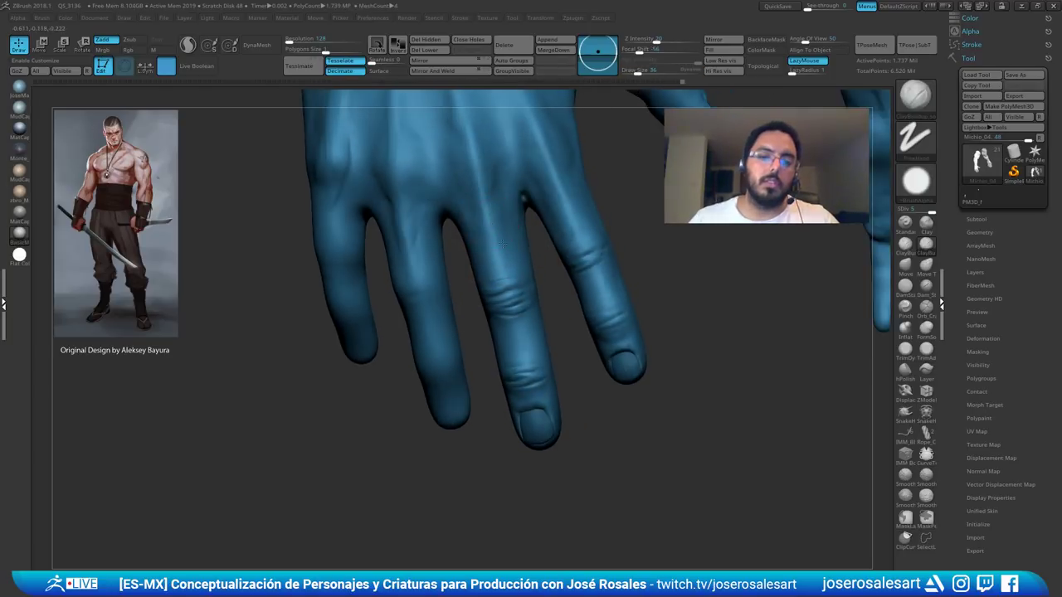
pyautogui.moveTo(514, 269); pyautogui.dragTo(495, 280)
pyautogui.keyDown('ctrl'); pyautogui.moveTo(495, 281); pyautogui.dragTo(484, 262, button='right'); pyautogui.keyUp('ctrl')
pyautogui.moveTo(474, 267); pyautogui.dragTo(481, 285)
pyautogui.moveTo(481, 274)
pyautogui.keyDown('ctrl'); pyautogui.mouseDown(button='right')
pyautogui.moveTo(491, 291)
pyautogui.moveTo(503, 279)
pyautogui.moveTo(509, 296)
pyautogui.moveTo(501, 254)
pyautogui.moveTo(518, 250)
pyautogui.mouseUp(button='right'); pyautogui.keyUp('ctrl')
# - Reduce the draw size and build up the index finger's base knuckle with the ClayBuildup brush
pyautogui.press('b')
pyautogui.press('d')
pyautogui.press('s')
pyautogui.press('b')
pyautogui.press('c')
pyautogui.press('b')
pyautogui.press('s')
pyautogui.moveTo(527, 255); pyautogui.dragTo(530, 255)
pyautogui.moveTo(523, 249)
pyautogui.keyDown('ctrl'); pyautogui.mouseDown(button='right')
pyautogui.moveTo(496, 181)
pyautogui.moveTo(512, 208)
pyautogui.moveTo(511, 279)
pyautogui.mouseUp(button='right'); pyautogui.keyUp('ctrl')
pyautogui.press('s')
pyautogui.moveTo(591, 235); pyautogui.dragTo(589, 235)
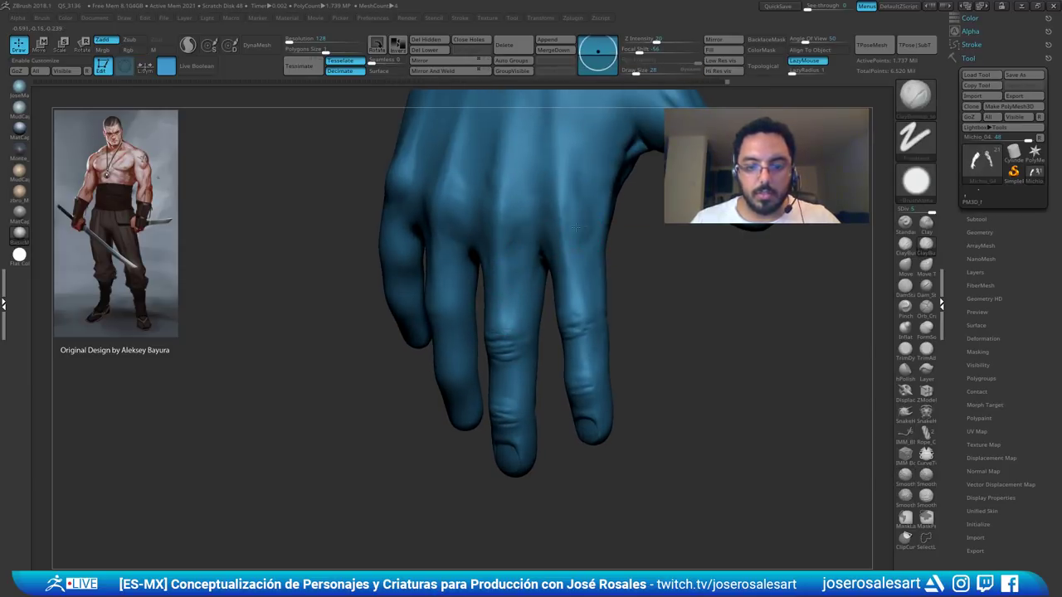
pyautogui.moveTo(556, 211); pyautogui.dragTo(553, 234, button='right')
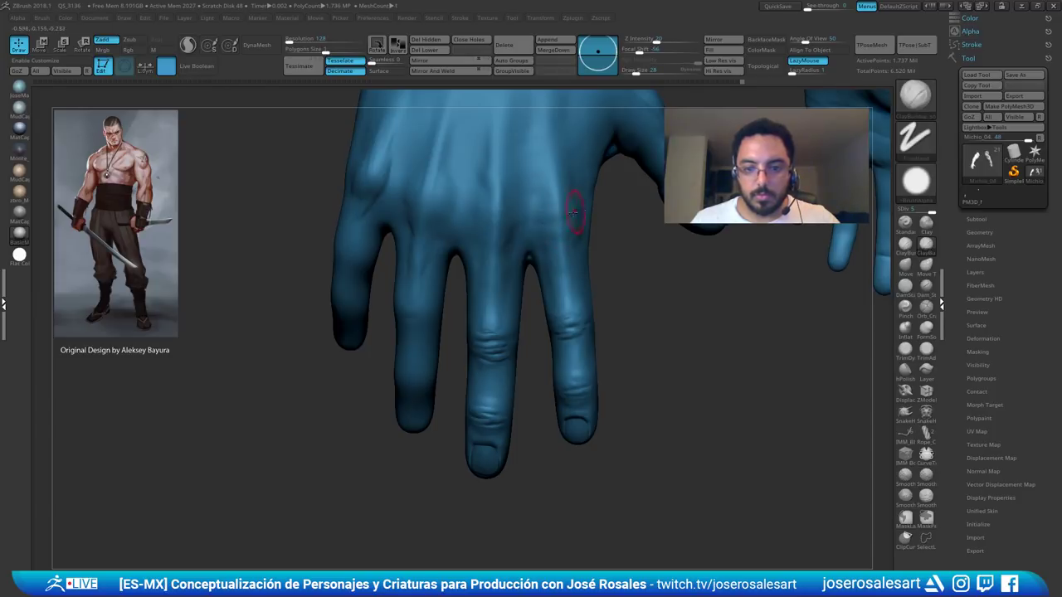
pyautogui.moveTo(575, 224); pyautogui.dragTo(570, 228, button='right')
pyautogui.moveTo(571, 230); pyautogui.dragTo(564, 221)
# - Carve fine creases across the index finger's base knuckle with Dam_Standard and soften them
pyautogui.press('b')
pyautogui.press('d')
pyautogui.press('s')
pyautogui.keyDown('ctrl'); pyautogui.moveTo(566, 221); pyautogui.dragTo(570, 227, button='right'); pyautogui.keyUp('ctrl')
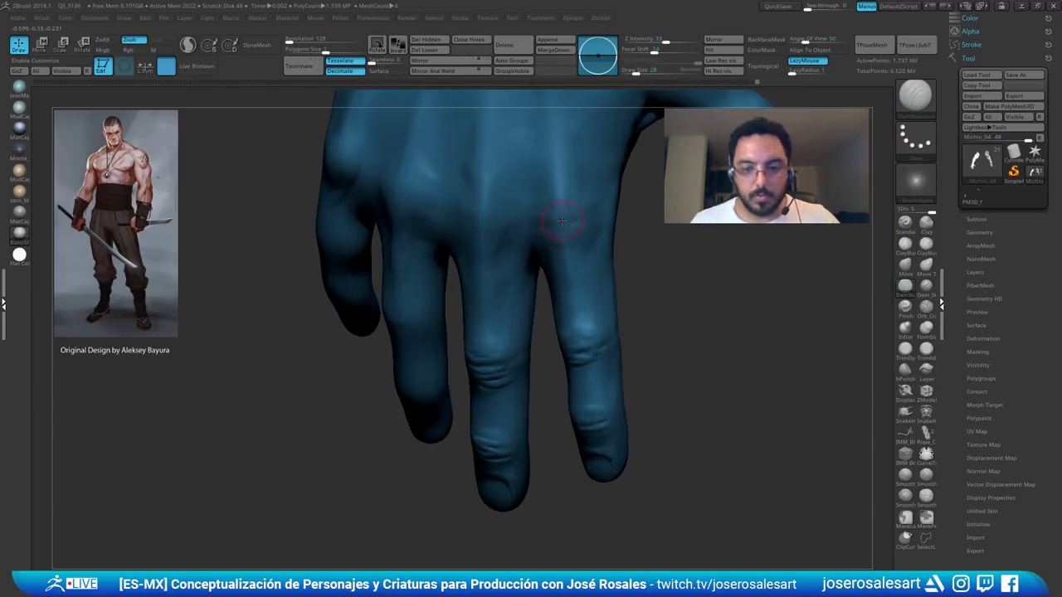
pyautogui.moveTo(569, 215); pyautogui.dragTo(540, 219)
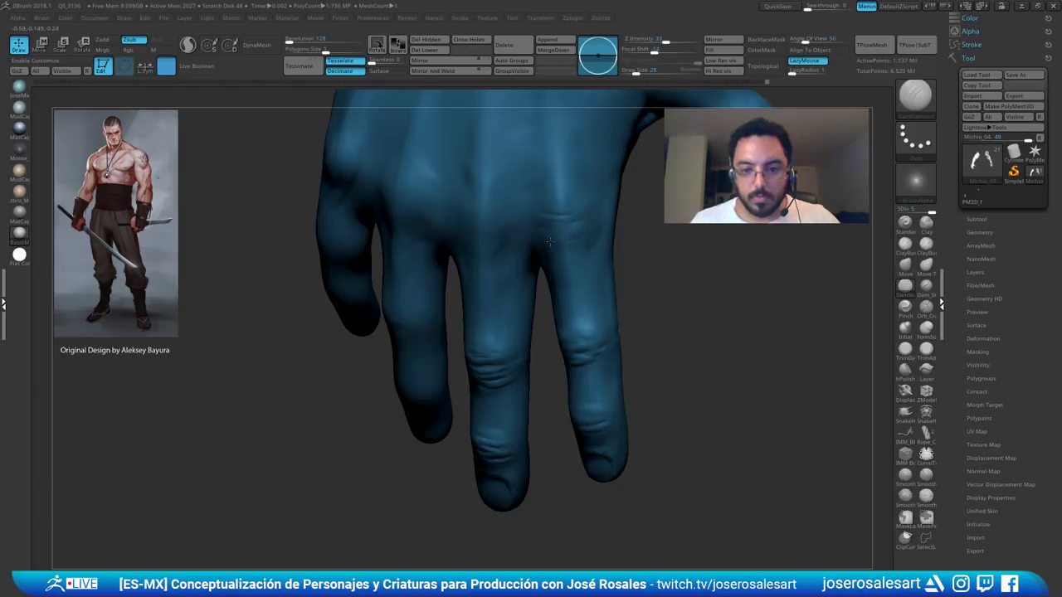
pyautogui.moveTo(571, 226)
pyautogui.keyDown('shift'); pyautogui.mouseDown()
pyautogui.moveTo(568, 213)
pyautogui.moveTo(599, 238)
pyautogui.mouseUp(); pyautogui.keyUp('shift')
# - Build up the middle finger's base knuckle with ClayBuildup and blend it into the back of the hand
pyautogui.press('b')
pyautogui.press('c')
pyautogui.press('b')
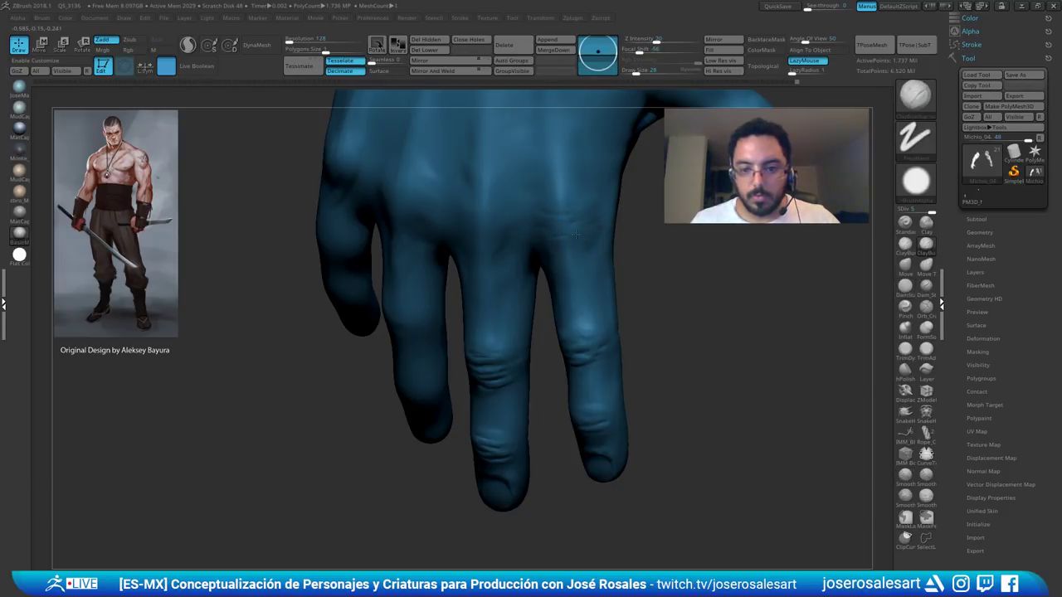
pyautogui.keyDown('alt'); pyautogui.moveTo(643, 257); pyautogui.dragTo(620, 189); pyautogui.keyUp('alt')
pyautogui.keyDown('alt'); pyautogui.moveTo(621, 190); pyautogui.dragTo(581, 150); pyautogui.keyUp('alt')
pyautogui.moveTo(572, 149); pyautogui.dragTo(562, 200, button='right')
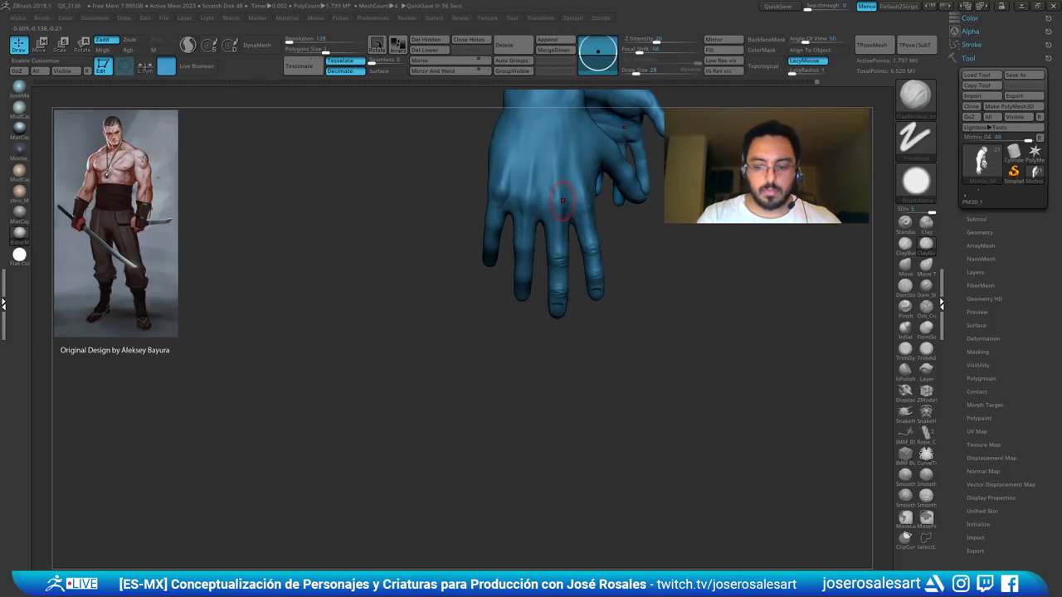
pyautogui.moveTo(597, 332); pyautogui.dragTo(521, 265, button='right')
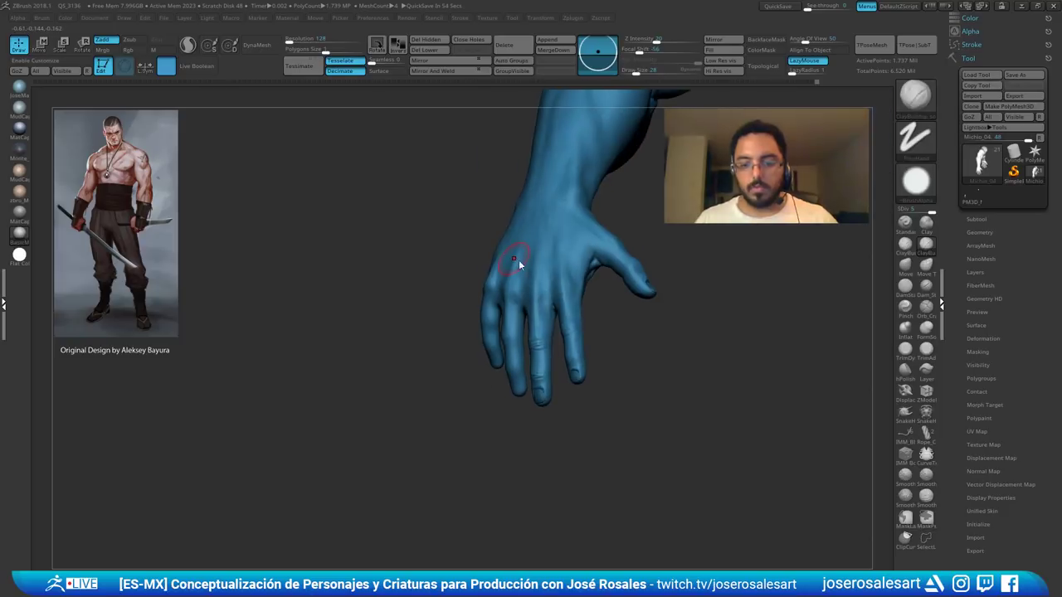
pyautogui.moveTo(525, 303); pyautogui.dragTo(564, 302, button='right')
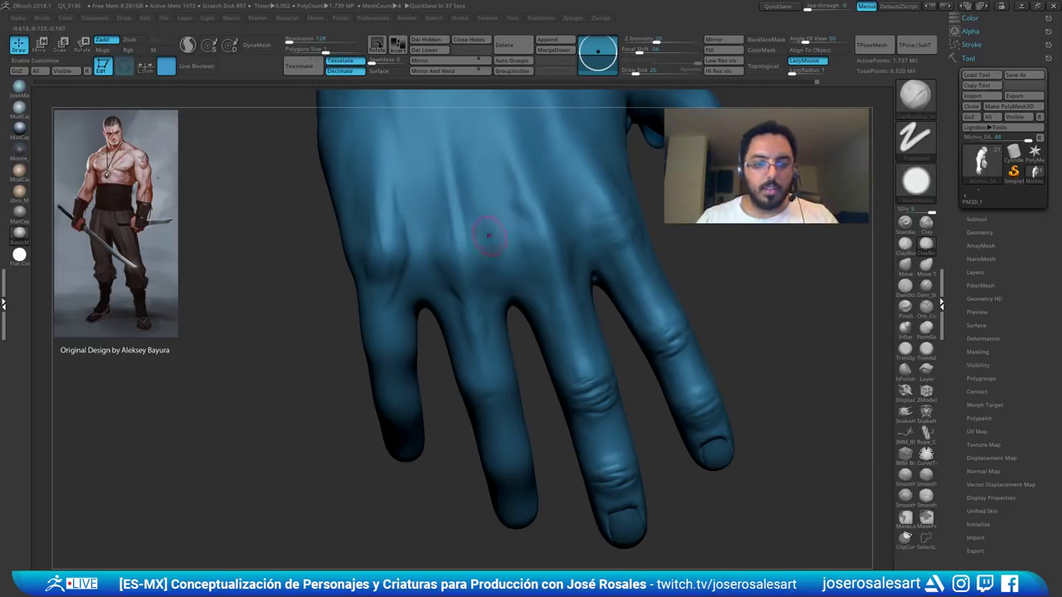
pyautogui.moveTo(486, 233)
pyautogui.keyDown('ctrl'); pyautogui.mouseDown(button='right')
pyautogui.moveTo(489, 282)
pyautogui.moveTo(541, 287)
pyautogui.moveTo(507, 288)
pyautogui.moveTo(503, 267)
pyautogui.mouseUp(button='right'); pyautogui.keyUp('ctrl')
pyautogui.moveTo(503, 267); pyautogui.dragTo(477, 296, button='right')
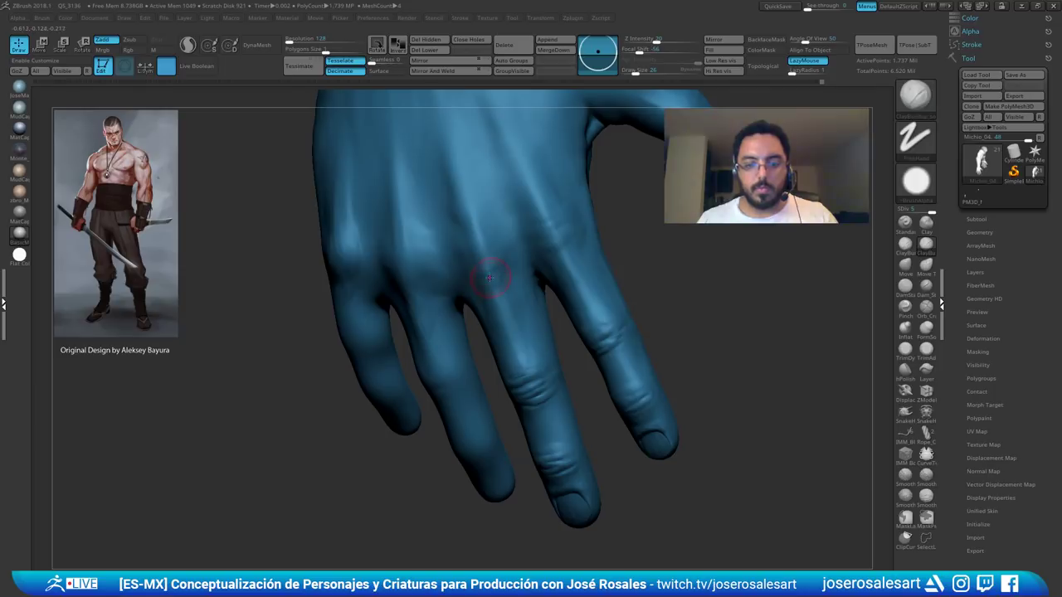
pyautogui.moveTo(488, 278); pyautogui.dragTo(467, 284)
pyautogui.moveTo(467, 284); pyautogui.dragTo(519, 253, button='right')
pyautogui.moveTo(480, 254)
pyautogui.mouseDown()
pyautogui.moveTo(470, 238)
pyautogui.moveTo(505, 233)
pyautogui.mouseUp()
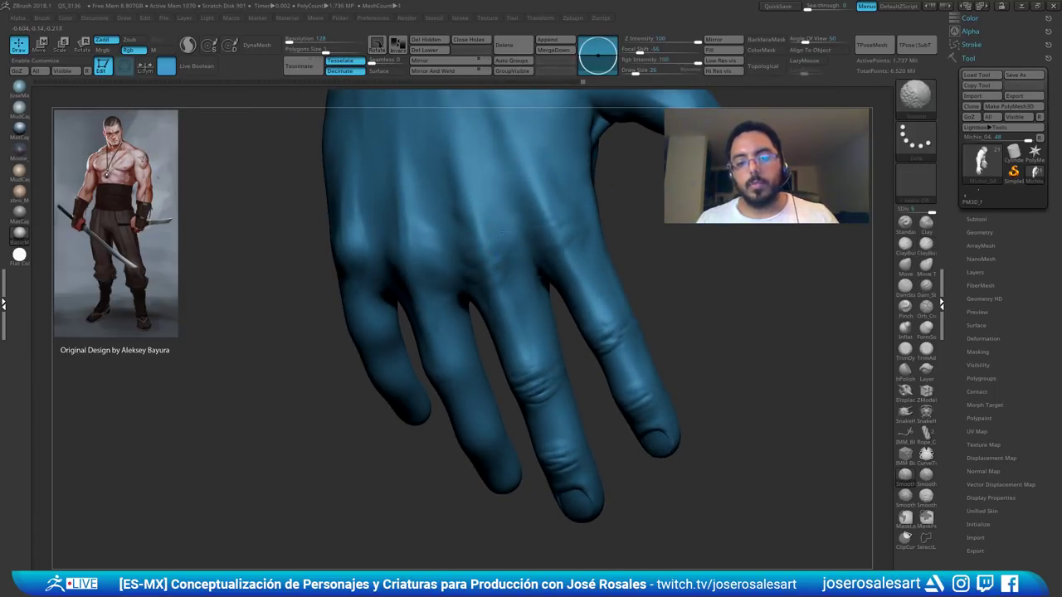
pyautogui.moveTo(519, 274); pyautogui.dragTo(519, 245, button='right')
pyautogui.moveTo(523, 239); pyautogui.dragTo(526, 229)
# - Add clay to the middle finger's base segment just above the central knuckle and down the knuckle's outer side
pyautogui.keyDown('ctrl'); pyautogui.moveTo(498, 348); pyautogui.dragTo(506, 328, button='right'); pyautogui.keyUp('ctrl')
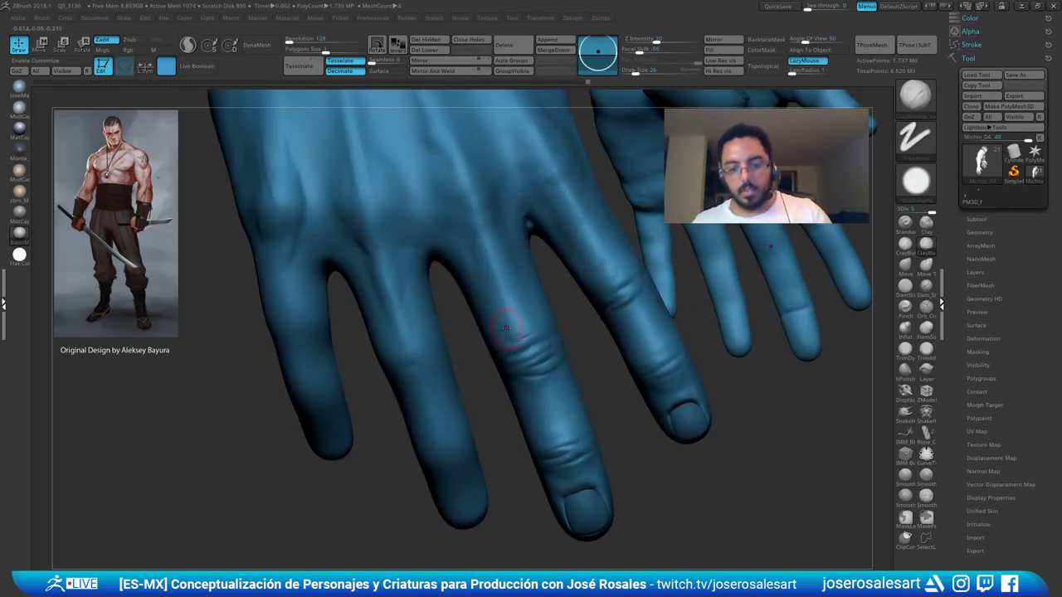
pyautogui.moveTo(533, 282); pyautogui.dragTo(559, 287, button='right')
pyautogui.moveTo(526, 310); pyautogui.dragTo(525, 316)
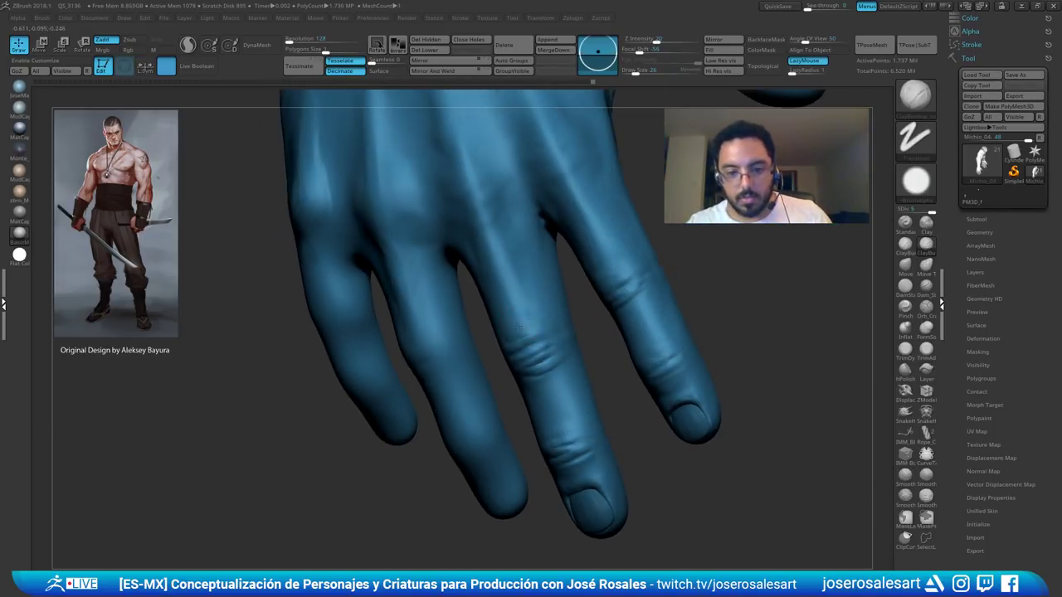
pyautogui.moveTo(522, 306)
pyautogui.mouseDown(button='right')
pyautogui.moveTo(530, 325)
pyautogui.moveTo(532, 297)
pyautogui.mouseUp(button='right')
pyautogui.moveTo(531, 304); pyautogui.dragTo(525, 318)
pyautogui.moveTo(525, 318)
pyautogui.mouseDown(button='right')
pyautogui.moveTo(510, 322)
pyautogui.moveTo(502, 357)
pyautogui.mouseUp(button='right')
pyautogui.moveTo(509, 356); pyautogui.dragTo(496, 371)
# - Carve a crease across the ring-facing side of the middle finger's central knuckle with Dam_Standard
pyautogui.press('b')
pyautogui.press('d')
pyautogui.press('s')
pyautogui.moveTo(438, 363); pyautogui.dragTo(406, 363, button='right')
pyautogui.moveTo(489, 372); pyautogui.dragTo(516, 363)
# - Build up the skin above the creases of the middle finger's central knuckle with ClayBuildup at draw size 23
pyautogui.moveTo(507, 375); pyautogui.dragTo(522, 352, button='right')
pyautogui.press('b')
pyautogui.press('c')
pyautogui.press('b')
pyautogui.moveTo(523, 350); pyautogui.dragTo(524, 355)
pyautogui.moveTo(525, 356)
pyautogui.mouseDown(button='right')
pyautogui.moveTo(521, 365)
pyautogui.moveTo(523, 350)
pyautogui.mouseUp(button='right')
pyautogui.moveTo(523, 350); pyautogui.dragTo(526, 356)
pyautogui.moveTo(527, 356); pyautogui.dragTo(502, 358, button='right')
pyautogui.moveTo(509, 355); pyautogui.dragTo(521, 348)
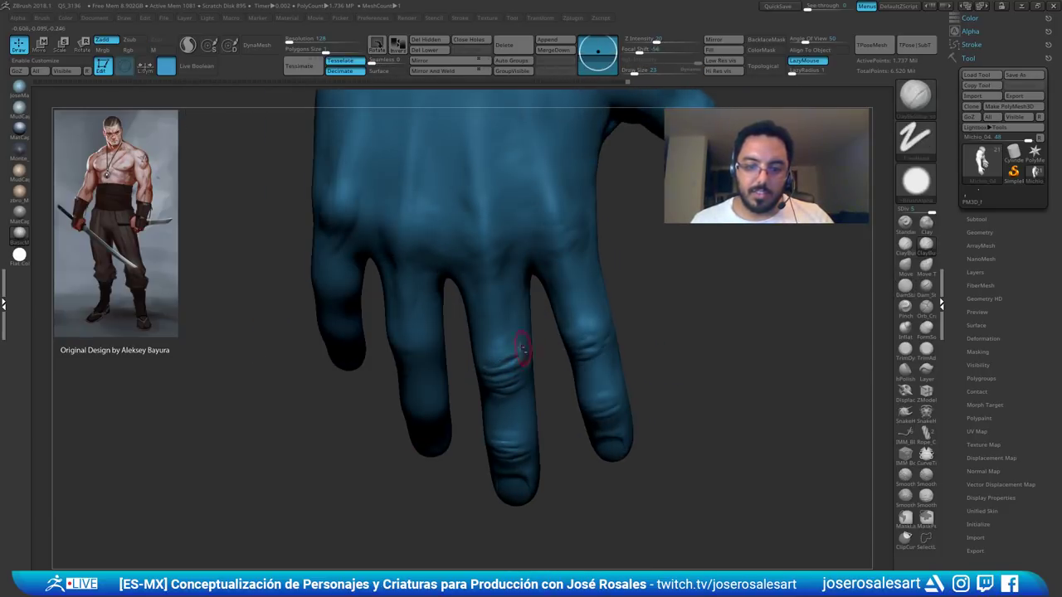
# - Refine the middle finger's segment between the central knuckle and the end joint
pyautogui.moveTo(521, 349)
pyautogui.keyDown('ctrl'); pyautogui.mouseDown(button='right')
pyautogui.moveTo(506, 307)
pyautogui.moveTo(452, 286)
pyautogui.moveTo(417, 340)
pyautogui.moveTo(406, 327)
pyautogui.mouseUp(button='right'); pyautogui.keyUp('ctrl')
pyautogui.moveTo(407, 327)
pyautogui.mouseDown(button='right')
pyautogui.moveTo(401, 348)
pyautogui.moveTo(445, 353)
pyautogui.moveTo(470, 331)
pyautogui.moveTo(578, 410)
pyautogui.moveTo(531, 307)
pyautogui.mouseUp(button='right')
pyautogui.moveTo(531, 307)
pyautogui.keyDown('ctrl'); pyautogui.mouseDown(button='right')
pyautogui.moveTo(535, 356)
pyautogui.moveTo(515, 391)
pyautogui.mouseUp(button='right'); pyautogui.keyUp('ctrl')
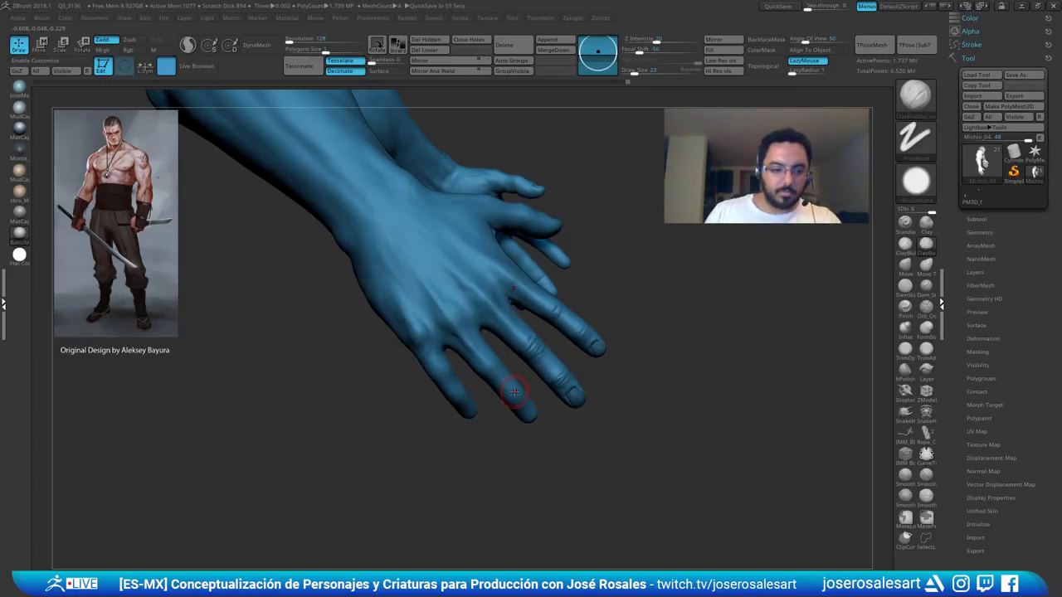
pyautogui.moveTo(455, 347)
pyautogui.keyDown('ctrl'); pyautogui.mouseDown(button='right')
pyautogui.moveTo(490, 288)
pyautogui.moveTo(460, 258)
pyautogui.moveTo(506, 303)
pyautogui.moveTo(535, 292)
pyautogui.moveTo(539, 274)
pyautogui.moveTo(535, 302)
pyautogui.moveTo(621, 303)
pyautogui.moveTo(573, 307)
pyautogui.moveTo(623, 321)
pyautogui.mouseUp(button='right'); pyautogui.keyUp('ctrl')
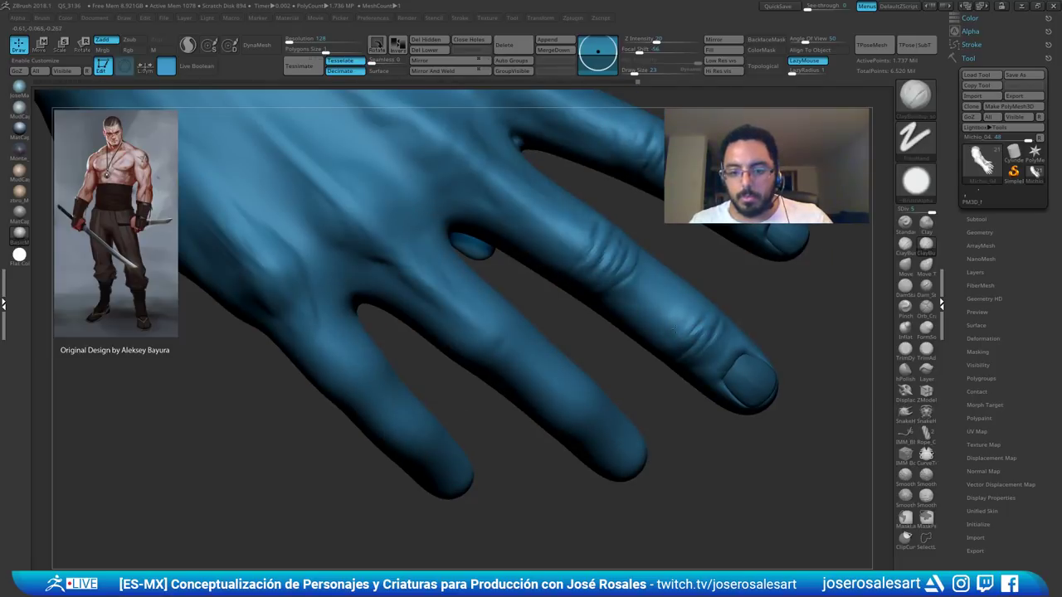
pyautogui.moveTo(644, 292)
pyautogui.mouseDown()
pyautogui.moveTo(682, 324)
pyautogui.moveTo(682, 300)
pyautogui.moveTo(710, 303)
pyautogui.moveTo(701, 318)
pyautogui.mouseUp()
pyautogui.moveTo(656, 301)
pyautogui.mouseDown(button='right')
pyautogui.moveTo(646, 297)
pyautogui.moveTo(633, 329)
pyautogui.moveTo(660, 292)
pyautogui.moveTo(670, 314)
pyautogui.mouseUp(button='right')
# - Select the middle finger's nail subtool, duplicate it and move the copy over to the ring finger
pyautogui.keyDown('alt'); pyautogui.click(734, 345); pyautogui.keyUp('alt')
pyautogui.moveTo(729, 338)
pyautogui.mouseDown(button='right')
pyautogui.moveTo(636, 329)
pyautogui.moveTo(672, 307)
pyautogui.moveTo(669, 284)
pyautogui.mouseUp(button='right')
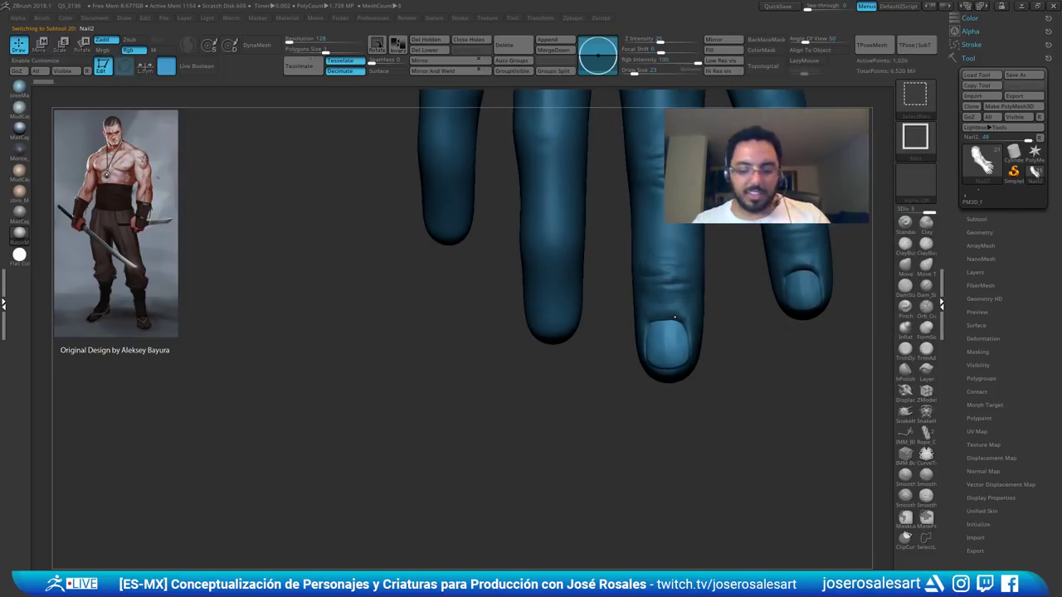
pyautogui.hotkey('ctrl', 'shift', 'd')
pyautogui.keyDown('alt'); pyautogui.click(668, 340); pyautogui.keyUp('alt')
pyautogui.press('w')
pyautogui.moveTo(601, 343); pyautogui.dragTo(488, 343)
# - Position and rotate the copied nail so it sits on the ring fingertip
pyautogui.moveTo(554, 418); pyautogui.dragTo(551, 381)
pyautogui.moveTo(552, 381); pyautogui.dragTo(545, 244, button='right')
pyautogui.moveTo(545, 244); pyautogui.dragTo(549, 302)
pyautogui.moveTo(550, 302); pyautogui.dragTo(519, 319, button='right')
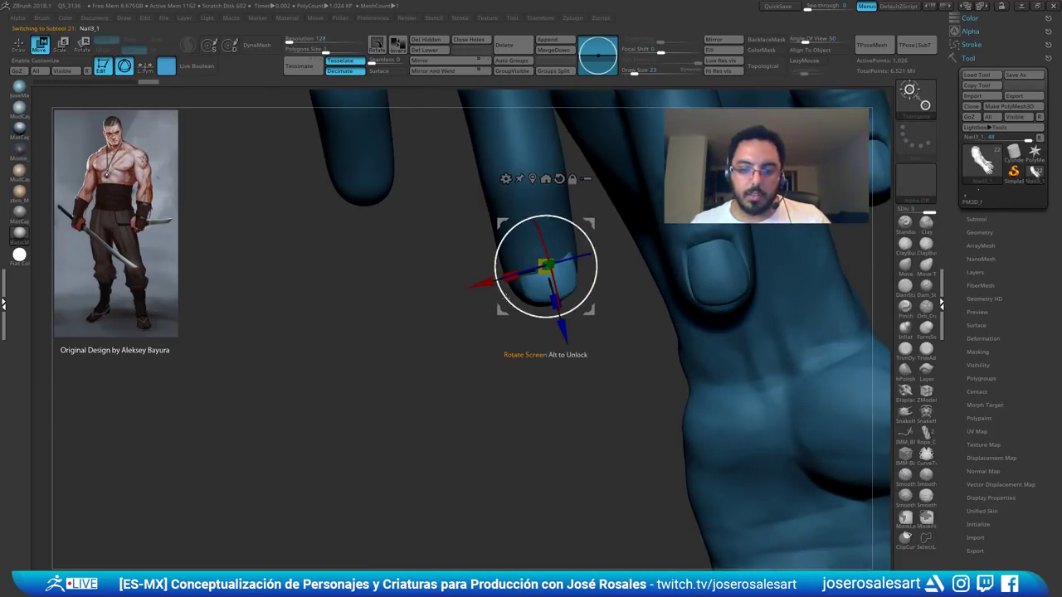
pyautogui.moveTo(485, 286); pyautogui.dragTo(480, 287)
pyautogui.moveTo(535, 398); pyautogui.dragTo(551, 303, button='right')
pyautogui.moveTo(565, 267); pyautogui.dragTo(565, 287)
pyautogui.moveTo(567, 242); pyautogui.dragTo(570, 241)
pyautogui.moveTo(582, 286); pyautogui.dragTo(539, 249, button='right')
pyautogui.moveTo(532, 279)
pyautogui.mouseDown()
pyautogui.moveTo(523, 287)
pyautogui.moveTo(539, 279)
pyautogui.mouseUp()
pyautogui.moveTo(543, 286); pyautogui.dragTo(588, 286, button='right')
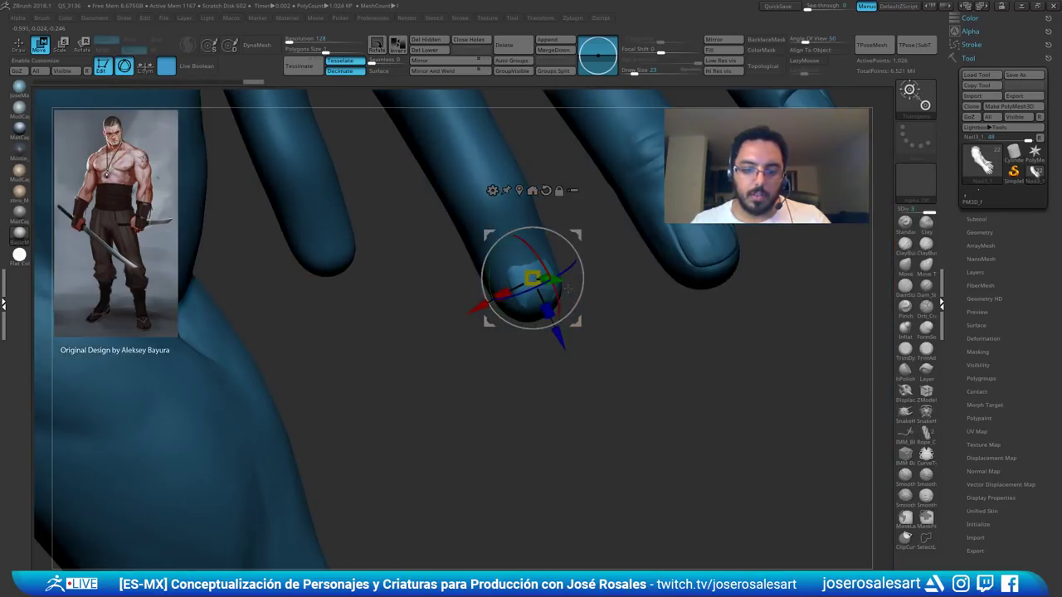
# - Switch to the body subtool and build up the ring fingertip's skin around the nail's end and side
pyautogui.press('q')
pyautogui.keyDown('alt'); pyautogui.click(538, 255); pyautogui.keyUp('alt')
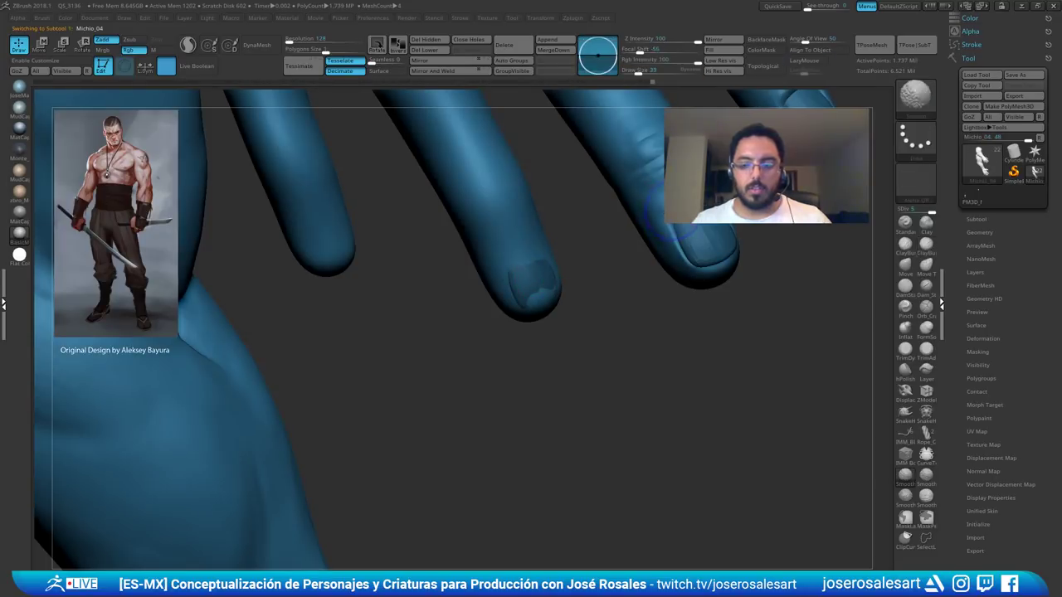
pyautogui.moveTo(654, 244)
pyautogui.keyDown('alt'); pyautogui.mouseDown(button='right')
pyautogui.moveTo(613, 283)
pyautogui.moveTo(621, 244)
pyautogui.mouseUp(button='right'); pyautogui.keyUp('alt')
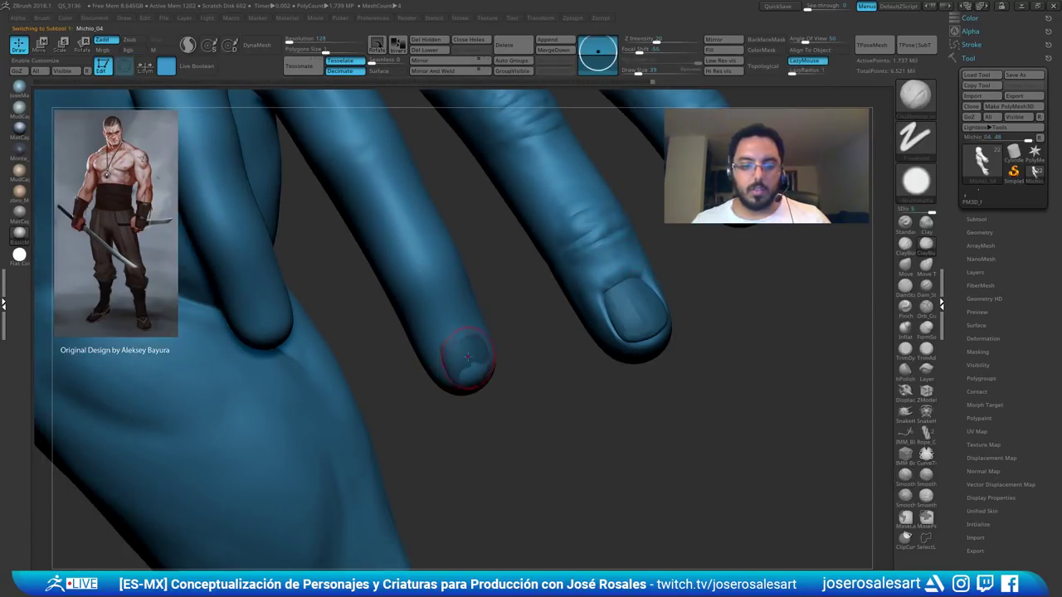
pyautogui.keyDown('ctrl'); pyautogui.moveTo(466, 352); pyautogui.dragTo(482, 364, button='right'); pyautogui.keyUp('ctrl')
pyautogui.moveTo(484, 370)
pyautogui.mouseDown()
pyautogui.moveTo(471, 378)
pyautogui.moveTo(491, 364)
pyautogui.mouseUp()
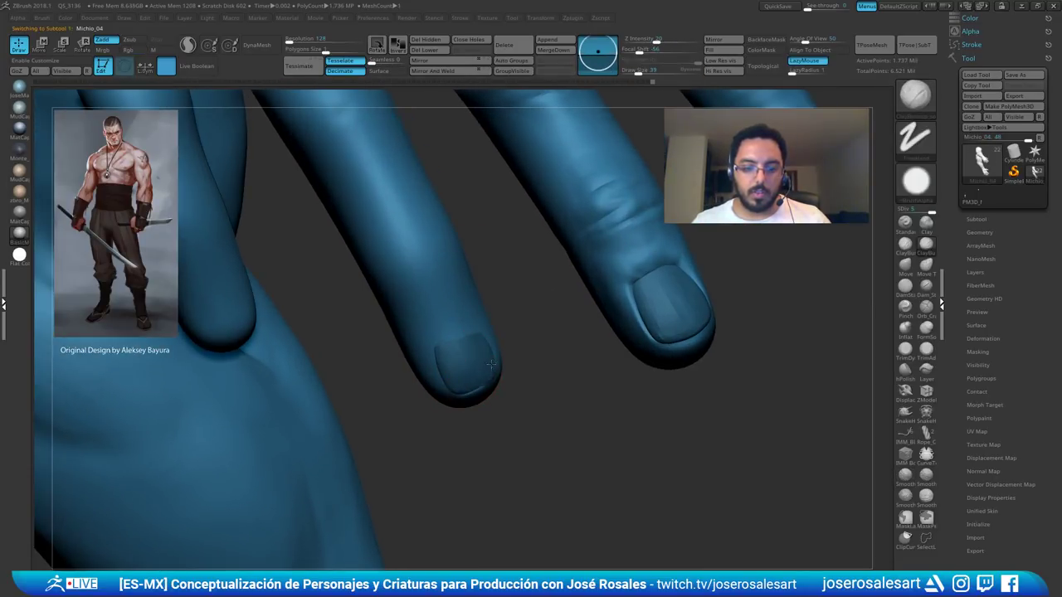
pyautogui.moveTo(494, 370); pyautogui.dragTo(474, 351, button='right')
pyautogui.press('[')
pyautogui.press('[')
pyautogui.moveTo(493, 370)
pyautogui.mouseDown()
pyautogui.moveTo(504, 374)
pyautogui.moveTo(488, 380)
pyautogui.mouseUp()
# - Set the draw size to 21, build up the skin along the ring nail's cuticle and tip, and smooth the fingertip
pyautogui.press('s')
pyautogui.moveTo(457, 345); pyautogui.dragTo(459, 345)
pyautogui.moveTo(458, 340); pyautogui.dragTo(448, 343, button='right')
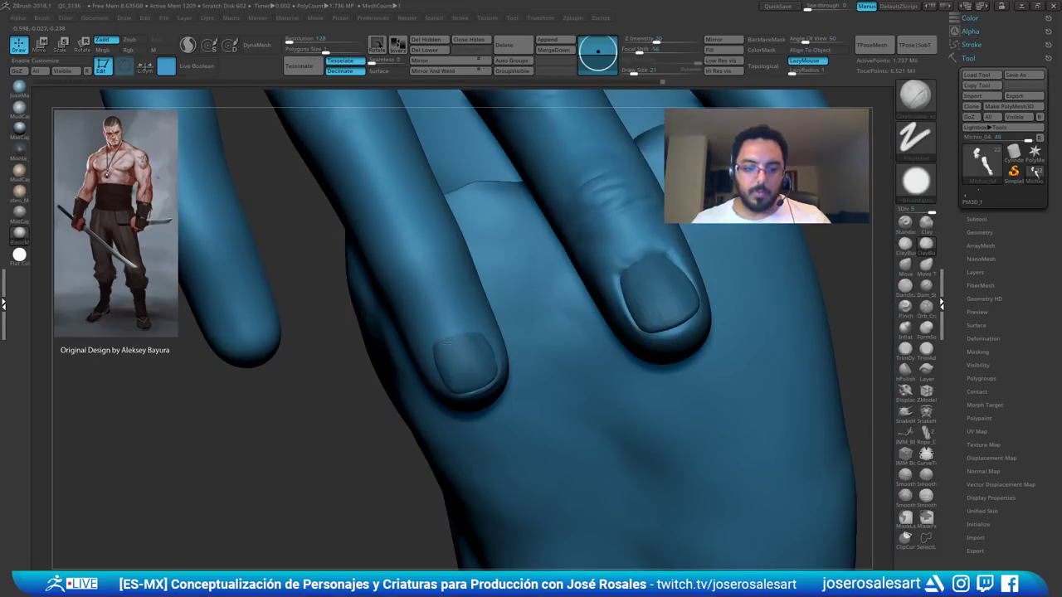
pyautogui.moveTo(472, 332)
pyautogui.mouseDown()
pyautogui.moveTo(438, 338)
pyautogui.moveTo(481, 333)
pyautogui.mouseUp()
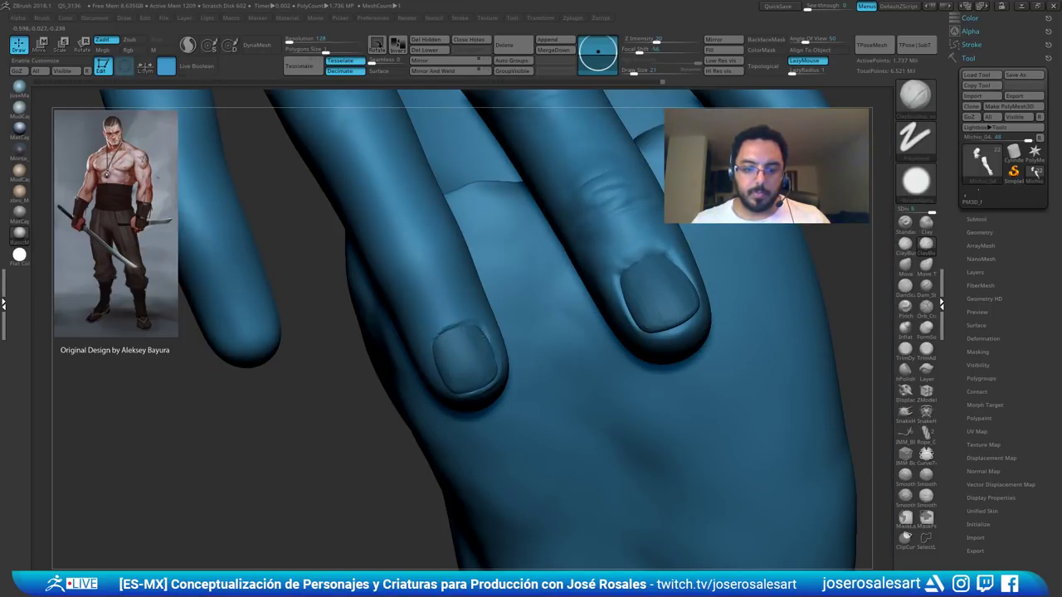
pyautogui.moveTo(481, 332); pyautogui.dragTo(478, 356, button='right')
pyautogui.moveTo(465, 387); pyautogui.dragTo(499, 377)
pyautogui.moveTo(498, 415); pyautogui.dragTo(479, 377, button='right')
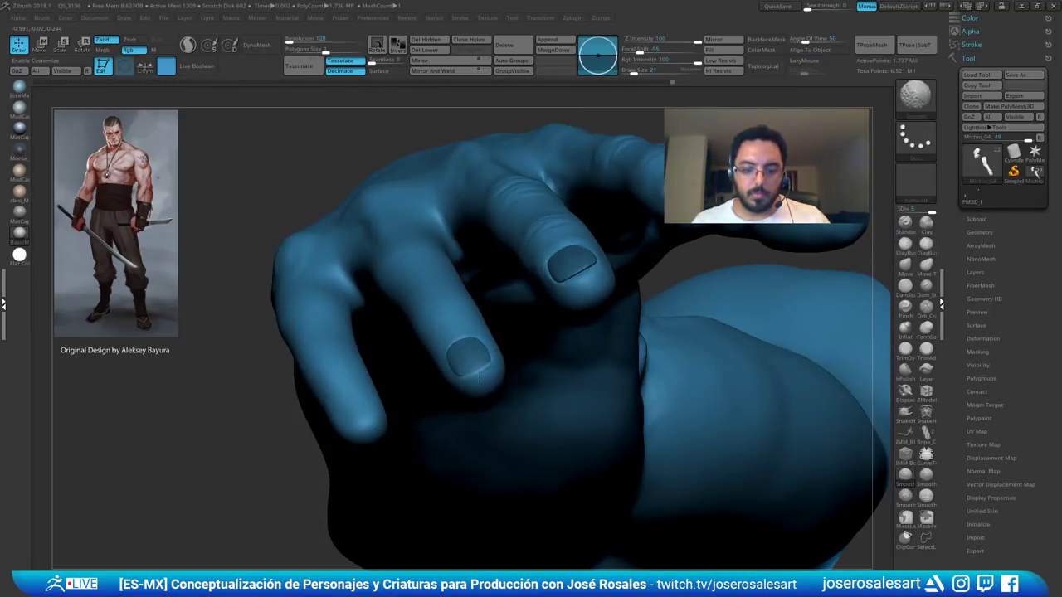
pyautogui.keyDown('shift'); pyautogui.moveTo(478, 377); pyautogui.dragTo(450, 379); pyautogui.keyUp('shift')
# - Add a fold at the pinky-facing corner of the ring nail's cuticle and blend it in
pyautogui.moveTo(450, 379)
pyautogui.mouseDown(button='right')
pyautogui.moveTo(486, 365)
pyautogui.moveTo(468, 369)
pyautogui.moveTo(456, 343)
pyautogui.moveTo(431, 349)
pyautogui.mouseUp(button='right')
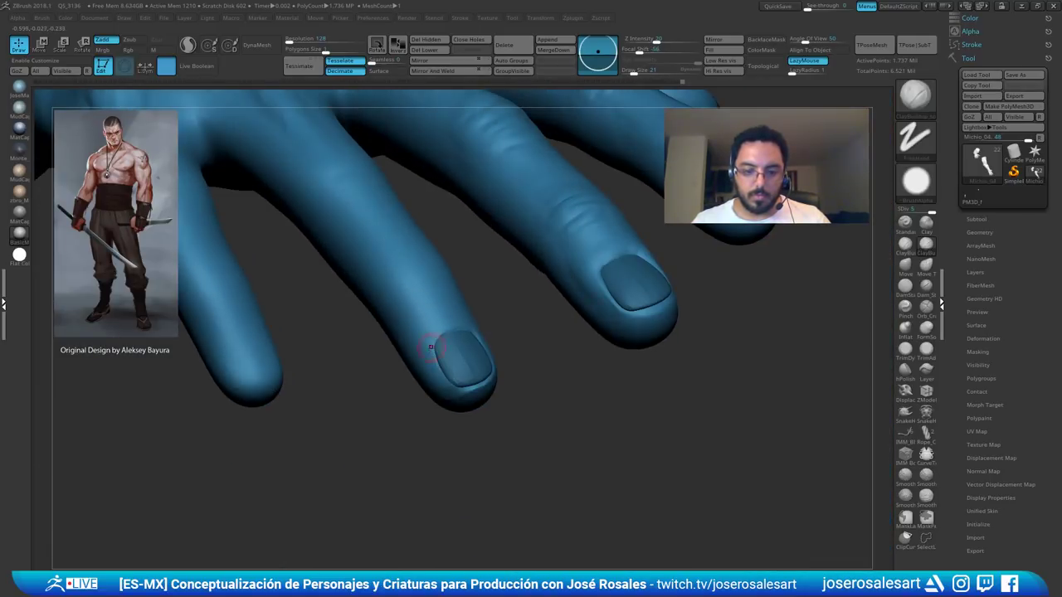
pyautogui.moveTo(432, 354); pyautogui.dragTo(426, 351)
pyautogui.moveTo(452, 403); pyautogui.dragTo(438, 377, button='right')
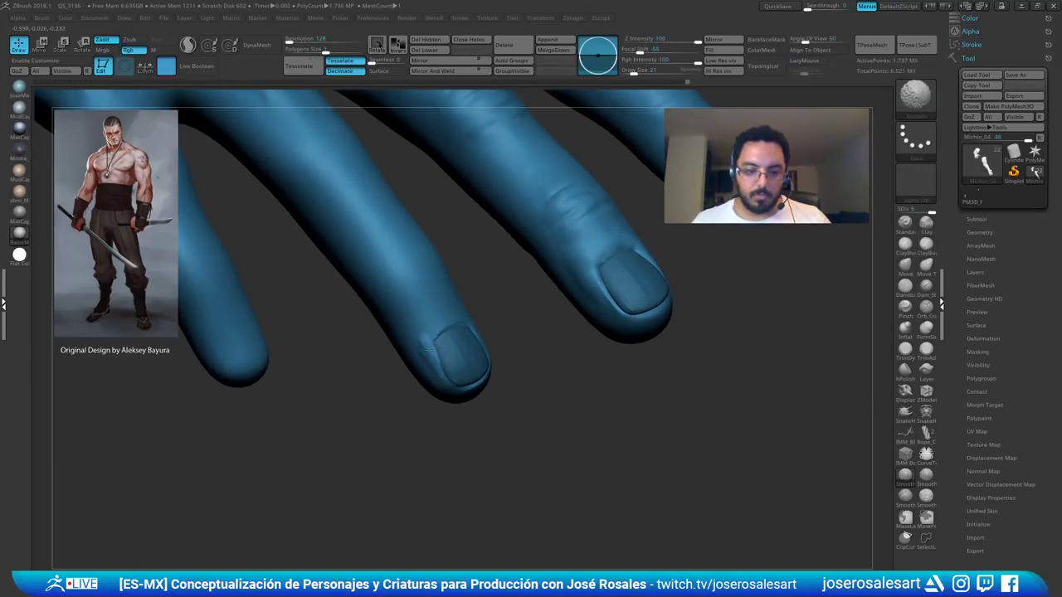
pyautogui.moveTo(438, 330); pyautogui.dragTo(420, 337)
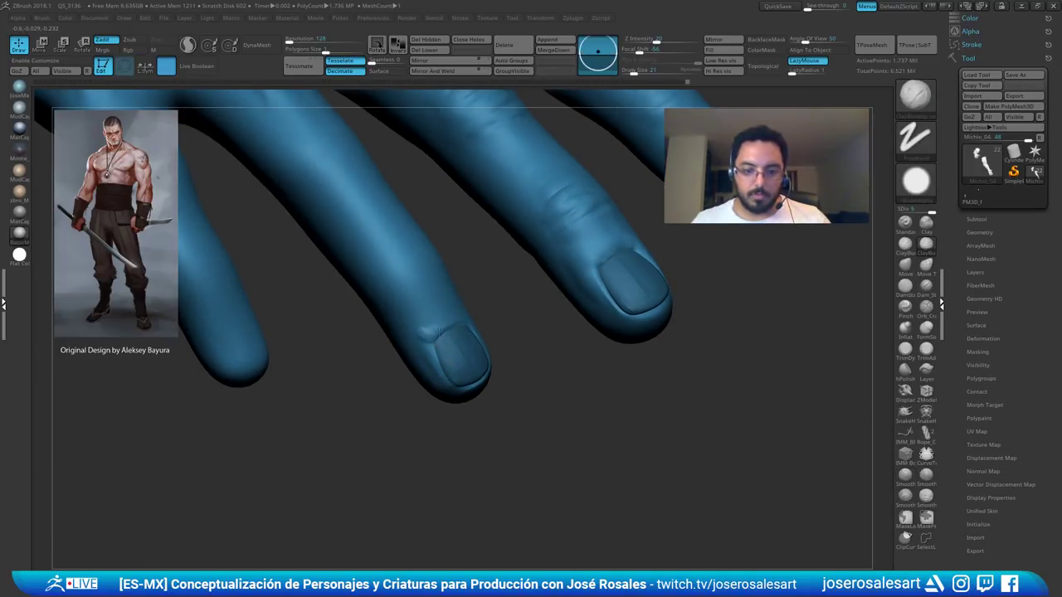
pyautogui.moveTo(441, 308)
pyautogui.mouseDown(button='right')
pyautogui.moveTo(446, 339)
pyautogui.moveTo(446, 325)
pyautogui.mouseUp(button='right')
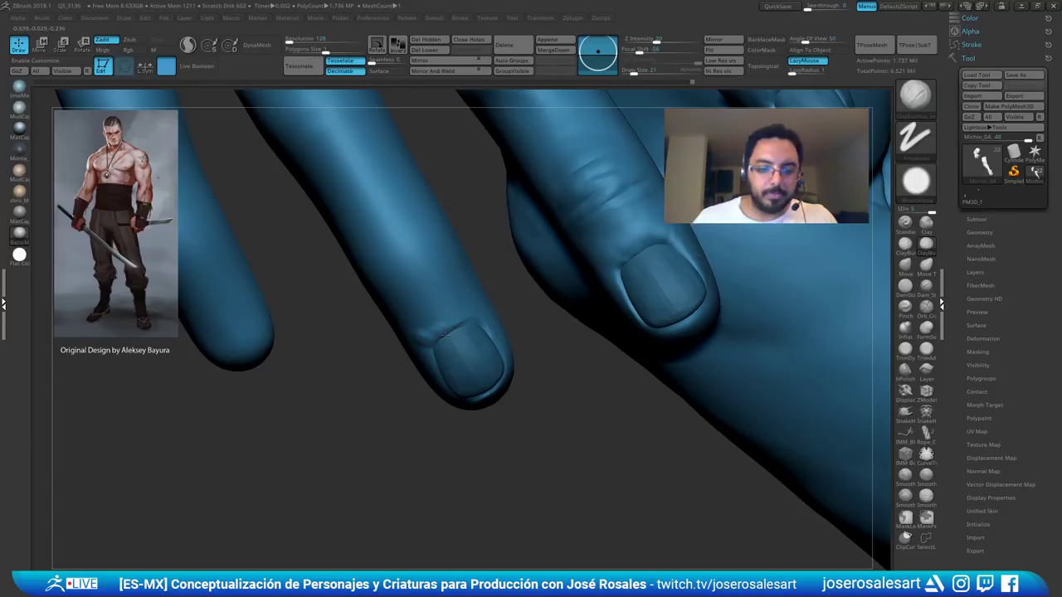
# - Set the draw size to 26 and build up and smooth the skin fold behind the ring fingernail
pyautogui.press('s')
pyautogui.moveTo(444, 326); pyautogui.dragTo(427, 336)
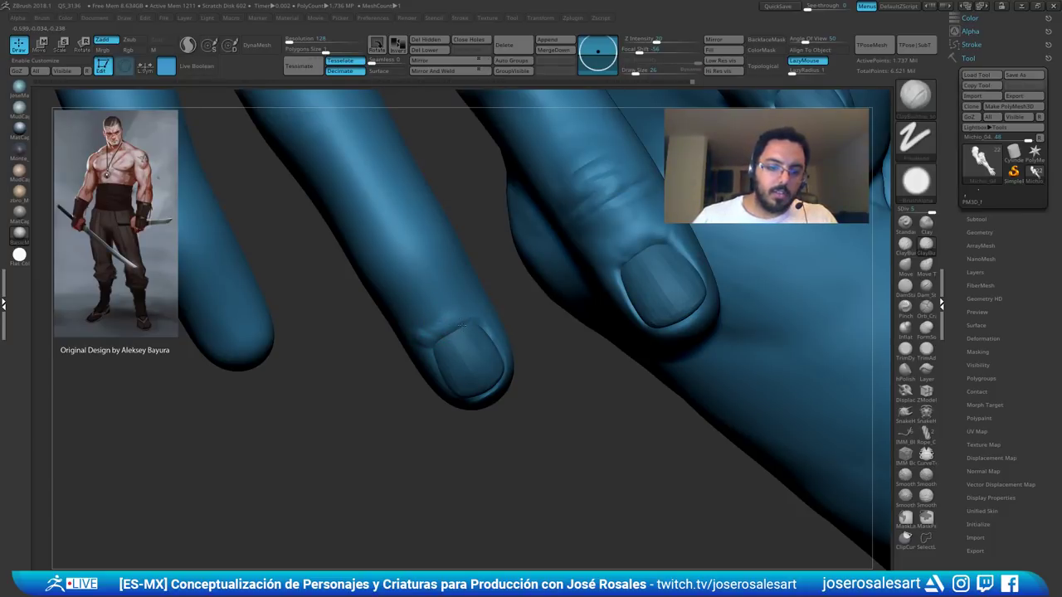
pyautogui.moveTo(473, 307); pyautogui.dragTo(425, 338)
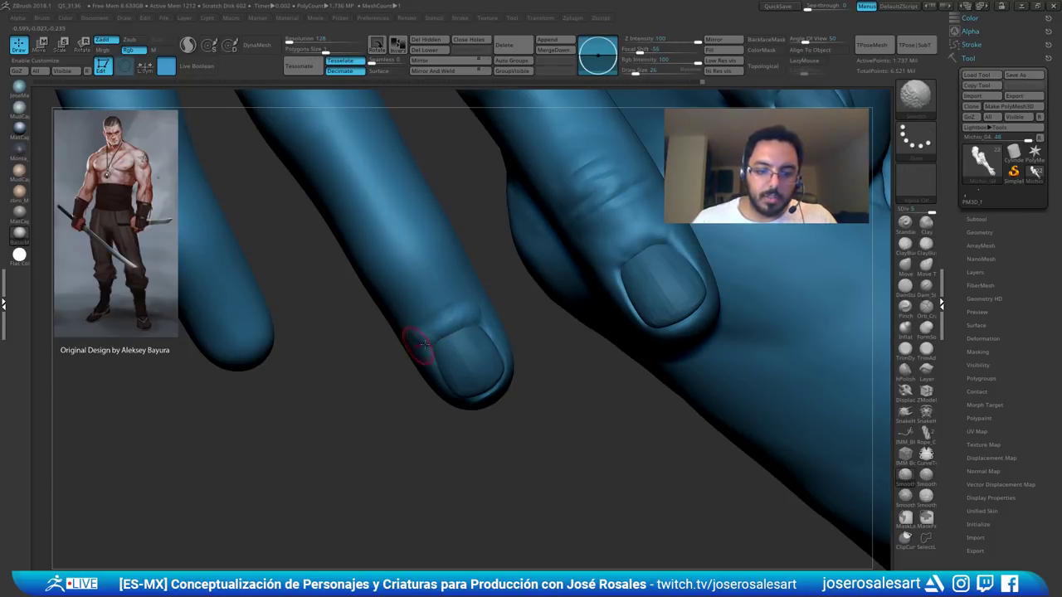
pyautogui.moveTo(416, 346); pyautogui.dragTo(397, 350, button='right')
pyautogui.keyDown('ctrl'); pyautogui.moveTo(462, 287); pyautogui.dragTo(474, 253, button='right'); pyautogui.keyUp('ctrl')
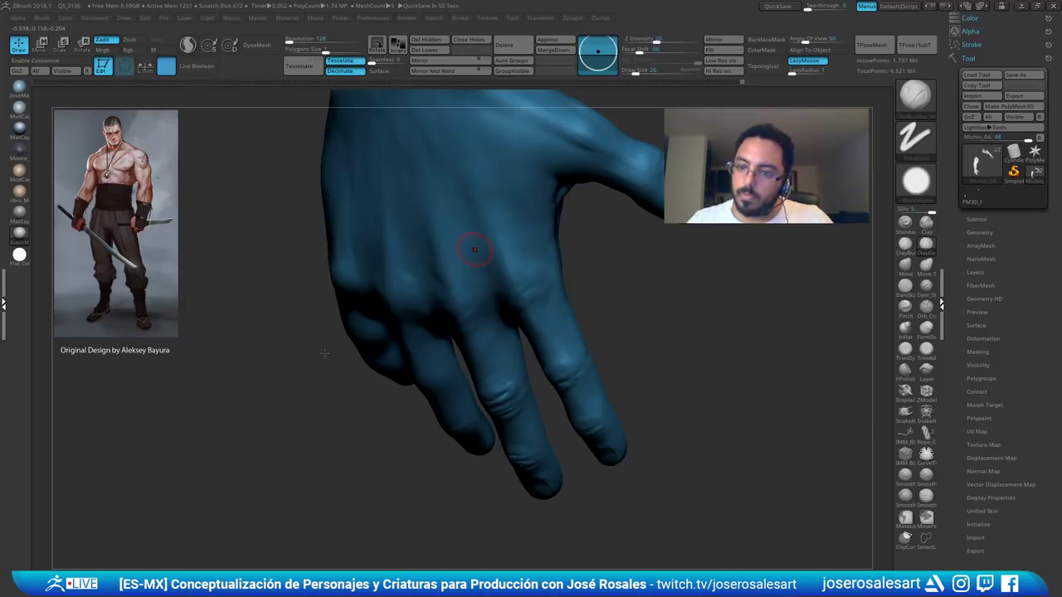
pyautogui.moveTo(324, 353)
pyautogui.mouseDown()
pyautogui.moveTo(348, 299)
pyautogui.moveTo(462, 225)
pyautogui.moveTo(457, 258)
pyautogui.mouseUp()
pyautogui.press('b')
pyautogui.press('s')
pyautogui.press('t')
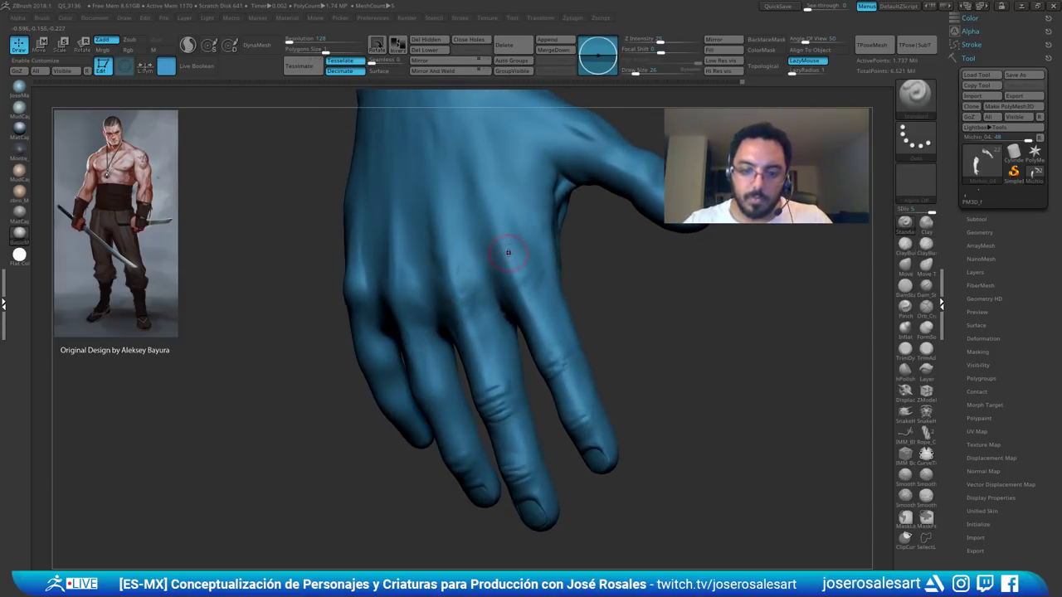
# - Build up the tendon leading to the index finger's base knuckle with ClayBuildup and smooth it
pyautogui.press('b')
pyautogui.press('c')
pyautogui.press('b')
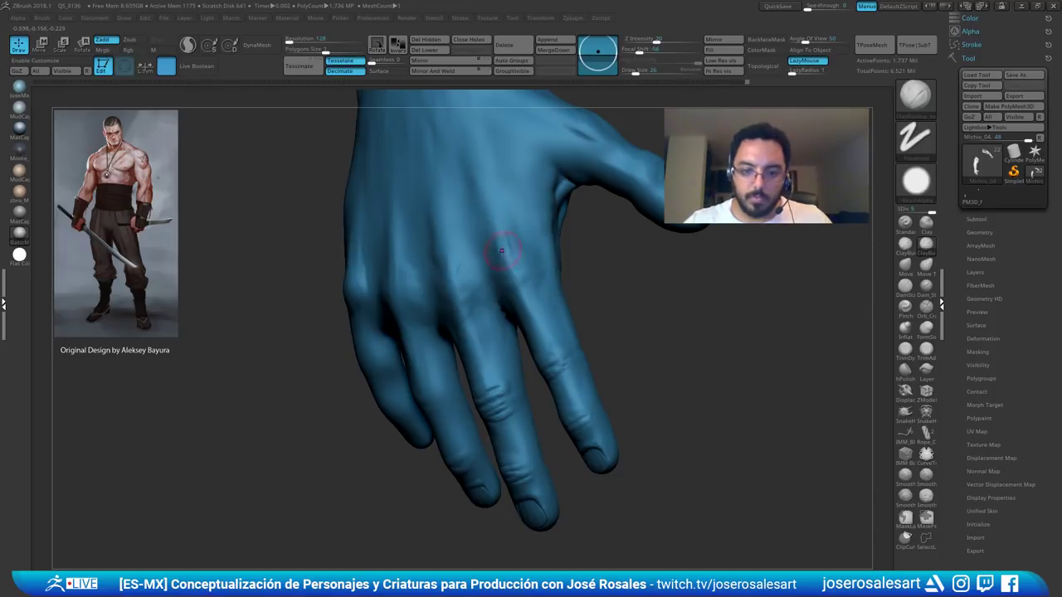
pyautogui.moveTo(326, 348); pyautogui.dragTo(493, 246)
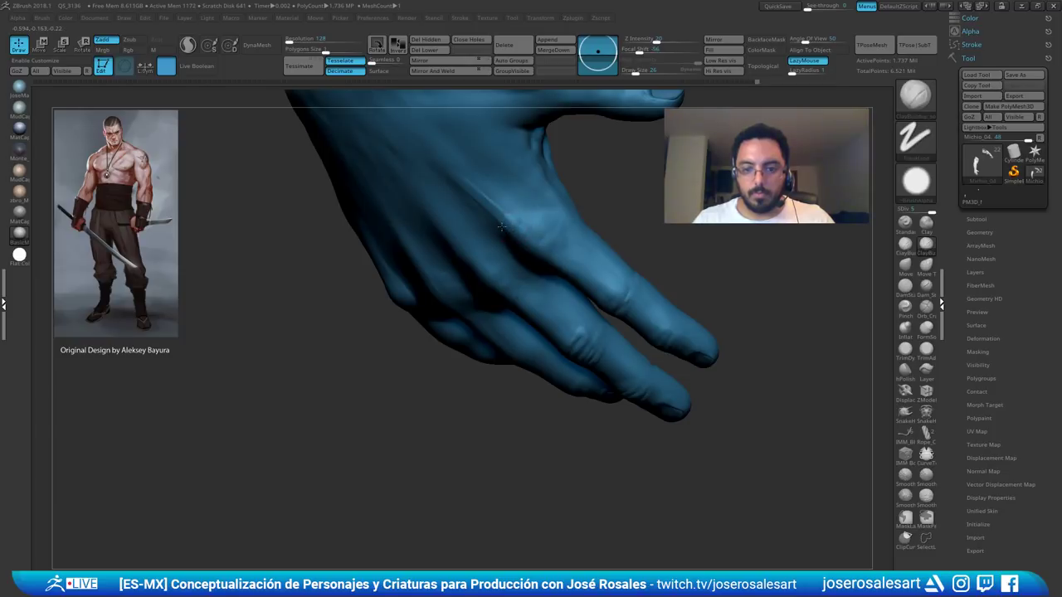
pyautogui.moveTo(591, 164)
pyautogui.mouseDown()
pyautogui.moveTo(503, 218)
pyautogui.moveTo(609, 199)
pyautogui.moveTo(581, 157)
pyautogui.mouseUp()
pyautogui.press('shift')
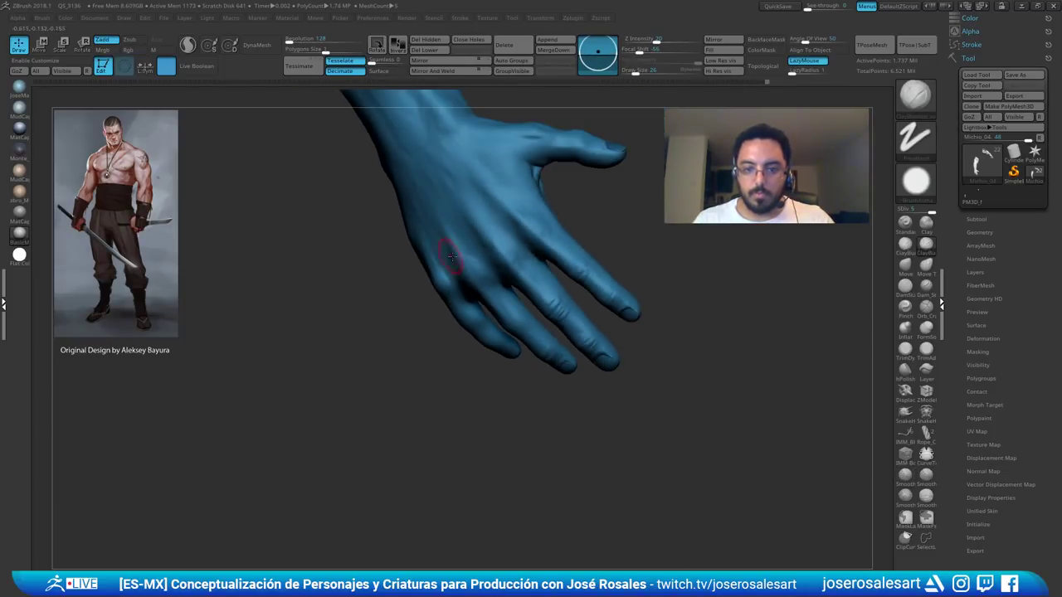
pyautogui.moveTo(390, 365)
pyautogui.mouseDown()
pyautogui.moveTo(467, 338)
pyautogui.moveTo(548, 365)
pyautogui.mouseUp()
pyautogui.moveTo(601, 240)
pyautogui.mouseDown()
pyautogui.moveTo(467, 219)
pyautogui.moveTo(477, 222)
pyautogui.moveTo(455, 293)
pyautogui.moveTo(606, 241)
pyautogui.moveTo(552, 261)
pyautogui.mouseUp()
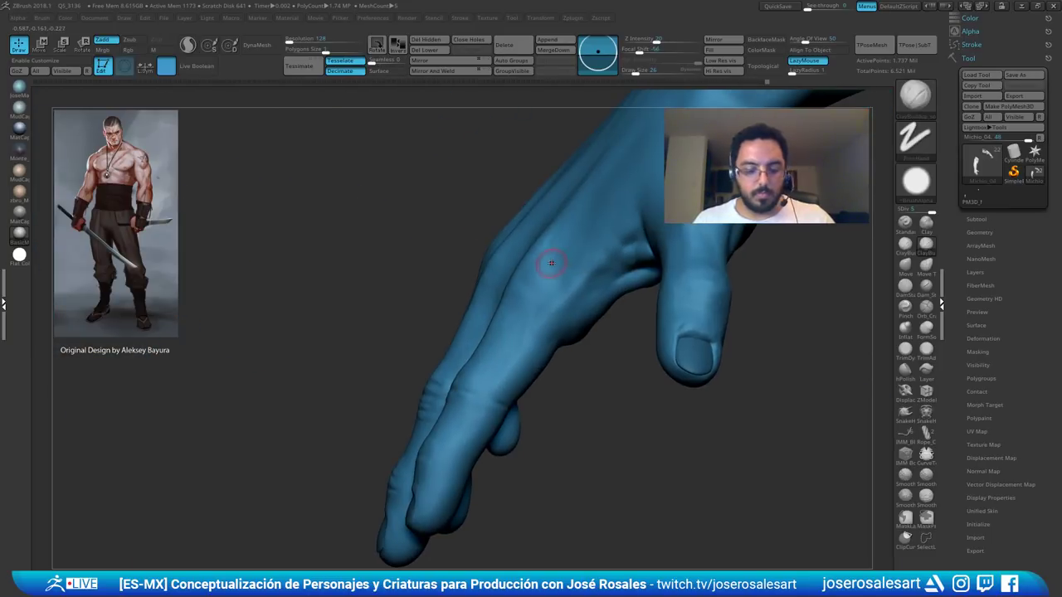
pyautogui.press('b')
pyautogui.press('m')
pyautogui.press('v')
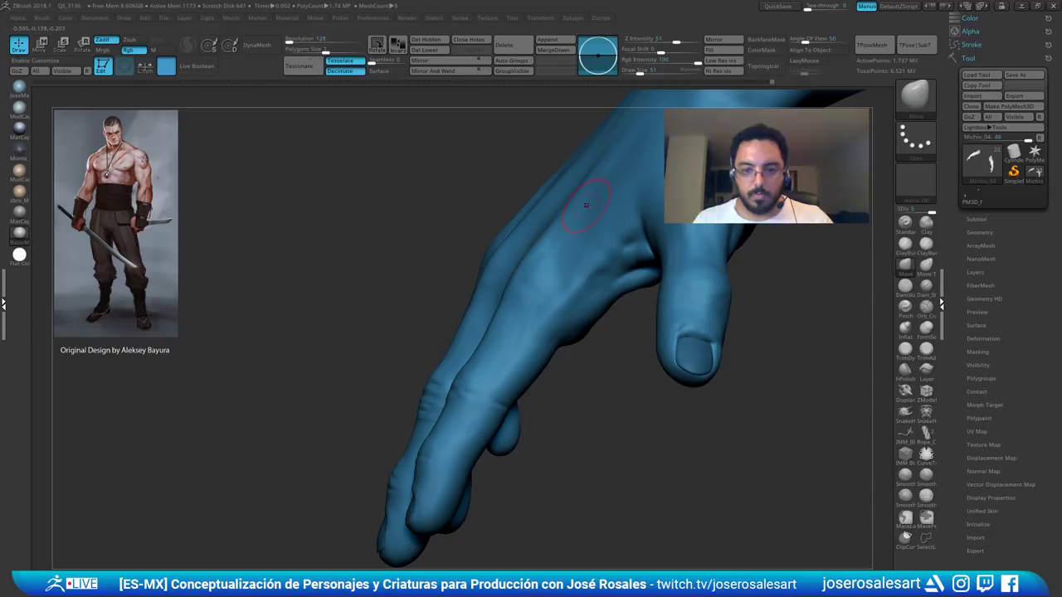
pyautogui.moveTo(586, 205)
pyautogui.keyDown('alt'); pyautogui.mouseDown()
pyautogui.moveTo(509, 314)
pyautogui.moveTo(581, 286)
pyautogui.mouseUp(); pyautogui.keyUp('alt')
pyautogui.press('s')
pyautogui.moveTo(591, 283); pyautogui.dragTo(586, 283)
pyautogui.keyDown('alt'); pyautogui.moveTo(611, 216); pyautogui.dragTo(518, 290); pyautogui.keyUp('alt')
pyautogui.moveTo(518, 290)
pyautogui.mouseDown()
pyautogui.moveTo(506, 324)
pyautogui.moveTo(457, 318)
pyautogui.moveTo(608, 314)
pyautogui.mouseUp()
# - Carve creases across the thumb's knuckle with the DamStandard brush at draw size 26 and soften them with smoothing
pyautogui.press('b')
pyautogui.press('d')
pyautogui.press('s')
pyautogui.moveTo(612, 269)
pyautogui.mouseDown()
pyautogui.moveTo(623, 253)
pyautogui.moveTo(603, 258)
pyautogui.mouseUp()
pyautogui.press('s')
pyautogui.press('s')
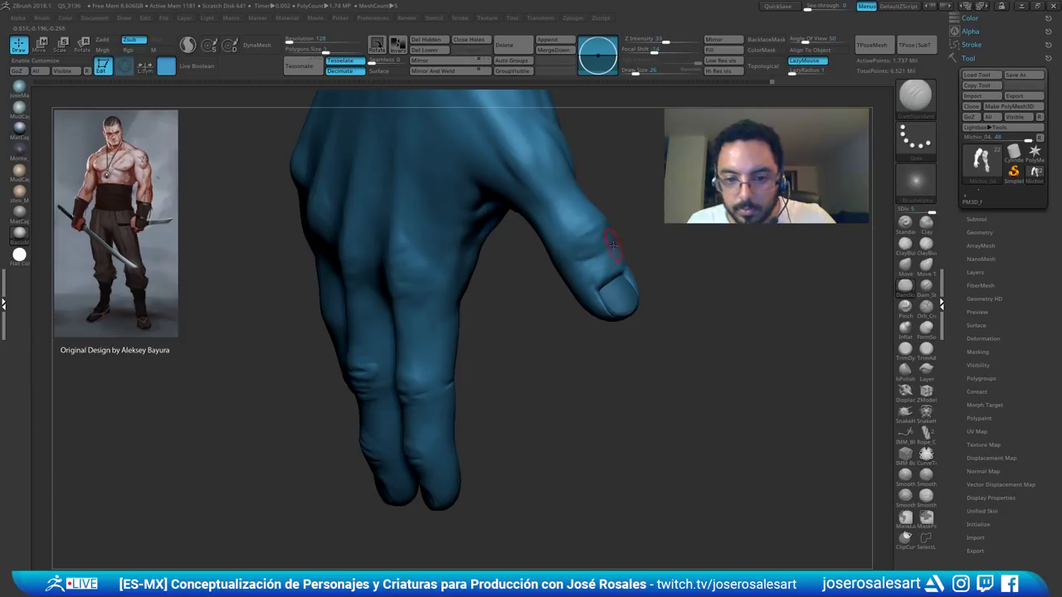
pyautogui.moveTo(531, 291); pyautogui.dragTo(460, 287)
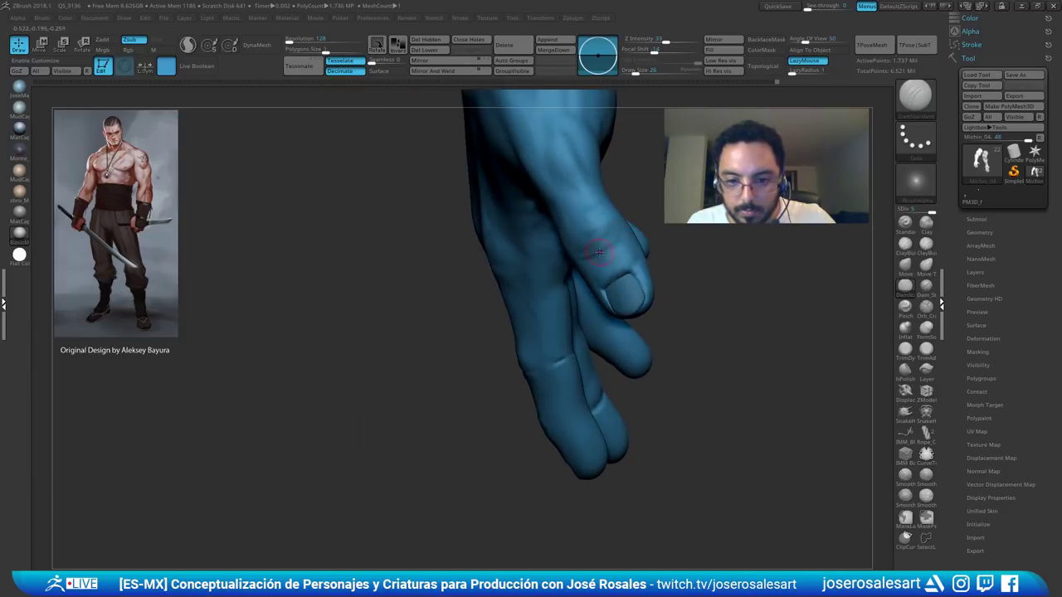
pyautogui.moveTo(581, 256); pyautogui.dragTo(611, 245)
pyautogui.moveTo(596, 264)
pyautogui.mouseDown(button='right')
pyautogui.moveTo(607, 247)
pyautogui.moveTo(593, 237)
pyautogui.moveTo(608, 229)
pyautogui.moveTo(568, 242)
pyautogui.mouseUp(button='right')
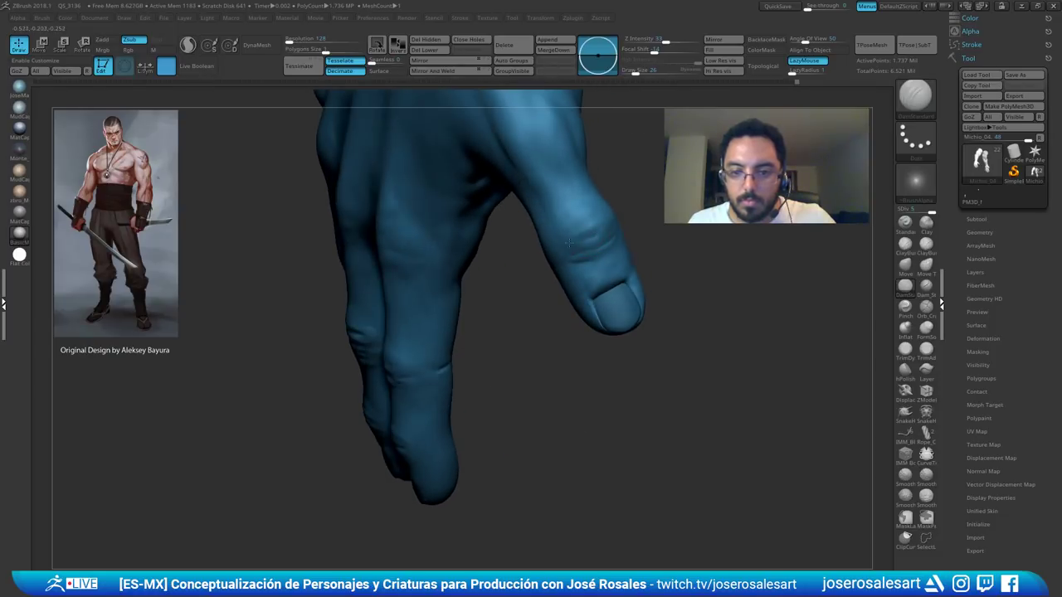
pyautogui.keyDown('shift'); pyautogui.moveTo(593, 232); pyautogui.dragTo(584, 245); pyautogui.keyUp('shift')
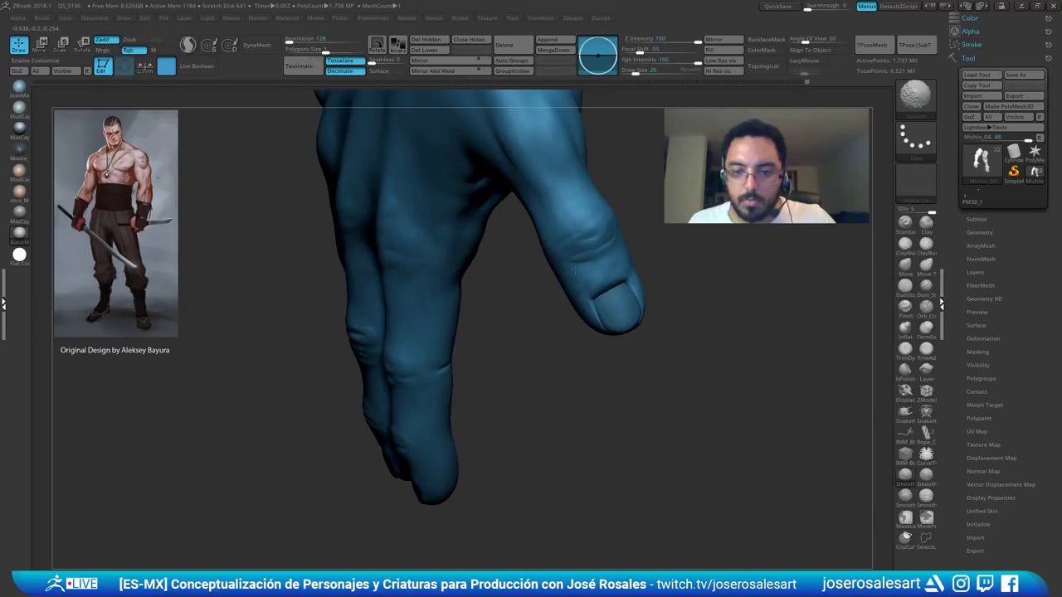
# - Switch to the Move brush and set its draw size to 65 while viewing the palm and base of the thumb
pyautogui.moveTo(576, 242)
pyautogui.mouseDown(button='right')
pyautogui.moveTo(612, 219)
pyautogui.moveTo(574, 243)
pyautogui.moveTo(595, 206)
pyautogui.moveTo(625, 199)
pyautogui.moveTo(572, 307)
pyautogui.moveTo(623, 244)
pyautogui.moveTo(544, 279)
pyautogui.moveTo(594, 347)
pyautogui.mouseUp(button='right')
pyautogui.moveTo(563, 272); pyautogui.dragTo(539, 216, button='right')
pyautogui.keyDown('alt'); pyautogui.moveTo(443, 181); pyautogui.dragTo(605, 240, button='right'); pyautogui.keyUp('alt')
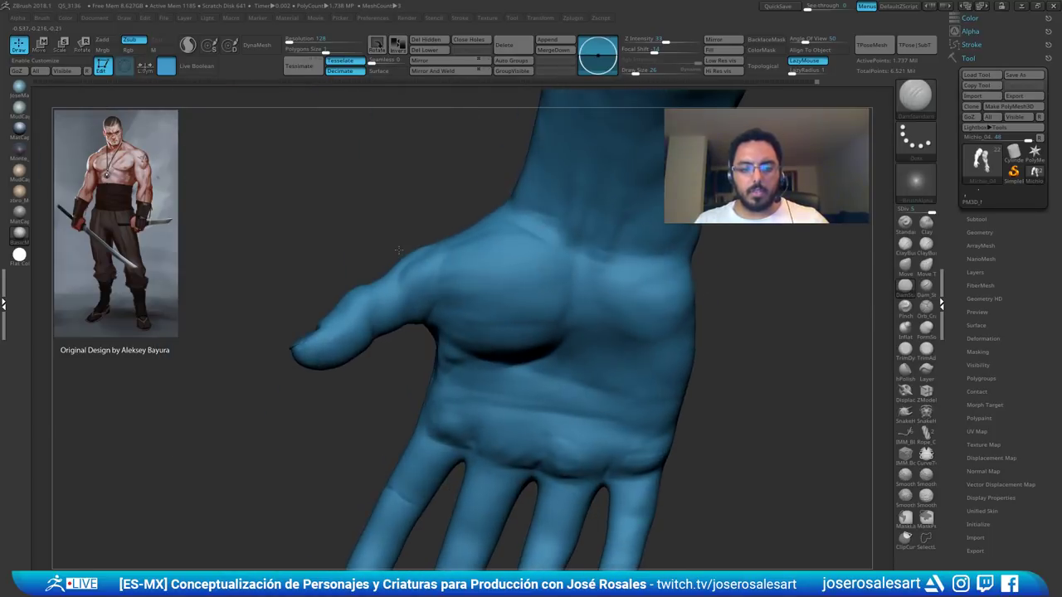
pyautogui.moveTo(398, 249); pyautogui.dragTo(409, 244, button='right')
pyautogui.moveTo(267, 336); pyautogui.dragTo(256, 327, button='right')
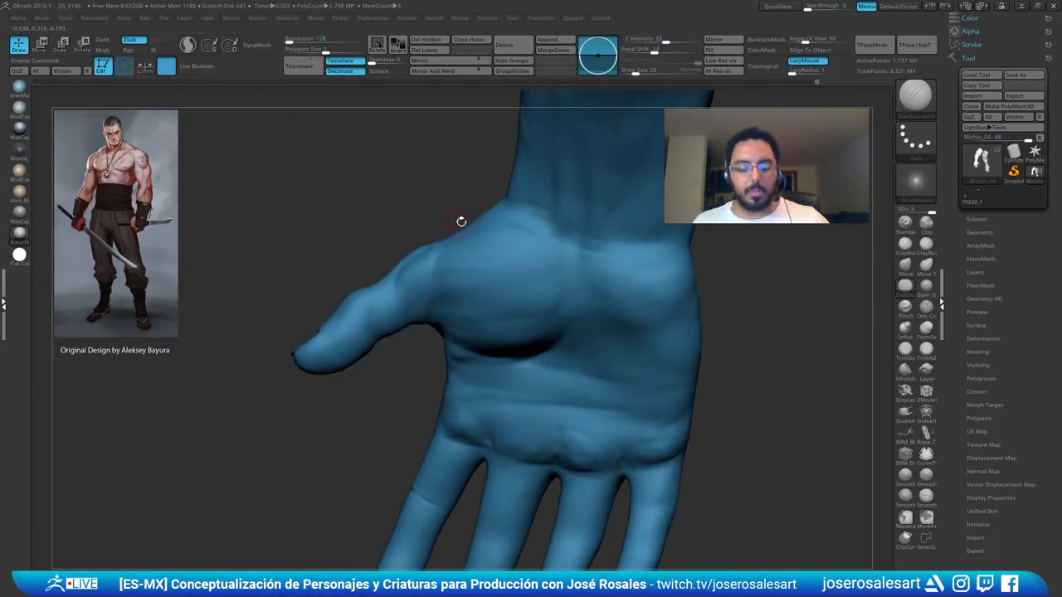
pyautogui.press('b')
pyautogui.press('m')
pyautogui.press('v')
pyautogui.keyDown('ctrl'); pyautogui.moveTo(496, 239); pyautogui.dragTo(498, 248, button='right'); pyautogui.keyUp('ctrl')
pyautogui.press('s')
pyautogui.moveTo(494, 236); pyautogui.dragTo(499, 233)
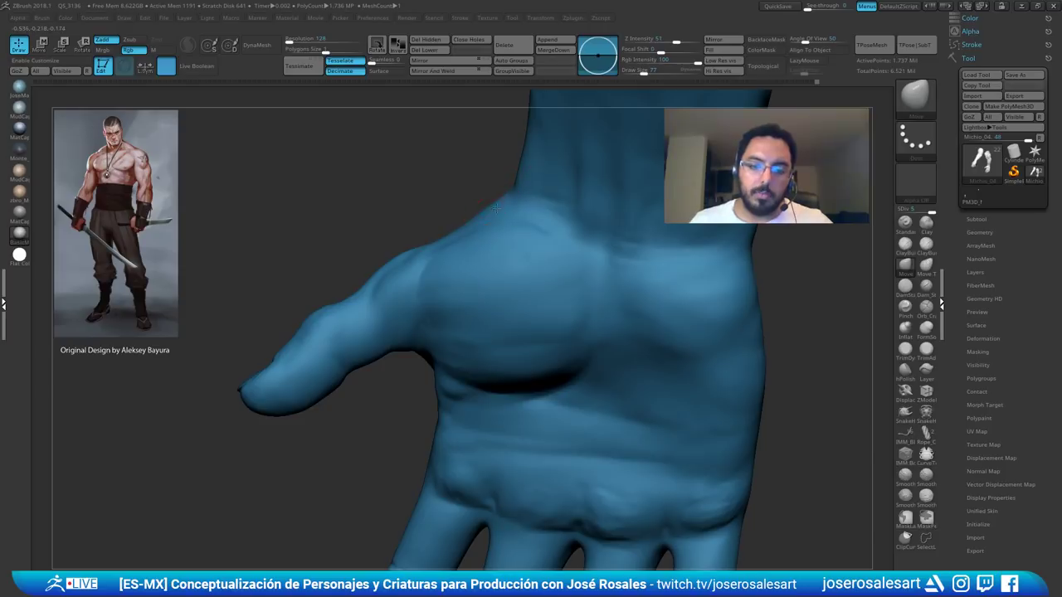
pyautogui.moveTo(446, 243)
pyautogui.mouseDown(button='right')
pyautogui.moveTo(453, 219)
pyautogui.moveTo(508, 231)
pyautogui.moveTo(514, 244)
pyautogui.moveTo(538, 217)
pyautogui.mouseUp(button='right')
pyautogui.press('s')
pyautogui.moveTo(538, 216); pyautogui.dragTo(537, 197)
pyautogui.moveTo(531, 208)
pyautogui.keyDown('ctrl'); pyautogui.mouseDown(button='right')
pyautogui.moveTo(504, 221)
pyautogui.moveTo(549, 242)
pyautogui.moveTo(557, 198)
pyautogui.mouseUp(button='right'); pyautogui.keyUp('ctrl')
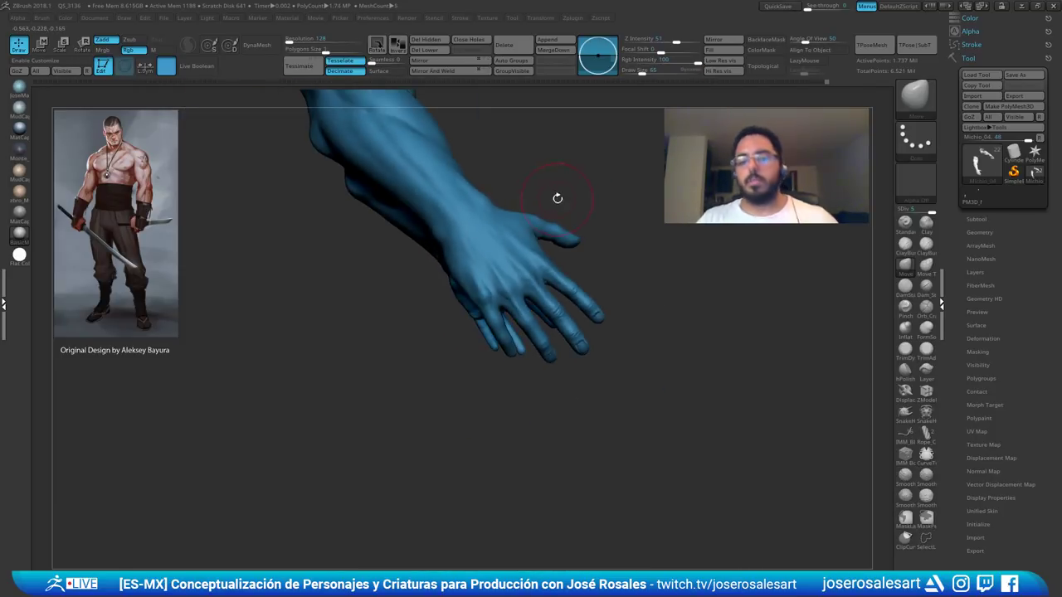
# - Unhide the rest of the body so the whole figure is shown together with the arms
pyautogui.moveTo(545, 253)
pyautogui.mouseDown(button='right')
pyautogui.moveTo(619, 206)
pyautogui.moveTo(498, 284)
pyautogui.moveTo(464, 365)
pyautogui.moveTo(390, 352)
pyautogui.moveTo(454, 280)
pyautogui.mouseUp(button='right')
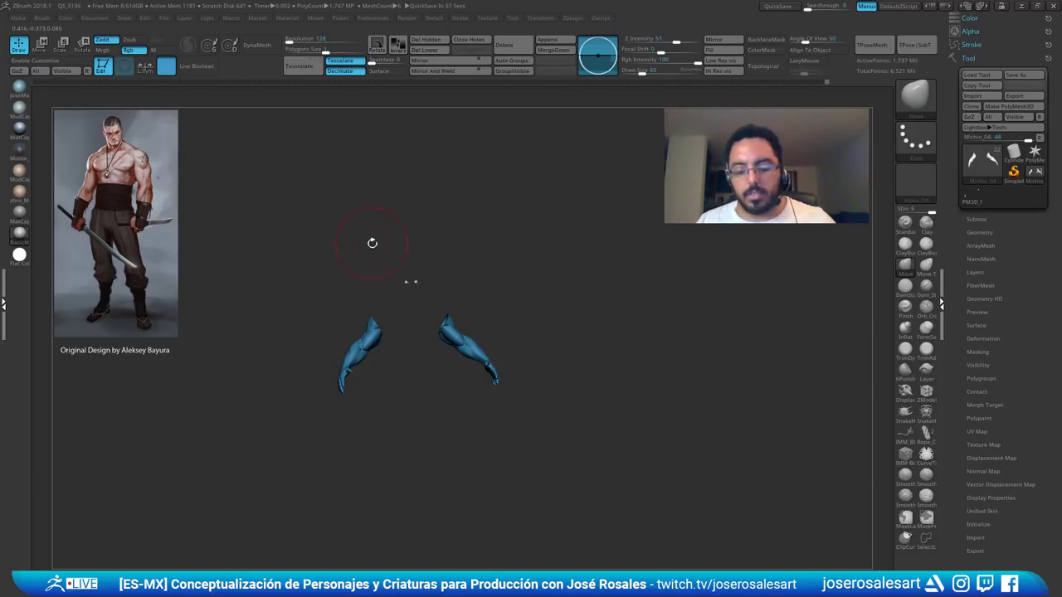
pyautogui.keyDown('ctrl'); pyautogui.moveTo(373, 243); pyautogui.dragTo(422, 266, button='right'); pyautogui.keyUp('ctrl')
pyautogui.moveTo(423, 266)
pyautogui.keyDown('shift'); pyautogui.mouseDown(button='right')
pyautogui.moveTo(532, 258)
pyautogui.moveTo(512, 221)
pyautogui.moveTo(543, 194)
pyautogui.moveTo(462, 294)
pyautogui.moveTo(538, 262)
pyautogui.mouseUp(button='right'); pyautogui.keyUp('shift')
pyautogui.rightClick(445, 260)
pyautogui.keyDown('ctrl'); pyautogui.keyDown('shift'); pyautogui.click(531, 231); pyautogui.keyUp('shift'); pyautogui.keyUp('ctrl')
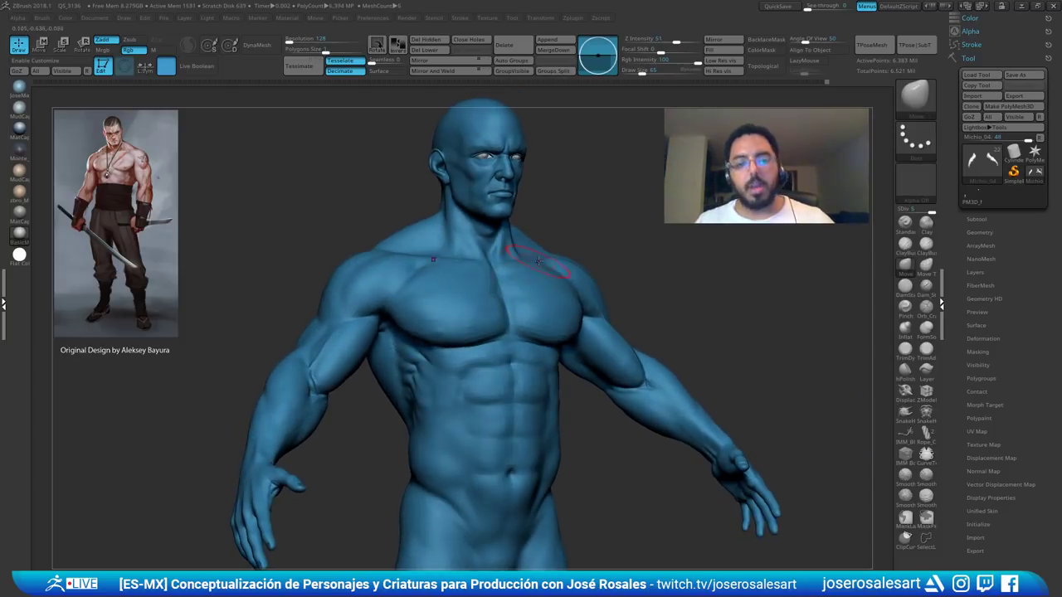
# - Drop the body to its lowest subdivision level and examine the low-resolution forms of the torso and arms
pyautogui.press('shift')
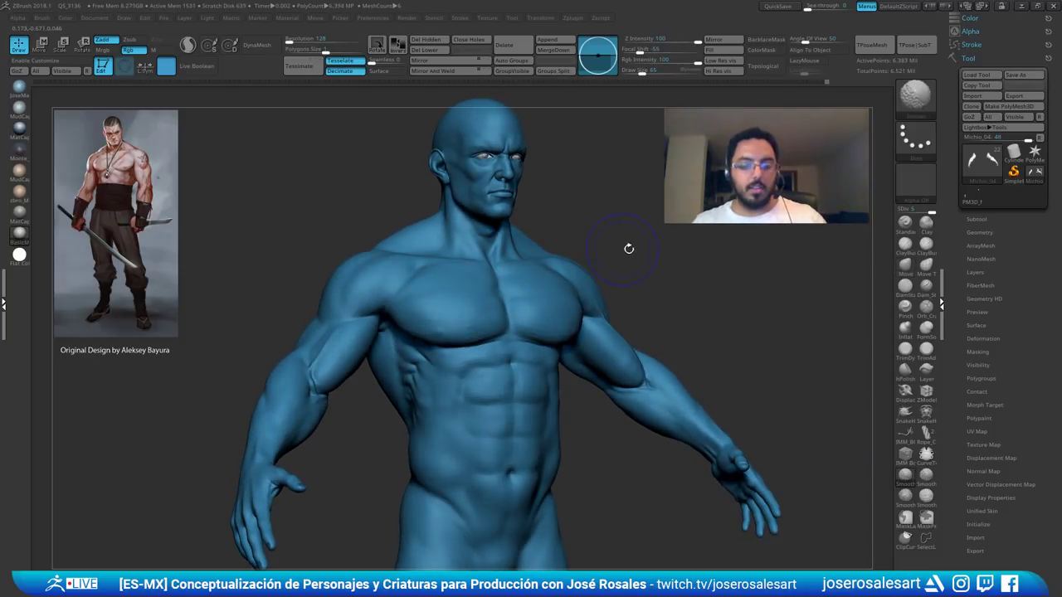
pyautogui.hotkey('shift', 'd')
pyautogui.hotkey('shift', 'd')
pyautogui.hotkey('shift', 'd')
pyautogui.hotkey('shift', 'd')
pyautogui.moveTo(598, 226)
pyautogui.keyDown('ctrl'); pyautogui.mouseDown(button='right')
pyautogui.moveTo(554, 216)
pyautogui.moveTo(597, 70)
pyautogui.mouseUp(button='right'); pyautogui.keyUp('ctrl')
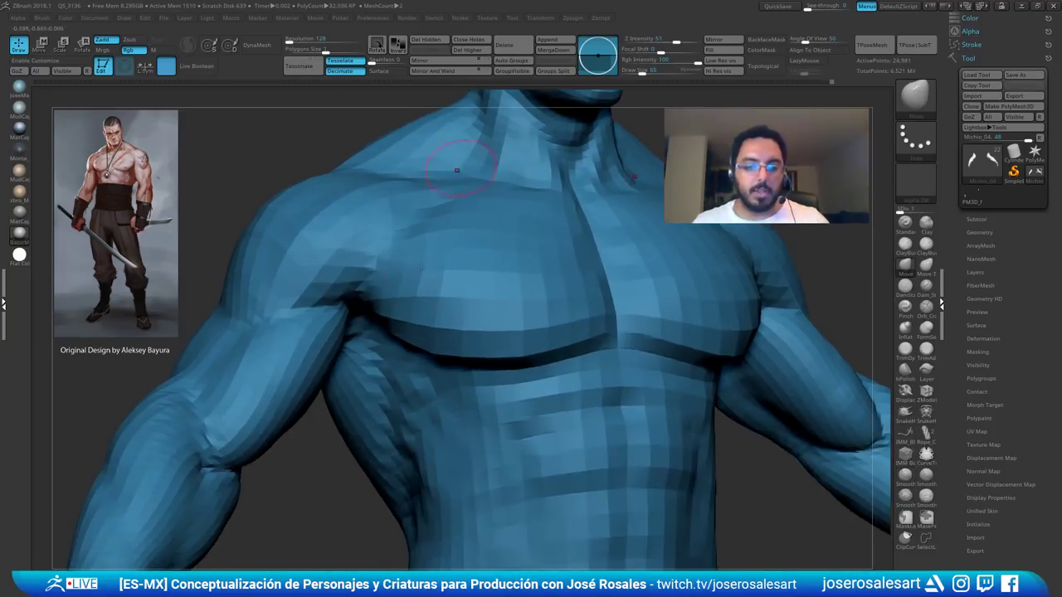
pyautogui.moveTo(332, 270); pyautogui.dragTo(299, 297, button='right')
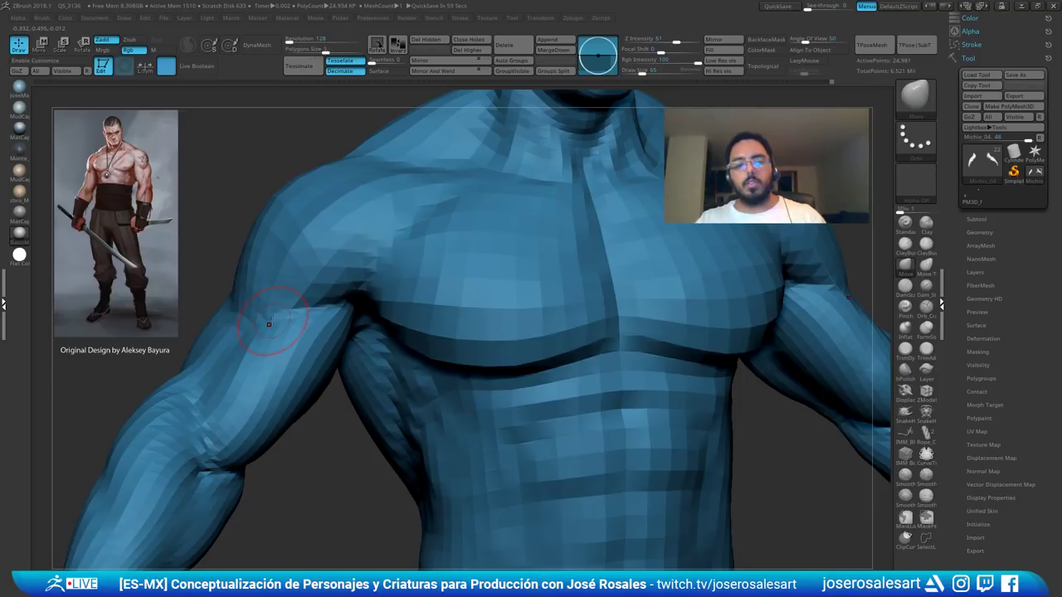
pyautogui.keyDown('shift'); pyautogui.moveTo(268, 324); pyautogui.dragTo(427, 232, button='right'); pyautogui.keyUp('shift')
# - Raise the body to subdivision level 4 and view the full figure from several angles
pyautogui.press('d')
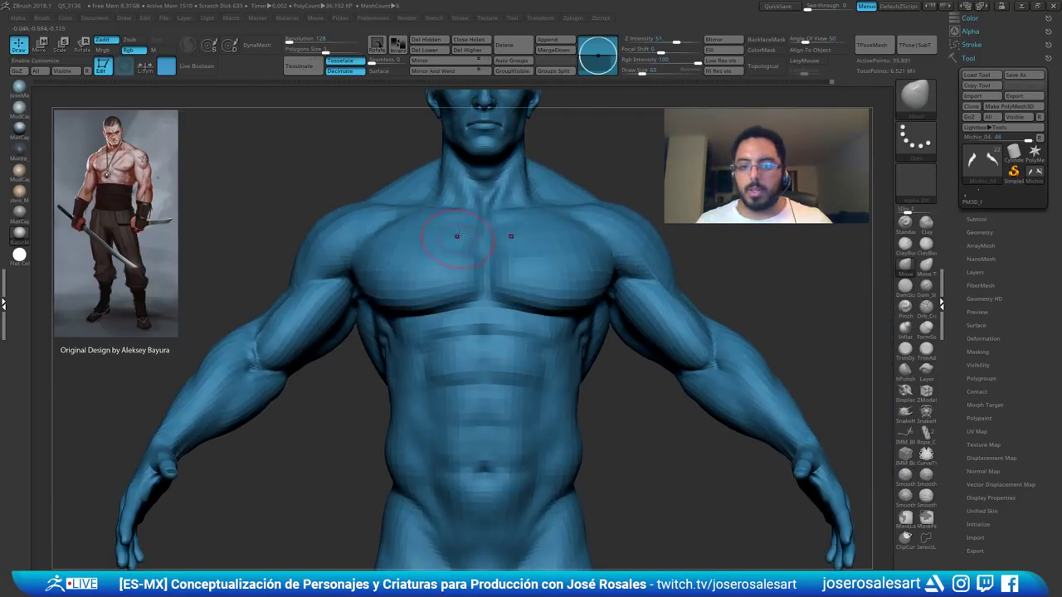
pyautogui.press('d')
pyautogui.press('d')
pyautogui.keyDown('ctrl'); pyautogui.moveTo(569, 173); pyautogui.dragTo(505, 225, button='right'); pyautogui.keyUp('ctrl')
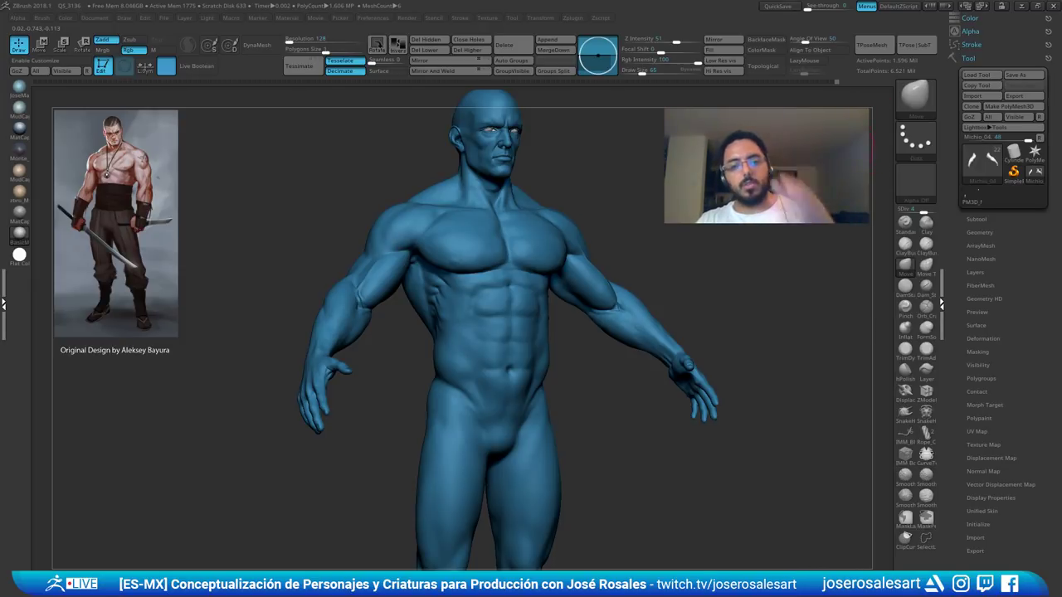
pyautogui.moveTo(512, 274); pyautogui.dragTo(569, 209, button='right')
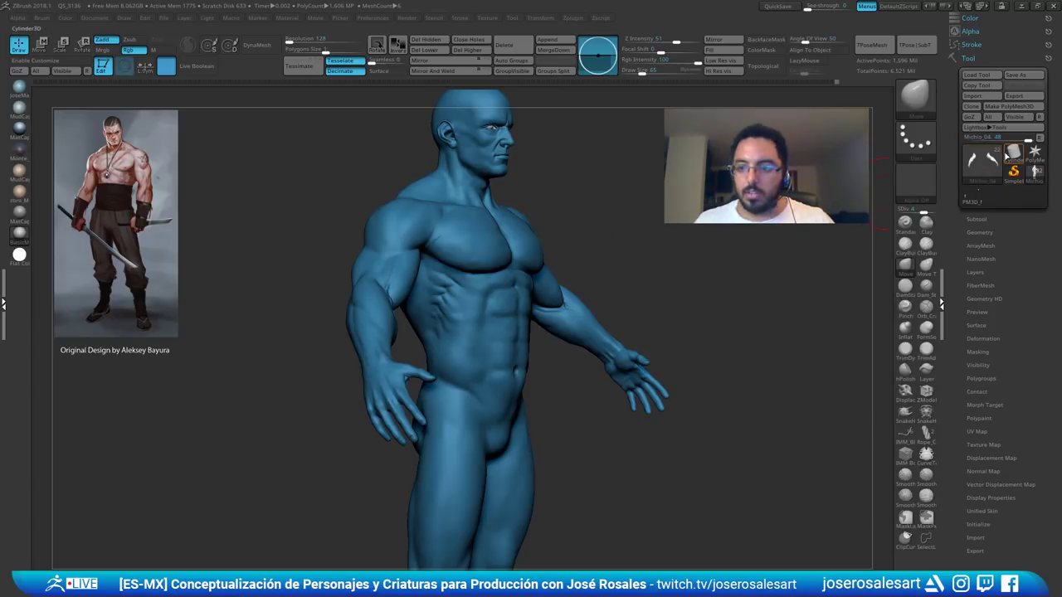
# - Replace the figure on the canvas with a Cylinder3D primitive, swap it for Cube3D and frame the cube from the front
pyautogui.click(1007, 156)
pyautogui.click(987, 170)
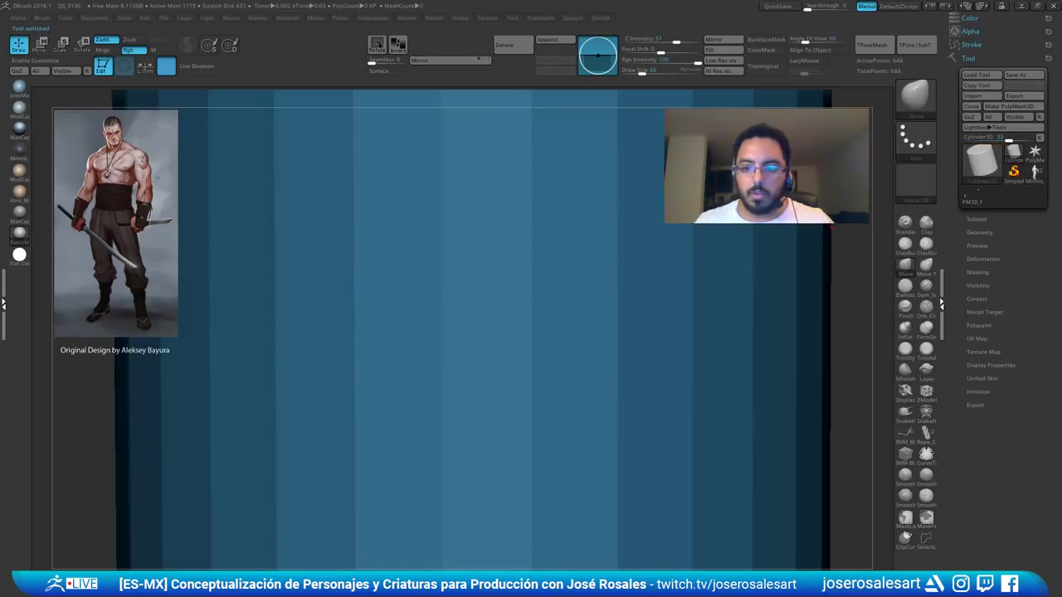
pyautogui.click(980, 168)
pyautogui.click(634, 213)
pyautogui.press('f')
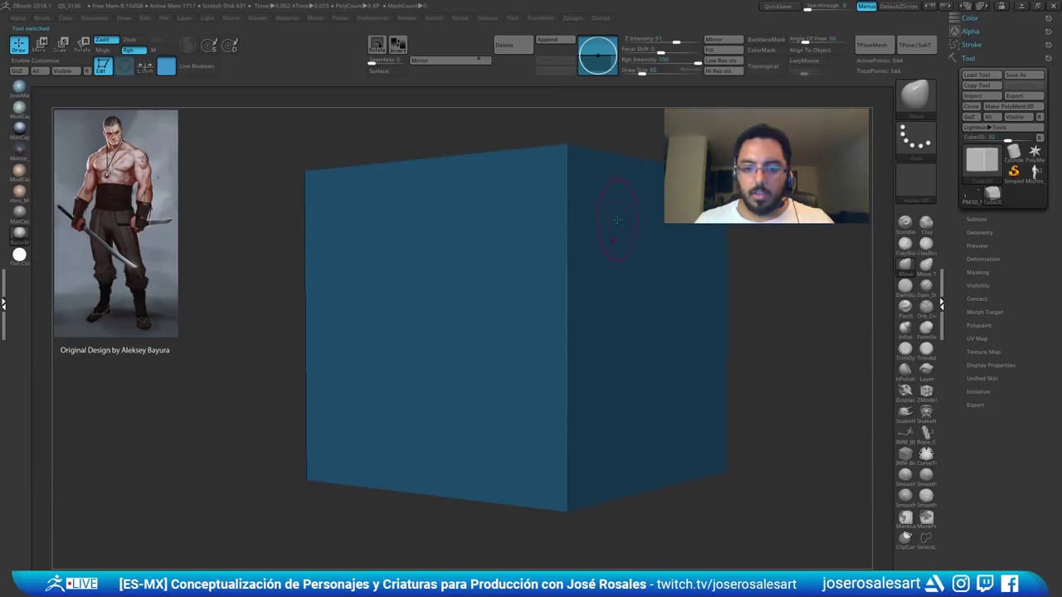
pyautogui.keyDown('shift'); pyautogui.moveTo(617, 220); pyautogui.dragTo(556, 249, button='right'); pyautogui.keyUp('shift')
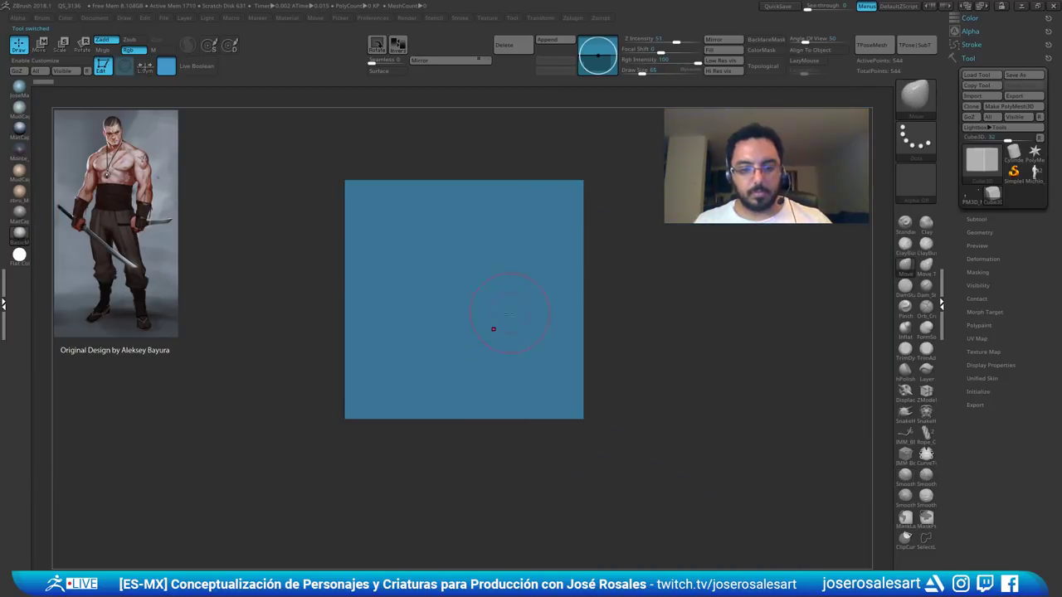
# - Try to adjust the Cube3D primitive in Move mode
pyautogui.moveTo(509, 307)
pyautogui.mouseDown(button='right')
pyautogui.moveTo(590, 259)
pyautogui.moveTo(498, 174)
pyautogui.moveTo(529, 275)
pyautogui.mouseUp(button='right')
pyautogui.moveTo(562, 407)
pyautogui.keyDown('alt'); pyautogui.mouseDown(button='right')
pyautogui.moveTo(590, 309)
pyautogui.moveTo(581, 295)
pyautogui.moveTo(562, 330)
pyautogui.moveTo(547, 282)
pyautogui.moveTo(545, 308)
pyautogui.moveTo(510, 321)
pyautogui.mouseUp(button='right'); pyautogui.keyUp('alt')
pyautogui.press('shift')
pyautogui.press('w')
pyautogui.moveTo(519, 313); pyautogui.dragTo(527, 306)
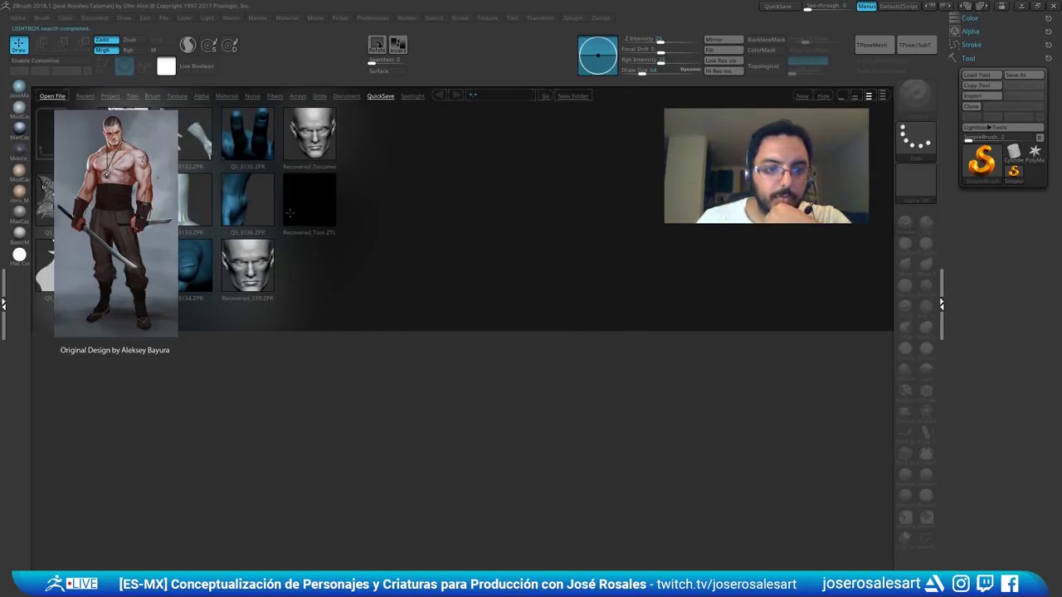
# - Open Recovered_Tool.ZTL and Recovered_Document.ZBR from the quicksave files and place the recovered cube on the canvas
pyautogui.doubleClick(315, 217)
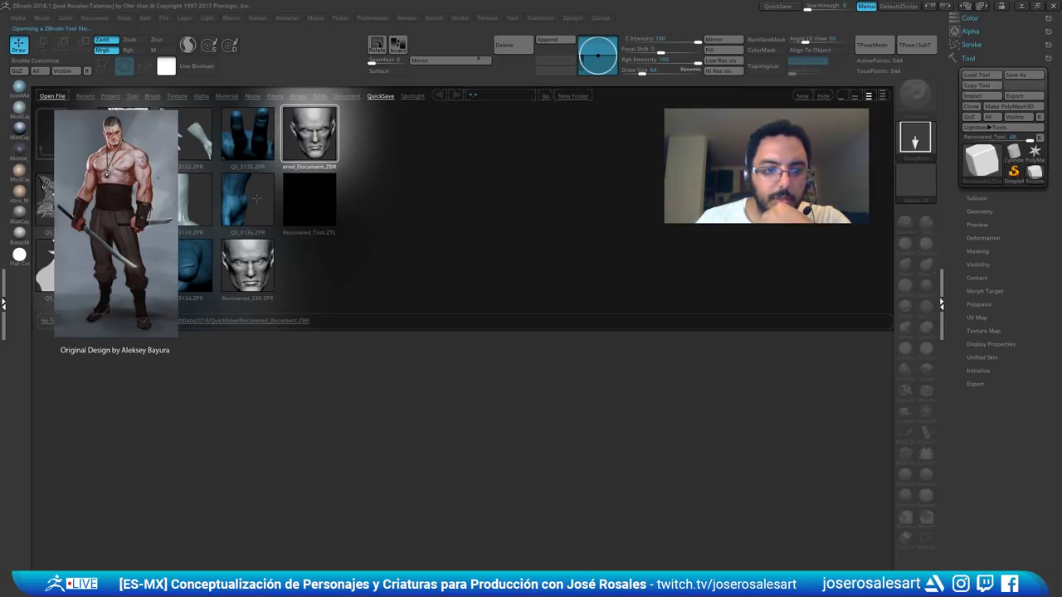
pyautogui.doubleClick(310, 150)
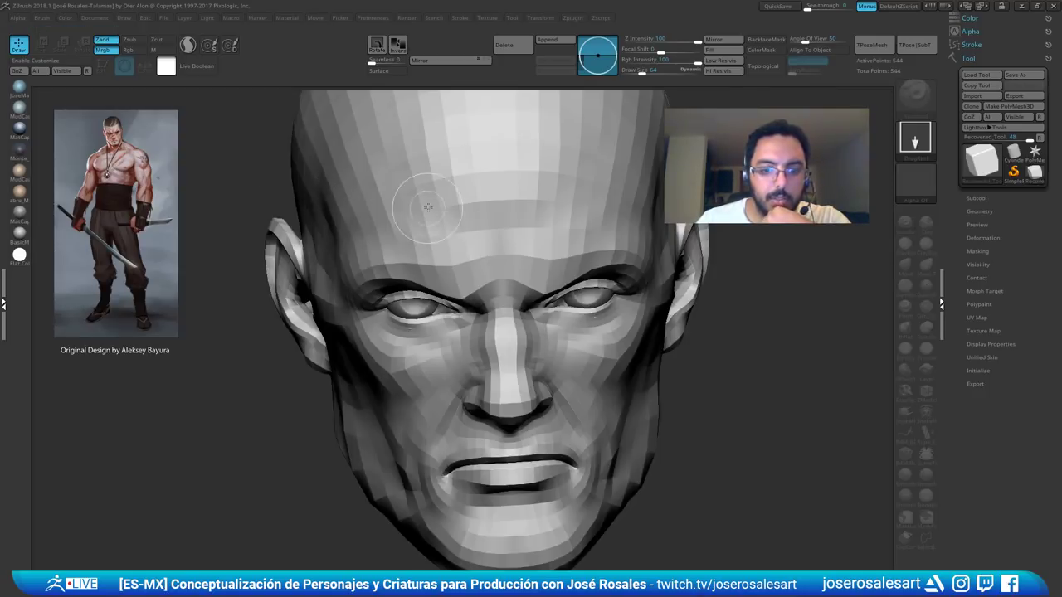
pyautogui.moveTo(430, 203); pyautogui.dragTo(452, 199)
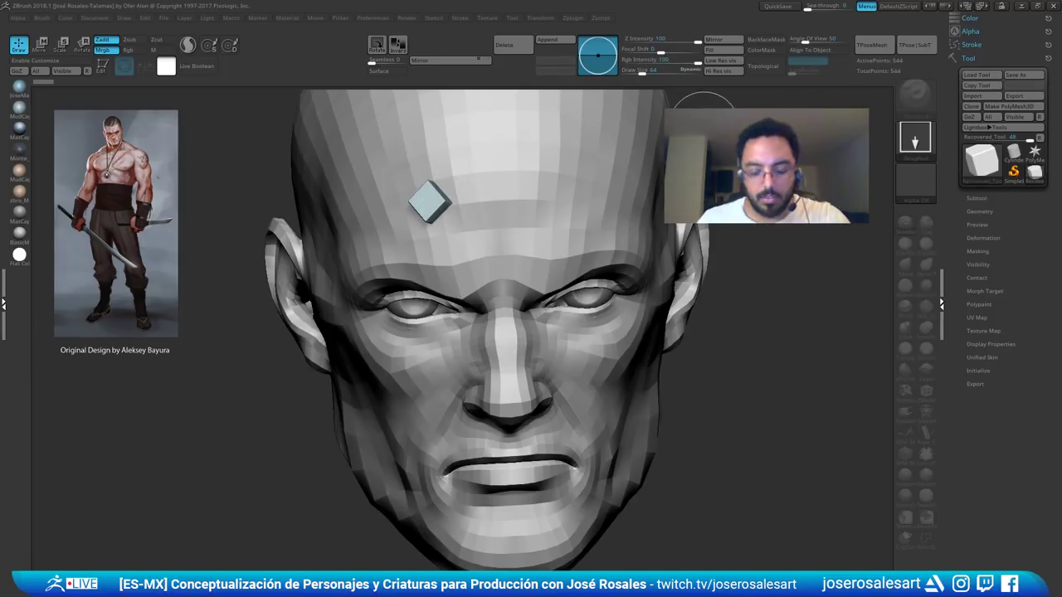
# - Load the QS_3136.ZPR quicksave project to restore the character sculpt
pyautogui.press(',')
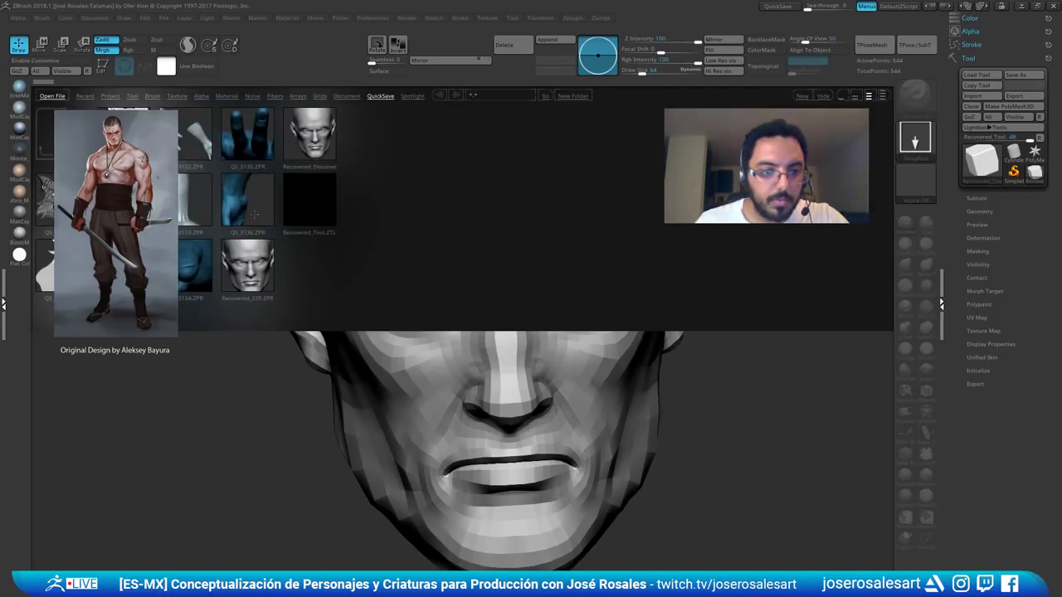
pyautogui.doubleClick(254, 216)
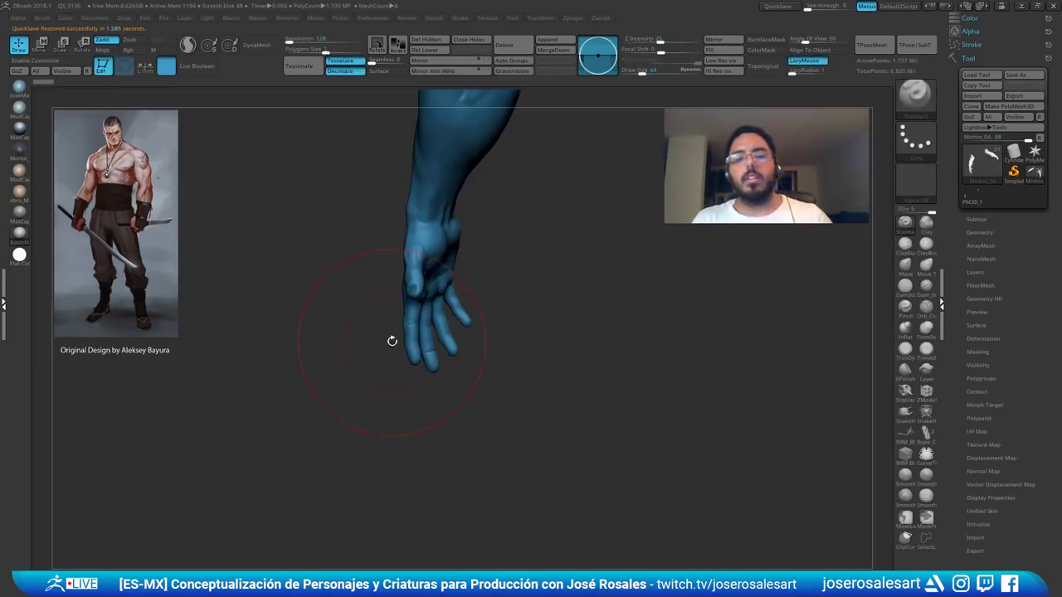
pyautogui.moveTo(392, 341); pyautogui.dragTo(491, 332)
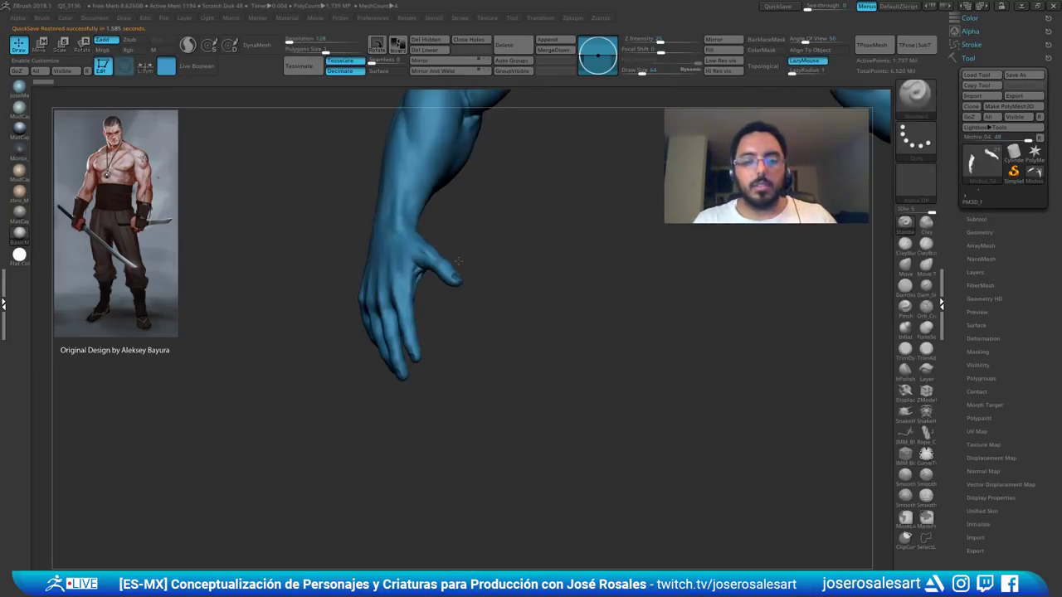
# - Examine the restored hand up close, checking the thumb, nails, knuckle creases and back of the hand for preserved detail
pyautogui.keyDown('alt'); pyautogui.moveTo(491, 266); pyautogui.dragTo(493, 300); pyautogui.keyUp('alt')
pyautogui.press('s')
pyautogui.moveTo(464, 365)
pyautogui.keyDown('alt'); pyautogui.mouseDown()
pyautogui.moveTo(478, 251)
pyautogui.moveTo(457, 283)
pyautogui.moveTo(490, 286)
pyautogui.moveTo(388, 357)
pyautogui.moveTo(311, 357)
pyautogui.mouseUp(); pyautogui.keyUp('alt')
pyautogui.press('s')
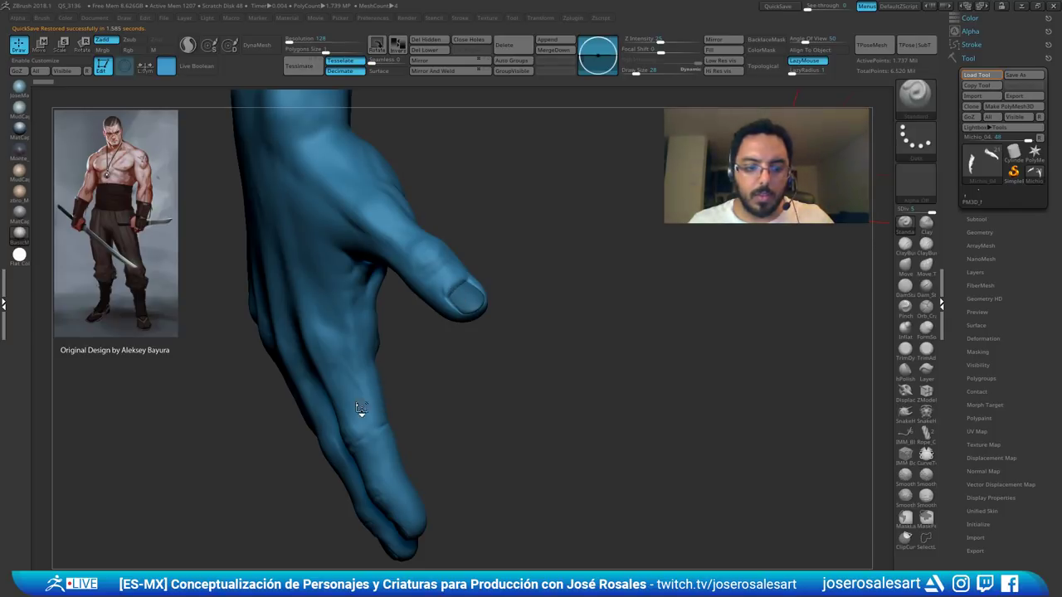
pyautogui.moveTo(456, 390); pyautogui.dragTo(510, 369)
pyautogui.press('s')
pyautogui.moveTo(425, 339); pyautogui.dragTo(421, 310)
pyautogui.moveTo(421, 310)
pyautogui.keyDown('alt'); pyautogui.mouseDown()
pyautogui.moveTo(369, 327)
pyautogui.moveTo(401, 292)
pyautogui.mouseUp(); pyautogui.keyUp('alt')
# - Switch to the other loaded copy of the Michio_04 character tool and save it to disk
pyautogui.click(1034, 174)
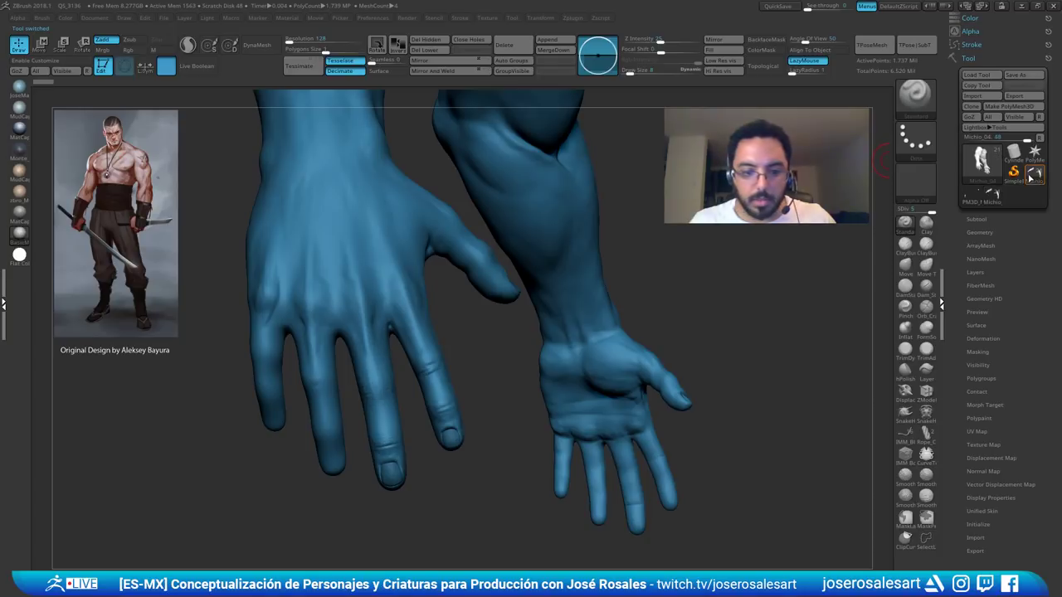
pyautogui.click(992, 200)
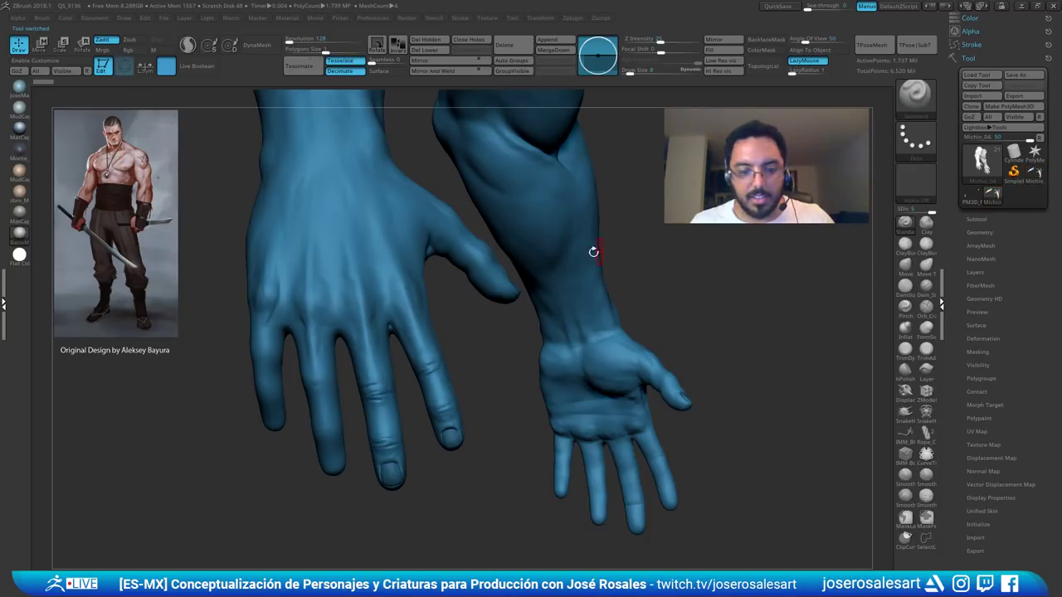
pyautogui.moveTo(592, 252); pyautogui.dragTo(535, 276)
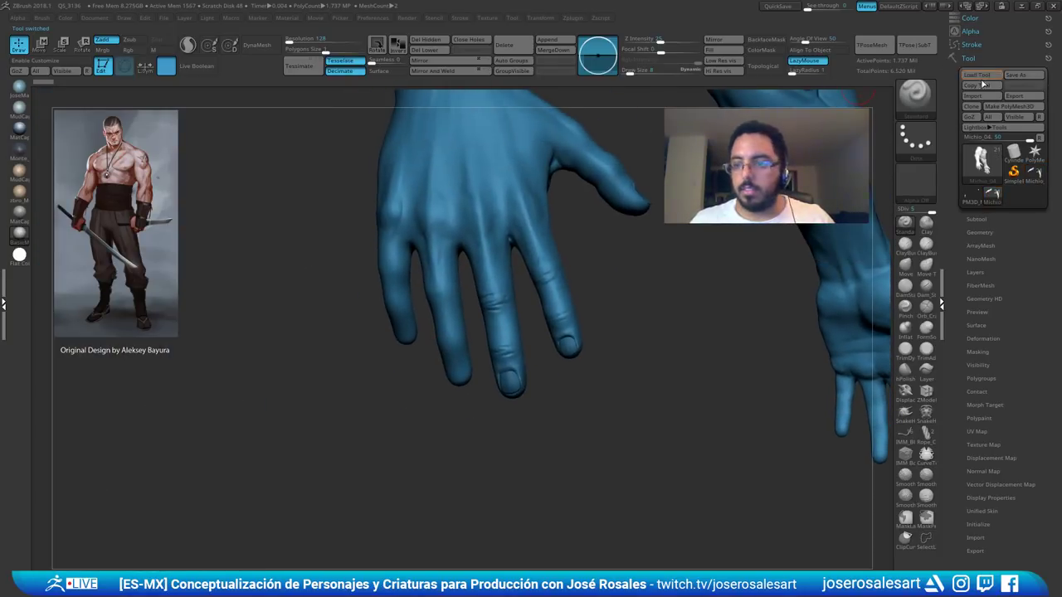
pyautogui.click(1010, 76)
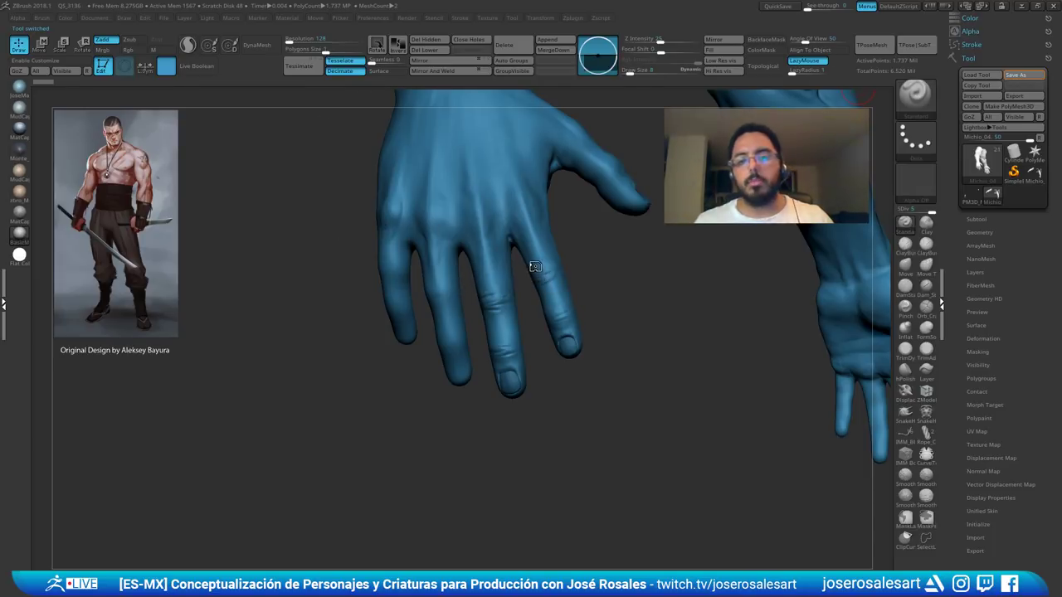
pyautogui.keyDown('alt'); pyautogui.moveTo(532, 267); pyautogui.dragTo(504, 314); pyautogui.keyUp('alt')
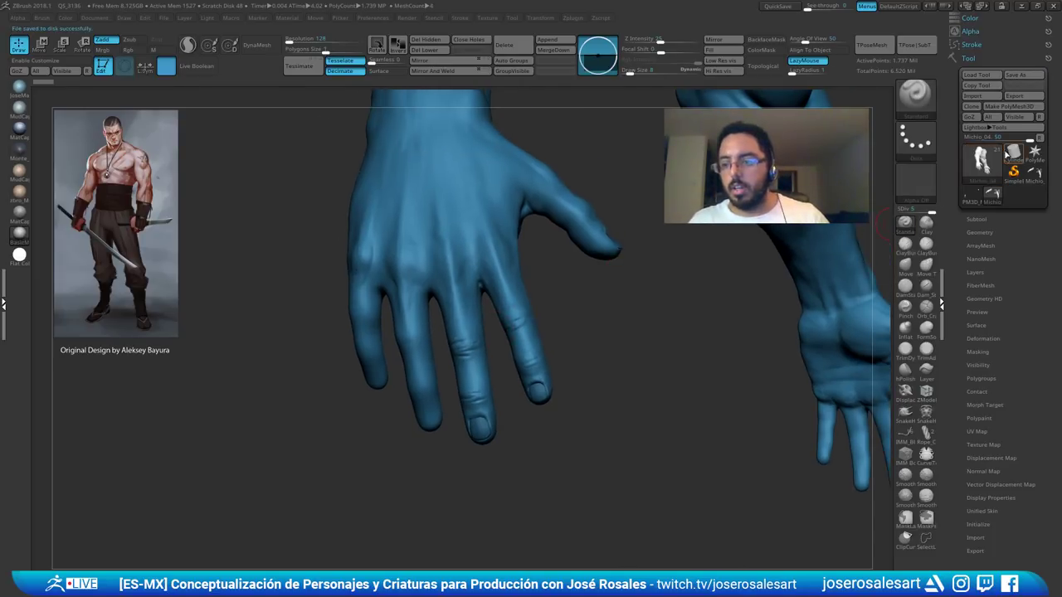
# - Switch to the Cube3D primitive and convert it to an editable PolyMesh3D
pyautogui.click(1008, 156)
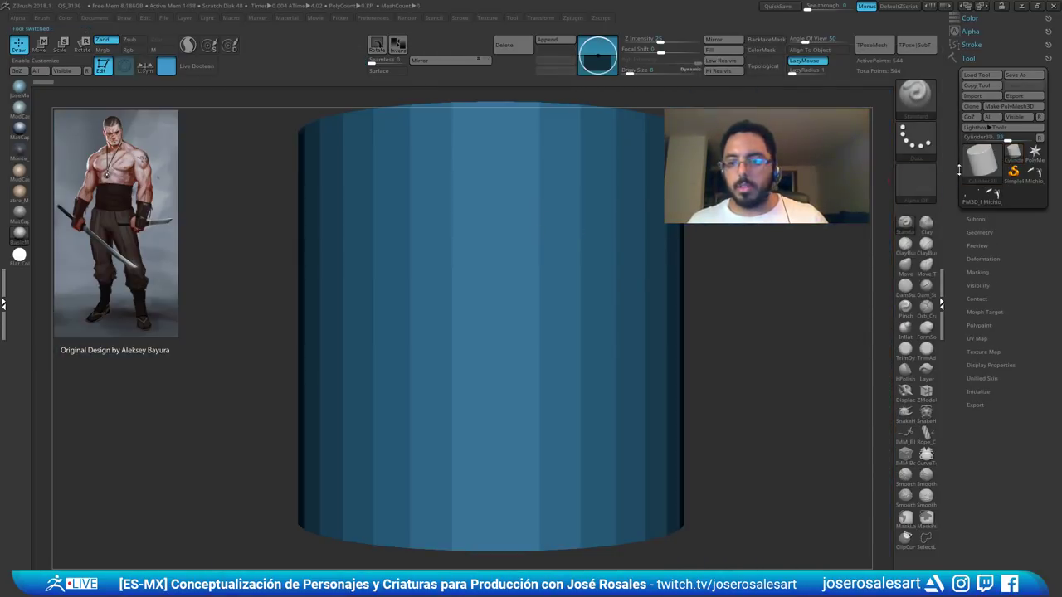
pyautogui.click(977, 163)
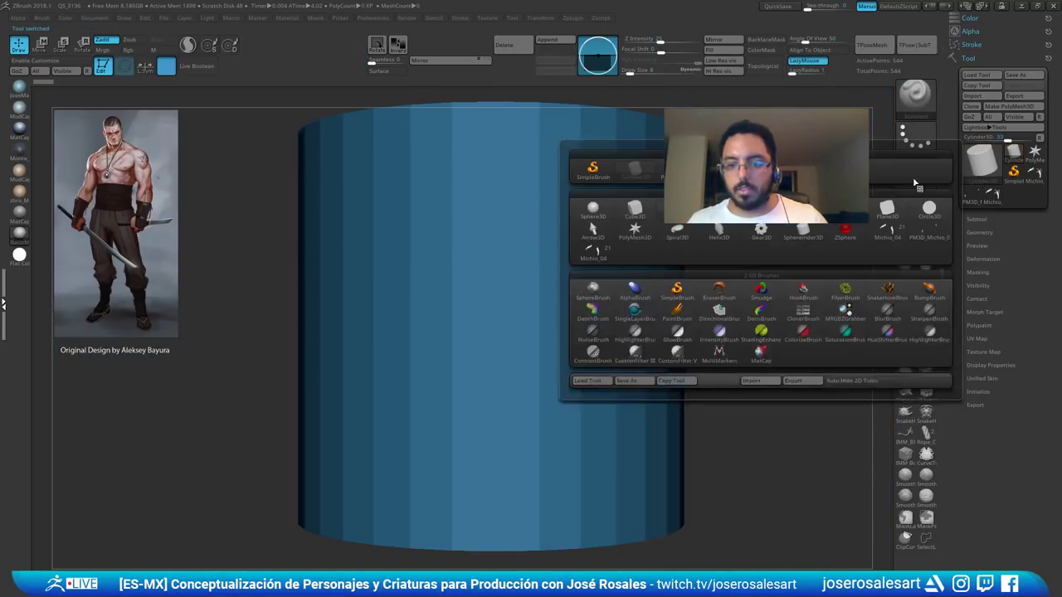
pyautogui.click(639, 218)
pyautogui.moveTo(590, 248); pyautogui.dragTo(585, 297, button='right')
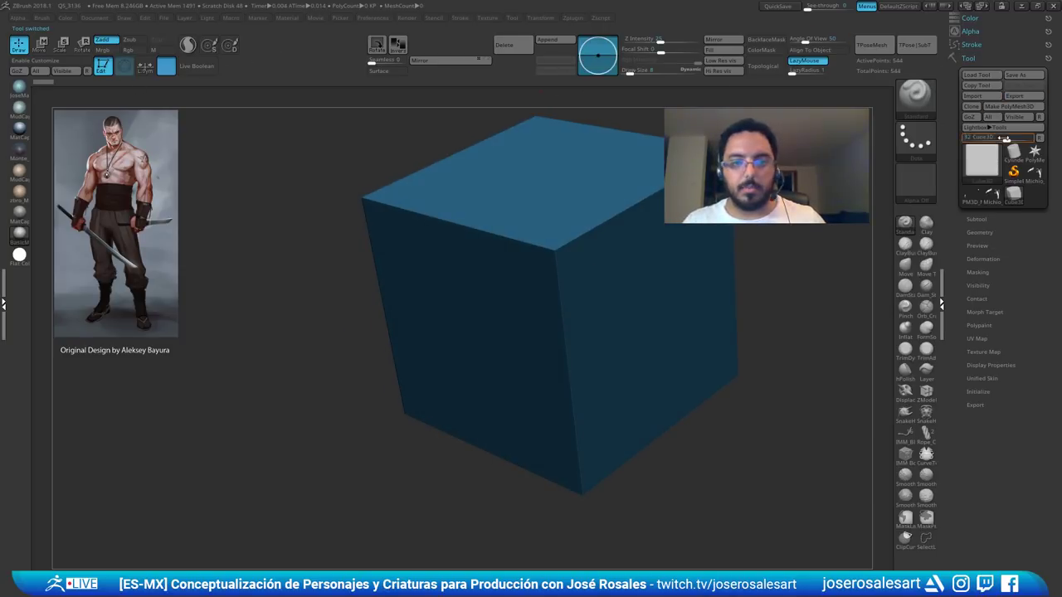
pyautogui.click(1014, 110)
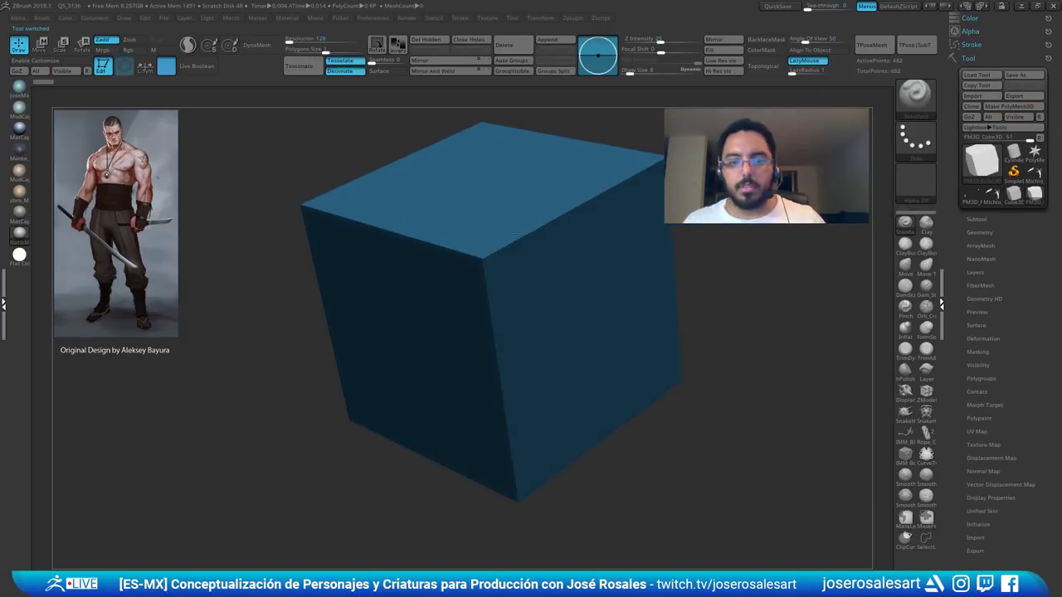
# - Flatten the cube into a thin upright slab by scaling it along one axis
pyautogui.press('r')
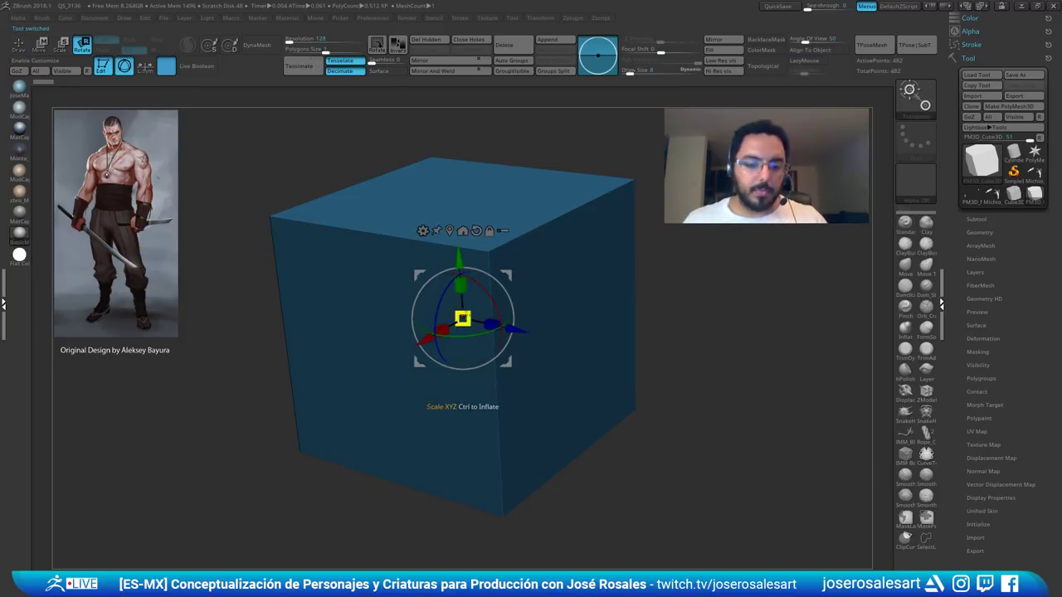
pyautogui.moveTo(426, 339); pyautogui.dragTo(488, 305)
pyautogui.keyDown('shift'); pyautogui.moveTo(512, 332); pyautogui.dragTo(548, 238, button='right'); pyautogui.keyUp('shift')
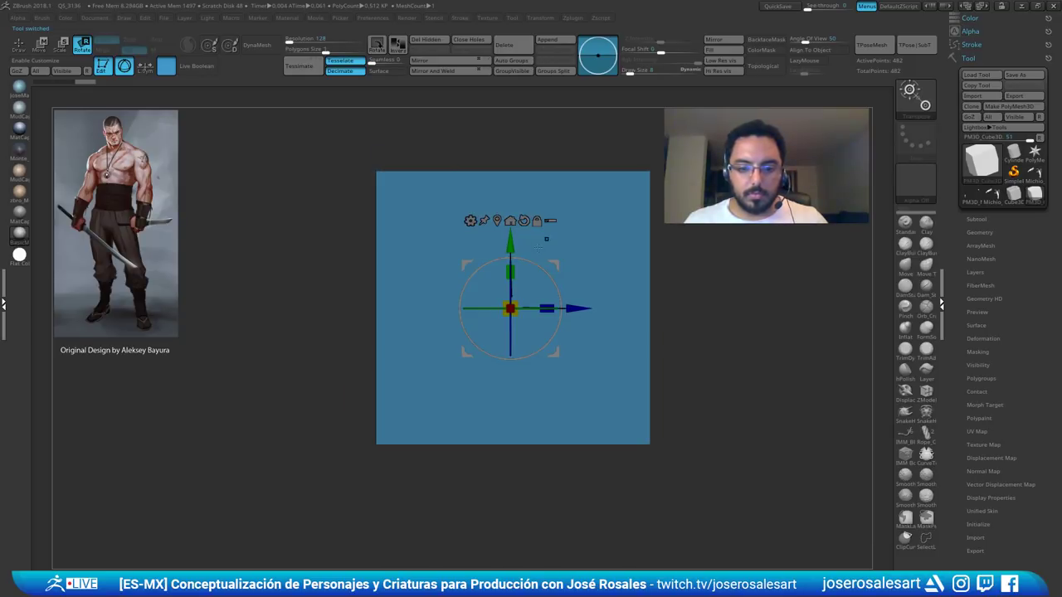
pyautogui.moveTo(479, 270); pyautogui.dragTo(567, 265, button='right')
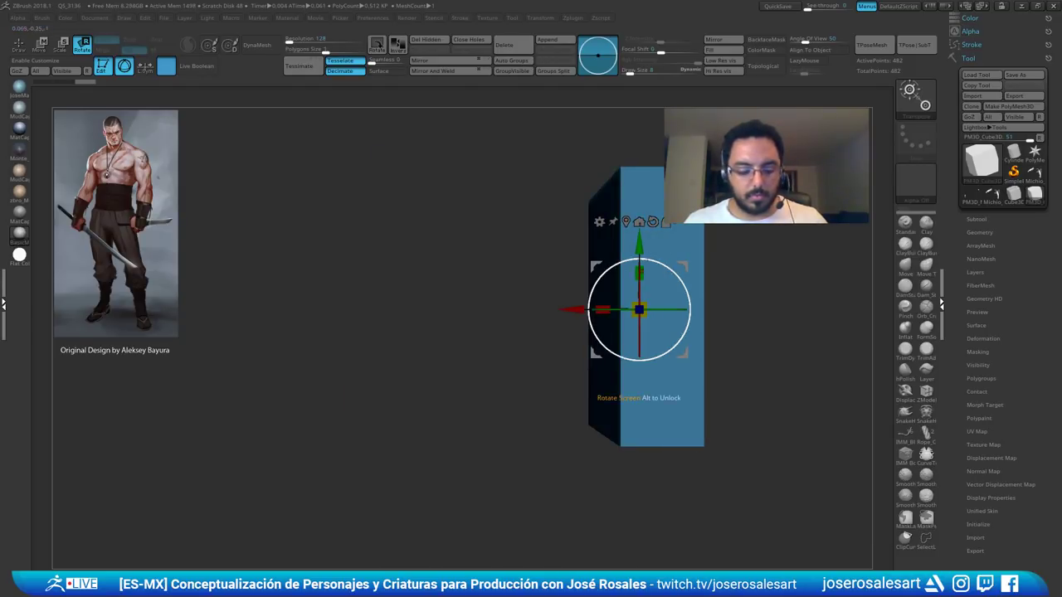
pyautogui.moveTo(591, 199); pyautogui.dragTo(647, 222, button='right')
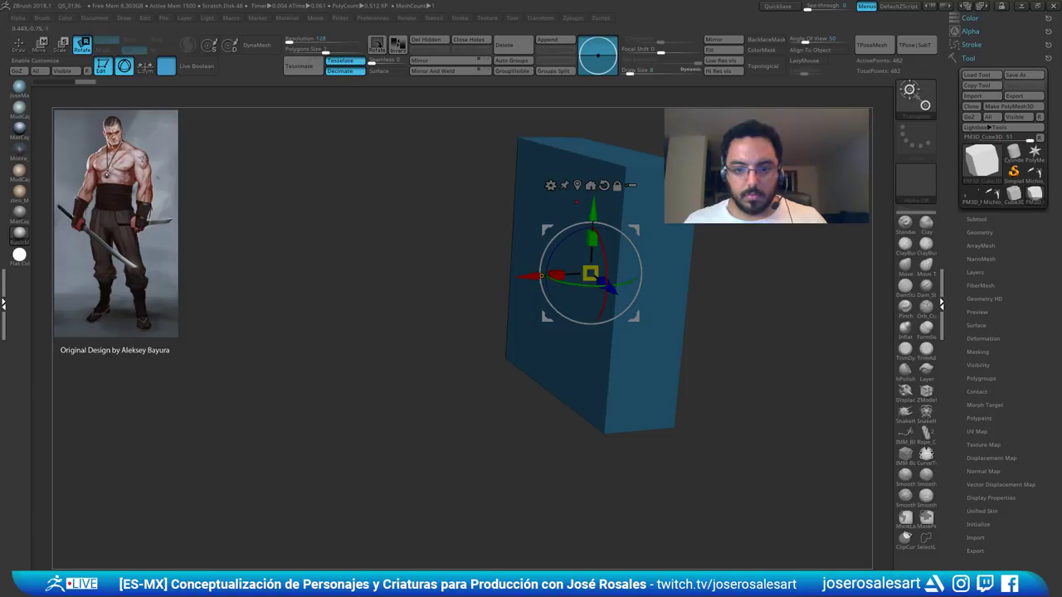
pyautogui.moveTo(577, 202)
pyautogui.keyDown('shift'); pyautogui.mouseDown(button='right')
pyautogui.moveTo(621, 236)
pyautogui.moveTo(578, 248)
pyautogui.moveTo(648, 215)
pyautogui.mouseUp(button='right'); pyautogui.keyUp('shift')
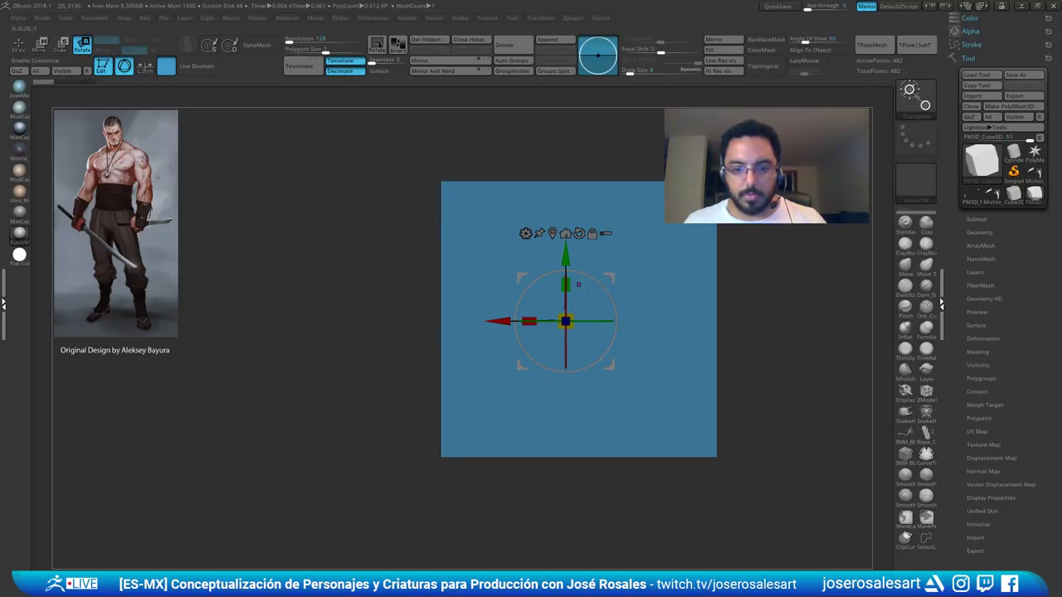
# - Narrow the slab's front width along X to about 70% of its height, forming a torso block
pyautogui.keyDown('alt'); pyautogui.moveTo(613, 285); pyautogui.dragTo(531, 313, button='right'); pyautogui.keyUp('alt')
pyautogui.moveTo(468, 345); pyautogui.dragTo(410, 361, button='right')
pyautogui.moveTo(555, 323); pyautogui.dragTo(579, 316)
pyautogui.moveTo(579, 282); pyautogui.dragTo(622, 220, button='right')
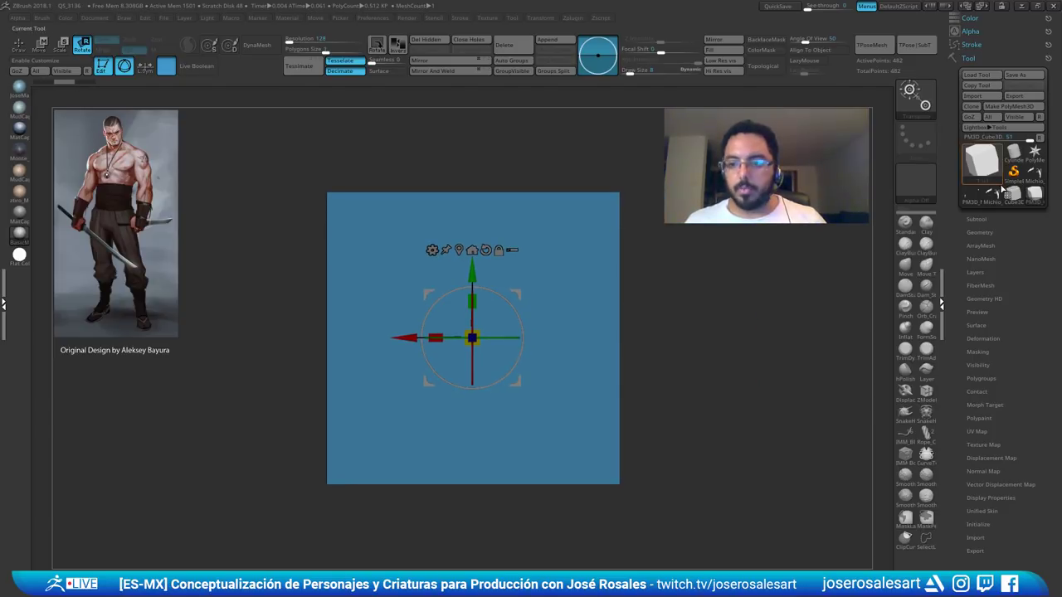
pyautogui.moveTo(545, 280); pyautogui.dragTo(585, 273, button='right')
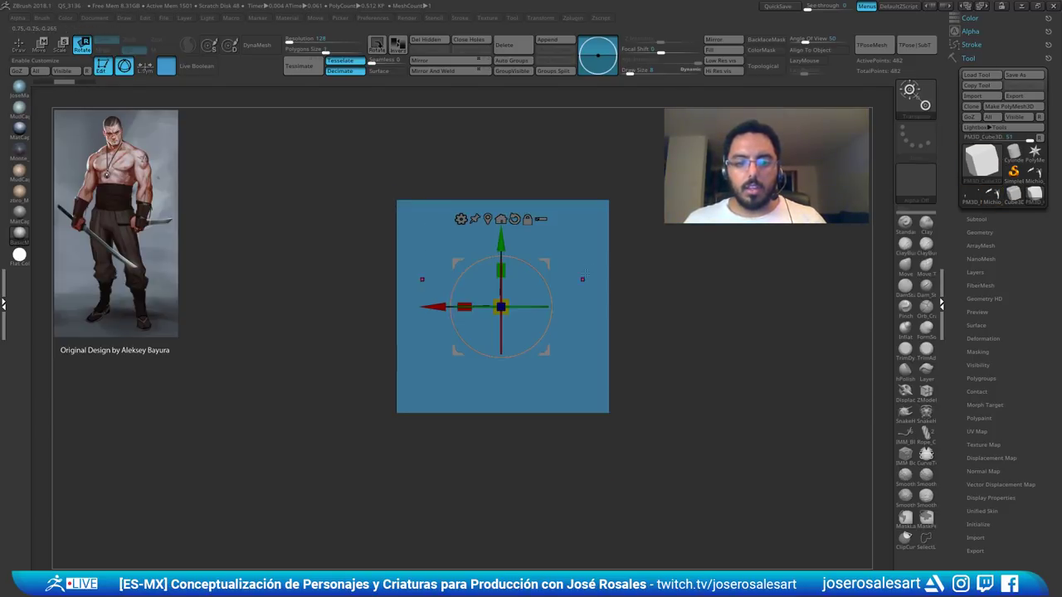
pyautogui.moveTo(469, 302); pyautogui.dragTo(499, 306)
# - Insert a Sphere3D as a new subtool, shrink it and place it centred above the torso block as a head
pyautogui.press('F1')
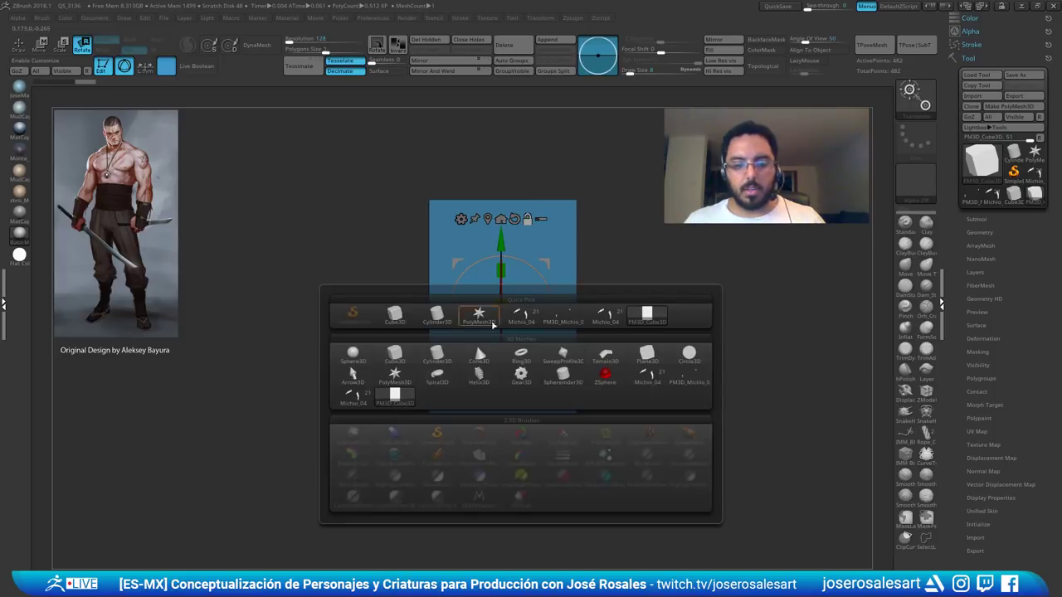
pyautogui.click(357, 356)
pyautogui.keyDown('alt'); pyautogui.click(521, 280); pyautogui.keyUp('alt')
pyautogui.moveTo(501, 240); pyautogui.dragTo(501, 61)
pyautogui.keyDown('alt'); pyautogui.moveTo(530, 140); pyautogui.dragTo(519, 252, button='right'); pyautogui.keyUp('alt')
pyautogui.moveTo(494, 234); pyautogui.dragTo(475, 239)
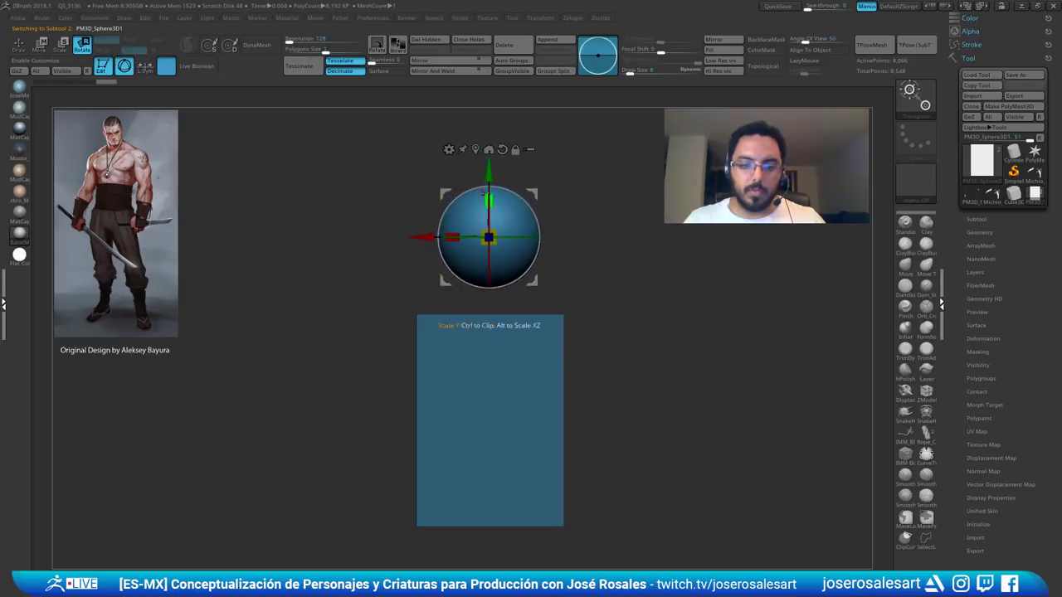
pyautogui.moveTo(486, 170); pyautogui.dragTo(484, 153)
# - Insert a Cylinder3D subtool, shrink it and place it between the head sphere and torso block as a neck
pyautogui.press('F1')
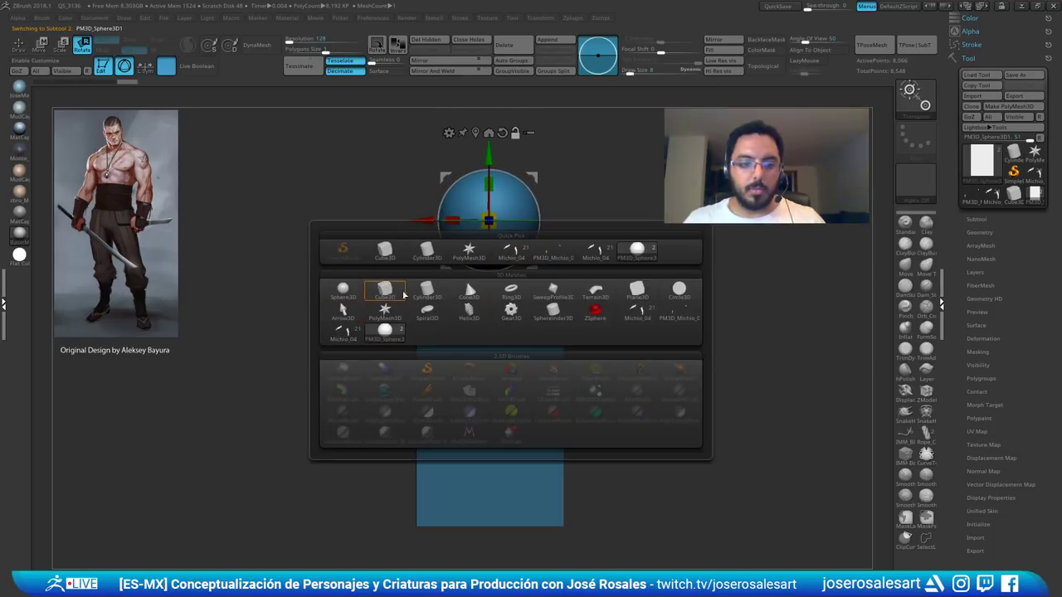
pyautogui.click(424, 293)
pyautogui.keyDown('alt'); pyautogui.click(513, 344); pyautogui.keyUp('alt')
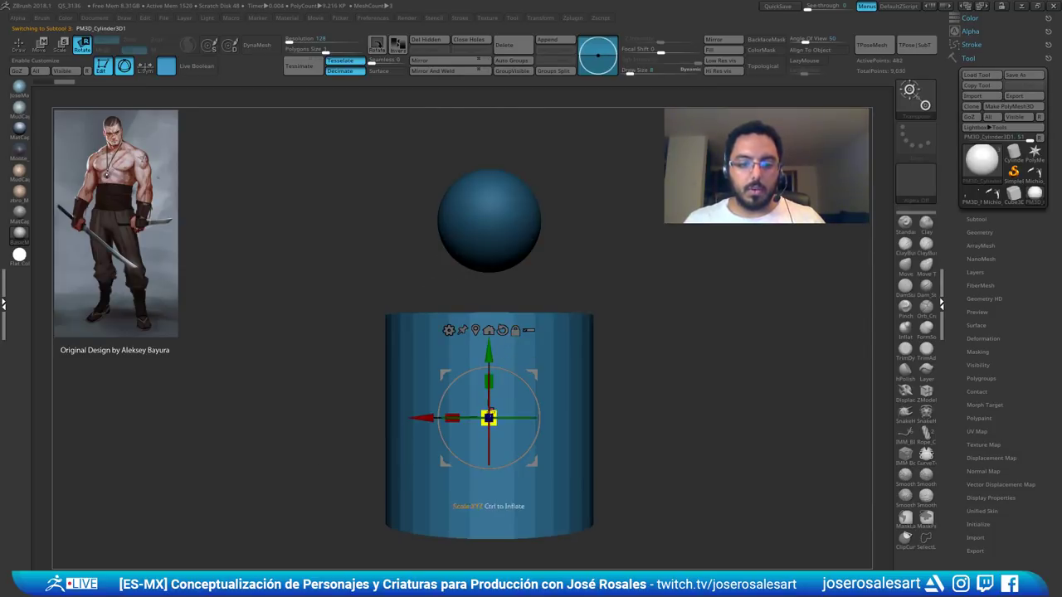
pyautogui.moveTo(489, 414); pyautogui.dragTo(408, 440)
pyautogui.moveTo(487, 351); pyautogui.dragTo(473, 215)
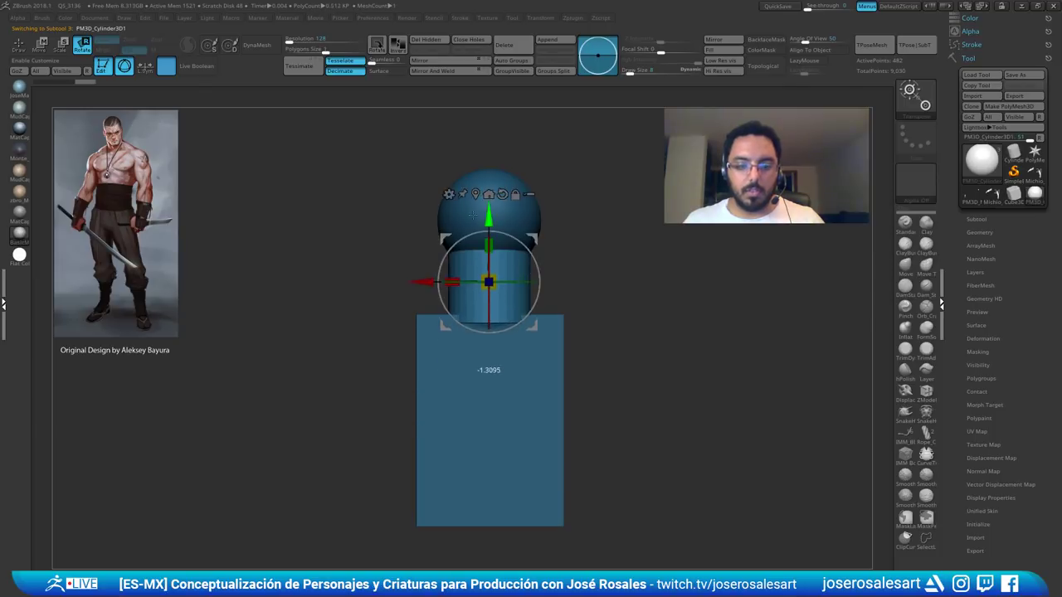
pyautogui.moveTo(609, 253); pyautogui.dragTo(535, 261)
pyautogui.moveTo(451, 284); pyautogui.dragTo(434, 287)
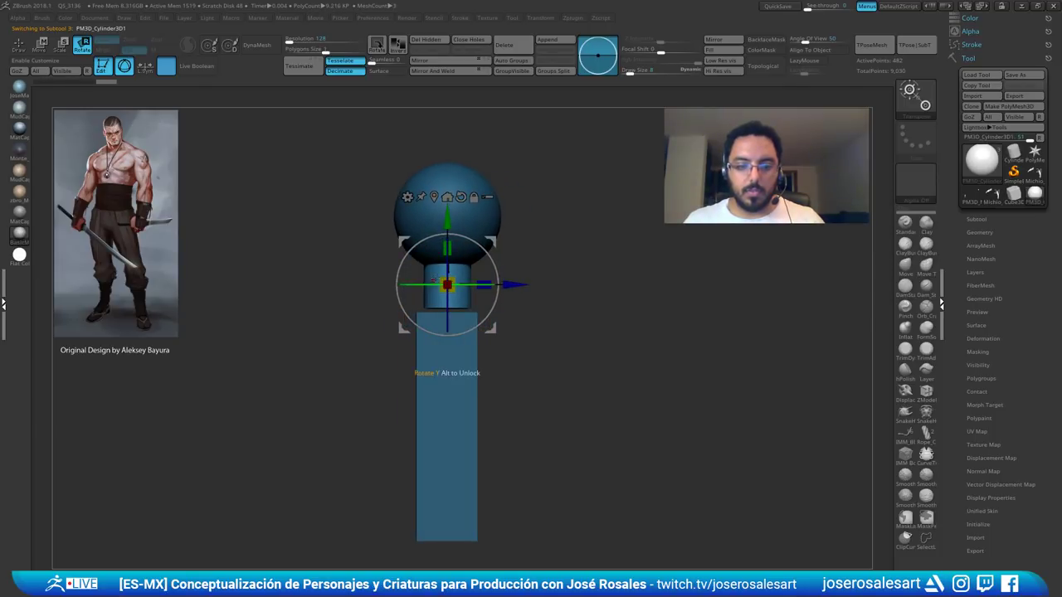
pyautogui.moveTo(448, 219); pyautogui.dragTo(448, 224)
pyautogui.moveTo(626, 261); pyautogui.dragTo(589, 231)
# - Insert another Cylinder3D subtool, slim it, move it beside the torso block and tilt it diagonally as an arm
pyautogui.press('F1')
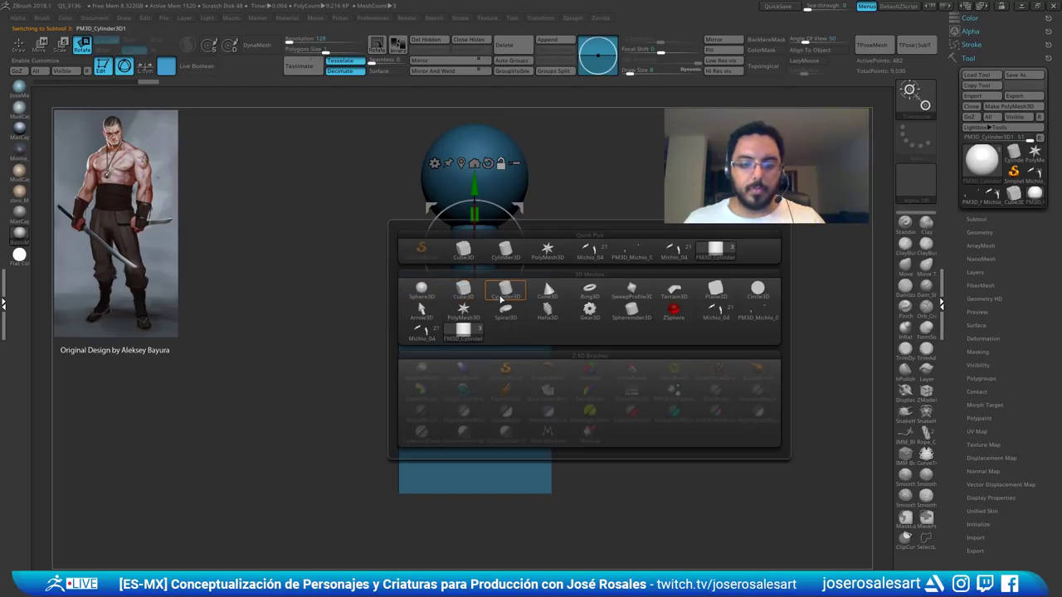
pyautogui.click(504, 296)
pyautogui.keyDown('alt'); pyautogui.moveTo(614, 274); pyautogui.dragTo(610, 220); pyautogui.keyUp('alt')
pyautogui.keyDown('alt'); pyautogui.click(498, 303); pyautogui.keyUp('alt')
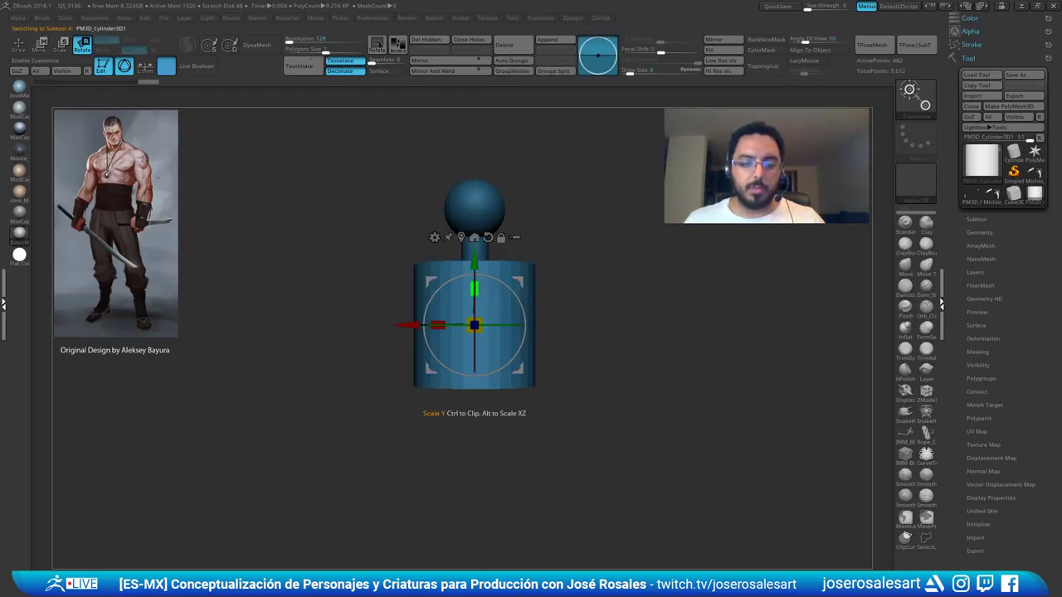
pyautogui.moveTo(474, 288); pyautogui.dragTo(493, 167)
pyautogui.moveTo(474, 324); pyautogui.dragTo(328, 325)
pyautogui.moveTo(385, 275); pyautogui.dragTo(418, 287)
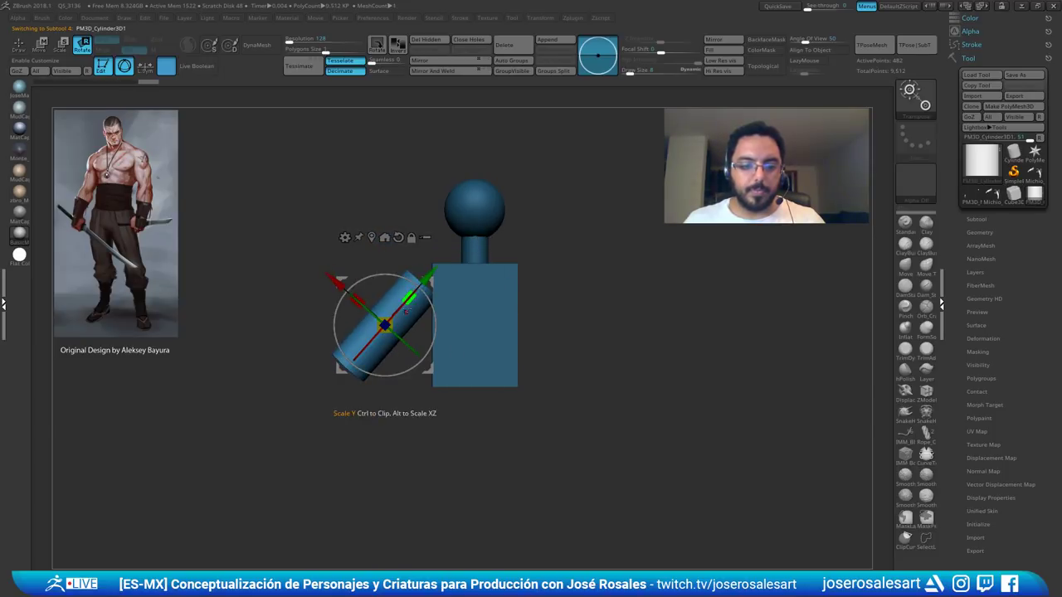
# - Slim the arm cylinder, rotate it slightly steeper and adjust its position against the torso block's upper side
pyautogui.moveTo(393, 320); pyautogui.dragTo(383, 327)
pyautogui.moveTo(425, 317); pyautogui.dragTo(470, 323, button='right')
pyautogui.moveTo(466, 322); pyautogui.dragTo(471, 323)
pyautogui.moveTo(471, 323); pyautogui.dragTo(421, 323, button='right')
pyautogui.keyDown('shift'); pyautogui.moveTo(423, 320); pyautogui.dragTo(422, 343); pyautogui.keyUp('shift')
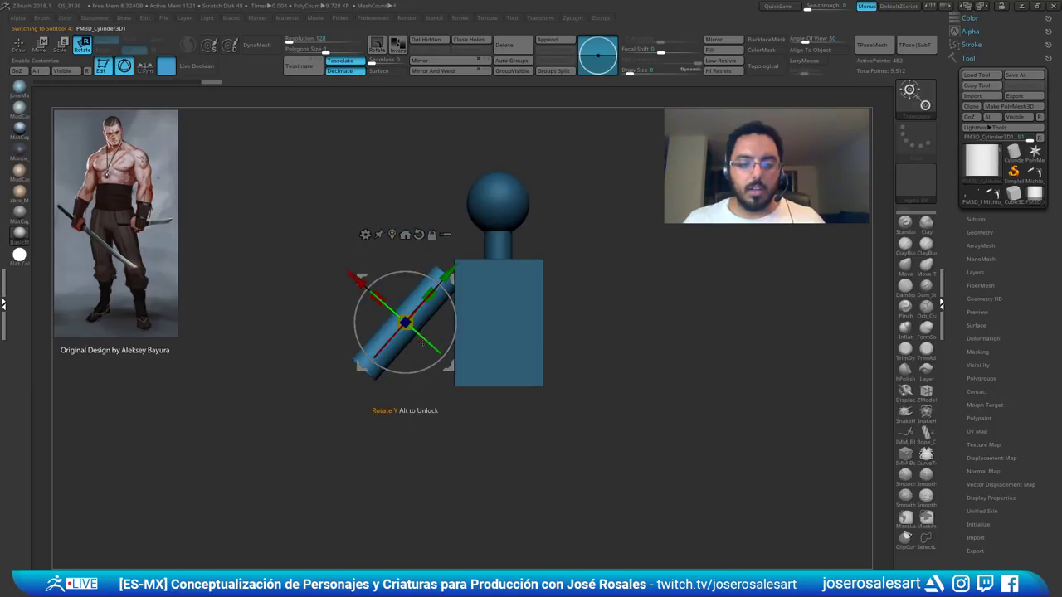
pyautogui.moveTo(352, 326); pyautogui.dragTo(352, 331)
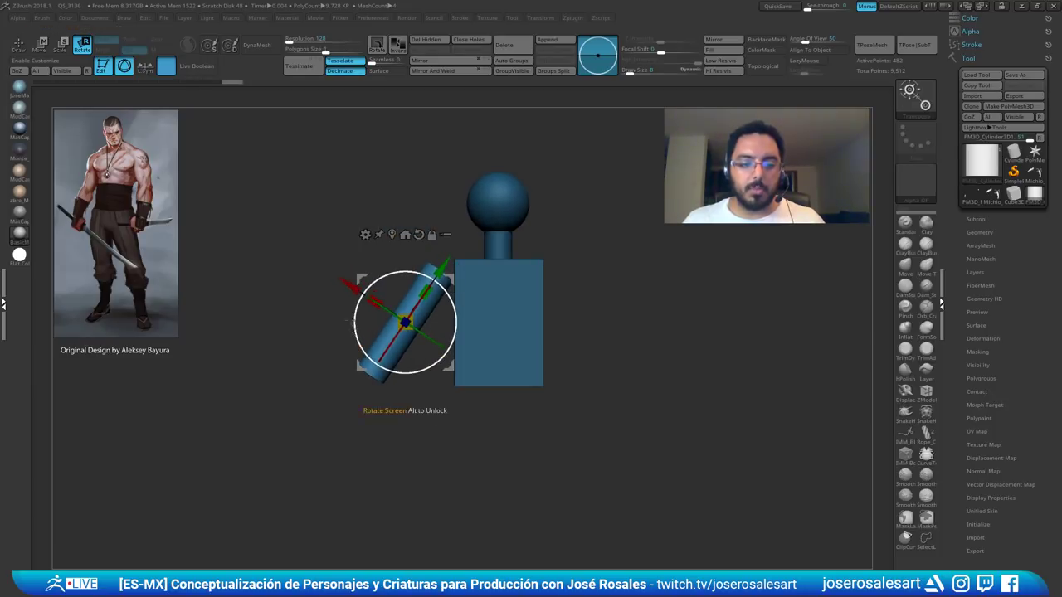
pyautogui.moveTo(349, 285); pyautogui.dragTo(355, 287)
pyautogui.moveTo(453, 268); pyautogui.dragTo(462, 256)
pyautogui.press('q')
pyautogui.moveTo(586, 220)
pyautogui.keyDown('alt'); pyautogui.mouseDown(button='right')
pyautogui.moveTo(553, 230)
pyautogui.moveTo(547, 199)
pyautogui.mouseUp(button='right'); pyautogui.keyUp('alt')
pyautogui.moveTo(491, 265)
pyautogui.mouseDown(button='right')
pyautogui.moveTo(528, 271)
pyautogui.moveTo(486, 287)
pyautogui.moveTo(477, 199)
pyautogui.mouseUp(button='right')
pyautogui.press('w')
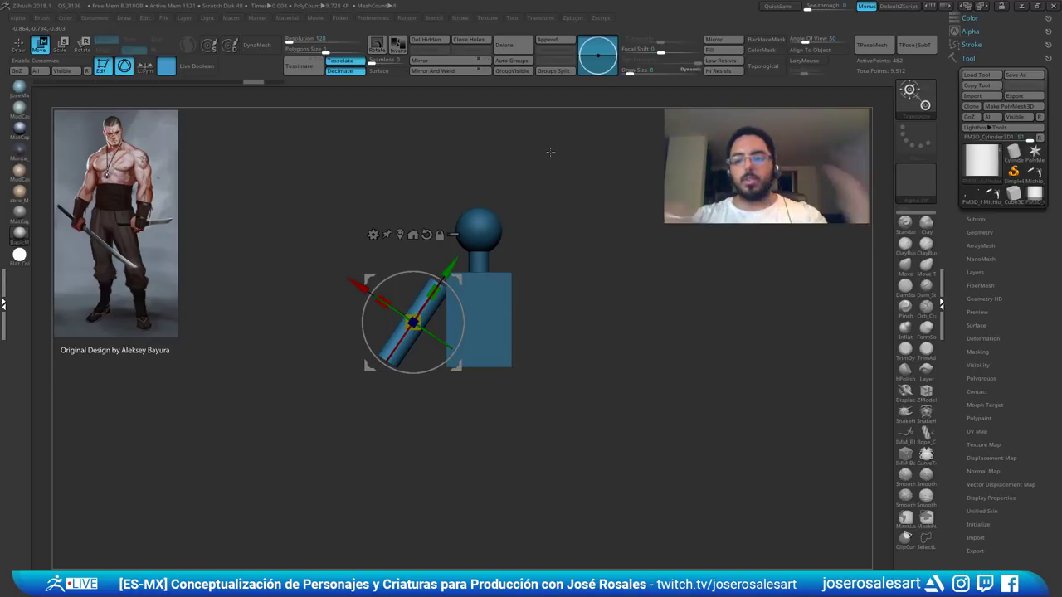
# - Switch back to the Michio_04 character tool and unhide all its body parts, framing the head, torso and arms
pyautogui.click(992, 197)
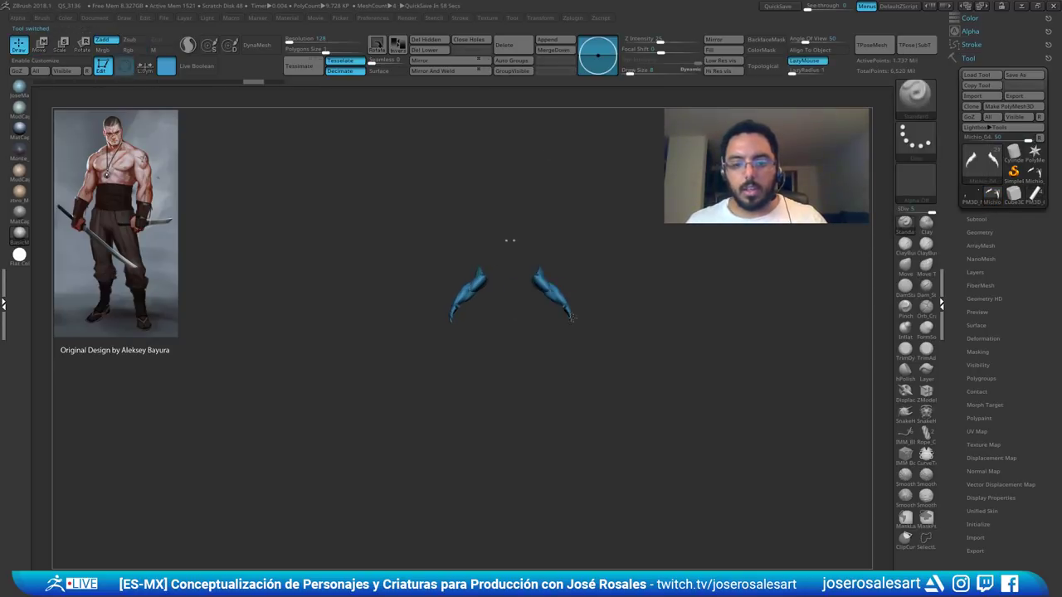
pyautogui.keyDown('ctrl'); pyautogui.moveTo(560, 258); pyautogui.dragTo(638, 277, button='right'); pyautogui.keyUp('ctrl')
pyautogui.moveTo(647, 233)
pyautogui.keyDown('alt'); pyautogui.mouseDown(button='right')
pyautogui.moveTo(587, 254)
pyautogui.moveTo(602, 265)
pyautogui.mouseUp(button='right'); pyautogui.keyUp('alt')
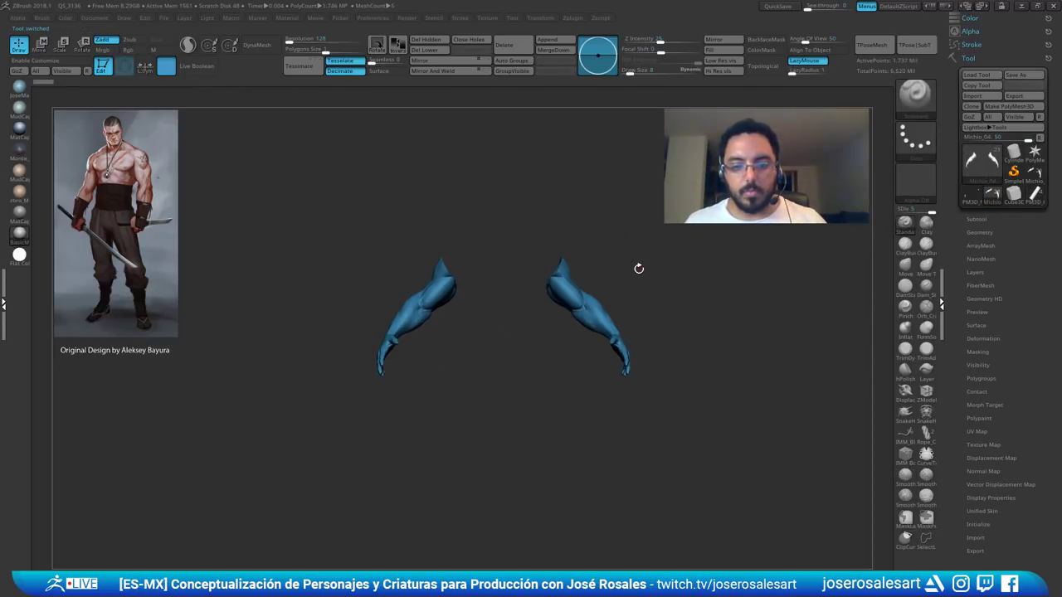
pyautogui.keyDown('ctrl'); pyautogui.keyDown('shift'); pyautogui.click(634, 275); pyautogui.keyUp('shift'); pyautogui.keyUp('ctrl')
pyautogui.moveTo(626, 133)
pyautogui.keyDown('alt'); pyautogui.mouseDown(button='right')
pyautogui.moveTo(551, 257)
pyautogui.moveTo(619, 263)
pyautogui.moveTo(593, 261)
pyautogui.mouseUp(button='right'); pyautogui.keyUp('alt')
pyautogui.keyDown('alt'); pyautogui.moveTo(471, 284); pyautogui.dragTo(465, 245, button='right'); pyautogui.keyUp('alt')
pyautogui.keyDown('alt'); pyautogui.moveTo(520, 348); pyautogui.dragTo(512, 273, button='right'); pyautogui.keyUp('alt')
pyautogui.moveTo(513, 273); pyautogui.dragTo(464, 278, button='right')
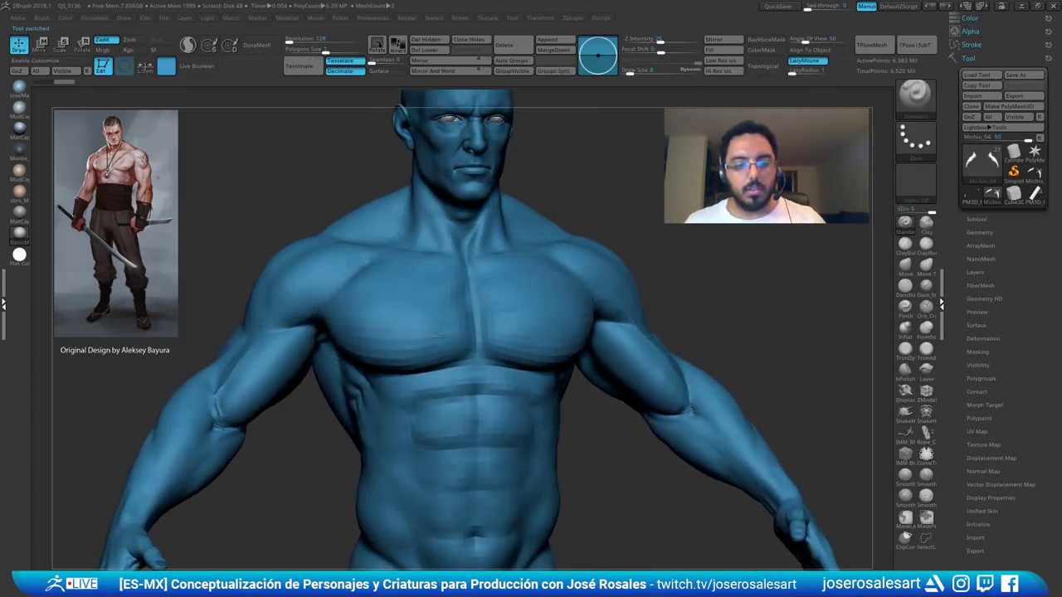
# - Lower the body mesh to subdivision level 1
pyautogui.moveTo(379, 450)
pyautogui.keyDown('shift'); pyautogui.mouseDown(button='right')
pyautogui.moveTo(470, 359)
pyautogui.moveTo(471, 278)
pyautogui.mouseUp(button='right'); pyautogui.keyUp('shift')
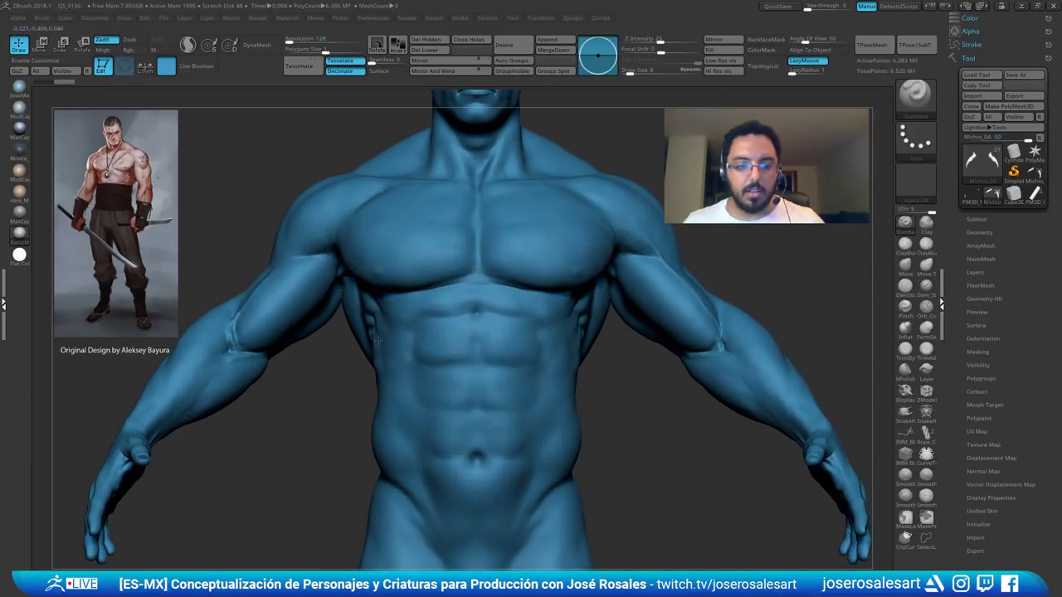
pyautogui.keyDown('alt'); pyautogui.moveTo(322, 283); pyautogui.dragTo(458, 272, button='right'); pyautogui.keyUp('alt')
pyautogui.keyDown('alt'); pyautogui.moveTo(564, 179); pyautogui.dragTo(514, 237, button='right'); pyautogui.keyUp('alt')
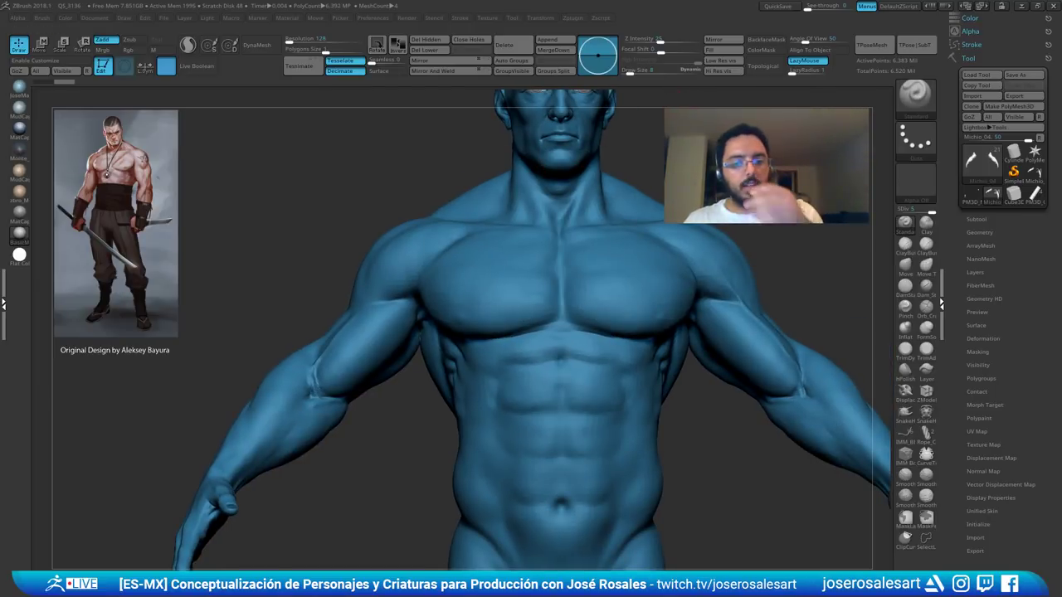
pyautogui.keyDown('alt'); pyautogui.moveTo(674, 124); pyautogui.dragTo(631, 180, button='right'); pyautogui.keyUp('alt')
pyautogui.moveTo(631, 179)
pyautogui.mouseDown(button='right')
pyautogui.moveTo(690, 181)
pyautogui.moveTo(677, 232)
pyautogui.moveTo(578, 259)
pyautogui.mouseUp(button='right')
pyautogui.hotkey('shift', 'd')
pyautogui.hotkey('shift', 'd')
pyautogui.hotkey('shift', 'd')
pyautogui.hotkey('shift', 'd')
# - Examine the low-resolution head, neck and chest from the front and at an angle
pyautogui.keyDown('alt'); pyautogui.moveTo(579, 259); pyautogui.dragTo(573, 175, button='right'); pyautogui.keyUp('alt')
pyautogui.press('s')
pyautogui.keyDown('ctrl'); pyautogui.moveTo(466, 283); pyautogui.dragTo(549, 276, button='right'); pyautogui.keyUp('ctrl')
pyautogui.keyDown('ctrl'); pyautogui.moveTo(549, 275); pyautogui.dragTo(445, 300, button='right'); pyautogui.keyUp('ctrl')
pyautogui.moveTo(498, 202); pyautogui.dragTo(345, 294, button='right')
pyautogui.keyDown('alt'); pyautogui.moveTo(360, 343); pyautogui.dragTo(212, 186, button='right'); pyautogui.keyUp('alt')
pyautogui.keyDown('ctrl'); pyautogui.moveTo(547, 448); pyautogui.dragTo(554, 334, button='right'); pyautogui.keyUp('ctrl')
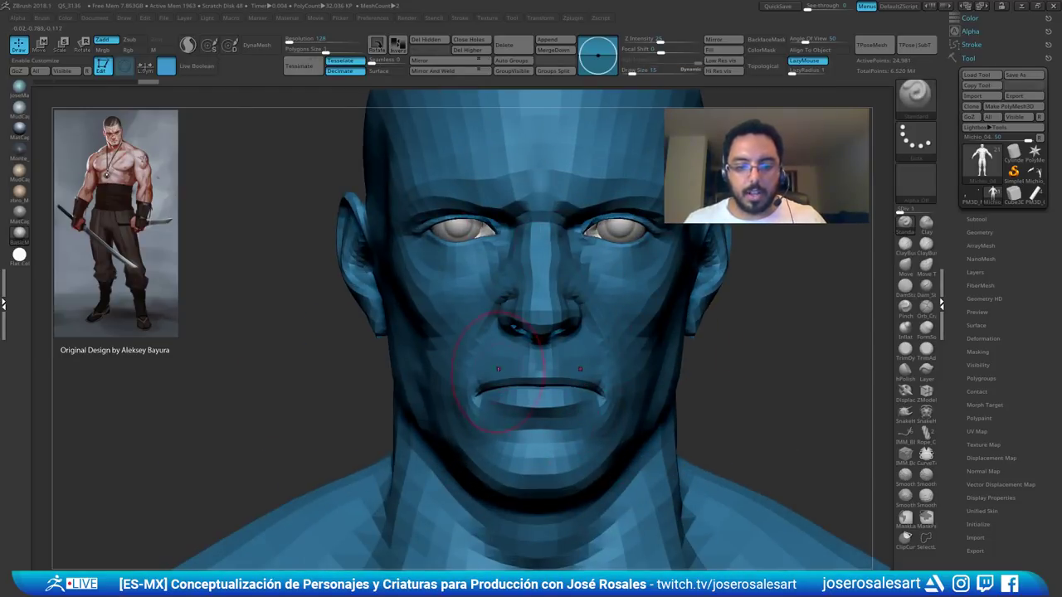
pyautogui.moveTo(498, 369); pyautogui.dragTo(533, 231, button='right')
pyautogui.keyDown('ctrl'); pyautogui.moveTo(535, 301); pyautogui.dragTo(522, 381, button='right'); pyautogui.keyUp('ctrl')
pyautogui.moveTo(506, 265); pyautogui.dragTo(535, 251, button='right')
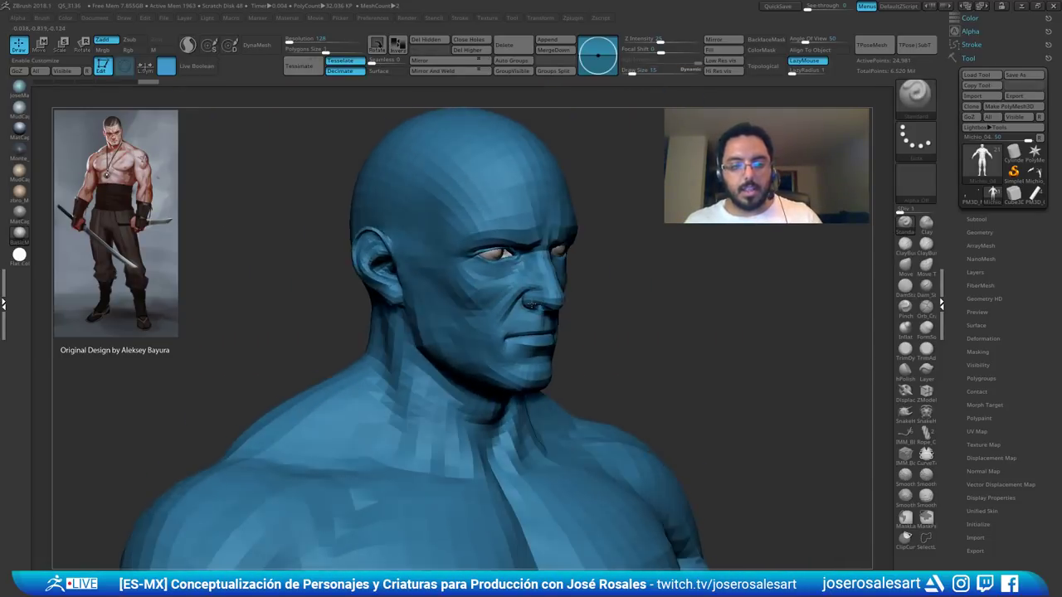
pyautogui.keyDown('alt'); pyautogui.moveTo(466, 358); pyautogui.dragTo(467, 273, button='right'); pyautogui.keyUp('alt')
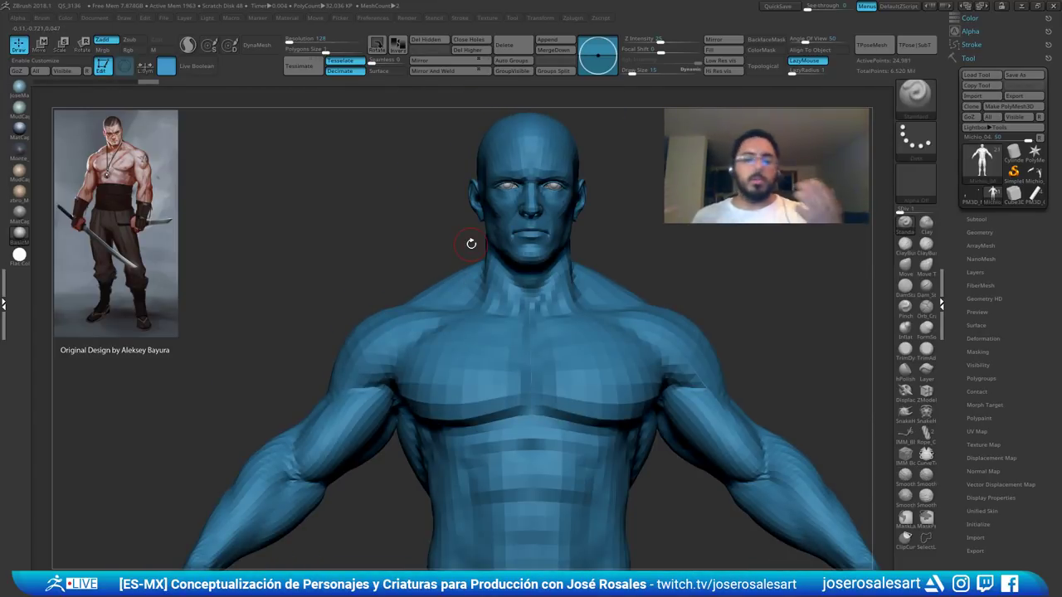
# - Raise the body mesh to subdivision level 4, checking the elbow, forearm and torso surfaces along the way
pyautogui.press('d')
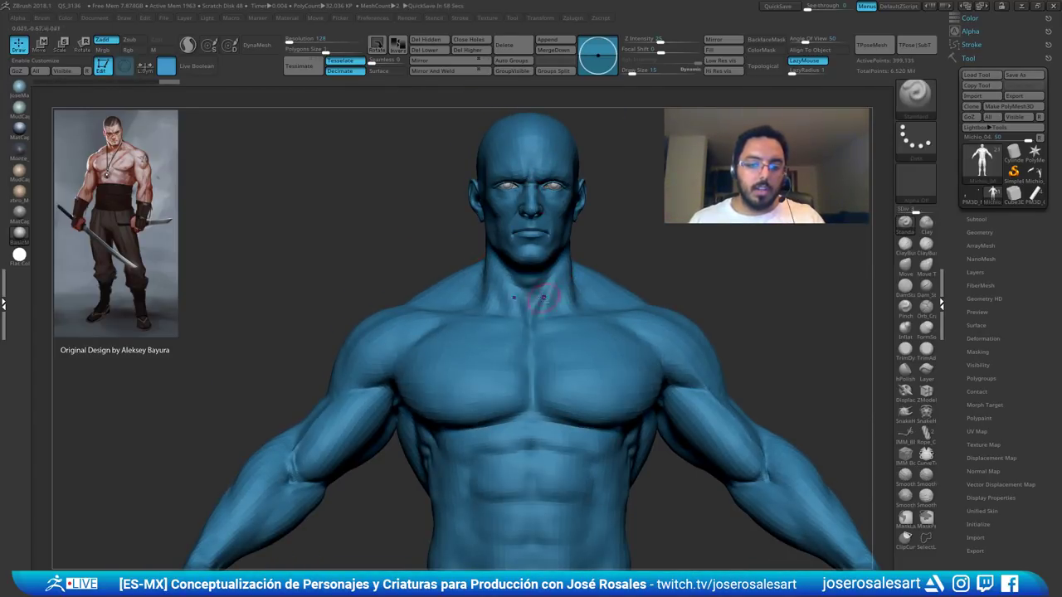
pyautogui.keyDown('alt'); pyautogui.moveTo(544, 297); pyautogui.dragTo(572, 273, button='right'); pyautogui.keyUp('alt')
pyautogui.moveTo(655, 356)
pyautogui.keyDown('alt'); pyautogui.mouseDown(button='right')
pyautogui.moveTo(554, 241)
pyautogui.moveTo(578, 278)
pyautogui.mouseUp(button='right'); pyautogui.keyUp('alt')
pyautogui.moveTo(432, 260)
pyautogui.mouseDown(button='right')
pyautogui.moveTo(344, 264)
pyautogui.moveTo(463, 245)
pyautogui.moveTo(437, 291)
pyautogui.mouseUp(button='right')
pyautogui.keyDown('alt'); pyautogui.moveTo(622, 181); pyautogui.dragTo(496, 197, button='right'); pyautogui.keyUp('alt')
pyautogui.keyDown('alt'); pyautogui.moveTo(612, 351); pyautogui.dragTo(559, 232, button='right'); pyautogui.keyUp('alt')
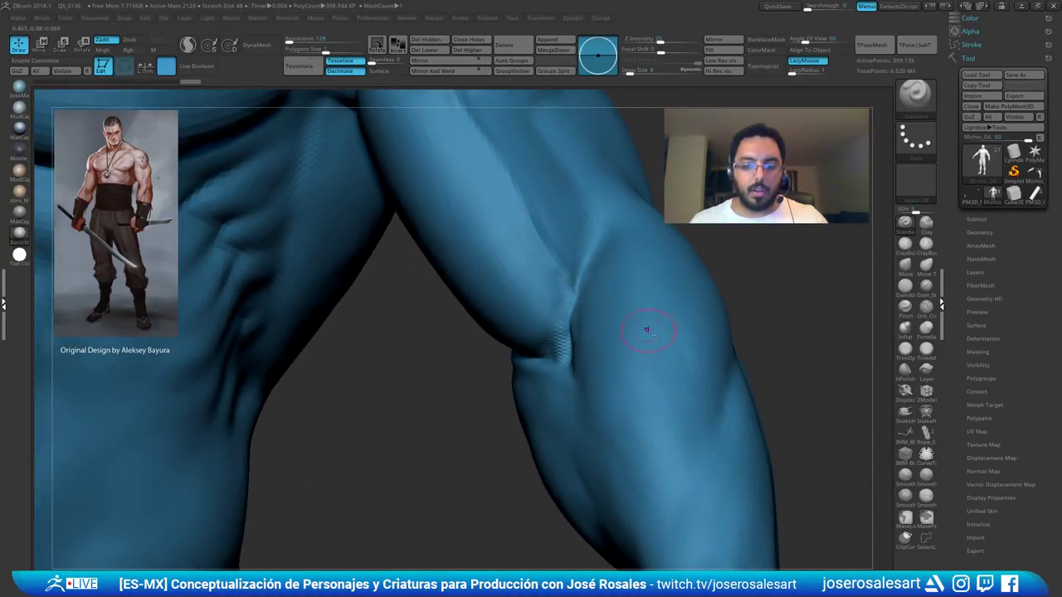
pyautogui.moveTo(647, 329); pyautogui.dragTo(649, 296, button='right')
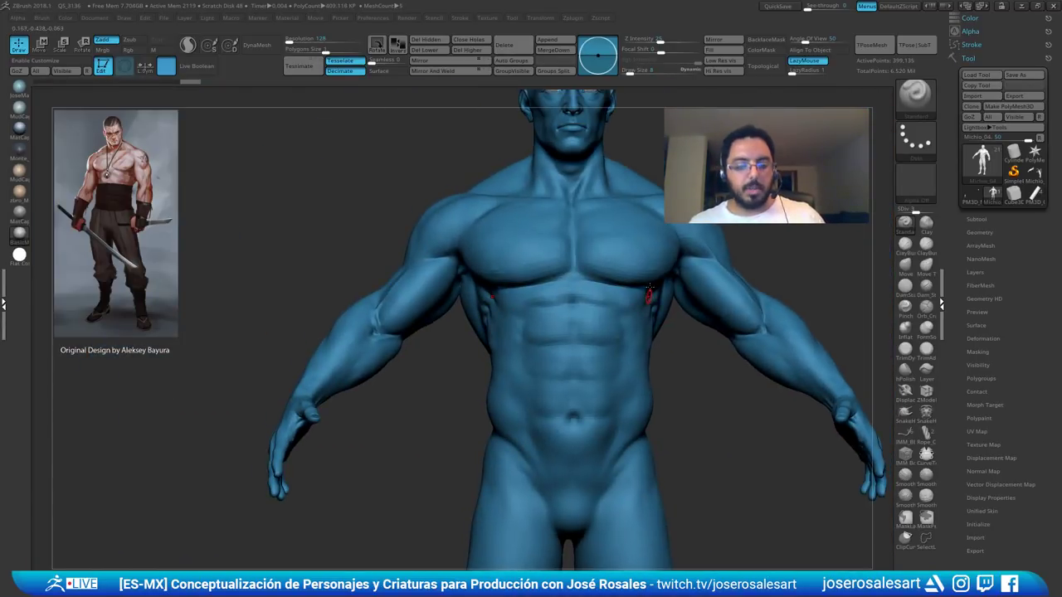
pyautogui.keyDown('alt'); pyautogui.moveTo(642, 238); pyautogui.dragTo(505, 248, button='right'); pyautogui.keyUp('alt')
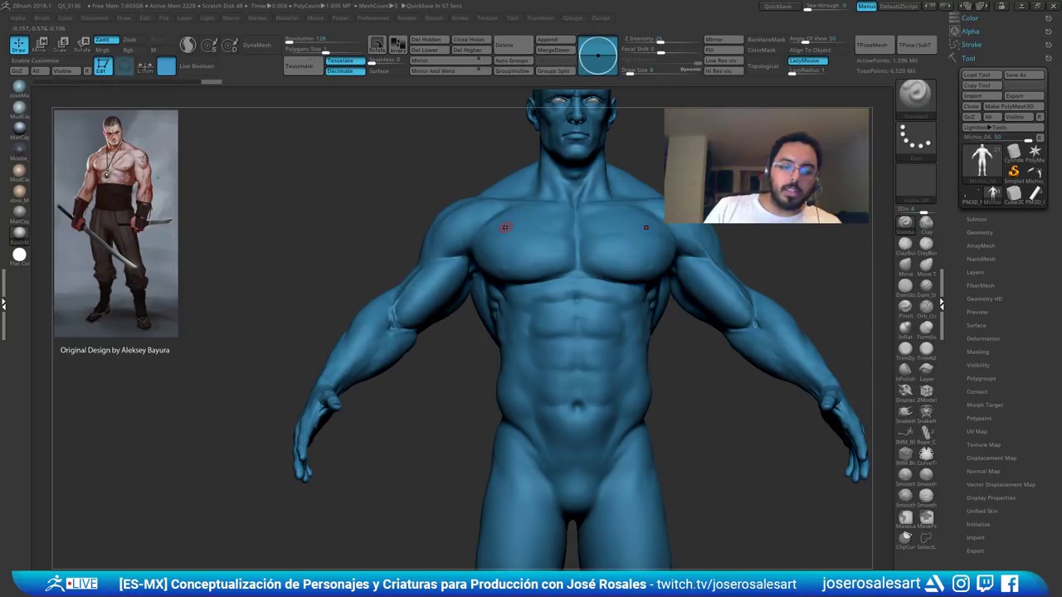
pyautogui.keyDown('alt'); pyautogui.moveTo(440, 234); pyautogui.dragTo(497, 190, button='right'); pyautogui.keyUp('alt')
# - Isolate both arms by hiding the torso and the leftover face pieces
pyautogui.keyDown('ctrl'); pyautogui.keyDown('shift'); pyautogui.click(383, 280); pyautogui.keyUp('shift'); pyautogui.keyUp('ctrl')
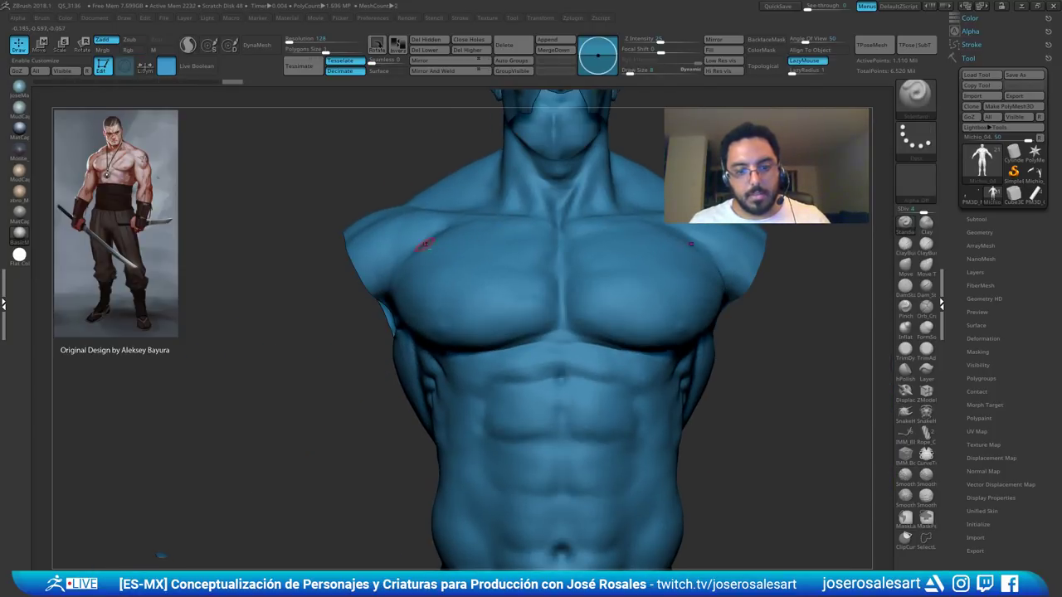
pyautogui.keyDown('alt'); pyautogui.moveTo(424, 244); pyautogui.dragTo(335, 294, button='right'); pyautogui.keyUp('alt')
pyautogui.keyDown('ctrl'); pyautogui.keyDown('shift'); pyautogui.moveTo(337, 296); pyautogui.dragTo(384, 356); pyautogui.keyUp('shift'); pyautogui.keyUp('ctrl')
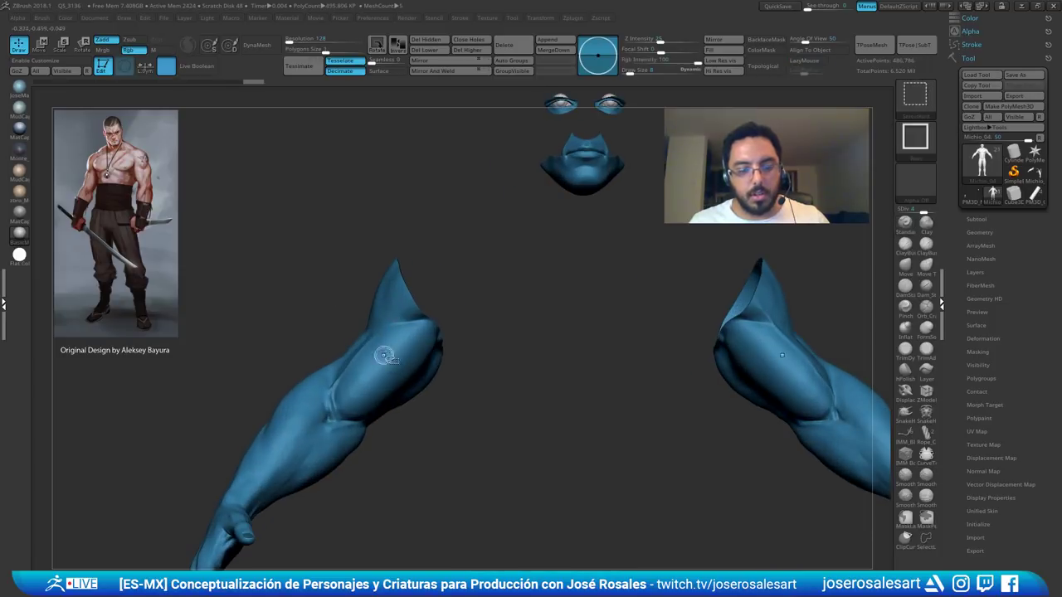
pyautogui.keyDown('alt'); pyautogui.moveTo(454, 267); pyautogui.dragTo(526, 229); pyautogui.keyUp('alt')
pyautogui.keyDown('alt'); pyautogui.moveTo(620, 173); pyautogui.dragTo(588, 232); pyautogui.keyUp('alt')
pyautogui.moveTo(730, 98)
pyautogui.keyDown('ctrl'); pyautogui.keyDown('alt'); pyautogui.keyDown('shift'); pyautogui.mouseDown()
pyautogui.moveTo(503, 263)
pyautogui.moveTo(423, 225)
pyautogui.moveTo(470, 284)
pyautogui.moveTo(479, 274)
pyautogui.moveTo(489, 324)
pyautogui.moveTo(473, 312)
pyautogui.moveTo(451, 358)
pyautogui.mouseUp(); pyautogui.keyUp('shift'); pyautogui.keyUp('alt'); pyautogui.keyUp('ctrl')
# - Display the polygroups and make the forearms visible together with their wrist patches, hiding the upper arms and fingers
pyautogui.hotkey('shift', 'f')
pyautogui.hotkey('shift', 'f')
pyautogui.hotkey('shift', 'f')
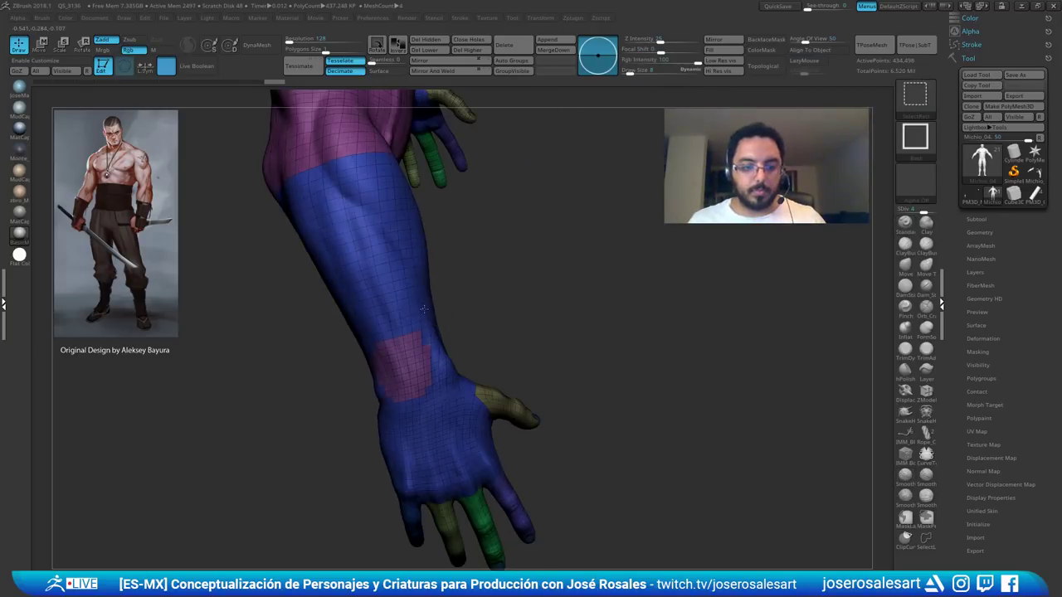
pyautogui.keyDown('ctrl'); pyautogui.keyDown('shift'); pyautogui.click(423, 308); pyautogui.keyUp('shift'); pyautogui.keyUp('ctrl')
pyautogui.keyDown('ctrl'); pyautogui.keyDown('shift'); pyautogui.moveTo(538, 288); pyautogui.dragTo(551, 300); pyautogui.keyUp('shift'); pyautogui.keyUp('ctrl')
pyautogui.moveTo(464, 341); pyautogui.dragTo(433, 339)
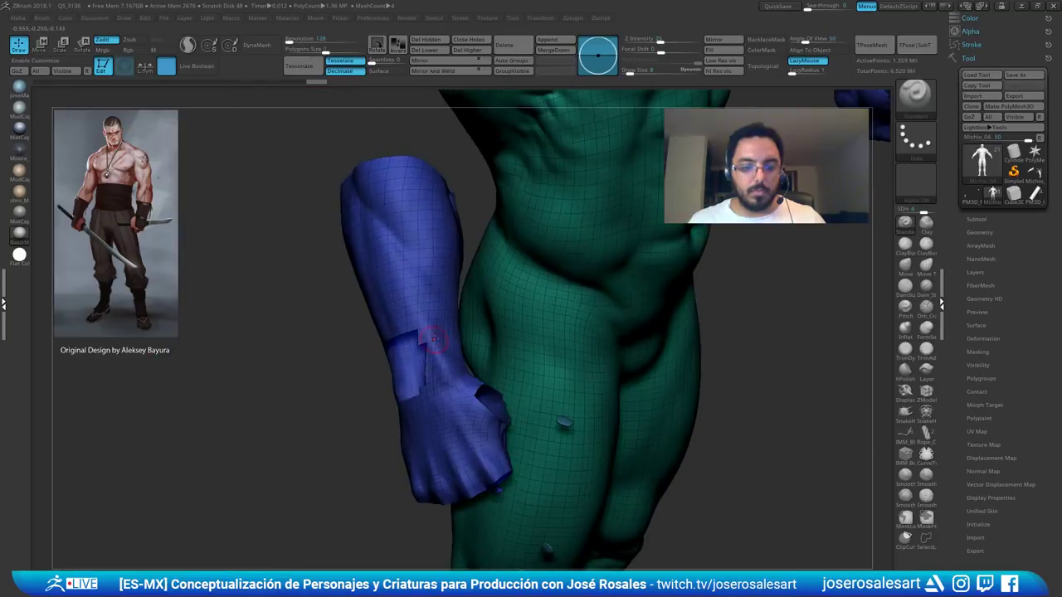
pyautogui.press('ctrl')
pyautogui.keyDown('ctrl'); pyautogui.keyDown('shift'); pyautogui.moveTo(362, 348); pyautogui.dragTo(369, 348); pyautogui.keyUp('shift'); pyautogui.keyUp('ctrl')
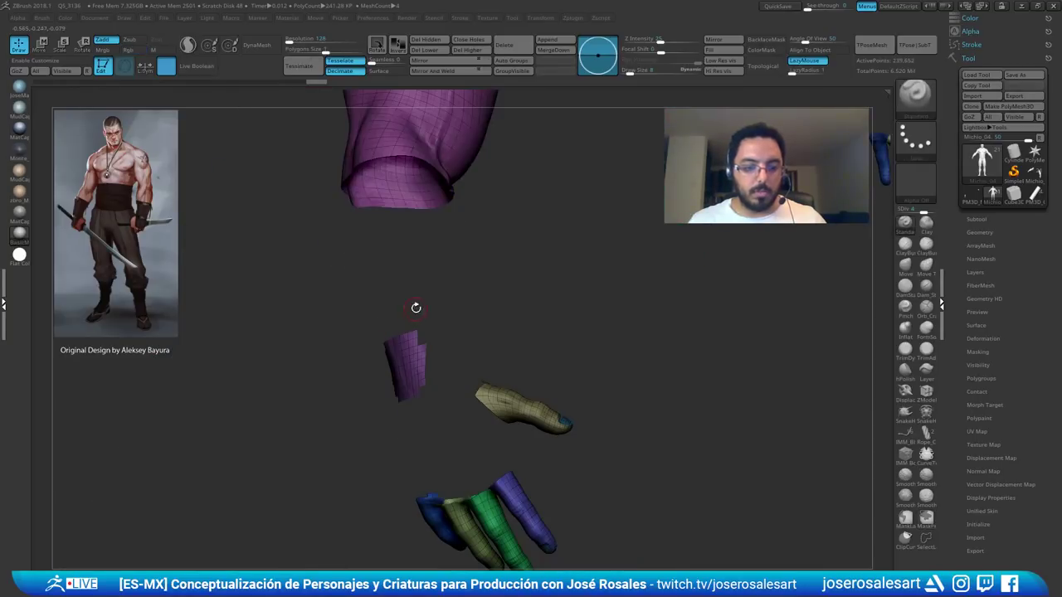
pyautogui.keyDown('ctrl'); pyautogui.keyDown('alt'); pyautogui.keyDown('shift'); pyautogui.moveTo(409, 296); pyautogui.dragTo(455, 429); pyautogui.keyUp('shift'); pyautogui.keyUp('alt'); pyautogui.keyUp('ctrl')
pyautogui.keyDown('ctrl'); pyautogui.keyDown('alt'); pyautogui.keyDown('shift'); pyautogui.moveTo(468, 273); pyautogui.dragTo(352, 459); pyautogui.keyUp('shift'); pyautogui.keyUp('alt'); pyautogui.keyUp('ctrl')
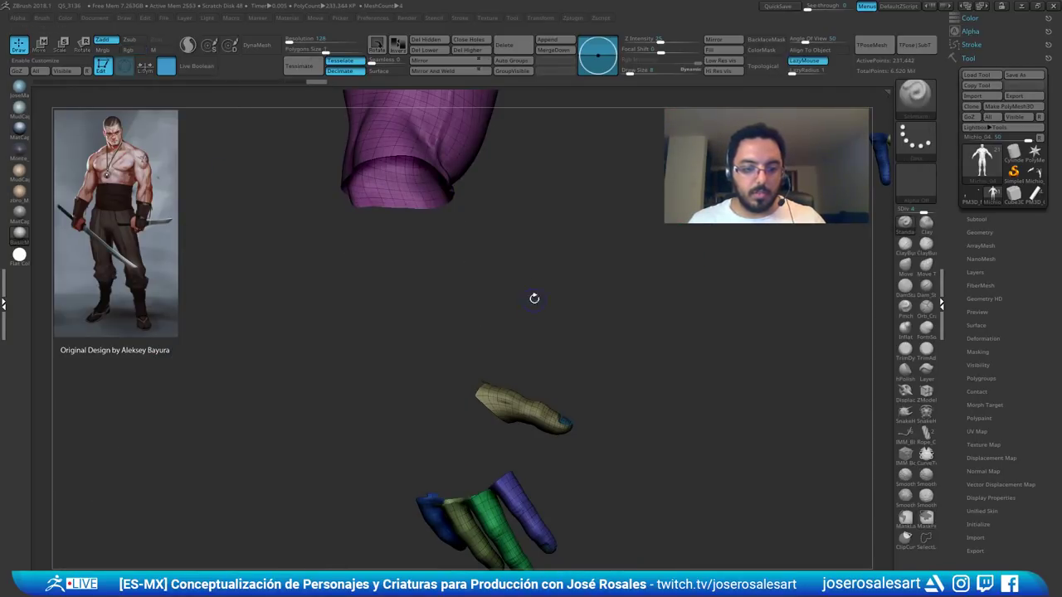
pyautogui.keyDown('ctrl'); pyautogui.keyDown('shift'); pyautogui.moveTo(543, 293); pyautogui.dragTo(566, 327); pyautogui.keyUp('shift'); pyautogui.keyUp('ctrl')
pyautogui.hotkey('ctrl', 'w')
pyautogui.keyDown('ctrl'); pyautogui.moveTo(578, 286); pyautogui.dragTo(534, 280, button='right'); pyautogui.keyUp('ctrl')
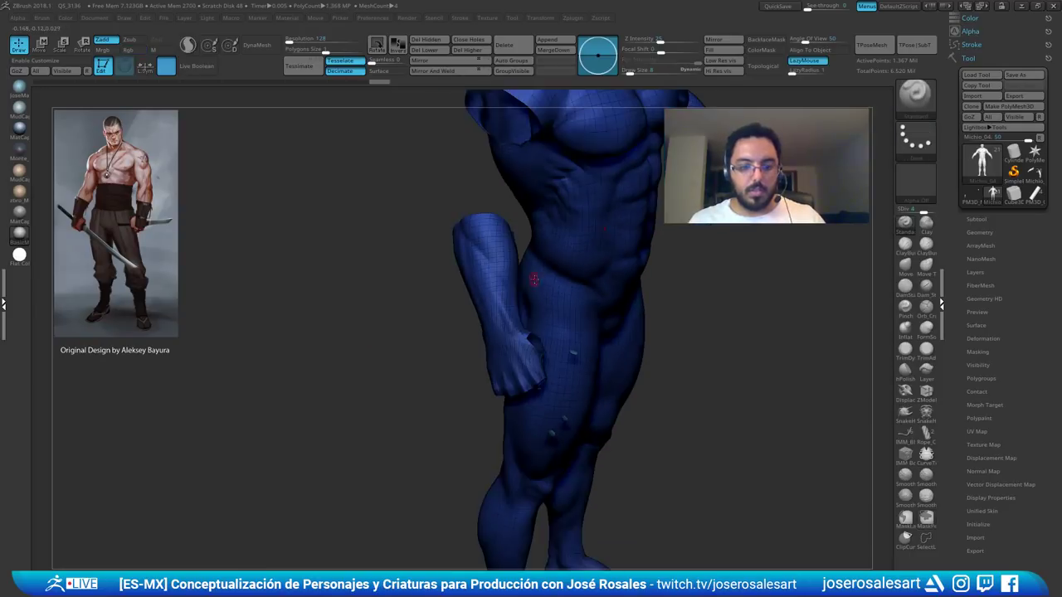
pyautogui.hotkey('ctrl', 'z')
# - Hide the body and the remaining face pieces so that only the forearms stay visible
pyautogui.moveTo(490, 321); pyautogui.dragTo(591, 255, button='right')
pyautogui.press('f')
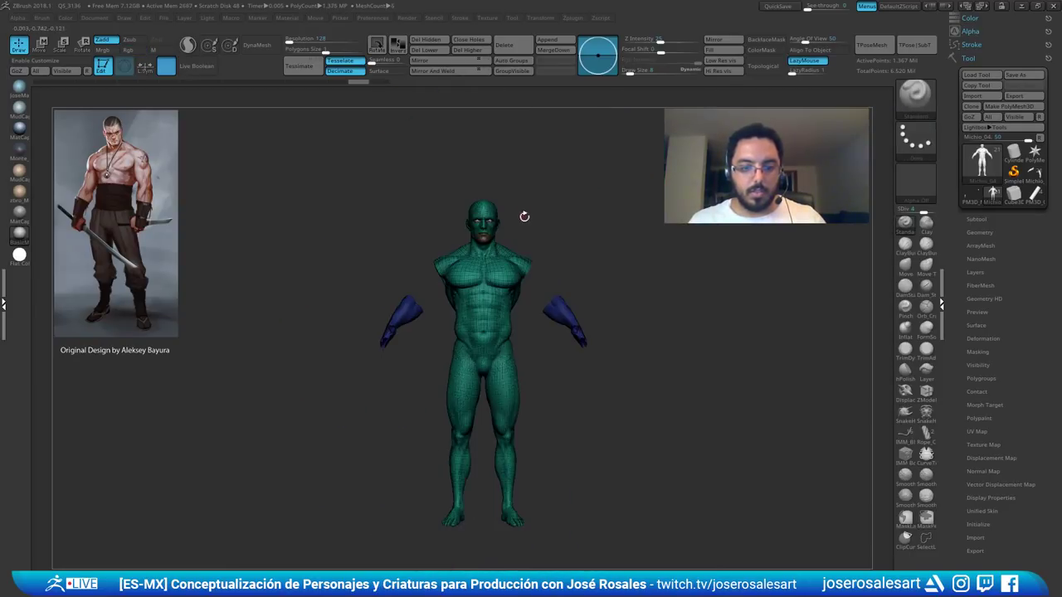
pyautogui.keyDown('ctrl'); pyautogui.keyDown('shift'); pyautogui.click(475, 283); pyautogui.keyUp('shift'); pyautogui.keyUp('ctrl')
pyautogui.press('f')
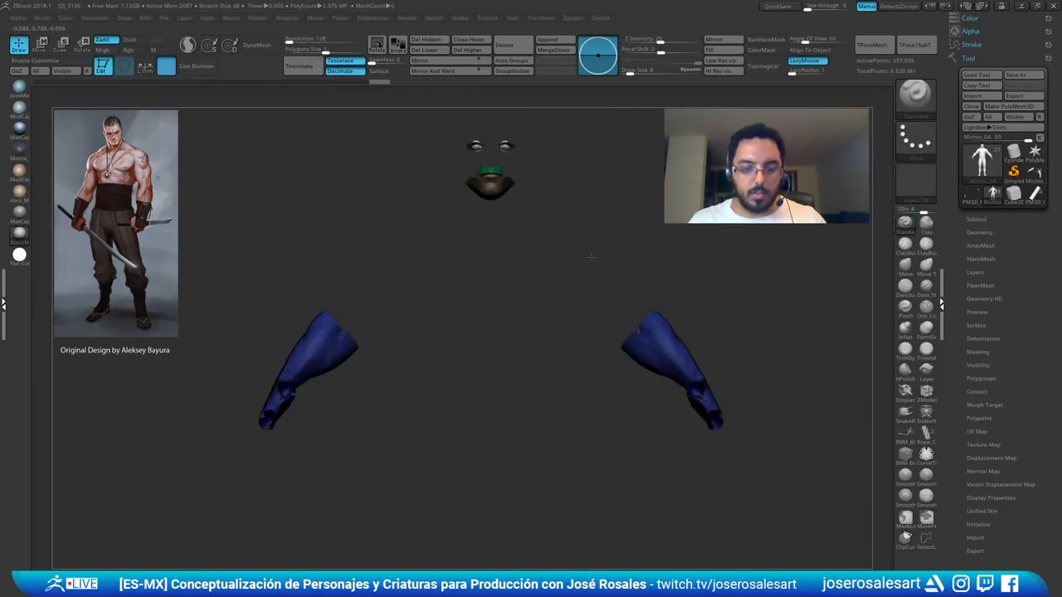
pyautogui.keyDown('ctrl'); pyautogui.keyDown('alt'); pyautogui.keyDown('shift'); pyautogui.moveTo(588, 133); pyautogui.dragTo(435, 255); pyautogui.keyUp('shift'); pyautogui.keyUp('alt'); pyautogui.keyUp('ctrl')
pyautogui.keyDown('ctrl'); pyautogui.keyDown('alt'); pyautogui.keyDown('shift'); pyautogui.moveTo(566, 114); pyautogui.dragTo(395, 263); pyautogui.keyUp('shift'); pyautogui.keyUp('alt'); pyautogui.keyUp('ctrl')
pyautogui.keyDown('ctrl'); pyautogui.keyDown('shift'); pyautogui.moveTo(404, 278); pyautogui.dragTo(421, 294); pyautogui.keyUp('shift'); pyautogui.keyUp('ctrl')
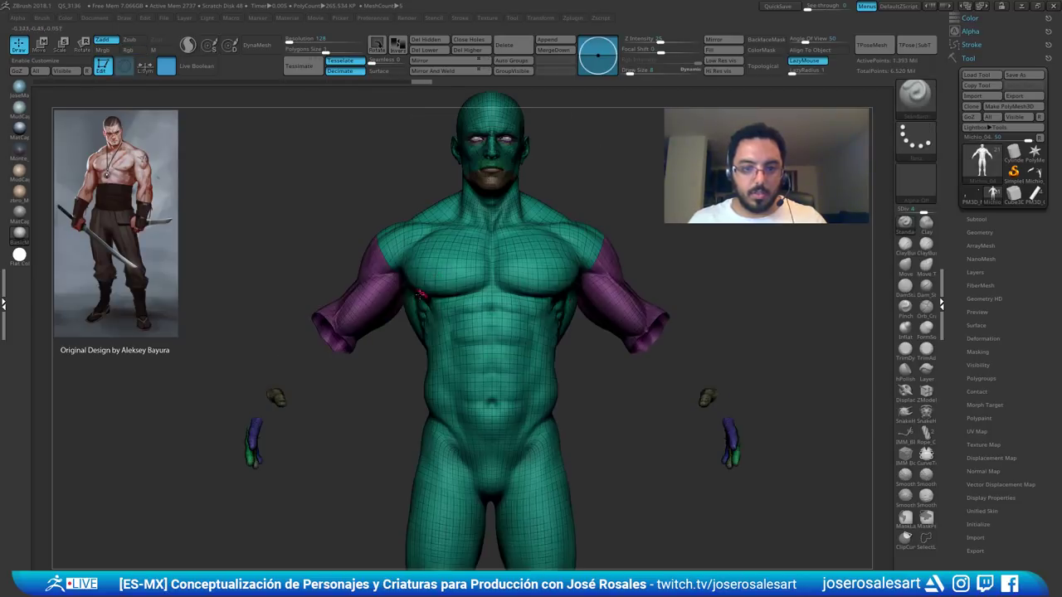
pyautogui.keyDown('alt'); pyautogui.moveTo(428, 282); pyautogui.dragTo(485, 237, button='right'); pyautogui.keyUp('alt')
pyautogui.hotkey('ctrl', 'z')
pyautogui.hotkey('ctrl', 'z')
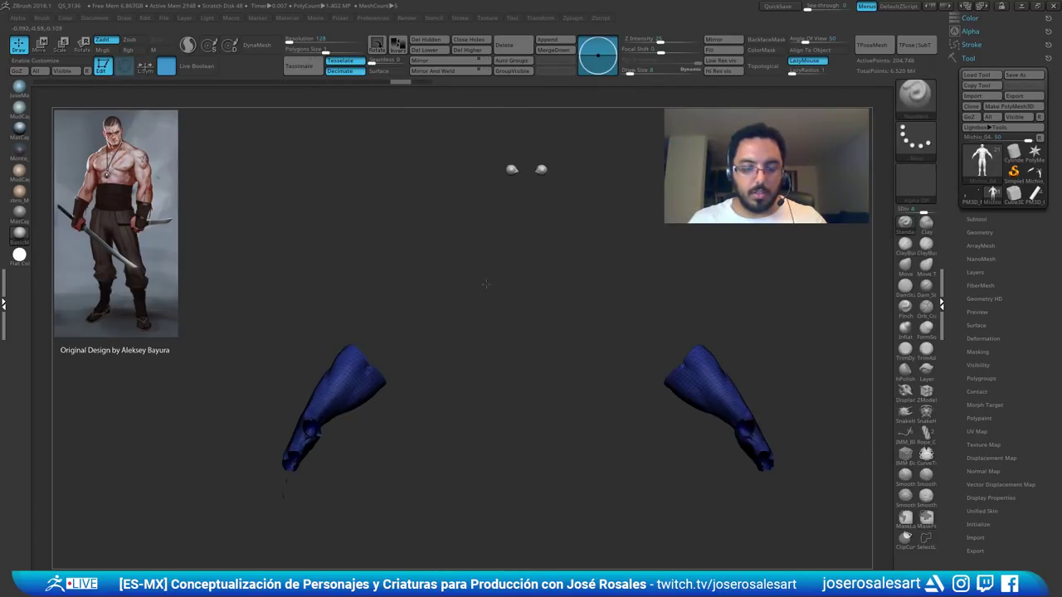
pyautogui.hotkey('ctrl', 'z')
# - Assign the visible forearms, wrist patches included, to a single new polygroup and show the whole body again
pyautogui.keyDown('ctrl'); pyautogui.keyDown('alt'); pyautogui.keyDown('shift'); pyautogui.moveTo(604, 133); pyautogui.dragTo(455, 263); pyautogui.keyUp('shift'); pyautogui.keyUp('alt'); pyautogui.keyUp('ctrl')
pyautogui.moveTo(396, 351); pyautogui.dragTo(419, 365, button='right')
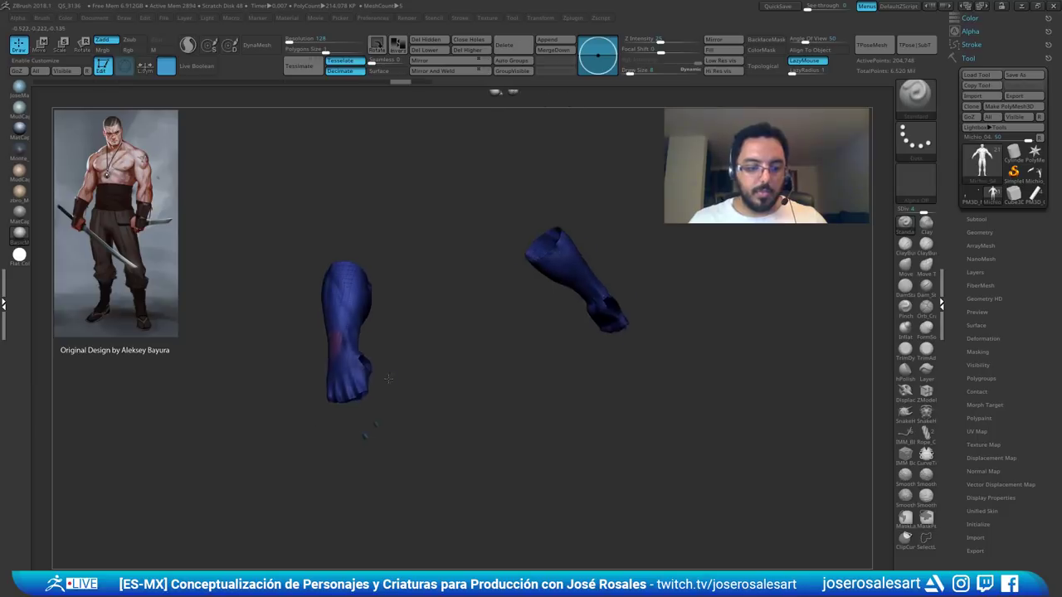
pyautogui.keyDown('ctrl'); pyautogui.moveTo(419, 328); pyautogui.dragTo(426, 351, button='right'); pyautogui.keyUp('ctrl')
pyautogui.hotkey('ctrl', 'w')
pyautogui.keyDown('ctrl'); pyautogui.keyDown('shift'); pyautogui.click(476, 320); pyautogui.keyUp('shift'); pyautogui.keyUp('ctrl')
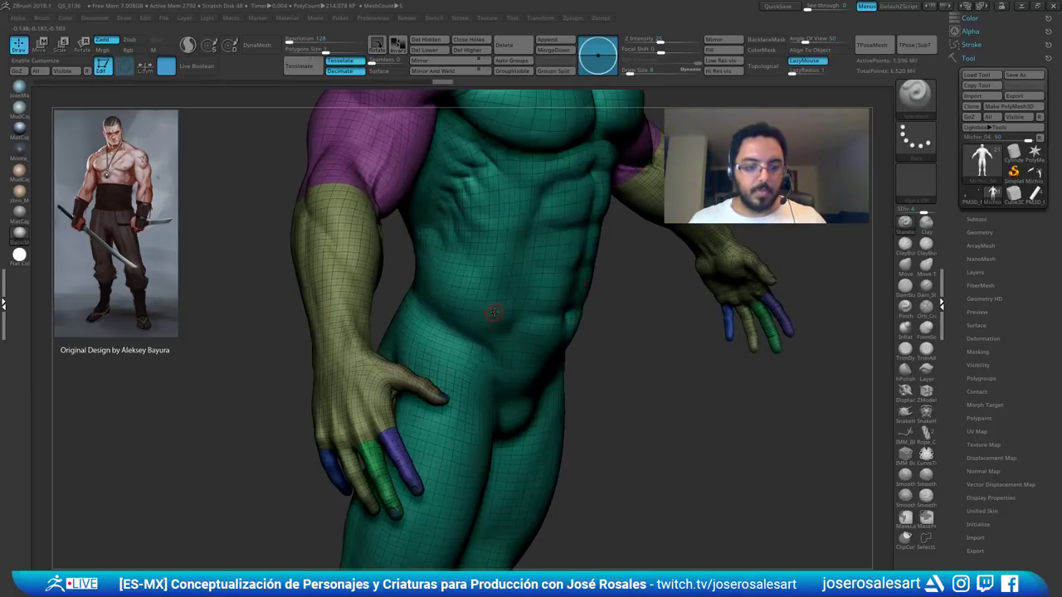
# - Isolate both complete arms with their hands and turn off the polygroup display
pyautogui.moveTo(493, 311); pyautogui.dragTo(403, 296, button='right')
pyautogui.keyDown('alt'); pyautogui.moveTo(357, 259); pyautogui.dragTo(461, 300, button='right'); pyautogui.keyUp('alt')
pyautogui.keyDown('ctrl'); pyautogui.keyDown('shift'); pyautogui.click(432, 249); pyautogui.keyUp('shift'); pyautogui.keyUp('ctrl')
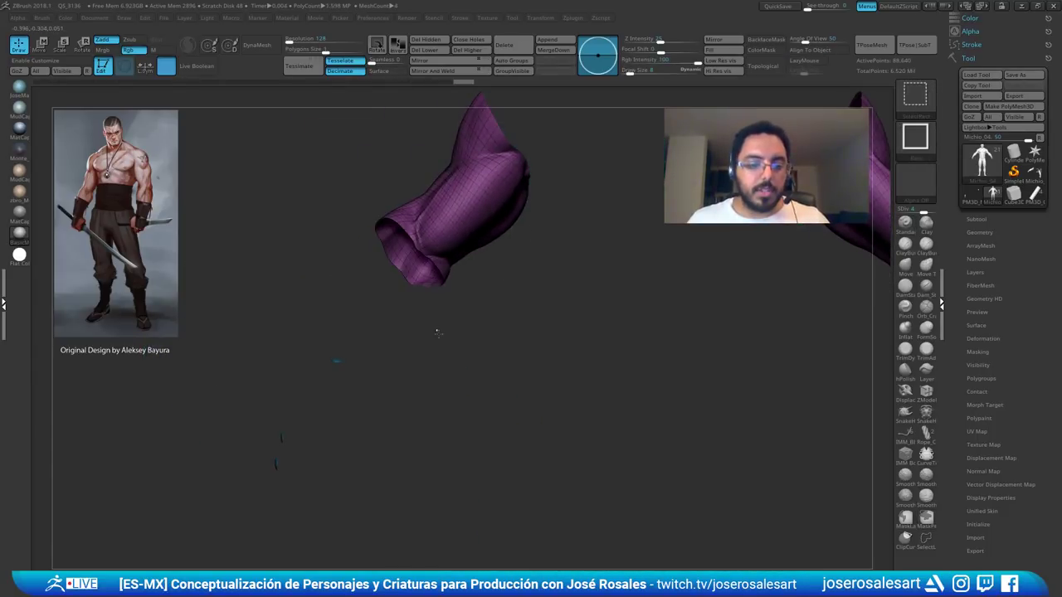
pyautogui.keyDown('ctrl'); pyautogui.keyDown('shift'); pyautogui.moveTo(436, 331); pyautogui.dragTo(448, 348); pyautogui.keyUp('shift'); pyautogui.keyUp('ctrl')
pyautogui.keyDown('ctrl'); pyautogui.keyDown('shift'); pyautogui.click(369, 313); pyautogui.keyUp('shift'); pyautogui.keyUp('ctrl')
pyautogui.keyDown('ctrl'); pyautogui.keyDown('alt'); pyautogui.keyDown('shift'); pyautogui.moveTo(387, 277); pyautogui.dragTo(253, 490); pyautogui.keyUp('shift'); pyautogui.keyUp('alt'); pyautogui.keyUp('ctrl')
pyautogui.keyDown('ctrl'); pyautogui.keyDown('shift'); pyautogui.moveTo(418, 308); pyautogui.dragTo(430, 341); pyautogui.keyUp('shift'); pyautogui.keyUp('ctrl')
pyautogui.keyDown('ctrl'); pyautogui.moveTo(419, 347); pyautogui.dragTo(406, 324, button='right'); pyautogui.keyUp('ctrl')
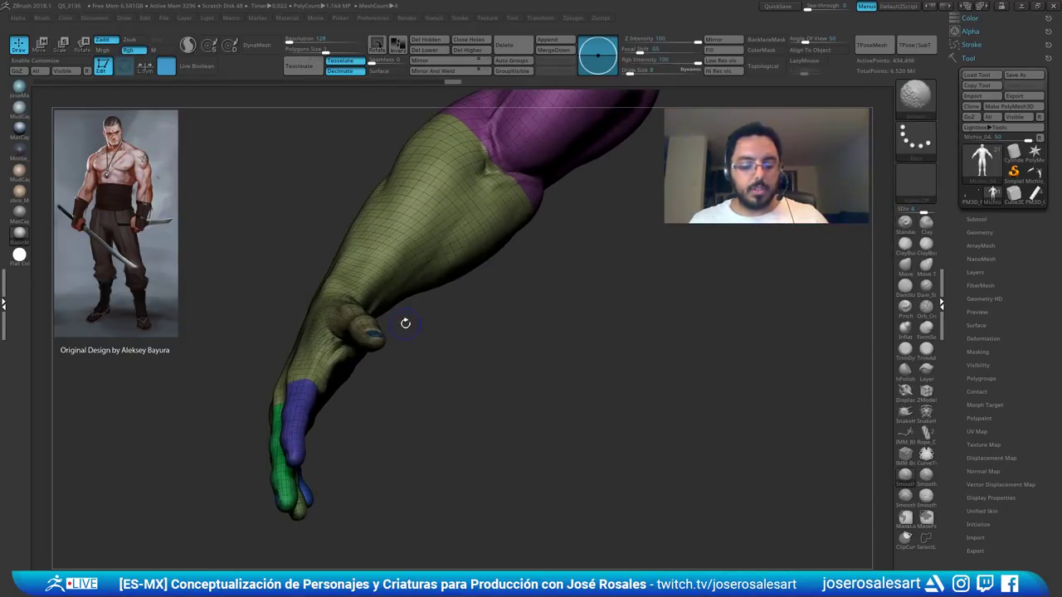
pyautogui.hotkey('shift', 'f')
# - Lower the isolated arms to subdivision level 1 after checking the biceps, elbow and forearm
pyautogui.moveTo(284, 316); pyautogui.dragTo(328, 389, button='right')
pyautogui.moveTo(327, 388); pyautogui.dragTo(484, 222)
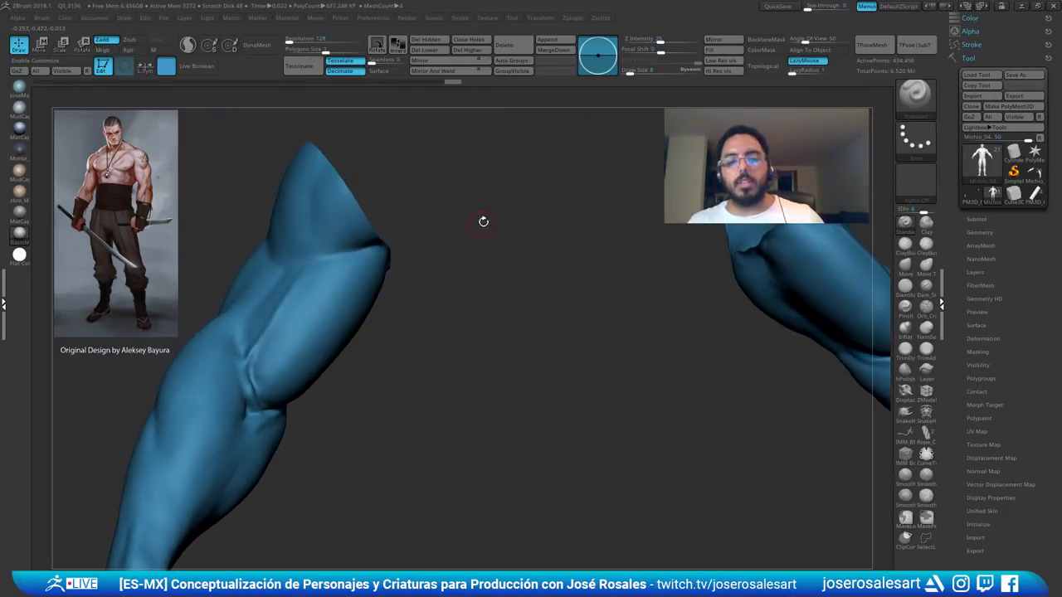
pyautogui.keyDown('alt'); pyautogui.moveTo(336, 334); pyautogui.dragTo(465, 291, button='right'); pyautogui.keyUp('alt')
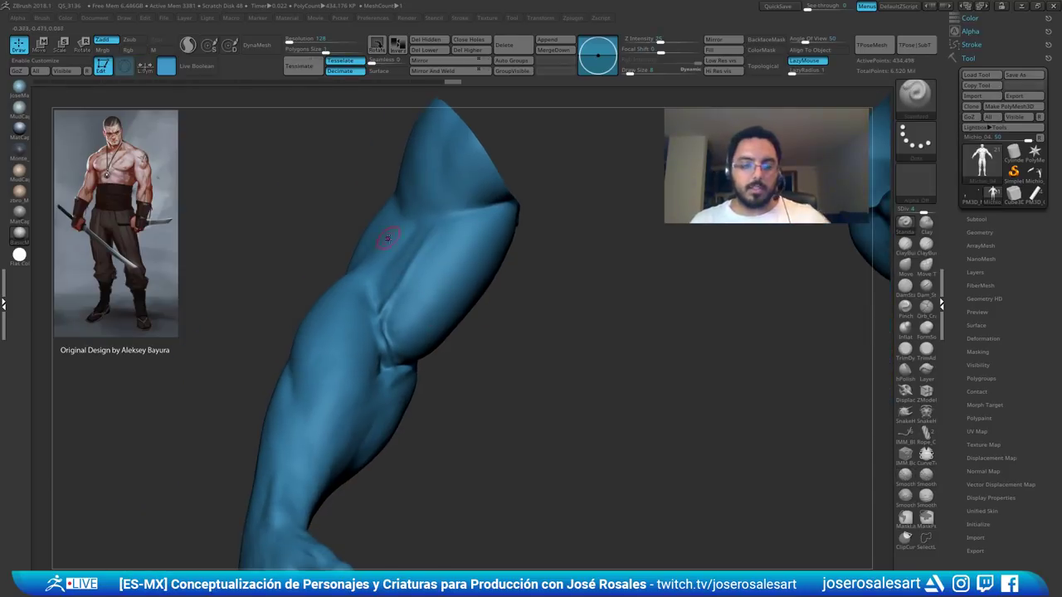
pyautogui.moveTo(397, 317); pyautogui.dragTo(415, 296, button='right')
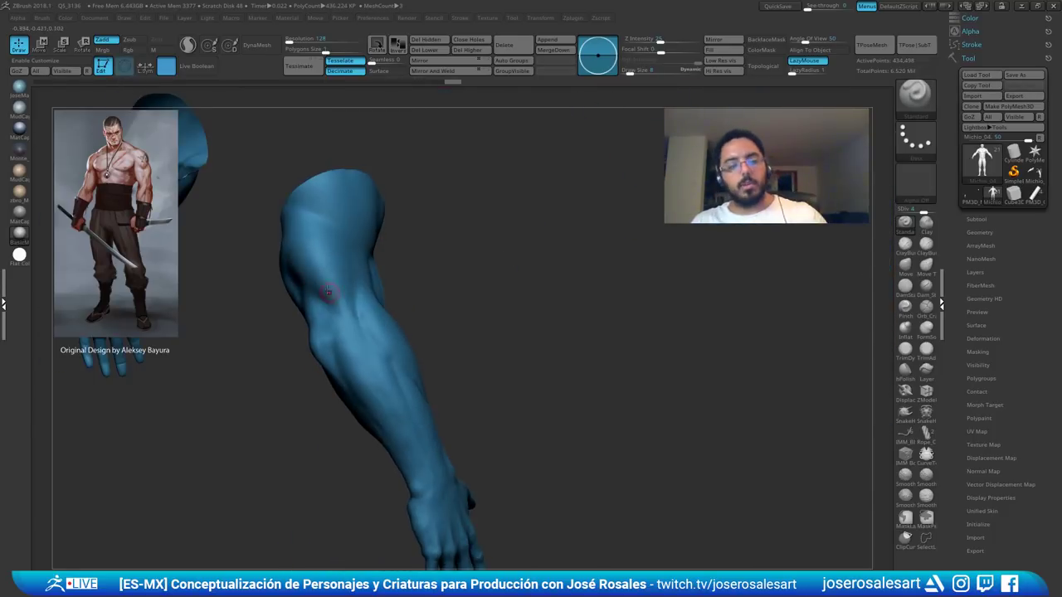
pyautogui.moveTo(327, 294)
pyautogui.mouseDown(button='right')
pyautogui.moveTo(309, 298)
pyautogui.moveTo(378, 318)
pyautogui.mouseUp(button='right')
pyautogui.hotkey('shift', 'f')
pyautogui.hotkey('shift', 'f')
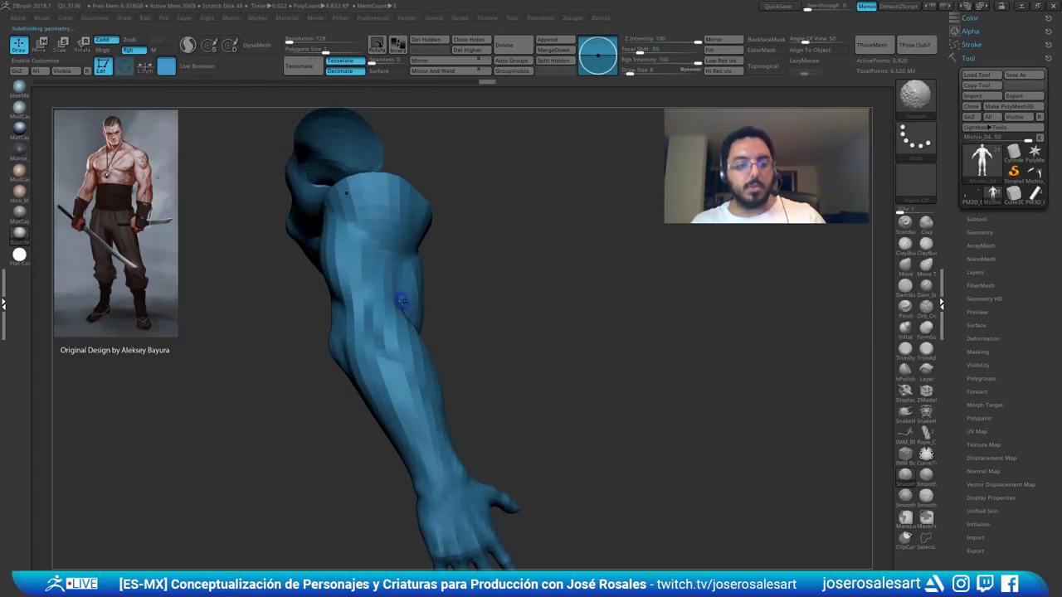
pyautogui.moveTo(402, 301)
pyautogui.mouseDown(button='right')
pyautogui.moveTo(438, 299)
pyautogui.moveTo(438, 332)
pyautogui.mouseUp(button='right')
# - Try to reshape and smooth the back of the arm around the elbow with a Draw Size of 51
pyautogui.press('s')
pyautogui.moveTo(321, 269)
pyautogui.mouseDown(button='right')
pyautogui.moveTo(365, 273)
pyautogui.moveTo(341, 309)
pyautogui.mouseUp(button='right')
pyautogui.moveTo(365, 285); pyautogui.dragTo(340, 296)
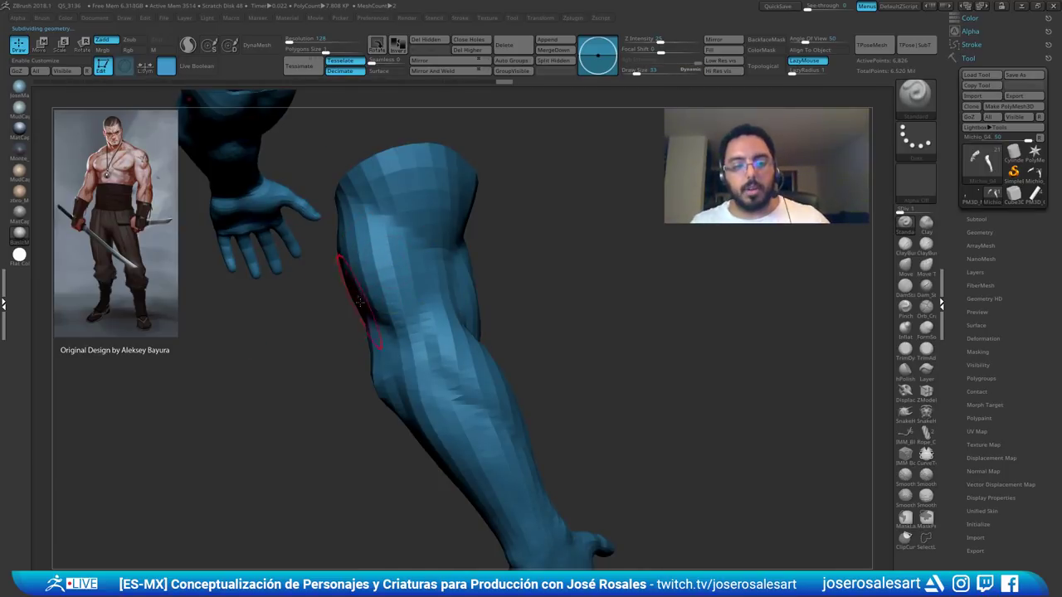
pyautogui.moveTo(373, 298); pyautogui.dragTo(400, 171, button='right')
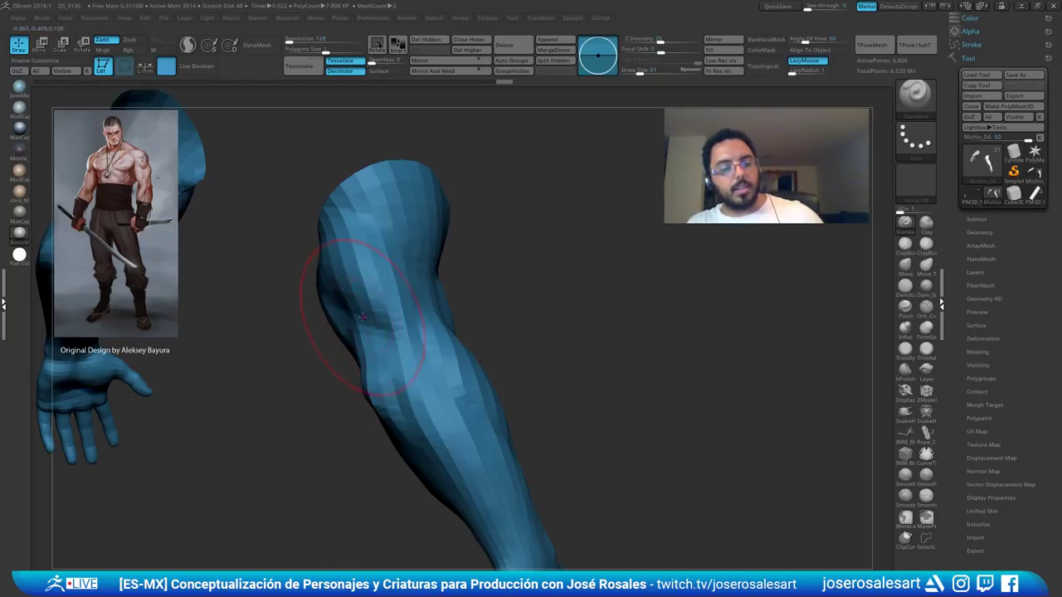
pyautogui.moveTo(363, 316)
pyautogui.mouseDown(button='right')
pyautogui.moveTo(384, 308)
pyautogui.moveTo(349, 280)
pyautogui.mouseUp(button='right')
pyautogui.keyDown('shift'); pyautogui.moveTo(348, 279); pyautogui.dragTo(388, 411); pyautogui.keyUp('shift')
pyautogui.moveTo(388, 410)
pyautogui.mouseDown(button='right')
pyautogui.moveTo(506, 377)
pyautogui.moveTo(523, 349)
pyautogui.moveTo(460, 315)
pyautogui.mouseUp(button='right')
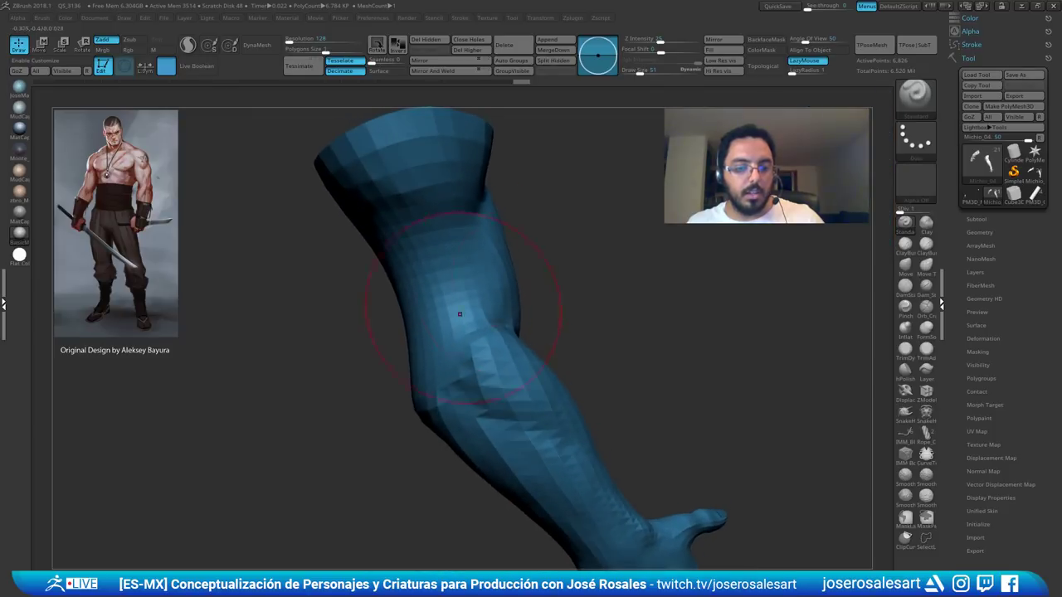
pyautogui.hotkey('ctrl', 'z')
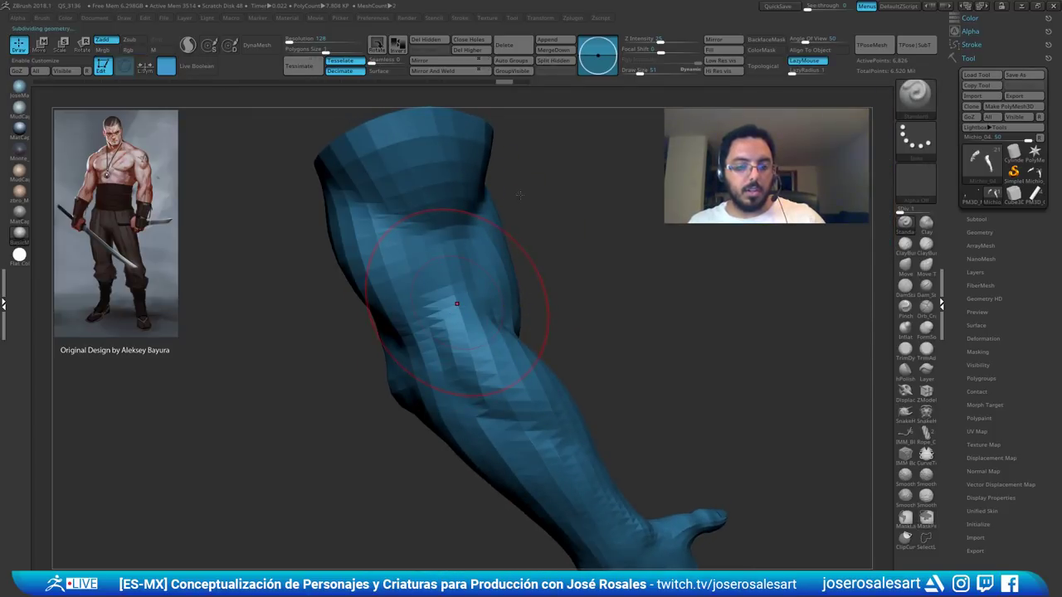
# - Raise the isolated arms to subdivision level 5
pyautogui.press('d')
pyautogui.press('d')
pyautogui.press('d')
pyautogui.moveTo(390, 321); pyautogui.dragTo(364, 283, button='right')
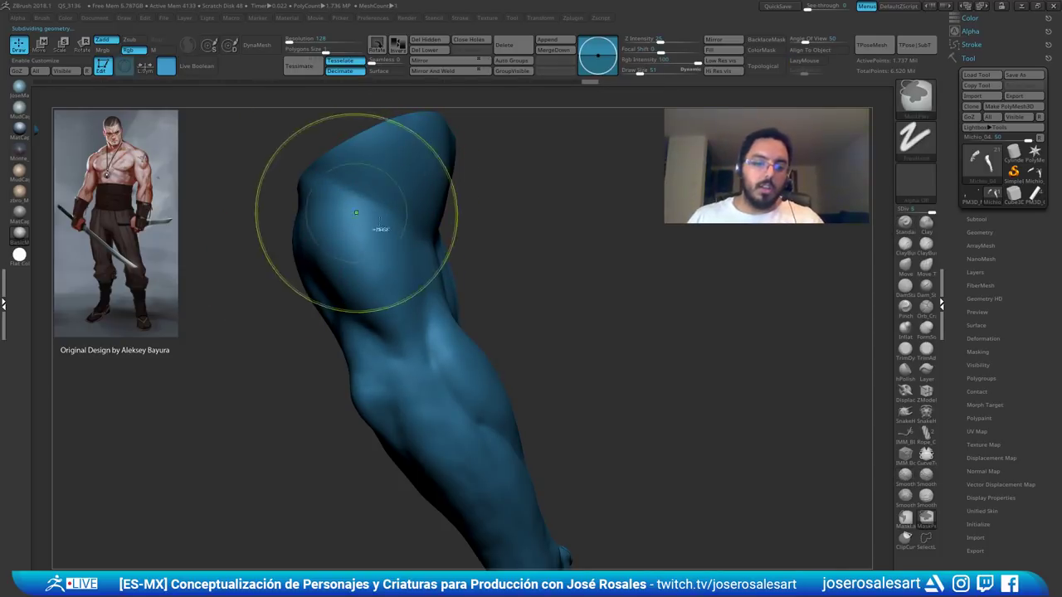
# - Set the arms to subdivision level 4 and reduce the Draw Size to 21
pyautogui.hotkey('shift', 'd')
pyautogui.moveTo(468, 255)
pyautogui.keyDown('ctrl'); pyautogui.mouseDown(button='right')
pyautogui.moveTo(444, 247)
pyautogui.moveTo(373, 258)
pyautogui.moveTo(403, 241)
pyautogui.moveTo(498, 282)
pyautogui.moveTo(448, 225)
pyautogui.mouseUp(button='right'); pyautogui.keyUp('ctrl')
pyautogui.press('[')
pyautogui.press('[')
pyautogui.press('[')
pyautogui.keyDown('alt'); pyautogui.moveTo(539, 247); pyautogui.dragTo(563, 270, button='right'); pyautogui.keyUp('alt')
pyautogui.moveTo(564, 270)
pyautogui.keyDown('ctrl'); pyautogui.mouseDown(button='right')
pyautogui.moveTo(612, 265)
pyautogui.moveTo(600, 225)
pyautogui.mouseUp(button='right'); pyautogui.keyUp('ctrl')
pyautogui.moveTo(519, 243)
pyautogui.keyDown('ctrl'); pyautogui.mouseDown(button='right')
pyautogui.moveTo(505, 273)
pyautogui.moveTo(559, 271)
pyautogui.mouseUp(button='right'); pyautogui.keyUp('ctrl')
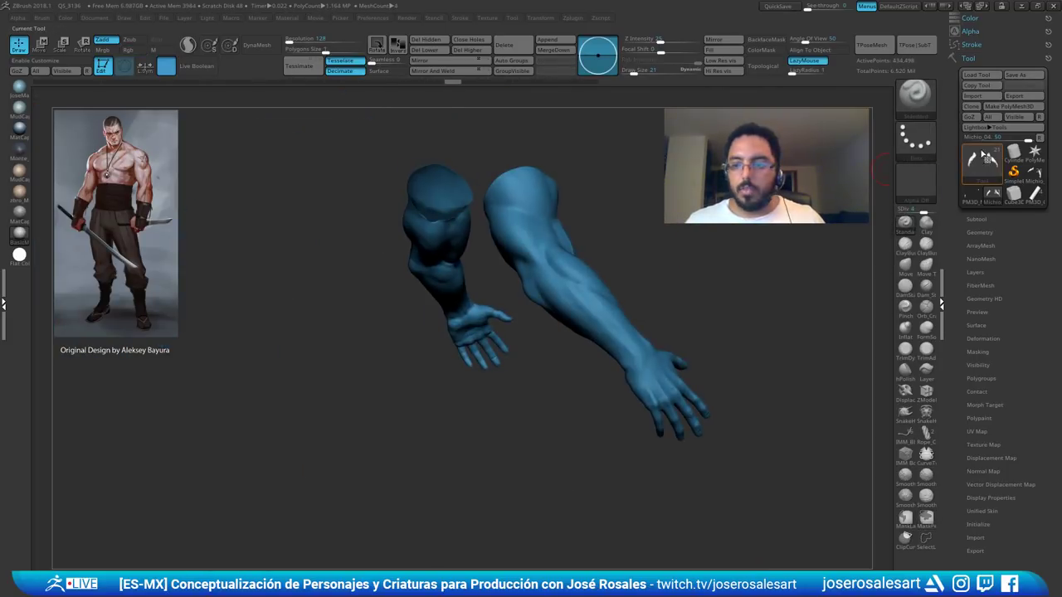
# - Switch the active tool to the Cylinder3D primitive
pyautogui.click(1013, 153)
pyautogui.press('f')
pyautogui.keyDown('alt'); pyautogui.moveTo(643, 269); pyautogui.dragTo(800, 278); pyautogui.keyUp('alt')
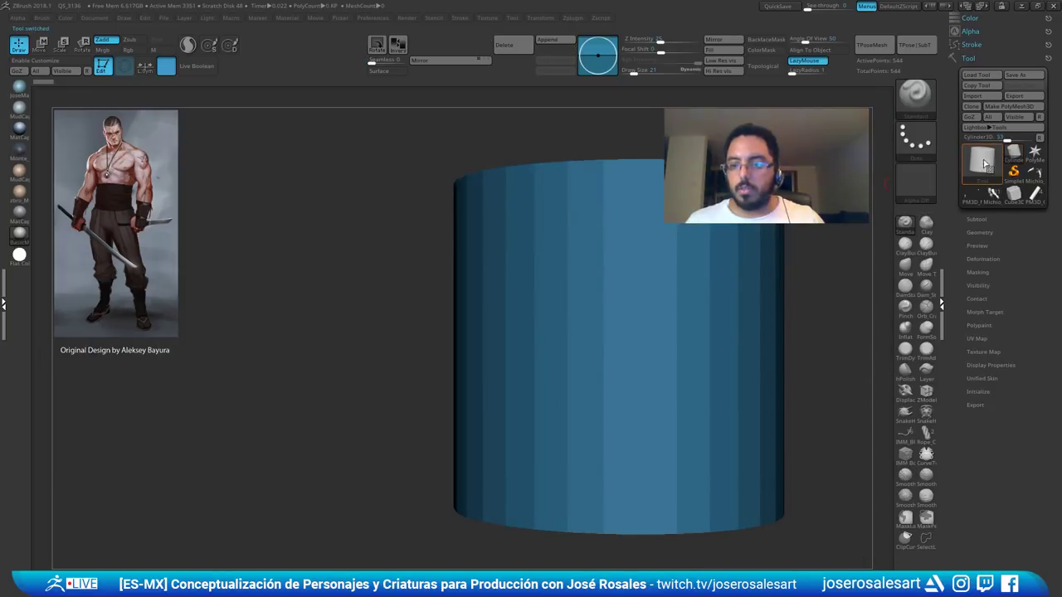
# - Switch the active tool to the Sphere3D primitive and convert it to an editable PolyMesh3D
pyautogui.click(984, 166)
pyautogui.click(982, 166)
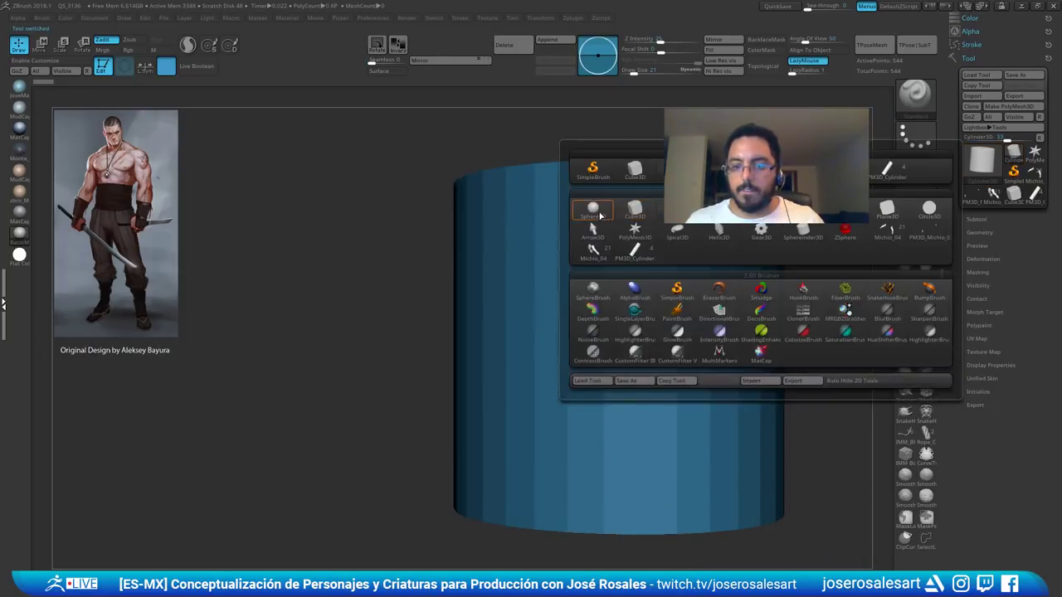
pyautogui.click(599, 216)
pyautogui.click(1003, 107)
pyautogui.keyDown('alt'); pyautogui.moveTo(489, 473); pyautogui.dragTo(548, 287); pyautogui.keyUp('alt')
# - Enlarge the brush's Draw Size for the sphere and toggle its Dynamic mode
pyautogui.press('s')
pyautogui.click(647, 276)
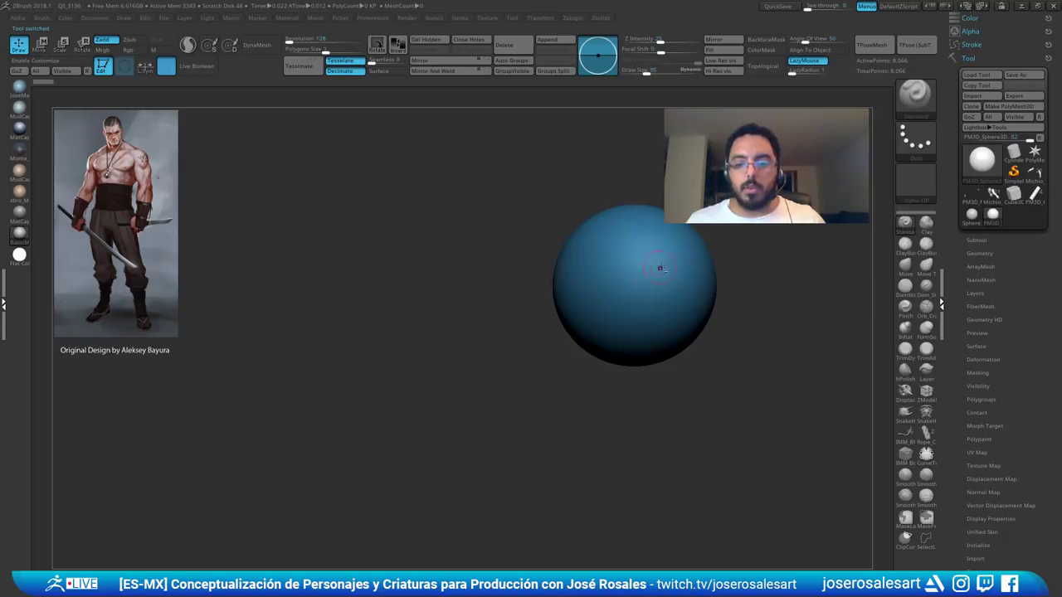
pyautogui.keyDown('alt'); pyautogui.moveTo(738, 274); pyautogui.dragTo(694, 288); pyautogui.keyUp('alt')
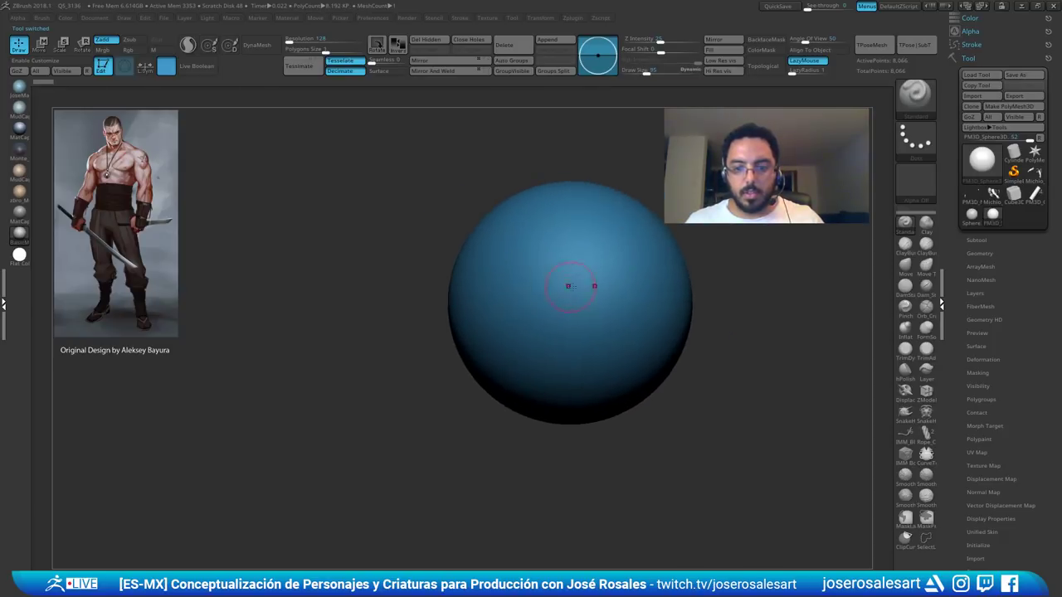
pyautogui.keyDown('alt'); pyautogui.moveTo(569, 287); pyautogui.dragTo(581, 305); pyautogui.keyUp('alt')
pyautogui.click(690, 71)
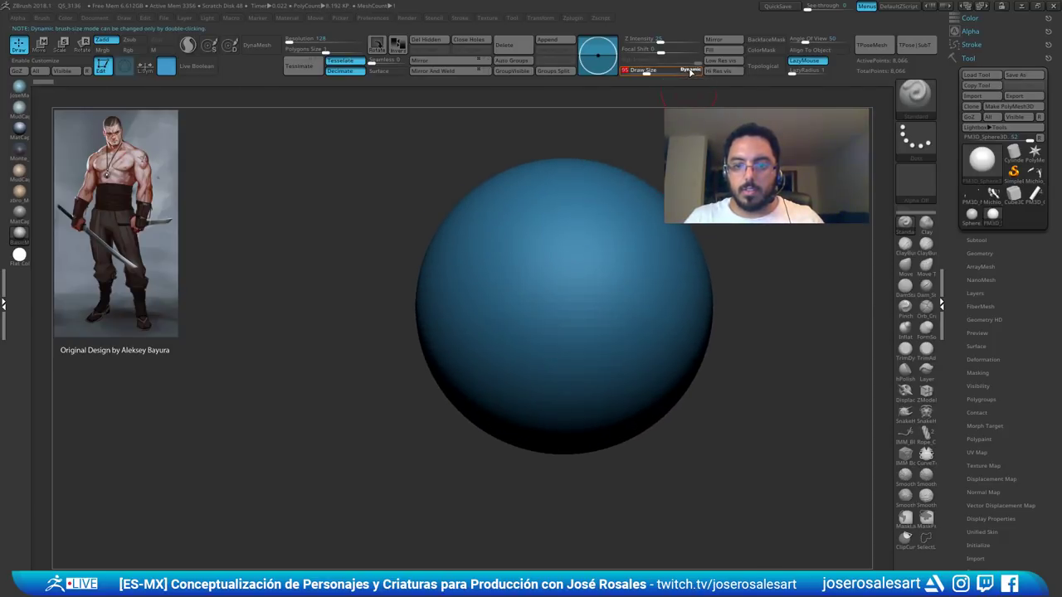
pyautogui.click(690, 71)
pyautogui.moveTo(690, 71); pyautogui.dragTo(650, 71)
pyautogui.moveTo(606, 247)
pyautogui.keyDown('alt'); pyautogui.mouseDown(button='right')
pyautogui.moveTo(529, 266)
pyautogui.moveTo(511, 235)
pyautogui.moveTo(536, 284)
pyautogui.mouseUp(button='right'); pyautogui.keyUp('alt')
# - Convert the sphere to DynaMesh at resolution 128 and check its wireframe
pyautogui.click(267, 47)
pyautogui.hotkey('shift', 'f')
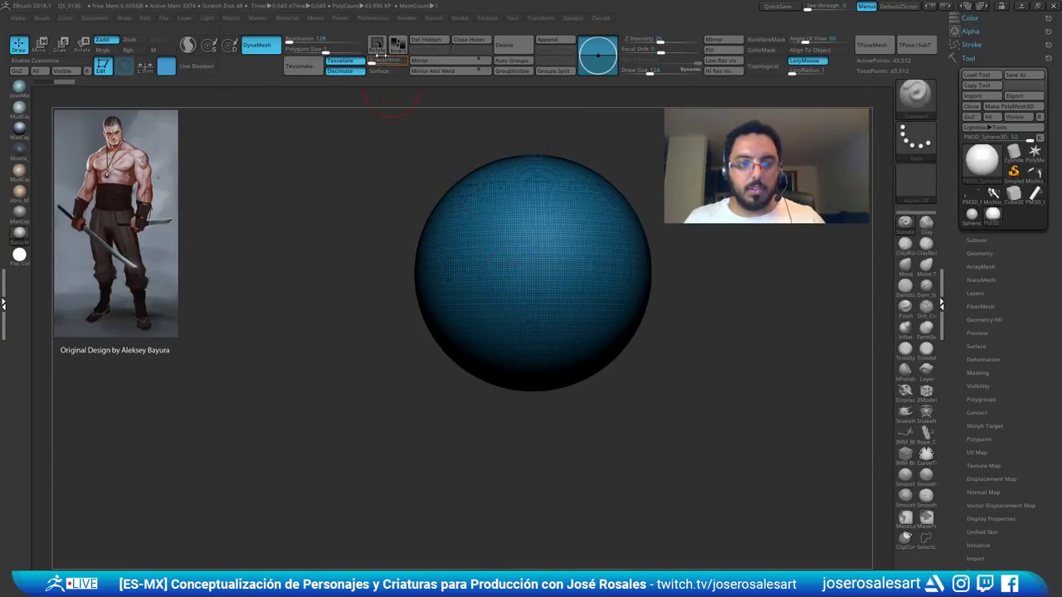
pyautogui.hotkey('shift', 'f')
# - Rough out the first facial forms on the sphere with the Standard brush
pyautogui.moveTo(488, 251)
pyautogui.keyDown('alt'); pyautogui.mouseDown()
pyautogui.moveTo(508, 249)
pyautogui.moveTo(478, 297)
pyautogui.moveTo(490, 335)
pyautogui.moveTo(521, 350)
pyautogui.mouseUp(); pyautogui.keyUp('alt')
pyautogui.moveTo(521, 350)
pyautogui.mouseDown(button='right')
pyautogui.moveTo(531, 348)
pyautogui.moveTo(496, 328)
pyautogui.mouseUp(button='right')
pyautogui.moveTo(496, 328); pyautogui.dragTo(522, 339, button='right')
pyautogui.moveTo(522, 338)
pyautogui.mouseDown()
pyautogui.moveTo(516, 347)
pyautogui.moveTo(529, 344)
pyautogui.mouseUp()
pyautogui.press('s')
pyautogui.moveTo(508, 352)
pyautogui.mouseDown()
pyautogui.moveTo(514, 343)
pyautogui.moveTo(528, 352)
pyautogui.moveTo(544, 378)
pyautogui.moveTo(488, 334)
pyautogui.moveTo(486, 308)
pyautogui.moveTo(486, 334)
pyautogui.moveTo(505, 313)
pyautogui.mouseUp()
pyautogui.press('s')
pyautogui.press('s')
pyautogui.press('s')
pyautogui.moveTo(484, 265)
pyautogui.mouseDown()
pyautogui.moveTo(501, 243)
pyautogui.moveTo(548, 255)
pyautogui.mouseUp()
# - Pull the sphere into a rough head with brow, nose and jaw using the SnakeHook brush
pyautogui.press('b')
pyautogui.press('s')
pyautogui.press('h')
pyautogui.moveTo(614, 224); pyautogui.dragTo(568, 228)
pyautogui.press('s')
pyautogui.moveTo(581, 242)
pyautogui.mouseDown()
pyautogui.moveTo(583, 226)
pyautogui.moveTo(546, 219)
pyautogui.mouseUp()
pyautogui.moveTo(515, 286); pyautogui.dragTo(573, 294, button='right')
pyautogui.moveTo(547, 309); pyautogui.dragTo(571, 323)
pyautogui.moveTo(610, 369); pyautogui.dragTo(527, 378, button='right')
pyautogui.moveTo(529, 308); pyautogui.dragTo(485, 311, button='right')
pyautogui.keyDown('ctrl'); pyautogui.moveTo(547, 308); pyautogui.dragTo(490, 403, button='right'); pyautogui.keyUp('ctrl')
# - Set the DynaMesh resolution to 32 and remesh the head
pyautogui.click(296, 39)
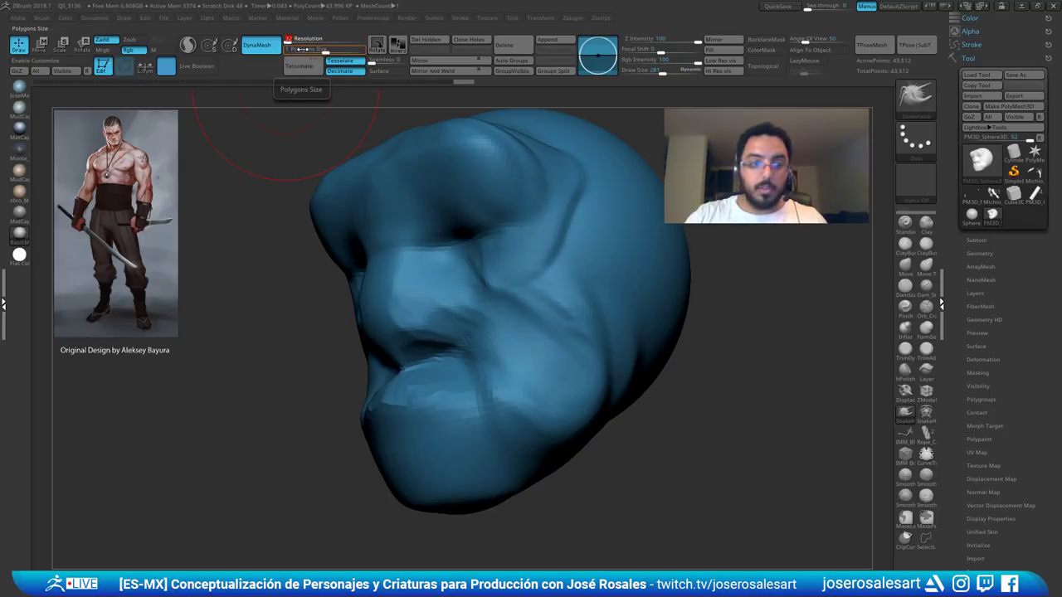
pyautogui.keyDown('ctrl'); pyautogui.moveTo(228, 209); pyautogui.dragTo(264, 283); pyautogui.keyUp('ctrl')
pyautogui.moveTo(518, 265)
pyautogui.mouseDown(button='right')
pyautogui.moveTo(382, 256)
pyautogui.moveTo(441, 259)
pyautogui.mouseUp(button='right')
# - Build up the cheeks and the planes beside the nose with the ClayBuildup brush
pyautogui.press('b')
pyautogui.press('c')
pyautogui.press('b')
pyautogui.keyDown('alt'); pyautogui.moveTo(364, 226); pyautogui.dragTo(351, 234); pyautogui.keyUp('alt')
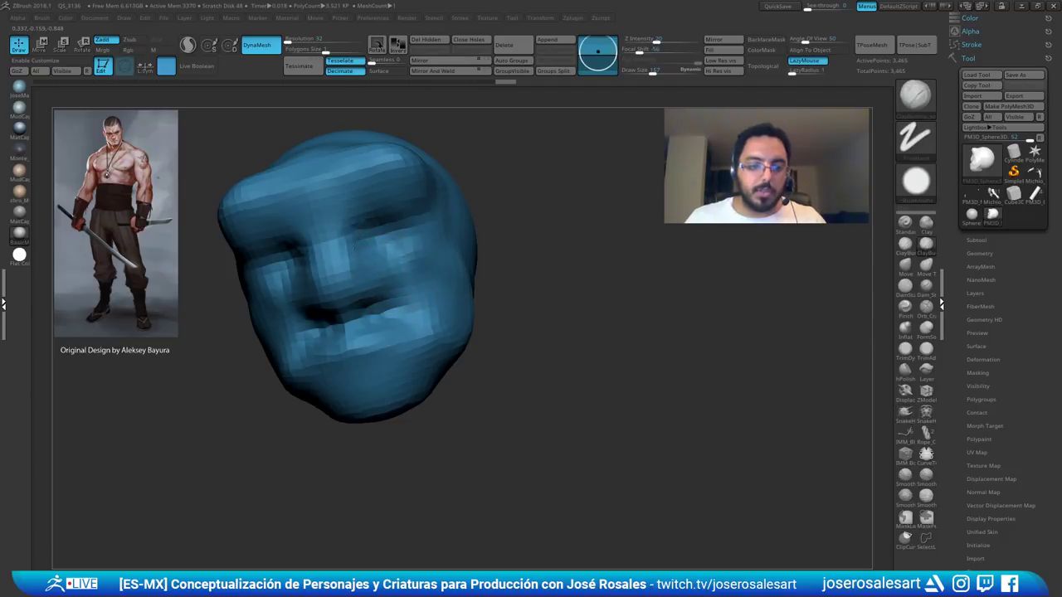
pyautogui.moveTo(349, 270); pyautogui.dragTo(407, 264, button='right')
pyautogui.moveTo(293, 270)
pyautogui.mouseDown()
pyautogui.moveTo(272, 316)
pyautogui.moveTo(265, 285)
pyautogui.mouseUp()
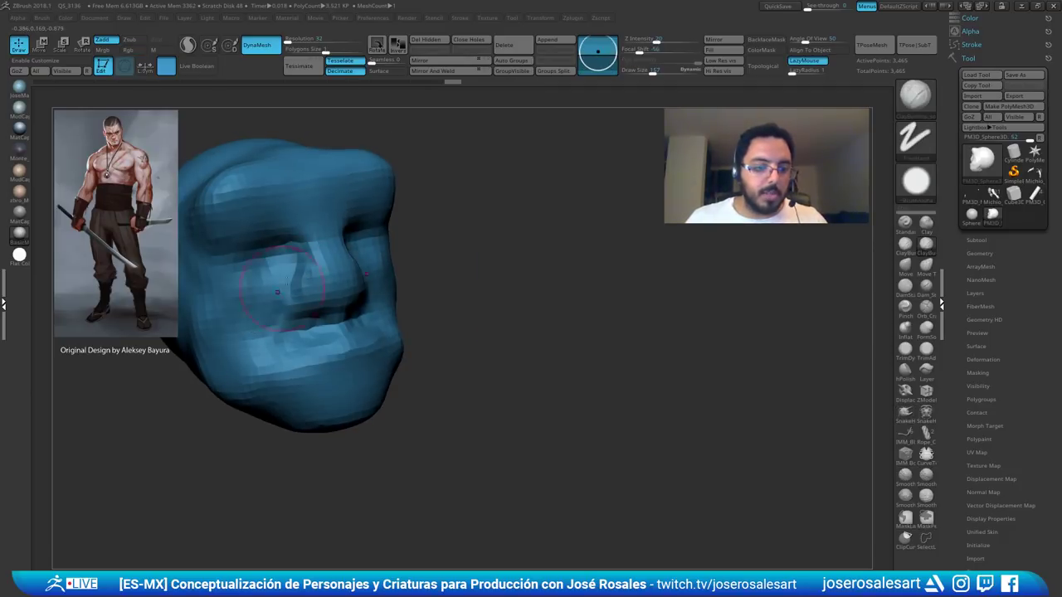
pyautogui.moveTo(269, 287); pyautogui.dragTo(336, 262, button='right')
pyautogui.moveTo(335, 262)
pyautogui.keyDown('ctrl'); pyautogui.mouseDown(button='right')
pyautogui.moveTo(314, 249)
pyautogui.moveTo(415, 224)
pyautogui.mouseUp(button='right'); pyautogui.keyUp('ctrl')
pyautogui.keyDown('ctrl'); pyautogui.moveTo(415, 224); pyautogui.dragTo(440, 261, button='right'); pyautogui.keyUp('ctrl')
pyautogui.moveTo(337, 232); pyautogui.dragTo(373, 244)
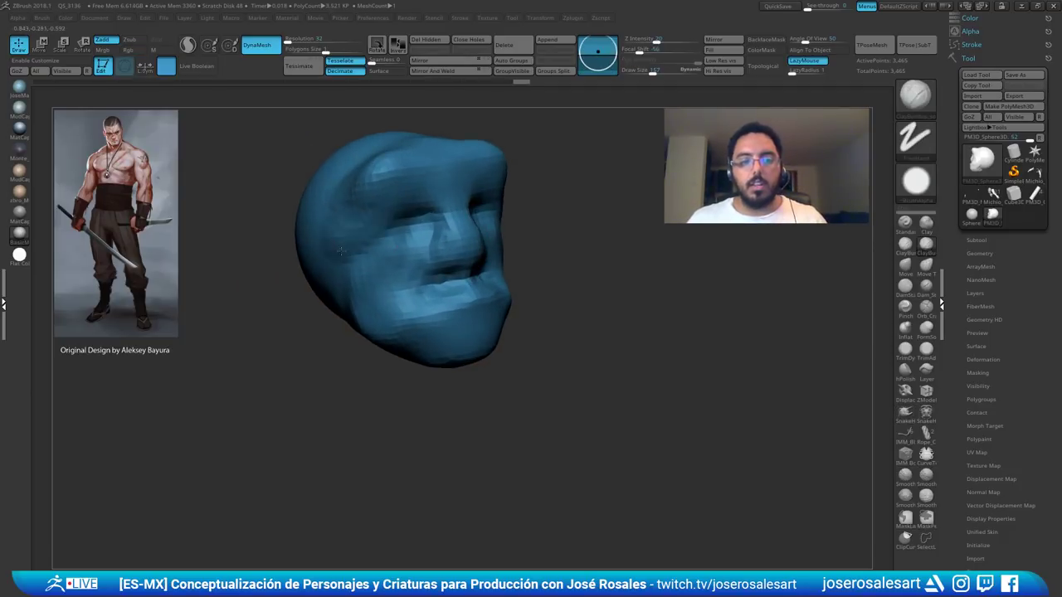
# - Add clay volume to the temple and side of the head with a larger ClayBuildup brush
pyautogui.moveTo(374, 252); pyautogui.dragTo(387, 267, button='right')
pyautogui.moveTo(387, 267)
pyautogui.keyDown('ctrl'); pyautogui.mouseDown(button='right')
pyautogui.moveTo(358, 261)
pyautogui.moveTo(383, 257)
pyautogui.mouseUp(button='right'); pyautogui.keyUp('ctrl')
pyautogui.moveTo(352, 226); pyautogui.dragTo(365, 214)
pyautogui.moveTo(361, 228); pyautogui.dragTo(369, 278, button='right')
pyautogui.moveTo(388, 173)
pyautogui.mouseDown()
pyautogui.moveTo(417, 173)
pyautogui.moveTo(408, 162)
pyautogui.moveTo(402, 191)
pyautogui.mouseUp()
pyautogui.moveTo(402, 191); pyautogui.dragTo(431, 223, button='right')
pyautogui.moveTo(423, 214); pyautogui.dragTo(388, 259)
pyautogui.moveTo(393, 264); pyautogui.dragTo(407, 208, button='right')
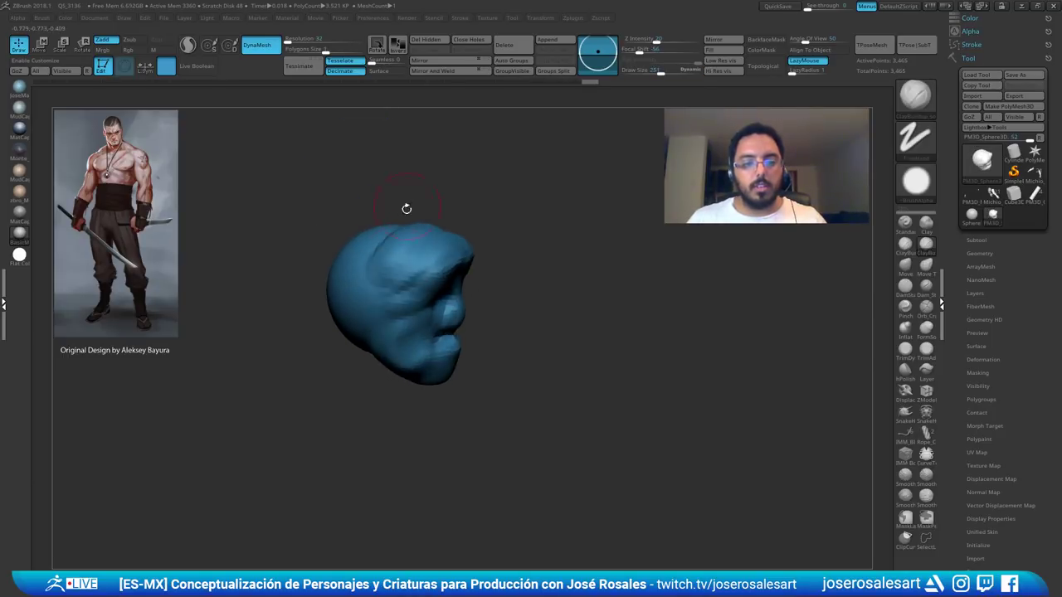
pyautogui.moveTo(394, 272); pyautogui.dragTo(365, 312)
# - Reshape the chin, brow and head silhouette with the Move brush
pyautogui.moveTo(535, 263); pyautogui.dragTo(493, 268, button='right')
pyautogui.press('b')
pyautogui.press('m')
pyautogui.press('v')
pyautogui.moveTo(488, 232); pyautogui.dragTo(439, 244, button='right')
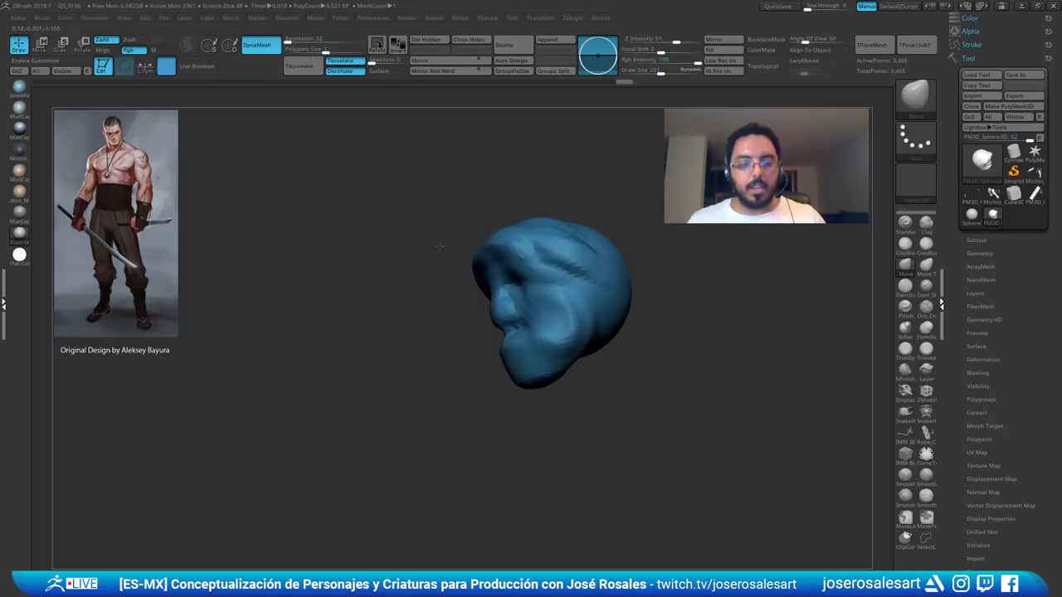
pyautogui.moveTo(511, 351); pyautogui.dragTo(506, 363)
pyautogui.moveTo(486, 252); pyautogui.dragTo(478, 258)
pyautogui.keyDown('alt'); pyautogui.moveTo(475, 300); pyautogui.dragTo(465, 244, button='right'); pyautogui.keyUp('alt')
pyautogui.moveTo(473, 216); pyautogui.dragTo(461, 206)
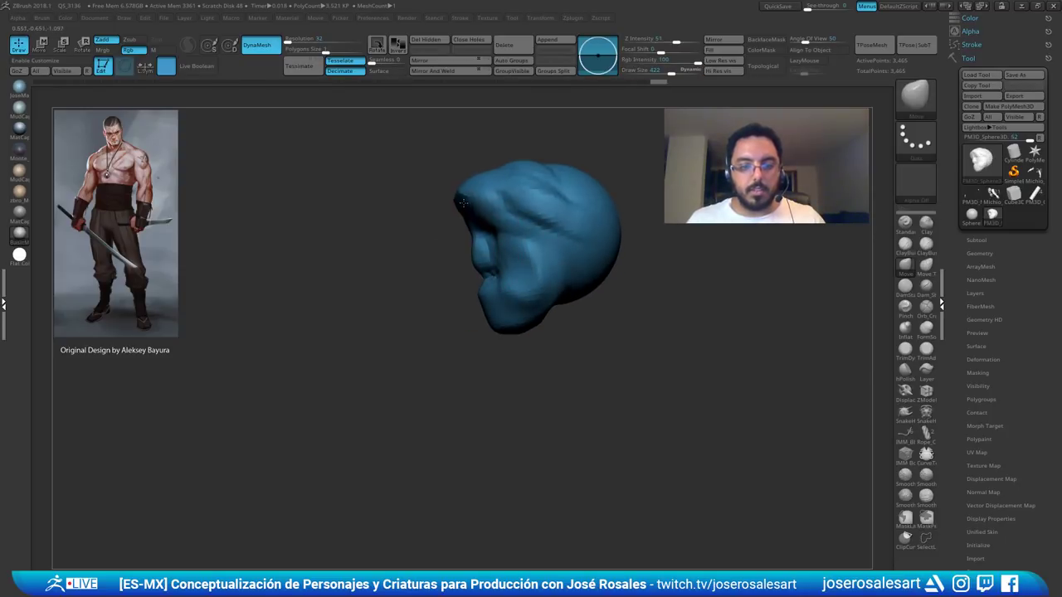
pyautogui.moveTo(449, 249); pyautogui.dragTo(497, 254, button='right')
pyautogui.press('s')
pyautogui.moveTo(490, 265); pyautogui.dragTo(485, 265)
pyautogui.moveTo(483, 264)
pyautogui.keyDown('alt'); pyautogui.mouseDown(button='right')
pyautogui.moveTo(500, 274)
pyautogui.moveTo(469, 313)
pyautogui.mouseUp(button='right'); pyautogui.keyUp('alt')
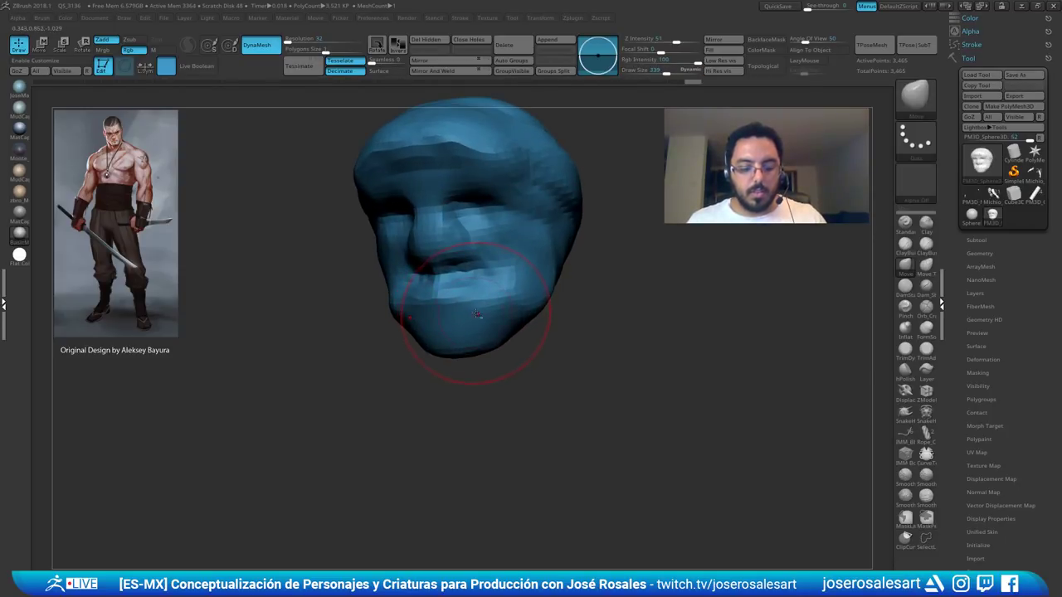
# - Build up the mouth area and chin with the ClayBuildup brush at a reduced size
pyautogui.press('b')
pyautogui.press('c')
pyautogui.press('b')
pyautogui.press('s')
pyautogui.moveTo(479, 313); pyautogui.dragTo(475, 313)
pyautogui.keyDown('ctrl'); pyautogui.moveTo(472, 312); pyautogui.dragTo(458, 325, button='right'); pyautogui.keyUp('ctrl')
pyautogui.press('s')
pyautogui.moveTo(462, 295); pyautogui.dragTo(453, 295)
pyautogui.moveTo(444, 307)
pyautogui.mouseDown()
pyautogui.moveTo(425, 307)
pyautogui.moveTo(469, 322)
pyautogui.mouseUp()
pyautogui.moveTo(462, 312); pyautogui.dragTo(501, 283, button='right')
pyautogui.press('s')
pyautogui.moveTo(477, 298); pyautogui.dragTo(468, 299)
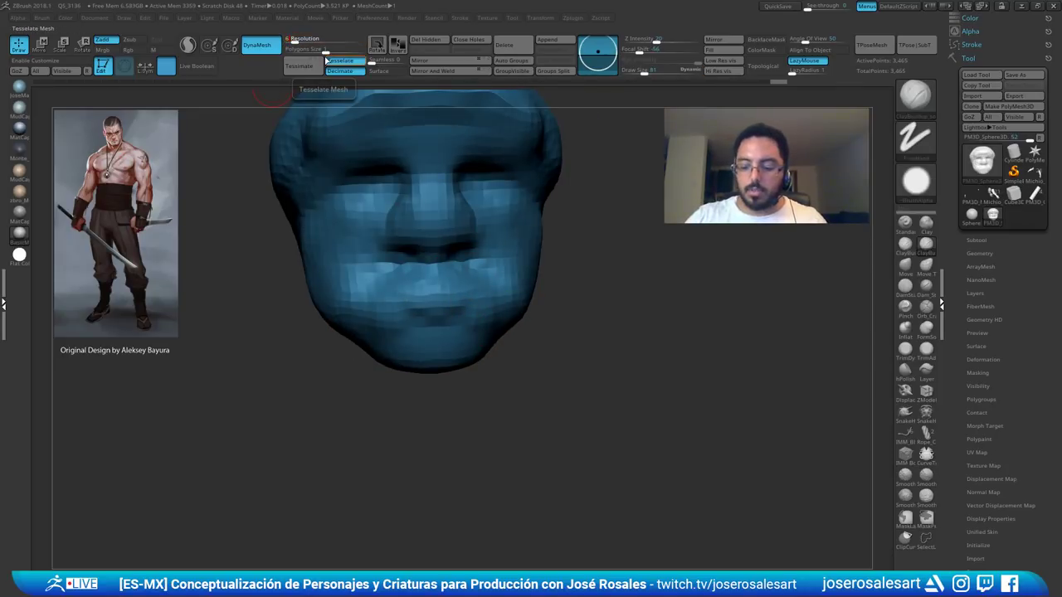
# - Remesh the head at DynaMesh resolution 64 and readjust the brush size
pyautogui.keyDown('ctrl'); pyautogui.moveTo(238, 306); pyautogui.dragTo(203, 221); pyautogui.keyUp('ctrl')
pyautogui.moveTo(357, 233)
pyautogui.mouseDown(button='right')
pyautogui.moveTo(403, 228)
pyautogui.moveTo(406, 248)
pyautogui.mouseUp(button='right')
pyautogui.press('s')
pyautogui.moveTo(421, 255); pyautogui.dragTo(423, 255)
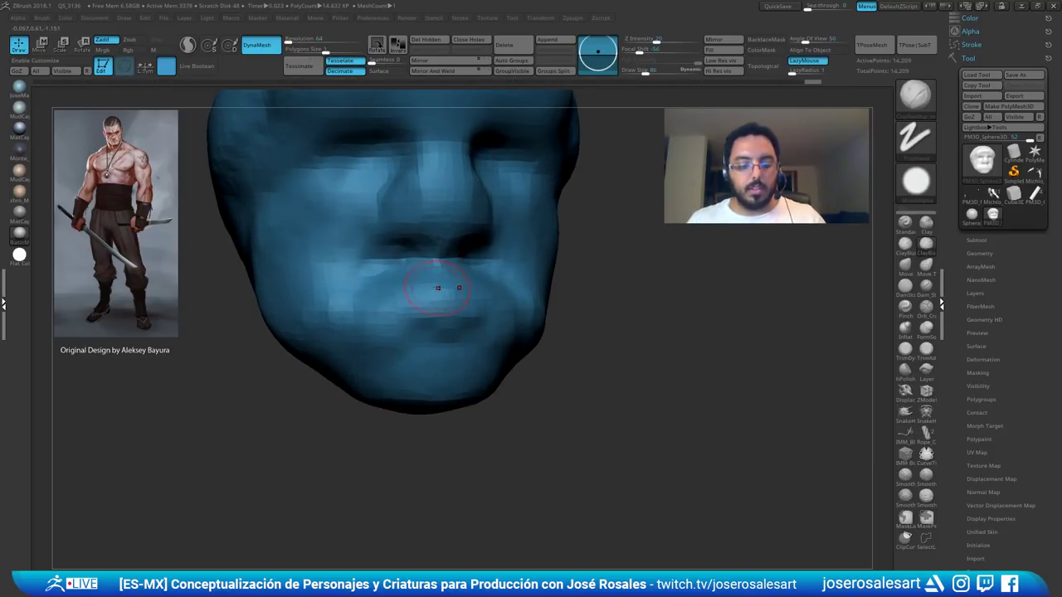
# - Carve the mouth line across the face with the DamStandard brush
pyautogui.press('b')
pyautogui.press('d')
pyautogui.press('s')
pyautogui.moveTo(408, 292)
pyautogui.mouseDown()
pyautogui.moveTo(433, 281)
pyautogui.moveTo(354, 309)
pyautogui.mouseUp()
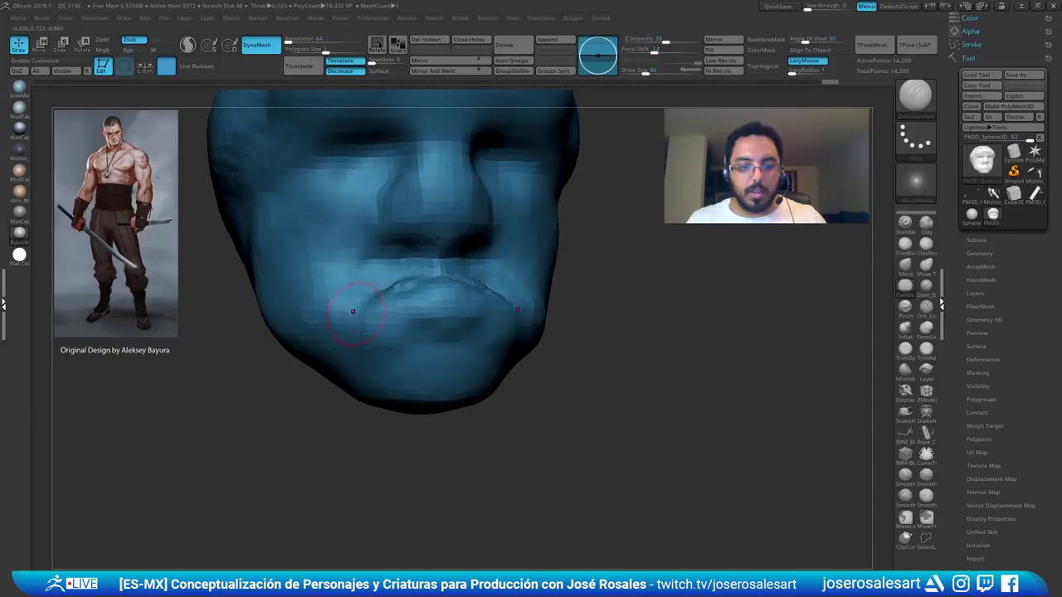
pyautogui.moveTo(354, 310); pyautogui.dragTo(413, 299, button='right')
# - Build up the lips and the area below them with the ClayBuildup brush
pyautogui.press('b')
pyautogui.press('c')
pyautogui.press('b')
pyautogui.press('s')
pyautogui.moveTo(413, 296)
pyautogui.mouseDown()
pyautogui.moveTo(399, 293)
pyautogui.moveTo(431, 290)
pyautogui.moveTo(405, 299)
pyautogui.mouseUp()
pyautogui.press('s')
pyautogui.moveTo(456, 299); pyautogui.dragTo(410, 305, button='right')
pyautogui.moveTo(431, 325)
pyautogui.mouseDown()
pyautogui.moveTo(448, 316)
pyautogui.moveTo(435, 332)
pyautogui.mouseUp()
# - Build up the eye area and upper cheek with the ClayBuildup brush
pyautogui.moveTo(448, 315)
pyautogui.keyDown('ctrl'); pyautogui.mouseDown(button='right')
pyautogui.moveTo(464, 240)
pyautogui.moveTo(398, 236)
pyautogui.mouseUp(button='right'); pyautogui.keyUp('ctrl')
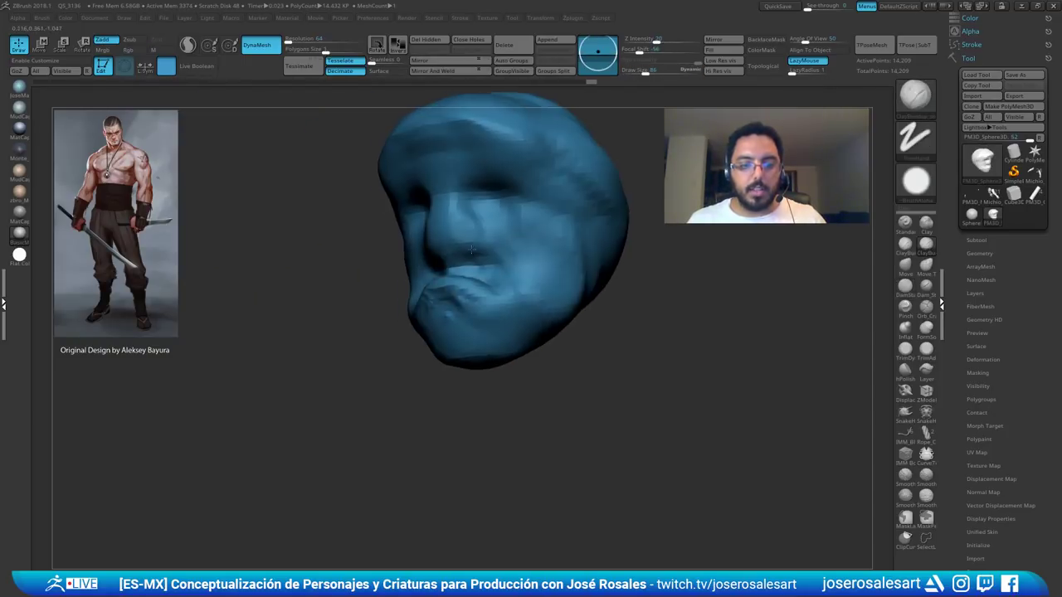
pyautogui.keyDown('ctrl'); pyautogui.moveTo(464, 166); pyautogui.dragTo(509, 212, button='right'); pyautogui.keyUp('ctrl')
pyautogui.moveTo(474, 177)
pyautogui.mouseDown()
pyautogui.moveTo(498, 181)
pyautogui.moveTo(506, 205)
pyautogui.mouseUp()
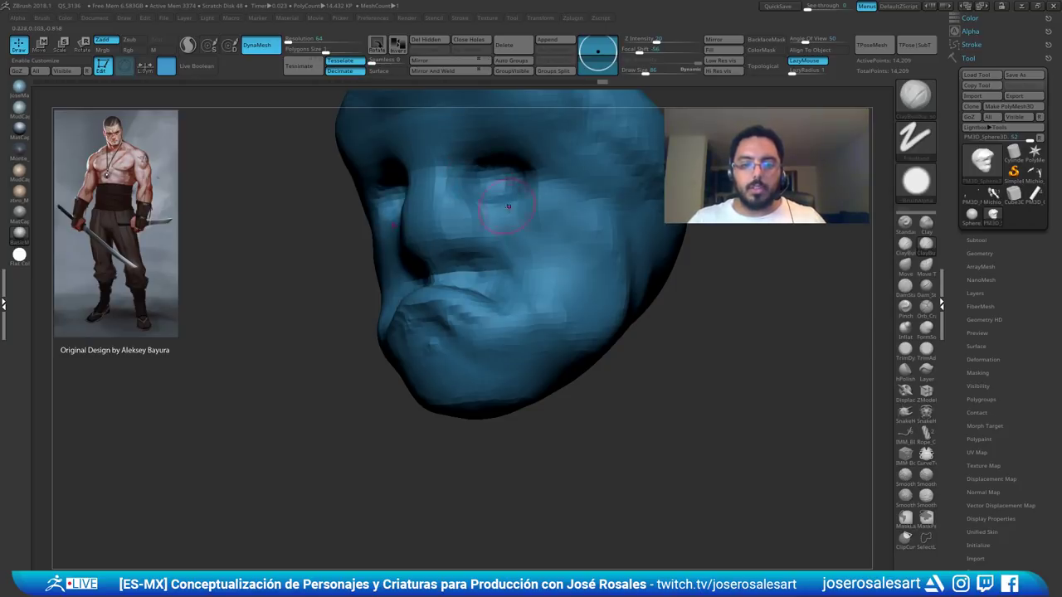
pyautogui.keyDown('ctrl'); pyautogui.moveTo(506, 207); pyautogui.dragTo(490, 178, button='right'); pyautogui.keyUp('ctrl')
pyautogui.moveTo(489, 179); pyautogui.dragTo(516, 201, button='right')
pyautogui.moveTo(510, 202); pyautogui.dragTo(533, 207)
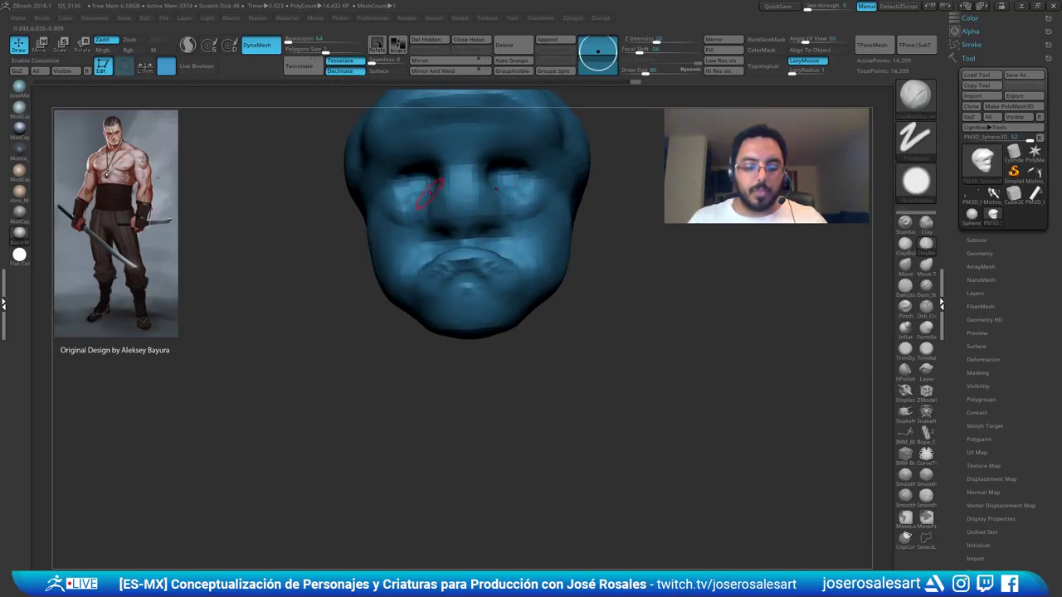
# - Carve creases around the eyes and beside the nose with the DamStandard brush
pyautogui.press('b')
pyautogui.press('d')
pyautogui.press('s')
pyautogui.moveTo(430, 193); pyautogui.dragTo(477, 190, button='right')
pyautogui.keyDown('ctrl'); pyautogui.moveTo(477, 191); pyautogui.dragTo(489, 220, button='right'); pyautogui.keyUp('ctrl')
pyautogui.moveTo(428, 206)
pyautogui.mouseDown()
pyautogui.moveTo(431, 244)
pyautogui.moveTo(450, 248)
pyautogui.mouseUp()
pyautogui.moveTo(449, 248); pyautogui.dragTo(448, 234, button='right')
pyautogui.moveTo(449, 244); pyautogui.dragTo(468, 246)
pyautogui.moveTo(466, 248); pyautogui.dragTo(439, 246, button='right')
pyautogui.moveTo(439, 246)
pyautogui.keyDown('ctrl'); pyautogui.mouseDown(button='right')
pyautogui.moveTo(434, 219)
pyautogui.moveTo(430, 246)
pyautogui.mouseUp(button='right'); pyautogui.keyUp('ctrl')
# - Switch the active tool back to the character's isolated arms and set the Draw Size to 42
pyautogui.click(992, 196)
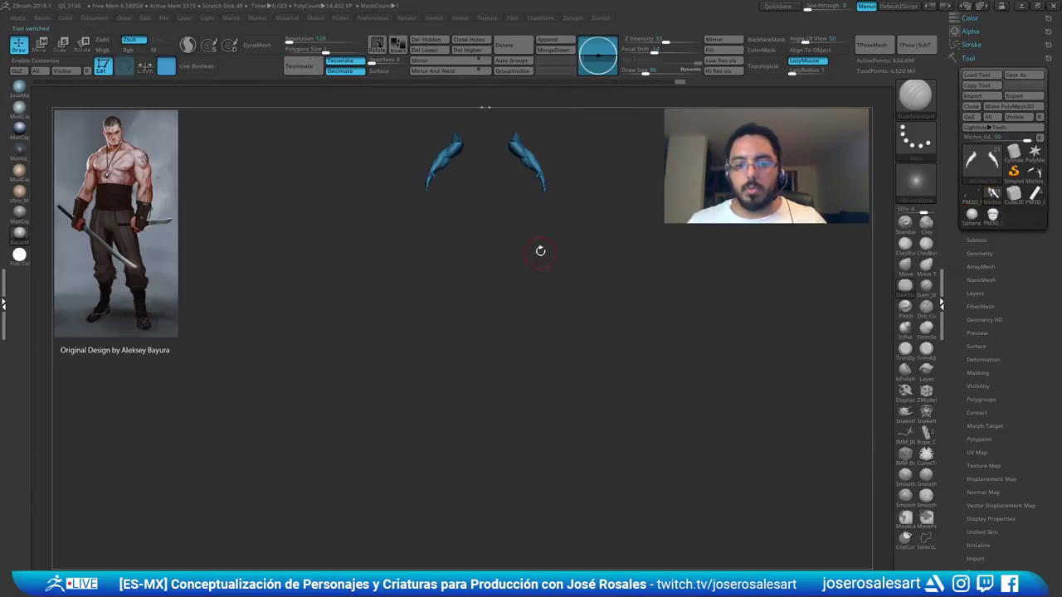
pyautogui.moveTo(488, 107)
pyautogui.keyDown('alt'); pyautogui.mouseDown(button='right')
pyautogui.moveTo(523, 211)
pyautogui.moveTo(512, 288)
pyautogui.moveTo(539, 328)
pyautogui.mouseUp(button='right'); pyautogui.keyUp('alt')
pyautogui.press('s')
pyautogui.moveTo(618, 263); pyautogui.dragTo(595, 263)
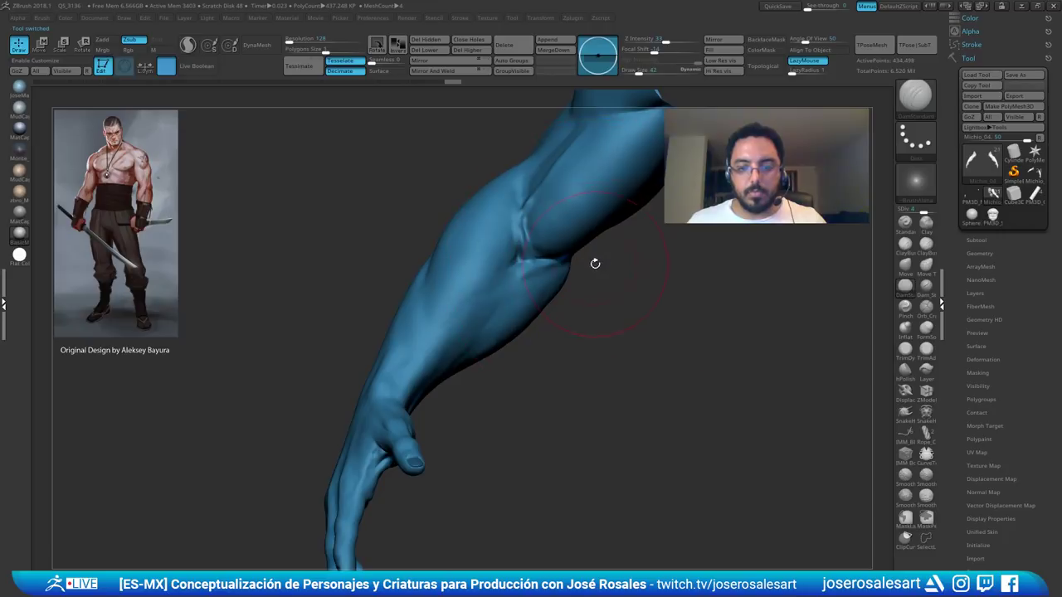
pyautogui.keyDown('ctrl'); pyautogui.moveTo(595, 263); pyautogui.dragTo(590, 203, button='right'); pyautogui.keyUp('ctrl')
pyautogui.moveTo(591, 203); pyautogui.dragTo(705, 206, button='right')
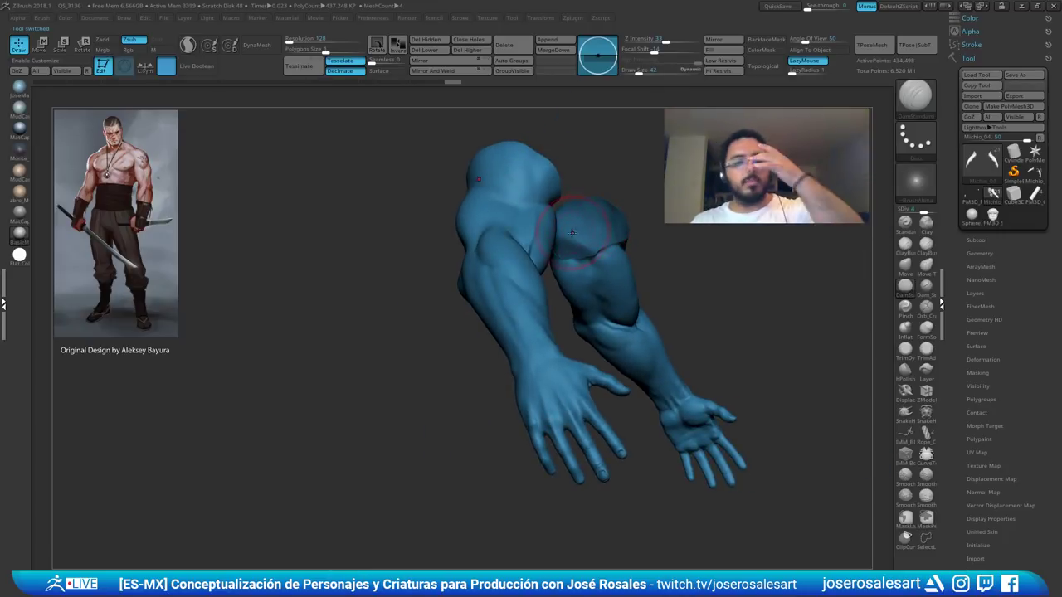
pyautogui.moveTo(564, 288)
pyautogui.mouseDown(button='right')
pyautogui.moveTo(537, 301)
pyautogui.moveTo(532, 277)
pyautogui.moveTo(482, 273)
pyautogui.mouseUp(button='right')
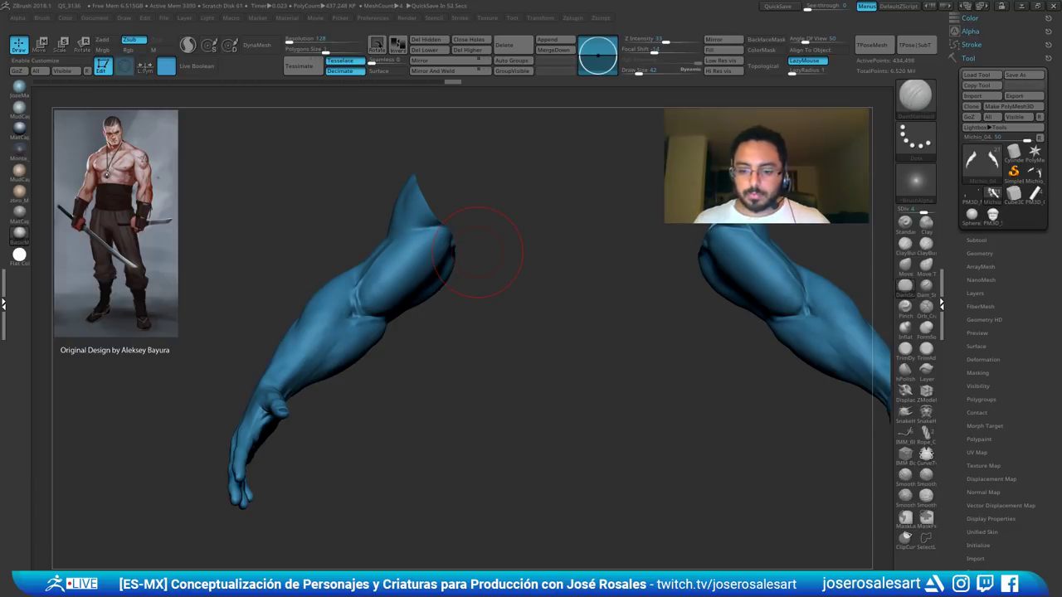
# - Reduce the Draw Size to 9 for close work on the hand
pyautogui.moveTo(332, 274)
pyautogui.mouseDown(button='right')
pyautogui.moveTo(360, 320)
pyautogui.moveTo(426, 312)
pyautogui.moveTo(376, 310)
pyautogui.moveTo(401, 307)
pyautogui.mouseUp(button='right')
pyautogui.press('s')
pyautogui.click(466, 301)
pyautogui.moveTo(465, 296); pyautogui.dragTo(380, 252, button='right')
pyautogui.moveTo(379, 252)
pyautogui.mouseDown(button='right')
pyautogui.moveTo(355, 257)
pyautogui.moveTo(402, 323)
pyautogui.moveTo(441, 307)
pyautogui.moveTo(437, 374)
pyautogui.moveTo(533, 327)
pyautogui.moveTo(481, 324)
pyautogui.mouseUp(button='right')
pyautogui.press('s')
pyautogui.click(530, 327)
pyautogui.moveTo(481, 324)
pyautogui.keyDown('ctrl'); pyautogui.mouseDown(button='right')
pyautogui.moveTo(506, 352)
pyautogui.moveTo(438, 341)
pyautogui.moveTo(471, 330)
pyautogui.moveTo(485, 343)
pyautogui.moveTo(465, 348)
pyautogui.moveTo(397, 281)
pyautogui.mouseUp(button='right'); pyautogui.keyUp('ctrl')
pyautogui.press('s')
pyautogui.click(461, 327)
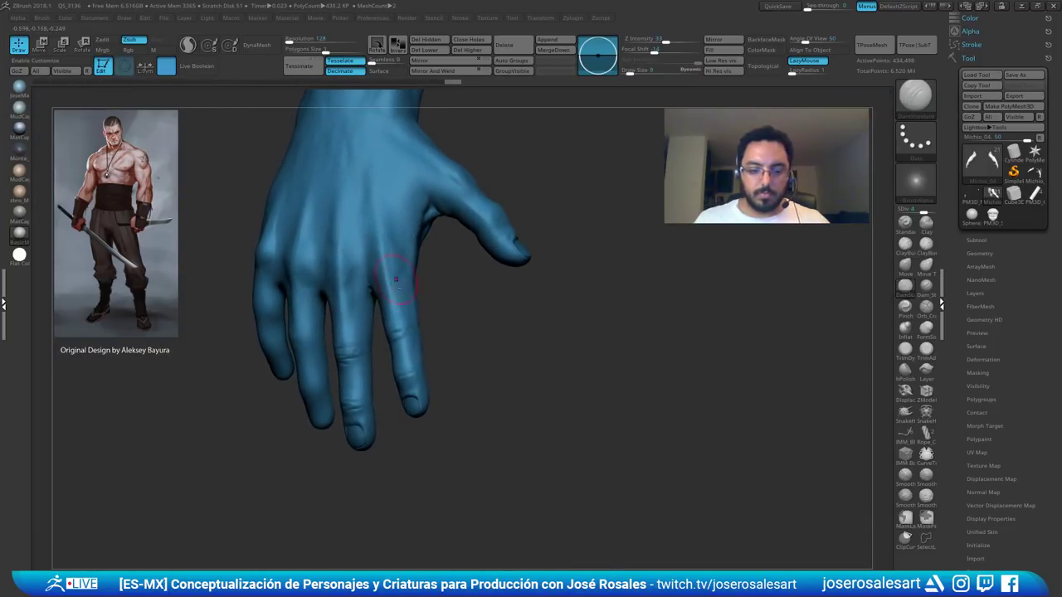
# - Switch to the ClayBuildup brush and enlarge its Draw Size over the fingers
pyautogui.moveTo(378, 214); pyautogui.dragTo(348, 316, button='right')
pyautogui.moveTo(373, 263)
pyautogui.mouseDown(button='right')
pyautogui.moveTo(407, 273)
pyautogui.moveTo(354, 389)
pyautogui.moveTo(330, 340)
pyautogui.mouseUp(button='right')
pyautogui.press('1')
pyautogui.press('s')
pyautogui.press('s')
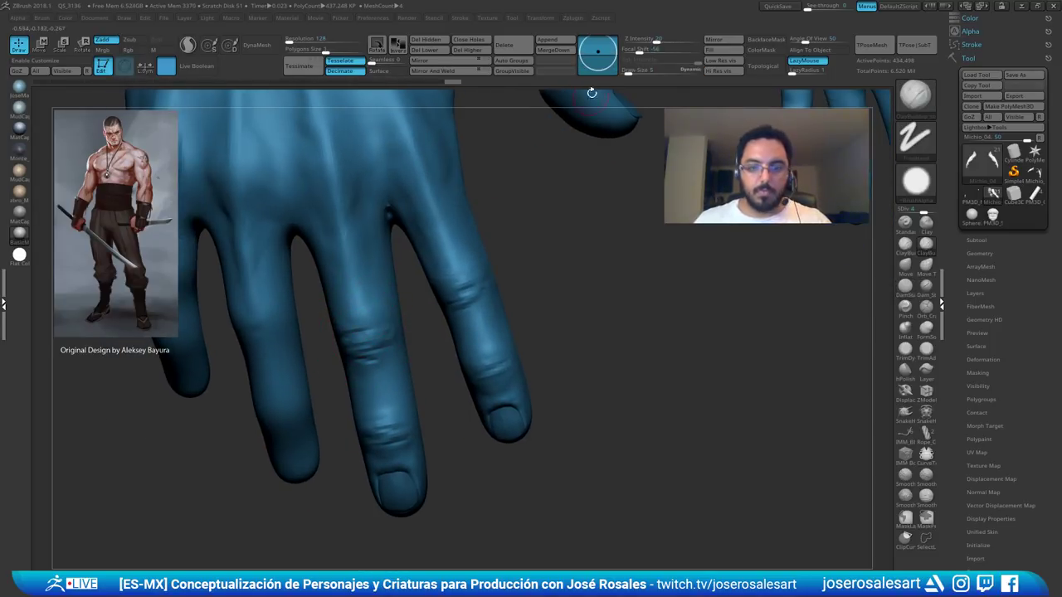
pyautogui.moveTo(661, 72); pyautogui.dragTo(689, 73)
pyautogui.press('s')
pyautogui.moveTo(598, 286); pyautogui.dragTo(567, 290)
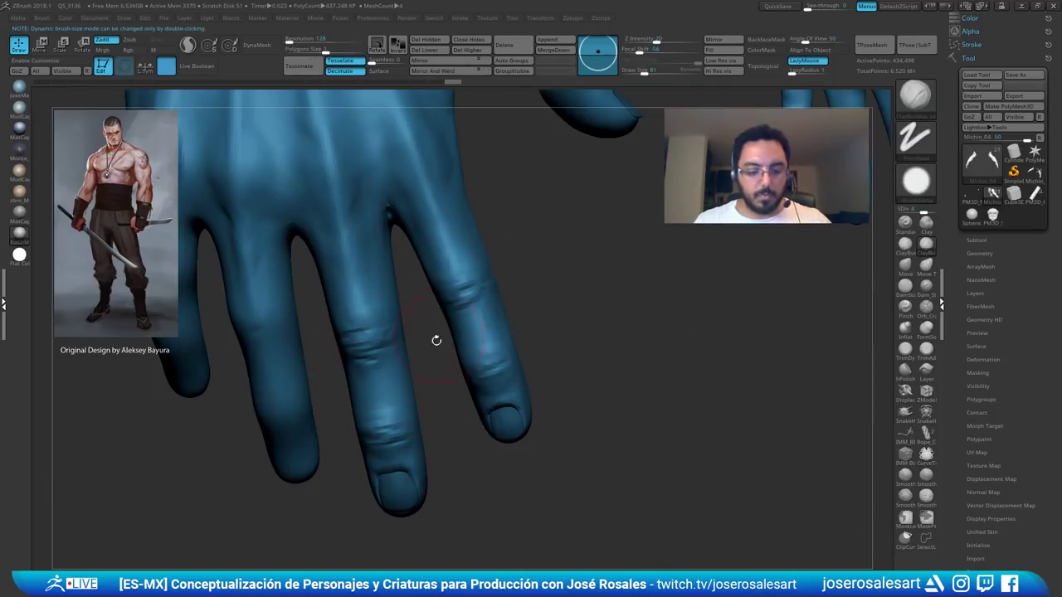
# - Raise the arms to subdivision level 5 and reduce the Draw Size to 45
pyautogui.press('s')
pyautogui.moveTo(436, 340); pyautogui.dragTo(386, 369, button='right')
pyautogui.press('d')
pyautogui.press('s')
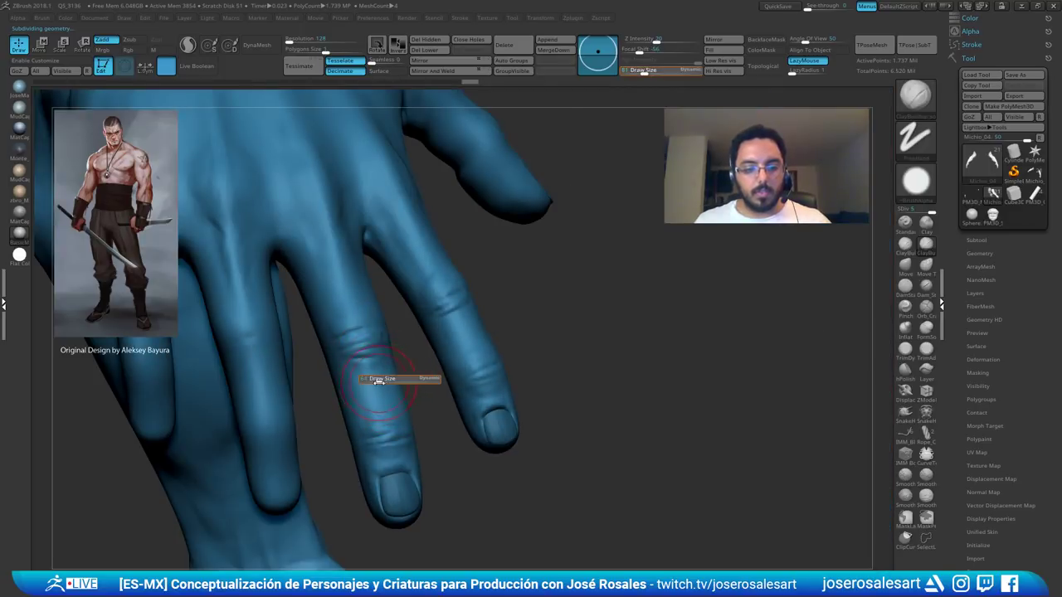
pyautogui.moveTo(379, 380); pyautogui.dragTo(374, 381)
# - Select the middle finger's nail subtool and duplicate it
pyautogui.moveTo(287, 365)
pyautogui.keyDown('alt'); pyautogui.mouseDown(button='right')
pyautogui.moveTo(360, 291)
pyautogui.moveTo(453, 296)
pyautogui.mouseUp(button='right'); pyautogui.keyUp('alt')
pyautogui.keyDown('alt'); pyautogui.click(578, 456); pyautogui.keyUp('alt')
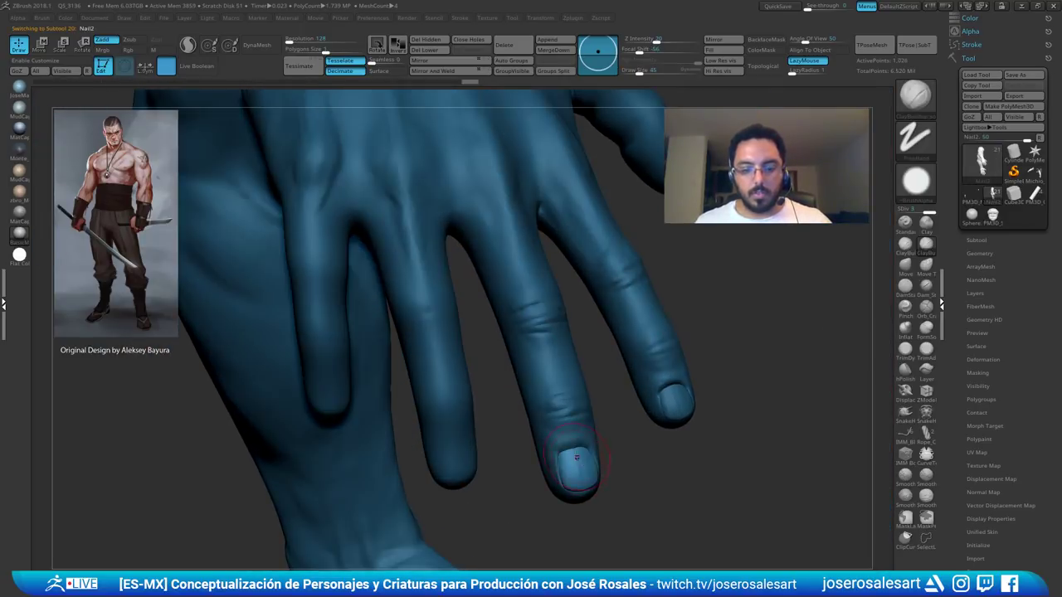
pyautogui.keyDown('alt'); pyautogui.moveTo(594, 443); pyautogui.dragTo(561, 374, button='right'); pyautogui.keyUp('alt')
pyautogui.hotkey('ctrl', 'shift', 'd')
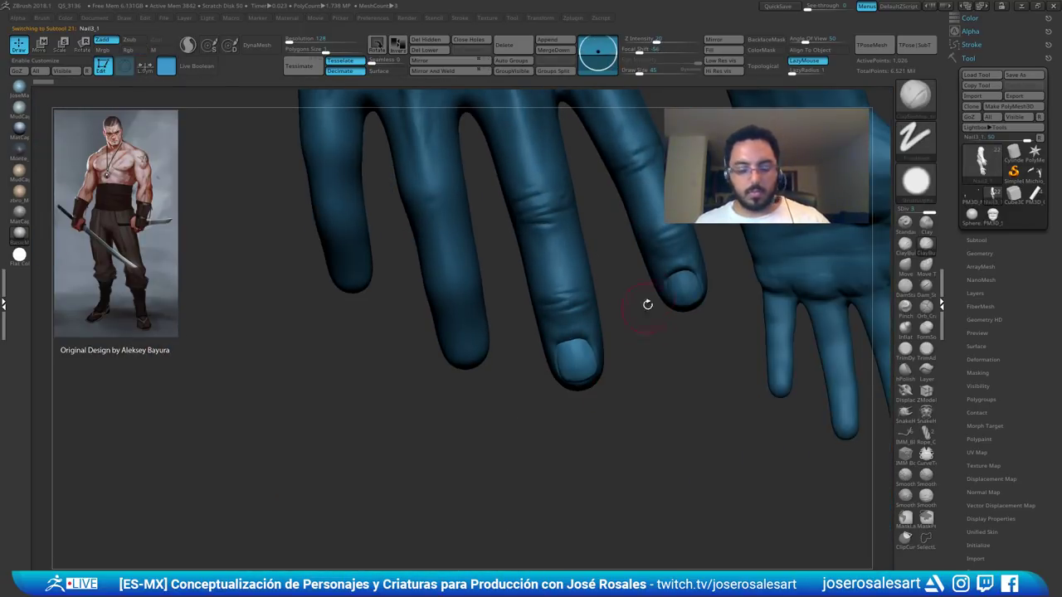
# - Move the duplicated nail onto the tip of the ring finger and centre it across the finger
pyautogui.press('w')
pyautogui.moveTo(509, 370); pyautogui.dragTo(406, 414)
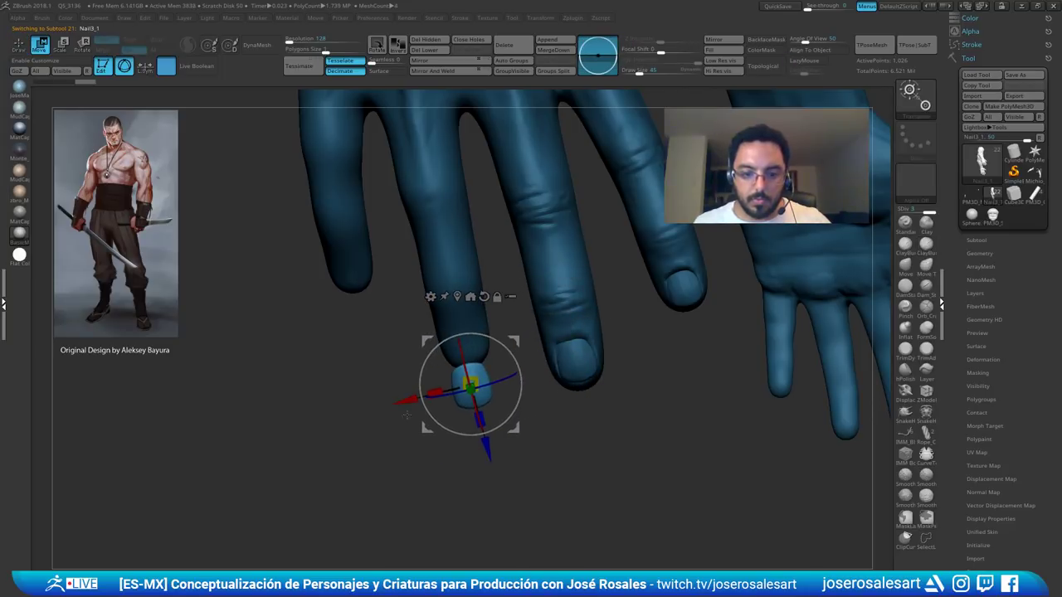
pyautogui.moveTo(488, 455); pyautogui.dragTo(478, 413)
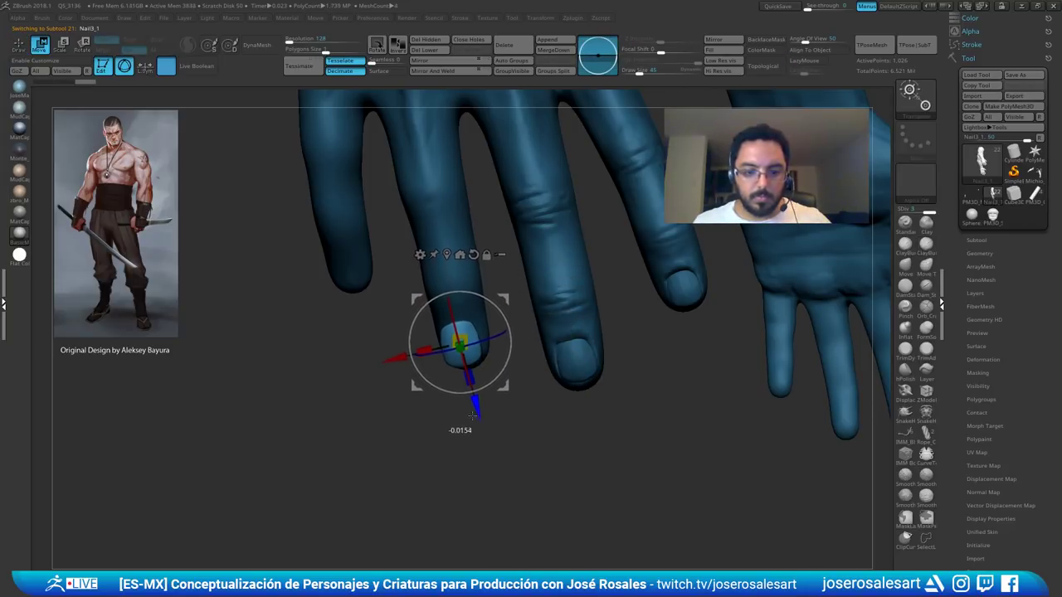
pyautogui.moveTo(467, 337); pyautogui.dragTo(460, 339)
pyautogui.keyDown('ctrl'); pyautogui.moveTo(461, 339); pyautogui.dragTo(427, 336, button='right'); pyautogui.keyUp('ctrl')
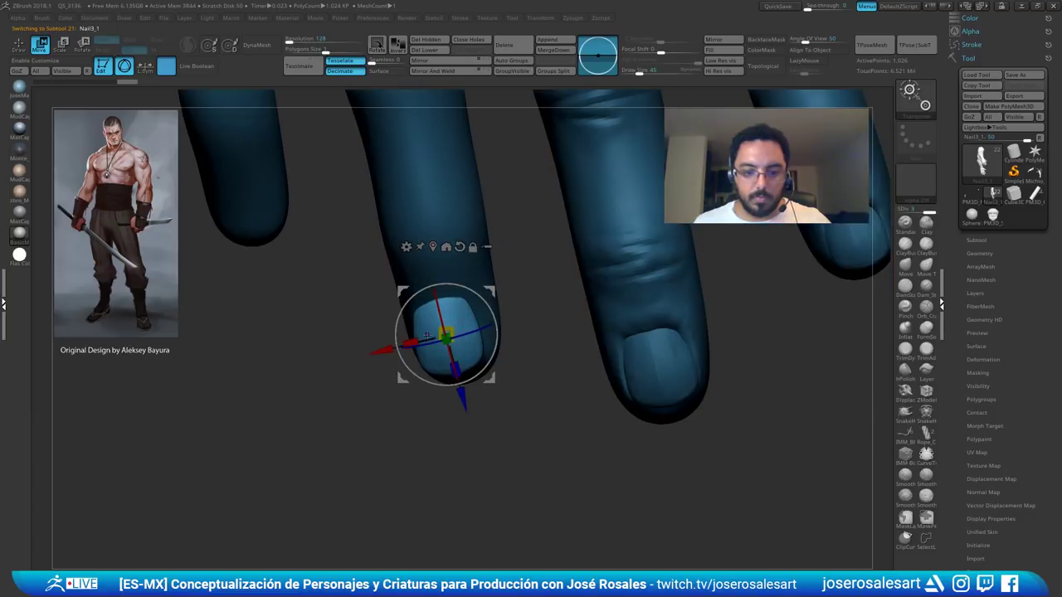
pyautogui.moveTo(383, 350); pyautogui.dragTo(389, 349)
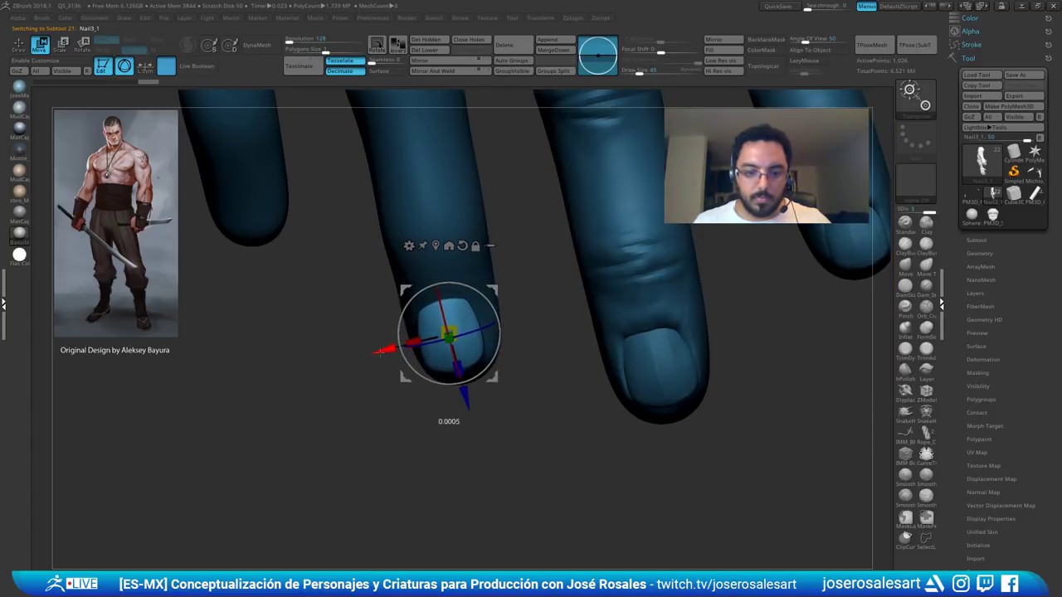
# - Adjust the ring fingernail's height and tilt until it sits against the curve of the fingertip
pyautogui.moveTo(496, 419); pyautogui.dragTo(494, 358, button='right')
pyautogui.moveTo(494, 398); pyautogui.dragTo(489, 319, button='right')
pyautogui.moveTo(440, 295); pyautogui.dragTo(468, 381)
pyautogui.moveTo(474, 388); pyautogui.dragTo(489, 477, button='right')
pyautogui.moveTo(504, 425); pyautogui.dragTo(517, 432)
# - Select the arms subtool, reduce the Draw Size to 33, and sculpt and smooth the skin fold behind the ring fingernail
pyautogui.keyDown('alt'); pyautogui.moveTo(519, 380); pyautogui.dragTo(508, 301, button='right'); pyautogui.keyUp('alt')
pyautogui.keyDown('alt'); pyautogui.click(452, 390); pyautogui.keyUp('alt')
pyautogui.moveTo(452, 391); pyautogui.dragTo(461, 457, button='right')
pyautogui.press('q')
pyautogui.press('[')
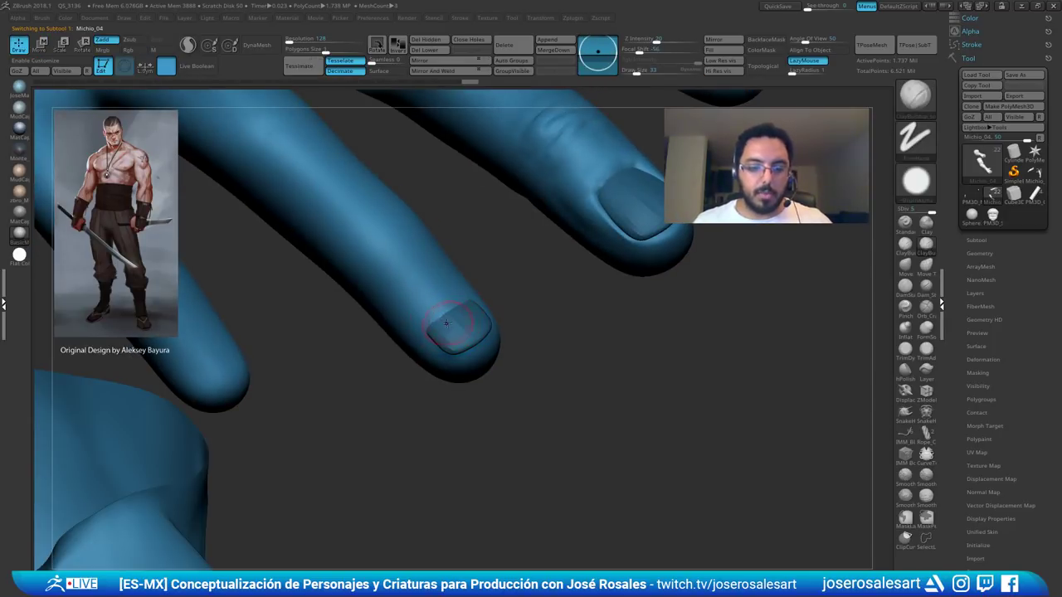
pyautogui.moveTo(446, 318); pyautogui.dragTo(450, 316, button='right')
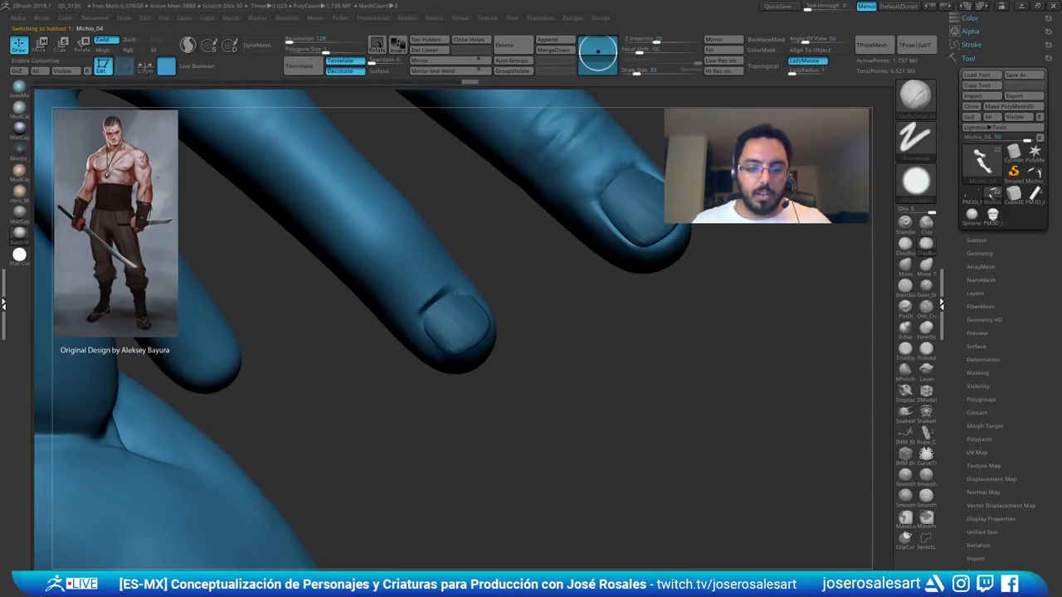
pyautogui.moveTo(445, 297)
pyautogui.mouseDown(button='right')
pyautogui.moveTo(448, 309)
pyautogui.moveTo(448, 289)
pyautogui.mouseUp(button='right')
pyautogui.keyDown('shift'); pyautogui.moveTo(443, 290); pyautogui.dragTo(427, 302); pyautogui.keyUp('shift')
pyautogui.moveTo(444, 308); pyautogui.dragTo(446, 297, button='right')
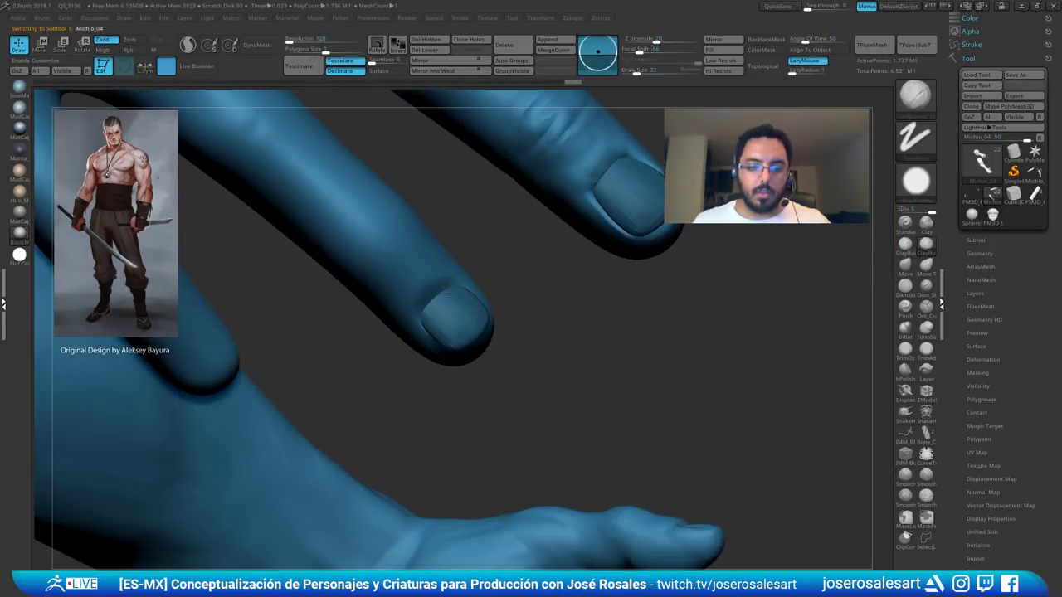
# - Reduce the Draw Size to 26 and refine the skin fold around the index fingernail
pyautogui.keyDown('ctrl'); pyautogui.moveTo(529, 250); pyautogui.dragTo(497, 184, button='right'); pyautogui.keyUp('ctrl')
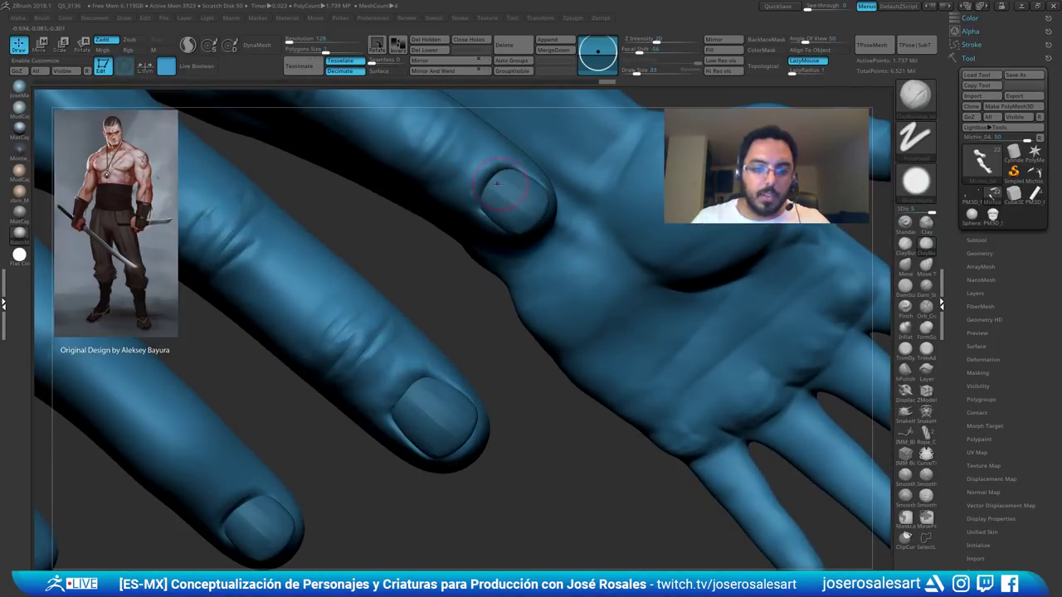
pyautogui.press('s')
pyautogui.moveTo(482, 195); pyautogui.dragTo(480, 195)
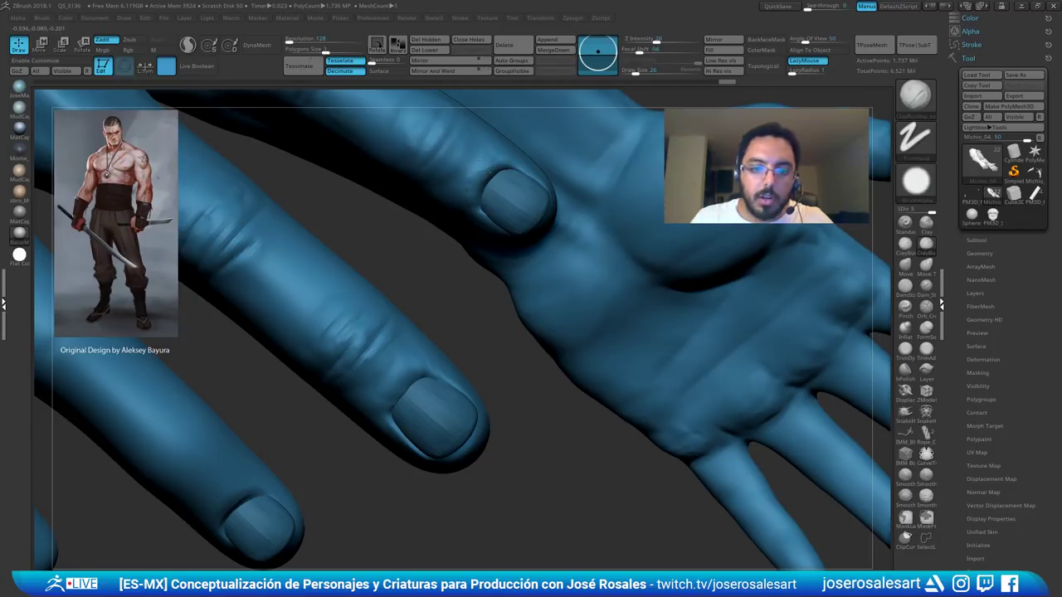
pyautogui.moveTo(479, 193)
pyautogui.mouseDown(button='right')
pyautogui.moveTo(471, 181)
pyautogui.moveTo(483, 223)
pyautogui.mouseUp(button='right')
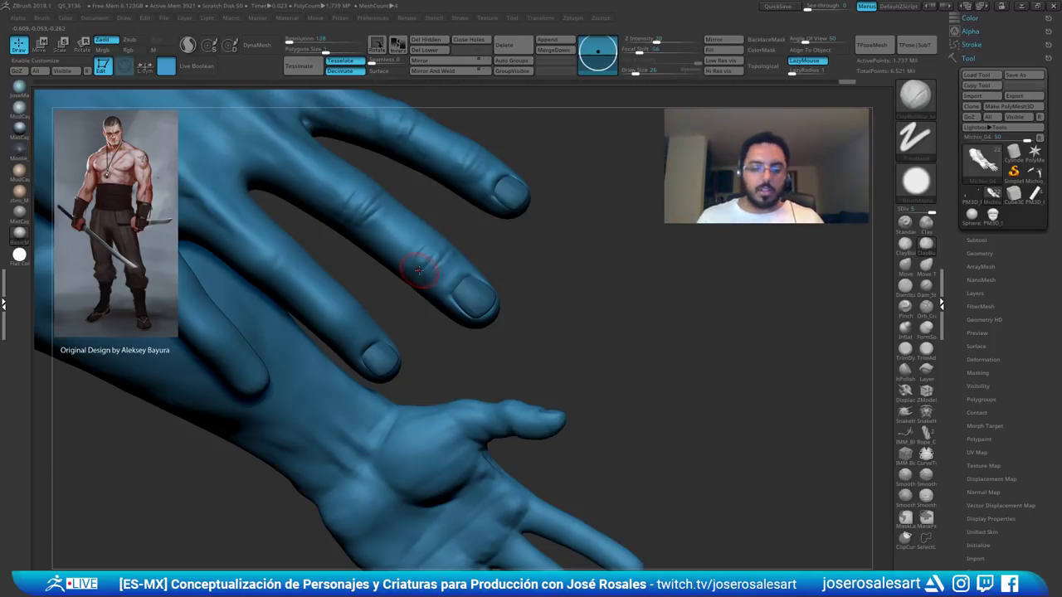
# - Build up the skin fold along the side and base of the ring fingernail and smooth it
pyautogui.moveTo(416, 172); pyautogui.dragTo(451, 277, button='right')
pyautogui.moveTo(474, 219); pyautogui.dragTo(373, 326, button='right')
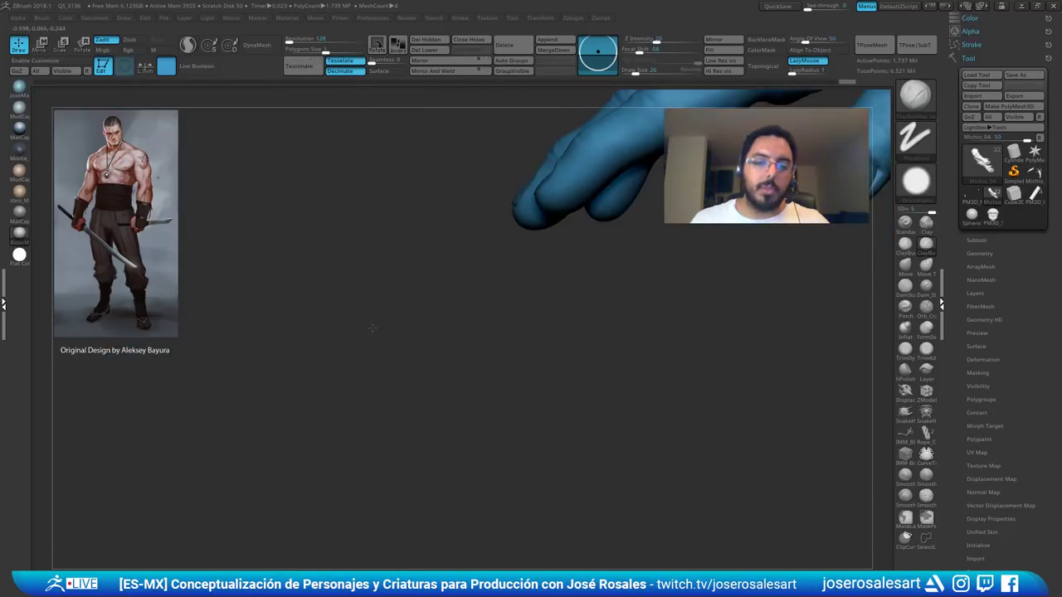
pyautogui.moveTo(414, 233); pyautogui.dragTo(524, 261, button='right')
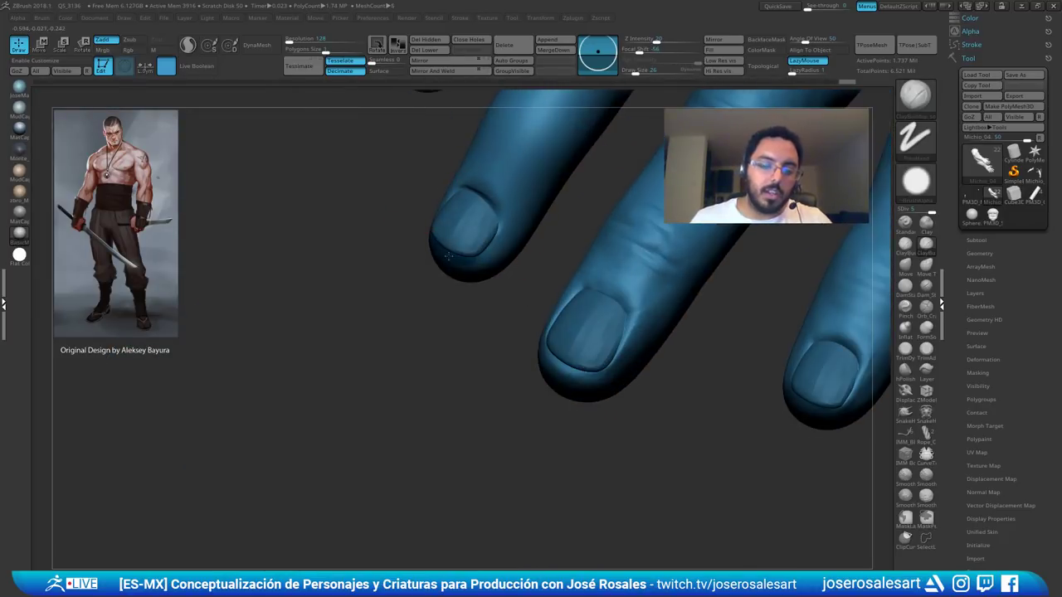
pyautogui.moveTo(448, 256); pyautogui.dragTo(480, 284, button='right')
pyautogui.moveTo(496, 289); pyautogui.dragTo(492, 303)
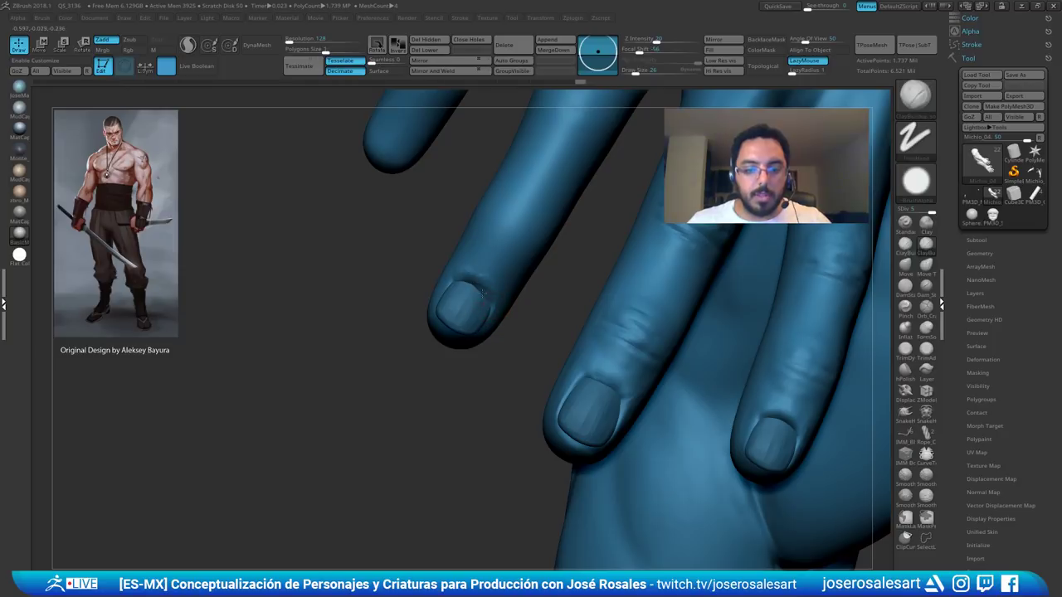
pyautogui.moveTo(489, 314); pyautogui.dragTo(470, 280, button='right')
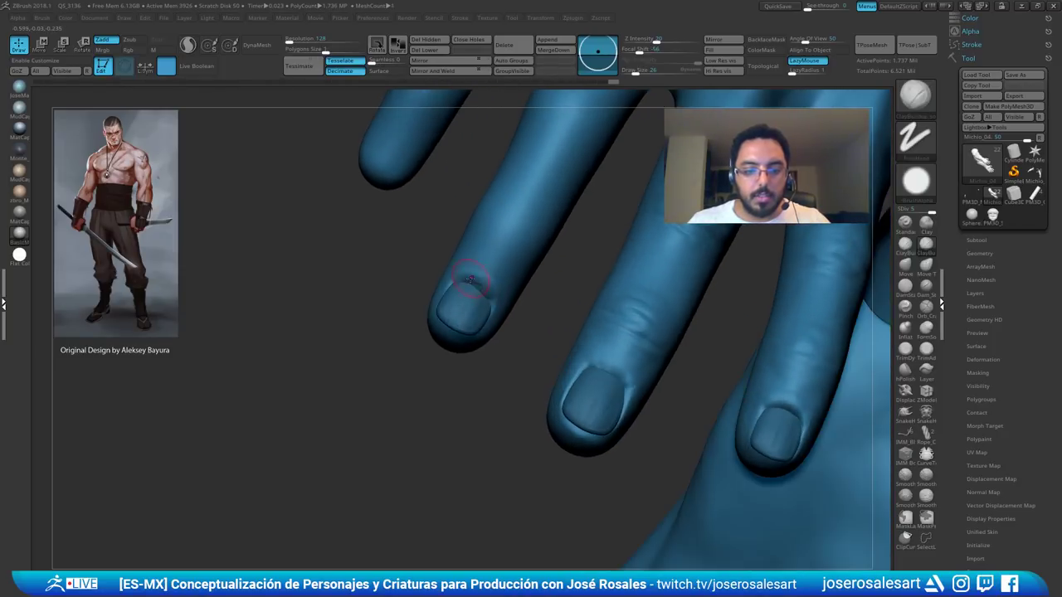
pyautogui.moveTo(473, 292); pyautogui.dragTo(490, 291)
pyautogui.moveTo(490, 290)
pyautogui.keyDown('ctrl'); pyautogui.mouseDown(button='right')
pyautogui.moveTo(501, 302)
pyautogui.moveTo(471, 278)
pyautogui.mouseUp(button='right'); pyautogui.keyUp('ctrl')
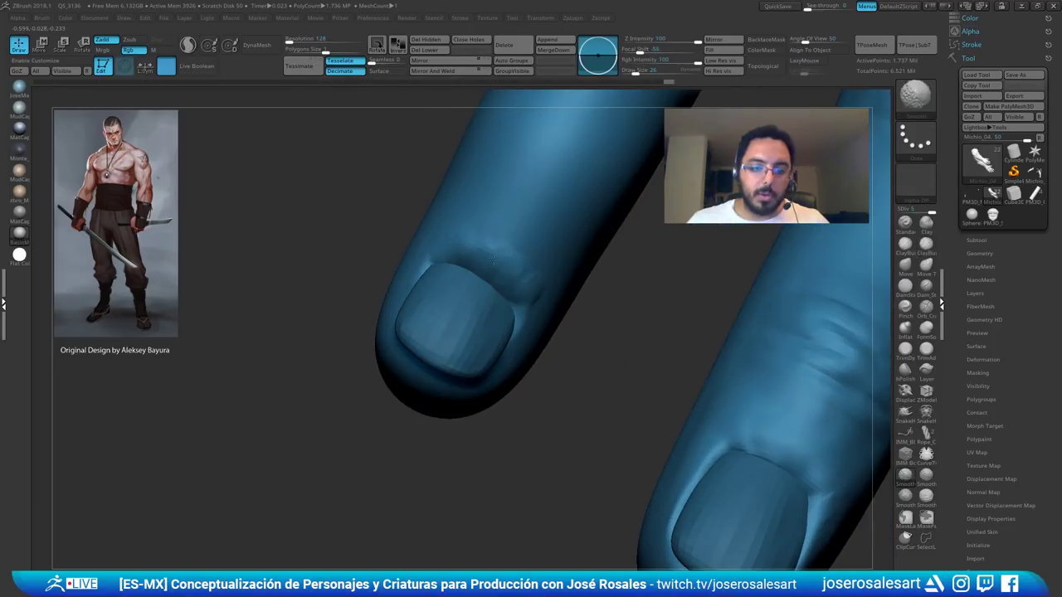
pyautogui.keyDown('shift'); pyautogui.moveTo(494, 261); pyautogui.dragTo(502, 264); pyautogui.keyUp('shift')
pyautogui.keyDown('ctrl'); pyautogui.moveTo(503, 264); pyautogui.dragTo(500, 219, button='right'); pyautogui.keyUp('ctrl')
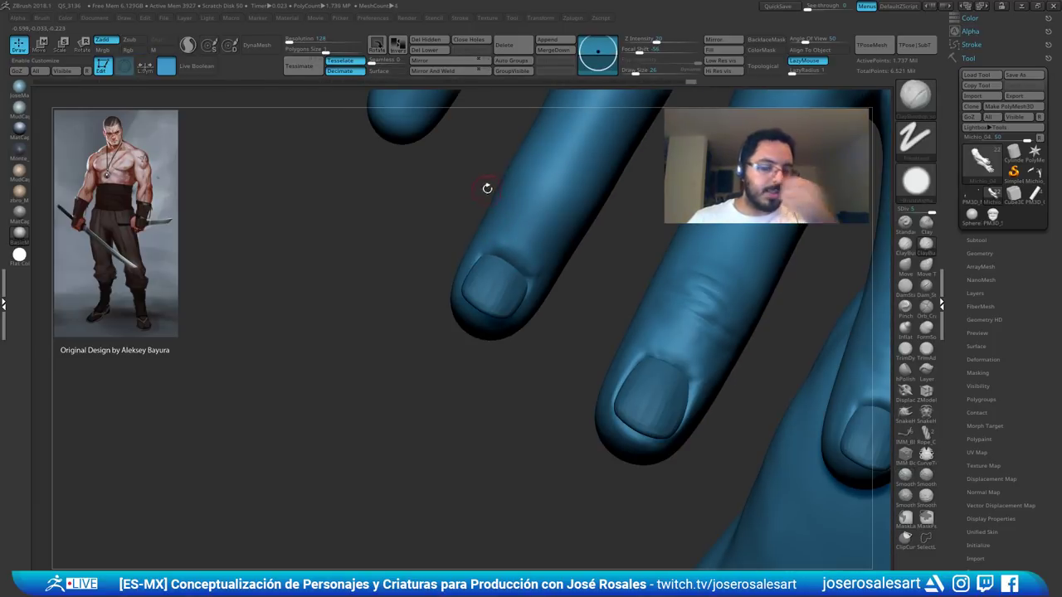
# - Select the ring fingernail subtool and scale it along its length and across its width, to about 0.90 across
pyautogui.moveTo(456, 270)
pyautogui.mouseDown(button='right')
pyautogui.moveTo(486, 223)
pyautogui.moveTo(476, 293)
pyautogui.moveTo(503, 222)
pyautogui.moveTo(503, 277)
pyautogui.moveTo(501, 179)
pyautogui.moveTo(523, 133)
pyautogui.moveTo(494, 288)
pyautogui.mouseUp(button='right')
pyautogui.keyDown('alt'); pyautogui.click(485, 275); pyautogui.keyUp('alt')
pyautogui.press('e')
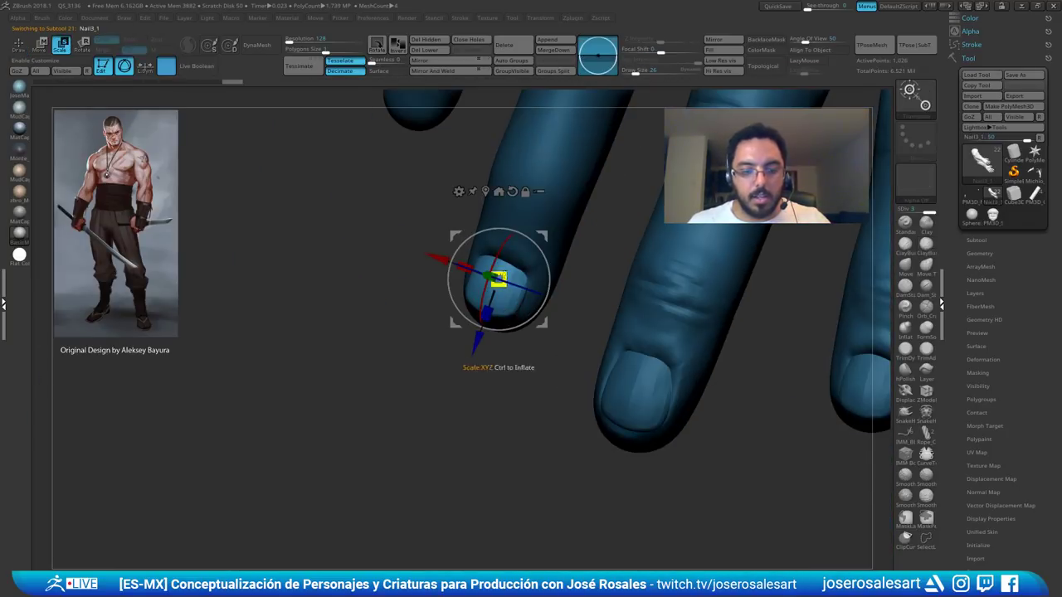
pyautogui.moveTo(488, 314); pyautogui.dragTo(486, 320)
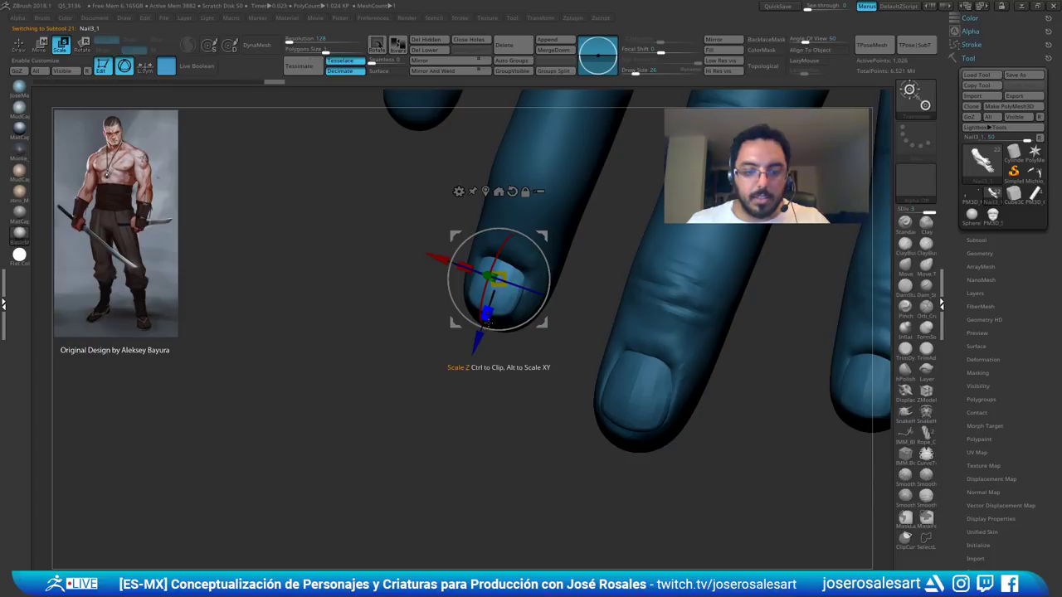
pyautogui.moveTo(486, 321); pyautogui.dragTo(461, 260, button='right')
pyautogui.moveTo(461, 260); pyautogui.dragTo(464, 262)
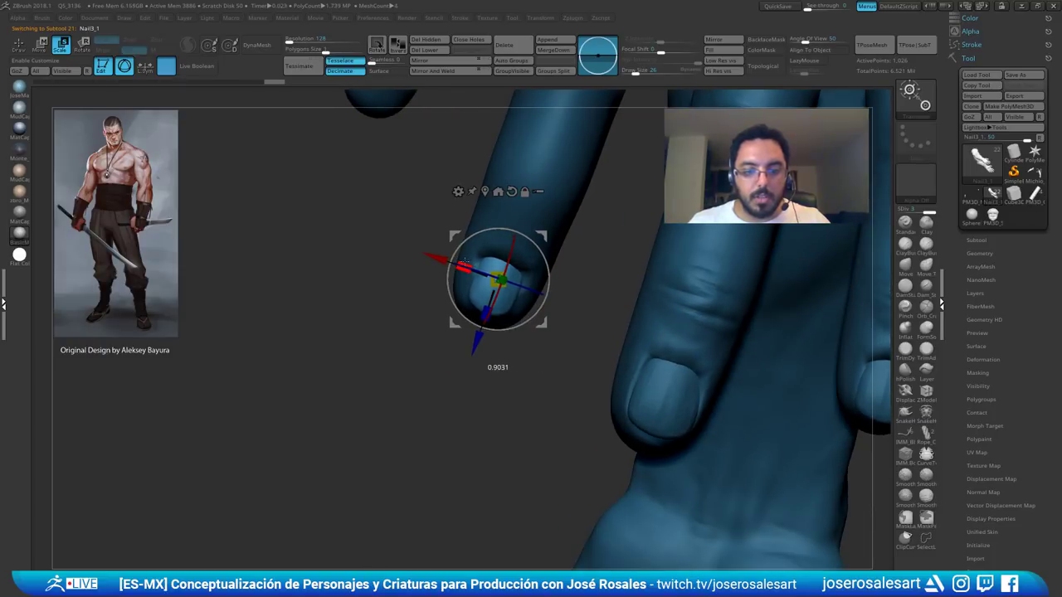
pyautogui.press('q')
# - Select the arms subtool again and smooth the skin around the ring fingernail
pyautogui.moveTo(539, 229)
pyautogui.mouseDown(button='right')
pyautogui.moveTo(539, 178)
pyautogui.moveTo(533, 204)
pyautogui.mouseUp(button='right')
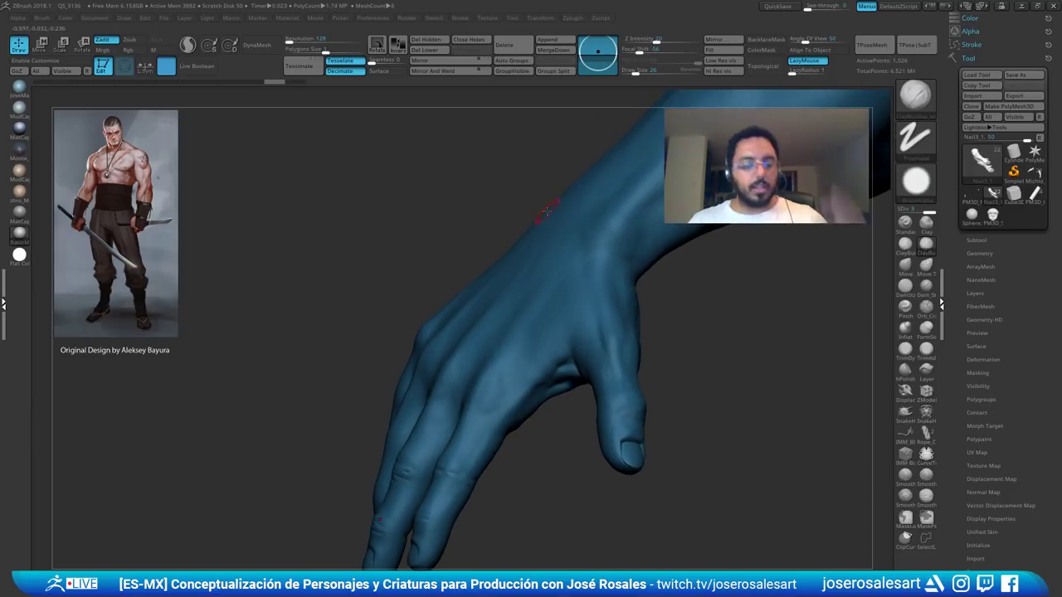
pyautogui.moveTo(613, 121); pyautogui.dragTo(492, 362)
pyautogui.moveTo(492, 363)
pyautogui.keyDown('alt'); pyautogui.mouseDown(button='right')
pyautogui.moveTo(481, 274)
pyautogui.moveTo(379, 278)
pyautogui.moveTo(410, 240)
pyautogui.mouseUp(button='right'); pyautogui.keyUp('alt')
pyautogui.keyDown('alt'); pyautogui.click(379, 277); pyautogui.keyUp('alt')
pyautogui.keyDown('shift'); pyautogui.moveTo(410, 240); pyautogui.dragTo(456, 247); pyautogui.keyUp('shift')
pyautogui.moveTo(462, 249); pyautogui.dragTo(478, 276, button='right')
# - Carve a crease beside the ring fingernail with the DamStandard brush
pyautogui.press('b')
pyautogui.press('d')
pyautogui.press('s')
pyautogui.moveTo(465, 289); pyautogui.dragTo(458, 315)
pyautogui.moveTo(452, 332)
pyautogui.mouseDown(button='right')
pyautogui.moveTo(464, 278)
pyautogui.moveTo(395, 223)
pyautogui.moveTo(543, 241)
pyautogui.mouseUp(button='right')
# - Switch to the ClayBuildup brush and add volume to the ring fingertip under the nail's edge
pyautogui.press('b')
pyautogui.press('c')
pyautogui.press('b')
pyautogui.moveTo(436, 281)
pyautogui.mouseDown(button='right')
pyautogui.moveTo(418, 340)
pyautogui.moveTo(415, 304)
pyautogui.mouseUp(button='right')
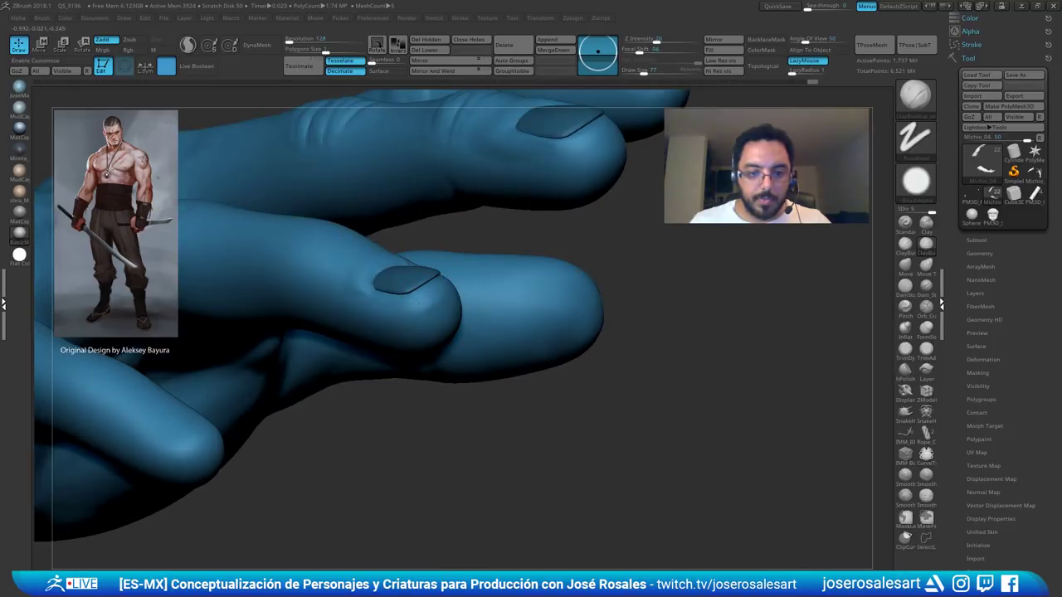
pyautogui.moveTo(426, 301); pyautogui.dragTo(441, 307)
pyautogui.moveTo(448, 312); pyautogui.dragTo(407, 322, button='right')
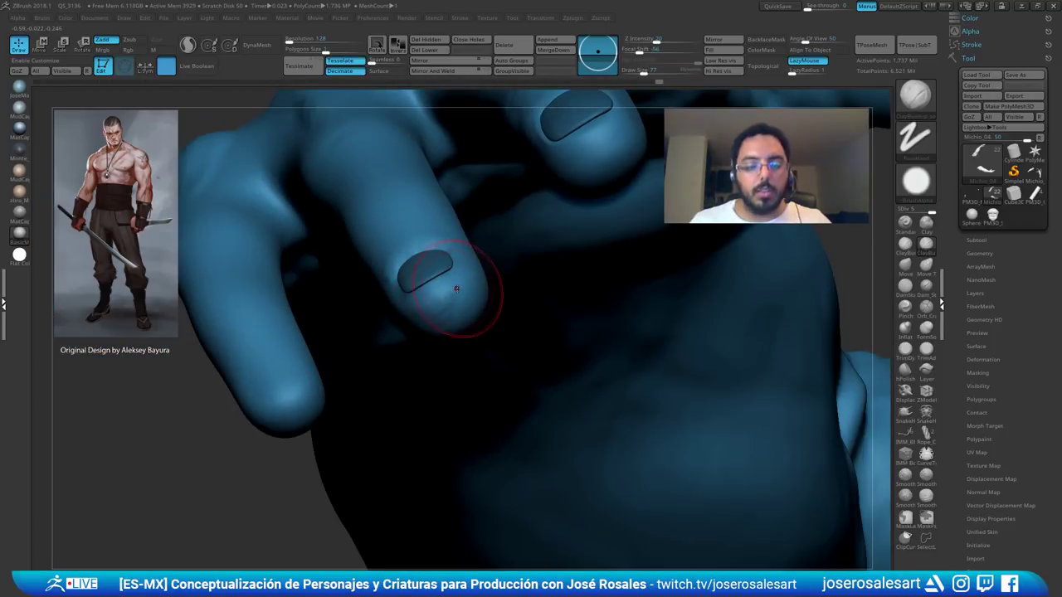
# - Reduce the Draw Size to 45, then build up and smooth the flesh at the end and side of the ring fingertip
pyautogui.press('[')
pyautogui.press('[')
pyautogui.press('[')
pyautogui.moveTo(456, 300); pyautogui.dragTo(453, 307)
pyautogui.moveTo(423, 309); pyautogui.dragTo(459, 304, button='right')
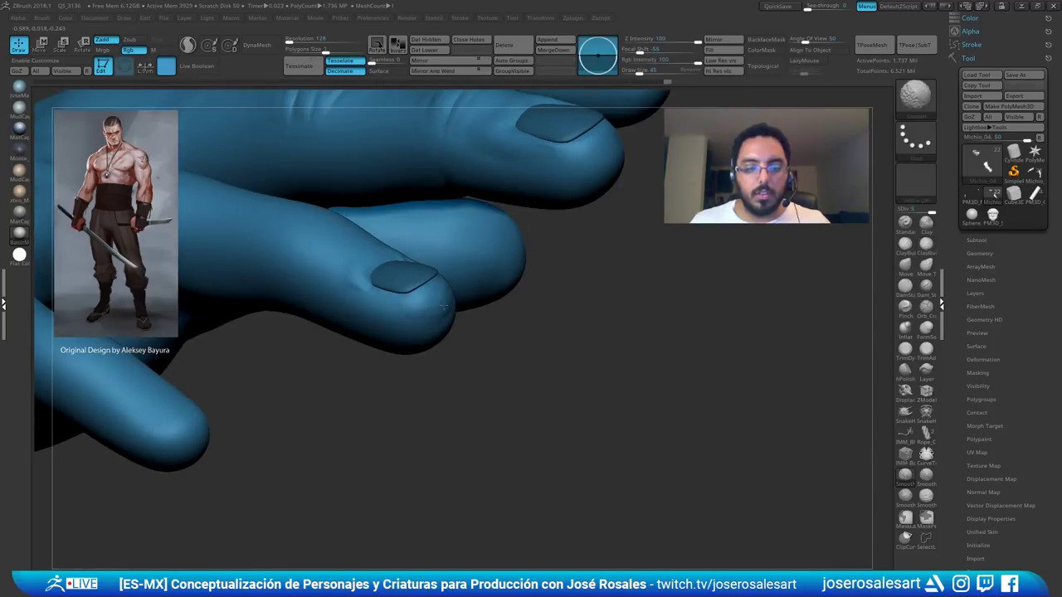
pyautogui.keyDown('shift'); pyautogui.moveTo(444, 307); pyautogui.dragTo(446, 308); pyautogui.keyUp('shift')
pyautogui.moveTo(452, 307); pyautogui.dragTo(435, 304, button='right')
pyautogui.moveTo(411, 302)
pyautogui.mouseDown()
pyautogui.moveTo(390, 308)
pyautogui.moveTo(402, 308)
pyautogui.mouseUp()
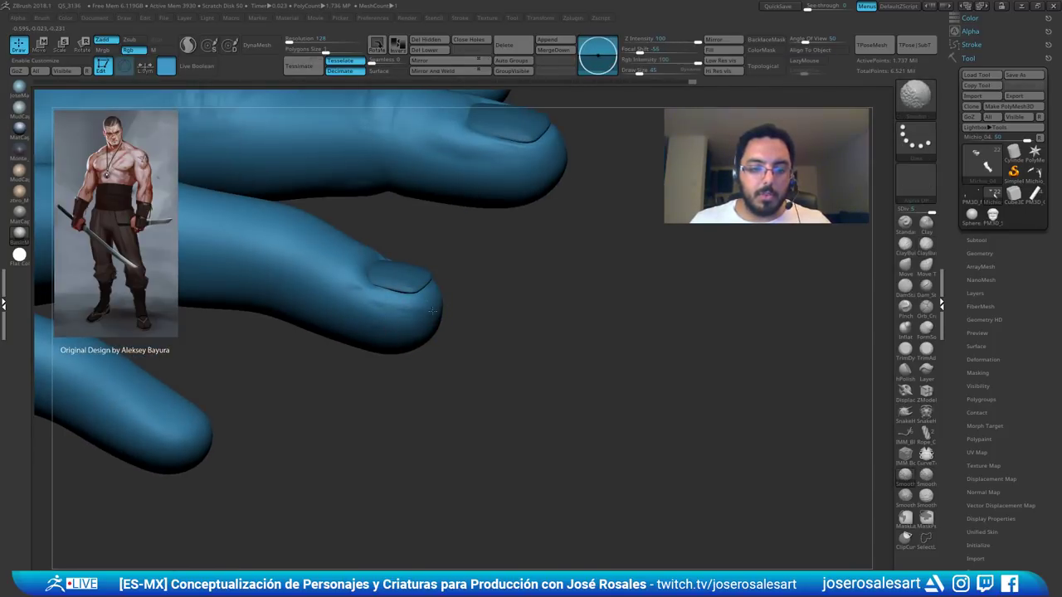
# - Reduce the Draw Size to 26 and refine and smooth the flesh bordering the side of the ring fingernail
pyautogui.moveTo(407, 309); pyautogui.dragTo(417, 330, button='right')
pyautogui.moveTo(417, 330)
pyautogui.mouseDown()
pyautogui.moveTo(433, 271)
pyautogui.moveTo(384, 283)
pyautogui.mouseUp()
pyautogui.press('s')
pyautogui.press('s')
pyautogui.moveTo(385, 284)
pyautogui.mouseDown(button='right')
pyautogui.moveTo(379, 296)
pyautogui.moveTo(384, 279)
pyautogui.mouseUp(button='right')
pyautogui.keyDown('shift'); pyautogui.moveTo(388, 285); pyautogui.dragTo(420, 293); pyautogui.keyUp('shift')
pyautogui.moveTo(406, 294); pyautogui.dragTo(390, 284, button='right')
pyautogui.keyDown('shift'); pyautogui.moveTo(432, 308); pyautogui.dragTo(369, 312); pyautogui.keyUp('shift')
pyautogui.moveTo(383, 302)
pyautogui.mouseDown(button='right')
pyautogui.moveTo(407, 258)
pyautogui.moveTo(368, 307)
pyautogui.moveTo(398, 284)
pyautogui.moveTo(431, 290)
pyautogui.moveTo(413, 295)
pyautogui.mouseUp(button='right')
pyautogui.moveTo(425, 295); pyautogui.dragTo(404, 299)
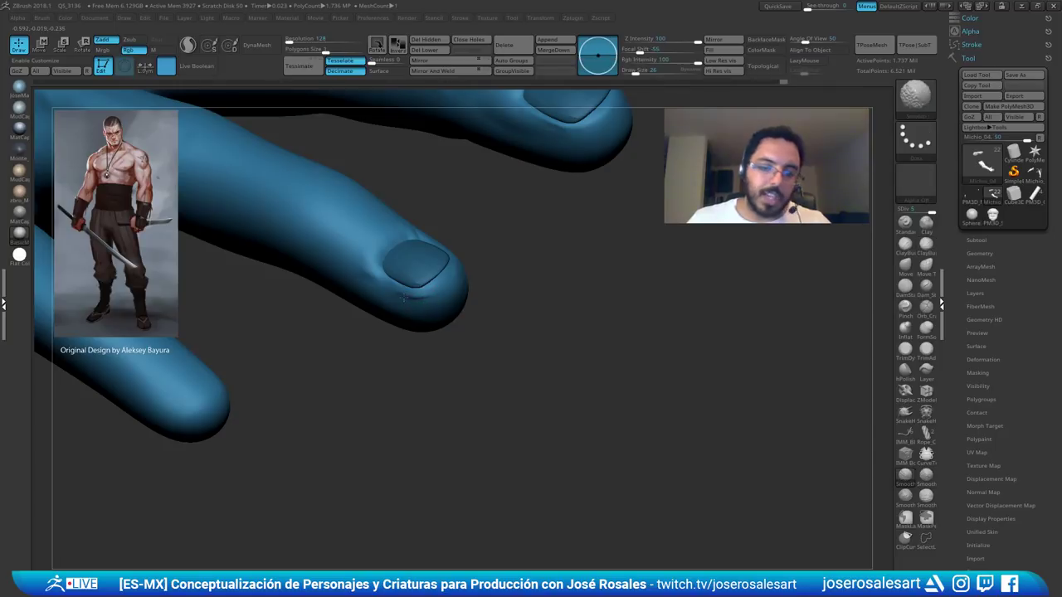
# - Sculpt the skin over the ring finger's end joint with a Draw Size of 26
pyautogui.moveTo(462, 242)
pyautogui.mouseDown(button='right')
pyautogui.moveTo(434, 237)
pyautogui.moveTo(427, 285)
pyautogui.moveTo(436, 274)
pyautogui.moveTo(379, 349)
pyautogui.moveTo(349, 270)
pyautogui.moveTo(440, 274)
pyautogui.moveTo(471, 224)
pyautogui.mouseUp(button='right')
pyautogui.press('s')
pyautogui.moveTo(479, 209); pyautogui.dragTo(483, 210)
pyautogui.moveTo(483, 210)
pyautogui.mouseDown(button='right')
pyautogui.moveTo(502, 286)
pyautogui.moveTo(463, 270)
pyautogui.moveTo(484, 279)
pyautogui.mouseUp(button='right')
pyautogui.press('s')
pyautogui.moveTo(483, 277); pyautogui.dragTo(480, 276)
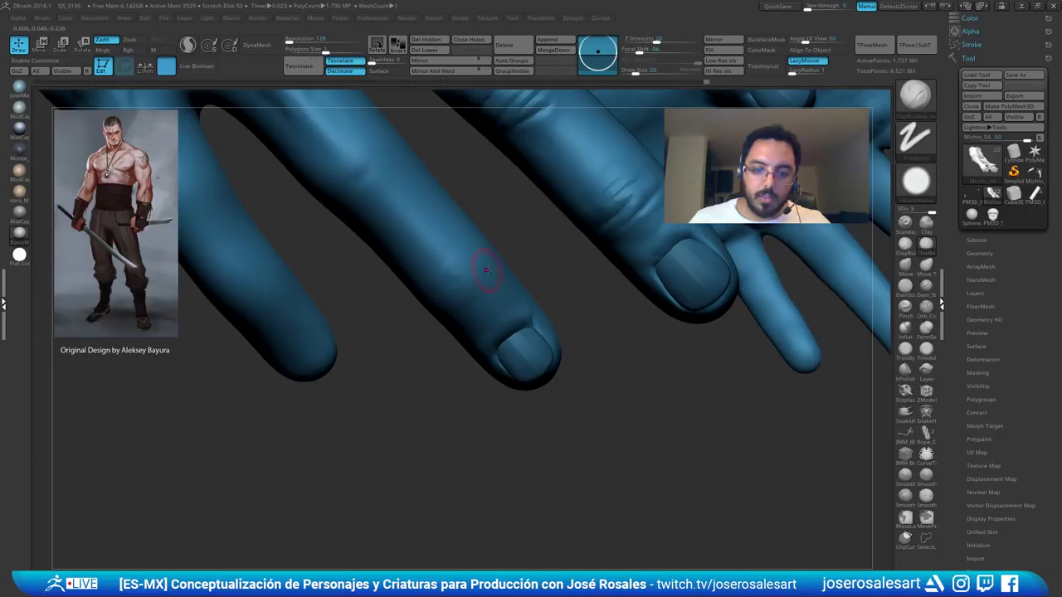
# - Sculpt the skin folds over the ring finger's middle joint
pyautogui.moveTo(445, 310); pyautogui.dragTo(491, 286, button='right')
pyautogui.moveTo(368, 176)
pyautogui.keyDown('alt'); pyautogui.mouseDown(button='right')
pyautogui.moveTo(400, 238)
pyautogui.moveTo(461, 287)
pyautogui.mouseUp(button='right'); pyautogui.keyUp('alt')
pyautogui.press('s')
pyautogui.moveTo(461, 287); pyautogui.dragTo(466, 287)
pyautogui.moveTo(484, 282)
pyautogui.mouseDown(button='right')
pyautogui.moveTo(476, 306)
pyautogui.moveTo(526, 295)
pyautogui.moveTo(511, 248)
pyautogui.moveTo(569, 238)
pyautogui.moveTo(508, 307)
pyautogui.moveTo(482, 313)
pyautogui.mouseUp(button='right')
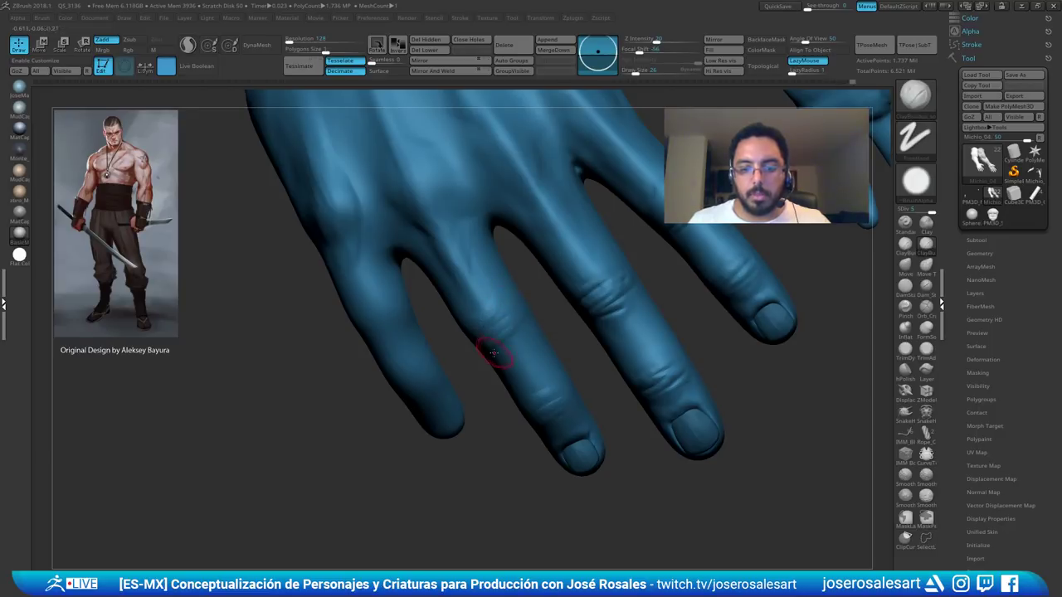
# - Increase the Draw Size to 42 and build up the ring finger's knuckle and the tendon leading to it
pyautogui.moveTo(439, 232)
pyautogui.mouseDown(button='right')
pyautogui.moveTo(430, 212)
pyautogui.moveTo(443, 207)
pyautogui.mouseUp(button='right')
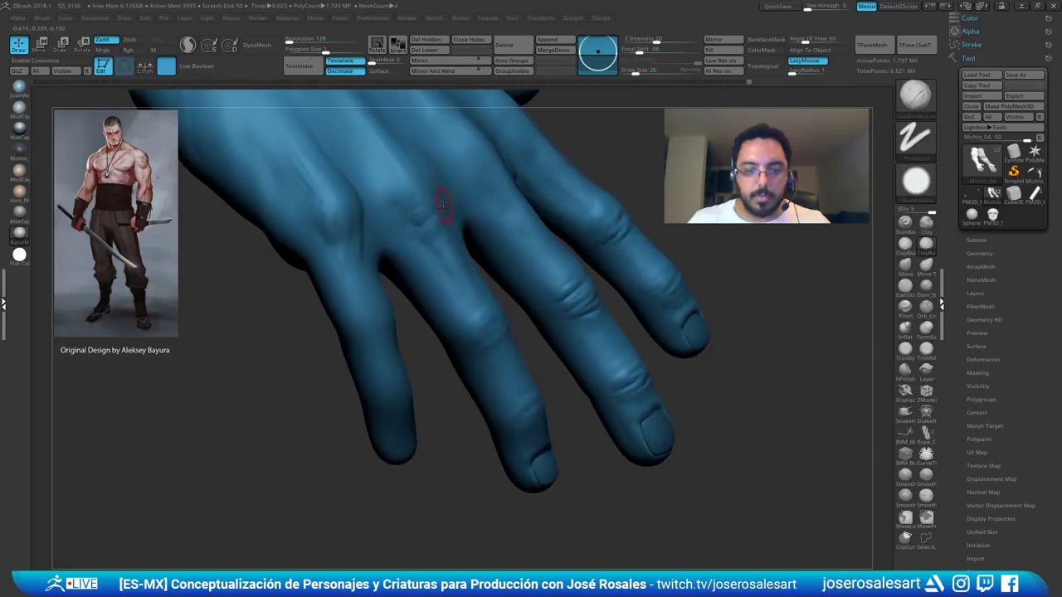
pyautogui.moveTo(435, 249); pyautogui.dragTo(433, 213, button='right')
pyautogui.press('s')
pyautogui.moveTo(451, 236); pyautogui.dragTo(456, 237)
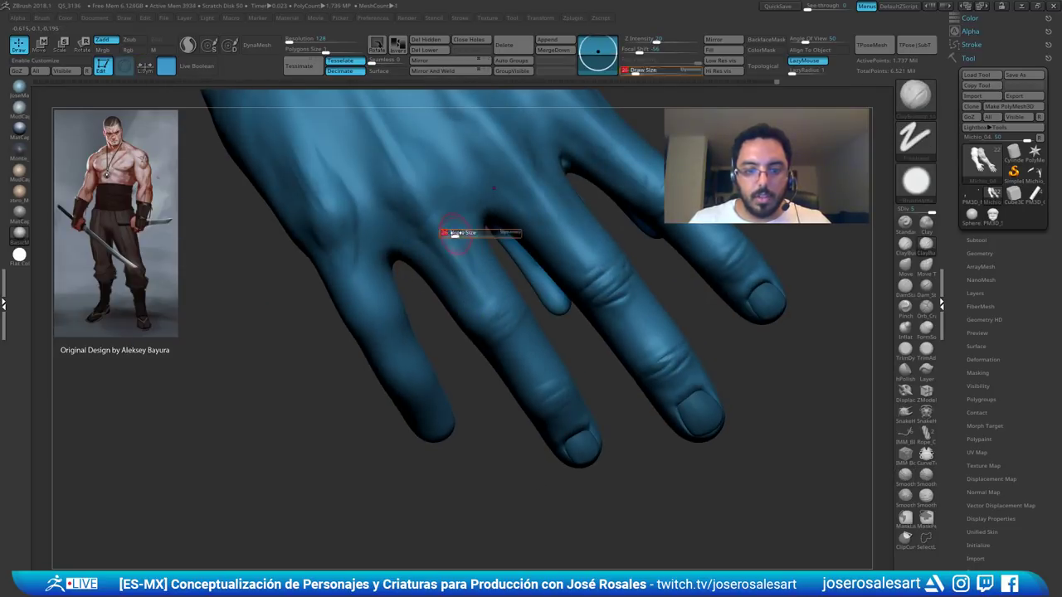
pyautogui.moveTo(448, 229)
pyautogui.mouseDown(button='right')
pyautogui.moveTo(424, 259)
pyautogui.moveTo(475, 263)
pyautogui.mouseUp(button='right')
pyautogui.moveTo(421, 275); pyautogui.dragTo(441, 286)
pyautogui.moveTo(477, 249); pyautogui.dragTo(446, 218, button='right')
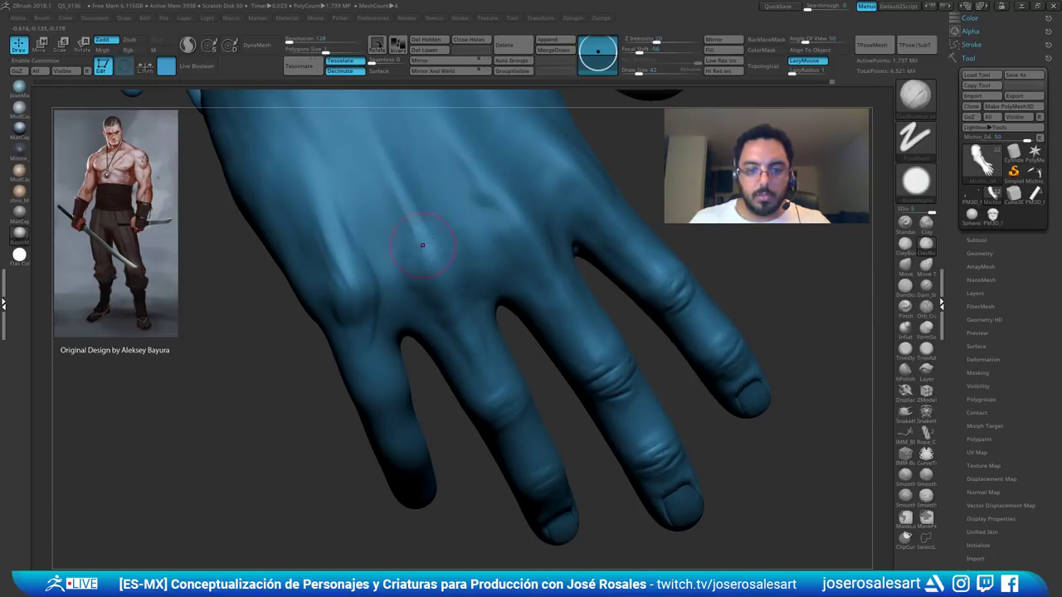
pyautogui.moveTo(426, 225); pyautogui.dragTo(430, 235)
# - Refine the tendons across the back of the hand with a Draw Size of 36 and smooth them at 26
pyautogui.moveTo(465, 229)
pyautogui.keyDown('ctrl'); pyautogui.mouseDown(button='right')
pyautogui.moveTo(505, 233)
pyautogui.moveTo(464, 218)
pyautogui.moveTo(444, 264)
pyautogui.moveTo(555, 260)
pyautogui.mouseUp(button='right'); pyautogui.keyUp('ctrl')
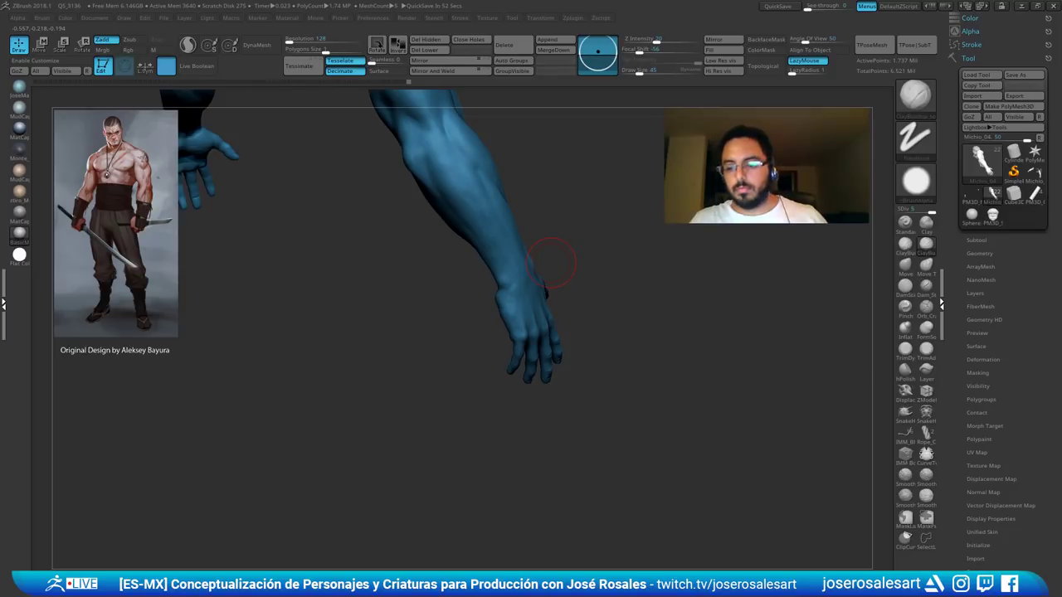
pyautogui.moveTo(556, 208); pyautogui.dragTo(502, 306)
pyautogui.moveTo(462, 299)
pyautogui.mouseDown(button='right')
pyautogui.moveTo(477, 311)
pyautogui.moveTo(459, 303)
pyautogui.mouseUp(button='right')
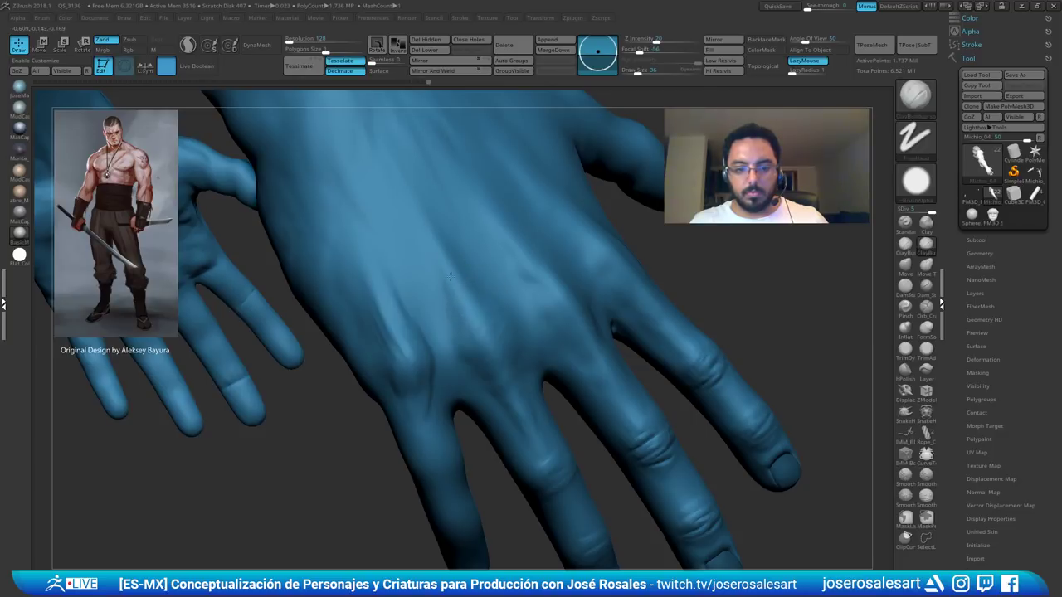
pyautogui.moveTo(434, 271)
pyautogui.mouseDown(button='right')
pyautogui.moveTo(489, 297)
pyautogui.moveTo(449, 308)
pyautogui.mouseUp(button='right')
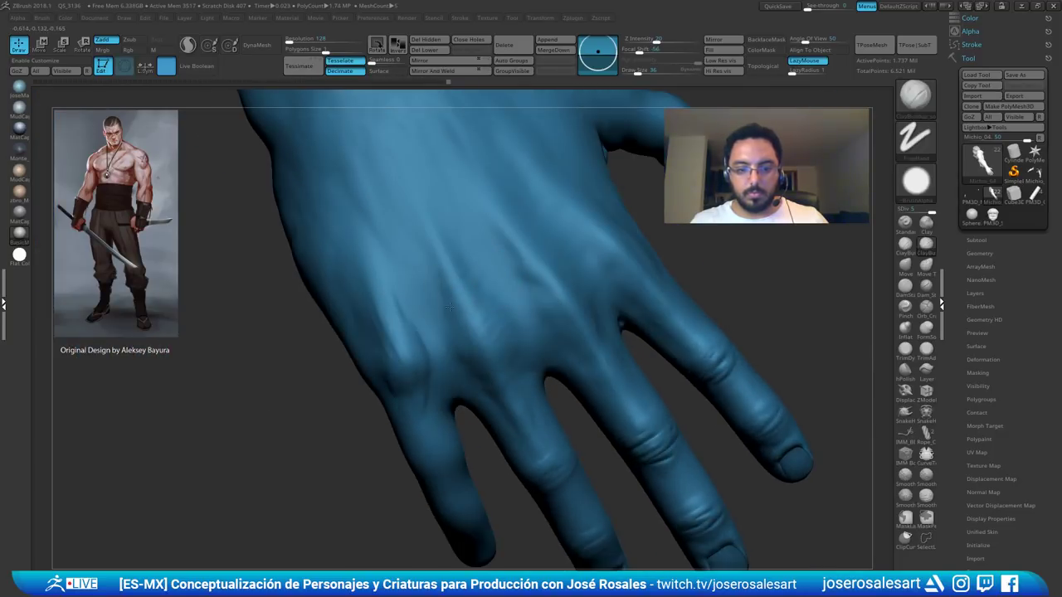
pyautogui.keyDown('alt'); pyautogui.moveTo(530, 388); pyautogui.dragTo(494, 281, button='right'); pyautogui.keyUp('alt')
pyautogui.keyDown('shift'); pyautogui.moveTo(477, 267); pyautogui.dragTo(466, 253); pyautogui.keyUp('shift')
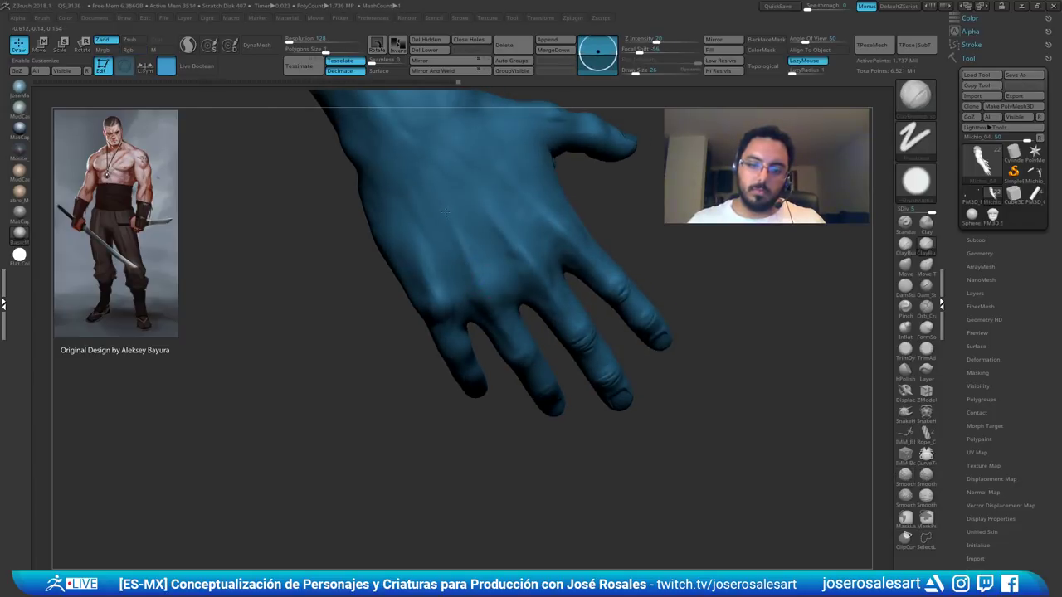
pyautogui.press('shift')
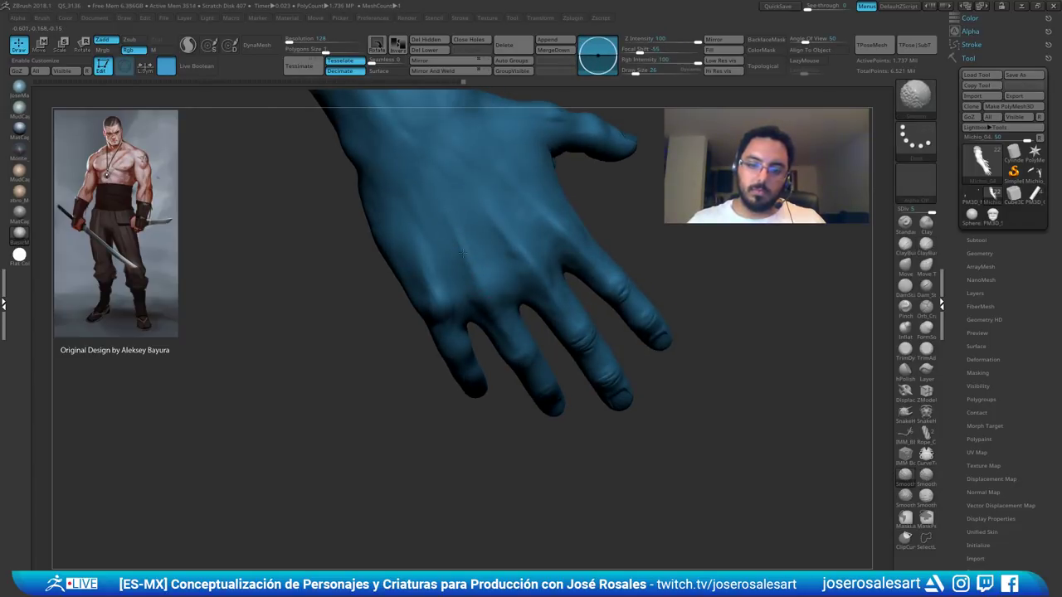
pyautogui.keyDown('shift'); pyautogui.moveTo(462, 253); pyautogui.dragTo(463, 250); pyautogui.keyUp('shift')
# - Smooth the palm's fleshy pads along the finger bases with a Draw Size of 114, reducing it to 86
pyautogui.moveTo(462, 251); pyautogui.dragTo(466, 270, button='right')
pyautogui.moveTo(494, 303); pyautogui.dragTo(491, 300)
pyautogui.moveTo(491, 300)
pyautogui.mouseDown(button='right')
pyautogui.moveTo(472, 305)
pyautogui.moveTo(466, 278)
pyautogui.moveTo(417, 294)
pyautogui.moveTo(446, 289)
pyautogui.moveTo(452, 319)
pyautogui.mouseUp(button='right')
pyautogui.keyDown('ctrl'); pyautogui.moveTo(482, 229); pyautogui.dragTo(493, 227, button='right'); pyautogui.keyUp('ctrl')
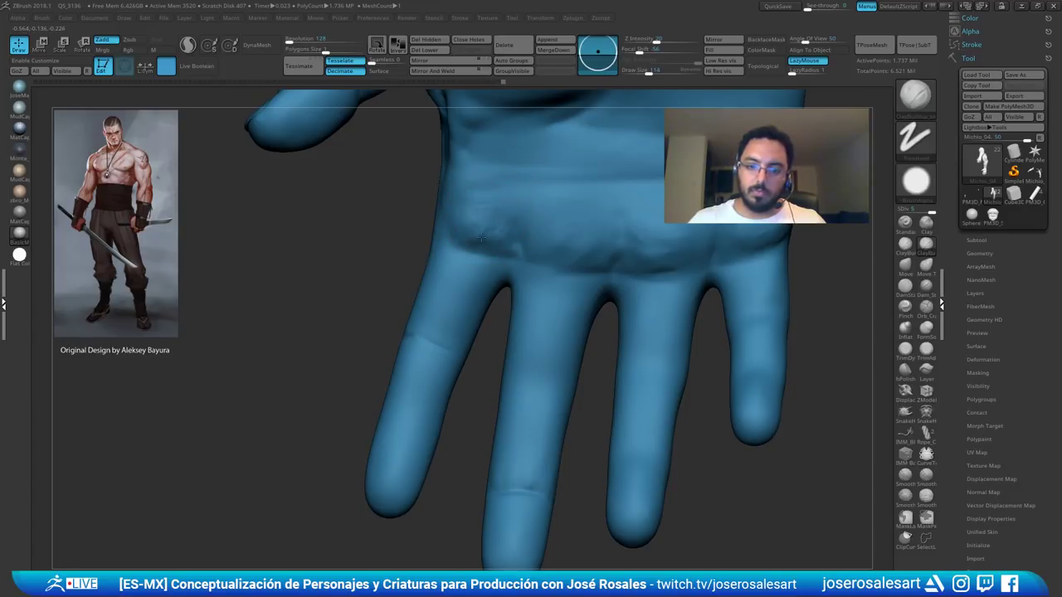
pyautogui.keyDown('shift'); pyautogui.moveTo(500, 210); pyautogui.dragTo(558, 203); pyautogui.keyUp('shift')
pyautogui.keyDown('ctrl'); pyautogui.moveTo(564, 201); pyautogui.dragTo(560, 174, button='right'); pyautogui.keyUp('ctrl')
pyautogui.moveTo(561, 174); pyautogui.dragTo(578, 203, button='right')
pyautogui.moveTo(579, 240)
pyautogui.keyDown('ctrl'); pyautogui.mouseDown(button='right')
pyautogui.moveTo(534, 219)
pyautogui.moveTo(568, 249)
pyautogui.moveTo(539, 149)
pyautogui.moveTo(548, 204)
pyautogui.moveTo(540, 248)
pyautogui.moveTo(526, 214)
pyautogui.moveTo(564, 217)
pyautogui.moveTo(579, 246)
pyautogui.mouseUp(button='right'); pyautogui.keyUp('ctrl')
pyautogui.press('[')
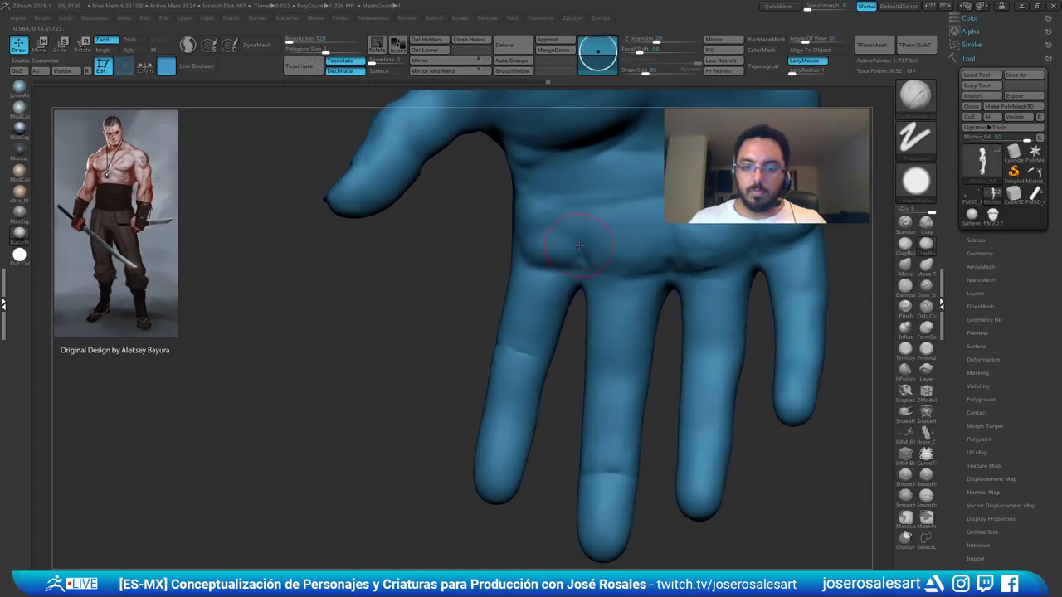
pyautogui.press('shift')
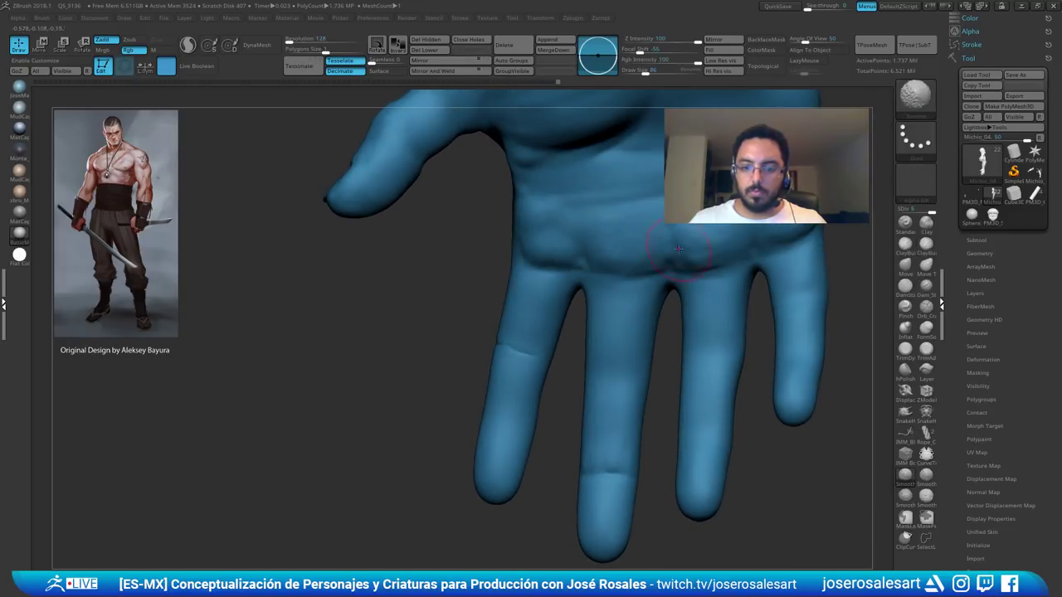
pyautogui.press('shift')
# - Reduce the Draw Size to 26 and build up the back of the ring finger between its middle and end joints
pyautogui.keyDown('ctrl'); pyautogui.moveTo(628, 258); pyautogui.dragTo(557, 223, button='right'); pyautogui.keyUp('ctrl')
pyautogui.moveTo(557, 223)
pyautogui.mouseDown(button='right')
pyautogui.moveTo(604, 218)
pyautogui.moveTo(628, 232)
pyautogui.moveTo(525, 293)
pyautogui.moveTo(536, 332)
pyautogui.moveTo(581, 259)
pyautogui.moveTo(523, 213)
pyautogui.moveTo(528, 285)
pyautogui.moveTo(514, 266)
pyautogui.moveTo(535, 255)
pyautogui.moveTo(542, 297)
pyautogui.moveTo(528, 304)
pyautogui.moveTo(530, 319)
pyautogui.moveTo(551, 331)
pyautogui.moveTo(577, 306)
pyautogui.moveTo(584, 325)
pyautogui.moveTo(545, 299)
pyautogui.moveTo(549, 316)
pyautogui.moveTo(539, 317)
pyautogui.mouseUp(button='right')
pyautogui.press('s')
pyautogui.click(535, 331)
pyautogui.press('[')
pyautogui.keyDown('shift'); pyautogui.moveTo(550, 309); pyautogui.dragTo(554, 322); pyautogui.keyUp('shift')
pyautogui.moveTo(554, 323); pyautogui.dragTo(572, 348, button='right')
pyautogui.press('s')
pyautogui.moveTo(592, 362); pyautogui.dragTo(587, 362)
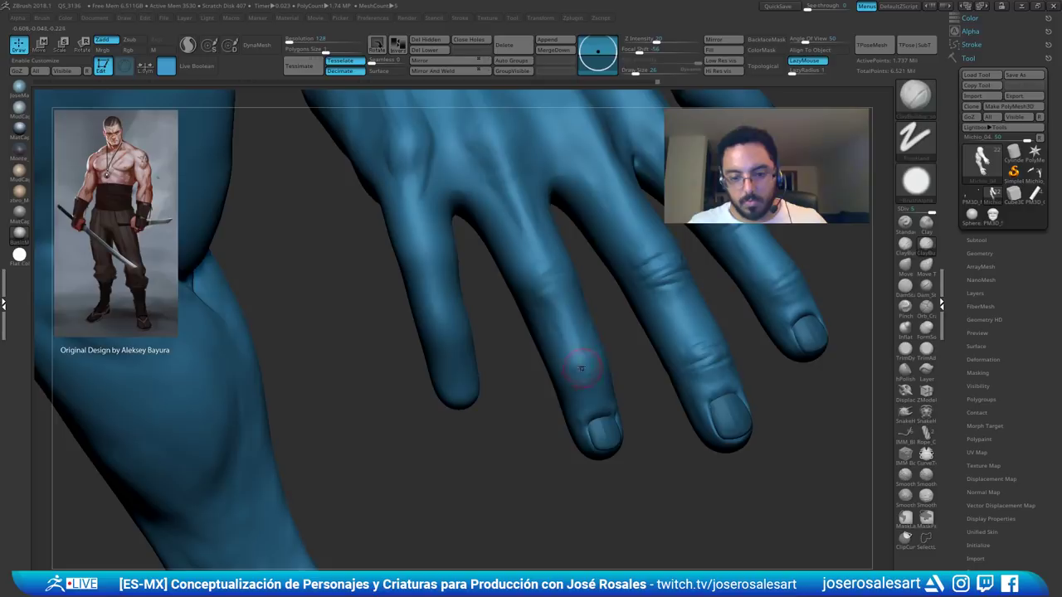
pyautogui.moveTo(581, 368); pyautogui.dragTo(602, 361, button='right')
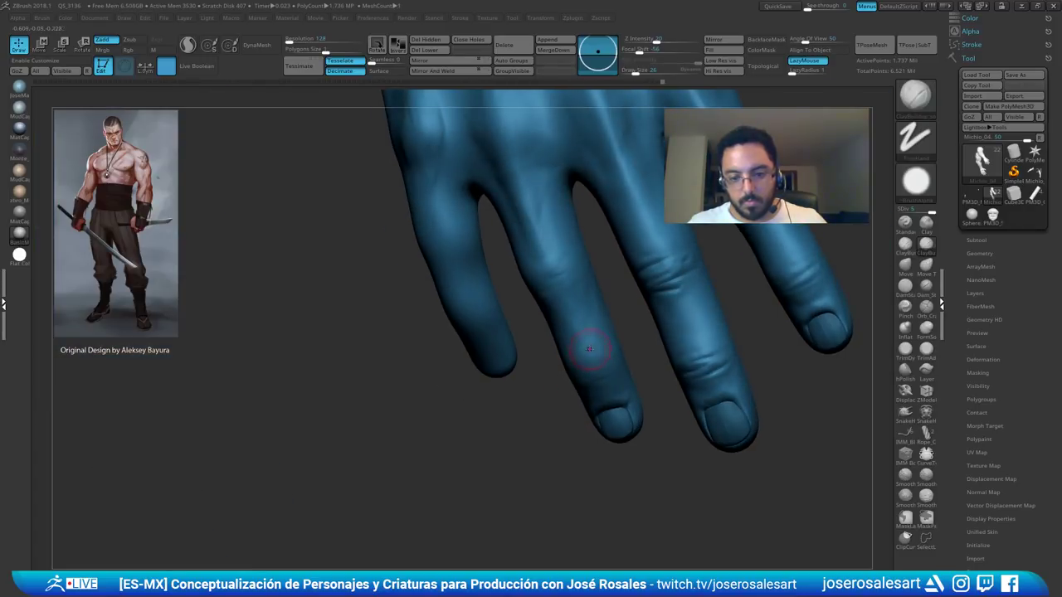
pyautogui.moveTo(589, 349); pyautogui.dragTo(574, 318)
# - Smooth the ring finger's middle segment with a Draw Size of 42, and set the Draw Size back to 26
pyautogui.moveTo(574, 319); pyautogui.dragTo(575, 312, button='right')
pyautogui.moveTo(579, 352); pyautogui.dragTo(552, 330, button='right')
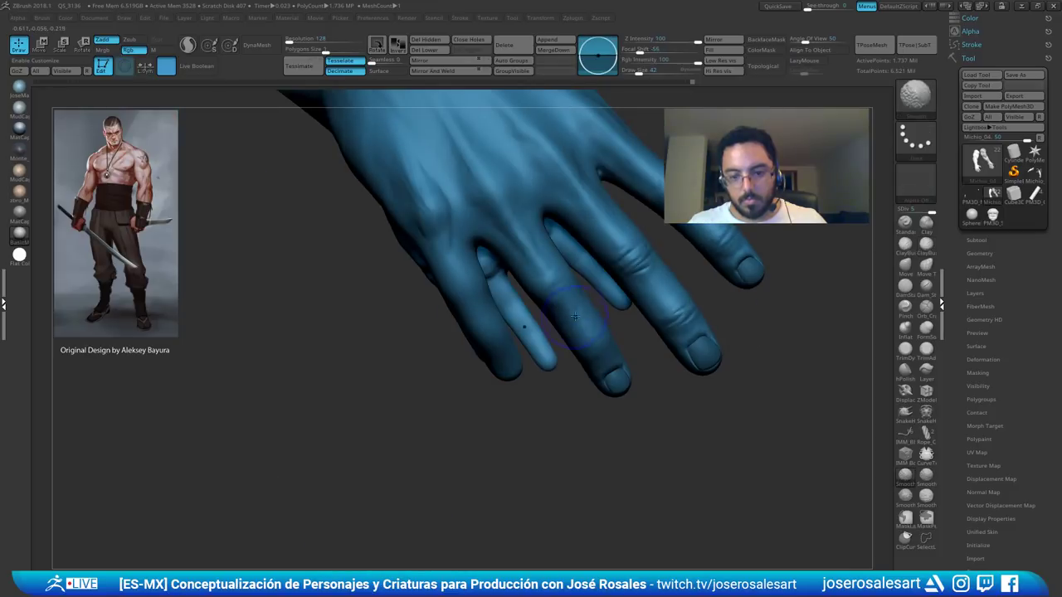
pyautogui.keyDown('shift'); pyautogui.moveTo(551, 330); pyautogui.dragTo(554, 324); pyautogui.keyUp('shift')
pyautogui.moveTo(554, 324)
pyautogui.mouseDown(button='right')
pyautogui.moveTo(543, 322)
pyautogui.moveTo(543, 286)
pyautogui.mouseUp(button='right')
pyautogui.moveTo(543, 287)
pyautogui.mouseDown(button='right')
pyautogui.moveTo(585, 315)
pyautogui.moveTo(522, 364)
pyautogui.moveTo(534, 434)
pyautogui.moveTo(543, 236)
pyautogui.moveTo(489, 274)
pyautogui.moveTo(509, 241)
pyautogui.moveTo(511, 271)
pyautogui.mouseUp(button='right')
pyautogui.press('s')
pyautogui.click(548, 299)
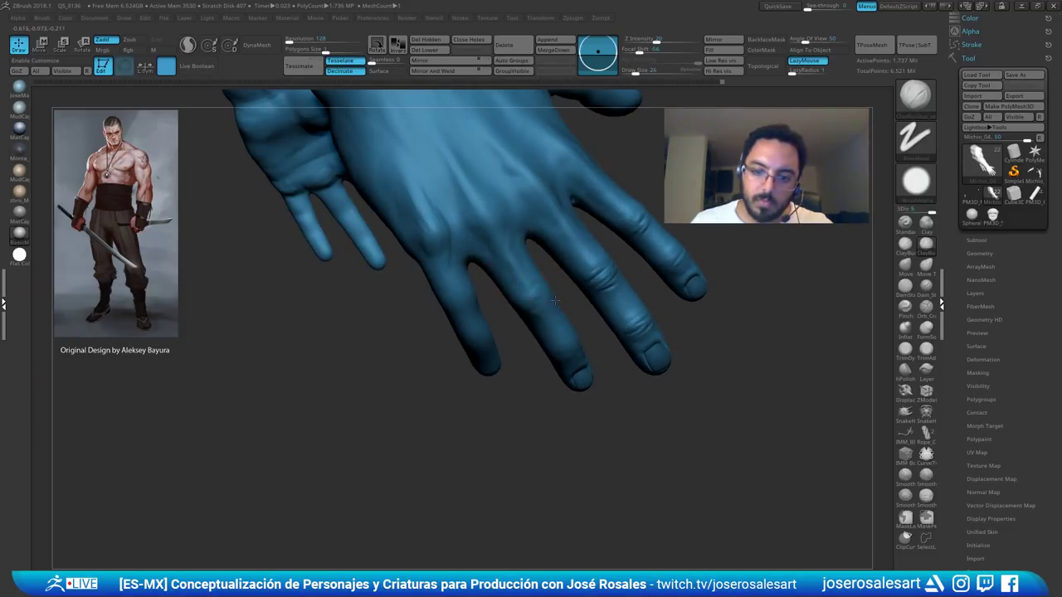
# - Adjust the ring fingernail with the Move brush at a Draw Size of 33, and reshape the body's skin at the nail's base
pyautogui.keyDown('ctrl'); pyautogui.moveTo(571, 286); pyautogui.dragTo(586, 309, button='right'); pyautogui.keyUp('ctrl')
pyautogui.moveTo(586, 356)
pyautogui.mouseDown(button='right')
pyautogui.moveTo(531, 311)
pyautogui.moveTo(578, 352)
pyautogui.mouseUp(button='right')
pyautogui.keyDown('alt'); pyautogui.click(546, 330); pyautogui.keyUp('alt')
pyautogui.moveTo(544, 326)
pyautogui.mouseDown(button='right')
pyautogui.moveTo(555, 317)
pyautogui.moveTo(549, 325)
pyautogui.mouseUp(button='right')
pyautogui.moveTo(549, 325); pyautogui.dragTo(554, 333)
pyautogui.moveTo(552, 331); pyautogui.dragTo(529, 349, button='right')
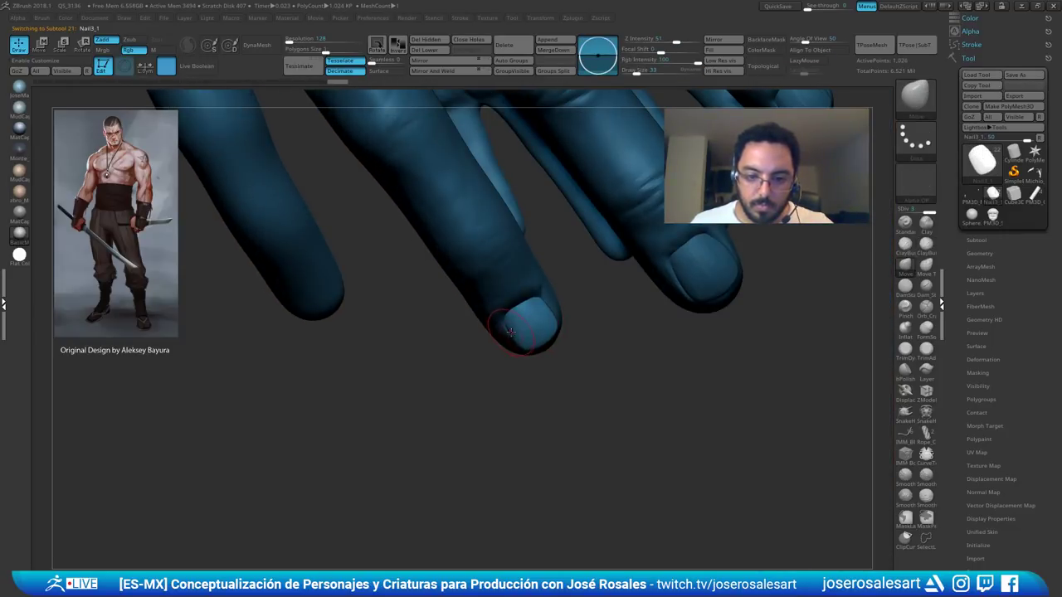
pyautogui.keyDown('alt'); pyautogui.click(529, 299); pyautogui.keyUp('alt')
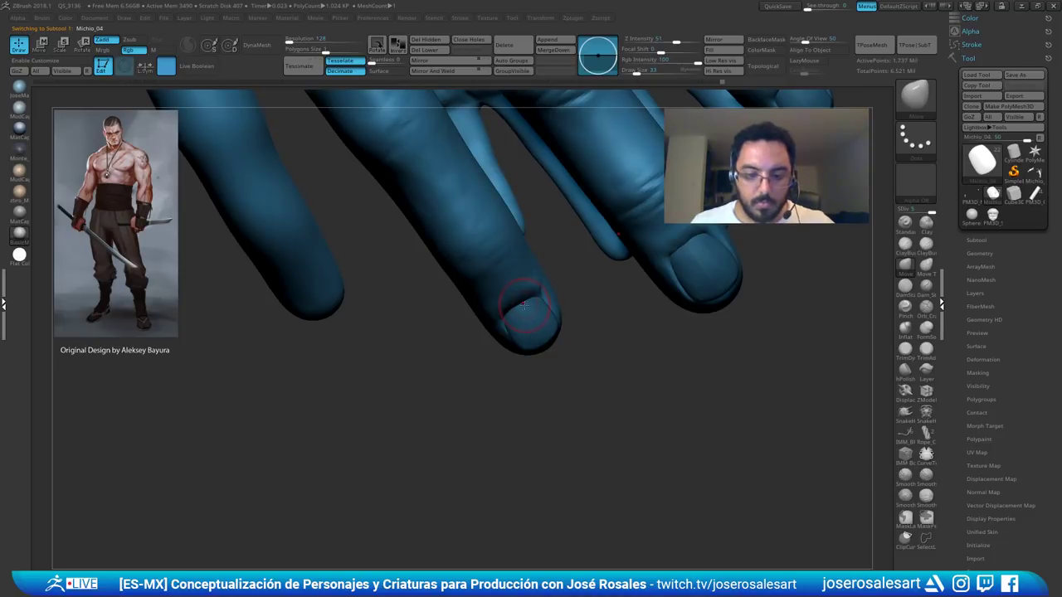
pyautogui.moveTo(525, 304); pyautogui.dragTo(521, 302)
pyautogui.moveTo(563, 284)
pyautogui.keyDown('ctrl'); pyautogui.mouseDown(button='right')
pyautogui.moveTo(558, 263)
pyautogui.moveTo(623, 254)
pyautogui.mouseUp(button='right'); pyautogui.keyUp('ctrl')
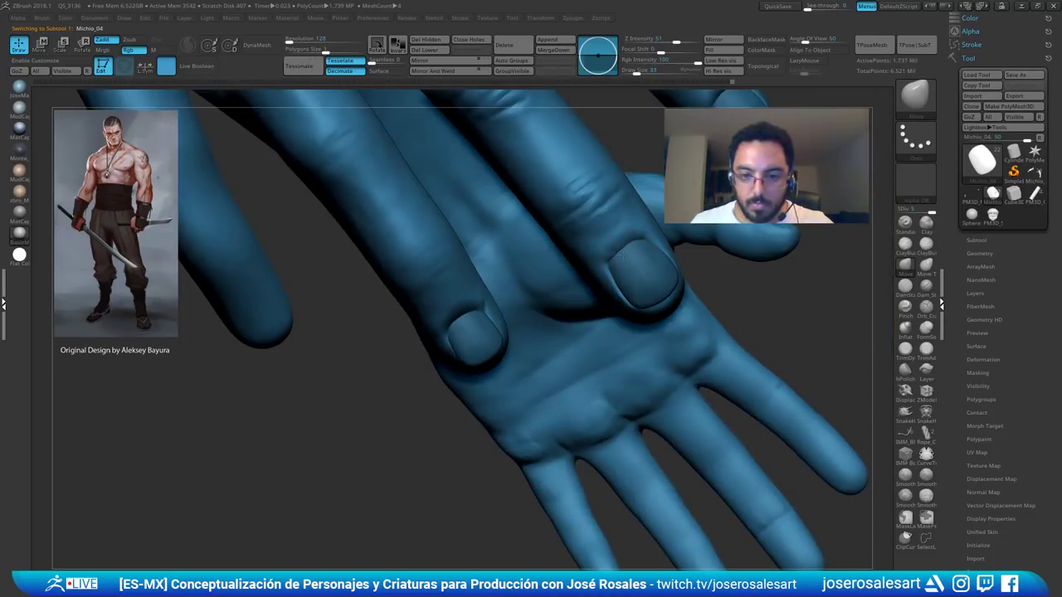
# - Build up the skin around the base of the middle fingernail with the ClayBuildup brush at a Draw Size of 26
pyautogui.press('b')
pyautogui.press('c')
pyautogui.press('b')
pyautogui.press('s')
pyautogui.moveTo(635, 252); pyautogui.dragTo(633, 251)
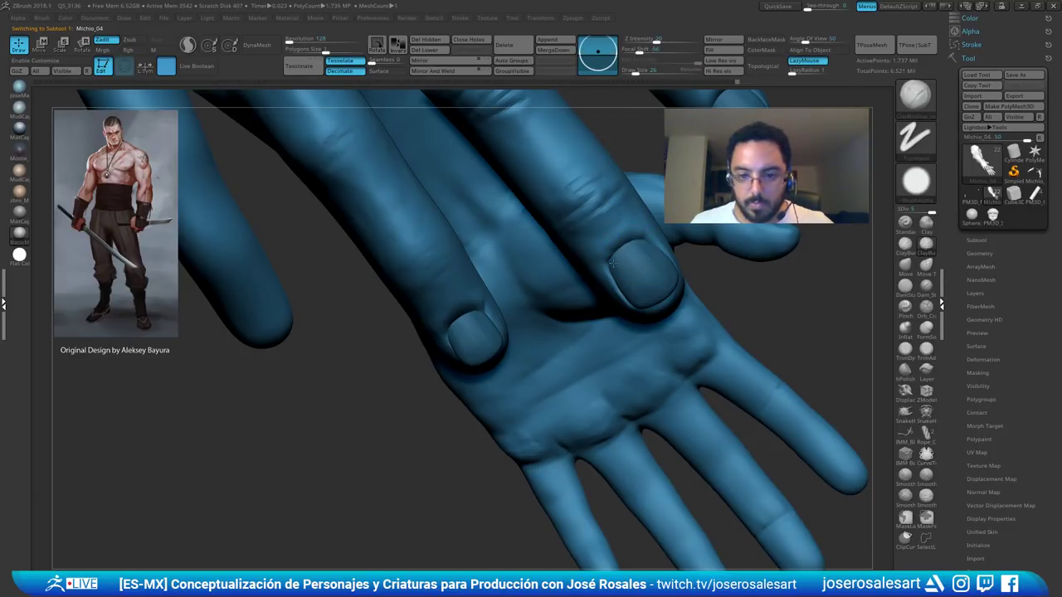
pyautogui.moveTo(640, 247)
pyautogui.mouseDown(button='right')
pyautogui.moveTo(649, 229)
pyautogui.moveTo(642, 236)
pyautogui.mouseUp(button='right')
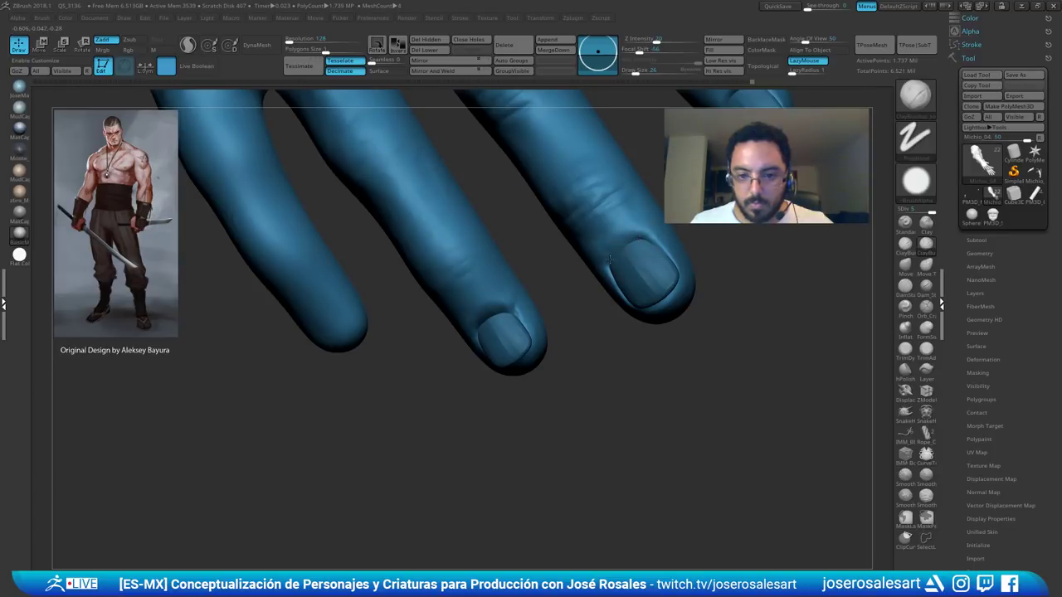
pyautogui.moveTo(643, 241); pyautogui.dragTo(674, 275, button='right')
# - Examine both isolated arms and the hands' overall shape from several angles
pyautogui.moveTo(573, 269); pyautogui.dragTo(466, 264, button='right')
pyautogui.moveTo(466, 263); pyautogui.dragTo(513, 286, button='right')
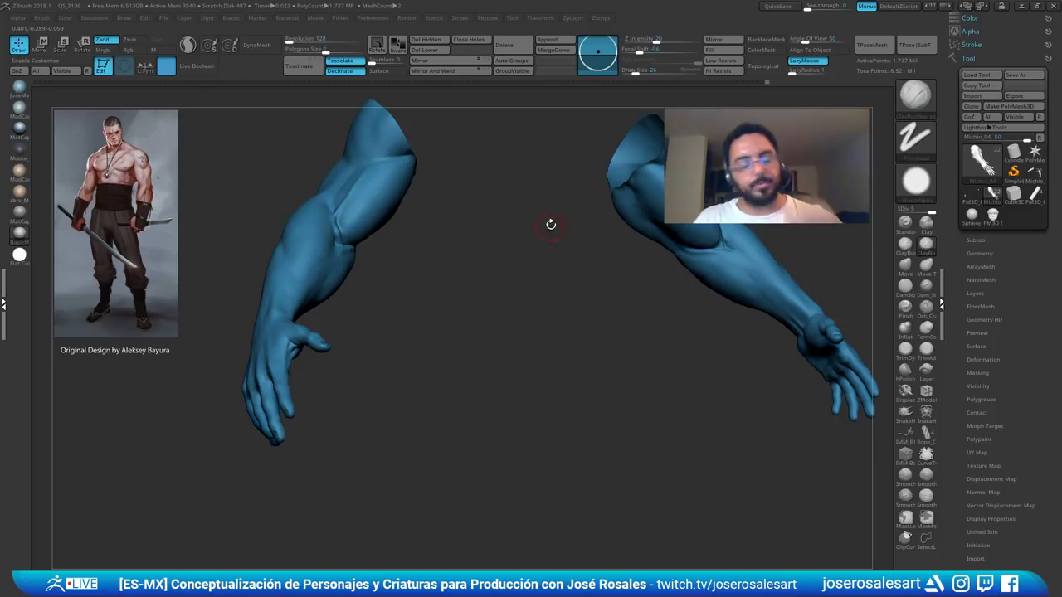
pyautogui.moveTo(510, 241); pyautogui.dragTo(489, 227, button='right')
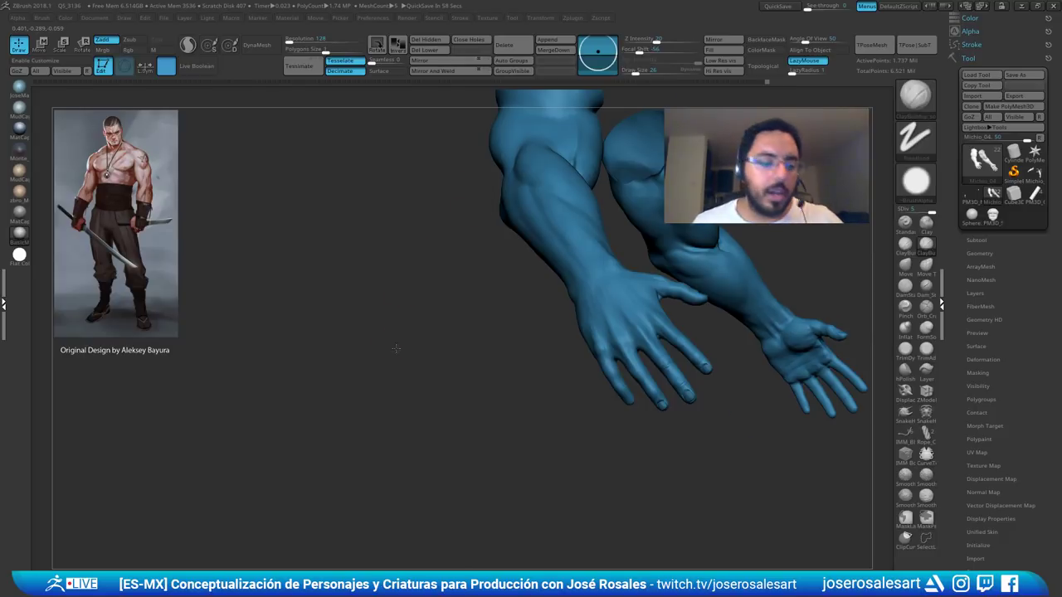
pyautogui.moveTo(396, 349); pyautogui.dragTo(249, 228)
pyautogui.moveTo(664, 274); pyautogui.dragTo(705, 373)
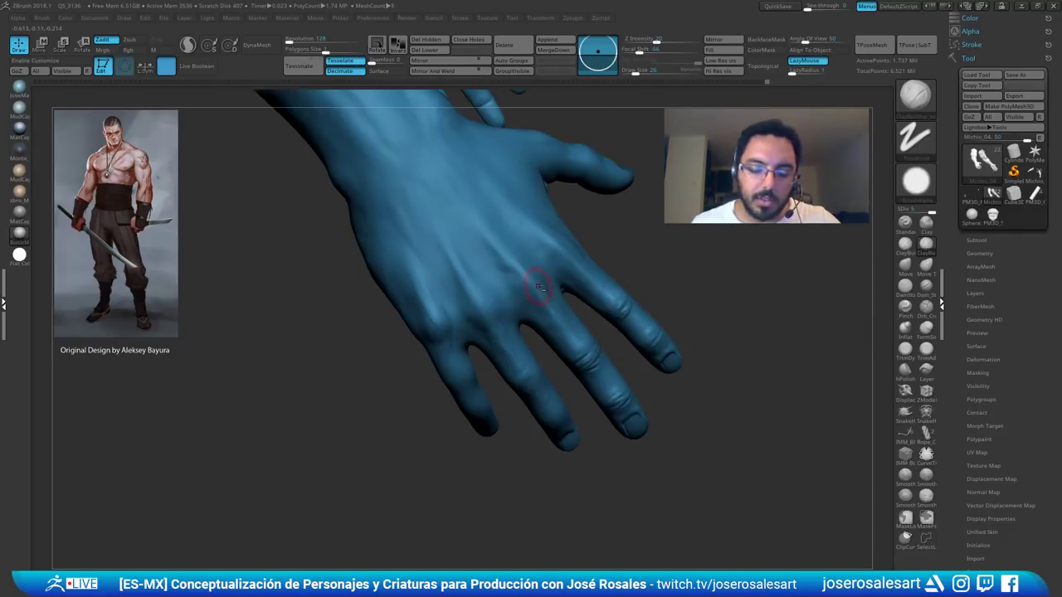
pyautogui.moveTo(539, 286)
pyautogui.mouseDown(button='right')
pyautogui.moveTo(556, 294)
pyautogui.moveTo(496, 270)
pyautogui.moveTo(535, 308)
pyautogui.mouseUp(button='right')
# - Refine the skin folds over the middle finger's middle joint with the DamStandard and ClayBuildup brushes at a Draw Size of 17
pyautogui.press('b')
pyautogui.press('d')
pyautogui.press('s')
pyautogui.moveTo(530, 347); pyautogui.dragTo(475, 341, button='right')
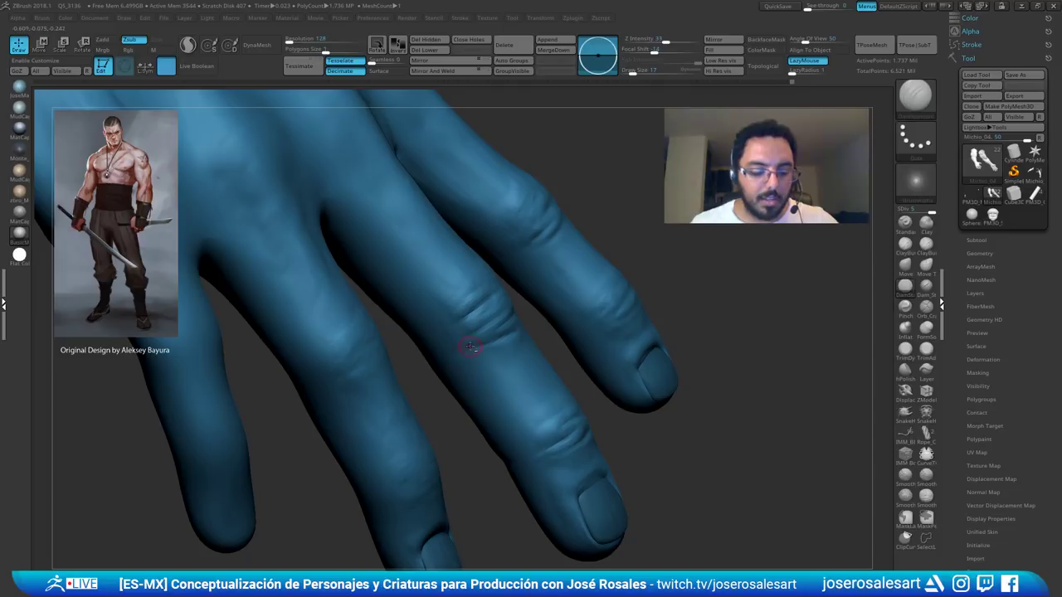
pyautogui.press('b')
pyautogui.press('c')
pyautogui.press('b')
pyautogui.moveTo(469, 343)
pyautogui.mouseDown(button='right')
pyautogui.moveTo(449, 367)
pyautogui.moveTo(489, 340)
pyautogui.moveTo(508, 383)
pyautogui.moveTo(469, 342)
pyautogui.moveTo(534, 299)
pyautogui.mouseUp(button='right')
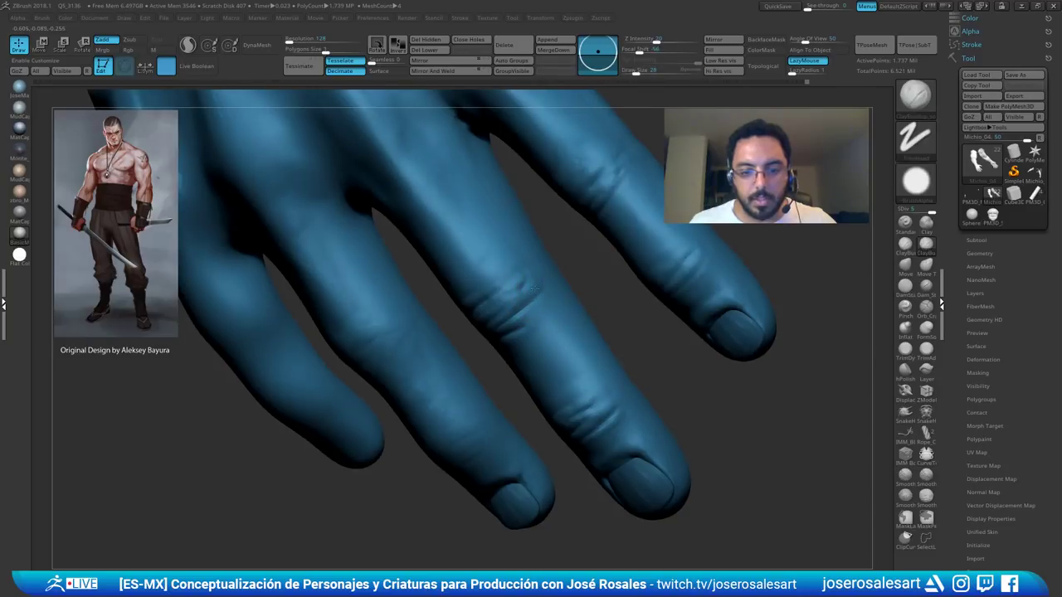
pyautogui.moveTo(457, 323); pyautogui.dragTo(543, 296, button='right')
pyautogui.moveTo(528, 306)
pyautogui.mouseDown()
pyautogui.moveTo(535, 301)
pyautogui.moveTo(525, 309)
pyautogui.mouseUp()
pyautogui.moveTo(530, 306)
pyautogui.mouseDown(button='right')
pyautogui.moveTo(508, 310)
pyautogui.moveTo(514, 328)
pyautogui.moveTo(568, 306)
pyautogui.moveTo(552, 311)
pyautogui.mouseUp(button='right')
pyautogui.moveTo(404, 422); pyautogui.dragTo(407, 411, button='right')
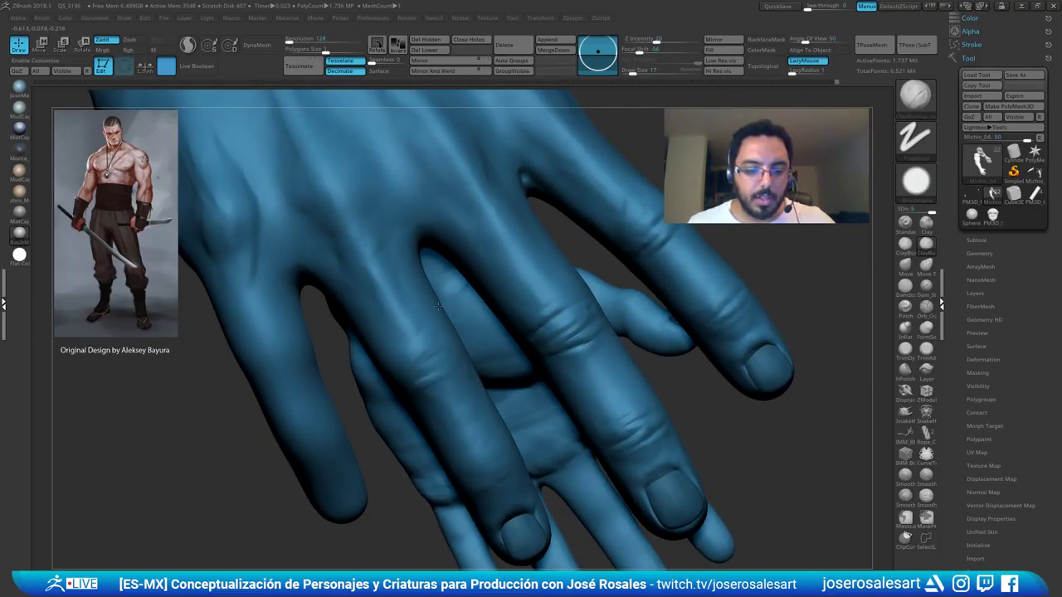
pyautogui.moveTo(438, 307); pyautogui.dragTo(407, 334, button='right')
# - Unhide the full body, examine the figure and its hands from several angles, and isolate the arms again
pyautogui.moveTo(465, 303)
pyautogui.keyDown('ctrl'); pyautogui.mouseDown(button='right')
pyautogui.moveTo(398, 379)
pyautogui.moveTo(368, 282)
pyautogui.moveTo(566, 274)
pyautogui.moveTo(529, 264)
pyautogui.moveTo(516, 304)
pyautogui.moveTo(467, 255)
pyautogui.moveTo(390, 273)
pyautogui.mouseUp(button='right'); pyautogui.keyUp('ctrl')
pyautogui.keyDown('ctrl'); pyautogui.keyDown('shift'); pyautogui.click(397, 379); pyautogui.keyUp('shift'); pyautogui.keyUp('ctrl')
pyautogui.keyDown('alt'); pyautogui.moveTo(390, 272); pyautogui.dragTo(597, 268, button='right'); pyautogui.keyUp('alt')
pyautogui.keyDown('alt'); pyautogui.moveTo(502, 273); pyautogui.dragTo(571, 257, button='right'); pyautogui.keyUp('alt')
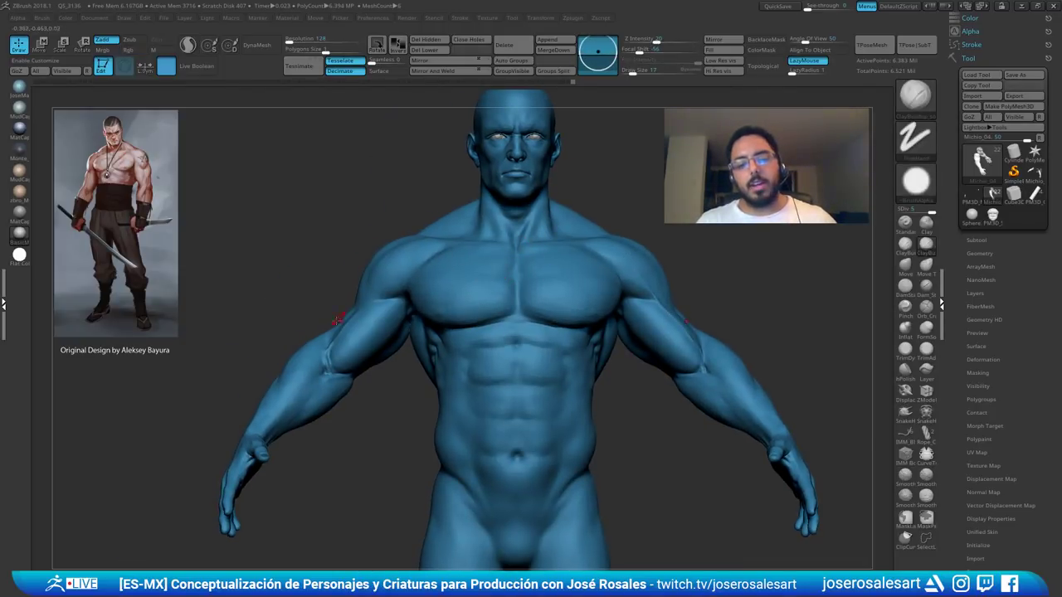
pyautogui.moveTo(406, 249); pyautogui.dragTo(472, 262, button='right')
pyautogui.moveTo(473, 262); pyautogui.dragTo(452, 259, button='right')
pyautogui.keyDown('alt'); pyautogui.moveTo(536, 240); pyautogui.dragTo(560, 226, button='right'); pyautogui.keyUp('alt')
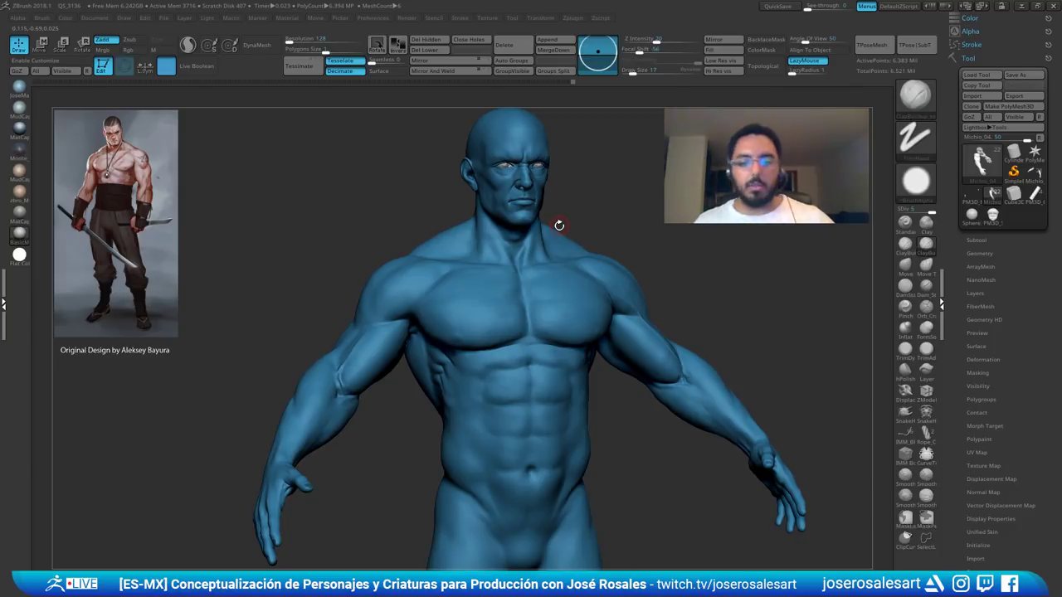
pyautogui.moveTo(423, 288); pyautogui.dragTo(466, 291, button='right')
pyautogui.keyDown('alt'); pyautogui.moveTo(304, 364); pyautogui.dragTo(457, 377, button='right'); pyautogui.keyUp('alt')
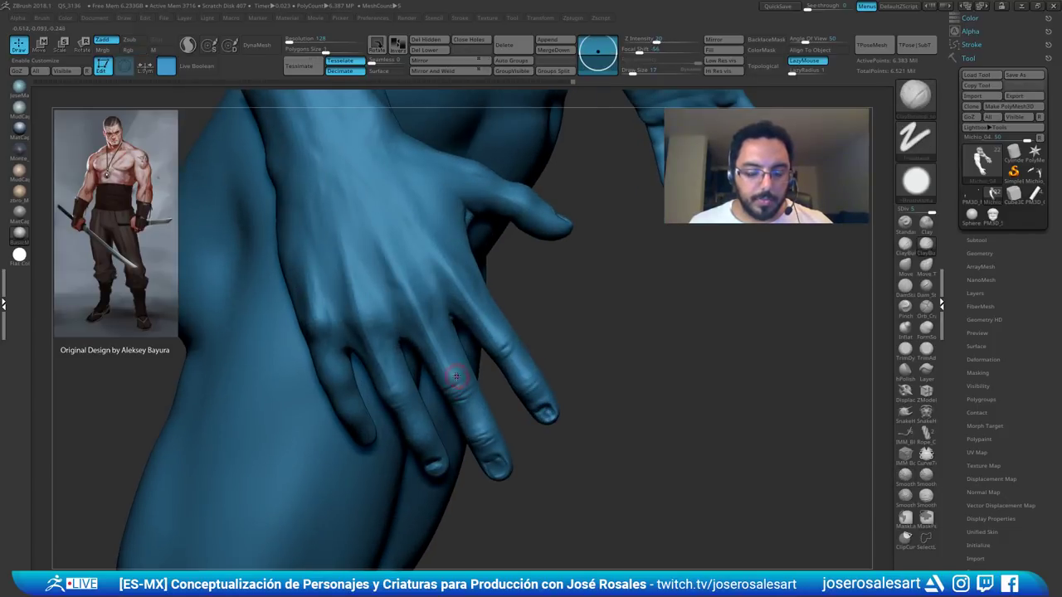
pyautogui.keyDown('ctrl'); pyautogui.keyDown('shift'); pyautogui.click(440, 300); pyautogui.keyUp('shift'); pyautogui.keyUp('ctrl')
# - Increase the Draw Size to 30 and build up the skin around the base of the ring fingernail
pyautogui.moveTo(515, 335); pyautogui.dragTo(531, 307, button='right')
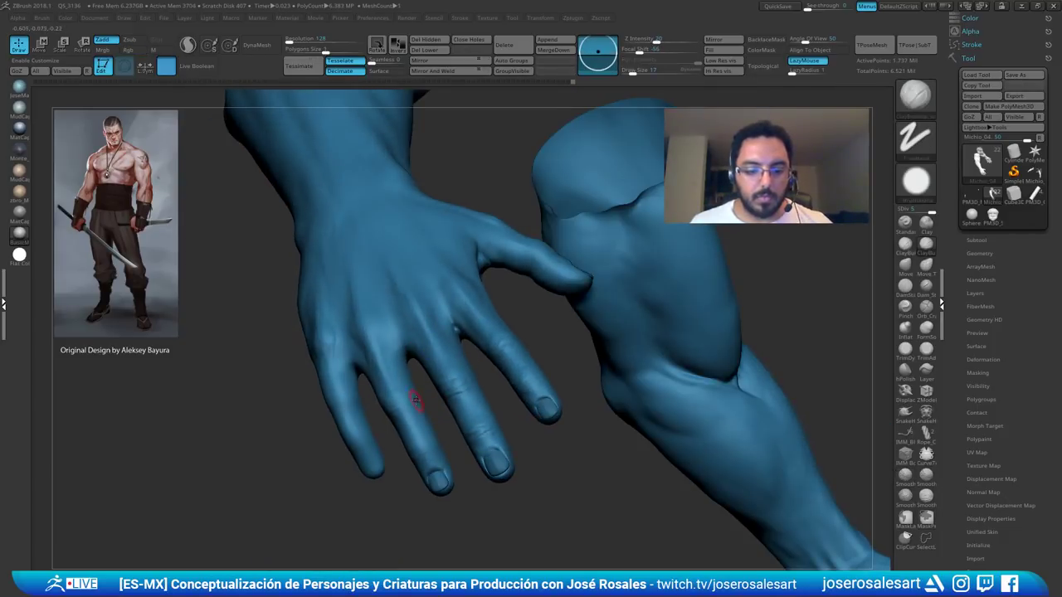
pyautogui.keyDown('alt'); pyautogui.moveTo(416, 400); pyautogui.dragTo(398, 286, button='right'); pyautogui.keyUp('alt')
pyautogui.moveTo(436, 337); pyautogui.dragTo(448, 319, button='right')
pyautogui.keyDown('ctrl'); pyautogui.moveTo(399, 258); pyautogui.dragTo(448, 265, button='right'); pyautogui.keyUp('ctrl')
pyautogui.keyDown('ctrl'); pyautogui.moveTo(390, 348); pyautogui.dragTo(417, 294, button='right'); pyautogui.keyUp('ctrl')
pyautogui.moveTo(434, 382)
pyautogui.mouseDown(button='right')
pyautogui.moveTo(427, 357)
pyautogui.moveTo(396, 354)
pyautogui.moveTo(419, 385)
pyautogui.mouseUp(button='right')
pyautogui.moveTo(419, 386); pyautogui.dragTo(400, 332, button='right')
pyautogui.press('s')
pyautogui.moveTo(403, 337); pyautogui.dragTo(407, 337)
pyautogui.moveTo(431, 334)
pyautogui.mouseDown(button='right')
pyautogui.moveTo(413, 349)
pyautogui.moveTo(475, 349)
pyautogui.mouseUp(button='right')
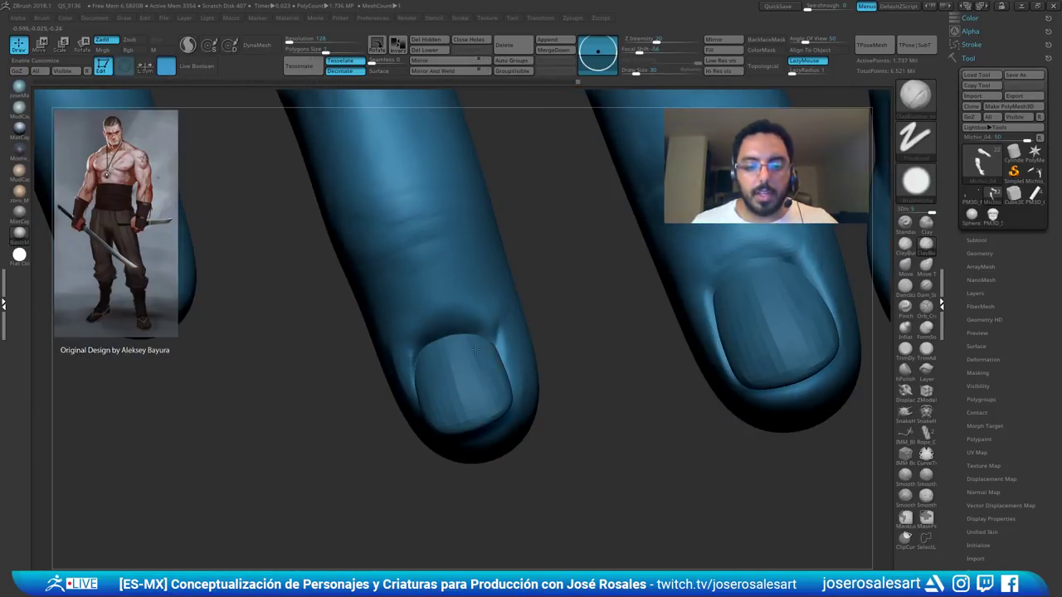
# - Smooth the skin along the base and both sides of the ring fingernail
pyautogui.moveTo(453, 388)
pyautogui.keyDown('ctrl'); pyautogui.mouseDown(button='right')
pyautogui.moveTo(433, 378)
pyautogui.moveTo(444, 357)
pyautogui.mouseUp(button='right'); pyautogui.keyUp('ctrl')
pyautogui.keyDown('shift'); pyautogui.moveTo(436, 334); pyautogui.dragTo(443, 328); pyautogui.keyUp('shift')
pyautogui.moveTo(443, 328)
pyautogui.mouseDown(button='right')
pyautogui.moveTo(464, 321)
pyautogui.moveTo(453, 310)
pyautogui.mouseUp(button='right')
pyautogui.keyDown('shift'); pyautogui.moveTo(431, 332); pyautogui.dragTo(435, 352); pyautogui.keyUp('shift')
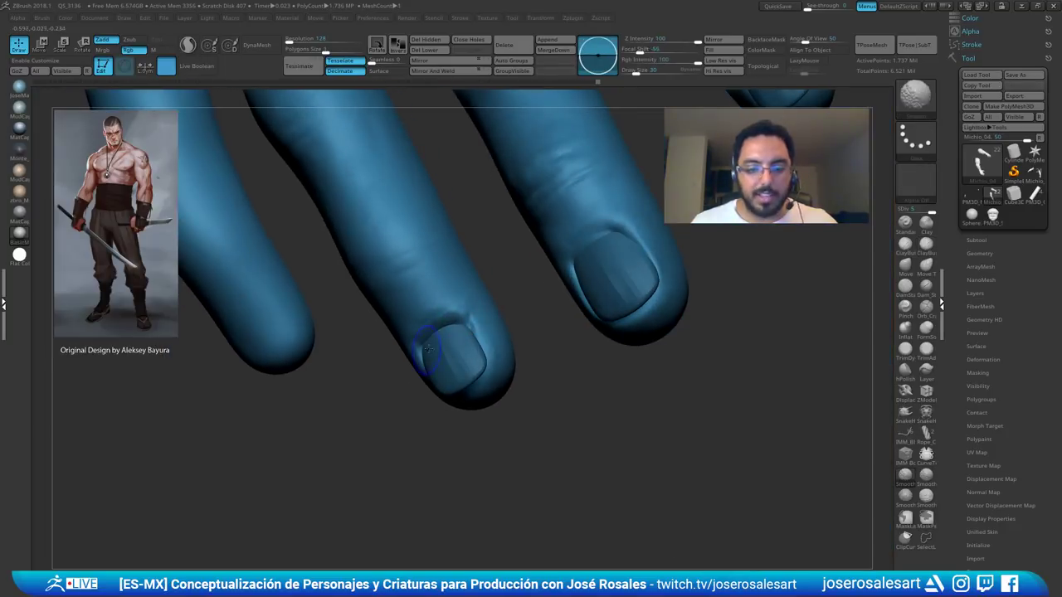
pyautogui.moveTo(496, 356); pyautogui.dragTo(475, 325, button='right')
pyautogui.keyDown('shift'); pyautogui.moveTo(465, 301); pyautogui.dragTo(489, 355); pyautogui.keyUp('shift')
pyautogui.moveTo(490, 349); pyautogui.dragTo(530, 323, button='right')
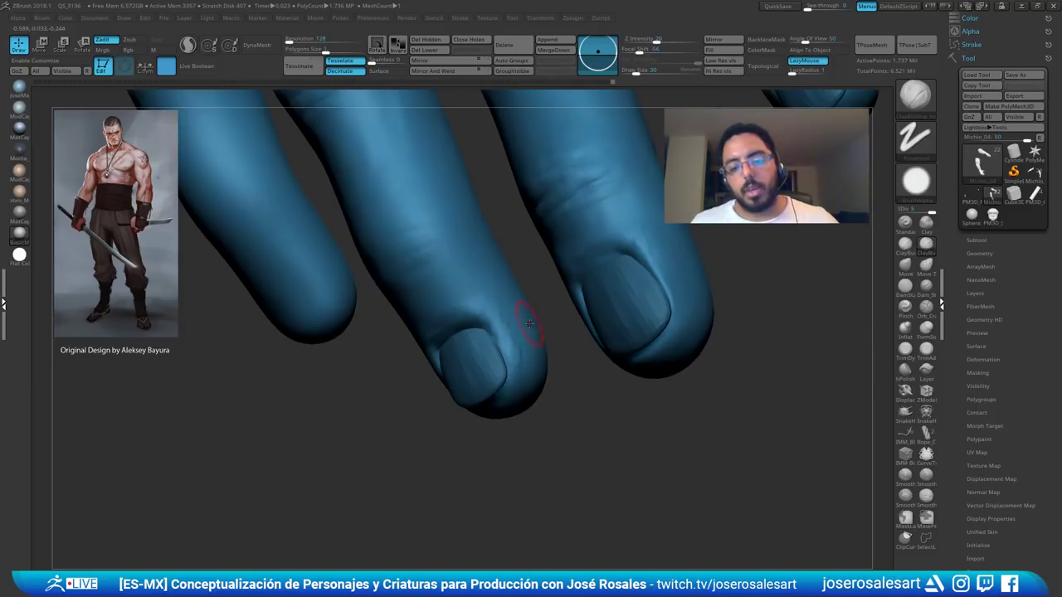
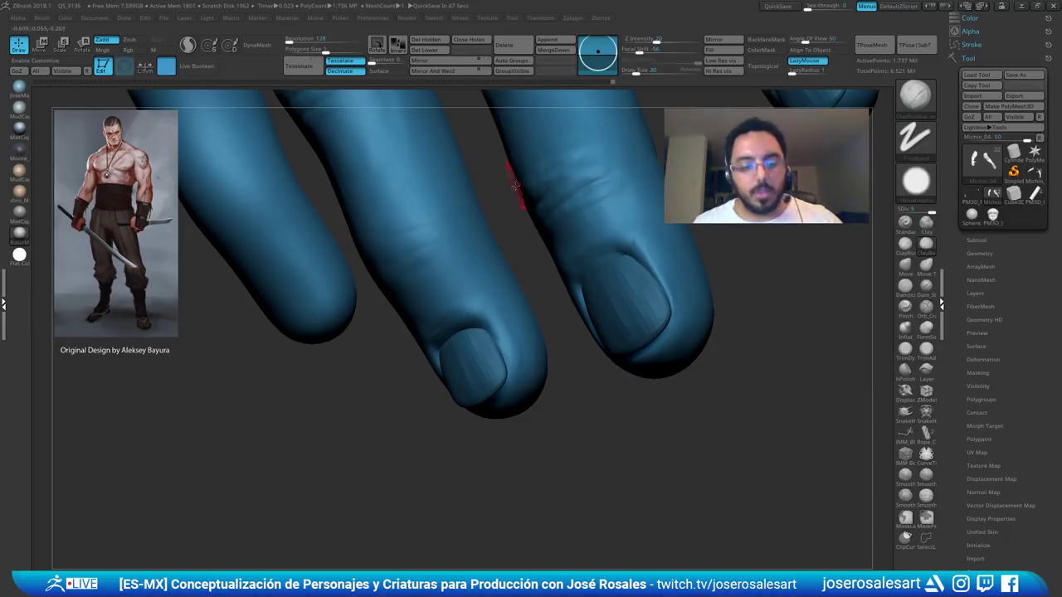
# - Reduce the Draw Size to 21, and sculpt and smooth the cuticle fold at the ring fingernail's base
pyautogui.moveTo(388, 370)
pyautogui.mouseDown()
pyautogui.moveTo(423, 362)
pyautogui.moveTo(439, 341)
pyautogui.mouseUp()
pyautogui.press('s')
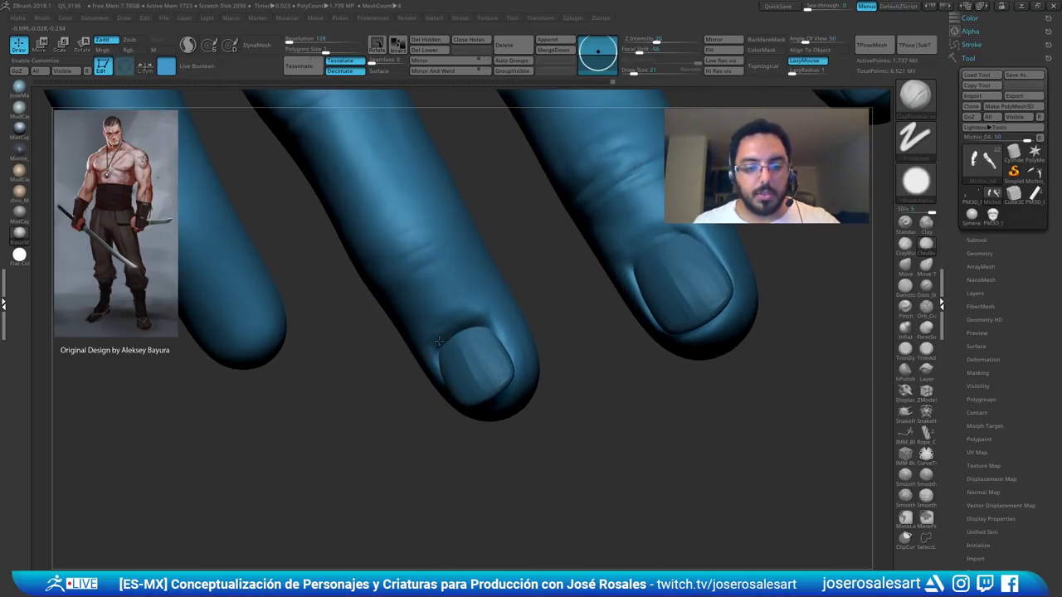
pyautogui.keyDown('ctrl'); pyautogui.moveTo(476, 326); pyautogui.dragTo(455, 333, button='right'); pyautogui.keyUp('ctrl')
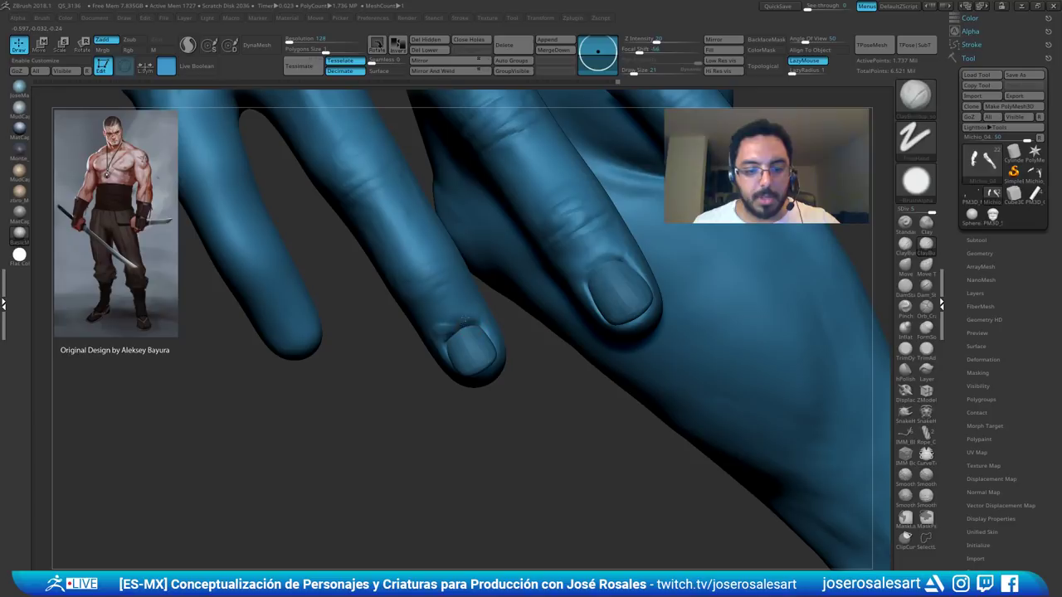
pyautogui.moveTo(459, 324); pyautogui.dragTo(476, 328)
pyautogui.moveTo(457, 317); pyautogui.dragTo(465, 325, button='right')
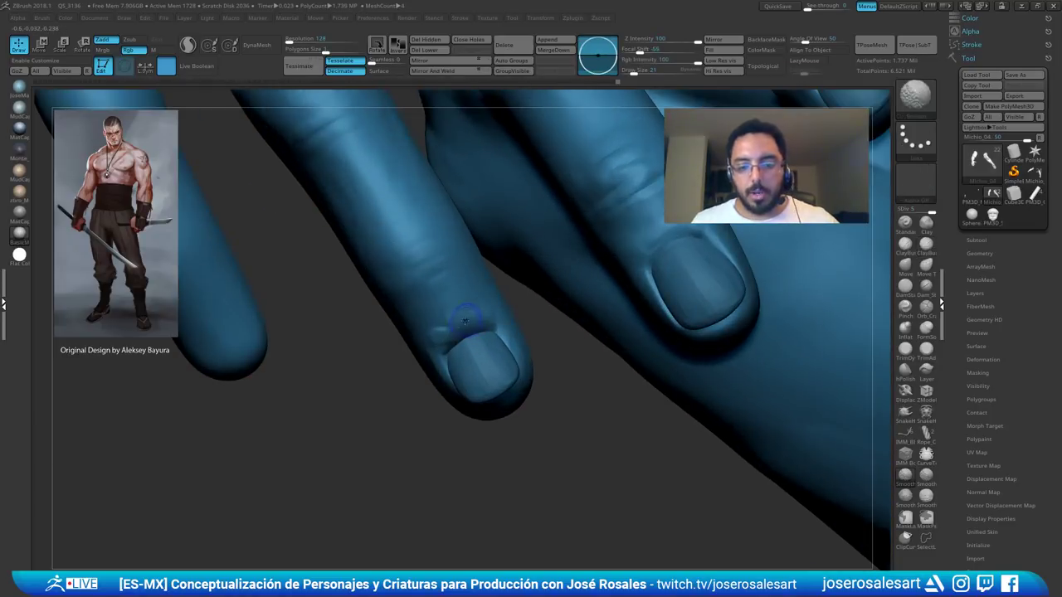
pyautogui.keyDown('shift'); pyautogui.moveTo(441, 331); pyautogui.dragTo(461, 321); pyautogui.keyUp('shift')
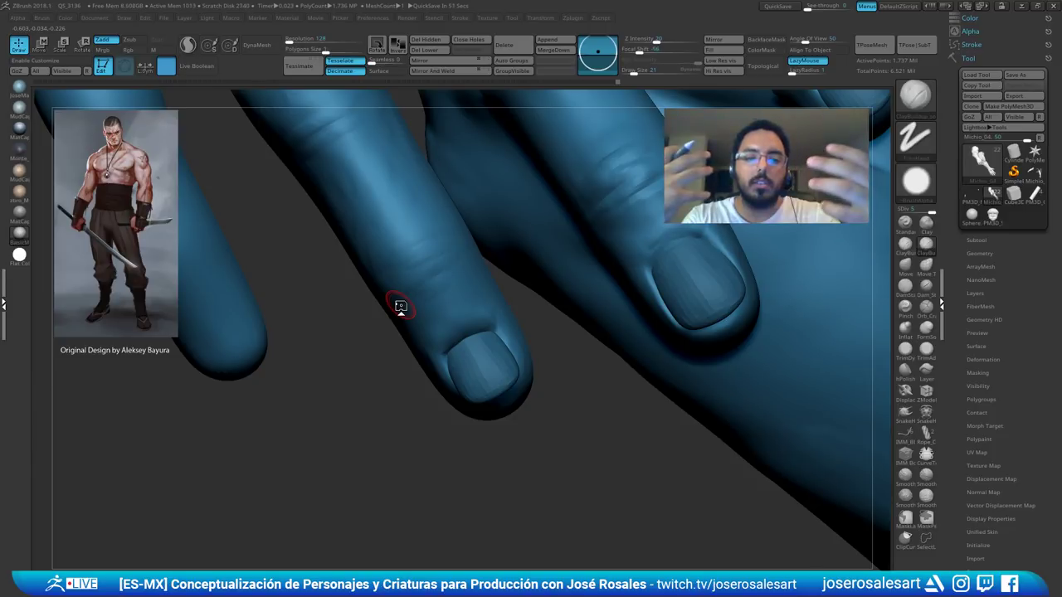
# - Set the Draw Size to 28, then build up and smooth the skin around the ring fingernail's base and side
pyautogui.keyDown('ctrl'); pyautogui.moveTo(400, 307); pyautogui.dragTo(545, 293, button='right'); pyautogui.keyUp('ctrl')
pyautogui.keyDown('alt'); pyautogui.moveTo(462, 303); pyautogui.dragTo(452, 256, button='right'); pyautogui.keyUp('alt')
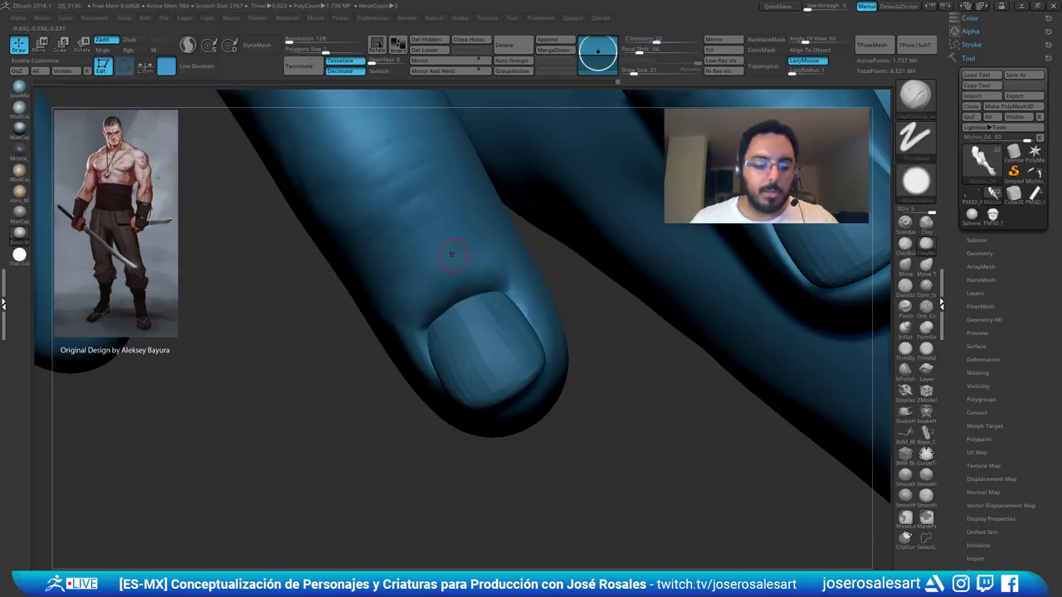
pyautogui.press('s')
pyautogui.moveTo(446, 294); pyautogui.dragTo(453, 292)
pyautogui.keyDown('ctrl'); pyautogui.moveTo(452, 292); pyautogui.dragTo(446, 291, button='right'); pyautogui.keyUp('ctrl')
pyautogui.press('s')
pyautogui.moveTo(446, 290); pyautogui.dragTo(450, 296)
pyautogui.press('s')
pyautogui.moveTo(448, 296); pyautogui.dragTo(514, 278, button='right')
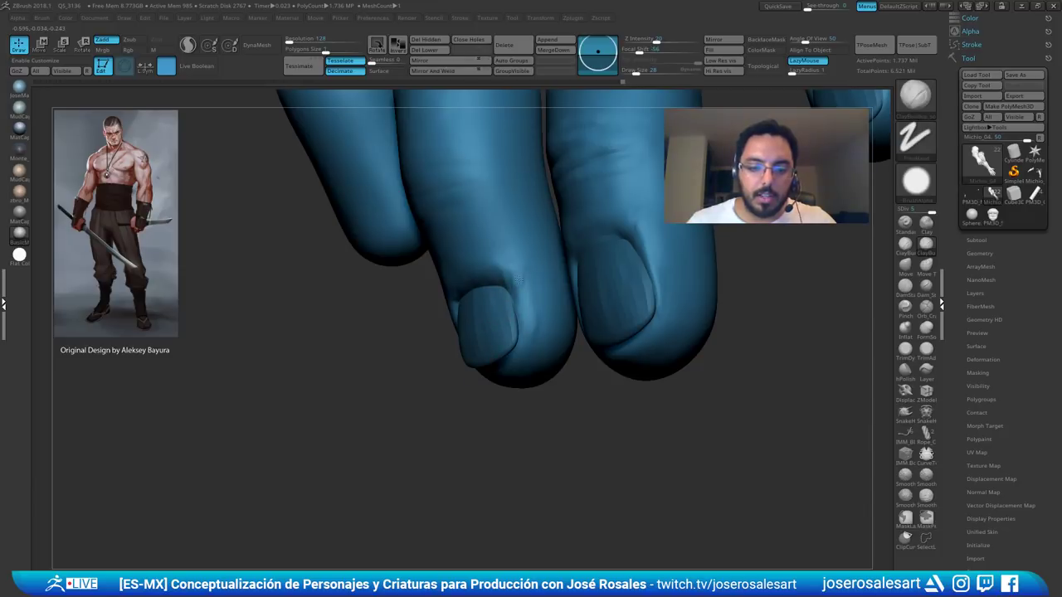
pyautogui.moveTo(515, 289); pyautogui.dragTo(508, 287)
pyautogui.moveTo(490, 307); pyautogui.dragTo(526, 275, button='right')
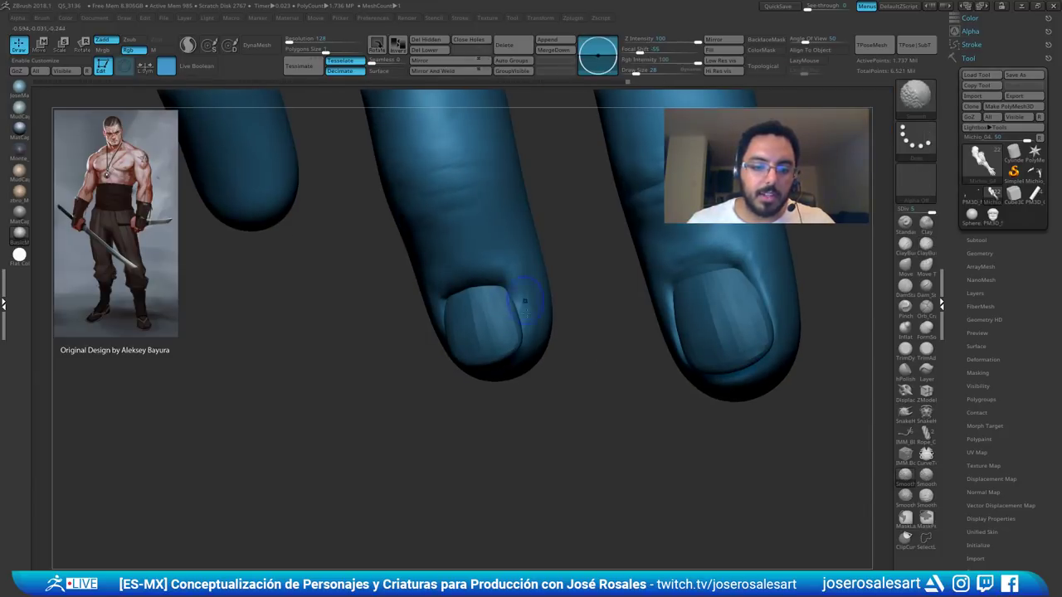
# - Select the ring fingernail, sculpt along its base edge, and switch back to the arm mesh
pyautogui.moveTo(423, 300); pyautogui.dragTo(470, 293, button='right')
pyautogui.keyDown('alt'); pyautogui.click(465, 298); pyautogui.keyUp('alt')
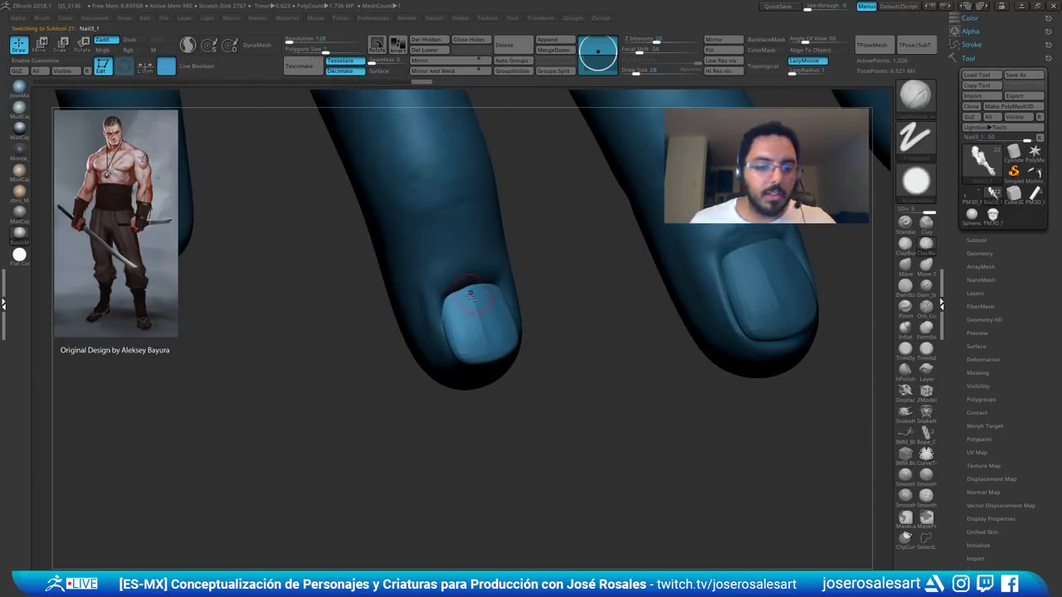
pyautogui.moveTo(456, 289); pyautogui.dragTo(475, 290)
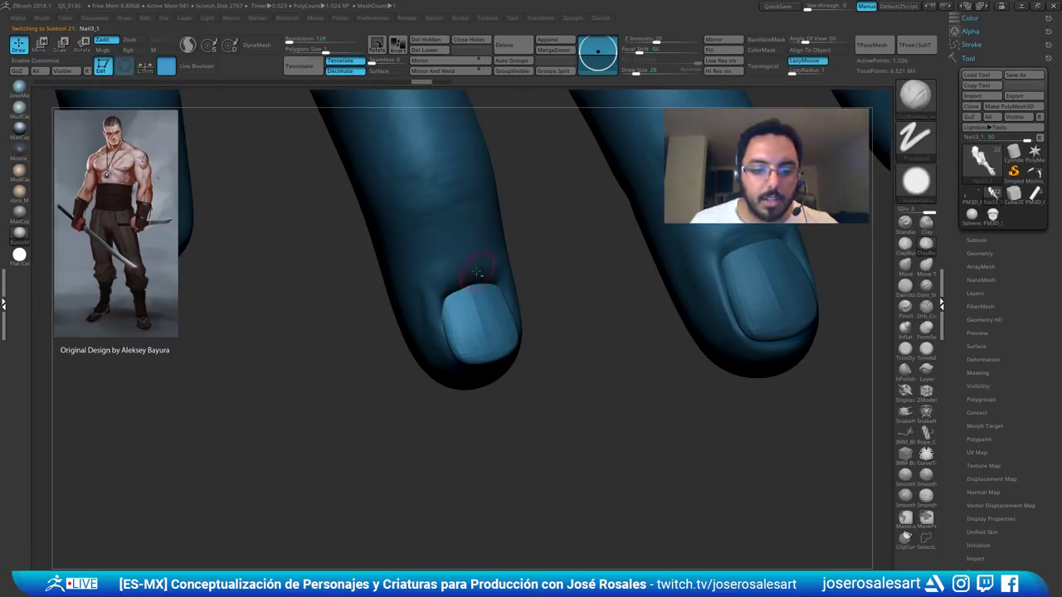
pyautogui.keyDown('alt'); pyautogui.click(481, 269); pyautogui.keyUp('alt')
pyautogui.moveTo(481, 272); pyautogui.dragTo(474, 299, button='right')
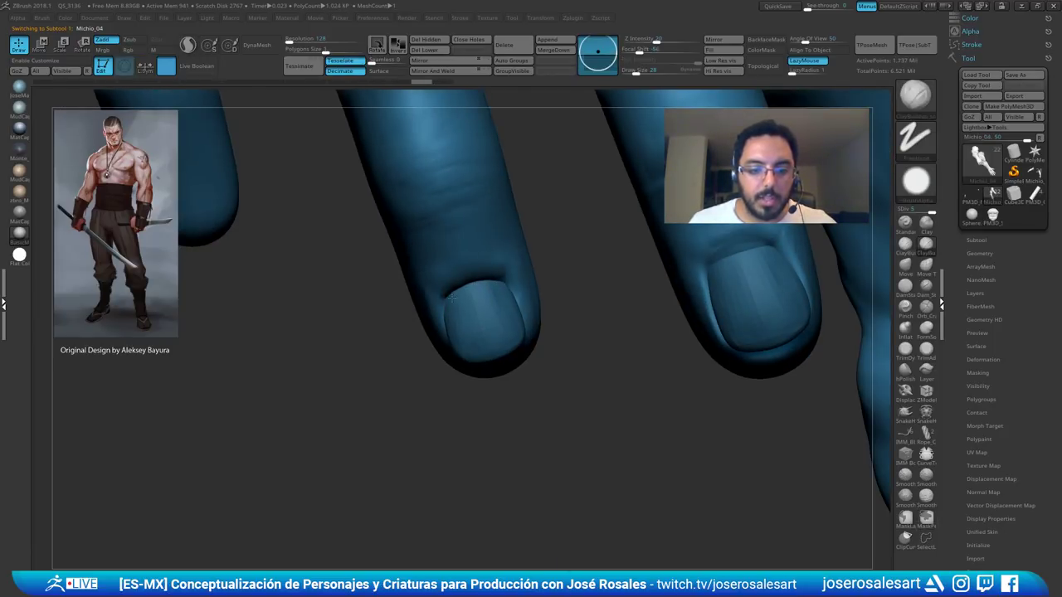
# - Sculpt and smooth the skin fold along the ring fingernail's base and side, varying the Draw Size between 21 and 42
pyautogui.moveTo(452, 297); pyautogui.dragTo(487, 284)
pyautogui.moveTo(490, 299)
pyautogui.mouseDown(button='right')
pyautogui.moveTo(479, 292)
pyautogui.moveTo(499, 312)
pyautogui.mouseUp(button='right')
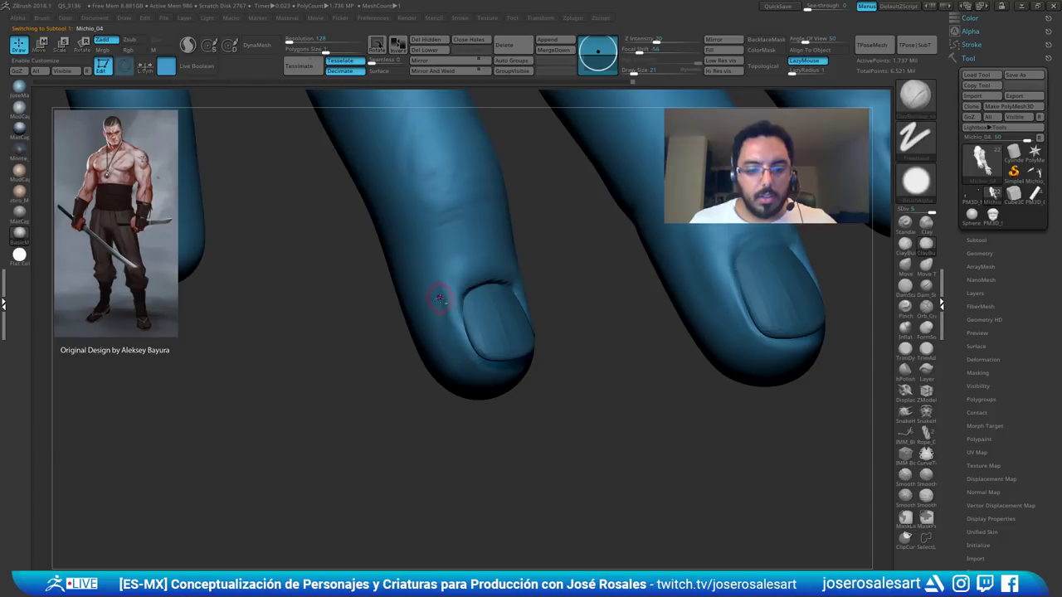
pyautogui.press(']')
pyautogui.moveTo(432, 350)
pyautogui.mouseDown(button='right')
pyautogui.moveTo(443, 274)
pyautogui.moveTo(432, 255)
pyautogui.mouseUp(button='right')
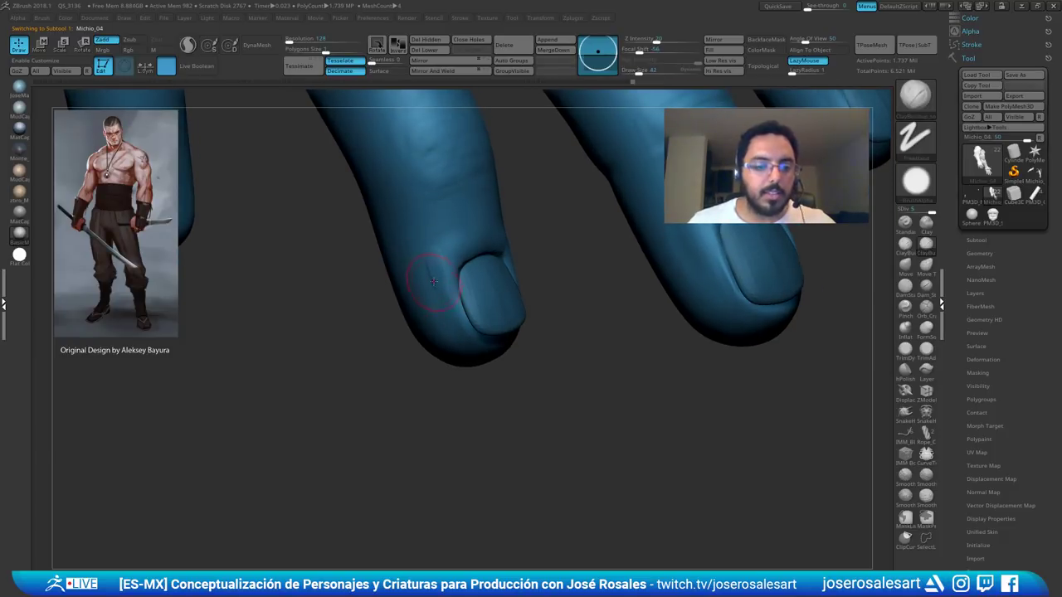
pyautogui.keyDown('shift'); pyautogui.moveTo(435, 277); pyautogui.dragTo(436, 277); pyautogui.keyUp('shift')
pyautogui.moveTo(437, 277)
pyautogui.keyDown('ctrl'); pyautogui.mouseDown(button='right')
pyautogui.moveTo(431, 266)
pyautogui.moveTo(437, 299)
pyautogui.moveTo(445, 281)
pyautogui.mouseUp(button='right'); pyautogui.keyUp('ctrl')
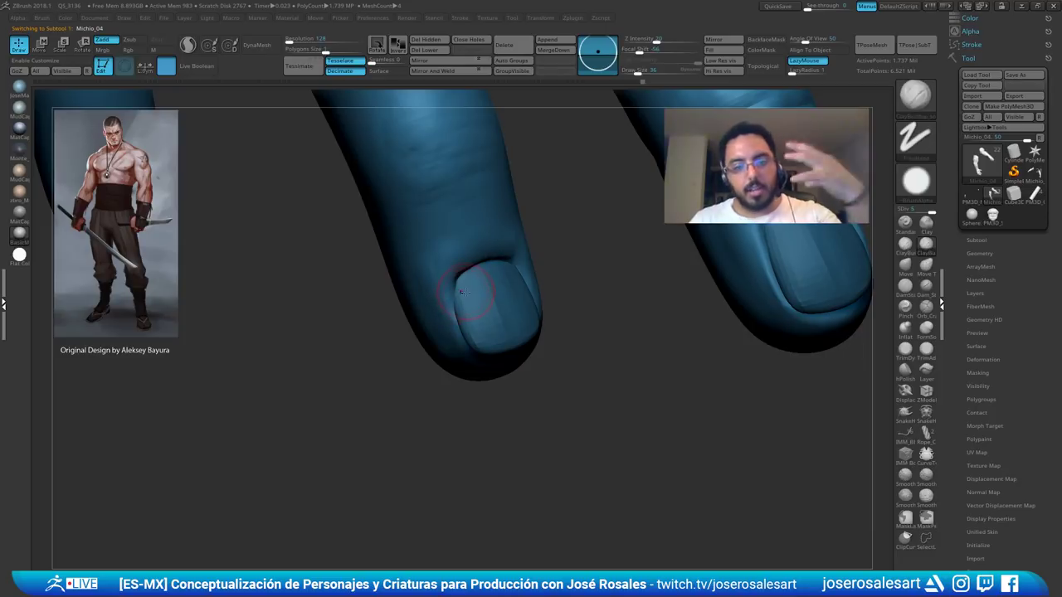
pyautogui.moveTo(457, 292); pyautogui.dragTo(447, 309)
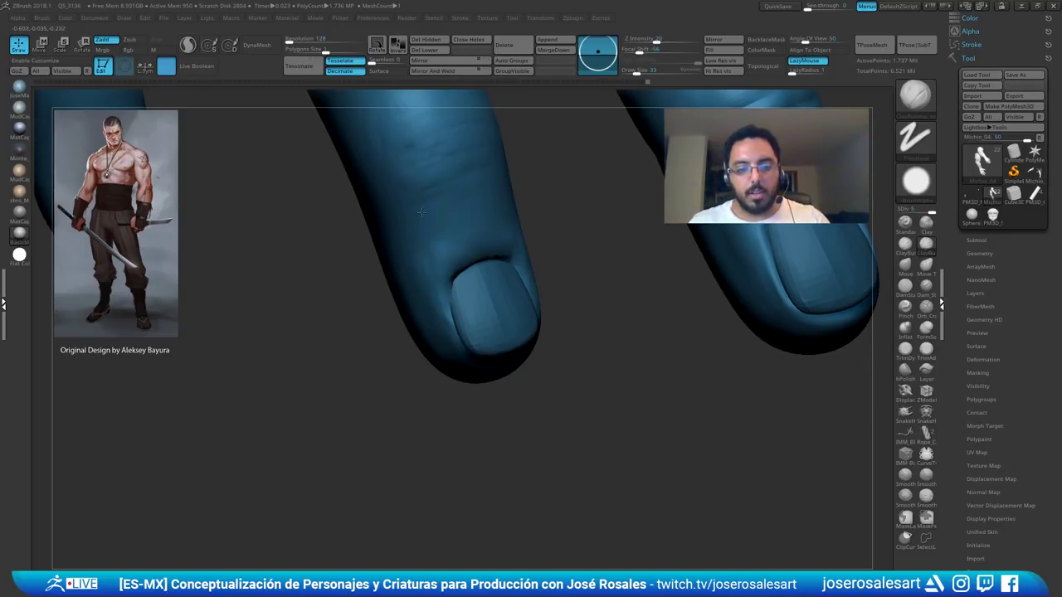
# - Carve wrinkle creases across the ring finger's last joint with the Dam Standard brush at Draw Size 21
pyautogui.moveTo(357, 307)
pyautogui.keyDown('alt'); pyautogui.mouseDown()
pyautogui.moveTo(353, 248)
pyautogui.moveTo(336, 300)
pyautogui.mouseUp(); pyautogui.keyUp('alt')
pyautogui.press('b')
pyautogui.press('d')
pyautogui.press('s')
pyautogui.press('s')
pyautogui.moveTo(438, 242); pyautogui.dragTo(435, 243)
pyautogui.moveTo(361, 307); pyautogui.dragTo(323, 303)
pyautogui.moveTo(446, 250); pyautogui.dragTo(469, 238)
pyautogui.moveTo(396, 253)
pyautogui.keyDown('alt'); pyautogui.mouseDown()
pyautogui.moveTo(343, 311)
pyautogui.moveTo(342, 265)
pyautogui.moveTo(383, 298)
pyautogui.mouseUp(); pyautogui.keyUp('alt')
pyautogui.keyDown('alt'); pyautogui.moveTo(385, 296); pyautogui.dragTo(327, 505, button='right'); pyautogui.keyUp('alt')
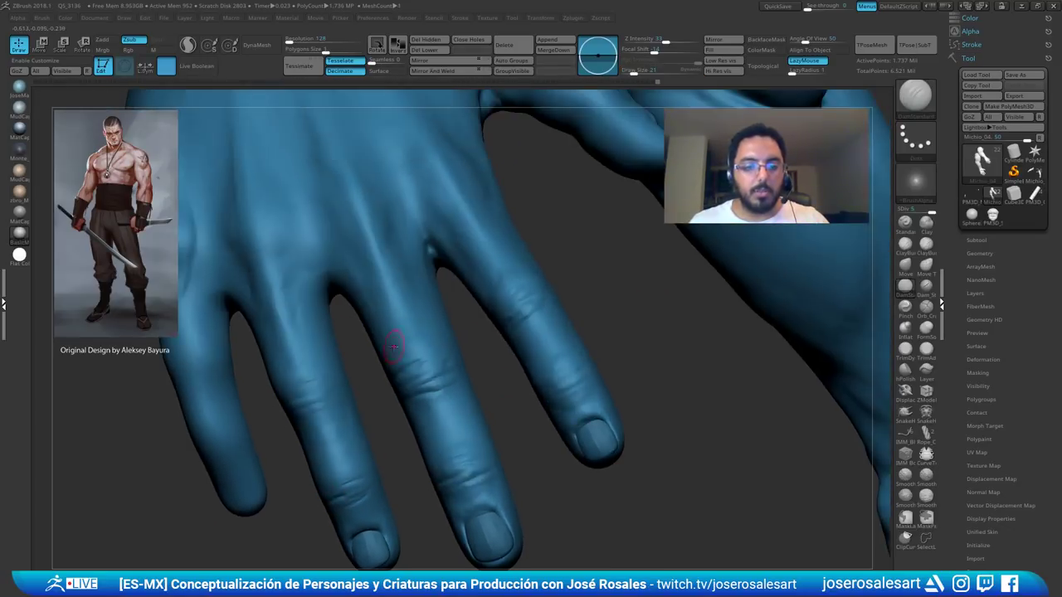
pyautogui.rightClick(315, 435)
pyautogui.moveTo(332, 315)
pyautogui.keyDown('alt'); pyautogui.mouseDown(button='right')
pyautogui.moveTo(350, 262)
pyautogui.moveTo(474, 290)
pyautogui.moveTo(453, 335)
pyautogui.moveTo(419, 336)
pyautogui.moveTo(501, 274)
pyautogui.mouseUp(button='right'); pyautogui.keyUp('alt')
pyautogui.moveTo(505, 264); pyautogui.dragTo(481, 279)
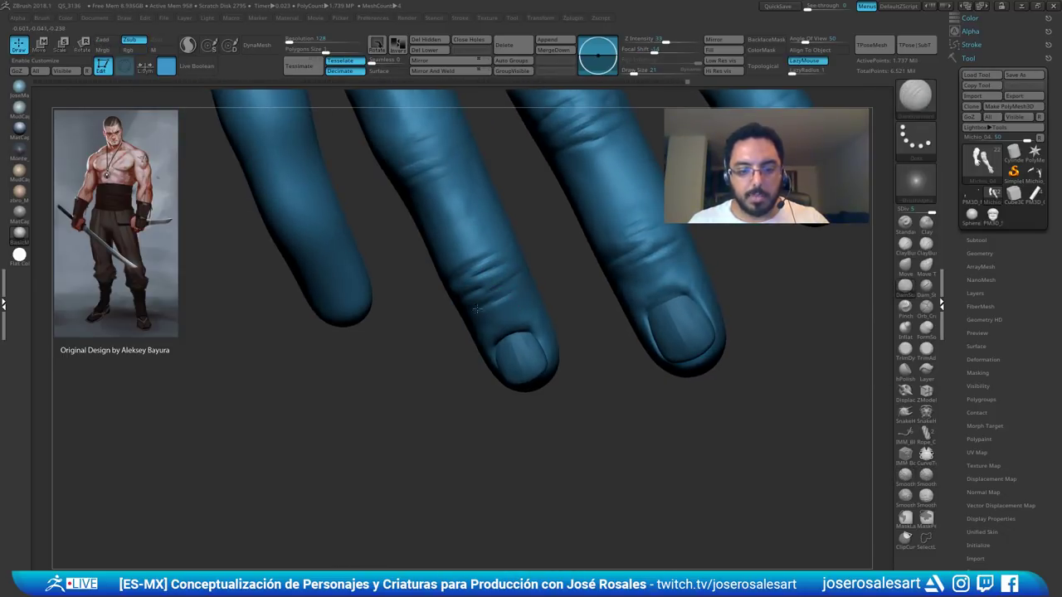
# - Build up and smooth the skin folds around the ring finger's last joint with the ClayBuildup brush
pyautogui.press('b')
pyautogui.press('c')
pyautogui.press('b')
pyautogui.moveTo(486, 301)
pyautogui.keyDown('ctrl'); pyautogui.mouseDown(button='right')
pyautogui.moveTo(506, 280)
pyautogui.moveTo(467, 306)
pyautogui.moveTo(489, 296)
pyautogui.mouseUp(button='right'); pyautogui.keyUp('ctrl')
pyautogui.keyDown('shift'); pyautogui.moveTo(489, 296); pyautogui.dragTo(486, 297); pyautogui.keyUp('shift')
pyautogui.moveTo(488, 303)
pyautogui.mouseDown(button='right')
pyautogui.moveTo(524, 287)
pyautogui.moveTo(466, 314)
pyautogui.mouseUp(button='right')
pyautogui.moveTo(445, 327); pyautogui.dragTo(415, 341)
pyautogui.moveTo(383, 358); pyautogui.dragTo(415, 342, button='right')
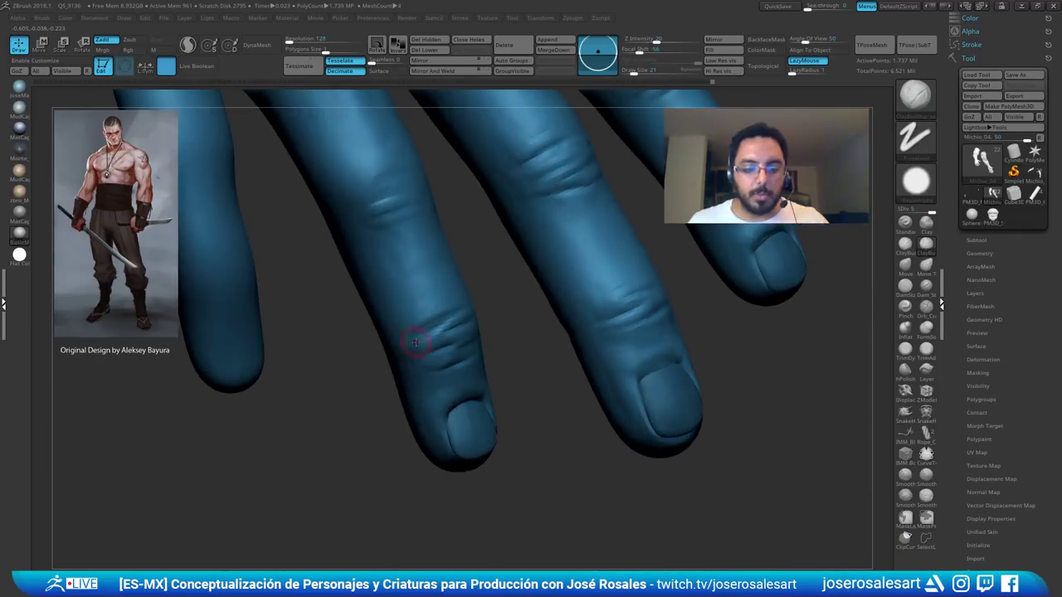
pyautogui.moveTo(427, 295); pyautogui.dragTo(446, 319, button='right')
pyautogui.moveTo(422, 339); pyautogui.dragTo(416, 353)
pyautogui.moveTo(417, 352); pyautogui.dragTo(450, 339, button='right')
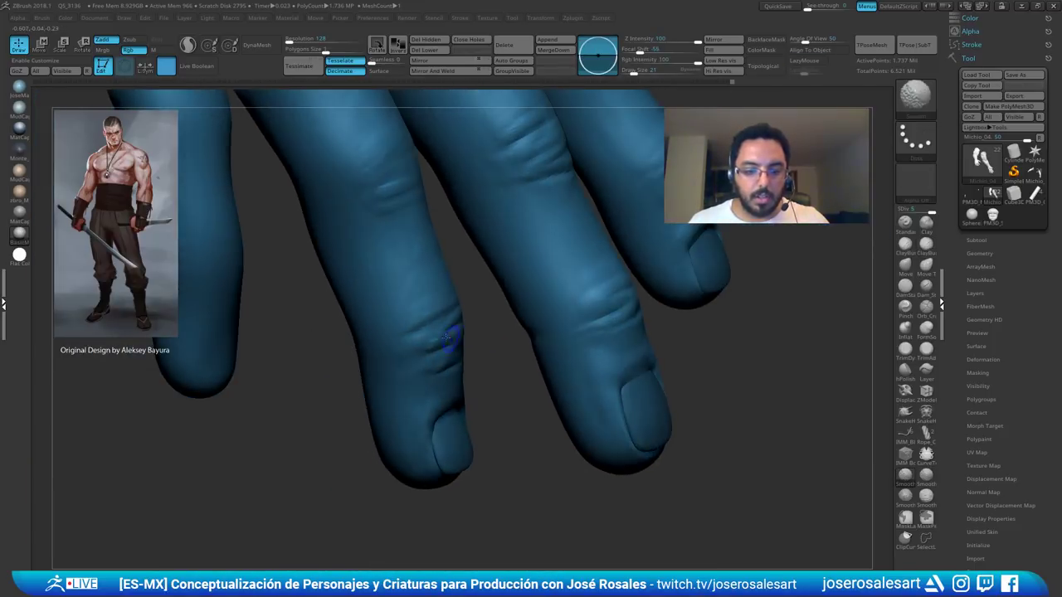
# - Try to carve another crease above the ring finger's last joint with the Dam Standard brush
pyautogui.moveTo(479, 261)
pyautogui.mouseDown(button='right')
pyautogui.moveTo(435, 338)
pyautogui.moveTo(515, 325)
pyautogui.moveTo(471, 312)
pyautogui.moveTo(467, 254)
pyautogui.mouseUp(button='right')
pyautogui.press('b')
pyautogui.press('d')
pyautogui.press('s')
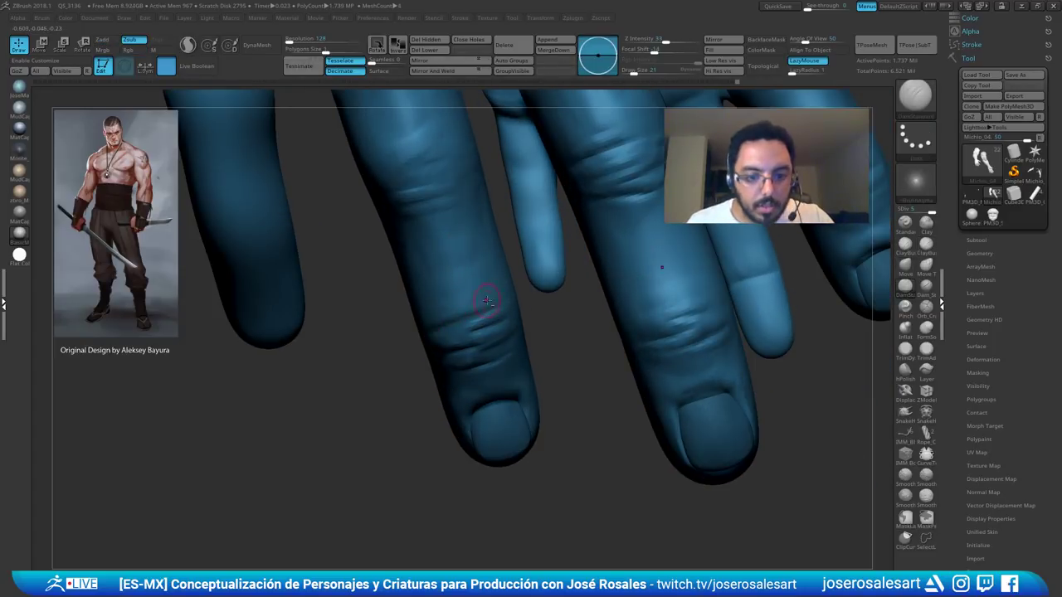
pyautogui.moveTo(448, 326); pyautogui.dragTo(491, 304)
pyautogui.hotkey('ctrl', 'z')
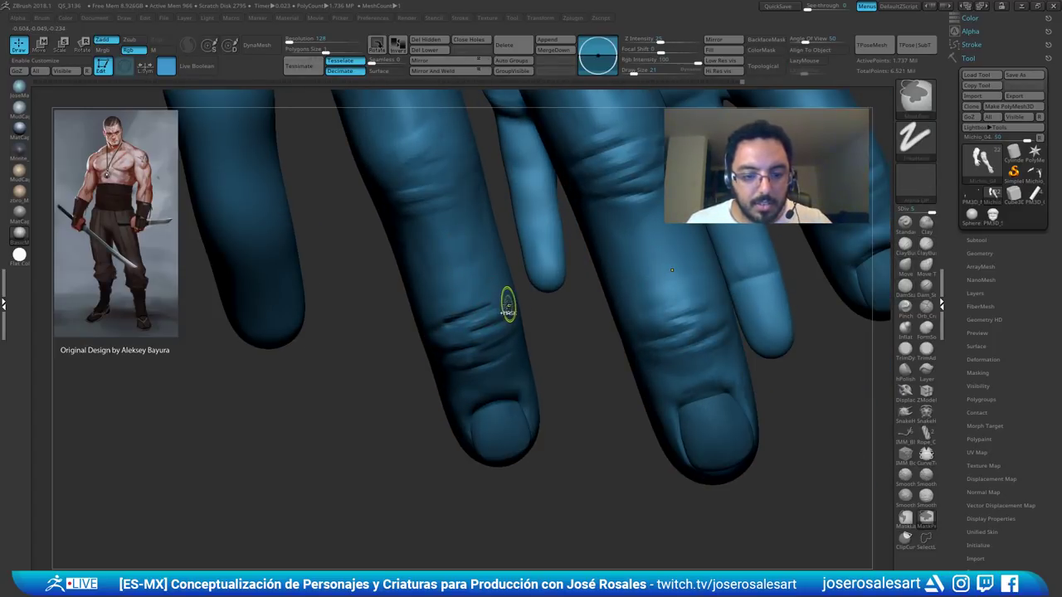
pyautogui.hotkey('ctrl', 'shift', 'z')
pyautogui.hotkey('ctrl', 'z')
# - Switch to the ClayBuildup brush and smooth the folds across the ring finger's last joint
pyautogui.press('b')
pyautogui.press('c')
pyautogui.press('b')
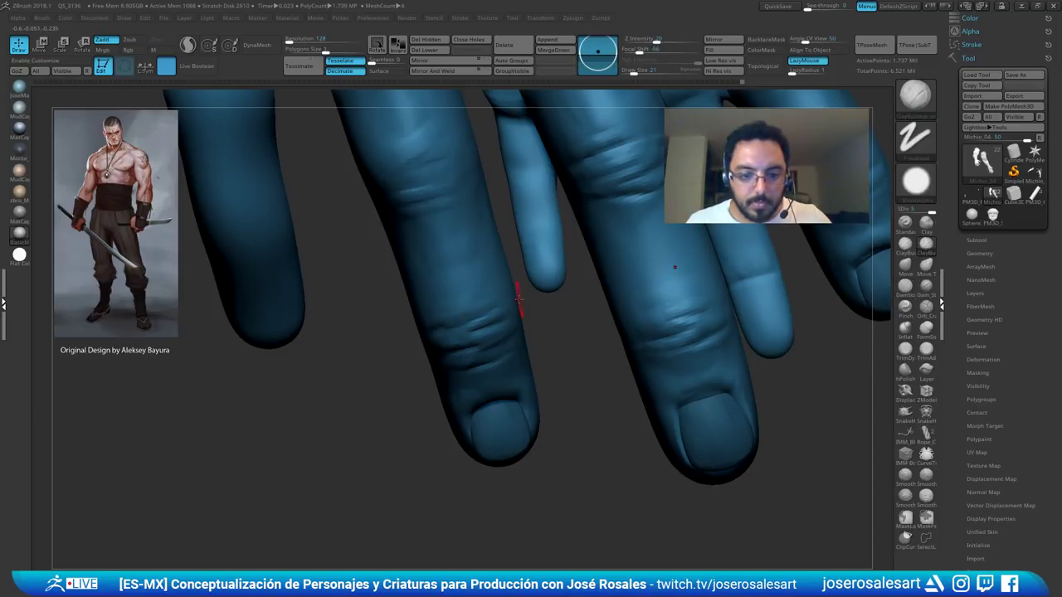
pyautogui.moveTo(403, 341); pyautogui.dragTo(445, 339, button='right')
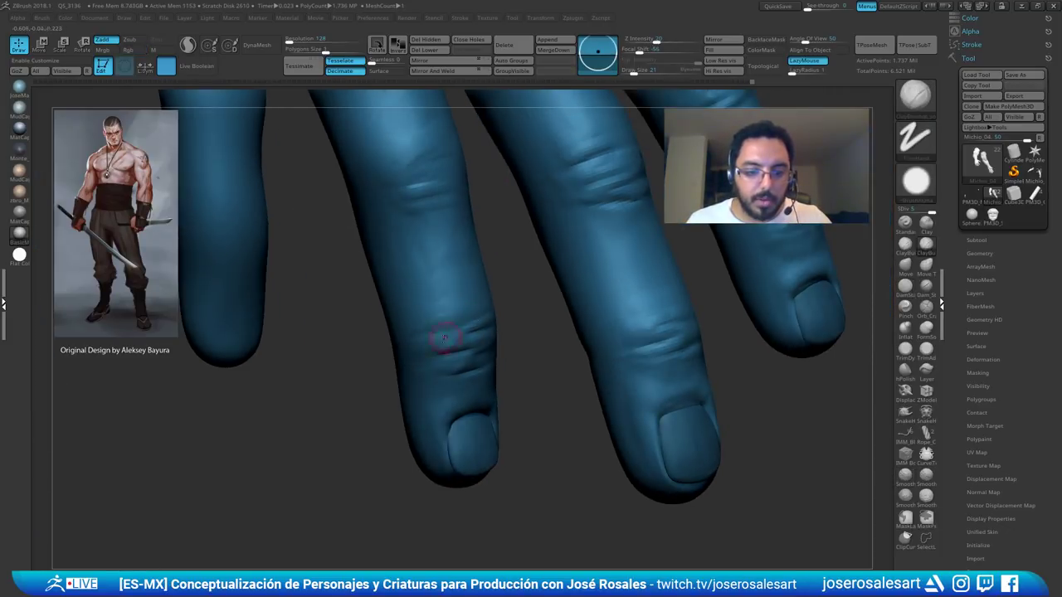
pyautogui.keyDown('shift'); pyautogui.moveTo(441, 349); pyautogui.dragTo(494, 307); pyautogui.keyUp('shift')
# - Carve a crease along the lower side of the ring finger's last joint with the Dam Standard brush
pyautogui.press('b')
pyautogui.press('d')
pyautogui.press('s')
pyautogui.moveTo(468, 294)
pyautogui.keyDown('ctrl'); pyautogui.mouseDown(button='right')
pyautogui.moveTo(497, 362)
pyautogui.moveTo(496, 402)
pyautogui.mouseUp(button='right'); pyautogui.keyUp('ctrl')
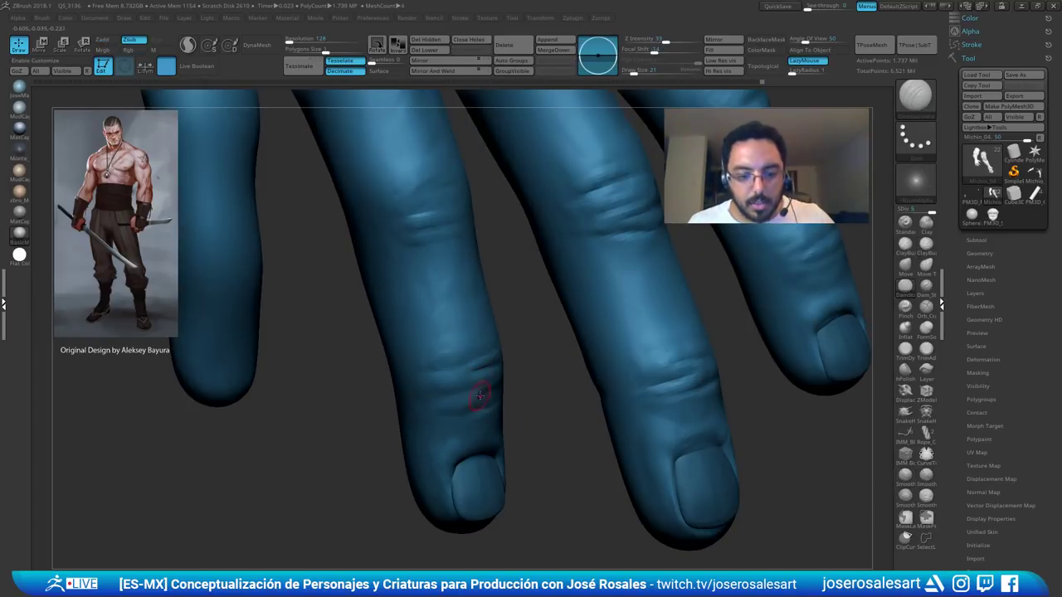
pyautogui.moveTo(490, 387); pyautogui.dragTo(425, 410)
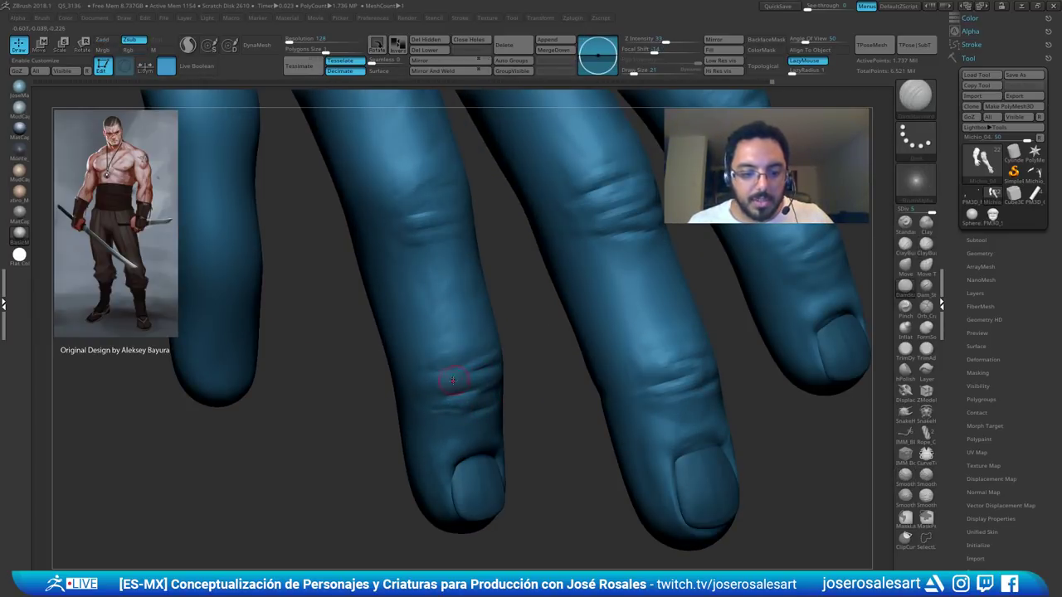
# - Raise the skin folds on the ring finger's middle joint with the Standard brush at a Draw Size of up to 15
pyautogui.moveTo(340, 338); pyautogui.dragTo(356, 248)
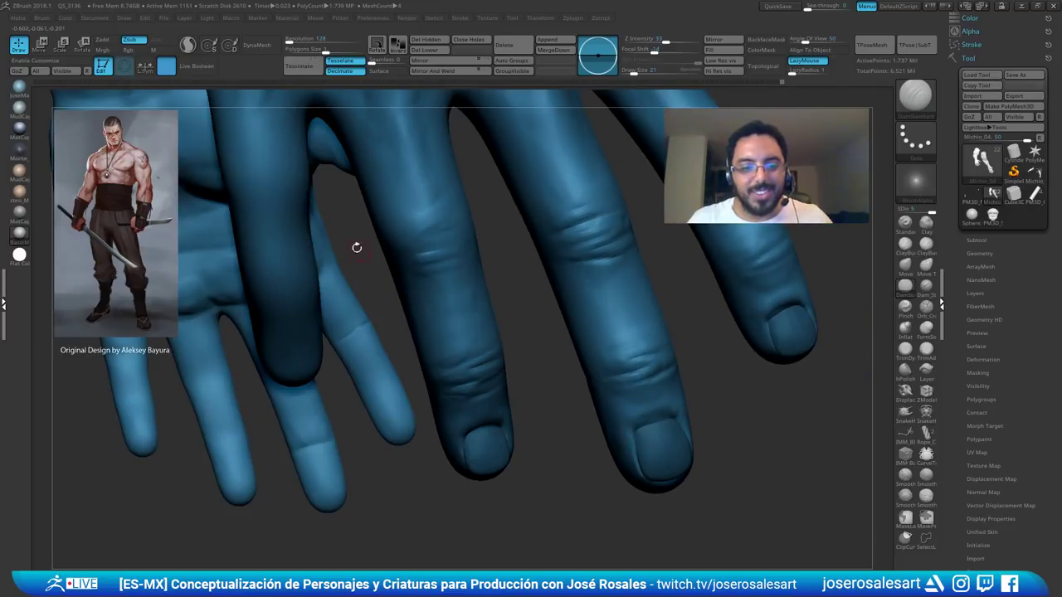
pyautogui.keyDown('ctrl'); pyautogui.moveTo(466, 240); pyautogui.dragTo(463, 272, button='right'); pyautogui.keyUp('ctrl')
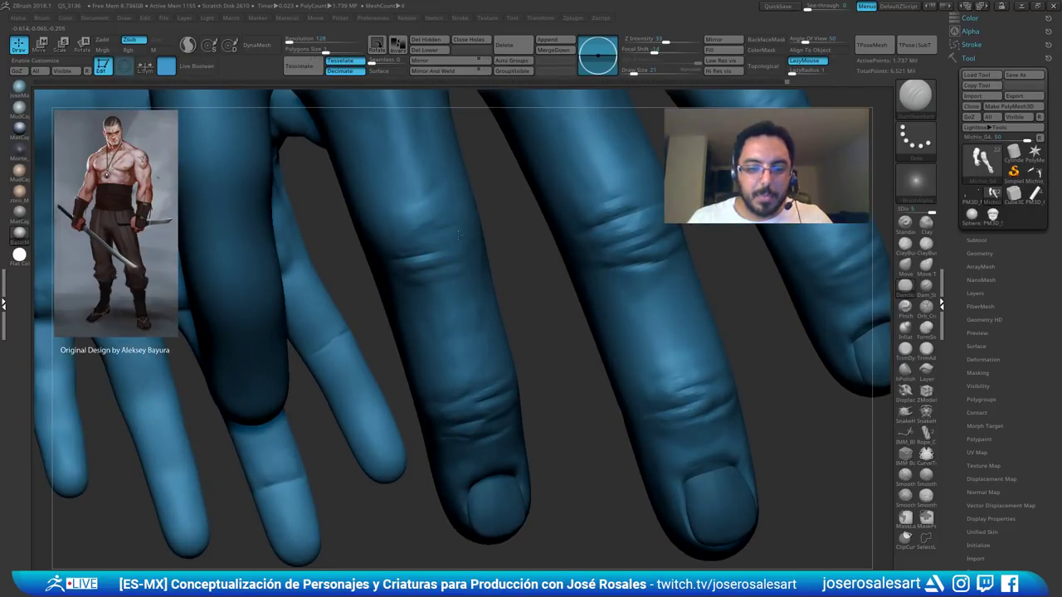
pyautogui.moveTo(464, 222)
pyautogui.mouseDown(button='right')
pyautogui.moveTo(438, 220)
pyautogui.moveTo(462, 249)
pyautogui.moveTo(408, 300)
pyautogui.mouseUp(button='right')
pyautogui.press('b')
pyautogui.press('c')
pyautogui.press('b')
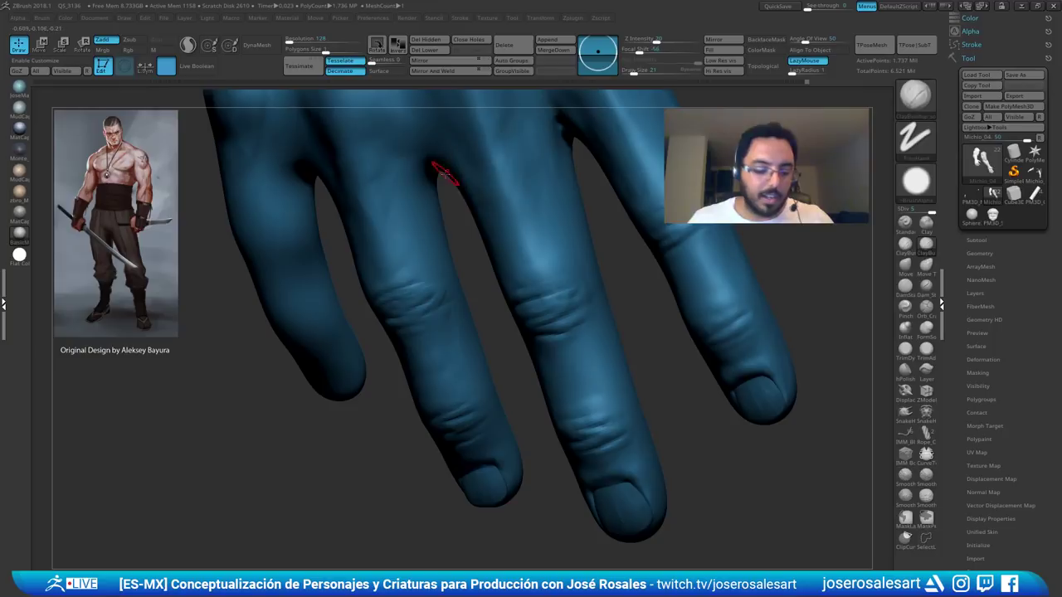
pyautogui.press('b')
pyautogui.press('s')
pyautogui.press('t')
pyautogui.press('s')
pyautogui.click(428, 295)
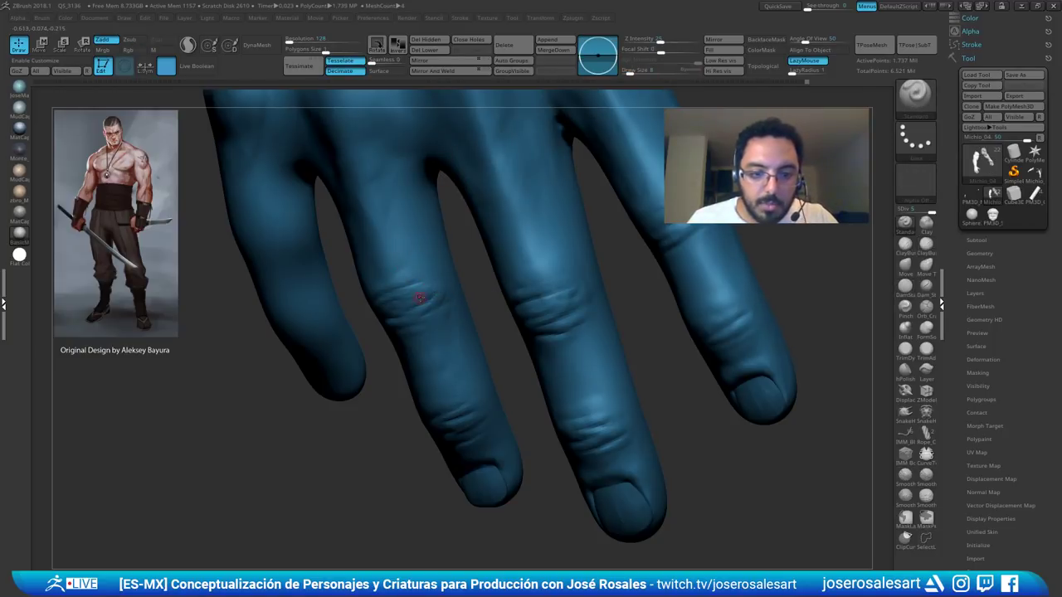
pyautogui.press('shift')
pyautogui.moveTo(426, 296); pyautogui.dragTo(448, 289)
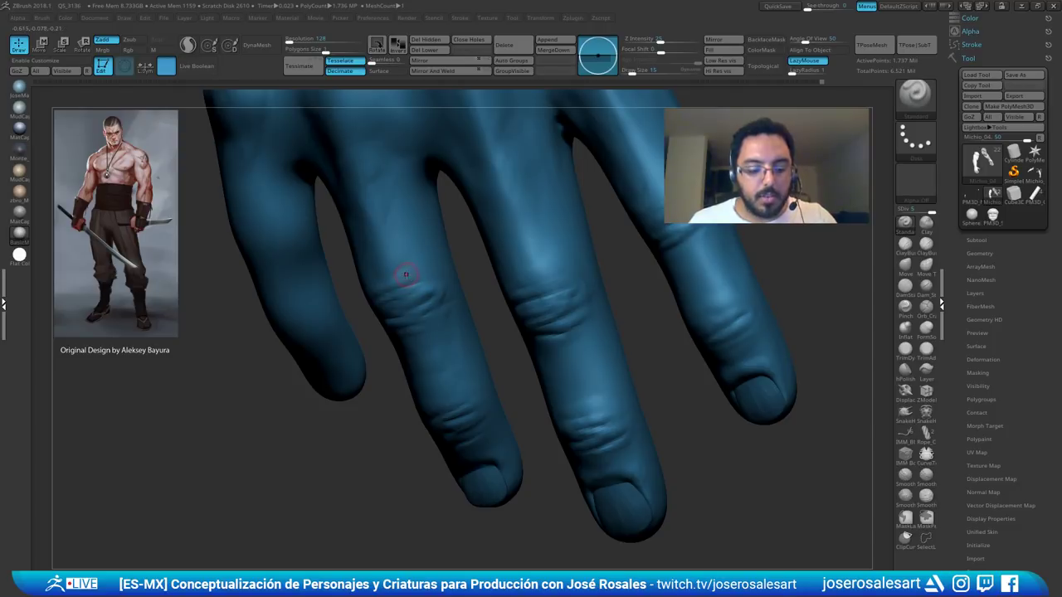
# - Carve a crease across the upper part of the ring finger's middle joint with the Dam Standard brush
pyautogui.press('b')
pyautogui.press('d')
pyautogui.press('s')
pyautogui.moveTo(365, 296); pyautogui.dragTo(422, 290)
# - Build up the folds of the ring finger's middle joint with the ClayBuildup brush at Draw Size 15
pyautogui.press('b')
pyautogui.press('c')
pyautogui.press('b')
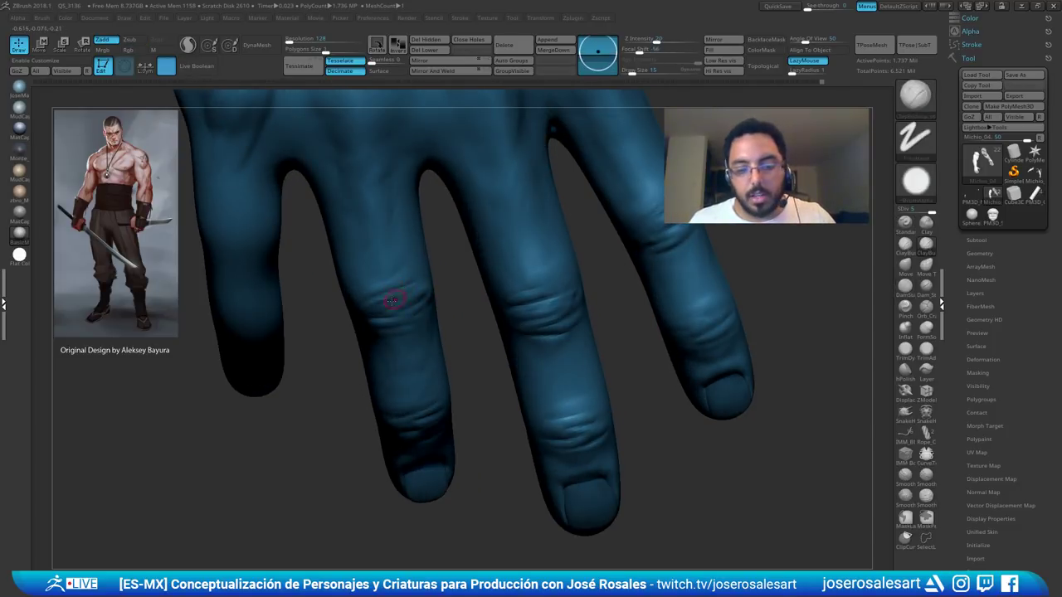
pyautogui.moveTo(375, 301); pyautogui.dragTo(365, 310, button='right')
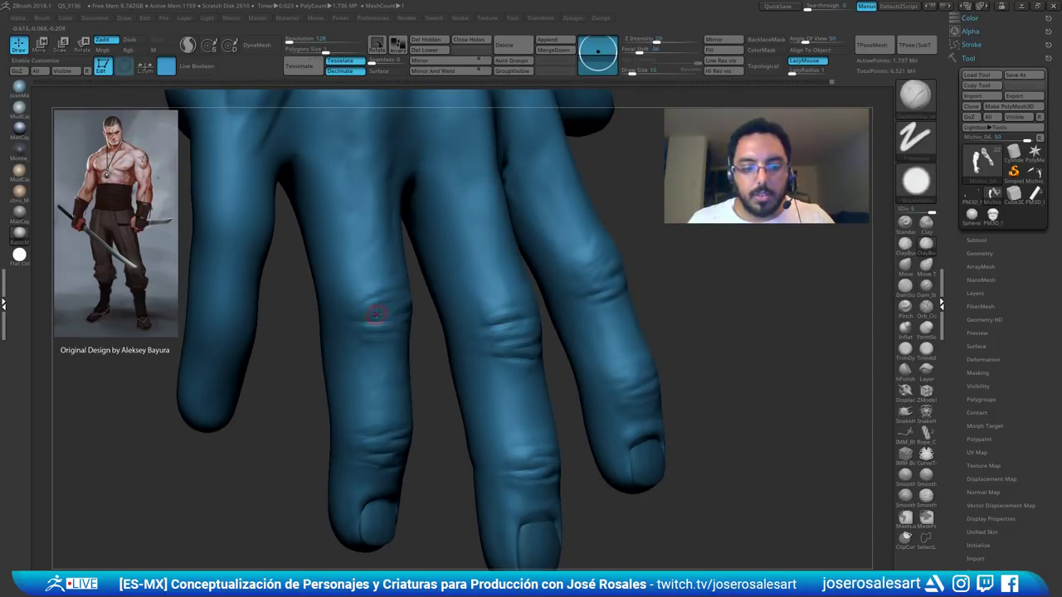
pyautogui.moveTo(376, 314); pyautogui.dragTo(405, 311)
pyautogui.moveTo(424, 286)
pyautogui.mouseDown(button='right')
pyautogui.moveTo(364, 262)
pyautogui.moveTo(377, 246)
pyautogui.moveTo(400, 312)
pyautogui.moveTo(411, 288)
pyautogui.mouseUp(button='right')
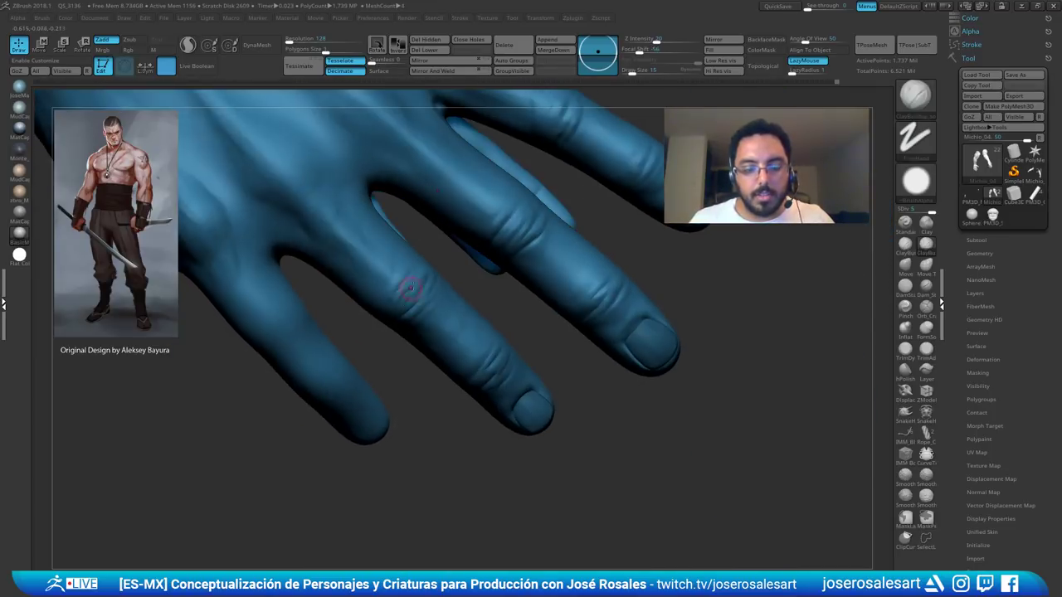
pyautogui.moveTo(434, 327)
pyautogui.mouseDown(button='right')
pyautogui.moveTo(390, 249)
pyautogui.moveTo(374, 311)
pyautogui.moveTo(524, 324)
pyautogui.mouseUp(button='right')
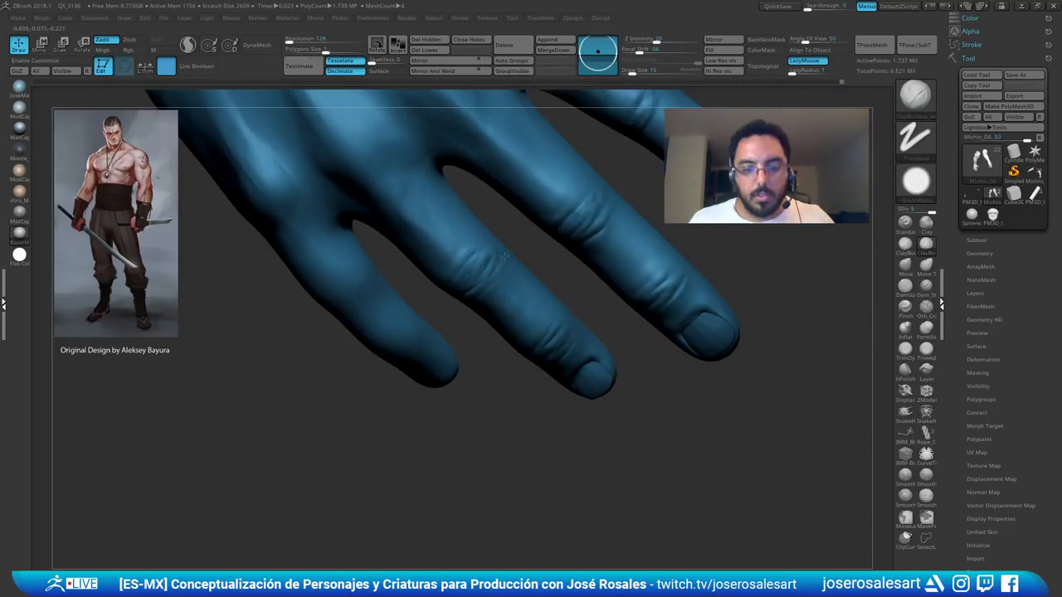
# - Examine the back of the hand, unhide the full body, and lower the mesh to subdivision level 1
pyautogui.keyDown('ctrl'); pyautogui.moveTo(466, 248); pyautogui.dragTo(374, 273, button='right'); pyautogui.keyUp('ctrl')
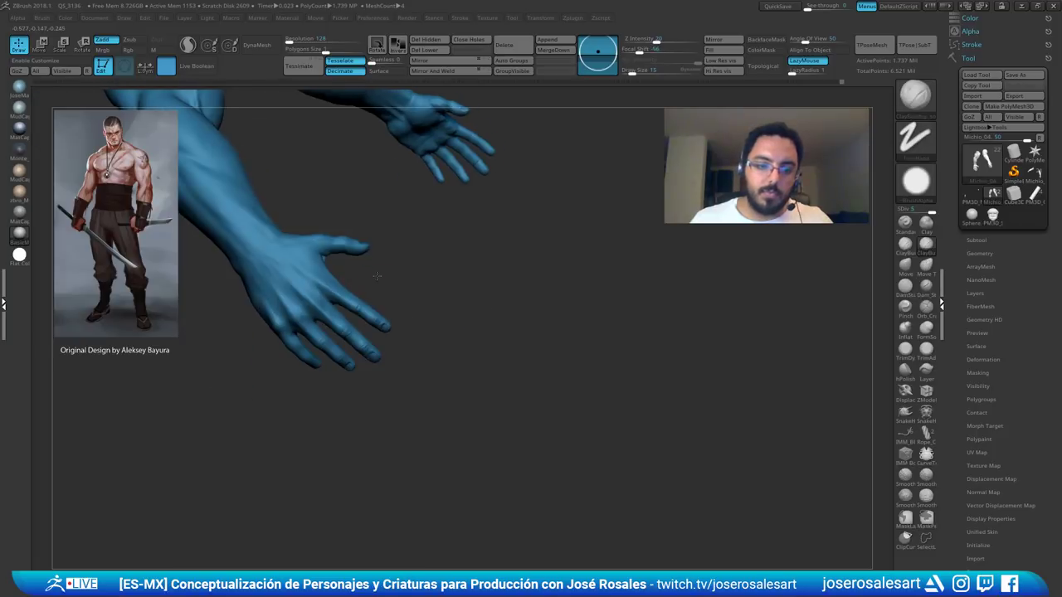
pyautogui.moveTo(462, 234); pyautogui.dragTo(441, 258, button='right')
pyautogui.keyDown('ctrl'); pyautogui.moveTo(442, 258); pyautogui.dragTo(480, 210, button='right'); pyautogui.keyUp('ctrl')
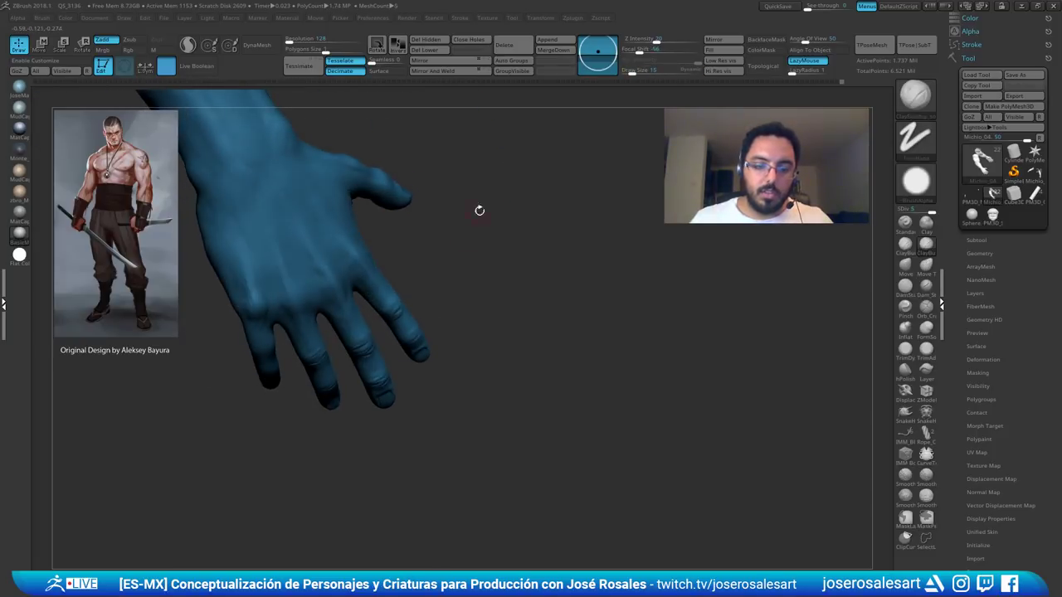
pyautogui.moveTo(398, 303); pyautogui.dragTo(444, 178, button='right')
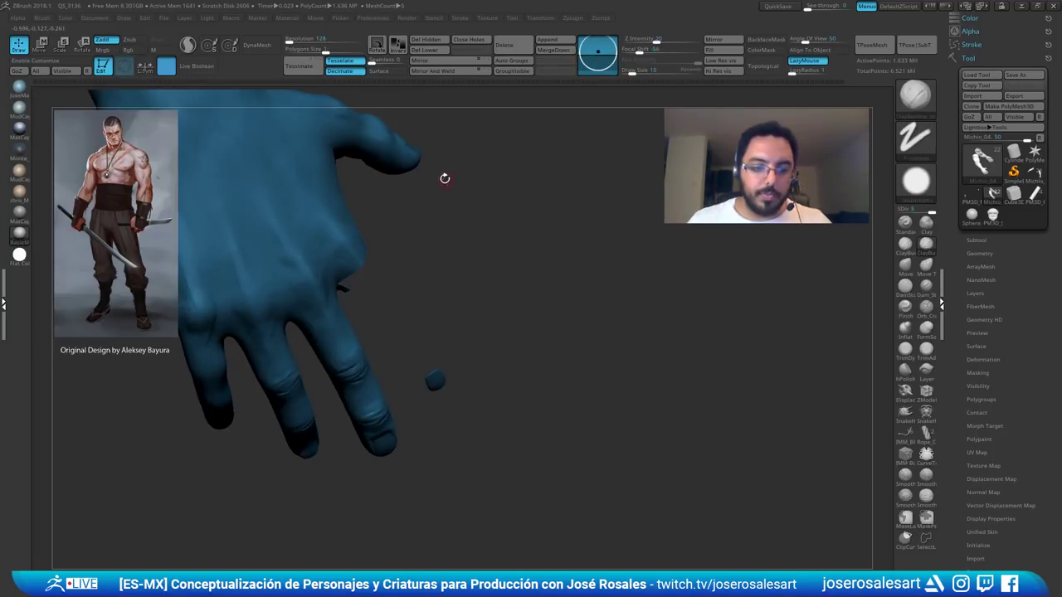
pyautogui.moveTo(451, 294); pyautogui.dragTo(462, 291, button='right')
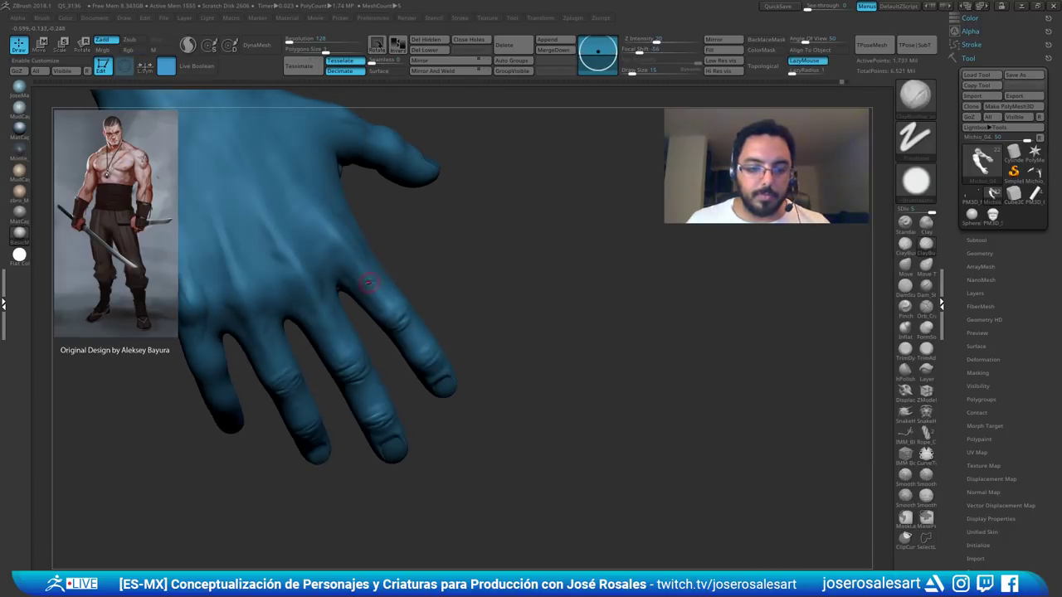
pyautogui.keyDown('ctrl'); pyautogui.keyDown('shift'); pyautogui.click(470, 269); pyautogui.keyUp('shift'); pyautogui.keyUp('ctrl')
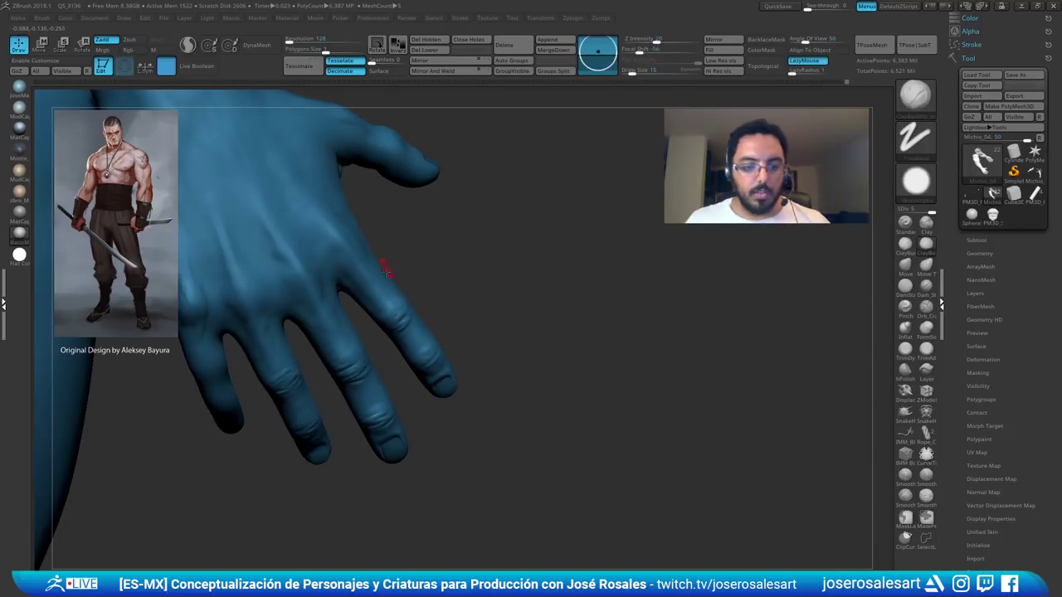
pyautogui.hotkey('shift', 'd')
pyautogui.hotkey('shift', 'd')
pyautogui.hotkey('shift', 'd')
pyautogui.hotkey('shift', 'd')
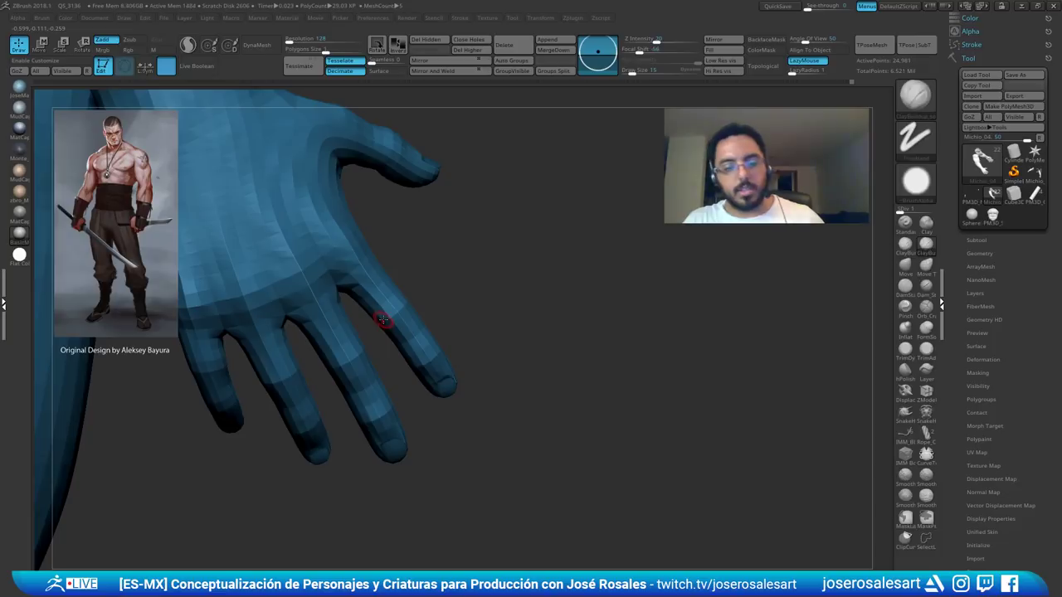
# - Check the index finger's polygroup in isolation, restore the full body, and inspect the hand's polygroups with PolyFrame
pyautogui.keyDown('ctrl'); pyautogui.keyDown('shift'); pyautogui.click(382, 315); pyautogui.keyUp('shift'); pyautogui.keyUp('ctrl')
pyautogui.press('s')
pyautogui.moveTo(380, 317); pyautogui.dragTo(386, 317)
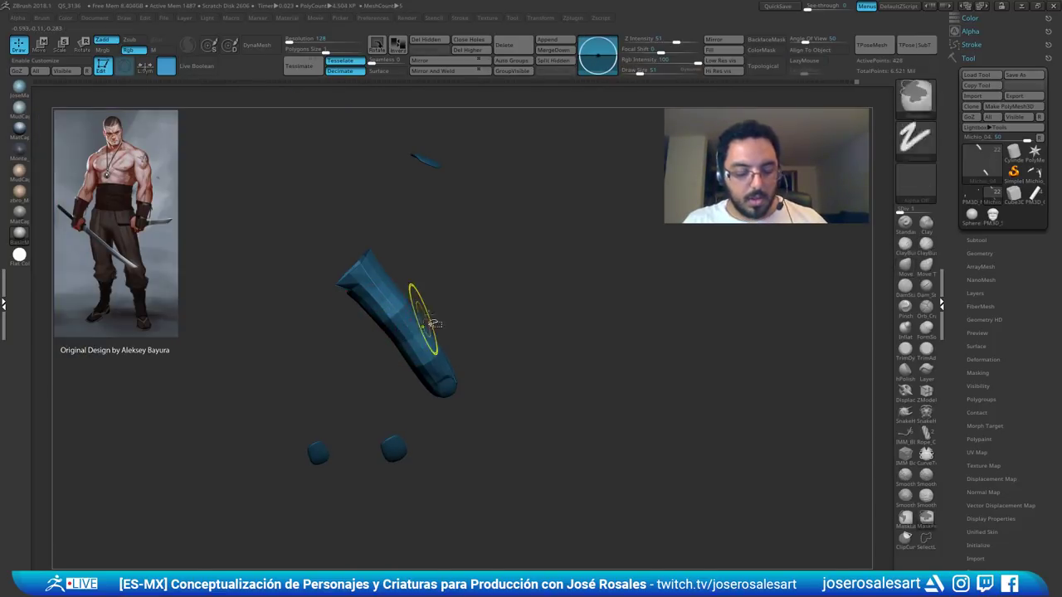
pyautogui.moveTo(488, 291); pyautogui.dragTo(474, 292)
pyautogui.keyDown('ctrl'); pyautogui.keyDown('shift'); pyautogui.click(483, 290); pyautogui.keyUp('shift'); pyautogui.keyUp('ctrl')
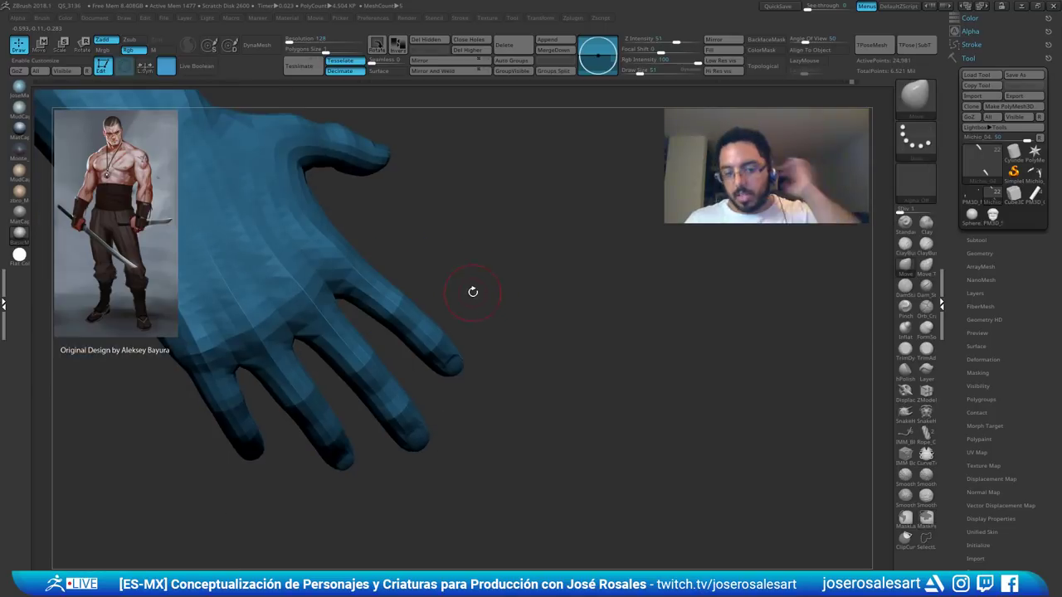
pyautogui.hotkey('shift', 'f')
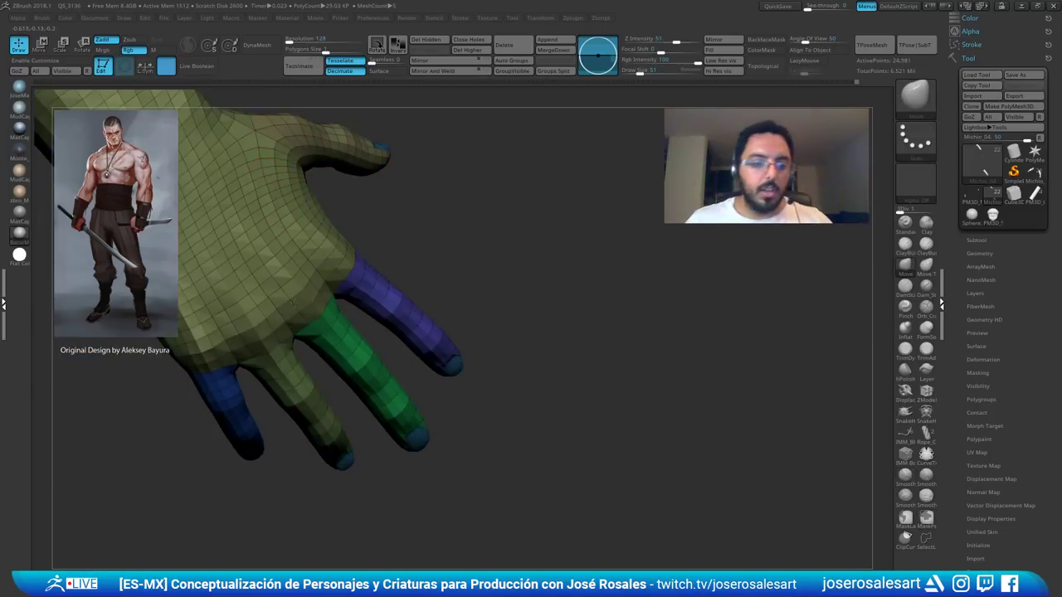
pyautogui.moveTo(294, 302); pyautogui.dragTo(323, 291, button='right')
pyautogui.moveTo(259, 349)
pyautogui.mouseDown(button='right')
pyautogui.moveTo(353, 287)
pyautogui.moveTo(391, 296)
pyautogui.moveTo(358, 296)
pyautogui.mouseUp(button='right')
pyautogui.hotkey('shift', 'f')
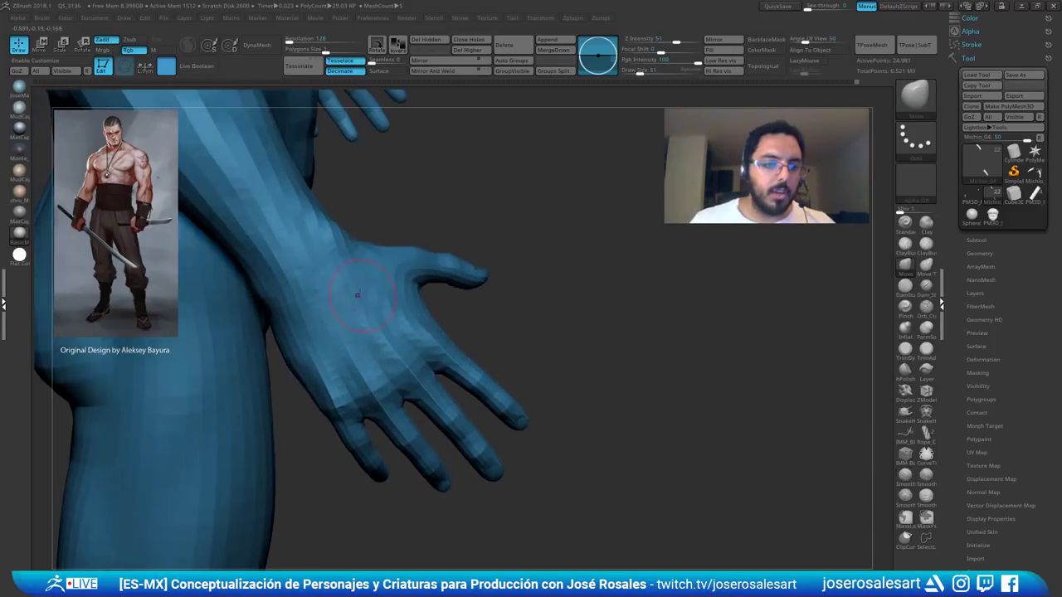
# - Raise the Move brush's Mask By Polygroups auto masking to its maximum
pyautogui.click(43, 19)
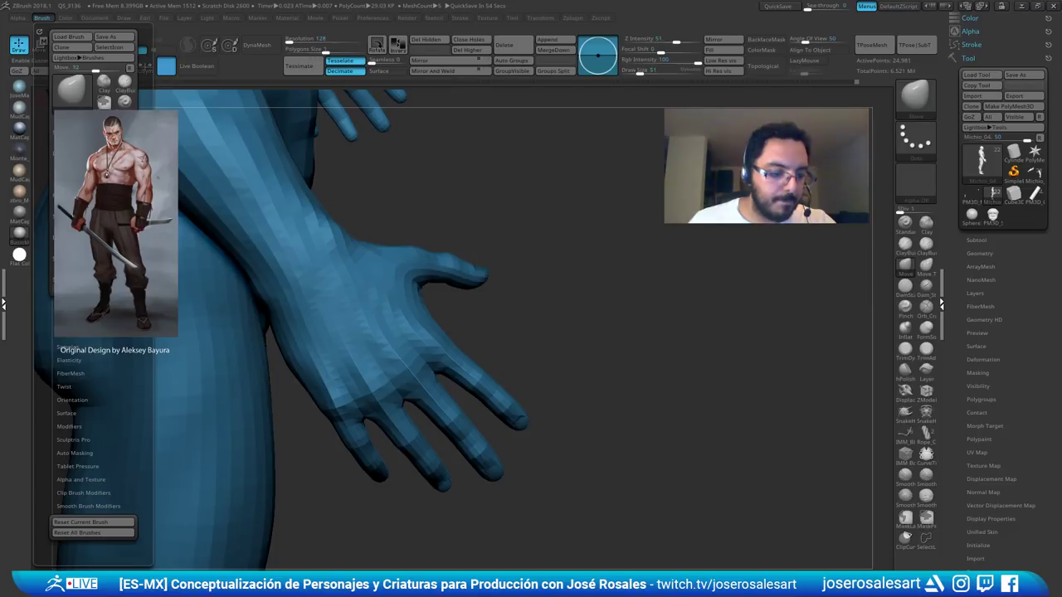
pyautogui.click(75, 453)
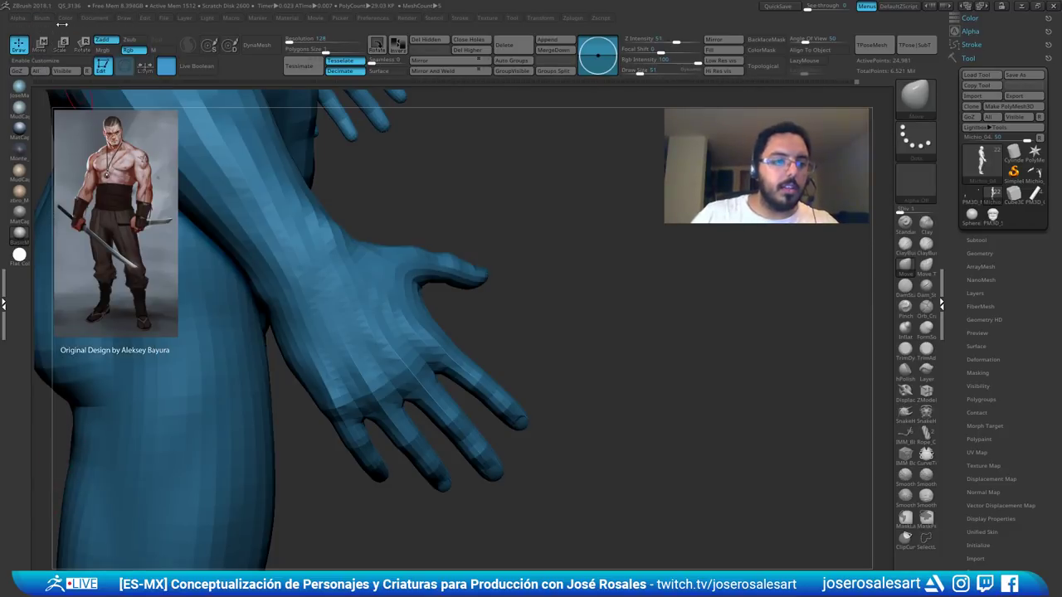
pyautogui.click(44, 18)
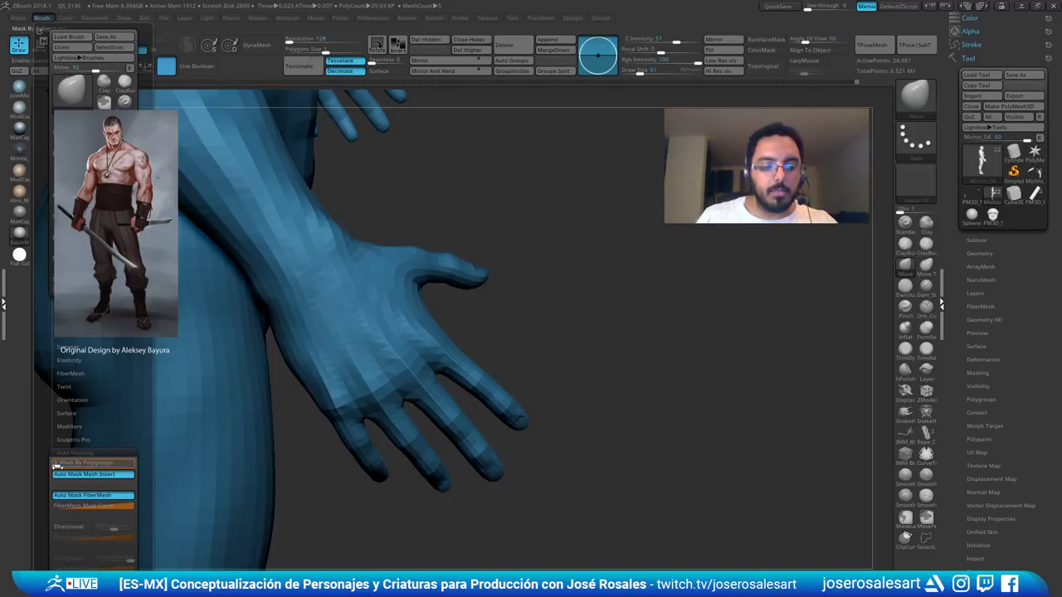
pyautogui.moveTo(57, 466); pyautogui.dragTo(135, 466)
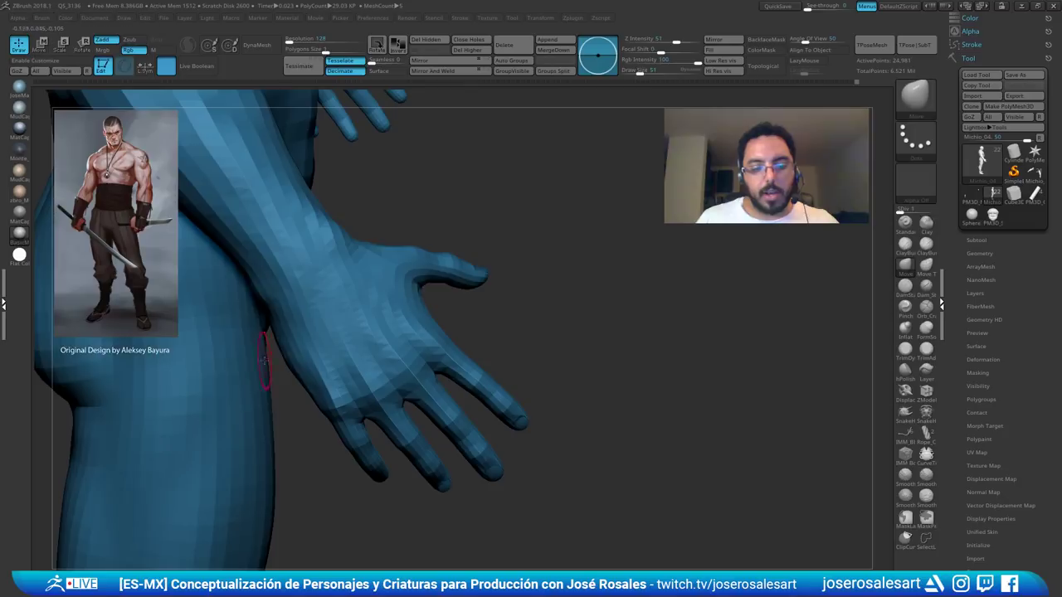
# - Try pulling the index finger with the Move brush at Draw Size 151, and undo both attempts
pyautogui.keyDown('alt'); pyautogui.moveTo(380, 334); pyautogui.dragTo(302, 247, button='right'); pyautogui.keyUp('alt')
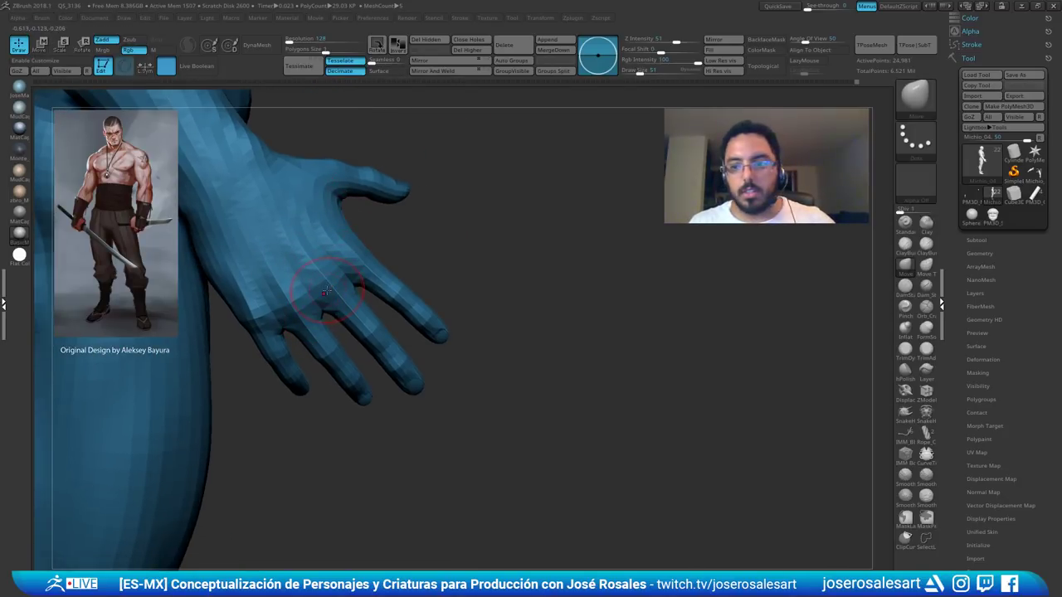
pyautogui.keyDown('ctrl'); pyautogui.moveTo(327, 291); pyautogui.dragTo(431, 310, button='right'); pyautogui.keyUp('ctrl')
pyautogui.press('s')
pyautogui.moveTo(436, 310); pyautogui.dragTo(450, 310)
pyautogui.keyDown('alt'); pyautogui.moveTo(487, 247); pyautogui.dragTo(425, 270, button='right'); pyautogui.keyUp('alt')
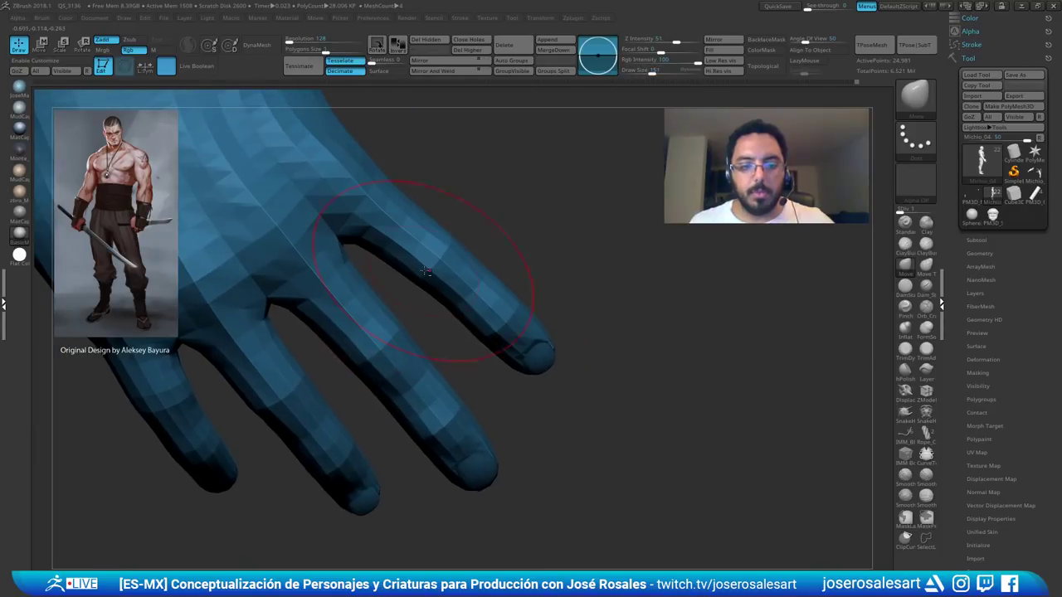
pyautogui.moveTo(385, 237); pyautogui.dragTo(317, 344)
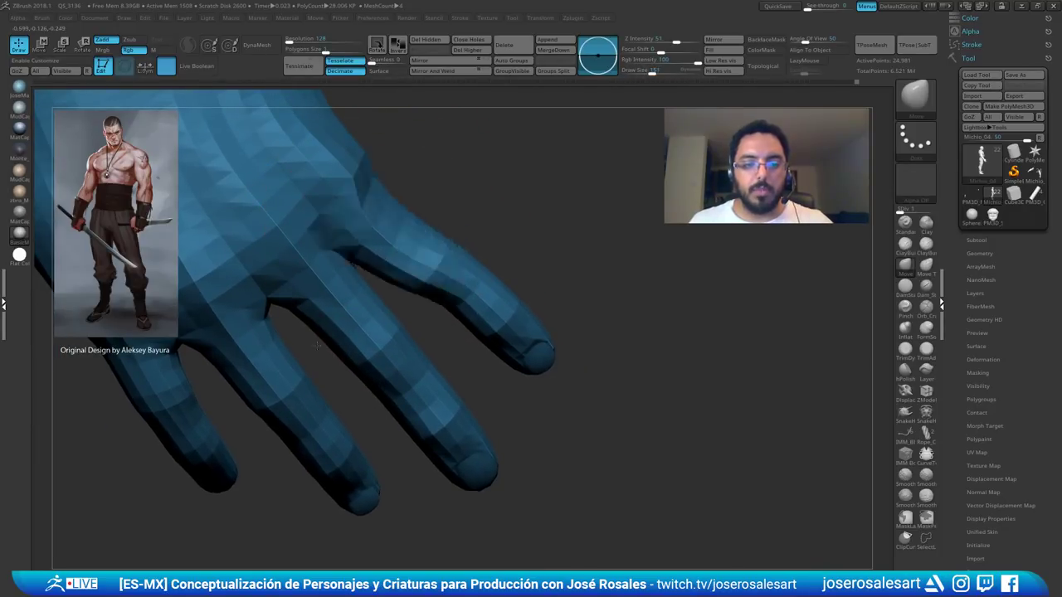
pyautogui.hotkey('ctrl', 'z')
pyautogui.keyDown('ctrl'); pyautogui.moveTo(467, 286); pyautogui.dragTo(405, 262, button='right'); pyautogui.keyUp('ctrl')
pyautogui.moveTo(422, 274)
pyautogui.mouseDown()
pyautogui.moveTo(476, 216)
pyautogui.moveTo(352, 348)
pyautogui.mouseUp()
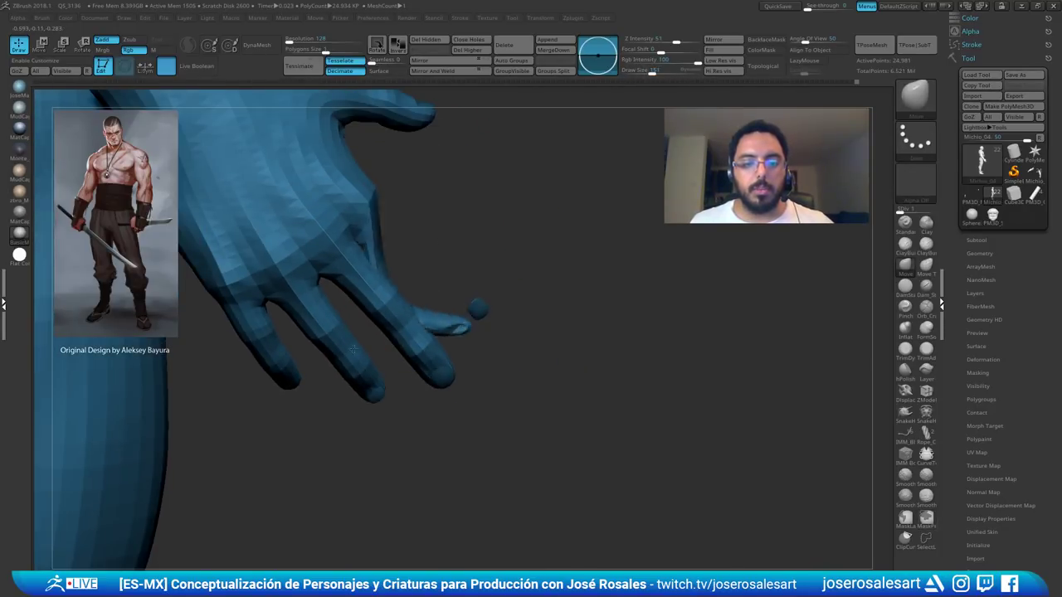
pyautogui.hotkey('ctrl', 'z')
# - Reset Mask By Polygroups to 0 and dock the Brush palette with its Auto Masking settings in view
pyautogui.click(42, 19)
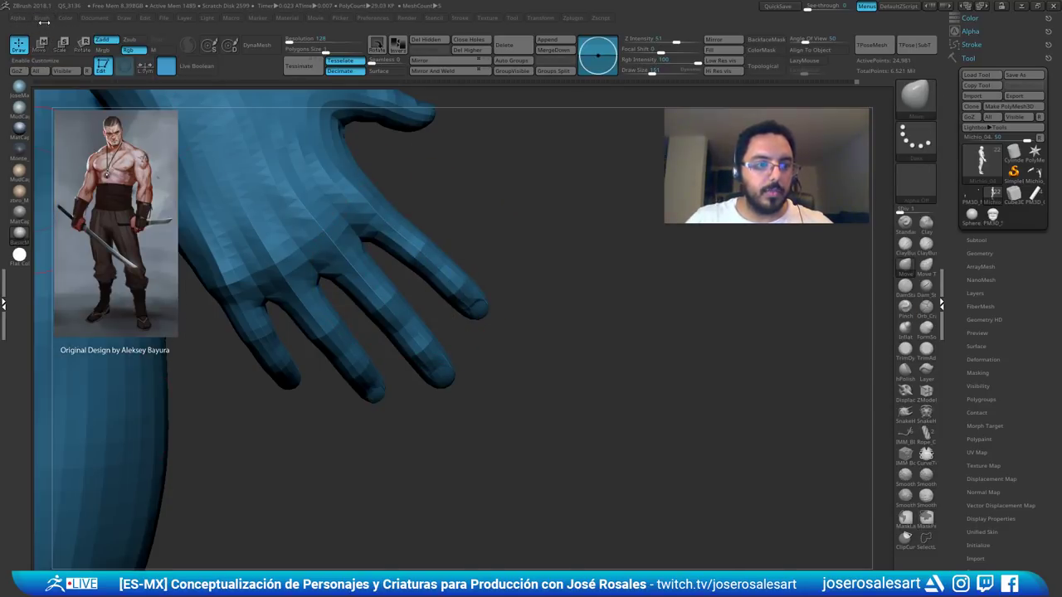
pyautogui.click(43, 20)
pyautogui.click(42, 31)
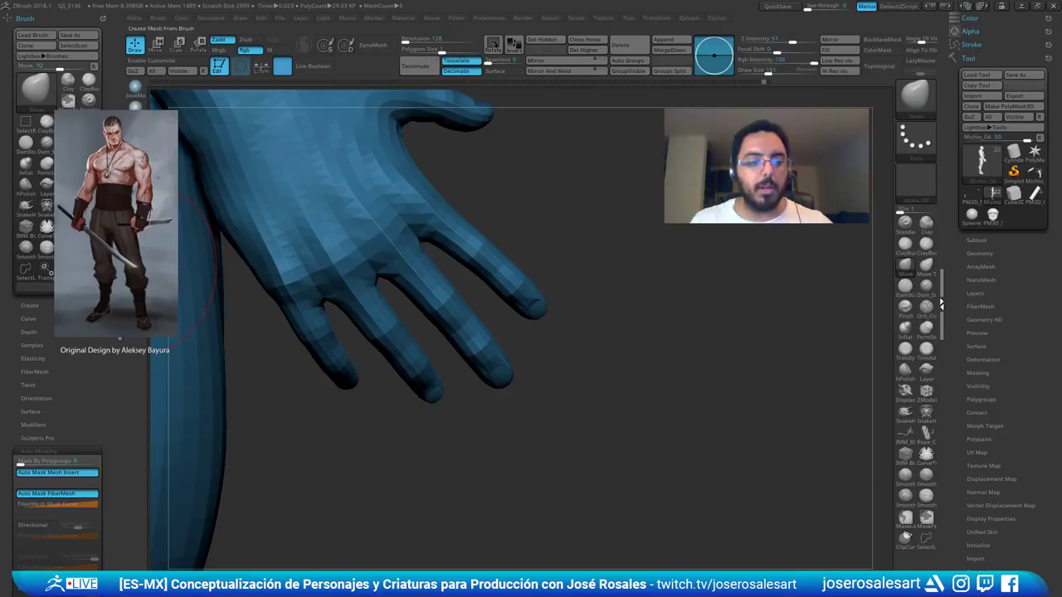
pyautogui.click(118, 418)
pyautogui.moveTo(106, 407); pyautogui.dragTo(104, 352)
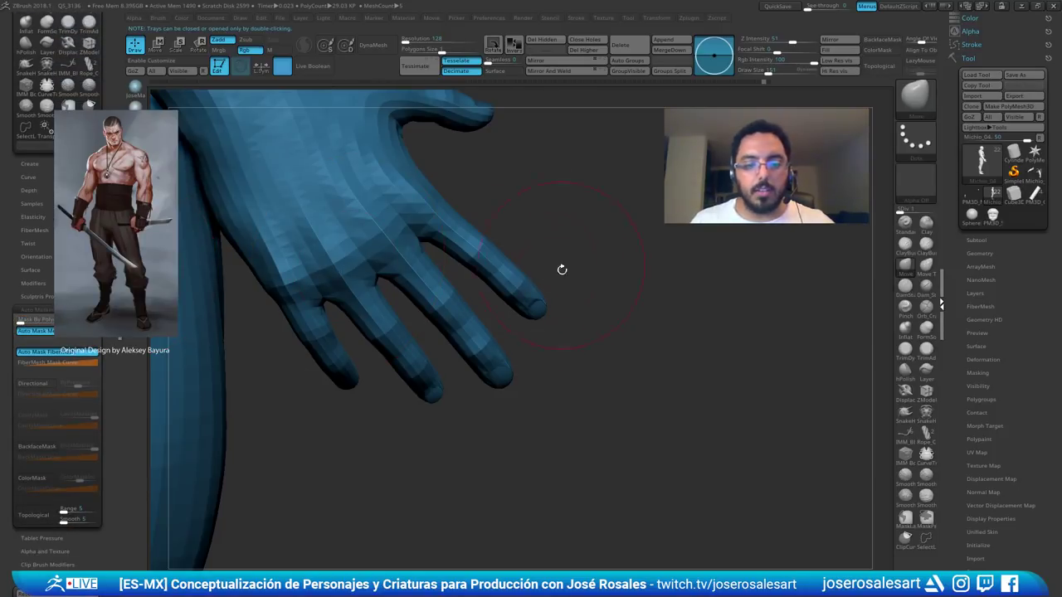
# - Try a Move brush stroke across the fingers at Draw Size 524 and undo it
pyautogui.press('s')
pyautogui.moveTo(457, 290)
pyautogui.mouseDown()
pyautogui.moveTo(451, 284)
pyautogui.moveTo(558, 194)
pyautogui.mouseUp()
pyautogui.press('s')
pyautogui.hotkey('ctrl', 'z')
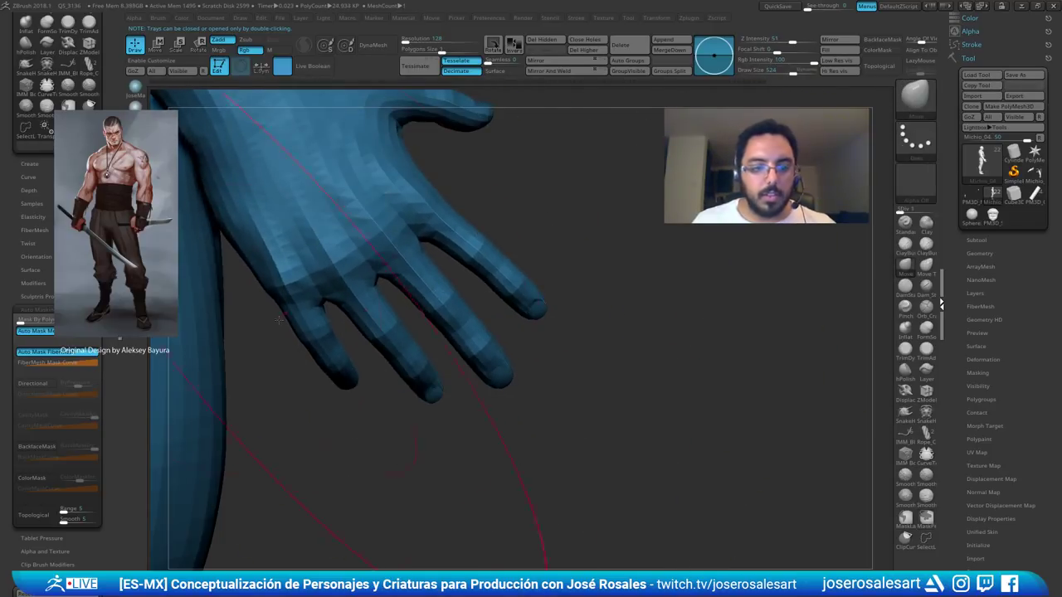
# - Enter 1000 for Mask By Polygroups, test a Move stroke beside the index finger, and undo it
pyautogui.click(50, 320)
pyautogui.write('1000')
pyautogui.press('Return')
pyautogui.moveTo(516, 259)
pyautogui.mouseDown()
pyautogui.moveTo(501, 279)
pyautogui.moveTo(524, 254)
pyautogui.mouseUp()
pyautogui.hotkey('ctrl', 'z')
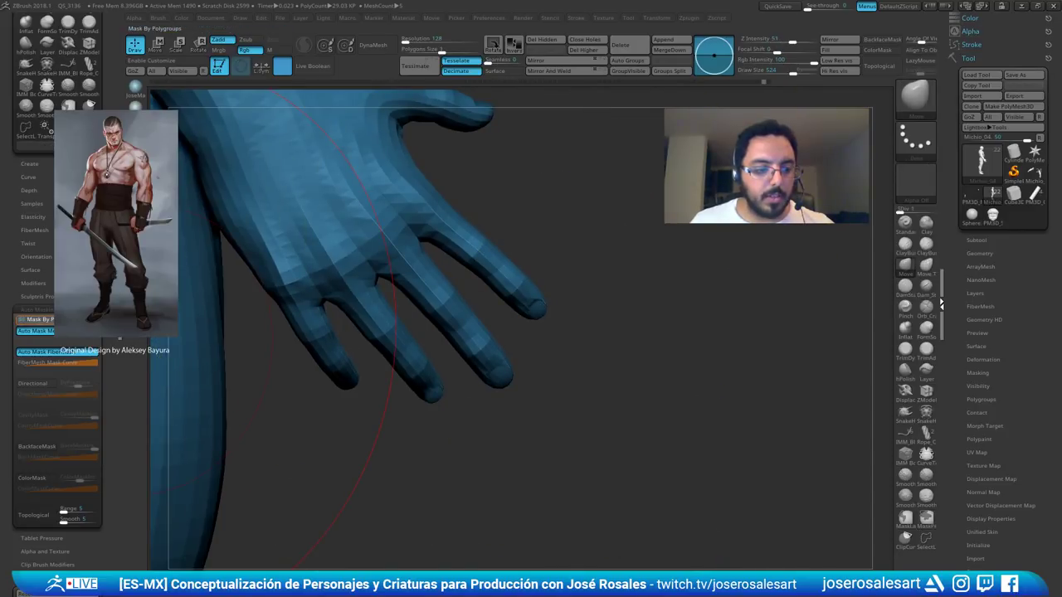
# - Re-enter the Mask By Polygroups value, test another Move stroke on the index finger, and undo it
pyautogui.click(50, 320)
pyautogui.write('100')
pyautogui.press('Return')
pyautogui.moveTo(491, 236)
pyautogui.mouseDown()
pyautogui.moveTo(476, 262)
pyautogui.moveTo(482, 251)
pyautogui.moveTo(487, 269)
pyautogui.moveTo(472, 270)
pyautogui.mouseUp()
pyautogui.hotkey('ctrl', 'z')
pyautogui.hotkey('ctrl', 'z')
# - Try nudging the index finger with the Move brush at Draw Size 77, and undo the change
pyautogui.press('s')
pyautogui.keyDown('ctrl'); pyautogui.moveTo(479, 275); pyautogui.dragTo(448, 260, button='right'); pyautogui.keyUp('ctrl')
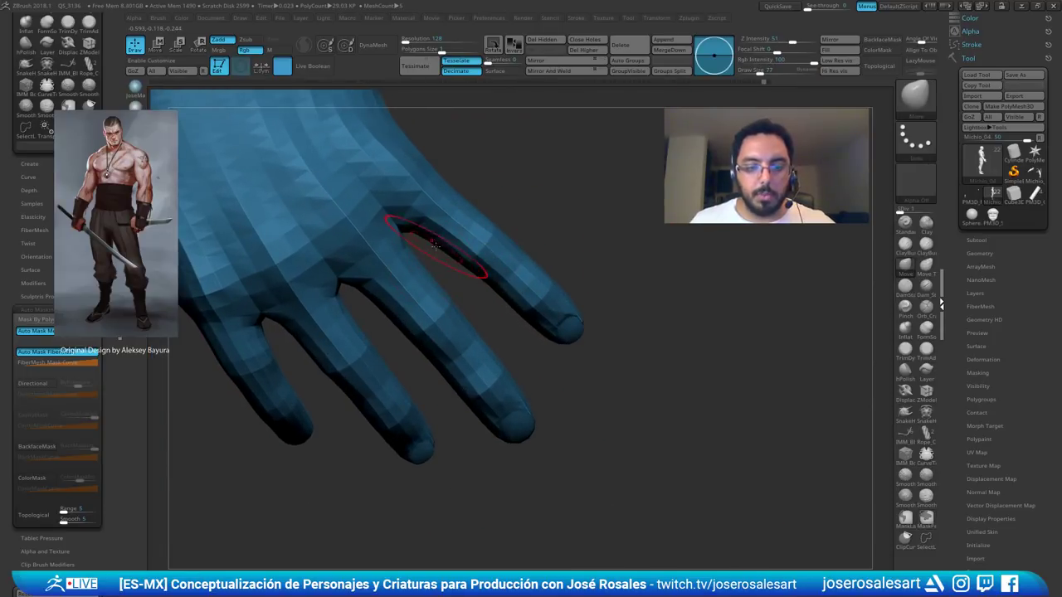
pyautogui.moveTo(503, 300); pyautogui.dragTo(518, 300)
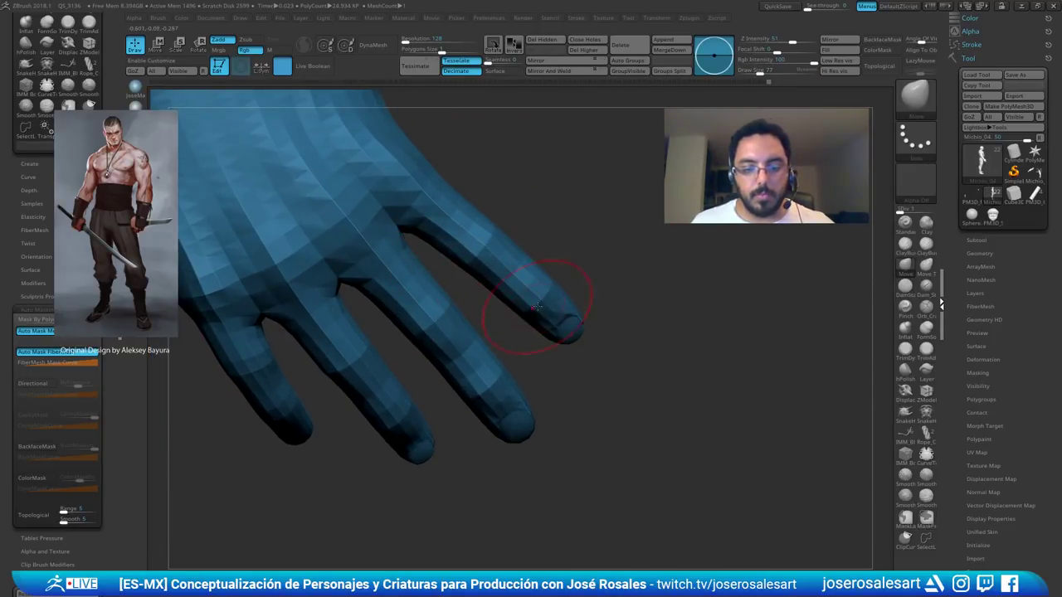
pyautogui.hotkey('ctrl', 'z')
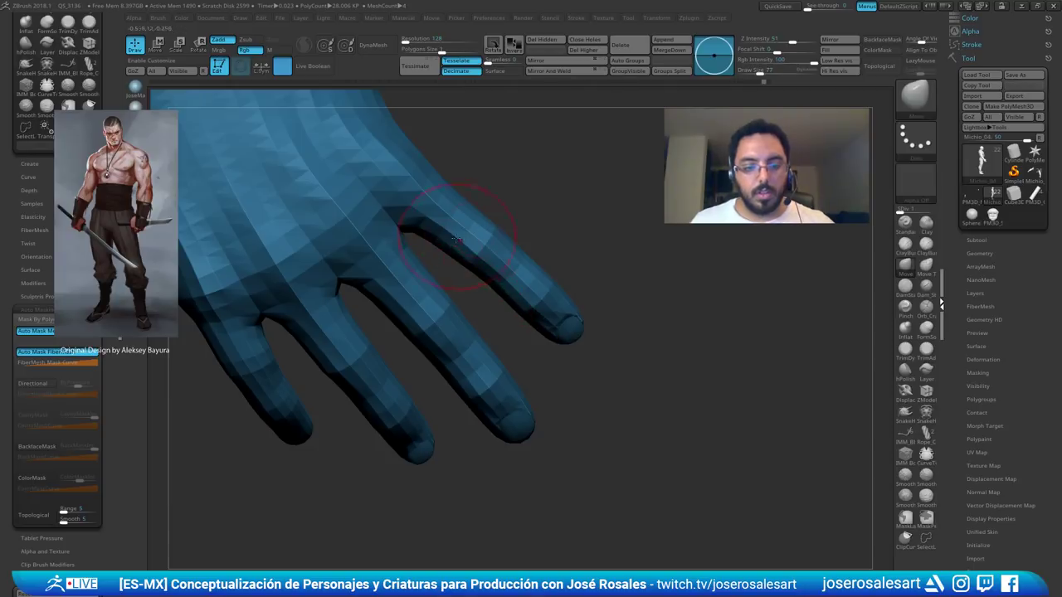
# - Reshape the underside and outer segments of the index finger with the Move brush
pyautogui.keyDown('alt'); pyautogui.moveTo(489, 229); pyautogui.dragTo(462, 242, button='right'); pyautogui.keyUp('alt')
pyautogui.press('s')
pyautogui.moveTo(466, 280); pyautogui.dragTo(471, 280)
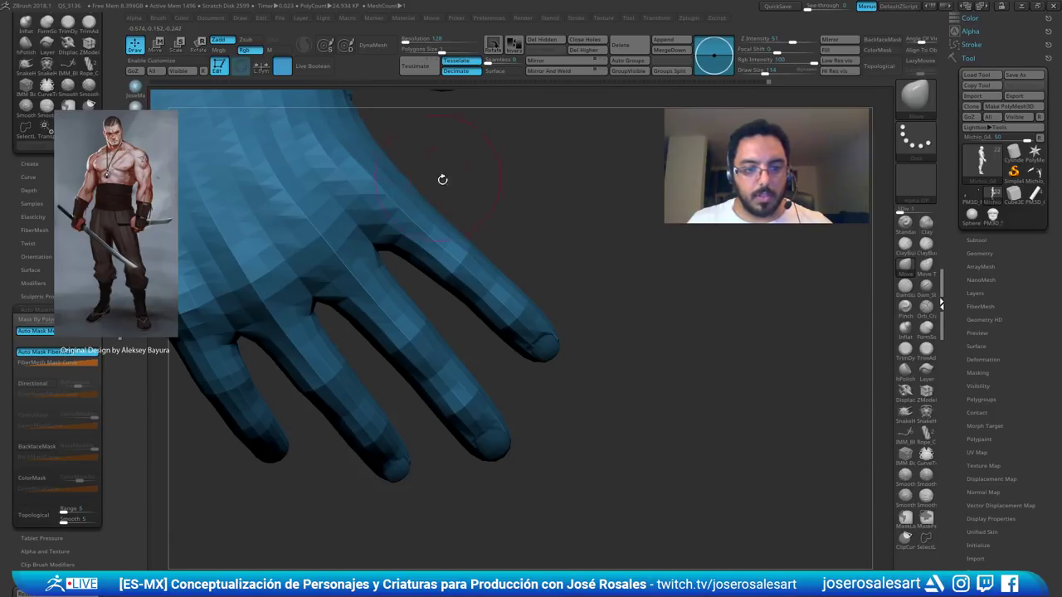
pyautogui.press('s')
pyautogui.moveTo(477, 241); pyautogui.dragTo(473, 241)
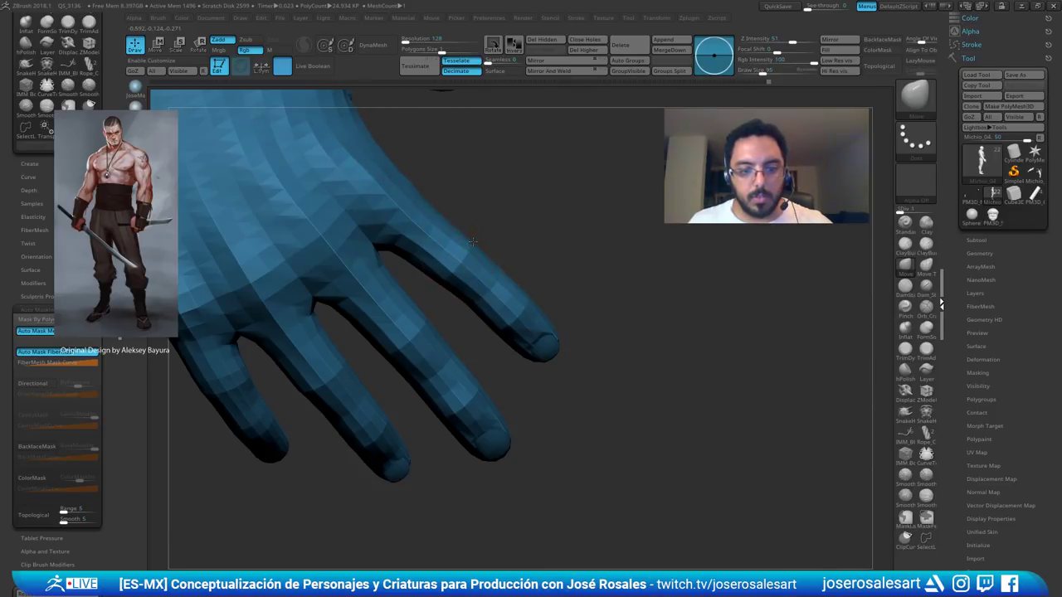
pyautogui.moveTo(447, 284); pyautogui.dragTo(444, 292)
pyautogui.moveTo(499, 337); pyautogui.dragTo(493, 345)
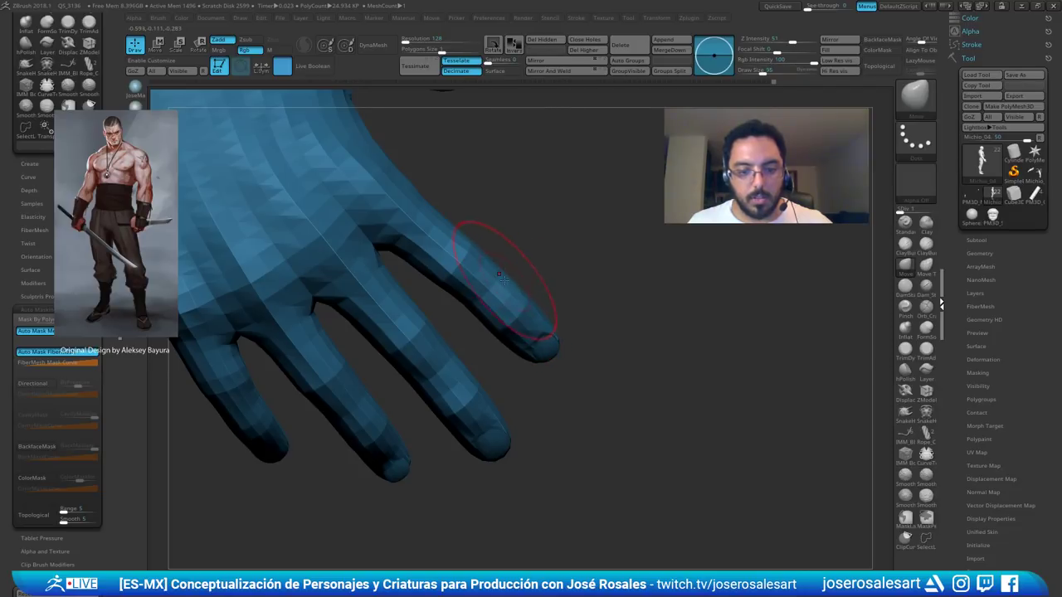
pyautogui.keyDown('alt'); pyautogui.moveTo(529, 275); pyautogui.dragTo(506, 278); pyautogui.keyUp('alt')
pyautogui.moveTo(473, 315)
pyautogui.keyDown('alt'); pyautogui.mouseDown()
pyautogui.moveTo(484, 312)
pyautogui.moveTo(442, 273)
pyautogui.mouseUp(); pyautogui.keyUp('alt')
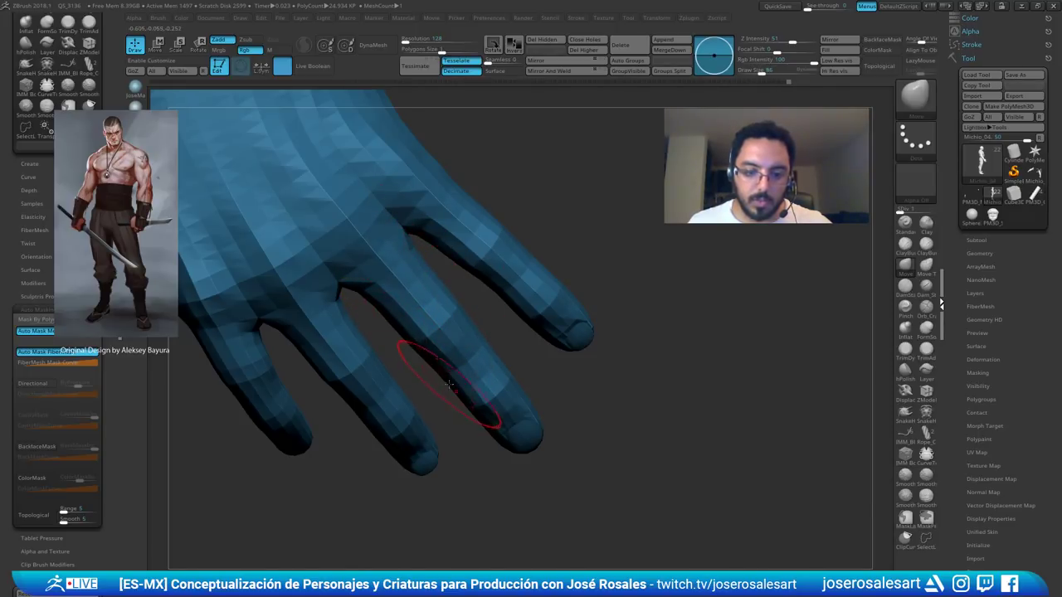
# - Adjust the contour of the middle finger's end segment with the Move brush at Draw Size 65
pyautogui.press('s')
pyautogui.moveTo(476, 418); pyautogui.dragTo(465, 415)
pyautogui.click(470, 414)
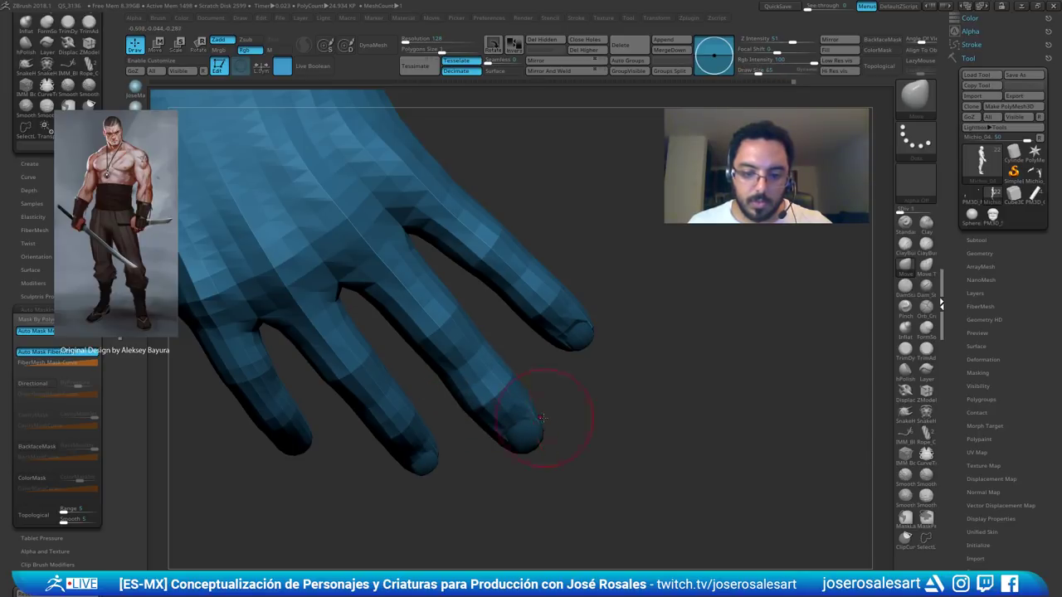
pyautogui.moveTo(495, 447); pyautogui.dragTo(502, 437, button='right')
pyautogui.moveTo(497, 448); pyautogui.dragTo(505, 459)
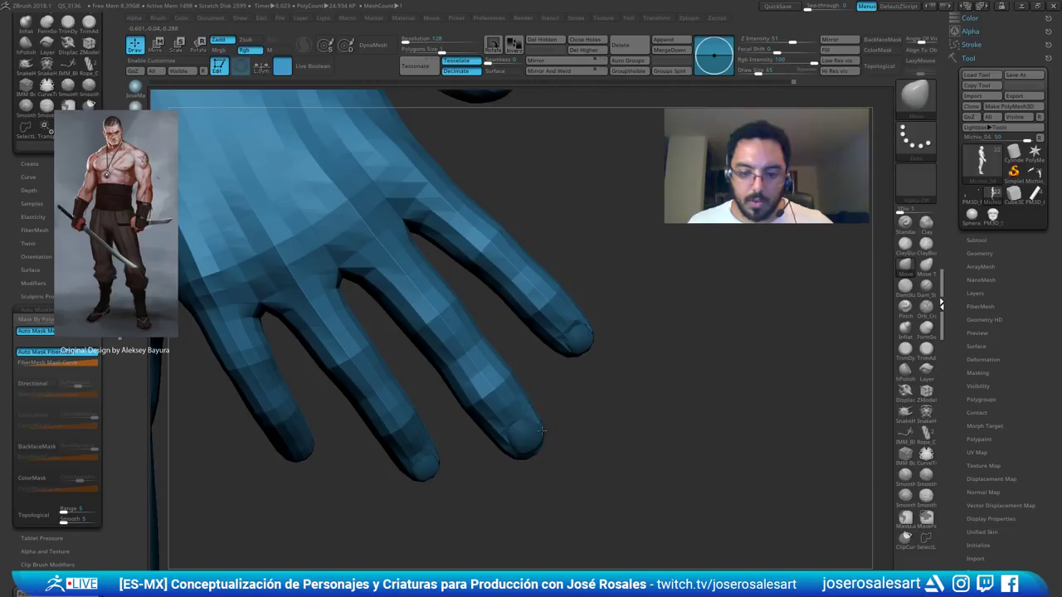
# - Raise the body mesh to subdivision level 2
pyautogui.keyDown('ctrl'); pyautogui.moveTo(541, 426); pyautogui.dragTo(473, 292, button='right'); pyautogui.keyUp('ctrl')
pyautogui.keyDown('ctrl'); pyautogui.moveTo(473, 292); pyautogui.dragTo(497, 317, button='right'); pyautogui.keyUp('ctrl')
pyautogui.press('d')
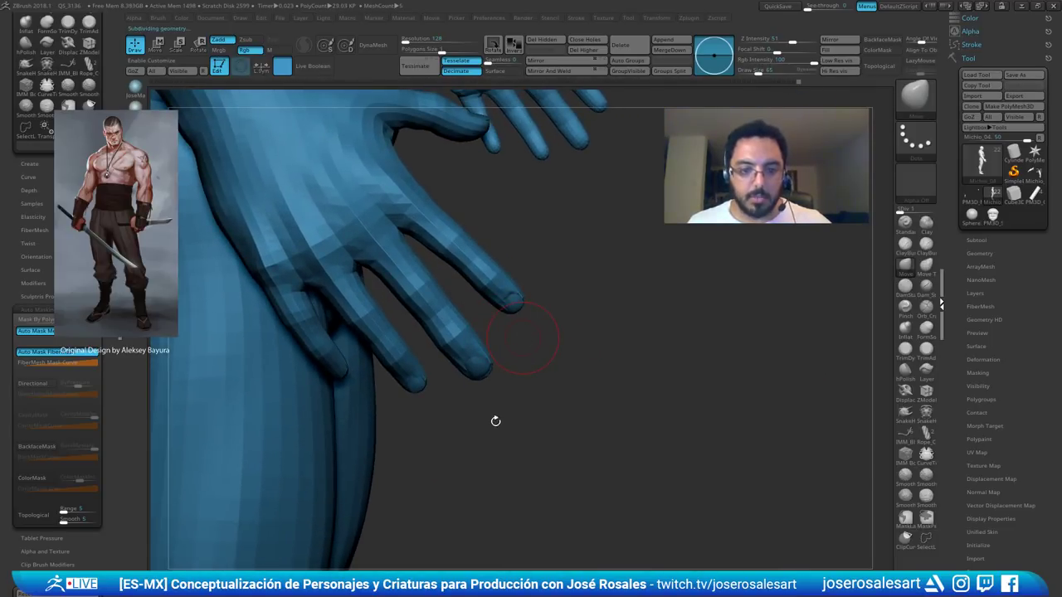
pyautogui.moveTo(493, 415); pyautogui.dragTo(464, 361, button='right')
pyautogui.keyDown('ctrl'); pyautogui.moveTo(464, 360); pyautogui.dragTo(429, 355, button='right'); pyautogui.keyUp('ctrl')
pyautogui.keyDown('alt'); pyautogui.moveTo(532, 244); pyautogui.dragTo(535, 309, button='right'); pyautogui.keyUp('alt')
pyautogui.moveTo(459, 307); pyautogui.dragTo(415, 245)
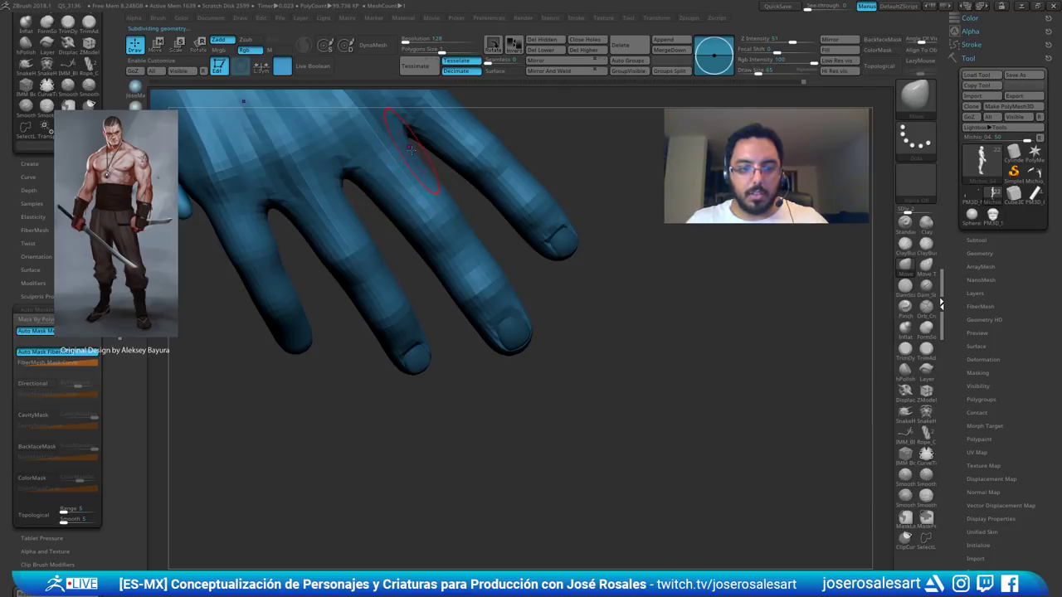
# - Reshape the base of the ring finger beside the little finger with the Move brush
pyautogui.moveTo(400, 137); pyautogui.dragTo(406, 161, button='right')
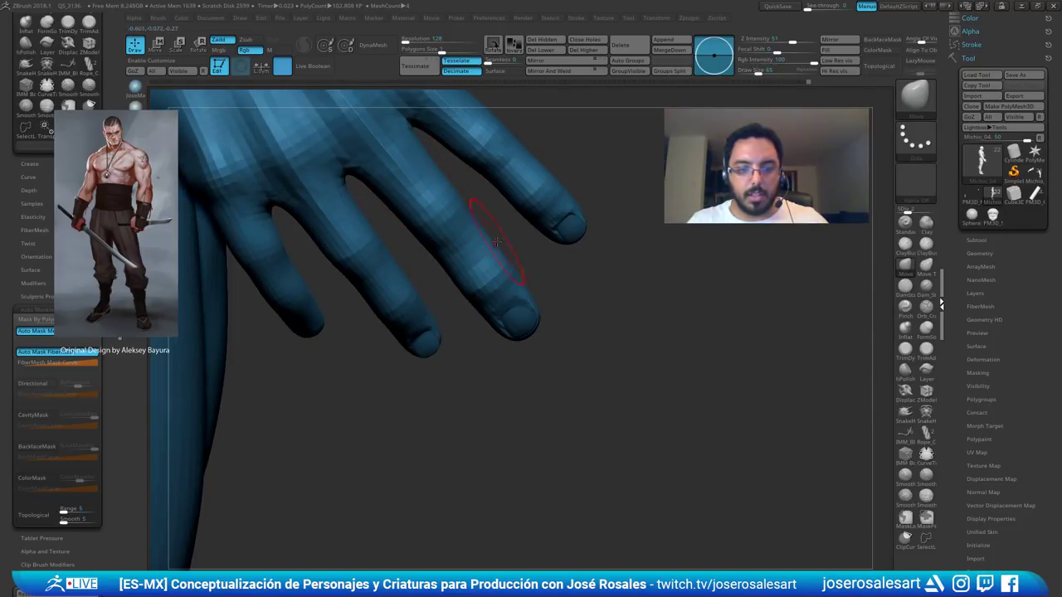
pyautogui.moveTo(496, 242); pyautogui.dragTo(439, 212, button='right')
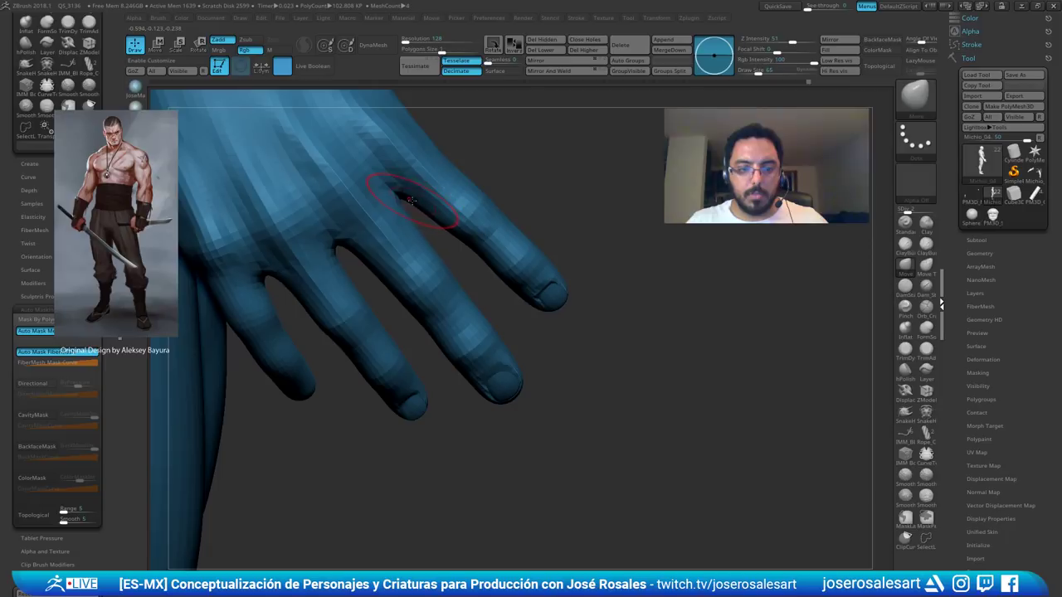
pyautogui.keyDown('ctrl'); pyautogui.moveTo(449, 159); pyautogui.dragTo(424, 184, button='right'); pyautogui.keyUp('ctrl')
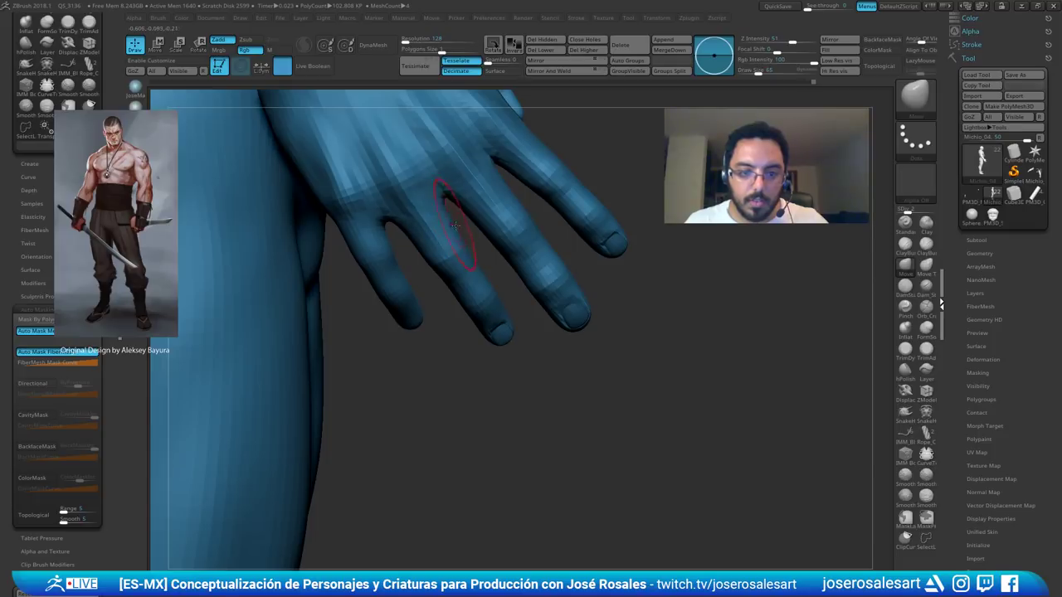
pyautogui.moveTo(399, 229); pyautogui.dragTo(412, 245)
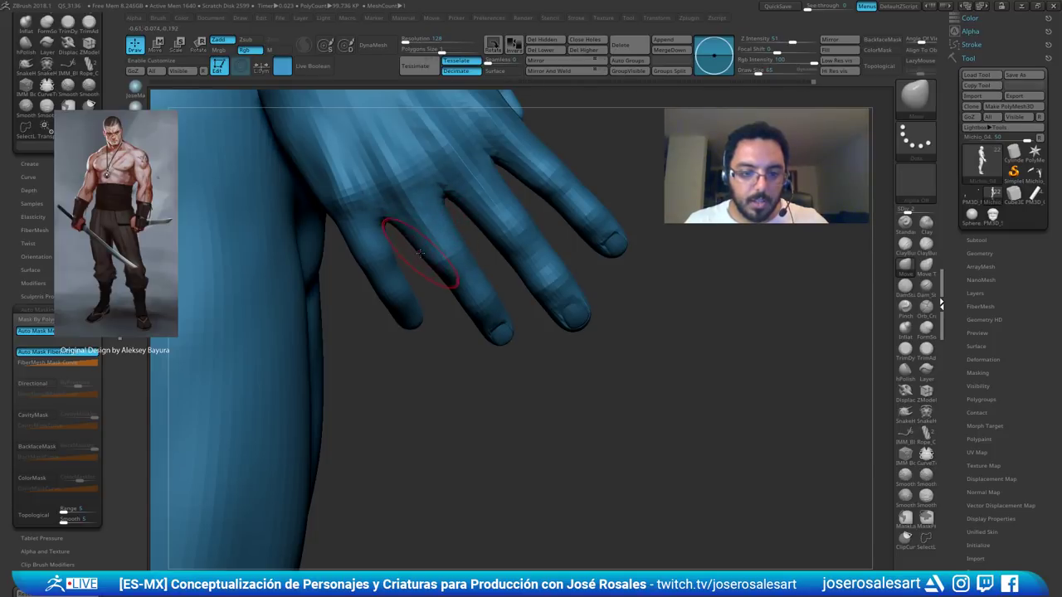
# - Refine the ring finger's tip and lower segment with the Move brush at Draw Size 65
pyautogui.moveTo(419, 251); pyautogui.dragTo(431, 269, button='right')
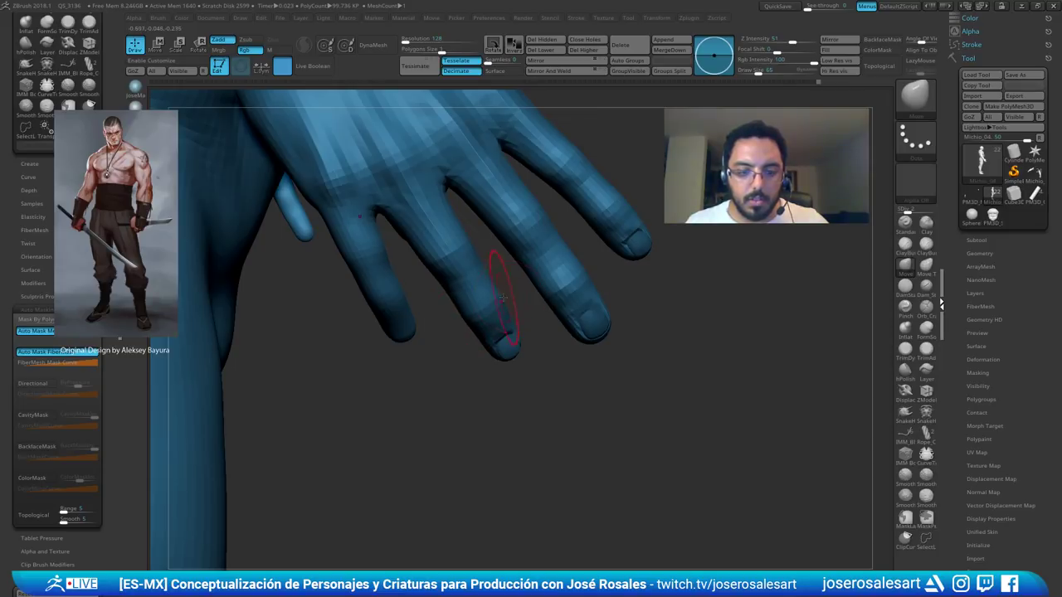
pyautogui.moveTo(501, 303); pyautogui.dragTo(468, 346, button='right')
pyautogui.moveTo(475, 360); pyautogui.dragTo(479, 355)
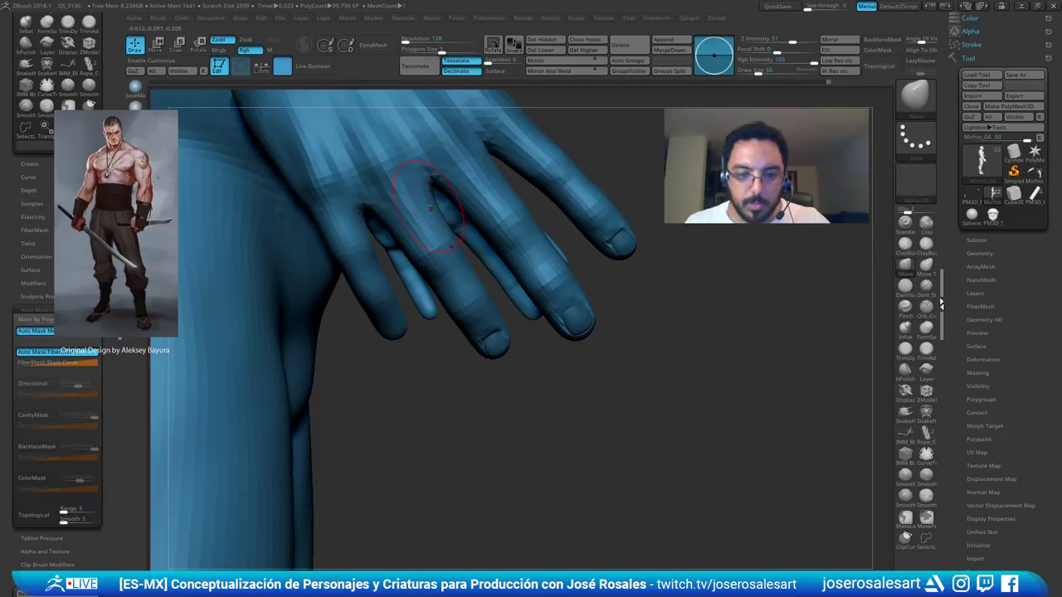
pyautogui.moveTo(433, 207)
pyautogui.mouseDown()
pyautogui.moveTo(403, 223)
pyautogui.moveTo(415, 225)
pyautogui.moveTo(420, 272)
pyautogui.moveTo(412, 248)
pyautogui.mouseUp()
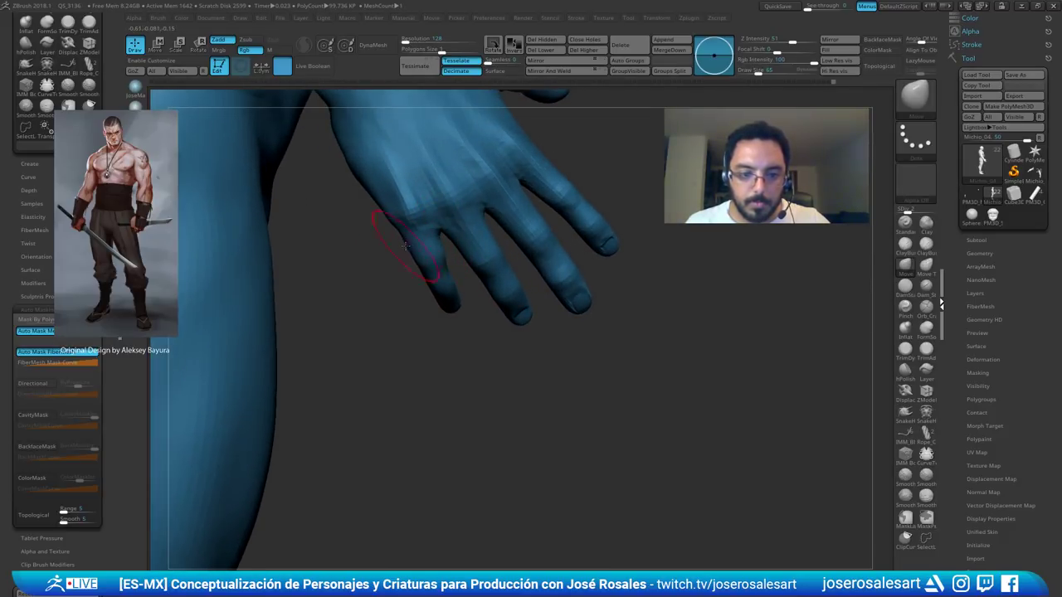
# - Refine the little finger's outer segment with the Move brush and raise the body mesh to subdivision level 5
pyautogui.moveTo(421, 308); pyautogui.dragTo(478, 311)
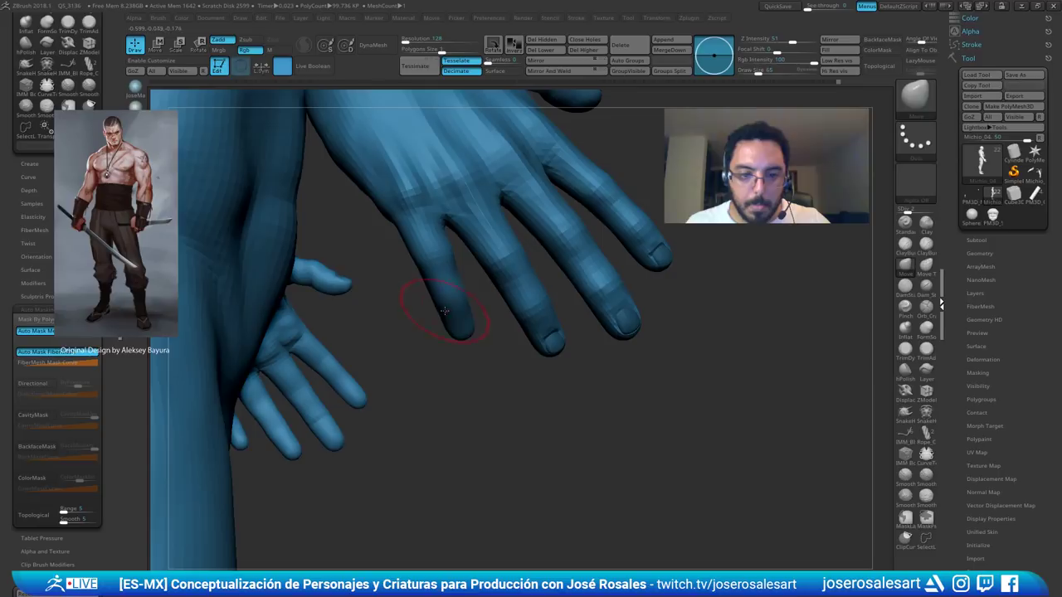
pyautogui.moveTo(452, 290)
pyautogui.mouseDown()
pyautogui.moveTo(407, 295)
pyautogui.moveTo(418, 294)
pyautogui.mouseUp()
pyautogui.press('space')
pyautogui.moveTo(455, 243); pyautogui.dragTo(453, 247)
pyautogui.moveTo(631, 241)
pyautogui.keyDown('alt'); pyautogui.mouseDown()
pyautogui.moveTo(626, 166)
pyautogui.moveTo(539, 150)
pyautogui.moveTo(652, 142)
pyautogui.mouseUp(); pyautogui.keyUp('alt')
pyautogui.press('d')
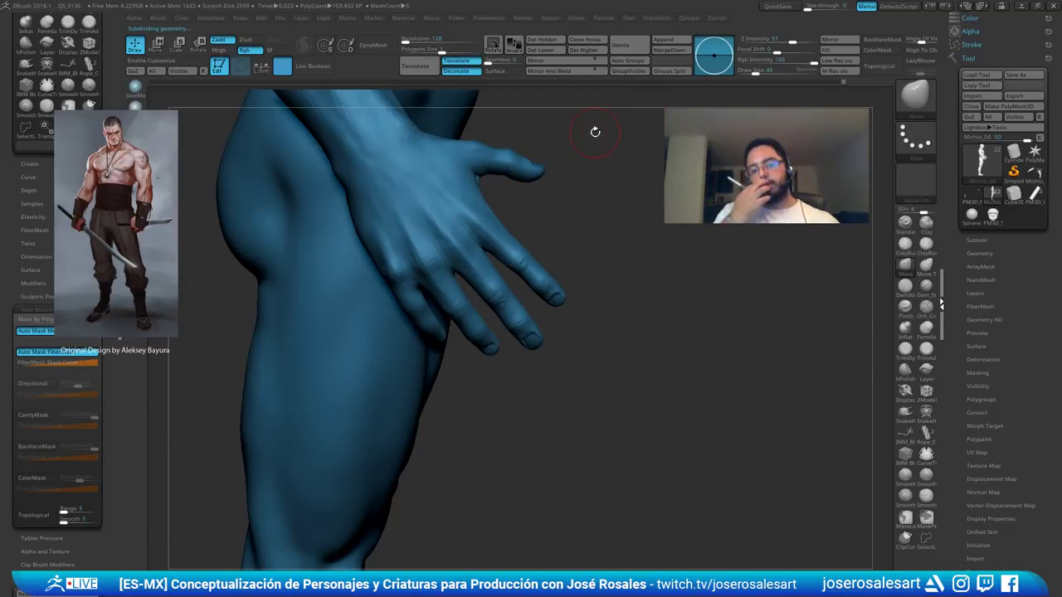
# - Examine the back of the hand and the finger proportions from several angles
pyautogui.moveTo(595, 132); pyautogui.dragTo(506, 274)
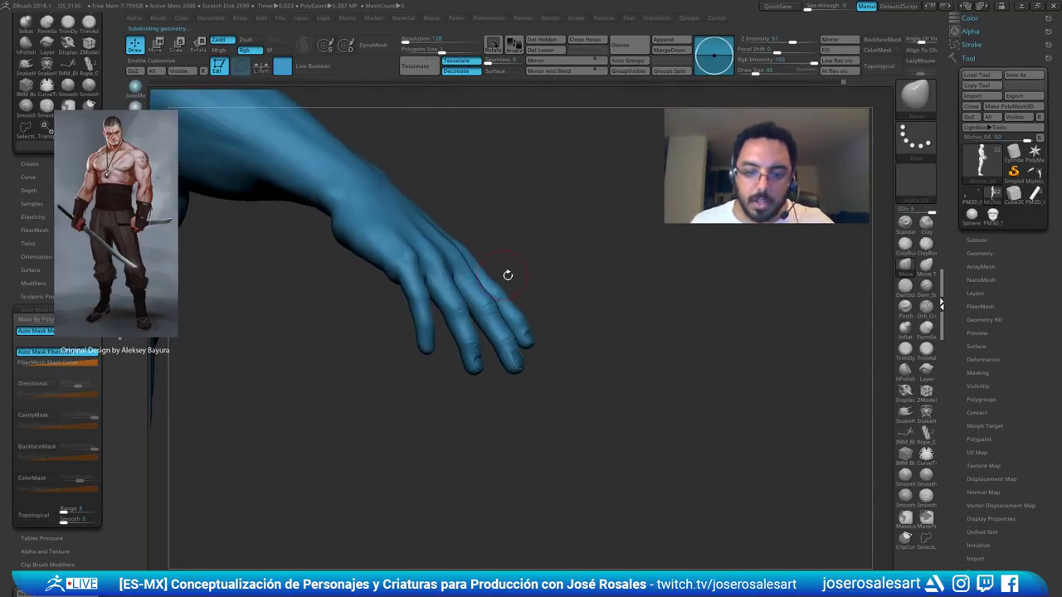
pyautogui.moveTo(564, 309); pyautogui.dragTo(509, 322)
pyautogui.moveTo(509, 321); pyautogui.dragTo(437, 253, button='right')
pyautogui.keyDown('alt'); pyautogui.moveTo(340, 232); pyautogui.dragTo(386, 336); pyautogui.keyUp('alt')
pyautogui.moveTo(320, 290); pyautogui.dragTo(414, 312)
pyautogui.keyDown('alt'); pyautogui.moveTo(493, 277); pyautogui.dragTo(574, 245); pyautogui.keyUp('alt')
pyautogui.keyDown('alt'); pyautogui.moveTo(723, 325); pyautogui.dragTo(464, 256); pyautogui.keyUp('alt')
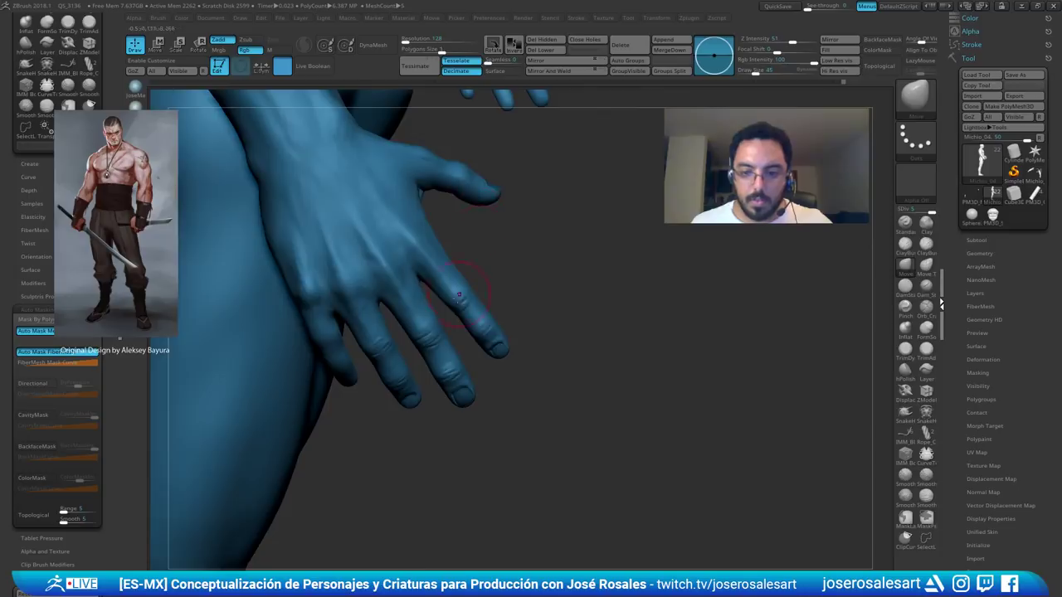
pyautogui.moveTo(556, 270); pyautogui.dragTo(486, 267)
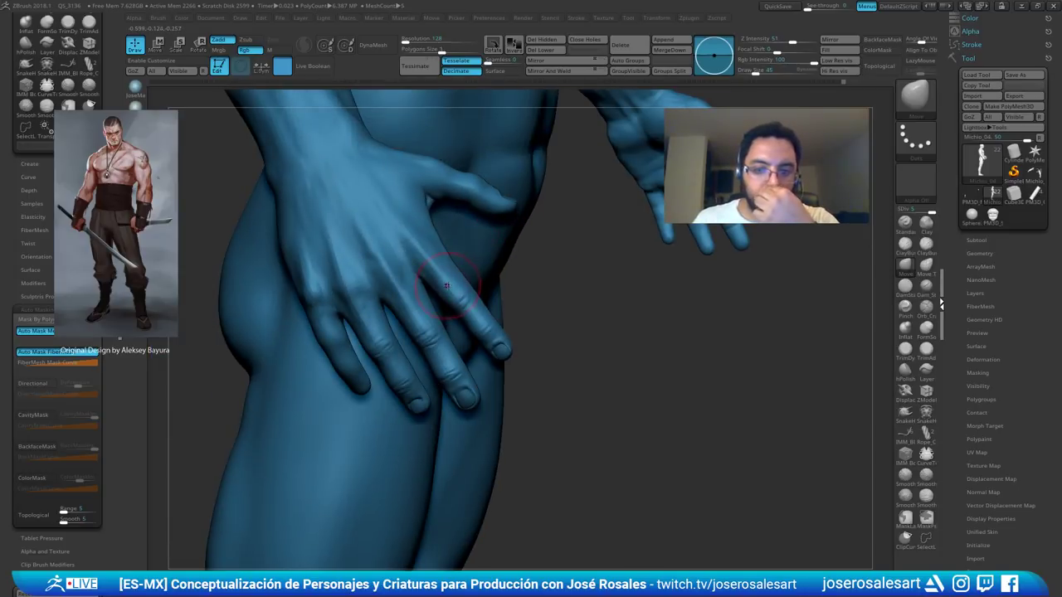
# - Adjust the contour of the middle finger's tip around the nail with the Move brush
pyautogui.moveTo(444, 354)
pyautogui.mouseDown(button='right')
pyautogui.moveTo(477, 348)
pyautogui.moveTo(466, 378)
pyautogui.moveTo(439, 321)
pyautogui.mouseUp(button='right')
pyautogui.press('b')
pyautogui.press('d')
pyautogui.press('s')
pyautogui.press('s')
pyautogui.press('b')
pyautogui.press('m')
pyautogui.press('v')
pyautogui.moveTo(450, 374)
pyautogui.mouseDown(button='right')
pyautogui.moveTo(403, 335)
pyautogui.moveTo(414, 337)
pyautogui.mouseUp(button='right')
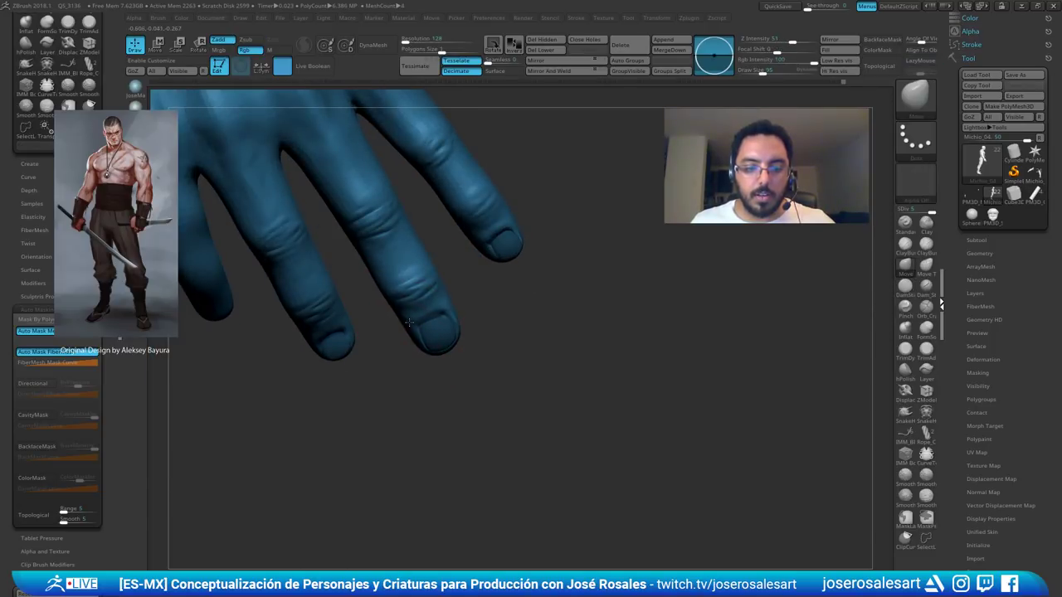
pyautogui.moveTo(415, 358); pyautogui.dragTo(414, 348, button='right')
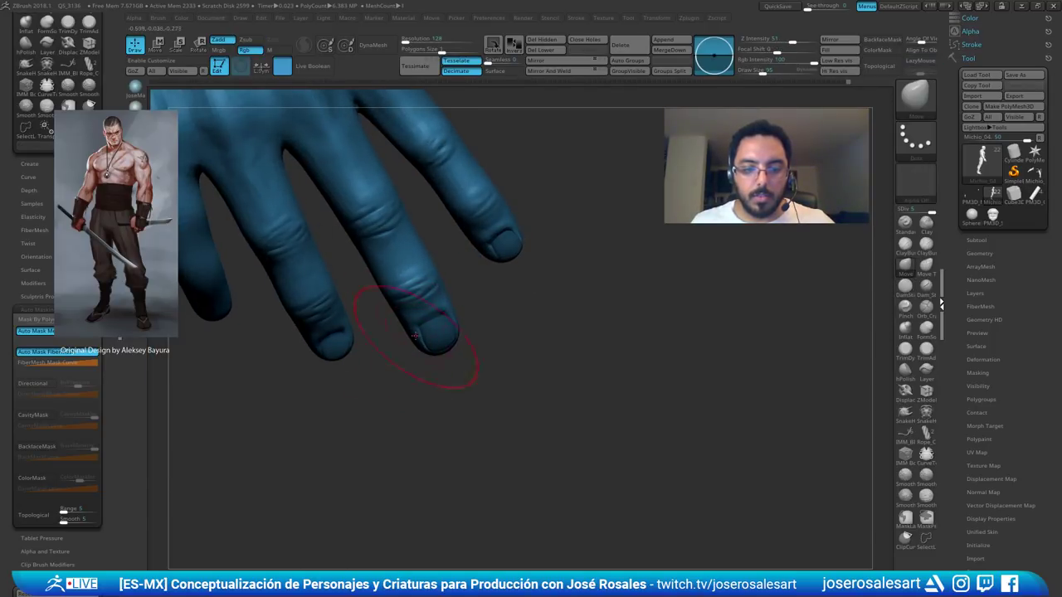
pyautogui.moveTo(393, 296); pyautogui.dragTo(383, 293, button='right')
pyautogui.press('[')
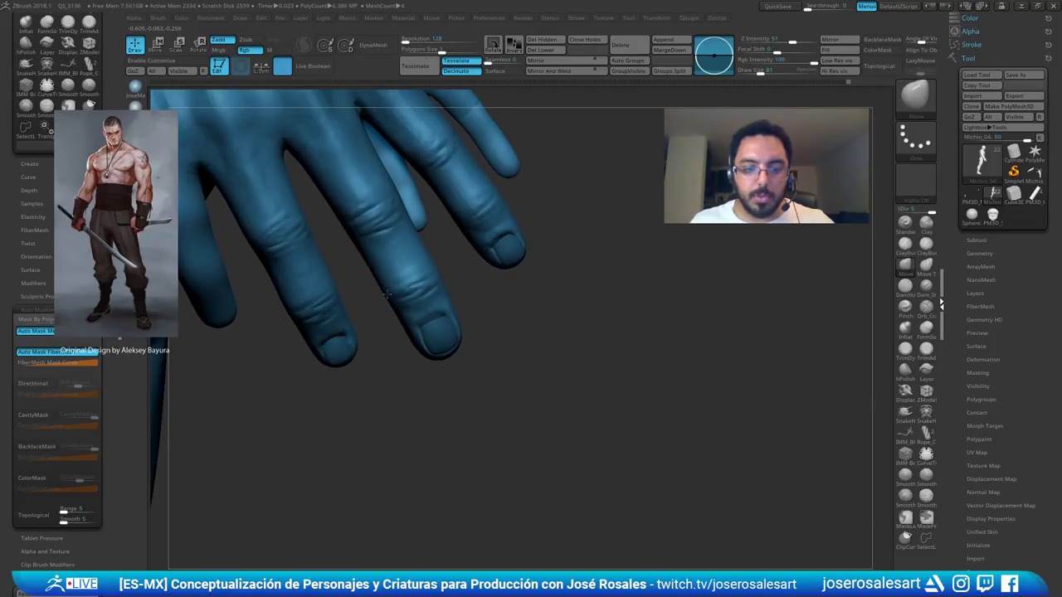
# - Examine the full figure's torso, neck and arms from several angles
pyautogui.moveTo(430, 265)
pyautogui.keyDown('alt'); pyautogui.mouseDown(button='right')
pyautogui.moveTo(415, 346)
pyautogui.moveTo(404, 319)
pyautogui.moveTo(448, 240)
pyautogui.moveTo(410, 223)
pyautogui.moveTo(273, 381)
pyautogui.mouseUp(button='right'); pyautogui.keyUp('alt')
pyautogui.moveTo(348, 373)
pyautogui.keyDown('ctrl'); pyautogui.mouseDown(button='right')
pyautogui.moveTo(385, 296)
pyautogui.moveTo(433, 289)
pyautogui.mouseUp(button='right'); pyautogui.keyUp('ctrl')
pyautogui.moveTo(433, 288)
pyautogui.keyDown('ctrl'); pyautogui.mouseDown(button='right')
pyautogui.moveTo(448, 340)
pyautogui.moveTo(498, 332)
pyautogui.mouseUp(button='right'); pyautogui.keyUp('ctrl')
pyautogui.press('s')
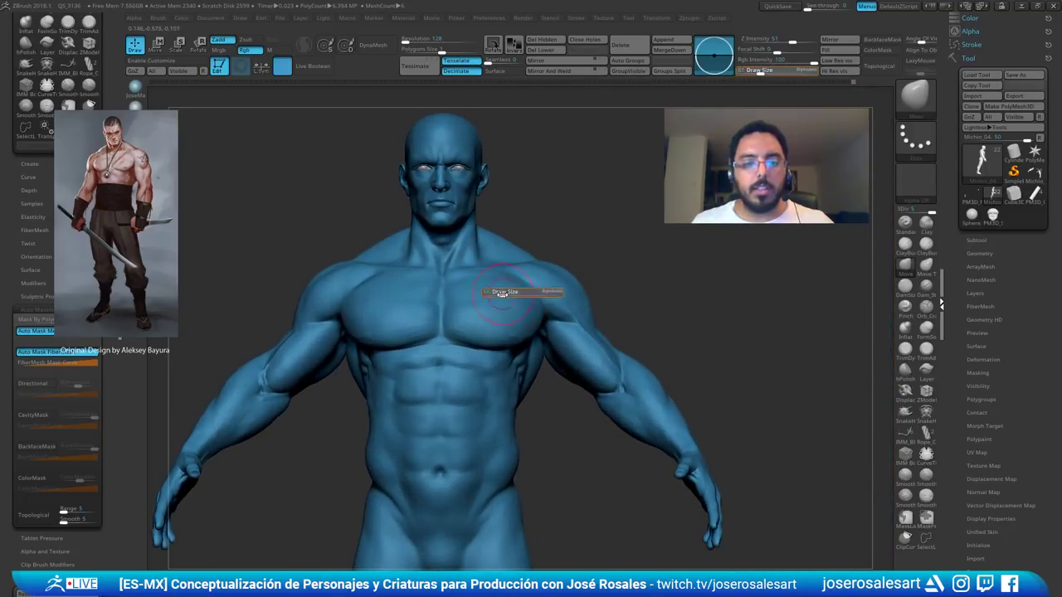
pyautogui.moveTo(516, 293); pyautogui.dragTo(506, 292)
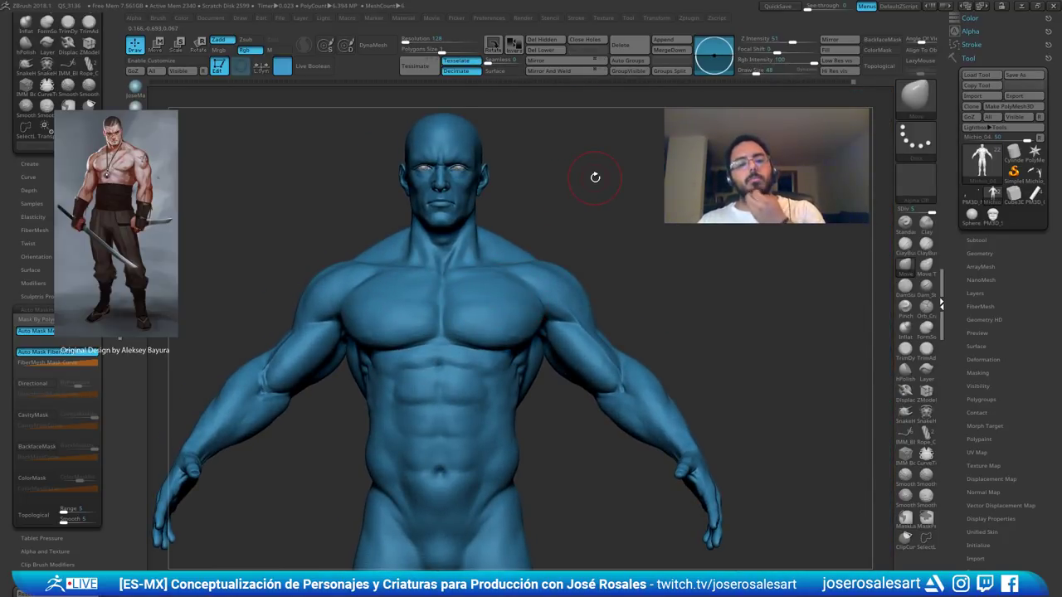
pyautogui.keyDown('alt'); pyautogui.moveTo(489, 297); pyautogui.dragTo(530, 299, button='right'); pyautogui.keyUp('alt')
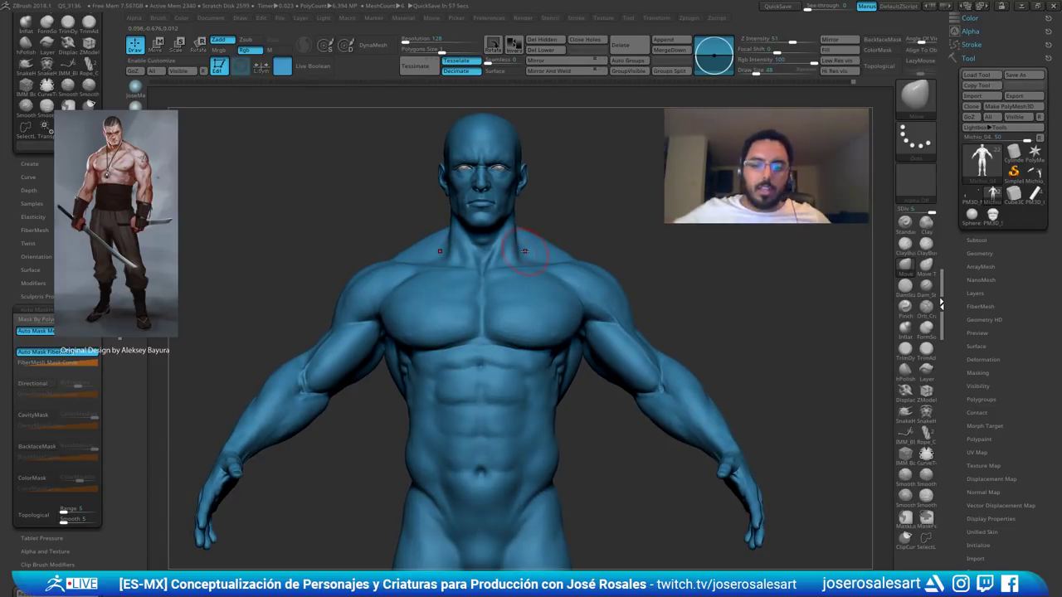
pyautogui.moveTo(386, 232); pyautogui.dragTo(533, 328, button='right')
pyautogui.keyDown('alt'); pyautogui.moveTo(532, 327); pyautogui.dragTo(298, 259, button='right'); pyautogui.keyUp('alt')
pyautogui.keyDown('alt'); pyautogui.moveTo(473, 244); pyautogui.dragTo(408, 190, button='right'); pyautogui.keyUp('alt')
pyautogui.moveTo(510, 243); pyautogui.dragTo(467, 254, button='right')
pyautogui.moveTo(402, 278); pyautogui.dragTo(369, 320, button='right')
pyautogui.moveTo(493, 328)
pyautogui.keyDown('alt'); pyautogui.mouseDown(button='right')
pyautogui.moveTo(322, 312)
pyautogui.moveTo(455, 278)
pyautogui.moveTo(563, 300)
pyautogui.mouseUp(button='right'); pyautogui.keyUp('alt')
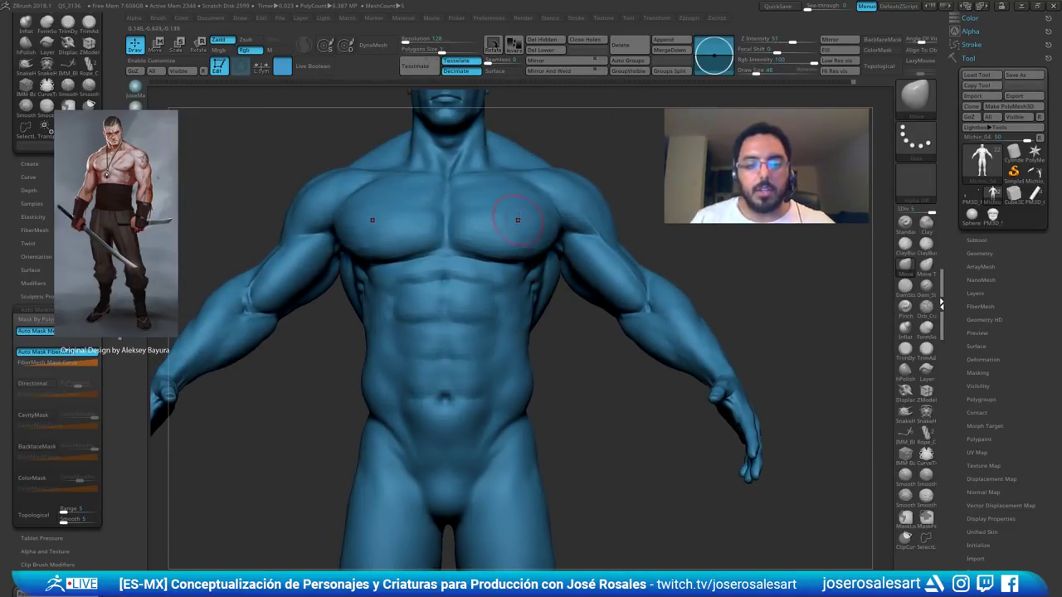
pyautogui.moveTo(470, 274); pyautogui.dragTo(528, 274, button='right')
pyautogui.moveTo(422, 231); pyautogui.dragTo(355, 225, button='right')
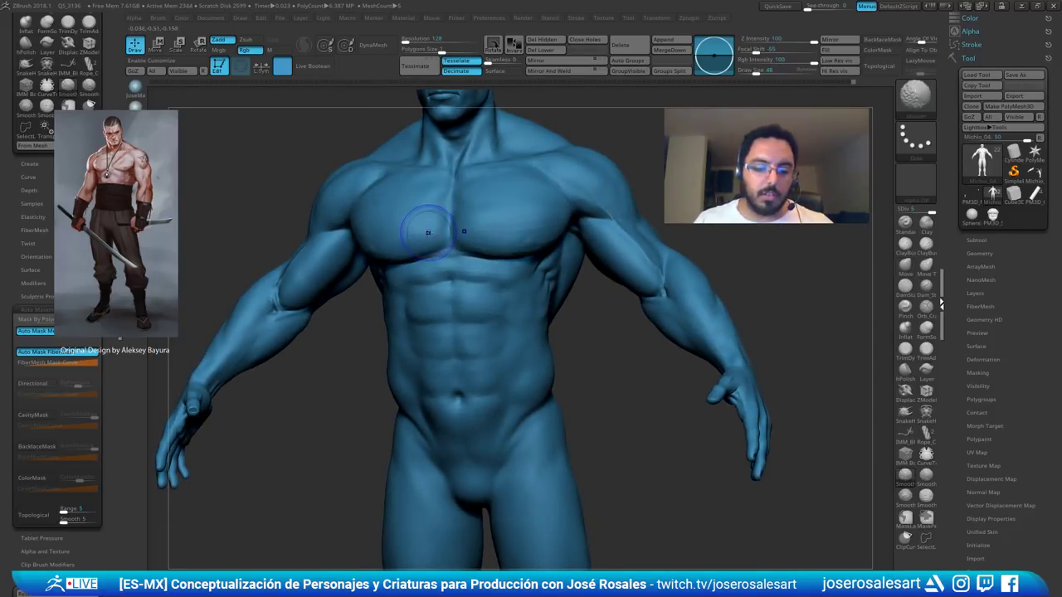
# - Isolate both forearms and hands with their fingers, hiding the rest of the body mesh
pyautogui.moveTo(325, 315)
pyautogui.keyDown('ctrl'); pyautogui.mouseDown(button='right')
pyautogui.moveTo(357, 336)
pyautogui.moveTo(571, 294)
pyautogui.mouseUp(button='right'); pyautogui.keyUp('ctrl')
pyautogui.moveTo(372, 345)
pyautogui.mouseDown(button='right')
pyautogui.moveTo(357, 309)
pyautogui.moveTo(424, 194)
pyautogui.moveTo(489, 199)
pyautogui.moveTo(477, 207)
pyautogui.mouseUp(button='right')
pyautogui.moveTo(410, 218)
pyautogui.mouseDown(button='right')
pyautogui.moveTo(380, 320)
pyautogui.moveTo(435, 325)
pyautogui.mouseUp(button='right')
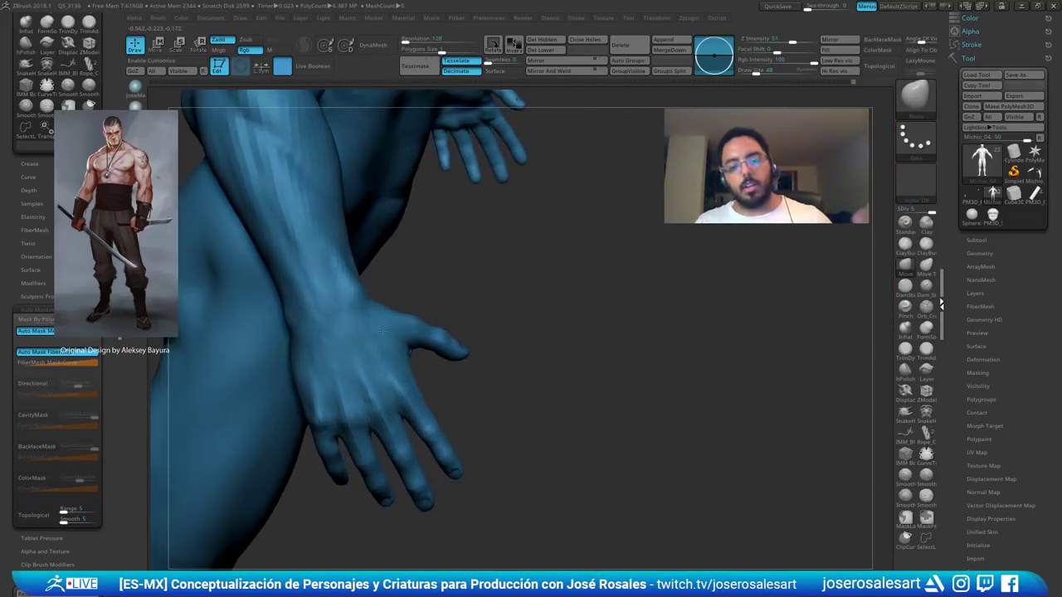
pyautogui.moveTo(351, 355)
pyautogui.mouseDown(button='right')
pyautogui.moveTo(319, 348)
pyautogui.moveTo(398, 365)
pyautogui.mouseUp(button='right')
pyautogui.keyDown('alt'); pyautogui.moveTo(408, 246); pyautogui.dragTo(413, 228, button='right'); pyautogui.keyUp('alt')
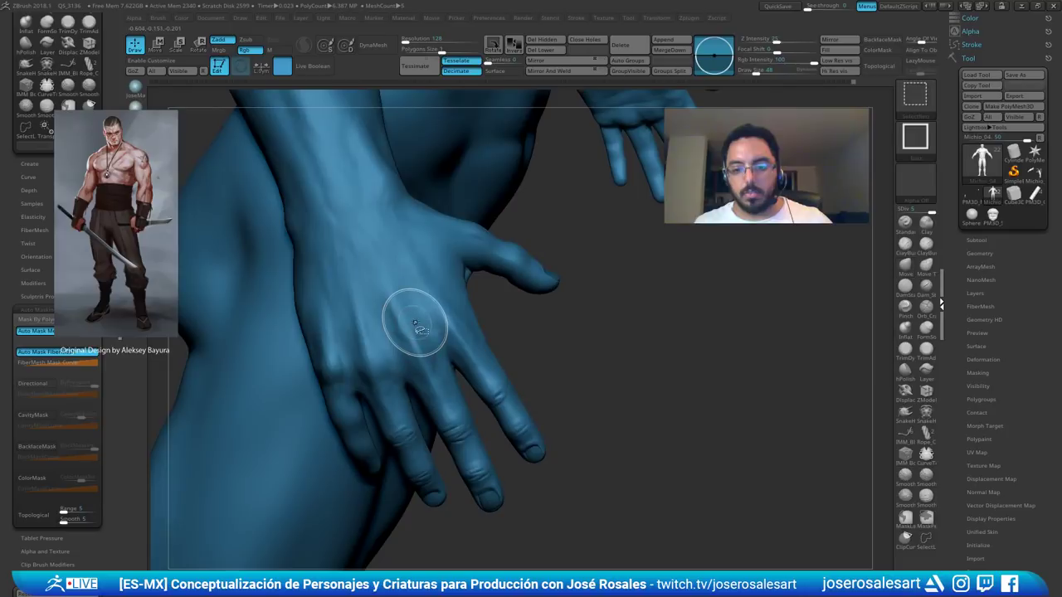
pyautogui.keyDown('ctrl'); pyautogui.keyDown('shift'); pyautogui.click(435, 320); pyautogui.keyUp('shift'); pyautogui.keyUp('ctrl')
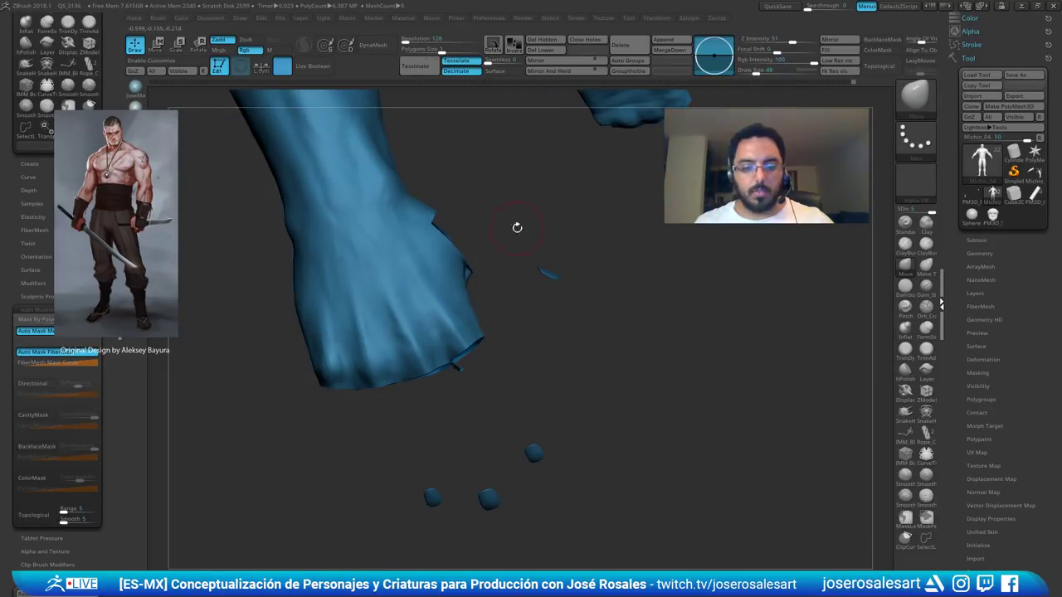
pyautogui.keyDown('ctrl'); pyautogui.moveTo(517, 227); pyautogui.dragTo(496, 212, button='right'); pyautogui.keyUp('ctrl')
pyautogui.keyDown('ctrl'); pyautogui.keyDown('shift'); pyautogui.moveTo(500, 235); pyautogui.dragTo(524, 267); pyautogui.keyUp('shift'); pyautogui.keyUp('ctrl')
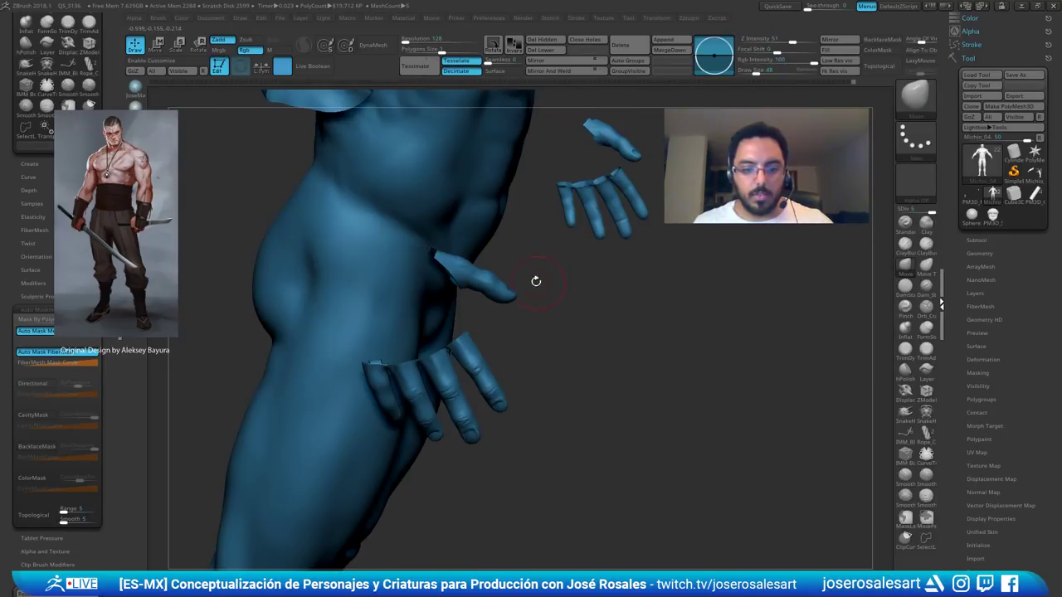
pyautogui.moveTo(536, 279); pyautogui.dragTo(552, 266, button='right')
pyautogui.keyDown('ctrl'); pyautogui.keyDown('alt'); pyautogui.keyDown('shift'); pyautogui.moveTo(573, 208); pyautogui.dragTo(320, 510); pyautogui.keyUp('shift'); pyautogui.keyUp('alt'); pyautogui.keyUp('ctrl')
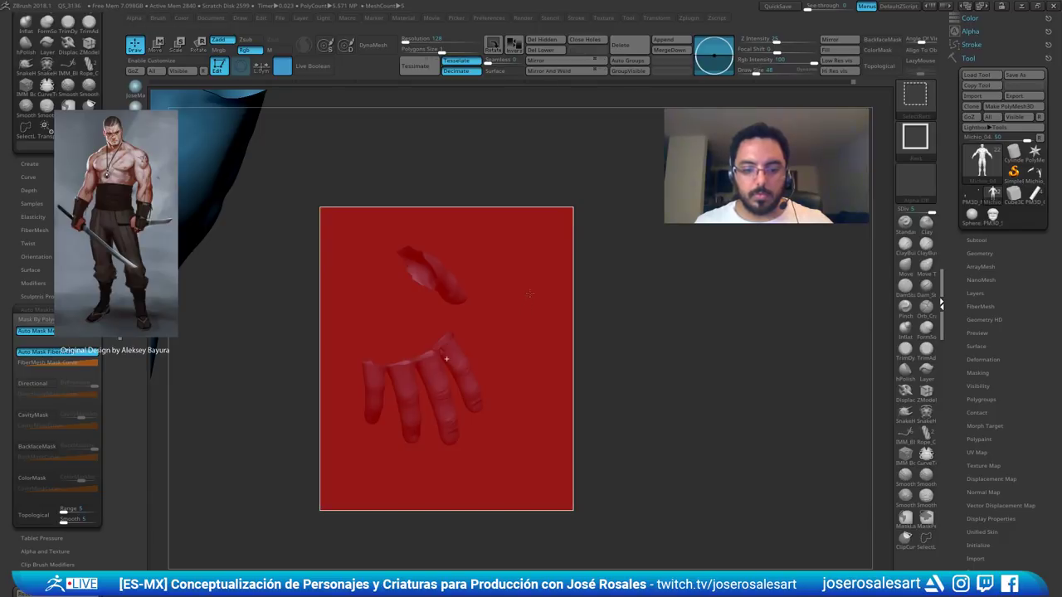
pyautogui.keyDown('ctrl'); pyautogui.keyDown('shift'); pyautogui.moveTo(537, 285); pyautogui.dragTo(555, 312); pyautogui.keyUp('shift'); pyautogui.keyUp('ctrl')
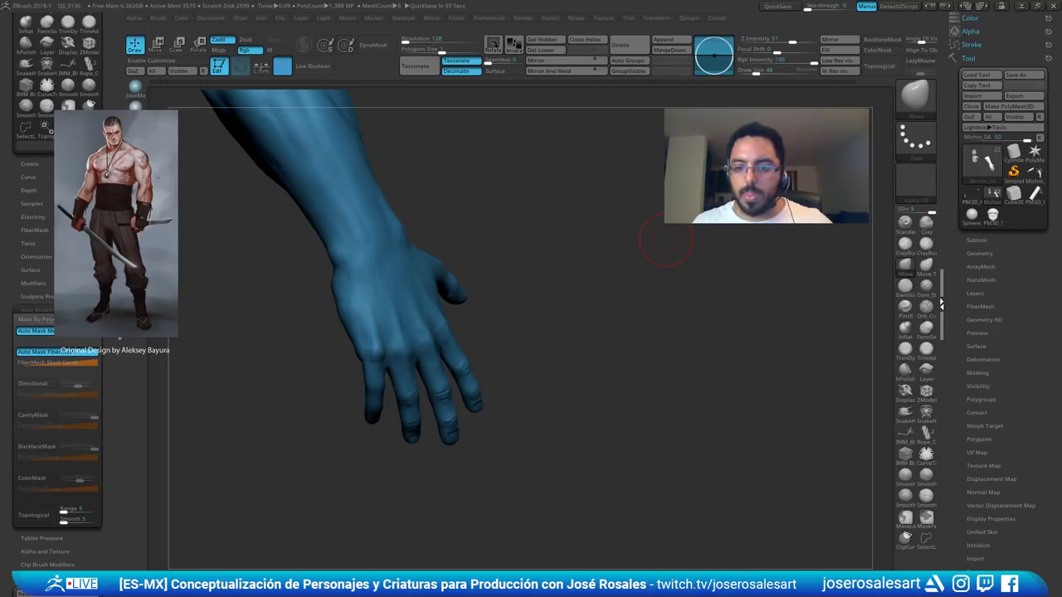
# - Build up the knuckles on the back of the hand with the ClayBuildup brush at Draw Size 39
pyautogui.keyDown('ctrl'); pyautogui.moveTo(407, 330); pyautogui.dragTo(665, 297, button='right'); pyautogui.keyUp('ctrl')
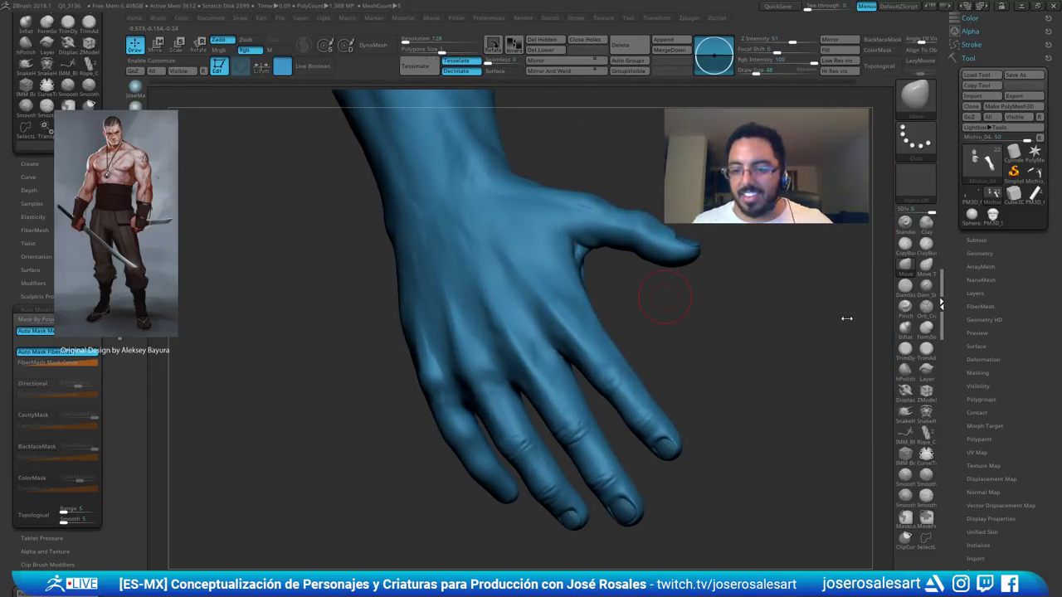
pyautogui.moveTo(670, 295)
pyautogui.mouseDown(button='right')
pyautogui.moveTo(705, 290)
pyautogui.moveTo(422, 303)
pyautogui.moveTo(600, 350)
pyautogui.moveTo(547, 355)
pyautogui.moveTo(521, 290)
pyautogui.mouseUp(button='right')
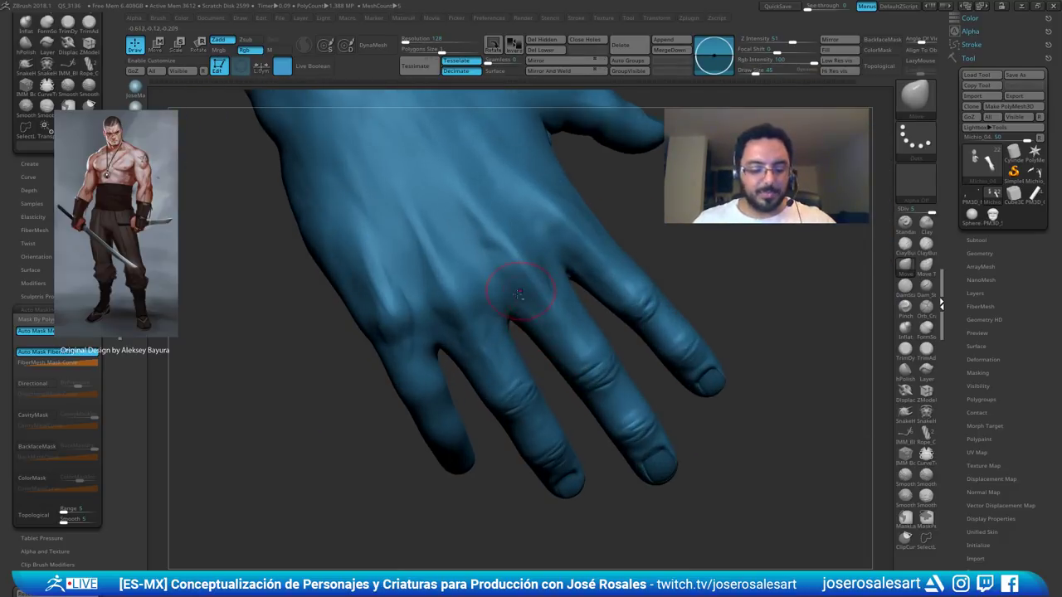
pyautogui.press('b')
pyautogui.press('c')
pyautogui.press('b')
pyautogui.press('s')
pyautogui.moveTo(531, 325); pyautogui.dragTo(525, 325)
pyautogui.press('s')
pyautogui.moveTo(466, 302); pyautogui.dragTo(471, 302)
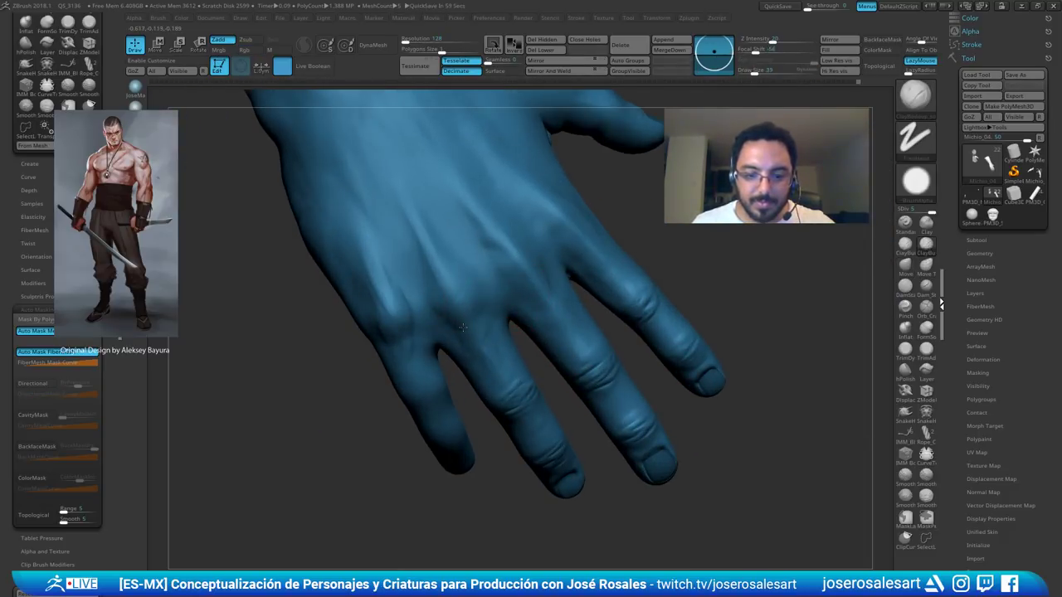
pyautogui.keyDown('ctrl'); pyautogui.moveTo(463, 327); pyautogui.dragTo(492, 321, button='right'); pyautogui.keyUp('ctrl')
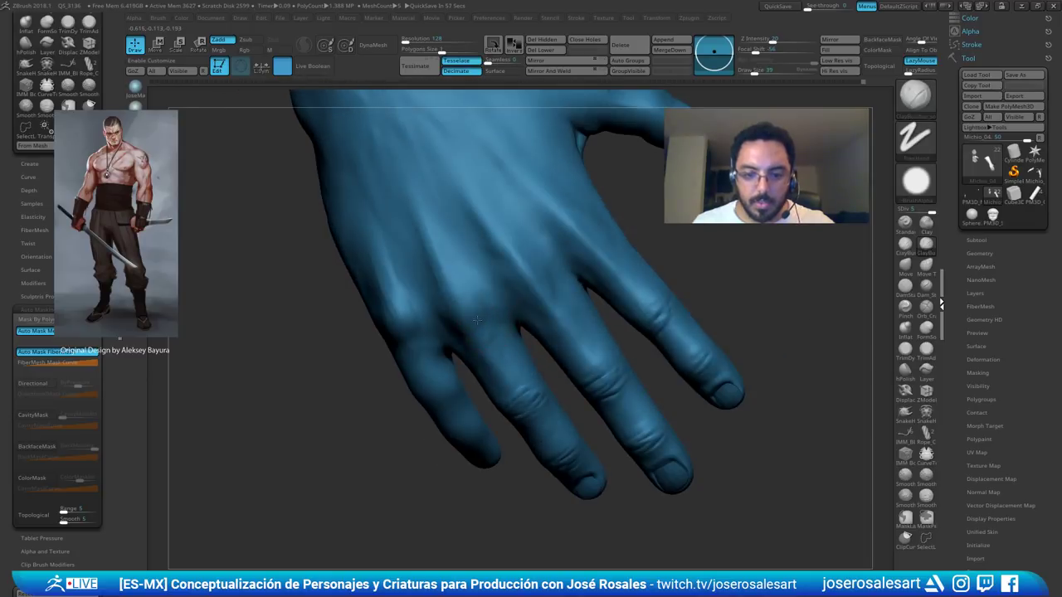
# - Sculpt the base of the ring finger below its knuckle with the ClayBuildup brush at Draw Size 26
pyautogui.press('s')
pyautogui.moveTo(475, 342); pyautogui.dragTo(472, 342)
pyautogui.moveTo(472, 342); pyautogui.dragTo(440, 338, button='right')
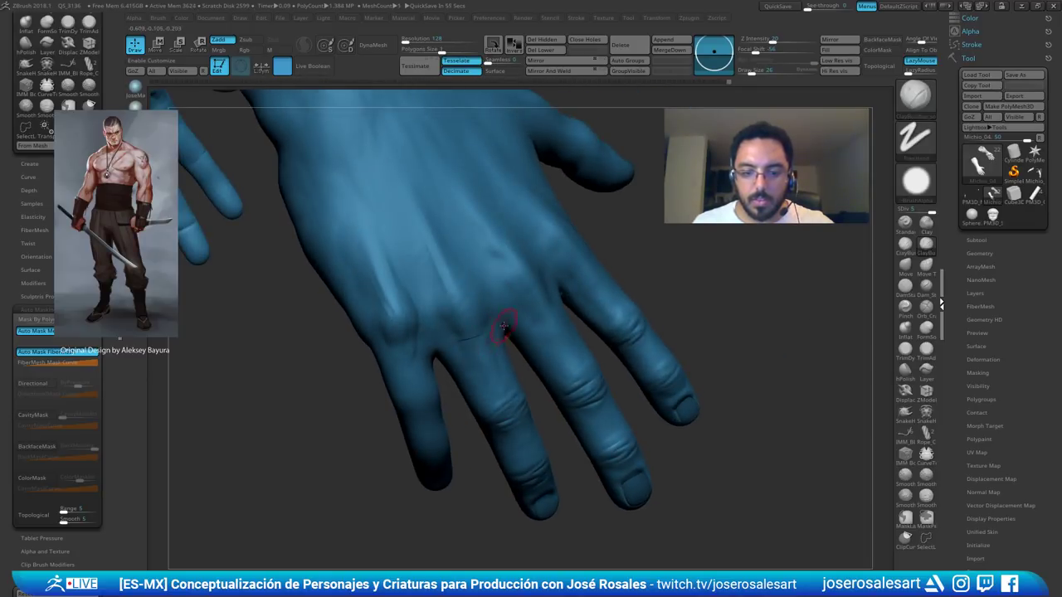
pyautogui.moveTo(504, 325); pyautogui.dragTo(481, 333, button='right')
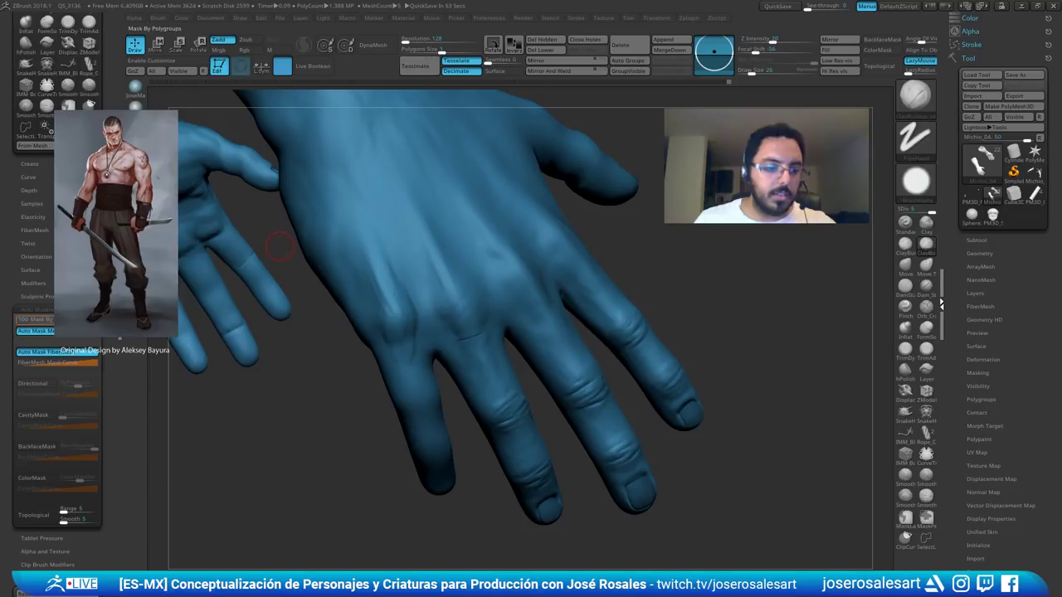
# - Set Mask By Polygroups to 0 and build up the ring finger's knuckle across the joint with the hand
pyautogui.moveTo(475, 330); pyautogui.dragTo(474, 335)
pyautogui.moveTo(474, 335)
pyautogui.keyDown('alt'); pyautogui.mouseDown(button='right')
pyautogui.moveTo(445, 317)
pyautogui.moveTo(452, 301)
pyautogui.mouseUp(button='right'); pyautogui.keyUp('alt')
pyautogui.moveTo(452, 300)
pyautogui.mouseDown(button='right')
pyautogui.moveTo(489, 317)
pyautogui.moveTo(434, 324)
pyautogui.moveTo(491, 295)
pyautogui.moveTo(494, 312)
pyautogui.mouseUp(button='right')
pyautogui.moveTo(493, 312); pyautogui.dragTo(478, 290)
pyautogui.moveTo(472, 313); pyautogui.dragTo(487, 303, button='right')
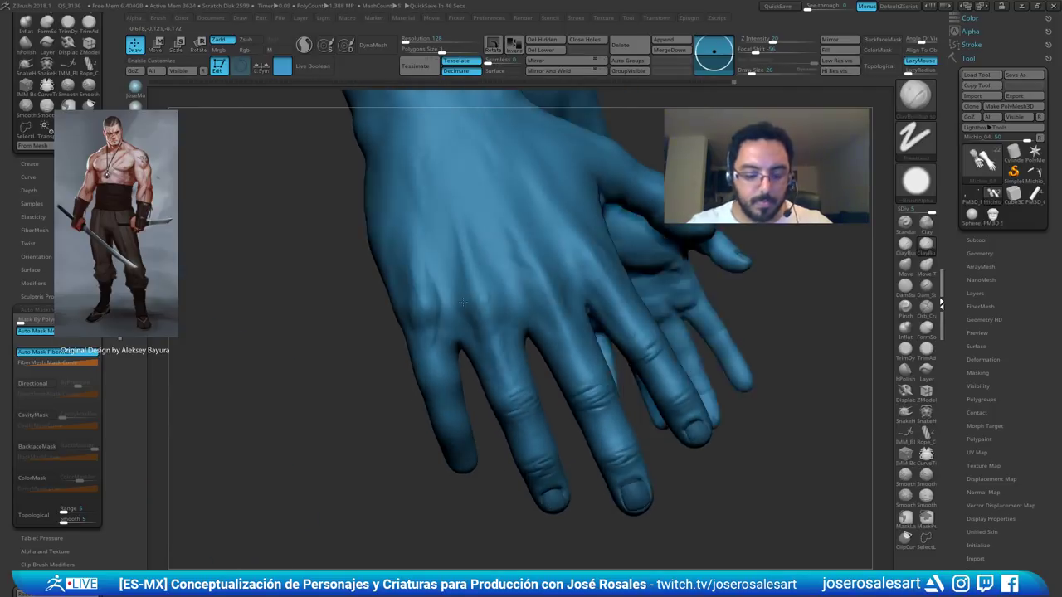
pyautogui.moveTo(486, 298); pyautogui.dragTo(474, 308)
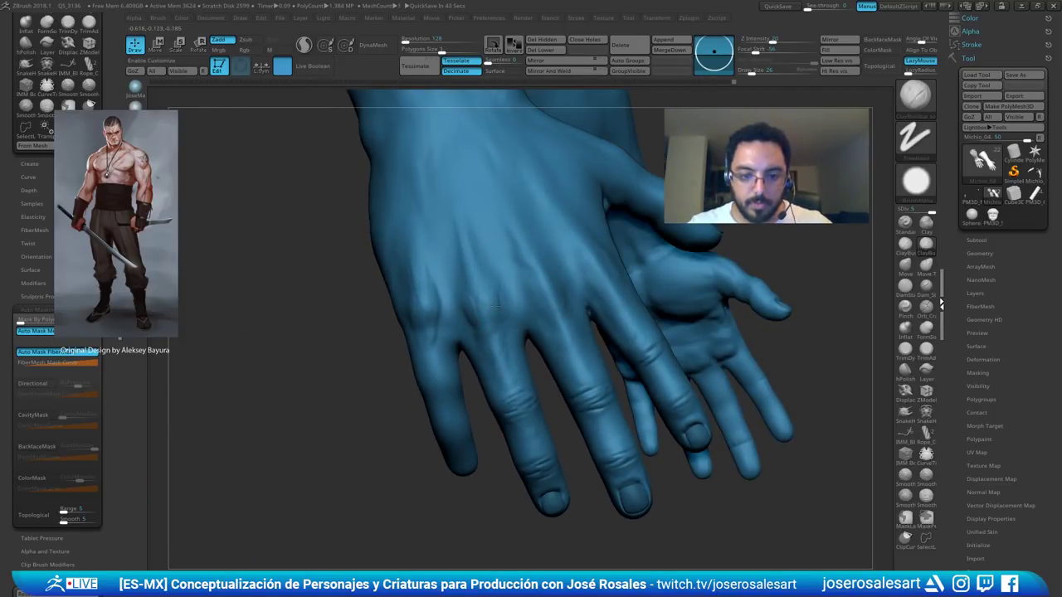
# - Add finer relief to the ring finger's knuckle with the Standard brush
pyautogui.press('b')
pyautogui.press('s')
pyautogui.press('t')
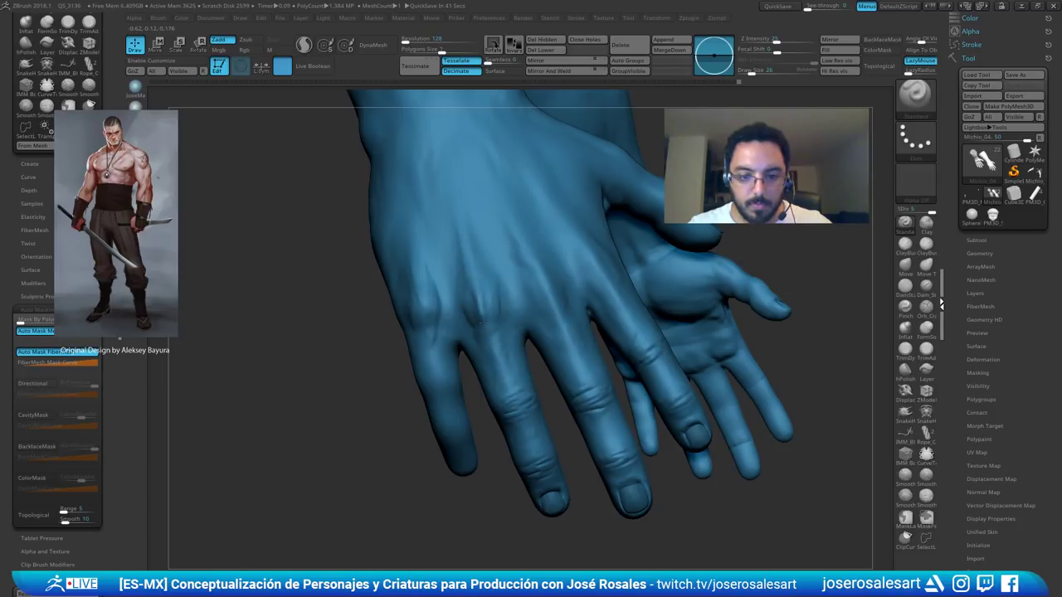
pyautogui.moveTo(497, 388); pyautogui.dragTo(471, 303, button='right')
pyautogui.moveTo(470, 305); pyautogui.dragTo(474, 336)
# - Rework the ring finger's knuckle with the ClayBuildup brush and smooth the transition into its tendon
pyautogui.press('b')
pyautogui.press('c')
pyautogui.press('b')
pyautogui.moveTo(473, 336)
pyautogui.mouseDown(button='right')
pyautogui.moveTo(485, 323)
pyautogui.moveTo(474, 296)
pyautogui.mouseUp(button='right')
pyautogui.keyDown('shift'); pyautogui.moveTo(474, 296); pyautogui.dragTo(483, 288); pyautogui.keyUp('shift')
pyautogui.moveTo(483, 289); pyautogui.dragTo(458, 274, button='right')
pyautogui.moveTo(458, 273)
pyautogui.keyDown('ctrl'); pyautogui.mouseDown(button='right')
pyautogui.moveTo(455, 241)
pyautogui.moveTo(508, 243)
pyautogui.moveTo(531, 218)
pyautogui.moveTo(523, 337)
pyautogui.mouseUp(button='right'); pyautogui.keyUp('ctrl')
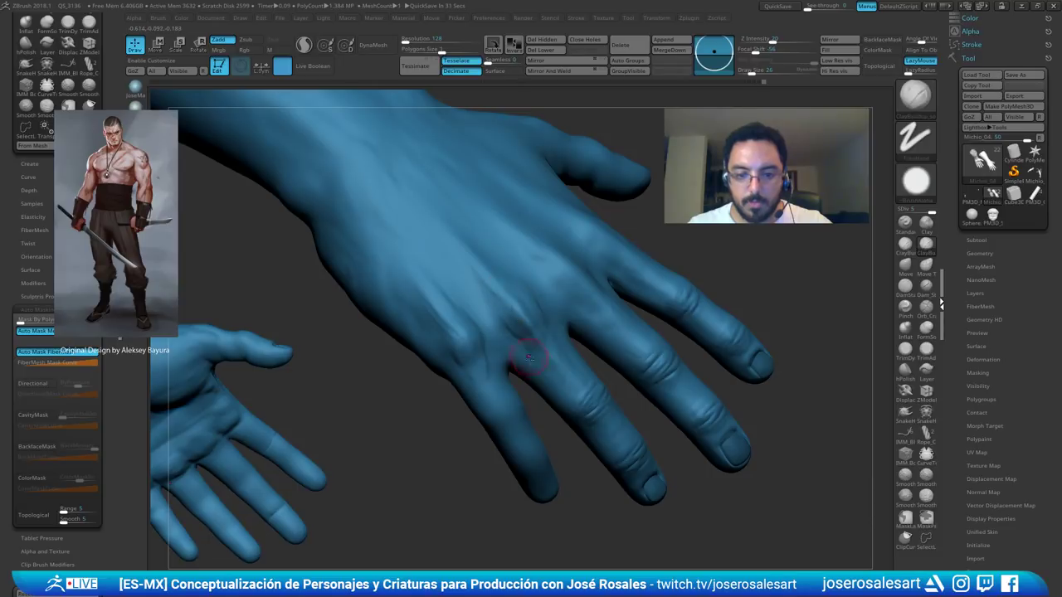
# - Refine the area between the ring and middle finger knuckles with the ClayBuildup brush at Draw Size 26
pyautogui.keyDown('ctrl'); pyautogui.moveTo(529, 358); pyautogui.dragTo(531, 330, button='right'); pyautogui.keyUp('ctrl')
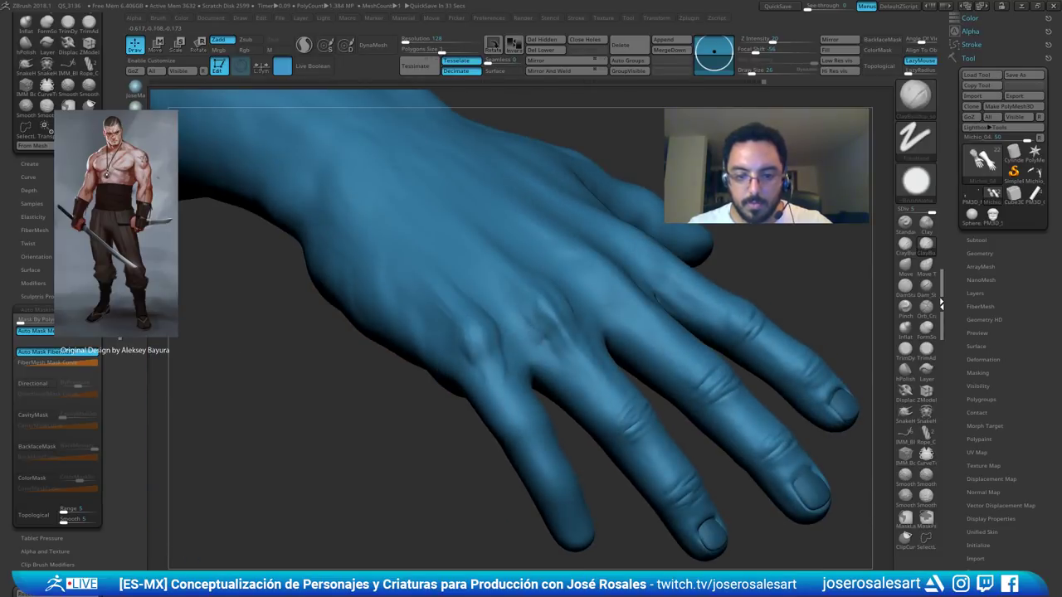
pyautogui.moveTo(570, 342); pyautogui.dragTo(562, 298)
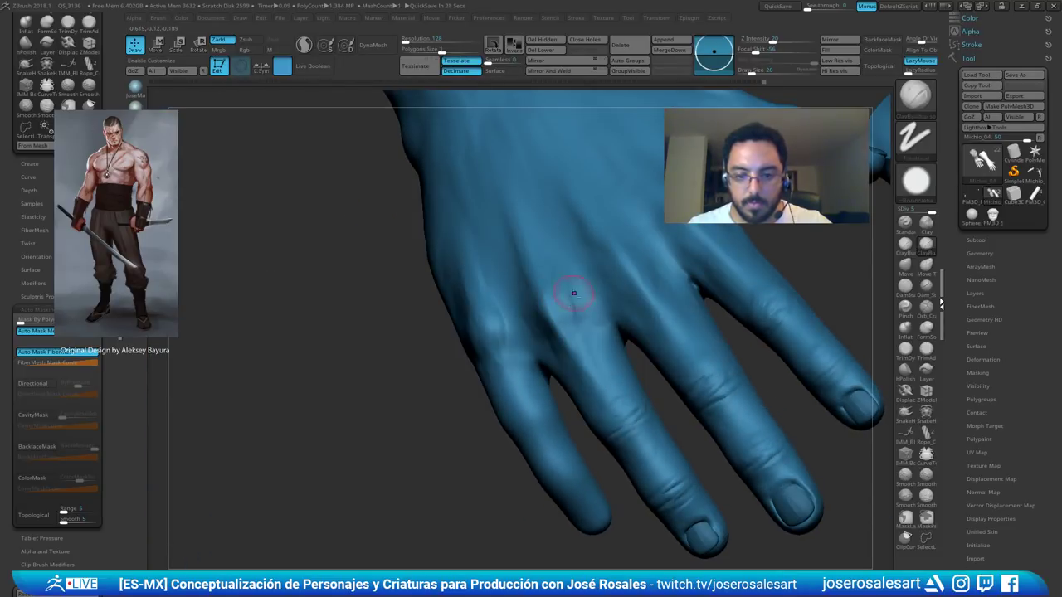
pyautogui.keyDown('ctrl'); pyautogui.moveTo(584, 292); pyautogui.dragTo(579, 262, button='right'); pyautogui.keyUp('ctrl')
pyautogui.moveTo(579, 262)
pyautogui.mouseDown(button='right')
pyautogui.moveTo(576, 286)
pyautogui.moveTo(569, 253)
pyautogui.mouseUp(button='right')
pyautogui.moveTo(569, 254); pyautogui.dragTo(537, 256, button='right')
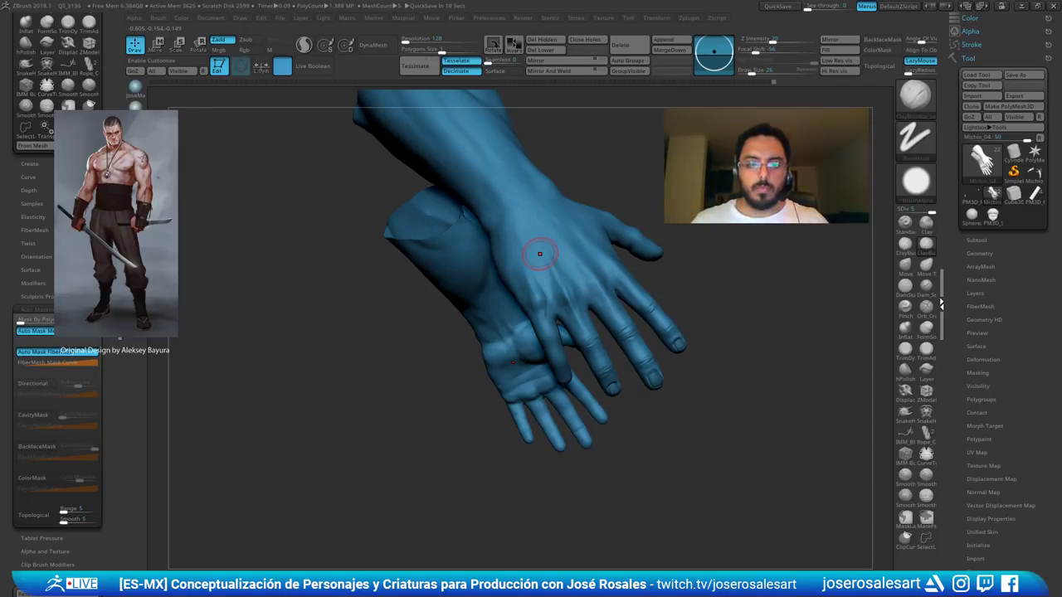
# - Save the current tool to disk
pyautogui.moveTo(498, 247); pyautogui.dragTo(424, 274, button='right')
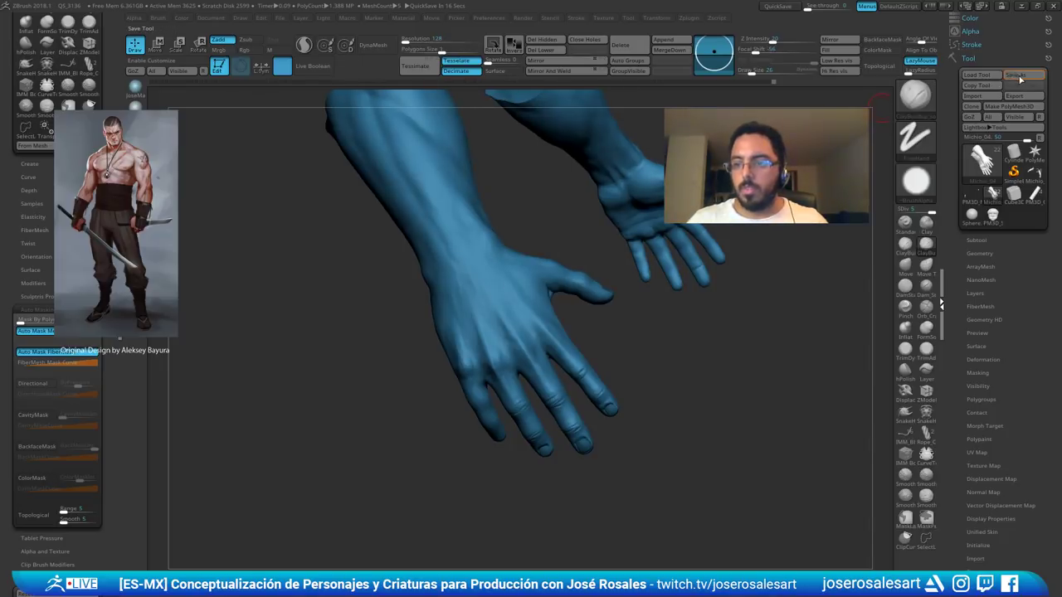
pyautogui.click(1019, 79)
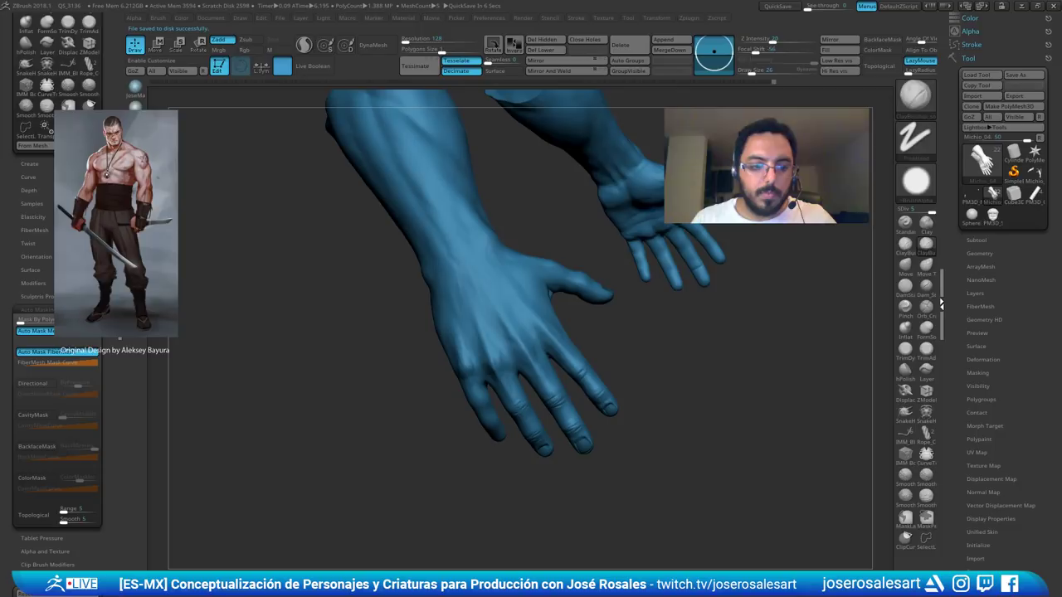
pyautogui.moveTo(83, 158); pyautogui.dragTo(83, 299)
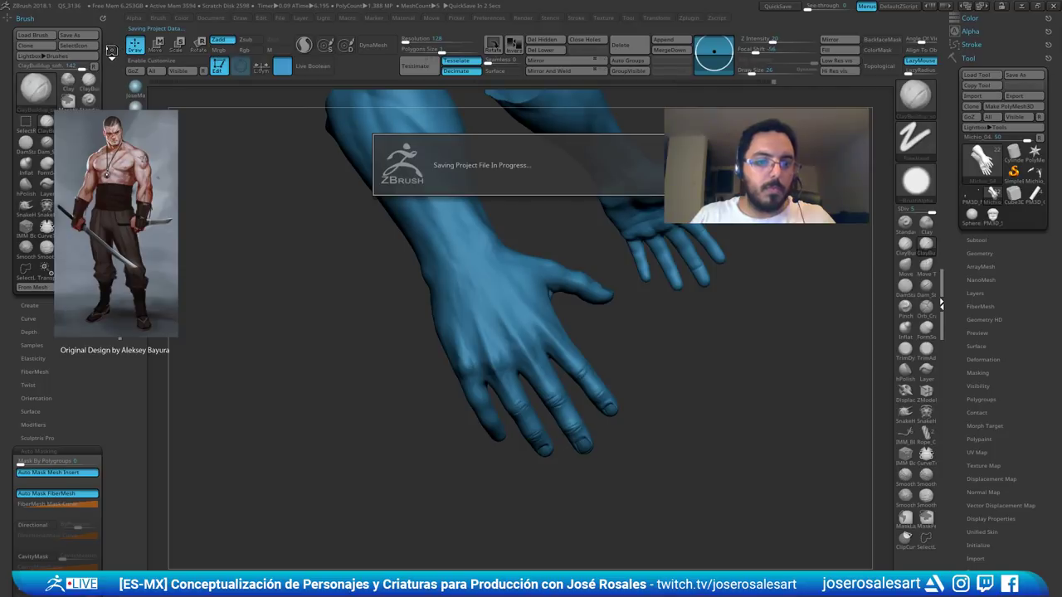
# - Close the Brush palette and collapse the tray that holds it
pyautogui.click(103, 18)
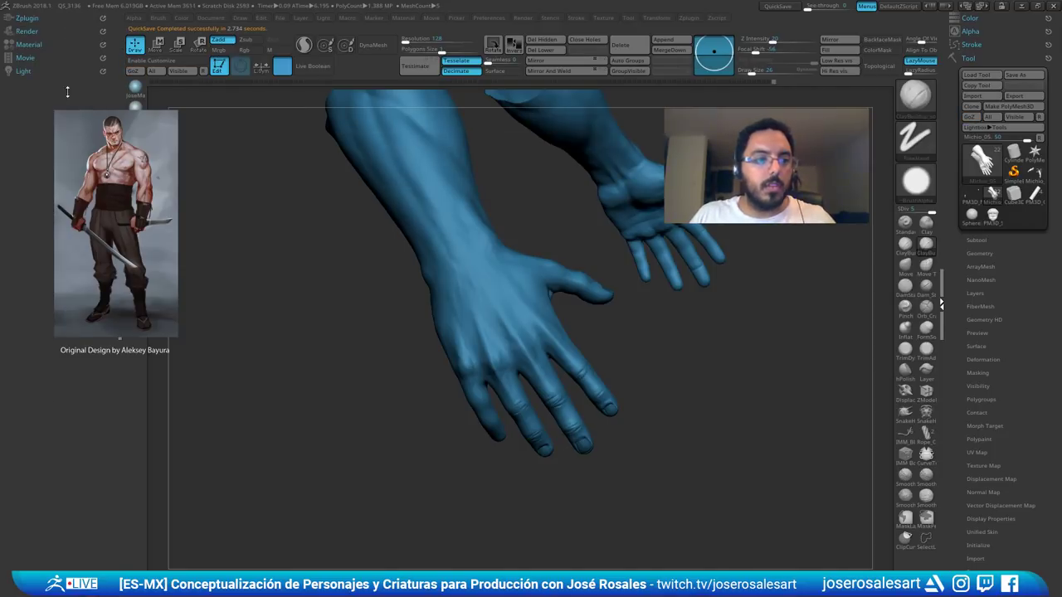
pyautogui.click(120, 305)
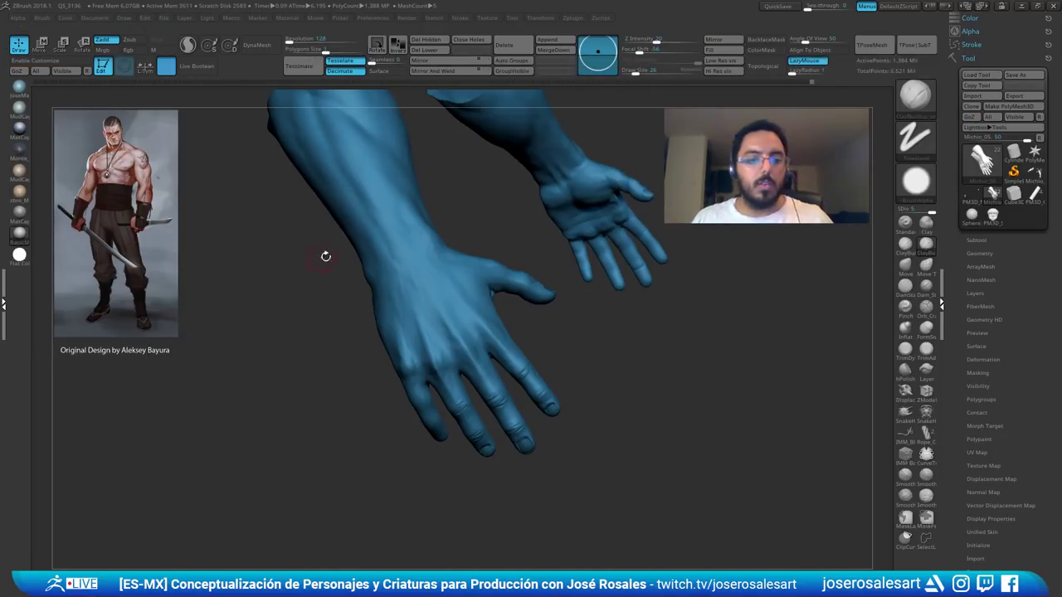
pyautogui.keyDown('alt'); pyautogui.moveTo(325, 256); pyautogui.dragTo(315, 275); pyautogui.keyUp('alt')
# - Refine the finger joints and the transitions between the fingers with the ClayBuildup brush at Draw Size 26
pyautogui.moveTo(389, 275)
pyautogui.mouseDown(button='right')
pyautogui.moveTo(357, 277)
pyautogui.moveTo(403, 273)
pyautogui.moveTo(451, 331)
pyautogui.moveTo(421, 264)
pyautogui.moveTo(478, 175)
pyautogui.mouseUp(button='right')
pyautogui.moveTo(454, 282)
pyautogui.mouseDown(button='right')
pyautogui.moveTo(440, 291)
pyautogui.moveTo(456, 313)
pyautogui.moveTo(427, 320)
pyautogui.moveTo(445, 339)
pyautogui.moveTo(451, 376)
pyautogui.moveTo(452, 362)
pyautogui.moveTo(445, 369)
pyautogui.mouseUp(button='right')
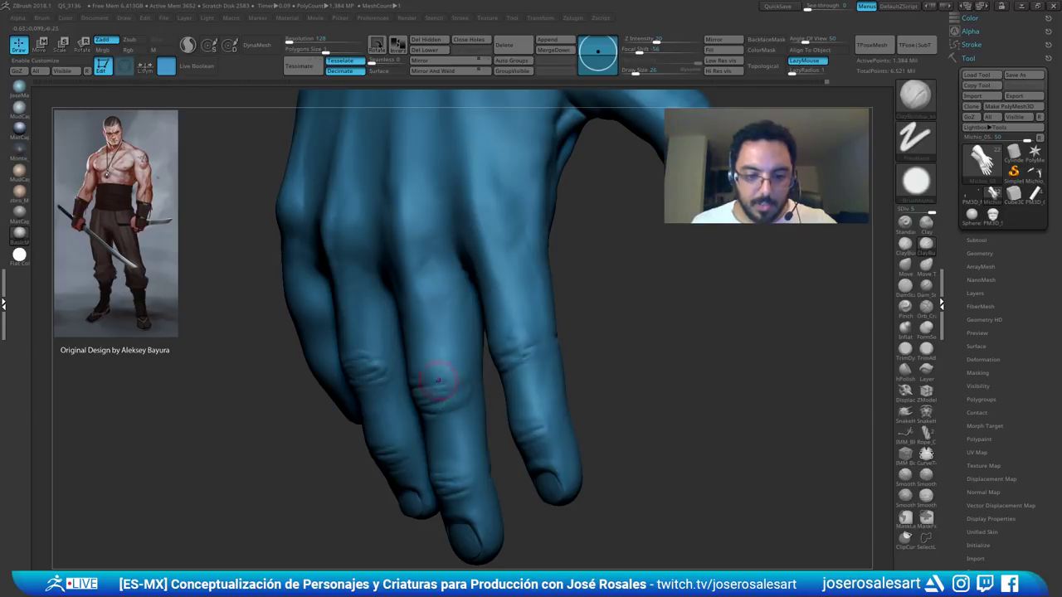
pyautogui.moveTo(438, 380)
pyautogui.mouseDown(button='right')
pyautogui.moveTo(367, 351)
pyautogui.moveTo(351, 357)
pyautogui.moveTo(445, 370)
pyautogui.moveTo(455, 358)
pyautogui.moveTo(443, 379)
pyautogui.moveTo(451, 408)
pyautogui.moveTo(455, 369)
pyautogui.mouseUp(button='right')
pyautogui.moveTo(445, 439); pyautogui.dragTo(464, 429)
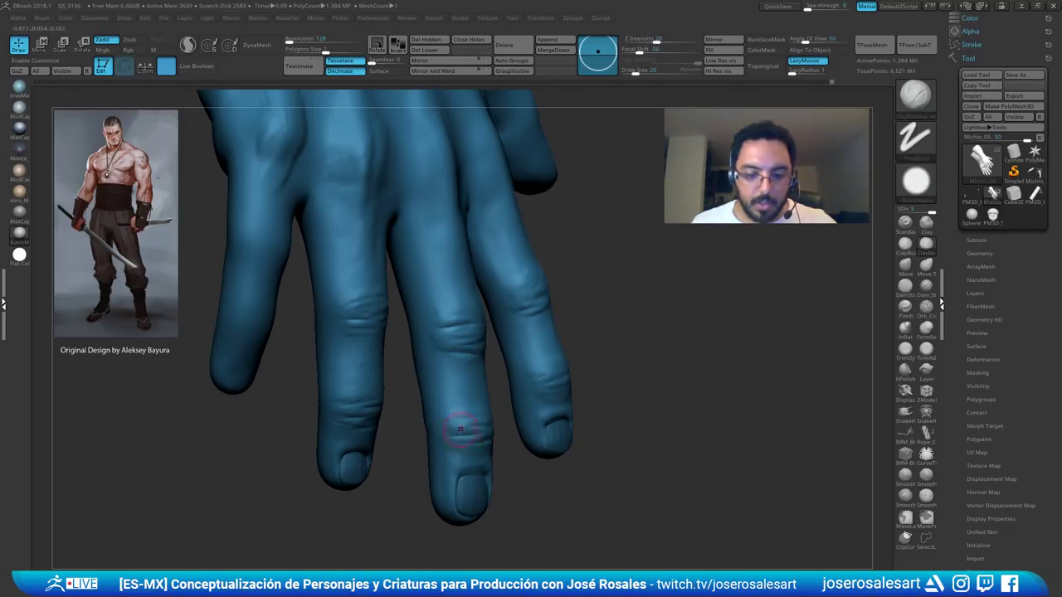
pyautogui.moveTo(465, 429); pyautogui.dragTo(448, 444, button='right')
pyautogui.moveTo(512, 325); pyautogui.dragTo(457, 341, button='right')
pyautogui.moveTo(594, 340); pyautogui.dragTo(574, 342)
pyautogui.moveTo(572, 338); pyautogui.dragTo(623, 343, button='right')
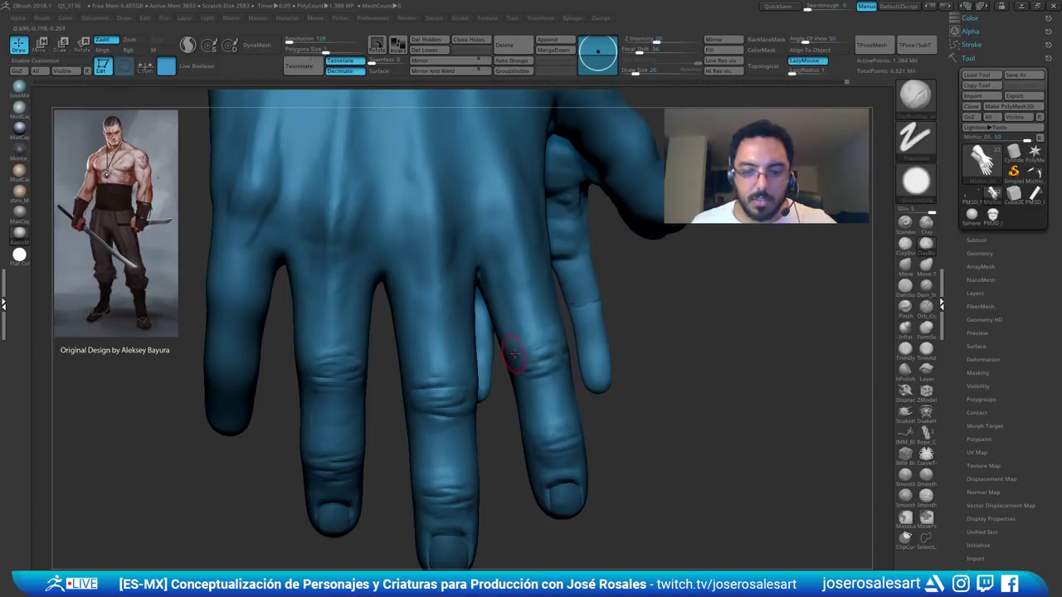
pyautogui.moveTo(514, 356); pyautogui.dragTo(481, 273)
pyautogui.moveTo(481, 273)
pyautogui.mouseDown(button='right')
pyautogui.moveTo(461, 279)
pyautogui.moveTo(569, 294)
pyautogui.moveTo(566, 274)
pyautogui.moveTo(594, 279)
pyautogui.moveTo(596, 324)
pyautogui.mouseUp(button='right')
pyautogui.moveTo(396, 284); pyautogui.dragTo(331, 270)
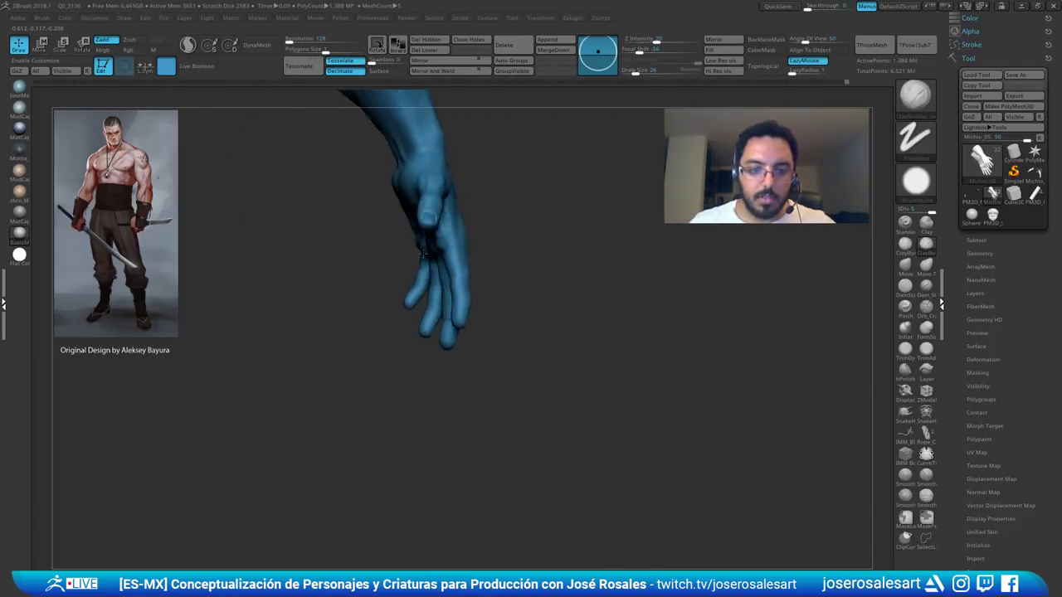
pyautogui.moveTo(425, 200); pyautogui.dragTo(443, 310, button='right')
pyautogui.moveTo(467, 269); pyautogui.dragTo(484, 299)
# - Select the body subtool and sculpt the skin fold around the middle finger's nail with the ClayBuildup brush
pyautogui.keyDown('alt'); pyautogui.click(549, 287); pyautogui.keyUp('alt')
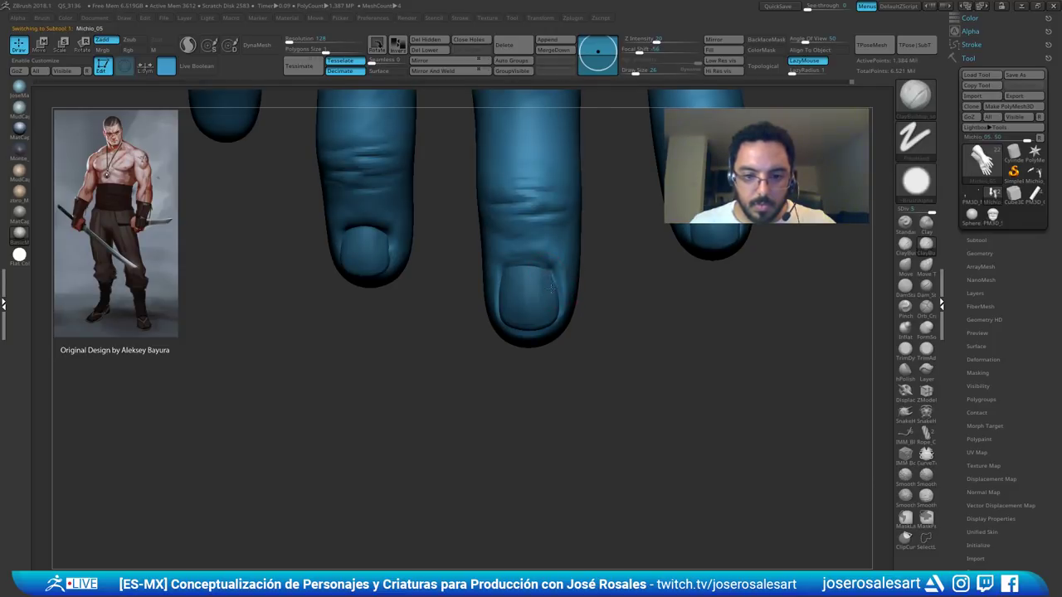
pyautogui.moveTo(554, 298); pyautogui.dragTo(547, 272, button='right')
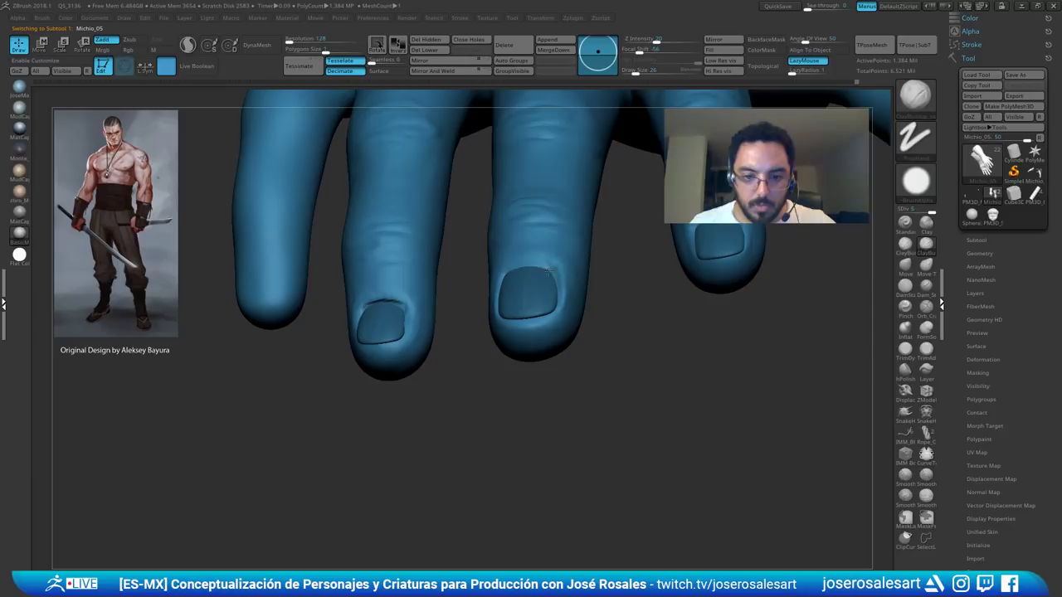
pyautogui.moveTo(553, 311)
pyautogui.mouseDown(button='right')
pyautogui.moveTo(558, 253)
pyautogui.moveTo(565, 300)
pyautogui.mouseUp(button='right')
pyautogui.moveTo(569, 305); pyautogui.dragTo(571, 294)
pyautogui.moveTo(576, 287); pyautogui.dragTo(549, 212, button='right')
# - Build up the skin around the index and ring fingers' nails with the ClayBuildup brush
pyautogui.moveTo(418, 257)
pyautogui.keyDown('alt'); pyautogui.mouseDown(button='right')
pyautogui.moveTo(237, 317)
pyautogui.moveTo(242, 365)
pyautogui.mouseUp(button='right'); pyautogui.keyUp('alt')
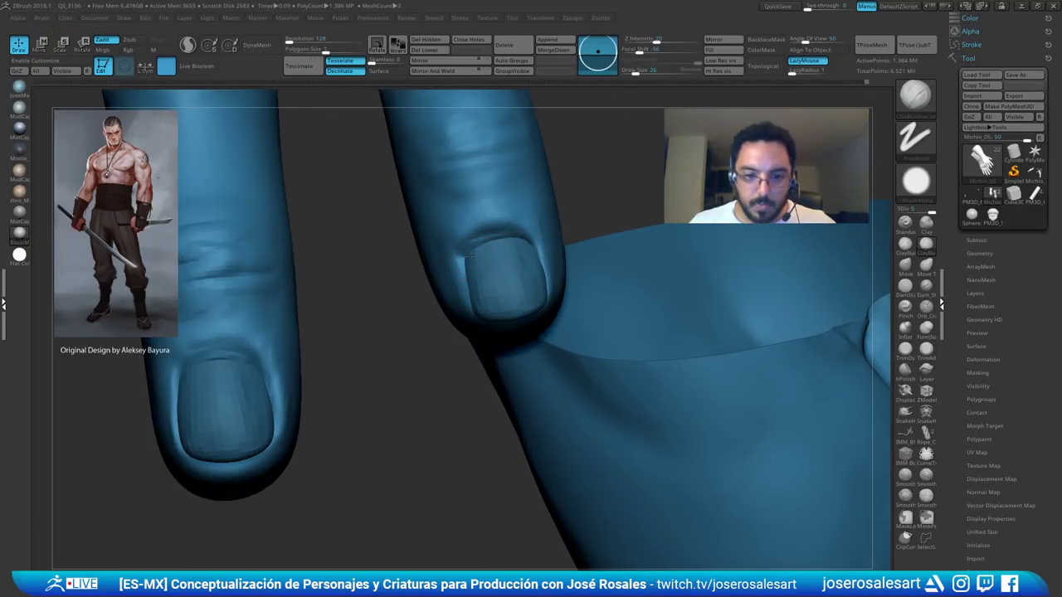
pyautogui.moveTo(524, 222)
pyautogui.keyDown('alt'); pyautogui.mouseDown(button='right')
pyautogui.moveTo(478, 230)
pyautogui.moveTo(484, 216)
pyautogui.moveTo(420, 241)
pyautogui.moveTo(431, 286)
pyautogui.mouseUp(button='right'); pyautogui.keyUp('alt')
pyautogui.keyDown('ctrl'); pyautogui.moveTo(457, 217); pyautogui.dragTo(462, 289, button='right'); pyautogui.keyUp('ctrl')
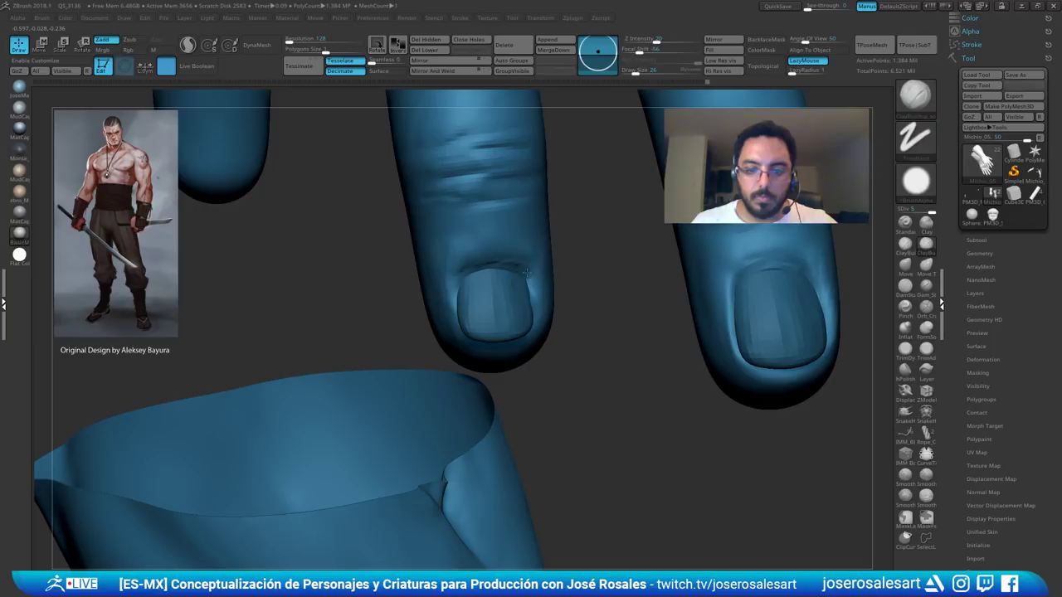
pyautogui.moveTo(481, 255); pyautogui.dragTo(492, 251, button='right')
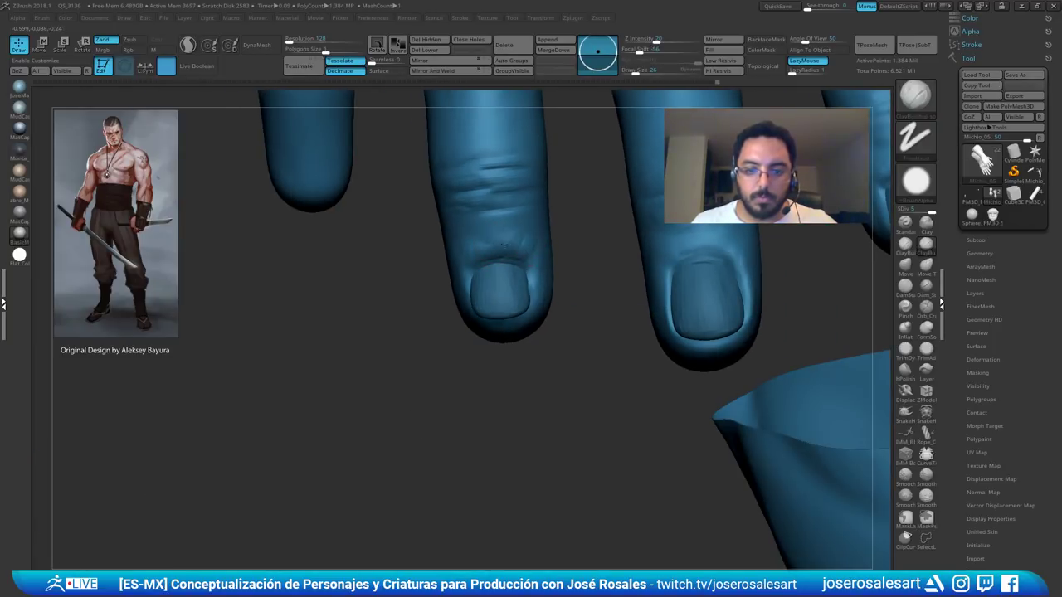
pyautogui.moveTo(456, 270); pyautogui.dragTo(533, 286, button='right')
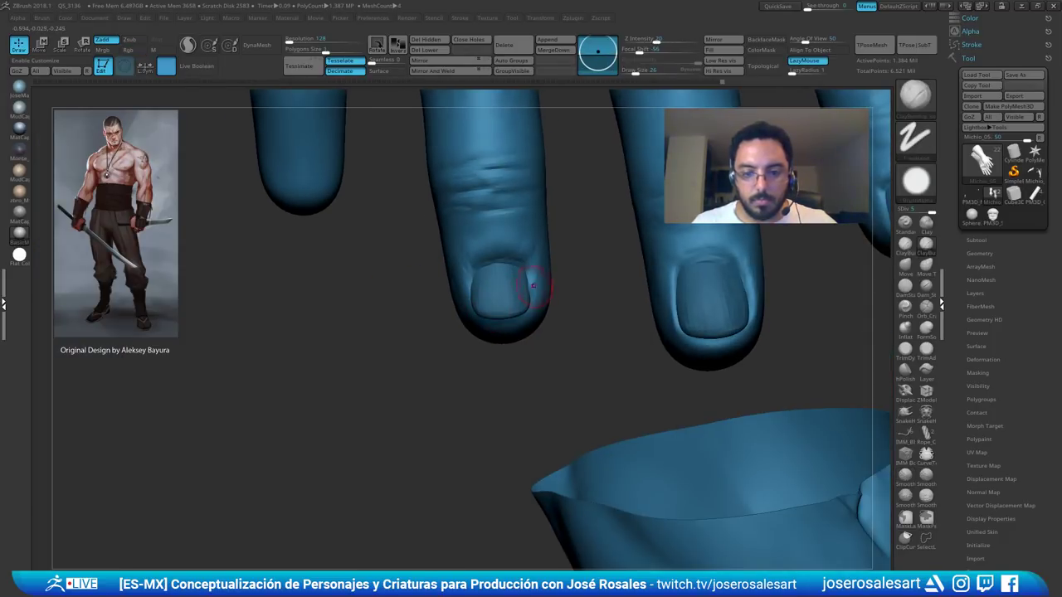
# - Refine the skin along the ring fingernail's edges with the Standard brush at Draw Size 15 and smooth it
pyautogui.press('b')
pyautogui.press('s')
pyautogui.press('t')
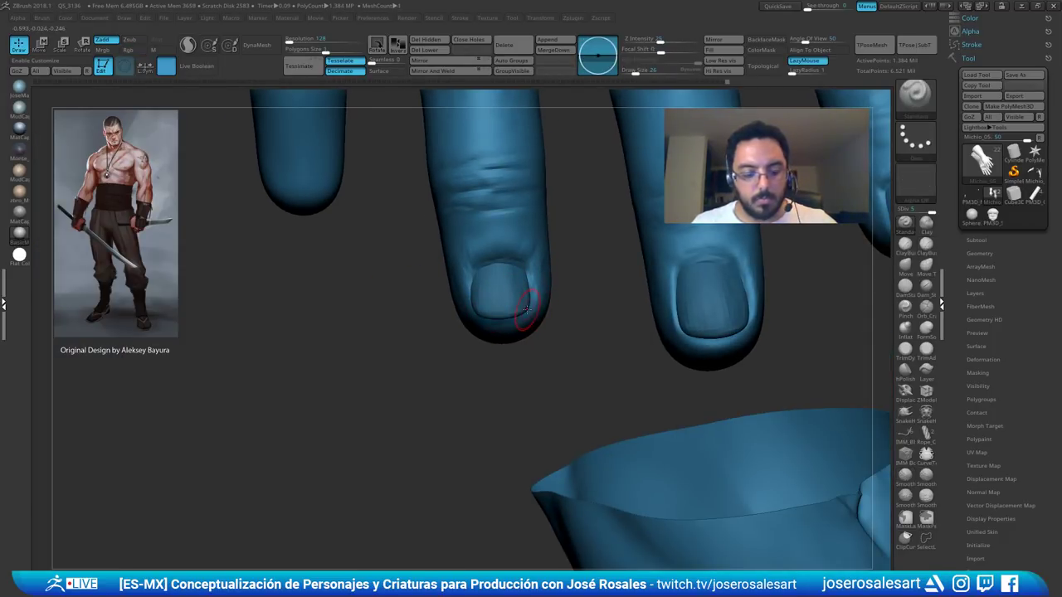
pyautogui.press('s')
pyautogui.moveTo(525, 309); pyautogui.dragTo(531, 306)
pyautogui.moveTo(532, 305); pyautogui.dragTo(482, 302, button='right')
pyautogui.keyDown('shift'); pyautogui.moveTo(531, 276); pyautogui.dragTo(534, 267); pyautogui.keyUp('shift')
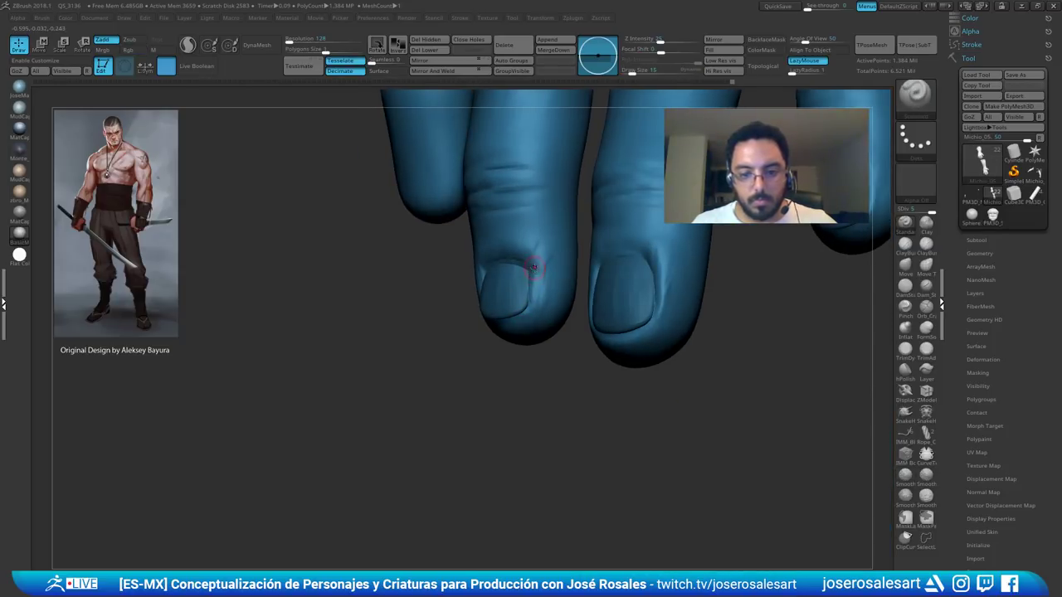
pyautogui.moveTo(503, 310); pyautogui.dragTo(525, 315, button='right')
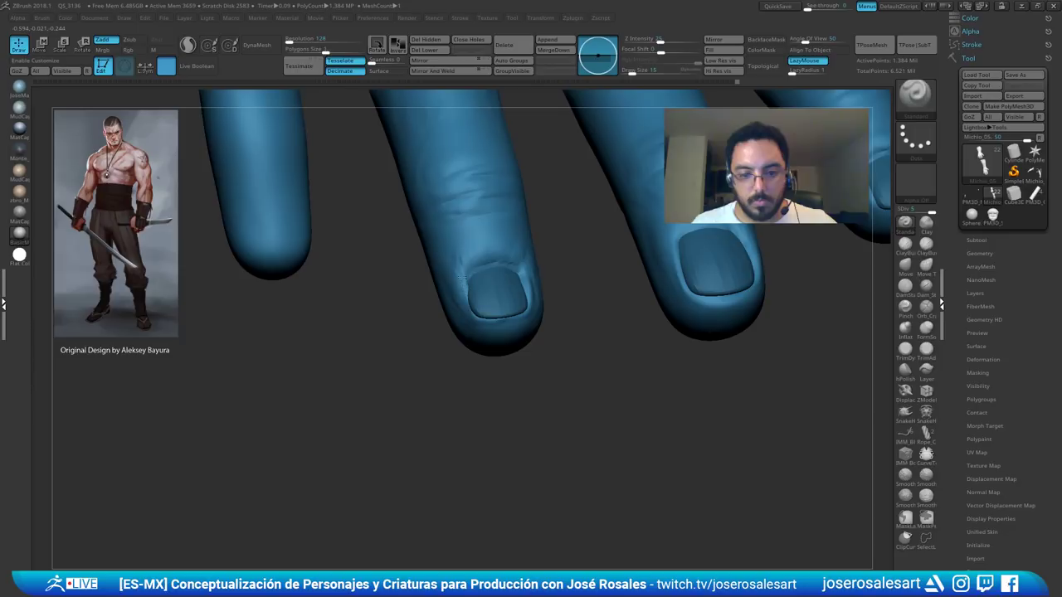
pyautogui.keyDown('shift'); pyautogui.moveTo(494, 324); pyautogui.dragTo(527, 320); pyautogui.keyUp('shift')
pyautogui.moveTo(490, 352); pyautogui.dragTo(471, 289, button='right')
# - Select the ring finger's nail subtool and adjust its shape with the Move brush
pyautogui.press('b')
pyautogui.press('c')
pyautogui.press('b')
pyautogui.press('s')
pyautogui.moveTo(489, 295); pyautogui.dragTo(497, 295)
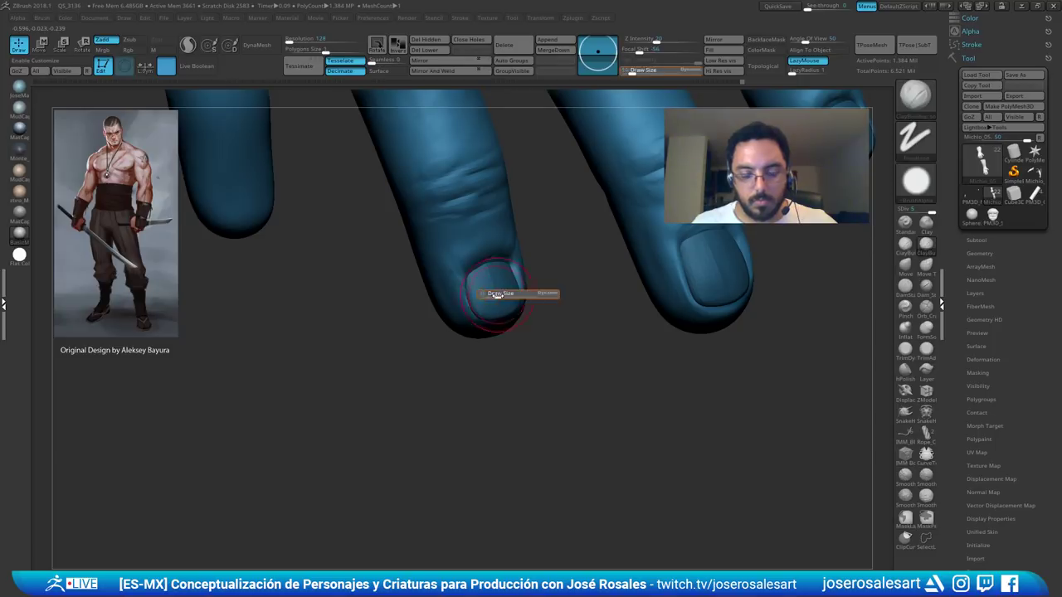
pyautogui.moveTo(497, 295)
pyautogui.mouseDown(button='right')
pyautogui.moveTo(487, 302)
pyautogui.moveTo(507, 290)
pyautogui.moveTo(513, 300)
pyautogui.mouseUp(button='right')
pyautogui.keyDown('alt'); pyautogui.click(507, 290); pyautogui.keyUp('alt')
pyautogui.press('b')
pyautogui.press('m')
pyautogui.press('v')
pyautogui.press('s')
pyautogui.moveTo(520, 300)
pyautogui.mouseDown()
pyautogui.moveTo(519, 277)
pyautogui.moveTo(506, 280)
pyautogui.moveTo(513, 321)
pyautogui.mouseUp()
# - Work over the ring finger's nail with the ClayBuildup brush at Draw Size 28
pyautogui.press('s')
pyautogui.press('b')
pyautogui.press('c')
pyautogui.press('b')
pyautogui.moveTo(514, 321); pyautogui.dragTo(496, 306, button='right')
pyautogui.moveTo(495, 306); pyautogui.dragTo(494, 304)
pyautogui.moveTo(447, 306)
pyautogui.keyDown('ctrl'); pyautogui.mouseDown(button='right')
pyautogui.moveTo(403, 280)
pyautogui.moveTo(482, 288)
pyautogui.moveTo(423, 306)
pyautogui.moveTo(464, 366)
pyautogui.mouseUp(button='right'); pyautogui.keyUp('ctrl')
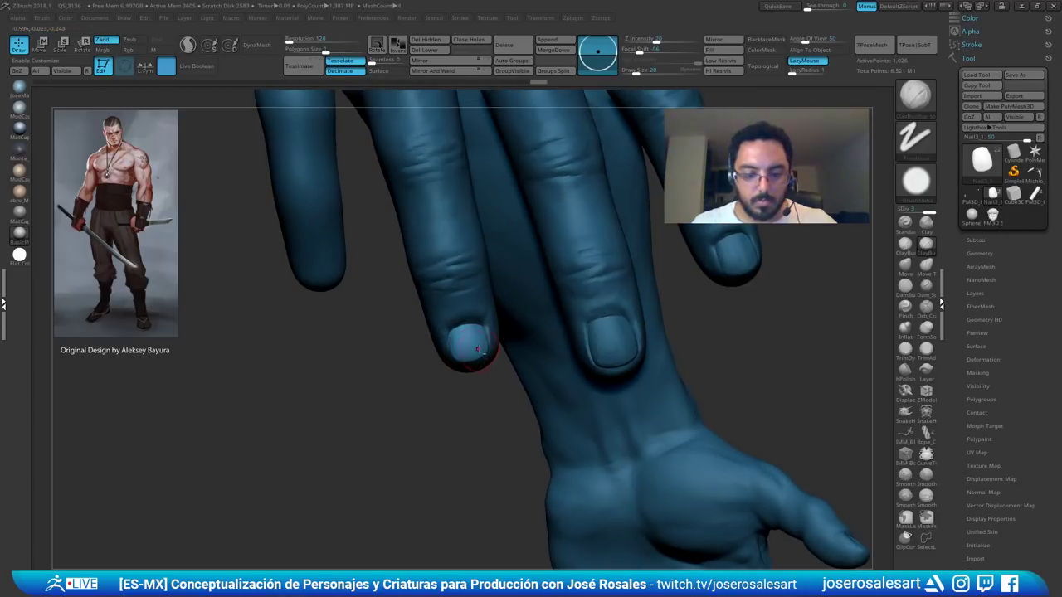
# - Lengthen the ring finger's nail by scaling it along Z by about 1.06 and about 1.07
pyautogui.press('e')
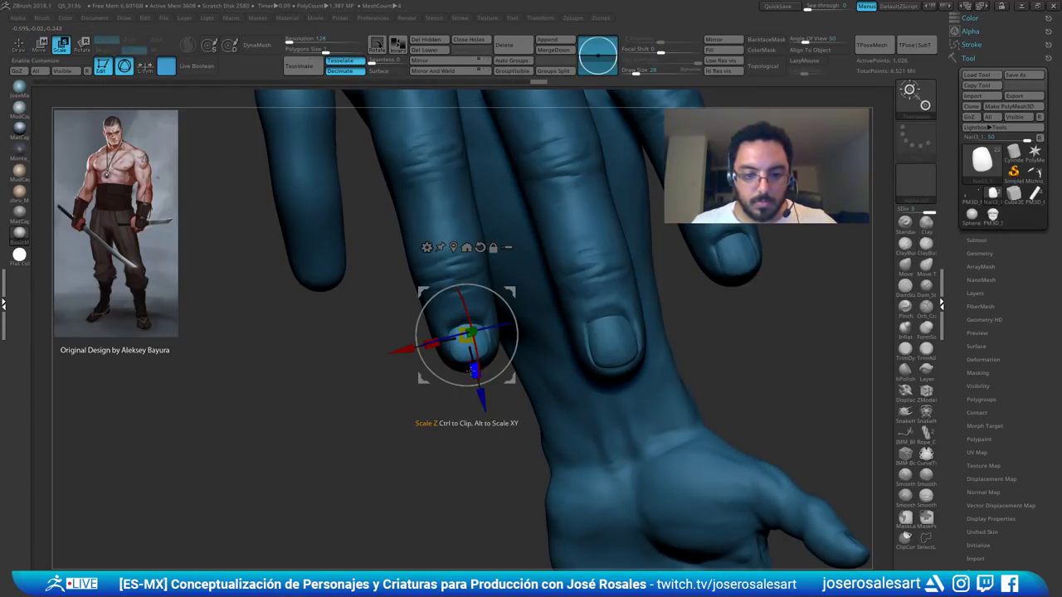
pyautogui.moveTo(471, 369)
pyautogui.mouseDown(button='right')
pyautogui.moveTo(445, 361)
pyautogui.moveTo(450, 272)
pyautogui.moveTo(454, 346)
pyautogui.moveTo(479, 378)
pyautogui.mouseUp(button='right')
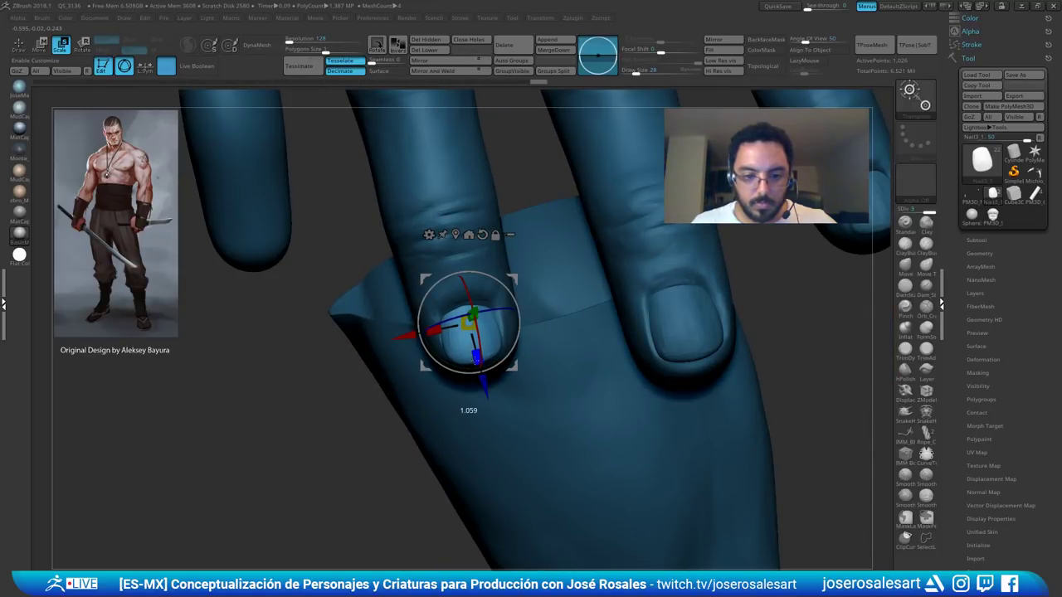
pyautogui.keyDown('ctrl'); pyautogui.moveTo(475, 359); pyautogui.dragTo(511, 241, button='right'); pyautogui.keyUp('ctrl')
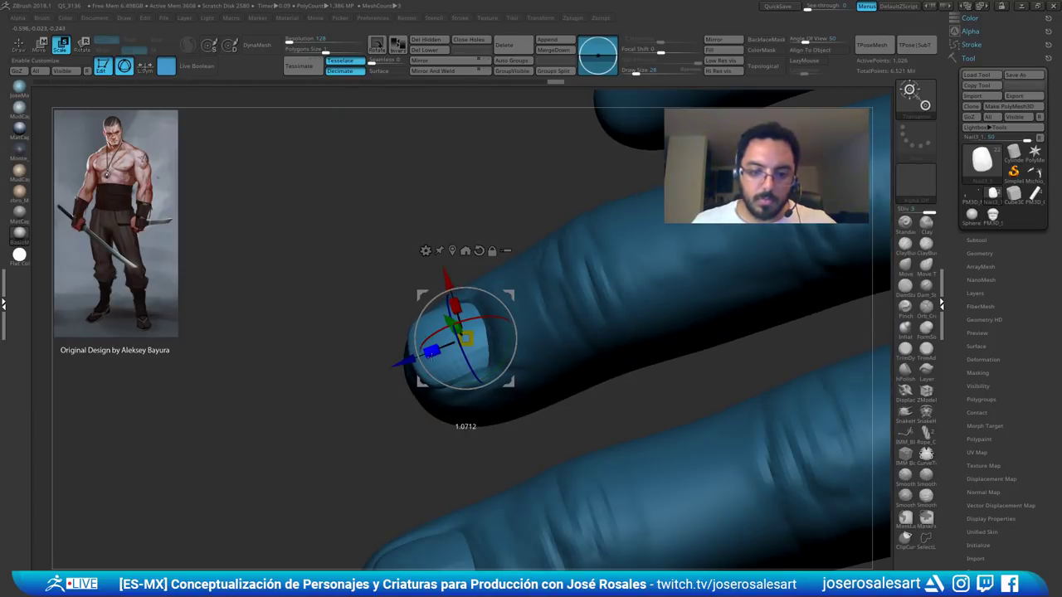
pyautogui.moveTo(430, 355); pyautogui.dragTo(428, 356)
pyautogui.press('q')
# - Reselect the body subtool and reshape the ring fingertip around the nail with the Move brush
pyautogui.keyDown('alt'); pyautogui.click(545, 276); pyautogui.keyUp('alt')
pyautogui.moveTo(559, 188)
pyautogui.mouseDown(button='right')
pyautogui.moveTo(531, 271)
pyautogui.moveTo(609, 327)
pyautogui.moveTo(528, 299)
pyautogui.moveTo(530, 368)
pyautogui.mouseUp(button='right')
pyautogui.press('b')
pyautogui.press('m')
pyautogui.press('v')
pyautogui.press('s')
pyautogui.moveTo(558, 319); pyautogui.dragTo(572, 318)
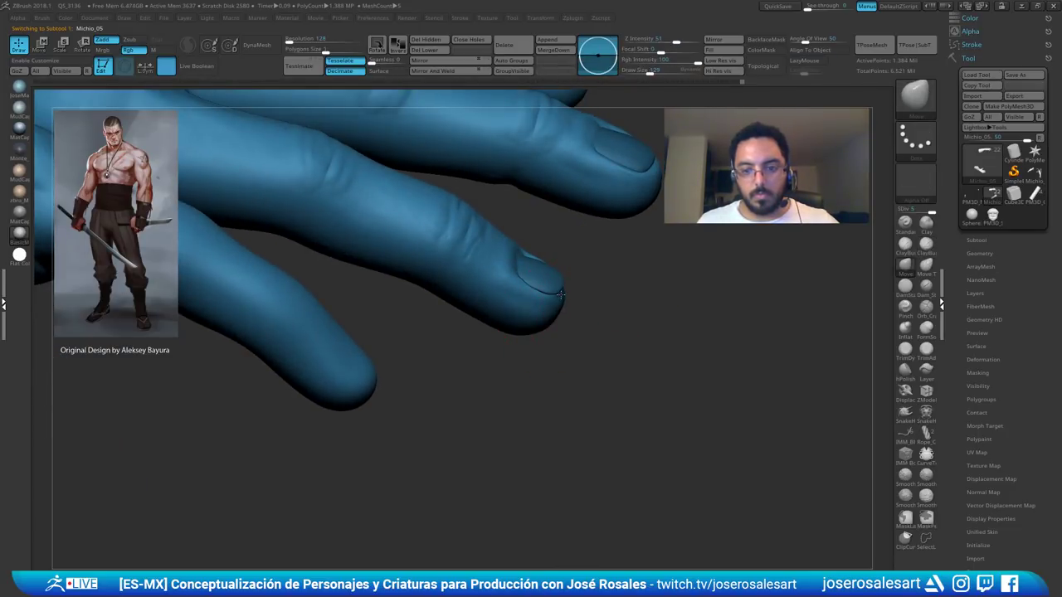
pyautogui.moveTo(564, 296)
pyautogui.mouseDown(button='right')
pyautogui.moveTo(540, 301)
pyautogui.moveTo(562, 332)
pyautogui.mouseUp(button='right')
pyautogui.press('s')
pyautogui.moveTo(584, 313); pyautogui.dragTo(574, 293)
pyautogui.moveTo(574, 304)
pyautogui.mouseDown(button='right')
pyautogui.moveTo(573, 282)
pyautogui.moveTo(569, 294)
pyautogui.mouseUp(button='right')
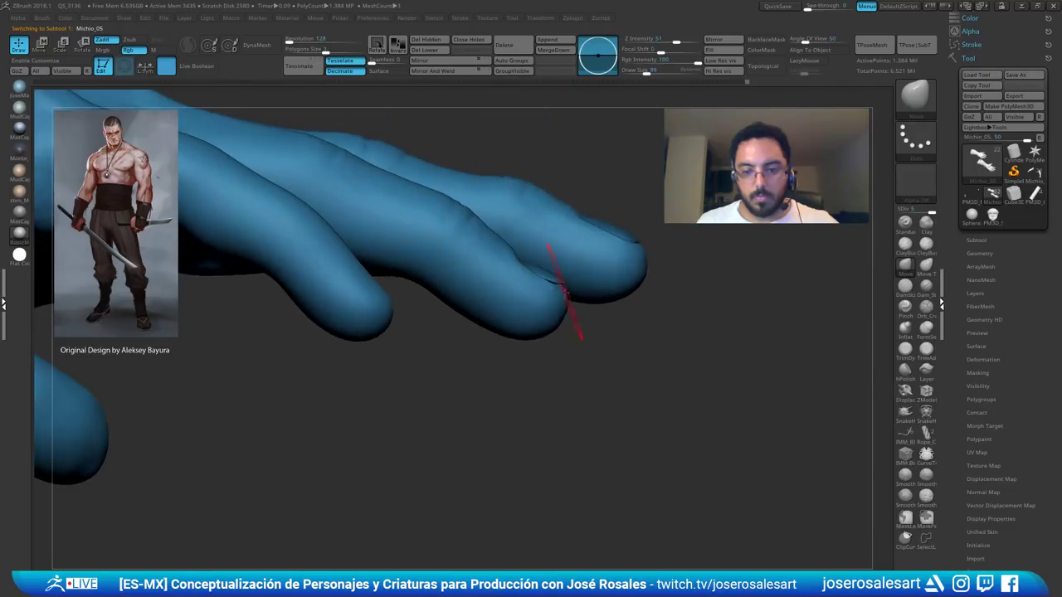
# - Build up the ring fingertip below the nail with the ClayBuildup brush at Draw Size 62 and smooth it
pyautogui.press('b')
pyautogui.press('c')
pyautogui.press('b')
pyautogui.press('s')
pyautogui.press('s')
pyautogui.moveTo(571, 318); pyautogui.dragTo(566, 318)
pyautogui.moveTo(565, 292); pyautogui.dragTo(561, 312, button='right')
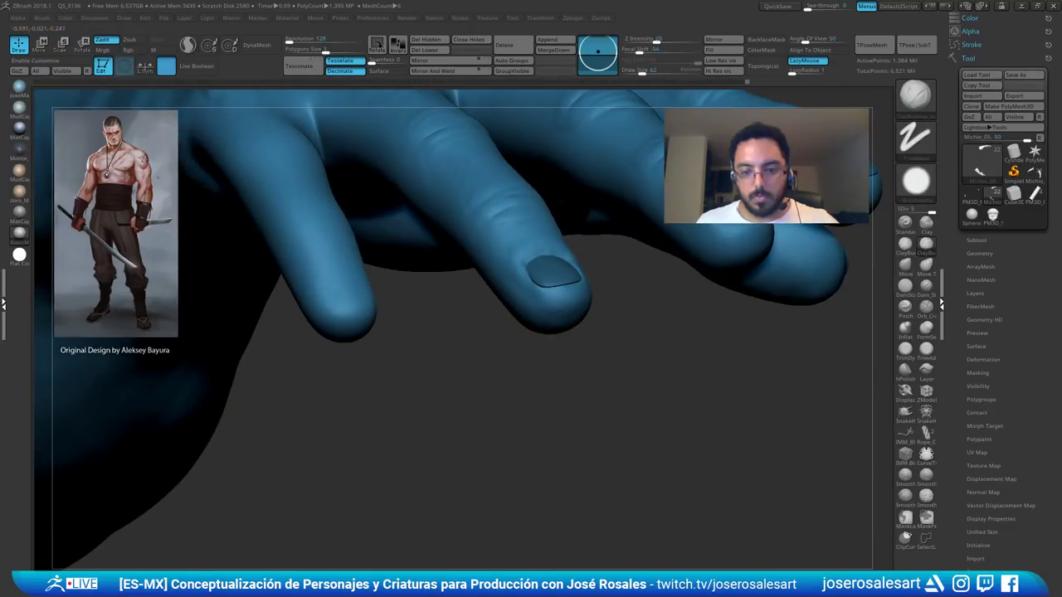
pyautogui.moveTo(532, 301); pyautogui.dragTo(535, 329)
pyautogui.moveTo(535, 328)
pyautogui.mouseDown(button='right')
pyautogui.moveTo(569, 313)
pyautogui.moveTo(564, 324)
pyautogui.moveTo(557, 309)
pyautogui.mouseUp(button='right')
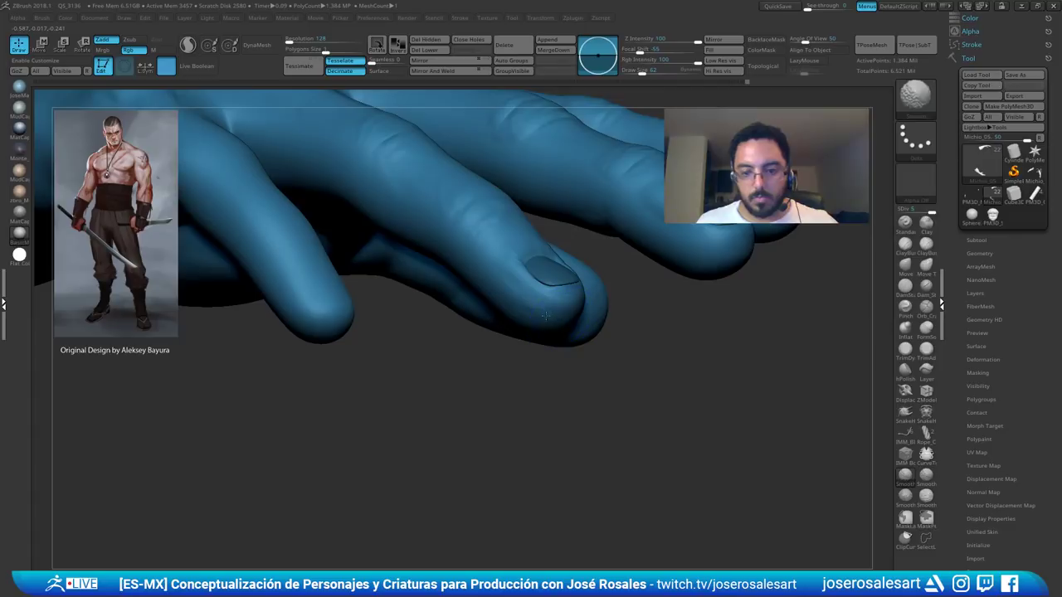
pyautogui.keyDown('shift'); pyautogui.moveTo(558, 308); pyautogui.dragTo(543, 312); pyautogui.keyUp('shift')
pyautogui.moveTo(543, 312)
pyautogui.mouseDown(button='right')
pyautogui.moveTo(532, 326)
pyautogui.moveTo(585, 305)
pyautogui.mouseUp(button='right')
pyautogui.keyDown('shift'); pyautogui.moveTo(563, 307); pyautogui.dragTo(559, 332); pyautogui.keyUp('shift')
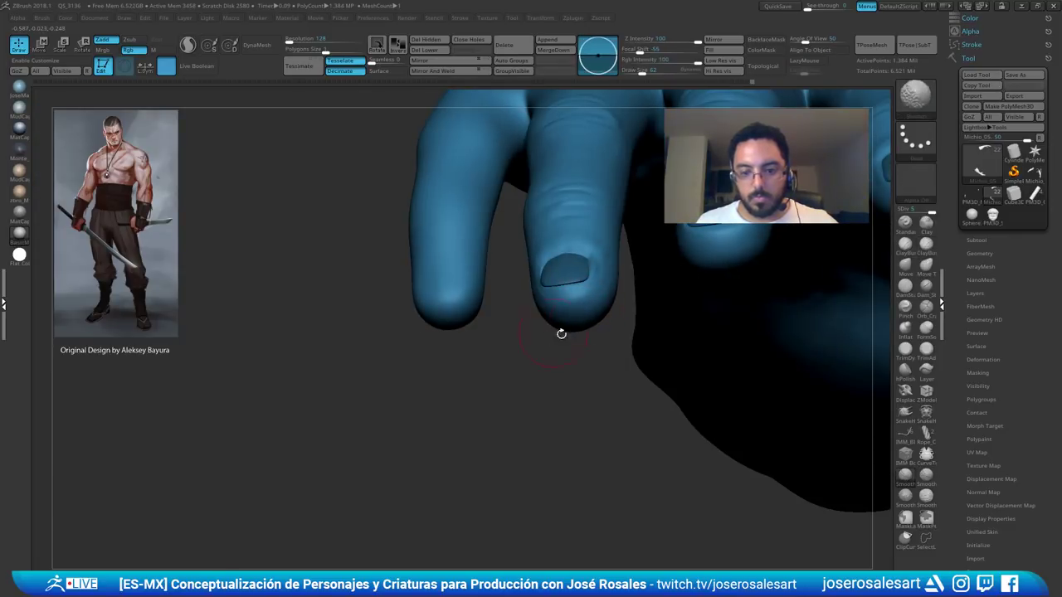
# - Reduce the Draw Size to 42 and smooth the skin above the ring finger's nail
pyautogui.moveTo(559, 331)
pyautogui.keyDown('ctrl'); pyautogui.mouseDown(button='right')
pyautogui.moveTo(561, 304)
pyautogui.moveTo(509, 347)
pyautogui.moveTo(443, 357)
pyautogui.moveTo(374, 233)
pyautogui.moveTo(386, 280)
pyautogui.moveTo(370, 272)
pyautogui.moveTo(407, 287)
pyautogui.moveTo(395, 291)
pyautogui.mouseUp(button='right'); pyautogui.keyUp('ctrl')
pyautogui.press('[')
pyautogui.press('[')
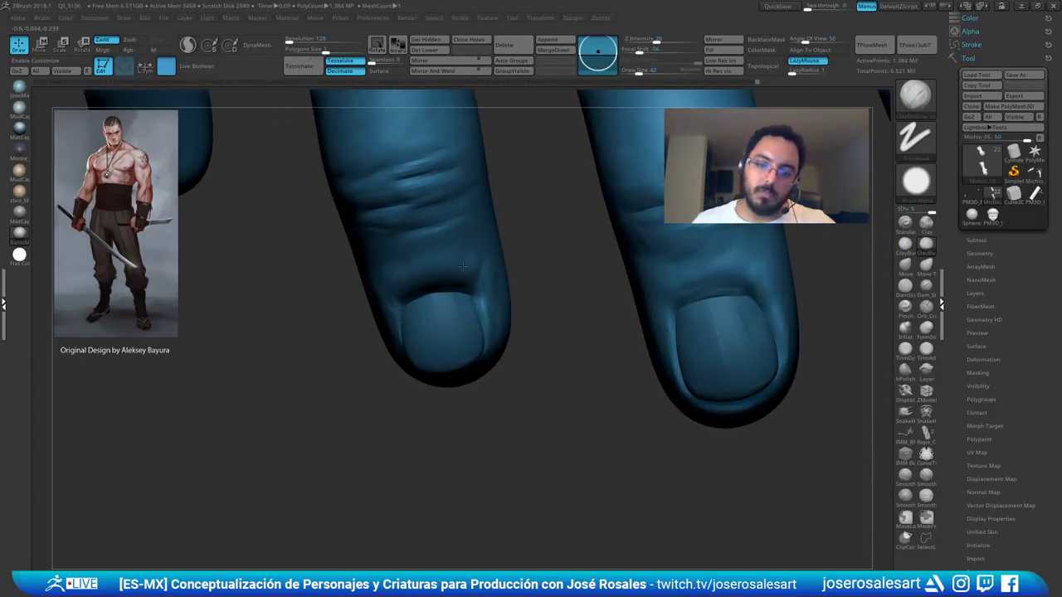
pyautogui.keyDown('shift'); pyautogui.moveTo(393, 273); pyautogui.dragTo(460, 250); pyautogui.keyUp('shift')
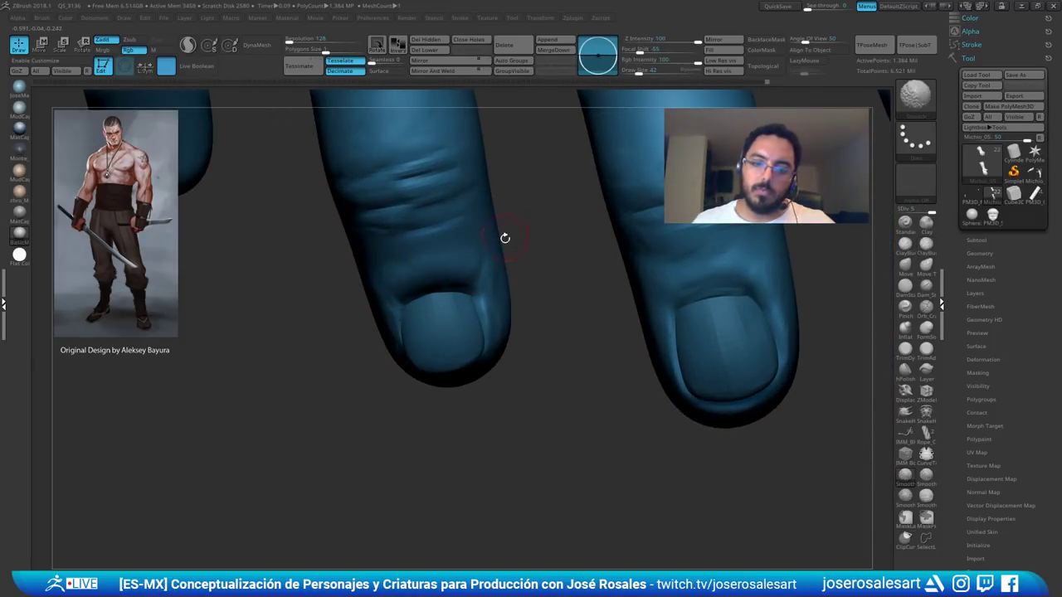
# - Set the Draw Size to 36 and unhide the rest of the body
pyautogui.keyDown('ctrl'); pyautogui.moveTo(504, 238); pyautogui.dragTo(431, 168, button='right'); pyautogui.keyUp('ctrl')
pyautogui.moveTo(379, 301)
pyautogui.mouseDown(button='right')
pyautogui.moveTo(391, 240)
pyautogui.moveTo(421, 333)
pyautogui.moveTo(339, 318)
pyautogui.moveTo(342, 267)
pyautogui.mouseUp(button='right')
pyautogui.press('s')
pyautogui.moveTo(391, 347); pyautogui.dragTo(386, 346)
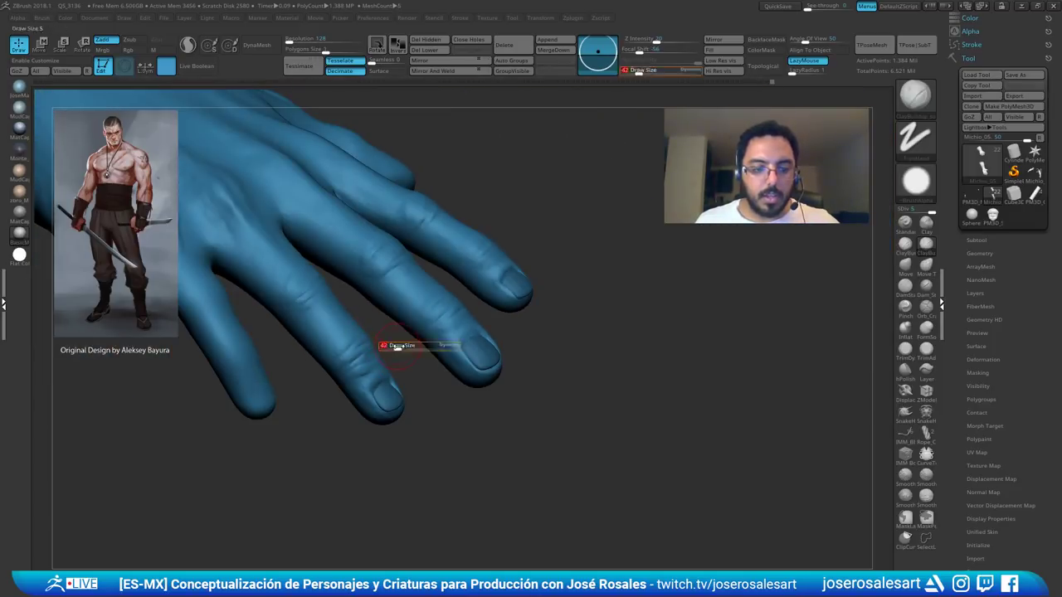
pyautogui.moveTo(386, 346)
pyautogui.keyDown('ctrl'); pyautogui.mouseDown(button='right')
pyautogui.moveTo(391, 293)
pyautogui.moveTo(415, 332)
pyautogui.moveTo(412, 296)
pyautogui.mouseUp(button='right'); pyautogui.keyUp('ctrl')
pyautogui.moveTo(501, 299); pyautogui.dragTo(523, 323, button='right')
pyautogui.keyDown('ctrl'); pyautogui.keyDown('shift'); pyautogui.click(540, 277); pyautogui.keyUp('shift'); pyautogui.keyUp('ctrl')
pyautogui.keyDown('ctrl'); pyautogui.moveTo(540, 277); pyautogui.dragTo(348, 352, button='right'); pyautogui.keyUp('ctrl')
pyautogui.moveTo(348, 352); pyautogui.dragTo(410, 355, button='right')
# - Display the pants subtool over the body and select it
pyautogui.click(975, 239)
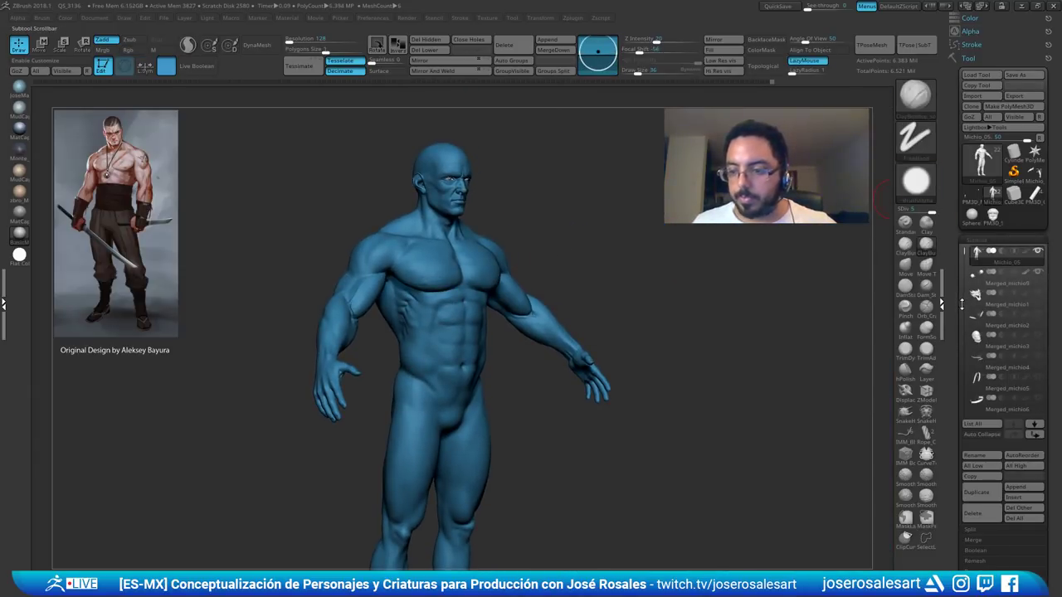
pyautogui.moveTo(965, 258); pyautogui.dragTo(958, 326)
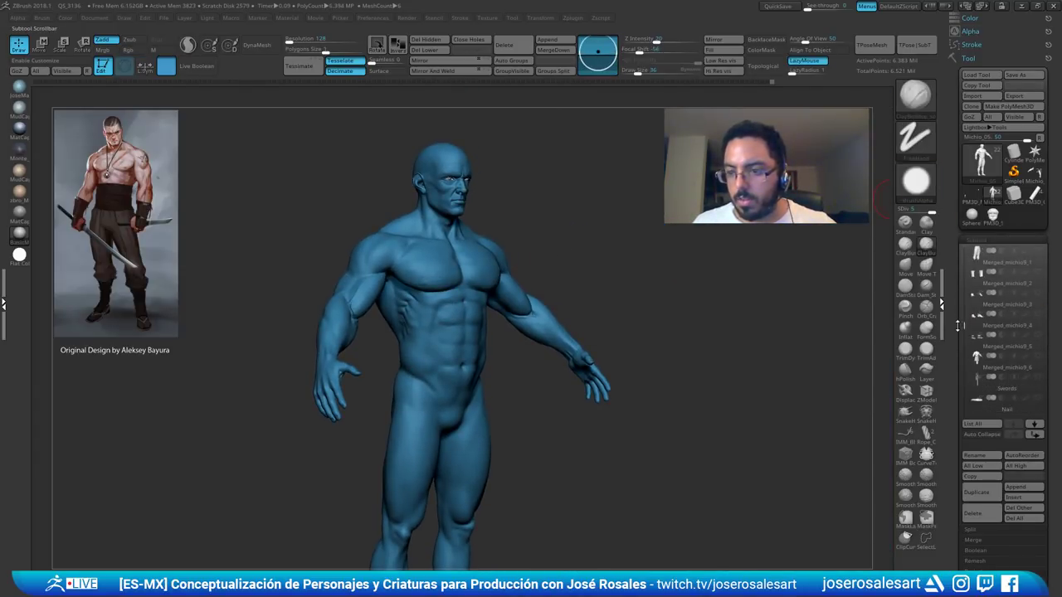
pyautogui.click(1036, 252)
pyautogui.keyDown('alt'); pyautogui.moveTo(525, 435); pyautogui.dragTo(431, 359, button='right'); pyautogui.keyUp('alt')
pyautogui.keyDown('ctrl'); pyautogui.moveTo(431, 359); pyautogui.dragTo(469, 429, button='right'); pyautogui.keyUp('ctrl')
pyautogui.keyDown('alt'); pyautogui.click(421, 375); pyautogui.keyUp('alt')
# - Examine the pants' fit around the waist and legs, toggling the polyframe display
pyautogui.hotkey('shift', 'f')
pyautogui.keyDown('ctrl'); pyautogui.moveTo(431, 332); pyautogui.dragTo(457, 392, button='right'); pyautogui.keyUp('ctrl')
pyautogui.keyDown('alt'); pyautogui.moveTo(457, 392); pyautogui.dragTo(539, 149, button='right'); pyautogui.keyUp('alt')
pyautogui.moveTo(572, 324); pyautogui.dragTo(470, 349, button='right')
pyautogui.hotkey('shift', 'f')
pyautogui.keyDown('alt'); pyautogui.moveTo(470, 248); pyautogui.dragTo(466, 353, button='right'); pyautogui.keyUp('alt')
pyautogui.moveTo(466, 352)
pyautogui.keyDown('ctrl'); pyautogui.mouseDown(button='right')
pyautogui.moveTo(463, 382)
pyautogui.moveTo(472, 359)
pyautogui.mouseUp(button='right'); pyautogui.keyUp('ctrl')
pyautogui.keyDown('alt'); pyautogui.moveTo(498, 236); pyautogui.dragTo(485, 326, button='right'); pyautogui.keyUp('alt')
pyautogui.moveTo(486, 325)
pyautogui.mouseDown(button='right')
pyautogui.moveTo(514, 330)
pyautogui.moveTo(501, 328)
pyautogui.mouseUp(button='right')
pyautogui.press('b')
pyautogui.press('m')
pyautogui.press('v')
pyautogui.moveTo(448, 305); pyautogui.dragTo(433, 305, button='right')
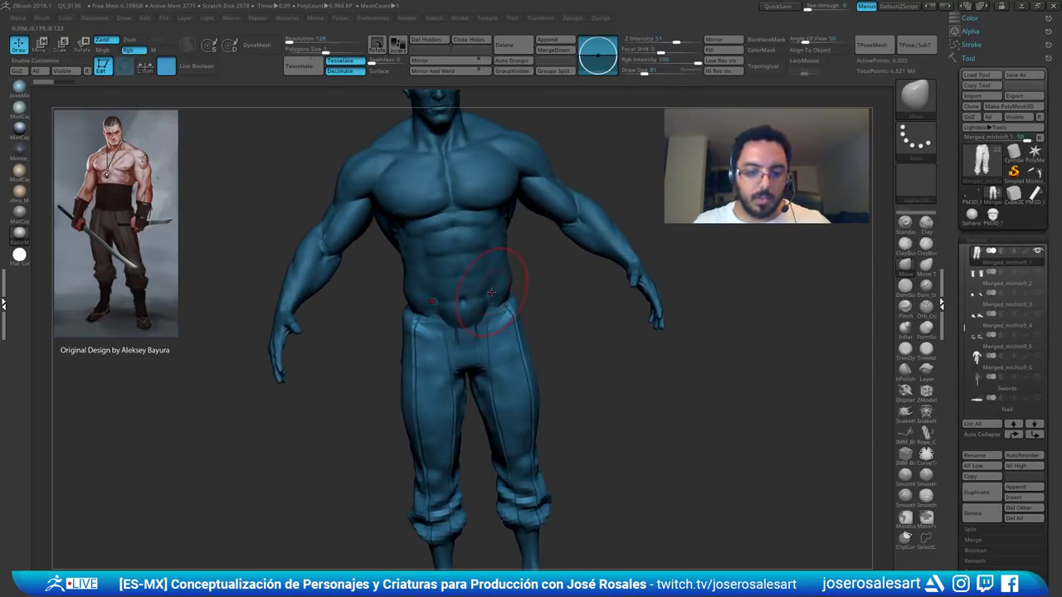
pyautogui.moveTo(470, 286); pyautogui.dragTo(450, 281, button='right')
pyautogui.press('f')
pyautogui.keyDown('shift'); pyautogui.moveTo(507, 266); pyautogui.dragTo(550, 264, button='right'); pyautogui.keyUp('shift')
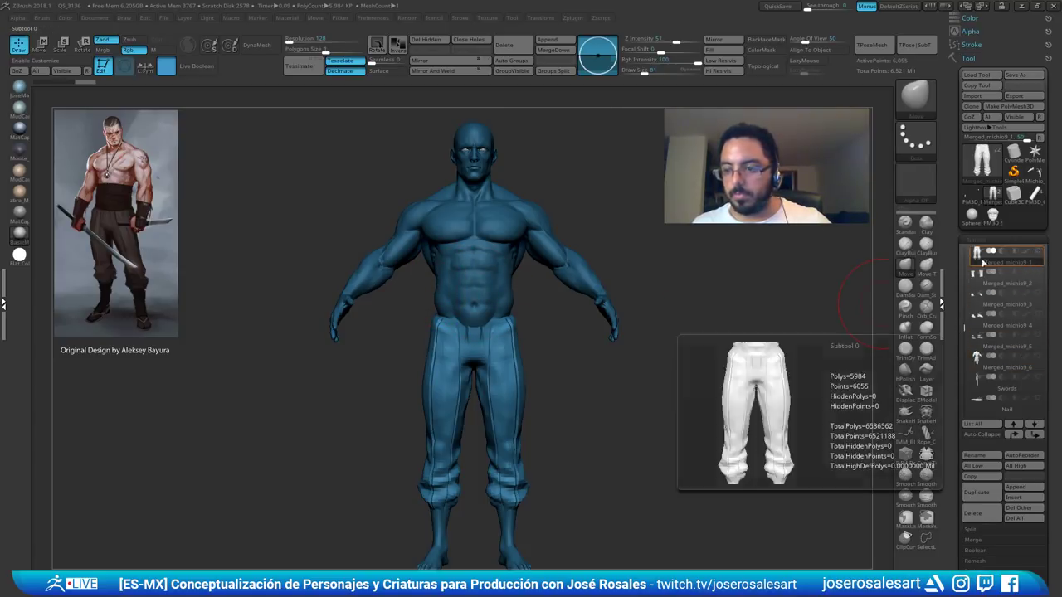
# - Hide the pants and make the body the active subtool
pyautogui.keyDown('shift'); pyautogui.click(418, 317); pyautogui.keyUp('shift')
pyautogui.keyDown('shift'); pyautogui.click(461, 282); pyautogui.keyUp('shift')
pyautogui.keyDown('alt'); pyautogui.click(469, 257); pyautogui.keyUp('alt')
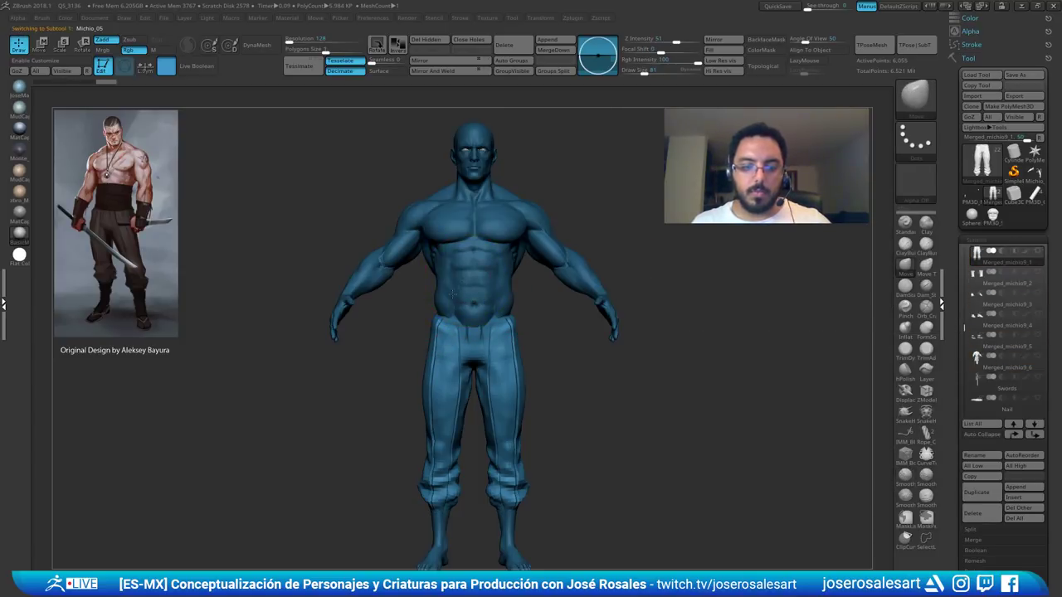
pyautogui.moveTo(353, 347); pyautogui.dragTo(395, 343, button='right')
pyautogui.keyDown('shift'); pyautogui.click(396, 344); pyautogui.keyUp('shift')
pyautogui.keyDown('ctrl'); pyautogui.moveTo(284, 312); pyautogui.dragTo(506, 303, button='right'); pyautogui.keyUp('ctrl')
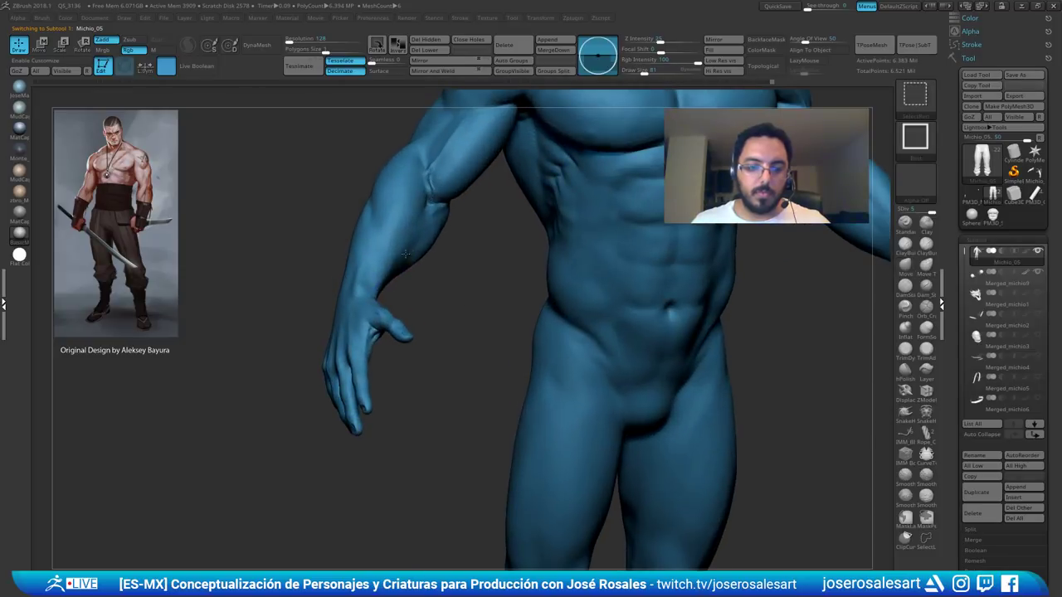
# - Isolate the arms and hands of the body by polygroup visibility, hiding the torso and legs
pyautogui.keyDown('ctrl'); pyautogui.keyDown('shift'); pyautogui.click(397, 224); pyautogui.keyUp('shift'); pyautogui.keyUp('ctrl')
pyautogui.keyDown('ctrl'); pyautogui.moveTo(459, 194); pyautogui.dragTo(449, 224, button='right'); pyautogui.keyUp('ctrl')
pyautogui.keyDown('ctrl'); pyautogui.keyDown('shift'); pyautogui.moveTo(493, 230); pyautogui.dragTo(513, 276); pyautogui.keyUp('shift'); pyautogui.keyUp('ctrl')
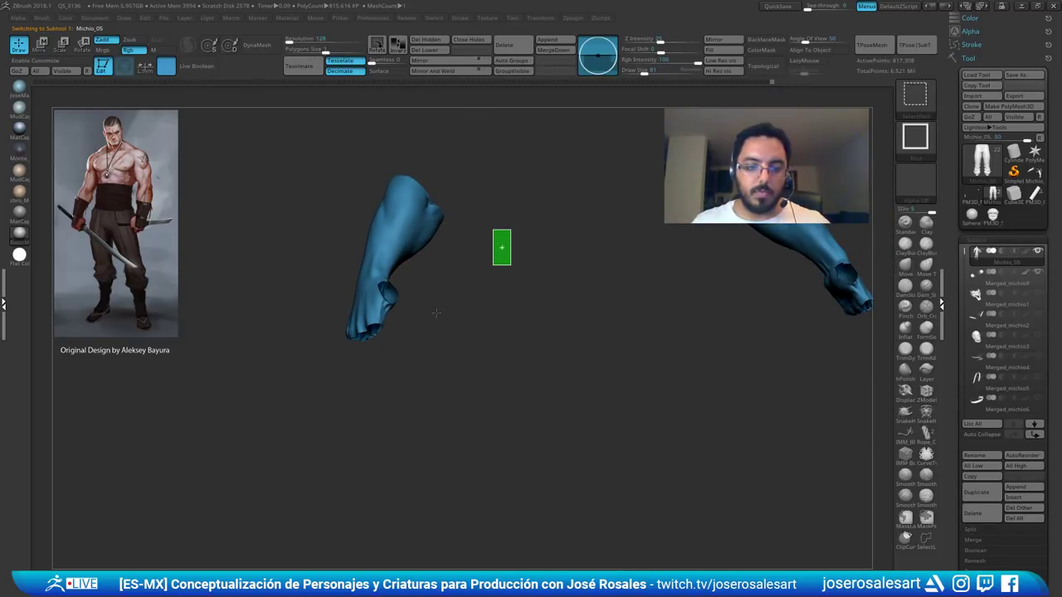
pyautogui.keyDown('ctrl'); pyautogui.keyDown('shift'); pyautogui.click(438, 195); pyautogui.keyUp('shift'); pyautogui.keyUp('ctrl')
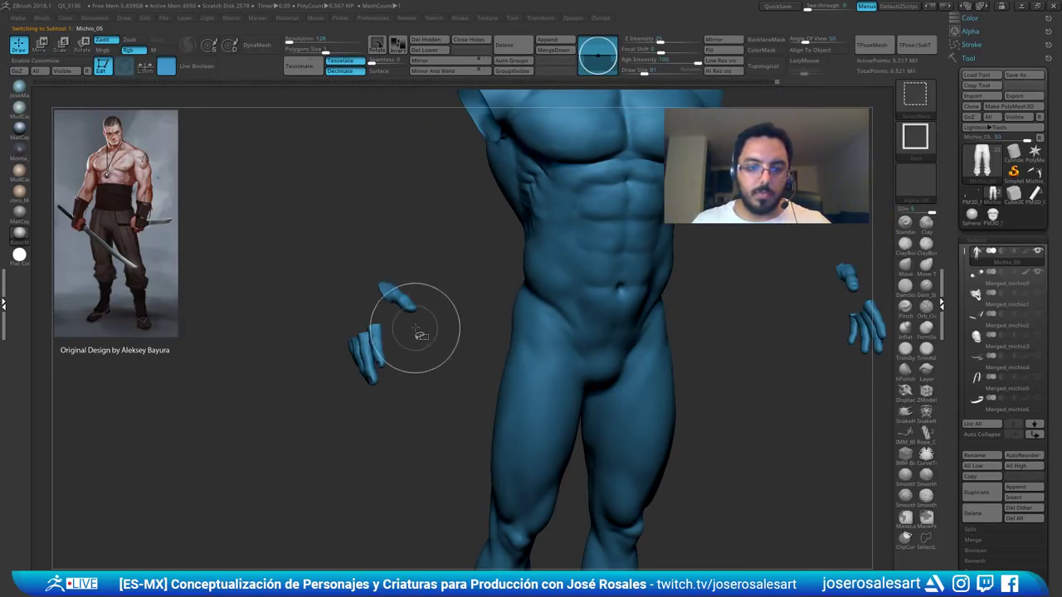
pyautogui.keyDown('ctrl'); pyautogui.keyDown('alt'); pyautogui.keyDown('shift'); pyautogui.moveTo(448, 245); pyautogui.dragTo(321, 437); pyautogui.keyUp('shift'); pyautogui.keyUp('alt'); pyautogui.keyUp('ctrl')
pyautogui.moveTo(320, 274)
pyautogui.keyDown('ctrl'); pyautogui.keyDown('shift'); pyautogui.mouseDown()
pyautogui.moveTo(366, 314)
pyautogui.moveTo(343, 319)
pyautogui.moveTo(470, 318)
pyautogui.moveTo(491, 217)
pyautogui.mouseUp(); pyautogui.keyUp('shift'); pyautogui.keyUp('ctrl')
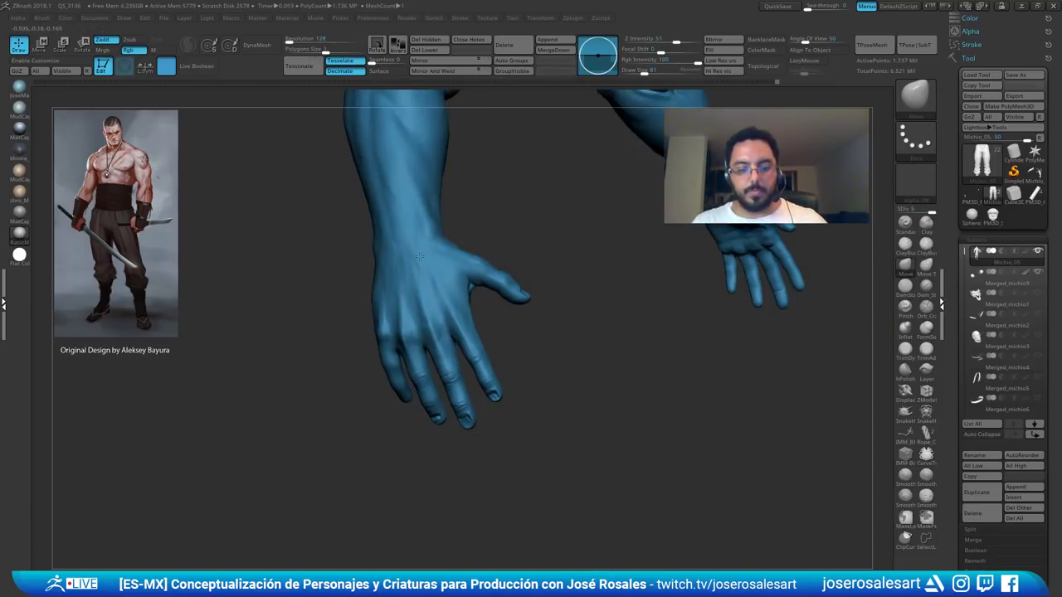
# - Select the ring fingernail and reshape its side edge to fit the fingertip with the Move brush
pyautogui.moveTo(356, 373); pyautogui.dragTo(512, 326)
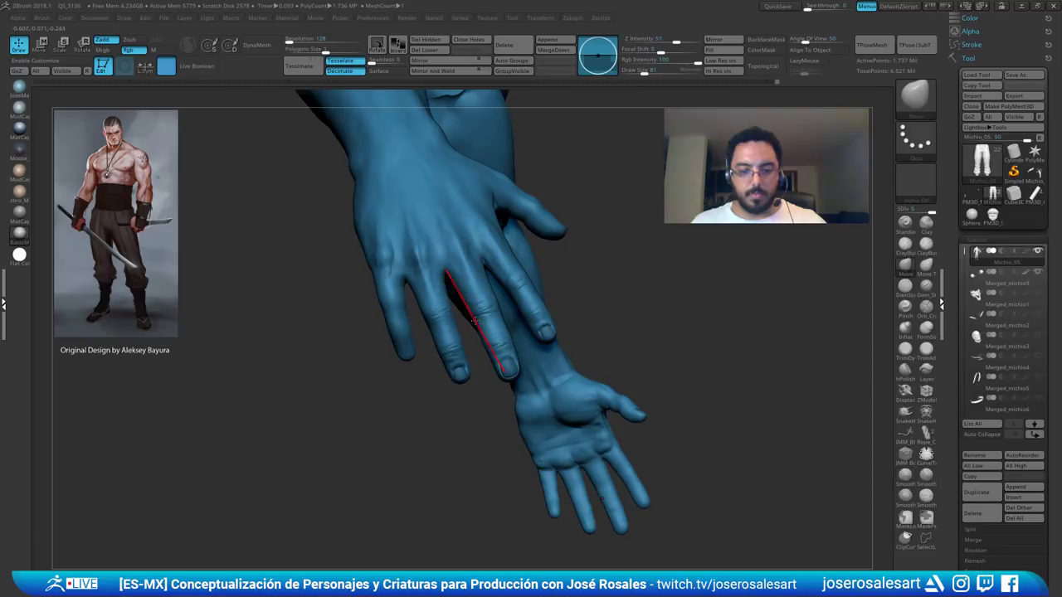
pyautogui.moveTo(431, 336)
pyautogui.keyDown('alt'); pyautogui.mouseDown()
pyautogui.moveTo(454, 332)
pyautogui.moveTo(475, 304)
pyautogui.moveTo(506, 315)
pyautogui.moveTo(482, 322)
pyautogui.moveTo(505, 227)
pyautogui.mouseUp(); pyautogui.keyUp('alt')
pyautogui.press('s')
pyautogui.keyDown('alt'); pyautogui.click(481, 319); pyautogui.keyUp('alt')
pyautogui.press('s')
pyautogui.moveTo(506, 330); pyautogui.dragTo(501, 329)
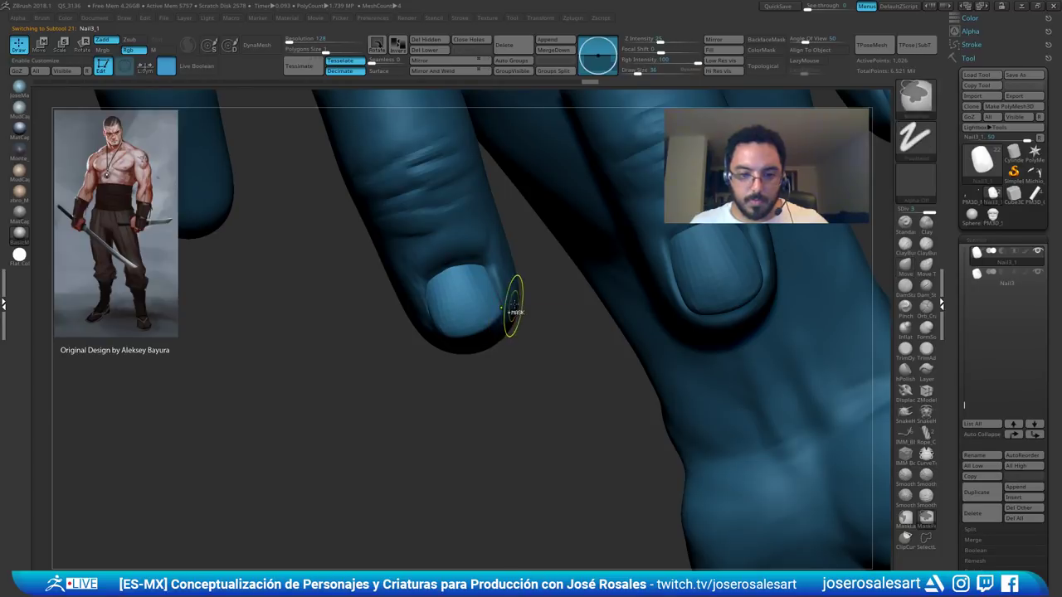
pyautogui.moveTo(512, 329)
pyautogui.keyDown('alt'); pyautogui.mouseDown()
pyautogui.moveTo(514, 265)
pyautogui.moveTo(386, 214)
pyautogui.mouseUp(); pyautogui.keyUp('alt')
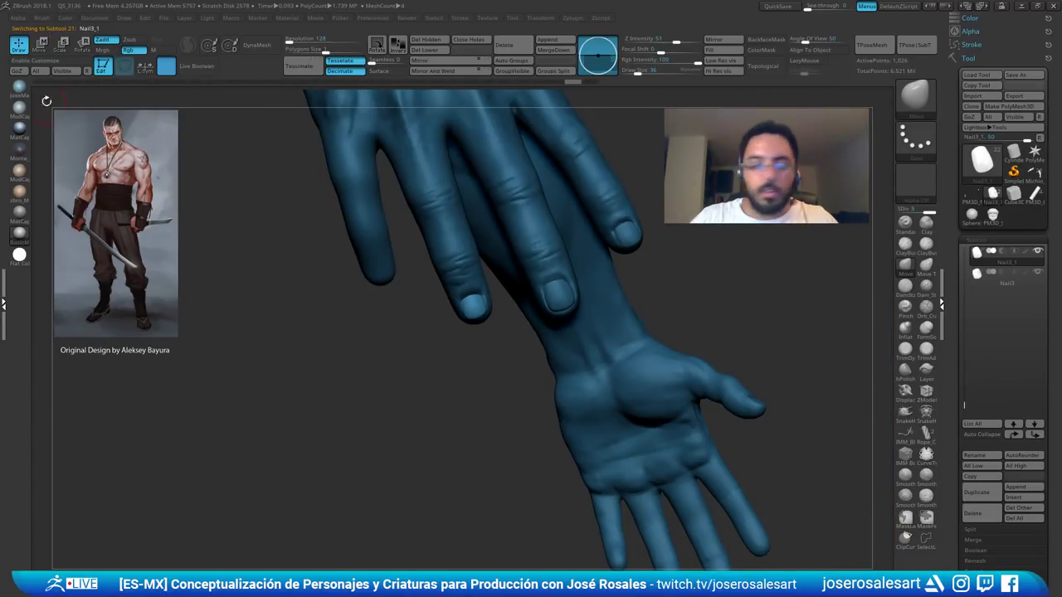
# - Enable the Move brush's AccuCurve option and adjust the edge of the ring fingernail
pyautogui.click(42, 18)
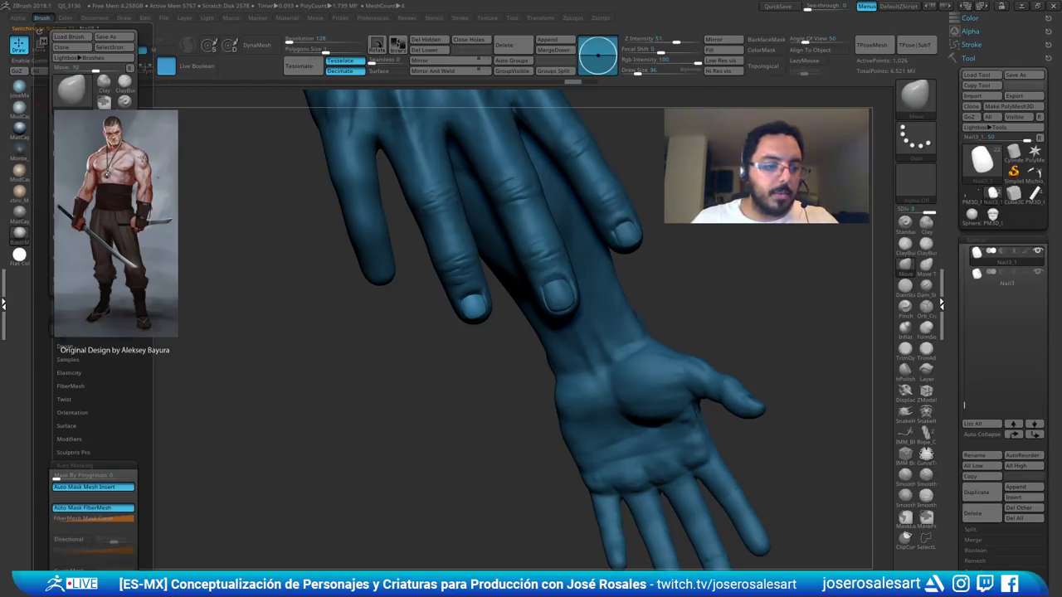
pyautogui.click(69, 322)
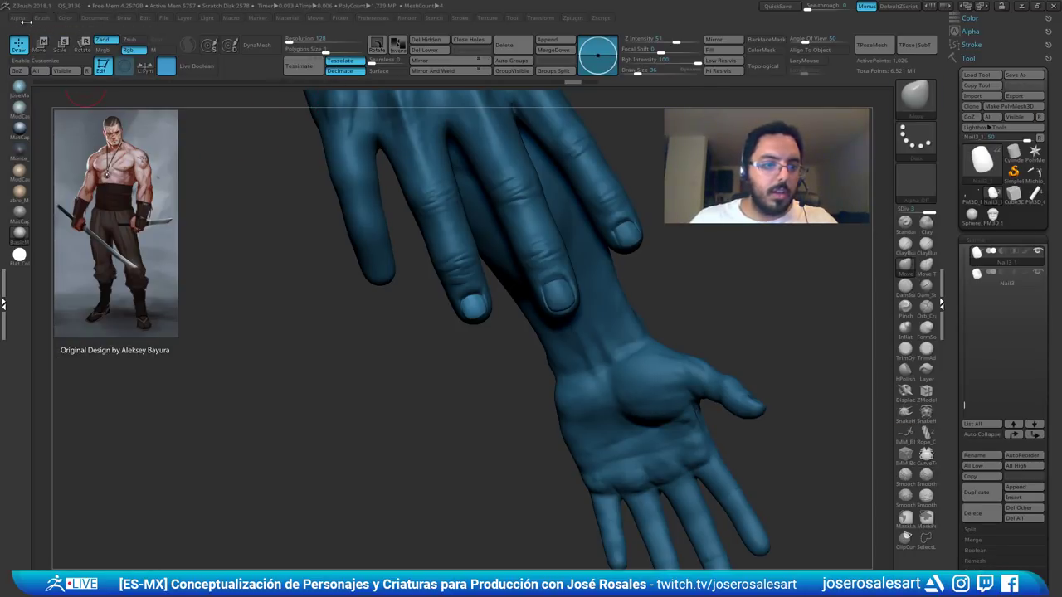
pyautogui.click(42, 18)
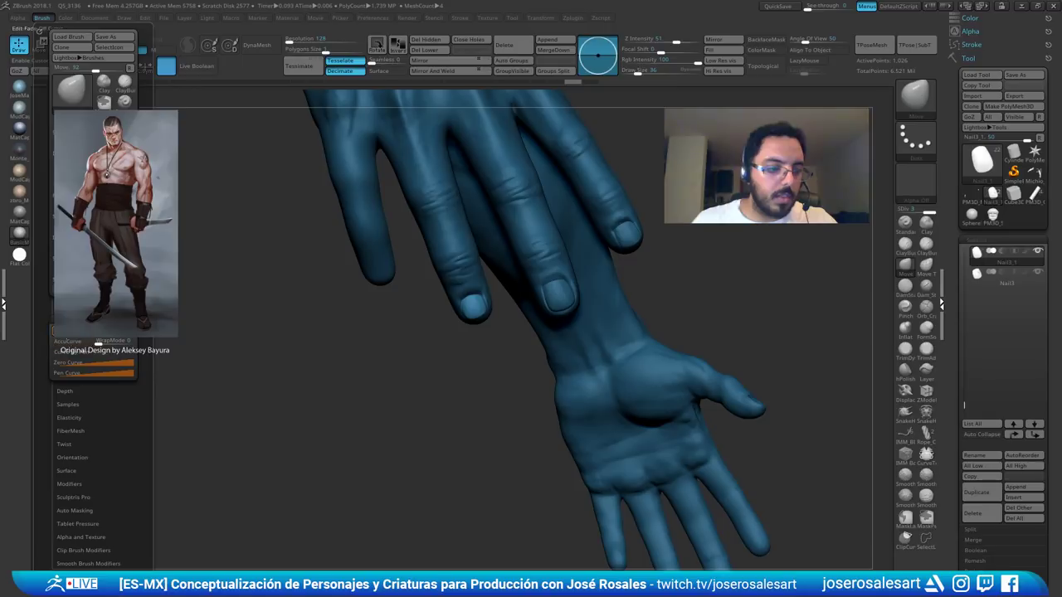
pyautogui.click(68, 341)
pyautogui.moveTo(518, 288)
pyautogui.keyDown('alt'); pyautogui.mouseDown()
pyautogui.moveTo(492, 247)
pyautogui.moveTo(486, 299)
pyautogui.mouseUp(); pyautogui.keyUp('alt')
pyautogui.click(41, 18)
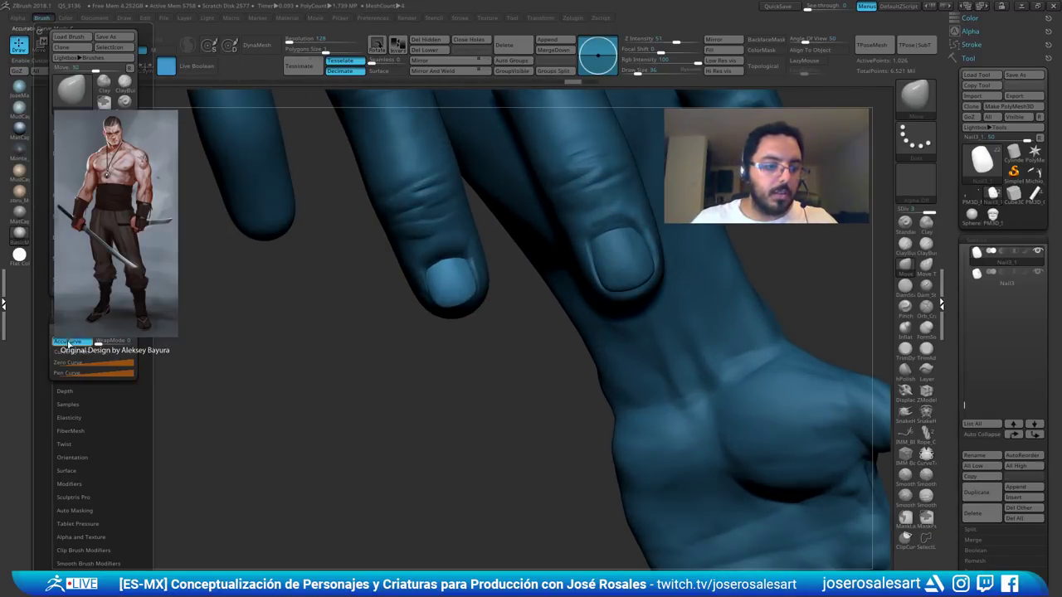
pyautogui.click(69, 343)
pyautogui.keyDown('alt'); pyautogui.moveTo(488, 270); pyautogui.dragTo(489, 305); pyautogui.keyUp('alt')
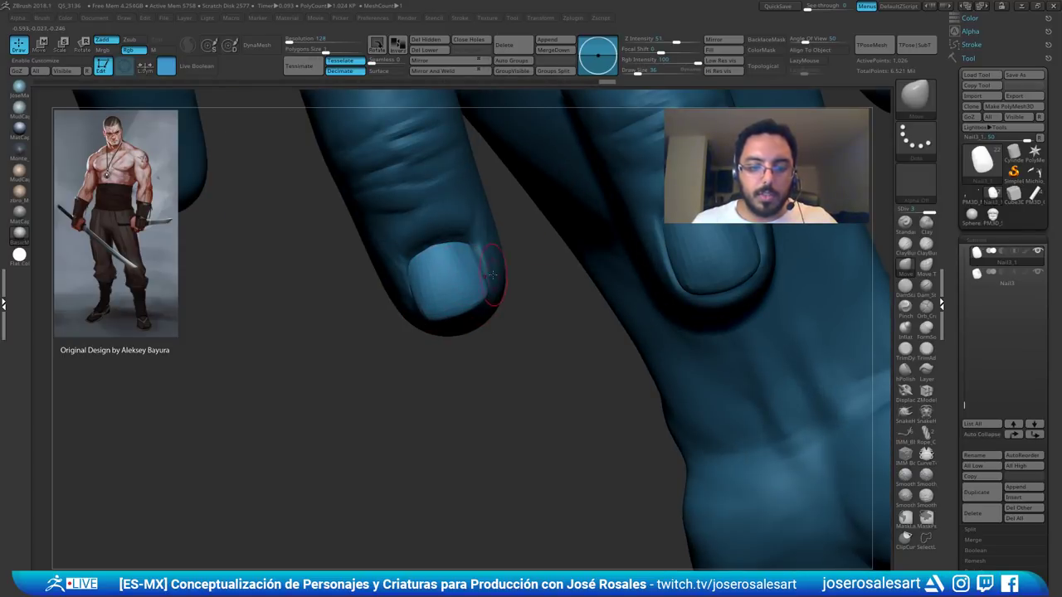
pyautogui.keyDown('ctrl'); pyautogui.moveTo(466, 222); pyautogui.dragTo(464, 166, button='right'); pyautogui.keyUp('ctrl')
# - Try pulling the arm's surface outward with a much larger Move brush, and undo the deformation
pyautogui.keyDown('alt'); pyautogui.click(516, 294); pyautogui.keyUp('alt')
pyautogui.moveTo(516, 294)
pyautogui.mouseDown(button='right')
pyautogui.moveTo(524, 209)
pyautogui.moveTo(406, 222)
pyautogui.moveTo(401, 280)
pyautogui.moveTo(363, 273)
pyautogui.mouseUp(button='right')
pyautogui.press(']')
pyautogui.press(']')
pyautogui.press(']')
pyautogui.press(']')
pyautogui.press(']')
pyautogui.press(']')
pyautogui.press(']')
pyautogui.press(']')
pyautogui.moveTo(384, 248); pyautogui.dragTo(237, 446)
pyautogui.moveTo(344, 338); pyautogui.dragTo(339, 349, button='right')
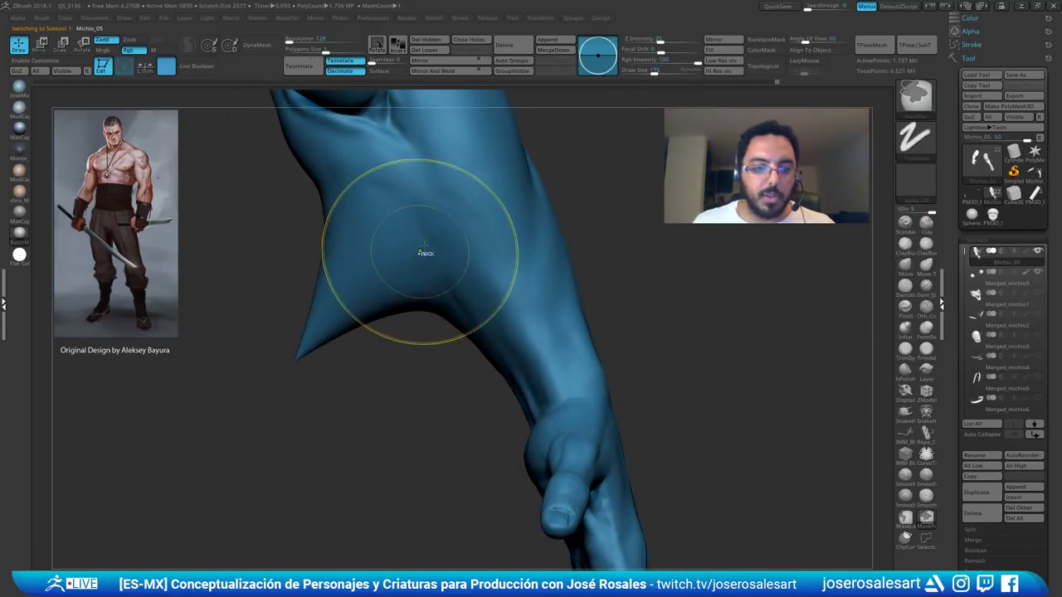
pyautogui.hotkey('ctrl', 'z')
pyautogui.moveTo(282, 312); pyautogui.dragTo(323, 345, button='right')
pyautogui.moveTo(405, 240); pyautogui.dragTo(298, 254, button='right')
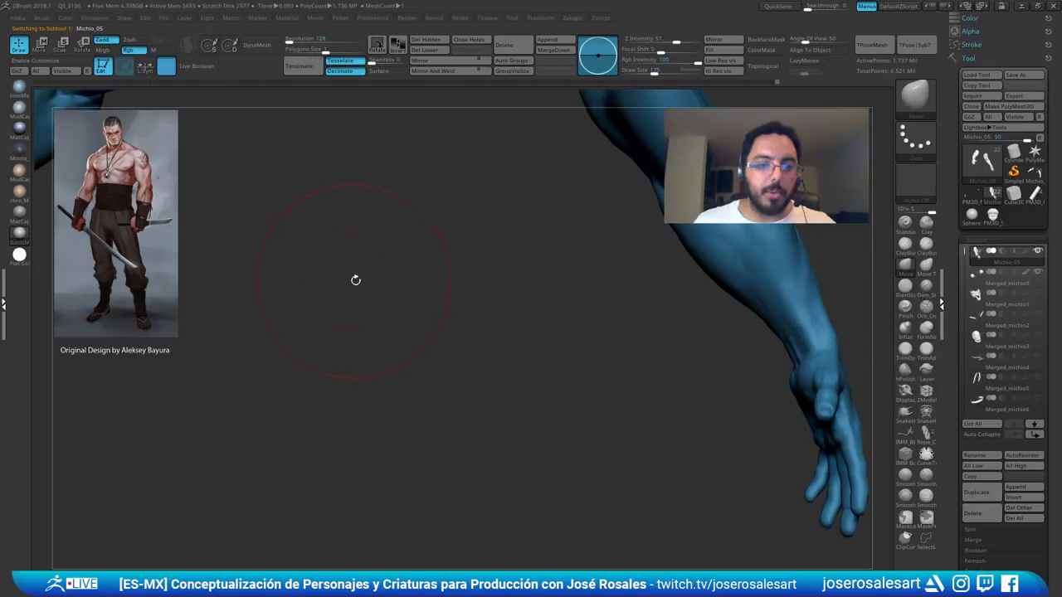
# - Select the middle fingernail, reduce the Draw Size and fit the nail's edges to the fingertip with the Move brush
pyautogui.moveTo(355, 279); pyautogui.dragTo(315, 277, button='right')
pyautogui.keyDown('alt'); pyautogui.moveTo(234, 313); pyautogui.dragTo(282, 295, button='right'); pyautogui.keyUp('alt')
pyautogui.keyDown('alt'); pyautogui.click(314, 292); pyautogui.keyUp('alt')
pyautogui.keyDown('ctrl'); pyautogui.moveTo(330, 365); pyautogui.dragTo(342, 405, button='right'); pyautogui.keyUp('ctrl')
pyautogui.press('s')
pyautogui.moveTo(416, 302); pyautogui.dragTo(366, 290)
pyautogui.press('s')
pyautogui.press('s')
pyautogui.press('[')
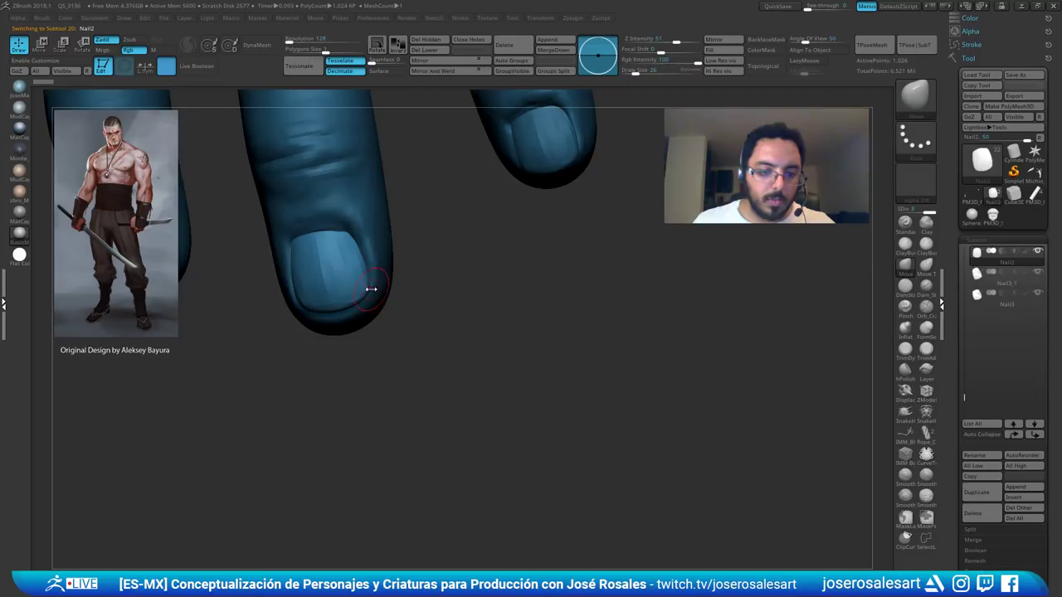
pyautogui.moveTo(290, 326); pyautogui.dragTo(307, 313)
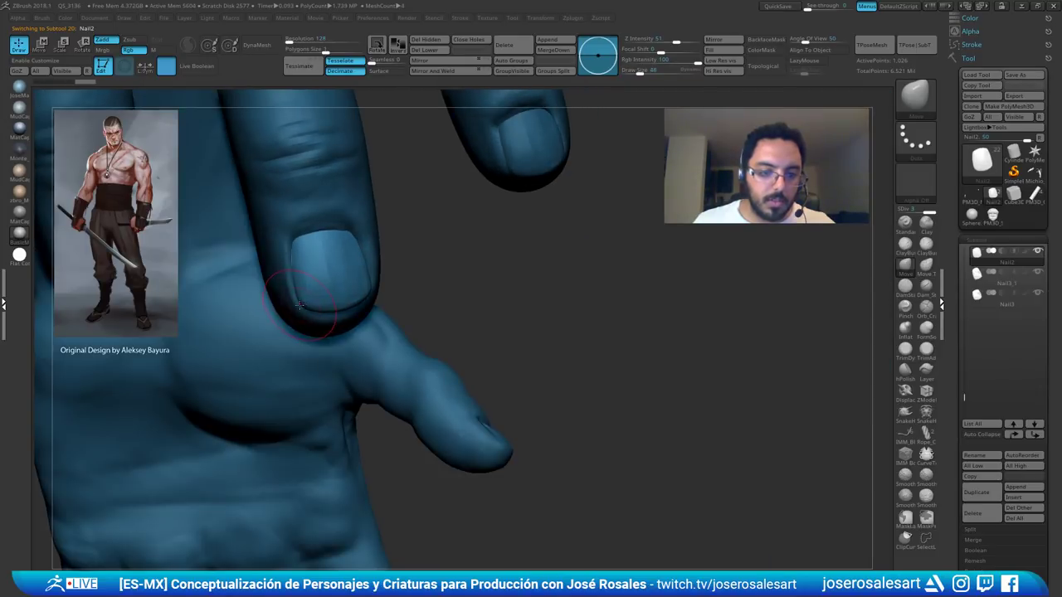
pyautogui.moveTo(419, 265)
pyautogui.keyDown('alt'); pyautogui.mouseDown()
pyautogui.moveTo(410, 216)
pyautogui.moveTo(415, 274)
pyautogui.mouseUp(); pyautogui.keyUp('alt')
# - Select the index fingernail and fit its edges to the surrounding fingertip with the Move brush
pyautogui.keyDown('alt'); pyautogui.moveTo(518, 174); pyautogui.dragTo(420, 311); pyautogui.keyUp('alt')
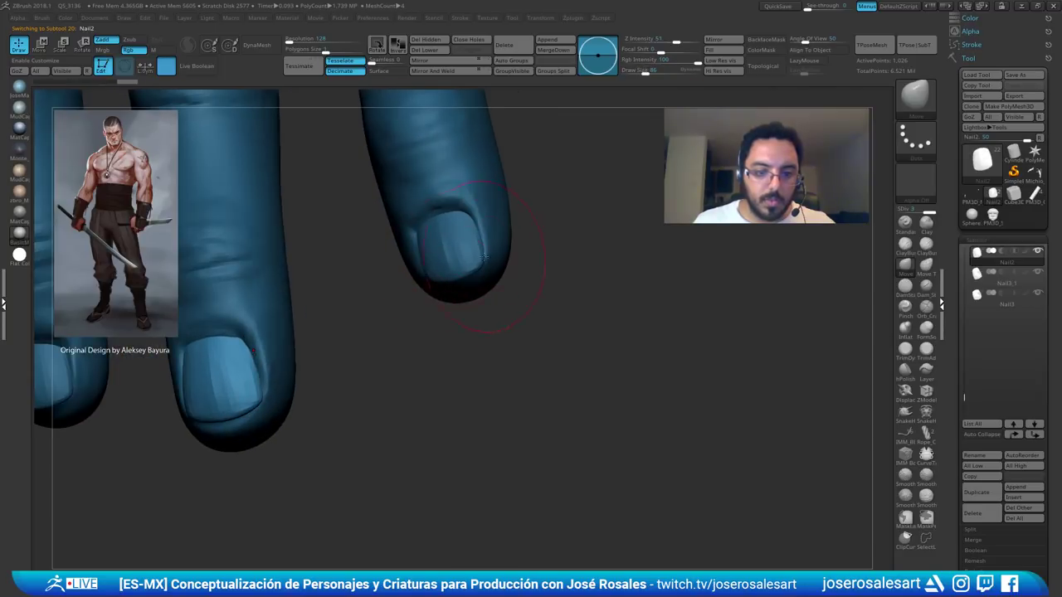
pyautogui.moveTo(488, 262); pyautogui.dragTo(478, 262)
pyautogui.moveTo(452, 287); pyautogui.dragTo(425, 282, button='right')
pyautogui.keyDown('alt'); pyautogui.click(424, 282); pyautogui.keyUp('alt')
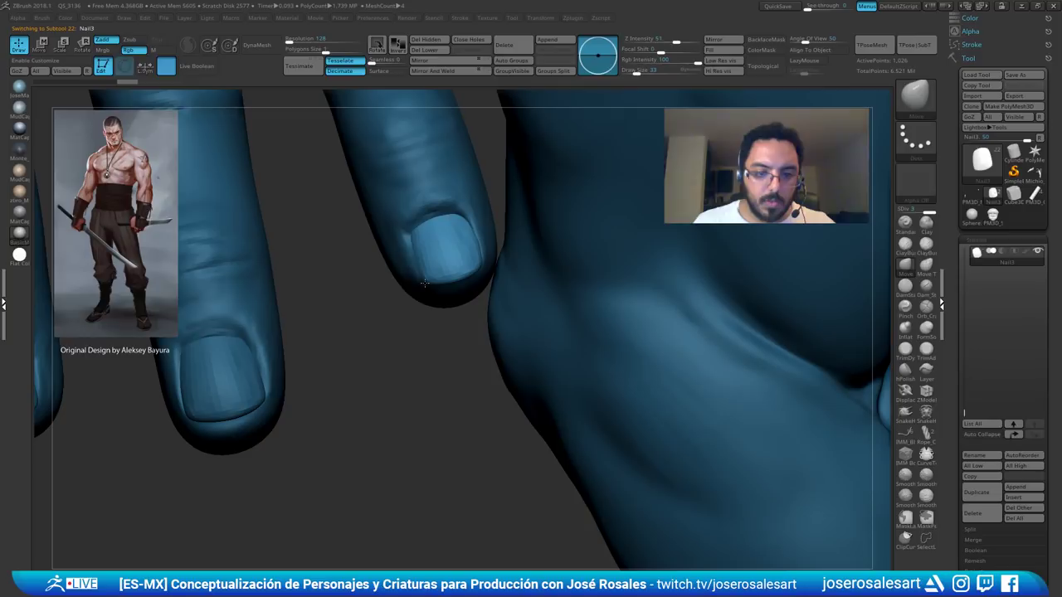
pyautogui.keyDown('alt'); pyautogui.moveTo(484, 263); pyautogui.dragTo(443, 175); pyautogui.keyUp('alt')
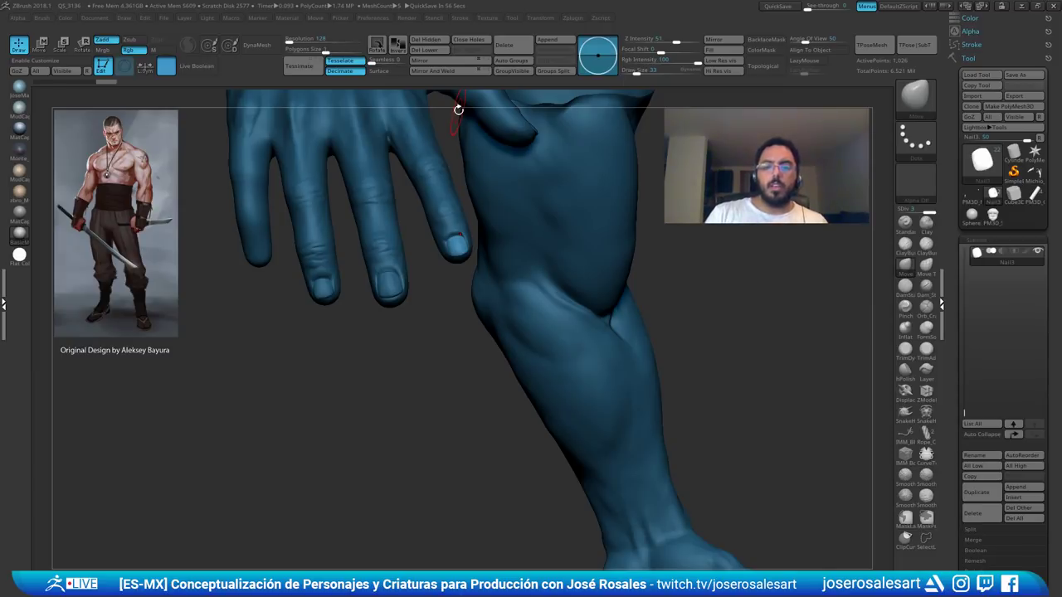
# - Make the body the active subtool again and isolate the arm for sculpting the back of the hand
pyautogui.keyDown('alt'); pyautogui.click(622, 216); pyautogui.keyUp('alt')
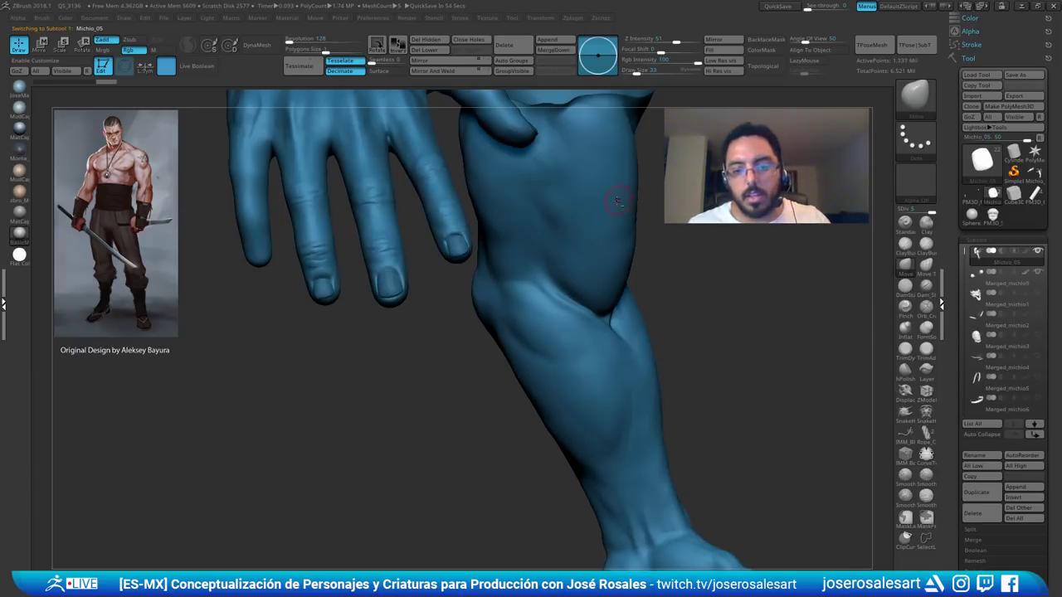
pyautogui.keyDown('ctrl'); pyautogui.moveTo(622, 211); pyautogui.dragTo(506, 251, button='right'); pyautogui.keyUp('ctrl')
pyautogui.keyDown('ctrl'); pyautogui.keyDown('shift'); pyautogui.click(448, 318); pyautogui.keyUp('shift'); pyautogui.keyUp('ctrl')
pyautogui.keyDown('alt'); pyautogui.moveTo(505, 250); pyautogui.dragTo(398, 415, button='right'); pyautogui.keyUp('alt')
pyautogui.keyDown('ctrl'); pyautogui.keyDown('shift'); pyautogui.doubleClick(486, 234); pyautogui.keyUp('shift'); pyautogui.keyUp('ctrl')
pyautogui.keyDown('alt'); pyautogui.moveTo(191, 460); pyautogui.dragTo(474, 247, button='right'); pyautogui.keyUp('alt')
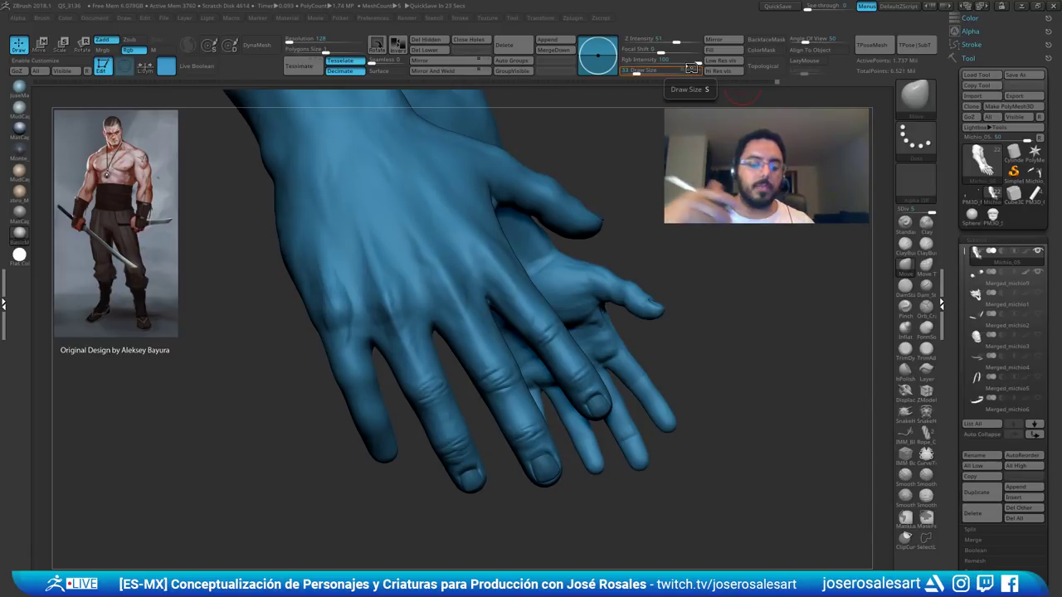
# - Switch to the Standard brush at Draw Size 28 and soften the area around the knuckles on the back of the hand
pyautogui.moveTo(365, 208)
pyautogui.mouseDown(button='right')
pyautogui.moveTo(379, 273)
pyautogui.moveTo(328, 139)
pyautogui.moveTo(344, 214)
pyautogui.moveTo(394, 291)
pyautogui.mouseUp(button='right')
pyautogui.press('b')
pyautogui.press('s')
pyautogui.press('t')
pyautogui.press('s')
pyautogui.click(378, 264)
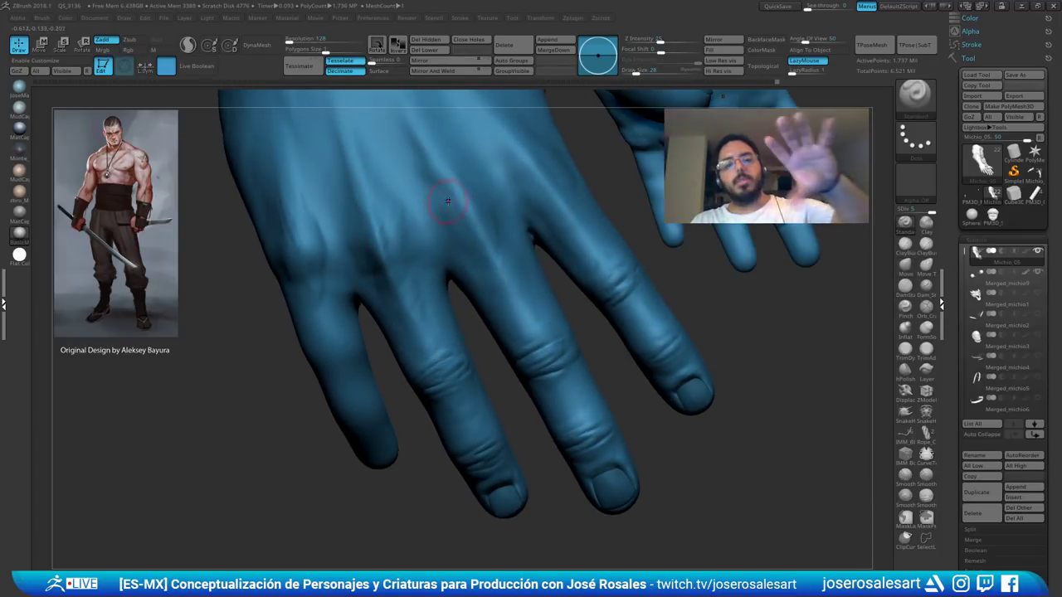
pyautogui.moveTo(444, 199); pyautogui.dragTo(437, 247, button='right')
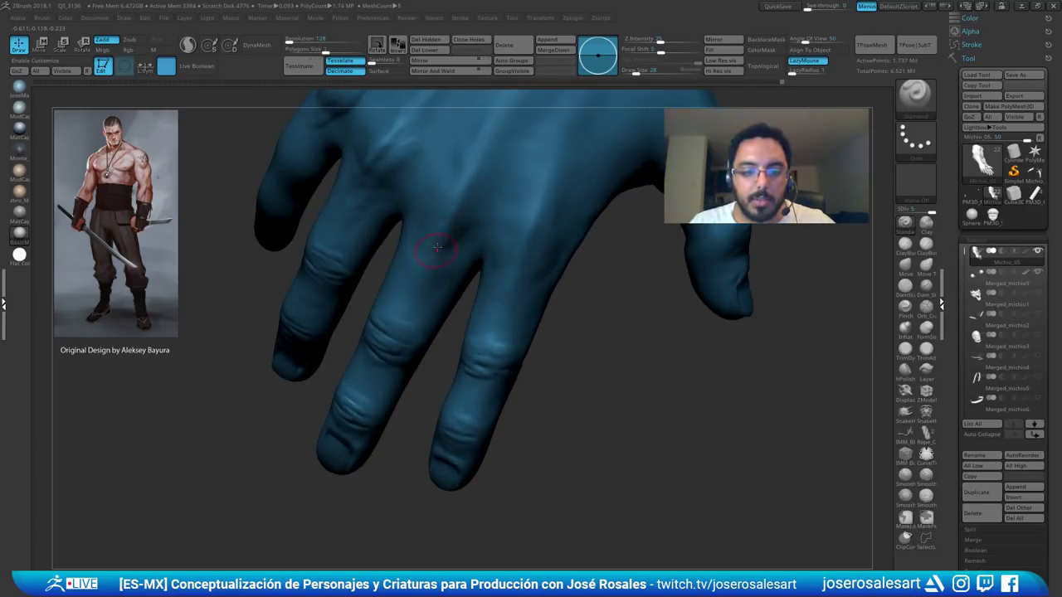
pyautogui.moveTo(408, 307); pyautogui.dragTo(416, 225, button='right')
pyautogui.keyDown('shift'); pyautogui.moveTo(416, 224); pyautogui.dragTo(400, 216); pyautogui.keyUp('shift')
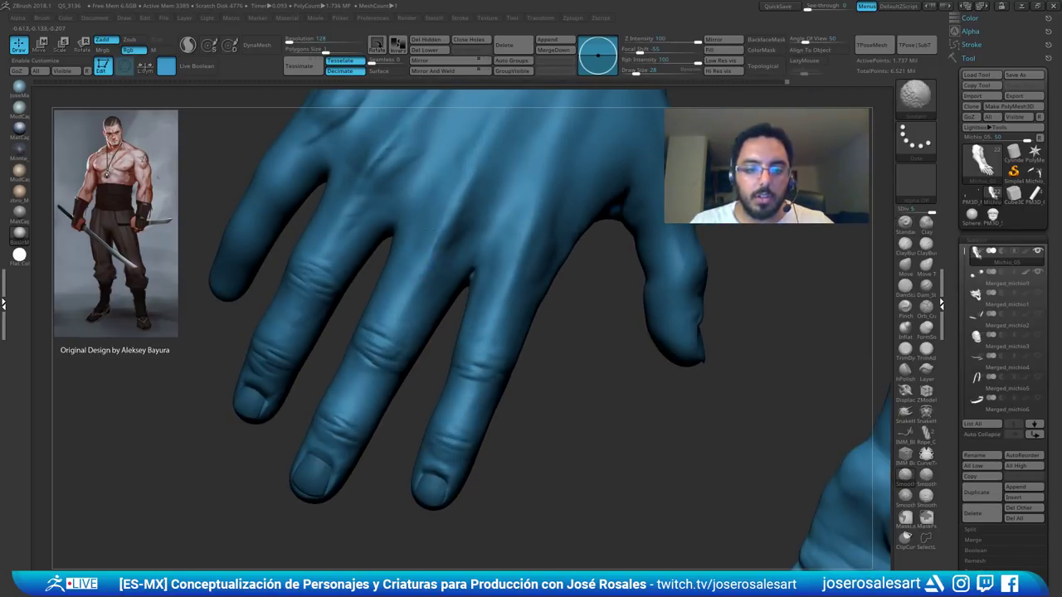
# - Build up volume between the knuckles on the back of the hand with the ClayBuildup brush
pyautogui.keyDown('alt'); pyautogui.moveTo(398, 212); pyautogui.dragTo(425, 275, button='right'); pyautogui.keyUp('alt')
pyautogui.press('2')
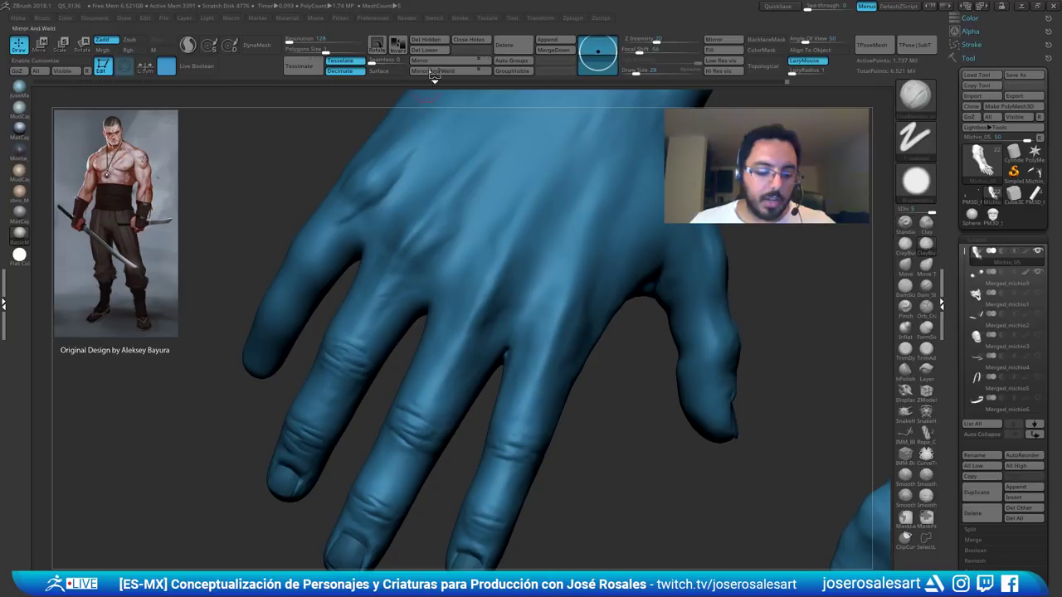
pyautogui.moveTo(394, 214)
pyautogui.mouseDown(button='right')
pyautogui.moveTo(423, 223)
pyautogui.moveTo(425, 234)
pyautogui.mouseUp(button='right')
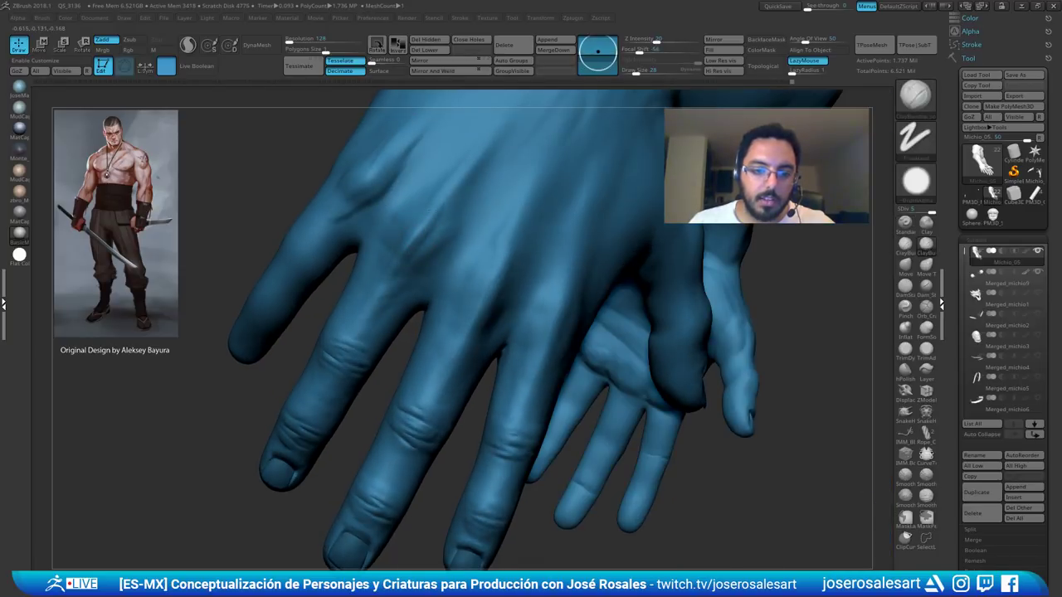
pyautogui.moveTo(430, 210)
pyautogui.mouseDown()
pyautogui.moveTo(417, 238)
pyautogui.moveTo(427, 217)
pyautogui.mouseUp()
pyautogui.moveTo(450, 184); pyautogui.dragTo(443, 215, button='right')
# - Sculpt raised tendon forms above the ring and middle finger knuckles with the Standard brush
pyautogui.press('1')
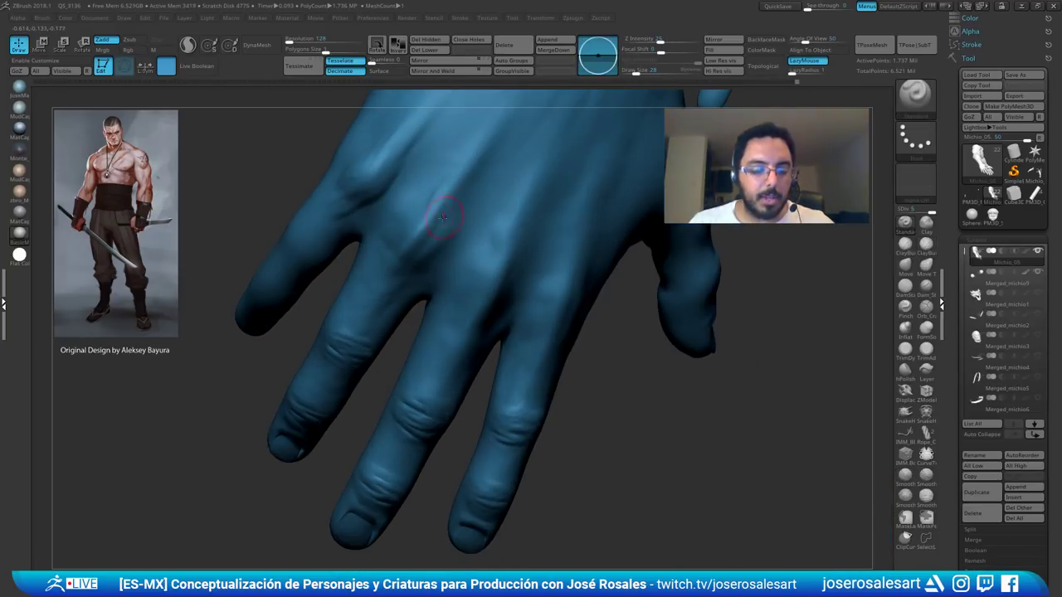
pyautogui.moveTo(430, 231); pyautogui.dragTo(459, 180)
pyautogui.moveTo(404, 169)
pyautogui.keyDown('alt'); pyautogui.mouseDown(button='right')
pyautogui.moveTo(392, 172)
pyautogui.moveTo(423, 213)
pyautogui.moveTo(481, 211)
pyautogui.moveTo(484, 246)
pyautogui.moveTo(465, 250)
pyautogui.mouseUp(button='right'); pyautogui.keyUp('alt')
pyautogui.keyDown('alt'); pyautogui.moveTo(440, 190); pyautogui.dragTo(523, 199, button='right'); pyautogui.keyUp('alt')
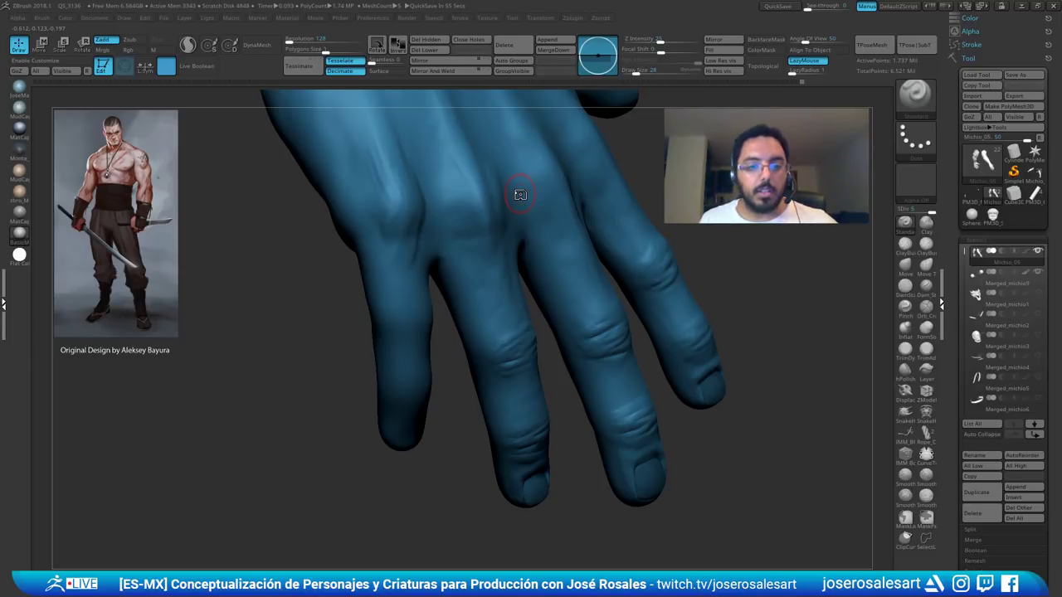
pyautogui.moveTo(319, 239); pyautogui.dragTo(369, 234)
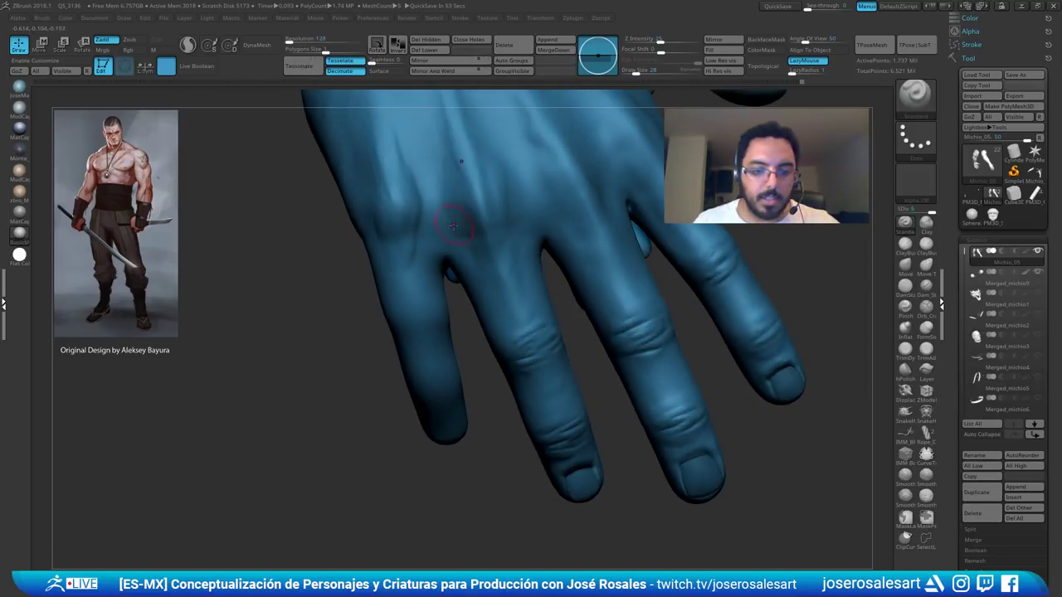
# - Add volume around the little and ring finger knuckles with the ClayBuildup brush and smooth the transitions
pyautogui.press('b')
pyautogui.press('c')
pyautogui.press('b')
pyautogui.moveTo(400, 211); pyautogui.dragTo(414, 217, button='right')
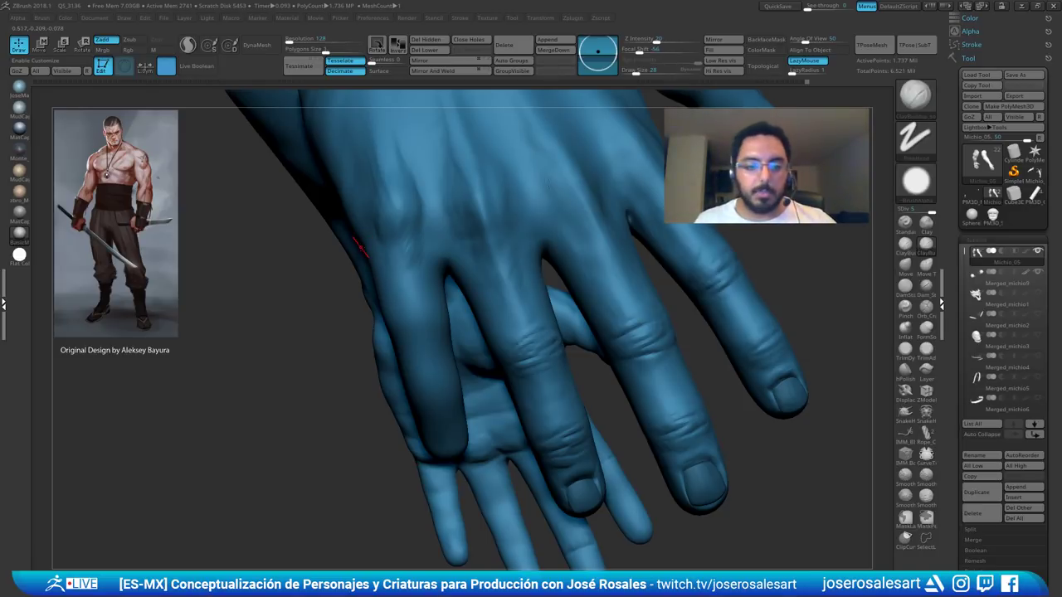
pyautogui.moveTo(361, 247); pyautogui.dragTo(433, 233, button='right')
pyautogui.keyDown('shift'); pyautogui.moveTo(407, 244); pyautogui.dragTo(458, 214); pyautogui.keyUp('shift')
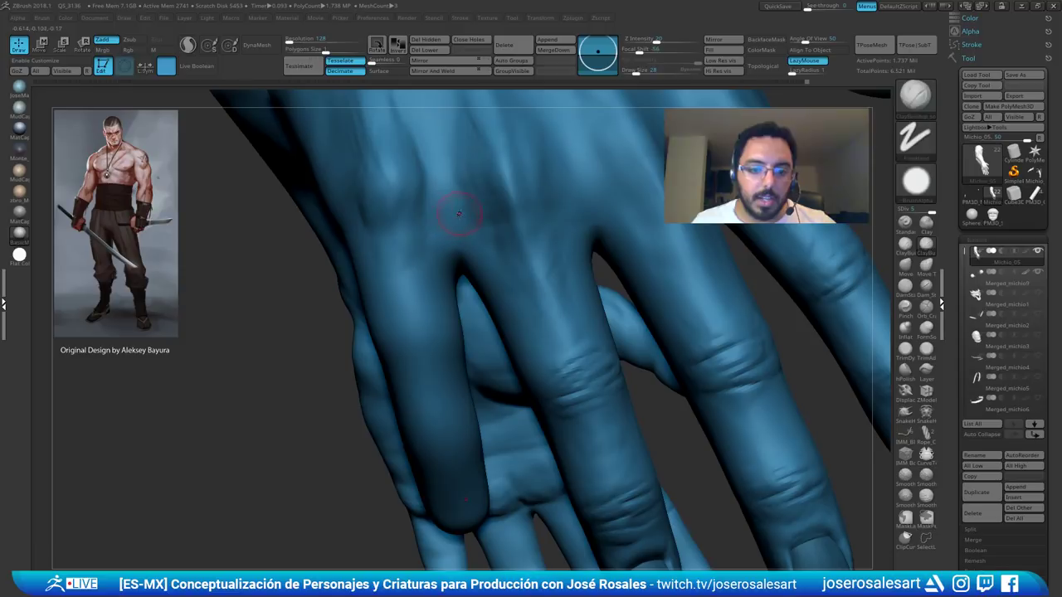
pyautogui.moveTo(391, 261); pyautogui.dragTo(405, 221, button='right')
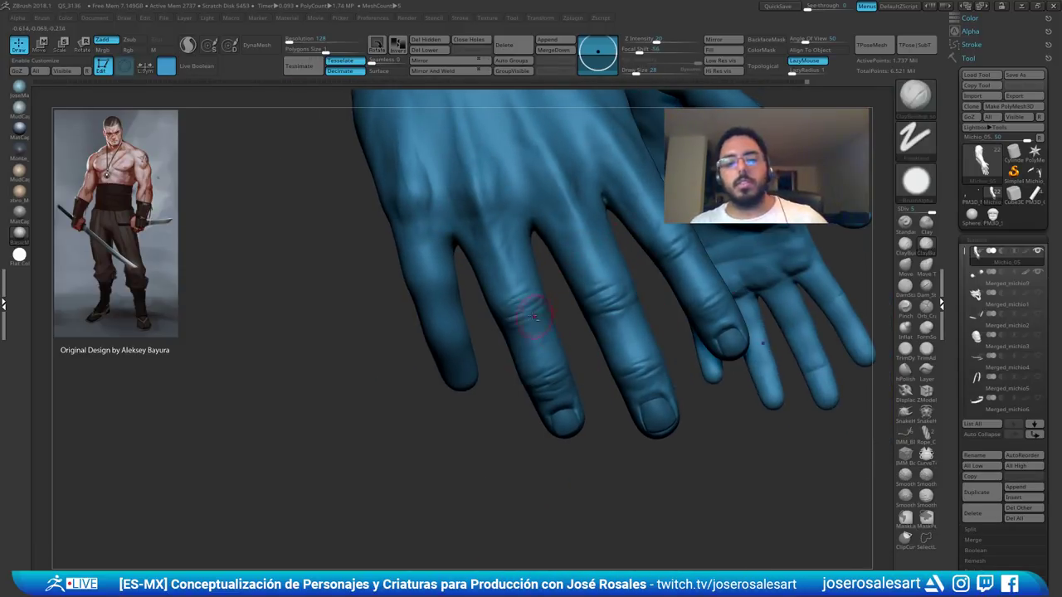
# - Carve the skin crease around the ring fingernail's cuticle with the DamStandard brush
pyautogui.moveTo(585, 407)
pyautogui.keyDown('alt'); pyautogui.mouseDown(button='right')
pyautogui.moveTo(525, 347)
pyautogui.moveTo(503, 431)
pyautogui.moveTo(470, 282)
pyautogui.mouseUp(button='right'); pyautogui.keyUp('alt')
pyautogui.press('b')
pyautogui.press('d')
pyautogui.press('s')
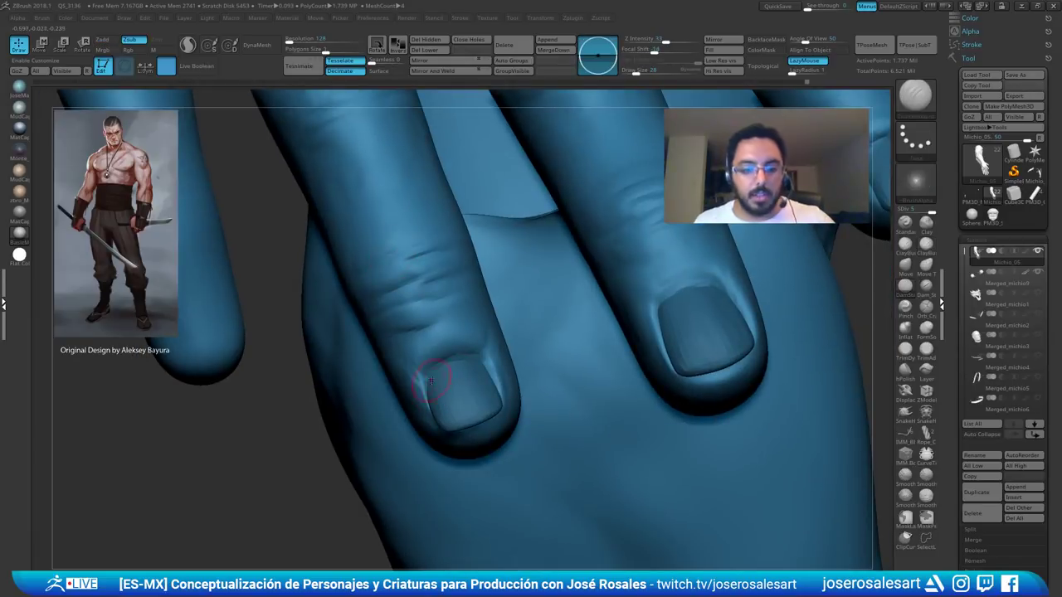
pyautogui.moveTo(381, 328)
pyautogui.mouseDown()
pyautogui.moveTo(439, 312)
pyautogui.moveTo(439, 303)
pyautogui.mouseUp()
# - Examine the forearms and hands from several angles
pyautogui.moveTo(368, 336)
pyautogui.keyDown('ctrl'); pyautogui.mouseDown(button='right')
pyautogui.moveTo(365, 249)
pyautogui.moveTo(383, 308)
pyautogui.moveTo(385, 215)
pyautogui.mouseUp(button='right'); pyautogui.keyUp('ctrl')
pyautogui.moveTo(506, 274); pyautogui.dragTo(319, 342, button='right')
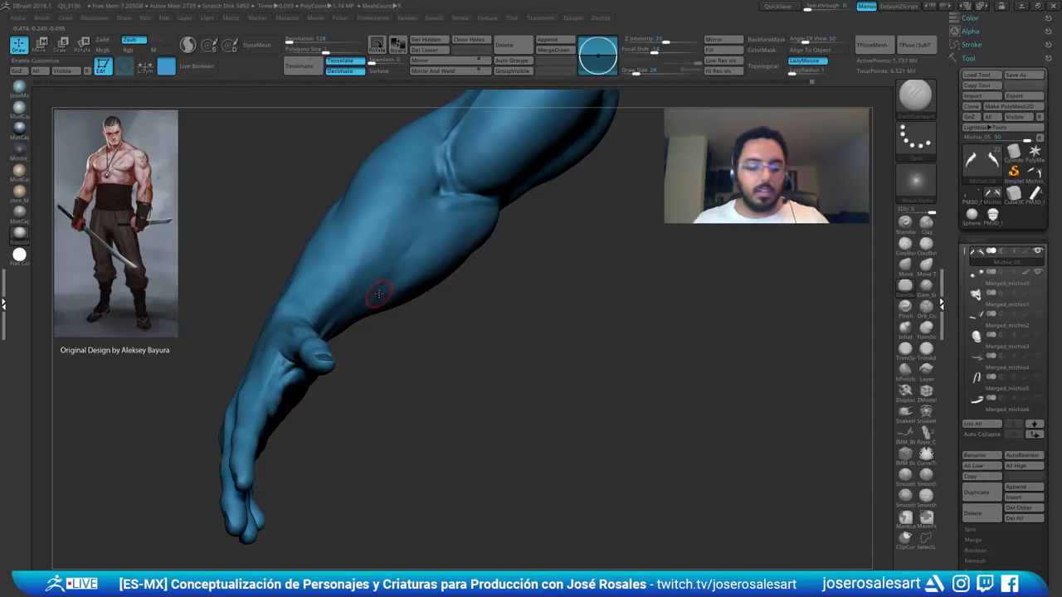
pyautogui.keyDown('alt'); pyautogui.moveTo(379, 294); pyautogui.dragTo(209, 398, button='right'); pyautogui.keyUp('alt')
pyautogui.moveTo(209, 398); pyautogui.dragTo(373, 292, button='right')
pyautogui.moveTo(373, 292); pyautogui.dragTo(359, 318, button='right')
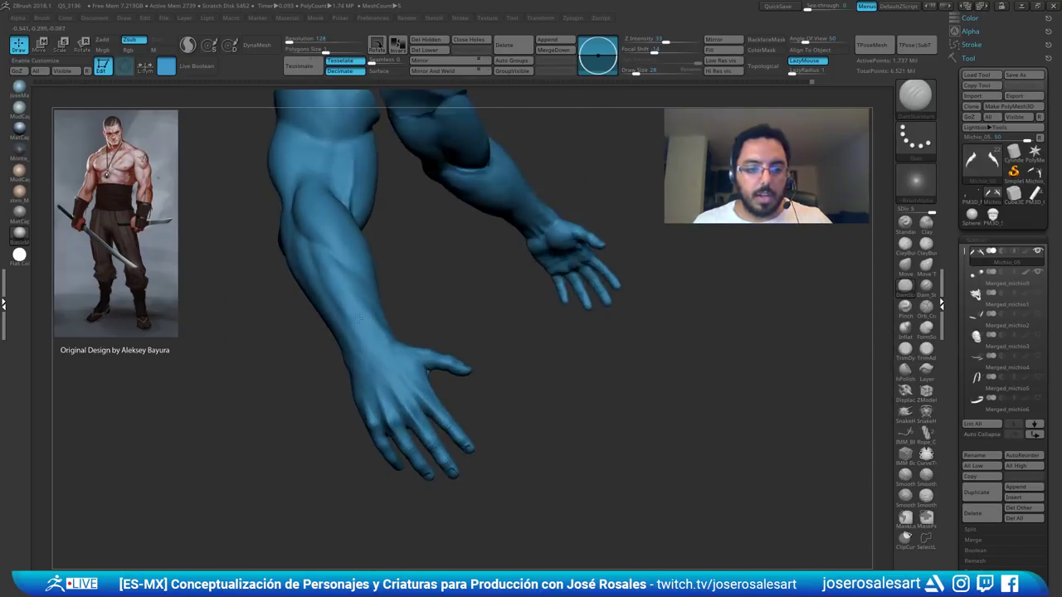
pyautogui.moveTo(358, 319); pyautogui.dragTo(396, 274)
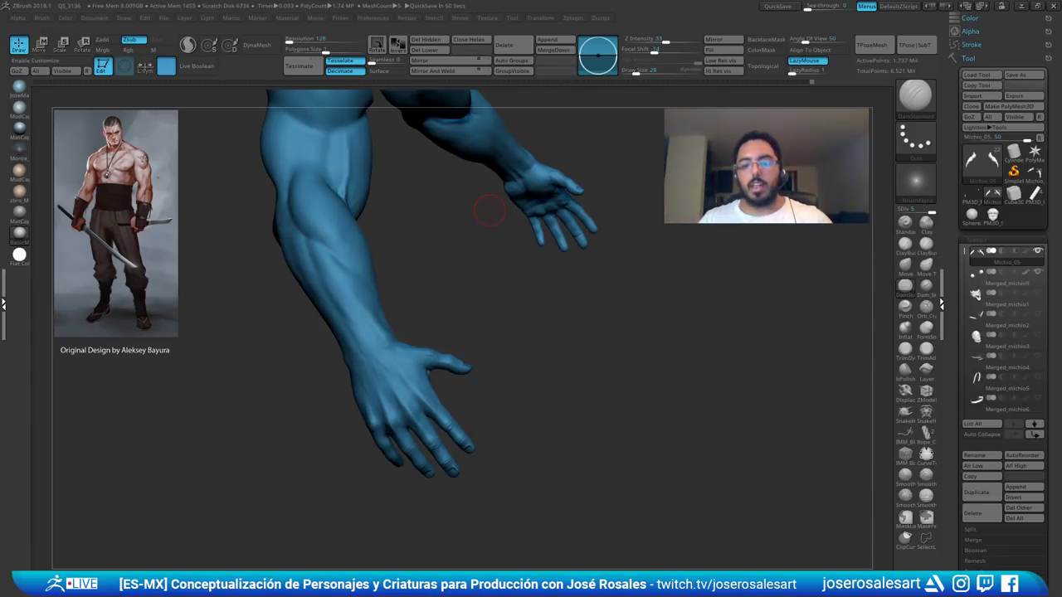
# - Carve skin creases across the ring finger's middle knuckle with the DamStandard brush
pyautogui.keyDown('alt'); pyautogui.moveTo(295, 331); pyautogui.dragTo(407, 248); pyautogui.keyUp('alt')
pyautogui.moveTo(358, 351)
pyautogui.keyDown('alt'); pyautogui.mouseDown()
pyautogui.moveTo(405, 346)
pyautogui.moveTo(386, 370)
pyautogui.moveTo(391, 240)
pyautogui.moveTo(400, 254)
pyautogui.mouseUp(); pyautogui.keyUp('alt')
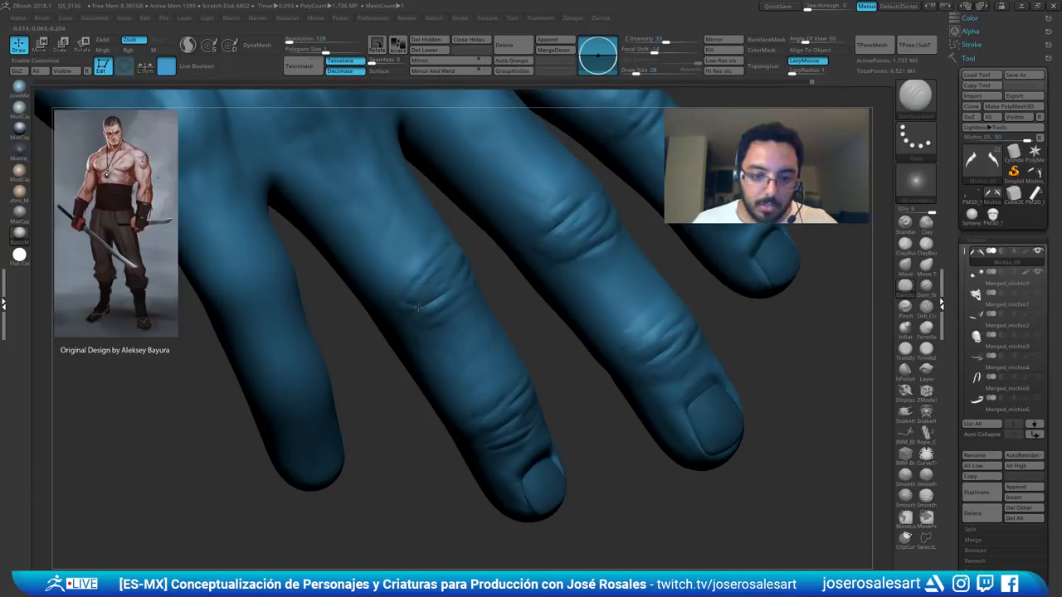
pyautogui.moveTo(423, 305); pyautogui.dragTo(408, 310)
pyautogui.moveTo(460, 235); pyautogui.dragTo(464, 278)
pyautogui.moveTo(479, 303); pyautogui.dragTo(443, 324, button='right')
pyautogui.moveTo(421, 362)
pyautogui.mouseDown(button='right')
pyautogui.moveTo(403, 384)
pyautogui.moveTo(436, 352)
pyautogui.mouseUp(button='right')
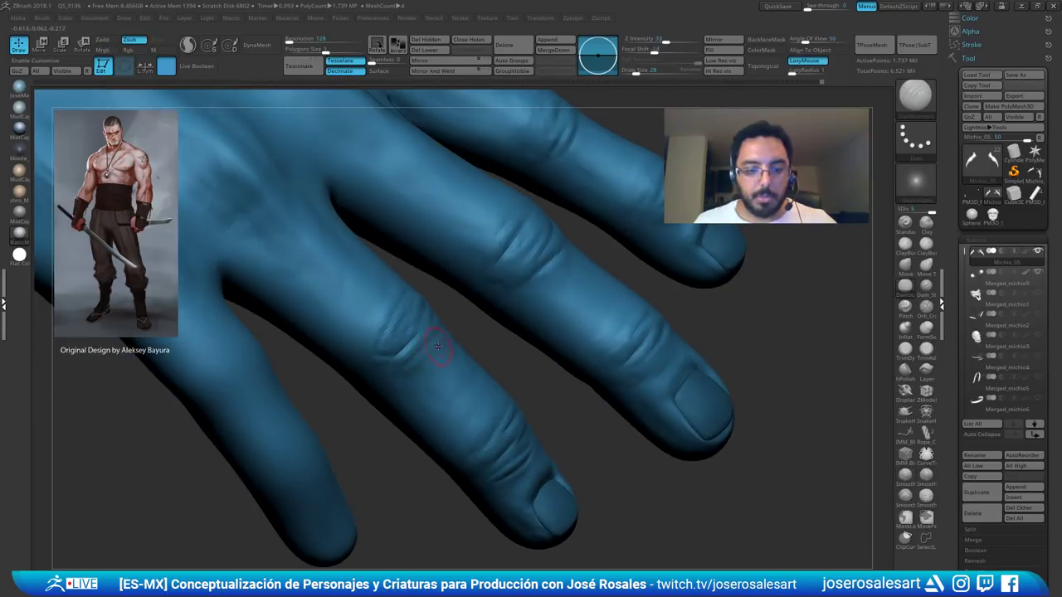
pyautogui.keyDown('alt'); pyautogui.moveTo(466, 299); pyautogui.dragTo(440, 240, button='right'); pyautogui.keyUp('alt')
pyautogui.keyDown('ctrl'); pyautogui.moveTo(323, 239); pyautogui.dragTo(324, 289, button='right'); pyautogui.keyUp('ctrl')
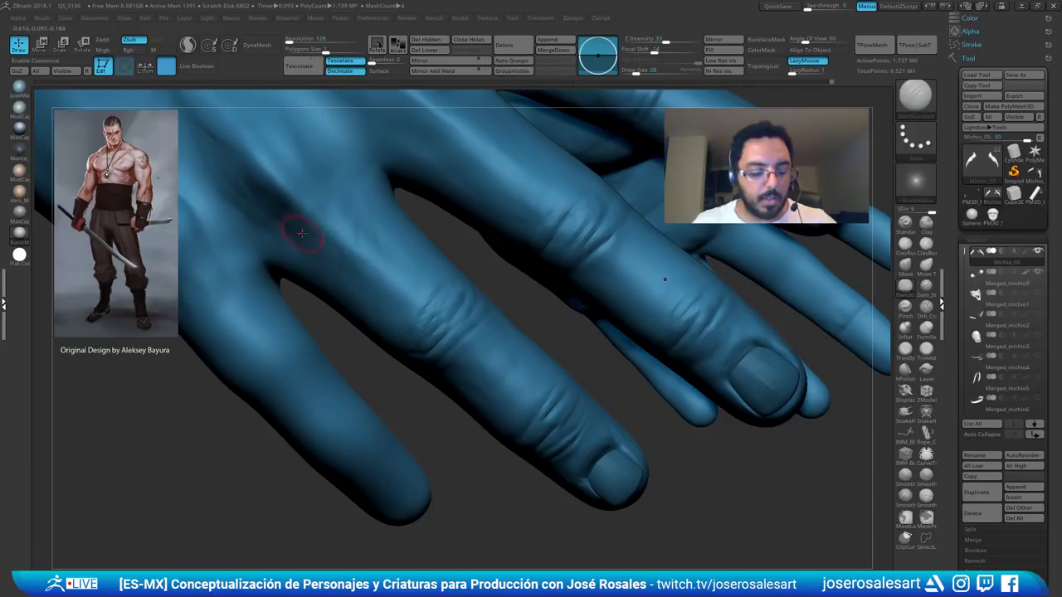
# - Build up volume between the little and ring finger knuckles with the ClayBuildup brush at draw size 23
pyautogui.press('b')
pyautogui.press('c')
pyautogui.press('b')
pyautogui.keyDown('alt'); pyautogui.moveTo(308, 197); pyautogui.dragTo(359, 257, button='right'); pyautogui.keyUp('alt')
pyautogui.press('s')
pyautogui.moveTo(359, 257); pyautogui.dragTo(357, 257)
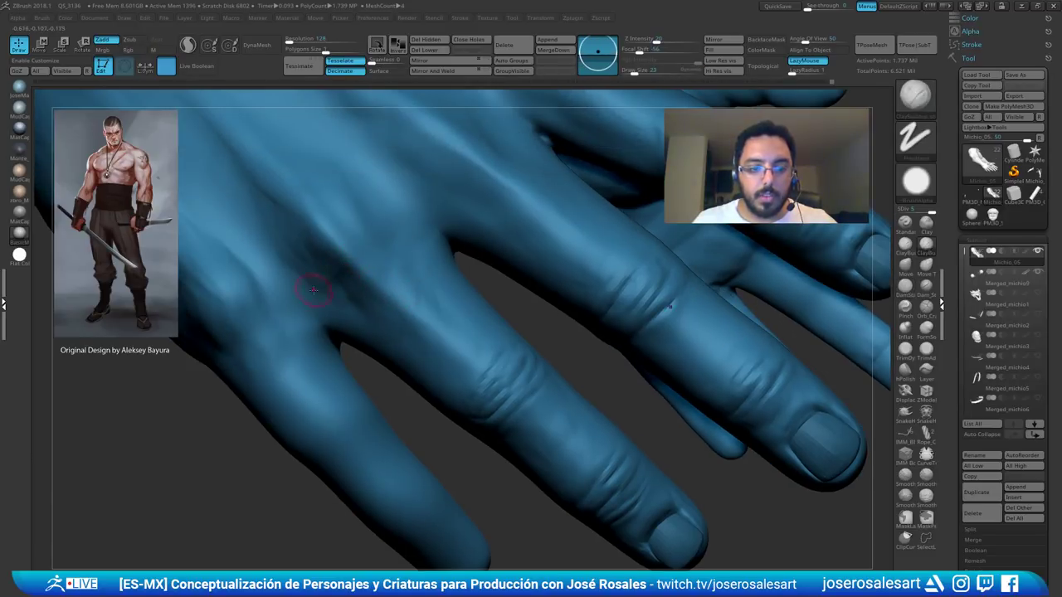
pyautogui.keyDown('ctrl'); pyautogui.moveTo(312, 289); pyautogui.dragTo(324, 255, button='right'); pyautogui.keyUp('ctrl')
pyautogui.moveTo(324, 256); pyautogui.dragTo(353, 253, button='right')
pyautogui.moveTo(323, 285); pyautogui.dragTo(351, 267, button='right')
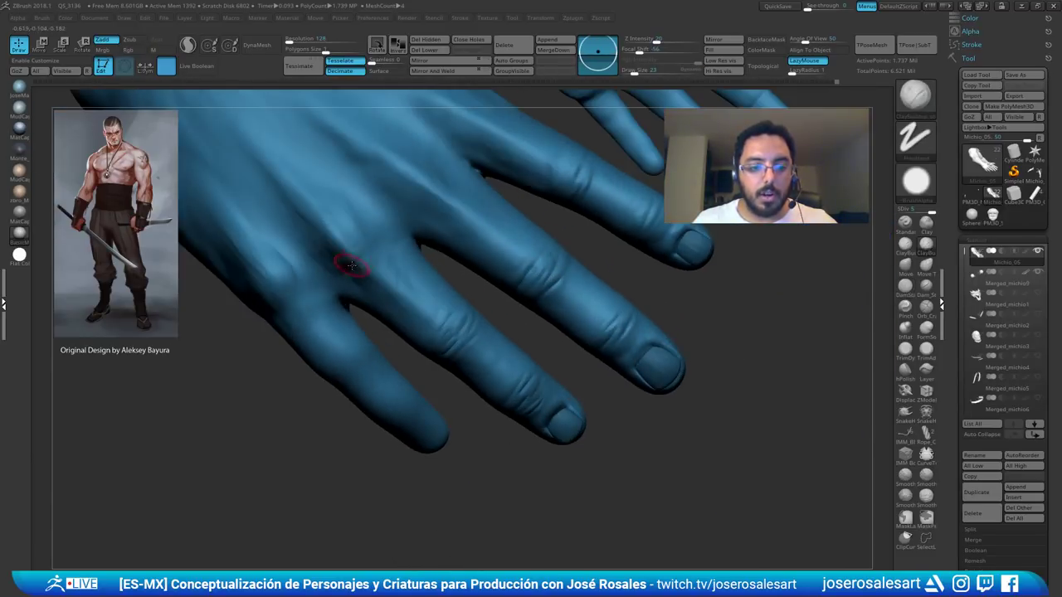
pyautogui.moveTo(350, 267); pyautogui.dragTo(348, 274)
# - Carve a crease just below the ring finger's base knuckle with the DamStandard brush
pyautogui.moveTo(348, 274); pyautogui.dragTo(382, 204, button='right')
pyautogui.press('b')
pyautogui.press('d')
pyautogui.press('s')
pyautogui.moveTo(349, 267); pyautogui.dragTo(375, 263, button='right')
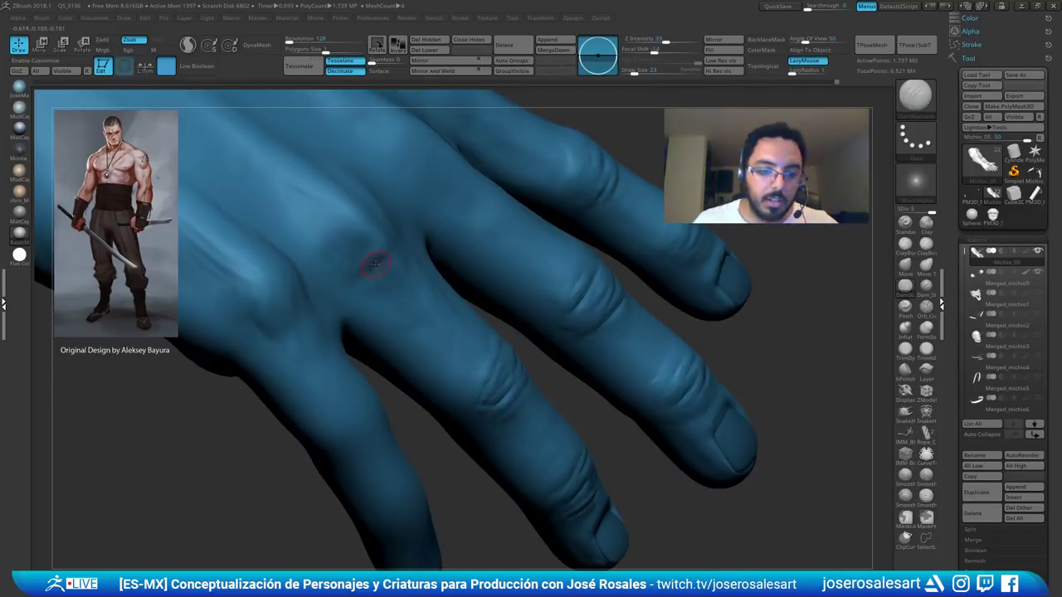
pyautogui.moveTo(336, 274); pyautogui.dragTo(333, 277)
# - Add volume around the base knuckles with the ClayBuildup brush and smooth the transitions into the back of the hand
pyautogui.press('b')
pyautogui.press('c')
pyautogui.press('b')
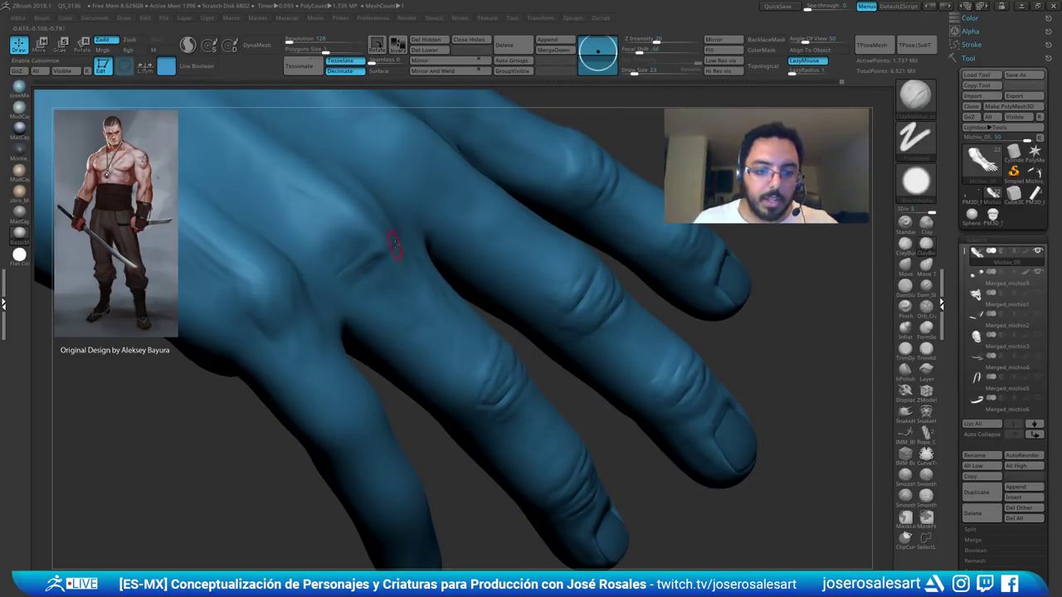
pyautogui.moveTo(396, 242)
pyautogui.mouseDown(button='right')
pyautogui.moveTo(386, 168)
pyautogui.moveTo(429, 185)
pyautogui.moveTo(433, 232)
pyautogui.moveTo(461, 239)
pyautogui.mouseUp(button='right')
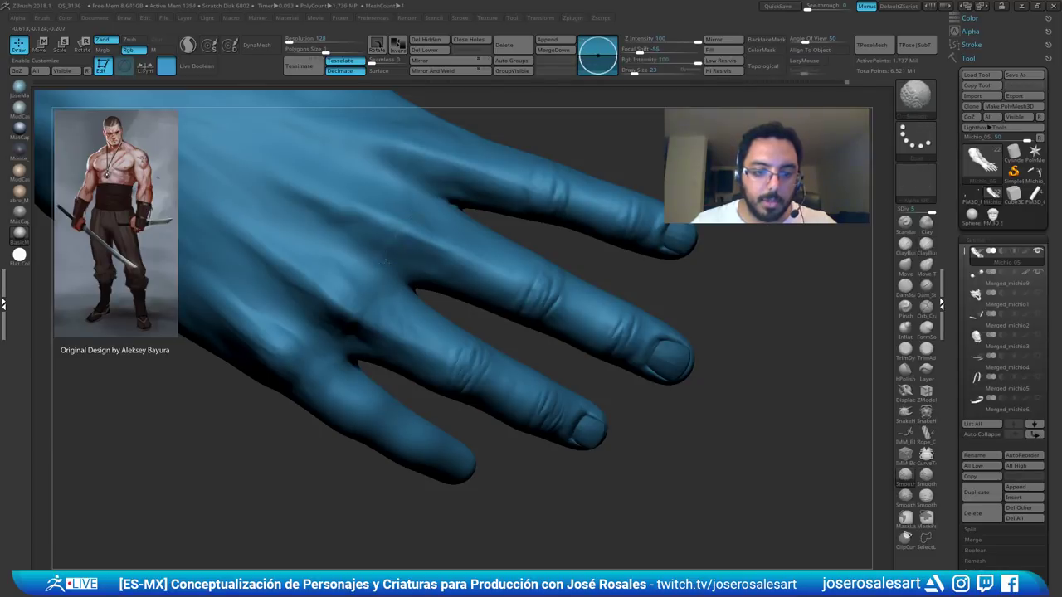
pyautogui.moveTo(385, 252)
pyautogui.mouseDown(button='right')
pyautogui.moveTo(407, 212)
pyautogui.moveTo(424, 264)
pyautogui.moveTo(407, 222)
pyautogui.moveTo(415, 249)
pyautogui.moveTo(444, 212)
pyautogui.mouseUp(button='right')
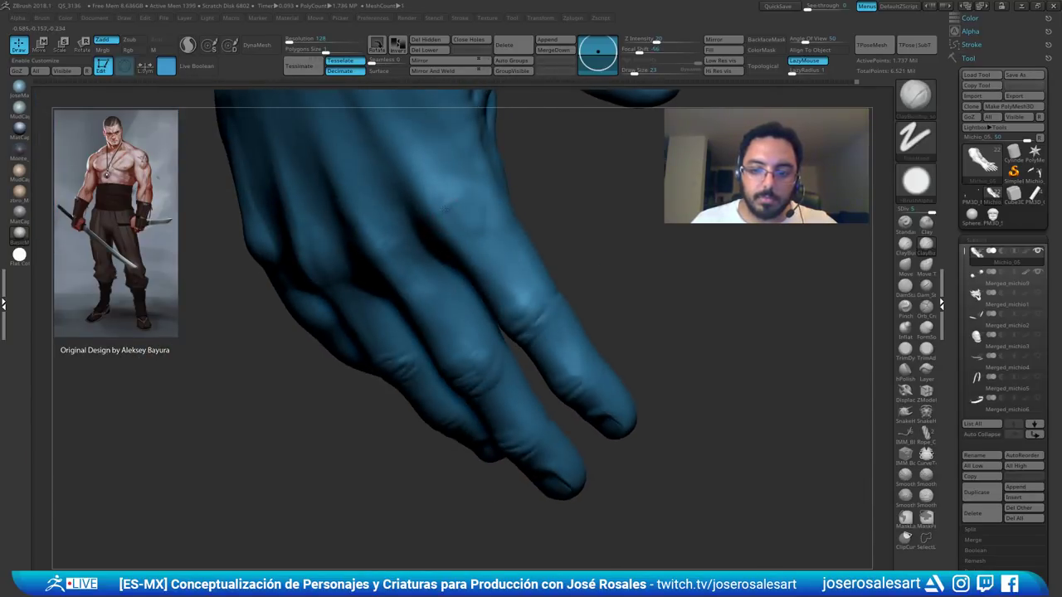
pyautogui.moveTo(454, 238); pyautogui.dragTo(447, 259)
pyautogui.moveTo(446, 259); pyautogui.dragTo(449, 247, button='right')
pyautogui.keyDown('shift'); pyautogui.moveTo(443, 249); pyautogui.dragTo(436, 254); pyautogui.keyUp('shift')
pyautogui.moveTo(324, 301); pyautogui.dragTo(307, 243, button='right')
pyautogui.press('shift')
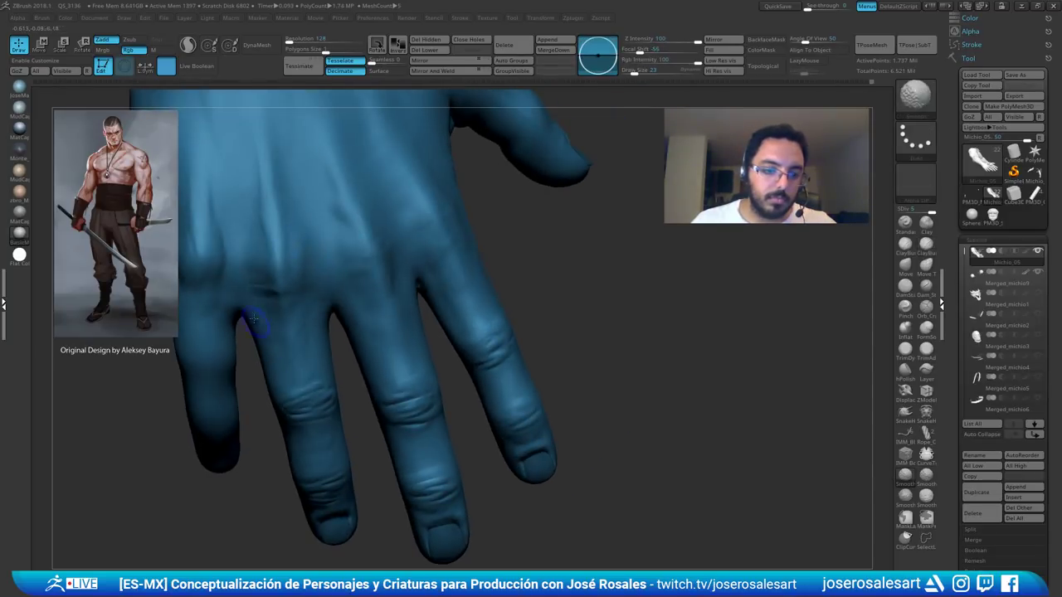
pyautogui.moveTo(303, 310)
pyautogui.mouseDown(button='right')
pyautogui.moveTo(352, 287)
pyautogui.moveTo(391, 248)
pyautogui.moveTo(374, 229)
pyautogui.mouseUp(button='right')
pyautogui.keyDown('shift'); pyautogui.moveTo(374, 229); pyautogui.dragTo(349, 252); pyautogui.keyUp('shift')
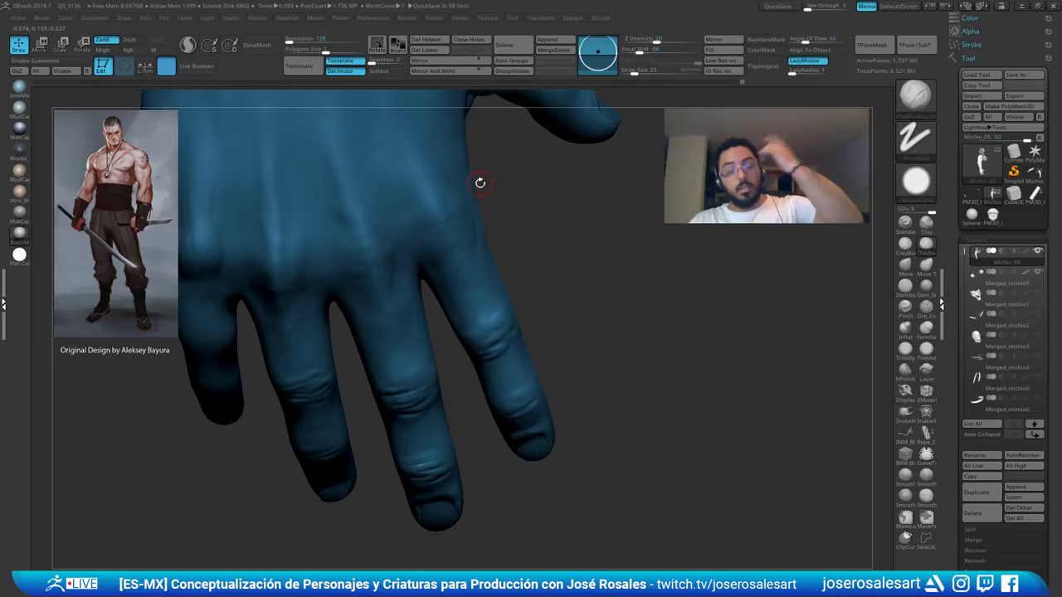
# - Deepen the skin folds on the middle finger's middle joint with the DamStandard brush
pyautogui.moveTo(422, 280)
pyautogui.keyDown('ctrl'); pyautogui.mouseDown(button='right')
pyautogui.moveTo(429, 286)
pyautogui.moveTo(417, 166)
pyautogui.moveTo(428, 168)
pyautogui.moveTo(426, 186)
pyautogui.moveTo(412, 196)
pyautogui.moveTo(481, 223)
pyautogui.moveTo(490, 241)
pyautogui.mouseUp(button='right'); pyautogui.keyUp('ctrl')
pyautogui.press('b')
pyautogui.press('d')
pyautogui.press('s')
pyautogui.moveTo(473, 279)
pyautogui.mouseDown(button='right')
pyautogui.moveTo(454, 280)
pyautogui.moveTo(462, 311)
pyautogui.moveTo(481, 315)
pyautogui.mouseUp(button='right')
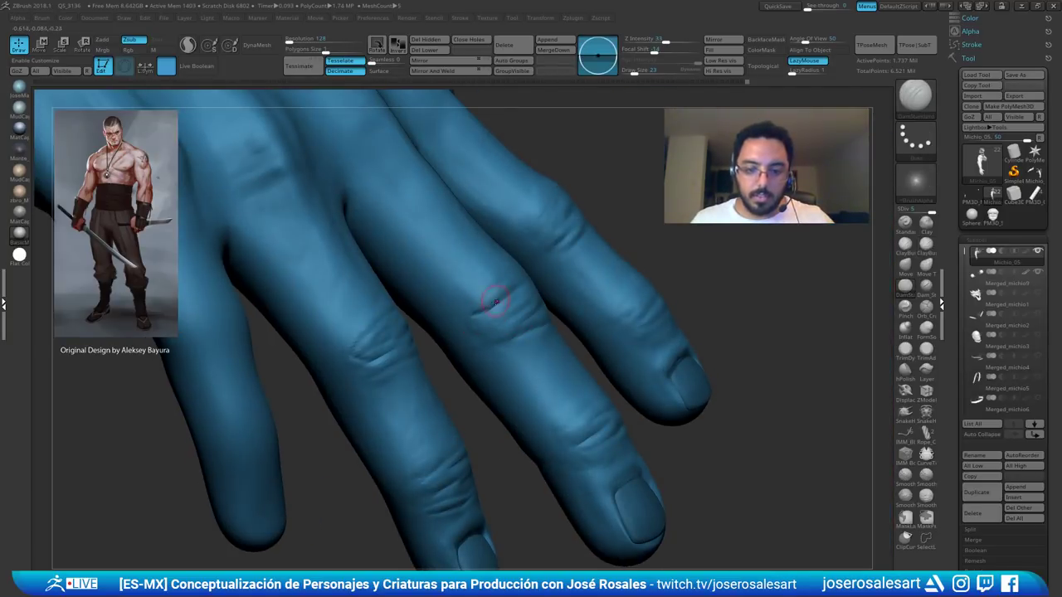
pyautogui.press('b')
pyautogui.press('c')
pyautogui.press('b')
pyautogui.moveTo(464, 277)
pyautogui.mouseDown(button='right')
pyautogui.moveTo(478, 319)
pyautogui.moveTo(488, 315)
pyautogui.mouseUp(button='right')
pyautogui.press('b')
pyautogui.press('d')
pyautogui.press('s')
pyautogui.moveTo(473, 310); pyautogui.dragTo(469, 320)
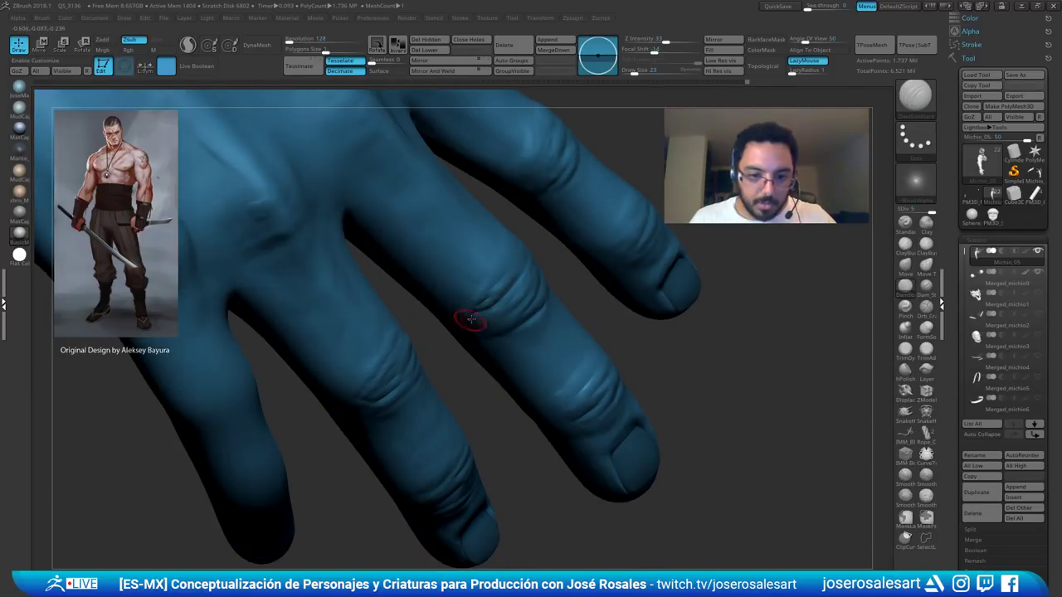
# - Refine the skin folds on the ring finger's middle joint, alternating the ClayBuildup and DamStandard brushes
pyautogui.press('b')
pyautogui.press('c')
pyautogui.press('b')
pyautogui.moveTo(493, 298)
pyautogui.mouseDown(button='right')
pyautogui.moveTo(477, 309)
pyautogui.moveTo(458, 282)
pyautogui.moveTo(558, 251)
pyautogui.moveTo(436, 332)
pyautogui.moveTo(433, 300)
pyautogui.mouseUp(button='right')
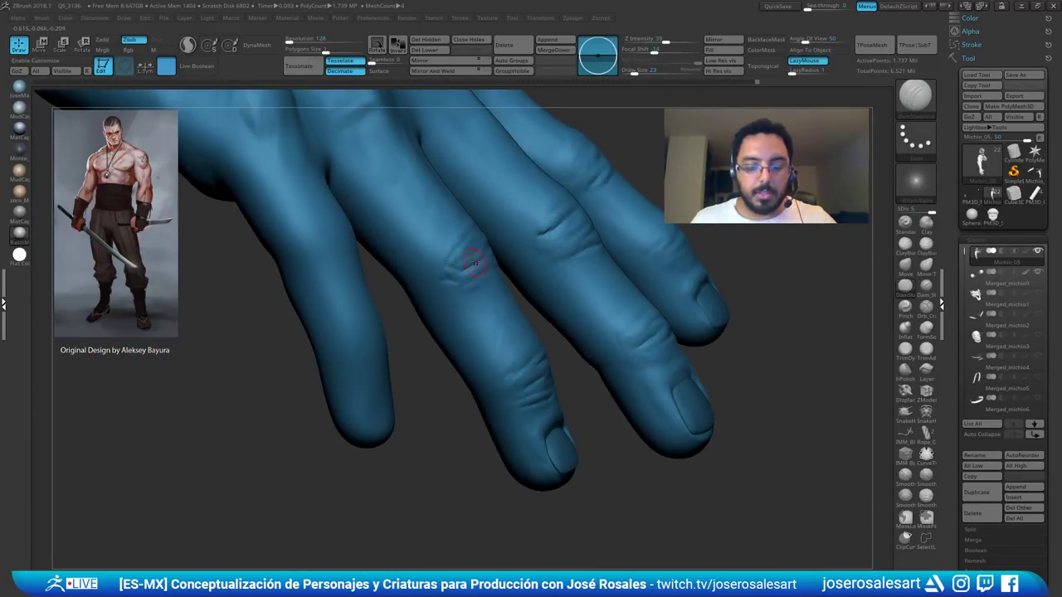
pyautogui.press('b')
pyautogui.press('d')
pyautogui.press('s')
pyautogui.press('b')
pyautogui.press('c')
pyautogui.press('b')
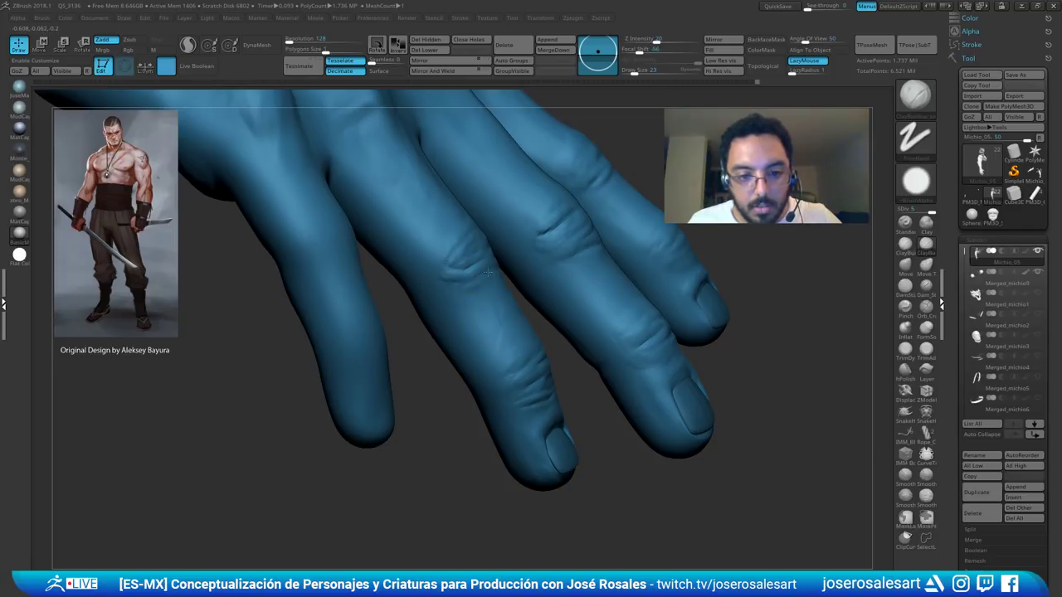
pyautogui.keyDown('ctrl'); pyautogui.moveTo(444, 281); pyautogui.dragTo(462, 261, button='right'); pyautogui.keyUp('ctrl')
pyautogui.moveTo(521, 244)
pyautogui.keyDown('ctrl'); pyautogui.mouseDown(button='right')
pyautogui.moveTo(415, 263)
pyautogui.moveTo(365, 259)
pyautogui.moveTo(427, 270)
pyautogui.moveTo(400, 242)
pyautogui.moveTo(381, 289)
pyautogui.moveTo(517, 359)
pyautogui.moveTo(422, 326)
pyautogui.moveTo(391, 332)
pyautogui.moveTo(459, 370)
pyautogui.moveTo(410, 308)
pyautogui.moveTo(386, 242)
pyautogui.moveTo(374, 335)
pyautogui.moveTo(479, 216)
pyautogui.moveTo(465, 241)
pyautogui.moveTo(429, 258)
pyautogui.moveTo(446, 258)
pyautogui.moveTo(416, 207)
pyautogui.moveTo(379, 187)
pyautogui.mouseUp(button='right'); pyautogui.keyUp('ctrl')
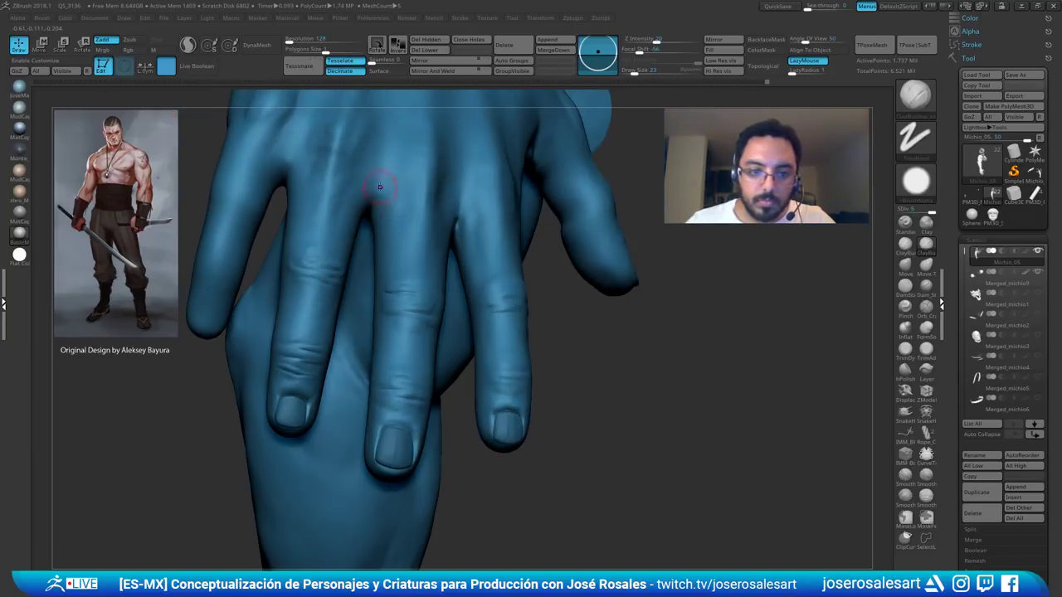
# - Shape the webbing between the ring, middle and index fingers with the ClayBuildup brush and smooth it
pyautogui.moveTo(392, 234); pyautogui.dragTo(387, 202, button='right')
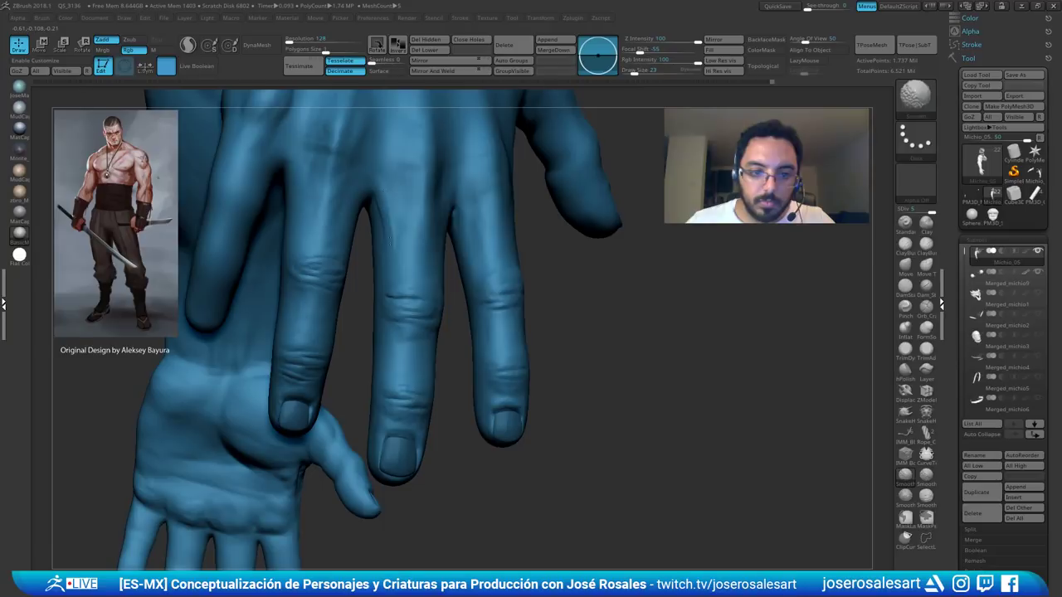
pyautogui.moveTo(375, 268); pyautogui.dragTo(373, 185, button='right')
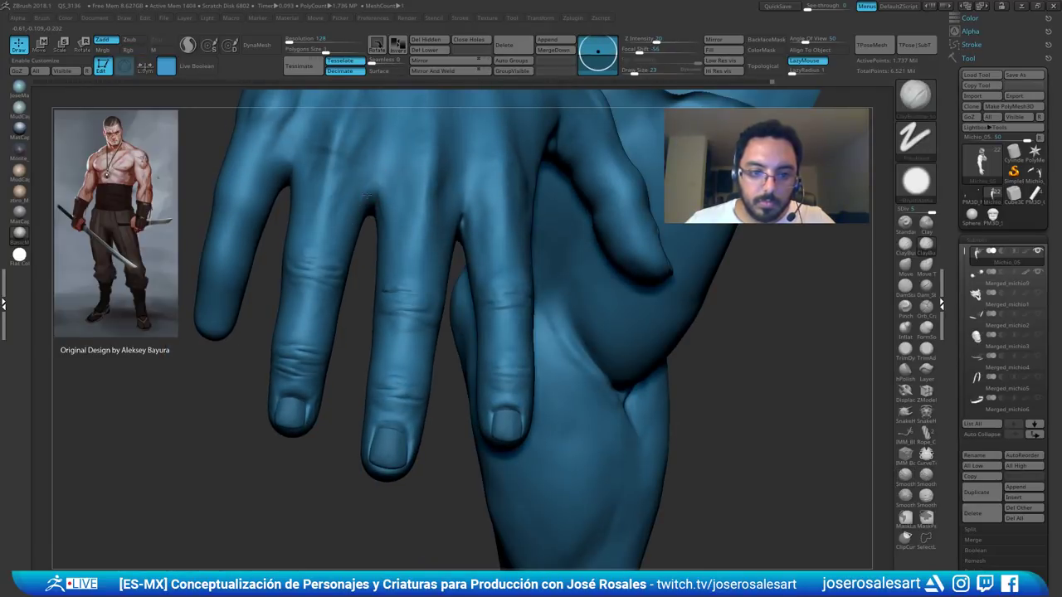
pyautogui.keyDown('shift'); pyautogui.moveTo(366, 189); pyautogui.dragTo(373, 176); pyautogui.keyUp('shift')
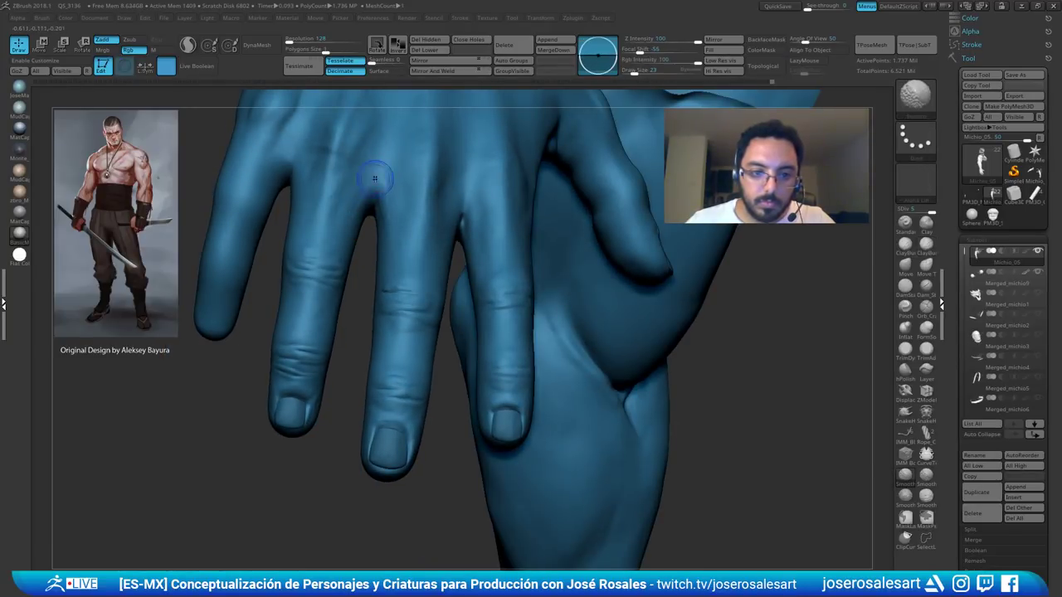
pyautogui.moveTo(467, 218)
pyautogui.mouseDown(button='right')
pyautogui.moveTo(441, 240)
pyautogui.moveTo(470, 213)
pyautogui.mouseUp(button='right')
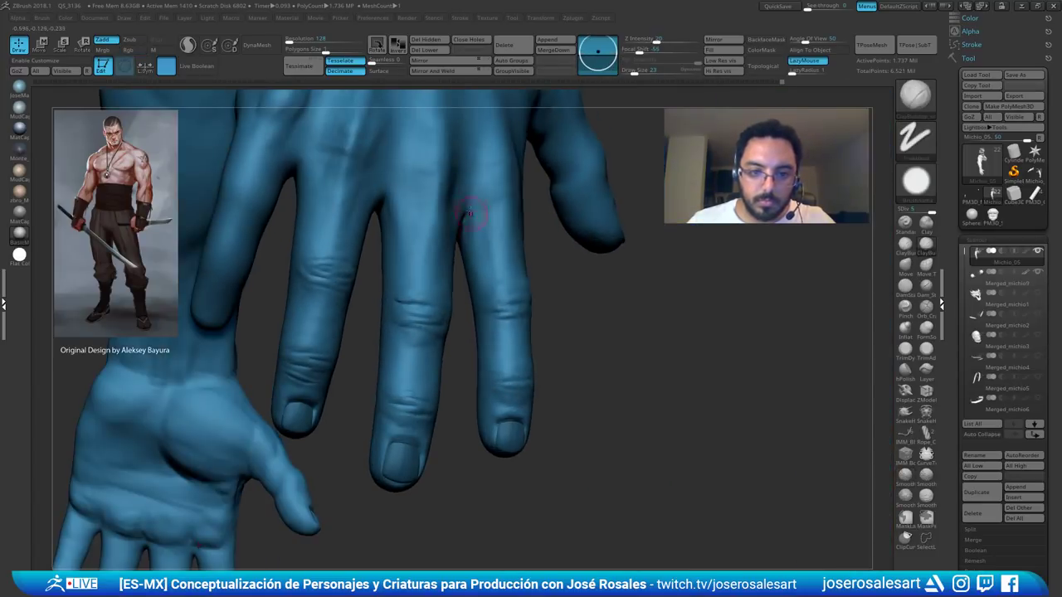
pyautogui.moveTo(477, 267)
pyautogui.mouseDown(button='right')
pyautogui.moveTo(480, 227)
pyautogui.moveTo(455, 264)
pyautogui.moveTo(435, 258)
pyautogui.moveTo(457, 209)
pyautogui.mouseUp(button='right')
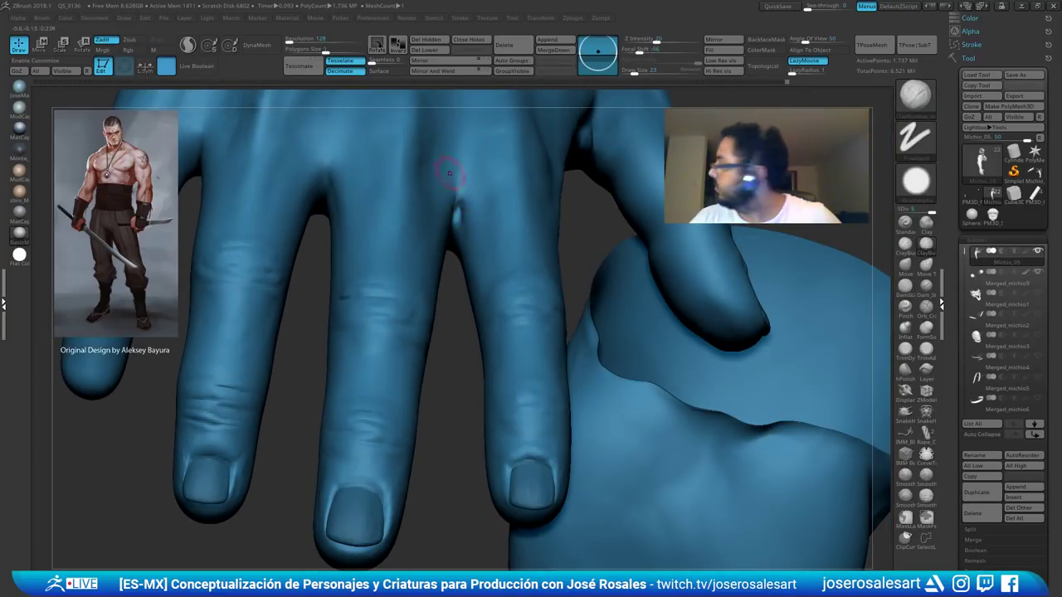
pyautogui.moveTo(455, 219); pyautogui.dragTo(469, 258, button='right')
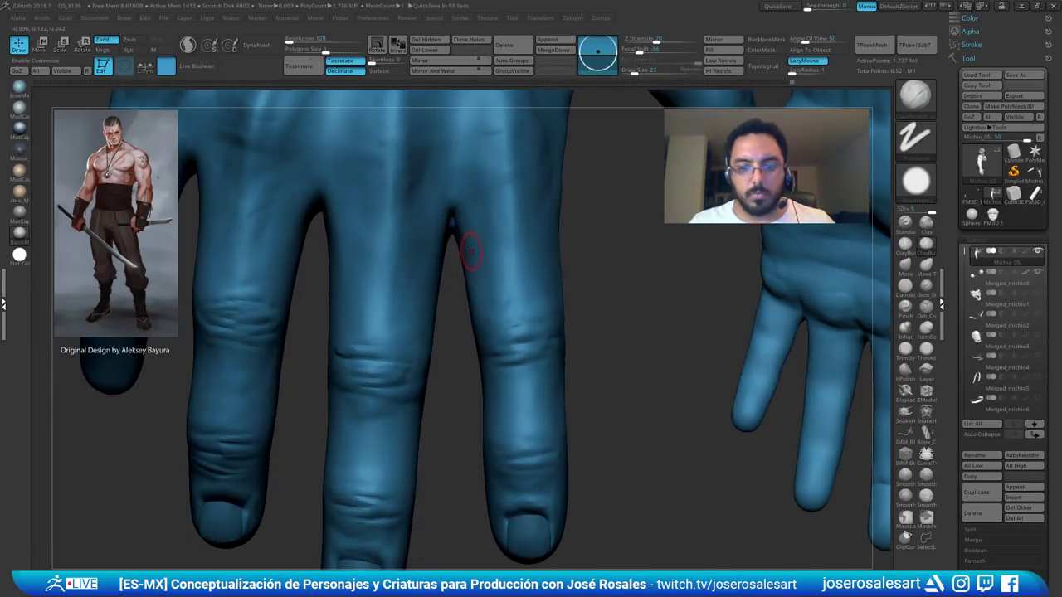
# - Carve a short crease into the webbing between the fingers with the DamStandard brush
pyautogui.moveTo(471, 252); pyautogui.dragTo(469, 219, button='right')
pyautogui.press('b')
pyautogui.press('d')
pyautogui.press('s')
pyautogui.moveTo(461, 222); pyautogui.dragTo(464, 204)
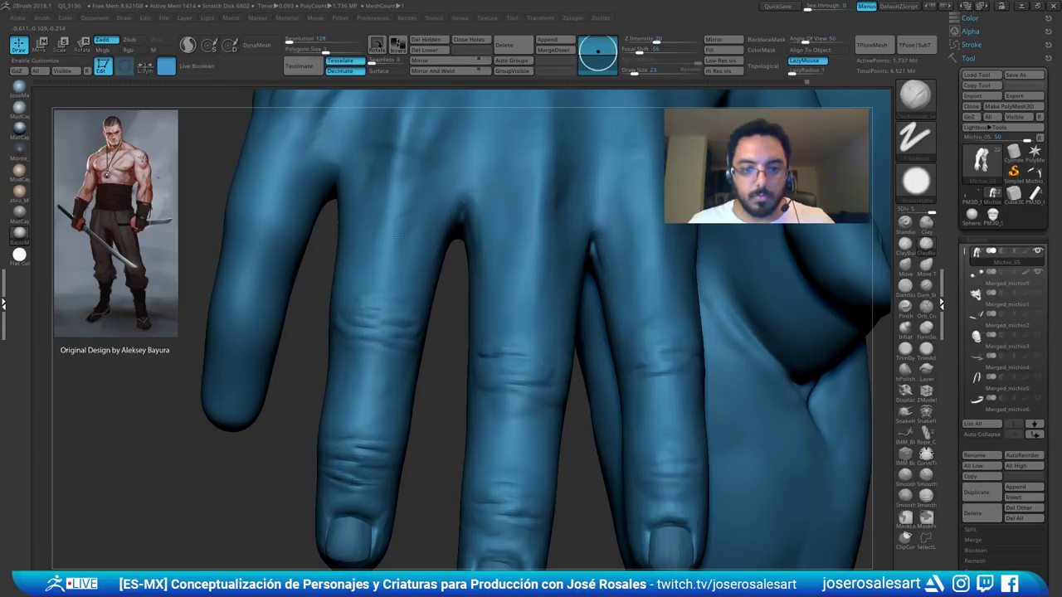
# - Make the body mesh Michio_05 active and build up the ring fingertip beyond the nail, smoothing the added clay
pyautogui.moveTo(467, 234)
pyautogui.keyDown('ctrl'); pyautogui.mouseDown(button='right')
pyautogui.moveTo(488, 174)
pyautogui.moveTo(429, 277)
pyautogui.moveTo(418, 232)
pyautogui.moveTo(407, 289)
pyautogui.mouseUp(button='right'); pyautogui.keyUp('ctrl')
pyautogui.keyDown('ctrl'); pyautogui.moveTo(448, 322); pyautogui.dragTo(462, 307, button='right'); pyautogui.keyUp('ctrl')
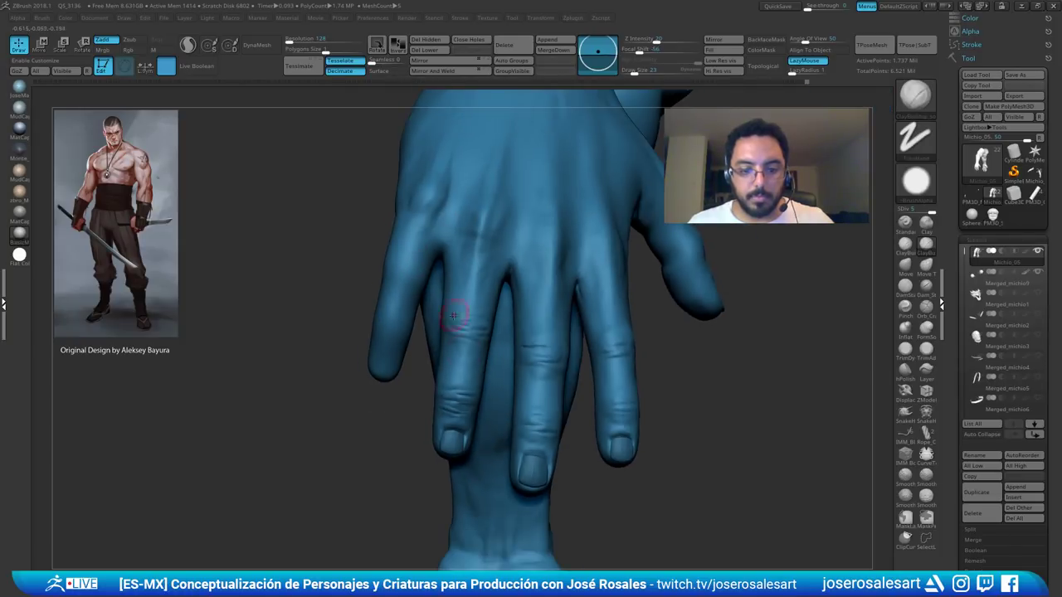
pyautogui.moveTo(457, 407)
pyautogui.mouseDown(button='right')
pyautogui.moveTo(450, 398)
pyautogui.moveTo(458, 422)
pyautogui.moveTo(470, 389)
pyautogui.moveTo(457, 215)
pyautogui.moveTo(503, 425)
pyautogui.moveTo(424, 256)
pyautogui.moveTo(398, 282)
pyautogui.mouseUp(button='right')
pyautogui.keyDown('alt'); pyautogui.click(452, 409); pyautogui.keyUp('alt')
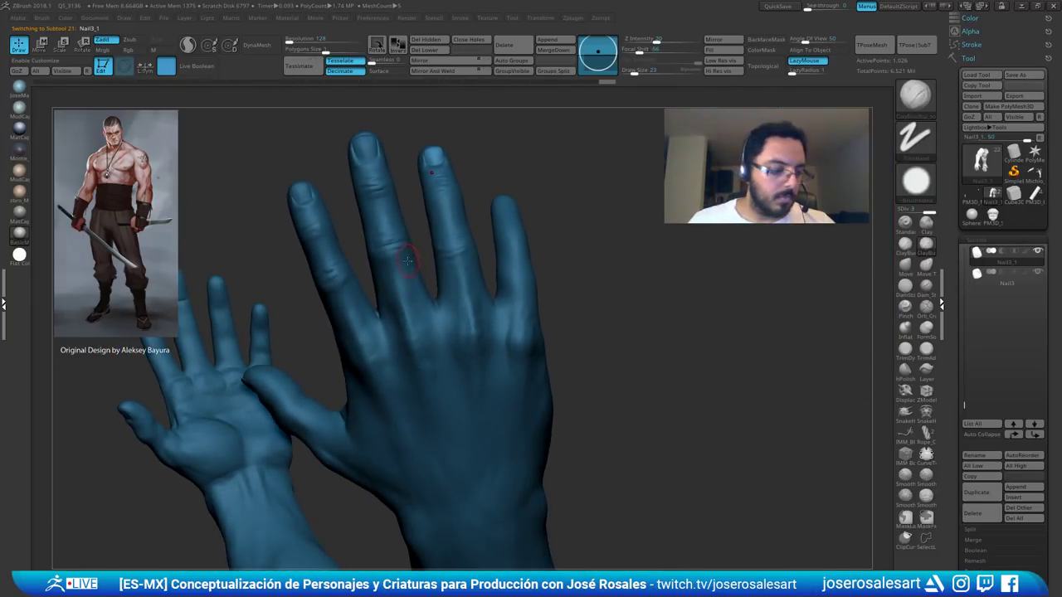
pyautogui.moveTo(435, 172)
pyautogui.keyDown('ctrl'); pyautogui.mouseDown(button='right')
pyautogui.moveTo(436, 208)
pyautogui.moveTo(468, 125)
pyautogui.moveTo(448, 159)
pyautogui.mouseUp(button='right'); pyautogui.keyUp('ctrl')
pyautogui.keyDown('alt'); pyautogui.click(437, 166); pyautogui.keyUp('alt')
pyautogui.moveTo(447, 157); pyautogui.dragTo(452, 149)
pyautogui.moveTo(452, 184); pyautogui.dragTo(449, 155, button='right')
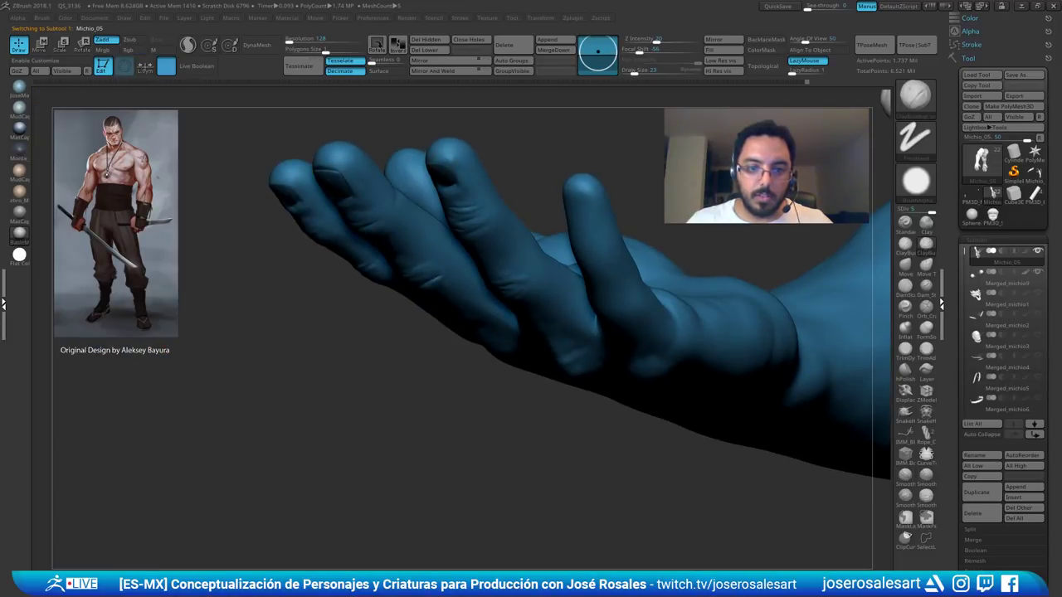
pyautogui.press('shift')
pyautogui.keyDown('shift'); pyautogui.moveTo(455, 145); pyautogui.dragTo(452, 154); pyautogui.keyUp('shift')
pyautogui.moveTo(455, 158)
pyautogui.mouseDown(button='right')
pyautogui.moveTo(464, 170)
pyautogui.moveTo(646, 154)
pyautogui.moveTo(577, 277)
pyautogui.moveTo(441, 288)
pyautogui.mouseUp(button='right')
# - Set the draw size to 30 and smooth the ring fingertip beside the nail and along its pad
pyautogui.press('s')
pyautogui.moveTo(441, 288); pyautogui.dragTo(444, 288)
pyautogui.moveTo(444, 286)
pyautogui.mouseDown(button='right')
pyautogui.moveTo(389, 289)
pyautogui.moveTo(375, 330)
pyautogui.moveTo(376, 296)
pyautogui.mouseUp(button='right')
pyautogui.press('shift')
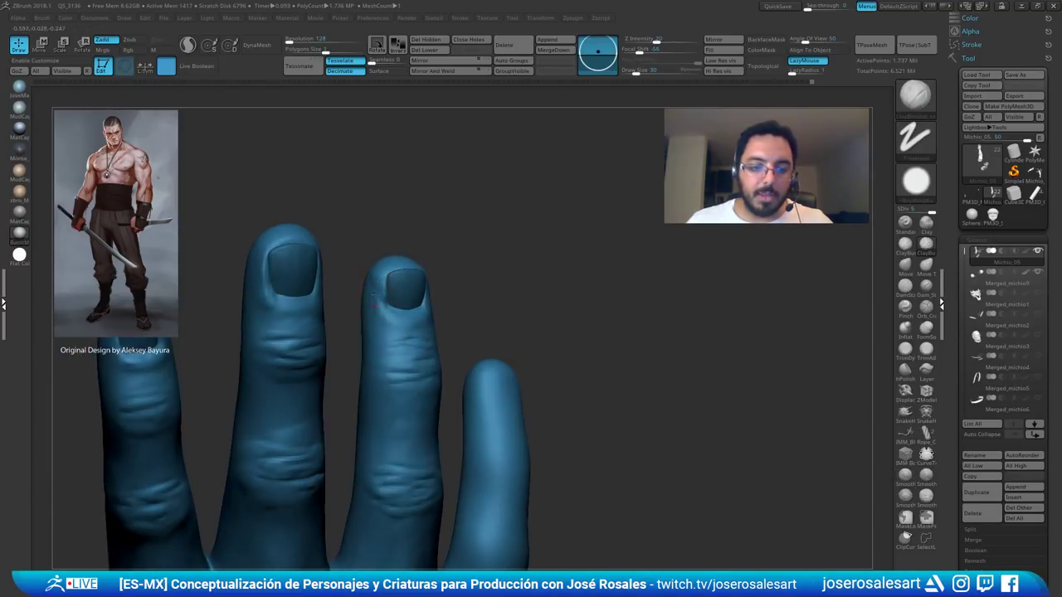
pyautogui.keyDown('shift'); pyautogui.moveTo(375, 296); pyautogui.dragTo(377, 282); pyautogui.keyUp('shift')
pyautogui.moveTo(393, 348); pyautogui.dragTo(355, 349, button='right')
pyautogui.keyDown('shift'); pyautogui.moveTo(373, 270); pyautogui.dragTo(383, 271); pyautogui.keyUp('shift')
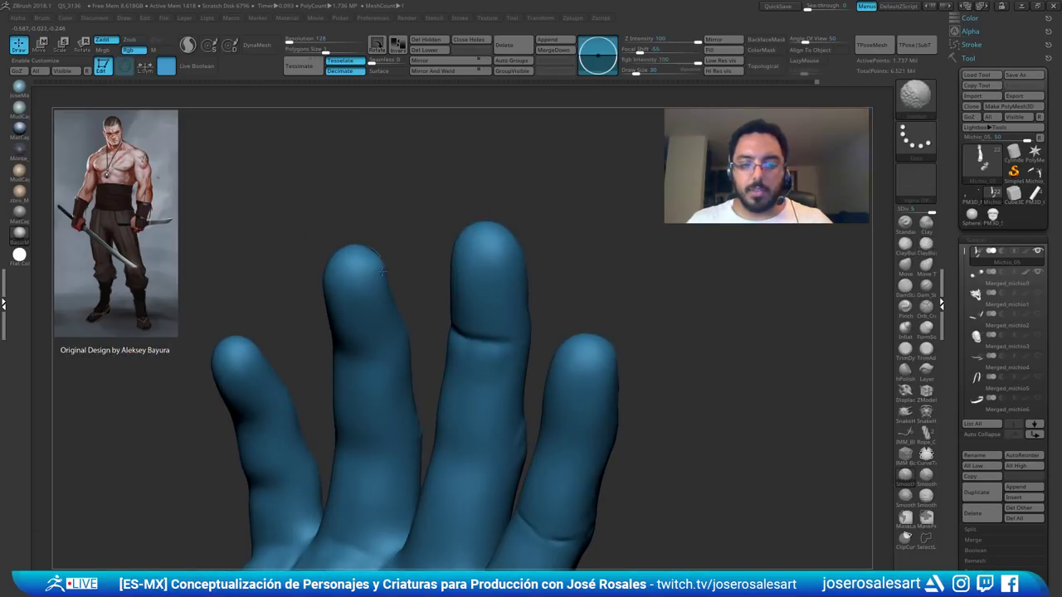
pyautogui.moveTo(382, 271); pyautogui.dragTo(357, 286, button='right')
pyautogui.keyDown('shift'); pyautogui.moveTo(365, 300); pyautogui.dragTo(372, 313); pyautogui.keyUp('shift')
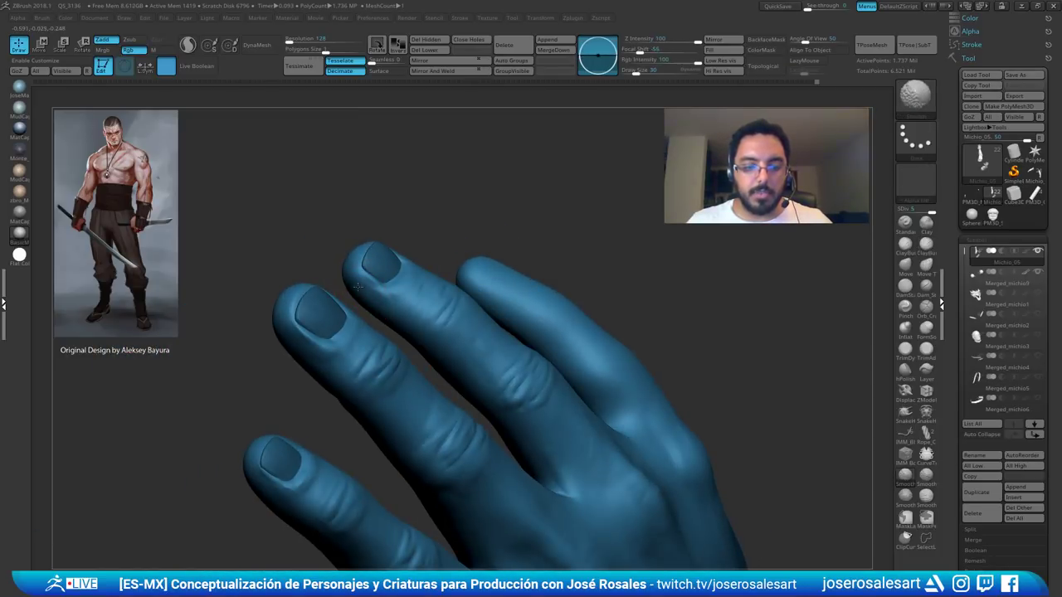
pyautogui.moveTo(371, 314)
pyautogui.keyDown('ctrl'); pyautogui.mouseDown(button='right')
pyautogui.moveTo(370, 292)
pyautogui.moveTo(342, 332)
pyautogui.moveTo(383, 343)
pyautogui.moveTo(465, 309)
pyautogui.moveTo(373, 327)
pyautogui.moveTo(387, 243)
pyautogui.moveTo(354, 163)
pyautogui.moveTo(348, 296)
pyautogui.mouseUp(button='right'); pyautogui.keyUp('ctrl')
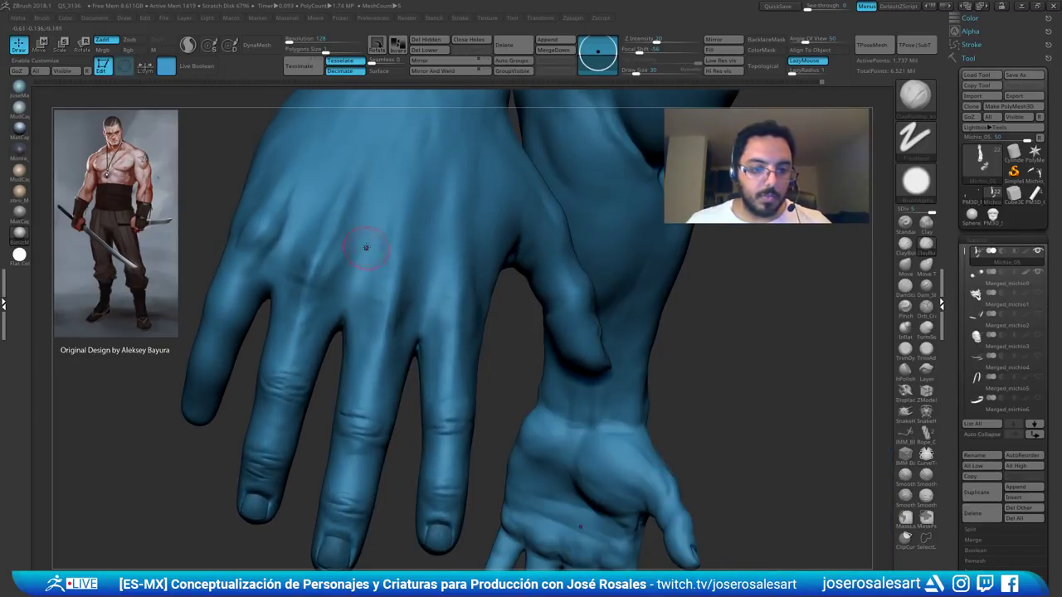
# - Refine the tendons on the back of the hand with the ClayBuildup brush at draw size 23 and smooth them
pyautogui.moveTo(380, 230)
pyautogui.mouseDown(button='right')
pyautogui.moveTo(431, 257)
pyautogui.moveTo(370, 247)
pyautogui.moveTo(408, 233)
pyautogui.mouseUp(button='right')
pyautogui.press('shift')
pyautogui.press('b')
pyautogui.press('c')
pyautogui.press('b')
pyautogui.press('s')
pyautogui.moveTo(409, 233); pyautogui.dragTo(405, 233)
pyautogui.moveTo(406, 233); pyautogui.dragTo(398, 189, button='right')
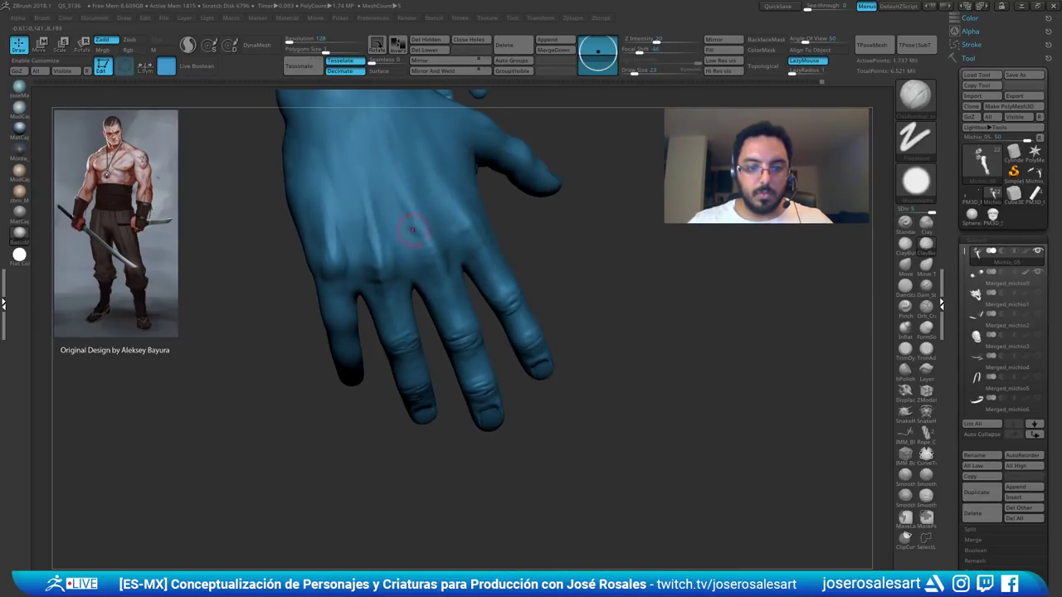
pyautogui.moveTo(412, 229); pyautogui.dragTo(393, 152, button='right')
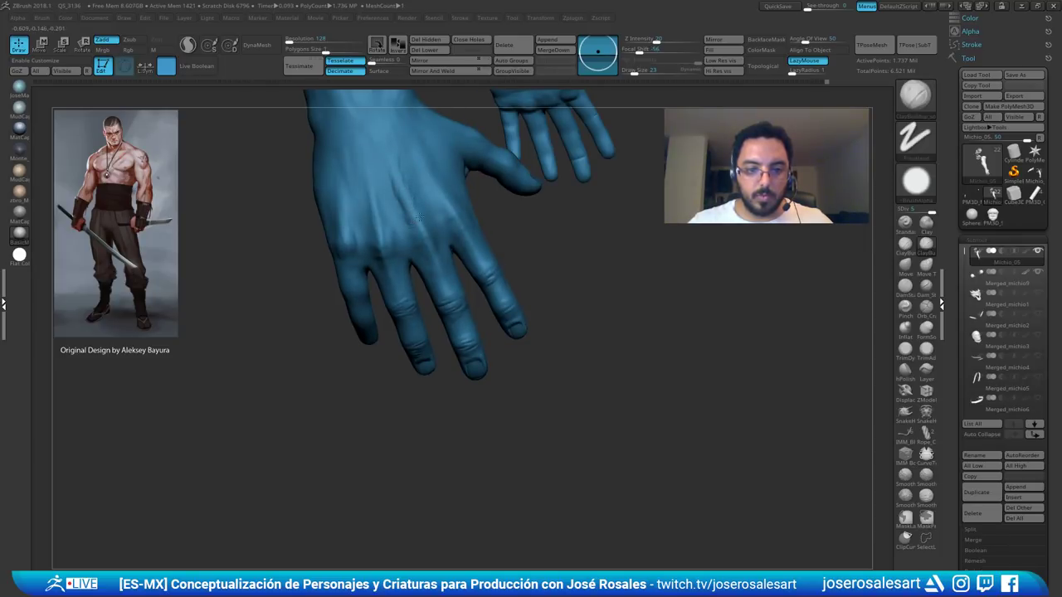
pyautogui.moveTo(415, 211)
pyautogui.keyDown('shift'); pyautogui.mouseDown()
pyautogui.moveTo(393, 159)
pyautogui.moveTo(398, 178)
pyautogui.mouseUp(); pyautogui.keyUp('shift')
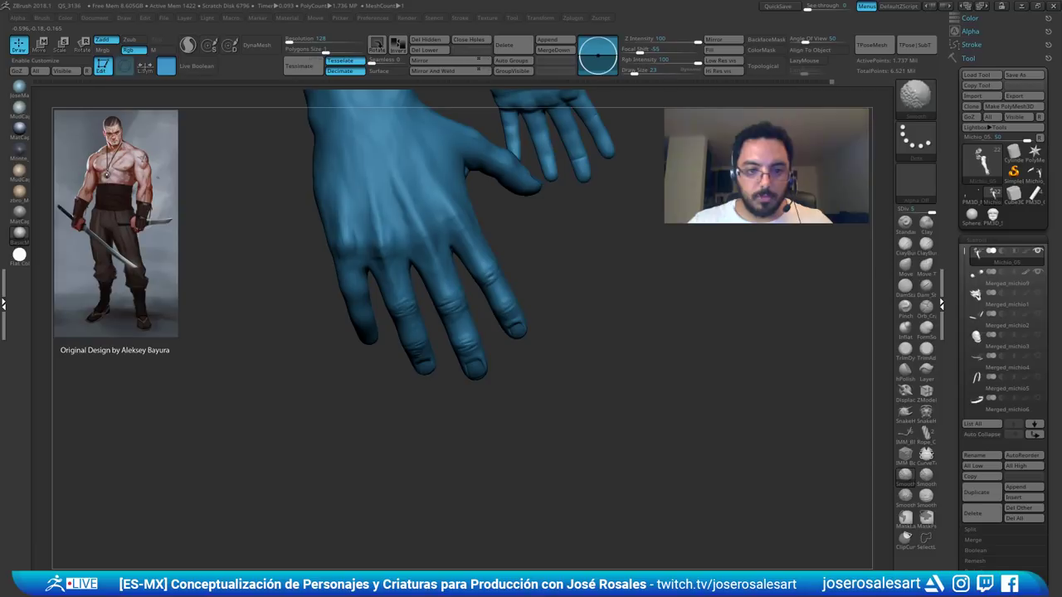
# - Enlarge the ClayBuildup brush and add clay along the back of the hand between the wrist and knuckles
pyautogui.moveTo(415, 258)
pyautogui.keyDown('ctrl'); pyautogui.mouseDown(button='right')
pyautogui.moveTo(367, 189)
pyautogui.moveTo(355, 189)
pyautogui.mouseUp(button='right'); pyautogui.keyUp('ctrl')
pyautogui.moveTo(355, 189)
pyautogui.keyDown('alt'); pyautogui.mouseDown(button='right')
pyautogui.moveTo(391, 267)
pyautogui.moveTo(407, 270)
pyautogui.mouseUp(button='right'); pyautogui.keyUp('alt')
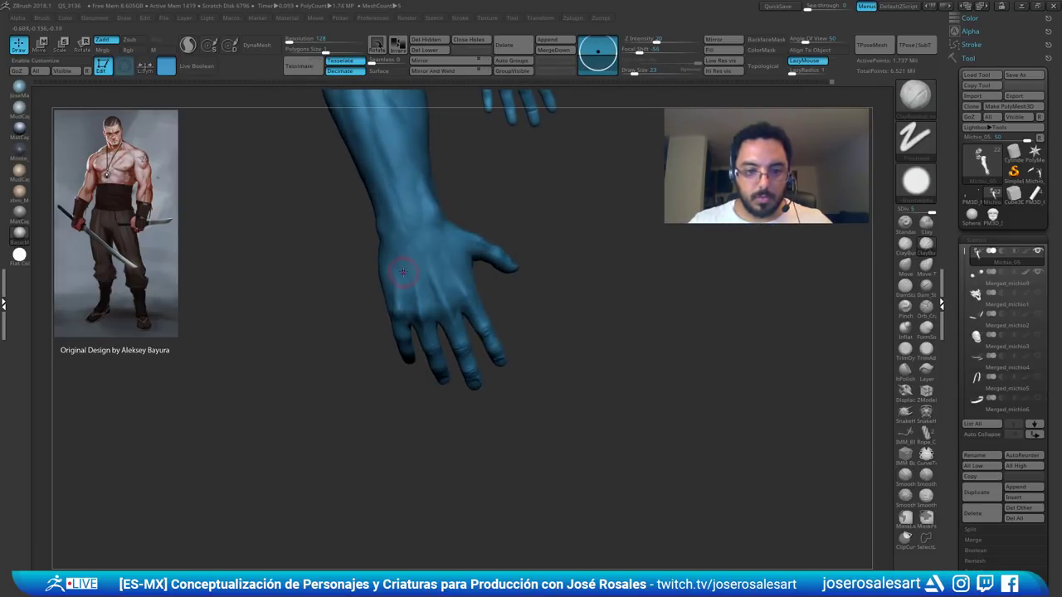
pyautogui.press('s')
pyautogui.moveTo(429, 273); pyautogui.dragTo(434, 273)
pyautogui.keyDown('ctrl'); pyautogui.moveTo(435, 263); pyautogui.dragTo(459, 196, button='right'); pyautogui.keyUp('ctrl')
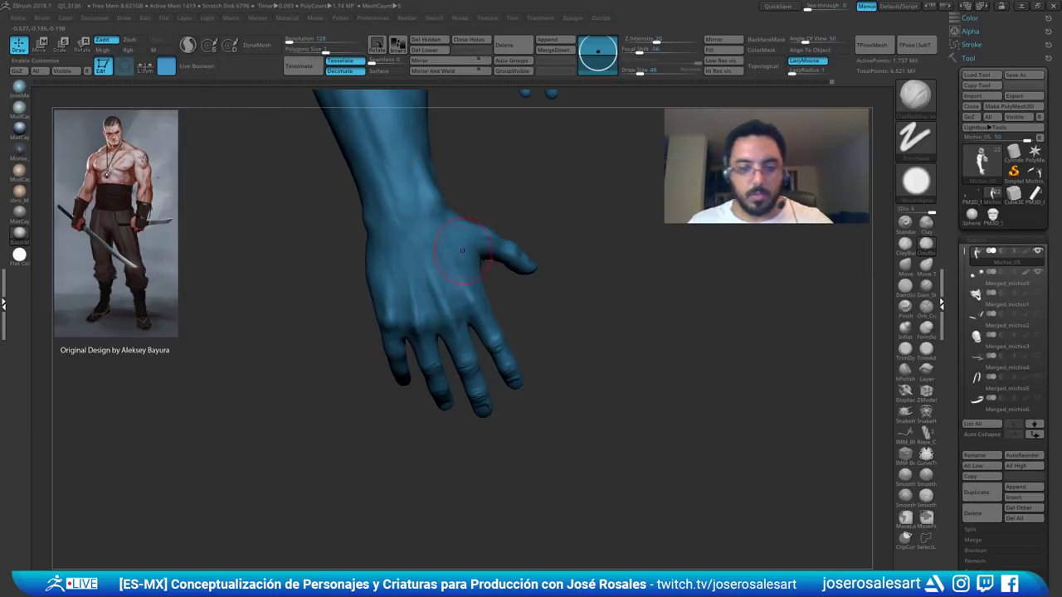
pyautogui.moveTo(462, 250); pyautogui.dragTo(378, 283, button='right')
pyautogui.moveTo(413, 243); pyautogui.dragTo(403, 284)
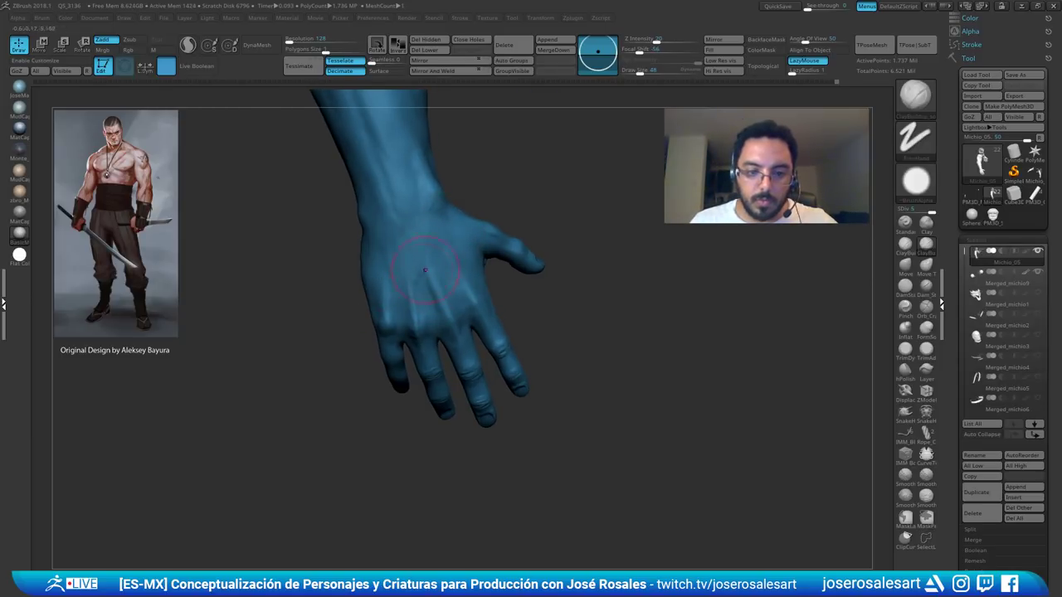
# - Smooth the added clay across the tendons on the back of the hand
pyautogui.moveTo(443, 278); pyautogui.dragTo(412, 263, button='right')
pyautogui.keyDown('shift'); pyautogui.moveTo(407, 253); pyautogui.dragTo(443, 297); pyautogui.keyUp('shift')
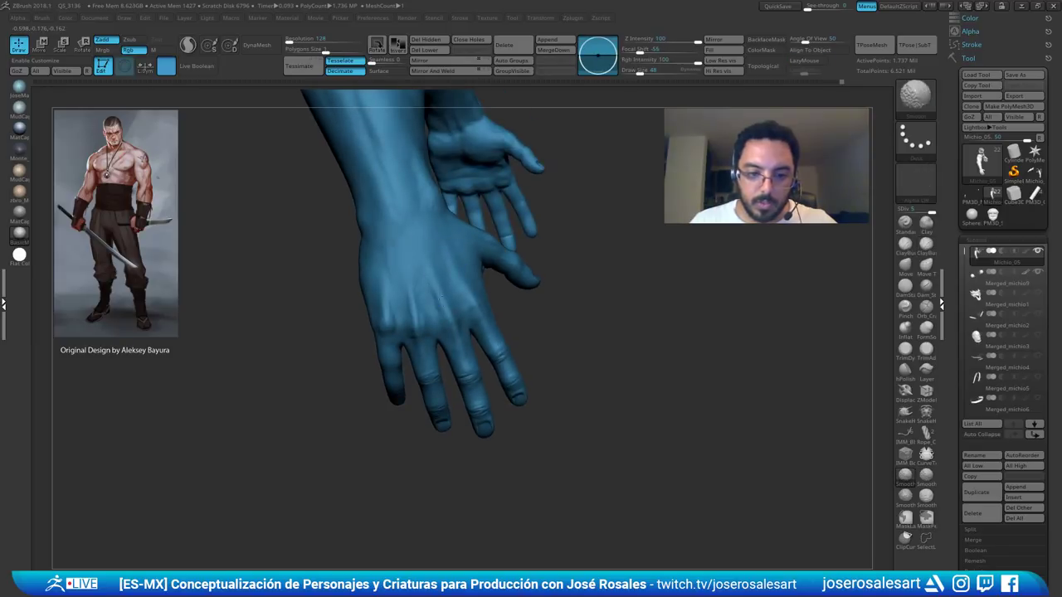
pyautogui.moveTo(396, 301)
pyautogui.mouseDown(button='right')
pyautogui.moveTo(414, 288)
pyautogui.moveTo(408, 255)
pyautogui.moveTo(397, 259)
pyautogui.mouseUp(button='right')
pyautogui.keyDown('shift'); pyautogui.moveTo(421, 278); pyautogui.dragTo(440, 241); pyautogui.keyUp('shift')
pyautogui.moveTo(429, 289)
pyautogui.mouseDown(button='right')
pyautogui.moveTo(411, 245)
pyautogui.moveTo(436, 249)
pyautogui.moveTo(433, 274)
pyautogui.mouseUp(button='right')
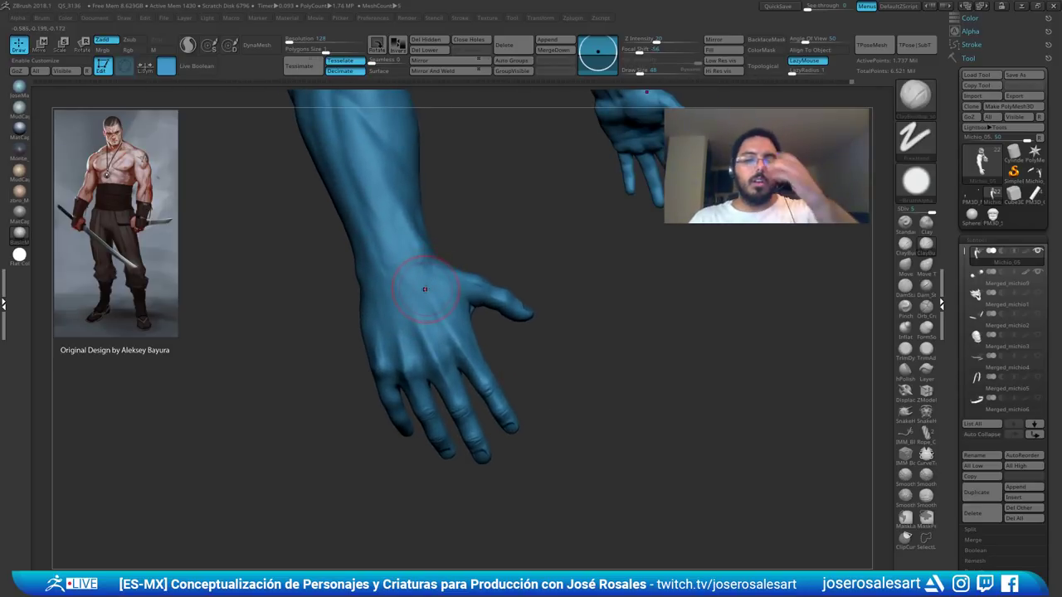
# - Set the draw size to 39 and build up clay at the base of the thumb with the ClayBuildup brush
pyautogui.moveTo(434, 312); pyautogui.dragTo(539, 293, button='right')
pyautogui.press('s')
pyautogui.moveTo(539, 292); pyautogui.dragTo(541, 292)
pyautogui.moveTo(532, 286)
pyautogui.mouseDown(button='right')
pyautogui.moveTo(493, 249)
pyautogui.moveTo(496, 272)
pyautogui.mouseUp(button='right')
pyautogui.press('s')
pyautogui.moveTo(496, 272); pyautogui.dragTo(489, 272)
pyautogui.moveTo(457, 192); pyautogui.dragTo(483, 176, button='right')
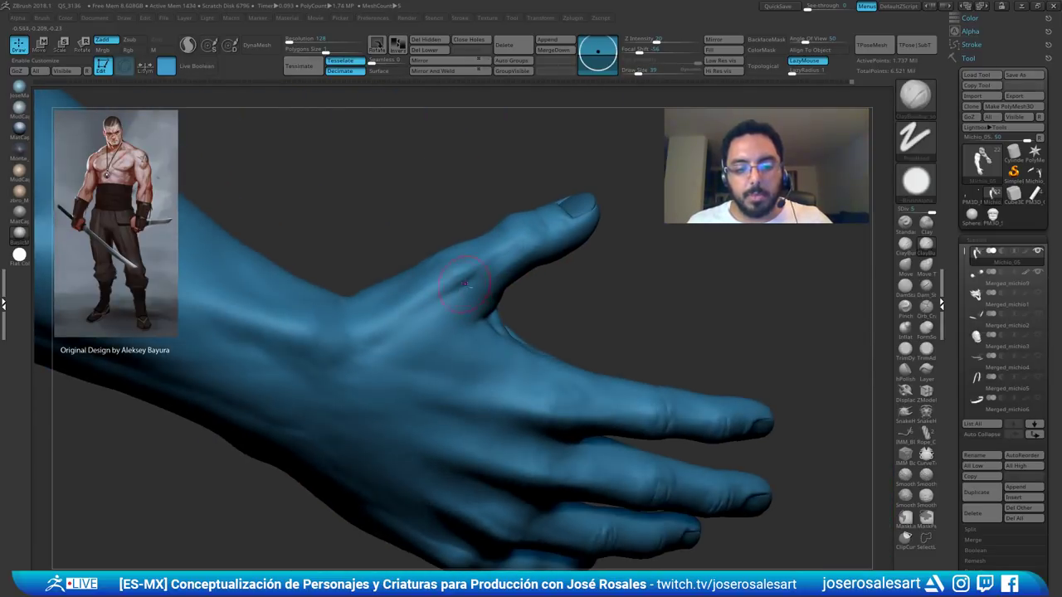
pyautogui.moveTo(462, 289)
pyautogui.mouseDown()
pyautogui.moveTo(452, 292)
pyautogui.moveTo(471, 292)
pyautogui.mouseUp()
# - Smooth the surface between the wrist and the thumb's base knuckle
pyautogui.moveTo(469, 290)
pyautogui.mouseDown(button='right')
pyautogui.moveTo(464, 329)
pyautogui.moveTo(442, 277)
pyautogui.moveTo(457, 254)
pyautogui.moveTo(426, 316)
pyautogui.moveTo(445, 178)
pyautogui.moveTo(423, 197)
pyautogui.moveTo(422, 246)
pyautogui.moveTo(407, 264)
pyautogui.mouseUp(button='right')
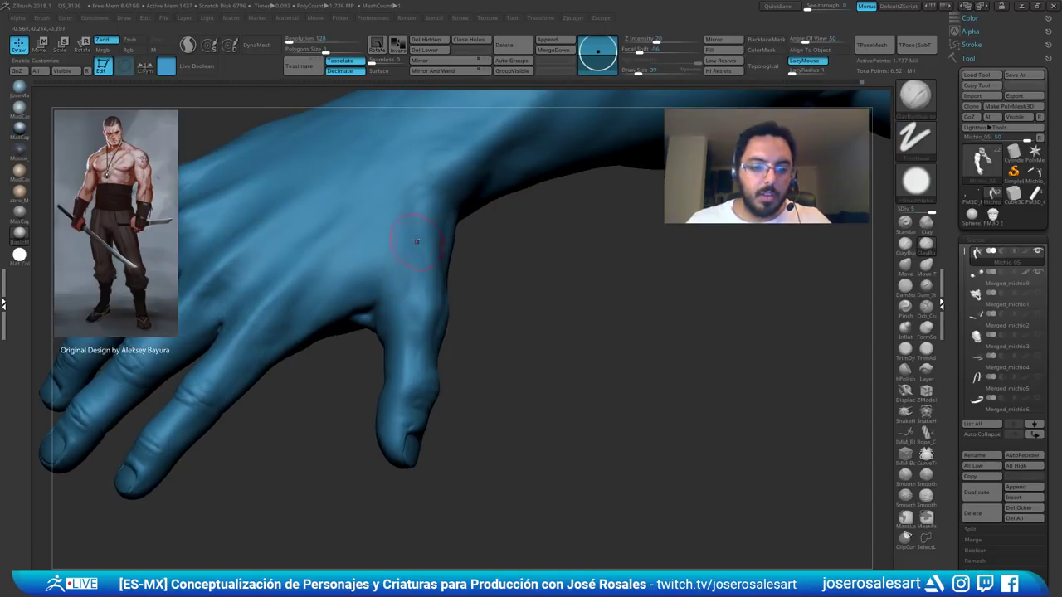
pyautogui.keyDown('shift'); pyautogui.moveTo(409, 217); pyautogui.dragTo(413, 253); pyautogui.keyUp('shift')
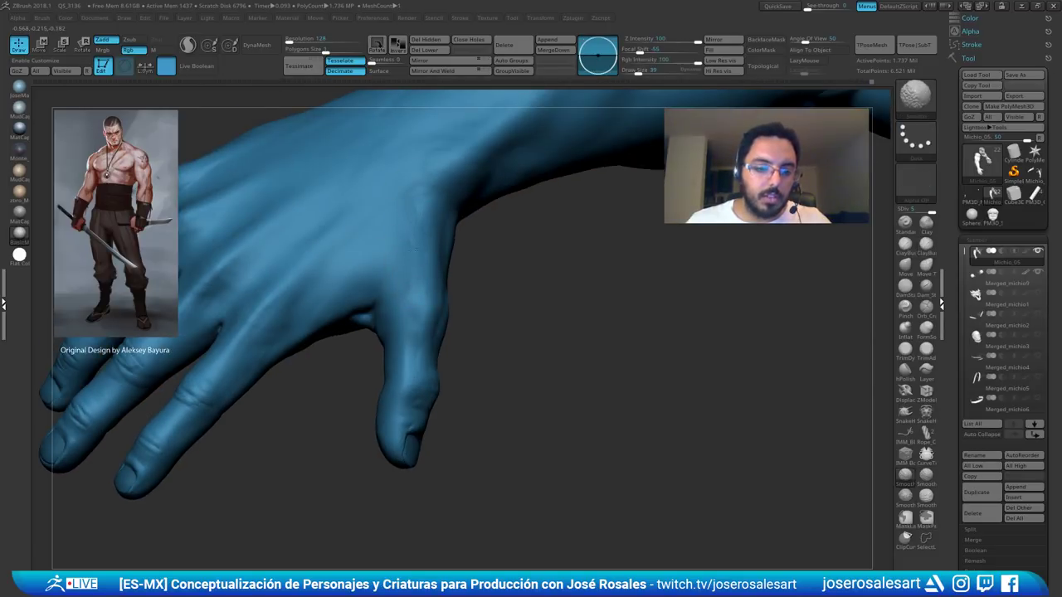
pyautogui.moveTo(398, 284)
pyautogui.mouseDown(button='right')
pyautogui.moveTo(455, 249)
pyautogui.moveTo(453, 113)
pyautogui.mouseUp(button='right')
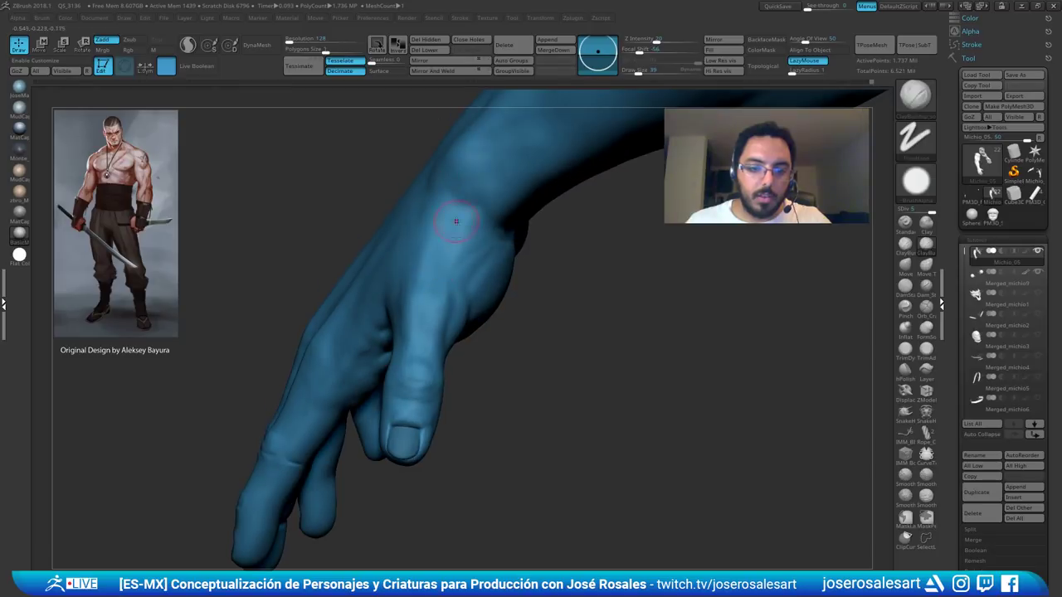
pyautogui.moveTo(456, 221); pyautogui.dragTo(448, 232, button='right')
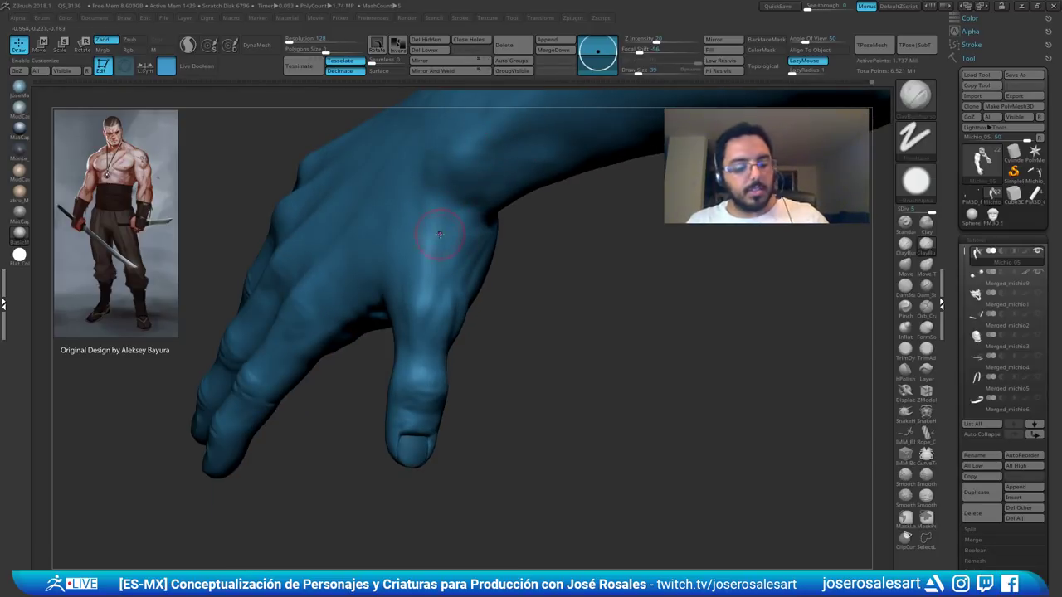
pyautogui.keyDown('shift'); pyautogui.moveTo(439, 240); pyautogui.dragTo(436, 277); pyautogui.keyUp('shift')
pyautogui.moveTo(433, 285)
pyautogui.mouseDown(button='right')
pyautogui.moveTo(440, 225)
pyautogui.moveTo(449, 284)
pyautogui.moveTo(433, 242)
pyautogui.mouseUp(button='right')
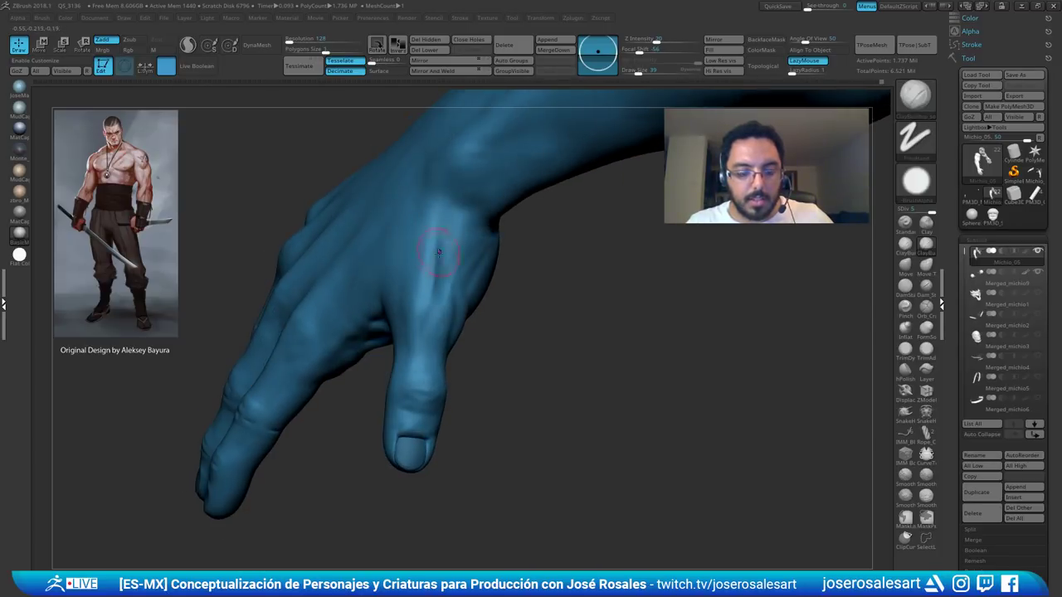
# - Reinforce the tendon running down to the thumb with a clay stroke and smooth it into the hand
pyautogui.moveTo(439, 252); pyautogui.dragTo(437, 275)
pyautogui.moveTo(438, 249); pyautogui.dragTo(444, 277, button='right')
pyautogui.keyDown('shift'); pyautogui.moveTo(444, 275); pyautogui.dragTo(434, 218); pyautogui.keyUp('shift')
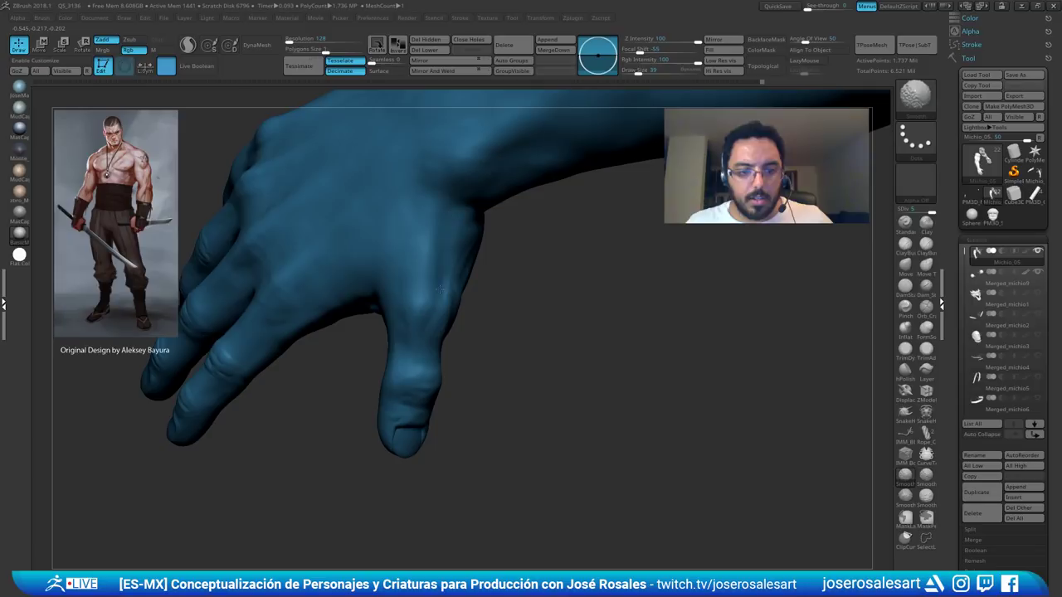
pyautogui.moveTo(440, 282)
pyautogui.mouseDown(button='right')
pyautogui.moveTo(416, 234)
pyautogui.moveTo(459, 228)
pyautogui.moveTo(470, 248)
pyautogui.moveTo(484, 242)
pyautogui.mouseUp(button='right')
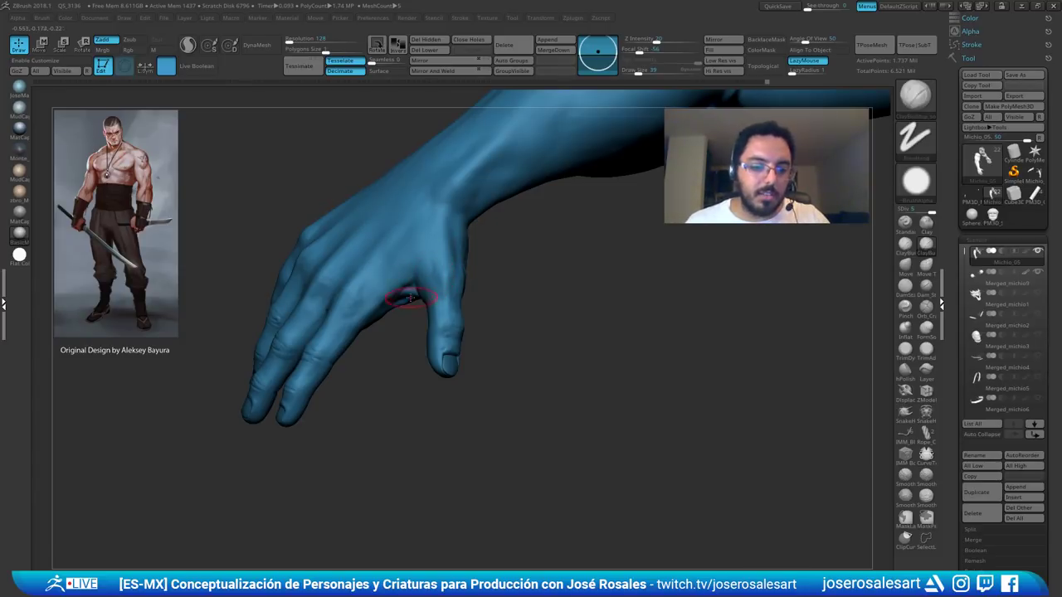
# - Examine the back of the hand, the knuckles and the thumb from several angles
pyautogui.moveTo(404, 305)
pyautogui.mouseDown(button='right')
pyautogui.moveTo(335, 336)
pyautogui.moveTo(293, 291)
pyautogui.moveTo(284, 373)
pyautogui.moveTo(264, 299)
pyautogui.mouseUp(button='right')
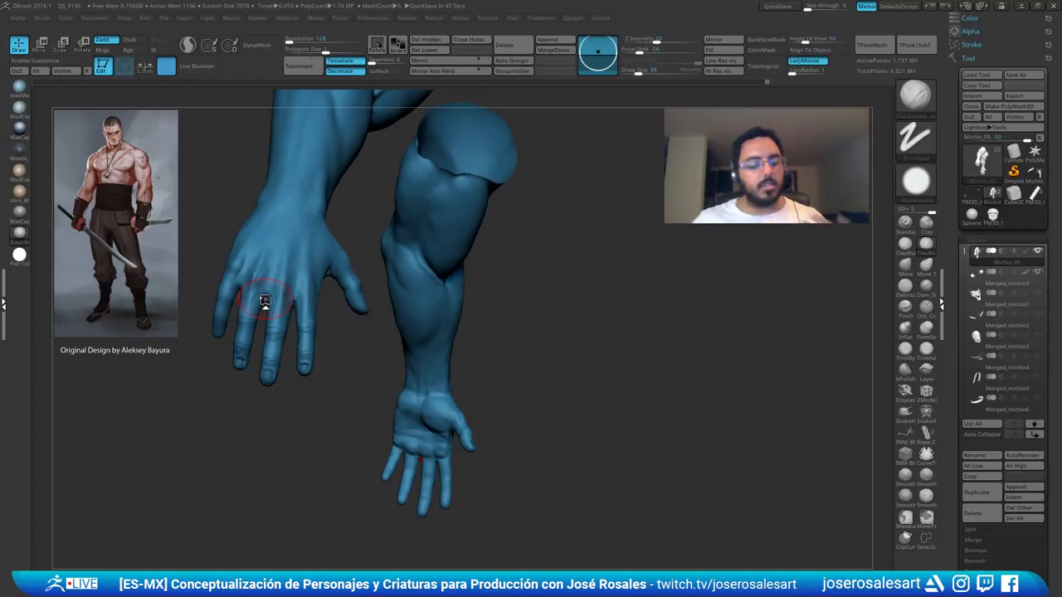
pyautogui.keyDown('ctrl'); pyautogui.moveTo(273, 246); pyautogui.dragTo(282, 307, button='right'); pyautogui.keyUp('ctrl')
pyautogui.moveTo(282, 307); pyautogui.dragTo(319, 249, button='right')
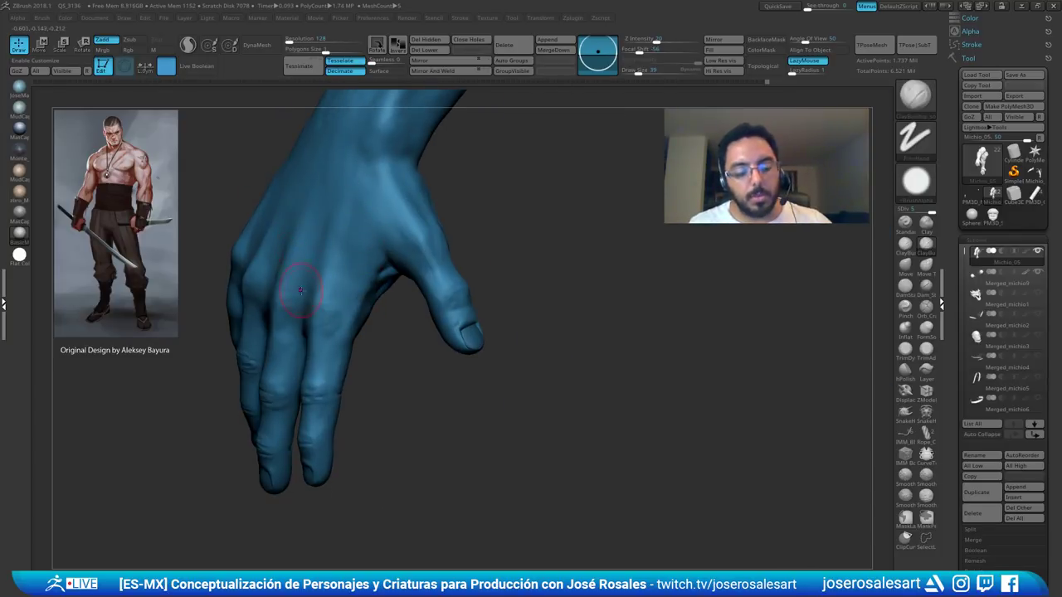
pyautogui.moveTo(300, 290); pyautogui.dragTo(329, 270, button='right')
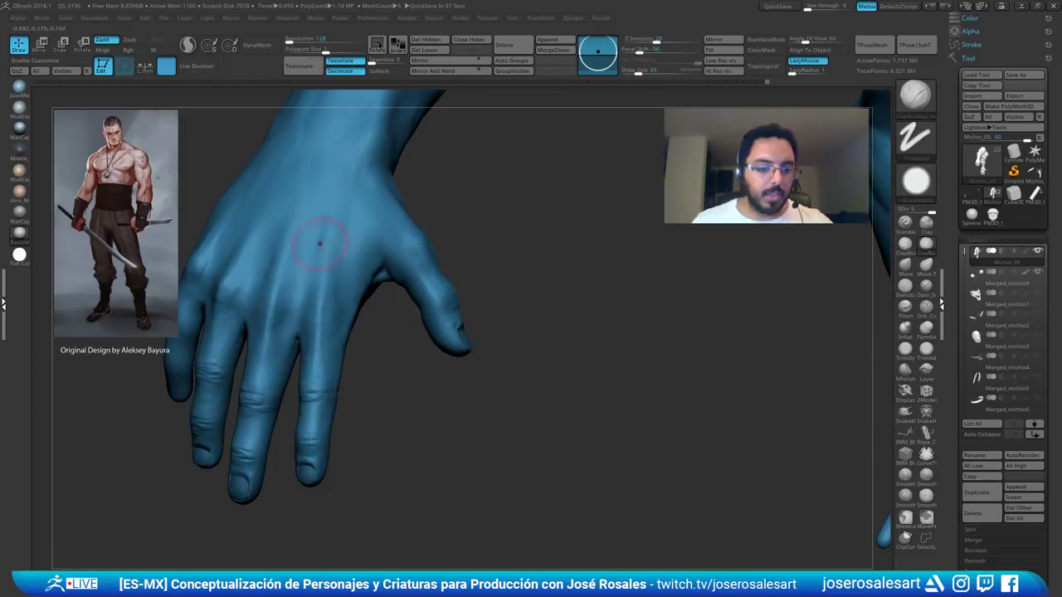
pyautogui.moveTo(320, 242); pyautogui.dragTo(275, 295, button='right')
pyautogui.moveTo(277, 309); pyautogui.dragTo(342, 204, button='right')
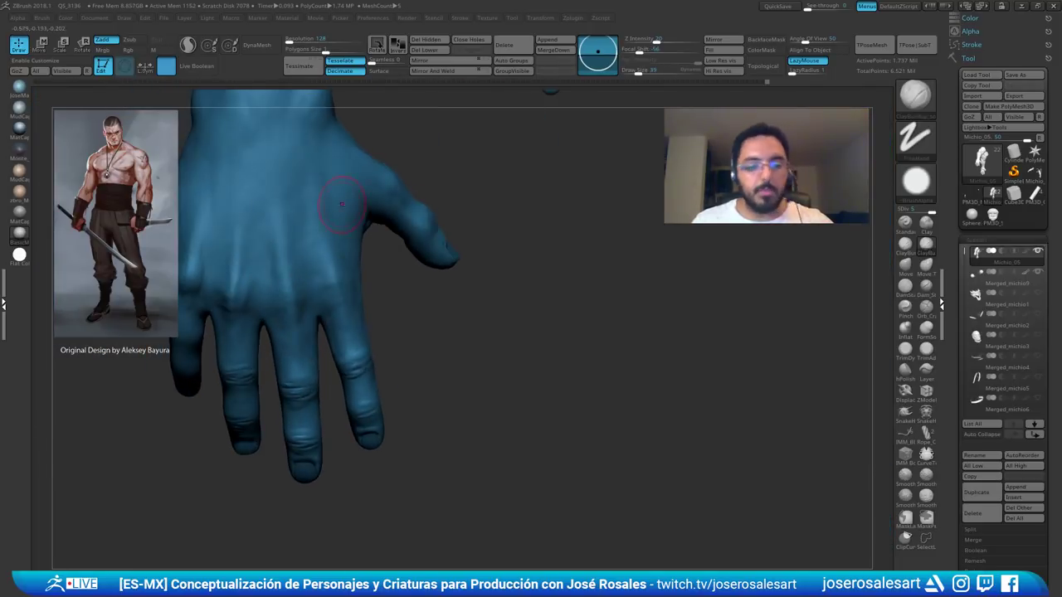
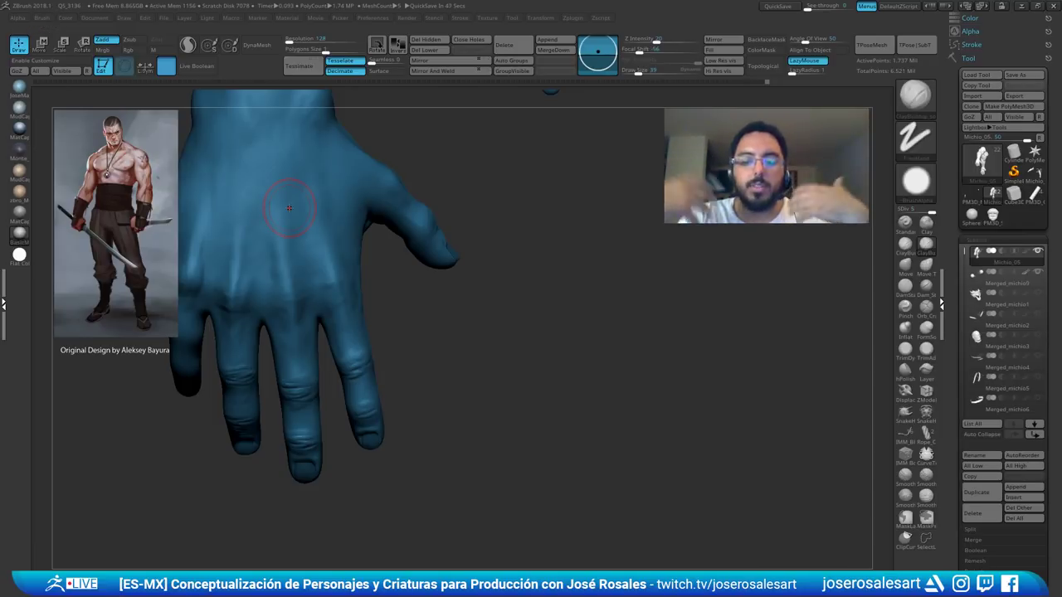
# - Reduce the draw size to 23 and soften the back of the hand near the index and middle knuckles
pyautogui.moveTo(244, 268)
pyautogui.mouseDown(button='right')
pyautogui.moveTo(264, 312)
pyautogui.moveTo(217, 308)
pyautogui.moveTo(232, 300)
pyautogui.moveTo(227, 330)
pyautogui.mouseUp(button='right')
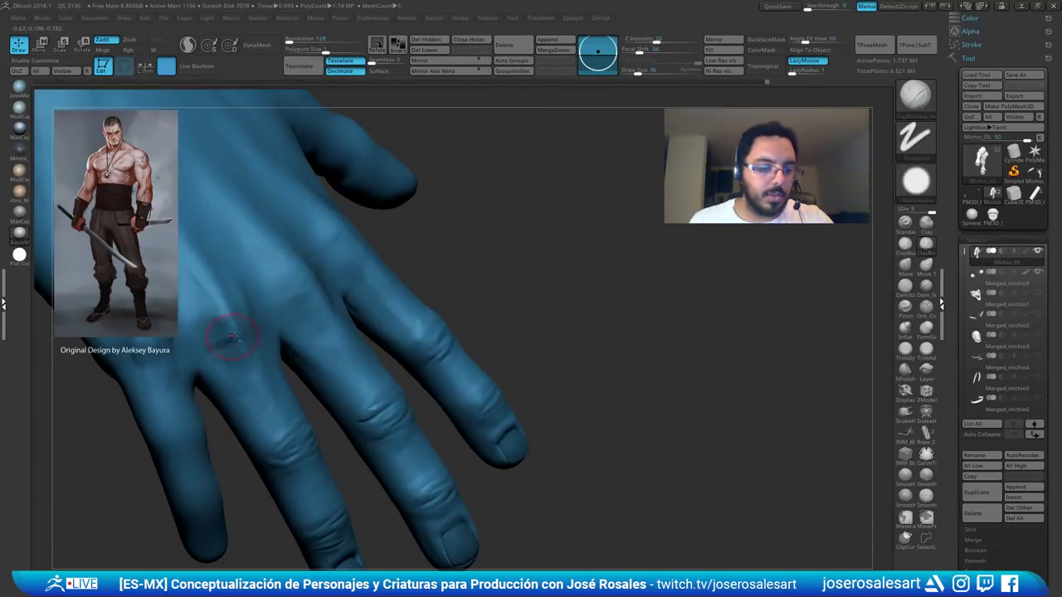
pyautogui.press('s')
pyautogui.moveTo(251, 364); pyautogui.dragTo(246, 363)
pyautogui.moveTo(241, 355)
pyautogui.mouseDown(button='right')
pyautogui.moveTo(251, 303)
pyautogui.moveTo(235, 350)
pyautogui.moveTo(251, 343)
pyautogui.moveTo(240, 307)
pyautogui.moveTo(227, 310)
pyautogui.moveTo(255, 304)
pyautogui.mouseUp(button='right')
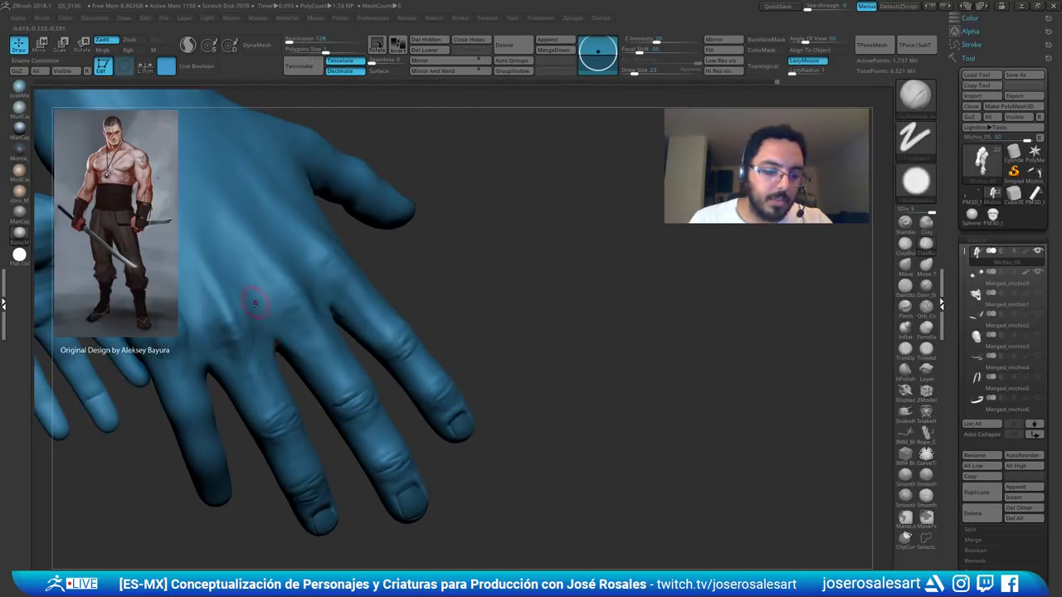
pyautogui.moveTo(257, 374)
pyautogui.mouseDown(button='right')
pyautogui.moveTo(307, 311)
pyautogui.moveTo(323, 360)
pyautogui.mouseUp(button='right')
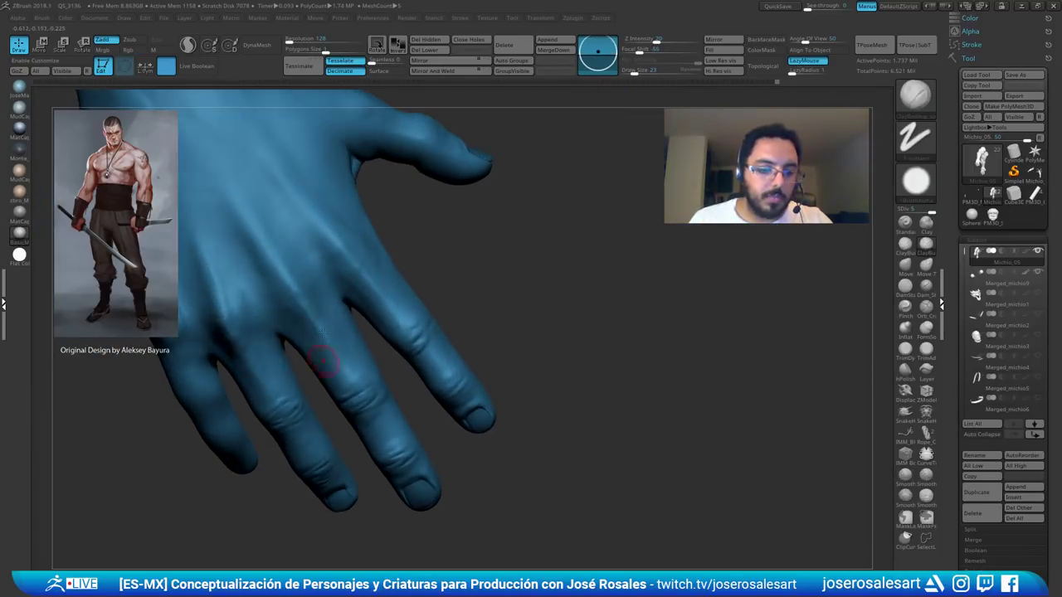
pyautogui.keyDown('ctrl'); pyautogui.moveTo(312, 300); pyautogui.dragTo(407, 339, button='right'); pyautogui.keyUp('ctrl')
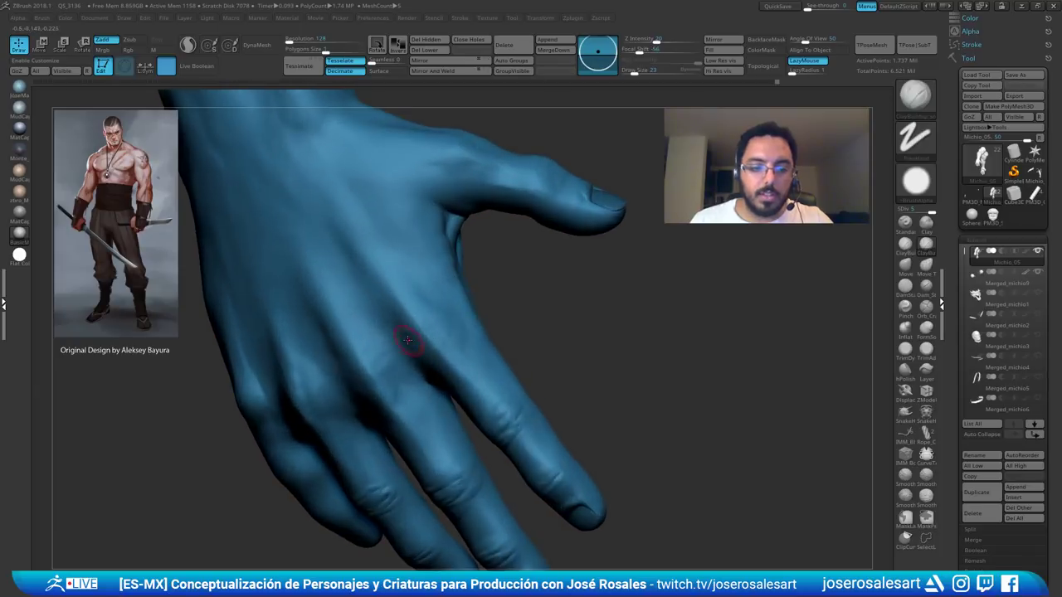
pyautogui.moveTo(420, 277); pyautogui.dragTo(424, 317, button='right')
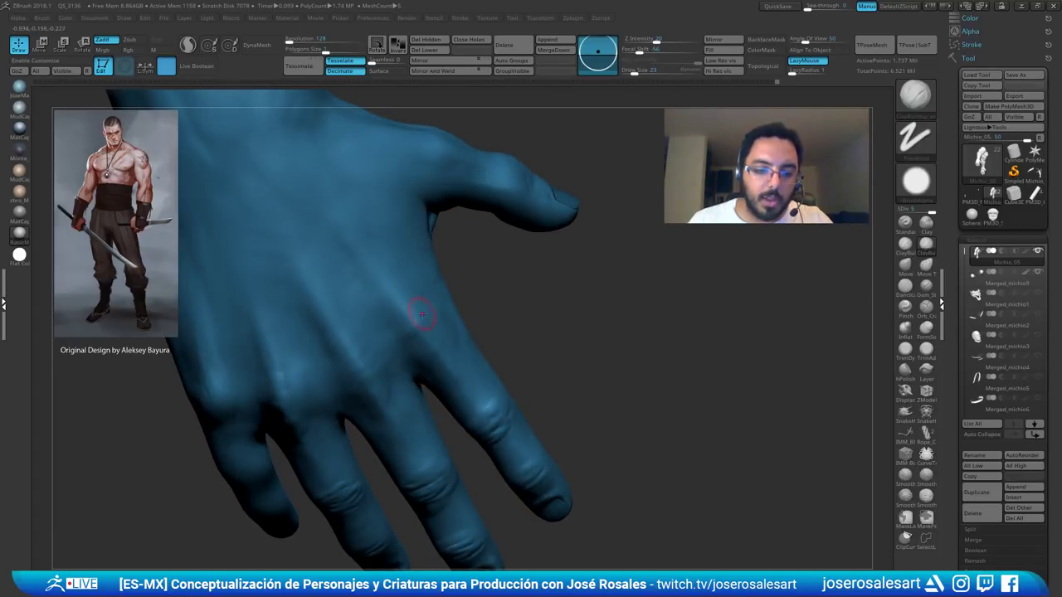
pyautogui.keyDown('shift'); pyautogui.moveTo(411, 314); pyautogui.dragTo(398, 299); pyautogui.keyUp('shift')
# - Set the draw size to 33 and smooth the area where the thumb meets the hand
pyautogui.moveTo(406, 270)
pyautogui.mouseDown(button='right')
pyautogui.moveTo(439, 295)
pyautogui.moveTo(413, 296)
pyautogui.moveTo(432, 331)
pyautogui.moveTo(462, 194)
pyautogui.moveTo(483, 208)
pyautogui.moveTo(440, 243)
pyautogui.moveTo(458, 242)
pyautogui.moveTo(410, 246)
pyautogui.moveTo(422, 253)
pyautogui.mouseUp(button='right')
pyautogui.press(']')
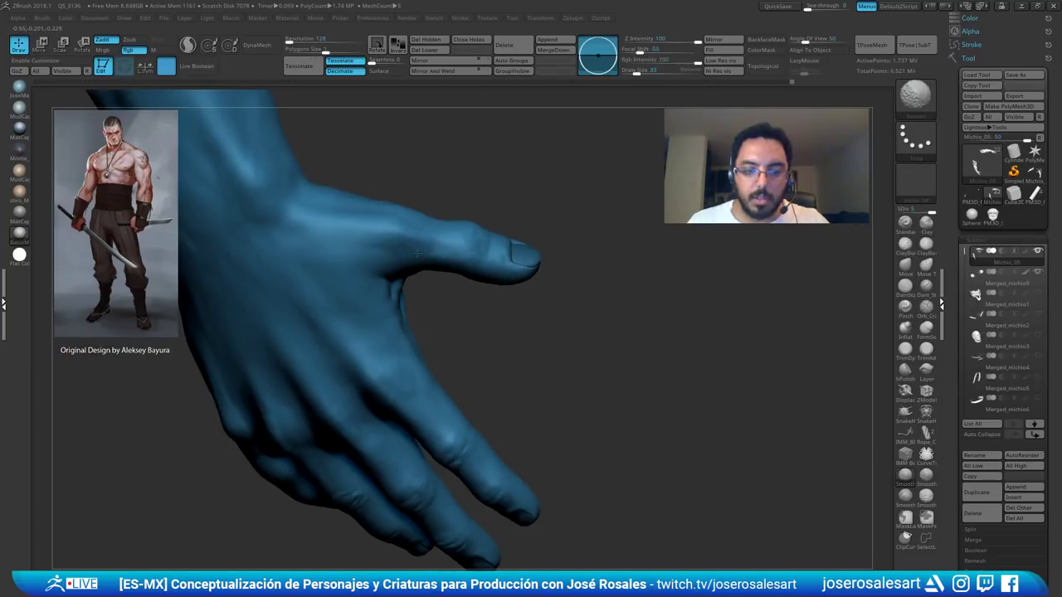
pyautogui.keyDown('shift'); pyautogui.moveTo(425, 241); pyautogui.dragTo(407, 273); pyautogui.keyUp('shift')
pyautogui.moveTo(405, 248)
pyautogui.mouseDown(button='right')
pyautogui.moveTo(368, 241)
pyautogui.moveTo(350, 292)
pyautogui.mouseUp(button='right')
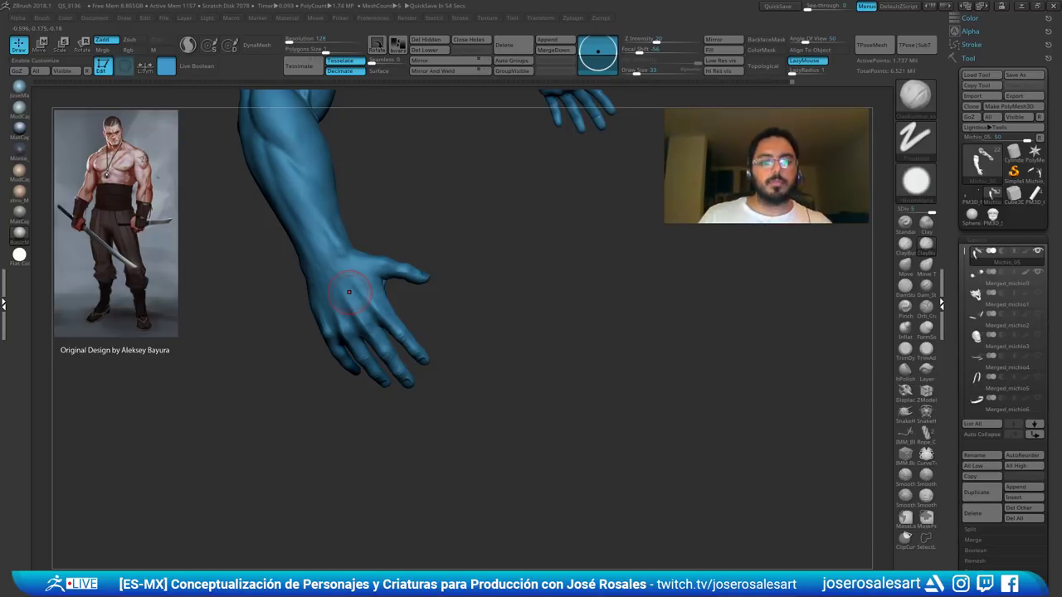
# - Examine both forearms and hands as a whole from several angles
pyautogui.moveTo(408, 285); pyautogui.dragTo(404, 243, button='right')
pyautogui.keyDown('alt'); pyautogui.moveTo(404, 243); pyautogui.dragTo(442, 335, button='right'); pyautogui.keyUp('alt')
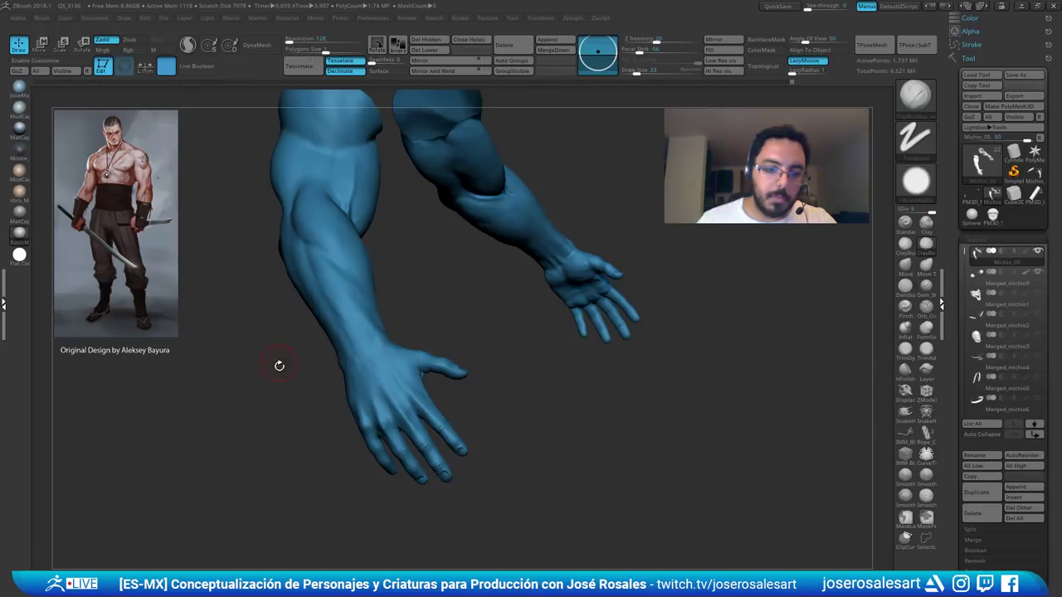
pyautogui.moveTo(279, 365); pyautogui.dragTo(483, 316)
pyautogui.moveTo(349, 348); pyautogui.dragTo(440, 423)
pyautogui.moveTo(354, 323)
pyautogui.mouseDown()
pyautogui.moveTo(440, 320)
pyautogui.moveTo(291, 332)
pyautogui.moveTo(303, 365)
pyautogui.mouseUp()
pyautogui.moveTo(376, 315)
pyautogui.mouseDown()
pyautogui.moveTo(378, 334)
pyautogui.moveTo(376, 321)
pyautogui.mouseUp()
pyautogui.hotkey('ctrl', 'z')
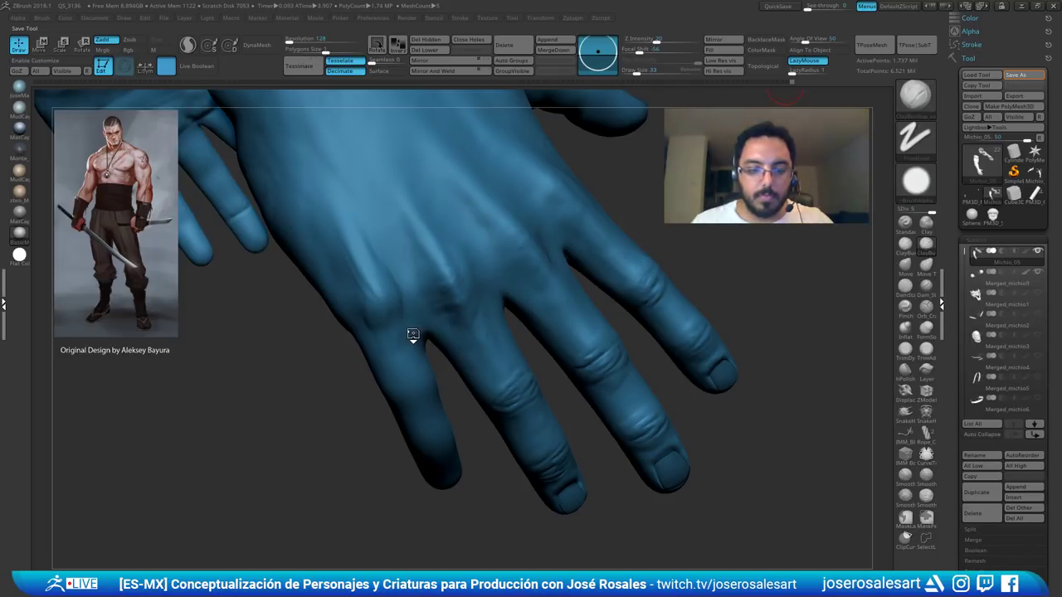
# - Try ClayBuildup strokes at different Z Intensity values on the little and ring finger knuckles, undoing each one
pyautogui.moveTo(395, 319); pyautogui.dragTo(403, 355)
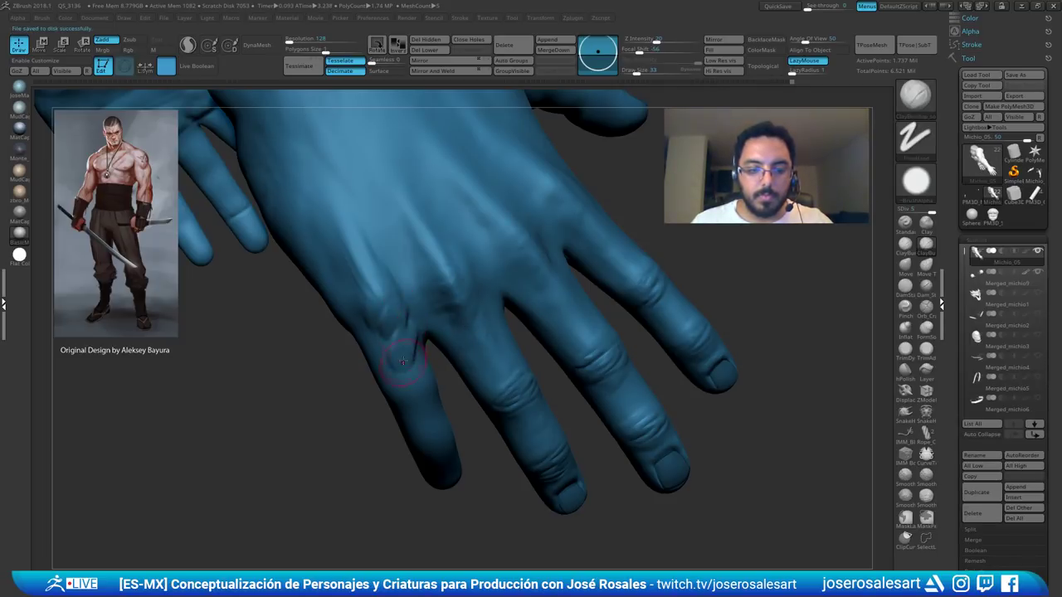
pyautogui.hotkey('ctrl', 'z')
pyautogui.click(666, 40)
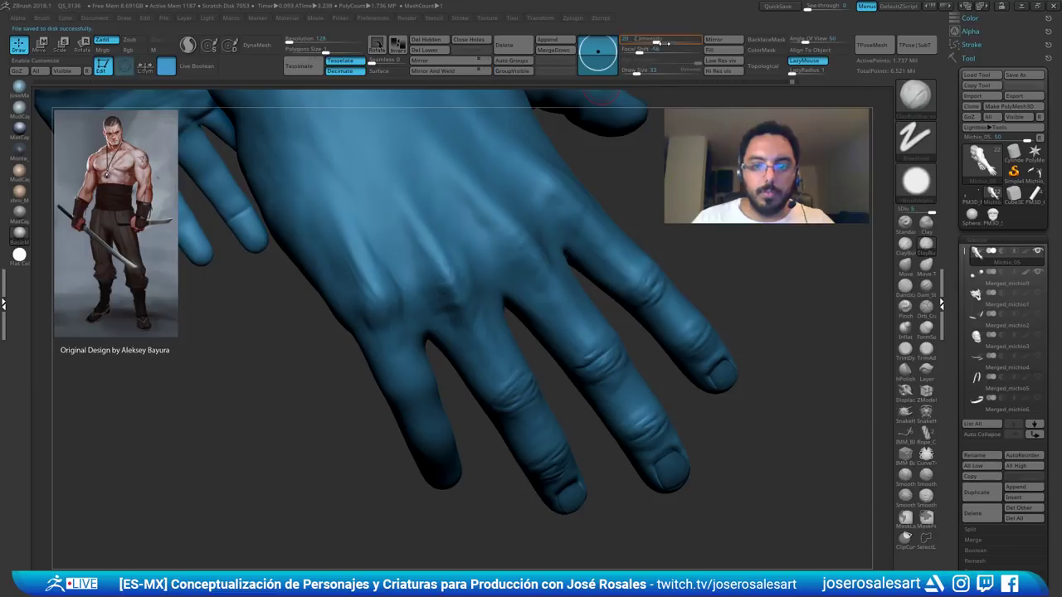
pyautogui.moveTo(395, 307); pyautogui.dragTo(407, 352)
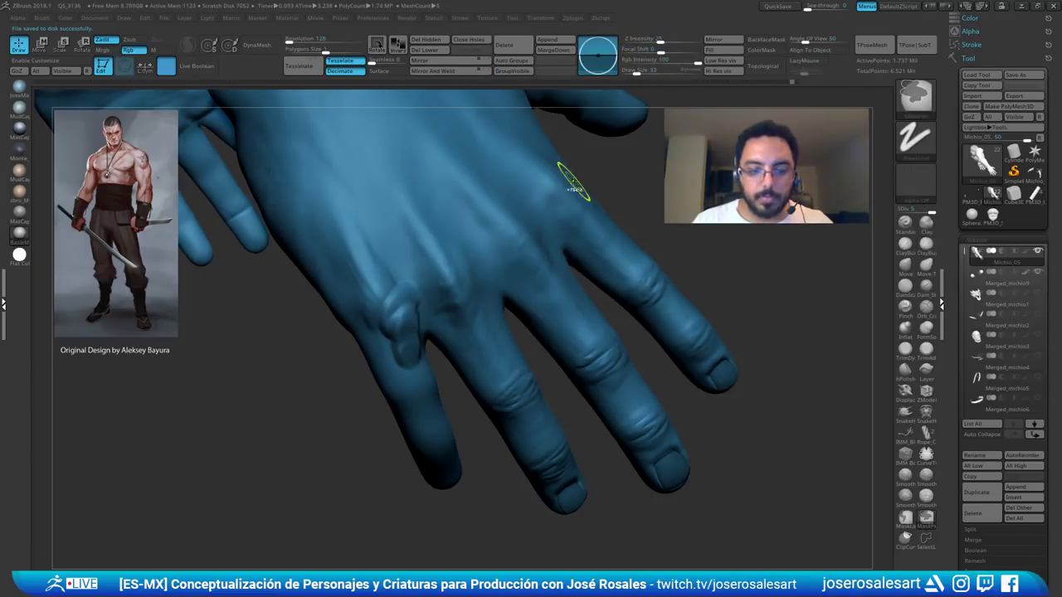
pyautogui.hotkey('ctrl', 'z')
pyautogui.hotkey('ctrl', 'z')
pyautogui.moveTo(664, 41); pyautogui.dragTo(618, 42)
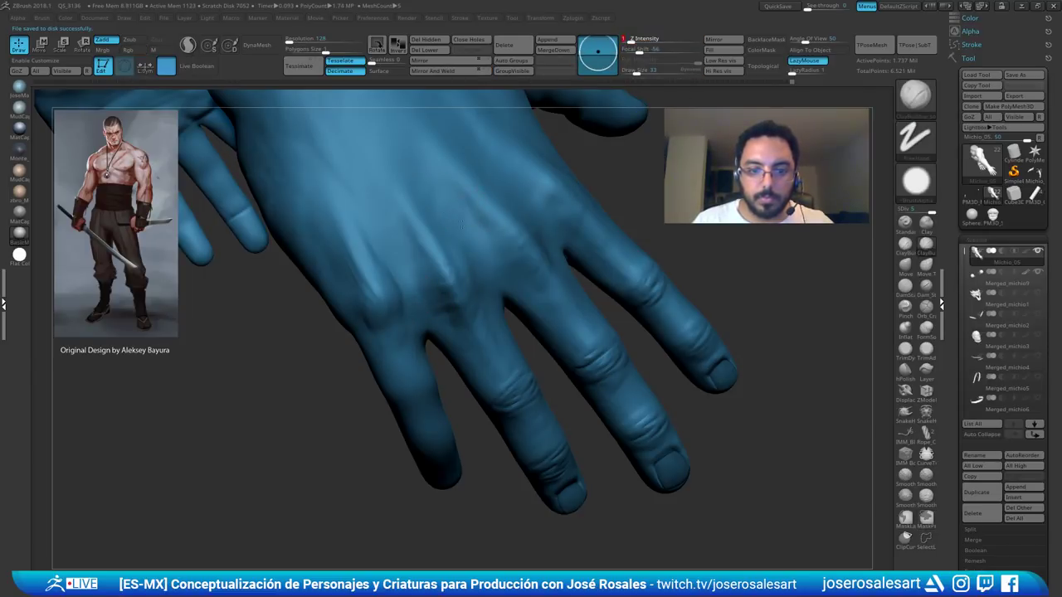
pyautogui.click(655, 40)
pyautogui.moveTo(419, 226); pyautogui.dragTo(432, 275)
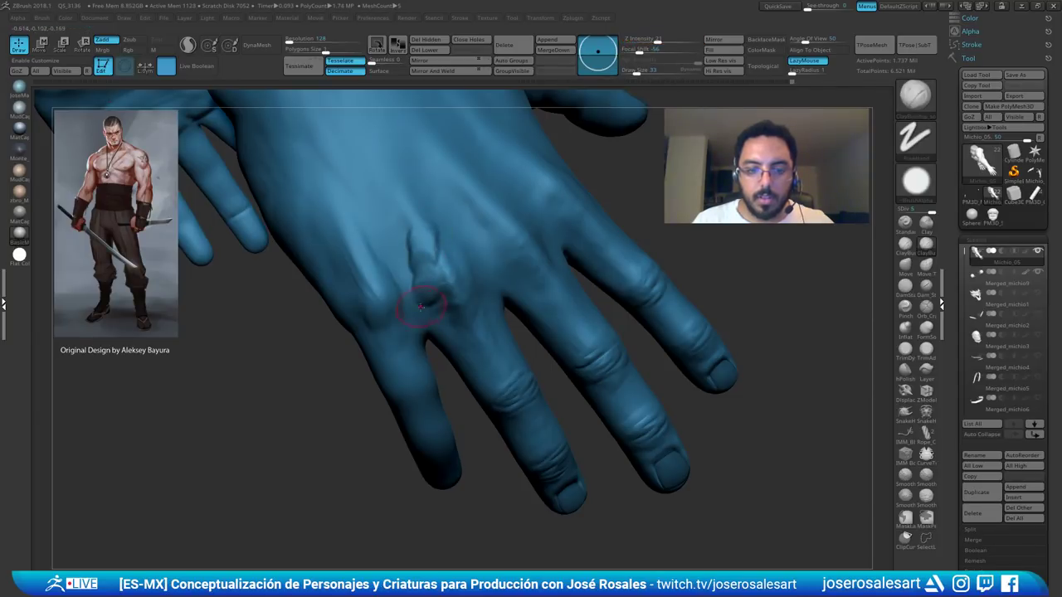
pyautogui.hotkey('ctrl', 'z')
pyautogui.hotkey('ctrl', 'z')
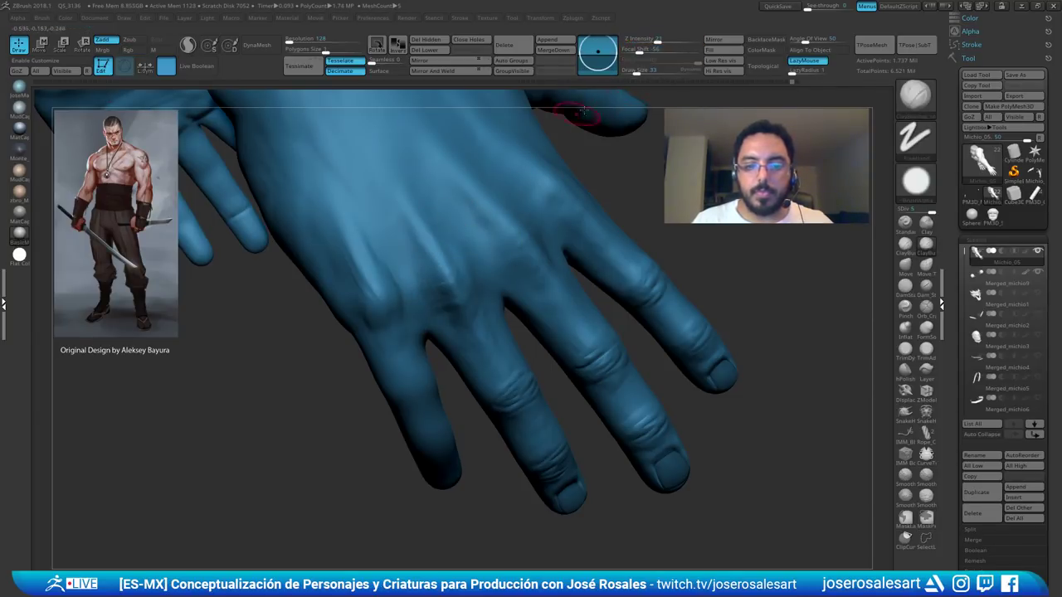
# - Set the brush's Z Intensity back to 20 and bring the little finger into close view
pyautogui.click(656, 39)
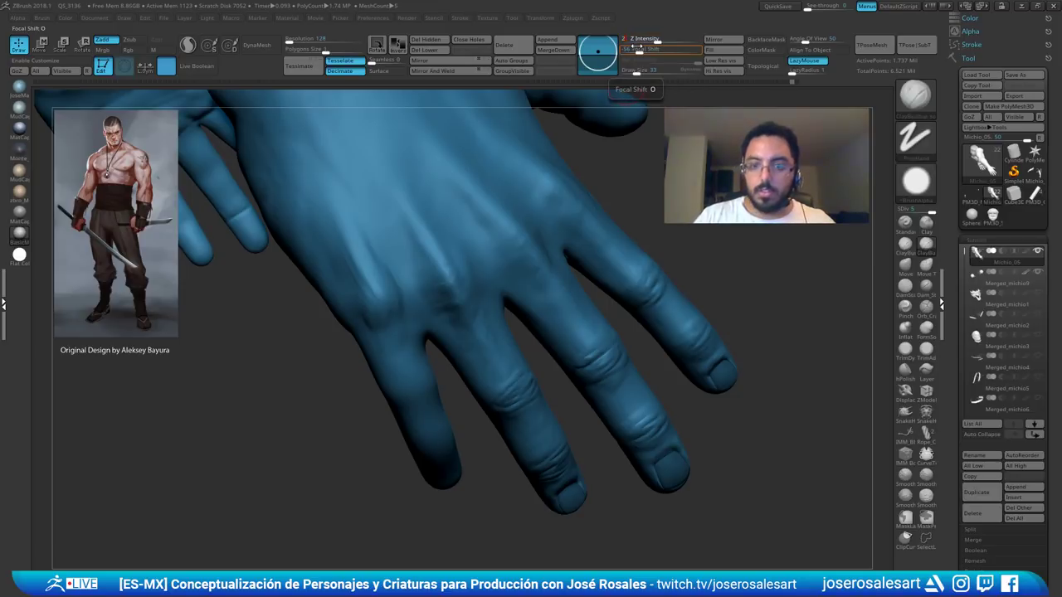
pyautogui.press('Return')
pyautogui.keyDown('alt'); pyautogui.moveTo(307, 365); pyautogui.dragTo(360, 289); pyautogui.keyUp('alt')
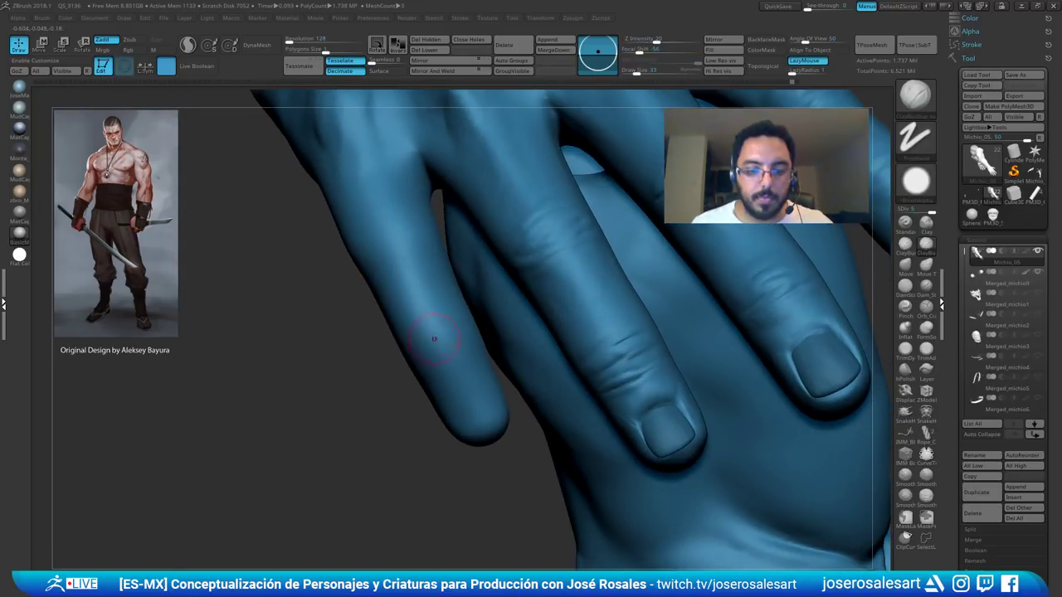
# - Select the ring finger's nail in close view and switch to the Move brush for reshaping it
pyautogui.keyDown('alt'); pyautogui.click(661, 423); pyautogui.keyUp('alt')
pyautogui.keyDown('alt'); pyautogui.moveTo(502, 498); pyautogui.dragTo(424, 308); pyautogui.keyUp('alt')
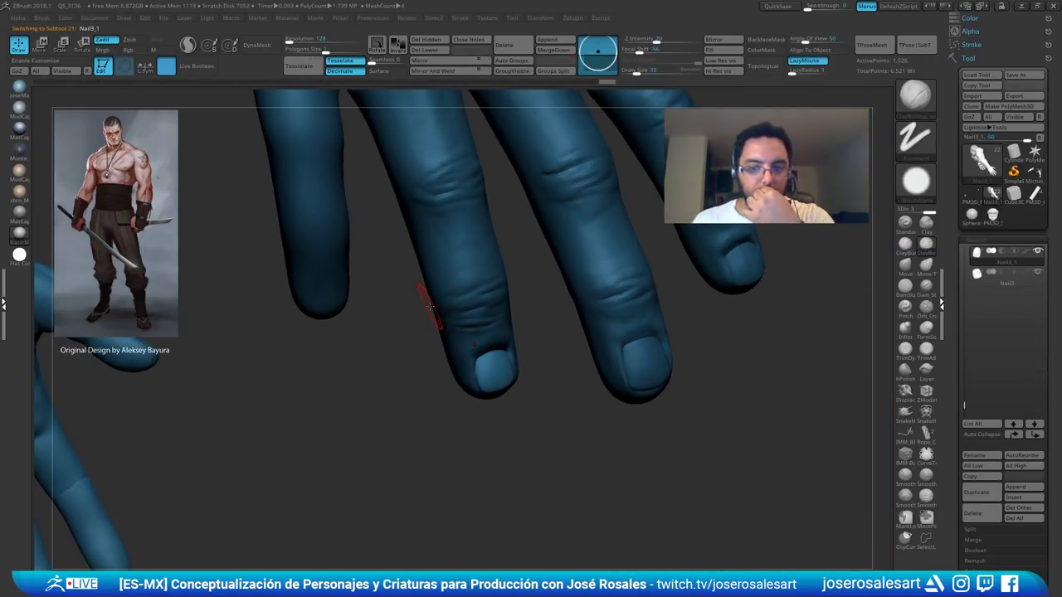
pyautogui.moveTo(522, 219); pyautogui.dragTo(476, 320)
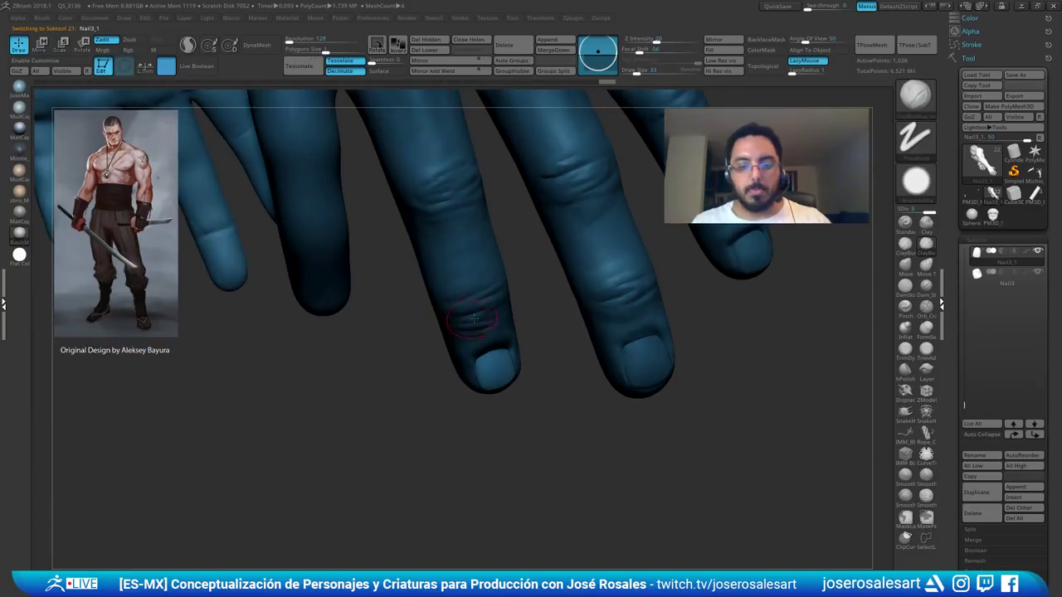
pyautogui.moveTo(539, 293); pyautogui.dragTo(523, 431)
pyautogui.moveTo(448, 348); pyautogui.dragTo(518, 250)
pyautogui.moveTo(500, 369); pyautogui.dragTo(496, 410)
pyautogui.press('b')
pyautogui.press('m')
pyautogui.press('v')
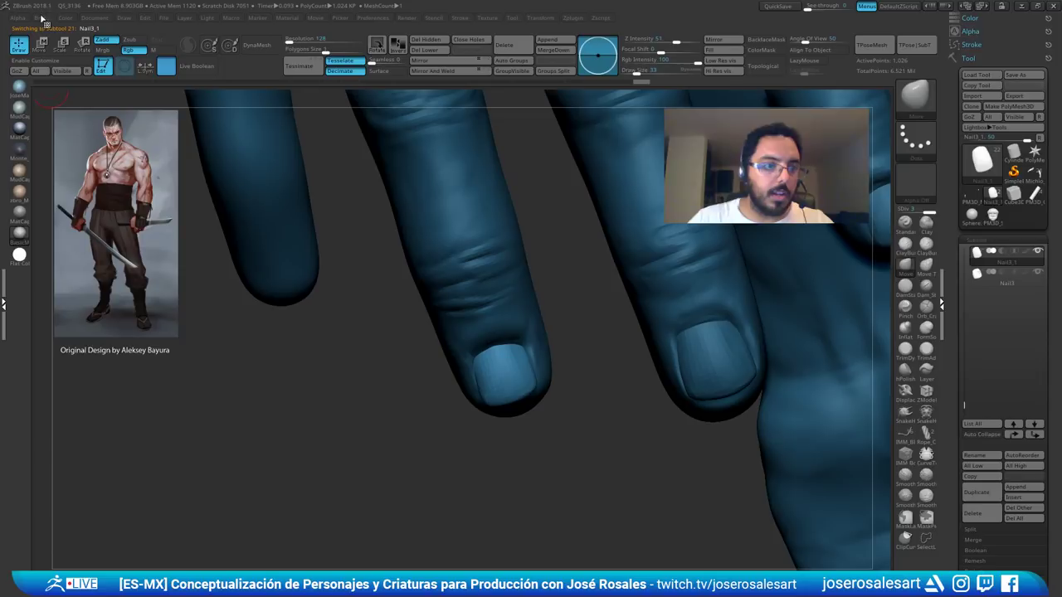
pyautogui.click(42, 17)
pyautogui.click(73, 341)
# - Set the draw size to 51 and adjust the edges of the ring finger's nail with the Move brush
pyautogui.moveTo(501, 415)
pyautogui.keyDown('alt'); pyautogui.mouseDown()
pyautogui.moveTo(486, 367)
pyautogui.moveTo(464, 354)
pyautogui.moveTo(488, 382)
pyautogui.moveTo(457, 347)
pyautogui.mouseUp(); pyautogui.keyUp('alt')
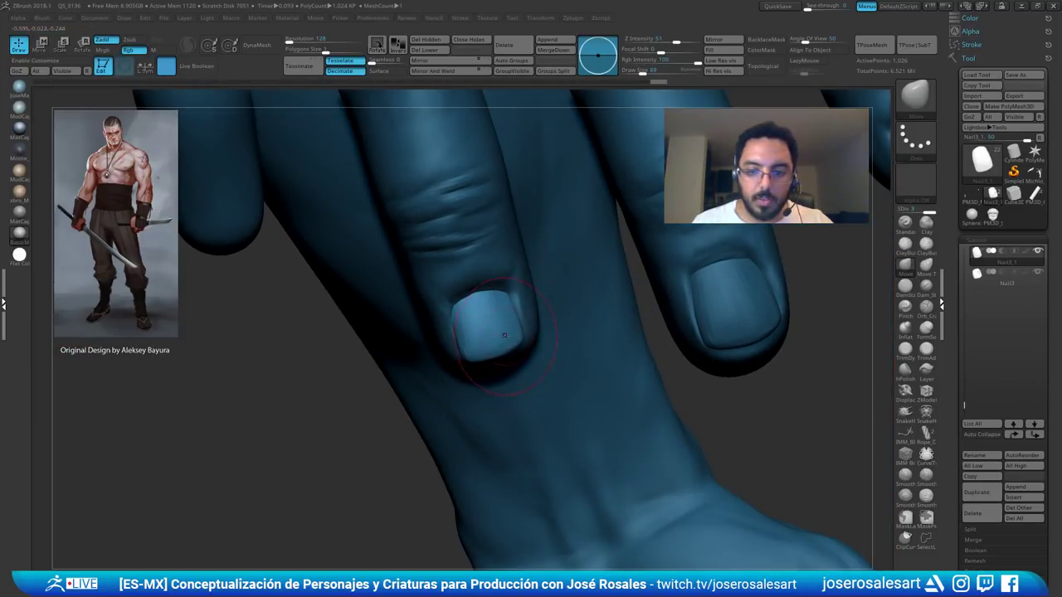
pyautogui.keyDown('alt'); pyautogui.moveTo(556, 308); pyautogui.dragTo(493, 357); pyautogui.keyUp('alt')
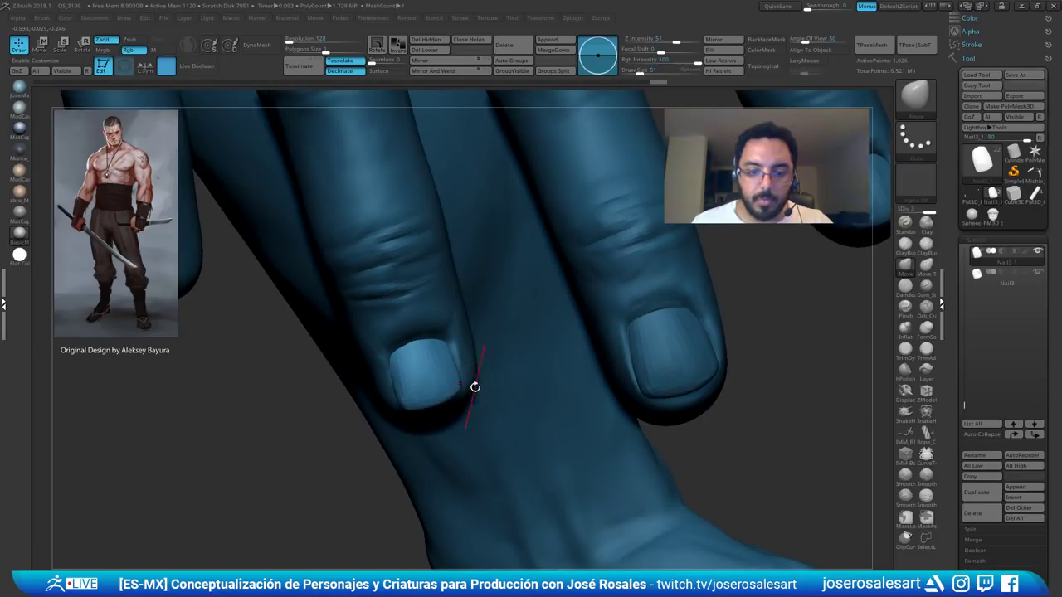
pyautogui.moveTo(458, 389); pyautogui.dragTo(464, 391)
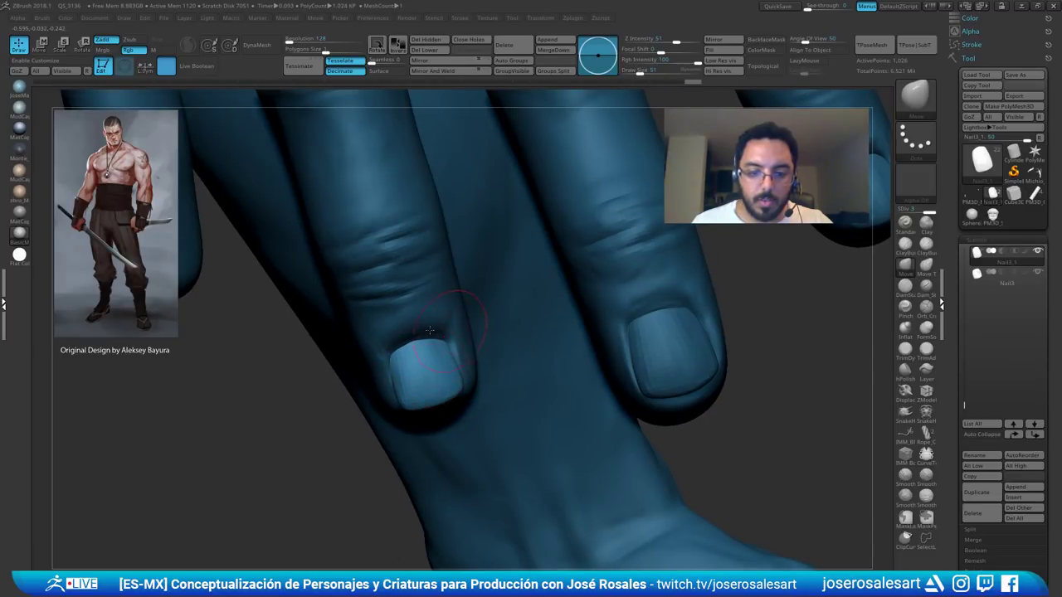
pyautogui.keyDown('ctrl'); pyautogui.moveTo(457, 296); pyautogui.dragTo(398, 357, button='right'); pyautogui.keyUp('ctrl')
pyautogui.keyDown('alt'); pyautogui.moveTo(552, 355); pyautogui.dragTo(400, 407, button='right'); pyautogui.keyUp('alt')
pyautogui.moveTo(399, 407); pyautogui.dragTo(862, 289)
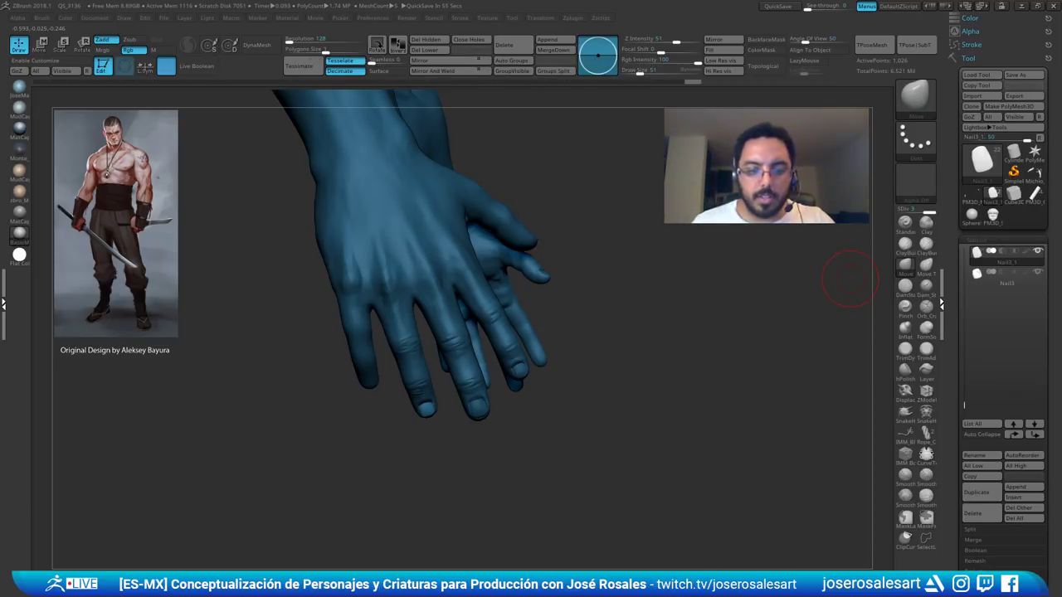
# - Select the hand mesh and ready the DamStandard brush with a draw size of 26 over the little finger
pyautogui.moveTo(327, 333)
pyautogui.keyDown('ctrl'); pyautogui.mouseDown(button='right')
pyautogui.moveTo(376, 361)
pyautogui.moveTo(341, 294)
pyautogui.moveTo(358, 336)
pyautogui.moveTo(393, 338)
pyautogui.moveTo(365, 378)
pyautogui.mouseUp(button='right'); pyautogui.keyUp('ctrl')
pyautogui.keyDown('alt'); pyautogui.click(388, 341); pyautogui.keyUp('alt')
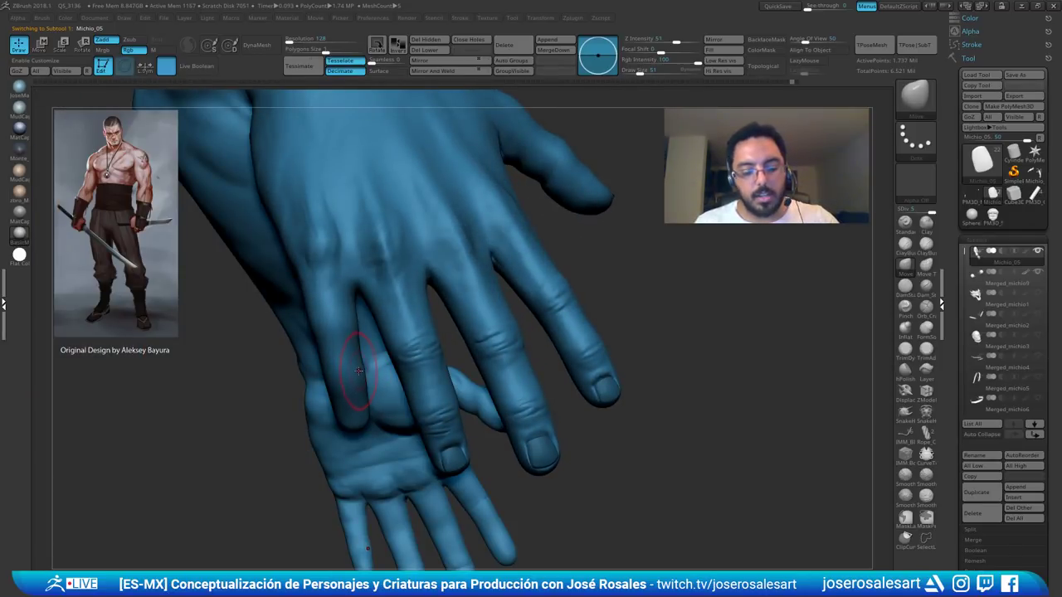
pyautogui.press('b')
pyautogui.press('d')
pyautogui.press('s')
pyautogui.press('s')
pyautogui.click(384, 372)
pyautogui.moveTo(383, 372)
pyautogui.mouseDown(button='right')
pyautogui.moveTo(344, 343)
pyautogui.moveTo(365, 410)
pyautogui.mouseUp(button='right')
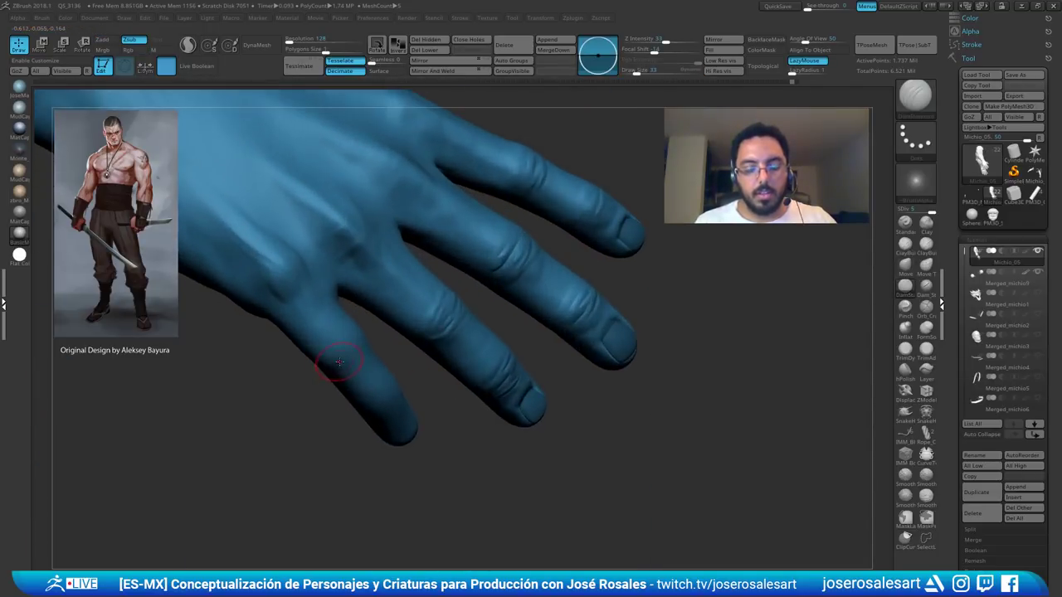
pyautogui.moveTo(329, 365)
pyautogui.mouseDown(button='right')
pyautogui.moveTo(302, 299)
pyautogui.moveTo(355, 354)
pyautogui.mouseUp(button='right')
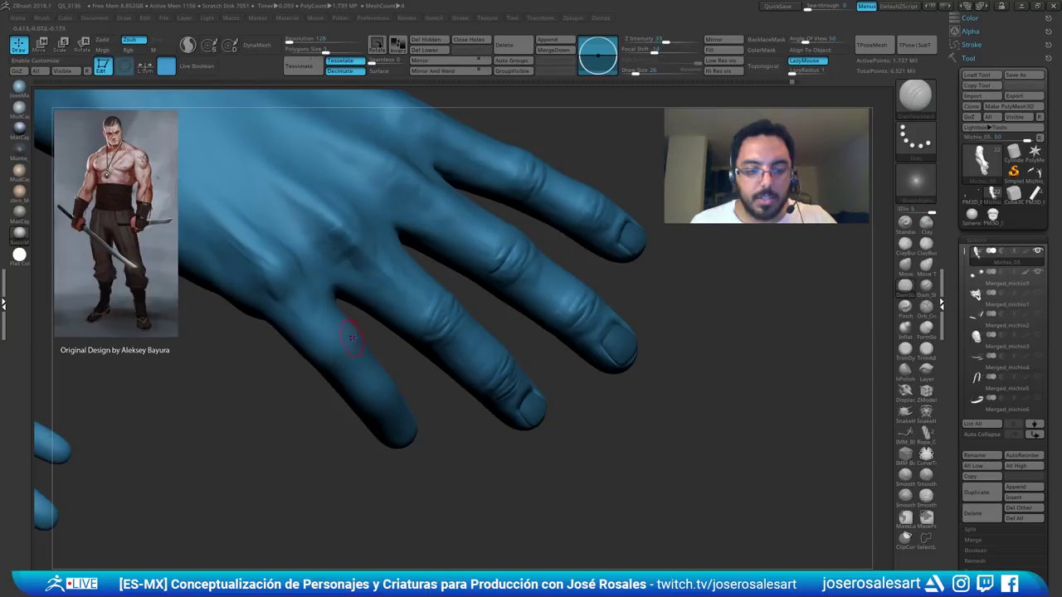
# - Build up skin folds on the little finger's middle knuckle using ClayBuildup with a draw size of 19
pyautogui.press('b')
pyautogui.press('c')
pyautogui.press('b')
pyautogui.press('s')
pyautogui.click(343, 349)
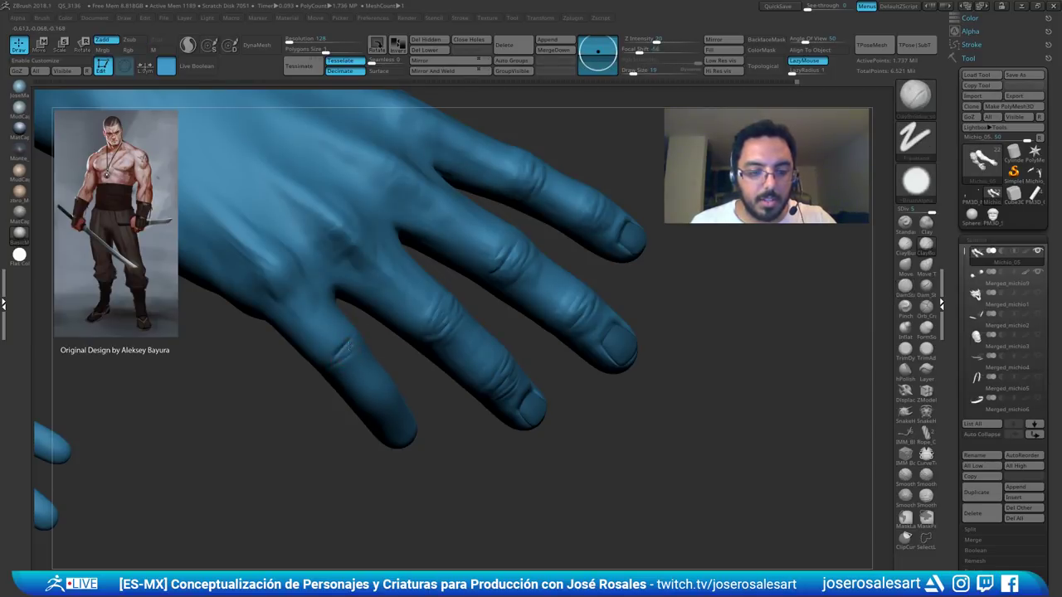
pyautogui.moveTo(325, 370); pyautogui.dragTo(355, 358)
pyautogui.moveTo(352, 360)
pyautogui.mouseDown(button='right')
pyautogui.moveTo(337, 297)
pyautogui.moveTo(356, 339)
pyautogui.moveTo(322, 358)
pyautogui.moveTo(351, 346)
pyautogui.mouseUp(button='right')
pyautogui.moveTo(326, 361); pyautogui.dragTo(339, 369)
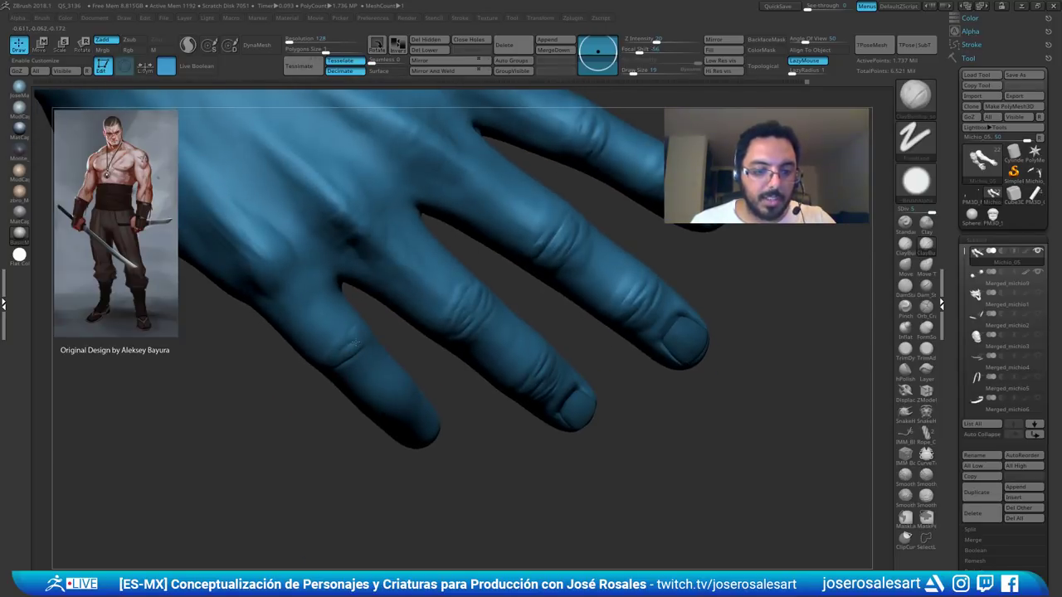
pyautogui.moveTo(340, 365)
pyautogui.mouseDown(button='right')
pyautogui.moveTo(341, 340)
pyautogui.moveTo(387, 346)
pyautogui.moveTo(340, 342)
pyautogui.moveTo(439, 232)
pyautogui.mouseUp(button='right')
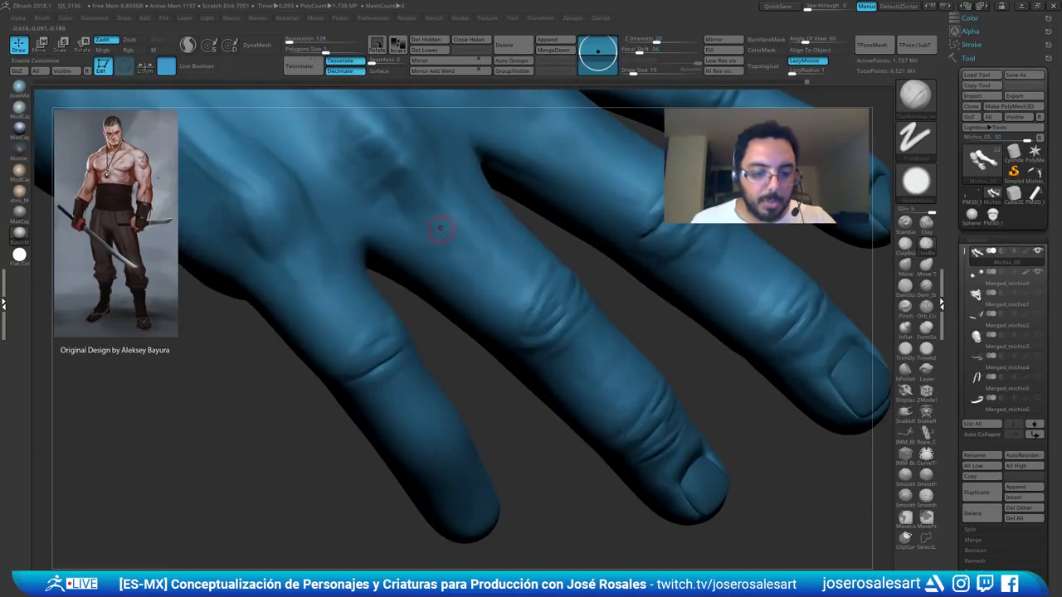
# - Carve a crease across the little finger's middle knuckle with the DamStandard brush
pyautogui.press('b')
pyautogui.press('d')
pyautogui.press('s')
pyautogui.moveTo(398, 343); pyautogui.dragTo(403, 372, button='right')
pyautogui.moveTo(386, 378); pyautogui.dragTo(420, 351)
pyautogui.moveTo(399, 365); pyautogui.dragTo(364, 363, button='right')
pyautogui.keyDown('ctrl'); pyautogui.moveTo(365, 364); pyautogui.dragTo(383, 352, button='right'); pyautogui.keyUp('ctrl')
# - Refine the little finger's knuckle folds with ClayBuildup and smooth them into the surrounding skin
pyautogui.press('b')
pyautogui.press('c')
pyautogui.press('b')
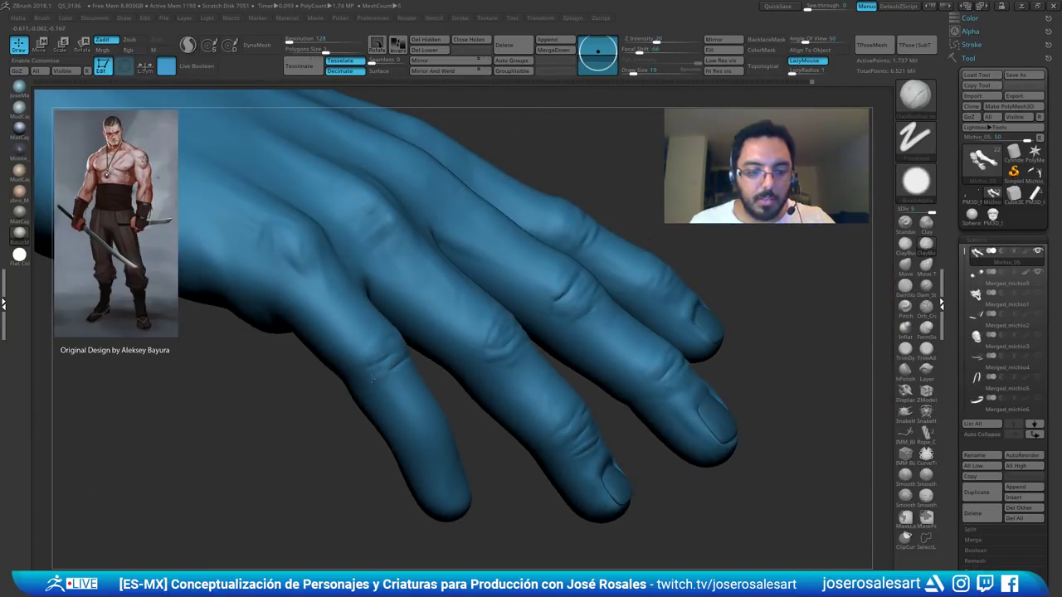
pyautogui.moveTo(375, 360); pyautogui.dragTo(393, 352)
pyautogui.moveTo(393, 352)
pyautogui.mouseDown(button='right')
pyautogui.moveTo(348, 371)
pyautogui.moveTo(384, 357)
pyautogui.mouseUp(button='right')
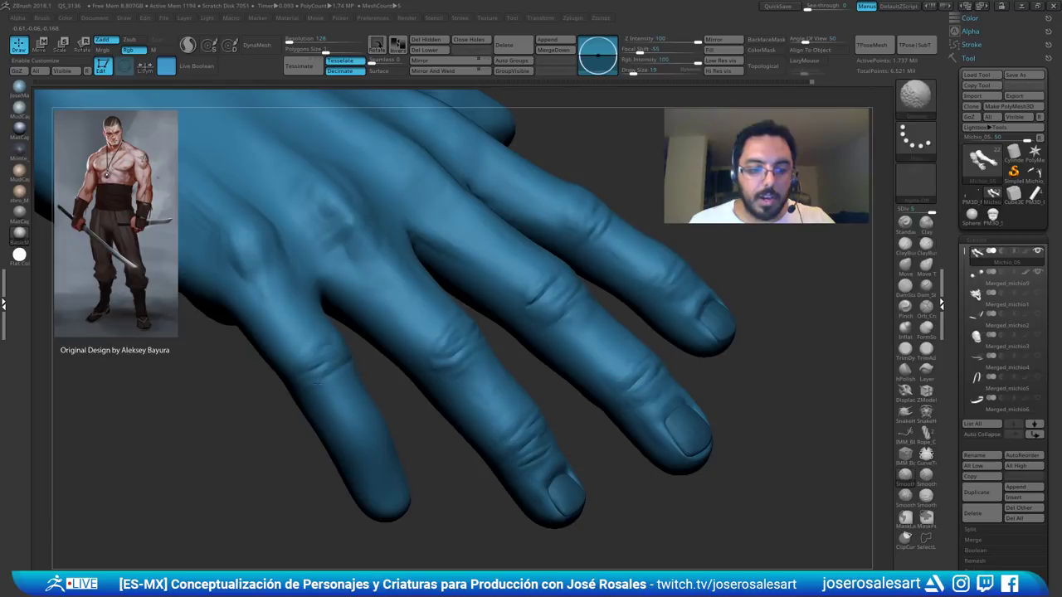
pyautogui.moveTo(466, 394); pyautogui.dragTo(398, 381, button='right')
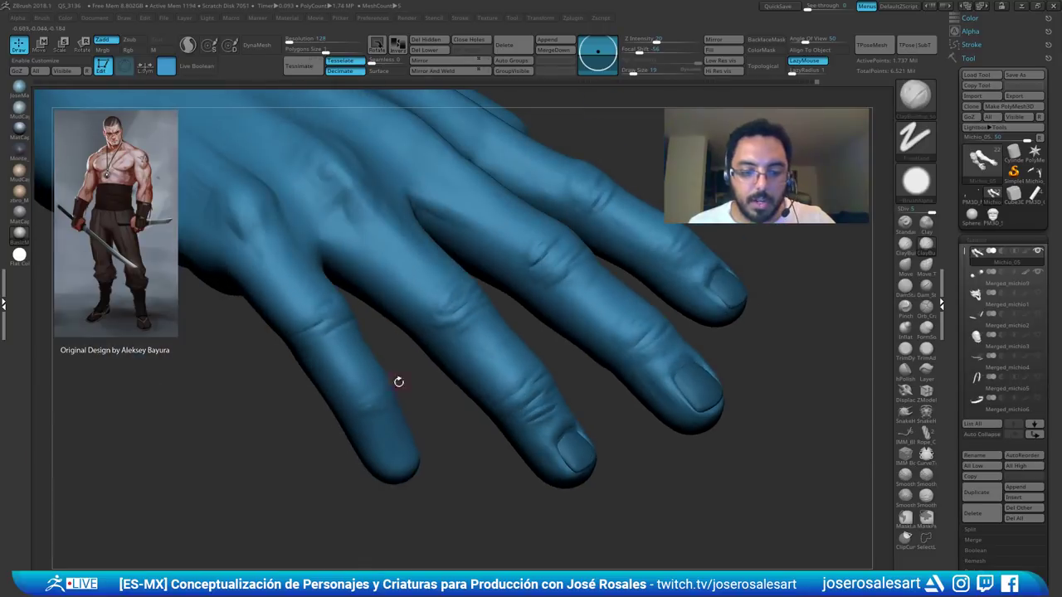
pyautogui.moveTo(339, 445); pyautogui.dragTo(396, 428, button='right')
# - Duplicate the ring finger's nail subtool and activate the Move gizmo on the copy
pyautogui.keyDown('alt'); pyautogui.click(582, 446); pyautogui.keyUp('alt')
pyautogui.keyDown('alt'); pyautogui.moveTo(582, 446); pyautogui.dragTo(539, 360, button='right'); pyautogui.keyUp('alt')
pyautogui.keyDown('alt'); pyautogui.click(542, 355); pyautogui.keyUp('alt')
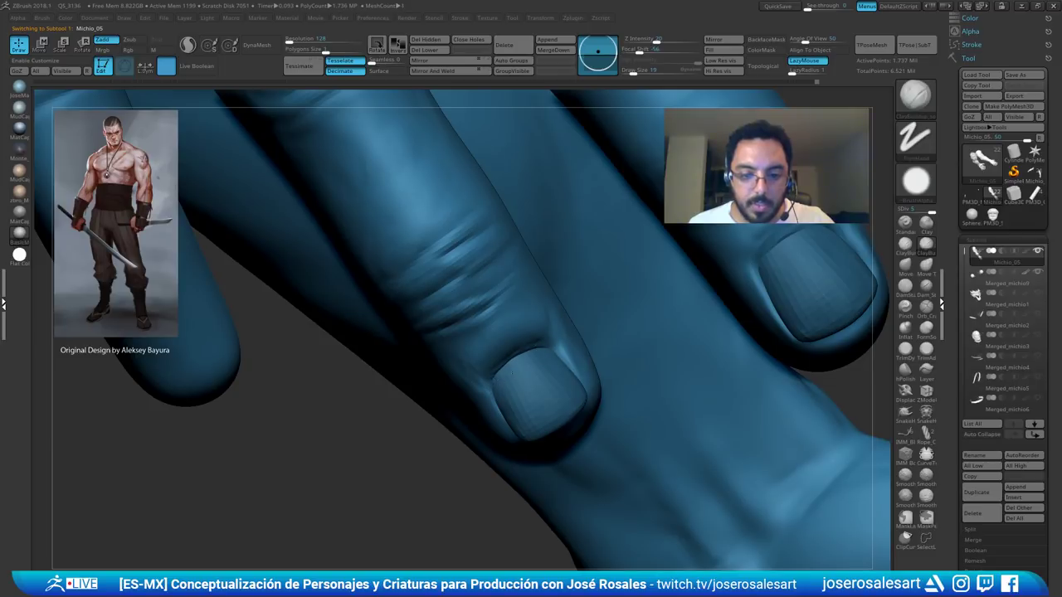
pyautogui.keyDown('ctrl'); pyautogui.moveTo(491, 386); pyautogui.dragTo(573, 268, button='right'); pyautogui.keyUp('ctrl')
pyautogui.keyDown('alt'); pyautogui.click(529, 391); pyautogui.keyUp('alt')
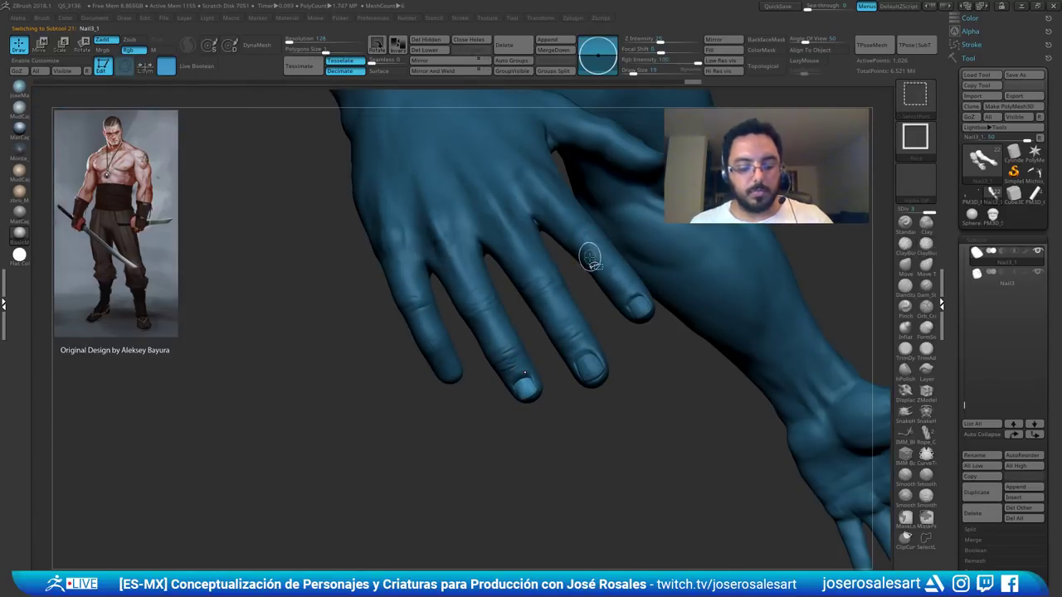
pyautogui.hotkey('ctrl', 'shift', 'd')
pyautogui.press('w')
pyautogui.keyDown('alt'); pyautogui.moveTo(502, 337); pyautogui.dragTo(486, 313, button='right'); pyautogui.keyUp('alt')
# - Move and rotate the duplicated nail until it sits on the tip of the little finger
pyautogui.moveTo(406, 390); pyautogui.dragTo(354, 420)
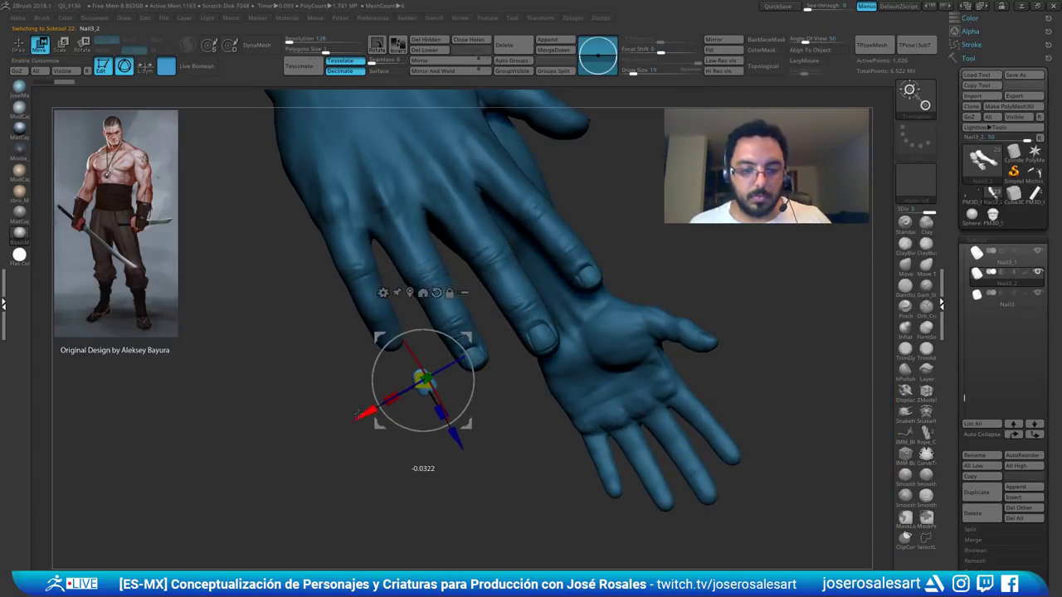
pyautogui.moveTo(457, 456); pyautogui.dragTo(434, 416)
pyautogui.moveTo(431, 421); pyautogui.dragTo(389, 332, button='right')
pyautogui.keyDown('ctrl'); pyautogui.moveTo(388, 332); pyautogui.dragTo(404, 351, button='right'); pyautogui.keyUp('ctrl')
pyautogui.moveTo(390, 273); pyautogui.dragTo(399, 333)
pyautogui.moveTo(400, 345); pyautogui.dragTo(417, 404, button='right')
pyautogui.moveTo(417, 403); pyautogui.dragTo(415, 406)
pyautogui.moveTo(531, 465); pyautogui.dragTo(518, 514)
pyautogui.moveTo(400, 447); pyautogui.dragTo(421, 454)
pyautogui.moveTo(497, 490); pyautogui.dragTo(498, 410)
pyautogui.moveTo(451, 375); pyautogui.dragTo(457, 388)
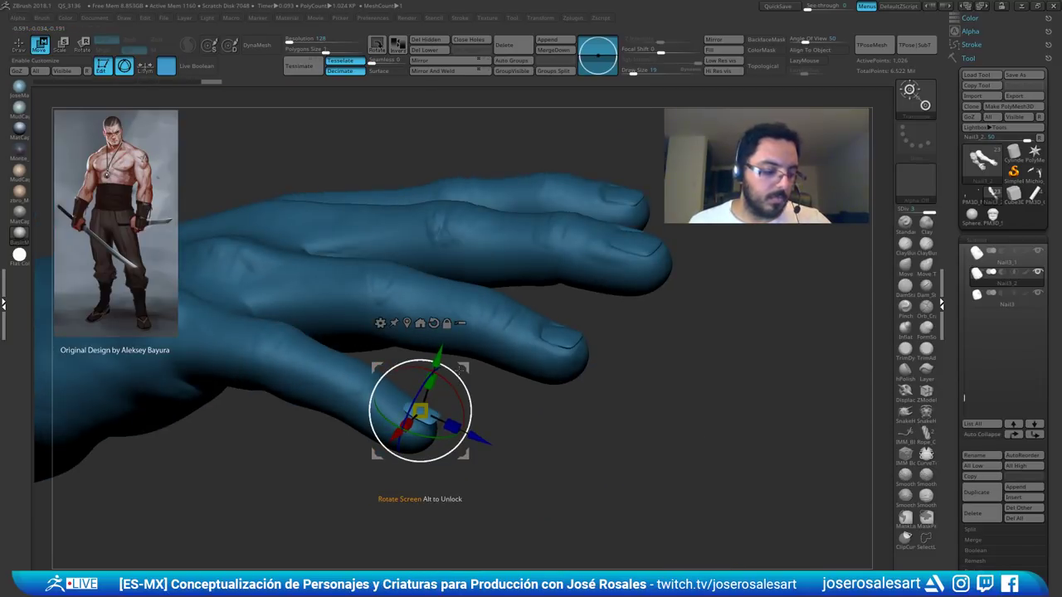
pyautogui.moveTo(531, 473); pyautogui.dragTo(357, 464)
# - Select the ring finger's nail, try to apply a gizmo deformer, and delete the nail's lower subdivision levels
pyautogui.keyDown('alt'); pyautogui.click(528, 325); pyautogui.keyUp('alt')
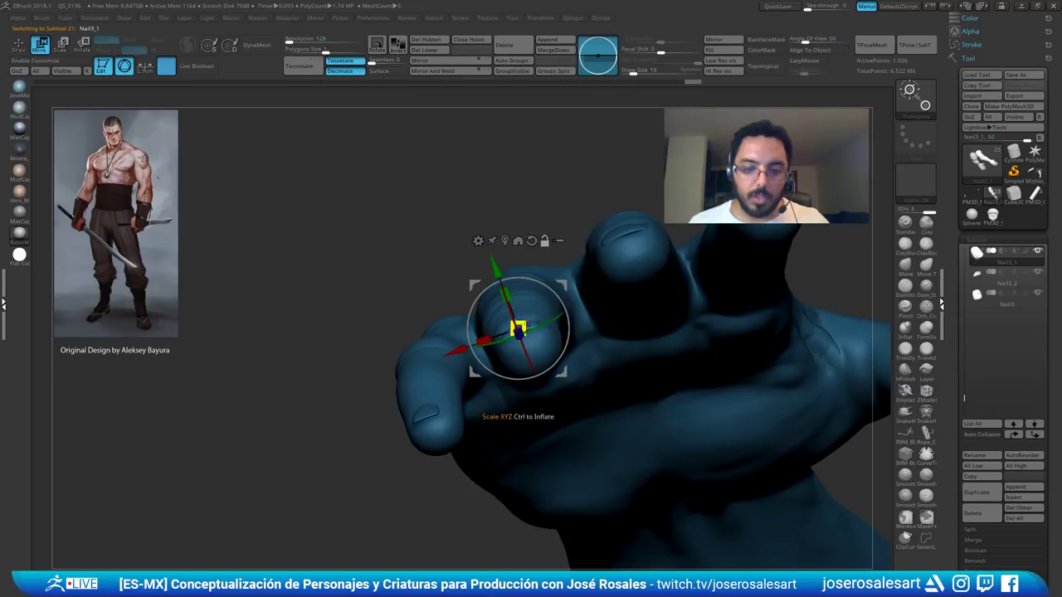
pyautogui.click(478, 240)
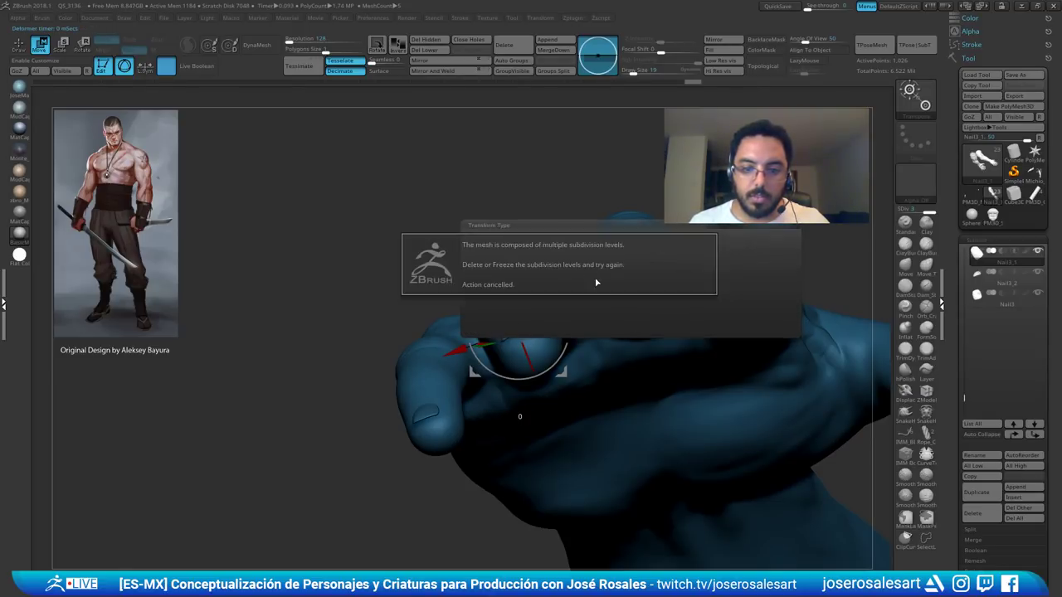
pyautogui.click(521, 269)
pyautogui.click(555, 329)
pyautogui.keyDown('alt'); pyautogui.moveTo(581, 170); pyautogui.dragTo(460, 137); pyautogui.keyUp('alt')
pyautogui.click(432, 52)
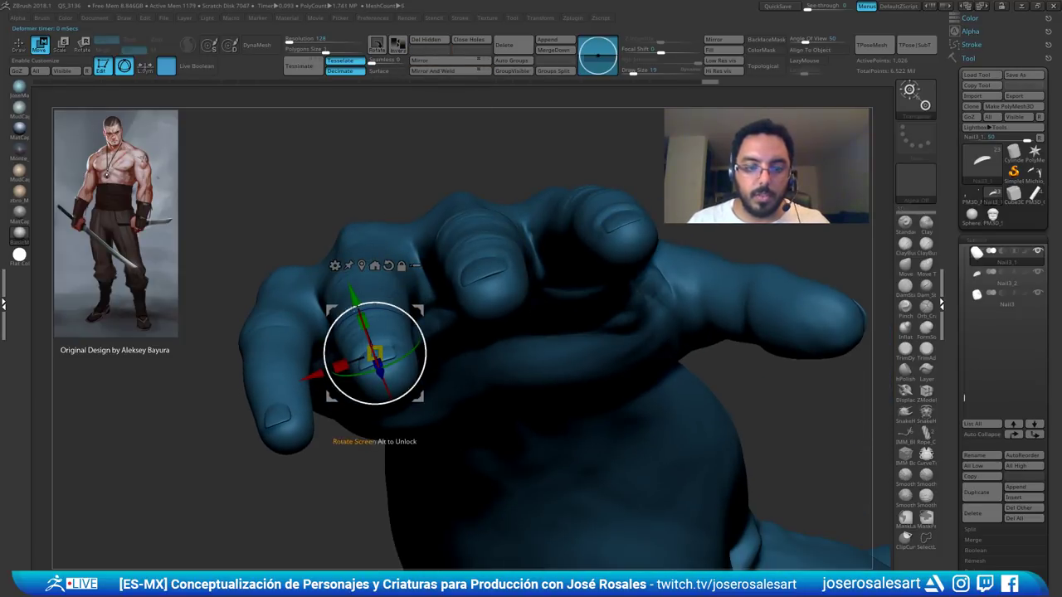
# - Apply a bend deformer to the ring finger's nail, adjust its curvature around the fingertip, and return to the regular gizmo
pyautogui.click(335, 266)
pyautogui.click(382, 292)
pyautogui.keyDown('ctrl'); pyautogui.moveTo(381, 328); pyautogui.dragTo(388, 380, button='right'); pyautogui.keyUp('ctrl')
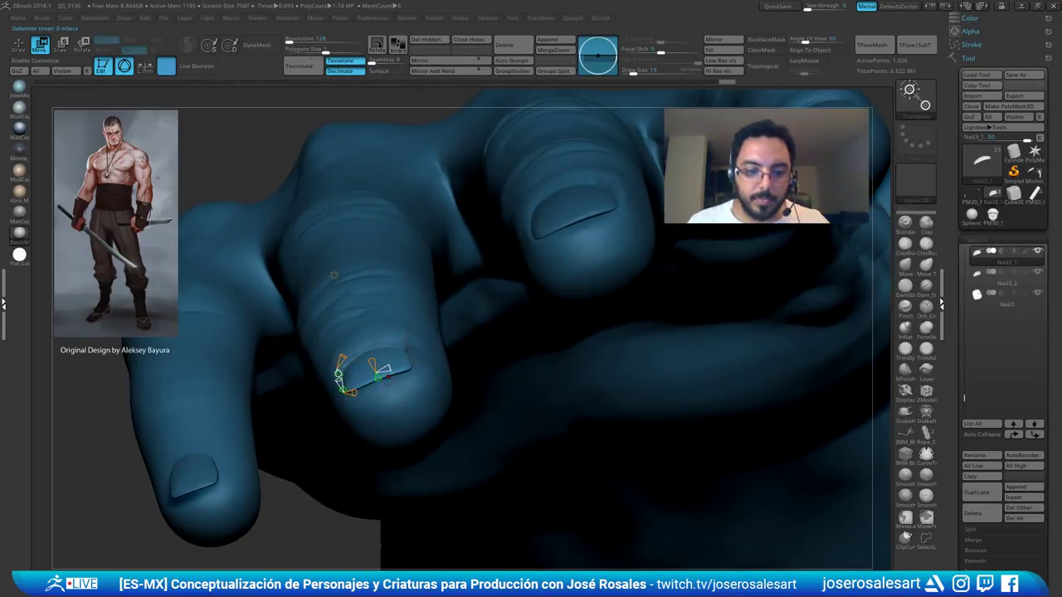
pyautogui.moveTo(379, 383); pyautogui.dragTo(383, 398)
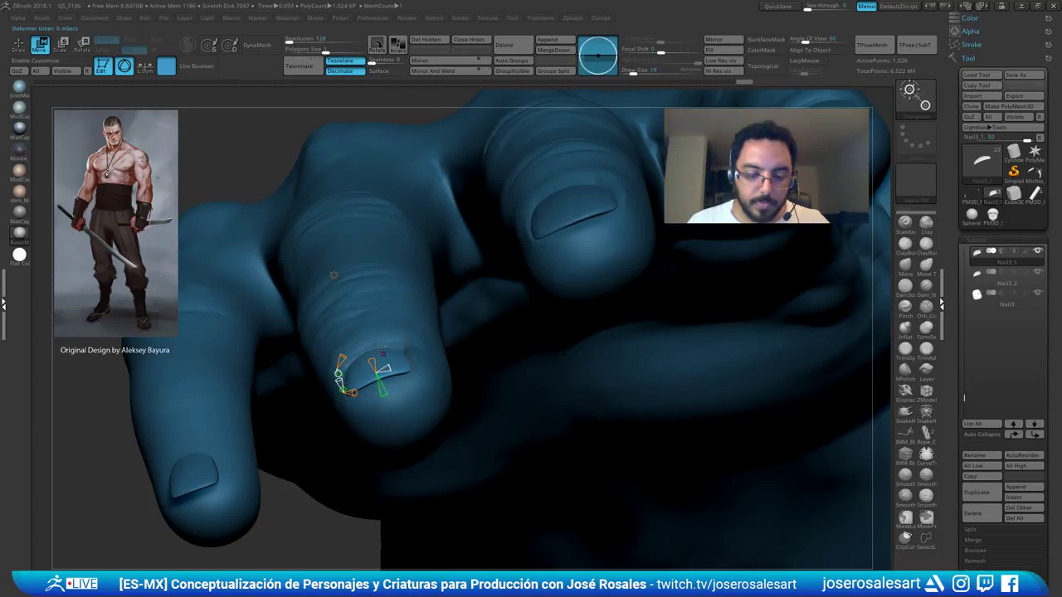
pyautogui.moveTo(393, 257)
pyautogui.mouseDown(button='right')
pyautogui.moveTo(415, 327)
pyautogui.moveTo(383, 264)
pyautogui.mouseUp(button='right')
pyautogui.click(341, 288)
pyautogui.click(493, 290)
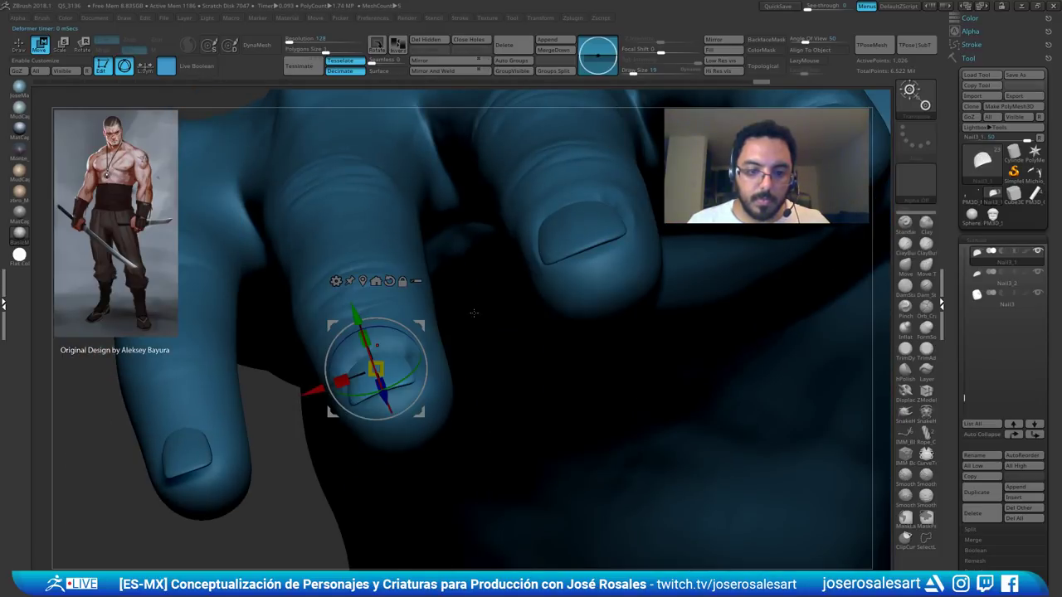
pyautogui.click(992, 240)
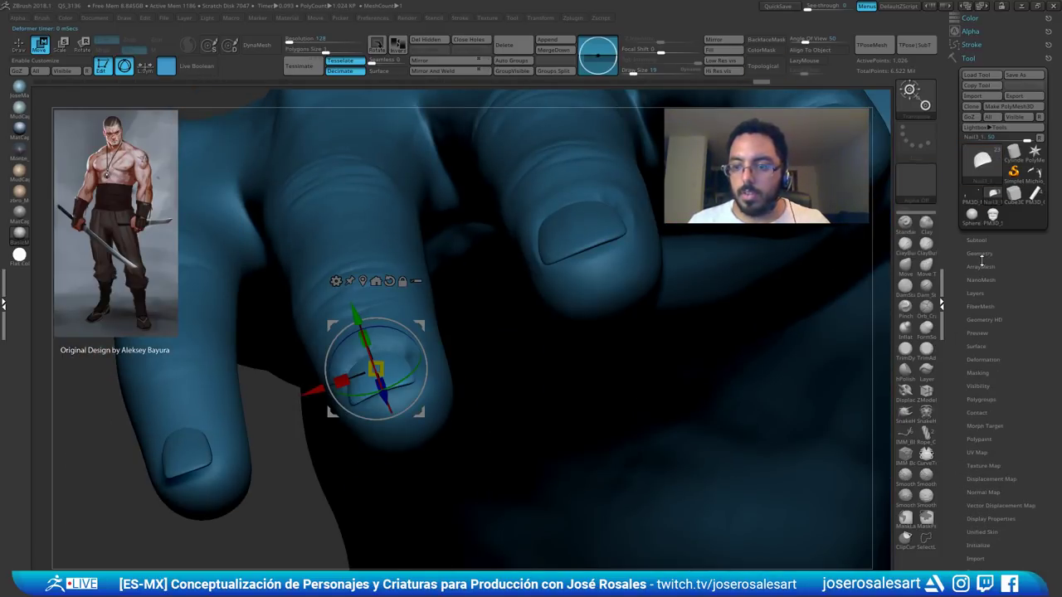
# - Reconstruct the ring fingernail's lower subdivision levels and set it back to subdivision level 3
pyautogui.click(982, 254)
pyautogui.click(983, 309)
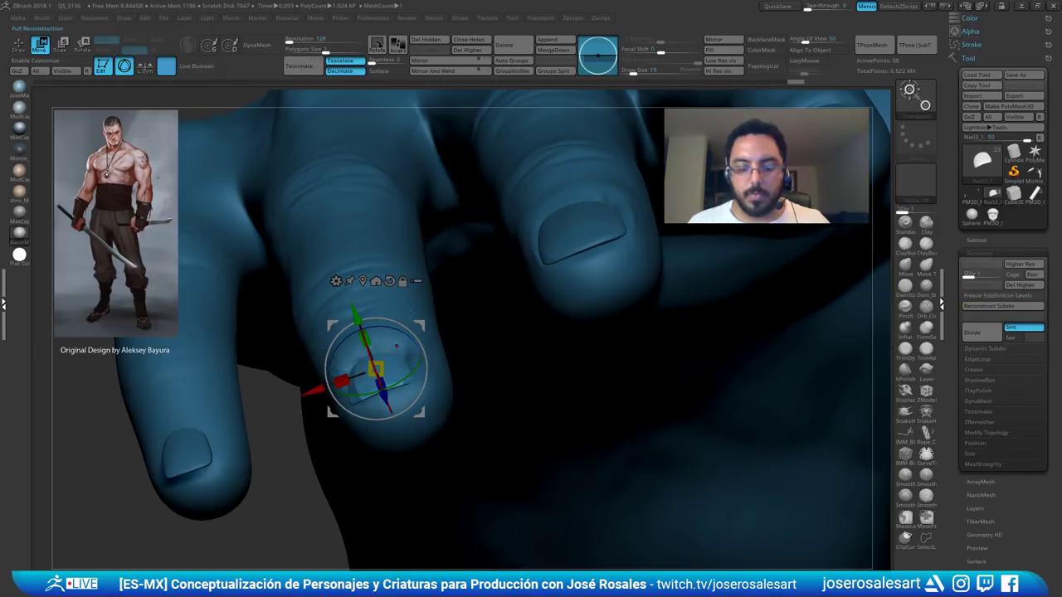
pyautogui.press('d')
pyautogui.press('d')
pyautogui.press('q')
pyautogui.moveTo(360, 309); pyautogui.dragTo(398, 405, button='right')
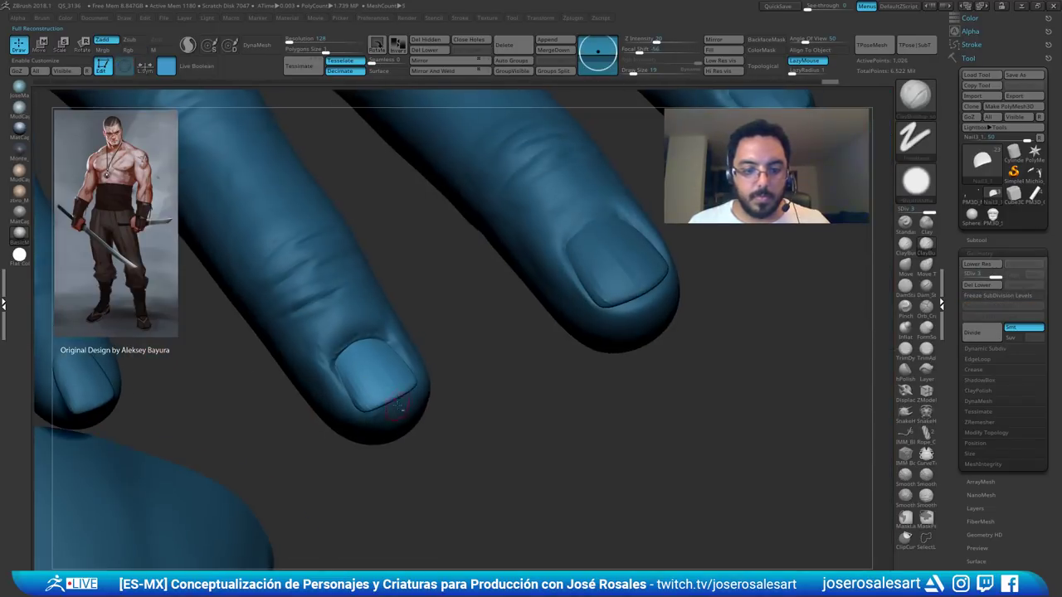
# - Select the arm mesh and reshape the ring fingertip around its nail with a large Move brush
pyautogui.keyDown('alt'); pyautogui.click(350, 399); pyautogui.keyUp('alt')
pyautogui.keyDown('alt'); pyautogui.moveTo(417, 285); pyautogui.dragTo(389, 285, button='right'); pyautogui.keyUp('alt')
pyautogui.moveTo(284, 396)
pyautogui.mouseDown(button='right')
pyautogui.moveTo(254, 402)
pyautogui.moveTo(296, 357)
pyautogui.moveTo(249, 306)
pyautogui.moveTo(275, 322)
pyautogui.mouseUp(button='right')
pyautogui.press('b')
pyautogui.press('m')
pyautogui.press('v')
pyautogui.press('s')
pyautogui.press('s')
pyautogui.press('s')
pyautogui.moveTo(260, 341); pyautogui.dragTo(268, 342)
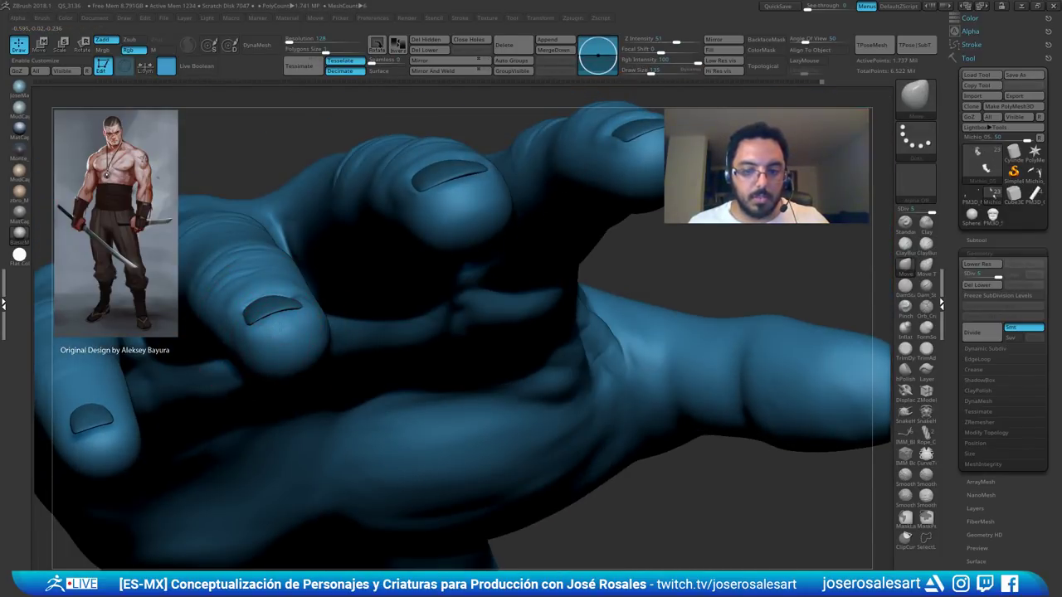
pyautogui.moveTo(277, 328)
pyautogui.keyDown('ctrl'); pyautogui.mouseDown(button='right')
pyautogui.moveTo(258, 352)
pyautogui.moveTo(250, 344)
pyautogui.mouseUp(button='right'); pyautogui.keyUp('ctrl')
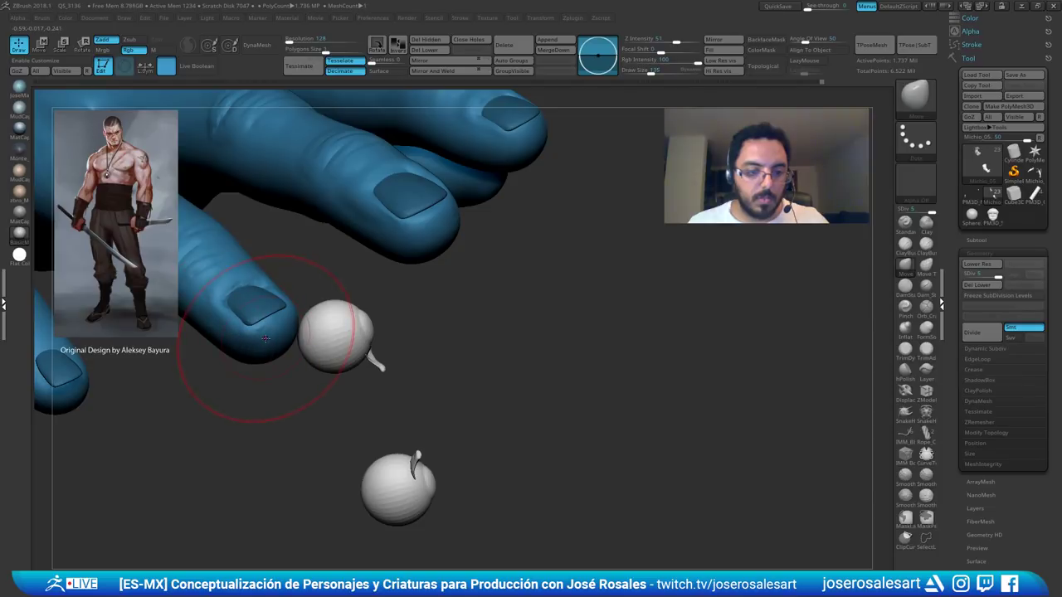
# - Build up the skin along the ring fingernail's front and side edges with ClayBuildup and smooth it
pyautogui.press('b')
pyautogui.press('c')
pyautogui.press('b')
pyautogui.press('s')
pyautogui.moveTo(267, 341); pyautogui.dragTo(257, 340)
pyautogui.keyDown('ctrl'); pyautogui.moveTo(256, 340); pyautogui.dragTo(245, 331, button='right'); pyautogui.keyUp('ctrl')
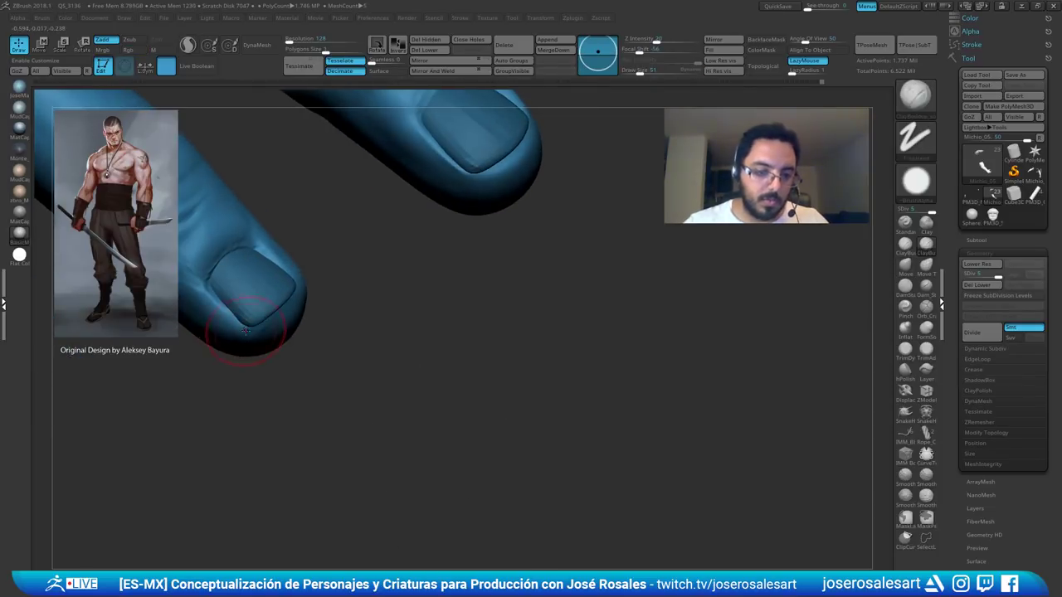
pyautogui.press('s')
pyautogui.moveTo(246, 331); pyautogui.dragTo(209, 304)
pyautogui.press('shift')
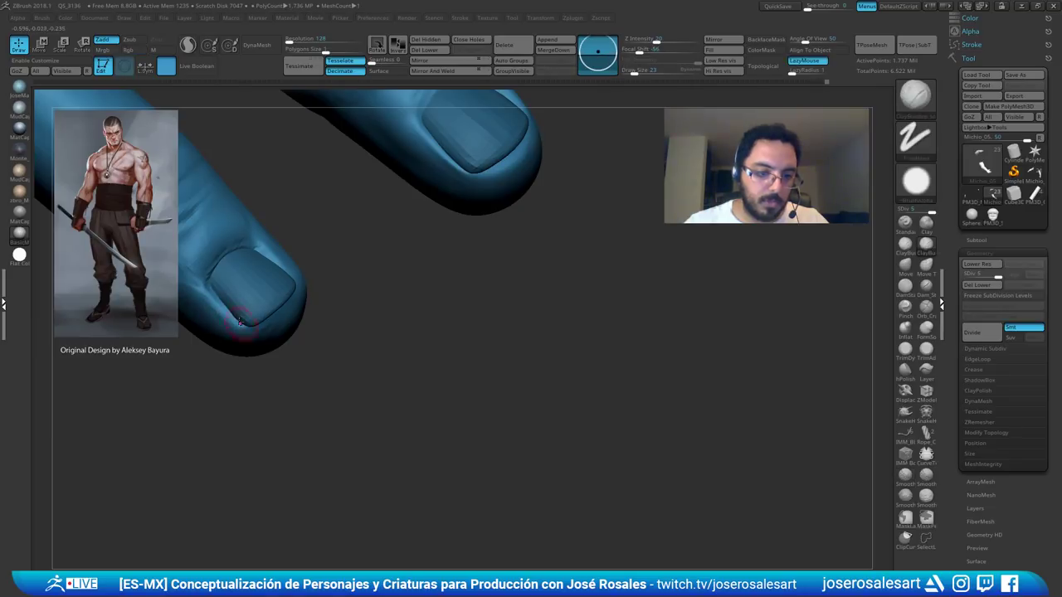
pyautogui.moveTo(218, 310)
pyautogui.mouseDown()
pyautogui.moveTo(236, 323)
pyautogui.moveTo(256, 310)
pyautogui.moveTo(228, 319)
pyautogui.moveTo(234, 310)
pyautogui.moveTo(278, 350)
pyautogui.mouseUp()
pyautogui.press('shift')
# - Select the ring finger's nail and refine its fit in the fingertip with the Move brush
pyautogui.moveTo(290, 292); pyautogui.dragTo(316, 282, button='right')
pyautogui.moveTo(322, 333)
pyautogui.mouseDown(button='right')
pyautogui.moveTo(318, 317)
pyautogui.moveTo(345, 332)
pyautogui.moveTo(307, 307)
pyautogui.moveTo(327, 292)
pyautogui.moveTo(317, 306)
pyautogui.mouseUp(button='right')
pyautogui.moveTo(325, 344); pyautogui.dragTo(352, 312, button='right')
pyautogui.moveTo(352, 312)
pyautogui.keyDown('ctrl'); pyautogui.mouseDown(button='right')
pyautogui.moveTo(366, 357)
pyautogui.moveTo(303, 328)
pyautogui.moveTo(263, 100)
pyautogui.moveTo(364, 370)
pyautogui.moveTo(251, 187)
pyautogui.moveTo(408, 406)
pyautogui.moveTo(493, 386)
pyautogui.moveTo(498, 407)
pyautogui.mouseUp(button='right'); pyautogui.keyUp('ctrl')
pyautogui.moveTo(407, 365)
pyautogui.mouseDown(button='right')
pyautogui.moveTo(413, 420)
pyautogui.moveTo(391, 386)
pyautogui.moveTo(388, 450)
pyautogui.moveTo(385, 440)
pyautogui.mouseUp(button='right')
pyautogui.keyDown('alt'); pyautogui.click(390, 431); pyautogui.keyUp('alt')
pyautogui.press('b')
pyautogui.press('m')
pyautogui.press('v')
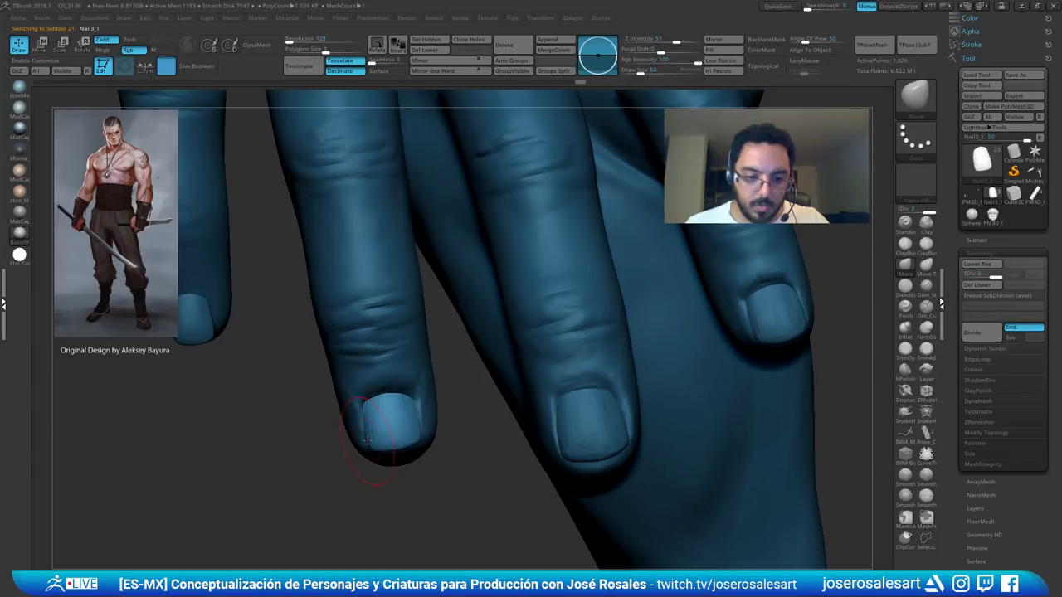
pyautogui.keyDown('alt'); pyautogui.moveTo(417, 437); pyautogui.dragTo(378, 385, button='right'); pyautogui.keyUp('alt')
pyautogui.moveTo(334, 338); pyautogui.dragTo(365, 372, button='right')
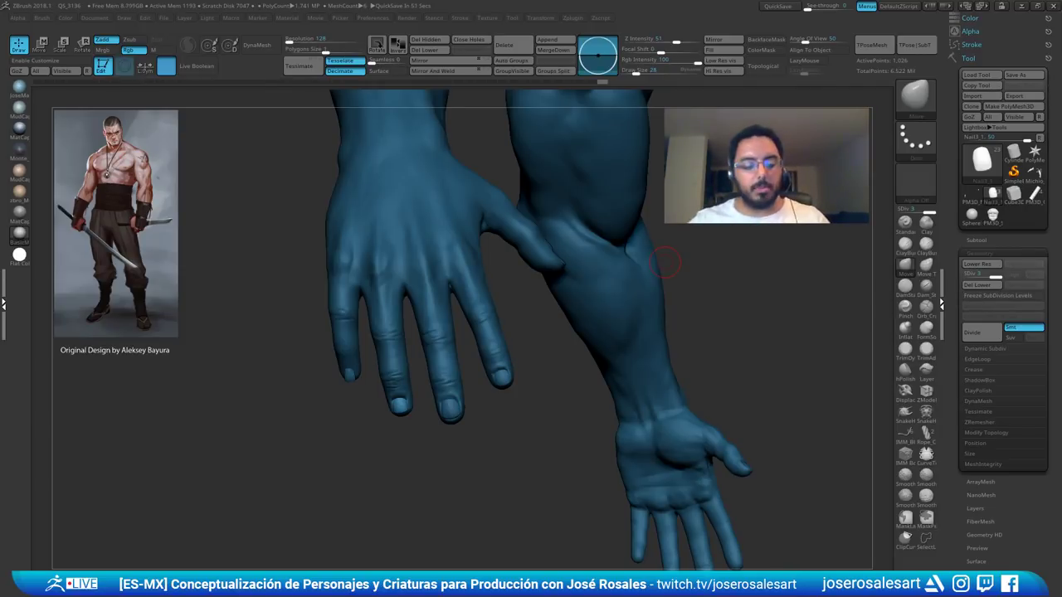
# - Select the arm mesh and build up form around the little finger's knuckle on the back of the hand with ClayBuildup
pyautogui.moveTo(664, 262); pyautogui.dragTo(722, 290, button='right')
pyautogui.keyDown('ctrl'); pyautogui.moveTo(415, 224); pyautogui.dragTo(415, 273, button='right'); pyautogui.keyUp('ctrl')
pyautogui.keyDown('alt'); pyautogui.click(323, 237); pyautogui.keyUp('alt')
pyautogui.moveTo(318, 237)
pyautogui.keyDown('alt'); pyautogui.mouseDown(button='right')
pyautogui.moveTo(347, 350)
pyautogui.moveTo(333, 302)
pyautogui.moveTo(324, 410)
pyautogui.moveTo(327, 326)
pyautogui.moveTo(344, 333)
pyautogui.mouseUp(button='right'); pyautogui.keyUp('alt')
pyautogui.press('b')
pyautogui.press('c')
pyautogui.press('b')
pyautogui.moveTo(344, 333); pyautogui.dragTo(343, 272, button='right')
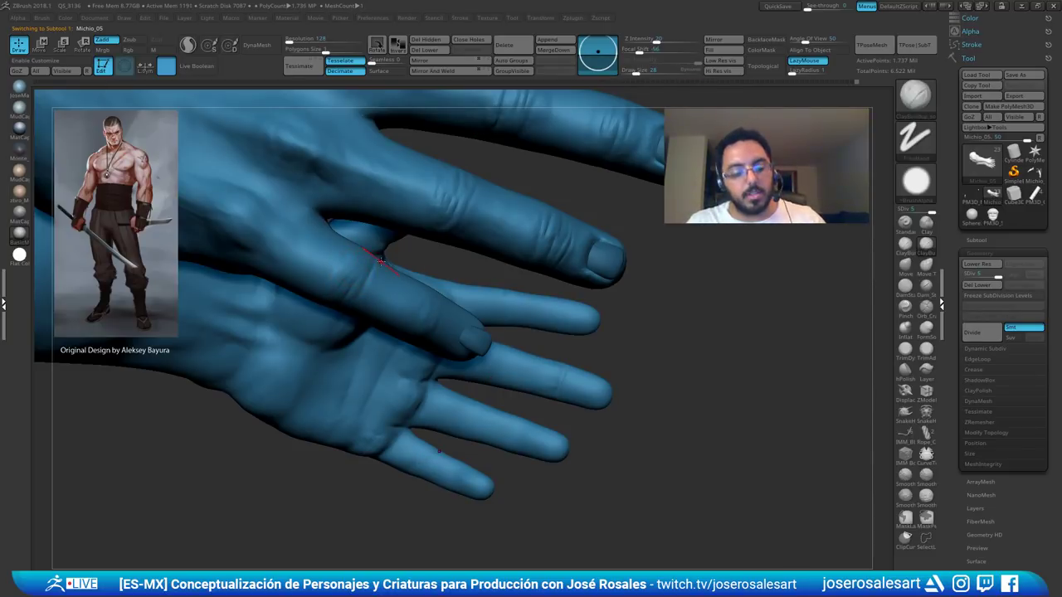
pyautogui.moveTo(346, 285)
pyautogui.mouseDown(button='right')
pyautogui.moveTo(348, 338)
pyautogui.moveTo(328, 382)
pyautogui.mouseUp(button='right')
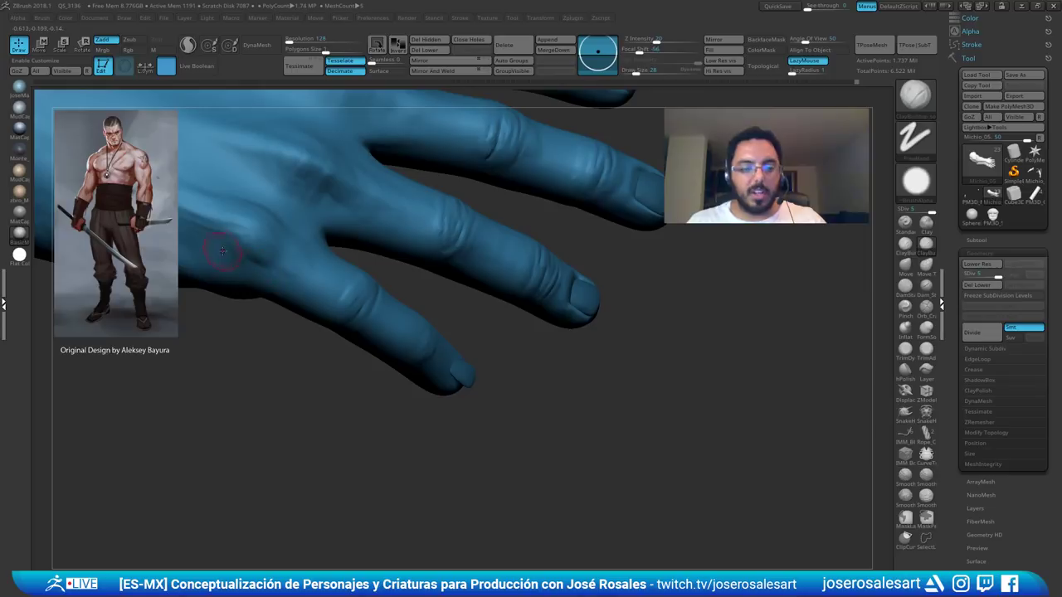
pyautogui.press('s')
pyautogui.click(214, 233)
pyautogui.moveTo(239, 242)
pyautogui.mouseDown(button='right')
pyautogui.moveTo(249, 183)
pyautogui.moveTo(238, 229)
pyautogui.moveTo(296, 258)
pyautogui.moveTo(253, 195)
pyautogui.moveTo(272, 310)
pyautogui.mouseUp(button='right')
pyautogui.press('s')
pyautogui.click(257, 312)
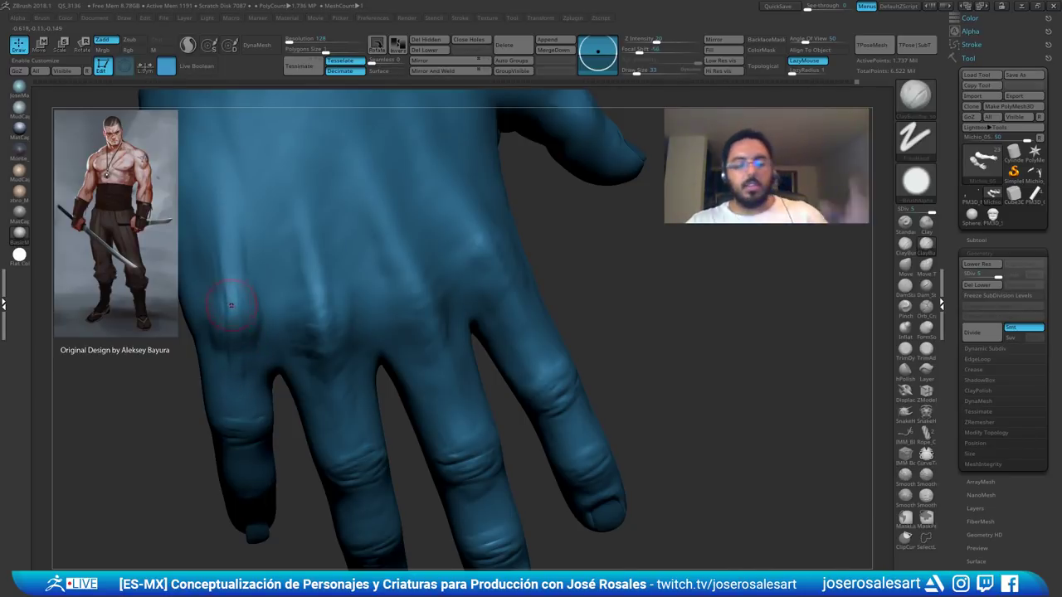
# - Define the little finger's tendon and knuckle with the Standard brush, smoothing the surrounding skin
pyautogui.press('b')
pyautogui.press('s')
pyautogui.press('t')
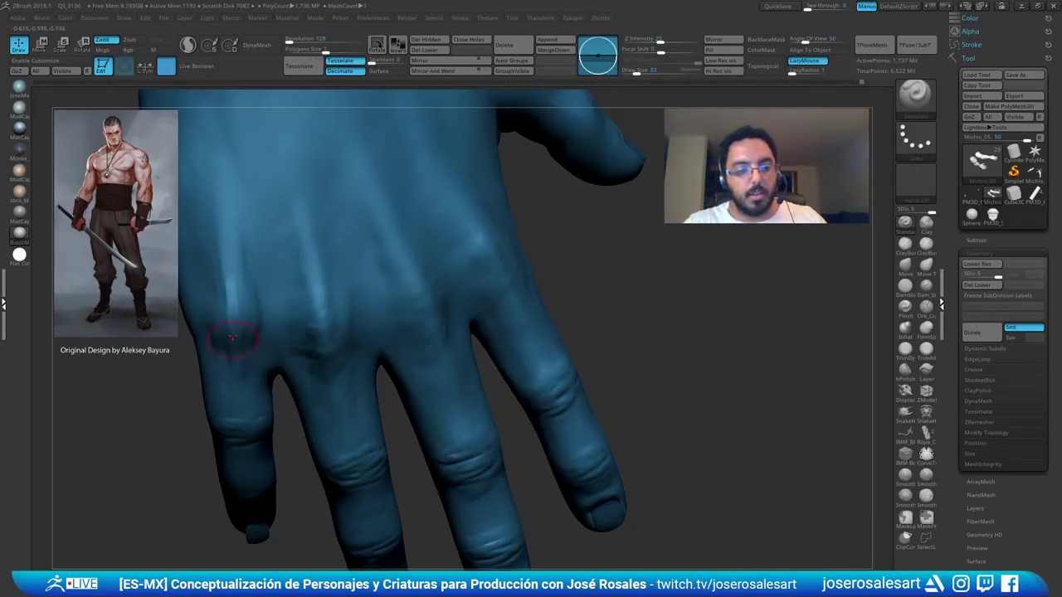
pyautogui.press('shift')
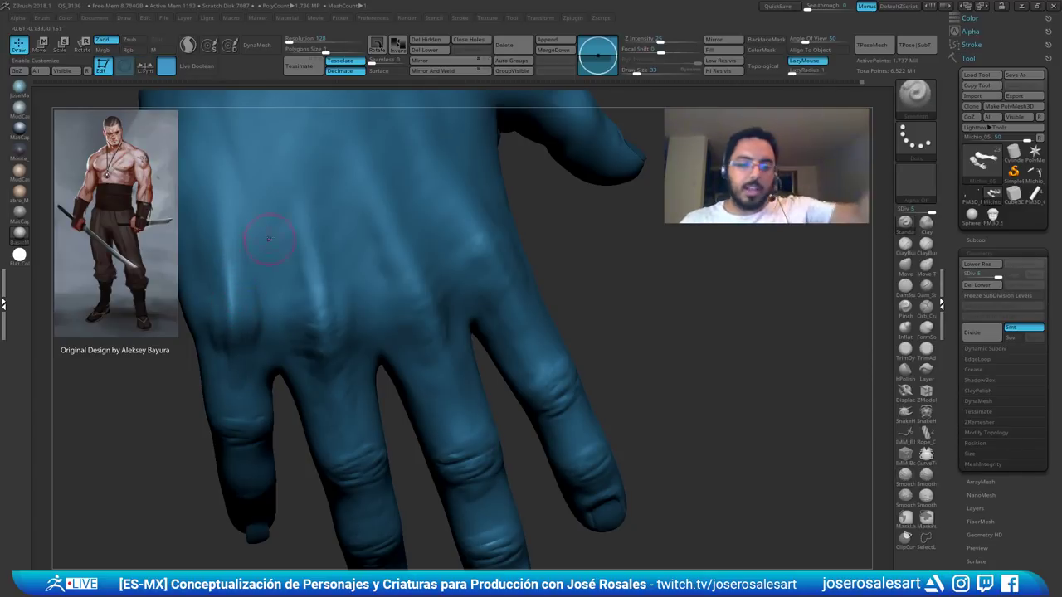
pyautogui.moveTo(265, 244)
pyautogui.mouseDown(button='right')
pyautogui.moveTo(184, 287)
pyautogui.moveTo(271, 249)
pyautogui.moveTo(198, 301)
pyautogui.mouseUp(button='right')
pyautogui.press('ctrl')
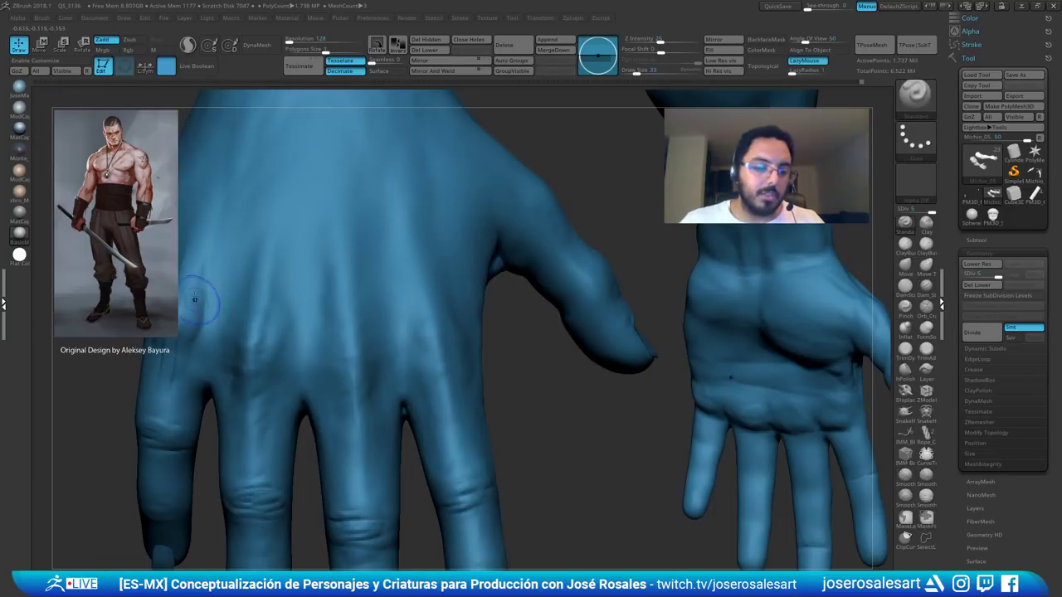
pyautogui.press('shift')
pyautogui.moveTo(172, 356)
pyautogui.mouseDown(button='right')
pyautogui.moveTo(184, 324)
pyautogui.moveTo(229, 371)
pyautogui.mouseUp(button='right')
pyautogui.moveTo(229, 369)
pyautogui.mouseDown()
pyautogui.moveTo(207, 286)
pyautogui.moveTo(263, 237)
pyautogui.moveTo(257, 176)
pyautogui.mouseUp()
# - Add volume beside the little finger's knuckle with ClayBuildup and smooth the transition
pyautogui.press('b')
pyautogui.press('c')
pyautogui.press('b')
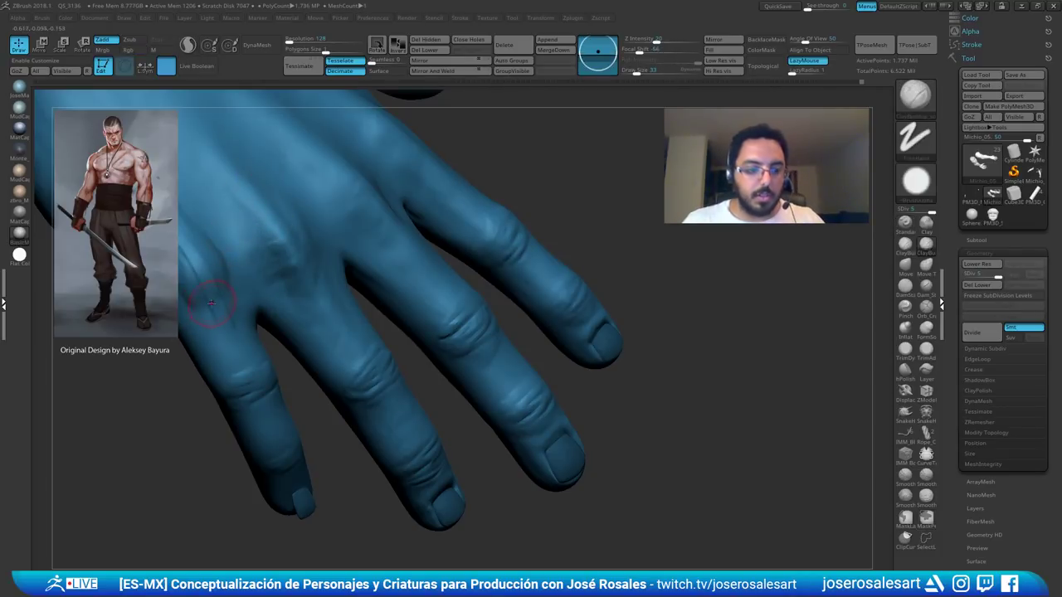
pyautogui.moveTo(229, 295); pyautogui.dragTo(211, 283, button='right')
pyautogui.moveTo(229, 306)
pyautogui.keyDown('shift'); pyautogui.mouseDown()
pyautogui.moveTo(224, 290)
pyautogui.moveTo(217, 297)
pyautogui.mouseUp(); pyautogui.keyUp('shift')
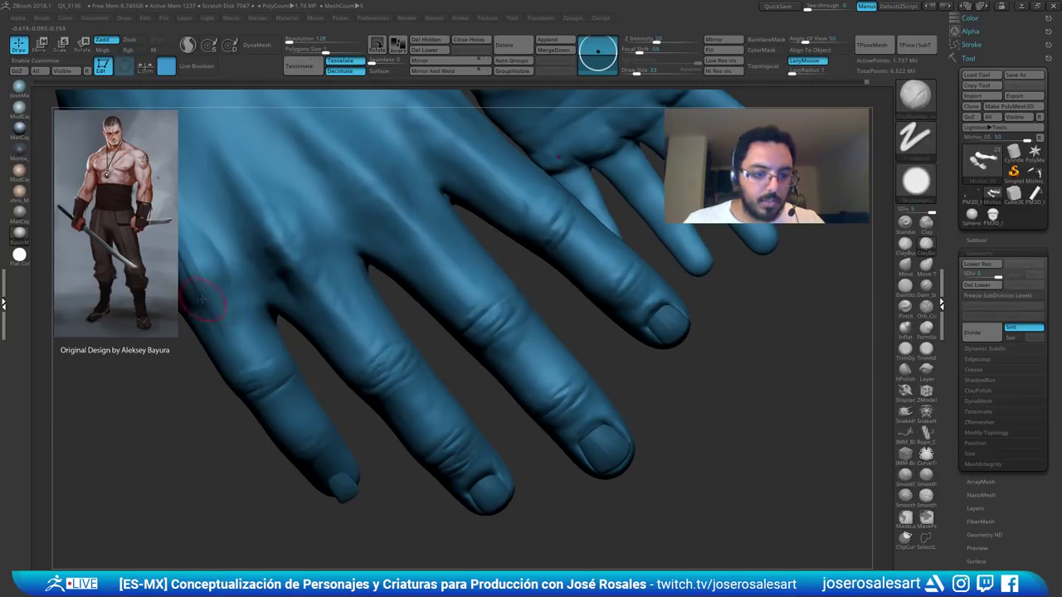
pyautogui.moveTo(208, 301); pyautogui.dragTo(219, 284, button='right')
pyautogui.press('shift')
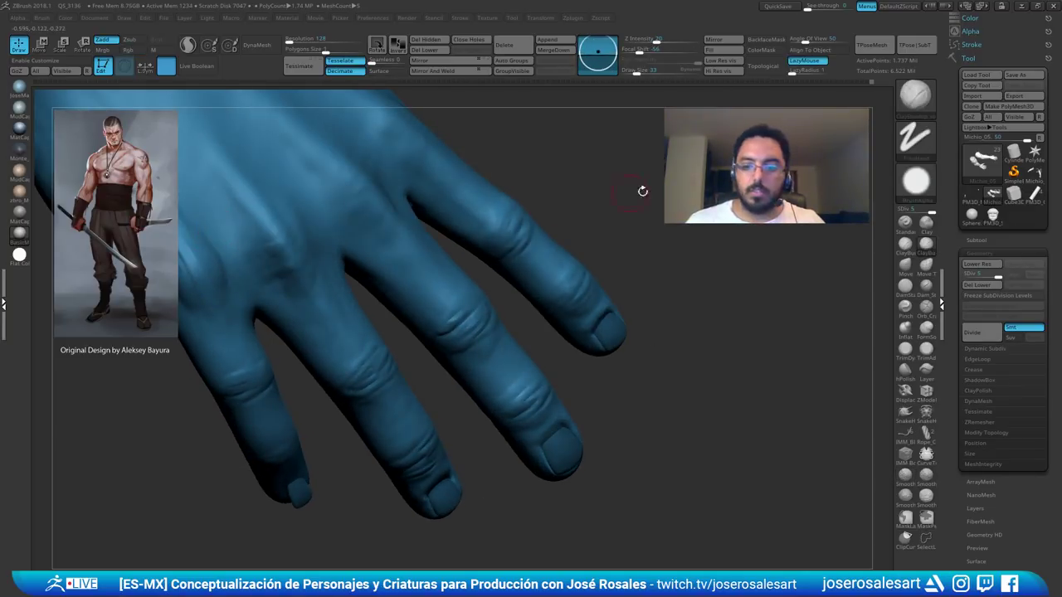
# - Examine the fingers, nails, hands and arms from several angles and distances
pyautogui.moveTo(212, 235)
pyautogui.keyDown('alt'); pyautogui.mouseDown(button='right')
pyautogui.moveTo(240, 258)
pyautogui.moveTo(222, 247)
pyautogui.mouseUp(button='right'); pyautogui.keyUp('alt')
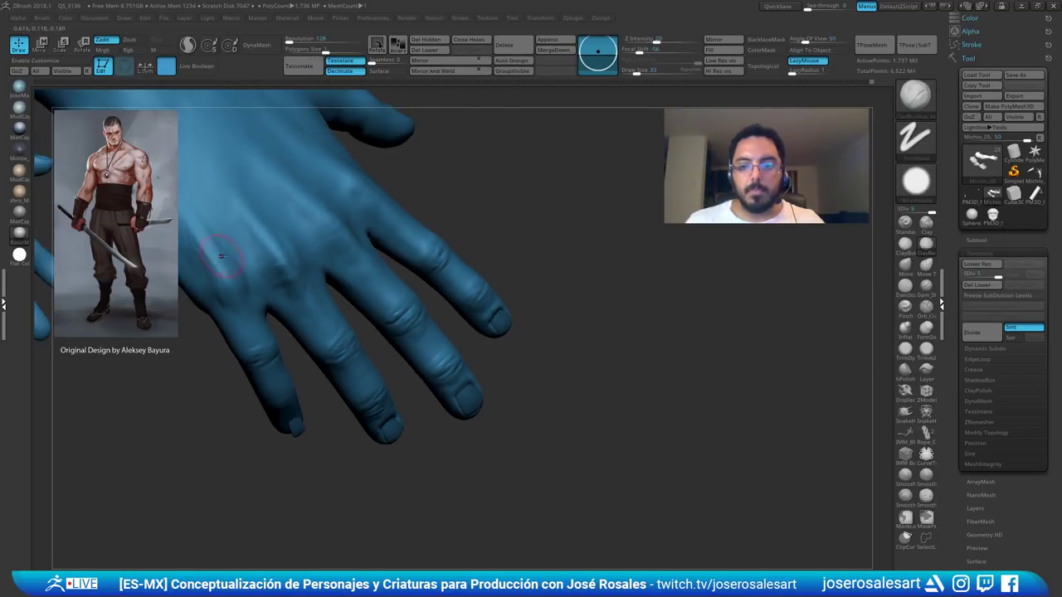
pyautogui.moveTo(473, 357); pyautogui.dragTo(531, 341, button='right')
pyautogui.moveTo(531, 342)
pyautogui.keyDown('alt'); pyautogui.mouseDown(button='right')
pyautogui.moveTo(440, 259)
pyautogui.moveTo(438, 304)
pyautogui.moveTo(481, 306)
pyautogui.moveTo(464, 373)
pyautogui.moveTo(448, 377)
pyautogui.mouseUp(button='right'); pyautogui.keyUp('alt')
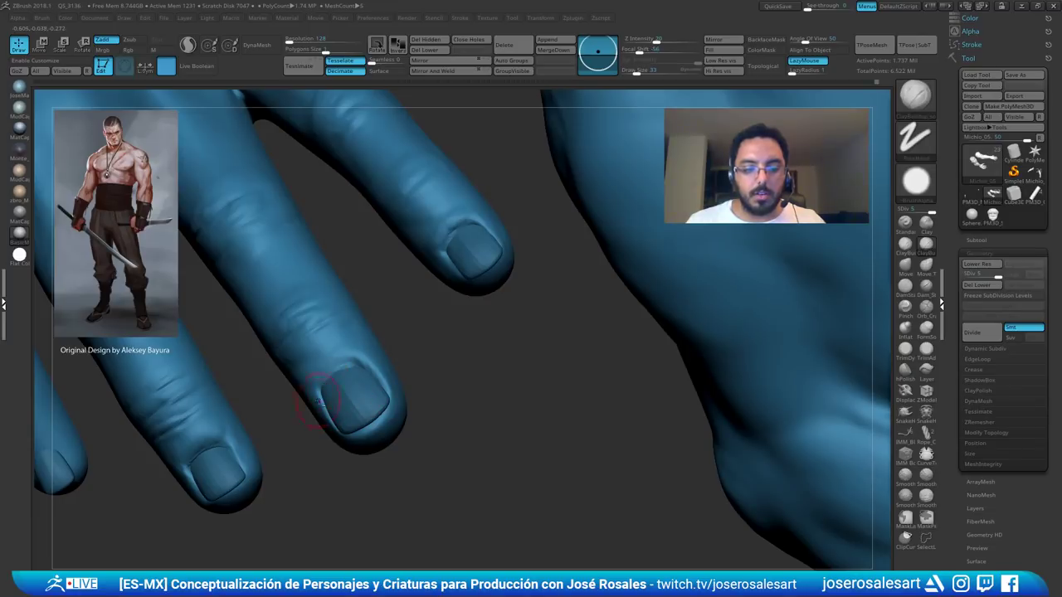
pyautogui.moveTo(317, 402)
pyautogui.keyDown('ctrl'); pyautogui.mouseDown(button='right')
pyautogui.moveTo(322, 439)
pyautogui.moveTo(346, 372)
pyautogui.mouseUp(button='right'); pyautogui.keyUp('ctrl')
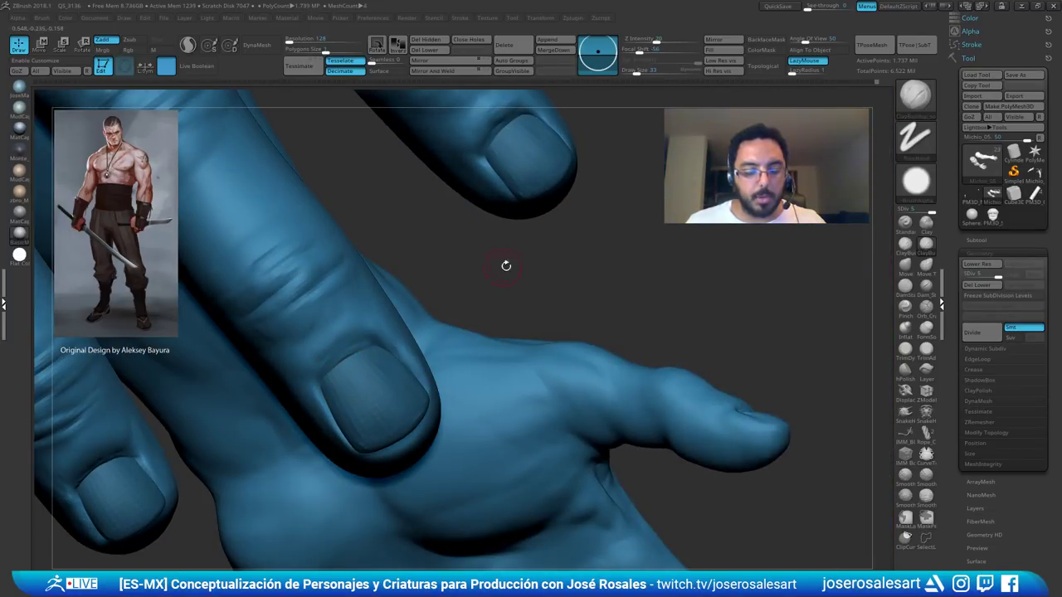
pyautogui.keyDown('ctrl'); pyautogui.moveTo(354, 284); pyautogui.dragTo(432, 319, button='right'); pyautogui.keyUp('ctrl')
pyautogui.moveTo(351, 379); pyautogui.dragTo(375, 406, button='right')
pyautogui.keyDown('alt'); pyautogui.moveTo(262, 490); pyautogui.dragTo(374, 286, button='right'); pyautogui.keyUp('alt')
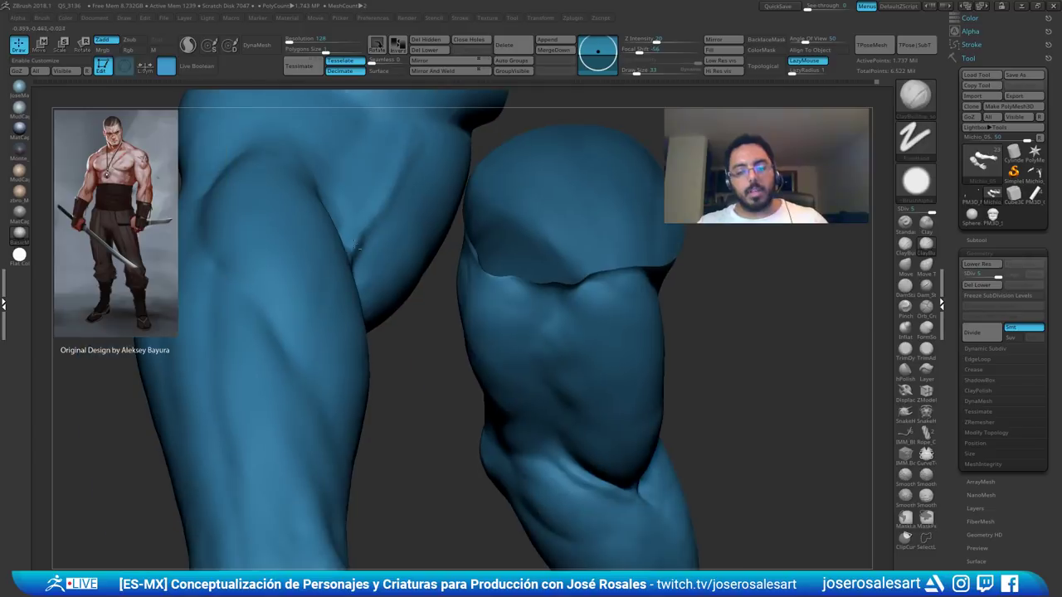
pyautogui.keyDown('alt'); pyautogui.moveTo(241, 473); pyautogui.dragTo(273, 291, button='right'); pyautogui.keyUp('alt')
pyautogui.keyDown('alt'); pyautogui.moveTo(239, 420); pyautogui.dragTo(212, 215, button='right'); pyautogui.keyUp('alt')
pyautogui.keyDown('alt'); pyautogui.moveTo(247, 459); pyautogui.dragTo(203, 291, button='right'); pyautogui.keyUp('alt')
pyautogui.moveTo(254, 410); pyautogui.dragTo(254, 460, button='right')
pyautogui.moveTo(207, 343); pyautogui.dragTo(207, 381, button='right')
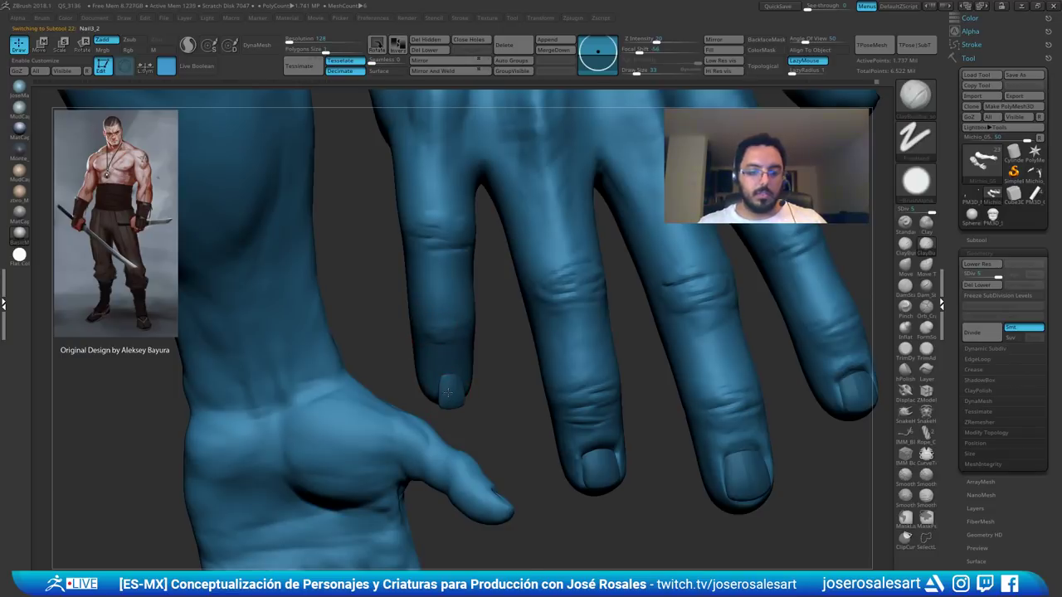
# - Select the little finger's nail and position it into the fingertip with the transform gizmo
pyautogui.moveTo(448, 393); pyautogui.dragTo(427, 398, button='right')
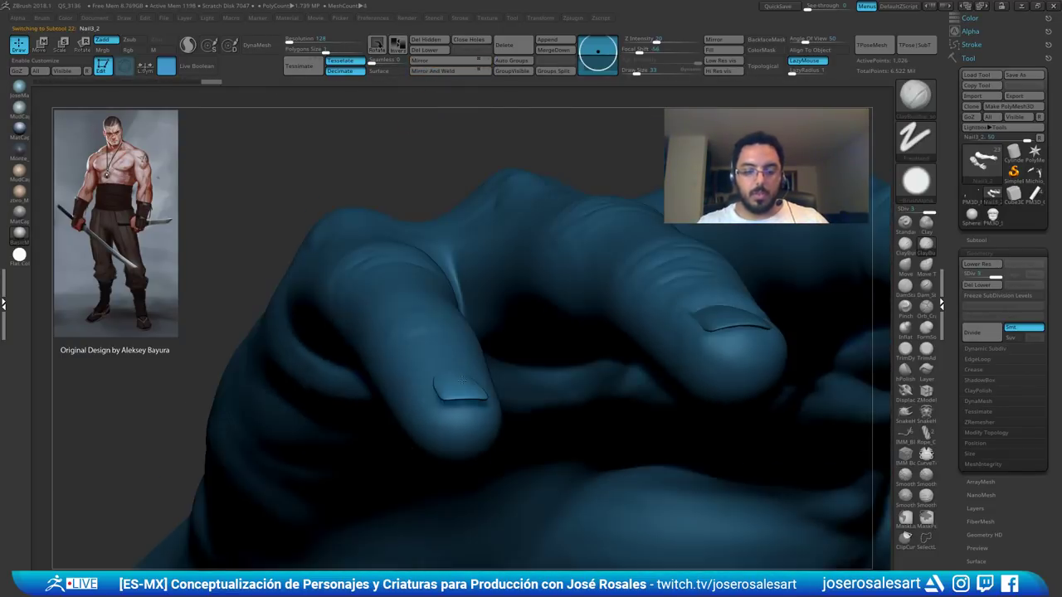
pyautogui.press('w')
pyautogui.moveTo(465, 329); pyautogui.dragTo(466, 339)
pyautogui.moveTo(465, 339); pyautogui.dragTo(473, 421, button='right')
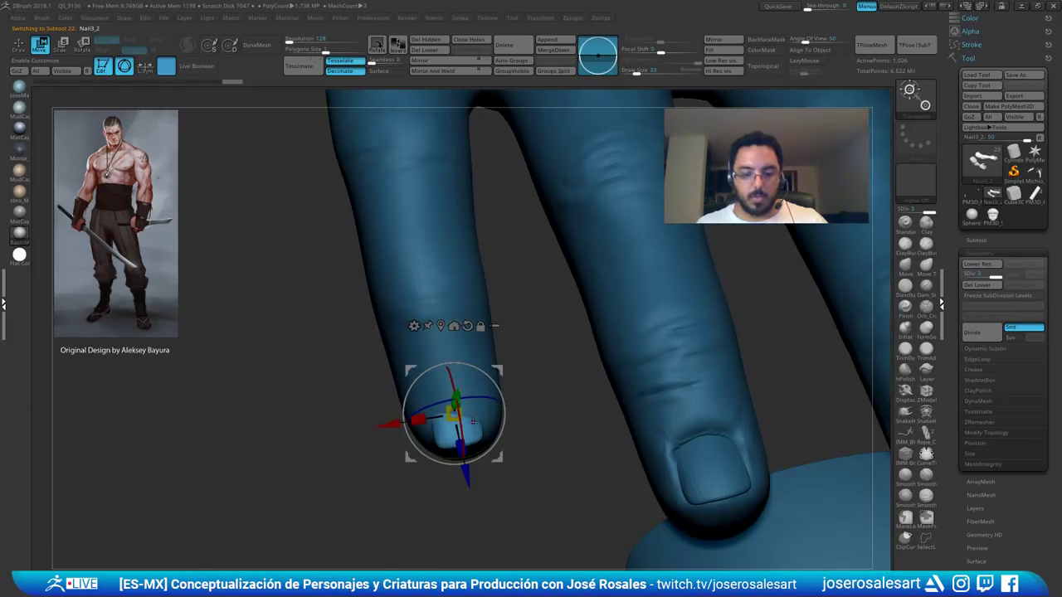
pyautogui.moveTo(389, 426); pyautogui.dragTo(392, 424)
pyautogui.moveTo(465, 475); pyautogui.dragTo(463, 463)
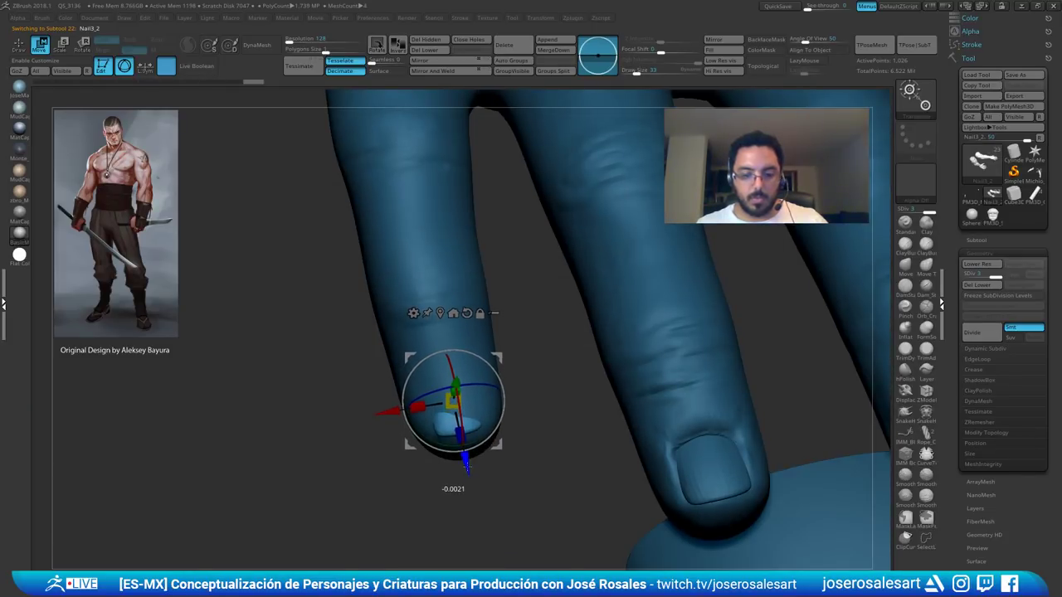
pyautogui.moveTo(462, 462)
pyautogui.mouseDown(button='right')
pyautogui.moveTo(498, 314)
pyautogui.moveTo(500, 330)
pyautogui.mouseUp(button='right')
pyautogui.moveTo(489, 360); pyautogui.dragTo(501, 357)
pyautogui.press('q')
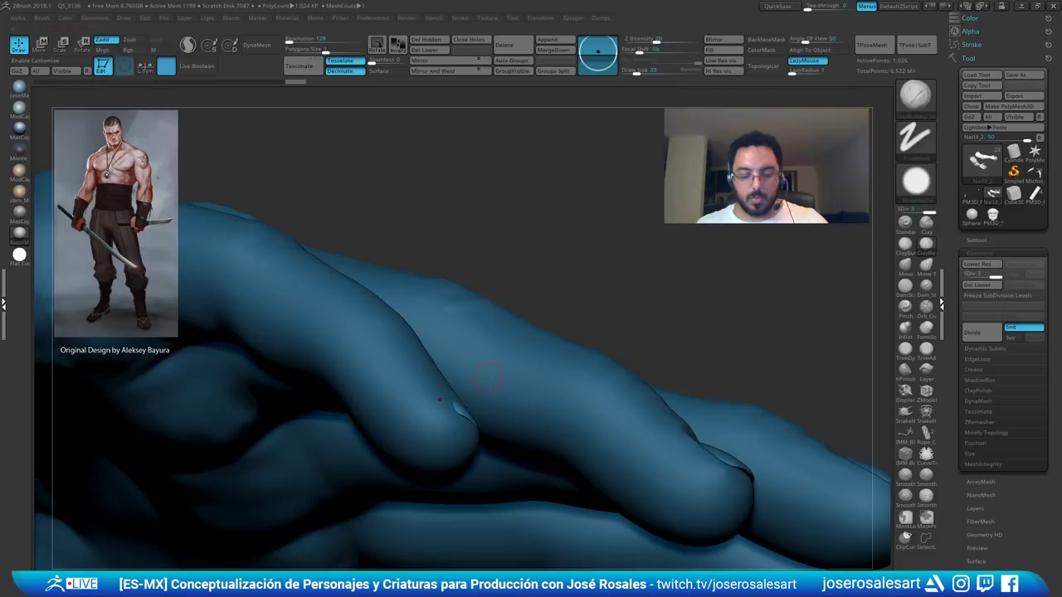
# - Select the arm mesh, sculpt the cuticle and skin folds around the little finger's nail with ClayBuildup, and smooth them
pyautogui.moveTo(440, 319); pyautogui.dragTo(423, 412, button='right')
pyautogui.keyDown('alt'); pyautogui.click(423, 412); pyautogui.keyUp('alt')
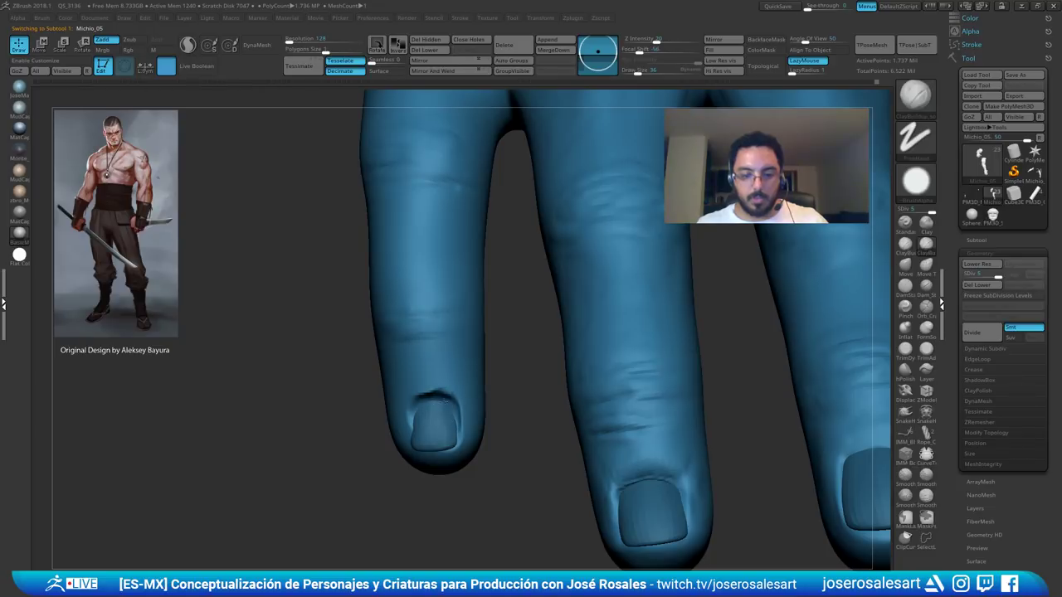
pyautogui.moveTo(444, 401); pyautogui.dragTo(427, 394)
pyautogui.moveTo(426, 394); pyautogui.dragTo(454, 362, button='right')
pyautogui.keyDown('shift'); pyautogui.moveTo(443, 391); pyautogui.dragTo(433, 393); pyautogui.keyUp('shift')
pyautogui.keyDown('shift'); pyautogui.moveTo(421, 429); pyautogui.dragTo(419, 438); pyautogui.keyUp('shift')
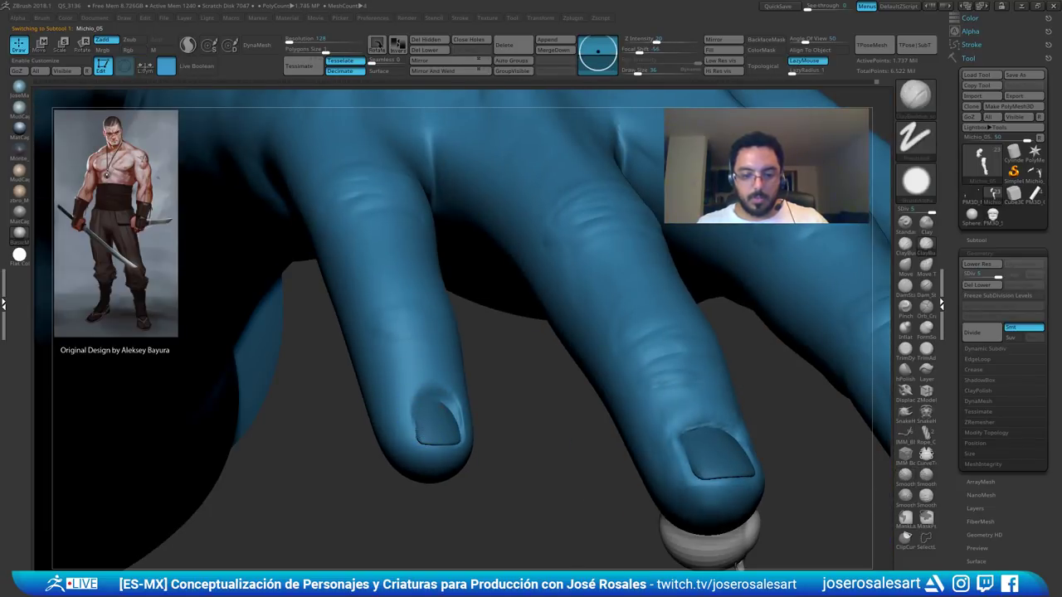
pyautogui.moveTo(448, 434); pyautogui.dragTo(431, 402, button='right')
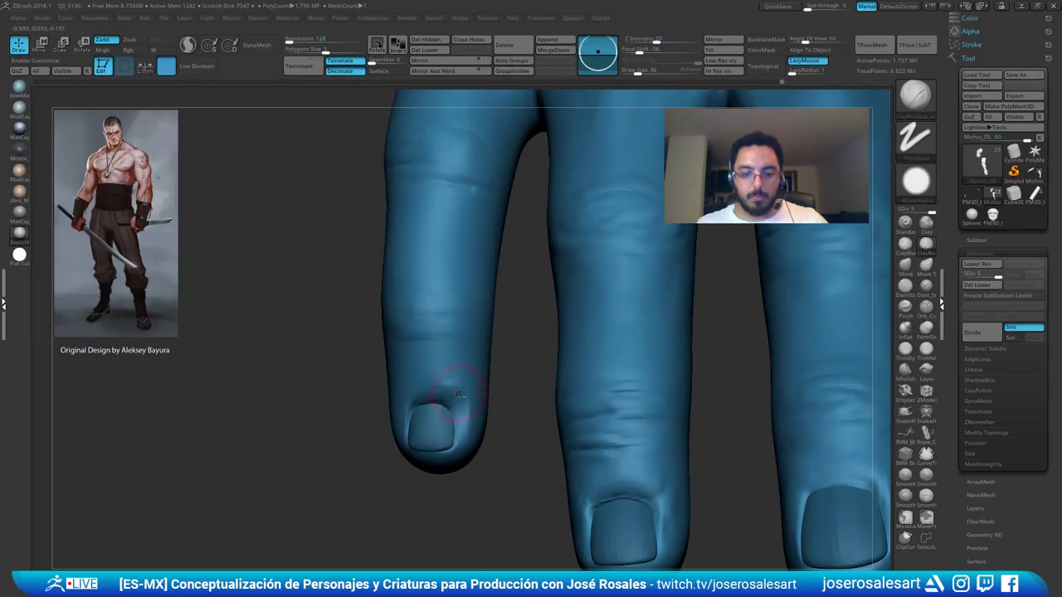
pyautogui.moveTo(414, 408); pyautogui.dragTo(416, 391, button='right')
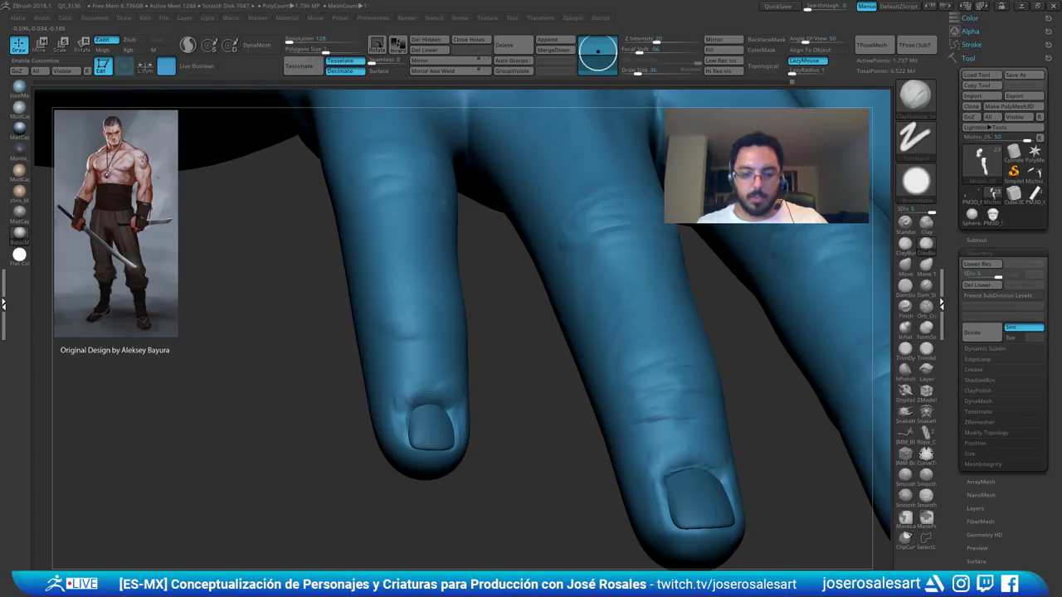
pyautogui.moveTo(427, 395)
pyautogui.mouseDown(button='right')
pyautogui.moveTo(426, 409)
pyautogui.moveTo(402, 415)
pyautogui.moveTo(456, 413)
pyautogui.moveTo(456, 422)
pyautogui.moveTo(452, 360)
pyautogui.moveTo(451, 398)
pyautogui.moveTo(485, 240)
pyautogui.moveTo(537, 324)
pyautogui.moveTo(542, 373)
pyautogui.moveTo(491, 373)
pyautogui.moveTo(531, 360)
pyautogui.moveTo(506, 358)
pyautogui.moveTo(445, 371)
pyautogui.mouseUp(button='right')
# - Save the tool with both arms to disk
pyautogui.keyDown('alt'); pyautogui.moveTo(487, 369); pyautogui.dragTo(416, 355, button='right'); pyautogui.keyUp('alt')
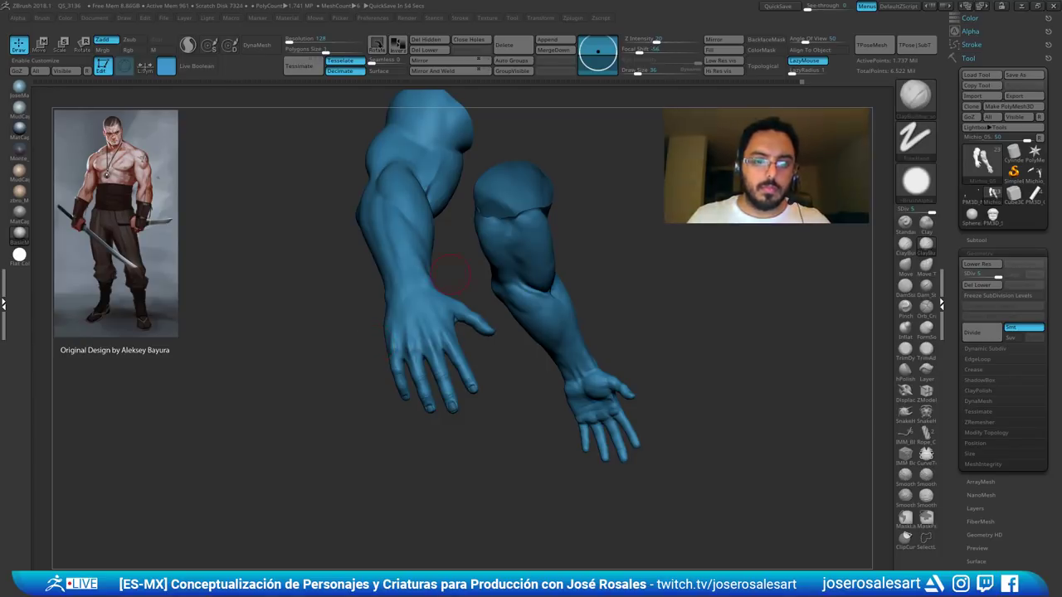
pyautogui.moveTo(454, 208)
pyautogui.mouseDown()
pyautogui.moveTo(427, 269)
pyautogui.moveTo(399, 283)
pyautogui.moveTo(436, 229)
pyautogui.mouseUp()
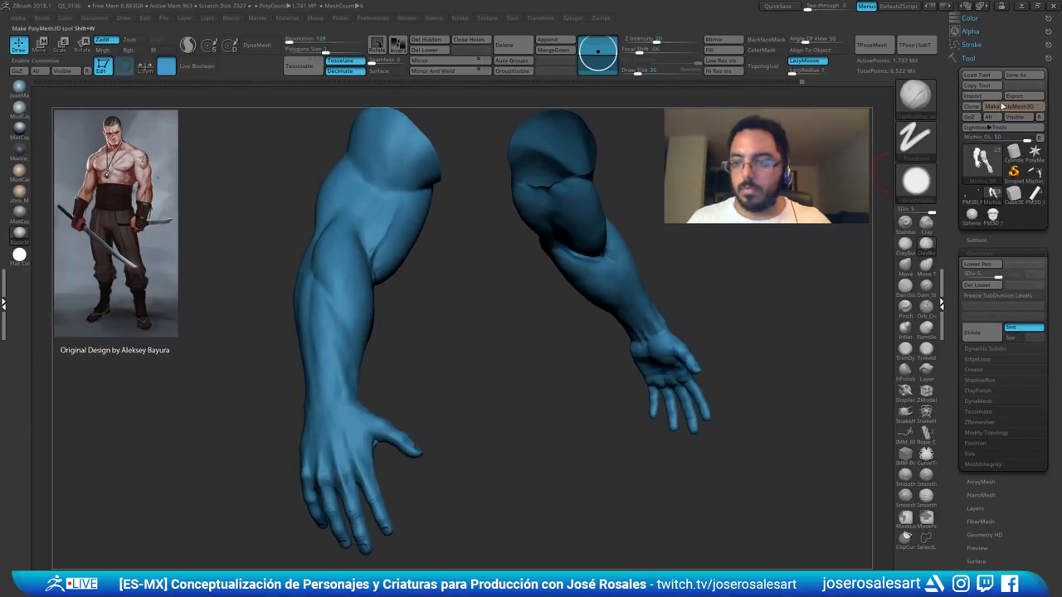
pyautogui.click(1027, 75)
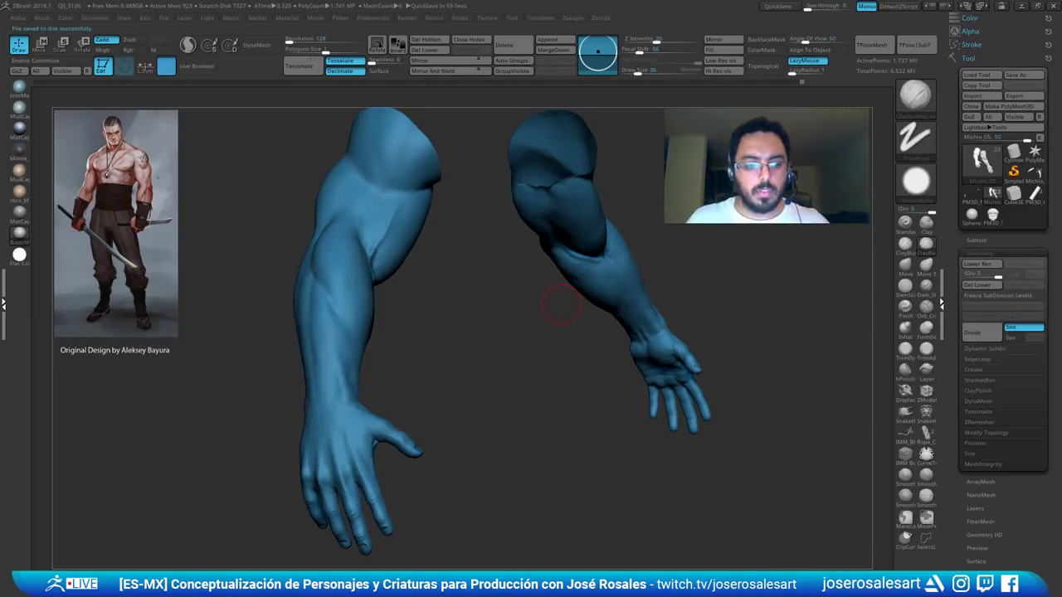
# - Select the little finger's nail and fit it to the fingertip by moving, scaling and rotating it with the transform gizmo
pyautogui.moveTo(462, 256); pyautogui.dragTo(388, 426)
pyautogui.keyDown('alt'); pyautogui.click(472, 438); pyautogui.keyUp('alt')
pyautogui.keyDown('alt'); pyautogui.moveTo(417, 332); pyautogui.dragTo(365, 272); pyautogui.keyUp('alt')
pyautogui.moveTo(407, 369); pyautogui.dragTo(431, 377)
pyautogui.press('e')
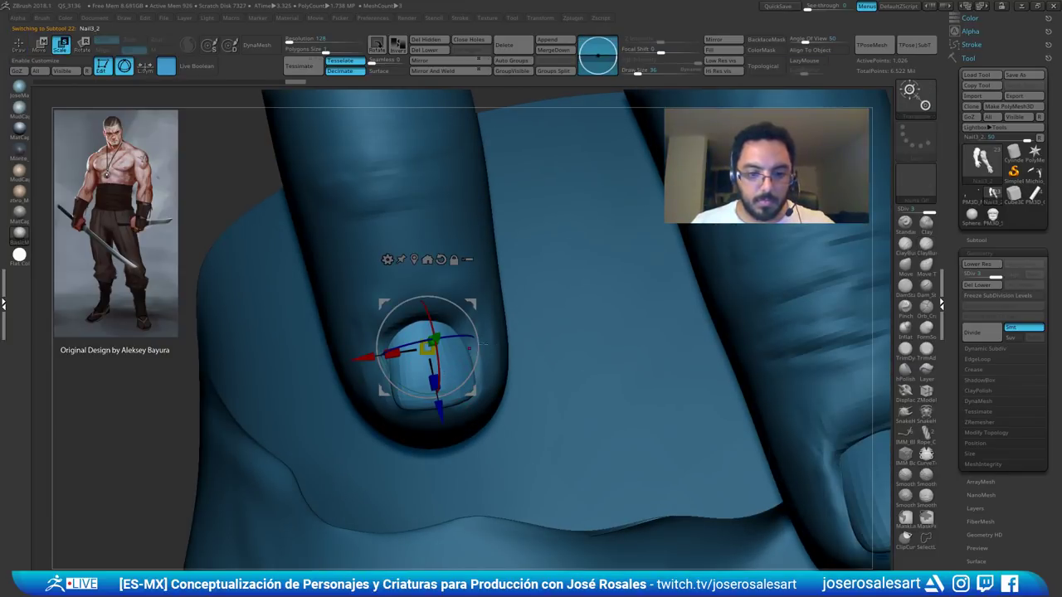
pyautogui.moveTo(408, 323); pyautogui.dragTo(383, 346, button='right')
pyautogui.moveTo(361, 358); pyautogui.dragTo(362, 358)
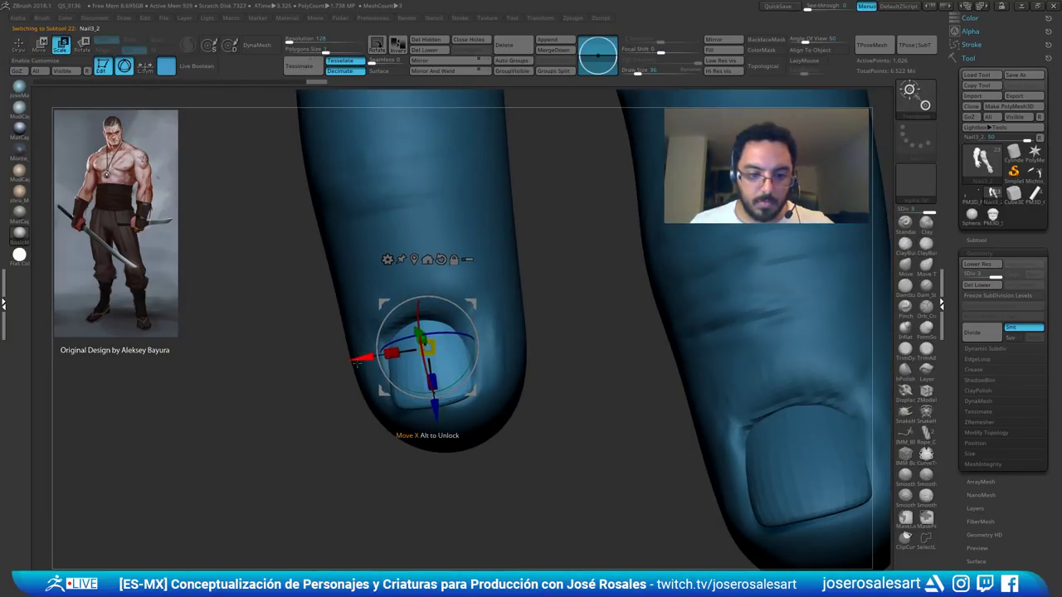
pyautogui.moveTo(362, 357); pyautogui.dragTo(381, 263, button='right')
pyautogui.moveTo(365, 378); pyautogui.dragTo(384, 351)
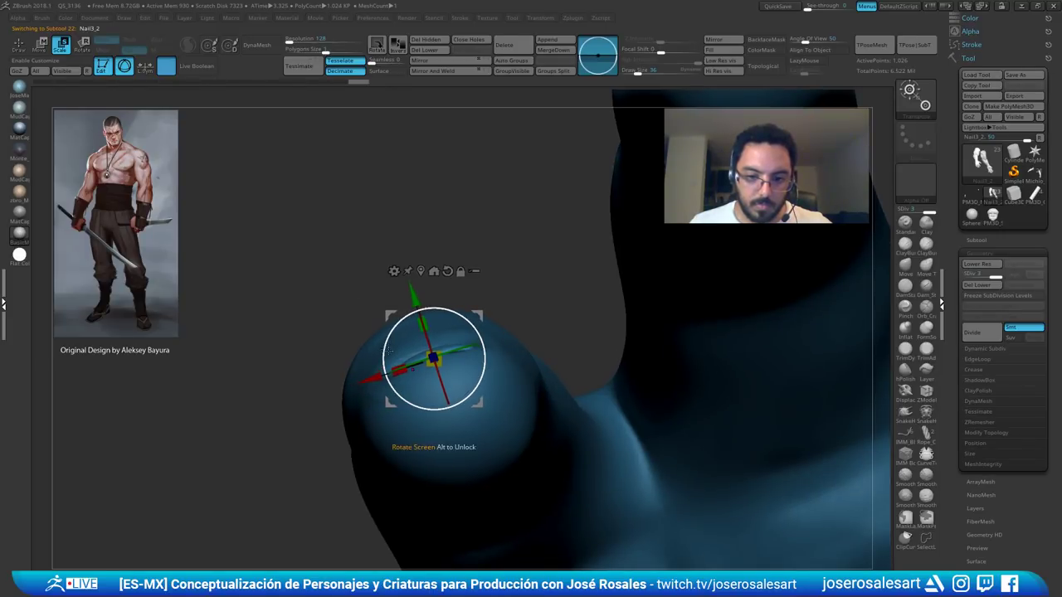
# - Nudge the little finger's nail deeper into its nail bed and check the fit from several angles
pyautogui.press('q')
pyautogui.moveTo(443, 285)
pyautogui.mouseDown(button='right')
pyautogui.moveTo(456, 370)
pyautogui.moveTo(447, 361)
pyautogui.moveTo(460, 359)
pyautogui.moveTo(468, 379)
pyautogui.moveTo(461, 328)
pyautogui.moveTo(452, 340)
pyautogui.moveTo(431, 331)
pyautogui.moveTo(402, 289)
pyautogui.moveTo(446, 308)
pyautogui.moveTo(491, 405)
pyautogui.moveTo(490, 443)
pyautogui.moveTo(466, 415)
pyautogui.mouseUp(button='right')
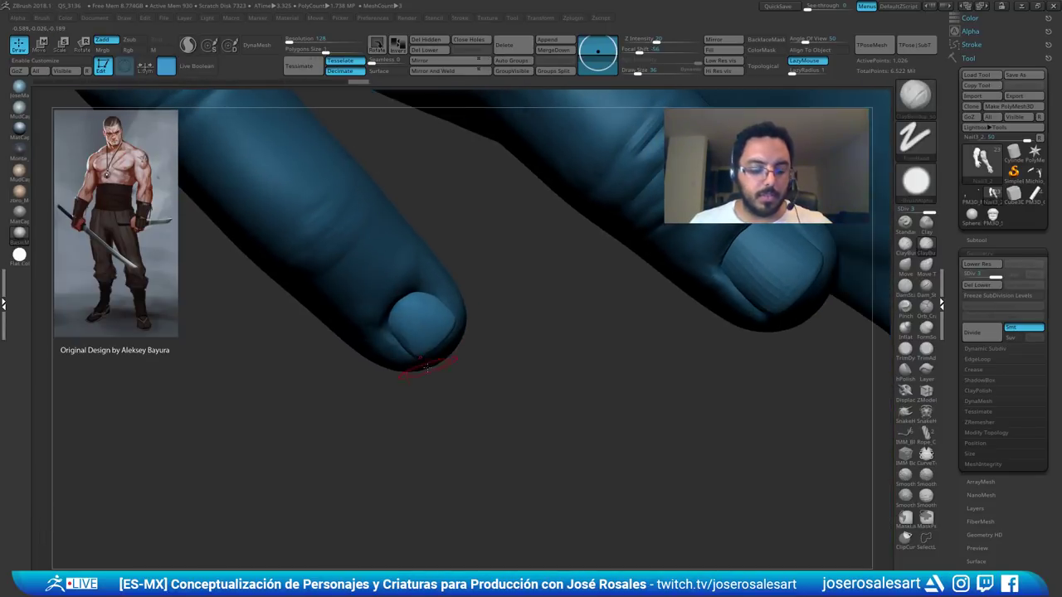
pyautogui.press('w')
pyautogui.moveTo(332, 365); pyautogui.dragTo(373, 340, button='right')
pyautogui.moveTo(383, 302); pyautogui.dragTo(382, 304)
pyautogui.press('q')
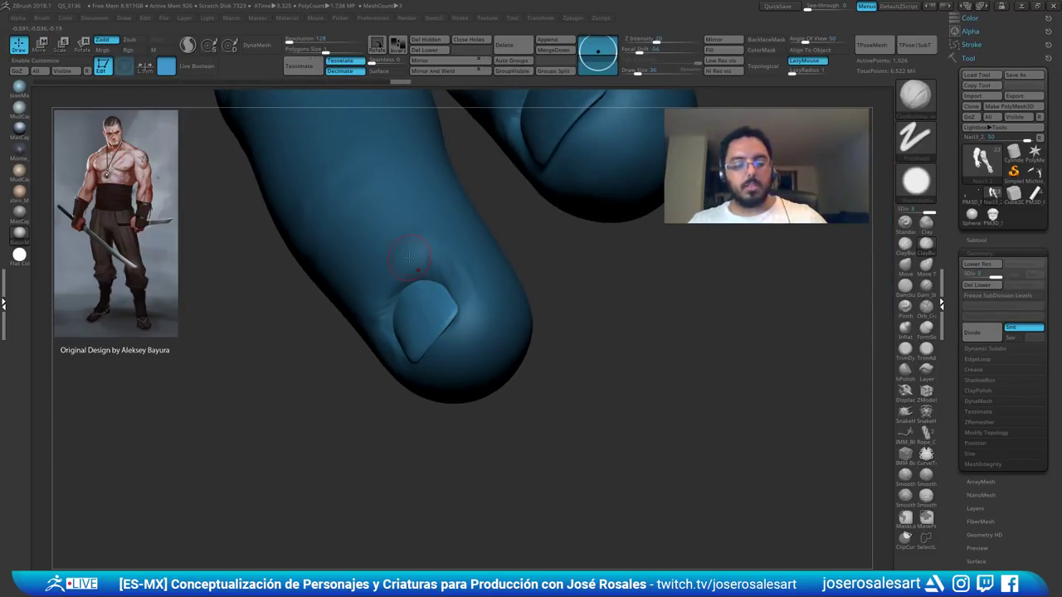
# - Select the arm mesh and carve the cuticle crease around the little finger's nail with DamStandard
pyautogui.moveTo(241, 266); pyautogui.dragTo(340, 290)
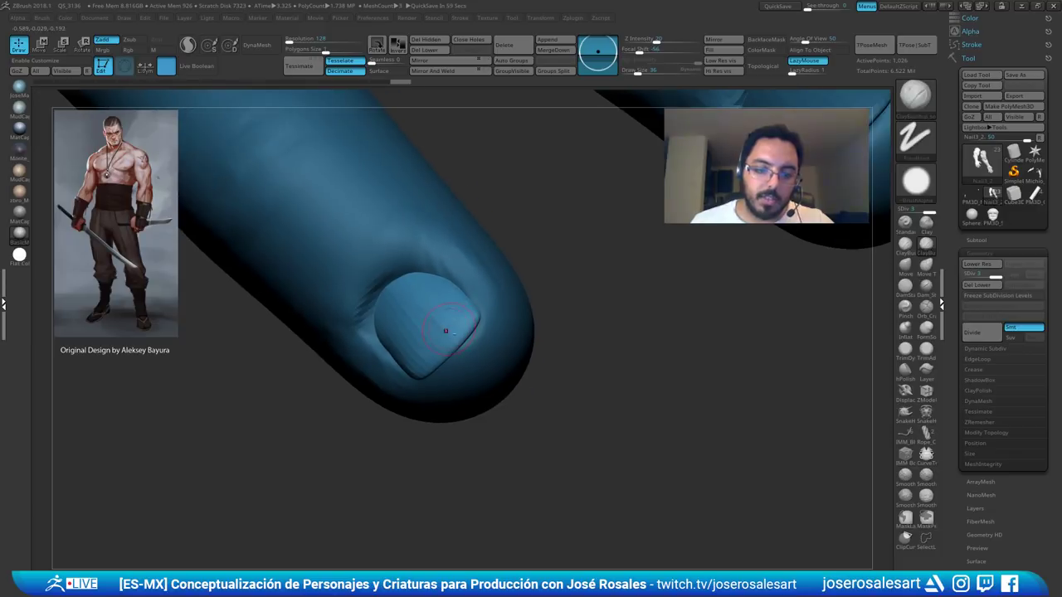
pyautogui.moveTo(371, 302)
pyautogui.mouseDown(button='right')
pyautogui.moveTo(396, 313)
pyautogui.moveTo(364, 316)
pyautogui.moveTo(388, 308)
pyautogui.moveTo(413, 274)
pyautogui.mouseUp(button='right')
pyautogui.keyDown('alt'); pyautogui.click(359, 305); pyautogui.keyUp('alt')
pyautogui.press('b')
pyautogui.press('d')
pyautogui.press('s')
pyautogui.moveTo(414, 262)
pyautogui.mouseDown()
pyautogui.moveTo(357, 312)
pyautogui.moveTo(386, 266)
pyautogui.mouseUp()
# - Build up the cuticle and side folds of the little finger's nail with ClayBuildup and smooth them into the skin
pyautogui.press('b')
pyautogui.press('c')
pyautogui.press('b')
pyautogui.moveTo(373, 272)
pyautogui.mouseDown(button='right')
pyautogui.moveTo(351, 280)
pyautogui.moveTo(380, 264)
pyautogui.mouseUp(button='right')
pyautogui.keyDown('shift'); pyautogui.moveTo(380, 264); pyautogui.dragTo(363, 306); pyautogui.keyUp('shift')
pyautogui.moveTo(369, 314); pyautogui.dragTo(380, 343, button='right')
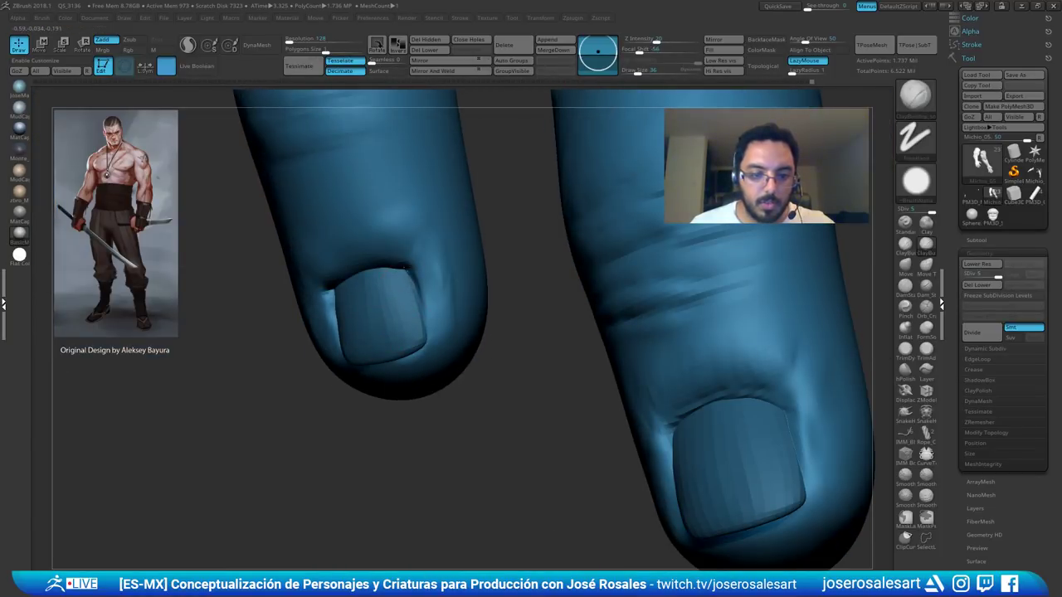
pyautogui.moveTo(399, 296)
pyautogui.mouseDown(button='right')
pyautogui.moveTo(369, 307)
pyautogui.moveTo(360, 258)
pyautogui.mouseUp(button='right')
pyautogui.keyDown('shift'); pyautogui.moveTo(348, 290); pyautogui.dragTo(345, 303); pyautogui.keyUp('shift')
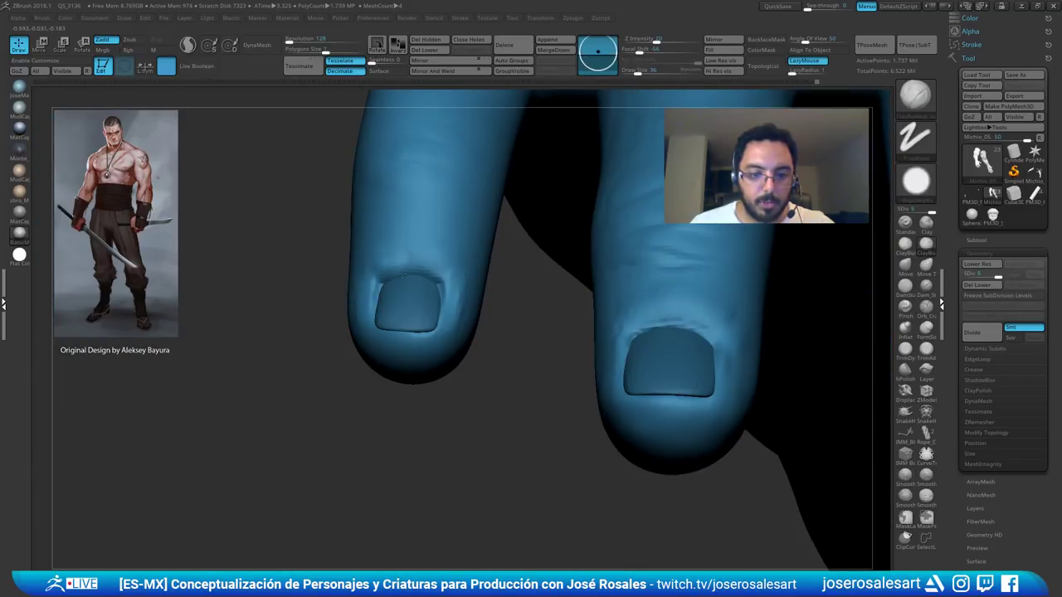
# - Refine and smooth the skin along both sides of the little fingertip until it blends into the nail folds
pyautogui.moveTo(428, 257); pyautogui.dragTo(440, 265, button='right')
pyautogui.keyDown('shift'); pyautogui.moveTo(440, 264); pyautogui.dragTo(458, 252); pyautogui.keyUp('shift')
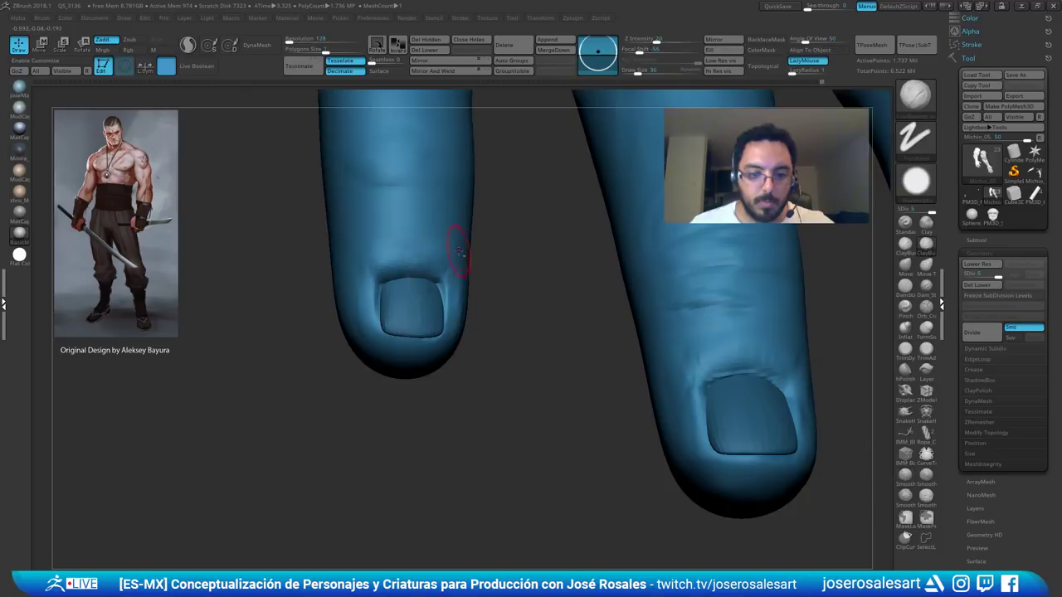
pyautogui.keyDown('ctrl'); pyautogui.moveTo(458, 252); pyautogui.dragTo(455, 283, button='right'); pyautogui.keyUp('ctrl')
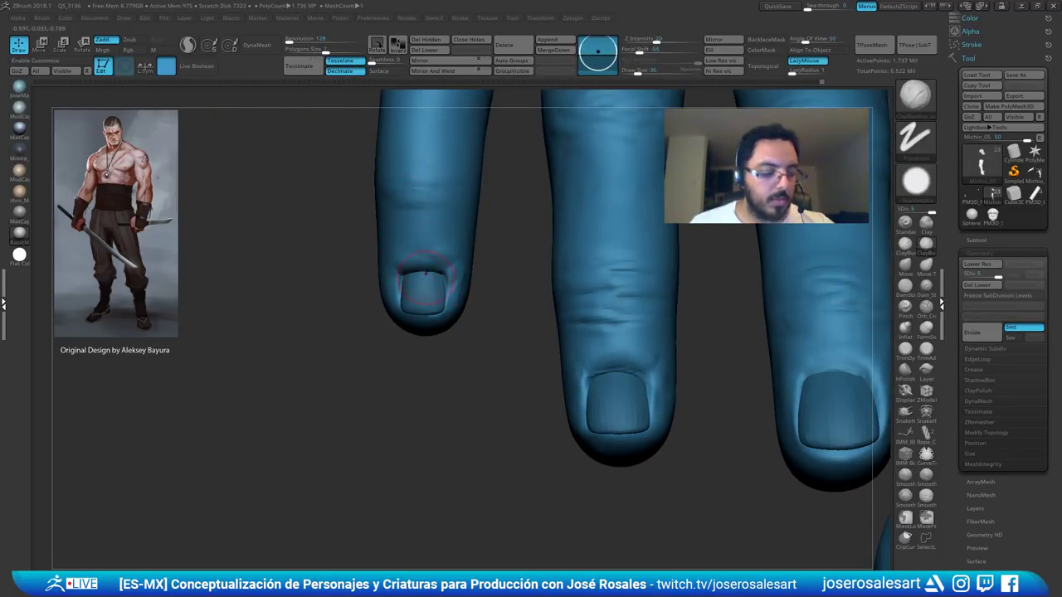
pyautogui.moveTo(413, 274)
pyautogui.mouseDown(button='right')
pyautogui.moveTo(435, 272)
pyautogui.moveTo(448, 242)
pyautogui.mouseUp(button='right')
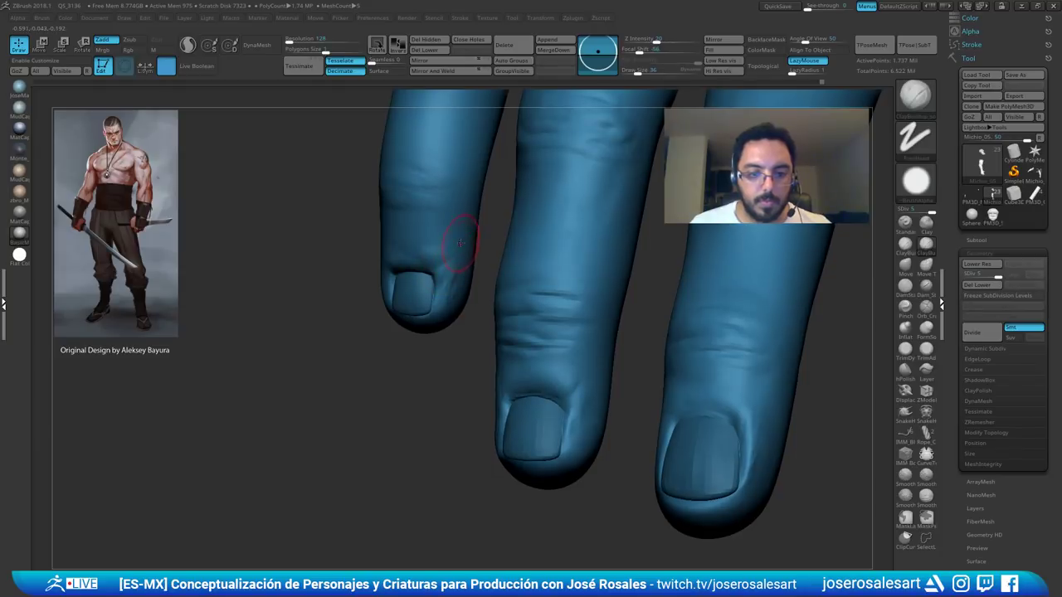
pyautogui.moveTo(461, 264); pyautogui.dragTo(457, 282)
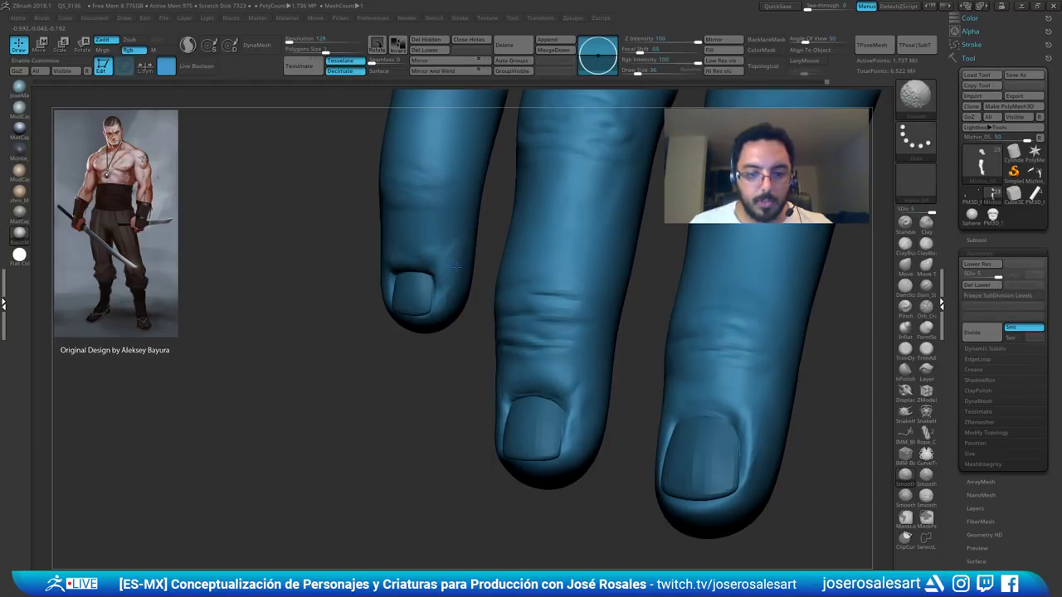
pyautogui.keyDown('ctrl'); pyautogui.moveTo(458, 257); pyautogui.dragTo(452, 278, button='right'); pyautogui.keyUp('ctrl')
pyautogui.moveTo(452, 277); pyautogui.dragTo(387, 251, button='right')
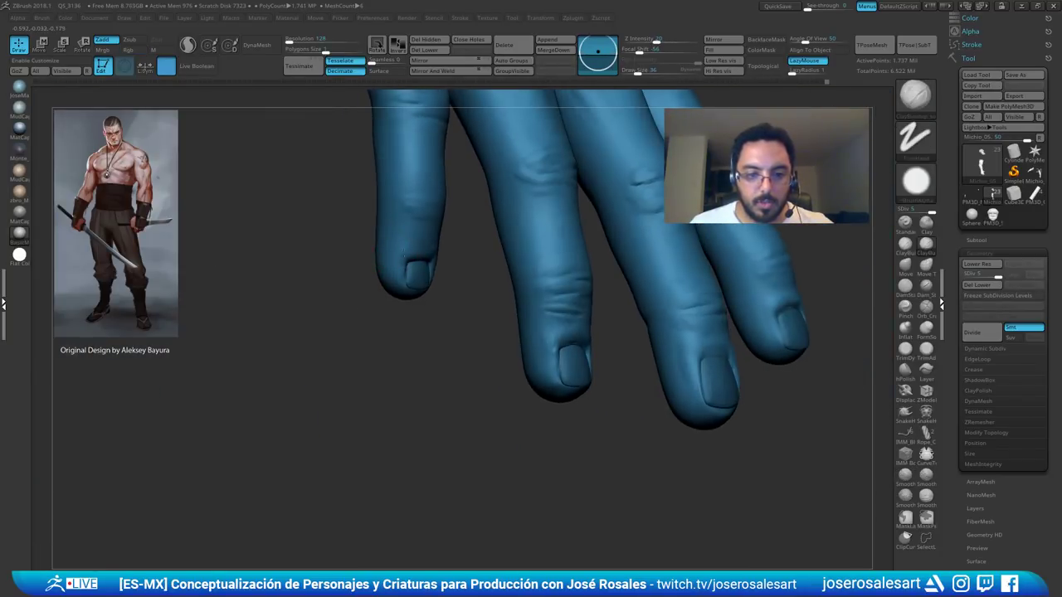
pyautogui.keyDown('shift'); pyautogui.moveTo(384, 256); pyautogui.dragTo(395, 267); pyautogui.keyUp('shift')
pyautogui.moveTo(395, 267)
pyautogui.mouseDown(button='right')
pyautogui.moveTo(441, 251)
pyautogui.moveTo(392, 245)
pyautogui.moveTo(433, 214)
pyautogui.mouseUp(button='right')
pyautogui.keyDown('shift'); pyautogui.moveTo(434, 213); pyautogui.dragTo(445, 235); pyautogui.keyUp('shift')
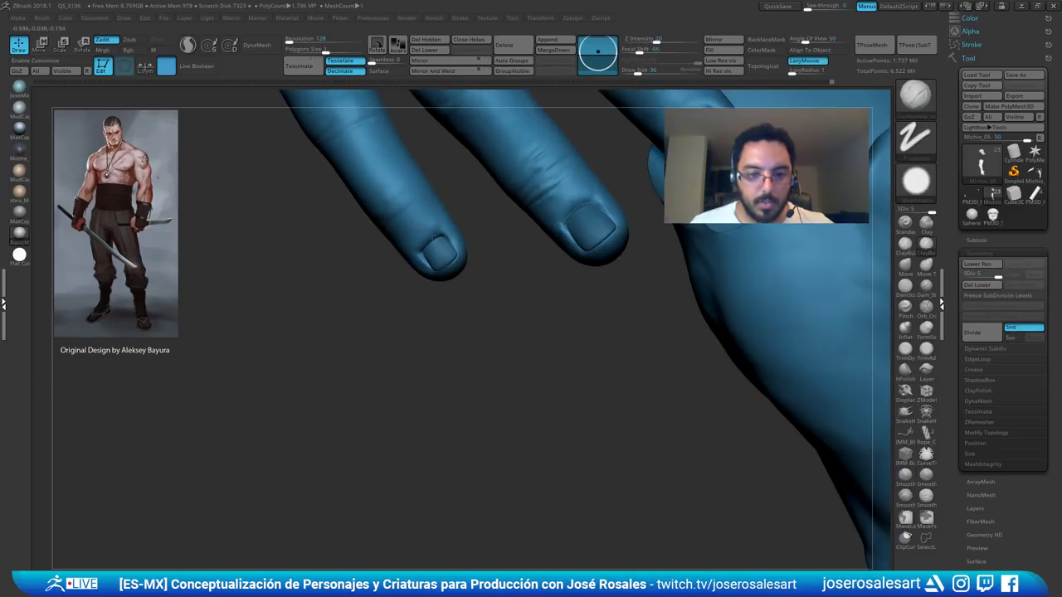
# - Select the ring finger's nail and adjust its outline with the Move brush to fit the nail bed
pyautogui.moveTo(468, 296)
pyautogui.keyDown('ctrl'); pyautogui.mouseDown(button='right')
pyautogui.moveTo(459, 319)
pyautogui.moveTo(424, 328)
pyautogui.moveTo(437, 323)
pyautogui.moveTo(404, 300)
pyautogui.moveTo(352, 303)
pyautogui.moveTo(350, 355)
pyautogui.mouseUp(button='right'); pyautogui.keyUp('ctrl')
pyautogui.keyDown('alt'); pyautogui.click(404, 359); pyautogui.keyUp('alt')
pyautogui.moveTo(423, 350); pyautogui.dragTo(450, 339, button='right')
pyautogui.keyDown('alt'); pyautogui.moveTo(720, 354); pyautogui.dragTo(511, 345, button='right'); pyautogui.keyUp('alt')
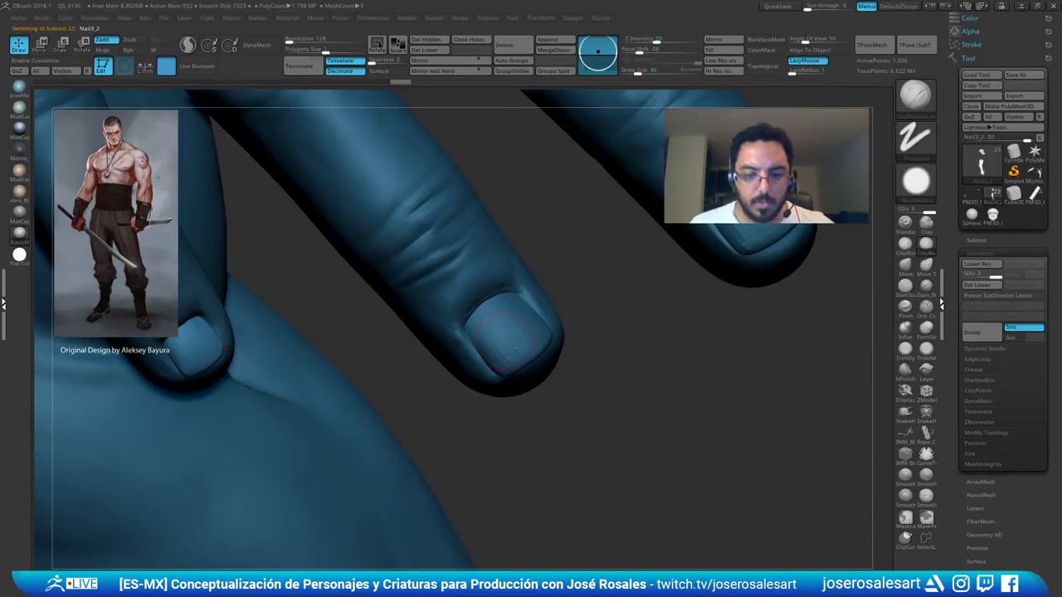
pyautogui.keyDown('alt'); pyautogui.click(523, 354); pyautogui.keyUp('alt')
pyautogui.moveTo(500, 297)
pyautogui.keyDown('alt'); pyautogui.mouseDown(button='right')
pyautogui.moveTo(420, 257)
pyautogui.moveTo(425, 236)
pyautogui.mouseUp(button='right'); pyautogui.keyUp('alt')
pyautogui.press('b')
pyautogui.press('m')
pyautogui.press('v')
pyautogui.moveTo(450, 319); pyautogui.dragTo(430, 328, button='right')
pyautogui.moveTo(431, 329)
pyautogui.mouseDown()
pyautogui.moveTo(462, 300)
pyautogui.moveTo(458, 309)
pyautogui.mouseUp()
pyautogui.press('s')
pyautogui.moveTo(452, 315); pyautogui.dragTo(456, 311)
pyautogui.moveTo(454, 313); pyautogui.dragTo(353, 332, button='right')
pyautogui.keyDown('ctrl'); pyautogui.moveTo(353, 332); pyautogui.dragTo(336, 324, button='right'); pyautogui.keyUp('ctrl')
# - Select the little finger's nail and reshape its edges with the Move brush
pyautogui.keyDown('alt'); pyautogui.click(287, 314); pyautogui.keyUp('alt')
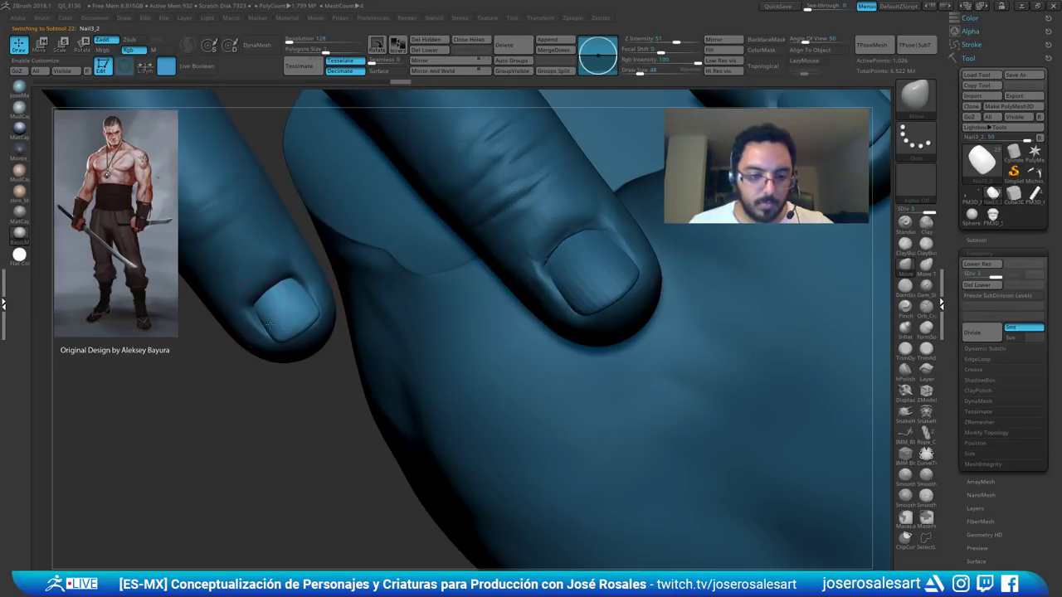
pyautogui.moveTo(270, 323); pyautogui.dragTo(262, 348, button='right')
pyautogui.press('s')
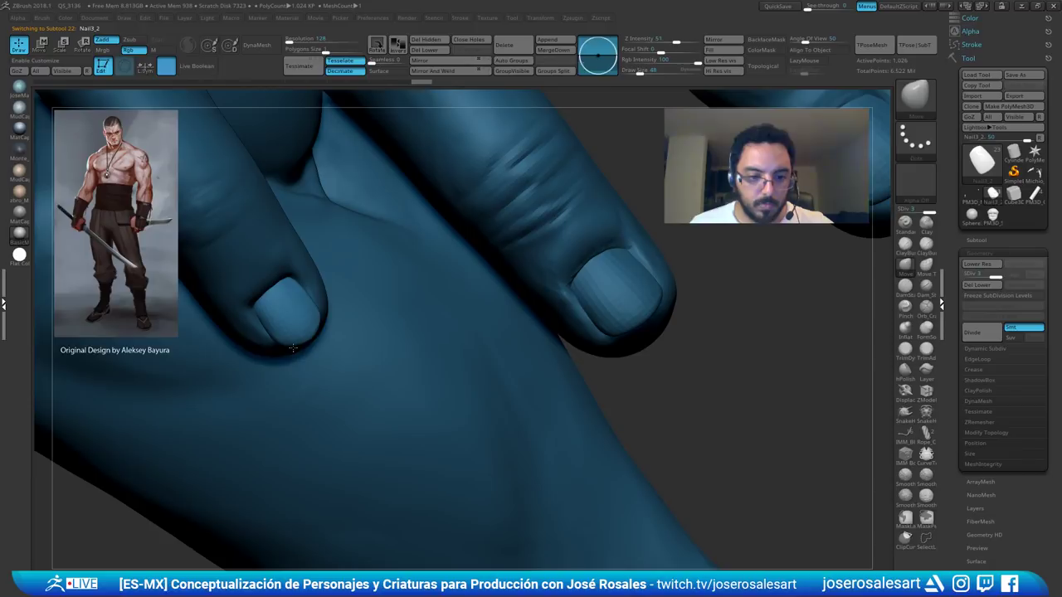
pyautogui.moveTo(299, 352)
pyautogui.mouseDown(button='right')
pyautogui.moveTo(328, 338)
pyautogui.moveTo(269, 328)
pyautogui.moveTo(290, 358)
pyautogui.mouseUp(button='right')
pyautogui.press('s')
pyautogui.moveTo(306, 349); pyautogui.dragTo(307, 341)
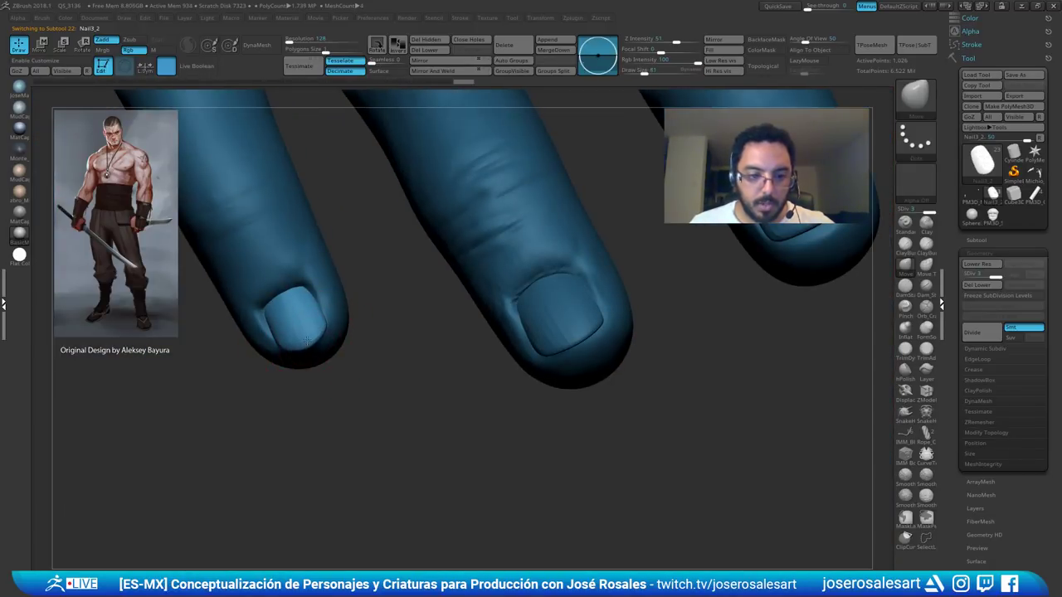
# - Select the arm mesh and refine the skin around the little finger's nail with ClayBuildup at a draw size of 26
pyautogui.keyDown('alt'); pyautogui.click(322, 288); pyautogui.keyUp('alt')
pyautogui.press('1')
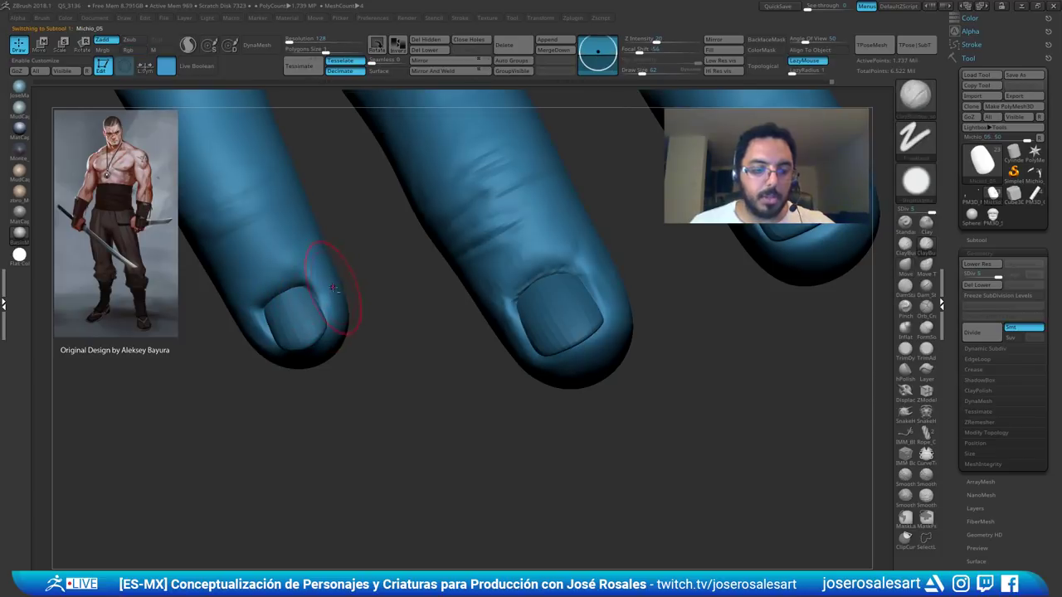
pyautogui.press('s')
pyautogui.moveTo(348, 294)
pyautogui.mouseDown(button='right')
pyautogui.moveTo(346, 262)
pyautogui.moveTo(393, 289)
pyautogui.moveTo(227, 326)
pyautogui.moveTo(199, 323)
pyautogui.mouseUp(button='right')
pyautogui.keyDown('alt'); pyautogui.moveTo(302, 437); pyautogui.dragTo(439, 224, button='right'); pyautogui.keyUp('alt')
pyautogui.moveTo(352, 334); pyautogui.dragTo(535, 371, button='right')
pyautogui.keyDown('alt'); pyautogui.moveTo(676, 409); pyautogui.dragTo(539, 448, button='right'); pyautogui.keyUp('alt')
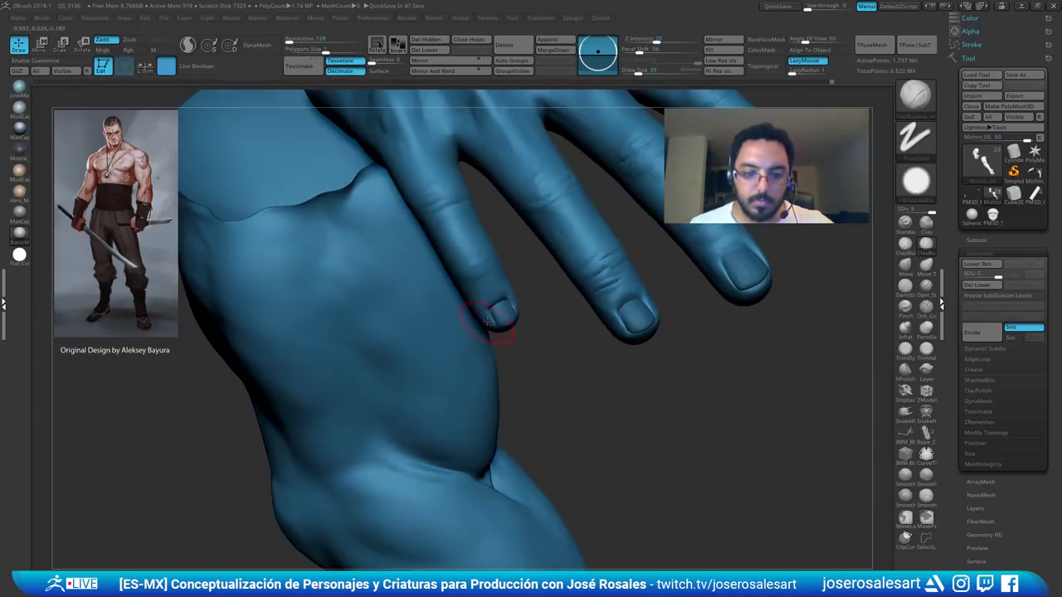
pyautogui.moveTo(493, 331); pyautogui.dragTo(547, 398, button='right')
pyautogui.press('s')
pyautogui.moveTo(492, 303); pyautogui.dragTo(488, 304)
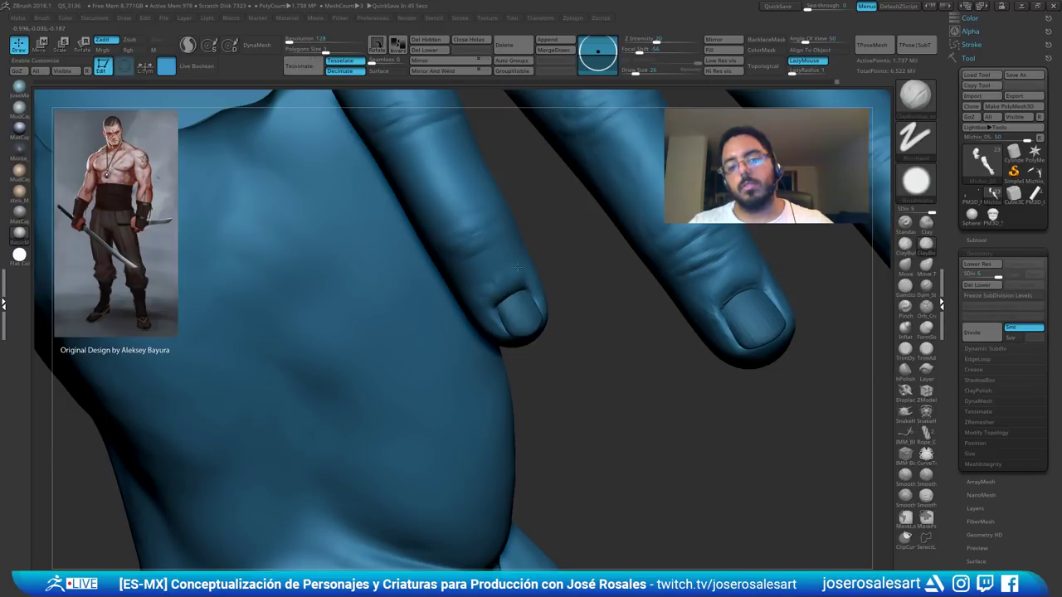
pyautogui.moveTo(505, 296)
pyautogui.keyDown('ctrl'); pyautogui.mouseDown(button='right')
pyautogui.moveTo(510, 248)
pyautogui.moveTo(514, 287)
pyautogui.mouseUp(button='right'); pyautogui.keyUp('ctrl')
# - Cut skin creases across the little finger's last joint with DamStandard
pyautogui.press('b')
pyautogui.press('d')
pyautogui.press('s')
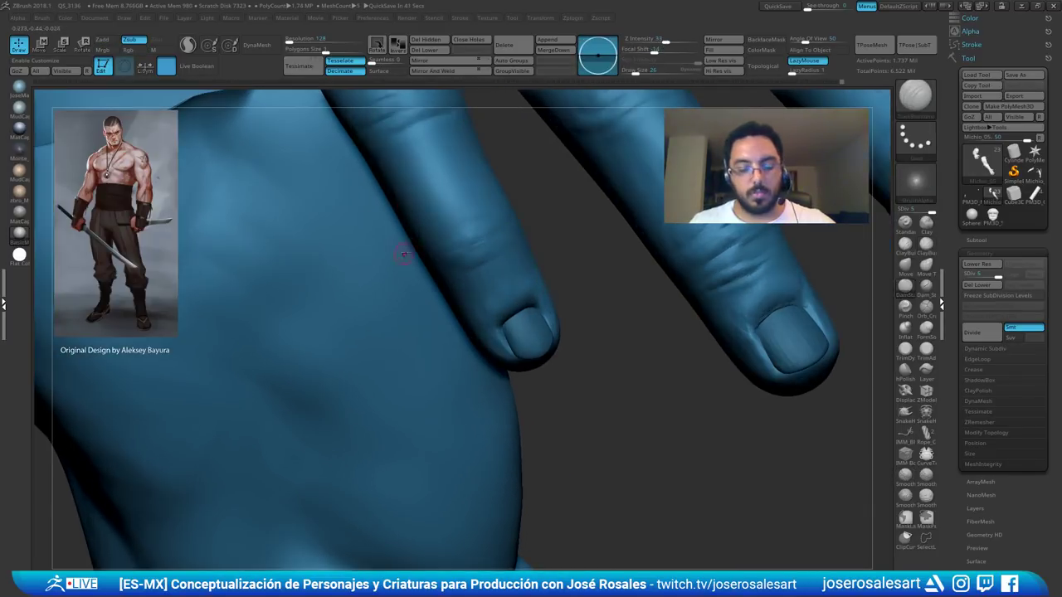
pyautogui.moveTo(404, 251); pyautogui.dragTo(434, 259, button='right')
pyautogui.moveTo(499, 239)
pyautogui.mouseDown()
pyautogui.moveTo(453, 264)
pyautogui.moveTo(454, 276)
pyautogui.mouseUp()
pyautogui.moveTo(426, 232)
pyautogui.mouseDown(button='right')
pyautogui.moveTo(450, 246)
pyautogui.moveTo(446, 283)
pyautogui.moveTo(430, 272)
pyautogui.moveTo(470, 283)
pyautogui.mouseUp(button='right')
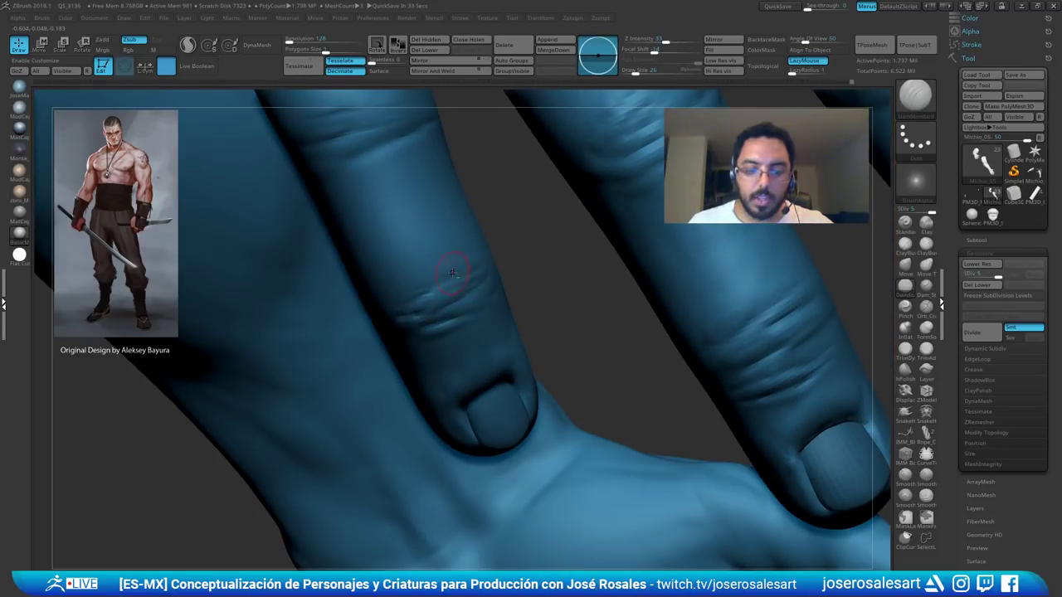
# - Add volume between the wrinkles of the little finger's last joint with ClayBuildup and smooth the transitions
pyautogui.press('b')
pyautogui.press('c')
pyautogui.press('b')
pyautogui.moveTo(421, 307); pyautogui.dragTo(398, 318)
pyautogui.moveTo(421, 286)
pyautogui.mouseDown(button='right')
pyautogui.moveTo(474, 279)
pyautogui.moveTo(459, 300)
pyautogui.moveTo(485, 274)
pyautogui.mouseUp(button='right')
pyautogui.moveTo(429, 310); pyautogui.dragTo(386, 331, button='right')
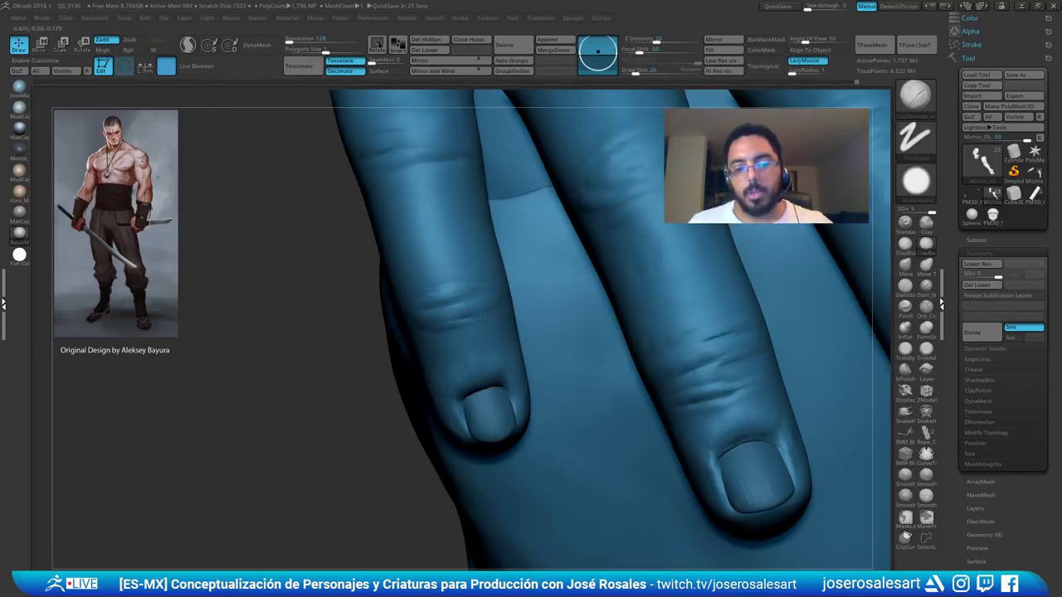
pyautogui.moveTo(471, 330); pyautogui.dragTo(433, 319)
pyautogui.moveTo(432, 319); pyautogui.dragTo(472, 323, button='right')
pyautogui.moveTo(480, 276)
pyautogui.mouseDown(button='right')
pyautogui.moveTo(524, 275)
pyautogui.moveTo(500, 286)
pyautogui.moveTo(503, 332)
pyautogui.mouseUp(button='right')
pyautogui.keyDown('shift'); pyautogui.moveTo(503, 332); pyautogui.dragTo(488, 334); pyautogui.keyUp('shift')
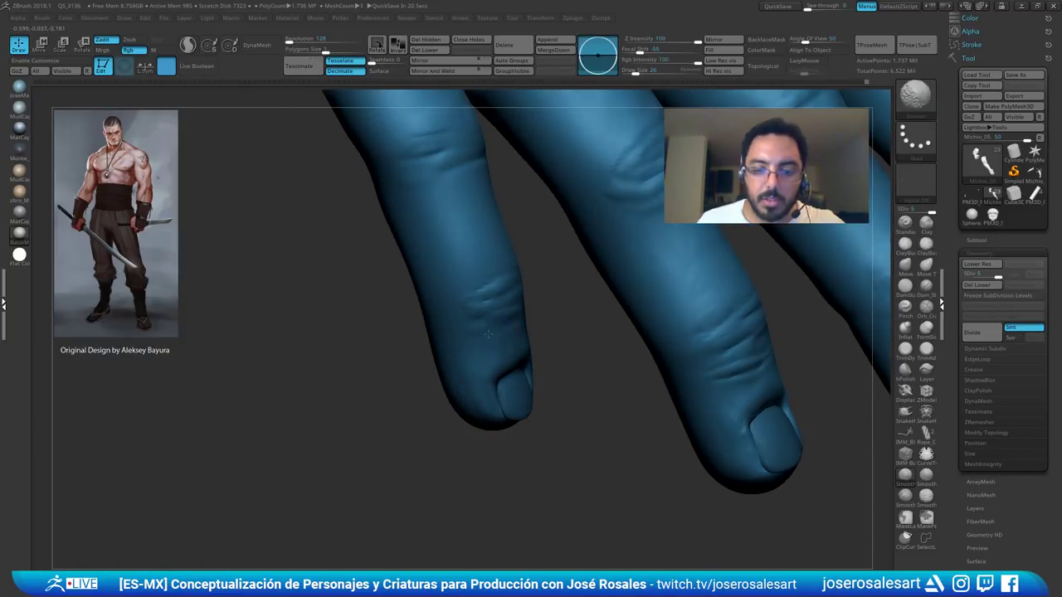
# - Deepen the lower crease of the little finger's last joint with DamStandard and build up its folds with ClayBuildup
pyautogui.moveTo(467, 332)
pyautogui.mouseDown(button='right')
pyautogui.moveTo(503, 327)
pyautogui.moveTo(524, 306)
pyautogui.mouseUp(button='right')
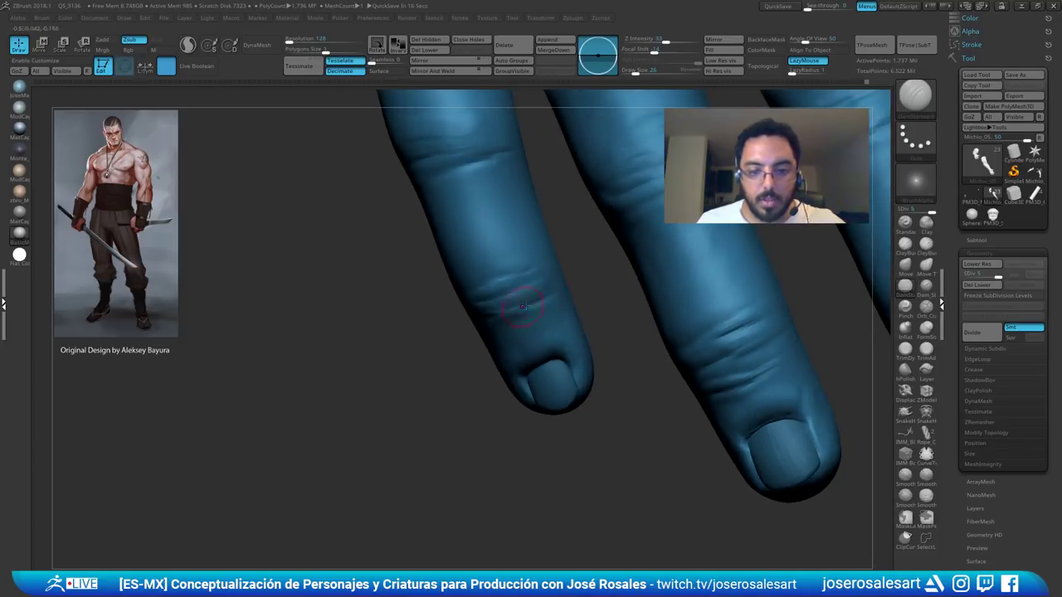
pyautogui.moveTo(541, 307); pyautogui.dragTo(483, 336)
pyautogui.moveTo(524, 318); pyautogui.dragTo(500, 317, button='right')
pyautogui.press('b')
pyautogui.press('c')
pyautogui.press('b')
pyautogui.moveTo(521, 312); pyautogui.dragTo(484, 313)
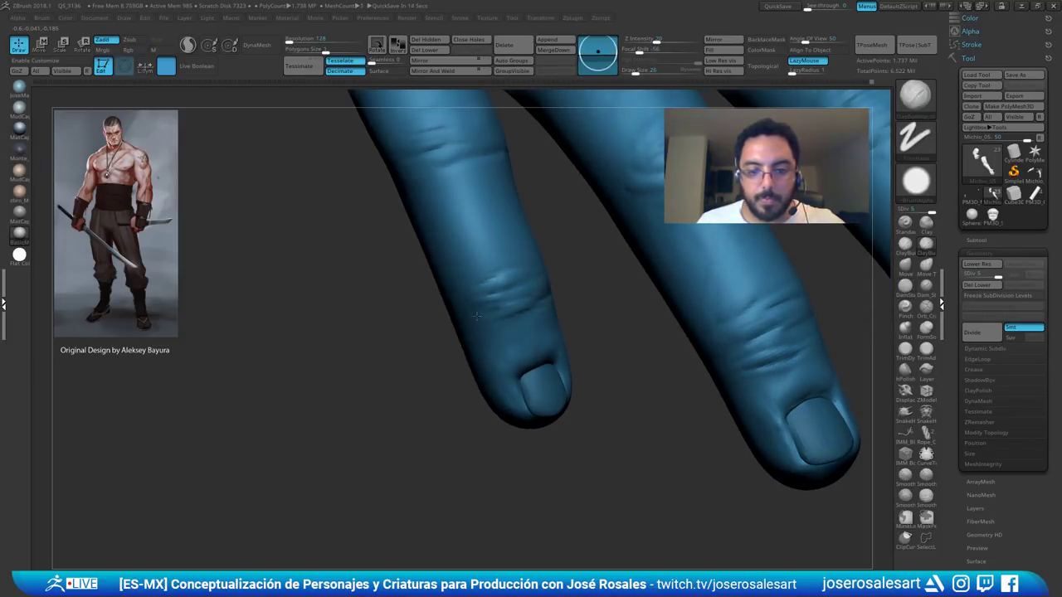
pyautogui.moveTo(467, 317)
pyautogui.mouseDown(button='right')
pyautogui.moveTo(496, 313)
pyautogui.moveTo(454, 329)
pyautogui.moveTo(501, 308)
pyautogui.mouseUp(button='right')
pyautogui.keyDown('ctrl'); pyautogui.moveTo(595, 335); pyautogui.dragTo(516, 373, button='right'); pyautogui.keyUp('ctrl')
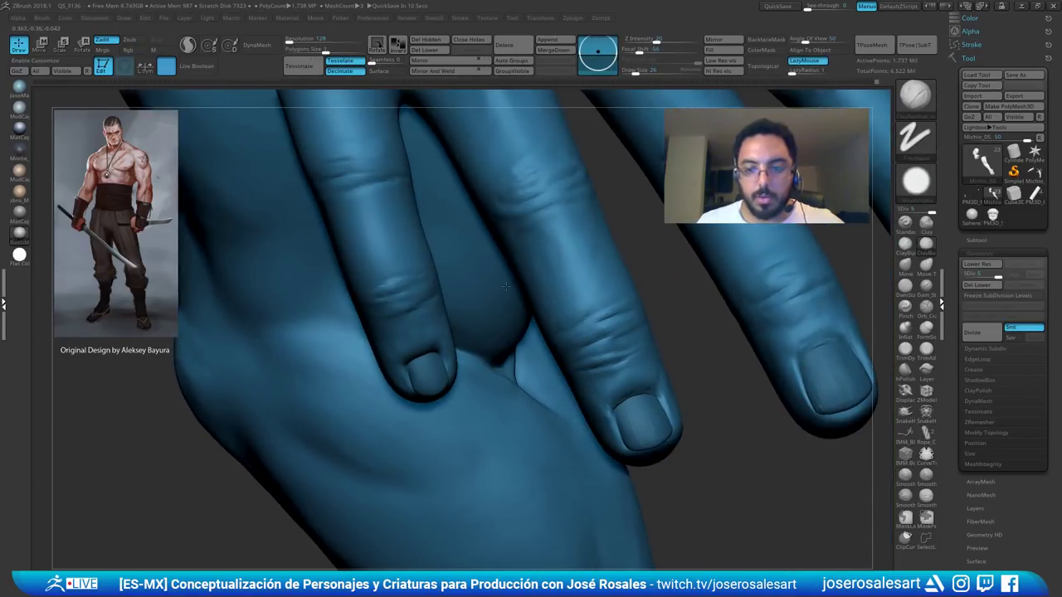
pyautogui.moveTo(516, 282); pyautogui.dragTo(504, 271, button='right')
pyautogui.moveTo(429, 355); pyautogui.dragTo(463, 279, button='right')
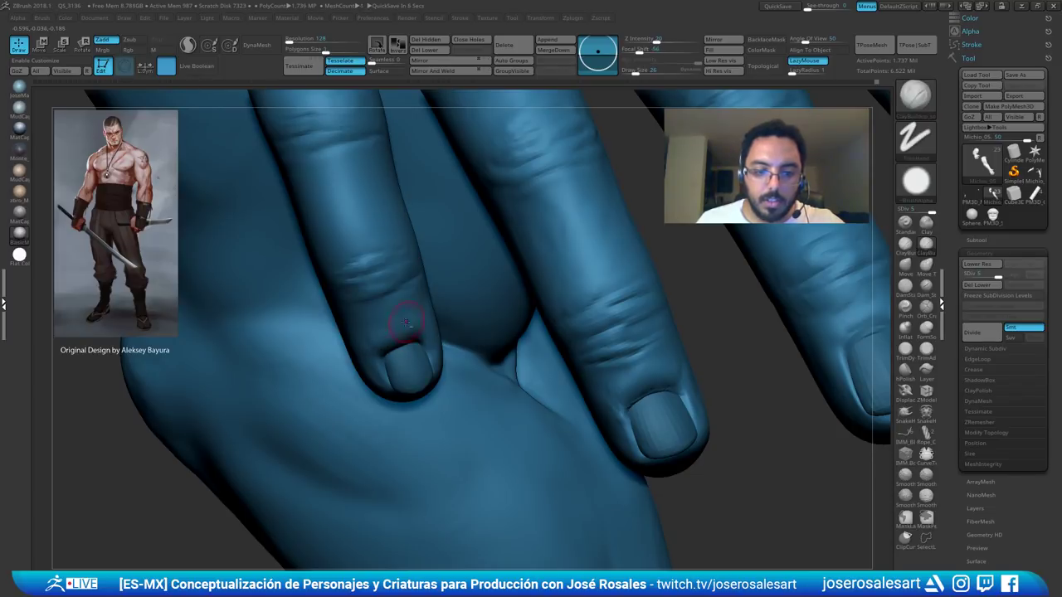
pyautogui.moveTo(395, 326); pyautogui.dragTo(413, 317, button='right')
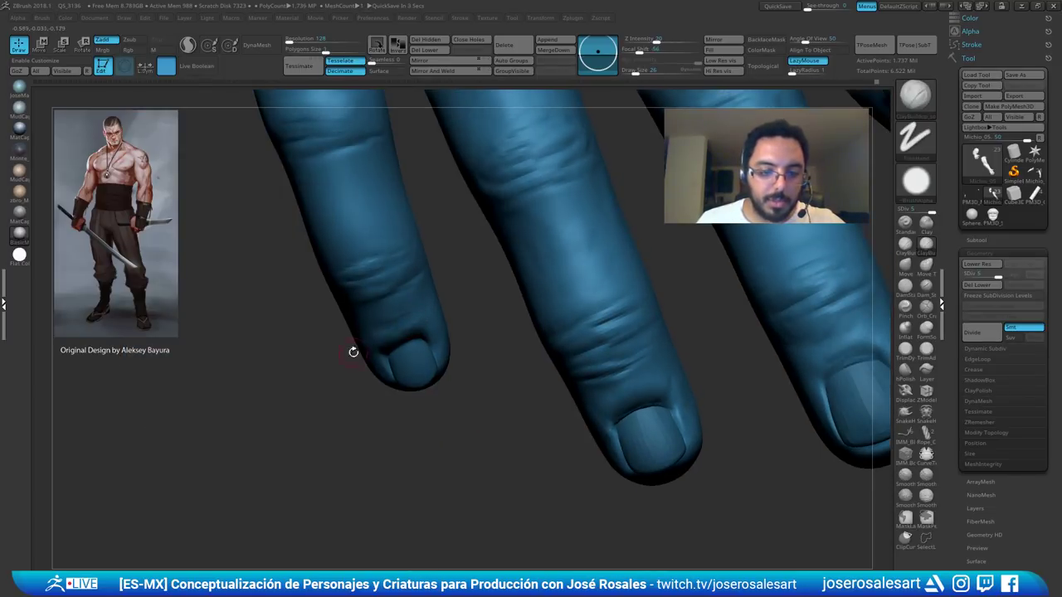
# - Carve fine creases between the little finger's last joint and its nail with DamStandard, and soften them by smoothing
pyautogui.moveTo(353, 352); pyautogui.dragTo(388, 341, button='right')
pyautogui.press('b')
pyautogui.press('d')
pyautogui.press('s')
pyautogui.moveTo(386, 305); pyautogui.dragTo(381, 329, button='right')
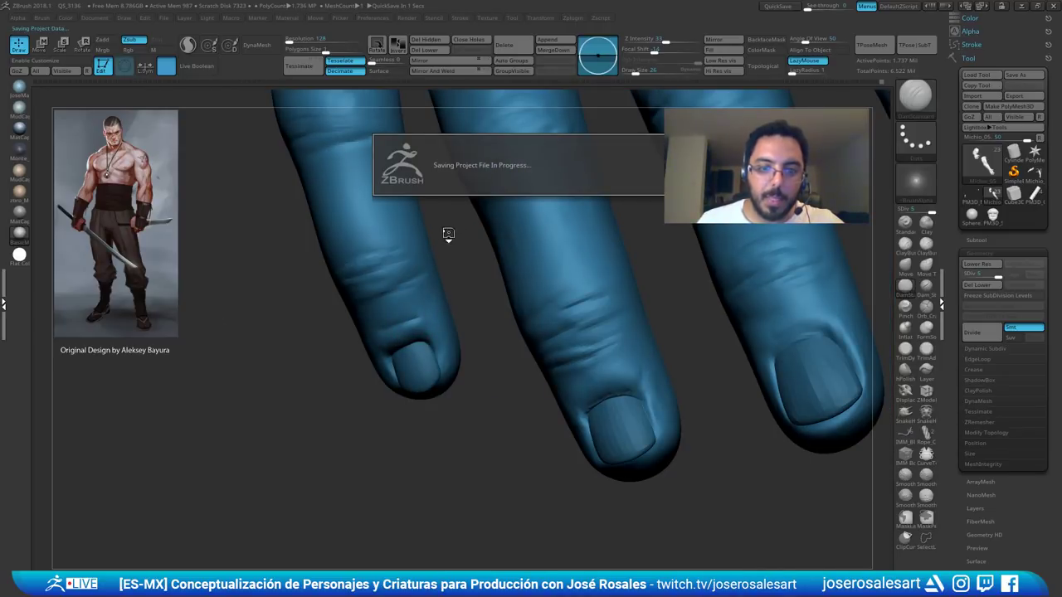
pyautogui.moveTo(423, 287); pyautogui.dragTo(415, 325, button='right')
pyautogui.keyDown('ctrl'); pyautogui.moveTo(415, 325); pyautogui.dragTo(410, 331, button='right'); pyautogui.keyUp('ctrl')
pyautogui.moveTo(409, 331)
pyautogui.keyDown('shift'); pyautogui.mouseDown()
pyautogui.moveTo(400, 320)
pyautogui.moveTo(431, 310)
pyautogui.mouseUp(); pyautogui.keyUp('shift')
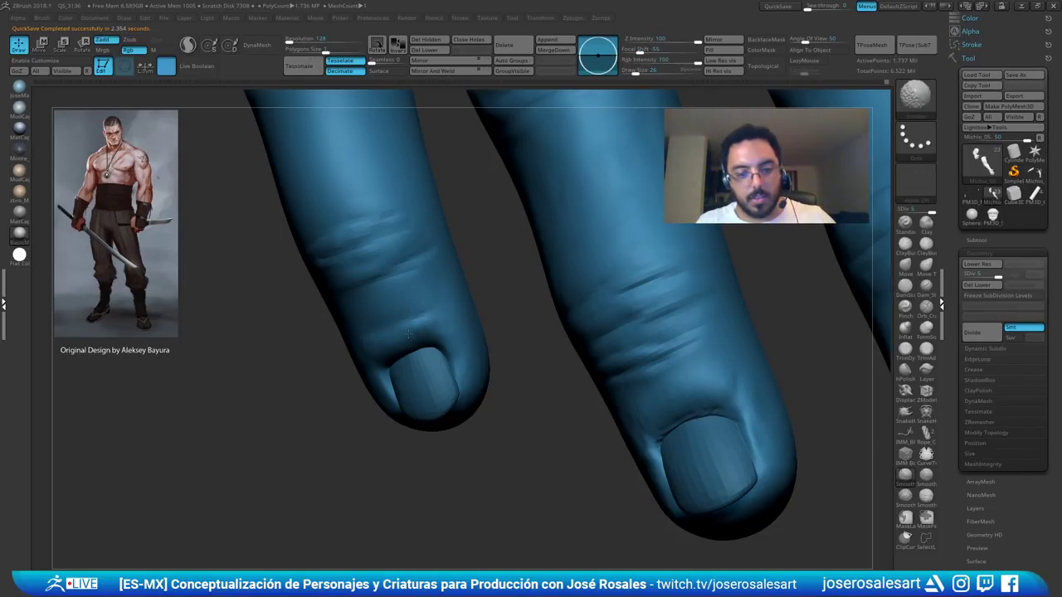
# - Build up the cuticle ridge at the base of the little finger's nail with ClayBuildup and smooth it
pyautogui.moveTo(430, 310); pyautogui.dragTo(373, 346, button='right')
pyautogui.press('b')
pyautogui.press('c')
pyautogui.press('b')
pyautogui.moveTo(349, 367); pyautogui.dragTo(385, 359)
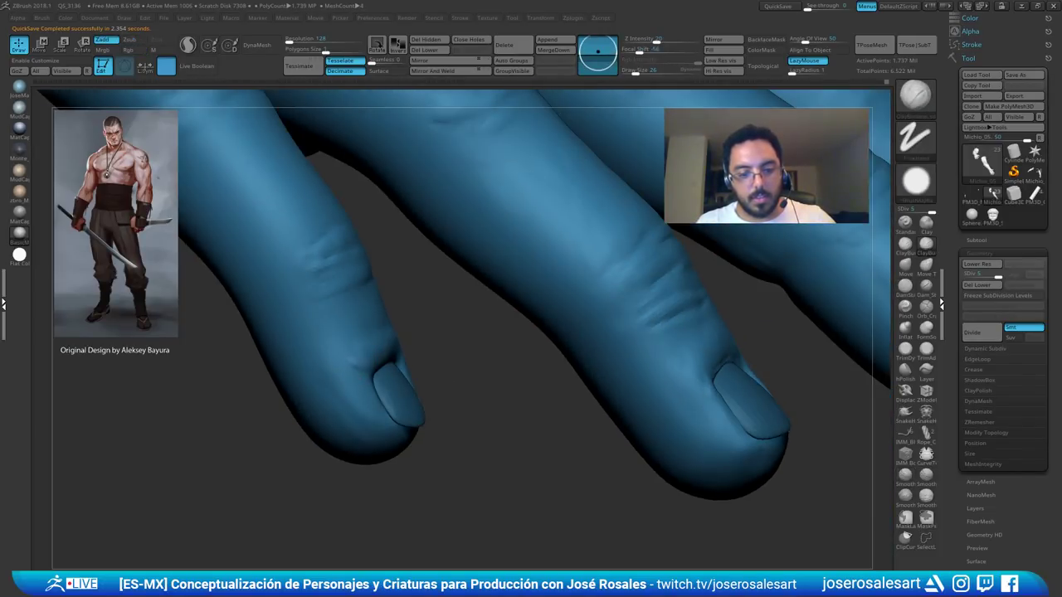
pyautogui.moveTo(384, 358); pyautogui.dragTo(410, 327, button='right')
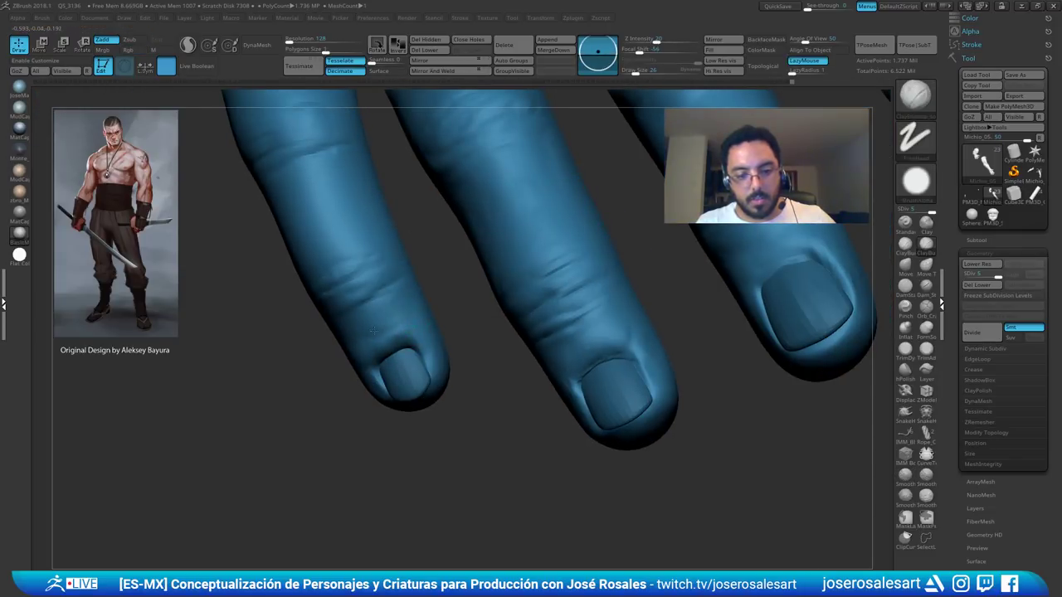
pyautogui.moveTo(425, 352); pyautogui.dragTo(371, 365)
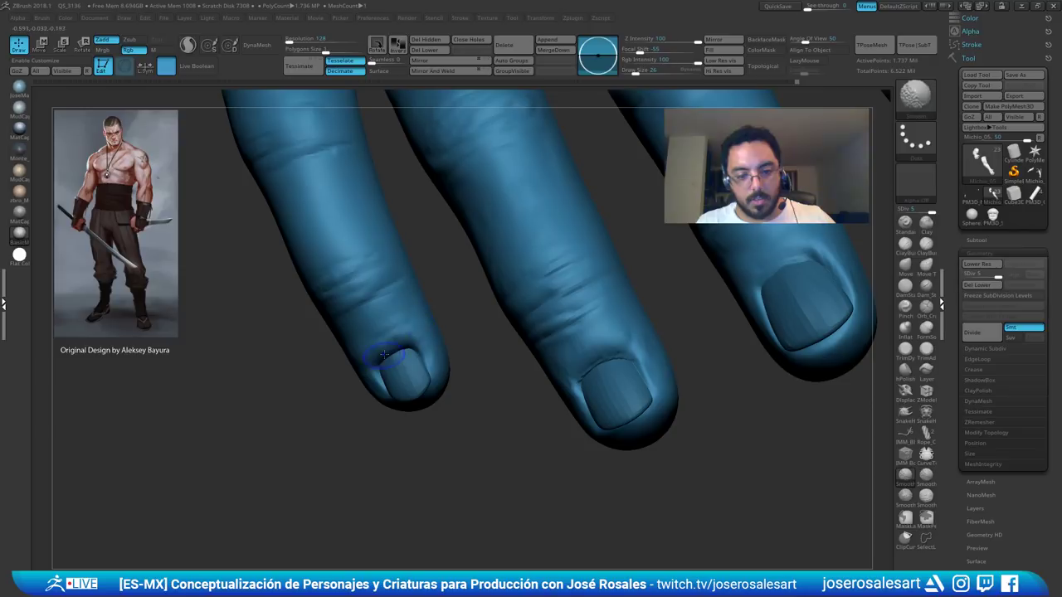
# - Add a thin raised edge along the little finger's cuticle with a smaller ClayBuildup brush and blend it into the surrounding skin
pyautogui.keyDown('ctrl'); pyautogui.moveTo(350, 384); pyautogui.dragTo(386, 368, button='right'); pyautogui.keyUp('ctrl')
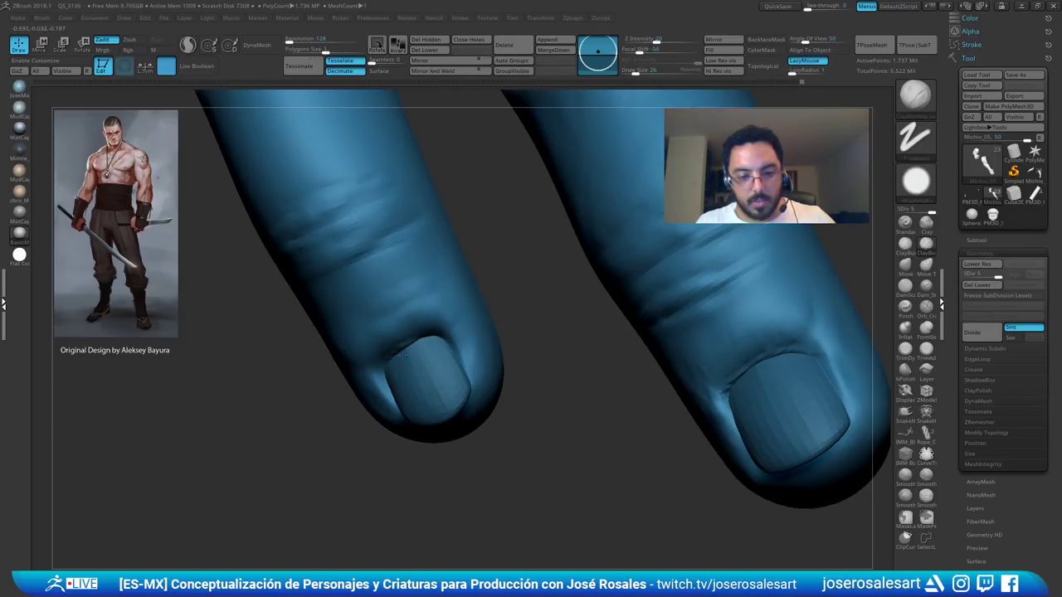
pyautogui.moveTo(402, 353); pyautogui.dragTo(424, 343)
pyautogui.press('[')
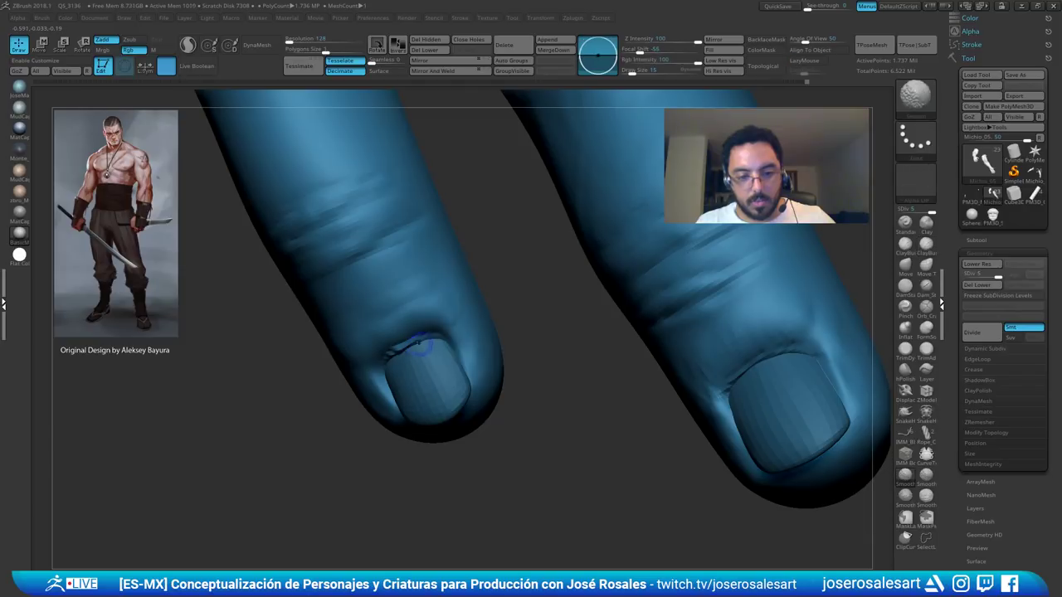
pyautogui.moveTo(413, 346); pyautogui.dragTo(426, 340)
pyautogui.keyDown('shift'); pyautogui.moveTo(390, 357); pyautogui.dragTo(433, 346); pyautogui.keyUp('shift')
pyautogui.keyDown('shift'); pyautogui.moveTo(407, 342); pyautogui.dragTo(424, 341); pyautogui.keyUp('shift')
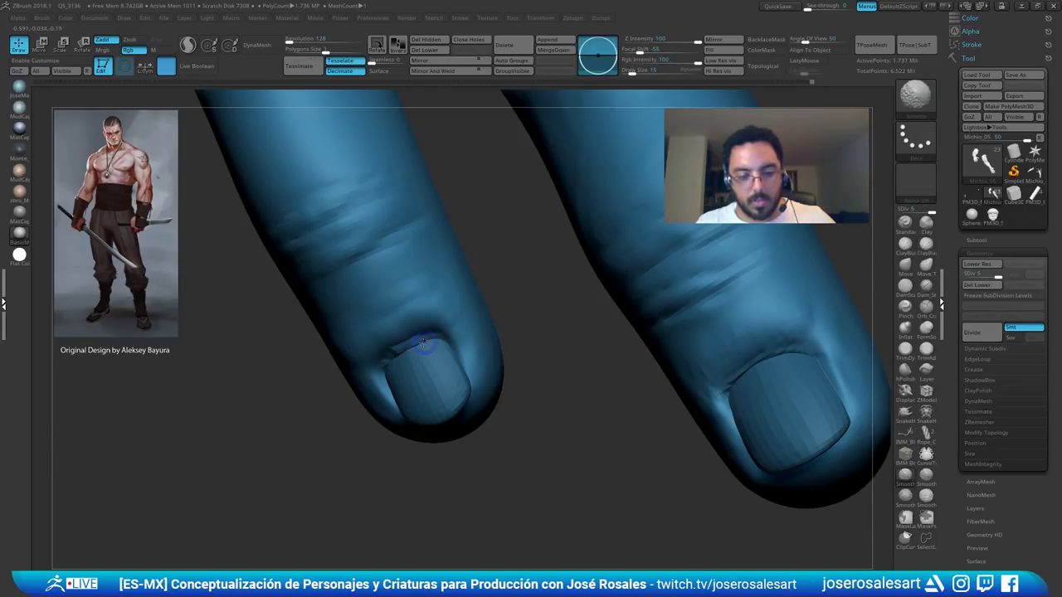
pyautogui.moveTo(371, 381); pyautogui.dragTo(427, 344, button='right')
pyautogui.keyDown('shift'); pyautogui.moveTo(426, 343); pyautogui.dragTo(423, 354); pyautogui.keyUp('shift')
pyautogui.keyDown('ctrl'); pyautogui.moveTo(423, 353); pyautogui.dragTo(420, 351, button='right'); pyautogui.keyUp('ctrl')
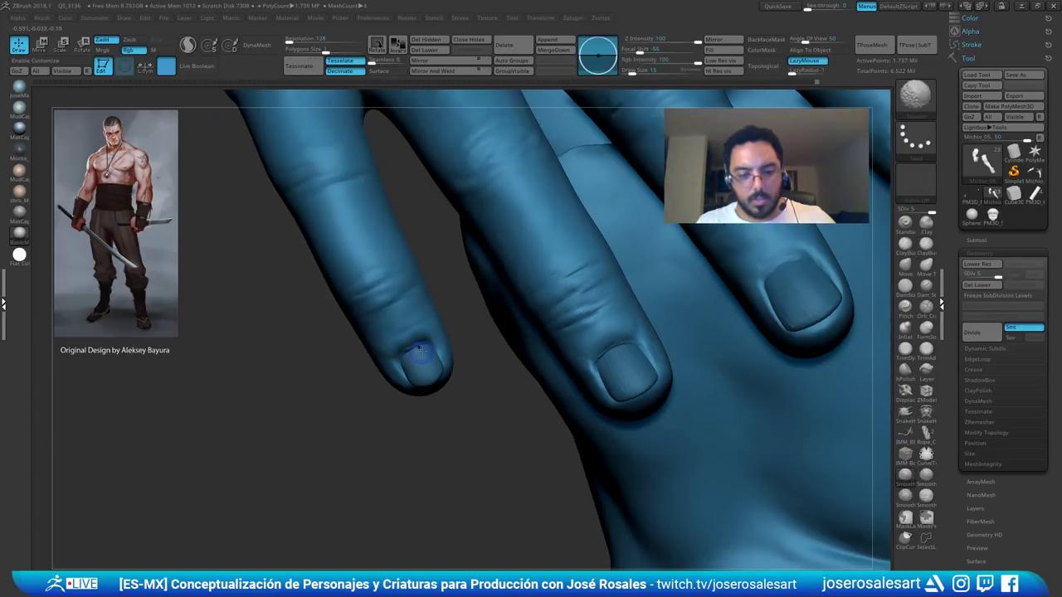
pyautogui.moveTo(420, 351)
pyautogui.keyDown('shift'); pyautogui.mouseDown()
pyautogui.moveTo(417, 374)
pyautogui.moveTo(423, 348)
pyautogui.mouseUp(); pyautogui.keyUp('shift')
pyautogui.keyDown('ctrl'); pyautogui.moveTo(423, 348); pyautogui.dragTo(554, 305, button='right'); pyautogui.keyUp('ctrl')
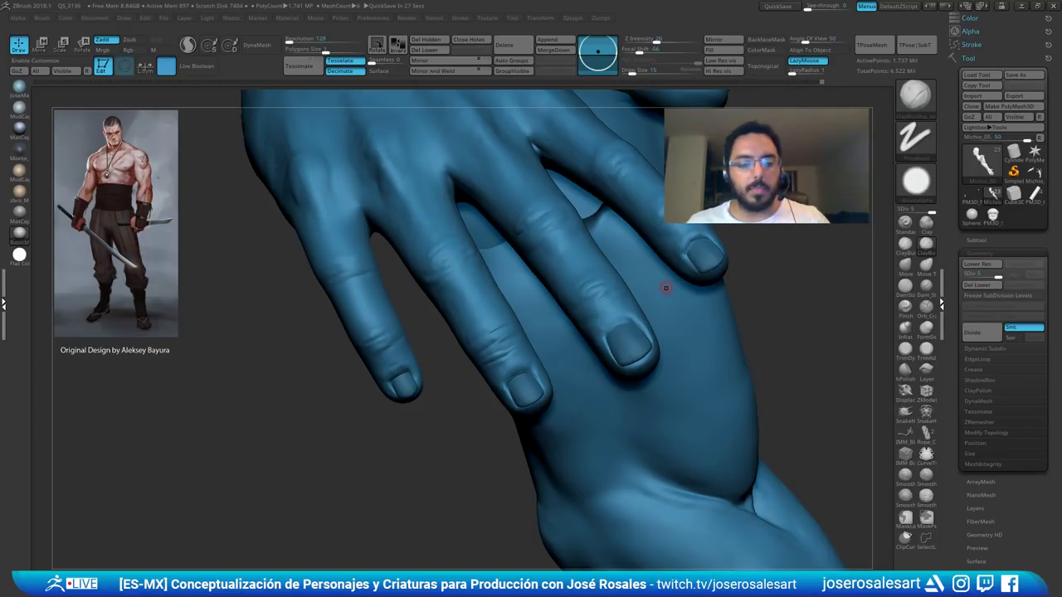
# - Smooth the ring finger's middle segment and build up its middle joint with ClayBuildup
pyautogui.moveTo(489, 288)
pyautogui.mouseDown(button='right')
pyautogui.moveTo(416, 288)
pyautogui.moveTo(456, 217)
pyautogui.moveTo(400, 238)
pyautogui.moveTo(448, 222)
pyautogui.moveTo(436, 204)
pyautogui.moveTo(482, 205)
pyautogui.mouseUp(button='right')
pyautogui.press(']')
pyautogui.press(']')
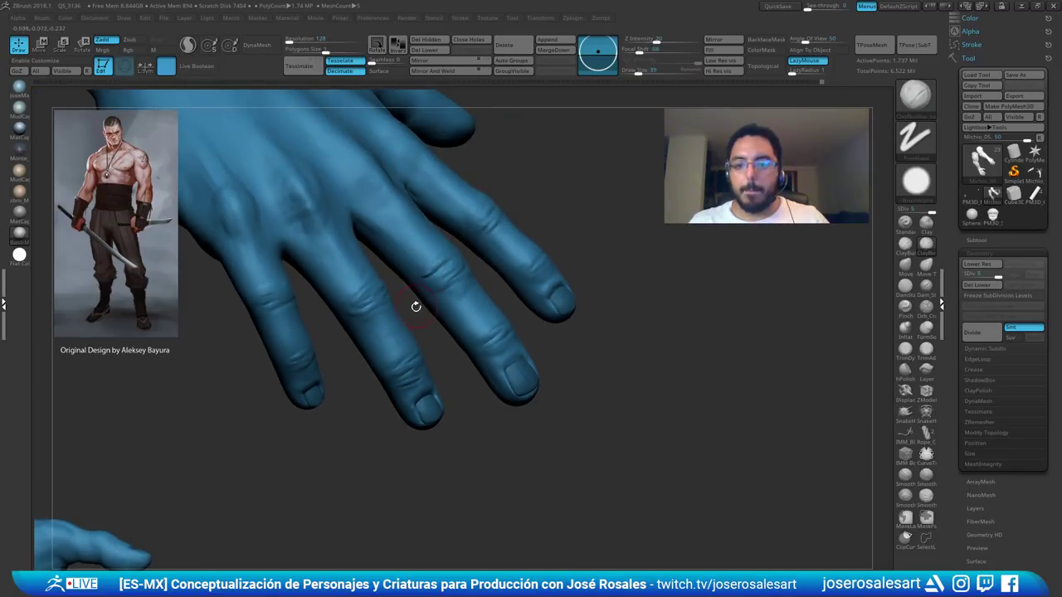
pyautogui.moveTo(425, 352)
pyautogui.keyDown('ctrl'); pyautogui.mouseDown(button='right')
pyautogui.moveTo(415, 315)
pyautogui.moveTo(384, 319)
pyautogui.moveTo(390, 261)
pyautogui.moveTo(365, 277)
pyautogui.moveTo(390, 248)
pyautogui.mouseUp(button='right'); pyautogui.keyUp('ctrl')
pyautogui.keyDown('shift'); pyautogui.moveTo(398, 284); pyautogui.dragTo(390, 299); pyautogui.keyUp('shift')
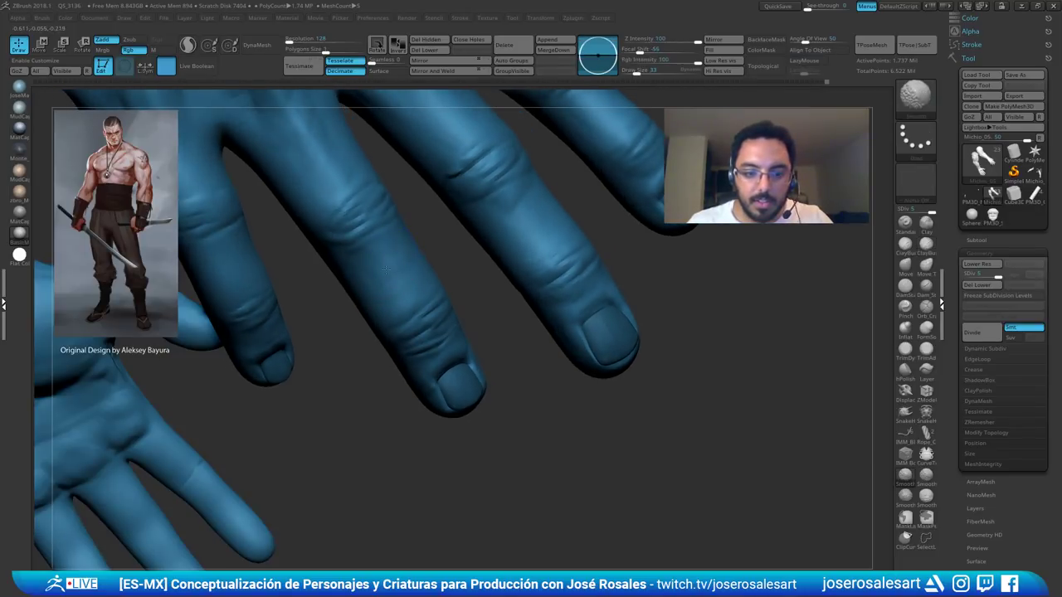
pyautogui.moveTo(375, 309)
pyautogui.keyDown('ctrl'); pyautogui.mouseDown(button='right')
pyautogui.moveTo(368, 279)
pyautogui.moveTo(389, 296)
pyautogui.moveTo(332, 273)
pyautogui.moveTo(355, 252)
pyautogui.moveTo(425, 291)
pyautogui.mouseUp(button='right'); pyautogui.keyUp('ctrl')
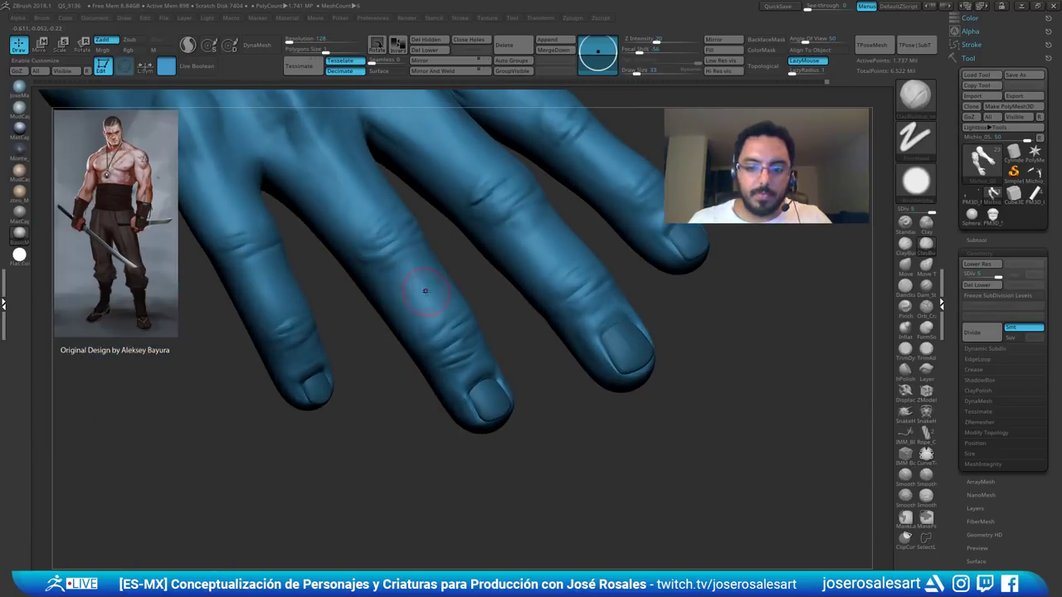
pyautogui.press('s')
pyautogui.moveTo(398, 265); pyautogui.dragTo(396, 265)
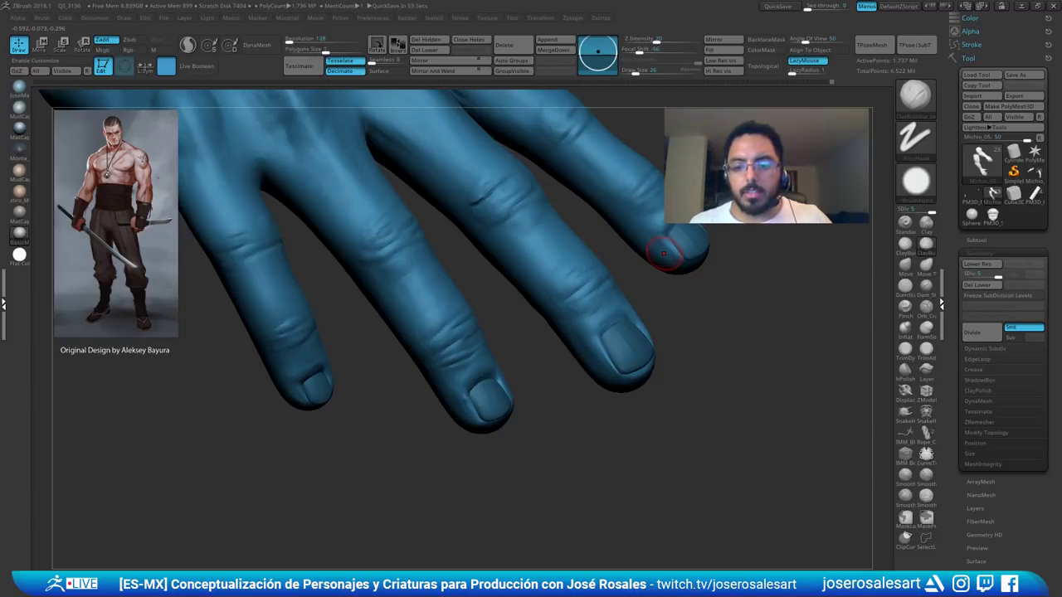
# - Build up the little finger's middle joint with ClayBuildup, working around it from several angles
pyautogui.moveTo(664, 254); pyautogui.dragTo(354, 255, button='right')
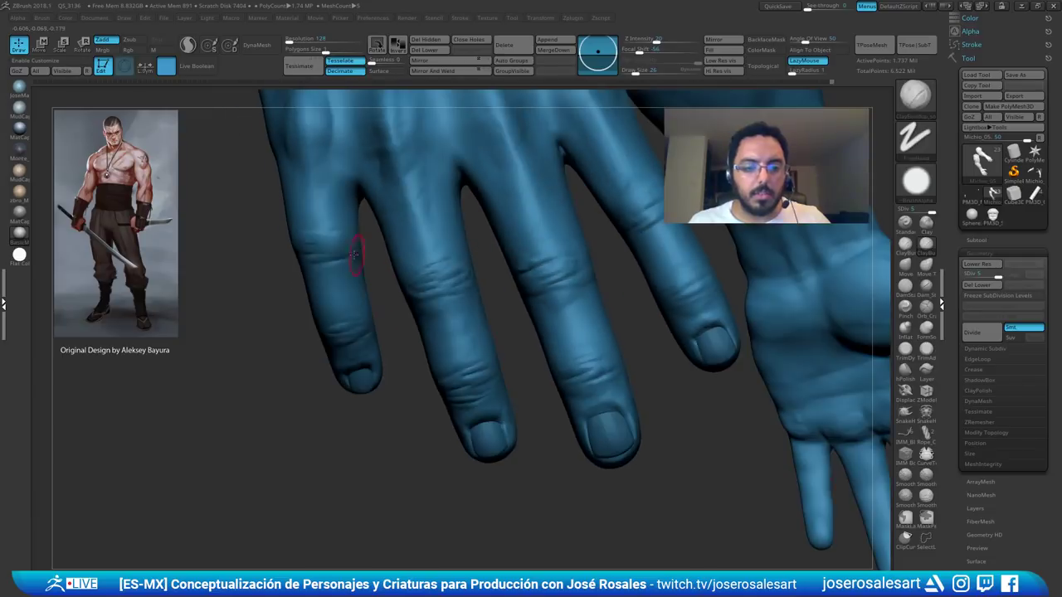
pyautogui.press('s')
pyautogui.moveTo(346, 252); pyautogui.dragTo(343, 251)
pyautogui.keyDown('ctrl'); pyautogui.moveTo(343, 251); pyautogui.dragTo(363, 275, button='right'); pyautogui.keyUp('ctrl')
pyautogui.press('s')
pyautogui.moveTo(357, 267); pyautogui.dragTo(364, 267)
pyautogui.keyDown('alt'); pyautogui.moveTo(364, 267); pyautogui.dragTo(409, 309, button='right'); pyautogui.keyUp('alt')
pyautogui.moveTo(358, 263)
pyautogui.mouseDown()
pyautogui.moveTo(395, 273)
pyautogui.moveTo(343, 277)
pyautogui.mouseUp()
pyautogui.moveTo(373, 270); pyautogui.dragTo(353, 273, button='right')
pyautogui.moveTo(352, 273)
pyautogui.keyDown('ctrl'); pyautogui.mouseDown(button='right')
pyautogui.moveTo(374, 256)
pyautogui.moveTo(370, 224)
pyautogui.mouseUp(button='right'); pyautogui.keyUp('ctrl')
pyautogui.moveTo(293, 287); pyautogui.dragTo(241, 292, button='right')
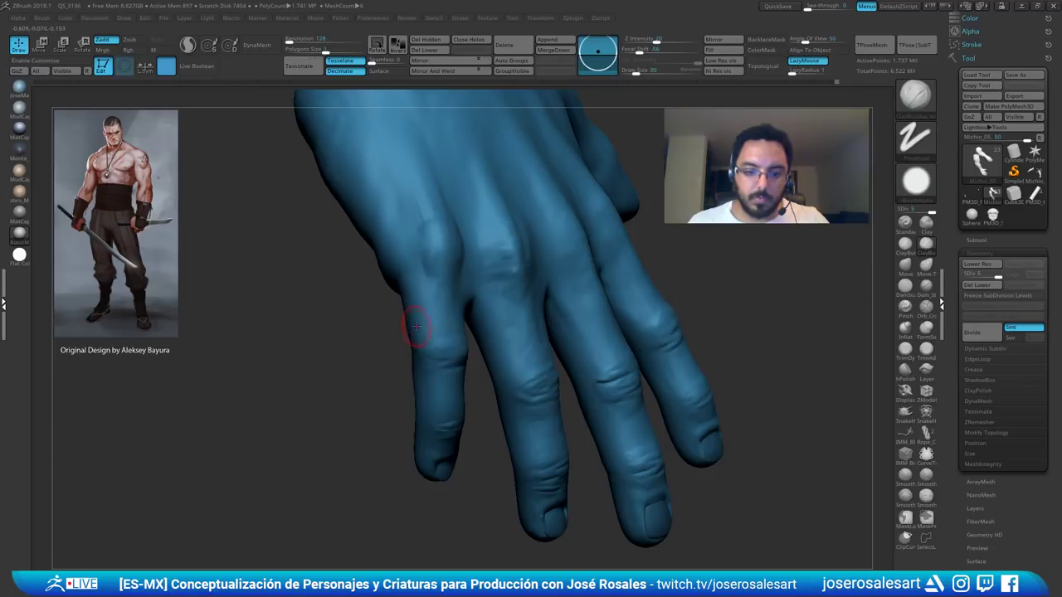
# - Fill out the little finger's first segment with a larger ClayBuildup brush and smooth its surface
pyautogui.press(']')
pyautogui.moveTo(406, 316); pyautogui.dragTo(421, 292, button='right')
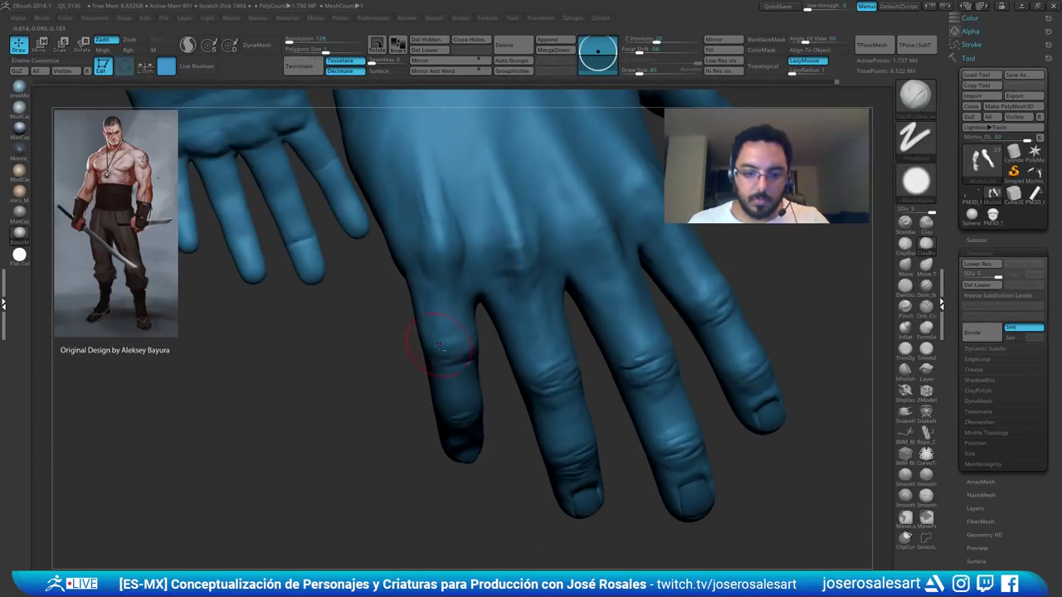
pyautogui.moveTo(439, 344); pyautogui.dragTo(438, 281, button='right')
pyautogui.keyDown('shift'); pyautogui.moveTo(446, 307); pyautogui.dragTo(477, 319); pyautogui.keyUp('shift')
pyautogui.moveTo(481, 322); pyautogui.dragTo(459, 308, button='right')
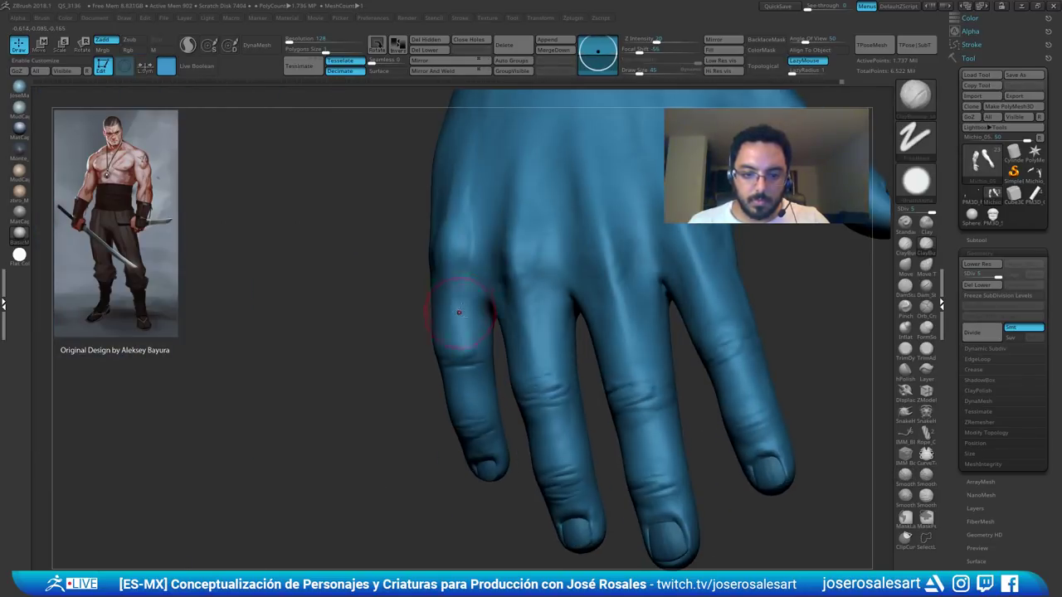
pyautogui.moveTo(464, 310); pyautogui.dragTo(493, 317)
# - Build up the web of skin between the little and ring fingers with a smaller ClayBuildup brush and smooth it toward the knuckles
pyautogui.moveTo(492, 317); pyautogui.dragTo(484, 314, button='right')
pyautogui.press('[')
pyautogui.press('[')
pyautogui.moveTo(487, 308); pyautogui.dragTo(488, 325)
pyautogui.moveTo(488, 313); pyautogui.dragTo(494, 290, button='right')
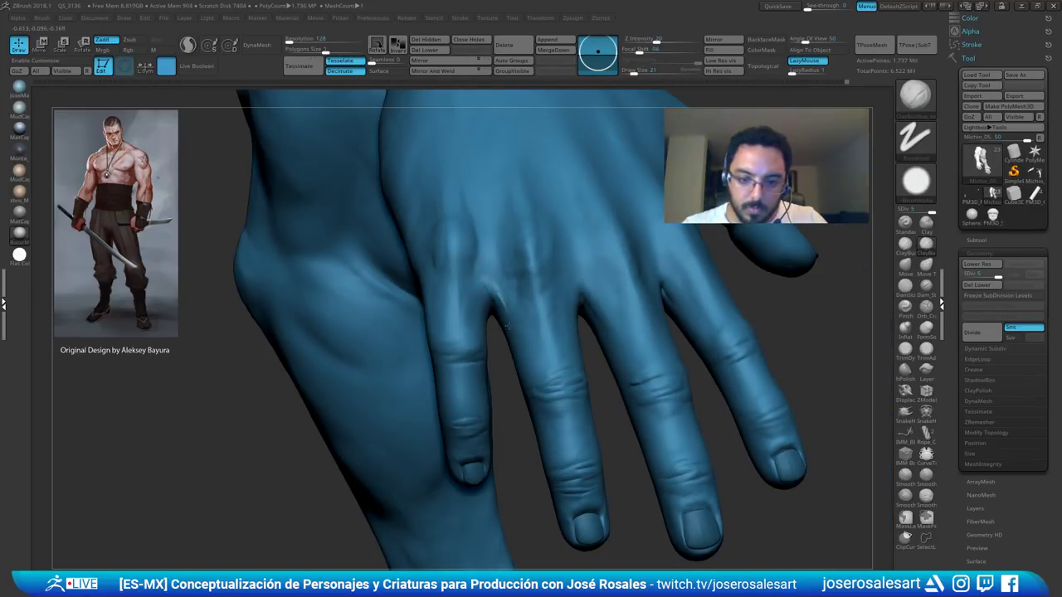
pyautogui.moveTo(507, 326); pyautogui.dragTo(531, 292, button='right')
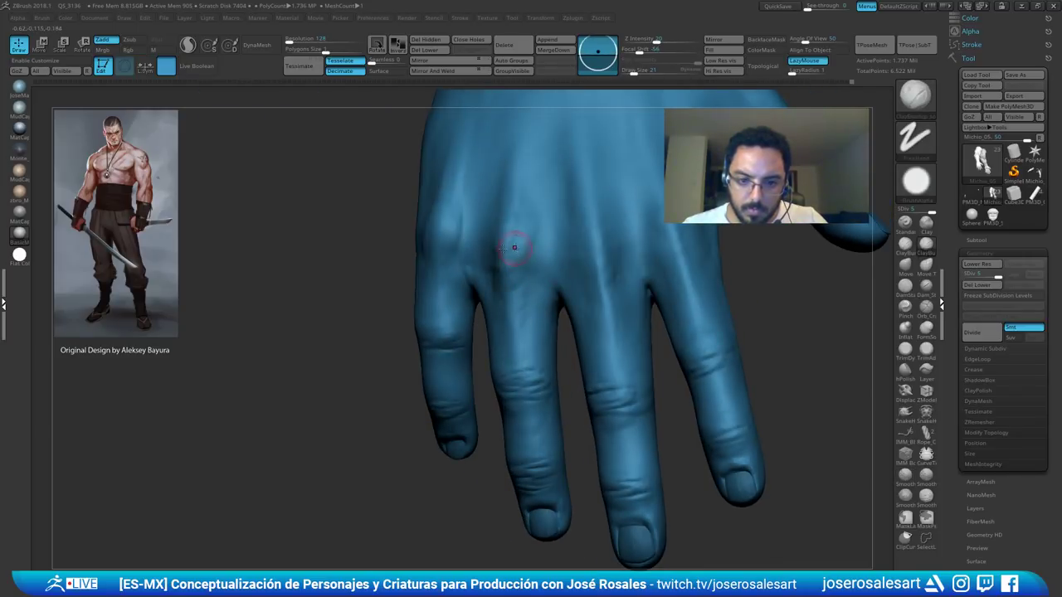
pyautogui.moveTo(514, 248); pyautogui.dragTo(501, 283, button='right')
pyautogui.keyDown('shift'); pyautogui.moveTo(481, 248); pyautogui.dragTo(480, 279); pyautogui.keyUp('shift')
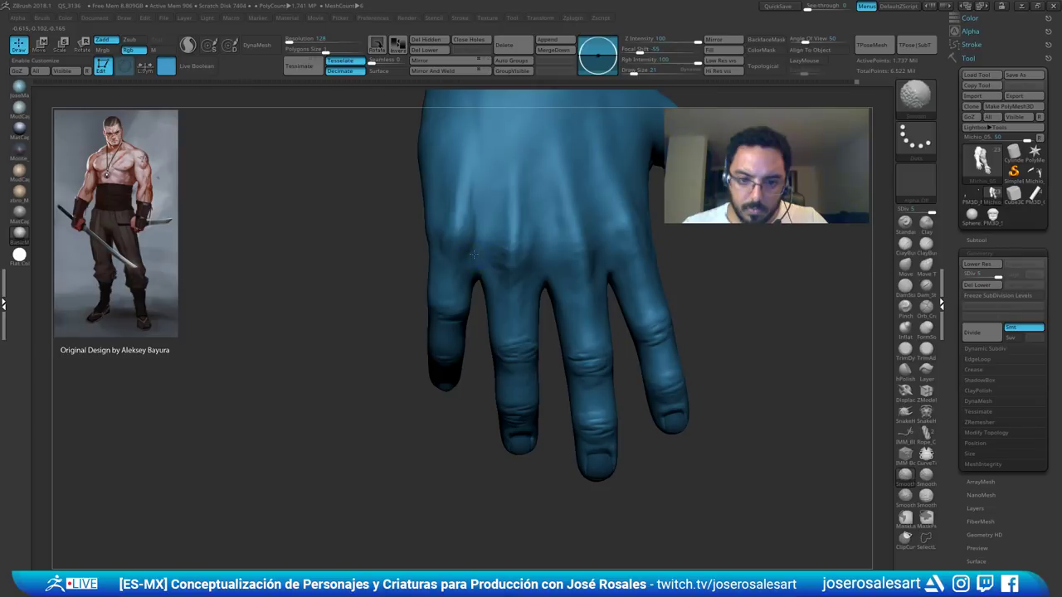
pyautogui.moveTo(480, 278); pyautogui.dragTo(466, 257, button='right')
pyautogui.moveTo(466, 257)
pyautogui.keyDown('ctrl'); pyautogui.mouseDown(button='right')
pyautogui.moveTo(470, 247)
pyautogui.moveTo(473, 261)
pyautogui.moveTo(465, 253)
pyautogui.mouseUp(button='right'); pyautogui.keyUp('ctrl')
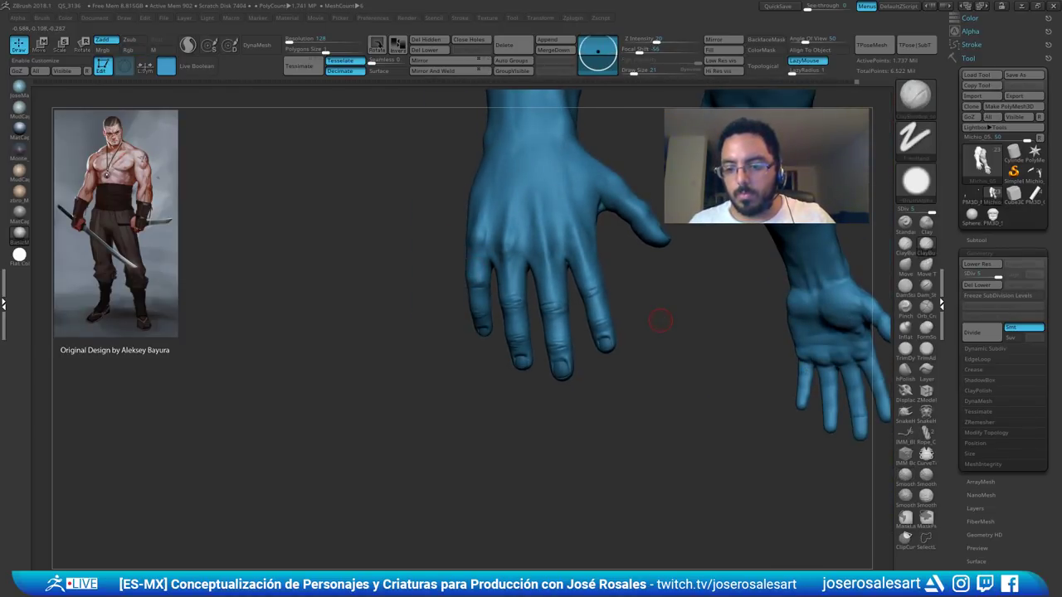
# - Refine the ring finger's base knuckle with ClayBuildup at draw size 17 and smooth it
pyautogui.moveTo(658, 318)
pyautogui.mouseDown(button='right')
pyautogui.moveTo(540, 308)
pyautogui.moveTo(536, 349)
pyautogui.moveTo(472, 440)
pyautogui.mouseUp(button='right')
pyautogui.press('s')
pyautogui.moveTo(502, 342); pyautogui.dragTo(505, 343)
pyautogui.moveTo(497, 341)
pyautogui.mouseDown(button='right')
pyautogui.moveTo(471, 338)
pyautogui.moveTo(479, 327)
pyautogui.moveTo(462, 339)
pyautogui.moveTo(476, 356)
pyautogui.moveTo(486, 349)
pyautogui.mouseUp(button='right')
pyautogui.press('s')
pyautogui.press('s')
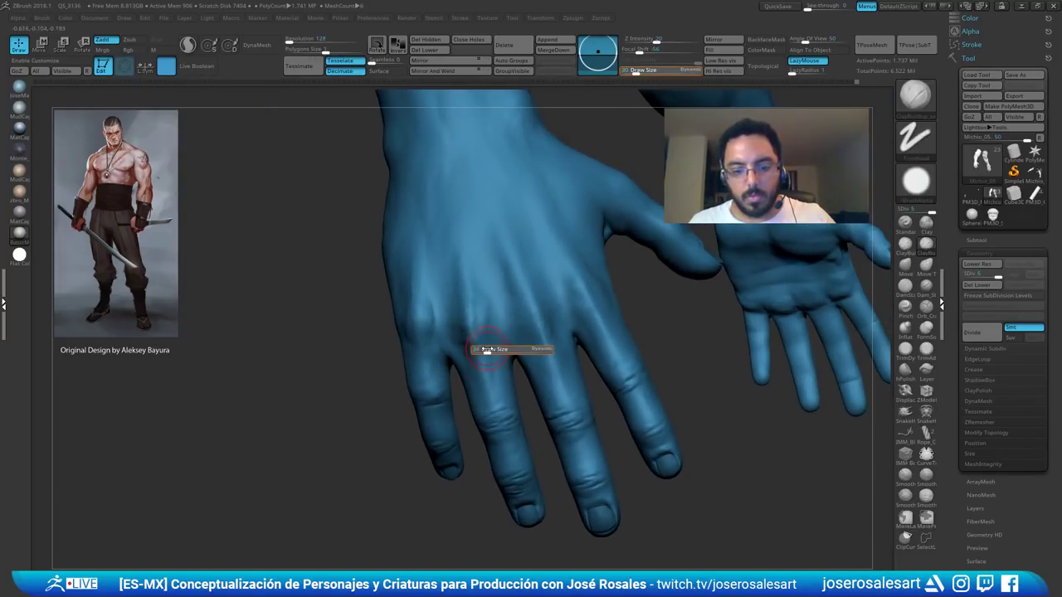
pyautogui.moveTo(487, 349)
pyautogui.mouseDown()
pyautogui.moveTo(466, 347)
pyautogui.moveTo(474, 330)
pyautogui.mouseUp()
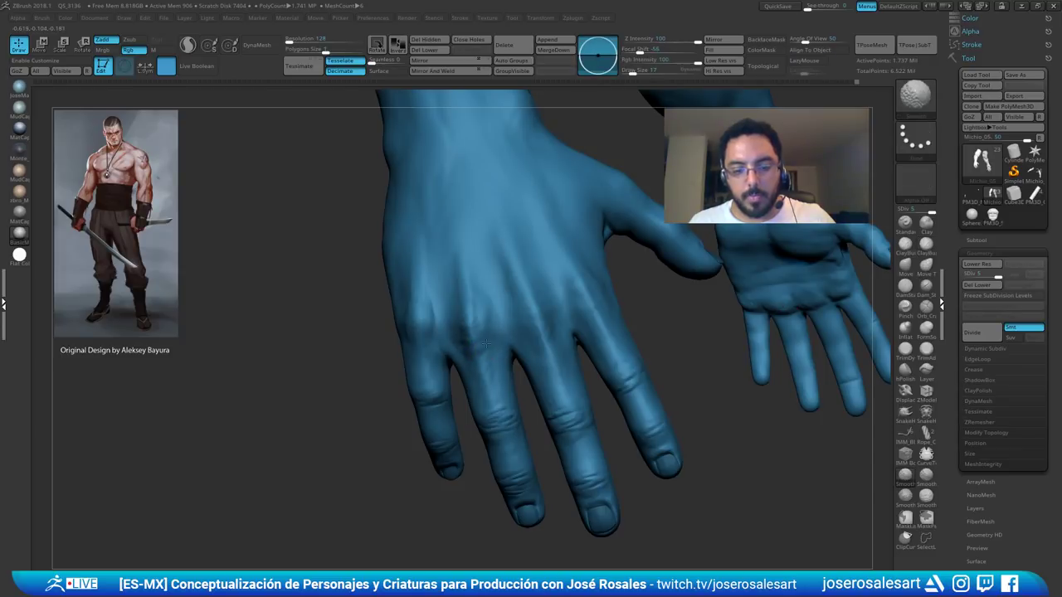
# - Examine both hands and forearms from several angles to judge the overall shape and finger detail
pyautogui.keyDown('ctrl'); pyautogui.moveTo(514, 306); pyautogui.dragTo(476, 253, button='right'); pyautogui.keyUp('ctrl')
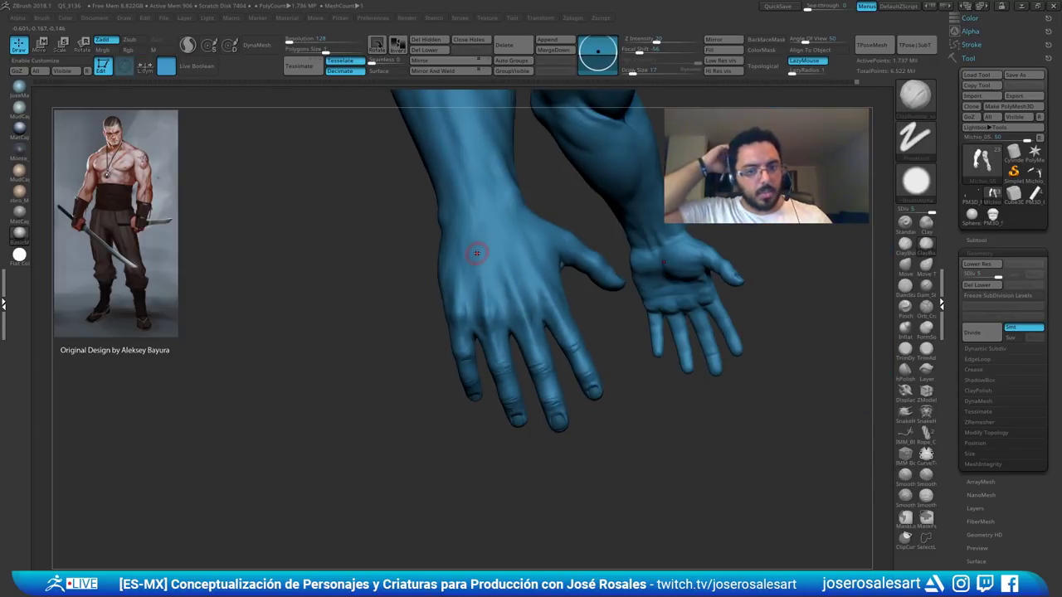
pyautogui.keyDown('alt'); pyautogui.moveTo(327, 224); pyautogui.dragTo(228, 280); pyautogui.keyUp('alt')
pyautogui.moveTo(448, 215); pyautogui.dragTo(416, 233)
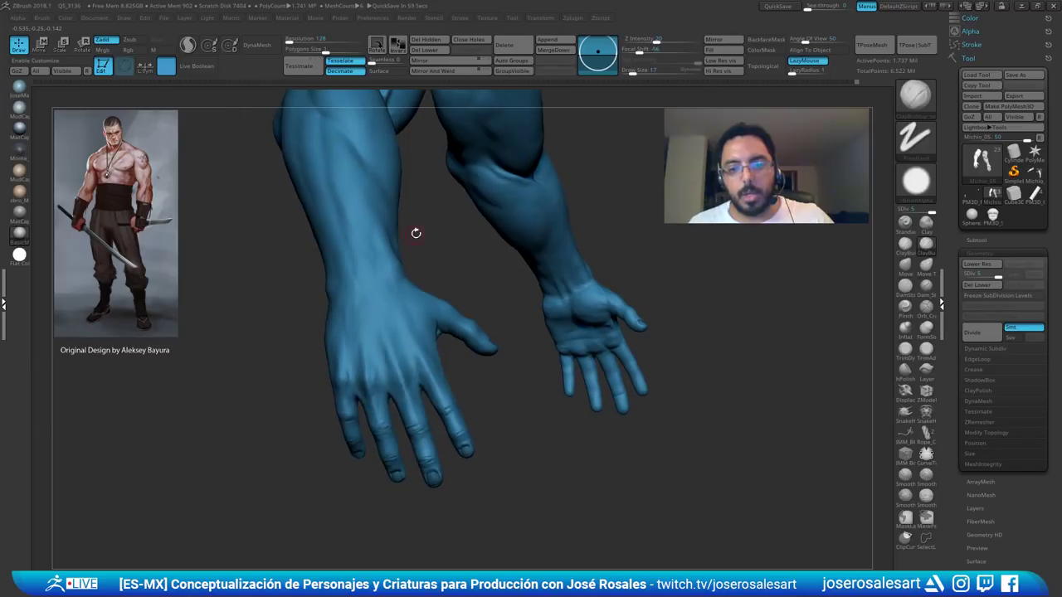
pyautogui.moveTo(493, 194); pyautogui.dragTo(514, 169, button='right')
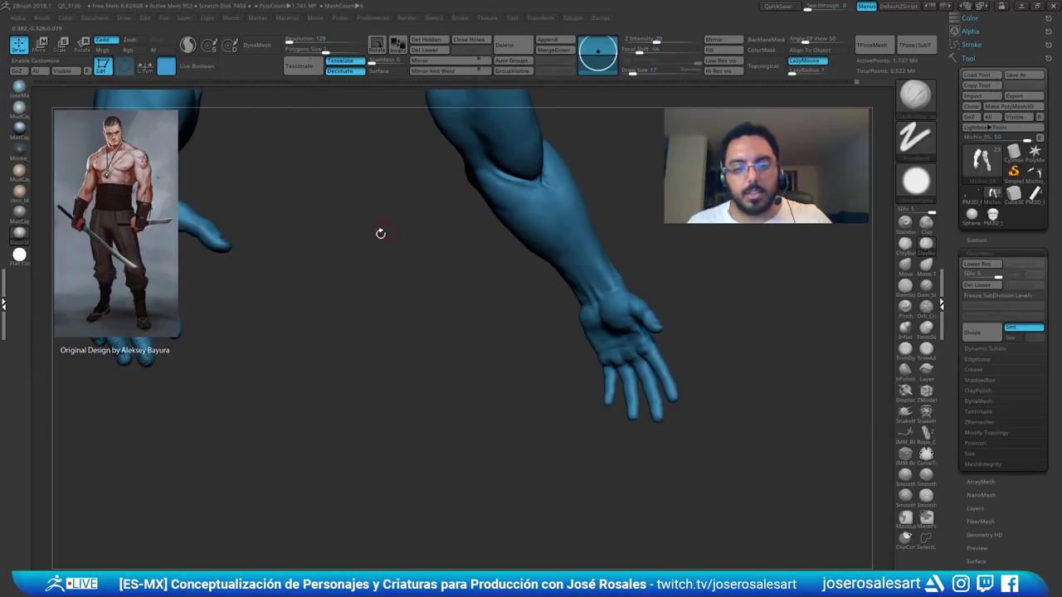
pyautogui.keyDown('alt'); pyautogui.moveTo(187, 229); pyautogui.dragTo(365, 274, button='right'); pyautogui.keyUp('alt')
pyautogui.keyDown('ctrl'); pyautogui.moveTo(249, 306); pyautogui.dragTo(314, 289, button='right'); pyautogui.keyUp('ctrl')
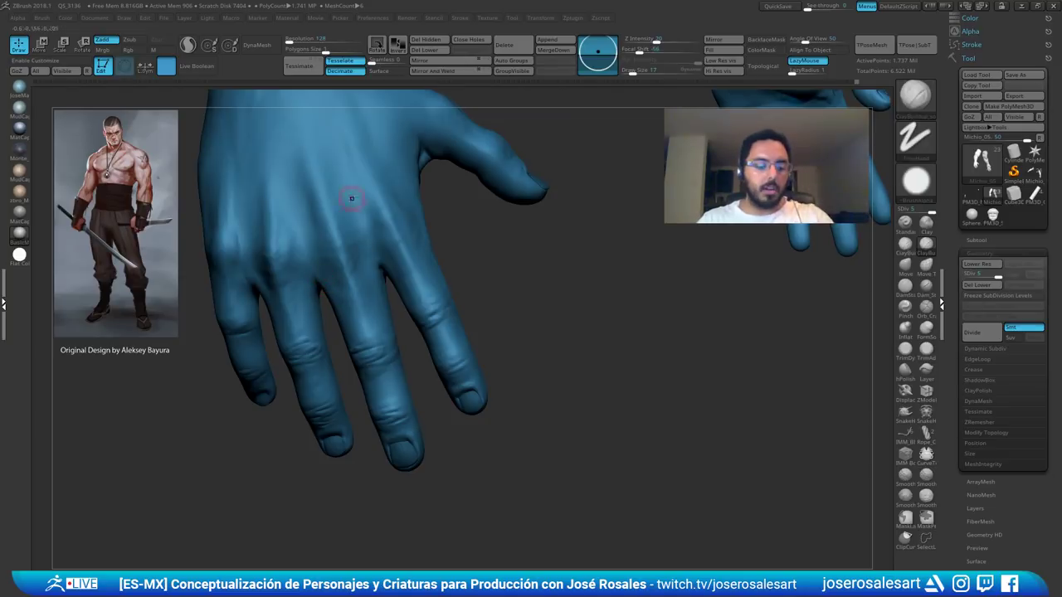
pyautogui.keyDown('ctrl'); pyautogui.moveTo(306, 308); pyautogui.dragTo(317, 344, button='right'); pyautogui.keyUp('ctrl')
pyautogui.moveTo(239, 396)
pyautogui.keyDown('alt'); pyautogui.mouseDown(button='right')
pyautogui.moveTo(353, 240)
pyautogui.moveTo(383, 246)
pyautogui.moveTo(355, 249)
pyautogui.mouseUp(button='right'); pyautogui.keyUp('alt')
# - Carve crease lines across and just below the ring finger's middle joint with DamStandard at draw size 17
pyautogui.keyDown('shift'); pyautogui.moveTo(373, 259); pyautogui.dragTo(380, 263); pyautogui.keyUp('shift')
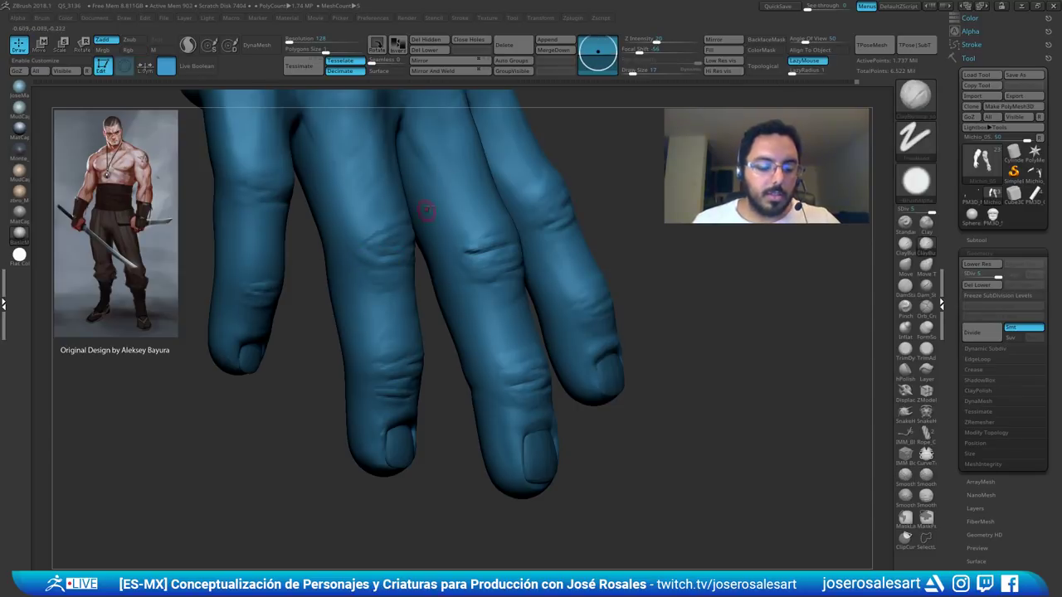
pyautogui.moveTo(387, 245); pyautogui.dragTo(361, 264, button='right')
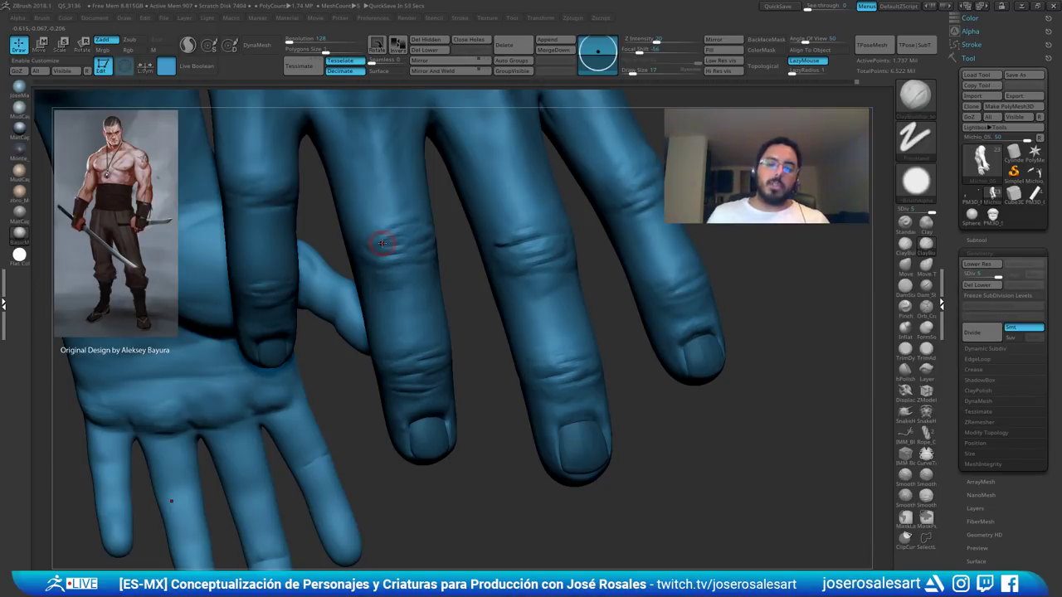
pyautogui.press('b')
pyautogui.press('d')
pyautogui.press('s')
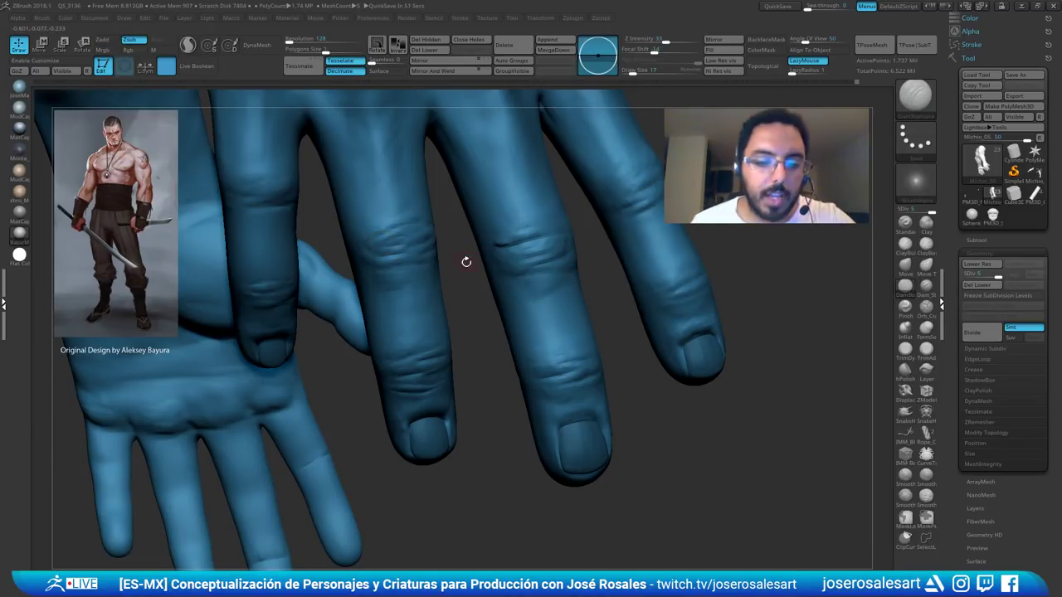
pyautogui.moveTo(467, 262)
pyautogui.mouseDown()
pyautogui.moveTo(360, 265)
pyautogui.moveTo(300, 282)
pyautogui.moveTo(382, 242)
pyautogui.mouseUp()
pyautogui.moveTo(381, 241); pyautogui.dragTo(399, 167, button='right')
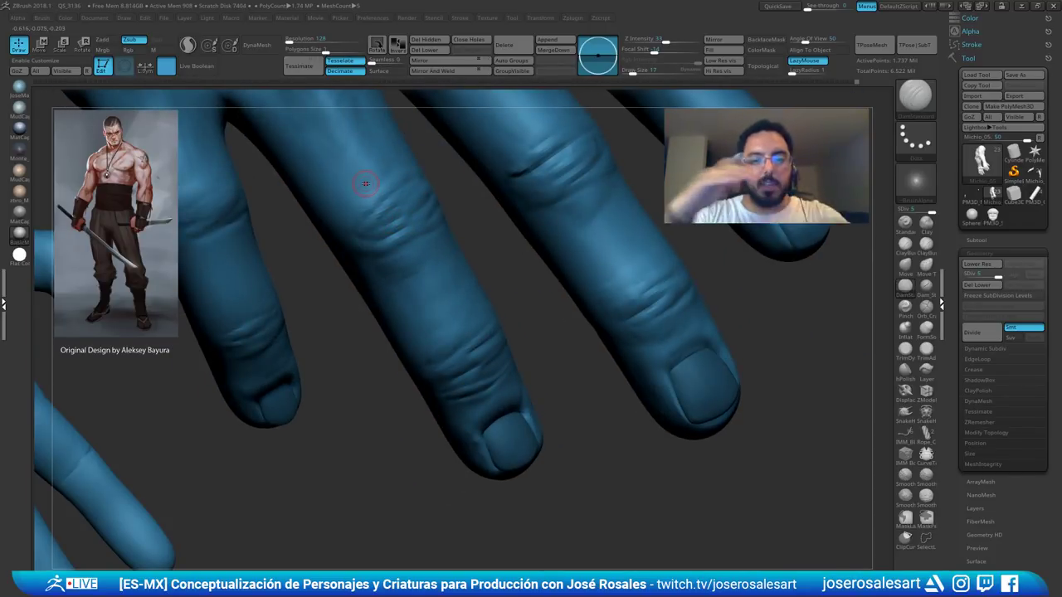
pyautogui.moveTo(347, 246); pyautogui.dragTo(439, 229)
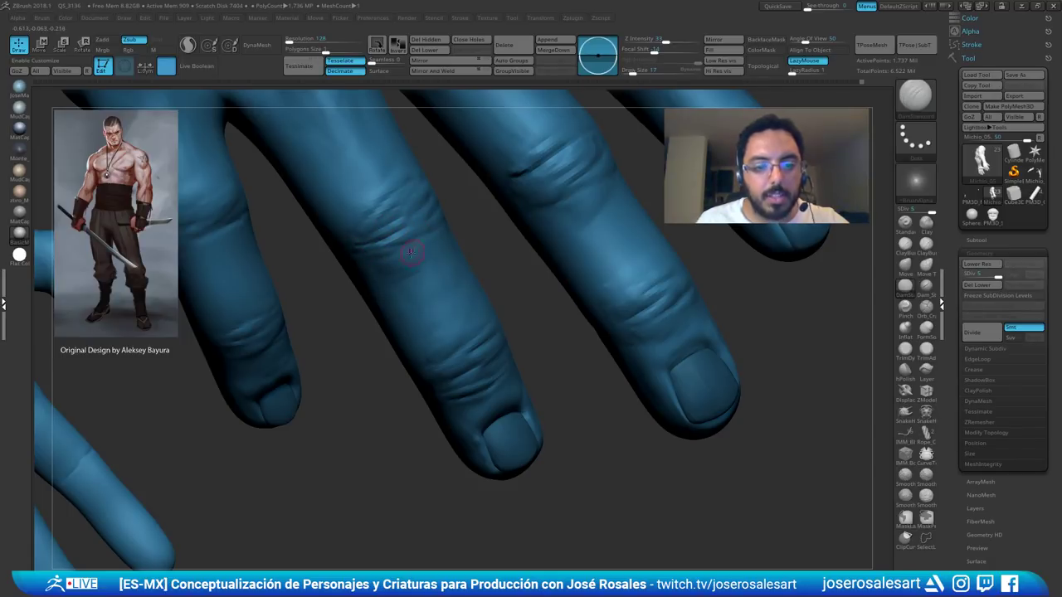
pyautogui.moveTo(376, 259); pyautogui.dragTo(406, 246)
pyautogui.moveTo(354, 278); pyautogui.dragTo(420, 259)
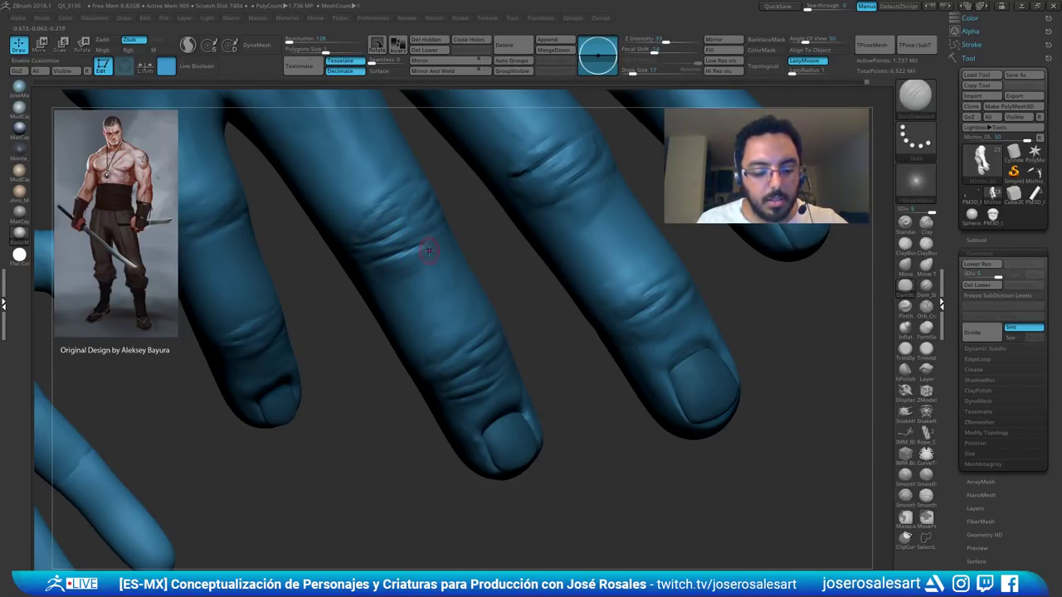
# - Add volume above the ring finger's middle-joint wrinkles with a larger ClayBuildup brush and smooth the transitions toward the finger's base
pyautogui.press('b')
pyautogui.press('c')
pyautogui.press('b')
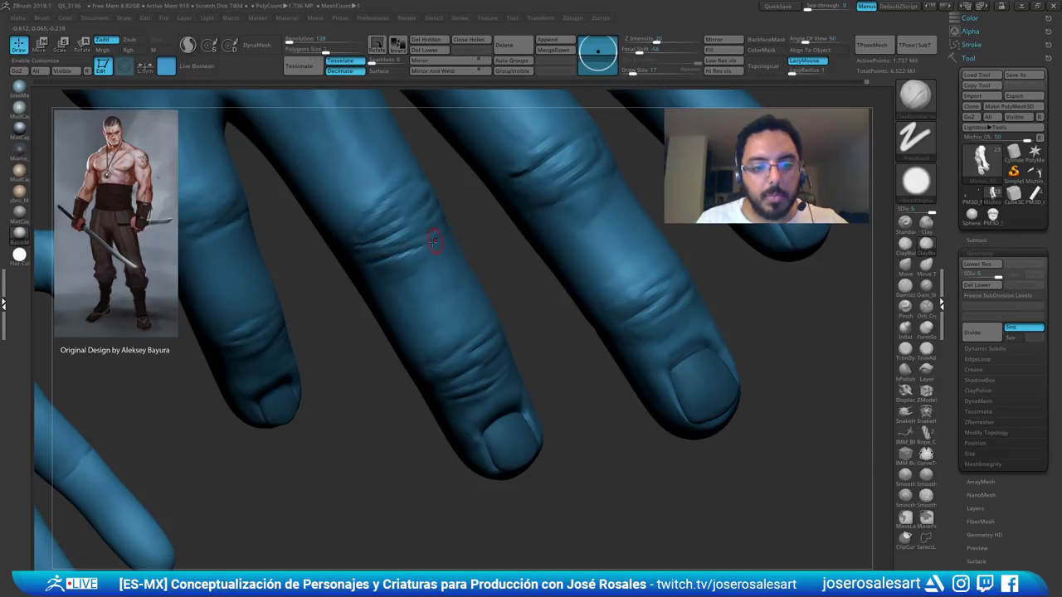
pyautogui.keyDown('alt'); pyautogui.moveTo(433, 241); pyautogui.dragTo(376, 169, button='right'); pyautogui.keyUp('alt')
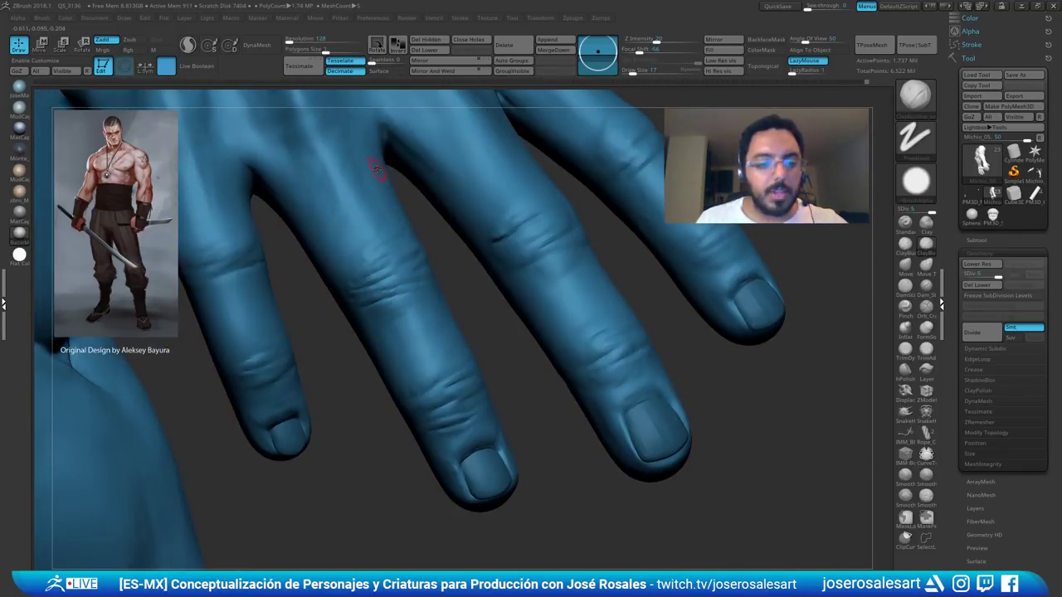
pyautogui.press('s')
pyautogui.moveTo(366, 253); pyautogui.dragTo(374, 253)
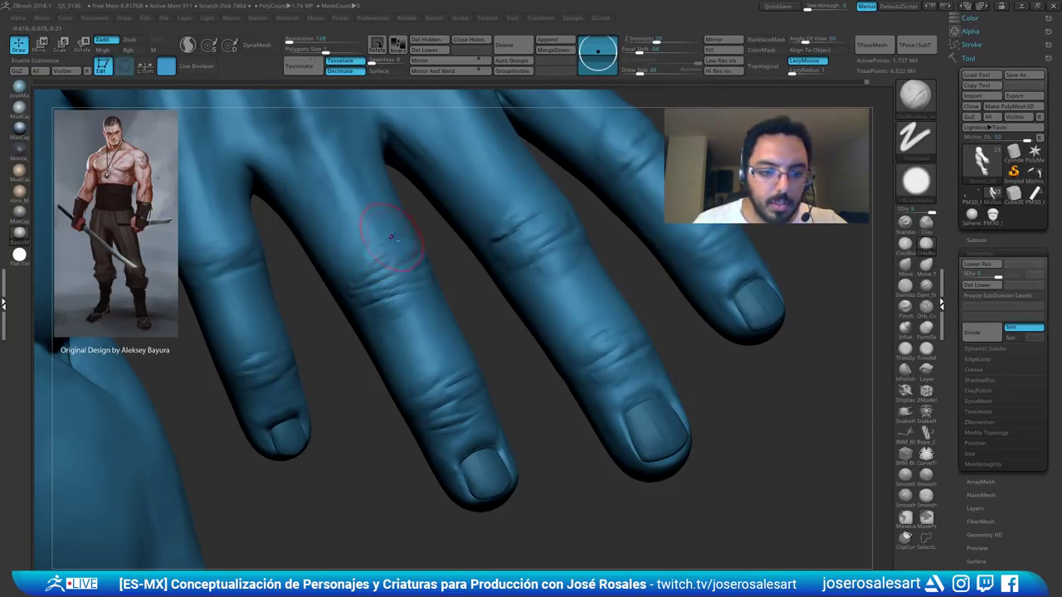
pyautogui.keyDown('ctrl'); pyautogui.moveTo(391, 237); pyautogui.dragTo(383, 207, button='right'); pyautogui.keyUp('ctrl')
pyautogui.moveTo(383, 208); pyautogui.dragTo(374, 247, button='right')
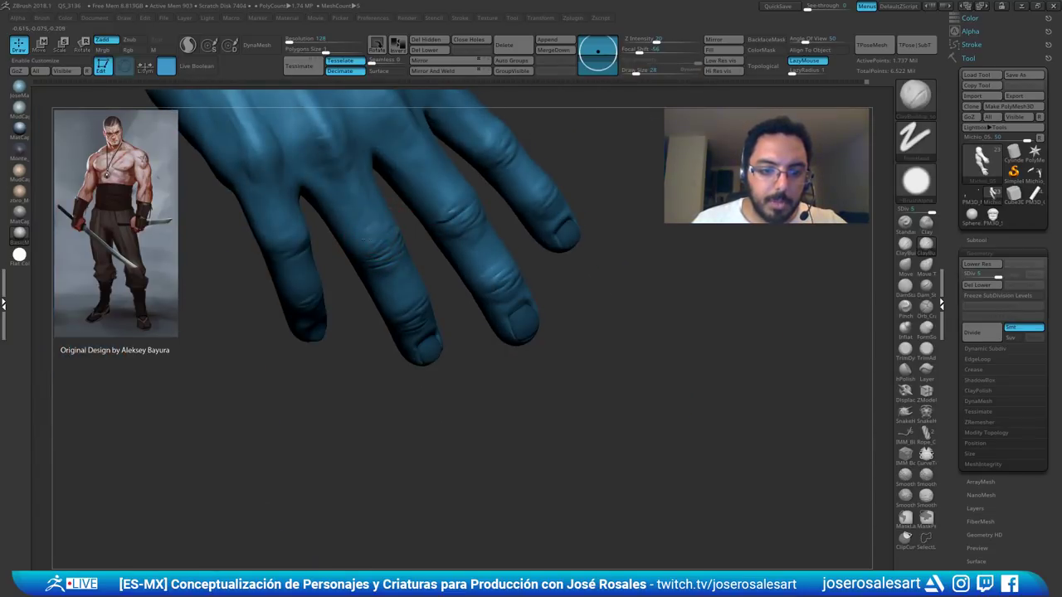
pyautogui.moveTo(359, 231)
pyautogui.mouseDown(button='right')
pyautogui.moveTo(342, 274)
pyautogui.moveTo(415, 226)
pyautogui.moveTo(424, 231)
pyautogui.moveTo(406, 248)
pyautogui.moveTo(401, 224)
pyautogui.mouseUp(button='right')
pyautogui.keyDown('shift'); pyautogui.moveTo(402, 218); pyautogui.dragTo(392, 219); pyautogui.keyUp('shift')
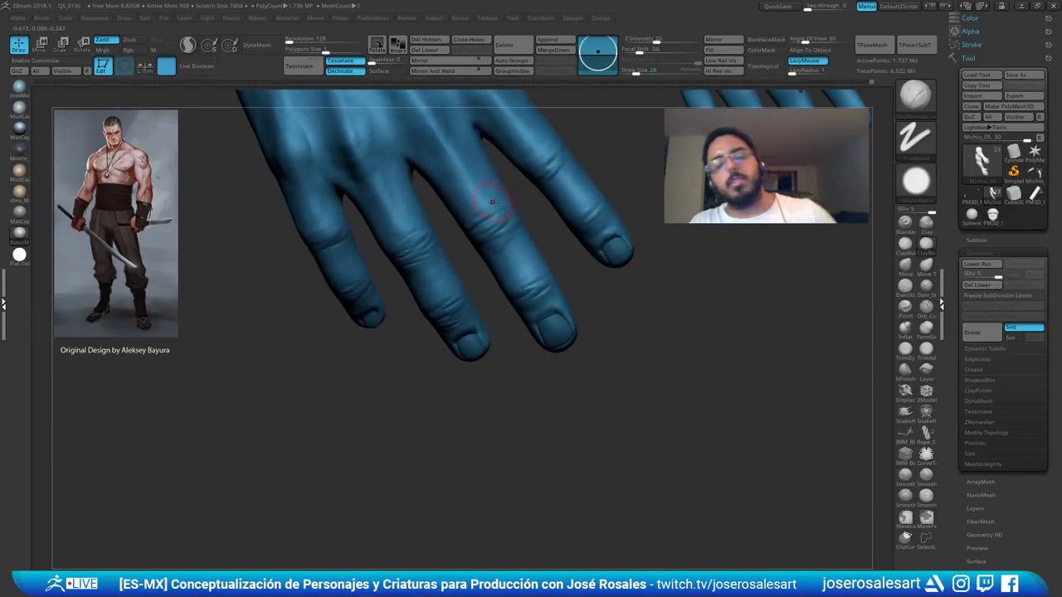
pyautogui.moveTo(486, 208)
pyautogui.mouseDown(button='right')
pyautogui.moveTo(440, 175)
pyautogui.moveTo(375, 187)
pyautogui.mouseUp(button='right')
pyautogui.keyDown('shift'); pyautogui.moveTo(300, 196); pyautogui.dragTo(310, 213); pyautogui.keyUp('shift')
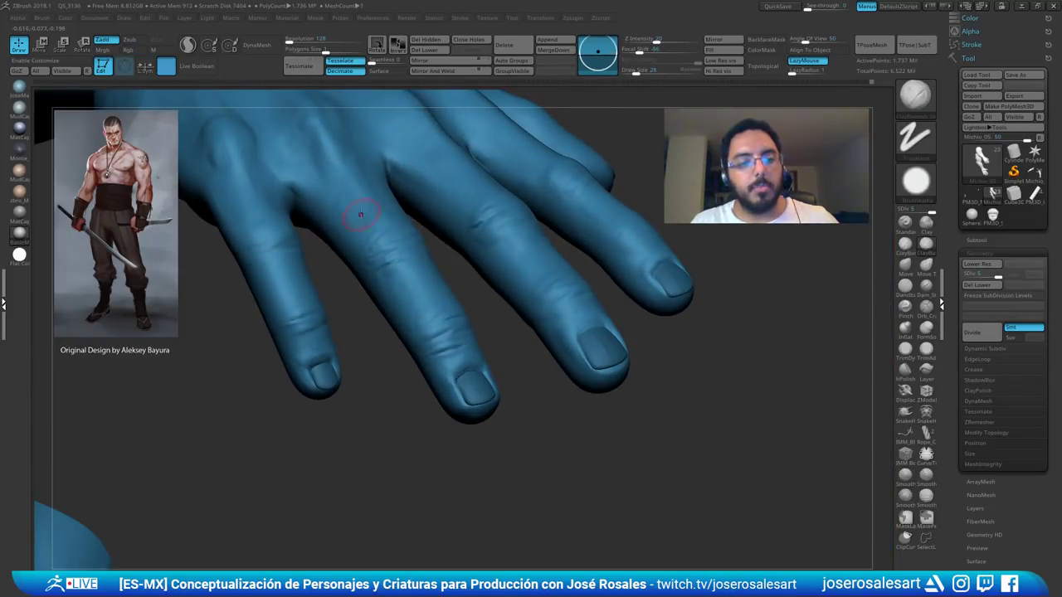
# - Carve the crease at the little finger's base on the outer side of the palm with DamStandard and soften it
pyautogui.moveTo(332, 215)
pyautogui.mouseDown(button='right')
pyautogui.moveTo(401, 200)
pyautogui.moveTo(401, 221)
pyautogui.mouseUp(button='right')
pyautogui.keyDown('alt'); pyautogui.moveTo(388, 180); pyautogui.dragTo(400, 236, button='right'); pyautogui.keyUp('alt')
pyautogui.keyDown('ctrl'); pyautogui.moveTo(400, 235); pyautogui.dragTo(420, 264, button='right'); pyautogui.keyUp('ctrl')
pyautogui.keyDown('shift'); pyautogui.moveTo(420, 263); pyautogui.dragTo(436, 290); pyautogui.keyUp('shift')
pyautogui.moveTo(443, 296)
pyautogui.keyDown('ctrl'); pyautogui.mouseDown(button='right')
pyautogui.moveTo(375, 283)
pyautogui.moveTo(389, 355)
pyautogui.moveTo(443, 190)
pyautogui.moveTo(408, 296)
pyautogui.moveTo(415, 241)
pyautogui.moveTo(378, 281)
pyautogui.moveTo(404, 213)
pyautogui.moveTo(387, 373)
pyautogui.moveTo(434, 236)
pyautogui.moveTo(391, 277)
pyautogui.mouseUp(button='right'); pyautogui.keyUp('ctrl')
pyautogui.moveTo(313, 276)
pyautogui.mouseDown(button='right')
pyautogui.moveTo(337, 398)
pyautogui.moveTo(389, 334)
pyautogui.mouseUp(button='right')
pyautogui.press('b')
pyautogui.press('d')
pyautogui.press('s')
pyautogui.moveTo(328, 346); pyautogui.dragTo(336, 369, button='right')
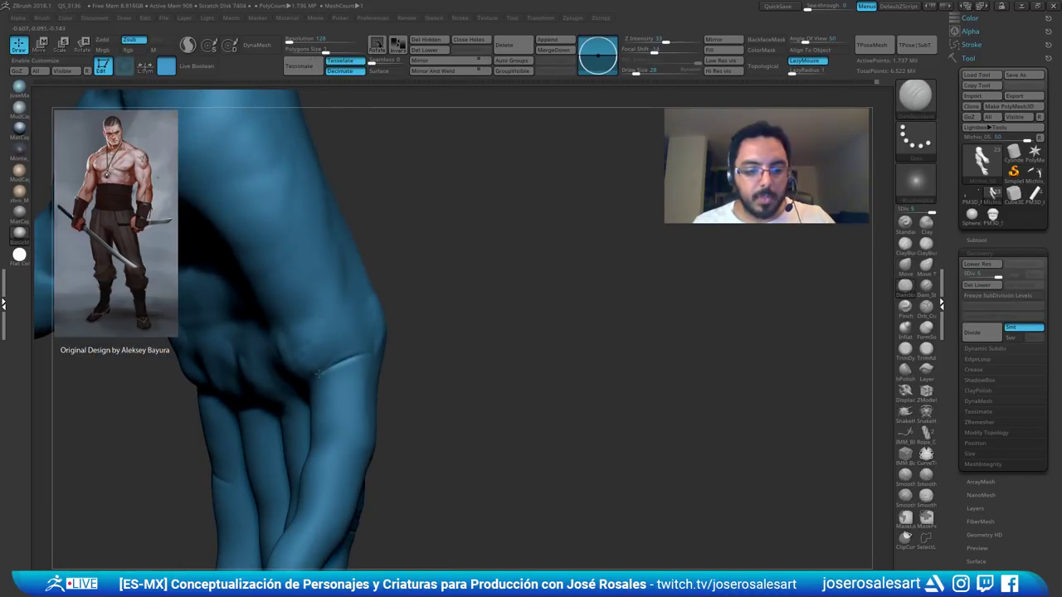
pyautogui.moveTo(415, 372)
pyautogui.mouseDown(button='right')
pyautogui.moveTo(332, 364)
pyautogui.moveTo(406, 370)
pyautogui.mouseUp(button='right')
pyautogui.moveTo(362, 358)
pyautogui.keyDown('shift'); pyautogui.mouseDown()
pyautogui.moveTo(348, 370)
pyautogui.moveTo(355, 360)
pyautogui.mouseUp(); pyautogui.keyUp('shift')
pyautogui.moveTo(323, 363)
pyautogui.mouseDown(button='right')
pyautogui.moveTo(387, 367)
pyautogui.moveTo(310, 365)
pyautogui.mouseUp(button='right')
pyautogui.press('b')
pyautogui.press('d')
pyautogui.press('s')
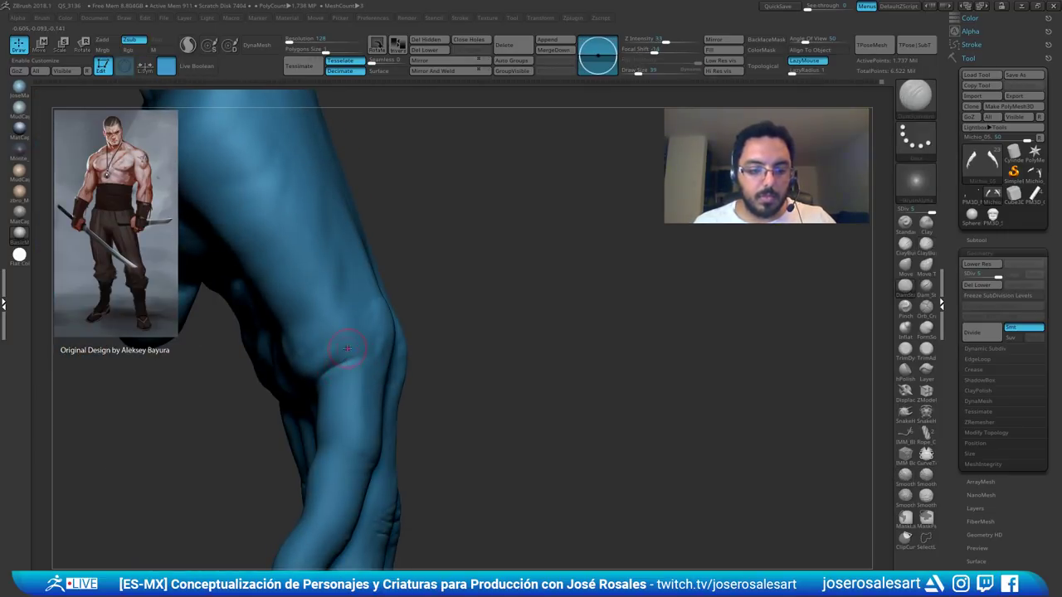
# - Build volume around the little finger's base crease with ClayBuildup at draw size 26 and smooth the transition
pyautogui.press('b')
pyautogui.press('c')
pyautogui.press('b')
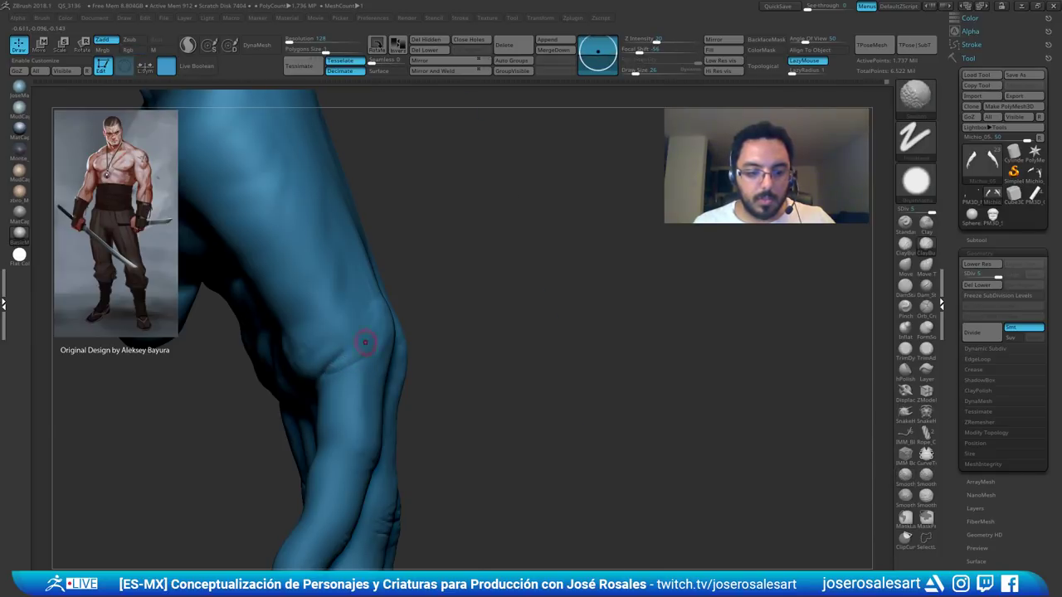
pyautogui.moveTo(365, 343); pyautogui.dragTo(331, 360, button='right')
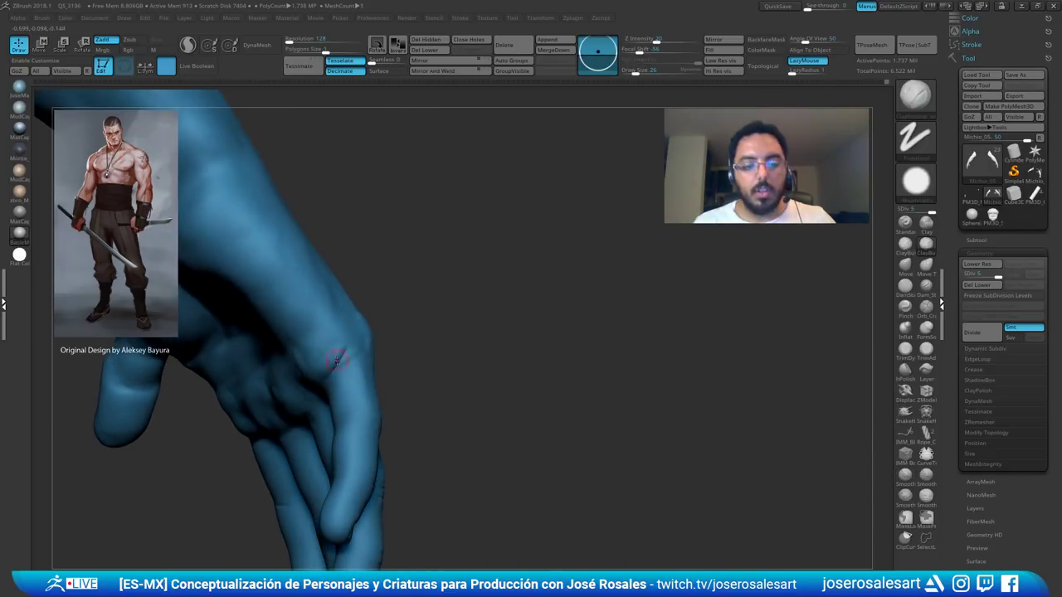
pyautogui.keyDown('shift'); pyautogui.moveTo(332, 360); pyautogui.dragTo(348, 352); pyautogui.keyUp('shift')
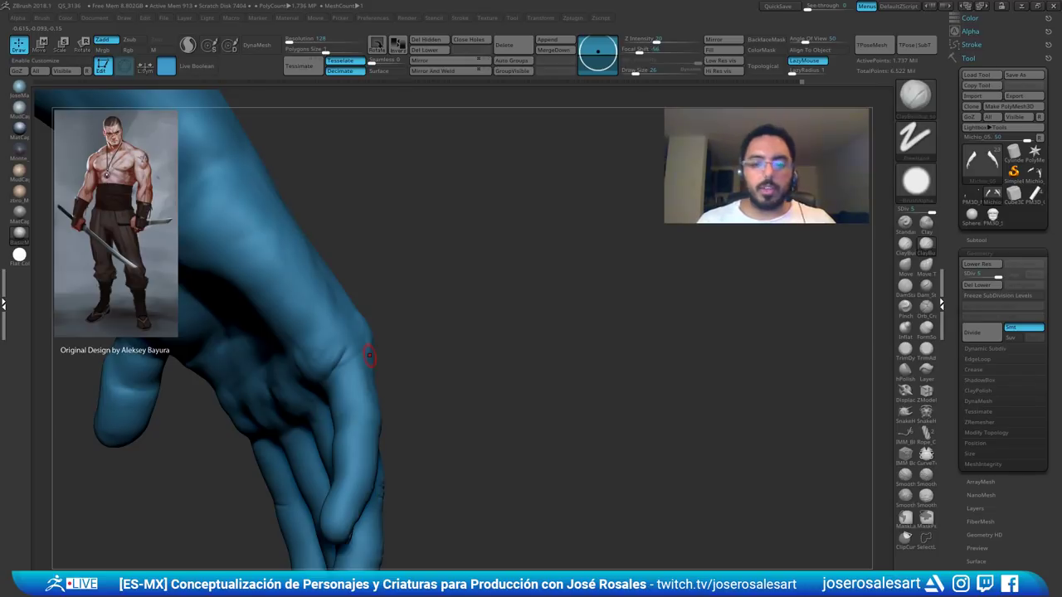
pyautogui.moveTo(473, 308)
pyautogui.mouseDown(button='right')
pyautogui.moveTo(465, 235)
pyautogui.moveTo(491, 265)
pyautogui.moveTo(483, 296)
pyautogui.moveTo(495, 301)
pyautogui.moveTo(500, 267)
pyautogui.mouseUp(button='right')
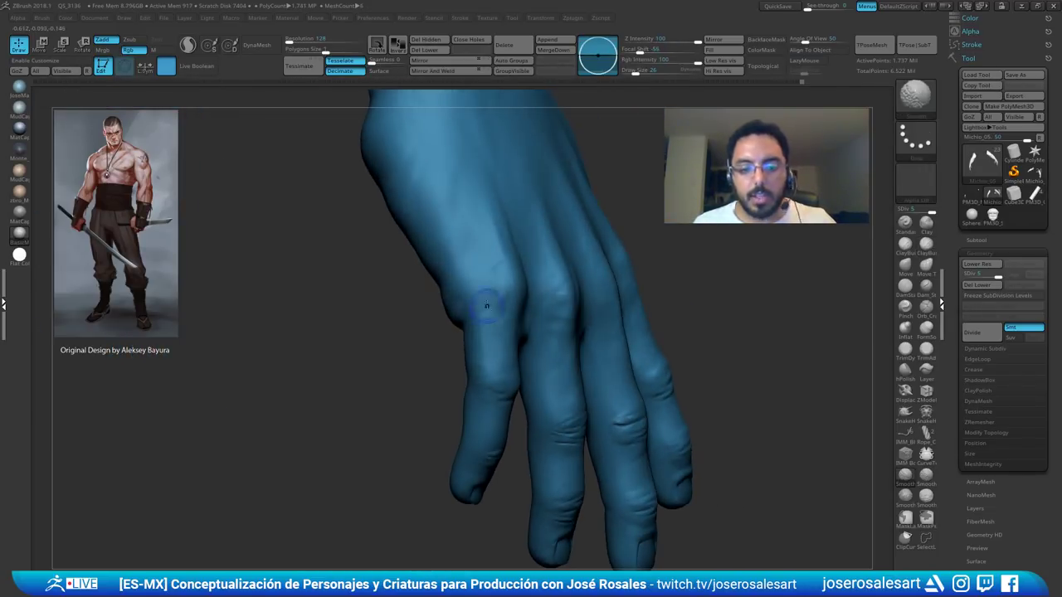
# - Fill out the little finger between its middle and end joints with ClayBuildup, reducing the brush size, and smooth the surface
pyautogui.keyDown('ctrl'); pyautogui.moveTo(487, 306); pyautogui.dragTo(490, 201, button='right'); pyautogui.keyUp('ctrl')
pyautogui.moveTo(463, 344)
pyautogui.mouseDown(button='right')
pyautogui.moveTo(475, 347)
pyautogui.moveTo(473, 381)
pyautogui.moveTo(459, 331)
pyautogui.mouseUp(button='right')
pyautogui.moveTo(444, 431)
pyautogui.keyDown('alt'); pyautogui.mouseDown(button='right')
pyautogui.moveTo(404, 344)
pyautogui.moveTo(481, 427)
pyautogui.mouseUp(button='right'); pyautogui.keyUp('alt')
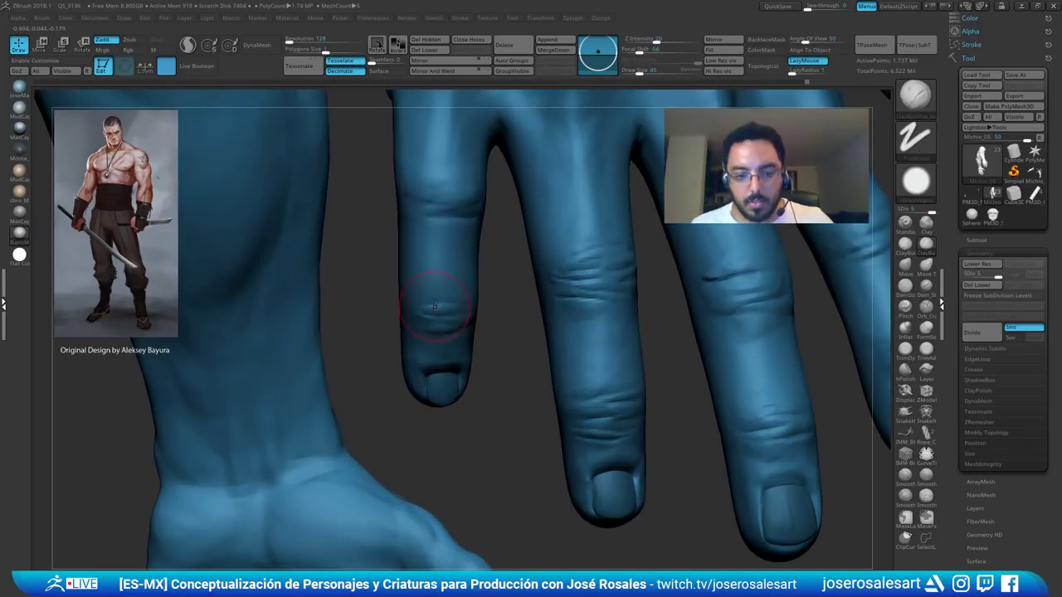
pyautogui.moveTo(452, 315); pyautogui.dragTo(476, 325)
pyautogui.moveTo(476, 322); pyautogui.dragTo(466, 290, button='right')
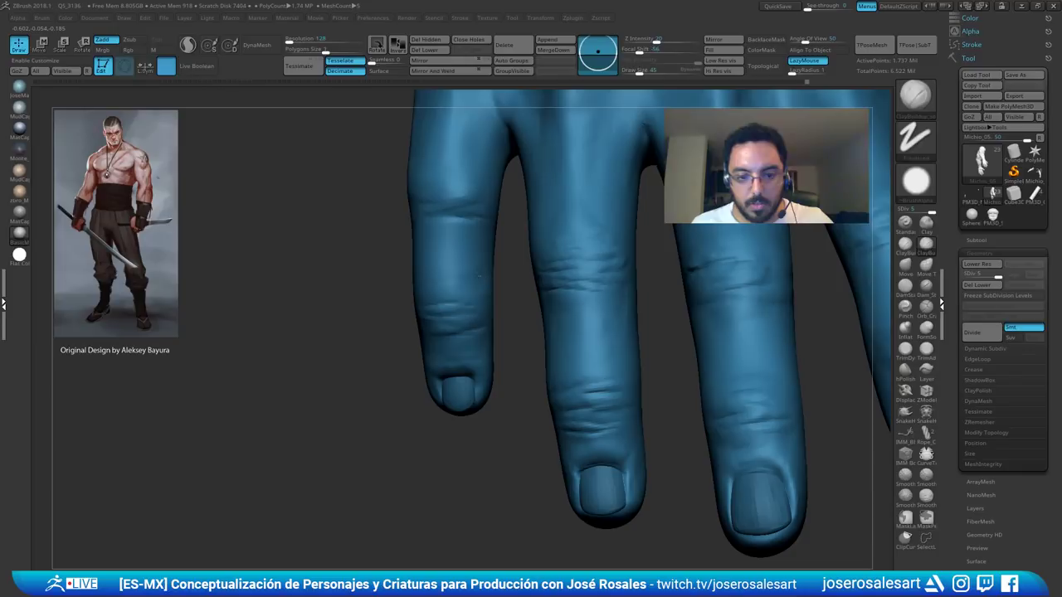
pyautogui.moveTo(438, 292); pyautogui.dragTo(443, 292)
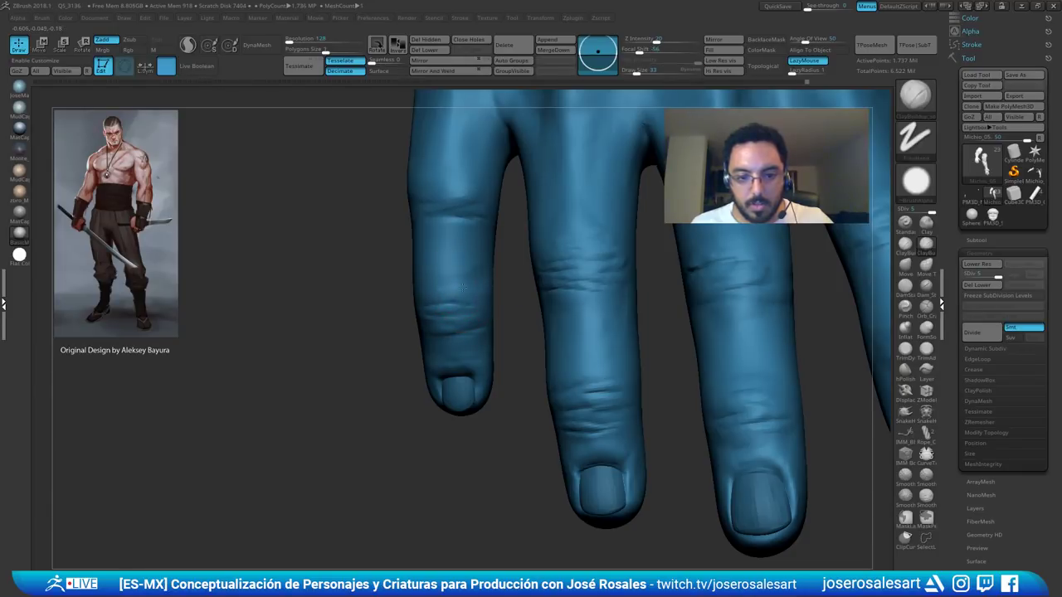
pyautogui.moveTo(462, 273); pyautogui.dragTo(442, 294, button='right')
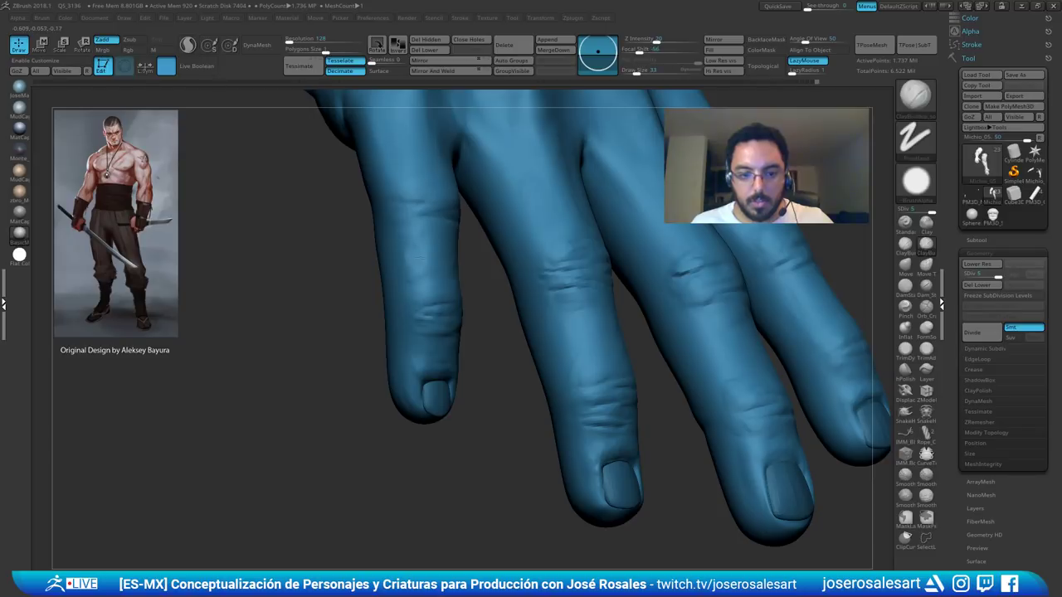
pyautogui.moveTo(434, 273)
pyautogui.mouseDown(button='right')
pyautogui.moveTo(490, 267)
pyautogui.moveTo(493, 277)
pyautogui.mouseUp(button='right')
pyautogui.keyDown('shift'); pyautogui.moveTo(454, 249); pyautogui.dragTo(462, 256); pyautogui.keyUp('shift')
pyautogui.moveTo(462, 256); pyautogui.dragTo(406, 264, button='right')
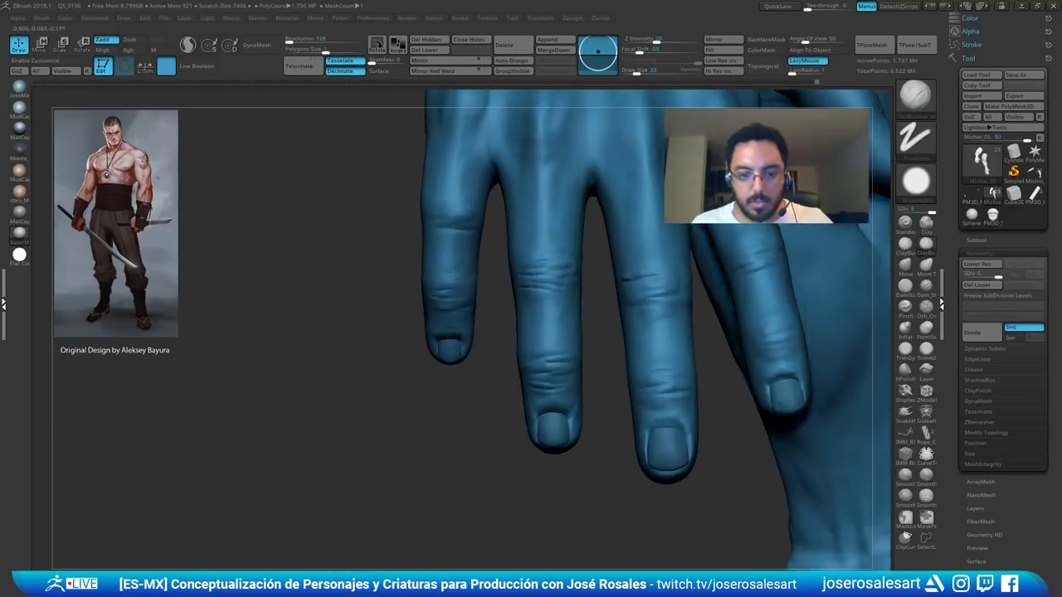
# - Refine the little finger's base knuckle on the back of the hand with a smaller ClayBuildup brush
pyautogui.moveTo(501, 260); pyautogui.dragTo(427, 301, button='right')
pyautogui.press('s')
pyautogui.moveTo(424, 308); pyautogui.dragTo(418, 309)
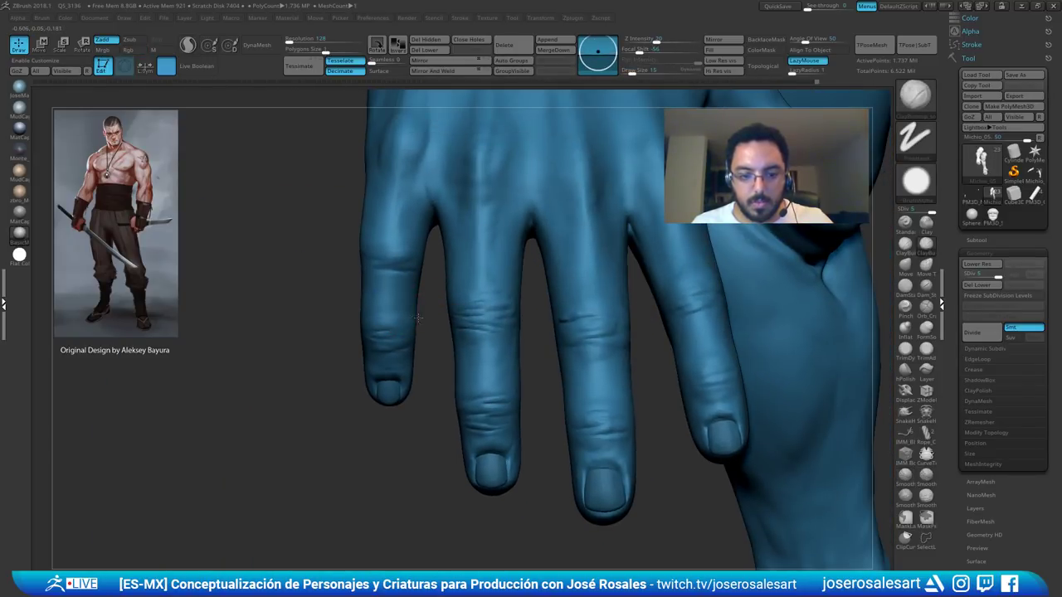
pyautogui.moveTo(385, 304)
pyautogui.keyDown('ctrl'); pyautogui.mouseDown(button='right')
pyautogui.moveTo(403, 314)
pyautogui.moveTo(457, 277)
pyautogui.moveTo(369, 306)
pyautogui.moveTo(414, 301)
pyautogui.moveTo(319, 388)
pyautogui.moveTo(372, 313)
pyautogui.moveTo(458, 407)
pyautogui.moveTo(393, 368)
pyautogui.moveTo(417, 376)
pyautogui.moveTo(431, 448)
pyautogui.mouseUp(button='right'); pyautogui.keyUp('ctrl')
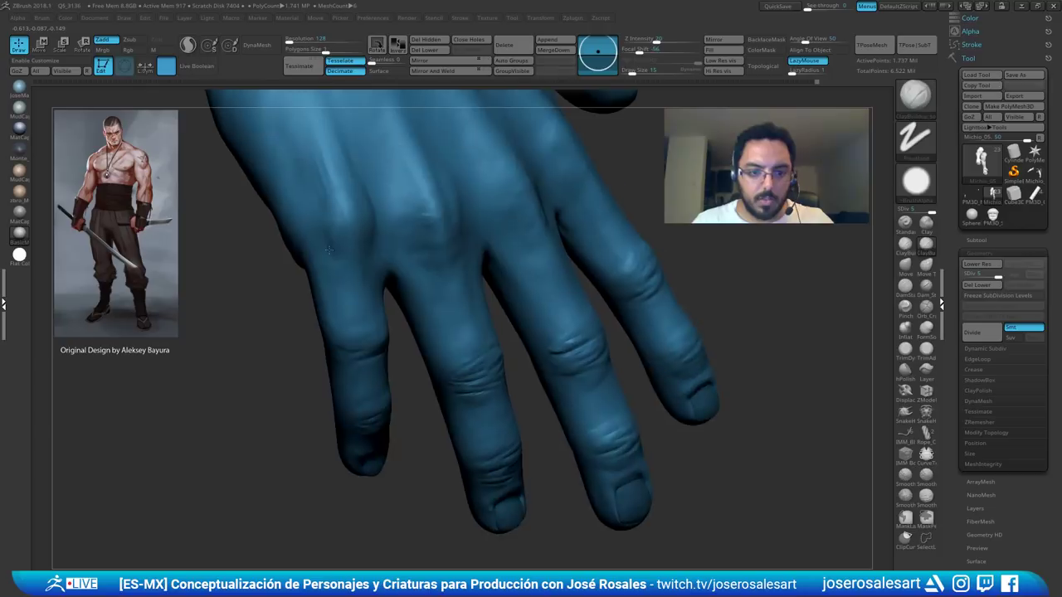
pyautogui.moveTo(343, 242); pyautogui.dragTo(372, 238, button='right')
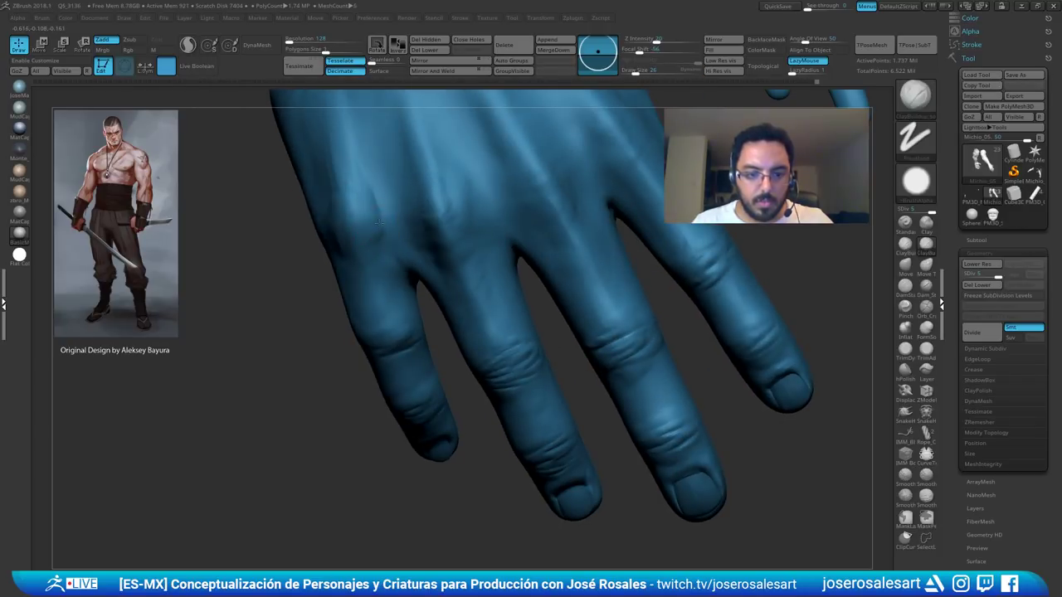
pyautogui.moveTo(370, 206); pyautogui.dragTo(367, 233)
pyautogui.moveTo(367, 232)
pyautogui.mouseDown(button='right')
pyautogui.moveTo(340, 218)
pyautogui.moveTo(343, 247)
pyautogui.moveTo(365, 246)
pyautogui.moveTo(322, 204)
pyautogui.mouseUp(button='right')
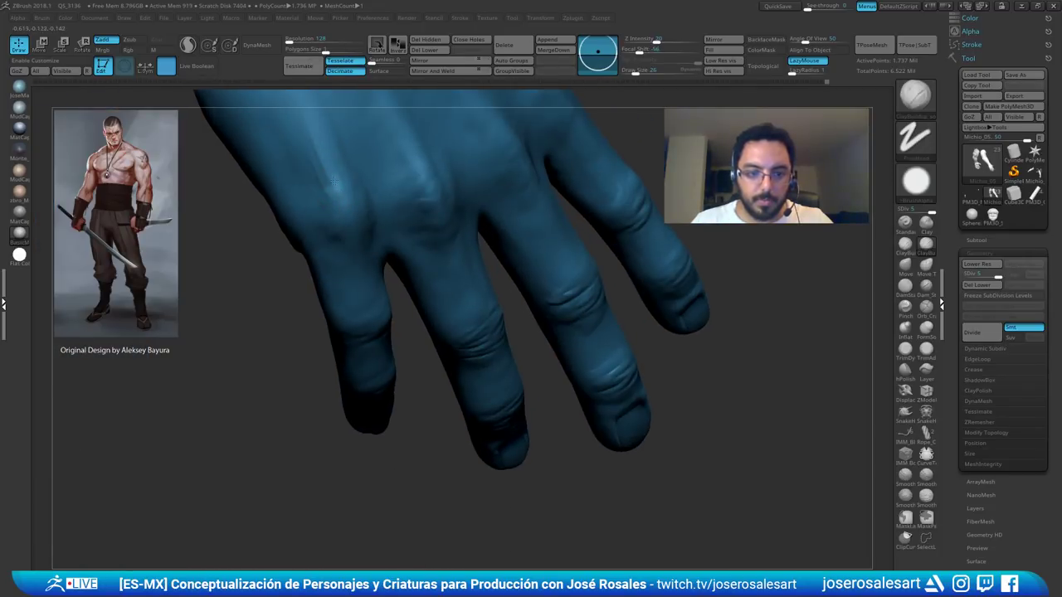
# - Add volume around the little and ring finger knuckles with ClayBuildup at draw size 26 and smooth the area between them
pyautogui.moveTo(357, 225); pyautogui.dragTo(355, 274)
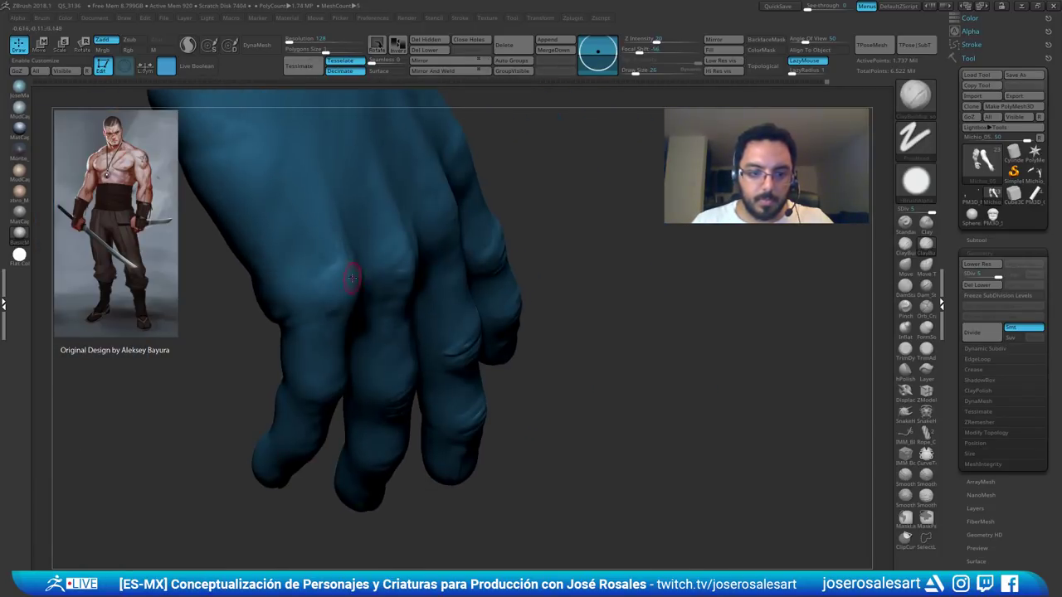
pyautogui.moveTo(353, 278)
pyautogui.mouseDown(button='right')
pyautogui.moveTo(351, 244)
pyautogui.moveTo(333, 229)
pyautogui.moveTo(347, 270)
pyautogui.mouseUp(button='right')
pyautogui.moveTo(347, 269)
pyautogui.mouseDown()
pyautogui.moveTo(357, 232)
pyautogui.moveTo(382, 285)
pyautogui.mouseUp()
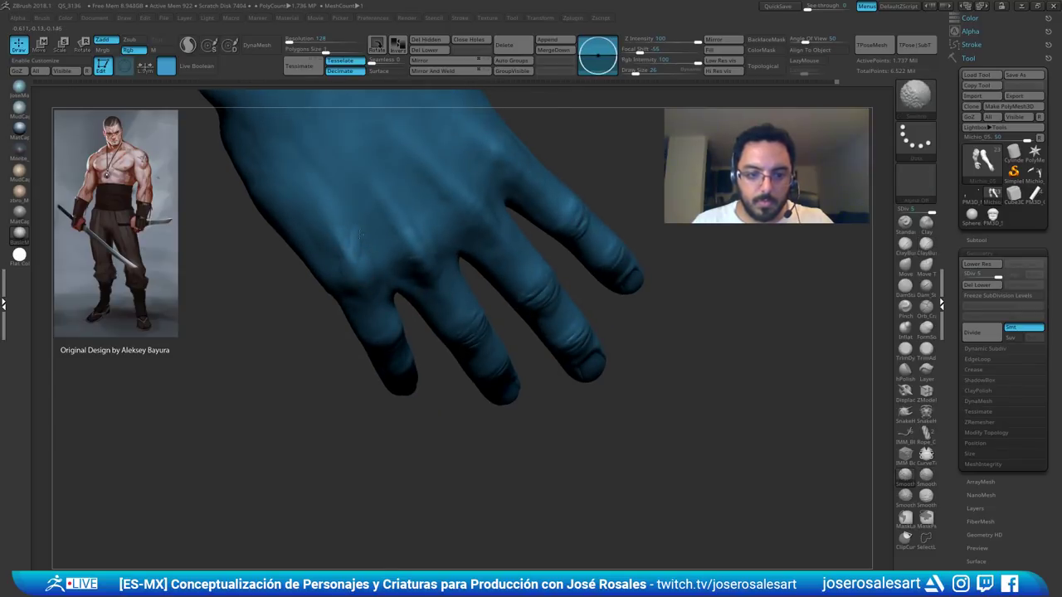
pyautogui.moveTo(382, 285); pyautogui.dragTo(365, 233, button='right')
pyautogui.moveTo(339, 283); pyautogui.dragTo(386, 250, button='right')
pyautogui.moveTo(357, 286); pyautogui.dragTo(365, 255, button='right')
pyautogui.keyDown('shift'); pyautogui.moveTo(373, 261); pyautogui.dragTo(390, 272); pyautogui.keyUp('shift')
pyautogui.moveTo(388, 267)
pyautogui.mouseDown(button='right')
pyautogui.moveTo(376, 292)
pyautogui.moveTo(382, 321)
pyautogui.mouseUp(button='right')
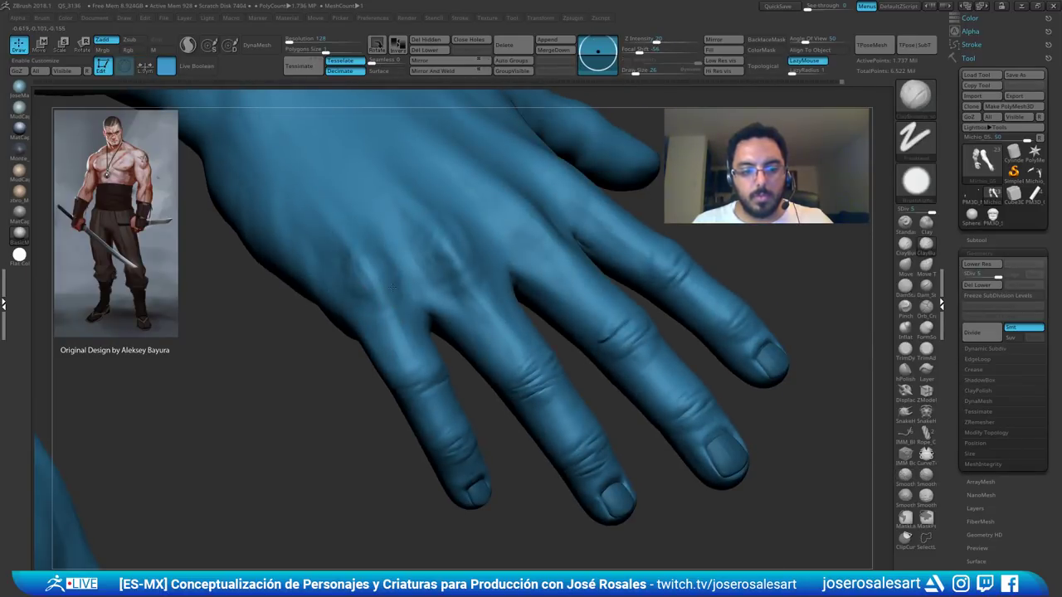
# - Carve wrinkle lines across the little finger's middle joint with DamStandard at draw size 26 and soften them
pyautogui.keyDown('ctrl'); pyautogui.moveTo(393, 287); pyautogui.dragTo(419, 267, button='right'); pyautogui.keyUp('ctrl')
pyautogui.press('b')
pyautogui.press('d')
pyautogui.press('s')
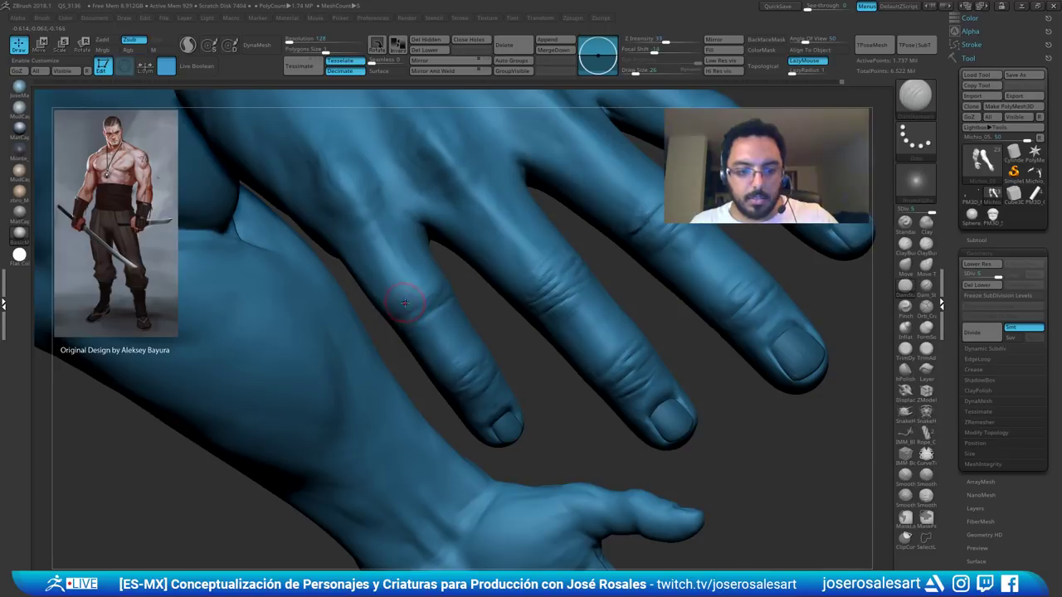
pyautogui.moveTo(409, 305)
pyautogui.mouseDown(button='right')
pyautogui.moveTo(402, 286)
pyautogui.moveTo(456, 267)
pyautogui.mouseUp(button='right')
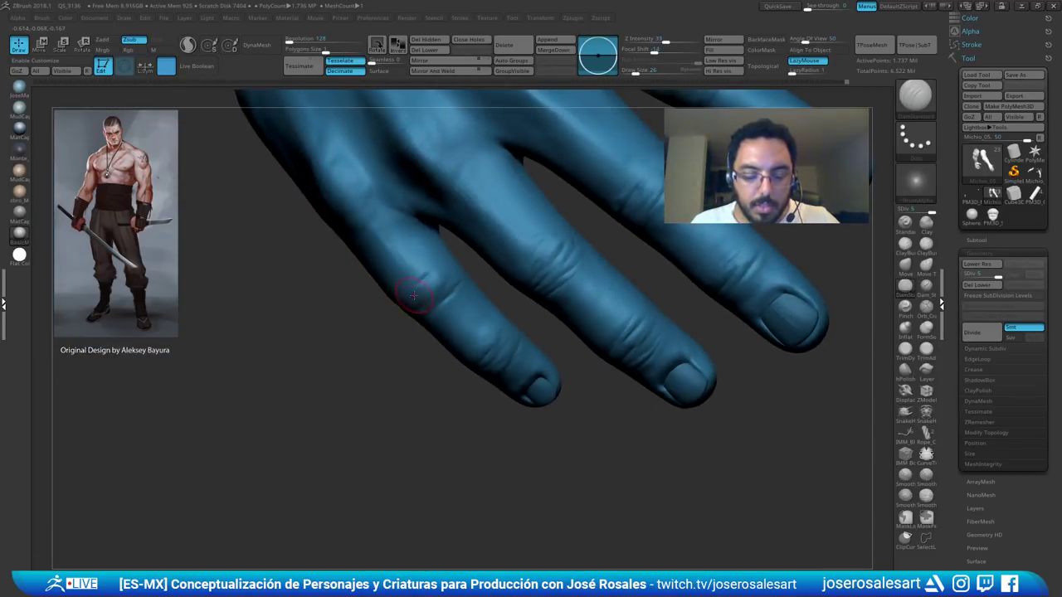
pyautogui.moveTo(414, 295); pyautogui.dragTo(433, 284, button='right')
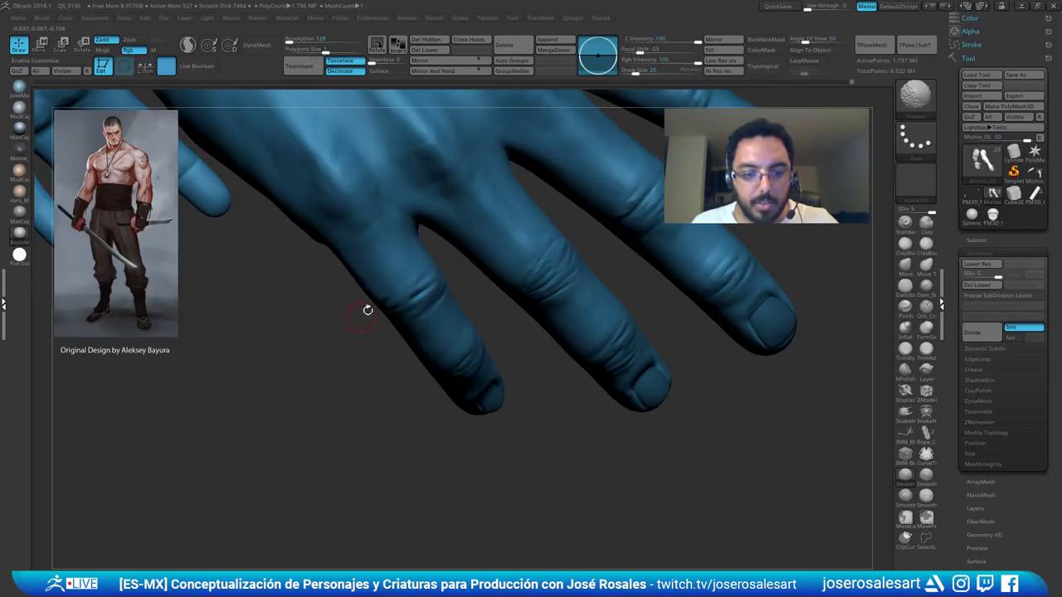
pyautogui.moveTo(368, 310); pyautogui.dragTo(372, 335)
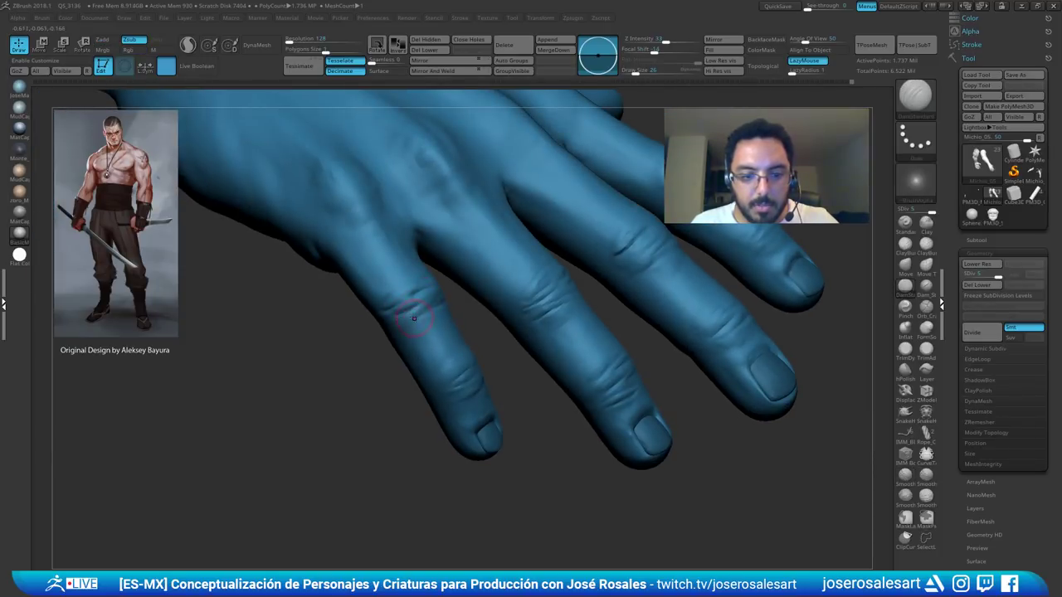
# - Carve wrinkle lines across the thumb's upper joint with DamStandard at draw size 26
pyautogui.moveTo(416, 318)
pyautogui.mouseDown(button='right')
pyautogui.moveTo(457, 294)
pyautogui.moveTo(419, 309)
pyautogui.moveTo(423, 282)
pyautogui.moveTo(462, 304)
pyautogui.moveTo(396, 304)
pyautogui.moveTo(429, 324)
pyautogui.moveTo(421, 317)
pyautogui.moveTo(459, 308)
pyautogui.moveTo(425, 338)
pyautogui.moveTo(434, 363)
pyautogui.moveTo(453, 367)
pyautogui.moveTo(496, 111)
pyautogui.mouseUp(button='right')
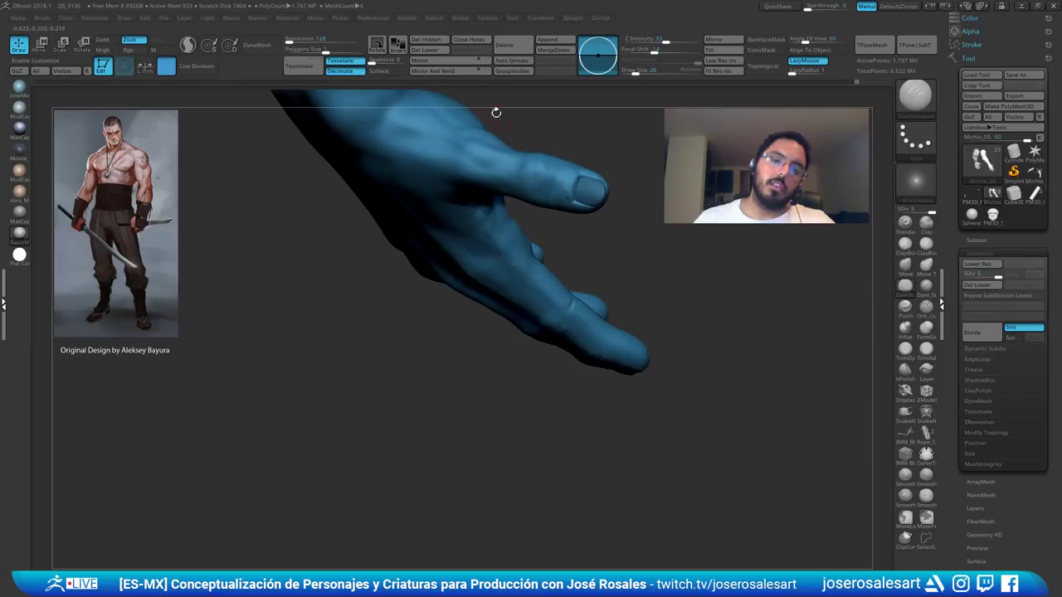
pyautogui.moveTo(471, 148)
pyautogui.keyDown('alt'); pyautogui.mouseDown(button='right')
pyautogui.moveTo(463, 191)
pyautogui.moveTo(489, 124)
pyautogui.moveTo(477, 128)
pyautogui.mouseUp(button='right'); pyautogui.keyUp('alt')
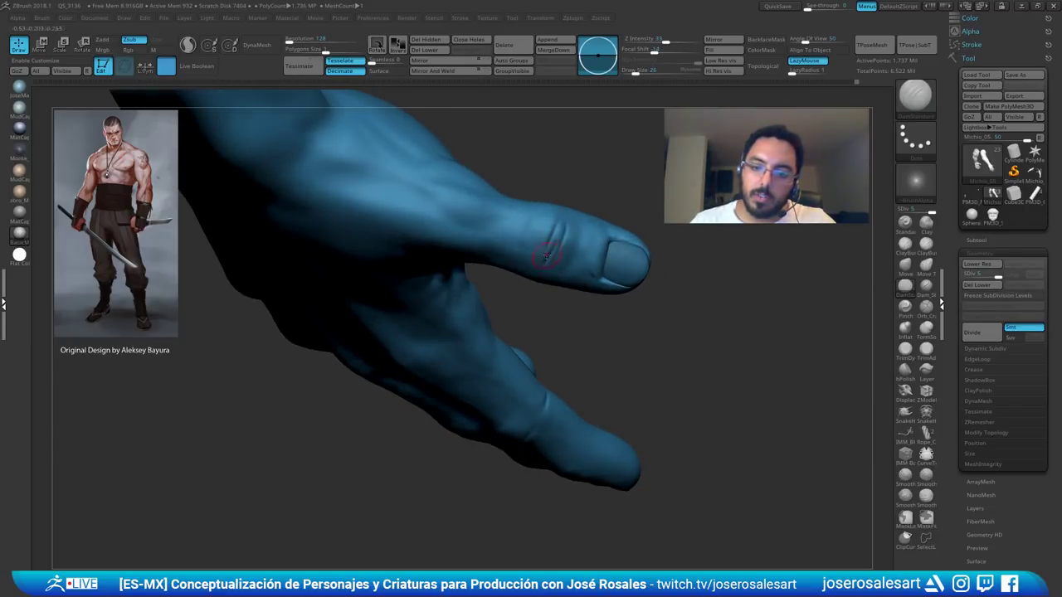
pyautogui.moveTo(547, 257); pyautogui.dragTo(545, 224, button='right')
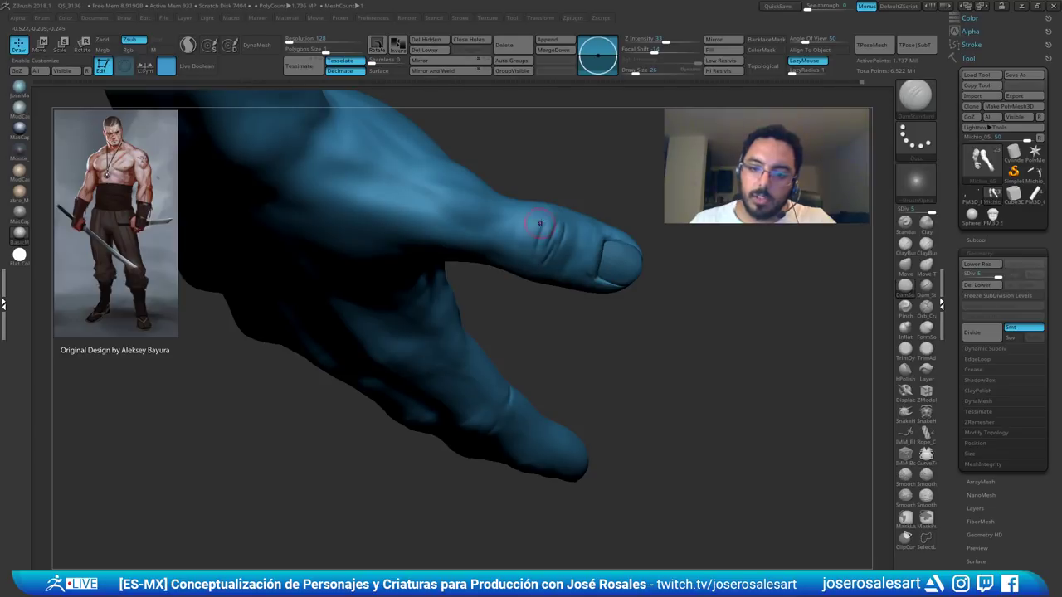
pyautogui.moveTo(524, 276); pyautogui.dragTo(542, 222, button='right')
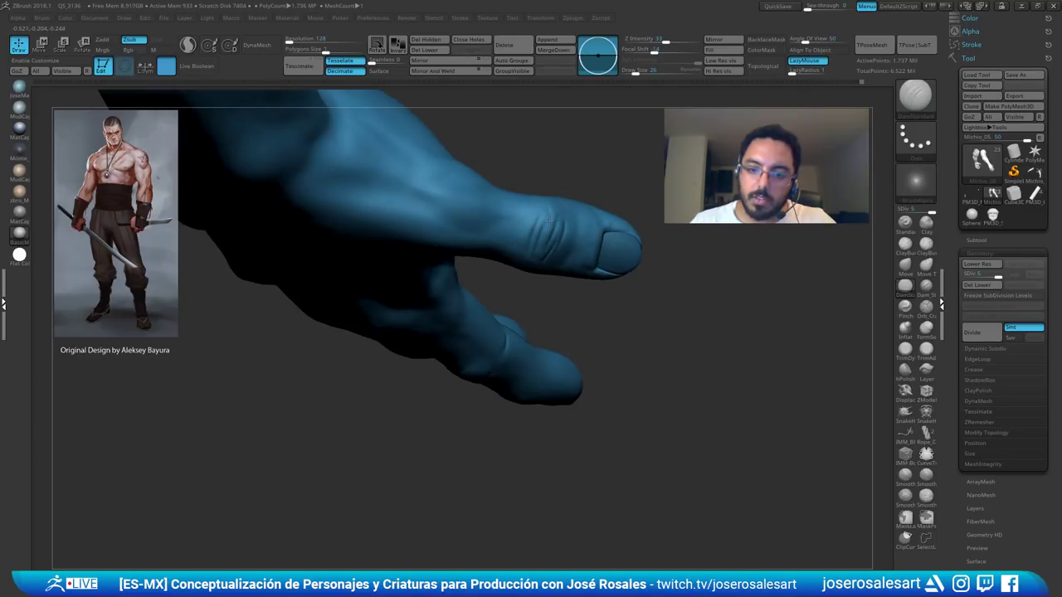
# - Raise the skin folds above the thumb joint's wrinkles with ClayBuildup at draw size 19 and recut the creases with DamStandard
pyautogui.press('2')
pyautogui.moveTo(549, 221); pyautogui.dragTo(546, 211)
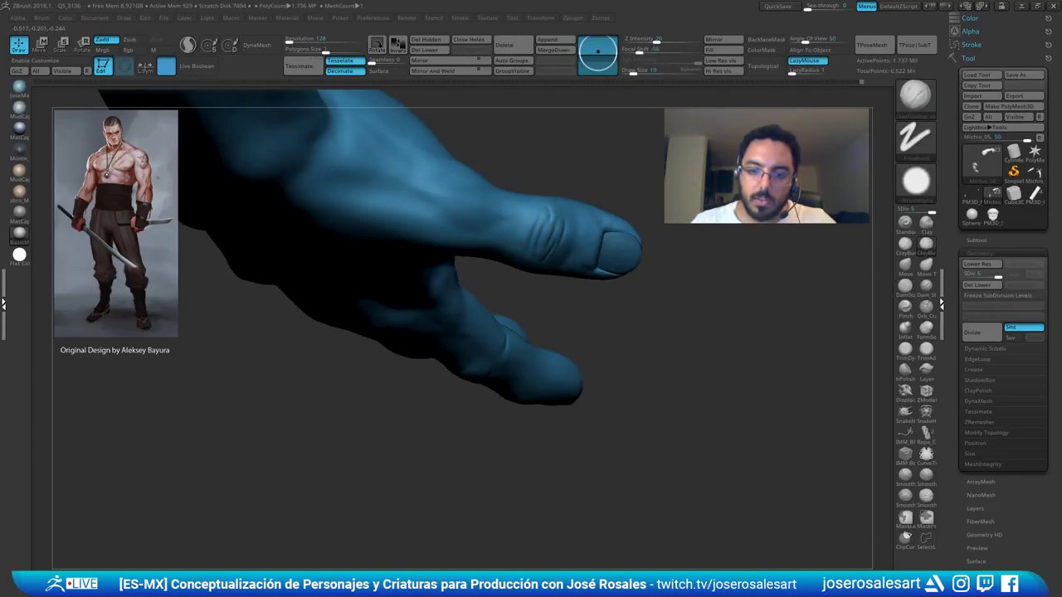
pyautogui.moveTo(537, 253); pyautogui.dragTo(539, 227, button='right')
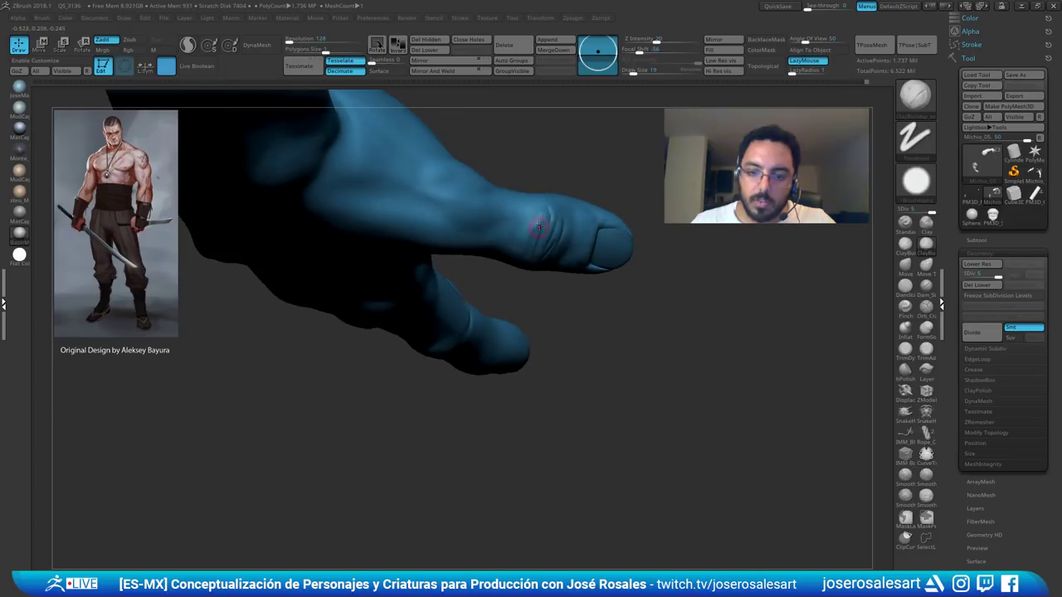
pyautogui.press('3')
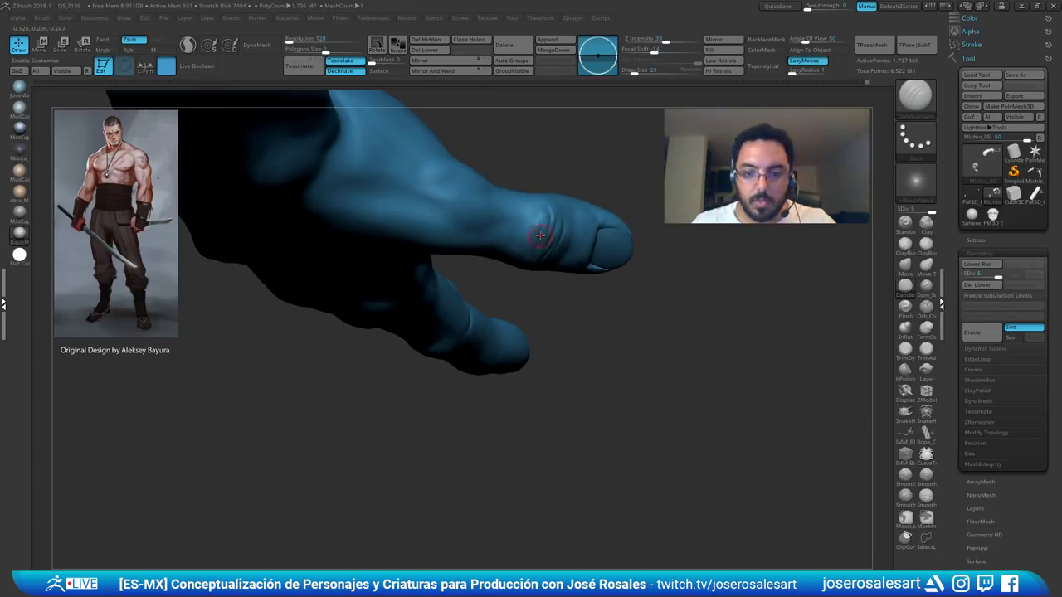
pyautogui.moveTo(532, 254)
pyautogui.mouseDown(button='right')
pyautogui.moveTo(549, 214)
pyautogui.moveTo(540, 242)
pyautogui.mouseUp(button='right')
# - Swell the skin folds between the thumb joint's wrinkles with a larger Inflate brush
pyautogui.press('4')
pyautogui.press('s')
pyautogui.click(548, 254)
pyautogui.press('space')
pyautogui.press('s')
pyautogui.click(546, 238)
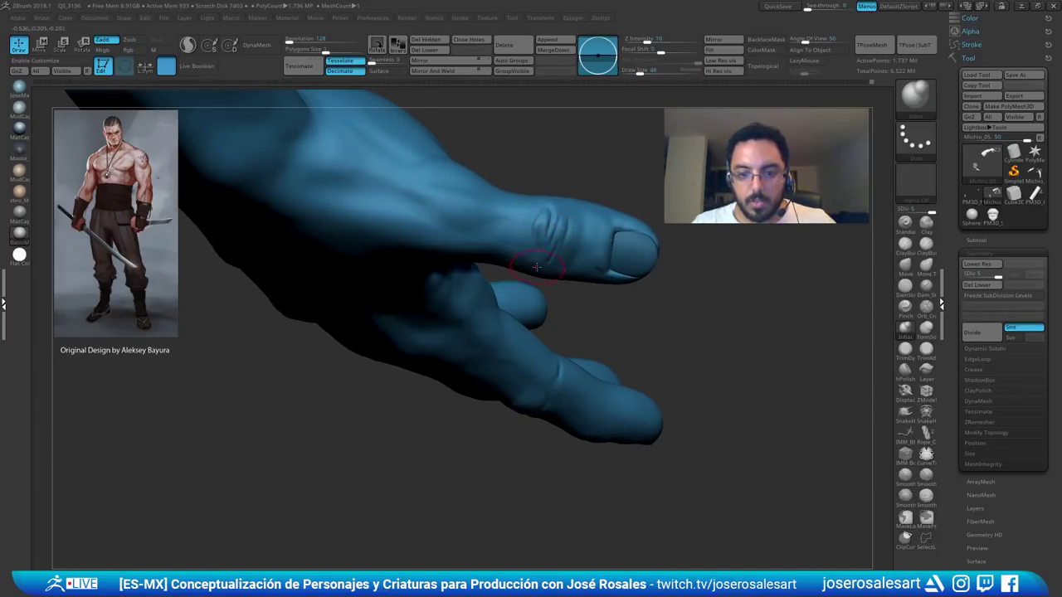
pyautogui.moveTo(537, 261)
pyautogui.mouseDown(button='right')
pyautogui.moveTo(544, 247)
pyautogui.moveTo(551, 259)
pyautogui.mouseUp(button='right')
pyautogui.keyDown('ctrl'); pyautogui.moveTo(550, 259); pyautogui.dragTo(558, 271, button='right'); pyautogui.keyUp('ctrl')
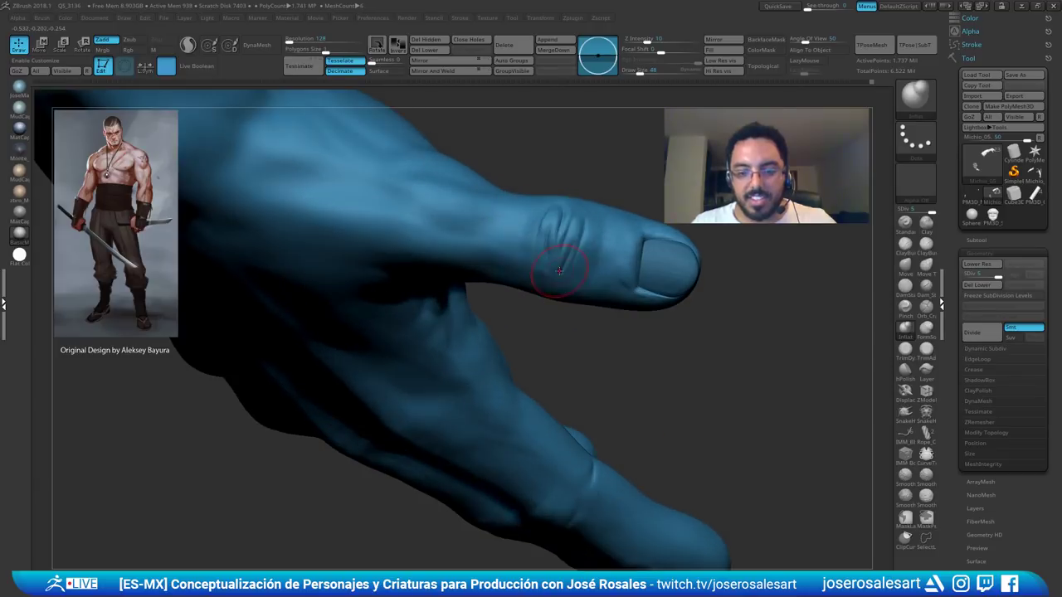
# - Deepen the thumb joint's wrinkles with DamStandard at draw size 33 and build up their edges with ClayBuildup at draw size 28
pyautogui.press('1')
pyautogui.press('s')
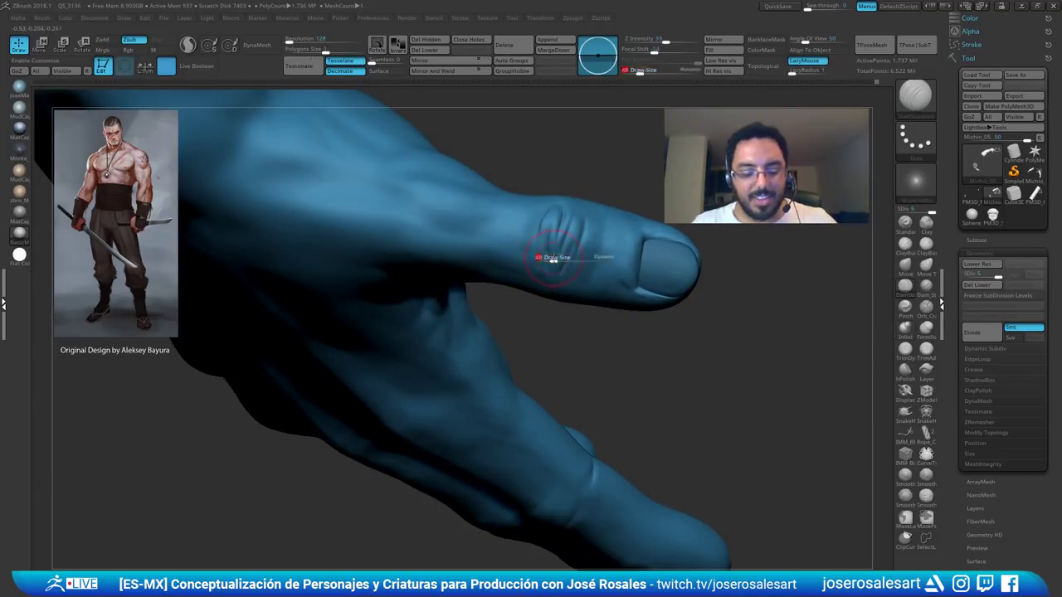
pyautogui.click(550, 257)
pyautogui.moveTo(548, 227)
pyautogui.mouseDown(button='right')
pyautogui.moveTo(550, 254)
pyautogui.moveTo(549, 237)
pyautogui.mouseUp(button='right')
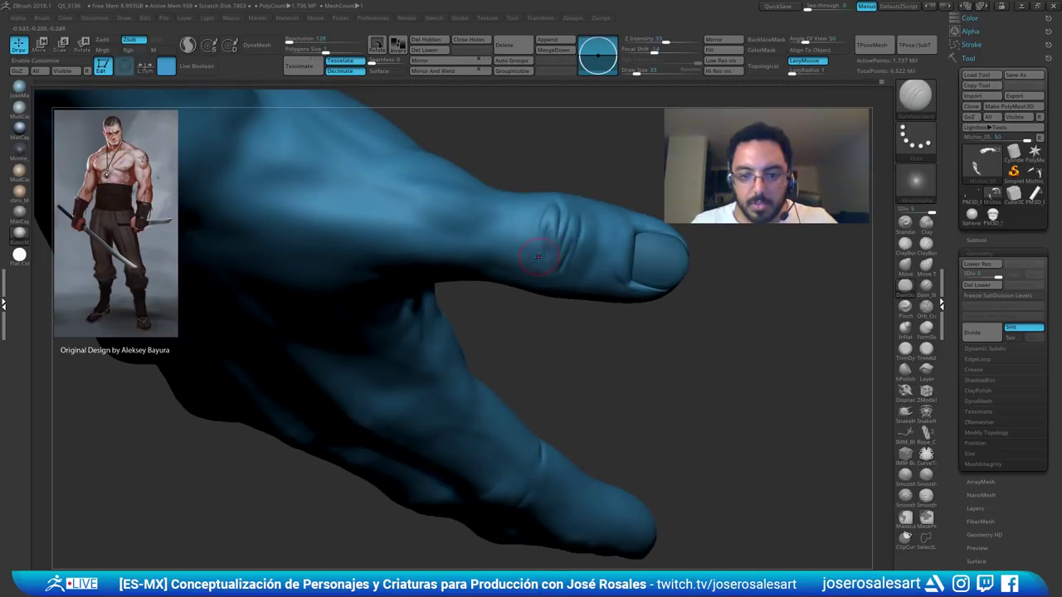
pyautogui.press('2')
pyautogui.press('s')
pyautogui.click(537, 257)
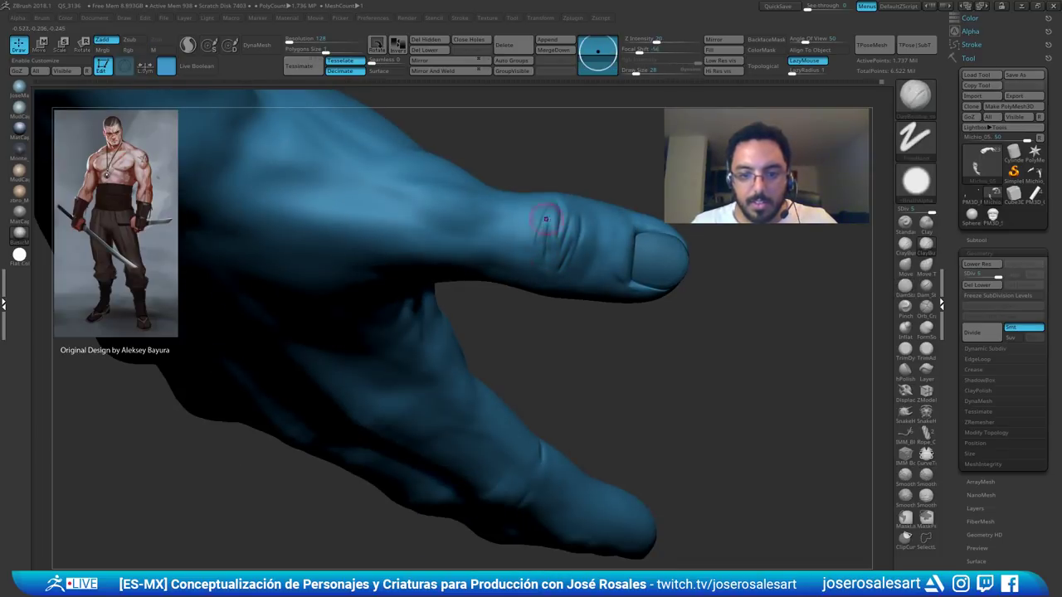
# - Carve fine wrinkle lines around the thumb's base joint with a small DamStandard brush
pyautogui.moveTo(545, 220)
pyautogui.keyDown('ctrl'); pyautogui.mouseDown(button='right')
pyautogui.moveTo(536, 264)
pyautogui.moveTo(496, 313)
pyautogui.moveTo(543, 261)
pyautogui.moveTo(517, 206)
pyautogui.moveTo(482, 295)
pyautogui.moveTo(459, 268)
pyautogui.moveTo(471, 245)
pyautogui.moveTo(523, 278)
pyautogui.moveTo(606, 264)
pyautogui.moveTo(598, 256)
pyautogui.moveTo(540, 275)
pyautogui.mouseUp(button='right'); pyautogui.keyUp('ctrl')
pyautogui.press('b')
pyautogui.press('d')
pyautogui.press('s')
pyautogui.press('s')
pyautogui.moveTo(545, 274); pyautogui.dragTo(572, 259)
pyautogui.moveTo(574, 259); pyautogui.dragTo(508, 263, button='right')
pyautogui.moveTo(507, 263); pyautogui.dragTo(531, 263)
pyautogui.moveTo(531, 264); pyautogui.dragTo(587, 258, button='right')
pyautogui.moveTo(524, 256)
pyautogui.mouseDown()
pyautogui.moveTo(544, 258)
pyautogui.moveTo(528, 259)
pyautogui.mouseUp()
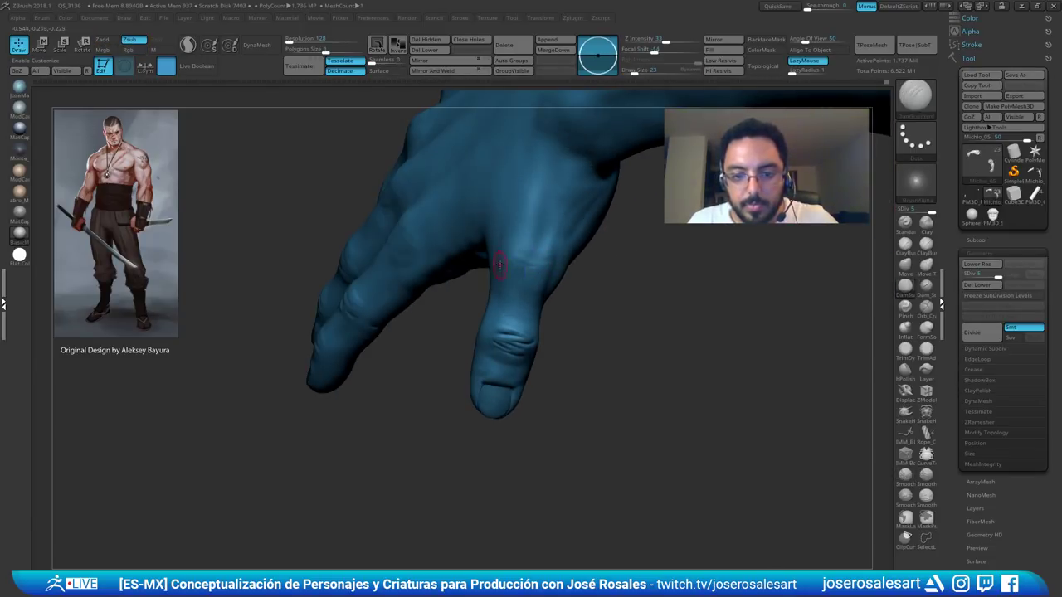
# - Smooth the sculpted wrinkle lines around the thumb's base joint
pyautogui.moveTo(497, 266); pyautogui.dragTo(535, 269, button='right')
pyautogui.keyDown('shift'); pyautogui.moveTo(515, 269); pyautogui.dragTo(539, 269); pyautogui.keyUp('shift')
pyautogui.moveTo(554, 272)
pyautogui.mouseDown(button='right')
pyautogui.moveTo(524, 236)
pyautogui.moveTo(561, 270)
pyautogui.mouseUp(button='right')
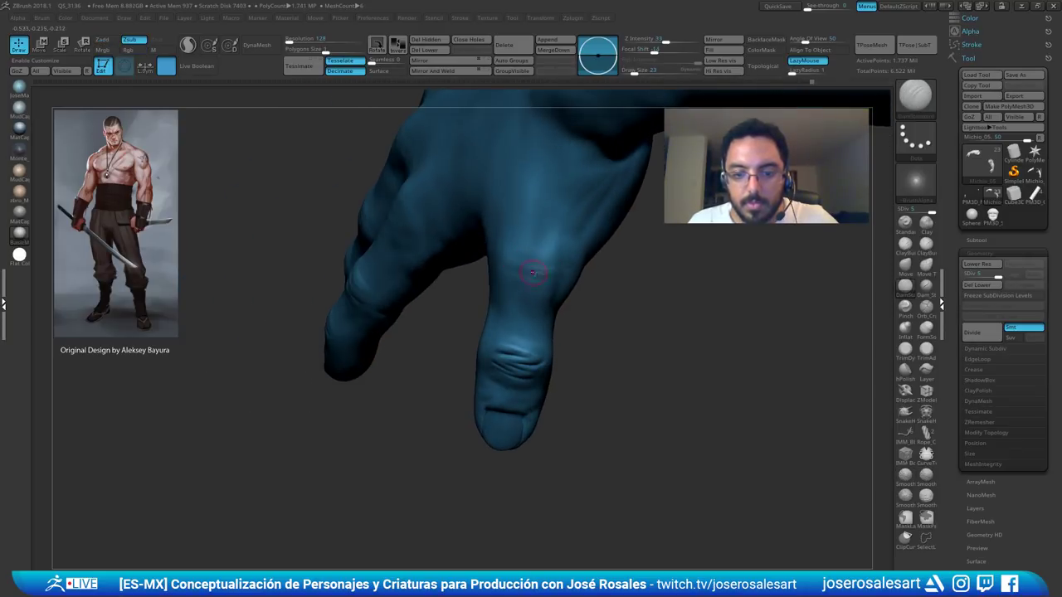
pyautogui.keyDown('shift'); pyautogui.moveTo(516, 261); pyautogui.dragTo(521, 265); pyautogui.keyUp('shift')
# - Adjust the forearm's outline with the Move brush at draw size 48
pyautogui.moveTo(531, 256)
pyautogui.keyDown('ctrl'); pyautogui.mouseDown(button='right')
pyautogui.moveTo(519, 222)
pyautogui.moveTo(498, 232)
pyautogui.moveTo(532, 233)
pyautogui.moveTo(512, 241)
pyautogui.mouseUp(button='right'); pyautogui.keyUp('ctrl')
pyautogui.keyDown('ctrl'); pyautogui.moveTo(512, 240); pyautogui.dragTo(420, 349, button='right'); pyautogui.keyUp('ctrl')
pyautogui.moveTo(438, 292)
pyautogui.mouseDown(button='right')
pyautogui.moveTo(462, 244)
pyautogui.moveTo(583, 152)
pyautogui.mouseUp(button='right')
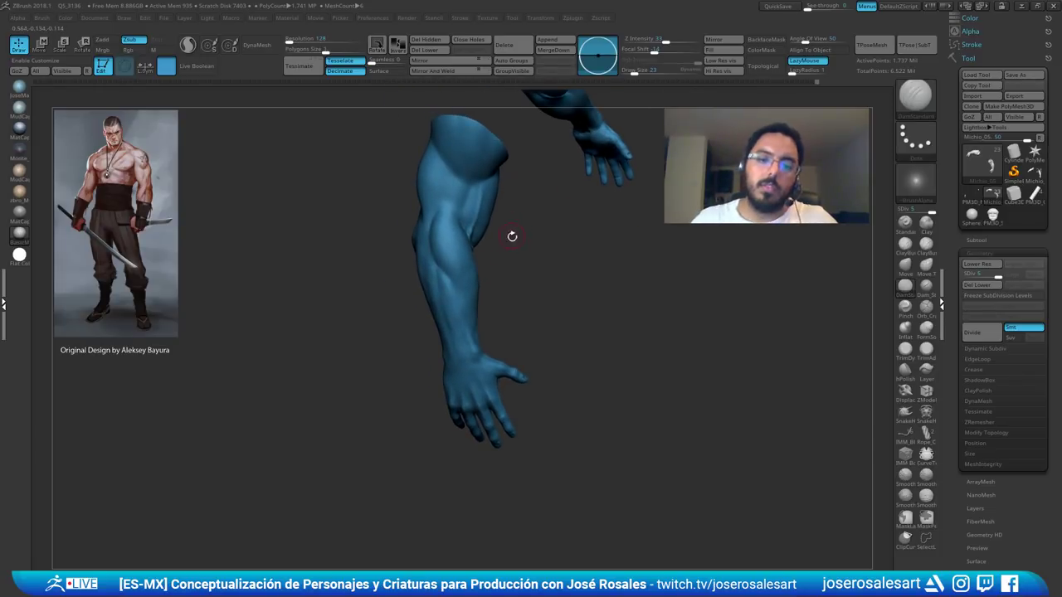
pyautogui.press('b')
pyautogui.press('m')
pyautogui.press('v')
pyautogui.press('s')
pyautogui.moveTo(479, 286); pyautogui.dragTo(485, 286)
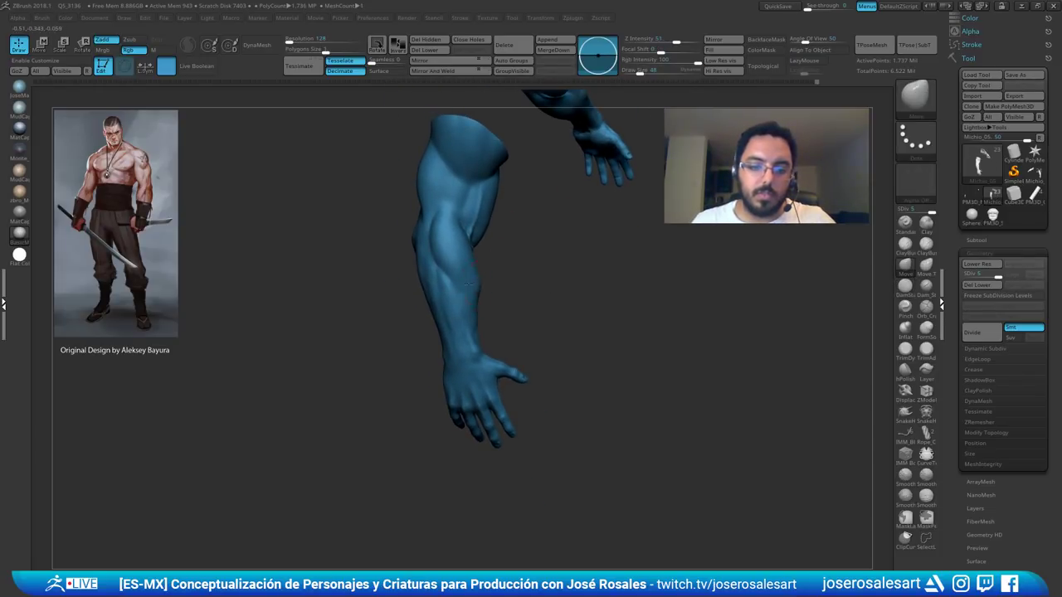
pyautogui.keyDown('ctrl'); pyautogui.moveTo(465, 286); pyautogui.dragTo(442, 273, button='right'); pyautogui.keyUp('ctrl')
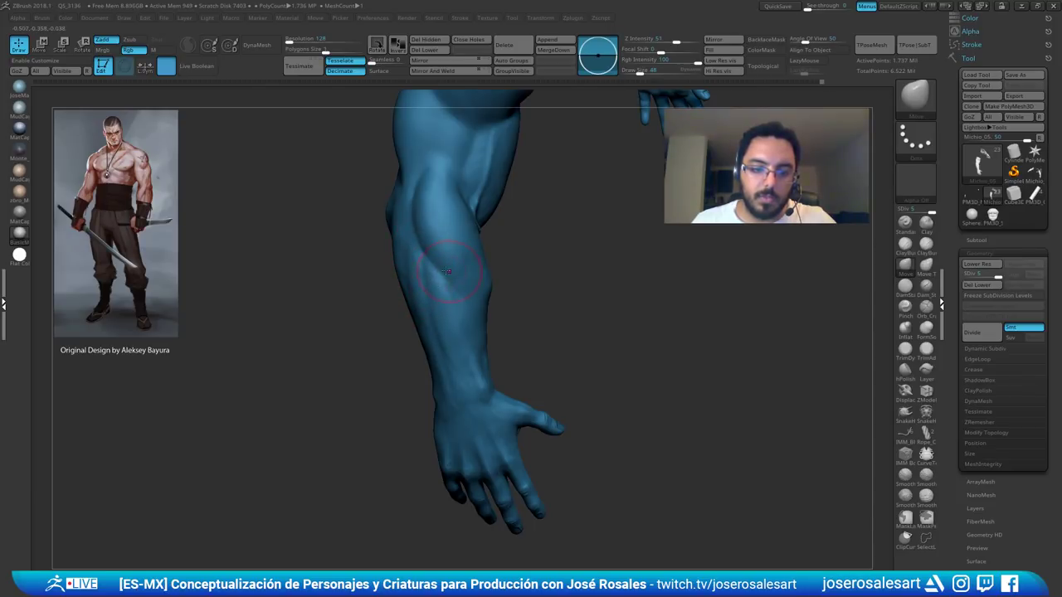
pyautogui.moveTo(447, 271)
pyautogui.mouseDown(button='right')
pyautogui.moveTo(430, 293)
pyautogui.moveTo(351, 271)
pyautogui.moveTo(464, 290)
pyautogui.mouseUp(button='right')
pyautogui.moveTo(520, 308)
pyautogui.mouseDown(button='right')
pyautogui.moveTo(493, 308)
pyautogui.moveTo(564, 260)
pyautogui.moveTo(510, 303)
pyautogui.moveTo(575, 315)
pyautogui.moveTo(547, 286)
pyautogui.mouseUp(button='right')
# - Lower the arms to subdivision level 2 and smooth the inner forearm below the elbow crease
pyautogui.press('b')
pyautogui.press('c')
pyautogui.press('b')
pyautogui.press('shift')
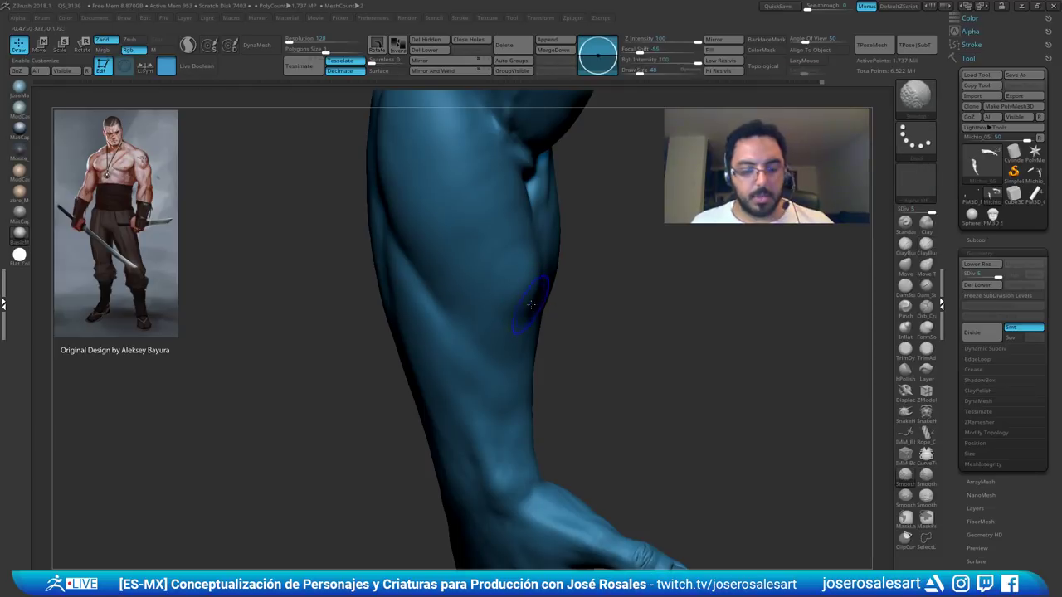
pyautogui.hotkey('shift', 'd')
pyautogui.hotkey('shift', 'd')
pyautogui.moveTo(525, 308)
pyautogui.mouseDown(button='right')
pyautogui.moveTo(573, 307)
pyautogui.moveTo(531, 285)
pyautogui.mouseUp(button='right')
pyautogui.hotkey('shift', 'd')
pyautogui.keyDown('shift'); pyautogui.moveTo(543, 287); pyautogui.dragTo(525, 271); pyautogui.keyUp('shift')
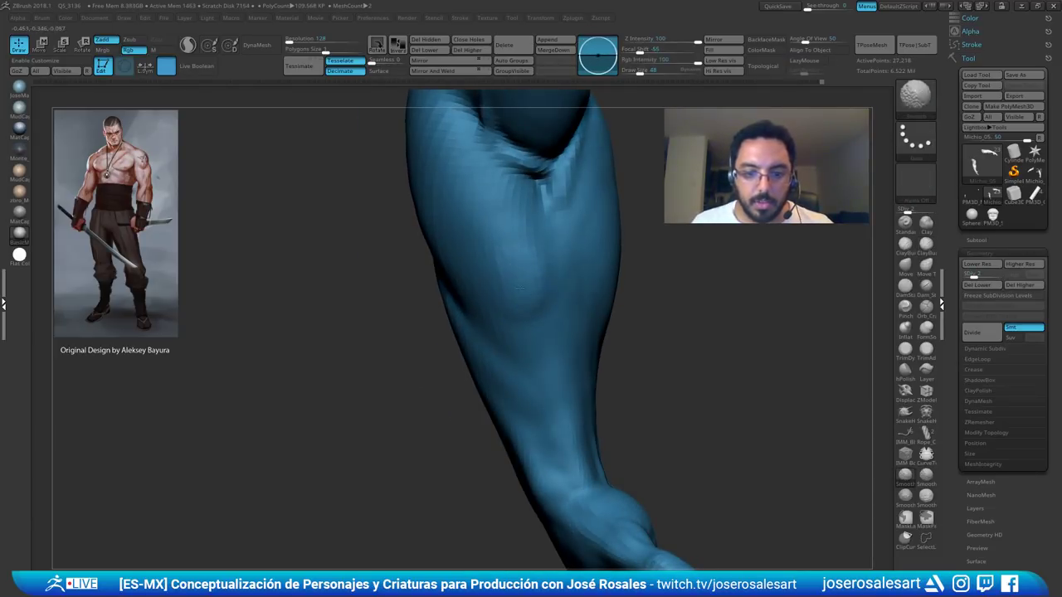
# - Raise the arms to subdivision level 3 and smooth the forearm muscle below the elbow
pyautogui.press('d')
pyautogui.moveTo(498, 294); pyautogui.dragTo(534, 244, button='right')
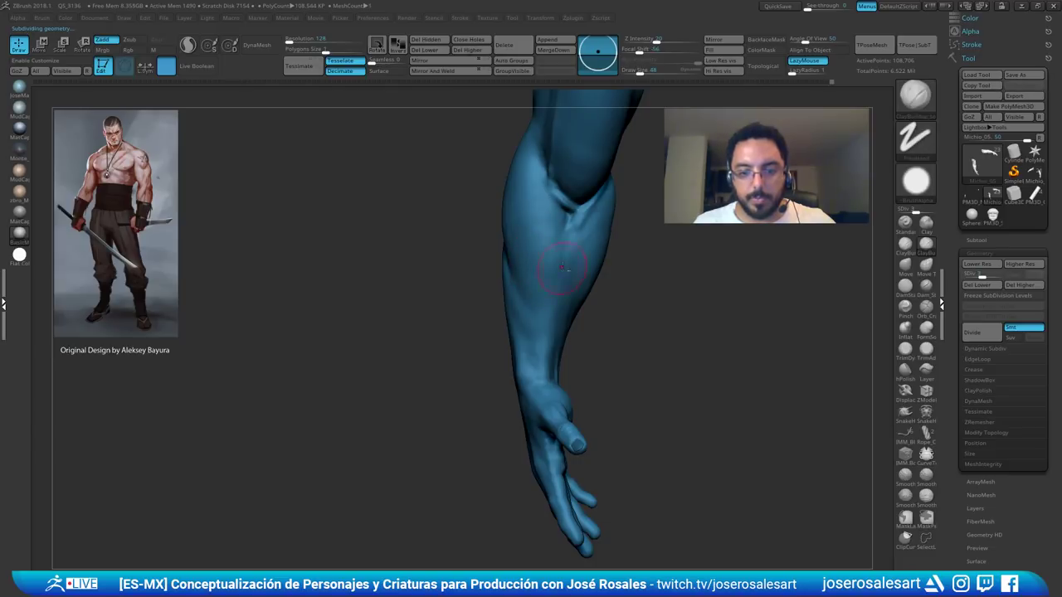
pyautogui.moveTo(545, 242)
pyautogui.mouseDown(button='right')
pyautogui.moveTo(578, 265)
pyautogui.moveTo(531, 249)
pyautogui.mouseUp(button='right')
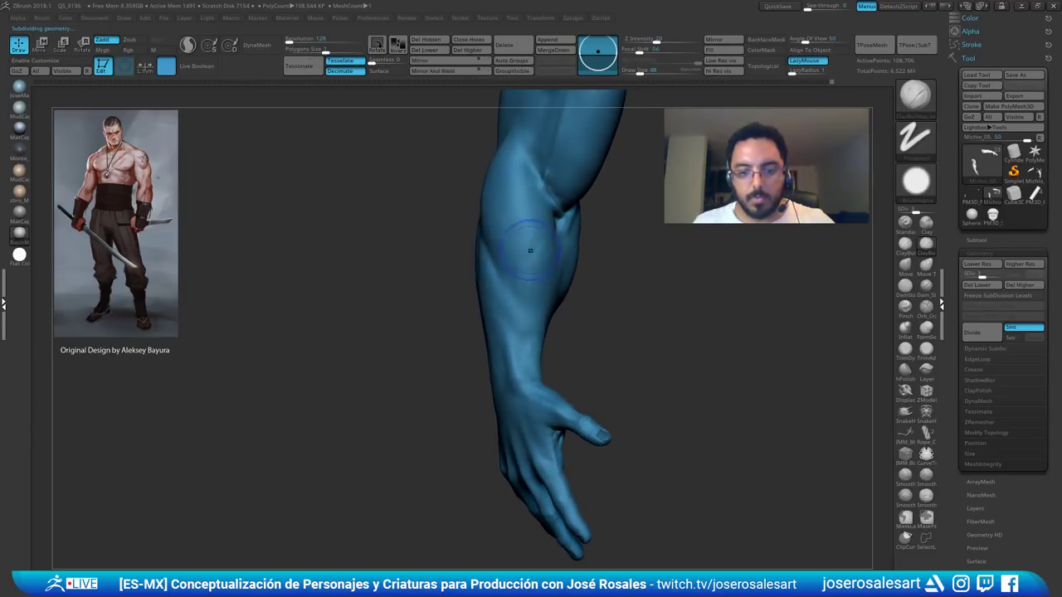
pyautogui.keyDown('shift'); pyautogui.moveTo(531, 250); pyautogui.dragTo(535, 305); pyautogui.keyUp('shift')
pyautogui.moveTo(547, 295); pyautogui.dragTo(532, 243, button='right')
pyautogui.moveTo(529, 287); pyautogui.dragTo(621, 289, button='right')
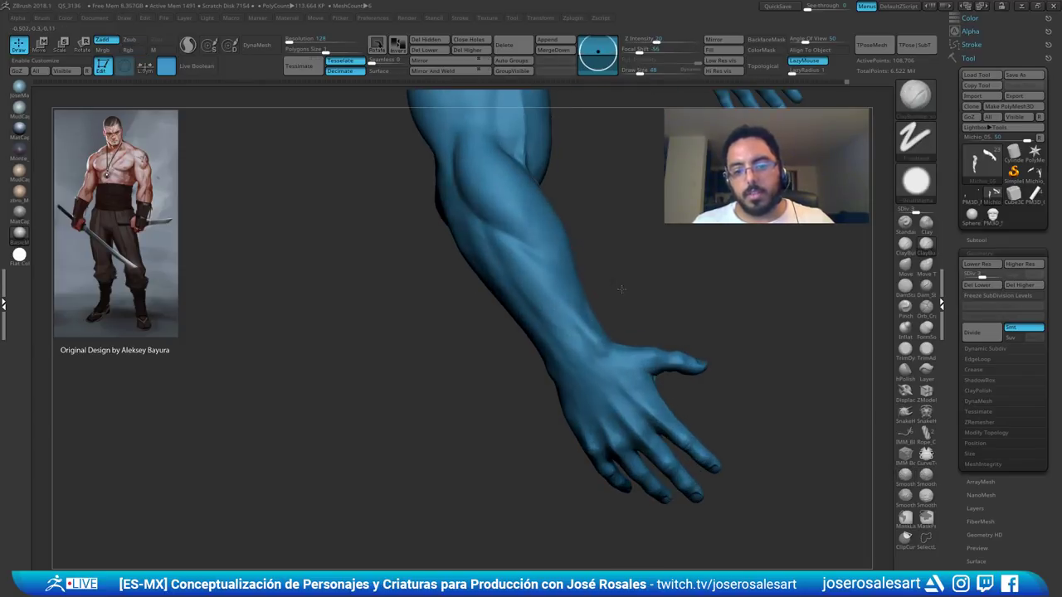
# - Reshape the upper forearm's contour with the Move brush, starting at draw size 73
pyautogui.press('b')
pyautogui.press('m')
pyautogui.press('v')
pyautogui.press('s')
pyautogui.moveTo(587, 258); pyautogui.dragTo(579, 248, button='right')
pyautogui.press('s')
pyautogui.moveTo(579, 248); pyautogui.dragTo(563, 226)
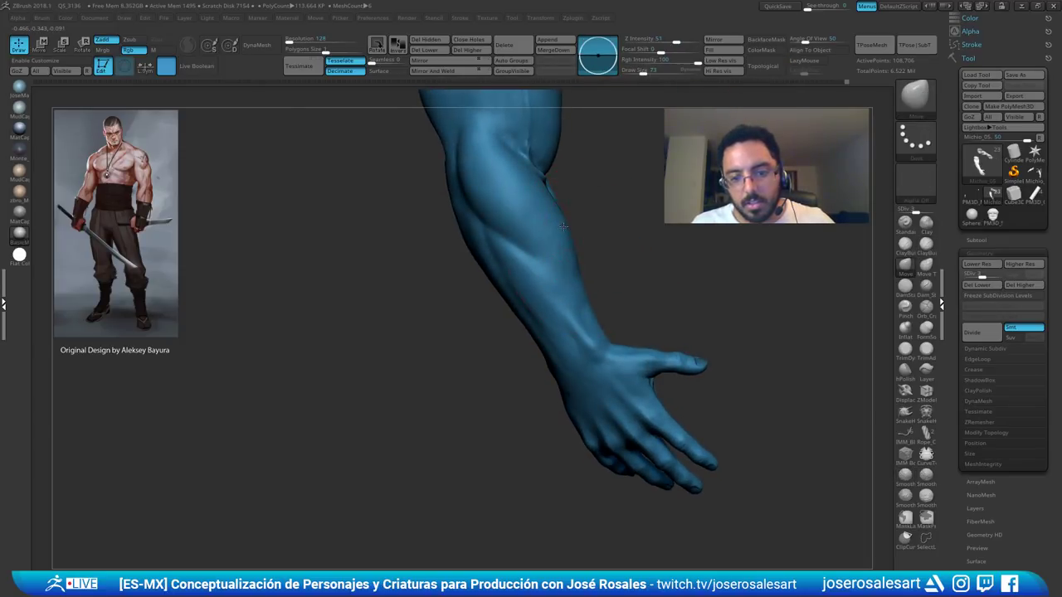
pyautogui.moveTo(568, 229); pyautogui.dragTo(589, 259, button='right')
pyautogui.moveTo(559, 195)
pyautogui.mouseDown(button='right')
pyautogui.moveTo(505, 239)
pyautogui.moveTo(503, 310)
pyautogui.moveTo(503, 240)
pyautogui.moveTo(474, 180)
pyautogui.mouseUp(button='right')
pyautogui.moveTo(543, 218)
pyautogui.mouseDown(button='right')
pyautogui.moveTo(564, 261)
pyautogui.moveTo(476, 133)
pyautogui.moveTo(469, 273)
pyautogui.moveTo(459, 311)
pyautogui.moveTo(439, 312)
pyautogui.moveTo(477, 318)
pyautogui.moveTo(416, 270)
pyautogui.moveTo(425, 330)
pyautogui.moveTo(490, 286)
pyautogui.moveTo(399, 207)
pyautogui.moveTo(515, 317)
pyautogui.moveTo(320, 149)
pyautogui.moveTo(416, 299)
pyautogui.mouseUp(button='right')
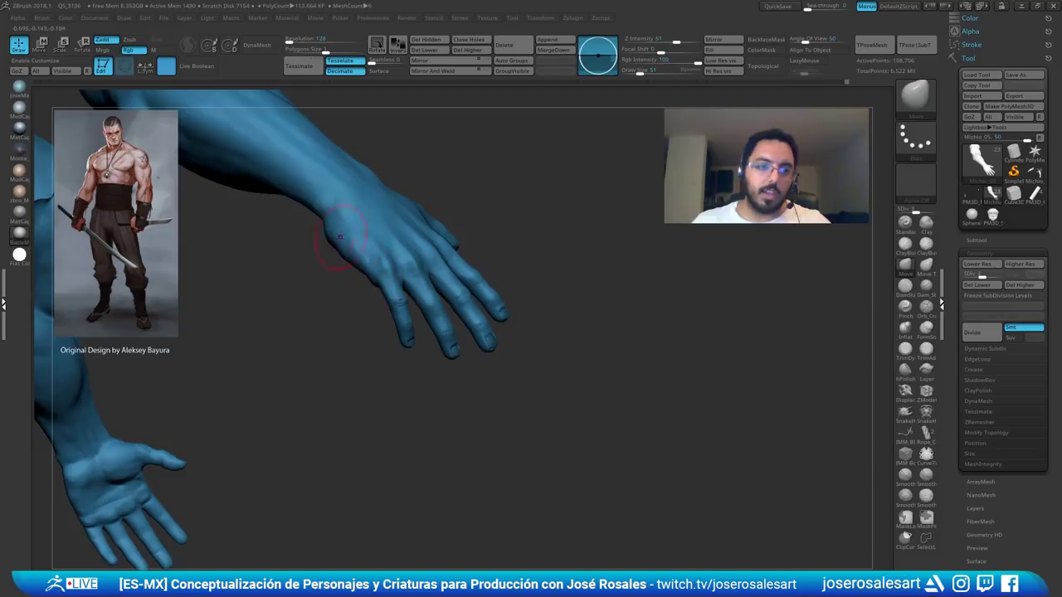
# - Build up the back of the forearm below the elbow with ClayBuildup at draw size 39
pyautogui.moveTo(338, 239)
pyautogui.mouseDown(button='right')
pyautogui.moveTo(215, 280)
pyautogui.moveTo(287, 213)
pyautogui.moveTo(205, 234)
pyautogui.moveTo(231, 244)
pyautogui.moveTo(209, 254)
pyautogui.moveTo(206, 239)
pyautogui.mouseUp(button='right')
pyautogui.press('b')
pyautogui.press('c')
pyautogui.press('b')
pyautogui.press('s')
pyautogui.click(207, 234)
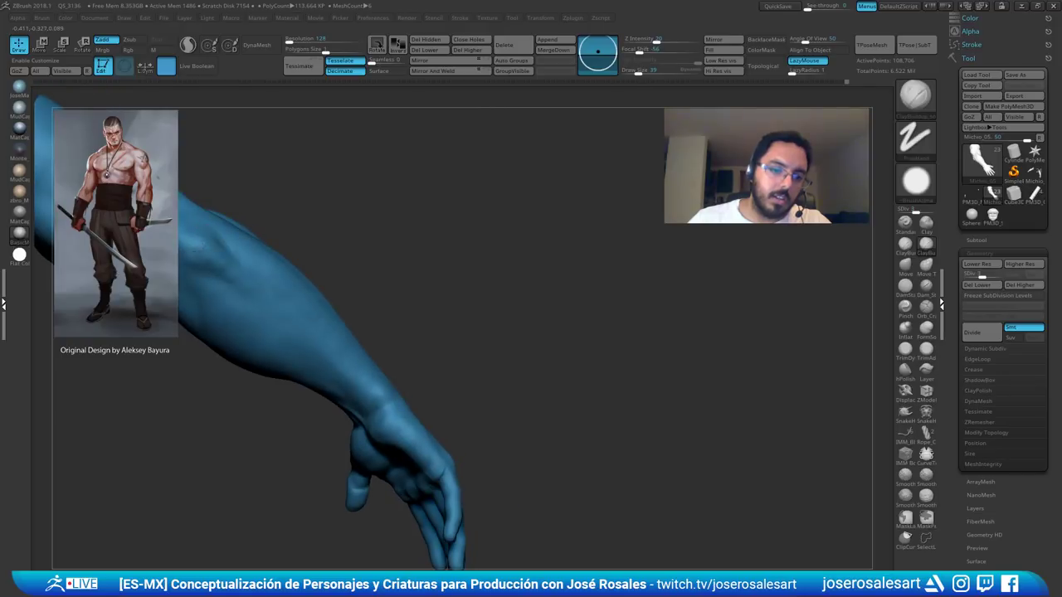
pyautogui.moveTo(232, 204); pyautogui.dragTo(282, 209, button='right')
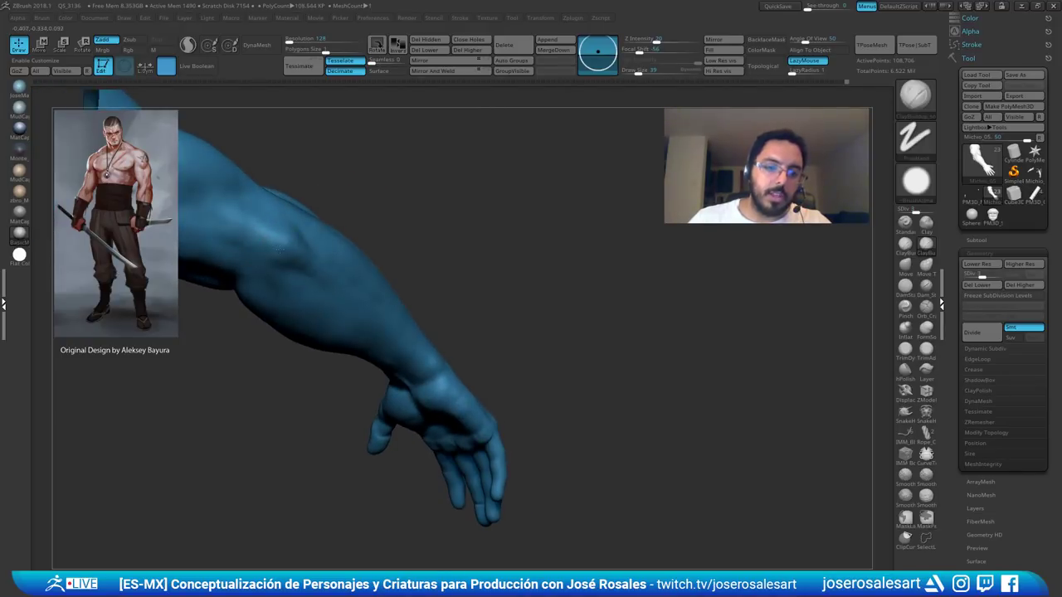
pyautogui.moveTo(361, 254); pyautogui.dragTo(378, 277)
pyautogui.moveTo(356, 217); pyautogui.dragTo(281, 200, button='right')
pyautogui.moveTo(300, 278)
pyautogui.mouseDown(button='right')
pyautogui.moveTo(308, 241)
pyautogui.moveTo(349, 249)
pyautogui.moveTo(297, 260)
pyautogui.moveTo(327, 245)
pyautogui.mouseUp(button='right')
# - Adjust the shape of the elbow and upper forearm with the Move brush
pyautogui.press('b')
pyautogui.press('m')
pyautogui.press('v')
pyautogui.moveTo(307, 195); pyautogui.dragTo(319, 176, button='right')
pyautogui.moveTo(320, 176)
pyautogui.mouseDown(button='right')
pyautogui.moveTo(308, 173)
pyautogui.moveTo(335, 179)
pyautogui.mouseUp(button='right')
pyautogui.moveTo(353, 227)
pyautogui.mouseDown(button='right')
pyautogui.moveTo(365, 185)
pyautogui.moveTo(322, 204)
pyautogui.moveTo(330, 209)
pyautogui.moveTo(301, 164)
pyautogui.mouseUp(button='right')
# - Touch up the elbow area with ClayBuildup and unhide the rest of the body
pyautogui.press('b')
pyautogui.press('c')
pyautogui.press('b')
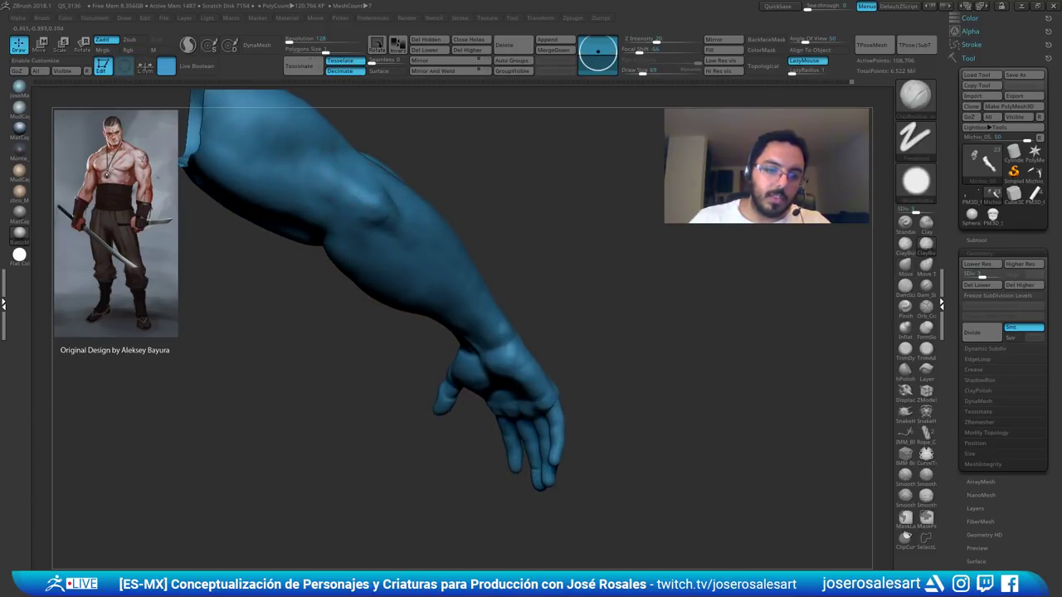
pyautogui.moveTo(345, 209); pyautogui.dragTo(373, 153, button='right')
pyautogui.moveTo(373, 153); pyautogui.dragTo(427, 170, button='right')
pyautogui.keyDown('alt'); pyautogui.moveTo(427, 170); pyautogui.dragTo(466, 139, button='right'); pyautogui.keyUp('alt')
pyautogui.moveTo(466, 139); pyautogui.dragTo(515, 188, button='right')
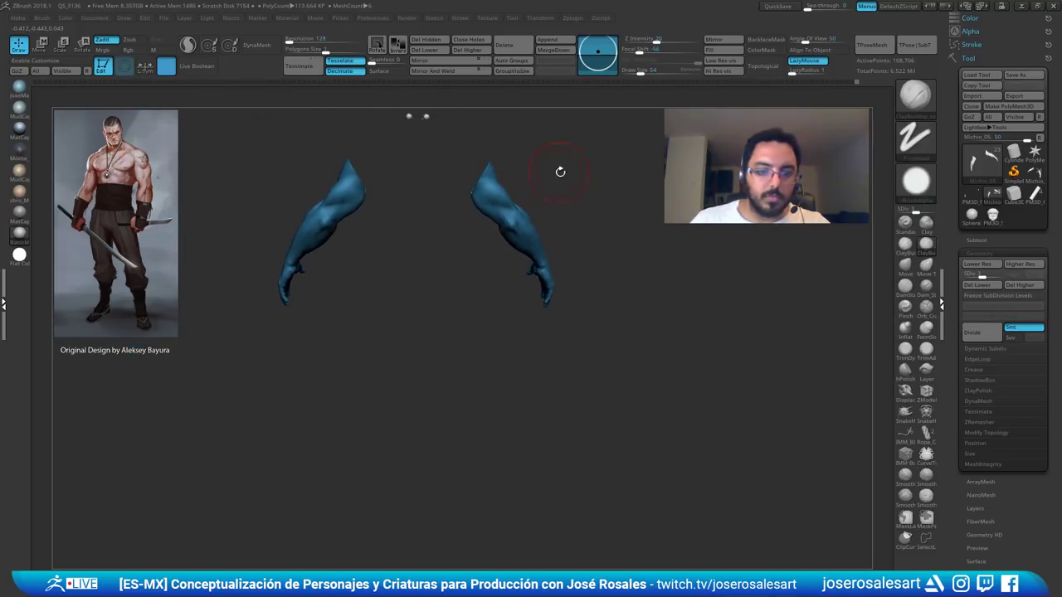
pyautogui.keyDown('ctrl'); pyautogui.keyDown('shift'); pyautogui.click(596, 181); pyautogui.keyUp('shift'); pyautogui.keyUp('ctrl')
pyautogui.moveTo(600, 171)
pyautogui.keyDown('shift'); pyautogui.mouseDown(button='right')
pyautogui.moveTo(561, 165)
pyautogui.moveTo(547, 190)
pyautogui.mouseUp(button='right'); pyautogui.keyUp('shift')
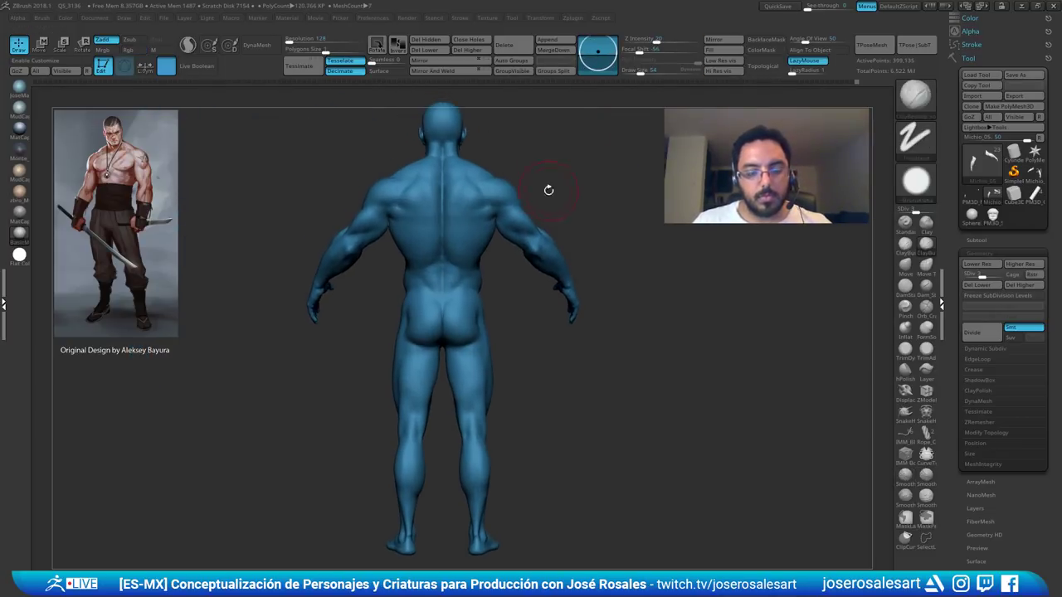
# - Raise the body to subdivision level 4 and smooth the lower back toward the sides of the waist
pyautogui.keyDown('alt'); pyautogui.moveTo(485, 107); pyautogui.dragTo(504, 116, button='right'); pyautogui.keyUp('alt')
pyautogui.keyDown('ctrl'); pyautogui.moveTo(504, 116); pyautogui.dragTo(512, 180, button='right'); pyautogui.keyUp('ctrl')
pyautogui.moveTo(332, 267)
pyautogui.keyDown('alt'); pyautogui.mouseDown(button='right')
pyautogui.moveTo(394, 262)
pyautogui.moveTo(359, 190)
pyautogui.mouseUp(button='right'); pyautogui.keyUp('alt')
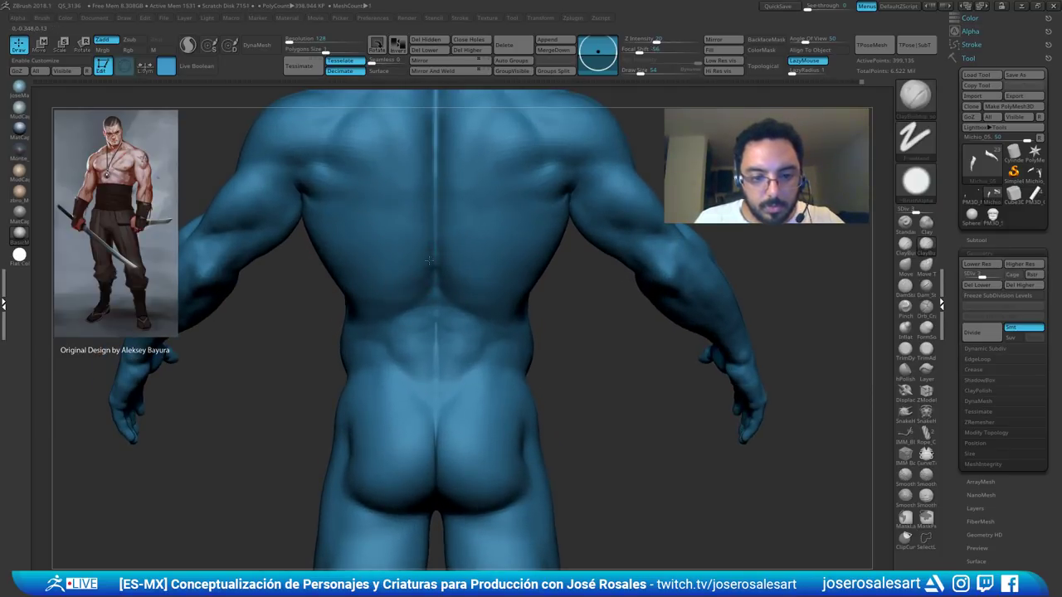
pyautogui.hotkey('ctrl', 'd')
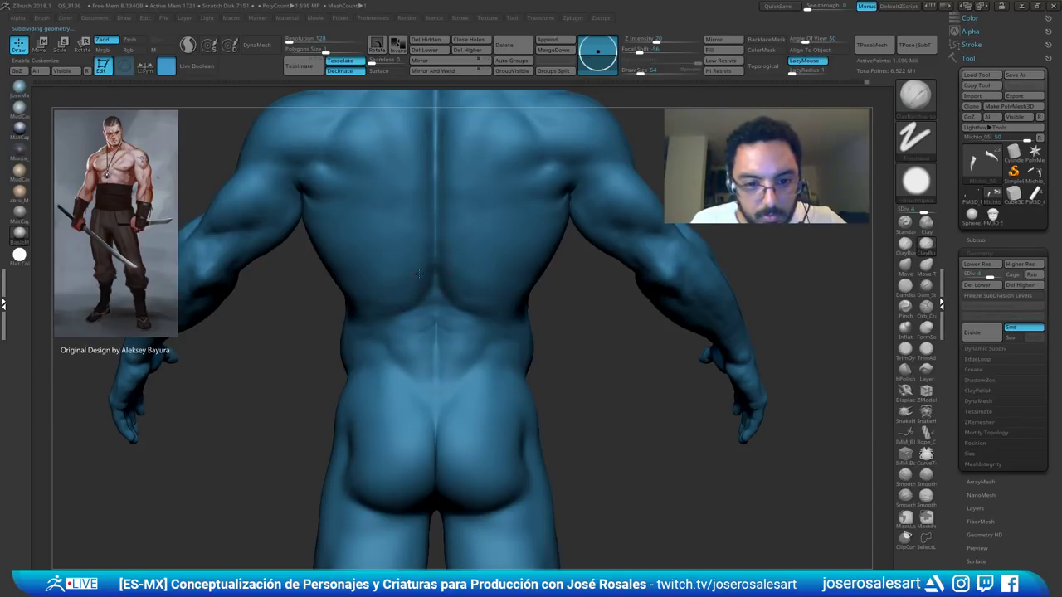
pyautogui.press('shift')
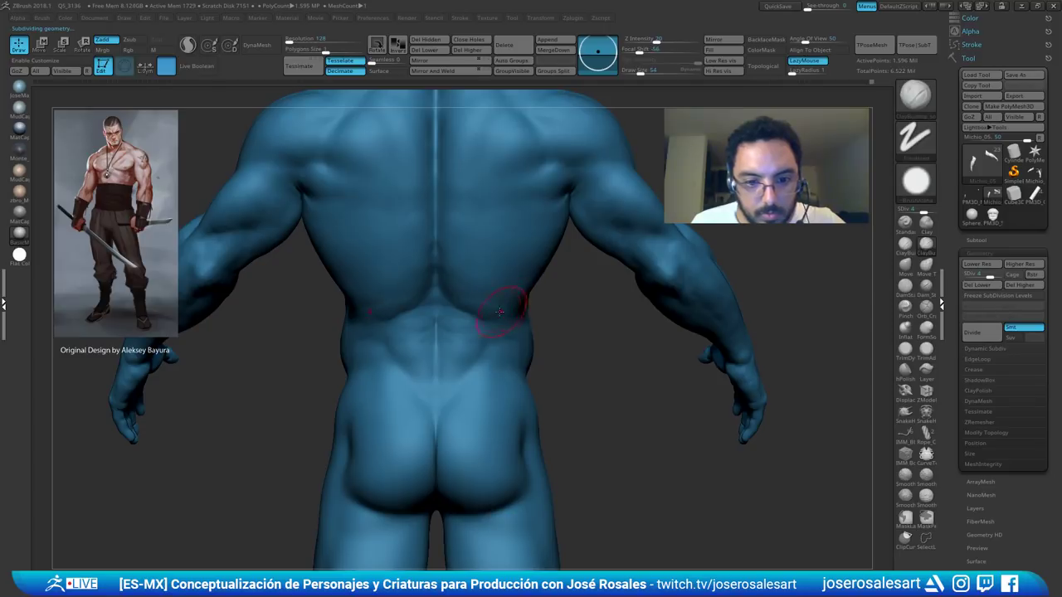
pyautogui.keyDown('shift'); pyautogui.moveTo(500, 312); pyautogui.dragTo(486, 304); pyautogui.keyUp('shift')
pyautogui.moveTo(609, 332); pyautogui.dragTo(579, 300)
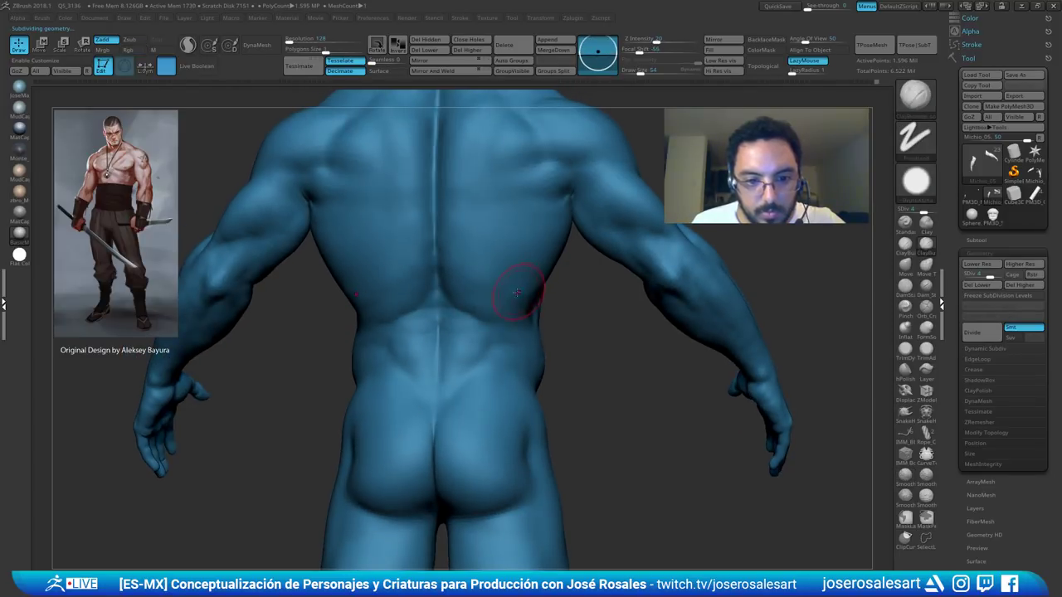
pyautogui.moveTo(516, 292)
pyautogui.keyDown('shift'); pyautogui.mouseDown()
pyautogui.moveTo(538, 286)
pyautogui.moveTo(578, 300)
pyautogui.mouseUp(); pyautogui.keyUp('shift')
pyautogui.moveTo(553, 266)
pyautogui.mouseDown()
pyautogui.moveTo(530, 308)
pyautogui.moveTo(496, 299)
pyautogui.moveTo(521, 293)
pyautogui.mouseUp()
pyautogui.moveTo(634, 311); pyautogui.dragTo(531, 297)
pyautogui.keyDown('alt'); pyautogui.moveTo(634, 332); pyautogui.dragTo(622, 274); pyautogui.keyUp('alt')
pyautogui.keyDown('shift'); pyautogui.moveTo(622, 273); pyautogui.dragTo(713, 257); pyautogui.keyUp('shift')
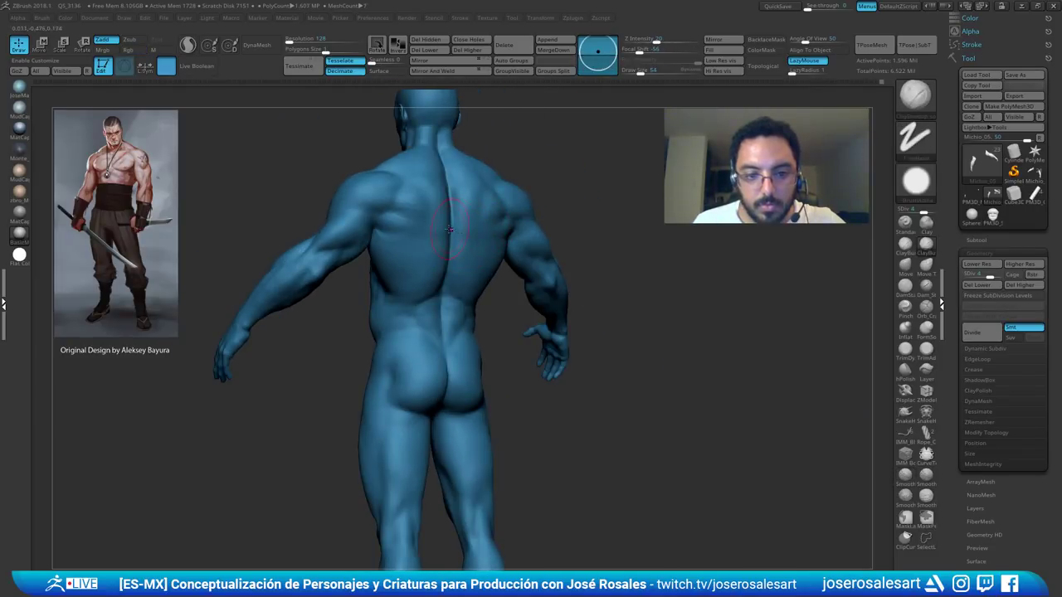
# - Activate the Move gizmo, select the eyes subtool and isolate it from the body
pyautogui.moveTo(449, 230); pyautogui.dragTo(437, 231, button='right')
pyautogui.keyDown('shift'); pyautogui.moveTo(505, 222); pyautogui.dragTo(486, 224, button='right'); pyautogui.keyUp('shift')
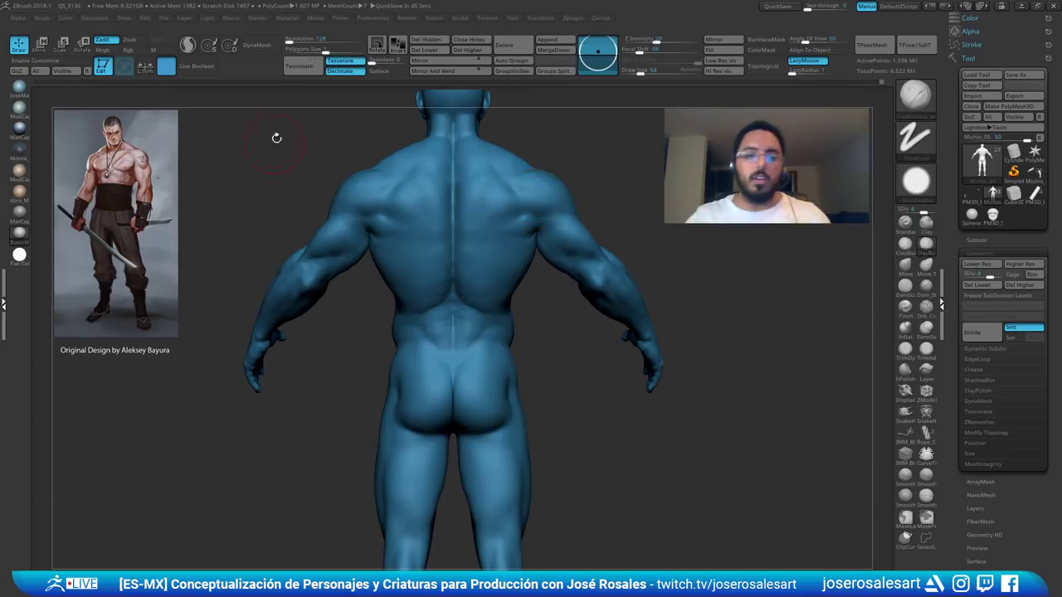
pyautogui.keyDown('ctrl'); pyautogui.moveTo(418, 179); pyautogui.dragTo(440, 196, button='right'); pyautogui.keyUp('ctrl')
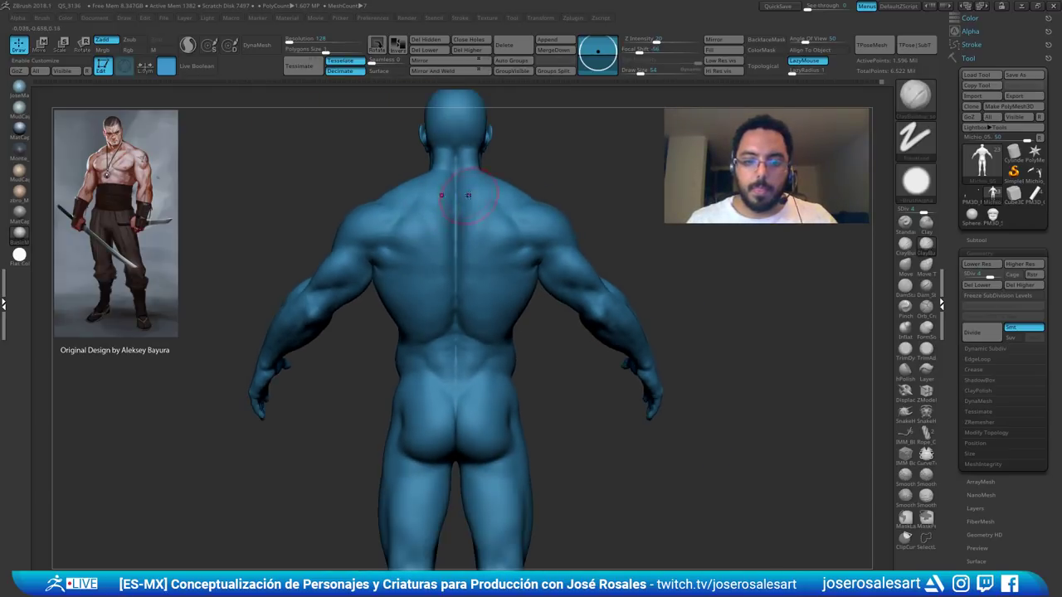
pyautogui.moveTo(506, 192)
pyautogui.mouseDown(button='right')
pyautogui.moveTo(477, 182)
pyautogui.moveTo(460, 207)
pyautogui.moveTo(427, 216)
pyautogui.moveTo(466, 253)
pyautogui.mouseUp(button='right')
pyautogui.press('w')
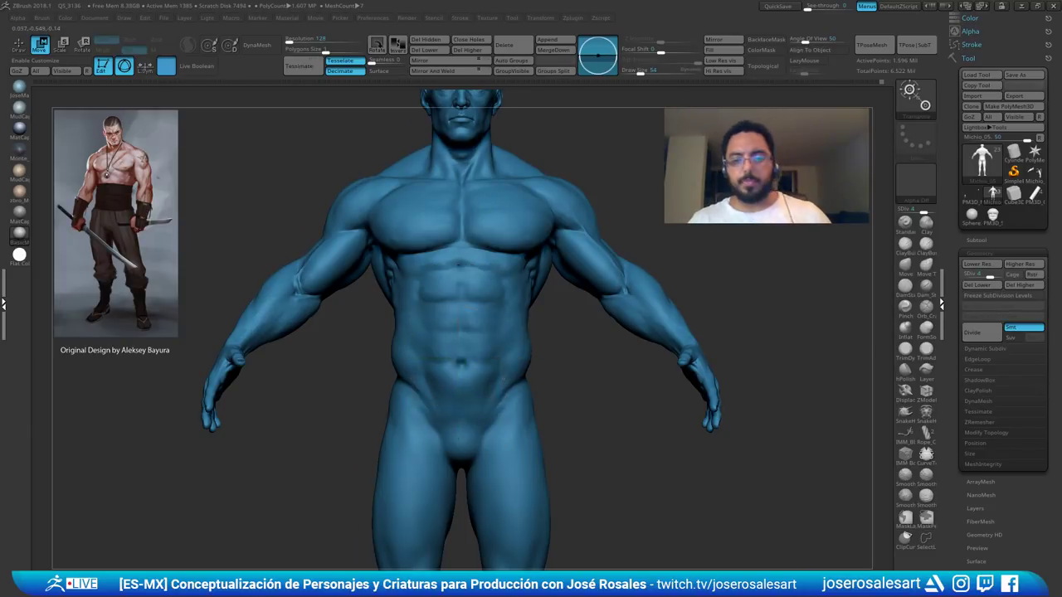
pyautogui.keyDown('ctrl'); pyautogui.moveTo(441, 198); pyautogui.dragTo(406, 153, button='right'); pyautogui.keyUp('ctrl')
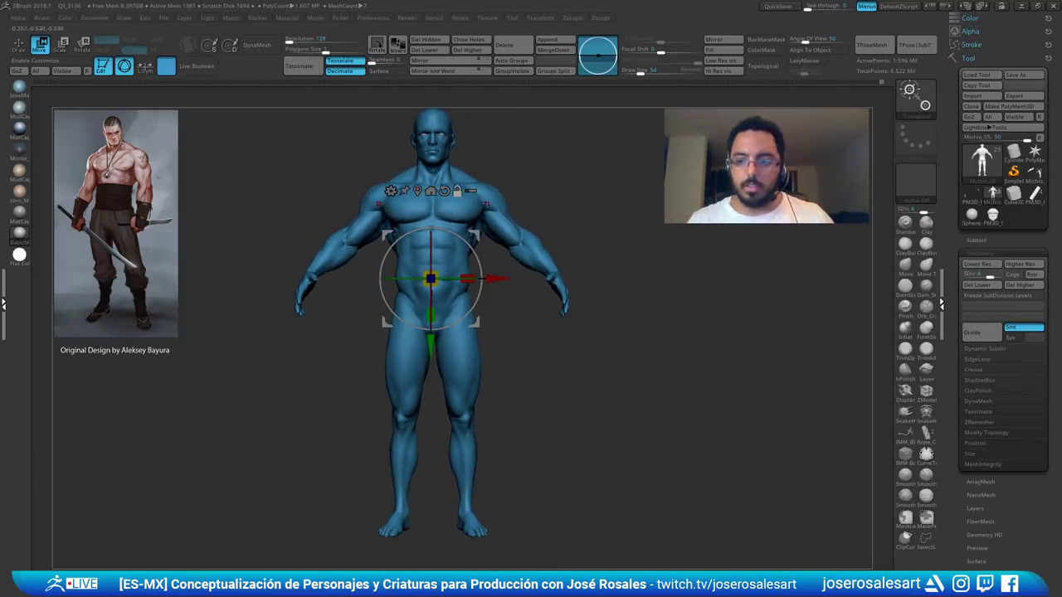
pyautogui.moveTo(458, 191); pyautogui.dragTo(526, 230, button='right')
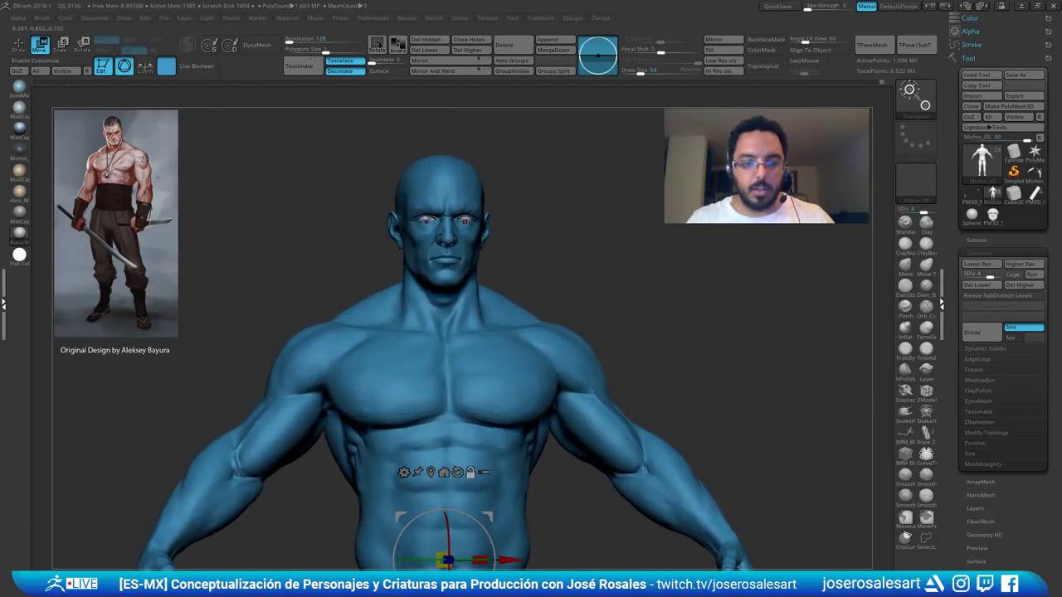
pyautogui.keyDown('alt'); pyautogui.click(471, 219); pyautogui.keyUp('alt')
pyautogui.hotkey('alt', 's')
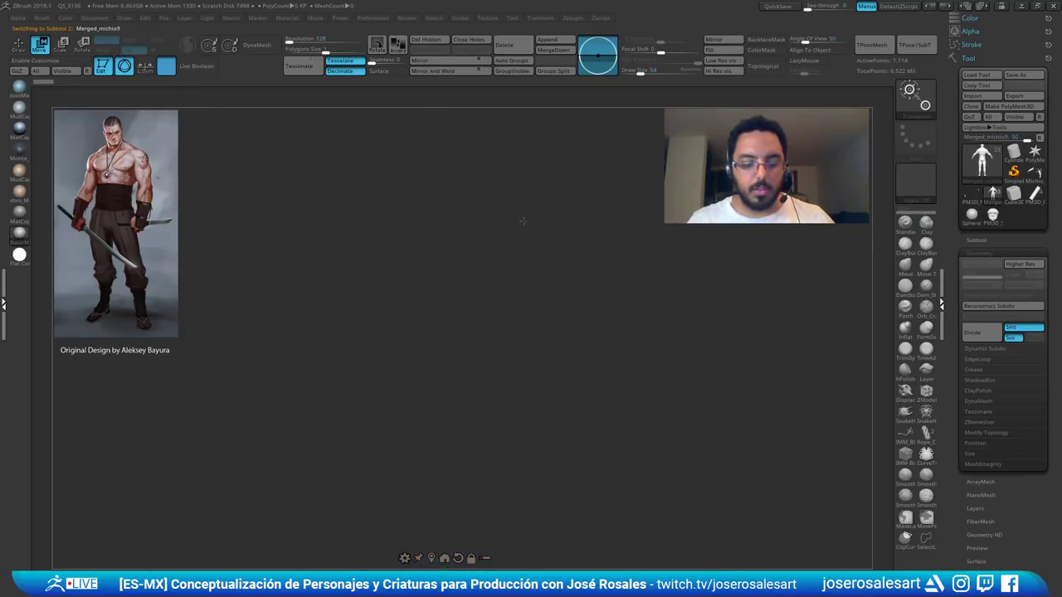
pyautogui.moveTo(495, 199)
pyautogui.keyDown('alt'); pyautogui.mouseDown(button='right')
pyautogui.moveTo(490, 253)
pyautogui.moveTo(482, 206)
pyautogui.mouseUp(button='right'); pyautogui.keyUp('alt')
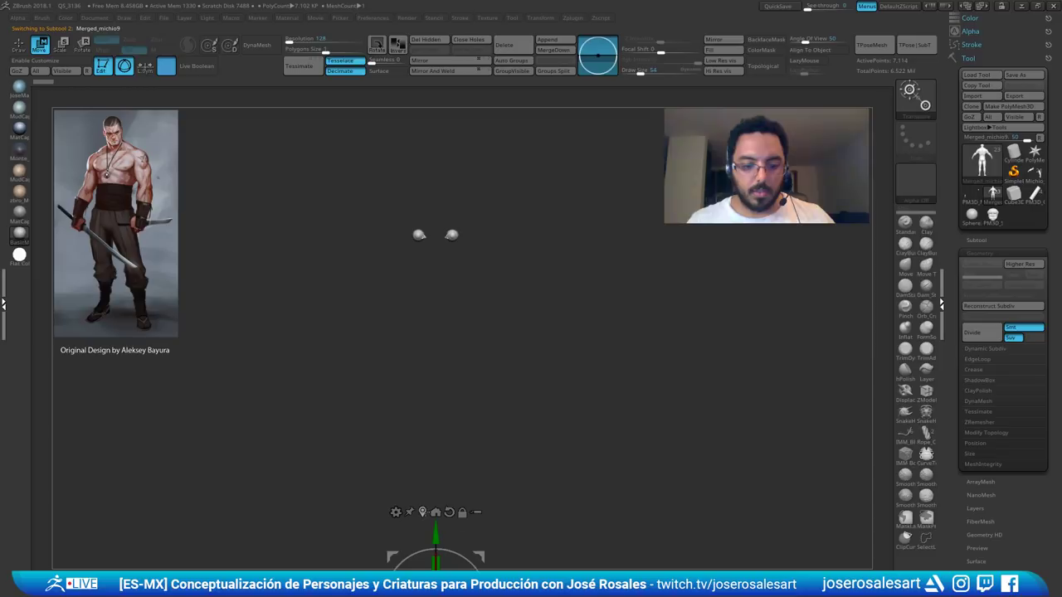
# - Centre the gizmo between the two eyes at the middle of the unmasked mesh
pyautogui.keyDown('alt'); pyautogui.click(423, 513); pyautogui.keyUp('alt')
pyautogui.keyDown('shift'); pyautogui.moveTo(421, 323); pyautogui.dragTo(535, 280, button='right'); pyautogui.keyUp('shift')
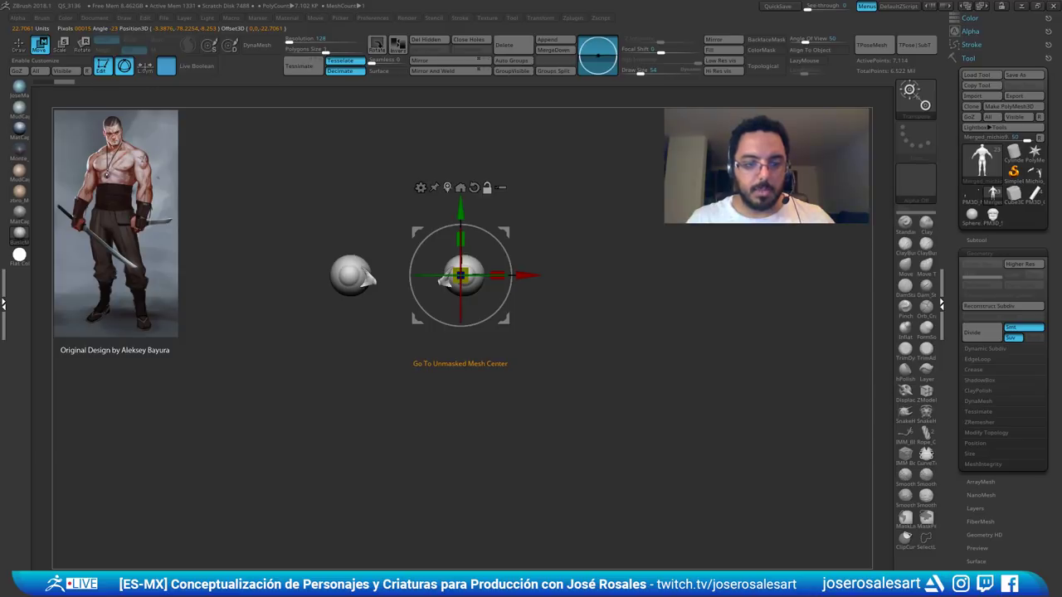
pyautogui.keyDown('alt'); pyautogui.click(448, 189); pyautogui.keyUp('alt')
pyautogui.moveTo(472, 275); pyautogui.dragTo(655, 275)
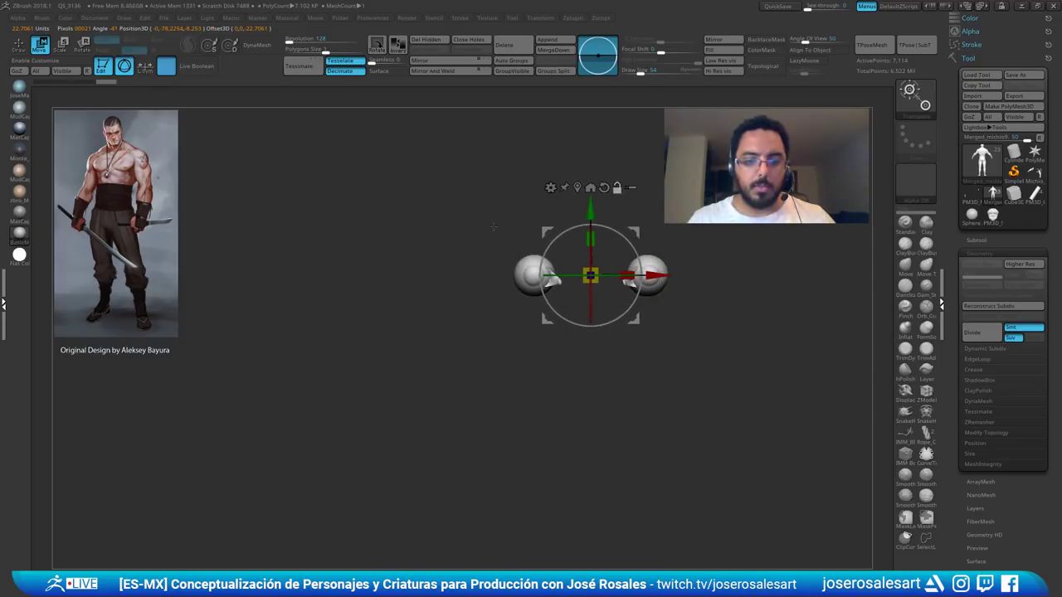
pyautogui.keyDown('alt'); pyautogui.moveTo(612, 237); pyautogui.dragTo(492, 260, button='right'); pyautogui.keyUp('alt')
# - Show the whole body together with the eyes and frame it from the front
pyautogui.click(470, 211)
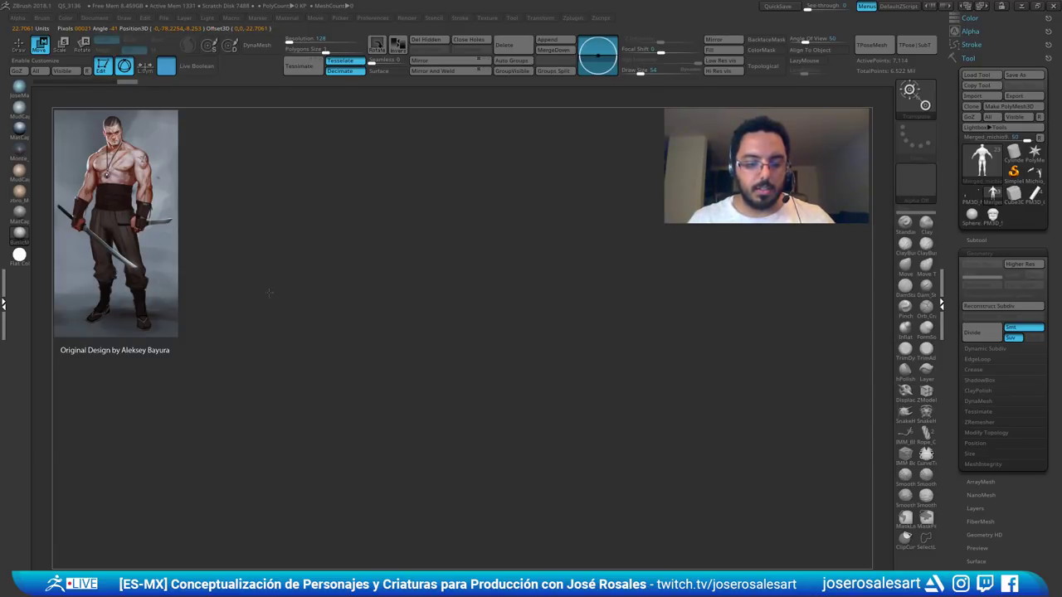
pyautogui.press('f')
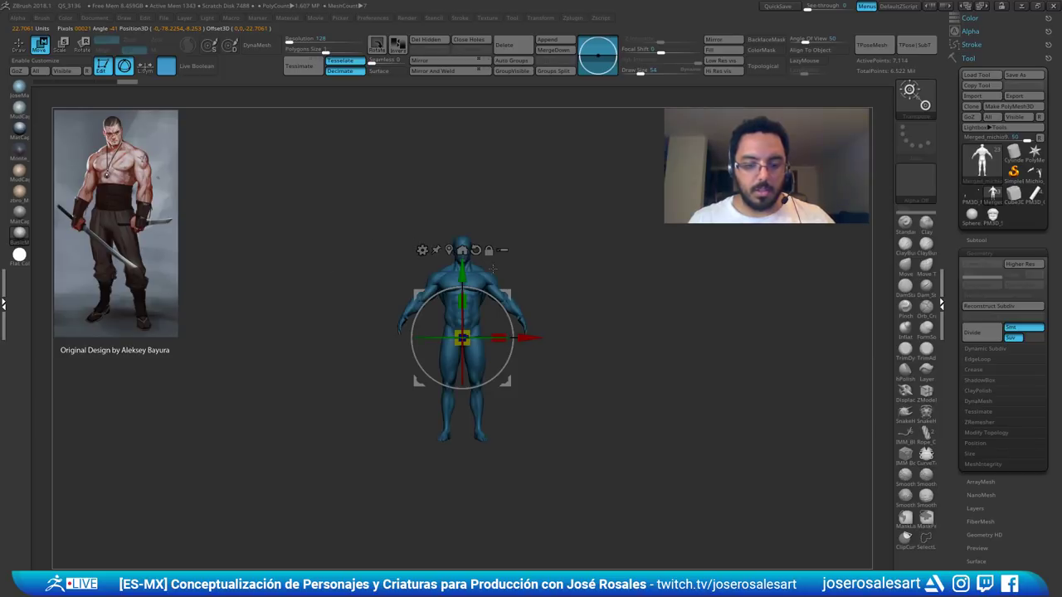
pyautogui.moveTo(509, 265); pyautogui.dragTo(425, 303, button='right')
pyautogui.keyDown('ctrl'); pyautogui.moveTo(424, 304); pyautogui.dragTo(511, 239, button='right'); pyautogui.keyUp('ctrl')
# - Isolate the eyes again and decline activating Dynamic Subdiv for them
pyautogui.hotkey('alt', 's')
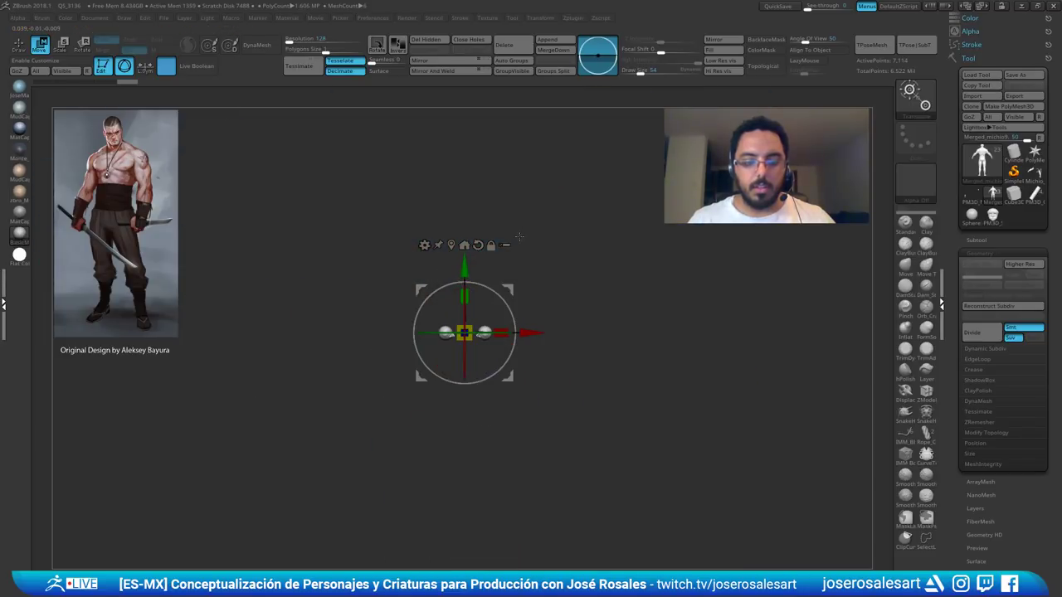
pyautogui.press('d')
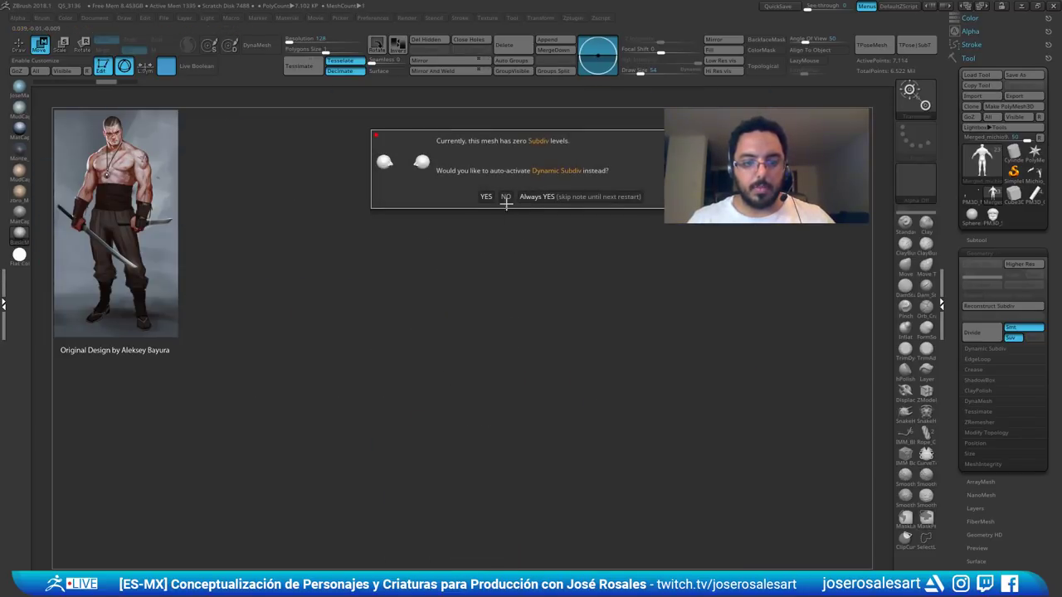
pyautogui.click(505, 197)
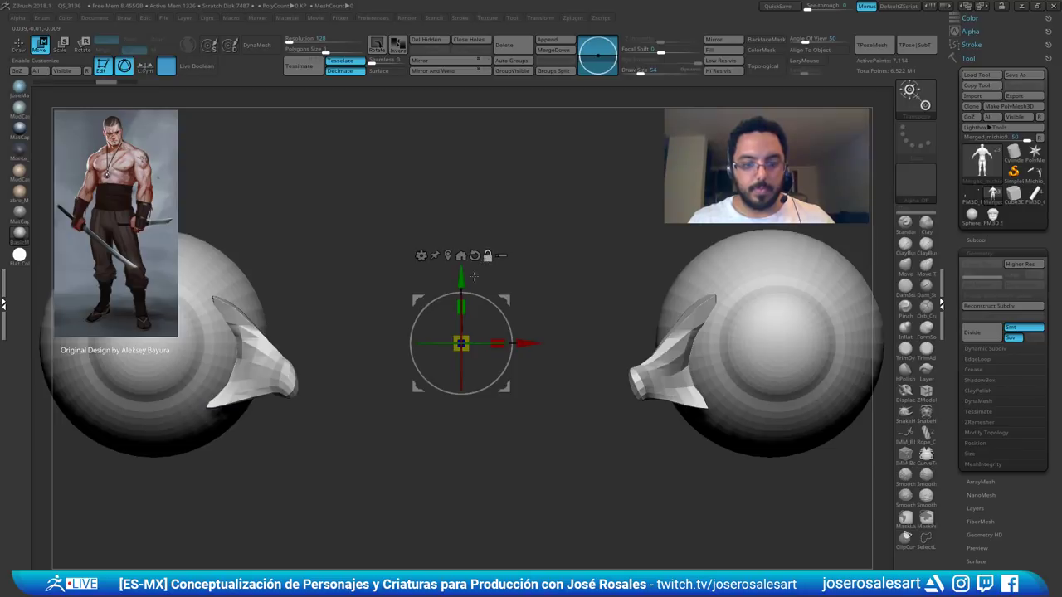
# - Bring the body back alongside the eyes, return to Draw mode and make the body the active subtool
pyautogui.keyDown('alt'); pyautogui.moveTo(448, 255); pyautogui.dragTo(433, 262, button='right'); pyautogui.keyUp('alt')
pyautogui.press('f')
pyautogui.hotkey('alt', 's')
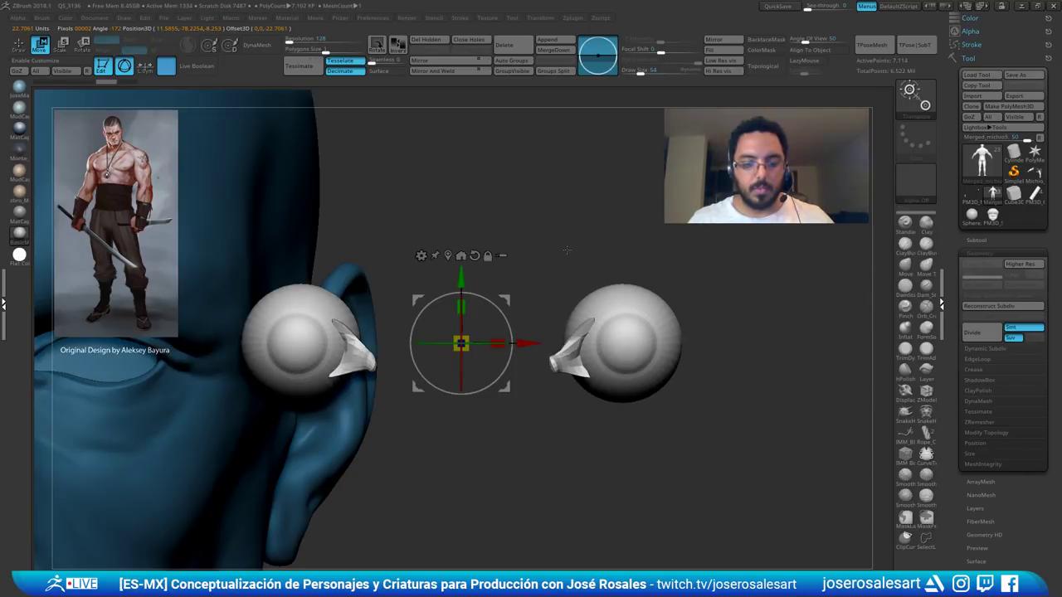
pyautogui.moveTo(566, 249)
pyautogui.keyDown('alt'); pyautogui.mouseDown(button='right')
pyautogui.moveTo(415, 311)
pyautogui.moveTo(476, 244)
pyautogui.moveTo(525, 162)
pyautogui.mouseUp(button='right'); pyautogui.keyUp('alt')
pyautogui.hotkey('ctrl', 'z')
pyautogui.press('q')
pyautogui.keyDown('alt'); pyautogui.click(370, 374); pyautogui.keyUp('alt')
pyautogui.keyDown('alt'); pyautogui.moveTo(355, 365); pyautogui.dragTo(426, 225, button='right'); pyautogui.keyUp('alt')
pyautogui.moveTo(336, 274); pyautogui.dragTo(407, 301, button='right')
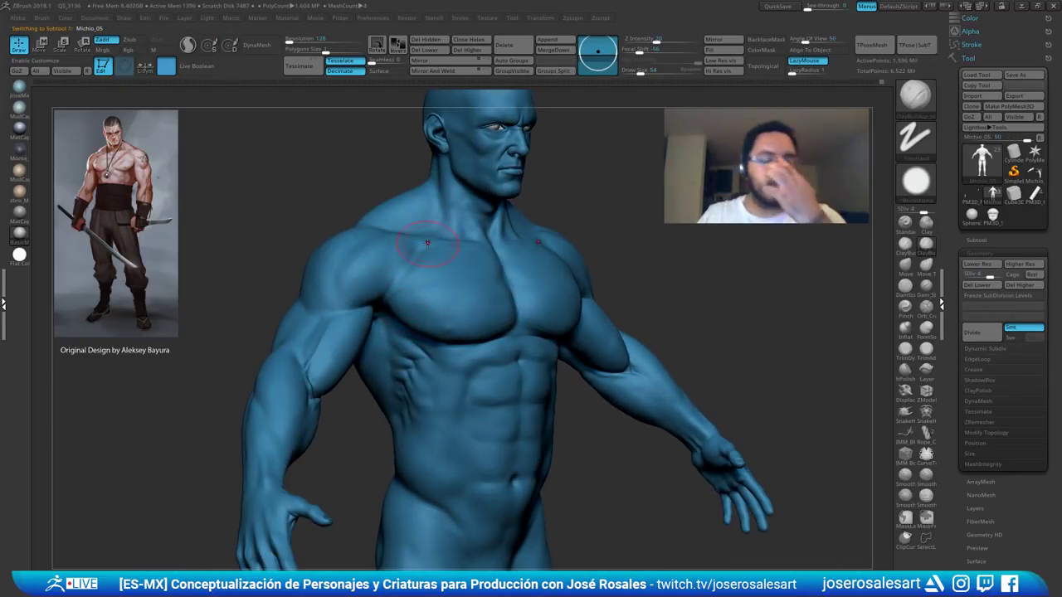
# - Smooth the transition between the front deltoid and the chest, undoing the carving stroke made there
pyautogui.moveTo(386, 265)
pyautogui.mouseDown(button='right')
pyautogui.moveTo(450, 282)
pyautogui.moveTo(403, 332)
pyautogui.moveTo(398, 315)
pyautogui.moveTo(381, 369)
pyautogui.mouseUp(button='right')
pyautogui.press('s')
pyautogui.moveTo(258, 232); pyautogui.dragTo(349, 268, button='right')
pyautogui.press('s')
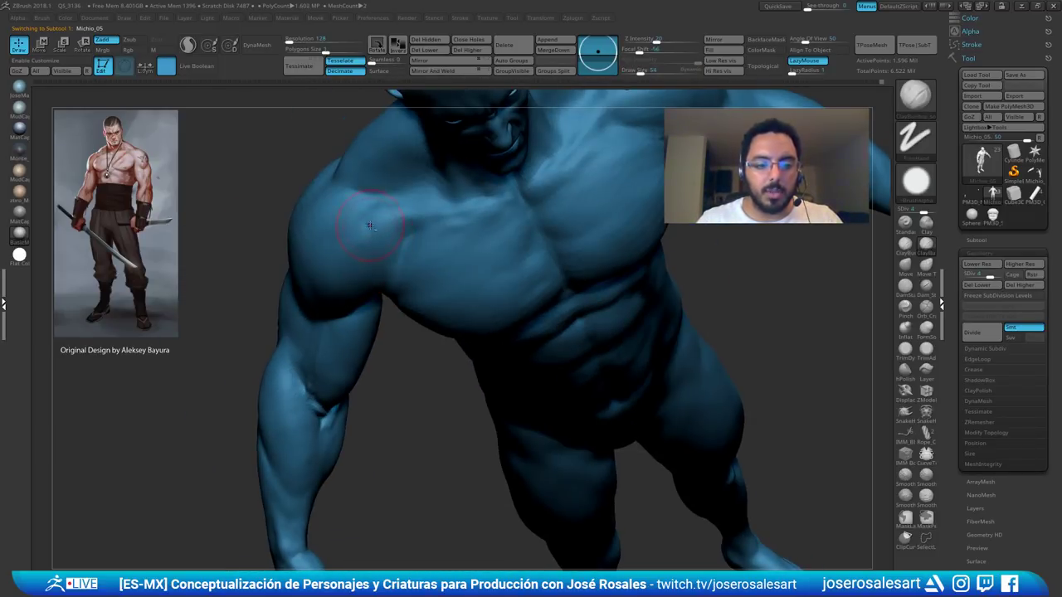
pyautogui.keyDown('alt'); pyautogui.moveTo(393, 226); pyautogui.dragTo(385, 246); pyautogui.keyUp('alt')
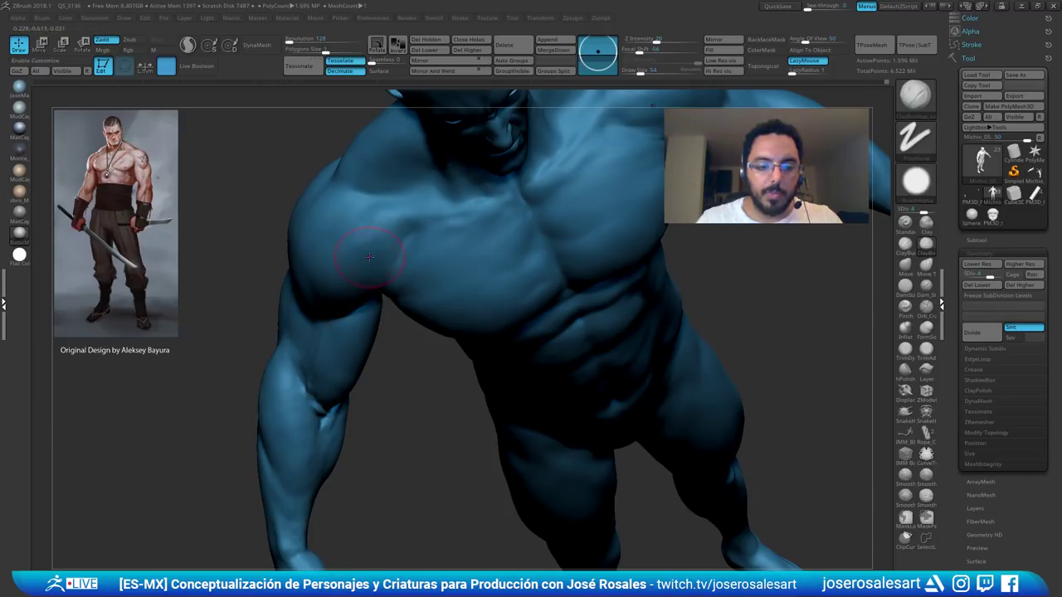
pyautogui.moveTo(327, 225); pyautogui.dragTo(369, 234, button='right')
pyautogui.hotkey('ctrl', 'z')
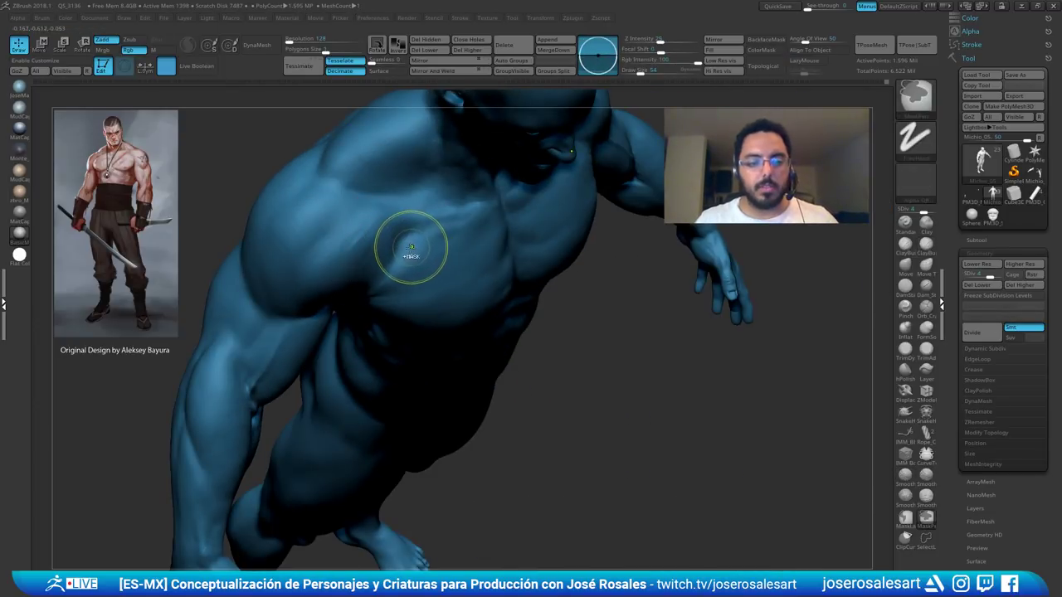
pyautogui.keyDown('shift'); pyautogui.moveTo(366, 250); pyautogui.dragTo(356, 238); pyautogui.keyUp('shift')
pyautogui.keyDown('shift'); pyautogui.moveTo(342, 294); pyautogui.dragTo(290, 257, button='right'); pyautogui.keyUp('shift')
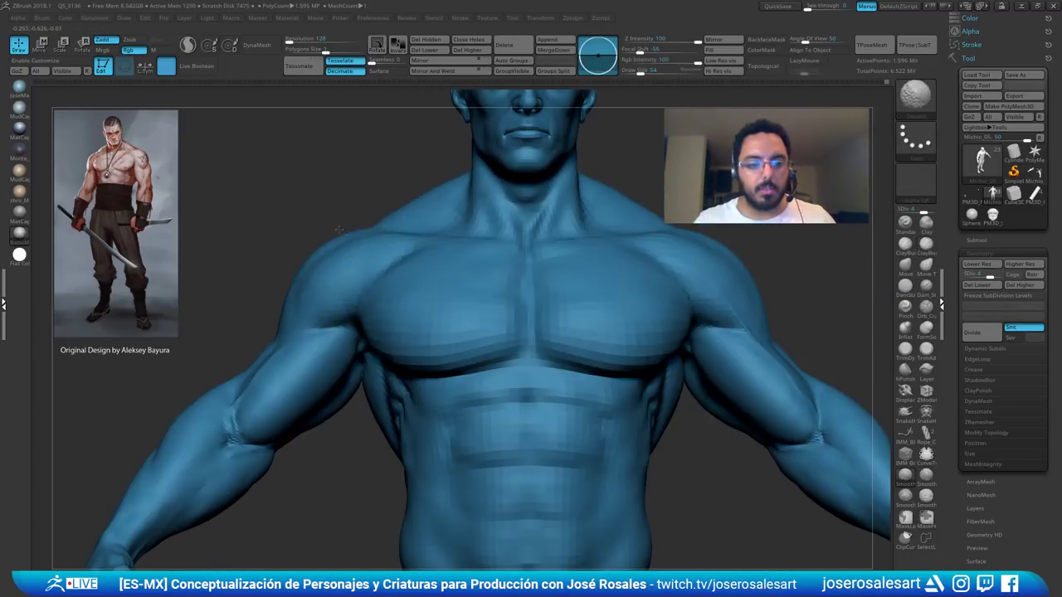
pyautogui.moveTo(373, 265)
pyautogui.keyDown('alt'); pyautogui.mouseDown(button='right')
pyautogui.moveTo(332, 269)
pyautogui.moveTo(330, 218)
pyautogui.mouseUp(button='right'); pyautogui.keyUp('alt')
pyautogui.moveTo(328, 235); pyautogui.dragTo(373, 257)
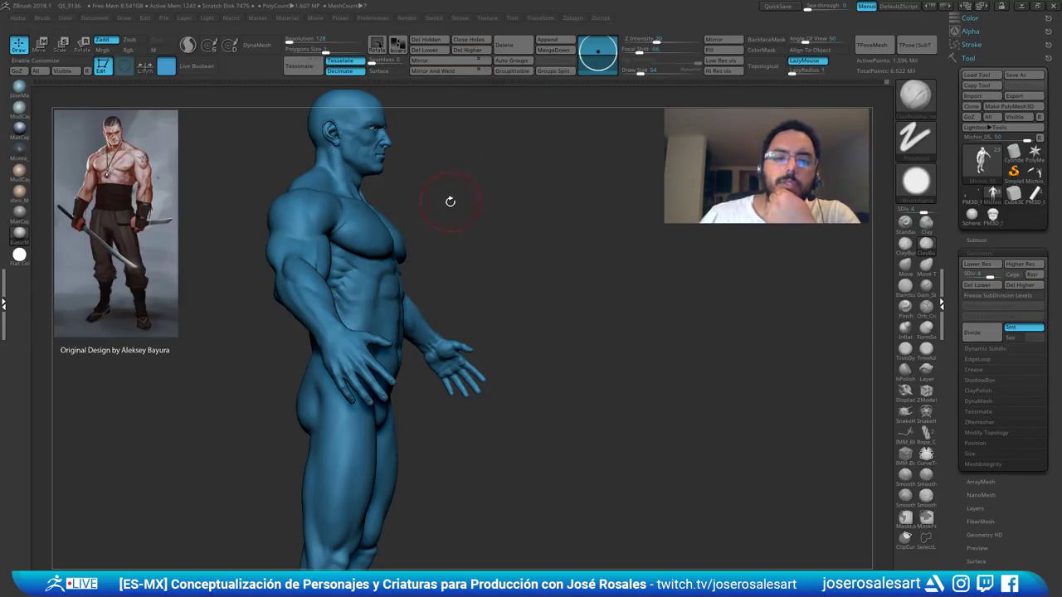
# - Isolate the forearms and hands with their fingers by hiding the remaining polygroups of the body
pyautogui.moveTo(452, 193); pyautogui.dragTo(406, 203)
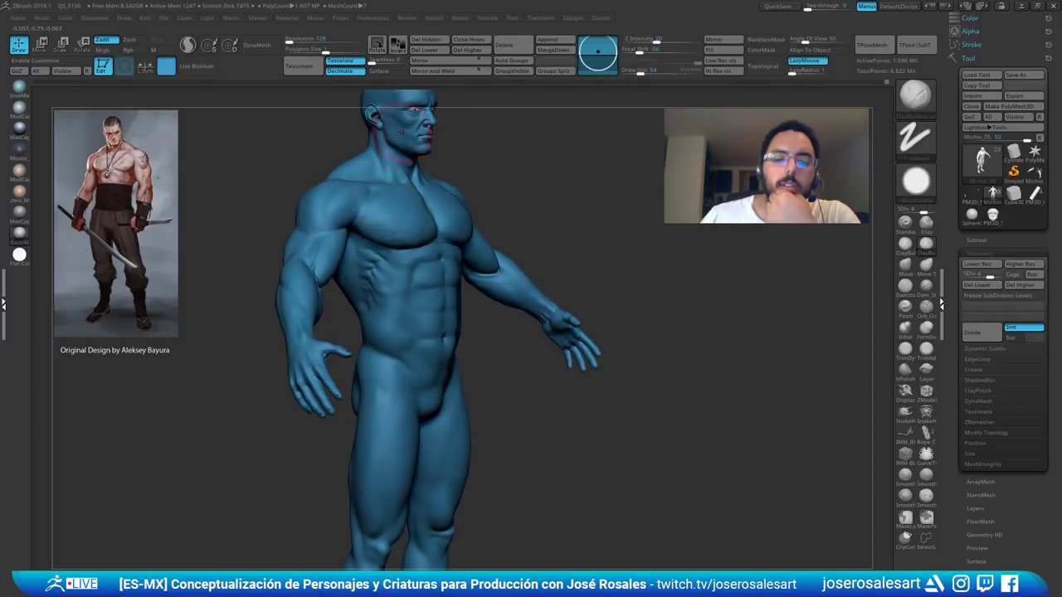
pyautogui.keyDown('ctrl'); pyautogui.keyDown('shift'); pyautogui.click(303, 379); pyautogui.keyUp('shift'); pyautogui.keyUp('ctrl')
pyautogui.keyDown('alt'); pyautogui.moveTo(322, 398); pyautogui.dragTo(419, 370); pyautogui.keyUp('alt')
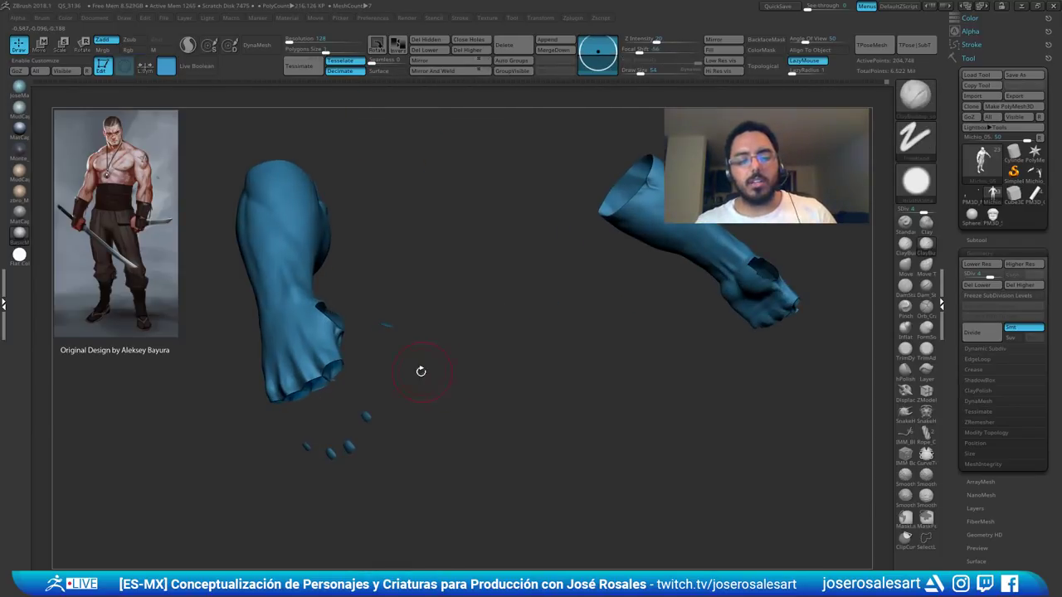
pyautogui.keyDown('ctrl'); pyautogui.keyDown('shift'); pyautogui.moveTo(446, 283); pyautogui.dragTo(460, 300); pyautogui.keyUp('shift'); pyautogui.keyUp('ctrl')
pyautogui.moveTo(460, 294); pyautogui.dragTo(411, 267, button='right')
pyautogui.keyDown('ctrl'); pyautogui.keyDown('shift'); pyautogui.click(385, 223); pyautogui.keyUp('shift'); pyautogui.keyUp('ctrl')
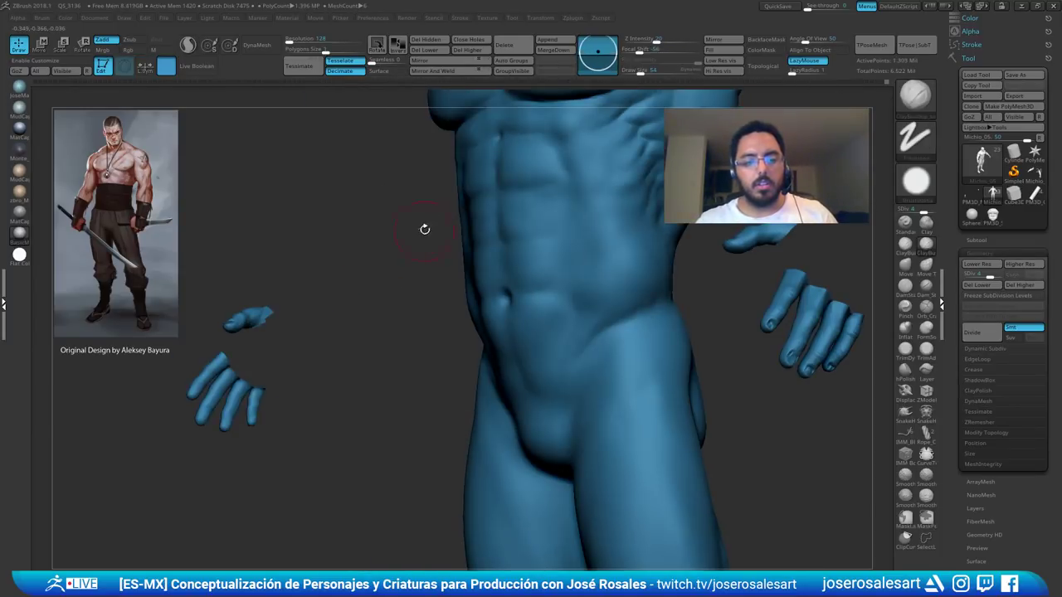
pyautogui.moveTo(424, 230); pyautogui.dragTo(398, 235, button='right')
pyautogui.keyDown('ctrl'); pyautogui.moveTo(398, 235); pyautogui.dragTo(329, 261, button='right'); pyautogui.keyUp('ctrl')
pyautogui.keyDown('ctrl'); pyautogui.keyDown('alt'); pyautogui.keyDown('shift'); pyautogui.moveTo(368, 227); pyautogui.dragTo(255, 363); pyautogui.keyUp('shift'); pyautogui.keyUp('alt'); pyautogui.keyUp('ctrl')
pyautogui.moveTo(245, 313); pyautogui.dragTo(341, 376, button='right')
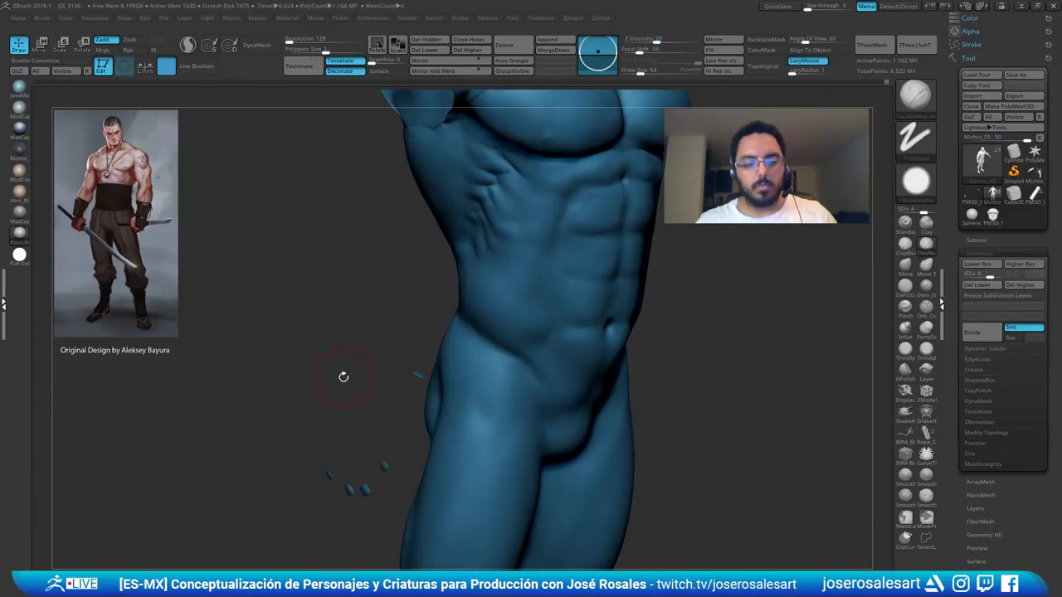
pyautogui.keyDown('ctrl'); pyautogui.keyDown('shift'); pyautogui.moveTo(267, 355); pyautogui.dragTo(329, 388); pyautogui.keyUp('shift'); pyautogui.keyUp('ctrl')
# - Subdivide the isolated forearms and hands to level 5 and save the tool to file
pyautogui.moveTo(311, 414)
pyautogui.keyDown('alt'); pyautogui.mouseDown(button='right')
pyautogui.moveTo(302, 301)
pyautogui.moveTo(328, 340)
pyautogui.mouseUp(button='right'); pyautogui.keyUp('alt')
pyautogui.moveTo(327, 340); pyautogui.dragTo(361, 332, button='right')
pyautogui.press('s')
pyautogui.moveTo(362, 332); pyautogui.dragTo(359, 332)
pyautogui.moveTo(359, 332)
pyautogui.mouseDown(button='right')
pyautogui.moveTo(397, 307)
pyautogui.moveTo(288, 247)
pyautogui.mouseUp(button='right')
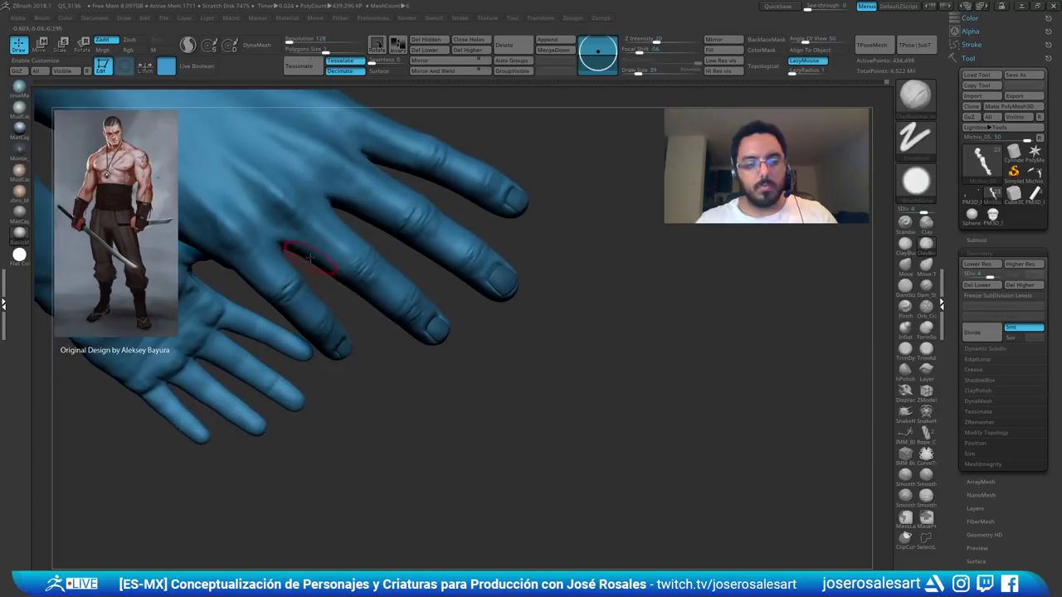
pyautogui.keyDown('ctrl'); pyautogui.moveTo(290, 309); pyautogui.dragTo(310, 290, button='right'); pyautogui.keyUp('ctrl')
pyautogui.press('s')
pyautogui.moveTo(310, 290); pyautogui.dragTo(307, 290)
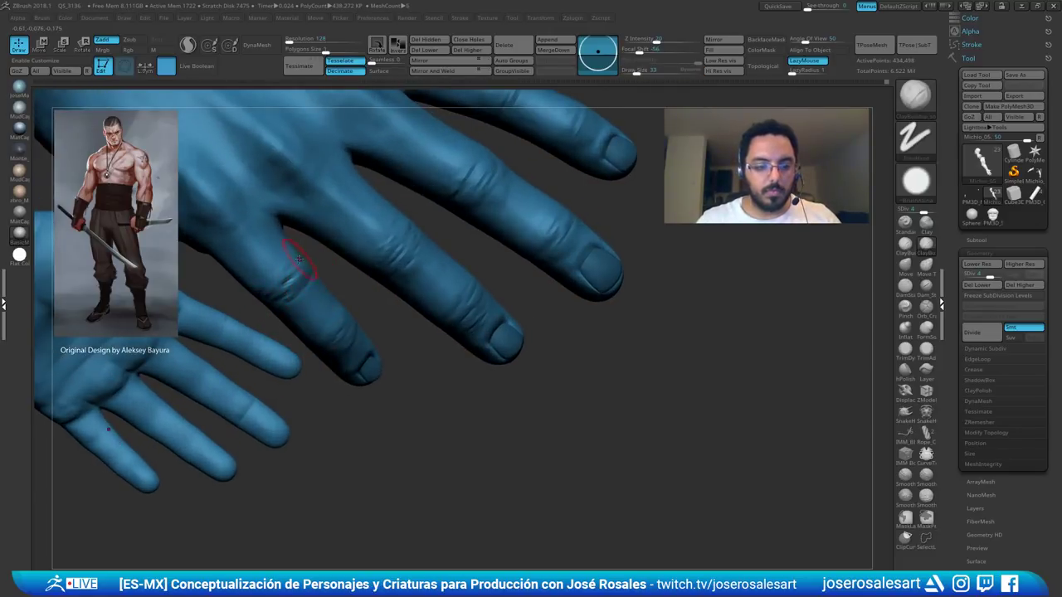
pyautogui.moveTo(303, 247); pyautogui.dragTo(282, 274, button='right')
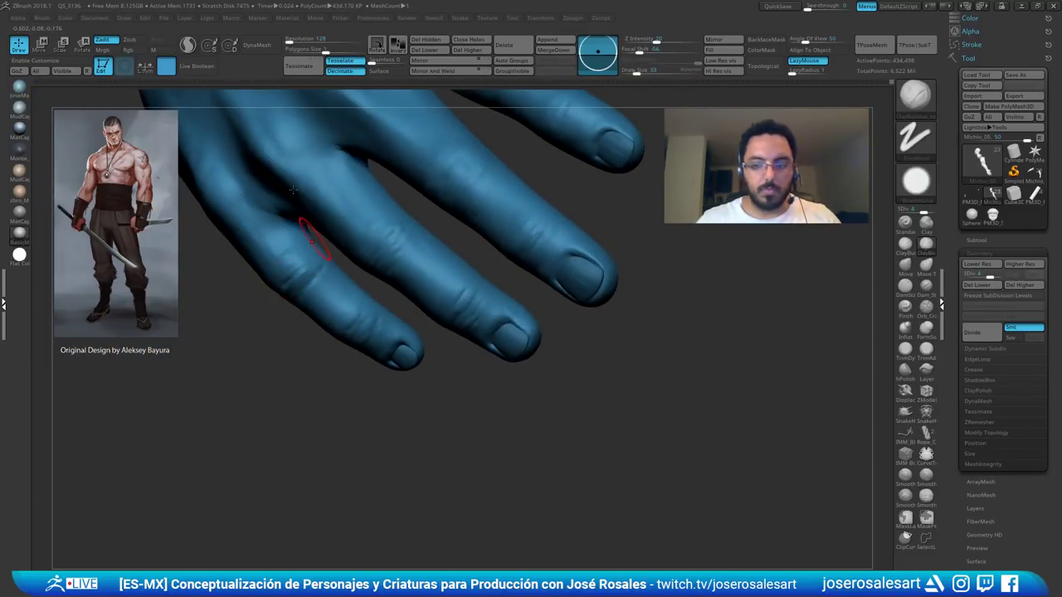
pyautogui.press('d')
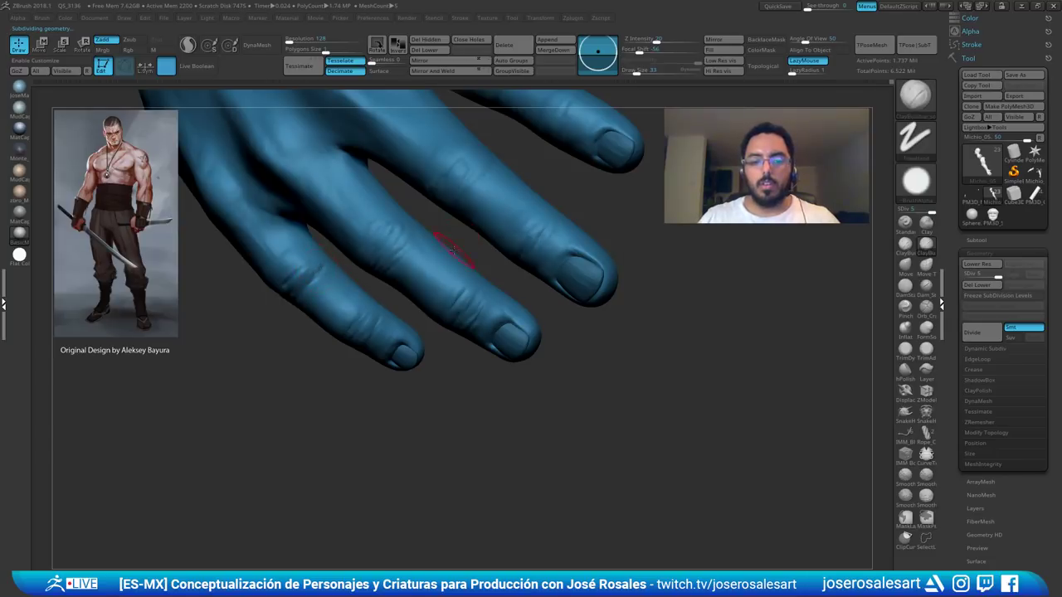
pyautogui.keyDown('ctrl'); pyautogui.moveTo(451, 238); pyautogui.dragTo(452, 282, button='right'); pyautogui.keyUp('ctrl')
pyautogui.click(1010, 76)
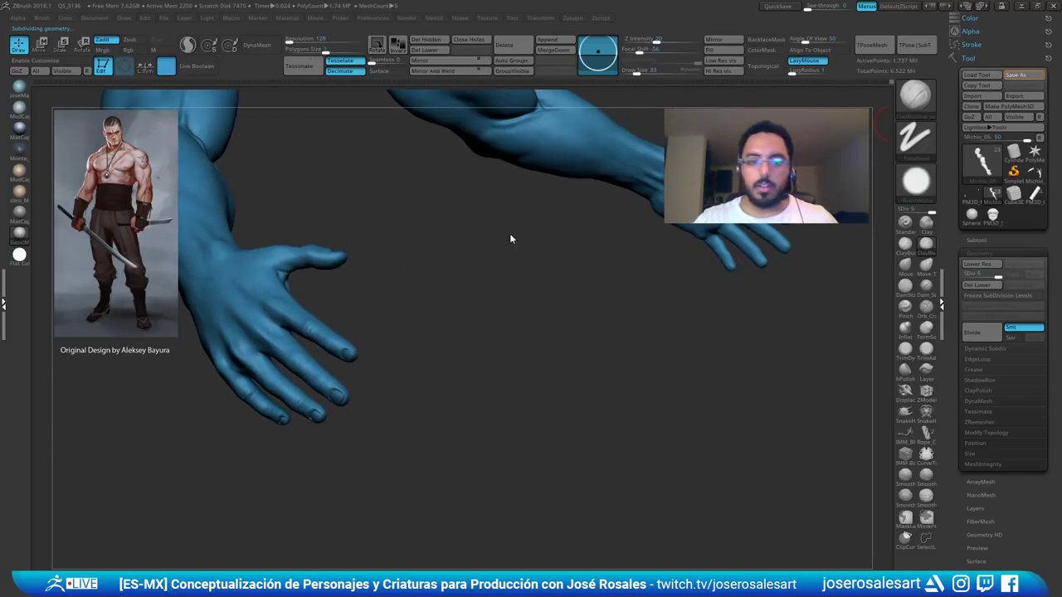
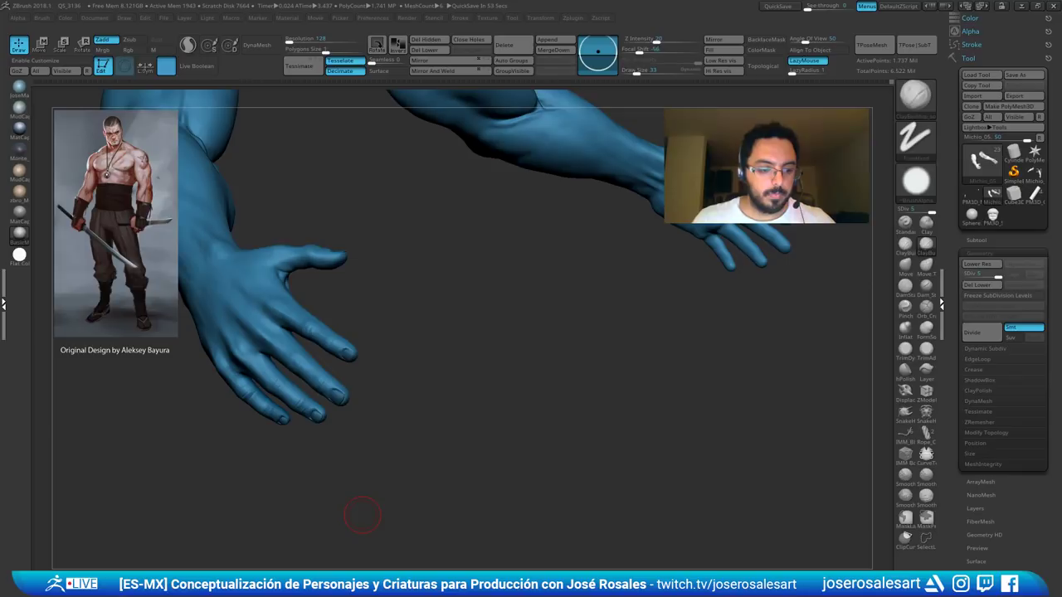
# - Build up the back of the hand around the little finger's knuckle with a small ClayBuildup brush
pyautogui.keyDown('alt'); pyautogui.moveTo(194, 361); pyautogui.dragTo(359, 265); pyautogui.keyUp('alt')
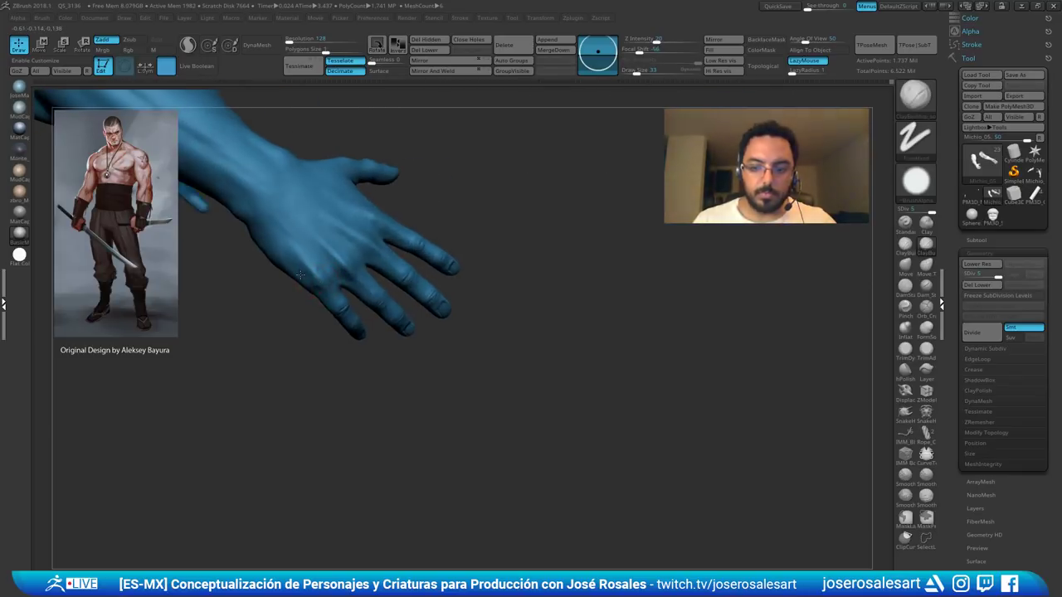
pyautogui.moveTo(369, 213); pyautogui.dragTo(429, 146)
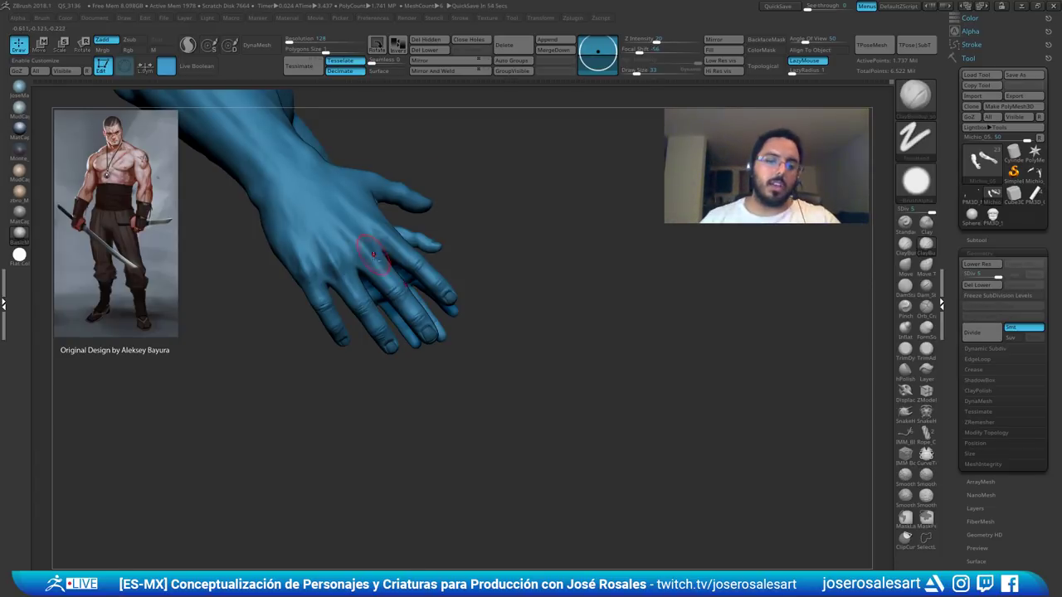
pyautogui.keyDown('ctrl'); pyautogui.moveTo(388, 258); pyautogui.dragTo(398, 191, button='right'); pyautogui.keyUp('ctrl')
pyautogui.keyDown('alt'); pyautogui.moveTo(398, 191); pyautogui.dragTo(237, 230, button='right'); pyautogui.keyUp('alt')
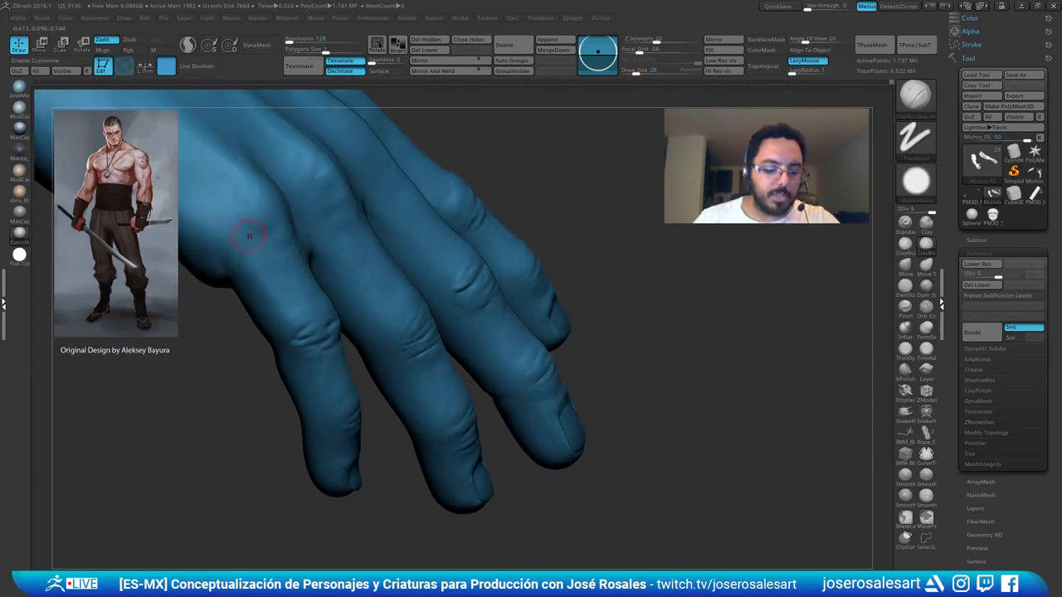
pyautogui.press('s')
pyautogui.moveTo(262, 230); pyautogui.dragTo(269, 227)
pyautogui.moveTo(275, 231); pyautogui.dragTo(208, 235, button='right')
pyautogui.moveTo(242, 213); pyautogui.dragTo(252, 206)
pyautogui.moveTo(251, 206)
pyautogui.mouseDown(button='right')
pyautogui.moveTo(259, 219)
pyautogui.moveTo(275, 204)
pyautogui.moveTo(258, 216)
pyautogui.mouseUp(button='right')
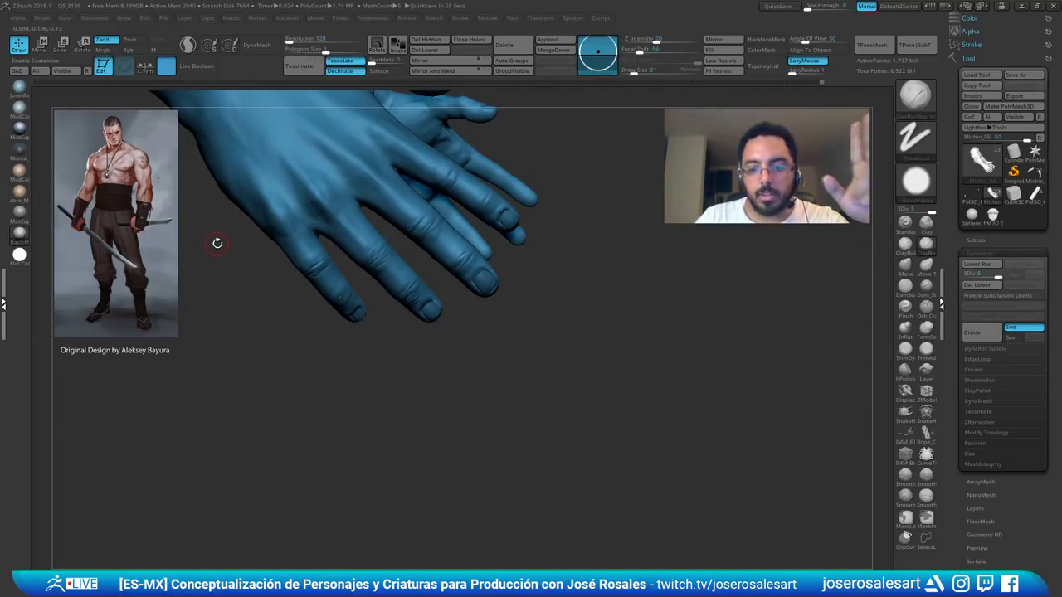
# - Set the draw size to 42 and build up the tendon leading into the little finger's knuckle
pyautogui.moveTo(217, 243); pyautogui.dragTo(379, 225)
pyautogui.moveTo(197, 291)
pyautogui.keyDown('ctrl'); pyautogui.mouseDown(button='right')
pyautogui.moveTo(158, 443)
pyautogui.moveTo(207, 398)
pyautogui.moveTo(218, 326)
pyautogui.mouseUp(button='right'); pyautogui.keyUp('ctrl')
pyautogui.press('s')
pyautogui.moveTo(221, 332); pyautogui.dragTo(230, 332)
pyautogui.moveTo(230, 333); pyautogui.dragTo(236, 321, button='right')
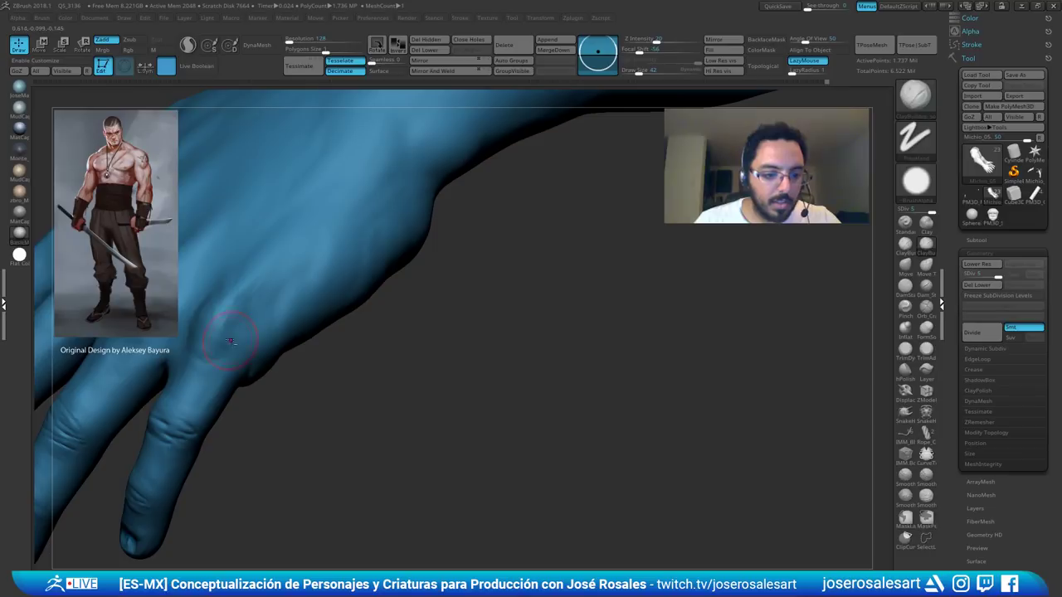
pyautogui.moveTo(230, 340); pyautogui.dragTo(237, 310)
pyautogui.moveTo(237, 310); pyautogui.dragTo(240, 307, button='right')
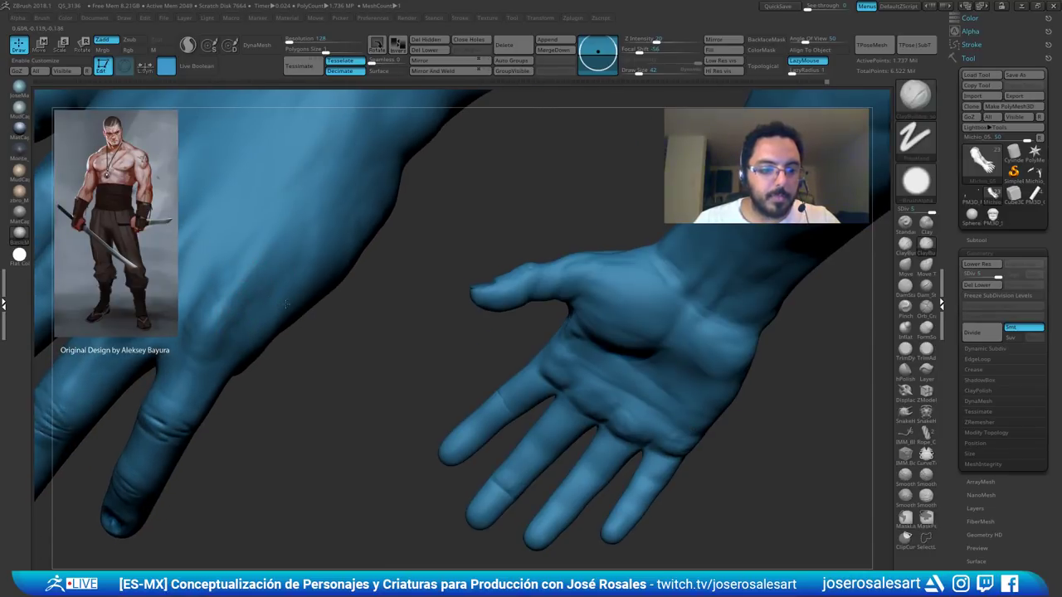
# - Smooth the outer back of the hand just below the wrist bone
pyautogui.moveTo(301, 344)
pyautogui.keyDown('ctrl'); pyautogui.mouseDown(button='right')
pyautogui.moveTo(303, 299)
pyautogui.moveTo(268, 279)
pyautogui.moveTo(272, 263)
pyautogui.moveTo(282, 300)
pyautogui.mouseUp(button='right'); pyautogui.keyUp('ctrl')
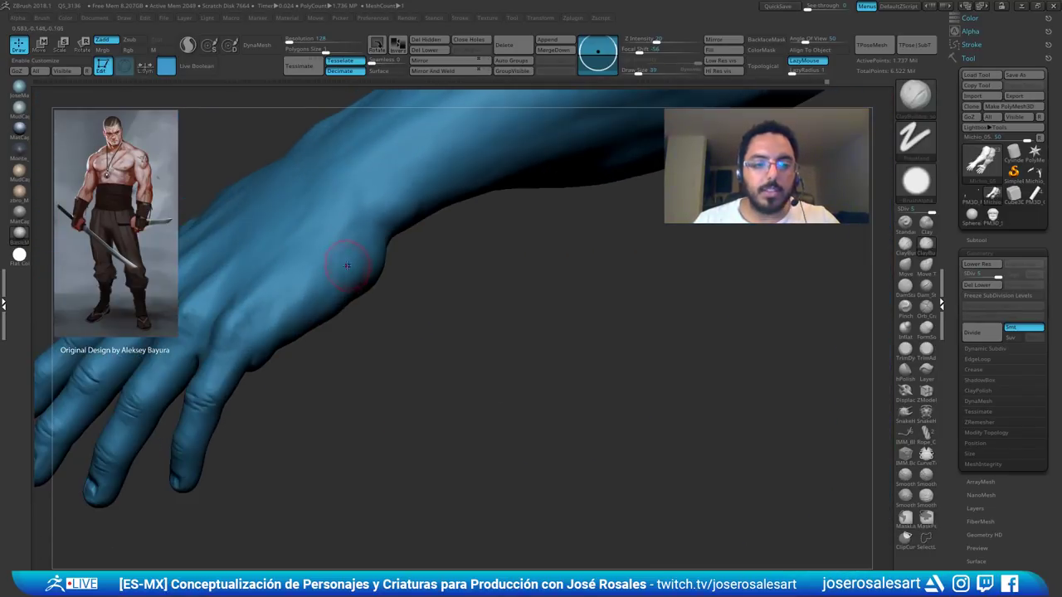
pyautogui.keyDown('shift'); pyautogui.moveTo(331, 260); pyautogui.dragTo(342, 247); pyautogui.keyUp('shift')
pyautogui.keyDown('ctrl'); pyautogui.moveTo(334, 323); pyautogui.dragTo(332, 286, button='right'); pyautogui.keyUp('ctrl')
pyautogui.moveTo(332, 286)
pyautogui.mouseDown(button='right')
pyautogui.moveTo(307, 282)
pyautogui.moveTo(323, 302)
pyautogui.moveTo(332, 276)
pyautogui.moveTo(315, 280)
pyautogui.moveTo(327, 370)
pyautogui.mouseUp(button='right')
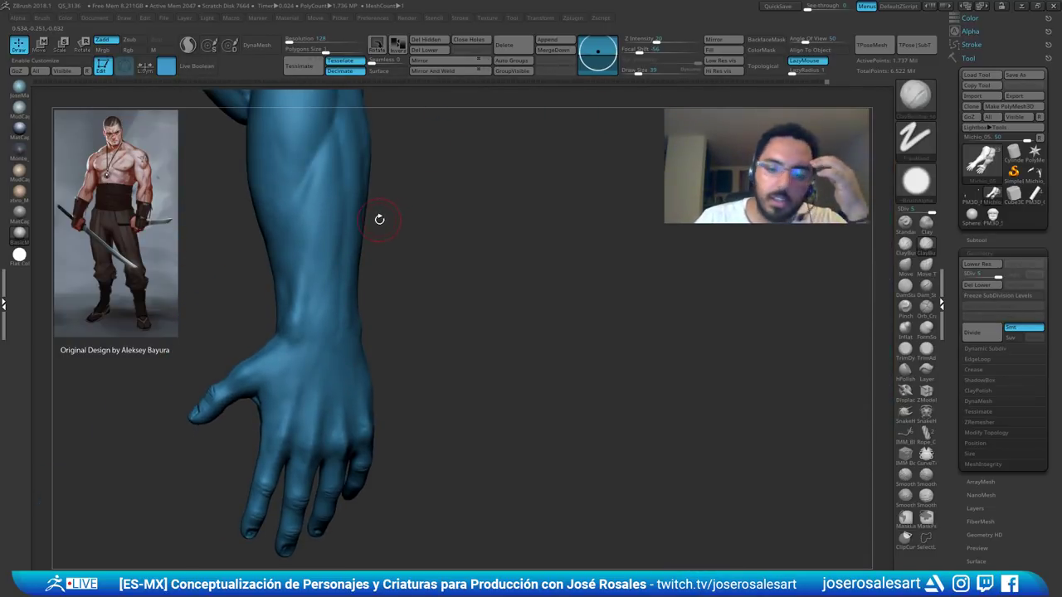
pyautogui.moveTo(315, 272)
pyautogui.mouseDown(button='right')
pyautogui.moveTo(288, 272)
pyautogui.moveTo(306, 277)
pyautogui.moveTo(384, 199)
pyautogui.moveTo(340, 294)
pyautogui.moveTo(315, 278)
pyautogui.moveTo(368, 247)
pyautogui.moveTo(328, 229)
pyautogui.mouseUp(button='right')
pyautogui.press('b')
pyautogui.press('d')
pyautogui.press('s')
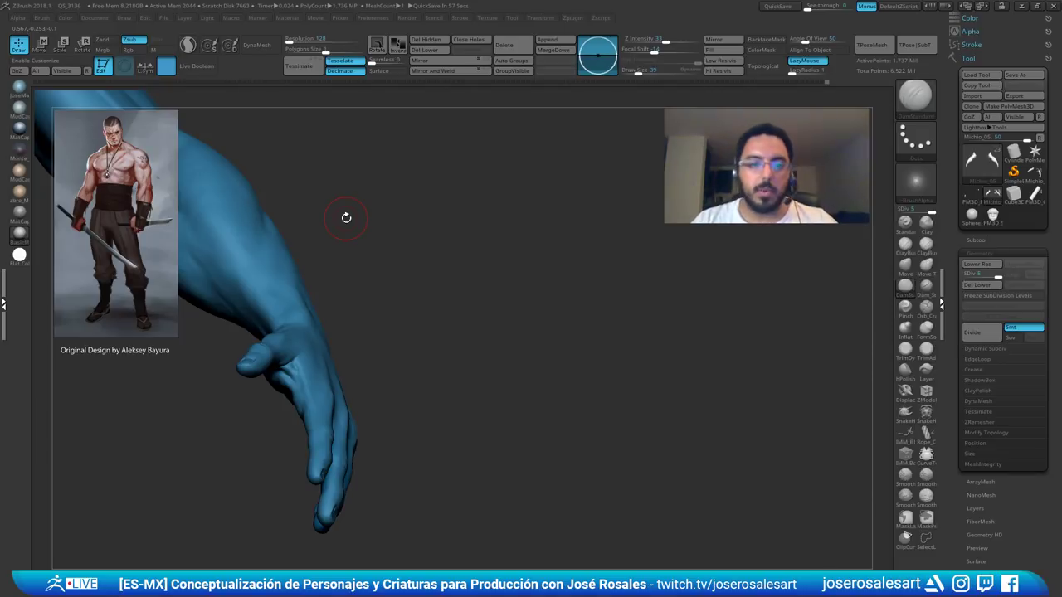
pyautogui.moveTo(346, 218)
pyautogui.mouseDown()
pyautogui.moveTo(340, 247)
pyautogui.moveTo(498, 266)
pyautogui.moveTo(323, 237)
pyautogui.moveTo(307, 289)
pyautogui.moveTo(244, 350)
pyautogui.moveTo(374, 262)
pyautogui.moveTo(341, 274)
pyautogui.moveTo(479, 275)
pyautogui.moveTo(502, 290)
pyautogui.moveTo(495, 329)
pyautogui.moveTo(314, 320)
pyautogui.moveTo(301, 284)
pyautogui.moveTo(332, 217)
pyautogui.mouseUp()
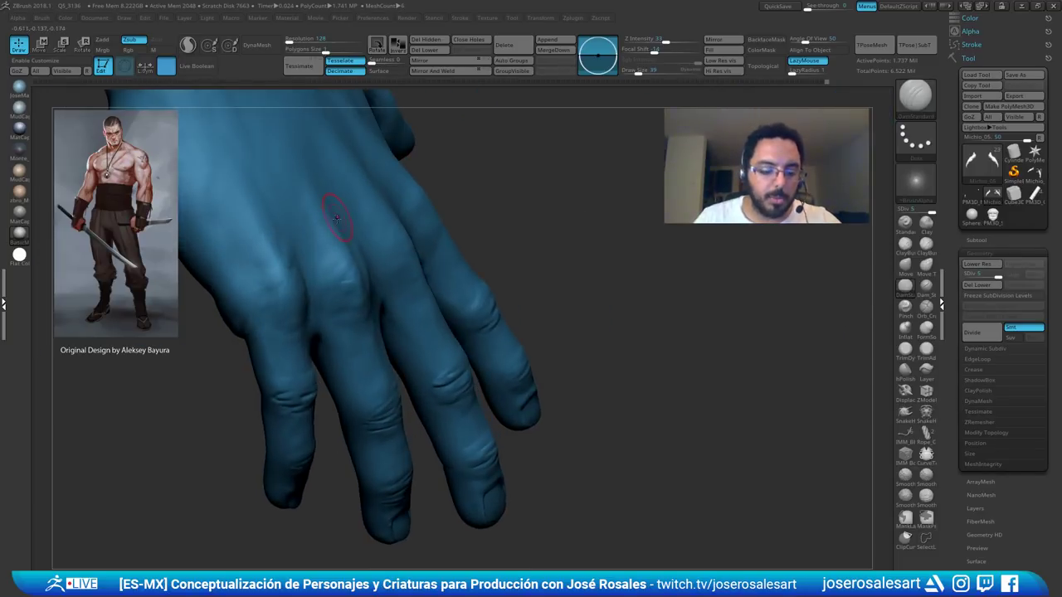
# - Build up the base knuckle of the little finger with ClayBuildup and smooth it towards the ring finger's knuckle
pyautogui.press('b')
pyautogui.press('c')
pyautogui.press('b')
pyautogui.moveTo(230, 358)
pyautogui.mouseDown()
pyautogui.moveTo(290, 338)
pyautogui.moveTo(289, 325)
pyautogui.mouseUp()
pyautogui.moveTo(295, 323)
pyautogui.mouseDown(button='right')
pyautogui.moveTo(284, 329)
pyautogui.moveTo(285, 293)
pyautogui.mouseUp(button='right')
pyautogui.keyDown('shift'); pyautogui.moveTo(285, 293); pyautogui.dragTo(288, 287); pyautogui.keyUp('shift')
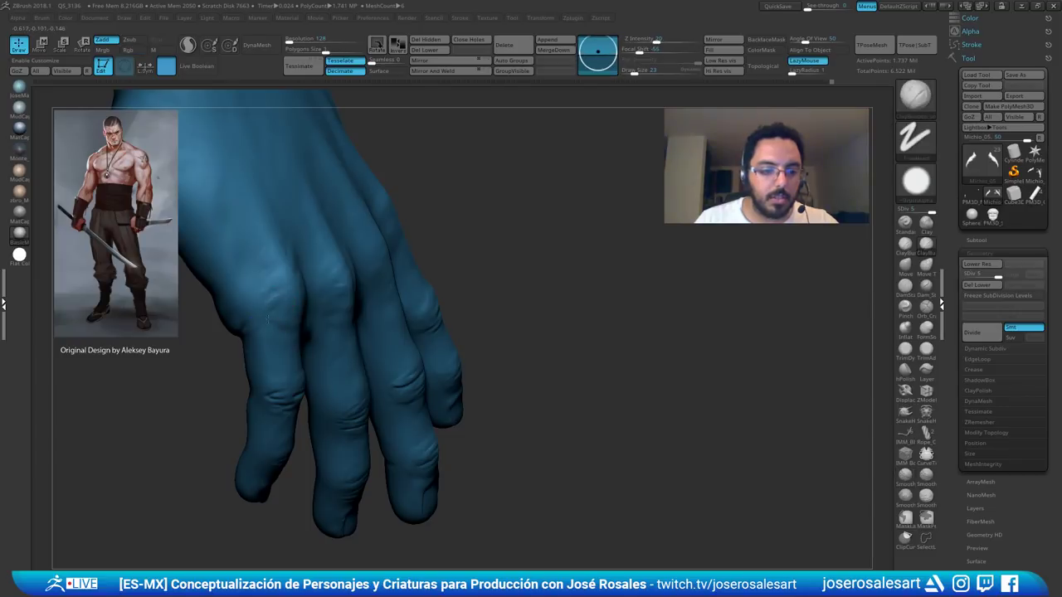
pyautogui.moveTo(289, 287)
pyautogui.mouseDown(button='right')
pyautogui.moveTo(310, 279)
pyautogui.moveTo(292, 302)
pyautogui.moveTo(305, 276)
pyautogui.mouseUp(button='right')
pyautogui.keyDown('shift'); pyautogui.moveTo(308, 277); pyautogui.dragTo(299, 277); pyautogui.keyUp('shift')
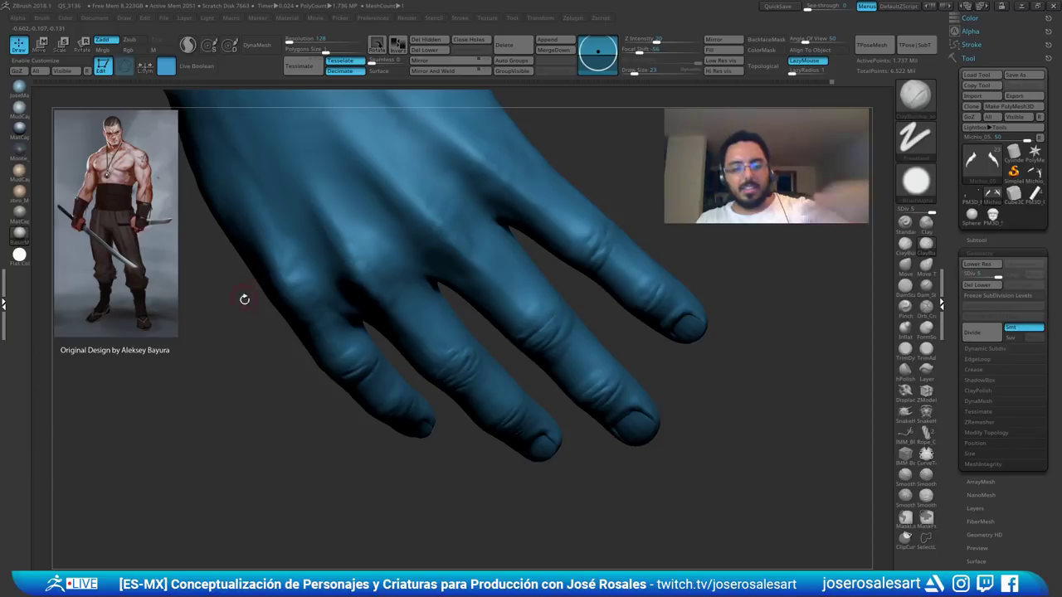
# - Smooth the skin just above the middle joint of the middle finger using a draw size of 20
pyautogui.moveTo(274, 319)
pyautogui.mouseDown()
pyautogui.moveTo(307, 301)
pyautogui.moveTo(319, 319)
pyautogui.moveTo(298, 333)
pyautogui.mouseUp()
pyautogui.moveTo(298, 333); pyautogui.dragTo(320, 254, button='right')
pyautogui.press(']')
pyautogui.moveTo(307, 318)
pyautogui.mouseDown(button='right')
pyautogui.moveTo(297, 286)
pyautogui.moveTo(311, 329)
pyautogui.moveTo(332, 275)
pyautogui.moveTo(302, 262)
pyautogui.mouseUp(button='right')
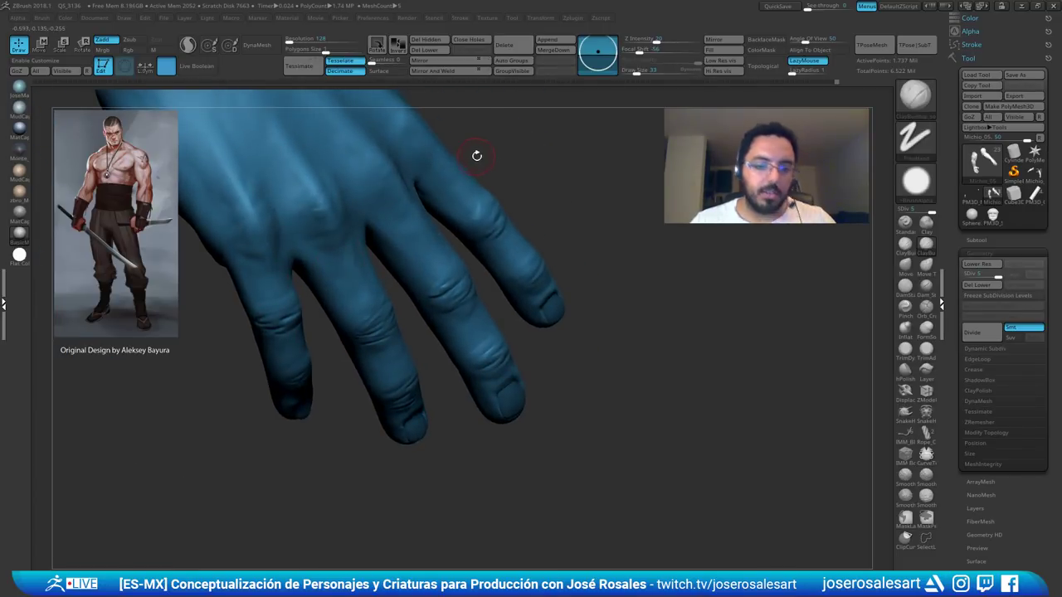
pyautogui.keyDown('ctrl'); pyautogui.moveTo(409, 313); pyautogui.dragTo(418, 361, button='right'); pyautogui.keyUp('ctrl')
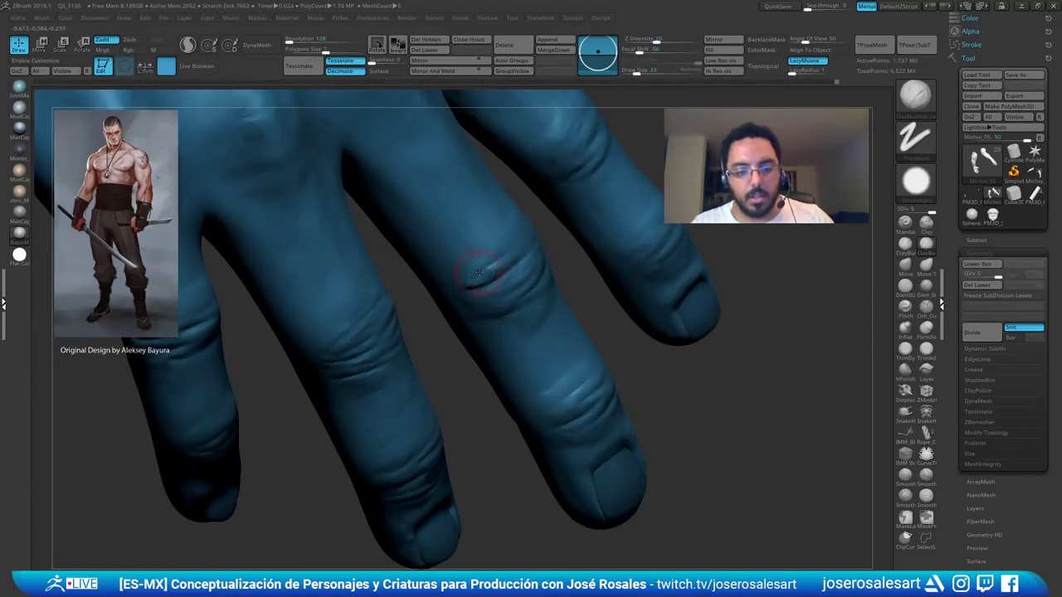
pyautogui.press('[')
pyautogui.keyDown('ctrl'); pyautogui.moveTo(476, 263); pyautogui.dragTo(472, 251, button='right'); pyautogui.keyUp('ctrl')
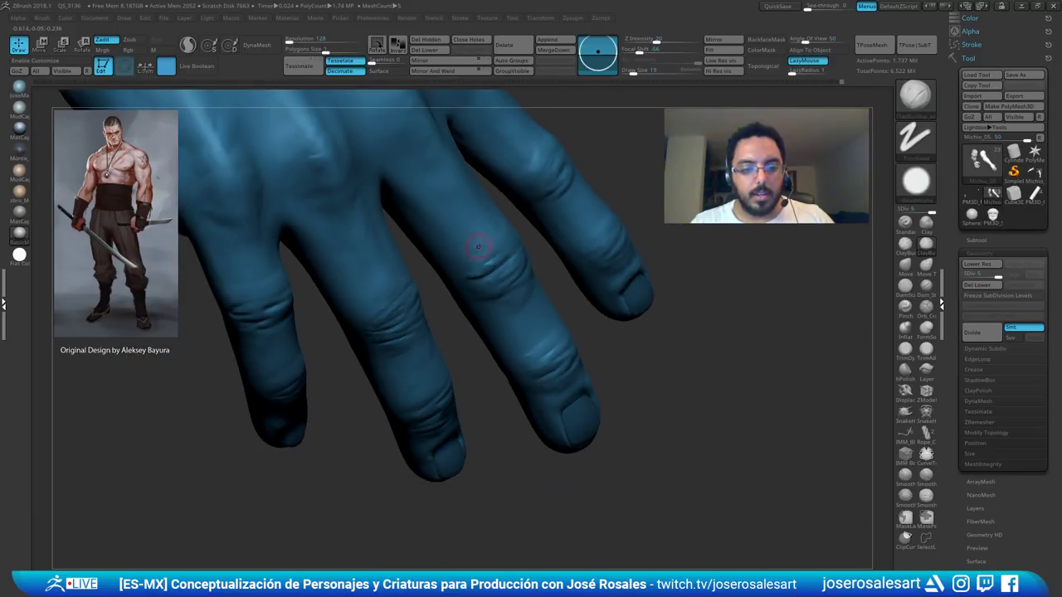
pyautogui.press('s')
pyautogui.moveTo(475, 246); pyautogui.dragTo(478, 246)
pyautogui.moveTo(478, 246)
pyautogui.keyDown('alt'); pyautogui.mouseDown(button='right')
pyautogui.moveTo(453, 248)
pyautogui.moveTo(485, 231)
pyautogui.mouseUp(button='right'); pyautogui.keyUp('alt')
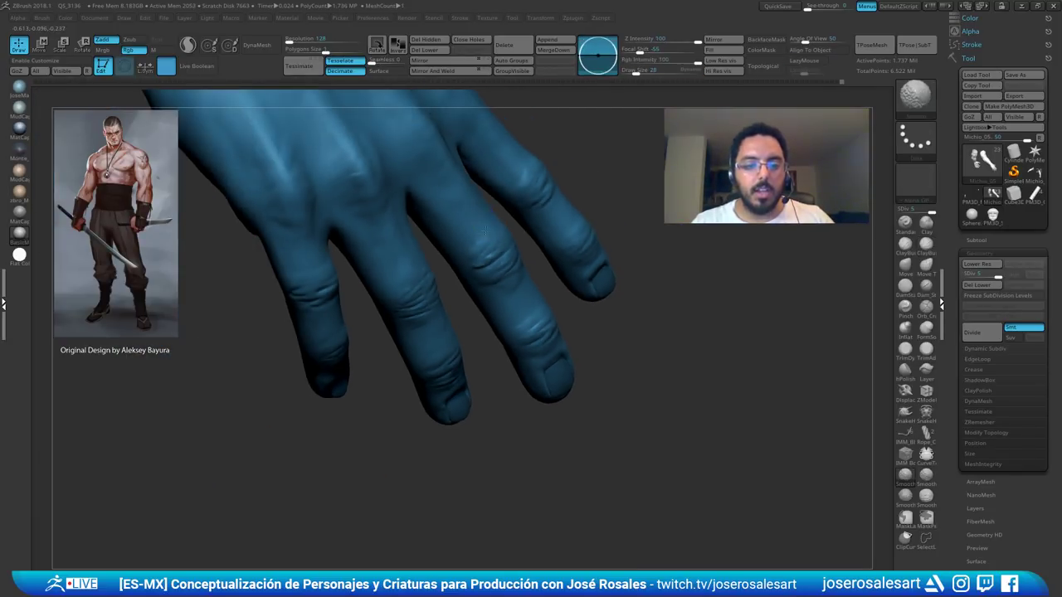
pyautogui.keyDown('shift'); pyautogui.moveTo(485, 230); pyautogui.dragTo(505, 244); pyautogui.keyUp('shift')
pyautogui.moveTo(333, 330); pyautogui.dragTo(269, 296, button='right')
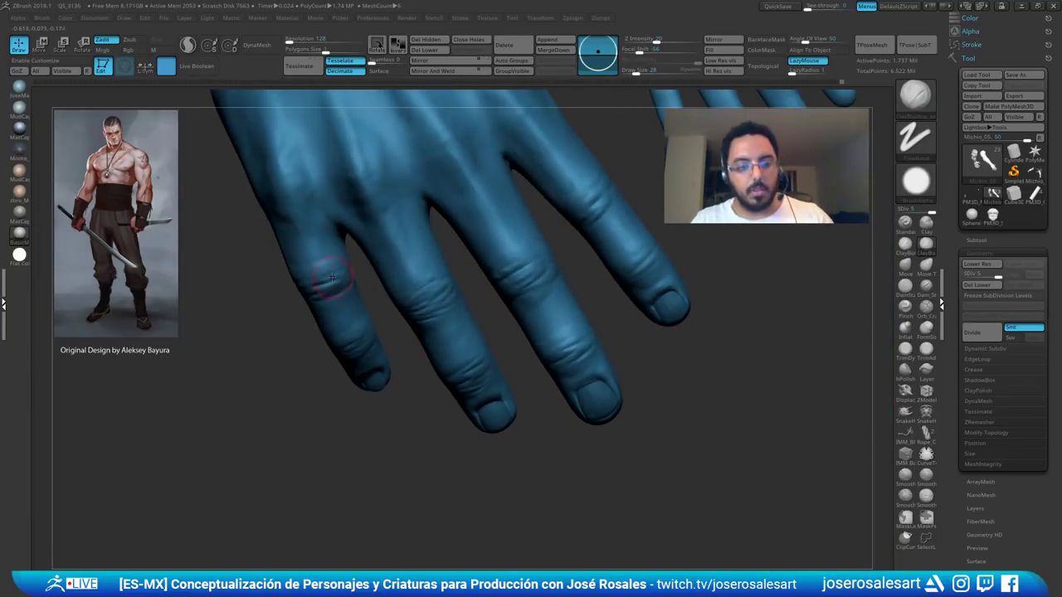
pyautogui.moveTo(332, 277)
pyautogui.mouseDown(button='right')
pyautogui.moveTo(340, 246)
pyautogui.moveTo(341, 282)
pyautogui.moveTo(352, 230)
pyautogui.mouseUp(button='right')
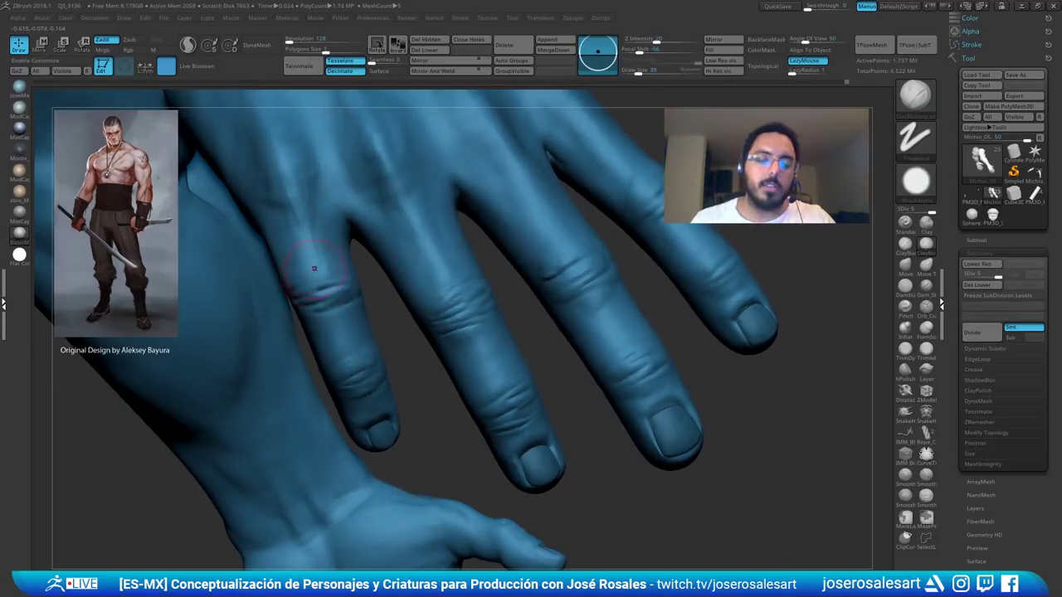
# - Smooth the skin between the little finger's base knuckle and its first joint using a draw size of 30
pyautogui.moveTo(315, 268)
pyautogui.mouseDown(button='right')
pyautogui.moveTo(320, 261)
pyautogui.moveTo(315, 281)
pyautogui.mouseUp(button='right')
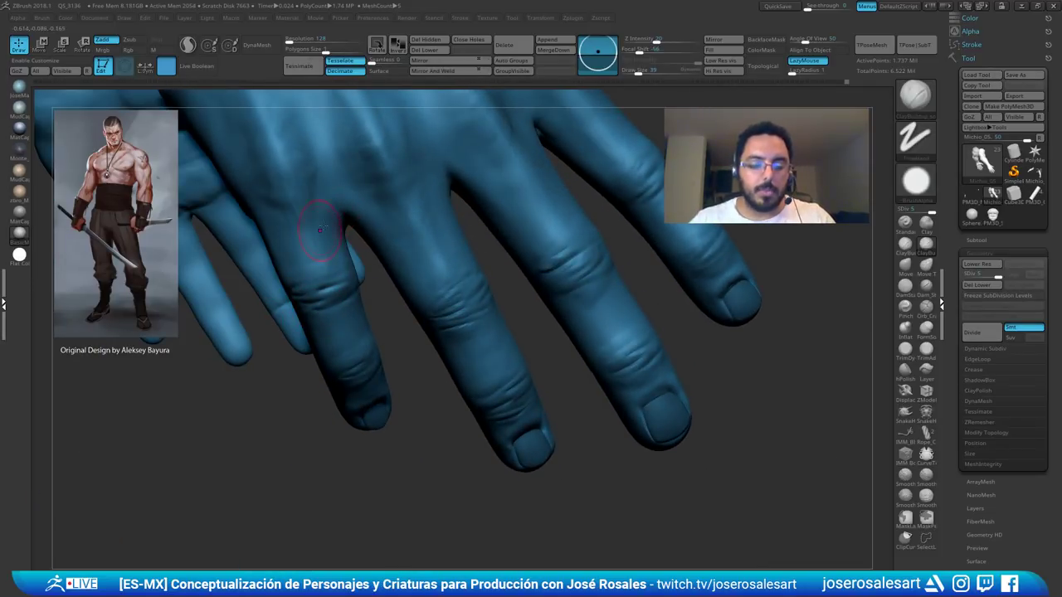
pyautogui.press('[')
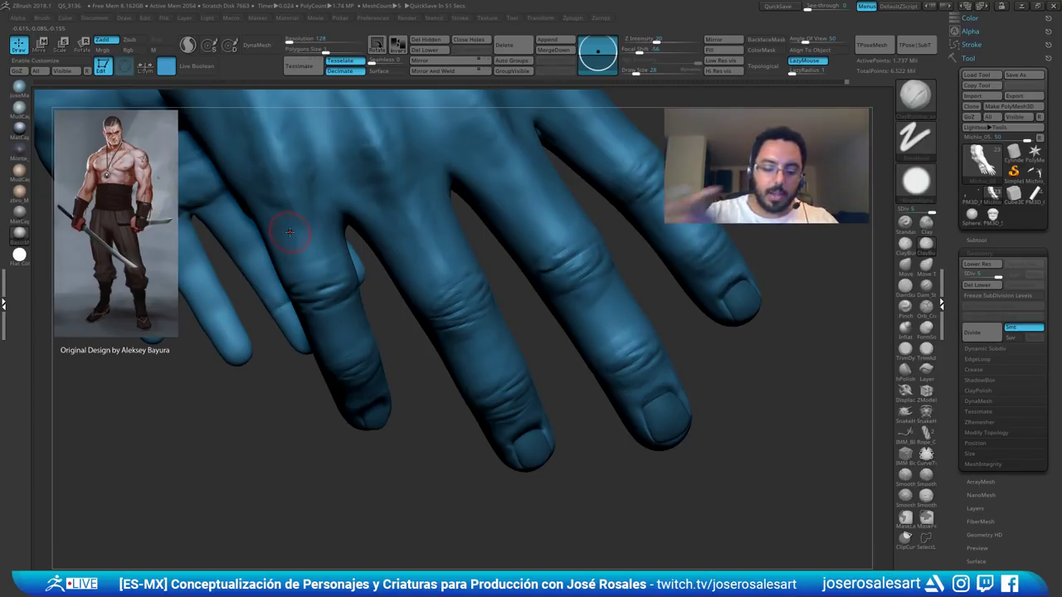
pyautogui.moveTo(290, 233)
pyautogui.mouseDown(button='right')
pyautogui.moveTo(315, 262)
pyautogui.moveTo(298, 272)
pyautogui.moveTo(284, 270)
pyautogui.moveTo(332, 215)
pyautogui.mouseUp(button='right')
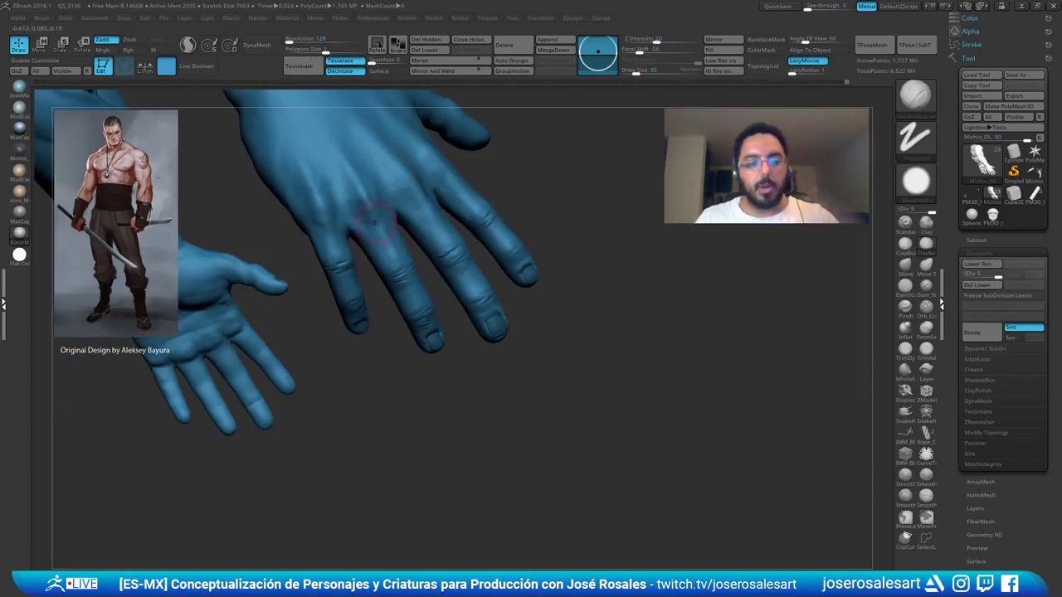
pyautogui.moveTo(344, 259); pyautogui.dragTo(338, 237, button='right')
pyautogui.keyDown('shift'); pyautogui.moveTo(317, 206); pyautogui.dragTo(329, 220); pyautogui.keyUp('shift')
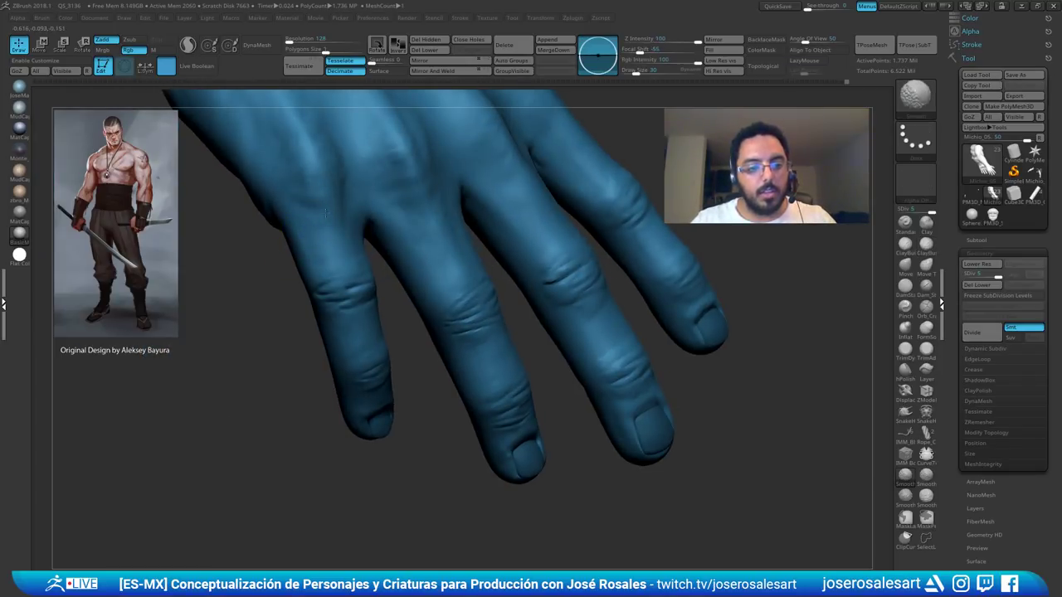
# - Touch up the little finger's base knuckle with the Standard brush at draw size 28, then return to ClayBuildup
pyautogui.keyDown('ctrl'); pyautogui.moveTo(328, 217); pyautogui.dragTo(334, 209, button='right'); pyautogui.keyUp('ctrl')
pyautogui.press('b')
pyautogui.press('s')
pyautogui.press('t')
pyautogui.press('space')
pyautogui.moveTo(334, 209); pyautogui.dragTo(331, 207)
pyautogui.moveTo(341, 274)
pyautogui.mouseDown(button='right')
pyautogui.moveTo(393, 259)
pyautogui.moveTo(397, 203)
pyautogui.moveTo(409, 220)
pyautogui.moveTo(469, 213)
pyautogui.mouseUp(button='right')
pyautogui.keyDown('ctrl'); pyautogui.moveTo(470, 212); pyautogui.dragTo(474, 189, button='right'); pyautogui.keyUp('ctrl')
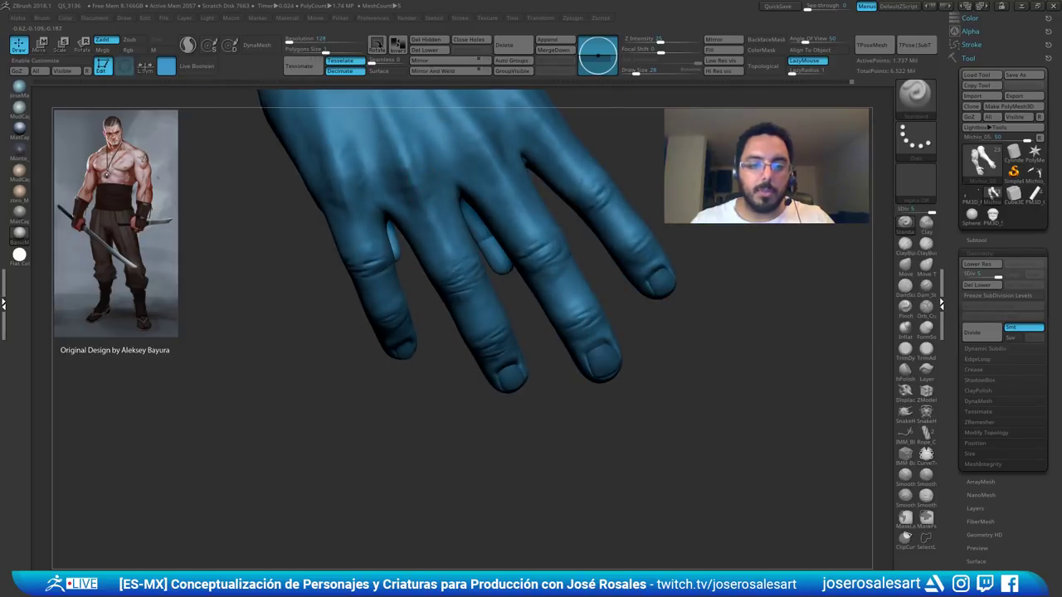
pyautogui.press('2')
# - Build up the palm-side base of the little finger and its webbing with ClayBuildup, raising the draw size to 48 and then 69
pyautogui.keyDown('ctrl'); pyautogui.moveTo(382, 217); pyautogui.dragTo(380, 232, button='right'); pyautogui.keyUp('ctrl')
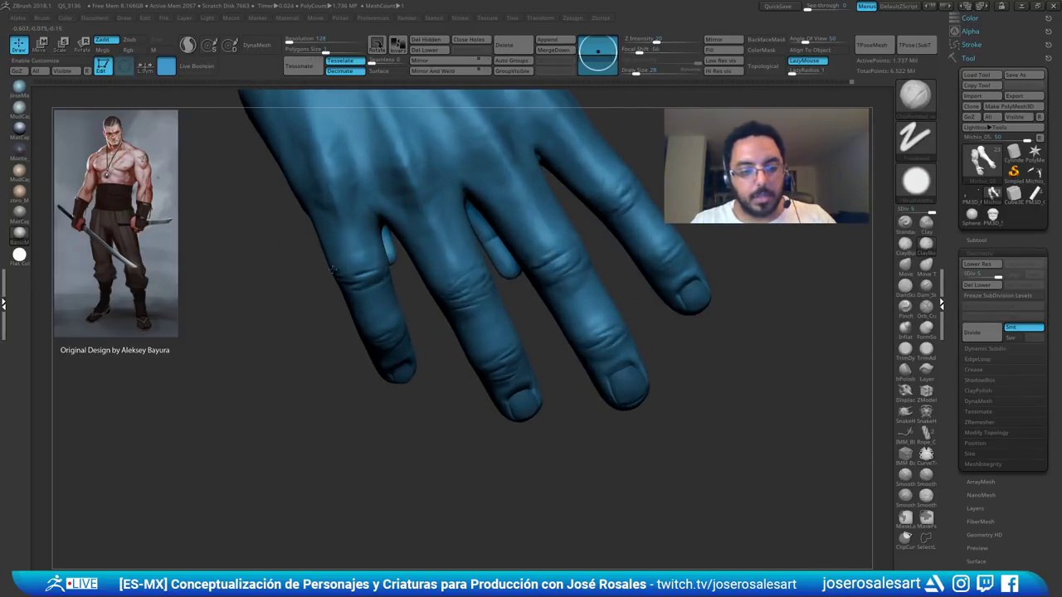
pyautogui.moveTo(265, 254); pyautogui.dragTo(342, 255, button='right')
pyautogui.moveTo(255, 222)
pyautogui.keyDown('ctrl'); pyautogui.mouseDown(button='right')
pyautogui.moveTo(256, 250)
pyautogui.moveTo(291, 219)
pyautogui.mouseUp(button='right'); pyautogui.keyUp('ctrl')
pyautogui.press(']')
pyautogui.press(']')
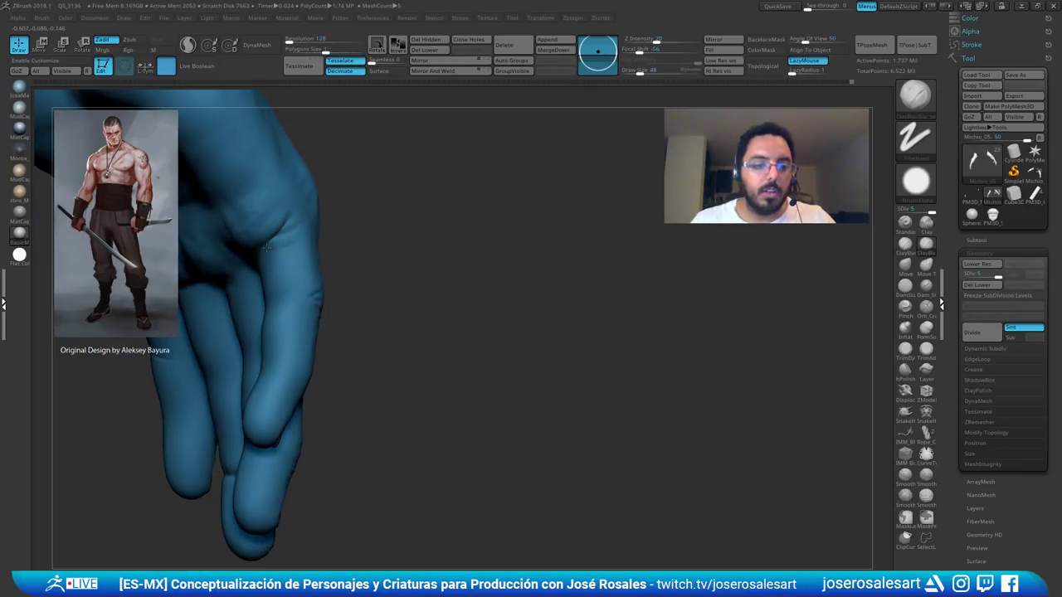
pyautogui.moveTo(267, 251); pyautogui.dragTo(260, 274)
pyautogui.moveTo(264, 269)
pyautogui.keyDown('ctrl'); pyautogui.mouseDown(button='right')
pyautogui.moveTo(264, 250)
pyautogui.moveTo(307, 246)
pyautogui.moveTo(299, 232)
pyautogui.moveTo(347, 236)
pyautogui.moveTo(353, 178)
pyautogui.mouseUp(button='right'); pyautogui.keyUp('ctrl')
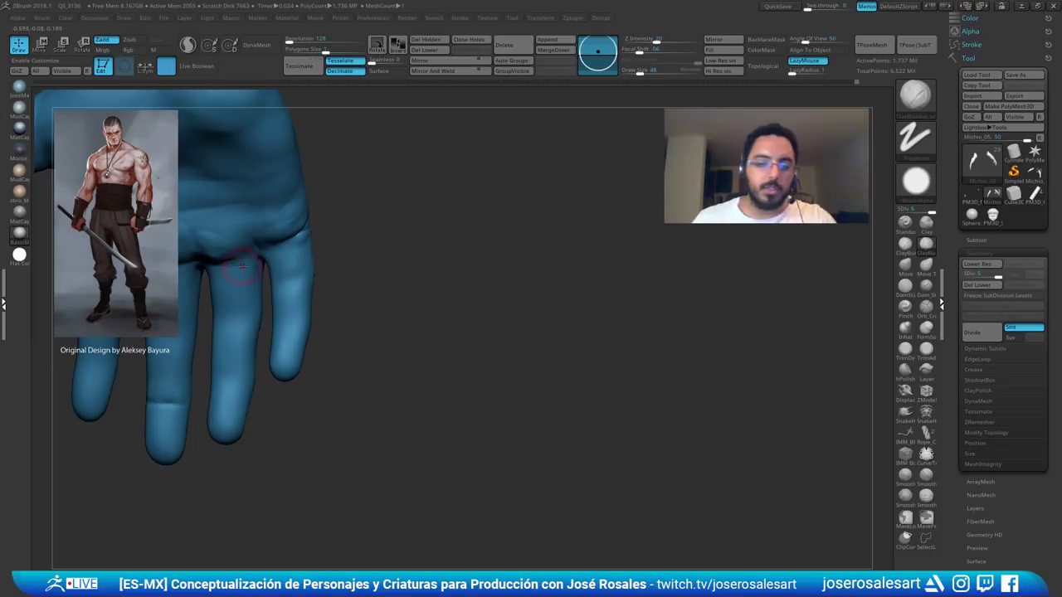
pyautogui.keyDown('ctrl'); pyautogui.moveTo(284, 259); pyautogui.dragTo(301, 246, button='right'); pyautogui.keyUp('ctrl')
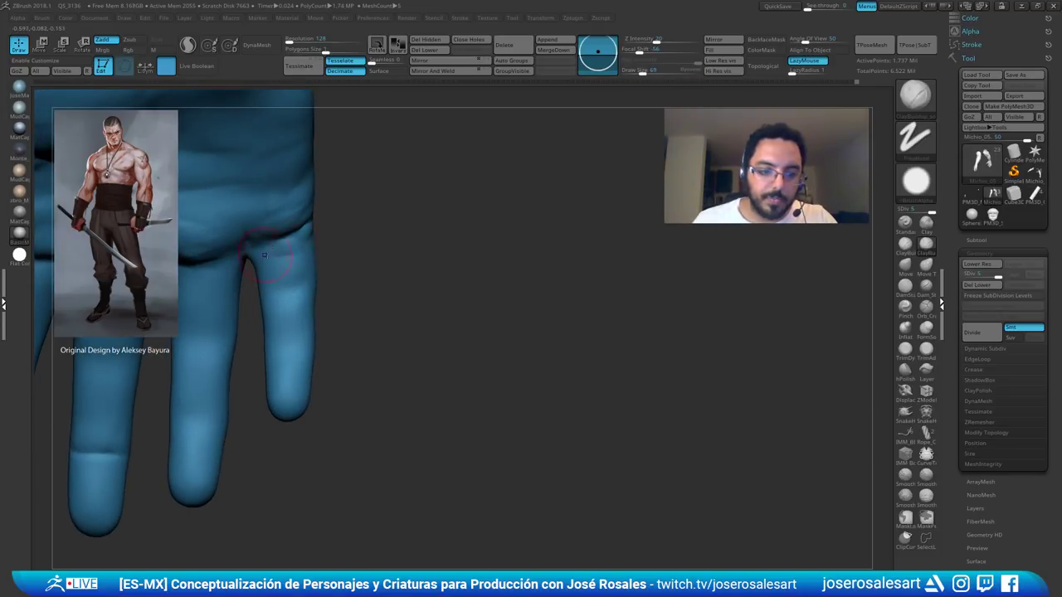
pyautogui.moveTo(287, 252); pyautogui.dragTo(273, 272)
pyautogui.keyDown('ctrl'); pyautogui.moveTo(330, 240); pyautogui.dragTo(330, 187, button='right'); pyautogui.keyUp('ctrl')
# - Carve the upper crease across the palm below the finger pads with DamStandard at draw size 45, extending it towards the outer edge
pyautogui.moveTo(330, 186)
pyautogui.mouseDown(button='right')
pyautogui.moveTo(222, 240)
pyautogui.moveTo(290, 262)
pyautogui.moveTo(284, 282)
pyautogui.moveTo(247, 278)
pyautogui.moveTo(262, 267)
pyautogui.moveTo(257, 312)
pyautogui.moveTo(322, 287)
pyautogui.moveTo(296, 284)
pyautogui.mouseUp(button='right')
pyautogui.press('s')
pyautogui.moveTo(296, 287); pyautogui.dragTo(282, 287)
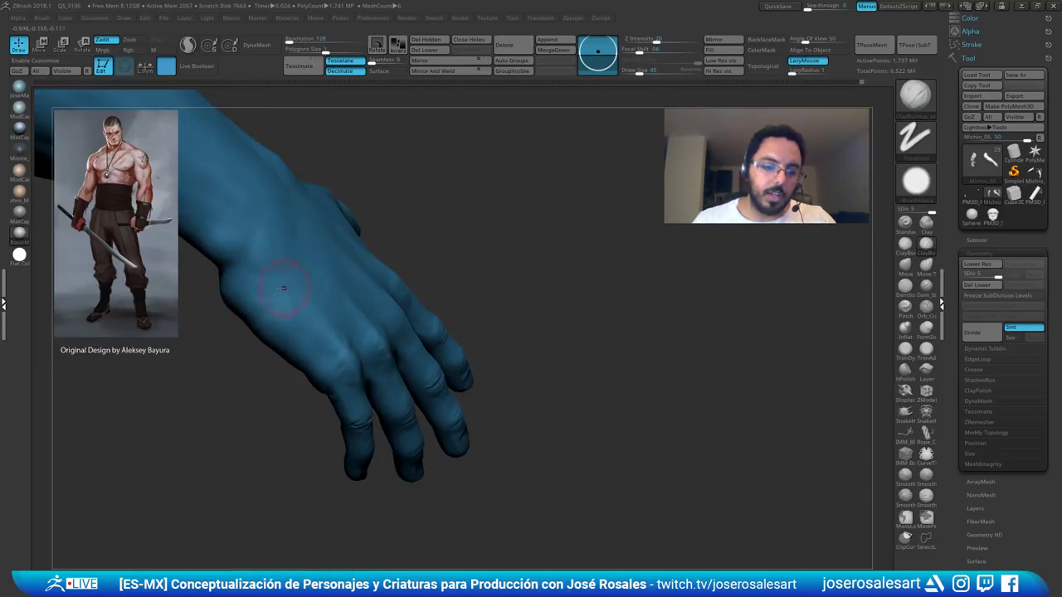
pyautogui.moveTo(239, 267)
pyautogui.mouseDown(button='right')
pyautogui.moveTo(250, 274)
pyautogui.moveTo(203, 303)
pyautogui.moveTo(278, 278)
pyautogui.moveTo(233, 271)
pyautogui.moveTo(229, 312)
pyautogui.moveTo(262, 391)
pyautogui.moveTo(274, 322)
pyautogui.moveTo(292, 318)
pyautogui.mouseUp(button='right')
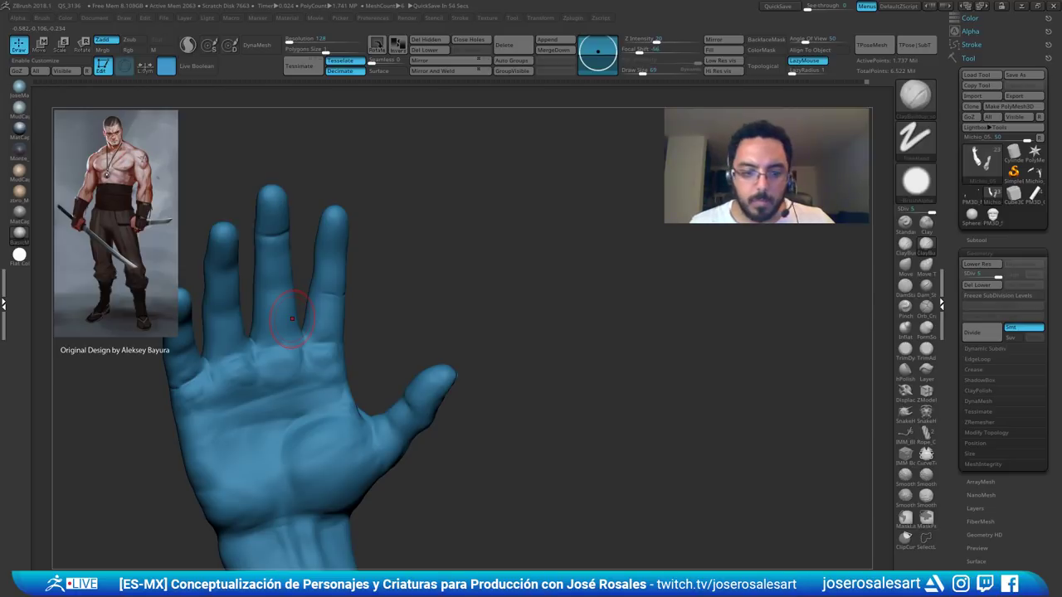
pyautogui.moveTo(292, 318)
pyautogui.mouseDown(button='right')
pyautogui.moveTo(261, 324)
pyautogui.moveTo(255, 310)
pyautogui.moveTo(277, 322)
pyautogui.moveTo(289, 350)
pyautogui.mouseUp(button='right')
pyautogui.press('b')
pyautogui.press('d')
pyautogui.press('s')
pyautogui.press('s')
pyautogui.moveTo(292, 351); pyautogui.dragTo(287, 349)
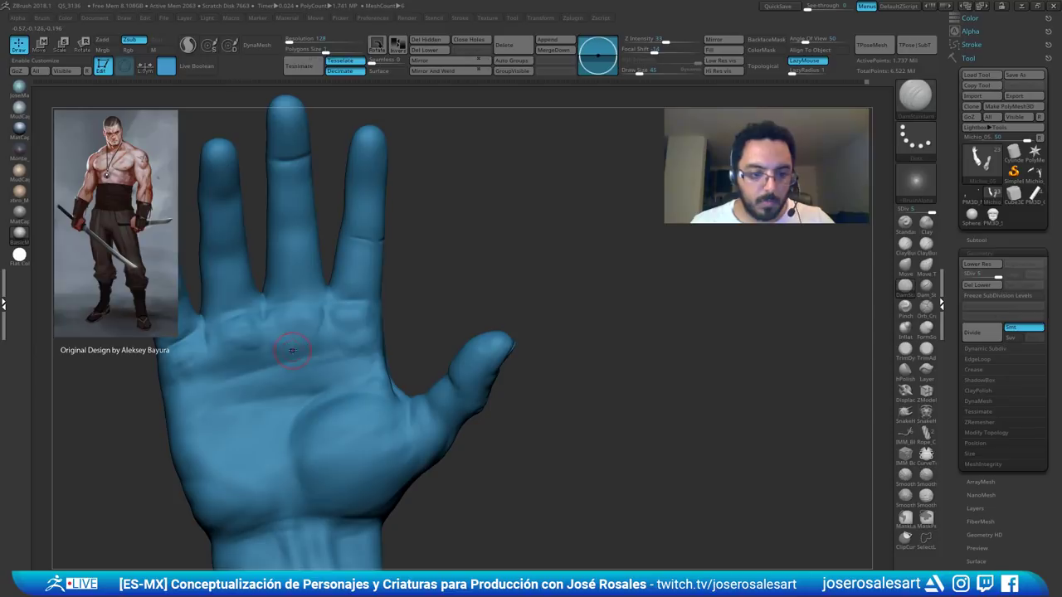
pyautogui.keyDown('alt'); pyautogui.moveTo(287, 350); pyautogui.dragTo(297, 316, button='right'); pyautogui.keyUp('alt')
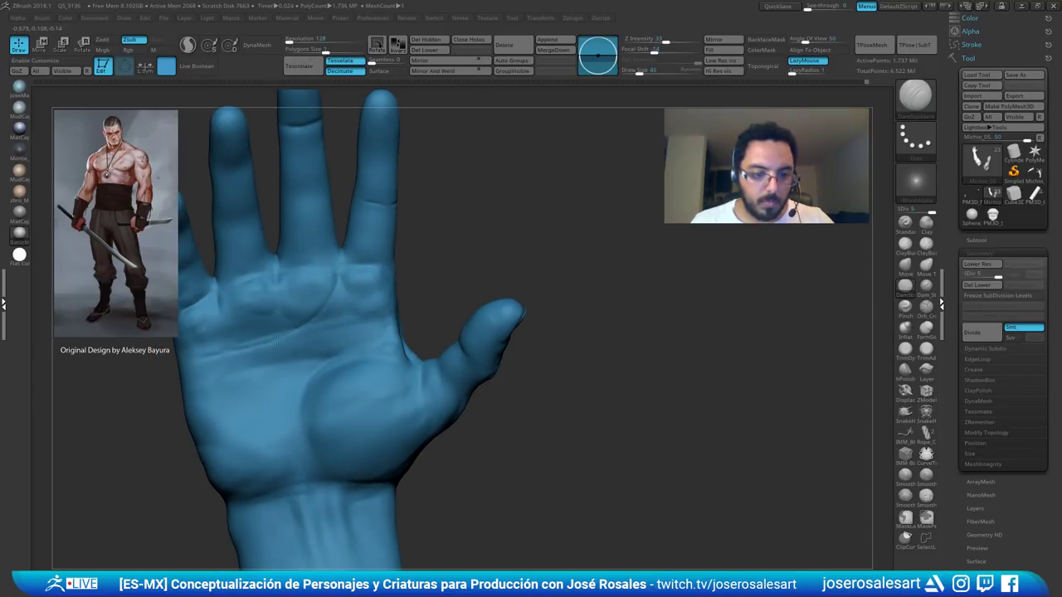
pyautogui.moveTo(277, 342); pyautogui.dragTo(280, 339)
pyautogui.moveTo(208, 352); pyautogui.dragTo(245, 346)
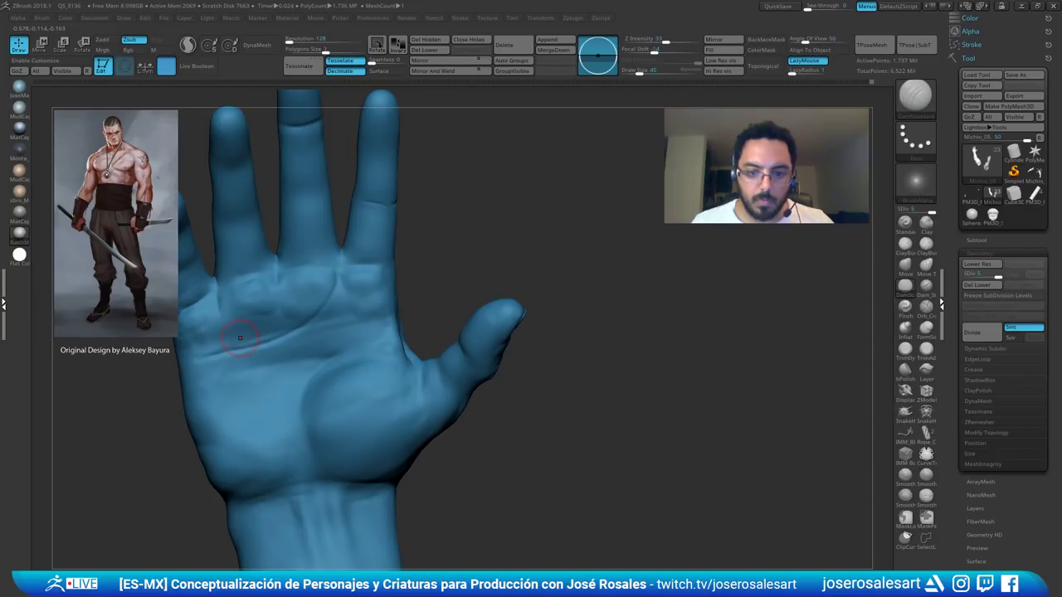
# - Carve the crease running down beside the thumb mound to the wrist and the middle crease crossing to the palm's outer side
pyautogui.keyDown('alt'); pyautogui.moveTo(237, 402); pyautogui.dragTo(259, 365, button='right'); pyautogui.keyUp('alt')
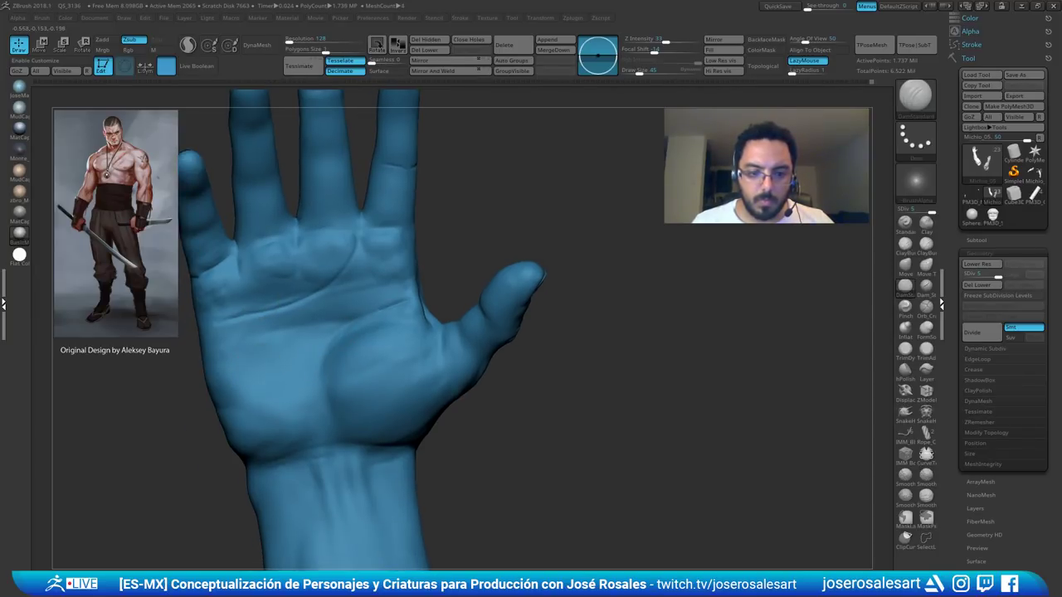
pyautogui.moveTo(312, 341); pyautogui.dragTo(337, 339, button='right')
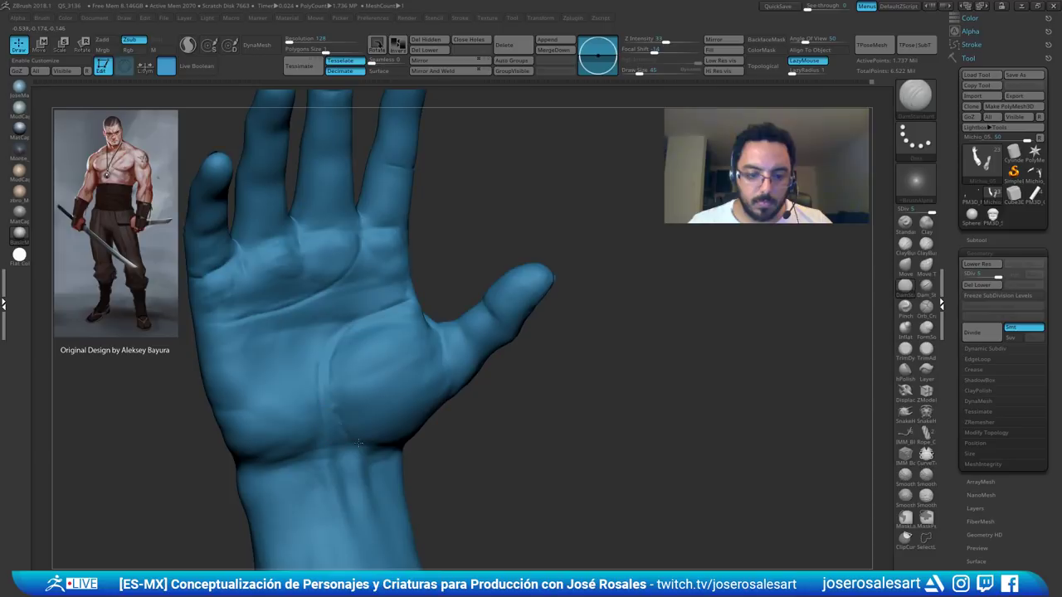
pyautogui.moveTo(358, 443); pyautogui.dragTo(324, 420, button='right')
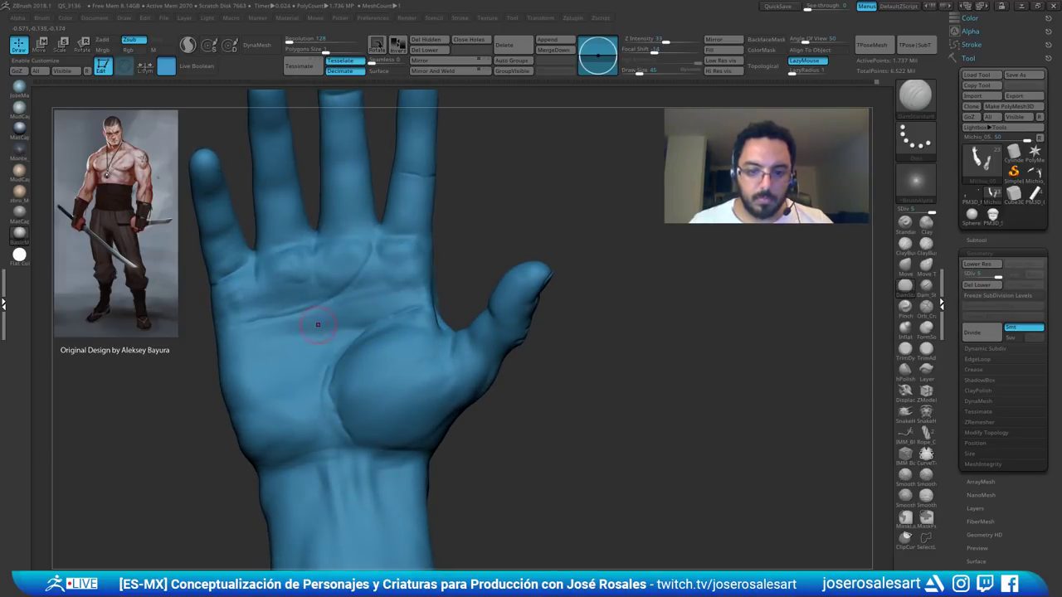
pyautogui.moveTo(317, 324); pyautogui.dragTo(278, 349, button='right')
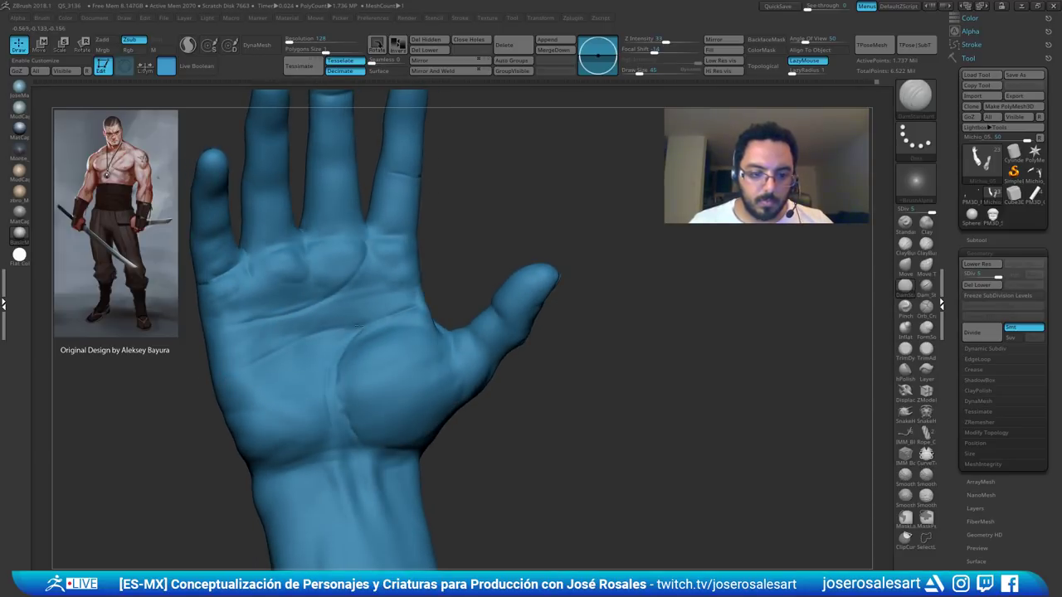
pyautogui.moveTo(358, 326); pyautogui.dragTo(248, 368)
# - Add a small fold at the palm's outer edge below the little finger and smooth the side of the hand down to the heel
pyautogui.moveTo(203, 369)
pyautogui.mouseDown(button='right')
pyautogui.moveTo(278, 372)
pyautogui.moveTo(267, 367)
pyautogui.mouseUp(button='right')
pyautogui.moveTo(245, 402)
pyautogui.mouseDown(button='right')
pyautogui.moveTo(208, 386)
pyautogui.moveTo(232, 340)
pyautogui.mouseUp(button='right')
pyautogui.moveTo(233, 326); pyautogui.dragTo(226, 328)
pyautogui.moveTo(218, 332)
pyautogui.keyDown('shift'); pyautogui.mouseDown()
pyautogui.moveTo(198, 339)
pyautogui.moveTo(207, 336)
pyautogui.mouseUp(); pyautogui.keyUp('shift')
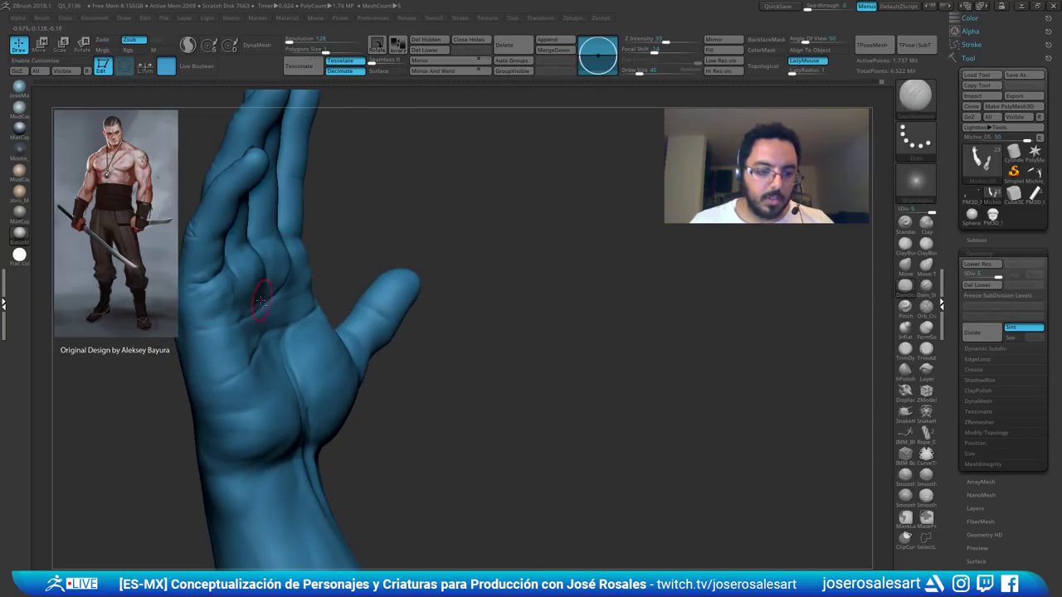
pyautogui.moveTo(199, 341); pyautogui.dragTo(235, 351, button='right')
pyautogui.keyDown('shift'); pyautogui.moveTo(233, 352); pyautogui.dragTo(220, 358); pyautogui.keyUp('shift')
pyautogui.moveTo(221, 344); pyautogui.dragTo(204, 360, button='right')
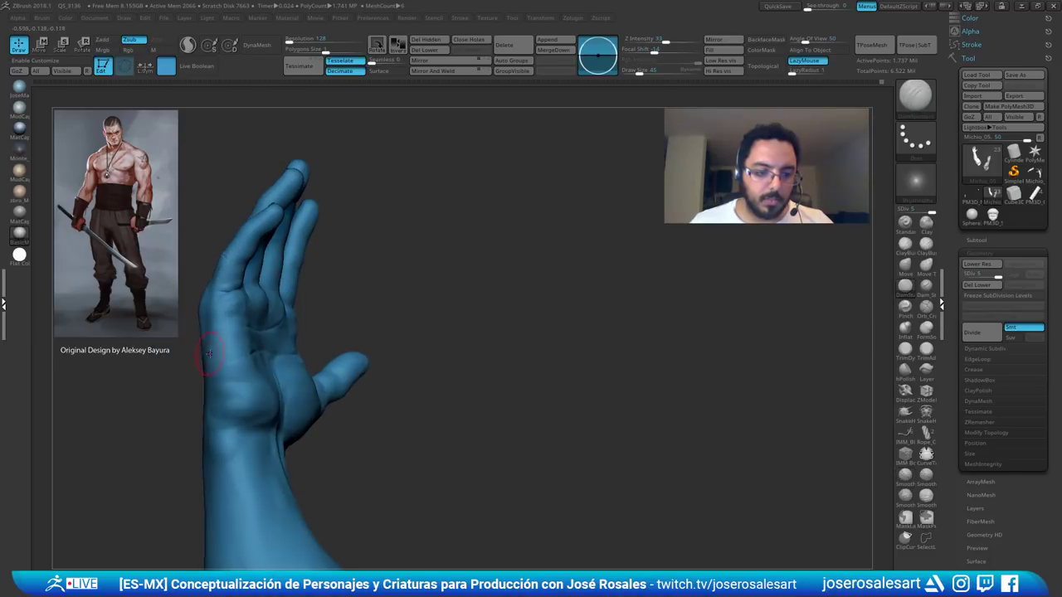
pyautogui.keyDown('shift'); pyautogui.moveTo(207, 365); pyautogui.dragTo(234, 395); pyautogui.keyUp('shift')
pyautogui.moveTo(234, 395)
pyautogui.mouseDown(button='right')
pyautogui.moveTo(207, 377)
pyautogui.moveTo(257, 319)
pyautogui.mouseUp(button='right')
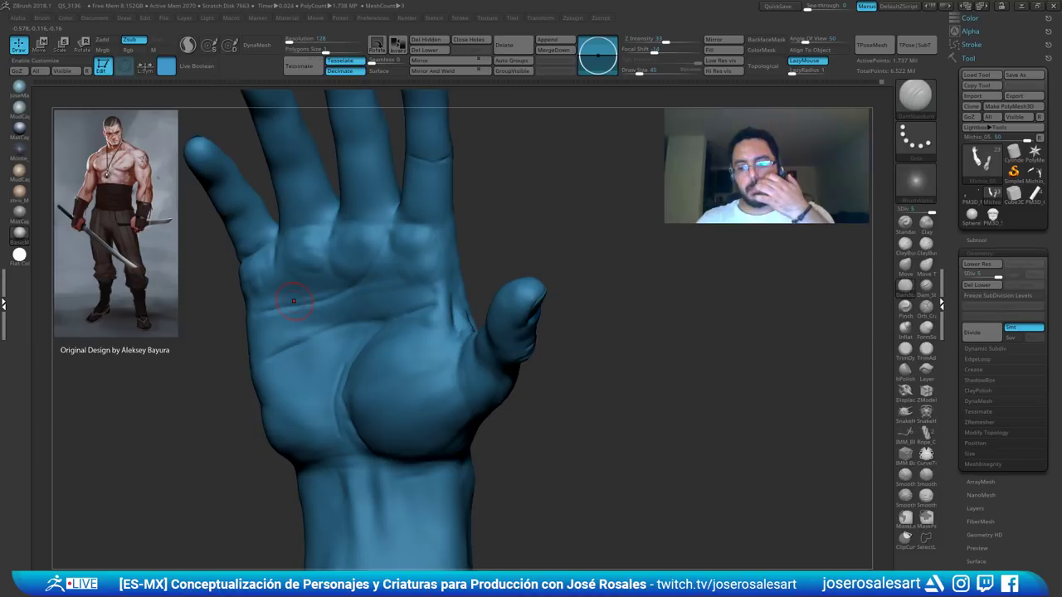
# - Deepen the curved end of the upper palm crease between the middle and index finger pads and soften it with smoothing
pyautogui.moveTo(311, 287)
pyautogui.mouseDown(button='right')
pyautogui.moveTo(373, 267)
pyautogui.moveTo(398, 231)
pyautogui.mouseUp(button='right')
pyautogui.moveTo(398, 230); pyautogui.dragTo(391, 262)
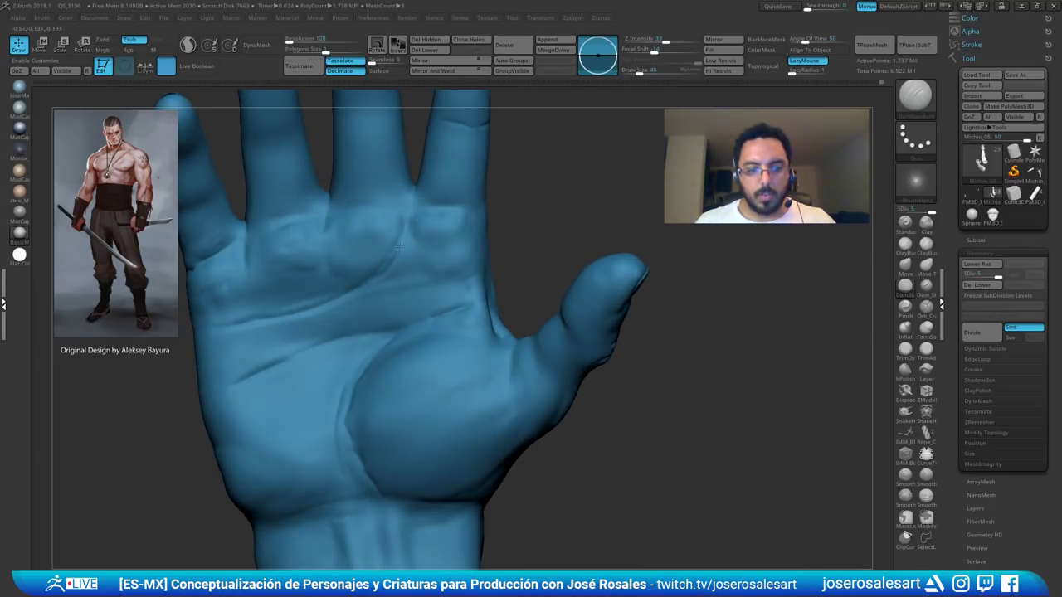
pyautogui.moveTo(389, 246)
pyautogui.keyDown('alt'); pyautogui.mouseDown(button='right')
pyautogui.moveTo(377, 246)
pyautogui.moveTo(375, 270)
pyautogui.mouseUp(button='right'); pyautogui.keyUp('alt')
pyautogui.keyDown('shift'); pyautogui.moveTo(395, 233); pyautogui.dragTo(377, 260); pyautogui.keyUp('shift')
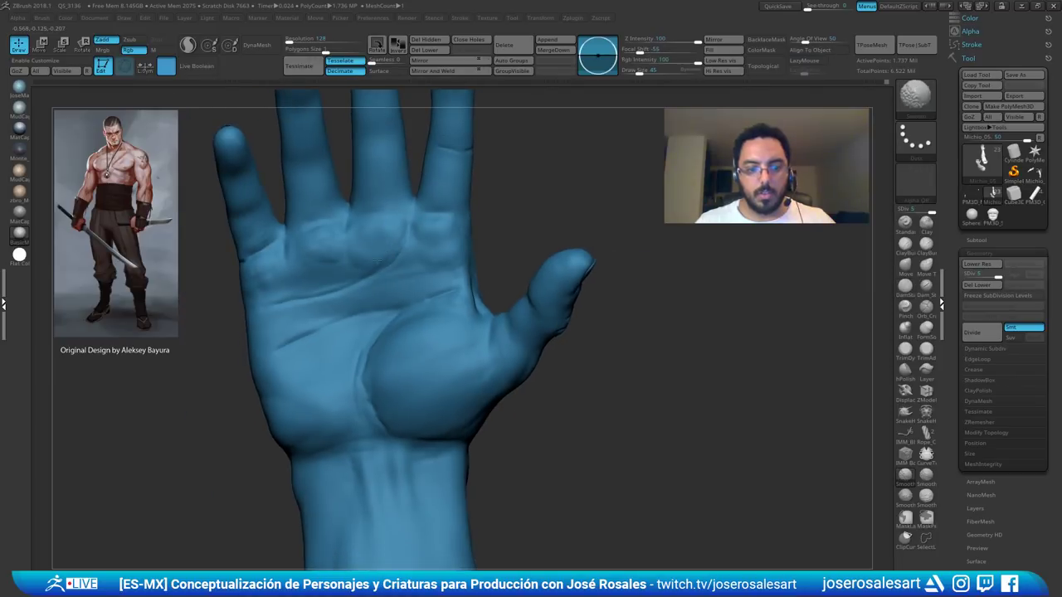
pyautogui.moveTo(370, 271)
pyautogui.keyDown('ctrl'); pyautogui.mouseDown(button='right')
pyautogui.moveTo(365, 319)
pyautogui.moveTo(337, 350)
pyautogui.moveTo(342, 402)
pyautogui.moveTo(345, 324)
pyautogui.mouseUp(button='right'); pyautogui.keyUp('ctrl')
# - Carve a short crease across the palm below the index finger's pad
pyautogui.moveTo(352, 312); pyautogui.dragTo(365, 349, button='right')
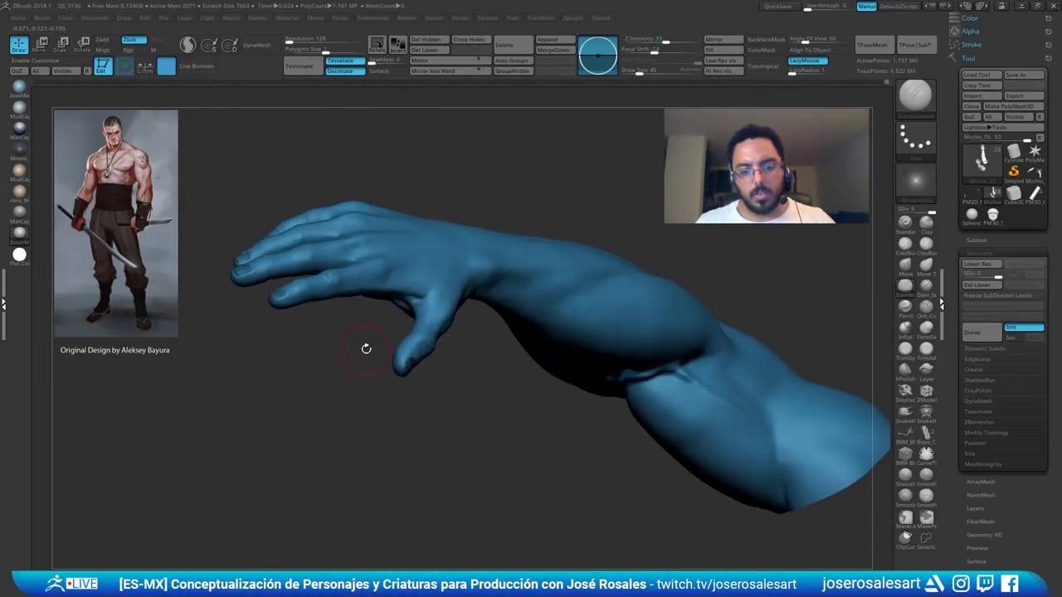
pyautogui.moveTo(337, 402); pyautogui.dragTo(473, 240, button='right')
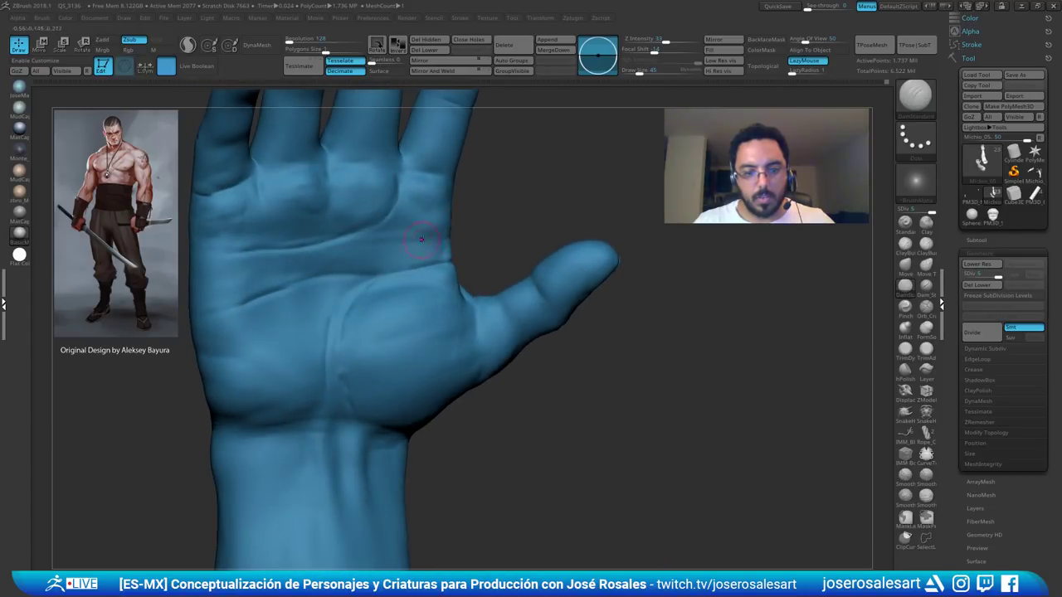
pyautogui.moveTo(398, 240); pyautogui.dragTo(442, 230)
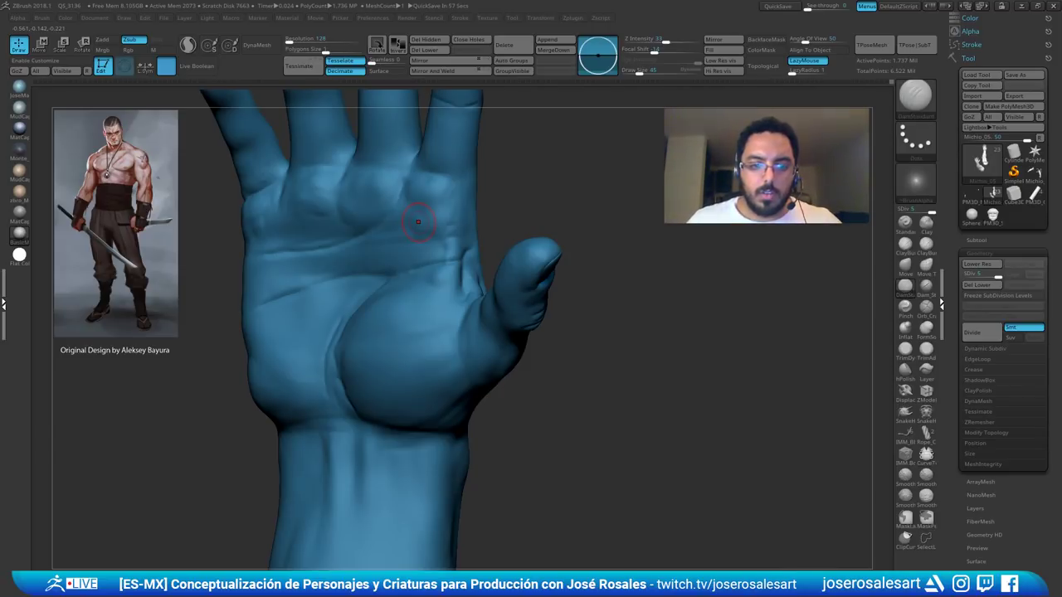
# - Switch to ClayBuildup with a draw size of 114 and build up the fleshy areas of the palm around the creases
pyautogui.press('b')
pyautogui.press('c')
pyautogui.press('b')
pyautogui.moveTo(541, 214)
pyautogui.mouseDown()
pyautogui.moveTo(411, 199)
pyautogui.moveTo(531, 207)
pyautogui.mouseUp()
pyautogui.rightClick(400, 262)
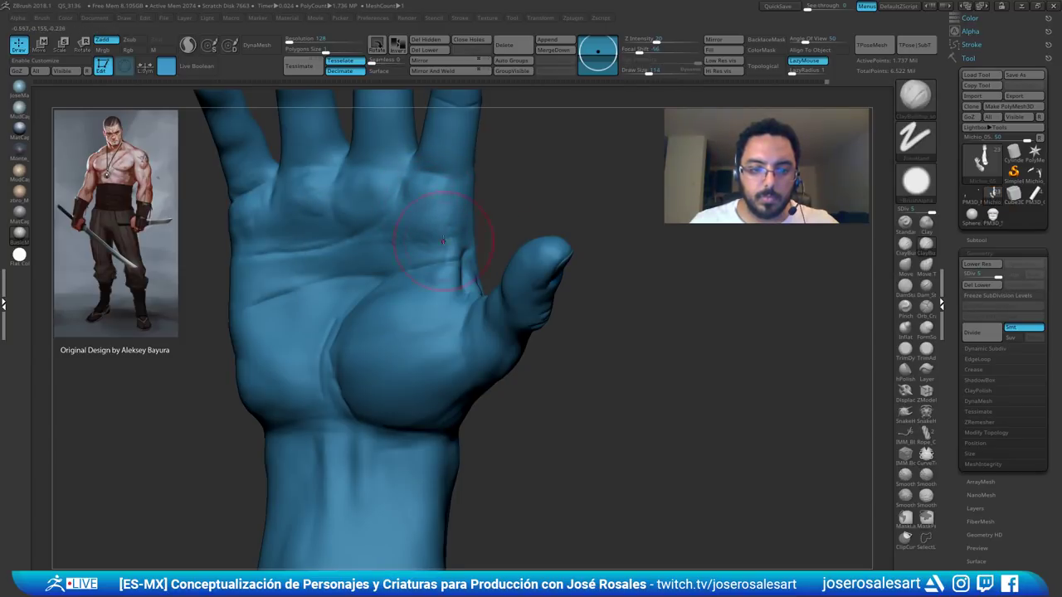
pyautogui.moveTo(443, 241); pyautogui.dragTo(372, 194, button='right')
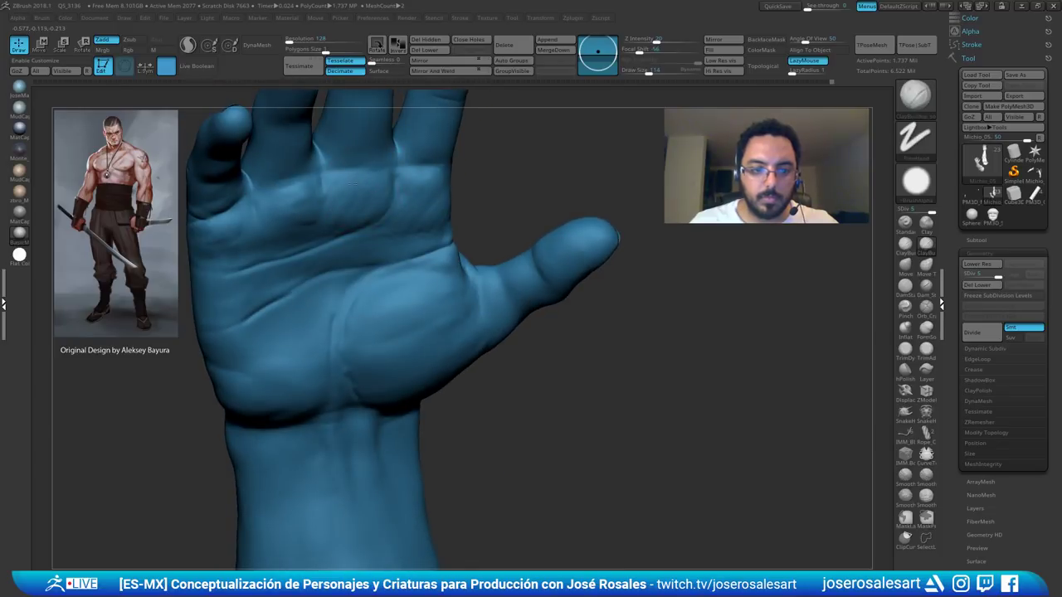
pyautogui.moveTo(336, 223)
pyautogui.mouseDown(button='right')
pyautogui.moveTo(281, 219)
pyautogui.moveTo(276, 239)
pyautogui.mouseUp(button='right')
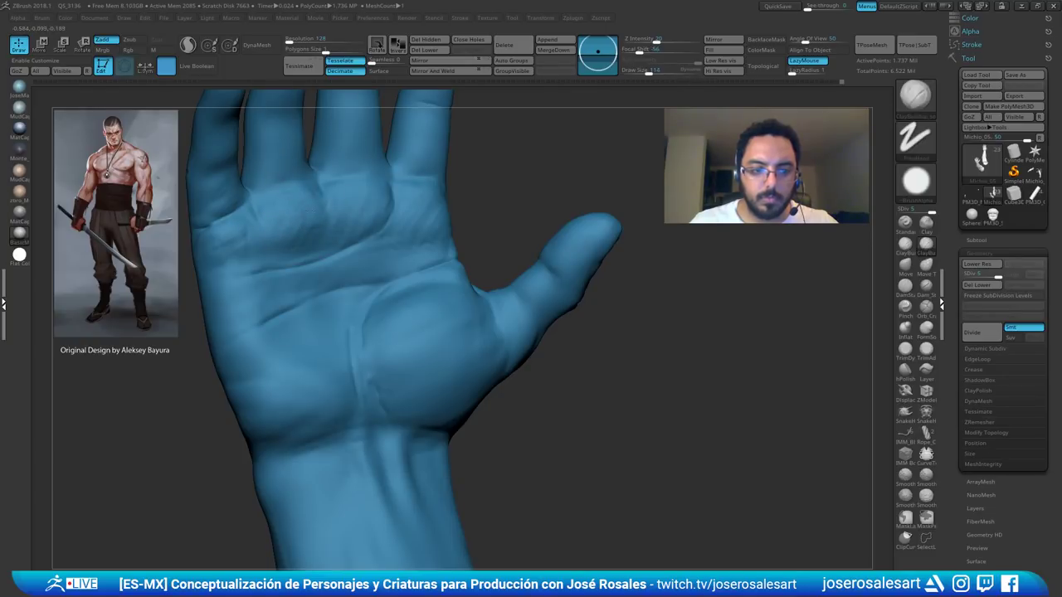
# - Smooth the palm's outer edge and the pad below the ring finger, reducing the draw size to 81
pyautogui.moveTo(274, 235)
pyautogui.mouseDown(button='right')
pyautogui.moveTo(251, 216)
pyautogui.moveTo(255, 260)
pyautogui.moveTo(268, 248)
pyautogui.moveTo(249, 181)
pyautogui.moveTo(355, 169)
pyautogui.moveTo(345, 184)
pyautogui.moveTo(351, 172)
pyautogui.moveTo(355, 248)
pyautogui.moveTo(340, 259)
pyautogui.mouseUp(button='right')
pyautogui.keyDown('shift'); pyautogui.moveTo(182, 242); pyautogui.dragTo(208, 256); pyautogui.keyUp('shift')
pyautogui.press('[')
pyautogui.press('[')
pyautogui.press('[')
pyautogui.keyDown('shift'); pyautogui.moveTo(275, 190); pyautogui.dragTo(257, 197); pyautogui.keyUp('shift')
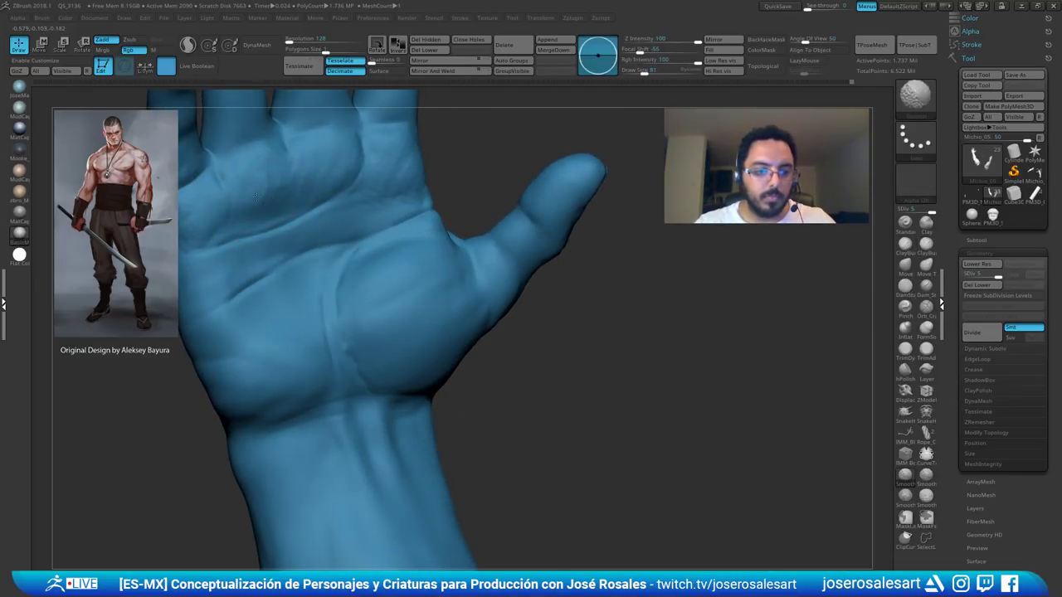
pyautogui.moveTo(367, 196)
pyautogui.keyDown('ctrl'); pyautogui.mouseDown(button='right')
pyautogui.moveTo(398, 158)
pyautogui.moveTo(428, 157)
pyautogui.mouseUp(button='right'); pyautogui.keyUp('ctrl')
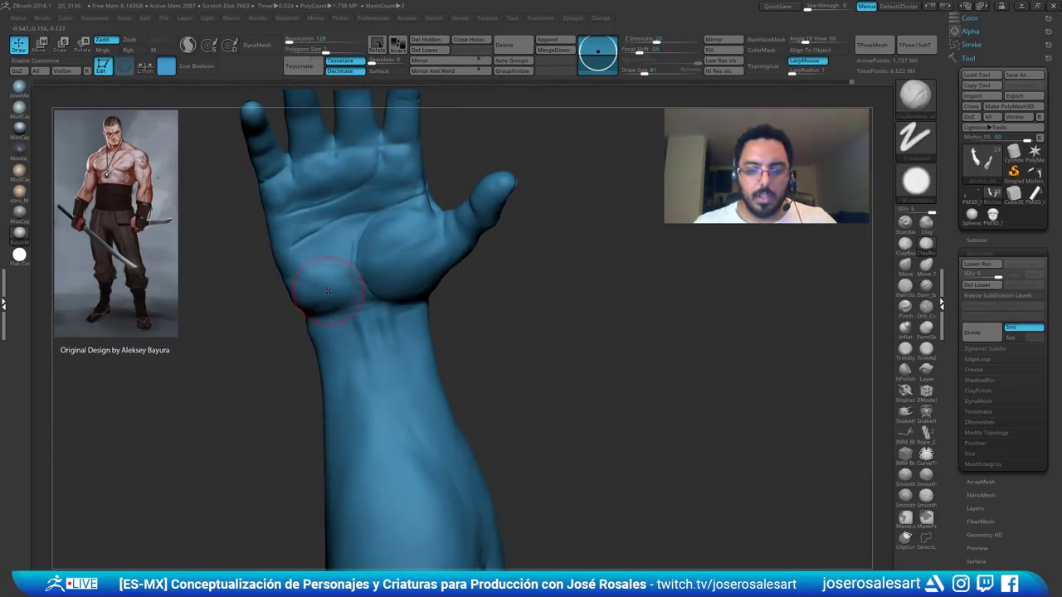
# - Carve the wrist crease under the heel of the palm towards the little-finger side with DamStandard at draw size 45
pyautogui.moveTo(327, 291)
pyautogui.mouseDown(button='right')
pyautogui.moveTo(332, 261)
pyautogui.moveTo(312, 234)
pyautogui.mouseUp(button='right')
pyautogui.press('b')
pyautogui.press('d')
pyautogui.press('s')
pyautogui.press('[')
pyautogui.press('[')
pyautogui.press('[')
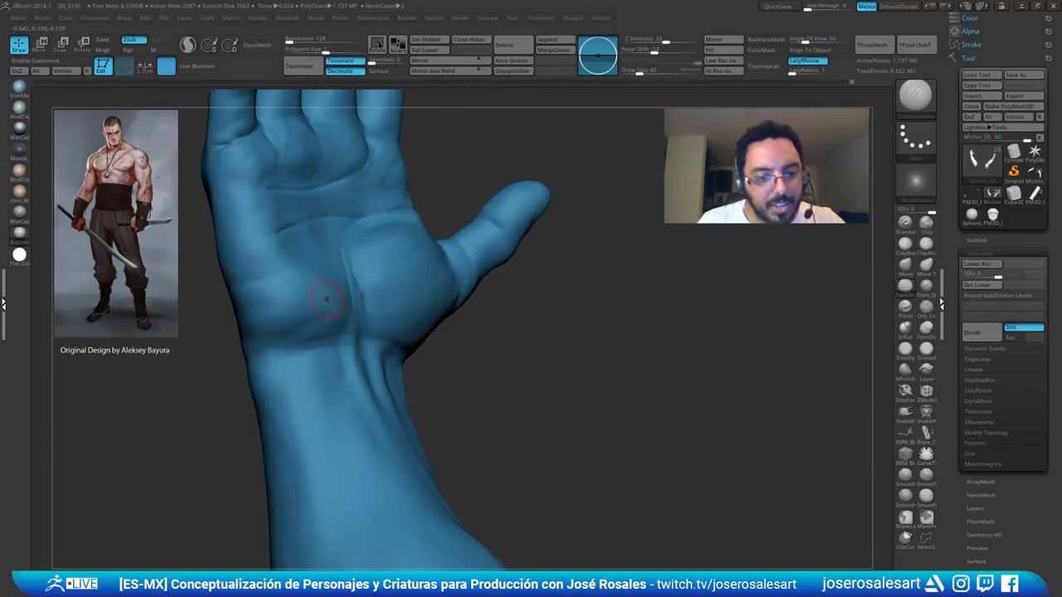
pyautogui.moveTo(326, 299); pyautogui.dragTo(346, 324, button='right')
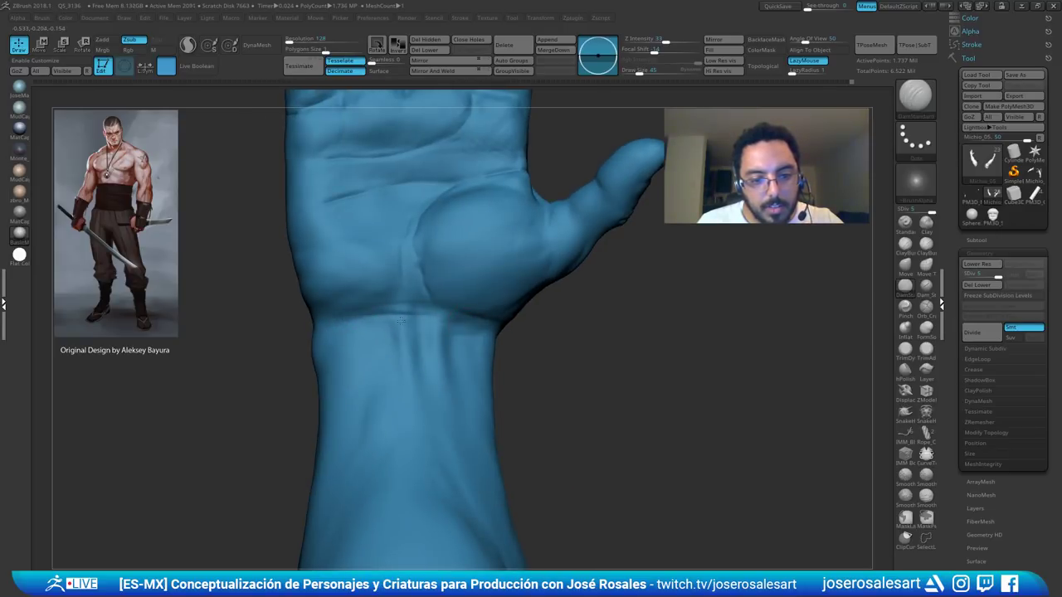
pyautogui.moveTo(334, 312); pyautogui.dragTo(412, 306, button='right')
pyautogui.moveTo(303, 322); pyautogui.dragTo(334, 300, button='right')
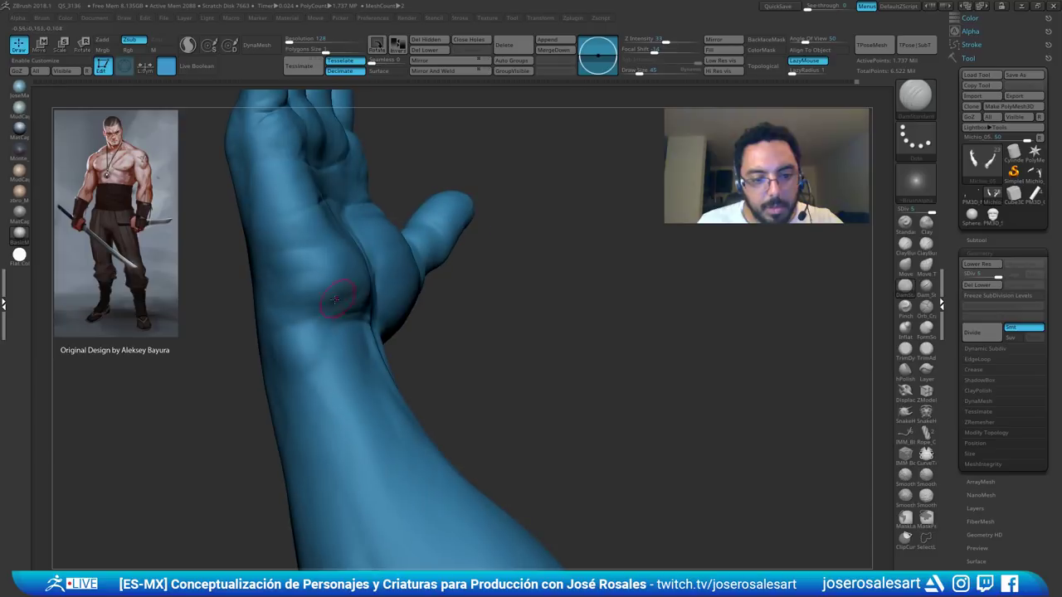
pyautogui.moveTo(334, 310); pyautogui.dragTo(291, 309)
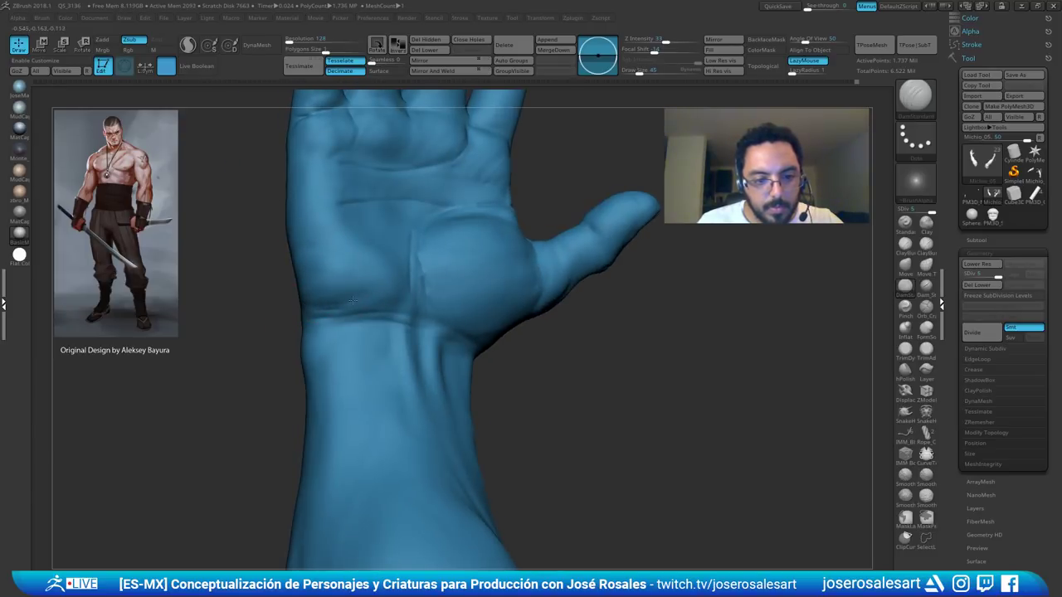
# - Switch to ClayBuildup and add a touch of volume to the heel of the palm above the wrist crease
pyautogui.press('b')
pyautogui.press('c')
pyautogui.press('b')
pyautogui.moveTo(370, 286); pyautogui.dragTo(372, 286)
pyautogui.moveTo(280, 286)
pyautogui.keyDown('alt'); pyautogui.mouseDown()
pyautogui.moveTo(329, 283)
pyautogui.moveTo(332, 268)
pyautogui.moveTo(306, 267)
pyautogui.moveTo(257, 231)
pyautogui.moveTo(175, 361)
pyautogui.moveTo(265, 305)
pyautogui.moveTo(274, 286)
pyautogui.moveTo(308, 287)
pyautogui.moveTo(270, 282)
pyautogui.moveTo(273, 301)
pyautogui.moveTo(344, 204)
pyautogui.moveTo(306, 215)
pyautogui.moveTo(300, 237)
pyautogui.moveTo(298, 250)
pyautogui.moveTo(331, 270)
pyautogui.moveTo(288, 236)
pyautogui.mouseUp(); pyautogui.keyUp('alt')
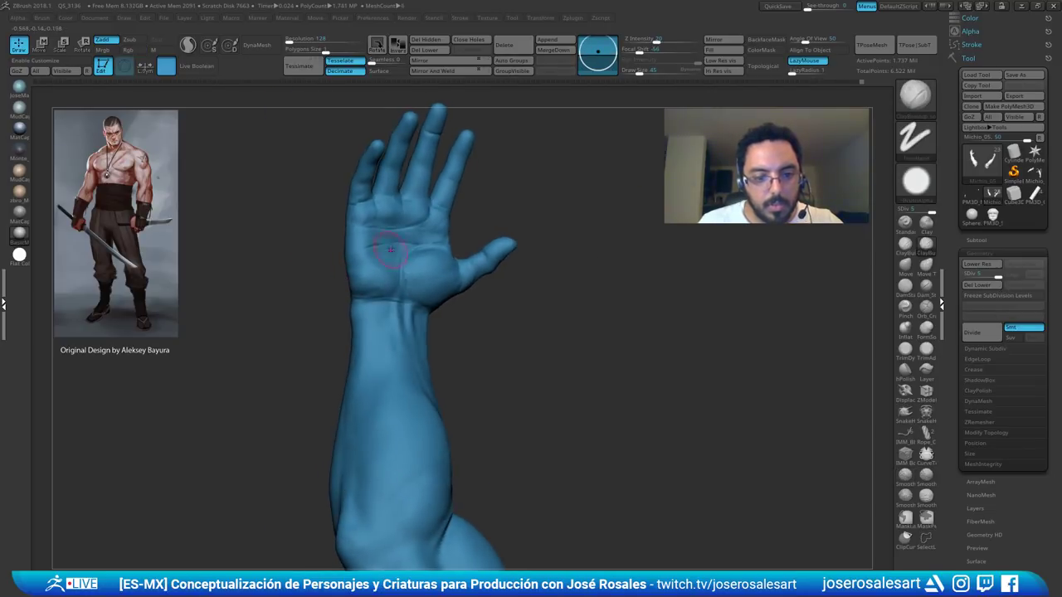
pyautogui.moveTo(289, 235); pyautogui.dragTo(302, 305, button='right')
pyautogui.moveTo(304, 306); pyautogui.dragTo(415, 240)
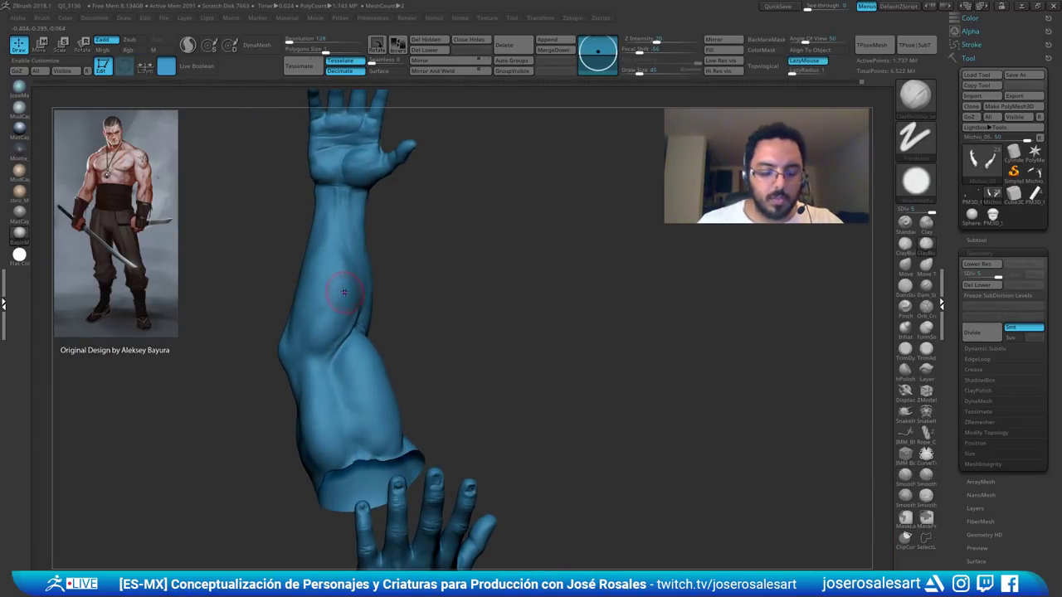
# - Switch to the Move brush and adjust the forearm's outer silhouette from several angles, ending at draw size 124
pyautogui.press('b')
pyautogui.press('m')
pyautogui.press('v')
pyautogui.press('s')
pyautogui.moveTo(345, 294); pyautogui.dragTo(359, 295)
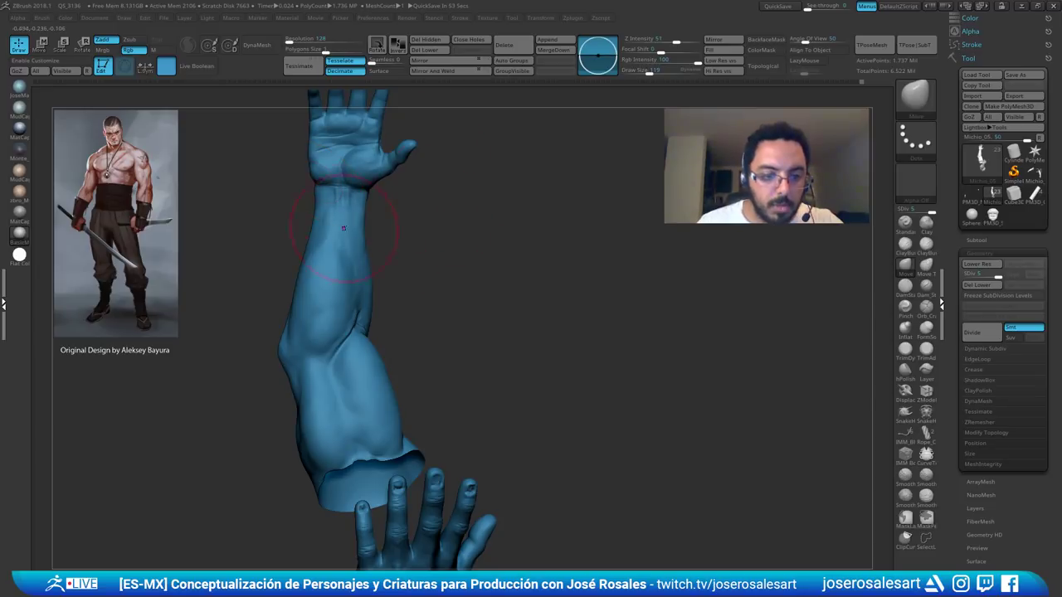
pyautogui.moveTo(343, 223); pyautogui.dragTo(358, 264, button='right')
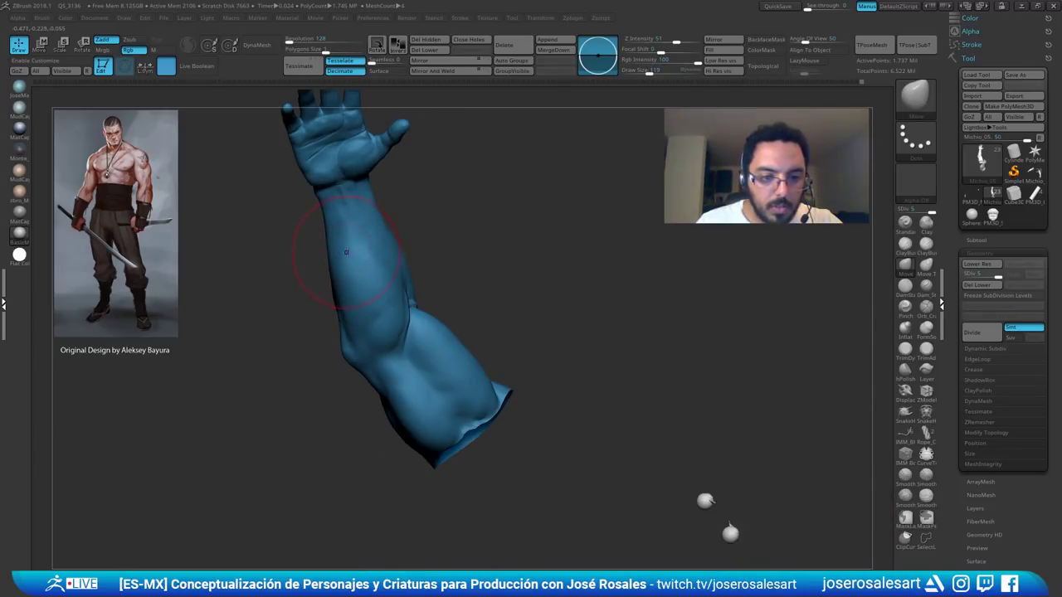
pyautogui.moveTo(355, 331)
pyautogui.mouseDown(button='right')
pyautogui.moveTo(381, 359)
pyautogui.moveTo(389, 285)
pyautogui.moveTo(348, 334)
pyautogui.moveTo(362, 319)
pyautogui.mouseUp(button='right')
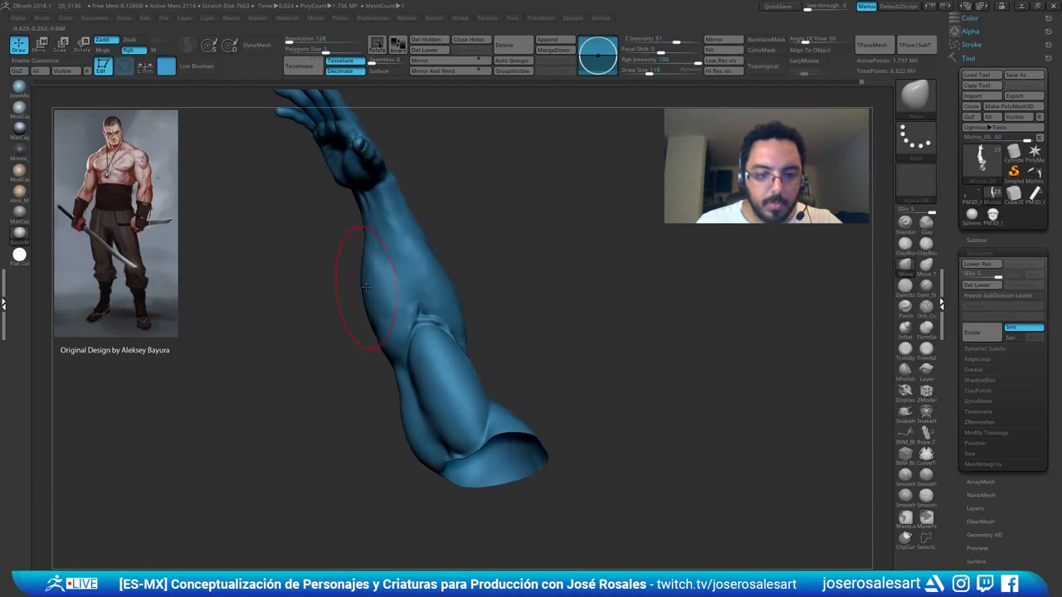
pyautogui.press('ctrl')
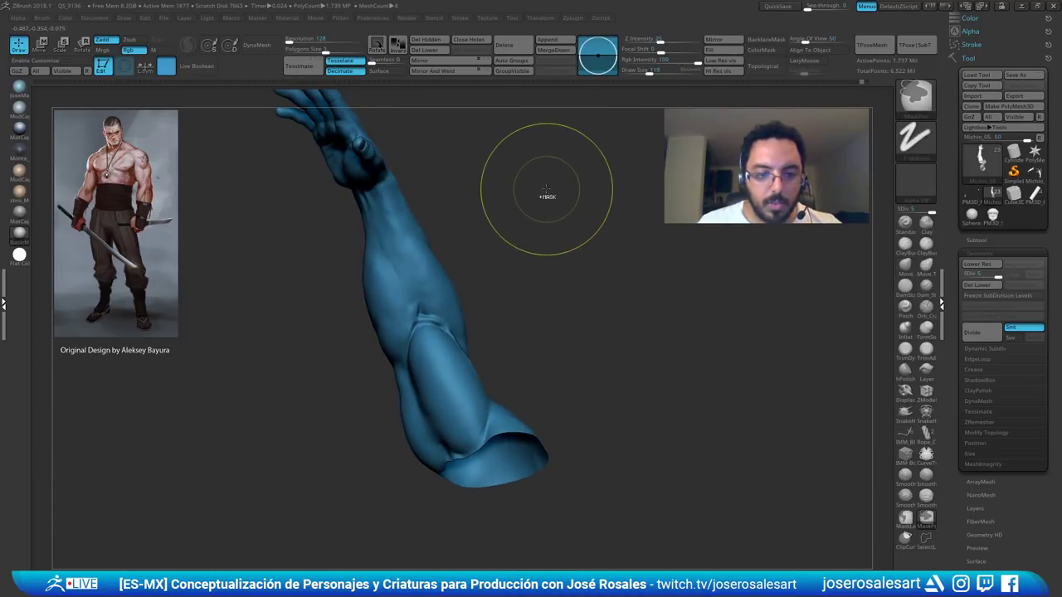
pyautogui.moveTo(394, 258)
pyautogui.mouseDown(button='right')
pyautogui.moveTo(437, 235)
pyautogui.moveTo(370, 296)
pyautogui.moveTo(390, 302)
pyautogui.mouseUp(button='right')
pyautogui.press(']')
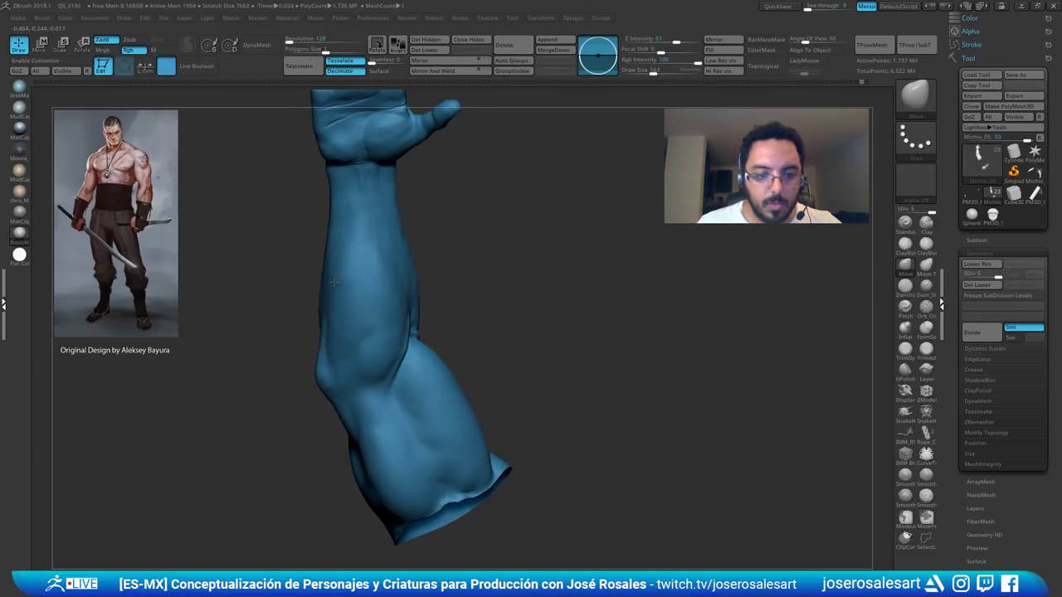
pyautogui.moveTo(330, 322)
pyautogui.mouseDown(button='right')
pyautogui.moveTo(324, 284)
pyautogui.moveTo(304, 294)
pyautogui.moveTo(320, 278)
pyautogui.mouseUp(button='right')
pyautogui.press('[')
pyautogui.moveTo(327, 277)
pyautogui.mouseDown()
pyautogui.moveTo(390, 279)
pyautogui.moveTo(335, 282)
pyautogui.mouseUp()
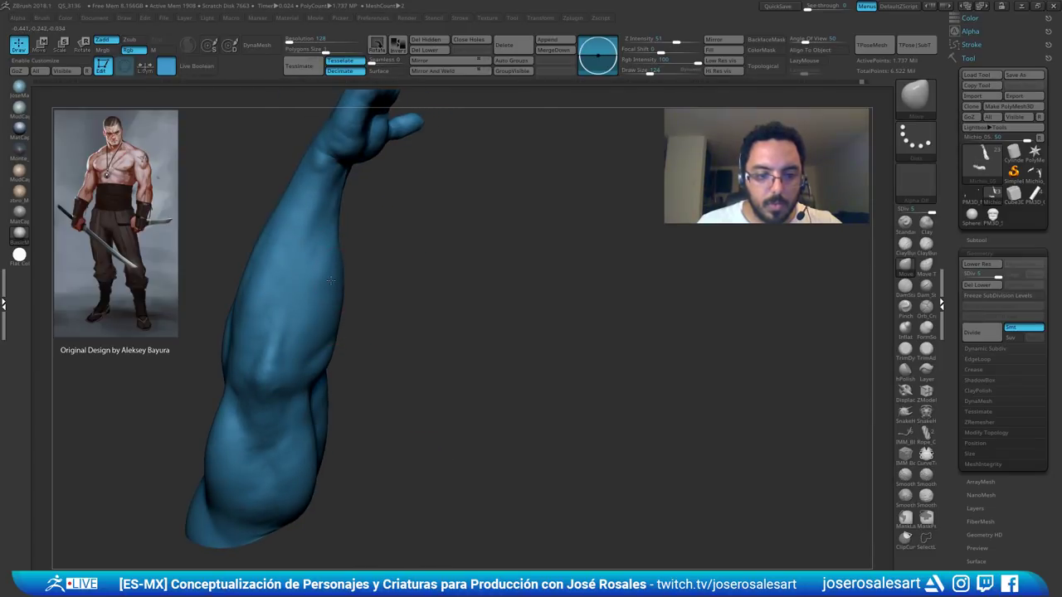
# - Reduce the Move brush's draw size to 62 and nudge the underside of the thumb tip
pyautogui.moveTo(321, 323); pyautogui.dragTo(358, 295, button='right')
pyautogui.keyDown('ctrl'); pyautogui.moveTo(466, 289); pyautogui.dragTo(405, 323, button='right'); pyautogui.keyUp('ctrl')
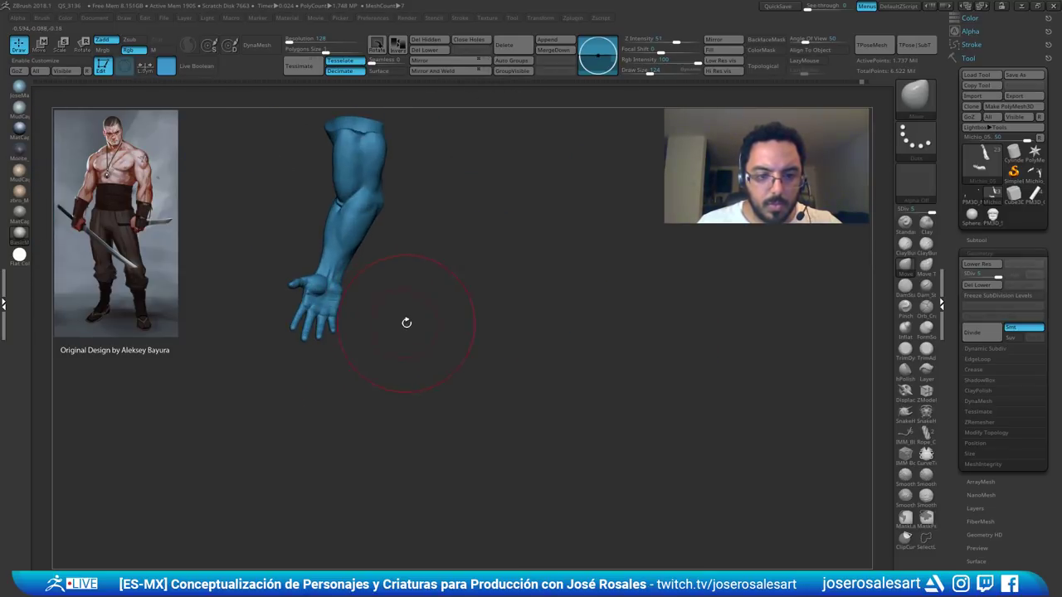
pyautogui.moveTo(349, 239)
pyautogui.keyDown('ctrl'); pyautogui.mouseDown(button='right')
pyautogui.moveTo(294, 192)
pyautogui.moveTo(322, 238)
pyautogui.moveTo(367, 247)
pyautogui.moveTo(360, 272)
pyautogui.moveTo(301, 304)
pyautogui.moveTo(339, 339)
pyautogui.moveTo(436, 386)
pyautogui.mouseUp(button='right'); pyautogui.keyUp('ctrl')
pyautogui.press('s')
pyautogui.click(369, 246)
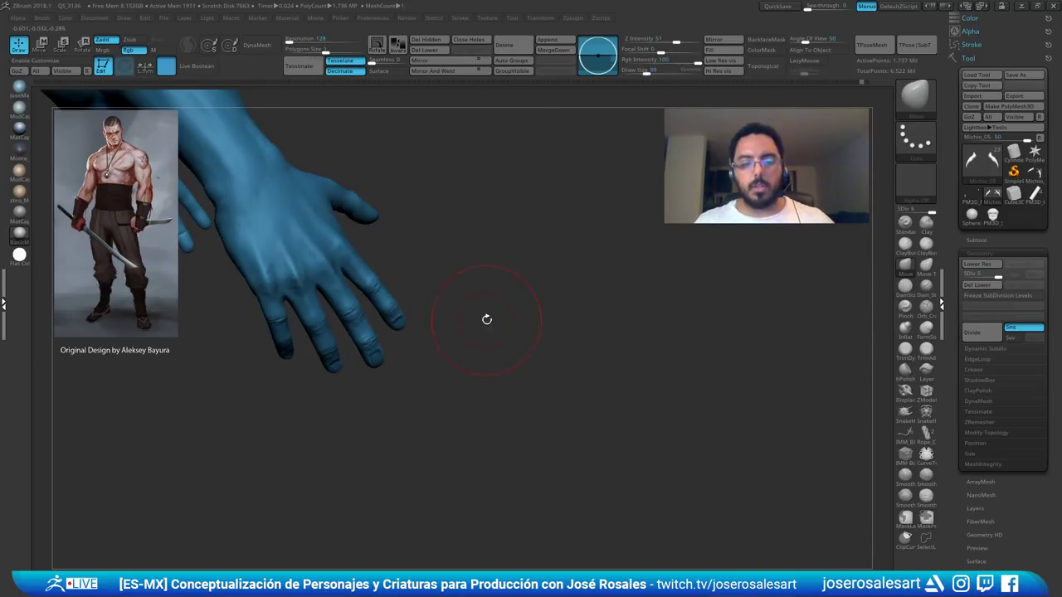
pyautogui.moveTo(524, 297)
pyautogui.keyDown('alt'); pyautogui.mouseDown(button='right')
pyautogui.moveTo(551, 301)
pyautogui.moveTo(348, 169)
pyautogui.moveTo(370, 205)
pyautogui.mouseUp(button='right'); pyautogui.keyUp('alt')
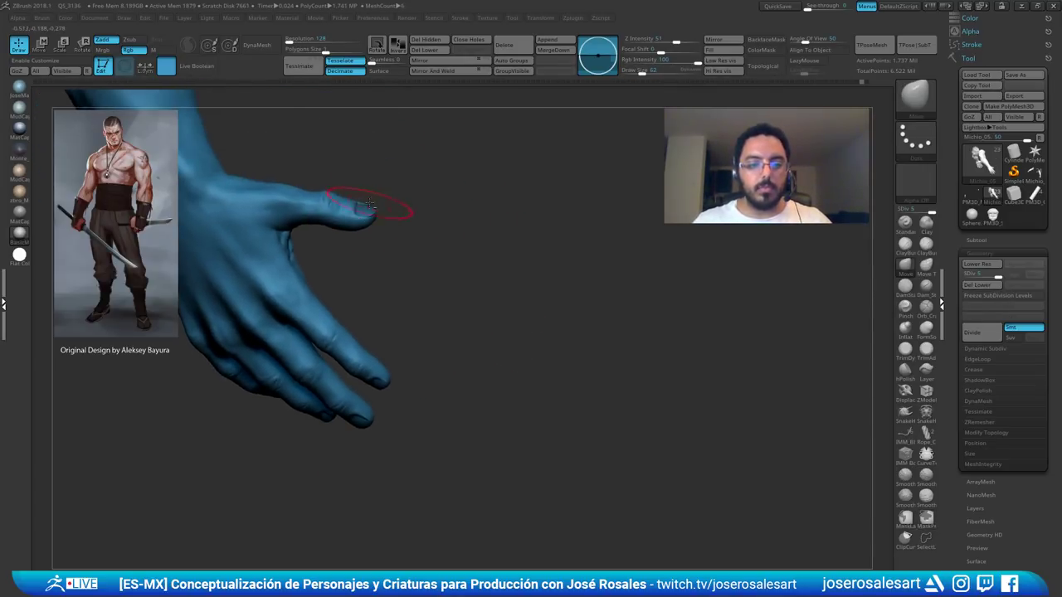
pyautogui.moveTo(363, 228); pyautogui.dragTo(364, 234)
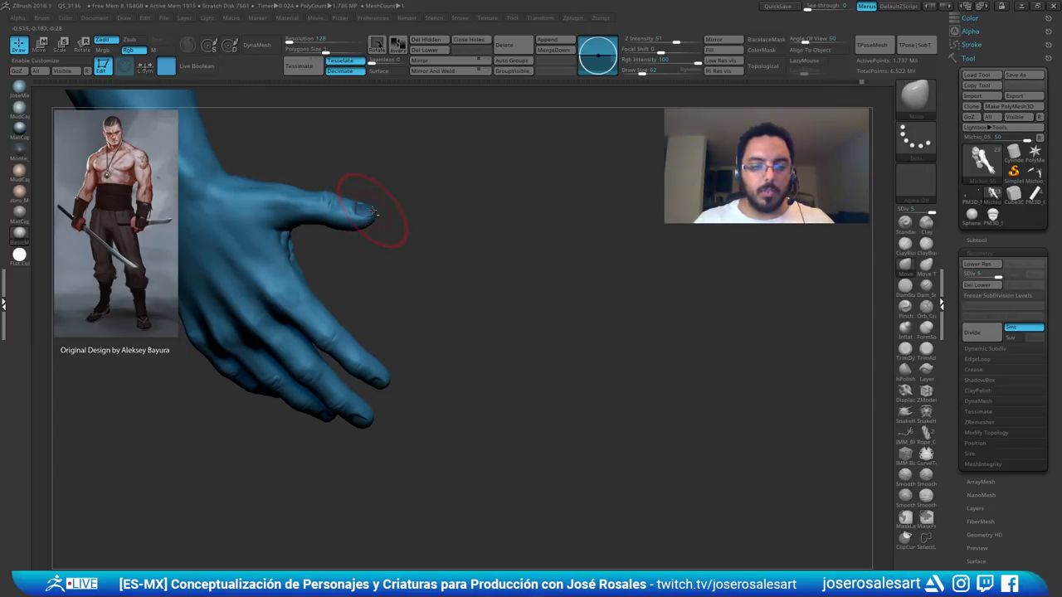
# - Select the Nail1 subtool on the thumb and merge Nail2, Nail3_1, Nail3_2 and Nail3 down into it, accepting the confirmations
pyautogui.keyDown('alt'); pyautogui.click(371, 210); pyautogui.keyUp('alt')
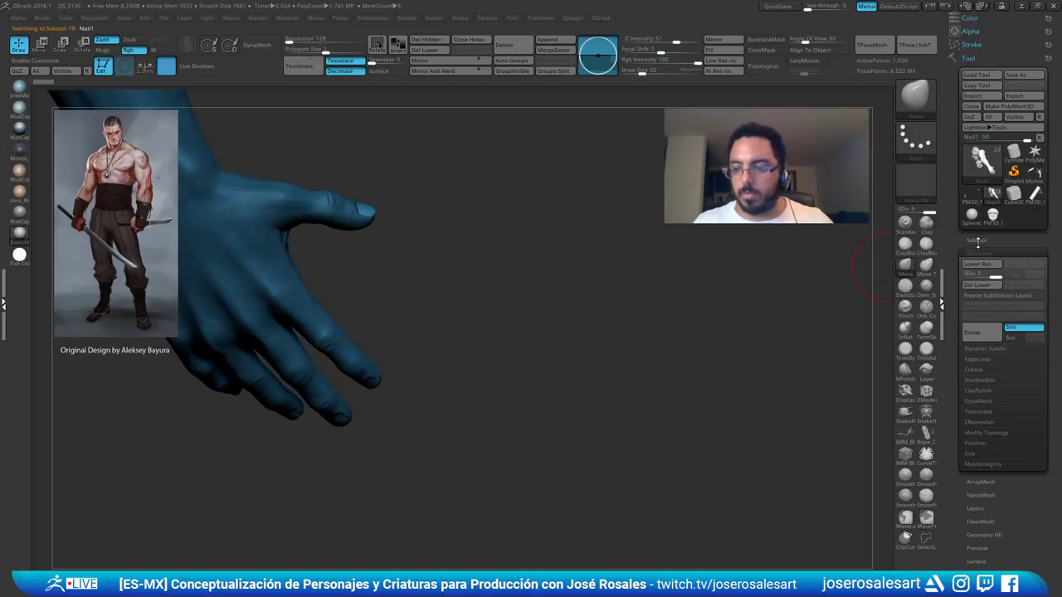
pyautogui.click(977, 240)
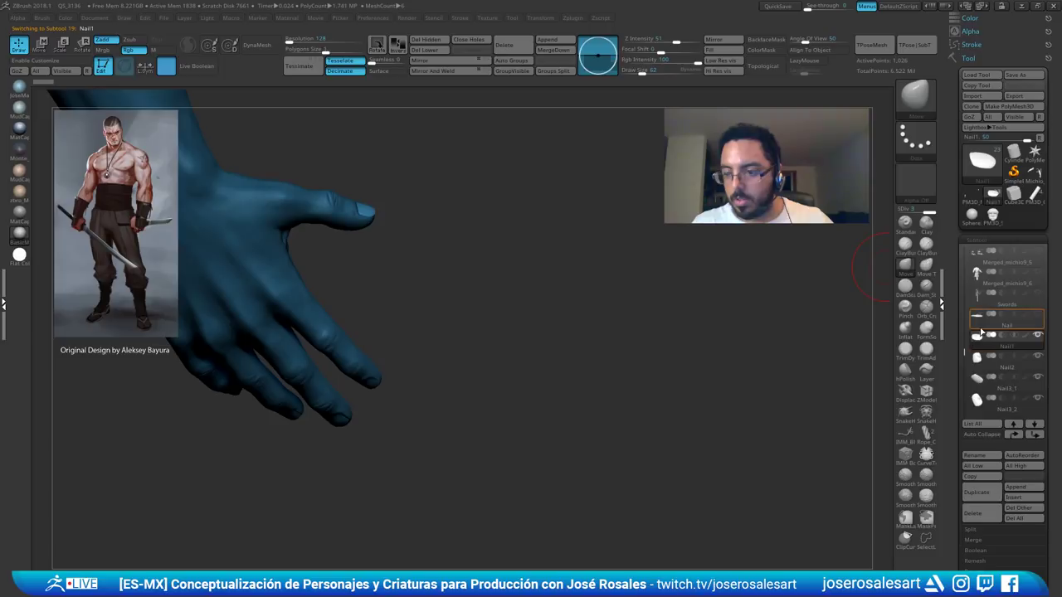
pyautogui.moveTo(965, 350); pyautogui.dragTo(965, 362)
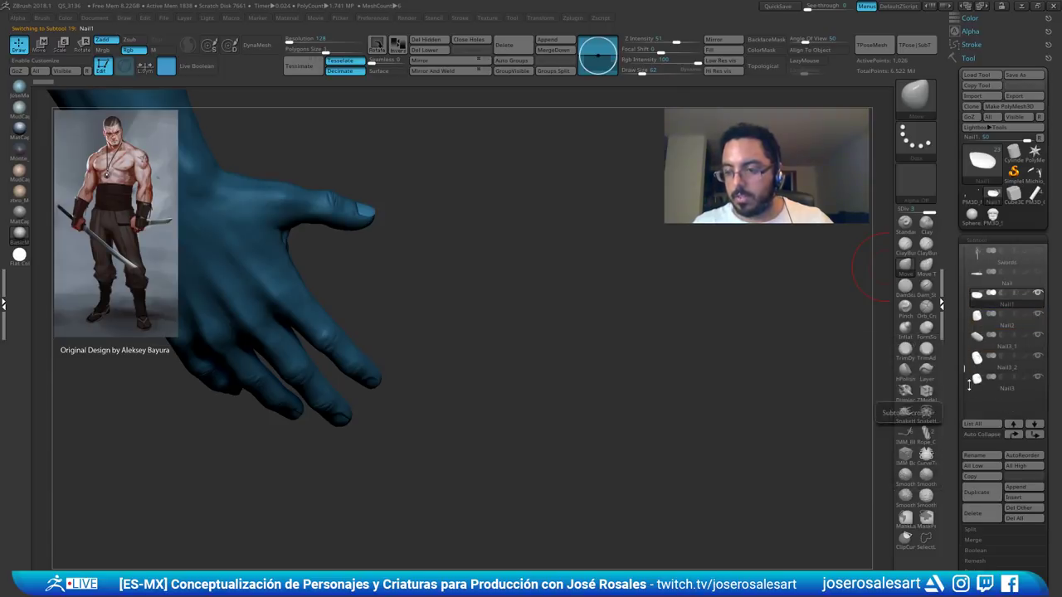
pyautogui.click(972, 540)
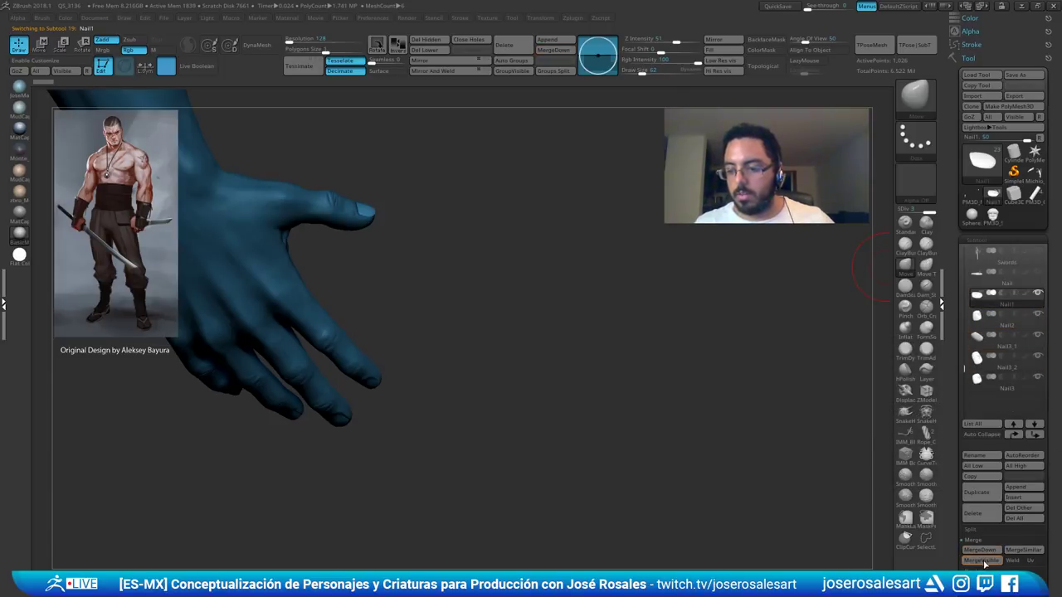
pyautogui.click(979, 549)
pyautogui.click(954, 578)
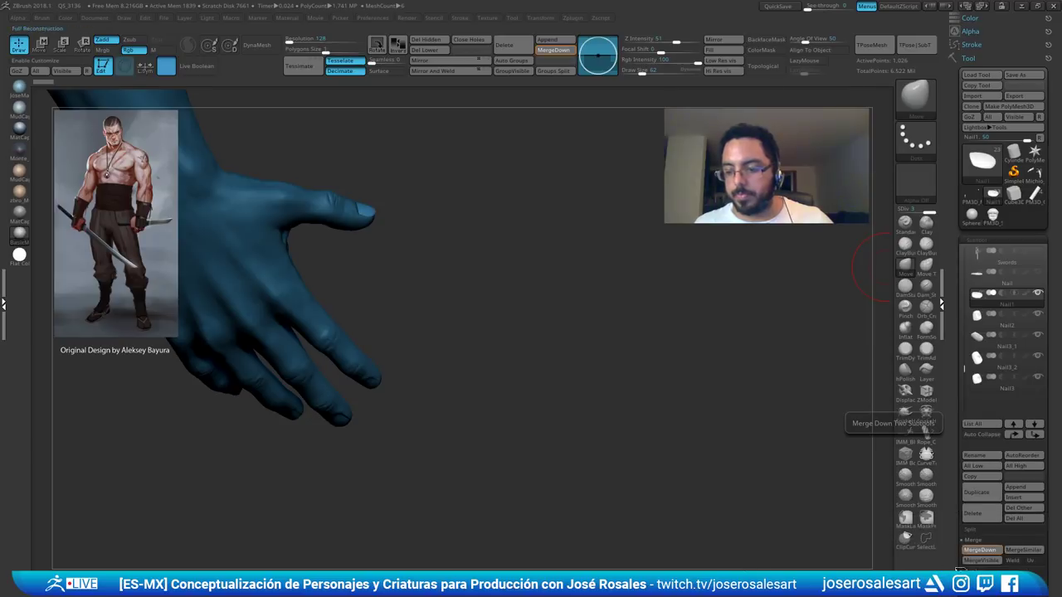
pyautogui.click(550, 54)
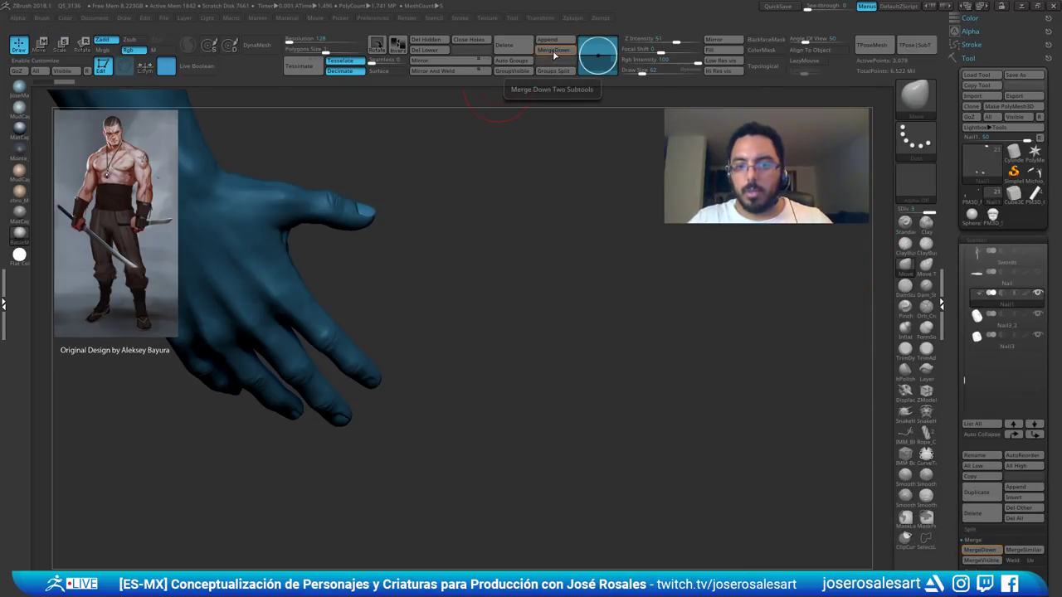
pyautogui.click(519, 83)
pyautogui.click(553, 54)
pyautogui.click(519, 83)
pyautogui.click(552, 54)
pyautogui.click(514, 82)
# - Mirror the merged nails to the other hand along the X axis with SubTool Master, merging into one SubTool
pyautogui.moveTo(464, 170); pyautogui.dragTo(413, 172)
pyautogui.hotkey('shift', 's')
pyautogui.moveTo(364, 277); pyautogui.dragTo(326, 315)
pyautogui.hotkey('shift', 's')
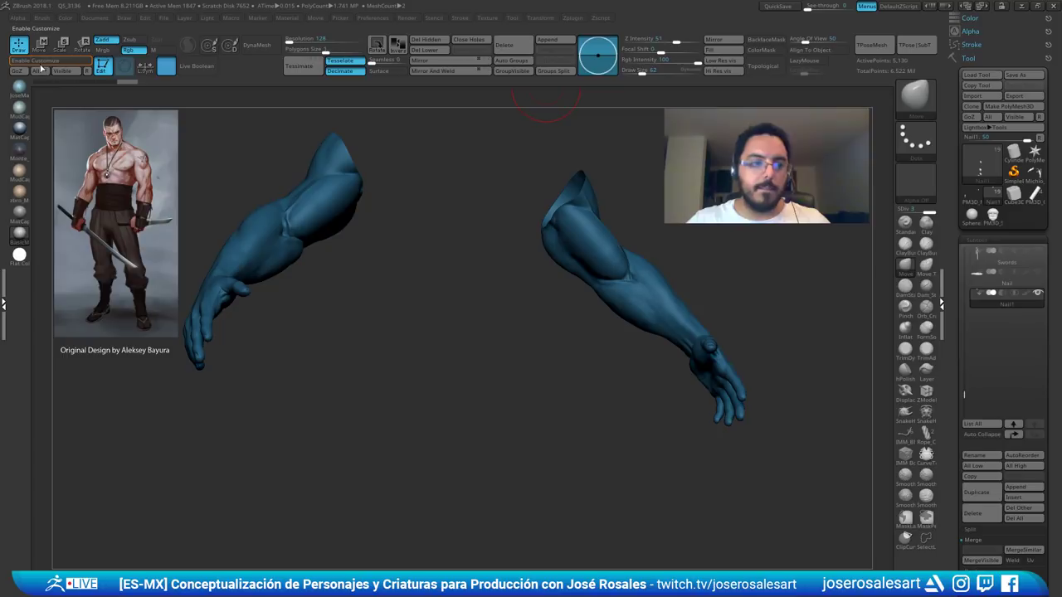
pyautogui.click(5, 72)
pyautogui.click(27, 17)
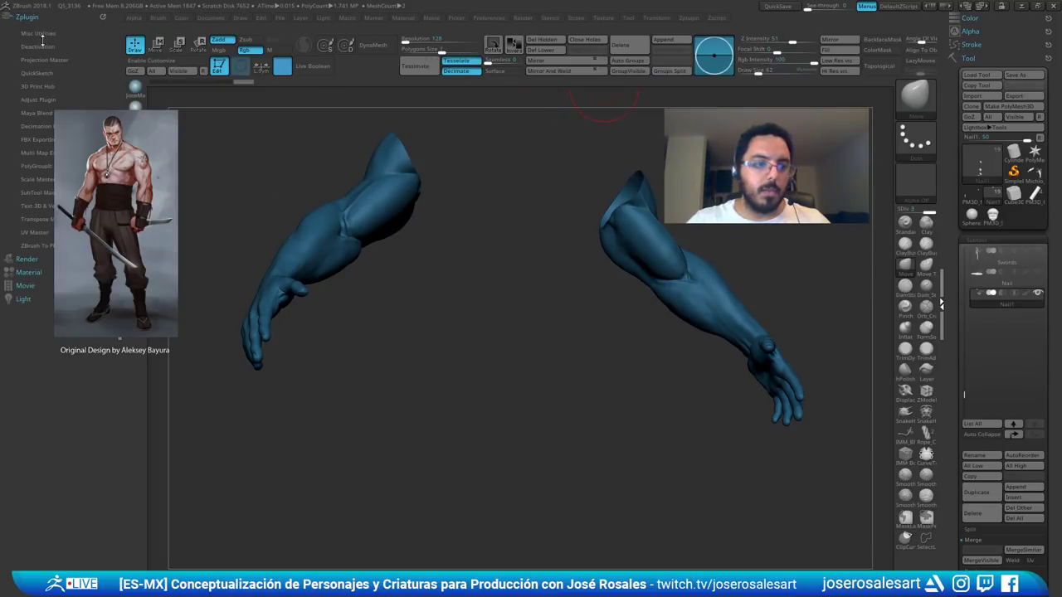
pyautogui.click(37, 193)
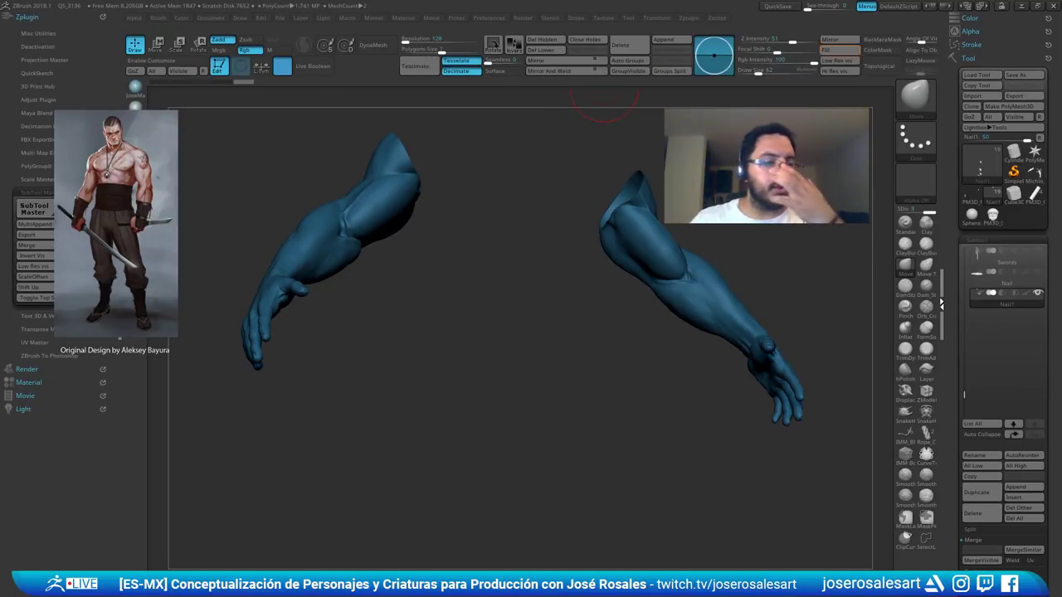
pyautogui.click(81, 235)
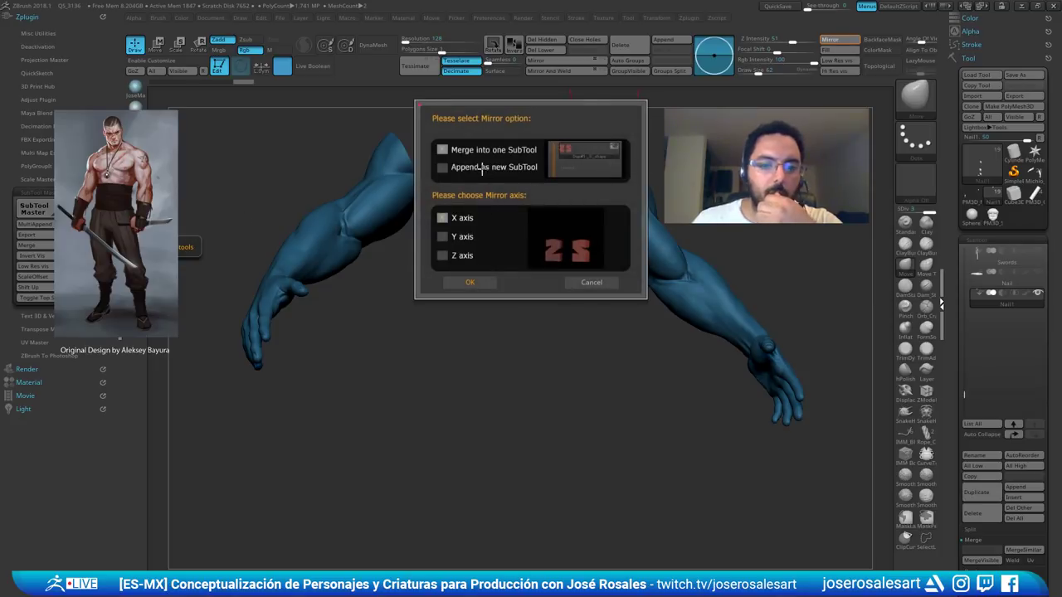
pyautogui.click(469, 282)
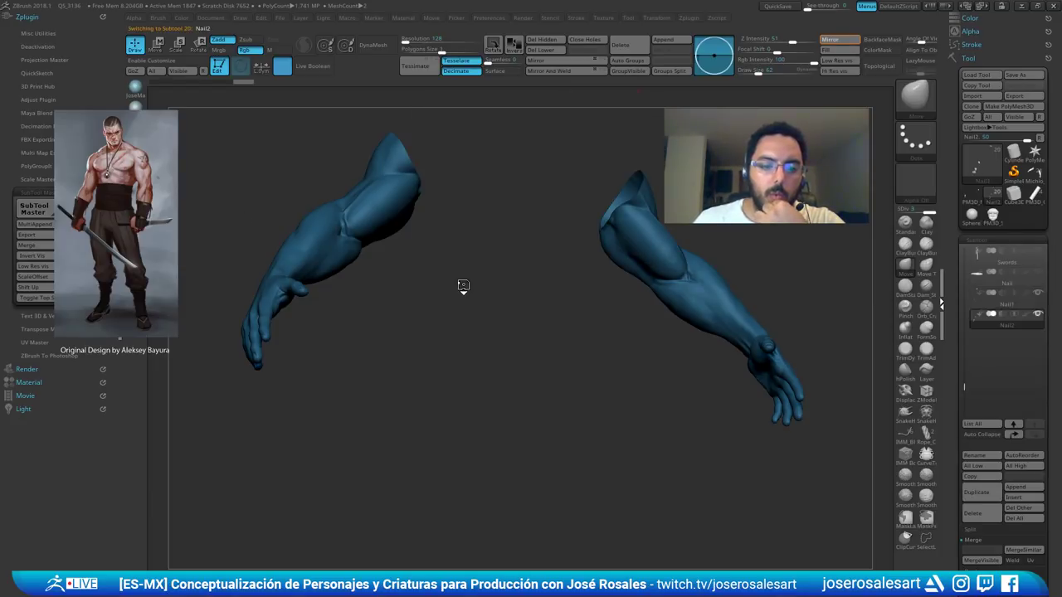
pyautogui.moveTo(490, 290); pyautogui.dragTo(429, 314)
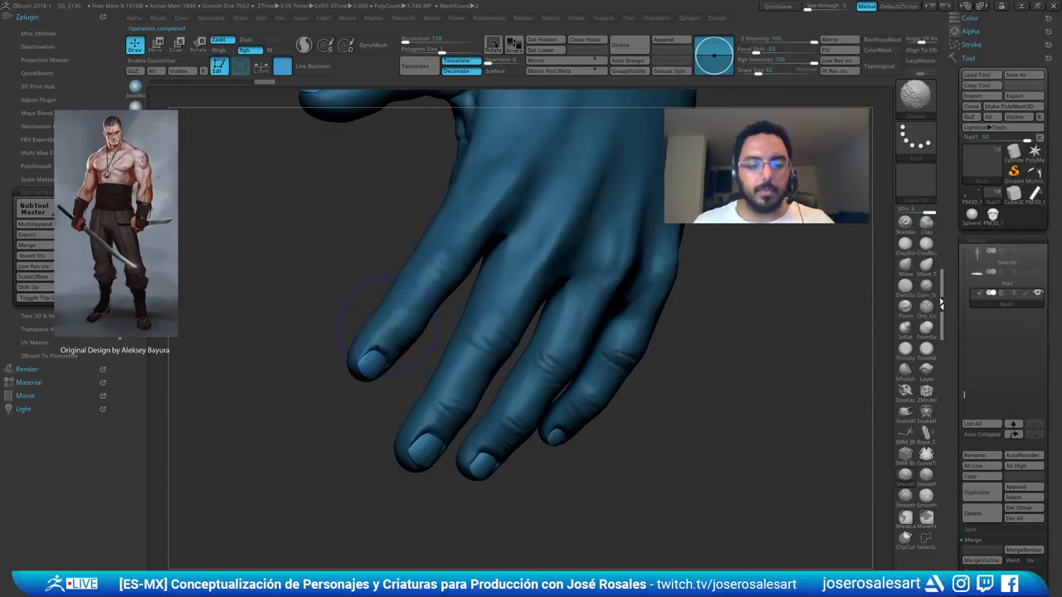
pyautogui.moveTo(363, 296)
pyautogui.keyDown('ctrl'); pyautogui.mouseDown()
pyautogui.moveTo(348, 312)
pyautogui.moveTo(401, 292)
pyautogui.moveTo(343, 258)
pyautogui.moveTo(350, 334)
pyautogui.moveTo(422, 303)
pyautogui.moveTo(354, 290)
pyautogui.moveTo(370, 283)
pyautogui.mouseUp(); pyautogui.keyUp('ctrl')
pyautogui.keyDown('alt'); pyautogui.moveTo(315, 261); pyautogui.dragTo(422, 264); pyautogui.keyUp('alt')
pyautogui.keyDown('alt'); pyautogui.moveTo(277, 207); pyautogui.dragTo(323, 239); pyautogui.keyUp('alt')
pyautogui.keyDown('alt'); pyautogui.moveTo(390, 282); pyautogui.dragTo(408, 240); pyautogui.keyUp('alt')
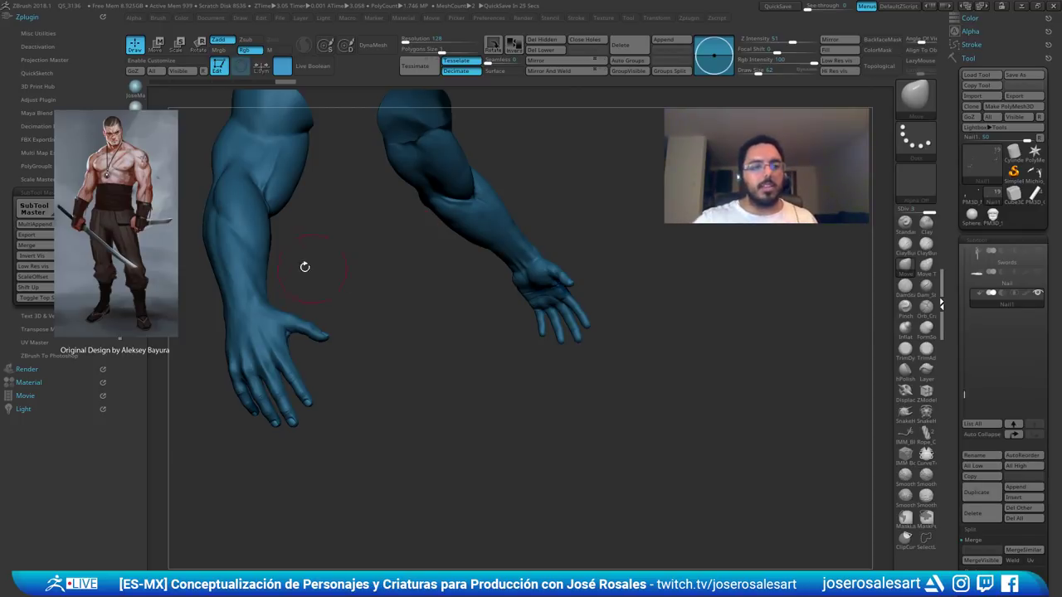
# - Undock the Zplugin palette from the side tray, dock it again and close the tray
pyautogui.moveTo(111, 30); pyautogui.dragTo(332, 283)
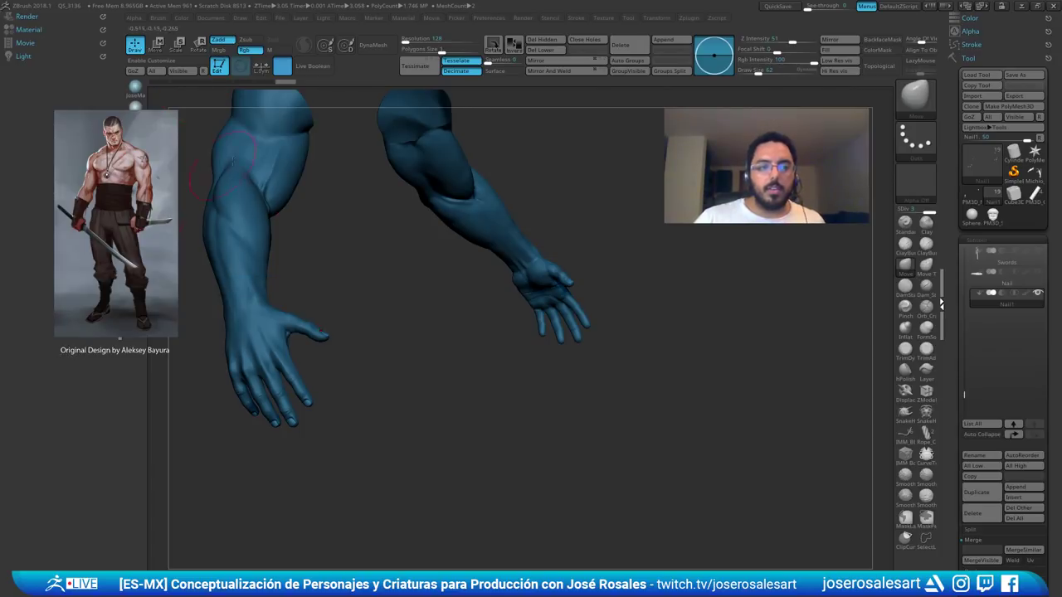
pyautogui.click(689, 18)
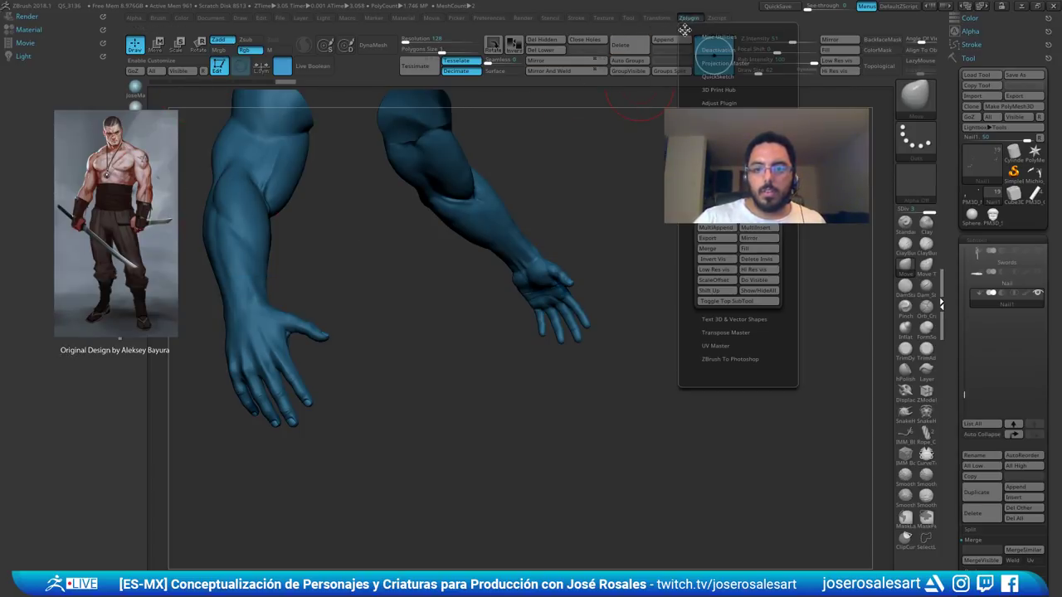
pyautogui.click(684, 30)
pyautogui.click(35, 16)
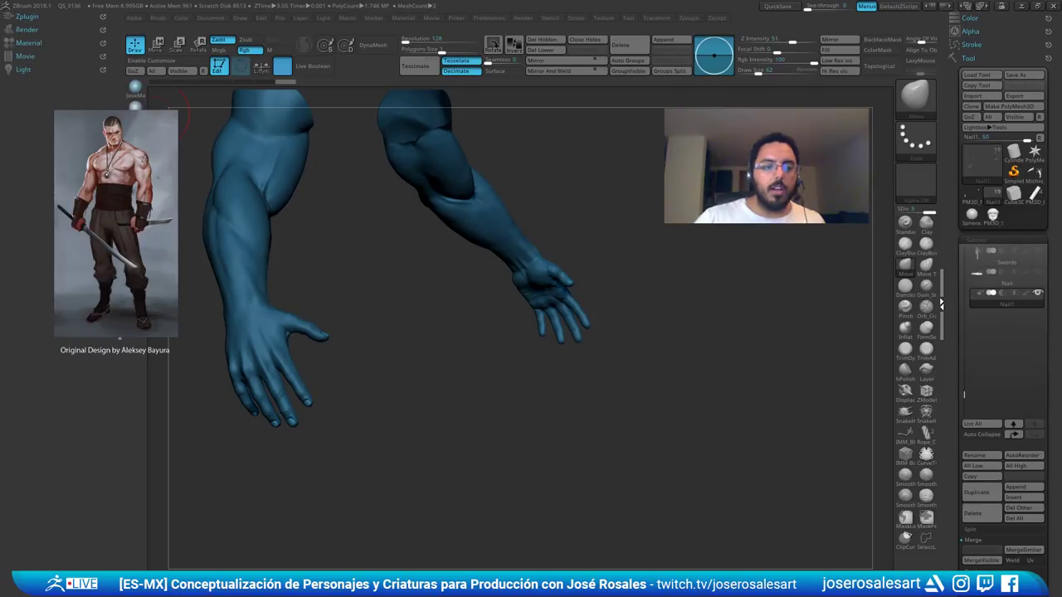
pyautogui.click(119, 305)
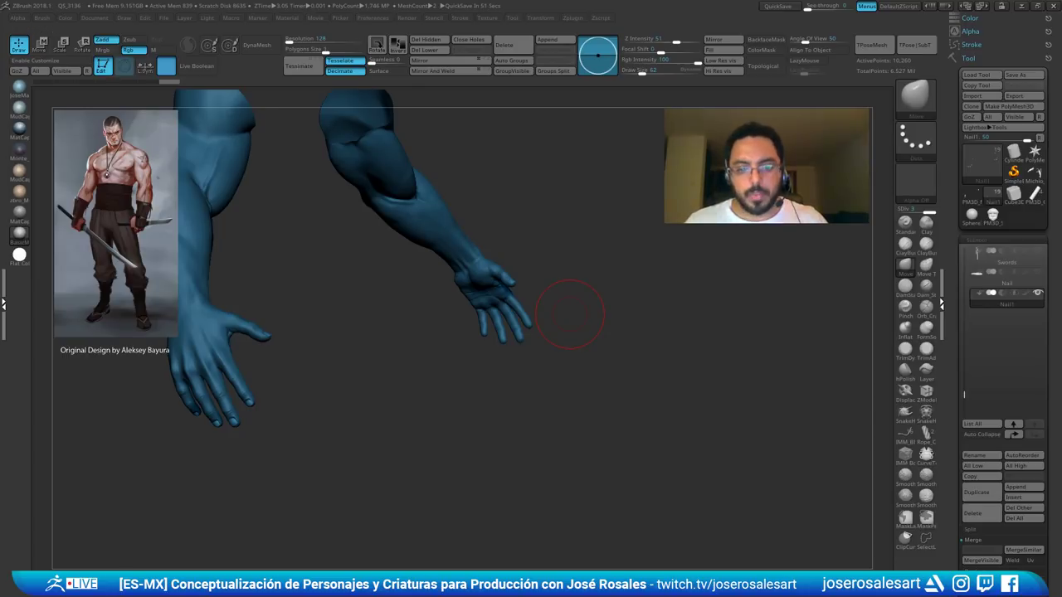
# - Select the body subtool and the Nail1 subtool in turn and inspect how the nails sit on the fingers
pyautogui.keyDown('alt'); pyautogui.moveTo(360, 257); pyautogui.dragTo(323, 260); pyautogui.keyUp('alt')
pyautogui.keyDown('alt'); pyautogui.click(353, 293); pyautogui.keyUp('alt')
pyautogui.moveTo(416, 269); pyautogui.dragTo(405, 319)
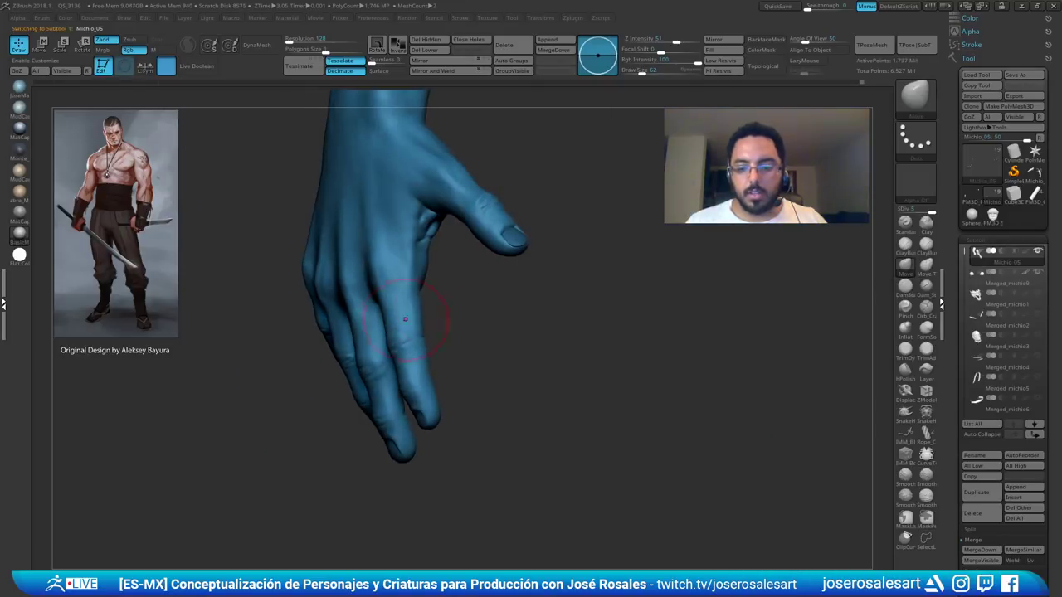
pyautogui.keyDown('alt'); pyautogui.click(393, 452); pyautogui.keyUp('alt')
pyautogui.hotkey('shift', 's')
pyautogui.moveTo(476, 370); pyautogui.dragTo(300, 244)
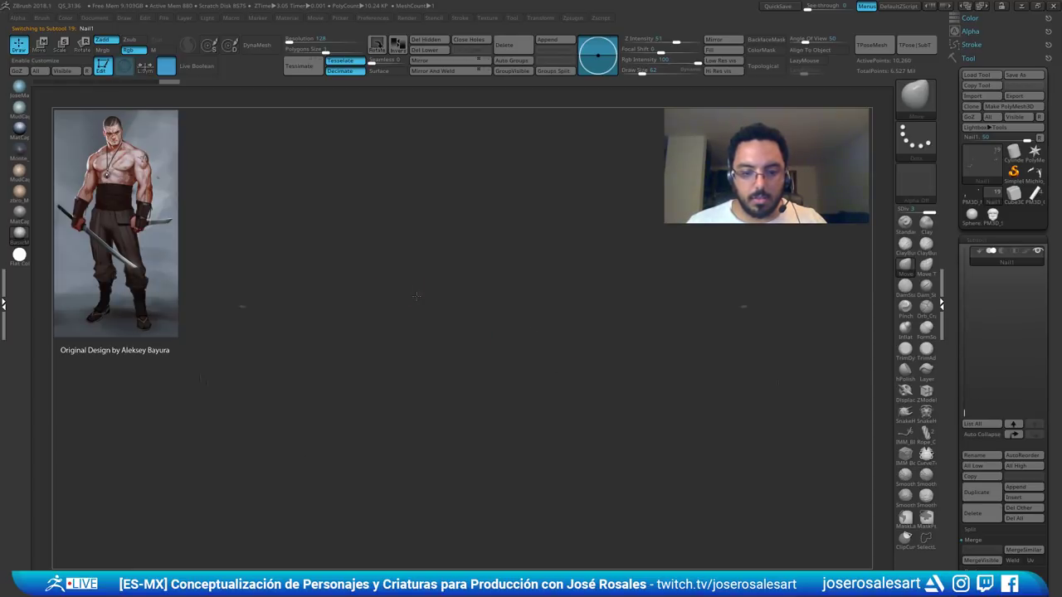
pyautogui.keyDown('alt'); pyautogui.moveTo(416, 296); pyautogui.dragTo(492, 286); pyautogui.keyUp('alt')
# - Select the Michio_05 body subtool and unhide the rest of the body around the isolated arms
pyautogui.keyDown('alt'); pyautogui.click(386, 288); pyautogui.keyUp('alt')
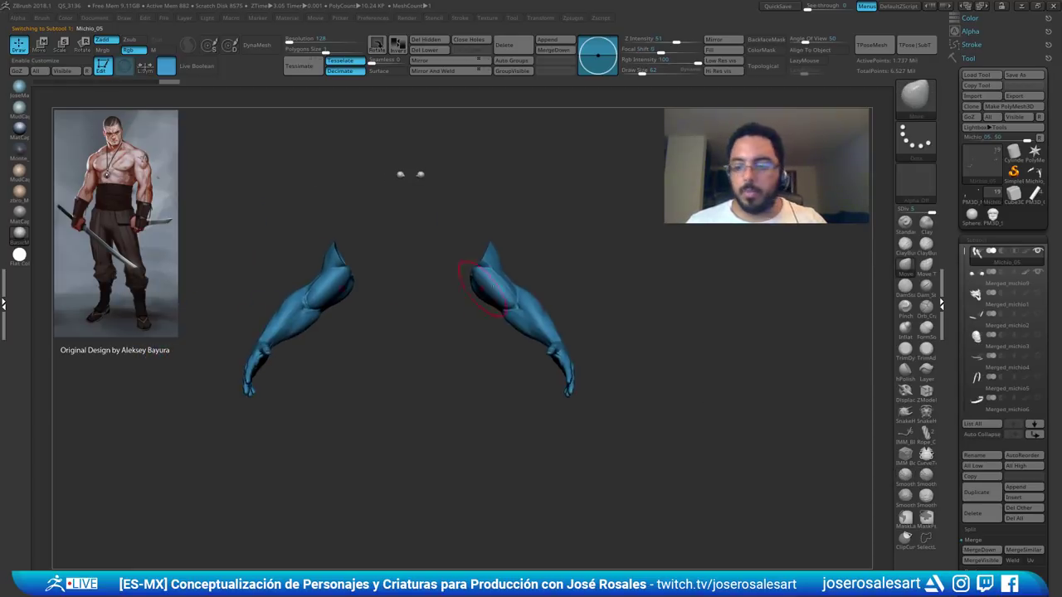
pyautogui.keyDown('alt'); pyautogui.moveTo(611, 258); pyautogui.dragTo(470, 317); pyautogui.keyUp('alt')
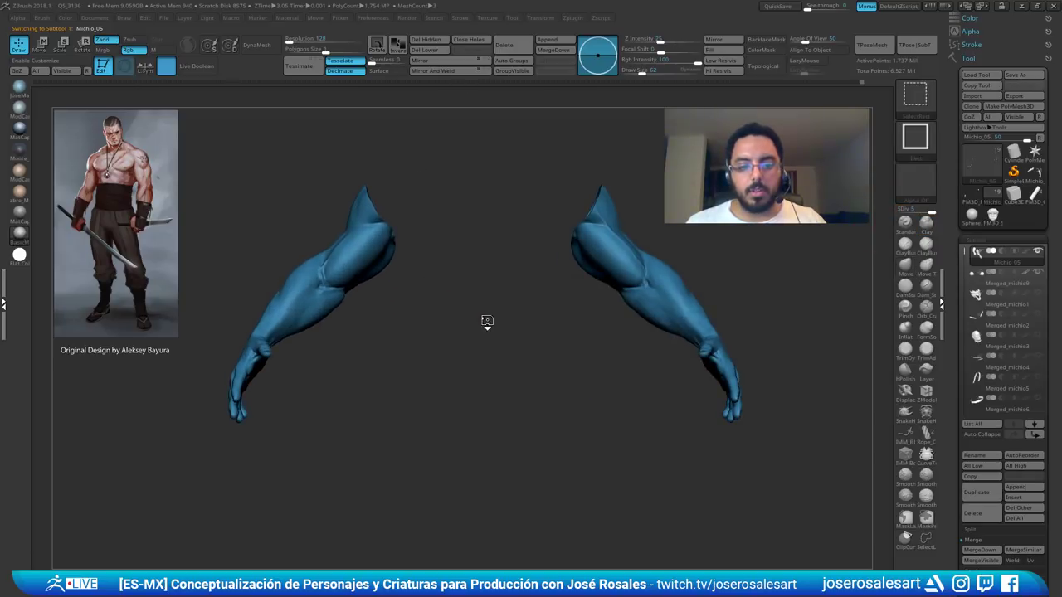
pyautogui.keyDown('ctrl'); pyautogui.keyDown('shift'); pyautogui.click(468, 350); pyautogui.keyUp('shift'); pyautogui.keyUp('ctrl')
pyautogui.moveTo(415, 274); pyautogui.dragTo(419, 328, button='right')
pyautogui.moveTo(418, 328); pyautogui.dragTo(396, 325, button='right')
pyautogui.moveTo(452, 278); pyautogui.dragTo(438, 343, button='right')
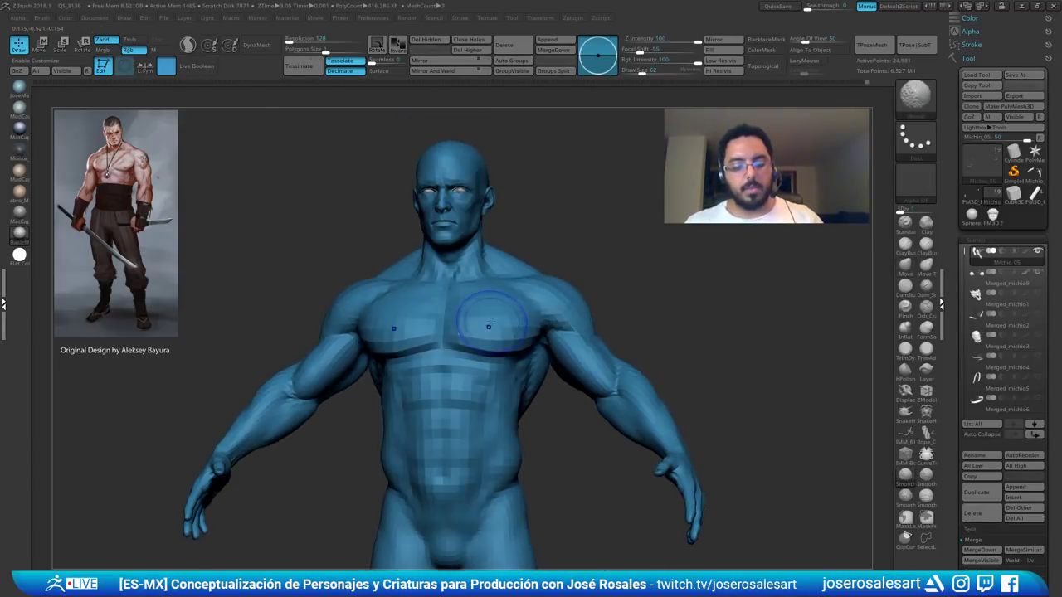
# - Show the body's polyframe and raise its subdivision to level 4
pyautogui.hotkey('shift', 'f')
pyautogui.moveTo(491, 322)
pyautogui.keyDown('ctrl'); pyautogui.mouseDown(button='right')
pyautogui.moveTo(464, 292)
pyautogui.moveTo(448, 332)
pyautogui.moveTo(467, 336)
pyautogui.moveTo(437, 347)
pyautogui.moveTo(501, 264)
pyautogui.moveTo(561, 264)
pyautogui.moveTo(569, 252)
pyautogui.moveTo(530, 255)
pyautogui.moveTo(554, 270)
pyautogui.moveTo(466, 252)
pyautogui.moveTo(499, 262)
pyautogui.moveTo(445, 261)
pyautogui.moveTo(442, 284)
pyautogui.mouseUp(button='right'); pyautogui.keyUp('ctrl')
pyautogui.press('d')
pyautogui.press('d')
pyautogui.press('d')
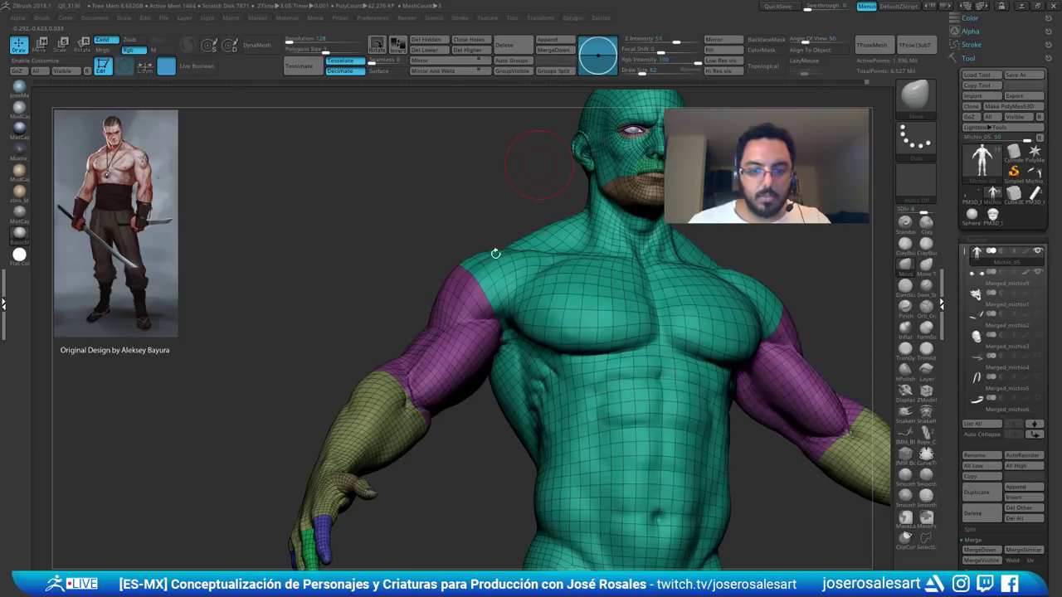
# - Raise the body to subdivision level 5, hide the polyframe and inspect the torso and arms
pyautogui.press('d')
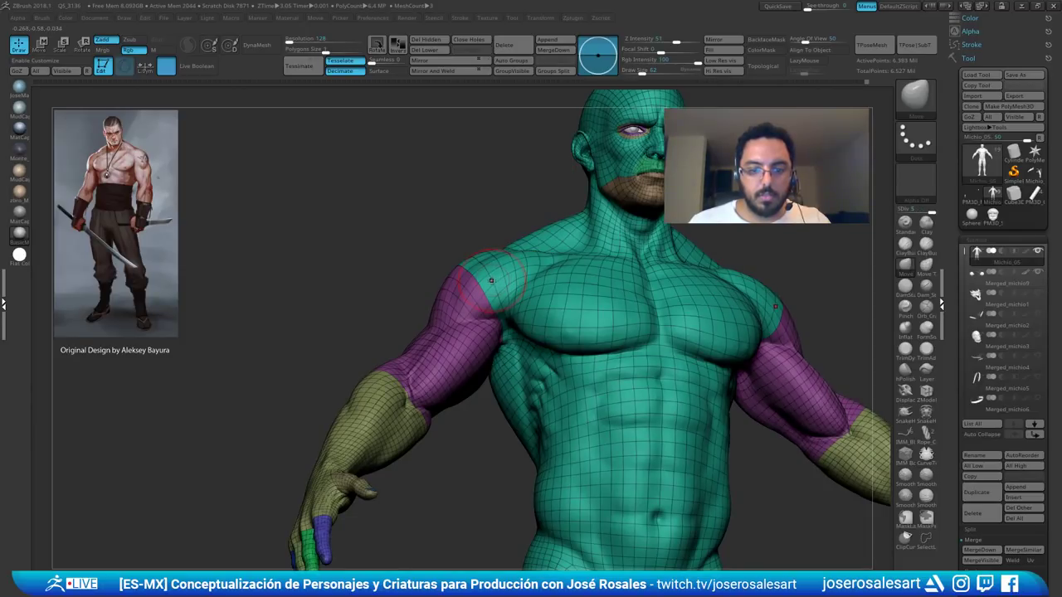
pyautogui.hotkey('shift', 'f')
pyautogui.moveTo(474, 294); pyautogui.dragTo(443, 289, button='right')
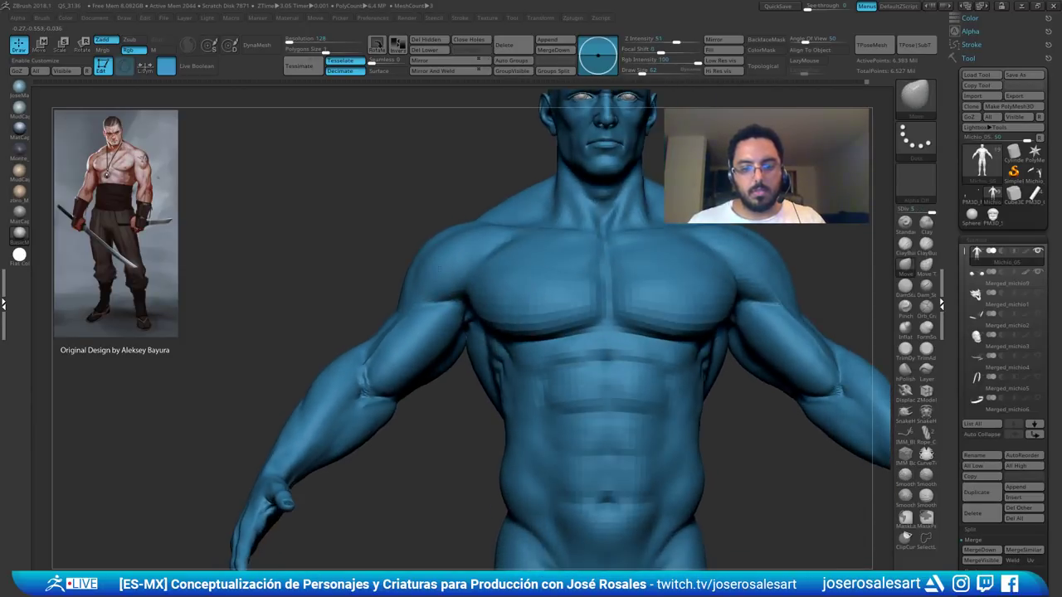
pyautogui.keyDown('alt'); pyautogui.moveTo(512, 234); pyautogui.dragTo(428, 267, button='right'); pyautogui.keyUp('alt')
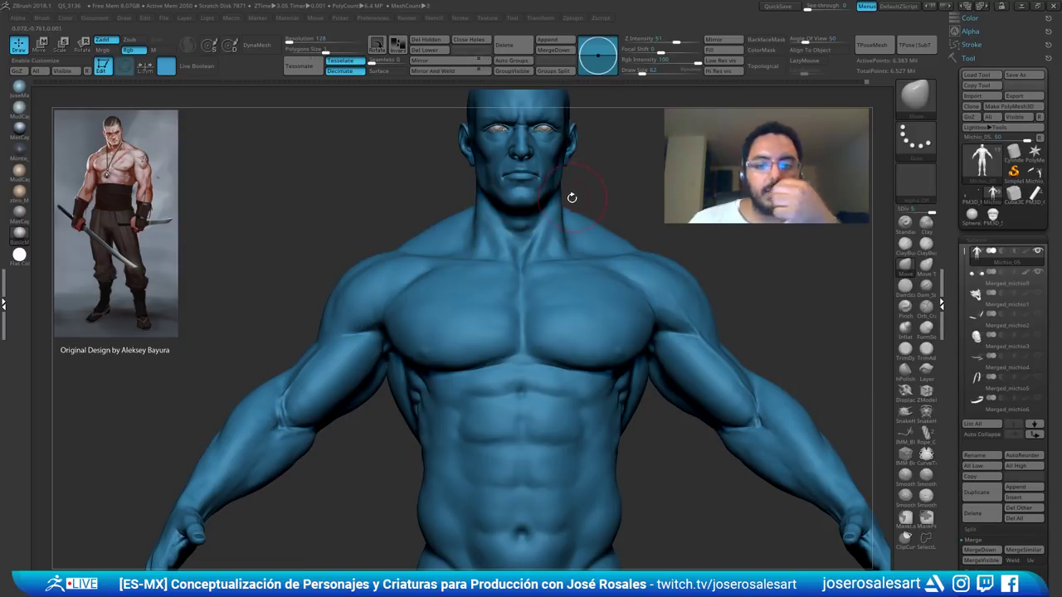
pyautogui.moveTo(572, 198); pyautogui.dragTo(618, 200, button='right')
pyautogui.keyDown('alt'); pyautogui.moveTo(306, 310); pyautogui.dragTo(423, 218, button='right'); pyautogui.keyUp('alt')
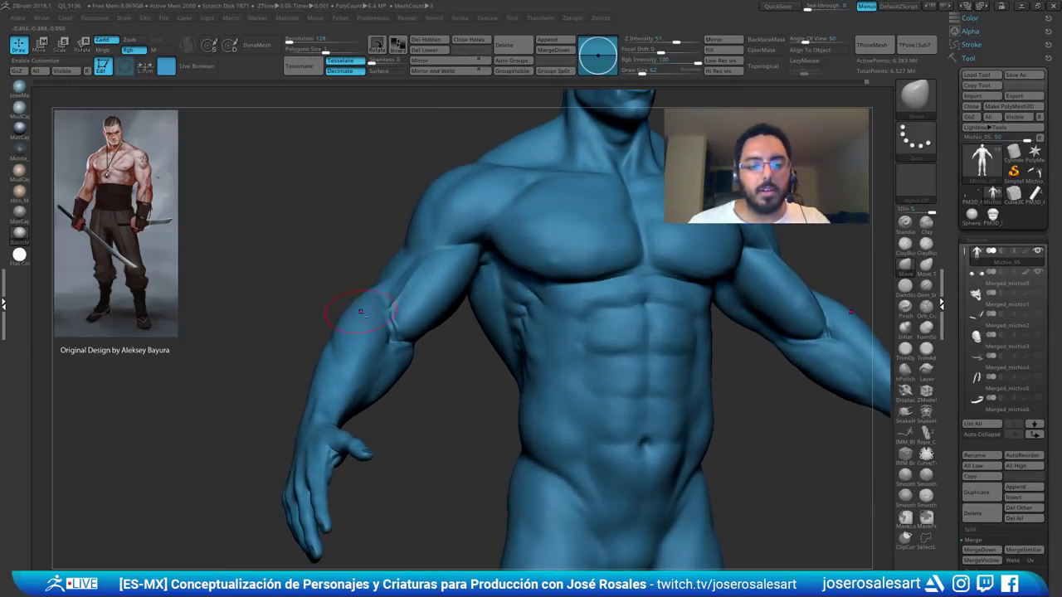
pyautogui.moveTo(437, 291); pyautogui.dragTo(454, 292, button='right')
# - Isolate the arms with their hands by hiding their polygroups piece by piece and inverting the visibility
pyautogui.keyDown('ctrl'); pyautogui.keyDown('shift'); pyautogui.click(428, 288); pyautogui.keyUp('shift'); pyautogui.keyUp('ctrl')
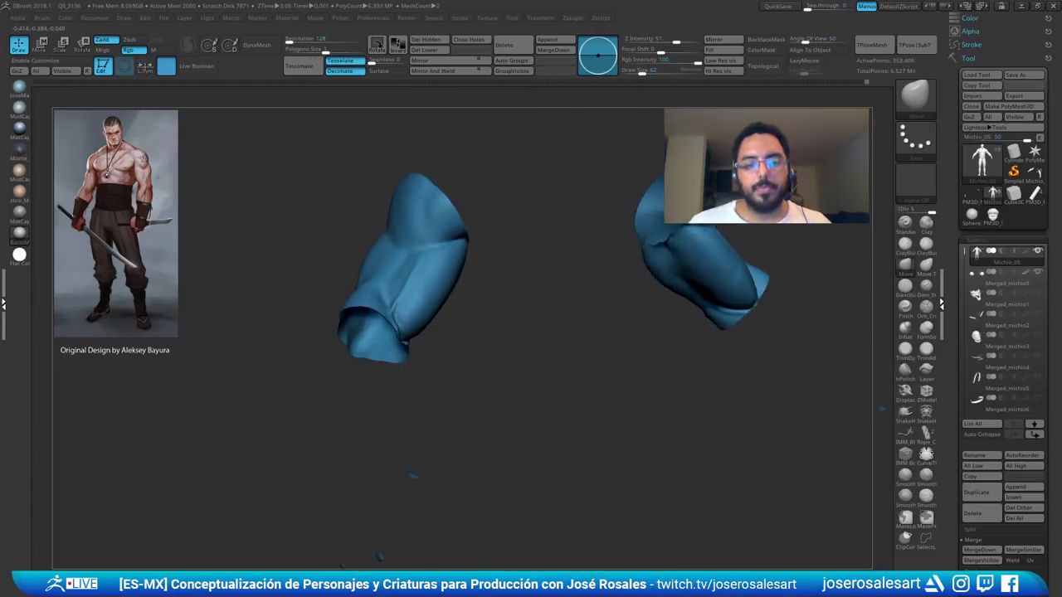
pyautogui.keyDown('ctrl'); pyautogui.keyDown('shift'); pyautogui.moveTo(292, 355); pyautogui.dragTo(306, 381); pyautogui.keyUp('shift'); pyautogui.keyUp('ctrl')
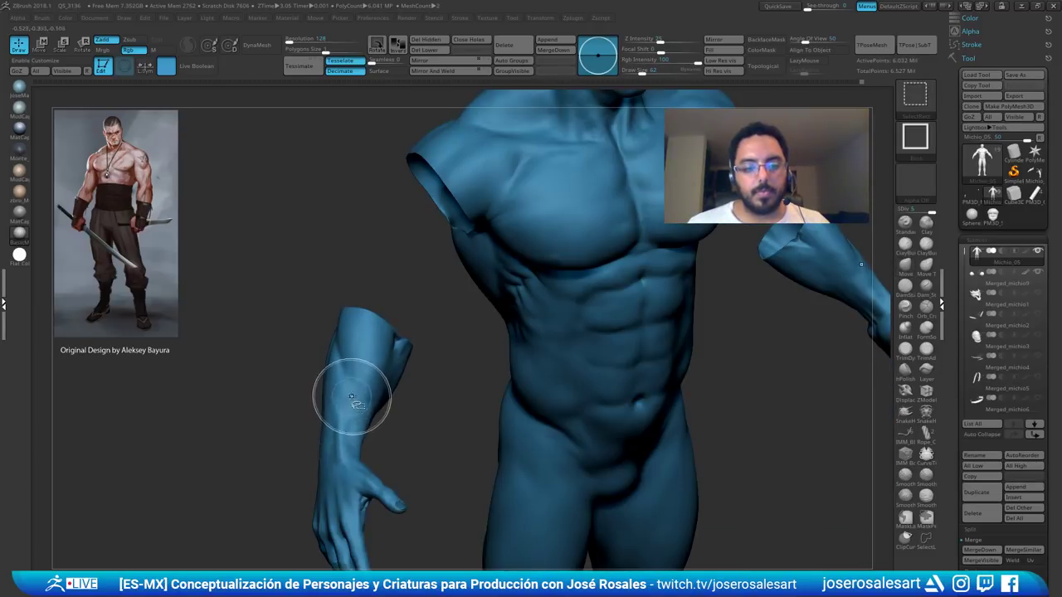
pyautogui.keyDown('ctrl'); pyautogui.keyDown('shift'); pyautogui.click(339, 455); pyautogui.keyUp('shift'); pyautogui.keyUp('ctrl')
pyautogui.keyDown('alt'); pyautogui.moveTo(348, 432); pyautogui.dragTo(380, 270, button='right'); pyautogui.keyUp('alt')
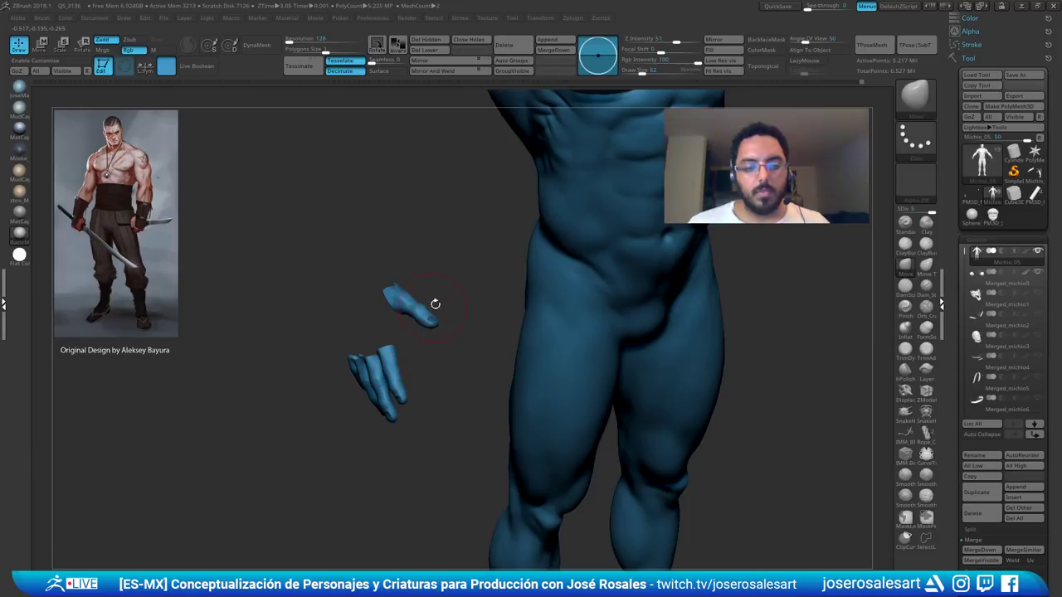
pyautogui.keyDown('ctrl'); pyautogui.keyDown('alt'); pyautogui.keyDown('shift'); pyautogui.moveTo(498, 204); pyautogui.dragTo(287, 476); pyautogui.keyUp('shift'); pyautogui.keyUp('alt'); pyautogui.keyUp('ctrl')
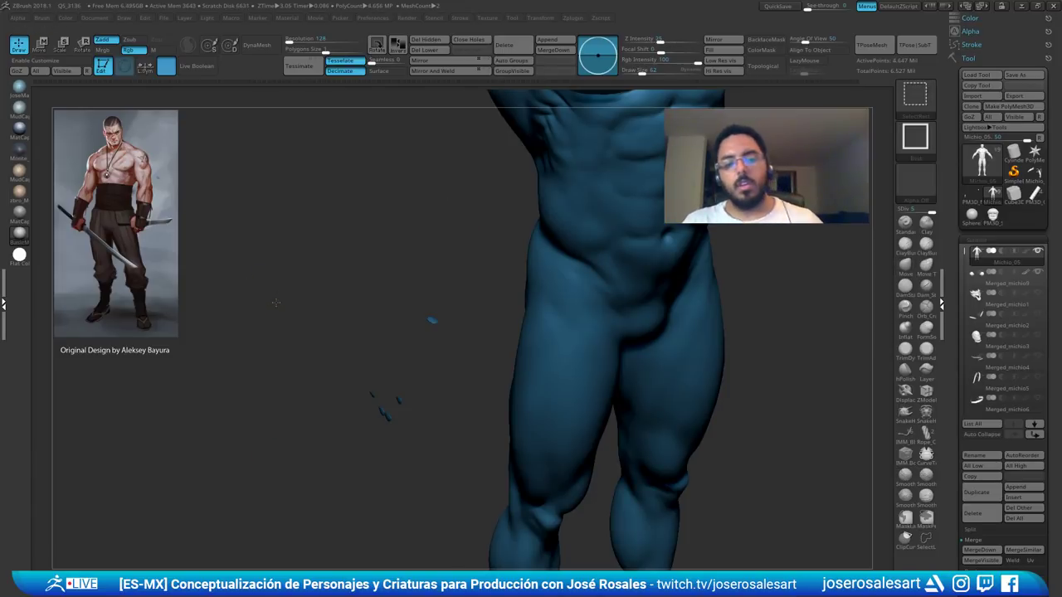
pyautogui.keyDown('ctrl'); pyautogui.keyDown('shift'); pyautogui.moveTo(276, 302); pyautogui.dragTo(305, 349); pyautogui.keyUp('shift'); pyautogui.keyUp('ctrl')
pyautogui.moveTo(310, 391); pyautogui.dragTo(421, 218)
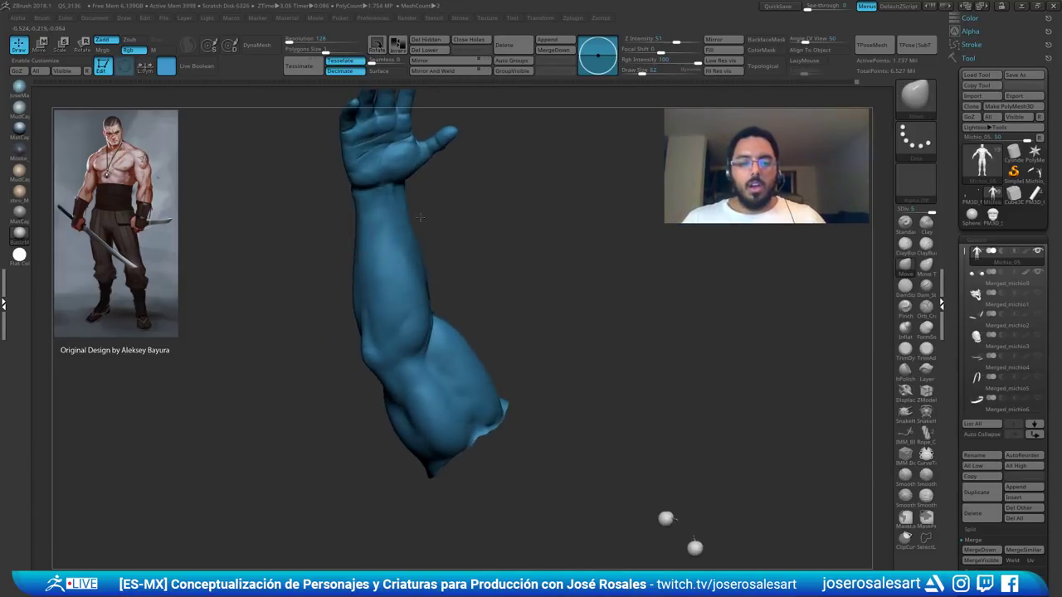
# - Build up volume on the little-finger side of the palm with ClayBuildup and smooth the area beneath the little finger
pyautogui.keyDown('alt'); pyautogui.moveTo(420, 217); pyautogui.dragTo(418, 319, button='right'); pyautogui.keyUp('alt')
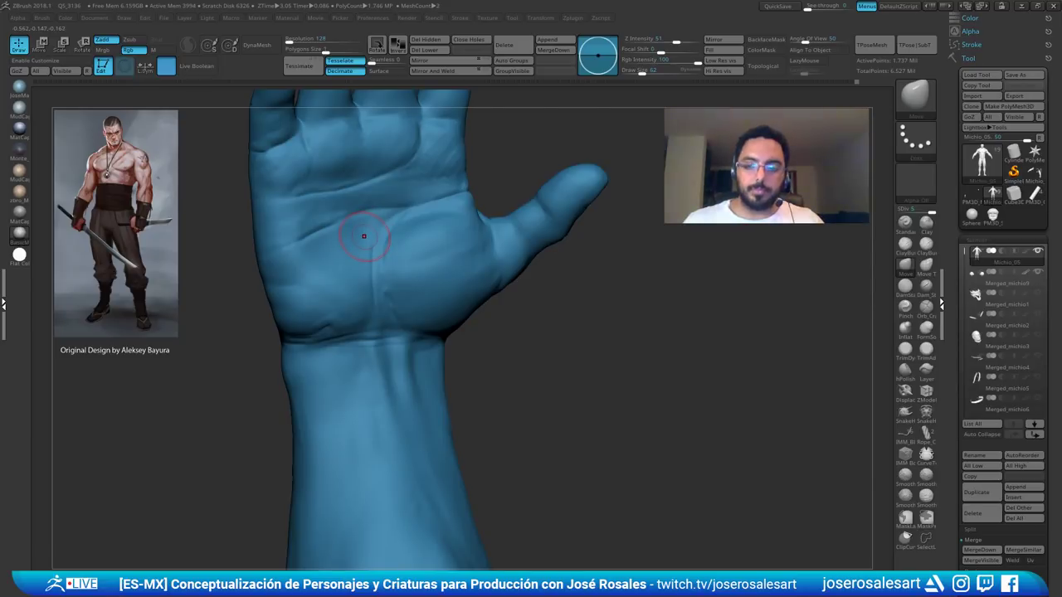
pyautogui.moveTo(250, 227)
pyautogui.keyDown('ctrl'); pyautogui.mouseDown(button='right')
pyautogui.moveTo(336, 268)
pyautogui.moveTo(287, 273)
pyautogui.moveTo(358, 265)
pyautogui.mouseUp(button='right'); pyautogui.keyUp('ctrl')
pyautogui.press('b')
pyautogui.press('c')
pyautogui.press('b')
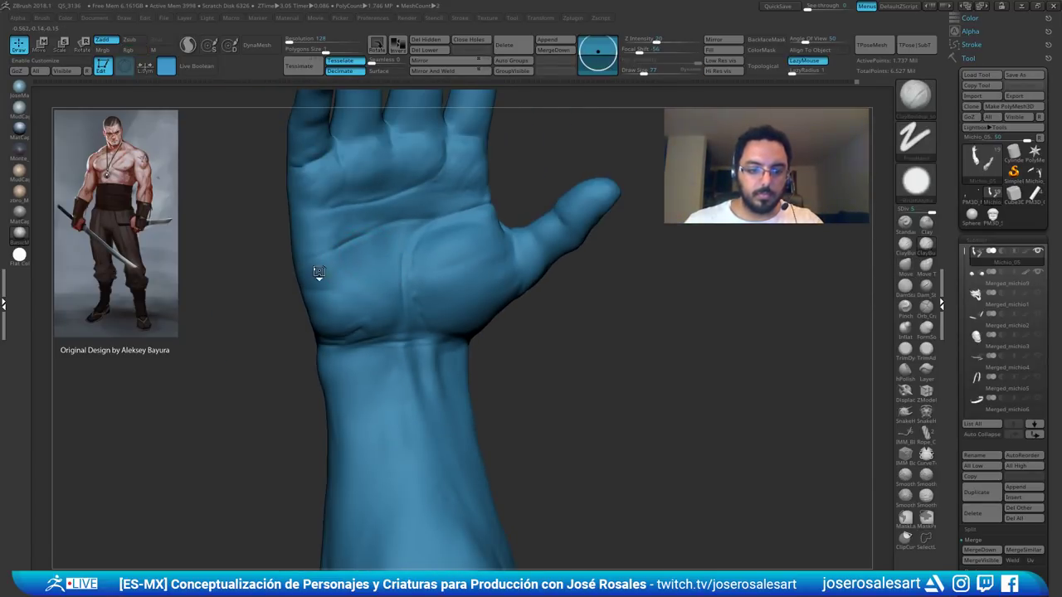
pyautogui.moveTo(319, 273)
pyautogui.mouseDown()
pyautogui.moveTo(338, 264)
pyautogui.moveTo(332, 274)
pyautogui.moveTo(368, 282)
pyautogui.mouseUp()
pyautogui.moveTo(368, 282); pyautogui.dragTo(332, 272, button='right')
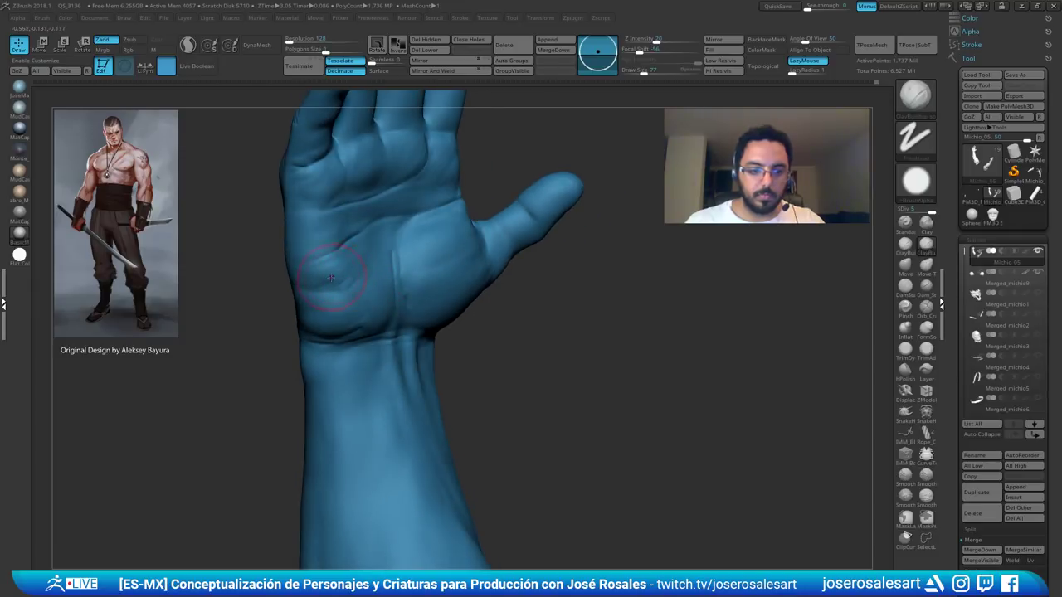
pyautogui.moveTo(332, 272); pyautogui.dragTo(350, 282)
pyautogui.keyDown('shift'); pyautogui.moveTo(328, 203); pyautogui.dragTo(343, 214); pyautogui.keyUp('shift')
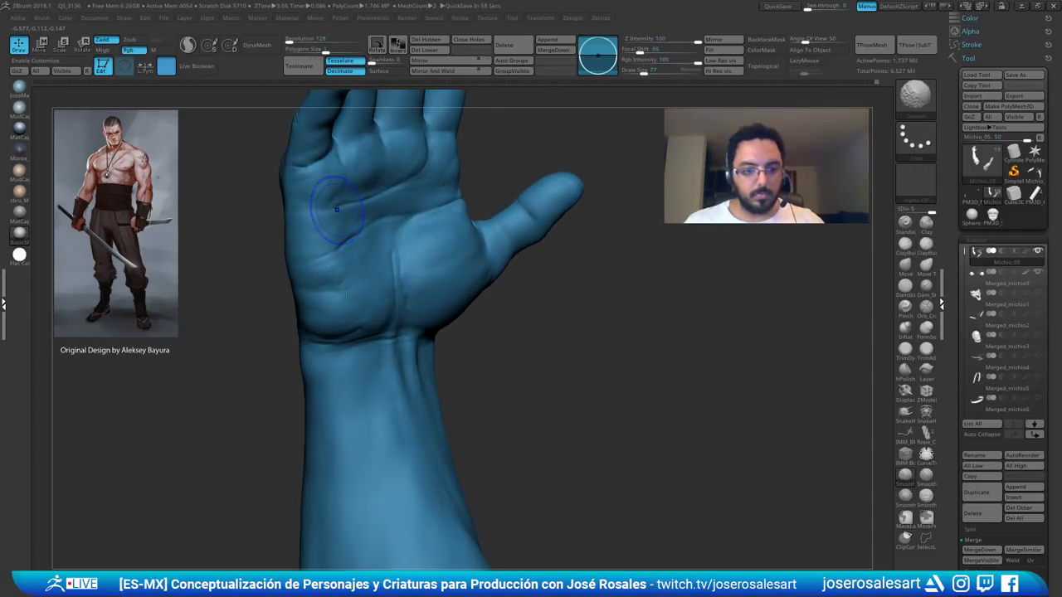
# - Lower the subdivision to level 4 and smooth and refill the palm's heel on the little-finger side
pyautogui.moveTo(343, 214); pyautogui.dragTo(356, 282, button='right')
pyautogui.hotkey('shift', 'd')
pyautogui.keyDown('shift'); pyautogui.moveTo(361, 263); pyautogui.dragTo(370, 285); pyautogui.keyUp('shift')
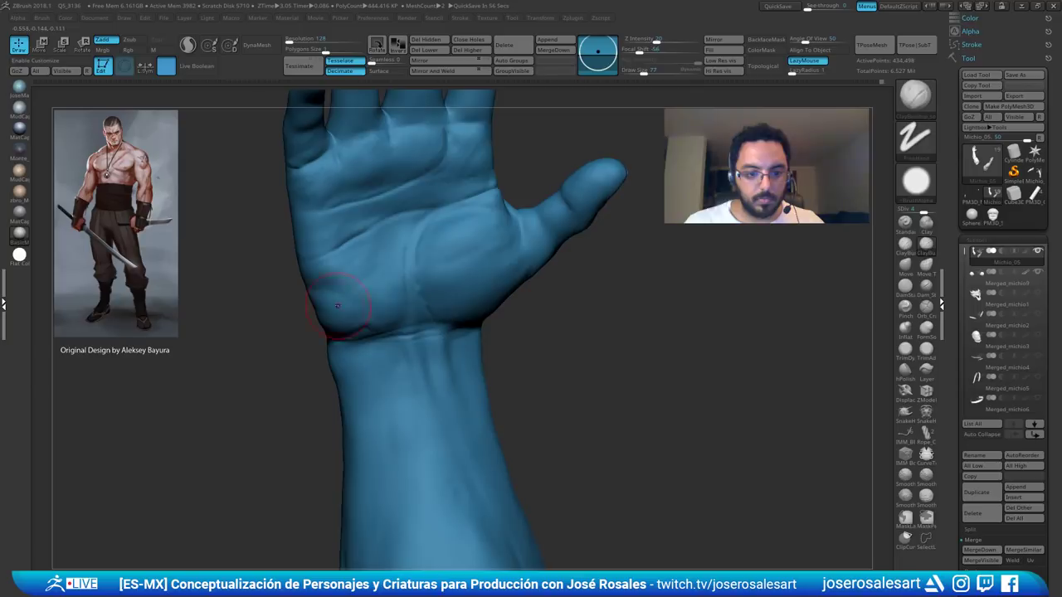
pyautogui.moveTo(339, 304); pyautogui.dragTo(330, 332, button='right')
pyautogui.keyDown('shift'); pyautogui.moveTo(365, 290); pyautogui.dragTo(390, 276); pyautogui.keyUp('shift')
pyautogui.moveTo(394, 272); pyautogui.dragTo(370, 304, button='right')
pyautogui.moveTo(363, 313); pyautogui.dragTo(366, 319)
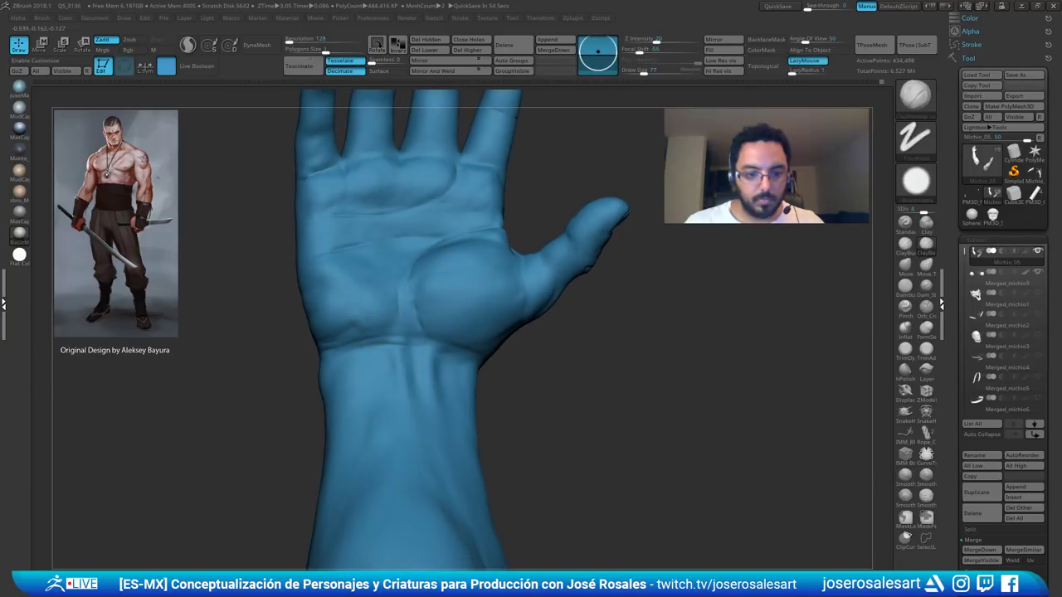
pyautogui.moveTo(382, 324); pyautogui.dragTo(372, 304, button='right')
pyautogui.keyDown('shift'); pyautogui.moveTo(373, 302); pyautogui.dragTo(363, 287); pyautogui.keyUp('shift')
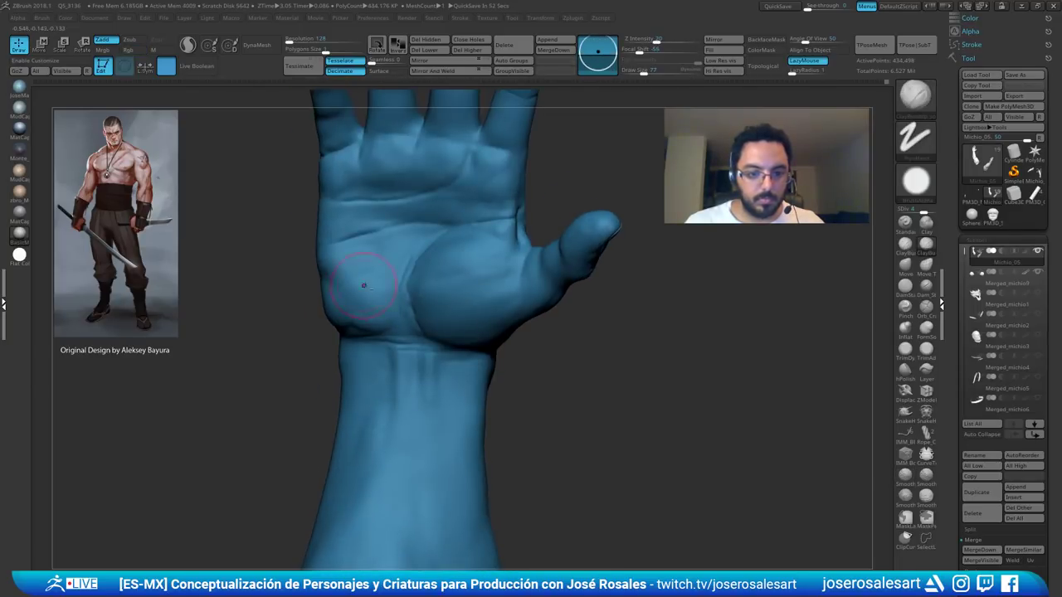
# - Sculpt the hollow in the middle of the palm with a smaller ClayBuildup brush and soften the strokes
pyautogui.moveTo(363, 287)
pyautogui.keyDown('ctrl'); pyautogui.mouseDown(button='right')
pyautogui.moveTo(332, 228)
pyautogui.moveTo(375, 255)
pyautogui.moveTo(377, 234)
pyautogui.moveTo(382, 251)
pyautogui.moveTo(410, 244)
pyautogui.moveTo(398, 222)
pyautogui.mouseUp(button='right'); pyautogui.keyUp('ctrl')
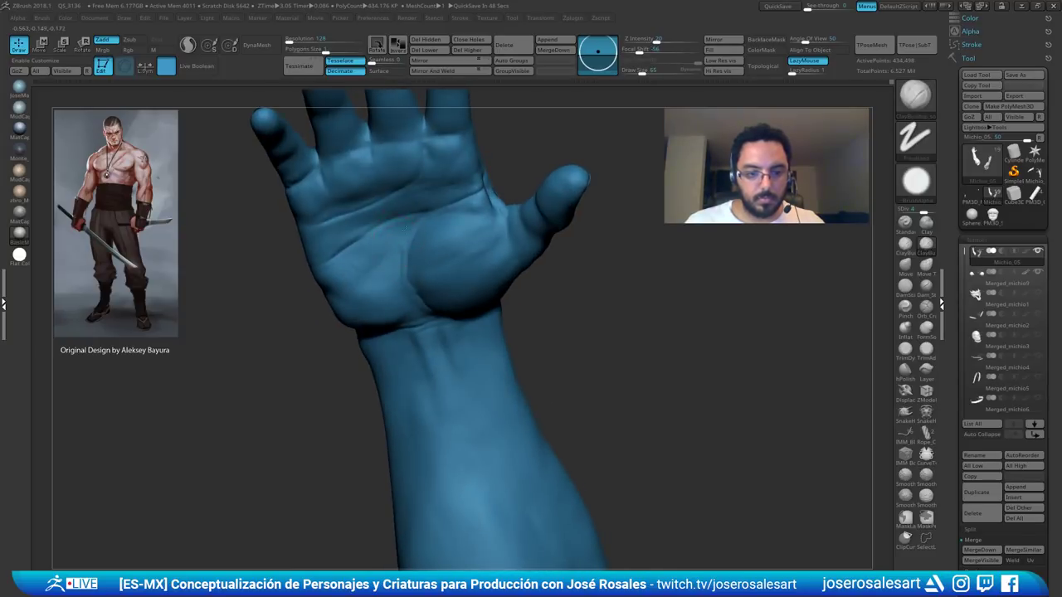
pyautogui.moveTo(399, 222); pyautogui.dragTo(380, 274)
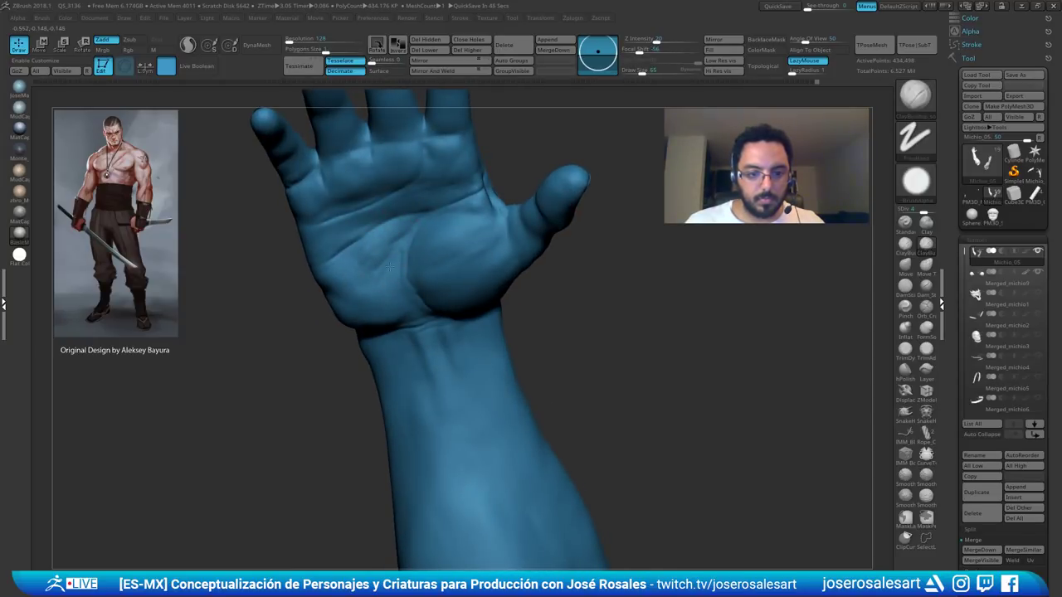
pyautogui.moveTo(380, 274); pyautogui.dragTo(375, 254, button='right')
pyautogui.keyDown('shift'); pyautogui.moveTo(374, 254); pyautogui.dragTo(381, 262); pyautogui.keyUp('shift')
pyautogui.moveTo(381, 262)
pyautogui.mouseDown(button='right')
pyautogui.moveTo(395, 291)
pyautogui.moveTo(385, 267)
pyautogui.mouseUp(button='right')
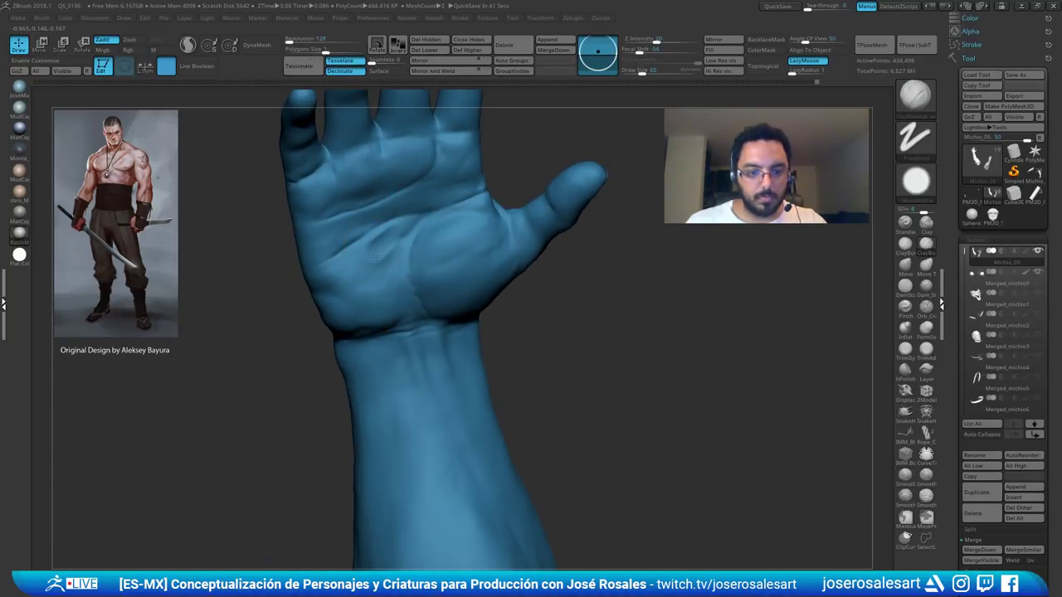
pyautogui.moveTo(372, 247); pyautogui.dragTo(395, 247, button='right')
pyautogui.keyDown('shift'); pyautogui.moveTo(395, 247); pyautogui.dragTo(396, 259); pyautogui.keyUp('shift')
pyautogui.moveTo(396, 259); pyautogui.dragTo(379, 235, button='right')
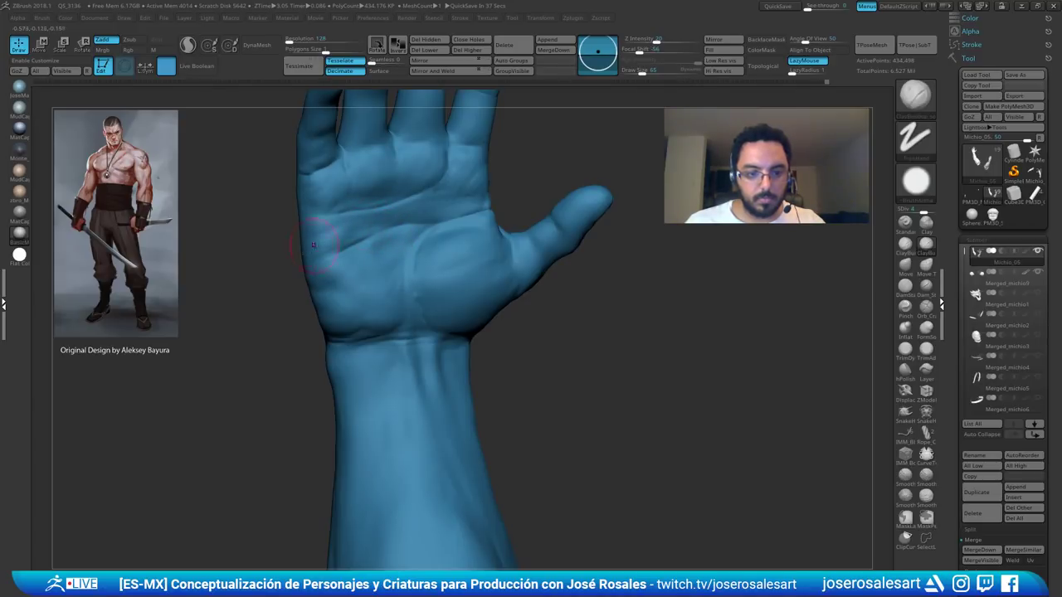
# - Add clay to the palm below the index finger and smooth the pad beneath the little finger
pyautogui.moveTo(313, 245)
pyautogui.mouseDown(button='right')
pyautogui.moveTo(275, 245)
pyautogui.moveTo(322, 240)
pyautogui.mouseUp(button='right')
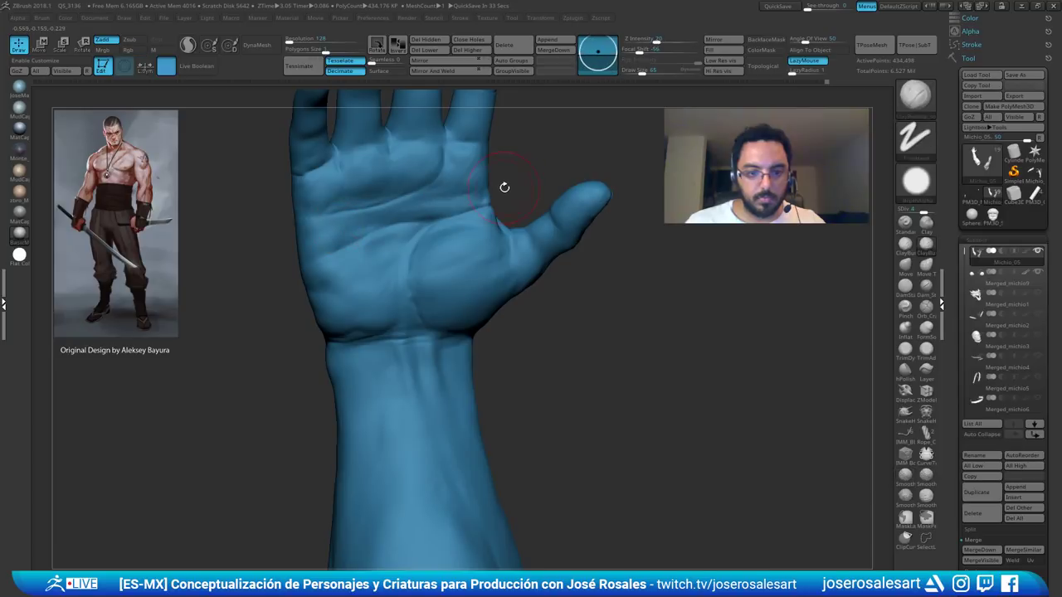
pyautogui.moveTo(503, 185); pyautogui.dragTo(480, 202)
pyautogui.moveTo(454, 189)
pyautogui.mouseDown(button='right')
pyautogui.moveTo(476, 174)
pyautogui.moveTo(413, 203)
pyautogui.mouseUp(button='right')
pyautogui.keyDown('shift'); pyautogui.moveTo(360, 212); pyautogui.dragTo(355, 224); pyautogui.keyUp('shift')
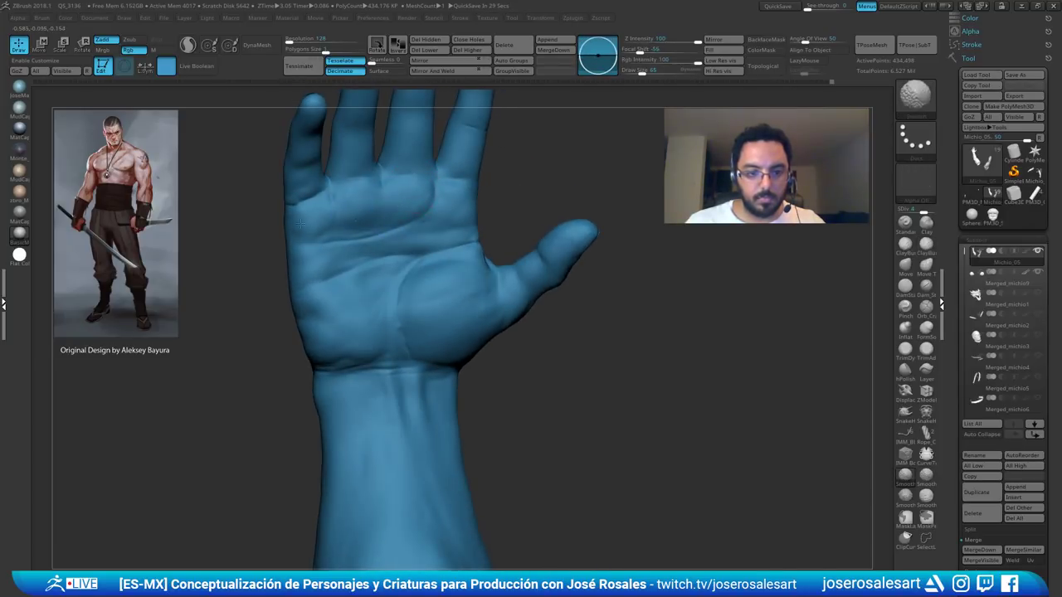
pyautogui.moveTo(316, 226)
pyautogui.mouseDown(button='right')
pyautogui.moveTo(341, 235)
pyautogui.moveTo(338, 292)
pyautogui.mouseUp(button='right')
pyautogui.moveTo(302, 239)
pyautogui.mouseDown()
pyautogui.moveTo(328, 234)
pyautogui.moveTo(286, 220)
pyautogui.mouseUp()
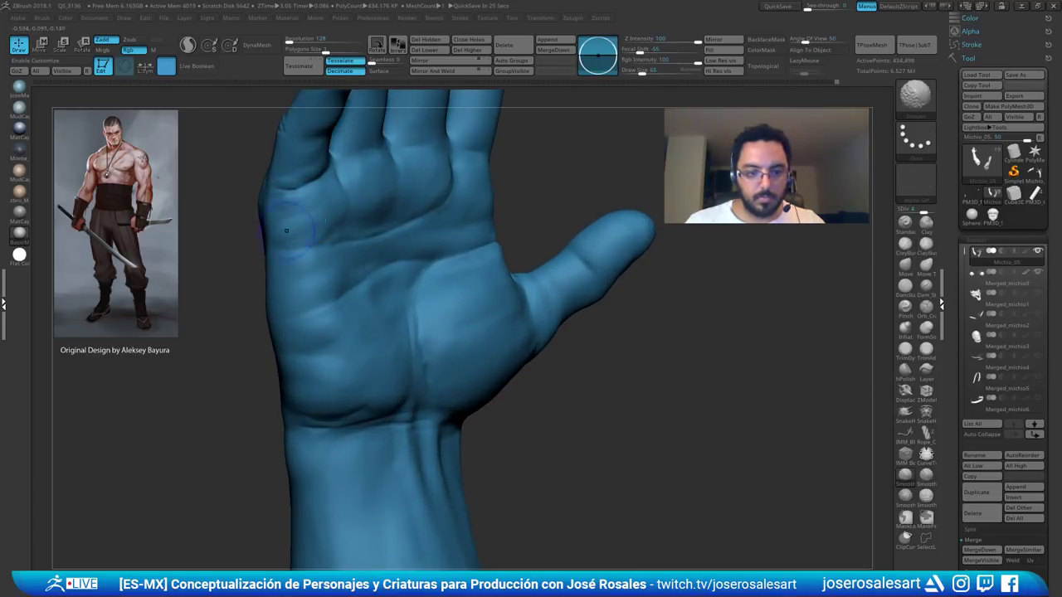
pyautogui.moveTo(286, 231); pyautogui.dragTo(352, 222, button='right')
# - Build up the outer edge of the palm below the little finger with ClayBuildup strokes
pyautogui.moveTo(388, 216); pyautogui.dragTo(370, 222)
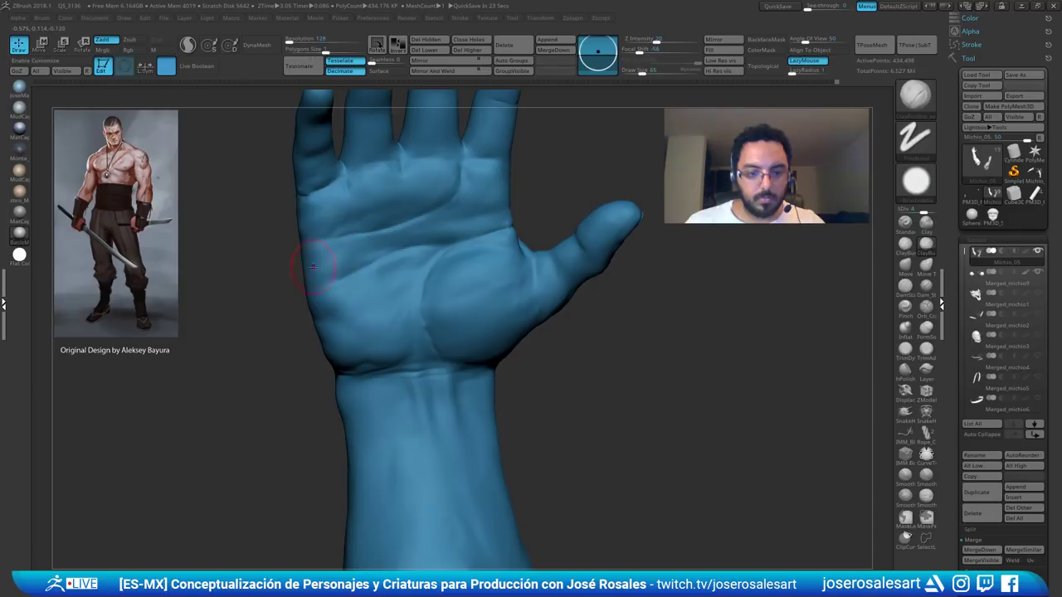
pyautogui.moveTo(314, 265)
pyautogui.mouseDown(button='right')
pyautogui.moveTo(292, 282)
pyautogui.moveTo(323, 268)
pyautogui.moveTo(281, 266)
pyautogui.mouseUp(button='right')
pyautogui.moveTo(287, 267); pyautogui.dragTo(322, 263)
pyautogui.moveTo(286, 263)
pyautogui.mouseDown(button='right')
pyautogui.moveTo(328, 260)
pyautogui.moveTo(304, 275)
pyautogui.moveTo(274, 256)
pyautogui.moveTo(320, 259)
pyautogui.moveTo(303, 268)
pyautogui.moveTo(317, 306)
pyautogui.moveTo(257, 299)
pyautogui.moveTo(265, 301)
pyautogui.moveTo(247, 322)
pyautogui.moveTo(345, 285)
pyautogui.mouseUp(button='right')
pyautogui.press('1')
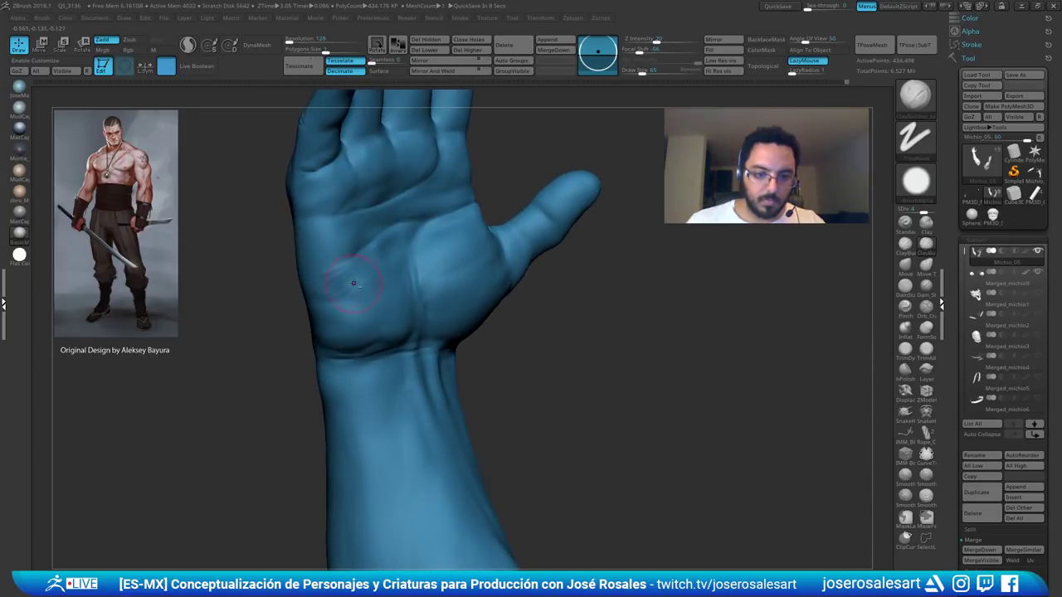
# - Reduce the brush size and refine the creases on the little-finger side of the palm with ClayBuildup and smoothing
pyautogui.press('b')
pyautogui.press('d')
pyautogui.press('s')
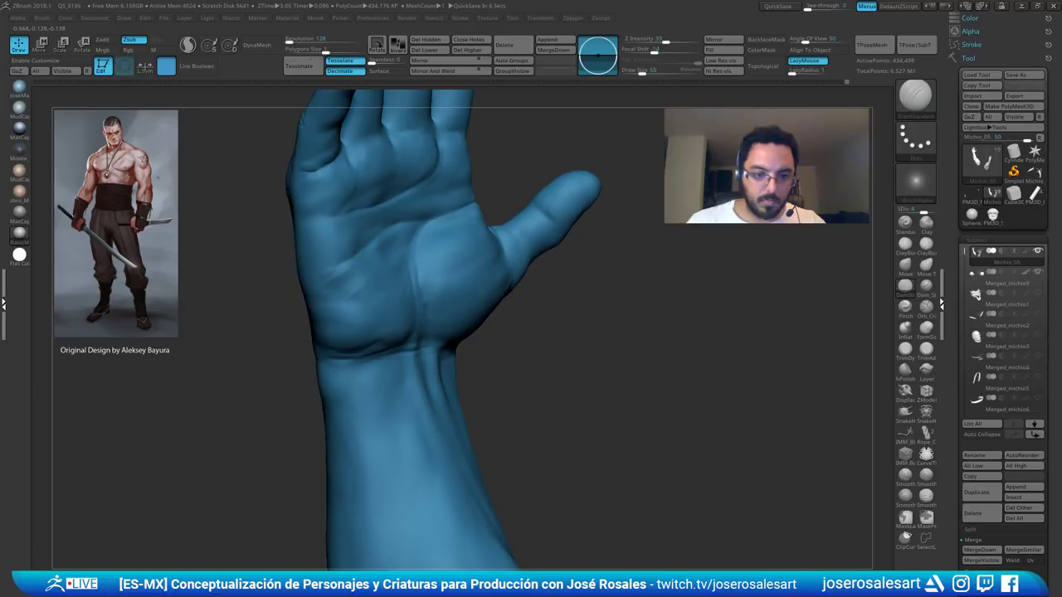
pyautogui.press('[')
pyautogui.press('b')
pyautogui.press('c')
pyautogui.press('b')
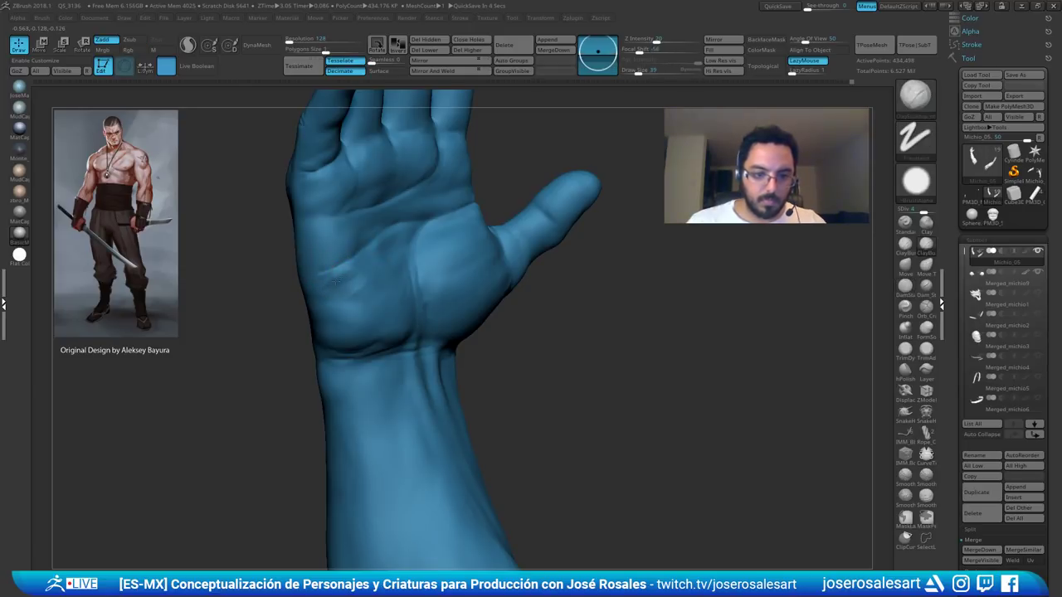
pyautogui.press(']')
pyautogui.keyDown('shift'); pyautogui.moveTo(356, 293); pyautogui.dragTo(358, 273); pyautogui.keyUp('shift')
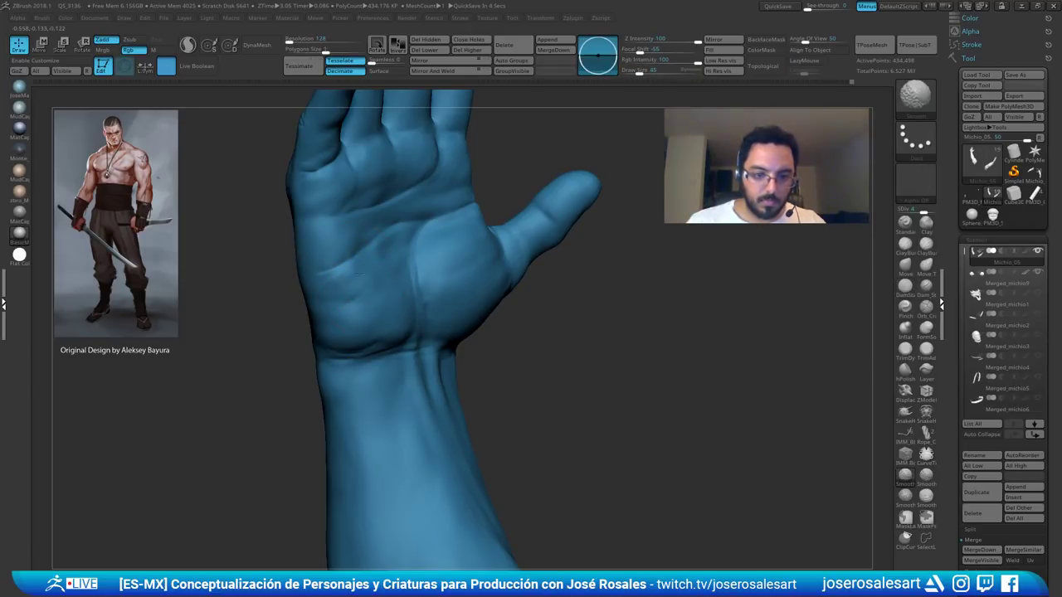
pyautogui.moveTo(326, 276)
pyautogui.keyDown('ctrl'); pyautogui.mouseDown(button='right')
pyautogui.moveTo(326, 236)
pyautogui.moveTo(273, 286)
pyautogui.moveTo(286, 280)
pyautogui.mouseUp(button='right'); pyautogui.keyUp('ctrl')
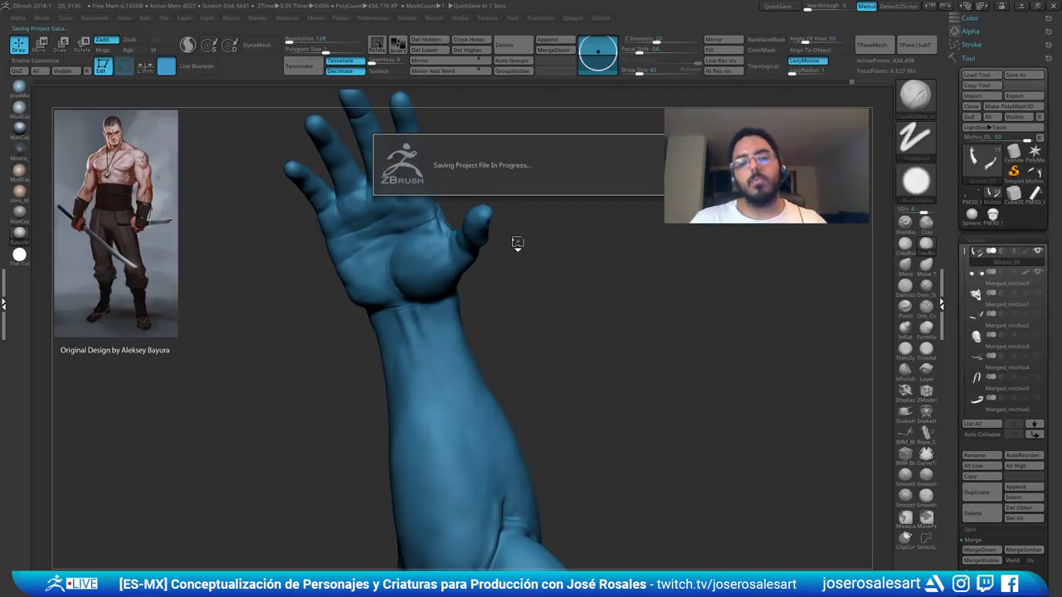
# - Adjust the shape of the palm and its outer edge with the Move brush
pyautogui.keyDown('ctrl'); pyautogui.moveTo(520, 265); pyautogui.dragTo(497, 238, button='right'); pyautogui.keyUp('ctrl')
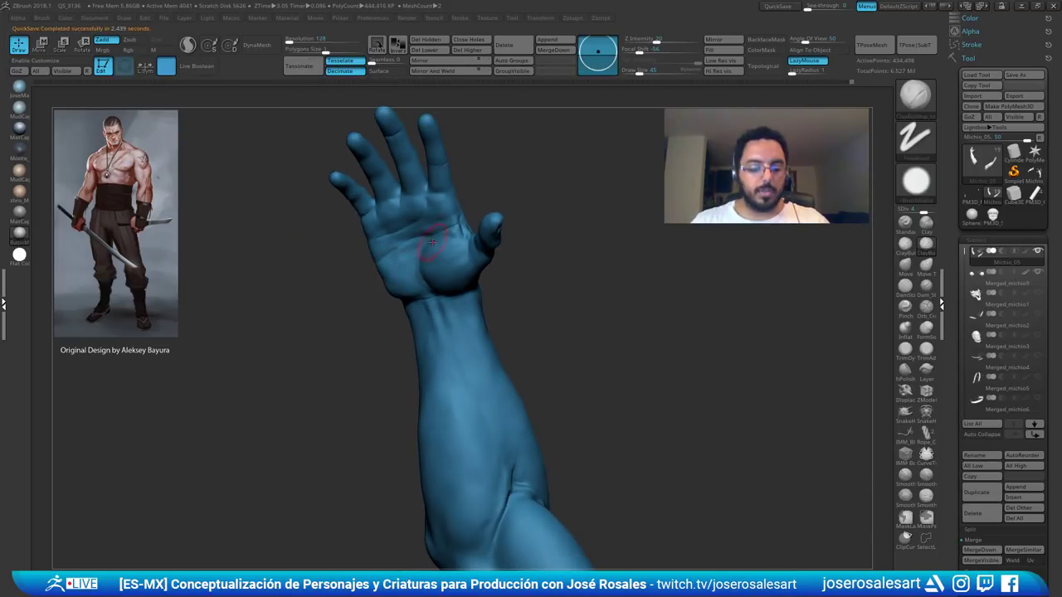
pyautogui.press('b')
pyautogui.press('m')
pyautogui.press('v')
pyautogui.moveTo(413, 283); pyautogui.dragTo(390, 268, button='right')
pyautogui.press('s')
pyautogui.moveTo(383, 267); pyautogui.dragTo(377, 259)
pyautogui.moveTo(365, 264)
pyautogui.mouseDown(button='right')
pyautogui.moveTo(355, 282)
pyautogui.moveTo(413, 266)
pyautogui.moveTo(407, 251)
pyautogui.moveTo(379, 263)
pyautogui.moveTo(386, 244)
pyautogui.moveTo(377, 281)
pyautogui.moveTo(340, 290)
pyautogui.mouseUp(button='right')
pyautogui.moveTo(329, 292); pyautogui.dragTo(335, 296)
pyautogui.moveTo(332, 297)
pyautogui.mouseDown(button='right')
pyautogui.moveTo(330, 315)
pyautogui.moveTo(328, 301)
pyautogui.moveTo(342, 317)
pyautogui.moveTo(351, 309)
pyautogui.mouseUp(button='right')
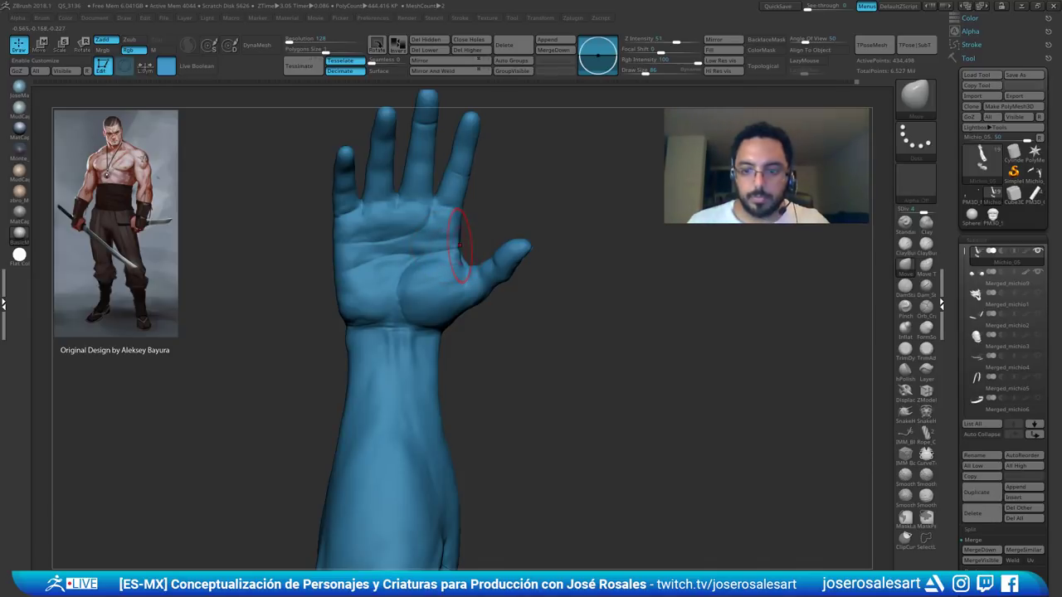
# - Enlarge the Move brush and reshape the outer contour of the palm on the little-finger side
pyautogui.keyDown('ctrl'); pyautogui.moveTo(250, 223); pyautogui.dragTo(269, 253, button='right'); pyautogui.keyUp('ctrl')
pyautogui.press(']')
pyautogui.press(']')
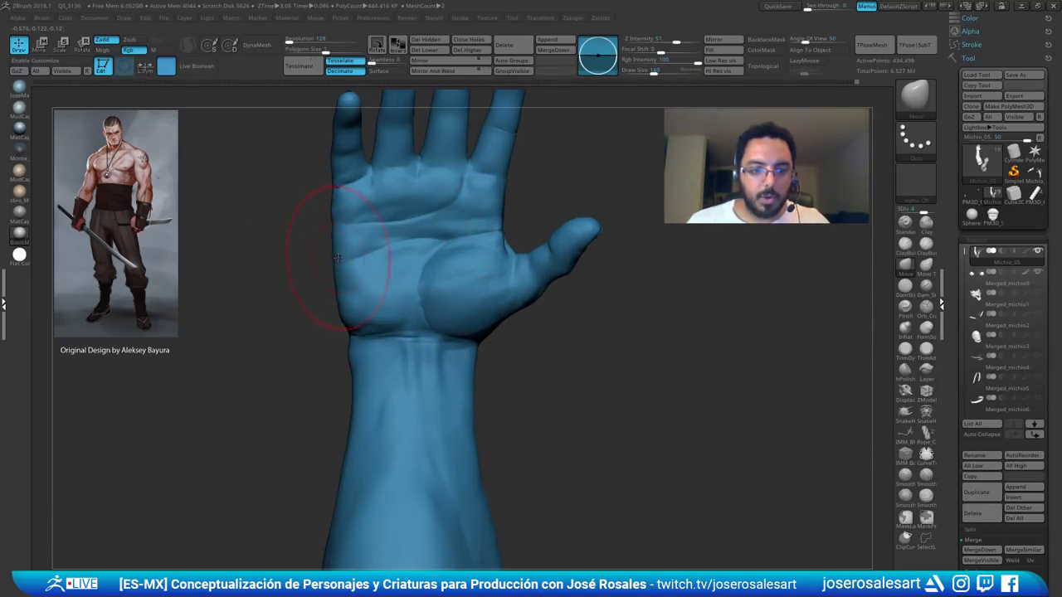
pyautogui.keyDown('ctrl'); pyautogui.moveTo(378, 255); pyautogui.dragTo(361, 256, button='right'); pyautogui.keyUp('ctrl')
pyautogui.moveTo(334, 250); pyautogui.dragTo(331, 249)
pyautogui.moveTo(338, 308); pyautogui.dragTo(340, 312, button='right')
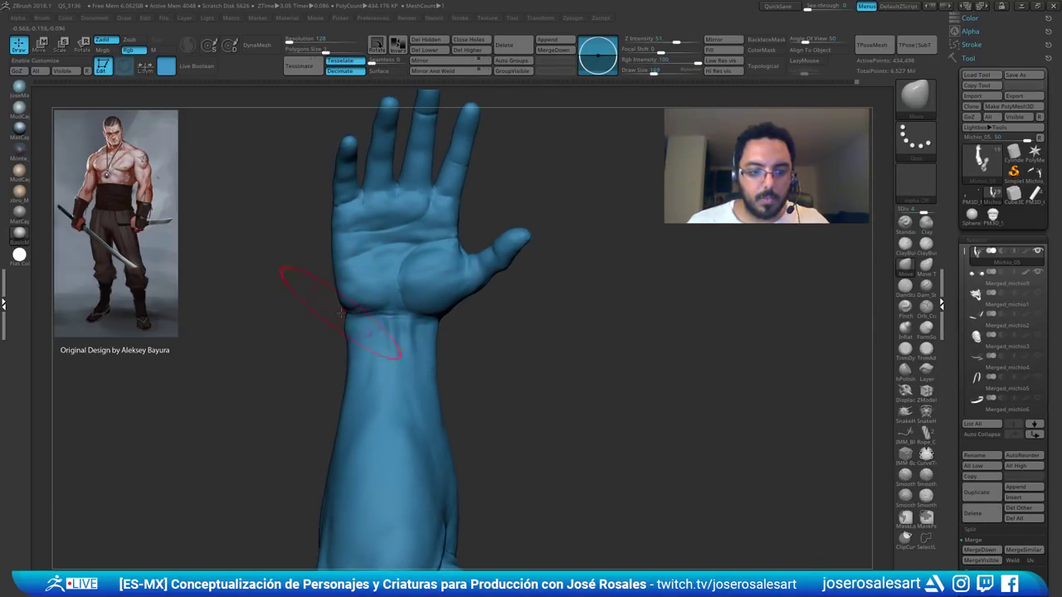
pyautogui.keyDown('ctrl'); pyautogui.moveTo(339, 238); pyautogui.dragTo(374, 274, button='right'); pyautogui.keyUp('ctrl')
# - Resize the Move brush and reshape the little-finger edge of the hand as seen from its back
pyautogui.press('s')
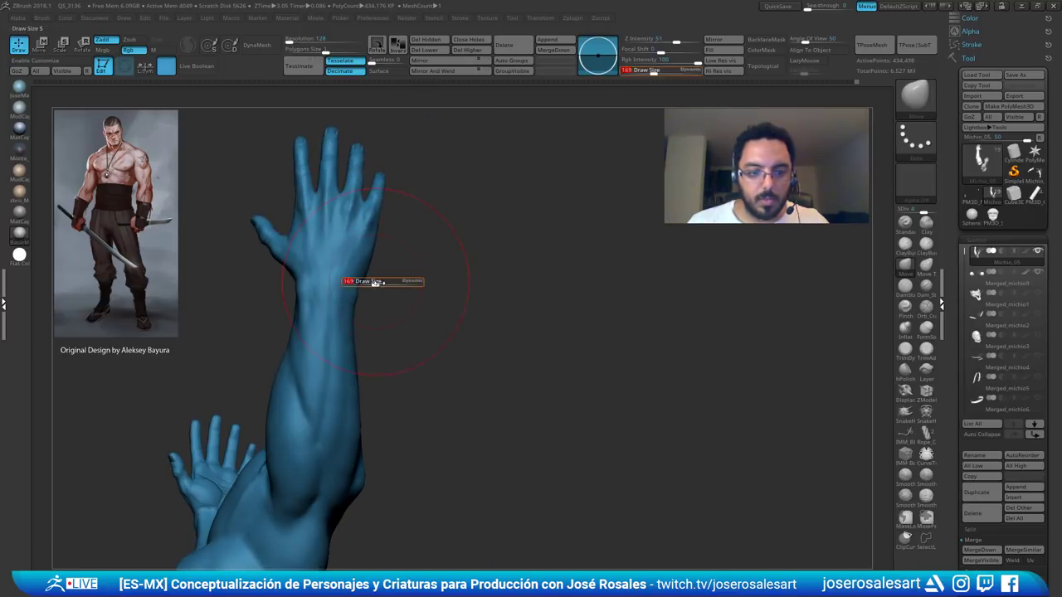
pyautogui.moveTo(376, 284); pyautogui.dragTo(373, 284)
pyautogui.keyDown('ctrl'); pyautogui.moveTo(390, 265); pyautogui.dragTo(384, 266, button='right'); pyautogui.keyUp('ctrl')
pyautogui.press('s')
pyautogui.moveTo(381, 278); pyautogui.dragTo(374, 279)
pyautogui.moveTo(375, 280); pyautogui.dragTo(364, 281, button='right')
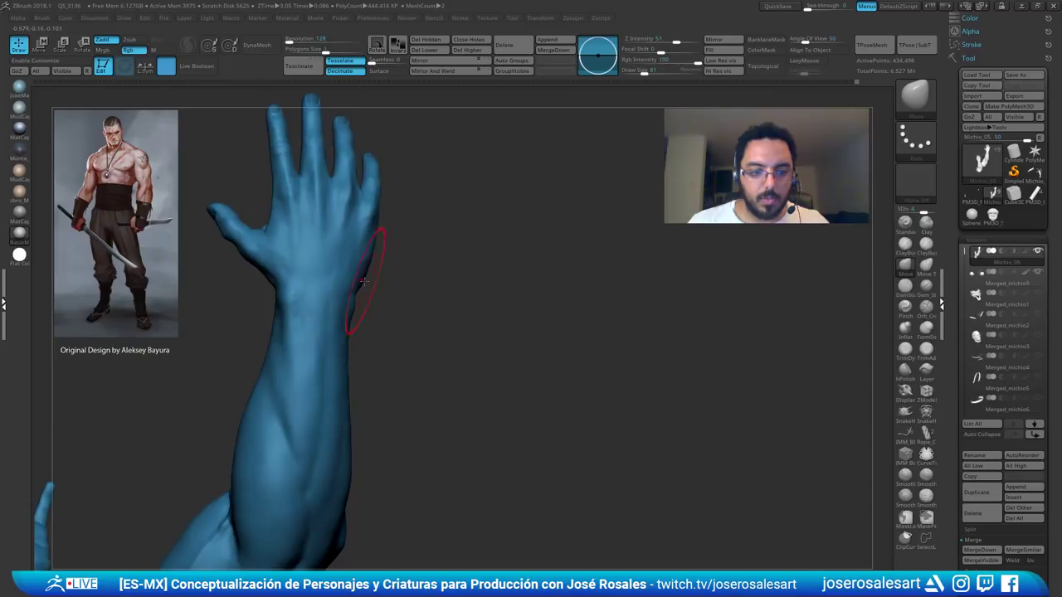
pyautogui.moveTo(358, 286); pyautogui.dragTo(386, 221)
# - Reduce the Move brush size and refine the contour of the hand around the wrist
pyautogui.press('s')
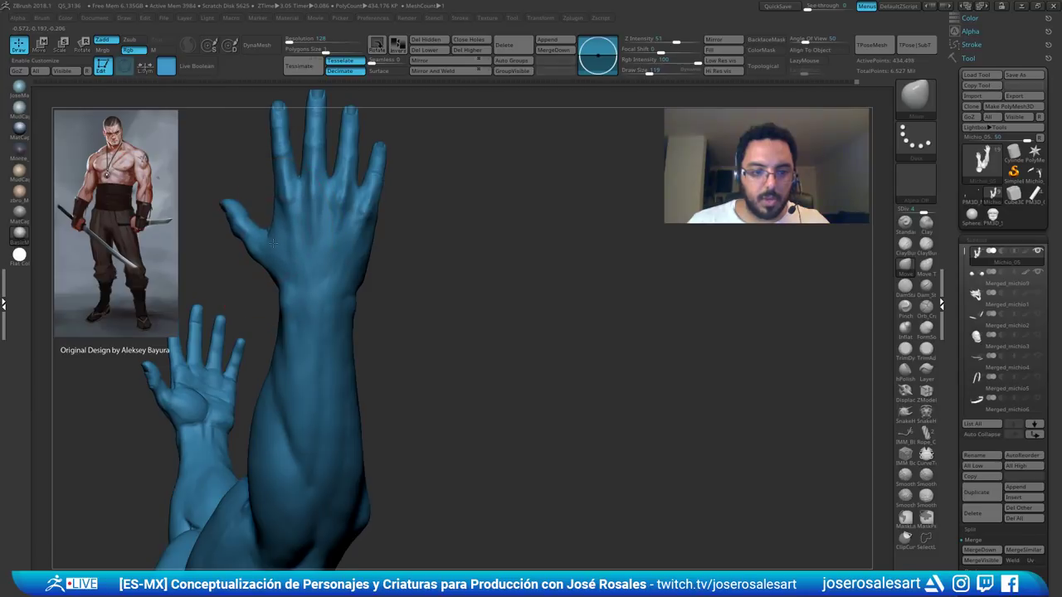
pyautogui.moveTo(105, 541)
pyautogui.keyDown('alt'); pyautogui.mouseDown()
pyautogui.moveTo(92, 503)
pyautogui.moveTo(45, 565)
pyautogui.moveTo(74, 568)
pyautogui.mouseUp(); pyautogui.keyUp('alt')
pyautogui.moveTo(75, 567); pyautogui.dragTo(124, 556)
pyautogui.moveTo(360, 260)
pyautogui.keyDown('alt'); pyautogui.mouseDown()
pyautogui.moveTo(324, 244)
pyautogui.moveTo(388, 254)
pyautogui.moveTo(341, 168)
pyautogui.moveTo(243, 296)
pyautogui.moveTo(289, 351)
pyautogui.moveTo(285, 326)
pyautogui.moveTo(335, 356)
pyautogui.moveTo(288, 412)
pyautogui.moveTo(278, 363)
pyautogui.moveTo(260, 416)
pyautogui.moveTo(249, 362)
pyautogui.moveTo(370, 298)
pyautogui.moveTo(322, 333)
pyautogui.moveTo(315, 301)
pyautogui.moveTo(273, 356)
pyautogui.moveTo(194, 407)
pyautogui.moveTo(221, 369)
pyautogui.moveTo(317, 311)
pyautogui.moveTo(391, 336)
pyautogui.moveTo(286, 311)
pyautogui.mouseUp(); pyautogui.keyUp('alt')
pyautogui.press('[')
pyautogui.moveTo(358, 322); pyautogui.dragTo(304, 272)
pyautogui.keyDown('alt'); pyautogui.moveTo(461, 222); pyautogui.dragTo(466, 282); pyautogui.keyUp('alt')
pyautogui.moveTo(489, 350); pyautogui.dragTo(468, 365)
pyautogui.moveTo(372, 403); pyautogui.dragTo(382, 341, button='right')
pyautogui.moveTo(352, 475)
pyautogui.keyDown('alt'); pyautogui.mouseDown(button='right')
pyautogui.moveTo(332, 365)
pyautogui.moveTo(363, 409)
pyautogui.moveTo(354, 393)
pyautogui.mouseUp(button='right'); pyautogui.keyUp('alt')
pyautogui.keyDown('ctrl'); pyautogui.moveTo(355, 392); pyautogui.dragTo(407, 427, button='right'); pyautogui.keyUp('ctrl')
# - Build up the outer palm below the little finger with ClayBuildup and smooth the strokes
pyautogui.press('b')
pyautogui.press('c')
pyautogui.press('b')
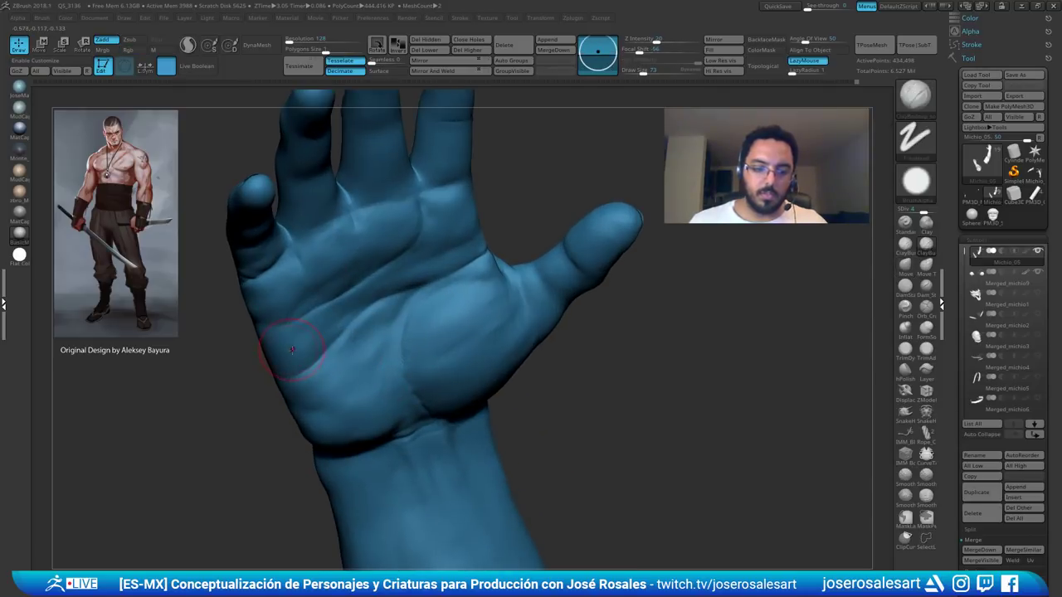
pyautogui.moveTo(320, 345); pyautogui.dragTo(242, 363, button='right')
pyautogui.keyDown('shift'); pyautogui.moveTo(267, 365); pyautogui.dragTo(292, 356); pyautogui.keyUp('shift')
pyautogui.moveTo(258, 355); pyautogui.dragTo(286, 351, button='right')
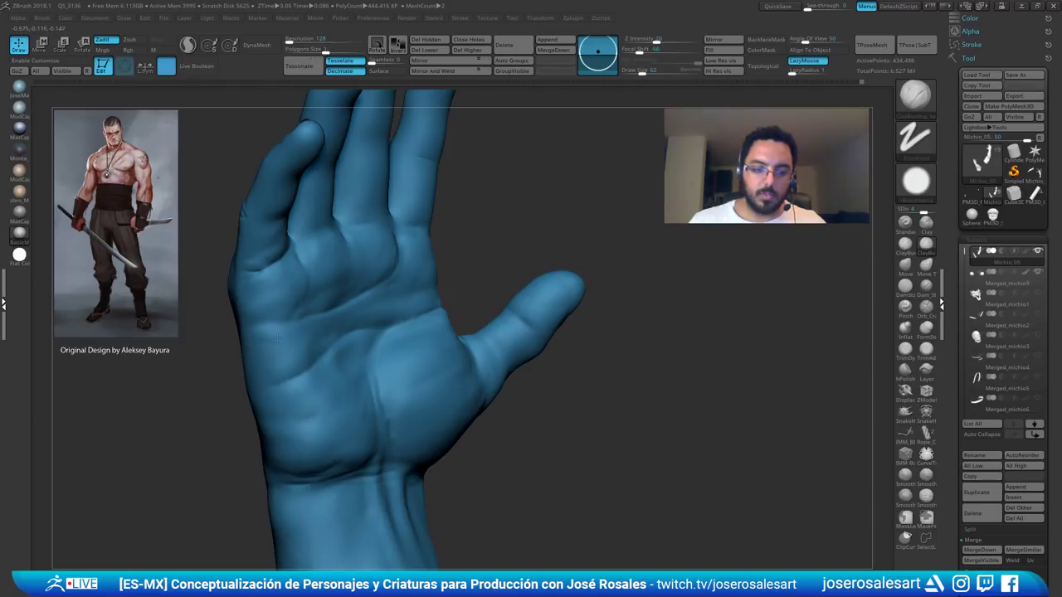
pyautogui.press('shift')
# - Smooth the creases across the middle of the palm toward its little-finger side
pyautogui.moveTo(246, 388); pyautogui.dragTo(320, 333, button='right')
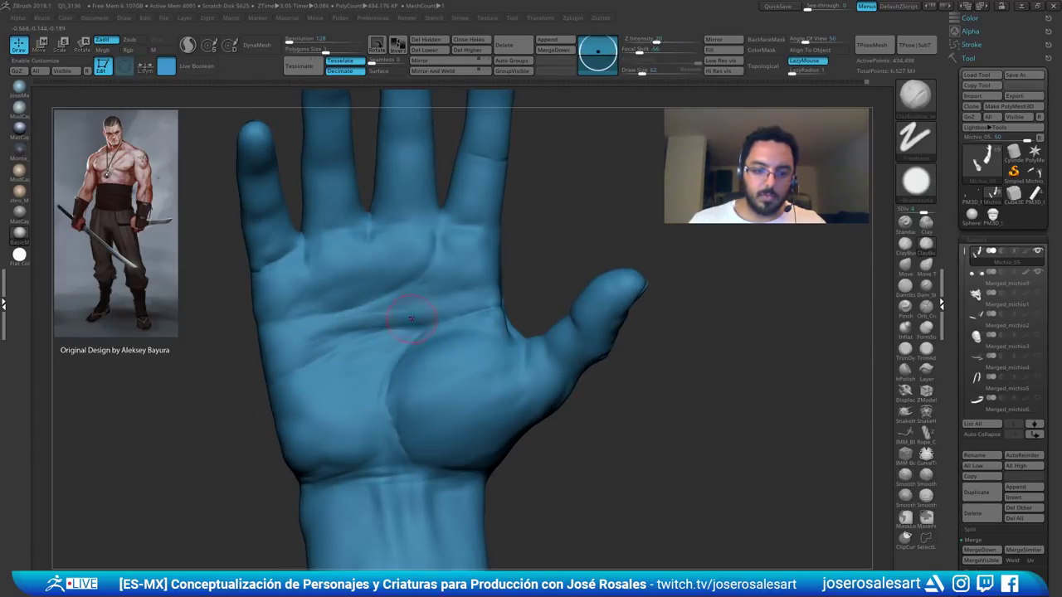
pyautogui.moveTo(411, 319); pyautogui.dragTo(420, 306, button='right')
pyautogui.press('shift')
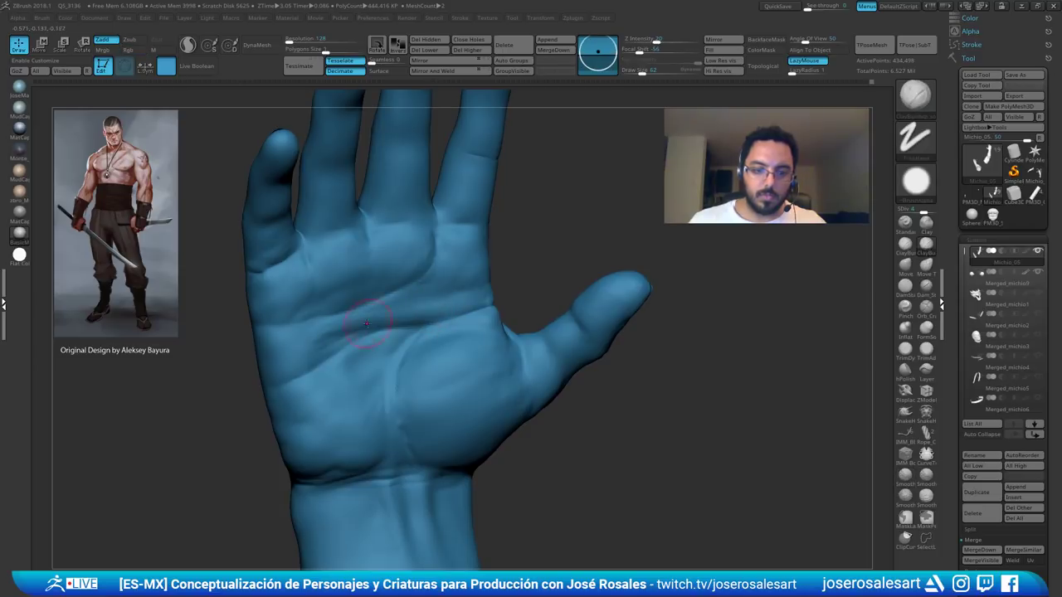
pyautogui.keyDown('shift'); pyautogui.moveTo(365, 327); pyautogui.dragTo(296, 359); pyautogui.keyUp('shift')
# - Carve the crease at the base of the index finger with the DamStandard brush
pyautogui.moveTo(309, 352)
pyautogui.keyDown('ctrl'); pyautogui.mouseDown(button='right')
pyautogui.moveTo(358, 284)
pyautogui.moveTo(473, 247)
pyautogui.mouseUp(button='right'); pyautogui.keyUp('ctrl')
pyautogui.press('b')
pyautogui.press('d')
pyautogui.press('s')
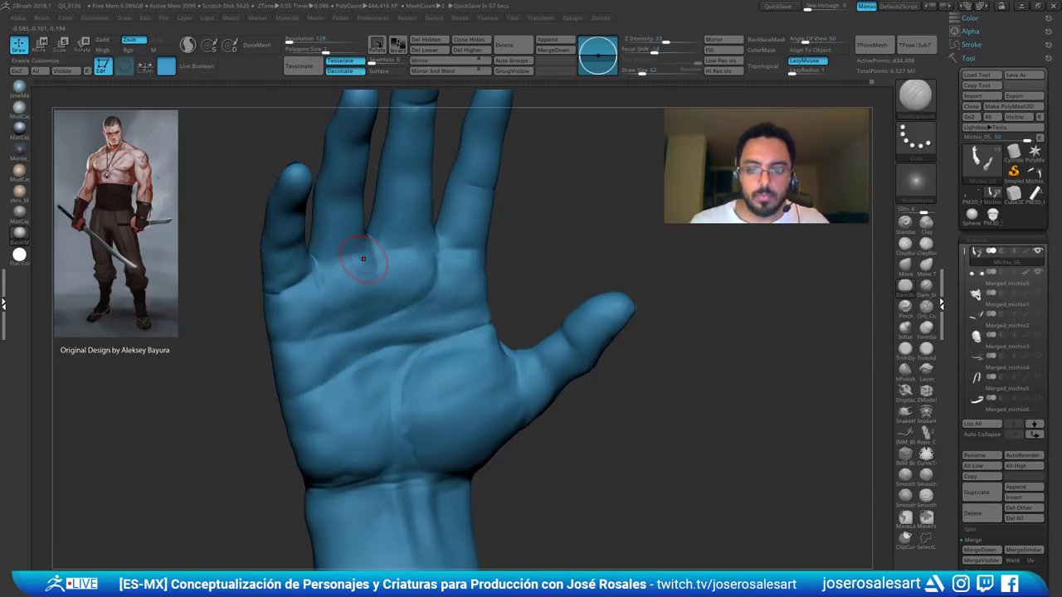
pyautogui.keyDown('ctrl'); pyautogui.moveTo(363, 259); pyautogui.dragTo(473, 254, button='right'); pyautogui.keyUp('ctrl')
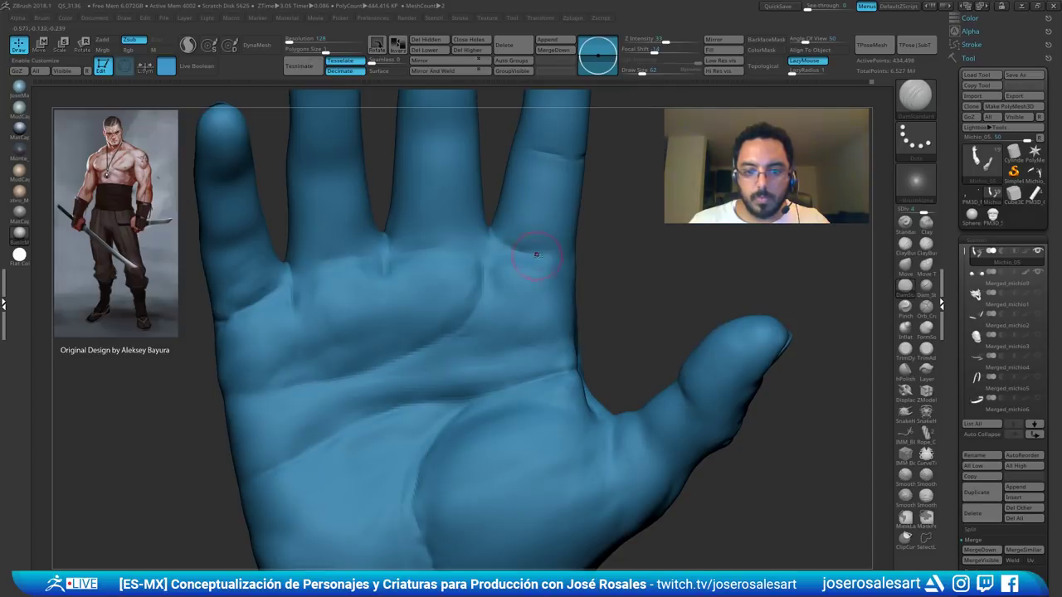
# - Enlarge the Move brush, pull down the web between the index and middle fingers, and refine it with ClayBuildup
pyautogui.press('b')
pyautogui.press('m')
pyautogui.press('v')
pyautogui.press('s')
pyautogui.click(481, 246)
pyautogui.moveTo(490, 225); pyautogui.dragTo(493, 237)
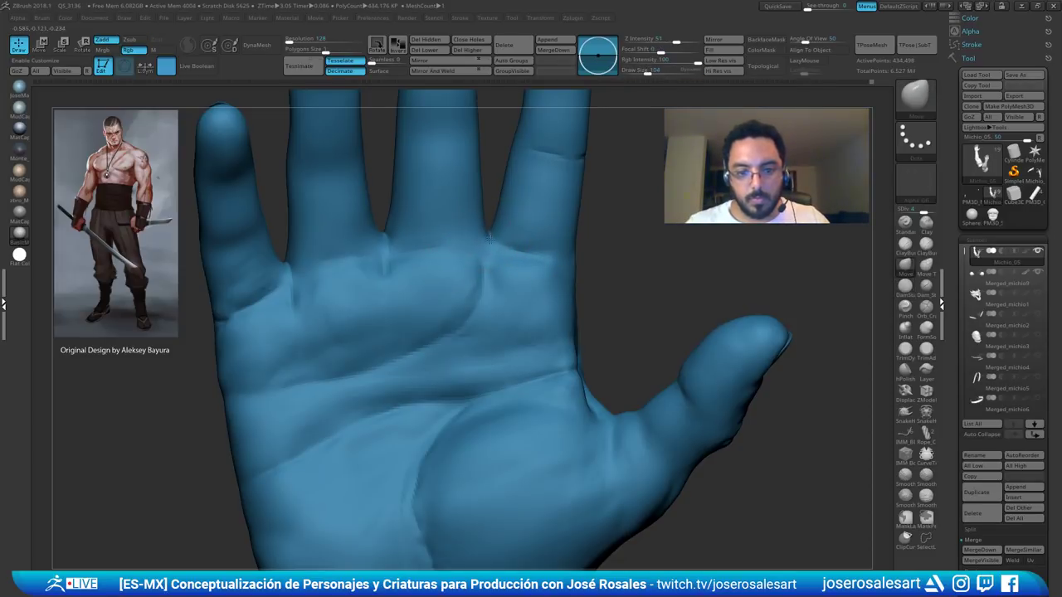
pyautogui.moveTo(531, 257)
pyautogui.mouseDown(button='right')
pyautogui.moveTo(389, 279)
pyautogui.moveTo(389, 334)
pyautogui.moveTo(419, 349)
pyautogui.moveTo(531, 320)
pyautogui.mouseUp(button='right')
pyautogui.press('b')
pyautogui.press('c')
pyautogui.press('b')
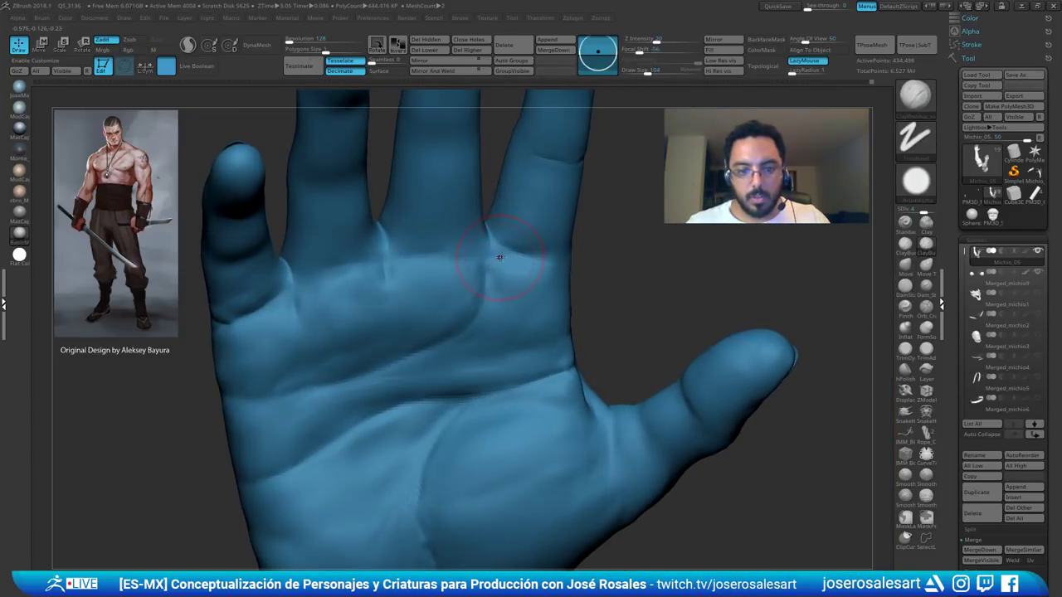
pyautogui.moveTo(396, 229)
pyautogui.mouseDown(button='right')
pyautogui.moveTo(381, 222)
pyautogui.moveTo(374, 240)
pyautogui.moveTo(386, 219)
pyautogui.mouseUp(button='right')
# - Reshape the webs on both sides of the ring finger with the Move brush
pyautogui.press('b')
pyautogui.press('m')
pyautogui.press('v')
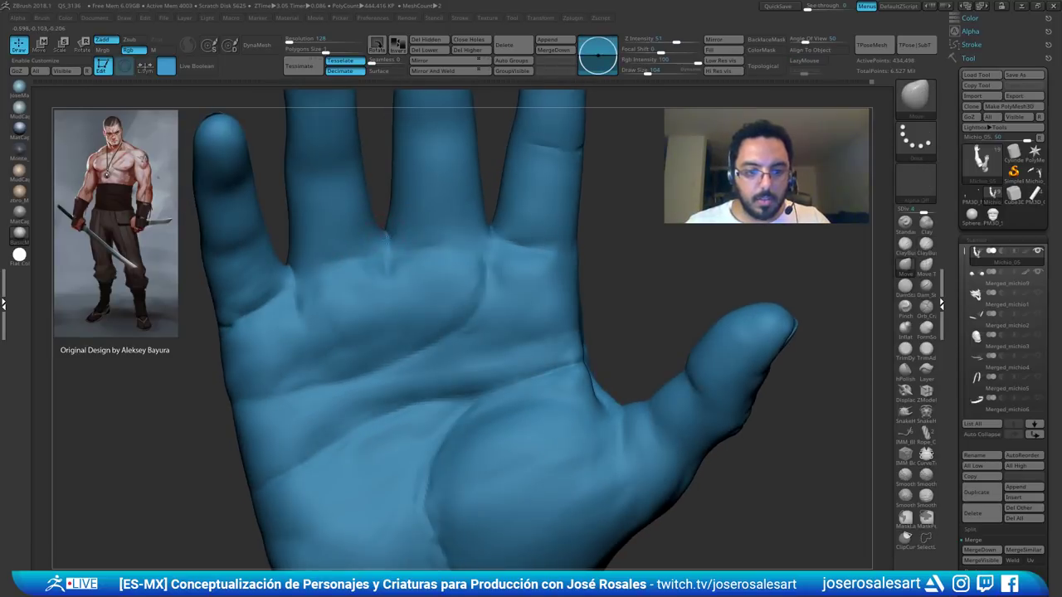
pyautogui.moveTo(384, 232); pyautogui.dragTo(385, 259)
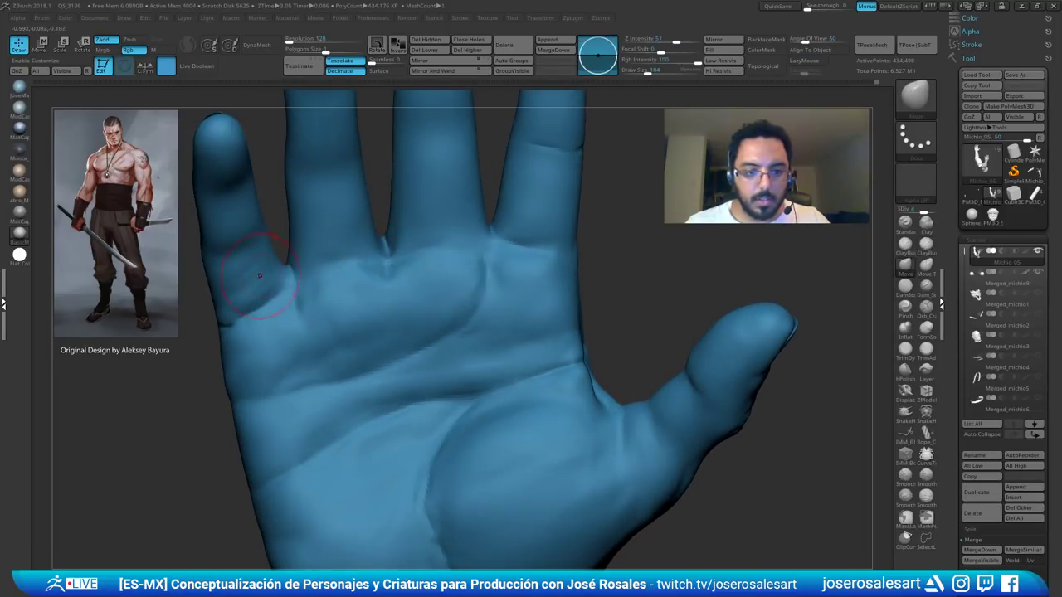
pyautogui.moveTo(294, 294); pyautogui.dragTo(292, 297)
pyautogui.moveTo(294, 295)
pyautogui.mouseDown(button='right')
pyautogui.moveTo(410, 291)
pyautogui.moveTo(334, 282)
pyautogui.moveTo(391, 308)
pyautogui.mouseUp(button='right')
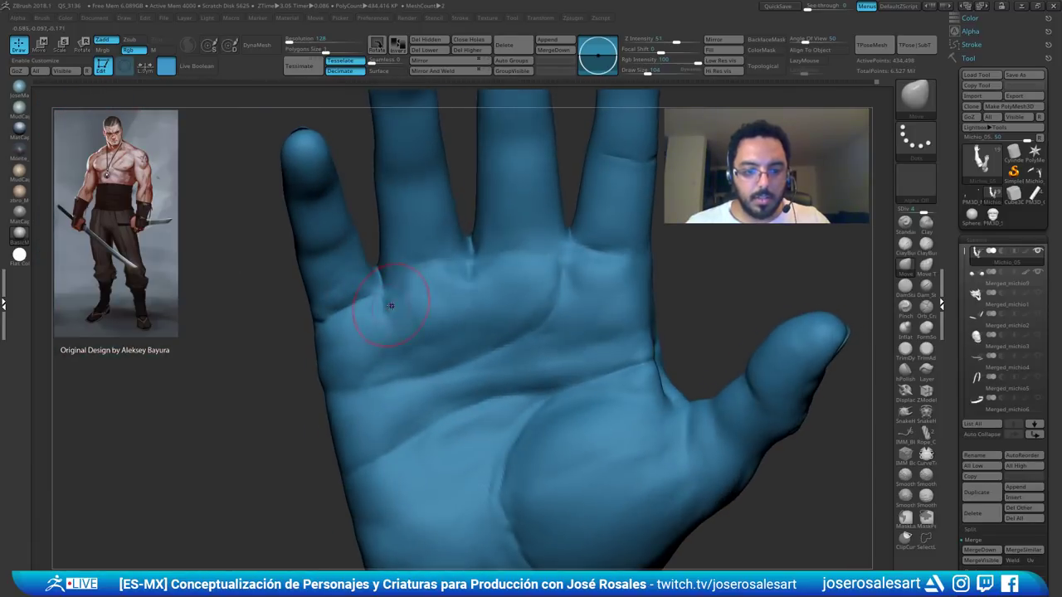
# - Reduce the brush size and define the crease at the base of the little finger with DamStandard and ClayBuildup
pyautogui.press('b')
pyautogui.press('c')
pyautogui.press('b')
pyautogui.press('b')
pyautogui.press('d')
pyautogui.press('s')
pyautogui.press('[')
pyautogui.press('[')
pyautogui.press('[')
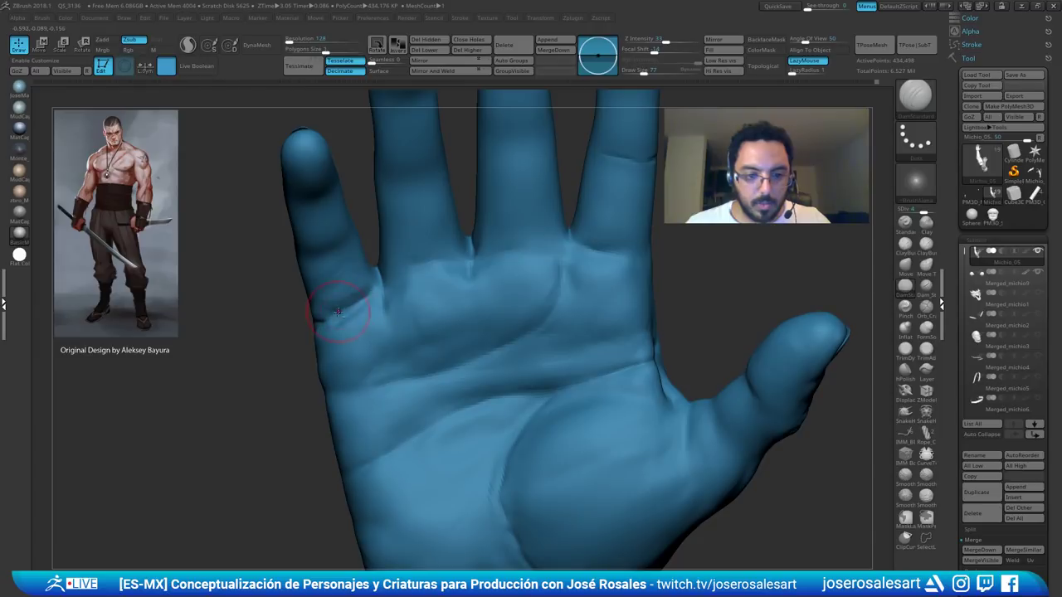
pyautogui.press('b')
pyautogui.press('c')
pyautogui.press('b')
pyautogui.moveTo(355, 304); pyautogui.dragTo(315, 323)
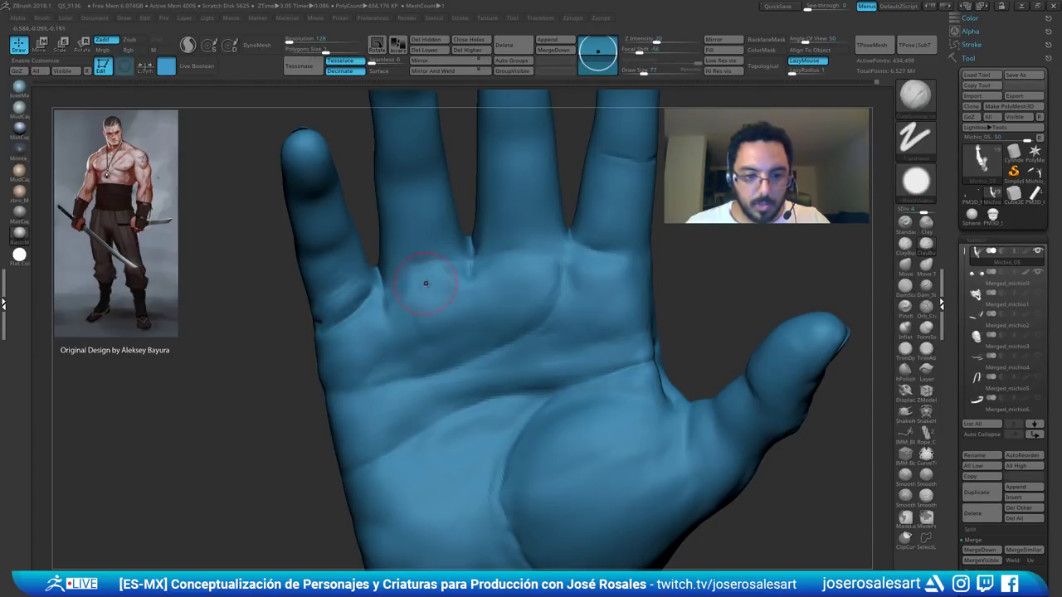
# - Carve the crease at the base of the ring finger with a smaller DamStandard brush and refine it with ClayBuildup
pyautogui.press('b')
pyautogui.press('d')
pyautogui.press('s')
pyautogui.press('s')
pyautogui.click(456, 261)
pyautogui.moveTo(423, 263)
pyautogui.mouseDown(button='right')
pyautogui.moveTo(497, 265)
pyautogui.moveTo(406, 267)
pyautogui.mouseUp(button='right')
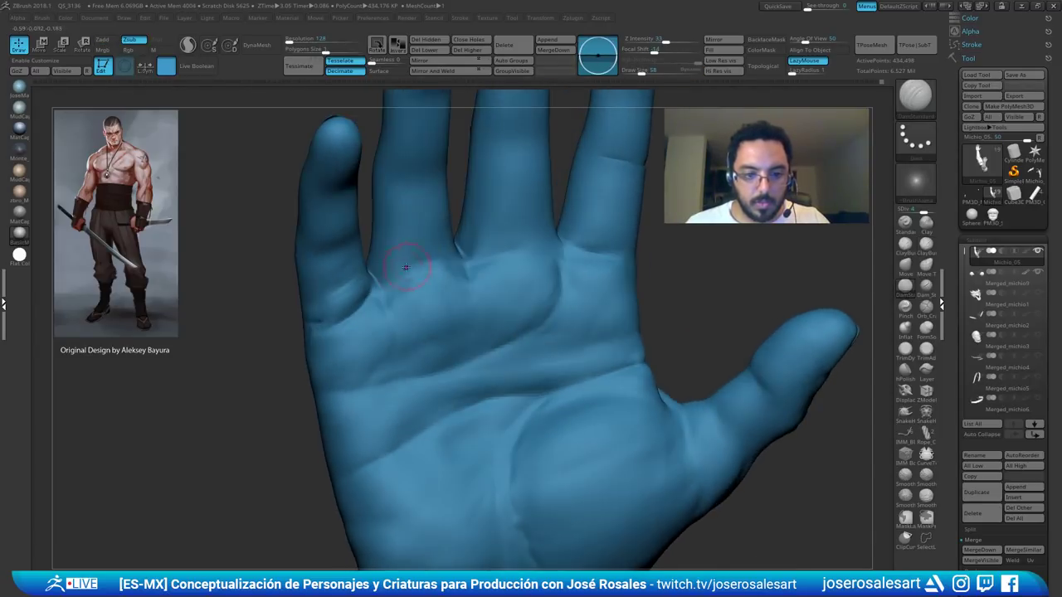
pyautogui.moveTo(407, 273); pyautogui.dragTo(391, 278)
pyautogui.moveTo(390, 277)
pyautogui.mouseDown(button='right')
pyautogui.moveTo(406, 272)
pyautogui.moveTo(383, 261)
pyautogui.moveTo(428, 256)
pyautogui.mouseUp(button='right')
pyautogui.press('b')
pyautogui.press('c')
pyautogui.press('b')
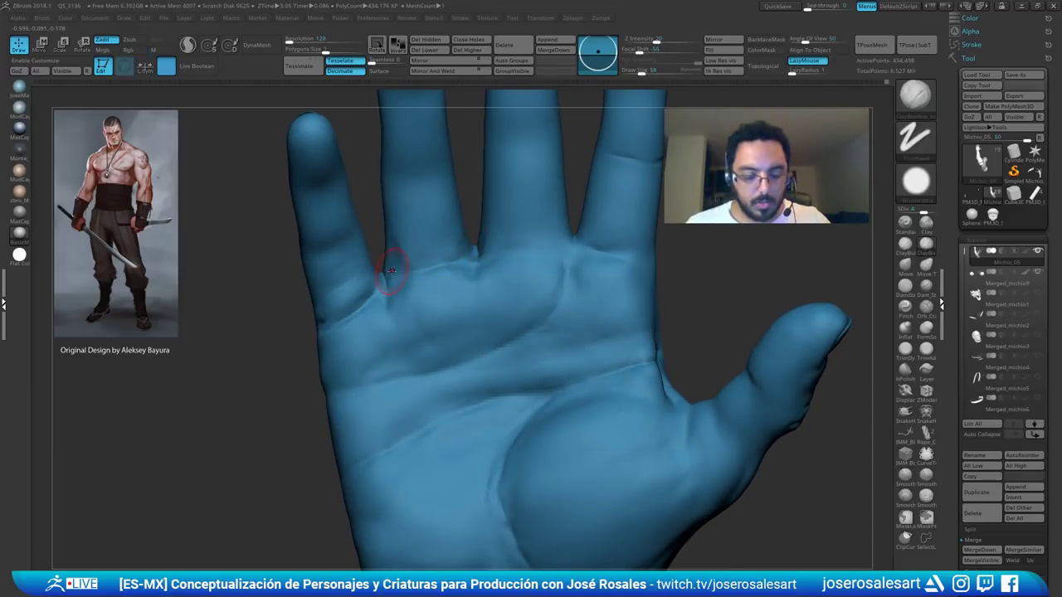
# - Resize the Move brush and adjust the web between the little and ring fingers
pyautogui.press('b')
pyautogui.press('m')
pyautogui.press('v')
pyautogui.press('s')
pyautogui.moveTo(390, 273); pyautogui.dragTo(393, 272)
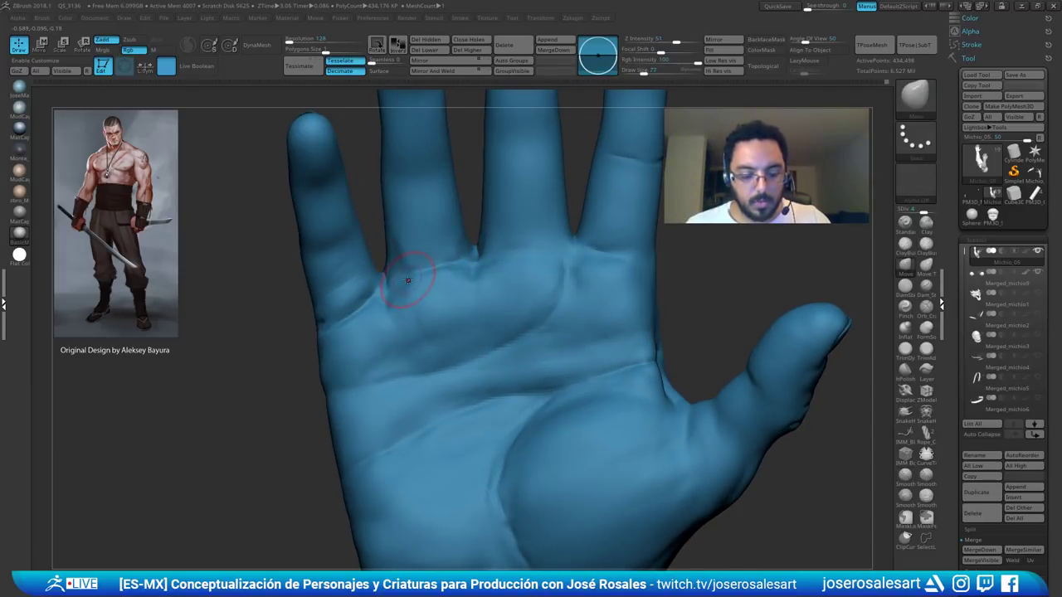
# - Deepen the crease at the base of the middle finger with the DamStandard brush
pyautogui.press('b')
pyautogui.press('d')
pyautogui.press('s')
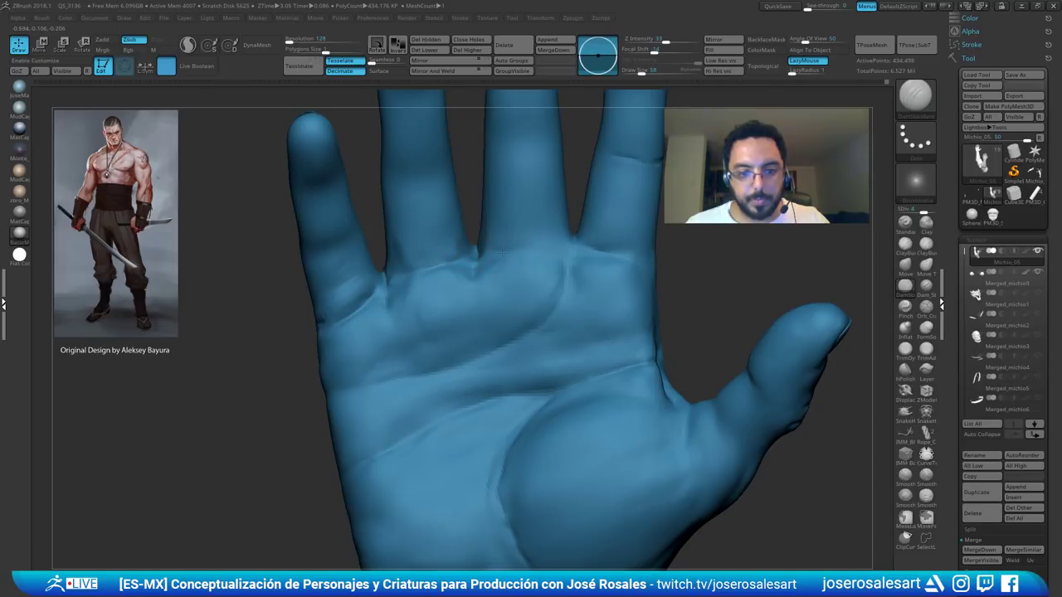
pyautogui.moveTo(524, 252); pyautogui.dragTo(503, 250, button='right')
pyautogui.keyDown('alt'); pyautogui.moveTo(592, 253); pyautogui.dragTo(555, 252, button='right'); pyautogui.keyUp('alt')
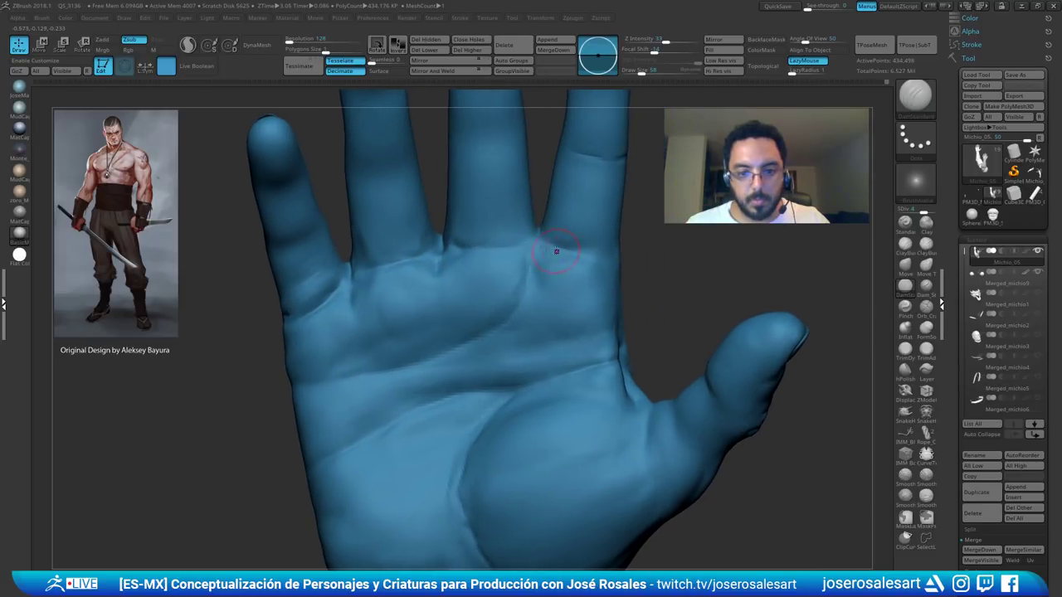
# - Add volume along the crease at the base of the index finger with ClayBuildup
pyautogui.press('b')
pyautogui.press('c')
pyautogui.press('b')
pyautogui.moveTo(562, 242); pyautogui.dragTo(606, 259)
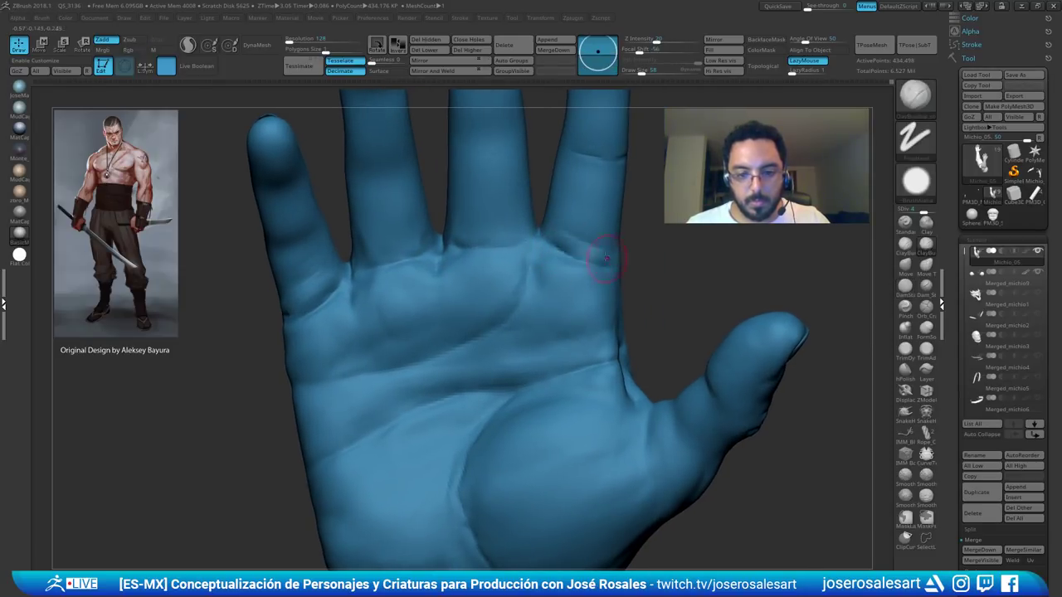
pyautogui.moveTo(613, 264); pyautogui.dragTo(569, 244, button='right')
pyautogui.moveTo(569, 243); pyautogui.dragTo(606, 251)
# - Build up the lowest segment of the index finger just above its base crease
pyautogui.moveTo(481, 251); pyautogui.dragTo(521, 253, button='right')
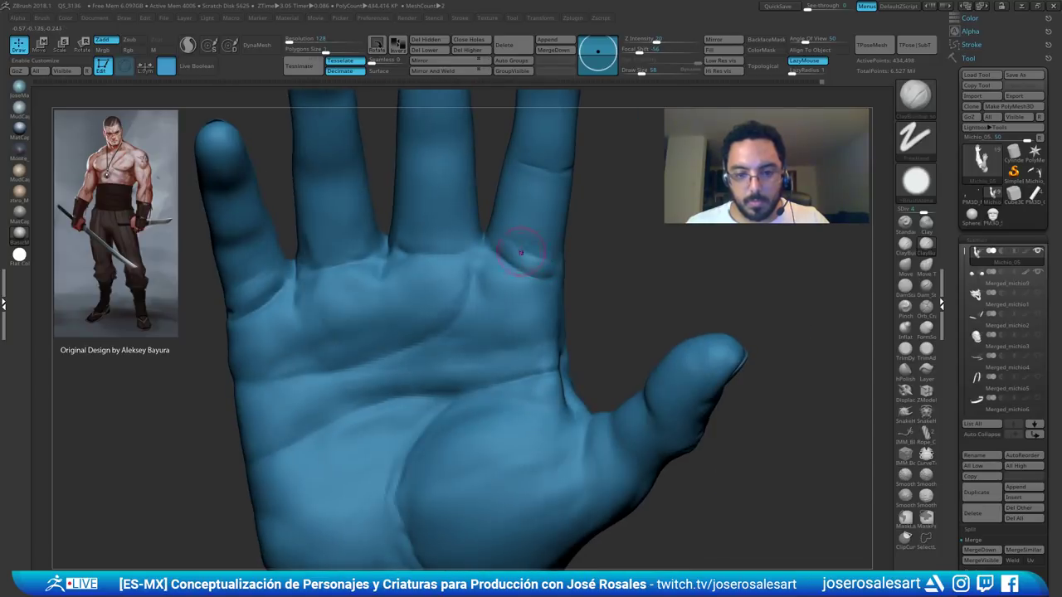
pyautogui.moveTo(495, 248); pyautogui.dragTo(535, 270)
pyautogui.moveTo(532, 267)
pyautogui.mouseDown(button='right')
pyautogui.moveTo(422, 260)
pyautogui.moveTo(457, 233)
pyautogui.moveTo(550, 227)
pyautogui.moveTo(485, 208)
pyautogui.mouseUp(button='right')
pyautogui.moveTo(416, 199)
pyautogui.keyDown('alt'); pyautogui.mouseDown(button='right')
pyautogui.moveTo(404, 231)
pyautogui.moveTo(514, 227)
pyautogui.moveTo(491, 225)
pyautogui.mouseUp(button='right'); pyautogui.keyUp('alt')
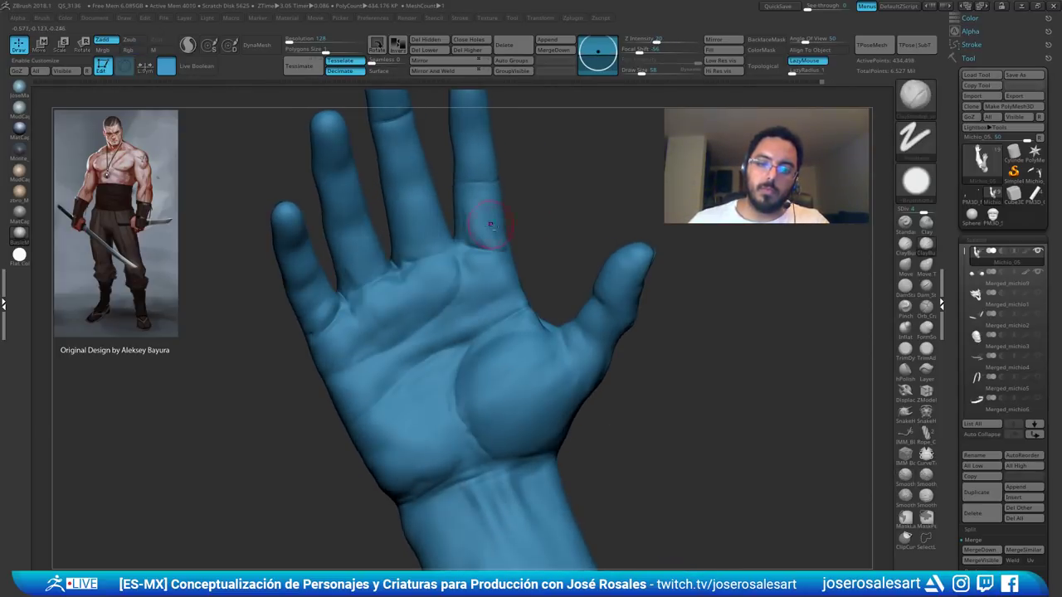
pyautogui.moveTo(487, 238)
pyautogui.mouseDown()
pyautogui.moveTo(472, 228)
pyautogui.moveTo(481, 224)
pyautogui.mouseUp()
pyautogui.moveTo(481, 224); pyautogui.dragTo(423, 246, button='right')
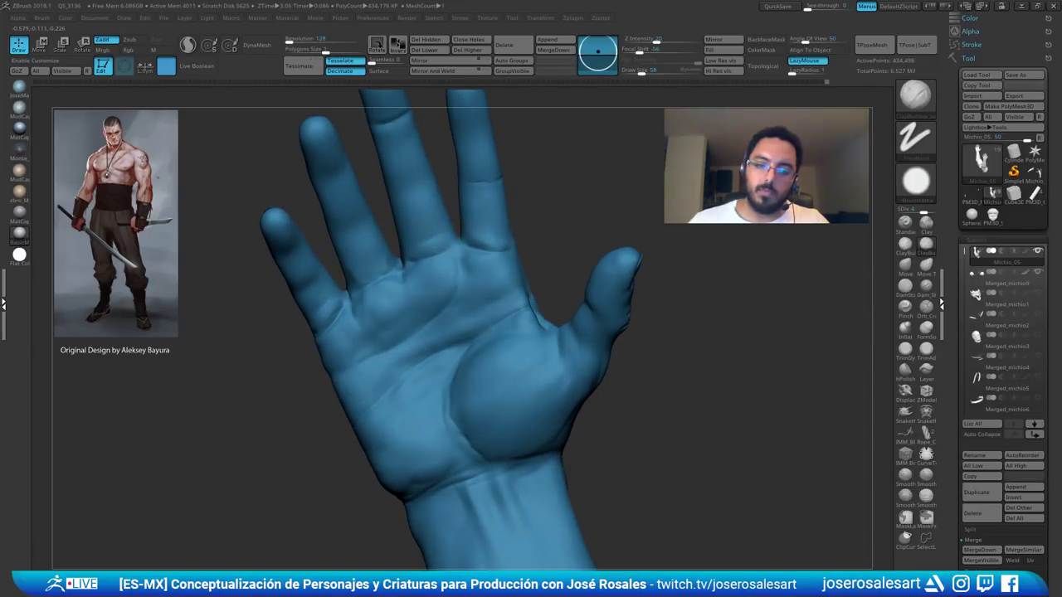
# - Smooth the transitions at the bases of the middle and ring fingers
pyautogui.keyDown('shift'); pyautogui.moveTo(432, 243); pyautogui.dragTo(441, 248); pyautogui.keyUp('shift')
pyautogui.moveTo(441, 247)
pyautogui.mouseDown(button='right')
pyautogui.moveTo(432, 260)
pyautogui.moveTo(412, 246)
pyautogui.moveTo(417, 264)
pyautogui.mouseUp(button='right')
pyautogui.keyDown('shift'); pyautogui.moveTo(419, 256); pyautogui.dragTo(414, 259); pyautogui.keyUp('shift')
pyautogui.keyDown('ctrl'); pyautogui.moveTo(415, 258); pyautogui.dragTo(390, 266, button='right'); pyautogui.keyUp('ctrl')
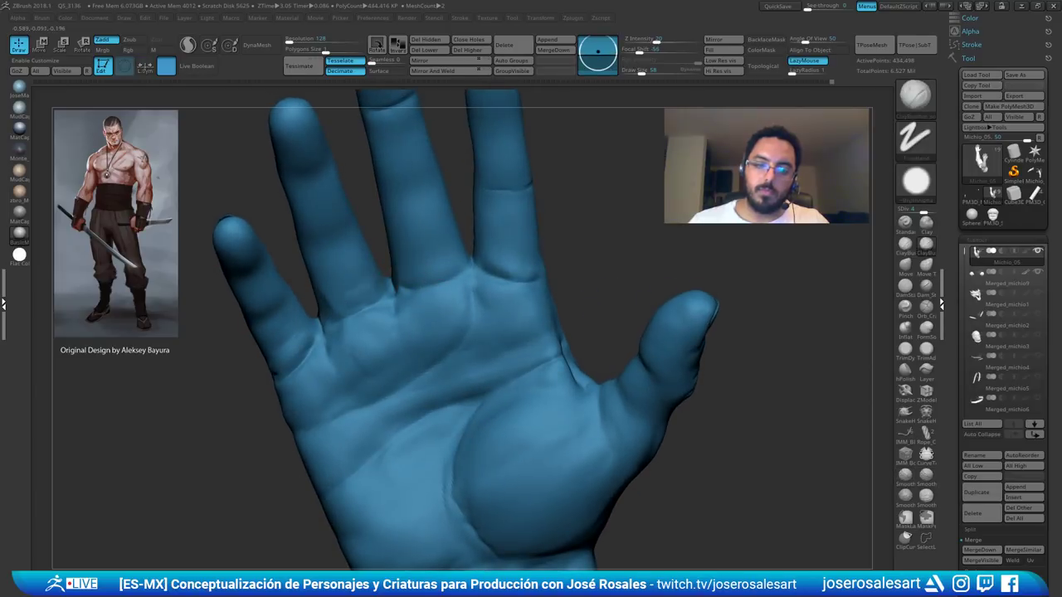
pyautogui.press('shift')
pyautogui.moveTo(346, 293)
pyautogui.keyDown('alt'); pyautogui.mouseDown(button='right')
pyautogui.moveTo(361, 313)
pyautogui.moveTo(328, 289)
pyautogui.mouseUp(button='right'); pyautogui.keyUp('alt')
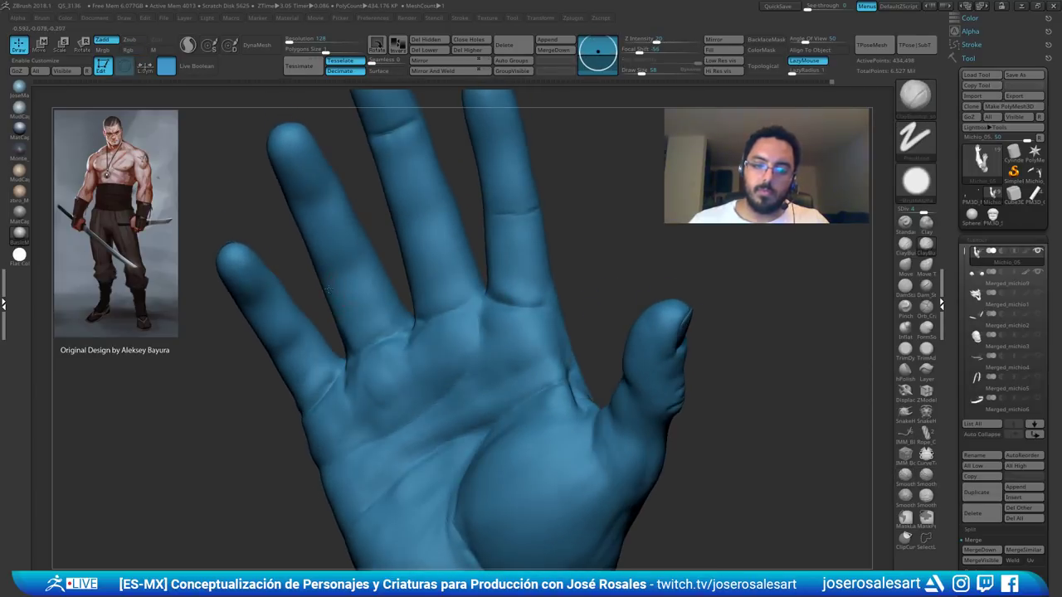
pyautogui.press('shift')
pyautogui.moveTo(383, 313)
pyautogui.mouseDown(button='right')
pyautogui.moveTo(357, 287)
pyautogui.moveTo(347, 320)
pyautogui.mouseUp(button='right')
pyautogui.moveTo(347, 320)
pyautogui.mouseDown(button='right')
pyautogui.moveTo(351, 329)
pyautogui.moveTo(367, 291)
pyautogui.moveTo(361, 330)
pyautogui.moveTo(359, 314)
pyautogui.moveTo(389, 310)
pyautogui.moveTo(369, 299)
pyautogui.moveTo(372, 310)
pyautogui.moveTo(431, 263)
pyautogui.mouseUp(button='right')
pyautogui.press('shift')
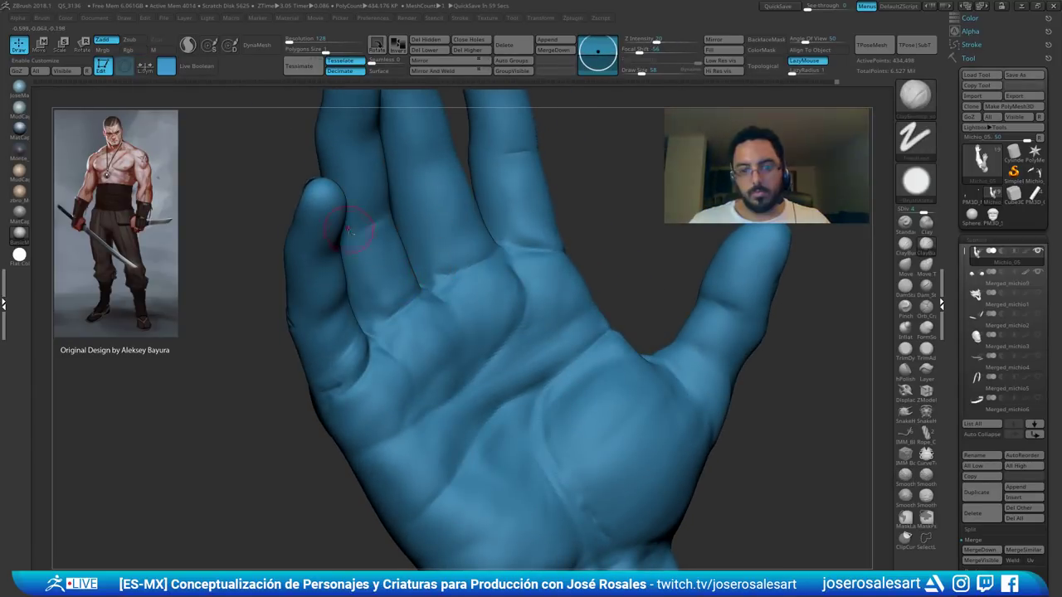
# - Carve the joint crease halfway up the ring finger with the DamStandard brush
pyautogui.moveTo(348, 229); pyautogui.dragTo(393, 257, button='right')
pyautogui.press('b')
pyautogui.press('d')
pyautogui.press('s')
pyautogui.moveTo(422, 167); pyautogui.dragTo(448, 209, button='right')
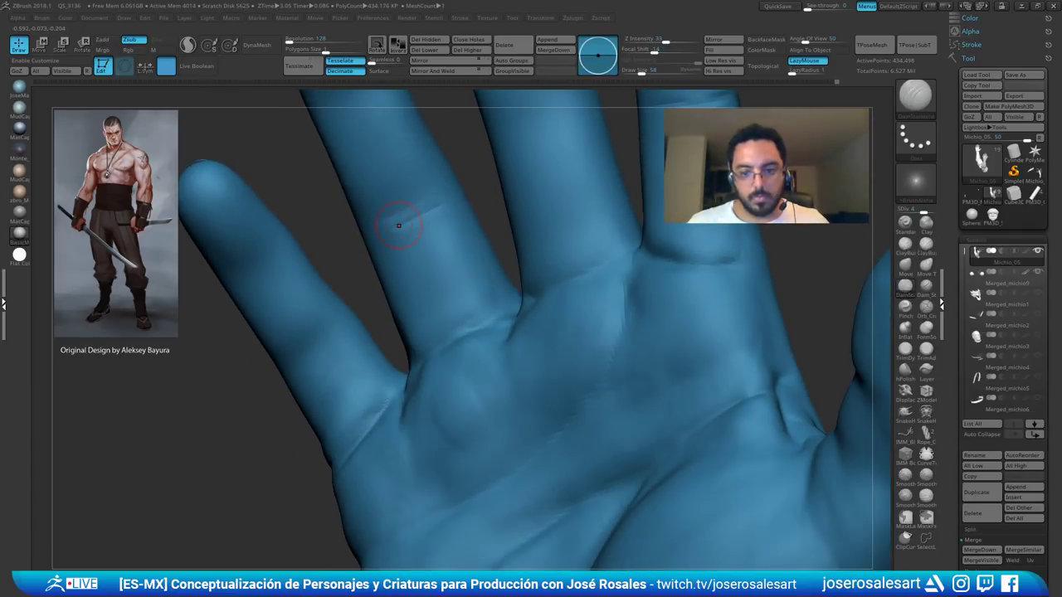
pyautogui.moveTo(399, 226)
pyautogui.mouseDown(button='right')
pyautogui.moveTo(414, 223)
pyautogui.moveTo(416, 207)
pyautogui.moveTo(393, 192)
pyautogui.mouseUp(button='right')
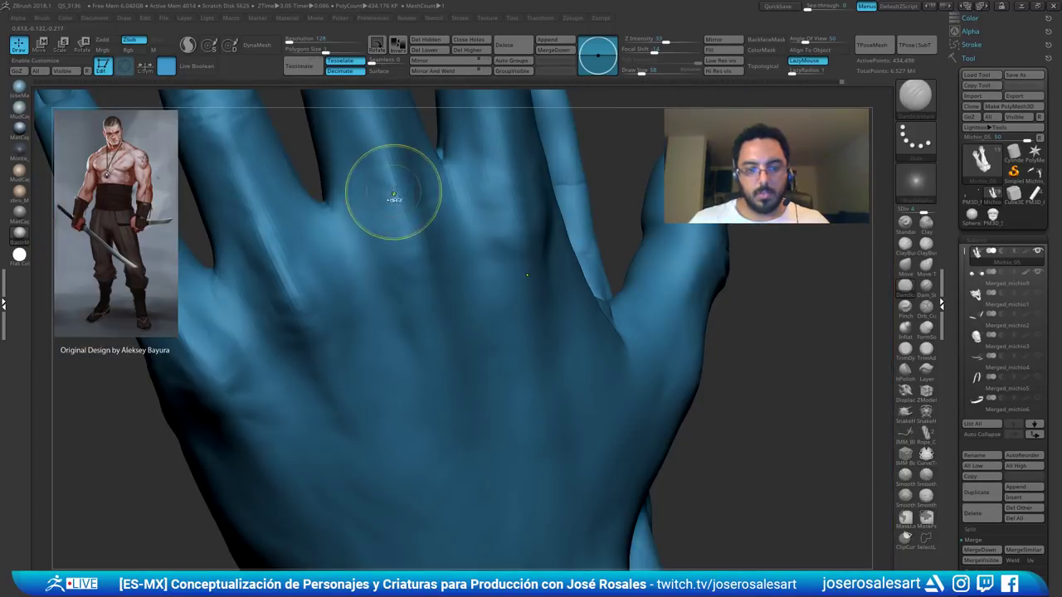
pyautogui.moveTo(277, 208)
pyautogui.mouseDown(button='right')
pyautogui.moveTo(241, 182)
pyautogui.moveTo(178, 178)
pyautogui.moveTo(327, 213)
pyautogui.moveTo(452, 220)
pyautogui.moveTo(376, 214)
pyautogui.moveTo(342, 275)
pyautogui.moveTo(445, 298)
pyautogui.mouseUp(button='right')
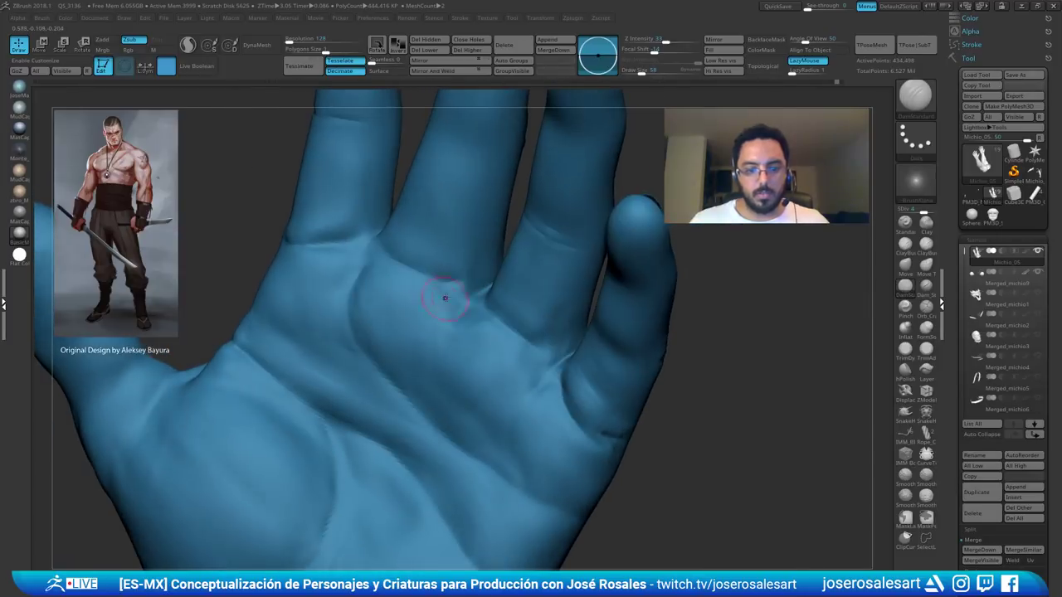
# - Build up the base of the middle finger on the opposite hand with ClayBuildup and smooth it
pyautogui.press('b')
pyautogui.press('c')
pyautogui.press('b')
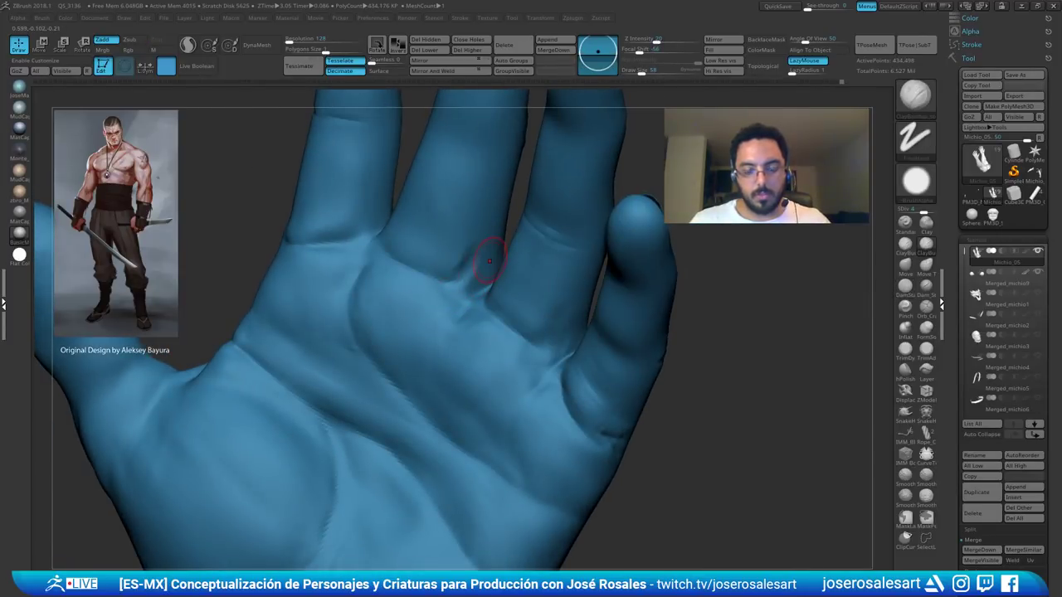
pyautogui.moveTo(490, 261)
pyautogui.mouseDown(button='right')
pyautogui.moveTo(408, 245)
pyautogui.moveTo(448, 240)
pyautogui.moveTo(417, 264)
pyautogui.mouseUp(button='right')
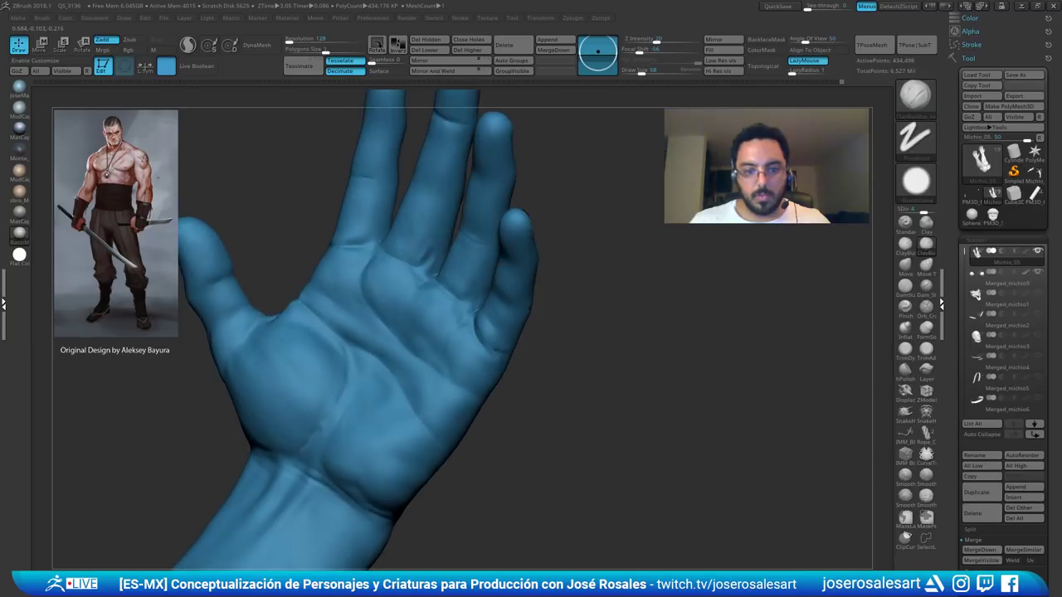
pyautogui.keyDown('shift'); pyautogui.moveTo(416, 248); pyautogui.dragTo(424, 264); pyautogui.keyUp('shift')
pyautogui.moveTo(425, 264)
pyautogui.mouseDown(button='right')
pyautogui.moveTo(421, 235)
pyautogui.moveTo(427, 247)
pyautogui.moveTo(447, 236)
pyautogui.moveTo(418, 224)
pyautogui.moveTo(392, 224)
pyautogui.moveTo(368, 249)
pyautogui.moveTo(379, 274)
pyautogui.moveTo(373, 261)
pyautogui.moveTo(391, 245)
pyautogui.moveTo(491, 246)
pyautogui.moveTo(390, 229)
pyautogui.moveTo(356, 238)
pyautogui.moveTo(479, 223)
pyautogui.moveTo(446, 226)
pyautogui.mouseUp(button='right')
# - Refine the crease at the base of the opposite hand's middle finger with DamStandard and ClayBuildup
pyautogui.press('b')
pyautogui.press('d')
pyautogui.press('s')
pyautogui.press('b')
pyautogui.press('c')
pyautogui.press('b')
pyautogui.press('b')
pyautogui.press('d')
pyautogui.press('s')
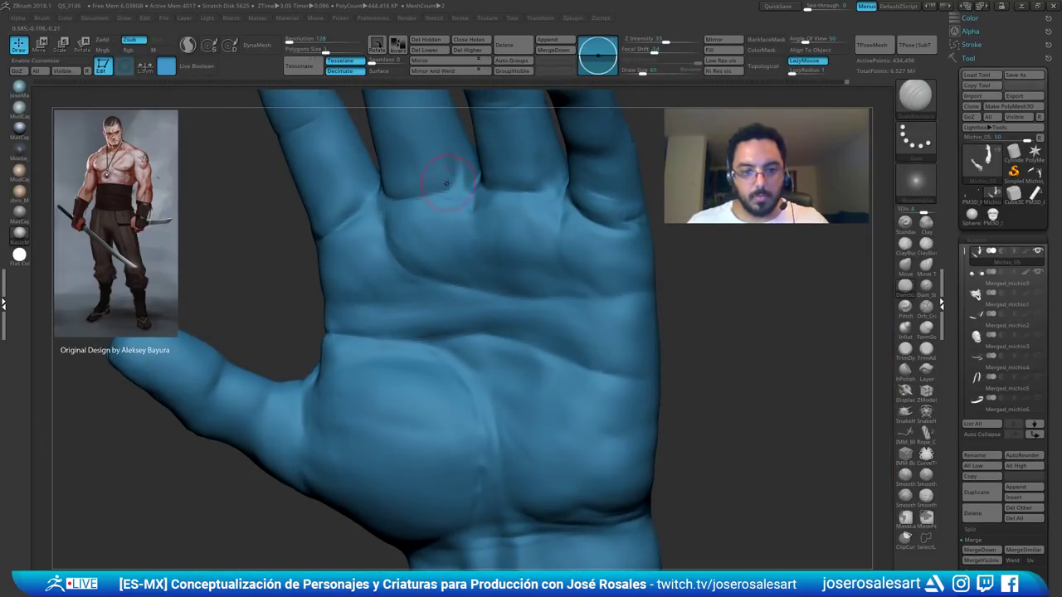
pyautogui.moveTo(441, 187); pyautogui.dragTo(459, 180)
pyautogui.moveTo(459, 180); pyautogui.dragTo(521, 187, button='right')
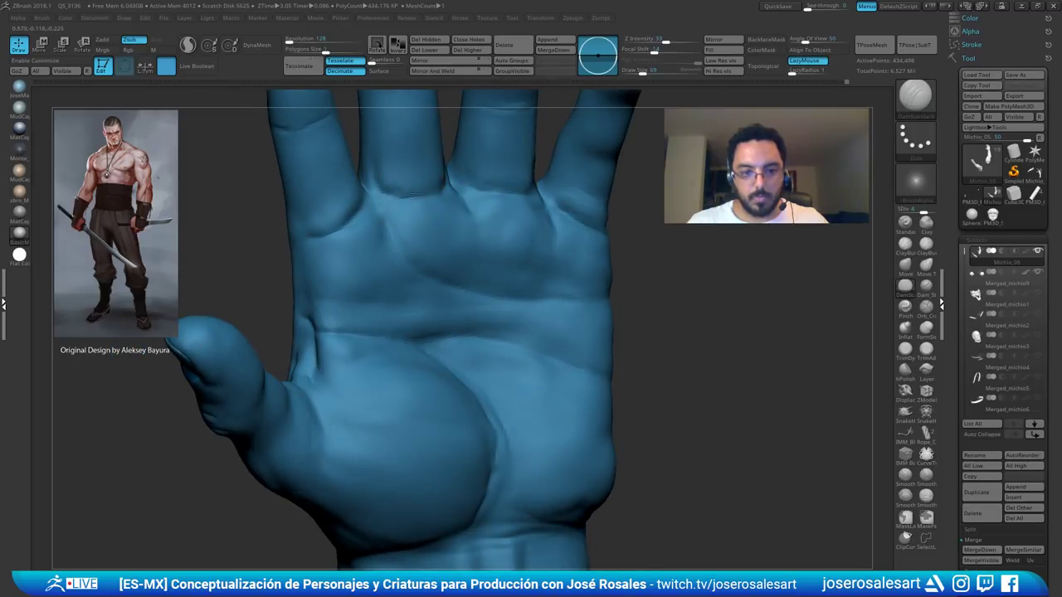
# - Build up the base of the middle finger where it meets the palm with ClayBuildup
pyautogui.press('b')
pyautogui.press('c')
pyautogui.press('b')
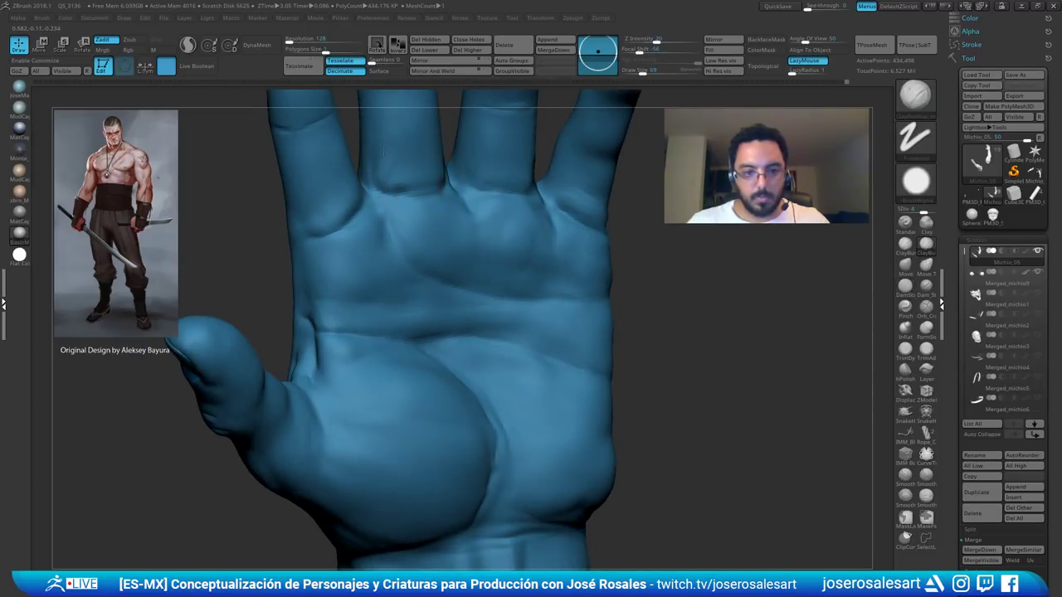
pyautogui.moveTo(383, 151); pyautogui.dragTo(373, 233, button='right')
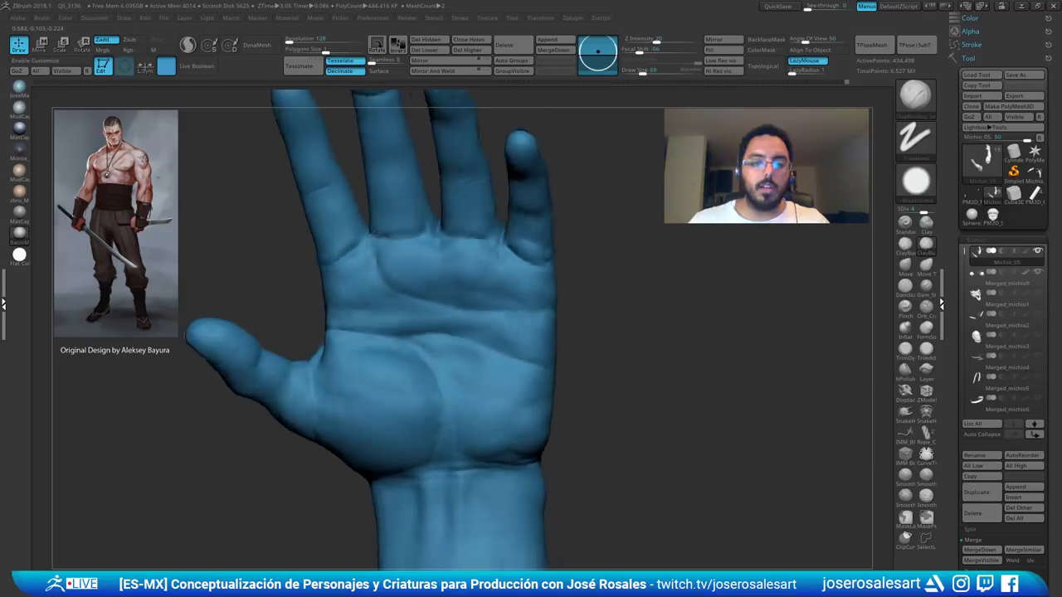
pyautogui.moveTo(407, 213); pyautogui.dragTo(431, 226)
pyautogui.moveTo(430, 225)
pyautogui.mouseDown(button='right')
pyautogui.moveTo(367, 184)
pyautogui.moveTo(360, 216)
pyautogui.mouseUp(button='right')
# - Carve the upper joint crease of the middle finger with the DamStandard brush
pyautogui.press('b')
pyautogui.press('m')
pyautogui.press('v')
pyautogui.keyDown('ctrl'); pyautogui.moveTo(360, 215); pyautogui.dragTo(308, 307, button='right'); pyautogui.keyUp('ctrl')
pyautogui.keyDown('ctrl'); pyautogui.moveTo(308, 307); pyautogui.dragTo(428, 254, button='right'); pyautogui.keyUp('ctrl')
pyautogui.moveTo(335, 255)
pyautogui.mouseDown(button='right')
pyautogui.moveTo(345, 212)
pyautogui.moveTo(315, 199)
pyautogui.moveTo(326, 189)
pyautogui.moveTo(383, 154)
pyautogui.moveTo(402, 166)
pyautogui.moveTo(414, 200)
pyautogui.mouseUp(button='right')
pyautogui.press('b')
pyautogui.press('d')
pyautogui.press('s')
pyautogui.moveTo(250, 214)
pyautogui.mouseDown(button='right')
pyautogui.moveTo(303, 210)
pyautogui.moveTo(258, 215)
pyautogui.moveTo(321, 197)
pyautogui.moveTo(254, 204)
pyautogui.mouseUp(button='right')
pyautogui.keyDown('shift'); pyautogui.moveTo(218, 194); pyautogui.dragTo(240, 192); pyautogui.keyUp('shift')
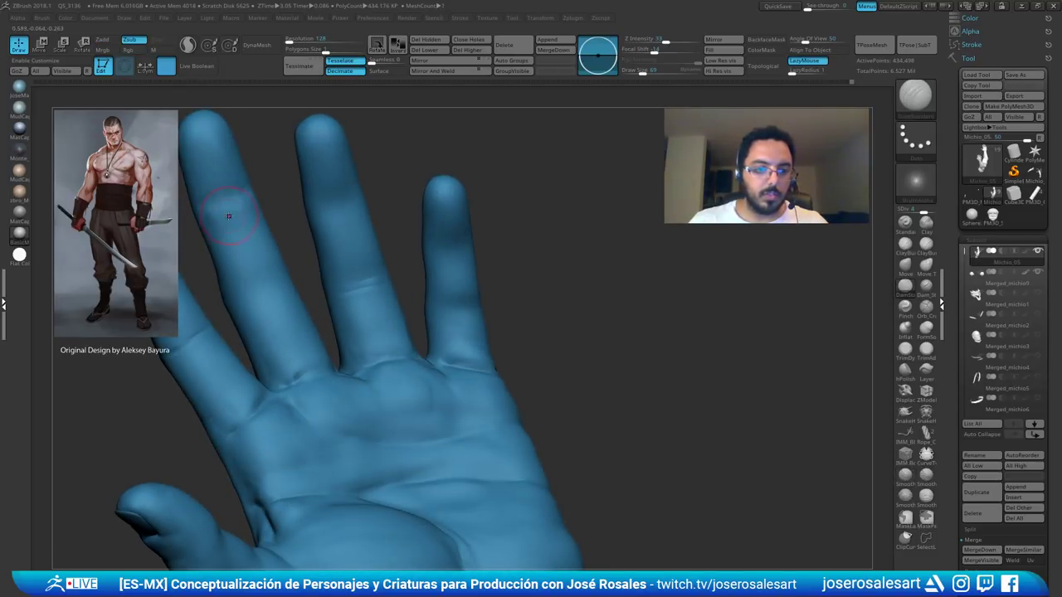
# - Build up and smooth the area around the middle finger's upper joint crease, recutting the crease with DamStandard
pyautogui.press('b')
pyautogui.press('c')
pyautogui.press('b')
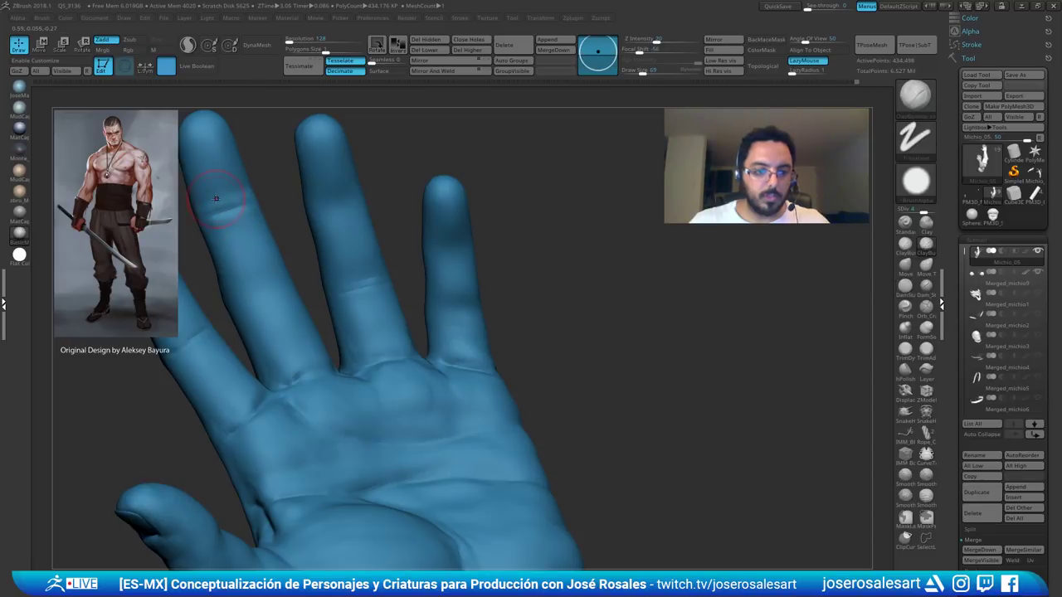
pyautogui.moveTo(252, 179); pyautogui.dragTo(259, 304, button='right')
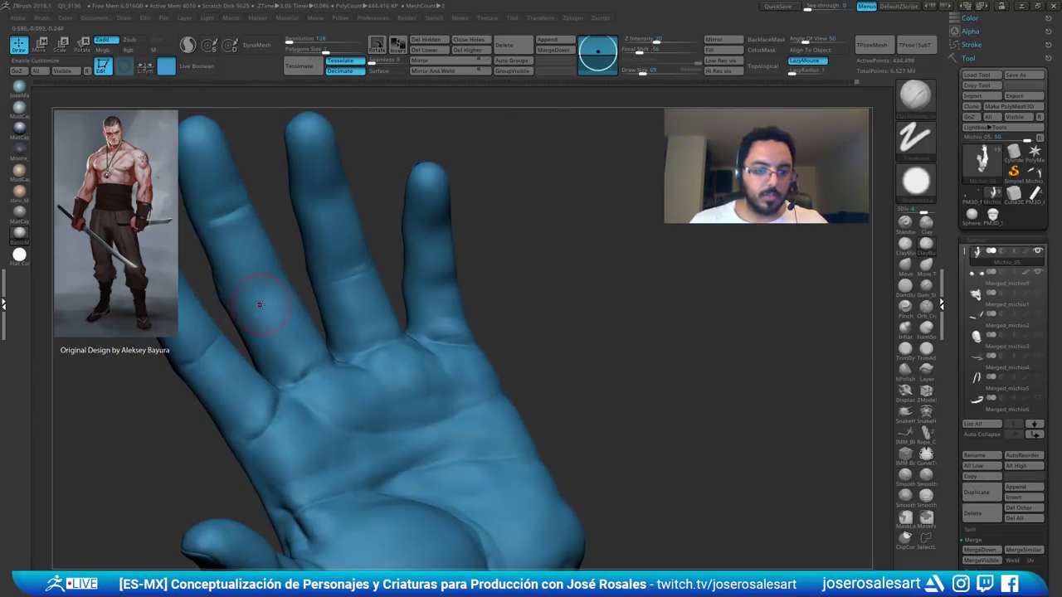
pyautogui.press('shift')
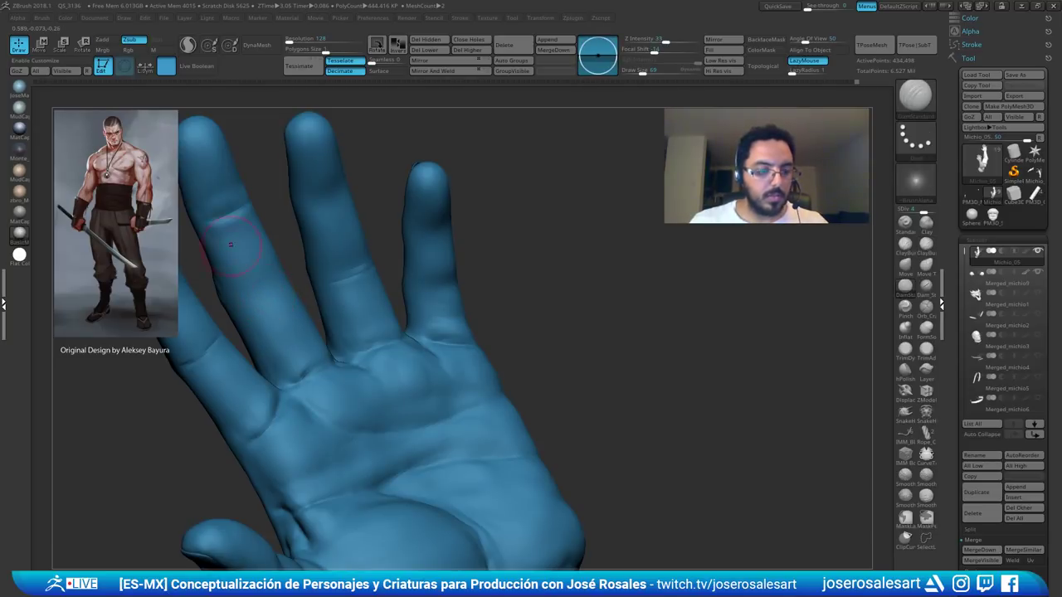
pyautogui.moveTo(230, 244)
pyautogui.mouseDown(button='right')
pyautogui.moveTo(328, 228)
pyautogui.moveTo(160, 213)
pyautogui.moveTo(236, 214)
pyautogui.moveTo(174, 218)
pyautogui.mouseUp(button='right')
pyautogui.press('ctrl')
pyautogui.press('ctrl')
pyautogui.moveTo(290, 214)
pyautogui.mouseDown(button='right')
pyautogui.moveTo(222, 222)
pyautogui.moveTo(260, 256)
pyautogui.mouseUp(button='right')
pyautogui.moveTo(305, 233); pyautogui.dragTo(297, 234)
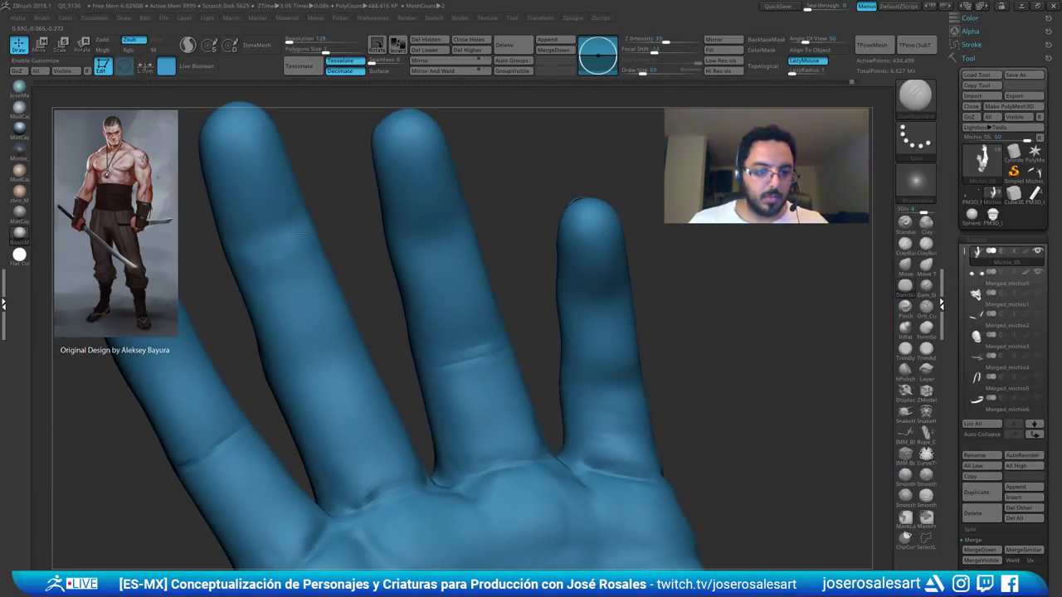
# - Carve the little finger's upper joint crease and refine its middle crease with DamStandard at draw size 36
pyautogui.moveTo(319, 226)
pyautogui.mouseDown(button='right')
pyautogui.moveTo(232, 236)
pyautogui.moveTo(299, 240)
pyautogui.moveTo(287, 303)
pyautogui.moveTo(308, 333)
pyautogui.moveTo(225, 337)
pyautogui.moveTo(277, 318)
pyautogui.moveTo(315, 328)
pyautogui.moveTo(292, 290)
pyautogui.moveTo(290, 317)
pyautogui.mouseUp(button='right')
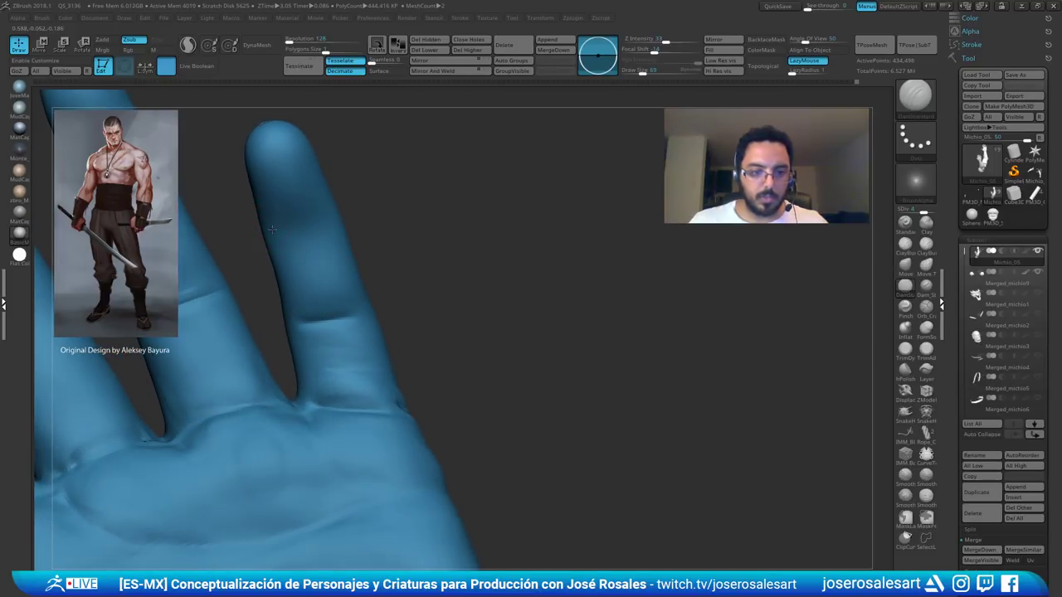
pyautogui.moveTo(297, 225); pyautogui.dragTo(324, 222)
pyautogui.moveTo(325, 226)
pyautogui.mouseDown(button='right')
pyautogui.moveTo(274, 238)
pyautogui.moveTo(321, 229)
pyautogui.moveTo(261, 253)
pyautogui.moveTo(330, 216)
pyautogui.mouseUp(button='right')
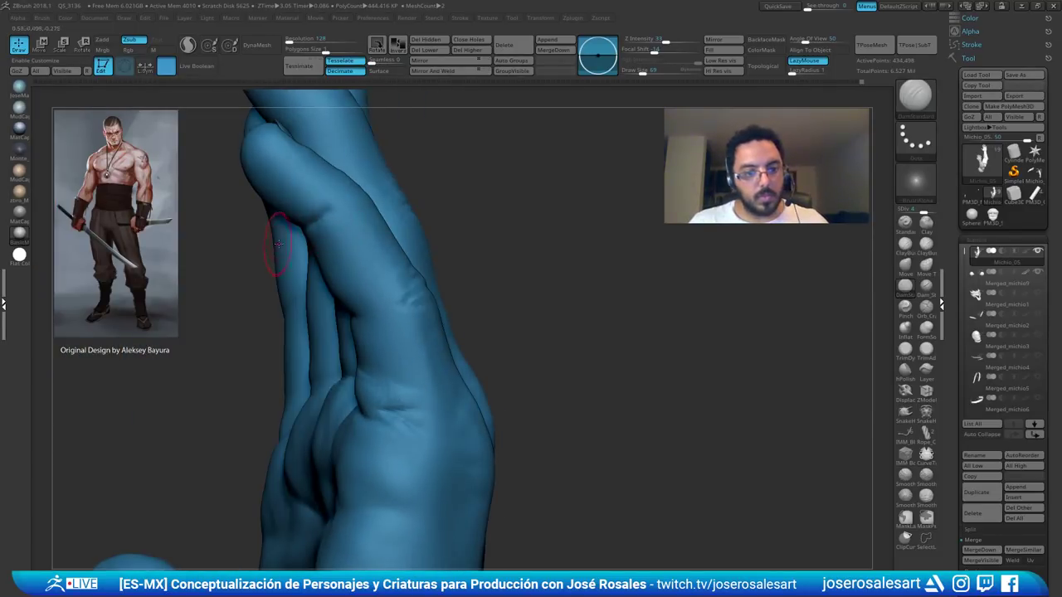
pyautogui.moveTo(279, 243)
pyautogui.mouseDown(button='right')
pyautogui.moveTo(459, 230)
pyautogui.moveTo(445, 241)
pyautogui.moveTo(448, 264)
pyautogui.moveTo(492, 280)
pyautogui.moveTo(500, 257)
pyautogui.moveTo(521, 251)
pyautogui.mouseUp(button='right')
pyautogui.press('s')
pyautogui.moveTo(520, 251); pyautogui.dragTo(513, 252)
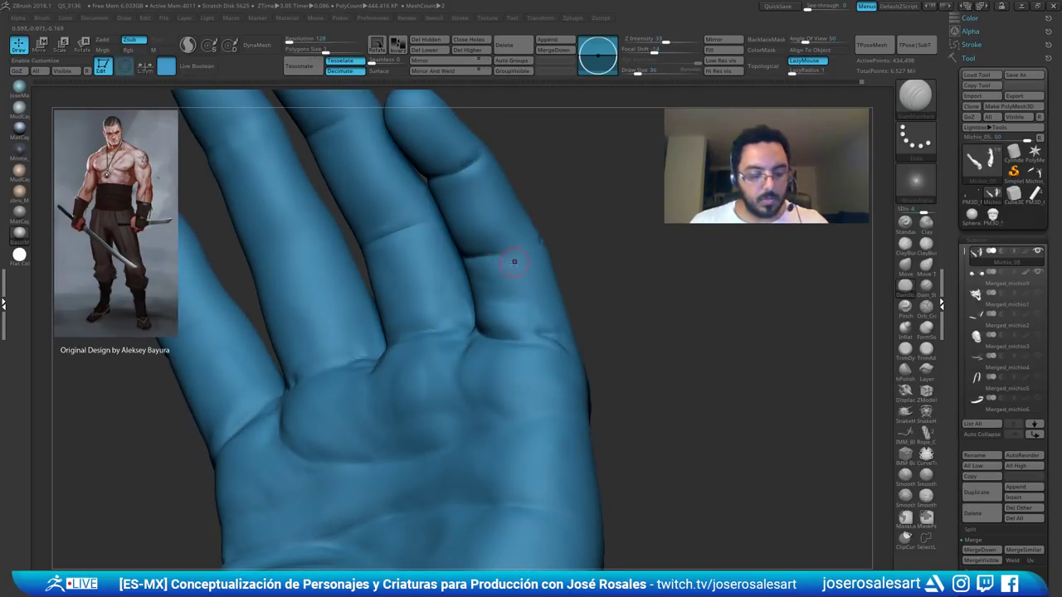
# - Subdivide the arms to level 5 and sharpen the little finger's middle joint crease, softening its edges
pyautogui.moveTo(513, 262); pyautogui.dragTo(489, 263, button='right')
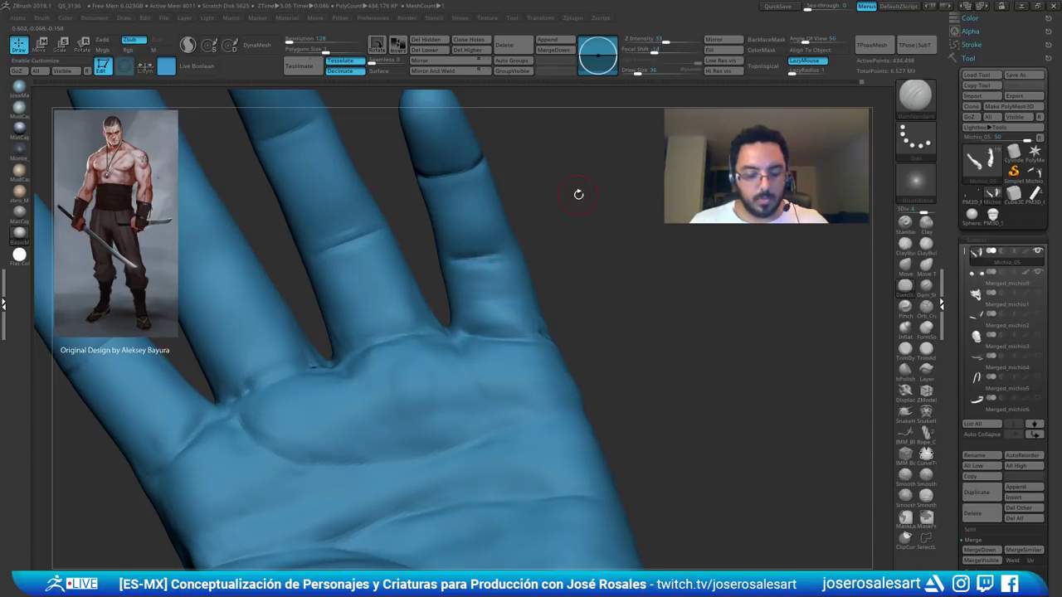
pyautogui.press('d')
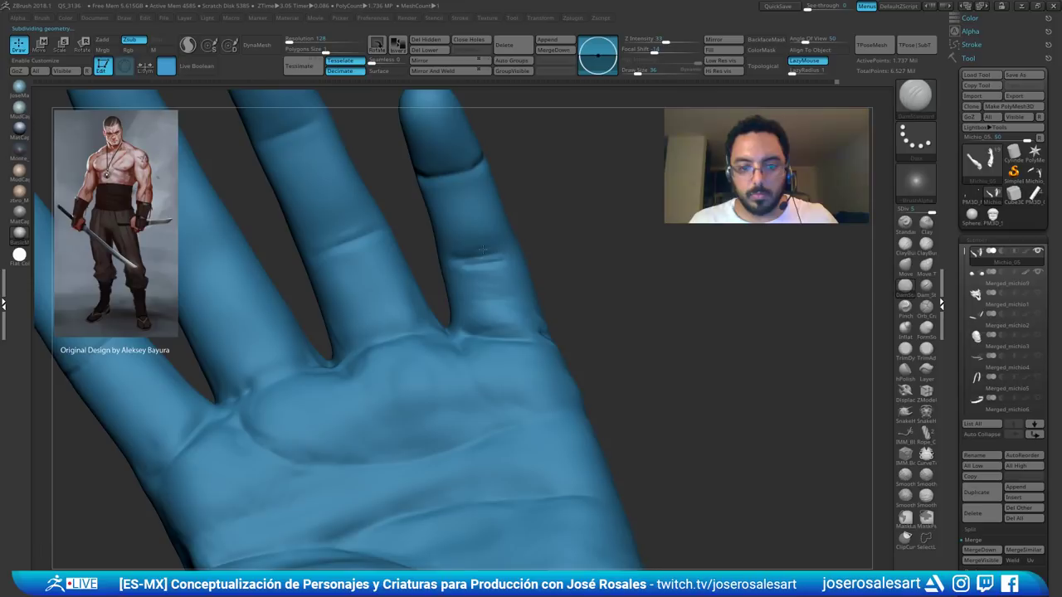
pyautogui.moveTo(502, 255)
pyautogui.mouseDown(button='right')
pyautogui.moveTo(464, 263)
pyautogui.moveTo(506, 257)
pyautogui.mouseUp(button='right')
pyautogui.moveTo(420, 265); pyautogui.dragTo(469, 261, button='right')
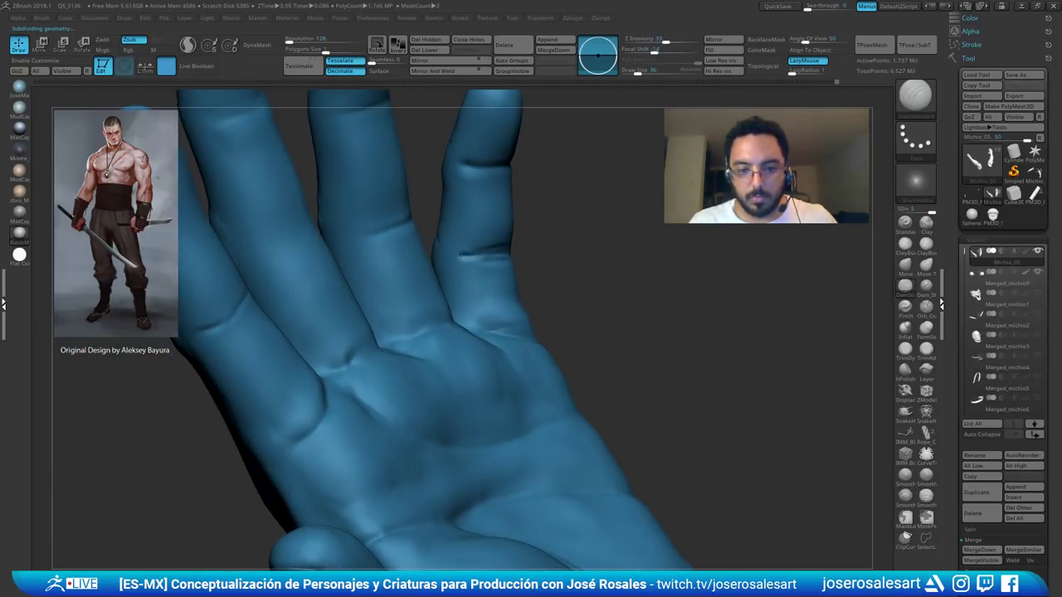
pyautogui.moveTo(465, 254); pyautogui.dragTo(455, 257)
pyautogui.moveTo(464, 256)
pyautogui.keyDown('shift'); pyautogui.mouseDown()
pyautogui.moveTo(504, 252)
pyautogui.moveTo(482, 261)
pyautogui.mouseUp(); pyautogui.keyUp('shift')
# - Build up the middle segment of the little finger with ClayBuildup and smooth the added volume
pyautogui.press('b')
pyautogui.press('c')
pyautogui.press('b')
pyautogui.press('s')
pyautogui.moveTo(482, 261)
pyautogui.mouseDown(button='right')
pyautogui.moveTo(486, 197)
pyautogui.moveTo(474, 208)
pyautogui.moveTo(487, 197)
pyautogui.moveTo(398, 311)
pyautogui.mouseUp(button='right')
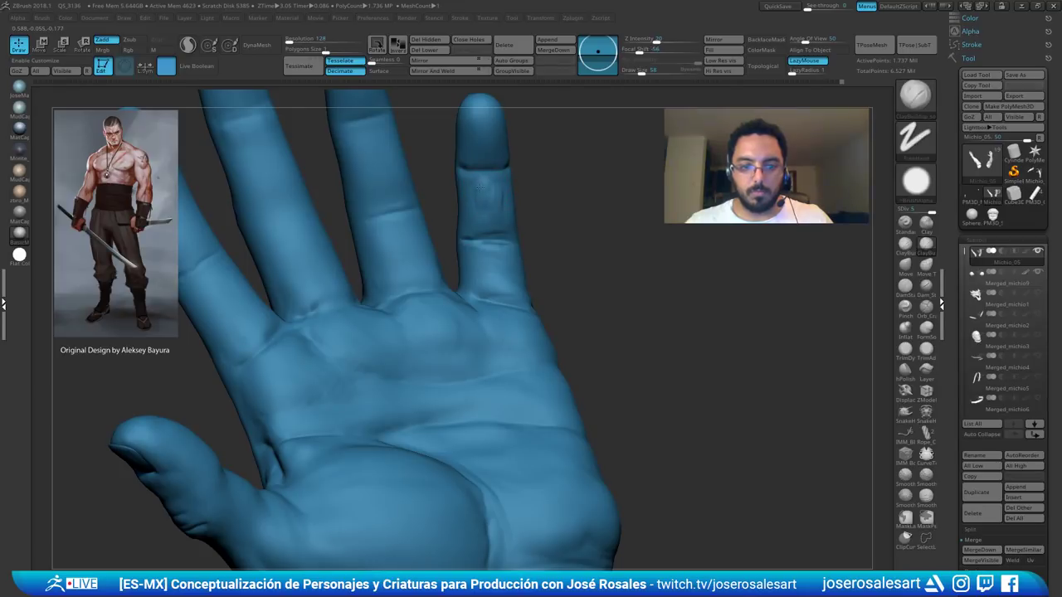
pyautogui.keyDown('shift'); pyautogui.moveTo(480, 187); pyautogui.dragTo(485, 189); pyautogui.keyUp('shift')
pyautogui.moveTo(497, 226)
pyautogui.mouseDown(button='right')
pyautogui.moveTo(428, 208)
pyautogui.moveTo(521, 189)
pyautogui.moveTo(506, 210)
pyautogui.moveTo(482, 194)
pyautogui.moveTo(533, 201)
pyautogui.moveTo(469, 212)
pyautogui.mouseUp(button='right')
pyautogui.moveTo(458, 248); pyautogui.dragTo(465, 236)
pyautogui.press('shift')
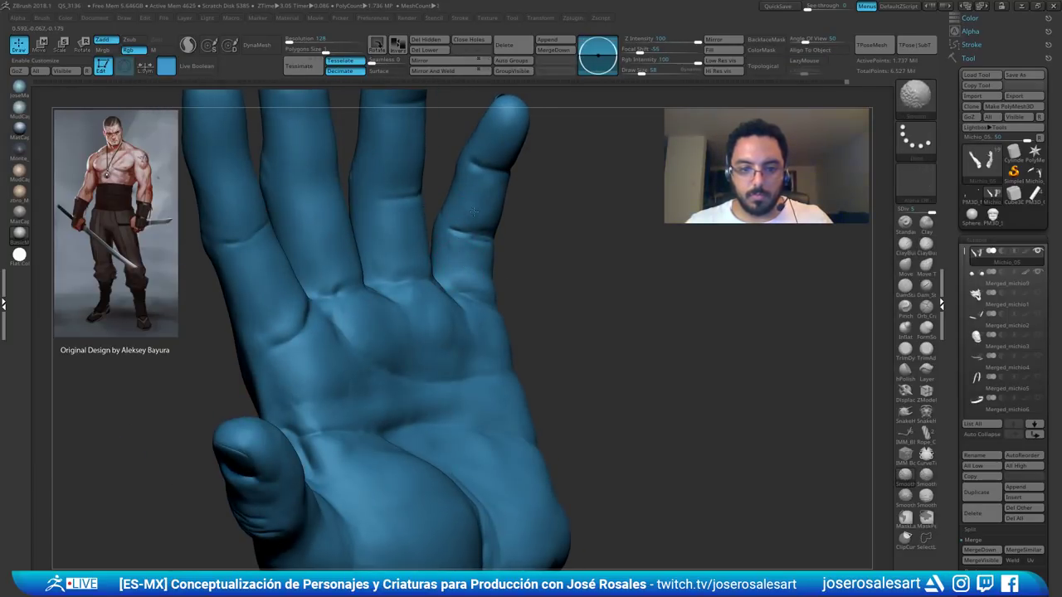
# - Deepen the crease below the little fingertip with DamStandard at draw size 48
pyautogui.moveTo(457, 245)
pyautogui.keyDown('ctrl'); pyautogui.mouseDown(button='right')
pyautogui.moveTo(438, 201)
pyautogui.moveTo(541, 168)
pyautogui.moveTo(488, 188)
pyautogui.moveTo(533, 178)
pyautogui.moveTo(526, 191)
pyautogui.mouseUp(button='right'); pyautogui.keyUp('ctrl')
pyautogui.press('shift')
pyautogui.press('b')
pyautogui.press('d')
pyautogui.press('s')
pyautogui.press('s')
pyautogui.click(508, 209)
pyautogui.moveTo(525, 183); pyautogui.dragTo(506, 185)
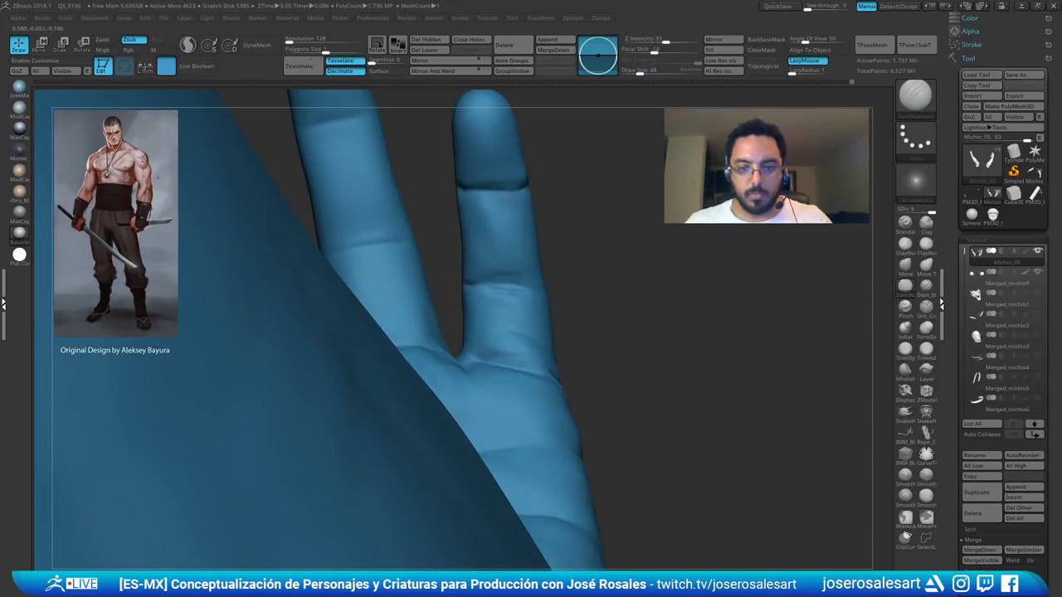
pyautogui.moveTo(506, 189); pyautogui.dragTo(542, 184, button='right')
# - Soften the skin along the little finger's upper crease with ClayBuildup and smoothing
pyautogui.press('b')
pyautogui.press('c')
pyautogui.press('b')
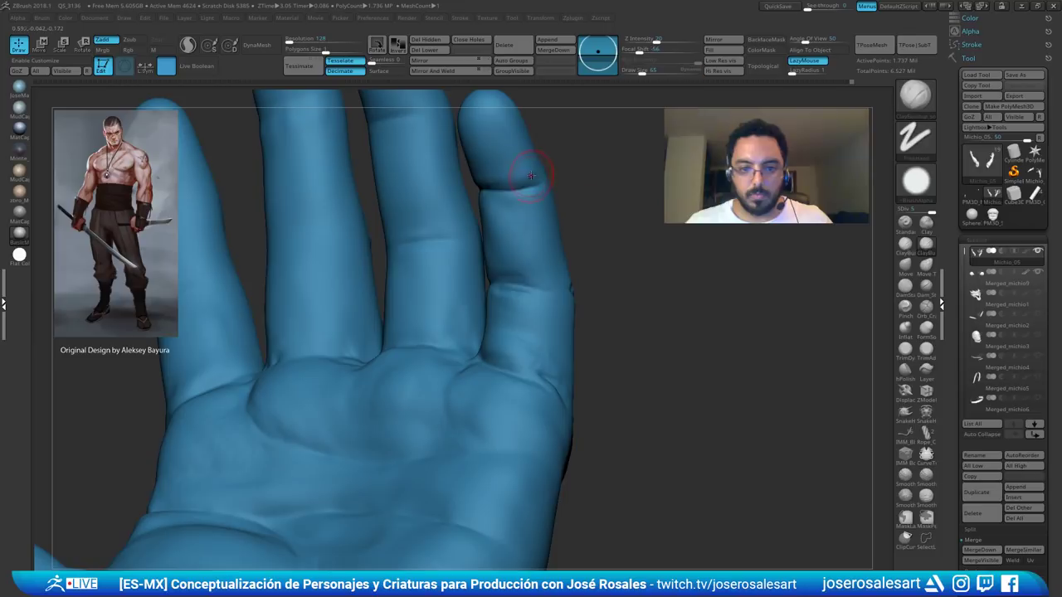
pyautogui.keyDown('shift'); pyautogui.moveTo(527, 176); pyautogui.dragTo(514, 180); pyautogui.keyUp('shift')
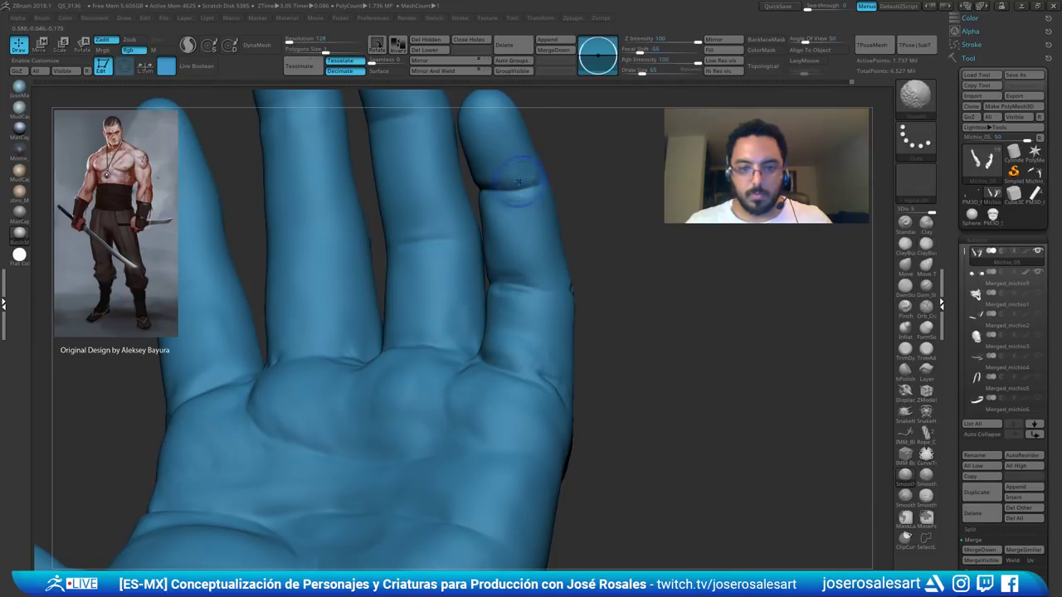
# - Carve the upper joint crease of the other hand's middle finger with the DamStandard brush
pyautogui.moveTo(514, 180); pyautogui.dragTo(249, 324, button='right')
pyautogui.moveTo(71, 513)
pyautogui.keyDown('alt'); pyautogui.mouseDown(button='right')
pyautogui.moveTo(52, 520)
pyautogui.moveTo(48, 500)
pyautogui.mouseUp(button='right'); pyautogui.keyUp('alt')
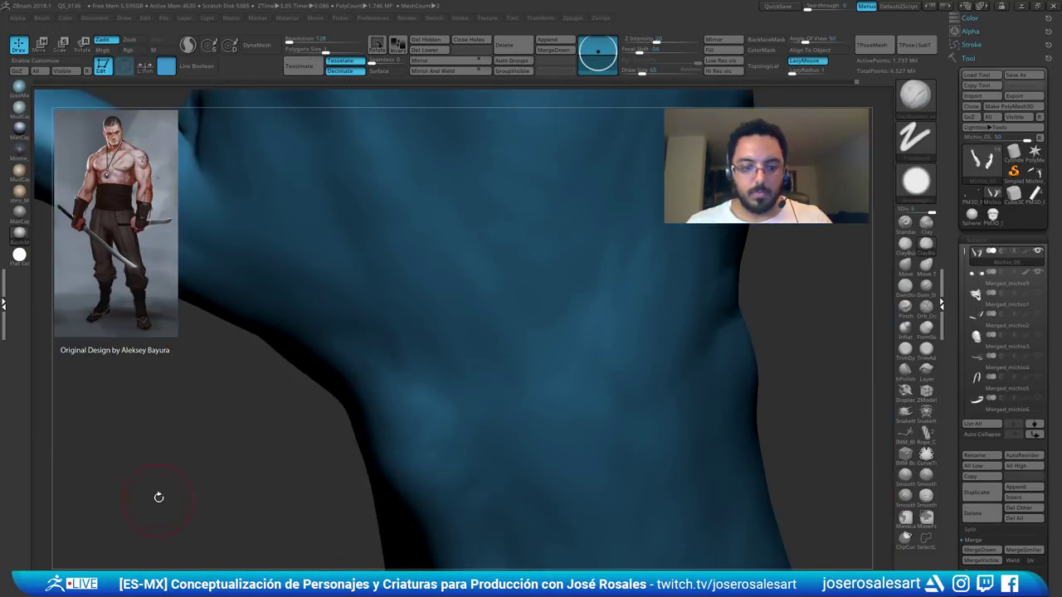
pyautogui.moveTo(159, 495); pyautogui.dragTo(365, 274, button='right')
pyautogui.moveTo(461, 141)
pyautogui.keyDown('alt'); pyautogui.mouseDown(button='right')
pyautogui.moveTo(367, 318)
pyautogui.moveTo(290, 230)
pyautogui.moveTo(319, 300)
pyautogui.moveTo(289, 332)
pyautogui.mouseUp(button='right'); pyautogui.keyUp('alt')
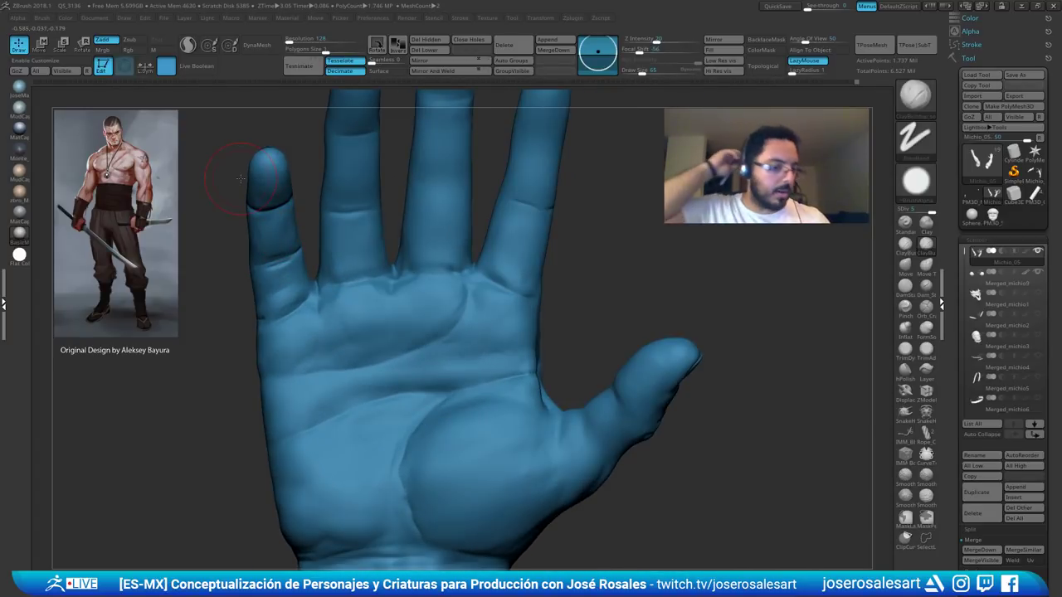
pyautogui.moveTo(208, 157)
pyautogui.mouseDown()
pyautogui.moveTo(180, 139)
pyautogui.moveTo(196, 123)
pyautogui.moveTo(209, 155)
pyautogui.mouseUp()
pyautogui.keyDown('ctrl'); pyautogui.moveTo(209, 155); pyautogui.dragTo(355, 238, button='right'); pyautogui.keyUp('ctrl')
pyautogui.moveTo(615, 296)
pyautogui.mouseDown(button='right')
pyautogui.moveTo(556, 244)
pyautogui.moveTo(528, 280)
pyautogui.mouseUp(button='right')
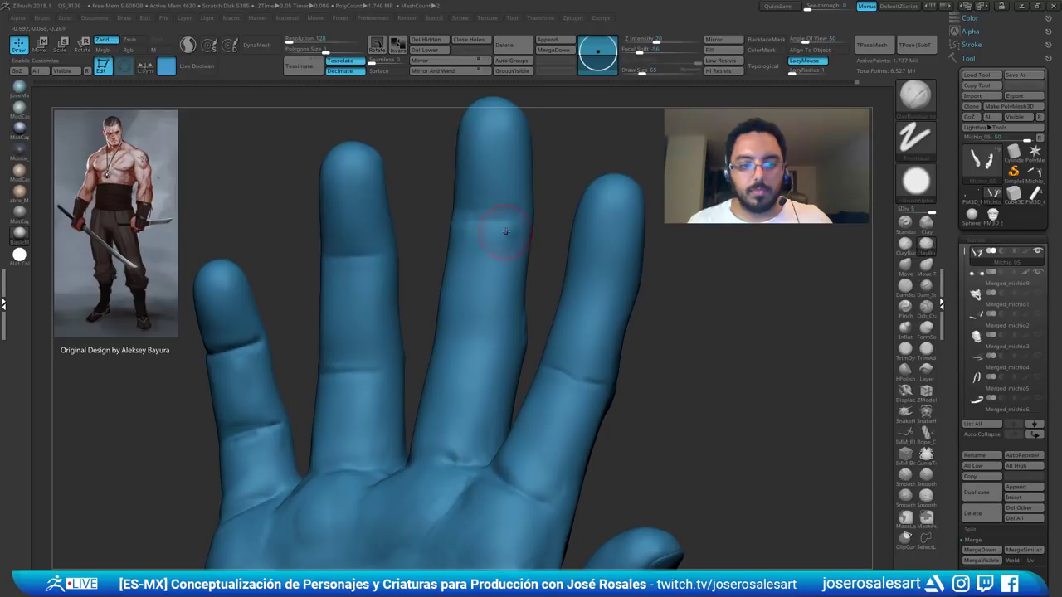
pyautogui.press('b')
pyautogui.press('d')
pyautogui.press('s')
pyautogui.moveTo(541, 164)
pyautogui.mouseDown()
pyautogui.moveTo(529, 212)
pyautogui.moveTo(501, 219)
pyautogui.mouseUp()
pyautogui.moveTo(503, 220); pyautogui.dragTo(564, 219, button='right')
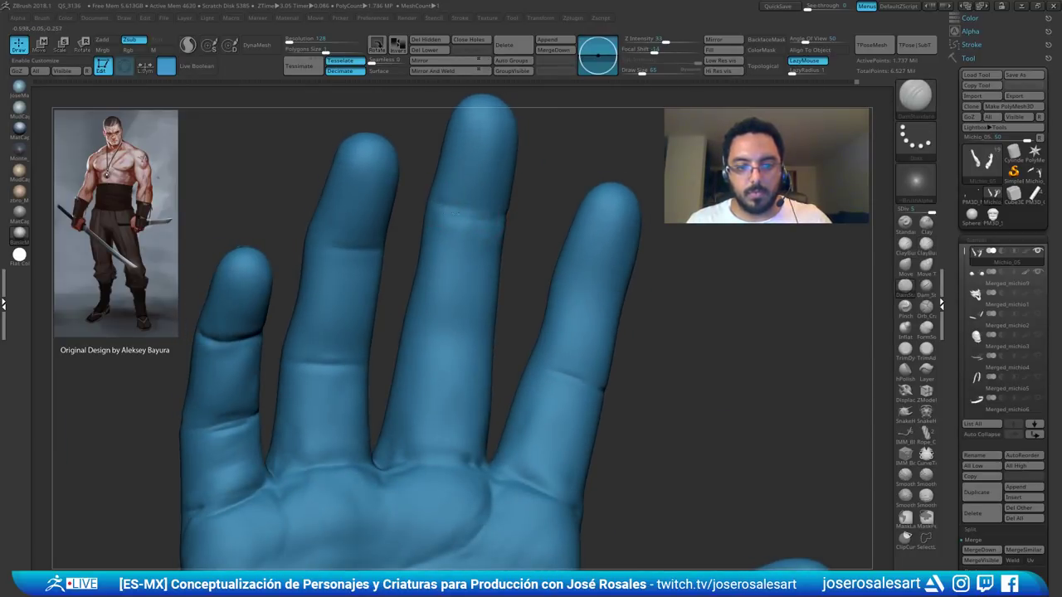
pyautogui.moveTo(438, 204); pyautogui.dragTo(487, 217)
pyautogui.moveTo(475, 230); pyautogui.dragTo(445, 217, button='right')
pyautogui.moveTo(449, 206); pyautogui.dragTo(503, 207)
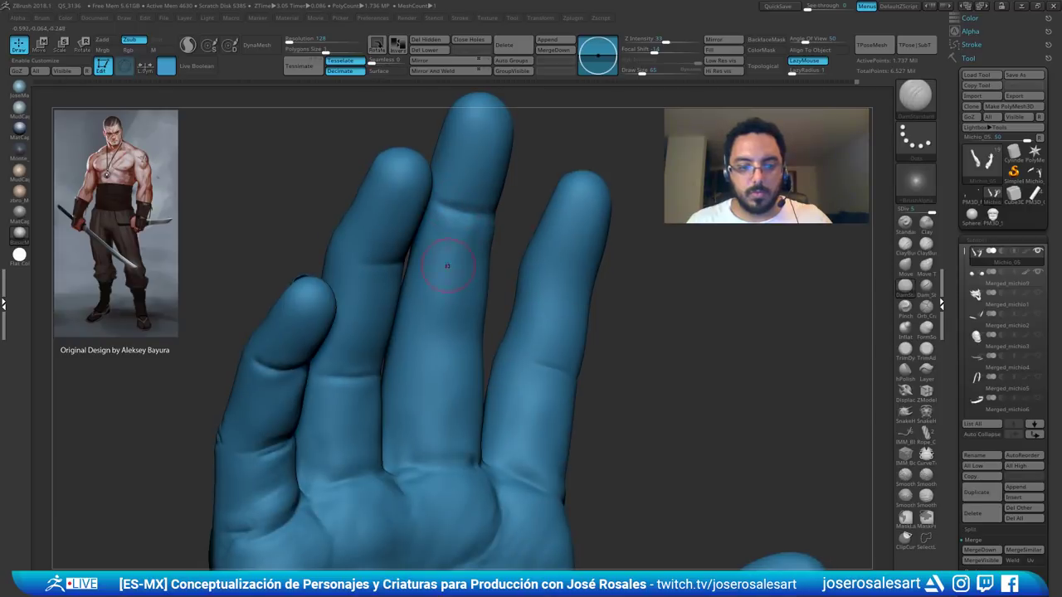
# - Carve the same middle finger's middle joint crease and the index finger's upper joint crease
pyautogui.moveTo(446, 264); pyautogui.dragTo(518, 301, button='right')
pyautogui.moveTo(427, 339); pyautogui.dragTo(457, 346)
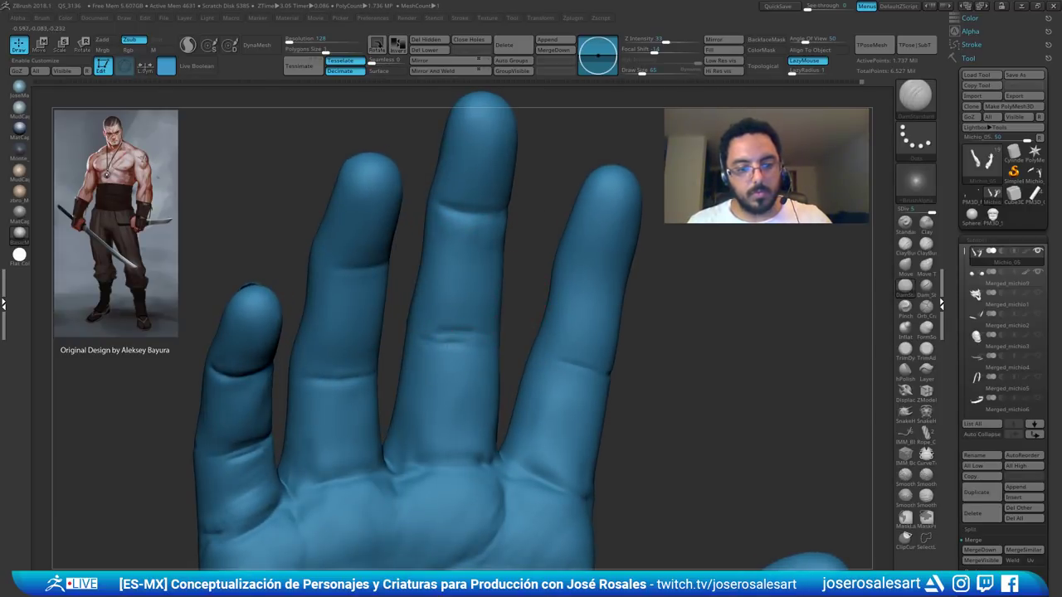
pyautogui.moveTo(492, 353); pyautogui.dragTo(528, 346, button='right')
pyautogui.moveTo(580, 377)
pyautogui.keyDown('alt'); pyautogui.mouseDown(button='right')
pyautogui.moveTo(509, 349)
pyautogui.moveTo(575, 351)
pyautogui.moveTo(574, 299)
pyautogui.moveTo(481, 310)
pyautogui.moveTo(491, 290)
pyautogui.mouseUp(button='right'); pyautogui.keyUp('alt')
pyautogui.moveTo(520, 254)
pyautogui.mouseDown(button='right')
pyautogui.moveTo(524, 247)
pyautogui.moveTo(496, 248)
pyautogui.mouseUp(button='right')
pyautogui.moveTo(511, 243); pyautogui.dragTo(542, 245)
pyautogui.moveTo(574, 239)
pyautogui.mouseDown(button='right')
pyautogui.moveTo(584, 241)
pyautogui.moveTo(567, 241)
pyautogui.mouseUp(button='right')
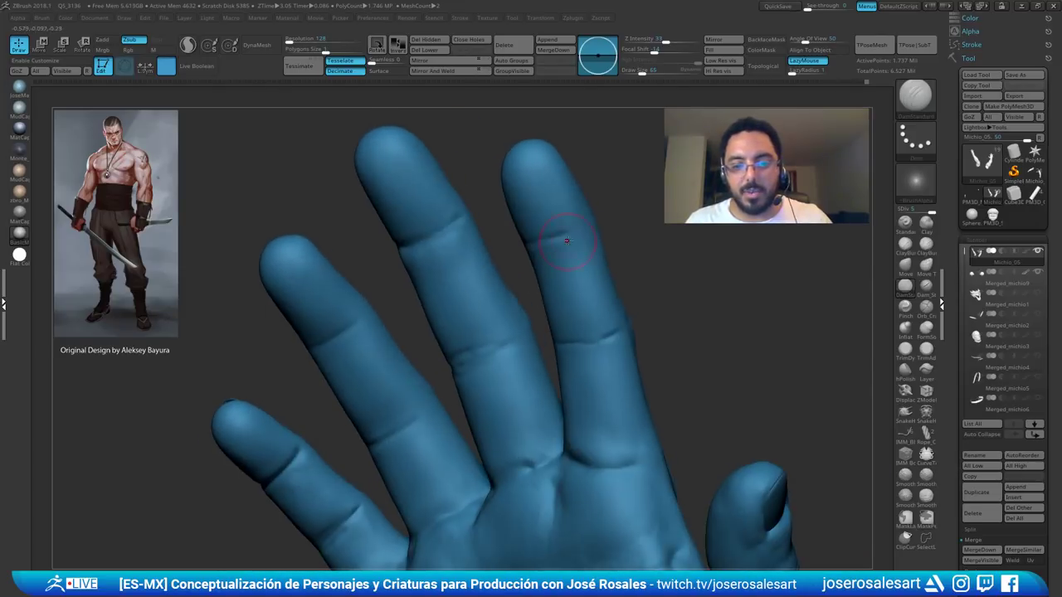
# - Carve a doubled crease across the index finger's middle joint with DamStandard
pyautogui.moveTo(485, 247)
pyautogui.mouseDown(button='right')
pyautogui.moveTo(456, 230)
pyautogui.moveTo(481, 240)
pyautogui.mouseUp(button='right')
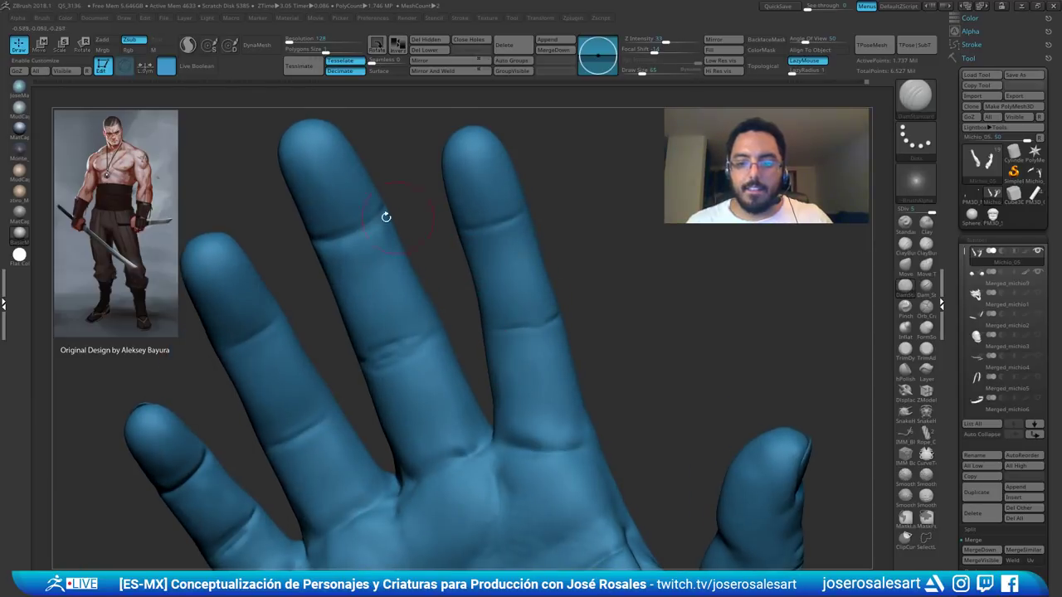
pyautogui.moveTo(386, 216); pyautogui.dragTo(365, 212, button='right')
pyautogui.moveTo(505, 332); pyautogui.dragTo(500, 310, button='right')
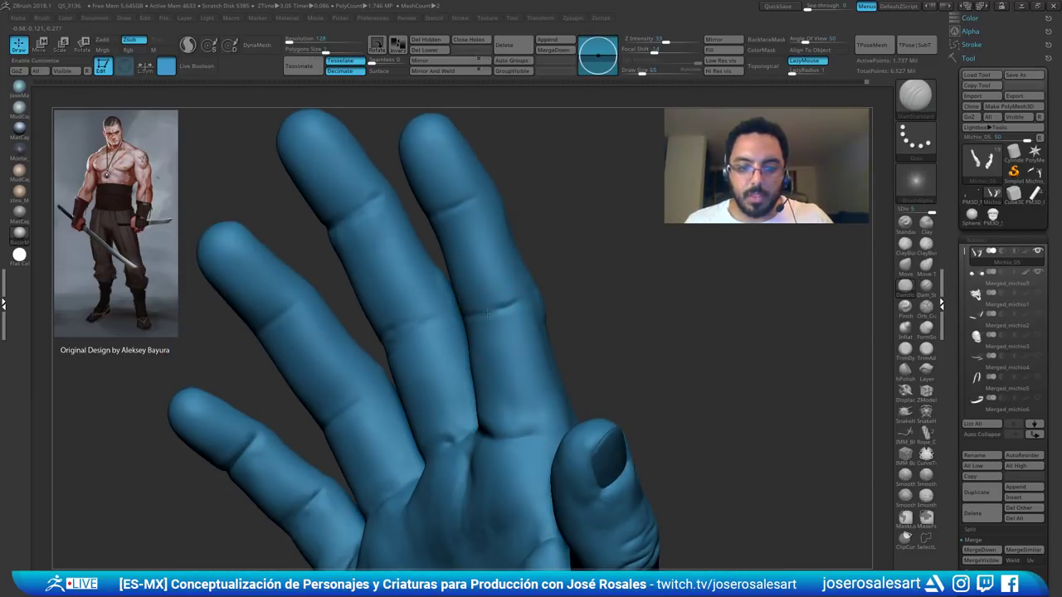
pyautogui.moveTo(487, 313); pyautogui.dragTo(509, 306)
pyautogui.moveTo(510, 307); pyautogui.dragTo(437, 325, button='right')
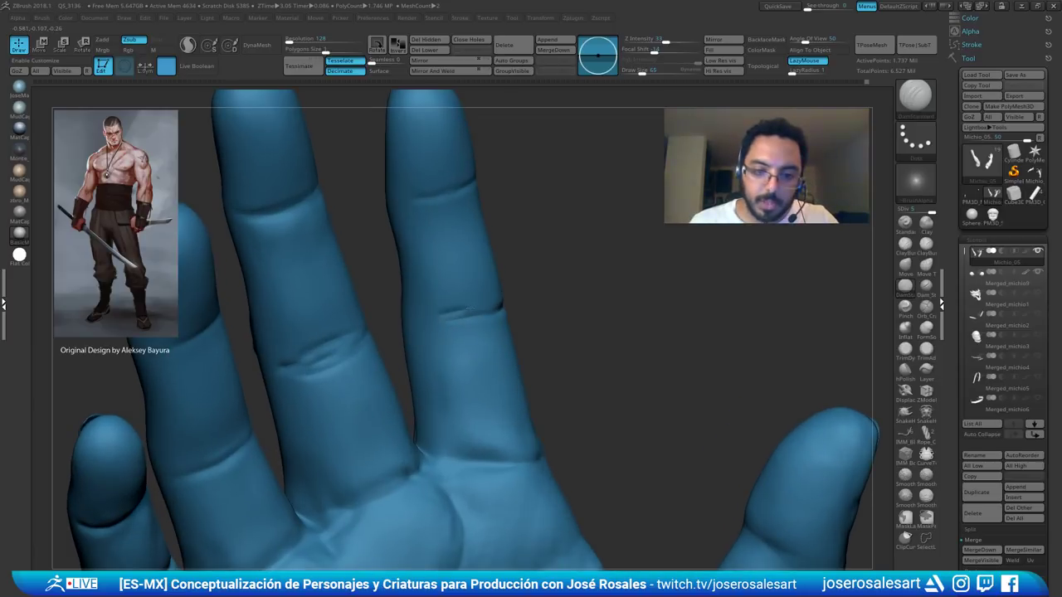
pyautogui.moveTo(479, 321); pyautogui.dragTo(433, 325)
pyautogui.moveTo(565, 286); pyautogui.dragTo(569, 183, button='right')
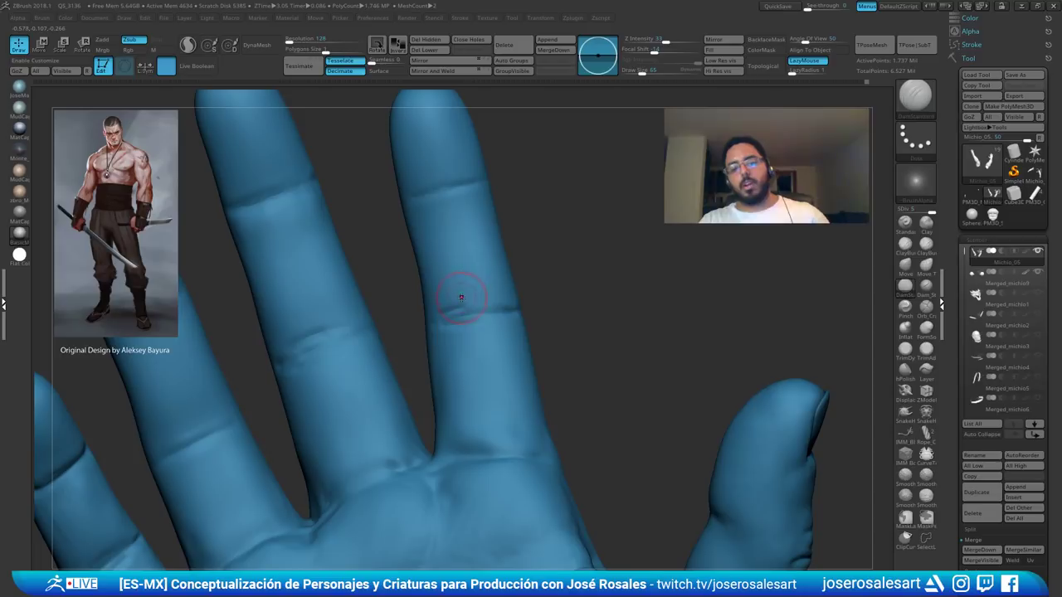
pyautogui.moveTo(497, 334)
pyautogui.mouseDown(button='right')
pyautogui.moveTo(505, 289)
pyautogui.moveTo(493, 328)
pyautogui.mouseUp(button='right')
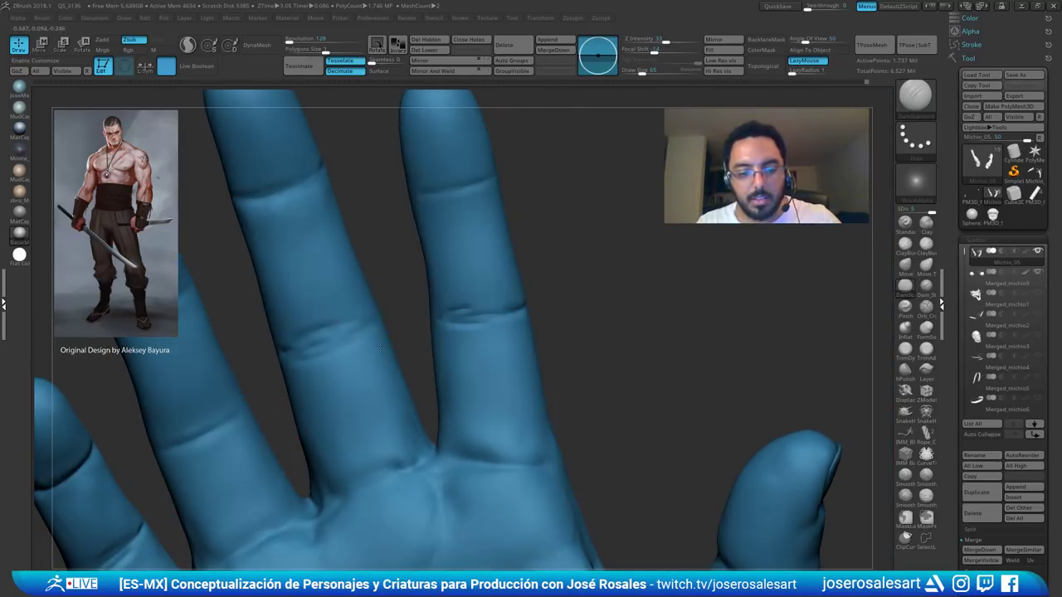
pyautogui.moveTo(453, 319); pyautogui.dragTo(499, 315)
# - Smooth the doubled crease at the index finger's middle joint
pyautogui.press('shift')
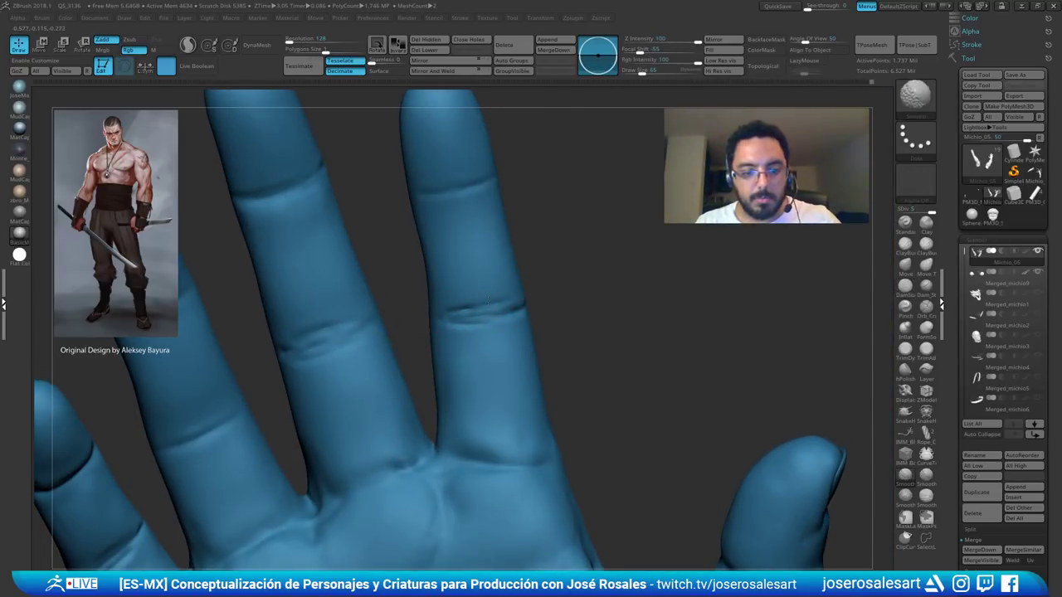
pyautogui.moveTo(466, 319); pyautogui.dragTo(512, 316, button='right')
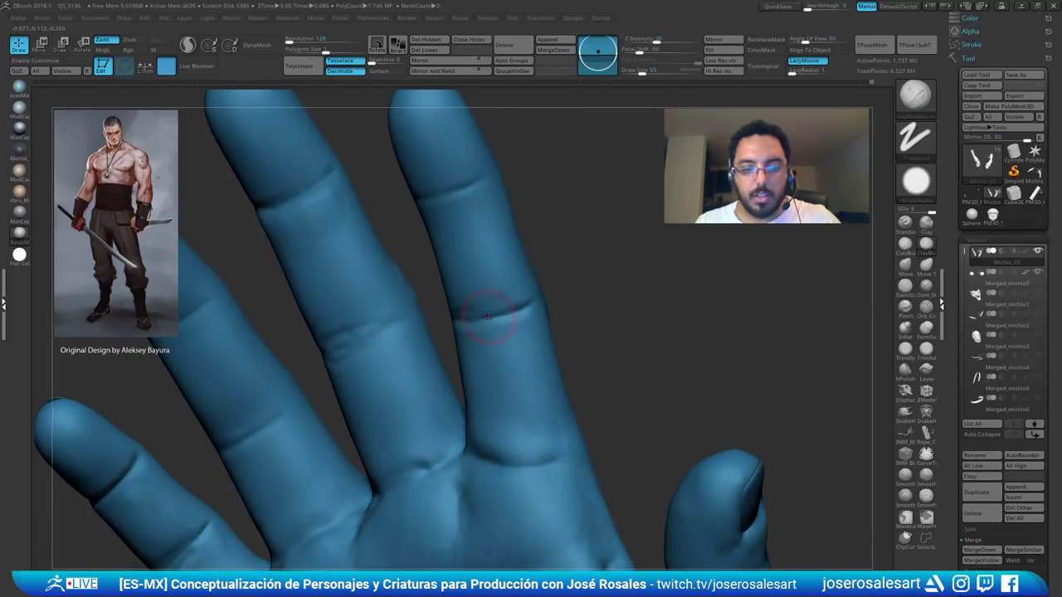
pyautogui.keyDown('shift'); pyautogui.moveTo(488, 319); pyautogui.dragTo(516, 312); pyautogui.keyUp('shift')
# - Build up the skin along the index finger's upper joint crease with ClayBuildup
pyautogui.moveTo(509, 290)
pyautogui.keyDown('ctrl'); pyautogui.mouseDown(button='right')
pyautogui.moveTo(474, 229)
pyautogui.moveTo(476, 243)
pyautogui.moveTo(492, 210)
pyautogui.moveTo(474, 199)
pyautogui.mouseUp(button='right'); pyautogui.keyUp('ctrl')
pyautogui.press('b')
pyautogui.press('c')
pyautogui.press('b')
pyautogui.moveTo(515, 170)
pyautogui.keyDown('ctrl'); pyautogui.mouseDown(button='right')
pyautogui.moveTo(554, 201)
pyautogui.moveTo(526, 220)
pyautogui.mouseUp(button='right'); pyautogui.keyUp('ctrl')
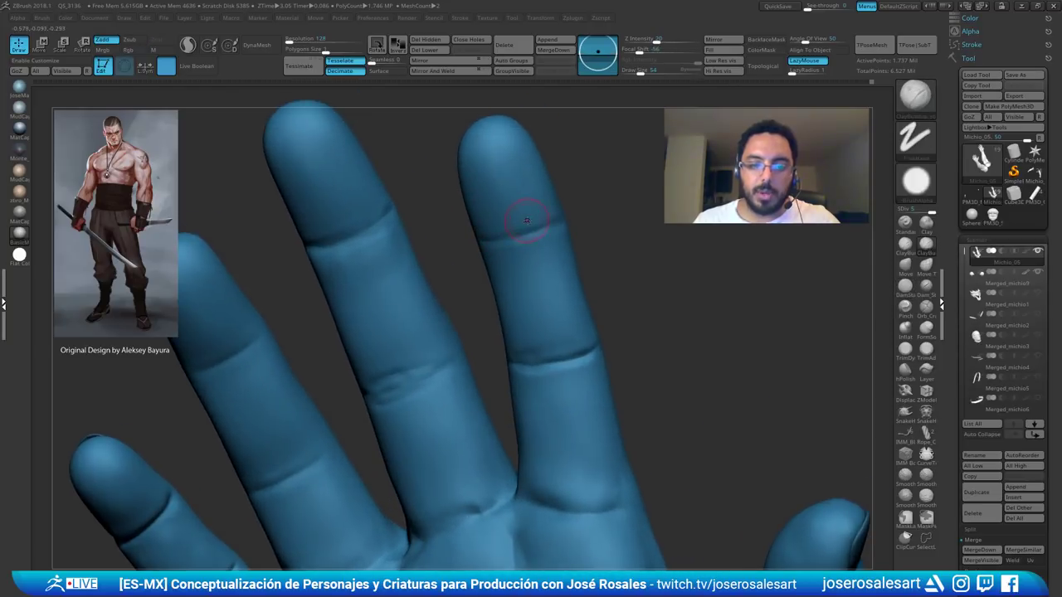
pyautogui.moveTo(549, 224); pyautogui.dragTo(561, 221)
# - Refine the ring finger's middle joint crease with the DamStandard brush
pyautogui.moveTo(561, 190)
pyautogui.mouseDown(button='right')
pyautogui.moveTo(503, 199)
pyautogui.moveTo(439, 241)
pyautogui.moveTo(486, 252)
pyautogui.moveTo(535, 246)
pyautogui.moveTo(498, 256)
pyautogui.moveTo(542, 262)
pyautogui.moveTo(519, 290)
pyautogui.moveTo(553, 295)
pyautogui.moveTo(517, 314)
pyautogui.moveTo(550, 308)
pyautogui.moveTo(475, 349)
pyautogui.moveTo(472, 399)
pyautogui.moveTo(519, 362)
pyautogui.moveTo(495, 368)
pyautogui.moveTo(439, 341)
pyautogui.moveTo(540, 334)
pyautogui.mouseUp(button='right')
pyautogui.press('b')
pyautogui.press('d')
pyautogui.press('s')
pyautogui.moveTo(539, 335); pyautogui.dragTo(512, 349)
pyautogui.moveTo(512, 349)
pyautogui.keyDown('ctrl'); pyautogui.mouseDown(button='right')
pyautogui.moveTo(467, 343)
pyautogui.moveTo(543, 335)
pyautogui.moveTo(525, 353)
pyautogui.mouseUp(button='right'); pyautogui.keyUp('ctrl')
# - Build up the lowest segment of the ring finger with ClayBuildup and smooth it
pyautogui.press('b')
pyautogui.press('c')
pyautogui.press('b')
pyautogui.moveTo(532, 360); pyautogui.dragTo(543, 333)
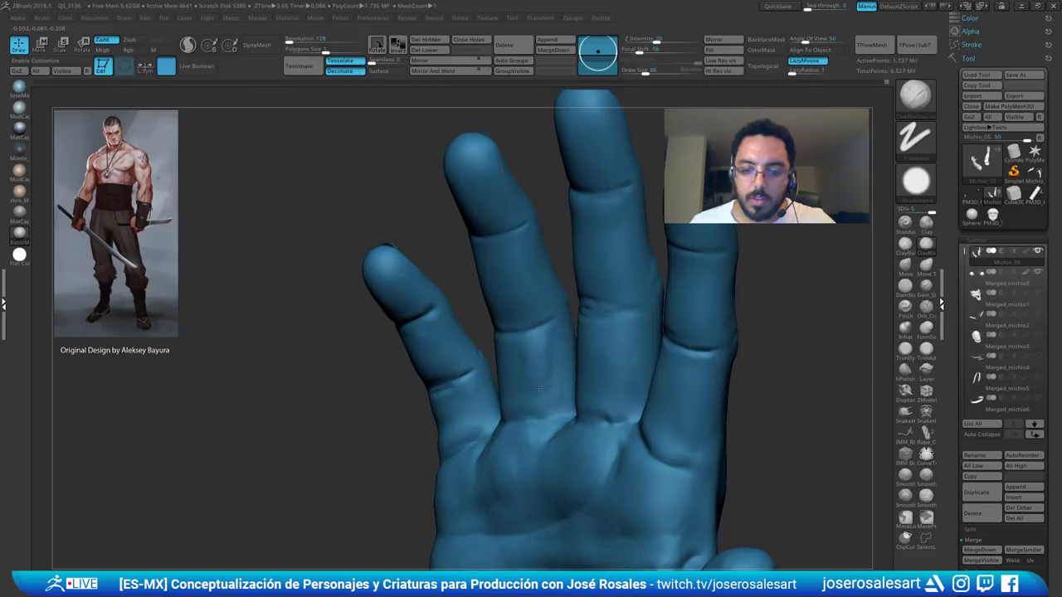
pyautogui.moveTo(531, 357); pyautogui.dragTo(572, 358, button='right')
pyautogui.keyDown('shift'); pyautogui.moveTo(535, 346); pyautogui.dragTo(543, 334); pyautogui.keyUp('shift')
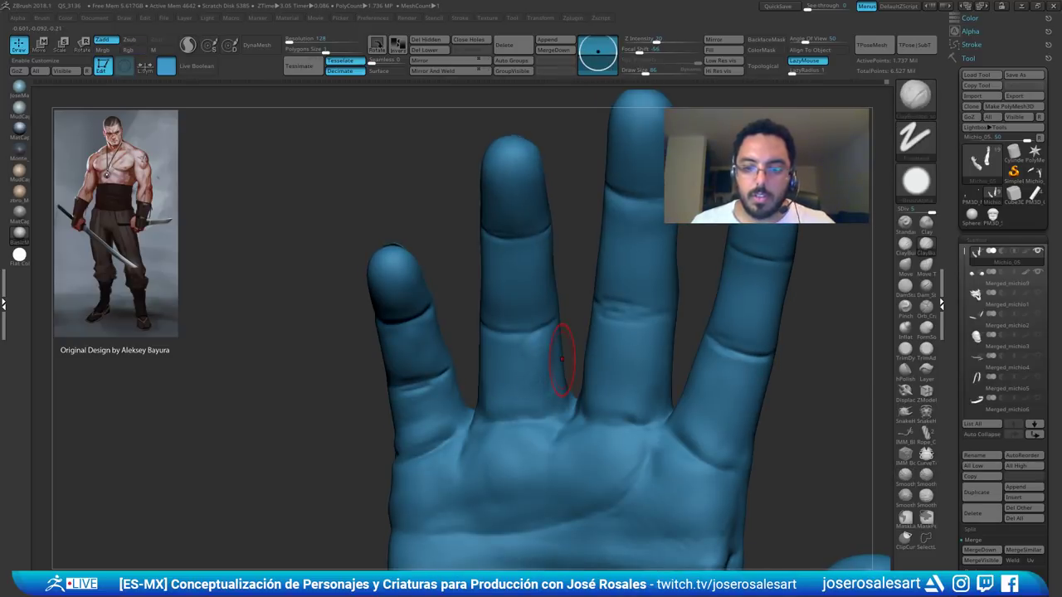
# - Check the hands and forearms from several angles, briefly revealing the whole body before isolating the arms again
pyautogui.moveTo(283, 364)
pyautogui.mouseDown()
pyautogui.moveTo(457, 339)
pyautogui.moveTo(488, 317)
pyautogui.moveTo(509, 372)
pyautogui.mouseUp()
pyautogui.moveTo(484, 380)
pyautogui.keyDown('ctrl'); pyautogui.mouseDown(button='right')
pyautogui.moveTo(501, 332)
pyautogui.moveTo(489, 328)
pyautogui.moveTo(521, 329)
pyautogui.moveTo(531, 289)
pyautogui.moveTo(529, 332)
pyautogui.moveTo(523, 292)
pyautogui.moveTo(474, 335)
pyautogui.moveTo(608, 324)
pyautogui.moveTo(542, 345)
pyautogui.moveTo(499, 319)
pyautogui.moveTo(485, 444)
pyautogui.moveTo(476, 398)
pyautogui.moveTo(490, 465)
pyautogui.moveTo(503, 395)
pyautogui.moveTo(441, 372)
pyautogui.moveTo(505, 393)
pyautogui.moveTo(492, 410)
pyautogui.moveTo(509, 374)
pyautogui.moveTo(434, 356)
pyautogui.moveTo(506, 417)
pyautogui.moveTo(481, 414)
pyautogui.mouseUp(button='right'); pyautogui.keyUp('ctrl')
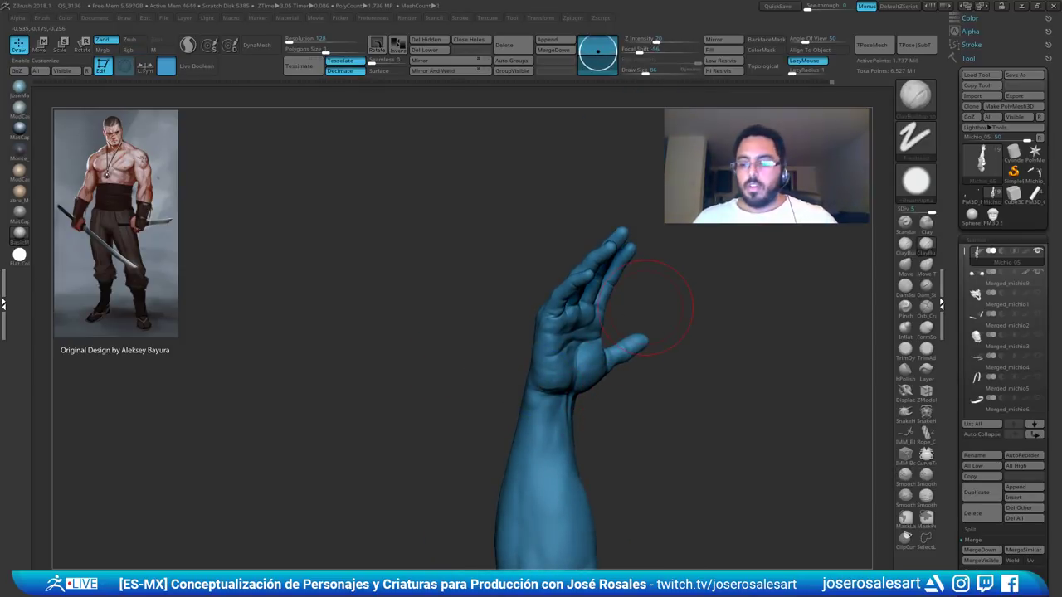
pyautogui.moveTo(455, 221)
pyautogui.mouseDown(button='right')
pyautogui.moveTo(441, 223)
pyautogui.moveTo(431, 426)
pyautogui.moveTo(406, 365)
pyautogui.moveTo(426, 304)
pyautogui.moveTo(452, 336)
pyautogui.moveTo(481, 316)
pyautogui.mouseUp(button='right')
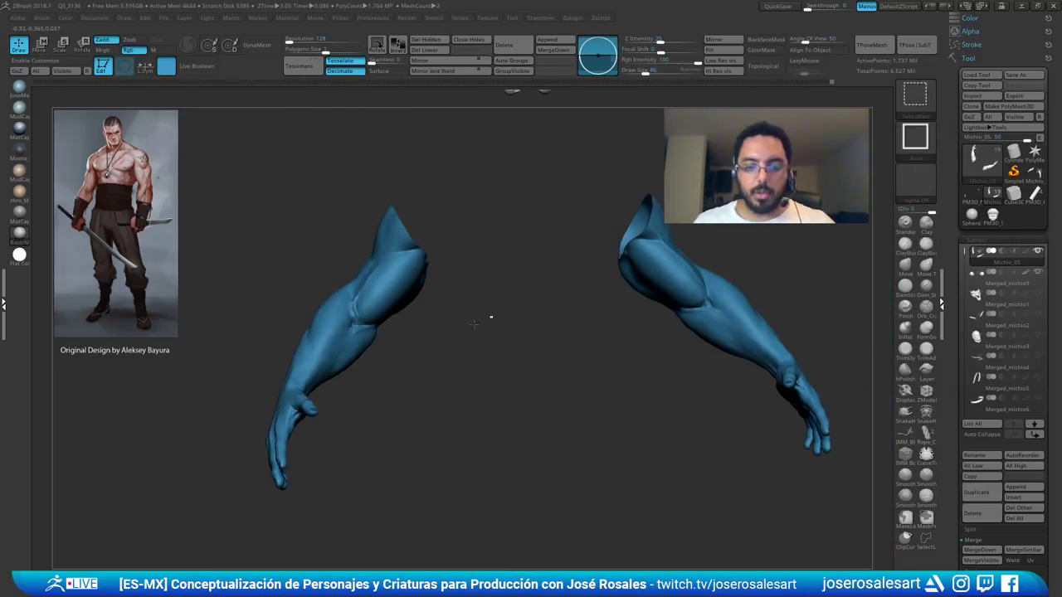
pyautogui.keyDown('ctrl'); pyautogui.keyDown('shift'); pyautogui.click(491, 316); pyautogui.keyUp('shift'); pyautogui.keyUp('ctrl')
pyautogui.moveTo(335, 357); pyautogui.dragTo(406, 355, button='right')
pyautogui.keyDown('ctrl'); pyautogui.keyDown('shift'); pyautogui.click(364, 320); pyautogui.keyUp('shift'); pyautogui.keyUp('ctrl')
pyautogui.moveTo(384, 315); pyautogui.dragTo(517, 321, button='right')
pyautogui.moveTo(517, 322)
pyautogui.keyDown('alt'); pyautogui.mouseDown(button='right')
pyautogui.moveTo(592, 298)
pyautogui.moveTo(525, 337)
pyautogui.mouseUp(button='right'); pyautogui.keyUp('alt')
pyautogui.keyDown('alt'); pyautogui.moveTo(524, 337); pyautogui.dragTo(552, 328, button='right'); pyautogui.keyUp('alt')
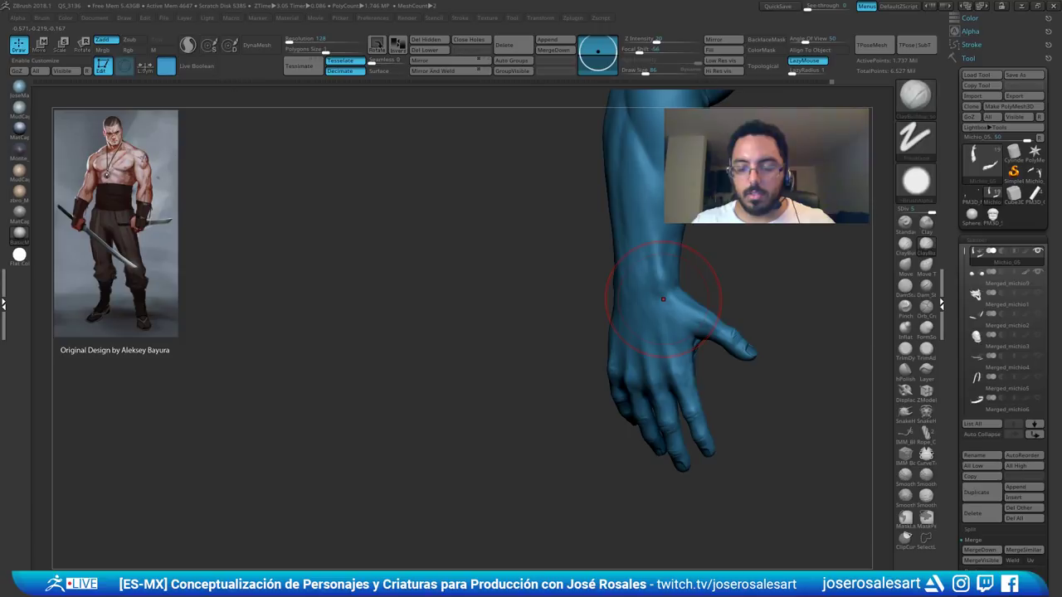
pyautogui.keyDown('alt'); pyautogui.moveTo(657, 262); pyautogui.dragTo(678, 302, button='right'); pyautogui.keyUp('alt')
pyautogui.moveTo(678, 302); pyautogui.dragTo(806, 224, button='right')
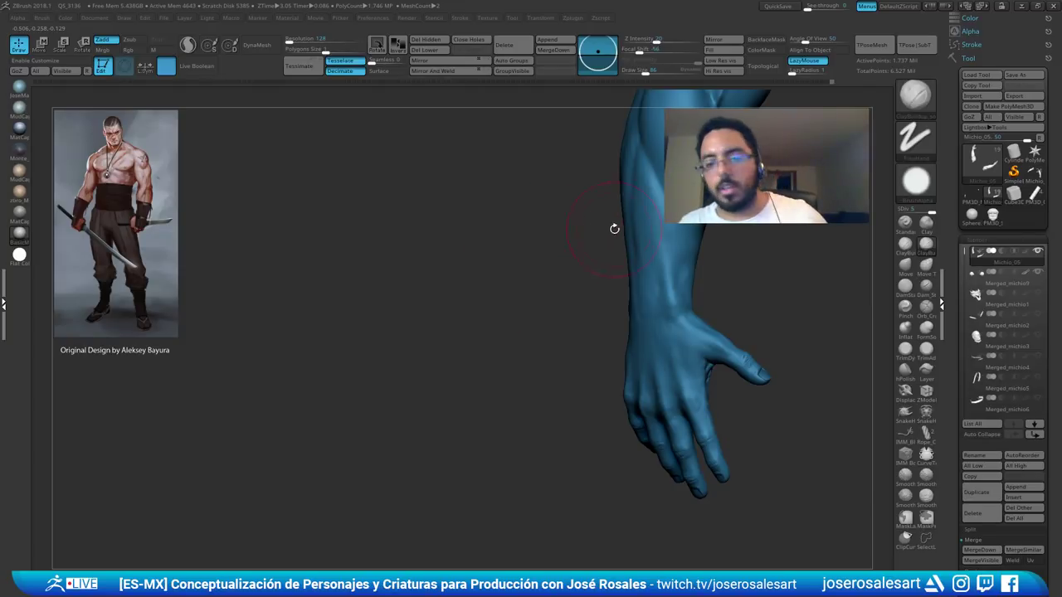
# - Adjust the skin fold at the elbow crease with the Move brush, reducing its draw size to 58
pyautogui.moveTo(615, 226); pyautogui.dragTo(671, 199, button='right')
pyautogui.moveTo(671, 149)
pyautogui.keyDown('alt'); pyautogui.mouseDown(button='right')
pyautogui.moveTo(557, 244)
pyautogui.moveTo(662, 229)
pyautogui.mouseUp(button='right'); pyautogui.keyUp('alt')
pyautogui.press('b')
pyautogui.press('m')
pyautogui.press('v')
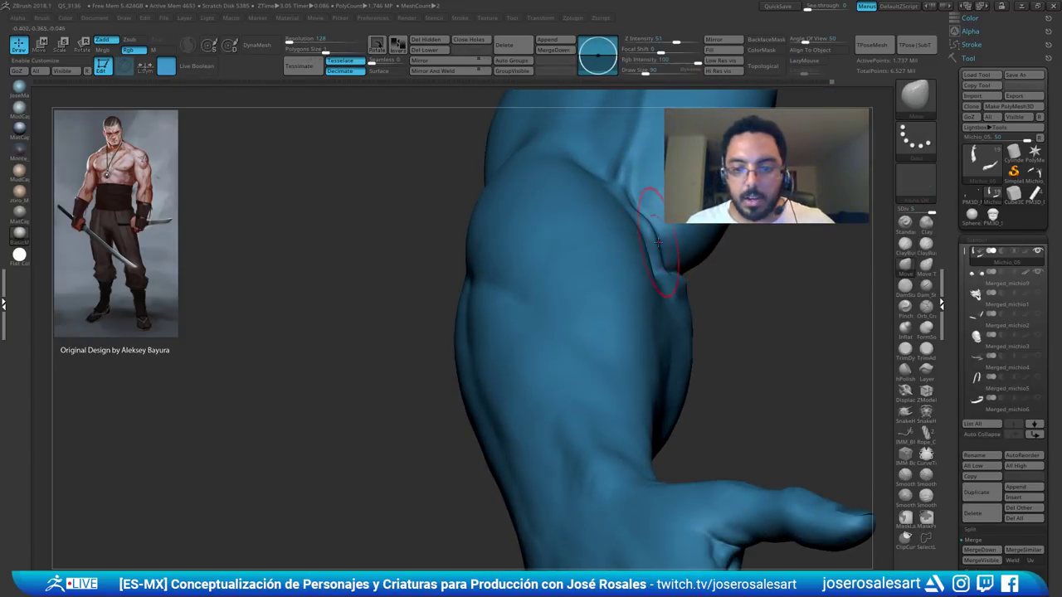
pyautogui.moveTo(654, 242); pyautogui.dragTo(644, 235)
pyautogui.keyDown('ctrl'); pyautogui.moveTo(652, 270); pyautogui.dragTo(655, 236, button='right'); pyautogui.keyUp('ctrl')
pyautogui.press('s')
pyautogui.moveTo(655, 236); pyautogui.dragTo(653, 226)
# - Unhide the rest of the body and save the tool to disk
pyautogui.moveTo(654, 240)
pyautogui.mouseDown(button='right')
pyautogui.moveTo(606, 267)
pyautogui.moveTo(471, 278)
pyautogui.moveTo(580, 267)
pyautogui.mouseUp(button='right')
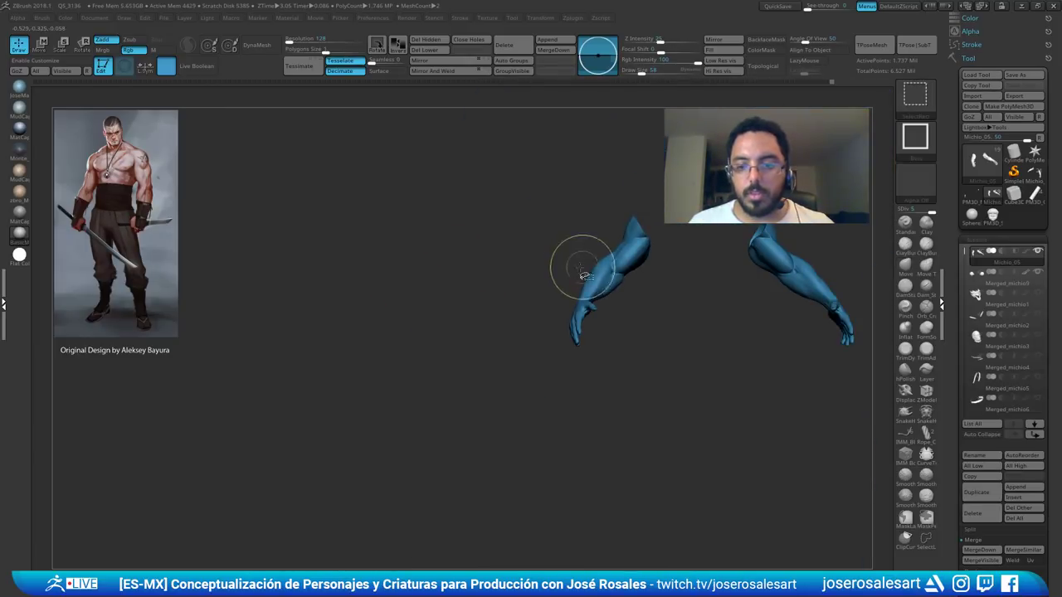
pyautogui.keyDown('ctrl'); pyautogui.keyDown('shift'); pyautogui.click(517, 275); pyautogui.keyUp('shift'); pyautogui.keyUp('ctrl')
pyautogui.keyDown('alt'); pyautogui.moveTo(702, 183); pyautogui.dragTo(664, 292, button='right'); pyautogui.keyUp('alt')
pyautogui.keyDown('alt'); pyautogui.moveTo(506, 263); pyautogui.dragTo(534, 276, button='right'); pyautogui.keyUp('alt')
pyautogui.keyDown('alt'); pyautogui.moveTo(535, 275); pyautogui.dragTo(633, 294, button='right'); pyautogui.keyUp('alt')
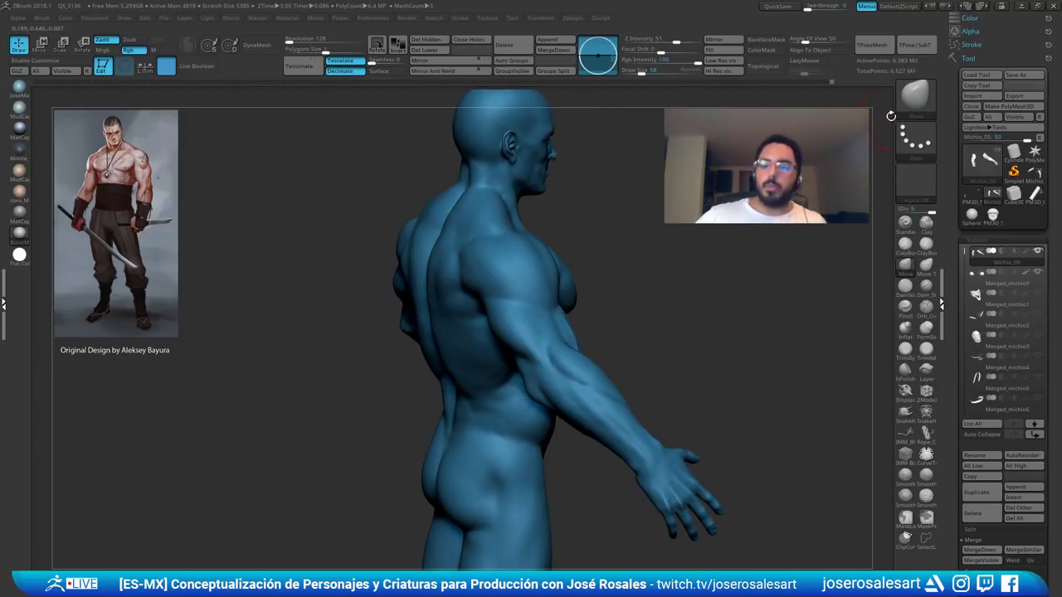
pyautogui.click(1016, 77)
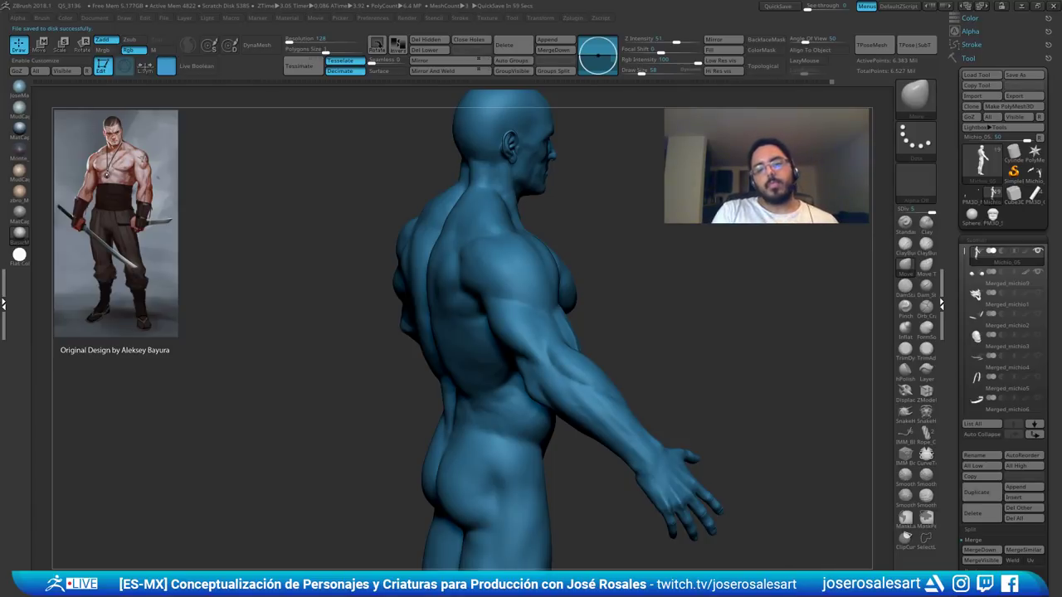
# - Examine the torso, arms and hands of the full figure from different angles
pyautogui.moveTo(639, 235); pyautogui.dragTo(539, 279)
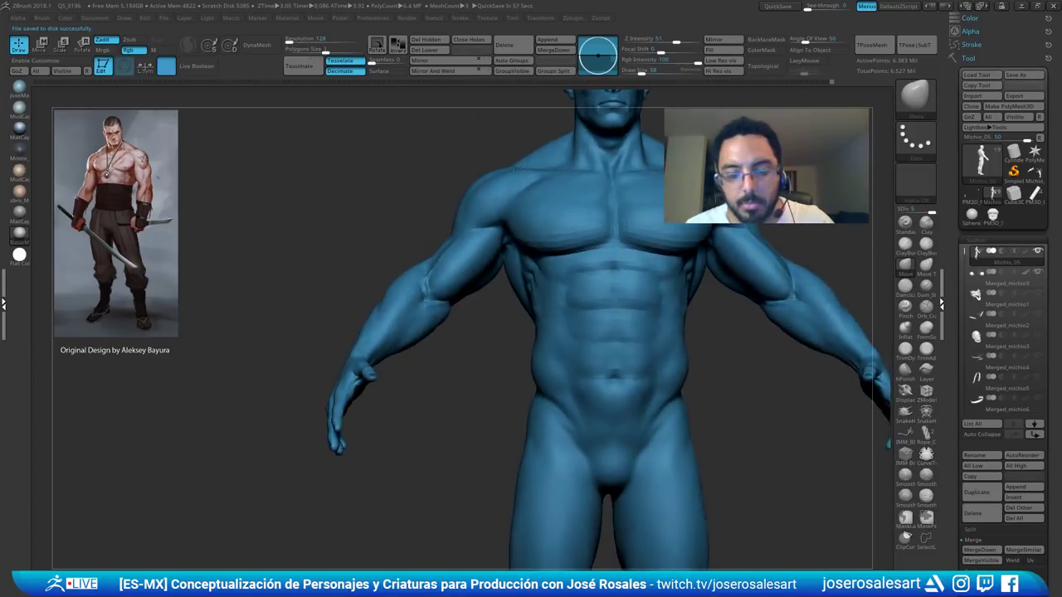
pyautogui.moveTo(415, 332); pyautogui.dragTo(358, 352)
pyautogui.moveTo(365, 406); pyautogui.dragTo(398, 307)
pyautogui.keyDown('alt'); pyautogui.moveTo(274, 241); pyautogui.dragTo(332, 233); pyautogui.keyUp('alt')
pyautogui.press('f')
pyautogui.moveTo(461, 398); pyautogui.dragTo(531, 465)
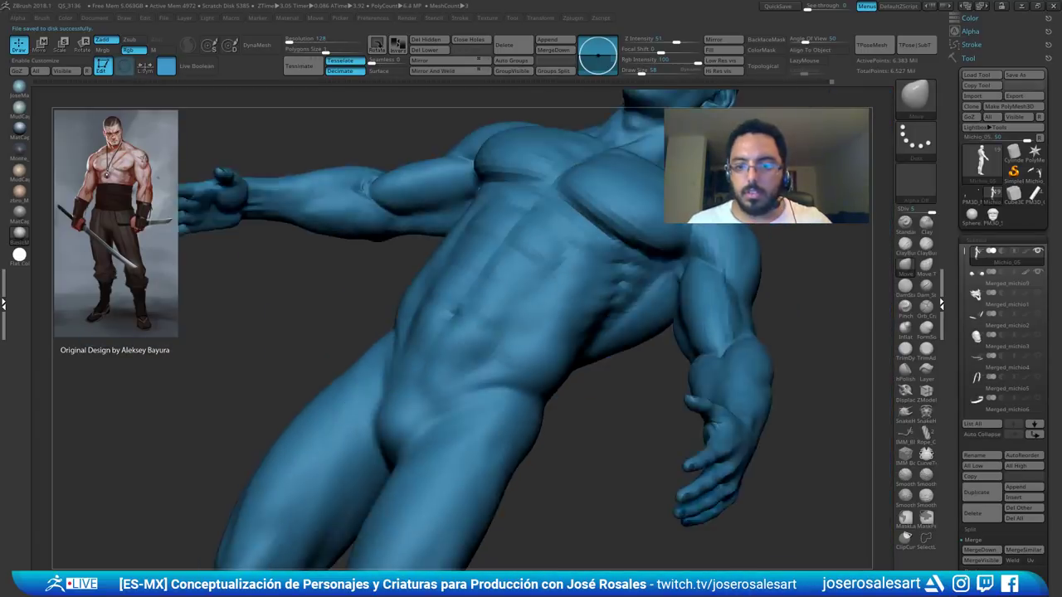
# - Examine the head and facial features up close from the front and in three-quarter view
pyautogui.keyDown('alt'); pyautogui.moveTo(581, 207); pyautogui.dragTo(475, 223); pyautogui.keyUp('alt')
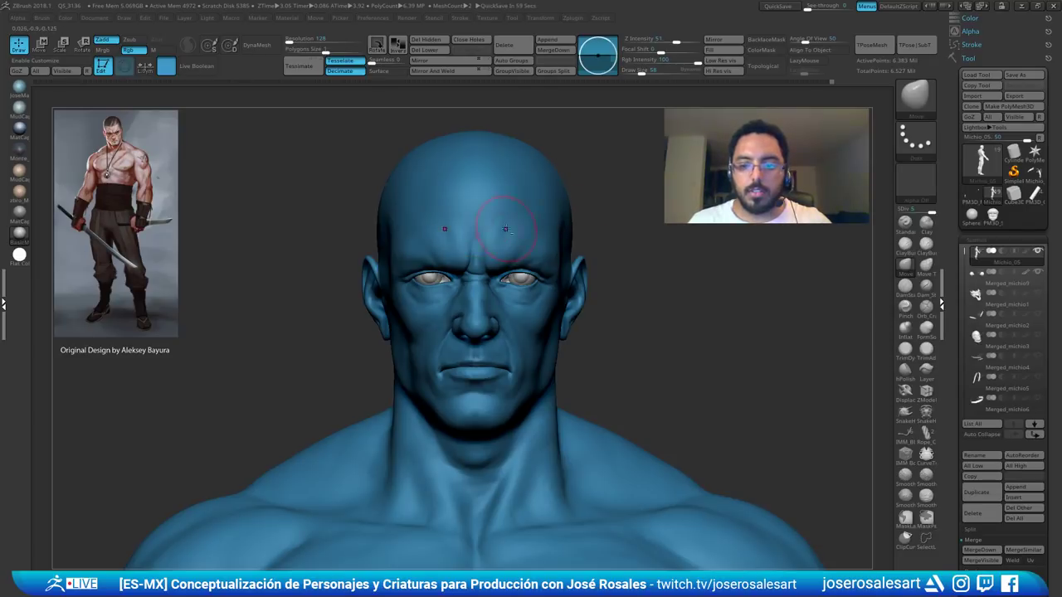
pyautogui.moveTo(332, 232); pyautogui.dragTo(398, 228)
pyautogui.keyDown('alt'); pyautogui.moveTo(398, 228); pyautogui.dragTo(389, 262); pyautogui.keyUp('alt')
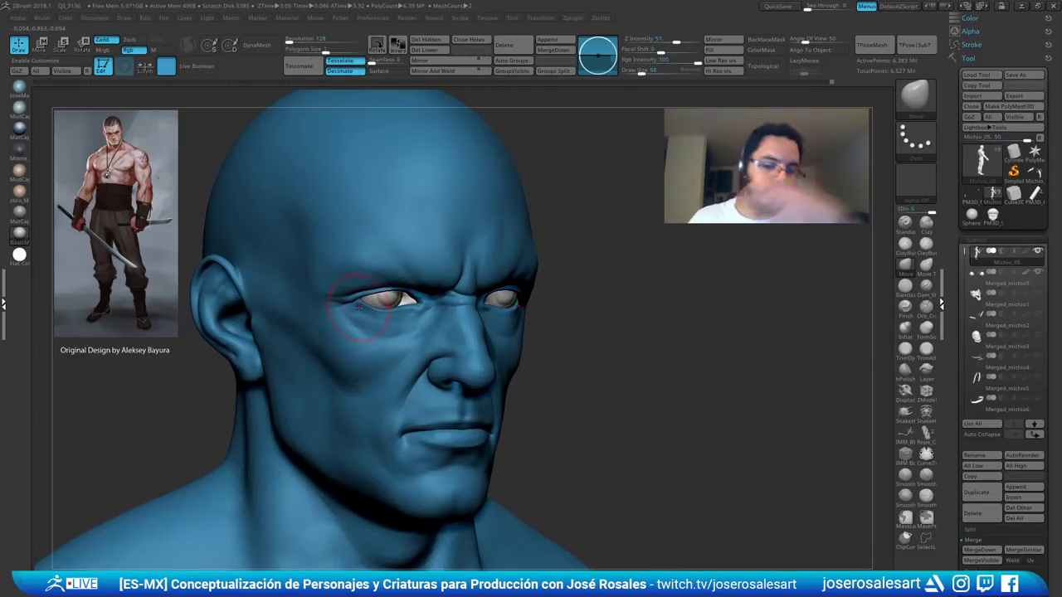
pyautogui.keyDown('shift'); pyautogui.moveTo(452, 308); pyautogui.dragTo(385, 310, button='right'); pyautogui.keyUp('shift')
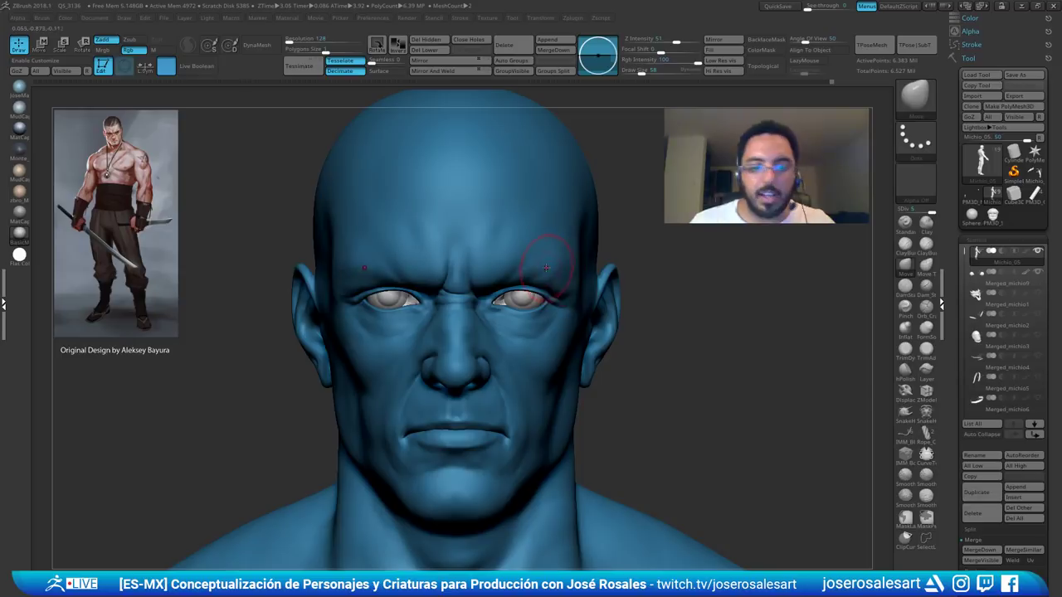
pyautogui.keyDown('ctrl'); pyautogui.moveTo(490, 284); pyautogui.dragTo(534, 292, button='right'); pyautogui.keyUp('ctrl')
pyautogui.keyDown('ctrl'); pyautogui.moveTo(535, 292); pyautogui.dragTo(465, 284, button='right'); pyautogui.keyUp('ctrl')
pyautogui.keyDown('ctrl'); pyautogui.moveTo(465, 283); pyautogui.dragTo(475, 309, button='right'); pyautogui.keyUp('ctrl')
pyautogui.moveTo(368, 307)
pyautogui.mouseDown(button='right')
pyautogui.moveTo(440, 343)
pyautogui.moveTo(357, 323)
pyautogui.mouseUp(button='right')
# - Review the overall proportions of the head, shoulders and arms from the front
pyautogui.keyDown('ctrl'); pyautogui.moveTo(356, 324); pyautogui.dragTo(389, 322, button='right'); pyautogui.keyUp('ctrl')
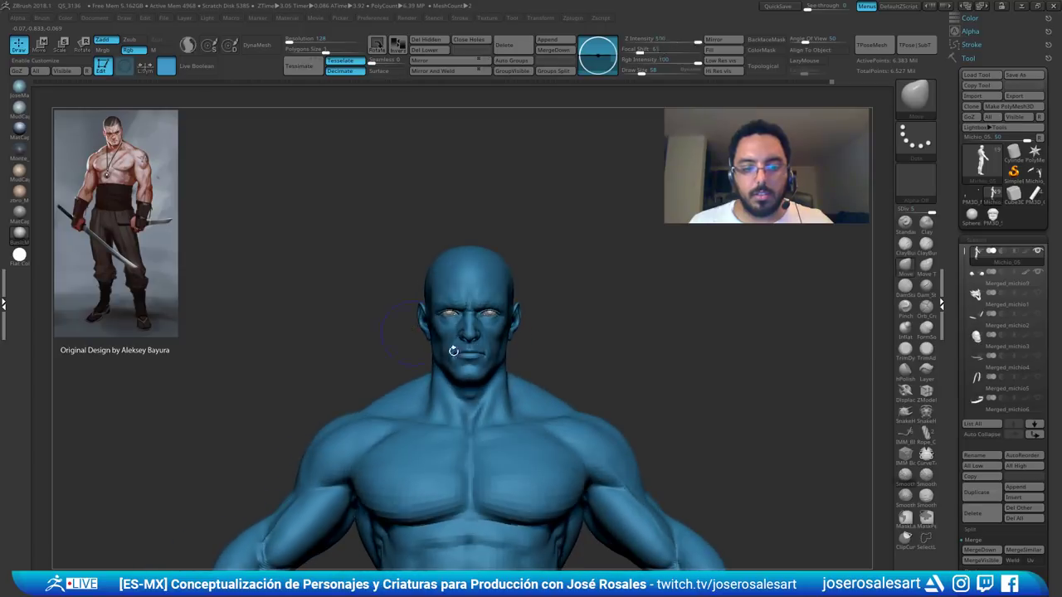
pyautogui.keyDown('ctrl'); pyautogui.moveTo(450, 349); pyautogui.dragTo(481, 431, button='right'); pyautogui.keyUp('ctrl')
pyautogui.keyDown('ctrl'); pyautogui.moveTo(370, 235); pyautogui.dragTo(490, 302, button='right'); pyautogui.keyUp('ctrl')
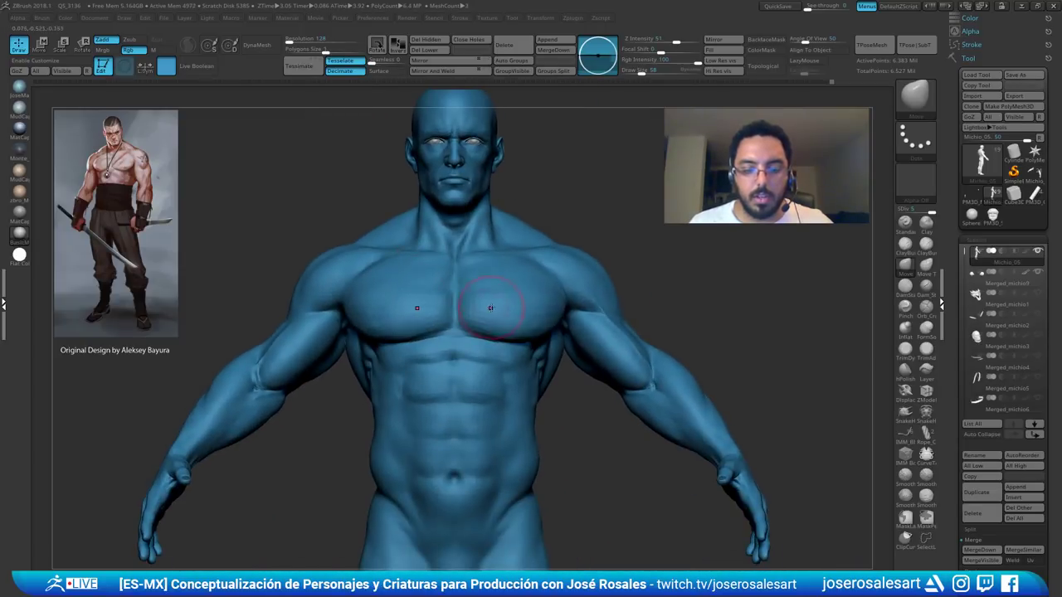
pyautogui.moveTo(493, 230)
pyautogui.mouseDown(button='right')
pyautogui.moveTo(452, 285)
pyautogui.moveTo(422, 249)
pyautogui.moveTo(440, 235)
pyautogui.mouseUp(button='right')
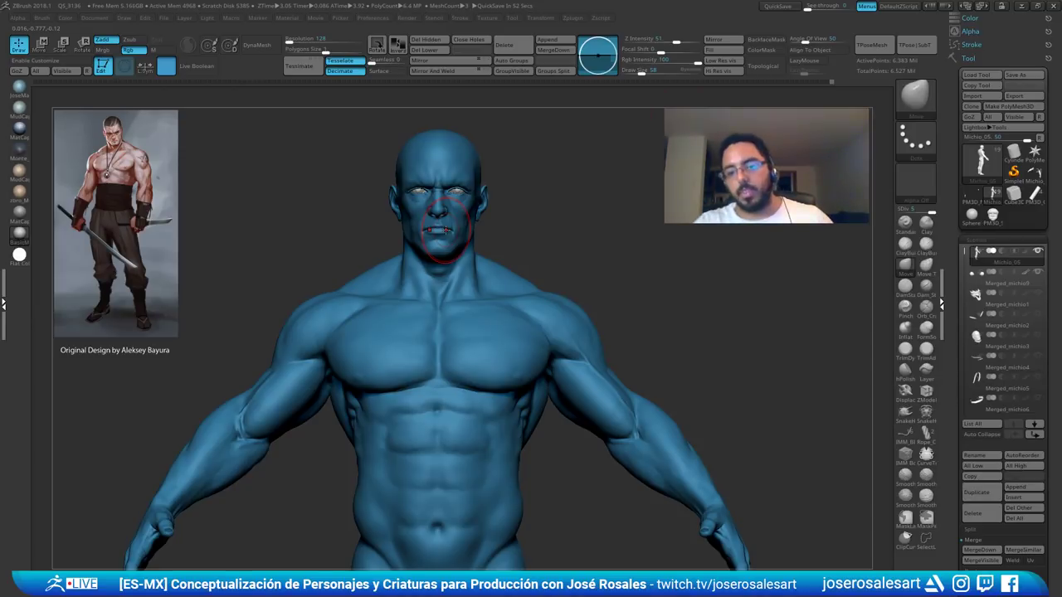
pyautogui.moveTo(531, 199); pyautogui.dragTo(492, 230)
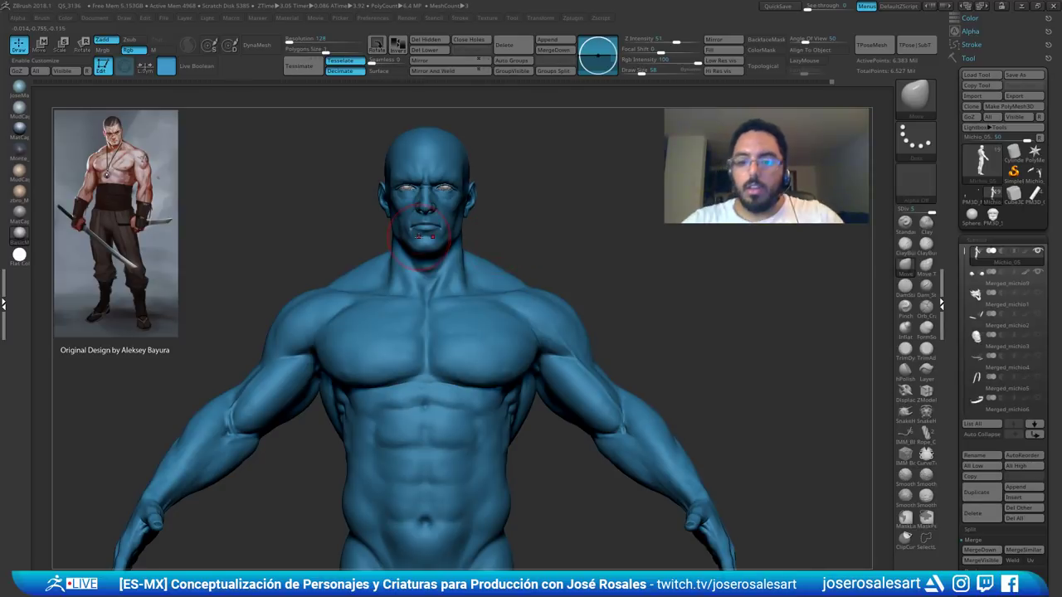